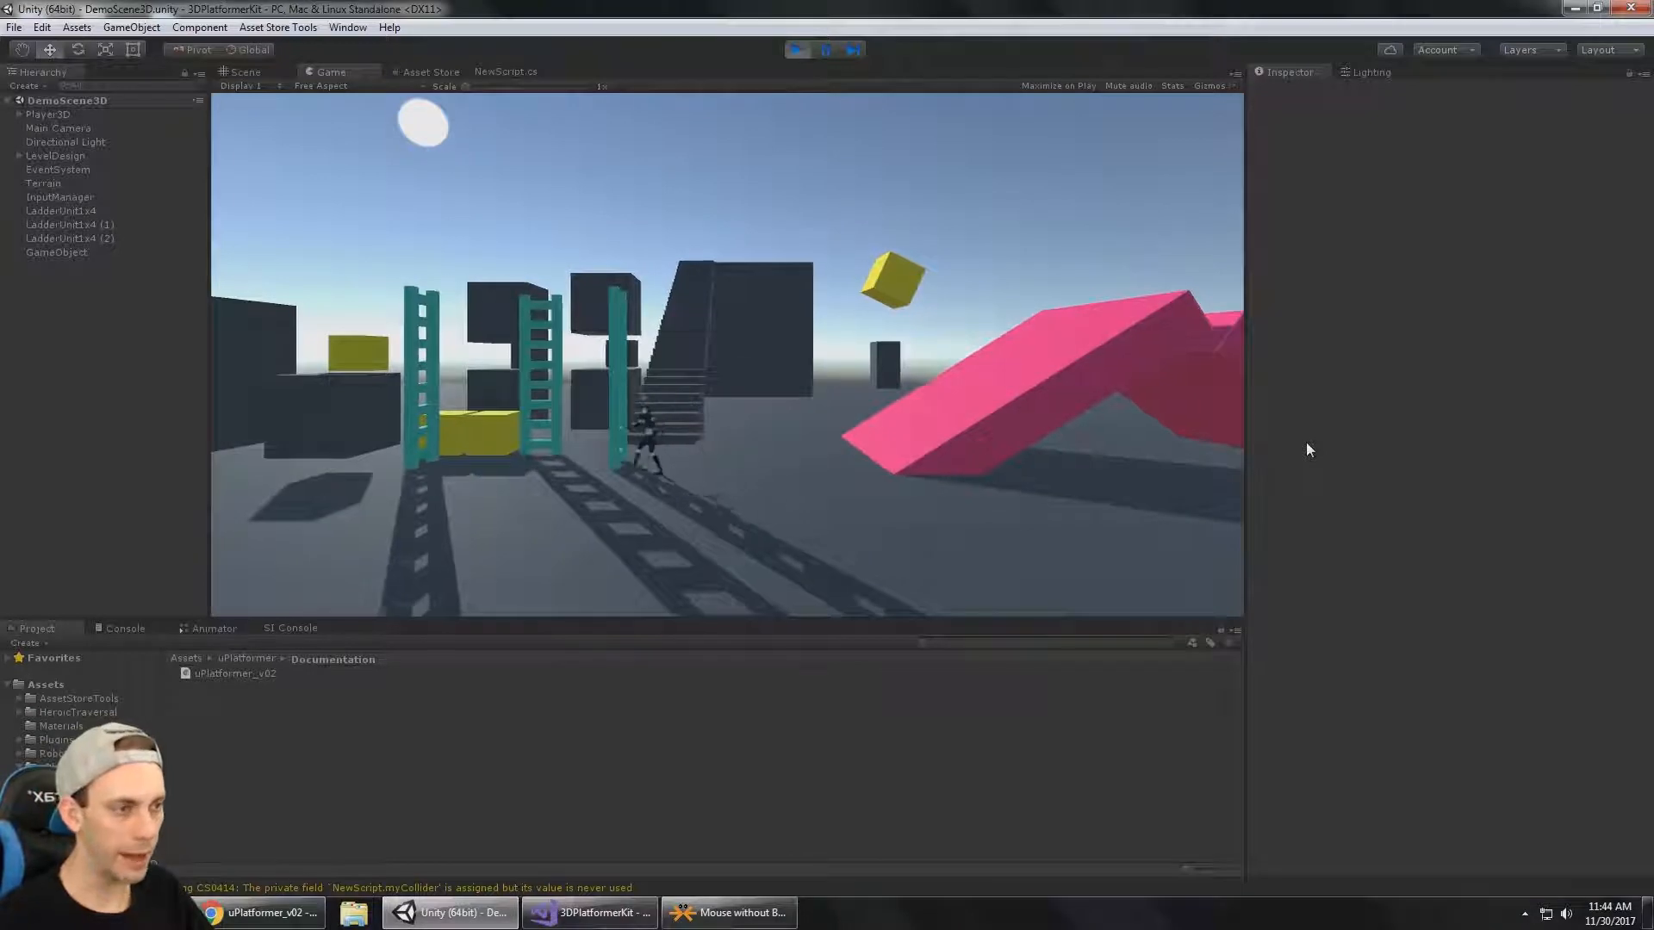
# Play-test ladder climbing in the running demo scene by moving the character up and down the teal ladders.
pyautogui.press('w')
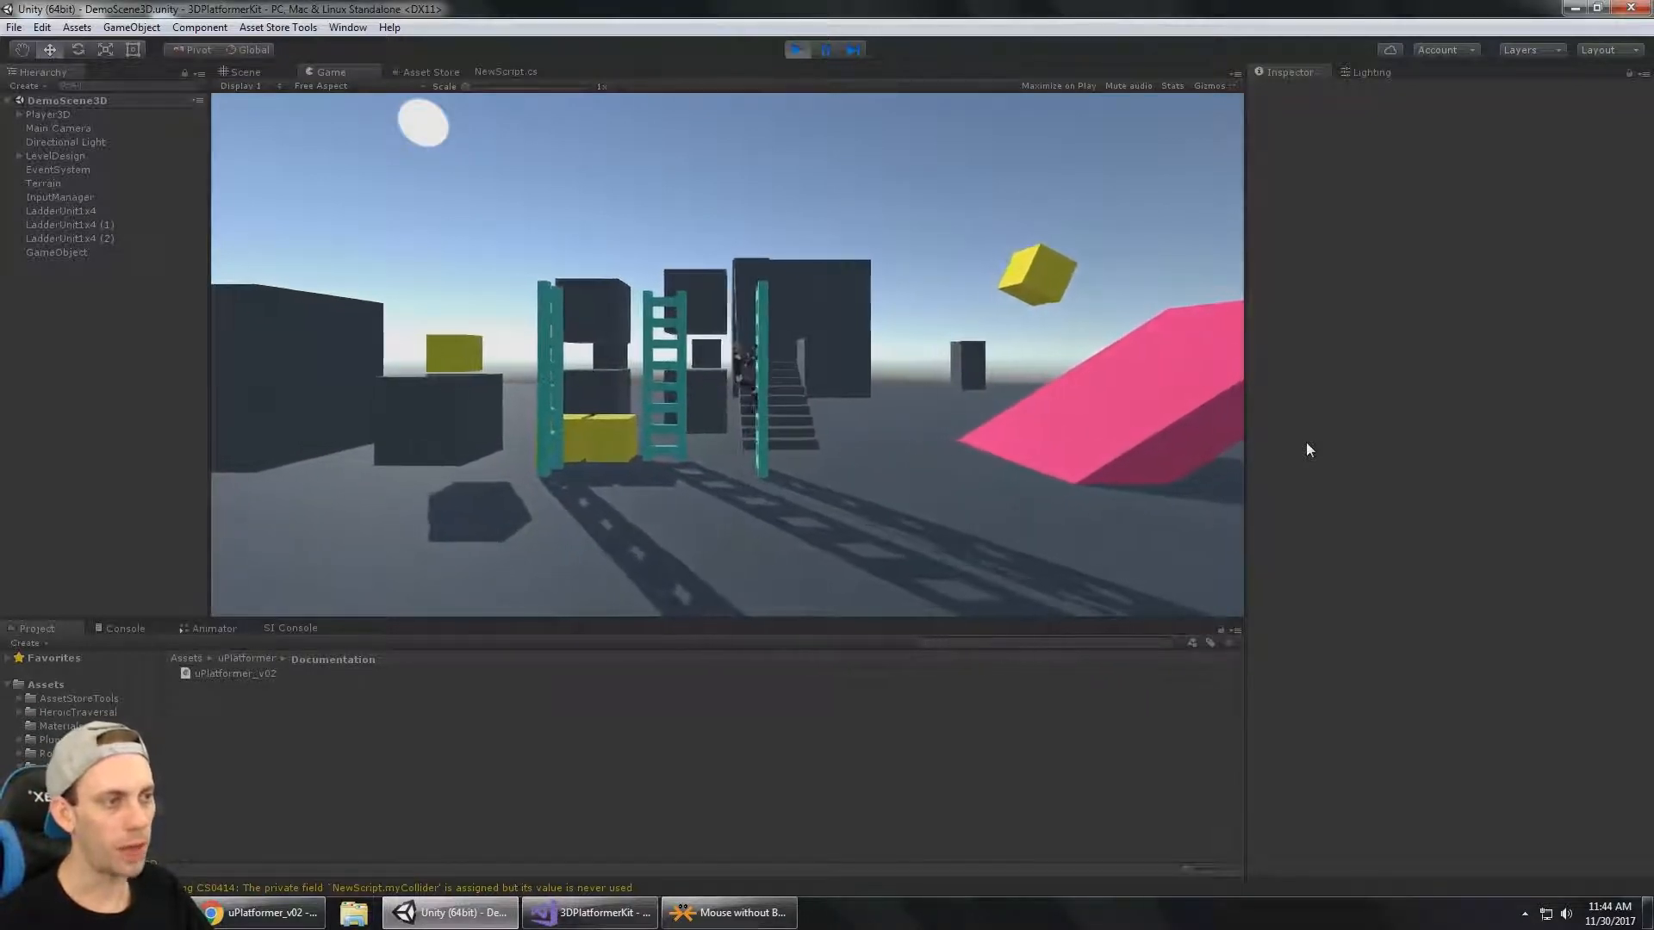
pyautogui.press('s')
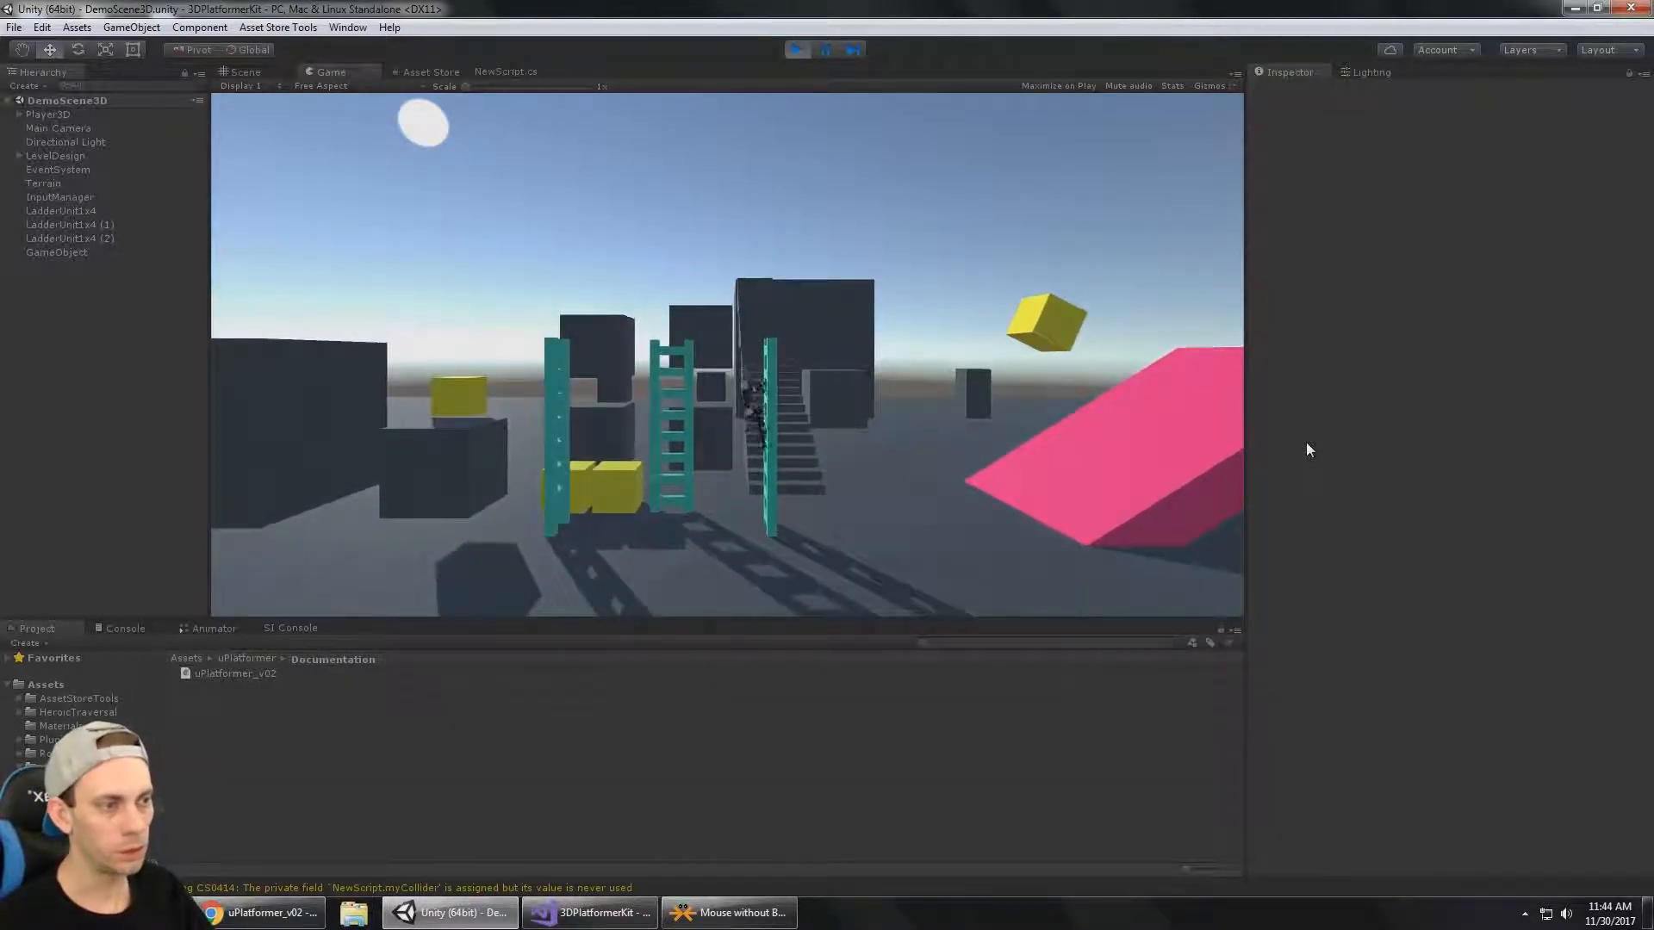
pyautogui.press('a')
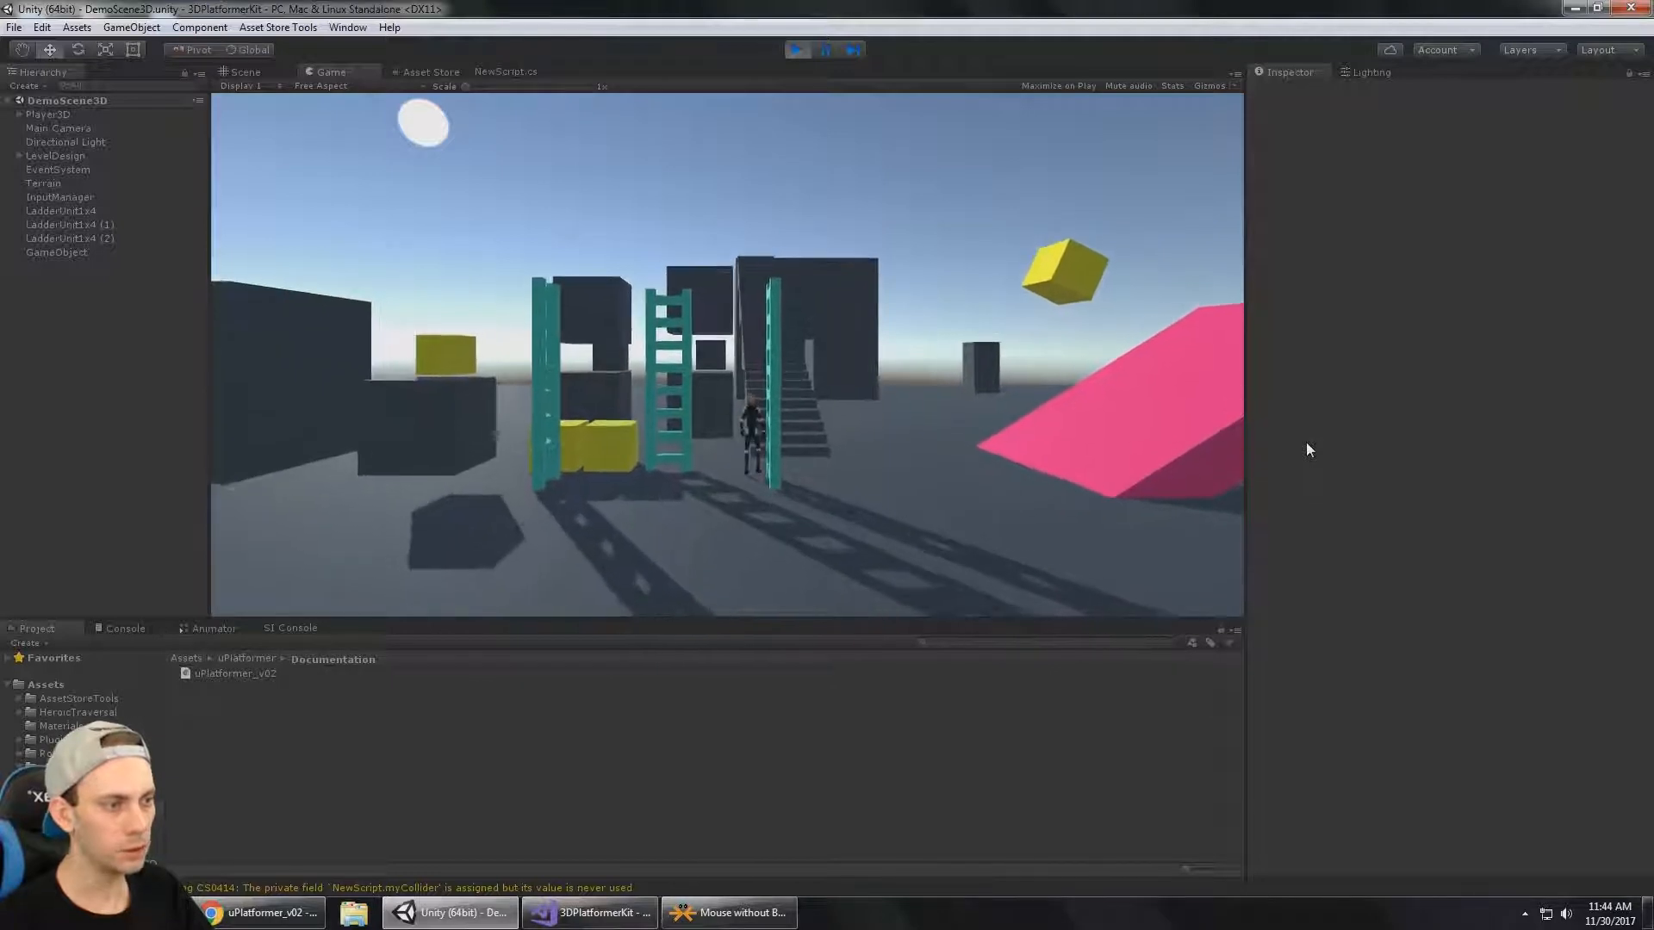
pyautogui.press('a')
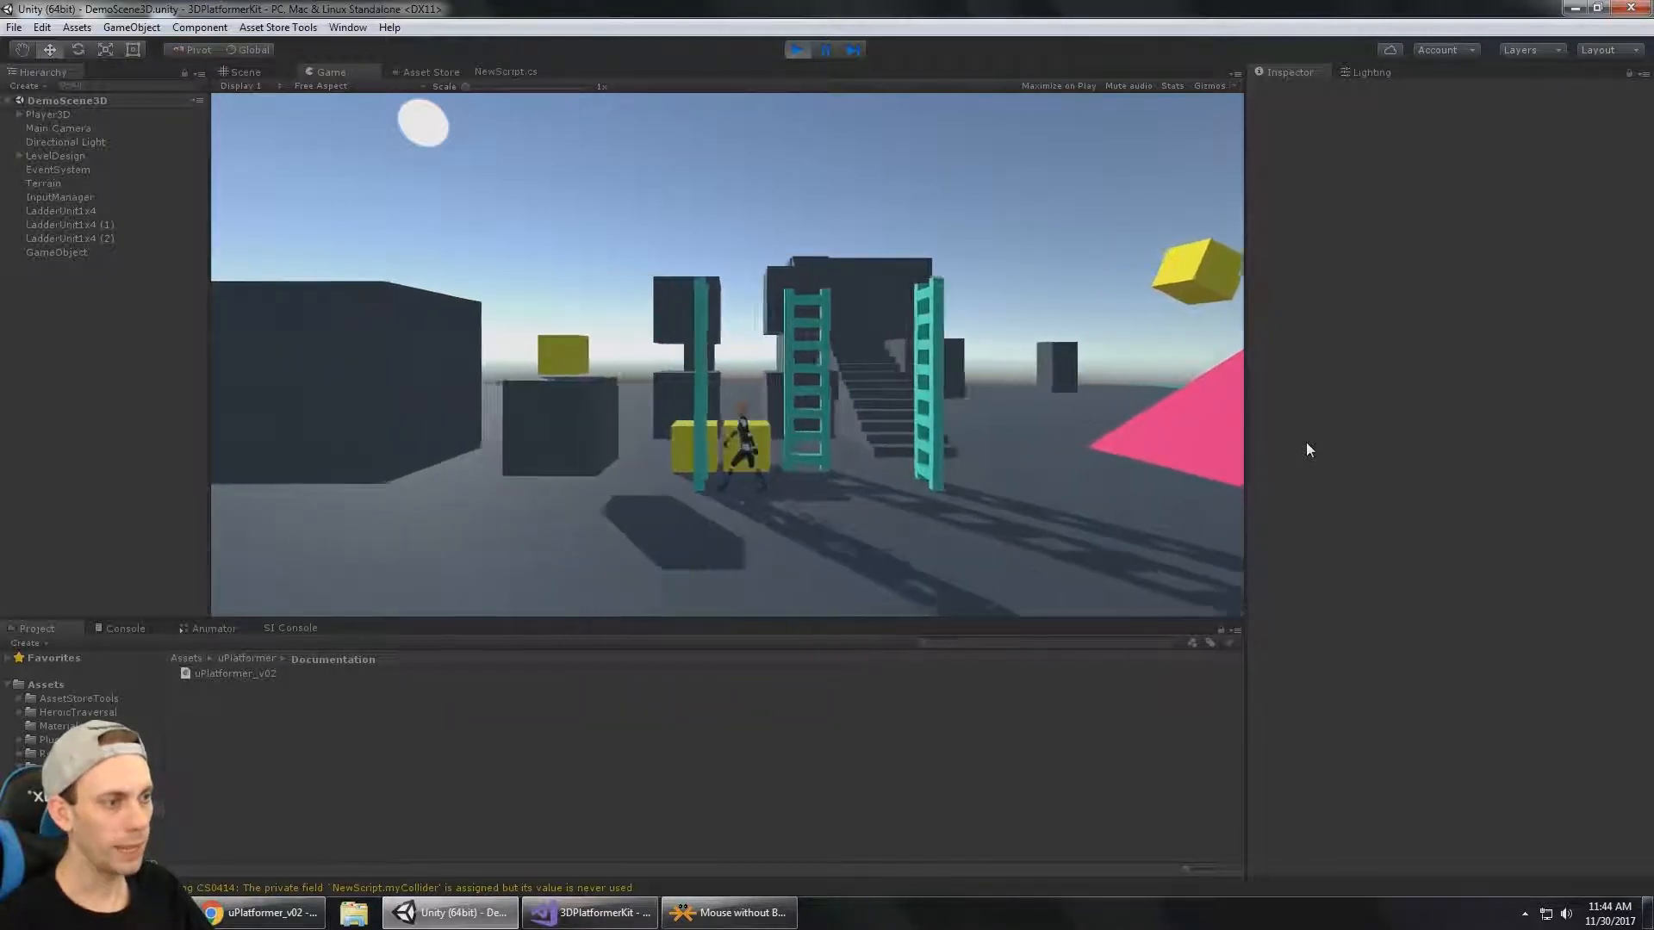
pyautogui.press('w')
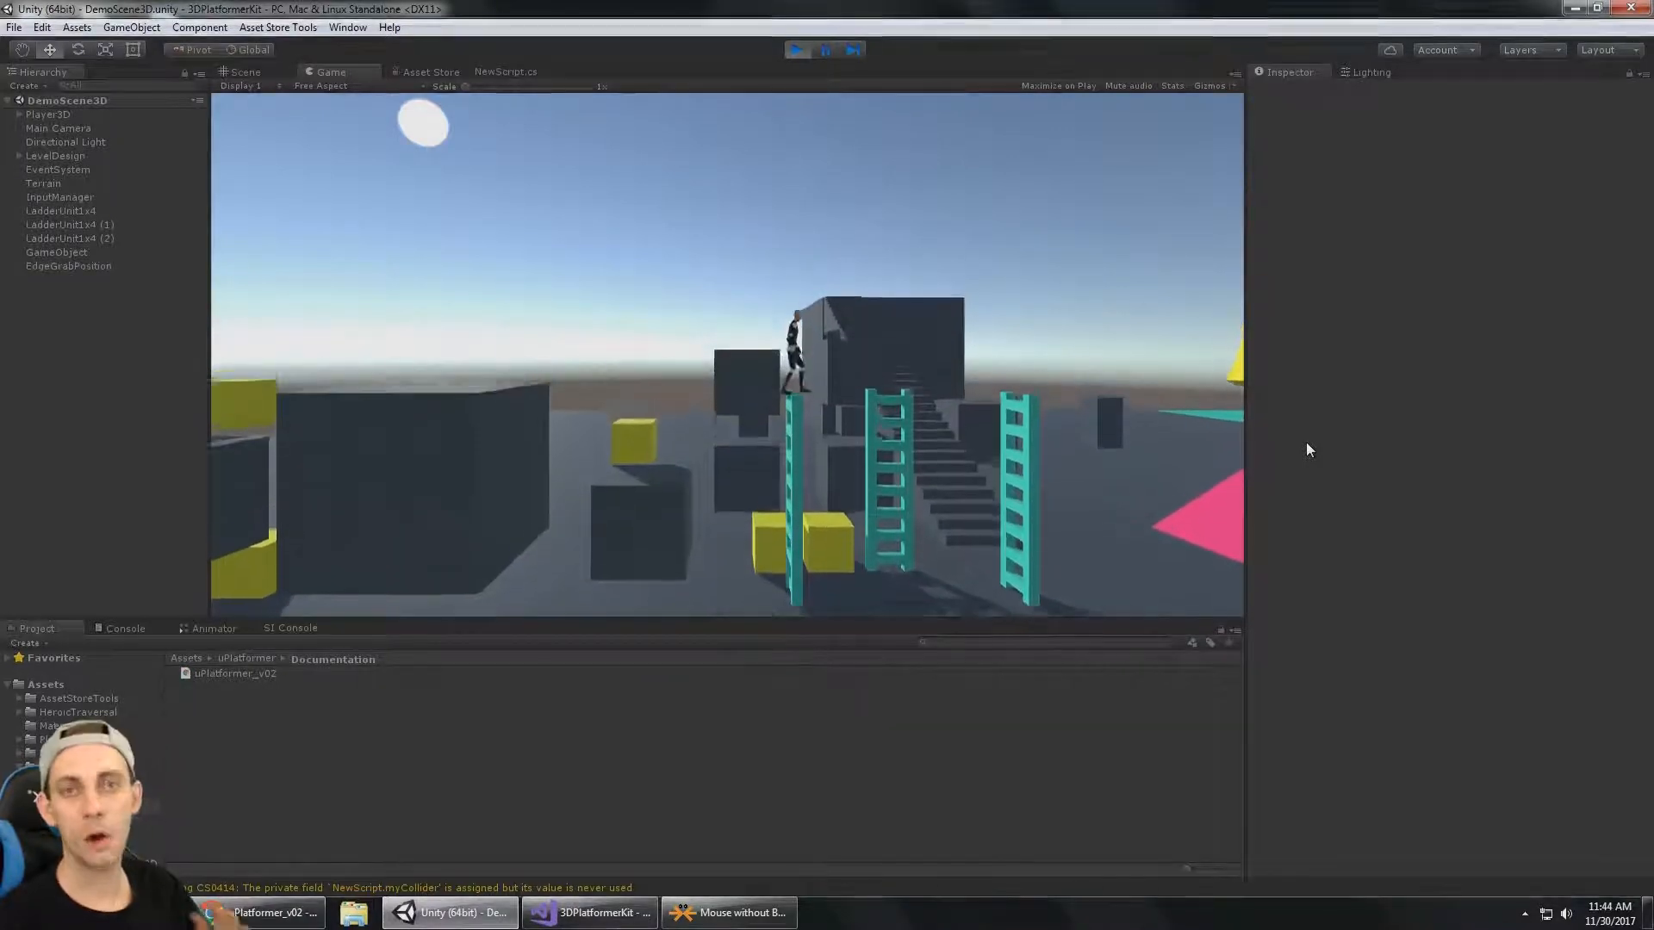
pyautogui.press('s')
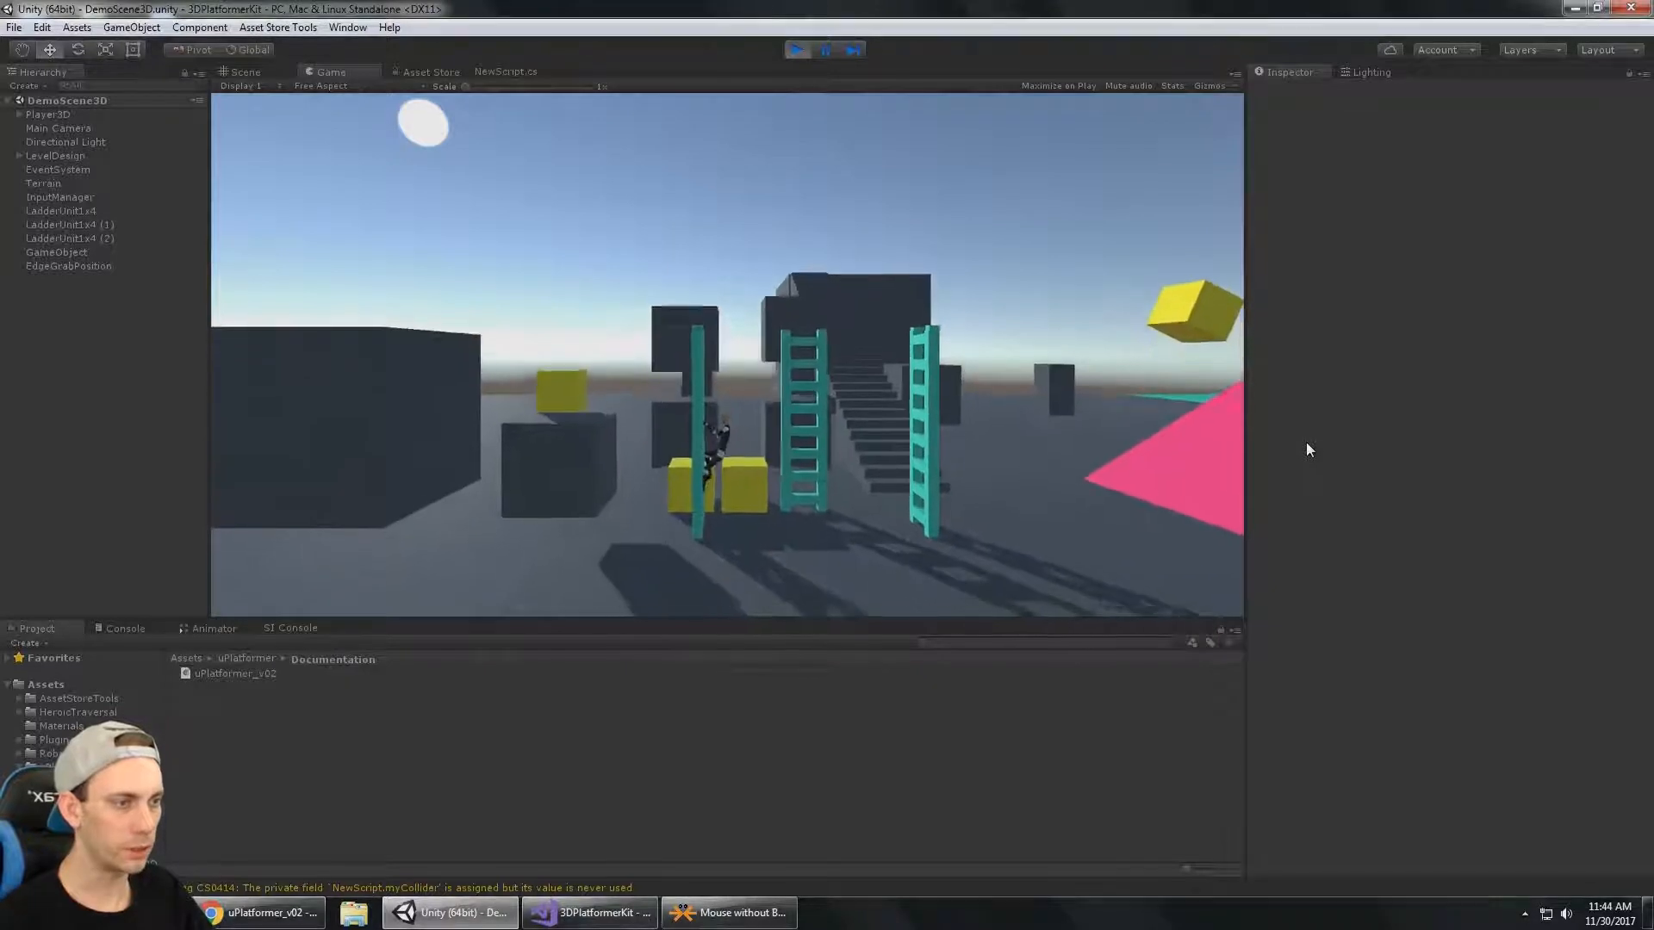
pyautogui.press('d')
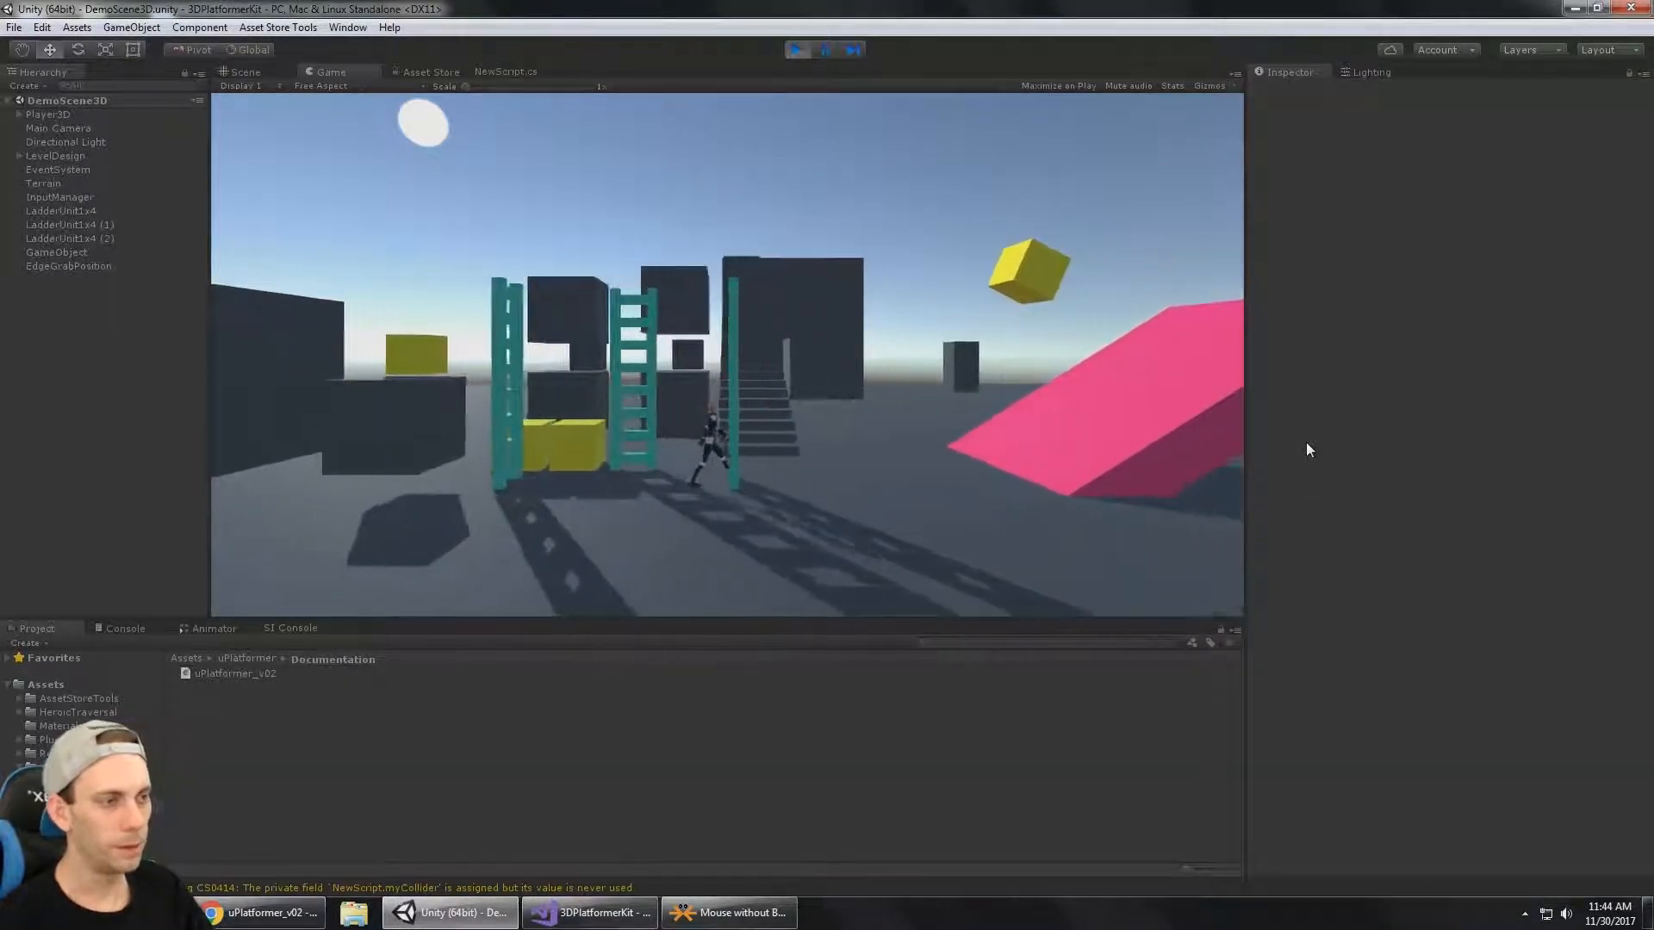
pyautogui.press('w')
pyautogui.press('w')
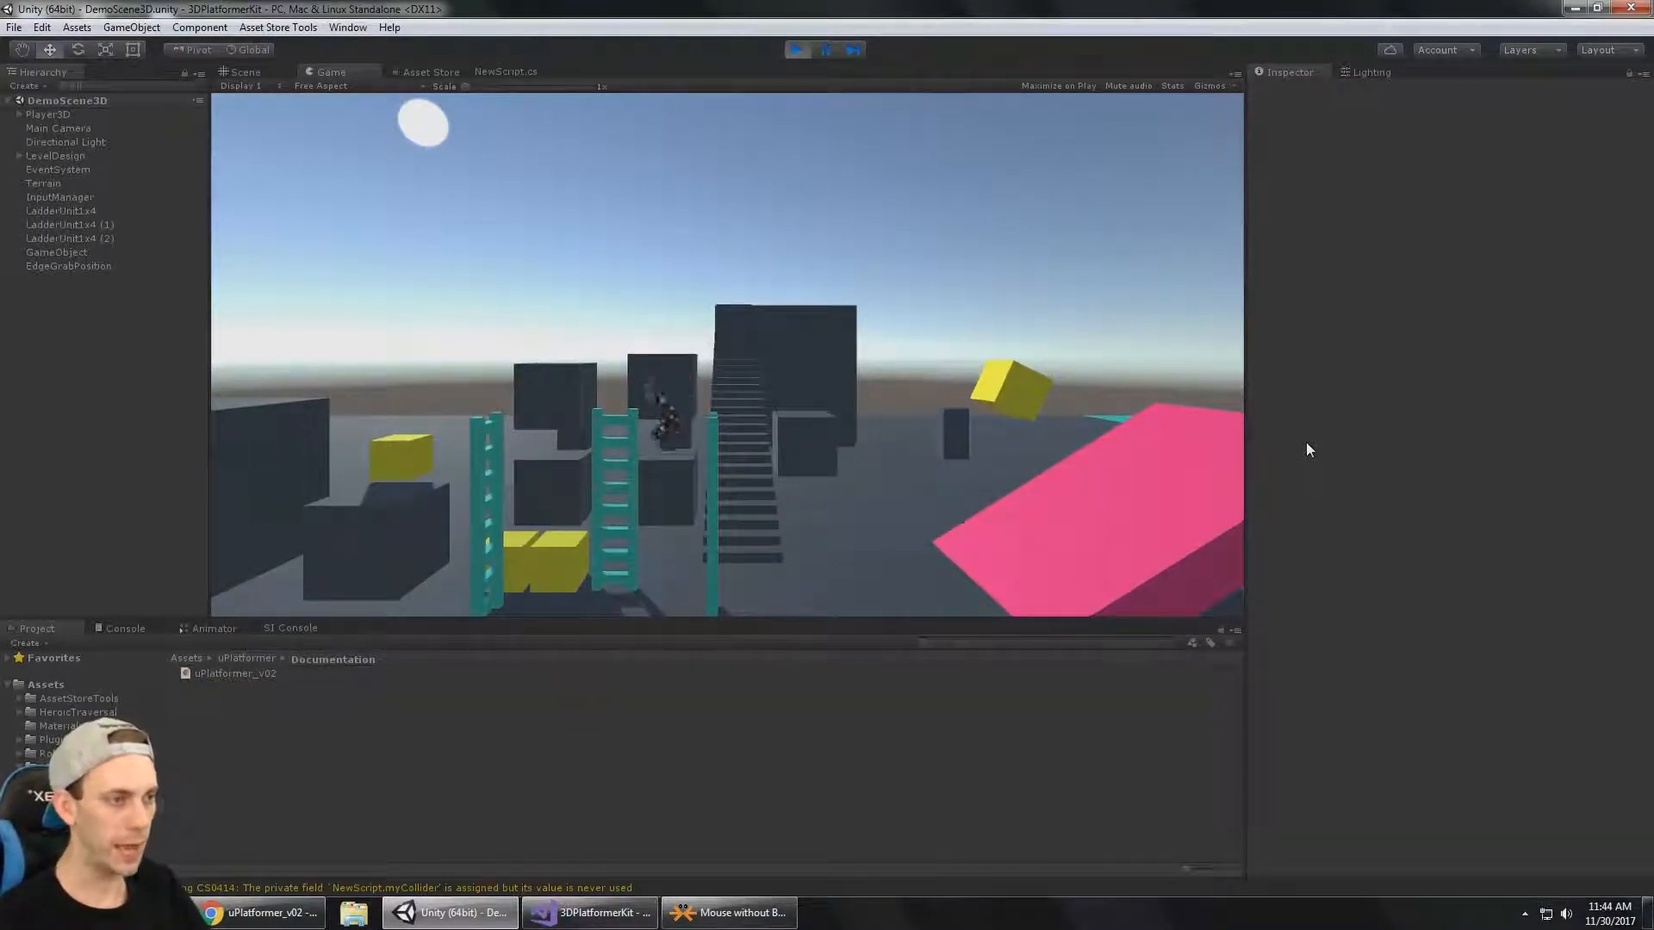
# Walk the character around on the ground in front of the ladders to test its movement.
pyautogui.press('d')
pyautogui.press('a')
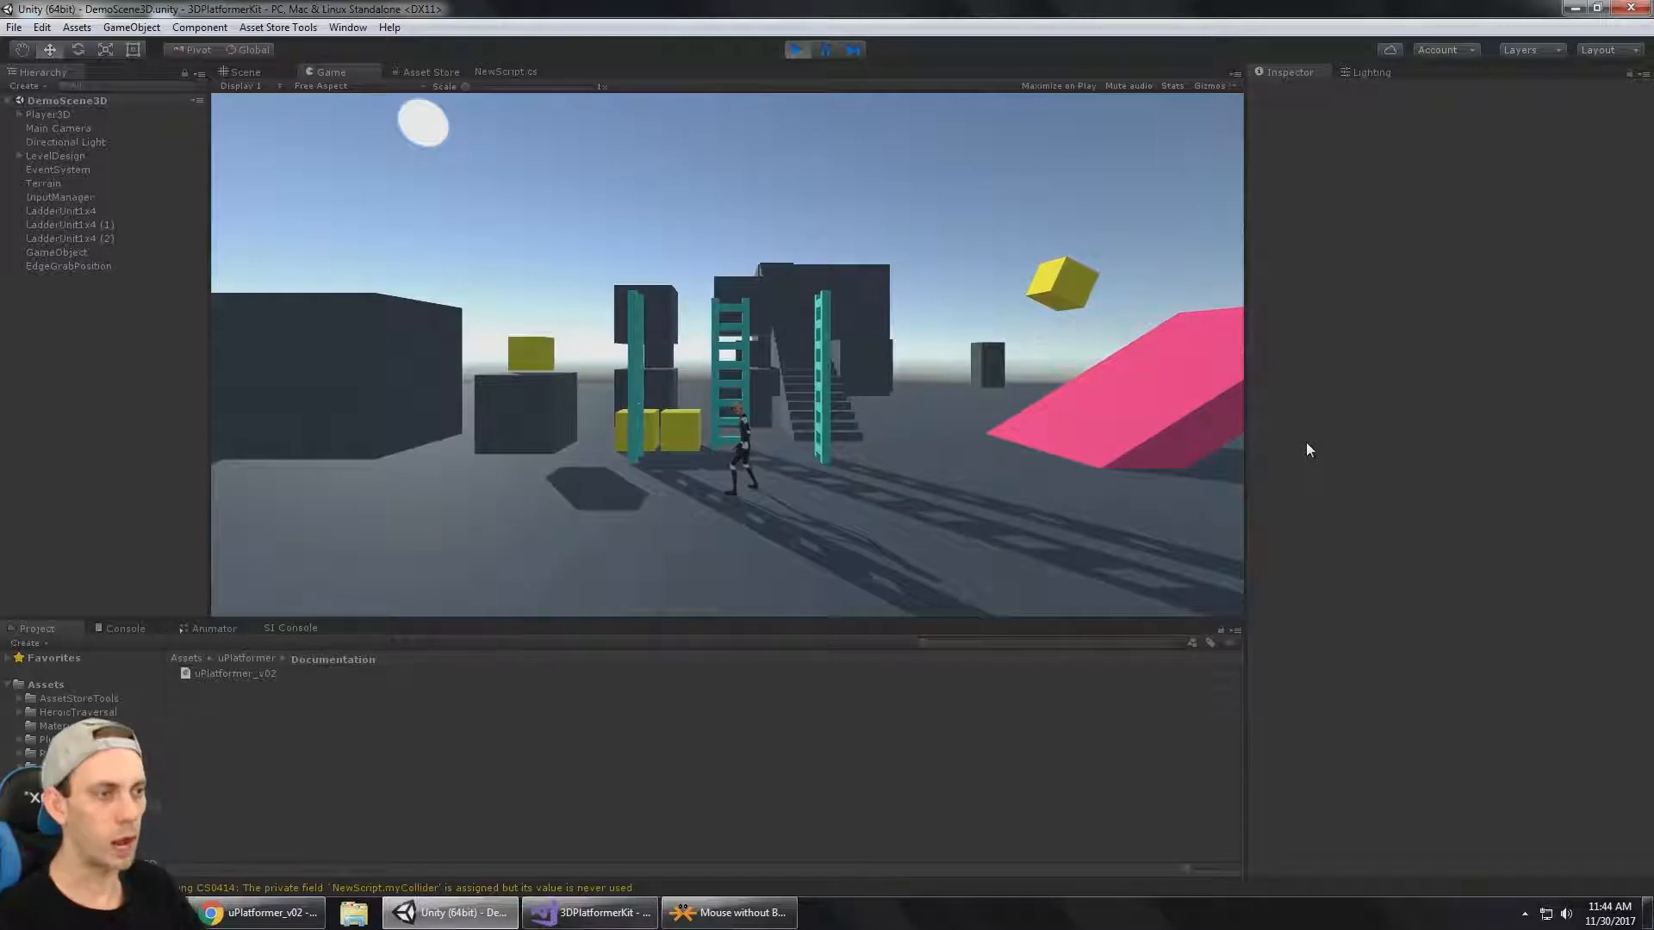
pyautogui.press('w')
pyautogui.press('a')
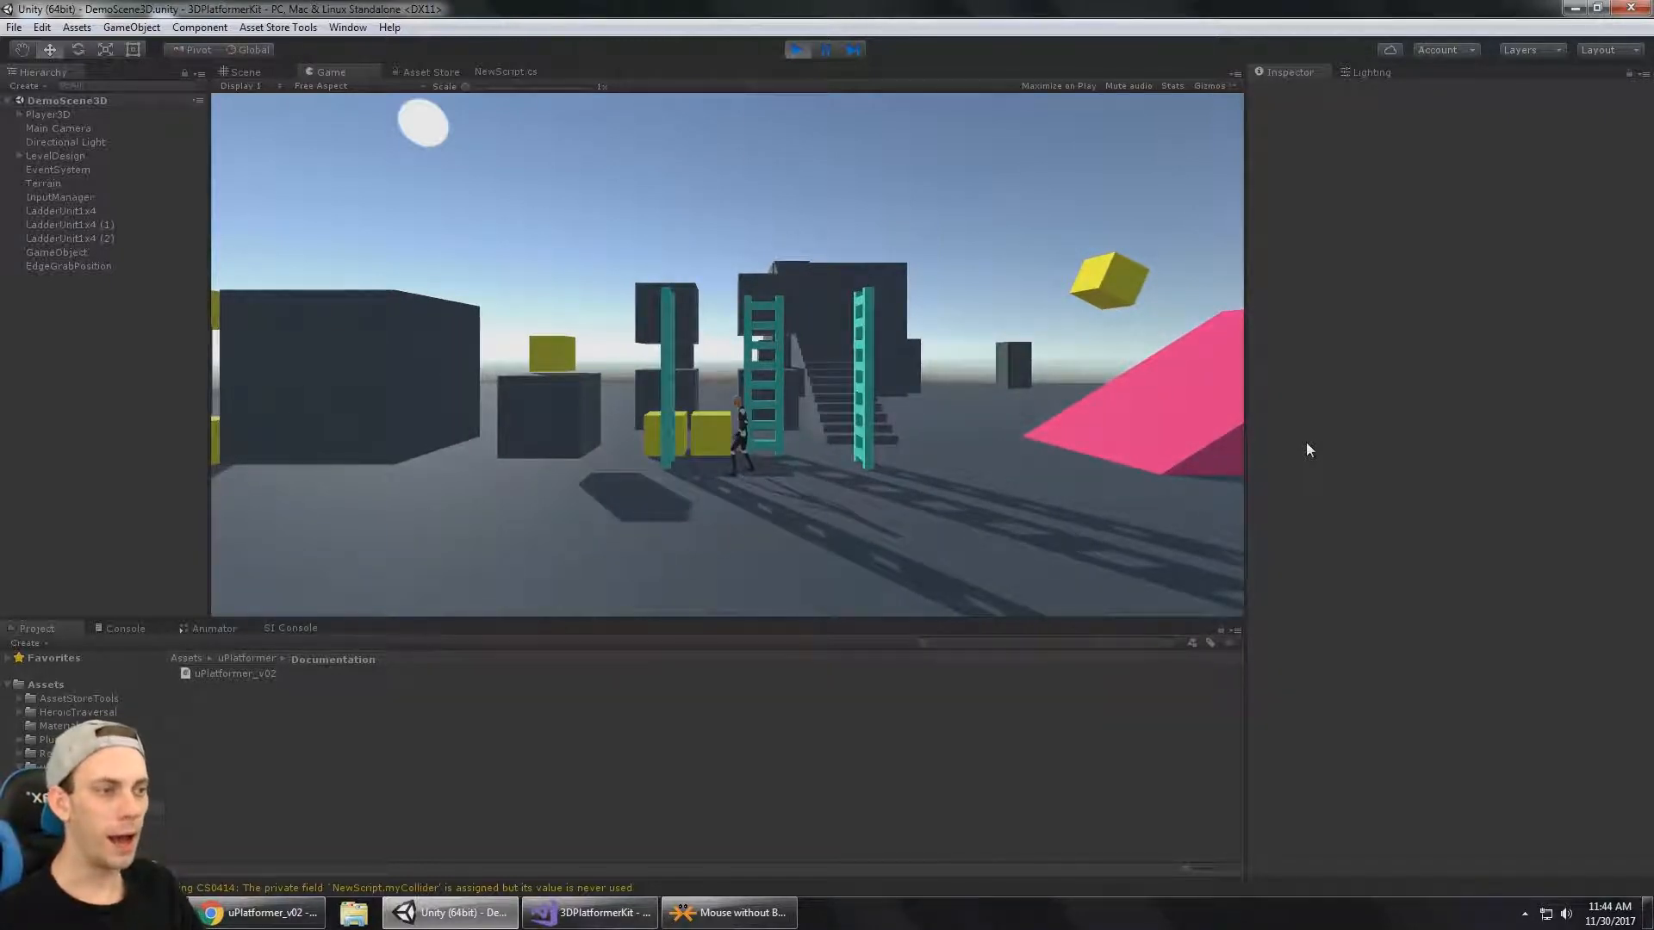
pyautogui.press('d')
pyautogui.press('s')
pyautogui.press('a')
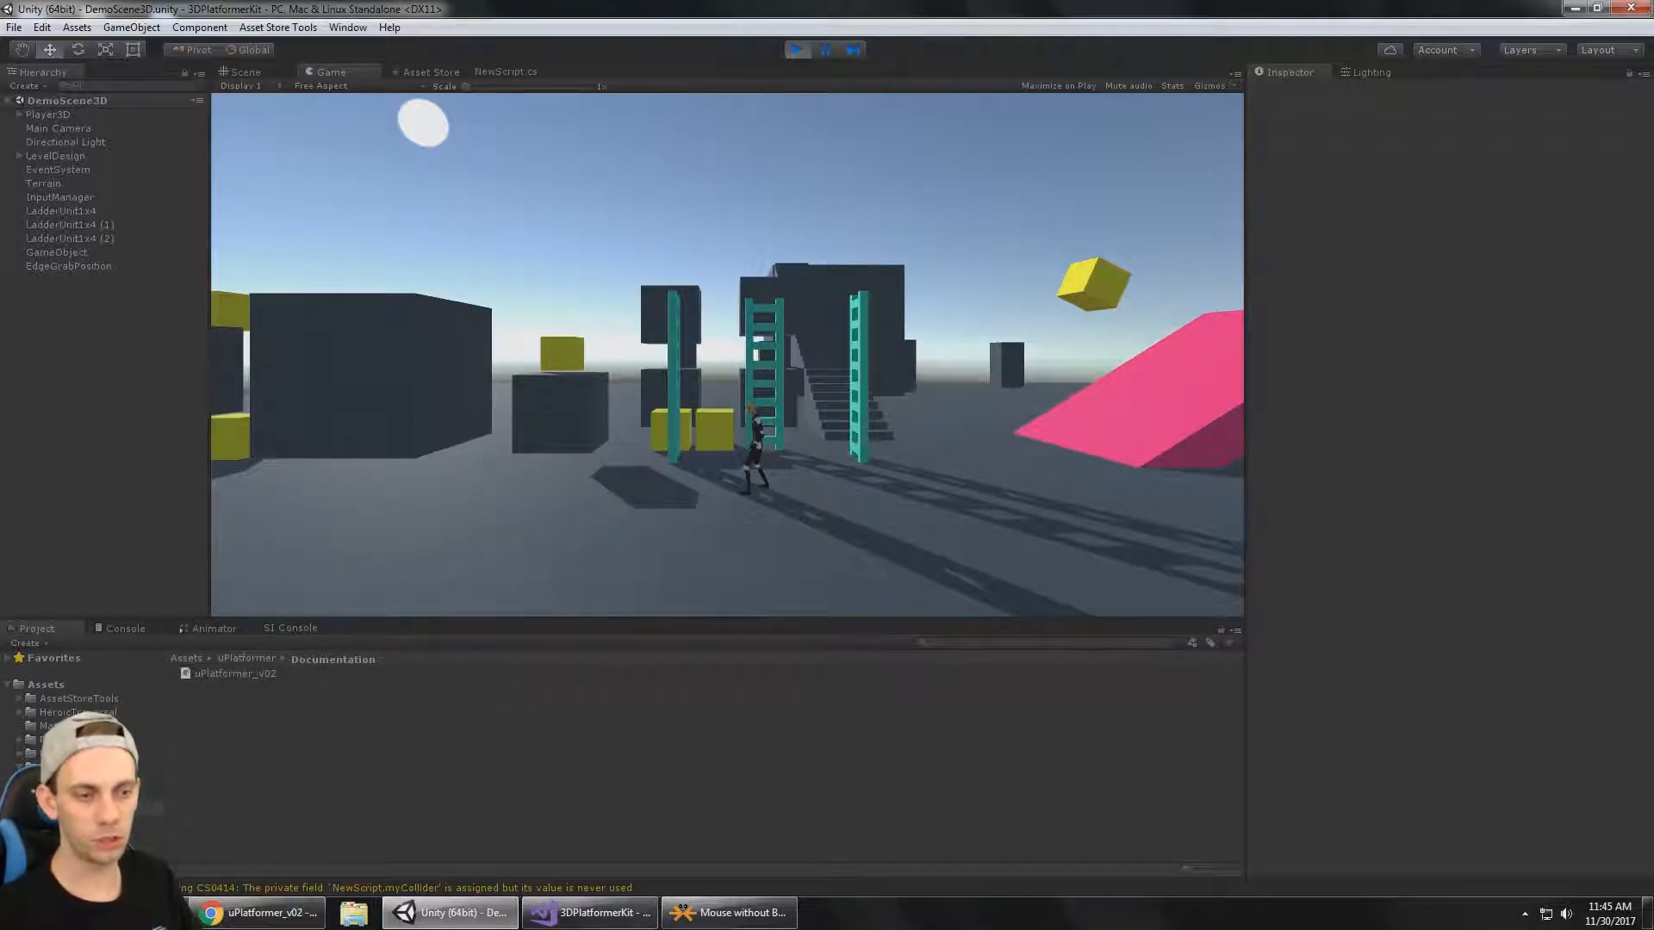
# Open the uPlatformer_v02 documentation and look through the Initial Setup sections and their Video Tutorial links, ending at the table of contents.
pyautogui.doubleClick(270, 673)
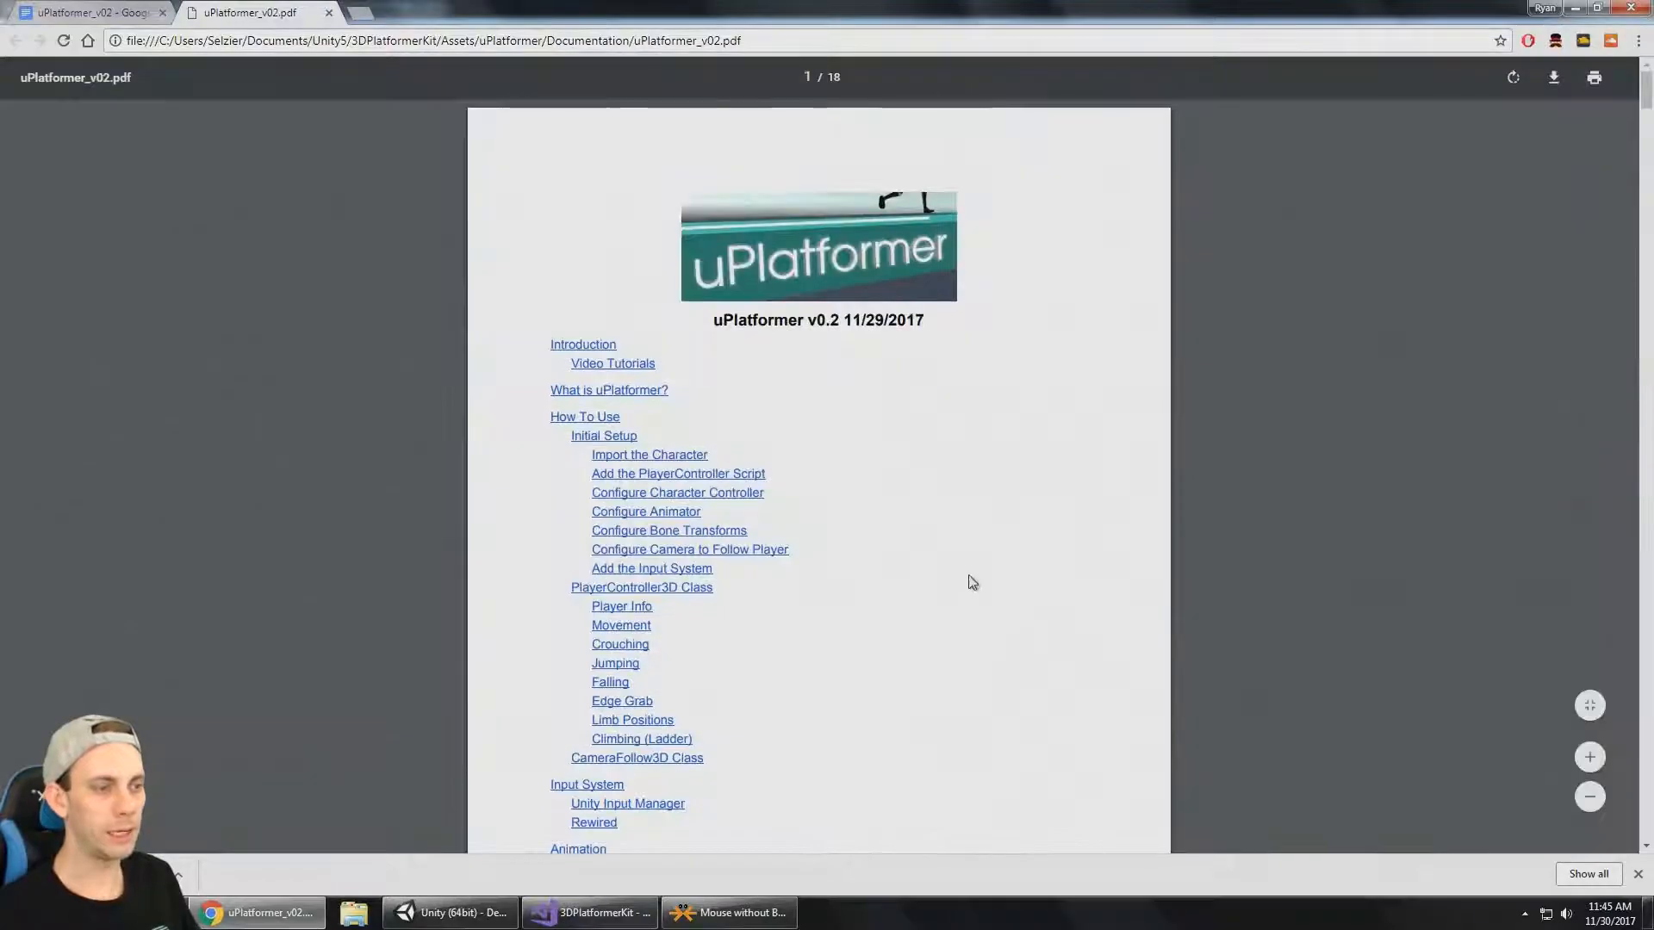
pyautogui.scroll(-8, 967, 580)
pyautogui.scroll(-14, 1203, 337)
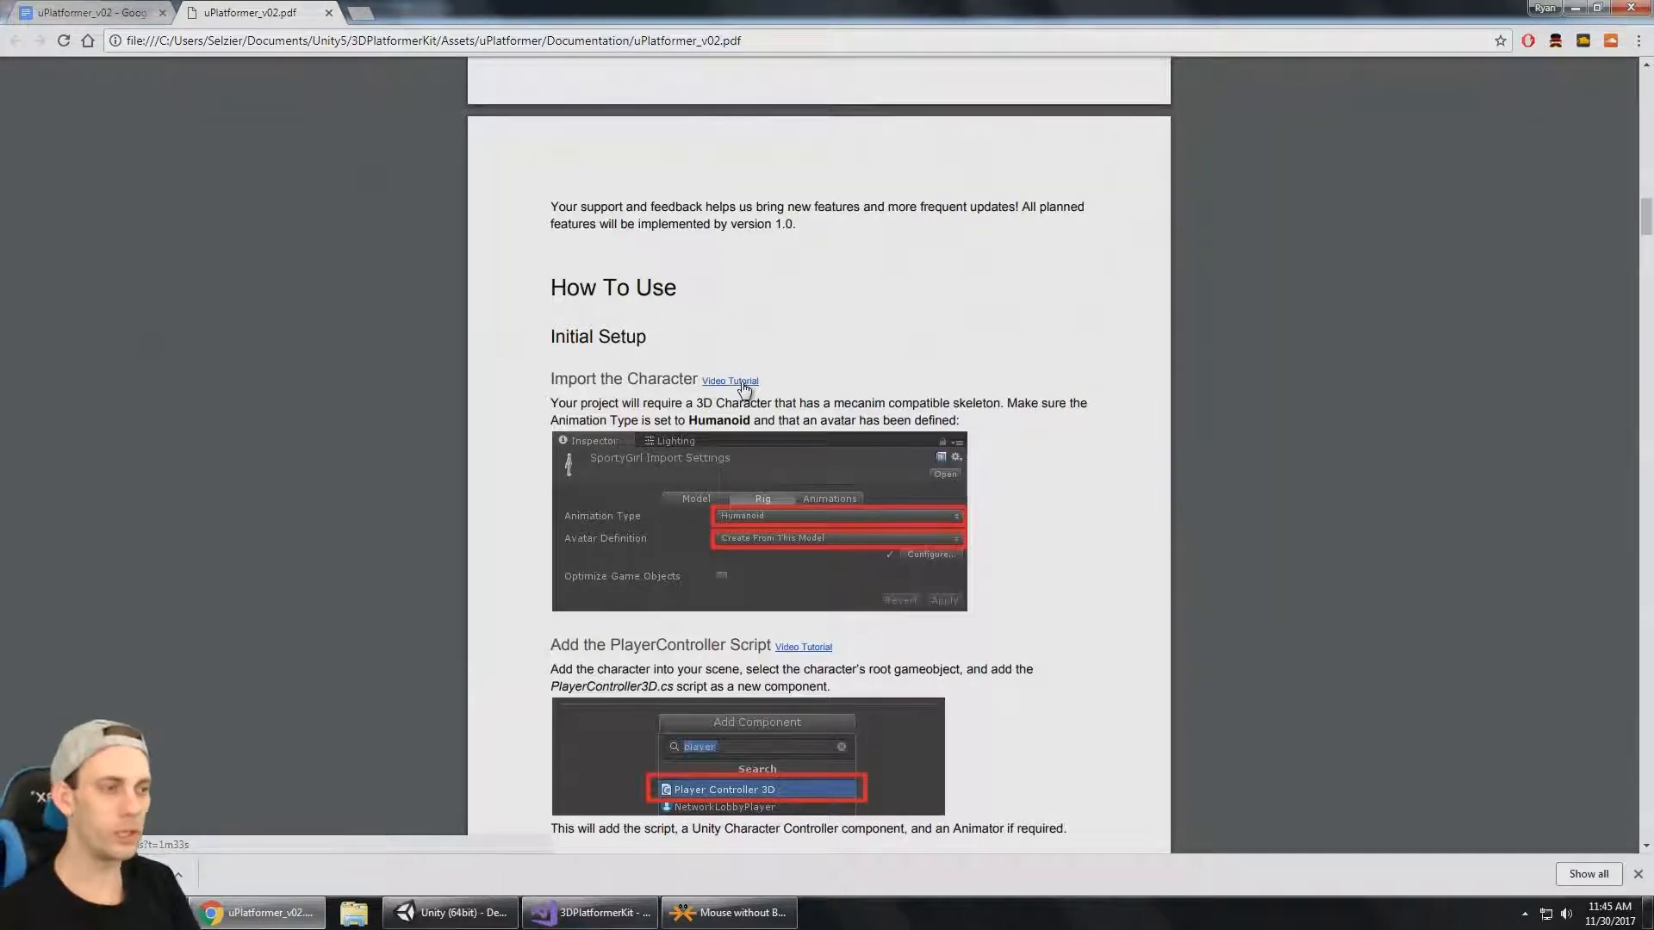
pyautogui.scroll(-3, 744, 390)
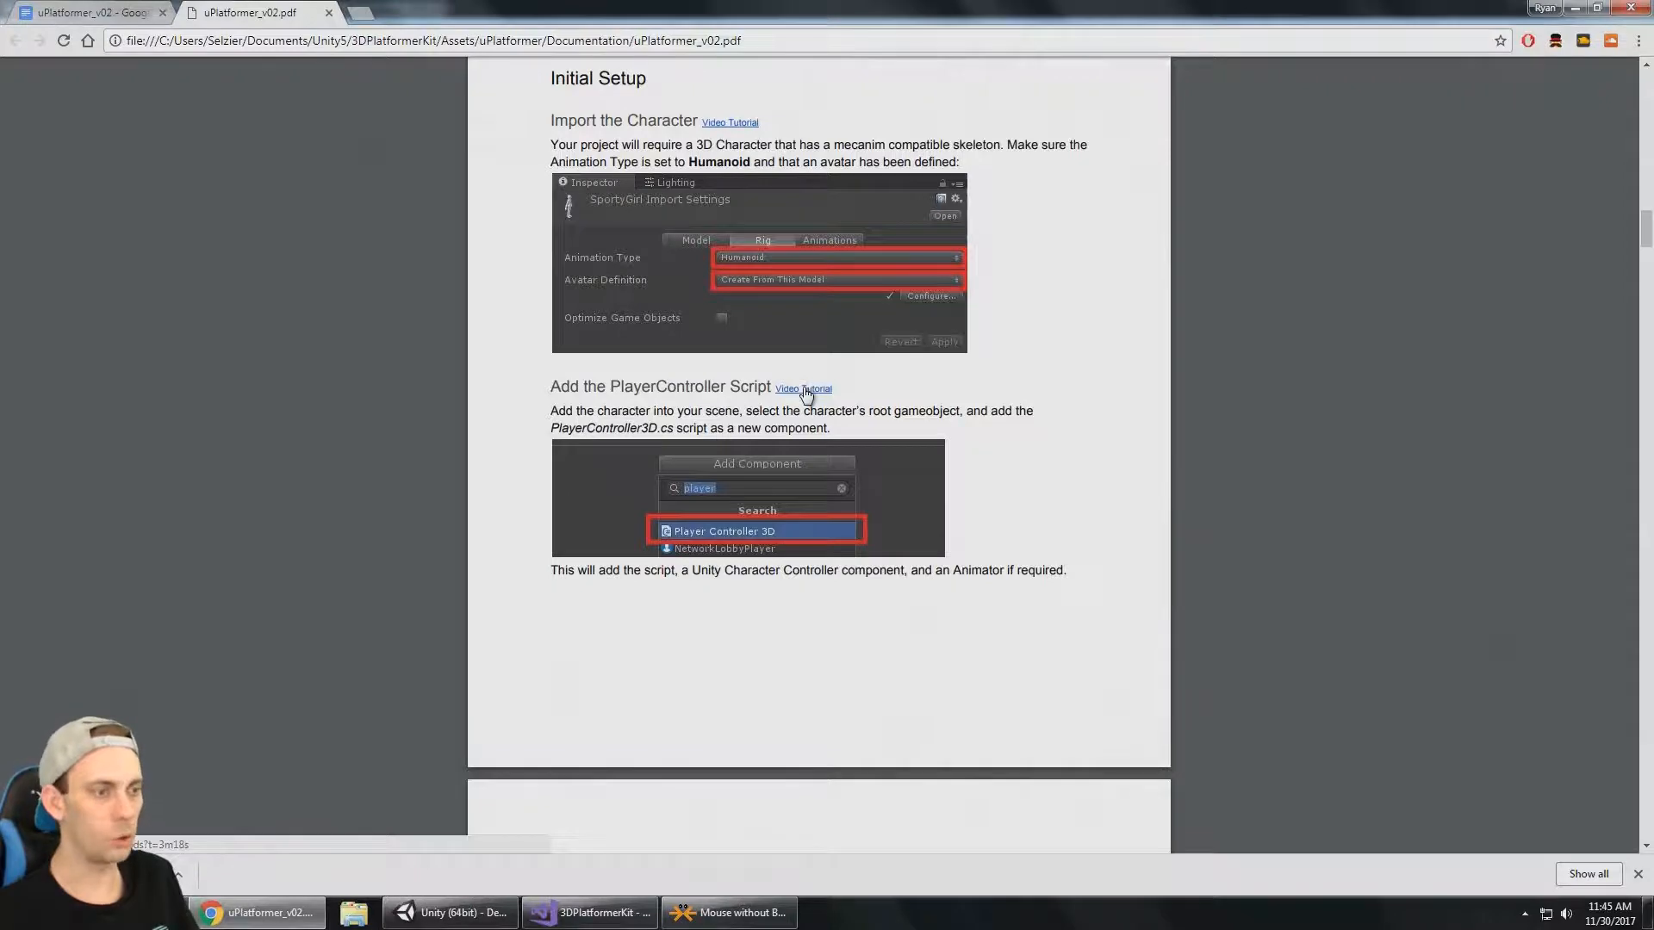
pyautogui.scroll(-2, 808, 393)
pyautogui.scroll(-5, 808, 393)
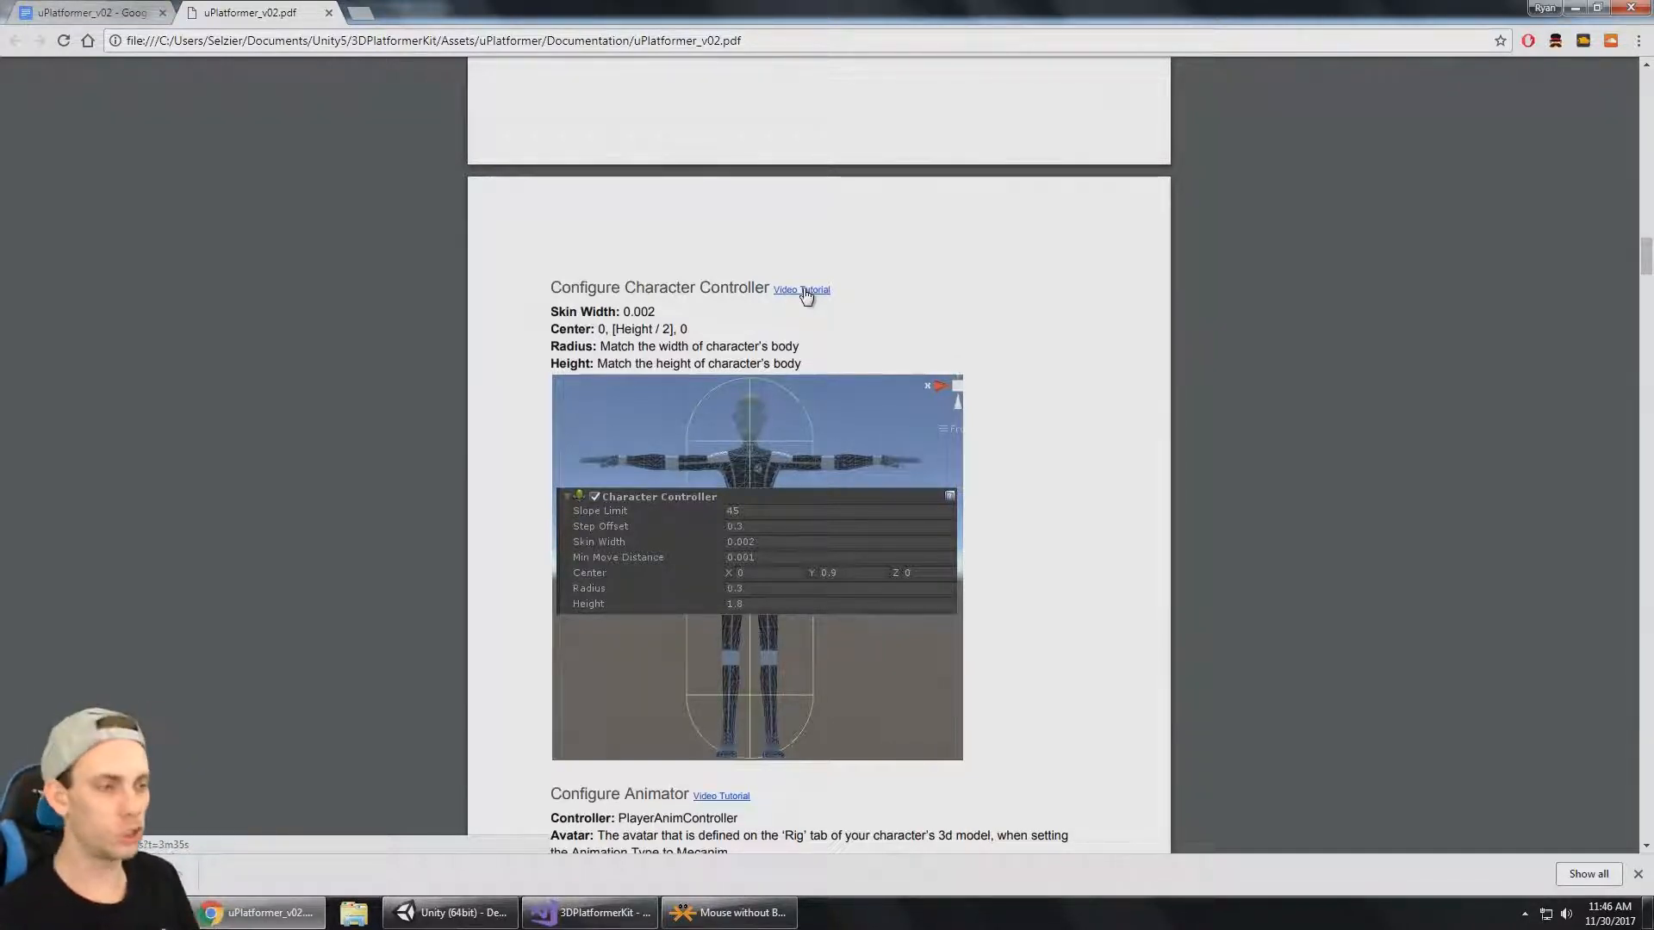
pyautogui.scroll(20, 1047, 289)
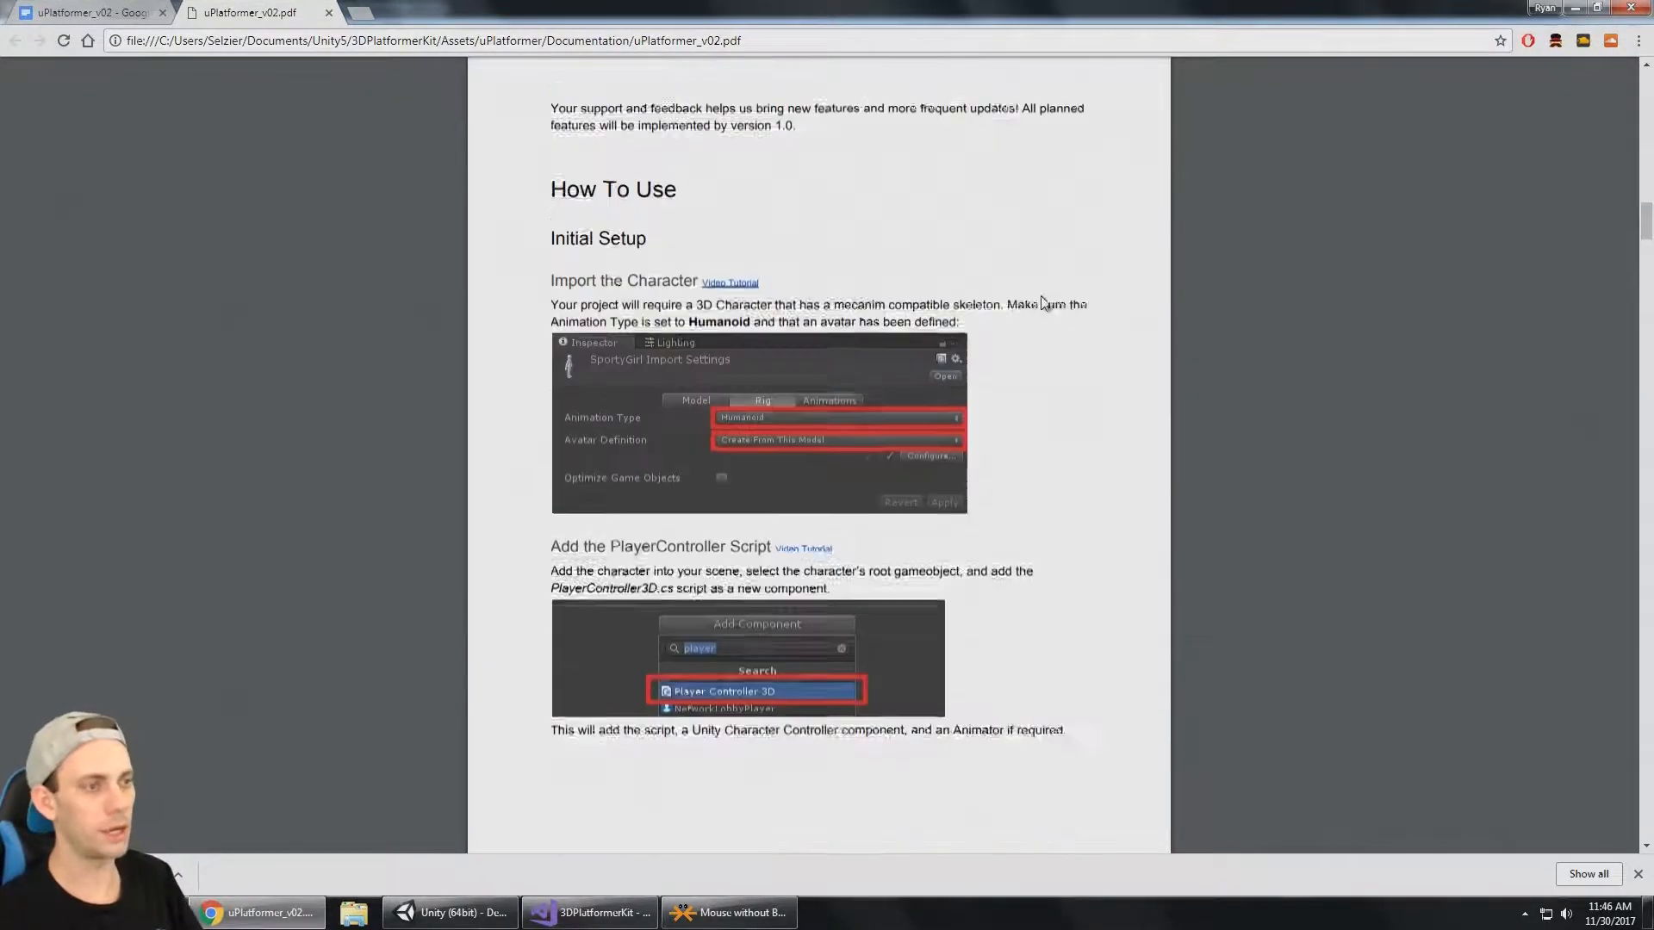
pyautogui.scroll(10, 1045, 303)
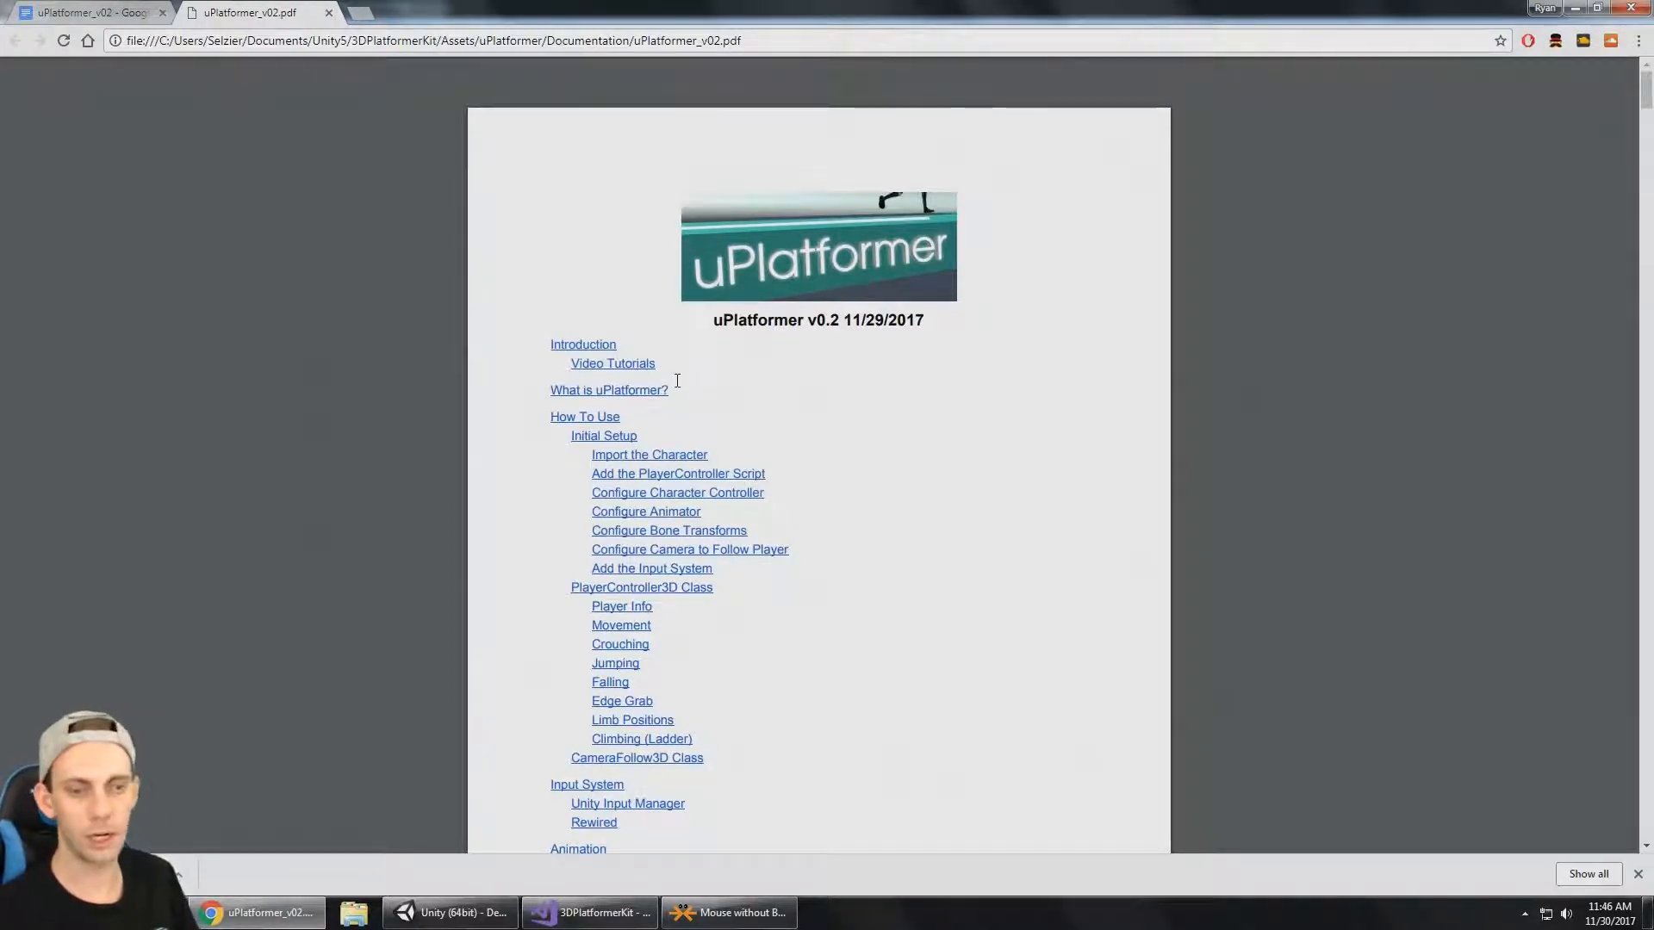
# Switch back to Unity and reopen uPlatformer_v02 from the Documentation folder inside uPlatformer.
pyautogui.click(504, 911)
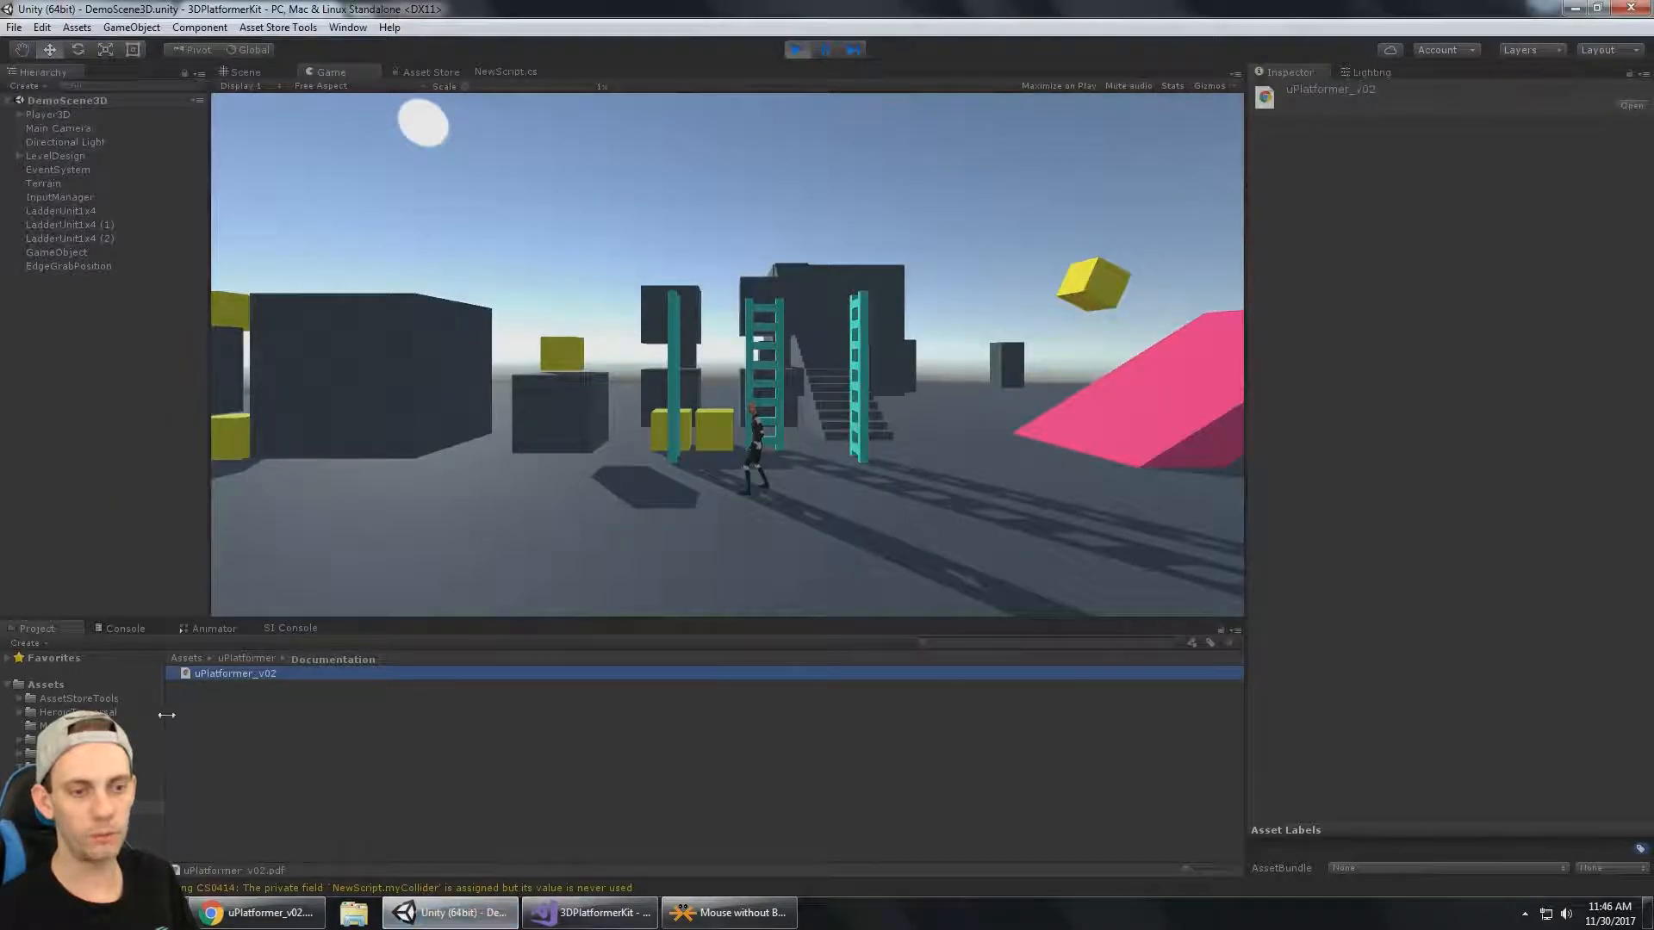
pyautogui.click(71, 767)
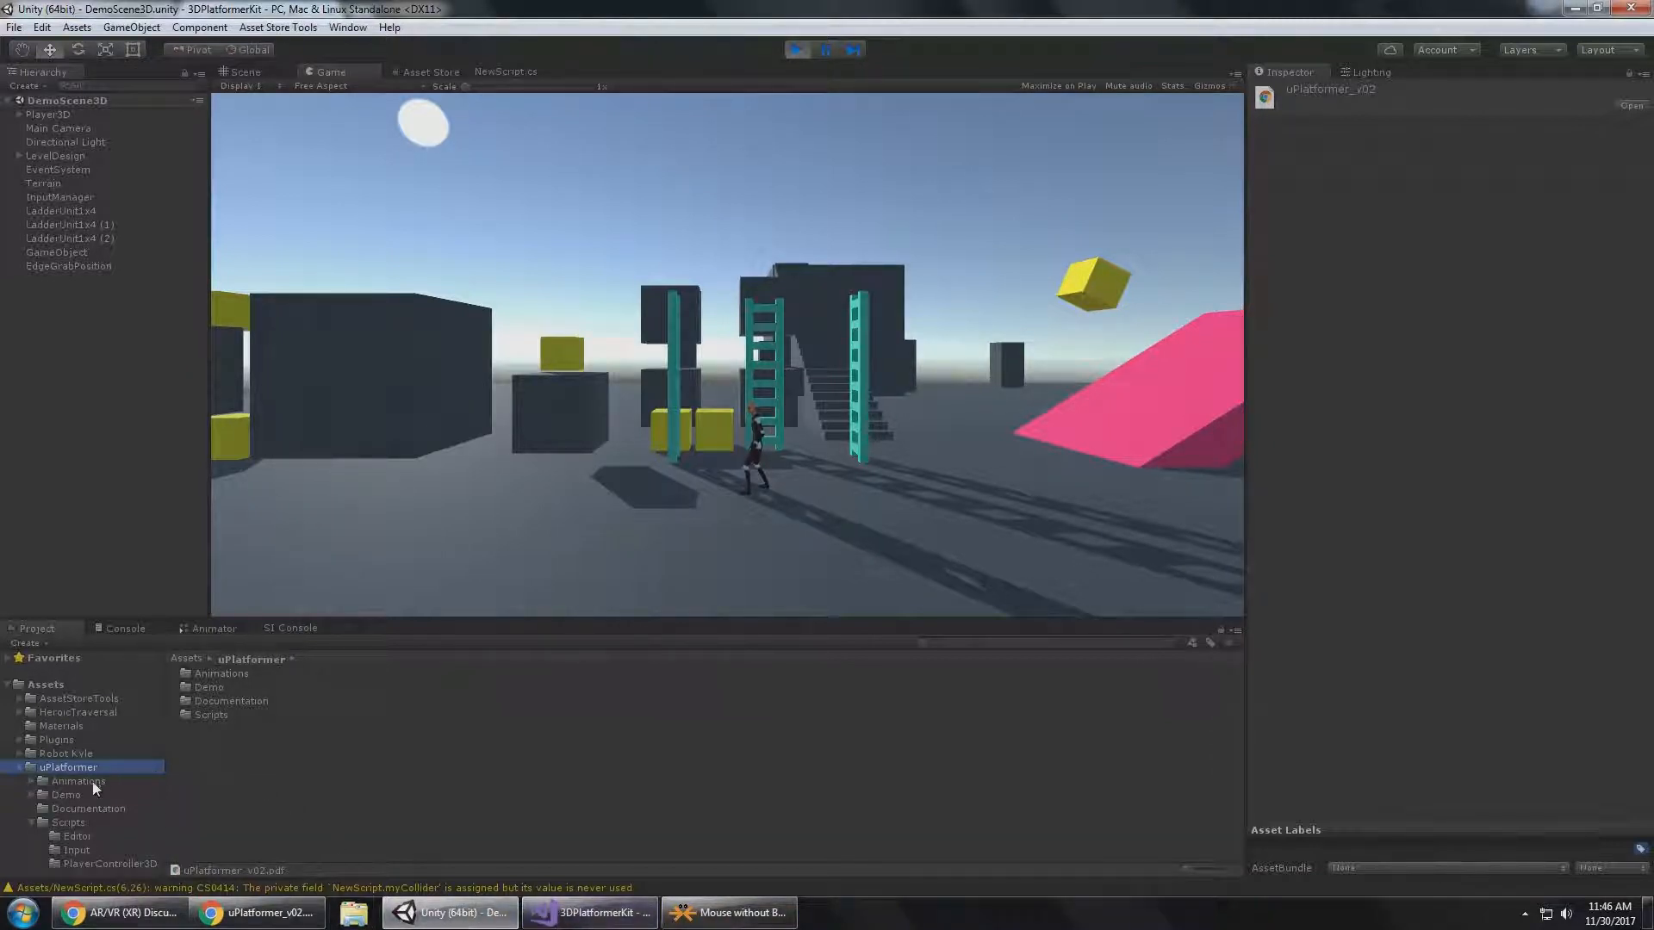
pyautogui.click(91, 808)
pyautogui.doubleClick(251, 674)
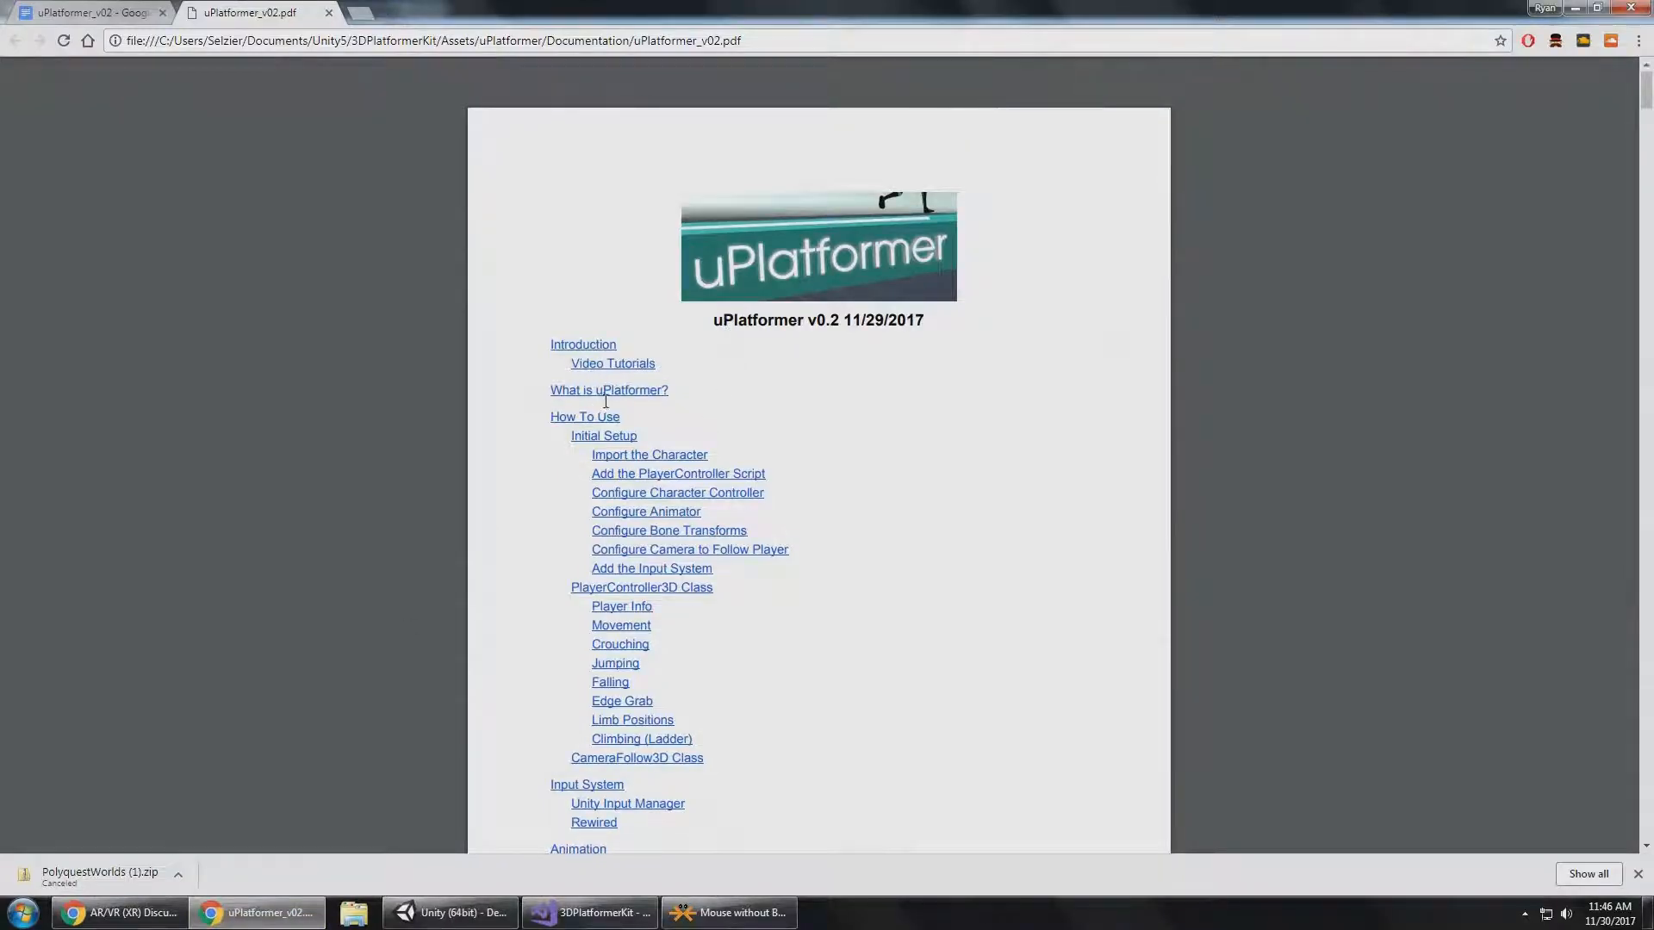
# Read the documentation's What is uPlatformer? overview and the Import the Character and Add the PlayerController Script sections.
pyautogui.scroll(-19, 606, 402)
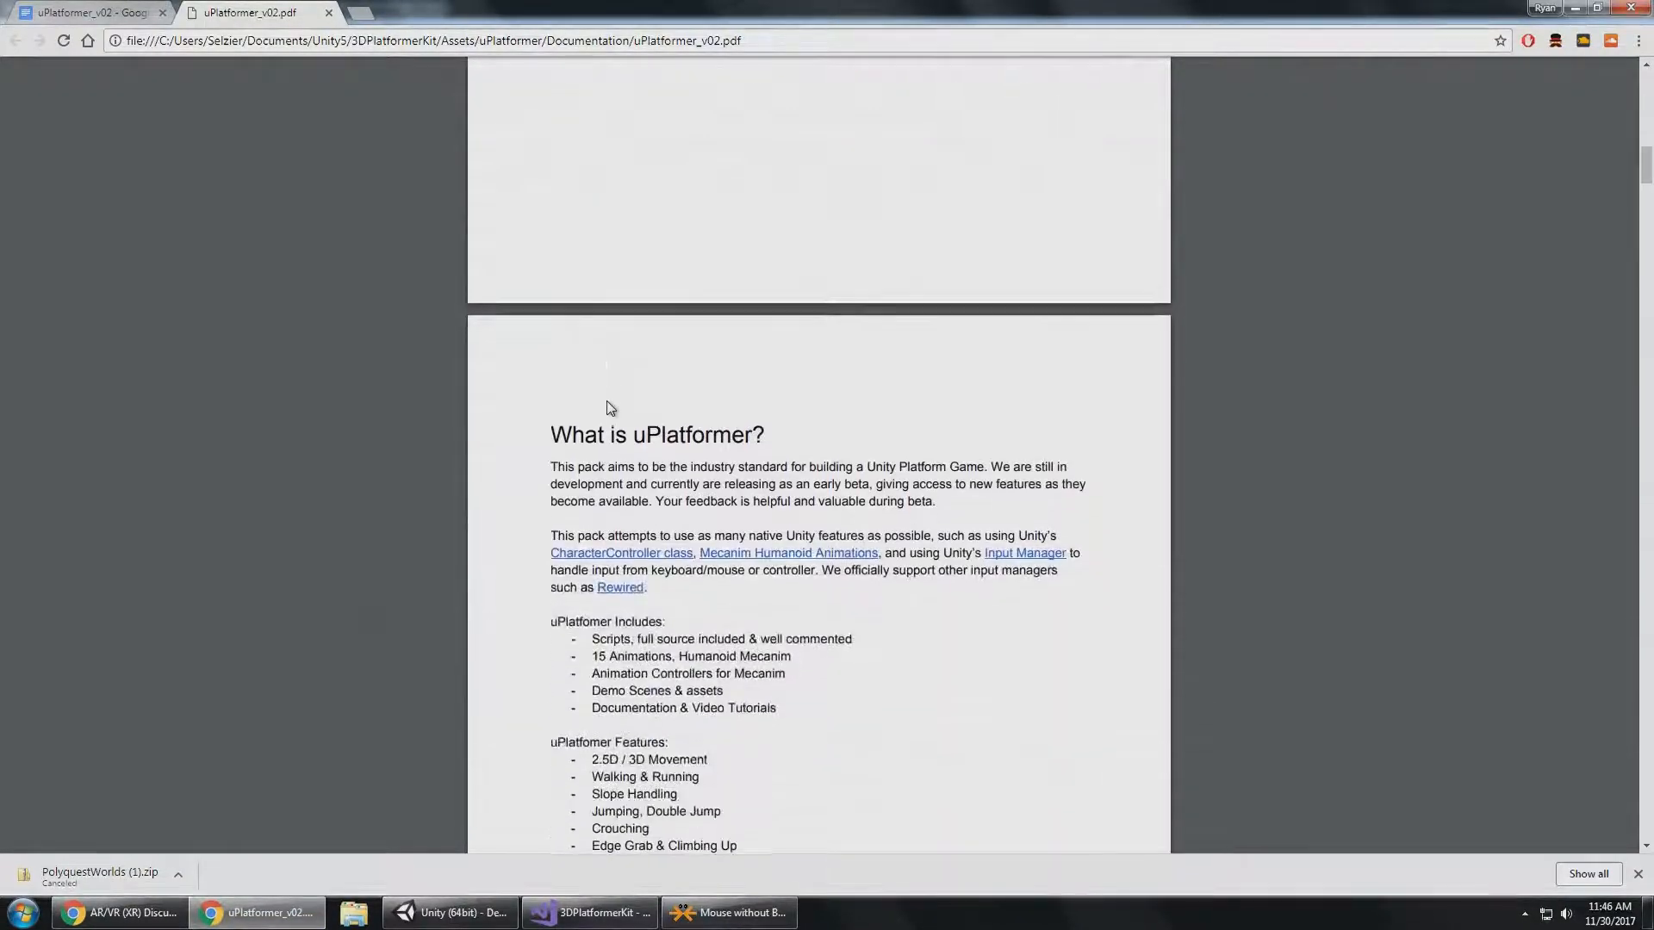
pyautogui.scroll(1, 610, 400)
pyautogui.scroll(-5, 610, 399)
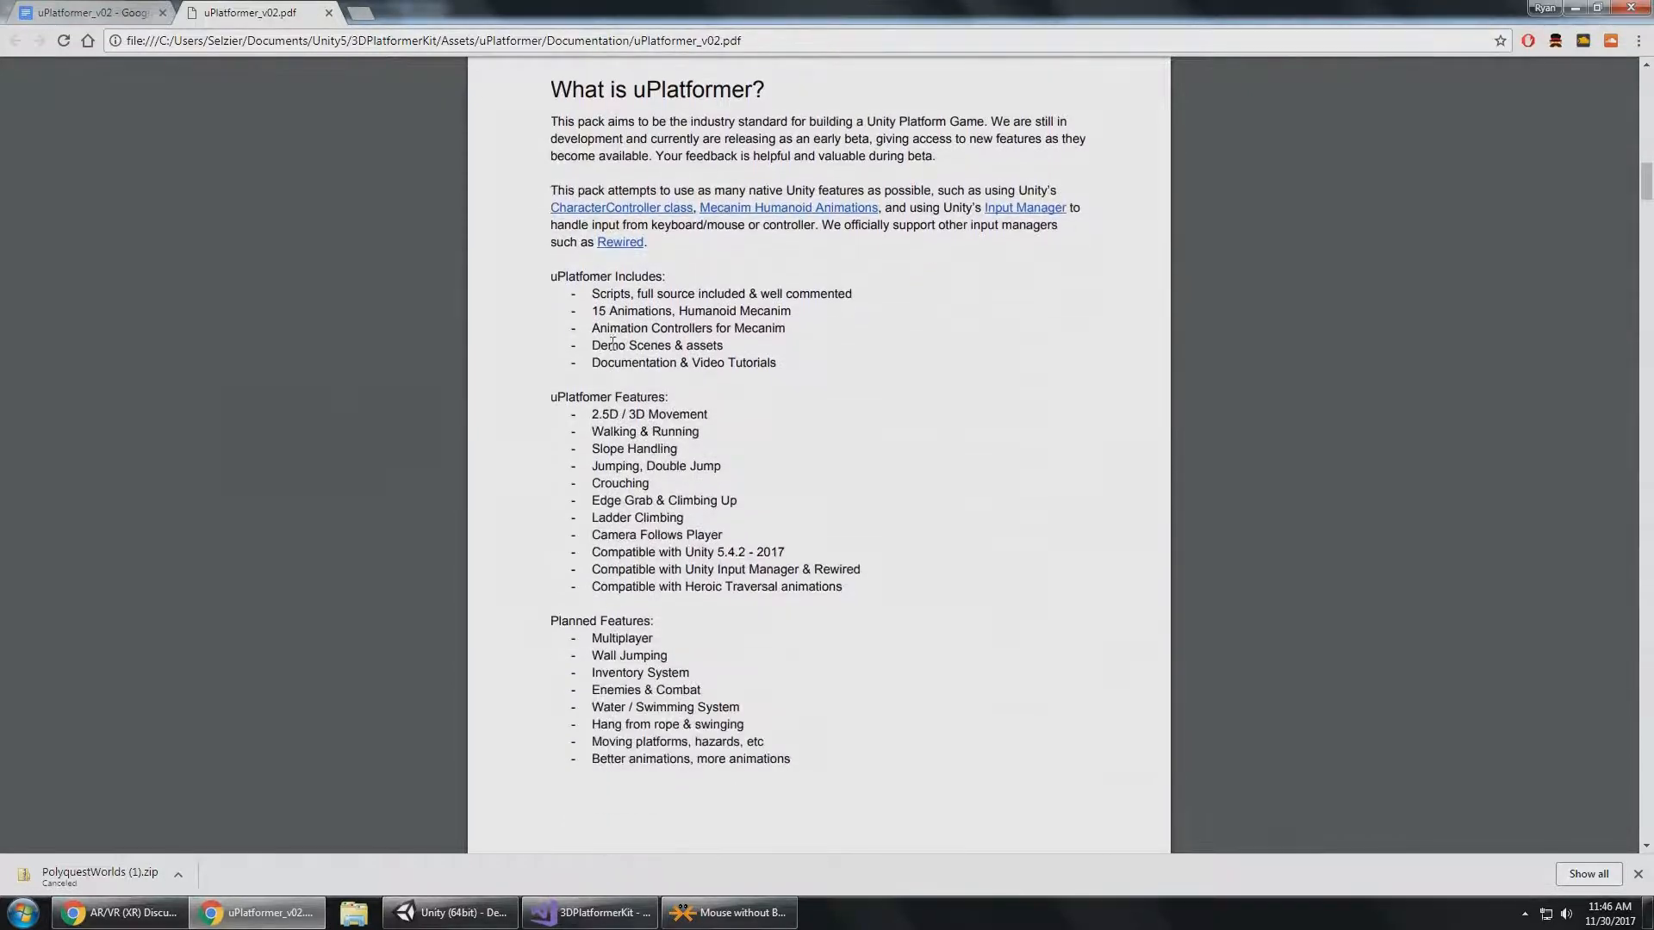
pyautogui.scroll(-11, 612, 343)
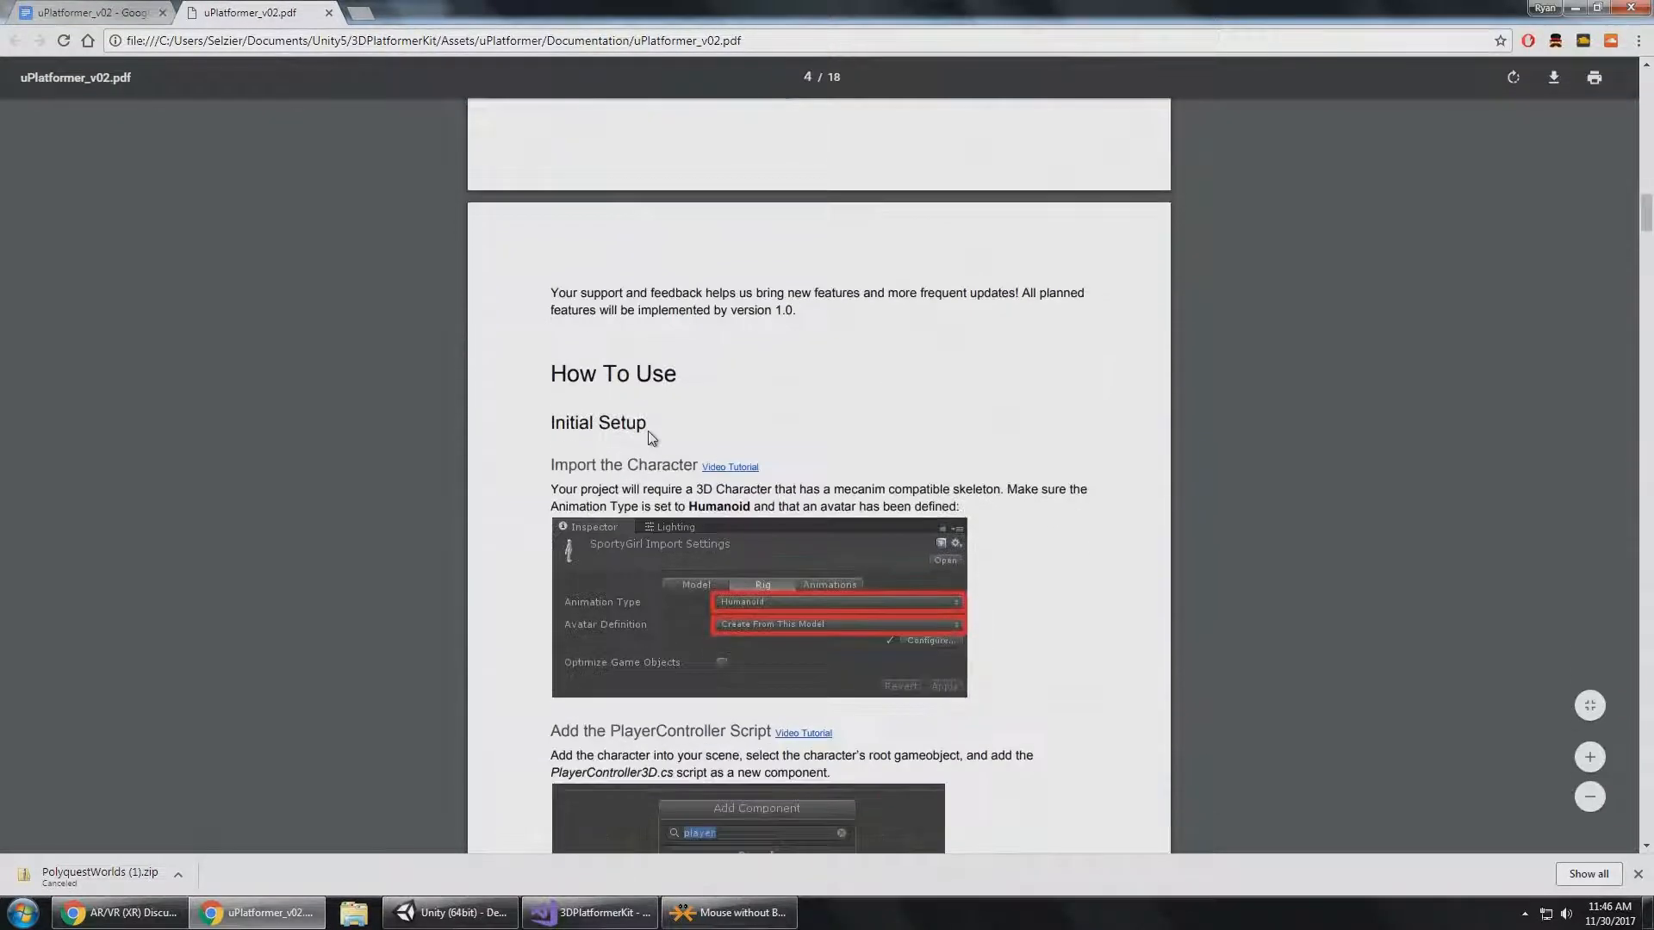
pyautogui.scroll(-3, 648, 430)
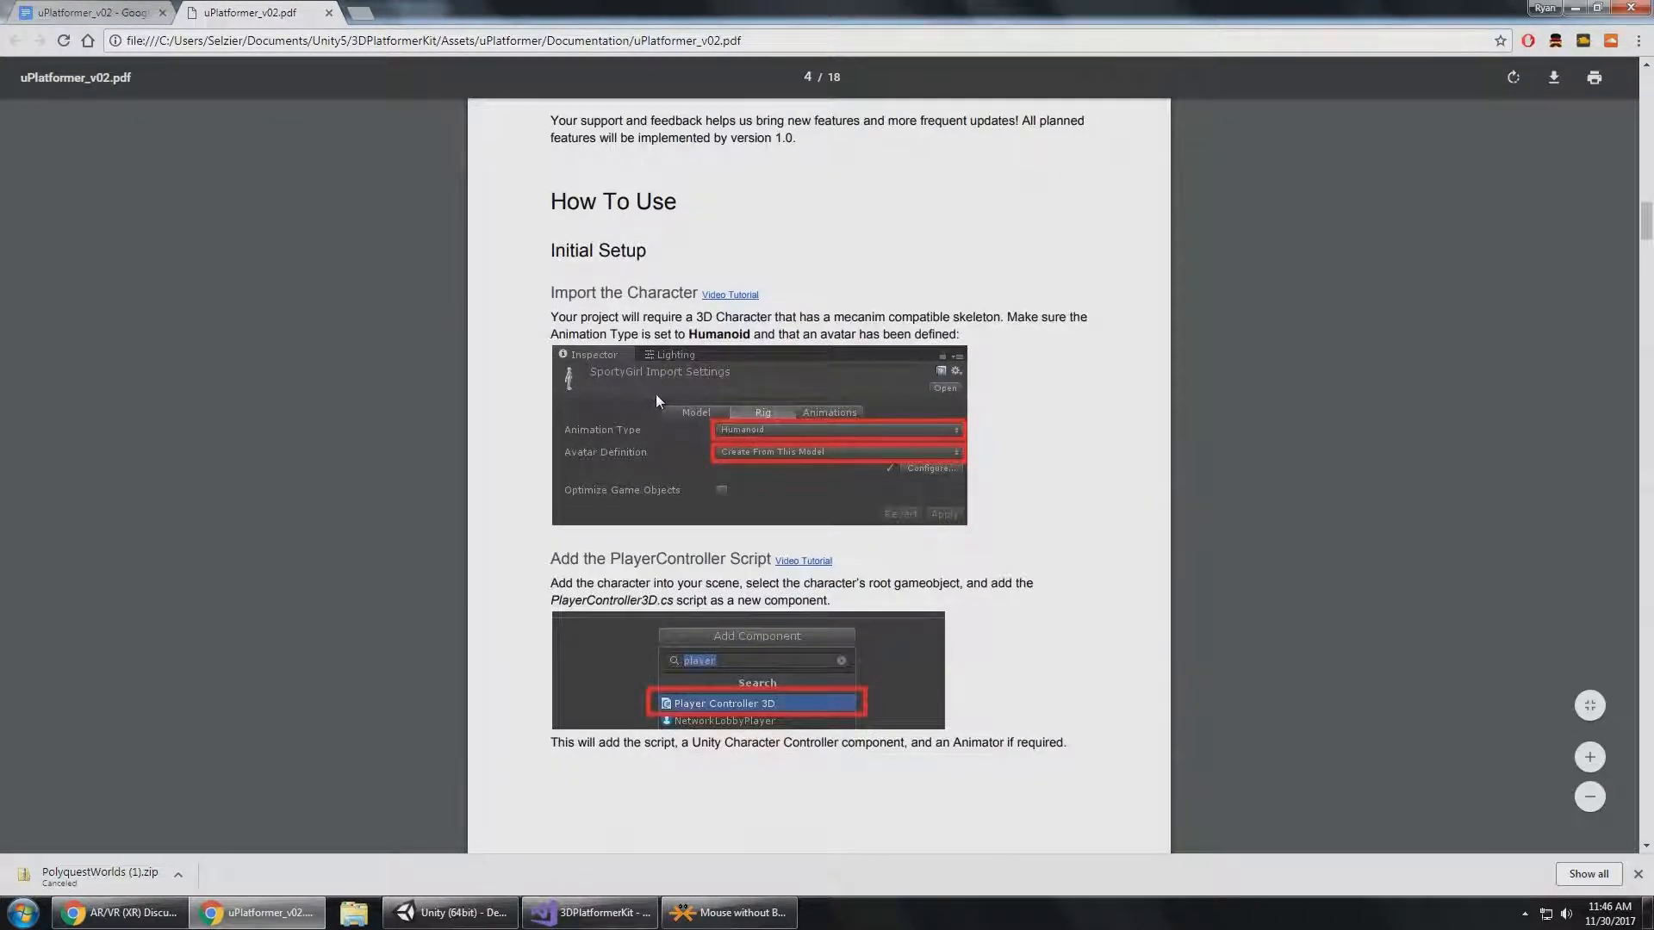
pyautogui.scroll(-1, 655, 301)
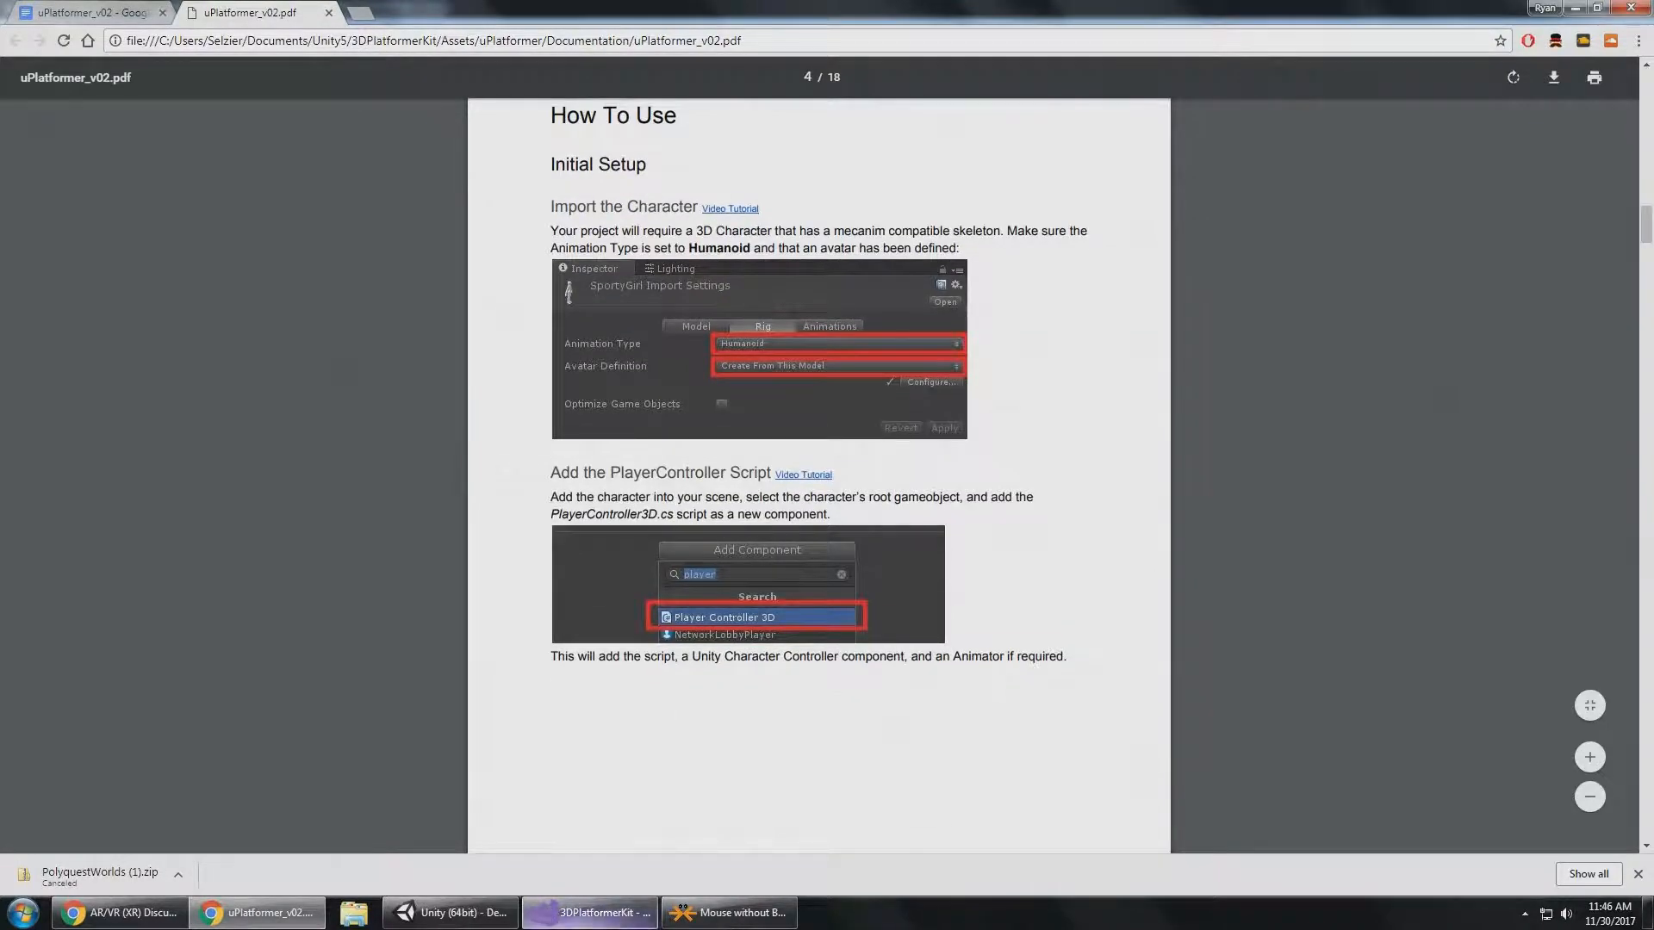
# Switch to Unity, stop the running demo scene and create a new empty scene.
pyautogui.click(591, 912)
pyautogui.click(450, 913)
pyautogui.click(162, 245)
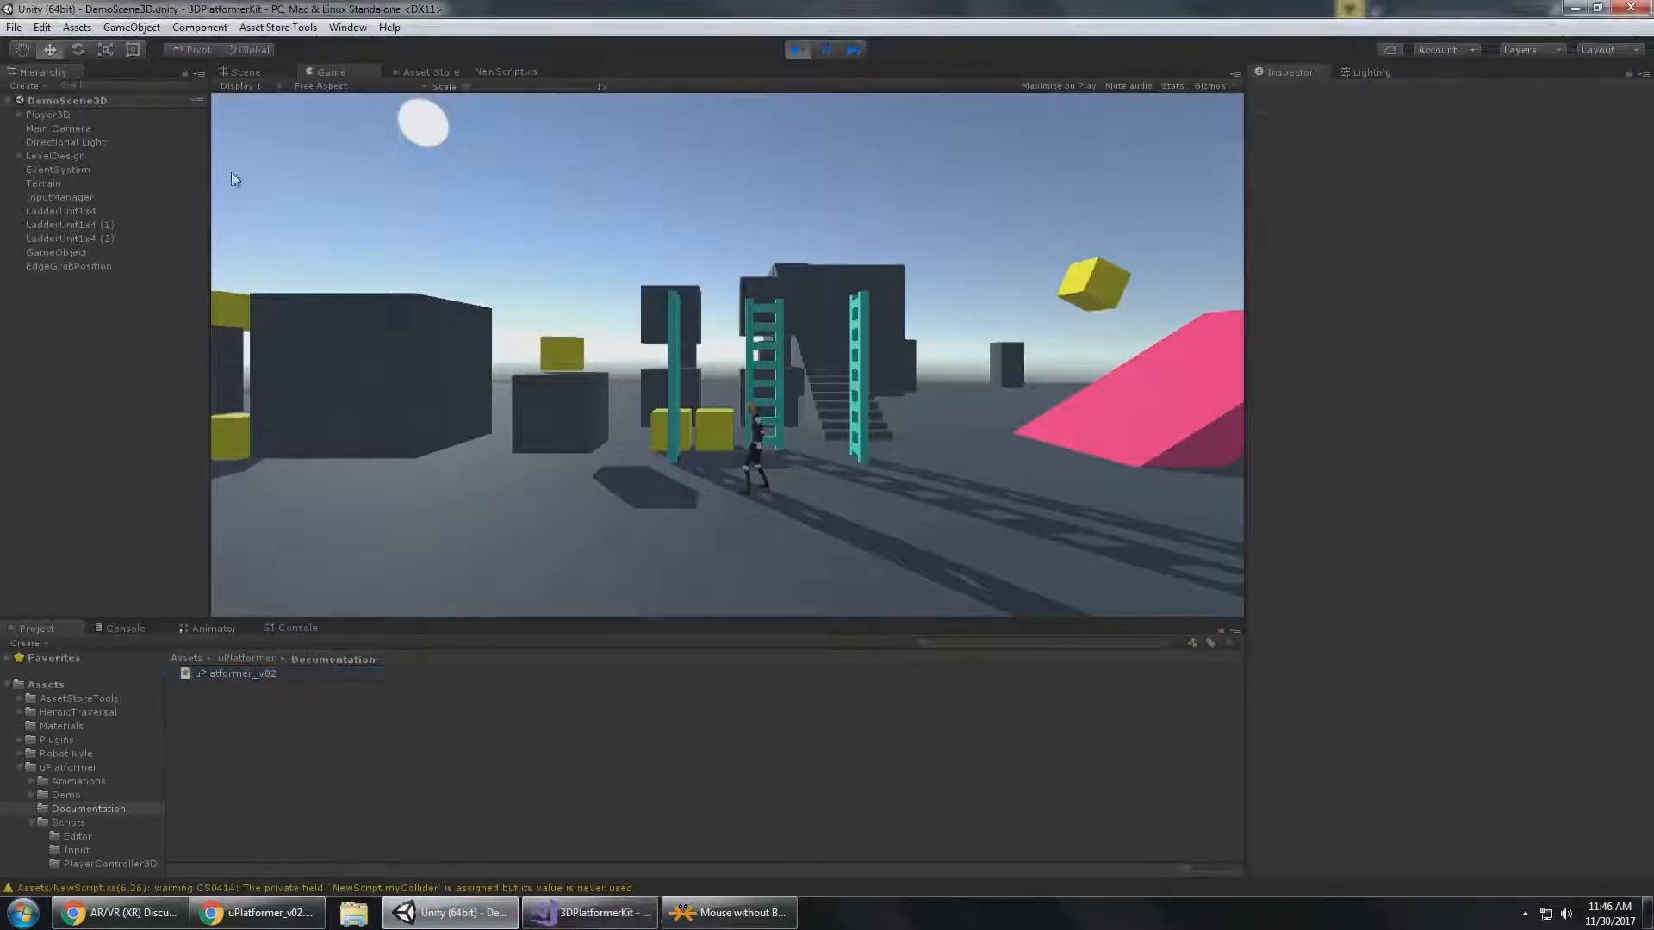
pyautogui.click(800, 55)
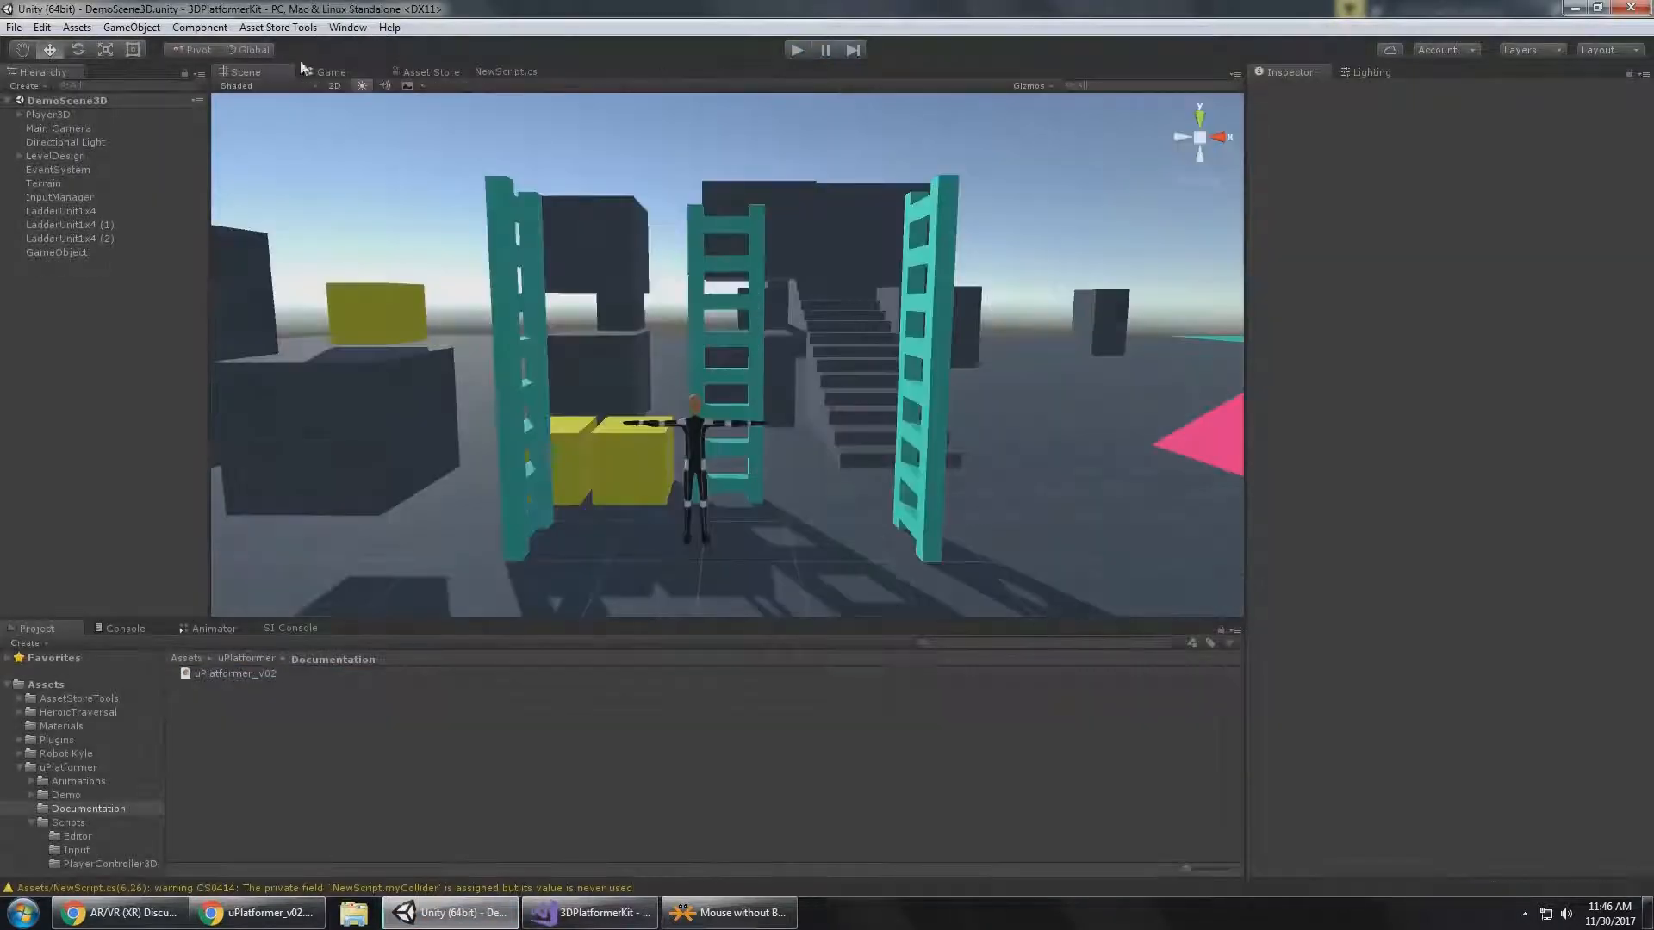
pyautogui.click(14, 28)
pyautogui.click(39, 46)
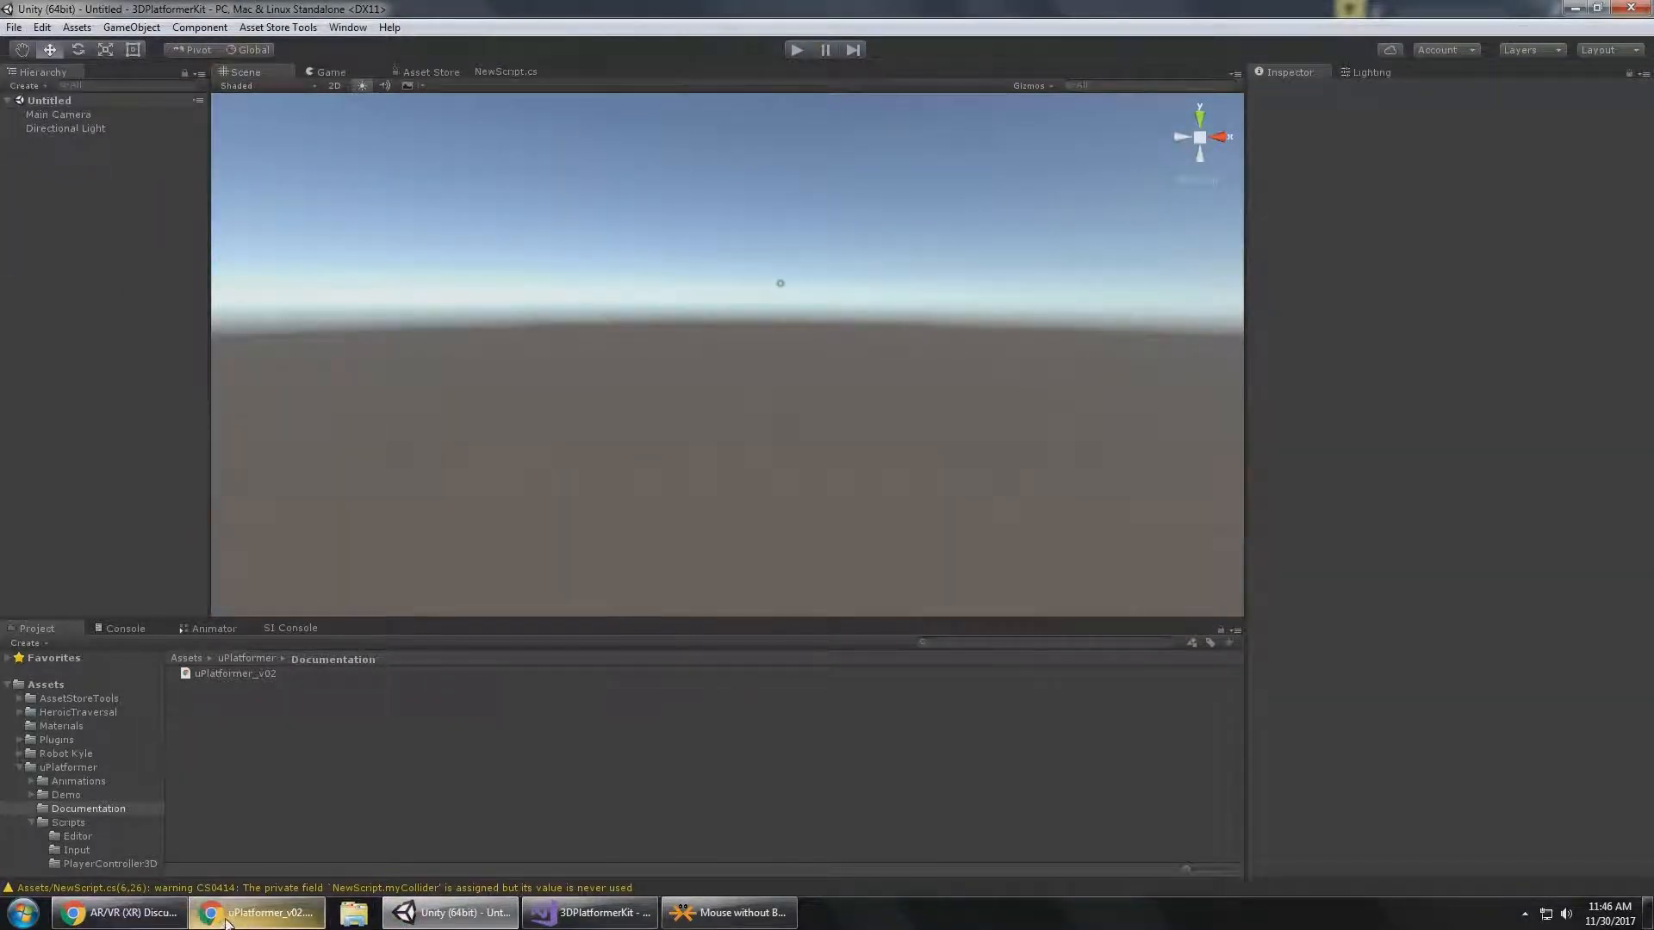
# Add a 3D plane to the scene, set its position to 0, 0, 0 and leave it selected.
pyautogui.rightClick(102, 315)
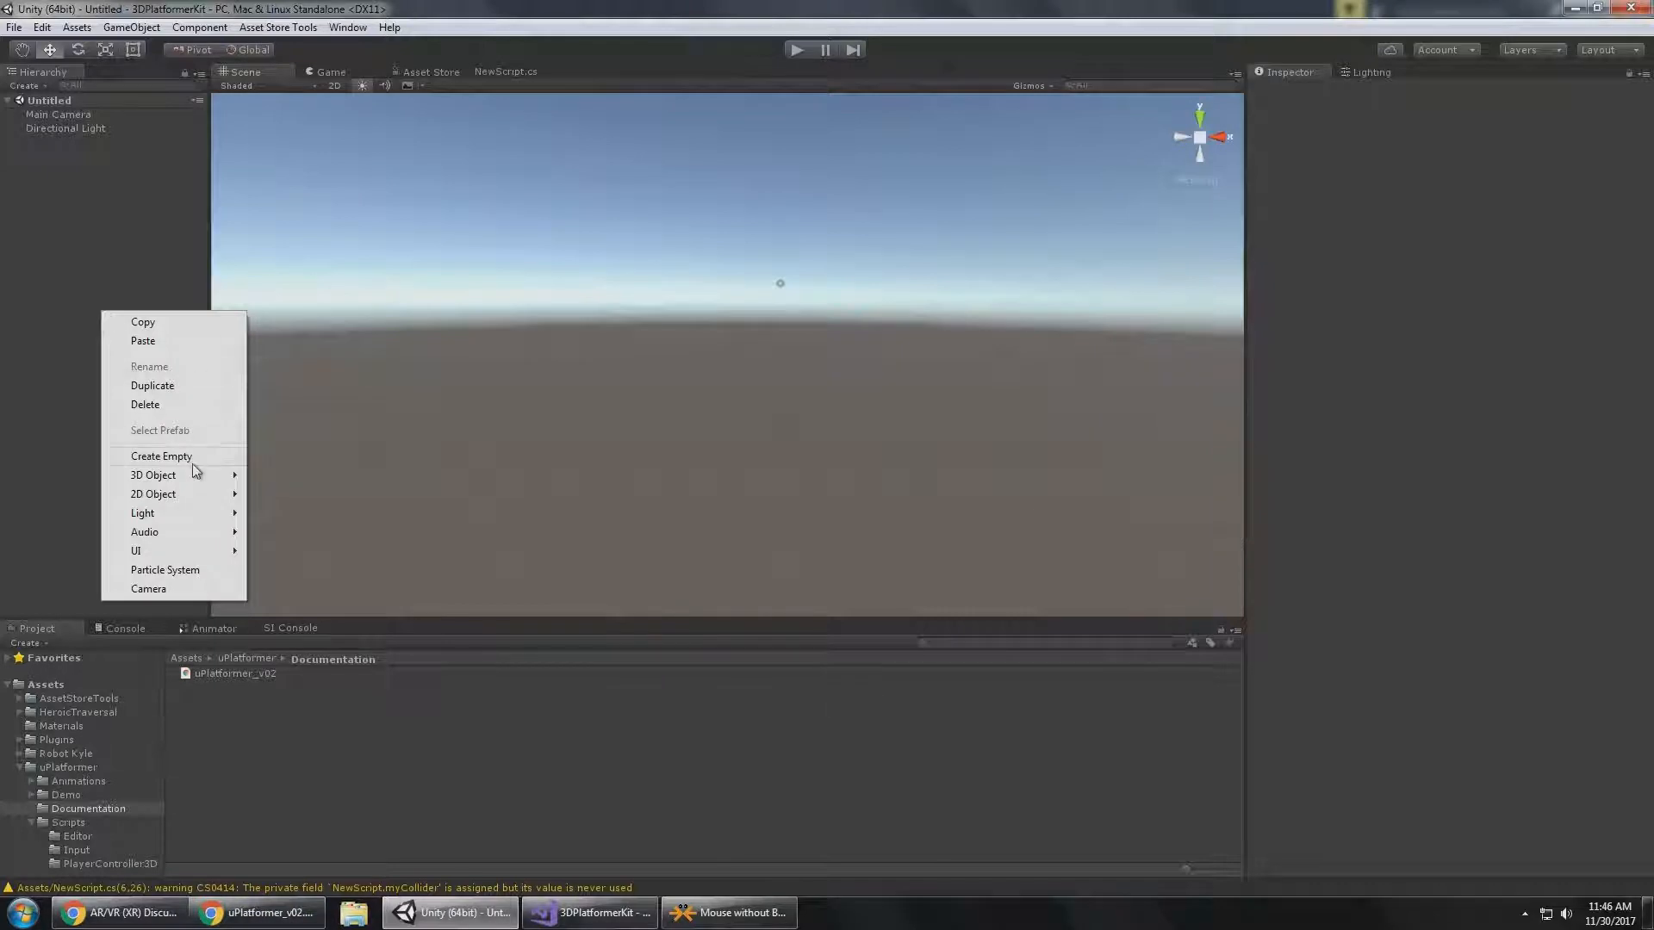
pyautogui.moveTo(206, 477)
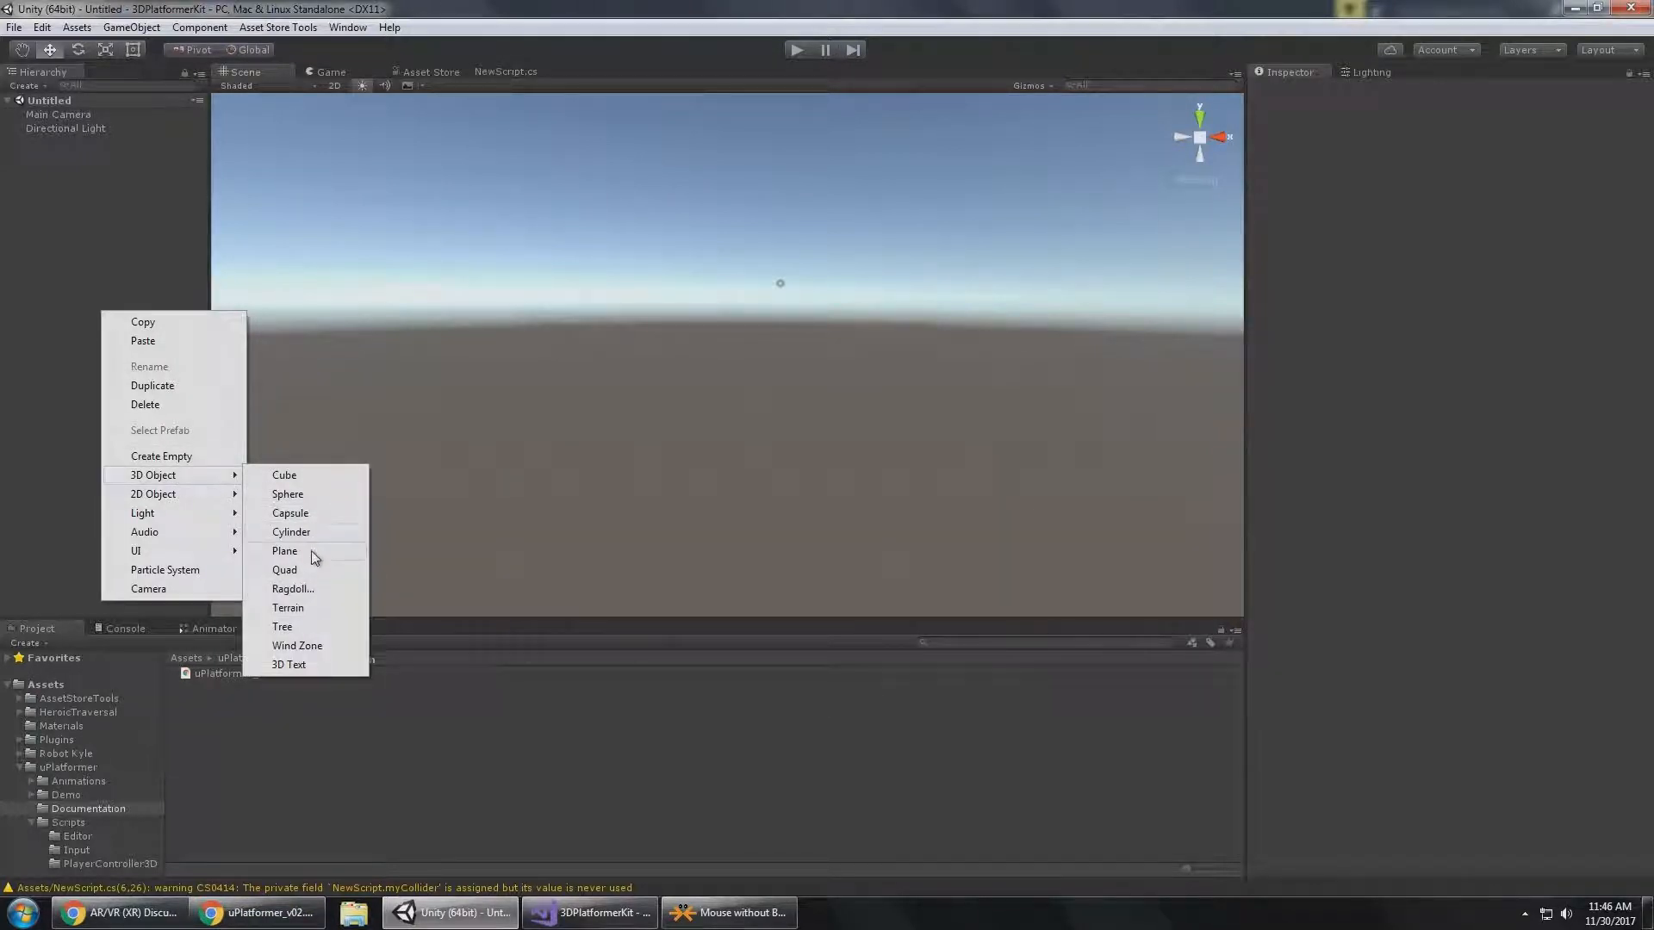
pyautogui.click(311, 551)
pyautogui.click(1450, 138)
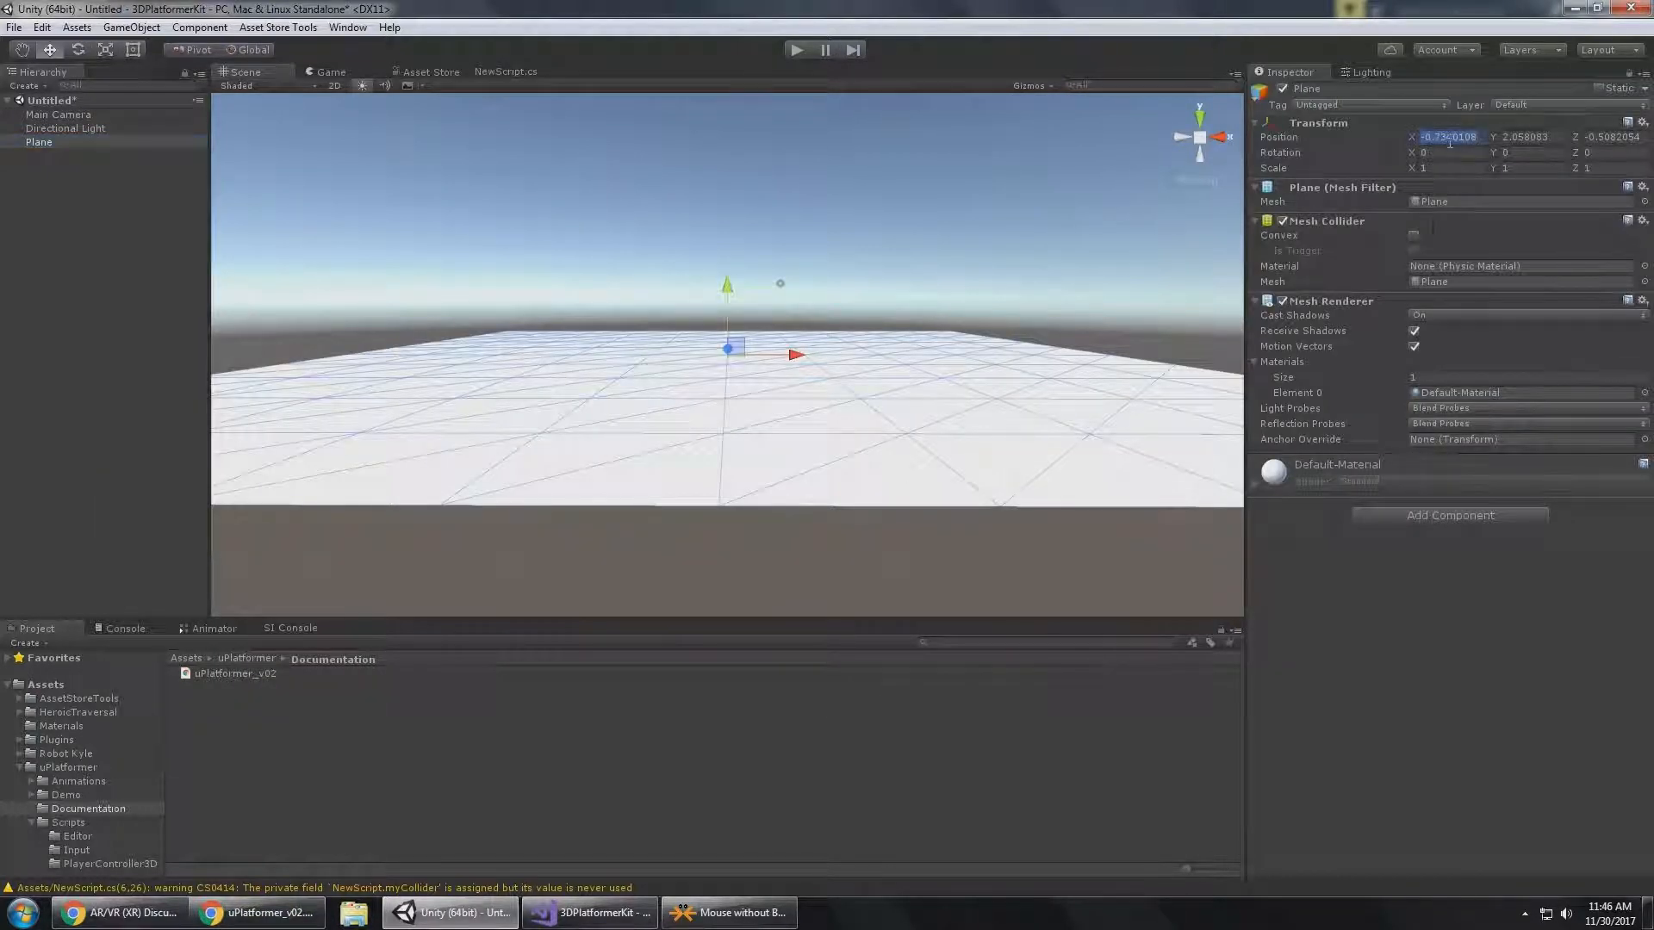
pyautogui.write('0')
pyautogui.press('Tab')
pyautogui.write('0')
pyautogui.press('Tab')
pyautogui.write('0')
pyautogui.click(98, 138)
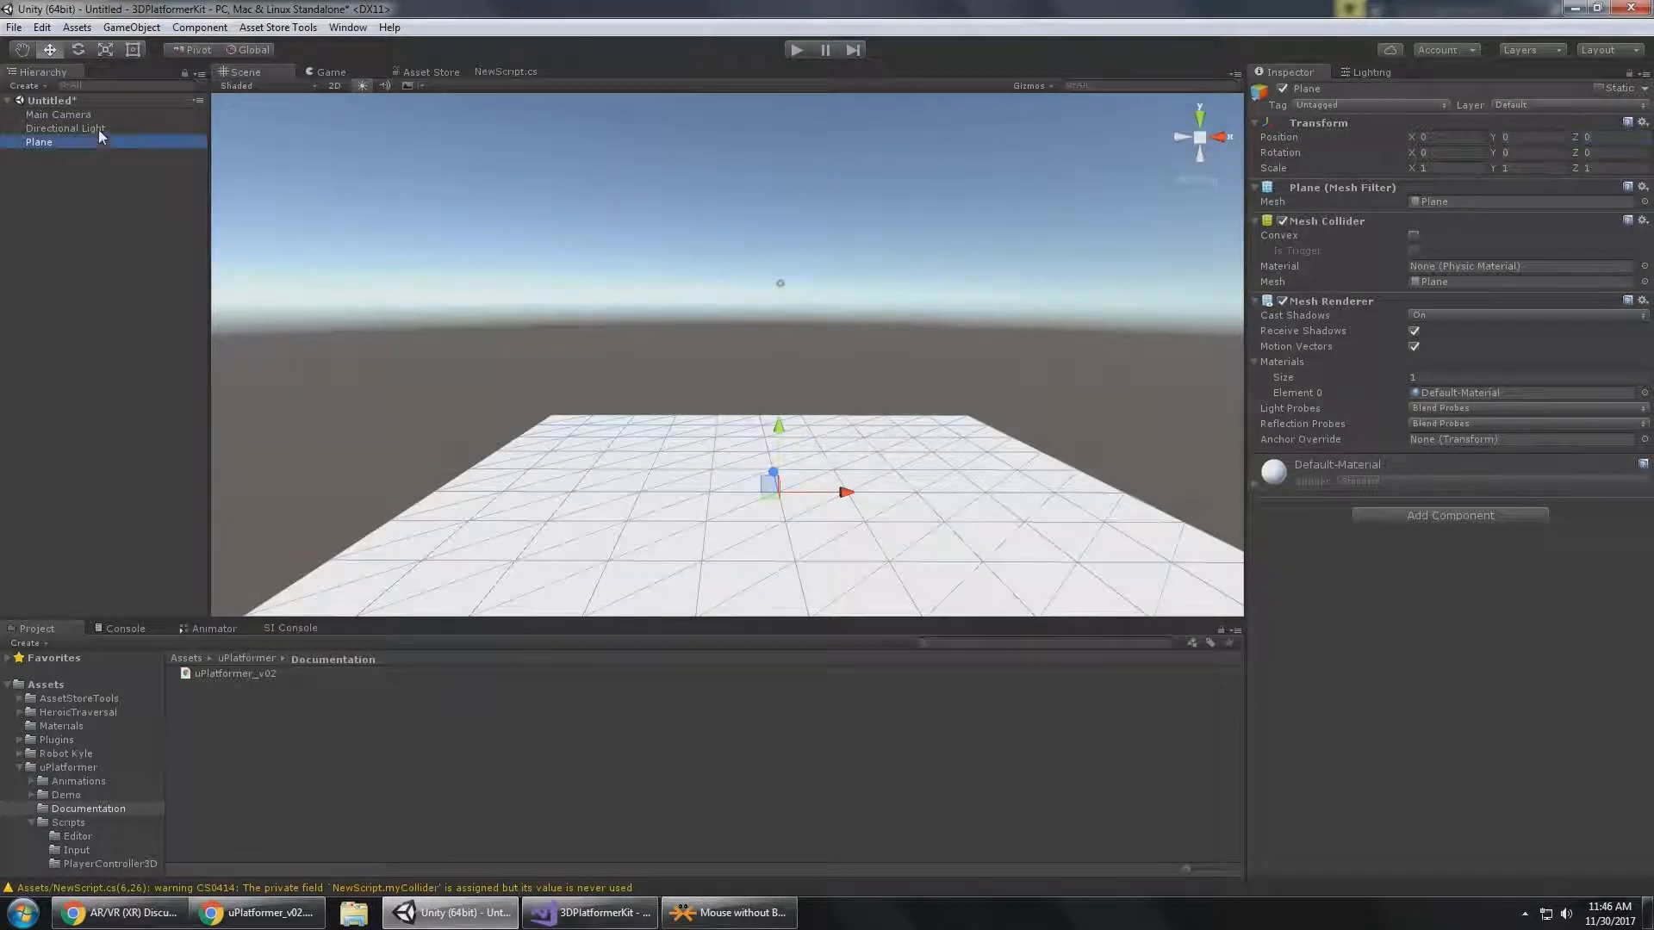
pyautogui.click(98, 117)
pyautogui.click(97, 137)
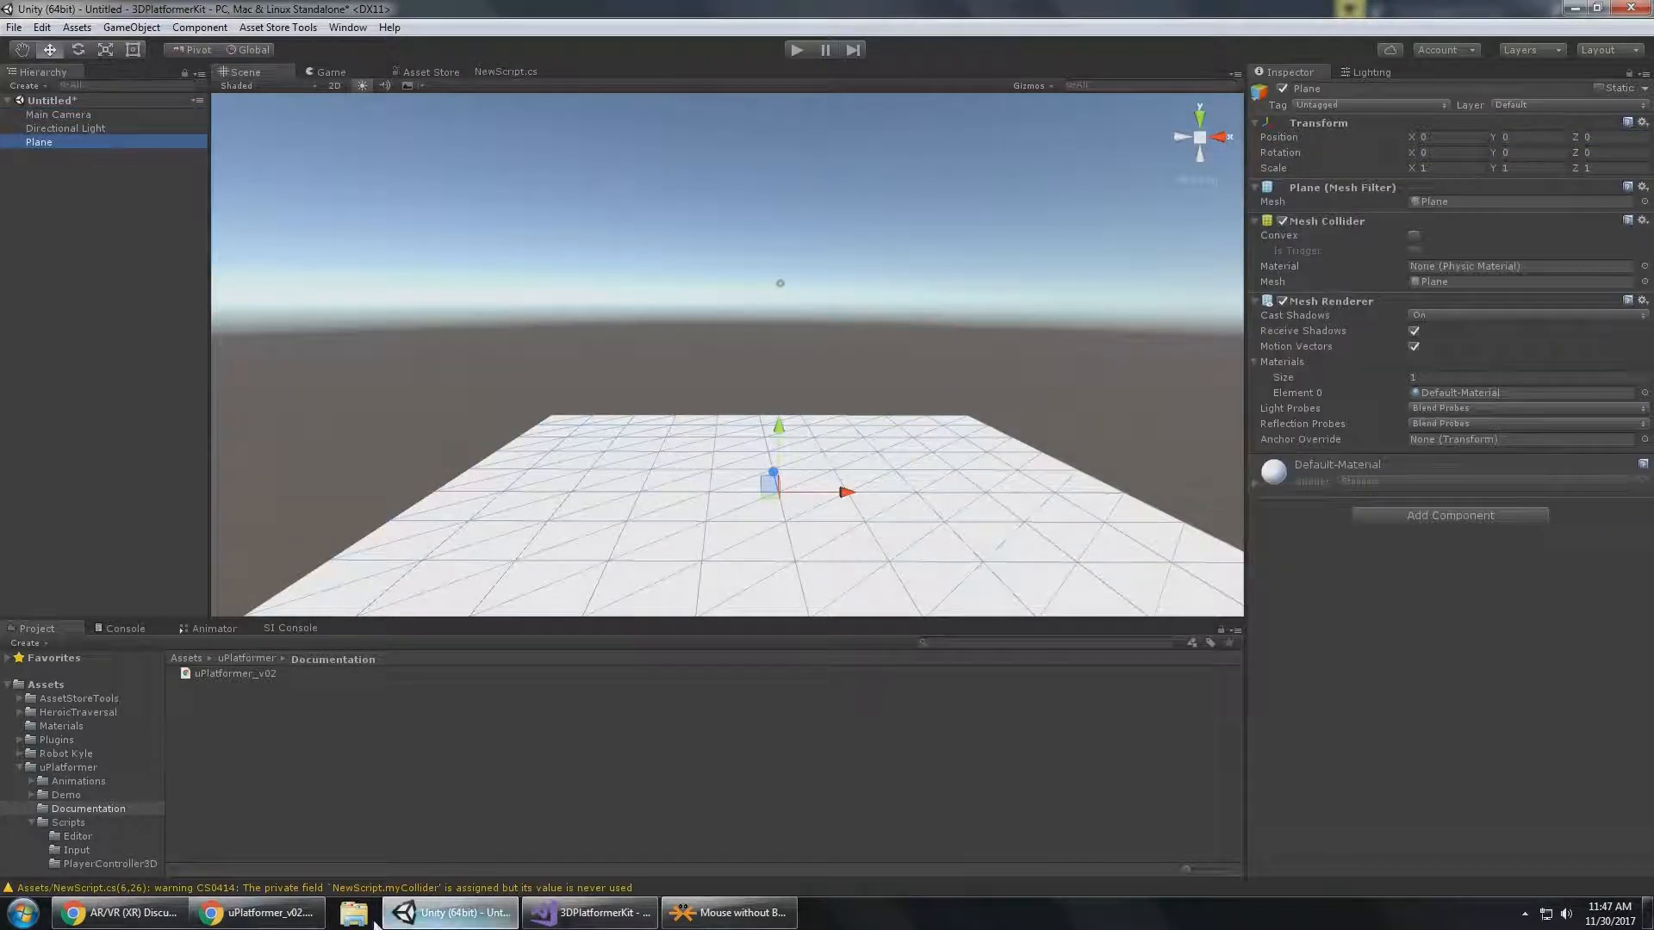
# Check the Initial Setup instructions in the uPlatformer documentation in Chrome and return to Unity.
pyautogui.click(258, 913)
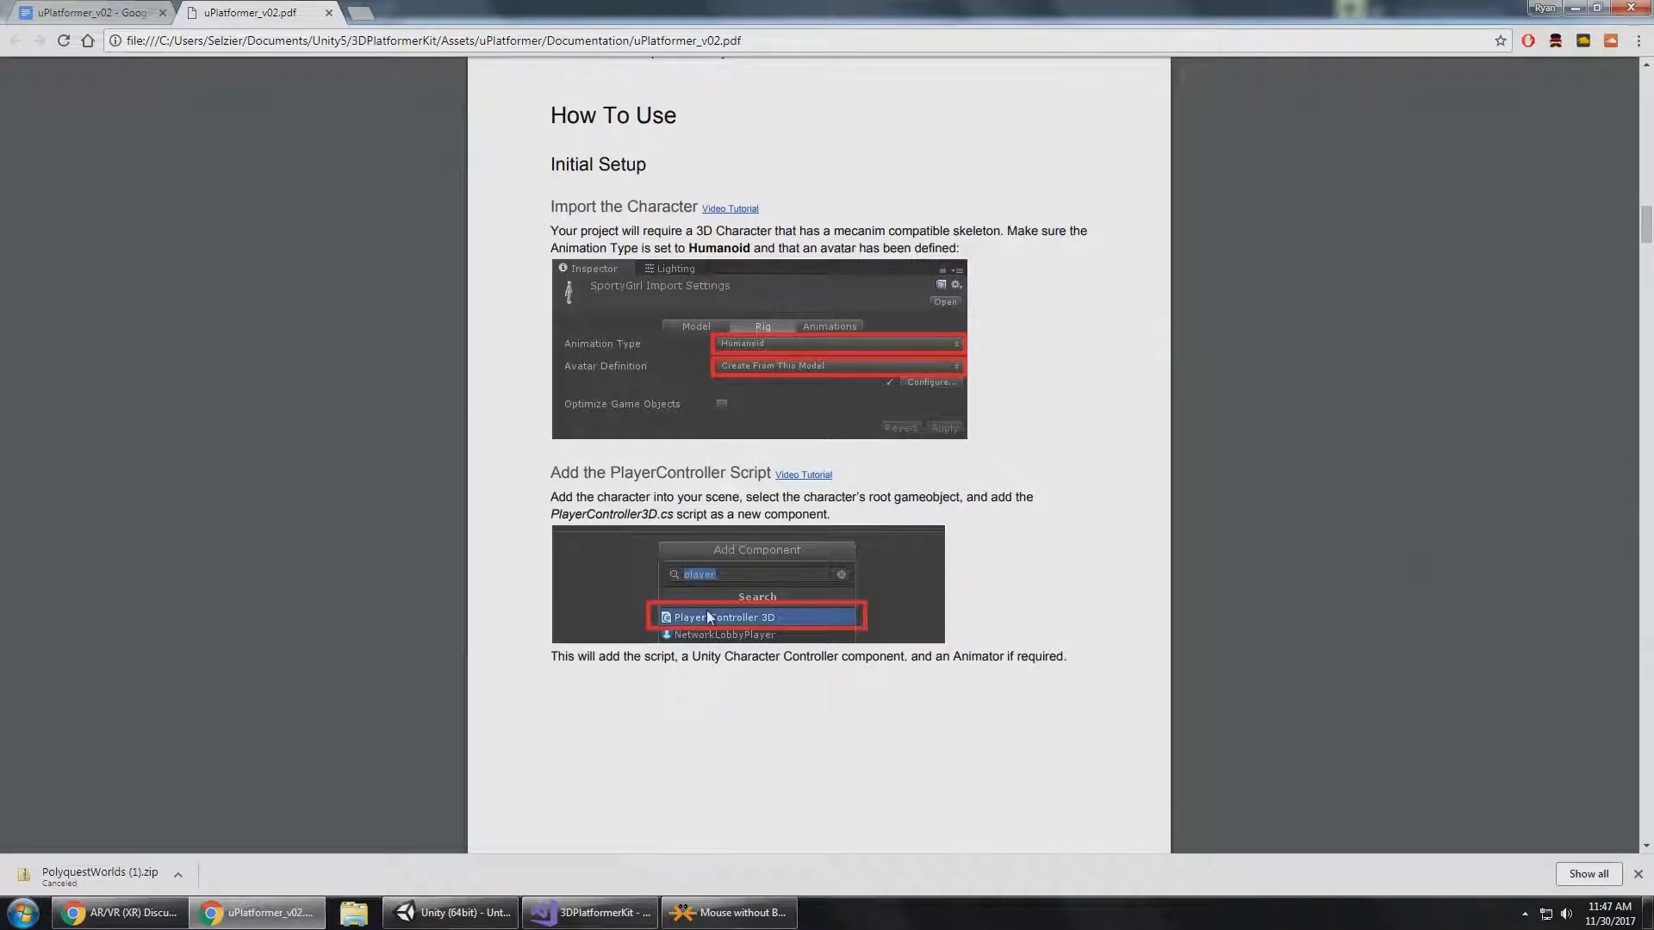
pyautogui.click(450, 913)
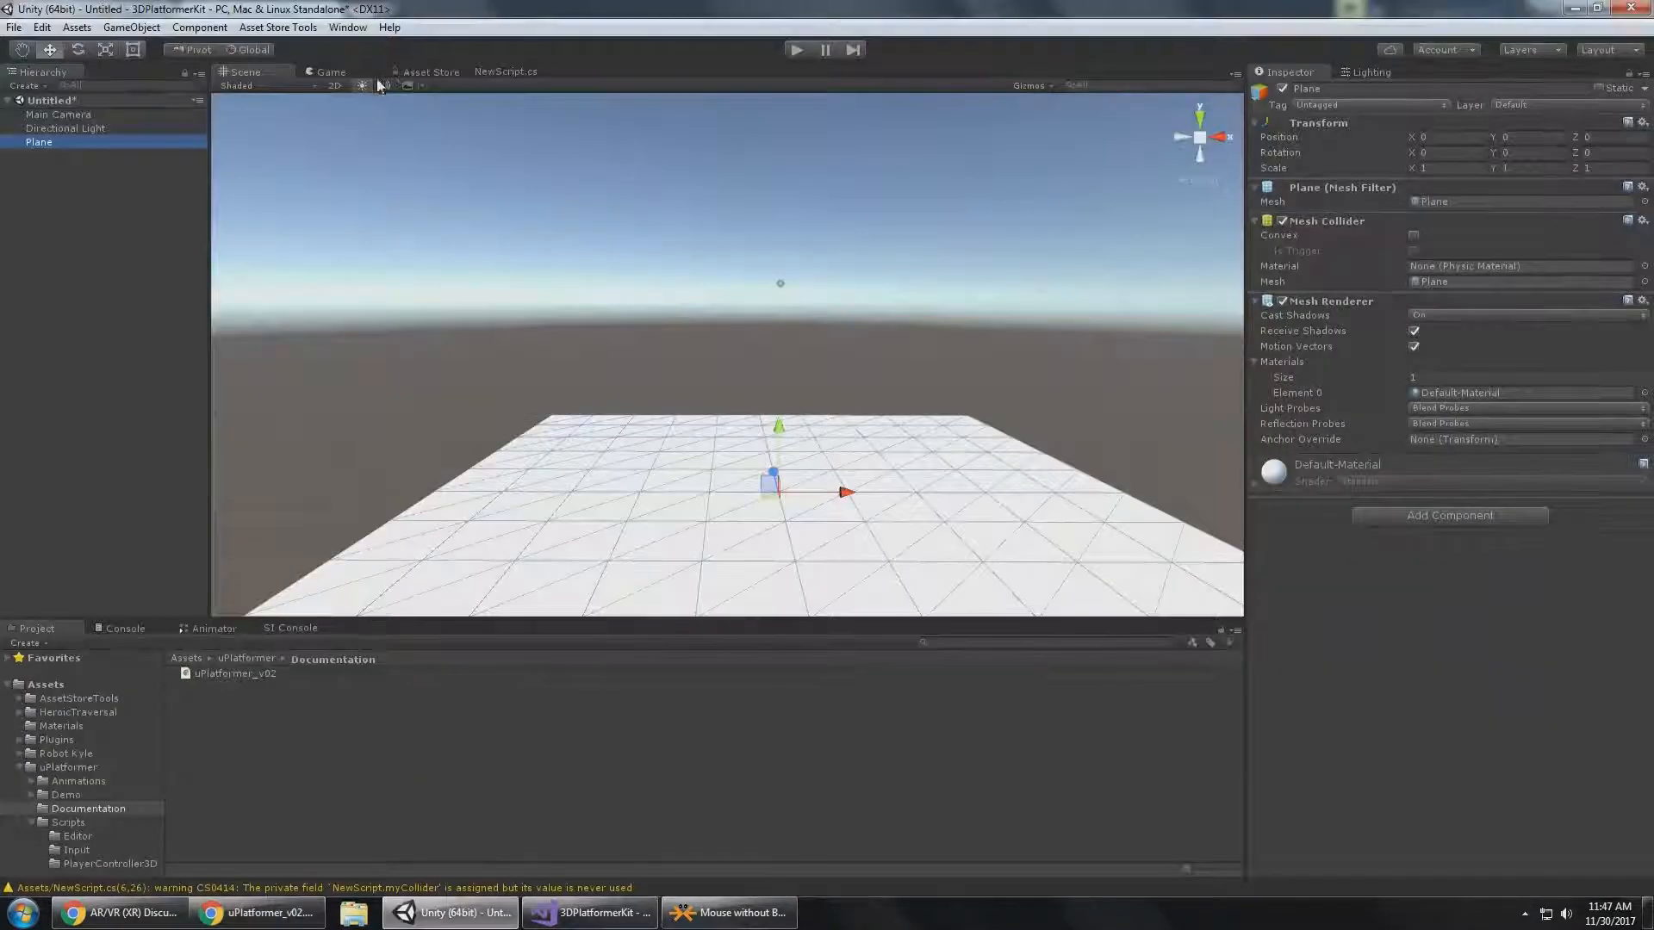
# Search the Asset Store for "kyle".
pyautogui.click(445, 72)
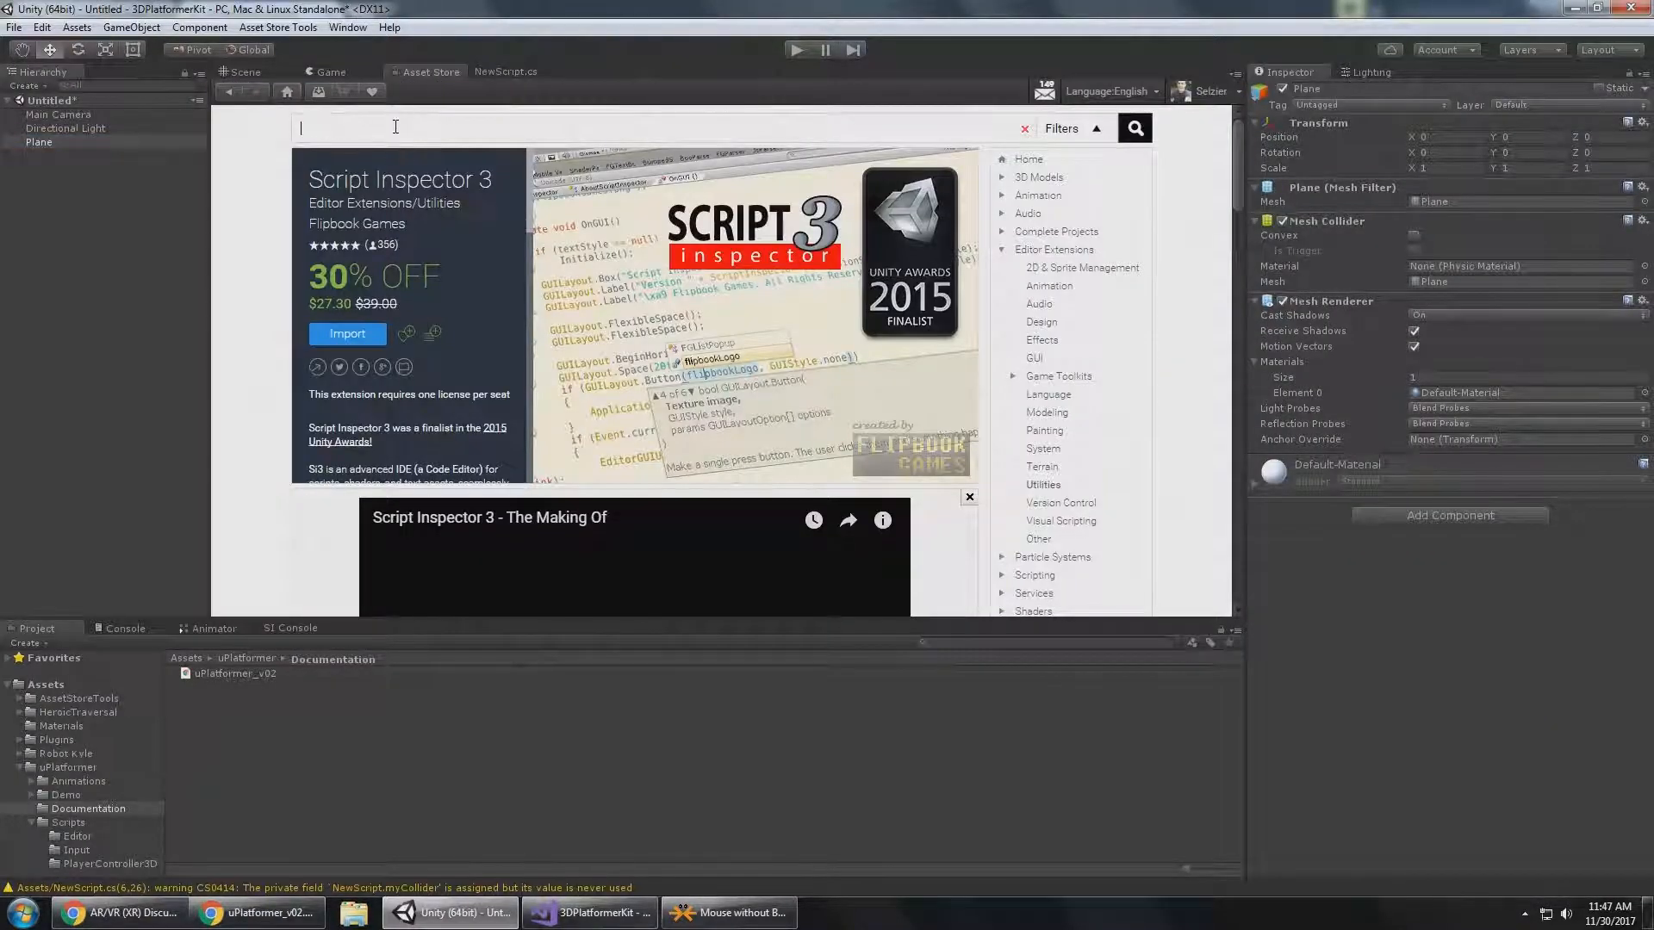
pyautogui.click(395, 127)
pyautogui.write('kyle')
pyautogui.press('Return')
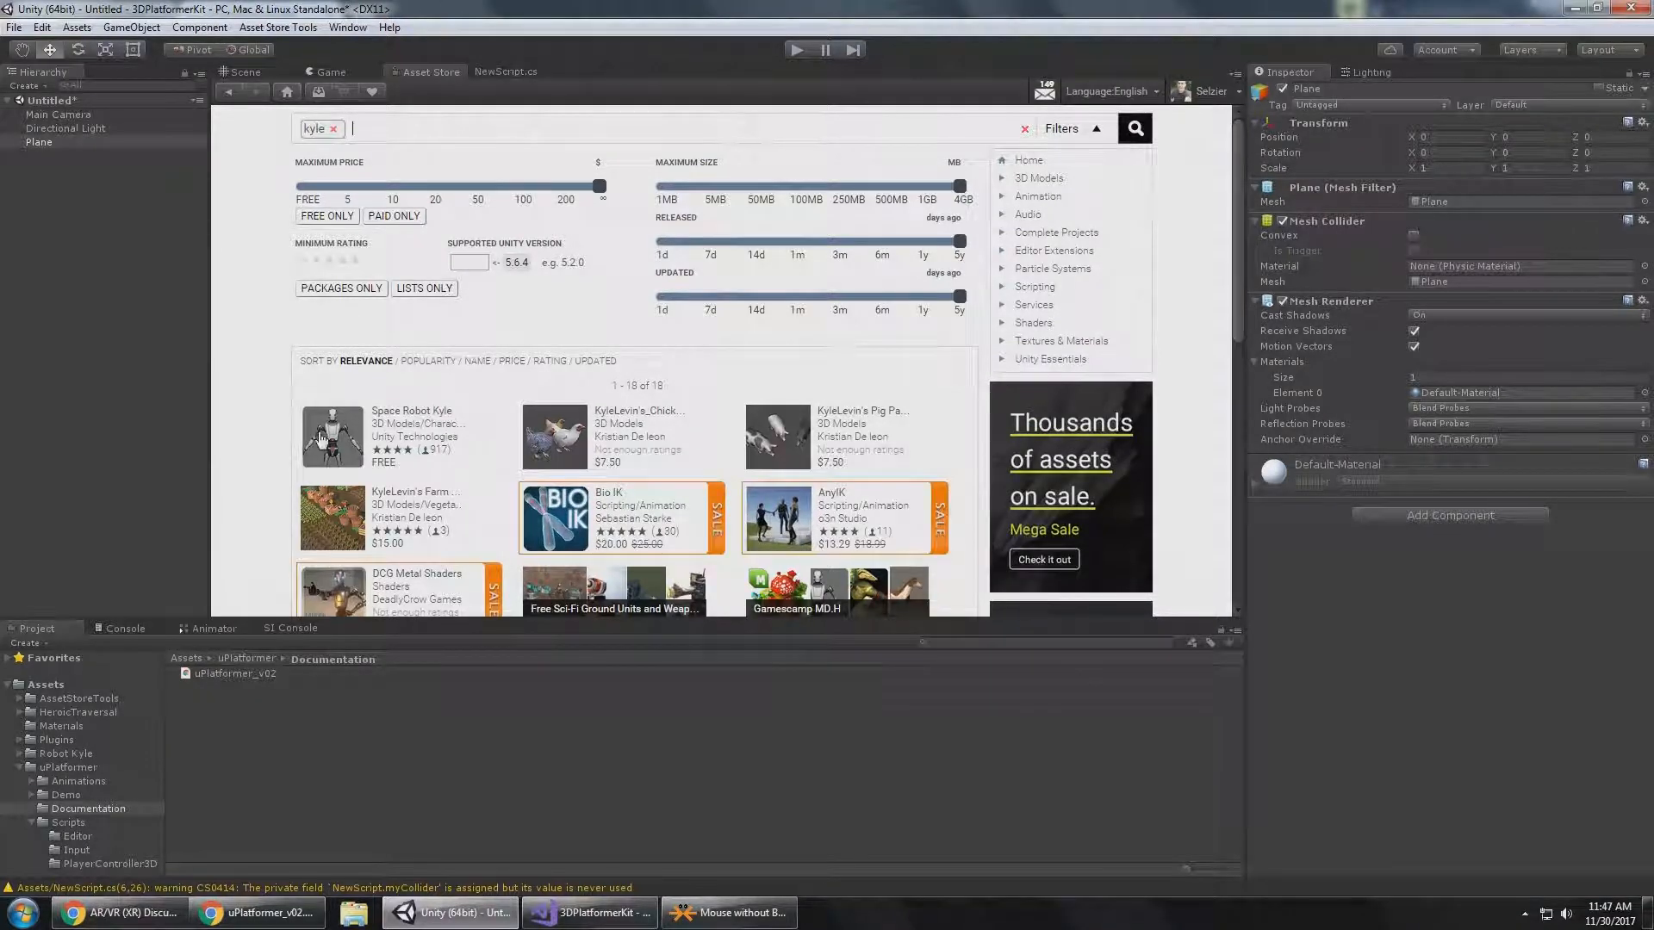
# Return to the scene view and select the Robot Kyle model in the project's Robot Kyle Model folder.
pyautogui.click(255, 73)
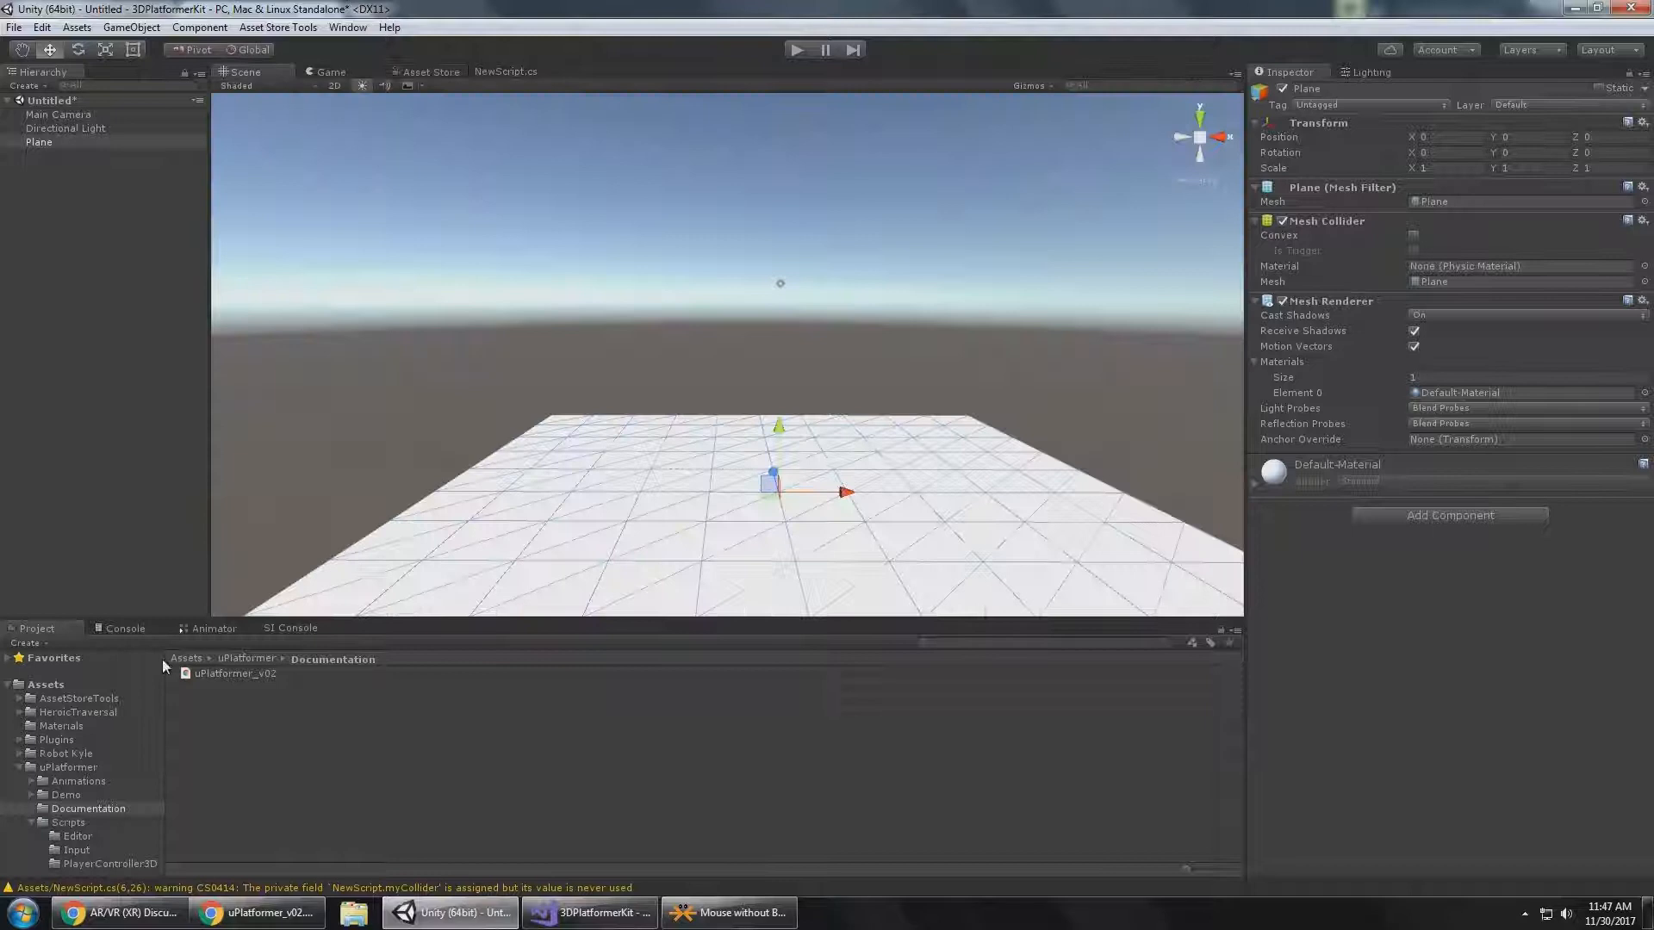
pyautogui.click(82, 754)
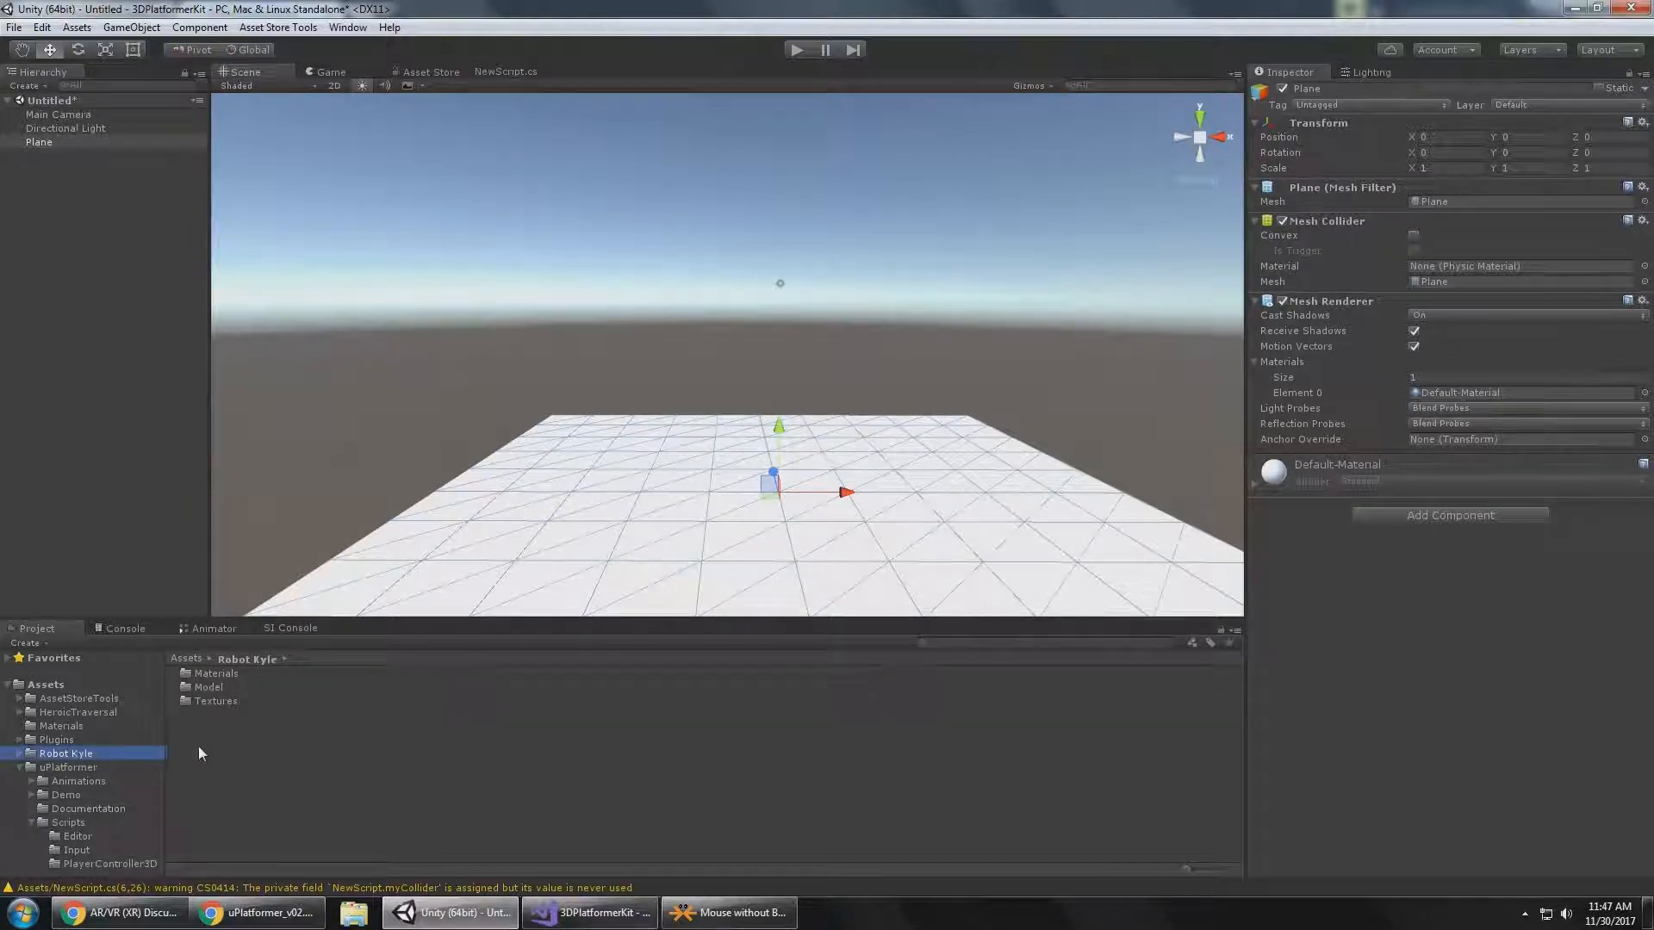
pyautogui.click(217, 687)
pyautogui.doubleClick(209, 686)
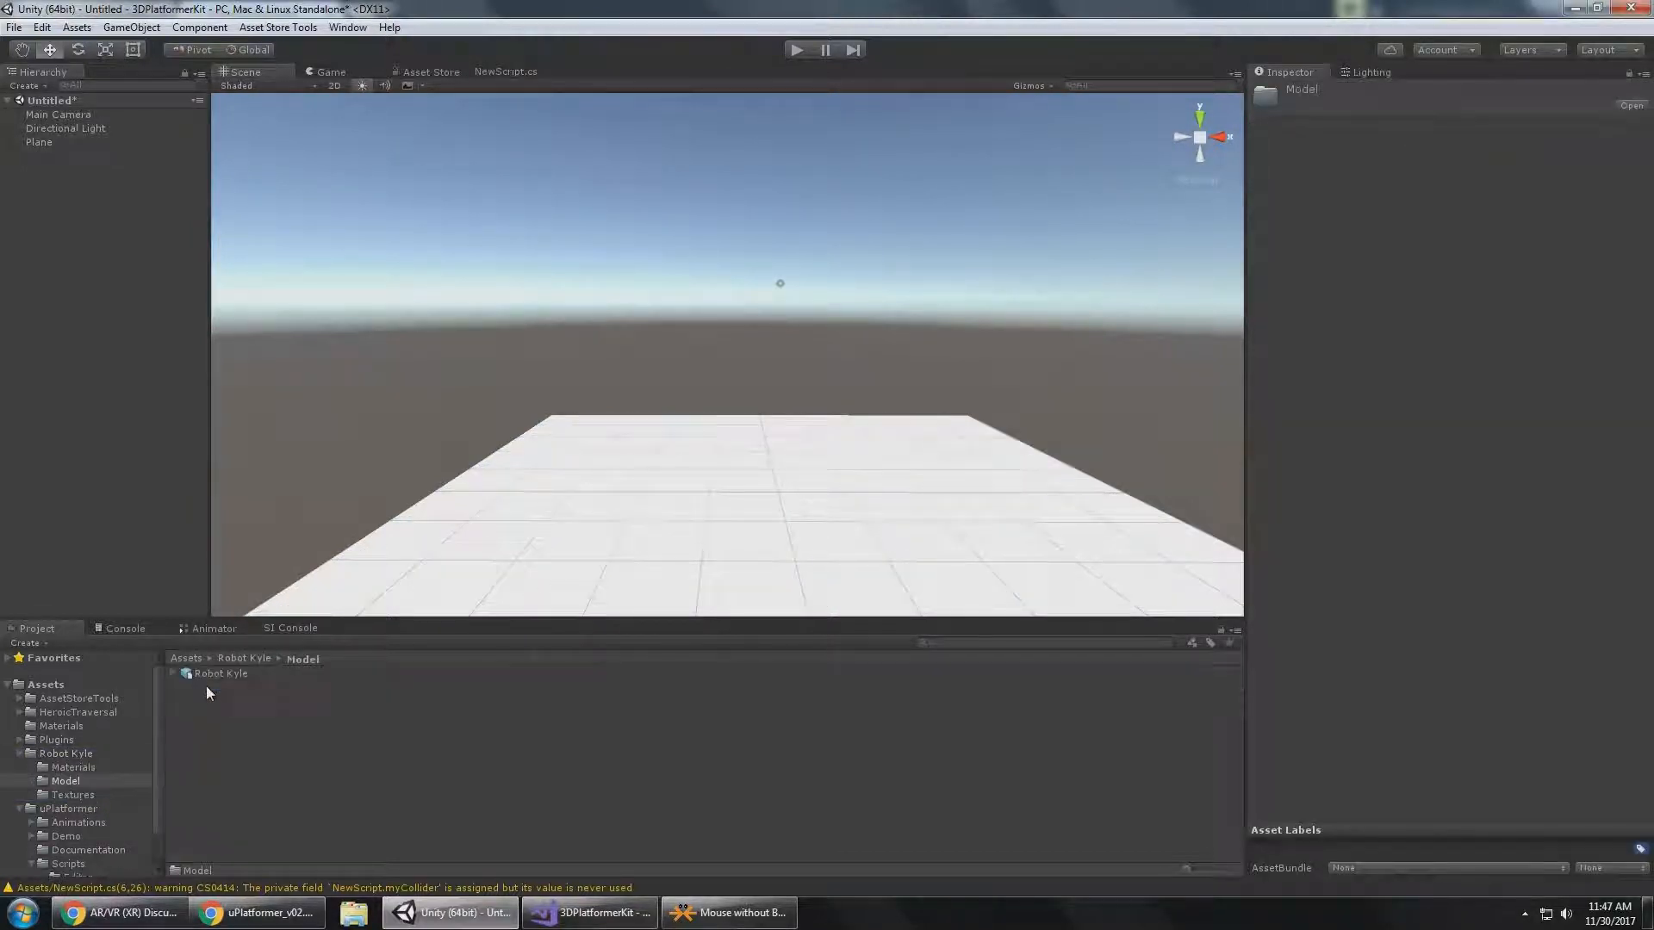
pyautogui.click(214, 676)
# Read the Import the Character rig requirements in the uPlatformer documentation in Chrome and return to Unity.
pyautogui.click(259, 912)
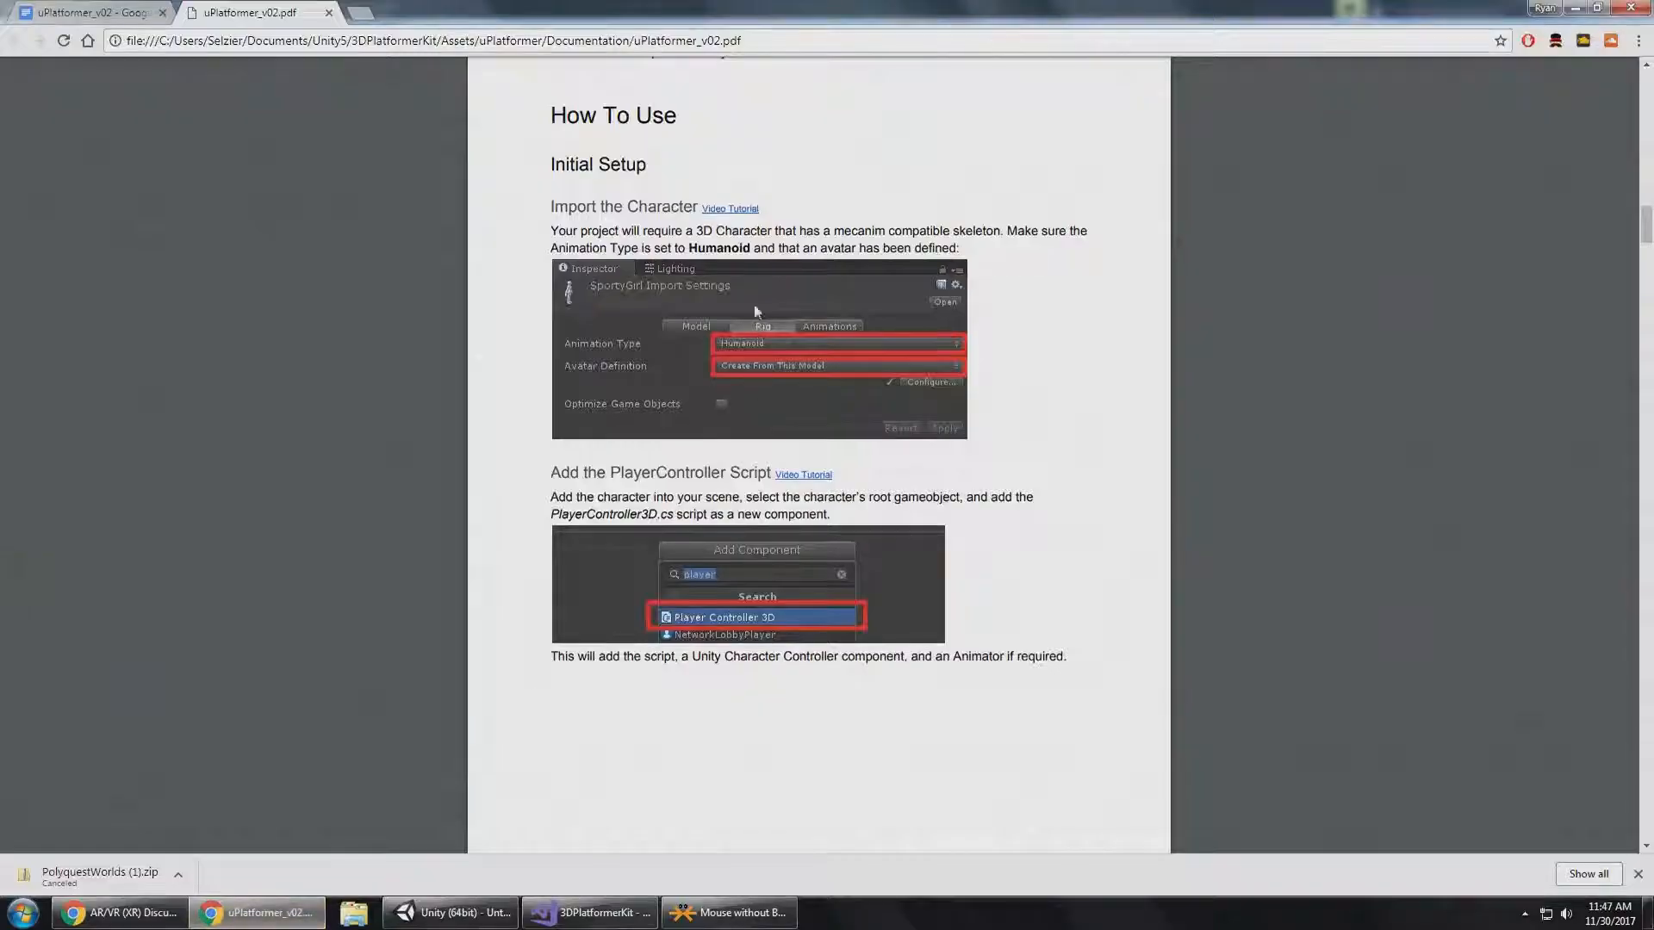
pyautogui.scroll(-1, 619, 363)
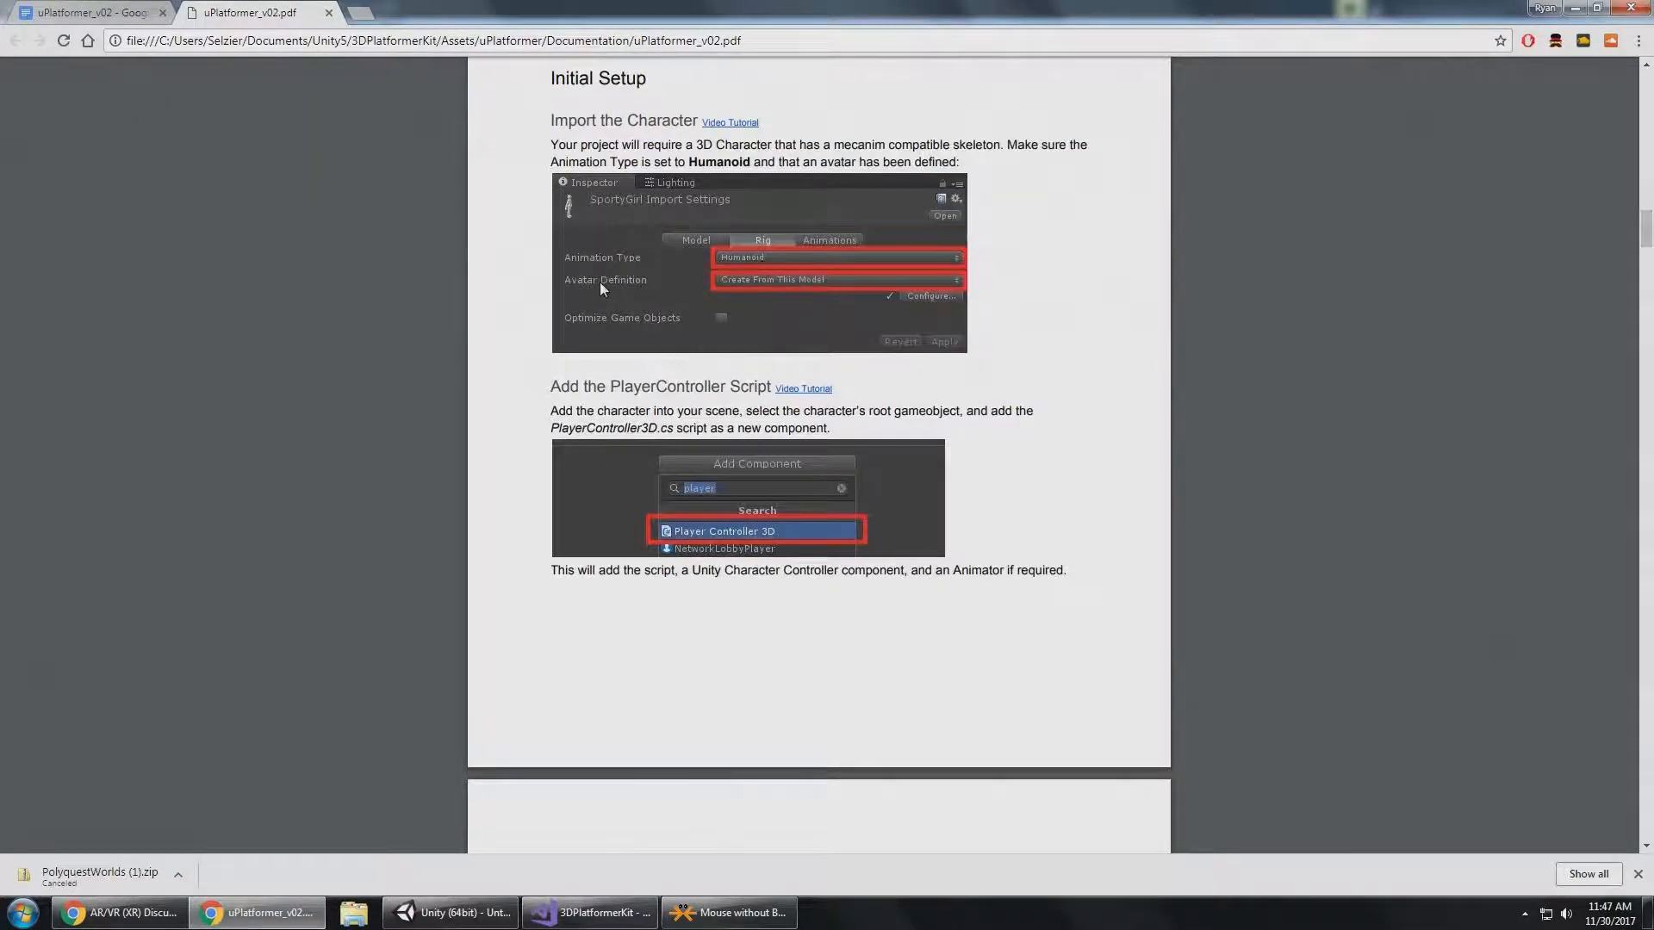
pyautogui.hotkey('alt', 'Tab')
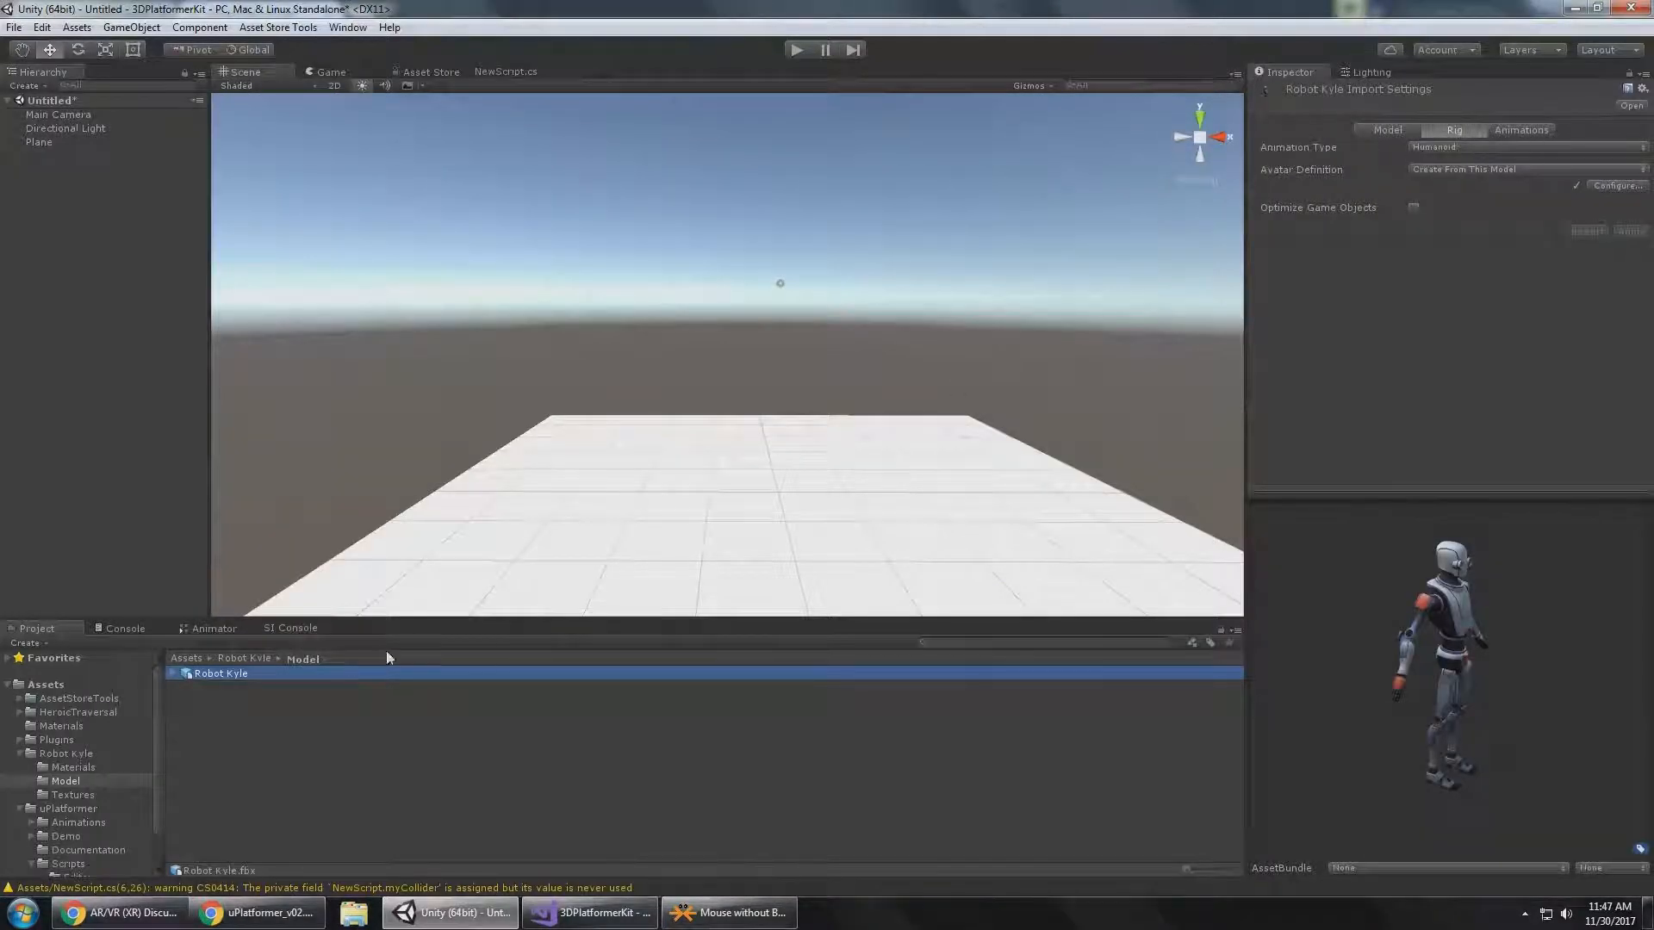
# Choose Humanoid as Robot Kyle's rig Animation Type and look through its Animations and Model import settings.
pyautogui.click(1492, 148)
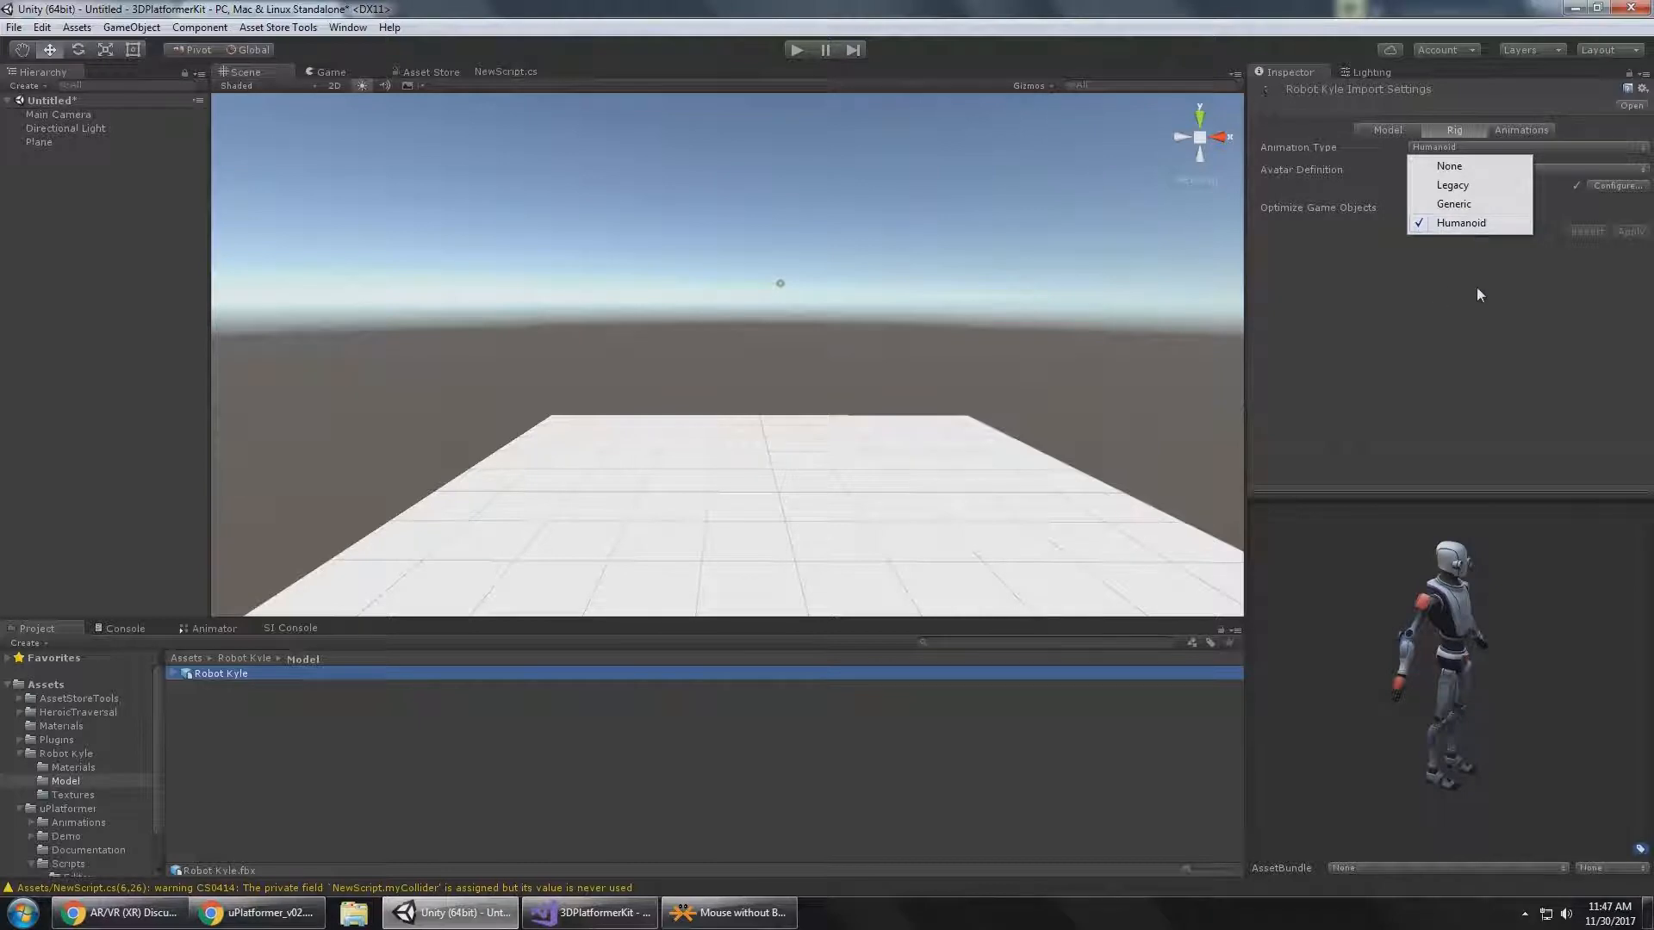
pyautogui.click(1469, 224)
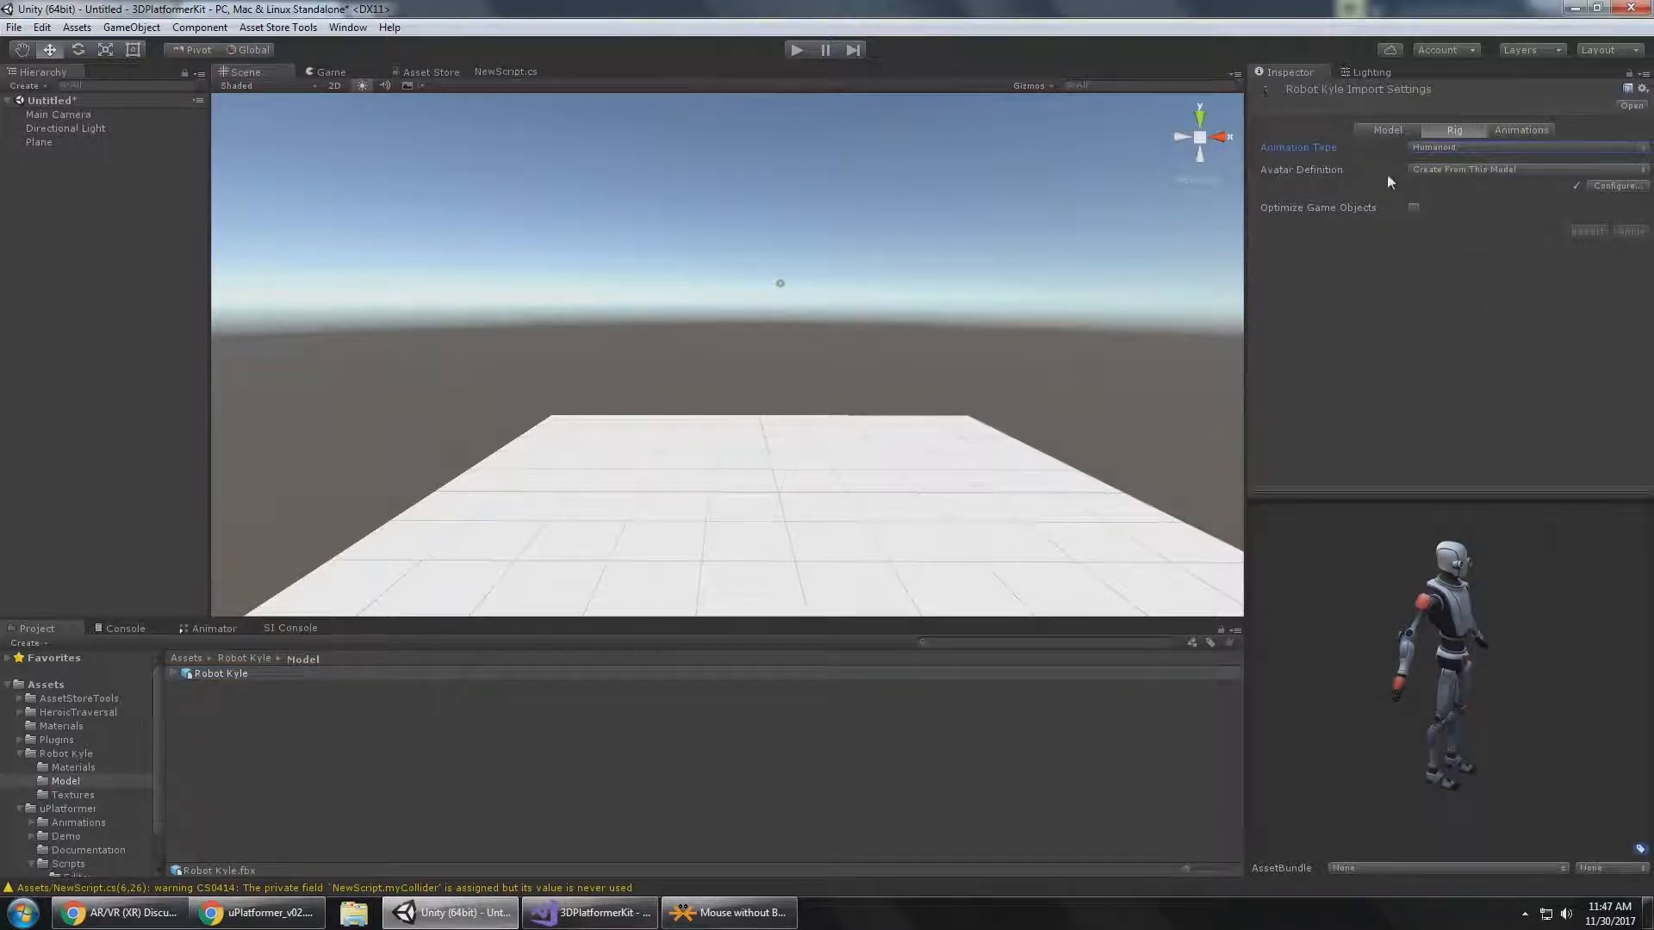
pyautogui.click(1513, 130)
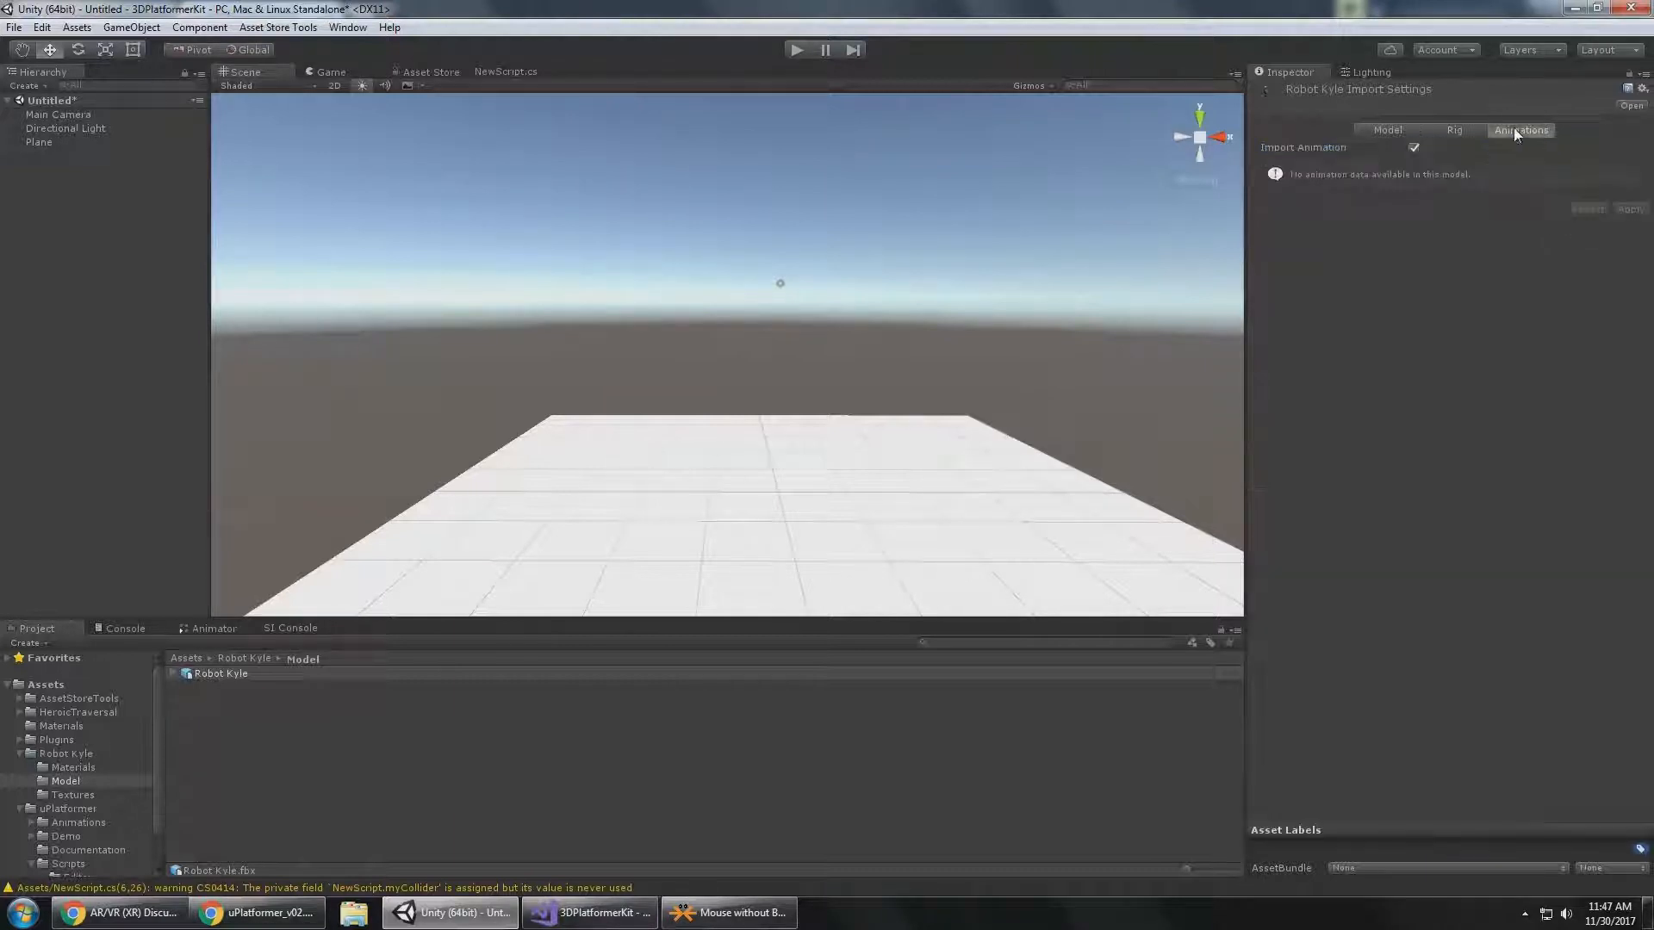
pyautogui.click(1389, 130)
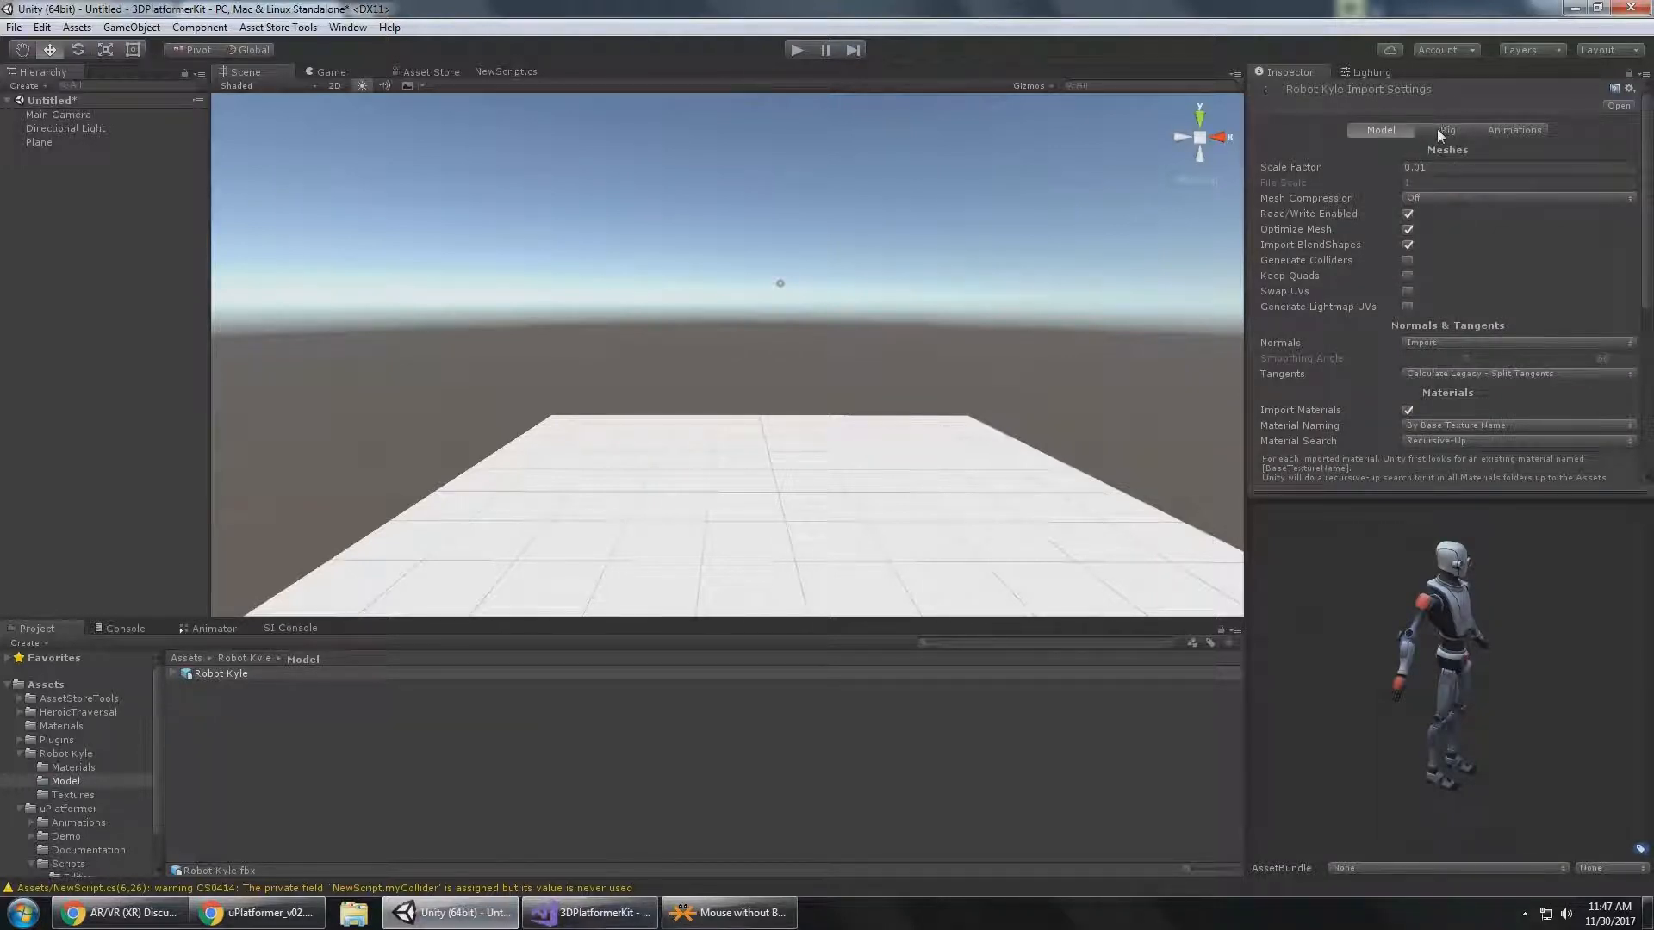
pyautogui.click(1448, 131)
# Read the Add the PlayerController Script section of the documentation in Chrome and return to Unity.
pyautogui.click(591, 913)
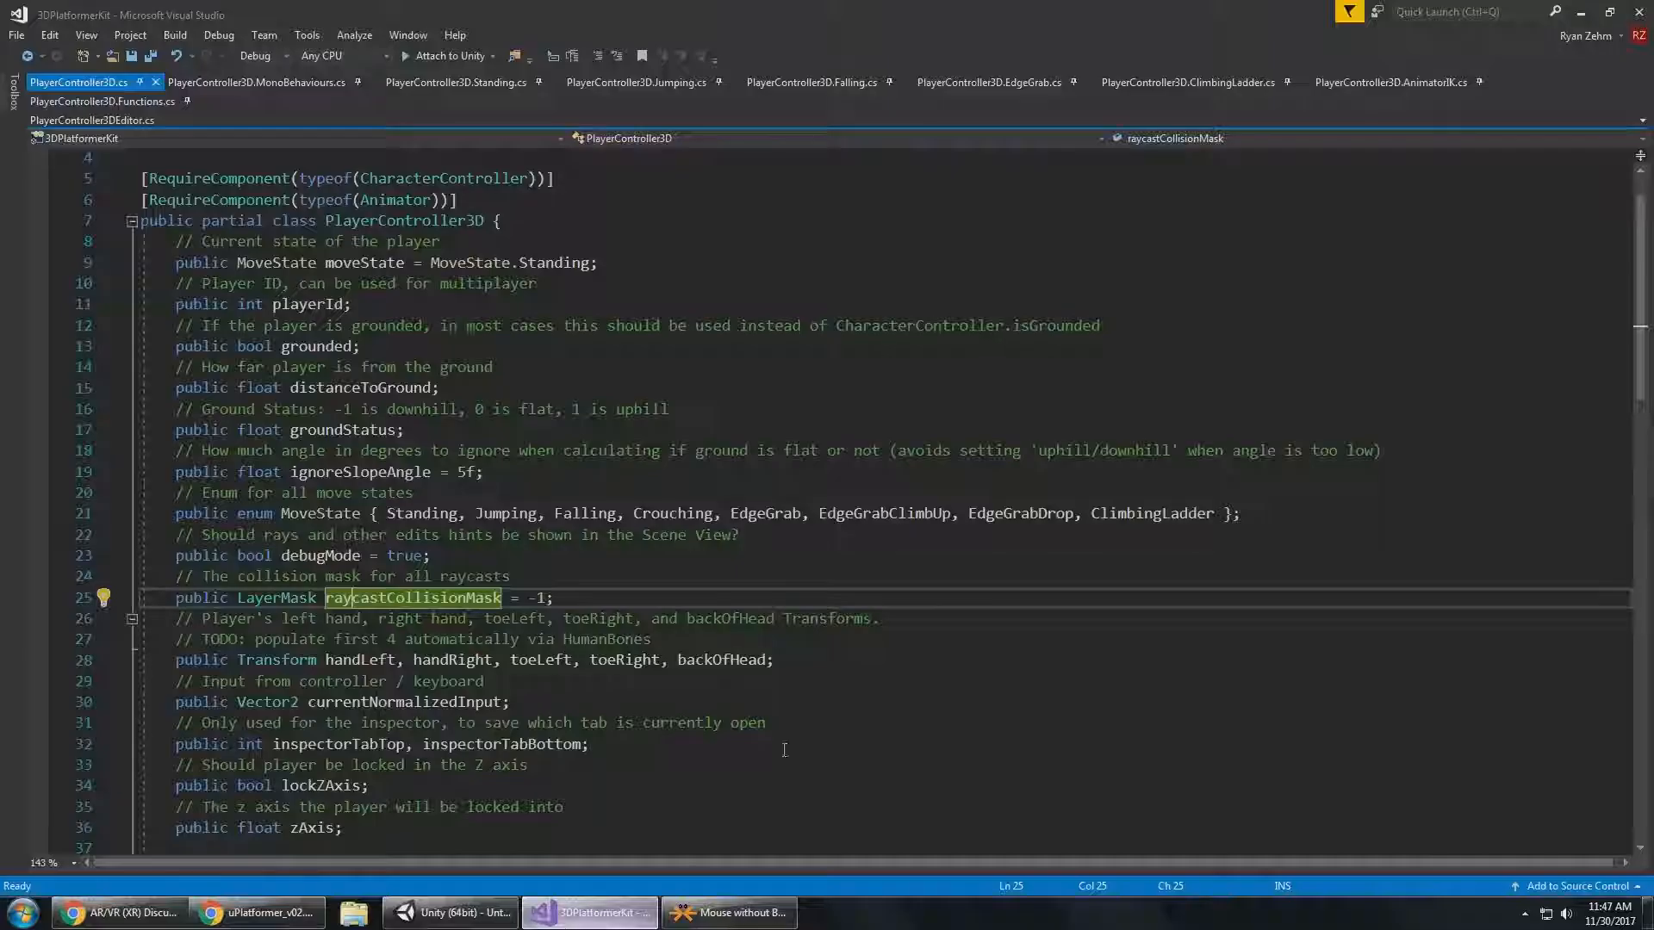
pyautogui.click(425, 921)
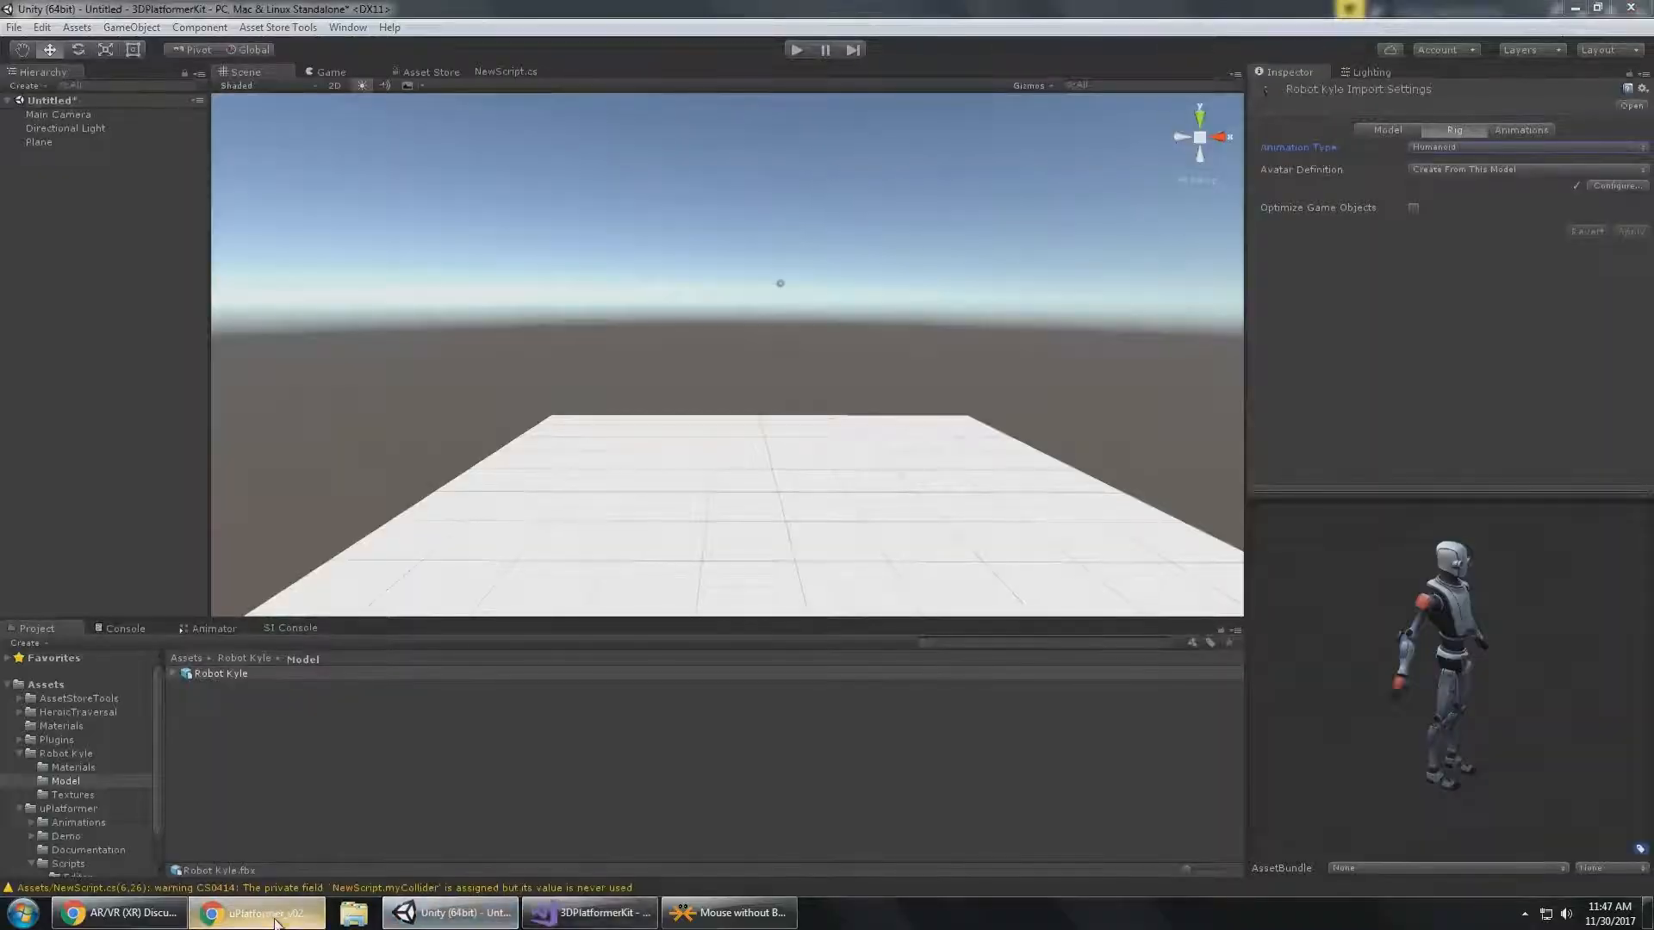
pyautogui.click(258, 913)
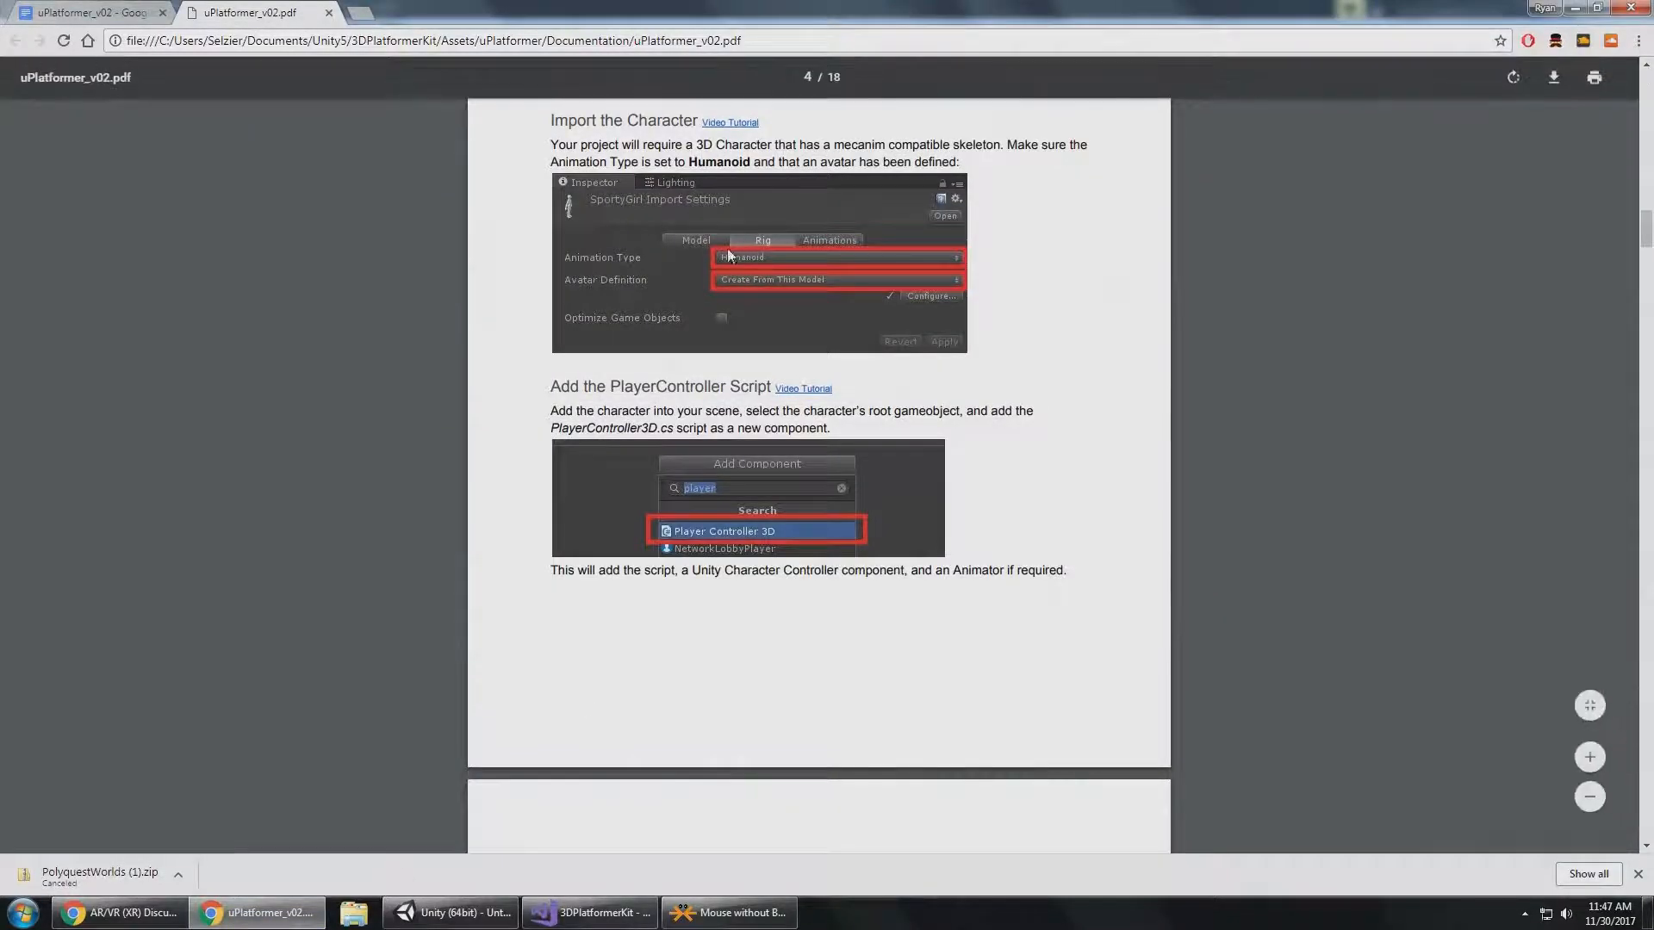
pyautogui.scroll(-2, 601, 227)
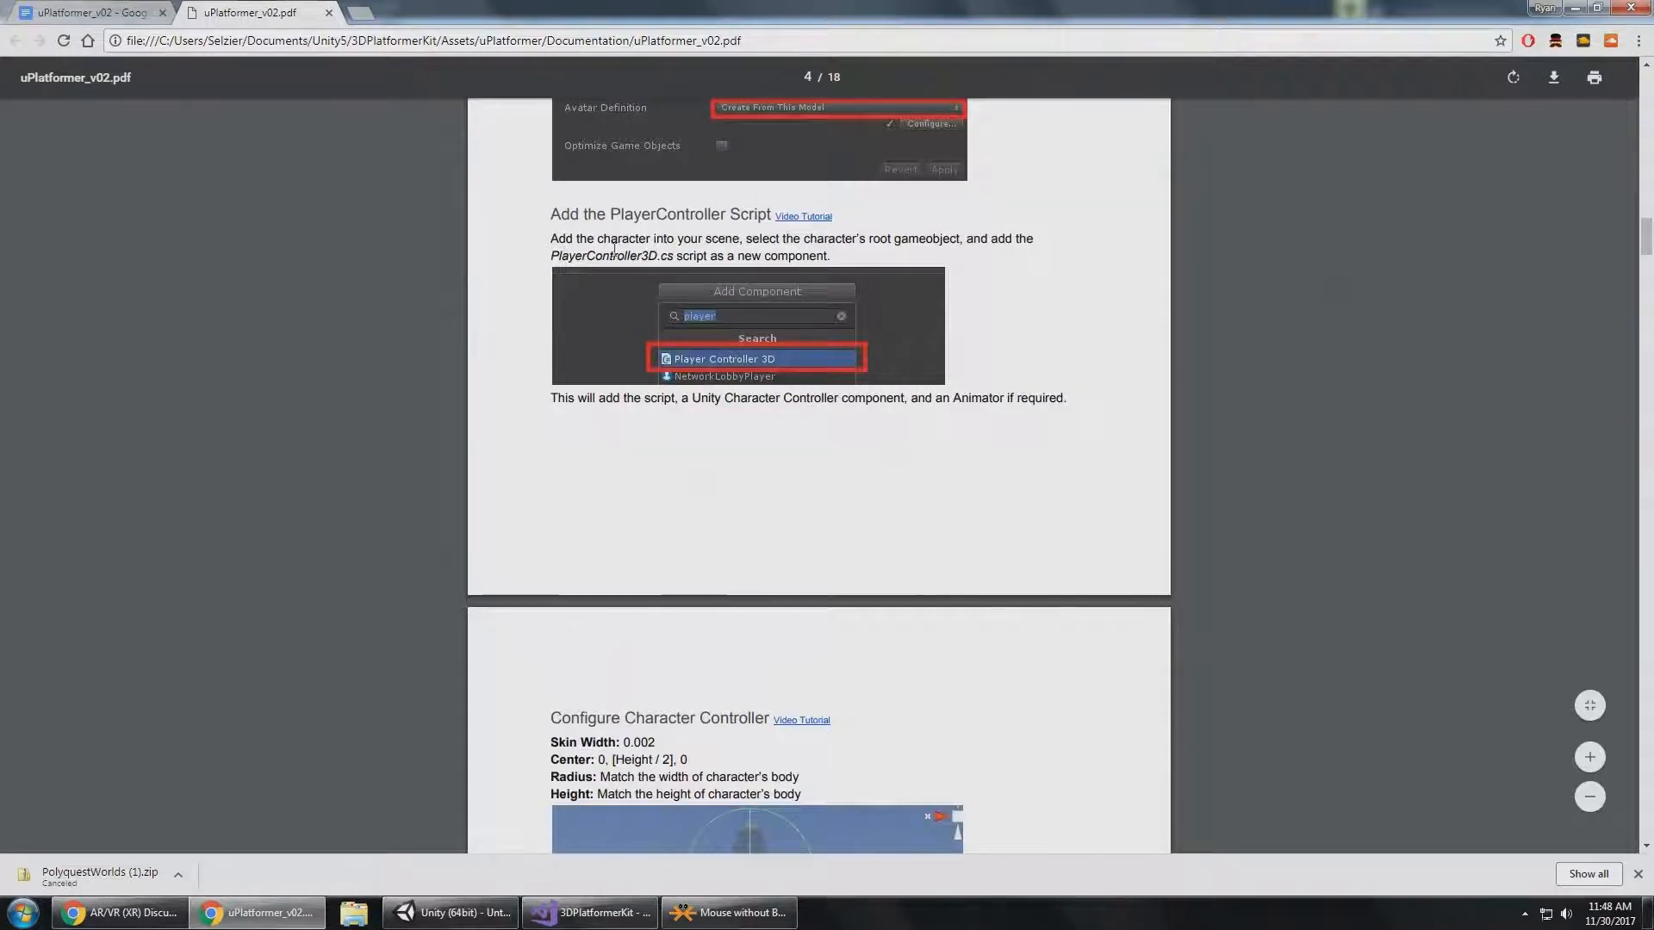
pyautogui.hotkey('alt', 'Tab')
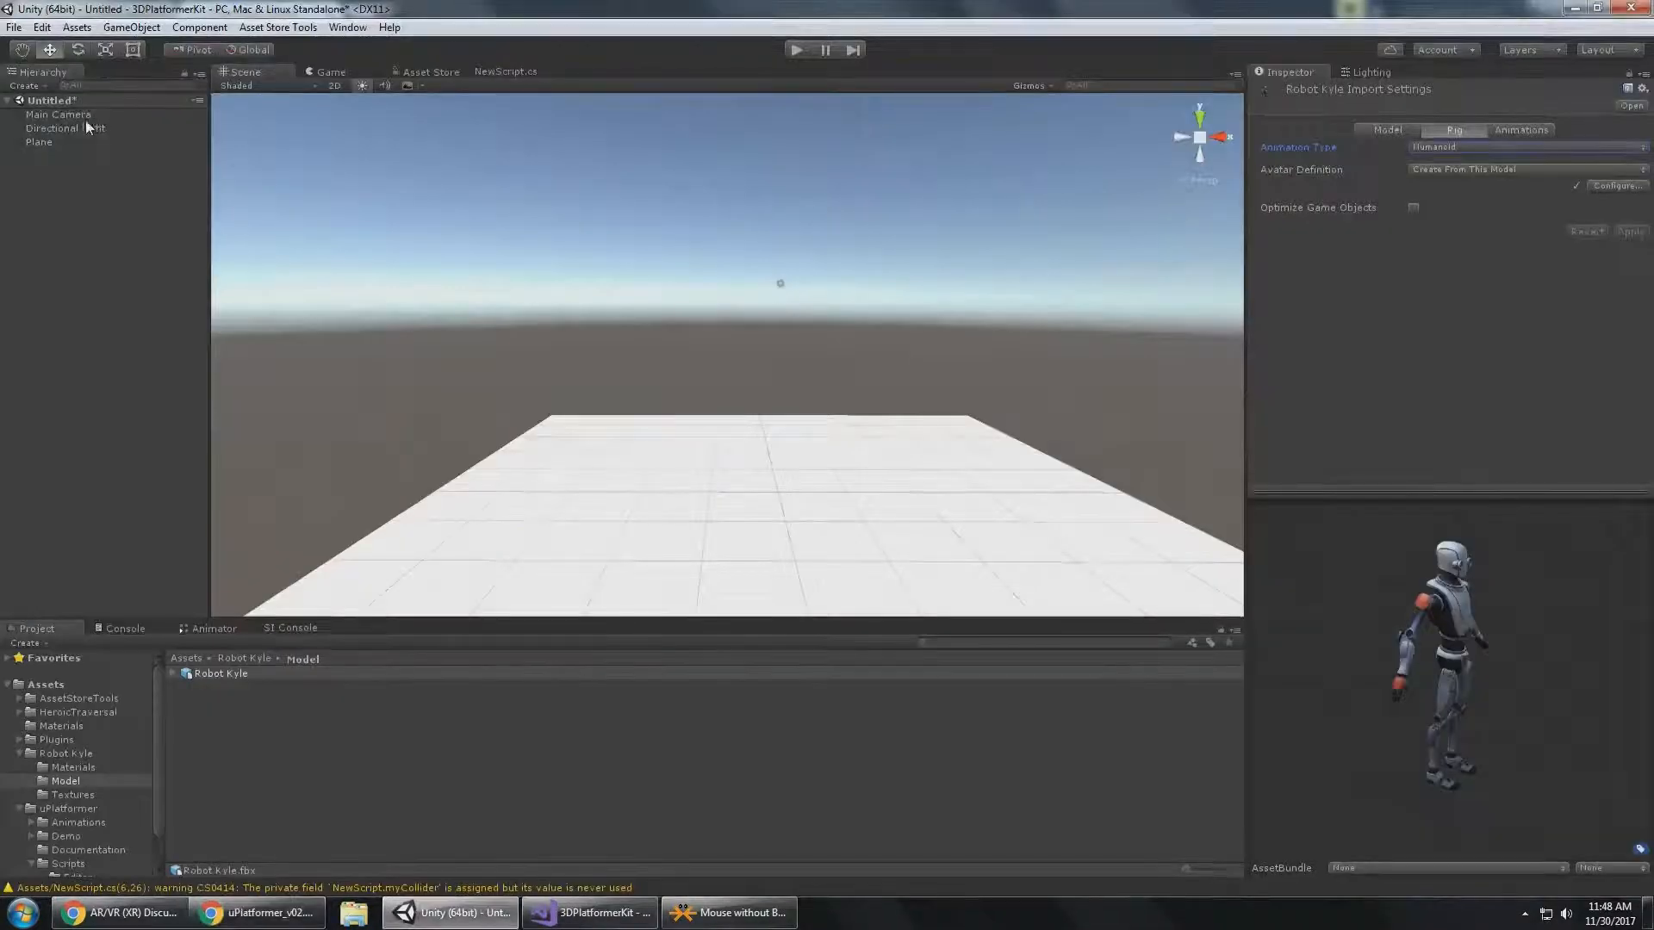
# Place the Robot Kyle model near the centre of the plane and add the Player Controller 3D component to it.
pyautogui.moveTo(211, 675); pyautogui.dragTo(781, 498)
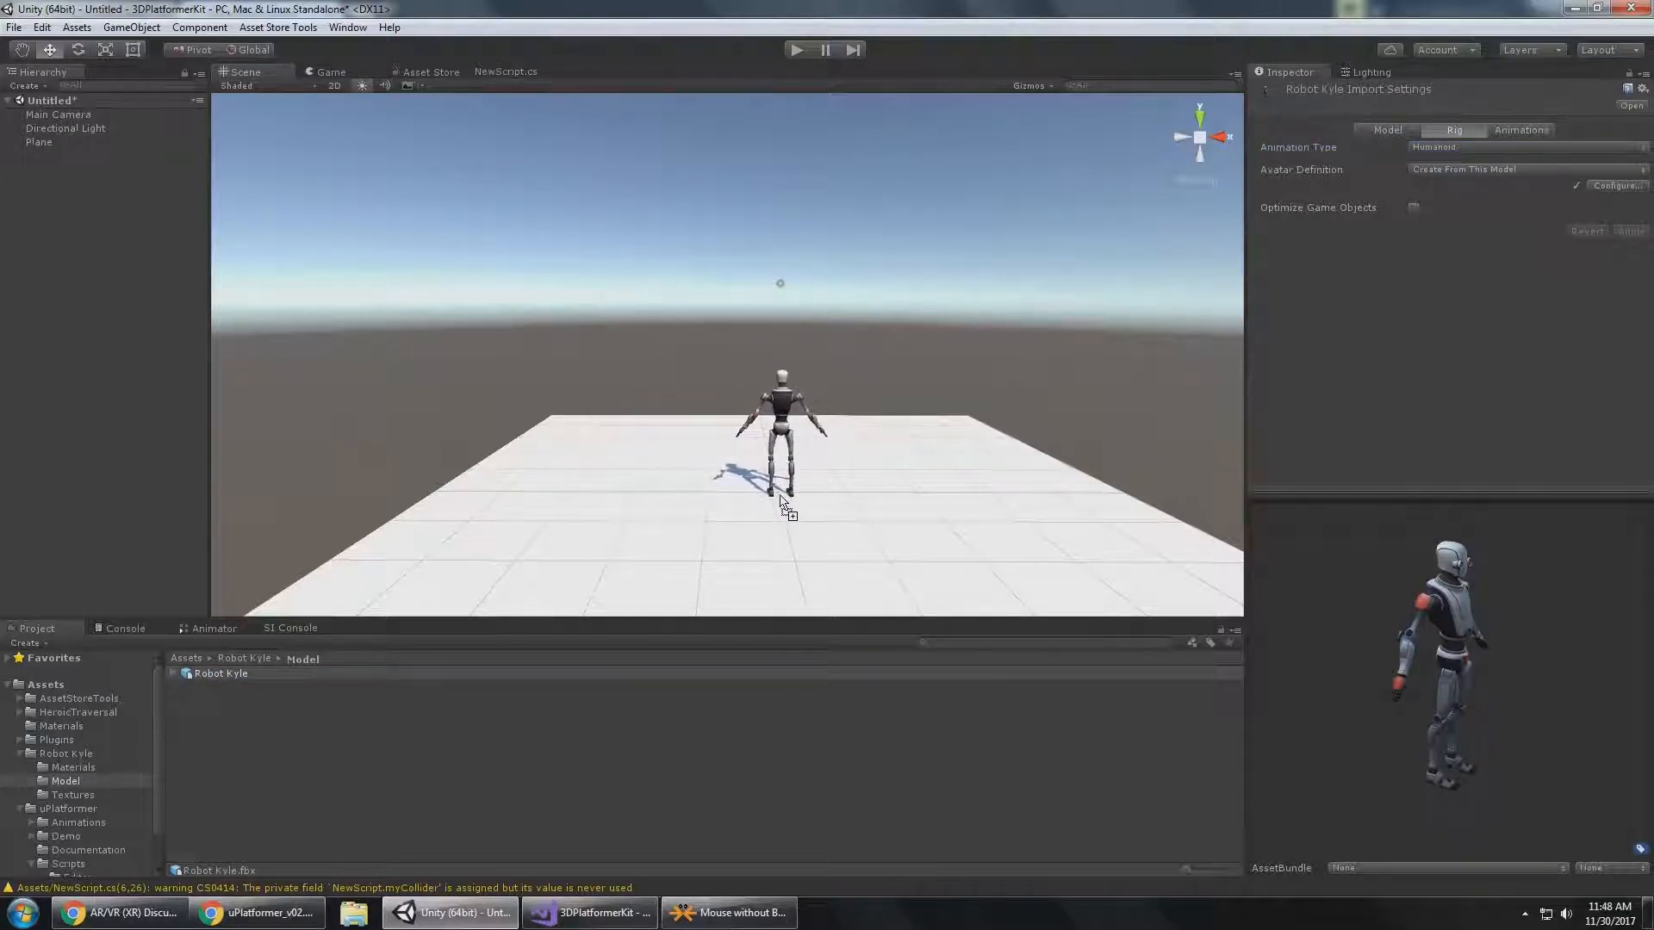
pyautogui.click(54, 130)
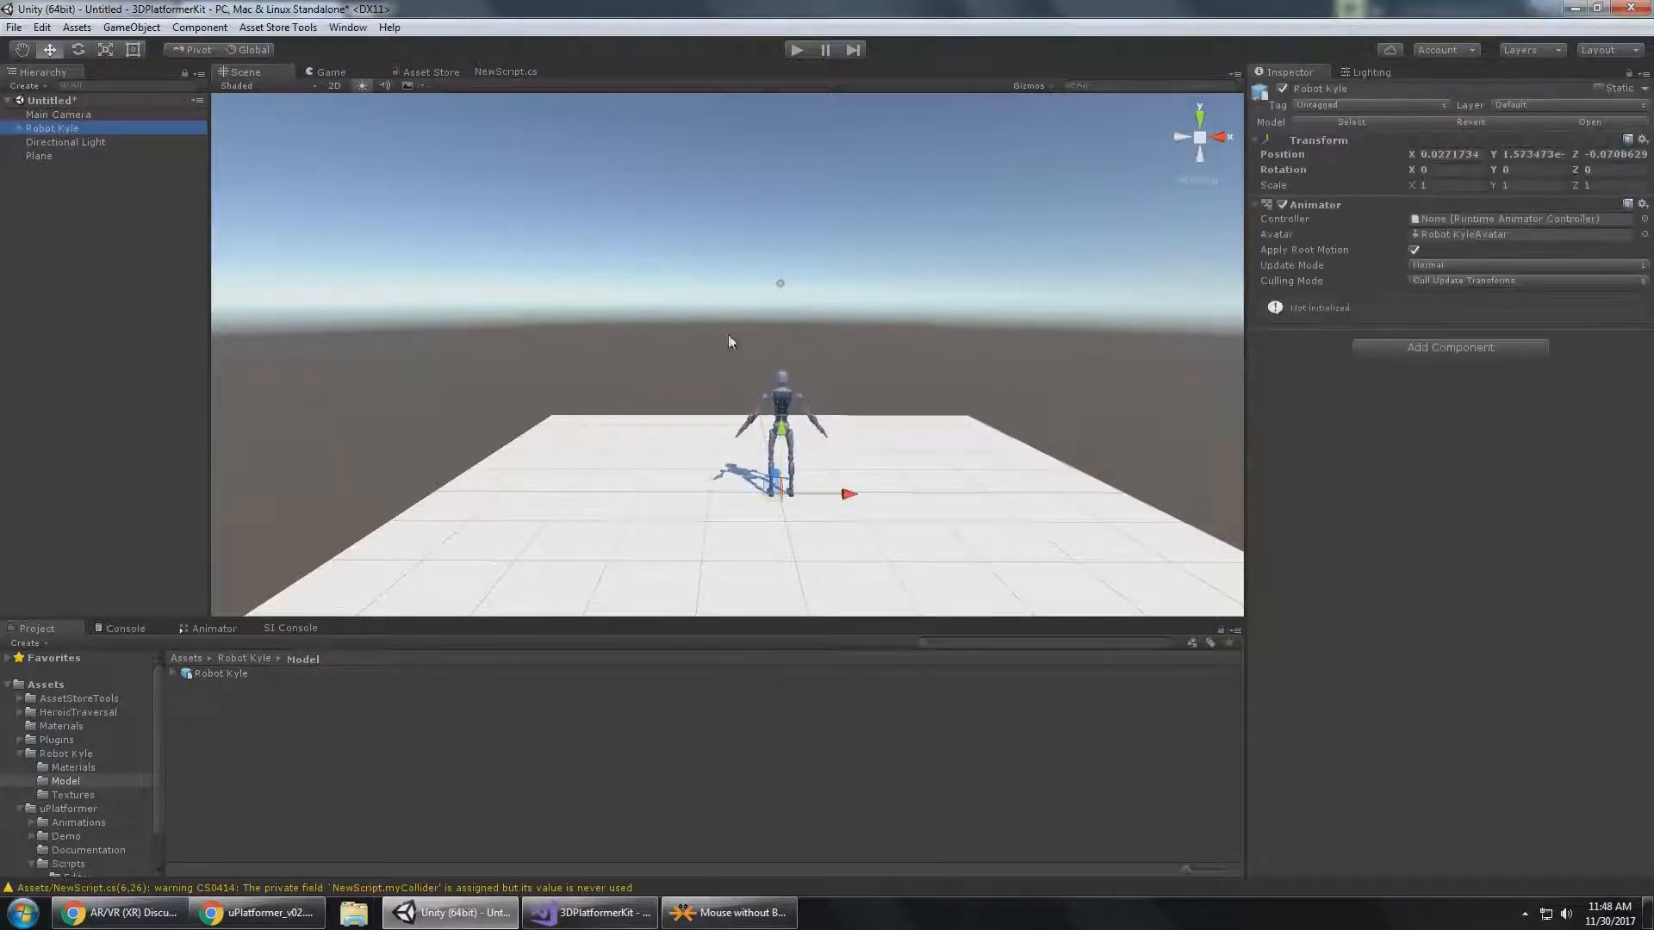
pyautogui.click(1440, 344)
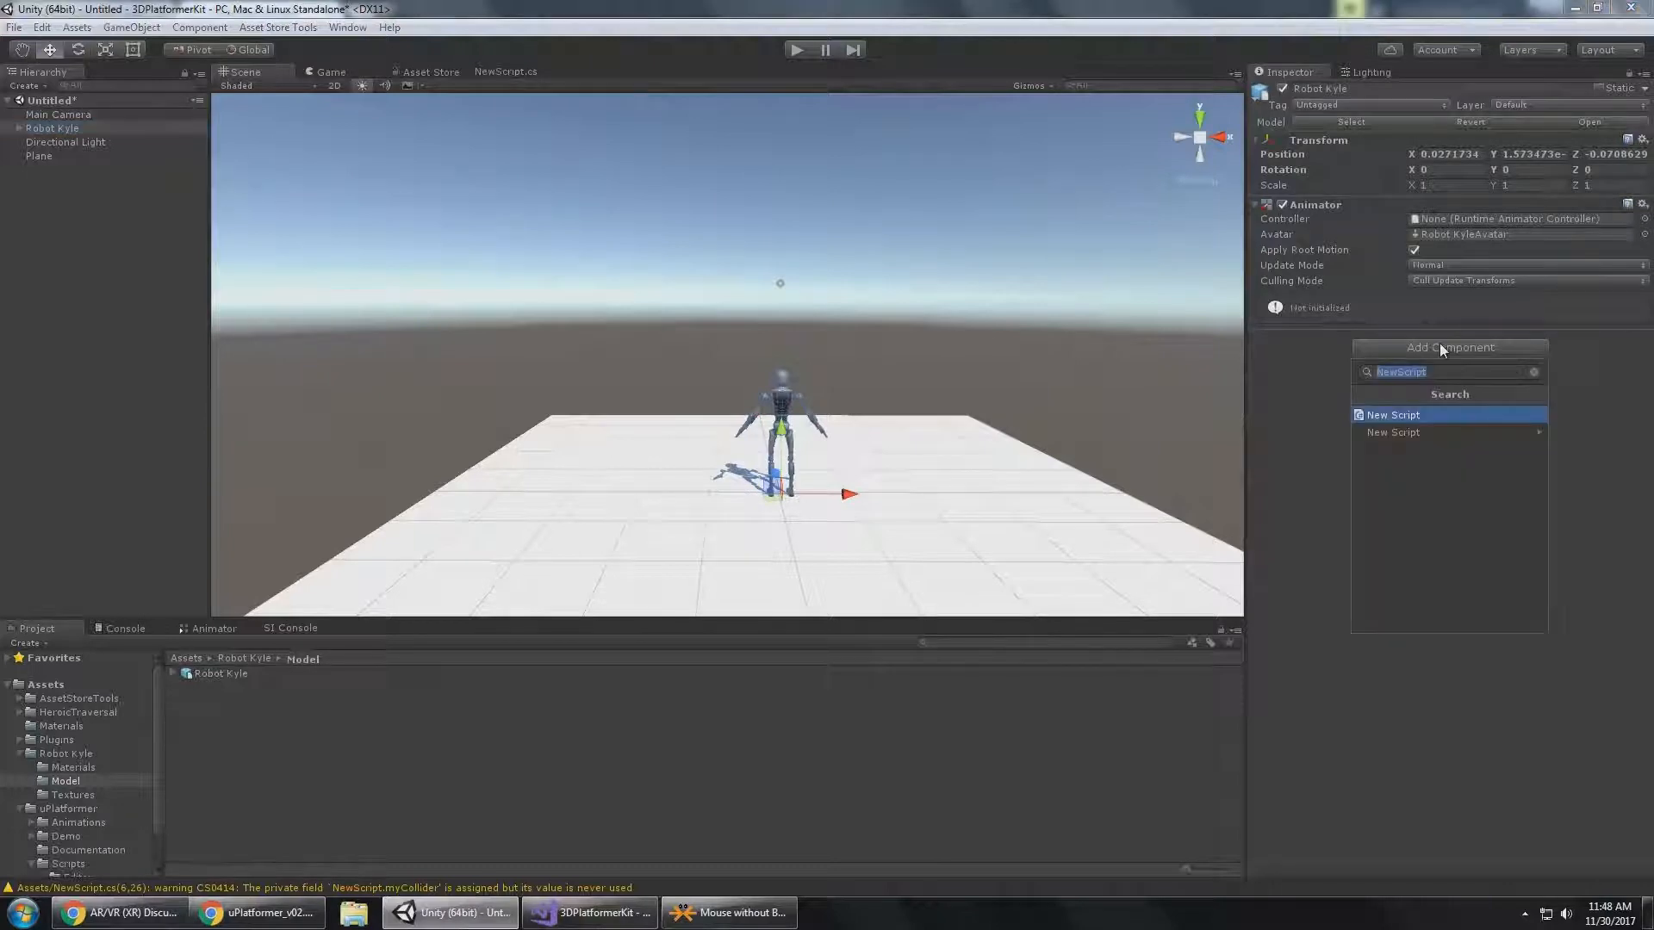
pyautogui.write('player')
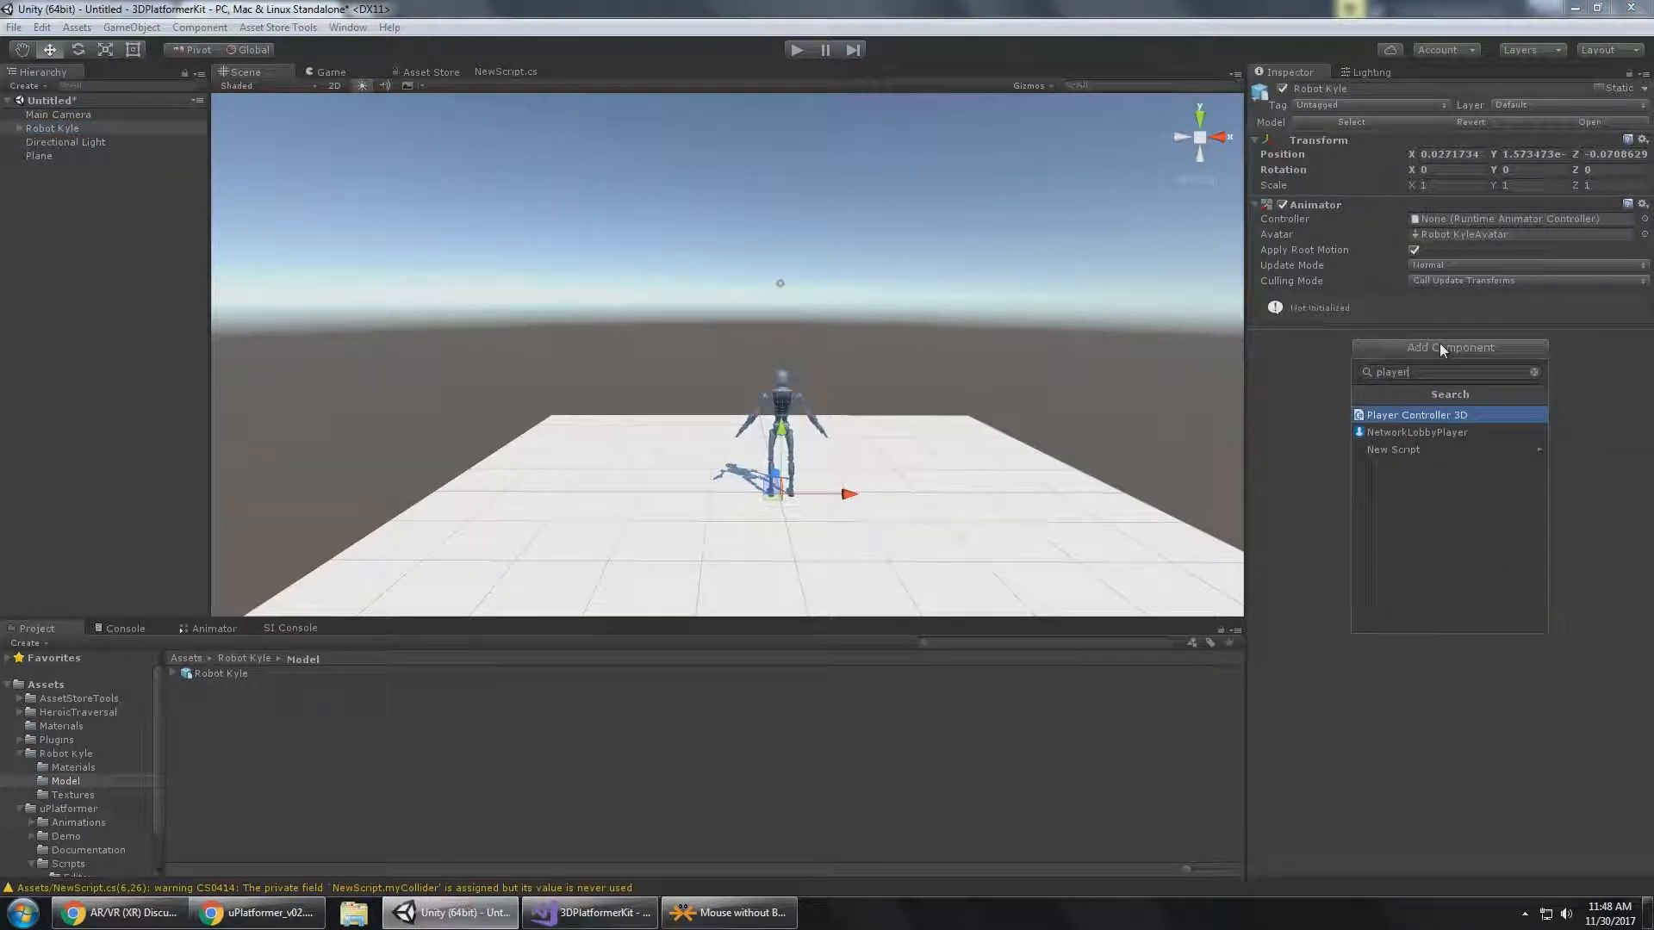
pyautogui.press('Return')
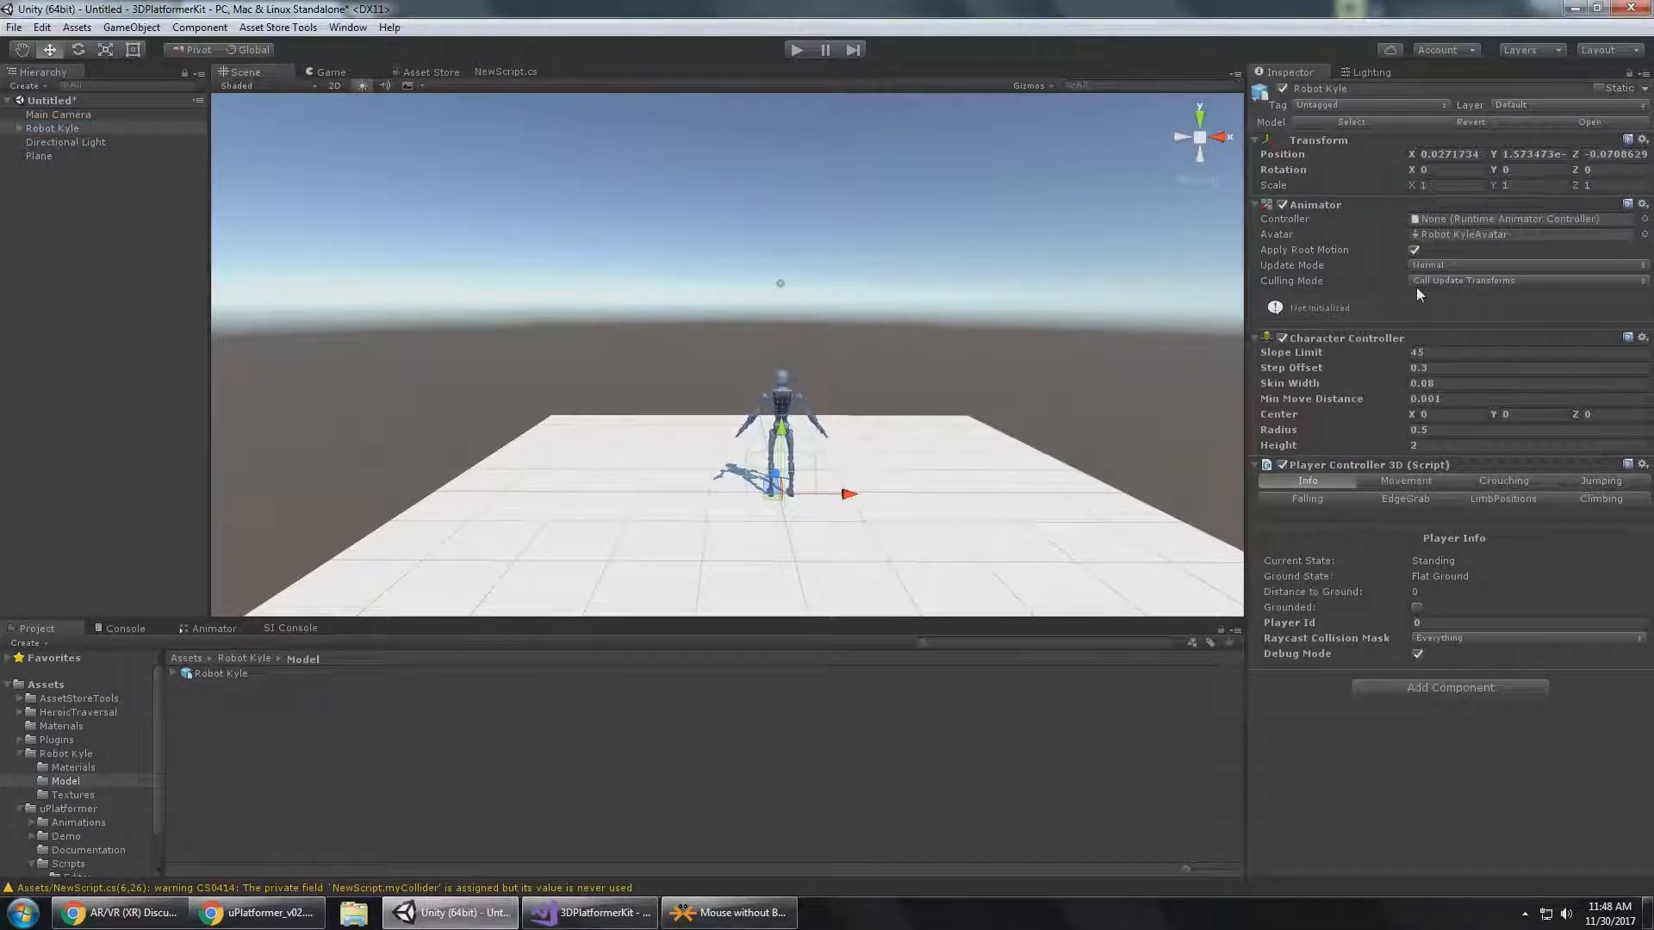
# Read the Configure Character Controller section of the documentation in Chrome and return to Unity.
pyautogui.hotkey('alt', 'Tab')
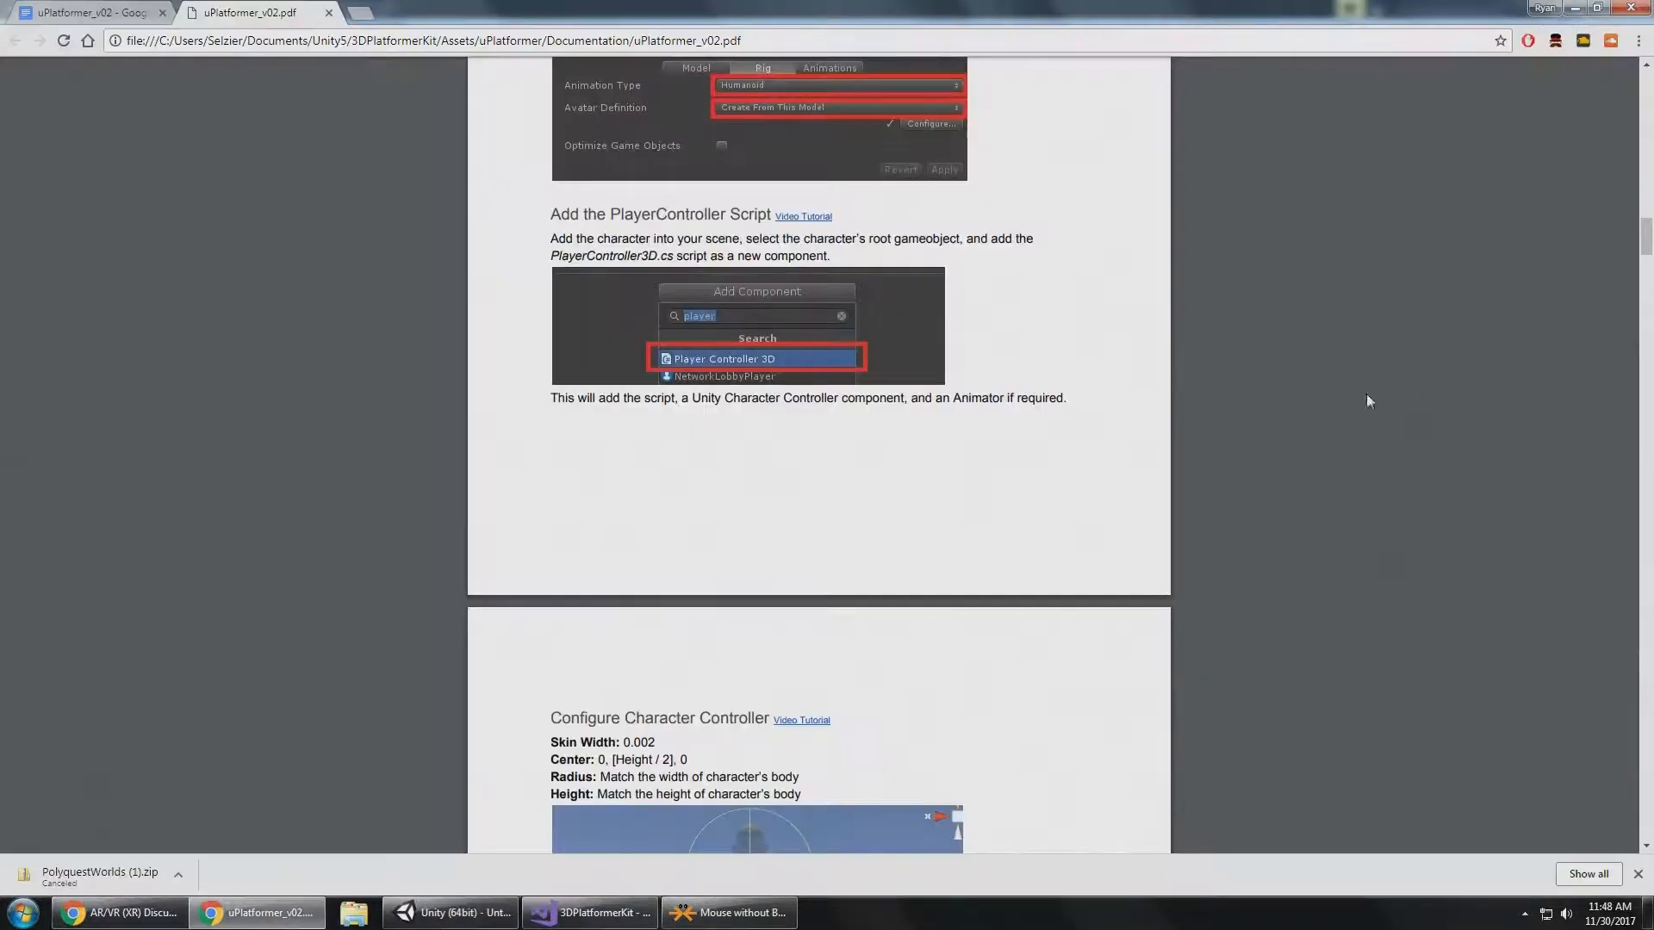
pyautogui.scroll(-2, 778, 339)
pyautogui.scroll(-4, 778, 338)
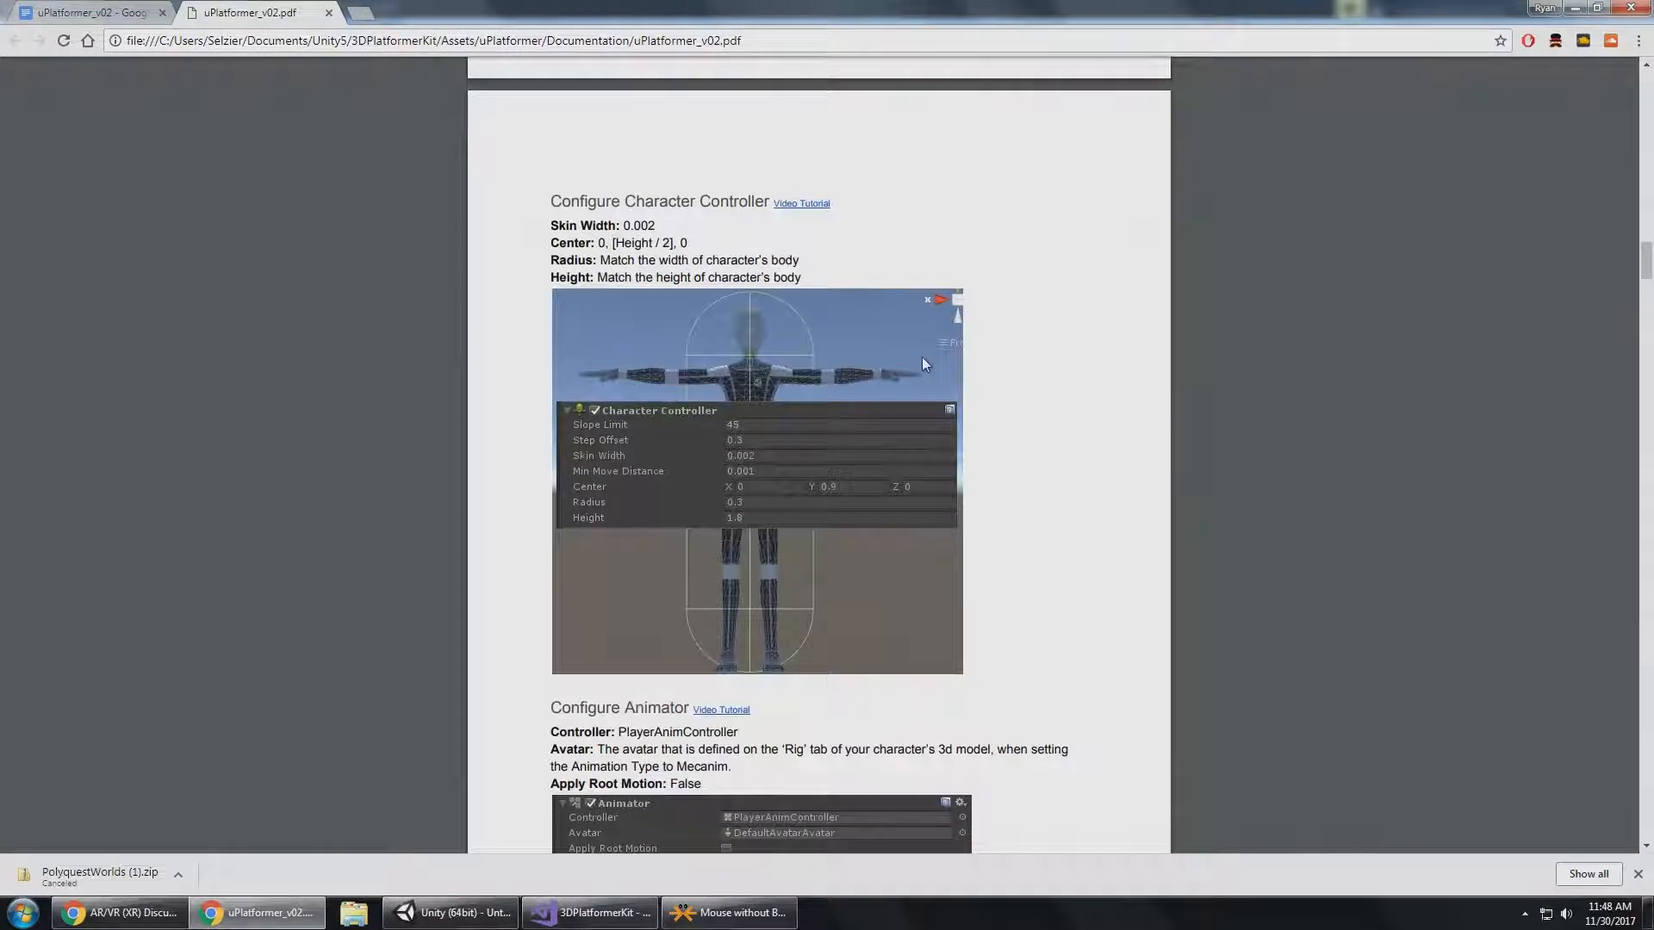
pyautogui.hotkey('alt', 'Tab')
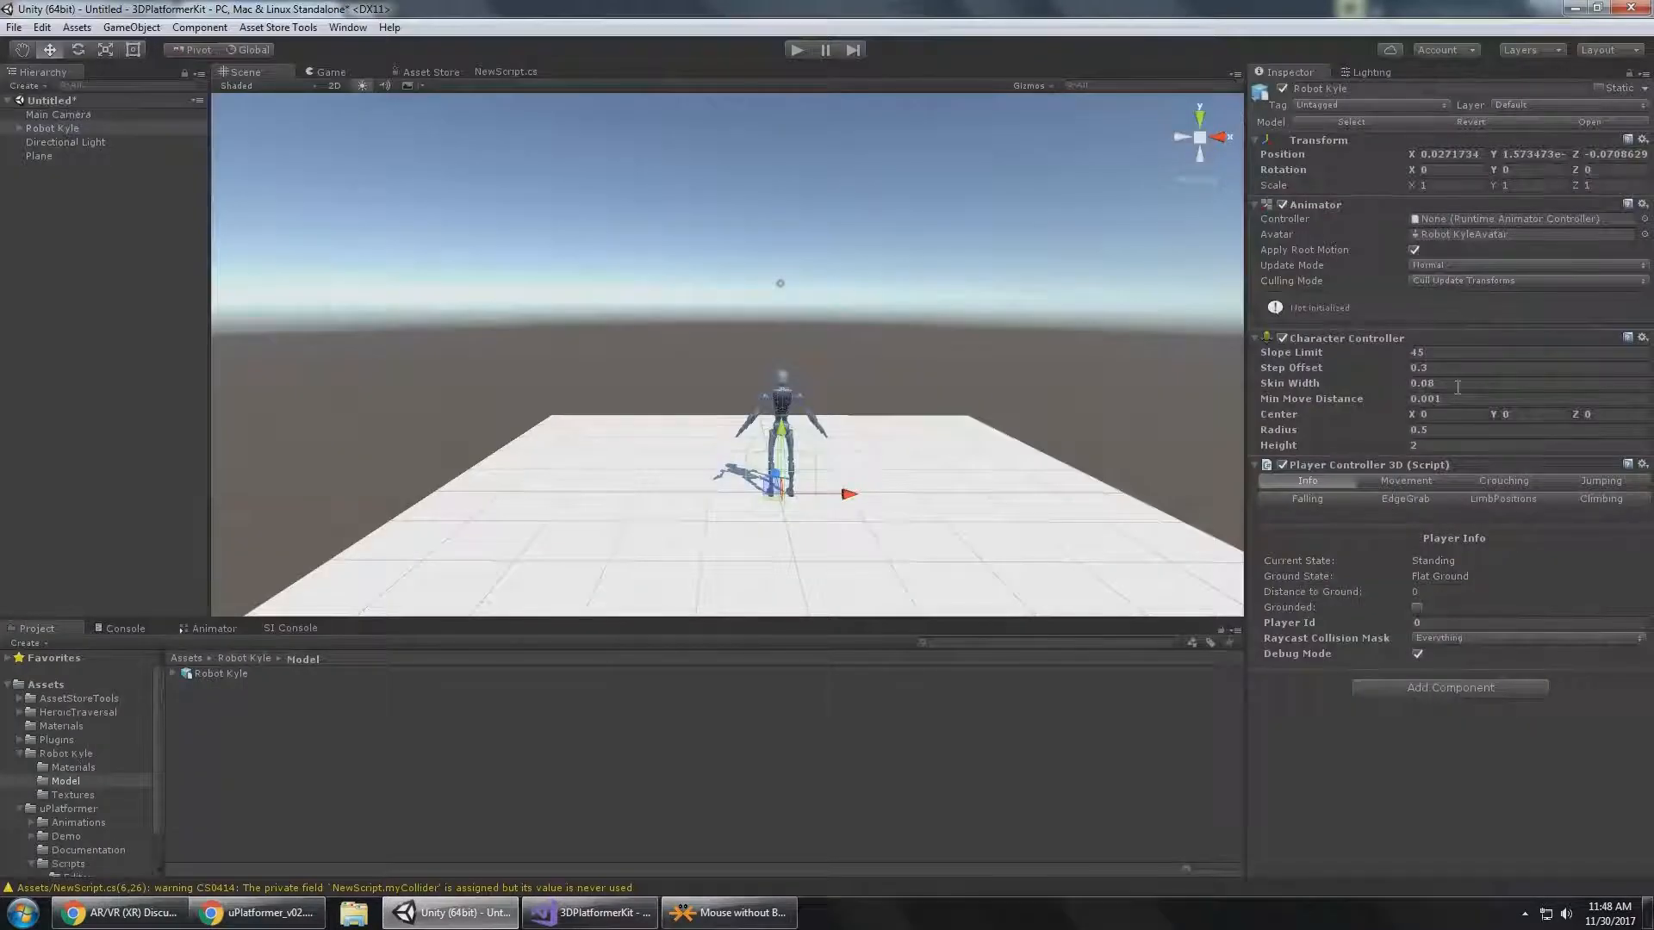
# Set Robot Kyle's Character Controller Skin Width to 0.002, as specified in the documentation.
pyautogui.click(1458, 387)
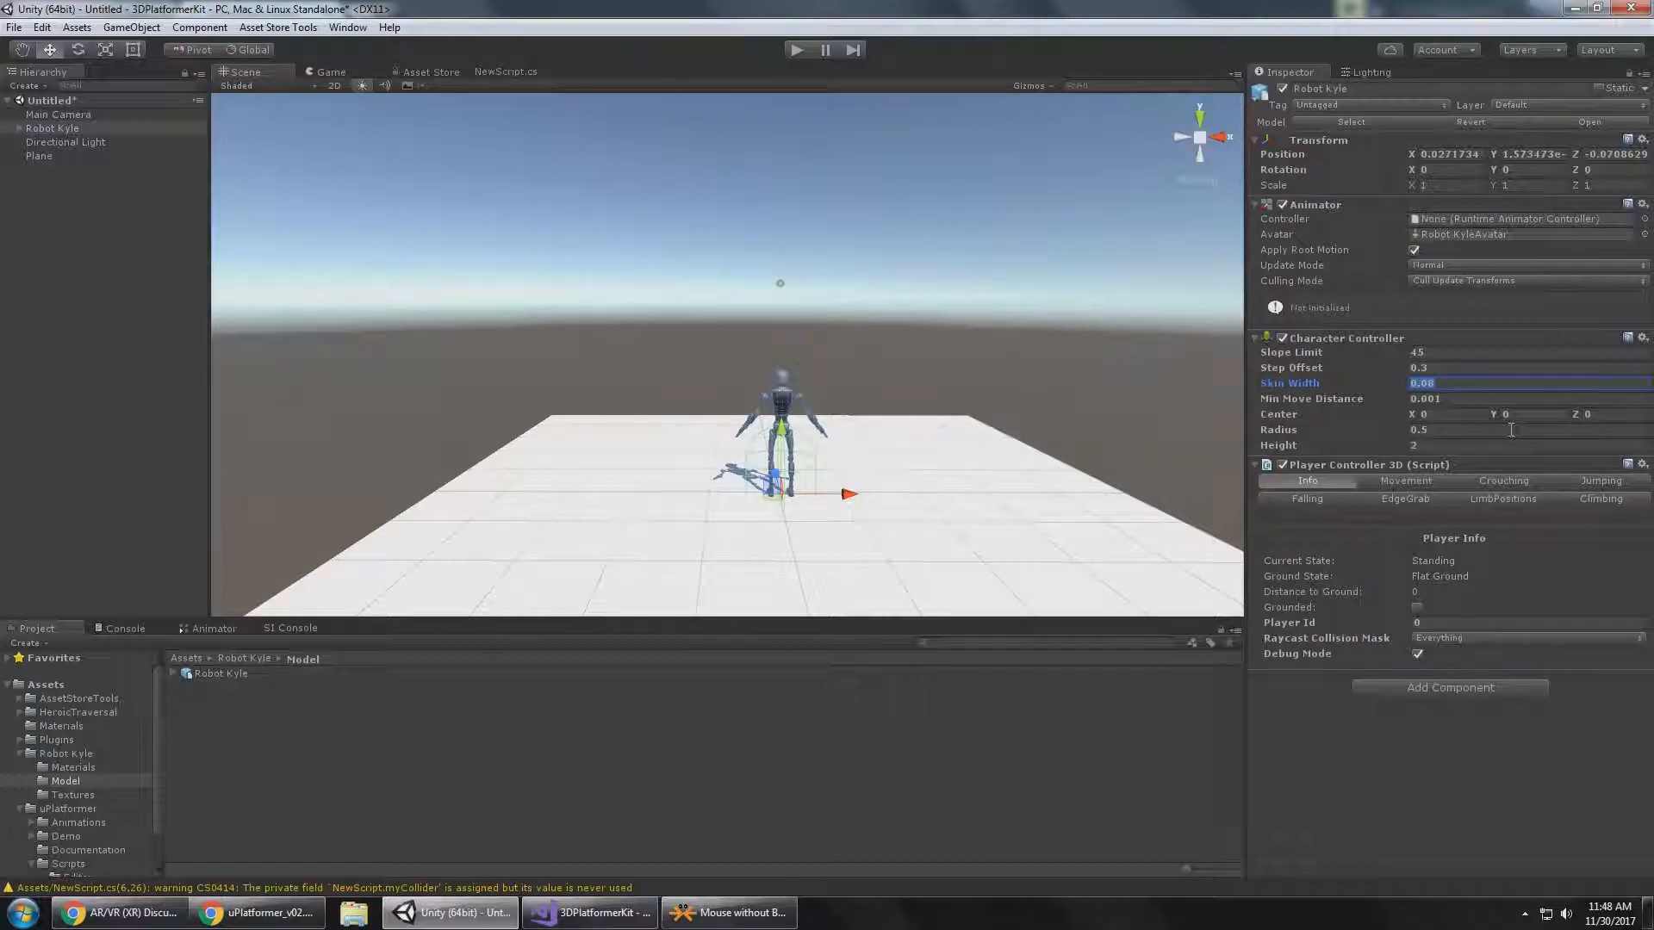
pyautogui.hotkey('alt', 'Tab')
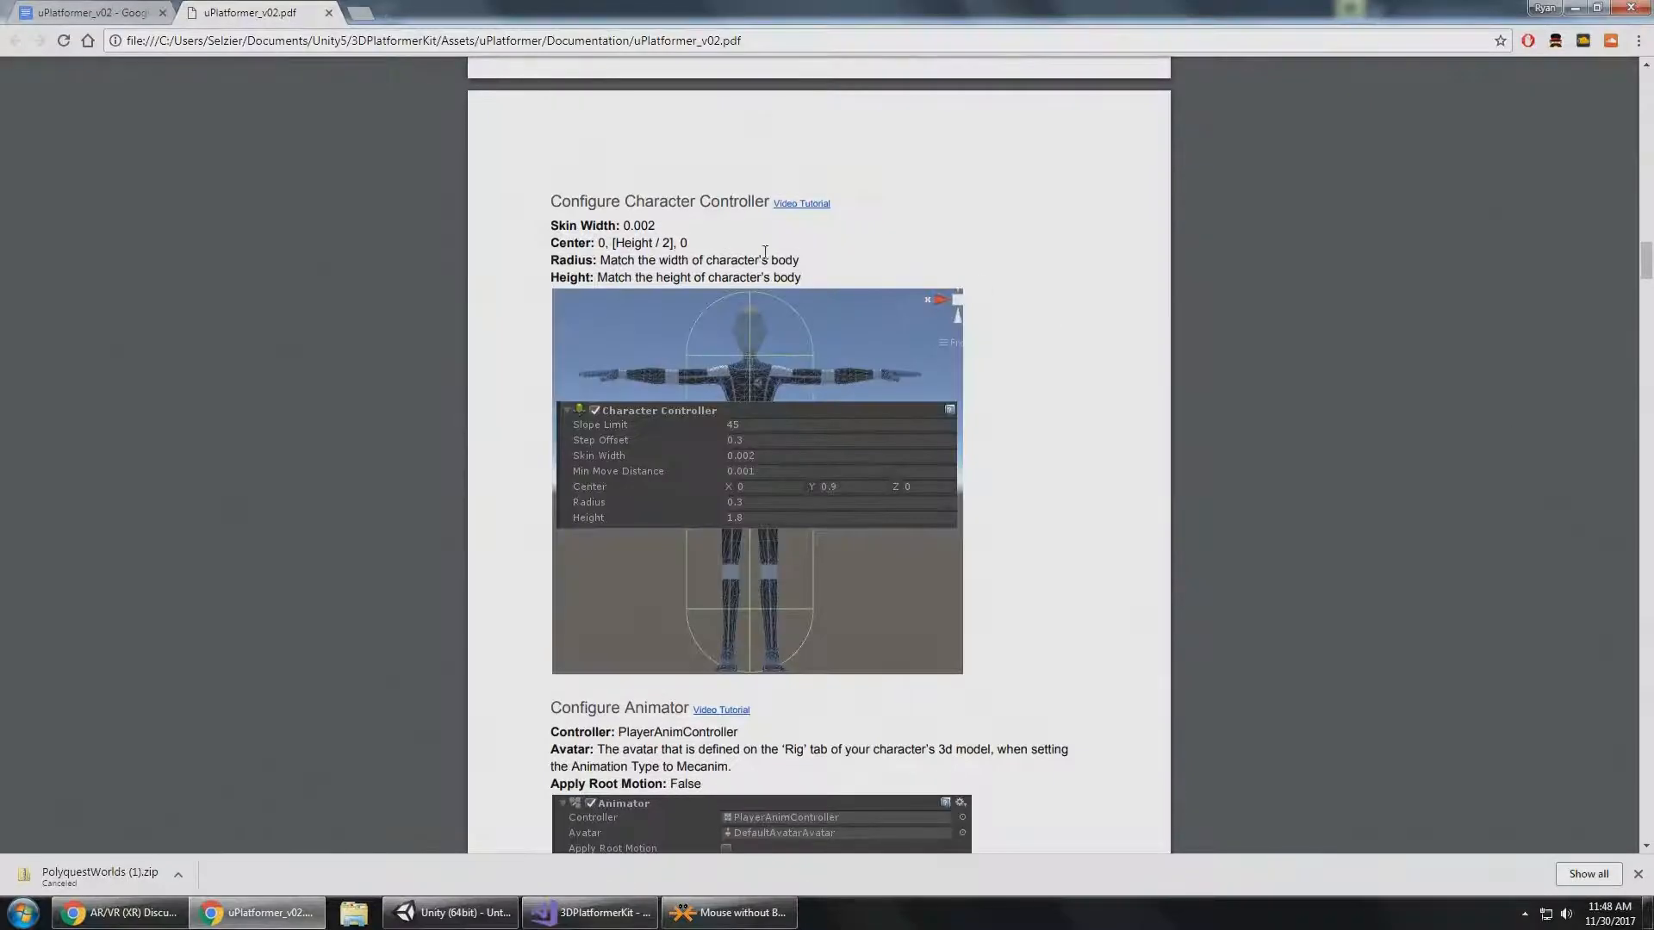
pyautogui.moveTo(625, 224); pyautogui.dragTo(660, 225)
pyautogui.hotkey('alt', 'Tab')
pyautogui.click(1447, 382)
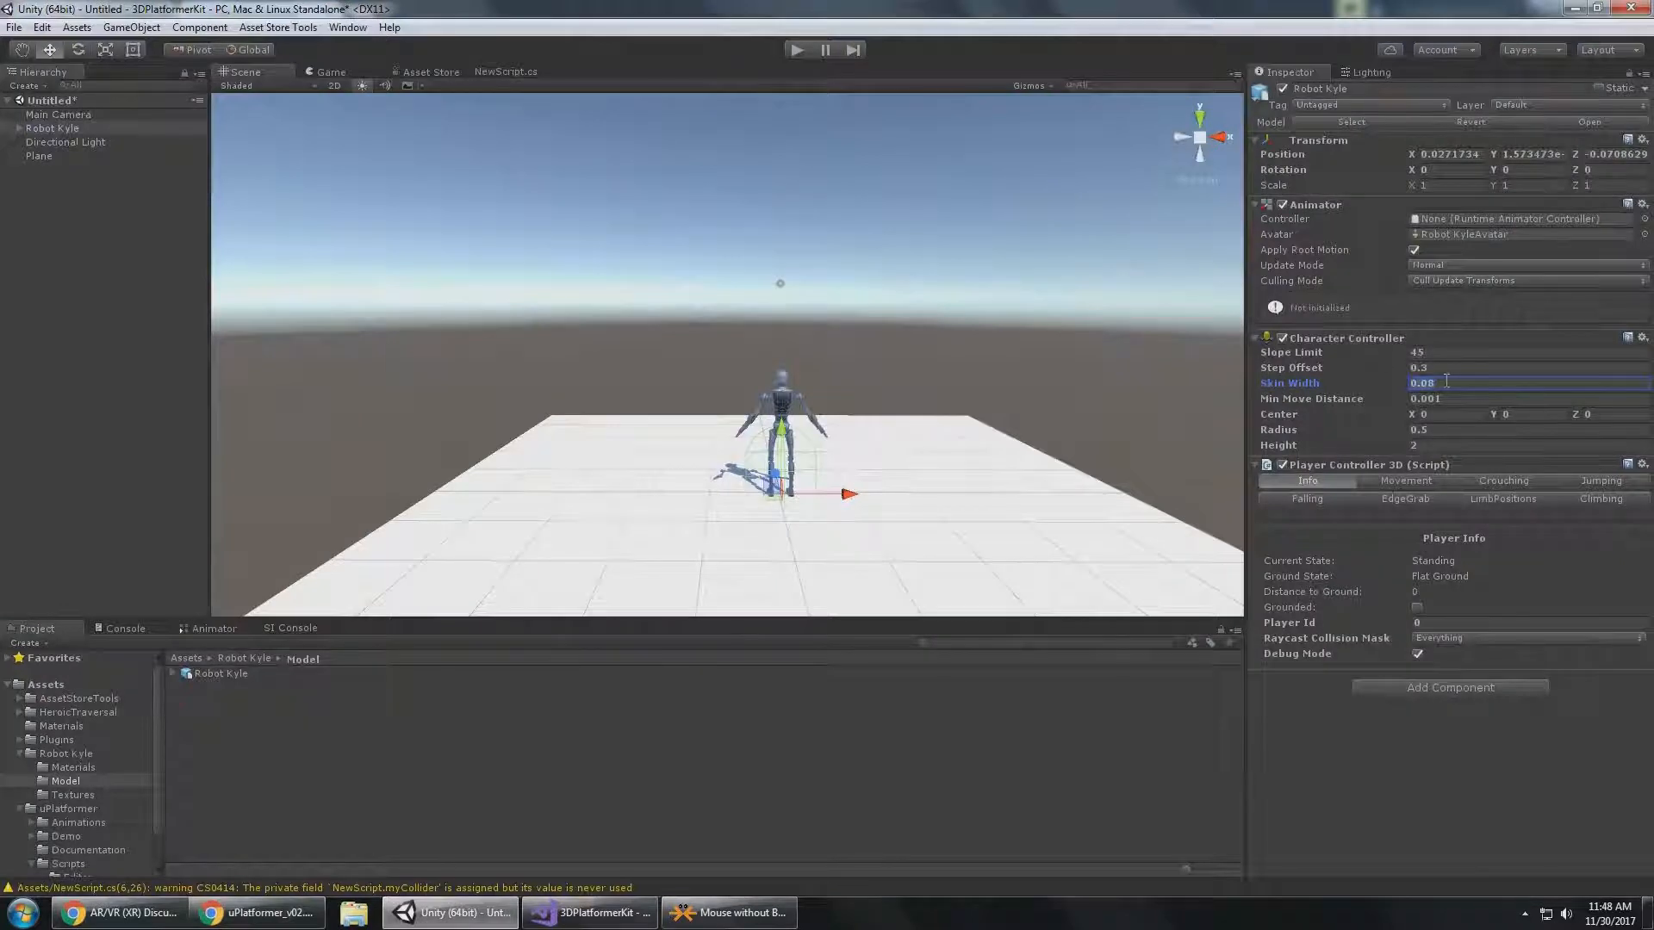
pyautogui.write('.002')
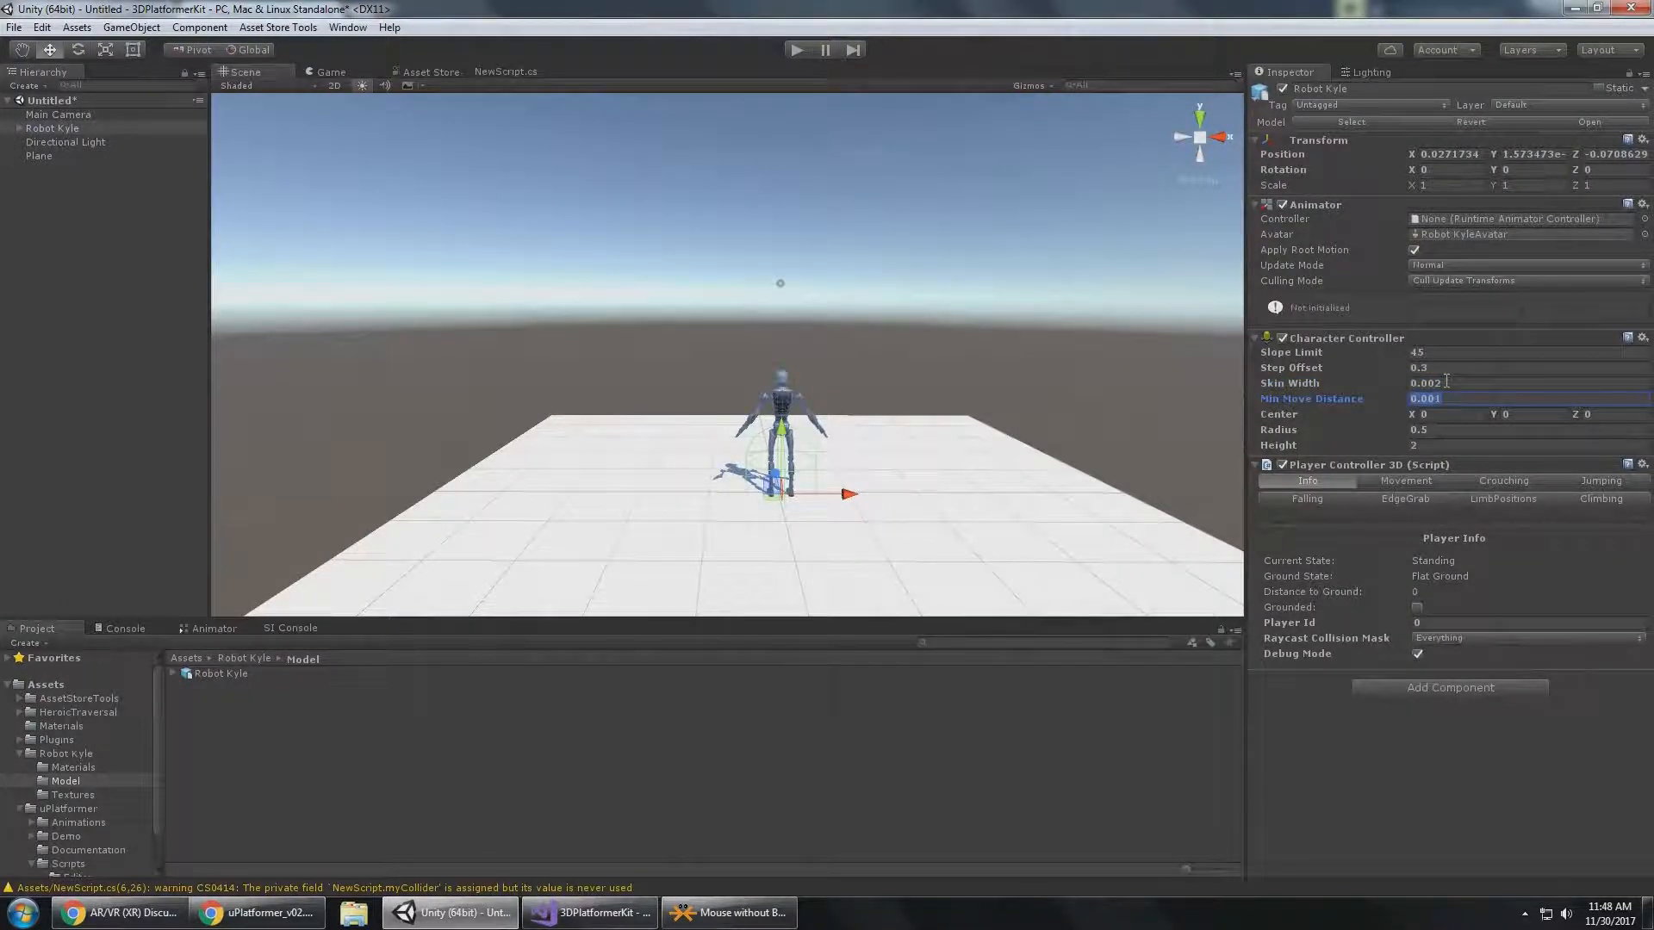
# Recheck the documentation's controller values, and set Robot Kyle's Character Controller Radius to 0.3 and Center Y to 1.
pyautogui.hotkey('alt', 'Tab')
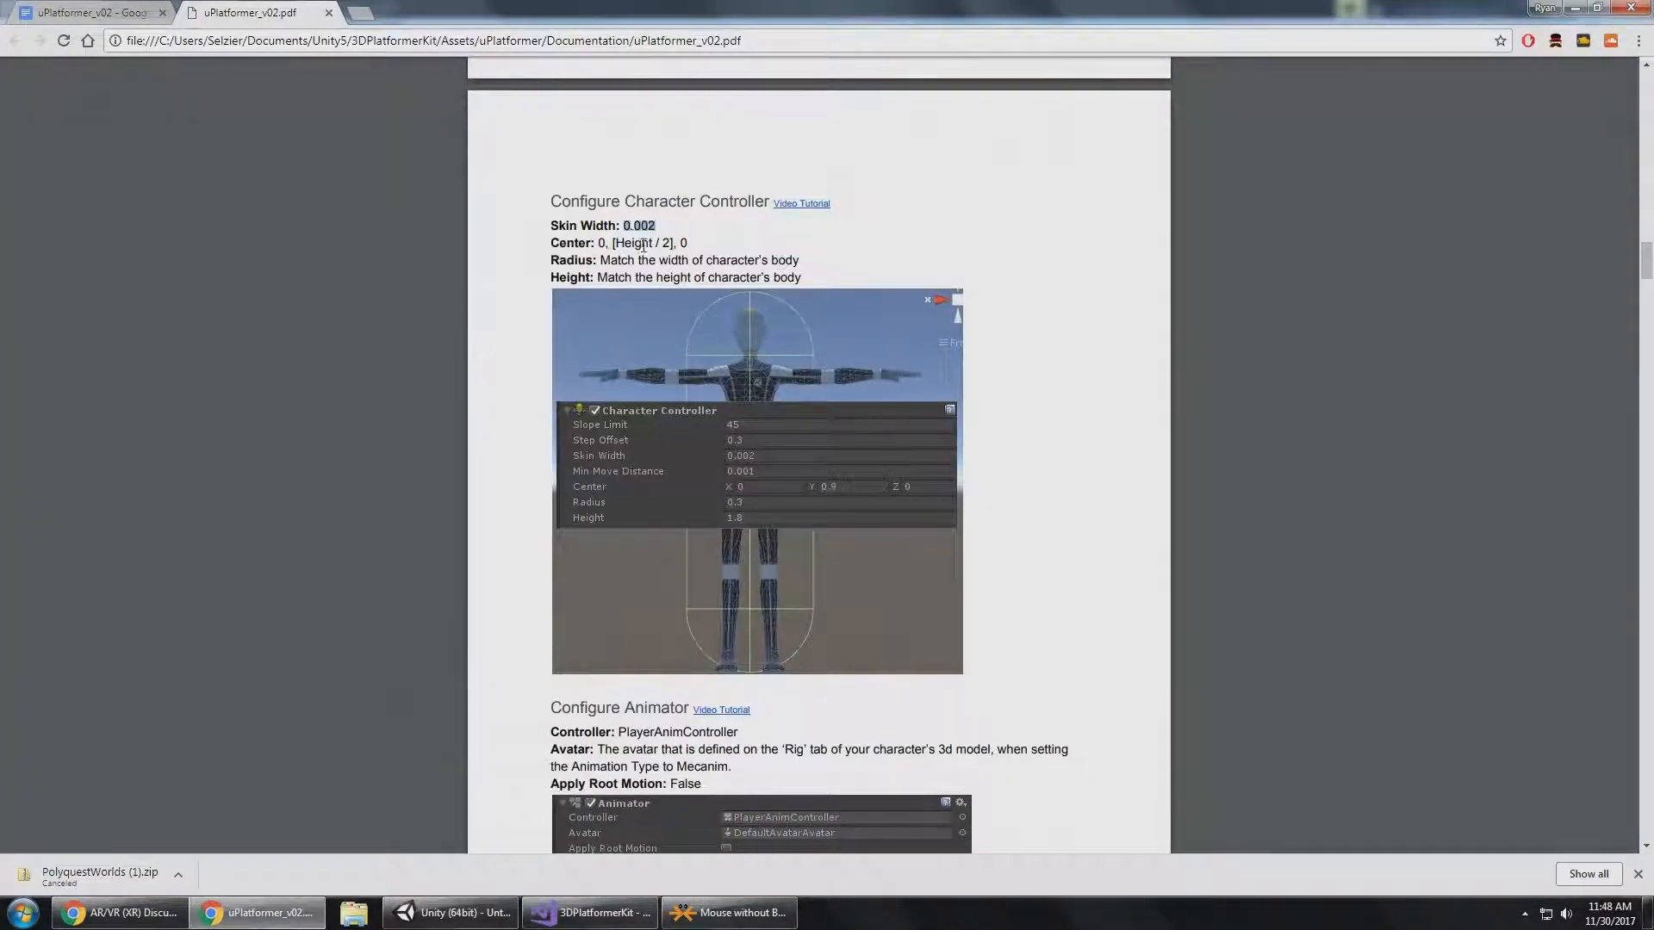
pyautogui.hotkey('alt', 'Tab')
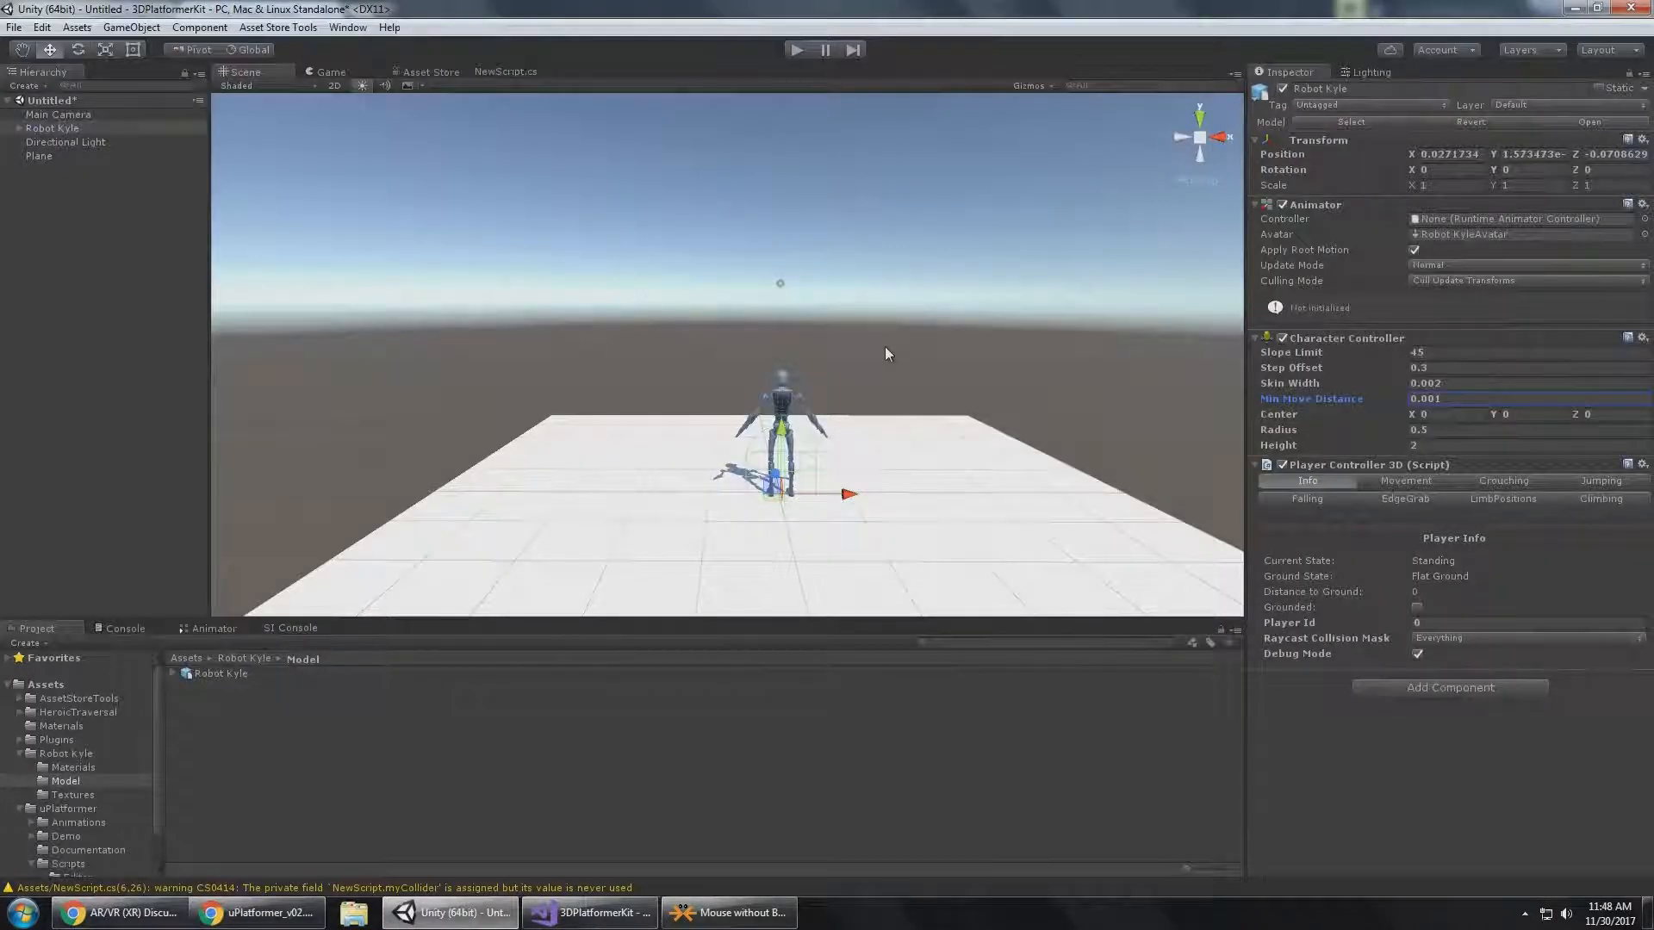
pyautogui.keyDown('alt'); pyautogui.moveTo(886, 346); pyautogui.dragTo(798, 349); pyautogui.keyUp('alt')
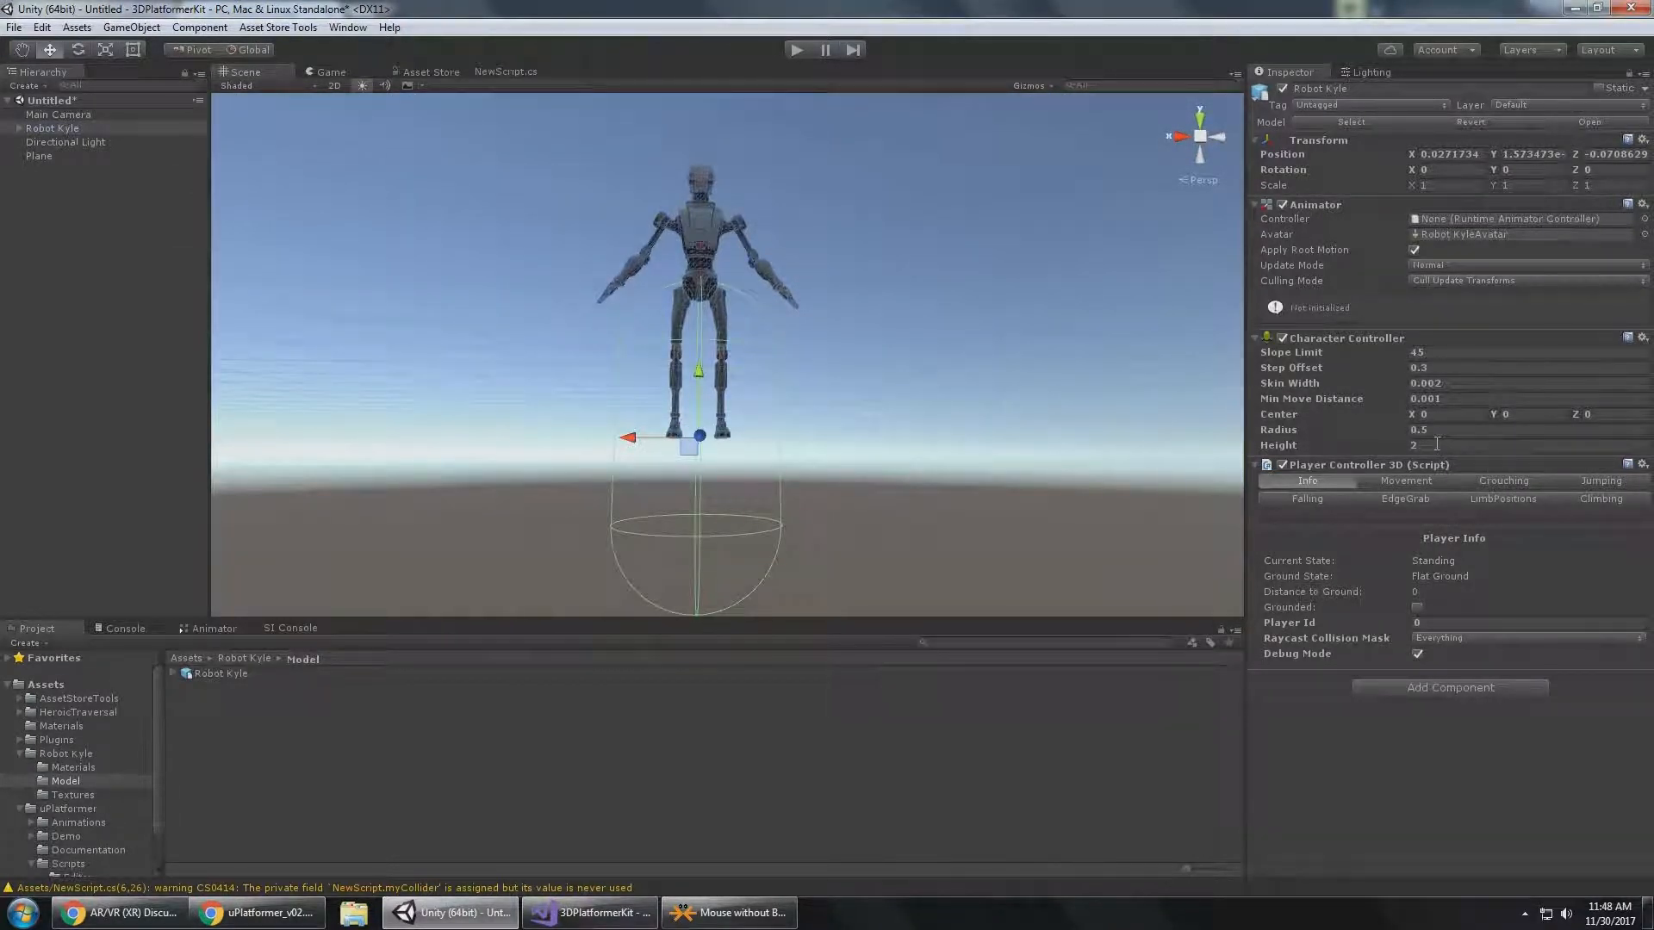
pyautogui.click(1487, 431)
pyautogui.write('0.3')
pyautogui.click(1489, 440)
pyautogui.click(1525, 416)
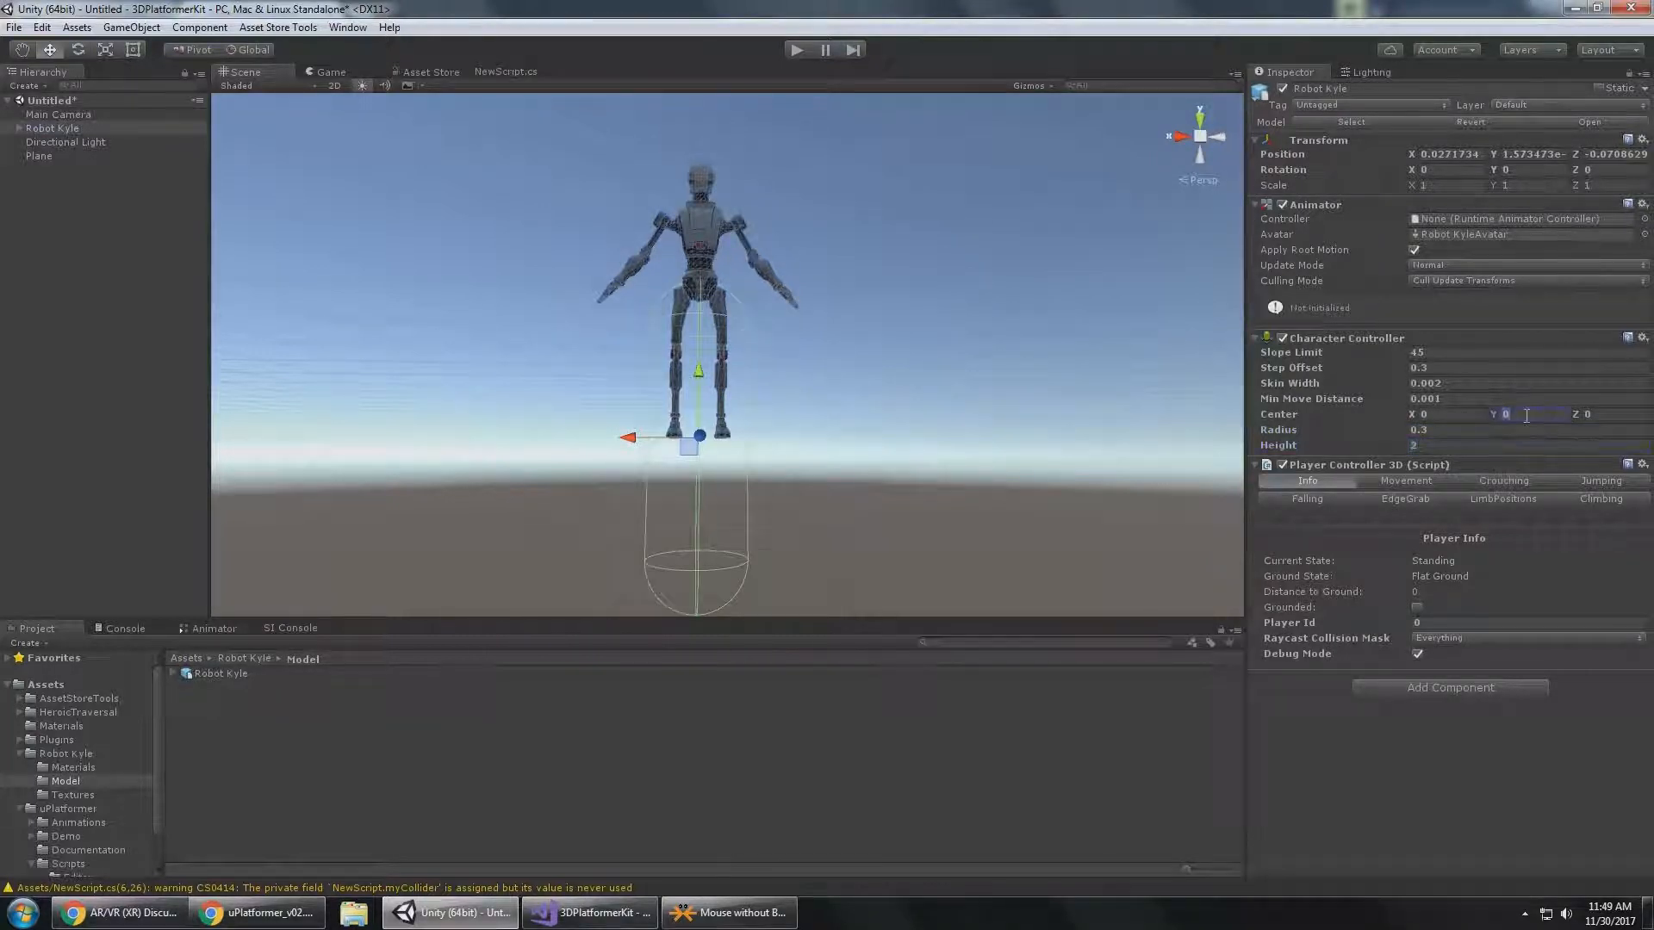
pyautogui.write('1')
# Set the Character Controller's Height to 1.8 and Center Y to 0.9, and check the capsule around Robot Kyle.
pyautogui.keyDown('alt'); pyautogui.moveTo(608, 295); pyautogui.dragTo(766, 200); pyautogui.keyUp('alt')
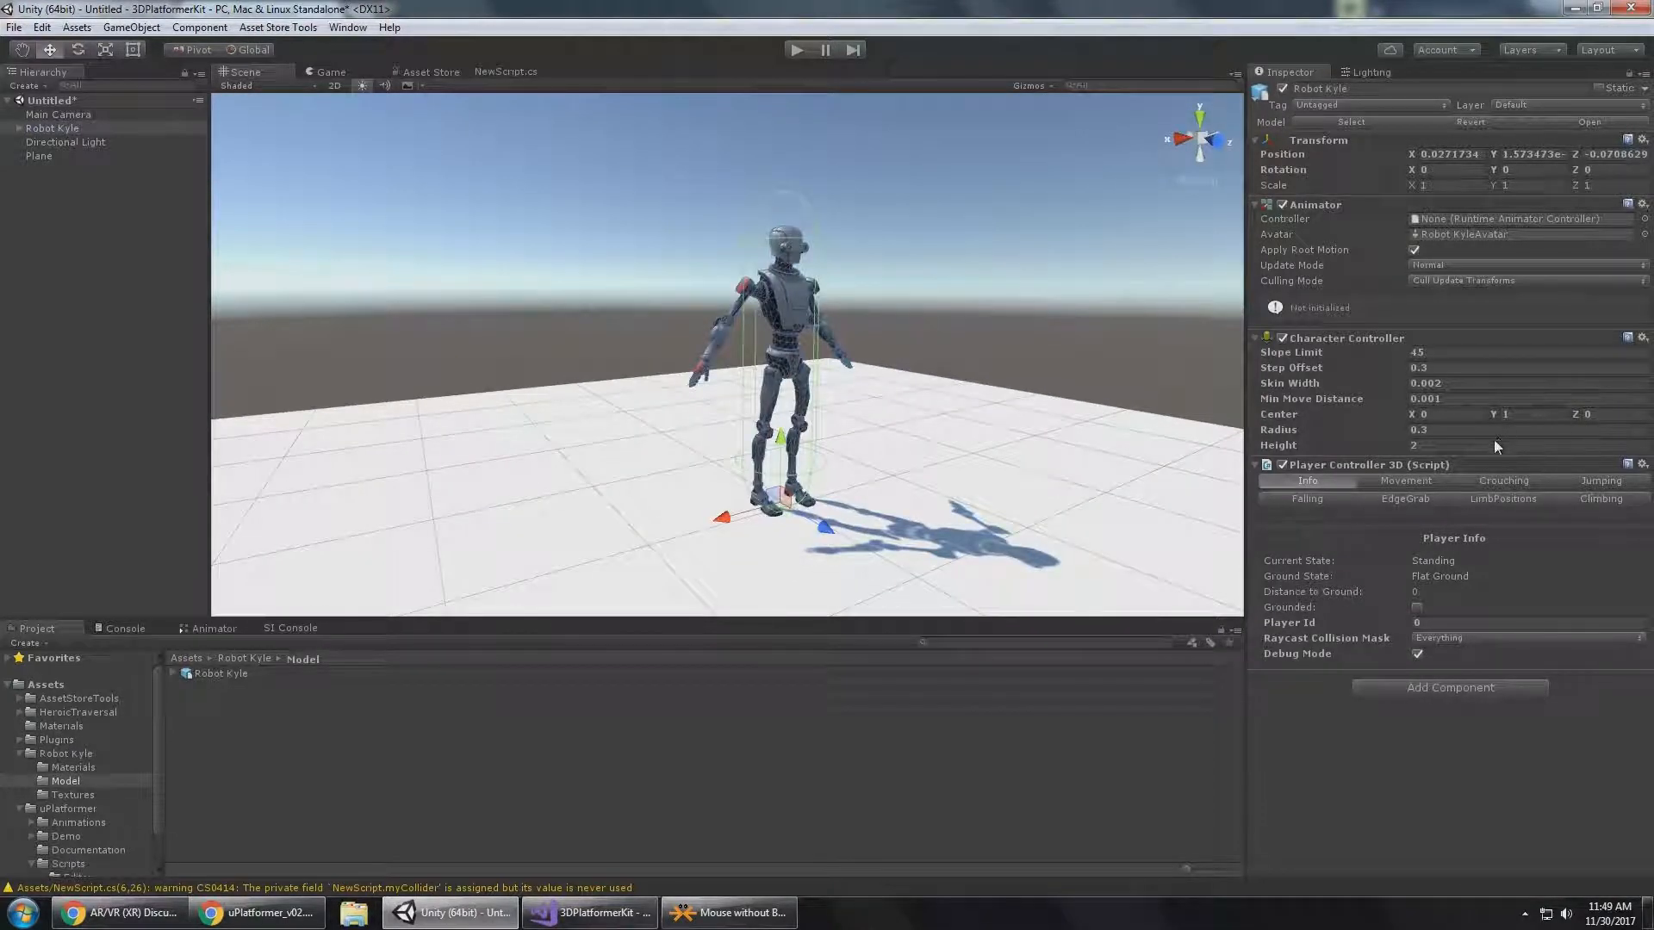
pyautogui.click(1455, 443)
pyautogui.write('1.8')
pyautogui.press('Return')
pyautogui.click(1527, 414)
pyautogui.write('.9')
pyautogui.press('Return')
pyautogui.keyDown('alt'); pyautogui.moveTo(680, 250); pyautogui.dragTo(689, 334); pyautogui.keyUp('alt')
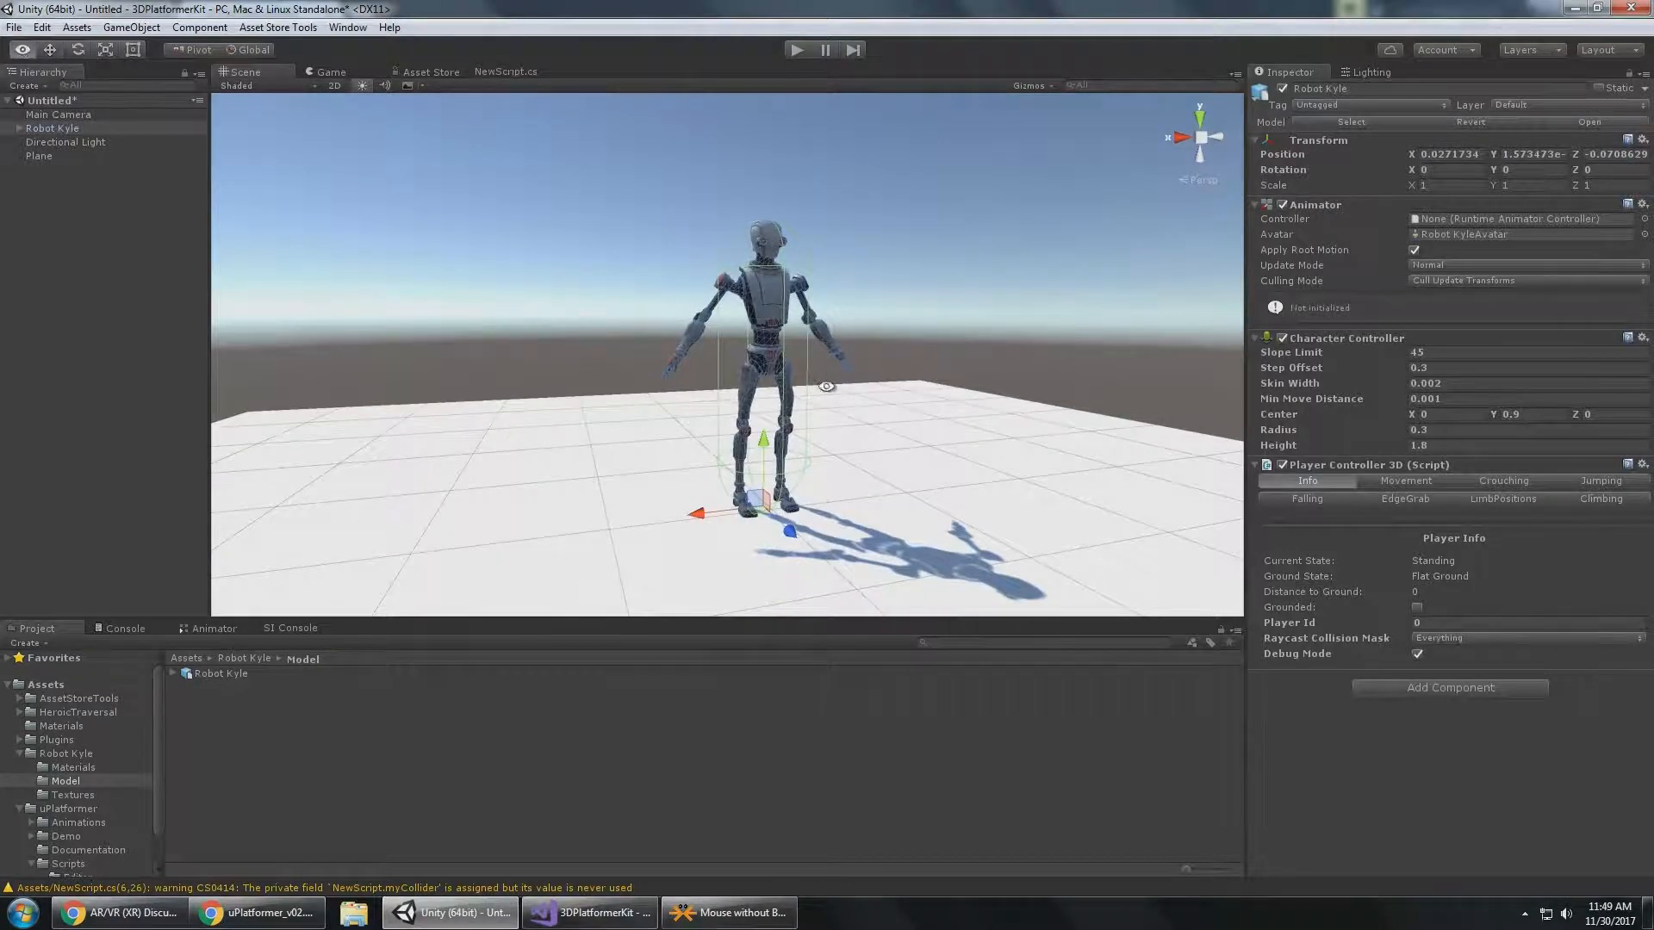
# Read the Configure Animator section of the uPlatformer documentation in Chrome and return to Unity.
pyautogui.keyDown('alt'); pyautogui.moveTo(827, 387); pyautogui.dragTo(731, 731); pyautogui.keyUp('alt')
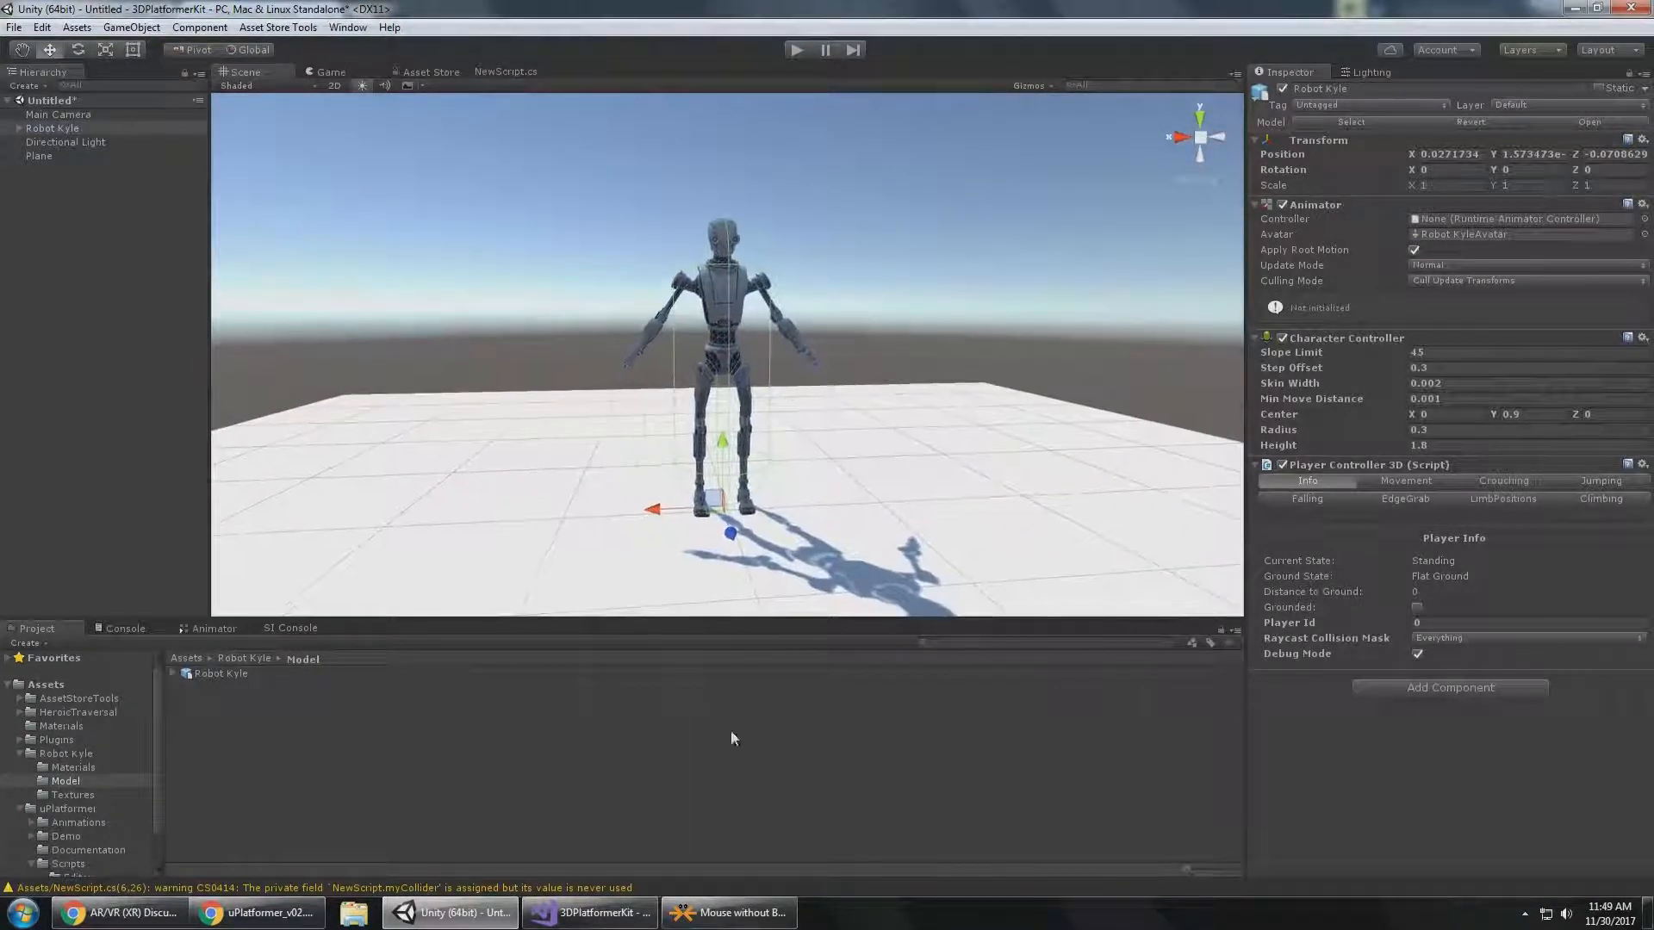
pyautogui.click(1455, 381)
pyautogui.click(608, 917)
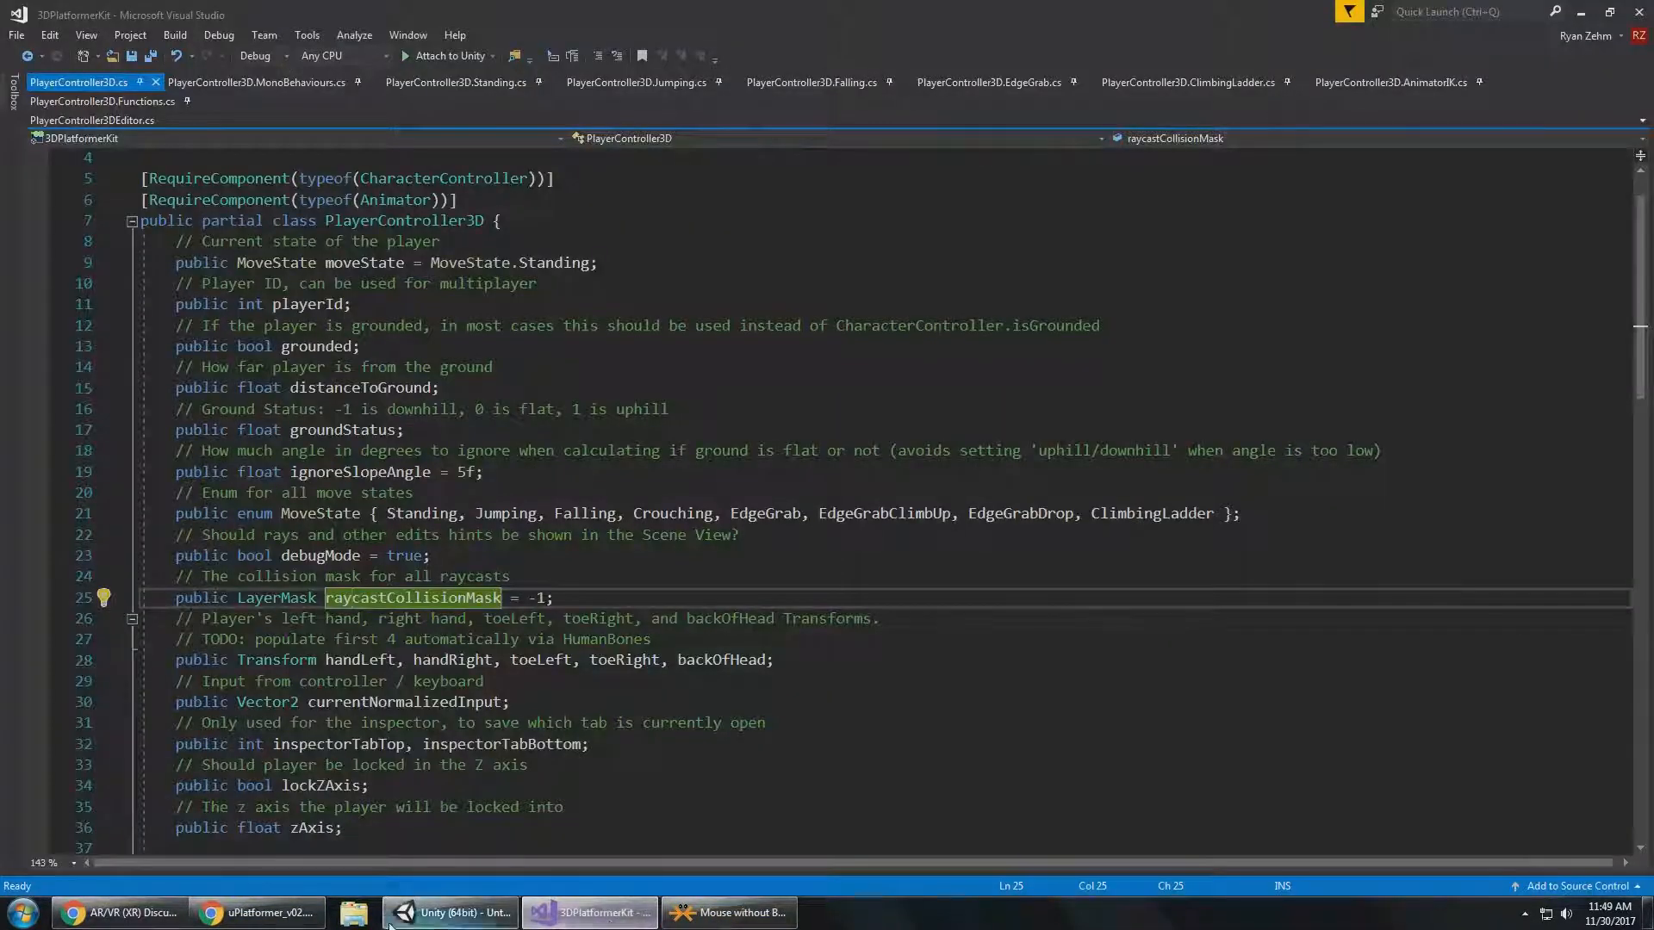
pyautogui.click(259, 913)
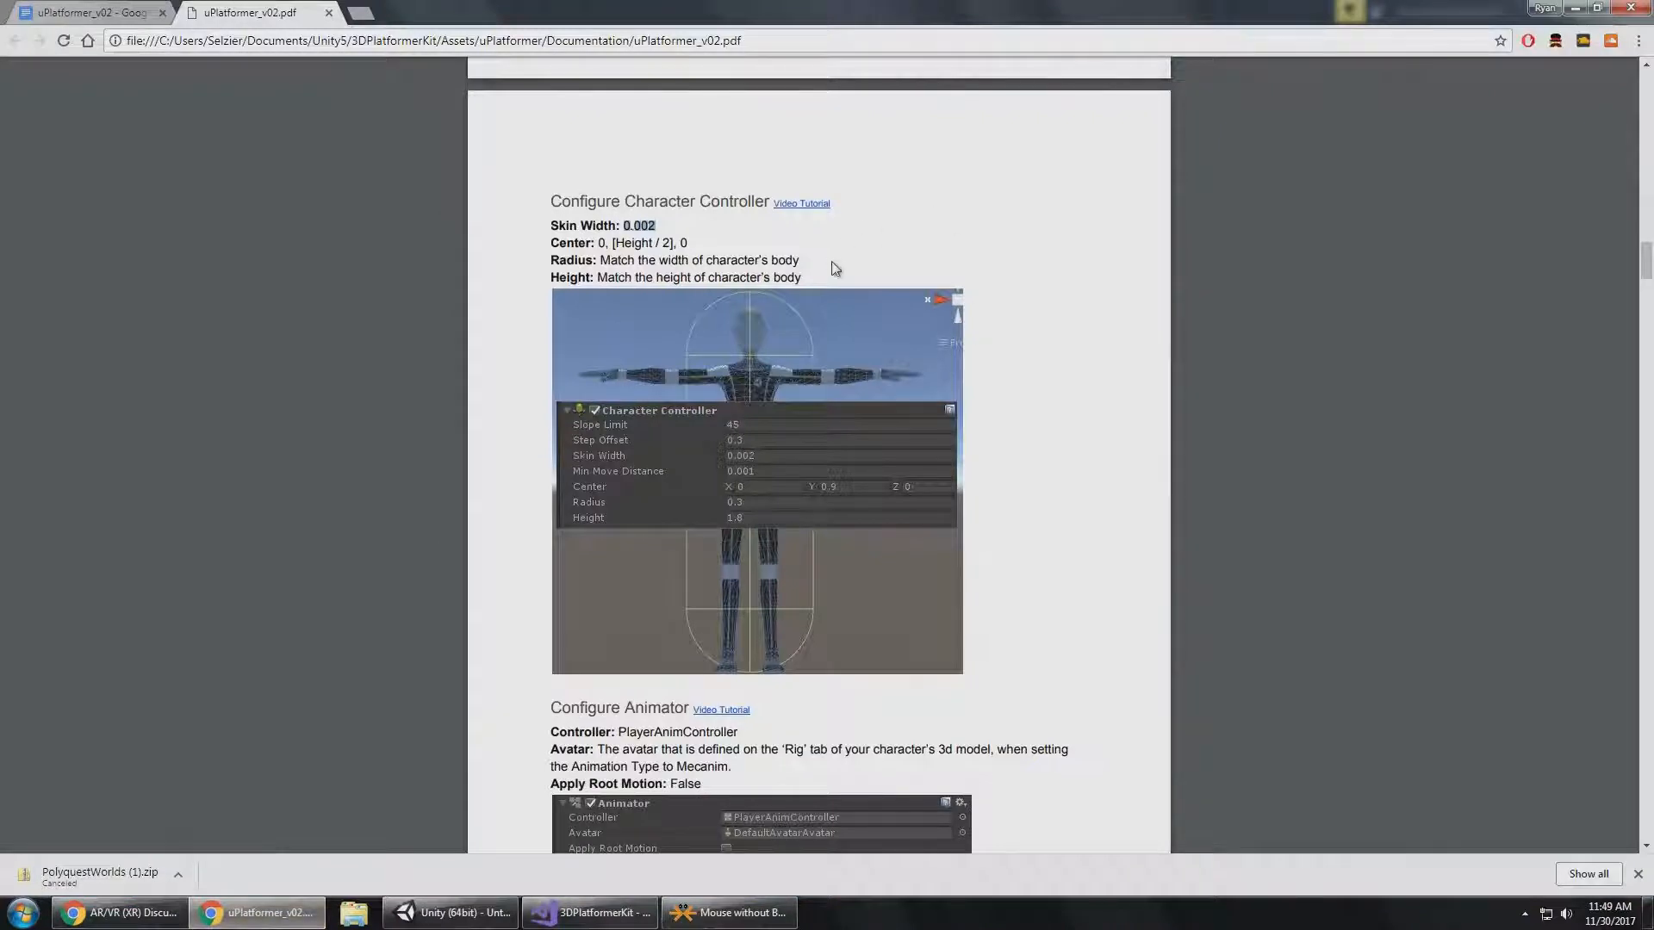
pyautogui.scroll(-3, 836, 270)
pyautogui.scroll(-4, 836, 275)
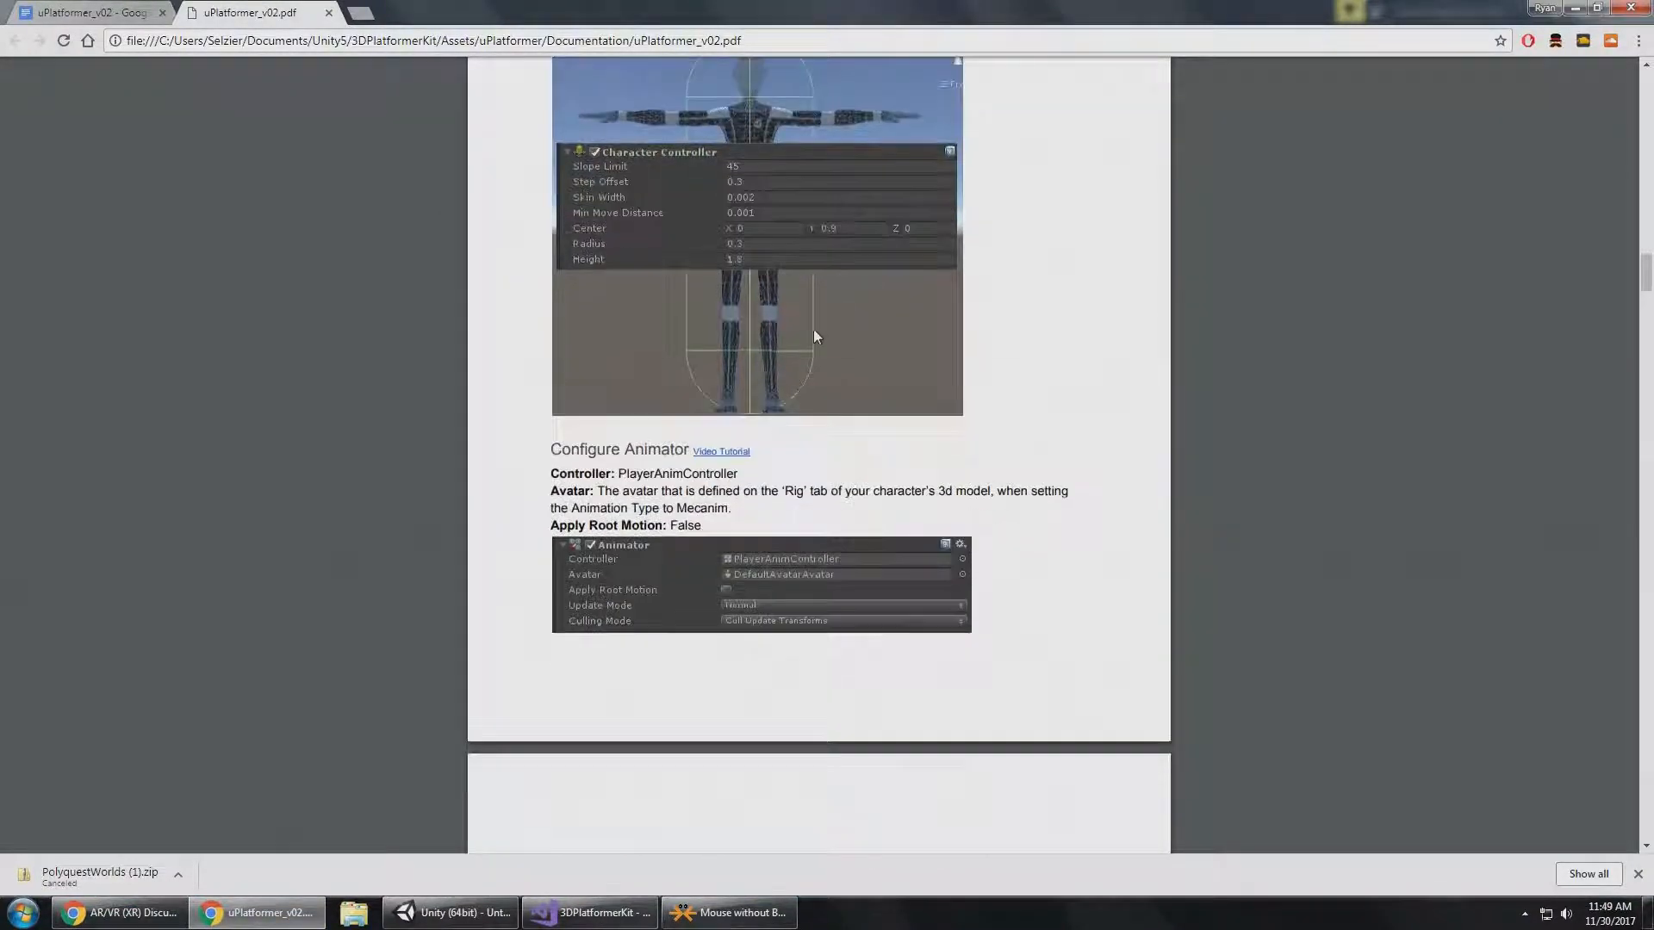
pyautogui.scroll(-1, 787, 336)
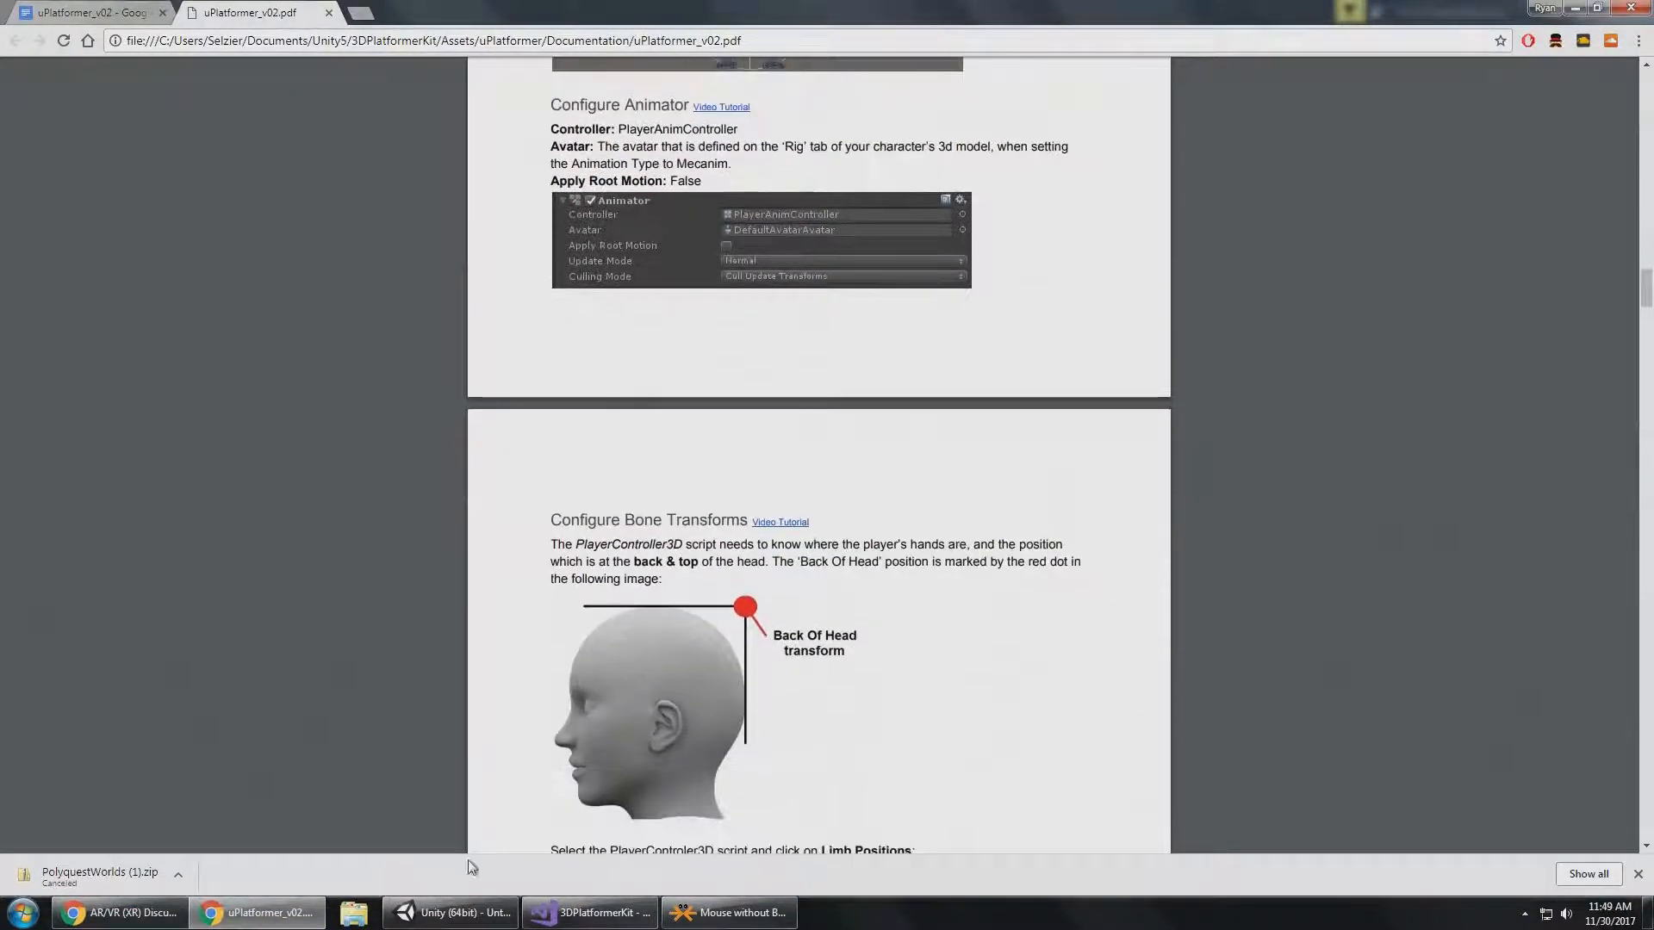
pyautogui.click(451, 913)
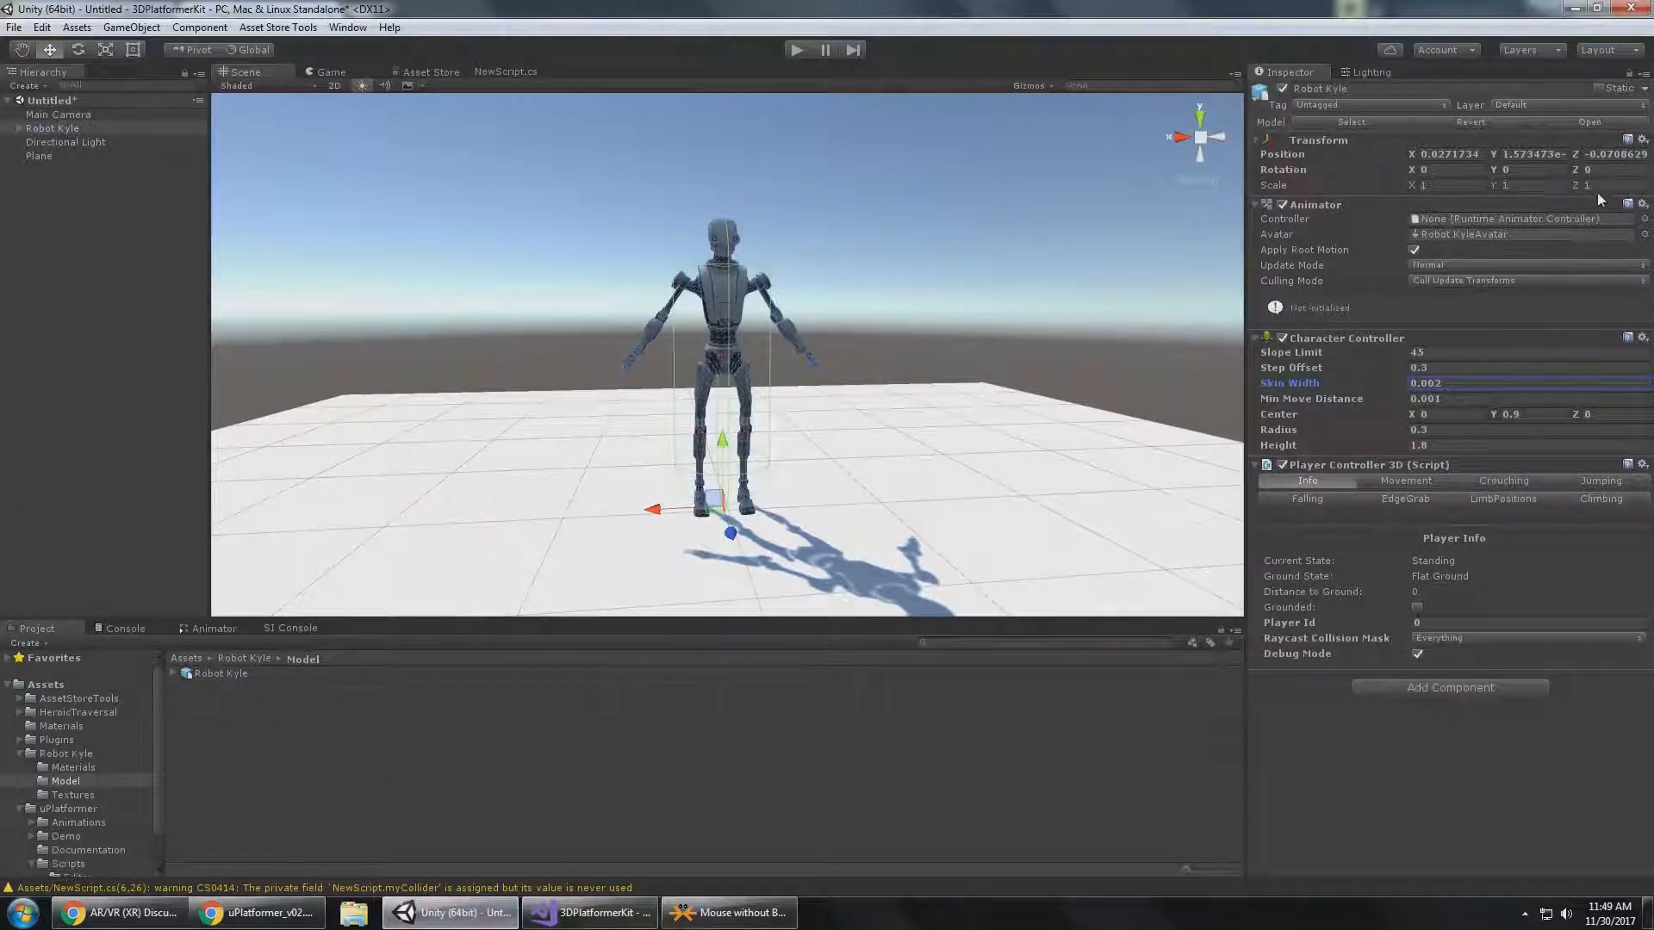
# Assign PlayerAnimController as the Controller of Robot Kyle's Animator.
pyautogui.click(1645, 220)
pyautogui.click(143, 266)
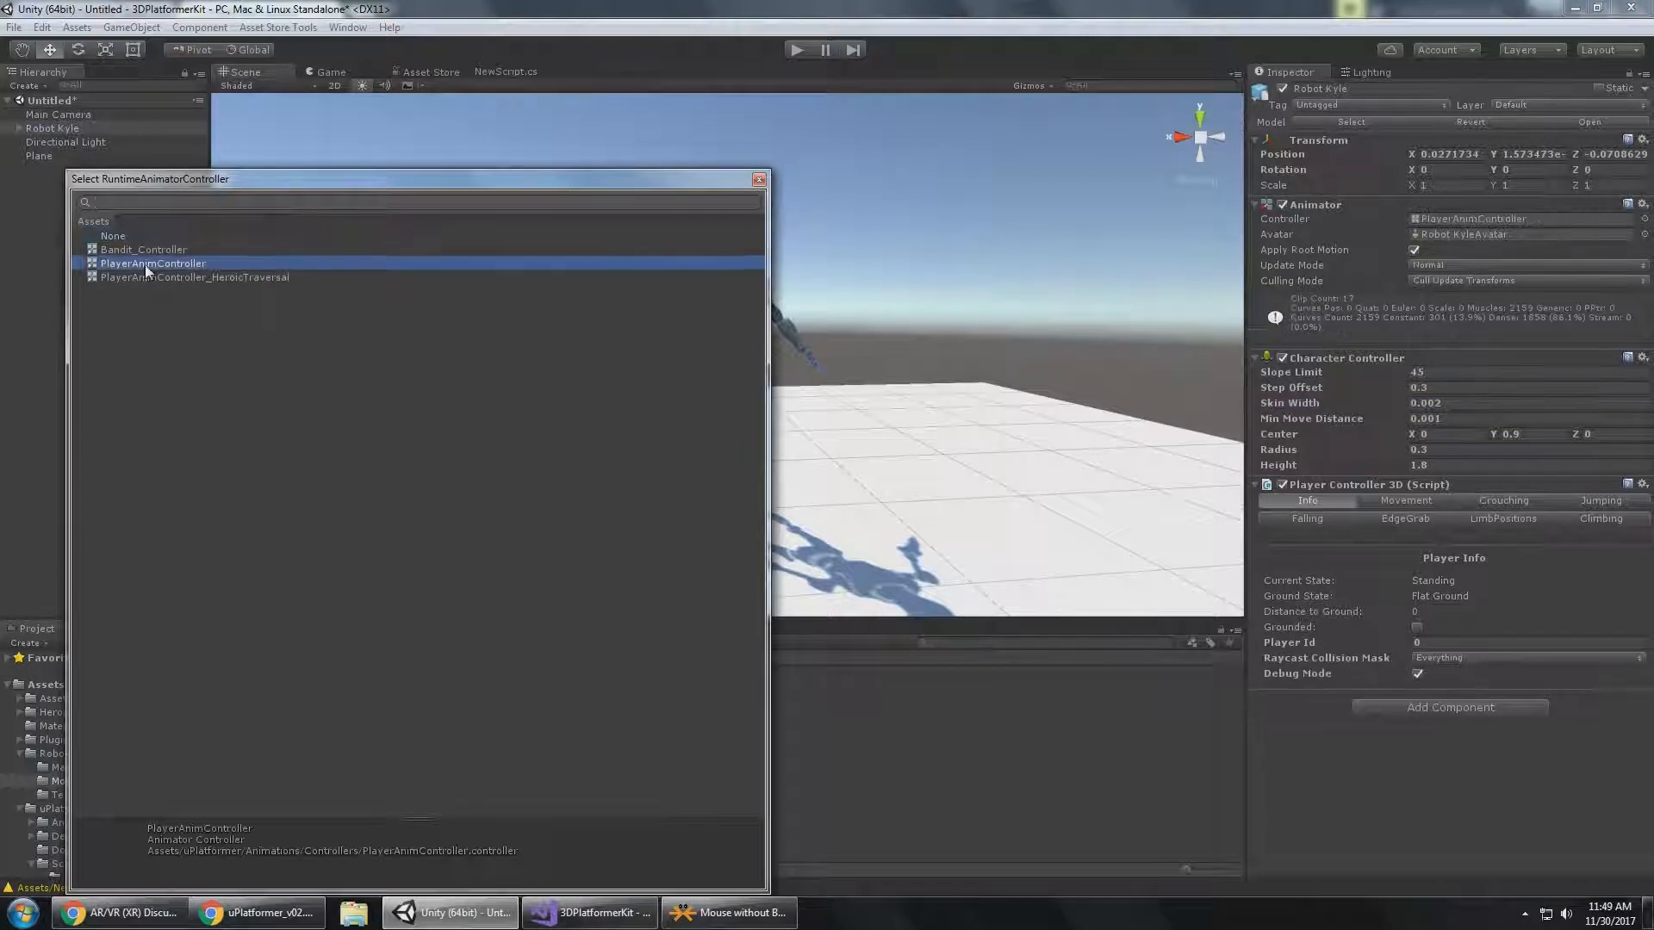
pyautogui.doubleClick(145, 265)
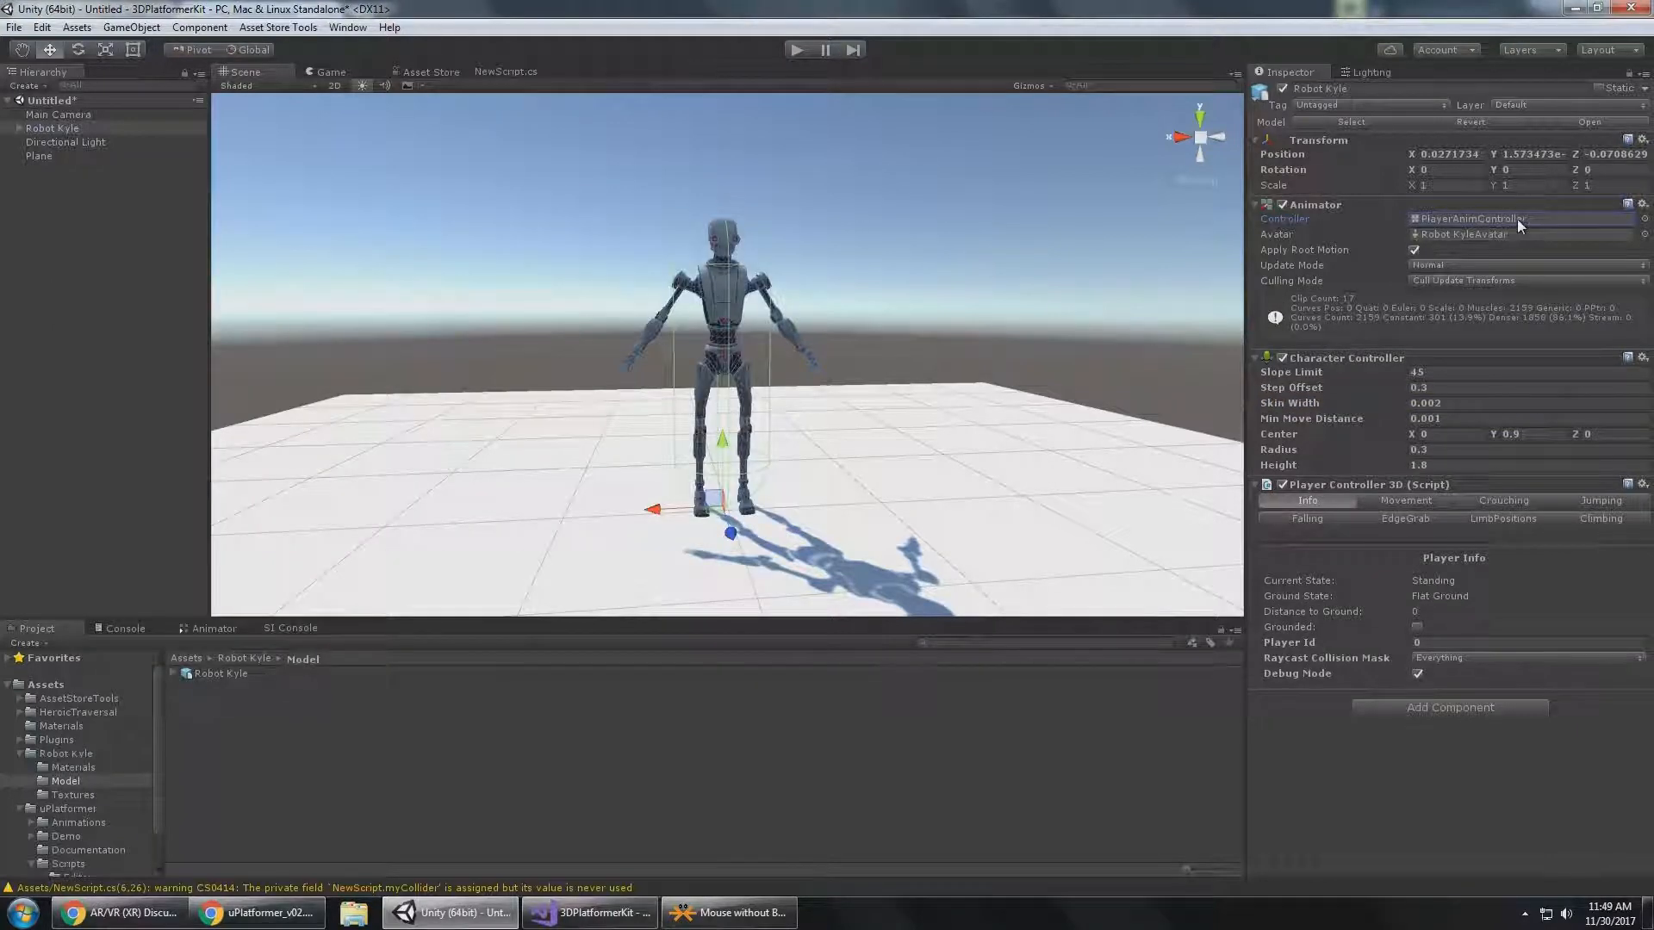
# Recheck the documentation's Animator settings in Chrome, and turn off Apply Root Motion on Robot Kyle's Animator in Unity.
pyautogui.moveTo(594, 926)
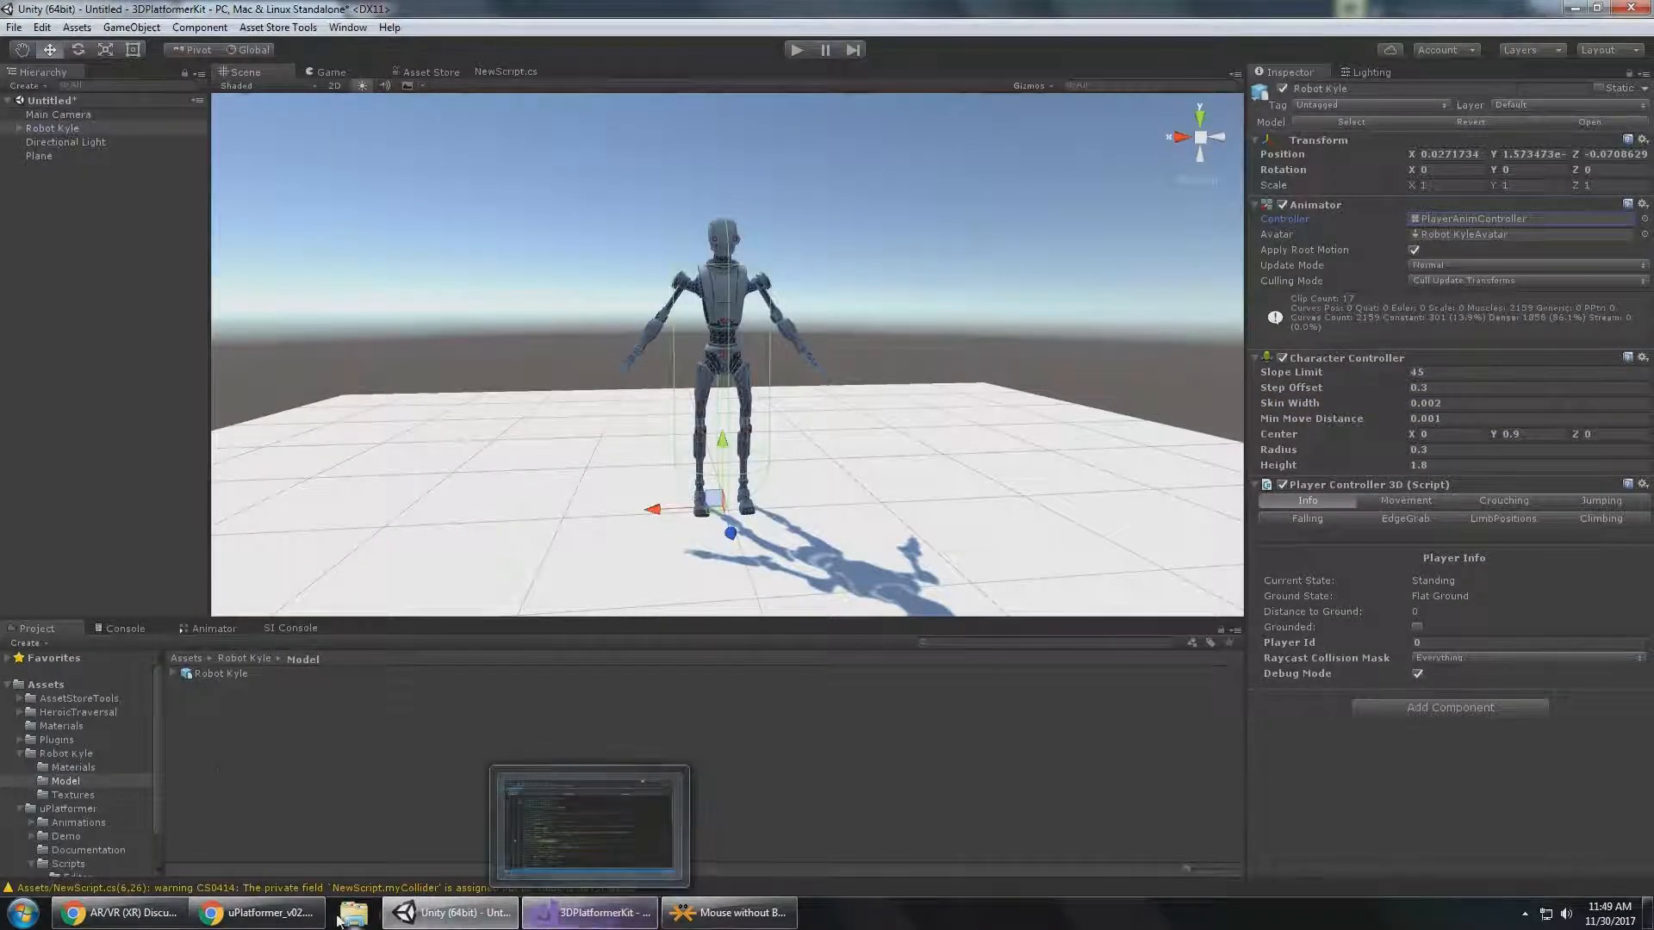
pyautogui.click(259, 912)
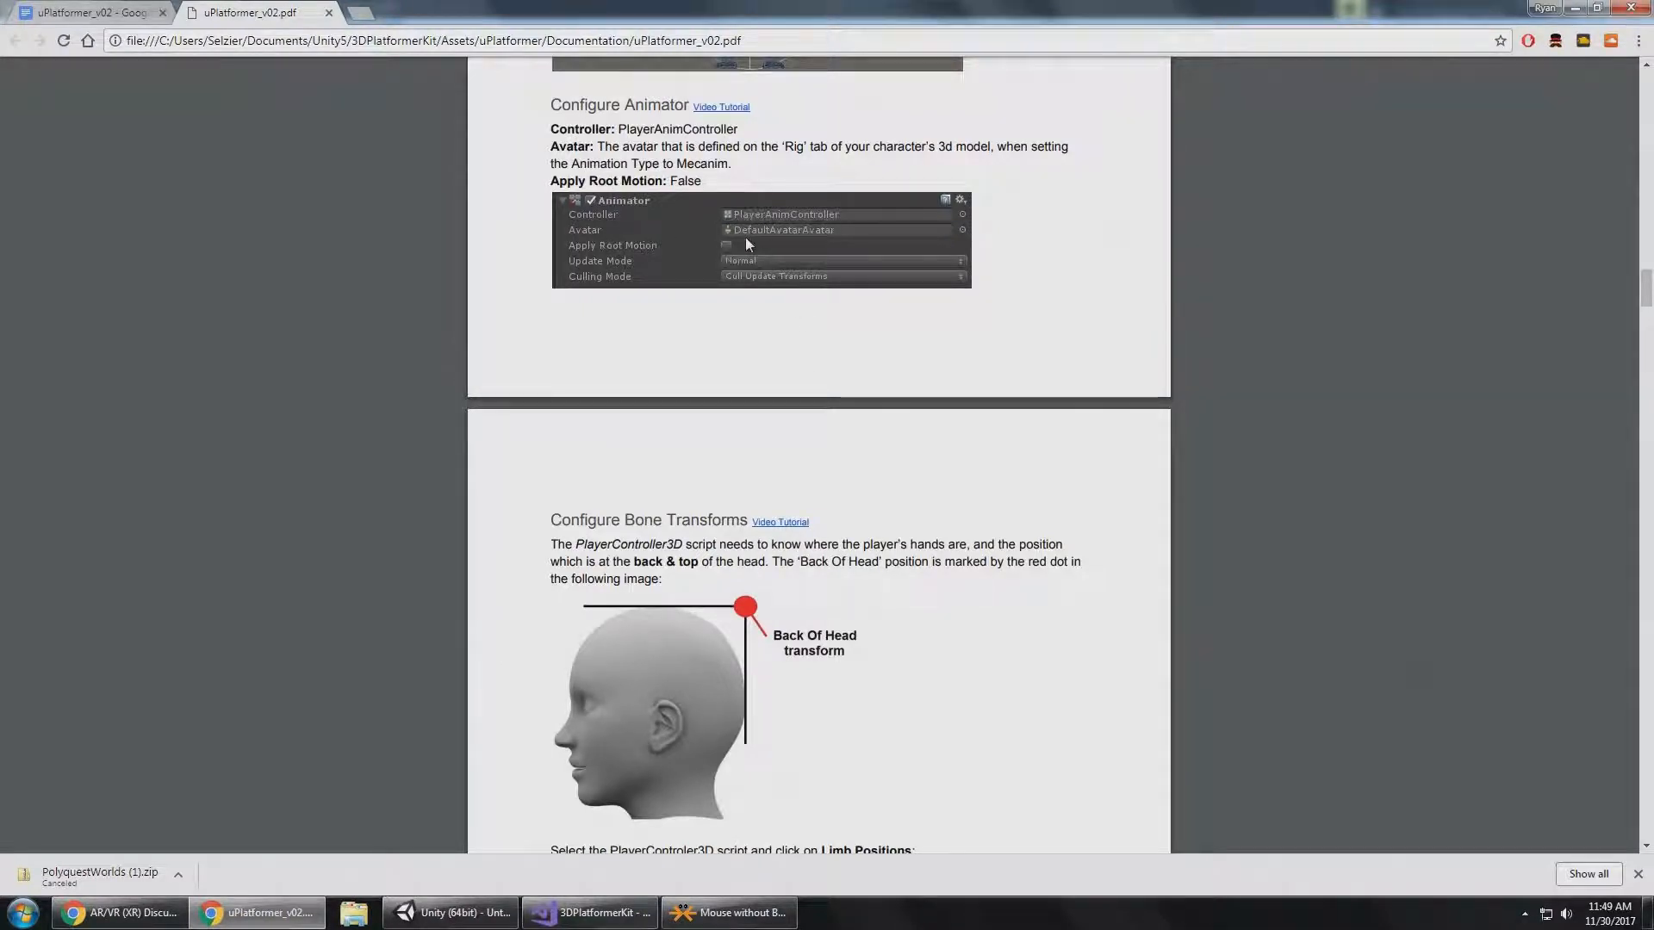
pyautogui.hotkey('alt', 'Tab')
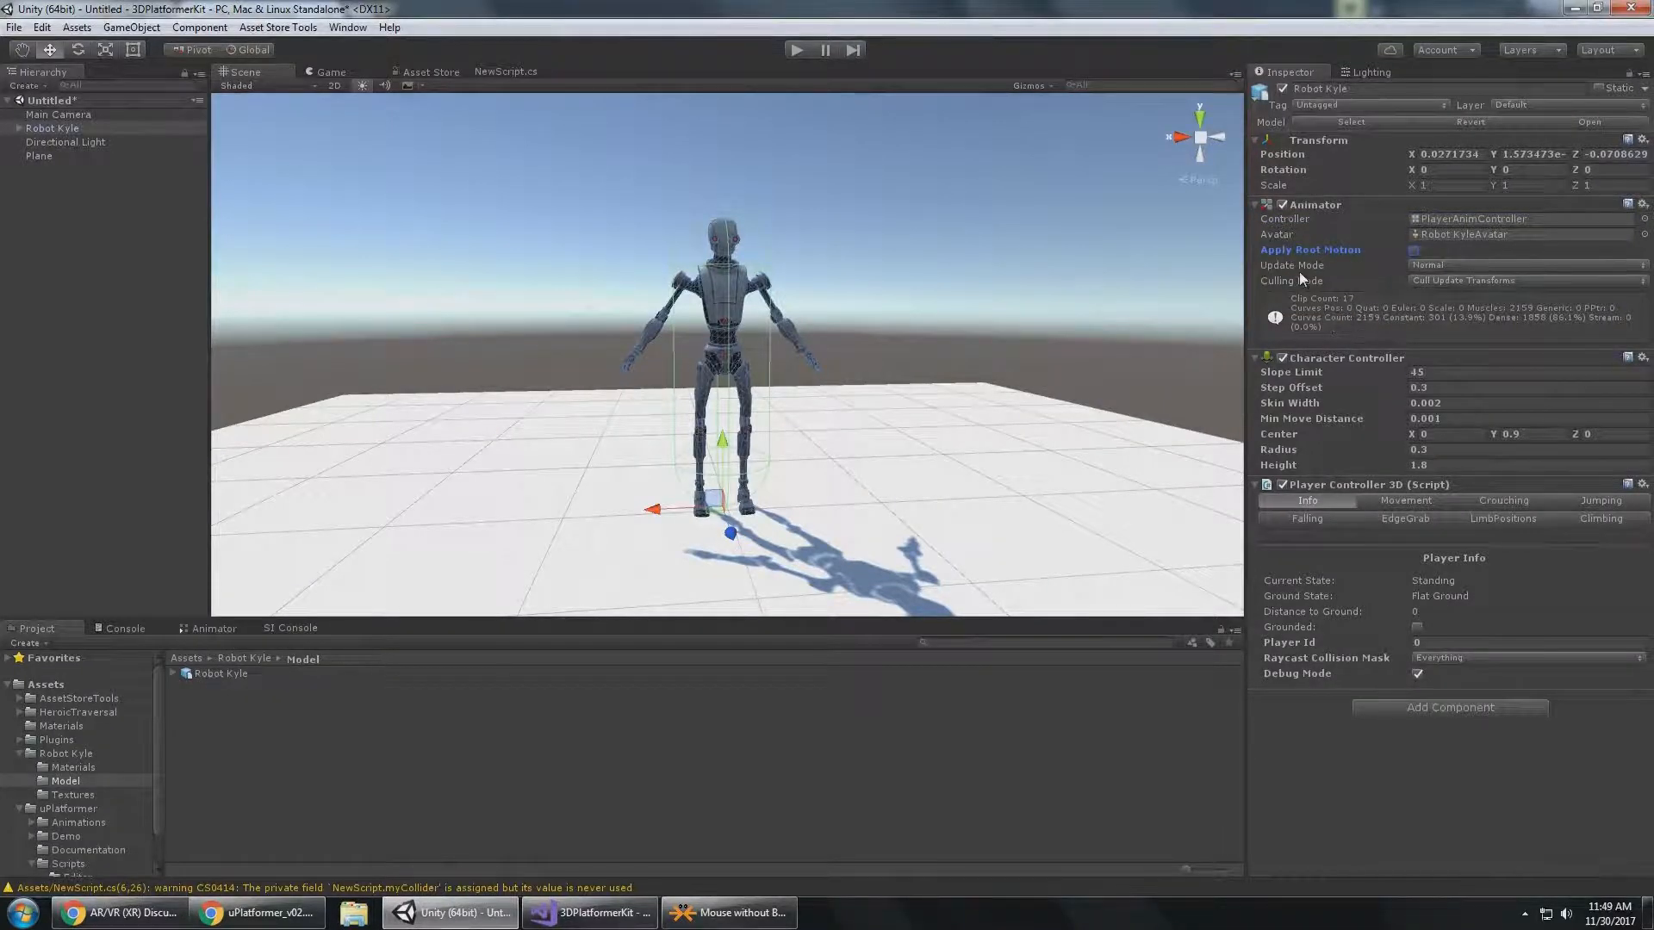
# Look at the Configure Bone Transforms section in Chrome, and show the Limb Positions settings of Robot Kyle's Player Controller 3D in Unity.
pyautogui.hotkey('alt', 'Tab')
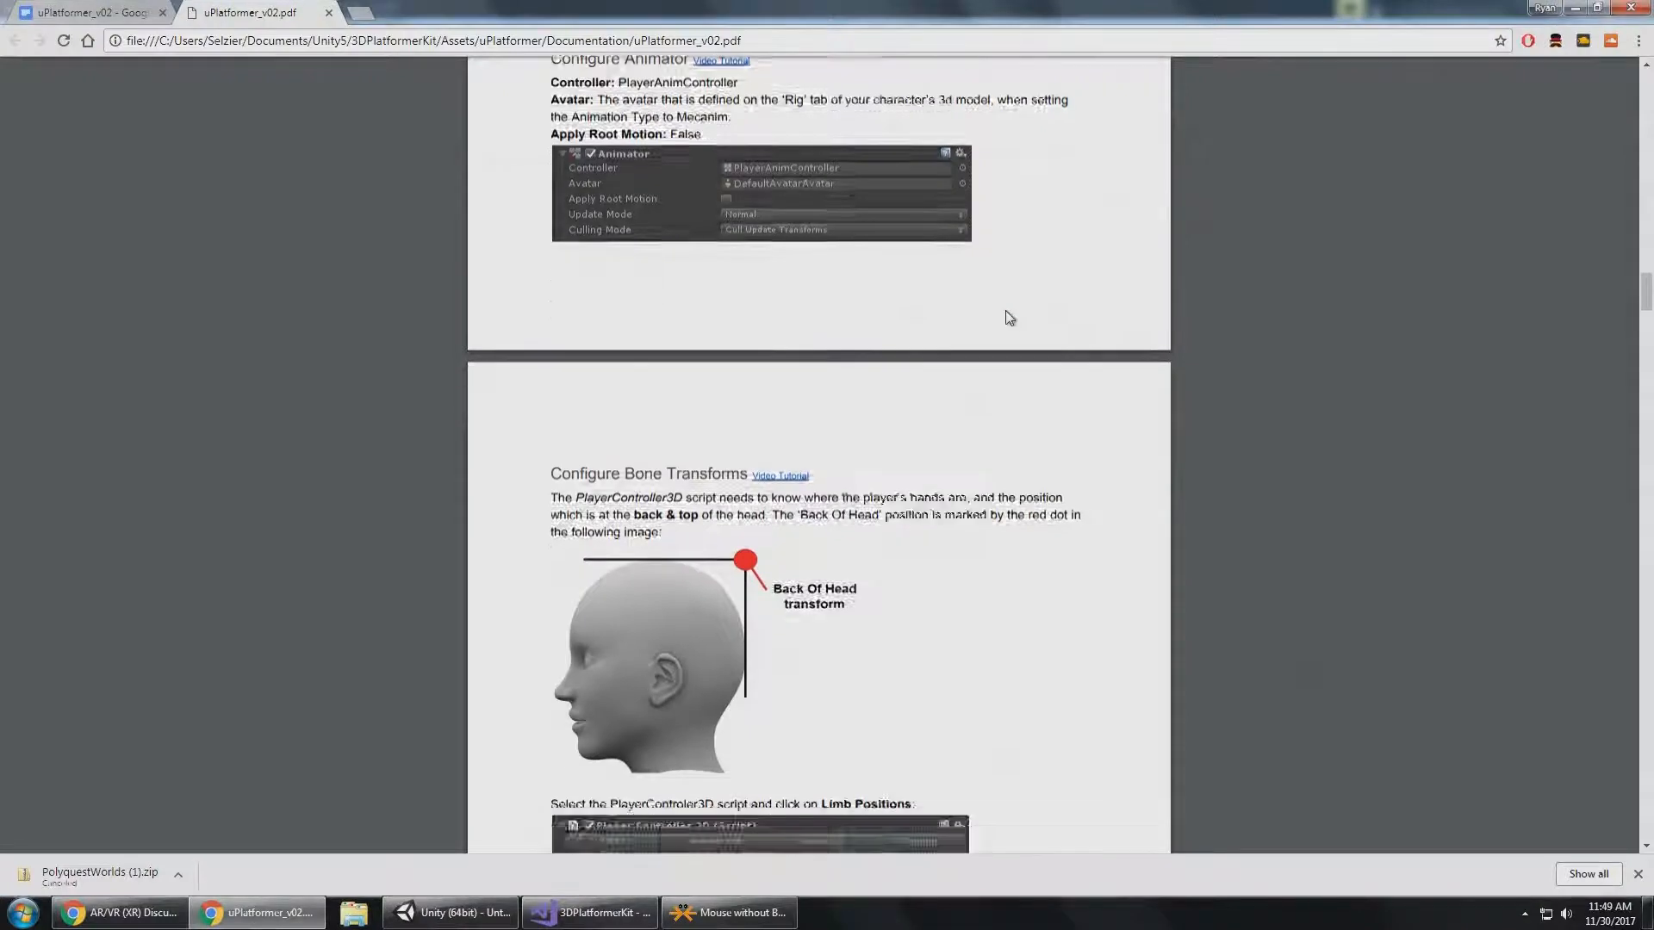
pyautogui.scroll(-3, 1009, 318)
pyautogui.hotkey('alt', 'Tab')
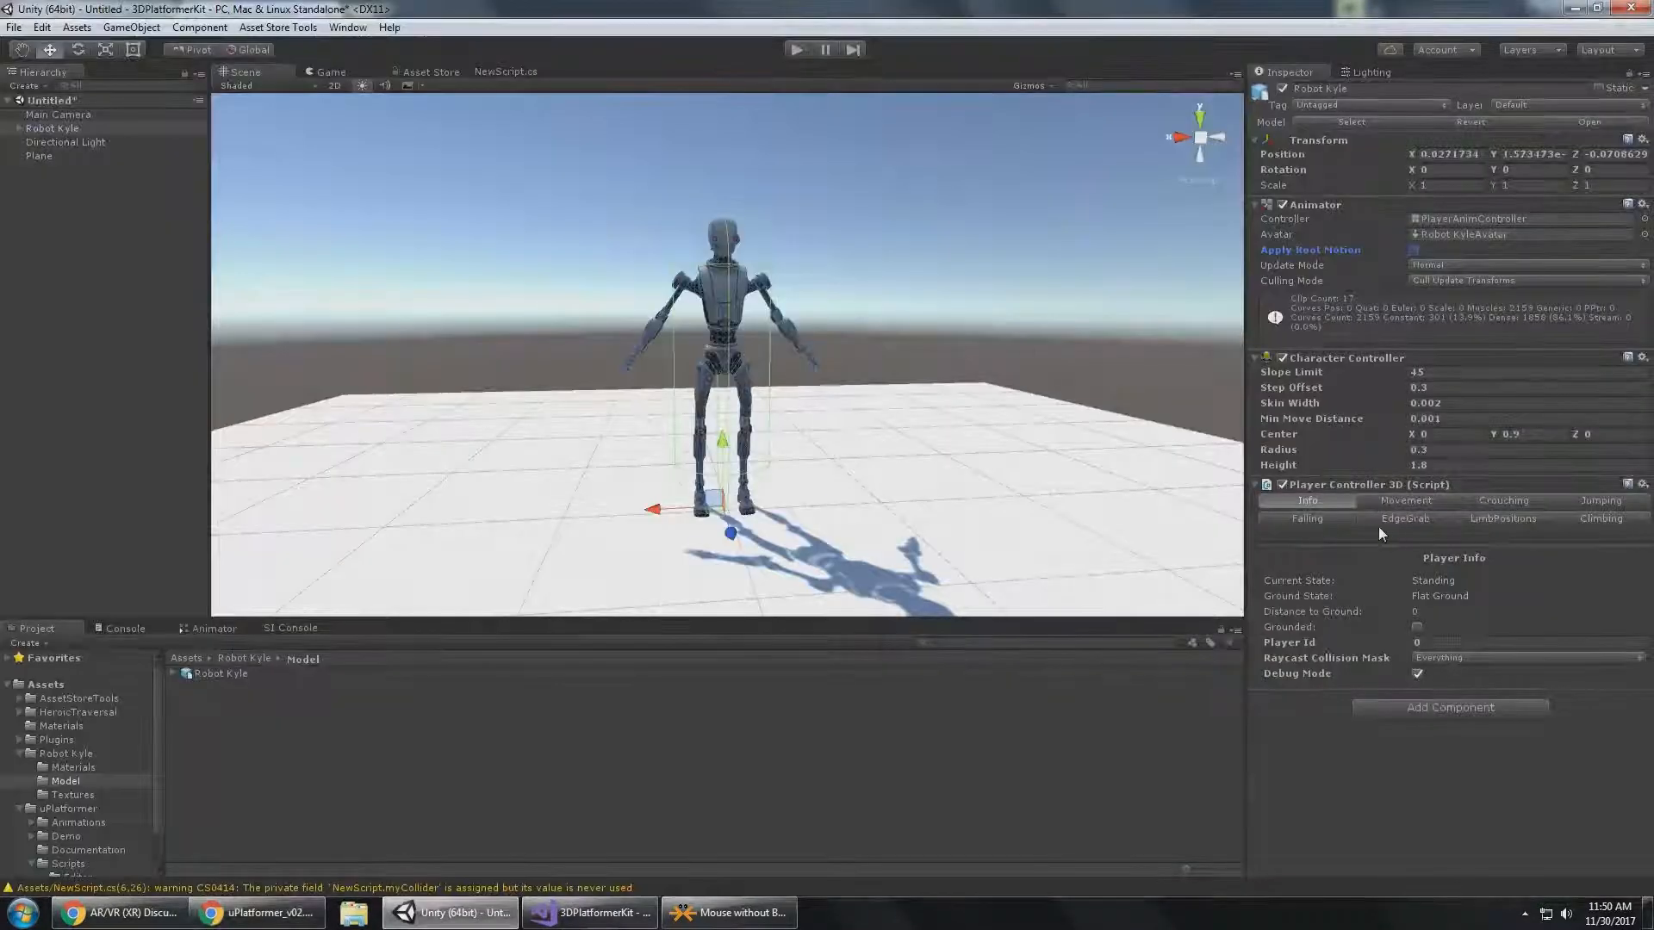
pyautogui.click(1504, 520)
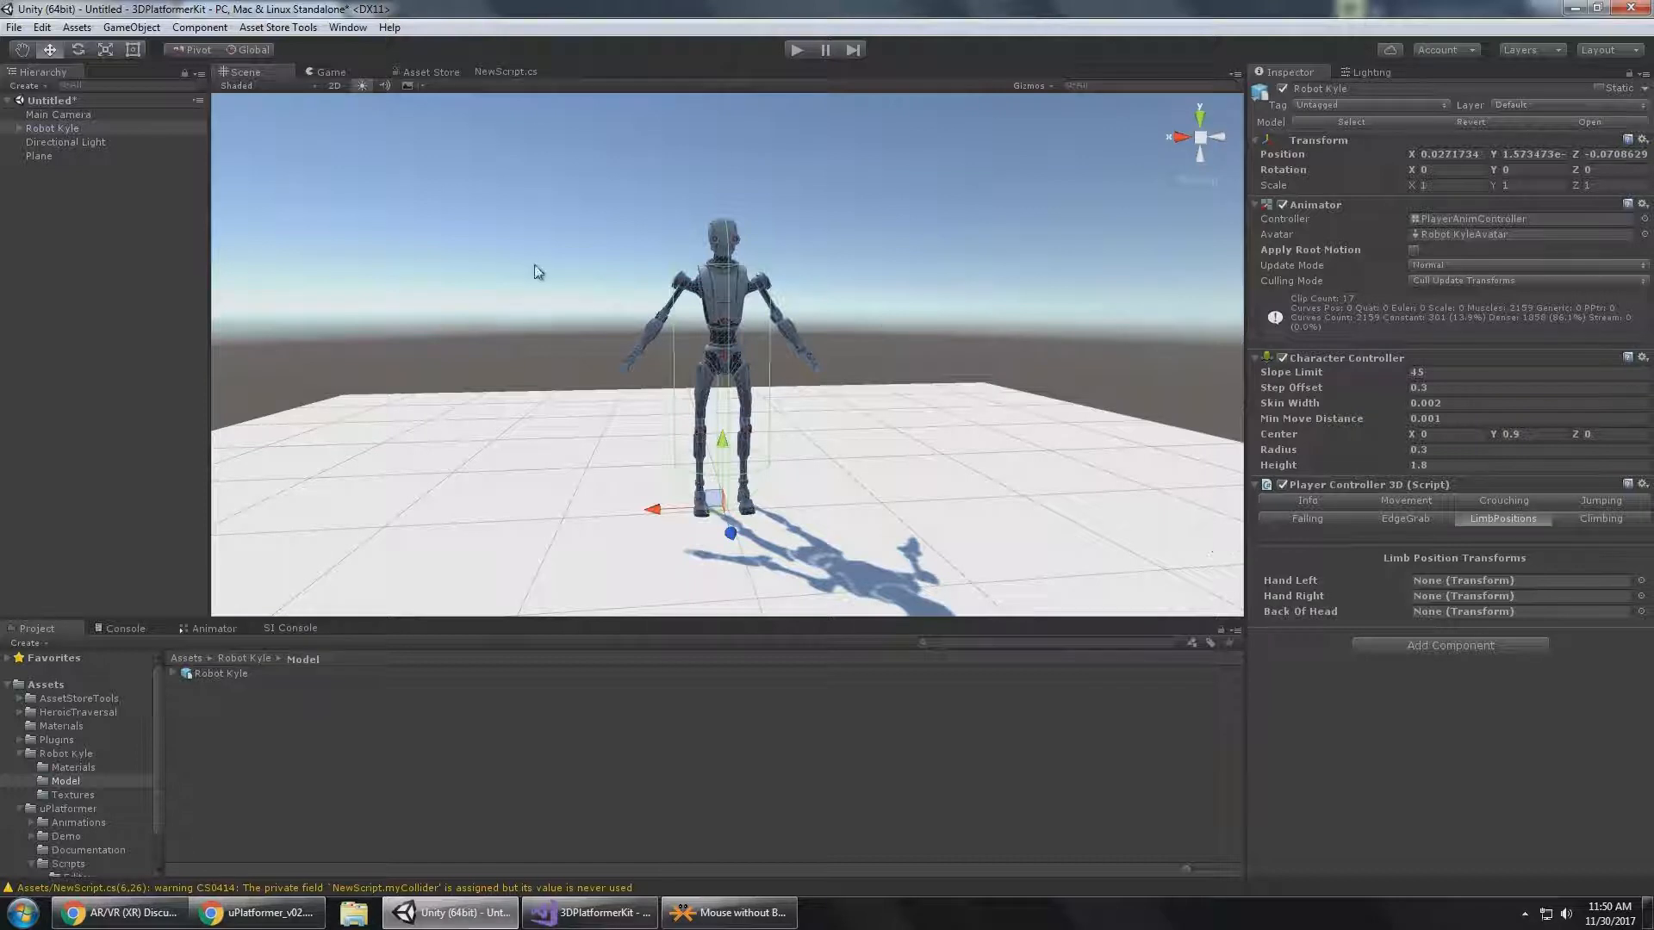
# Expand Robot Kyle's skeleton from Root through Hip, Ribs and both arms down to the left and right wrist joints' fingers.
pyautogui.click(19, 128)
pyautogui.click(31, 157)
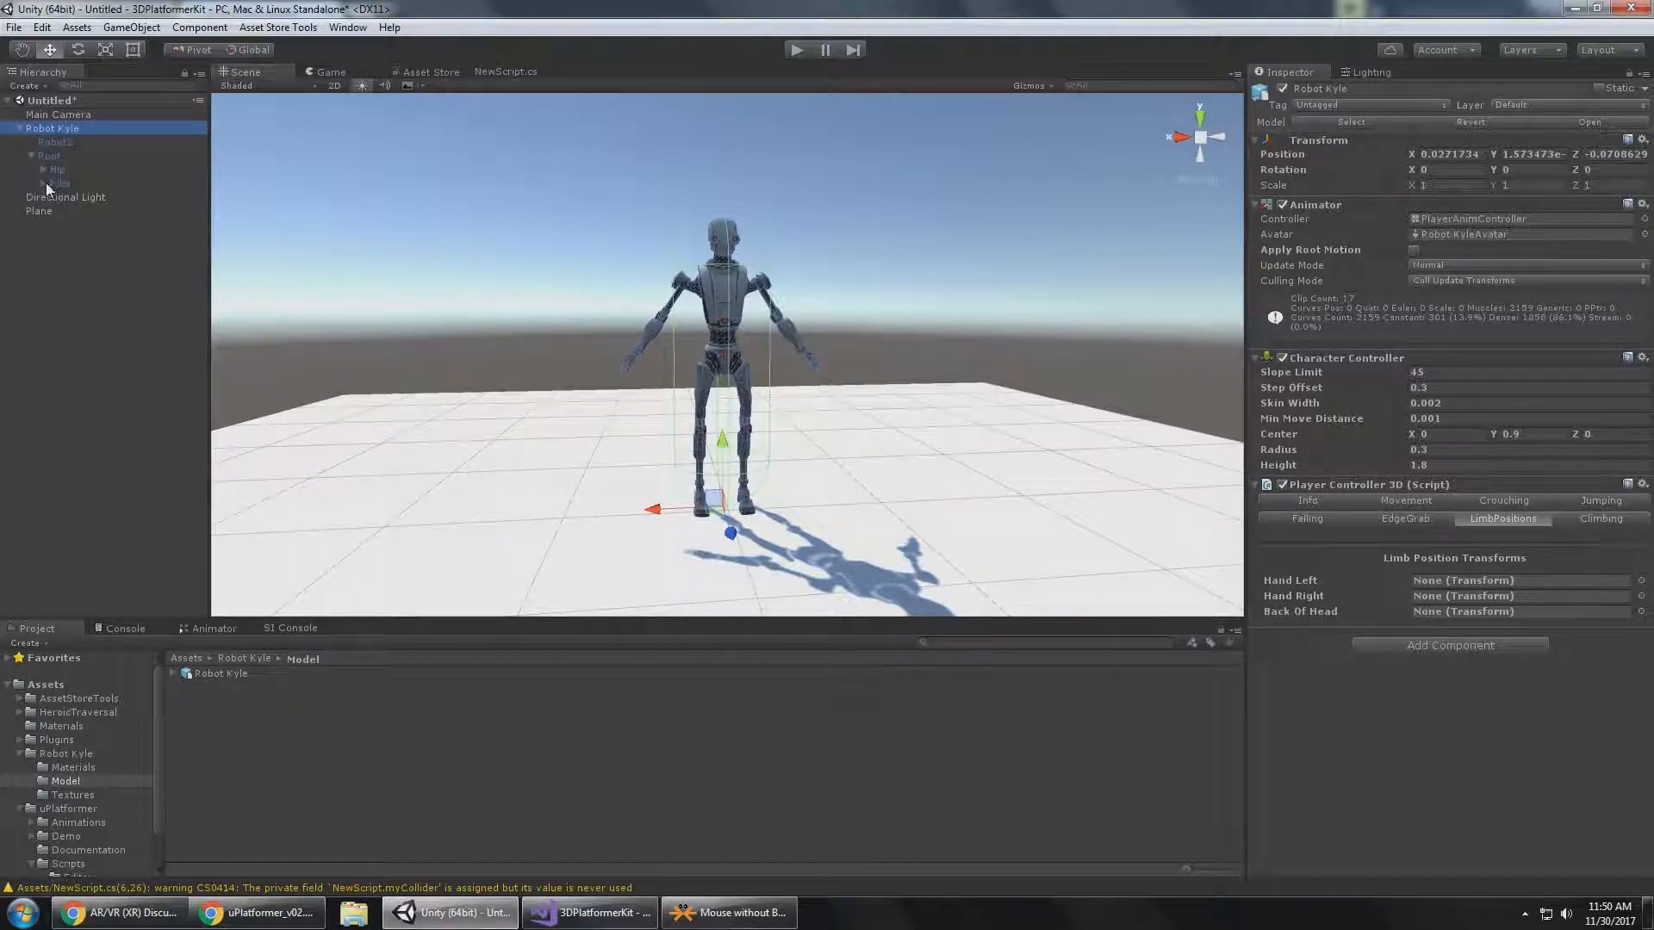
pyautogui.click(43, 184)
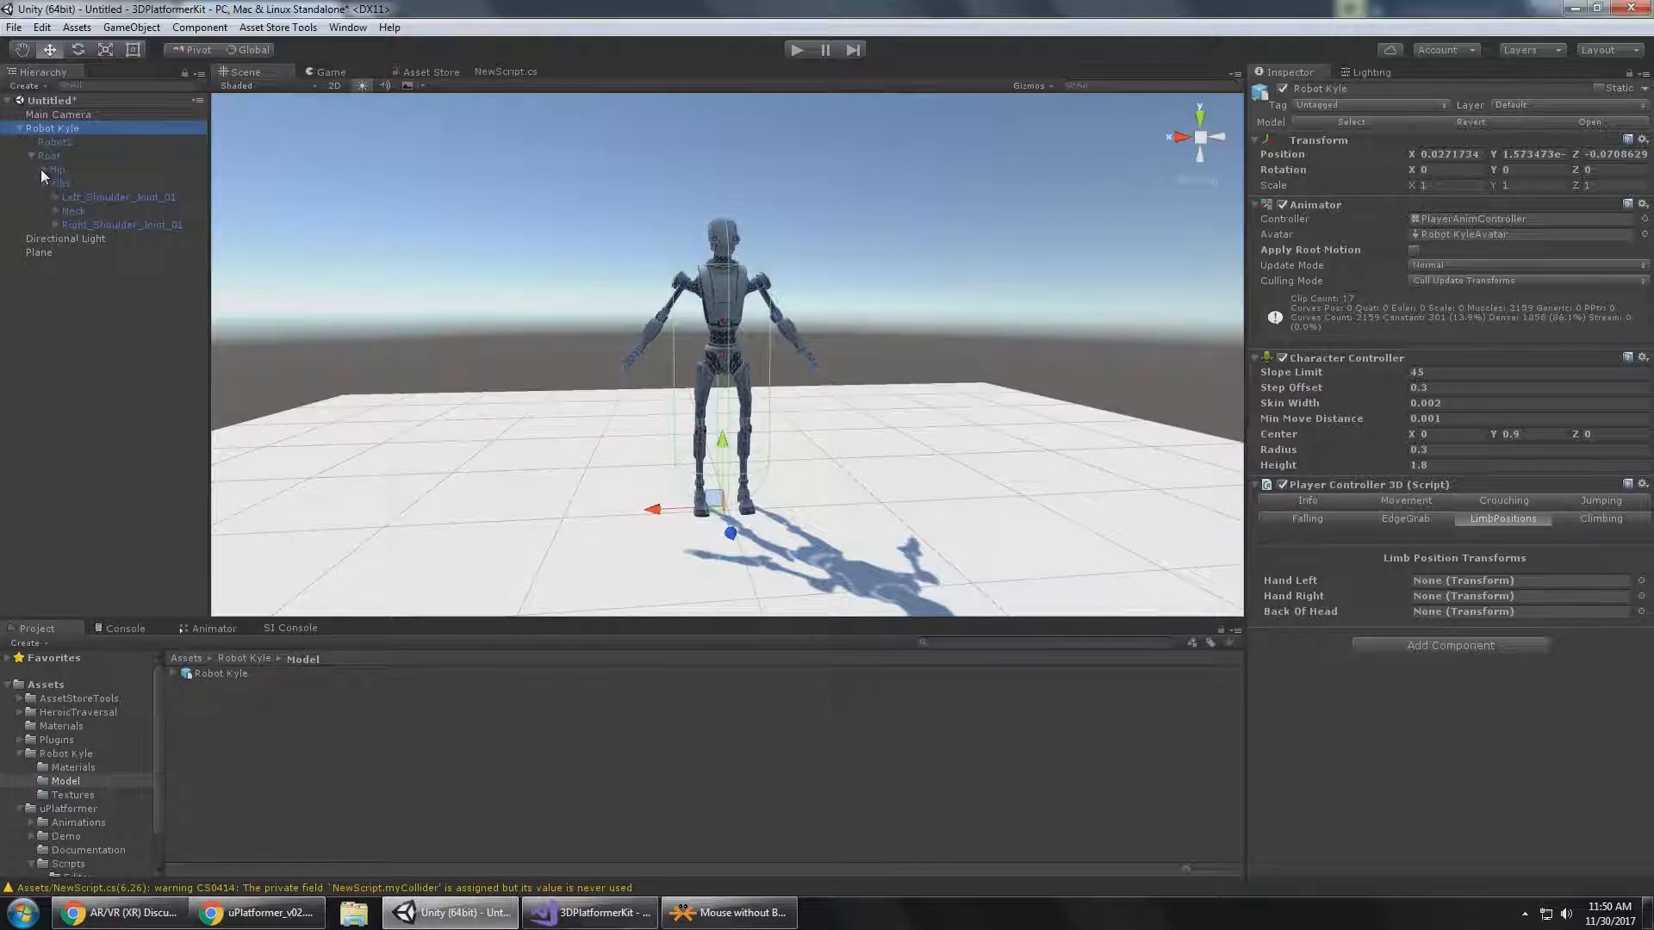
pyautogui.click(43, 169)
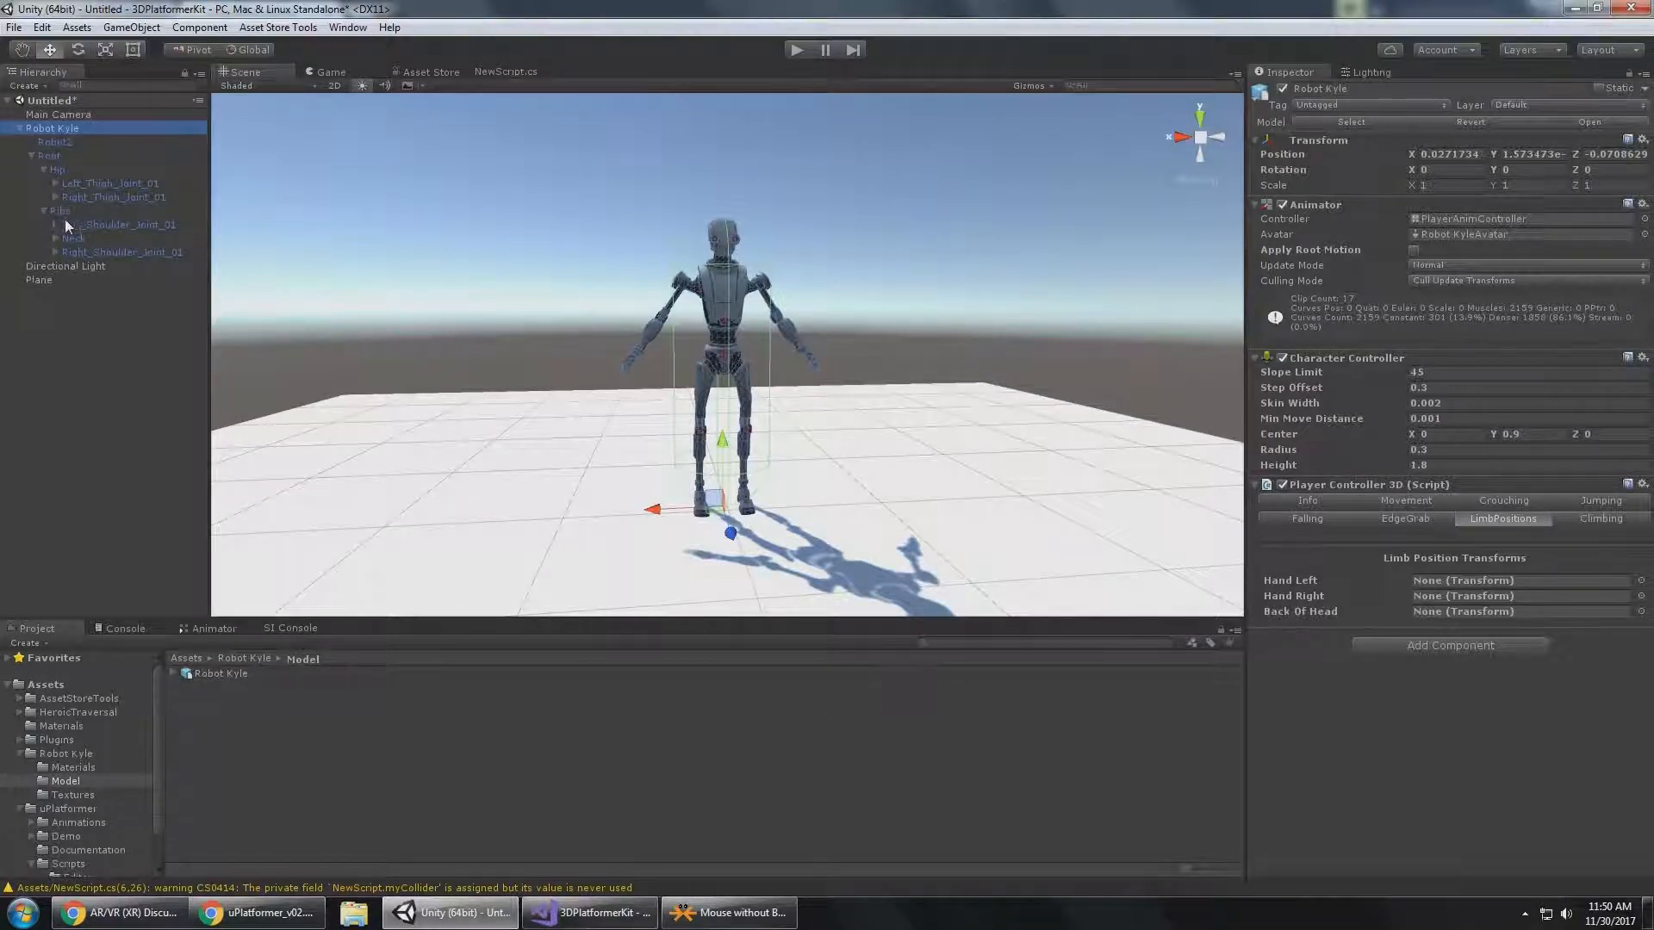
pyautogui.click(55, 252)
pyautogui.click(55, 224)
pyautogui.click(68, 279)
pyautogui.click(68, 238)
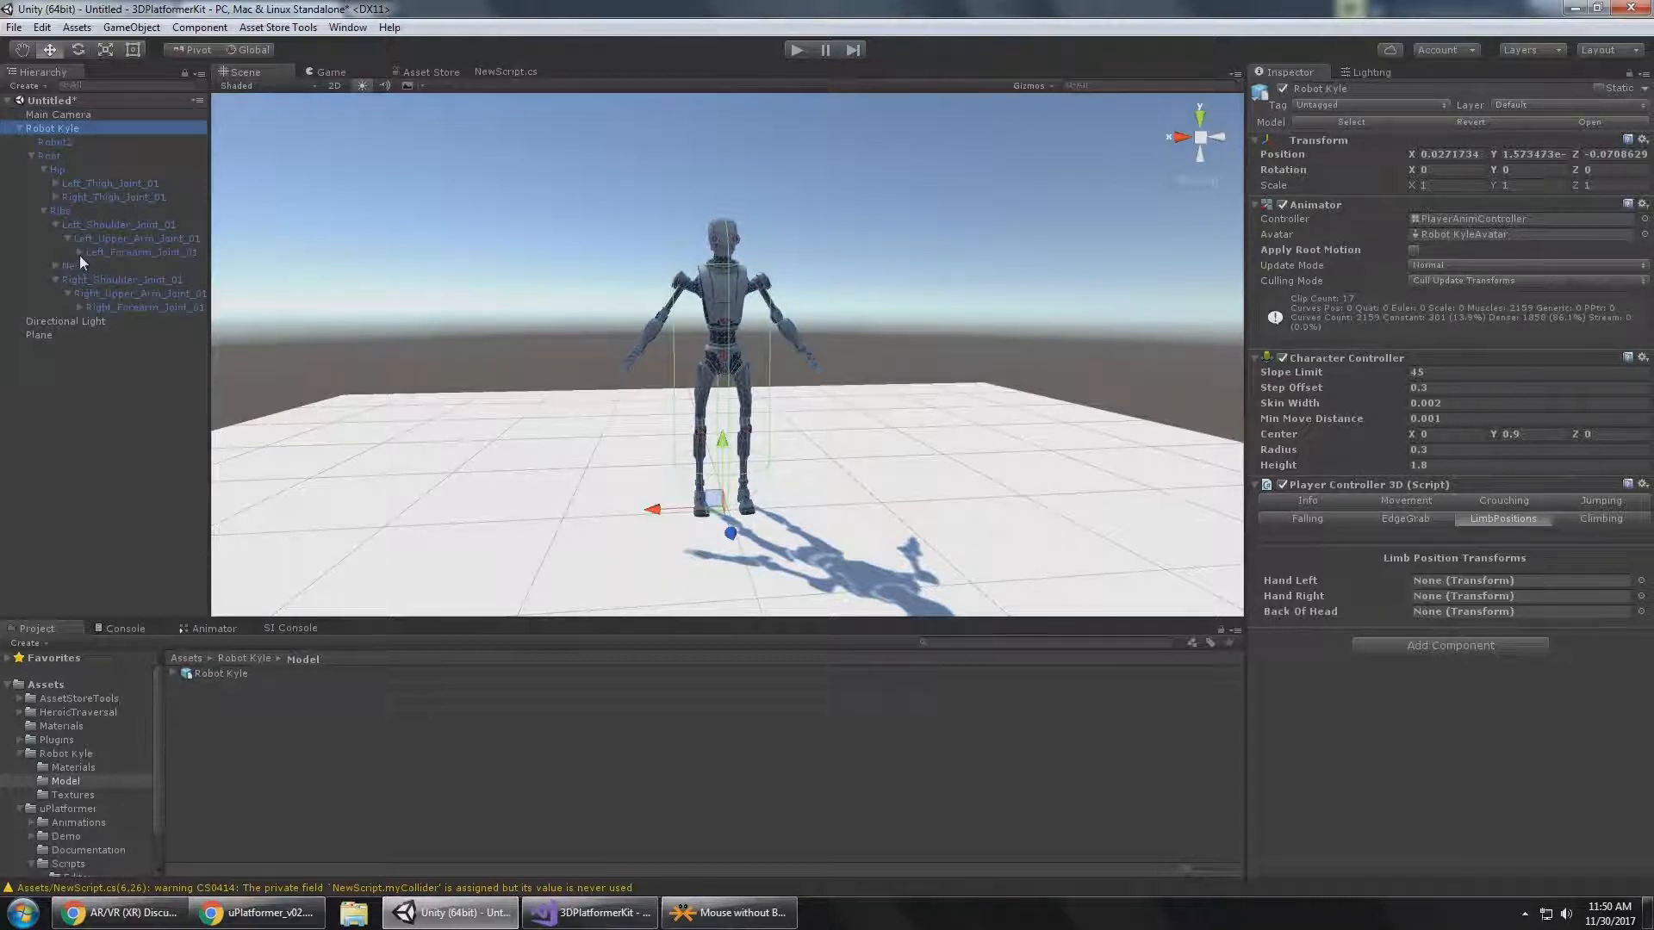
pyautogui.click(81, 320)
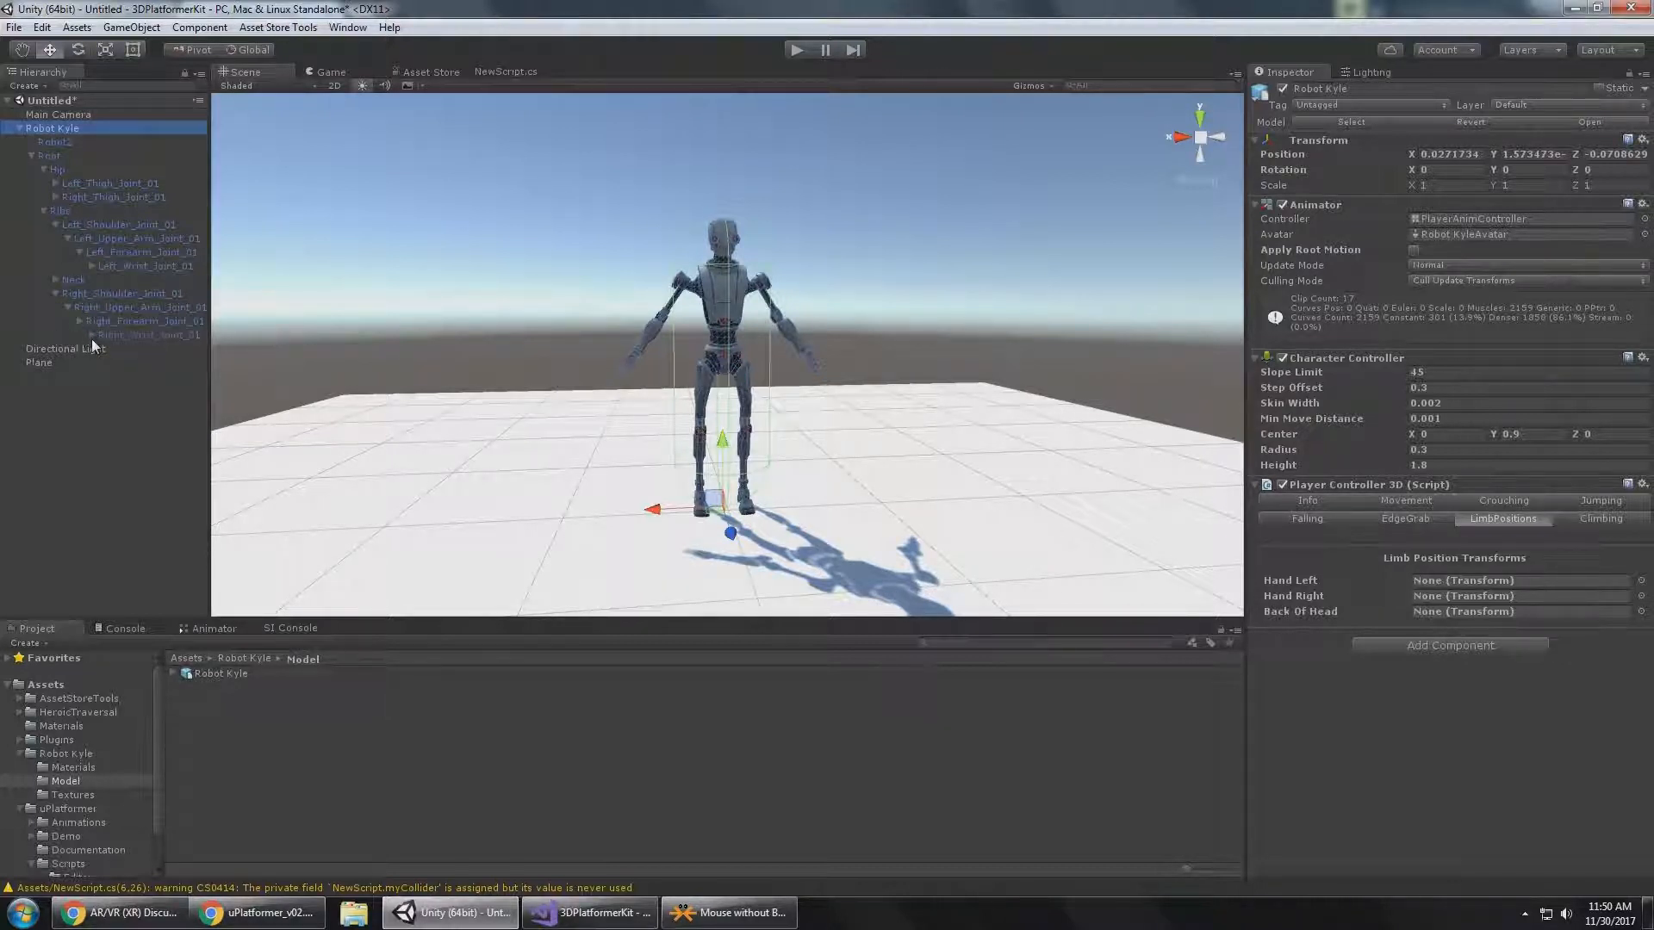
pyautogui.click(92, 335)
pyautogui.click(93, 266)
# Examine the positions of Robot Kyle's left finger and wrist joints to identify the one that represents the hand.
pyautogui.click(151, 280)
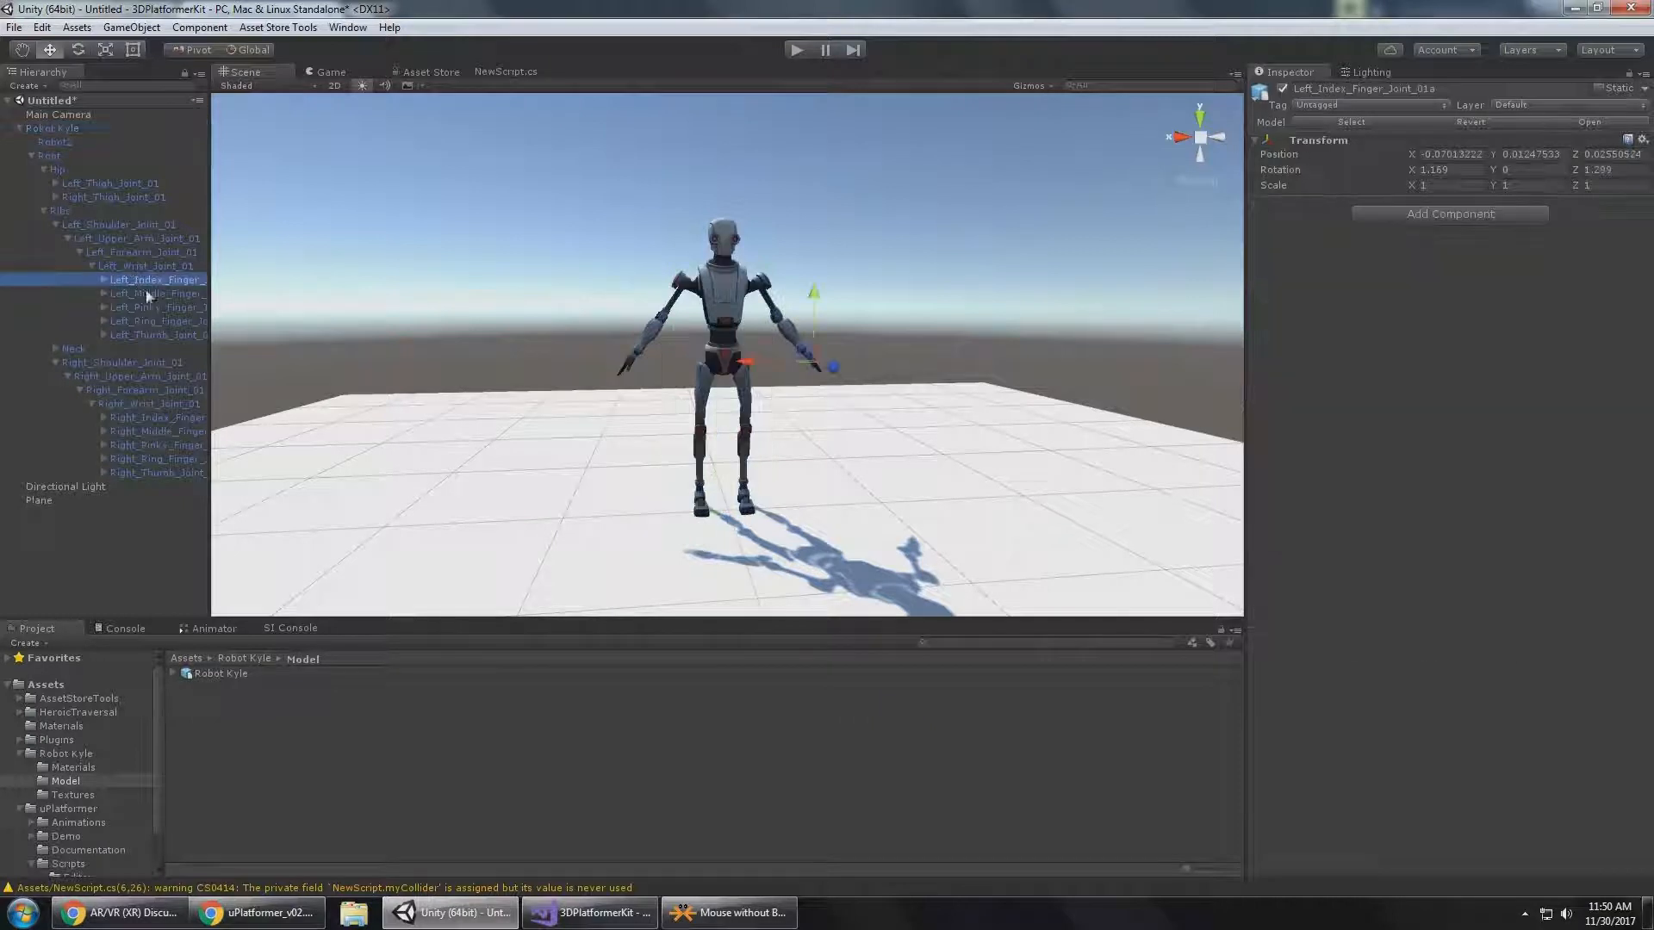
pyautogui.press('Down')
pyautogui.press('Down')
pyautogui.press('Down')
pyautogui.press('Up')
pyautogui.press('Up')
pyautogui.press('Up')
pyautogui.press('Up')
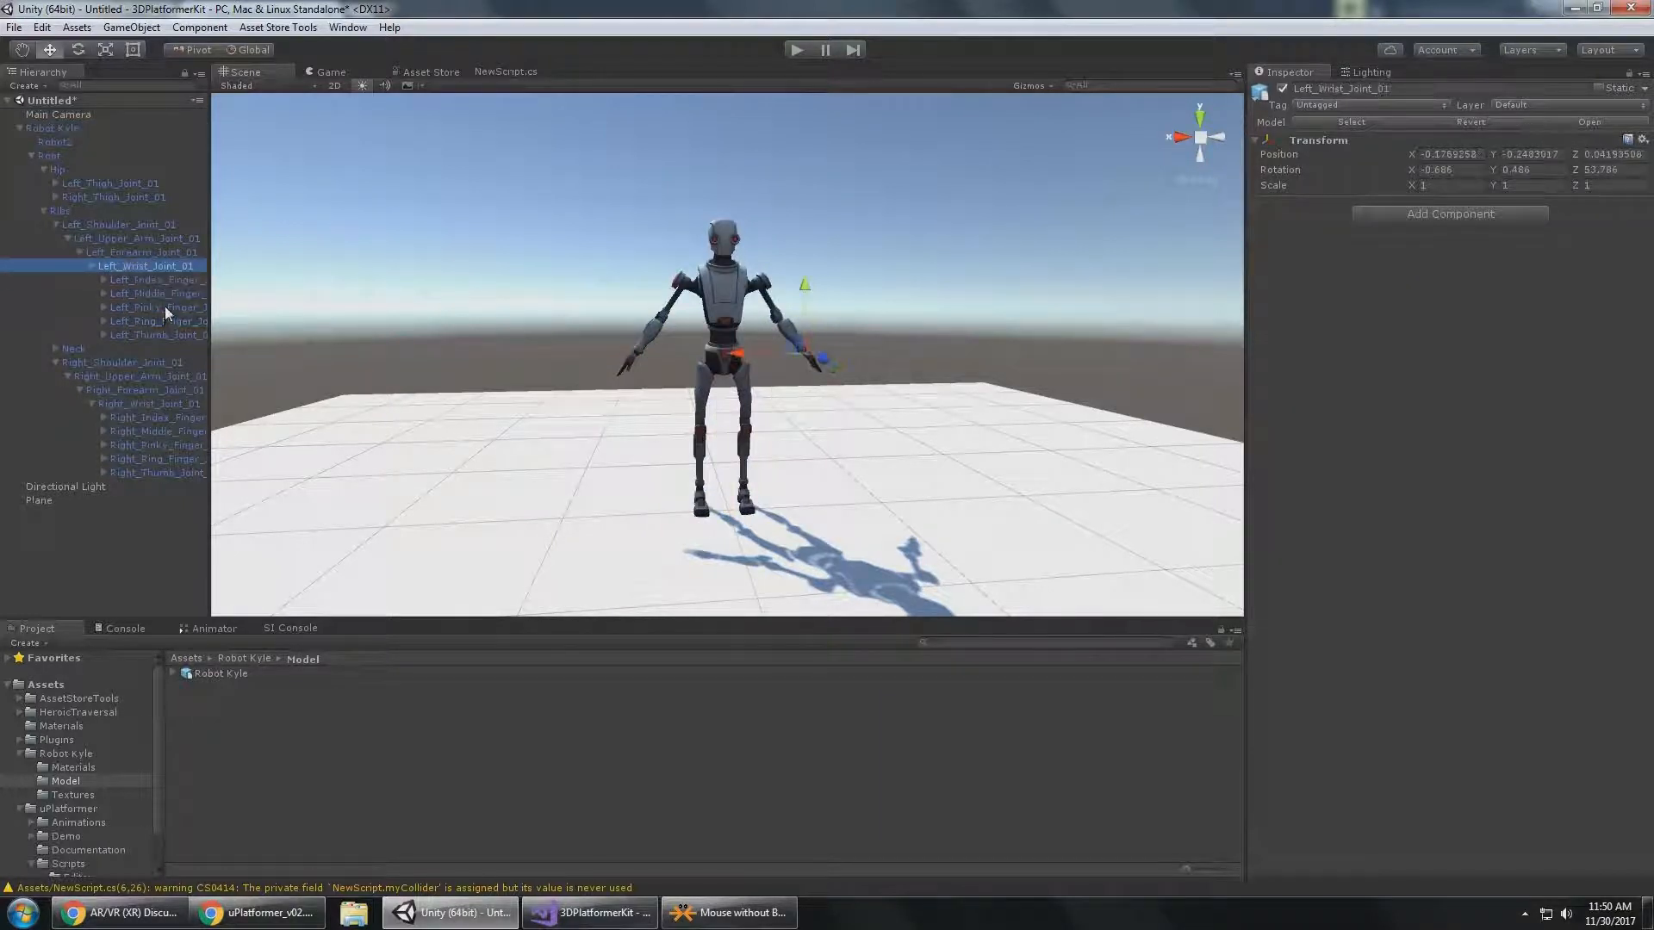
pyautogui.keyDown('alt'); pyautogui.moveTo(941, 267); pyautogui.dragTo(559, 286); pyautogui.keyUp('alt')
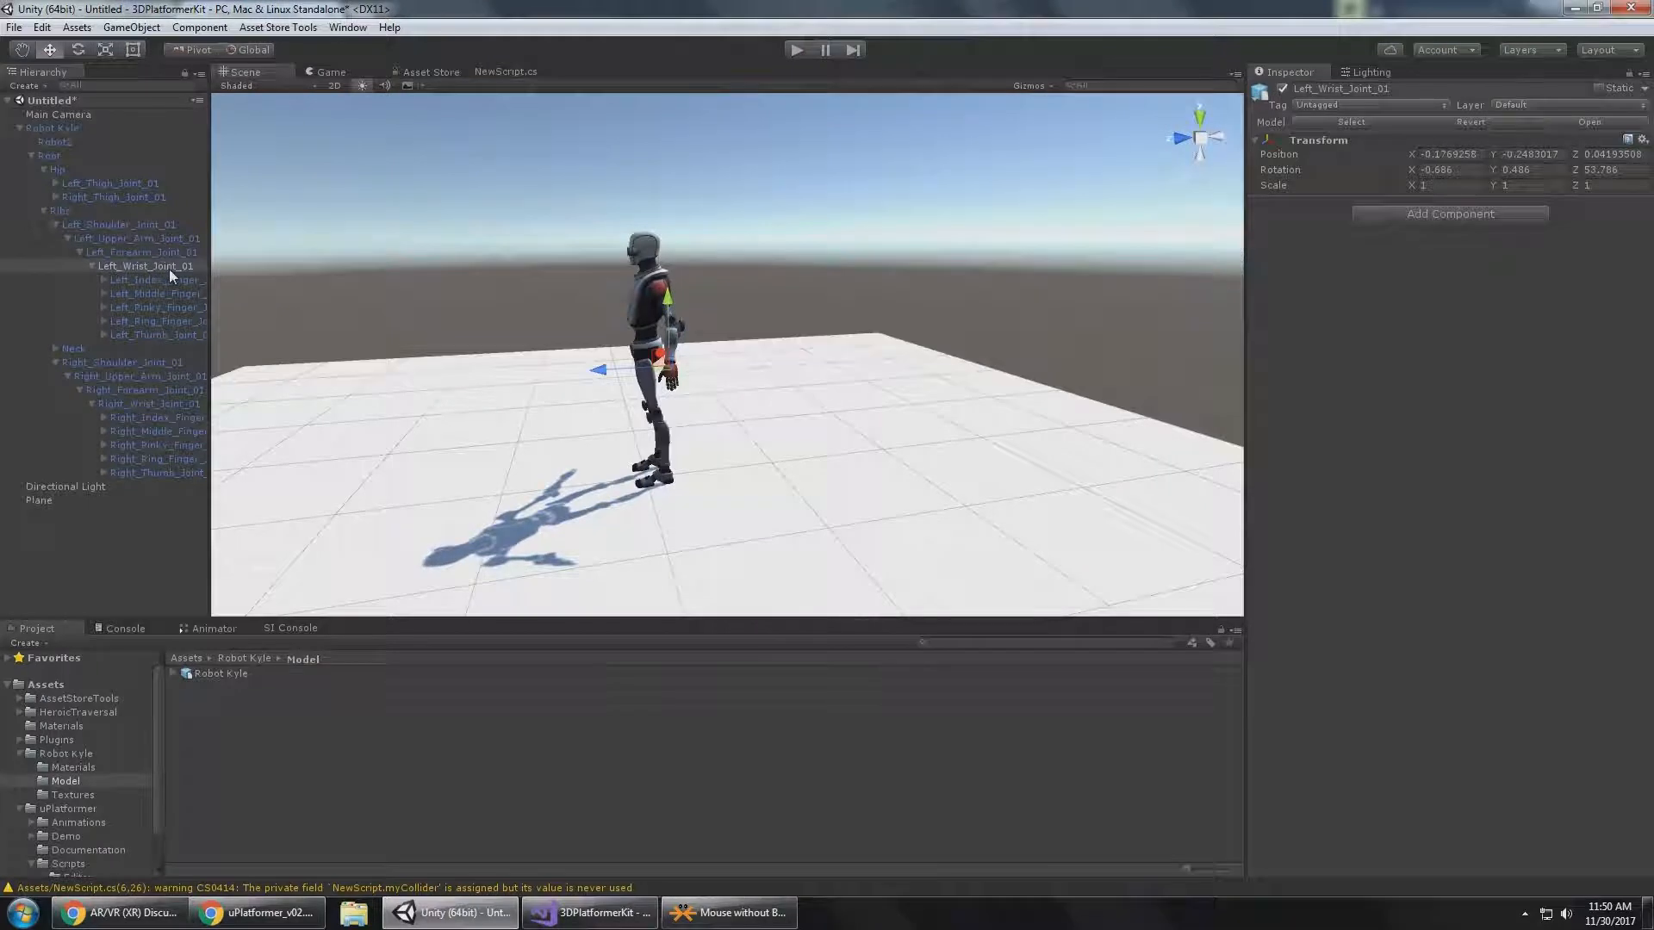
# Assign Left_Wrist_Joint_01 as Robot Kyle's Hand Left transform and Right_Wrist_Joint_01 as its Hand Right transform.
pyautogui.click(73, 128)
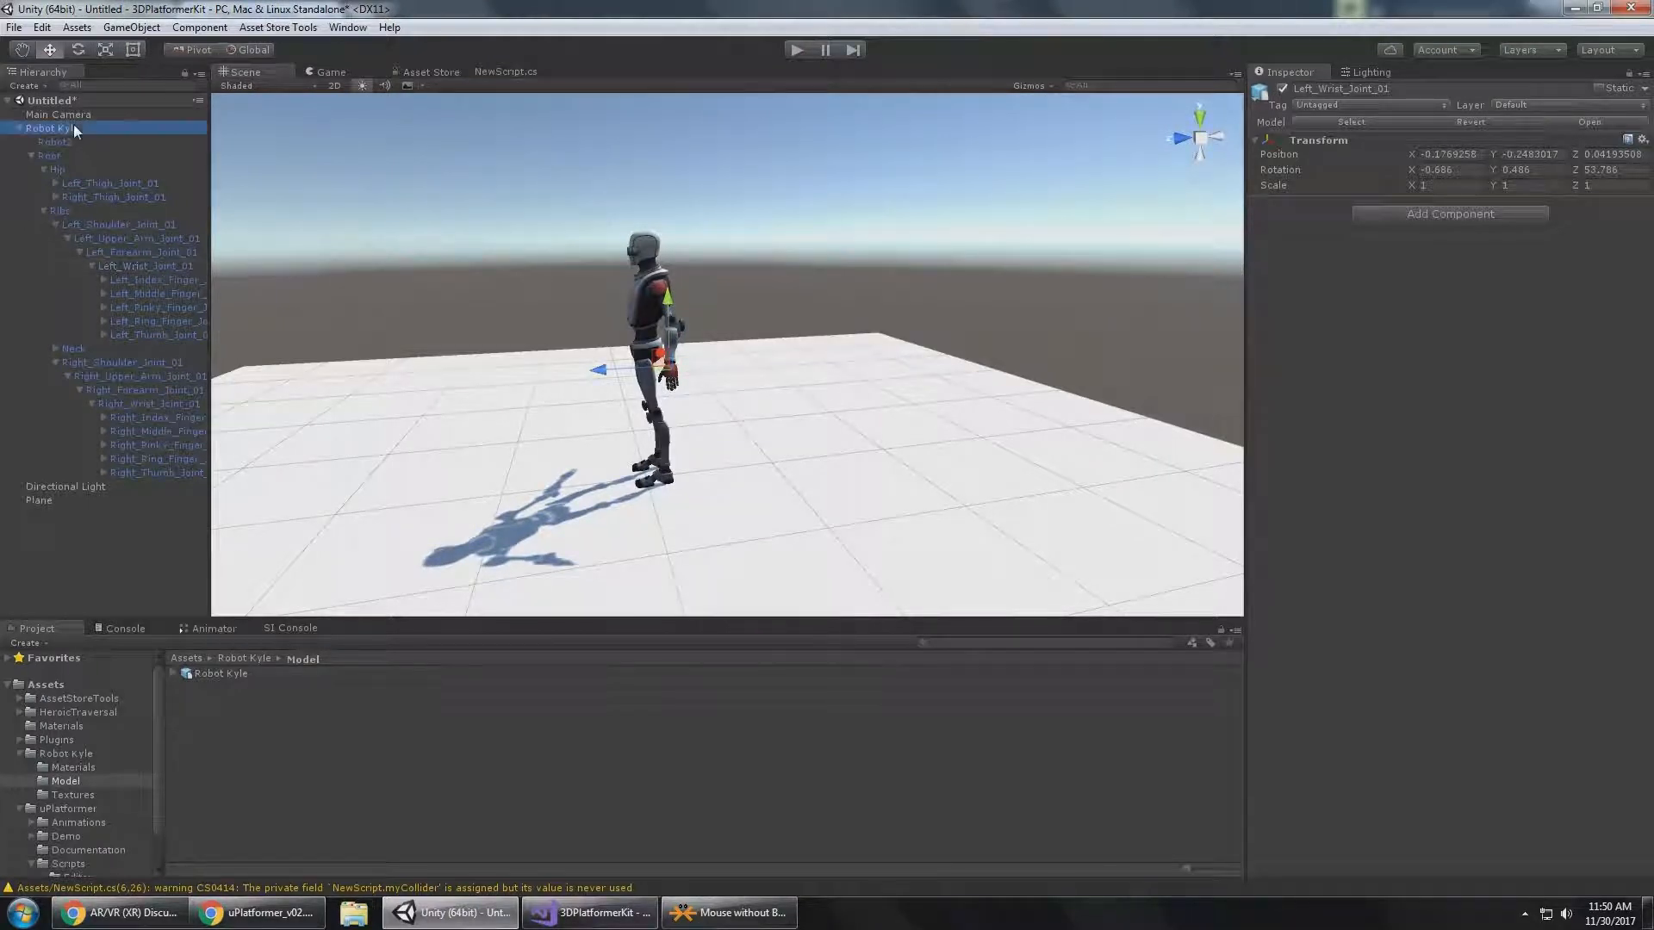
pyautogui.moveTo(143, 266); pyautogui.dragTo(1489, 583)
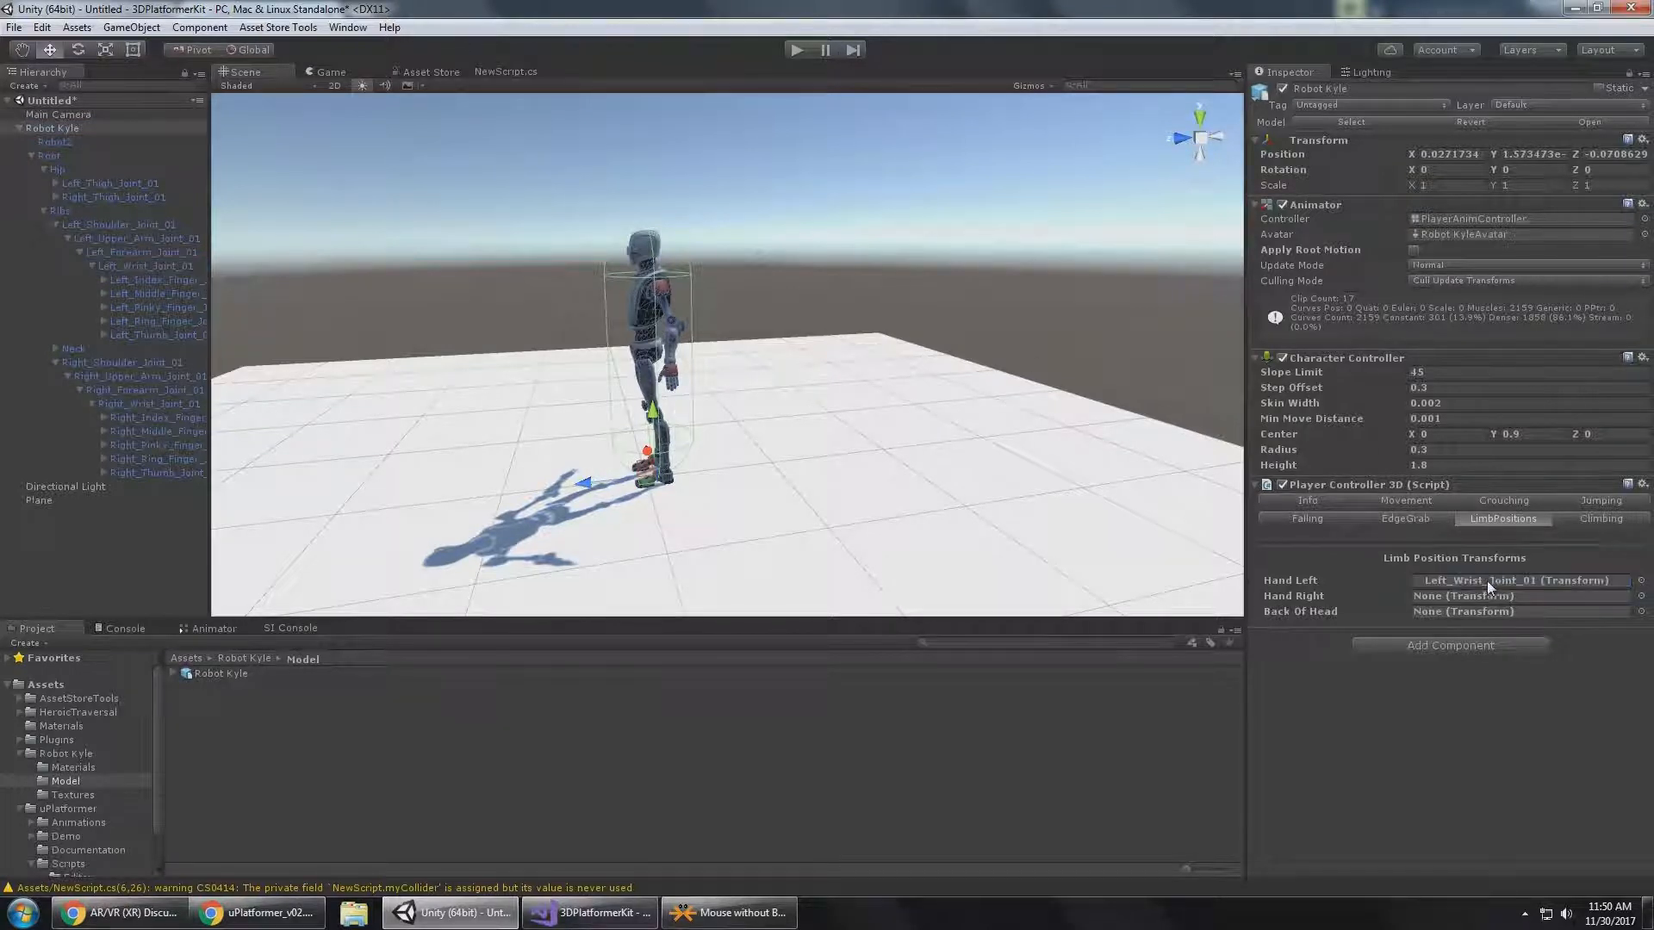
pyautogui.moveTo(139, 405); pyautogui.dragTo(1497, 591)
# Read in the Chrome documentation where the Back Of Head transform belongs, and return to Unity.
pyautogui.click(285, 921)
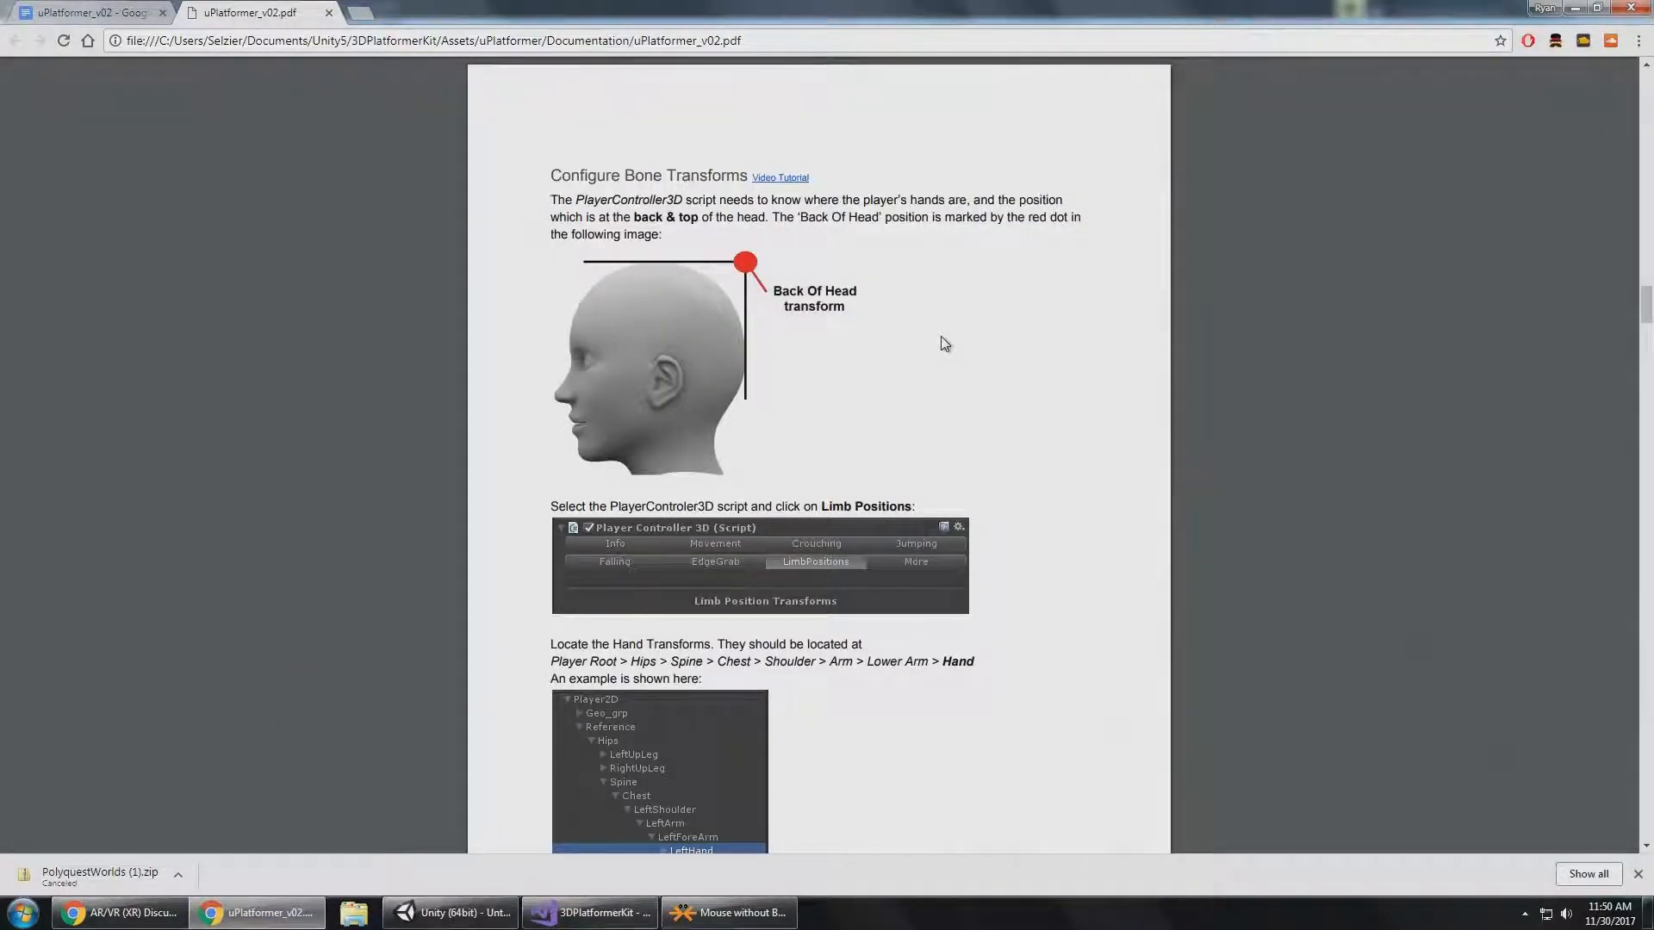
pyautogui.scroll(-1, 896, 358)
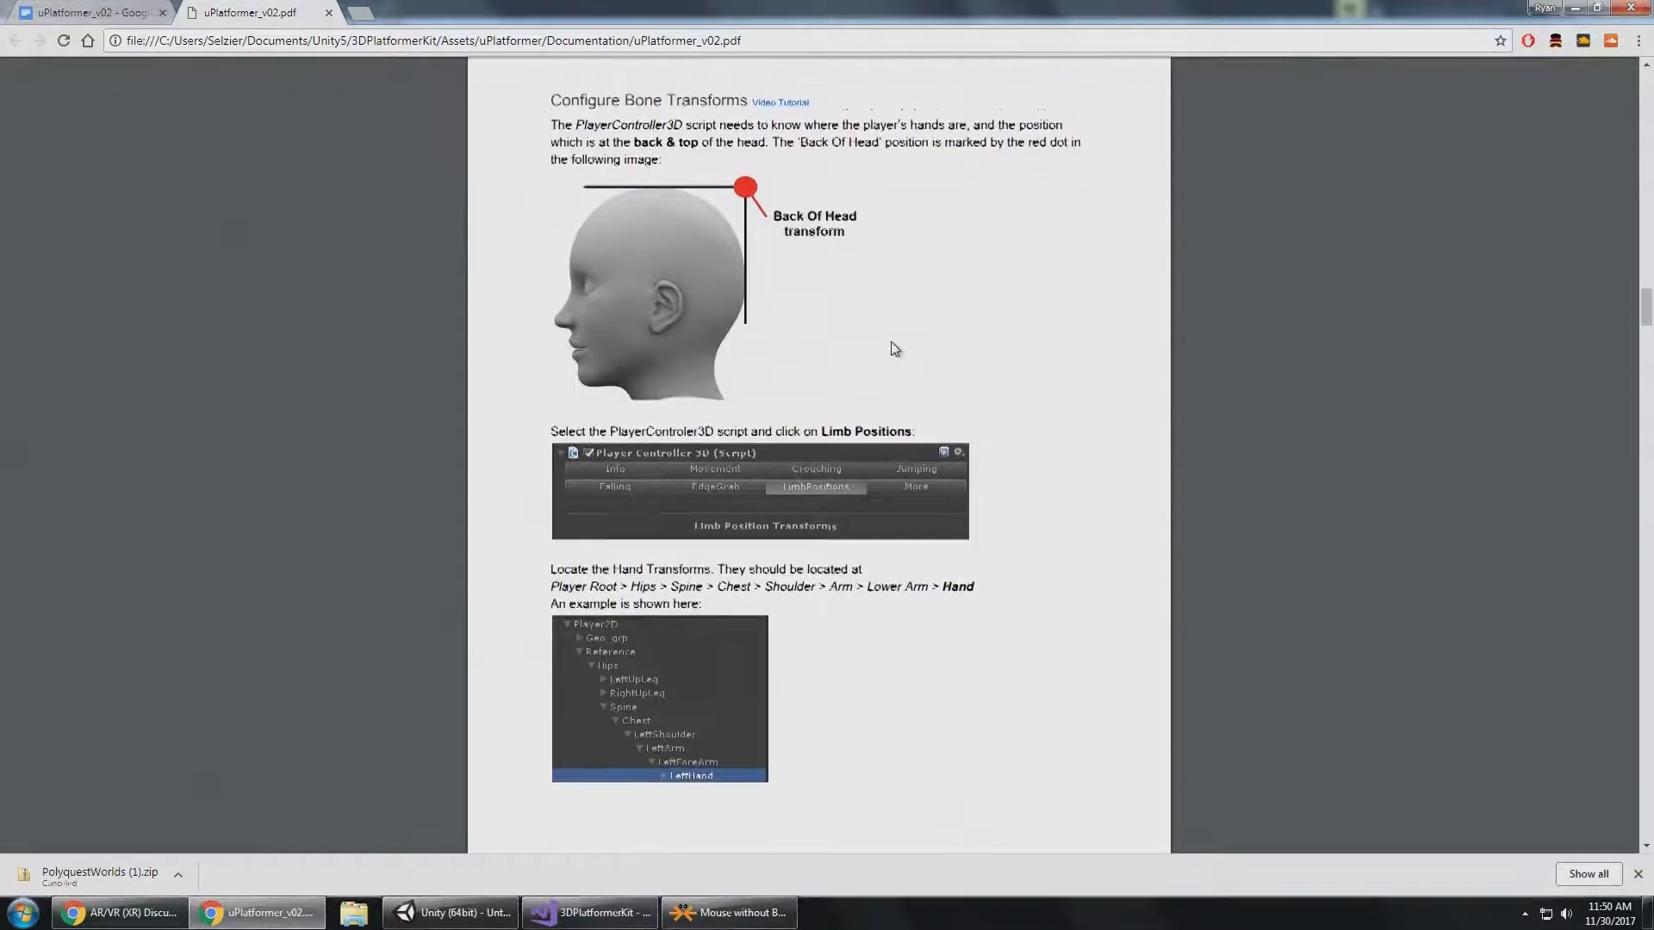
pyautogui.scroll(1, 896, 358)
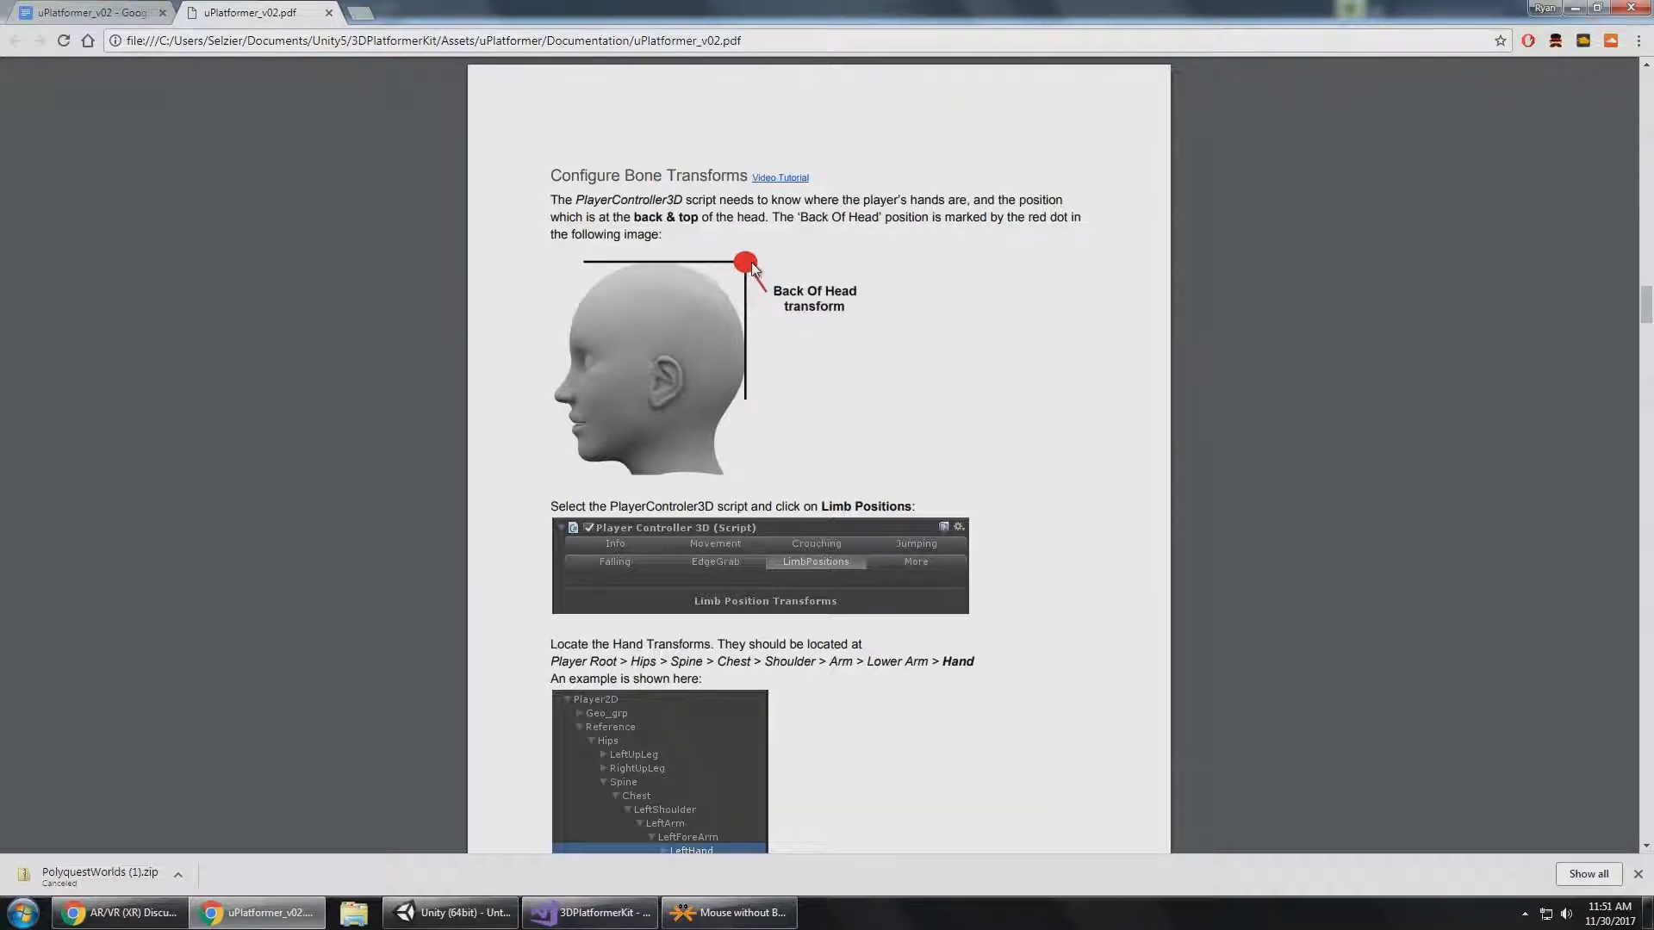
pyautogui.click(451, 913)
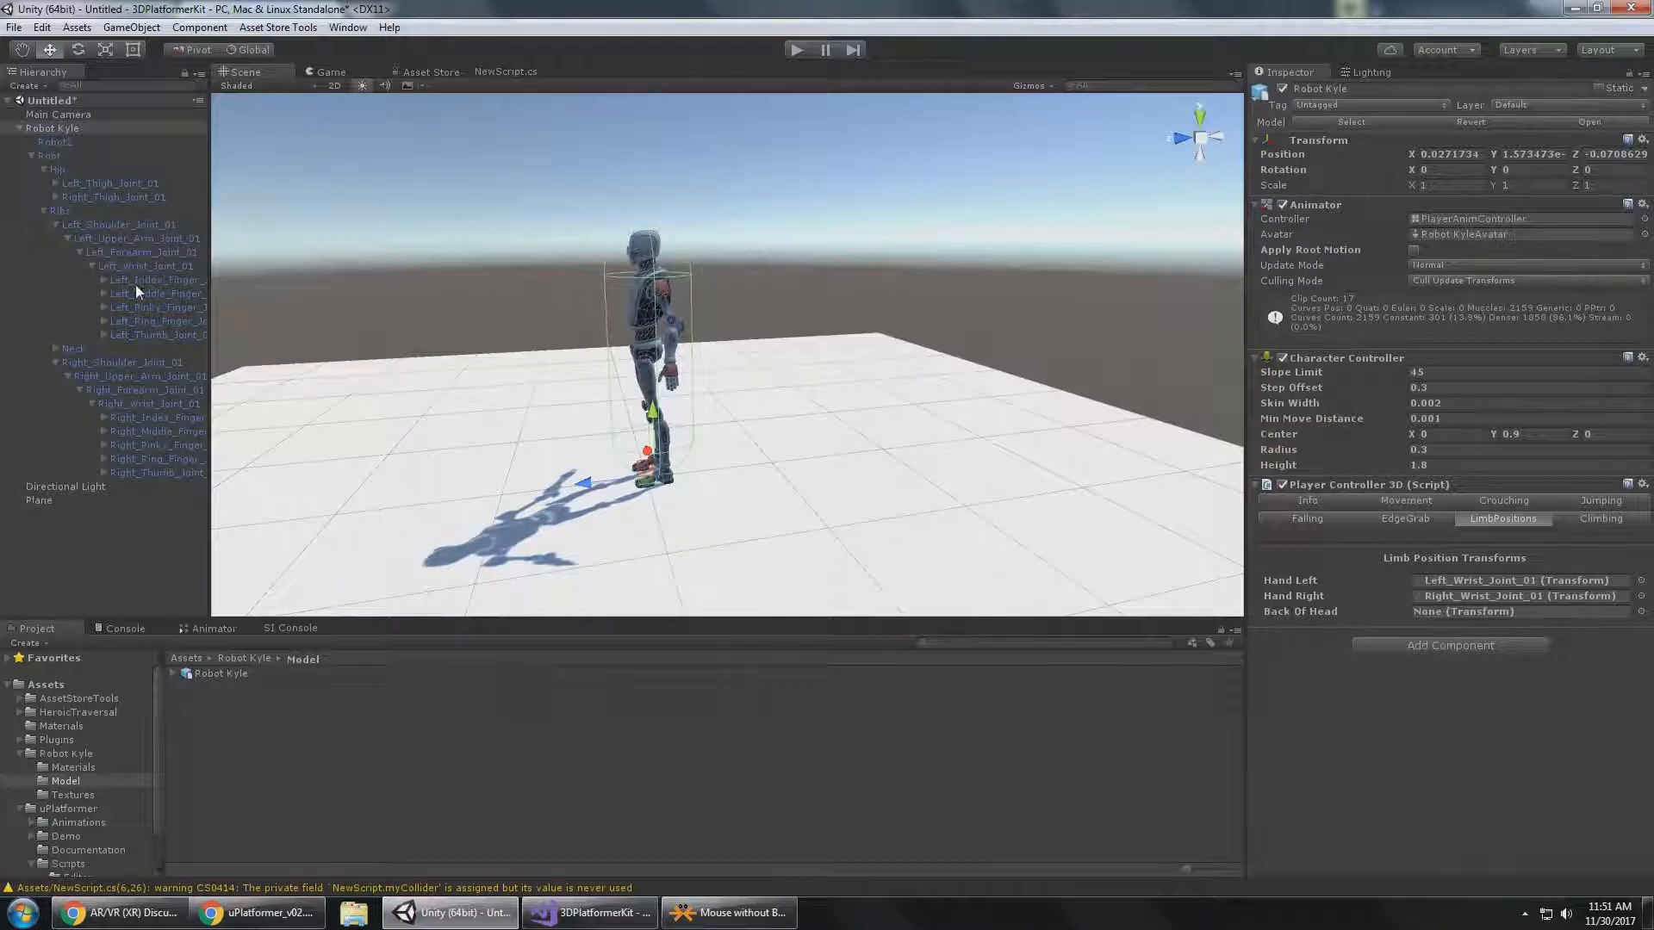
# Create an empty child object under Robot Kyle's Head bone, name it BackOfHead, and view the head from the side.
pyautogui.click(77, 348)
pyautogui.click(56, 348)
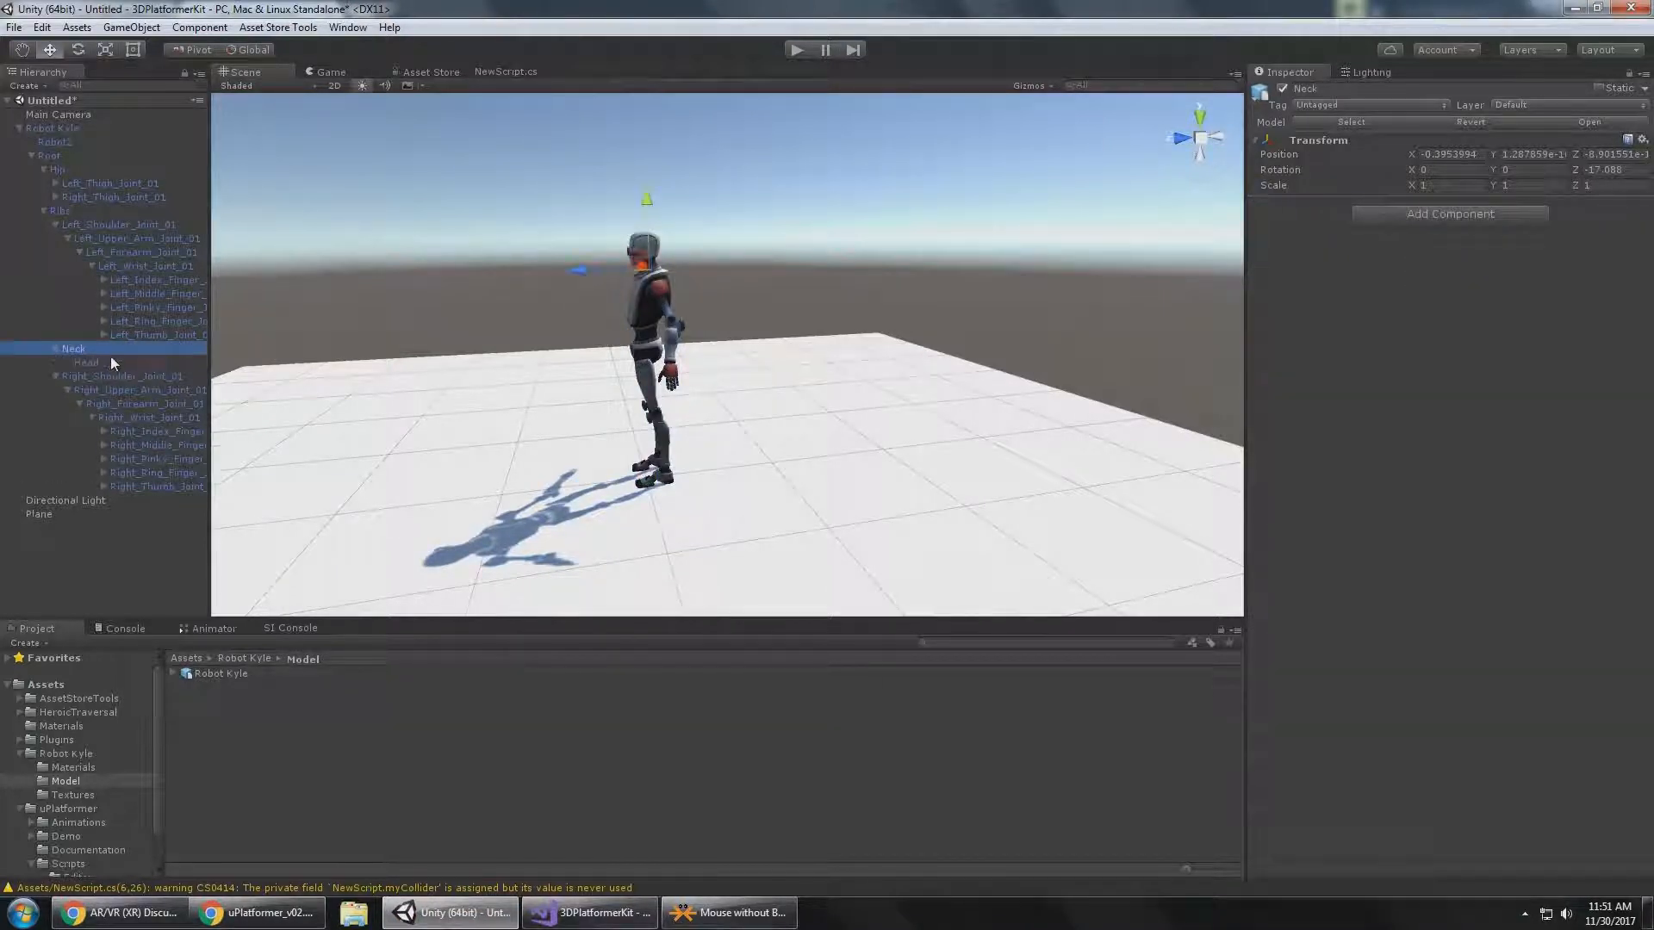
pyautogui.click(93, 362)
pyautogui.rightClick(96, 362)
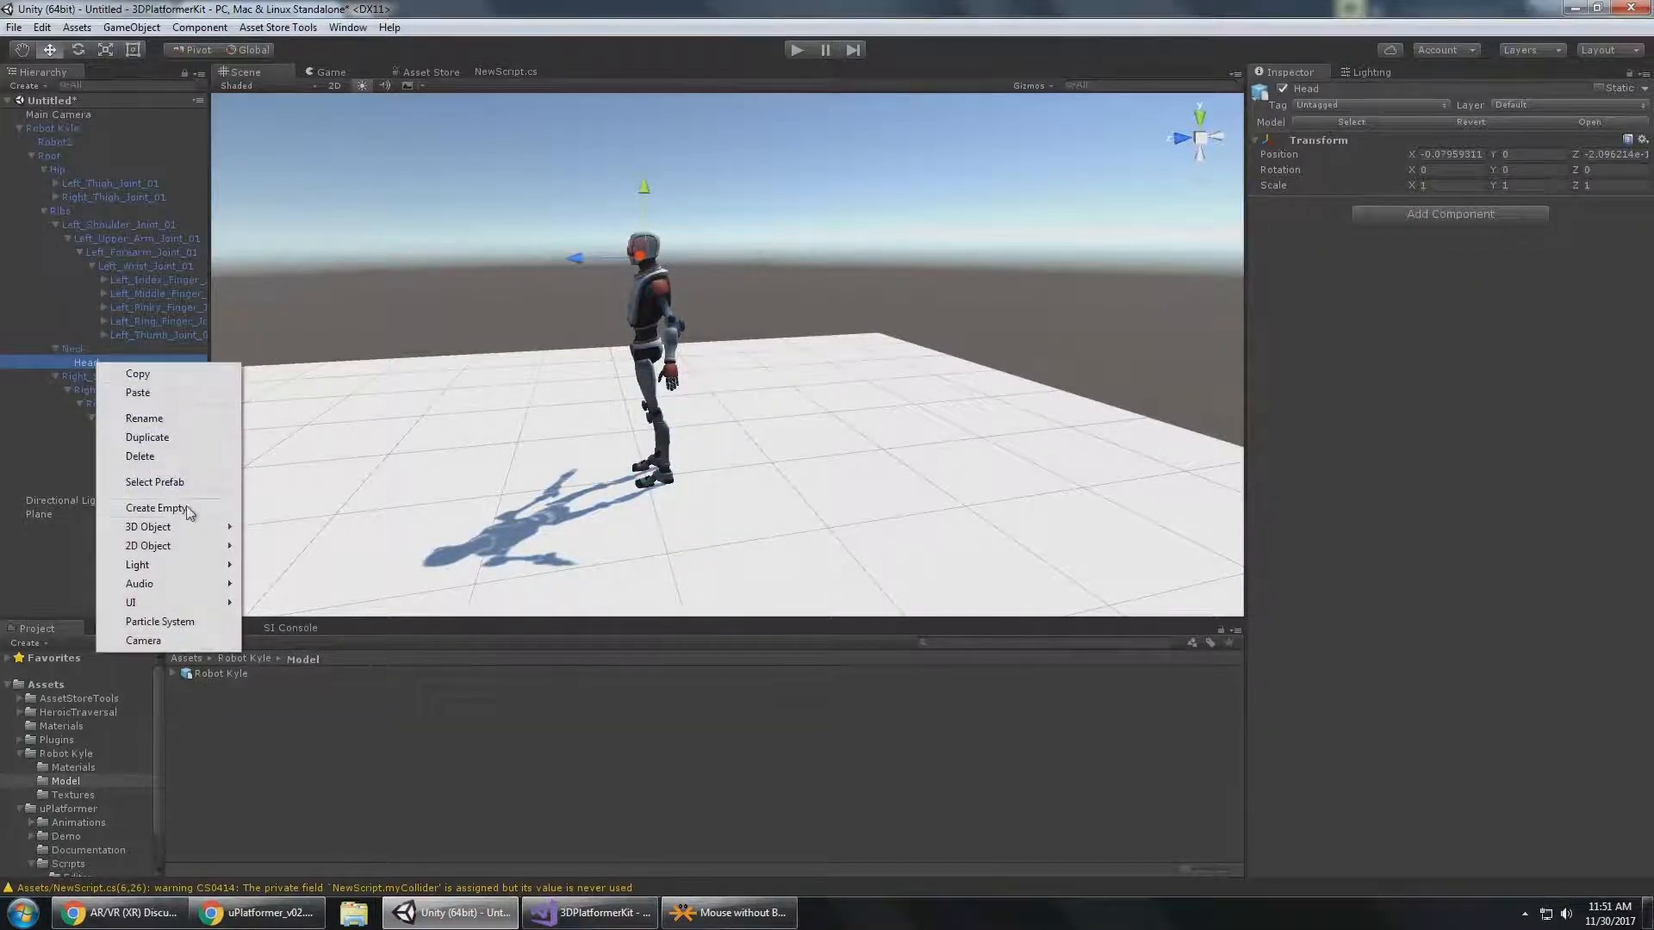
pyautogui.click(156, 509)
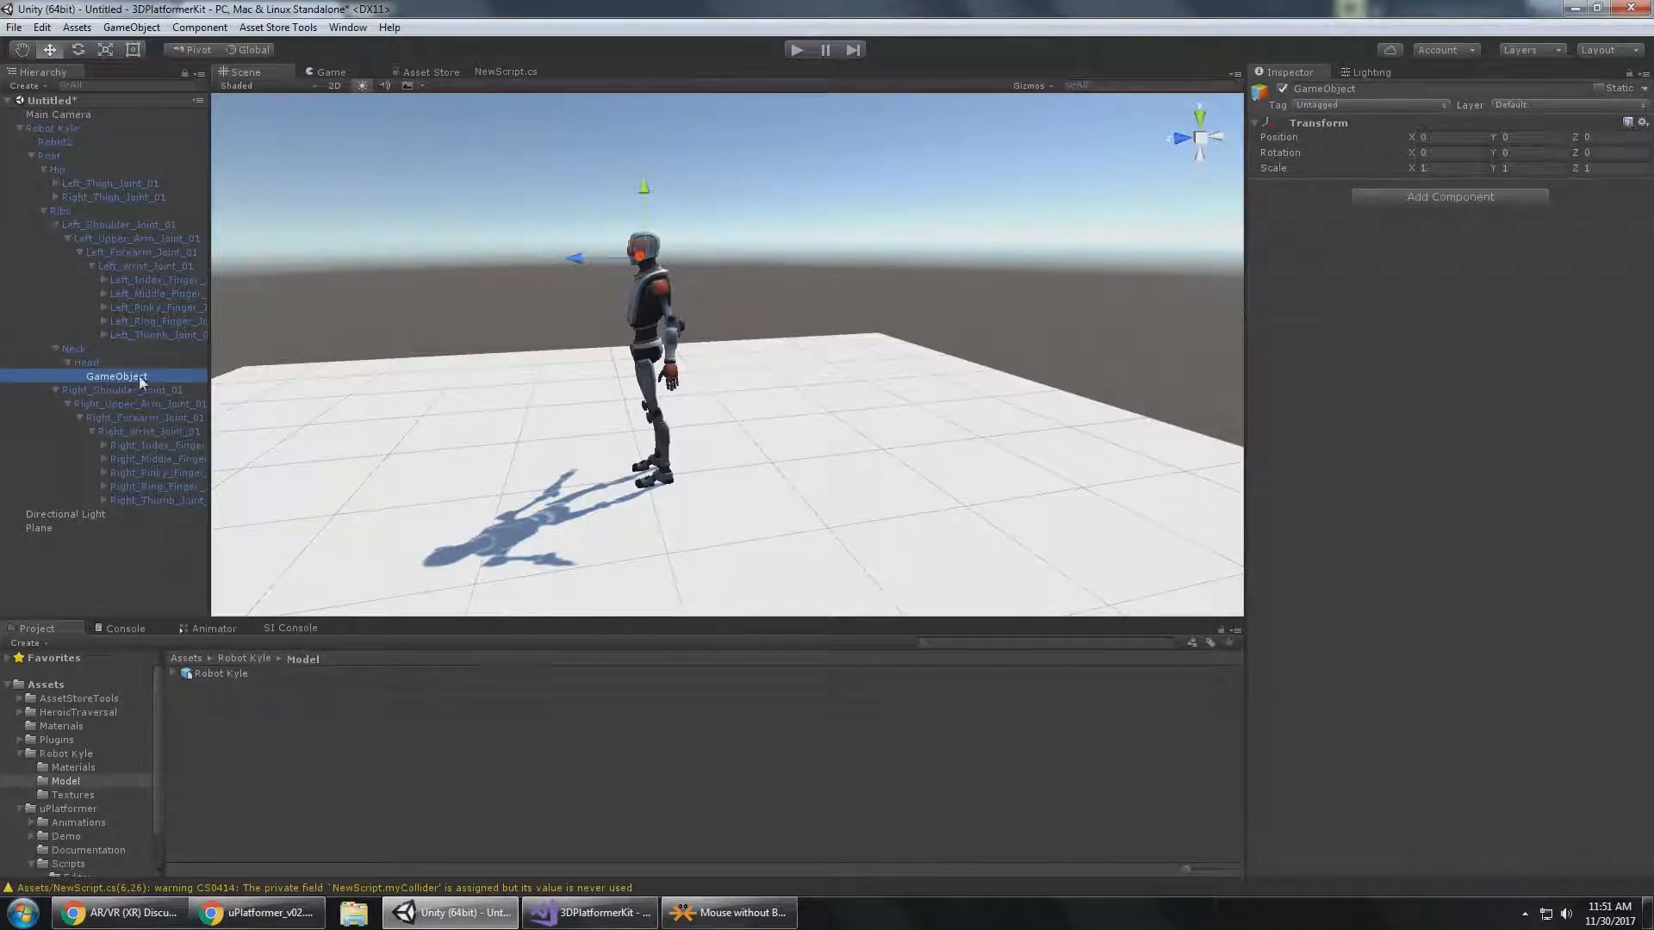
pyautogui.doubleClick(137, 375)
pyautogui.write('BackOfHead')
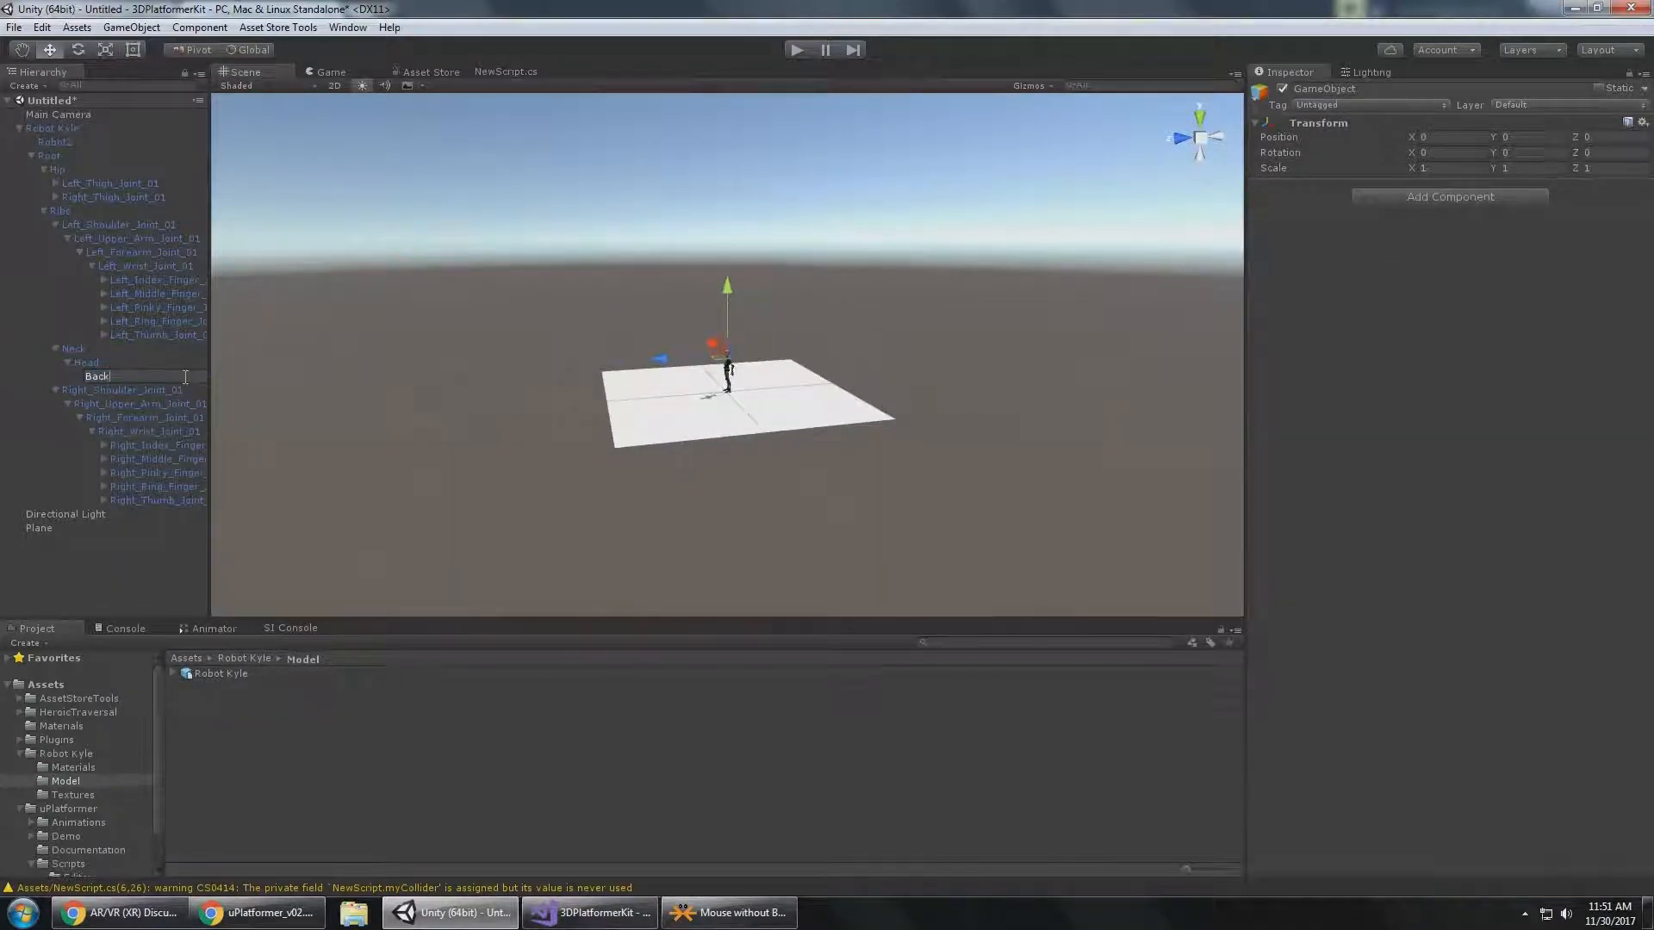
pyautogui.press('Return')
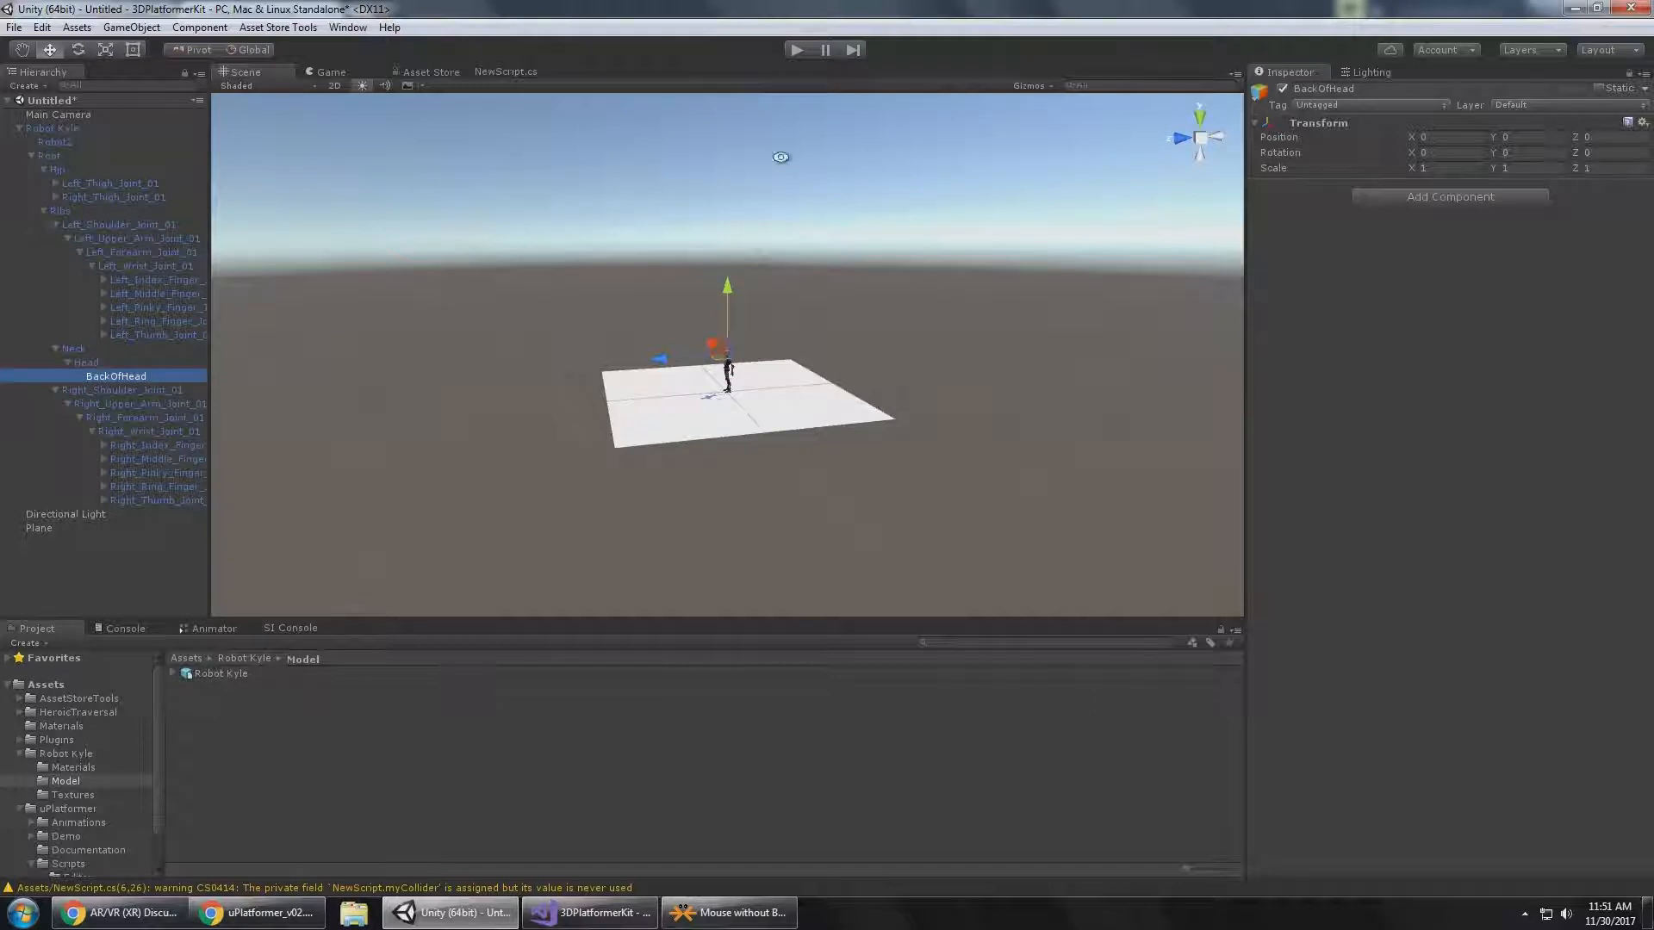
pyautogui.keyDown('alt'); pyautogui.moveTo(782, 158); pyautogui.dragTo(931, 547, button='right'); pyautogui.keyUp('alt')
pyautogui.keyDown('alt'); pyautogui.moveTo(931, 547); pyautogui.dragTo(914, 348); pyautogui.keyUp('alt')
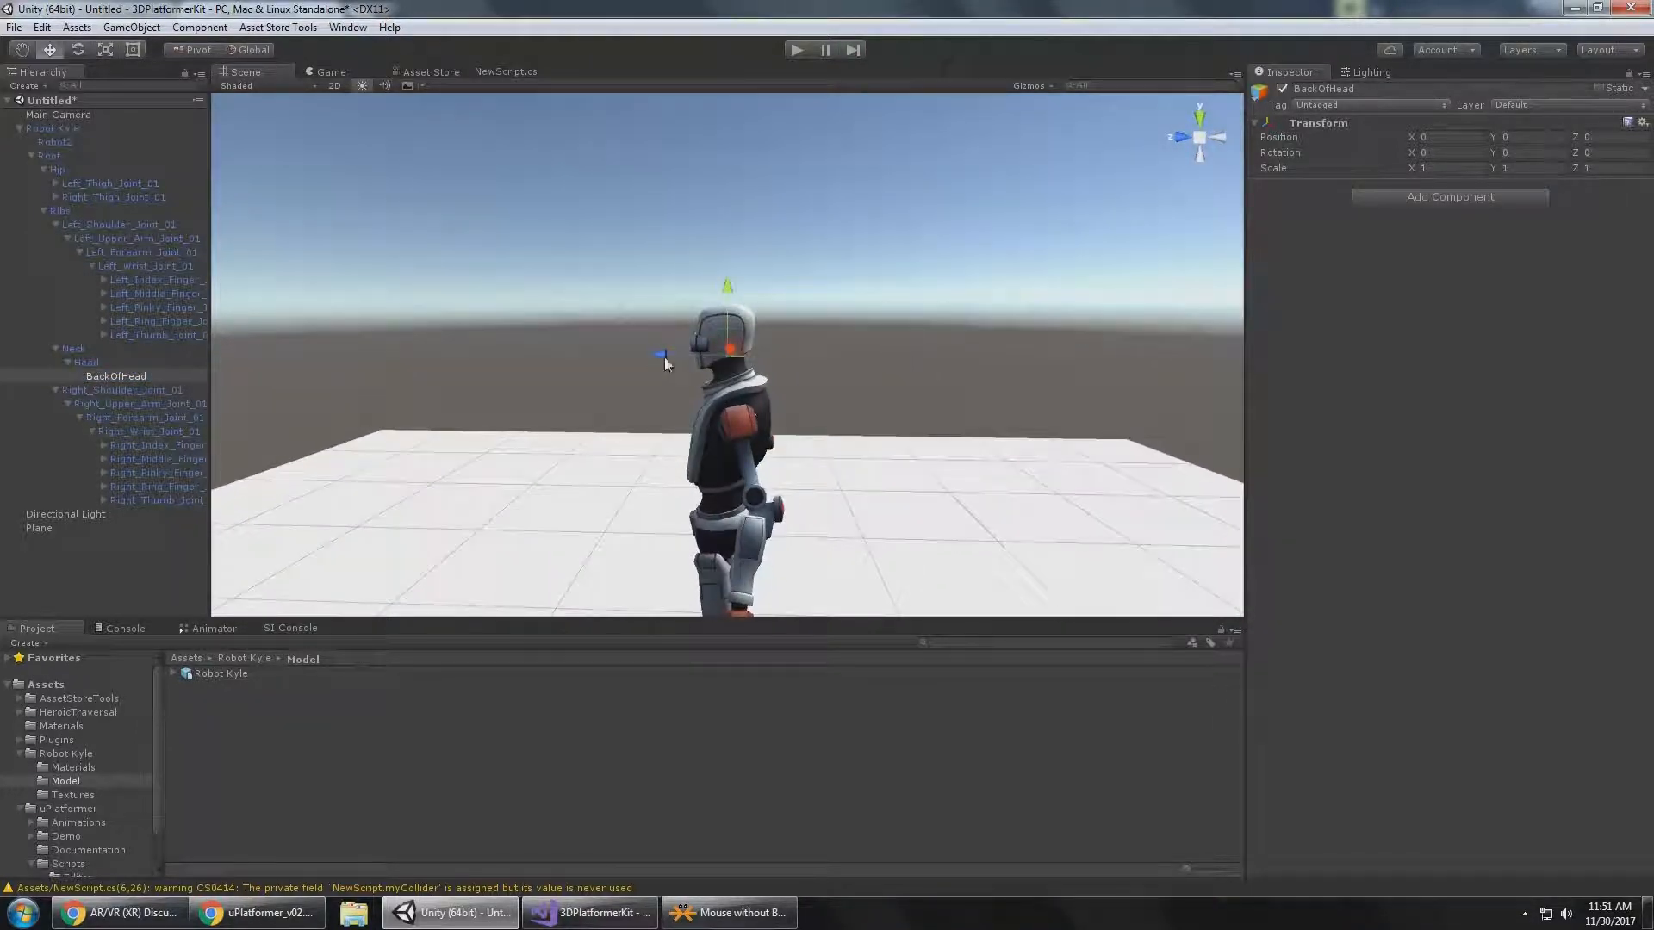
# Move BackOfHead from the head joint to just above the back of Robot Kyle's head, at about X -0.161, Y -0.144.
pyautogui.moveTo(664, 358); pyautogui.dragTo(694, 360)
pyautogui.moveTo(756, 290); pyautogui.dragTo(761, 241)
pyautogui.keyDown('alt'); pyautogui.moveTo(657, 269); pyautogui.dragTo(679, 271); pyautogui.keyUp('alt')
pyautogui.click(1204, 181)
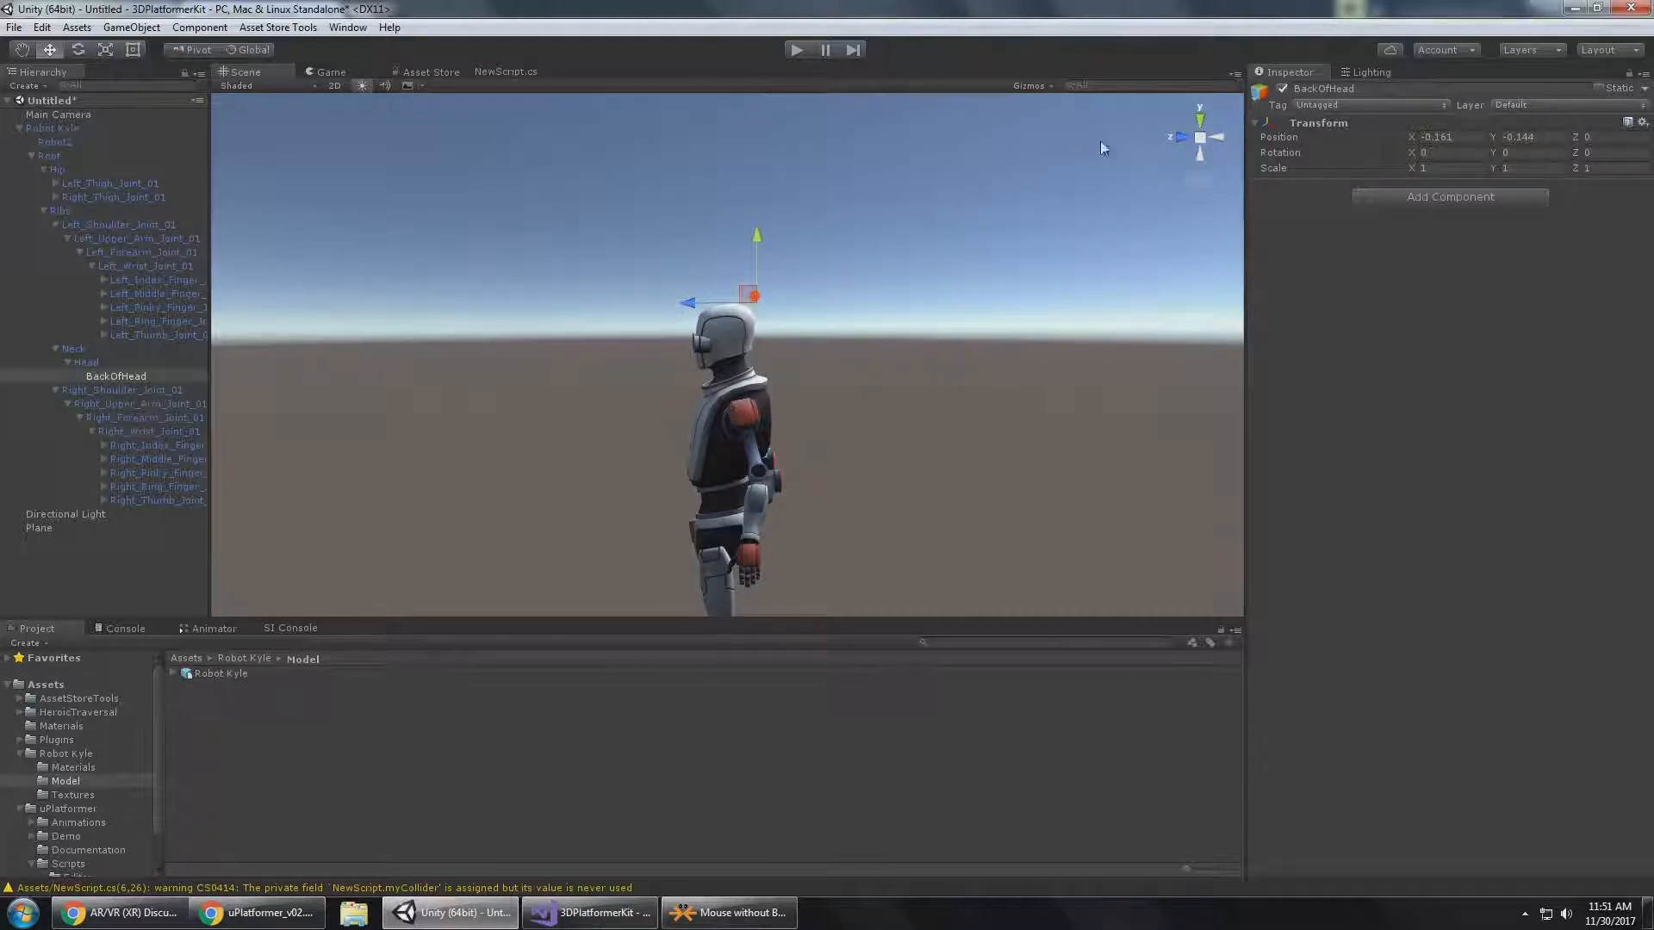
pyautogui.click(1202, 138)
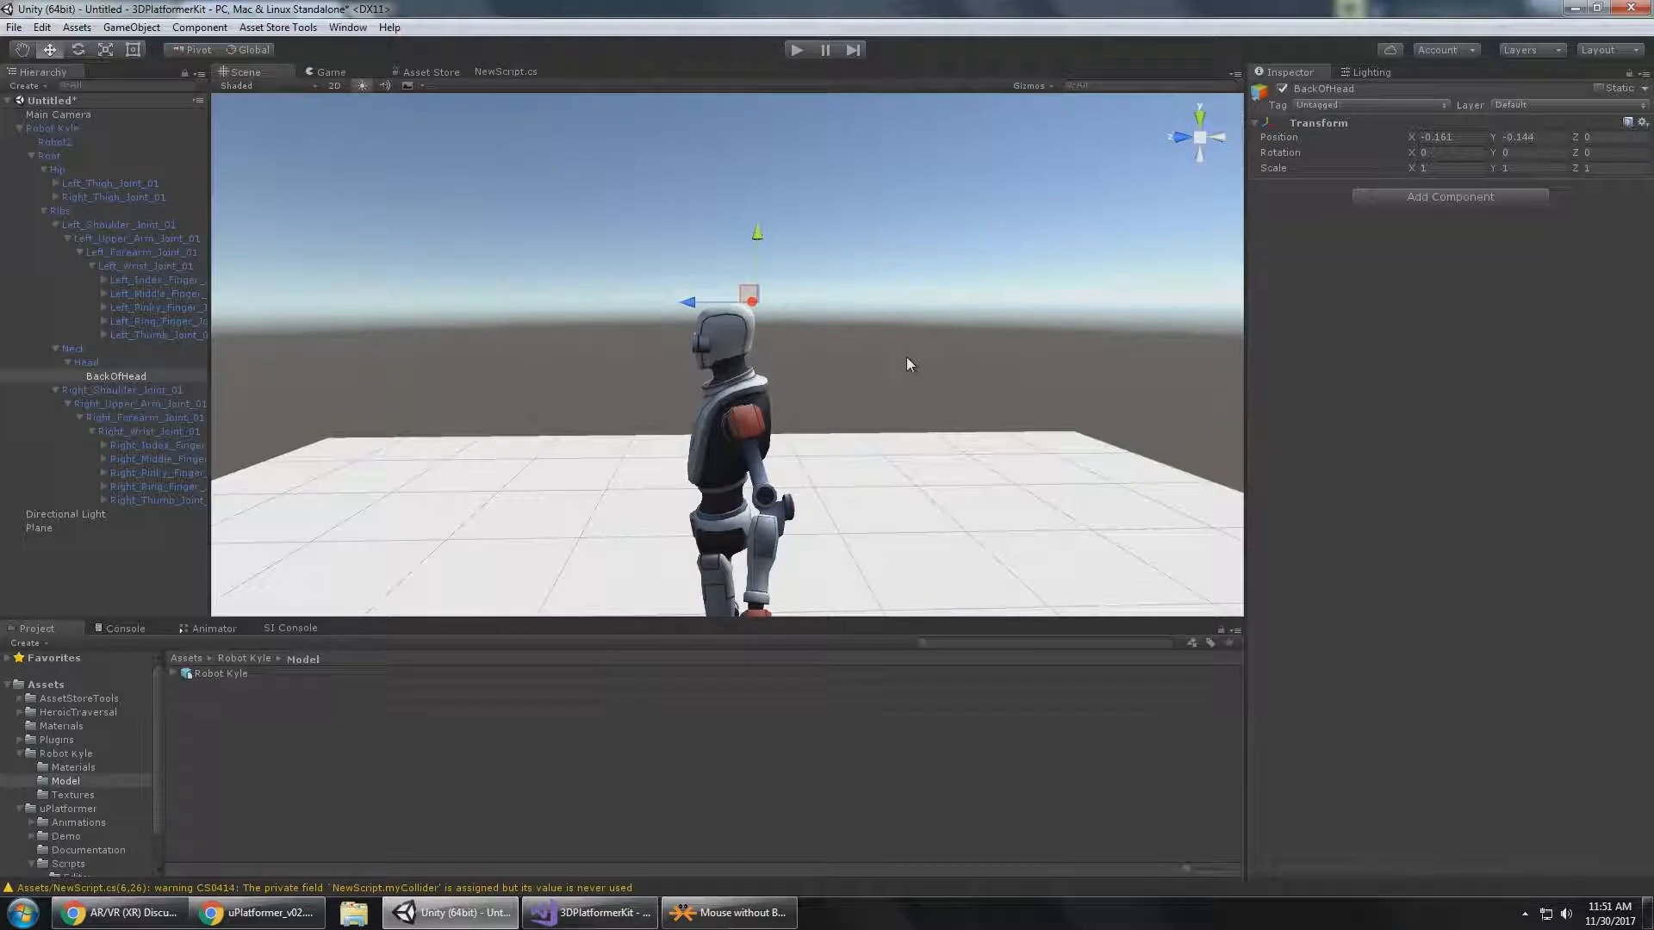
pyautogui.scroll(5, 877, 343)
pyautogui.scroll(-2, 877, 344)
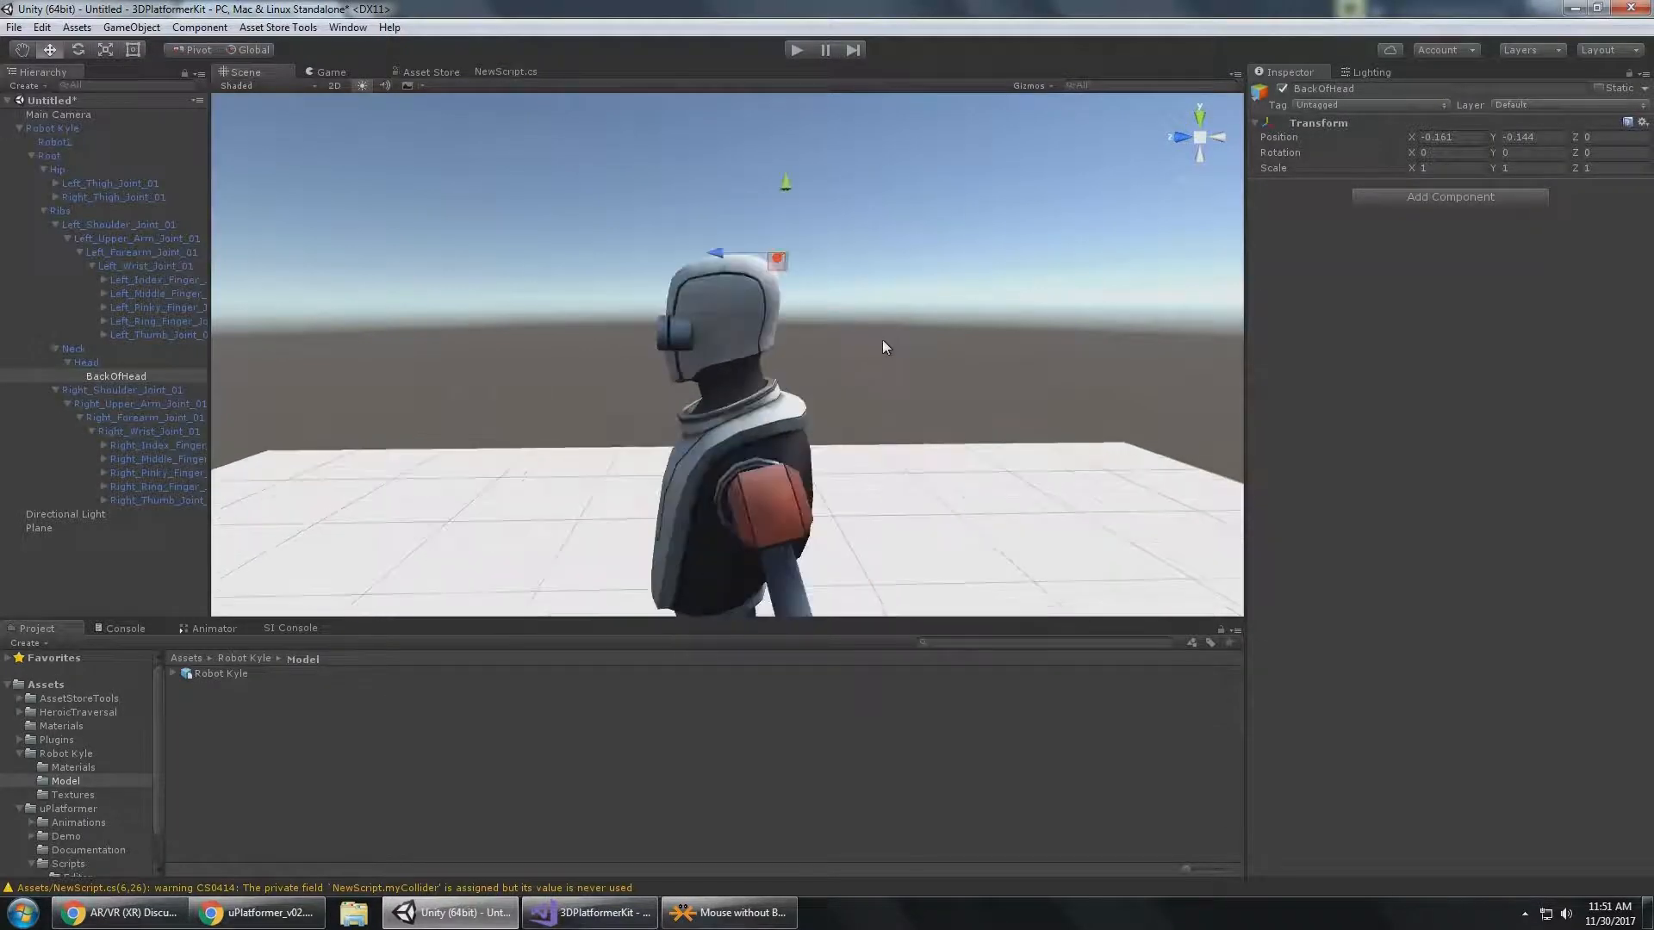
# Fine-tune BackOfHead at the top back of the head to about X -0.159, Y -0.138, checking it from several angles.
pyautogui.click(1205, 180)
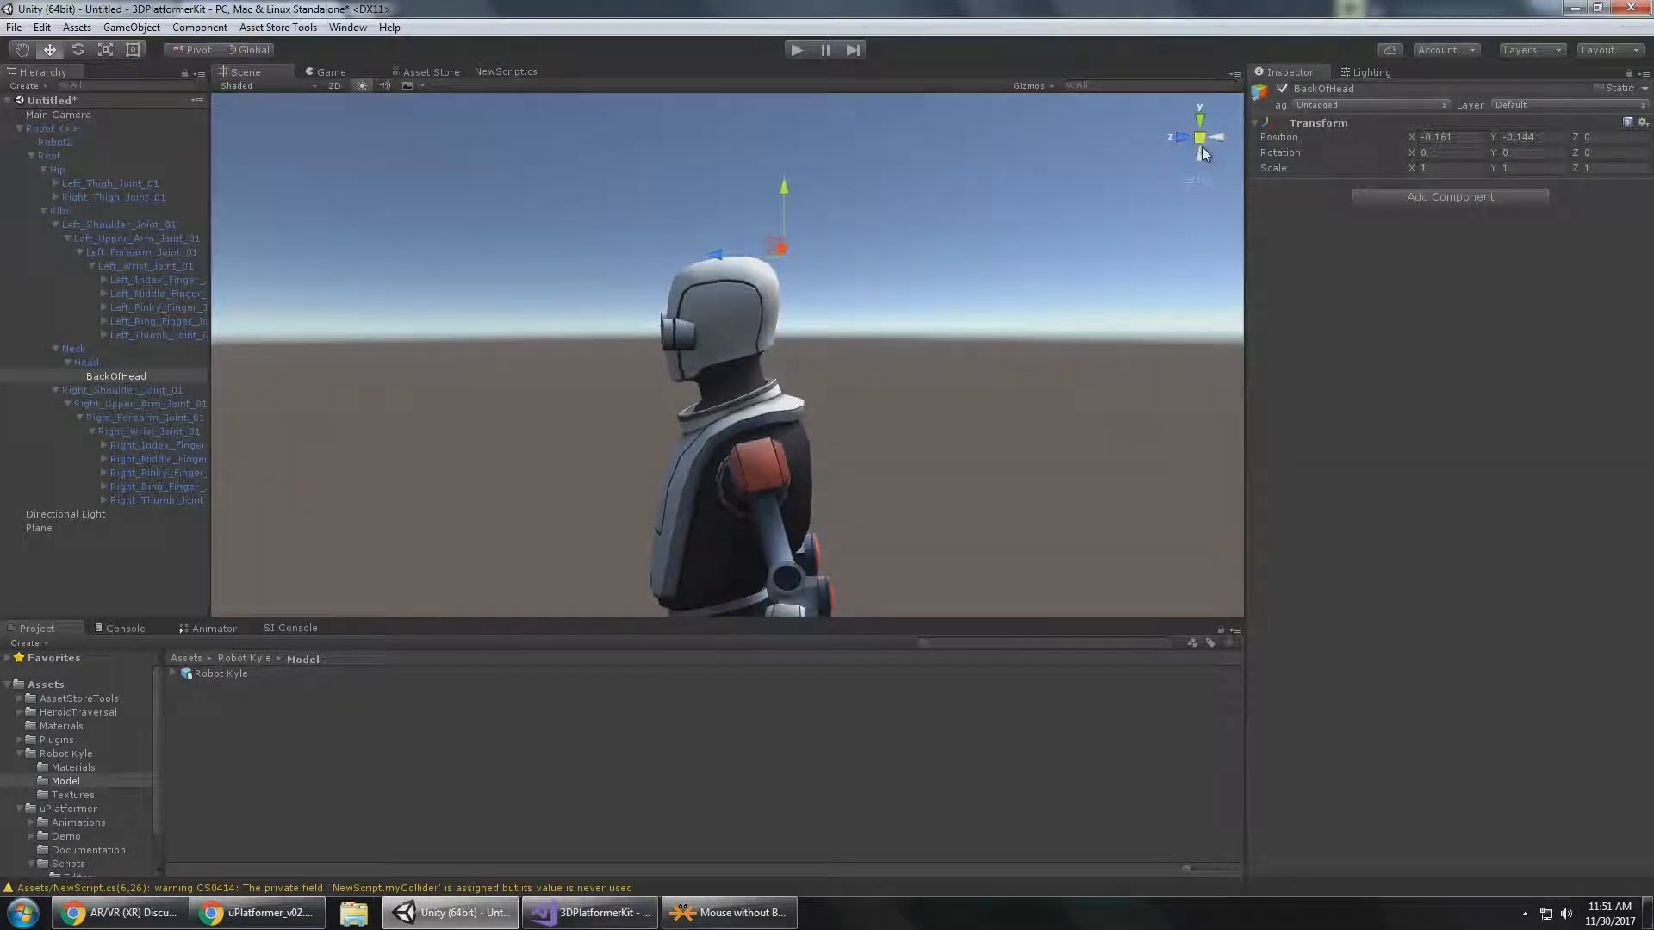
pyautogui.keyDown('alt'); pyautogui.moveTo(912, 225); pyautogui.dragTo(1089, 248); pyautogui.keyUp('alt')
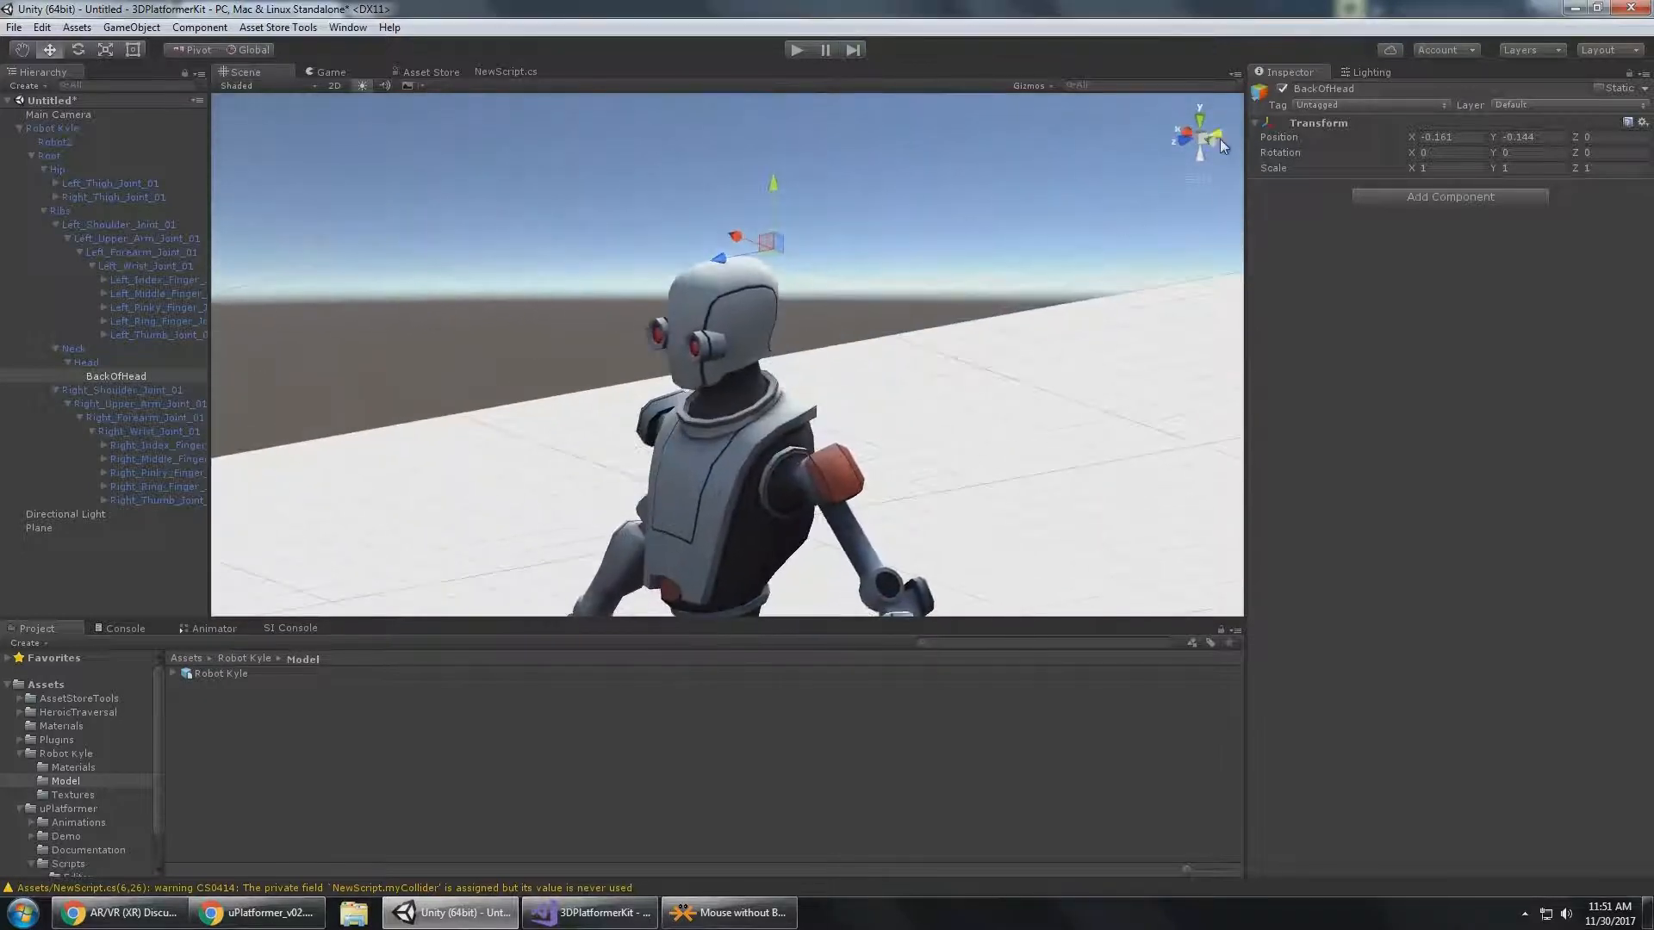
pyautogui.keyDown('alt'); pyautogui.moveTo(963, 251); pyautogui.dragTo(1013, 270); pyautogui.keyUp('alt')
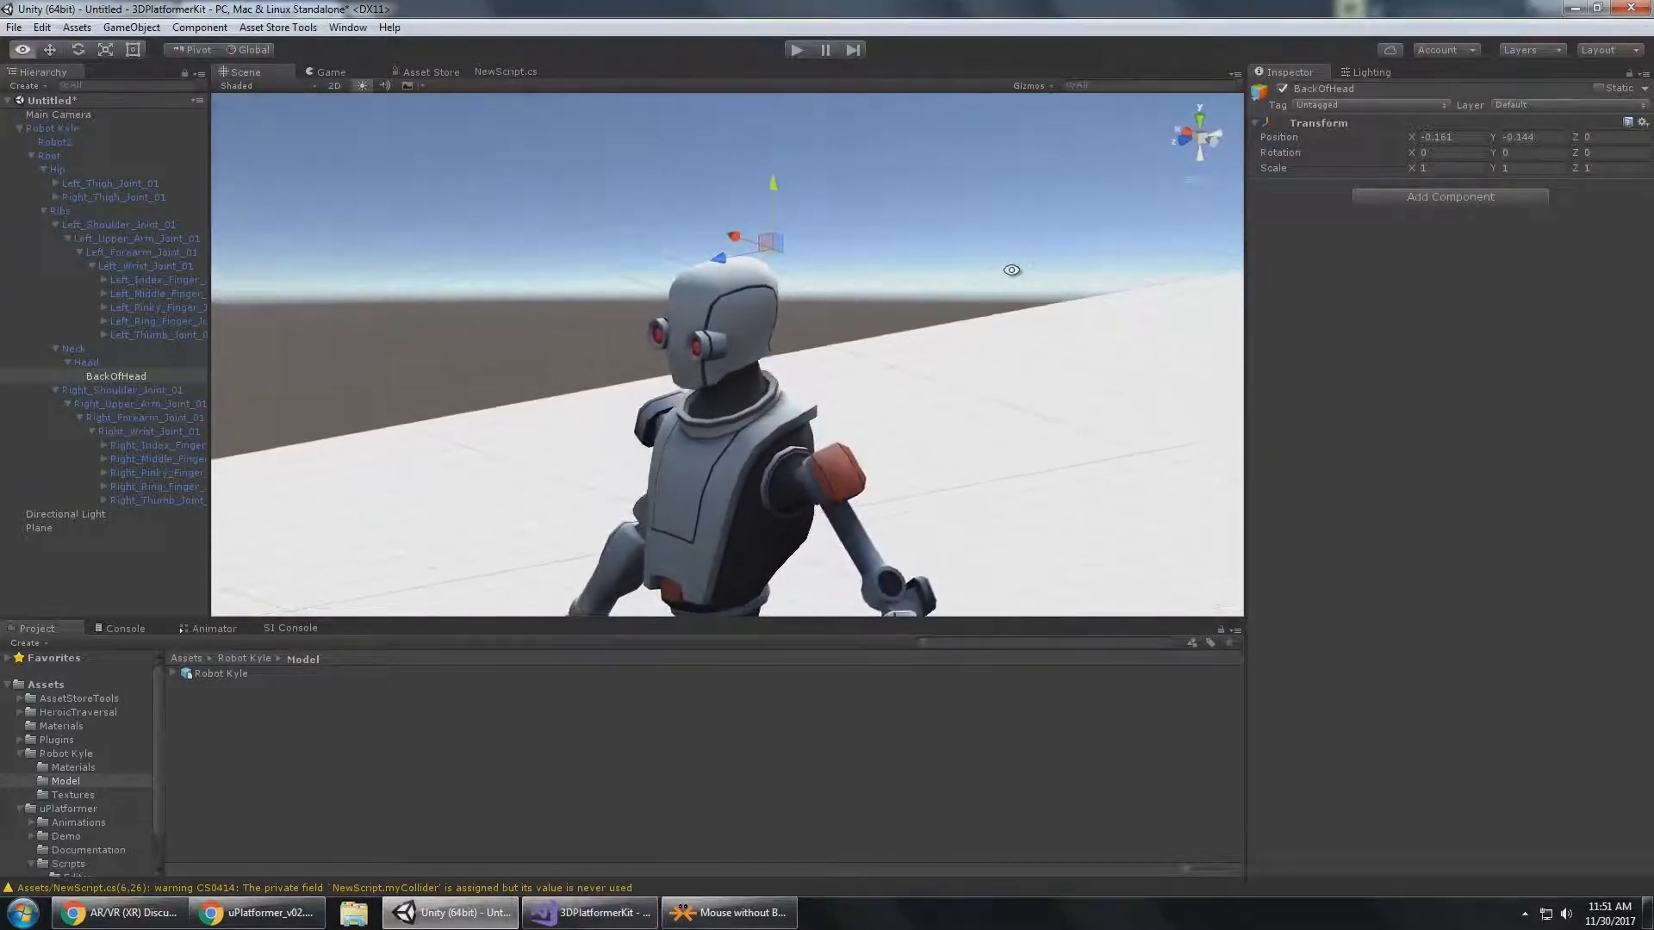
pyautogui.click(1220, 147)
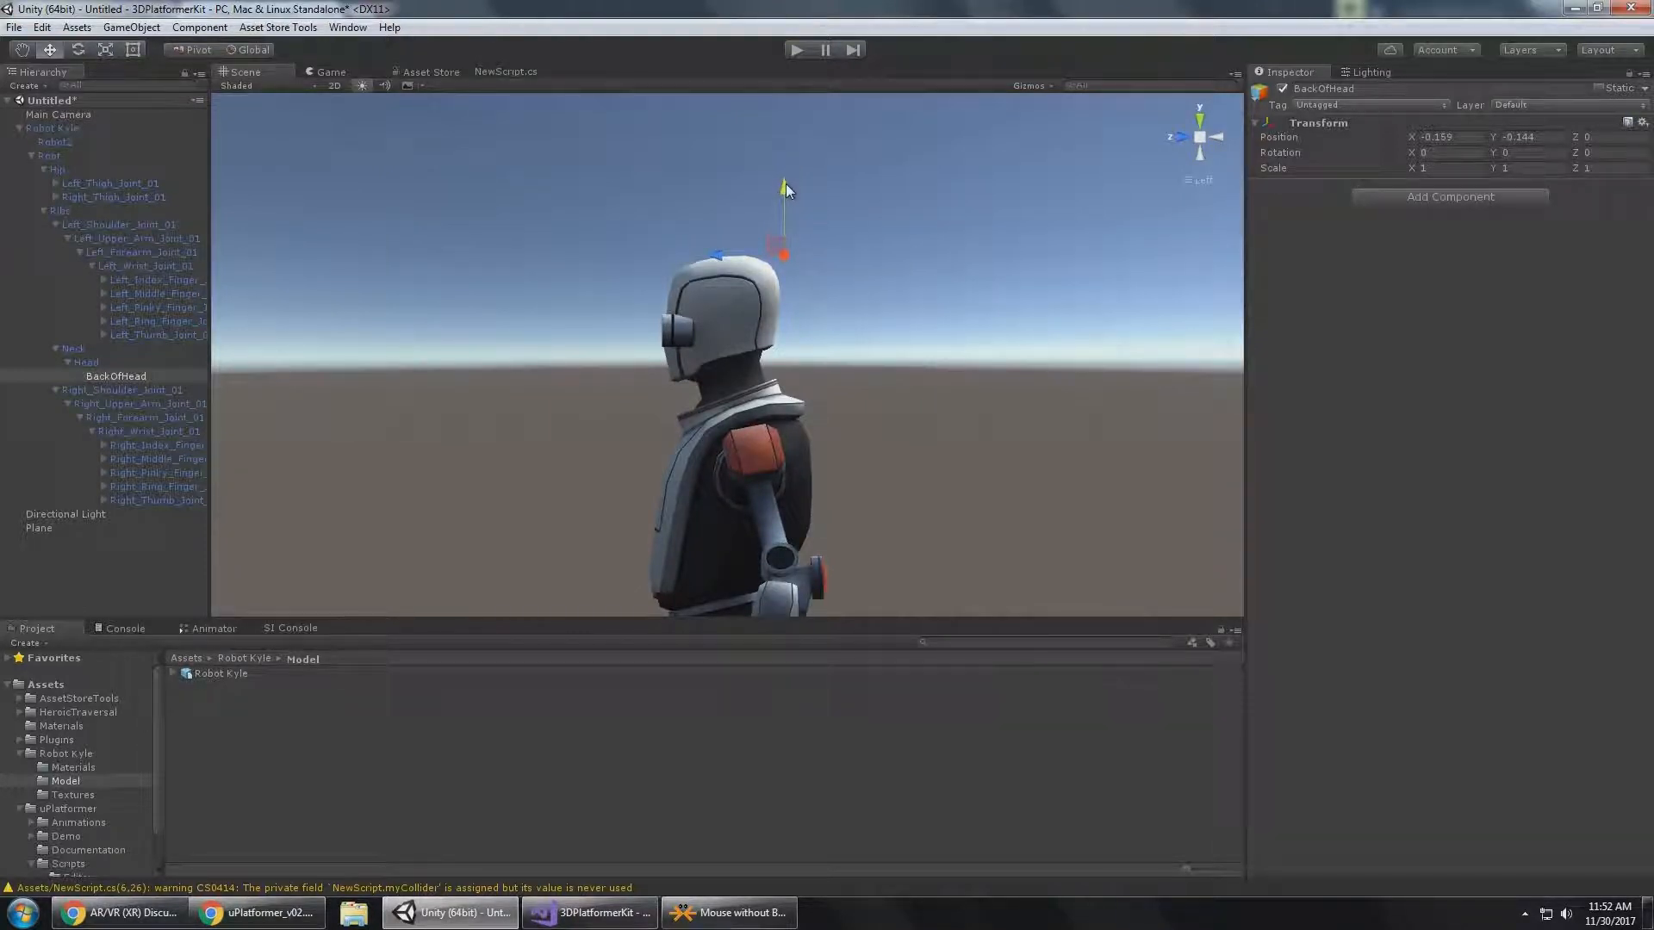
pyautogui.moveTo(785, 183); pyautogui.dragTo(716, 317)
pyautogui.moveTo(783, 291); pyautogui.dragTo(782, 227)
pyautogui.click(1611, 138)
pyautogui.click(1201, 138)
pyautogui.keyDown('alt'); pyautogui.moveTo(932, 292); pyautogui.dragTo(961, 289); pyautogui.keyUp('alt')
pyautogui.scroll(-8, 959, 290)
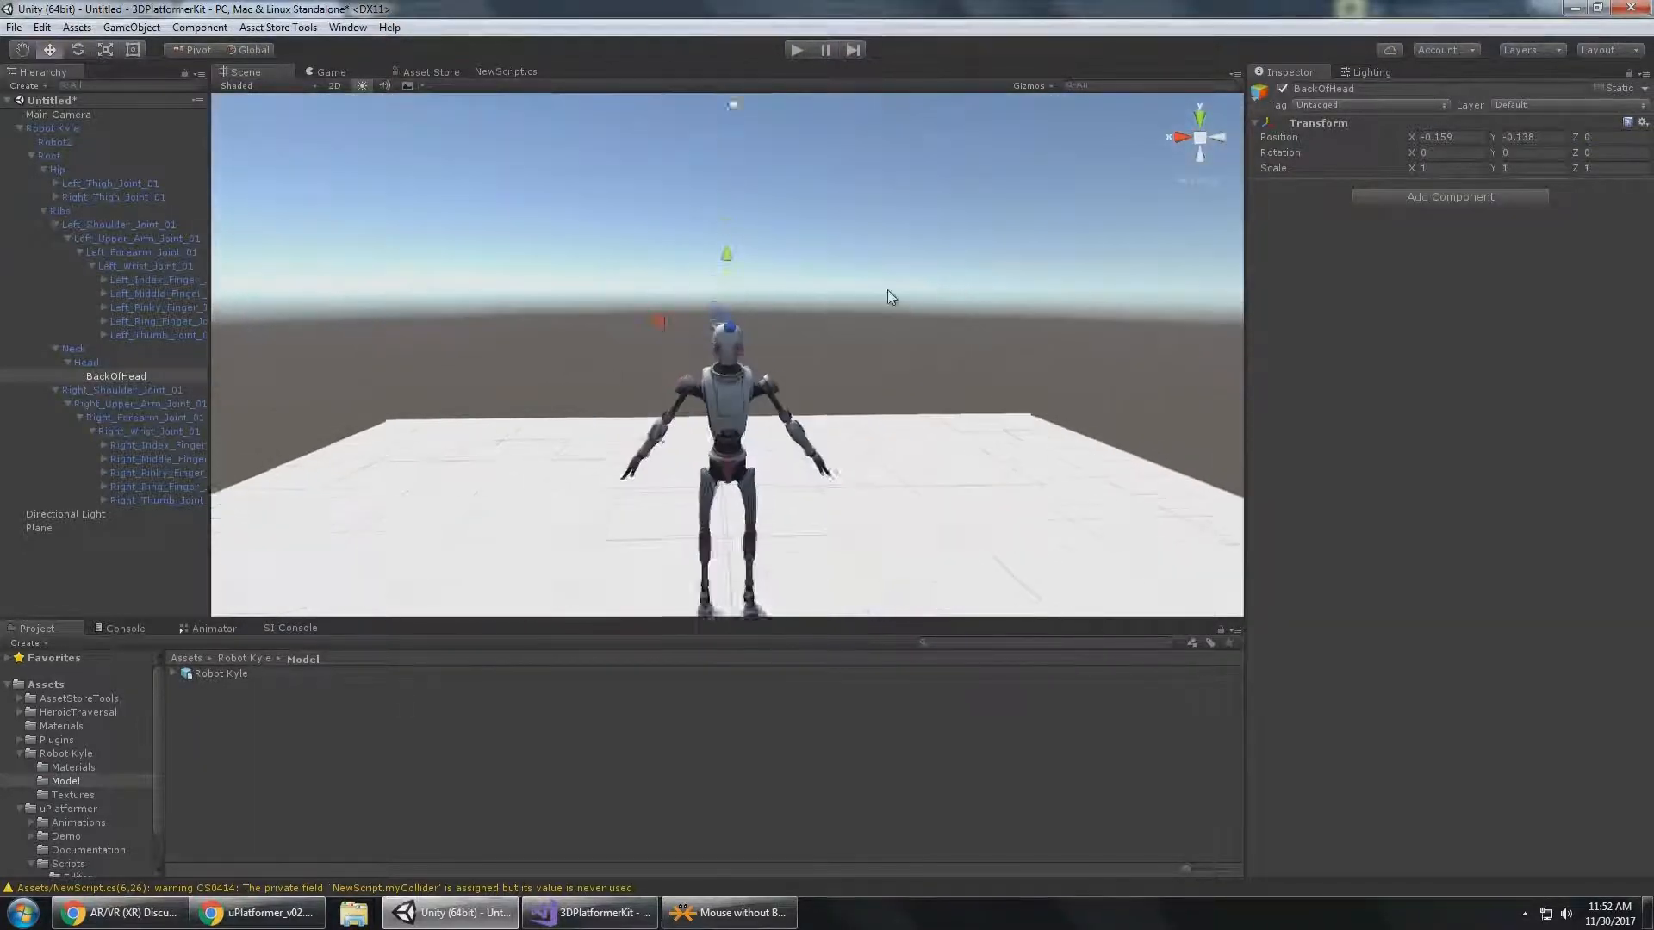
pyautogui.keyDown('alt'); pyautogui.moveTo(702, 301); pyautogui.dragTo(569, 290); pyautogui.keyUp('alt')
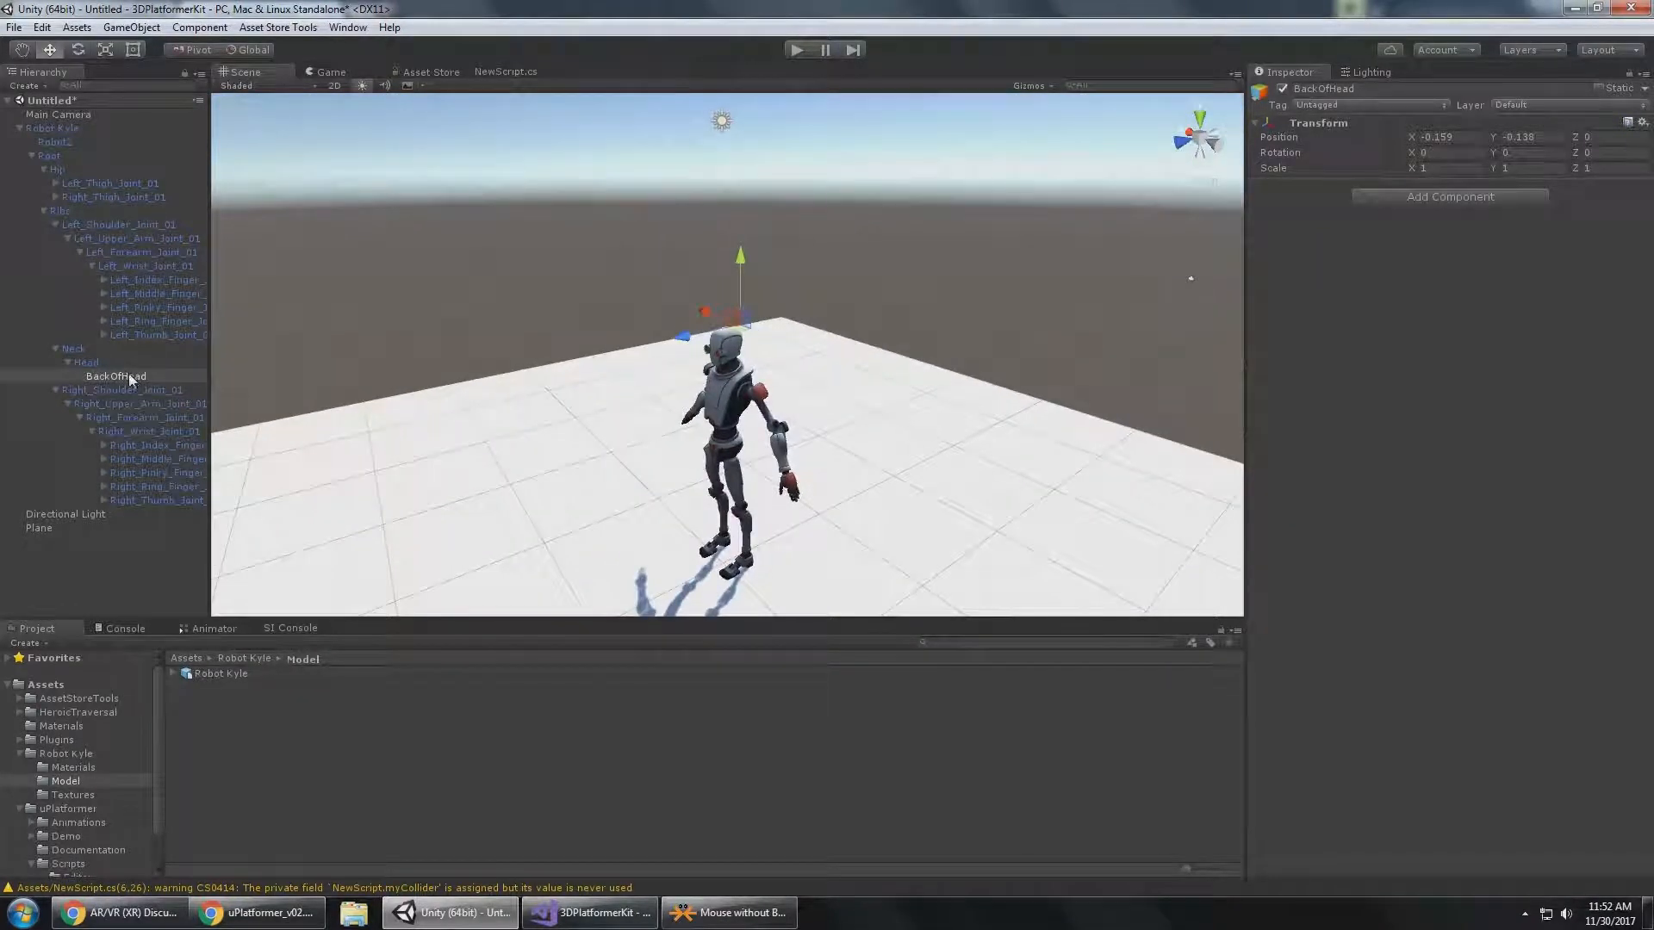
# Assign BackOfHead as the Back Of Head transform in Robot Kyle's Player Controller 3D limb positions.
pyautogui.click(53, 128)
pyautogui.click(124, 380)
pyautogui.moveTo(123, 380); pyautogui.dragTo(1469, 614)
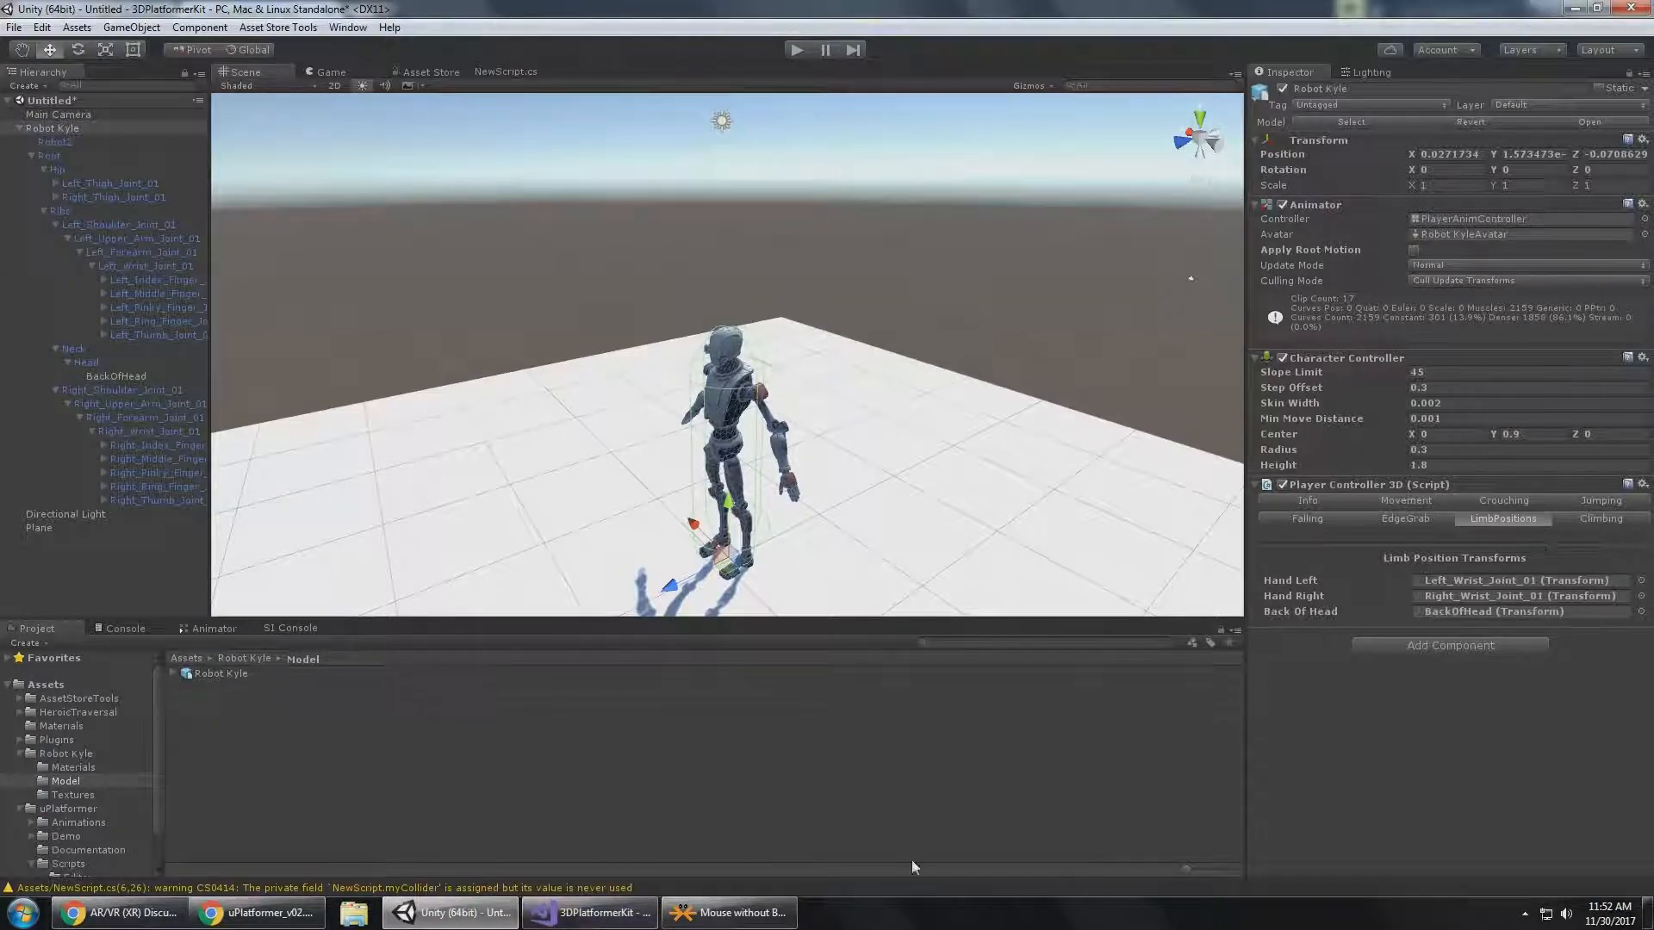
# Read in the Chrome documentation how to configure the camera to follow the player, and return to Unity.
pyautogui.click(591, 912)
pyautogui.click(450, 913)
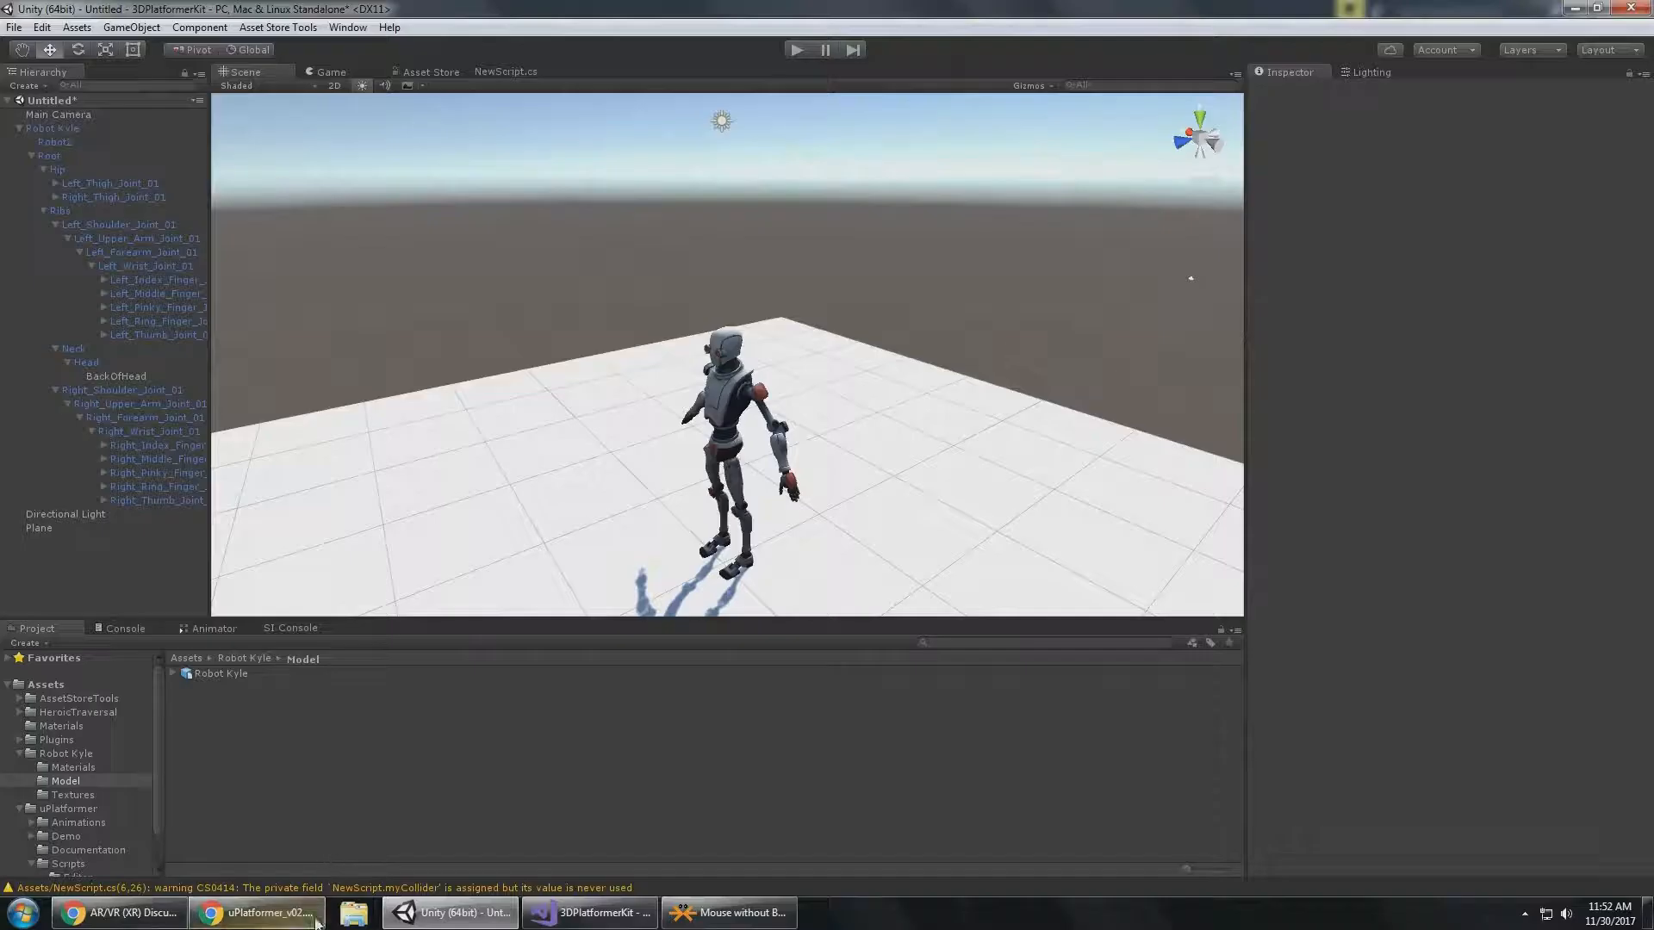
pyautogui.click(259, 913)
pyautogui.scroll(-3, 727, 400)
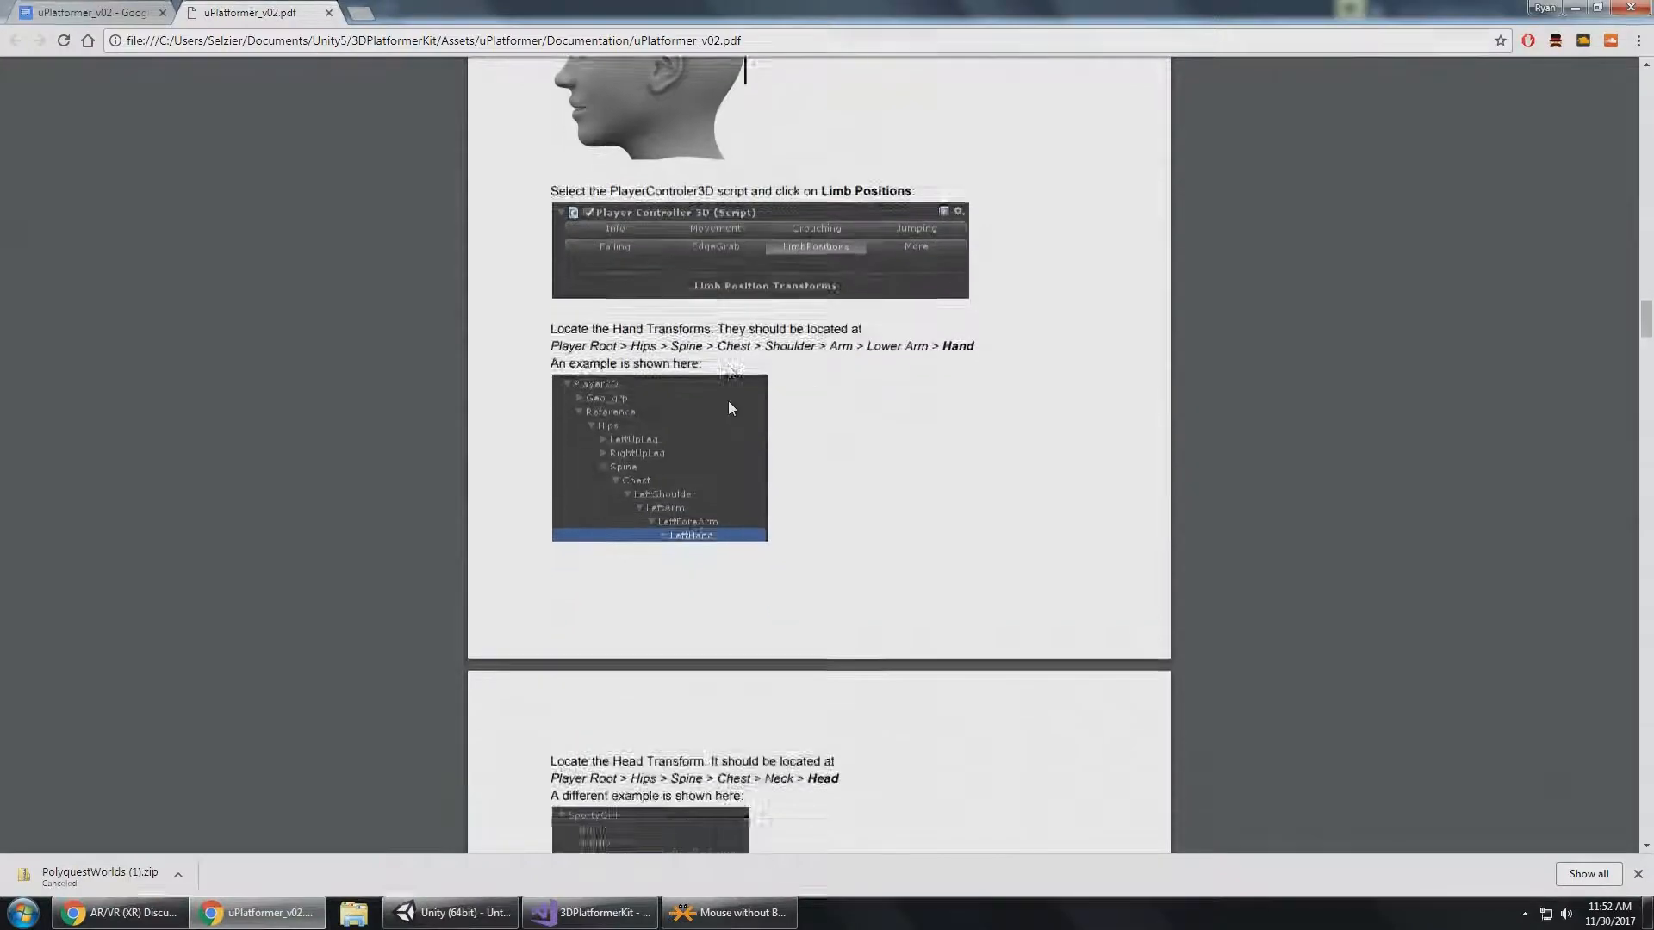
pyautogui.scroll(-10, 728, 403)
pyautogui.scroll(-9, 728, 407)
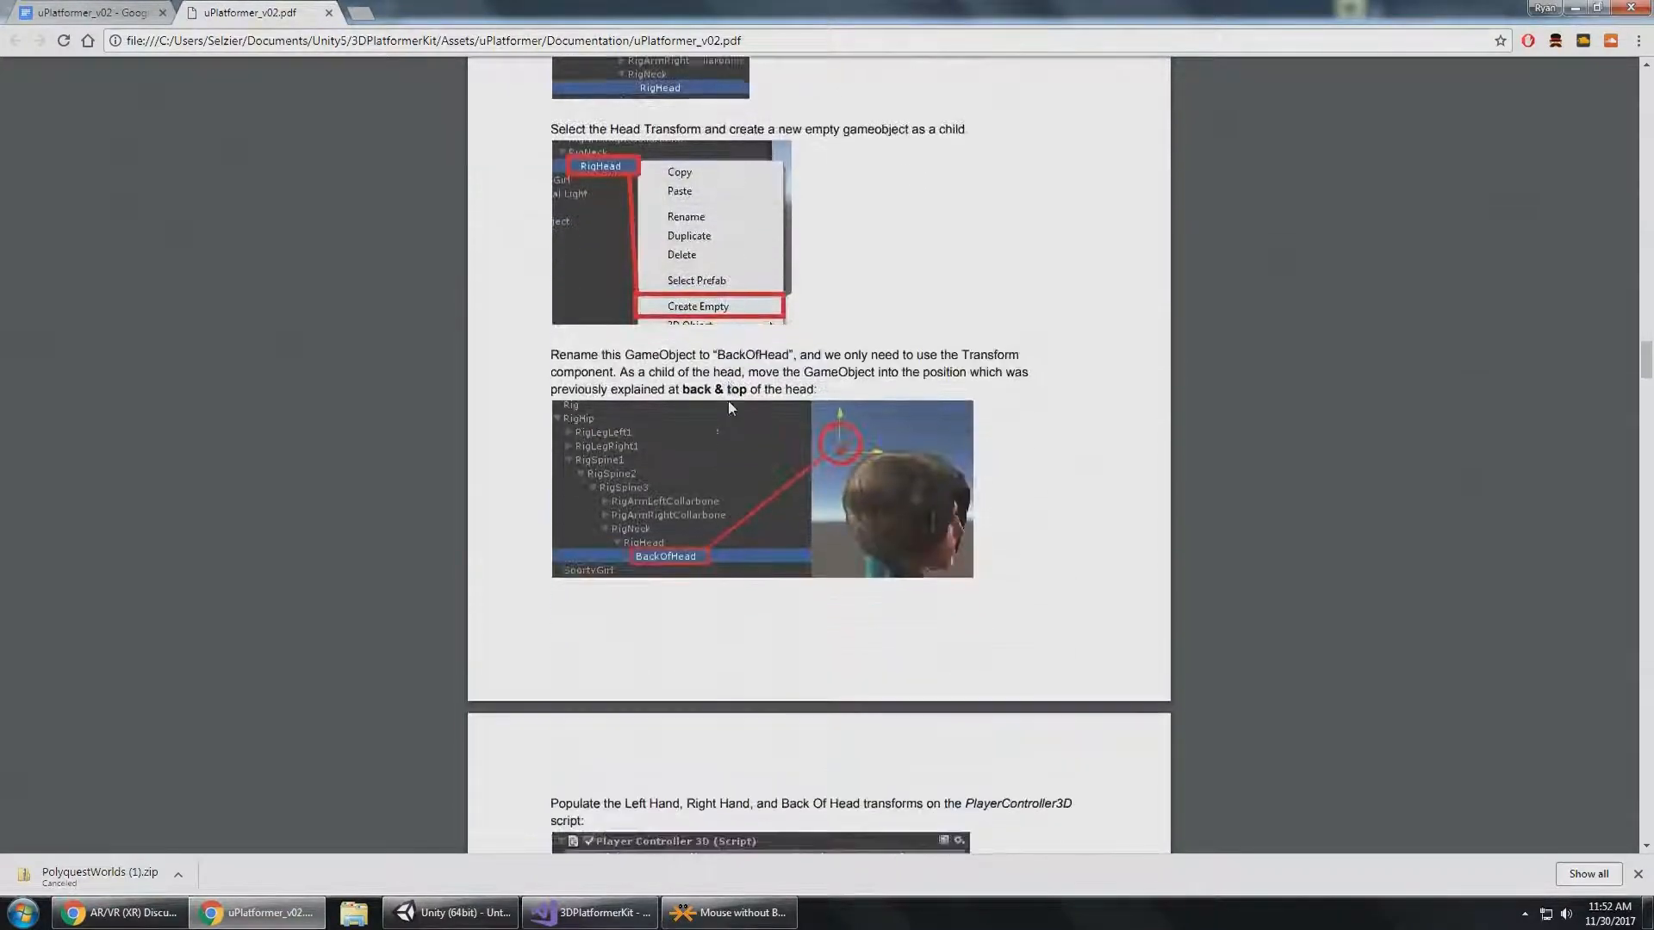
pyautogui.scroll(-4, 729, 405)
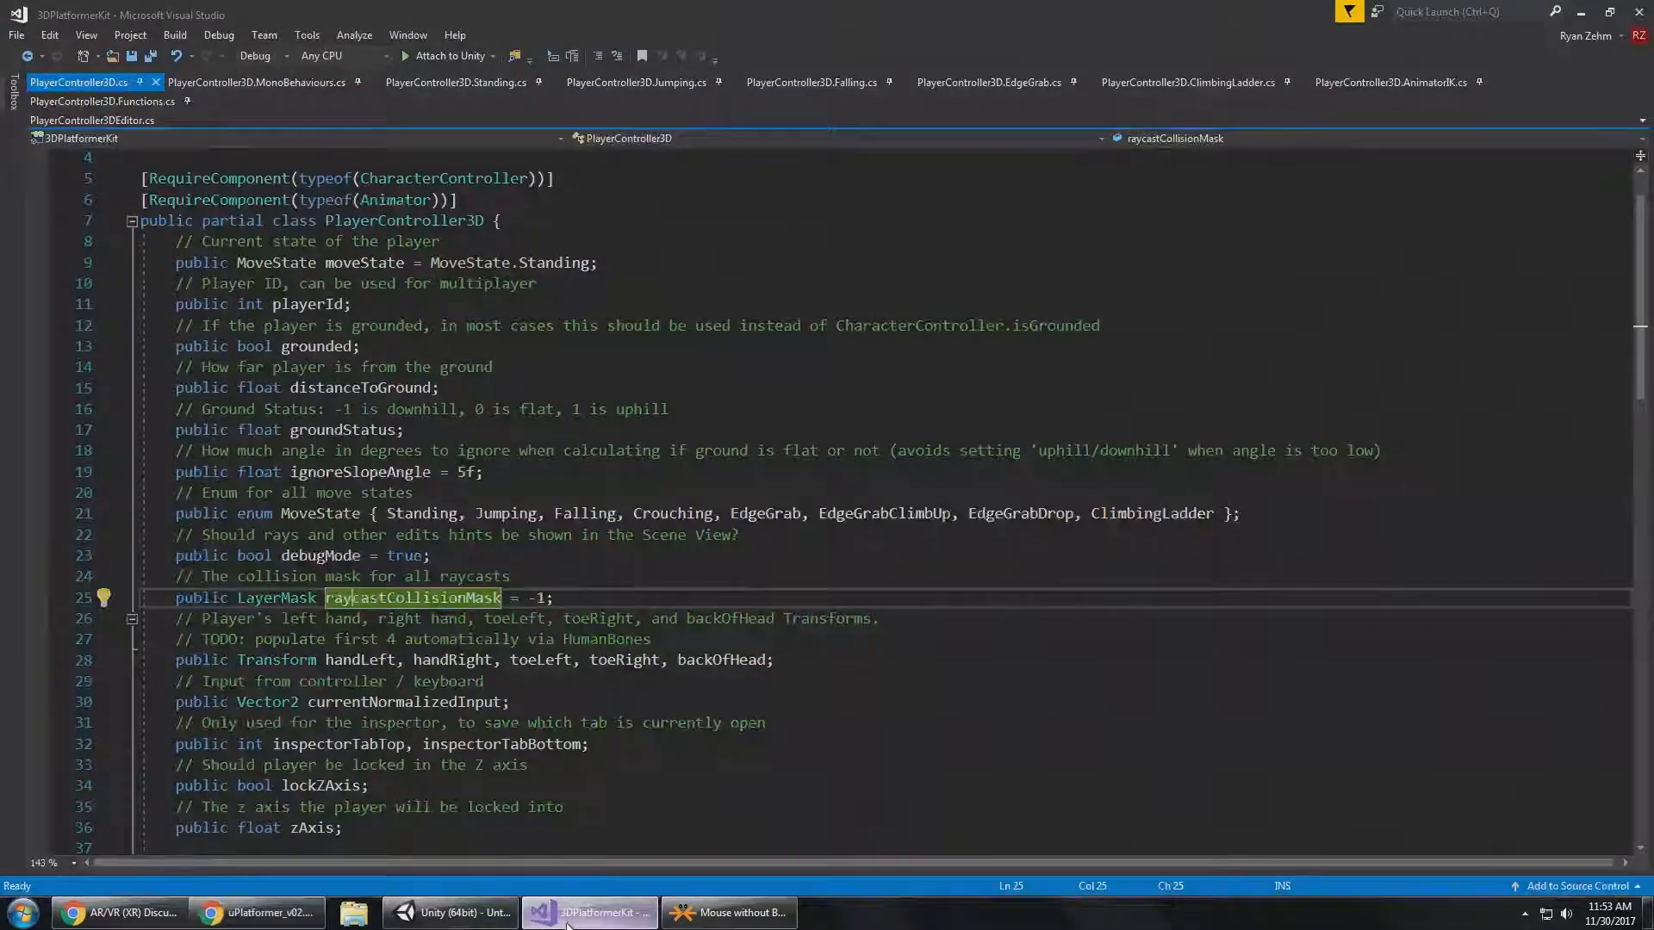
pyautogui.click(451, 920)
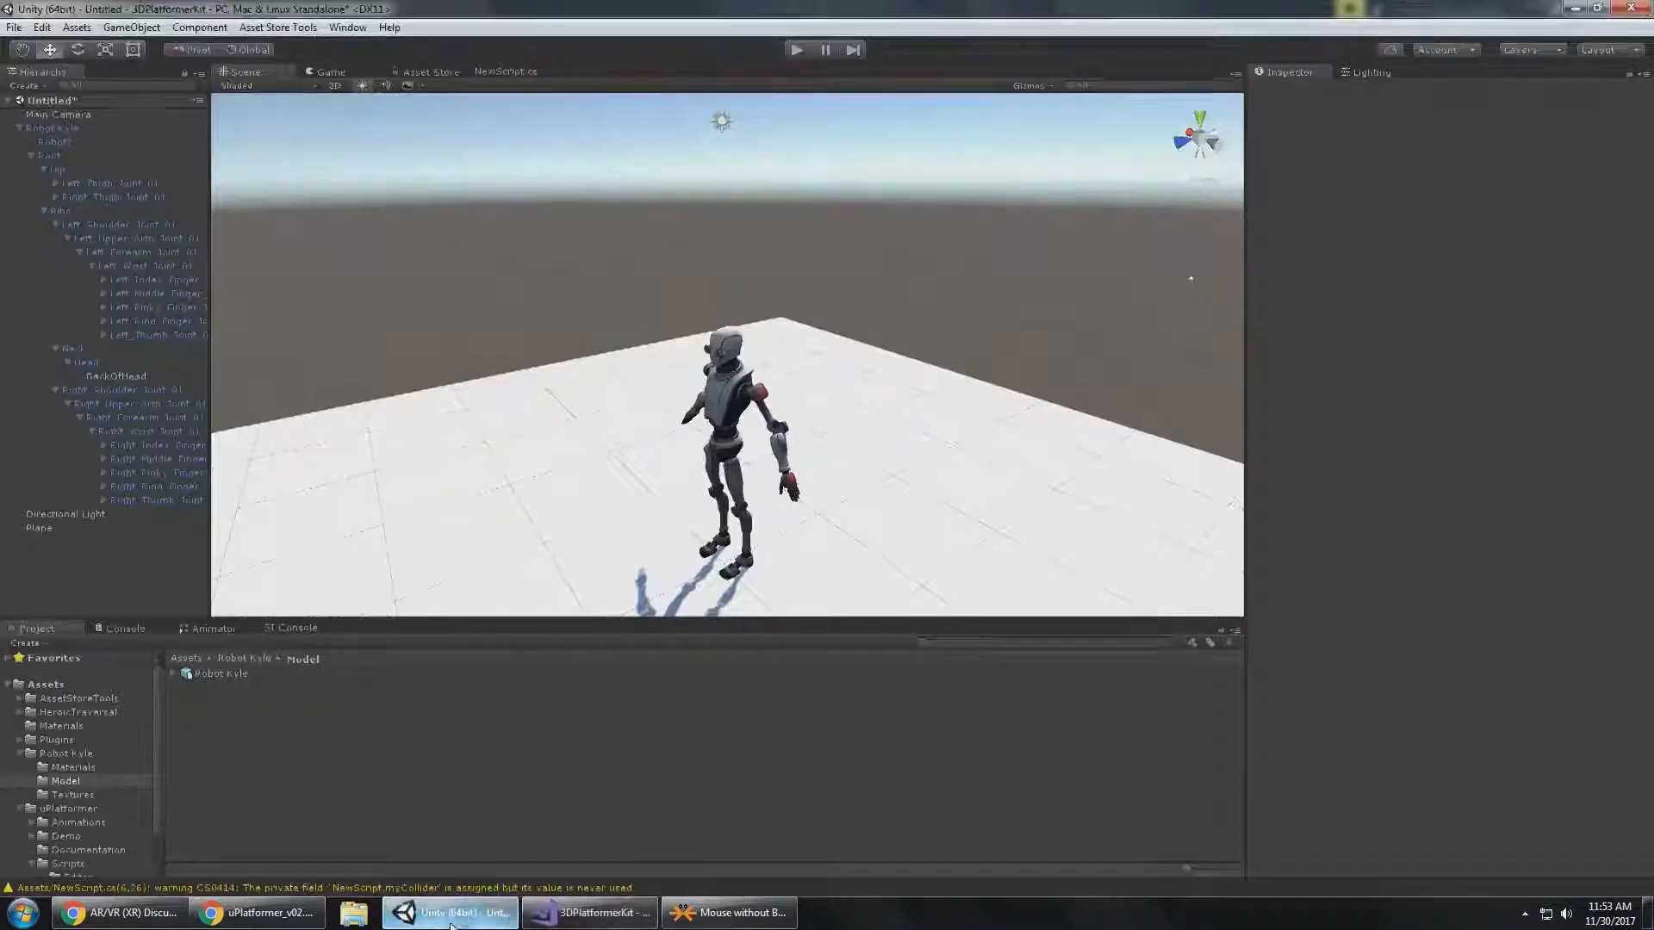
# Add the Camera Follow 3D script to Main Camera with Robot Kyle as its Player, and view the focus area around the character.
pyautogui.click(104, 115)
pyautogui.click(1449, 513)
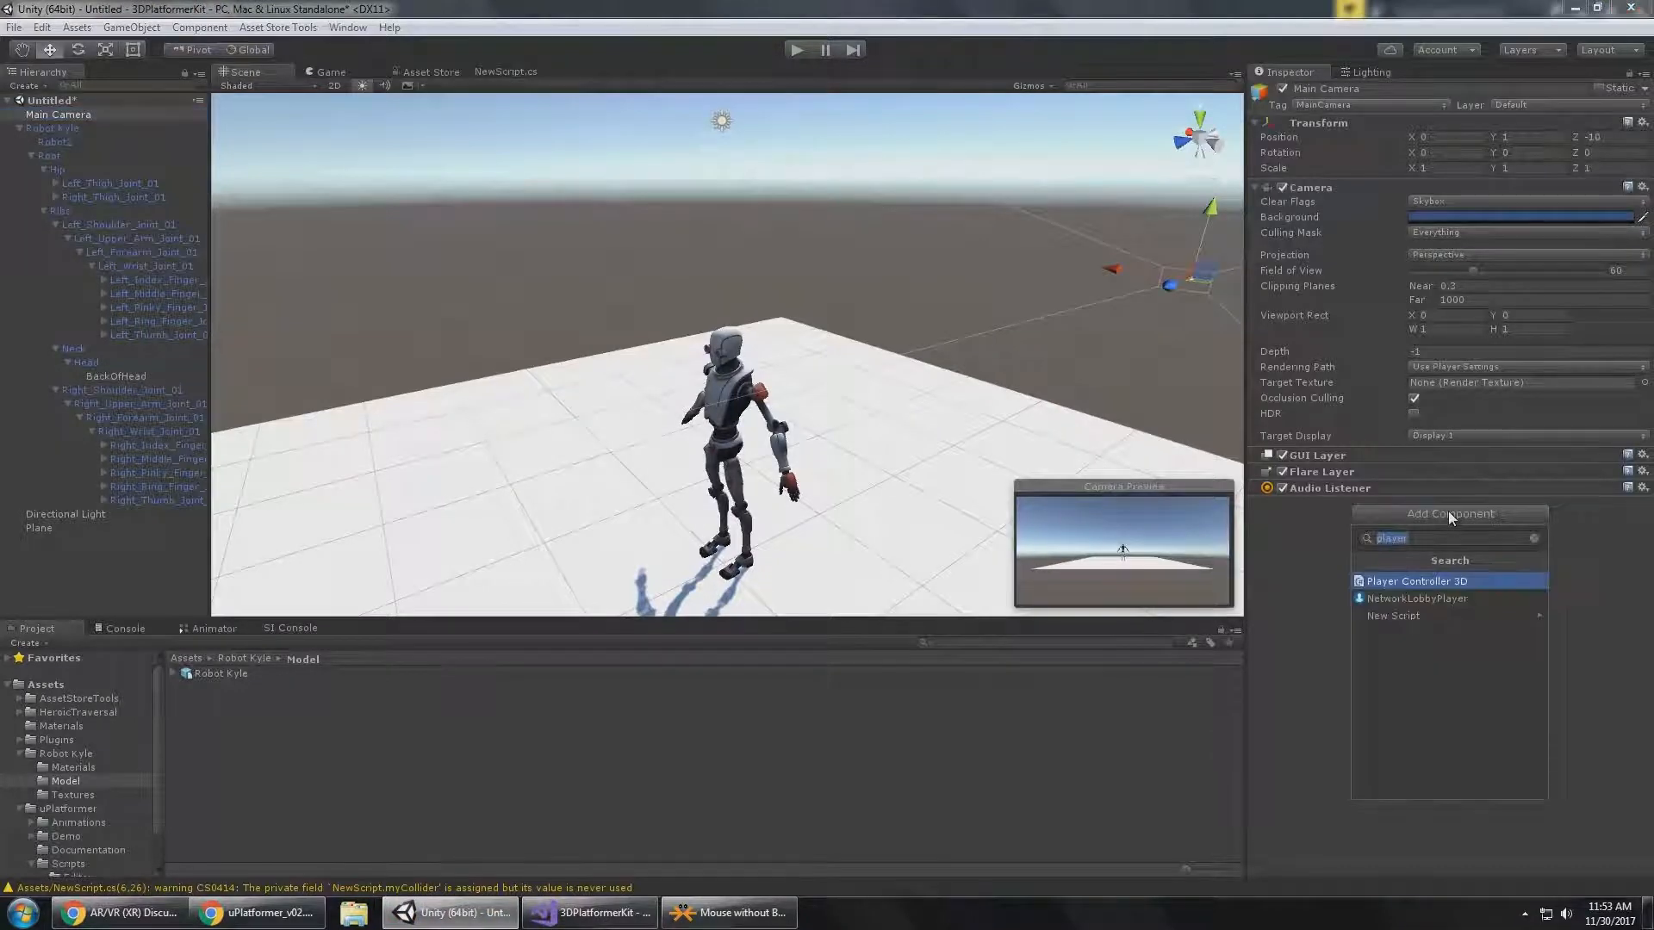
pyautogui.write('camera')
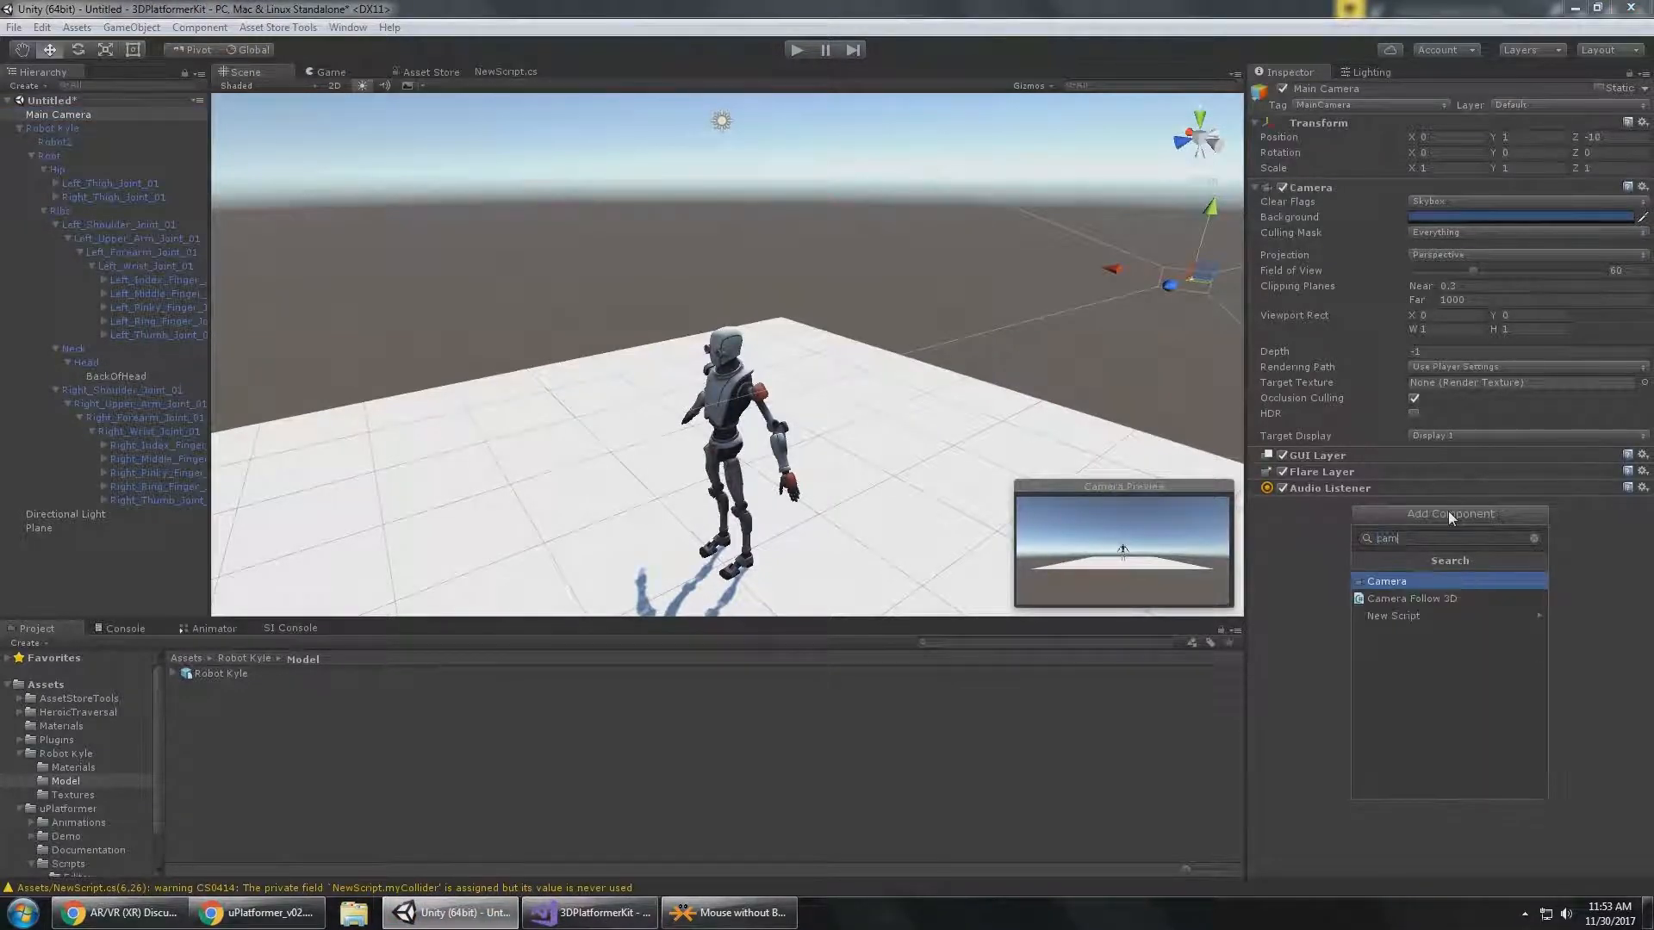
pyautogui.press('Down')
pyautogui.press('Return')
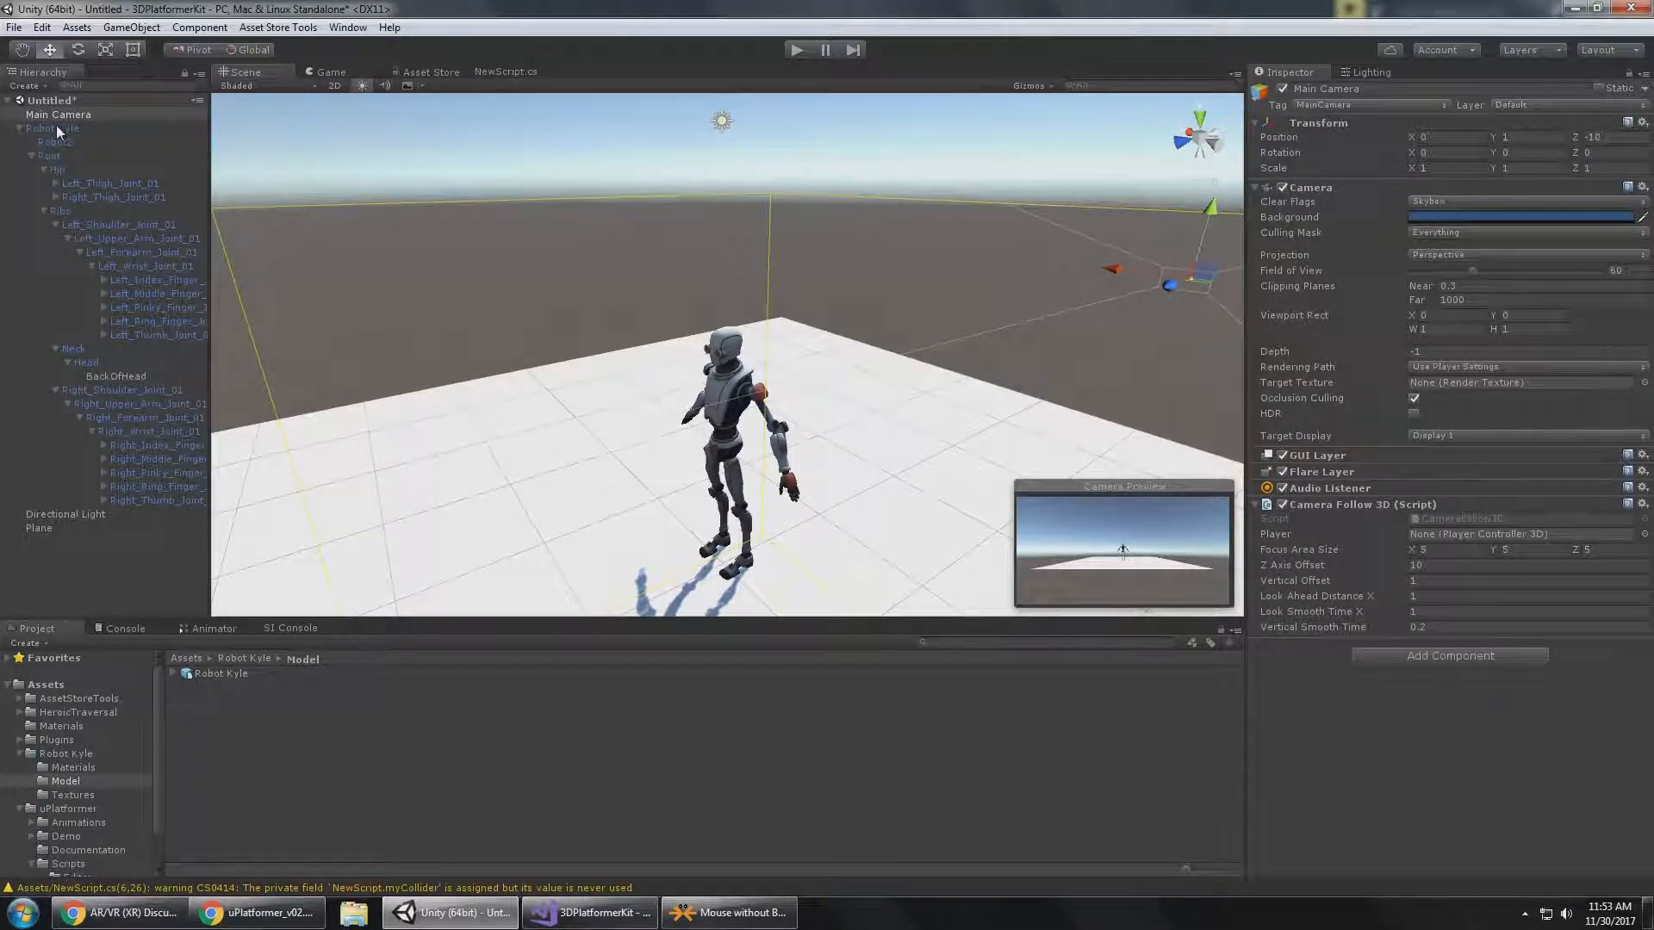
pyautogui.moveTo(54, 126); pyautogui.dragTo(1468, 534)
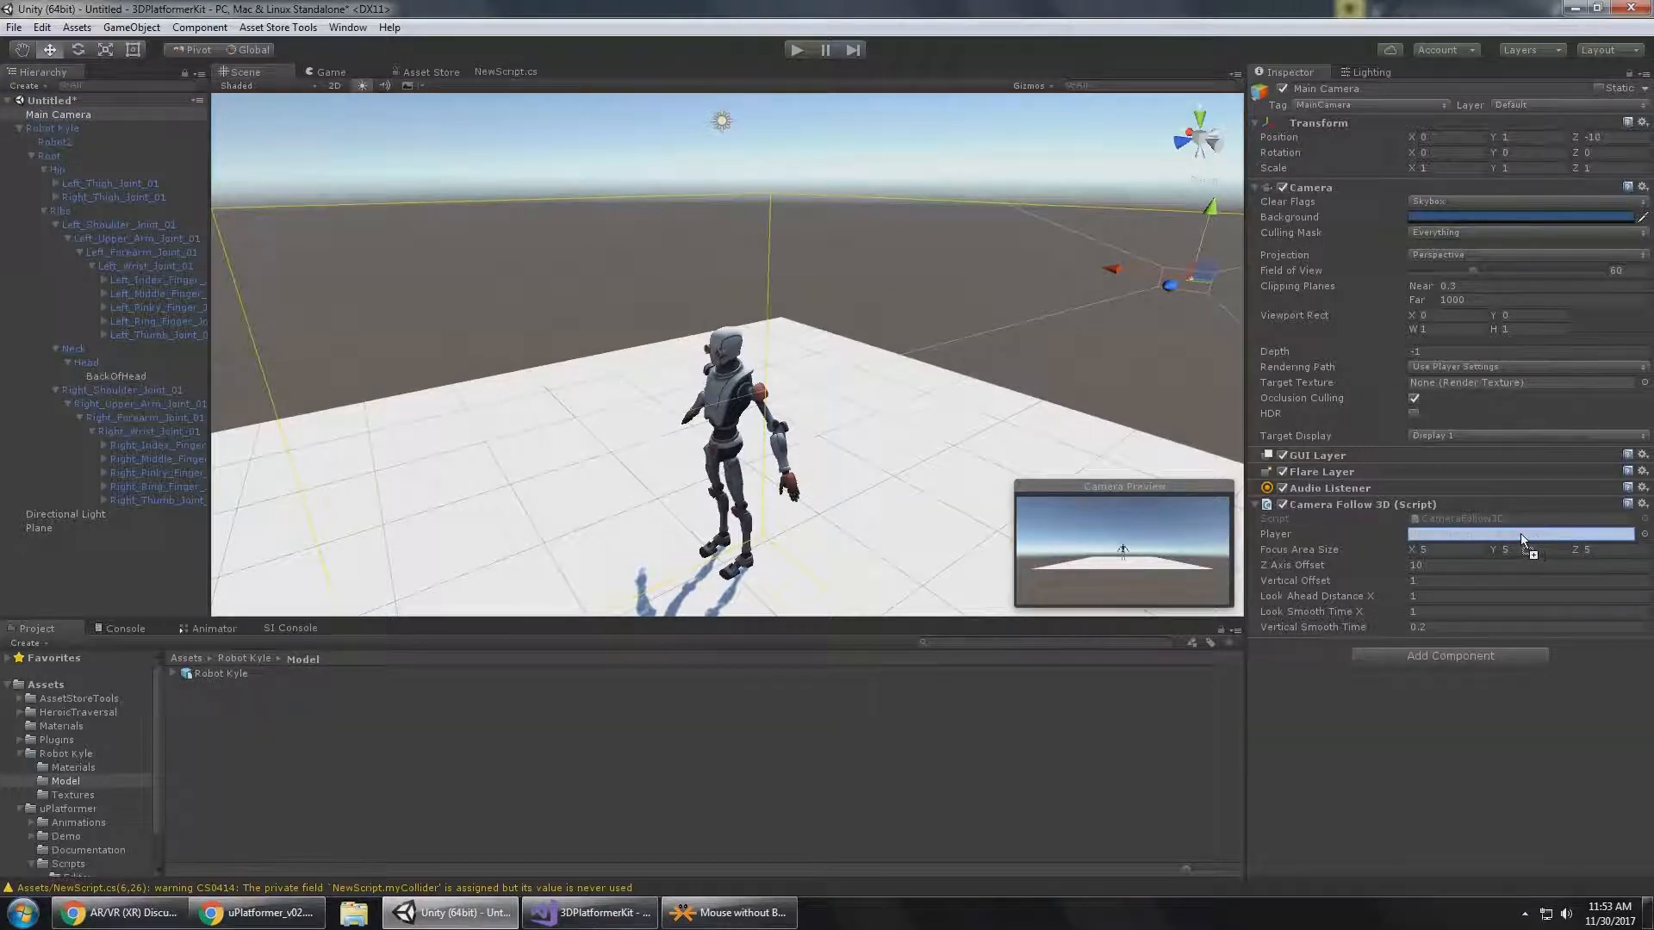
pyautogui.moveTo(1522, 534); pyautogui.dragTo(1521, 534)
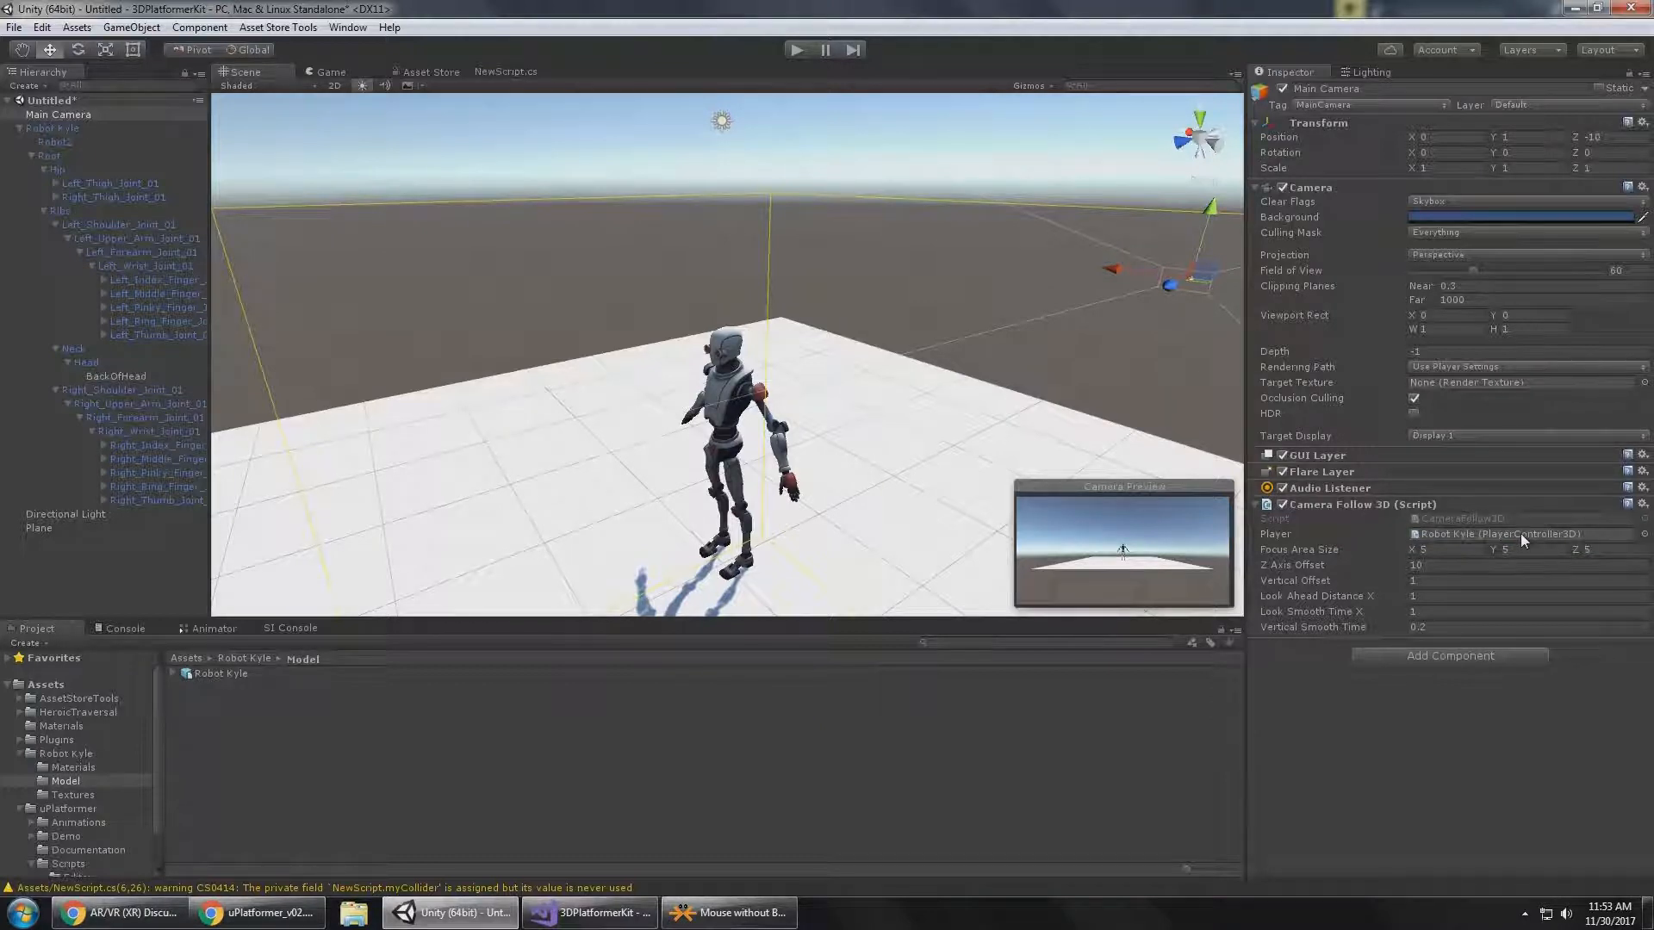
pyautogui.keyDown('alt'); pyautogui.moveTo(1008, 413); pyautogui.dragTo(972, 240); pyautogui.keyUp('alt')
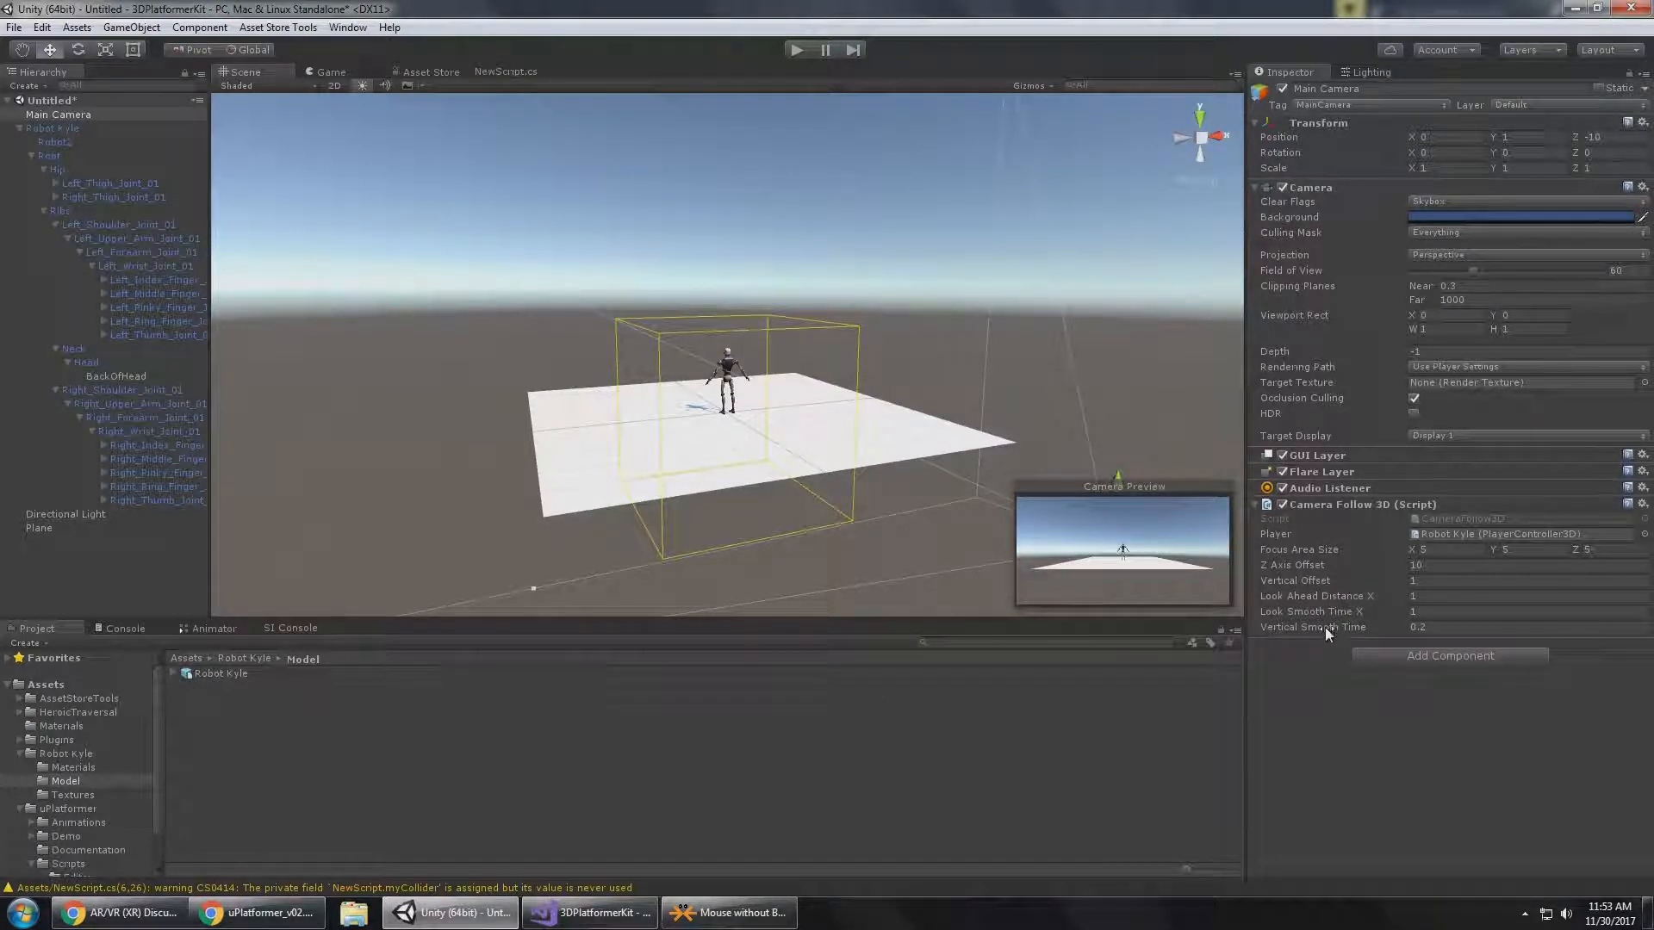
pyautogui.keyDown('alt'); pyautogui.moveTo(698, 327); pyautogui.dragTo(849, 339); pyautogui.keyUp('alt')
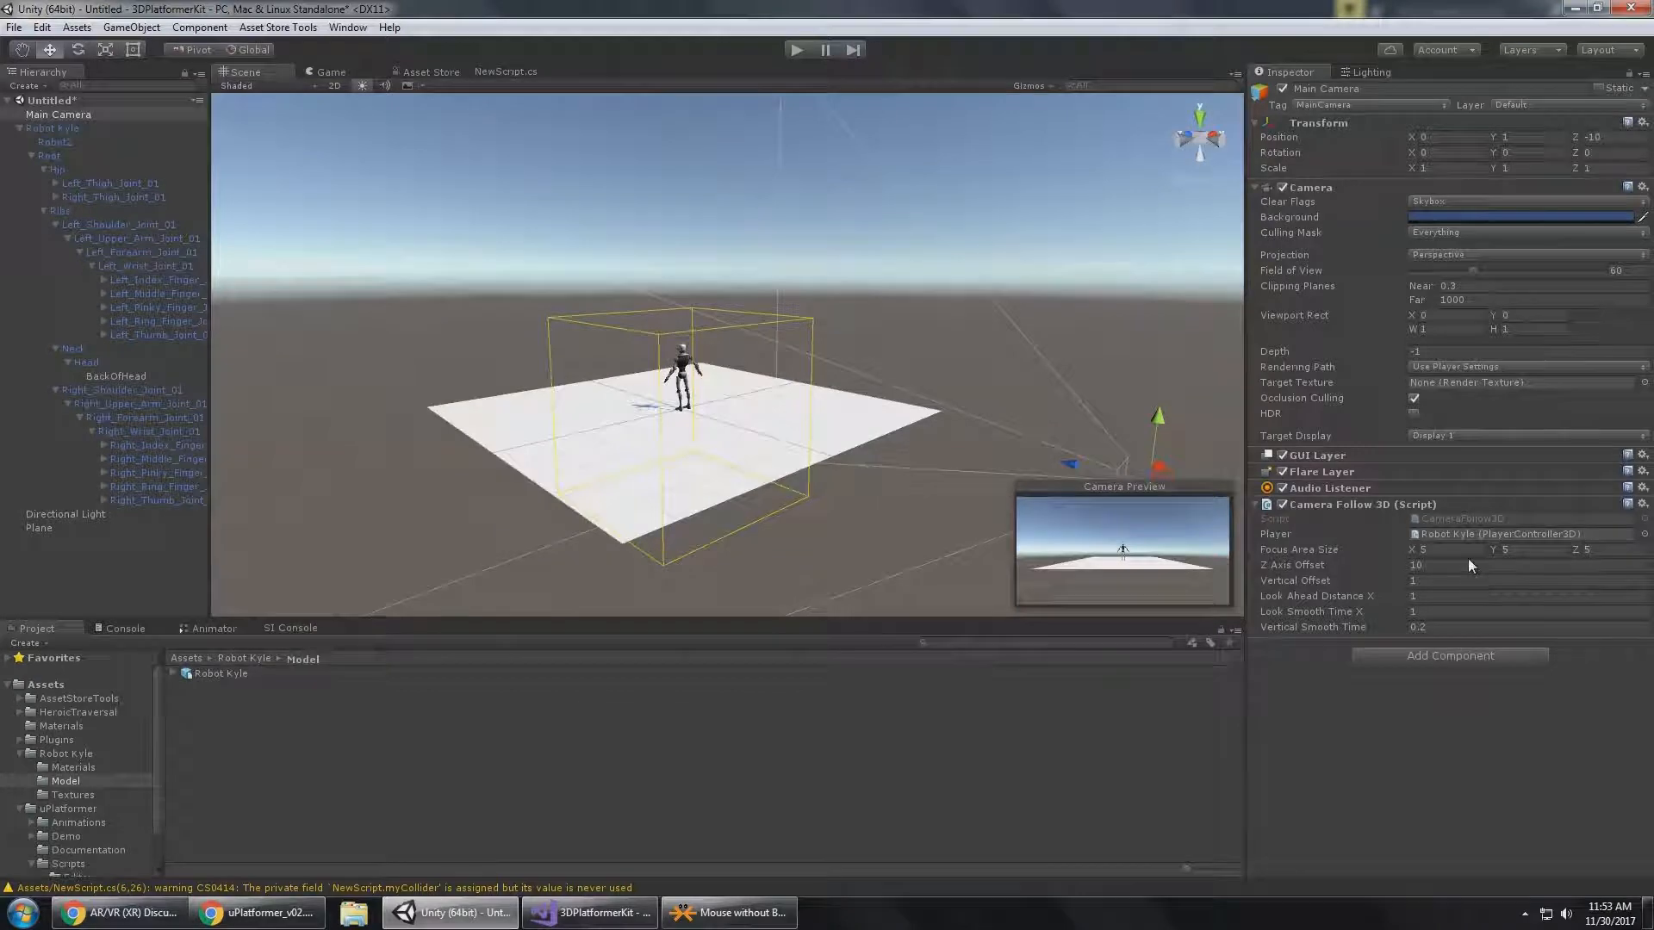
# Read in the Chrome documentation how to add the input system, and return to Unity.
pyautogui.click(588, 913)
pyautogui.click(258, 913)
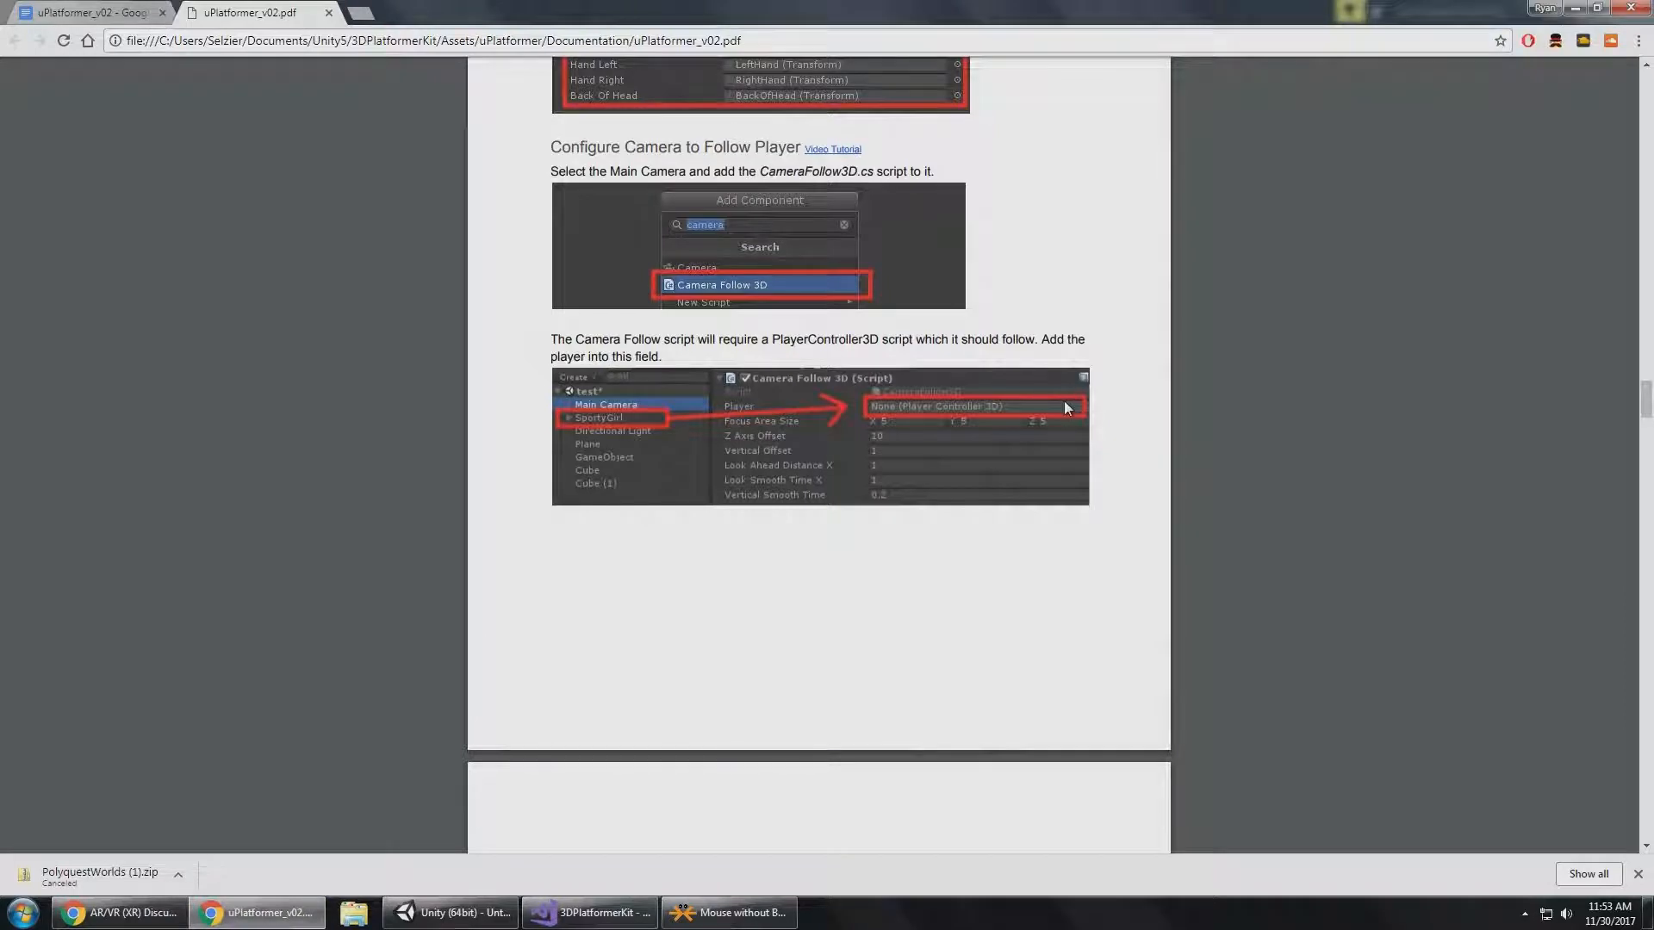
pyautogui.scroll(-6, 1066, 405)
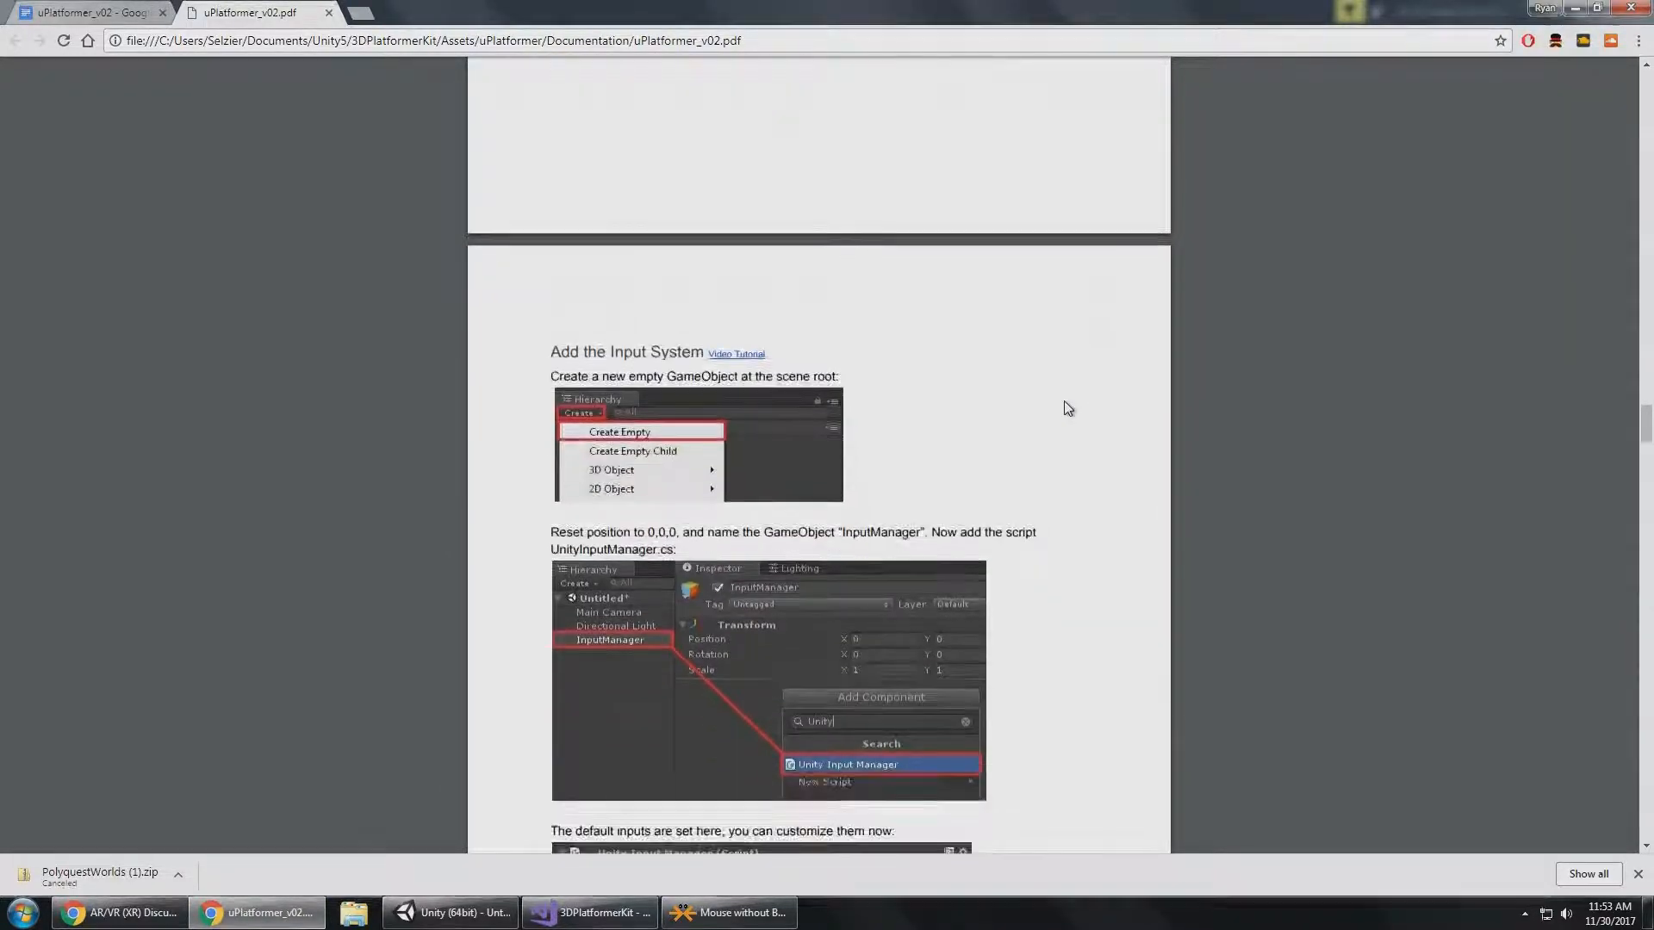
pyautogui.scroll(-3, 1065, 405)
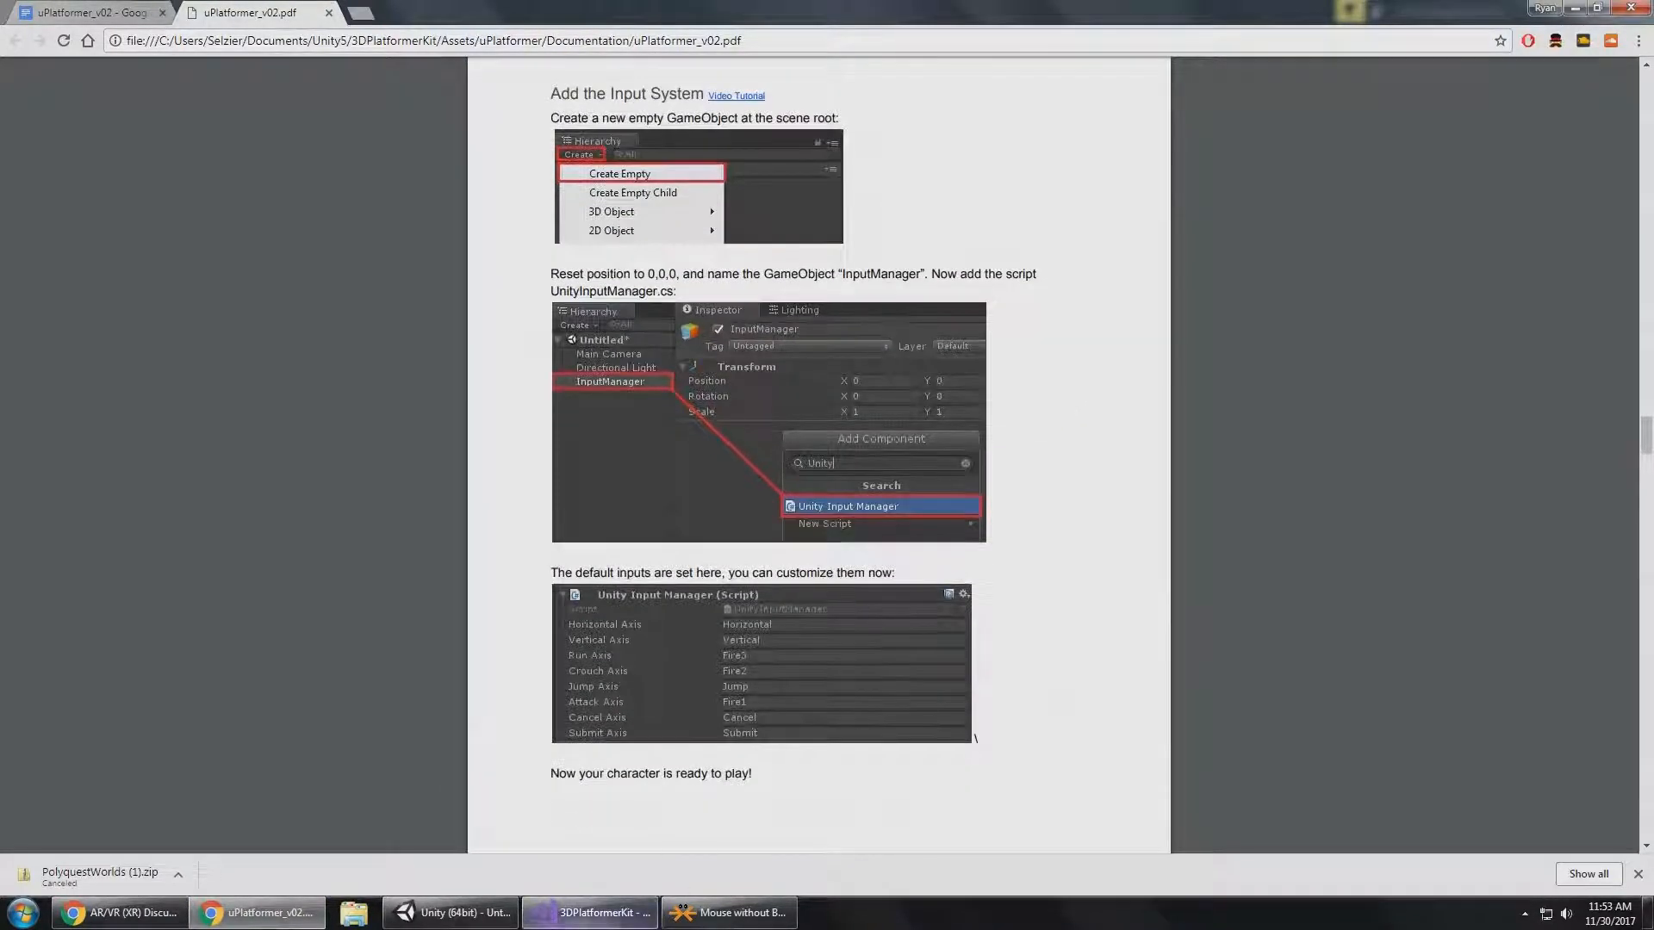
pyautogui.click(450, 912)
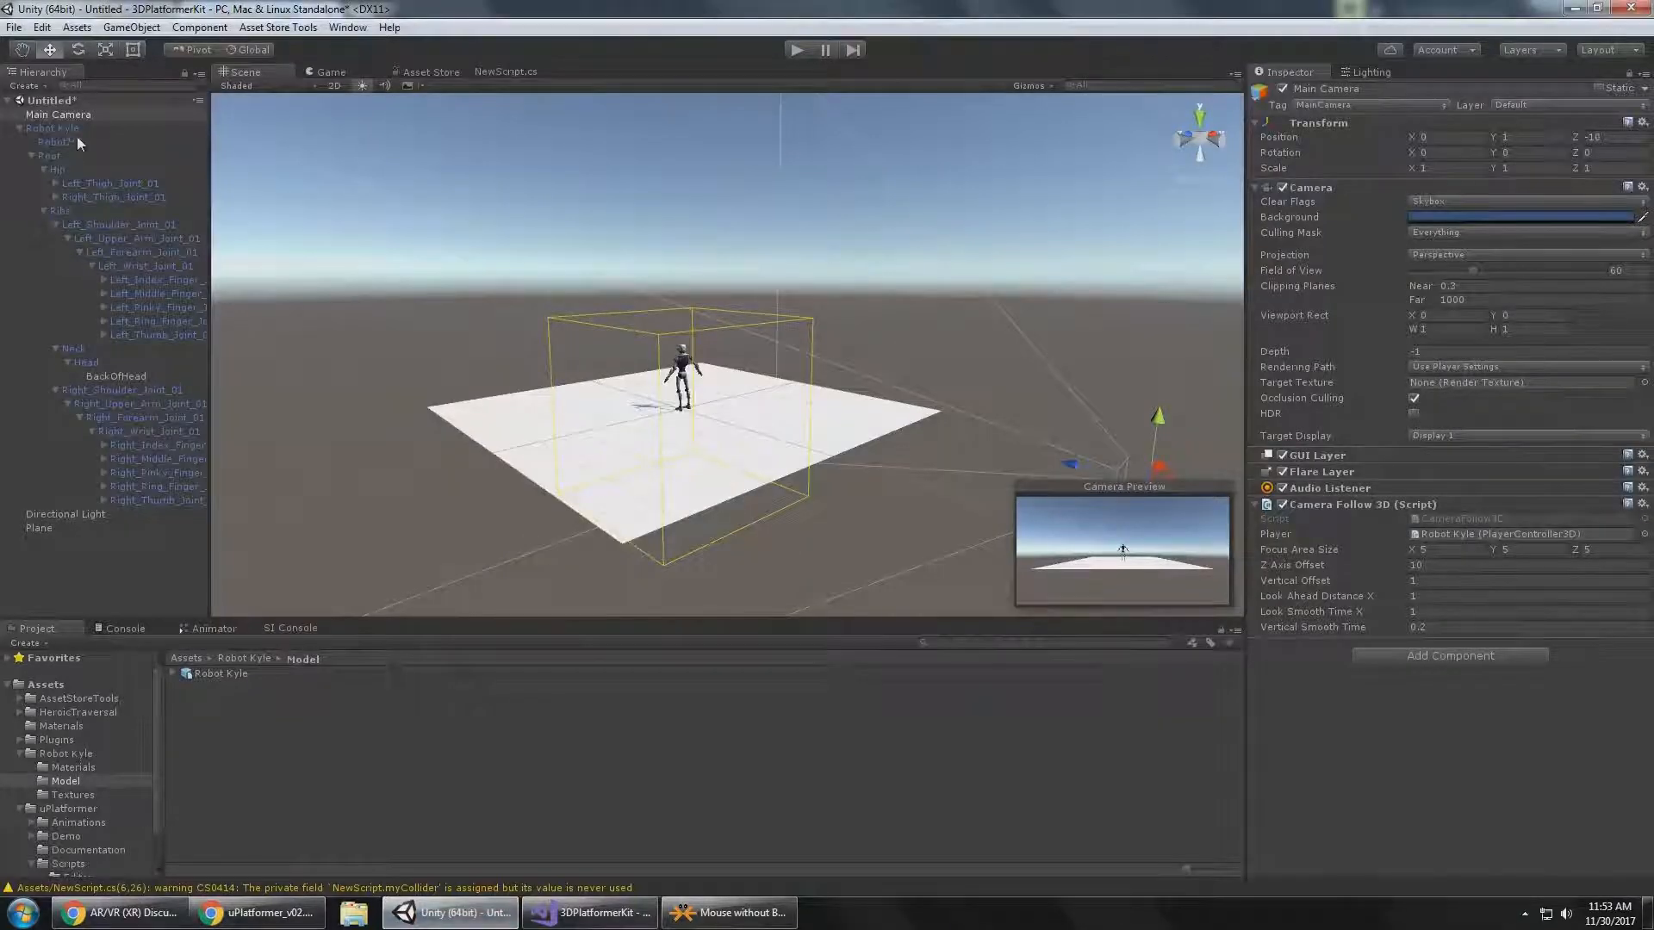
# Collapse Robot Kyle's hierarchy and create an empty GameObject named InputSystem at the scene root.
pyautogui.click(19, 128)
pyautogui.click(66, 209)
pyautogui.rightClick(48, 191)
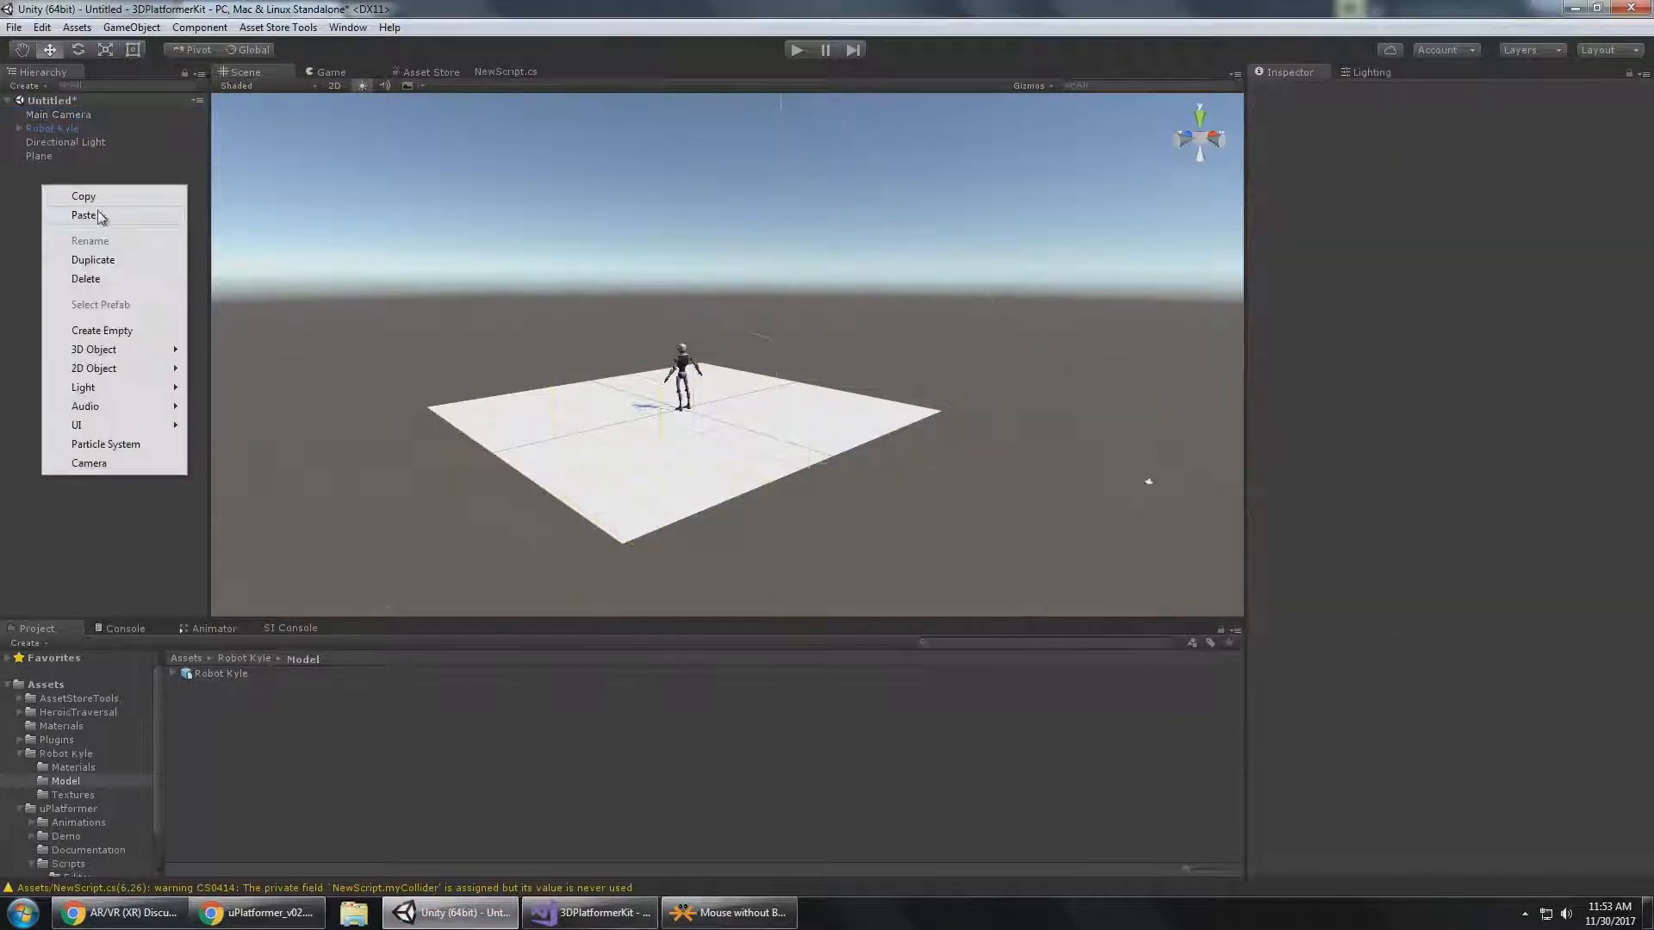
pyautogui.click(137, 330)
pyautogui.write('1')
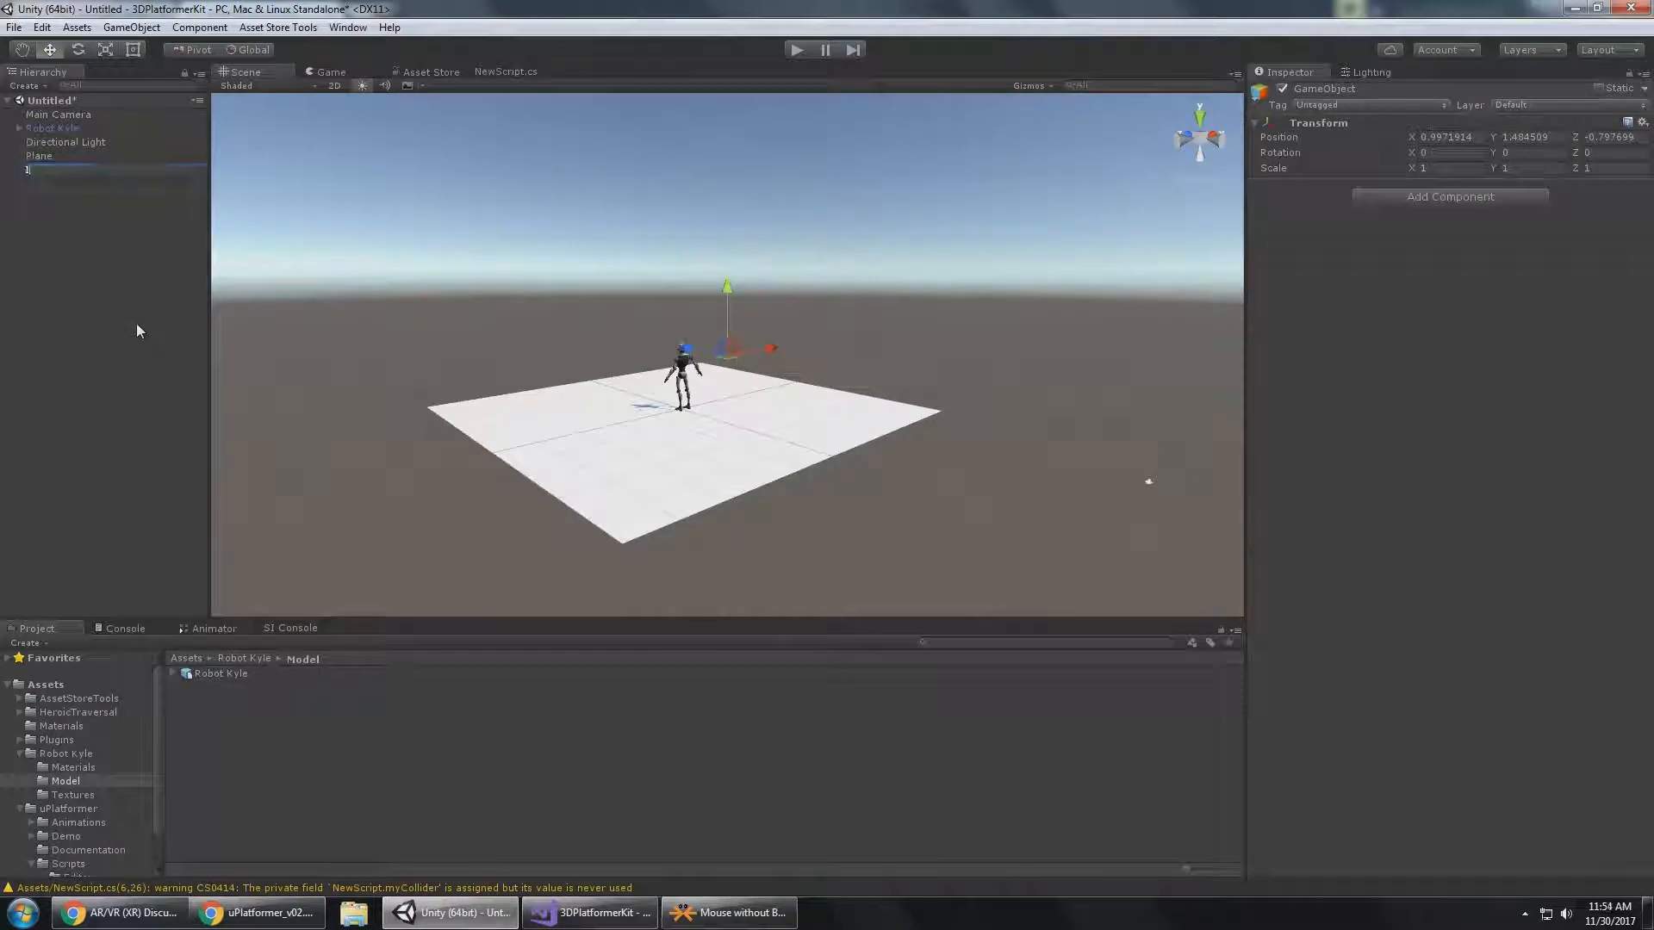
pyautogui.write('nputSystem')
pyautogui.press('Return')
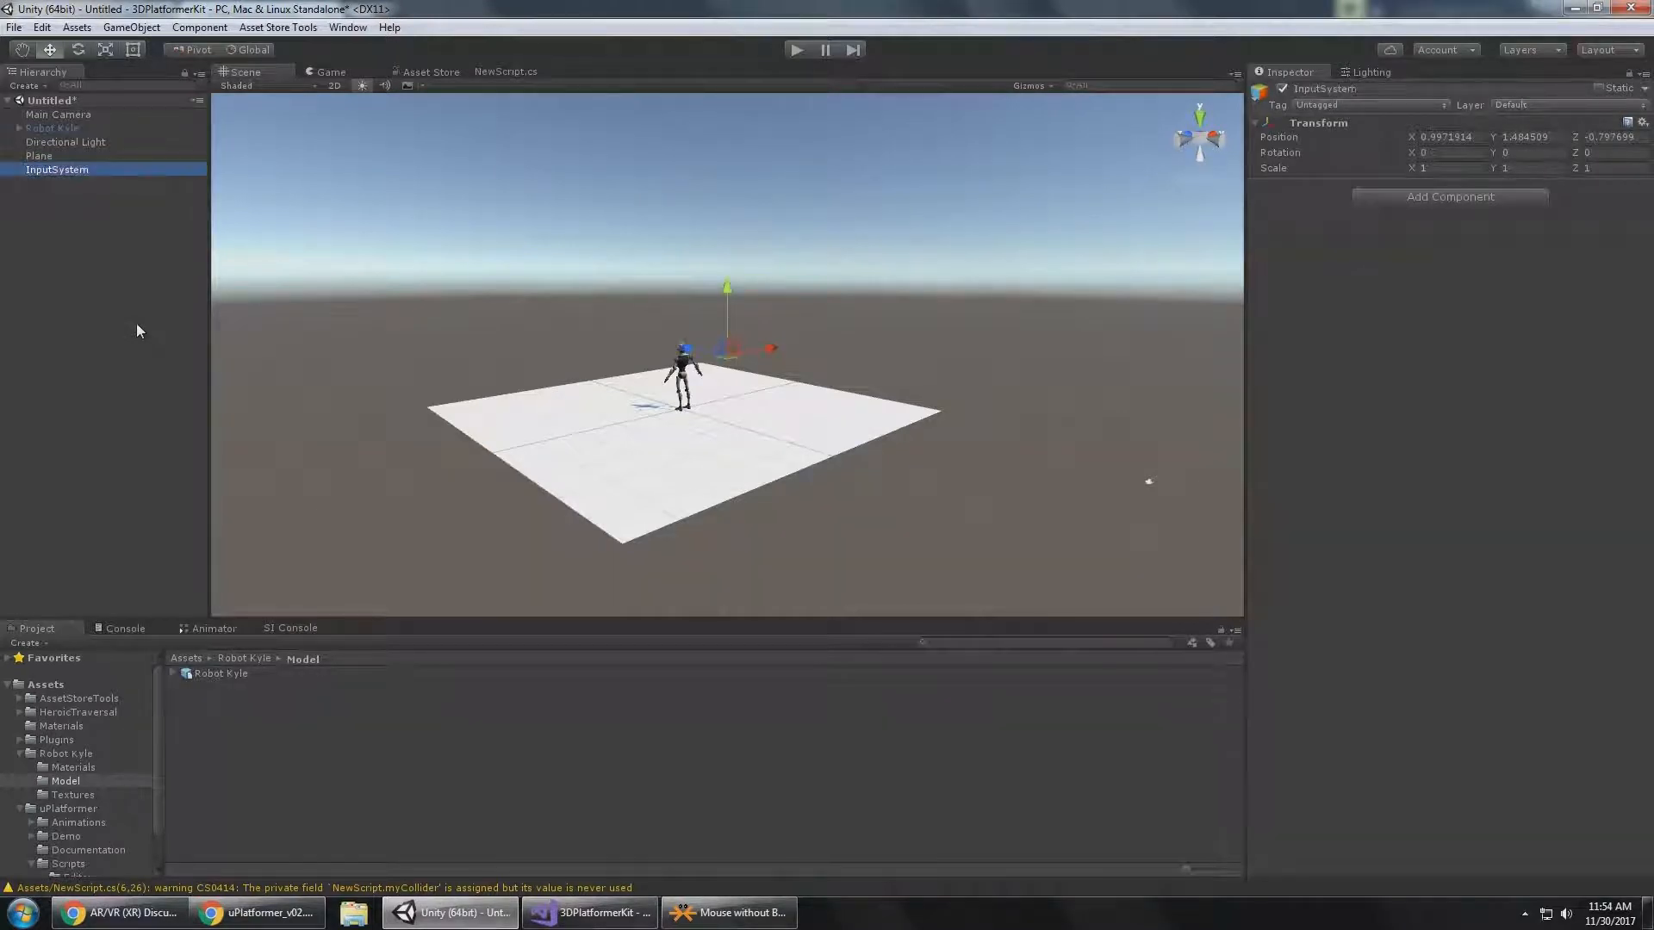
# Check the required script in the Chrome documentation and add the Unity Input Manager component to InputSystem in Unity.
pyautogui.click(258, 912)
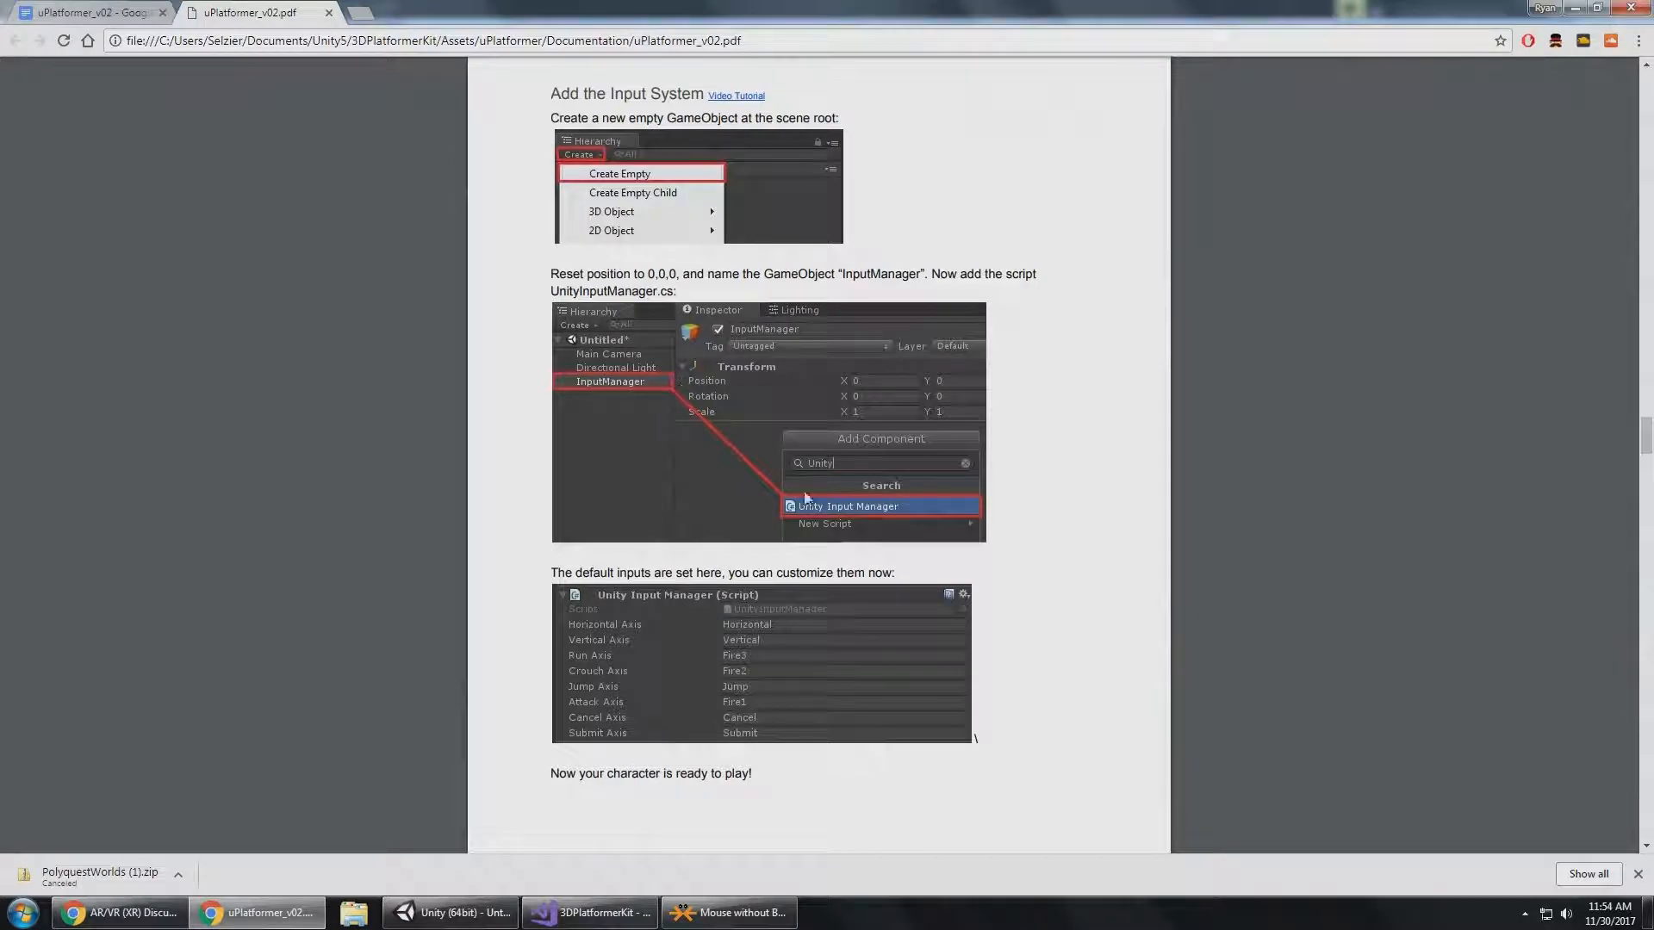
pyautogui.hotkey('alt', 'Tab')
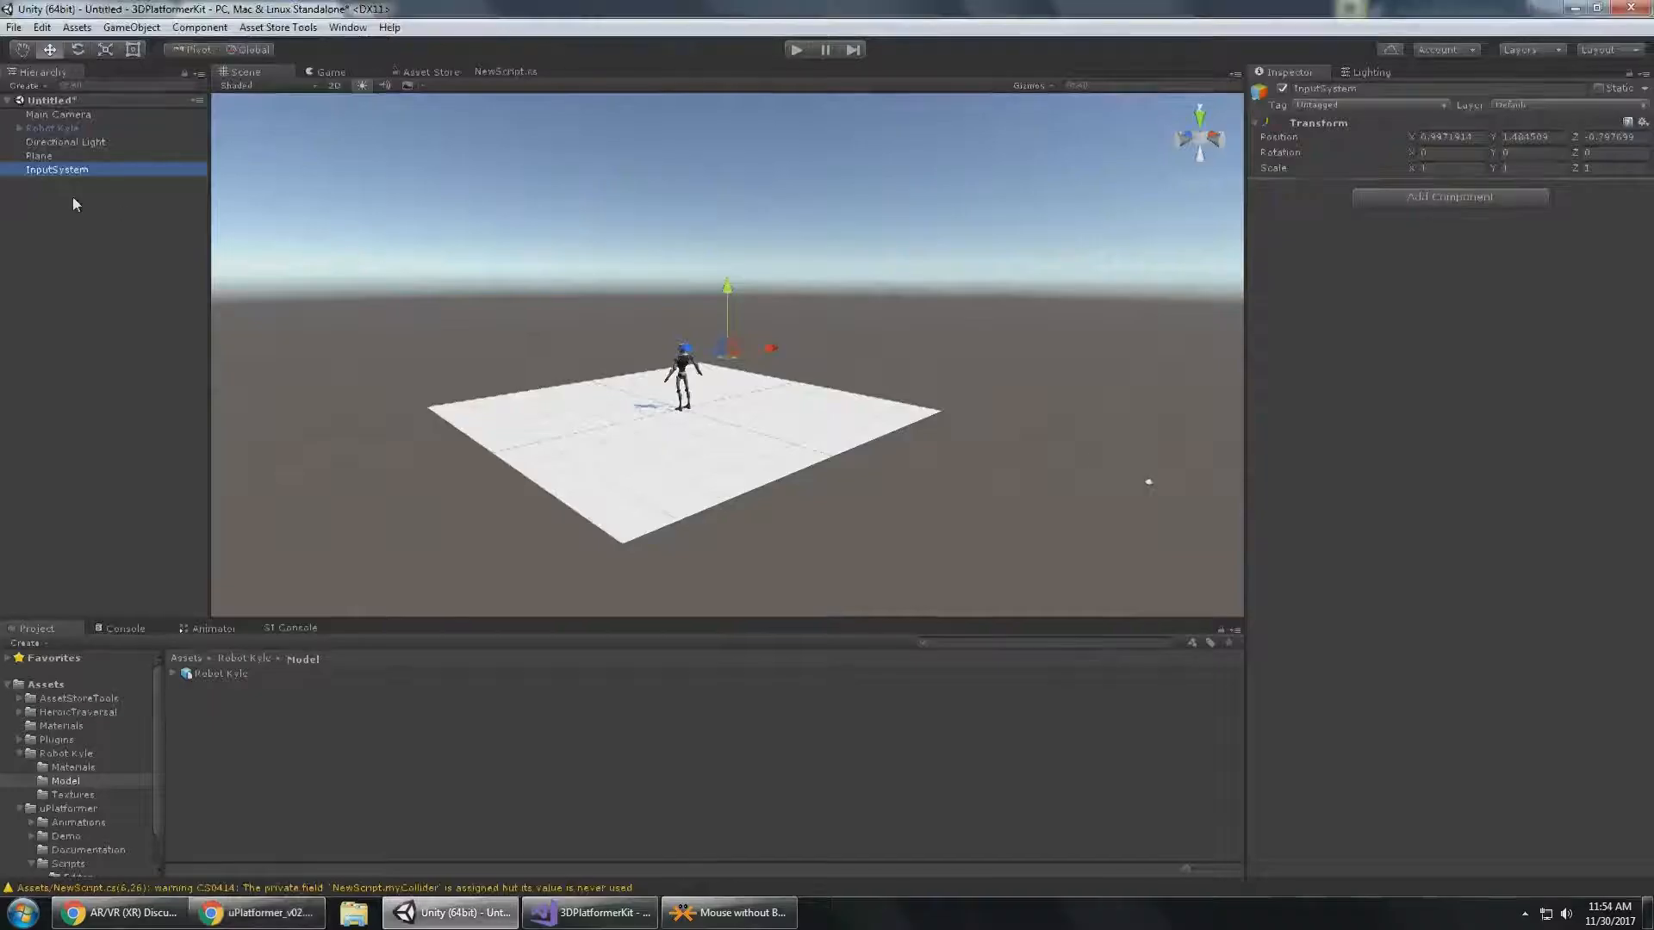
pyautogui.click(1464, 200)
pyautogui.write('input')
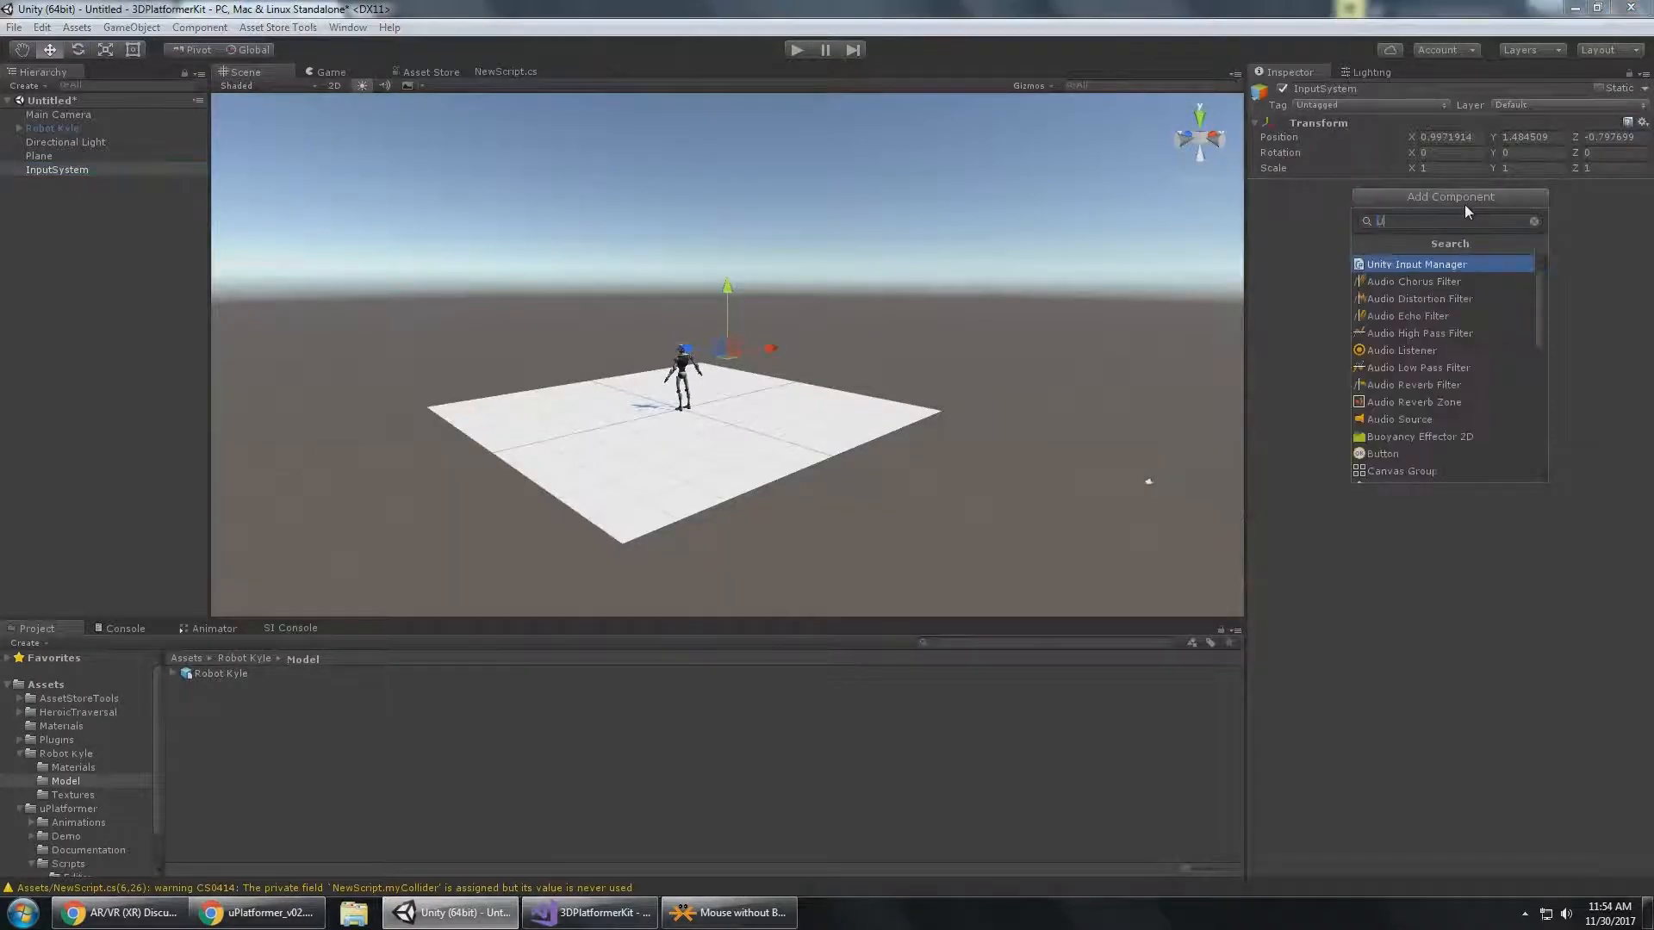
pyautogui.press('Return')
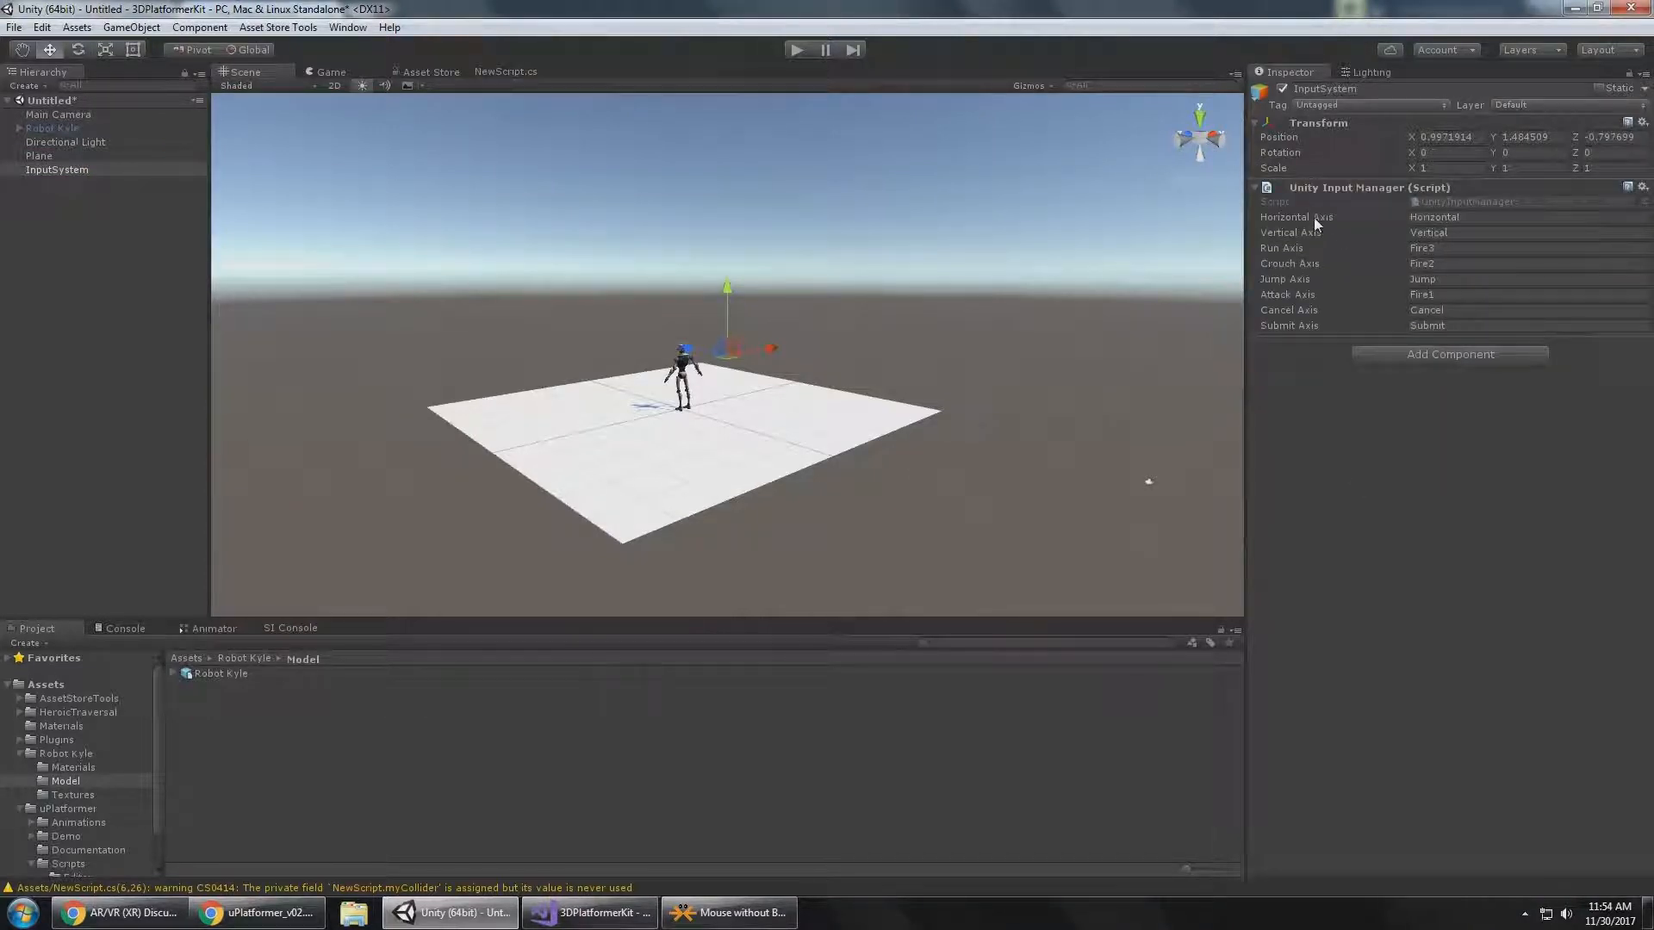
# Compare the InputSystem object's Unity Input Manager axis names with the axes in the project's Input settings.
pyautogui.click(1473, 220)
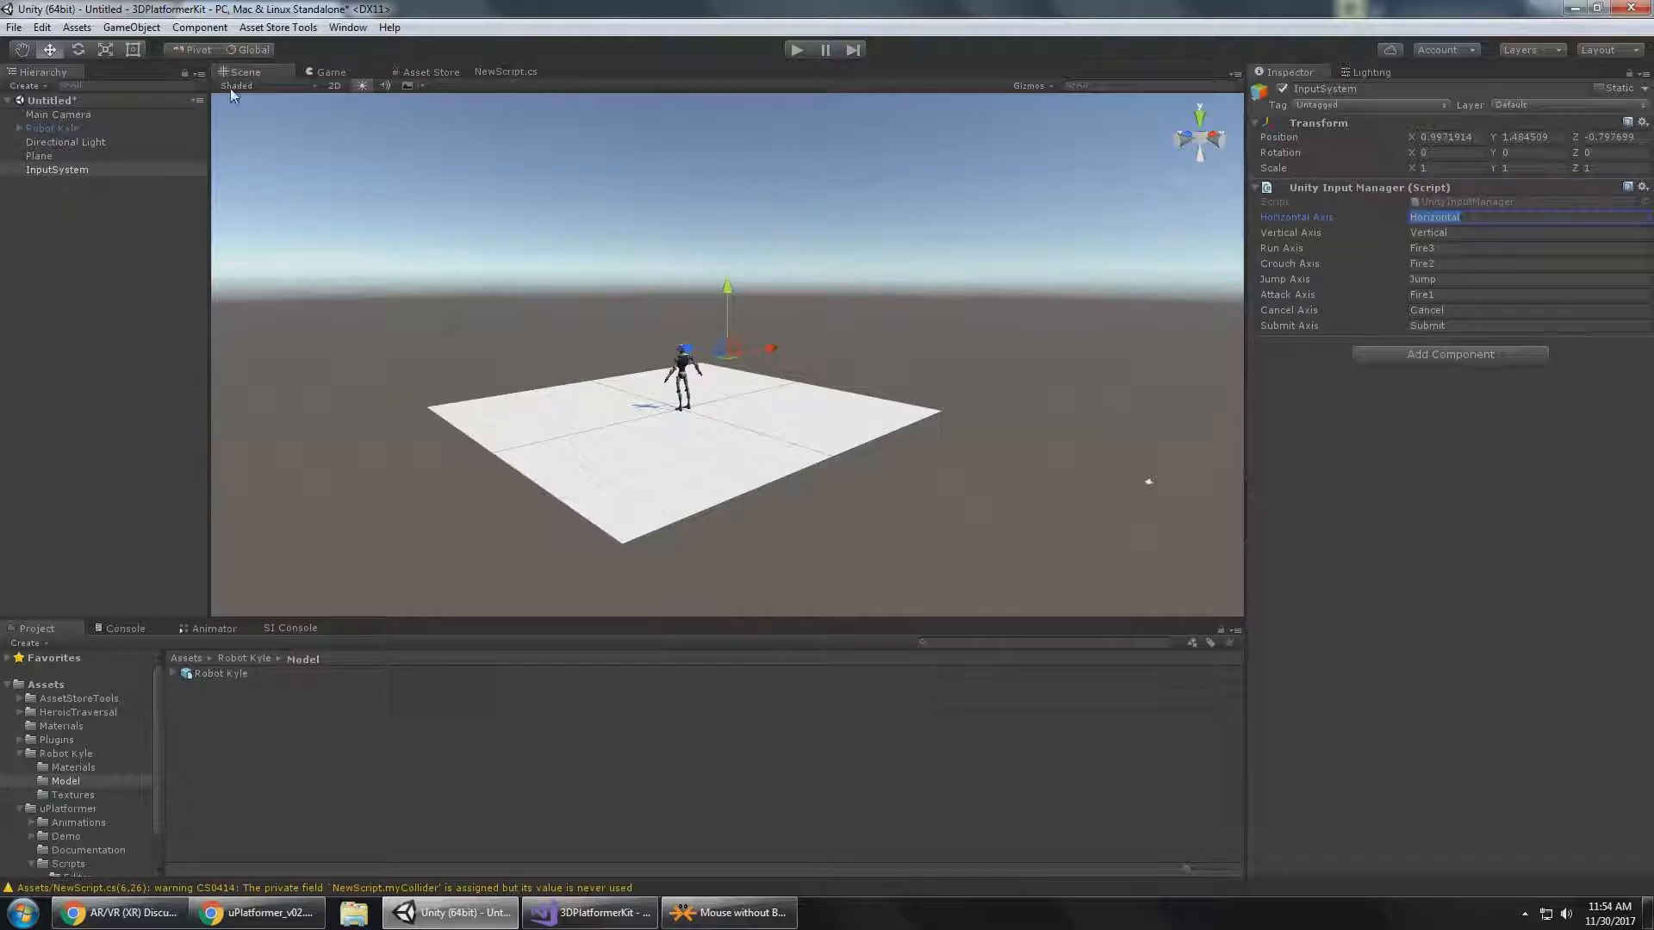
pyautogui.click(50, 28)
pyautogui.moveTo(138, 463)
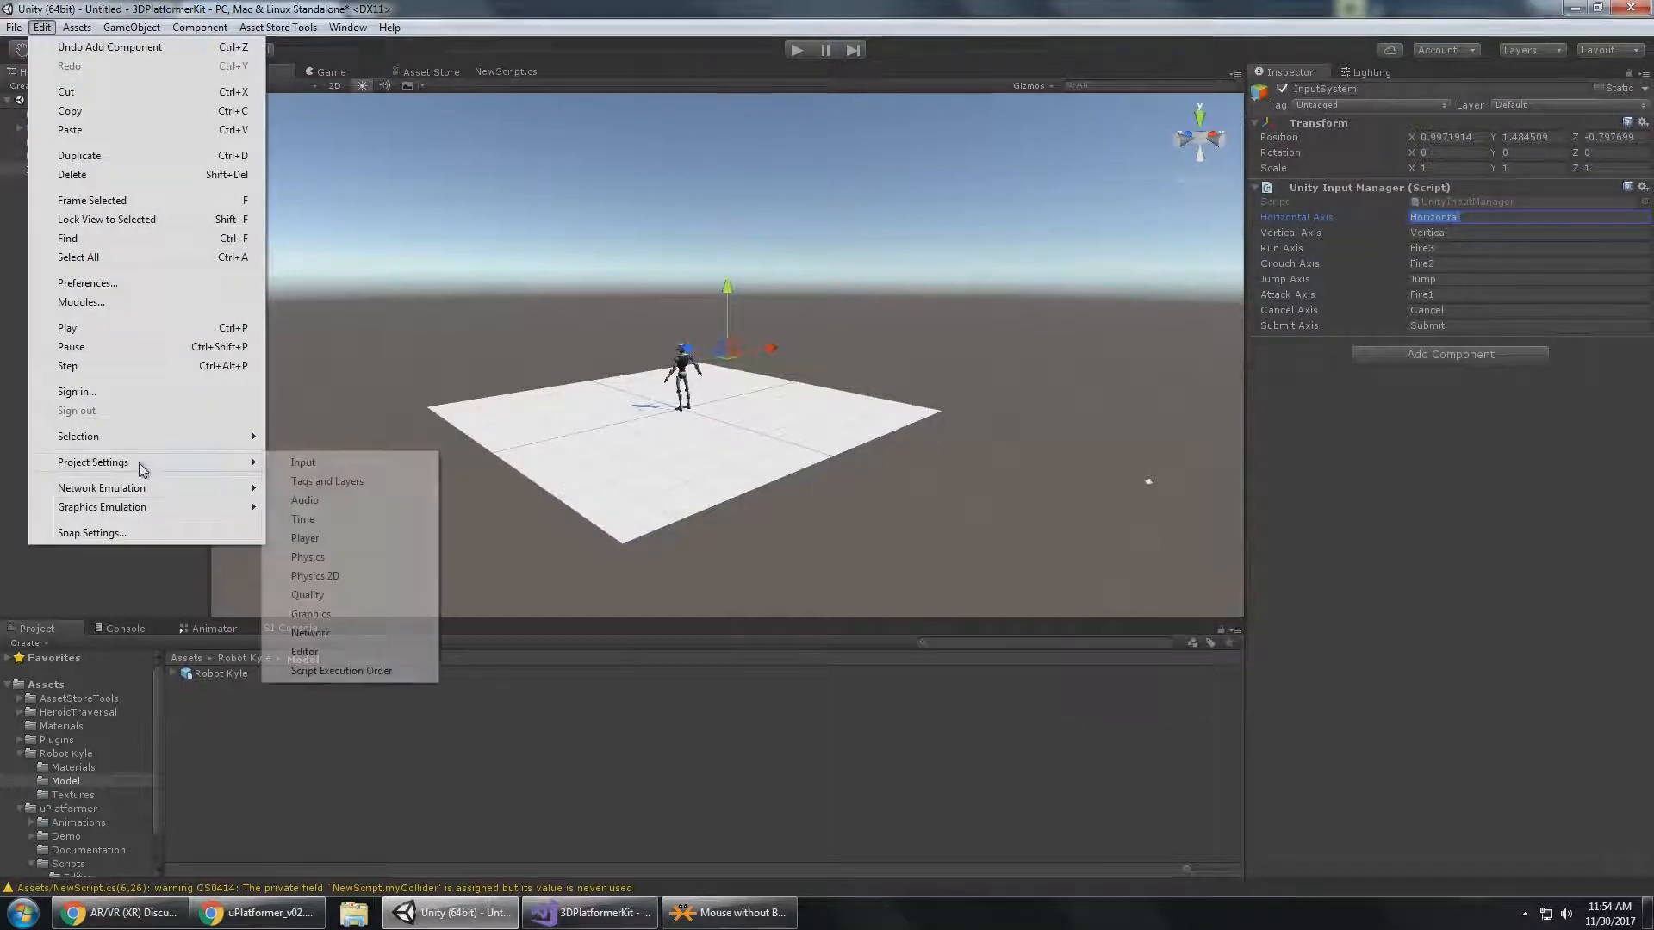
pyautogui.click(342, 463)
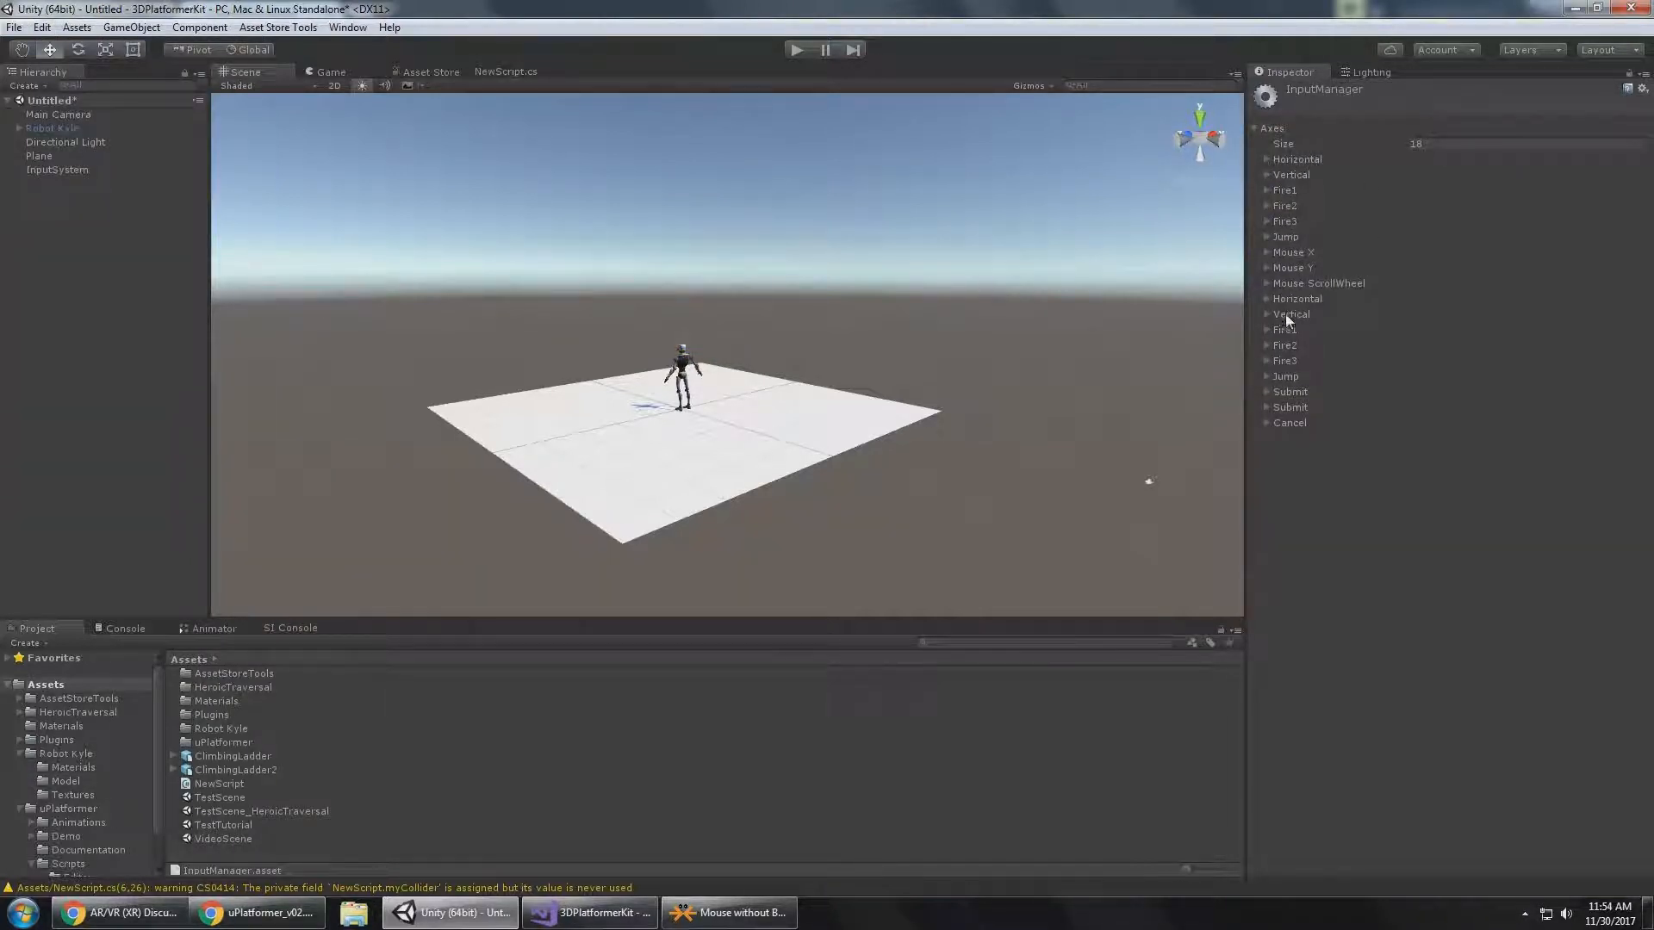
pyautogui.click(52, 169)
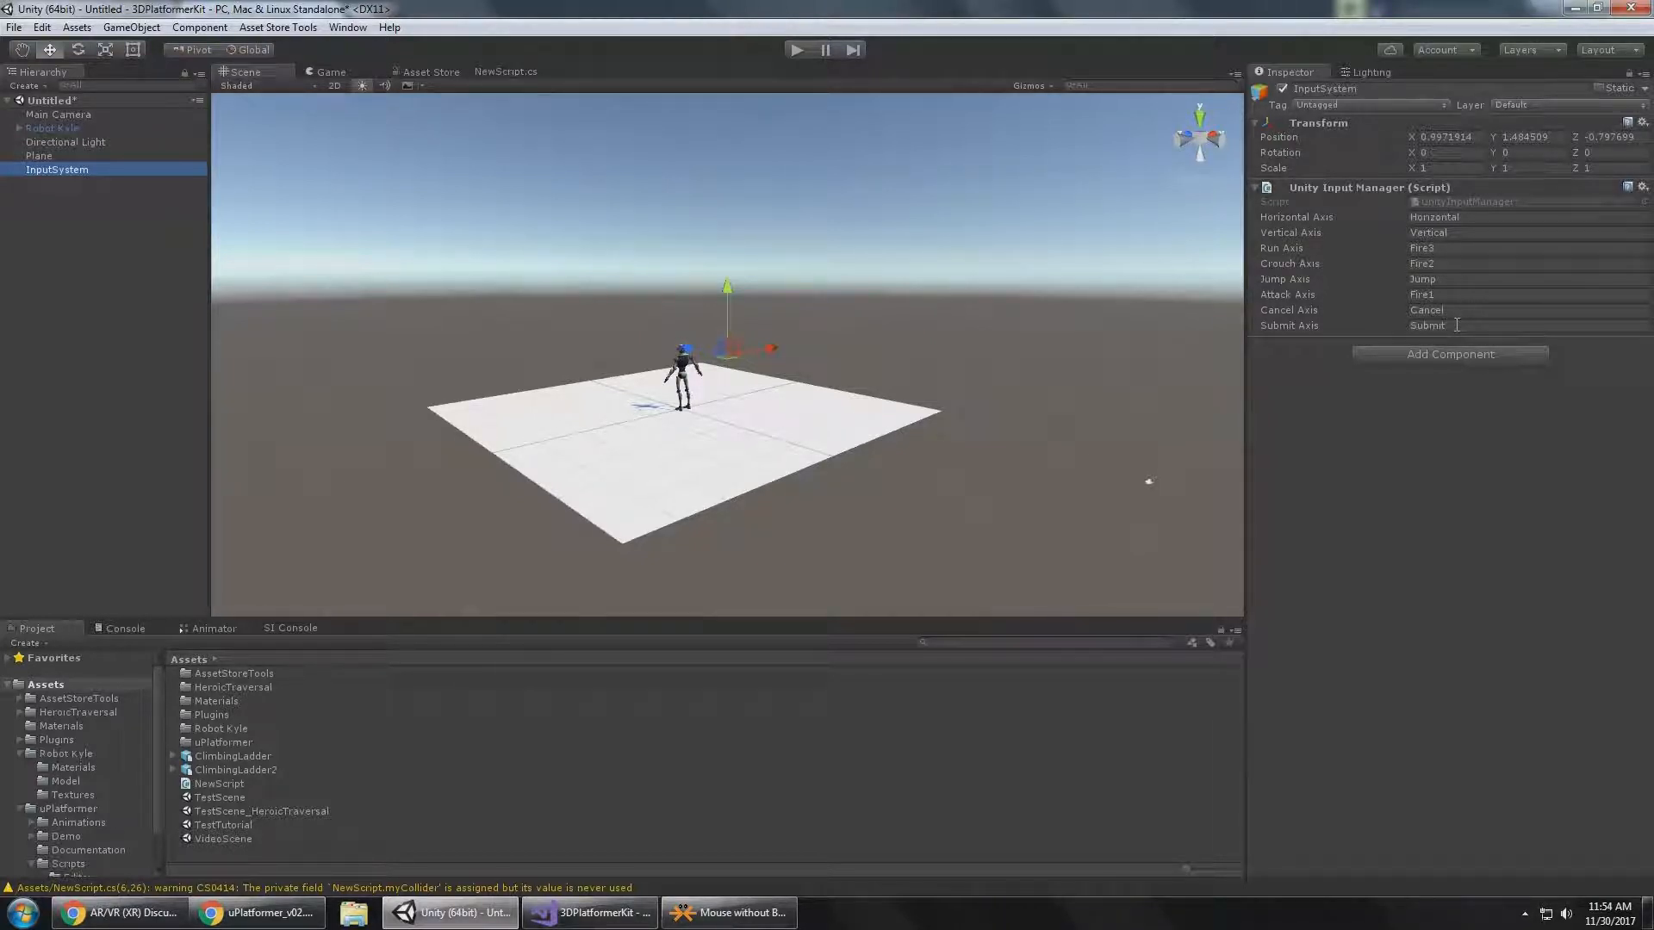
pyautogui.click(44, 31)
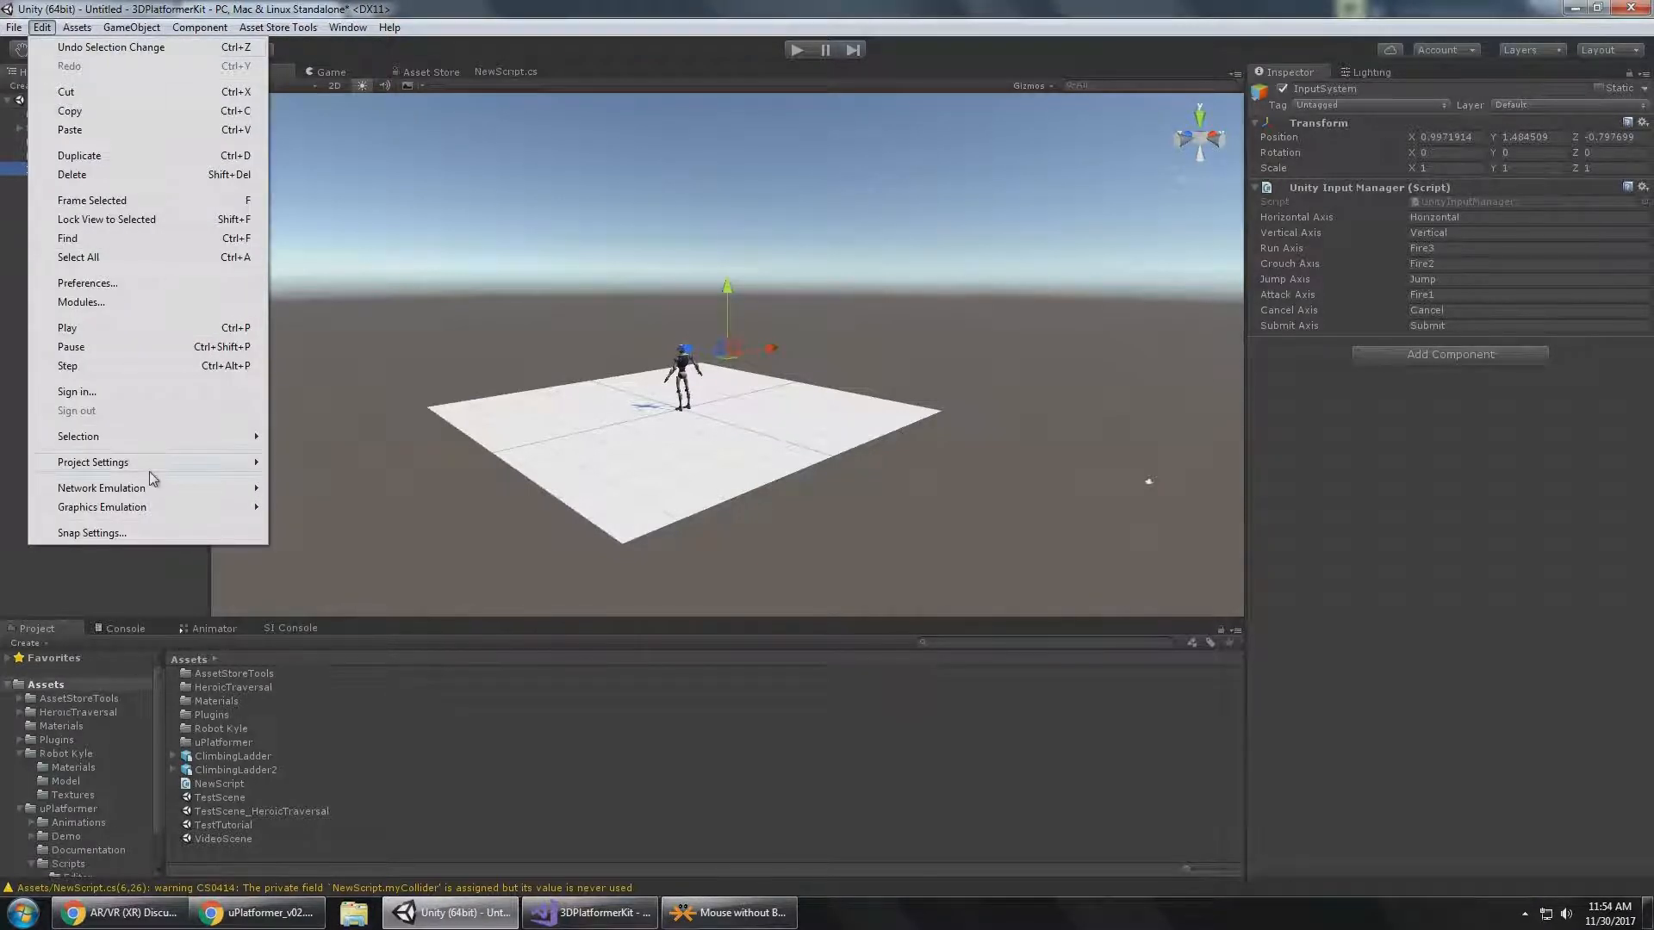
pyautogui.click(12, 349)
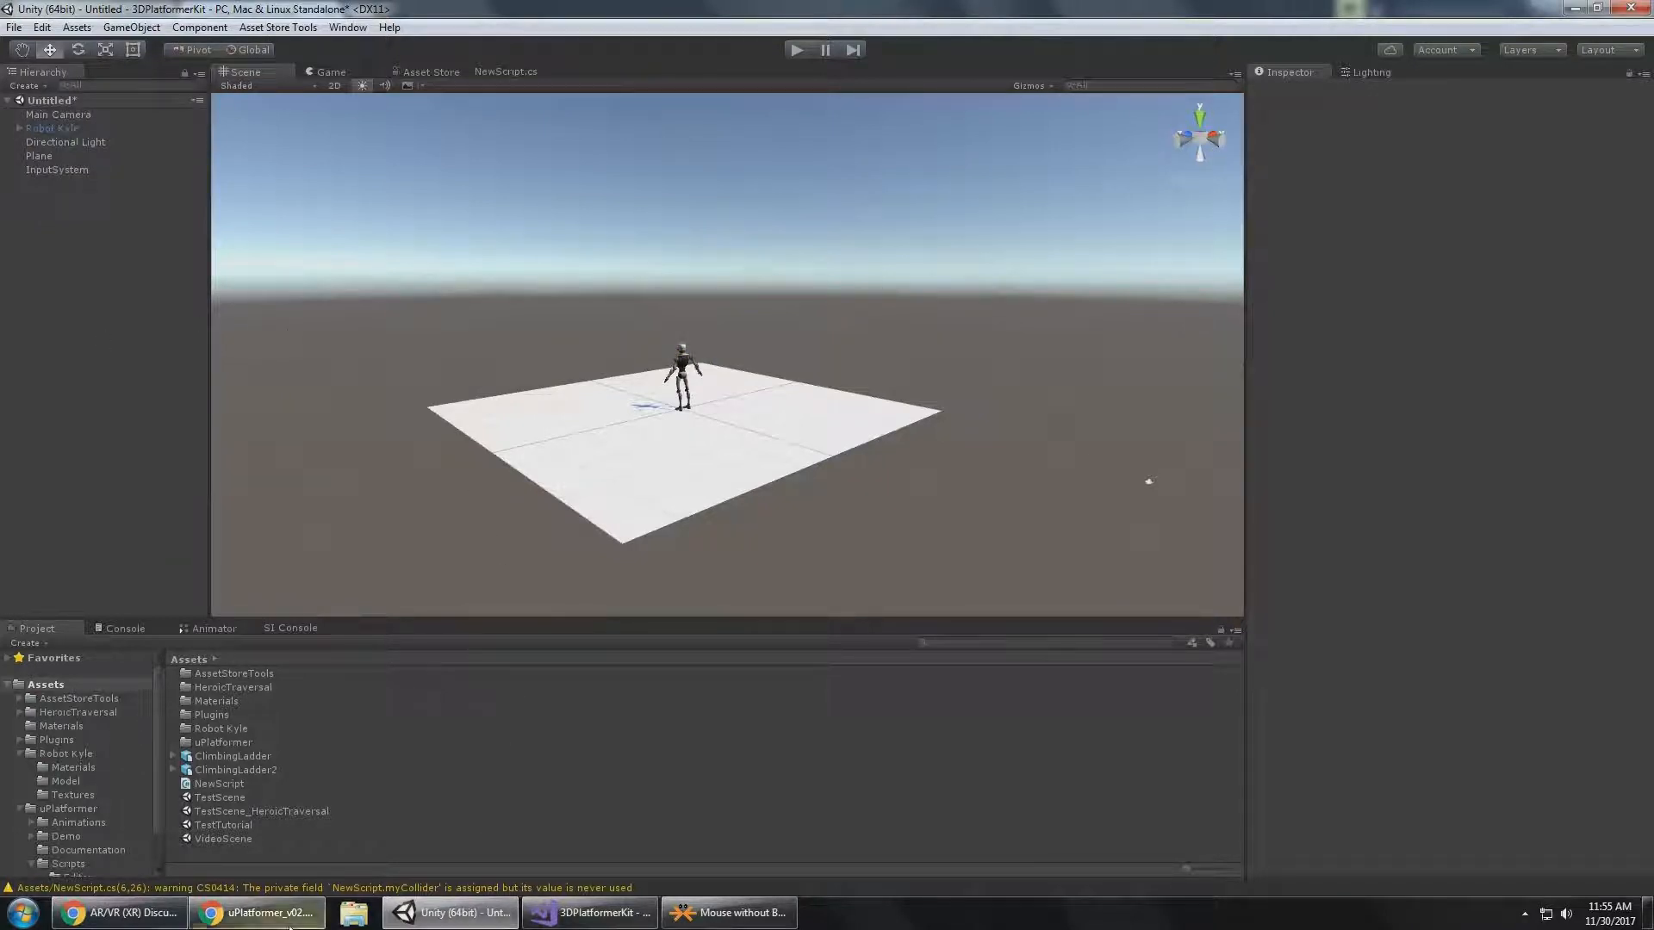
# Read the end of the input system section and the PlayerController3D Class section in the Chrome documentation, and return to Unity.
pyautogui.click(259, 913)
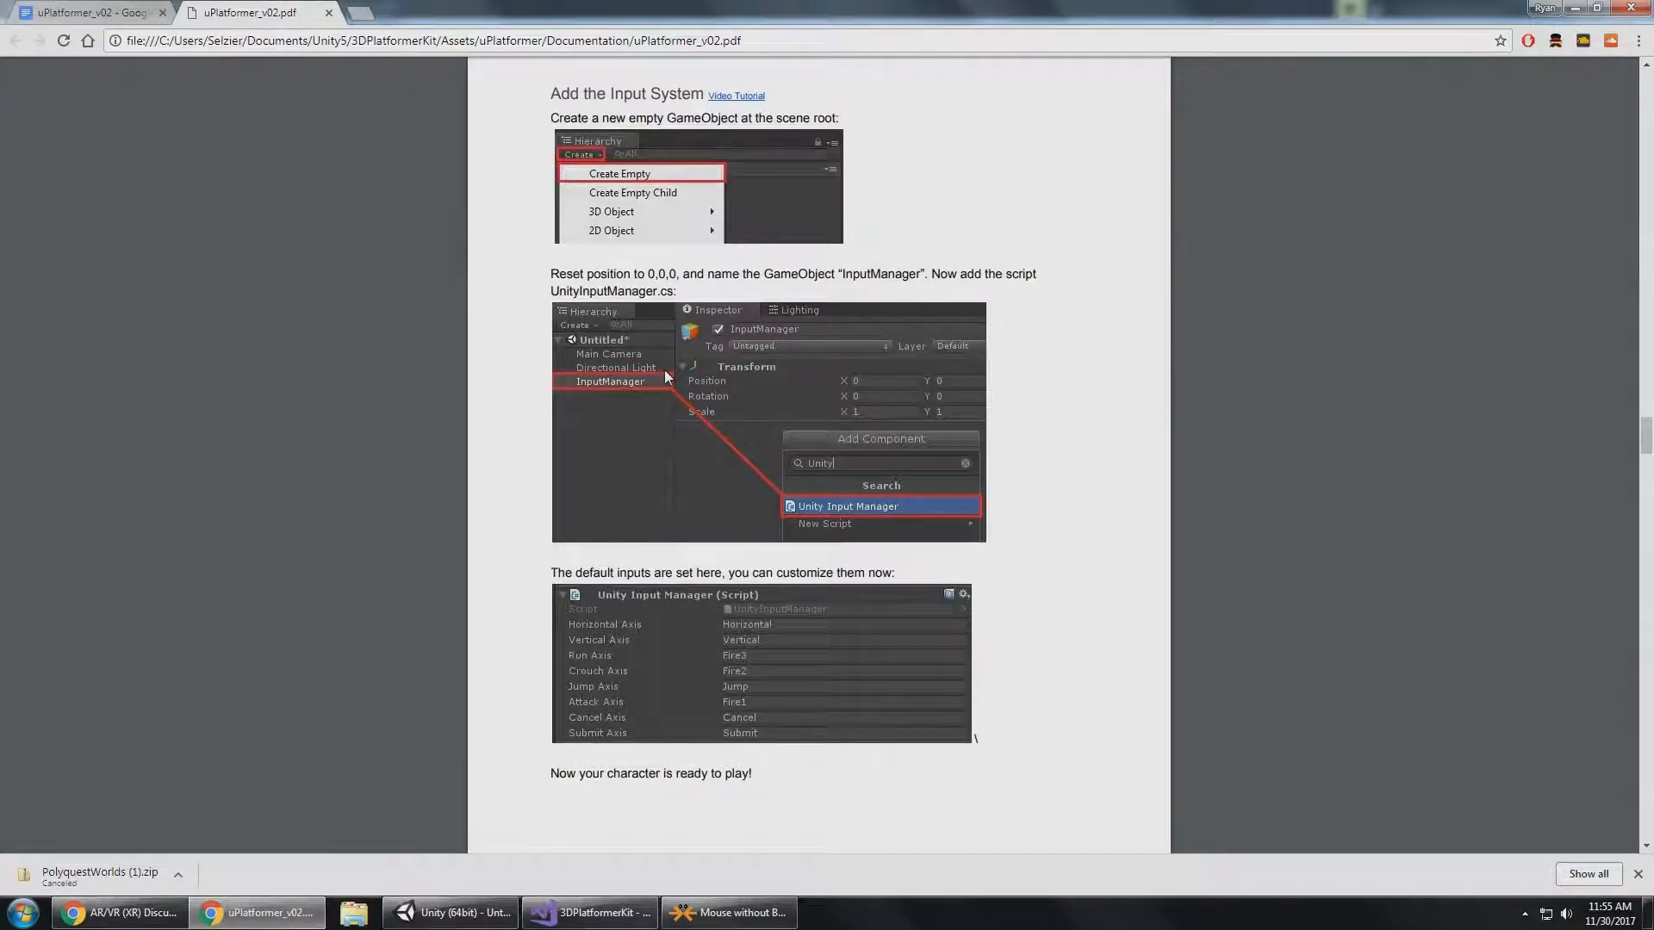
pyautogui.scroll(-4, 666, 377)
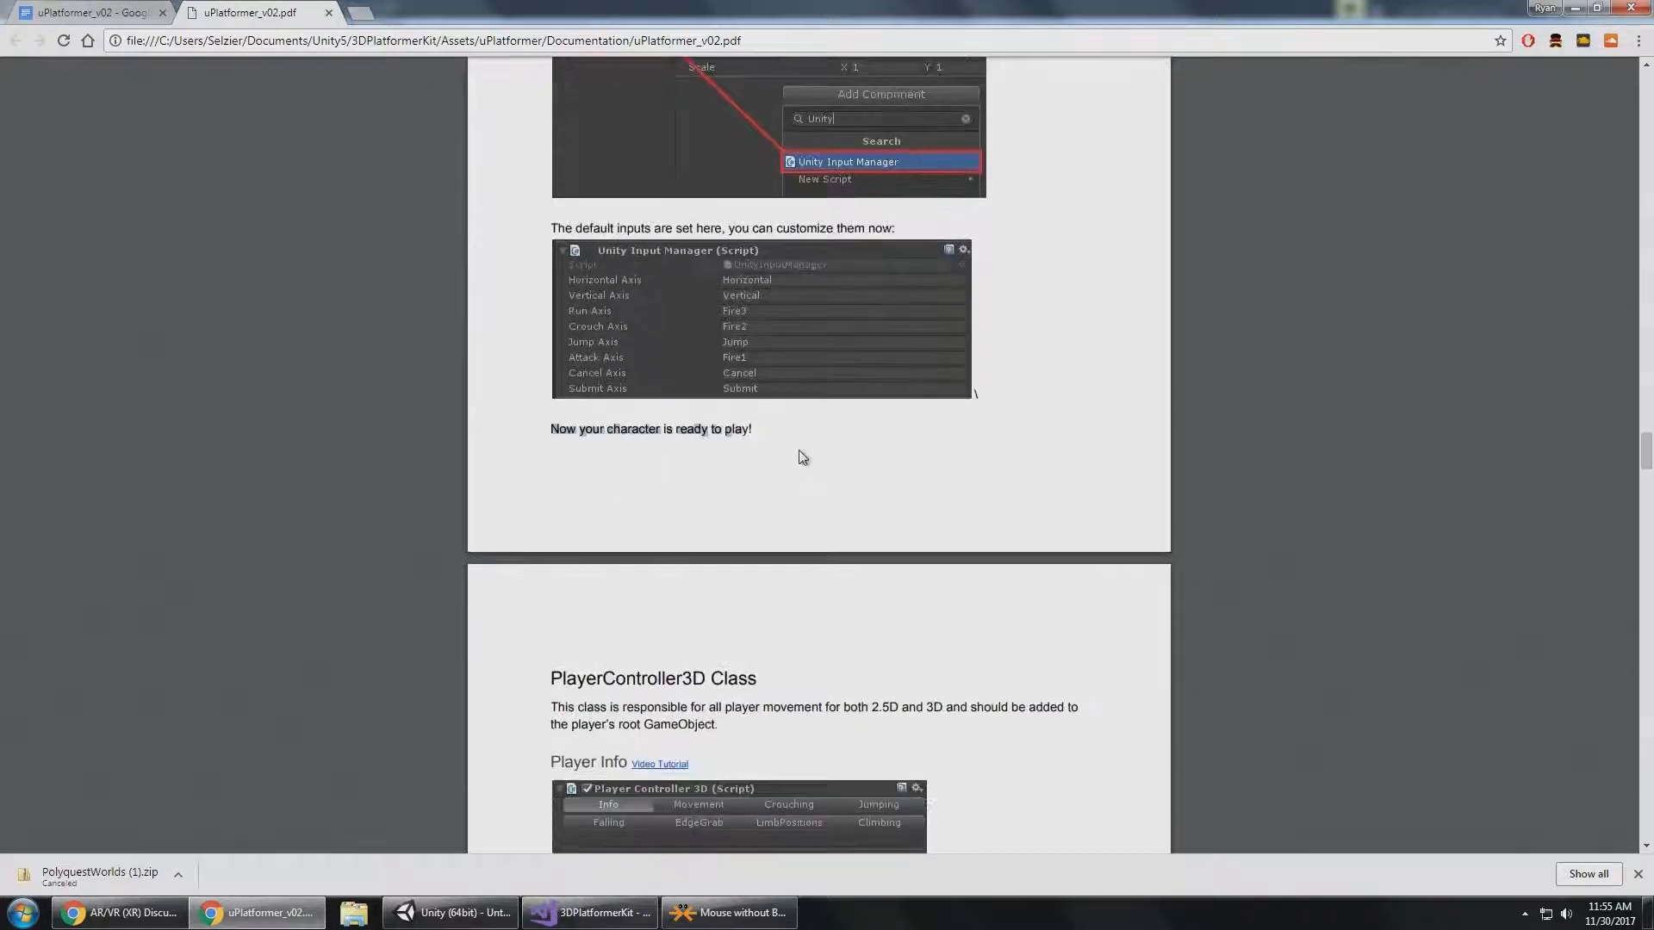
pyautogui.scroll(-7, 798, 452)
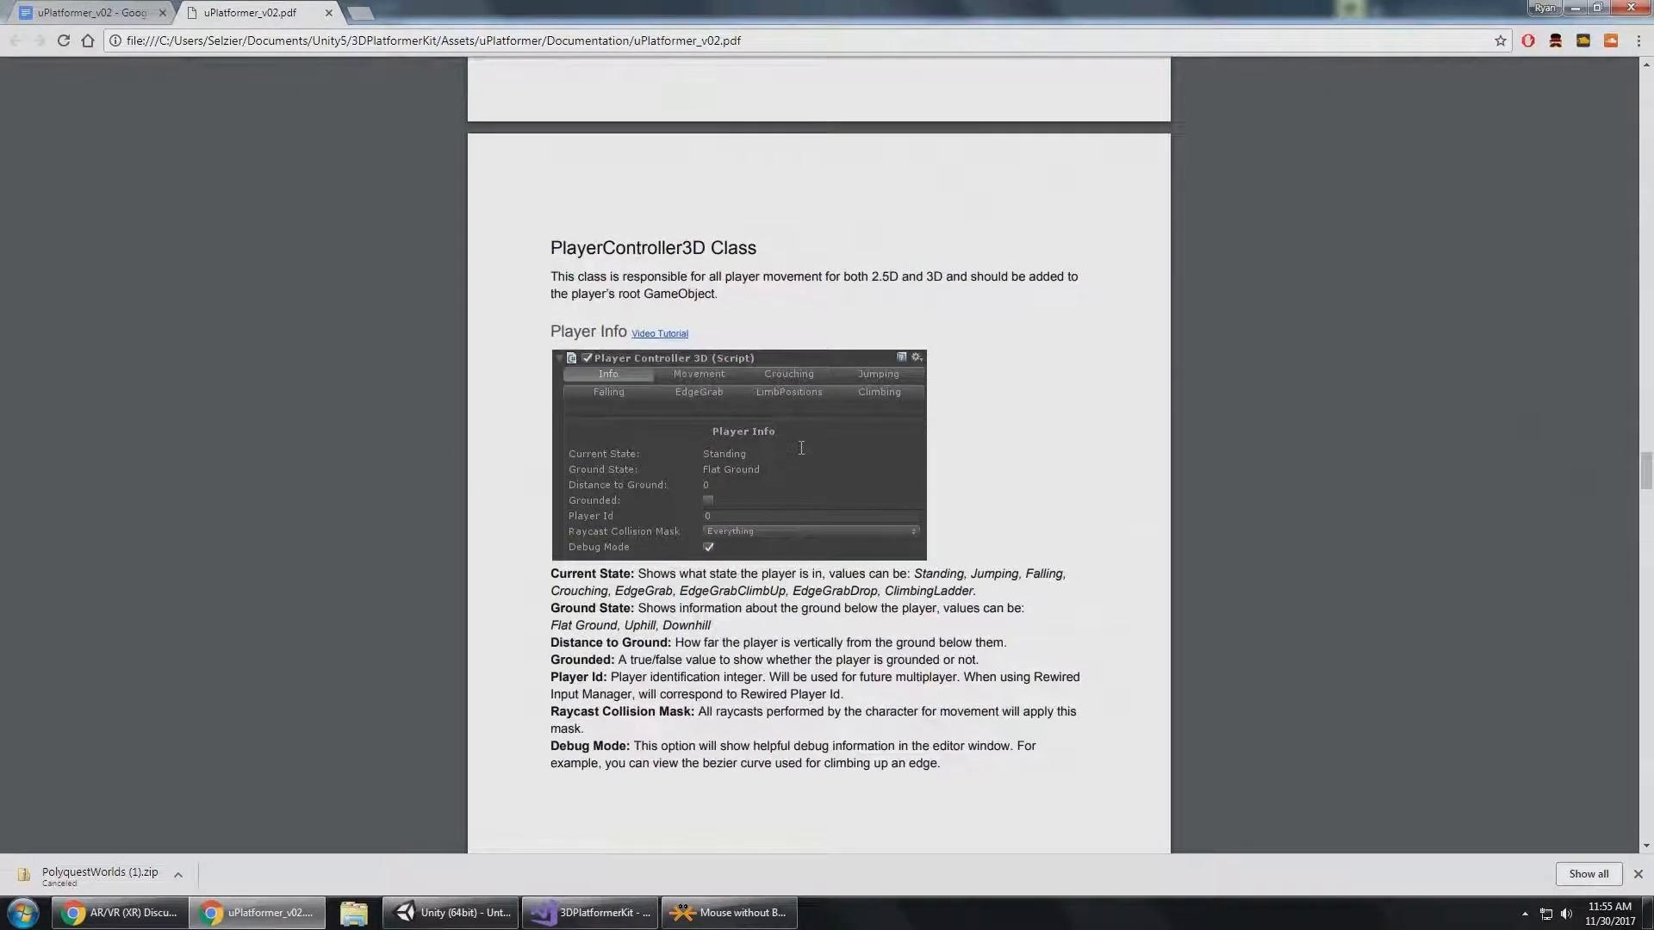
pyautogui.click(449, 913)
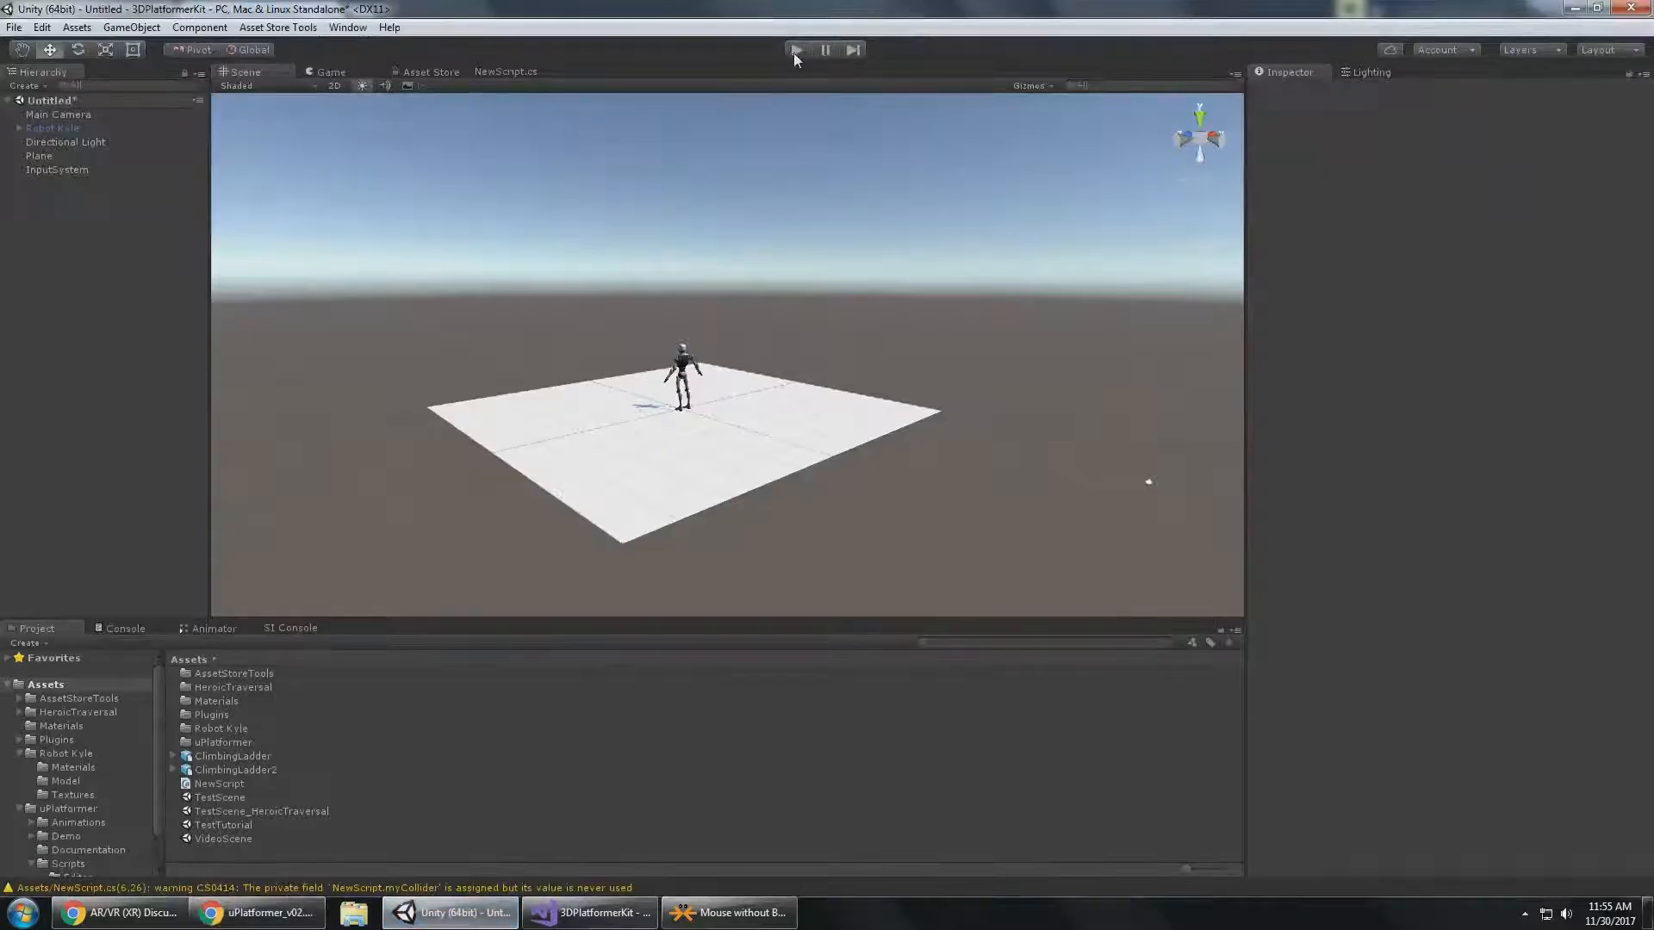
# Start Play mode and run Robot Kyle around the plane in all directions to test the movement.
pyautogui.click(794, 51)
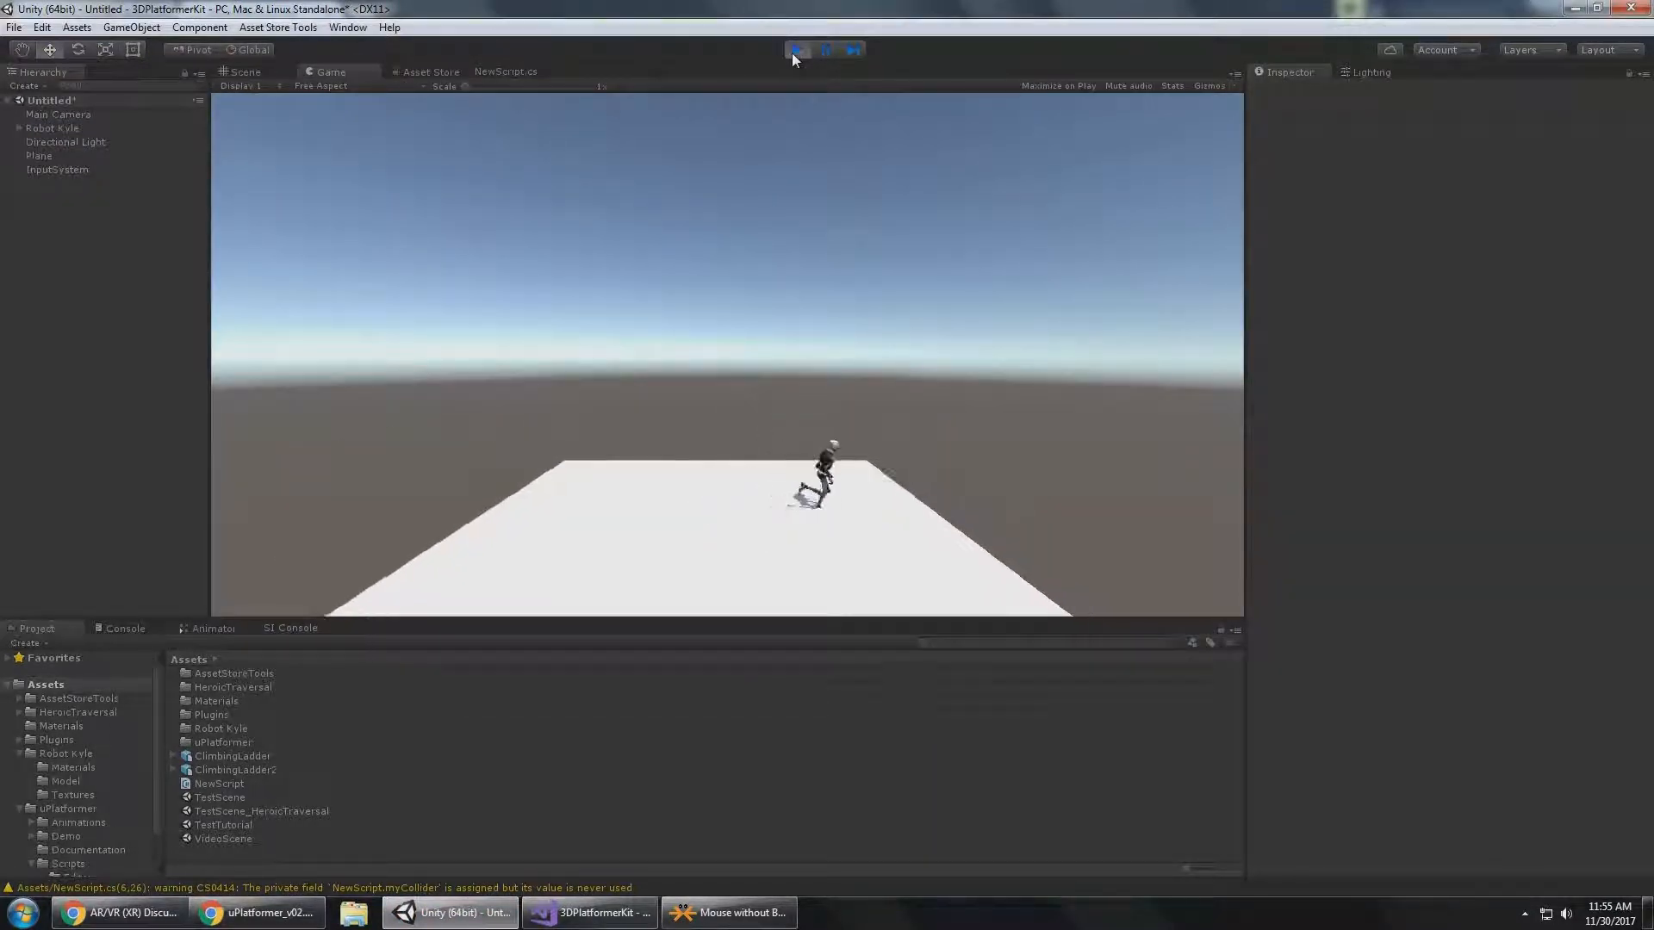
pyautogui.press('s')
pyautogui.press('a')
pyautogui.press('w')
pyautogui.press('d')
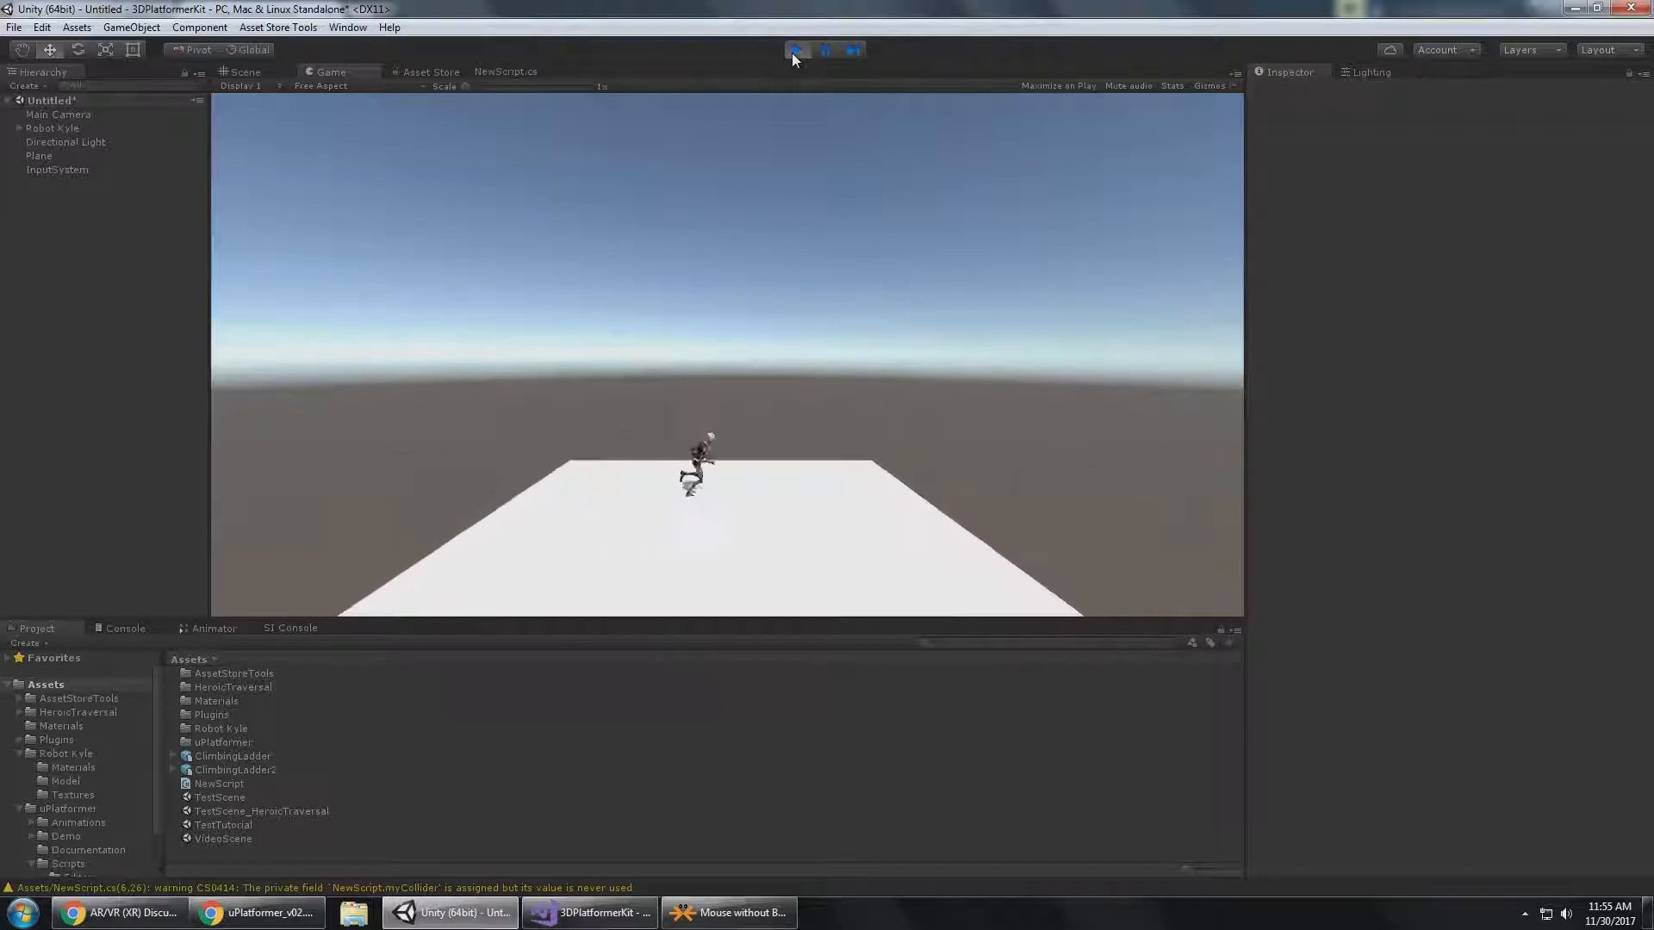
pyautogui.press('s')
pyautogui.press('a')
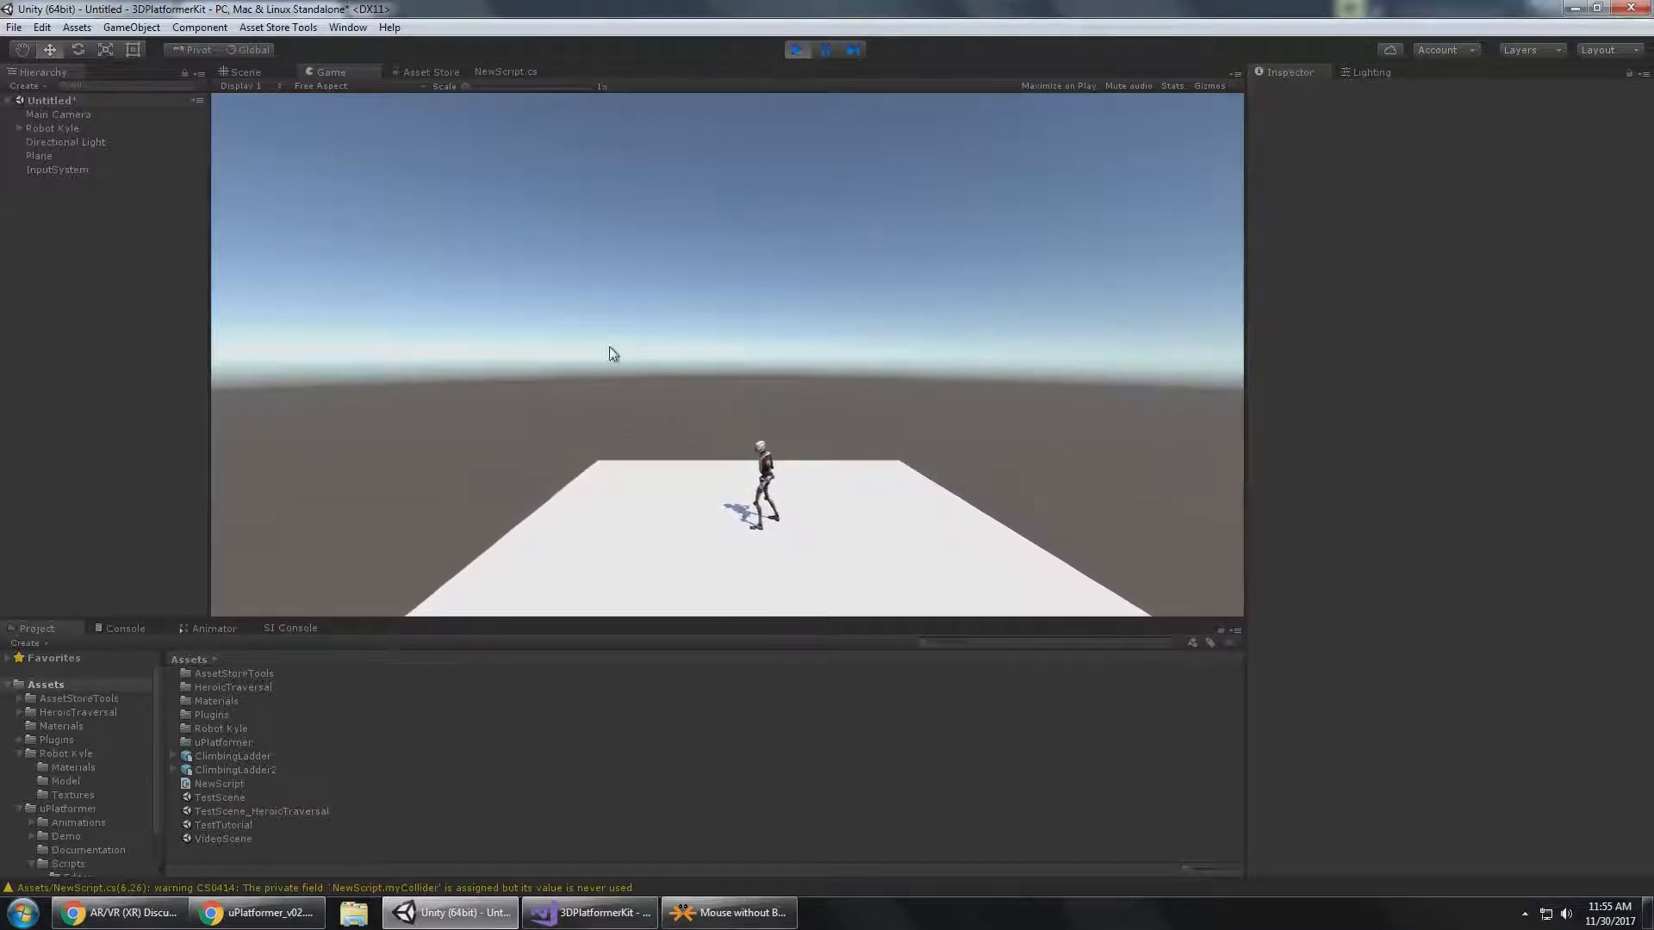
# Add a cube to the running scene, scale it uniformly to about 2.16 and move it to about X -1.57, Y 1.05.
pyautogui.rightClick(71, 249)
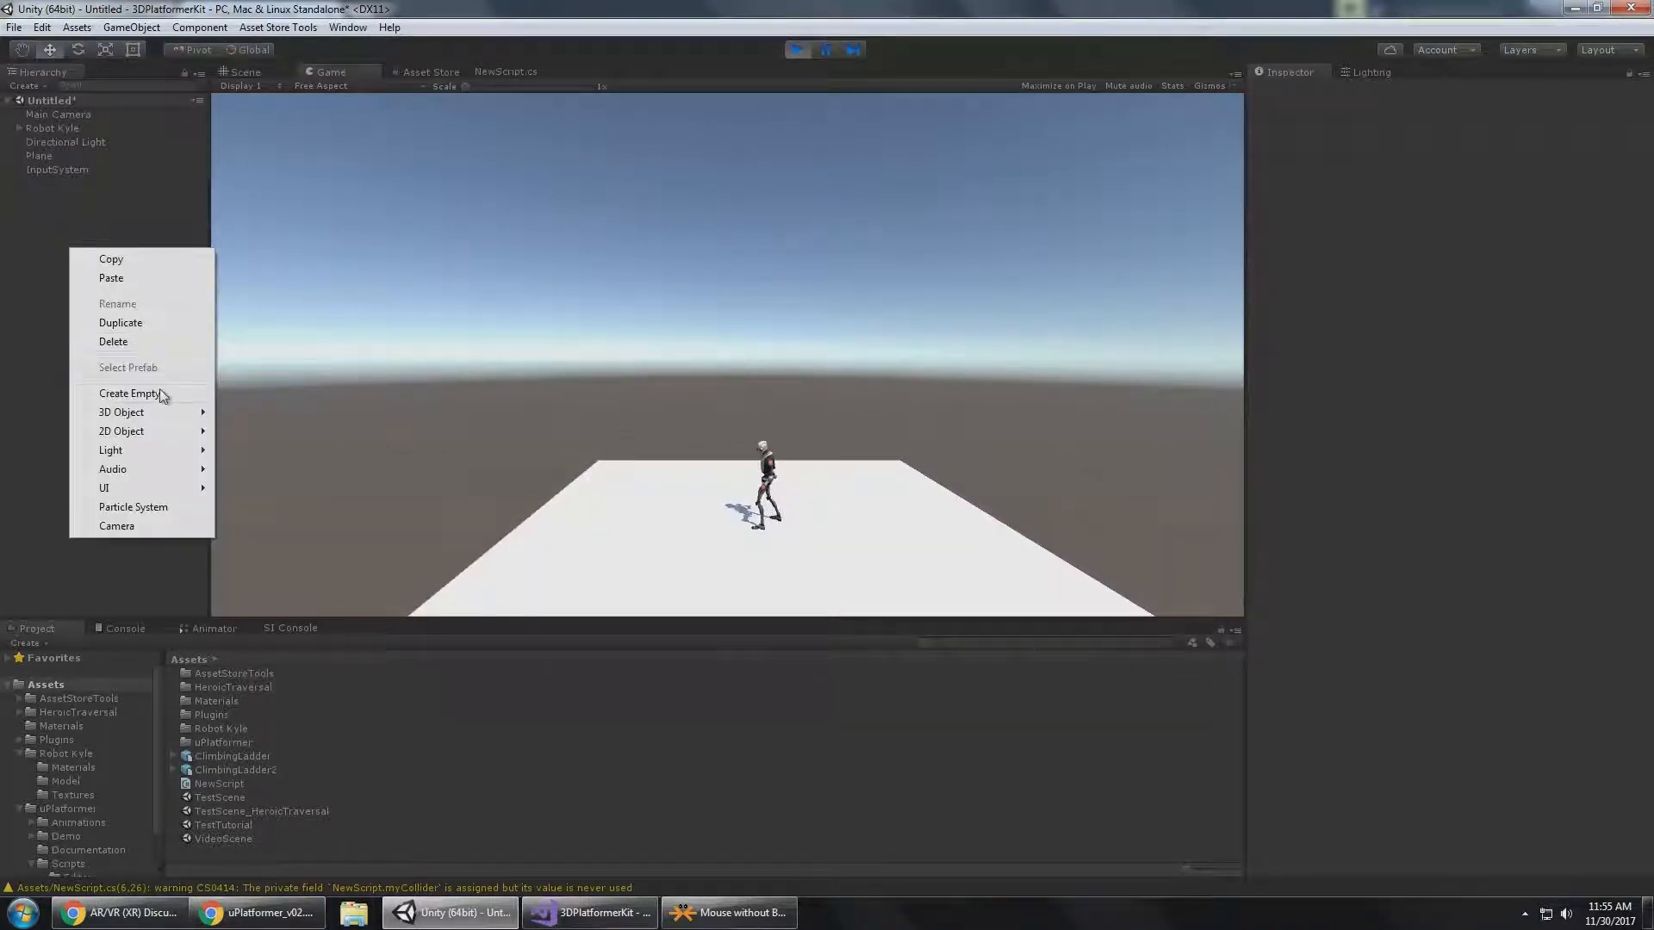
pyautogui.moveTo(151, 411)
pyautogui.click(298, 410)
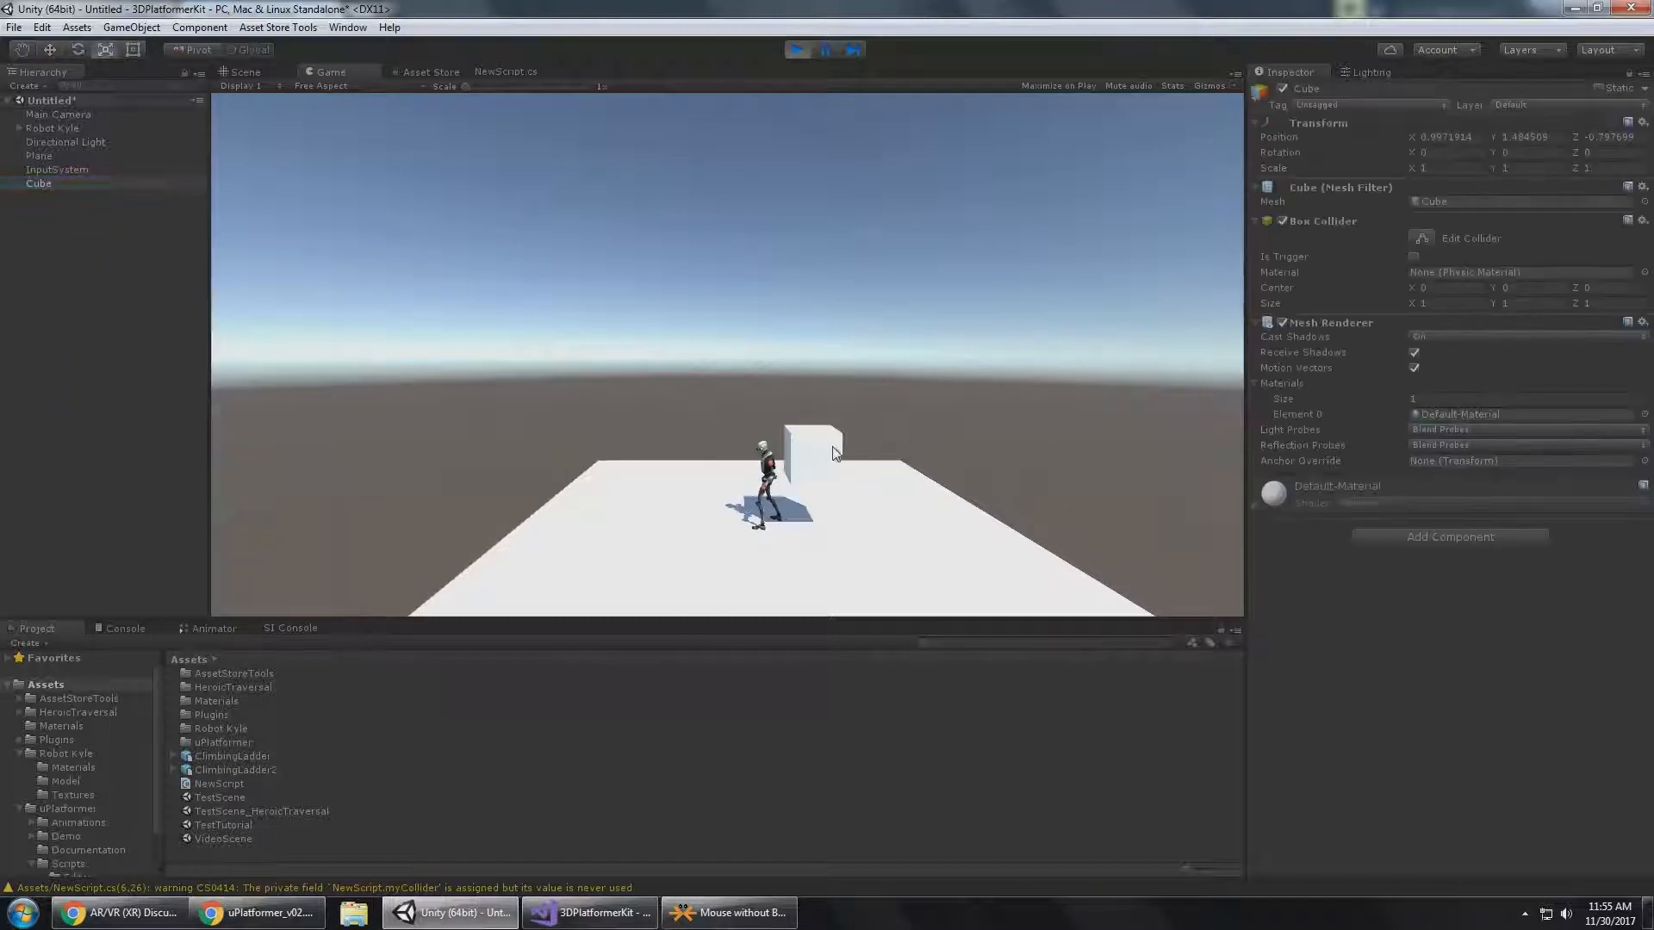
pyautogui.click(244, 72)
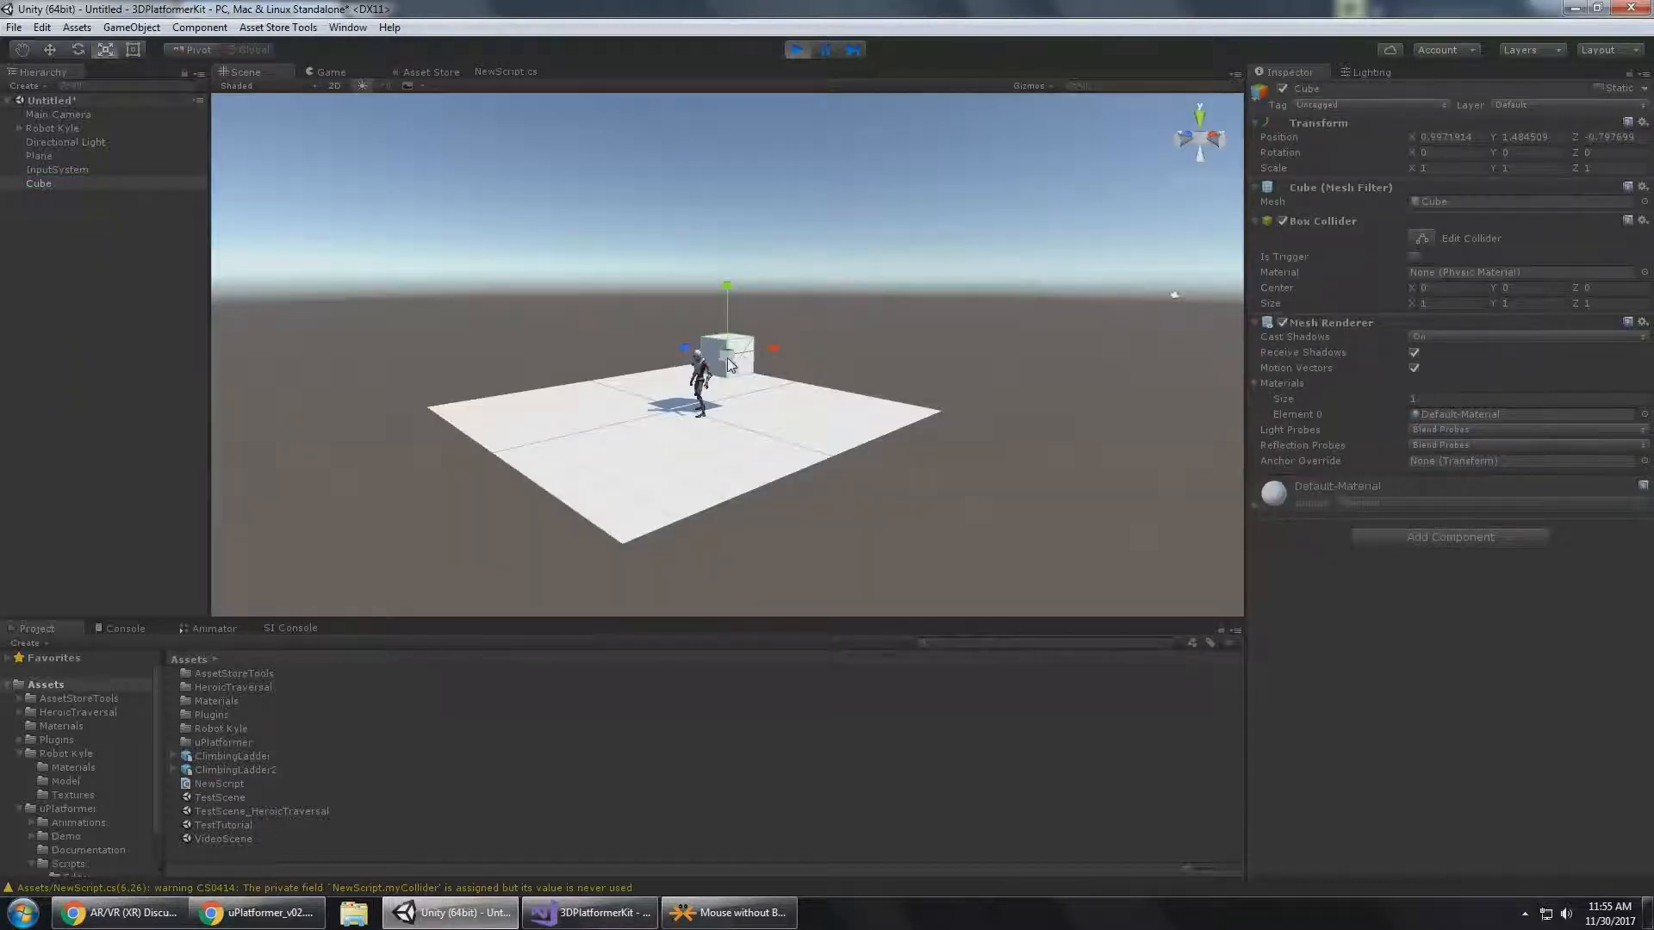
pyautogui.moveTo(727, 359)
pyautogui.mouseDown()
pyautogui.moveTo(803, 305)
pyautogui.moveTo(800, 365)
pyautogui.moveTo(699, 347)
pyautogui.mouseUp()
pyautogui.press('w')
pyautogui.moveTo(631, 284); pyautogui.dragTo(635, 315)
# Test the edge grab in the Game view by making Robot Kyle jump and climb onto the cube.
pyautogui.click(331, 72)
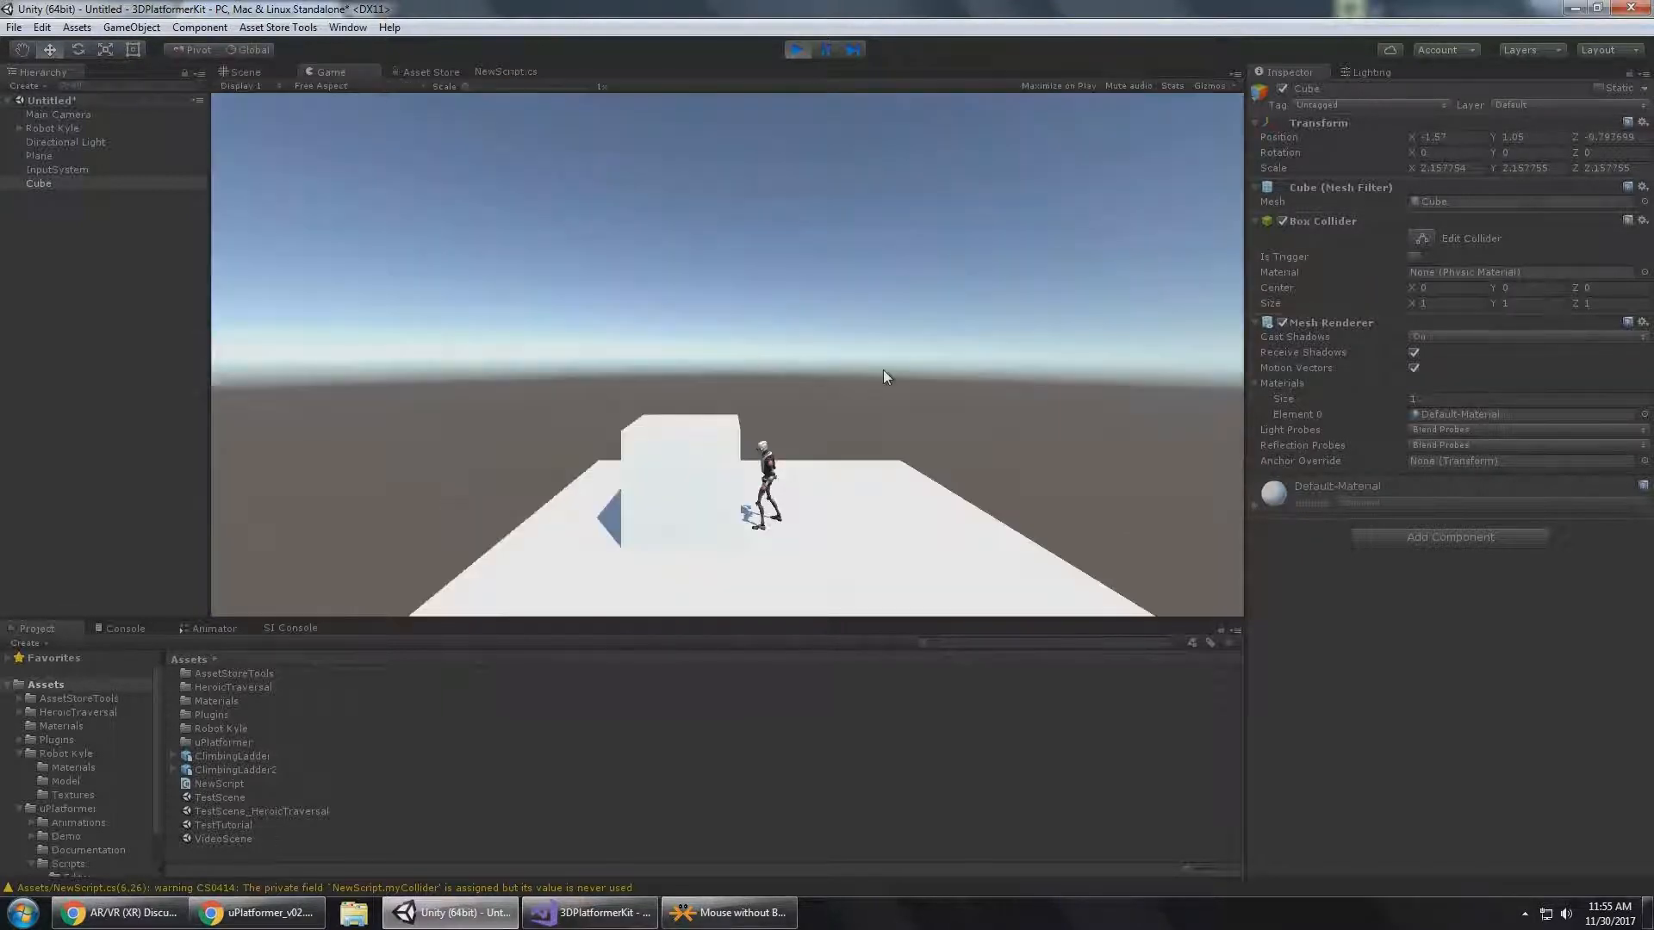
pyautogui.press('space')
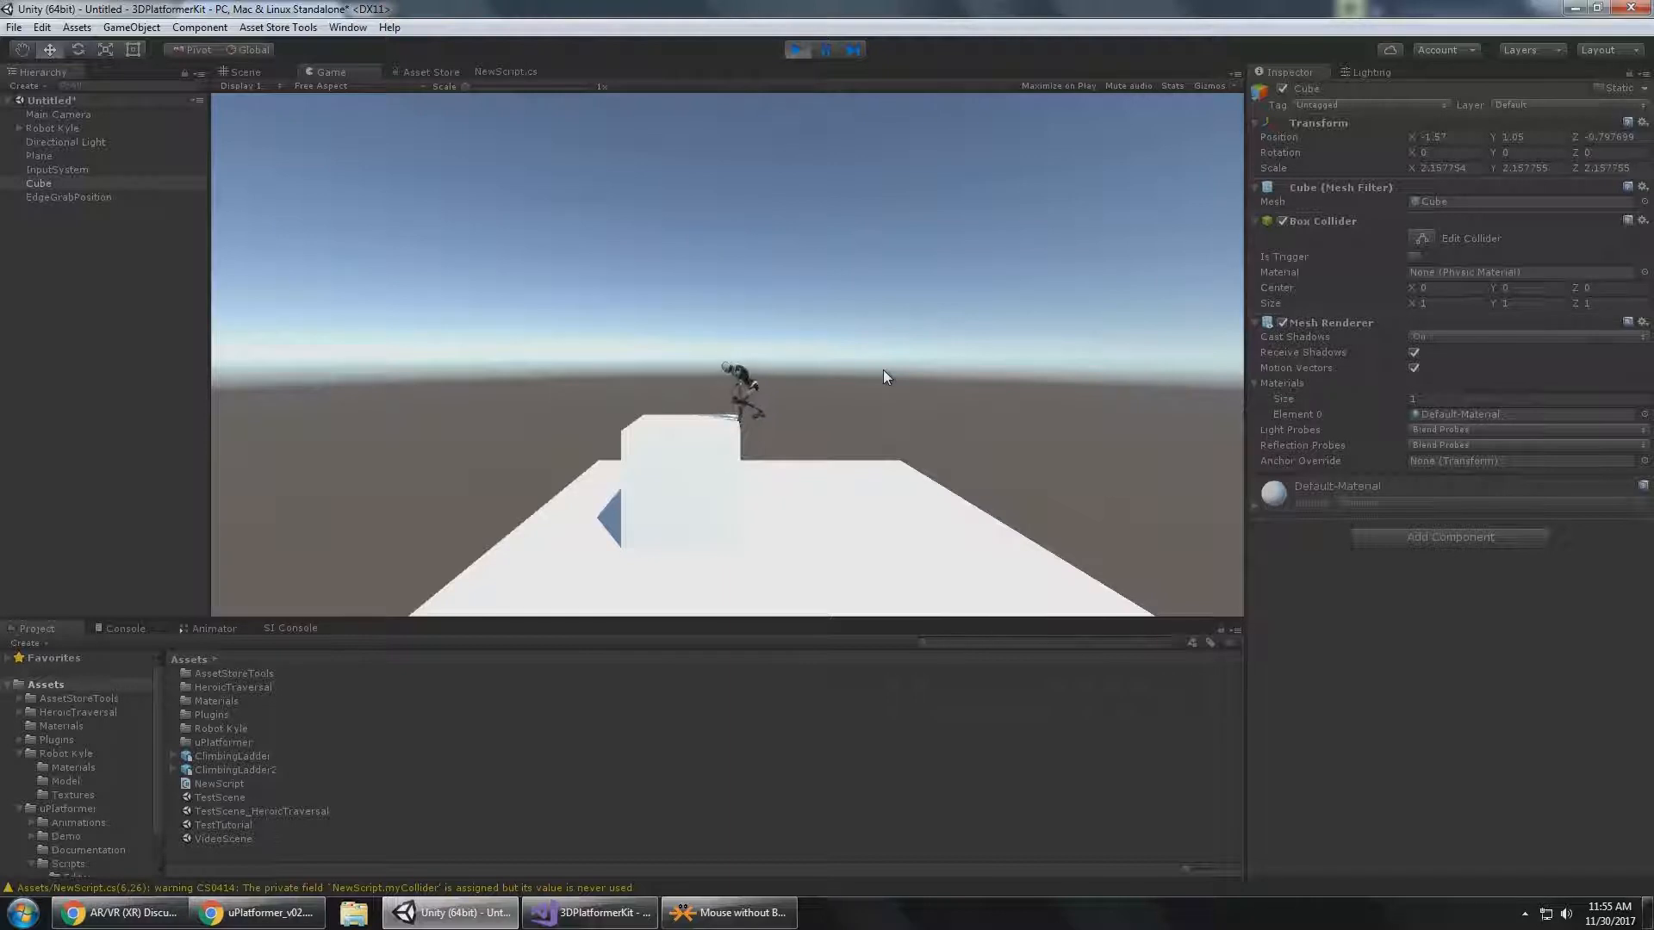
pyautogui.press('a')
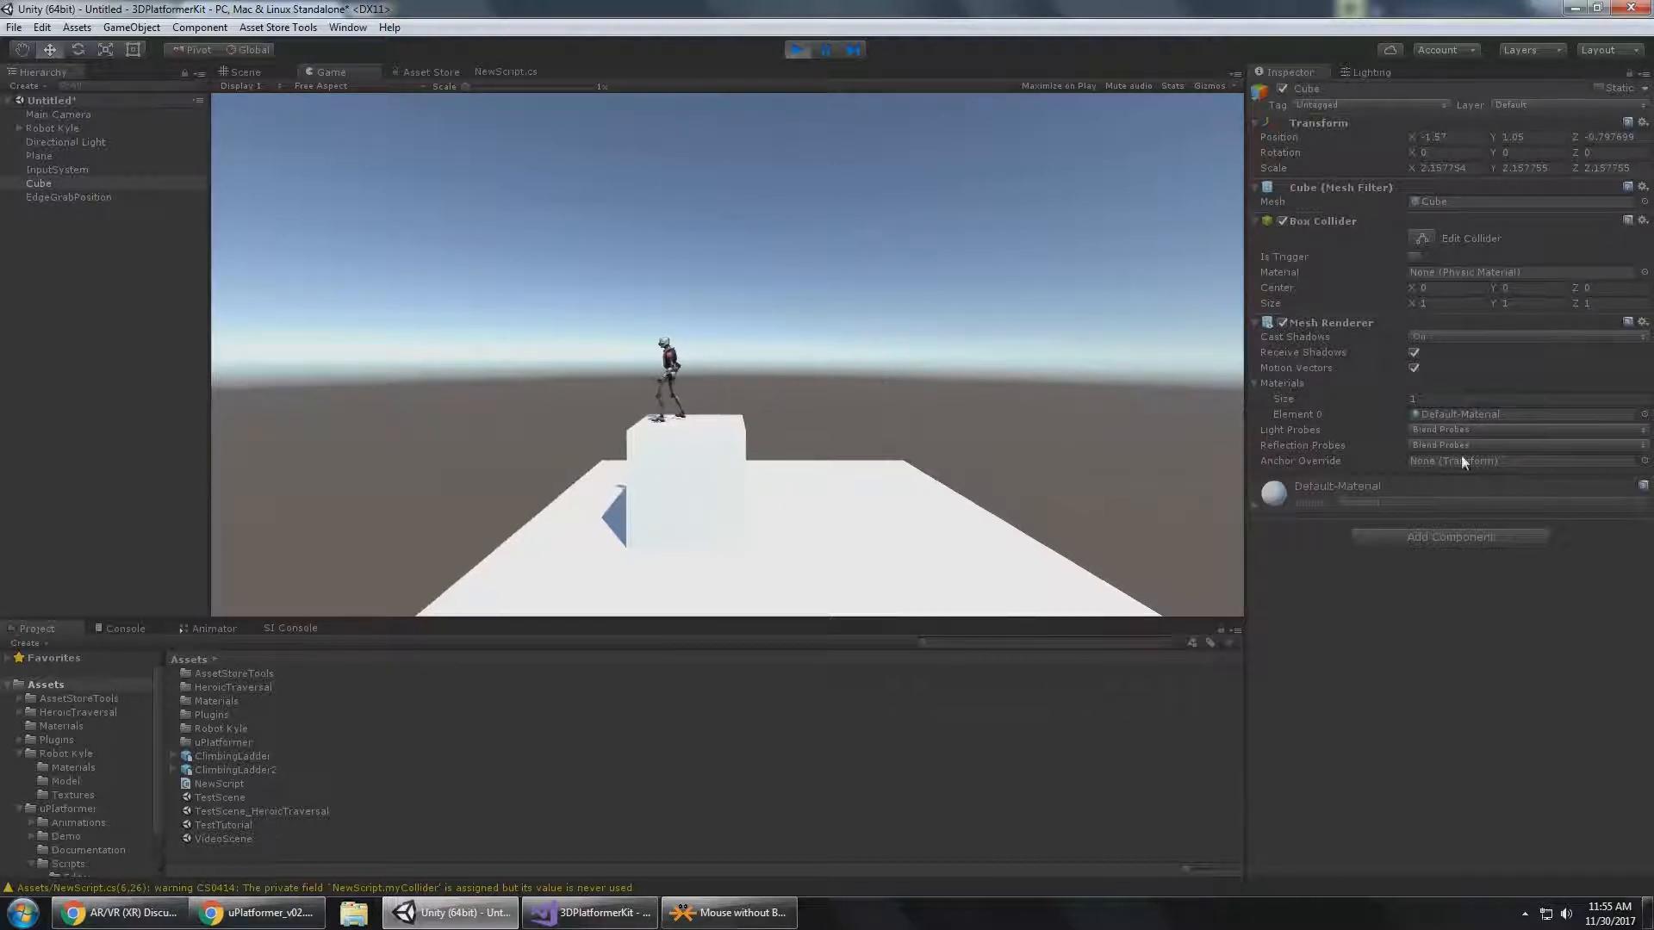
# Enable Allow Climbing Ladder in the Climbing settings of Robot Kyle's Player Controller 3D.
pyautogui.click(86, 127)
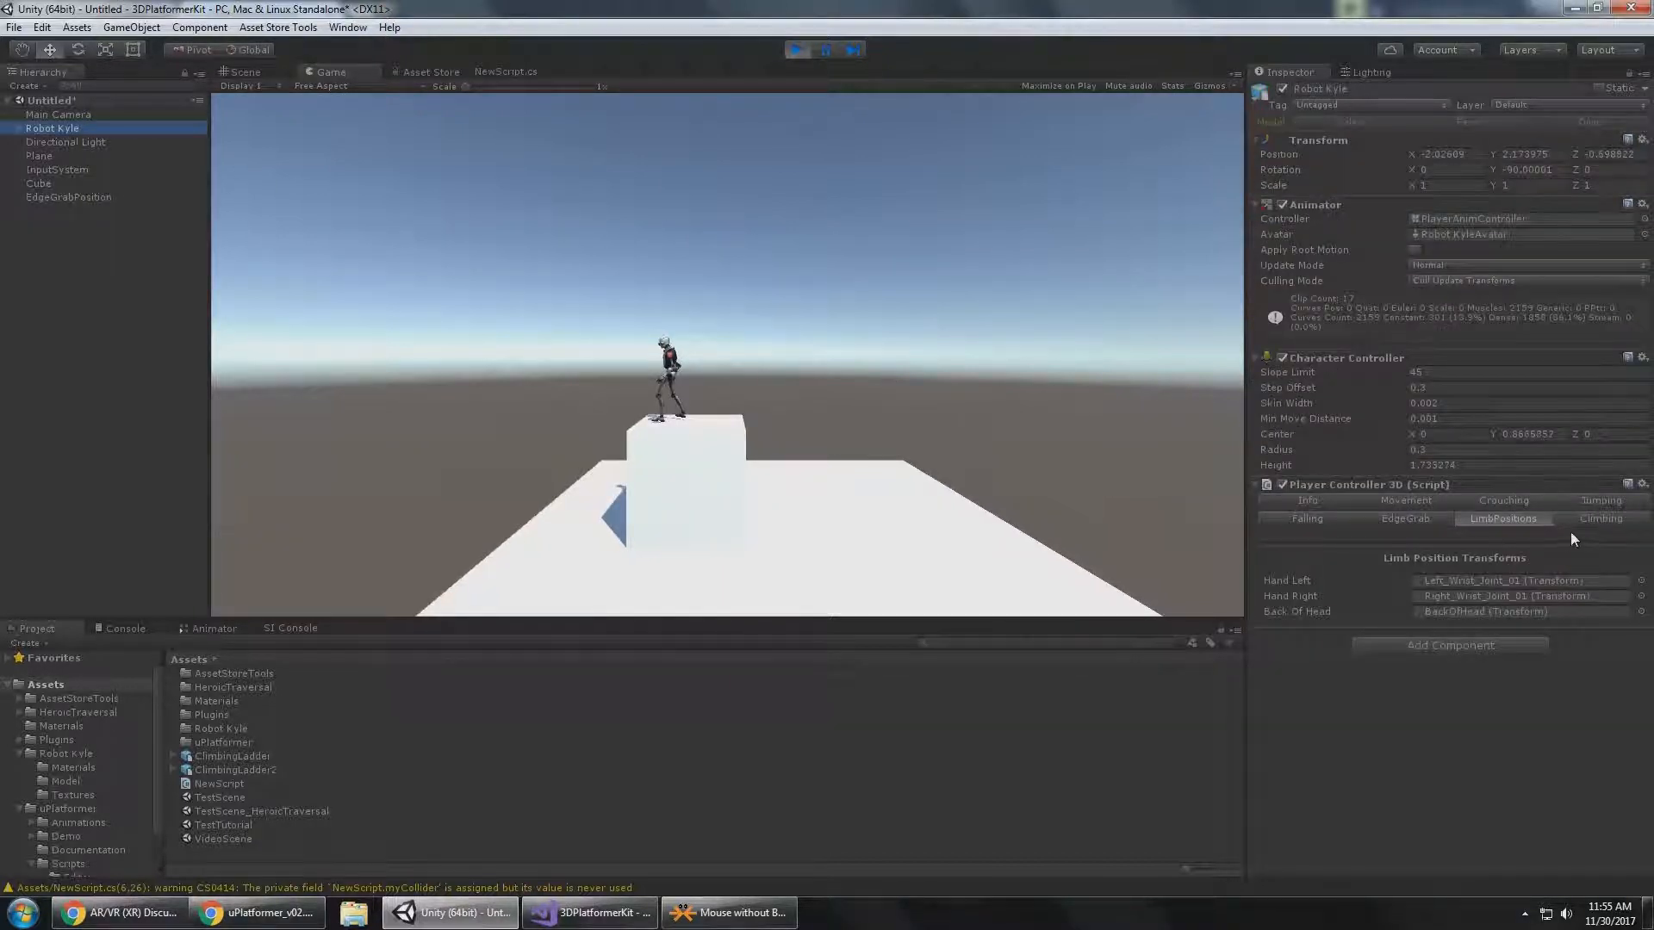
pyautogui.click(1603, 518)
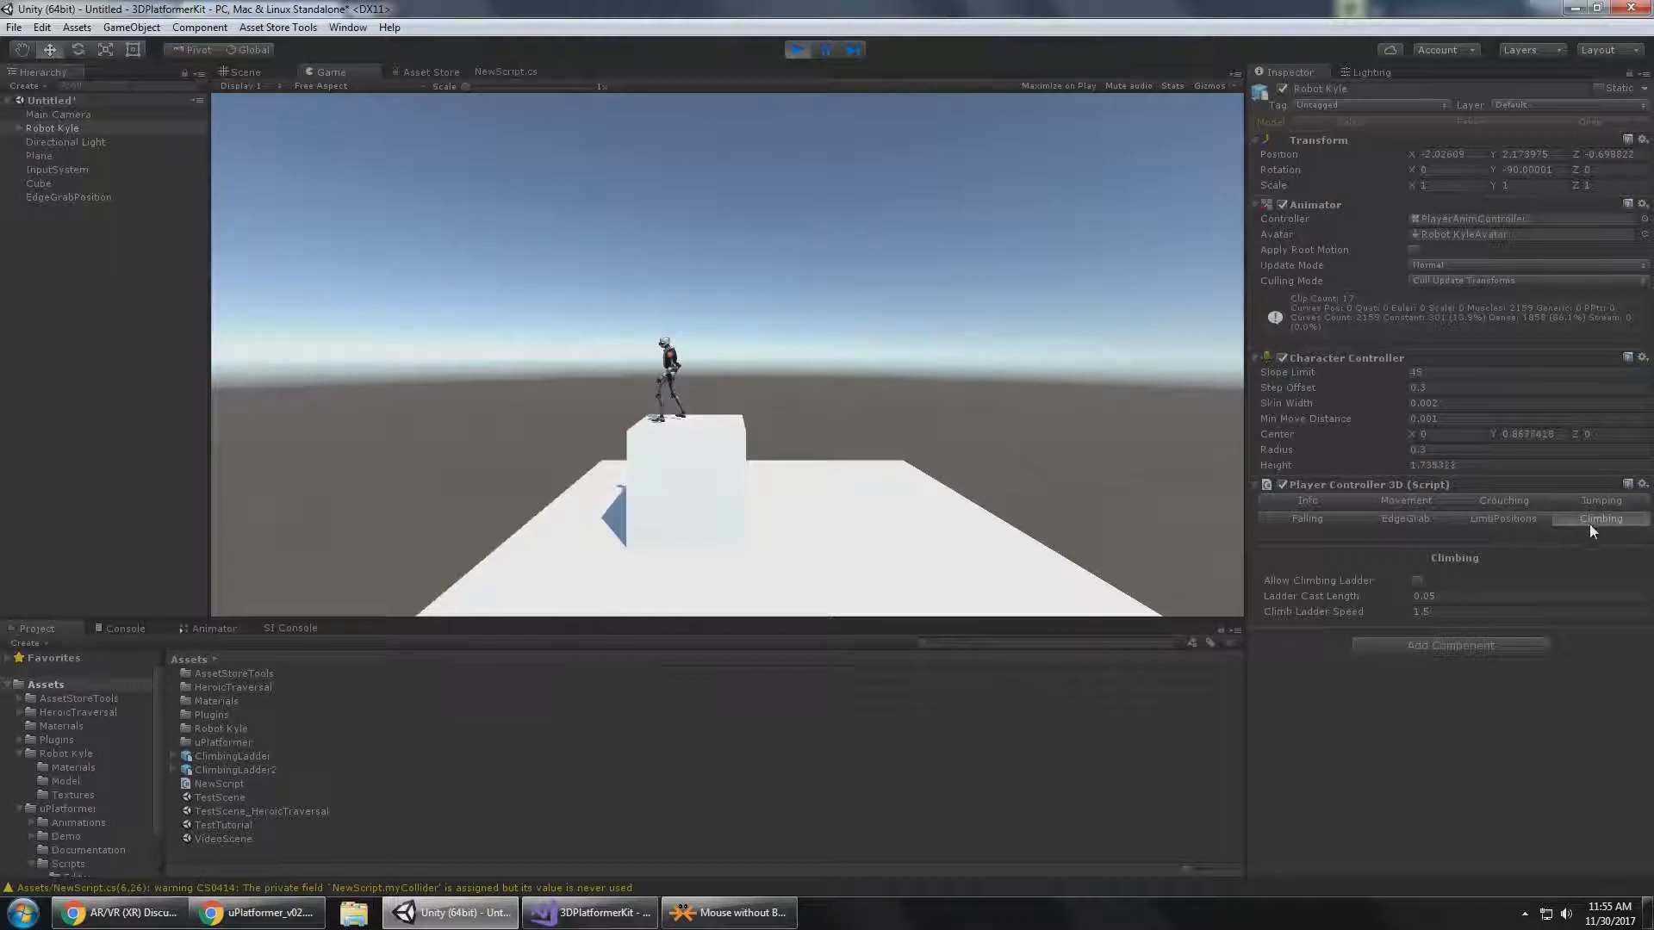
pyautogui.click(1417, 582)
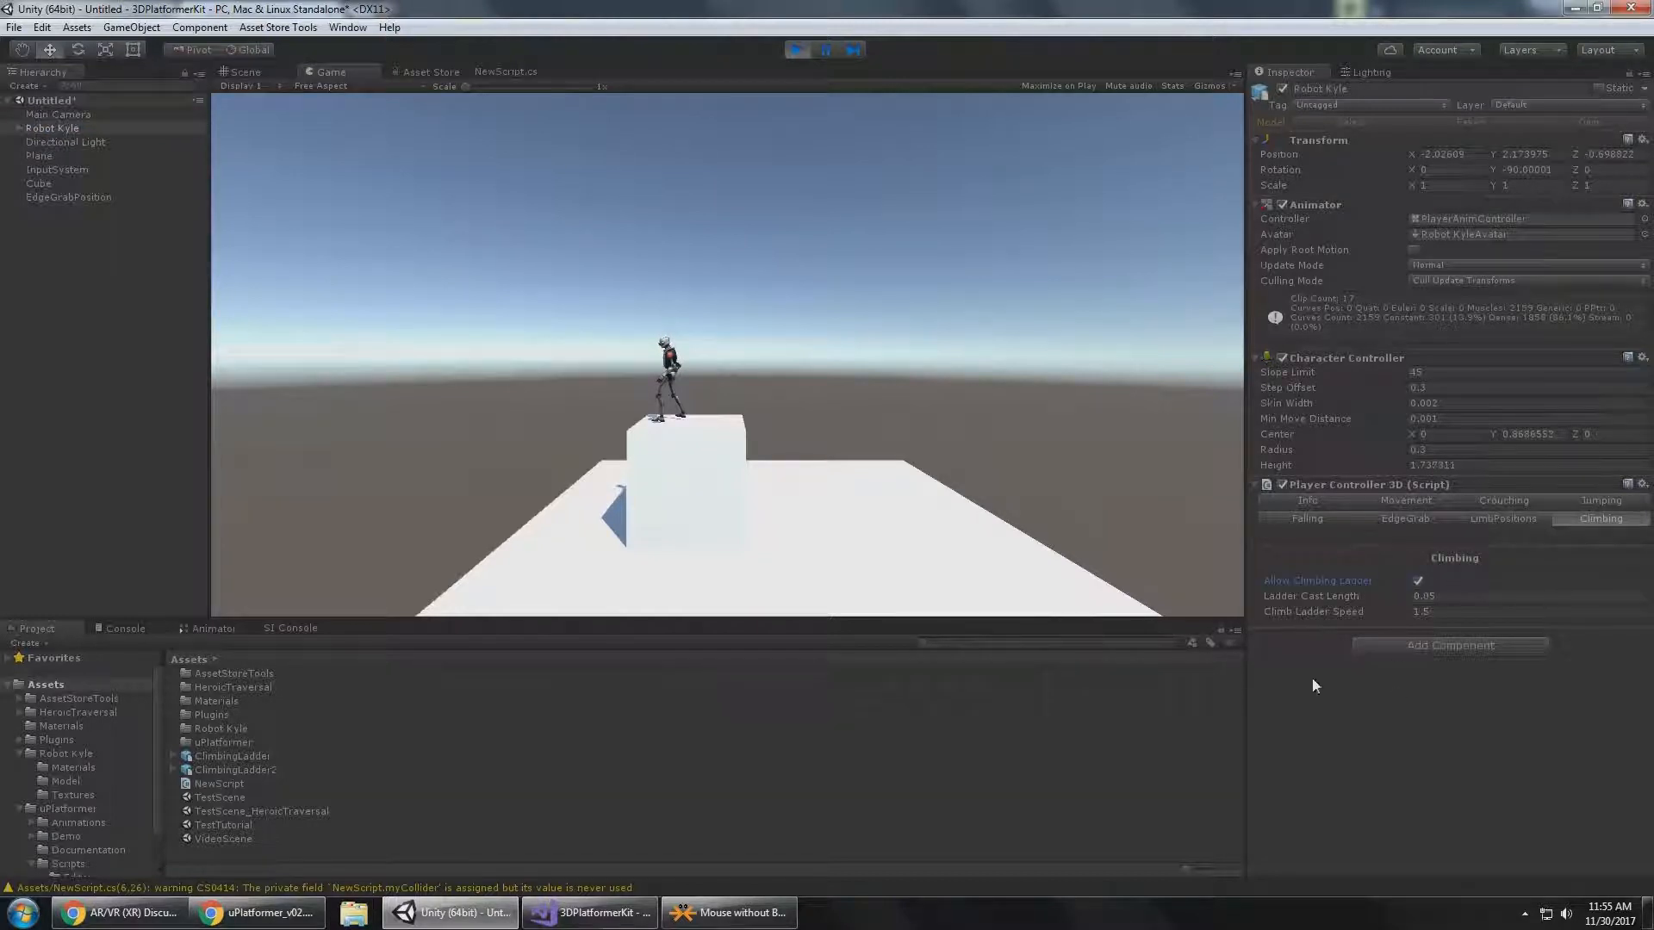
# Add a second cube to the scene and tag it as Ladder.
pyautogui.rightClick(74, 250)
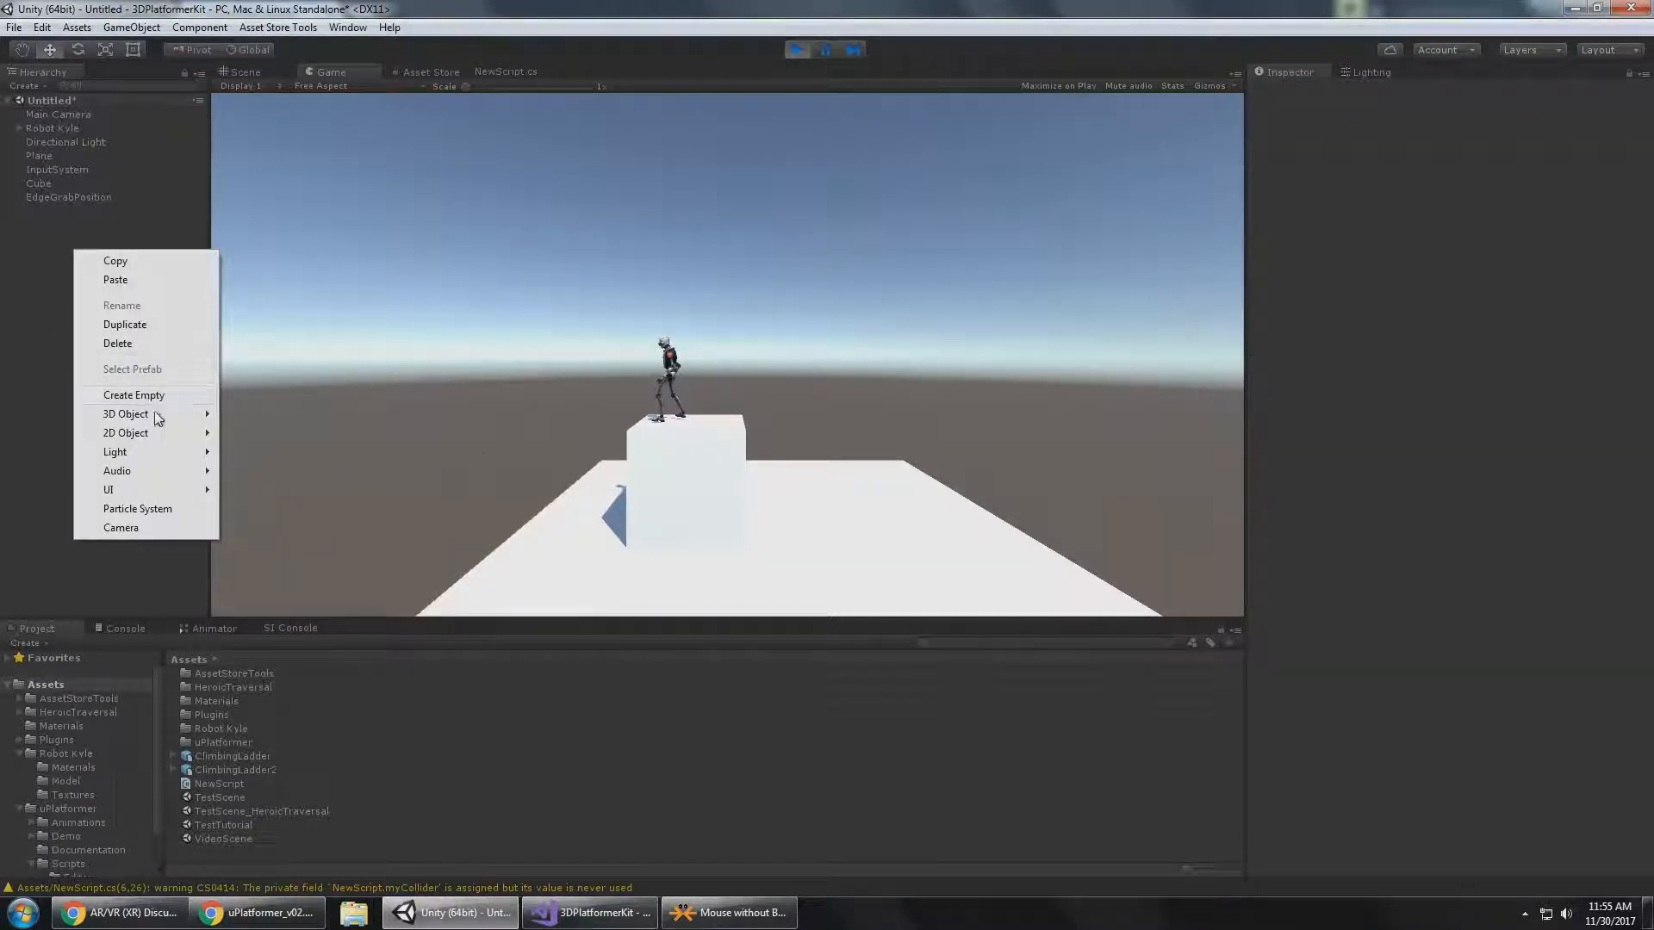
pyautogui.moveTo(181, 415)
pyautogui.click(245, 417)
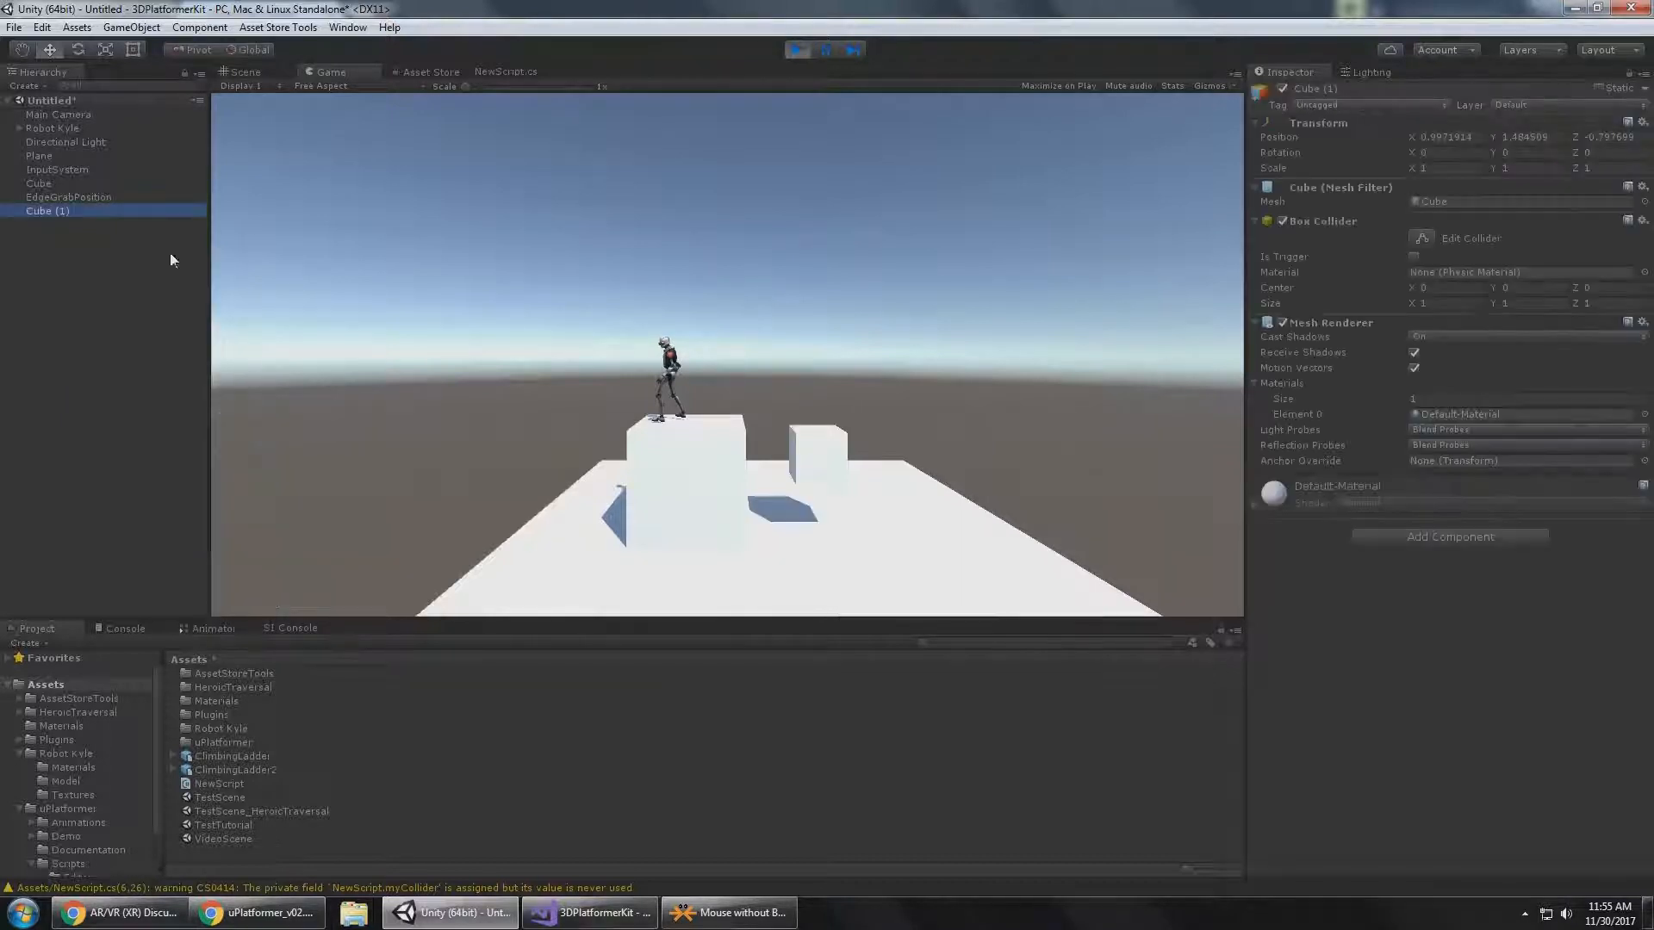
pyautogui.click(1387, 104)
pyautogui.click(1347, 255)
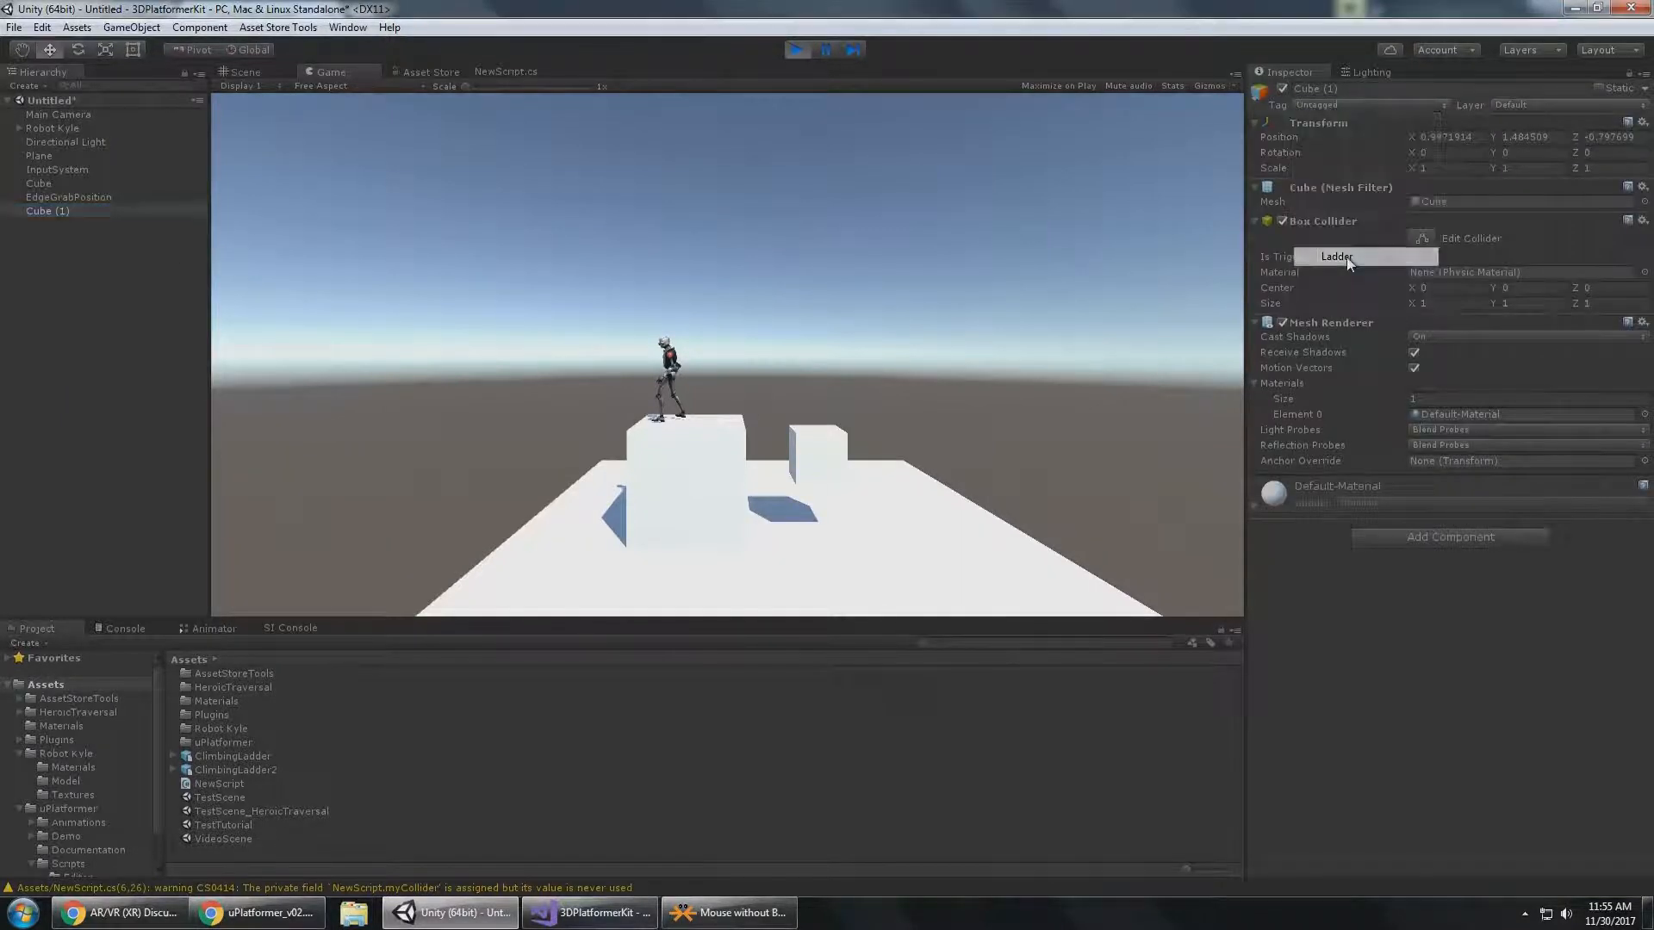
# Move the ladder cube to X 2.25 and stretch it vertically to a Y scale of about 7.72.
pyautogui.click(244, 74)
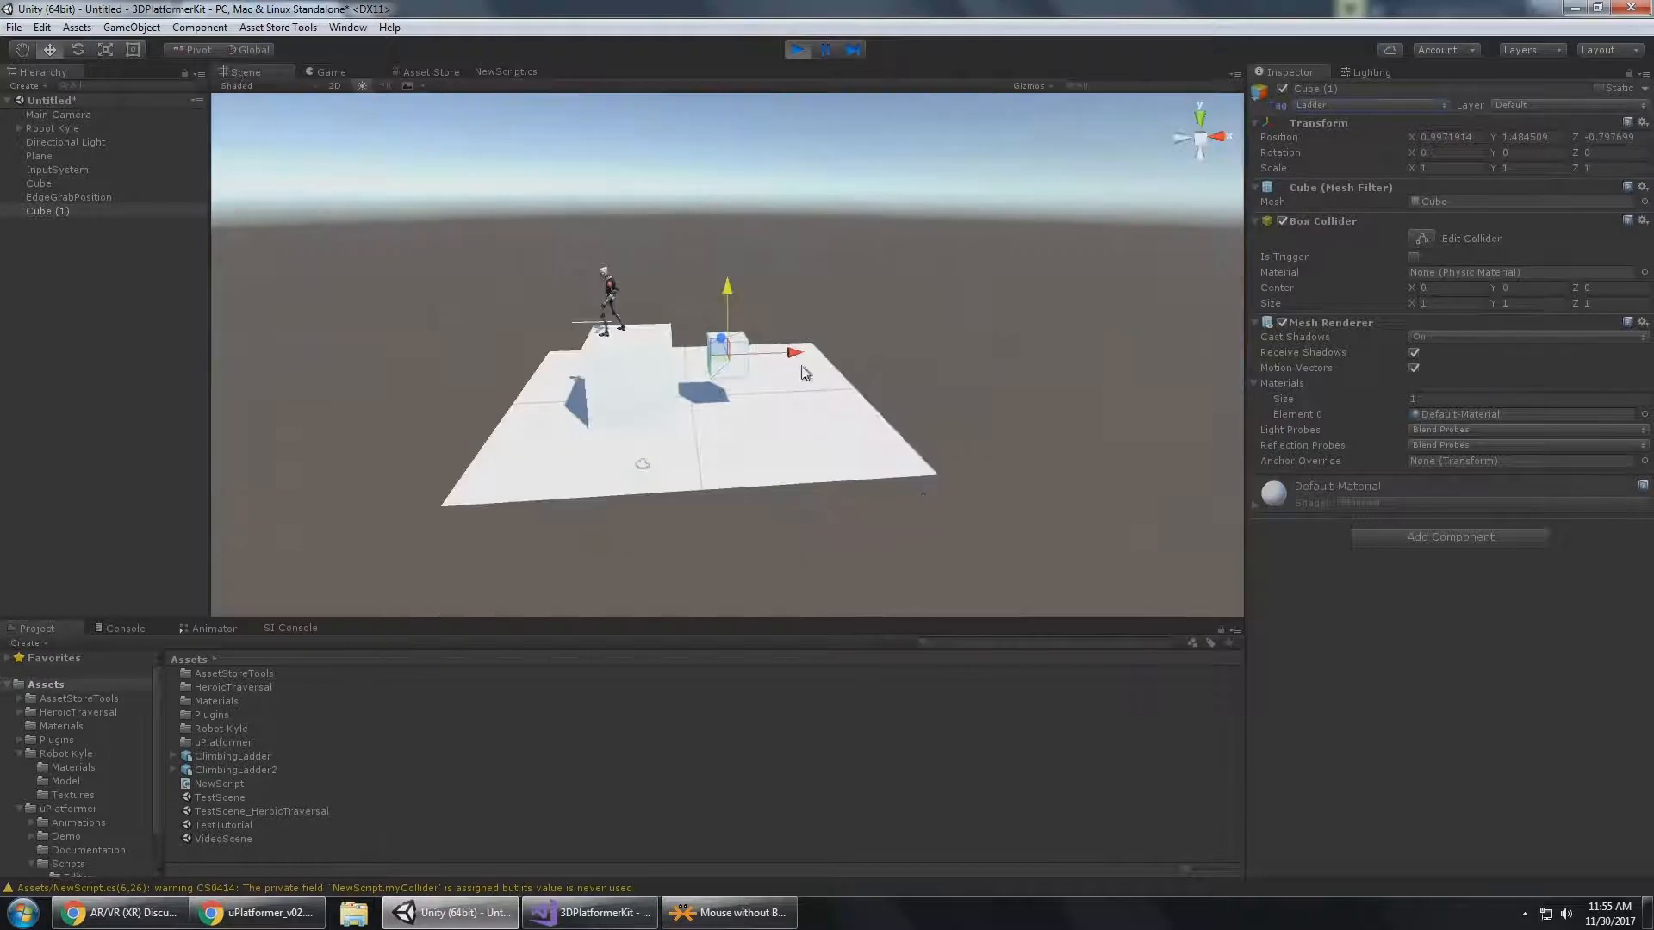
pyautogui.moveTo(787, 355); pyautogui.dragTo(834, 352)
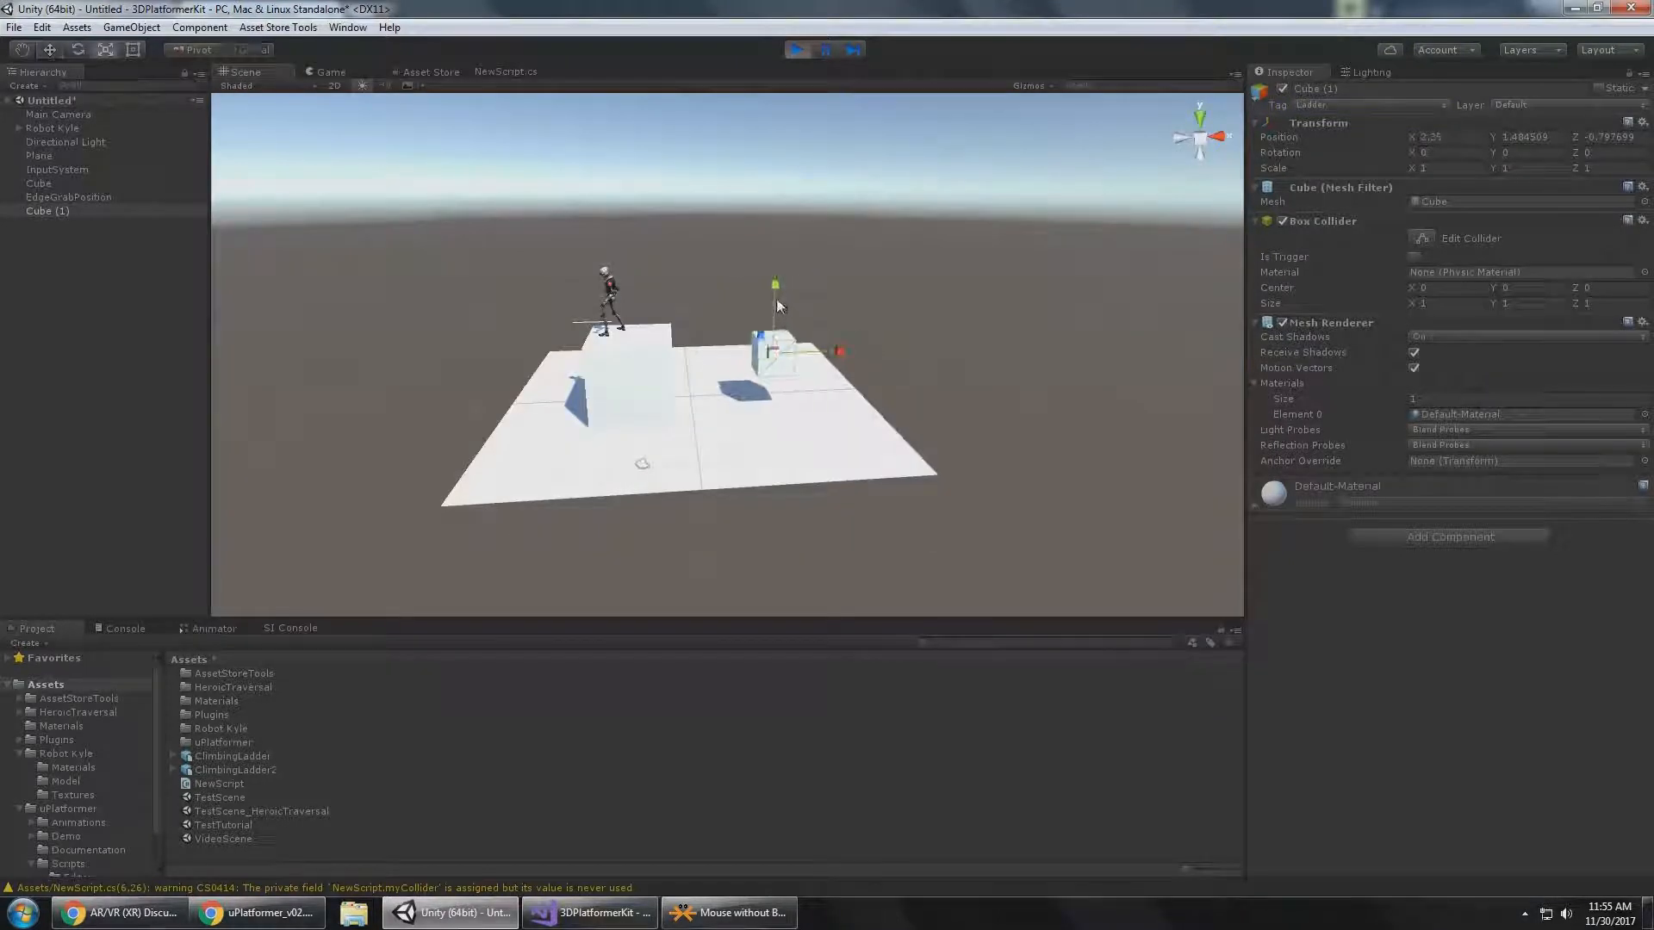
pyautogui.moveTo(778, 305); pyautogui.dragTo(780, 216)
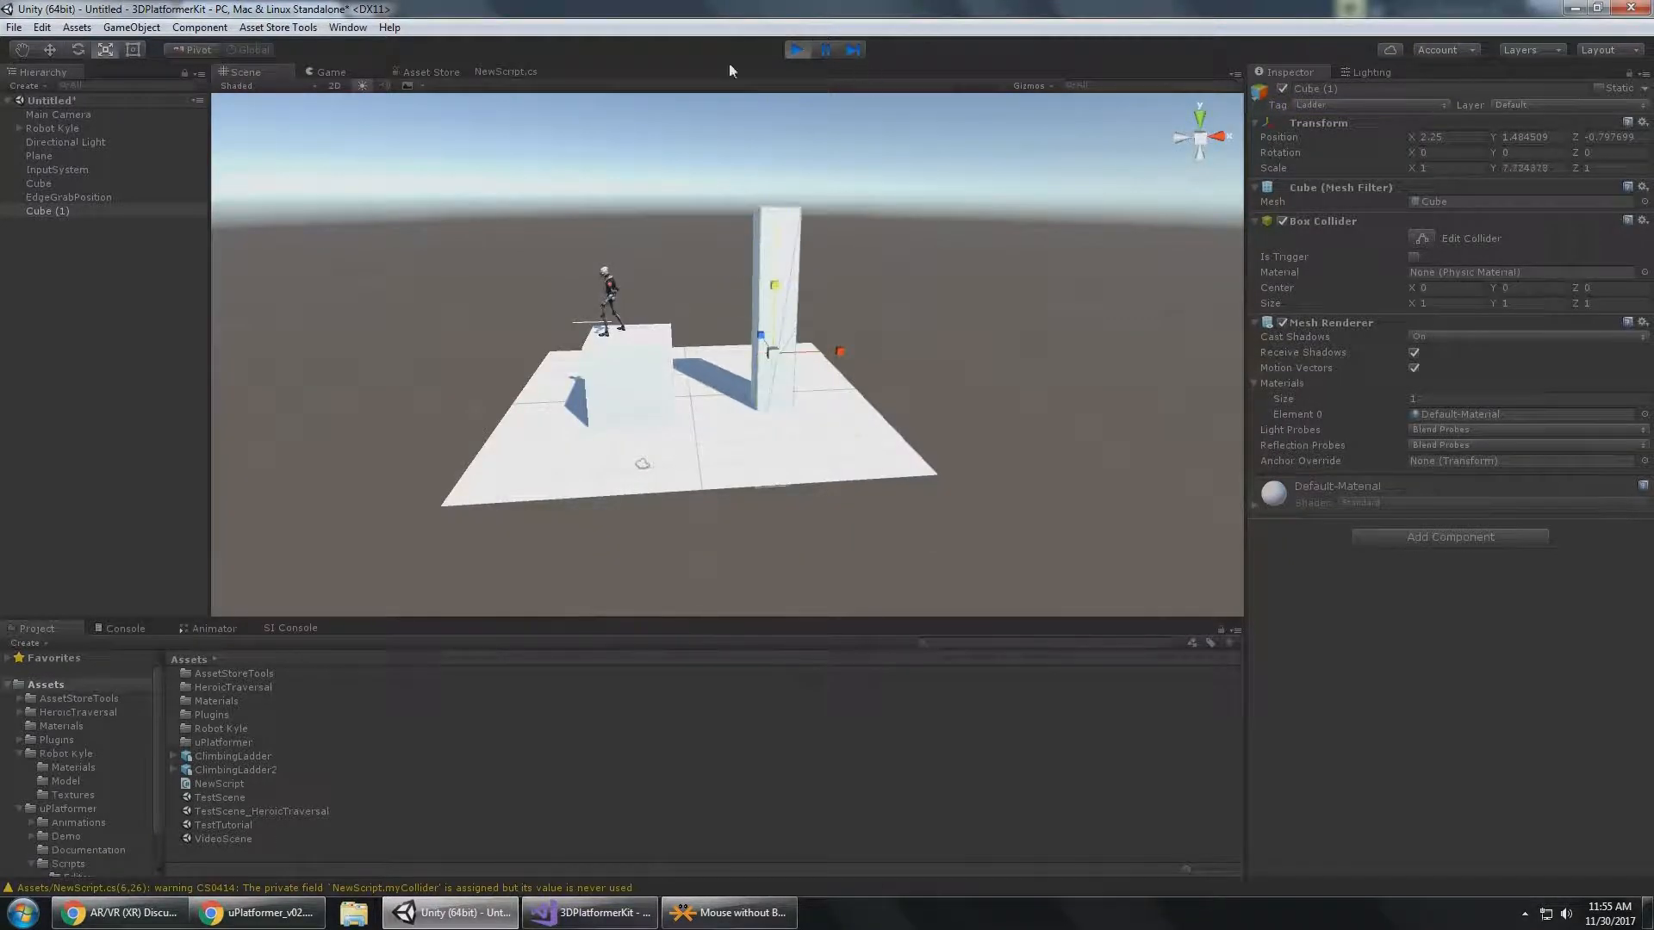
# Test ladder climbing in the Game view by walking Robot Kyle off the first cube and up the tall ladder cube.
pyautogui.click(331, 72)
pyautogui.press('d')
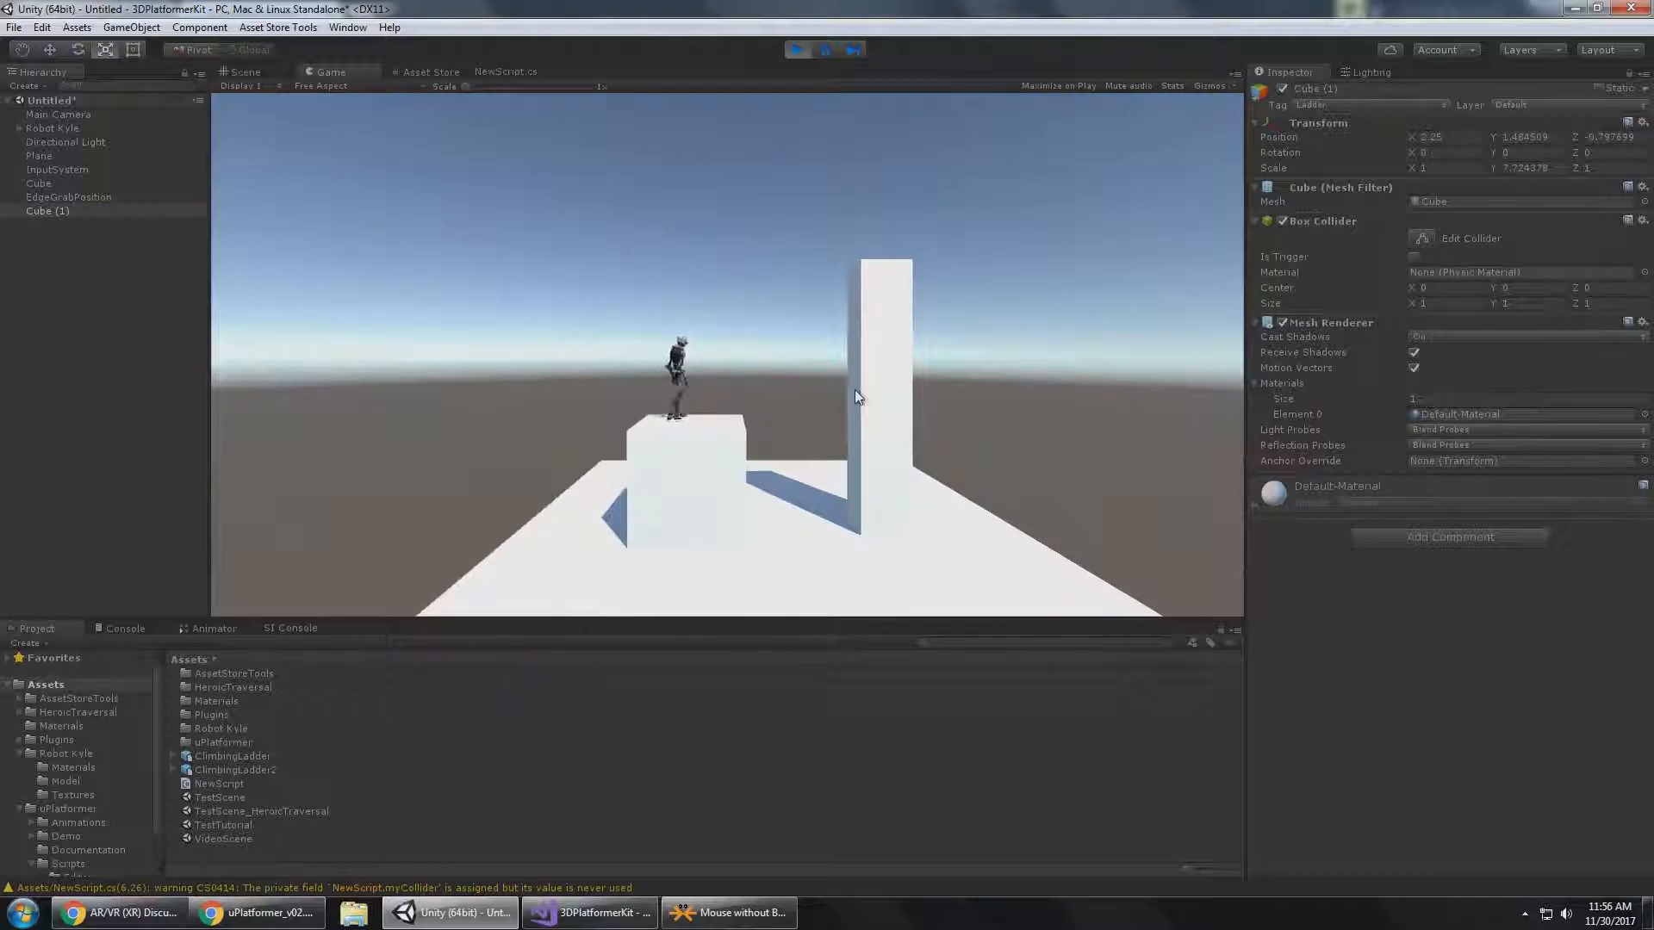
pyautogui.press('d')
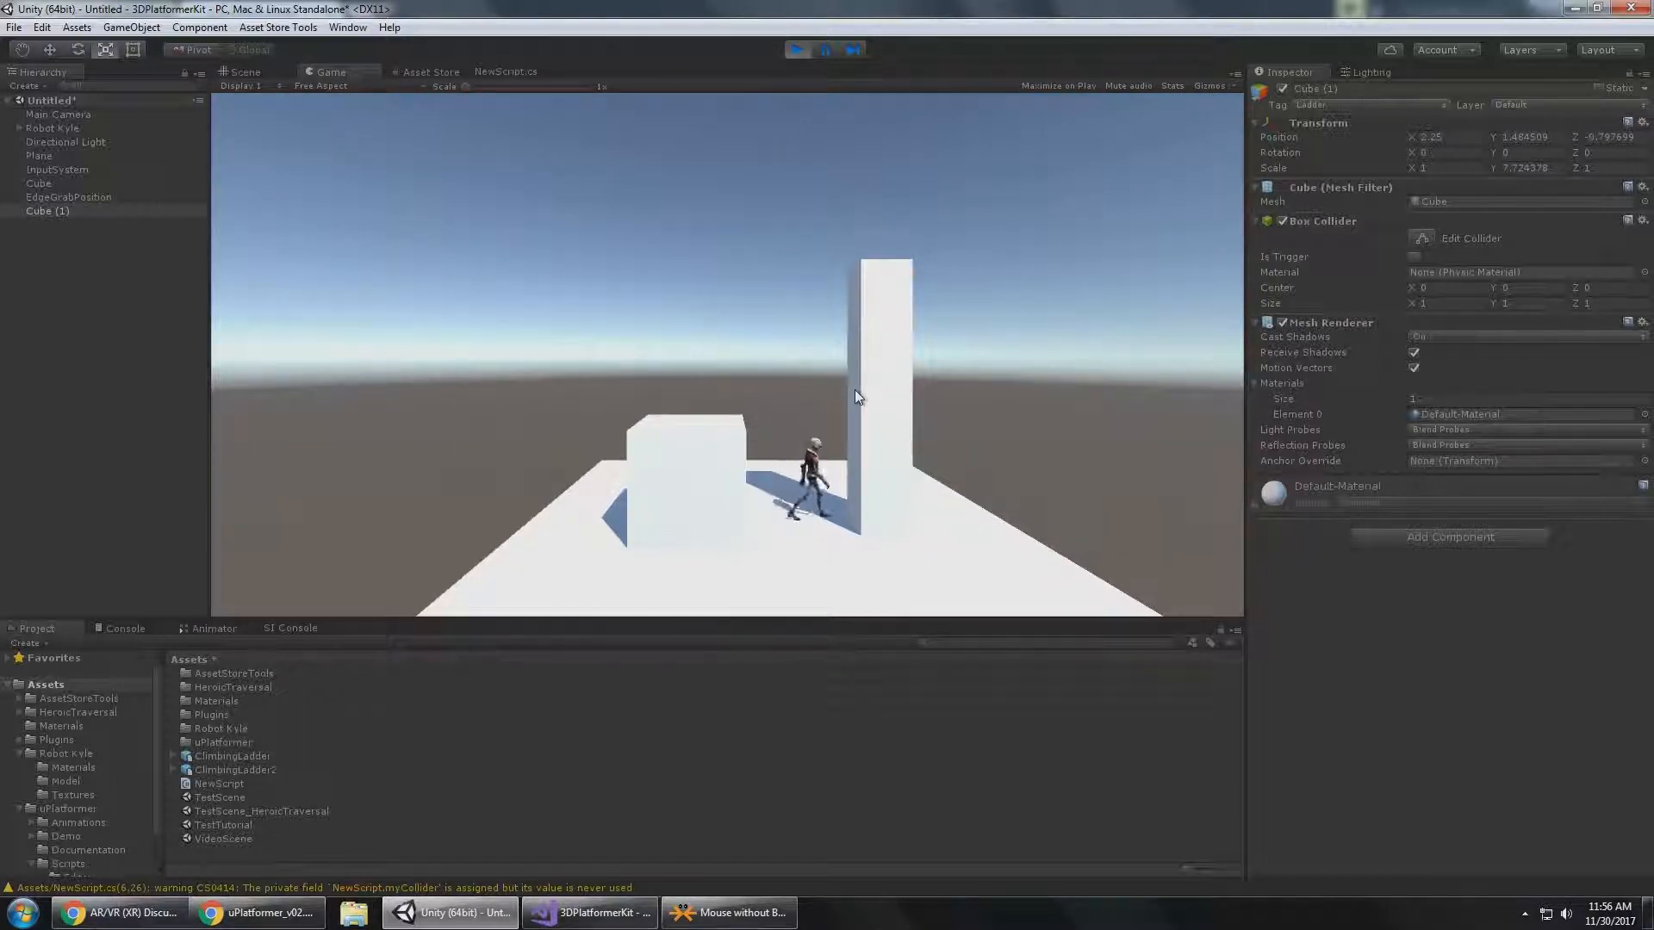
pyautogui.press('w')
pyautogui.press('w')
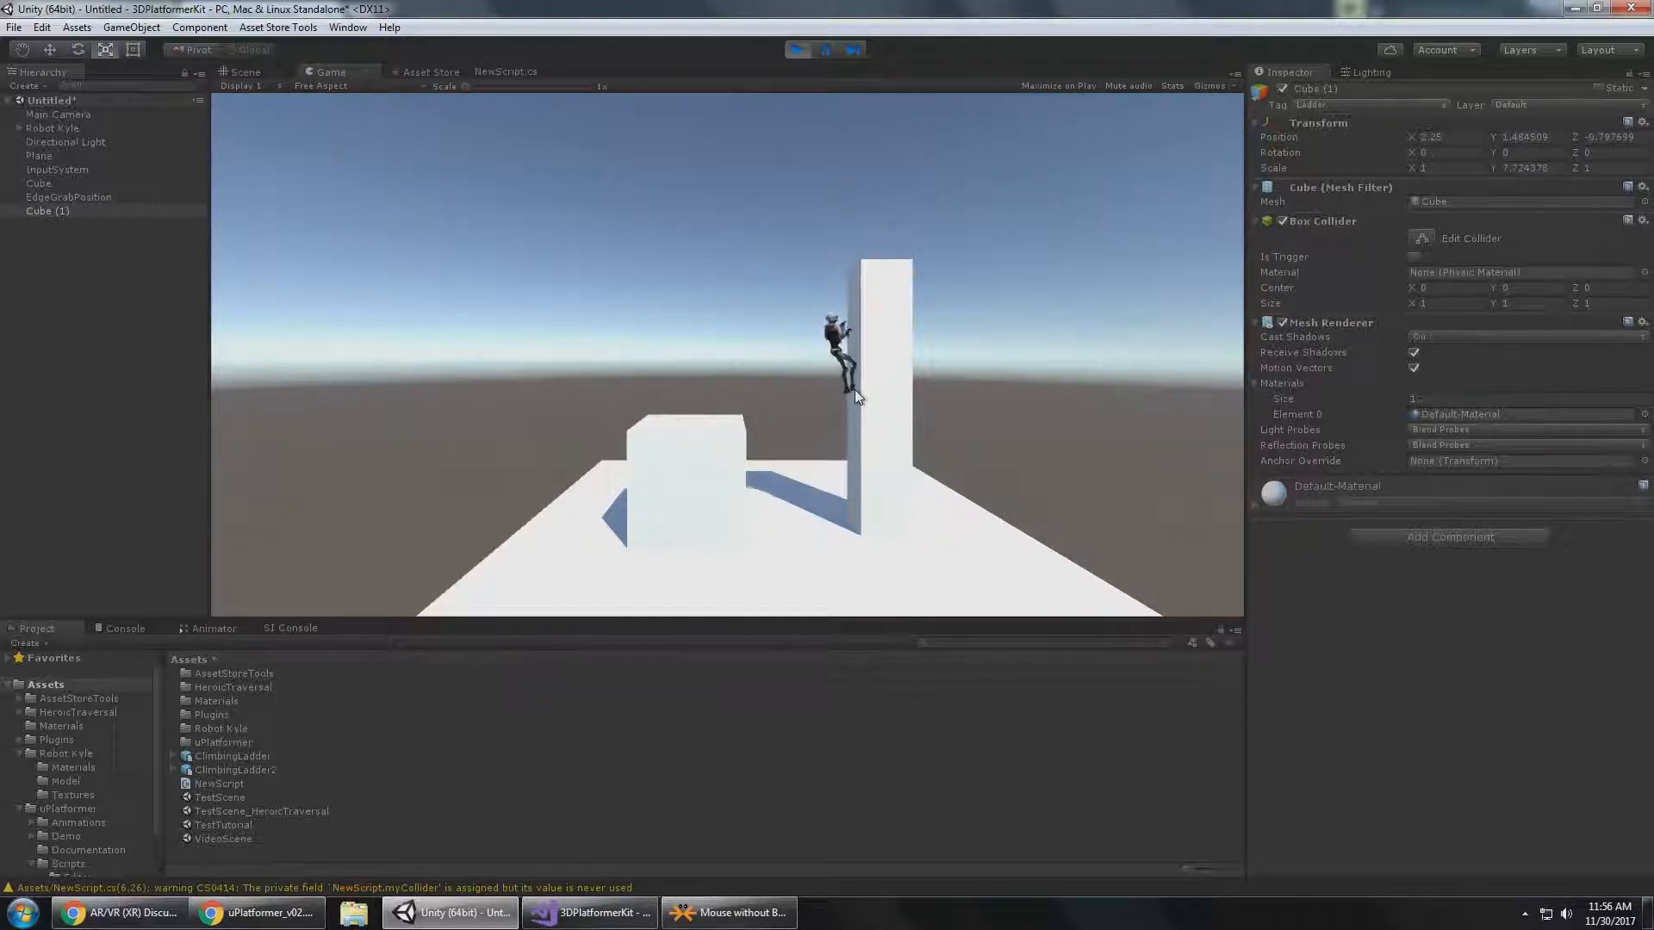
pyautogui.press('w')
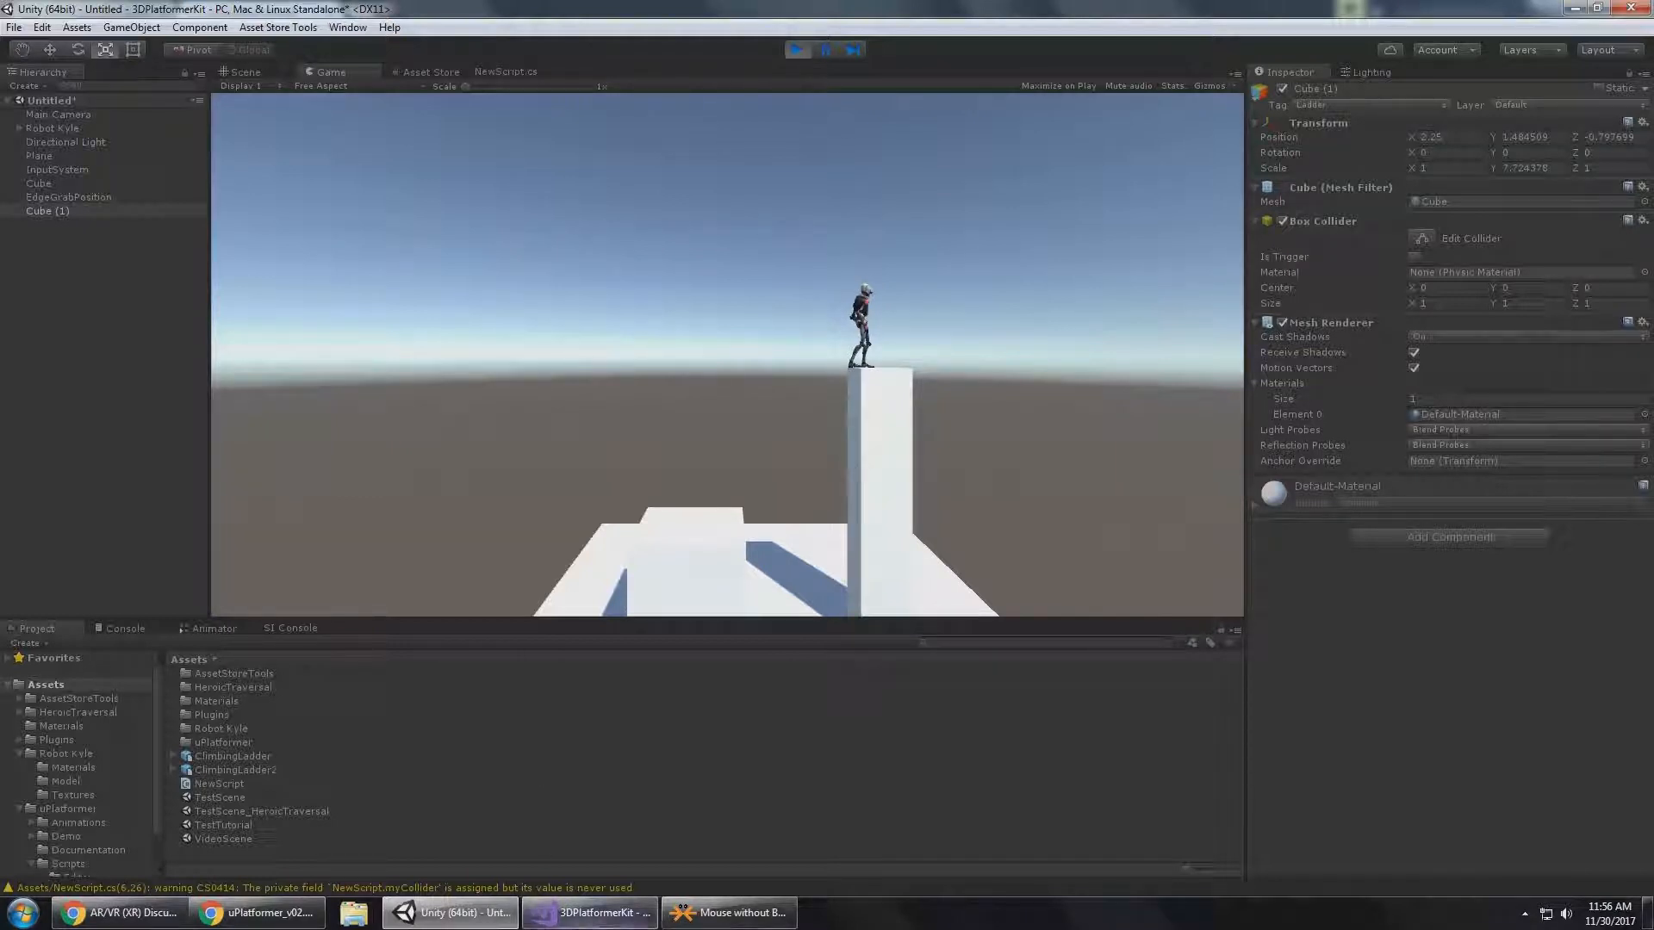
# Read the Player Info descriptions of the PlayerController3D class in the Chrome documentation, and return to Unity.
pyautogui.click(280, 923)
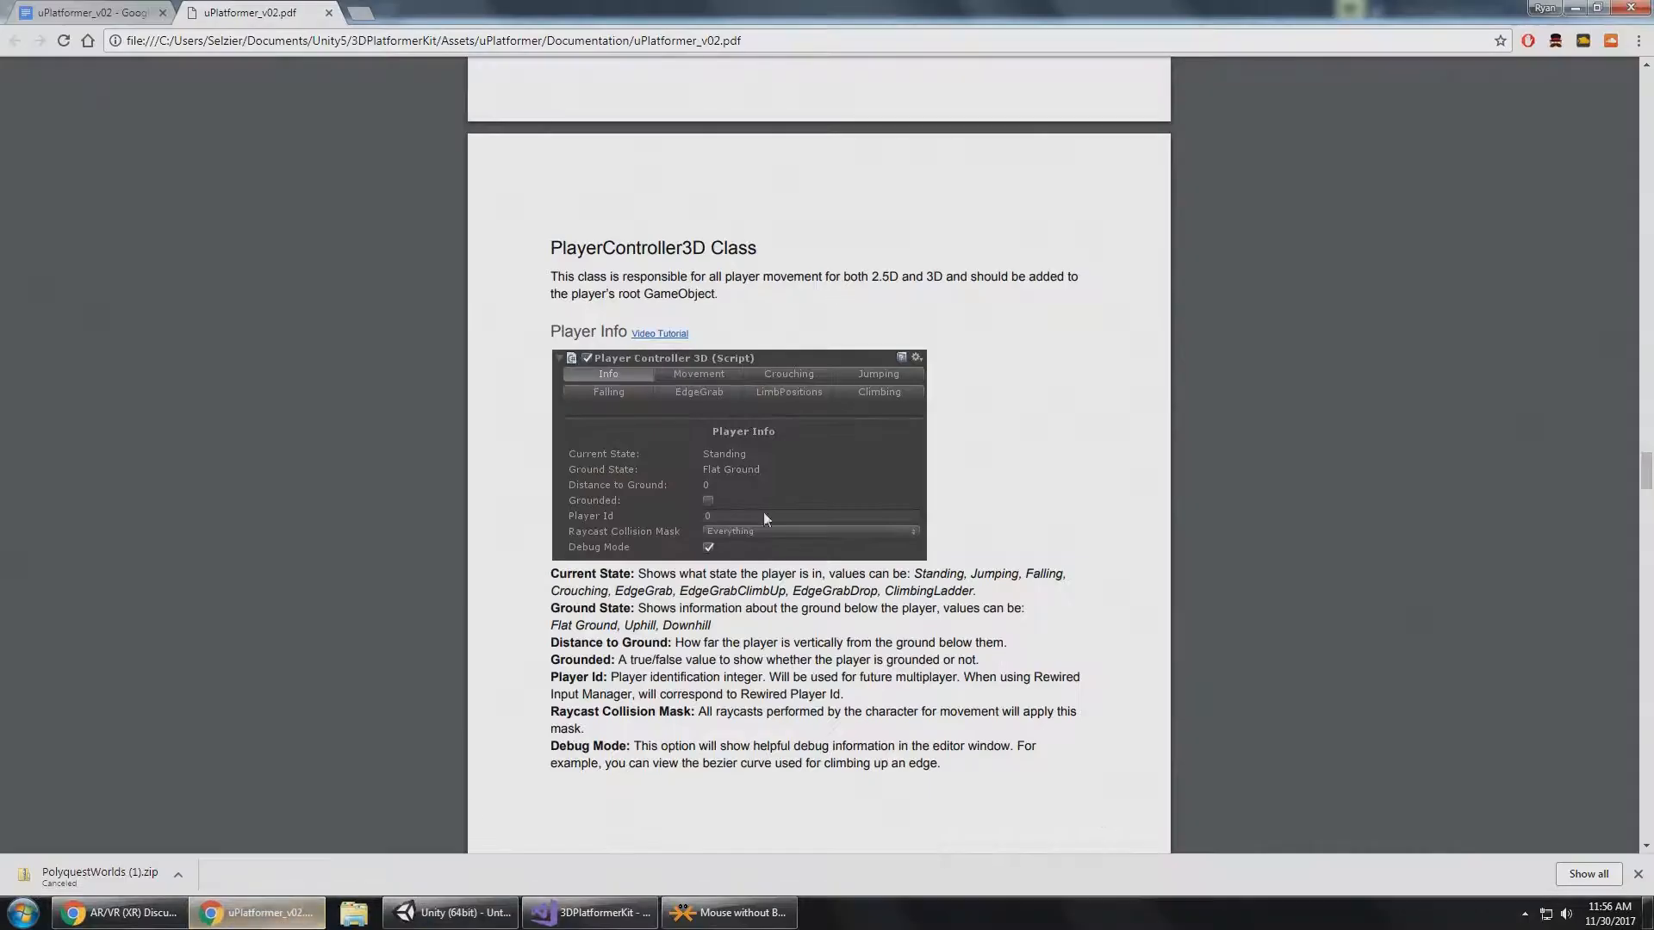
pyautogui.scroll(-1, 604, 276)
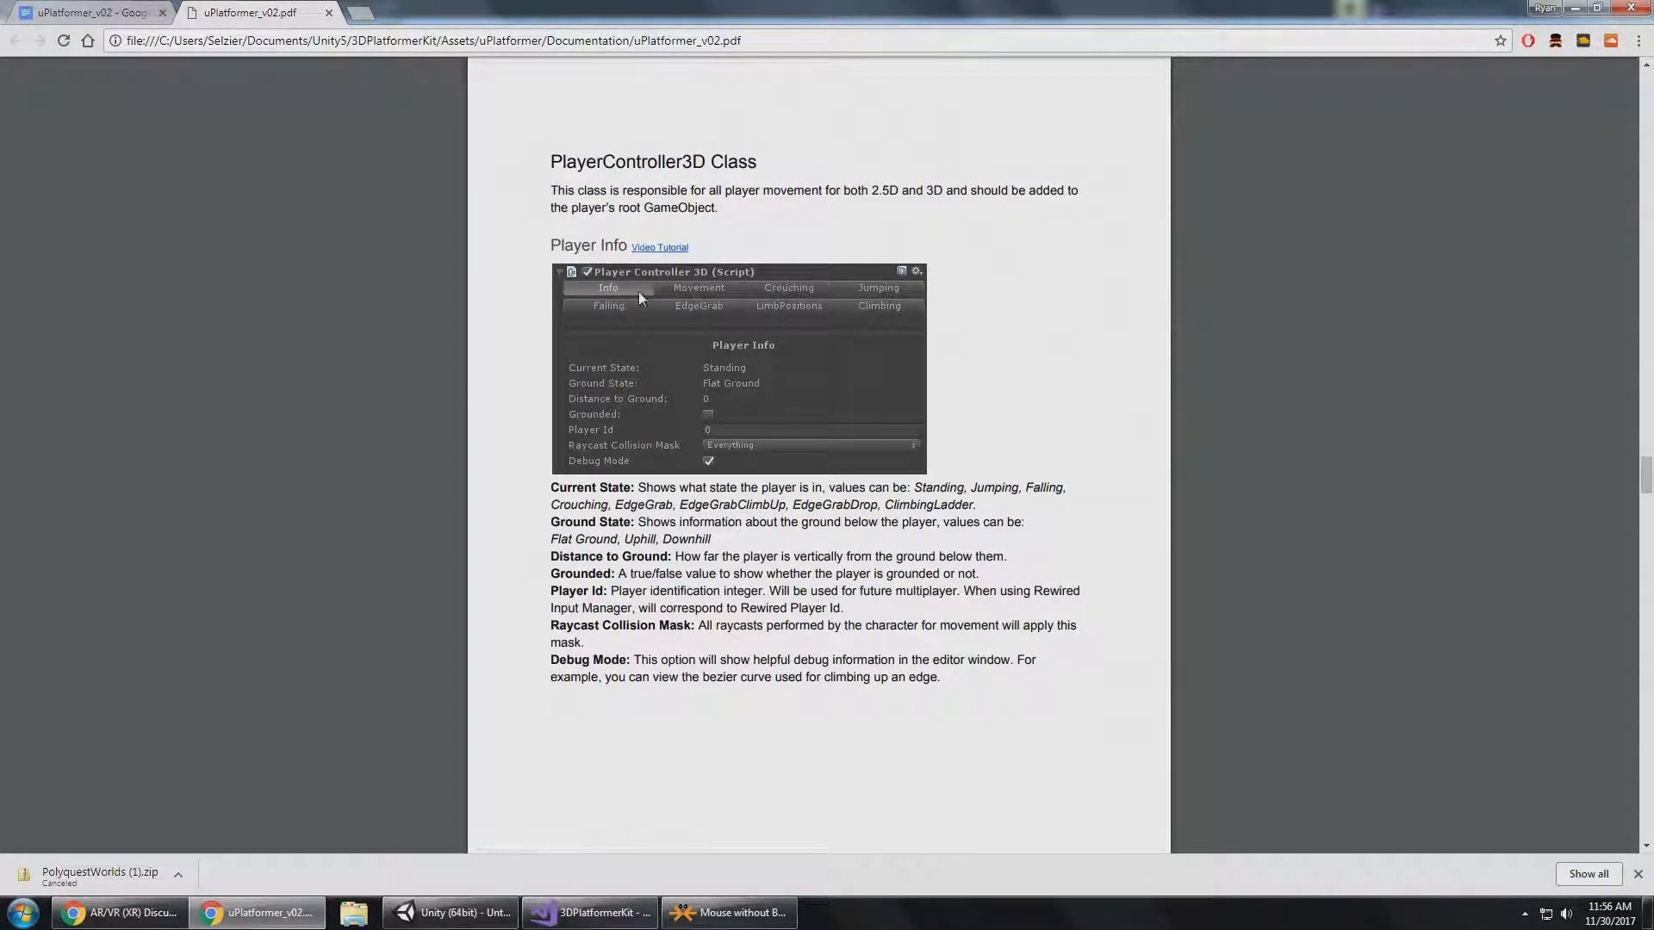
pyautogui.click(465, 914)
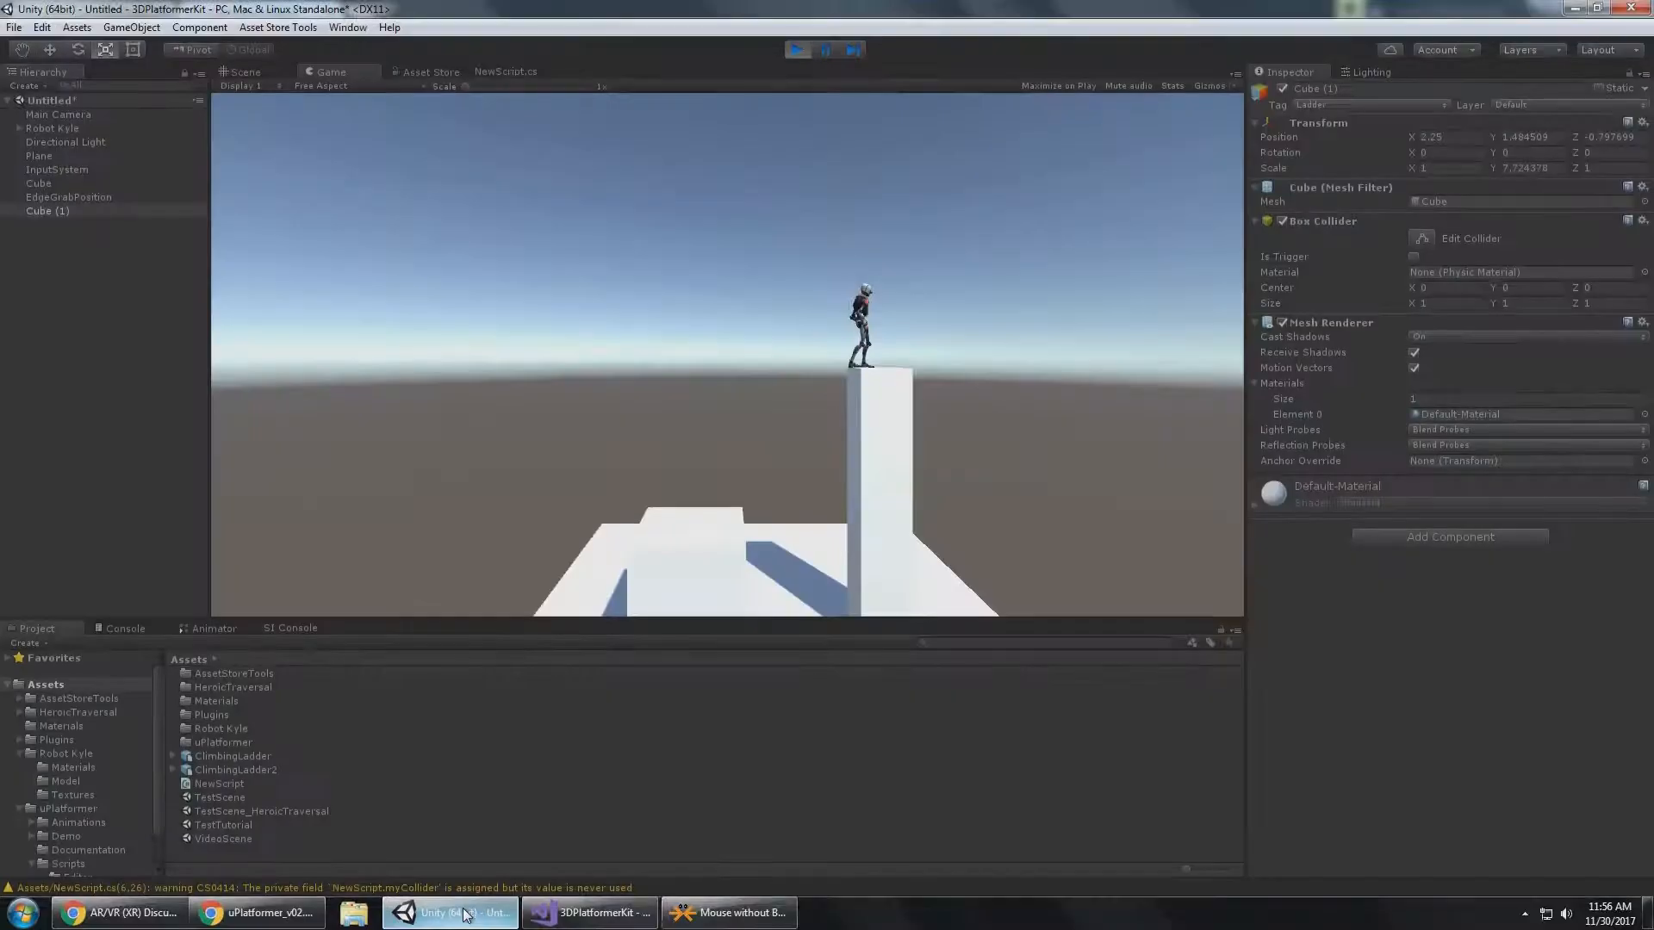
# Show the Player Info section of Robot Kyle's Player Controller 3D and make him crouch to check his Current State.
pyautogui.click(95, 115)
pyautogui.click(78, 128)
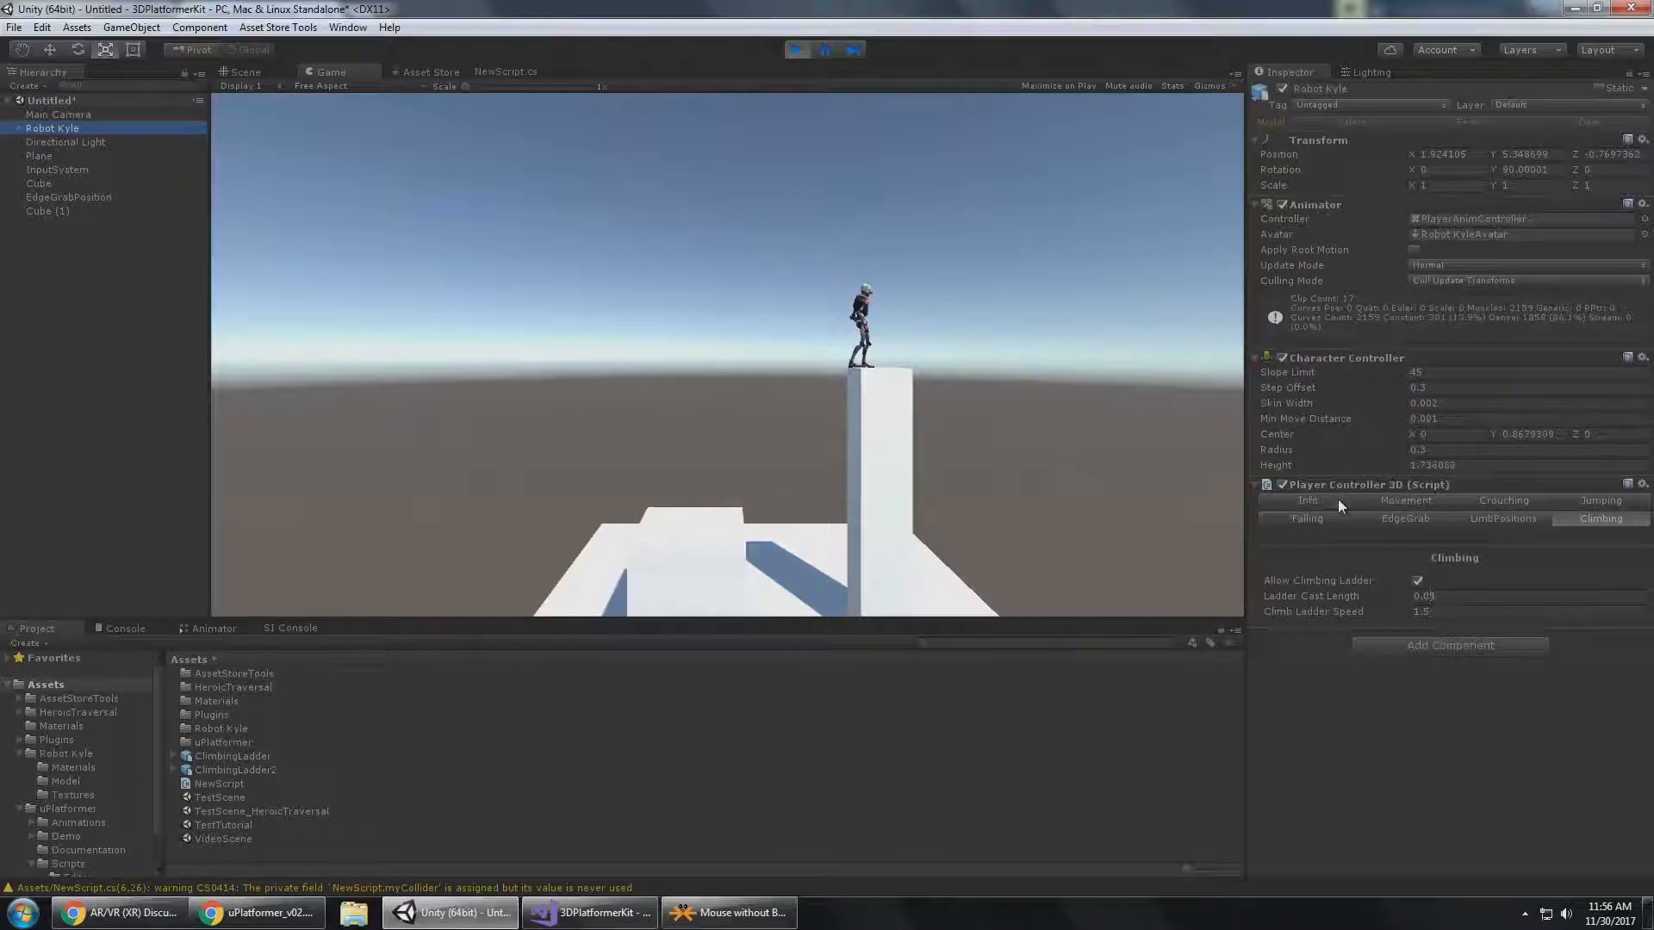
pyautogui.click(1338, 502)
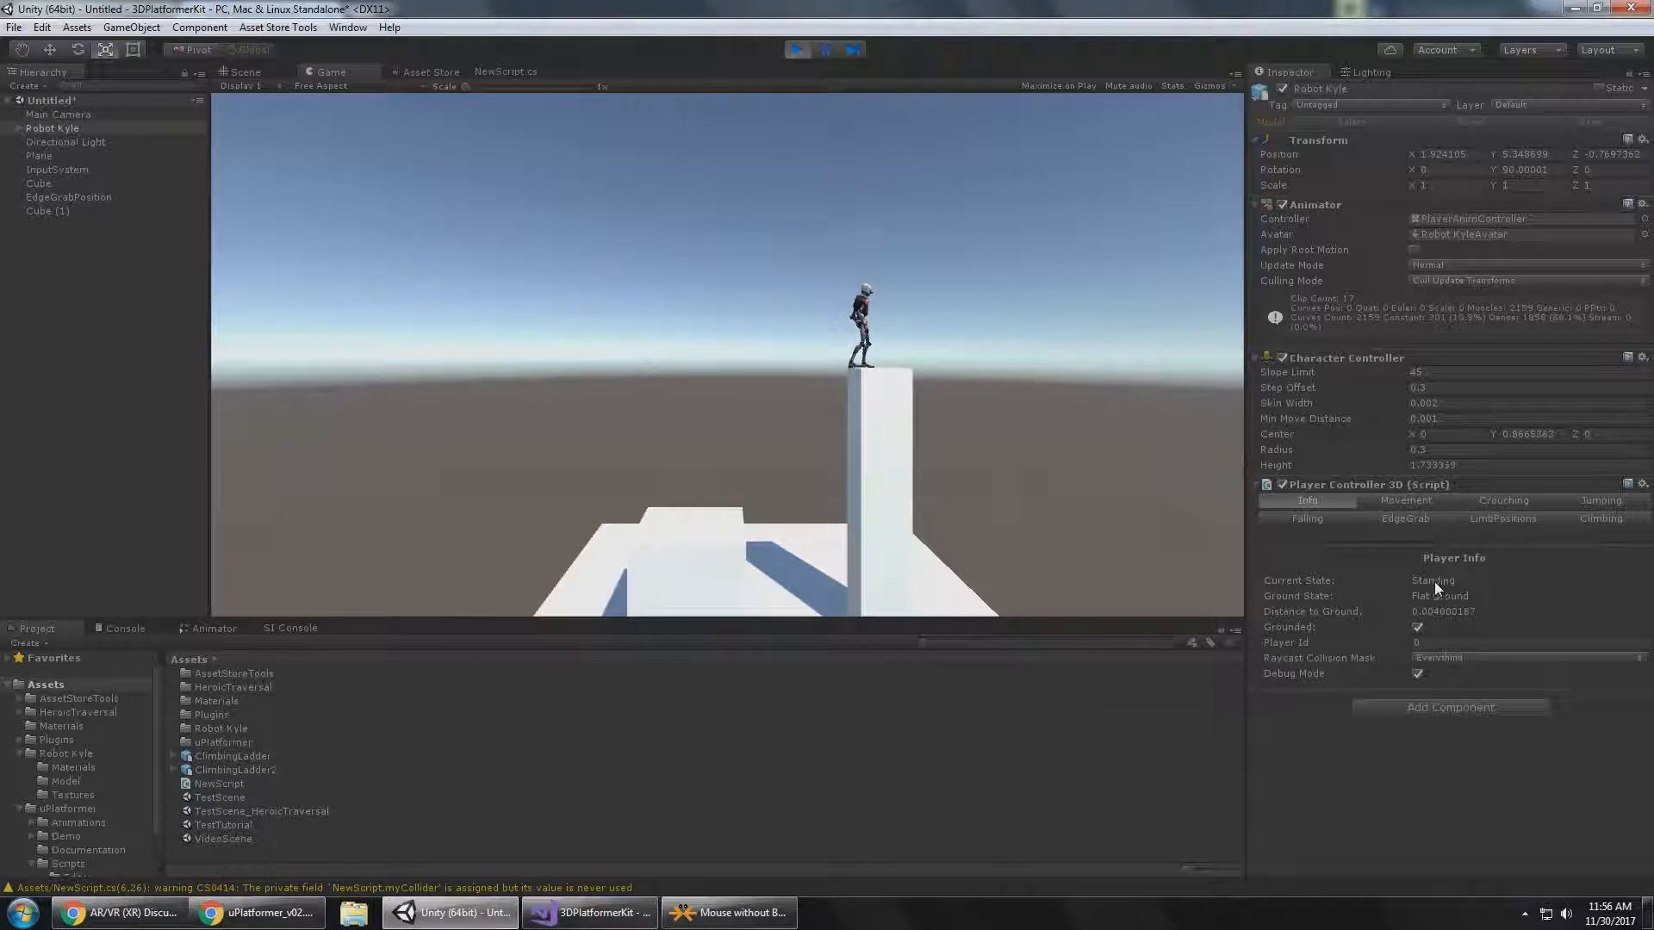
pyautogui.click(990, 333)
pyautogui.press('alt')
pyautogui.press('alt')
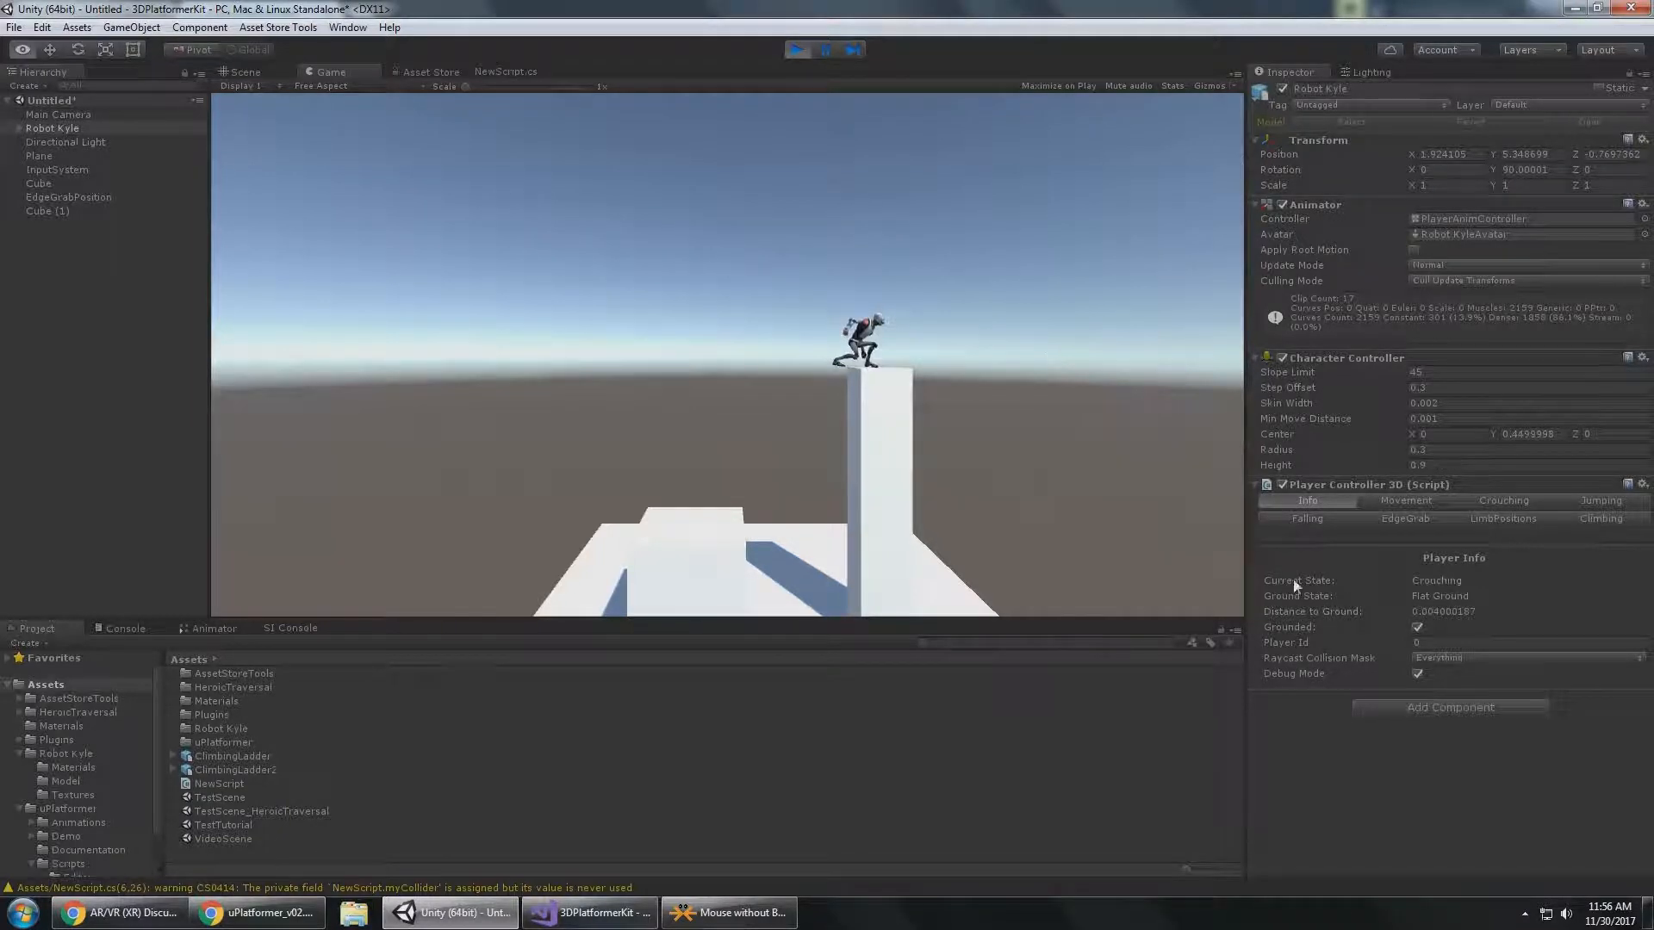
# Make Robot Kyle jump, pause the game in mid-air to inspect his state in the Scene view, and resume play.
pyautogui.press('space')
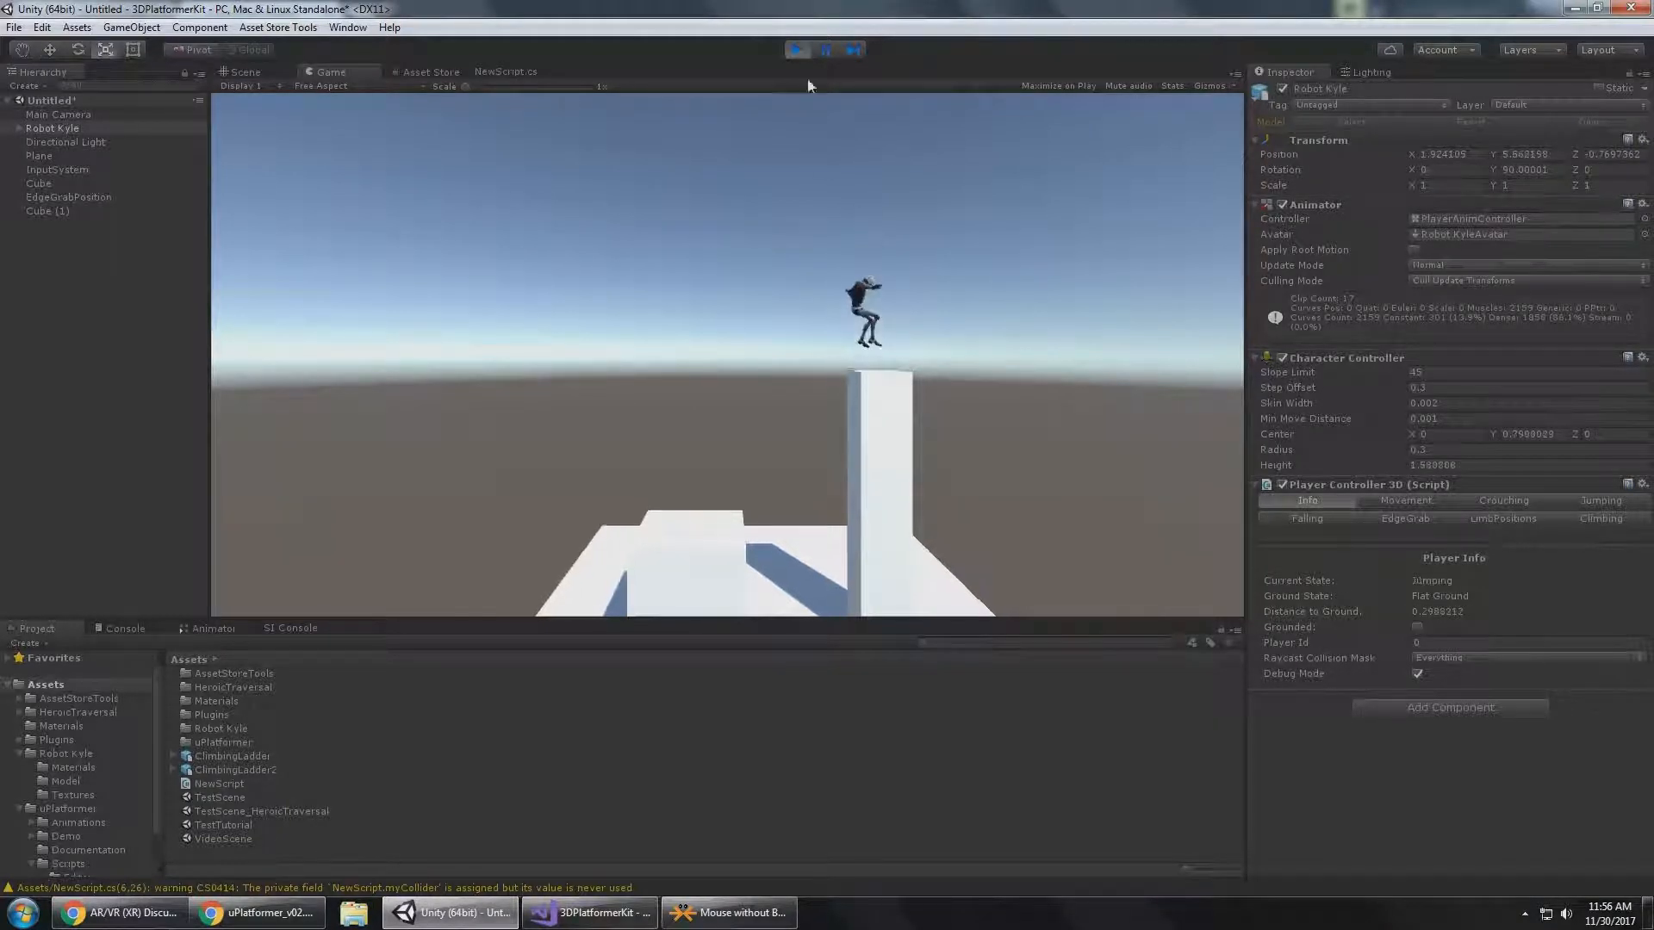
pyautogui.click(826, 50)
pyautogui.keyDown('alt'); pyautogui.moveTo(929, 265); pyautogui.dragTo(818, 616, button='middle'); pyautogui.keyUp('alt')
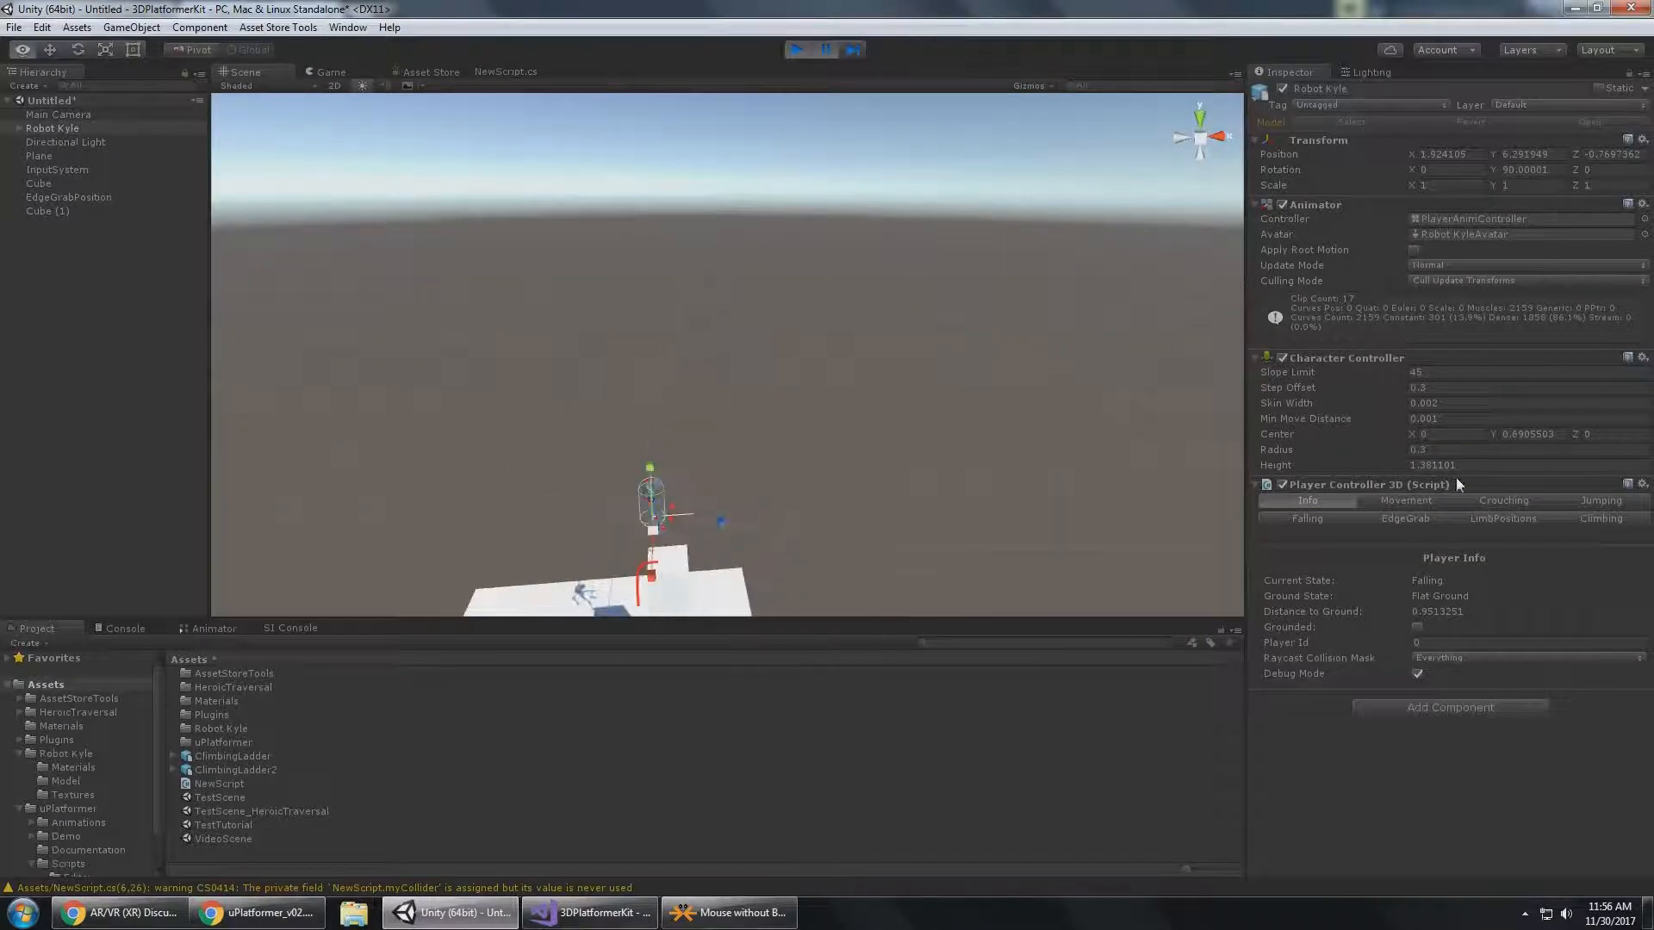
pyautogui.keyDown('alt'); pyautogui.moveTo(948, 441); pyautogui.dragTo(819, 65); pyautogui.keyUp('alt')
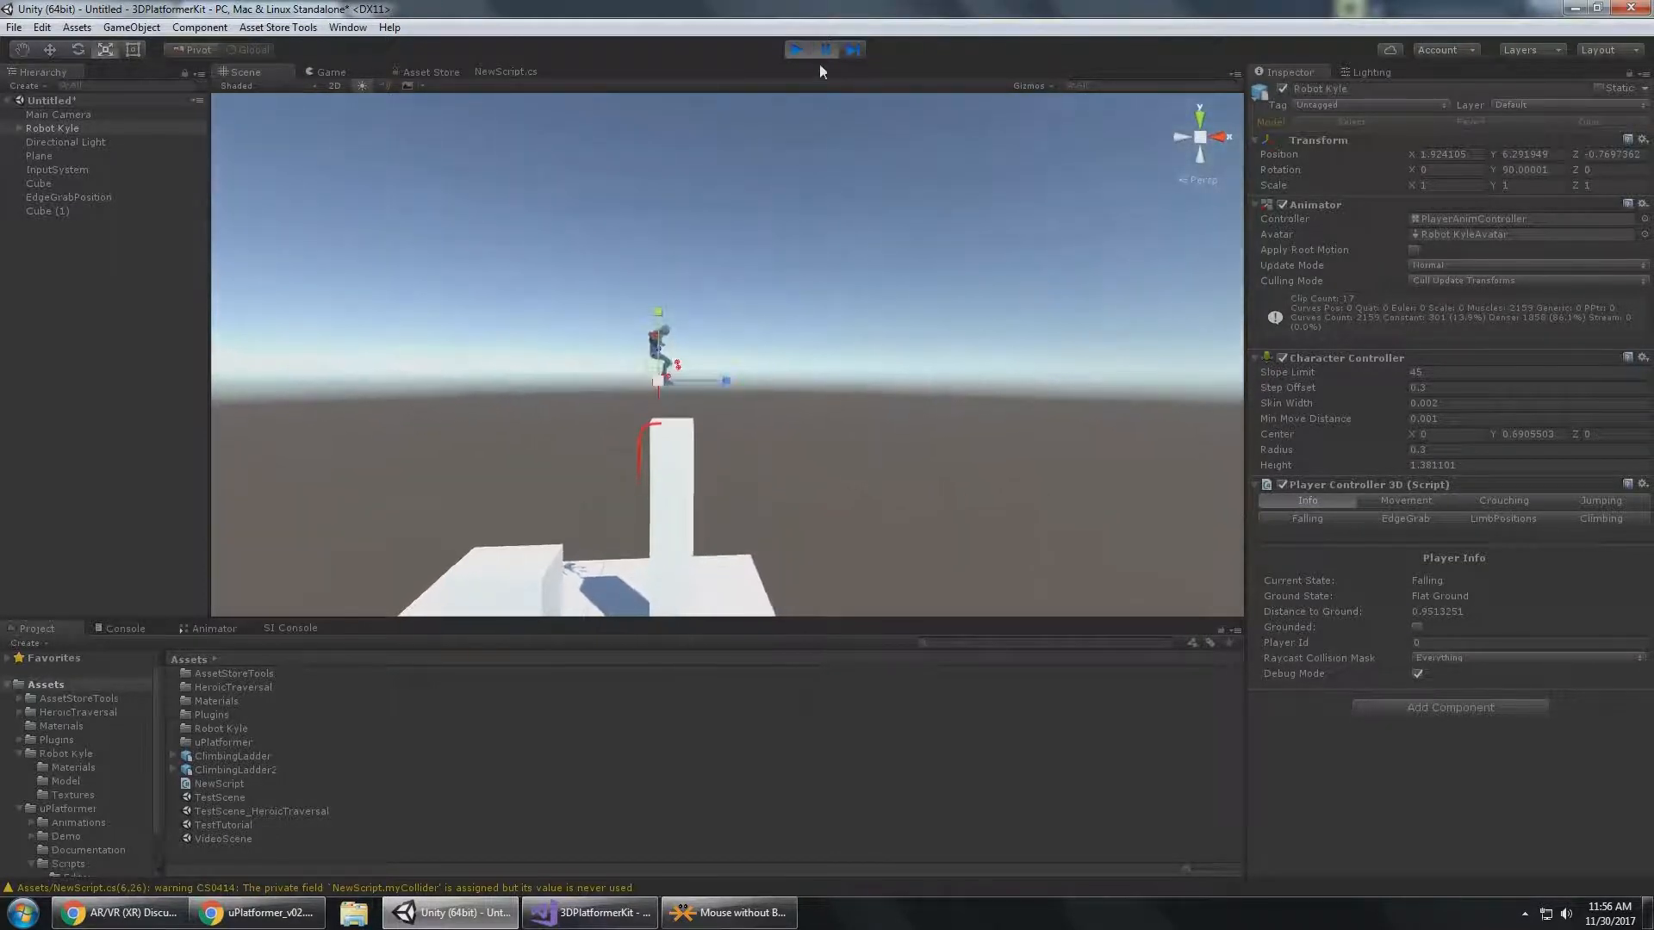
pyautogui.click(827, 54)
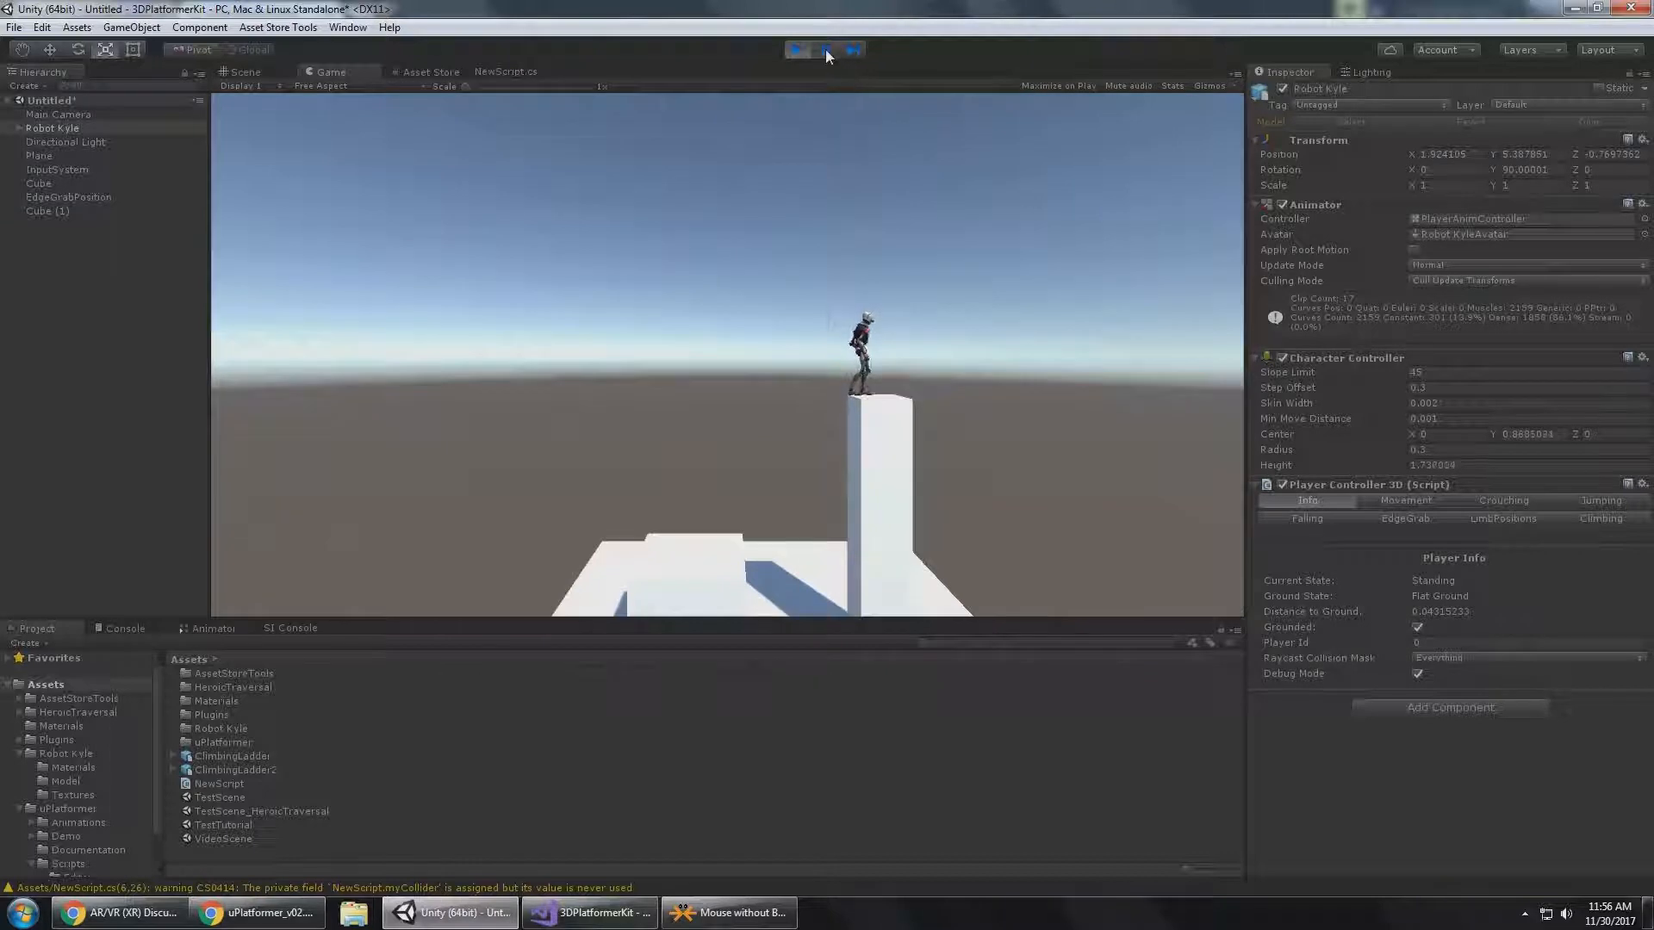
# Pause another jump of Robot Kyle, advance it frame by frame while checking the Player Info state, and resume play.
pyautogui.press('space')
pyautogui.click(827, 55)
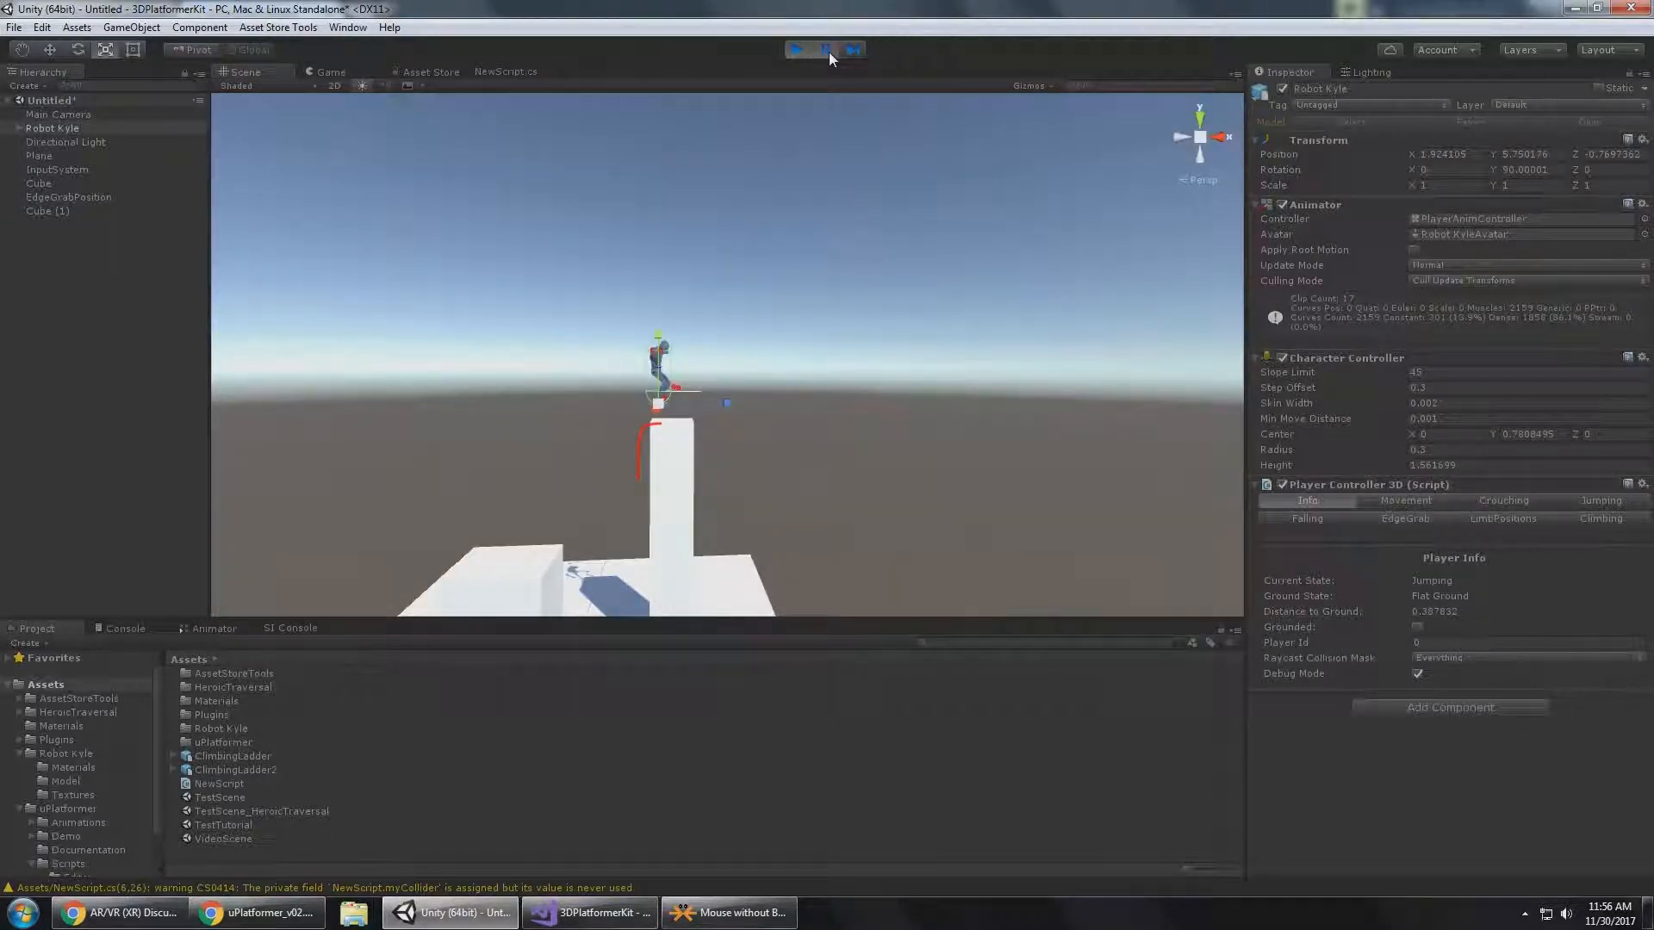
pyautogui.click(853, 53)
pyautogui.click(853, 53)
pyautogui.click(853, 53)
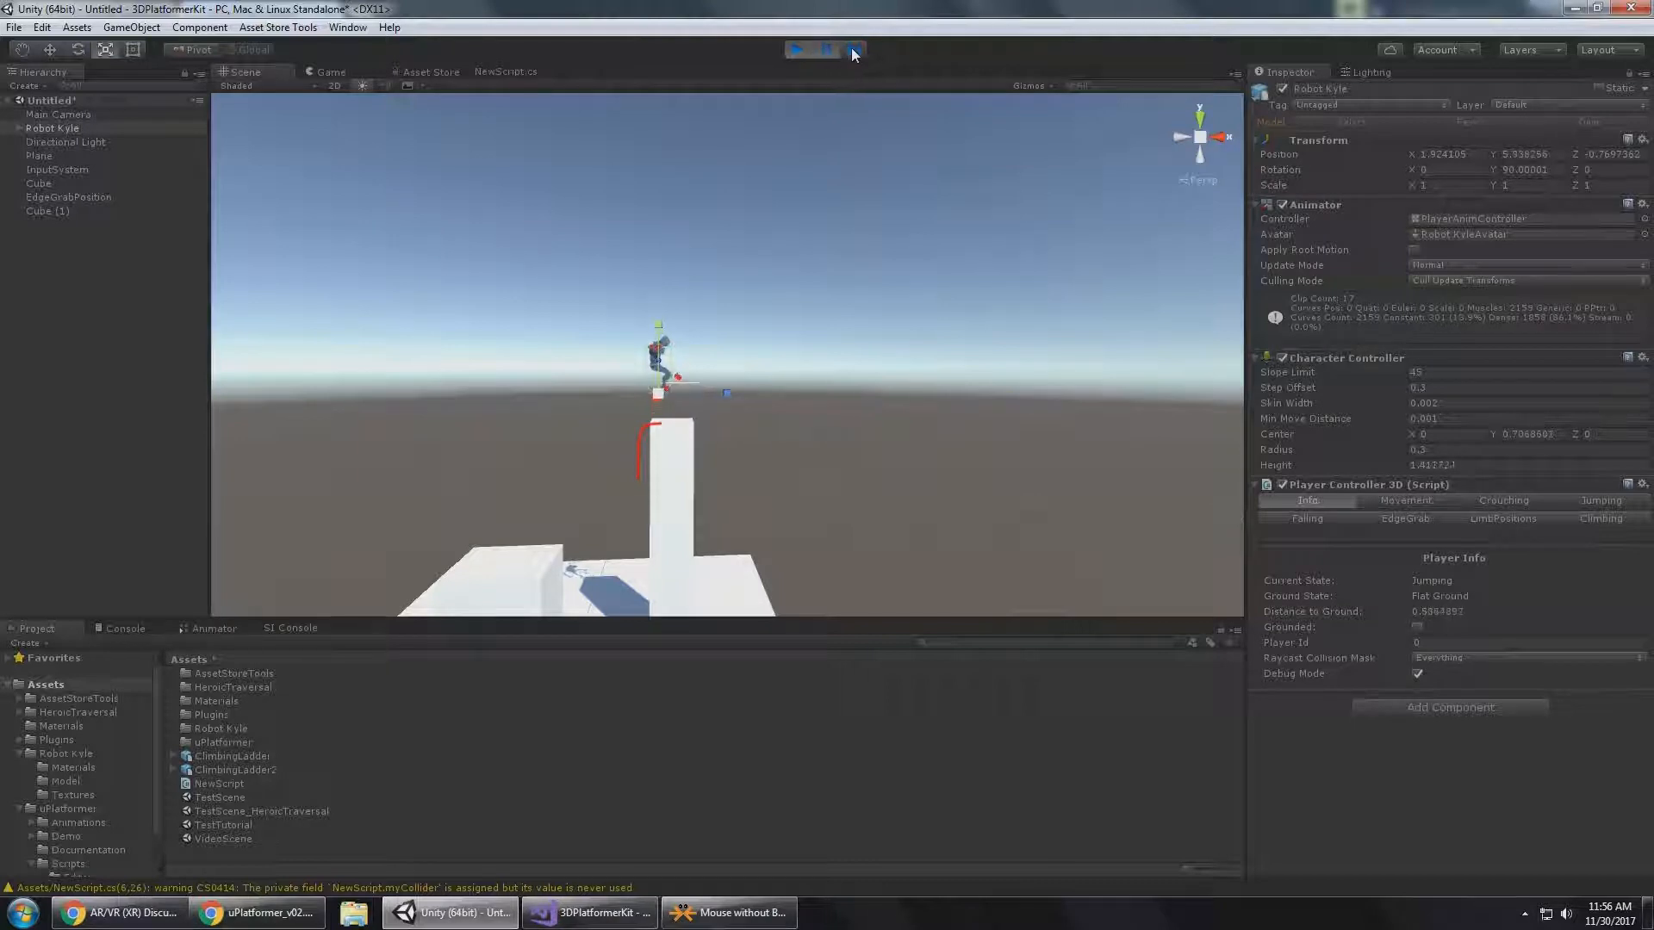
pyautogui.click(852, 54)
pyautogui.click(852, 53)
pyautogui.click(853, 54)
pyautogui.click(853, 53)
pyautogui.click(852, 53)
pyautogui.click(853, 53)
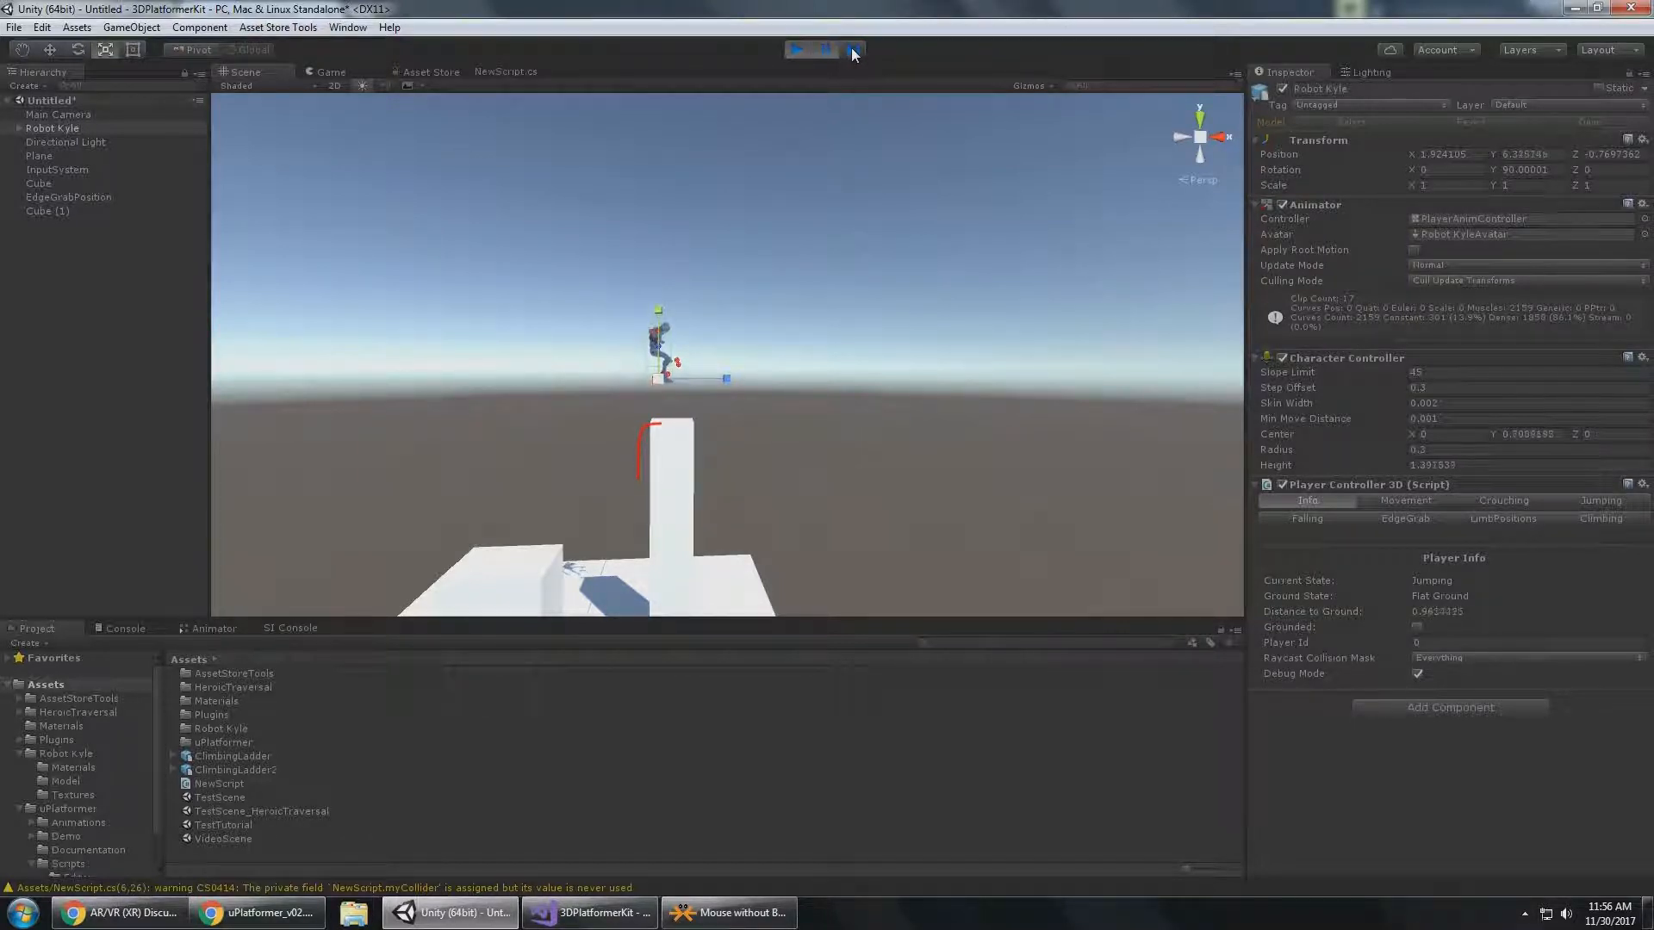
pyautogui.click(853, 53)
pyautogui.click(852, 53)
pyautogui.click(853, 54)
pyautogui.click(853, 54)
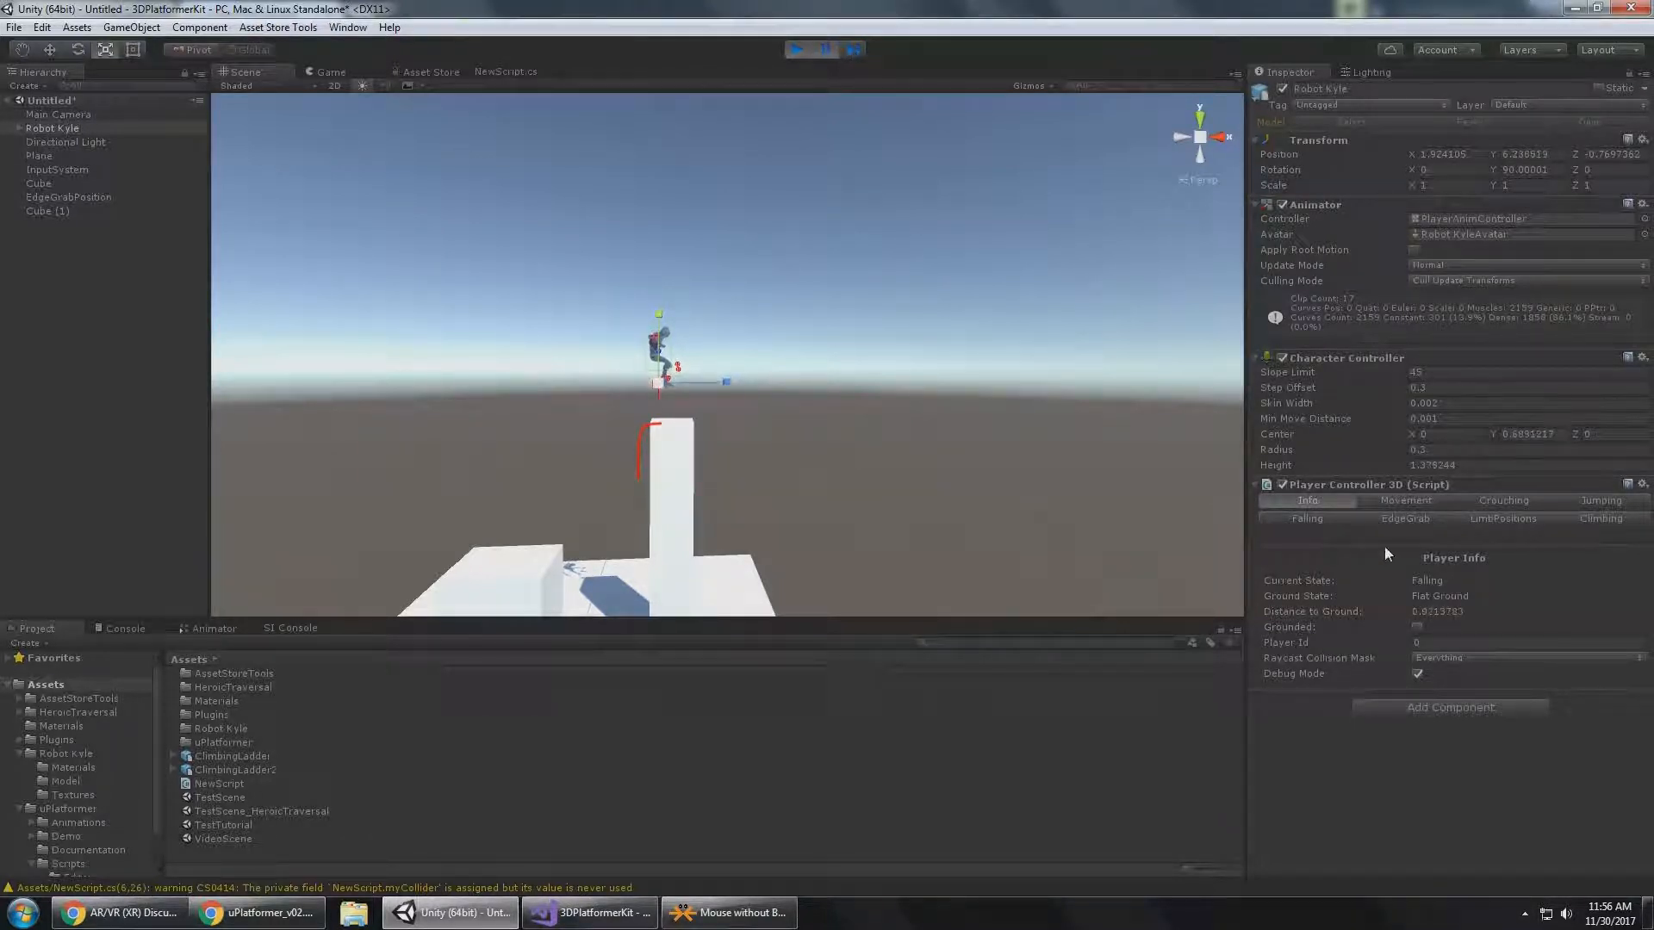
pyautogui.click(825, 49)
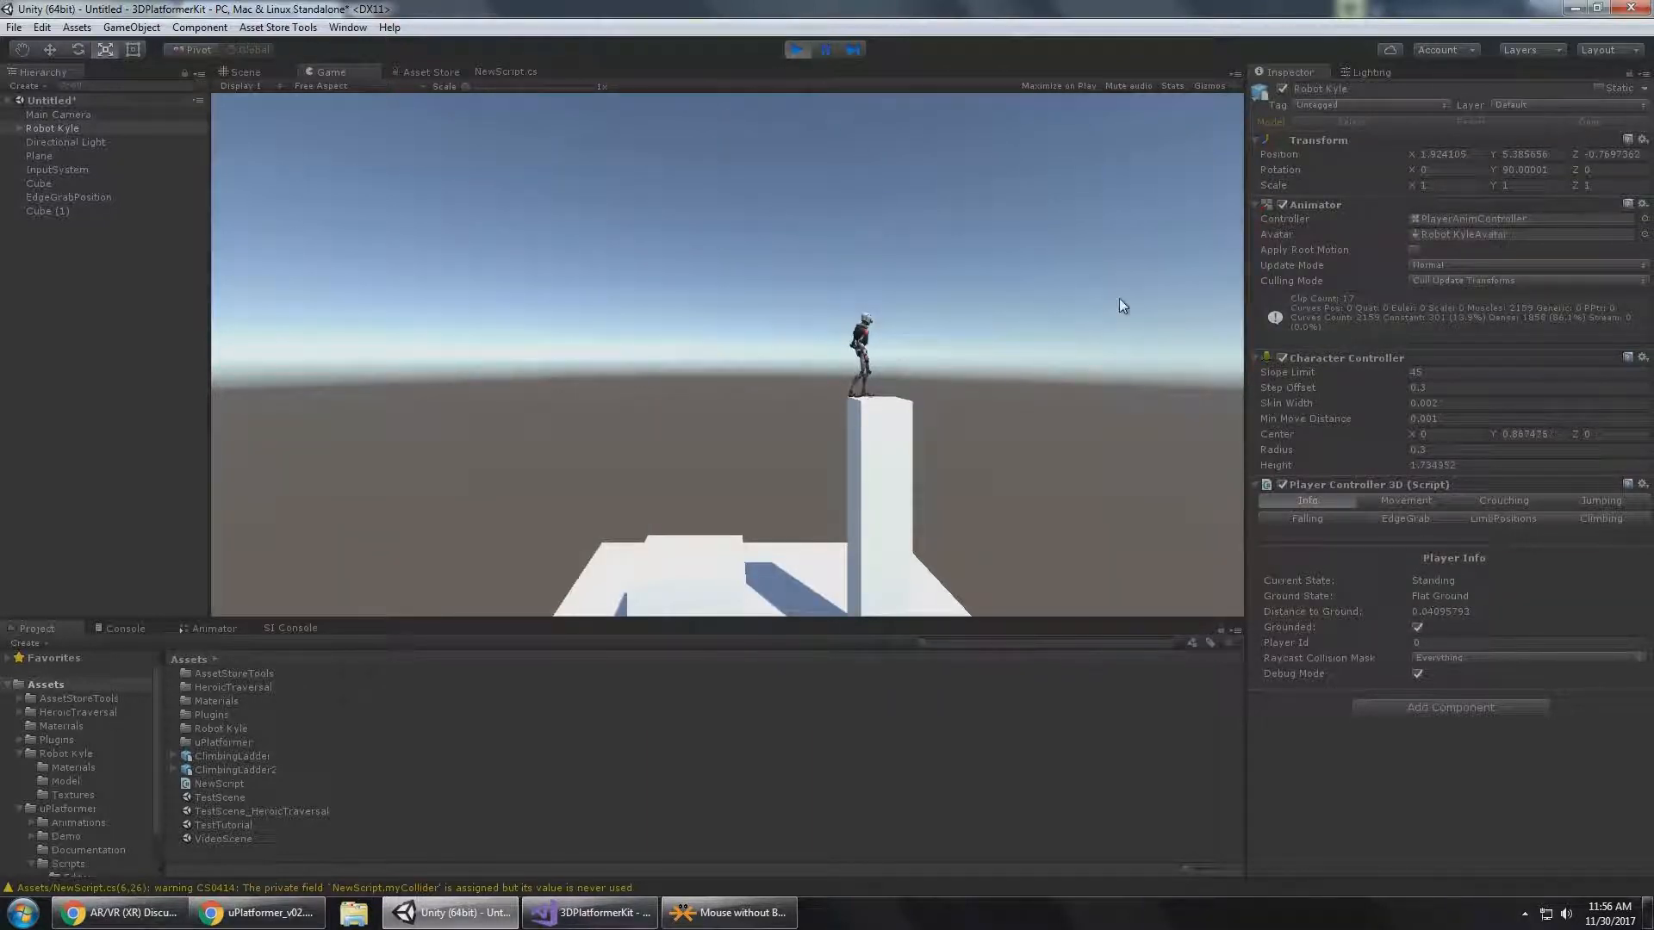
# Walk Robot Kyle off the tall cube and around to its front, and climb it to check the ladder state.
pyautogui.press('a')
pyautogui.press('s')
pyautogui.press('d')
pyautogui.press('w')
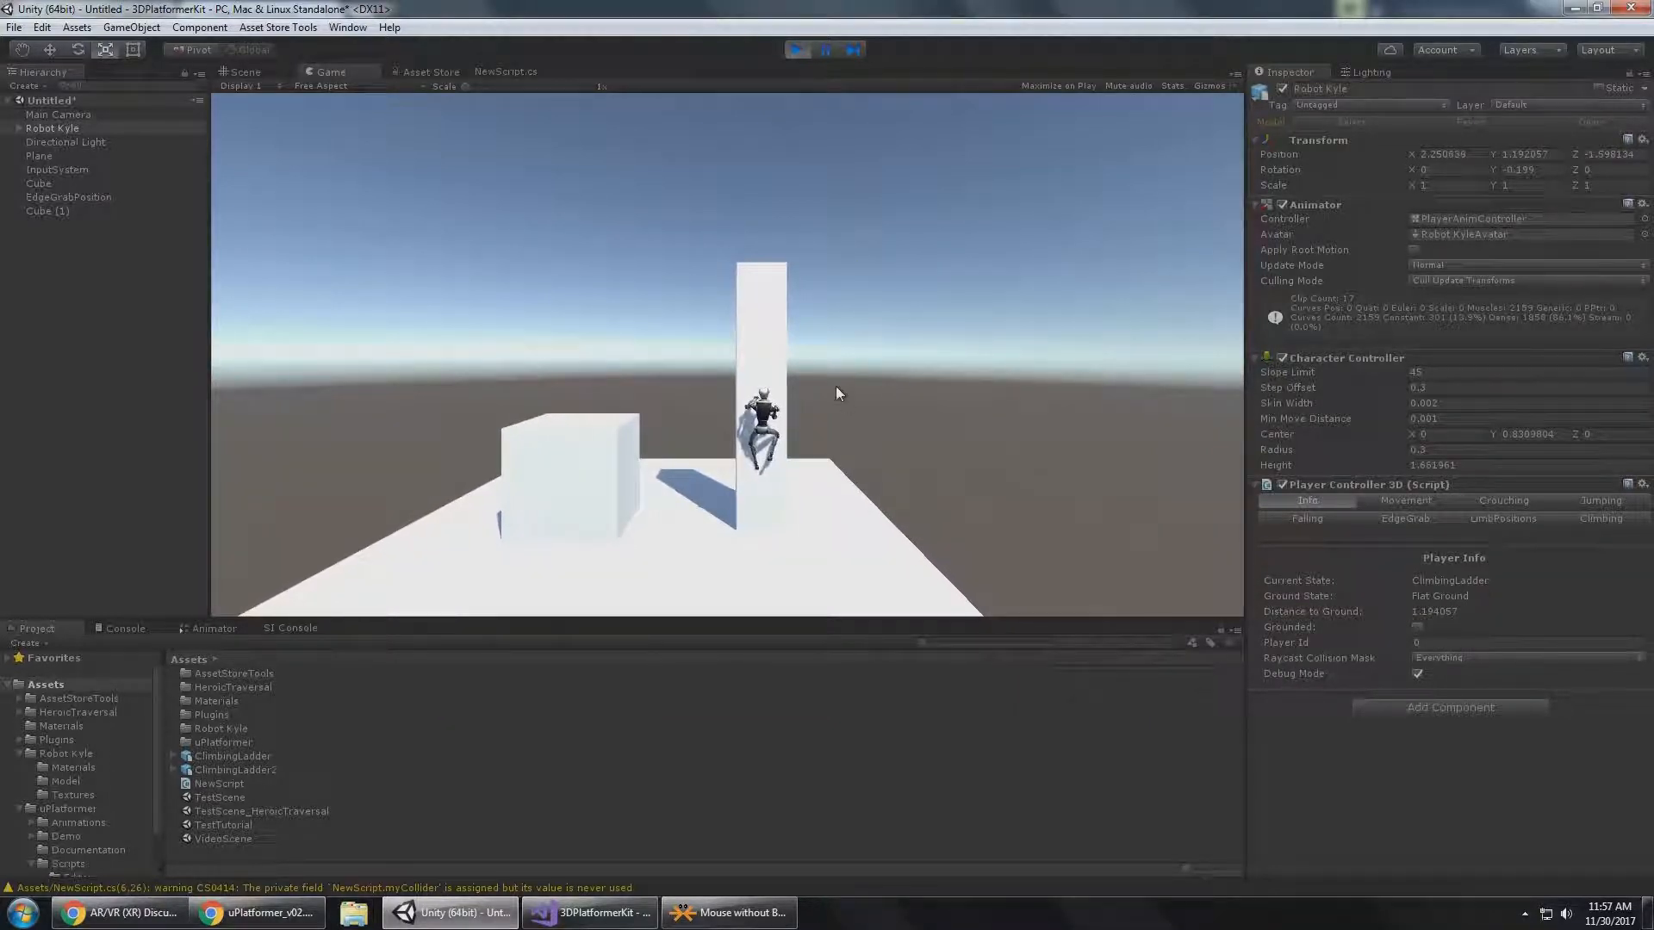
# Bring Robot Kyle down from the ladder and jump him onto the first cube's edge to check the edge-grab state.
pyautogui.press('s')
pyautogui.press('a')
pyautogui.press('w')
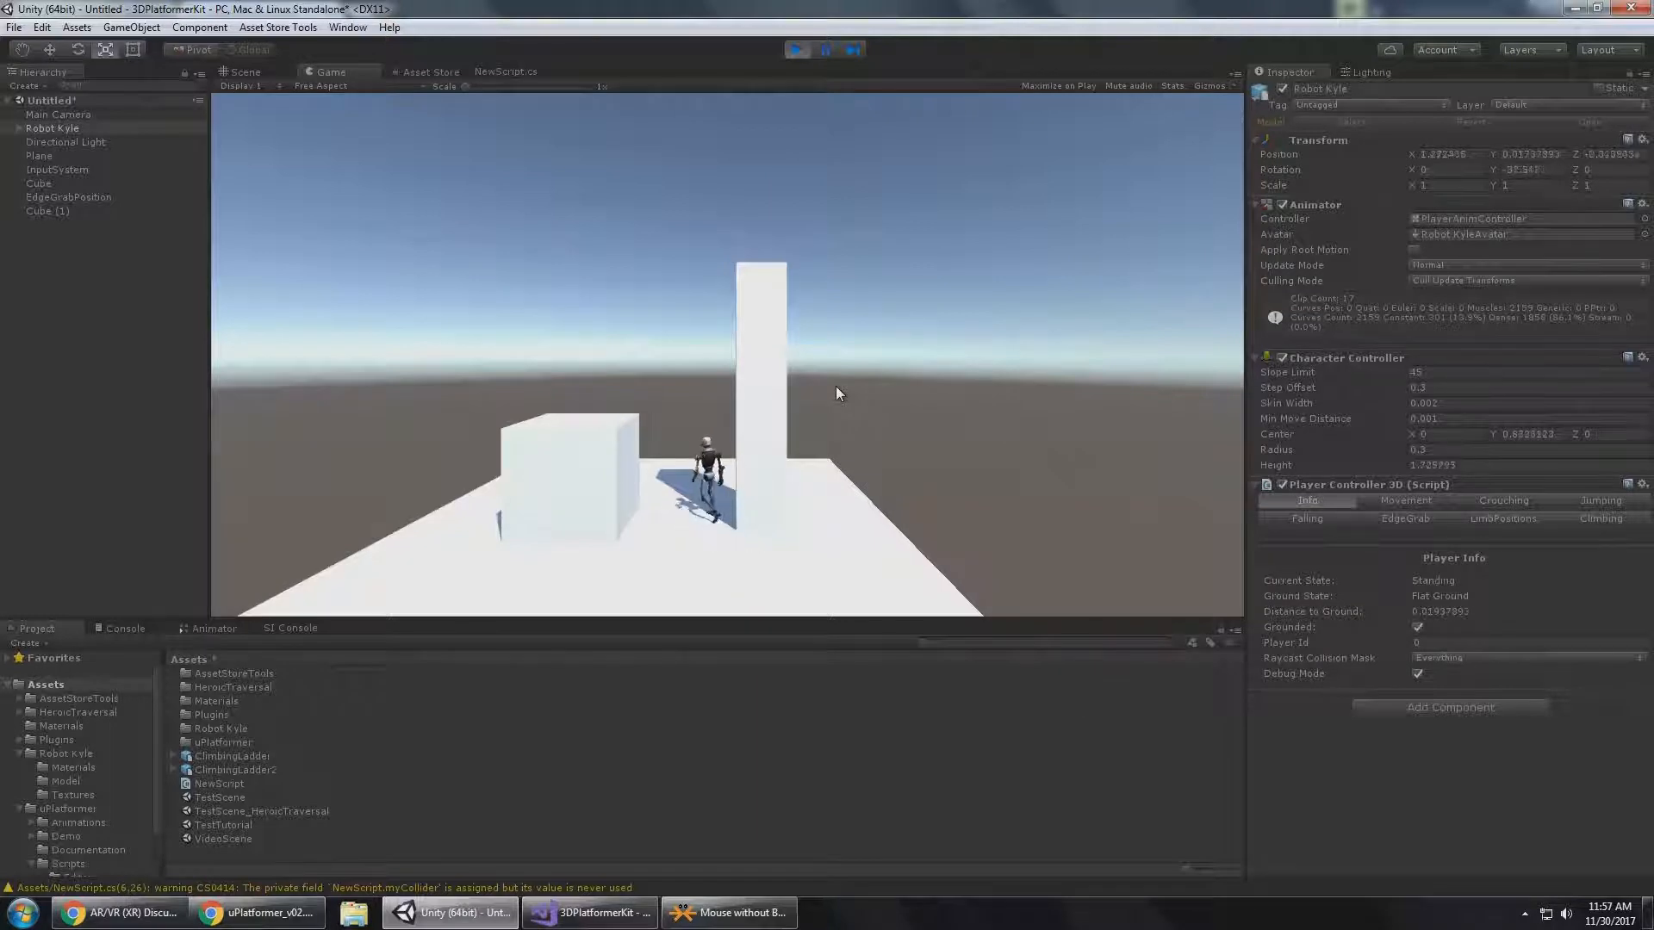
pyautogui.press('a')
pyautogui.press('space')
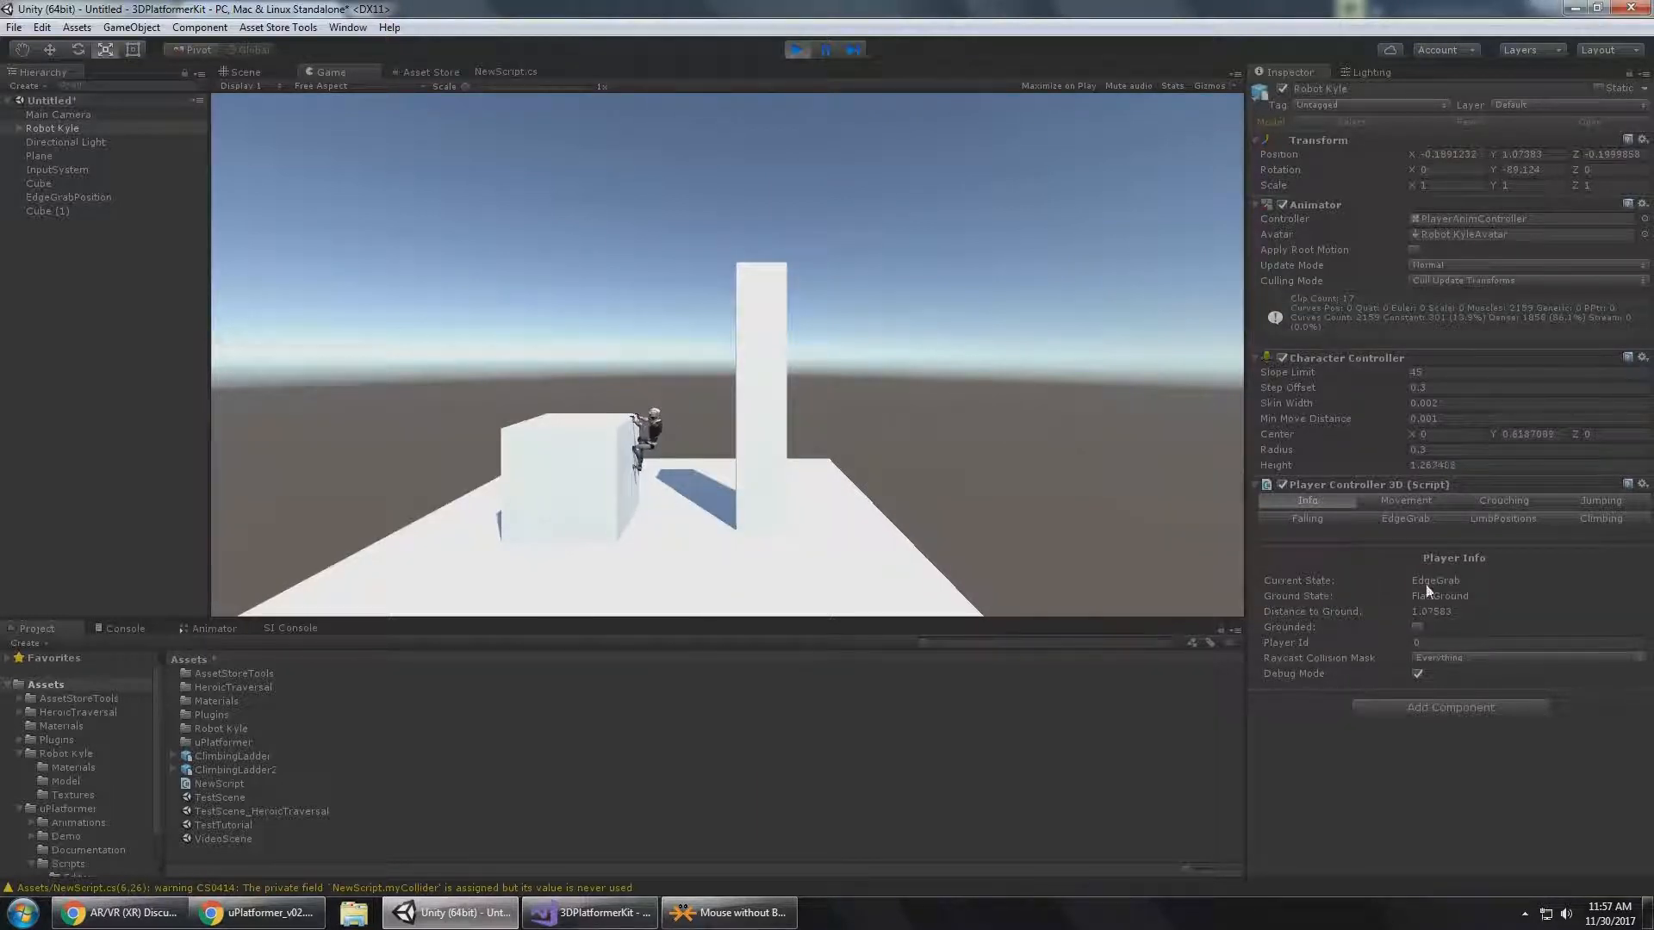
# Switch to Visual Studio and read the MoveState enum values in PlayerController3D.cs.
pyautogui.click(596, 910)
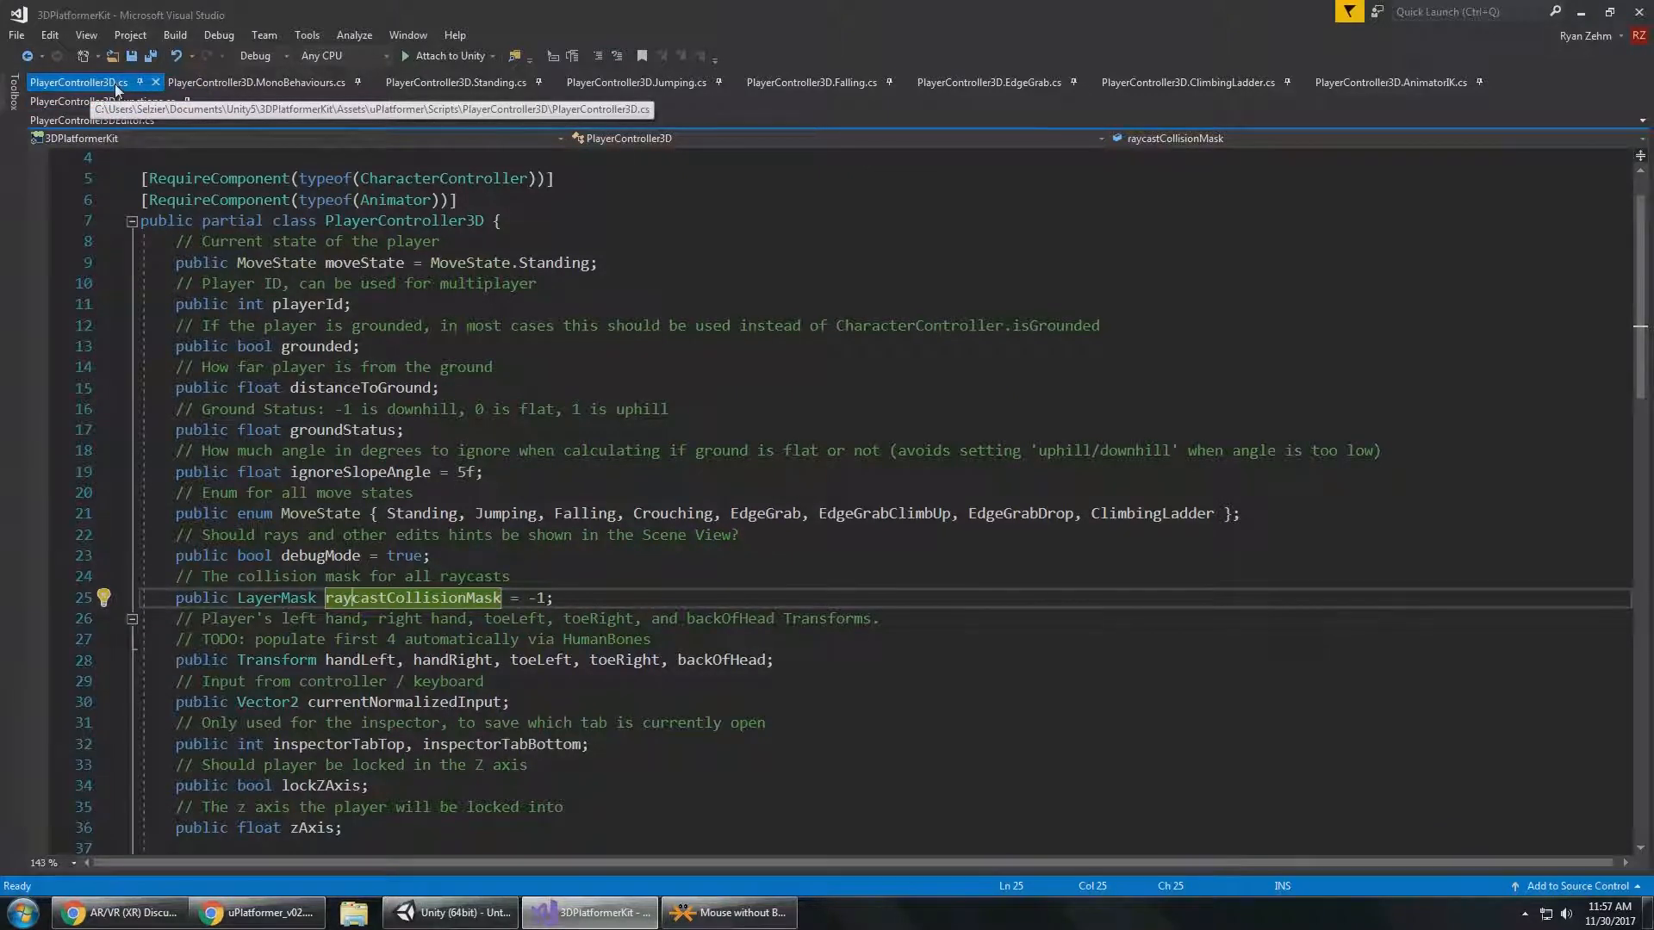
pyautogui.click(177, 515)
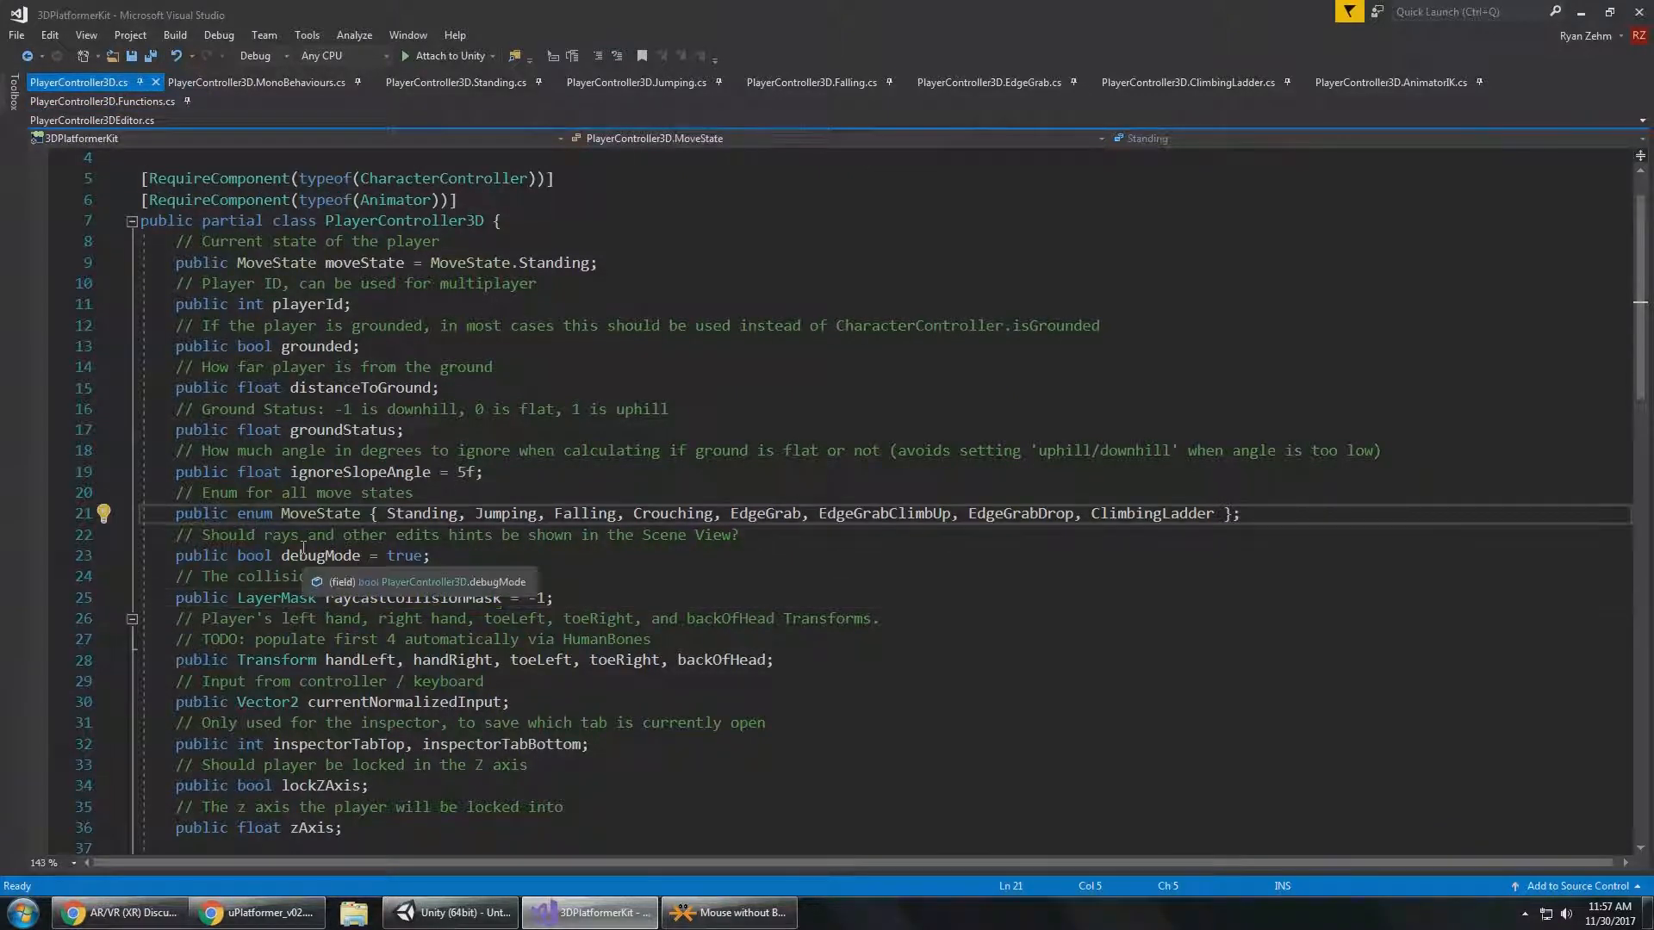
pyautogui.moveTo(171, 516); pyautogui.dragTo(459, 517)
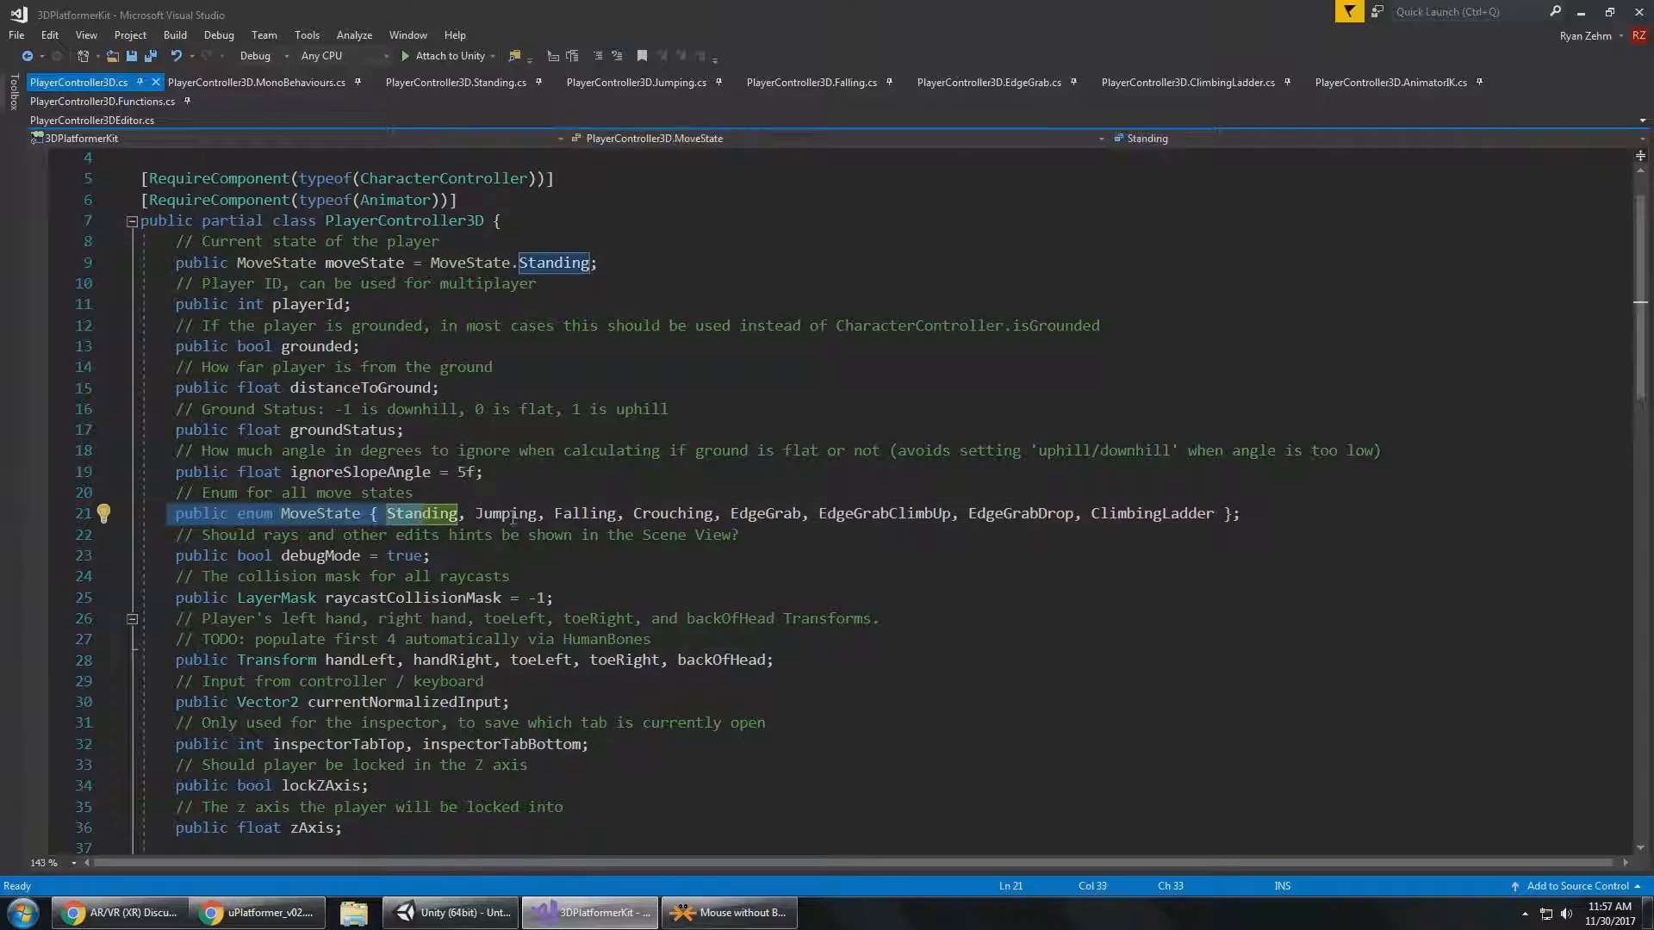
pyautogui.click(752, 514)
pyautogui.click(947, 514)
pyautogui.click(1019, 517)
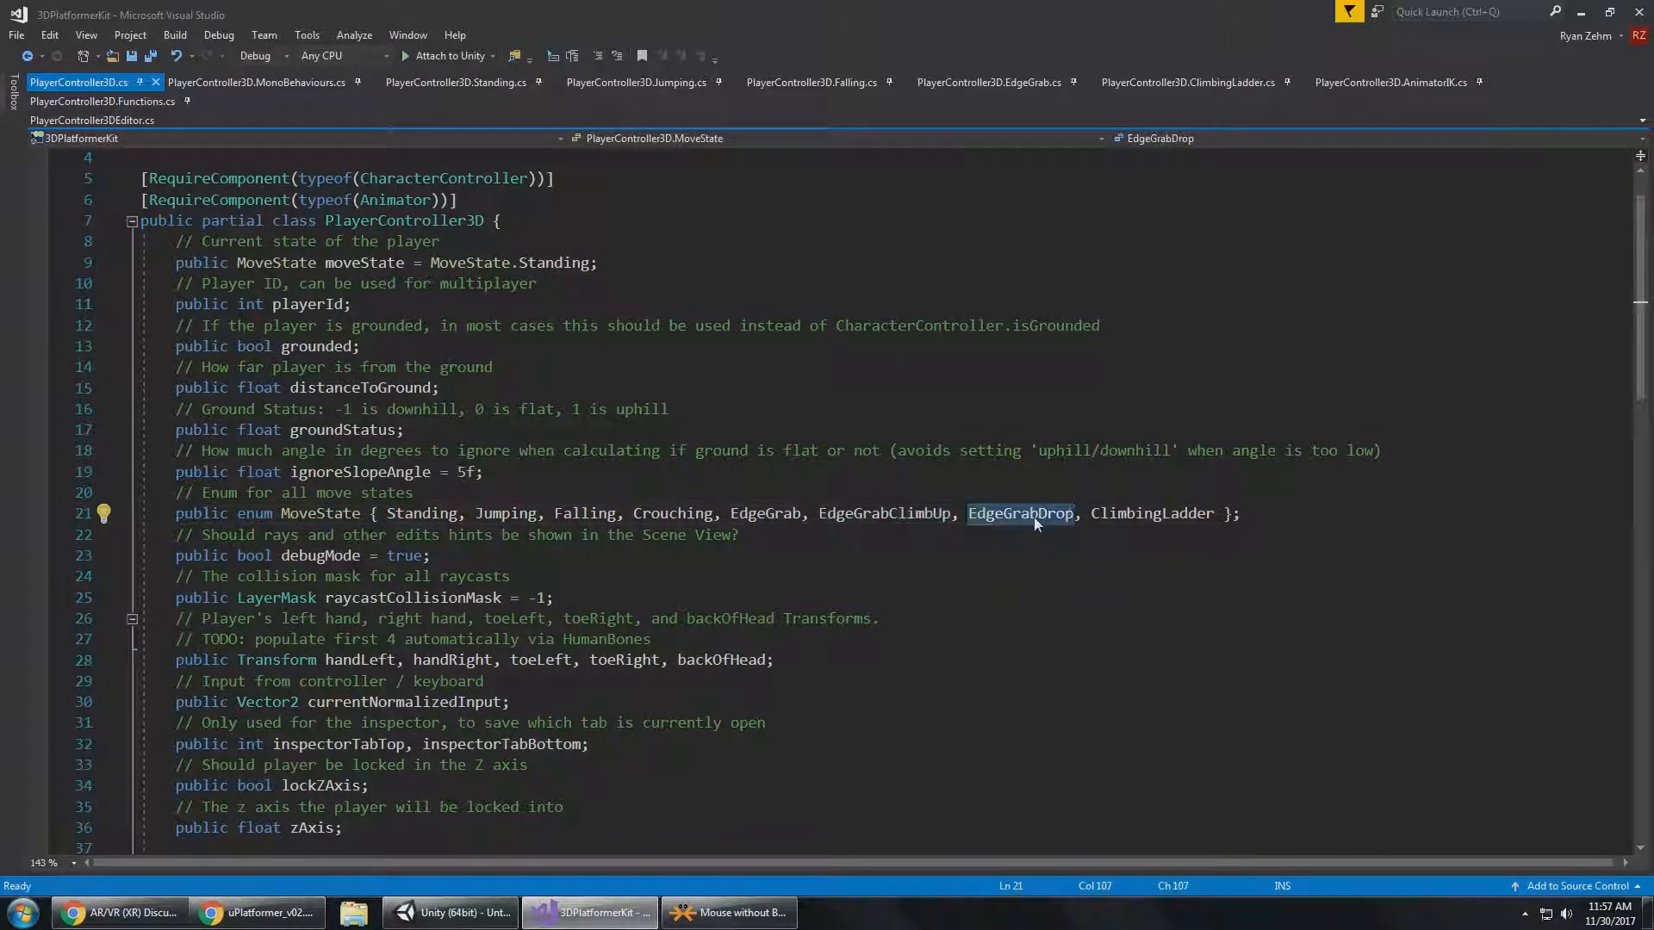
pyautogui.click(1138, 517)
pyautogui.click(1295, 517)
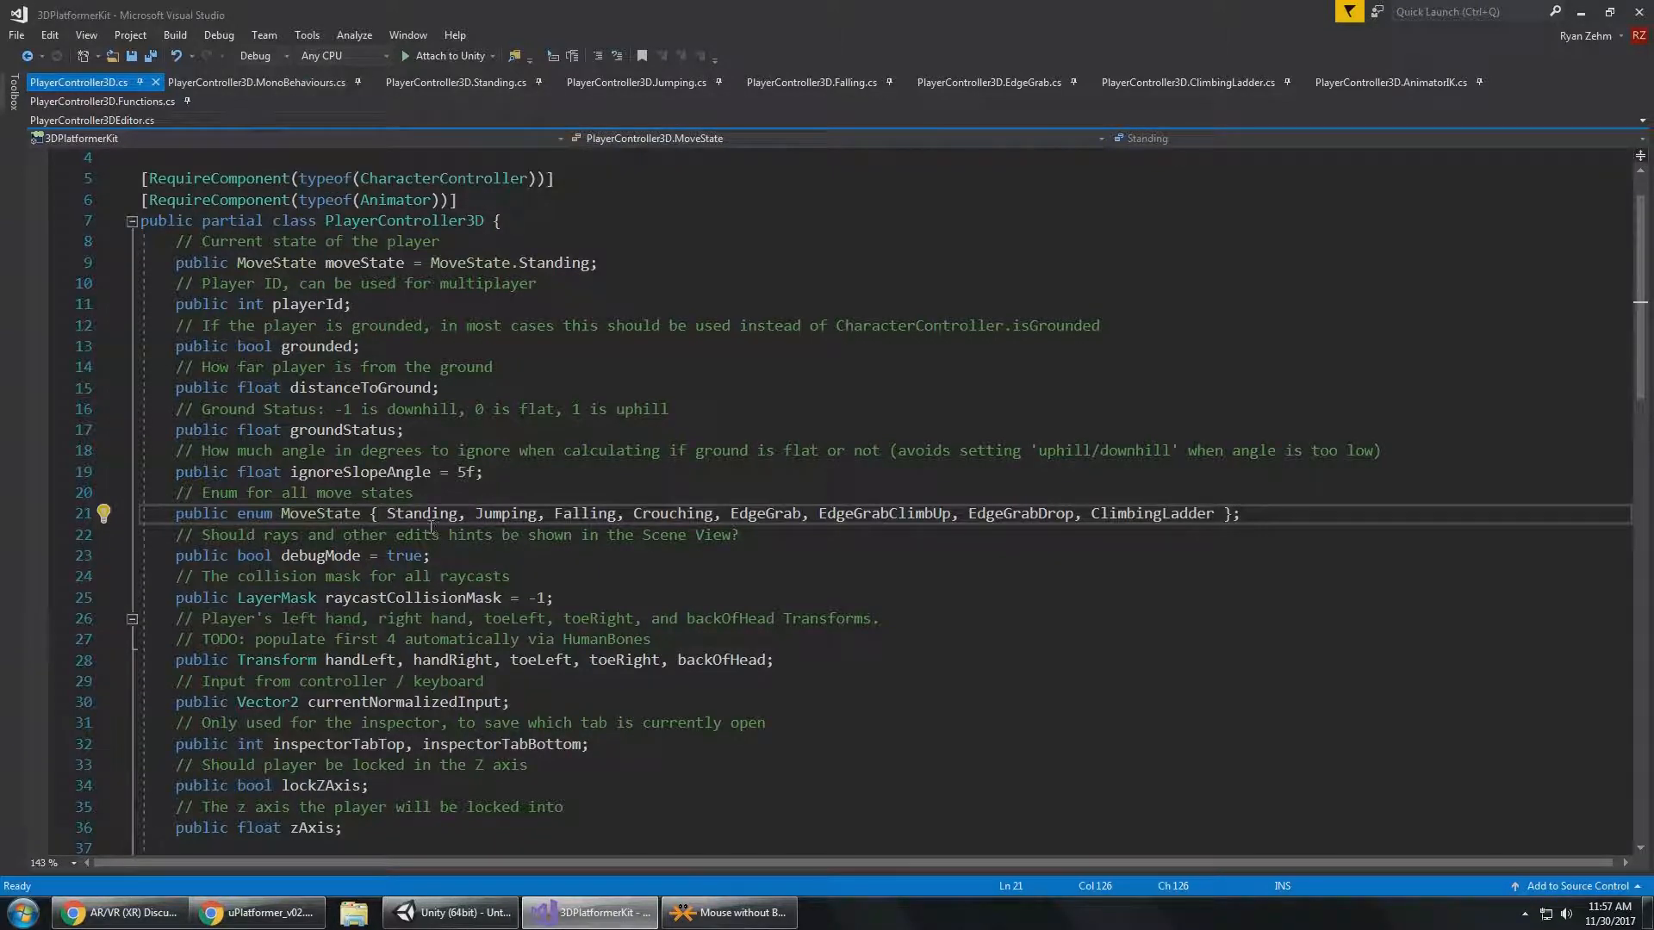
pyautogui.click(456, 514)
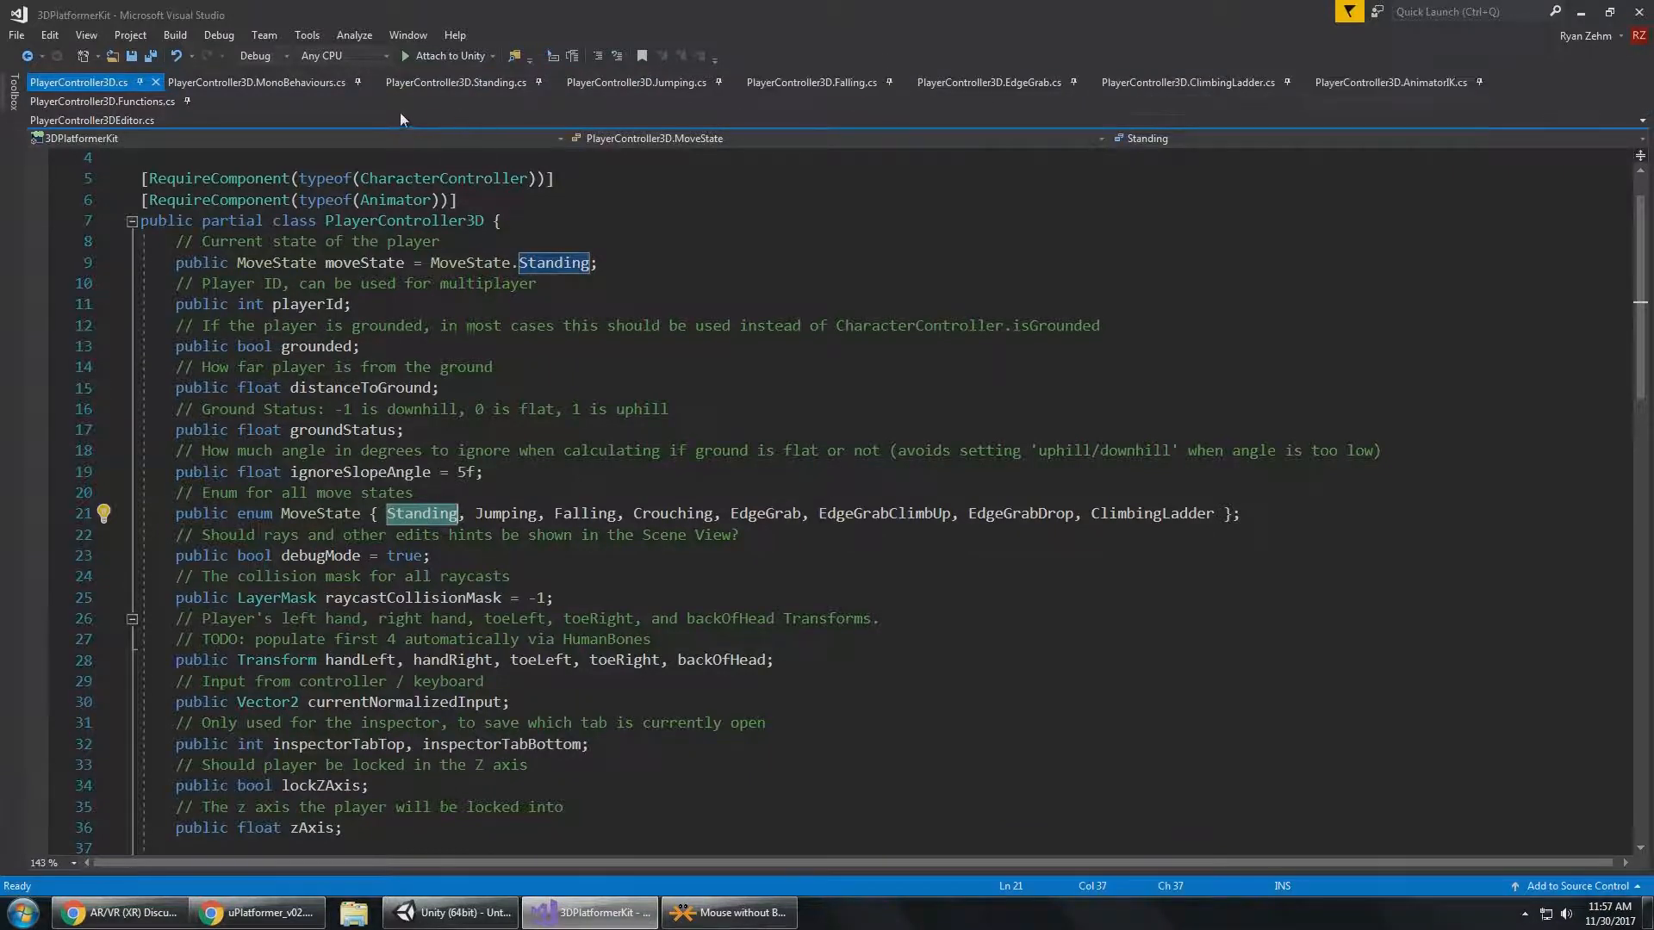
# Return to Unity, drop Robot Kyle from the cube's edge, and walk him past the front of the cube.
pyautogui.click(452, 913)
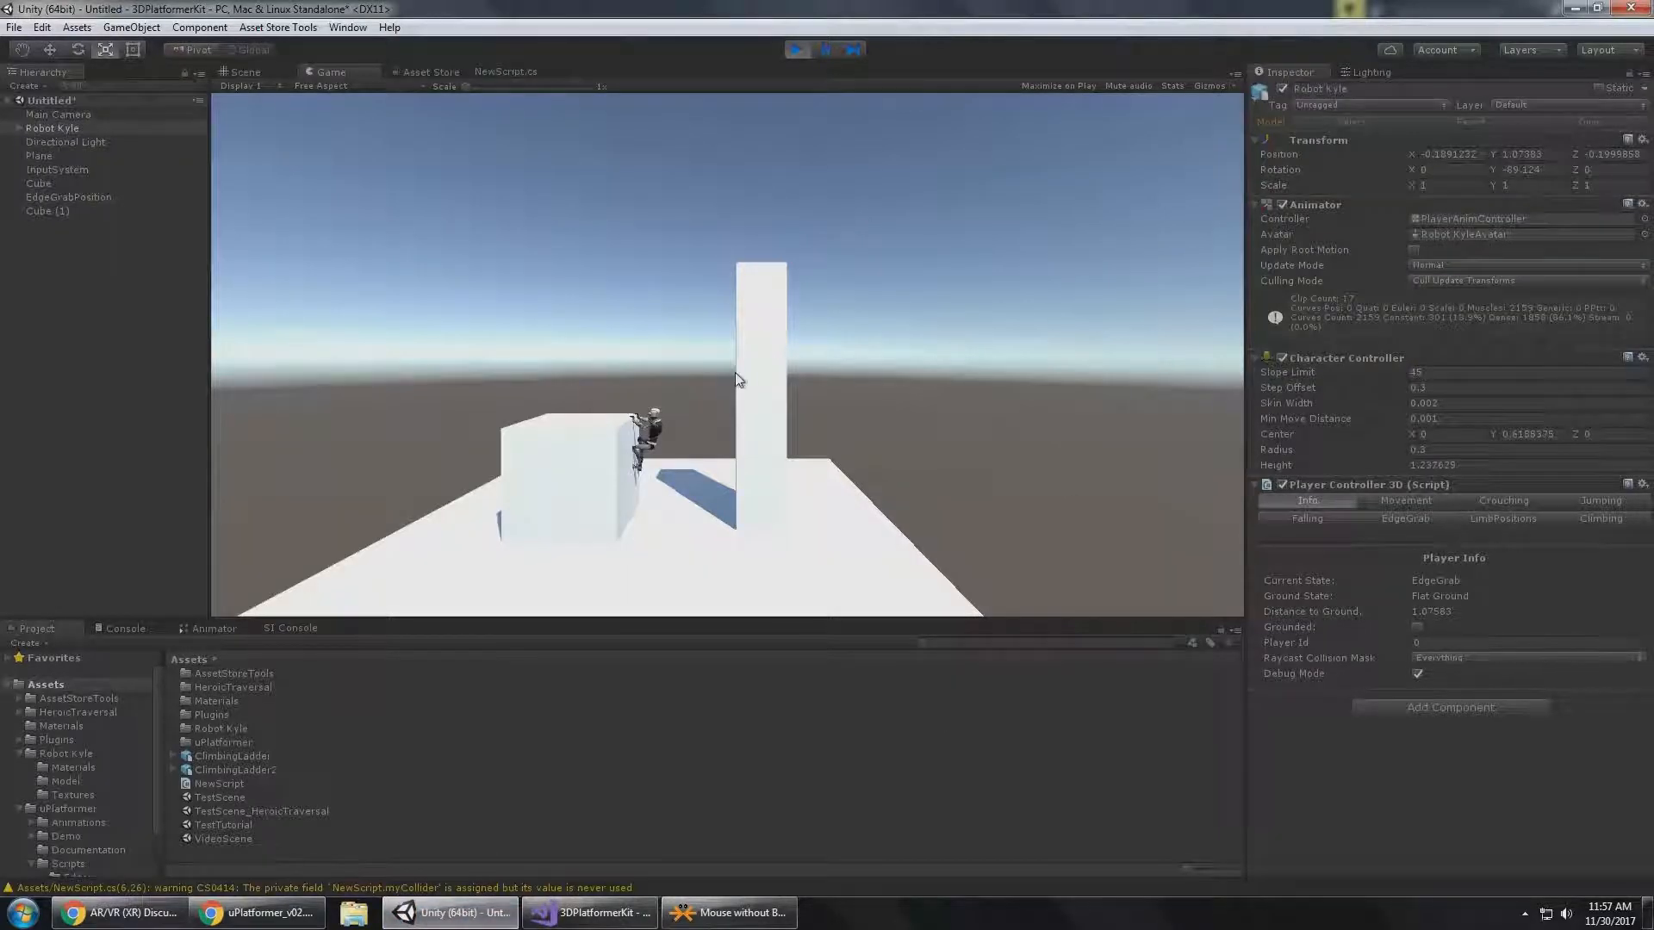
pyautogui.press('s')
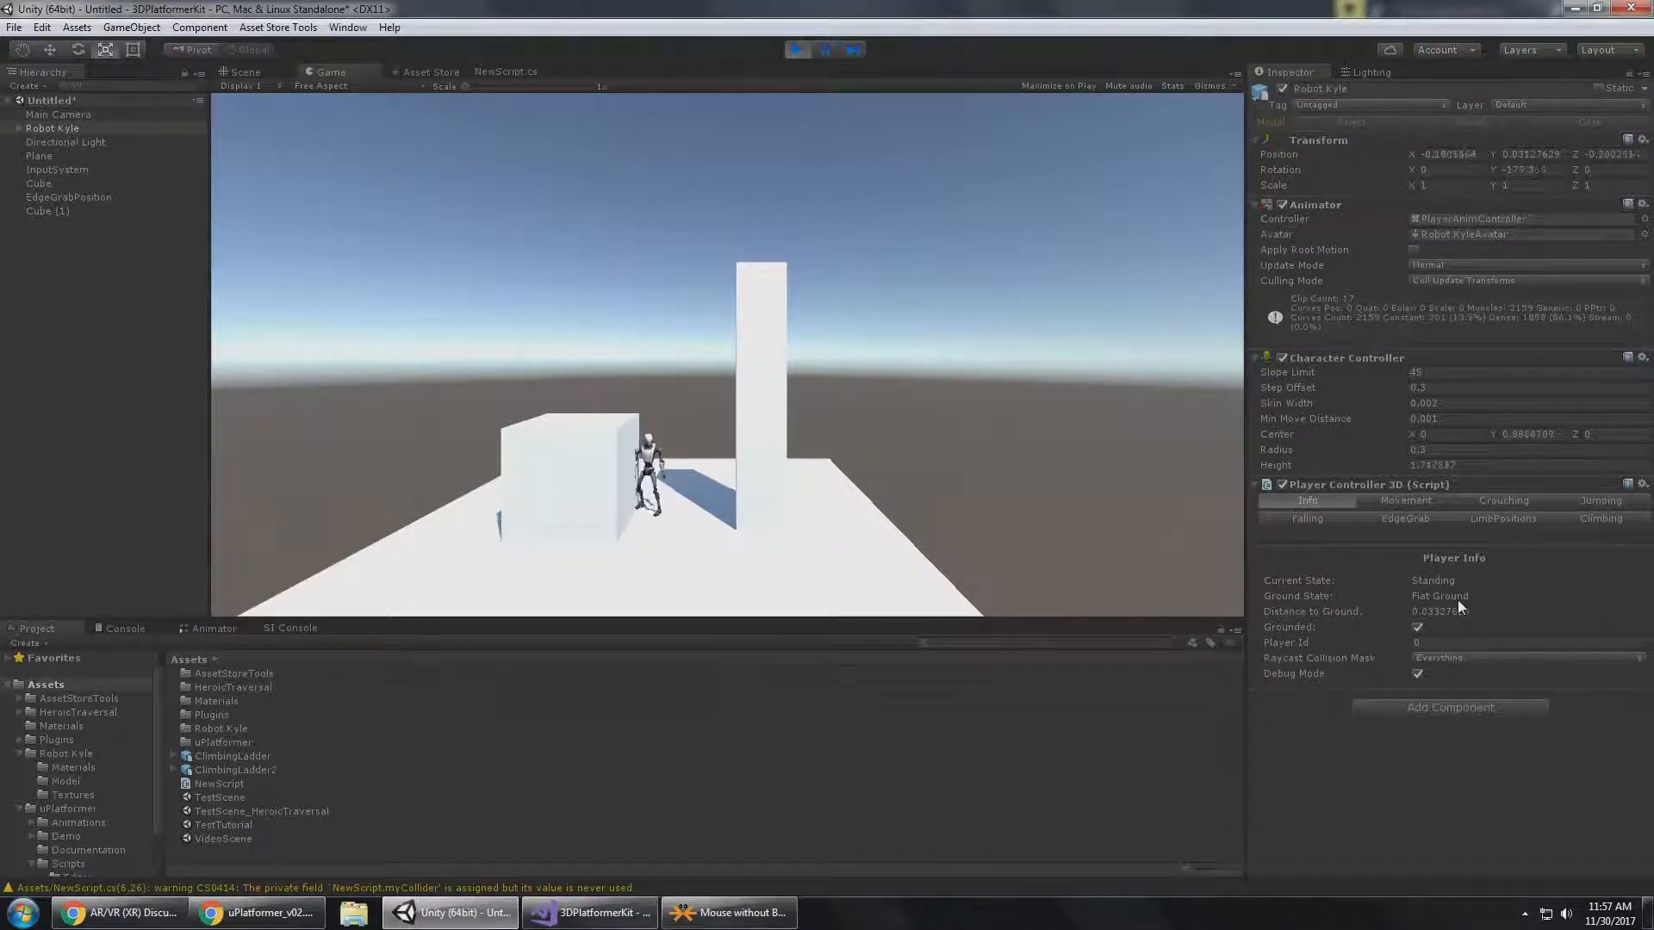
pyautogui.press('s')
pyautogui.press('a')
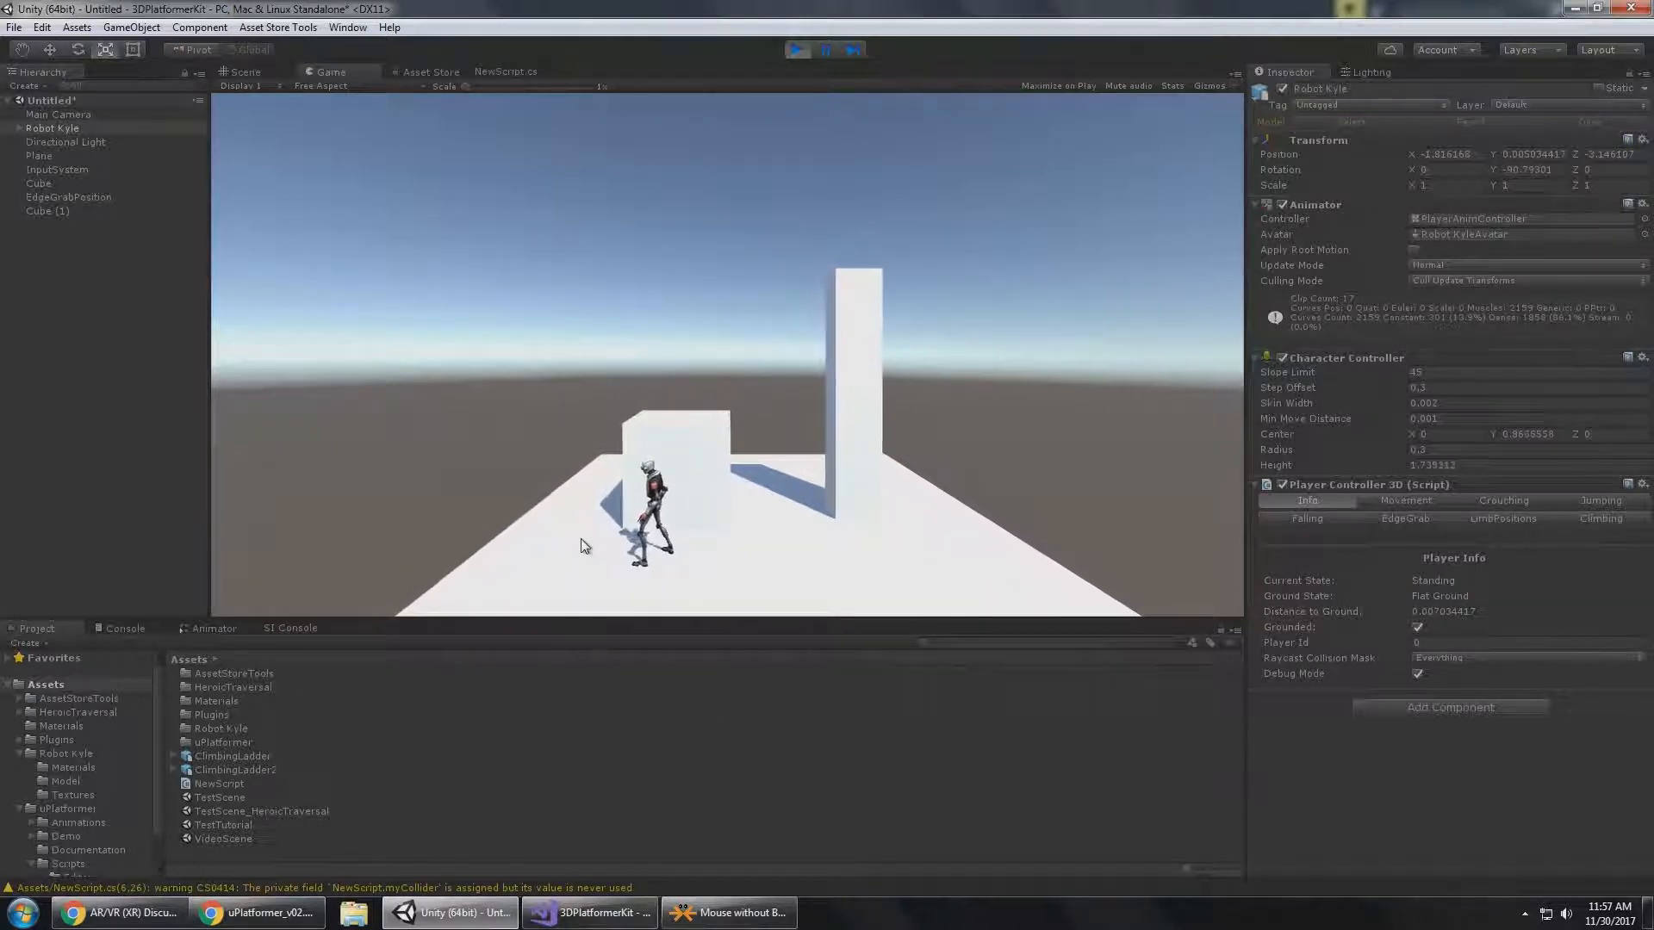
# Duplicate the ground plane in the Scene view and move the copy to X -7.9.
pyautogui.click(109, 154)
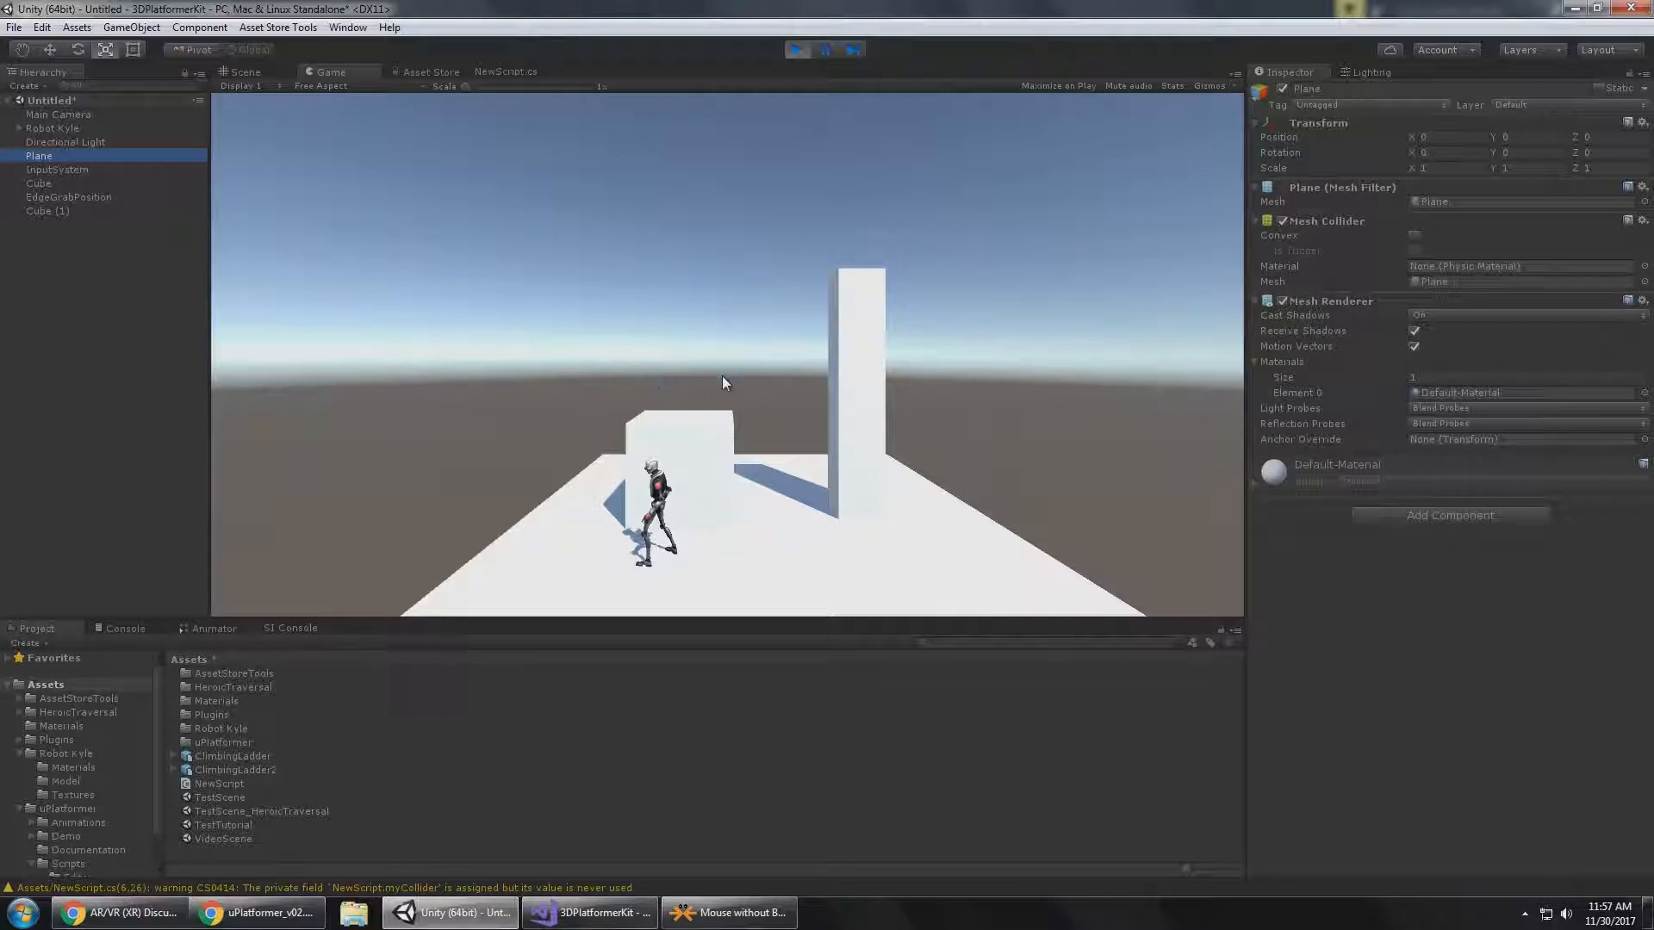
pyautogui.click(240, 71)
pyautogui.press('w')
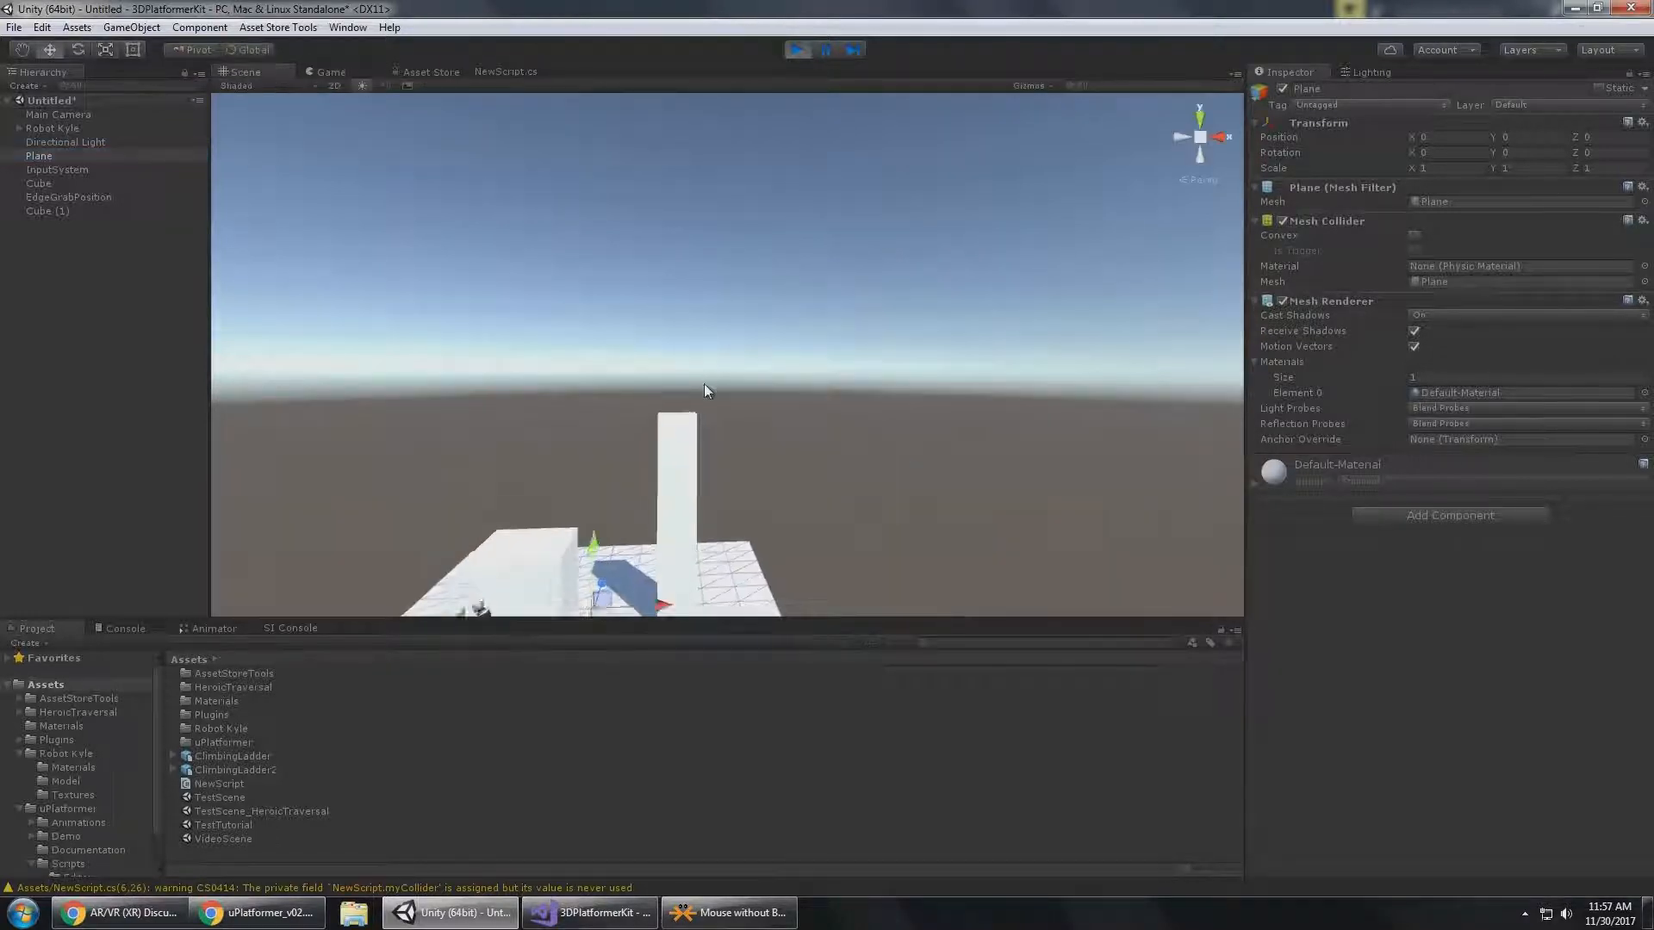
pyautogui.press('f')
pyautogui.hotkey('ctrl', 'd')
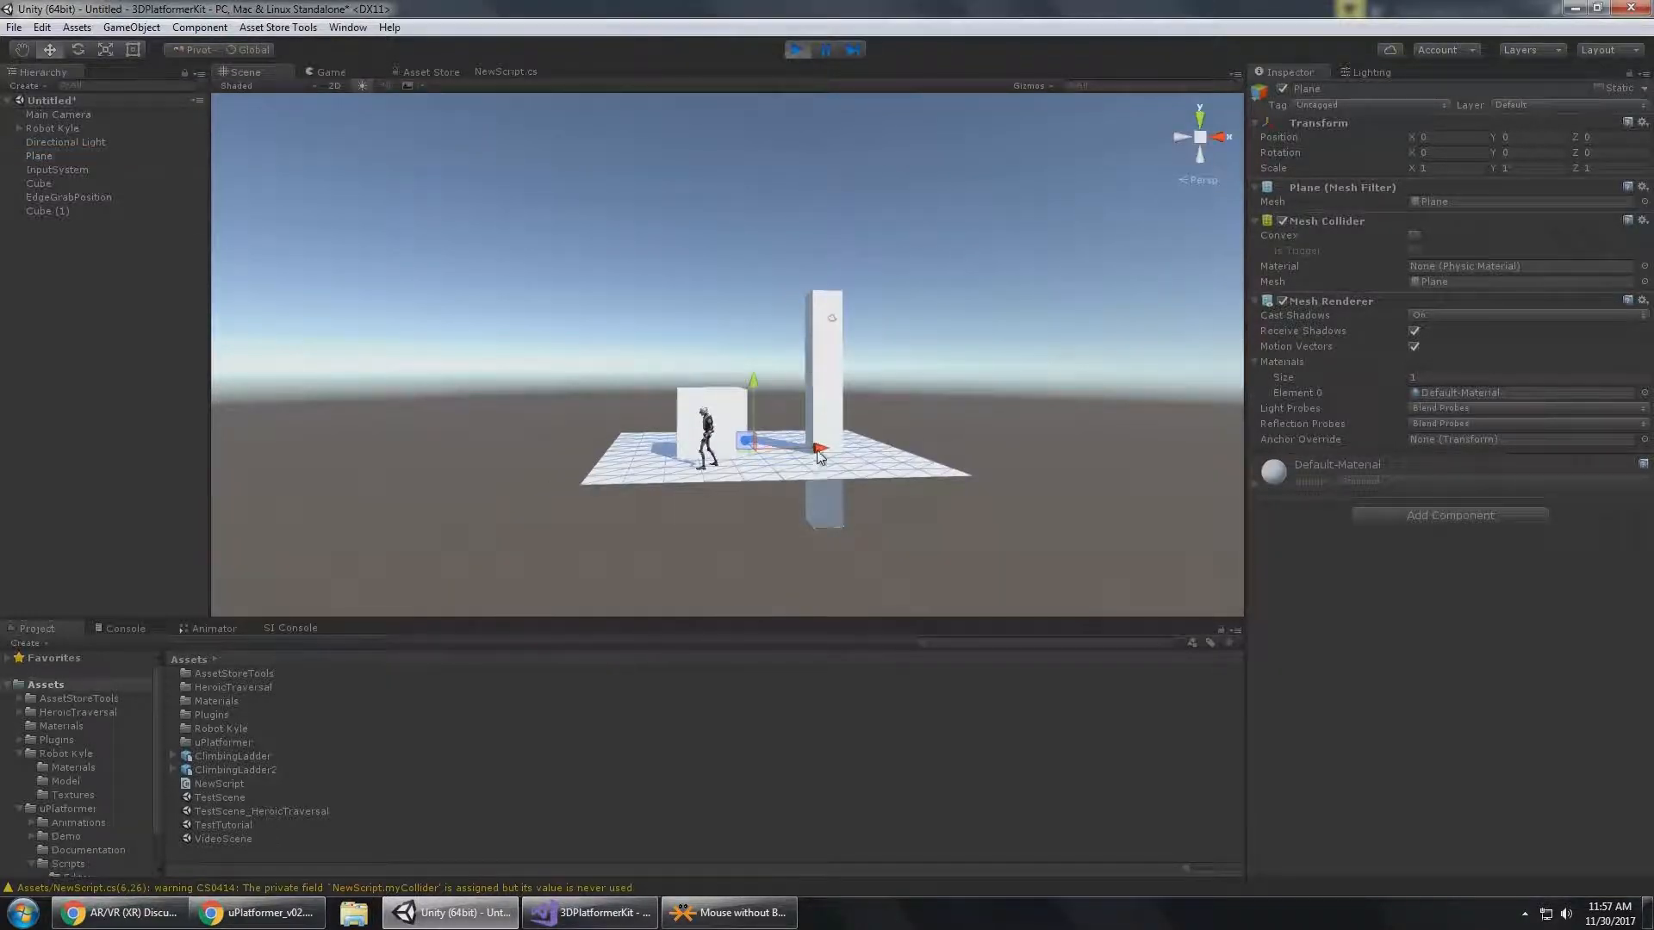
pyautogui.moveTo(819, 449); pyautogui.dragTo(584, 464)
# Tilt the duplicated plane about -20 degrees around Z to form a slope beside the original ground.
pyautogui.press('e')
pyautogui.keyDown('alt'); pyautogui.moveTo(651, 408); pyautogui.dragTo(702, 451); pyautogui.keyUp('alt')
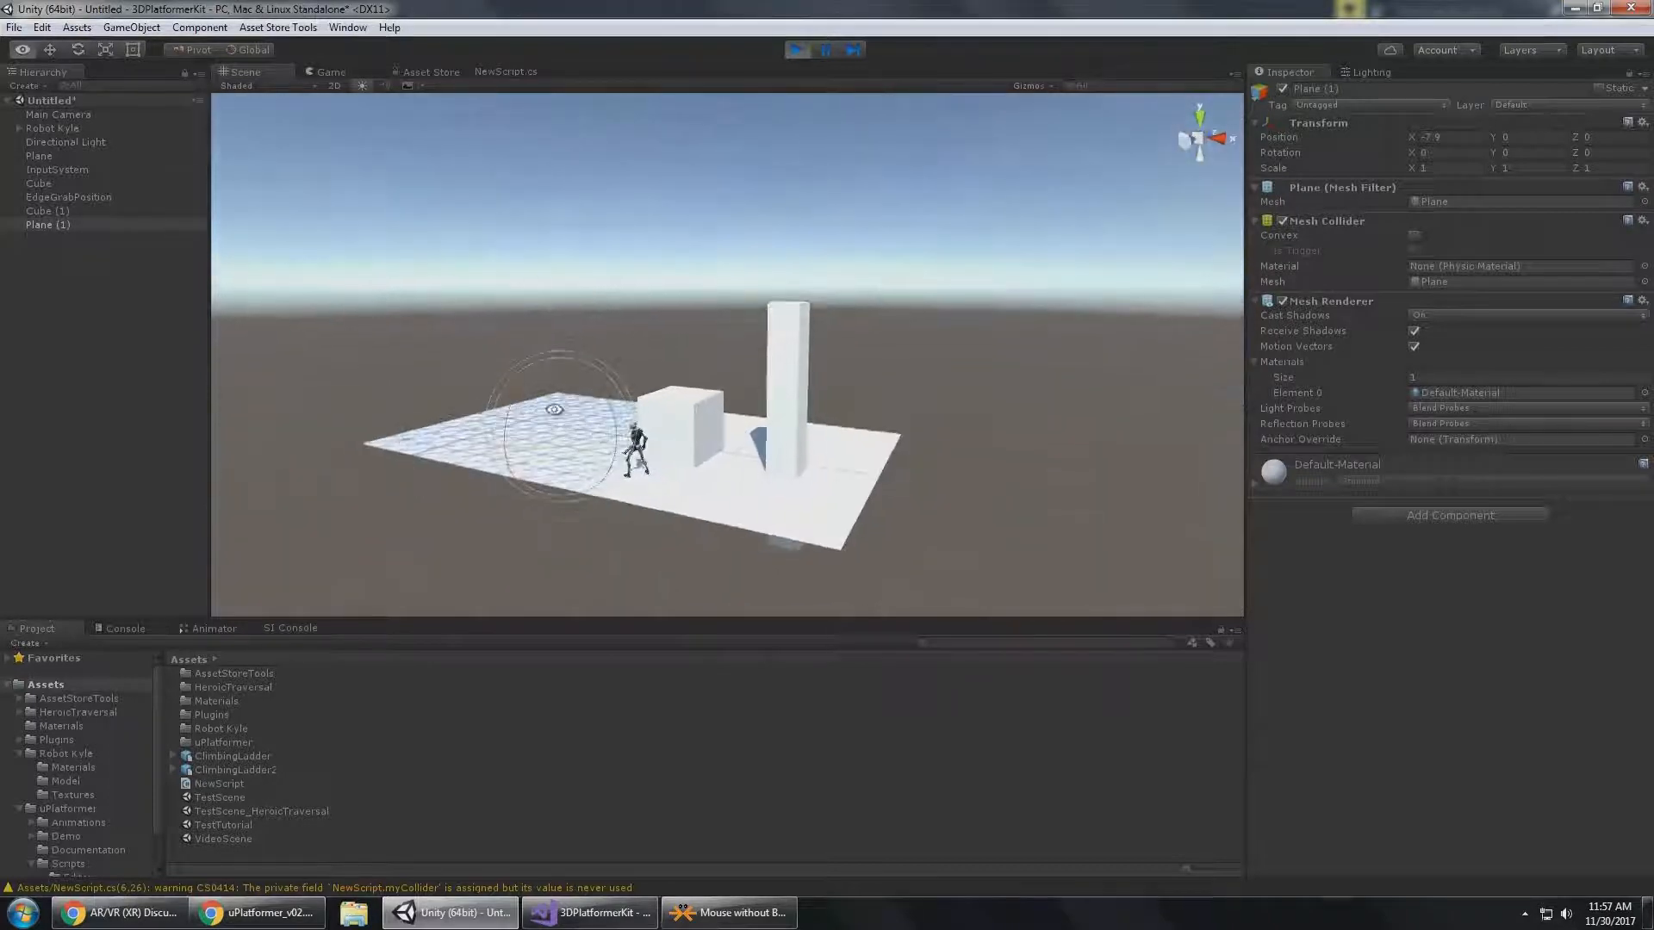
pyautogui.moveTo(605, 384); pyautogui.dragTo(672, 411)
pyautogui.moveTo(672, 412); pyautogui.dragTo(746, 493, button='middle')
pyautogui.press('w')
pyautogui.click(652, 471)
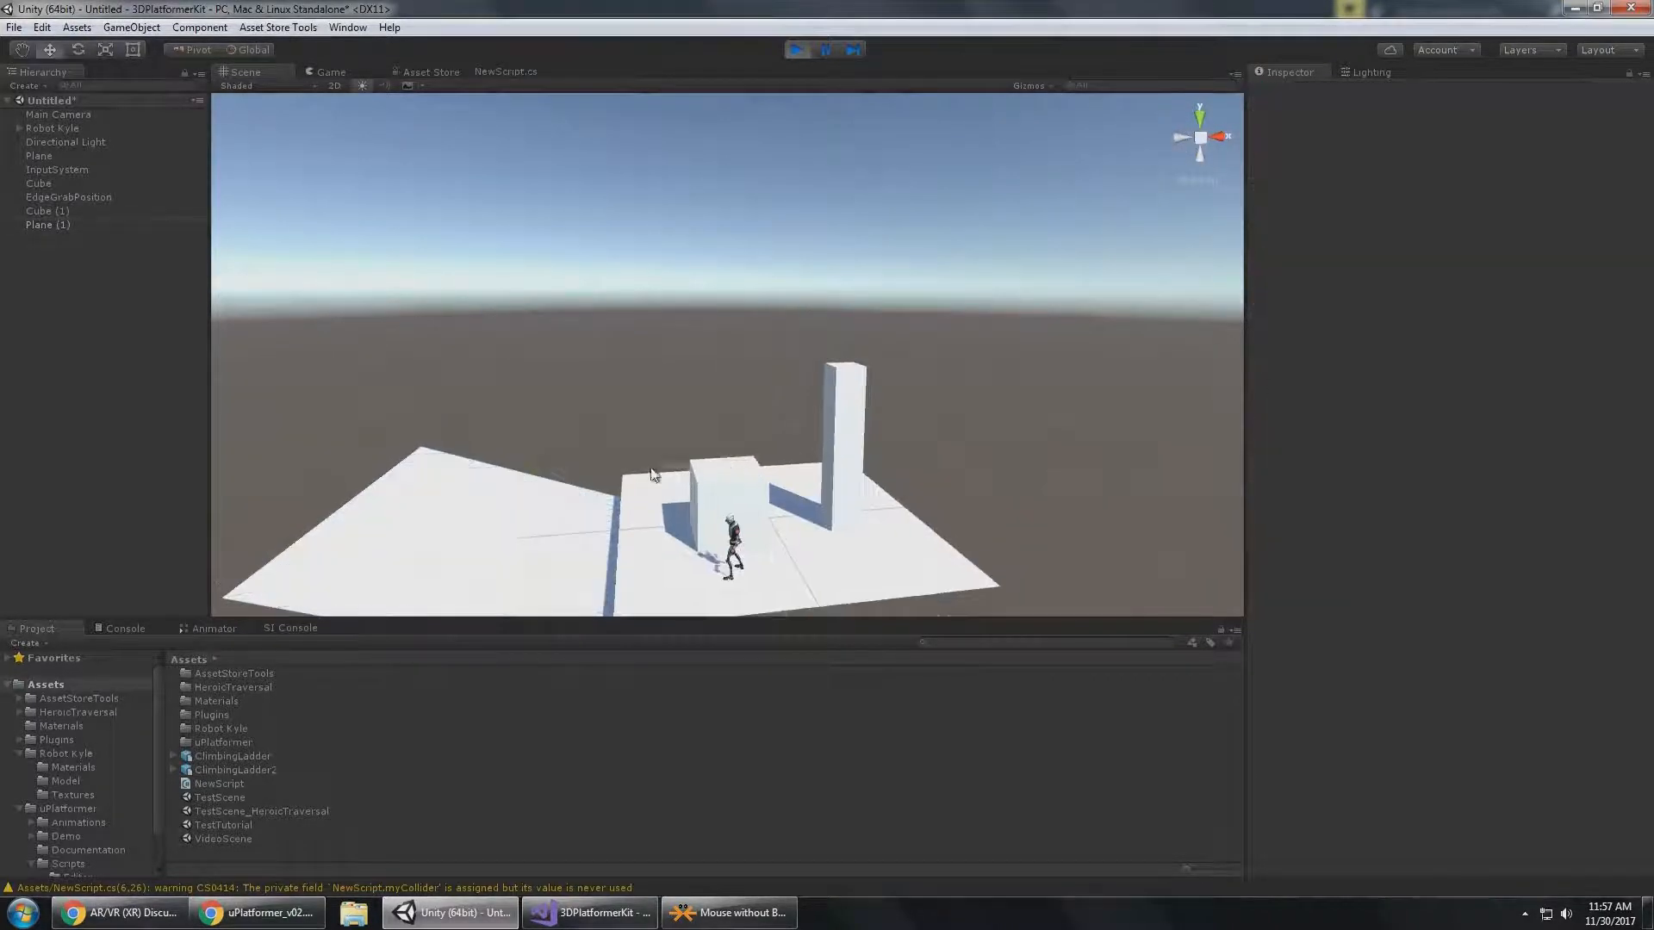
pyautogui.click(522, 537)
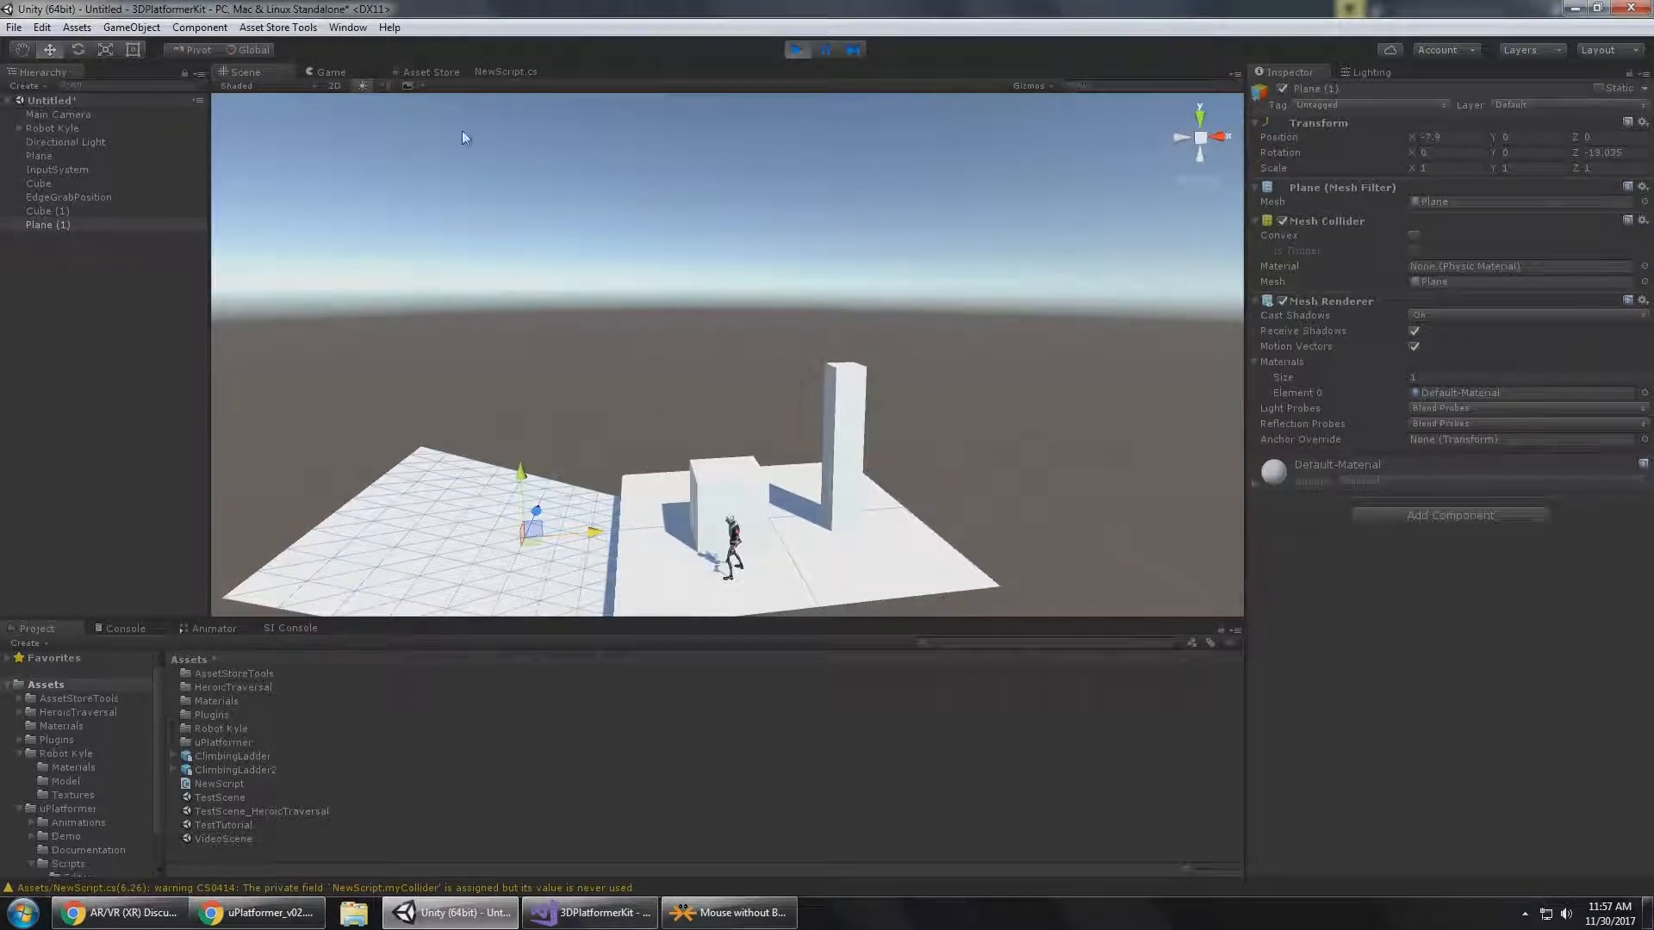
# Select Robot Kyle and walk him up the slope in the Game view to check the Ground State in Player Info.
pyautogui.press('a')
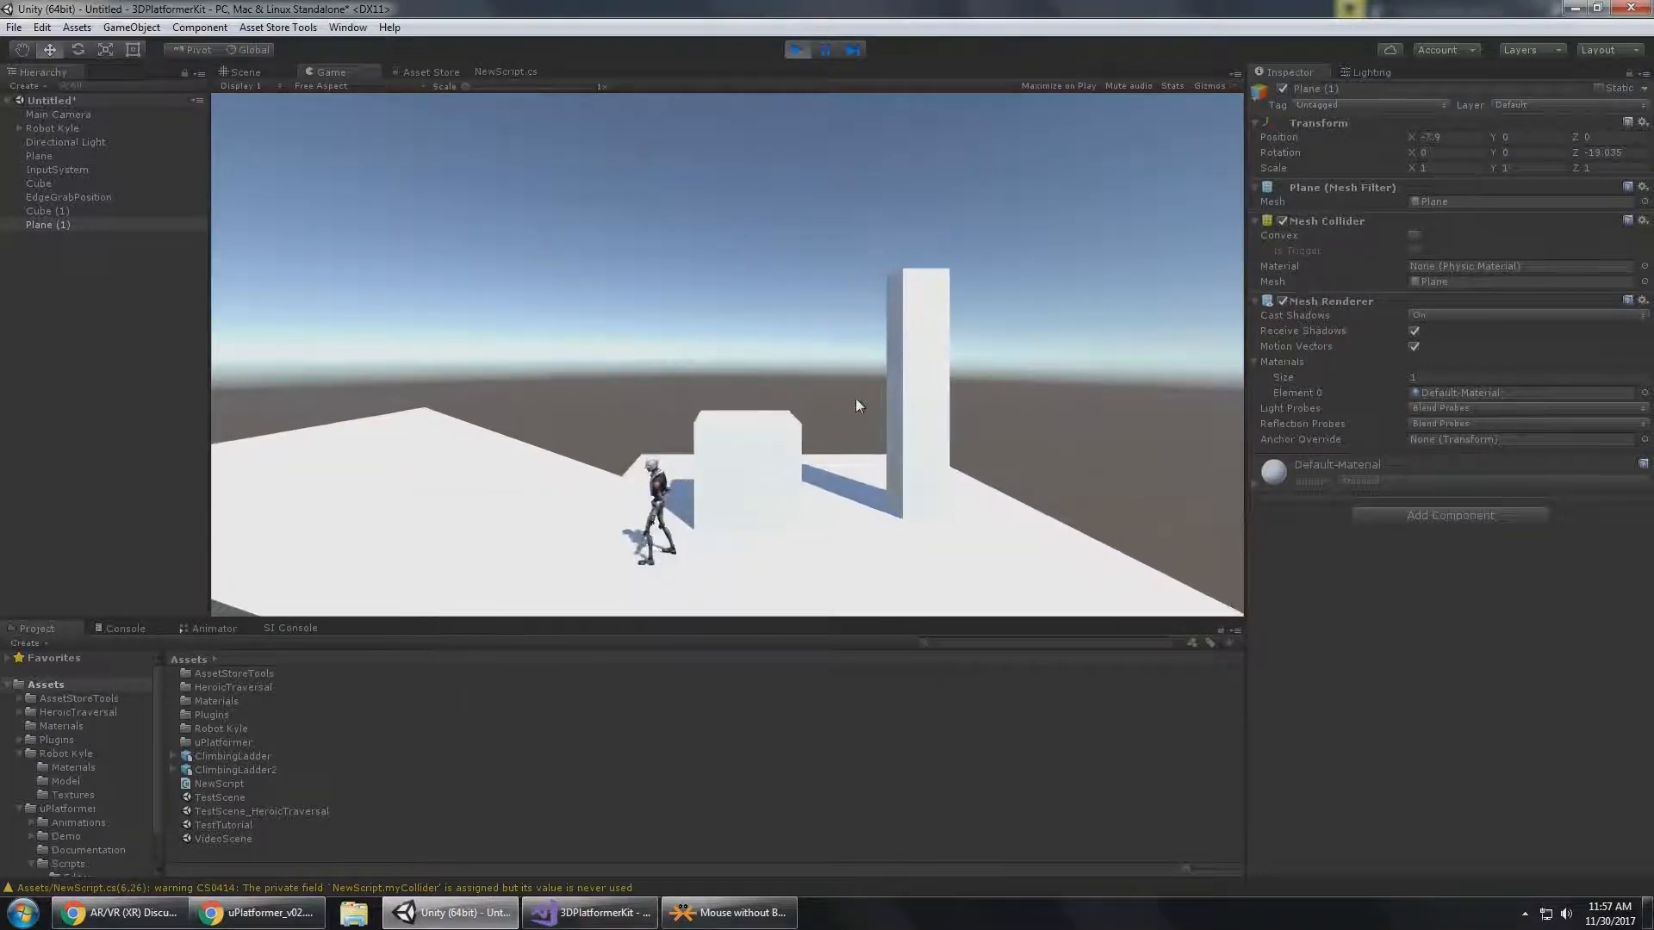
pyautogui.click(68, 128)
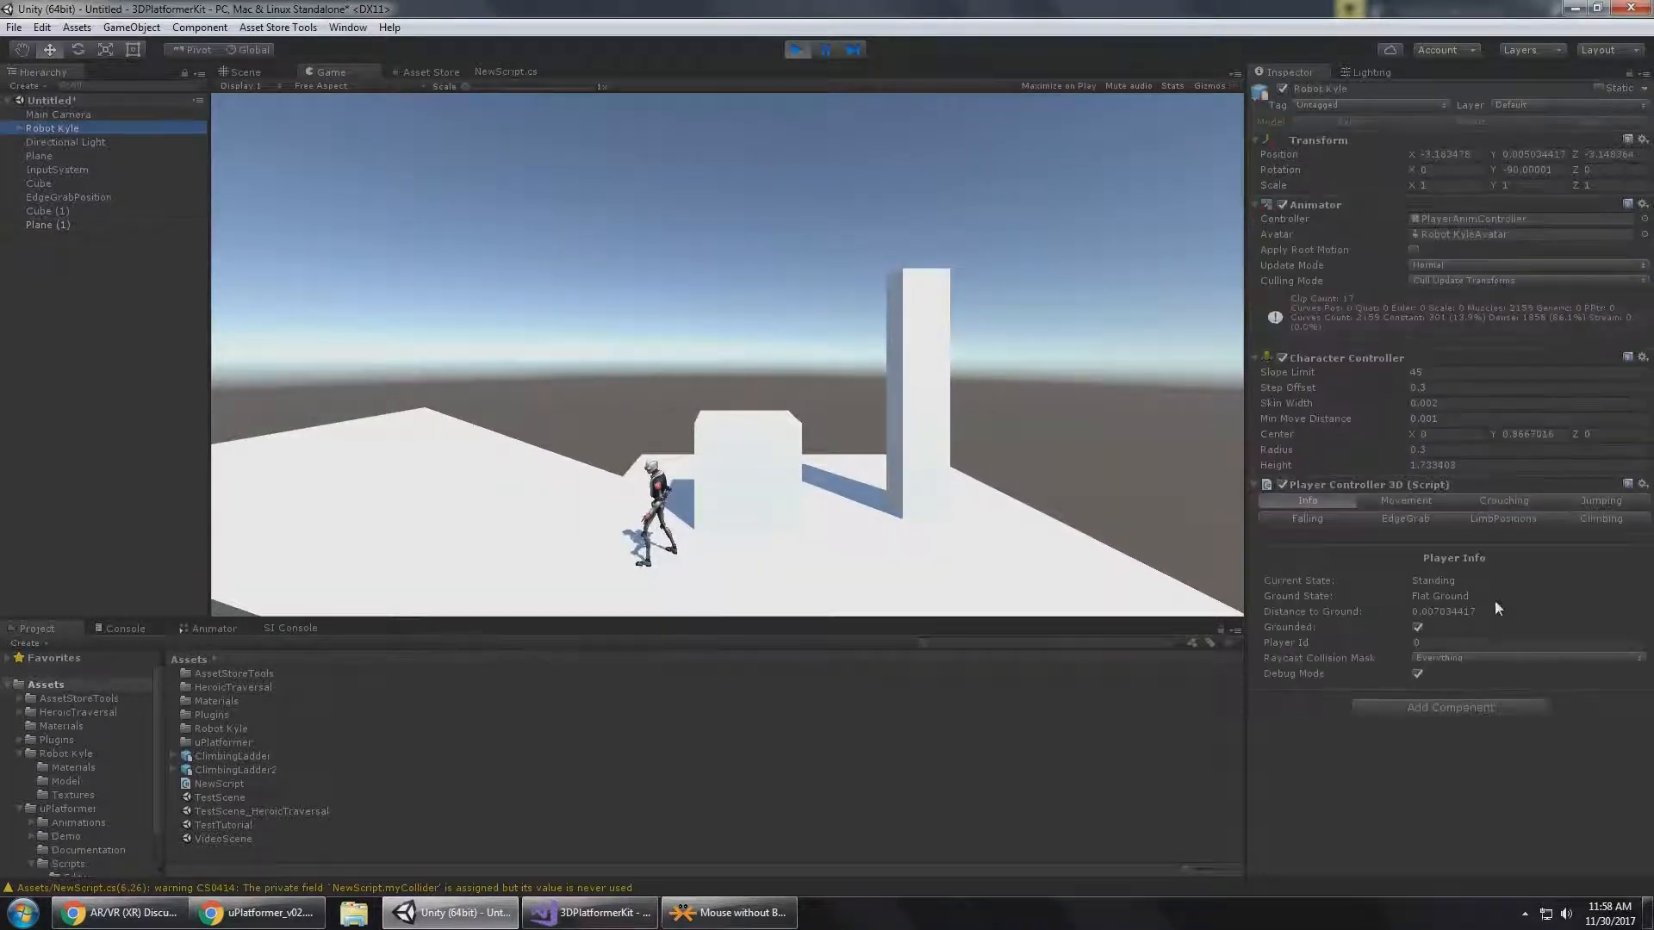
pyautogui.press('Left')
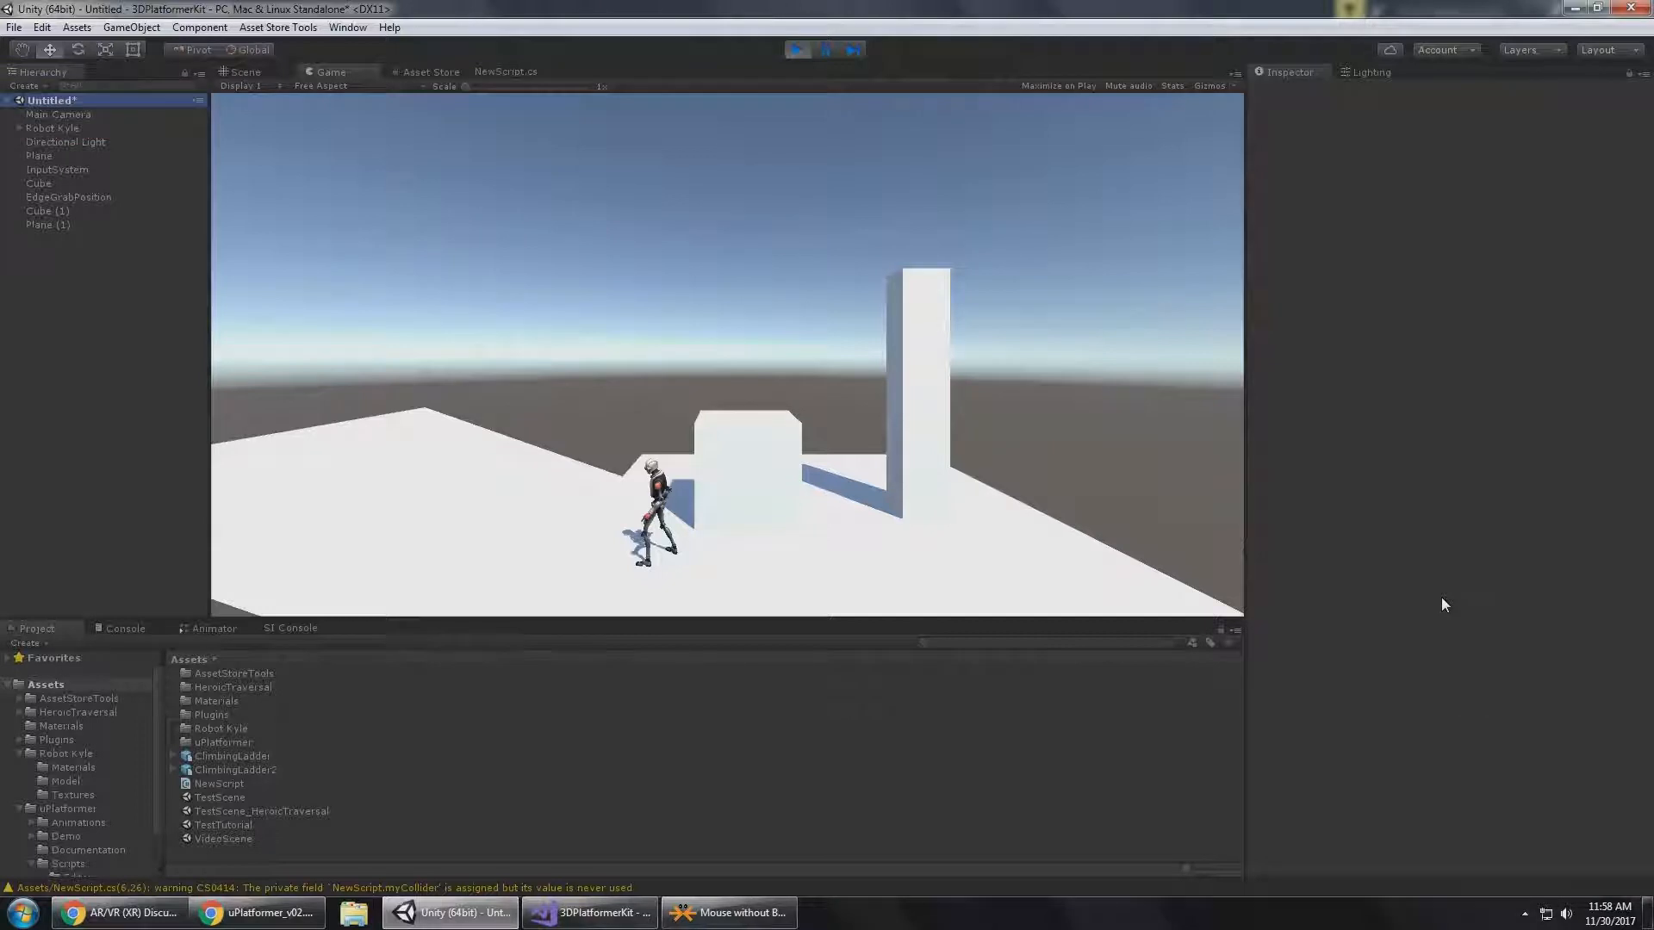
pyautogui.click(69, 130)
pyautogui.click(819, 369)
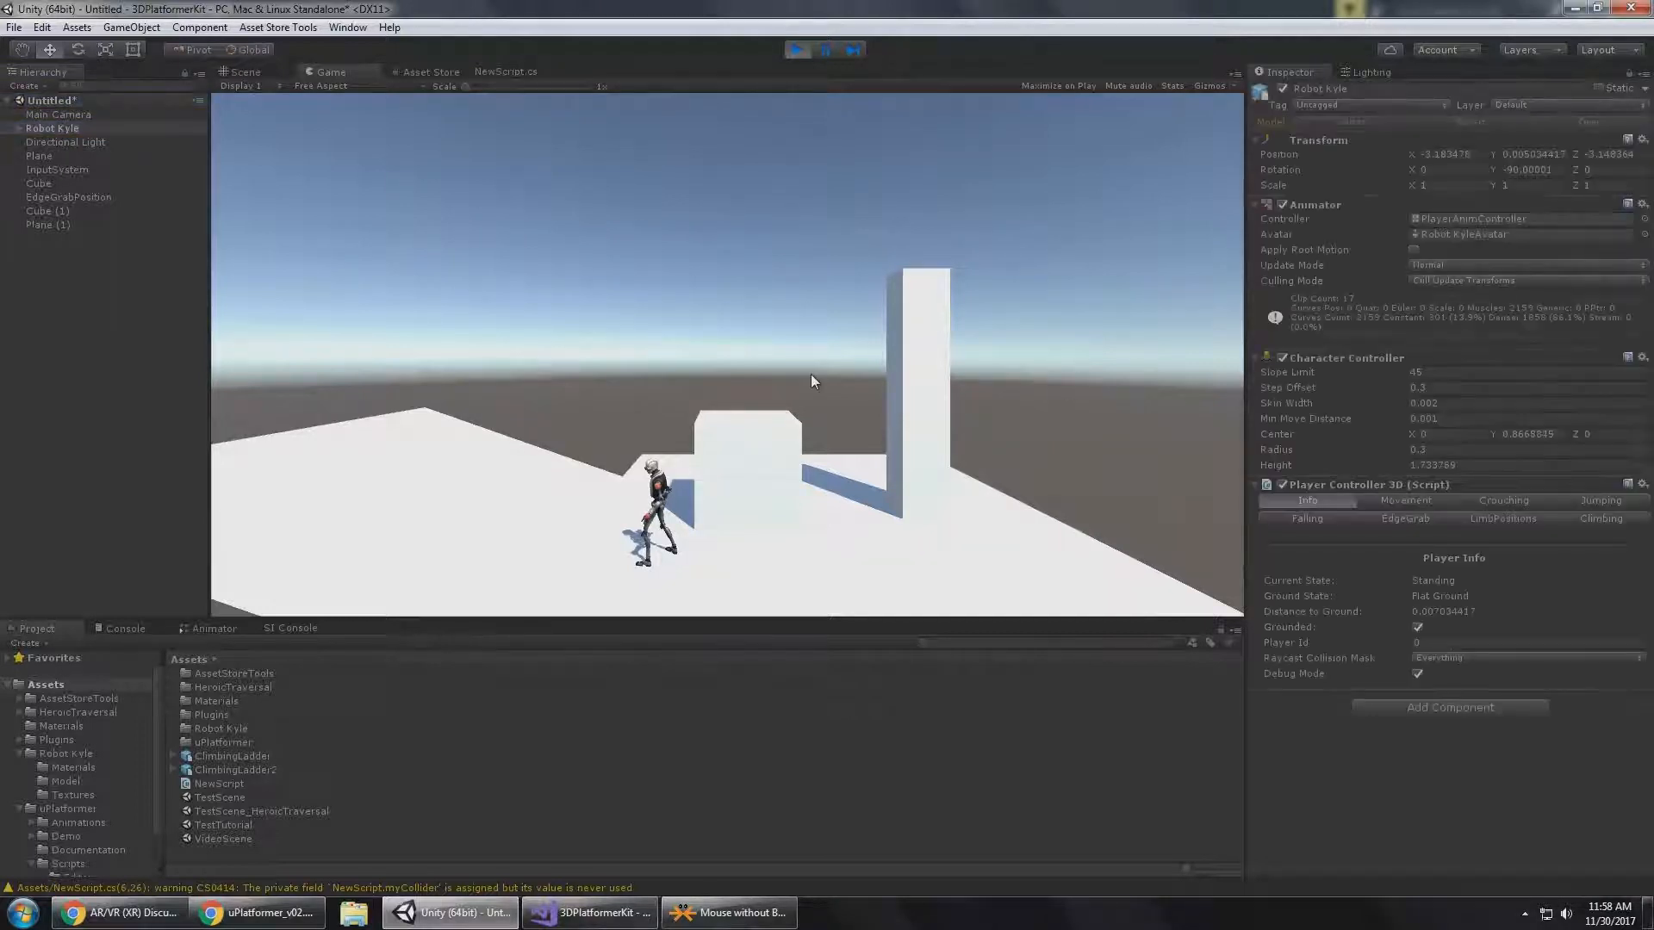
pyautogui.press('a')
pyautogui.press('space')
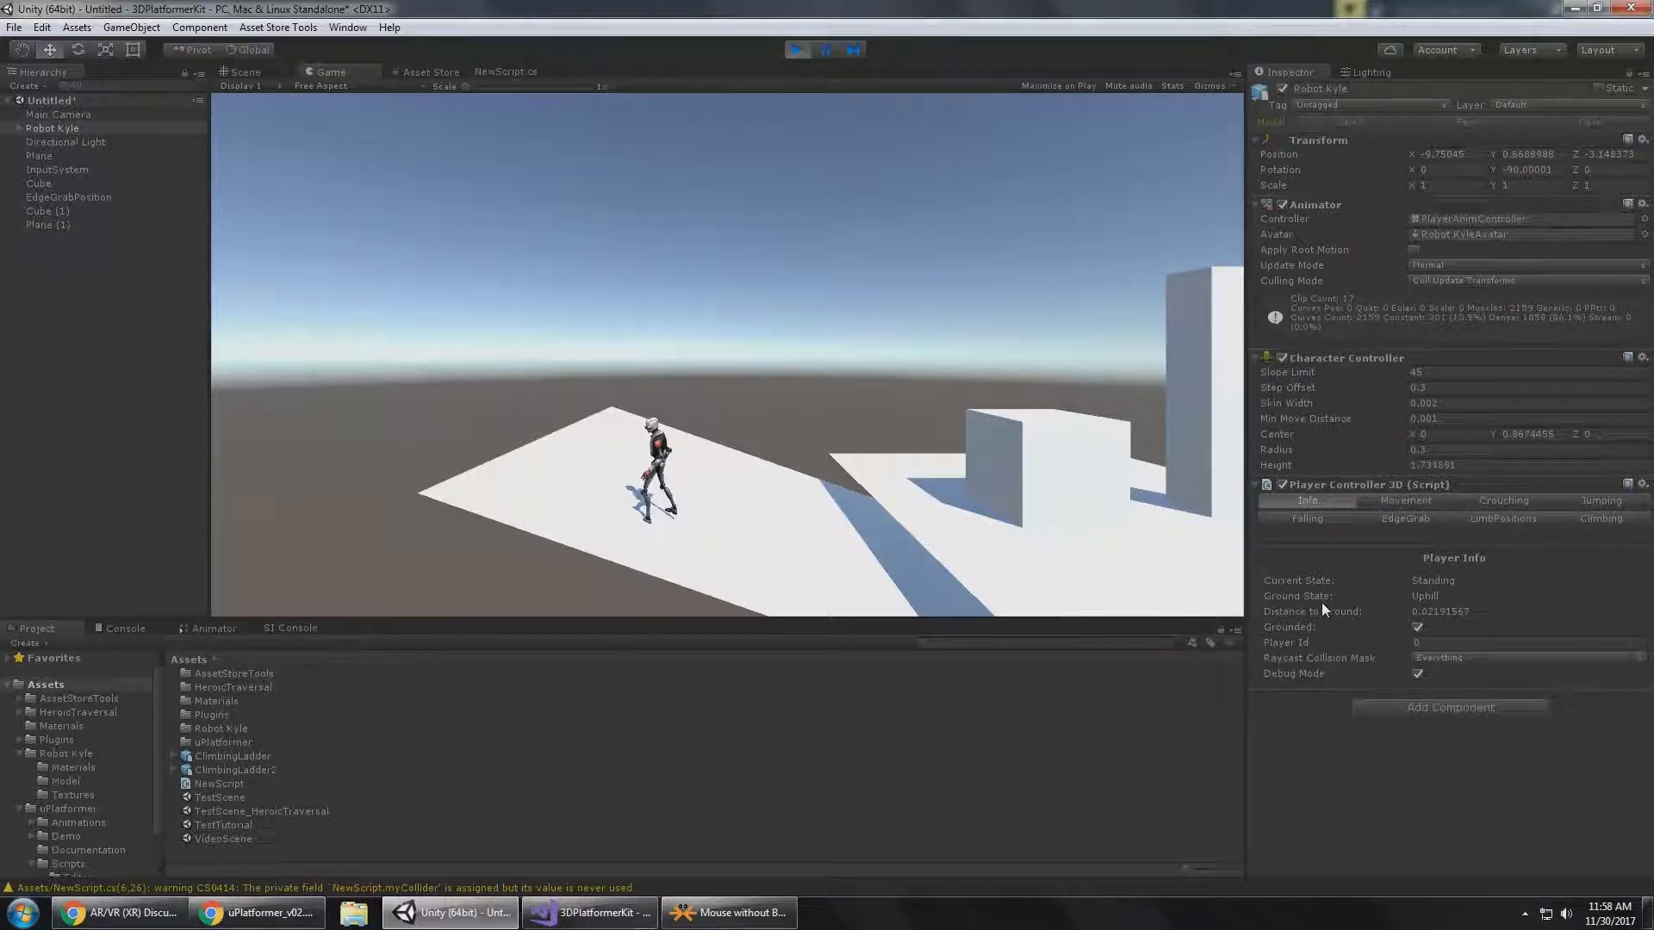
# Walk Robot Kyle across and back down the tilted plane to check the Ground State in Player Info.
pyautogui.press('w')
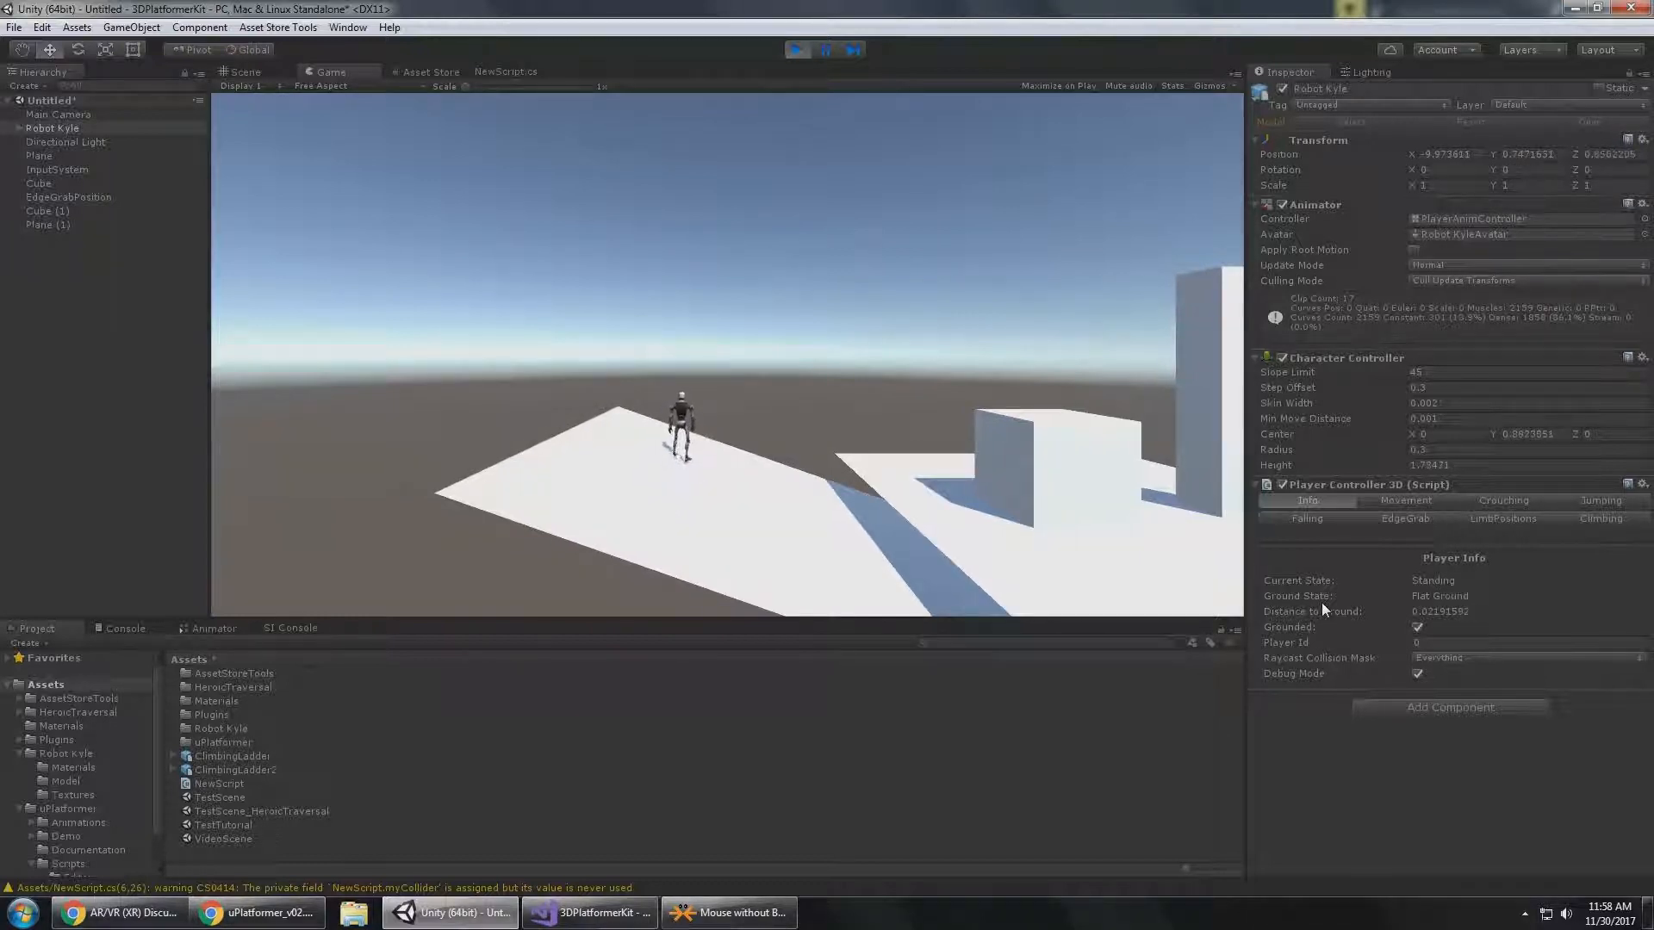
pyautogui.press('d')
pyautogui.press('s')
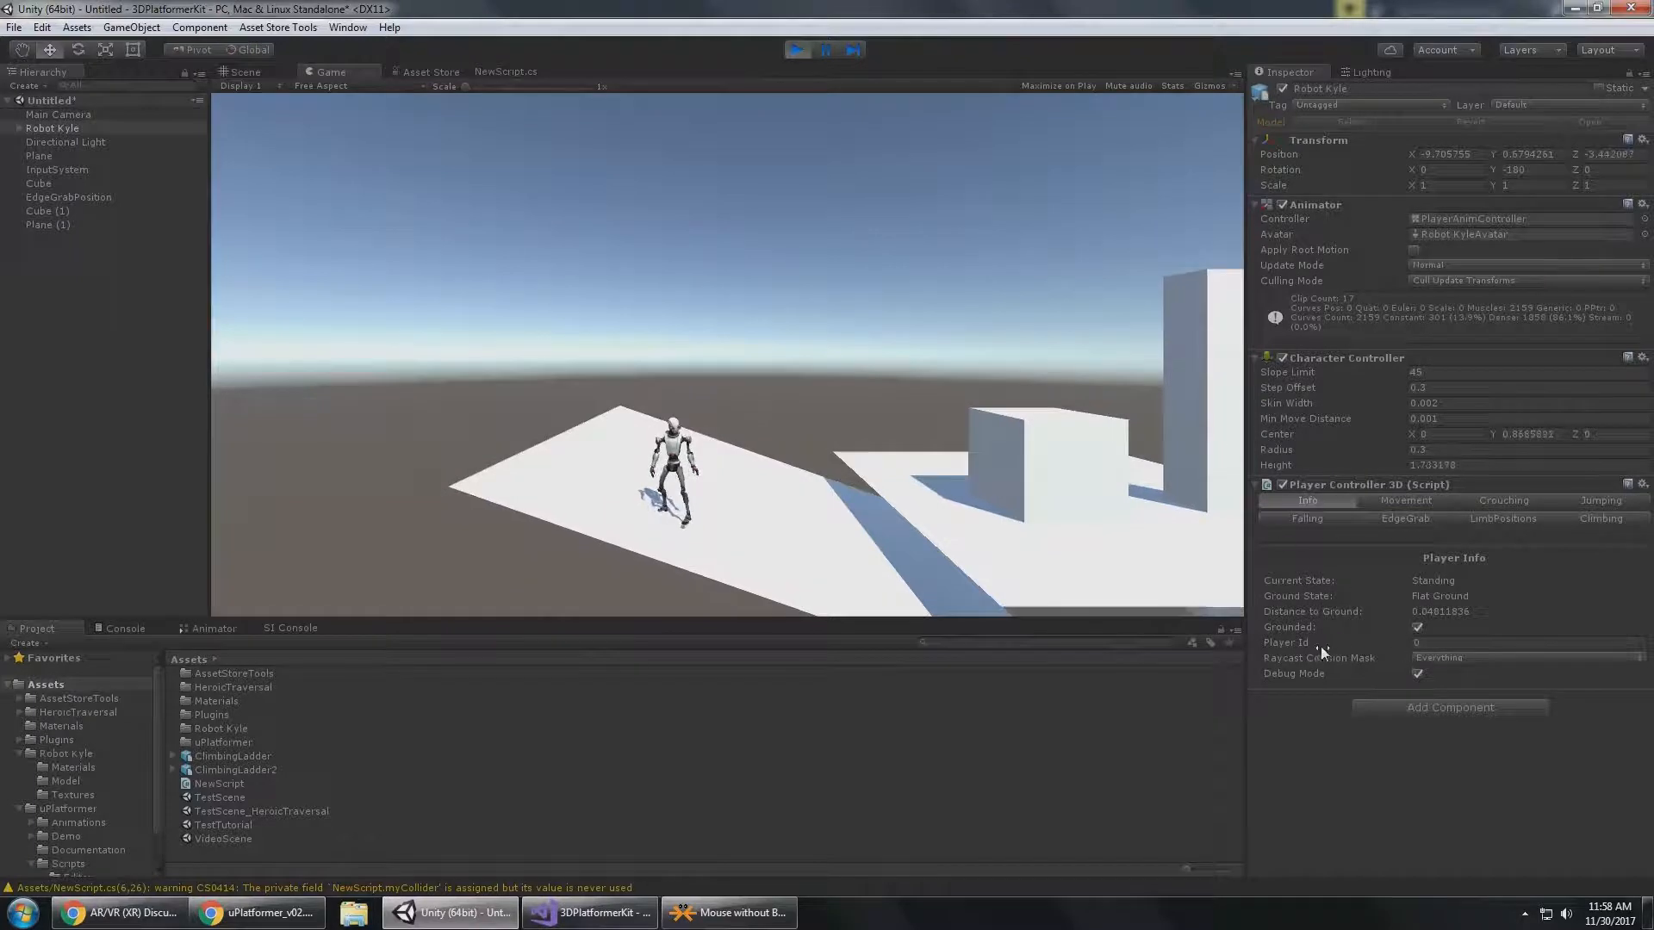
pyautogui.press('w')
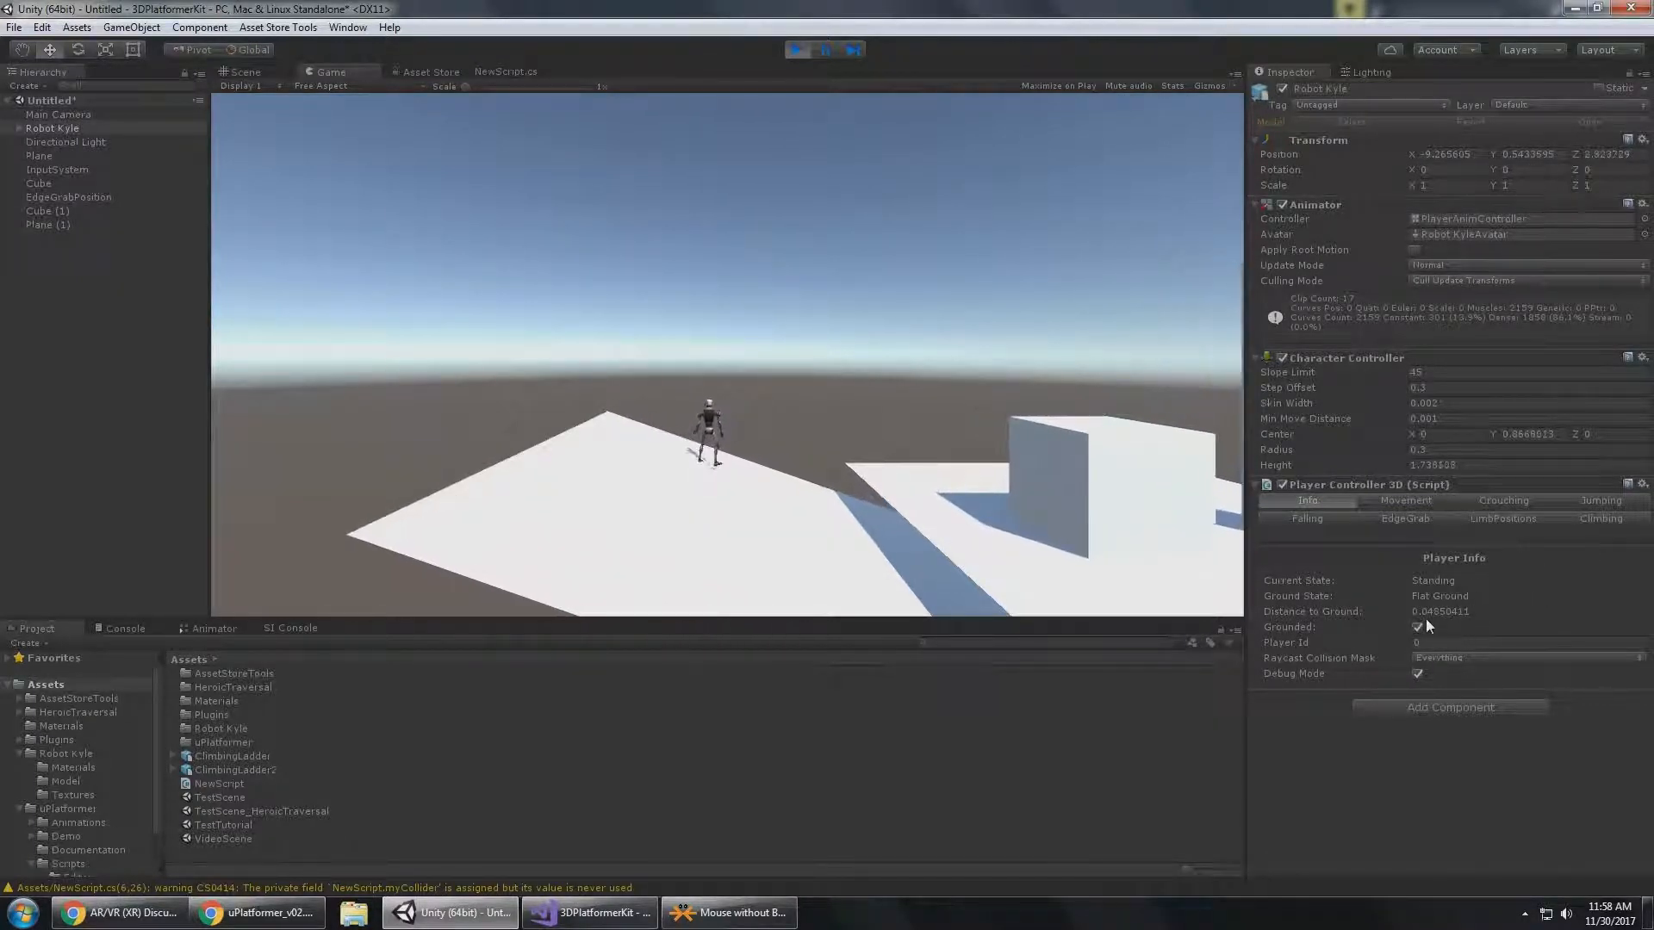
pyautogui.press('d')
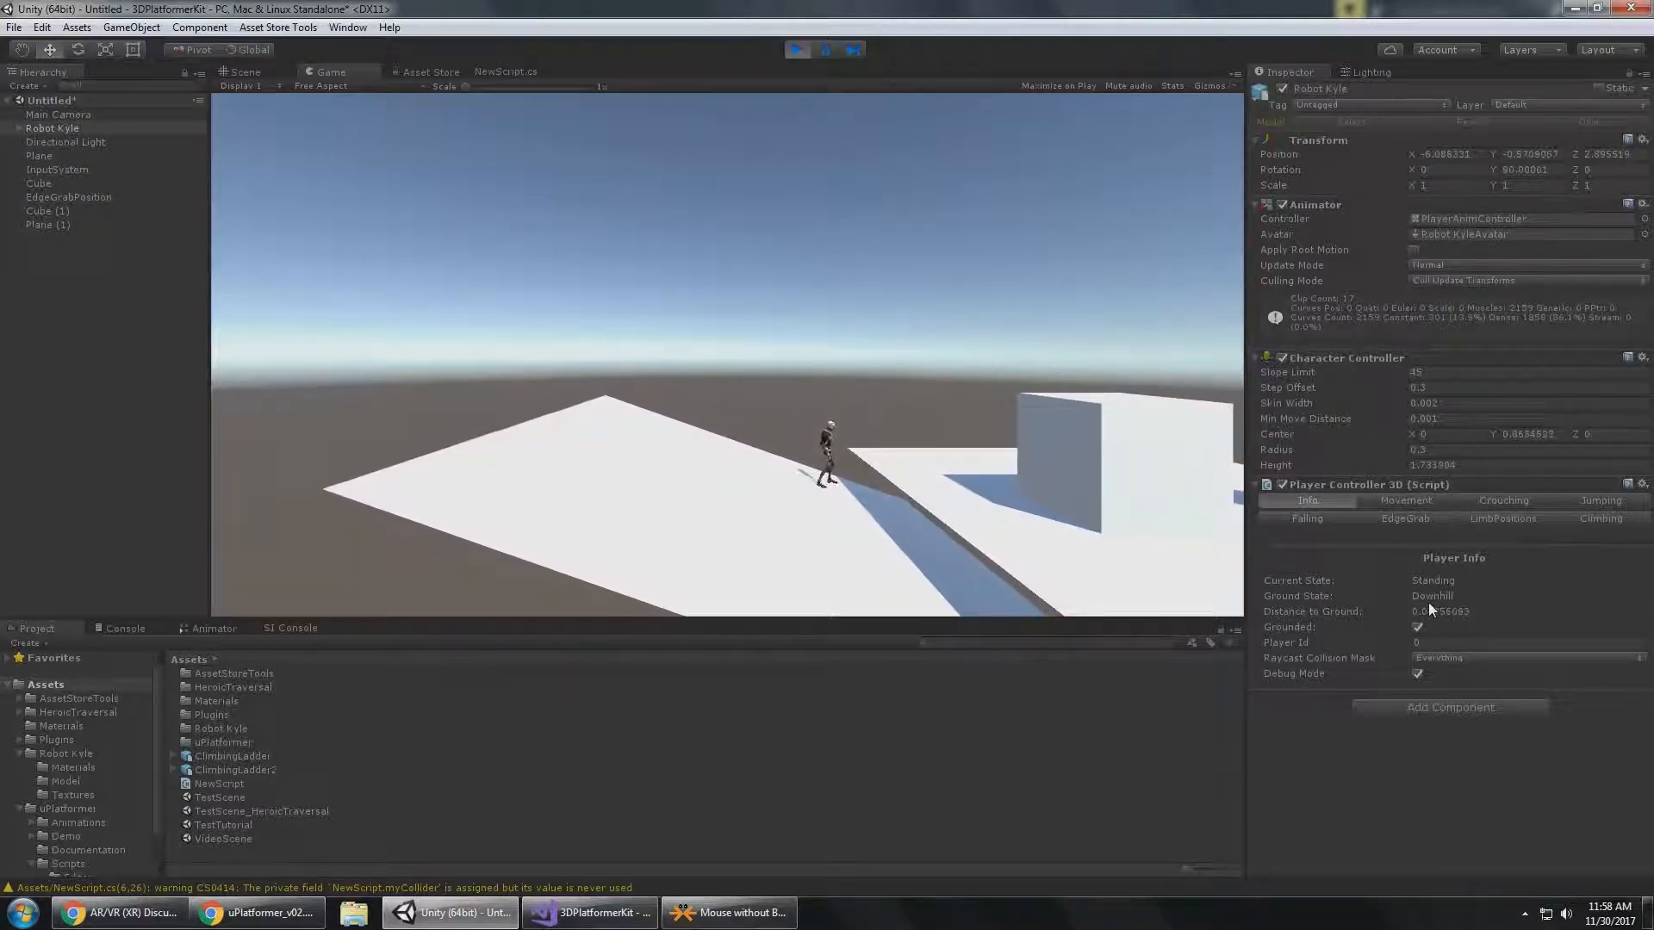
# Exit Play mode and open DemoScene3D from the uPlatformer Demo folder without saving the untitled scene.
pyautogui.click(797, 49)
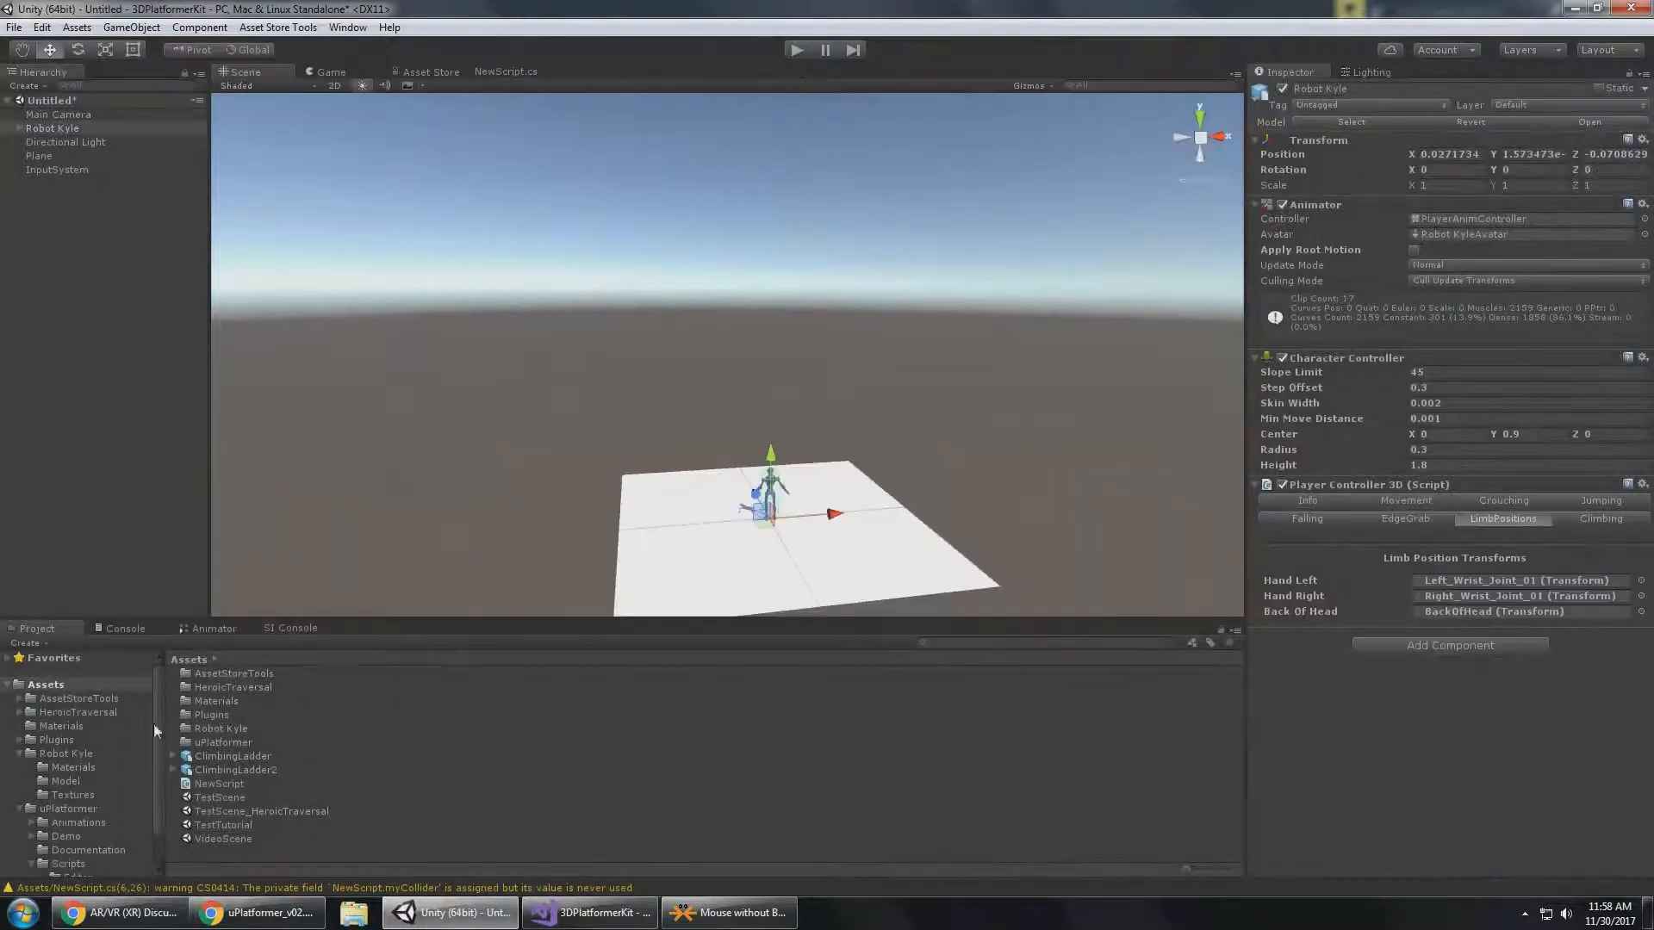
pyautogui.click(85, 838)
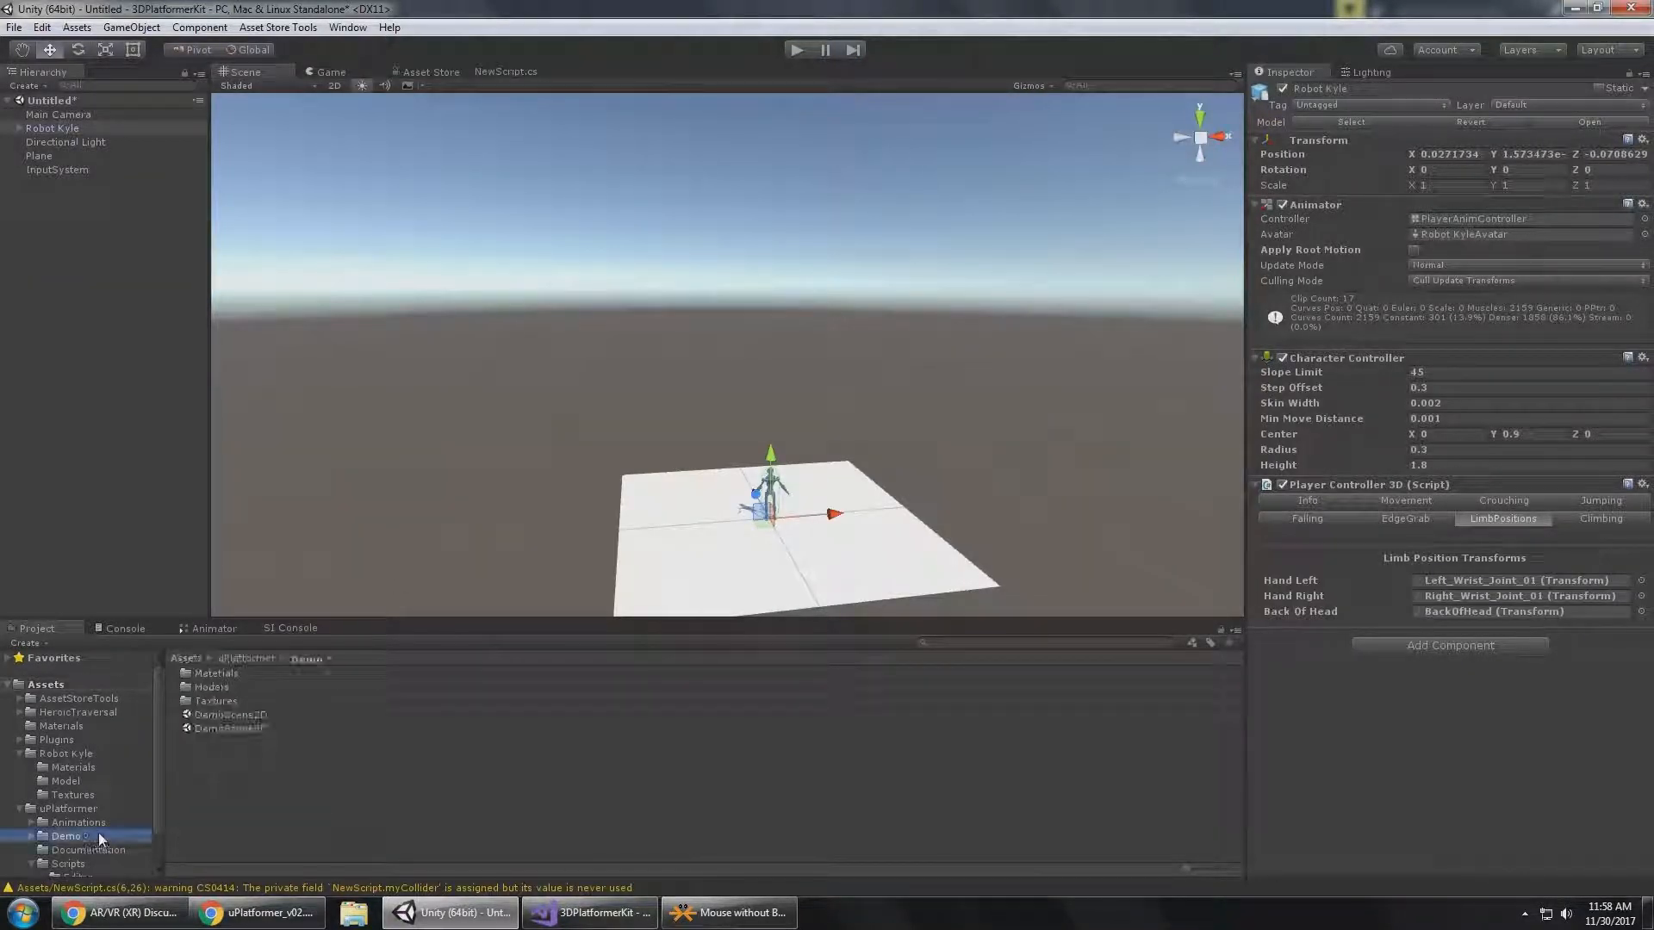
pyautogui.doubleClick(240, 729)
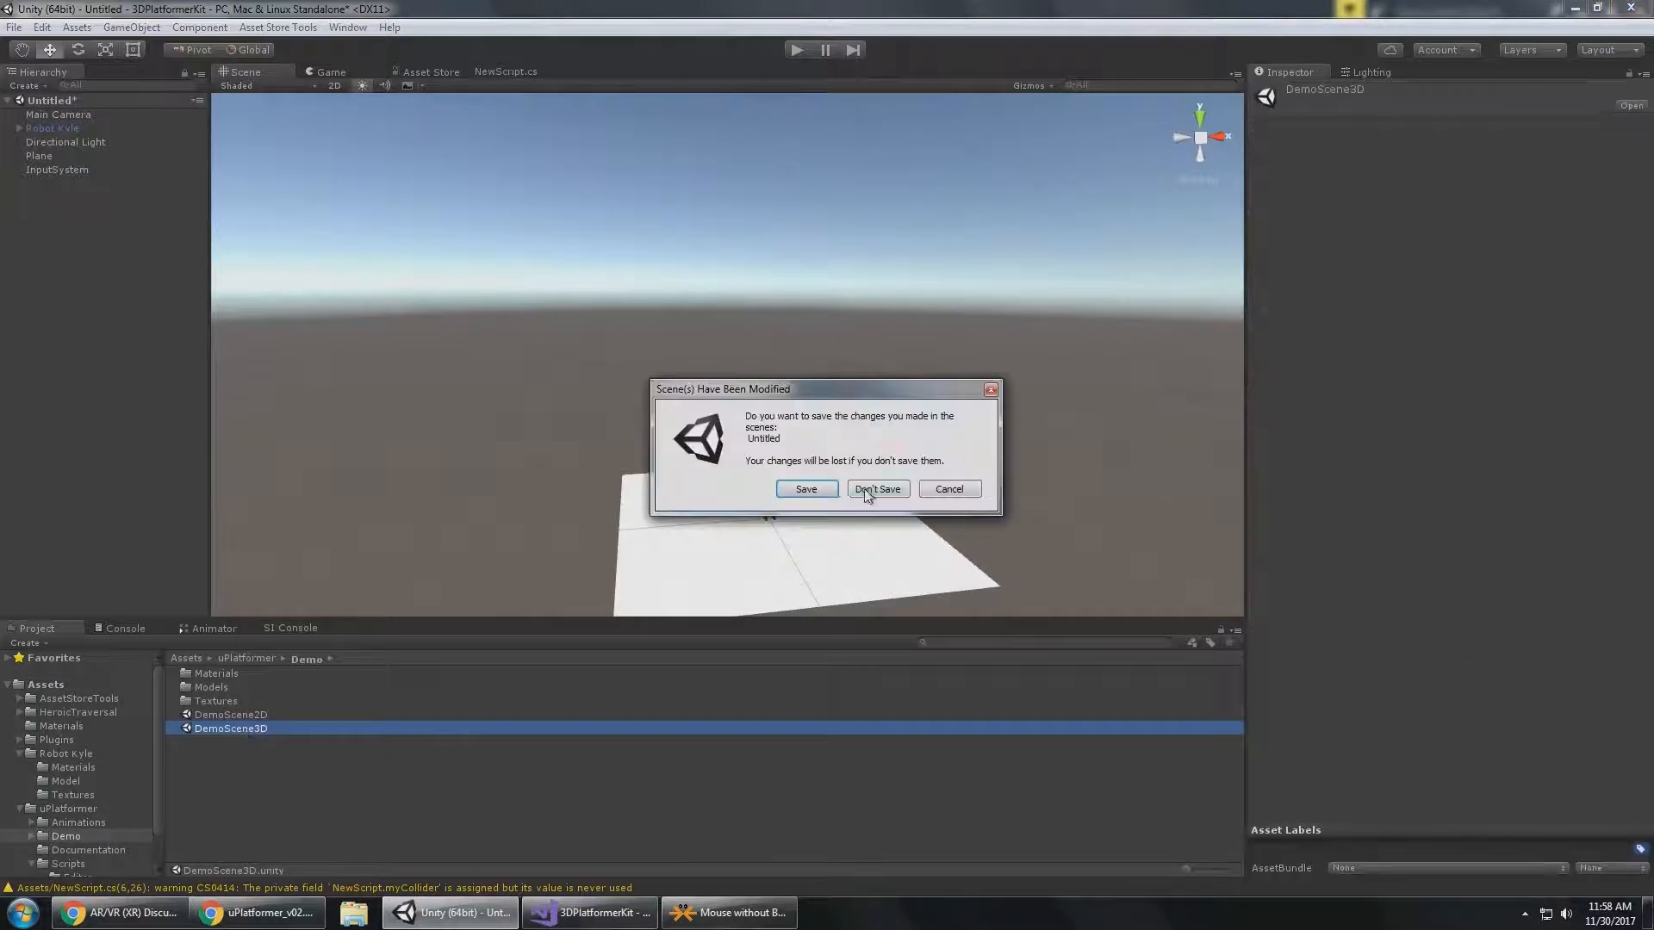
pyautogui.click(807, 490)
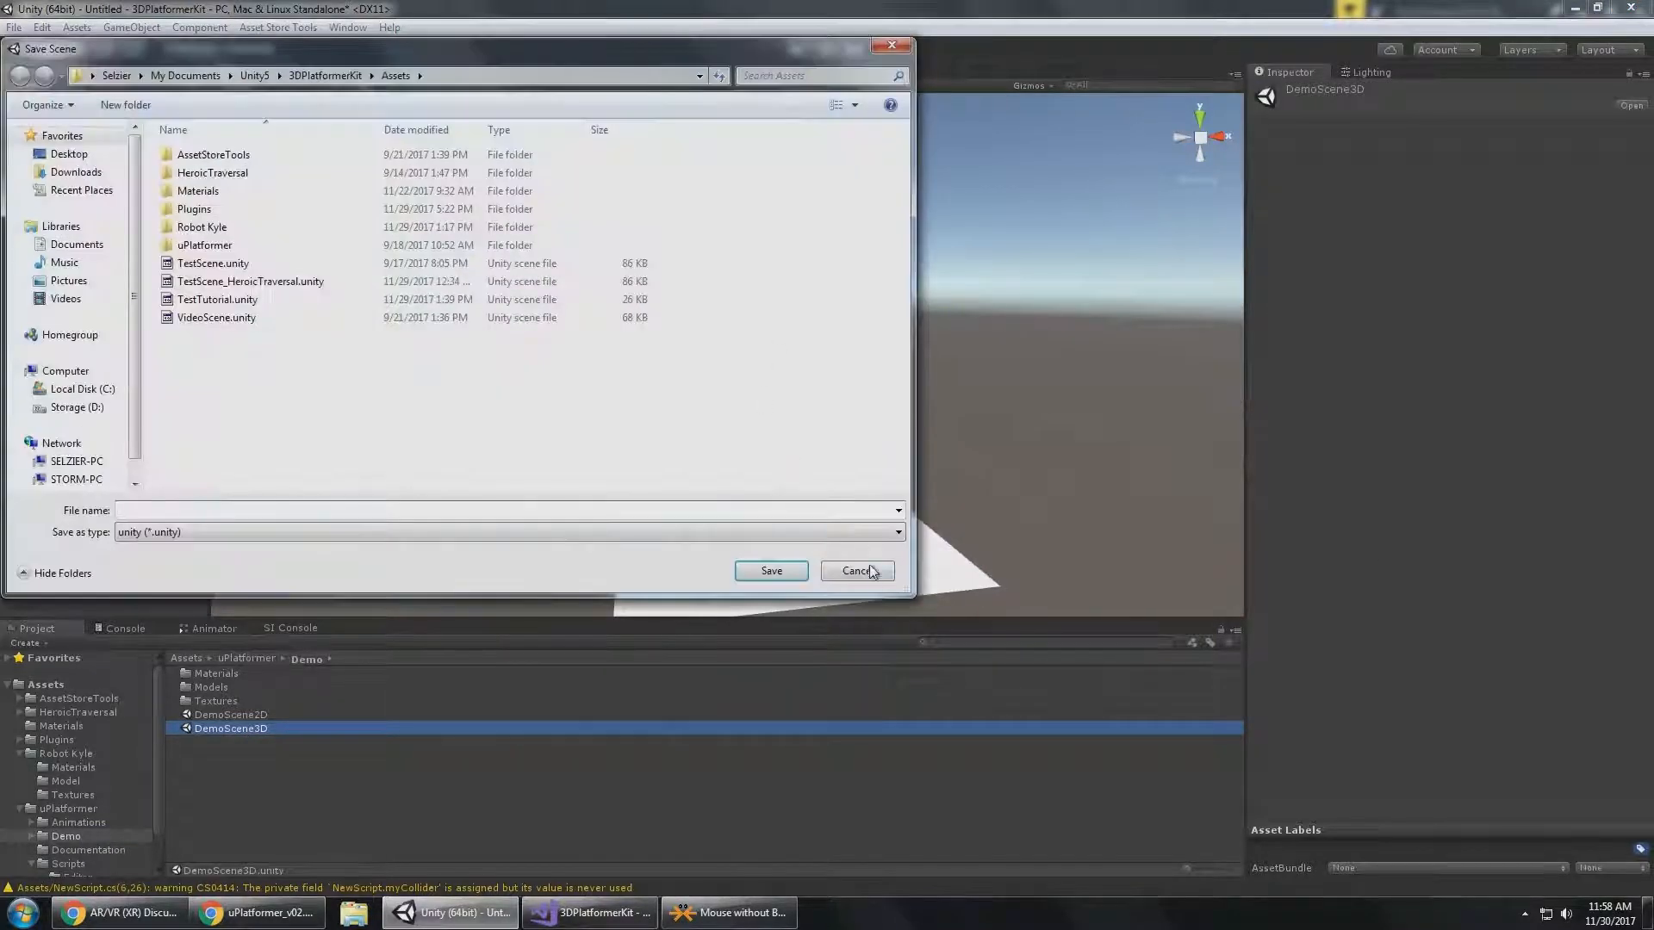
pyautogui.click(868, 567)
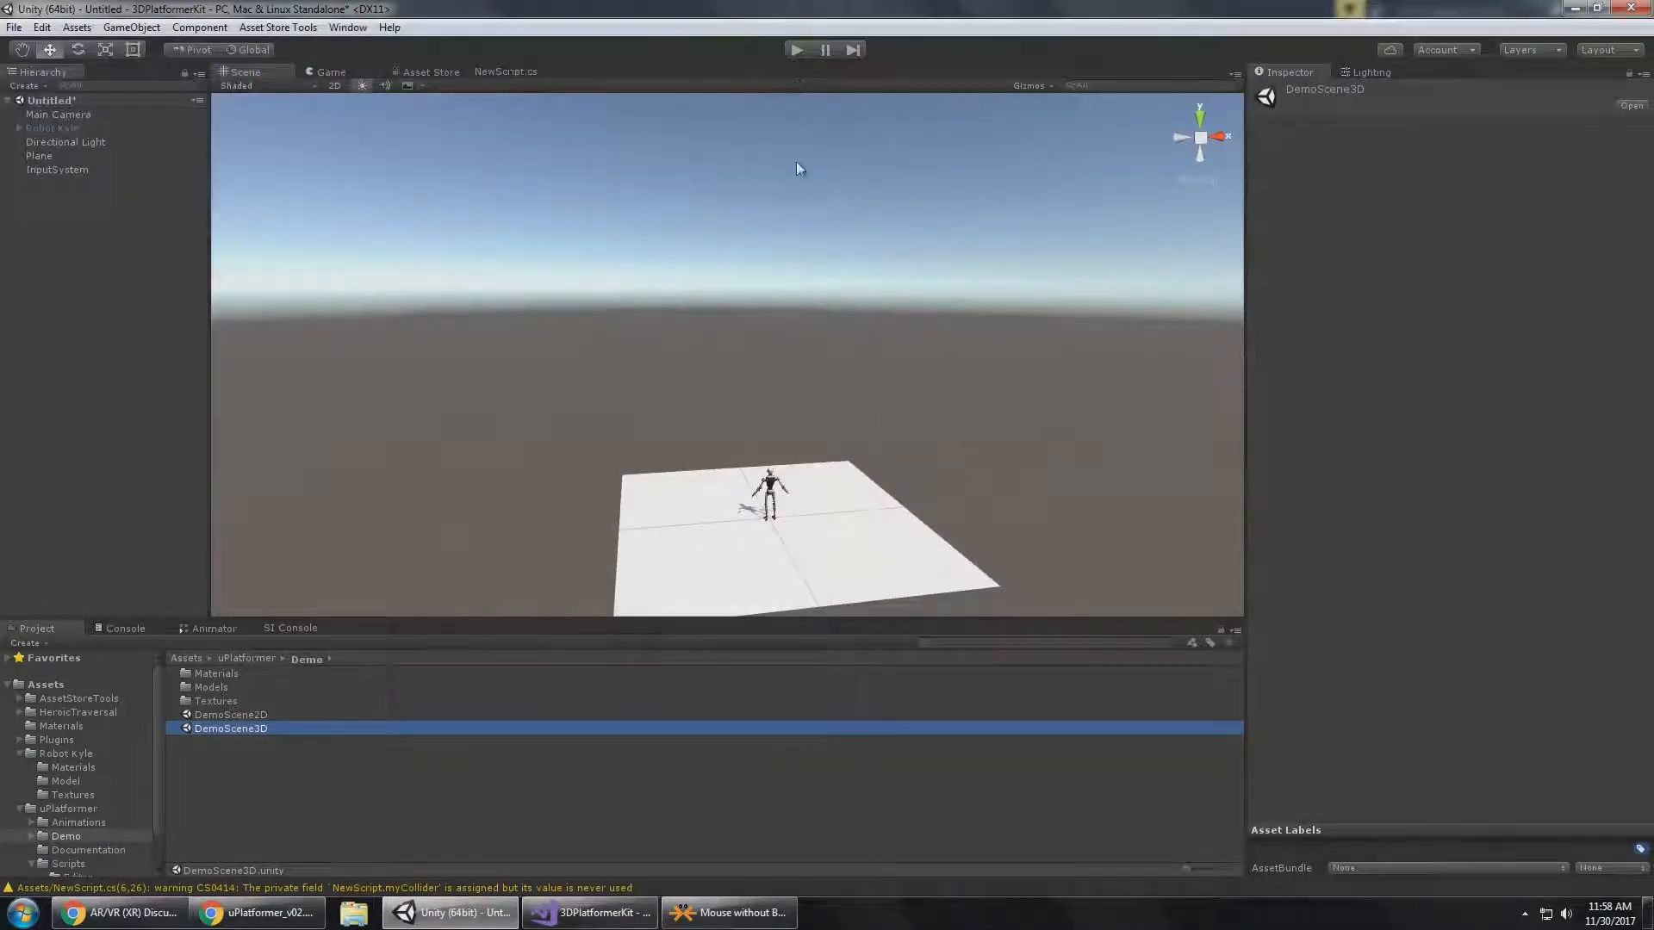
pyautogui.doubleClick(271, 733)
pyautogui.click(872, 488)
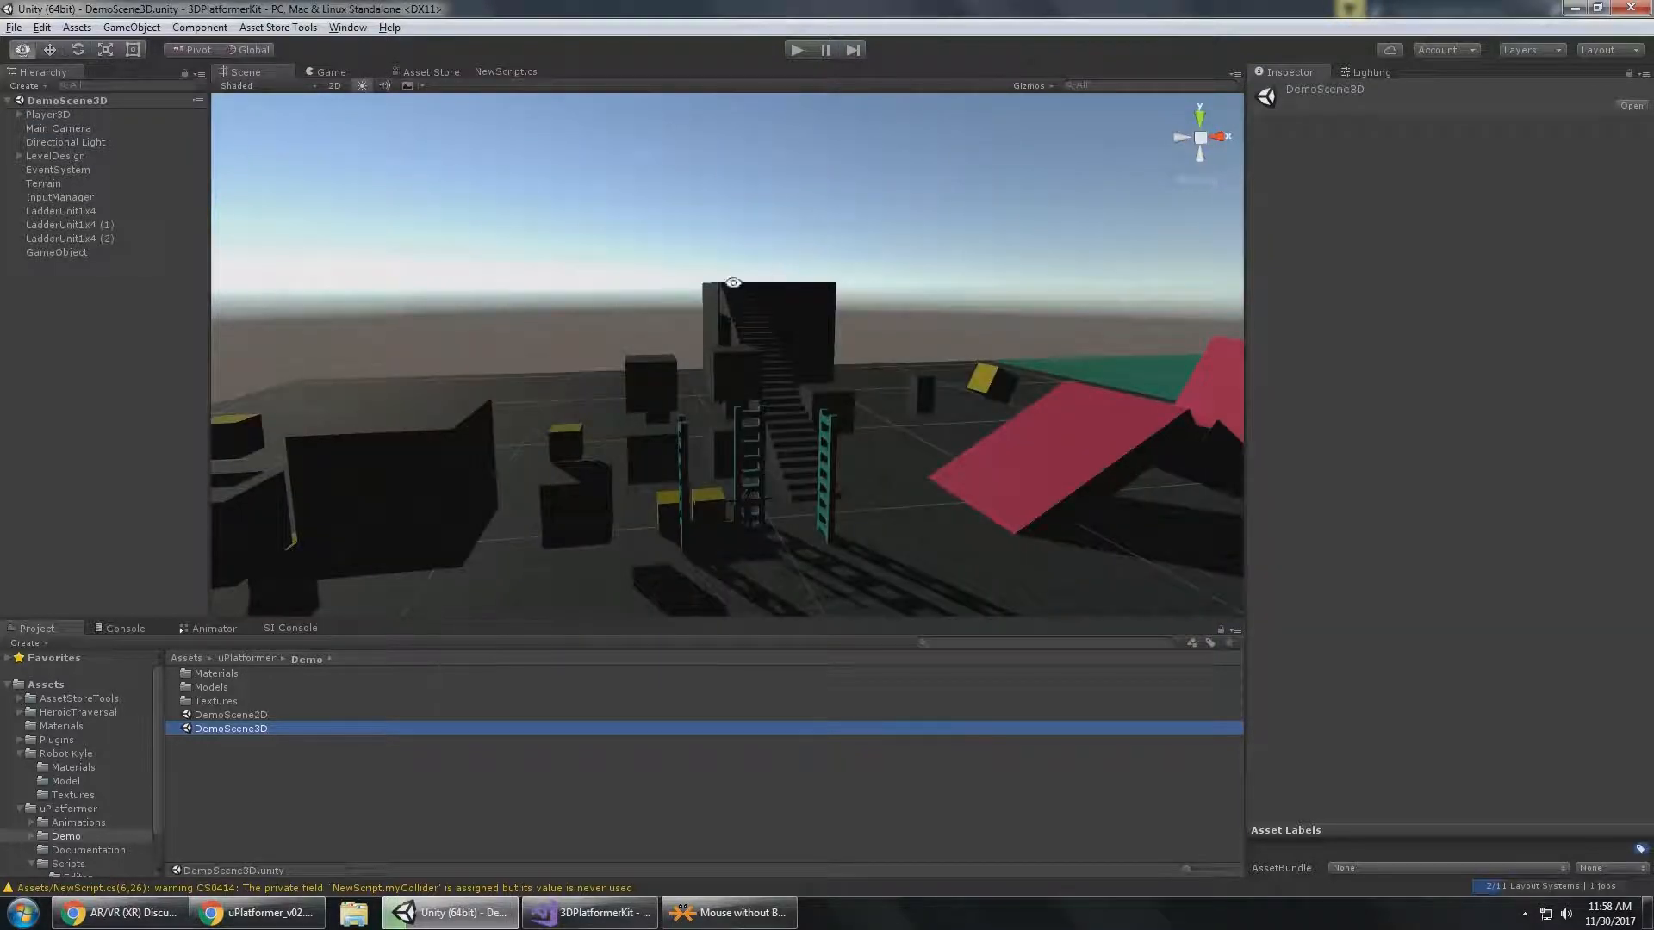
# Run the demo scene in Play mode and show the Player Info of Player3D.
pyautogui.keyDown('alt'); pyautogui.moveTo(733, 283); pyautogui.dragTo(776, 199); pyautogui.keyUp('alt')
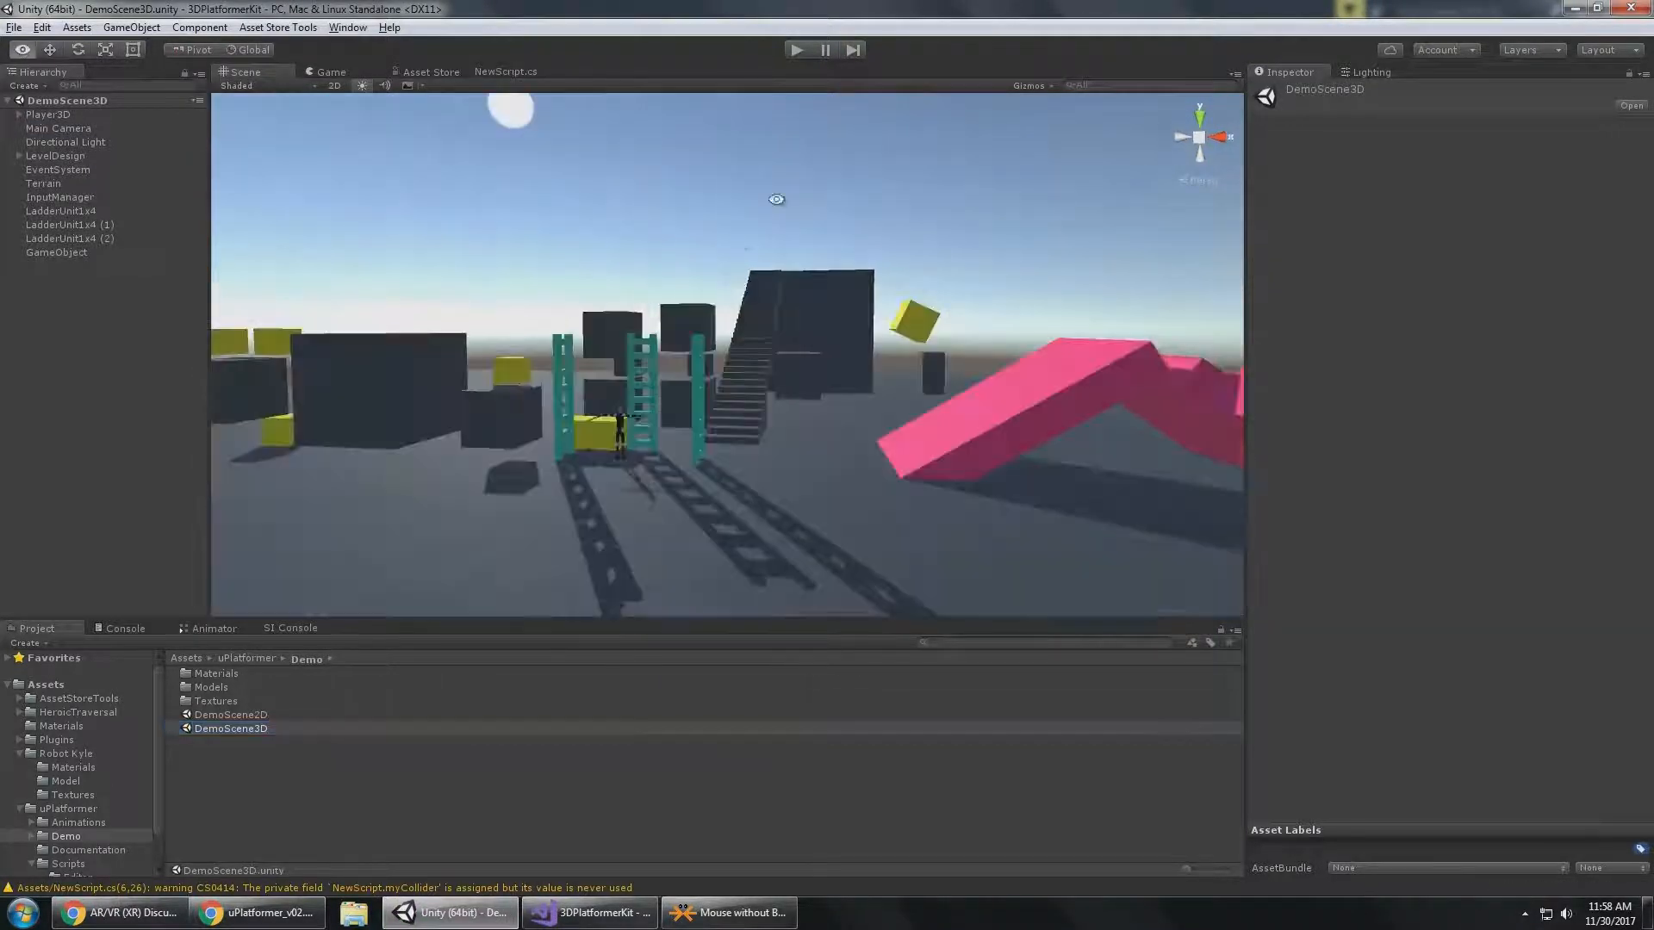
pyautogui.click(797, 50)
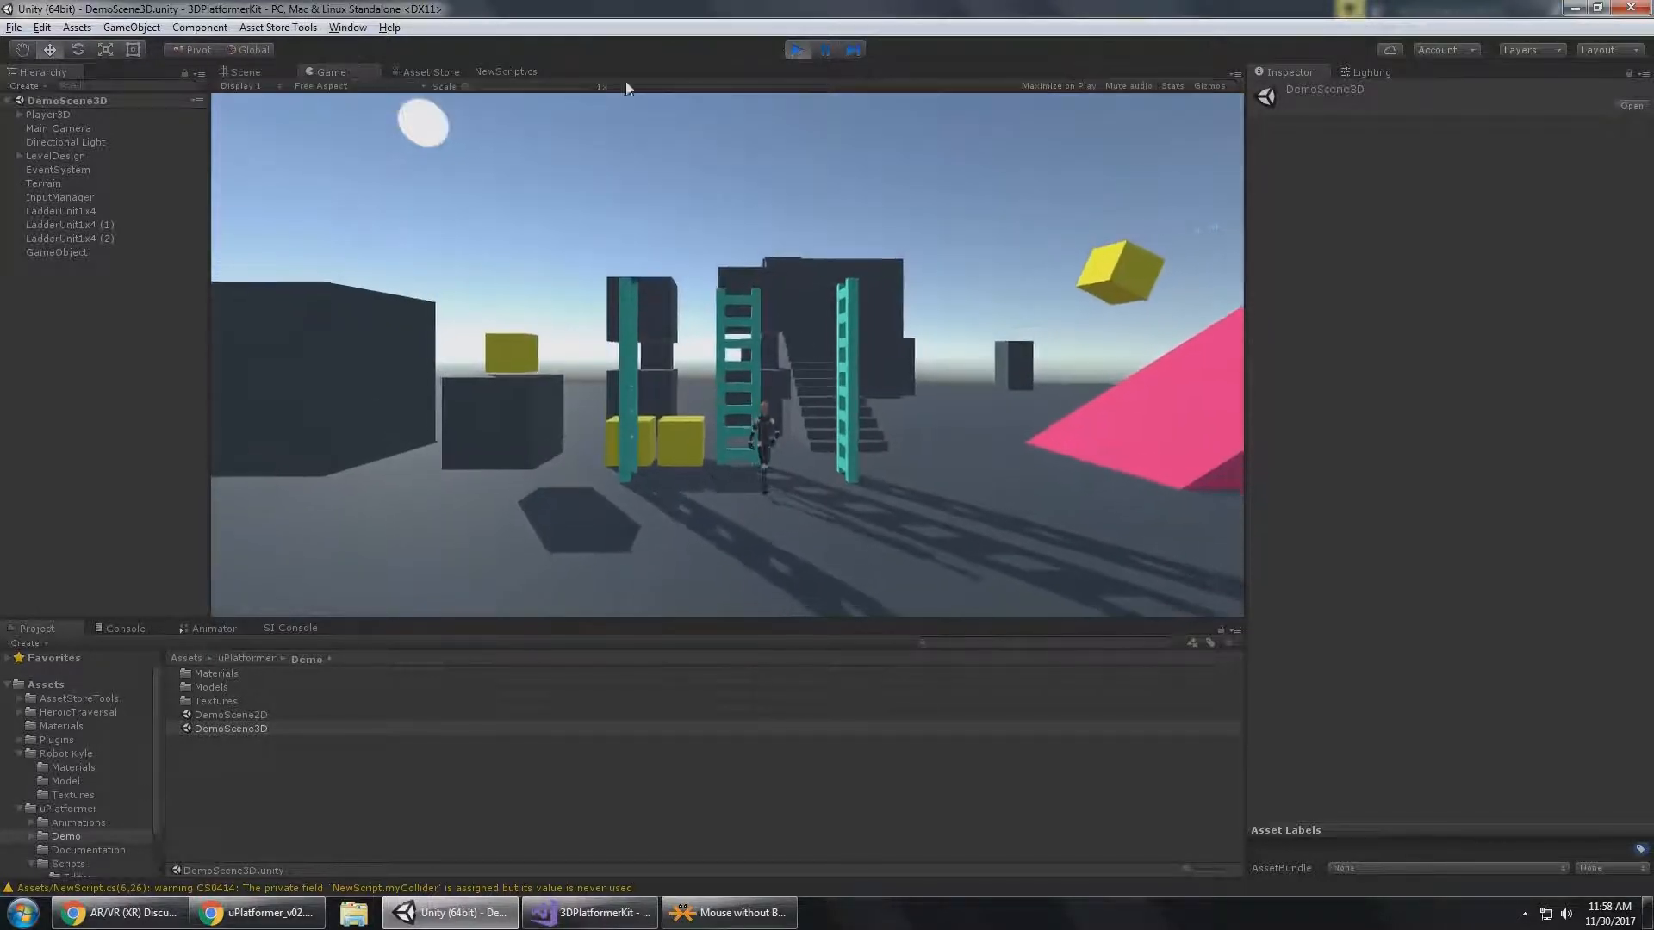
pyautogui.click(86, 115)
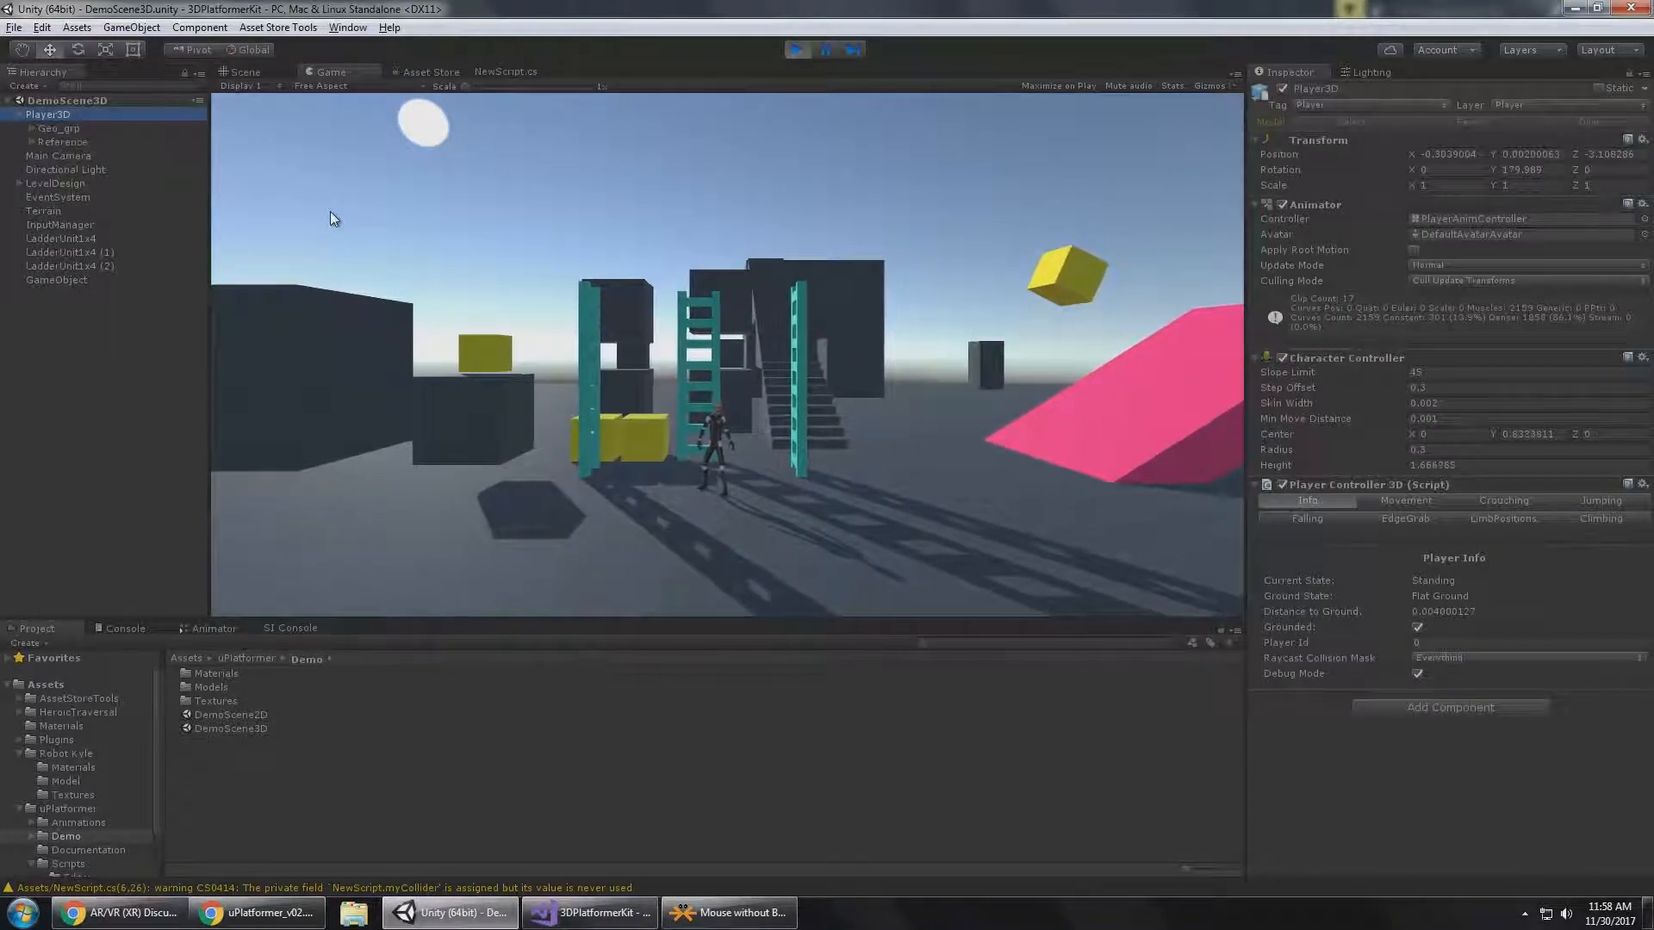
pyautogui.click(798, 238)
# Walk Player3D up the pink ramp and back down to compare the Ground State for each direction.
pyautogui.press('d')
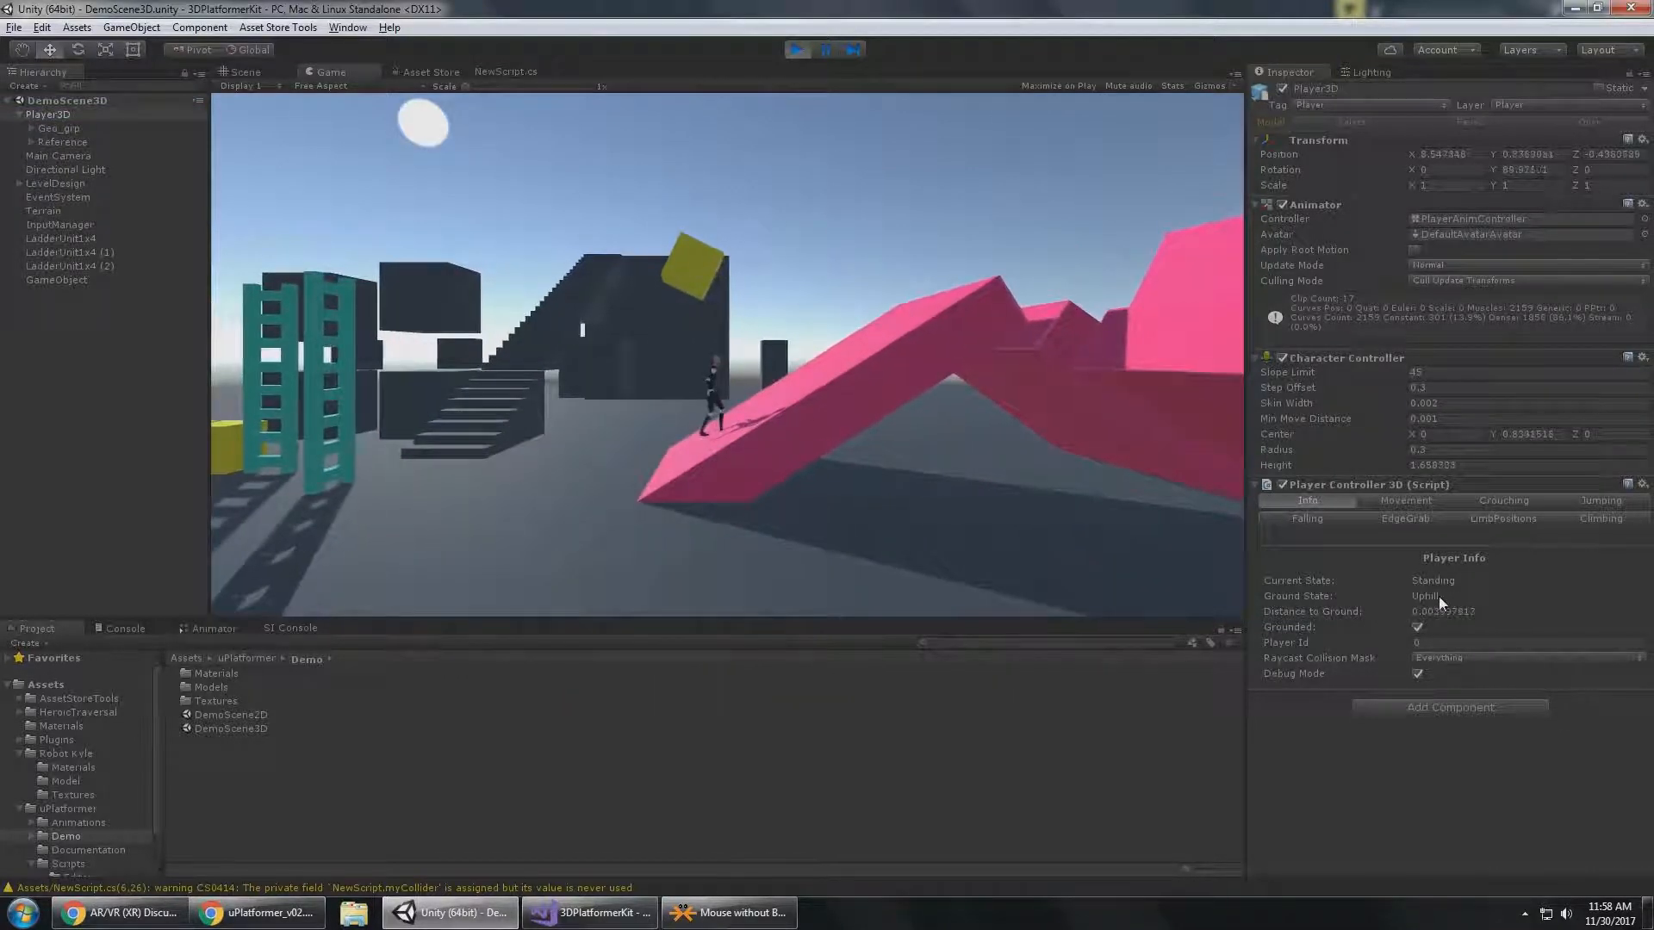
pyautogui.press('a')
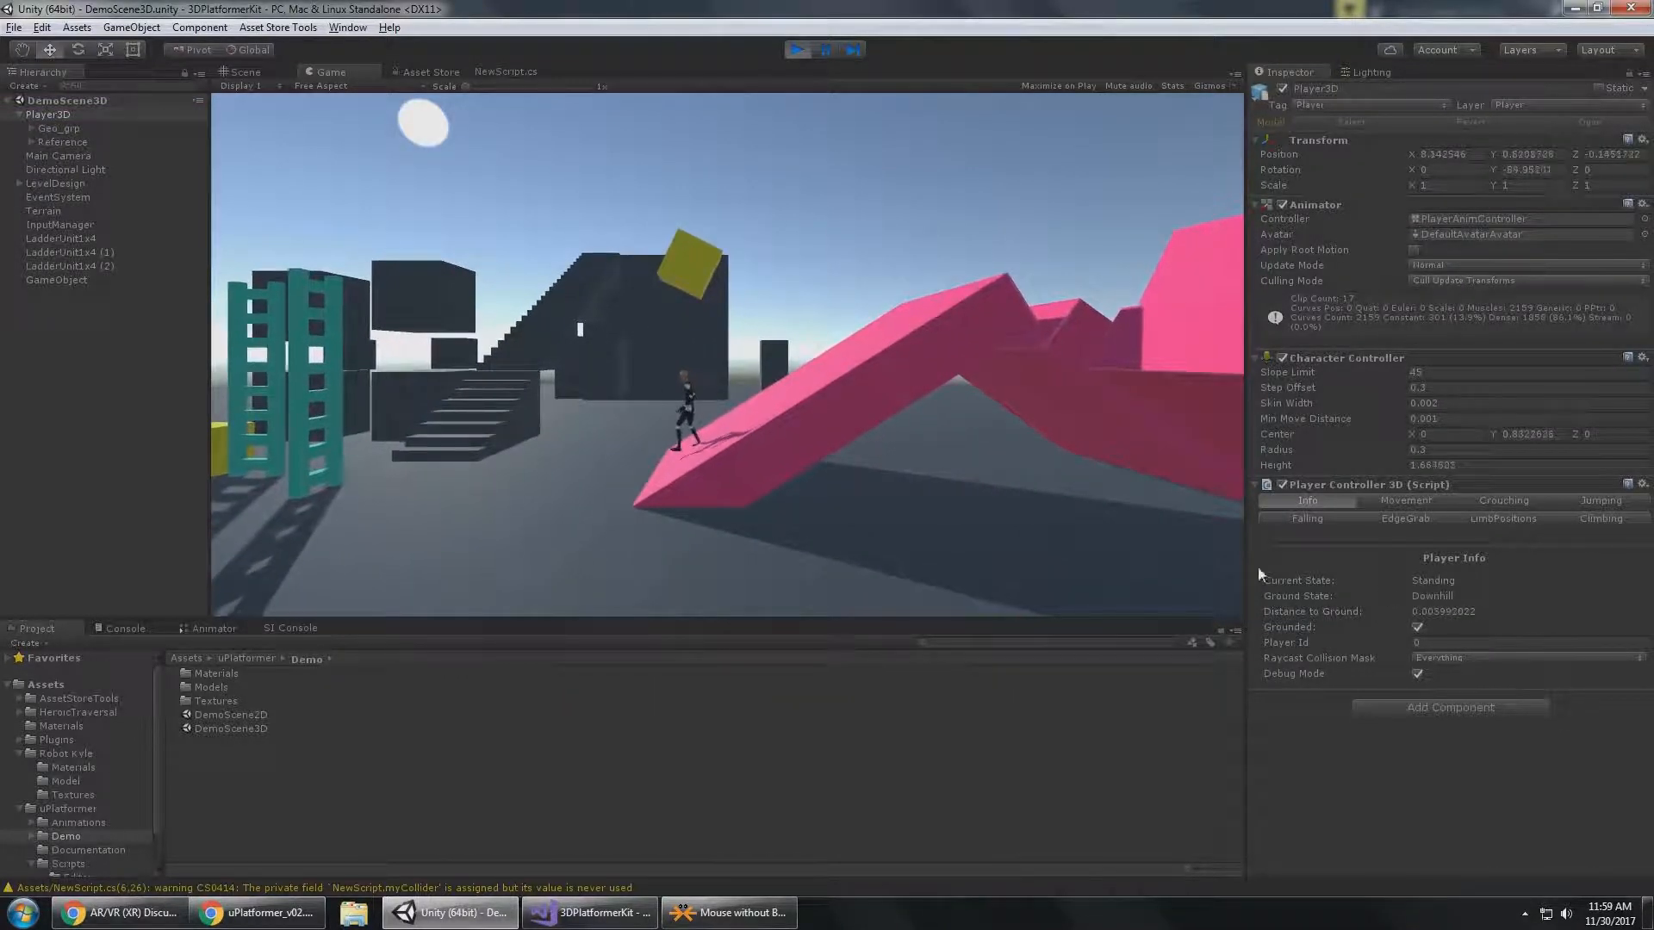
pyautogui.press('s')
pyautogui.press('a')
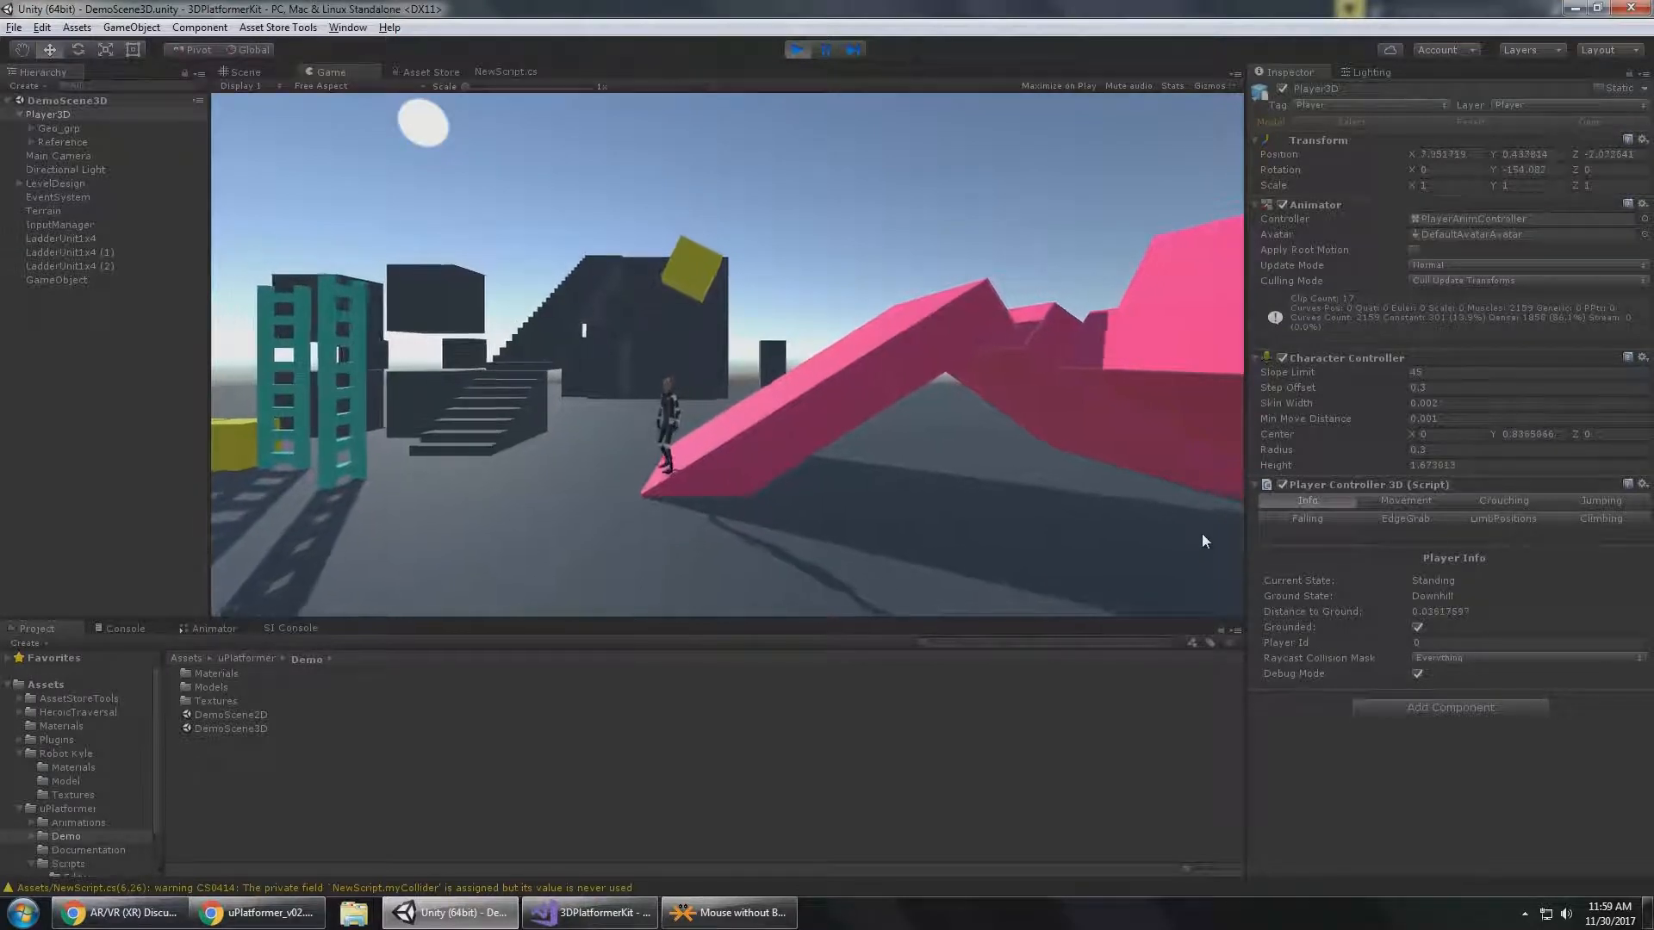
# Run Player3D back and forth over the flat ground with jumps to check Distance to Ground and Grounded.
pyautogui.press('a')
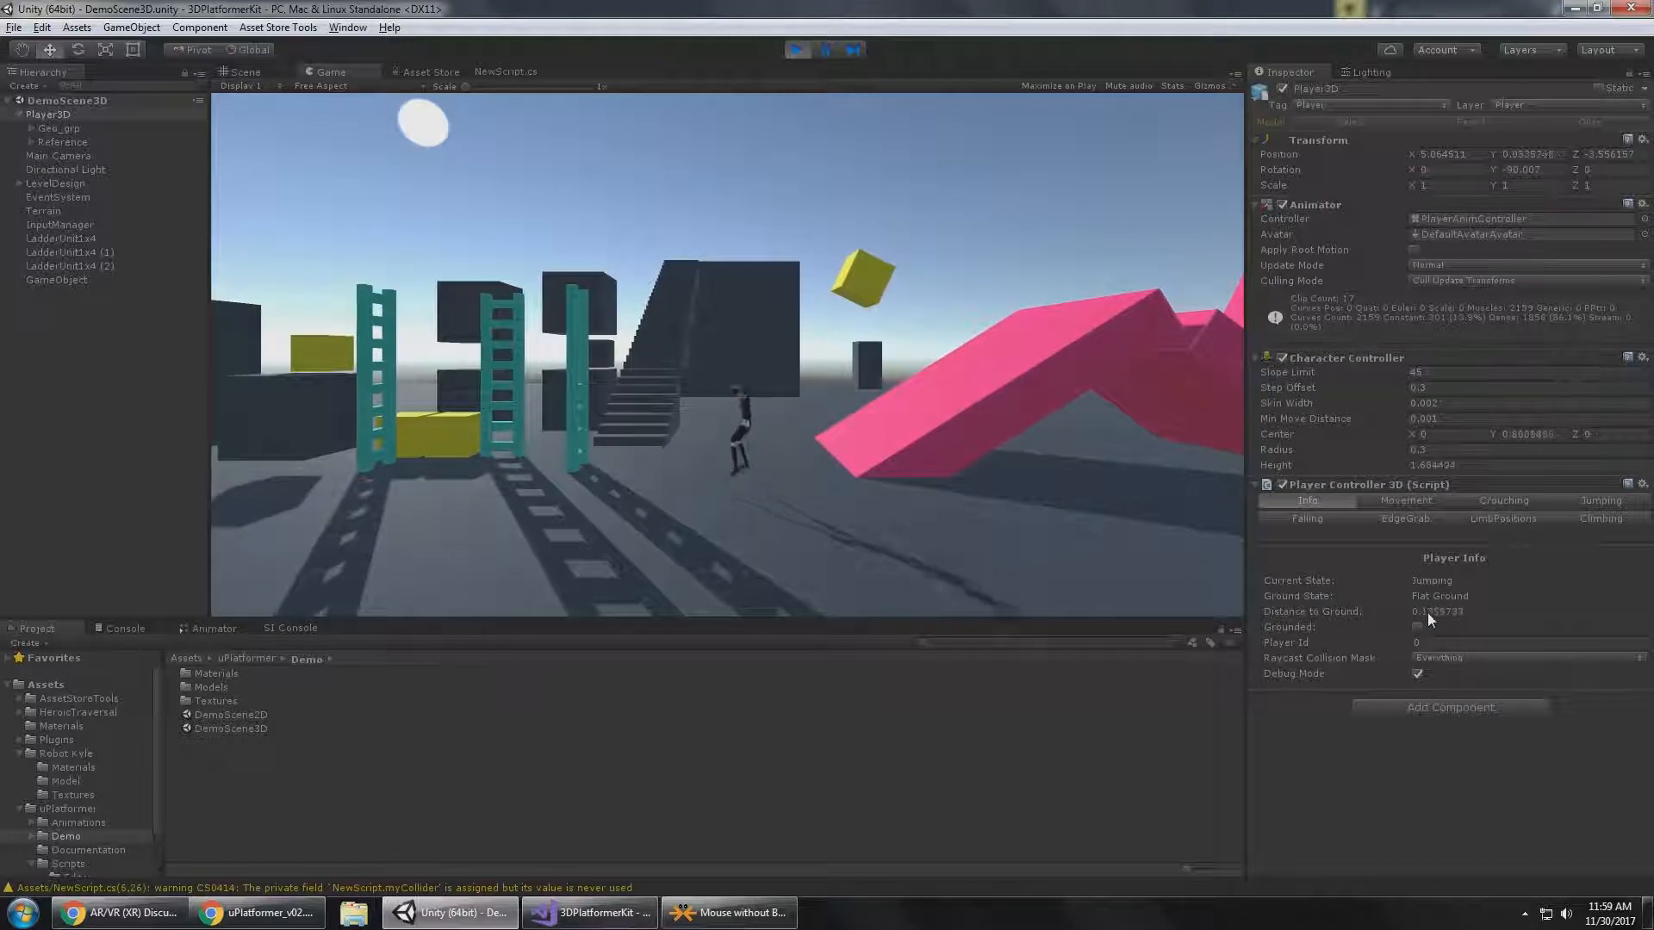
pyautogui.press('space')
pyautogui.press('a')
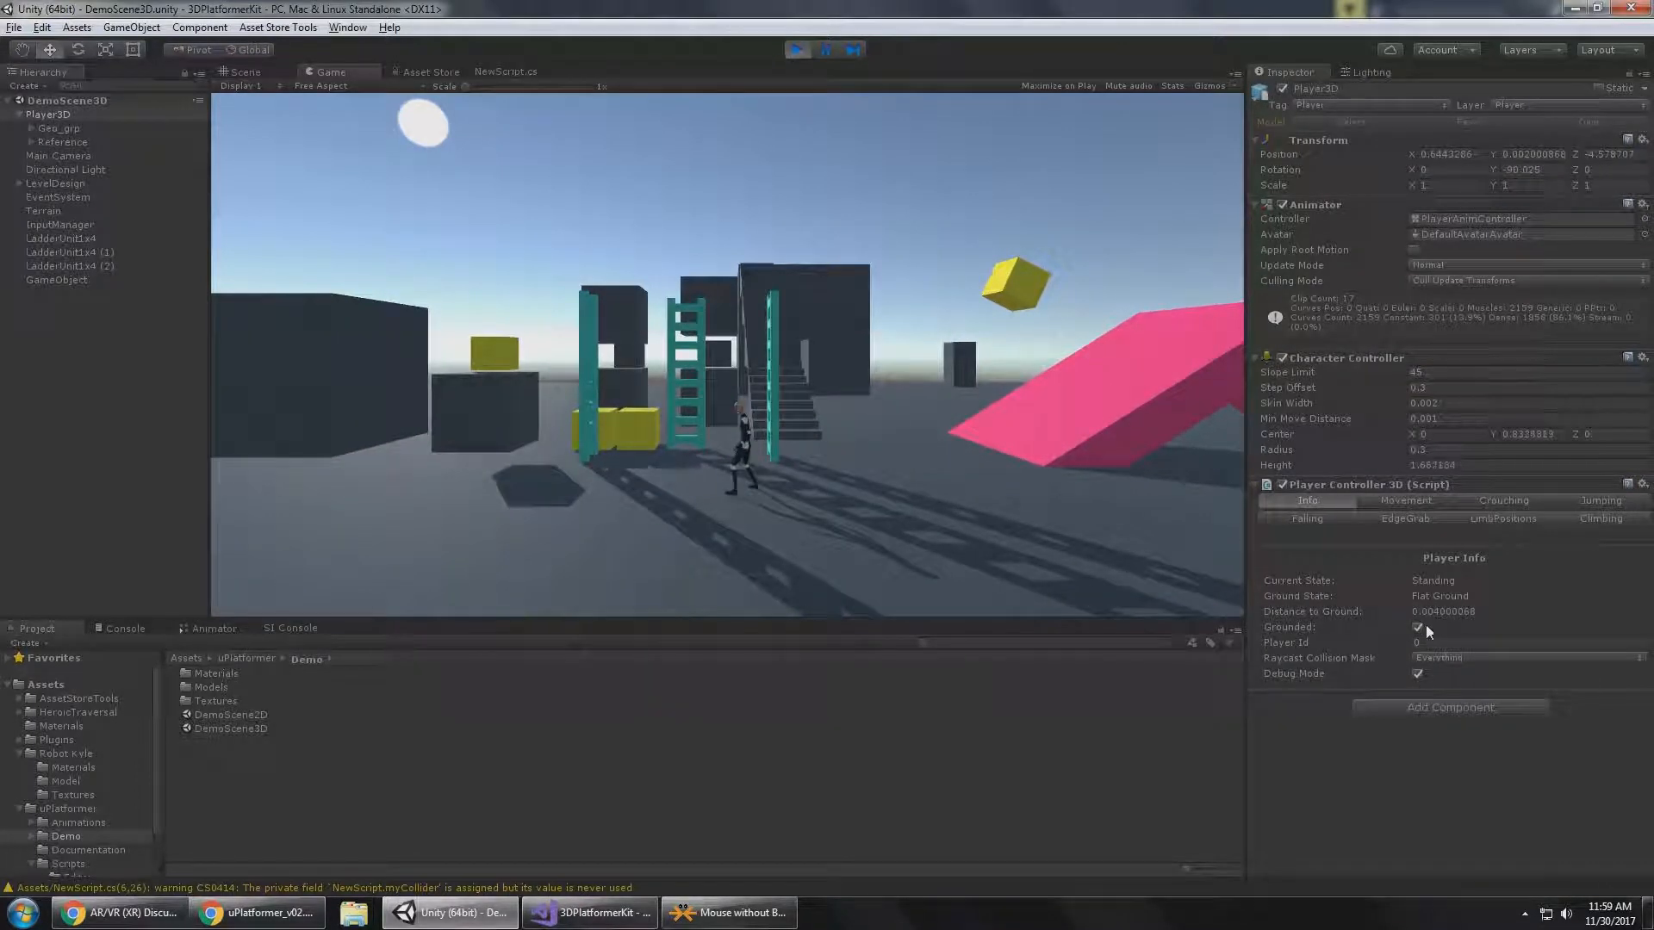
pyautogui.press('a')
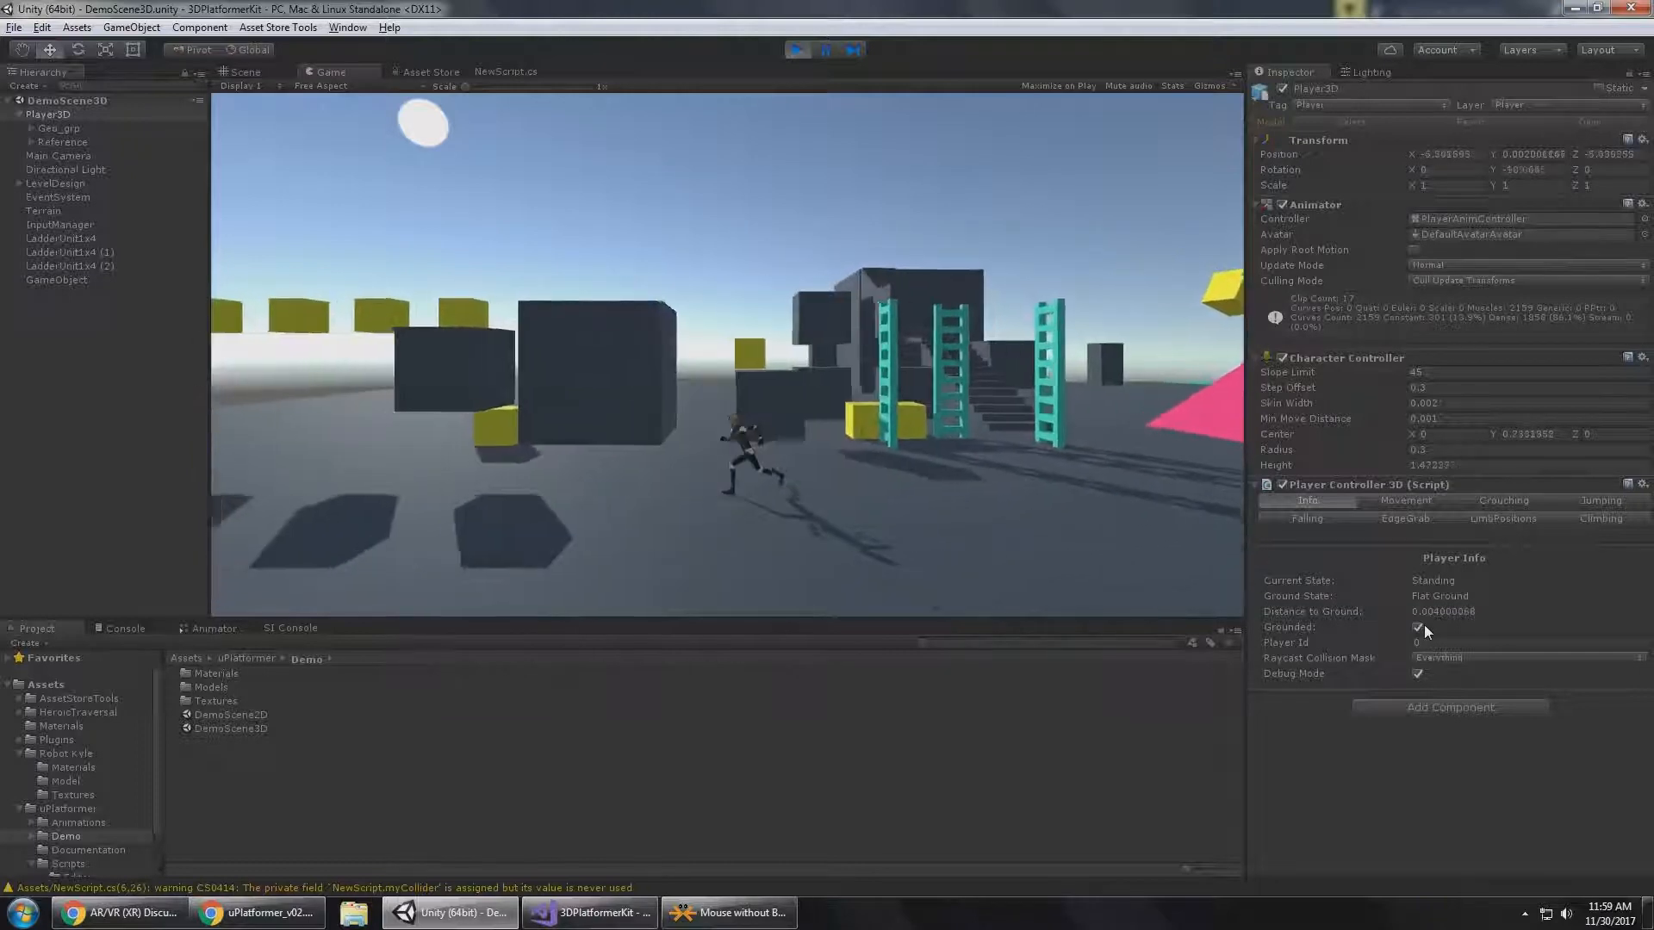
pyautogui.press('d')
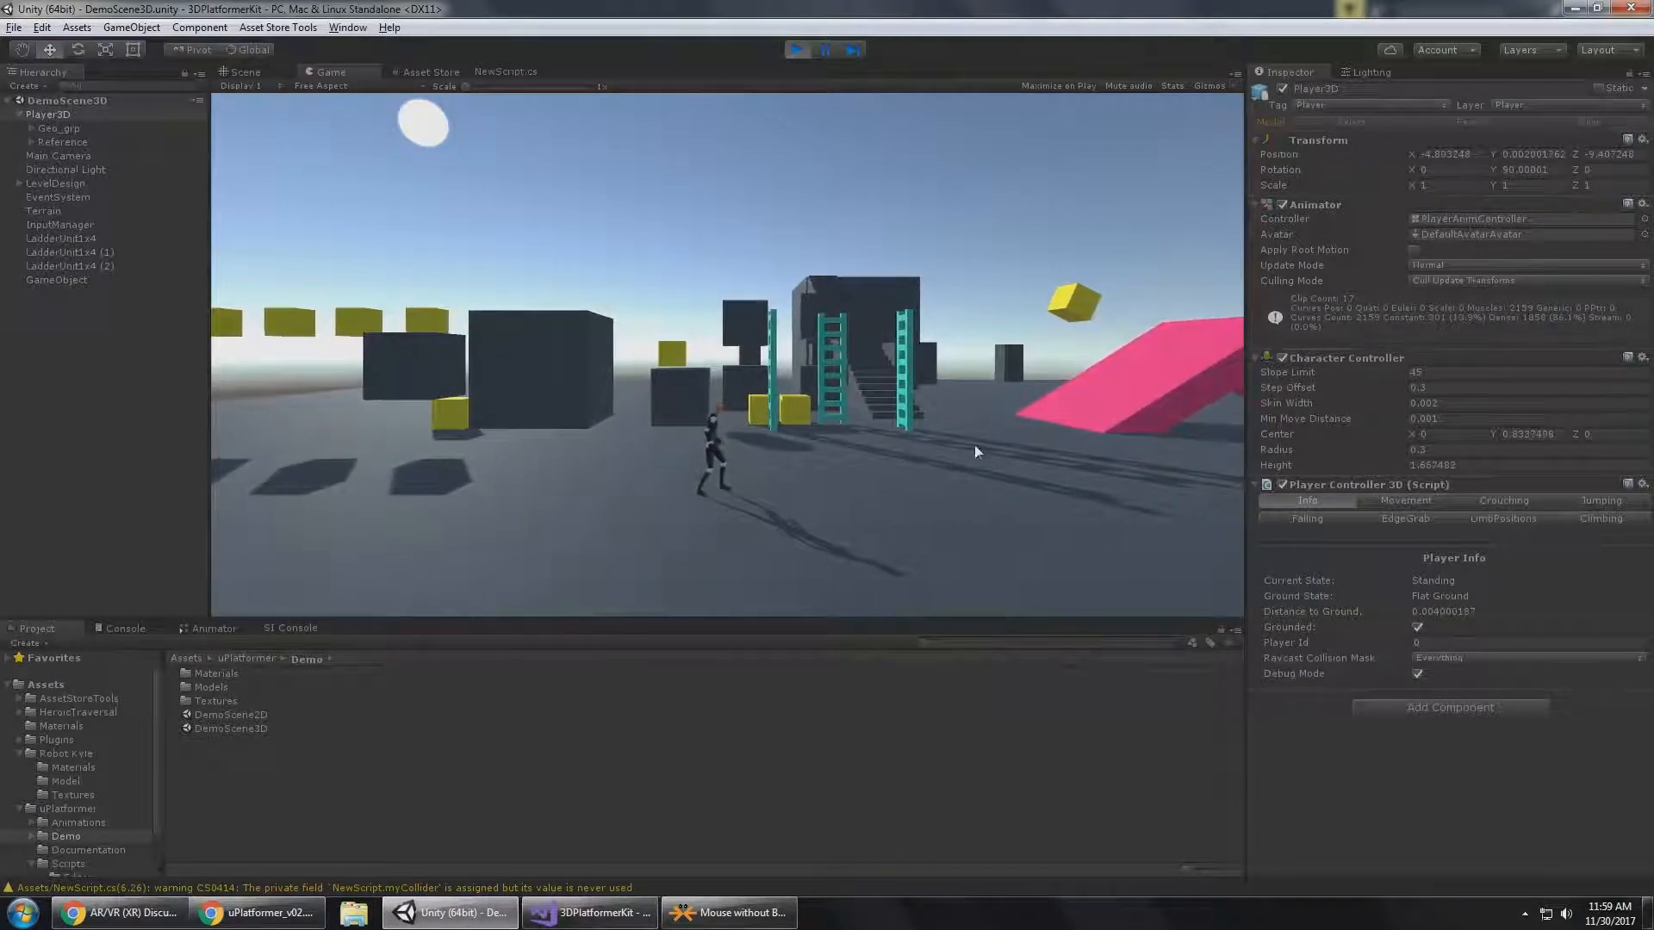
pyautogui.press('d')
pyautogui.press('space')
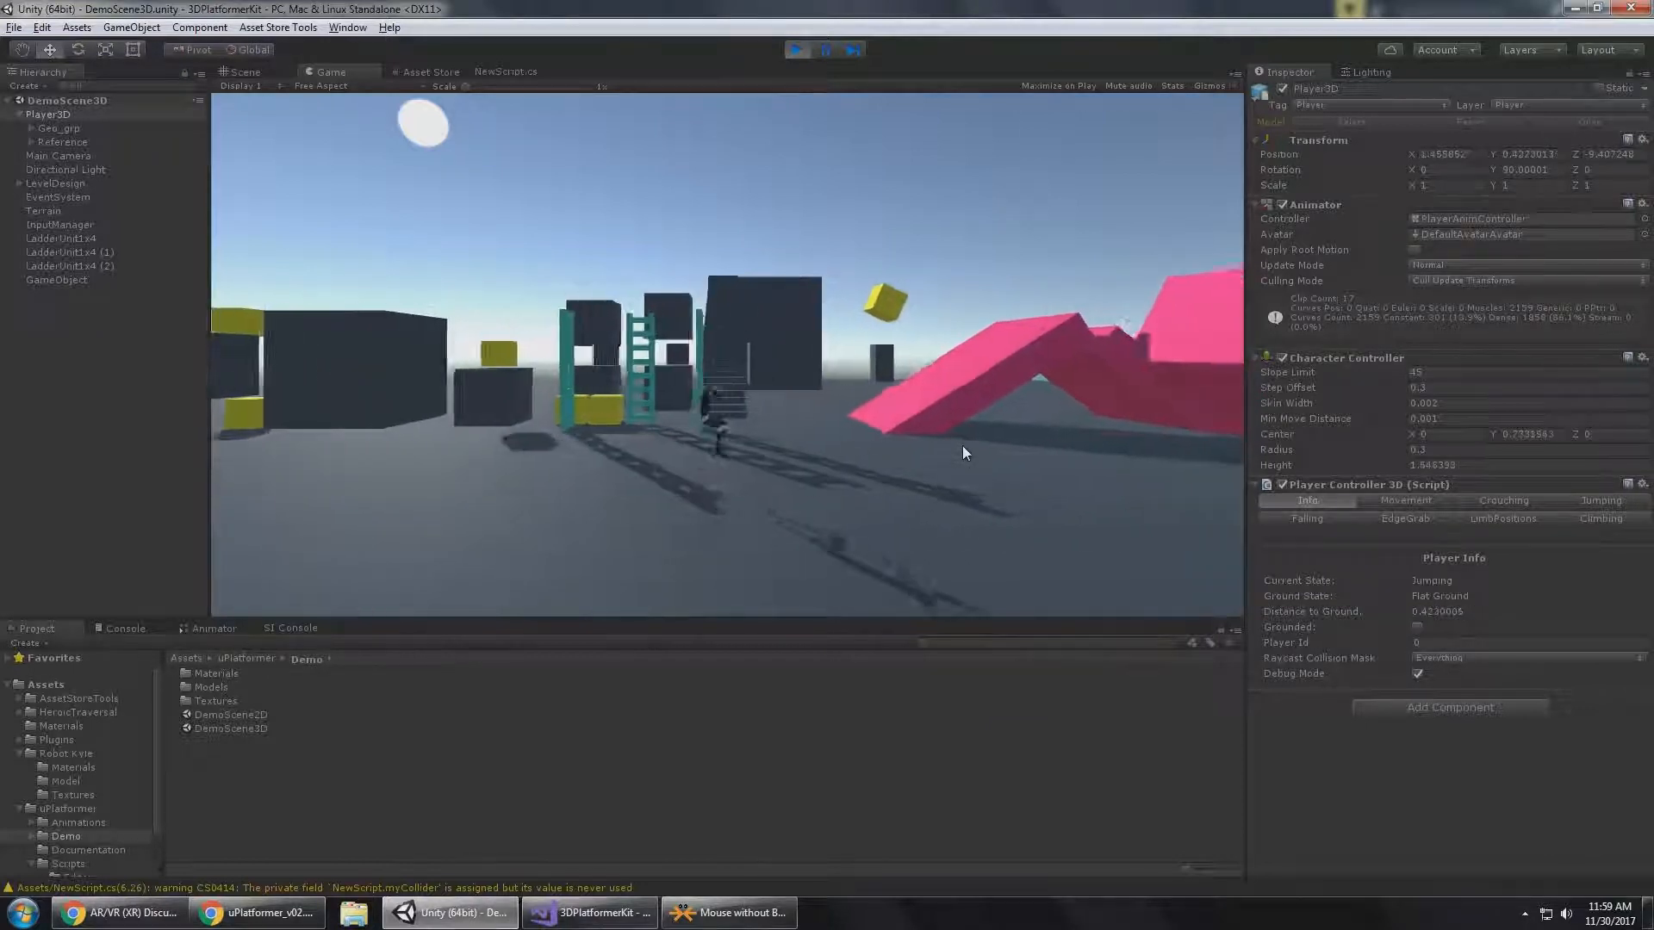
# Make Player3D jump repeatedly in the open area in front of the blocks and ladders to examine Distance to Ground.
pyautogui.press('a')
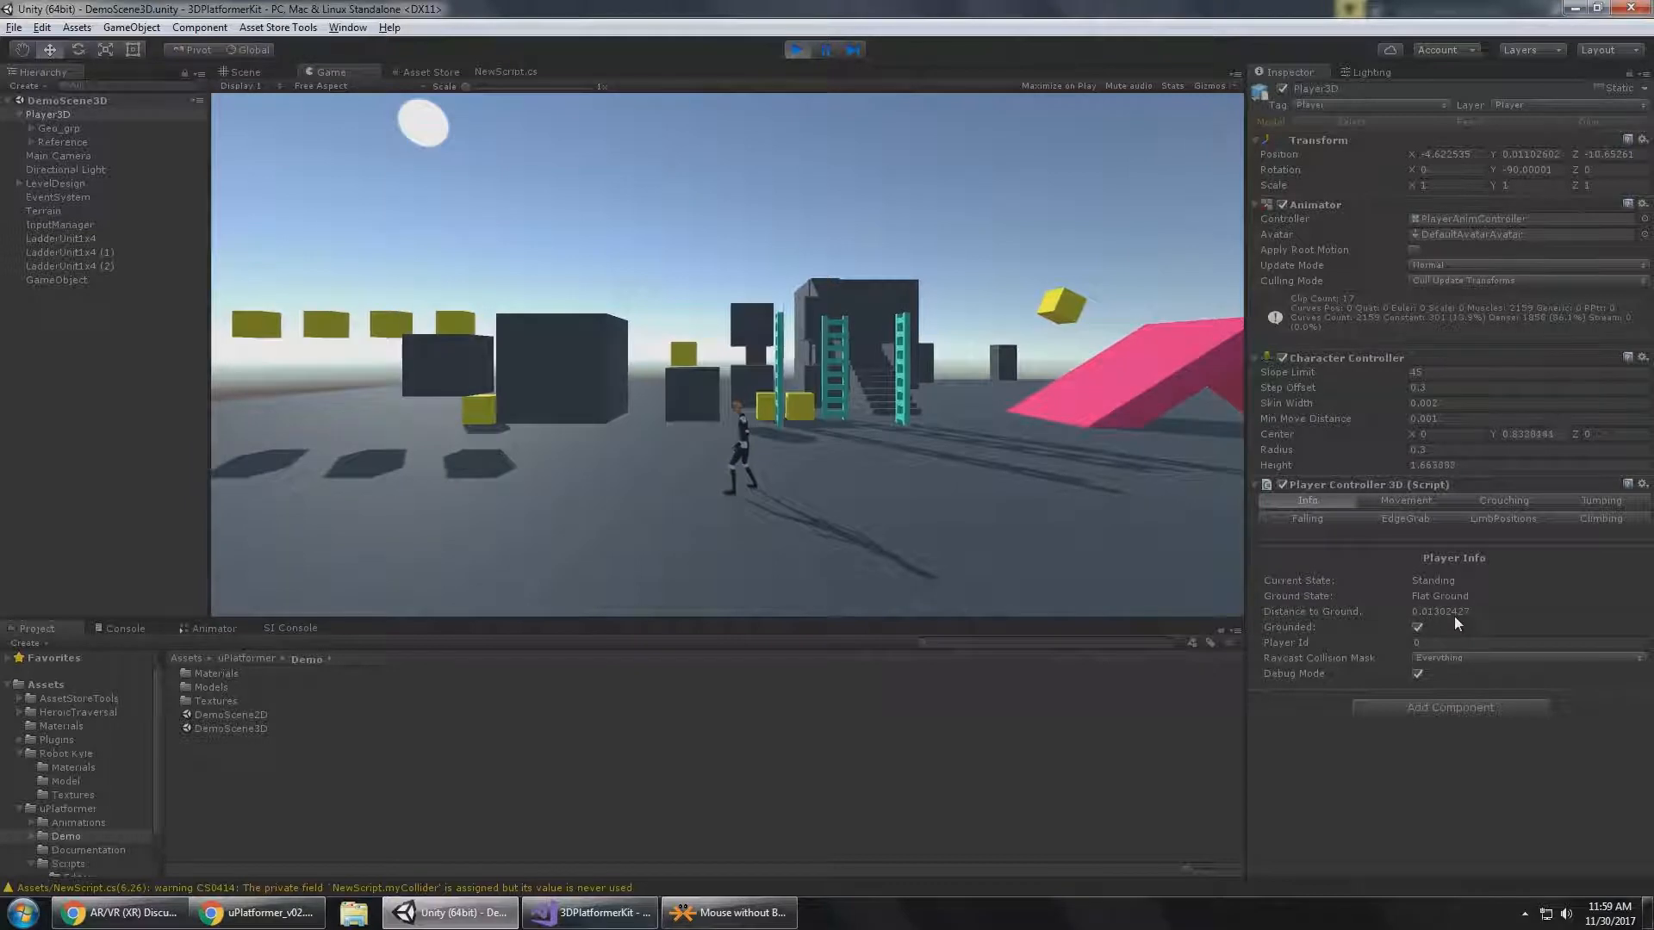
pyautogui.press('a')
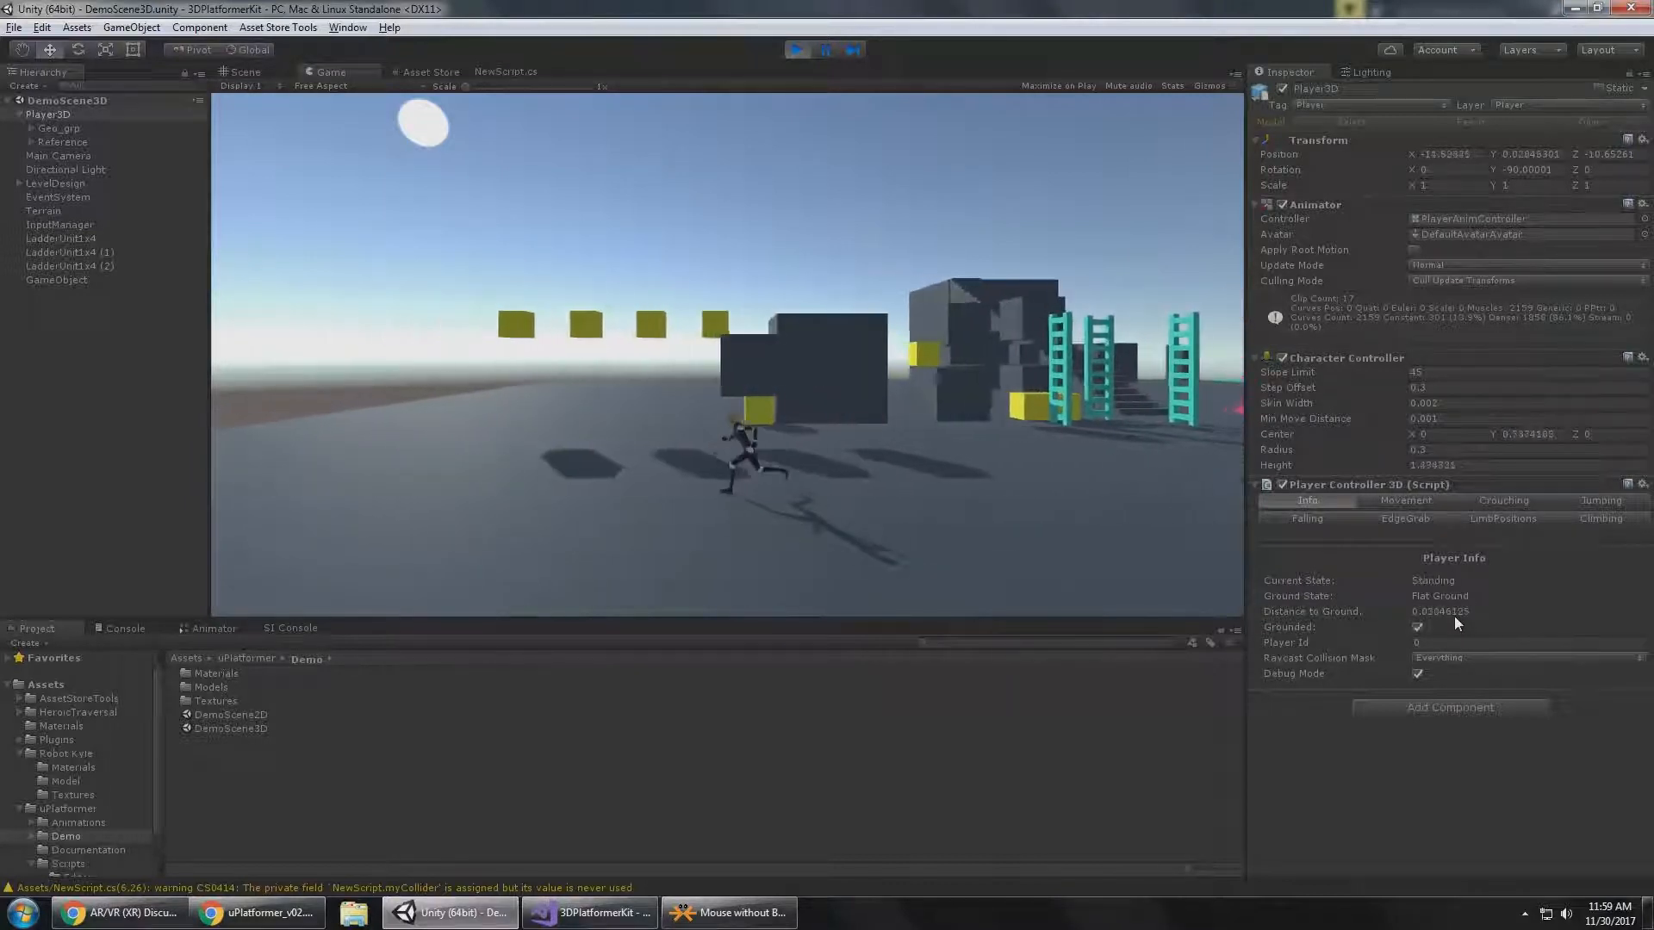
pyautogui.press('d')
pyautogui.press('space')
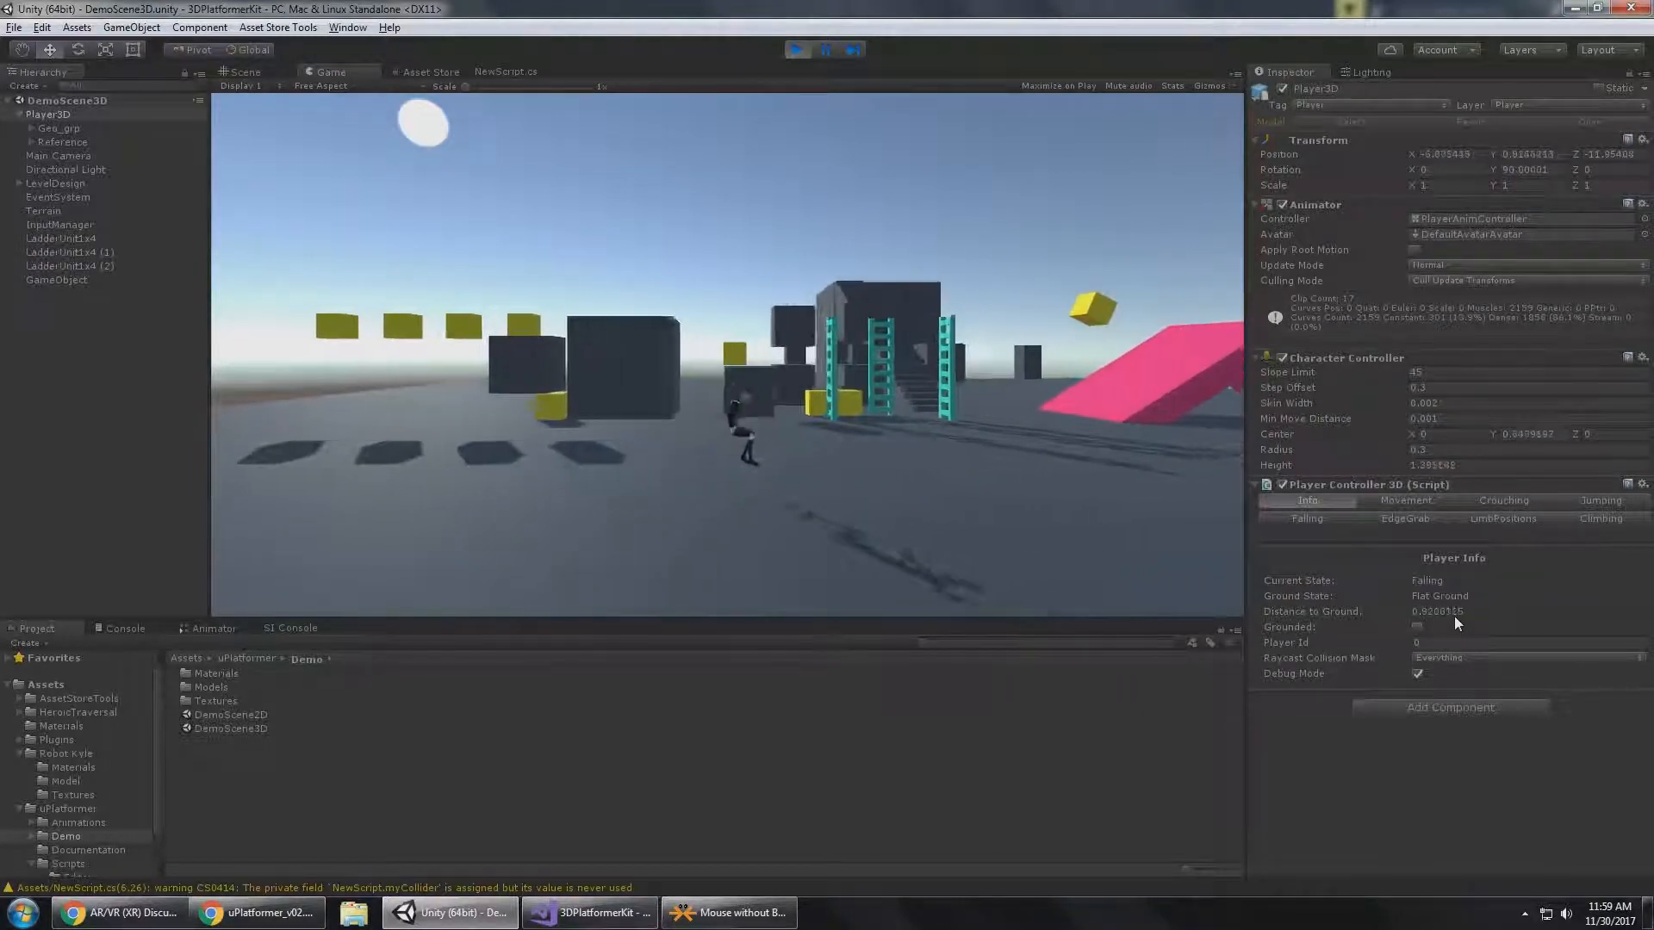
pyautogui.press('w')
pyautogui.press('space')
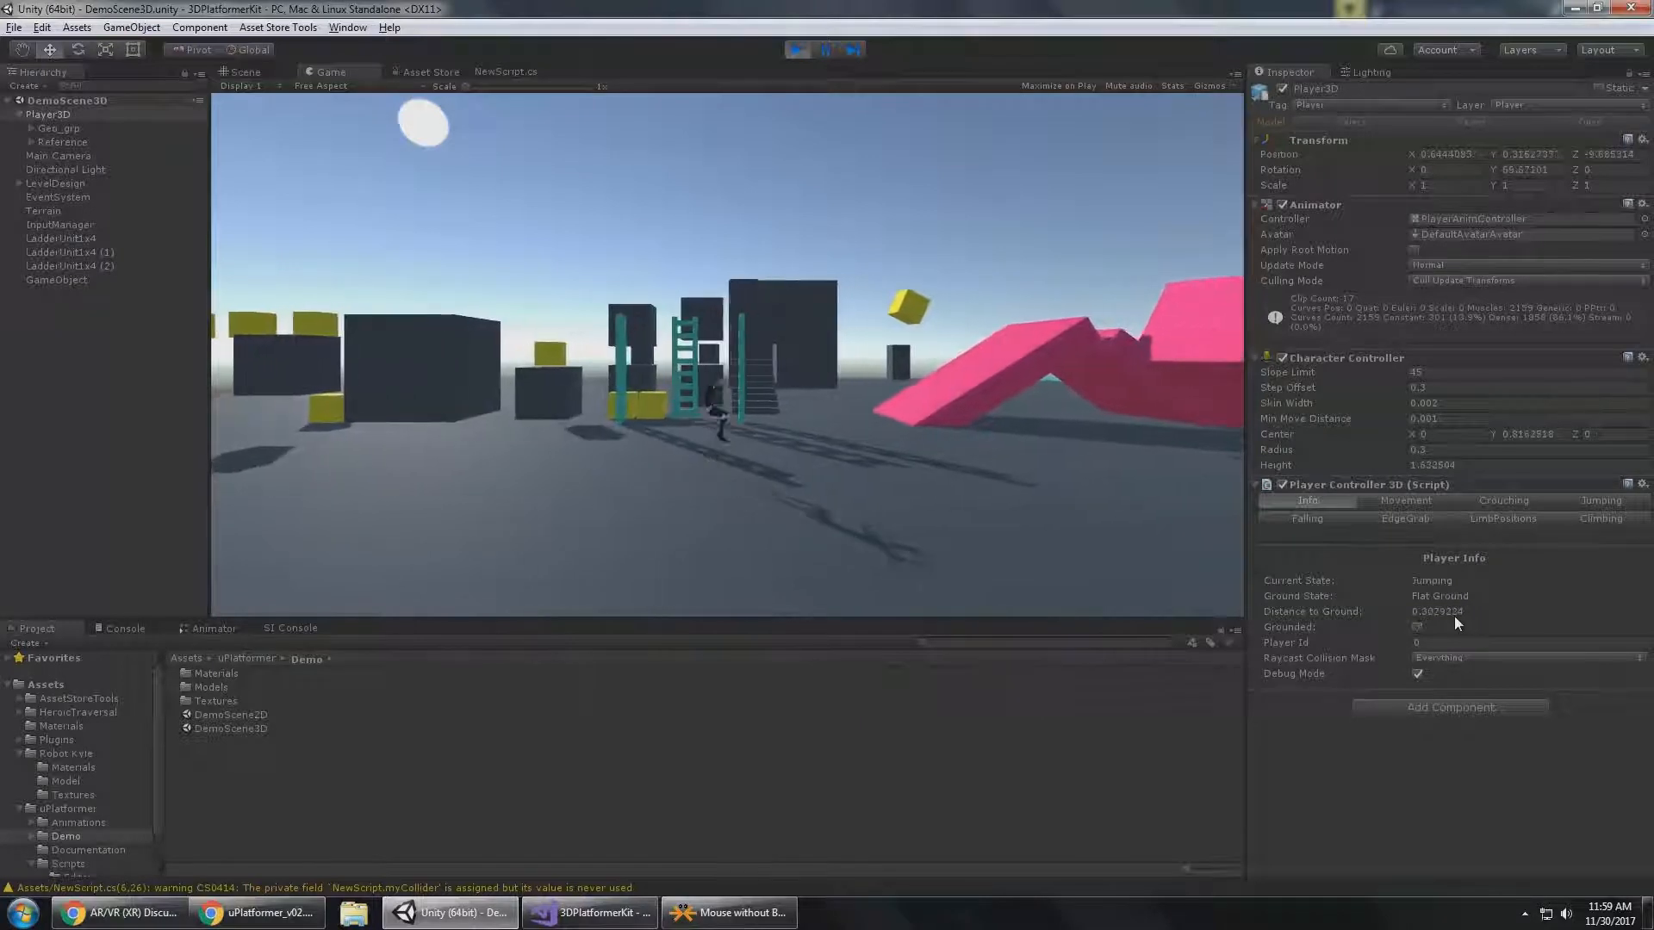
pyautogui.press('space')
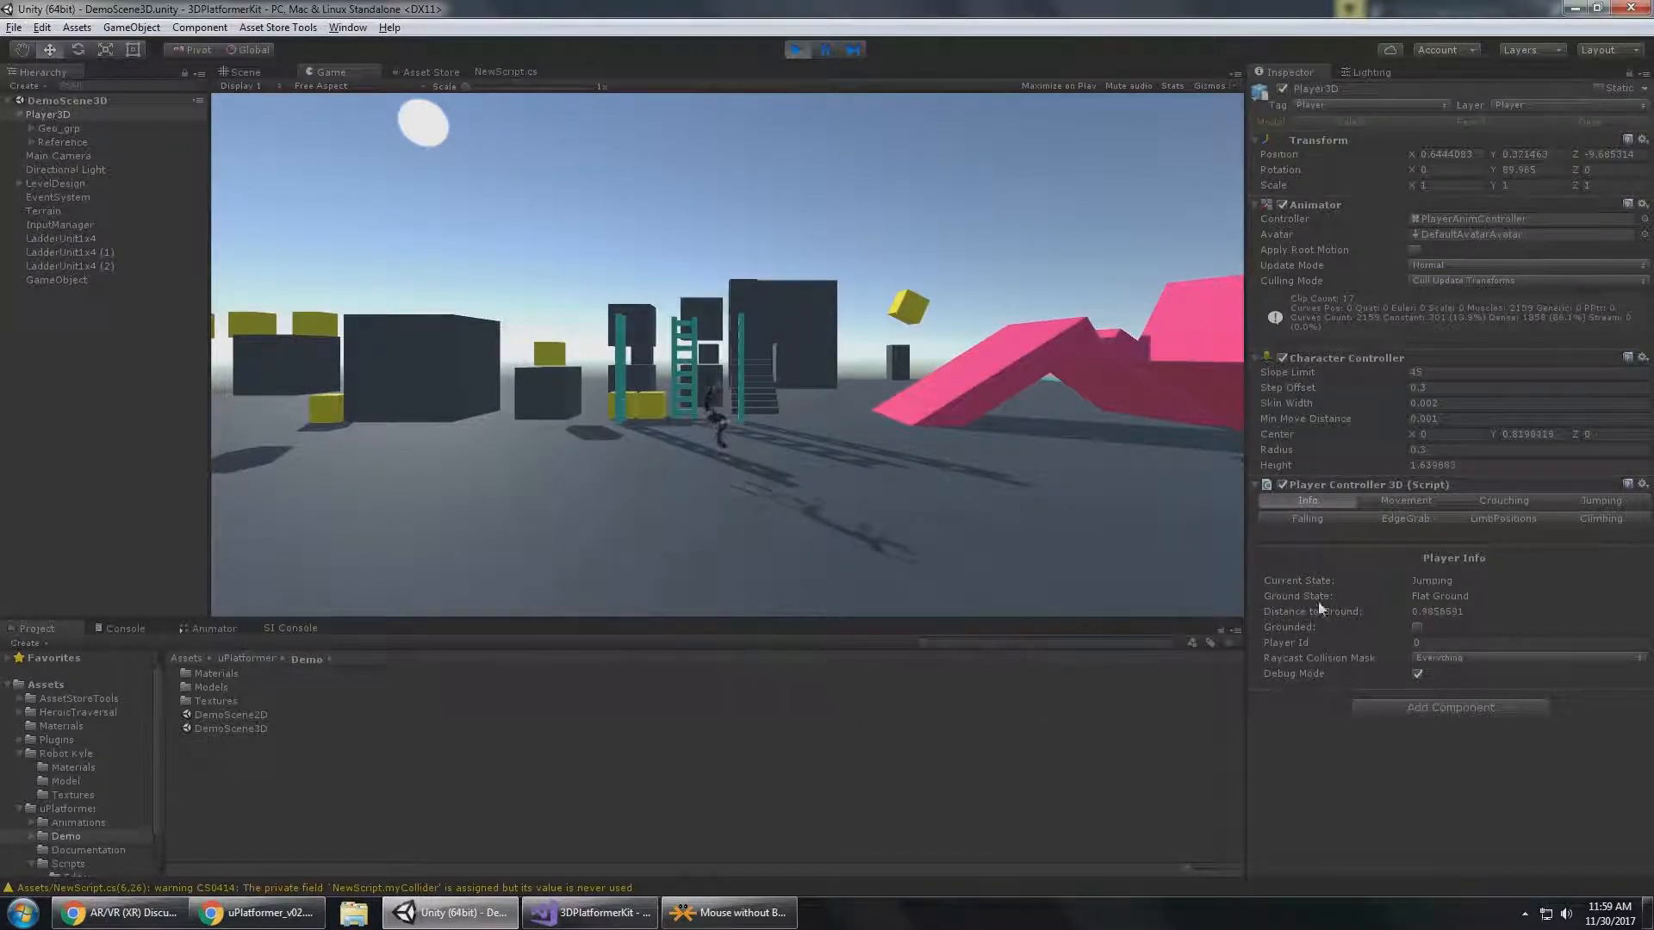
# Run Player3D up the long staircase and jump off the high block to check the falling distance.
pyautogui.press('d')
pyautogui.press('w')
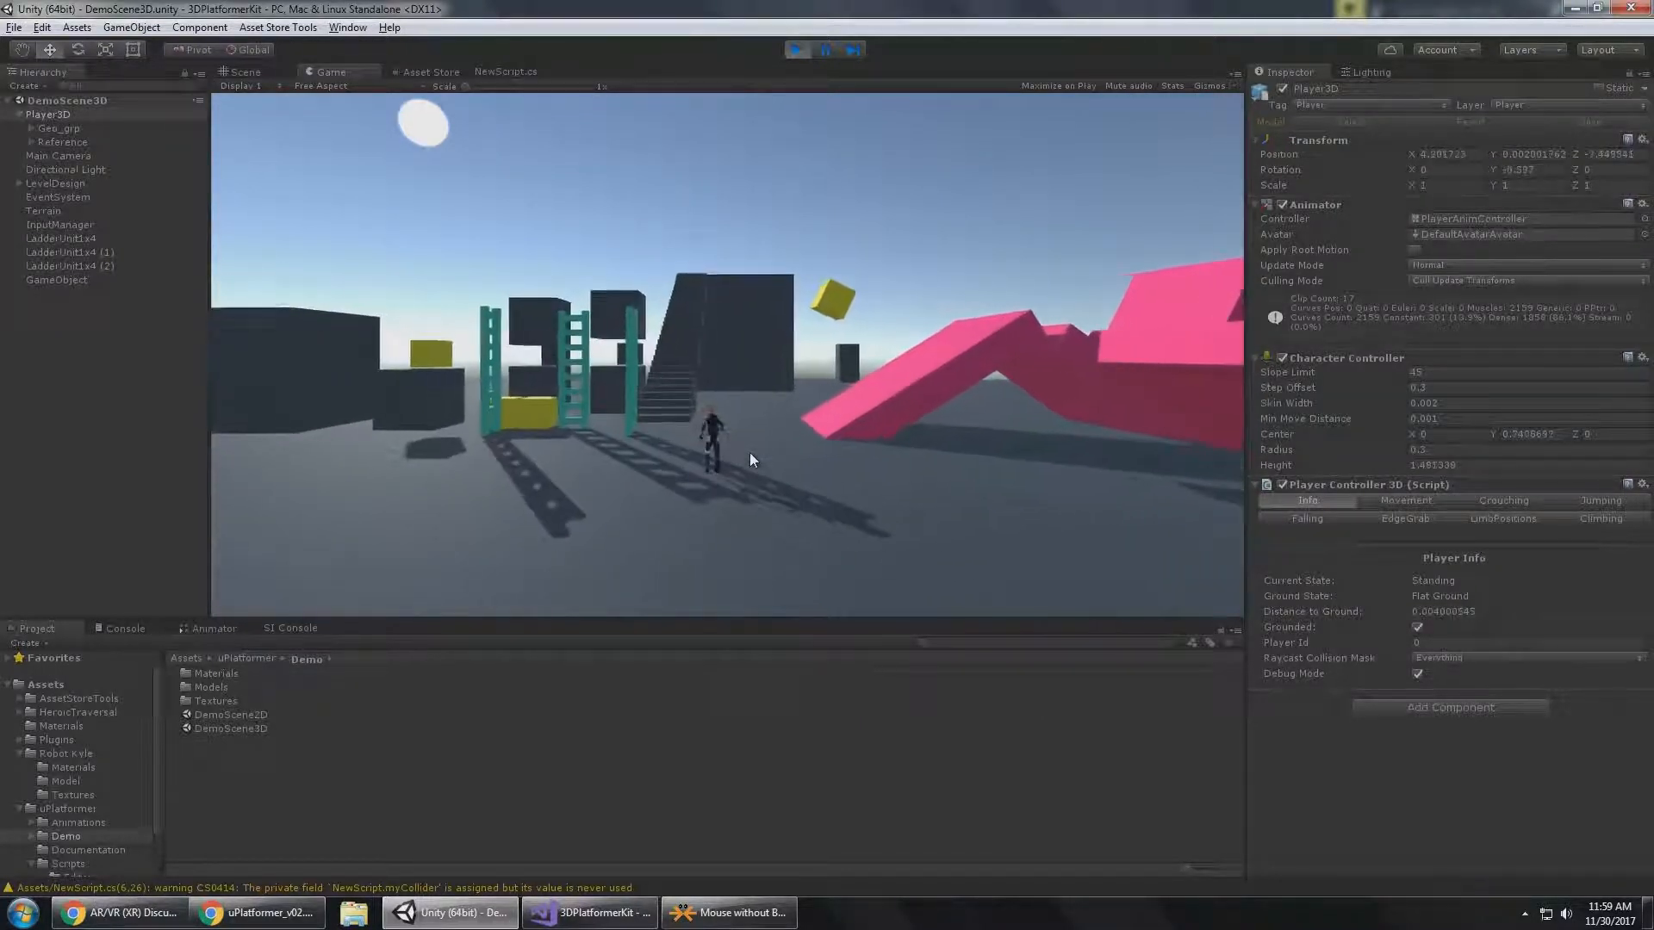
pyautogui.press('a')
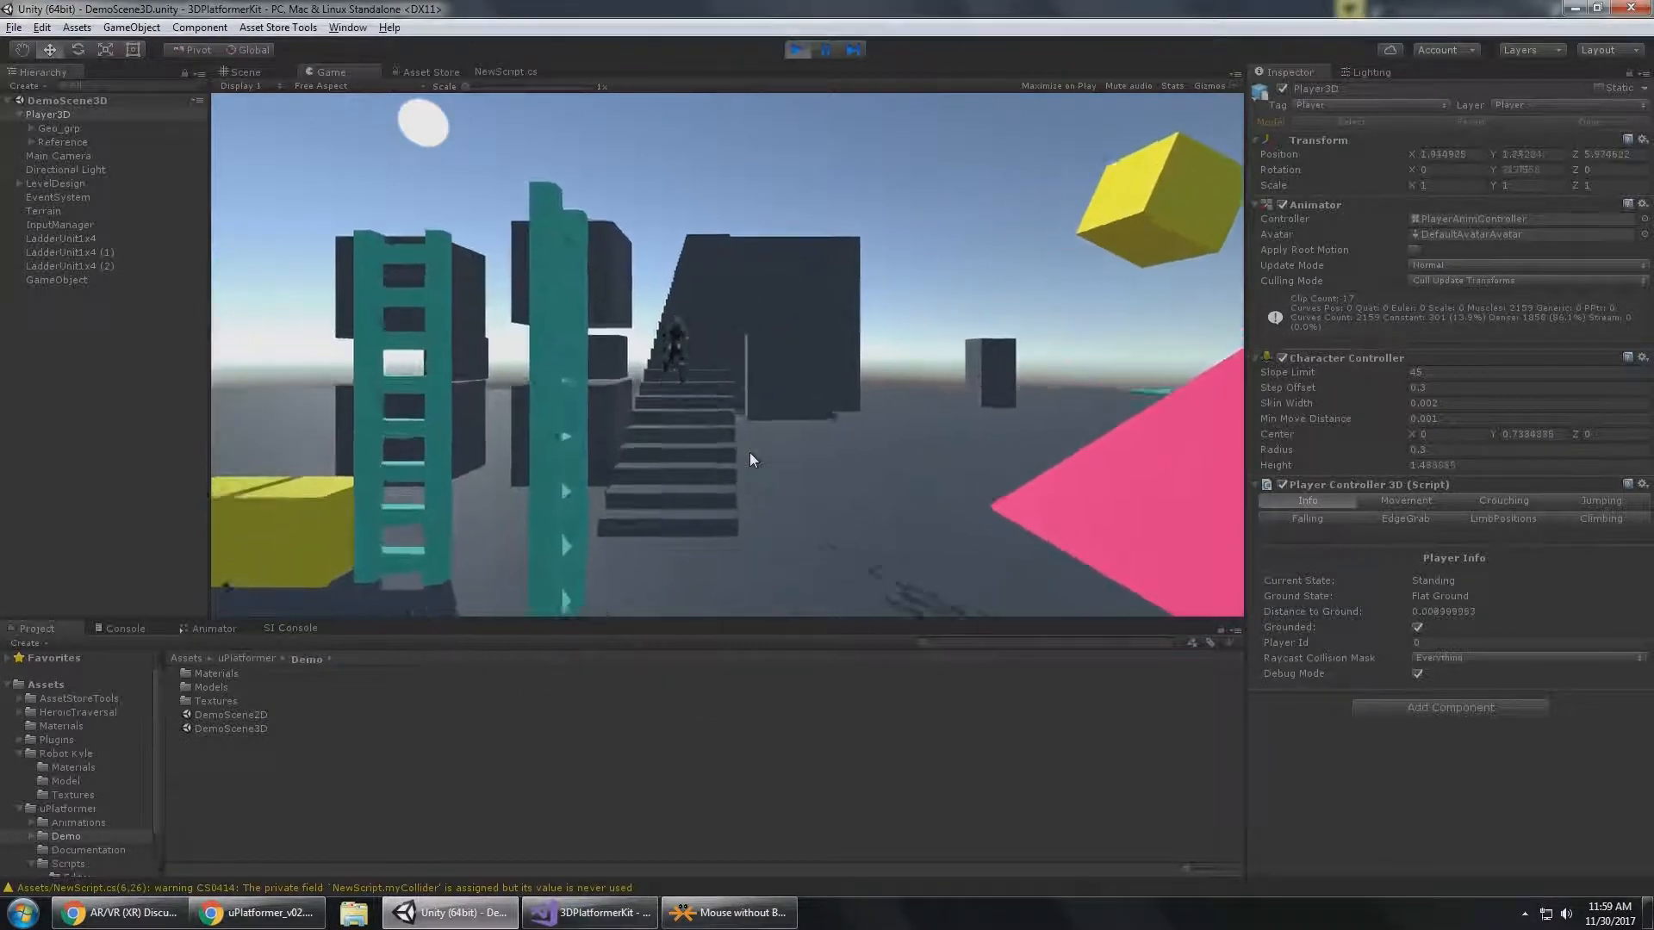
pyautogui.press('d')
pyautogui.press('space')
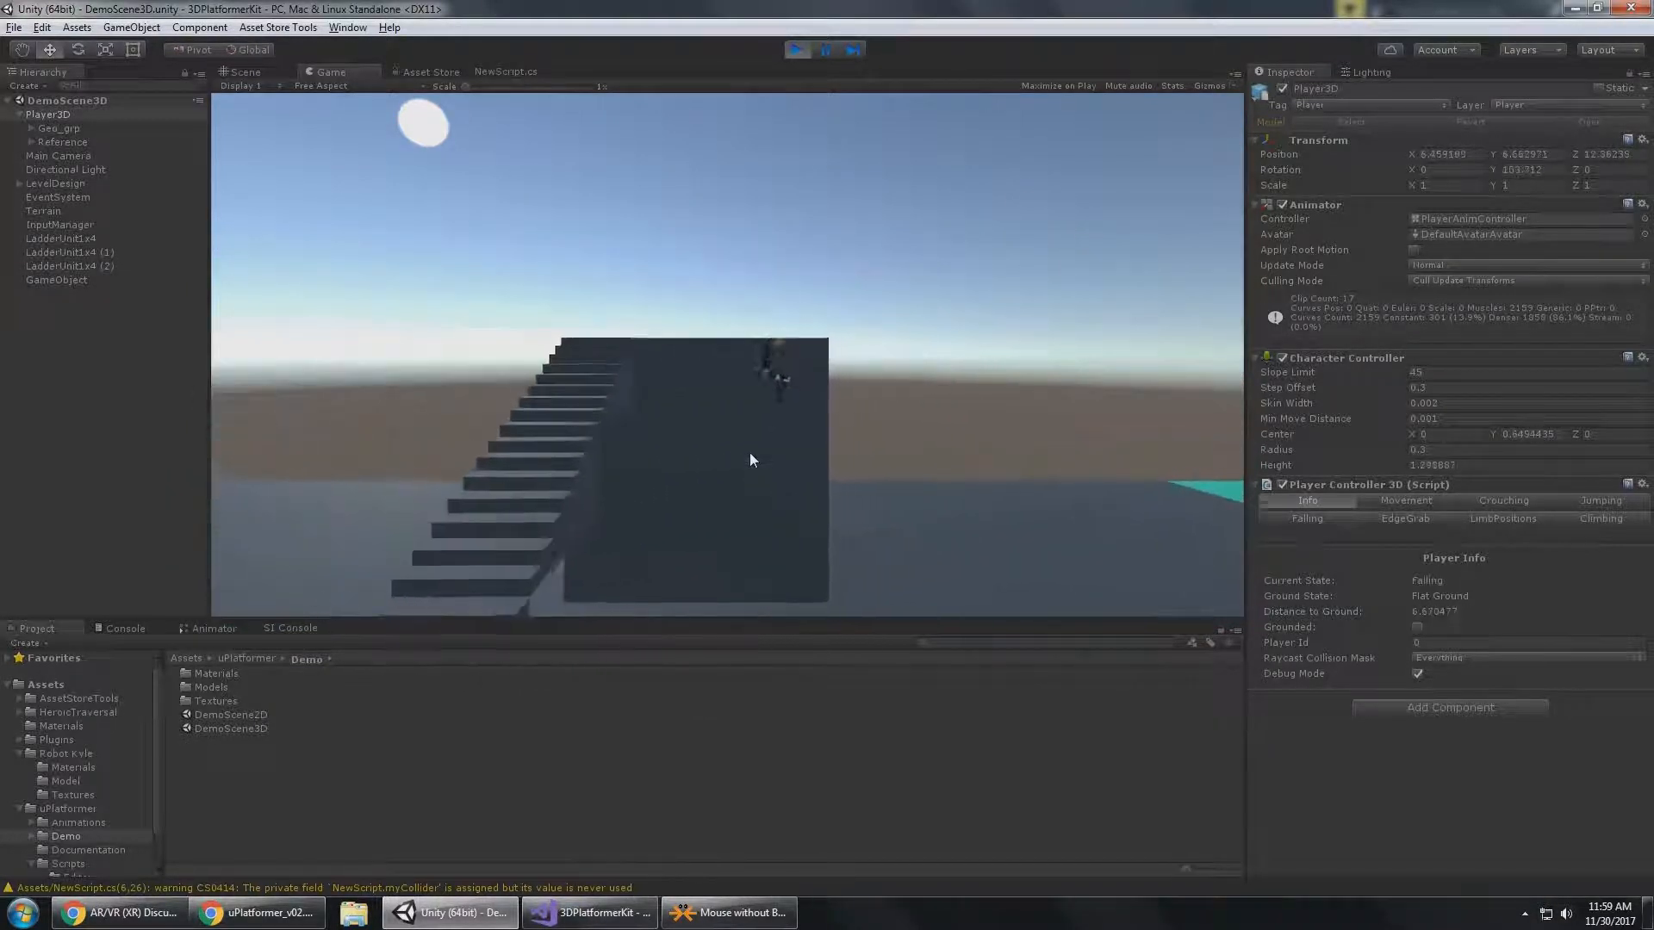
# Run Player3D back past the pink ramp and climb the middle ladder to its top edge.
pyautogui.press('s')
pyautogui.press('a')
pyautogui.press('s')
pyautogui.press('a')
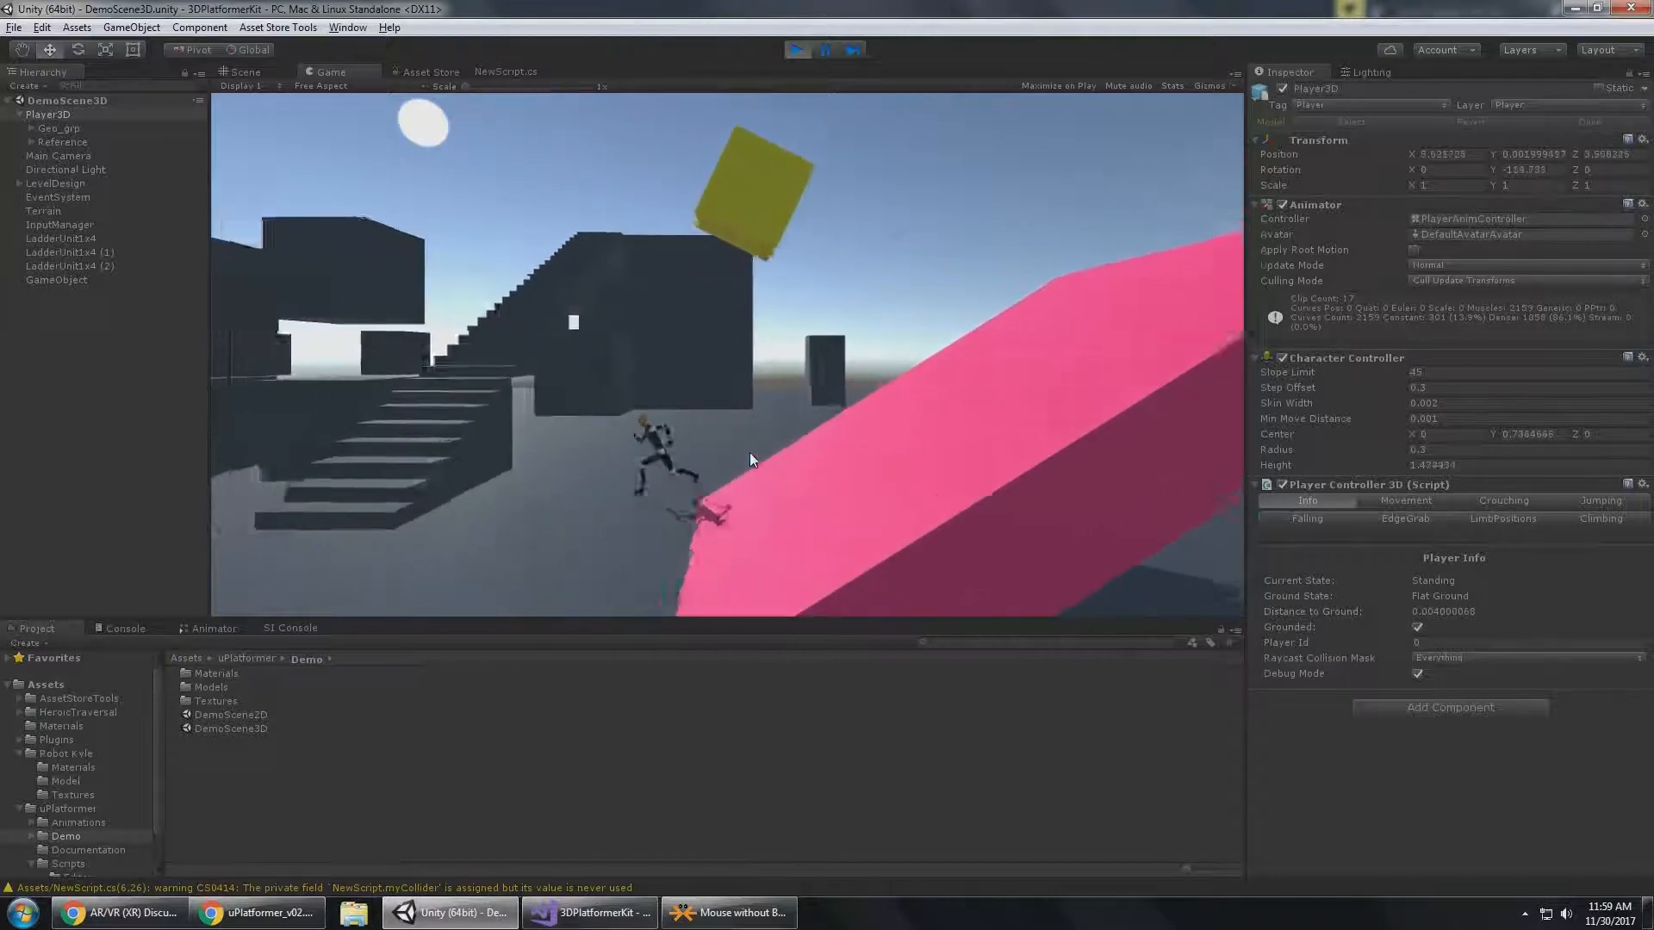
pyautogui.press('a')
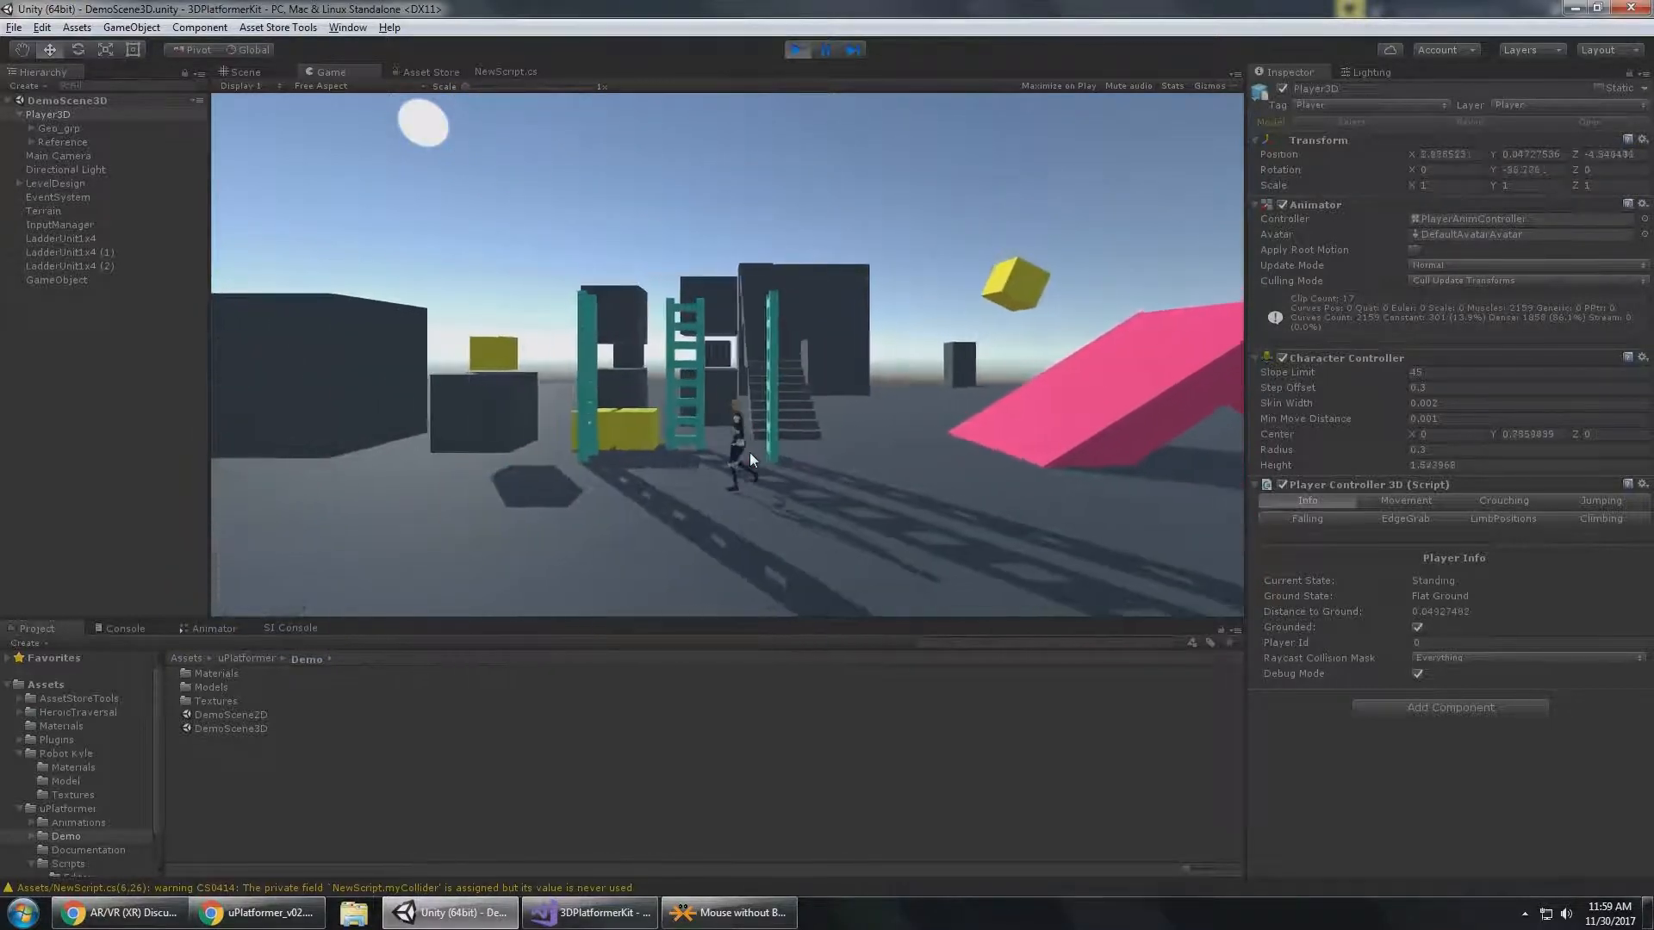
pyautogui.press('w')
pyautogui.press('w')
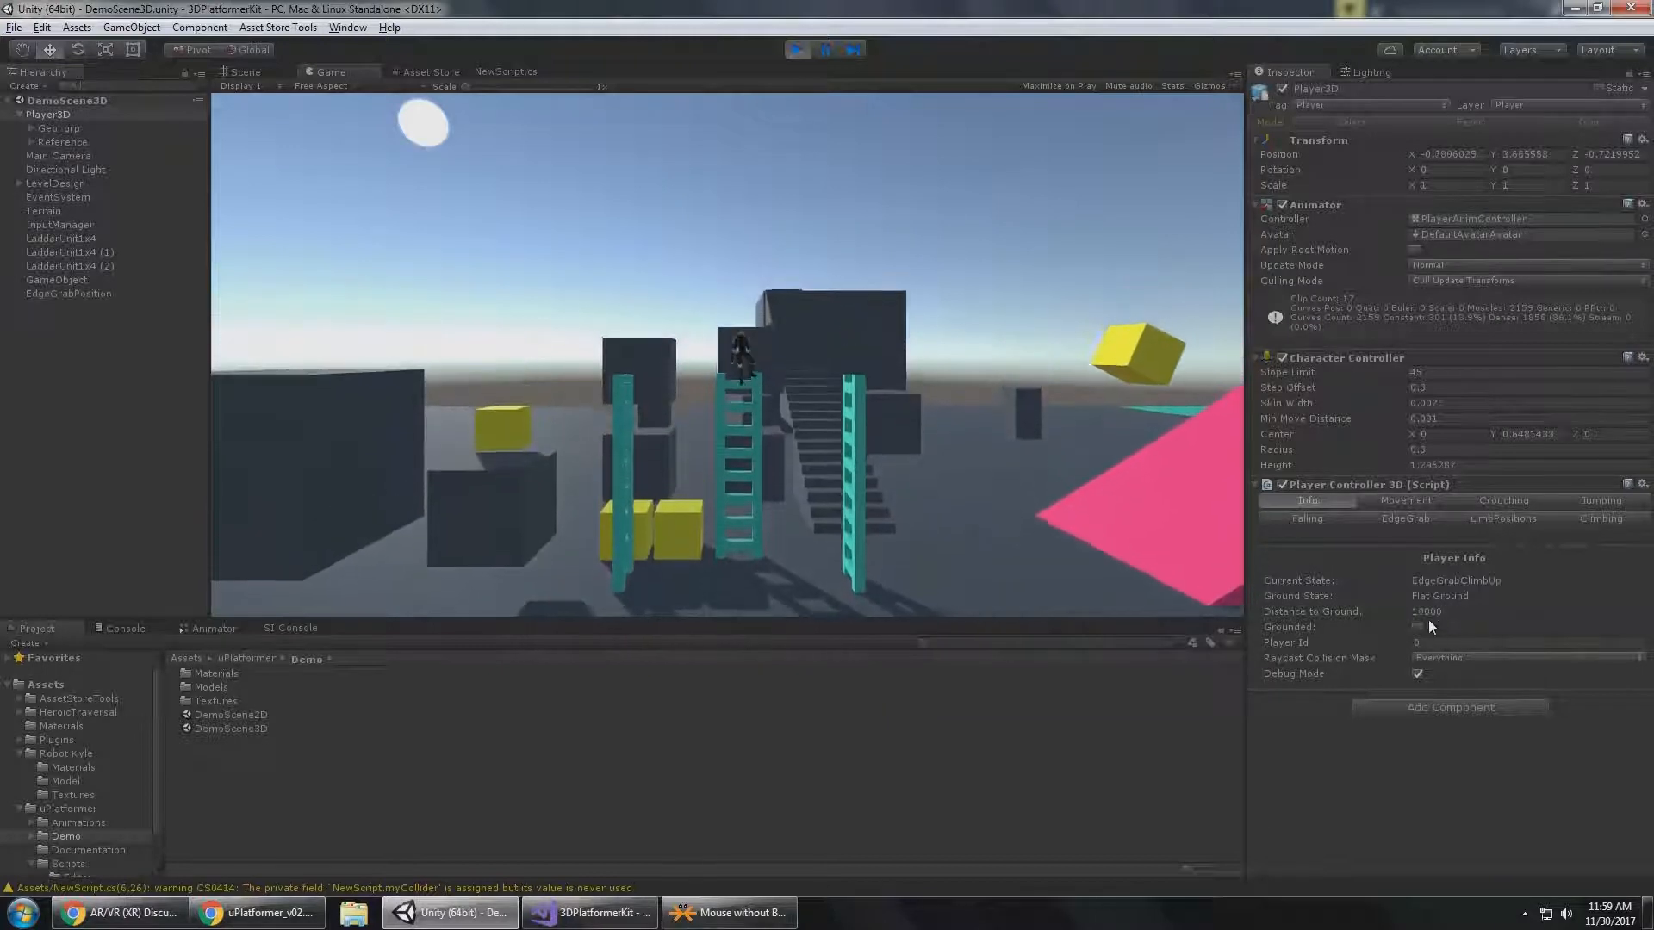
# Drop Player3D off the ladder's top and climb partway up the middle ladder to check Current State and Grounded.
pyautogui.press('d')
pyautogui.press('s')
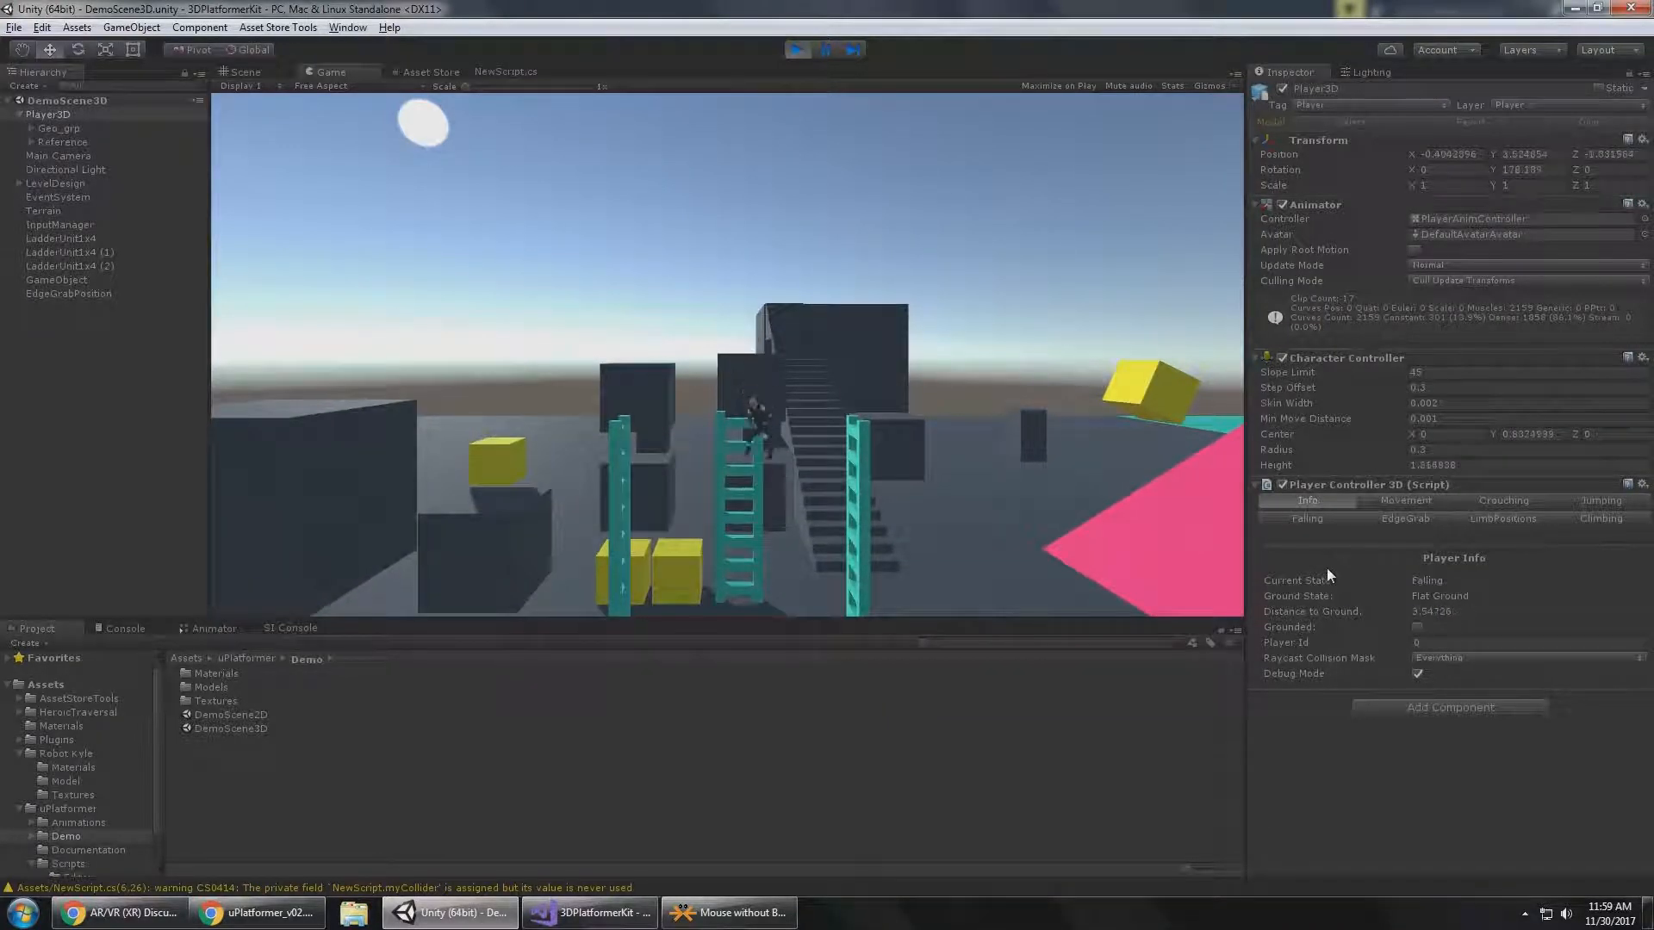
pyautogui.press('w')
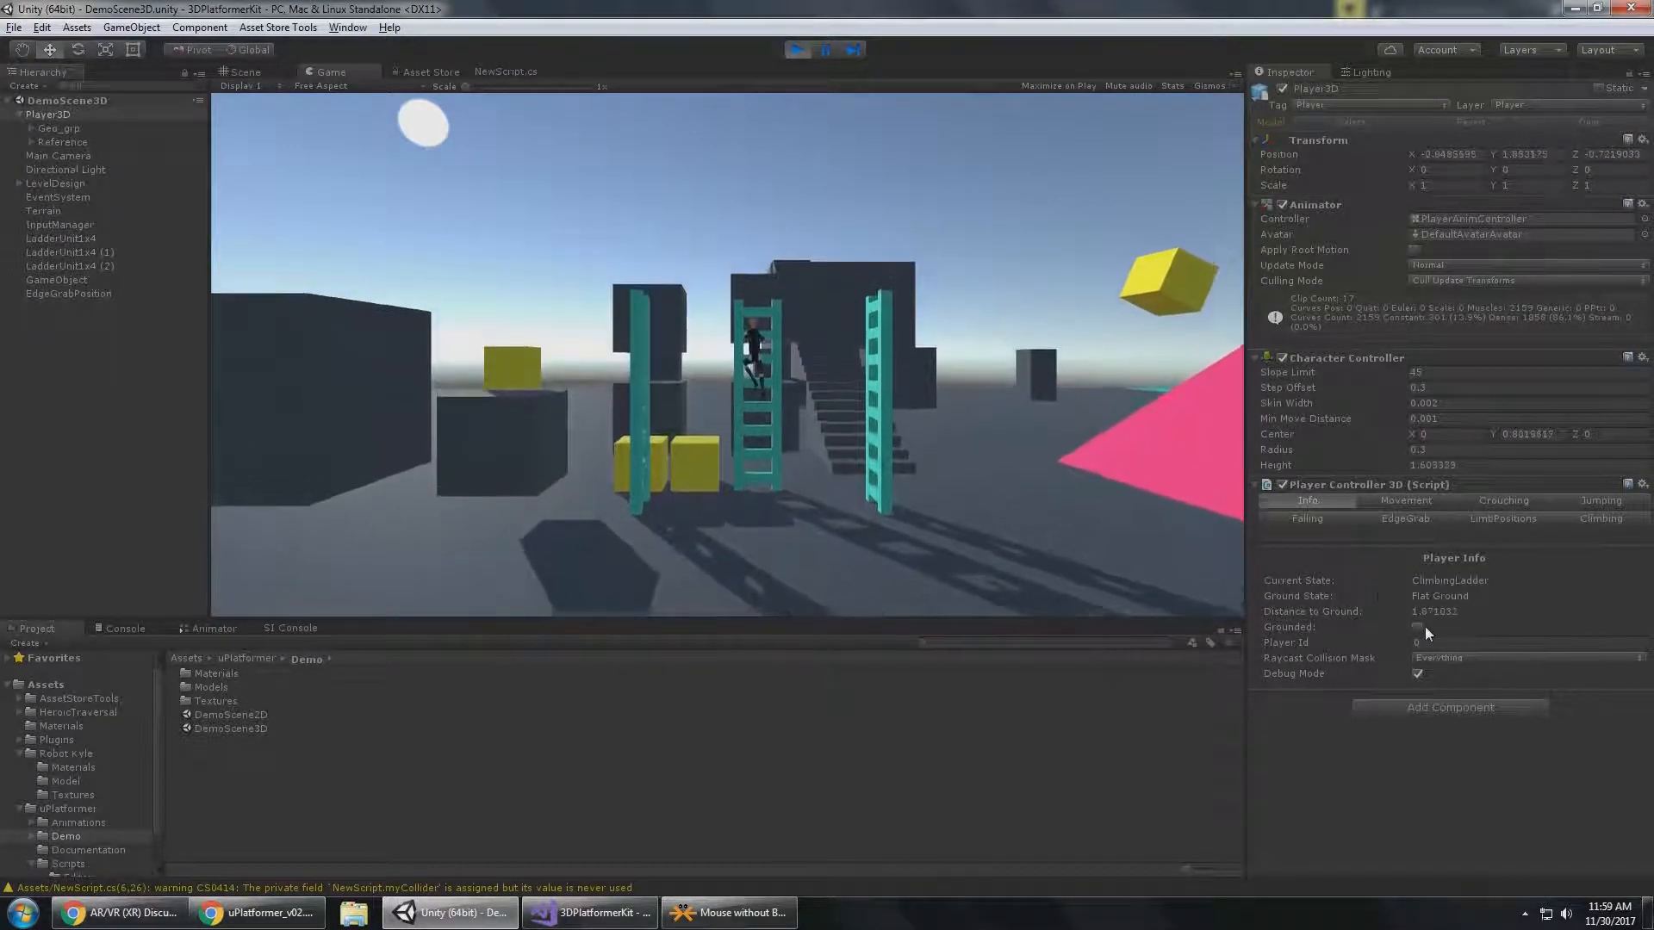
pyautogui.press('w')
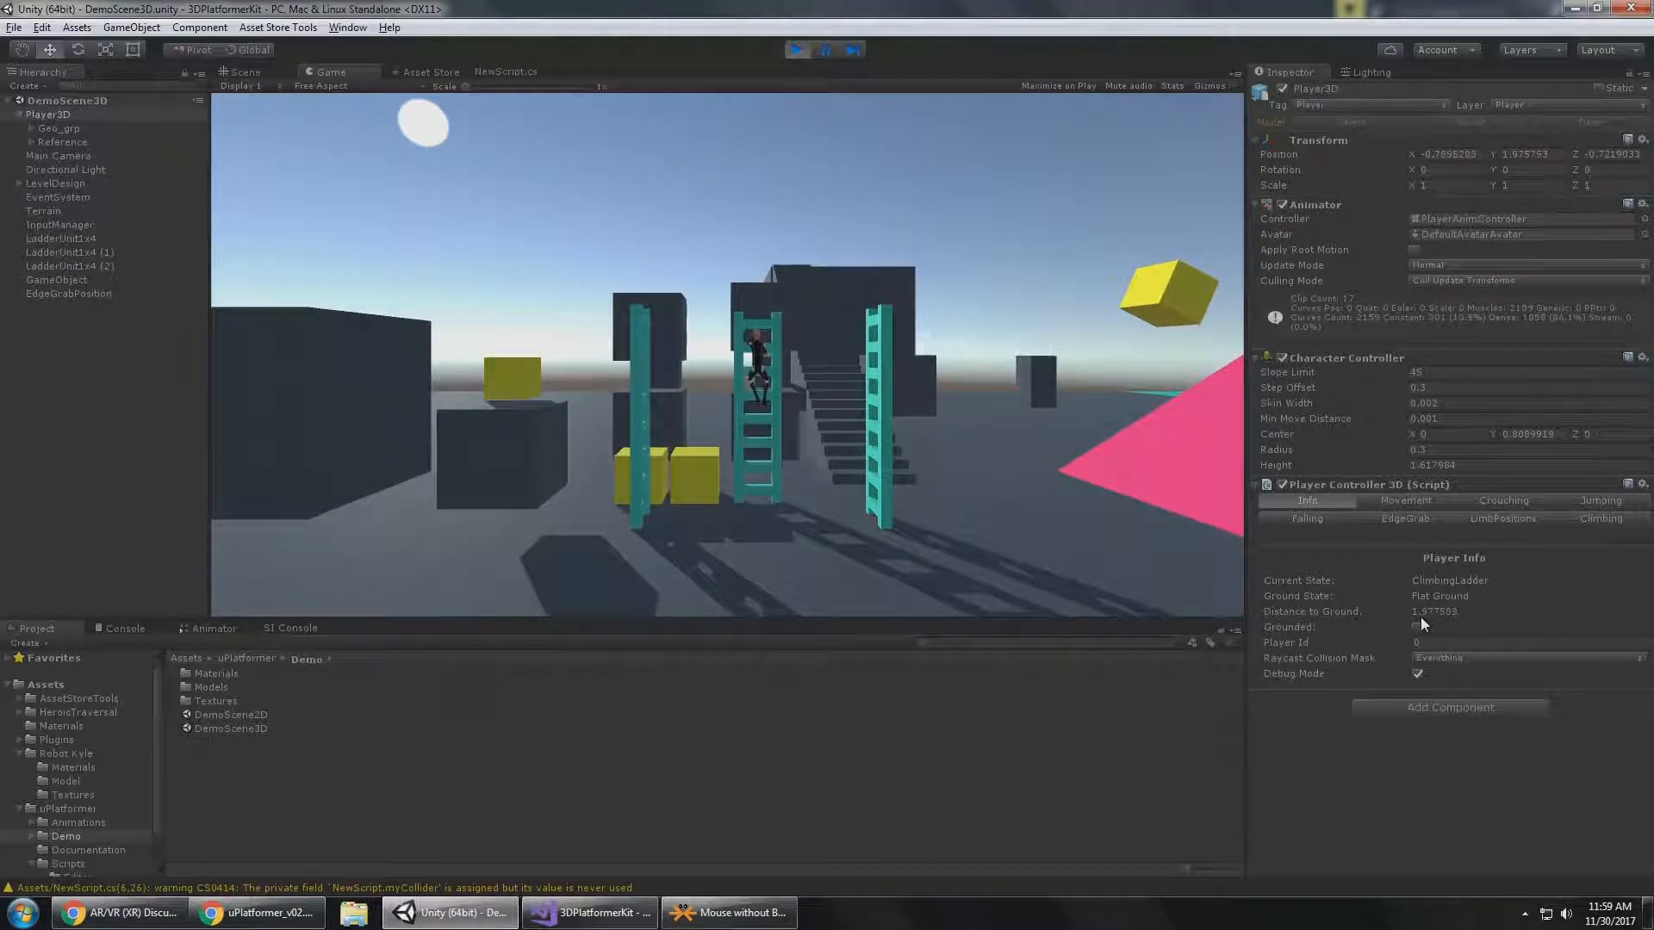
# Bring Player3D off the middle ladder into the open area and jump to check Current State and Grounded.
pyautogui.press('s')
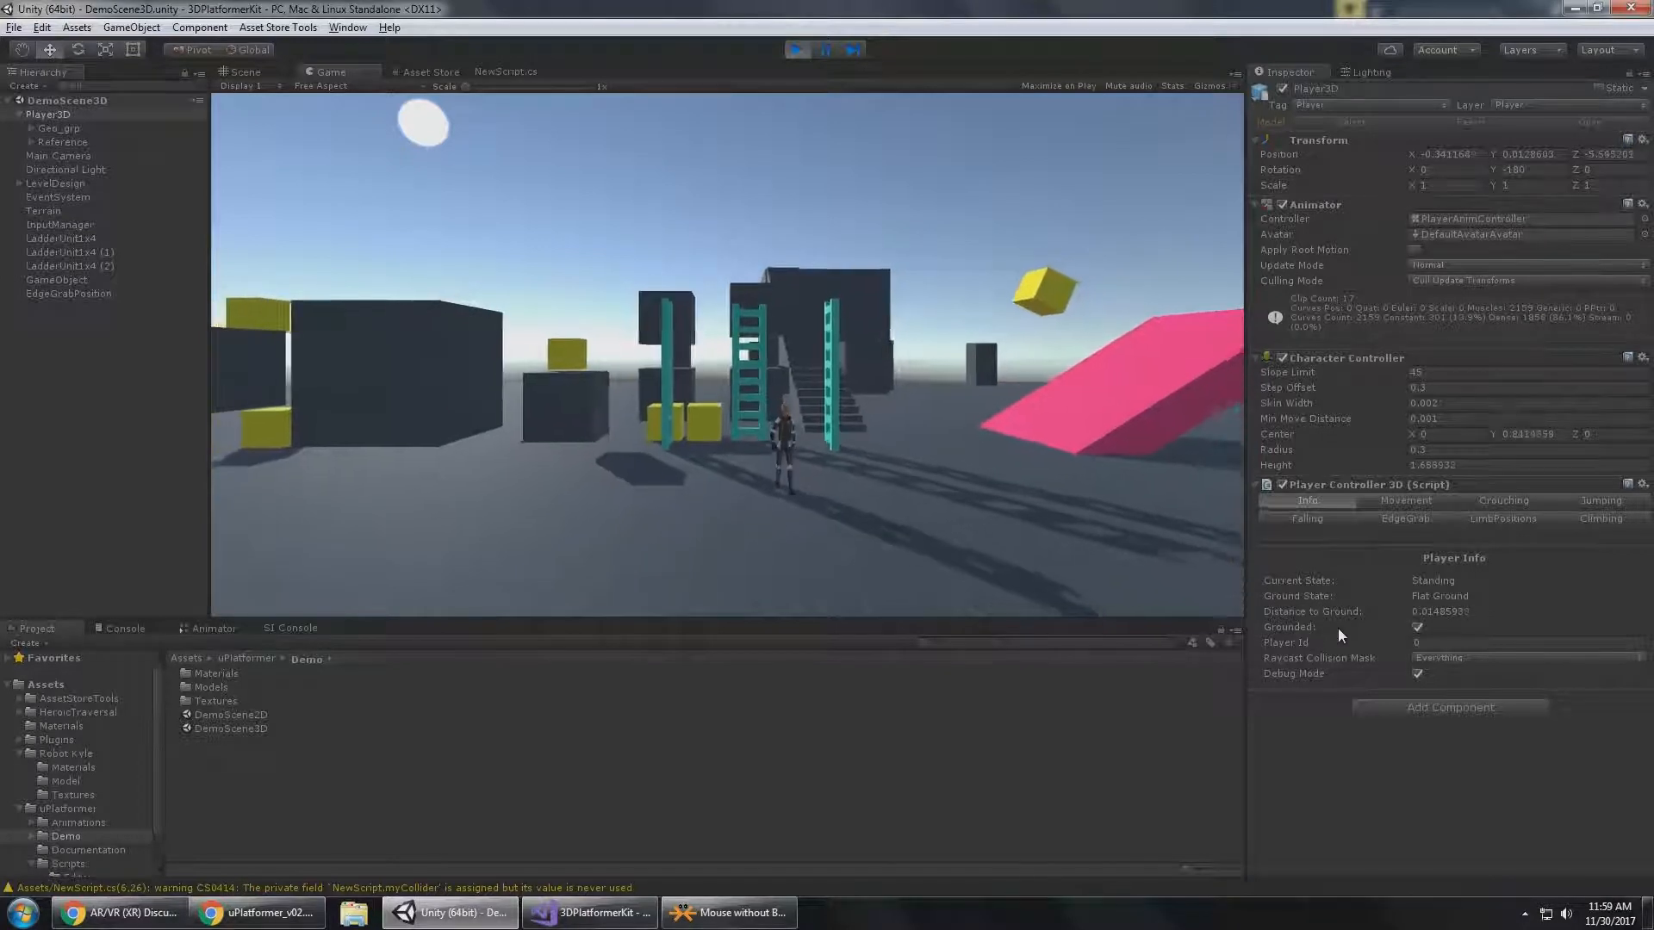
pyautogui.press('a')
pyautogui.press('space')
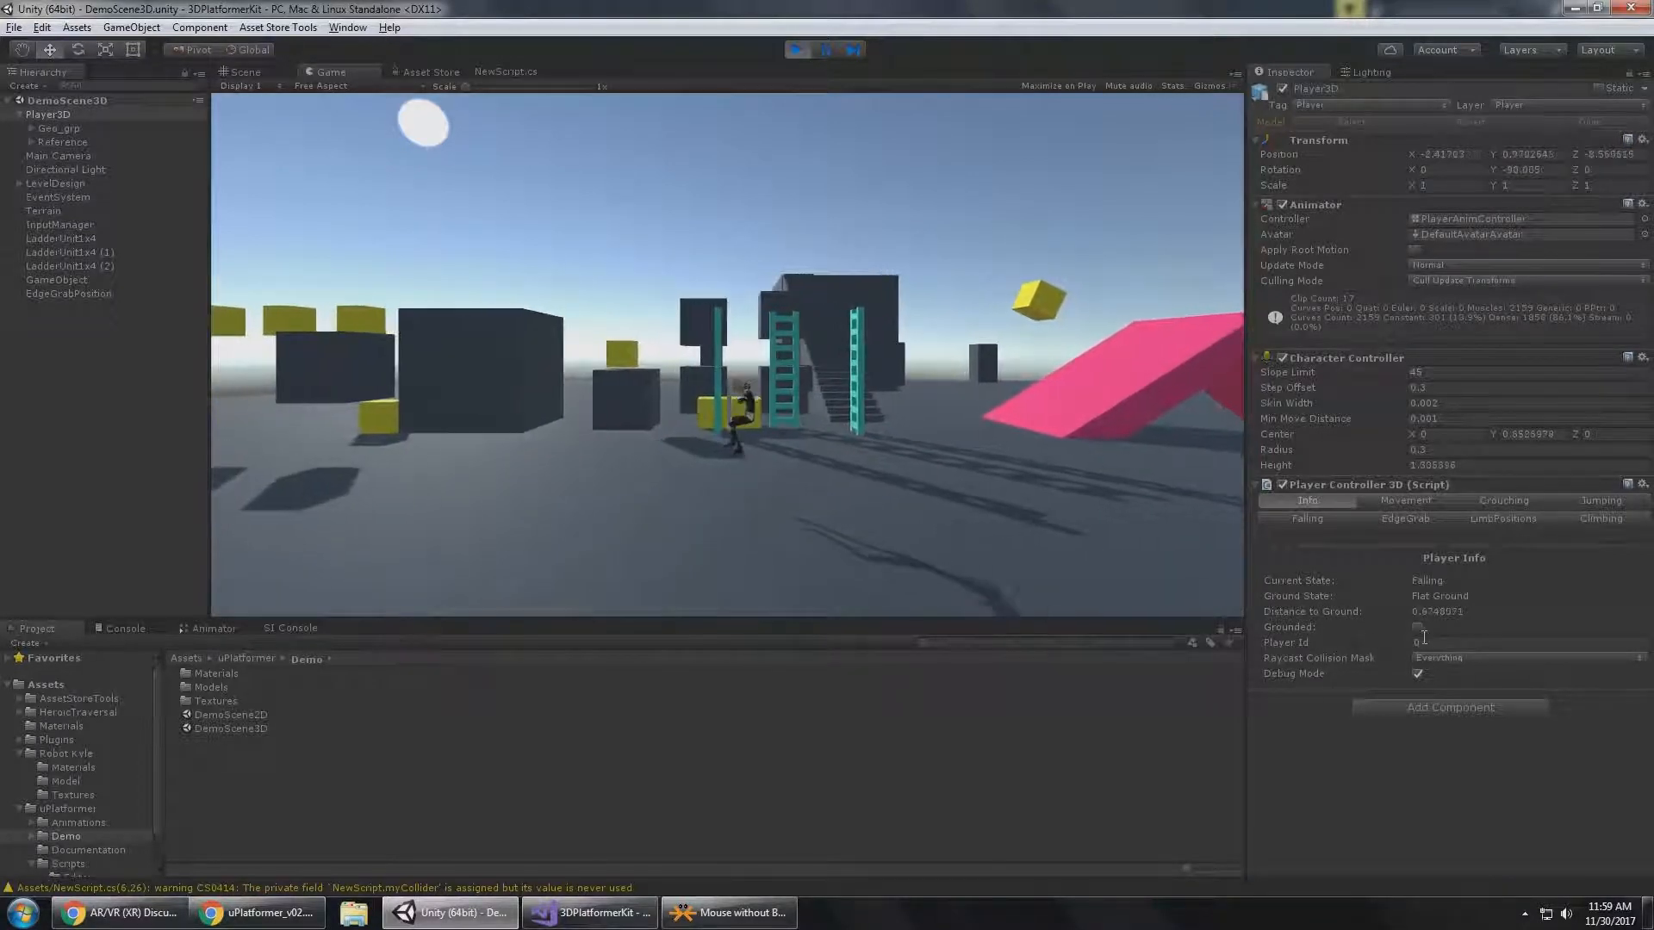
pyautogui.press('space')
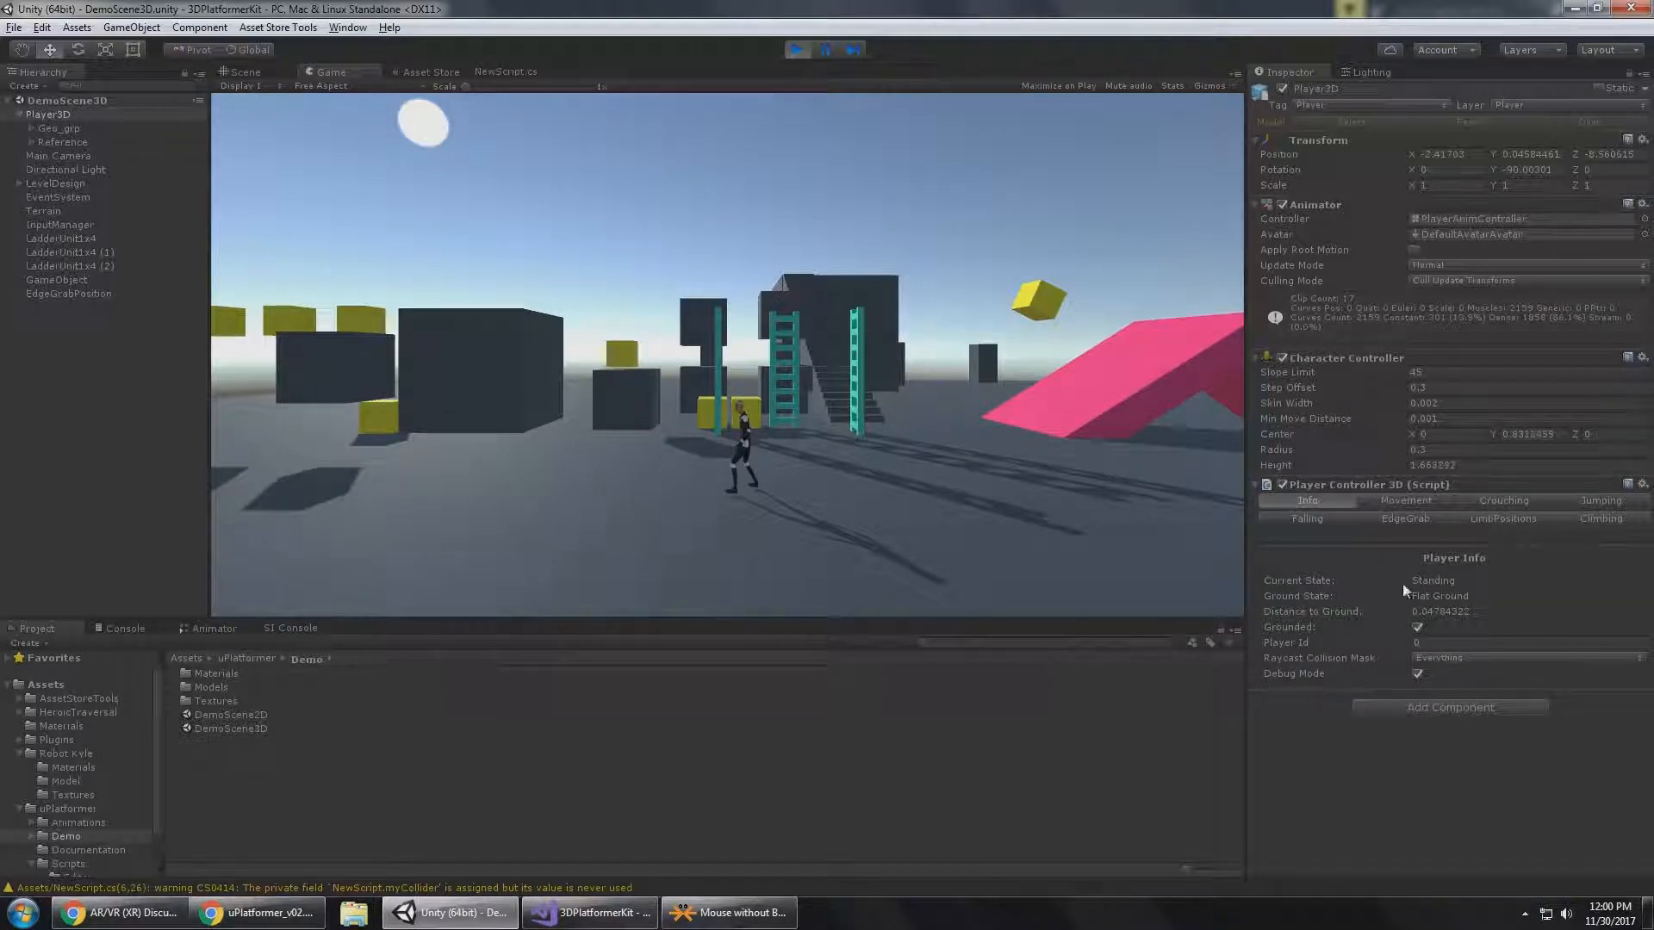
# Run Player3D past the large dark block and back toward the ladders, jumping along the way.
pyautogui.click(743, 345)
pyautogui.press('a')
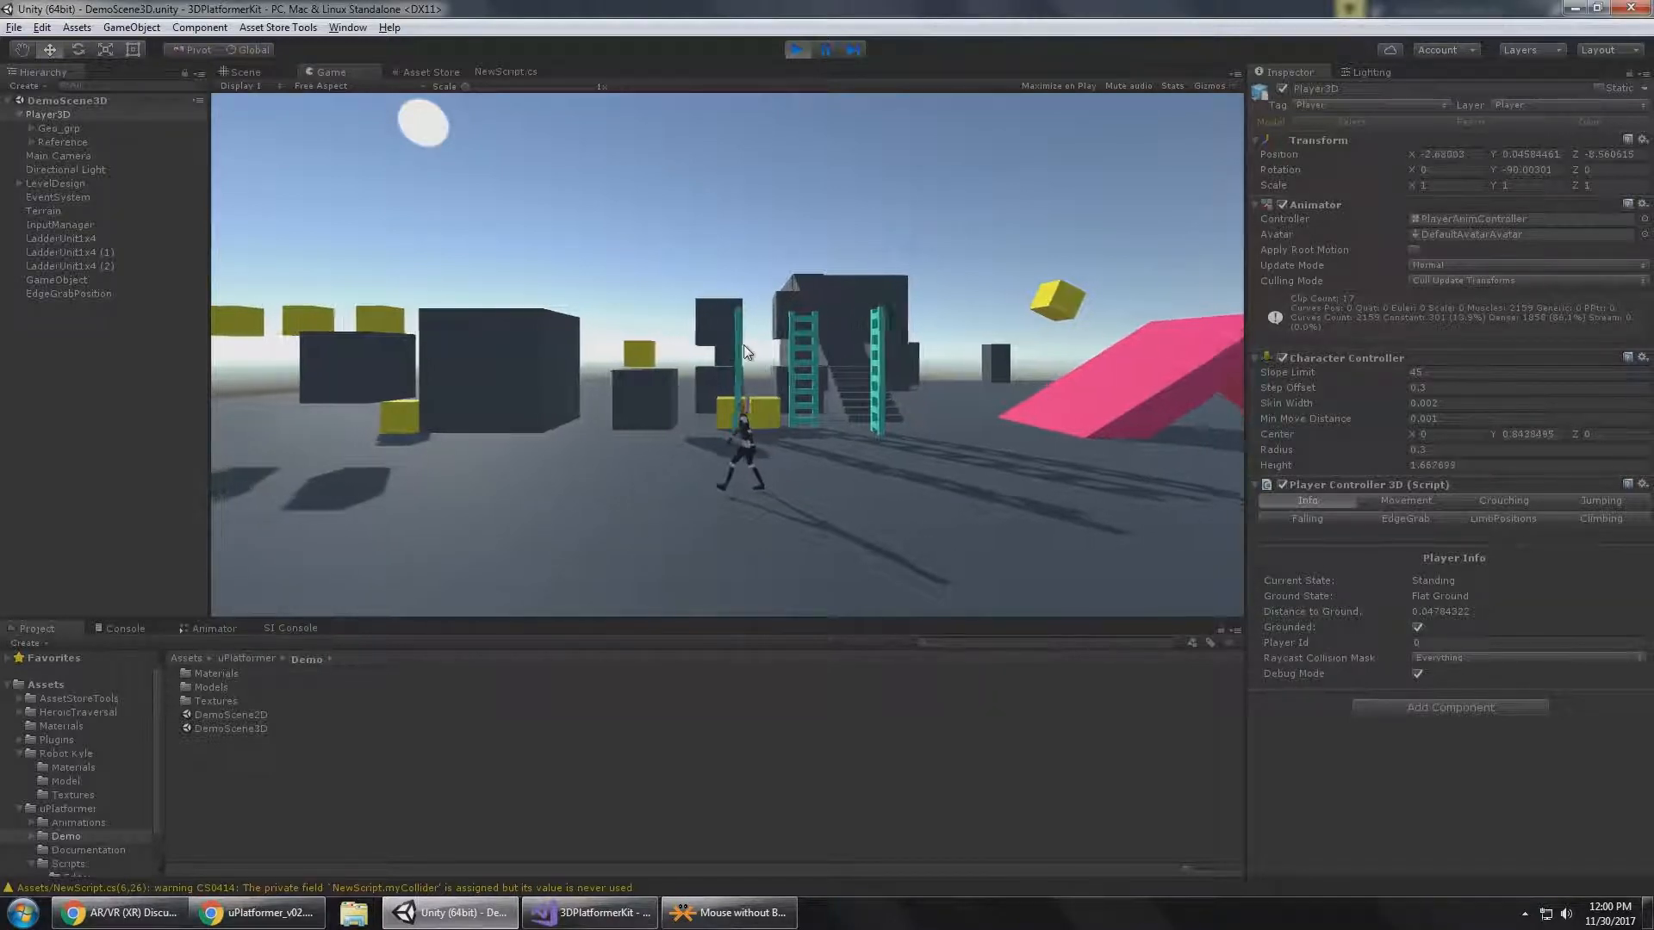
pyautogui.press('space')
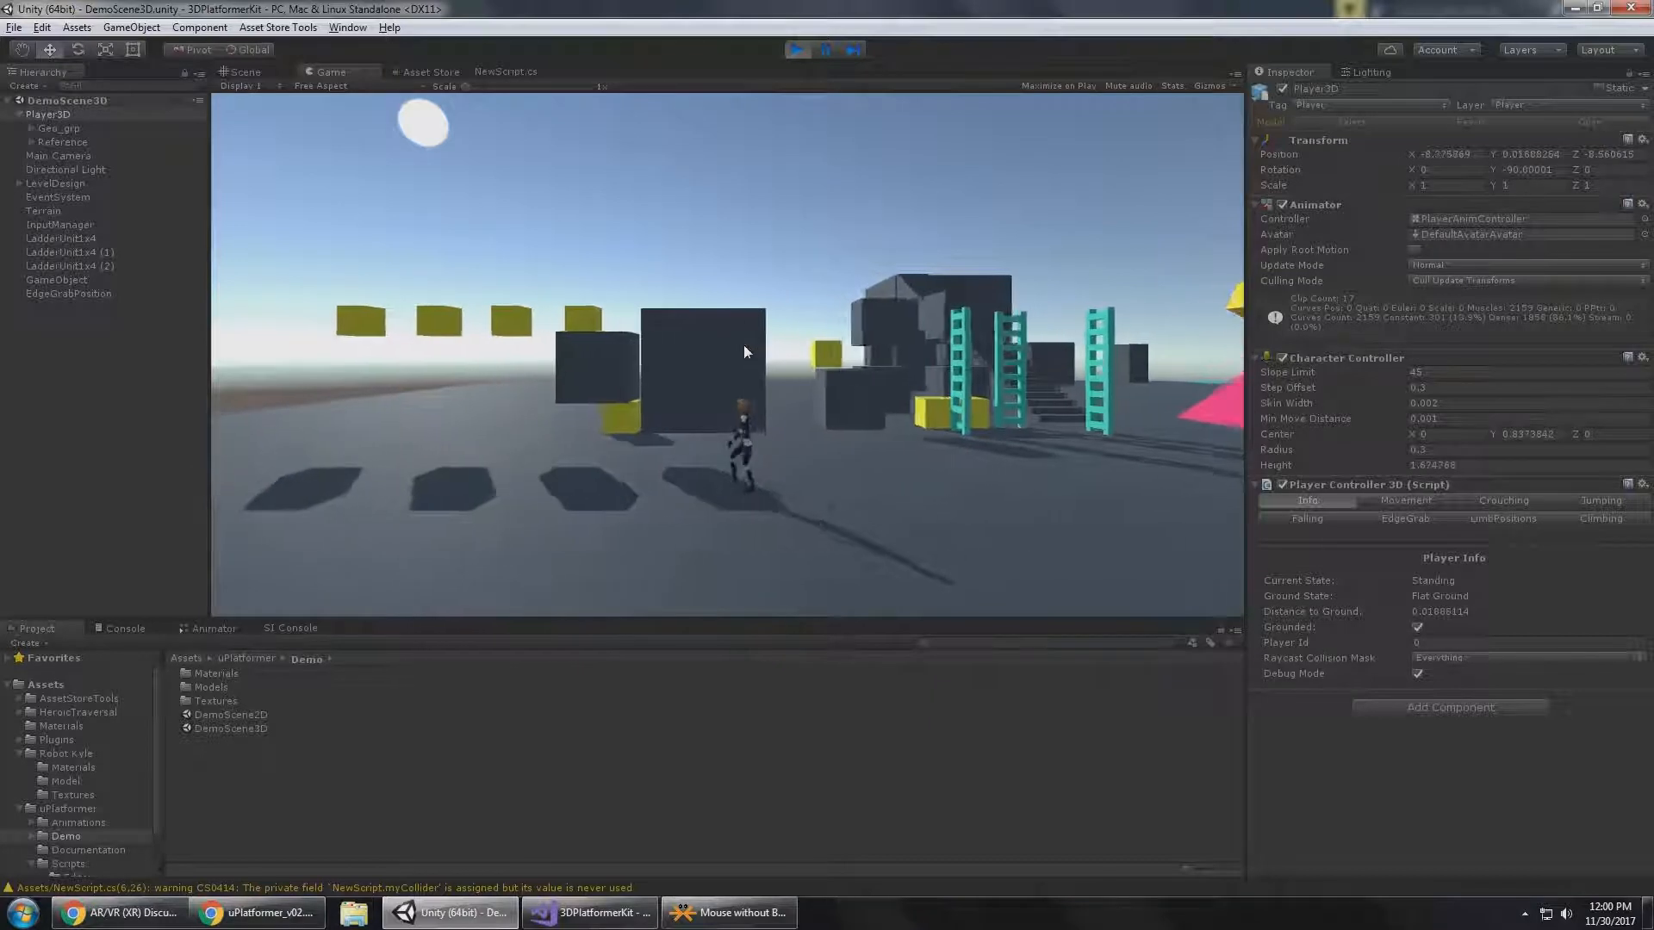
pyautogui.press('d')
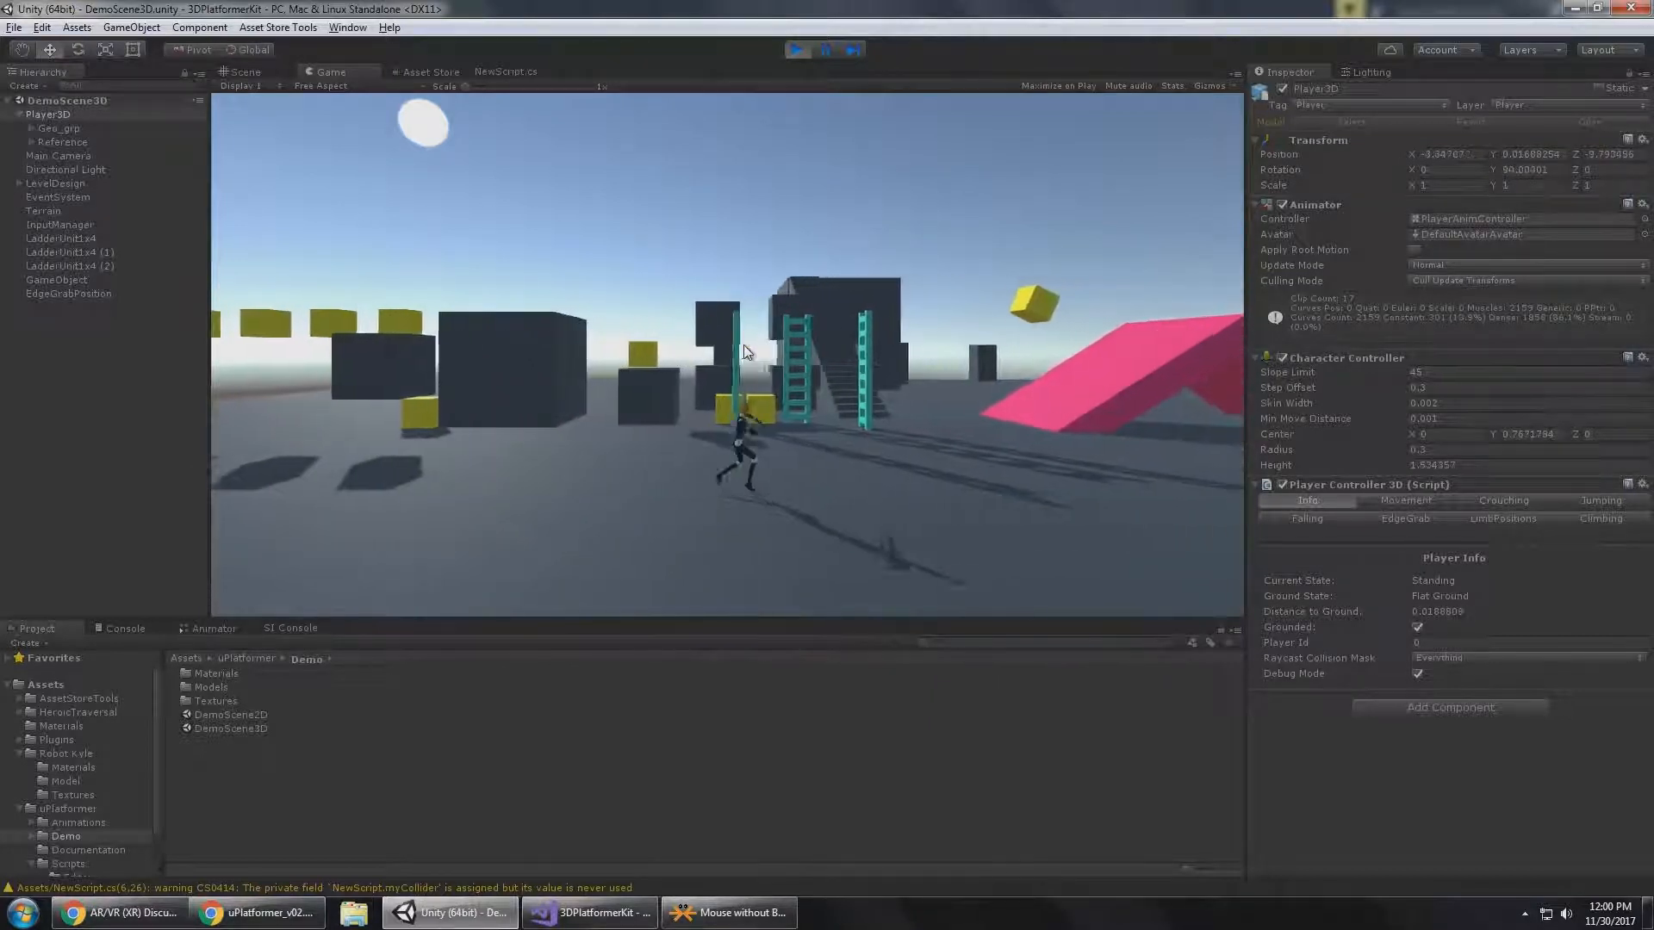
pyautogui.press('space')
# Run Player3D to the middle ladder and climb onto its top to check the climbing state.
pyautogui.press('w')
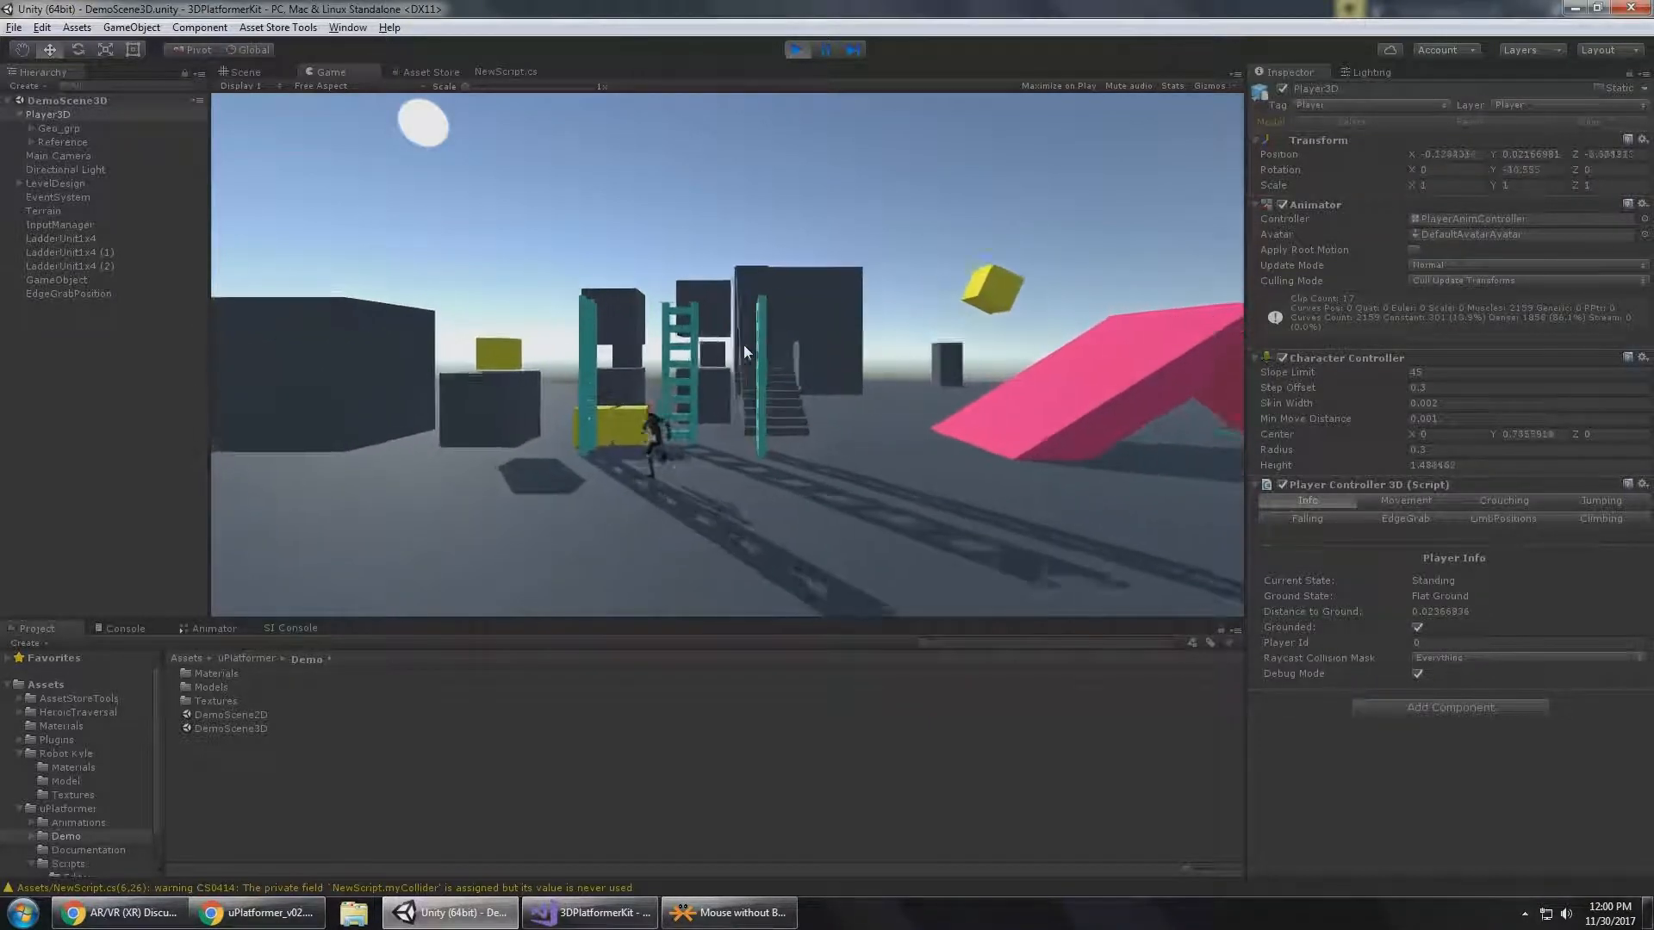
pyautogui.press('w')
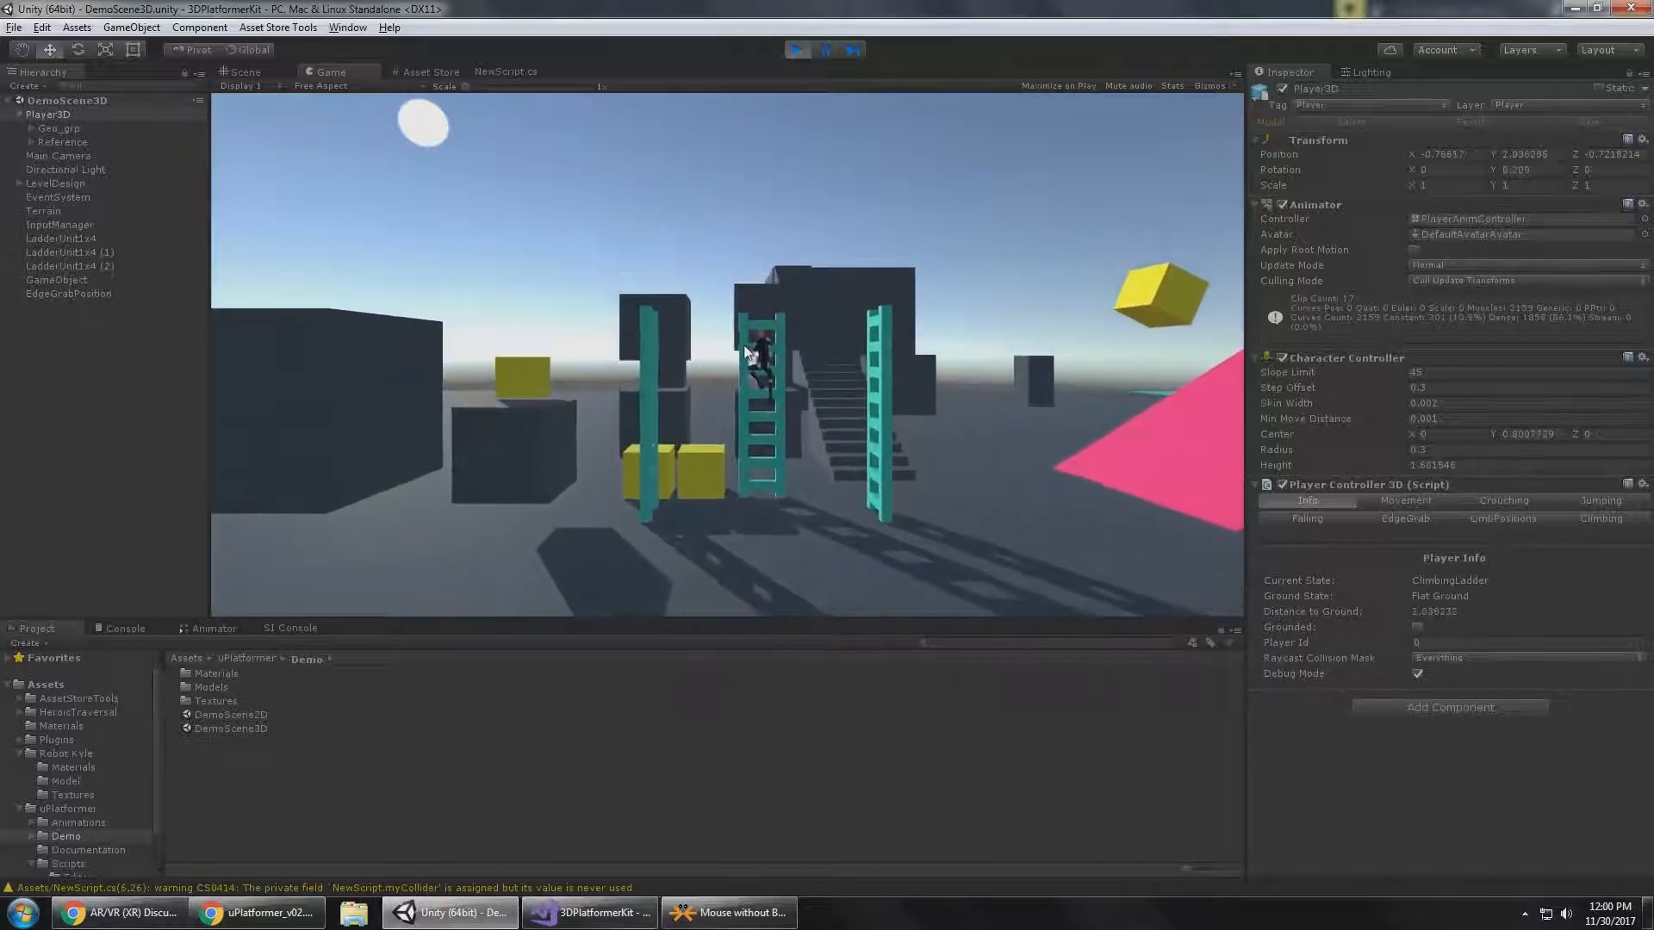
pyautogui.press('w')
pyautogui.press('space')
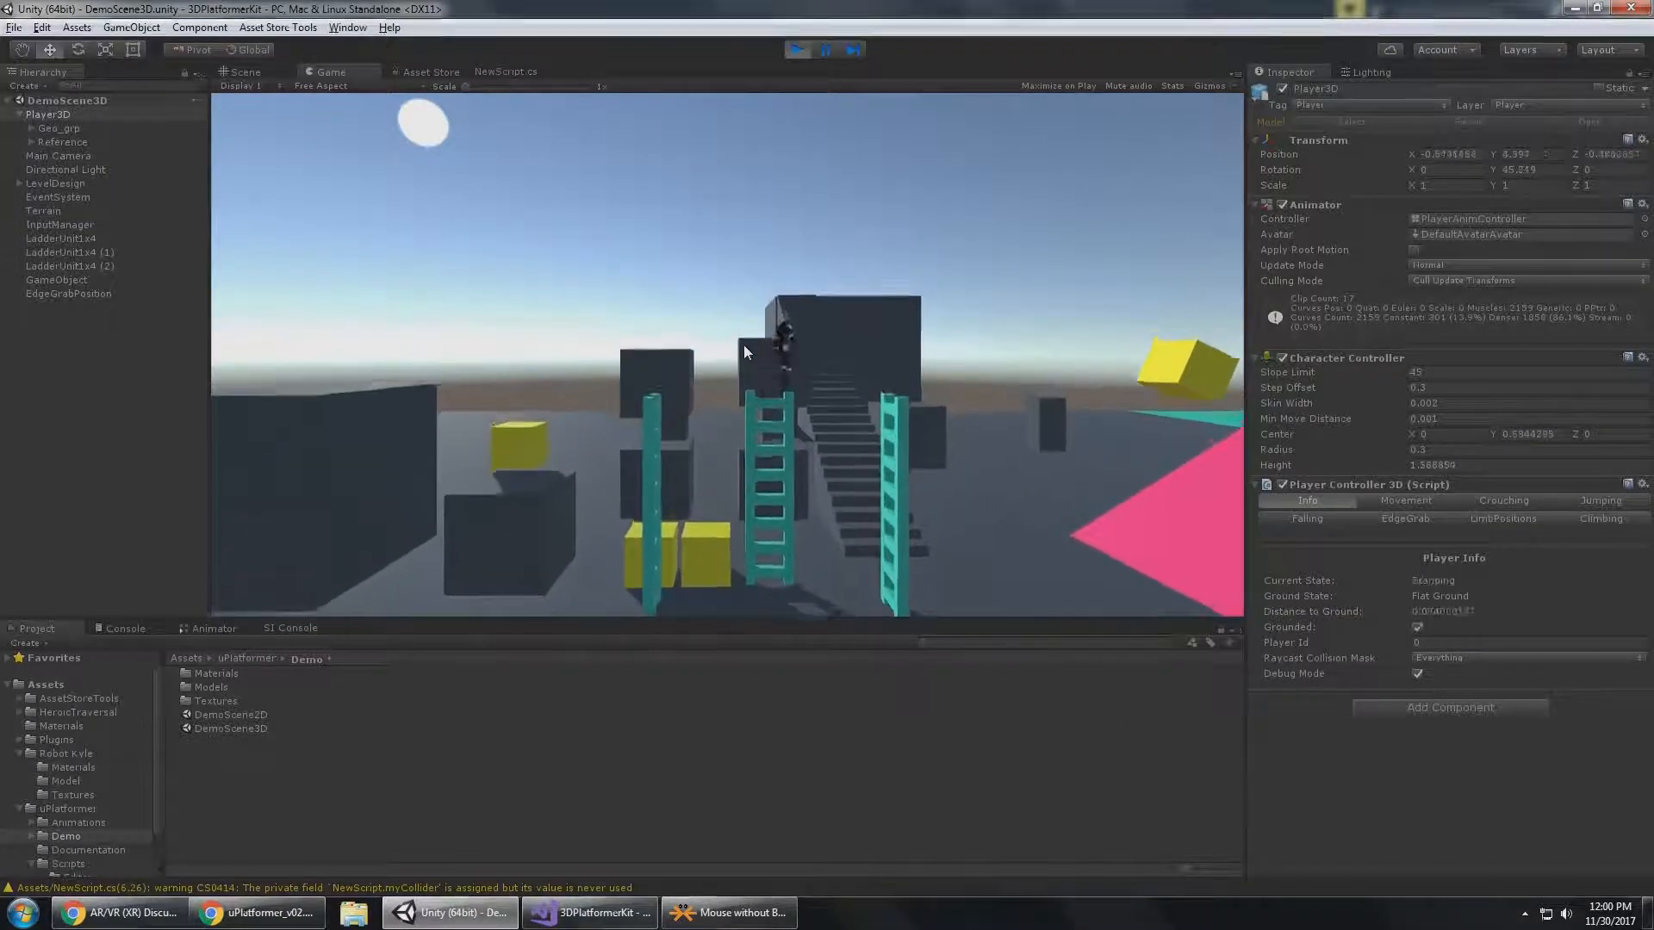
# Drop Player3D off the ladder's top, run it to open ground near the pink ramp, and open Player Id for editing.
pyautogui.press('d')
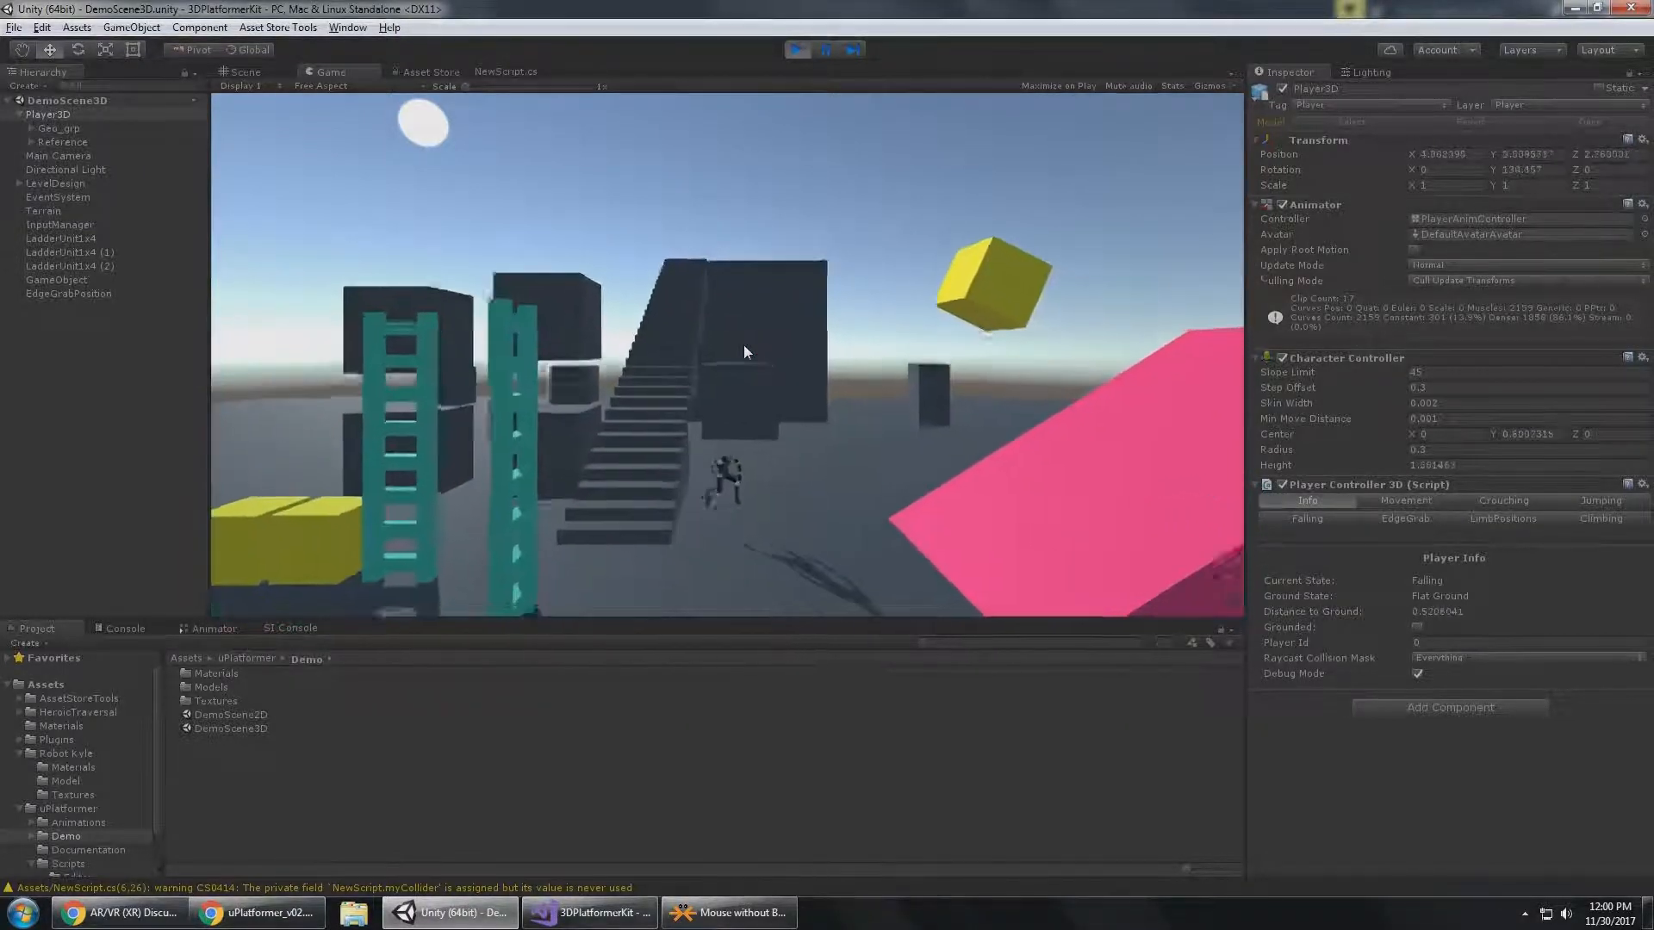
pyautogui.press('s')
pyautogui.press('s')
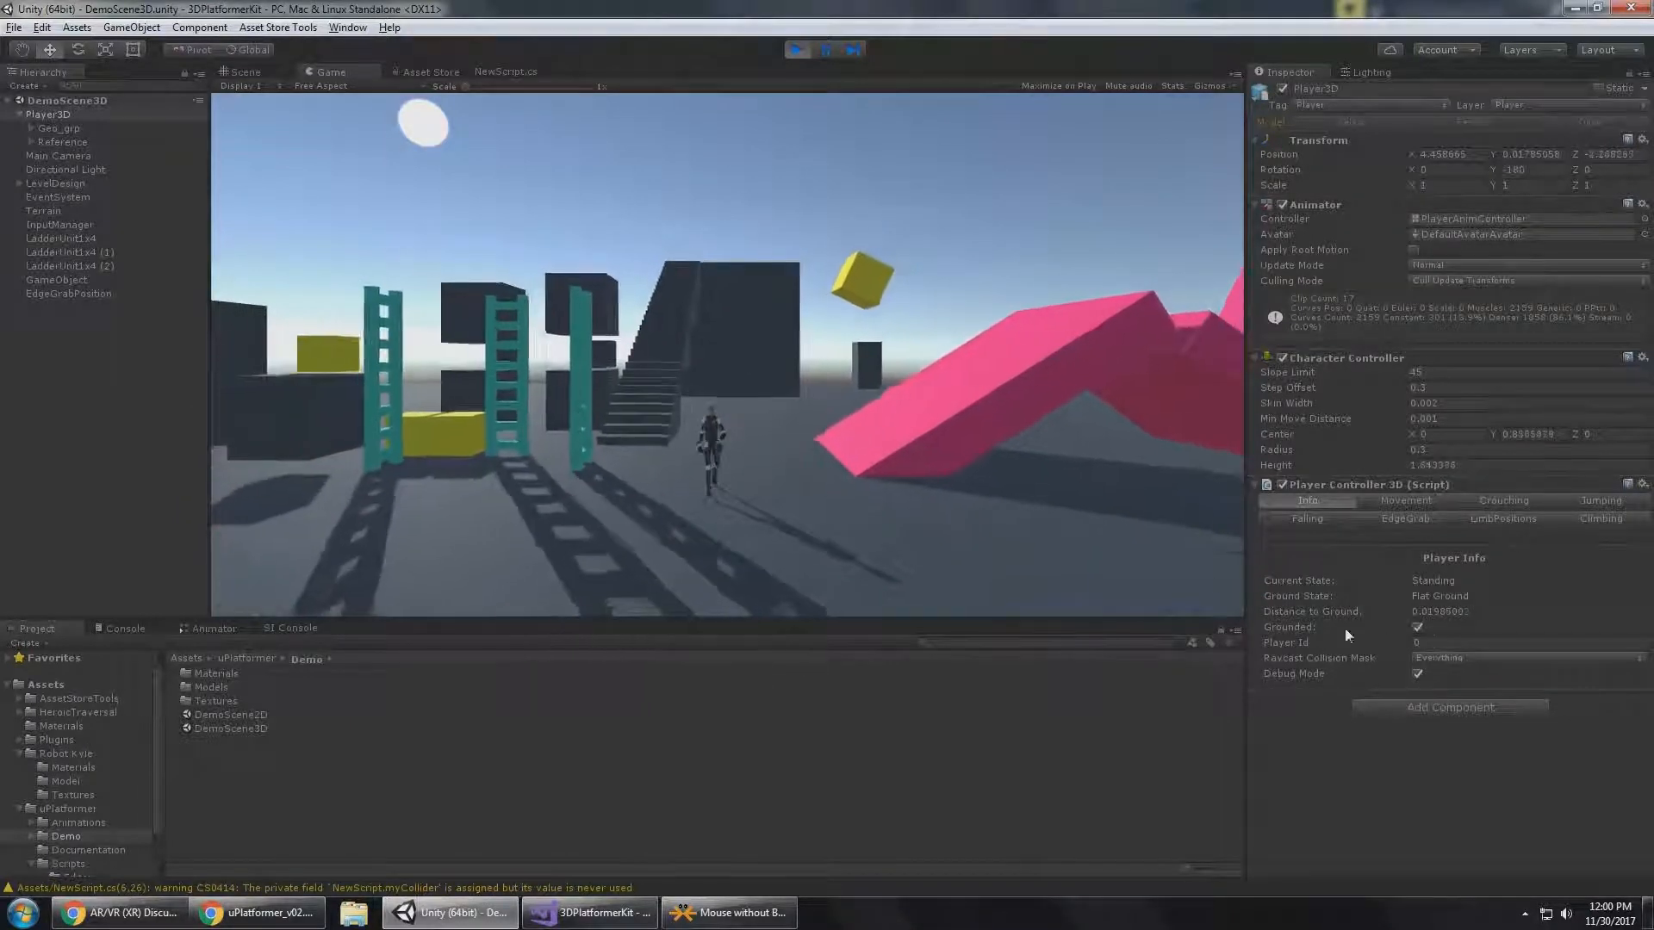
pyautogui.click(1436, 643)
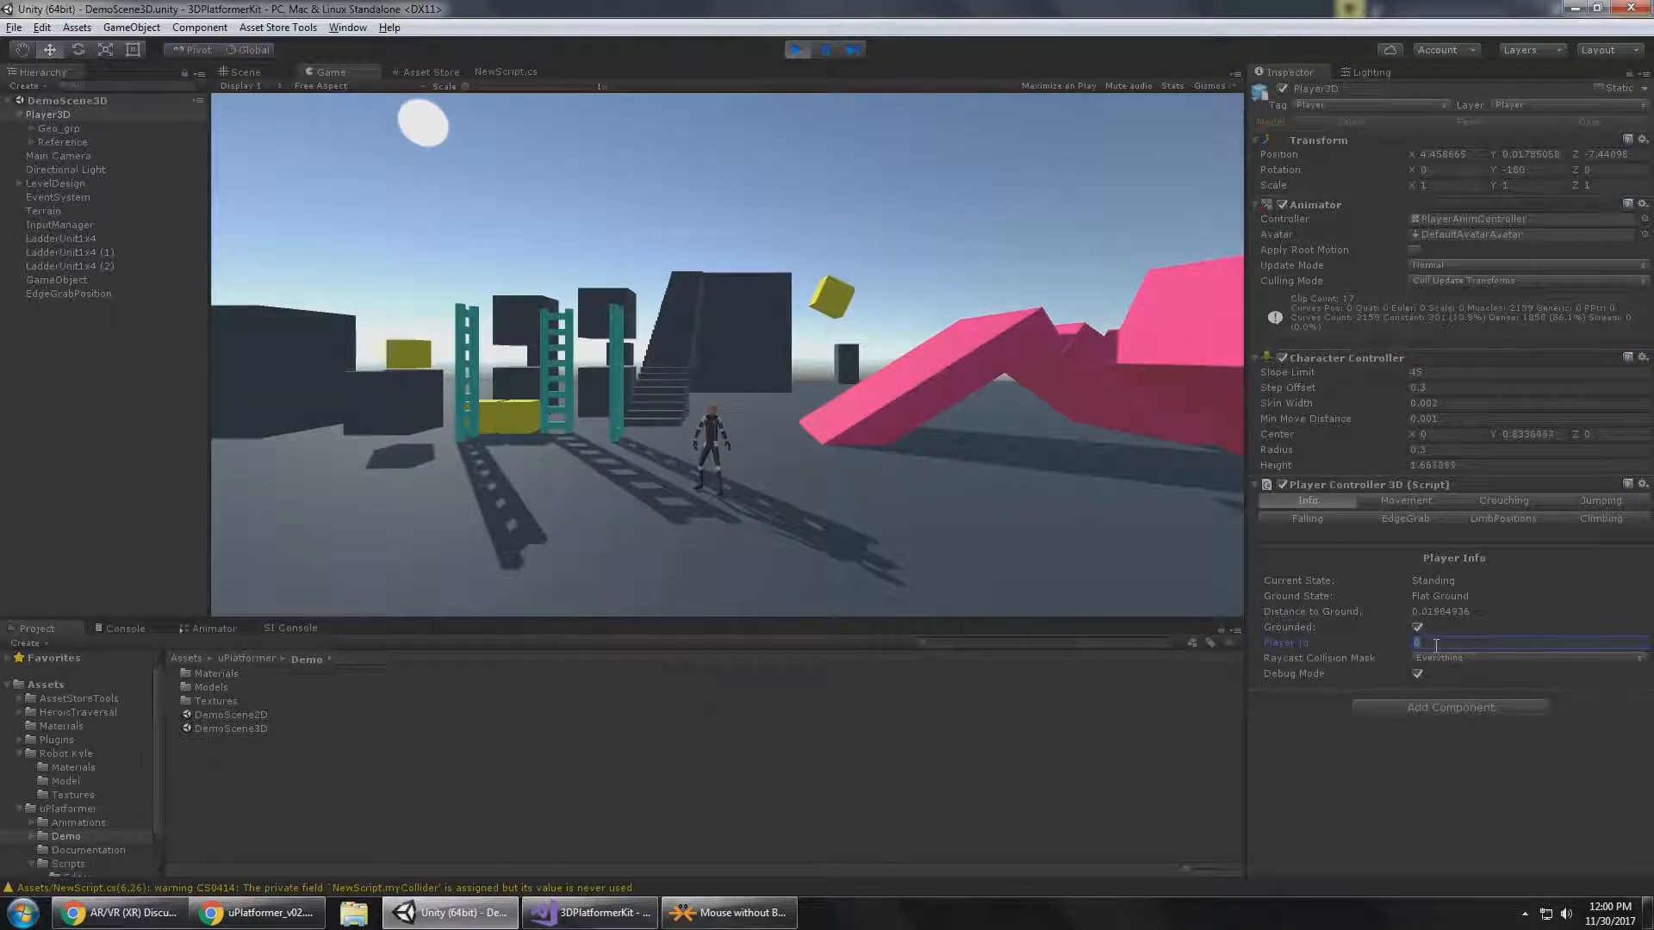
# Leave Player Id as it is and run Player3D away from the pink ramp across the open ground in front of the ladders.
pyautogui.click(1027, 360)
pyautogui.press('a')
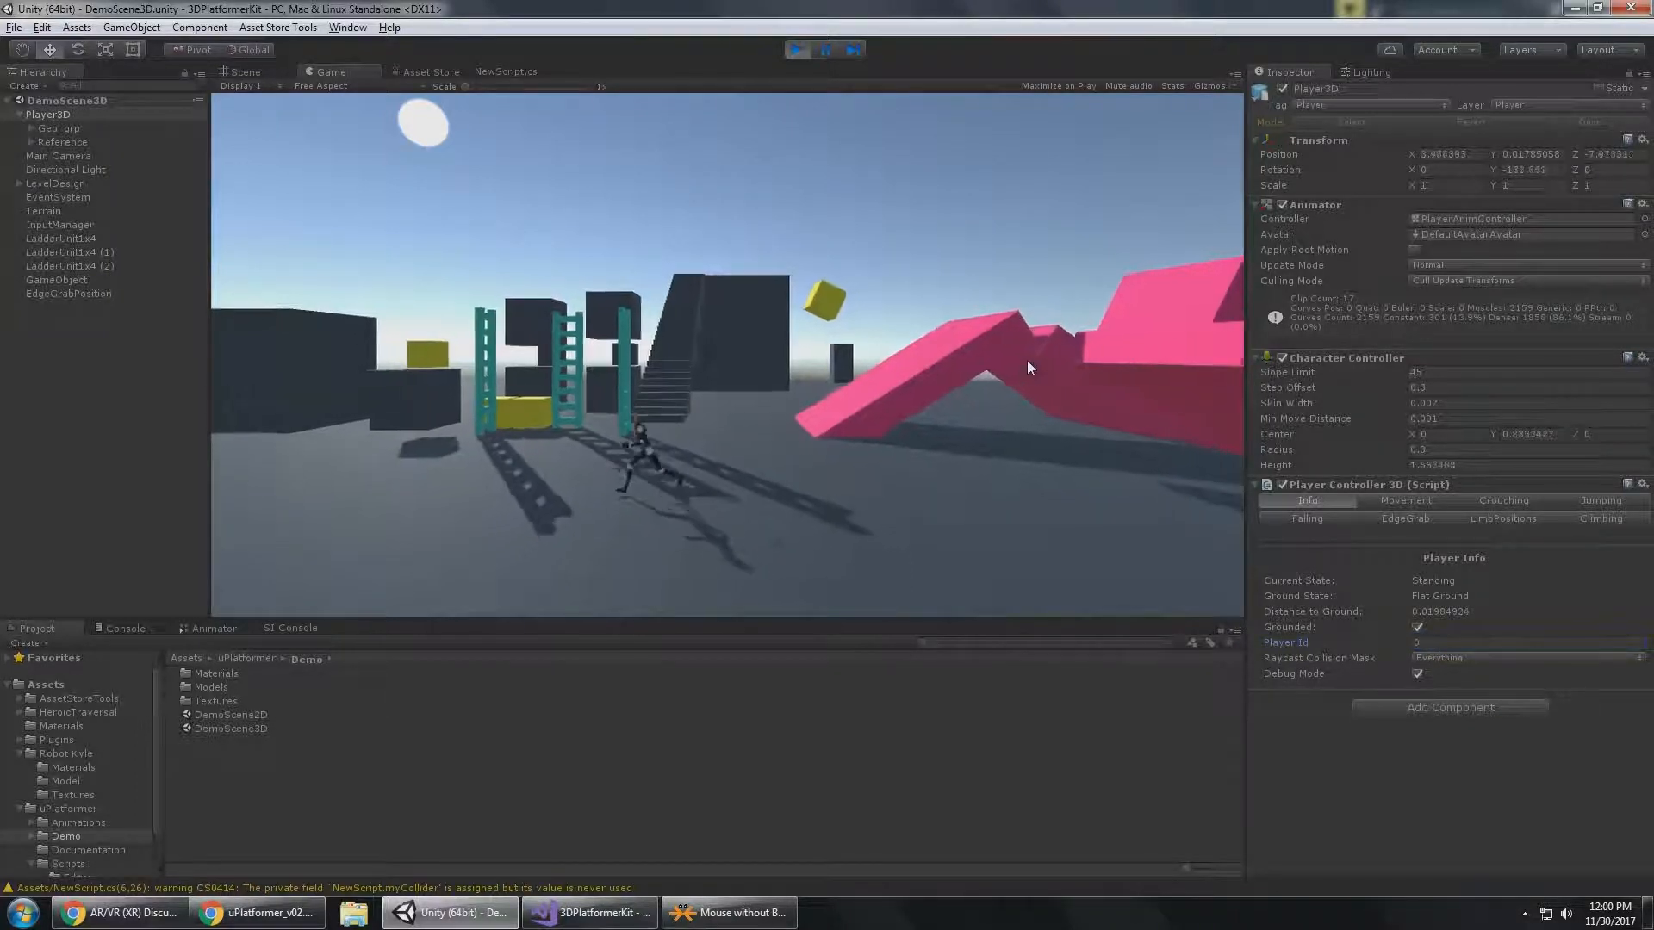
pyautogui.press('s')
pyautogui.press('a')
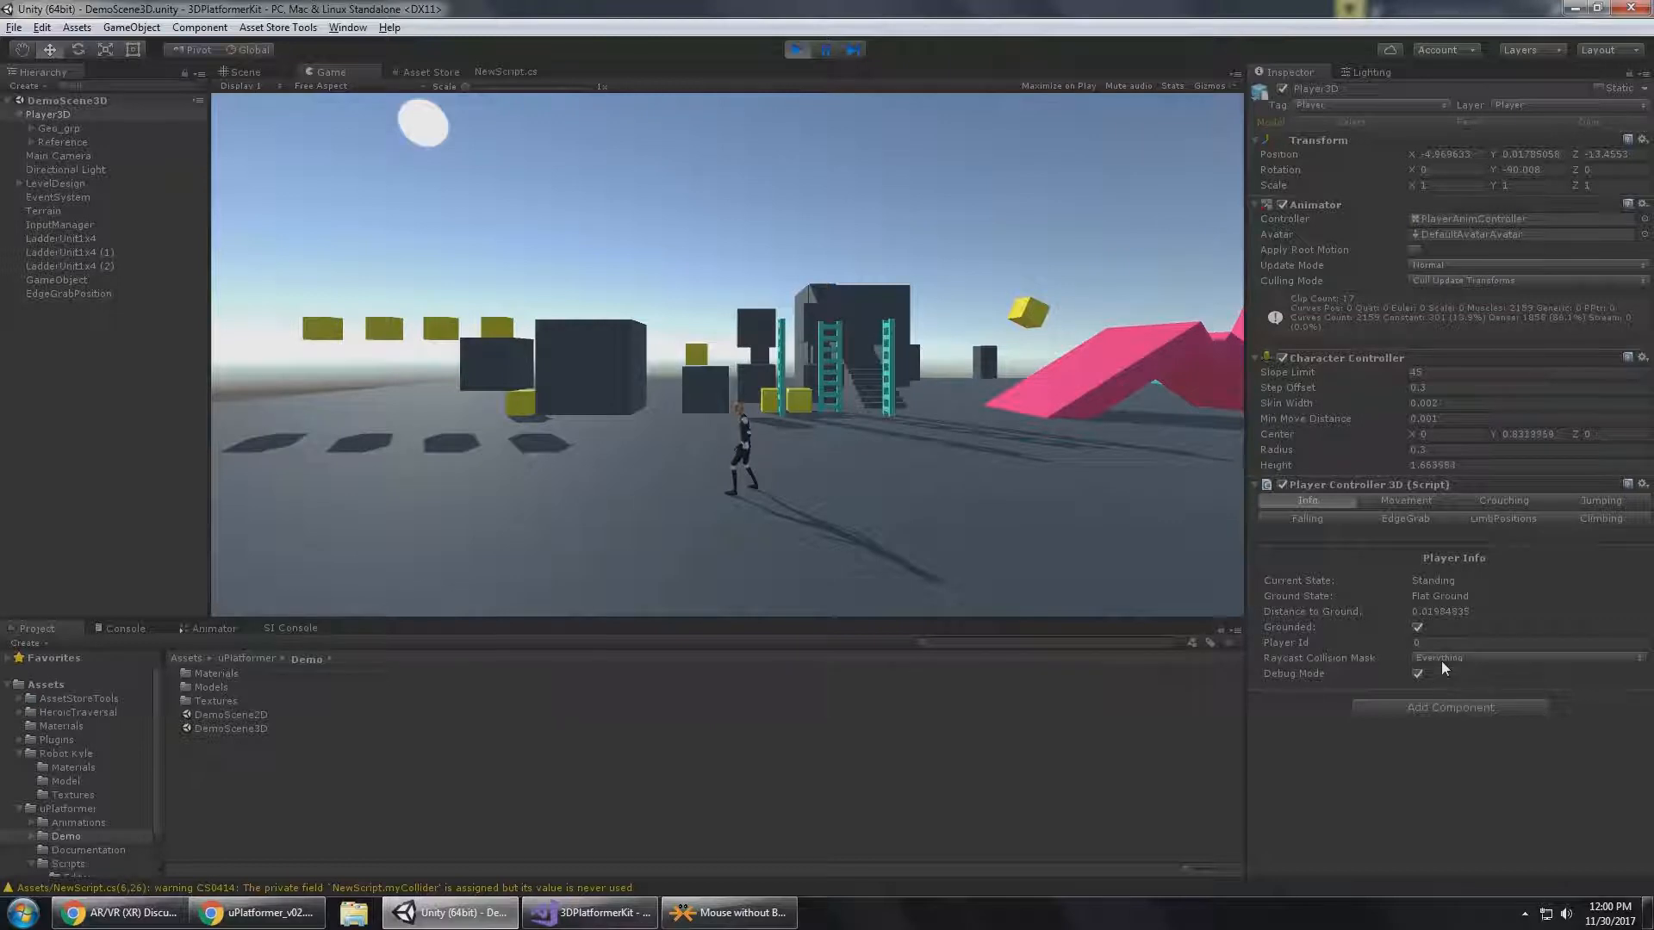
pyautogui.press('d')
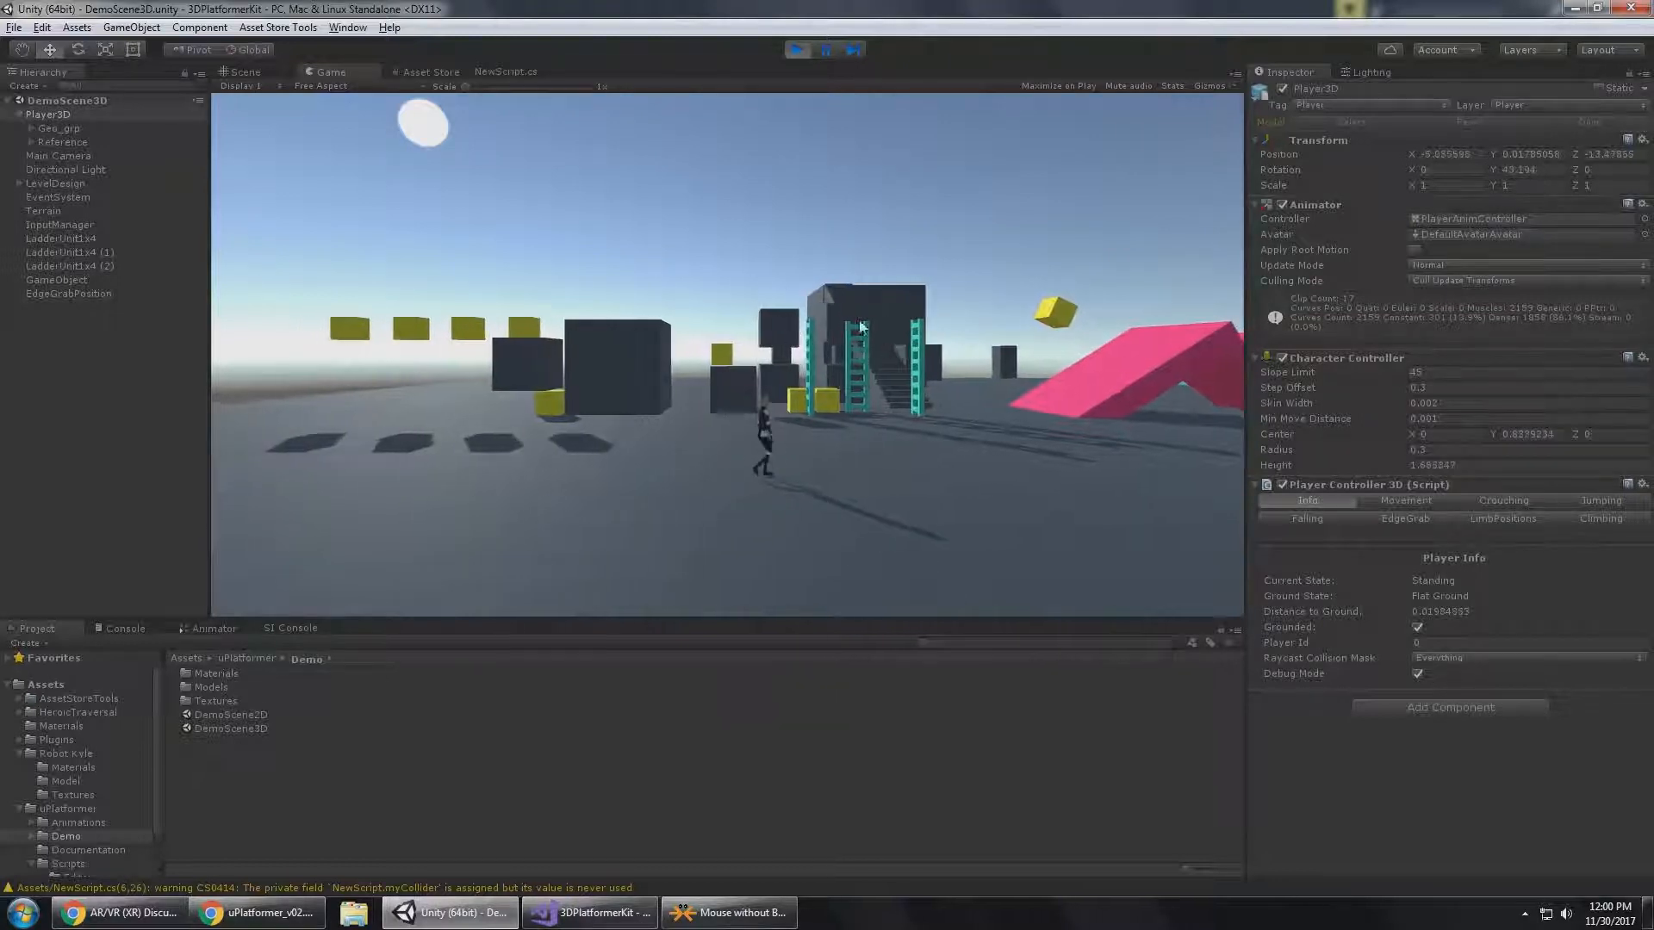
# Switch to the Scene view and examine Player3D's collider capsule and debug raycast line up close.
pyautogui.click(243, 71)
pyautogui.keyDown('alt'); pyautogui.moveTo(583, 346); pyautogui.dragTo(849, 273, button='middle'); pyautogui.keyUp('alt')
pyautogui.keyDown('alt'); pyautogui.moveTo(849, 273); pyautogui.dragTo(896, 495, button='right'); pyautogui.keyUp('alt')
pyautogui.keyDown('alt'); pyautogui.moveTo(897, 494); pyautogui.dragTo(869, 467, button='middle'); pyautogui.keyUp('alt')
pyautogui.keyDown('alt'); pyautogui.moveTo(869, 467); pyautogui.dragTo(855, 470); pyautogui.keyUp('alt')
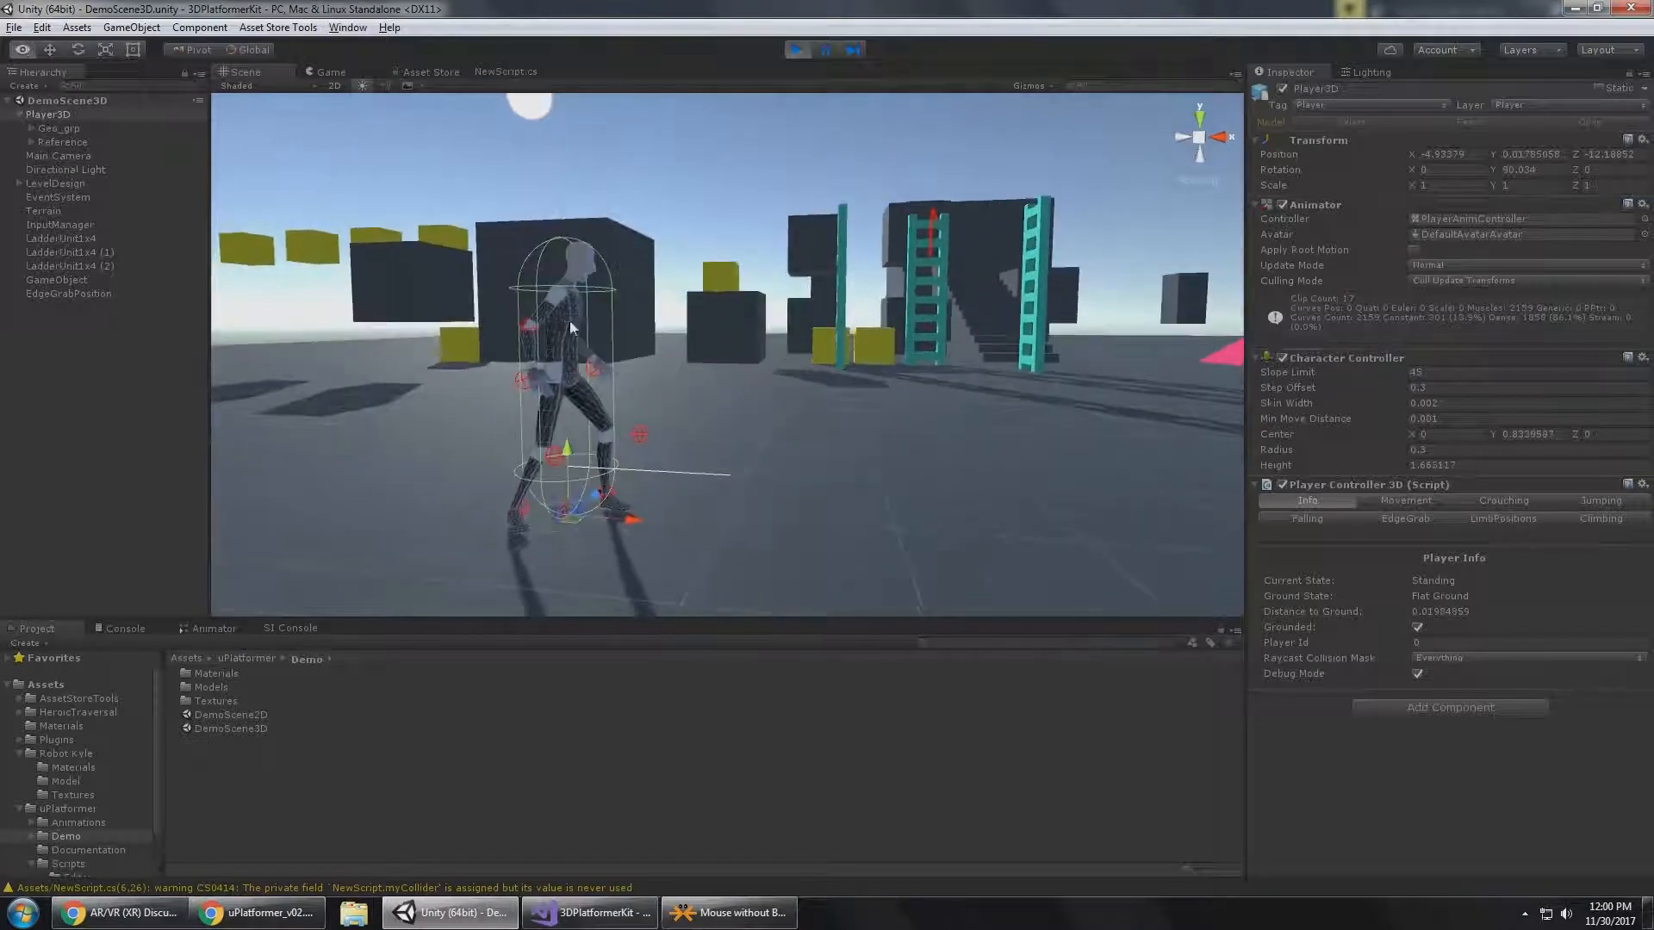
pyautogui.moveTo(561, 287); pyautogui.dragTo(759, 395, button='middle')
# Exclude the TransparentFX and Ignore Raycast layers from Player3D's Raycast Collision Mask.
pyautogui.click(1475, 659)
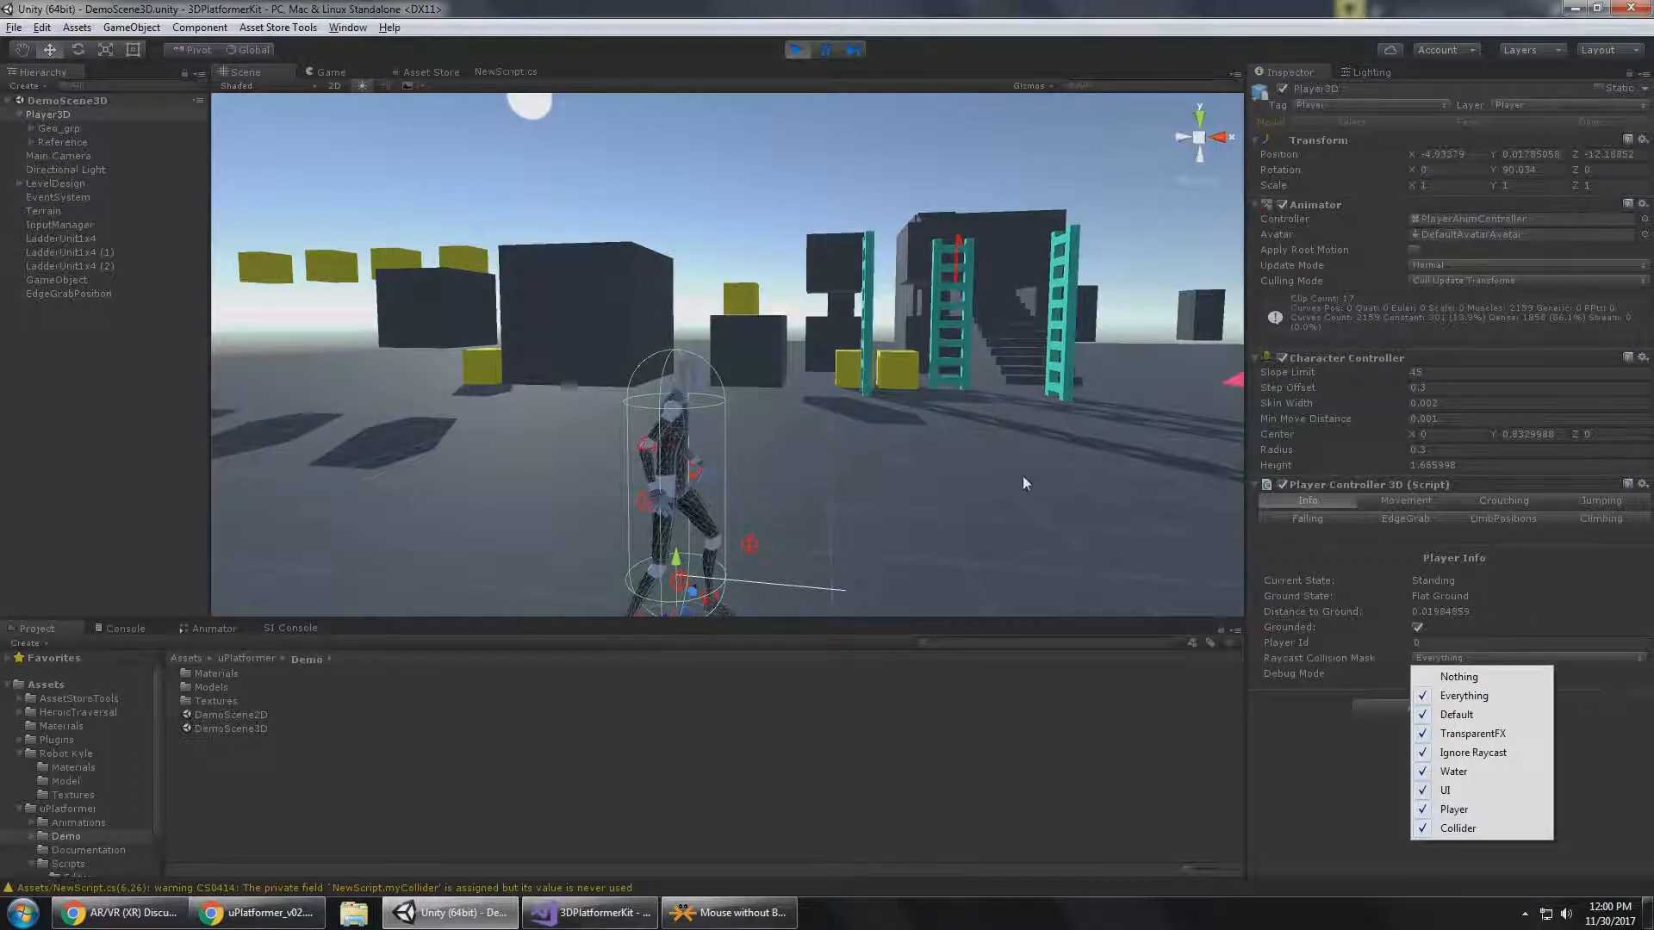
pyautogui.click(1029, 510)
pyautogui.moveTo(919, 534); pyautogui.dragTo(882, 447, button='middle')
pyautogui.click(107, 117)
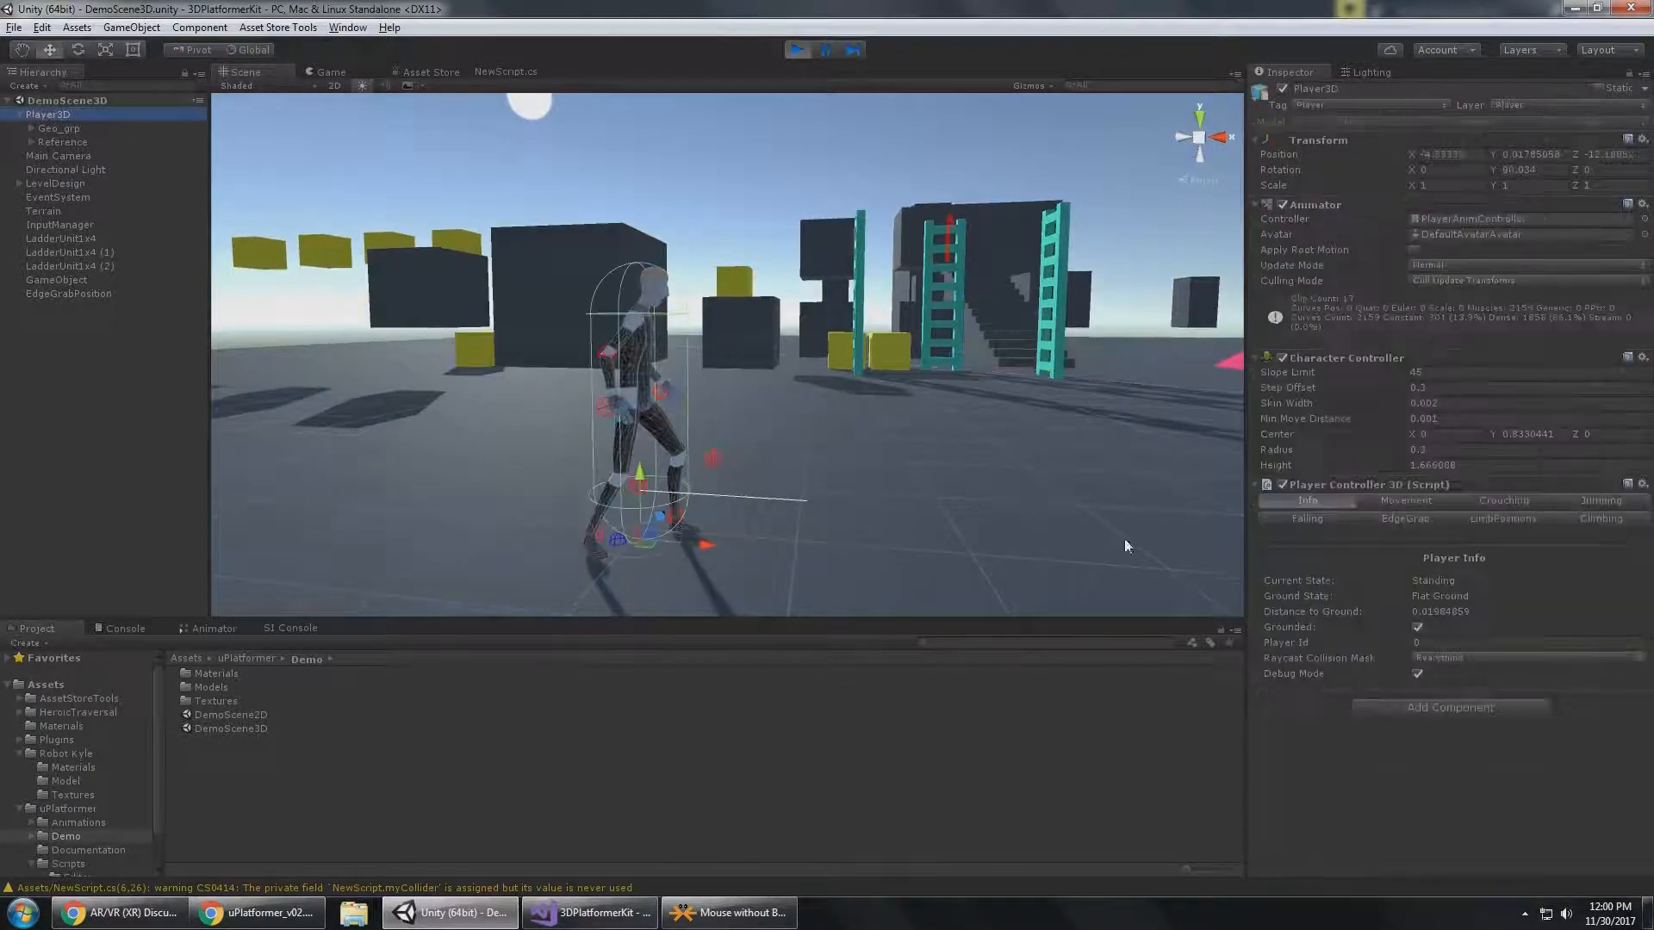
pyautogui.click(1554, 660)
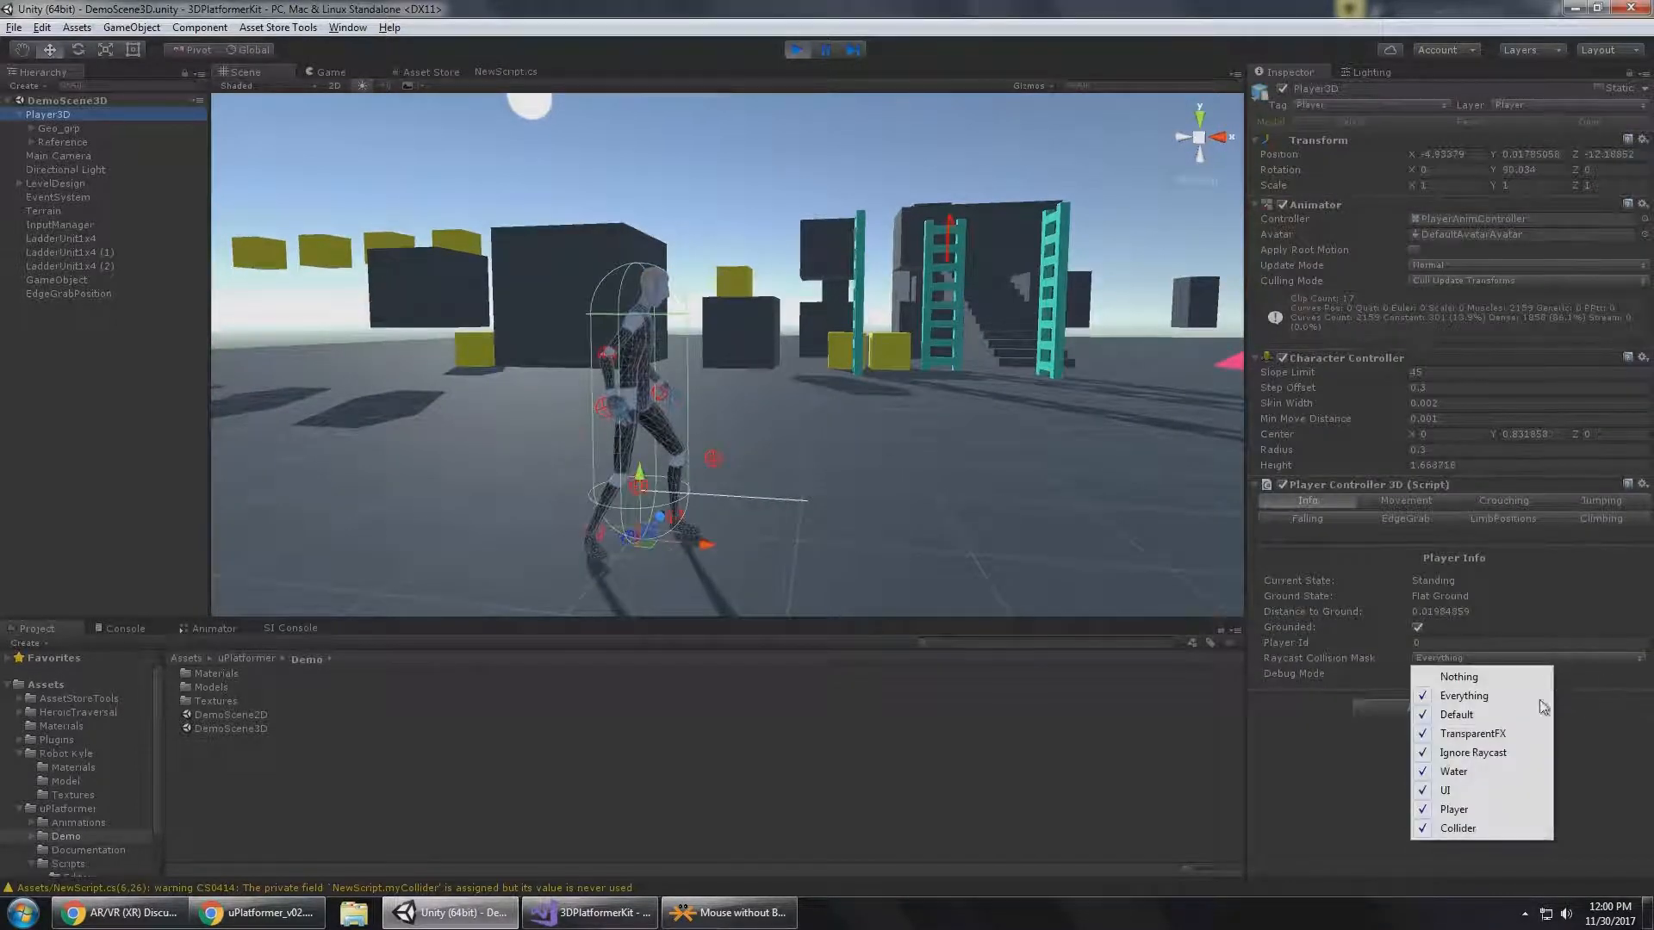
pyautogui.click(1510, 736)
pyautogui.click(1488, 661)
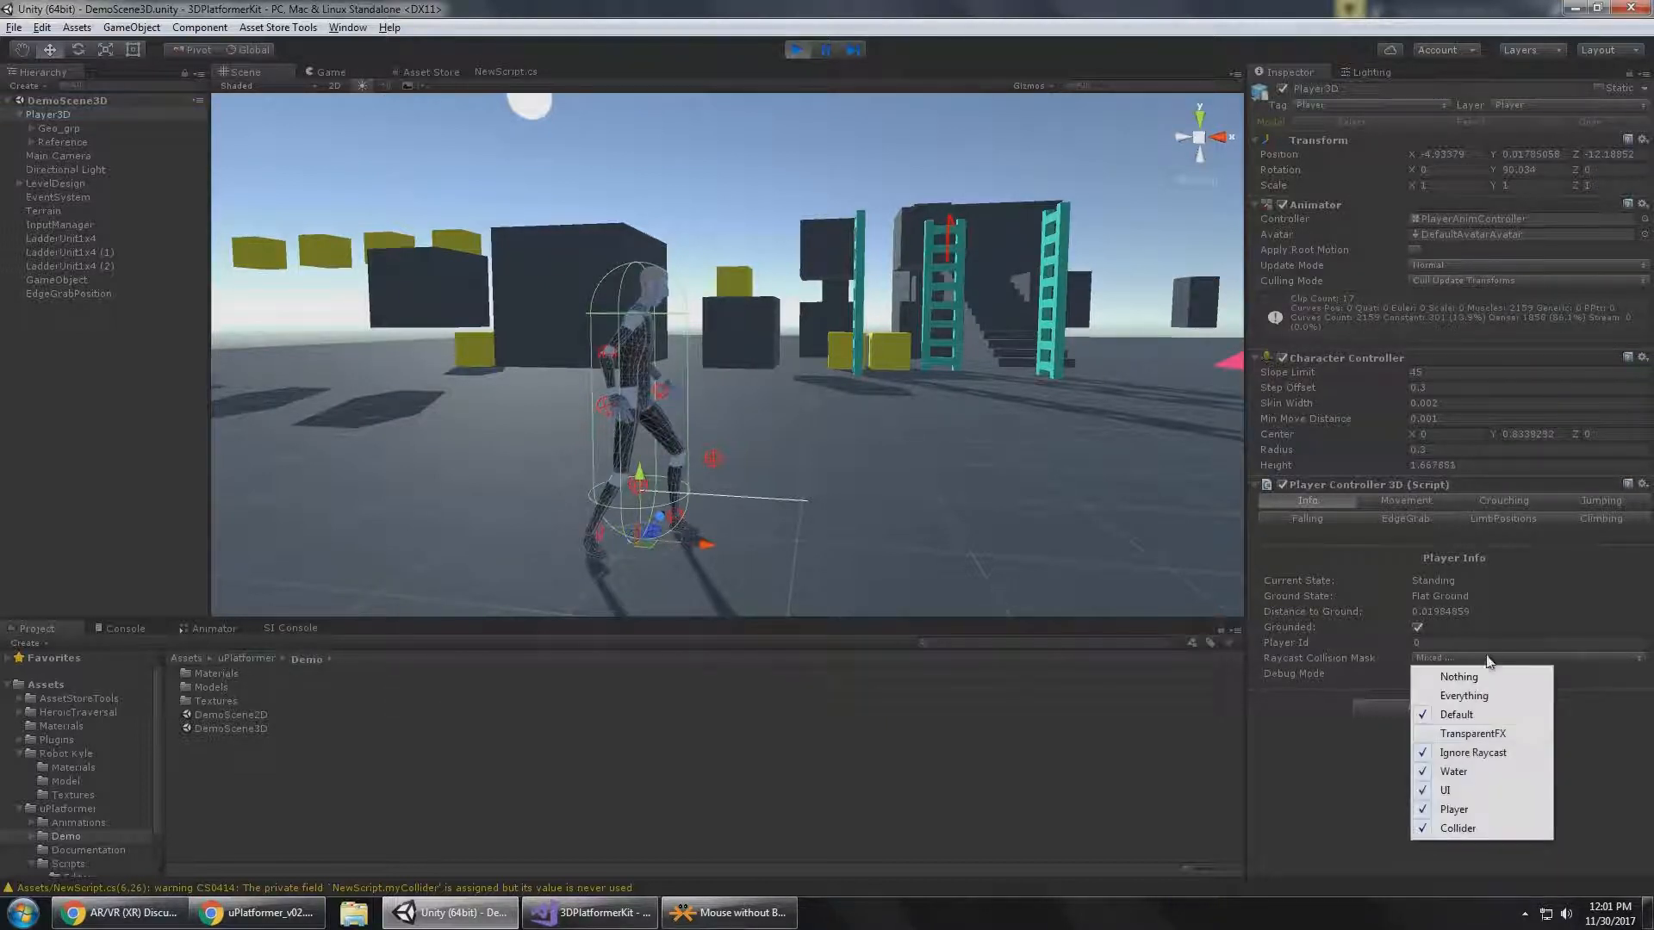
pyautogui.click(1501, 754)
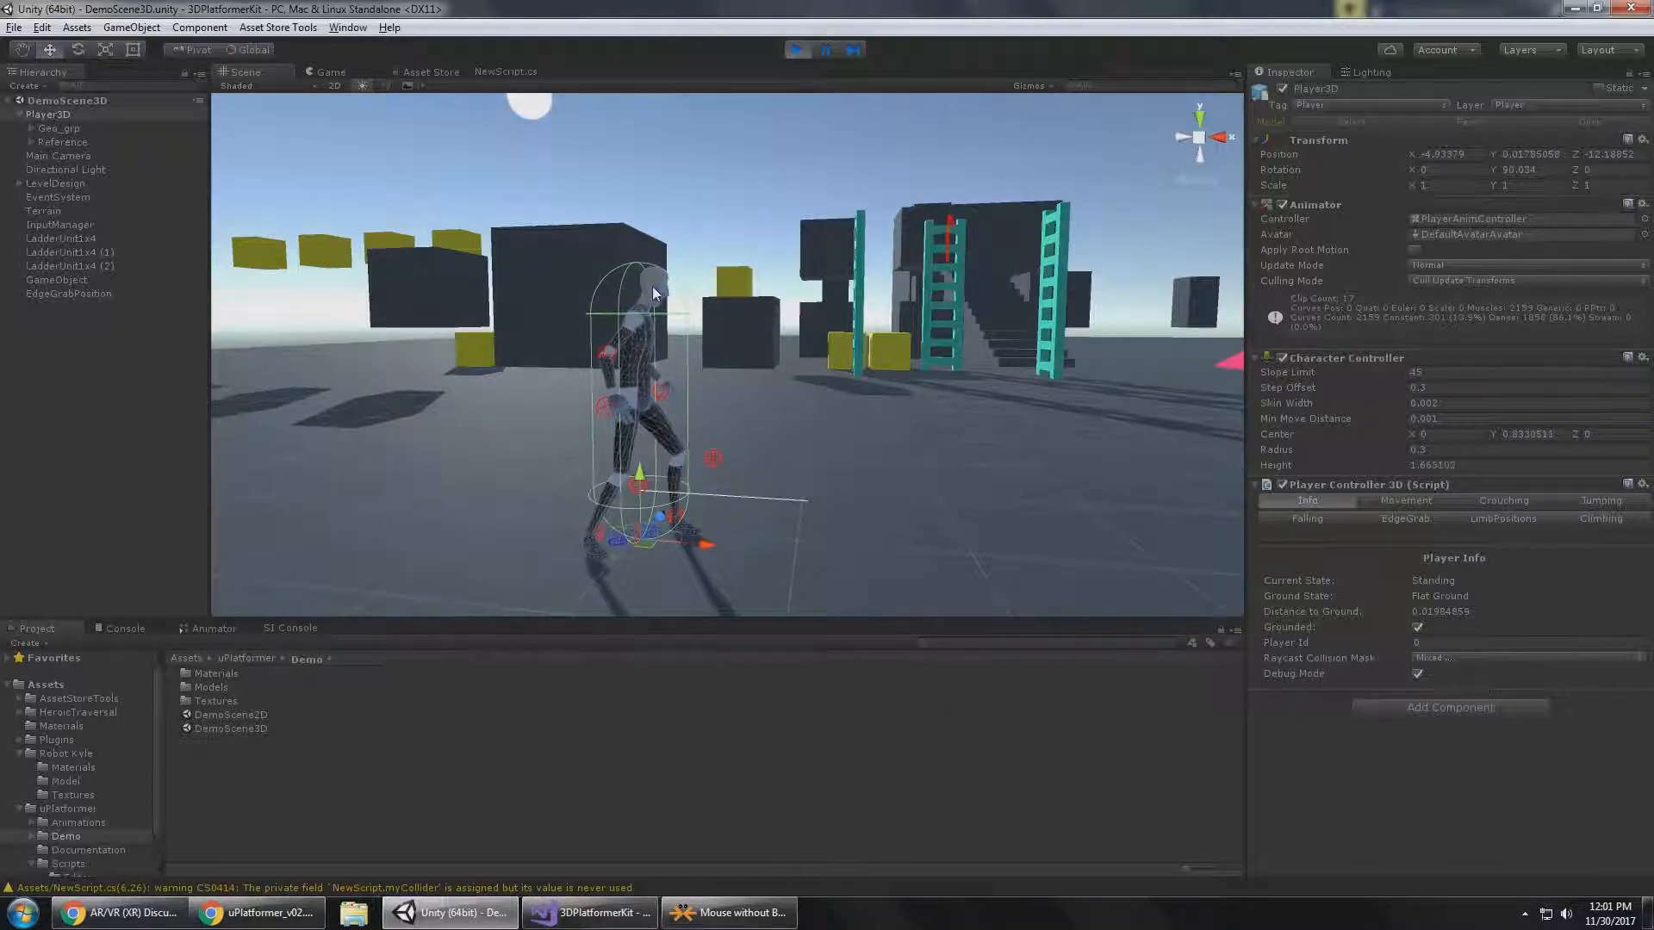
pyautogui.click(1463, 660)
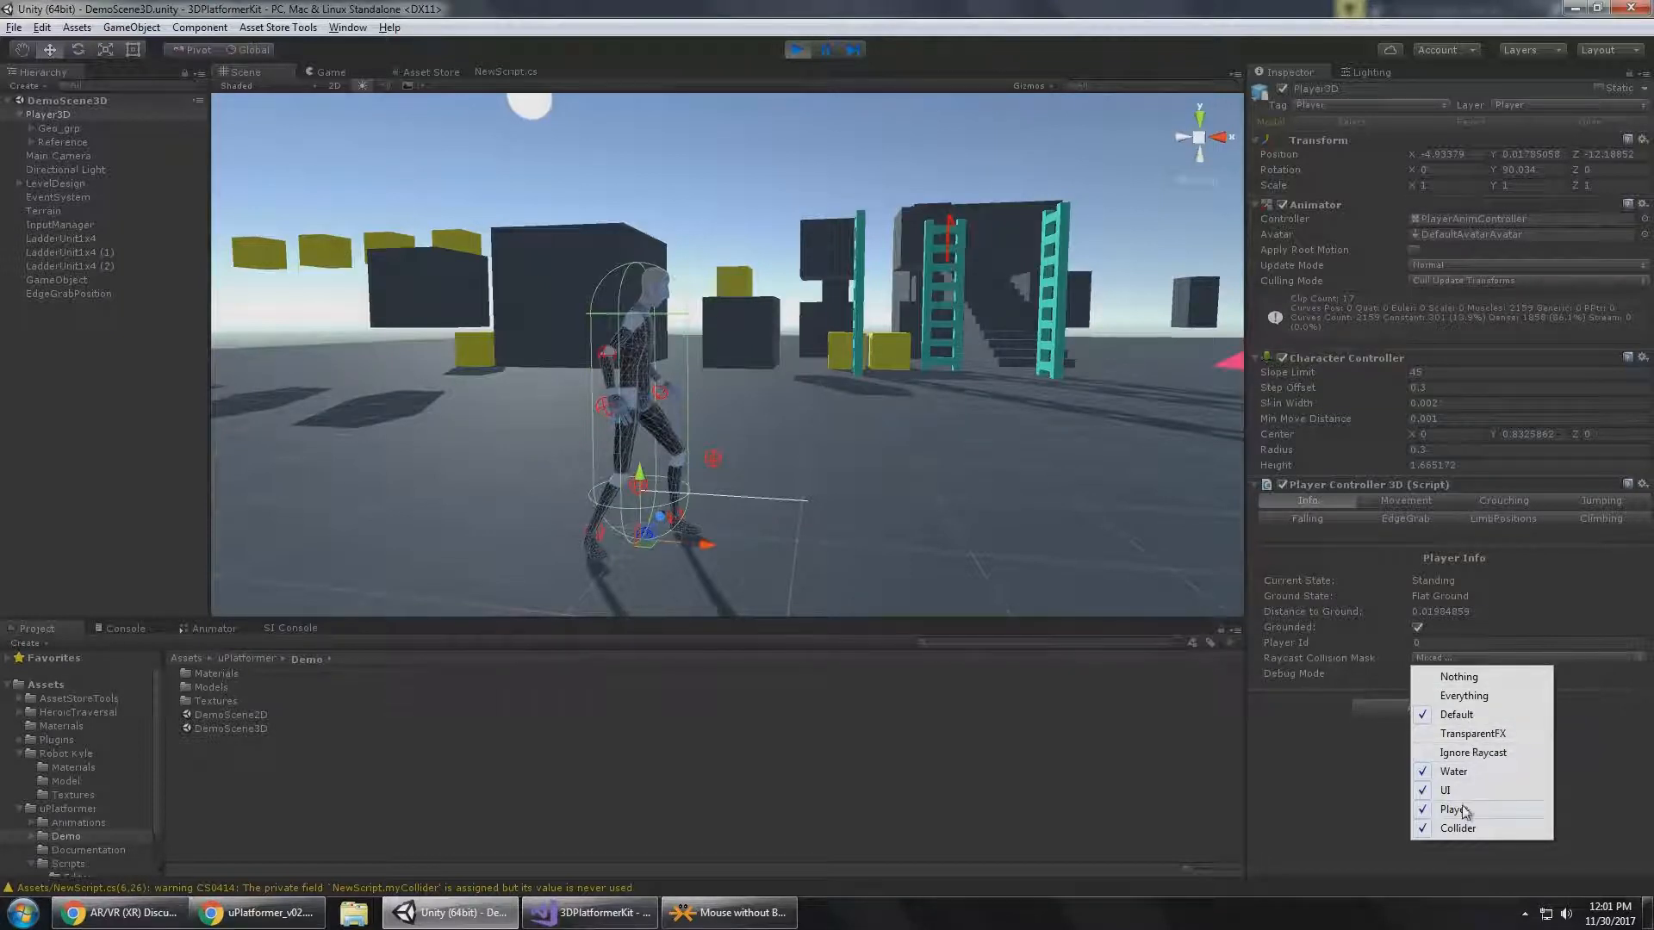
pyautogui.click(1362, 813)
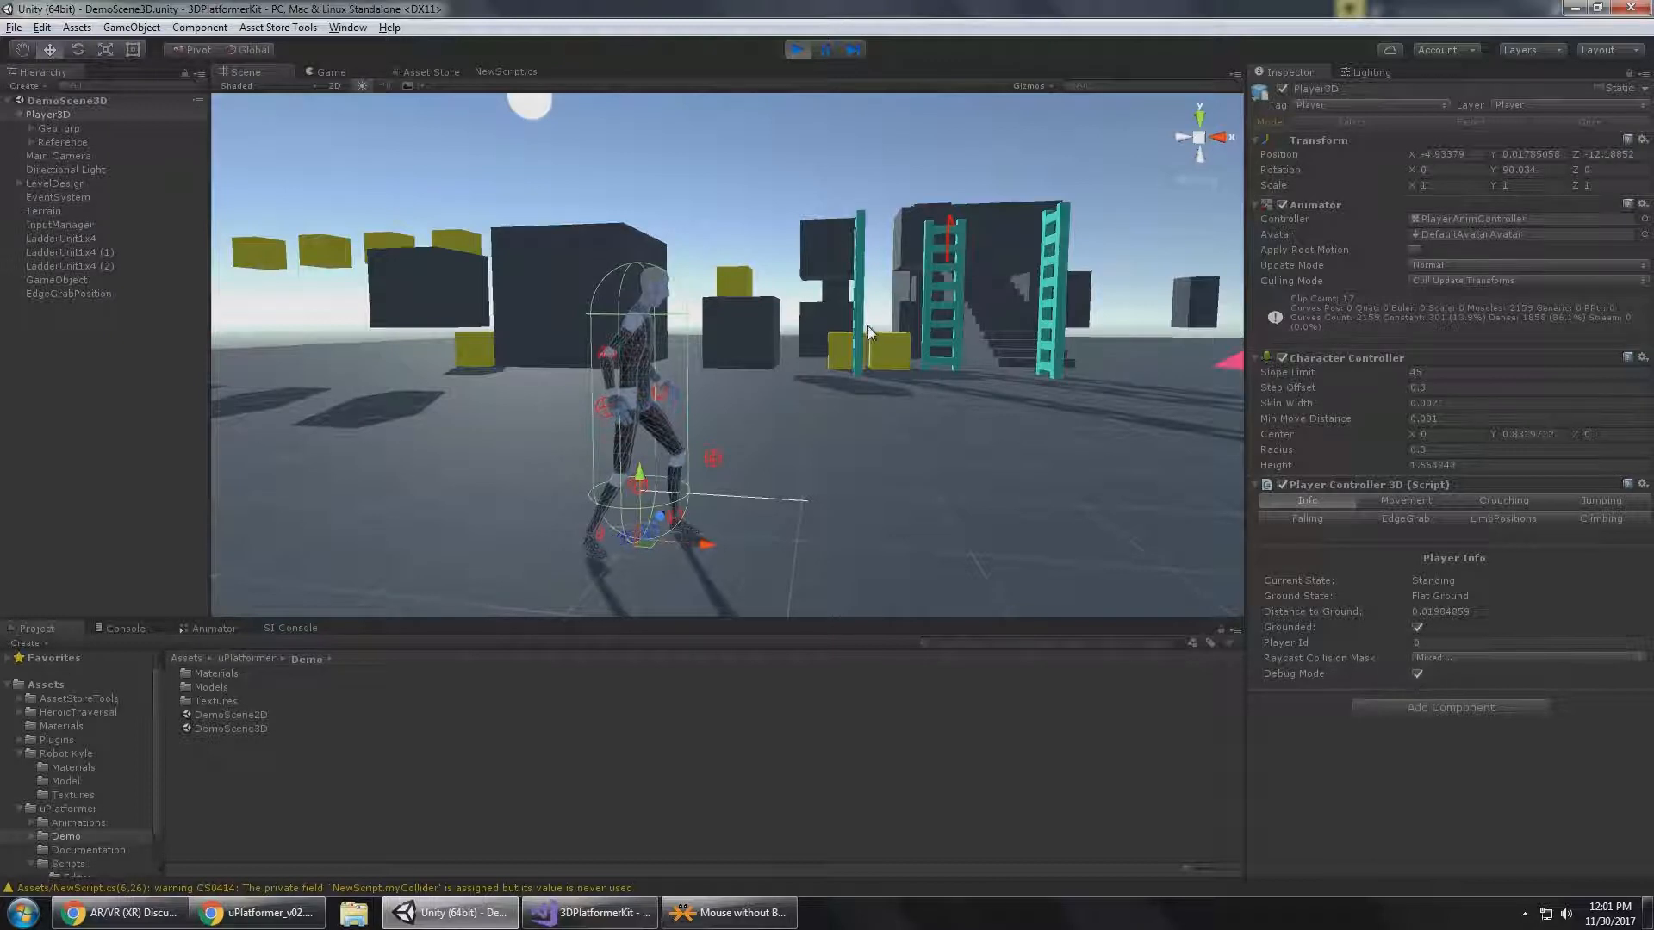
# Examine the debug ray in front of Player3D in the Scene view, reselect Player3D and collapse its children in the Hierarchy.
pyautogui.moveTo(781, 278); pyautogui.dragTo(858, 320, button='middle')
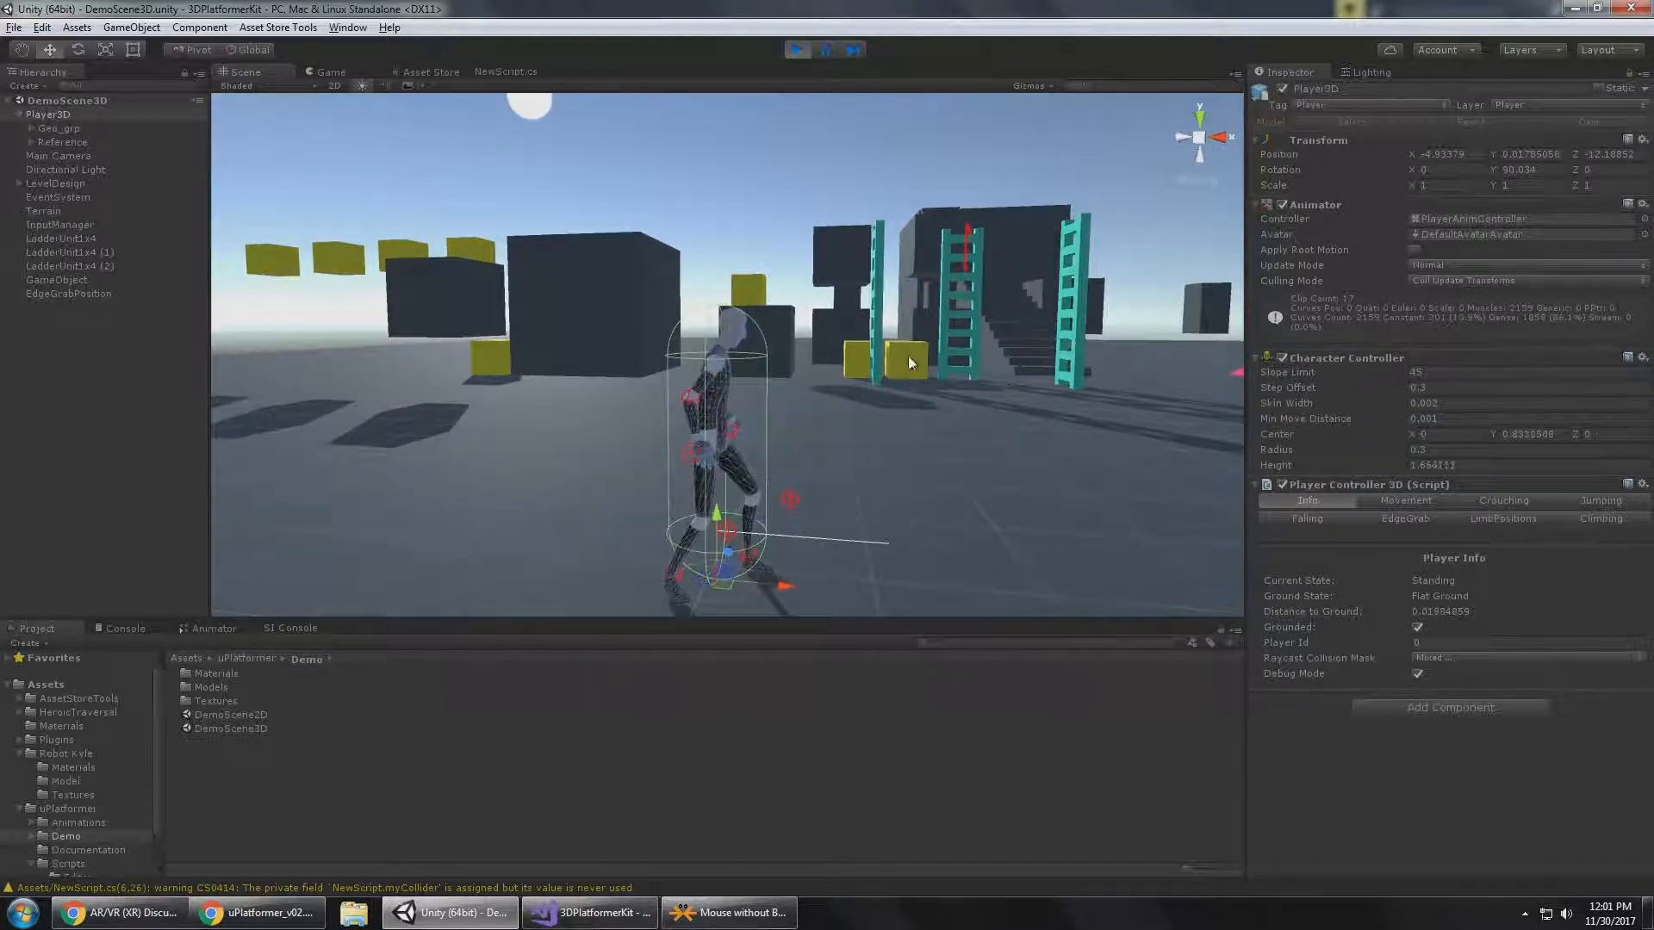
pyautogui.click(939, 370)
pyautogui.click(50, 117)
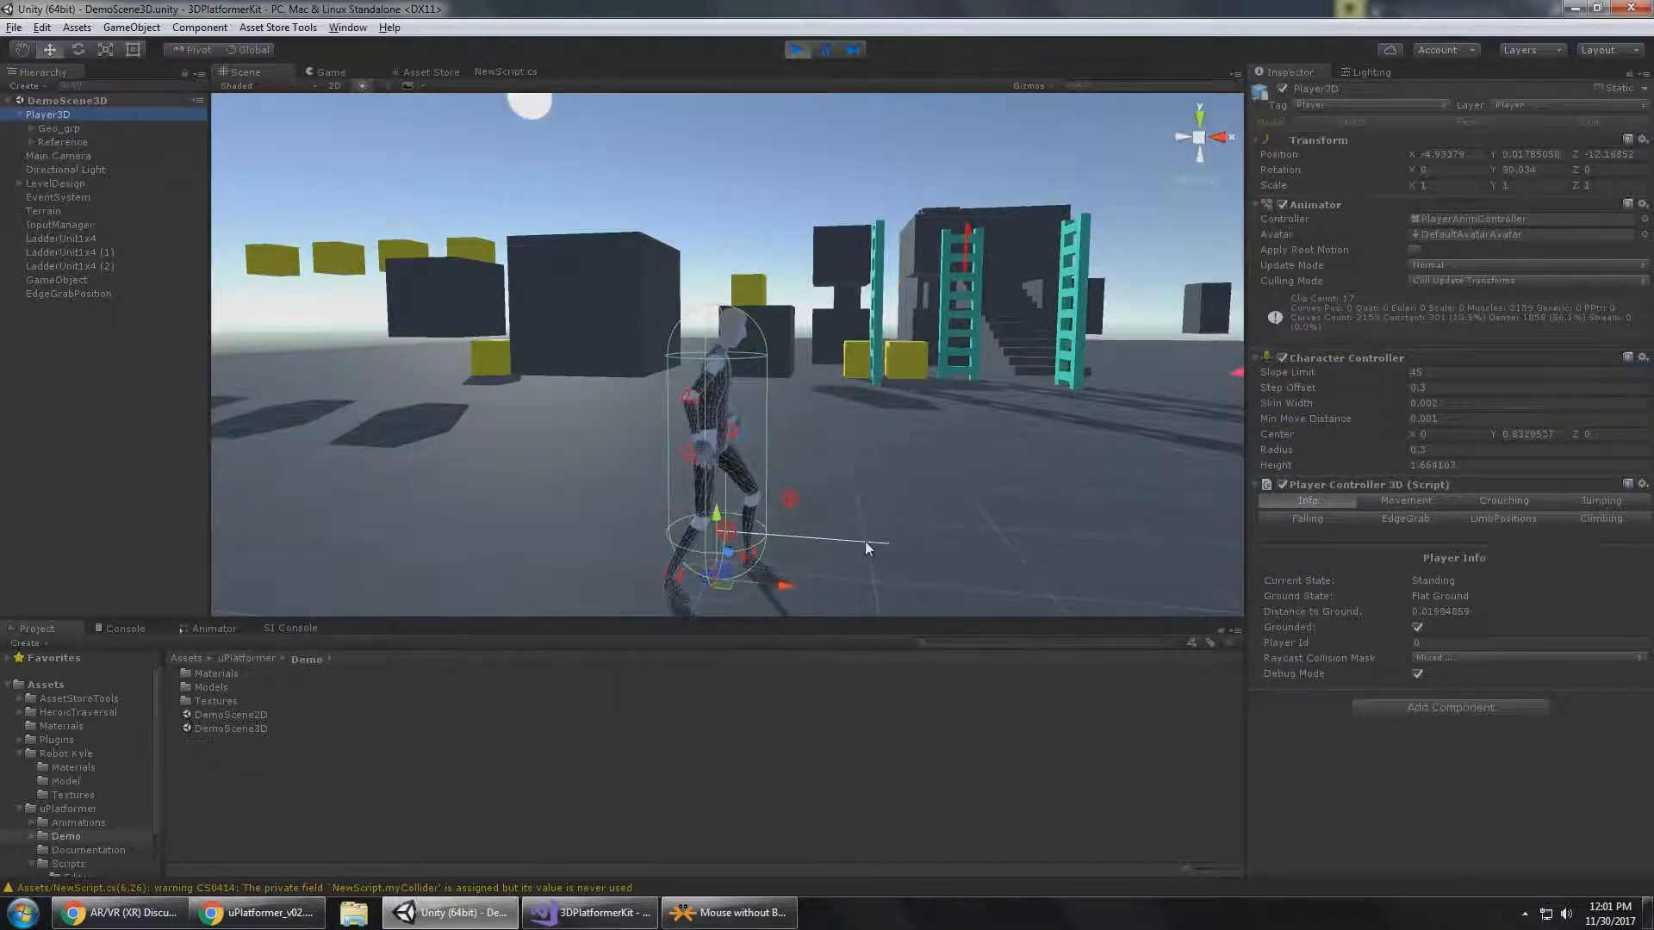
pyautogui.click(15, 116)
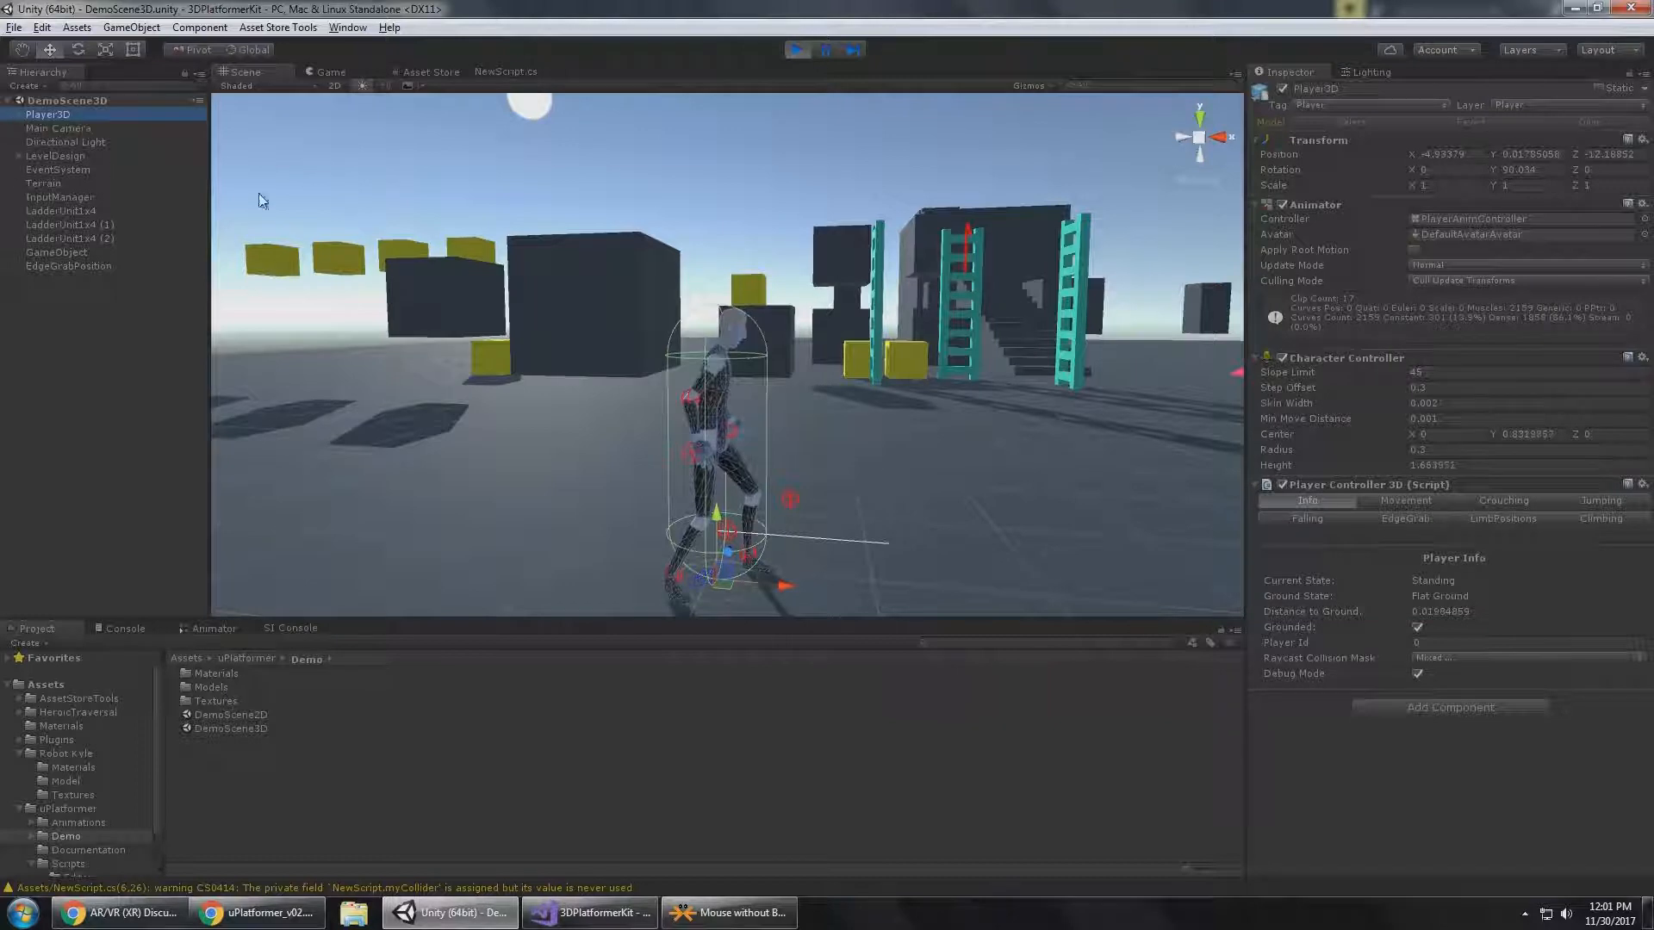
# Dock the Game view beside the Scene view and widen it so both views share the space about equally.
pyautogui.click(389, 73)
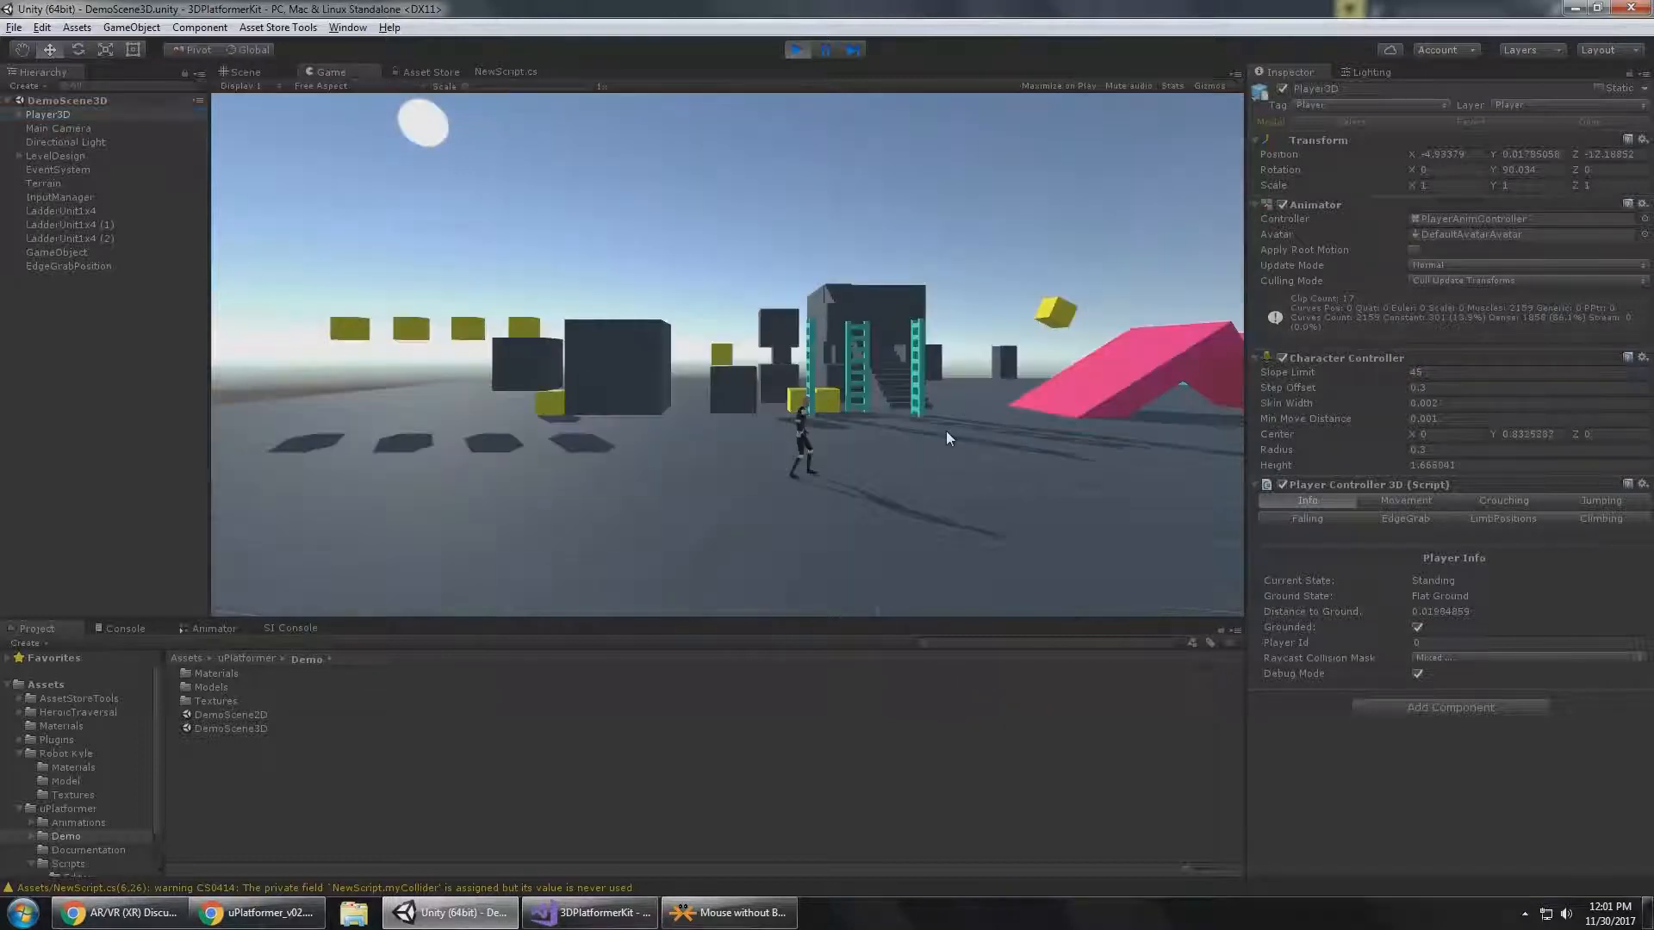
pyautogui.press('w')
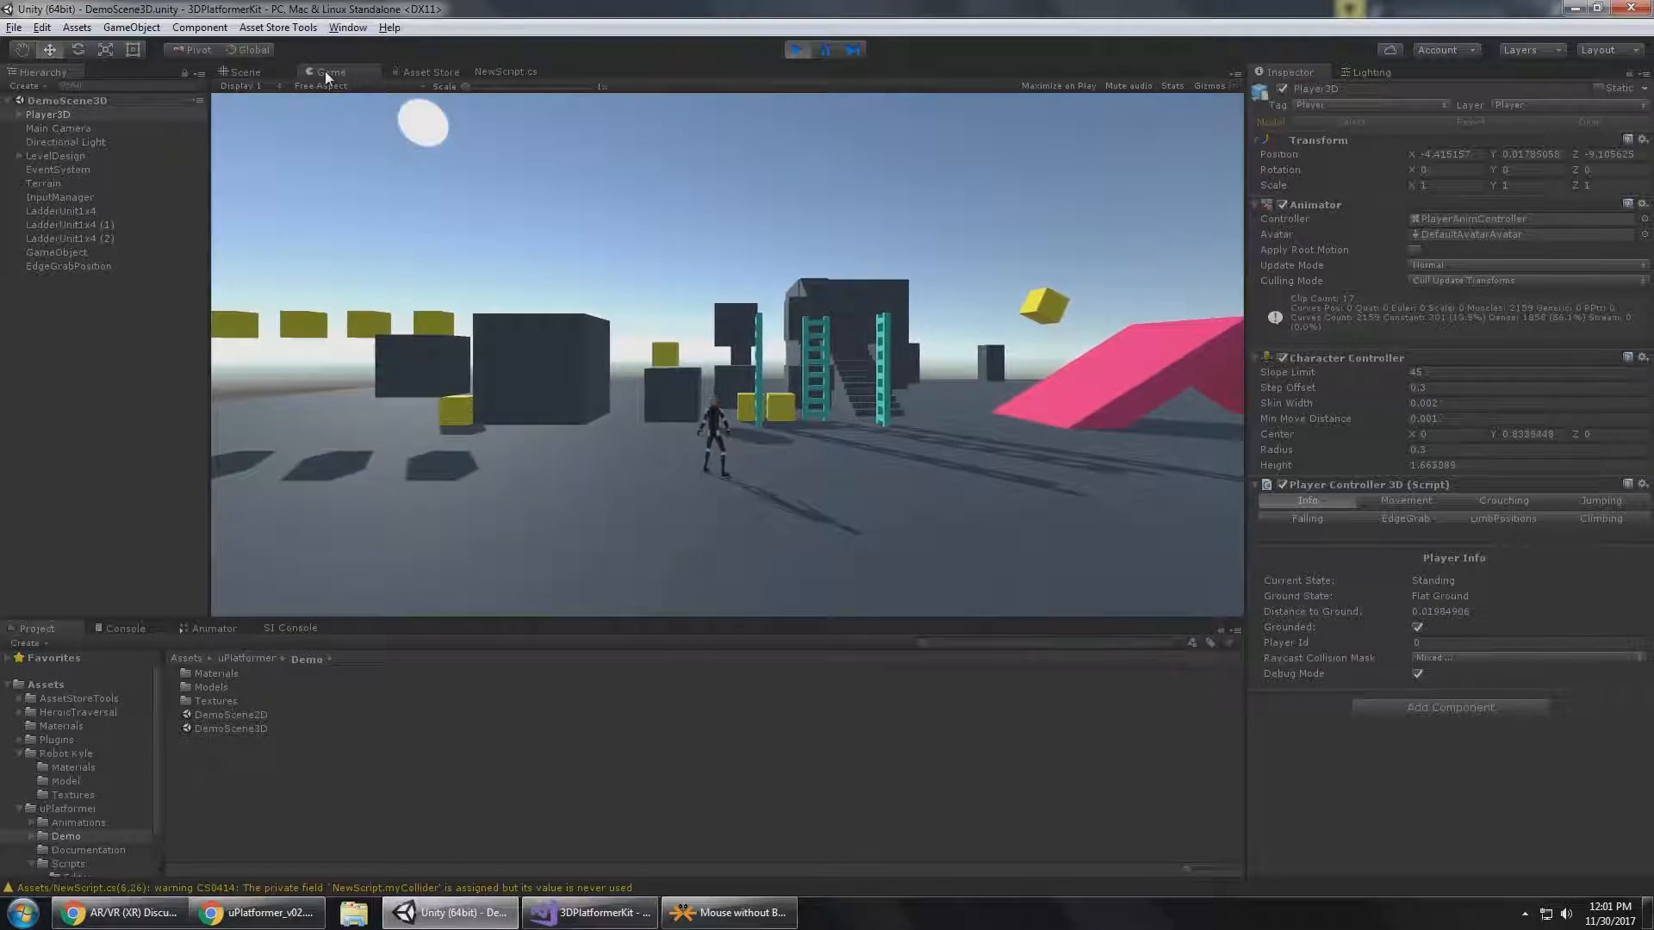
pyautogui.moveTo(326, 72); pyautogui.dragTo(1041, 243)
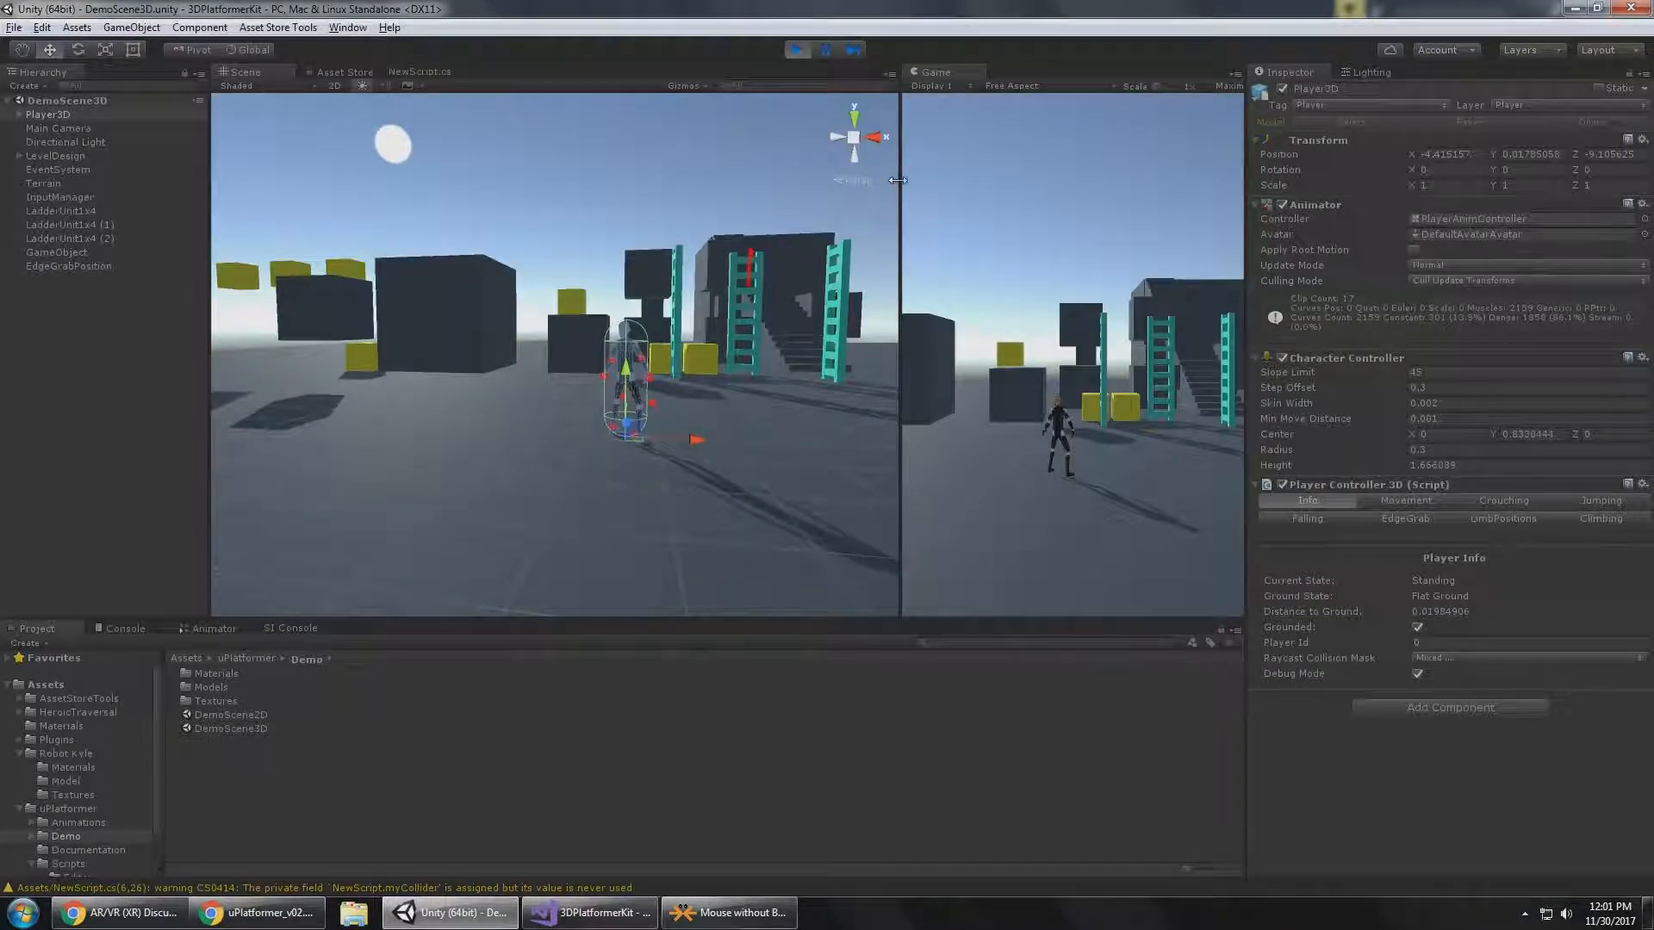
pyautogui.moveTo(900, 179); pyautogui.dragTo(734, 179)
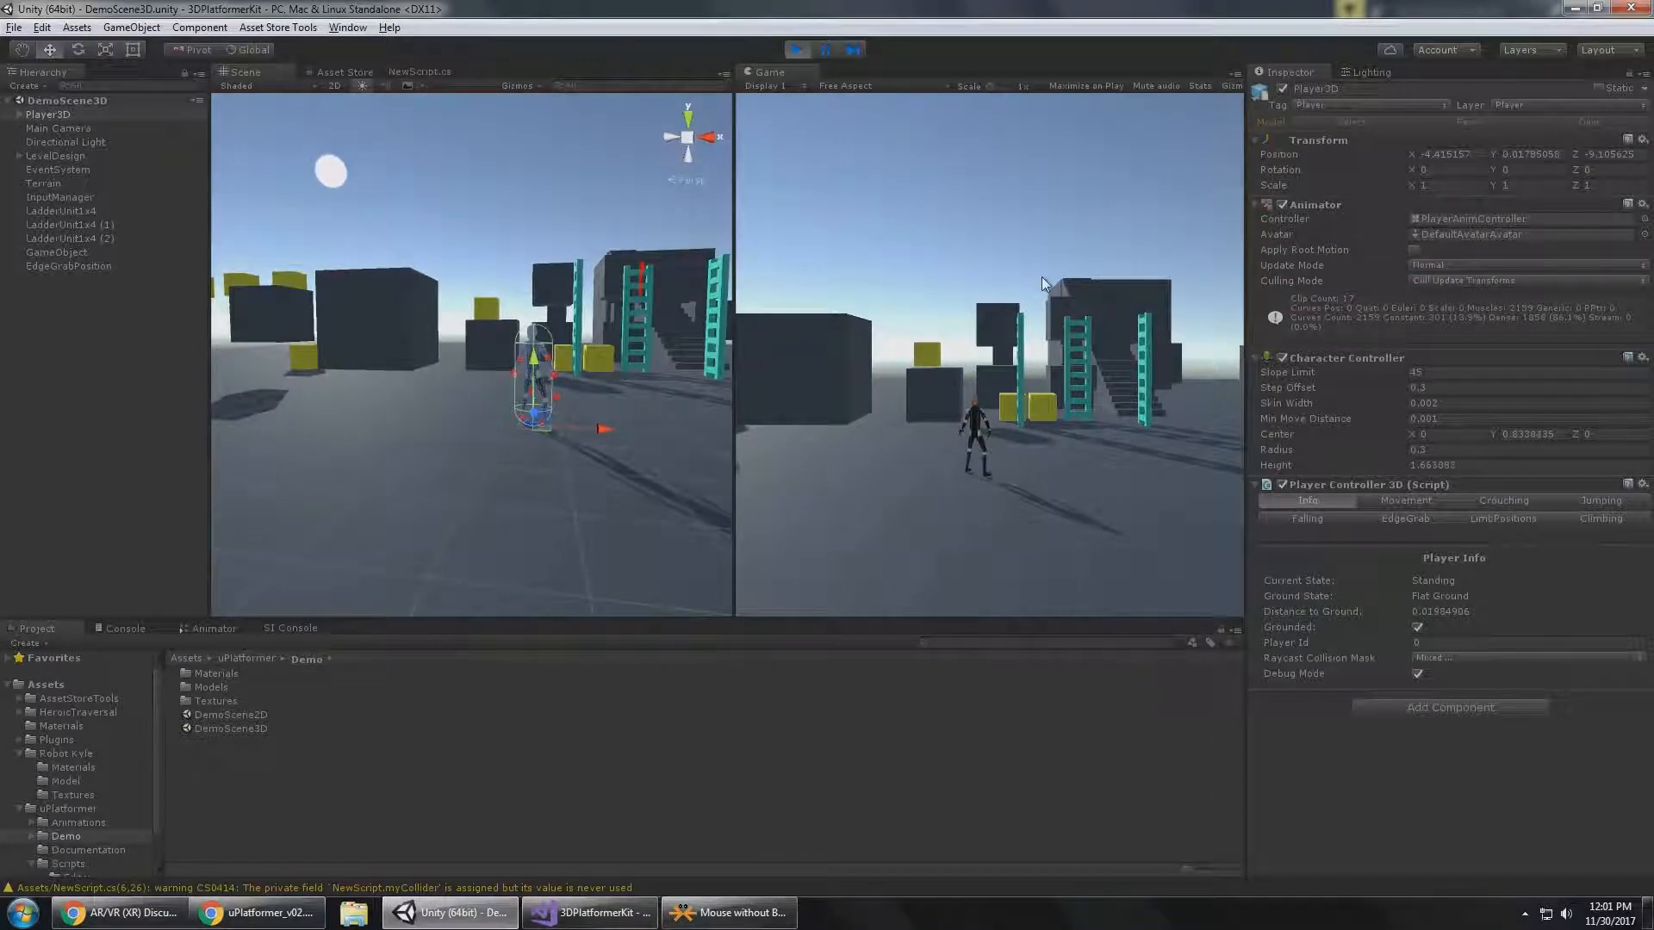
# Run Player3D forward to the dark block topped by a yellow cube and bring it up close in the Scene view.
pyautogui.press('w')
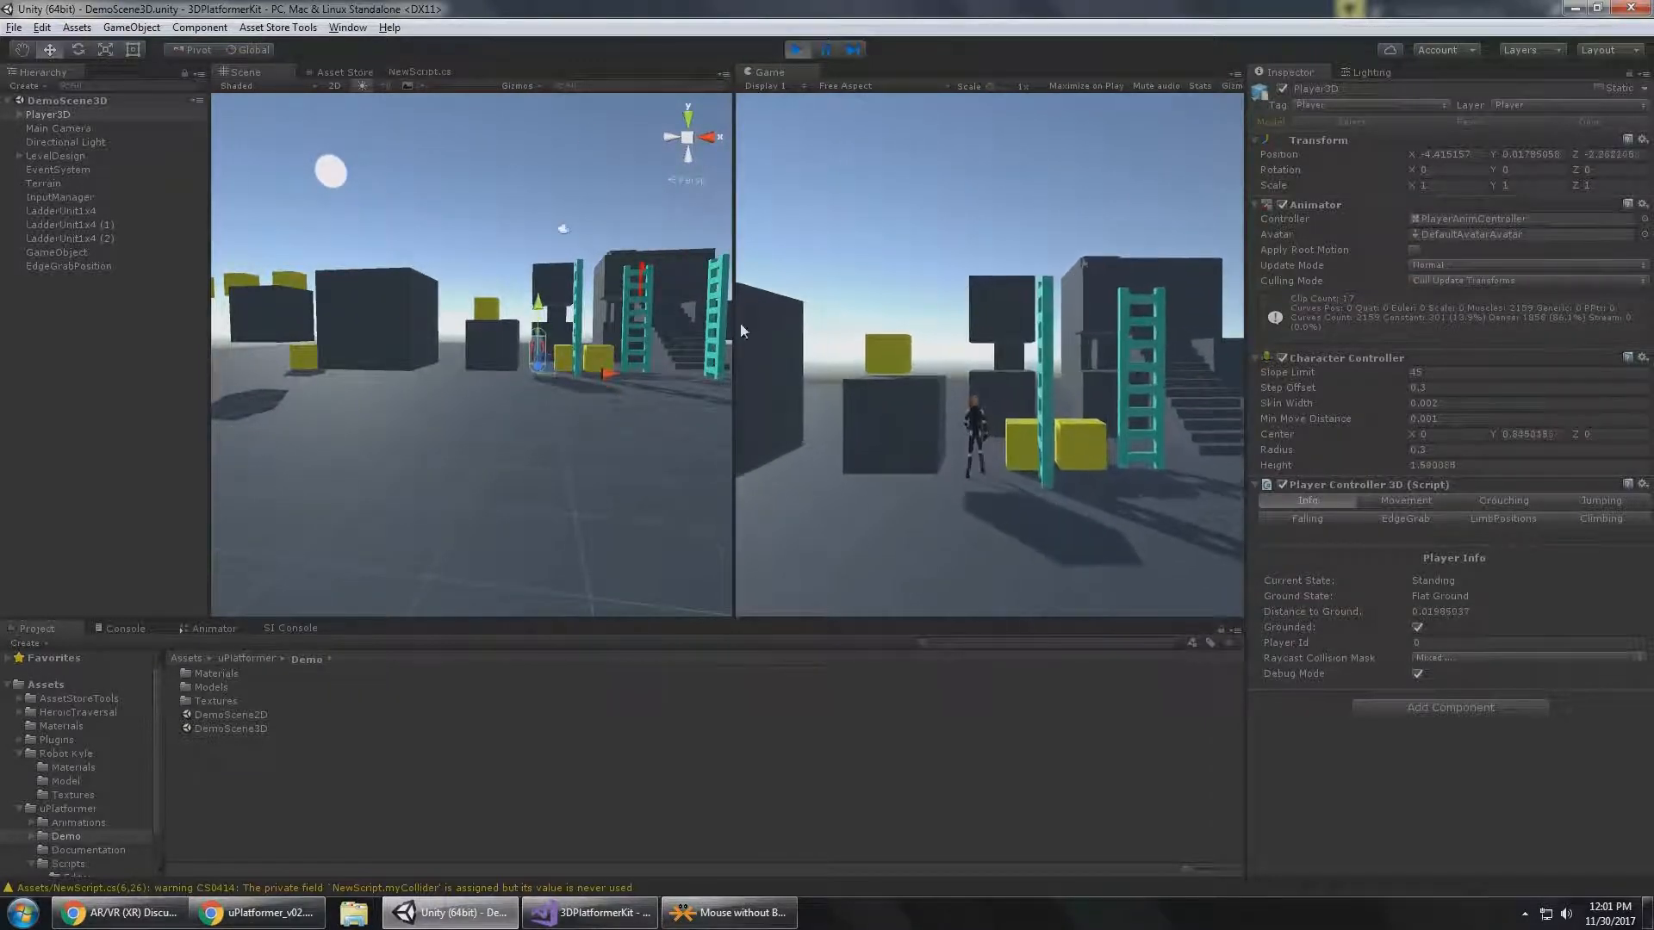
pyautogui.moveTo(534, 241); pyautogui.dragTo(466, 333, button='middle')
pyautogui.scroll(6, 513, 401)
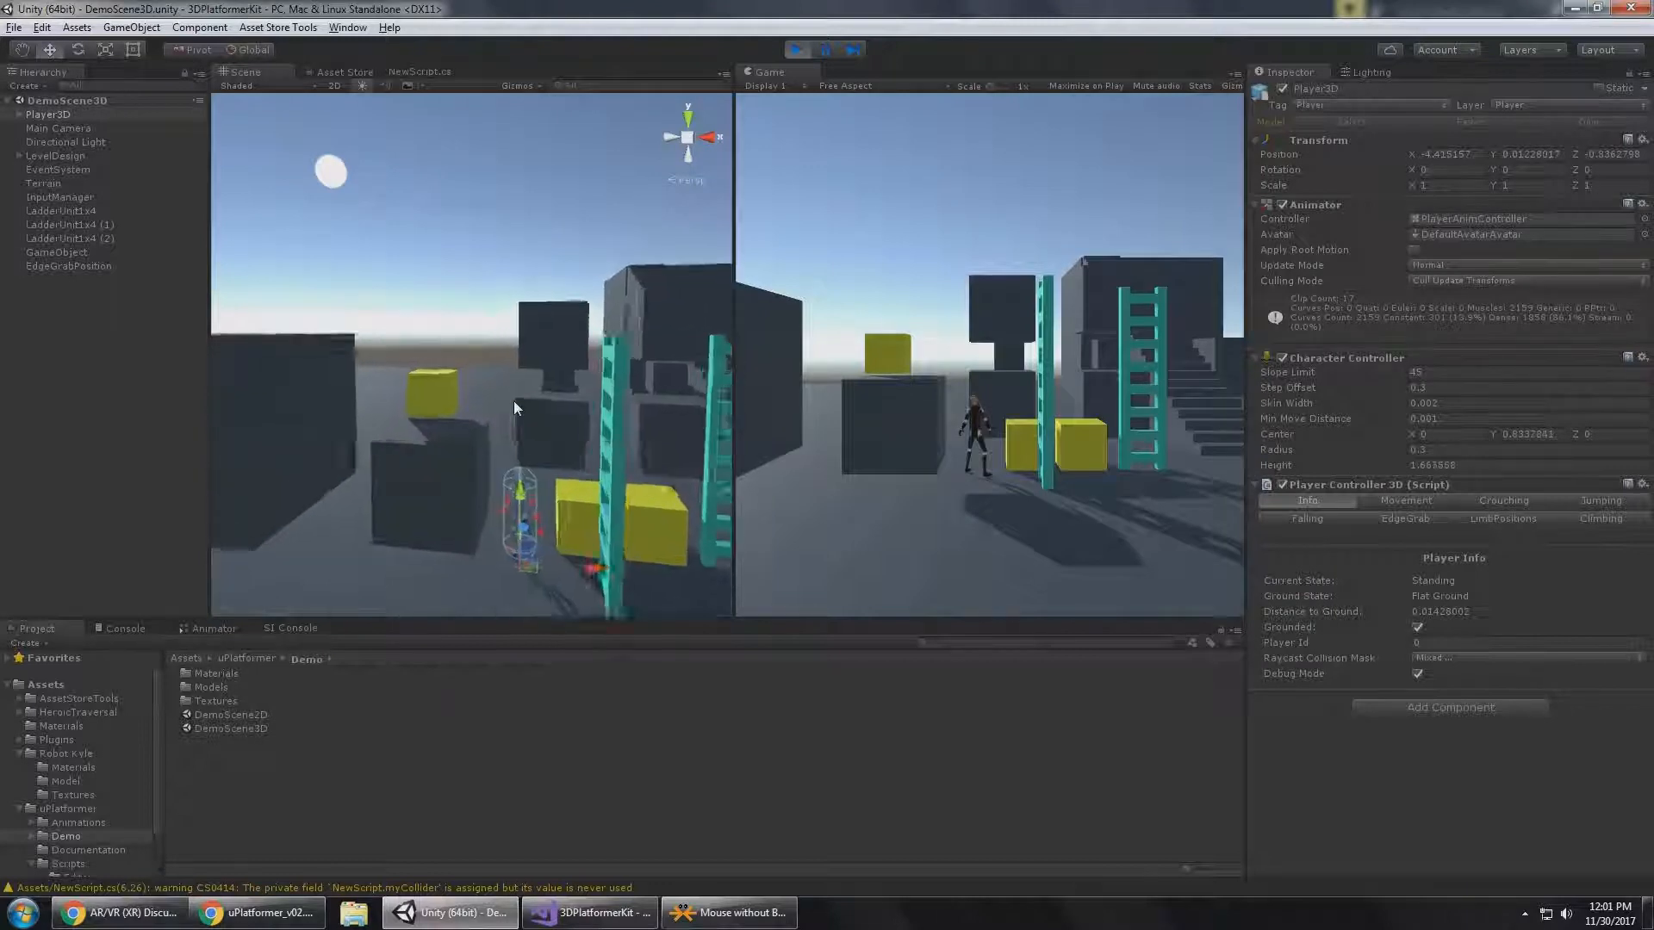
pyautogui.moveTo(512, 410); pyautogui.dragTo(513, 335, button='middle')
pyautogui.moveTo(513, 334); pyautogui.dragTo(530, 297, button='right')
pyautogui.moveTo(549, 344); pyautogui.dragTo(530, 270, button='middle')
pyautogui.moveTo(530, 270); pyautogui.dragTo(506, 284, button='right')
# Jump Player3D against the side of the dark block so it grabs and hangs from the block's edge.
pyautogui.press('w')
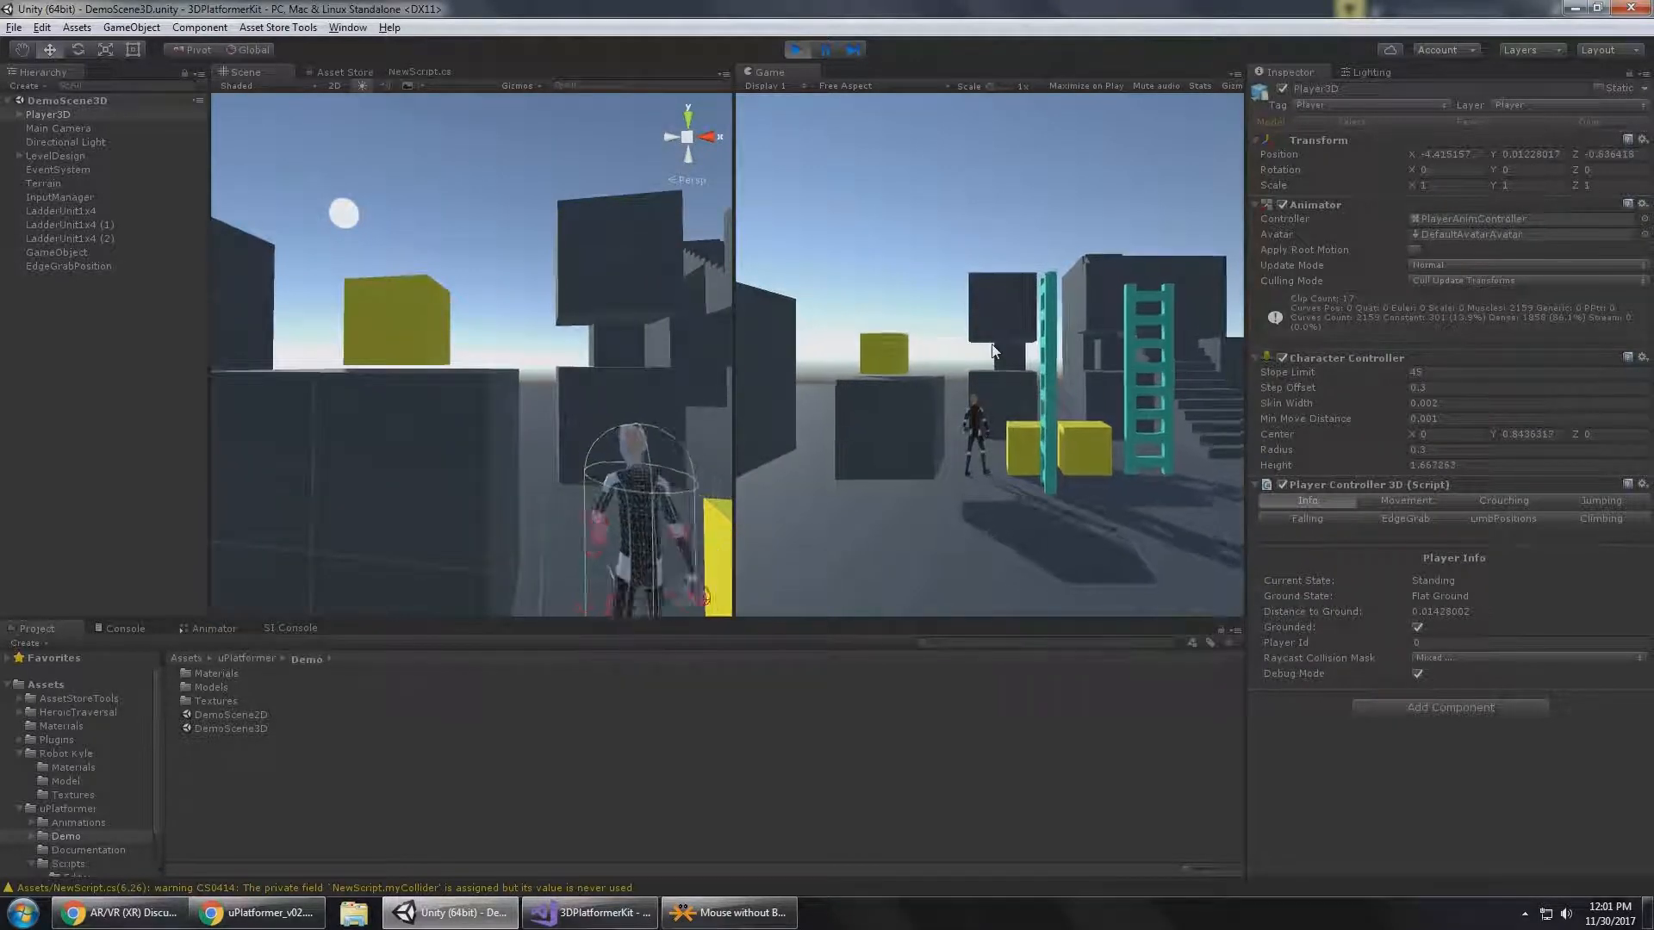
pyautogui.press('a')
pyautogui.press('space')
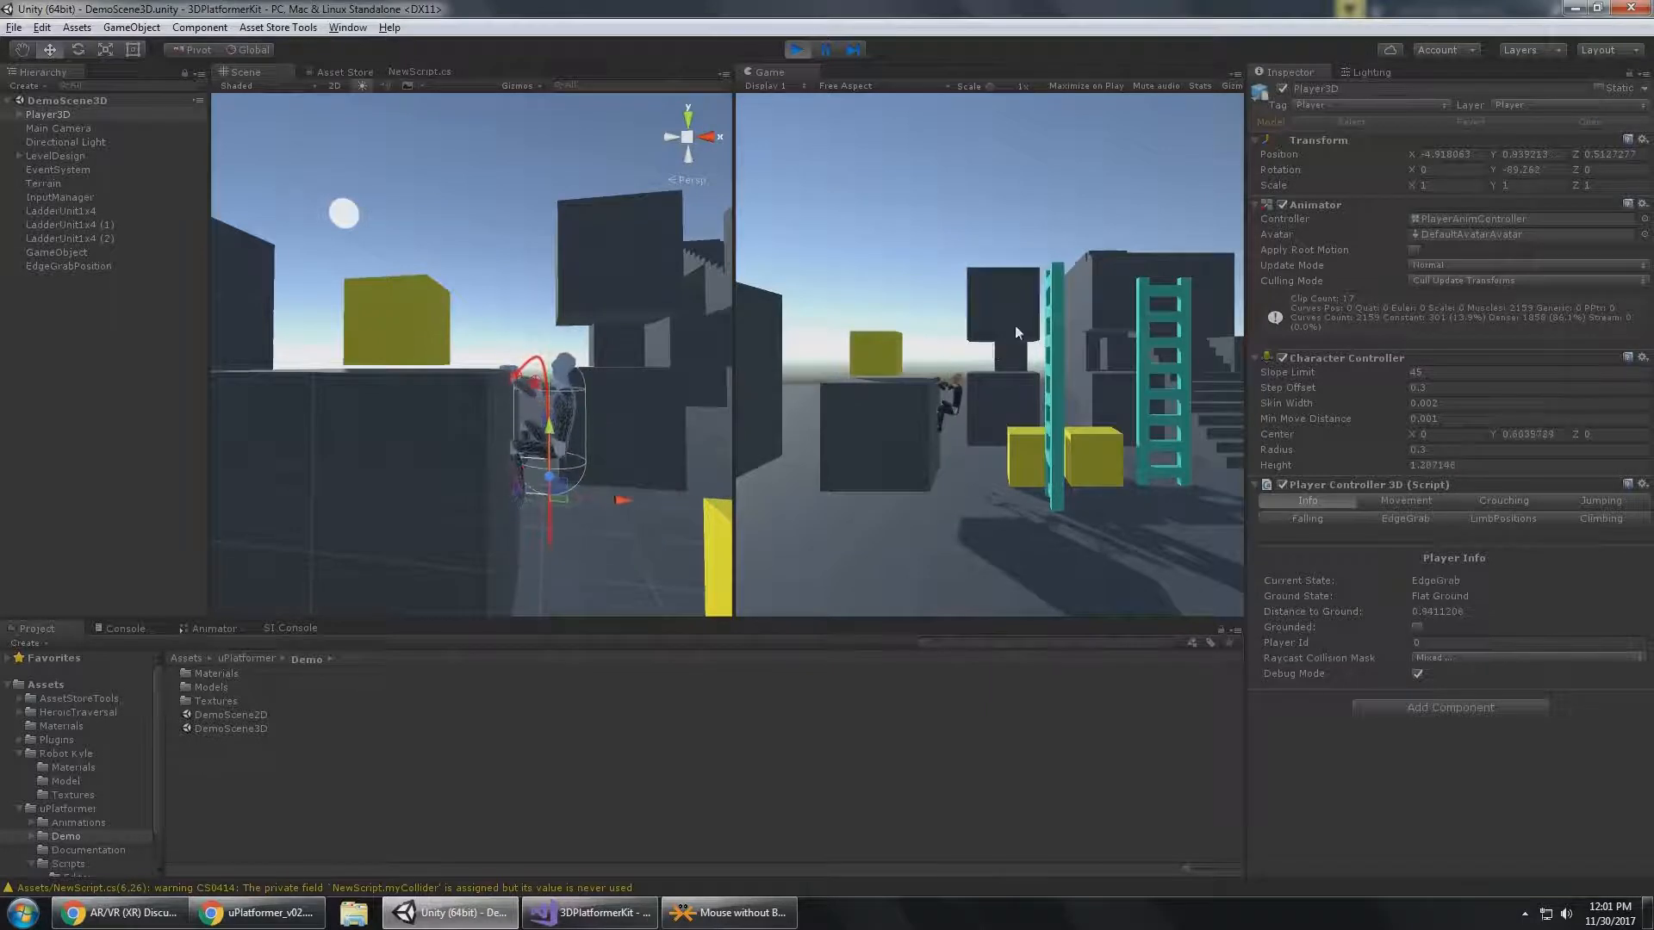
# Examine the red edge-climb debug curve from several angles in the Scene view, and climb Player3D up onto the block.
pyautogui.moveTo(532, 346); pyautogui.dragTo(534, 358, button='right')
pyautogui.keyDown('alt'); pyautogui.moveTo(569, 382); pyautogui.dragTo(574, 424); pyautogui.keyUp('alt')
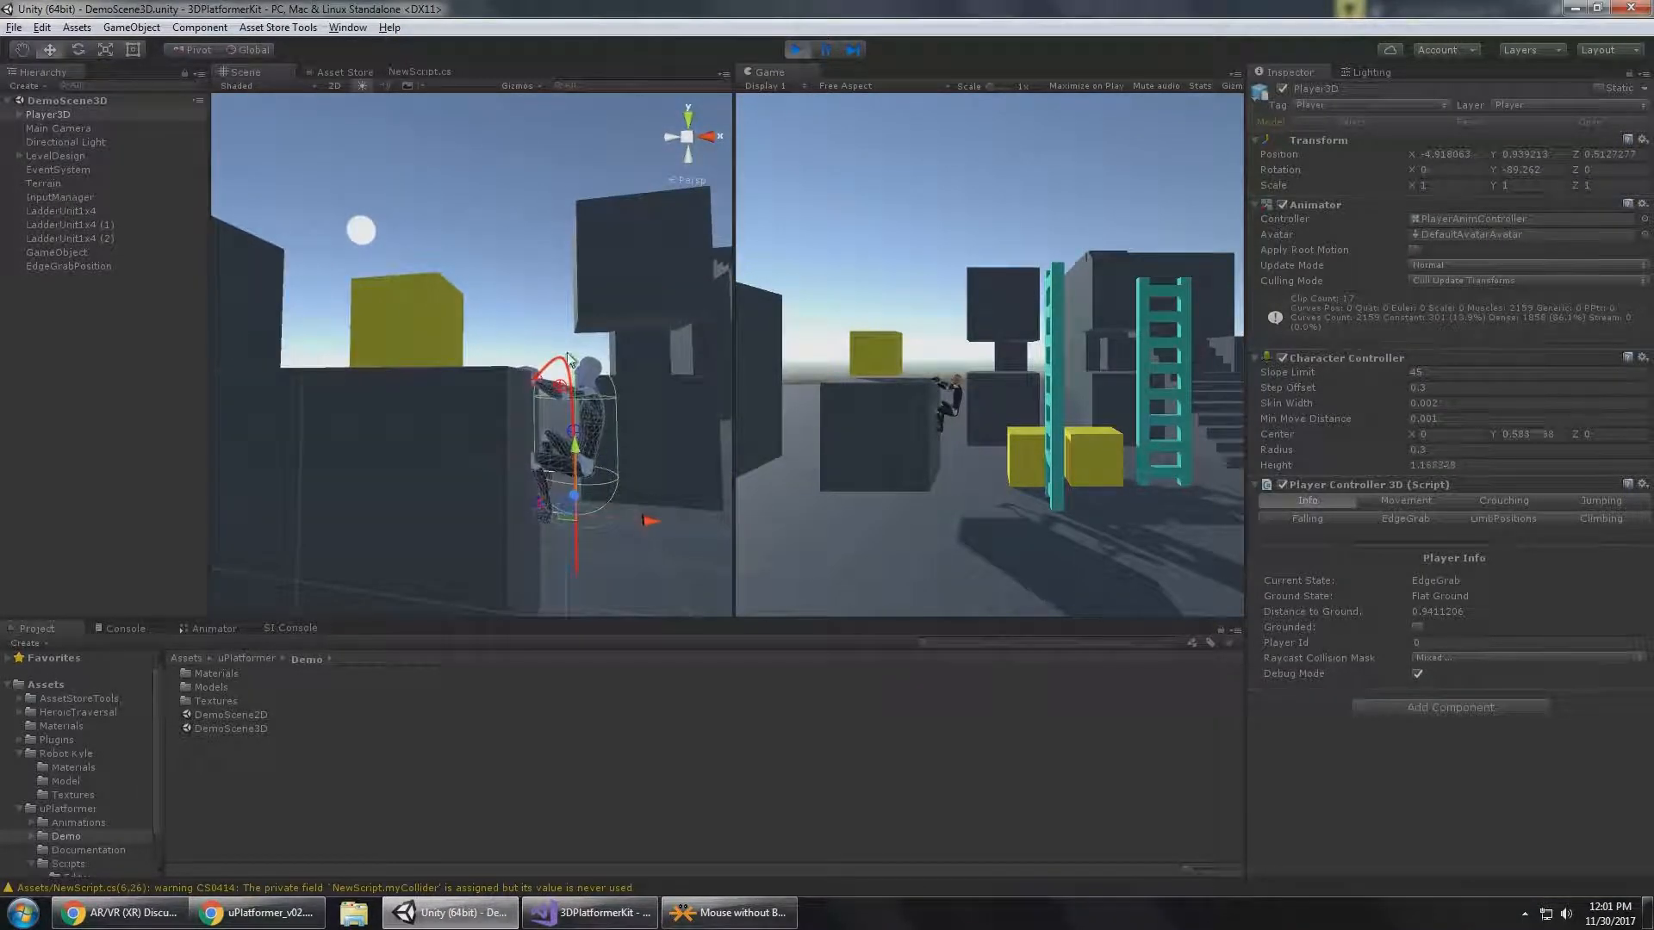
pyautogui.keyDown('alt'); pyautogui.moveTo(617, 508); pyautogui.dragTo(597, 565); pyautogui.keyUp('alt')
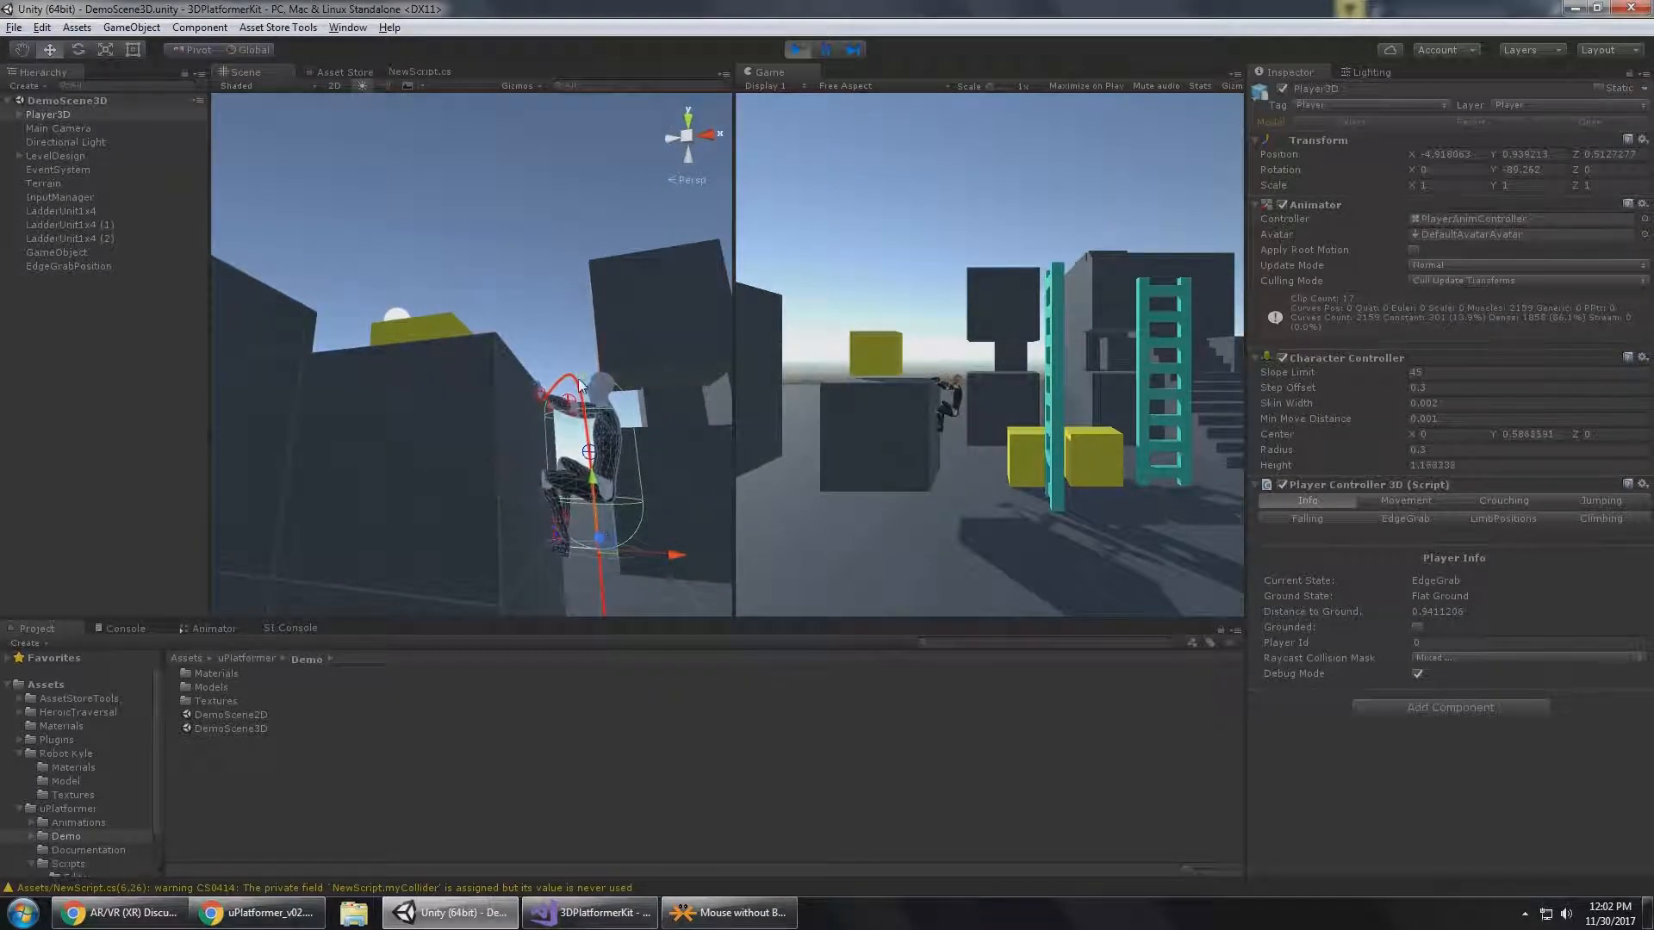
pyautogui.keyDown('alt'); pyautogui.moveTo(551, 417); pyautogui.dragTo(566, 469); pyautogui.keyUp('alt')
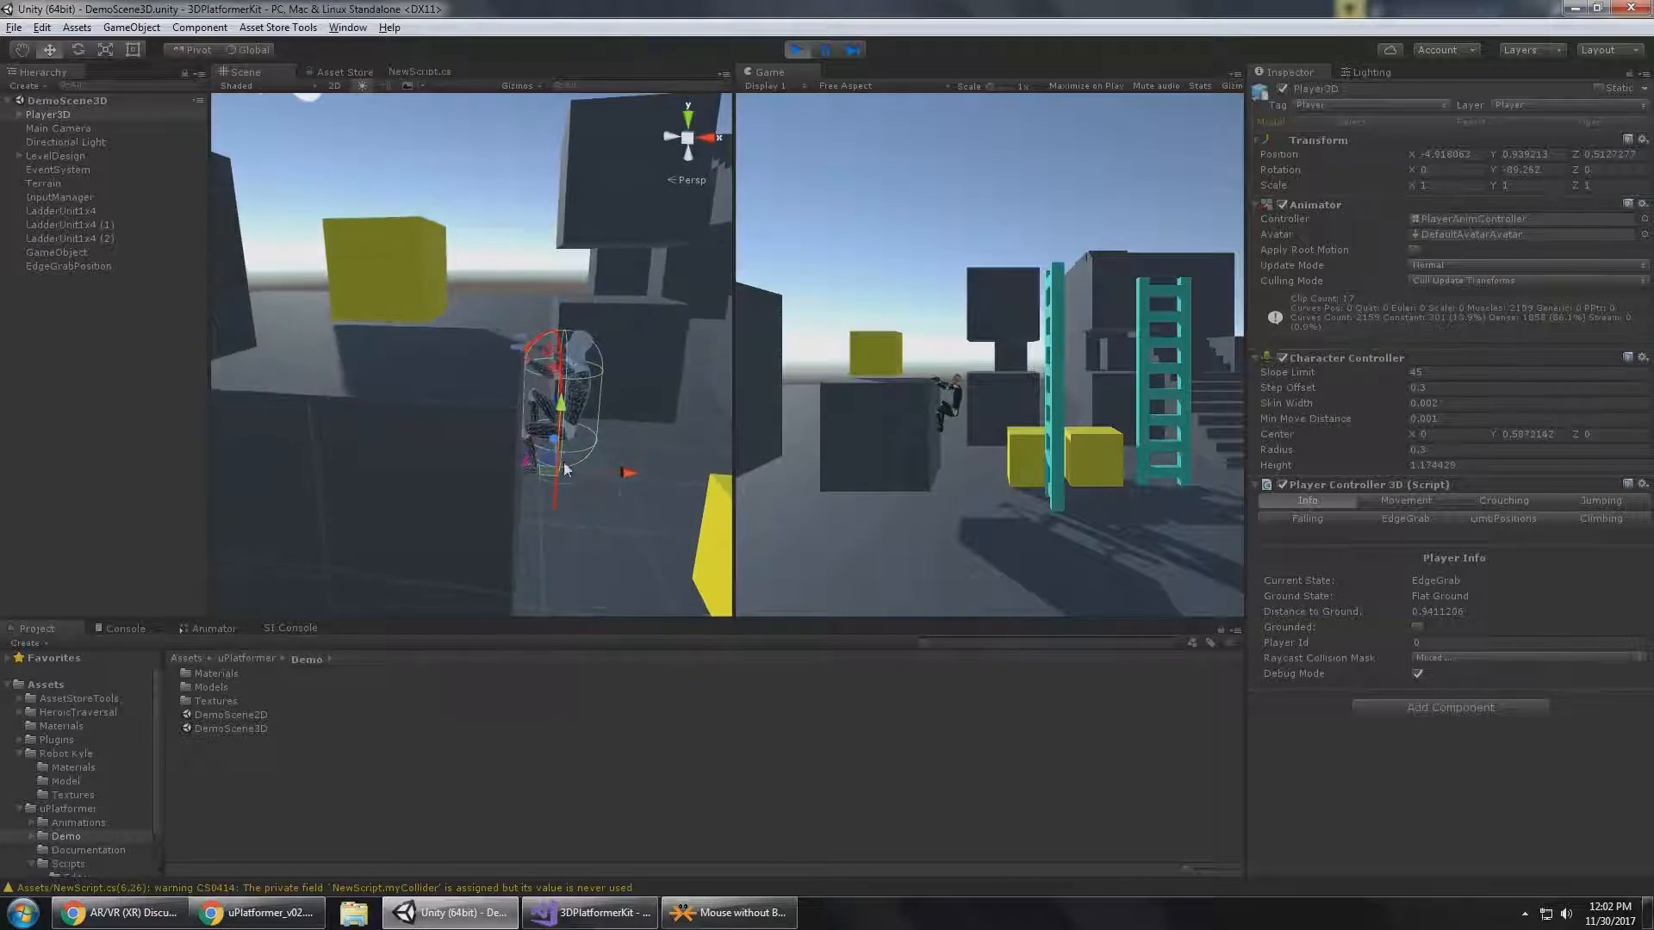
pyautogui.keyDown('alt'); pyautogui.moveTo(480, 341); pyautogui.dragTo(513, 372); pyautogui.keyUp('alt')
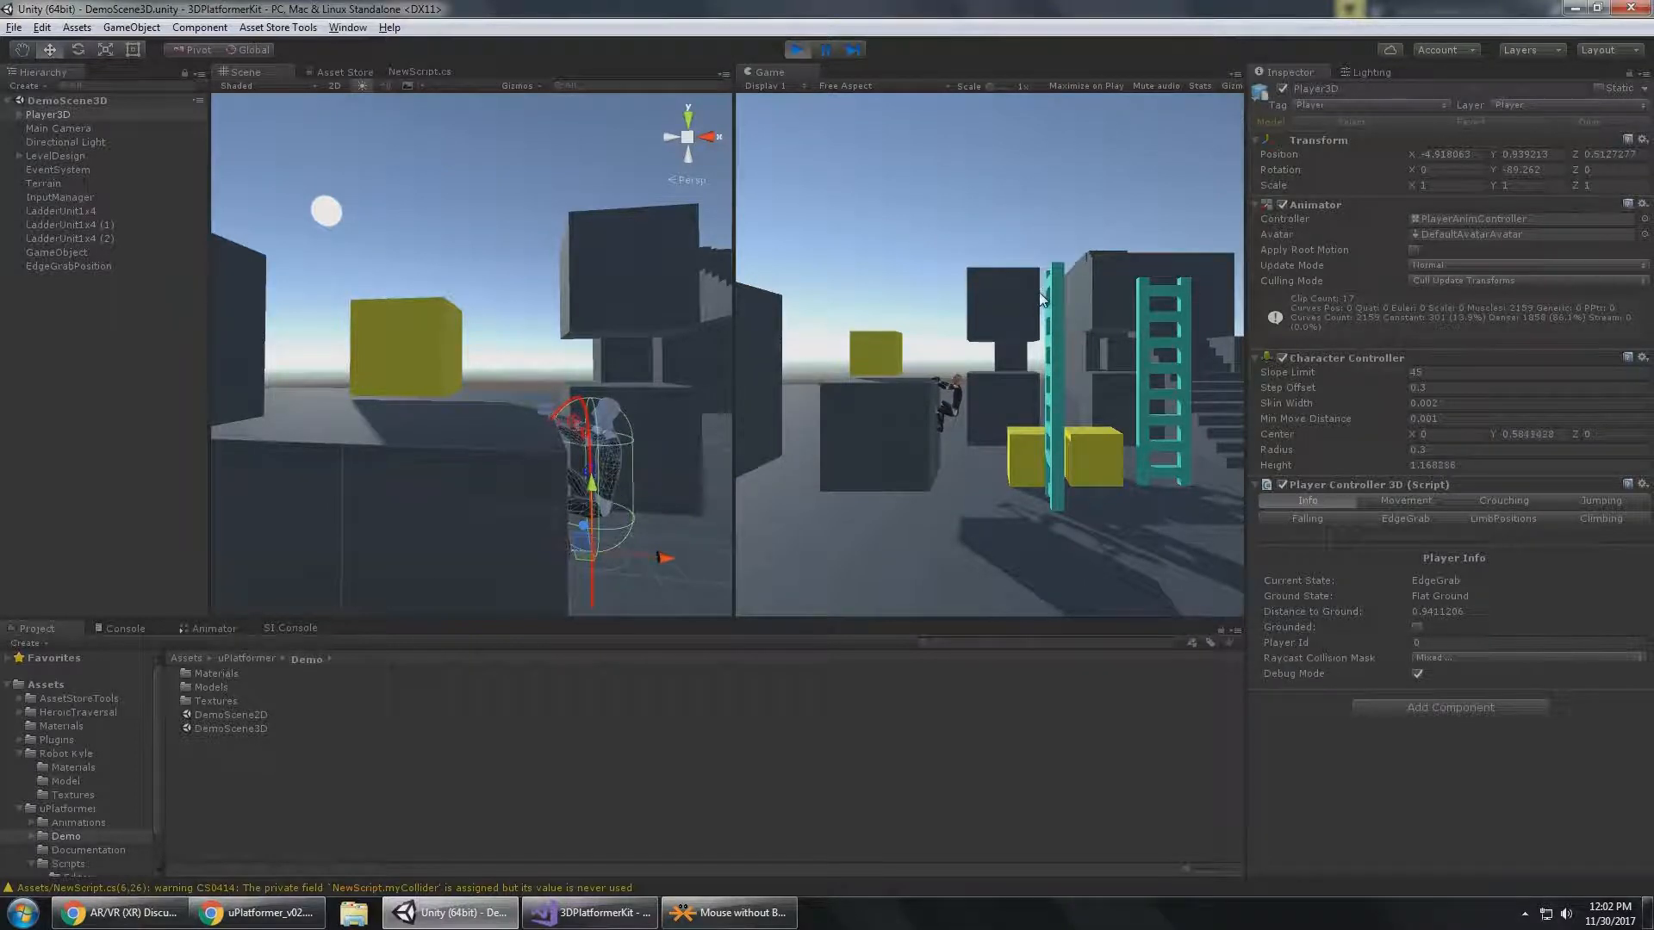
pyautogui.press('space')
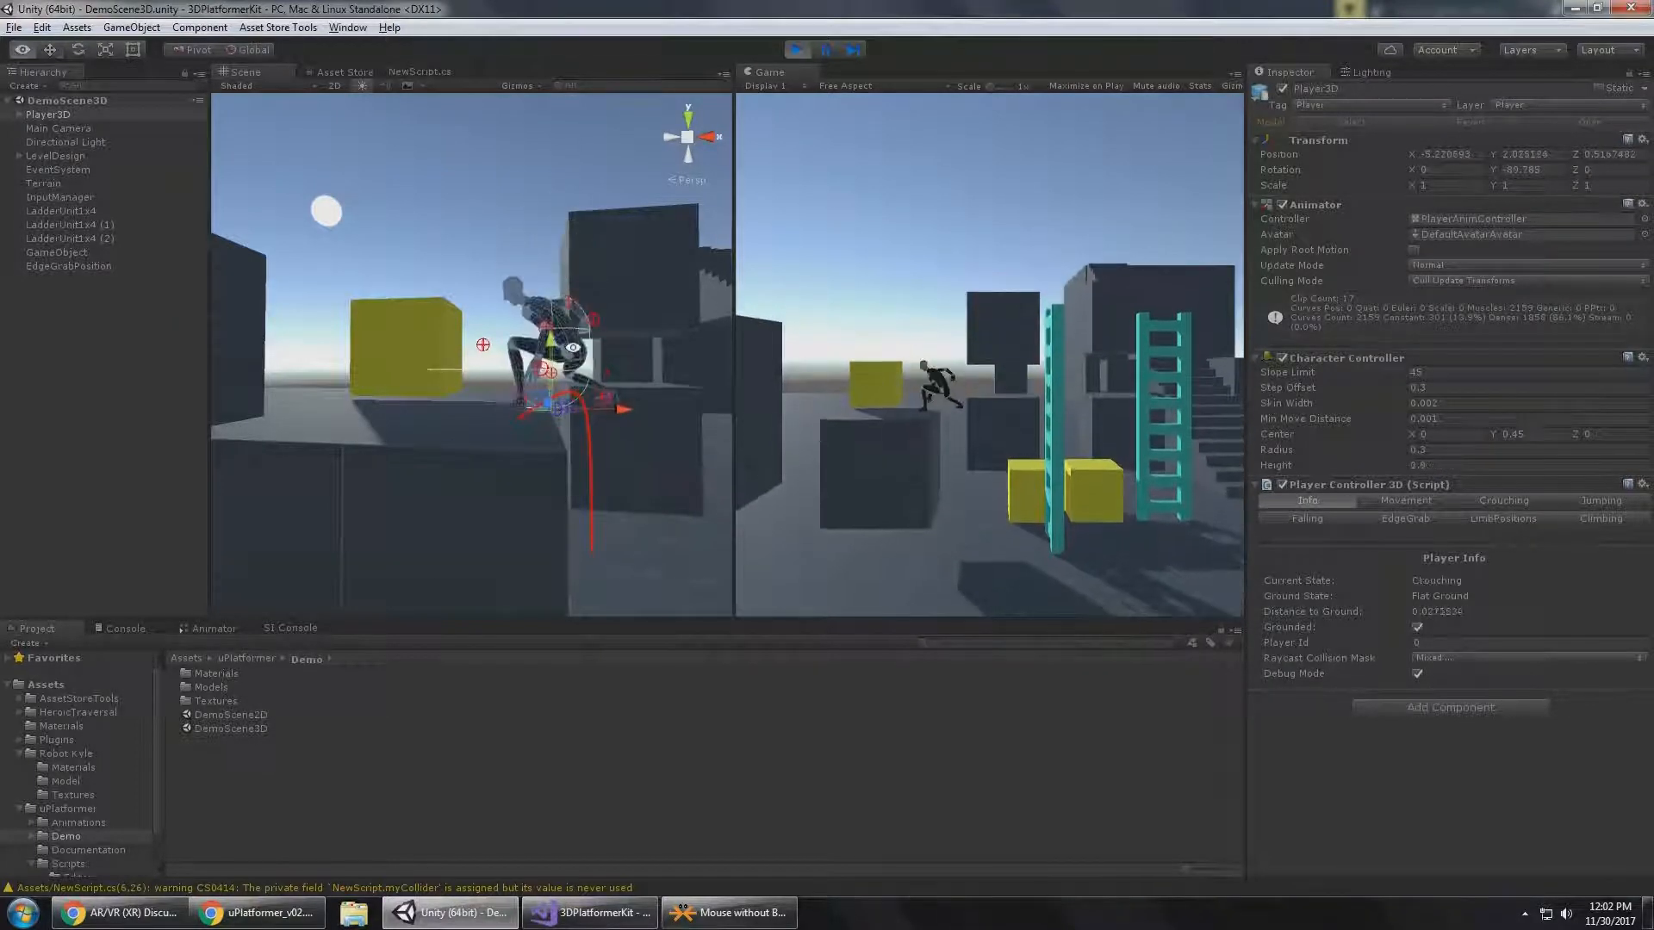
pyautogui.press('a')
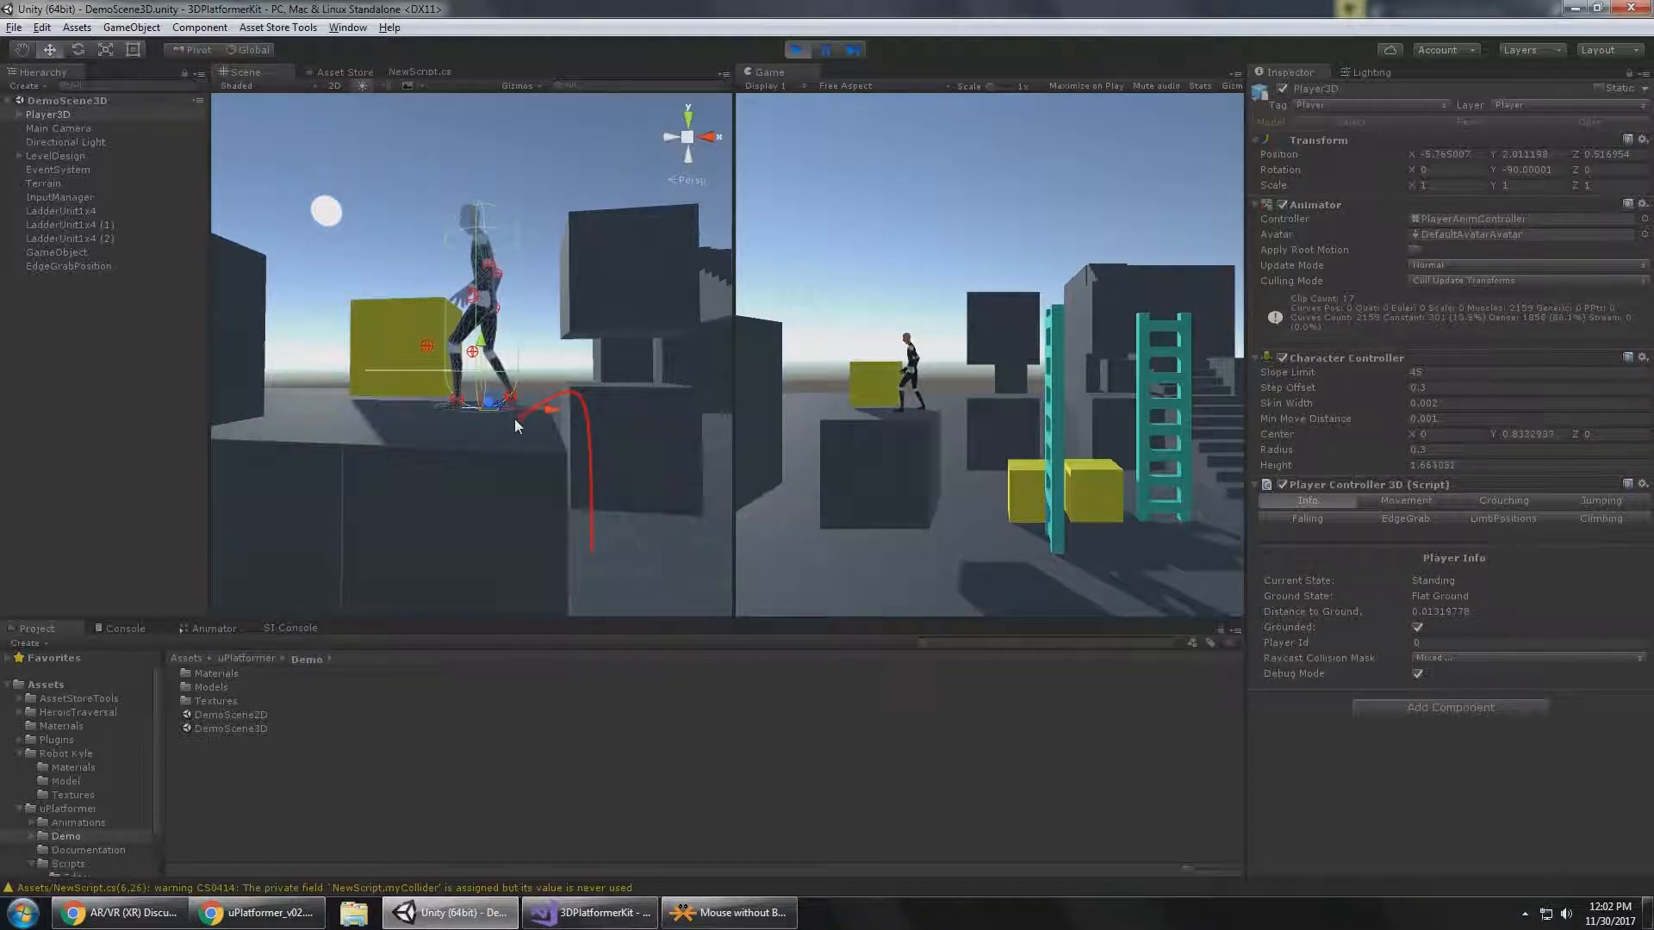
# Turn off Debug Mode, run Player3D off the block onto the open ground, and turn Debug Mode back on.
pyautogui.click(1418, 674)
pyautogui.click(966, 392)
pyautogui.press('a')
pyautogui.press('d')
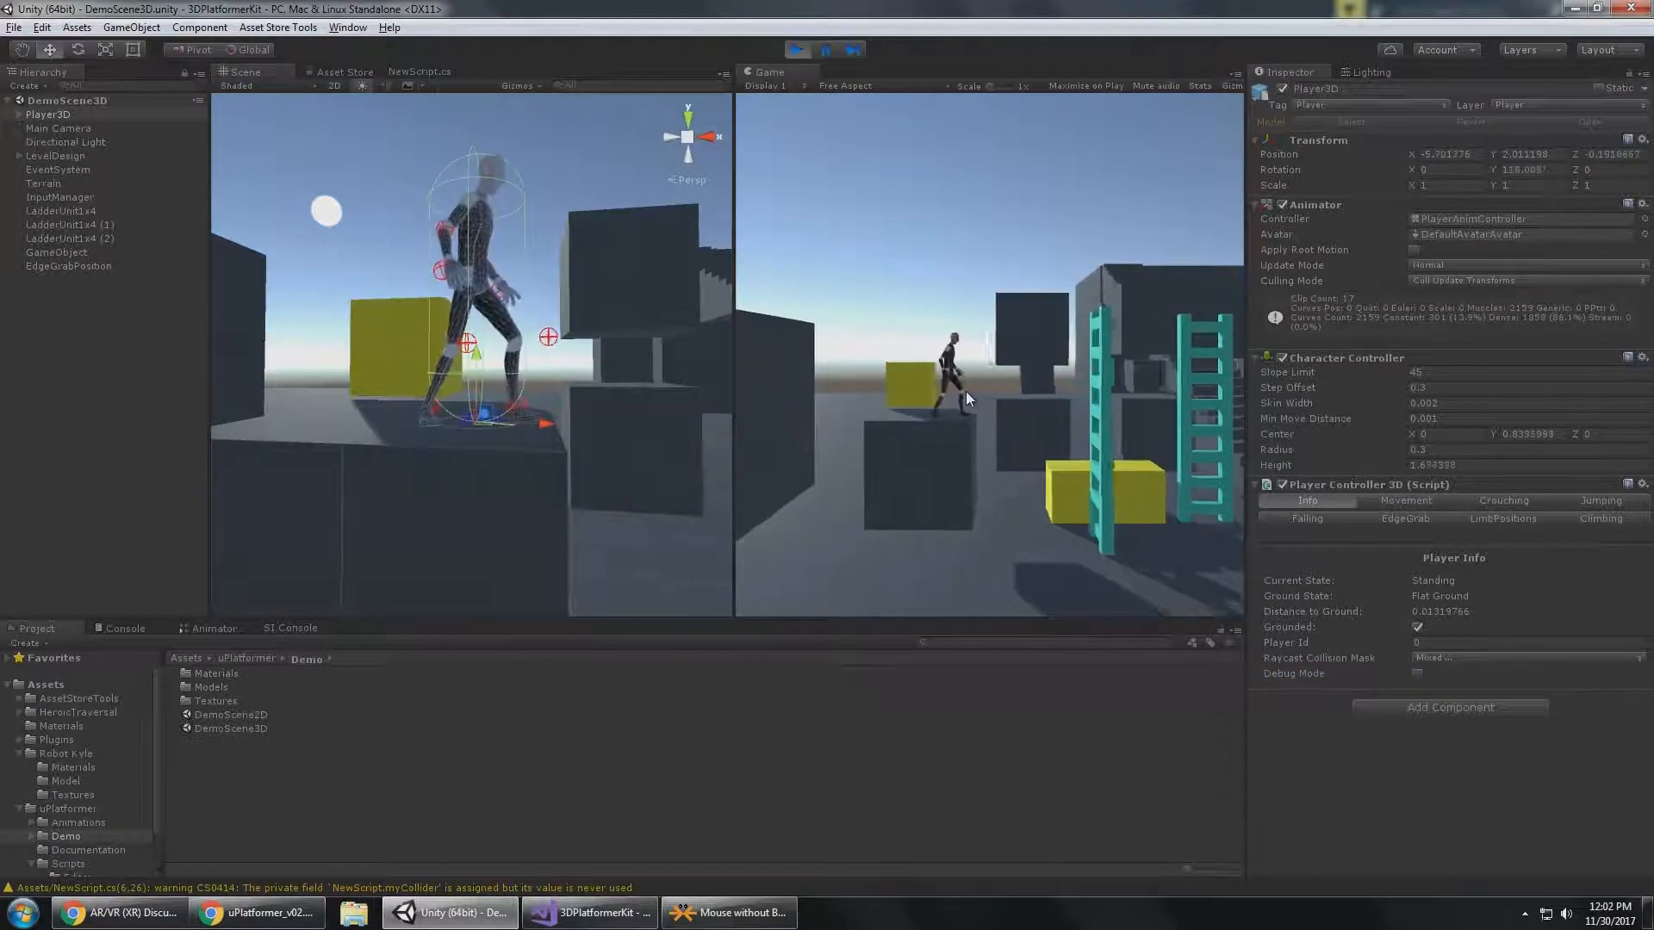
pyautogui.press('s')
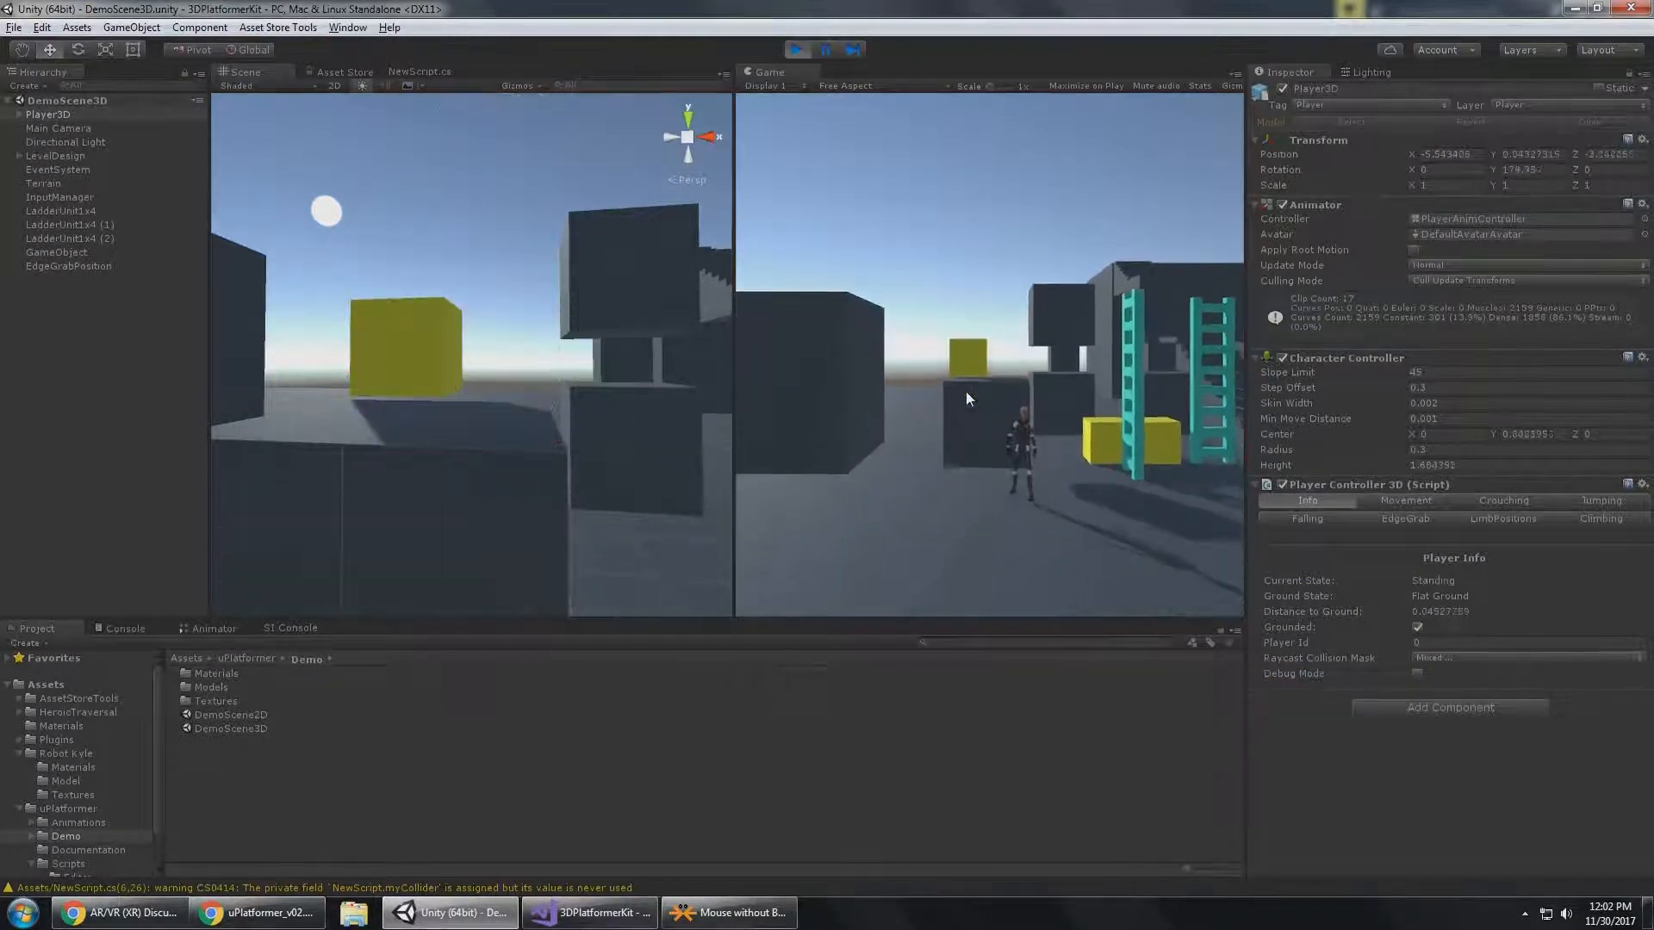
pyautogui.press('d')
pyautogui.press('w')
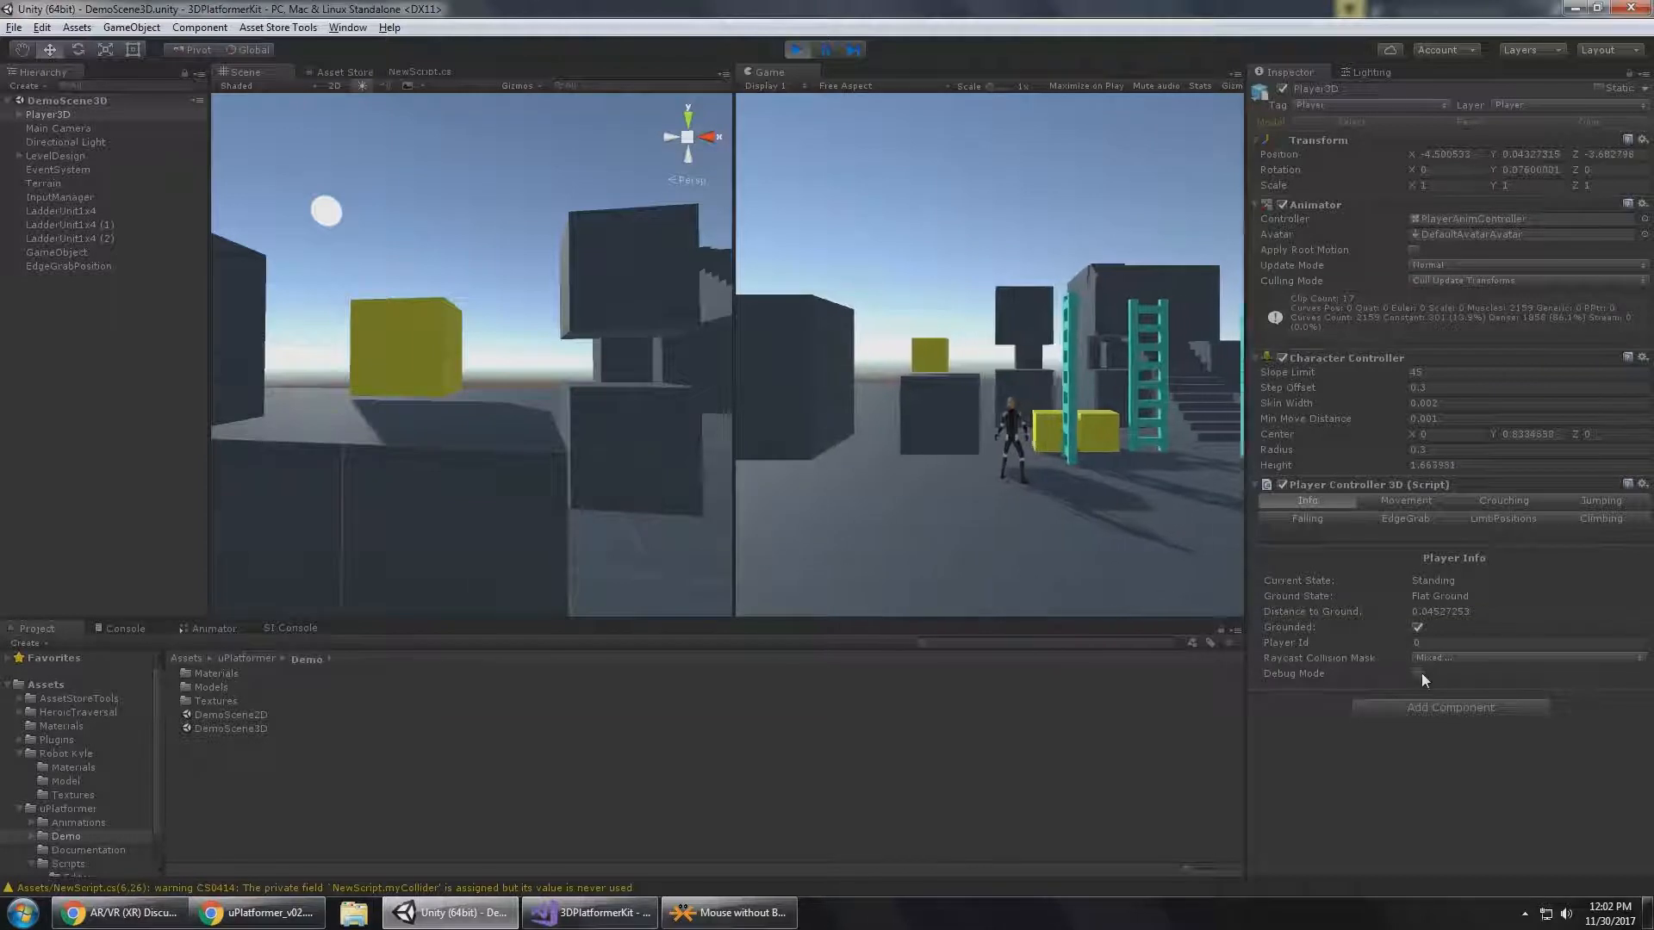
pyautogui.click(1417, 674)
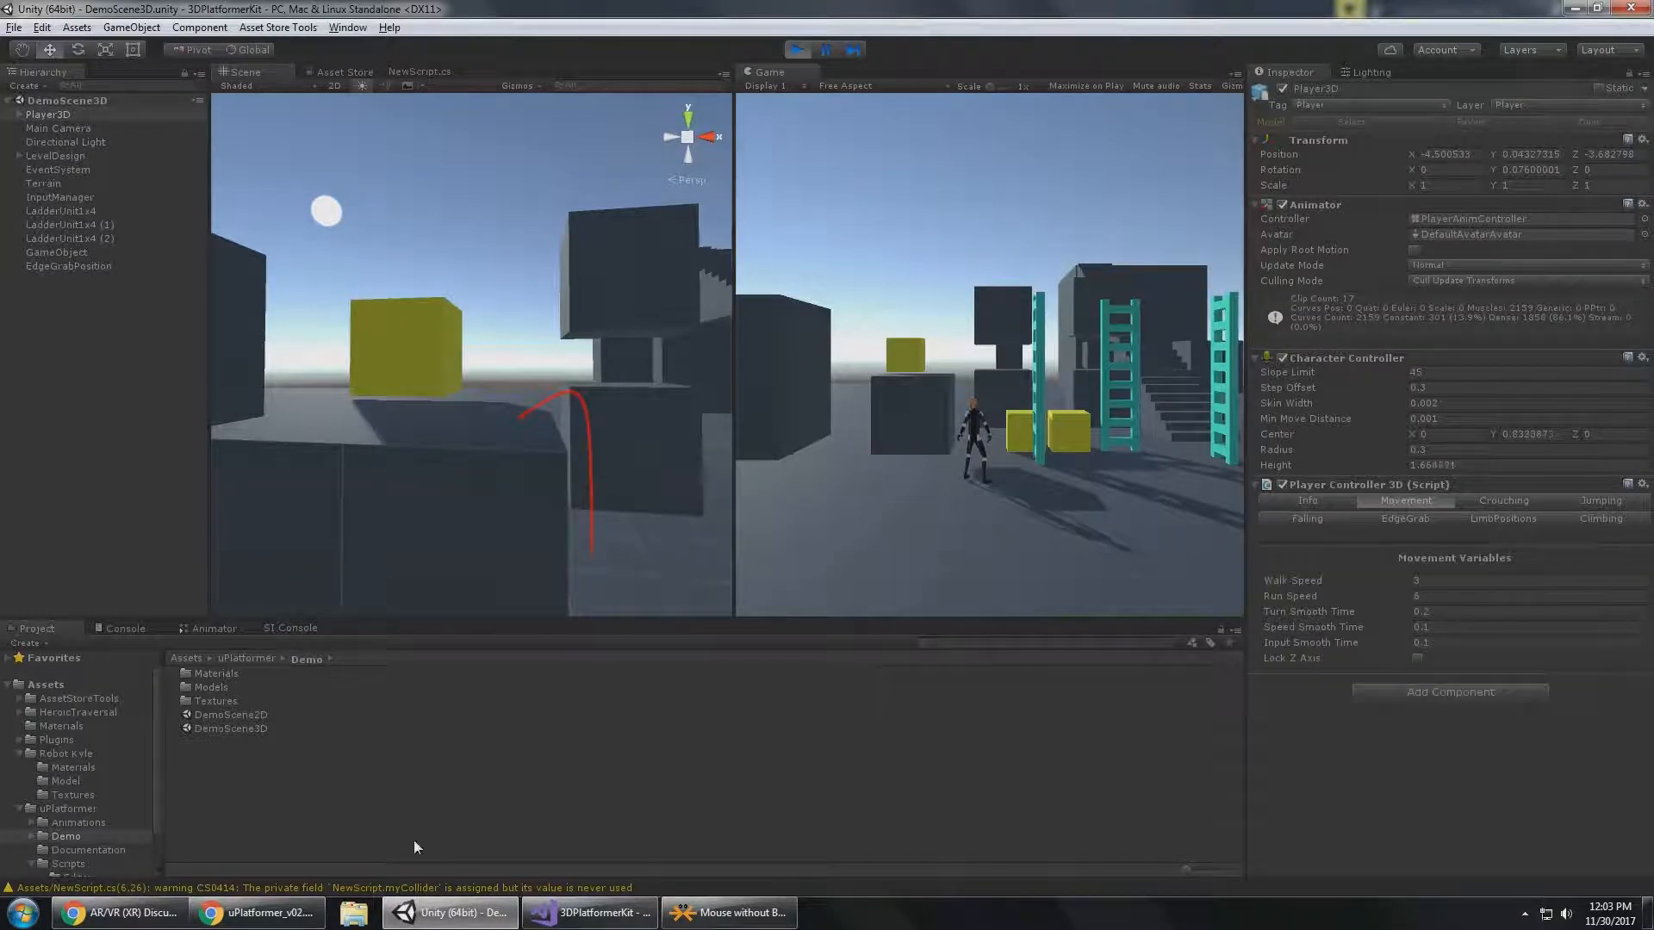
# Look up the Movement settings in the uPlatformer_v02.pdf documentation in Chrome, and switch back to Unity.
pyautogui.click(257, 913)
pyautogui.scroll(-10, 756, 380)
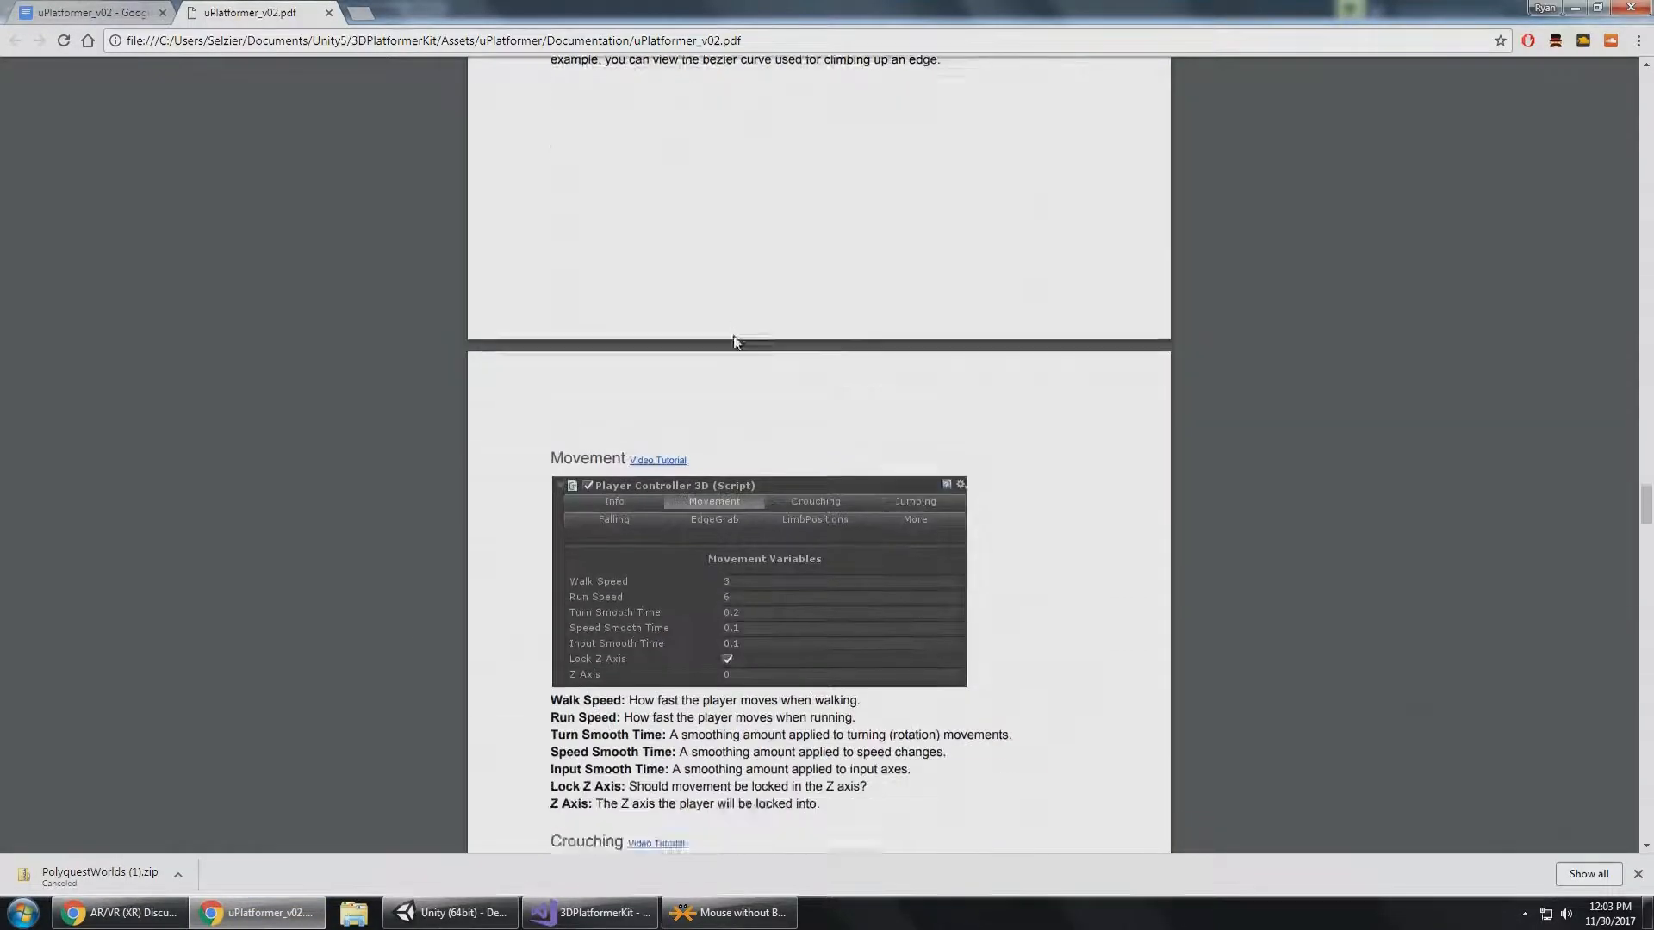
pyautogui.hotkey('alt', 'Tab')
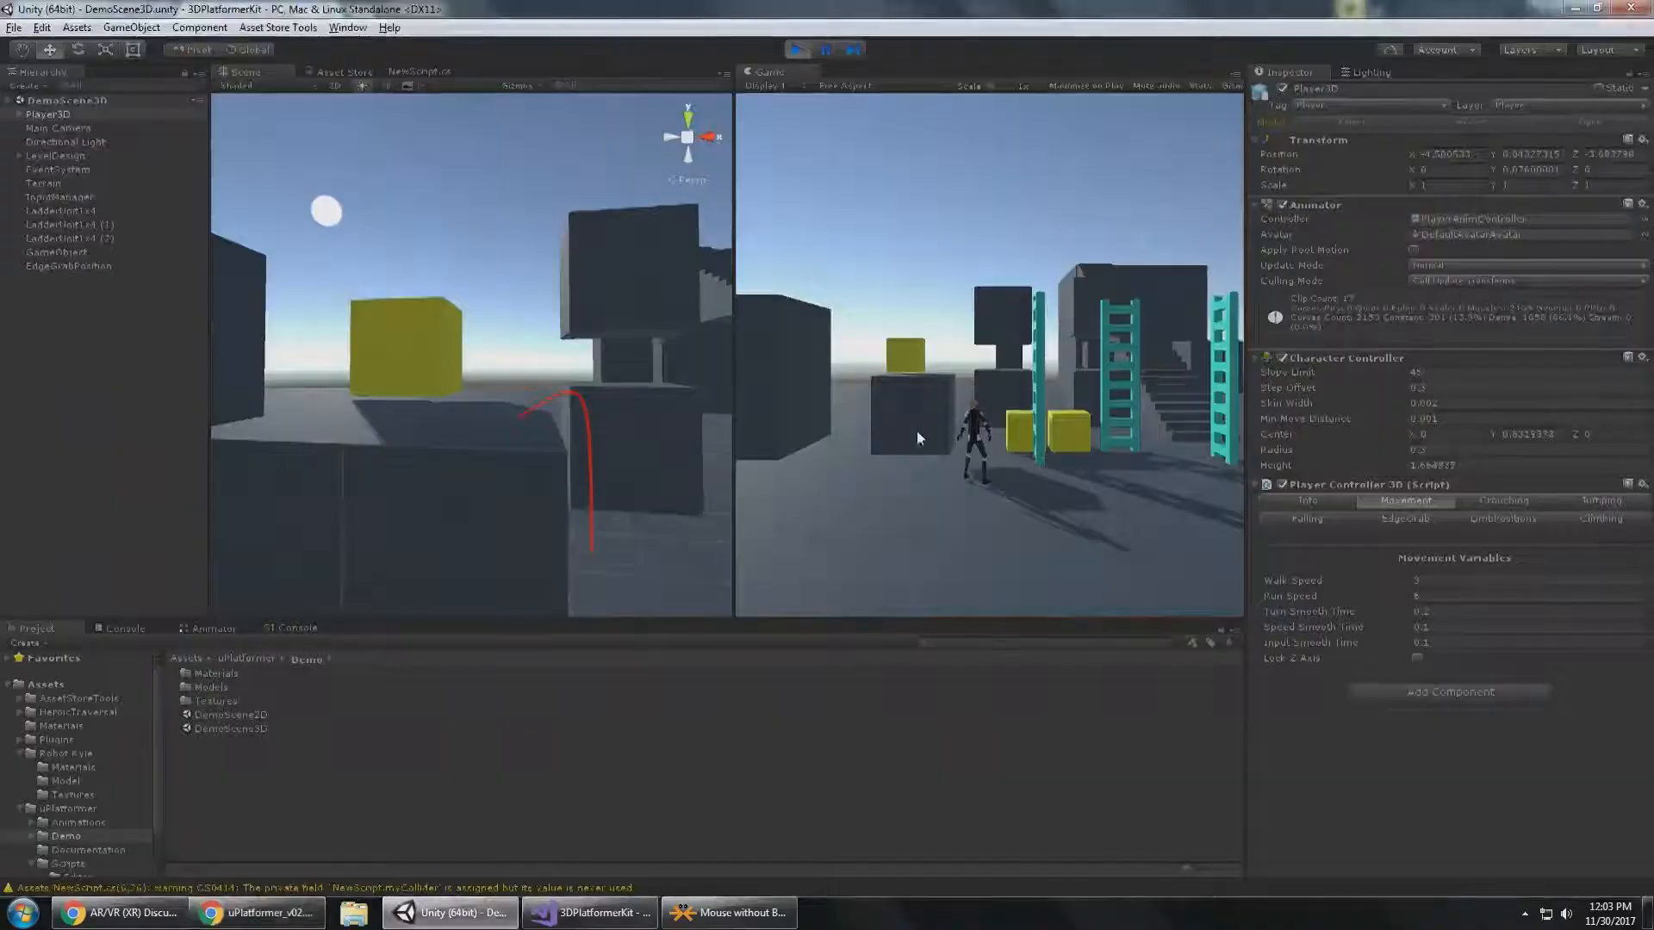
# Walk Player3D around the open ground in the Game view to observe its current walking pace.
pyautogui.press('d')
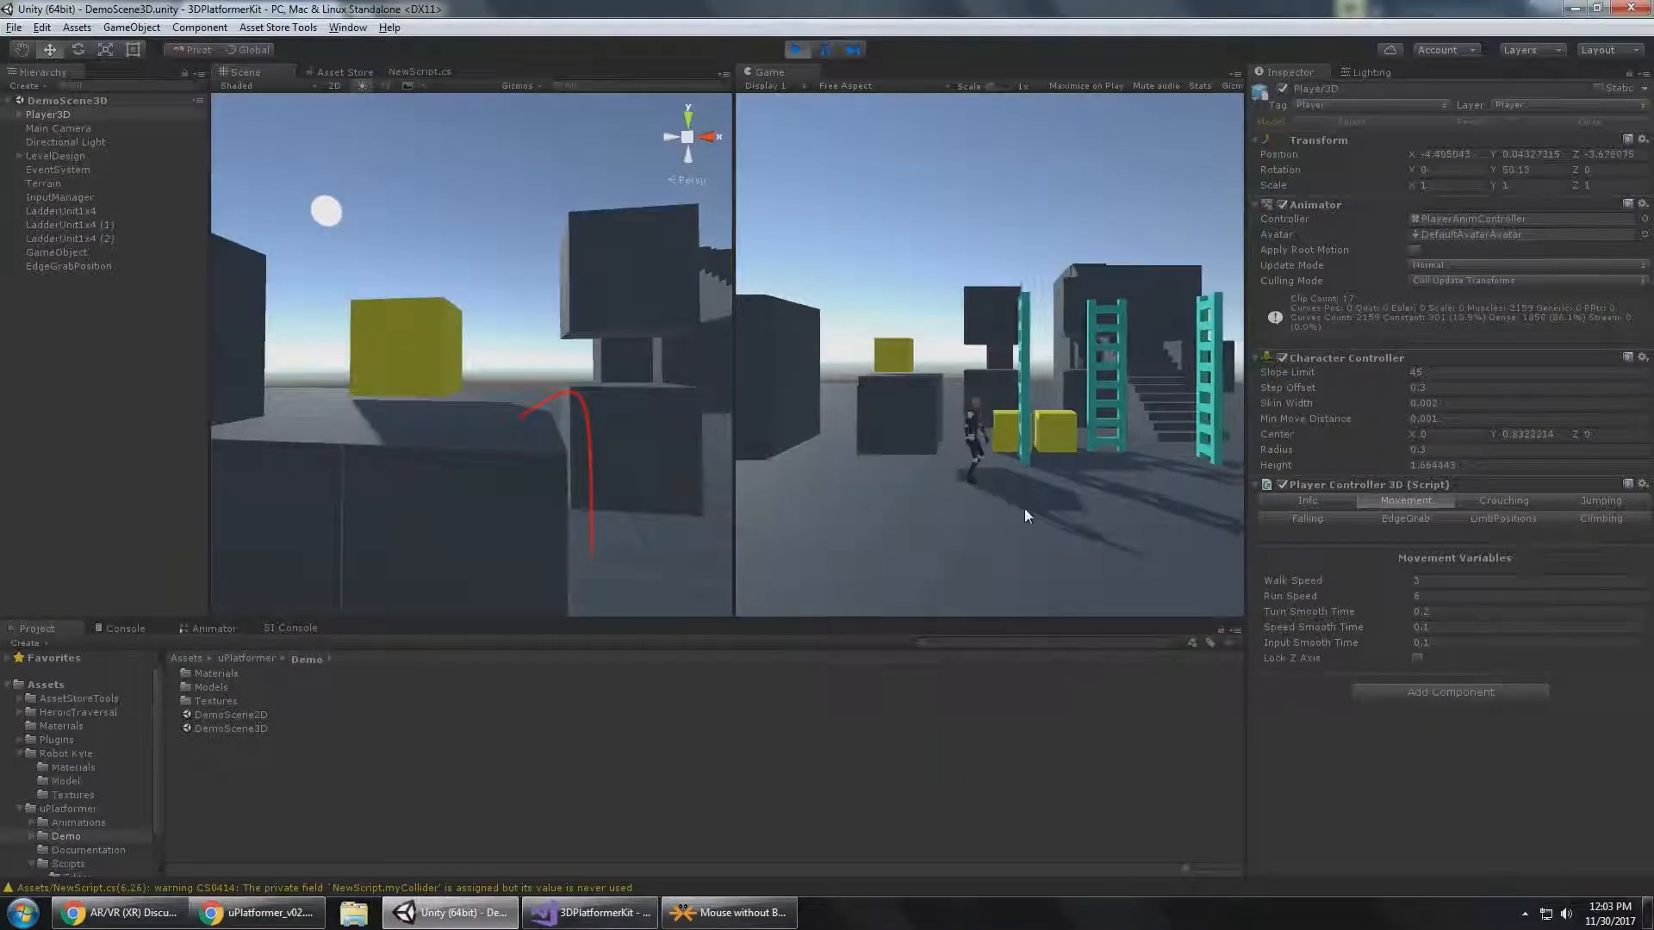
pyautogui.press('s')
pyautogui.press('a')
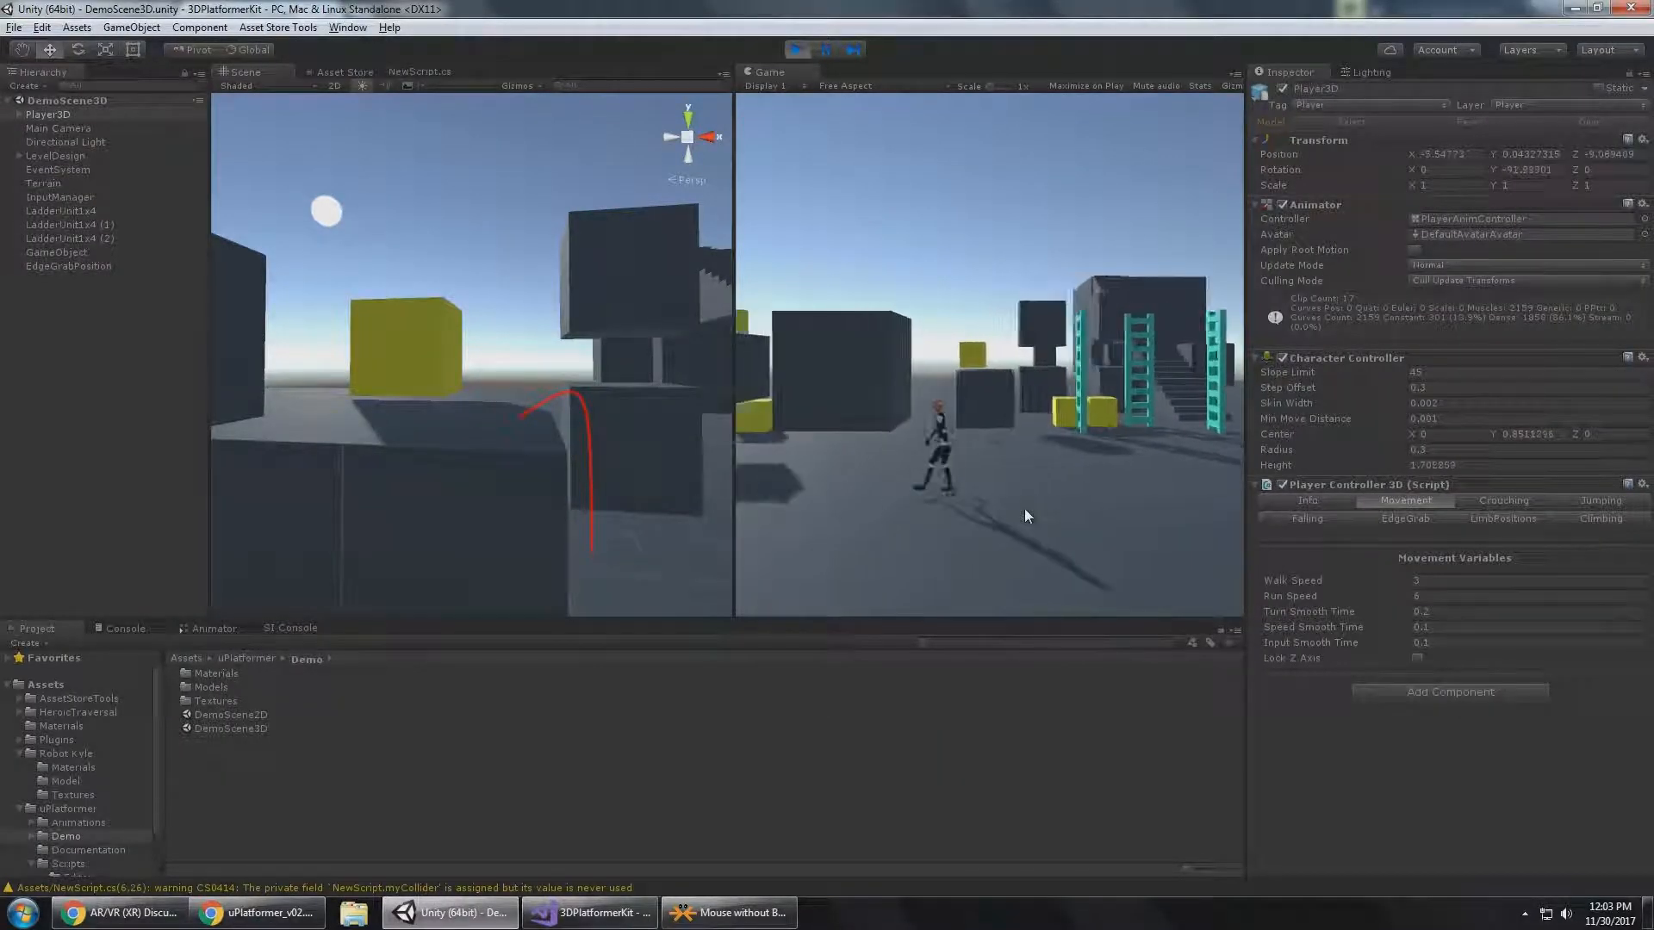
# Set Player3D's Walk Speed to 6 and move the character back and forth across the ground.
pyautogui.click(1474, 582)
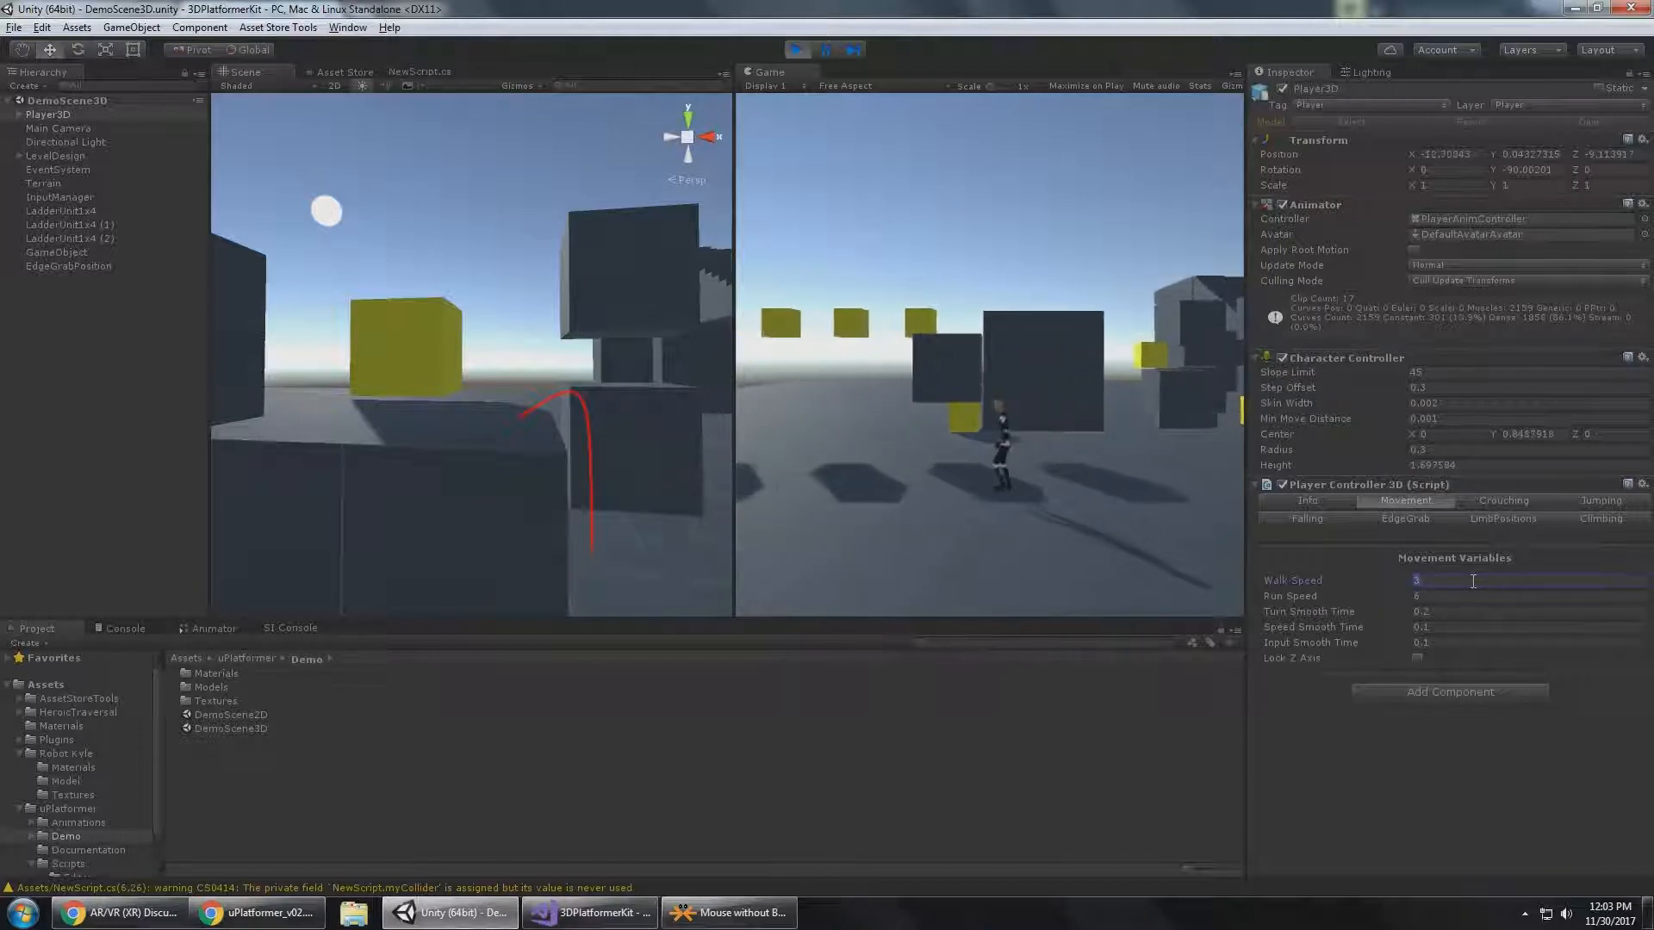
pyautogui.write('6')
pyautogui.click(990, 420)
pyautogui.press('a')
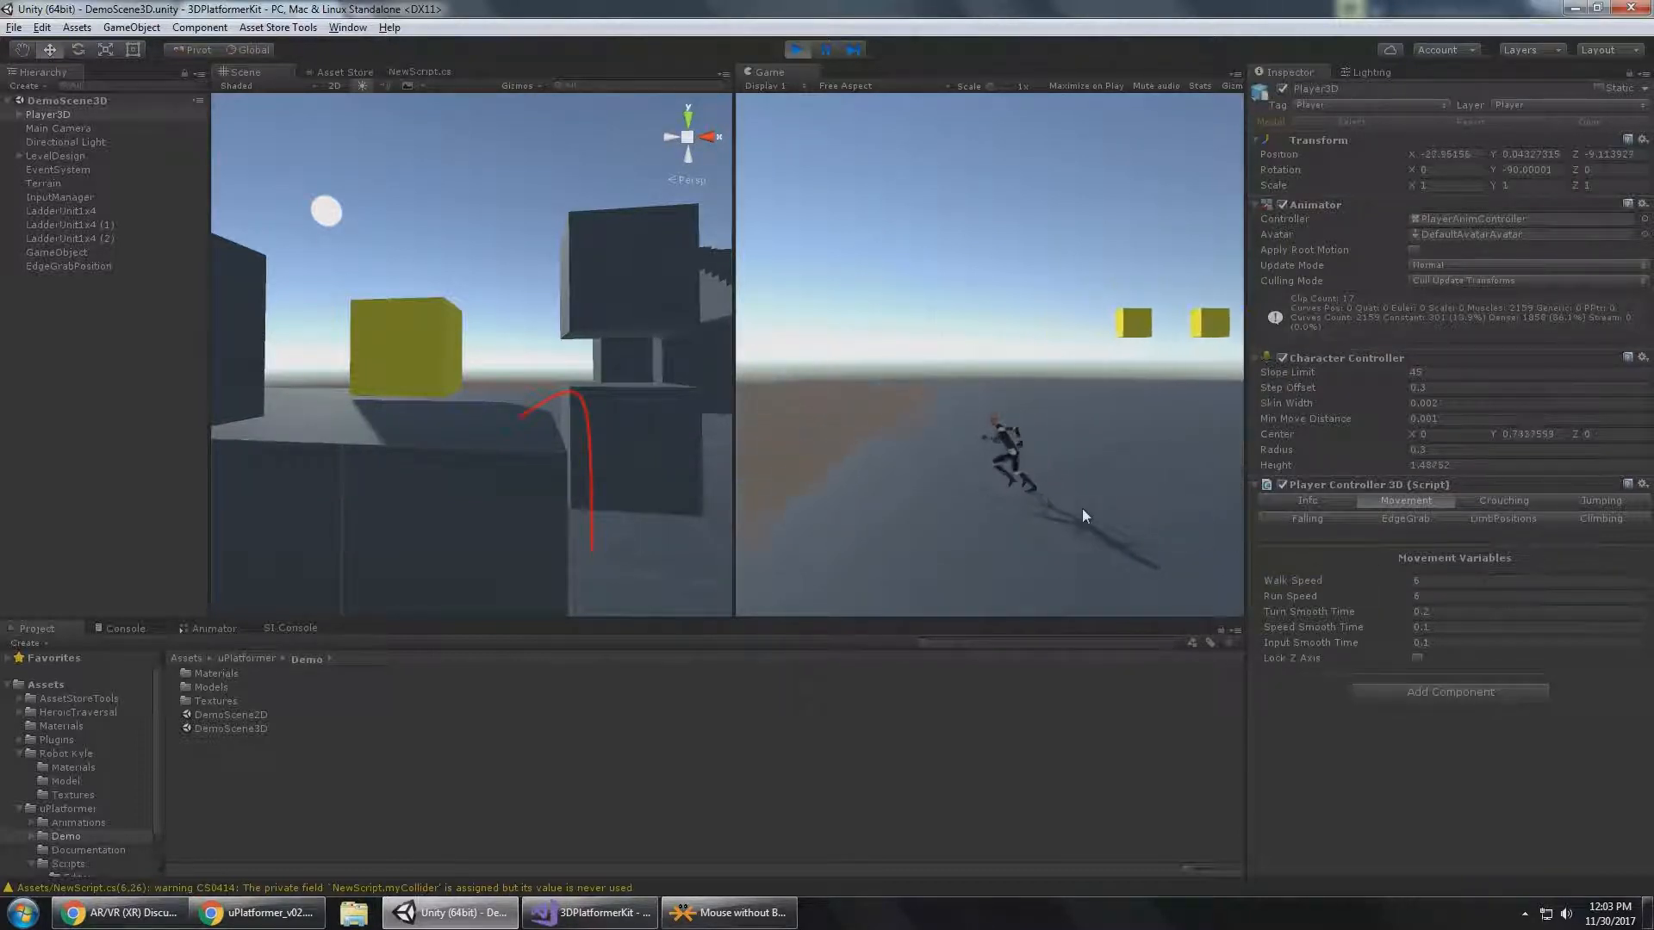
pyautogui.press('d')
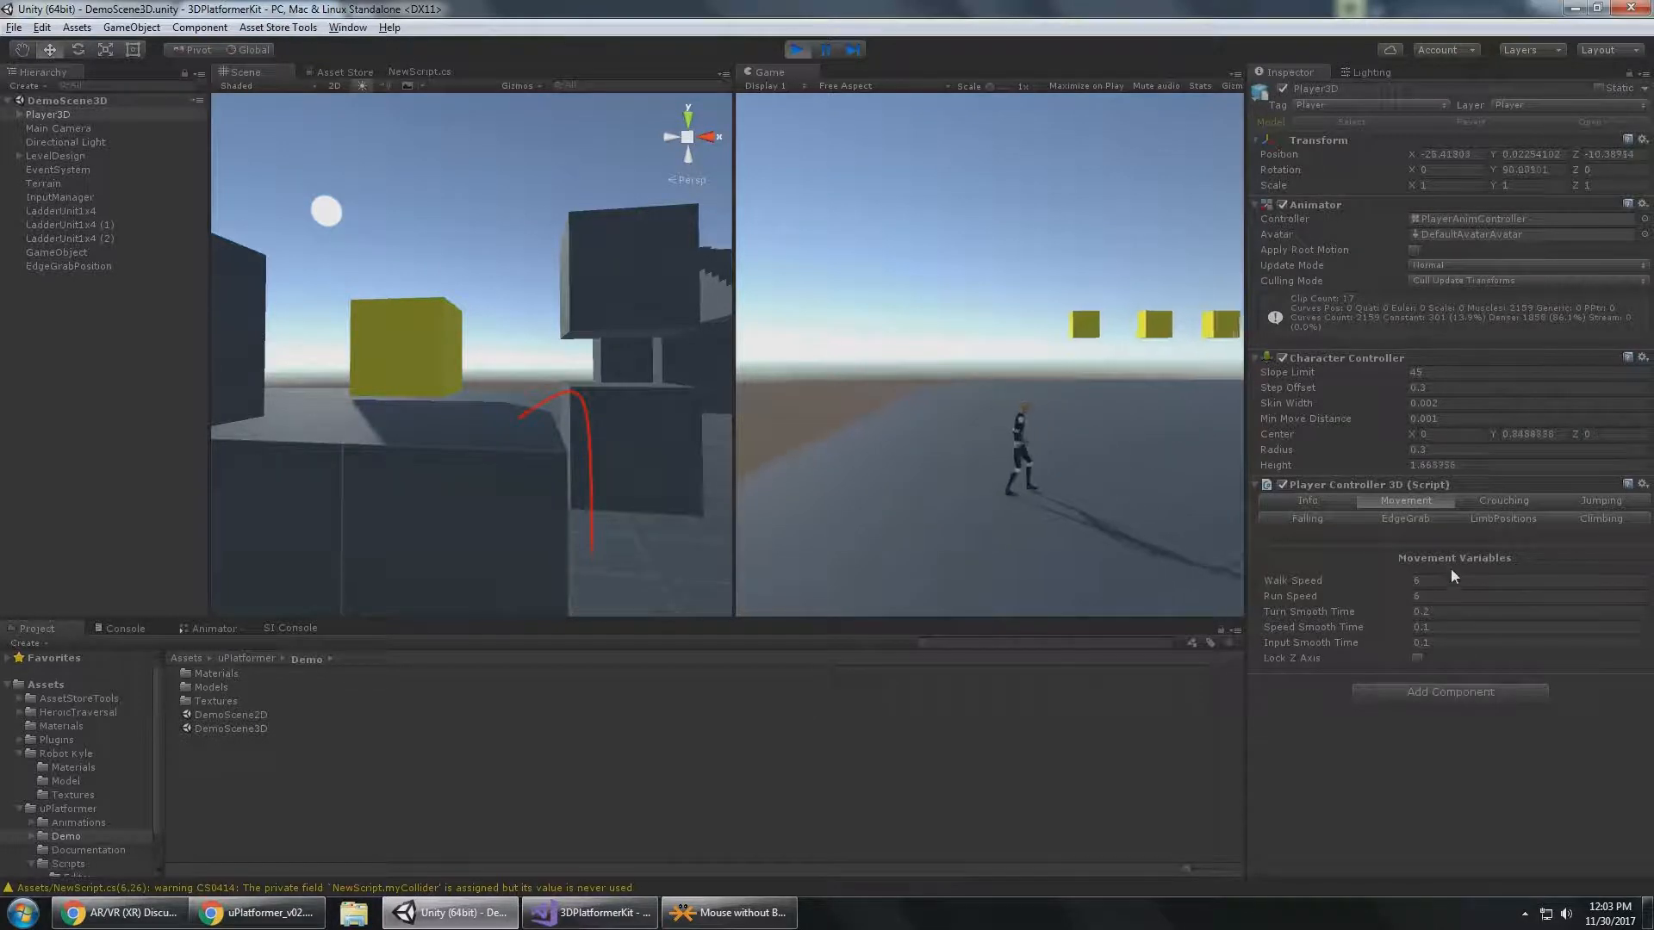
# Set Player3D's Walk Speed to 1 and return control to the Game view to try the slower walk.
pyautogui.click(1450, 582)
pyautogui.write('1')
pyautogui.click(1065, 442)
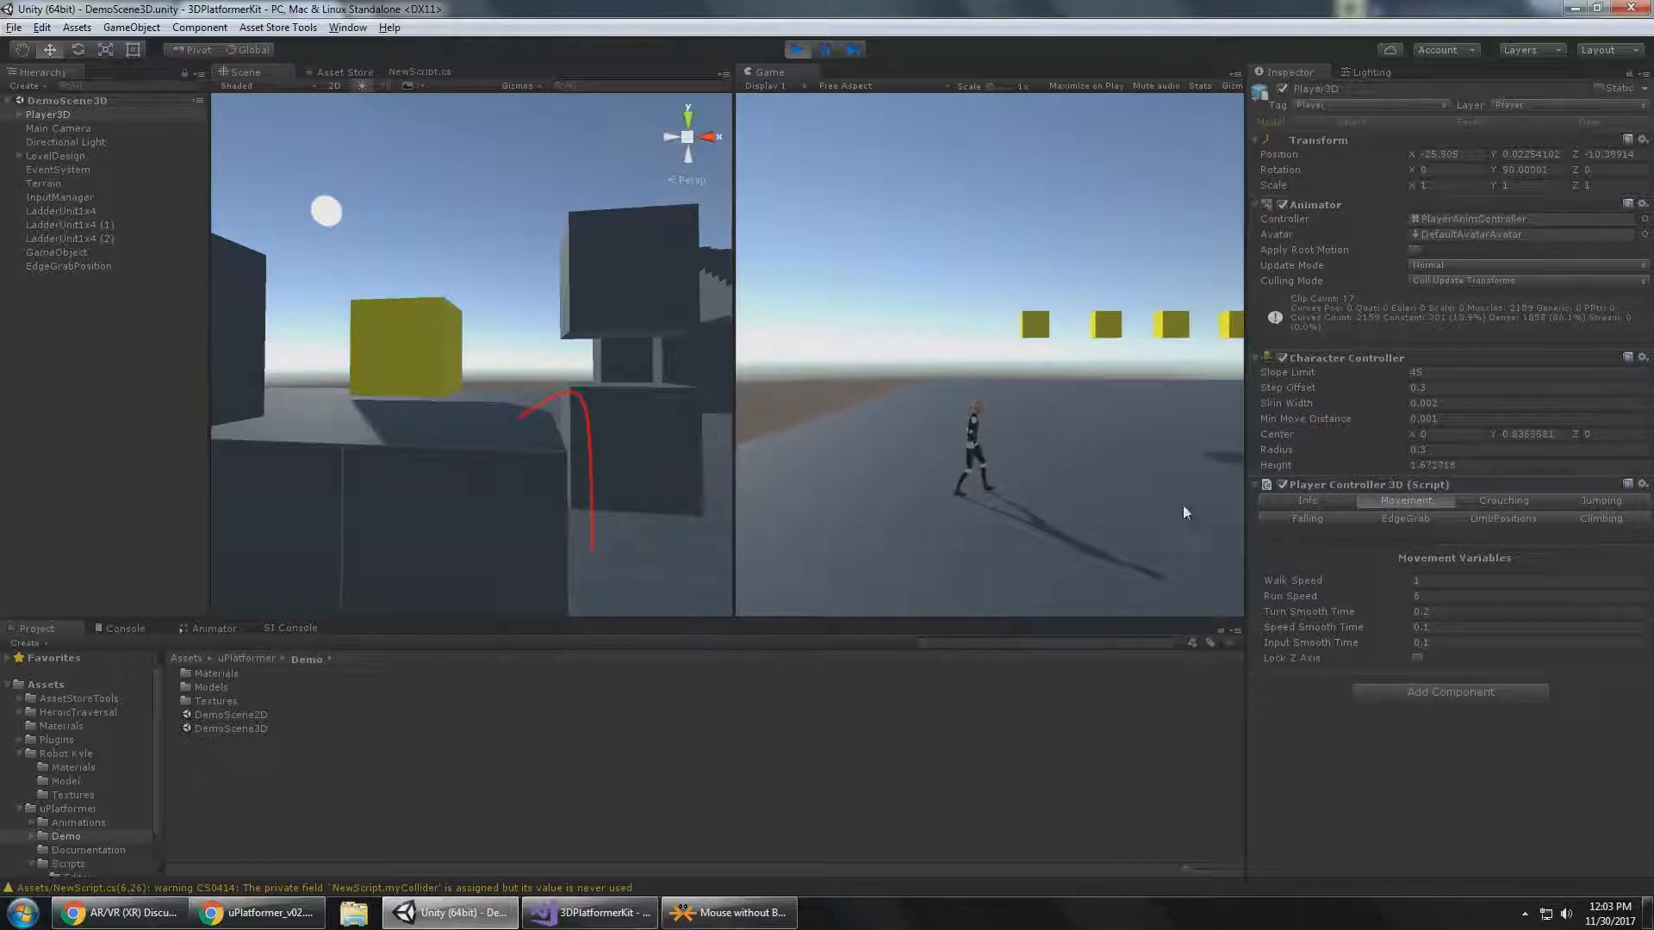
# Set Player3D's Walk Speed to 3 and walk the character across the ground.
pyautogui.click(1453, 582)
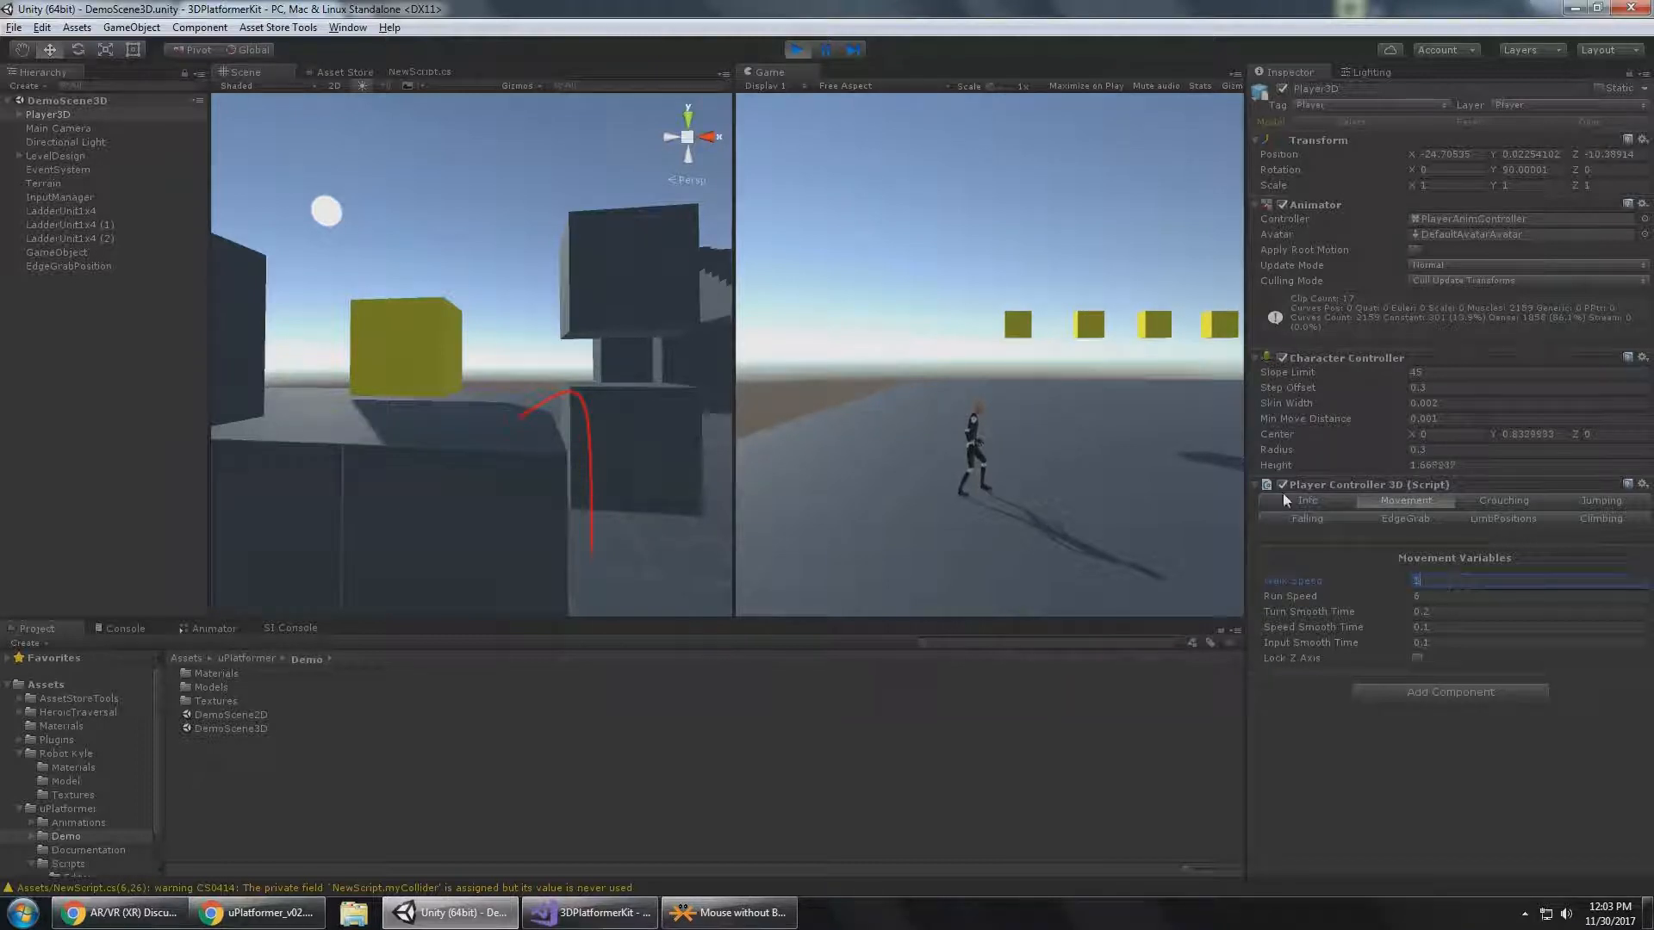
pyautogui.click(1056, 432)
pyautogui.press('d')
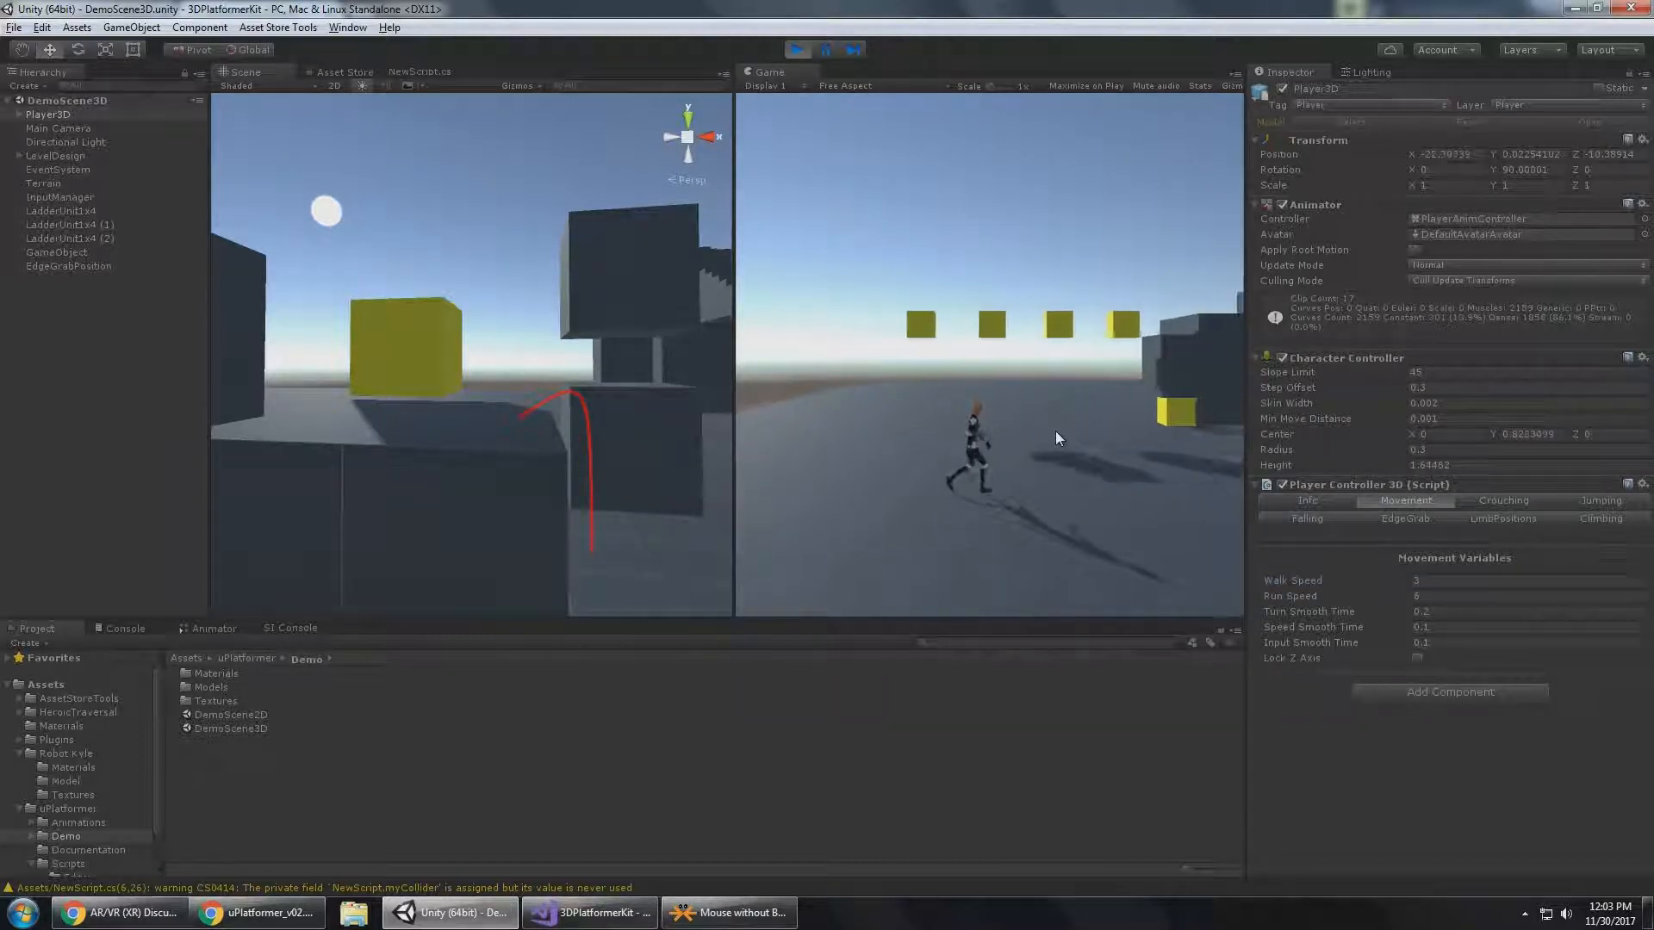
# Run Player3D back and forth across the open ground to observe the existing Run Speed.
pyautogui.click(1463, 597)
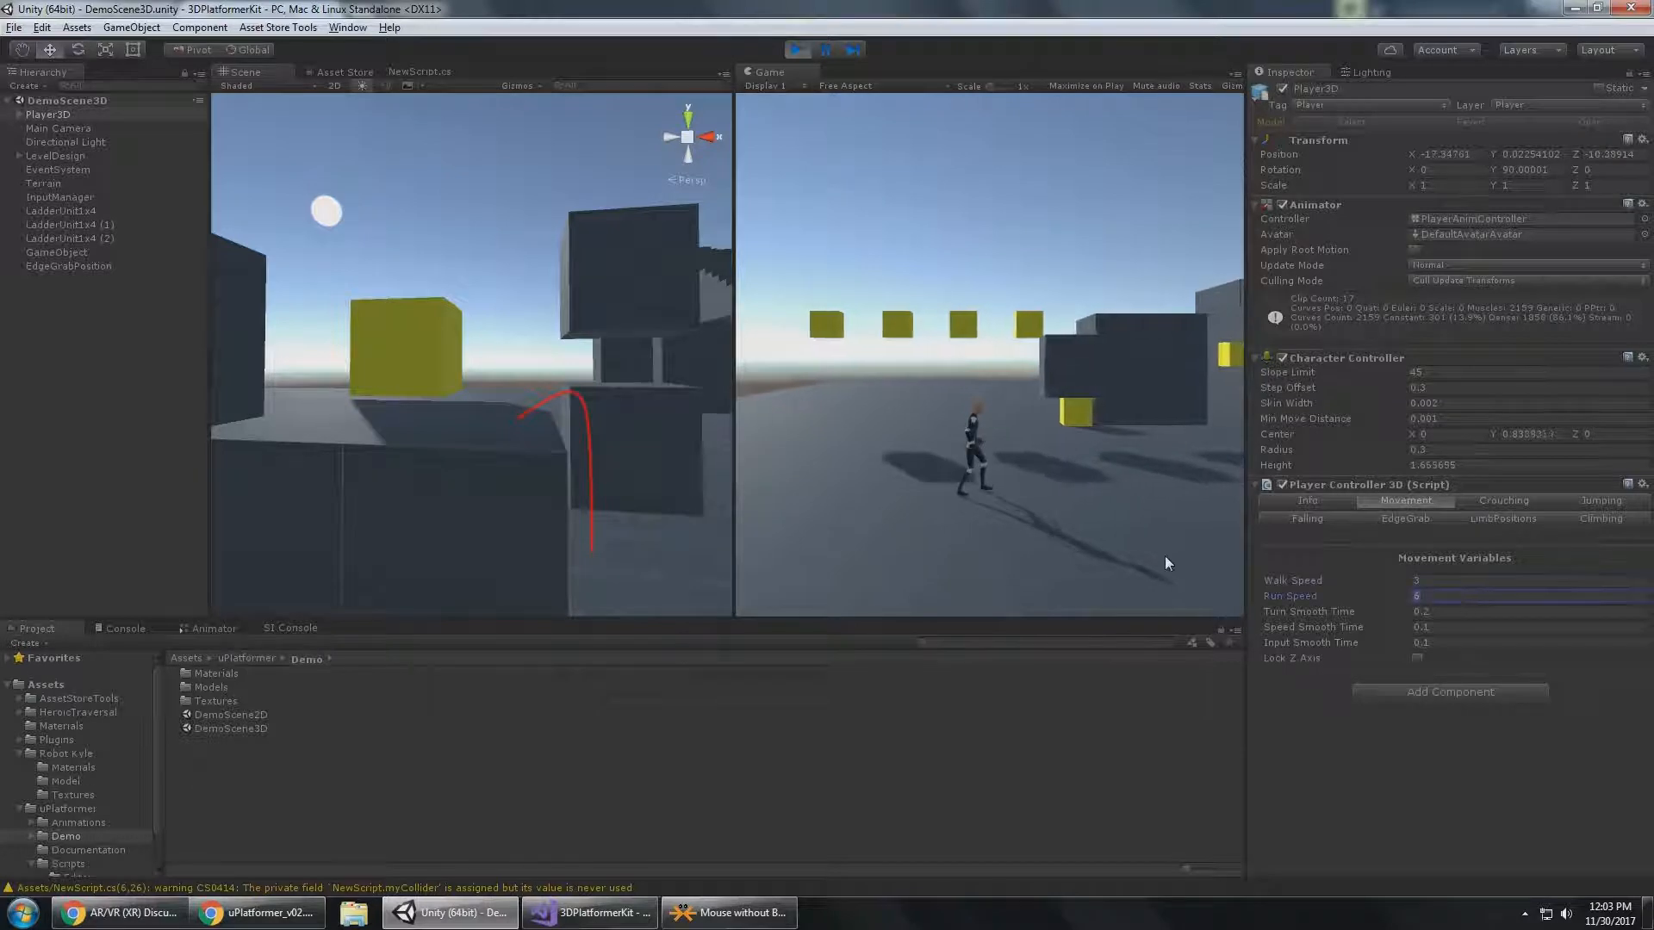
pyautogui.press('d')
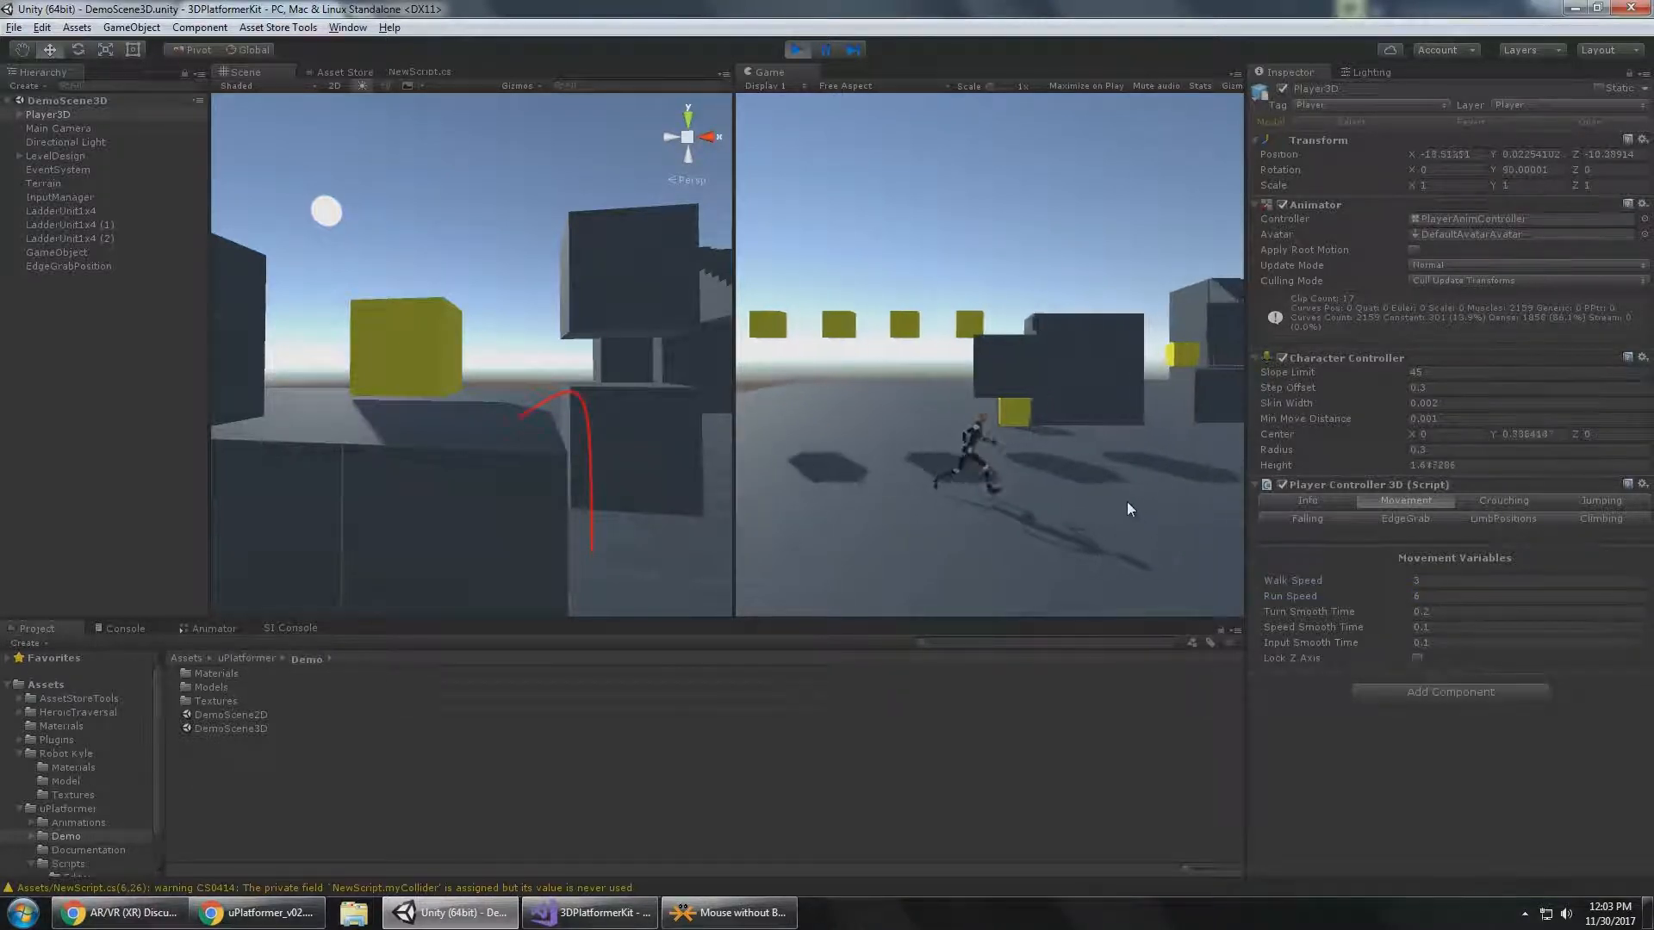
pyautogui.press('a')
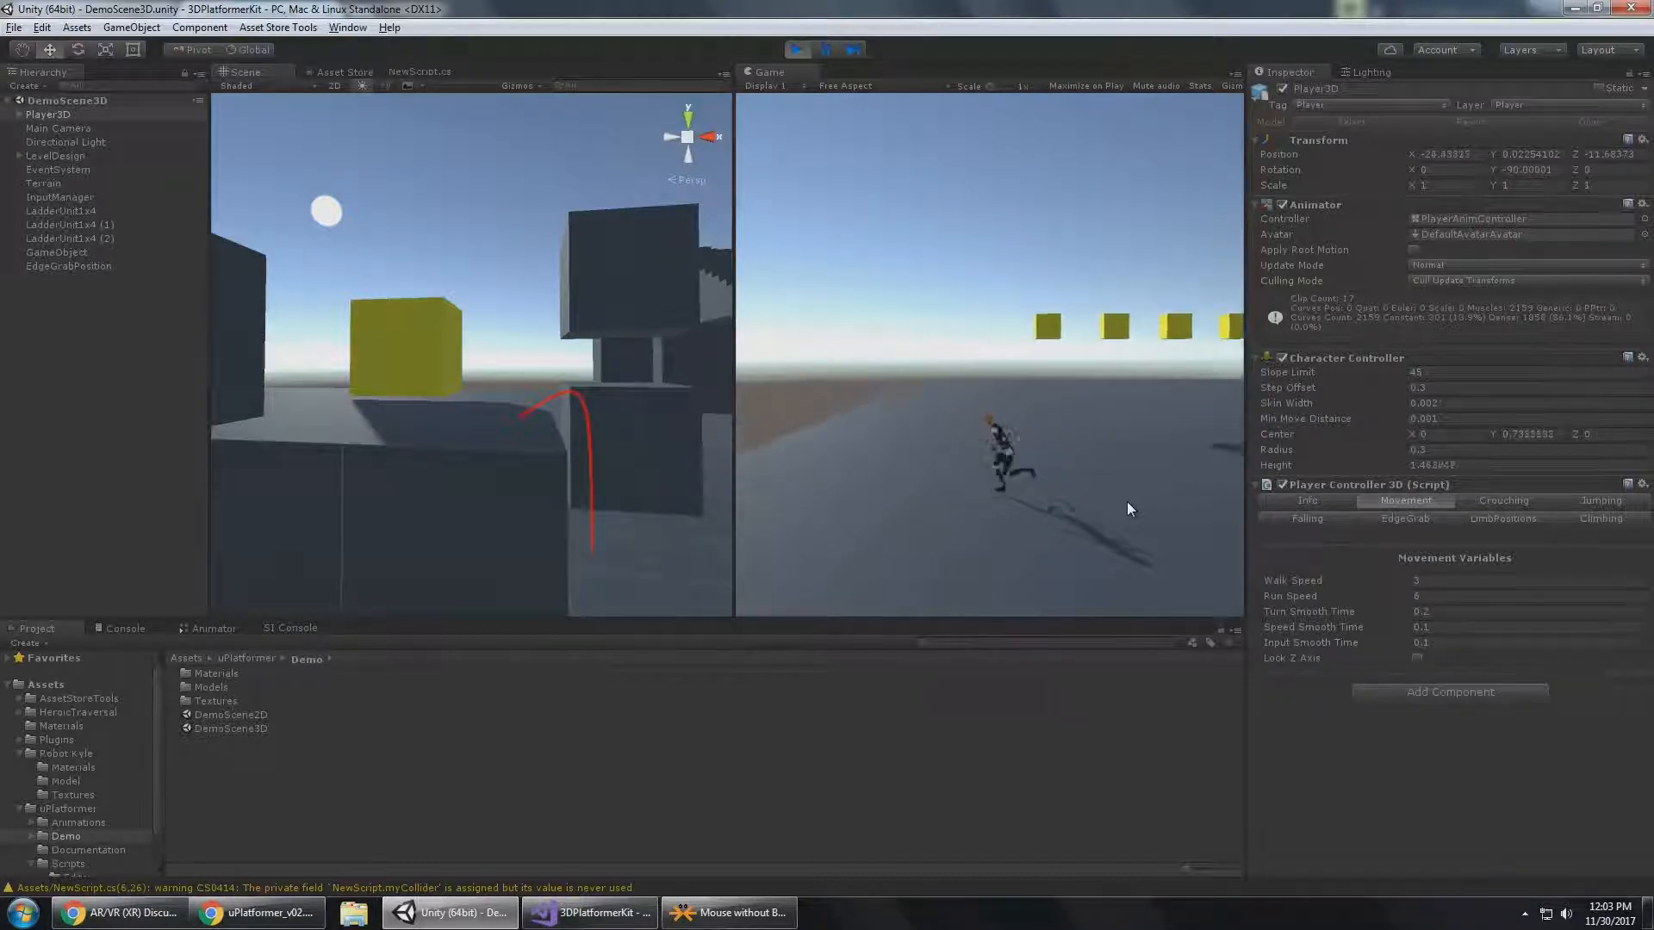
pyautogui.press('d')
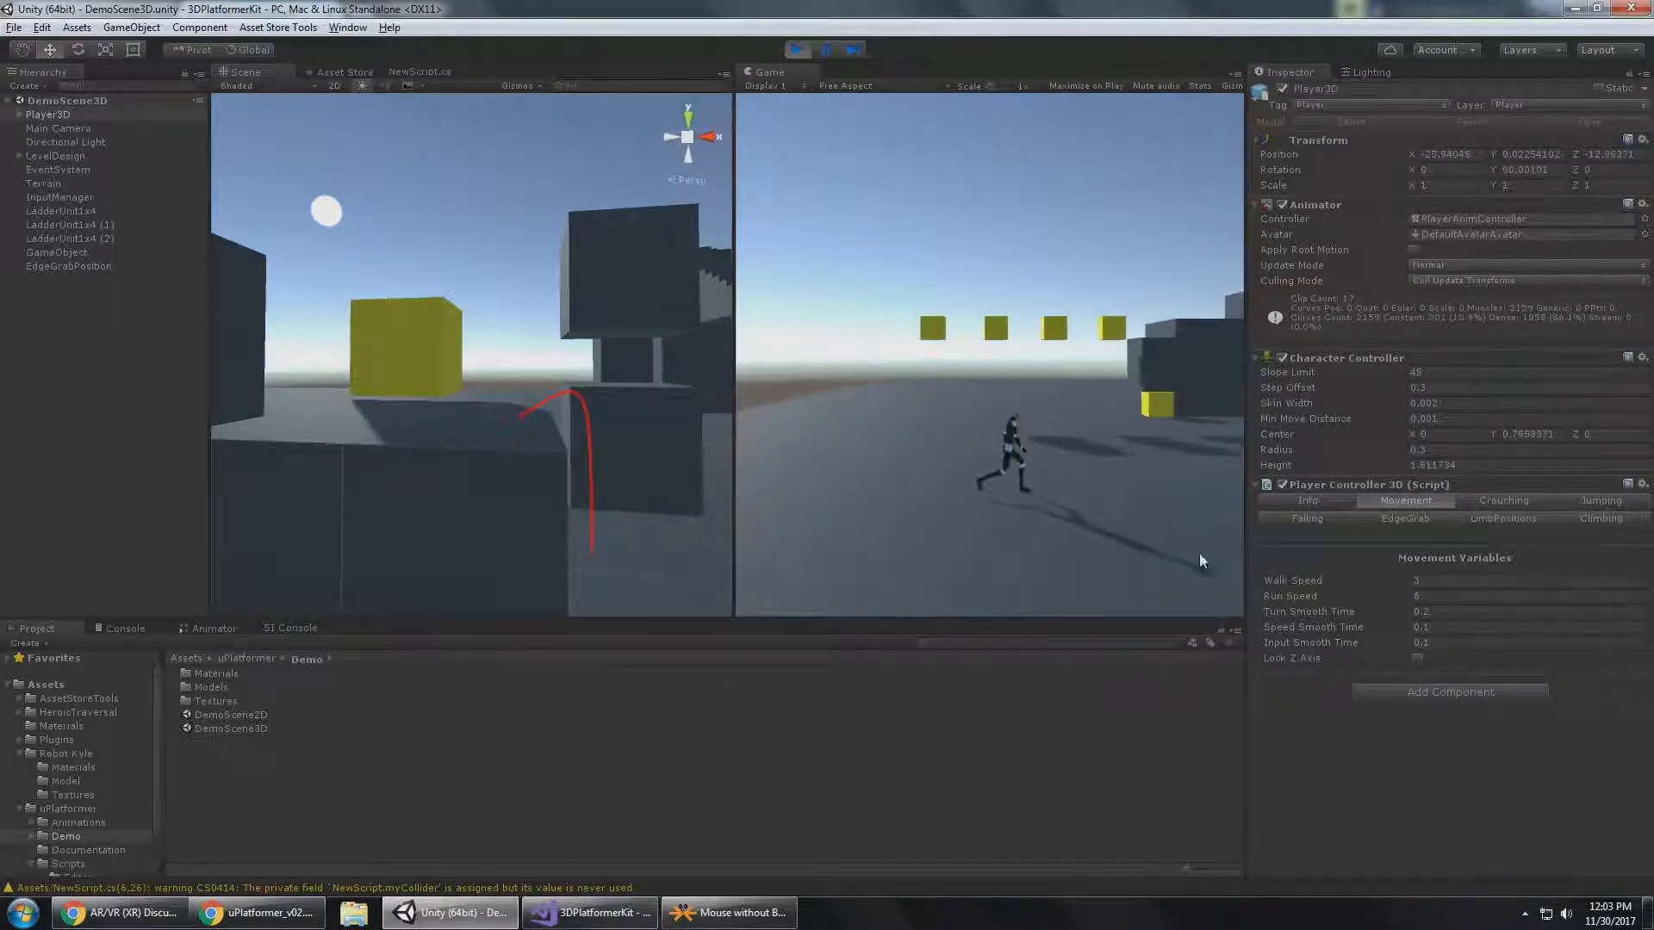
# Try a Run Speed of 12 by running Player3D across the ground, and restore Run Speed to 6.
pyautogui.click(1513, 597)
pyautogui.write('12')
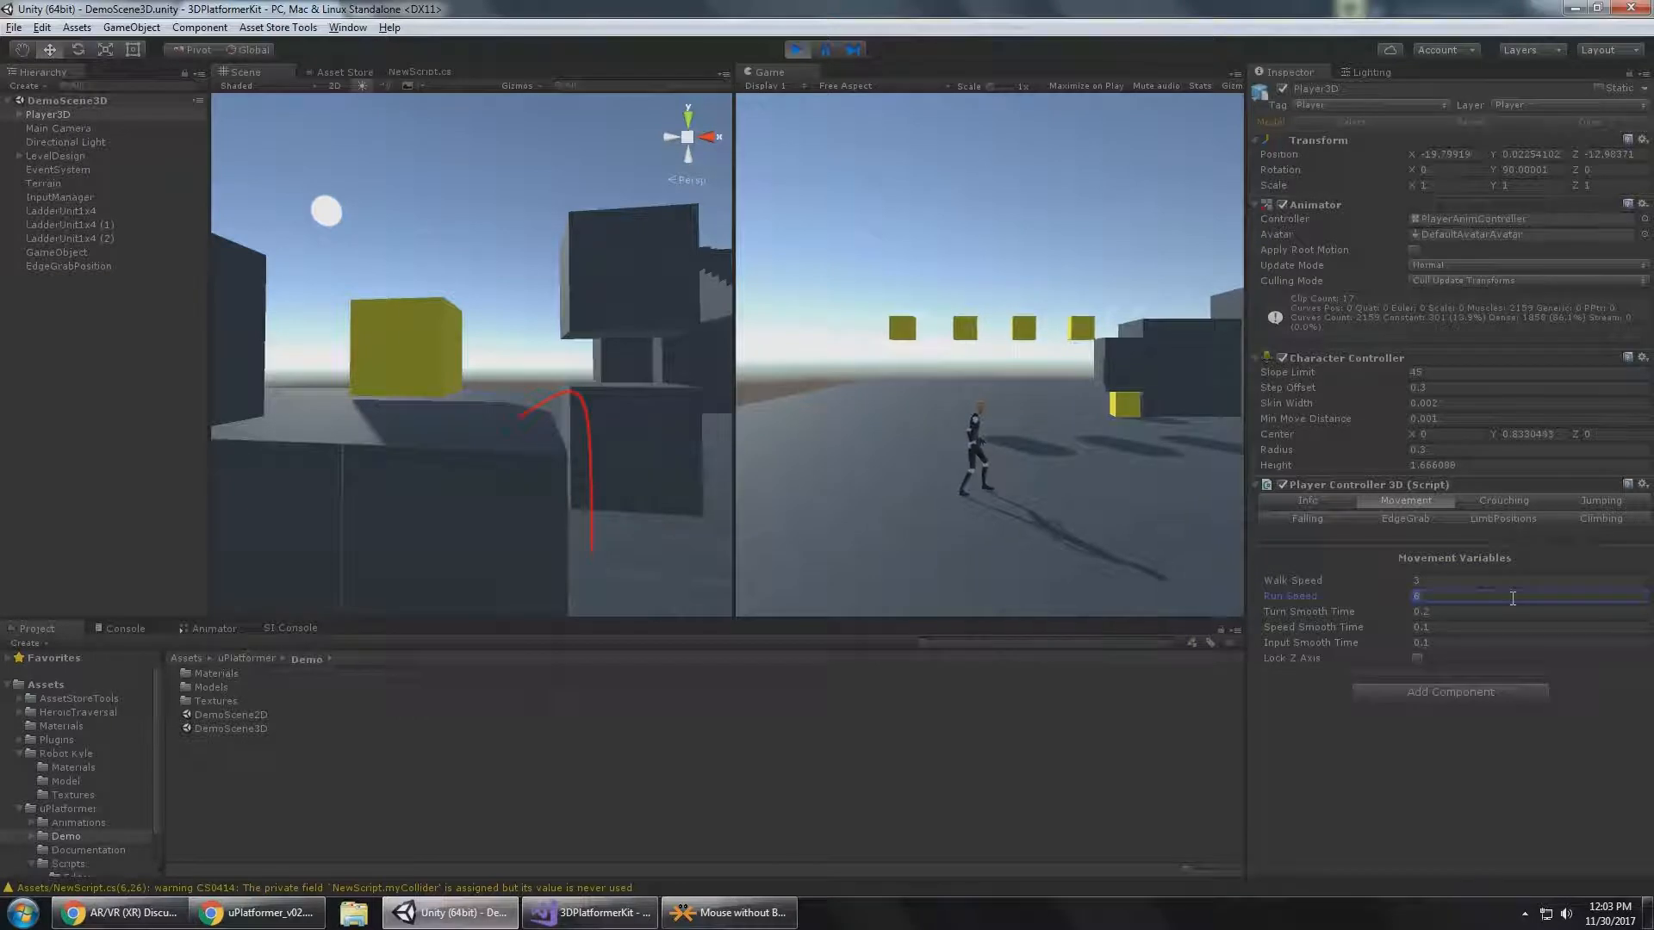
pyautogui.click(1114, 488)
pyautogui.press('d')
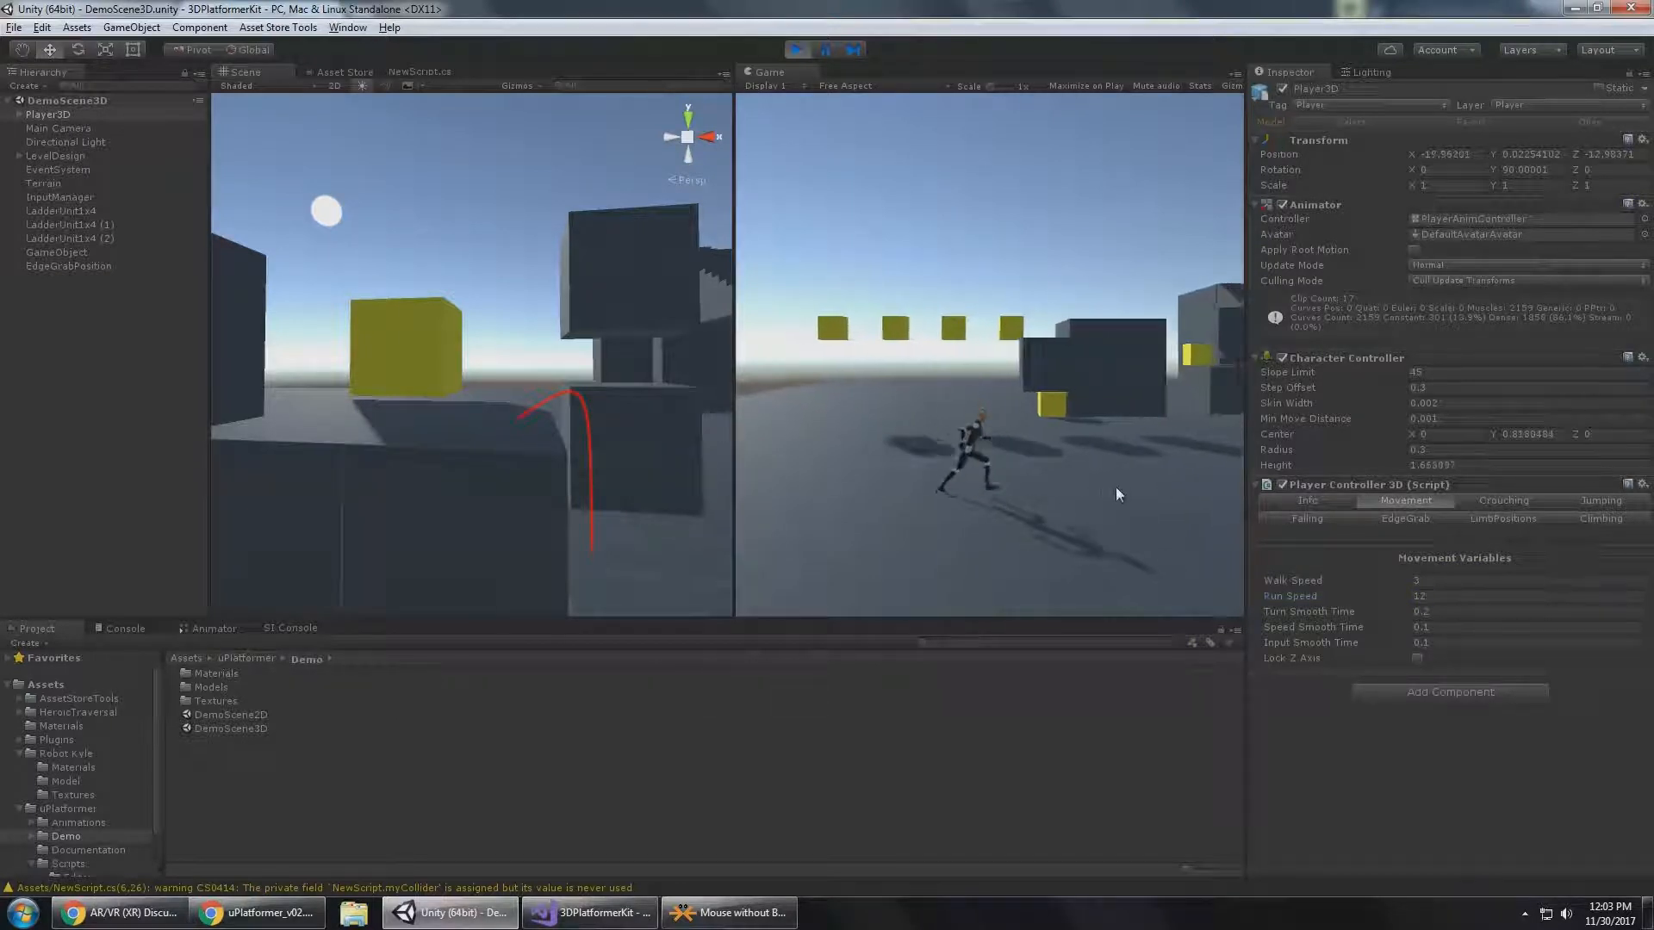
pyautogui.click(1452, 596)
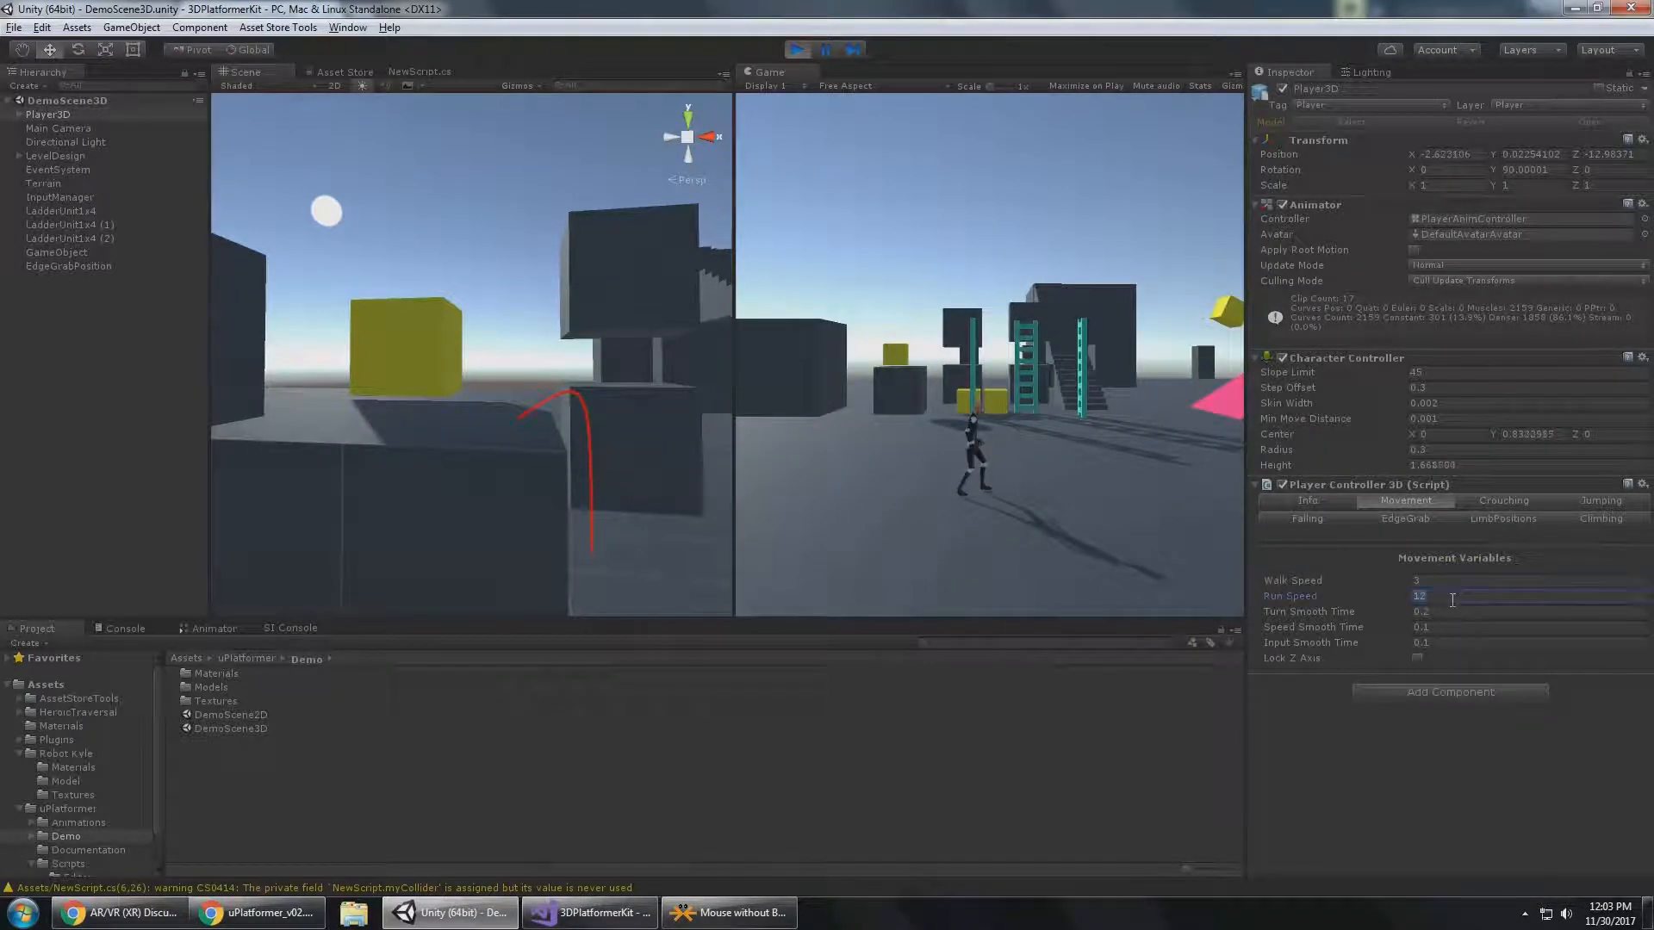
pyautogui.write('6')
# Set Turn Smooth Time to 0 and bring Player3D up close in the Scene view.
pyautogui.click(1441, 609)
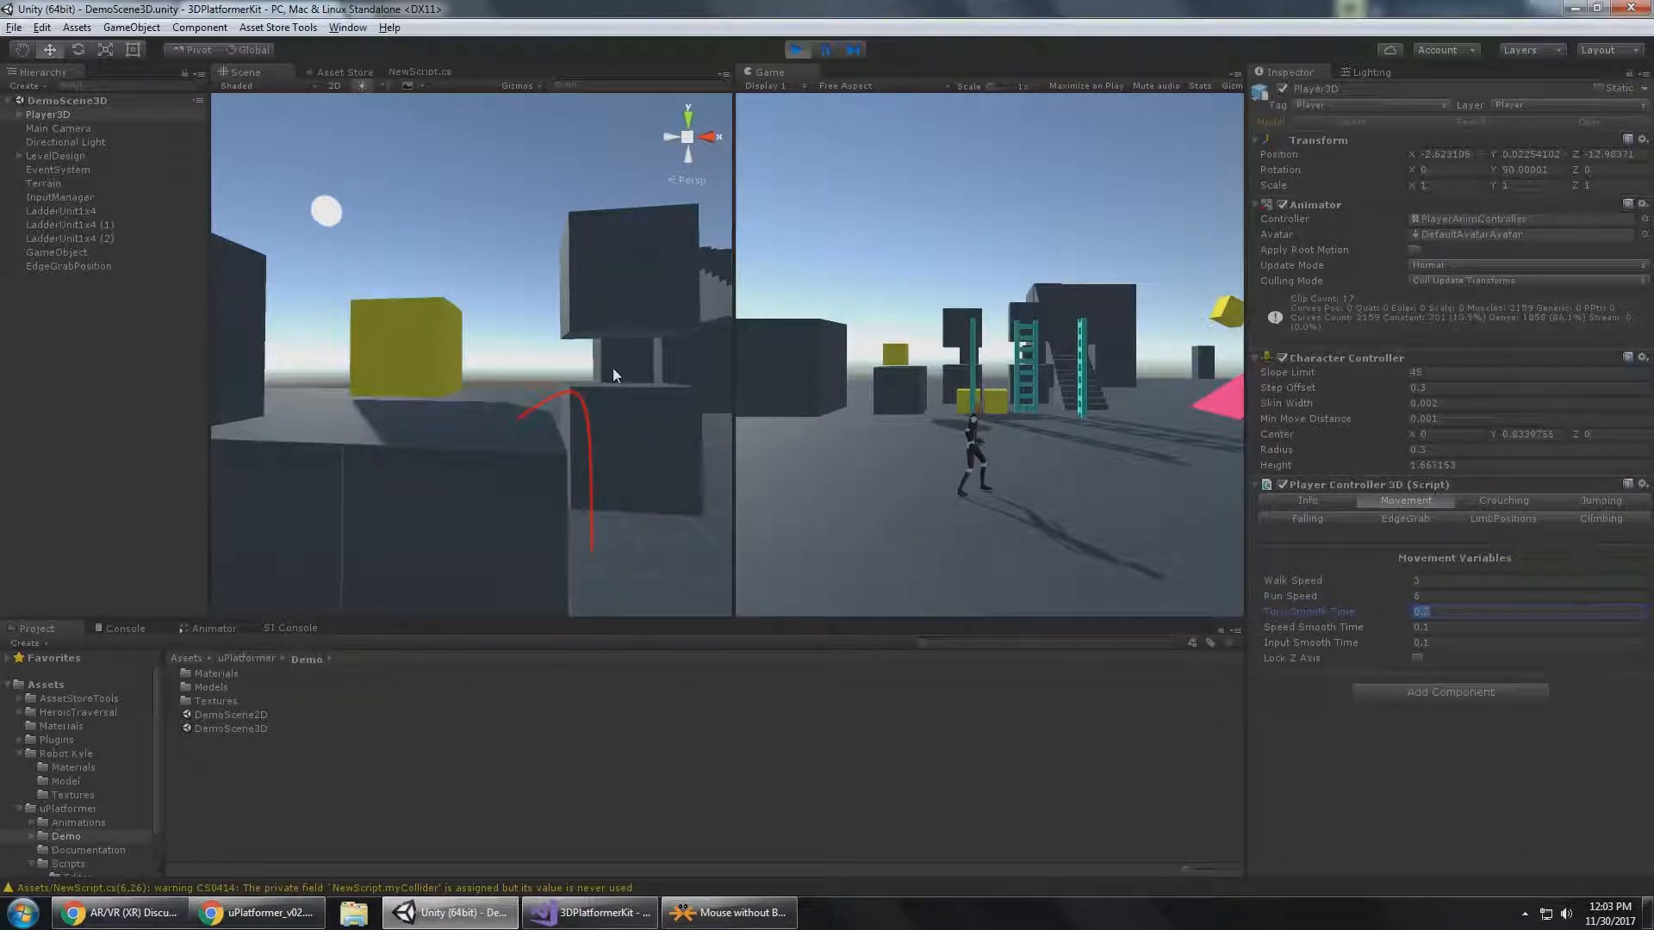
pyautogui.scroll(-2, 474, 317)
pyautogui.moveTo(445, 328); pyautogui.dragTo(455, 462, button='right')
pyautogui.press('d')
pyautogui.press('w')
pyautogui.press('a')
pyautogui.press('d')
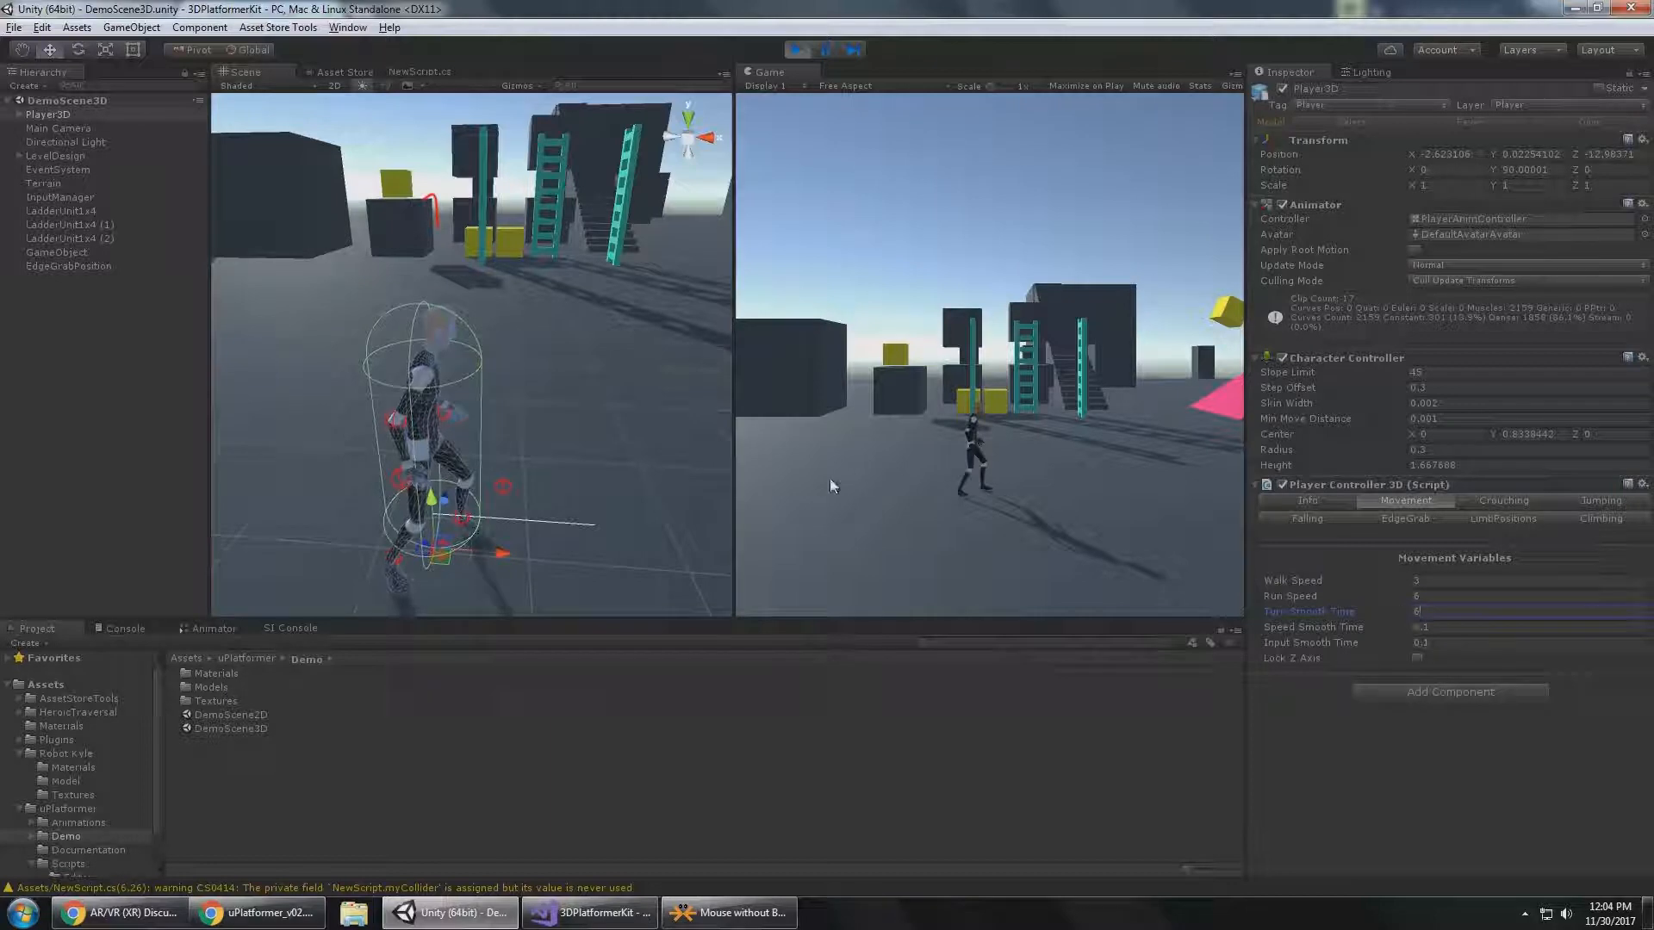
# Turn Player3D repeatedly in all four directions to examine how it rotates without turn smoothing.
pyautogui.click(1082, 427)
pyautogui.press('s')
pyautogui.press('a')
pyautogui.press('d')
pyautogui.press('s')
pyautogui.press('a')
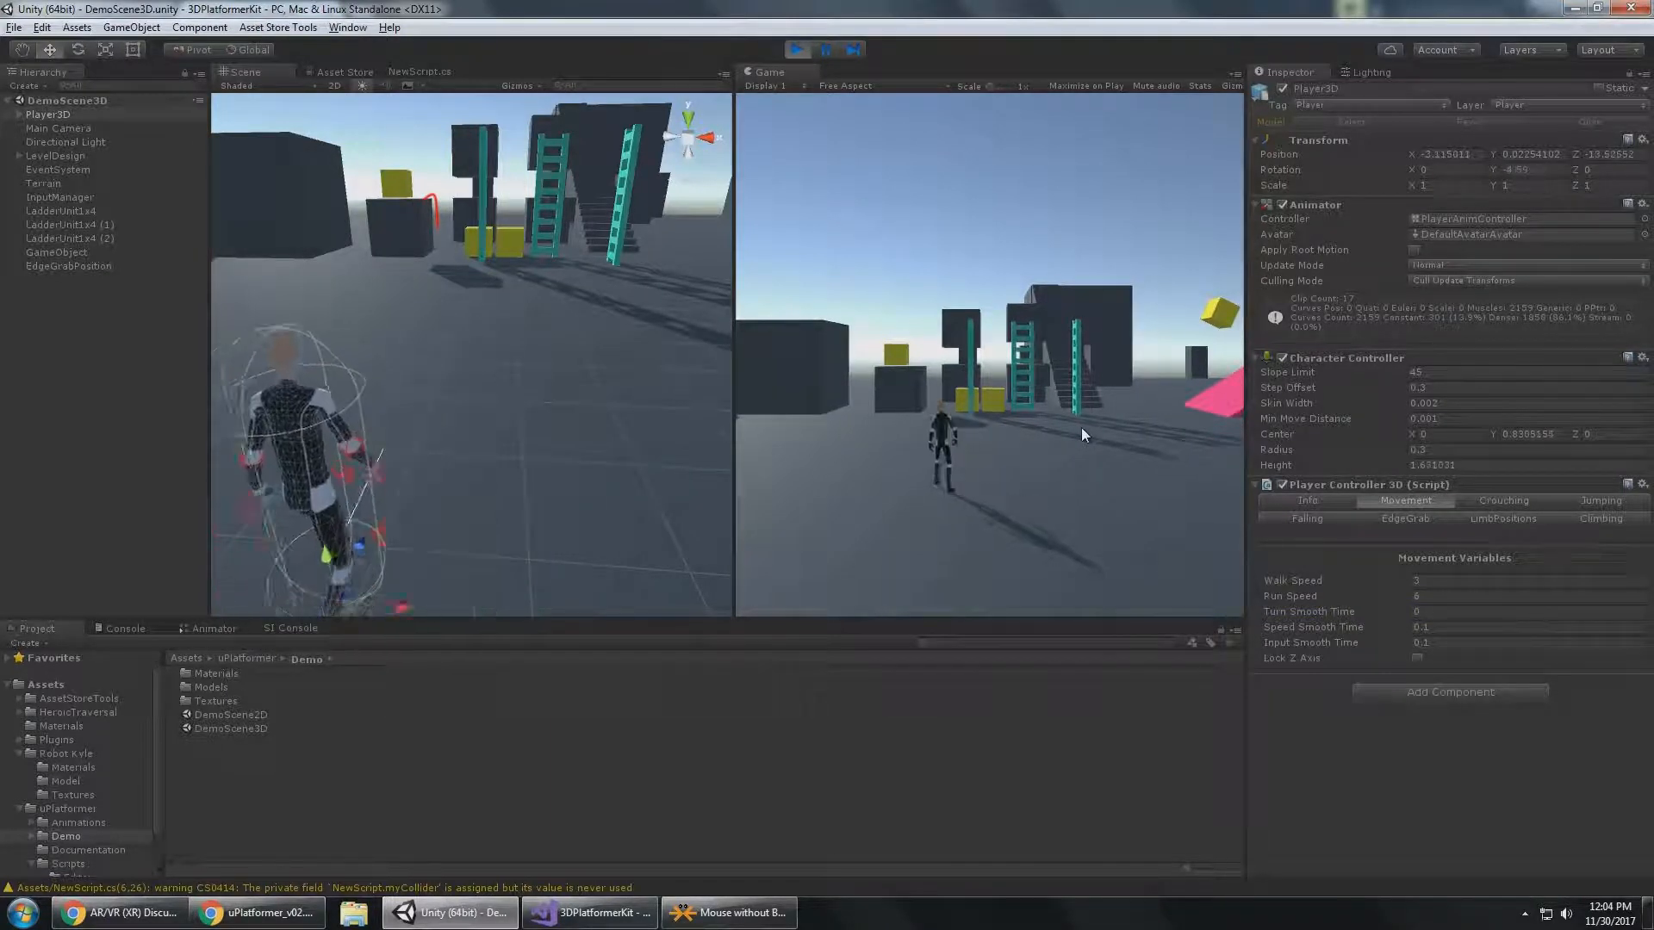
pyautogui.press('w')
pyautogui.press('s')
pyautogui.press('d')
pyautogui.press('w')
pyautogui.press('s')
pyautogui.press('a')
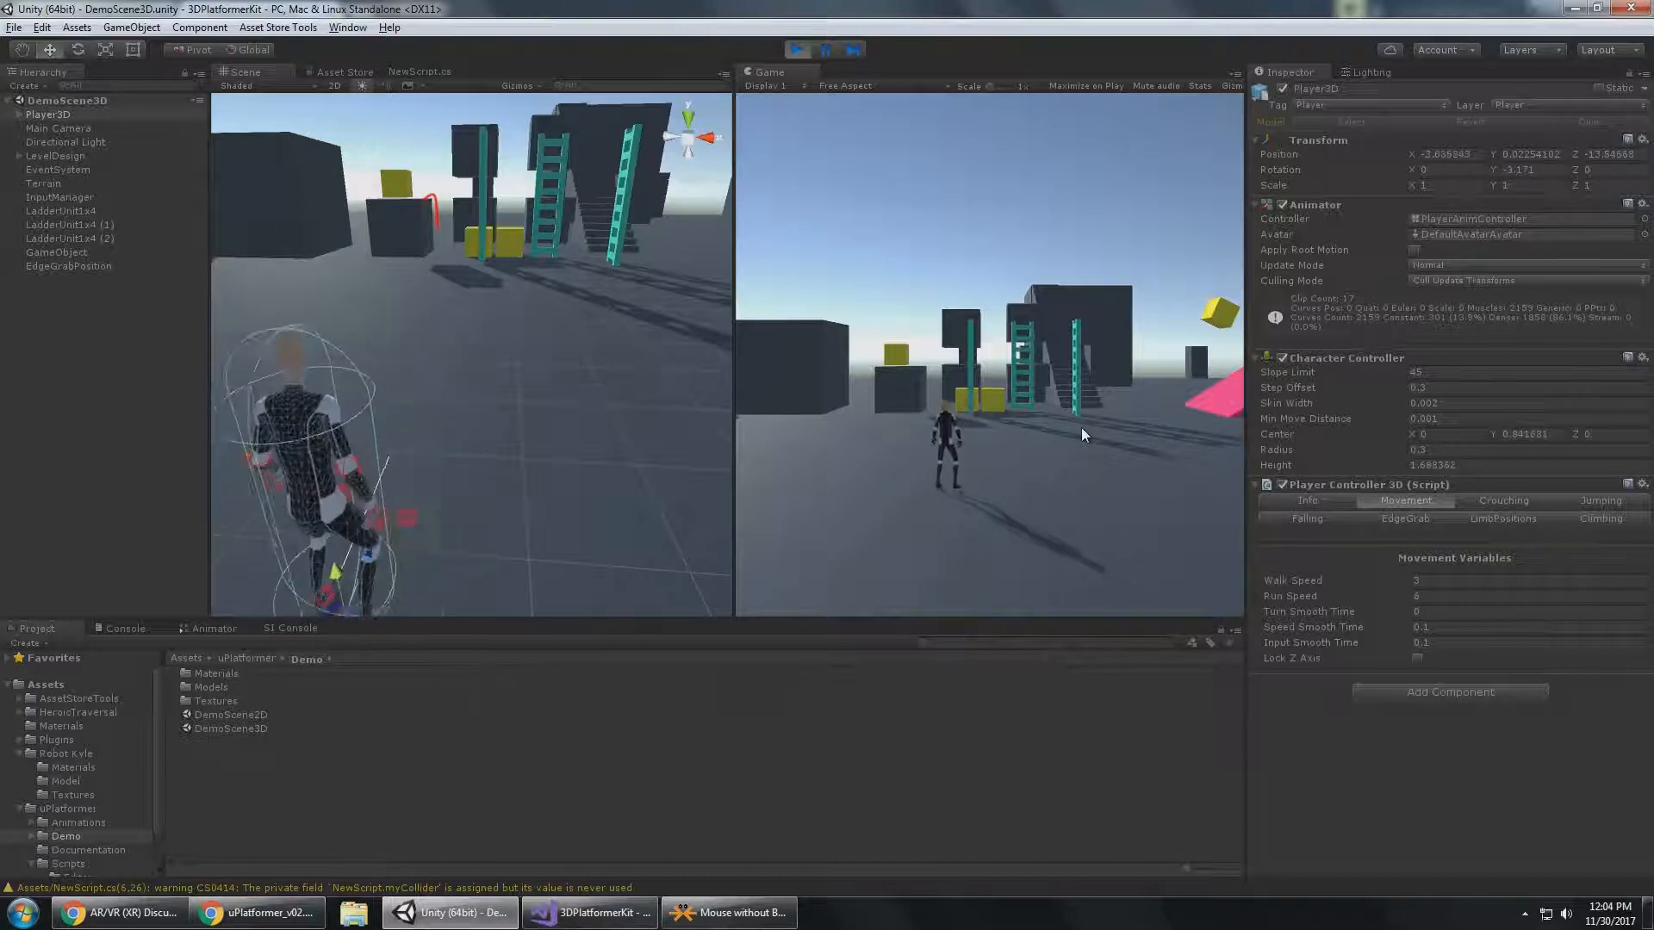
pyautogui.press('d')
pyautogui.press('a')
pyautogui.press('s')
pyautogui.press('d')
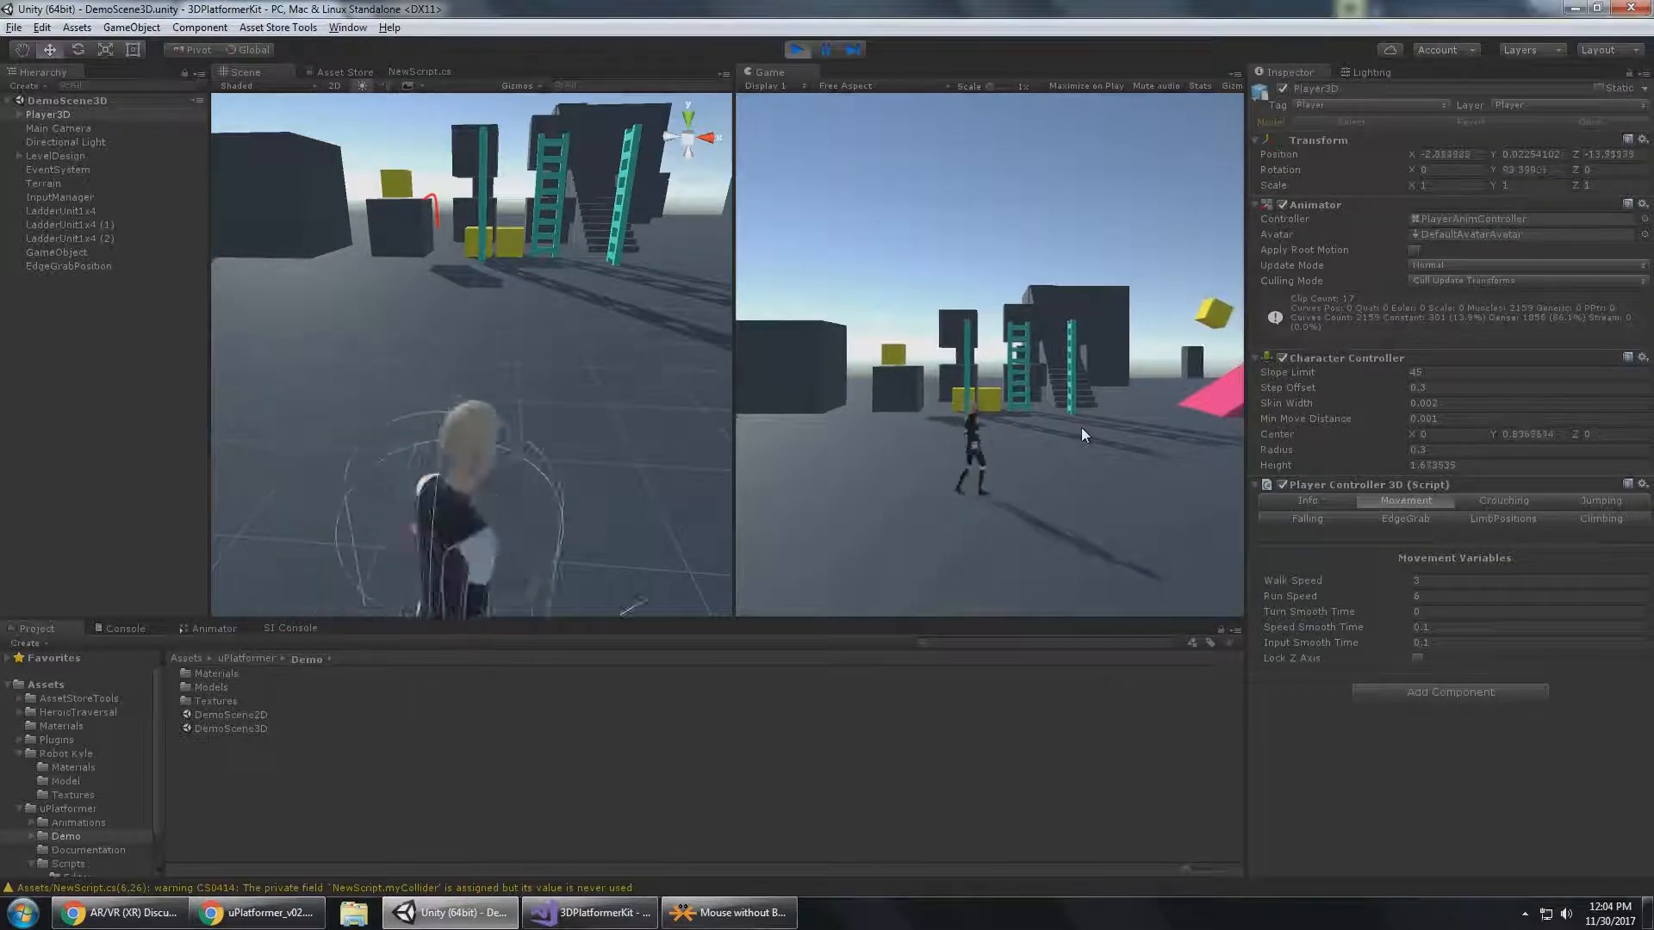
pyautogui.press('s')
pyautogui.press('a')
pyautogui.press('d')
pyautogui.press('s')
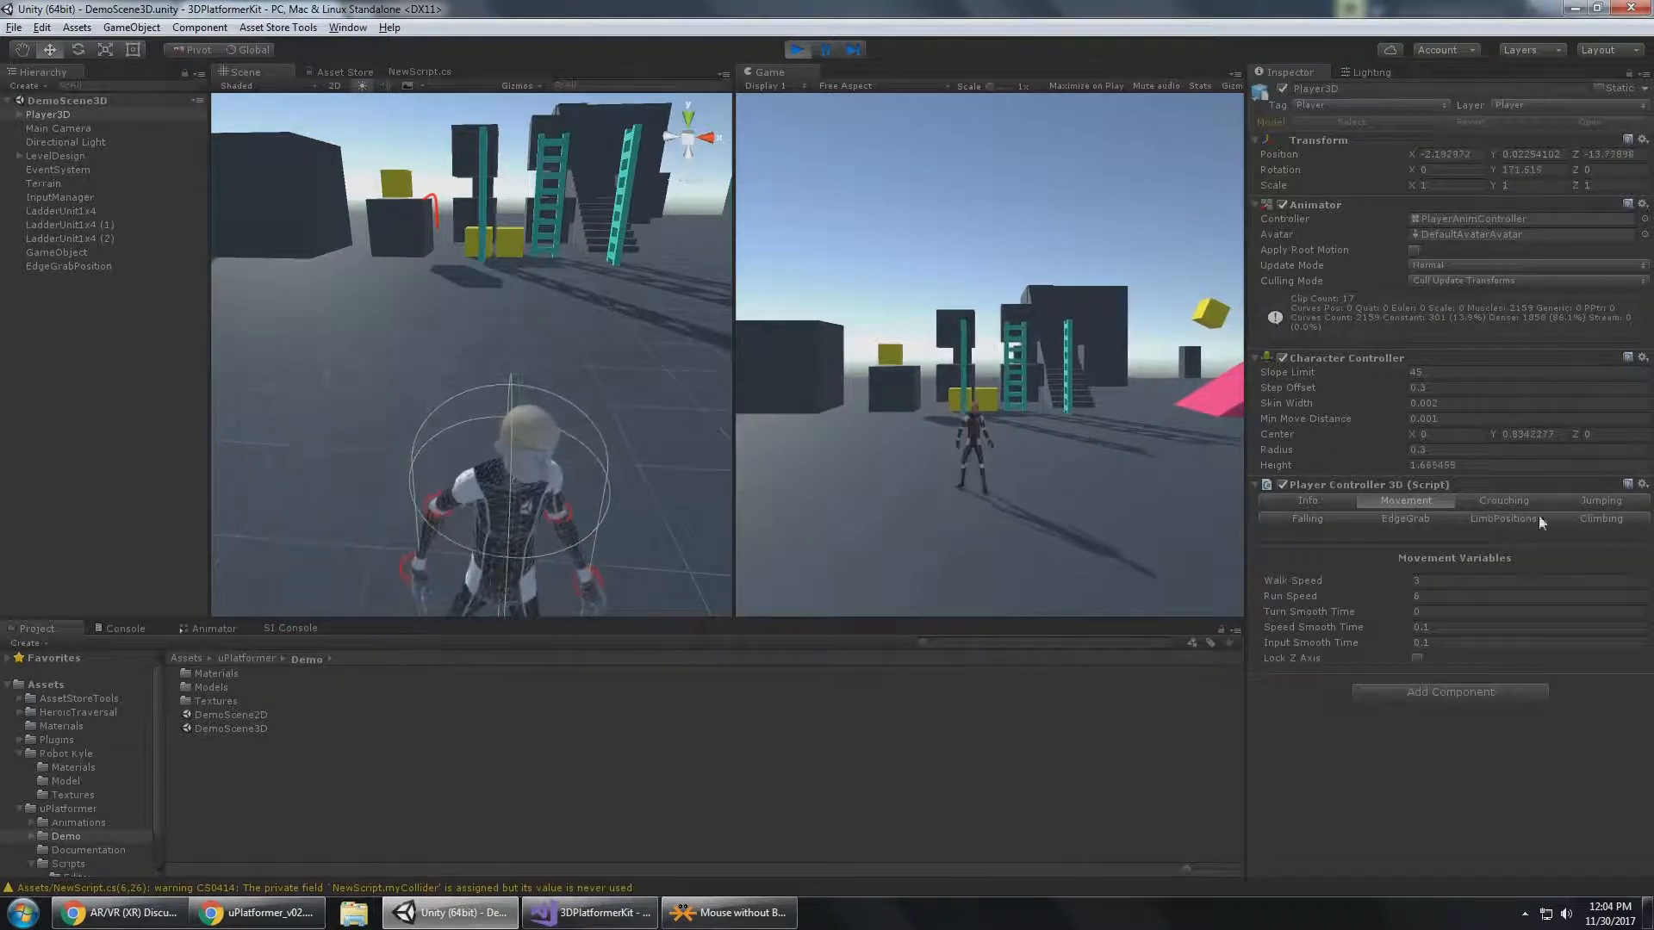
# Set Turn Smooth Time to 0.2 and move Player3D in several directions to compare the turning.
pyautogui.click(1438, 610)
pyautogui.write('0.2')
pyautogui.click(1458, 625)
pyautogui.click(1122, 425)
pyautogui.press('s')
pyautogui.press('a')
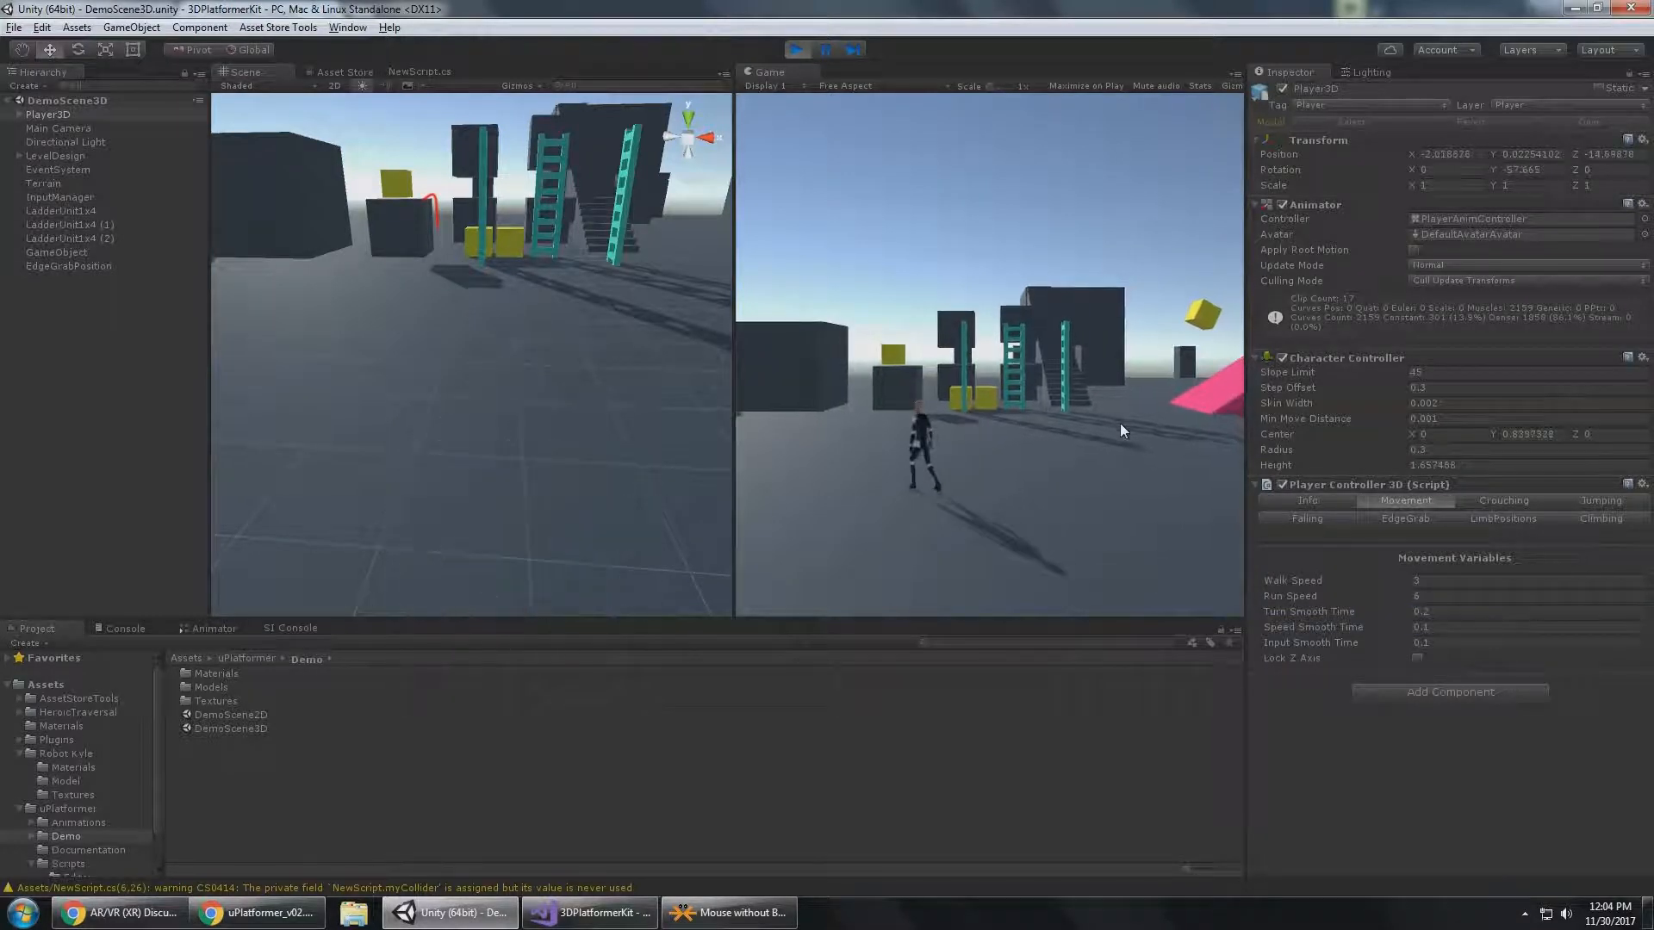
pyautogui.press('w')
pyautogui.press('d')
pyautogui.press('a')
pyautogui.press('s')
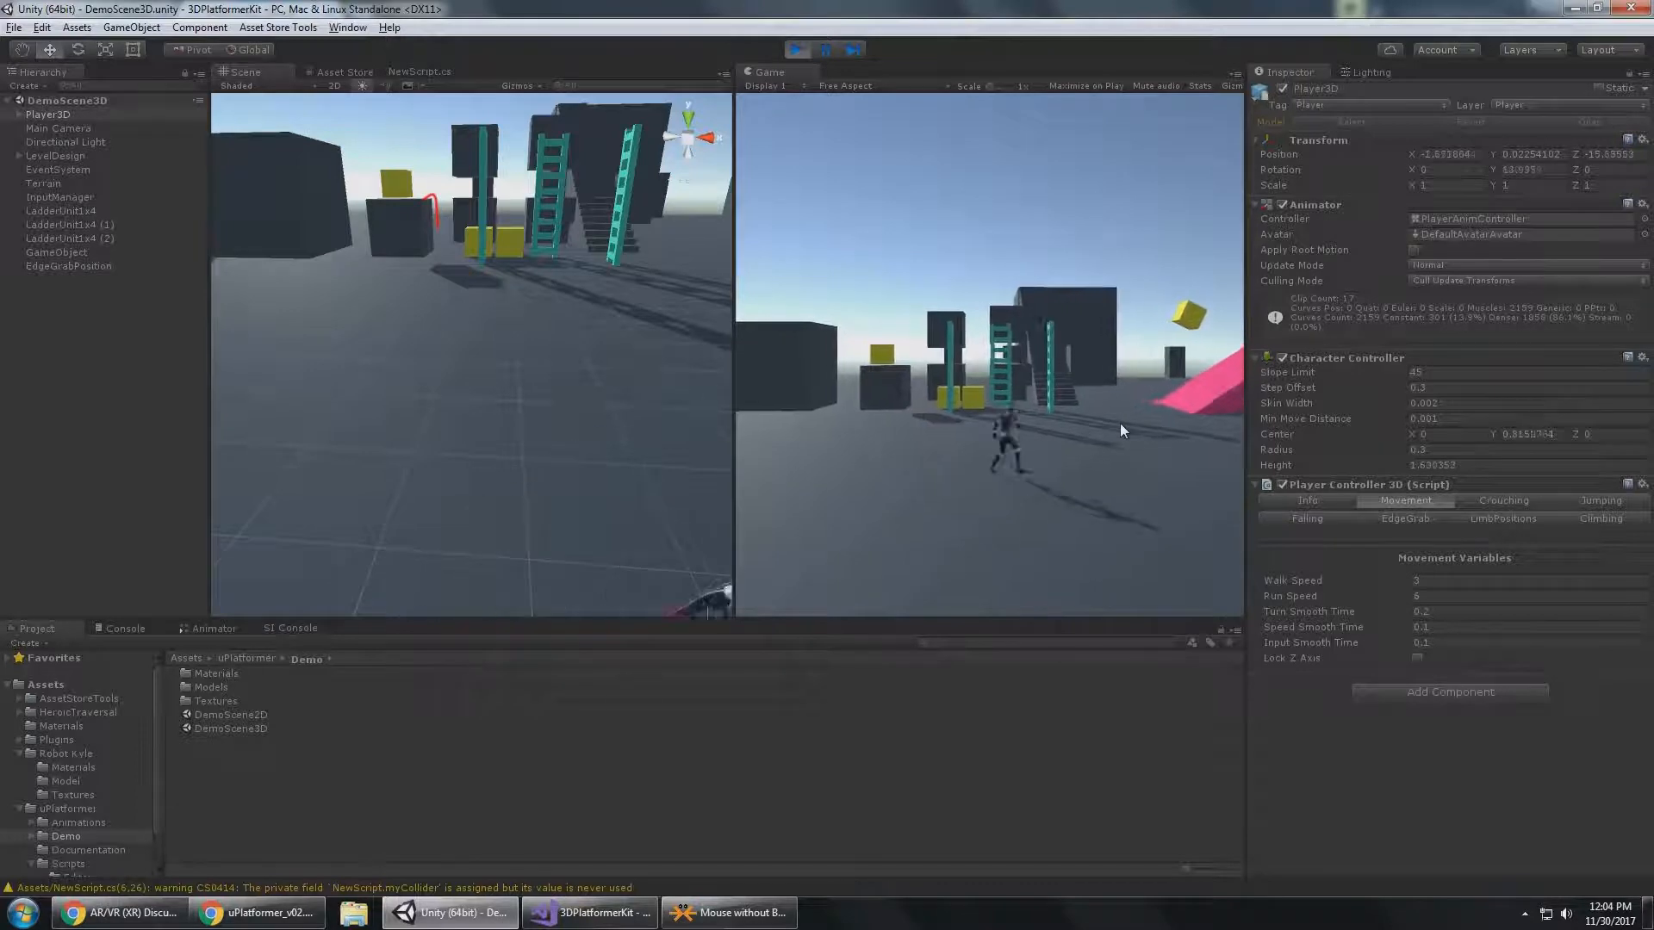
# Set Speed Smooth Time to 0 and run Player3D back and forth across the ground.
pyautogui.click(1459, 628)
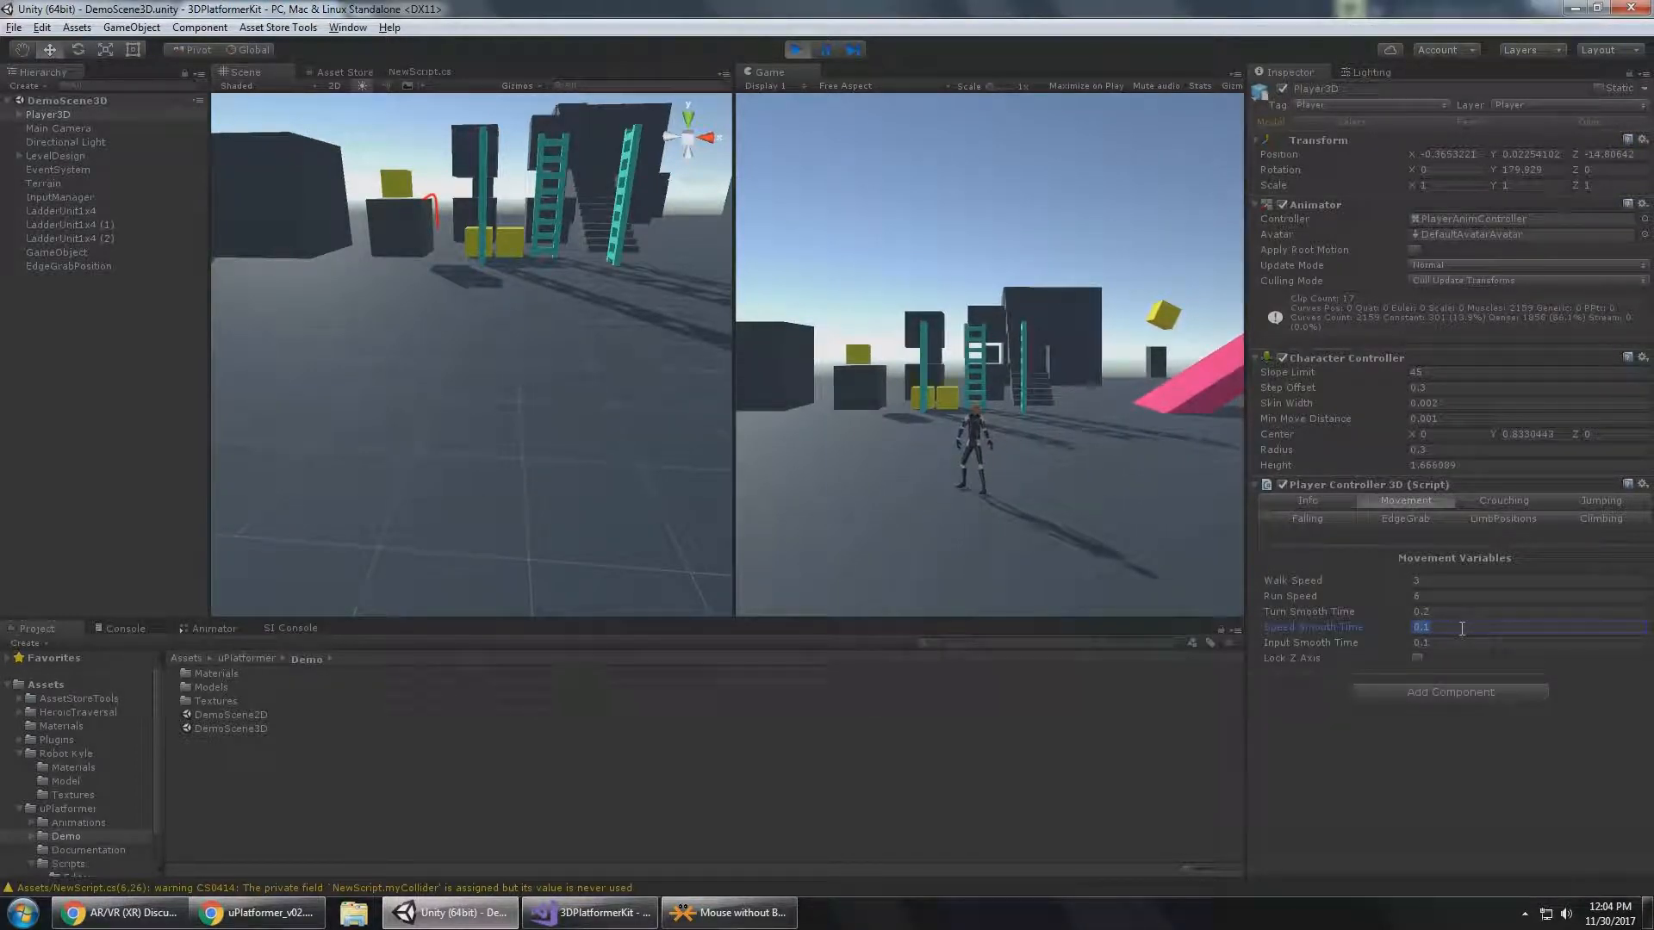
pyautogui.click(1020, 457)
pyautogui.press('a')
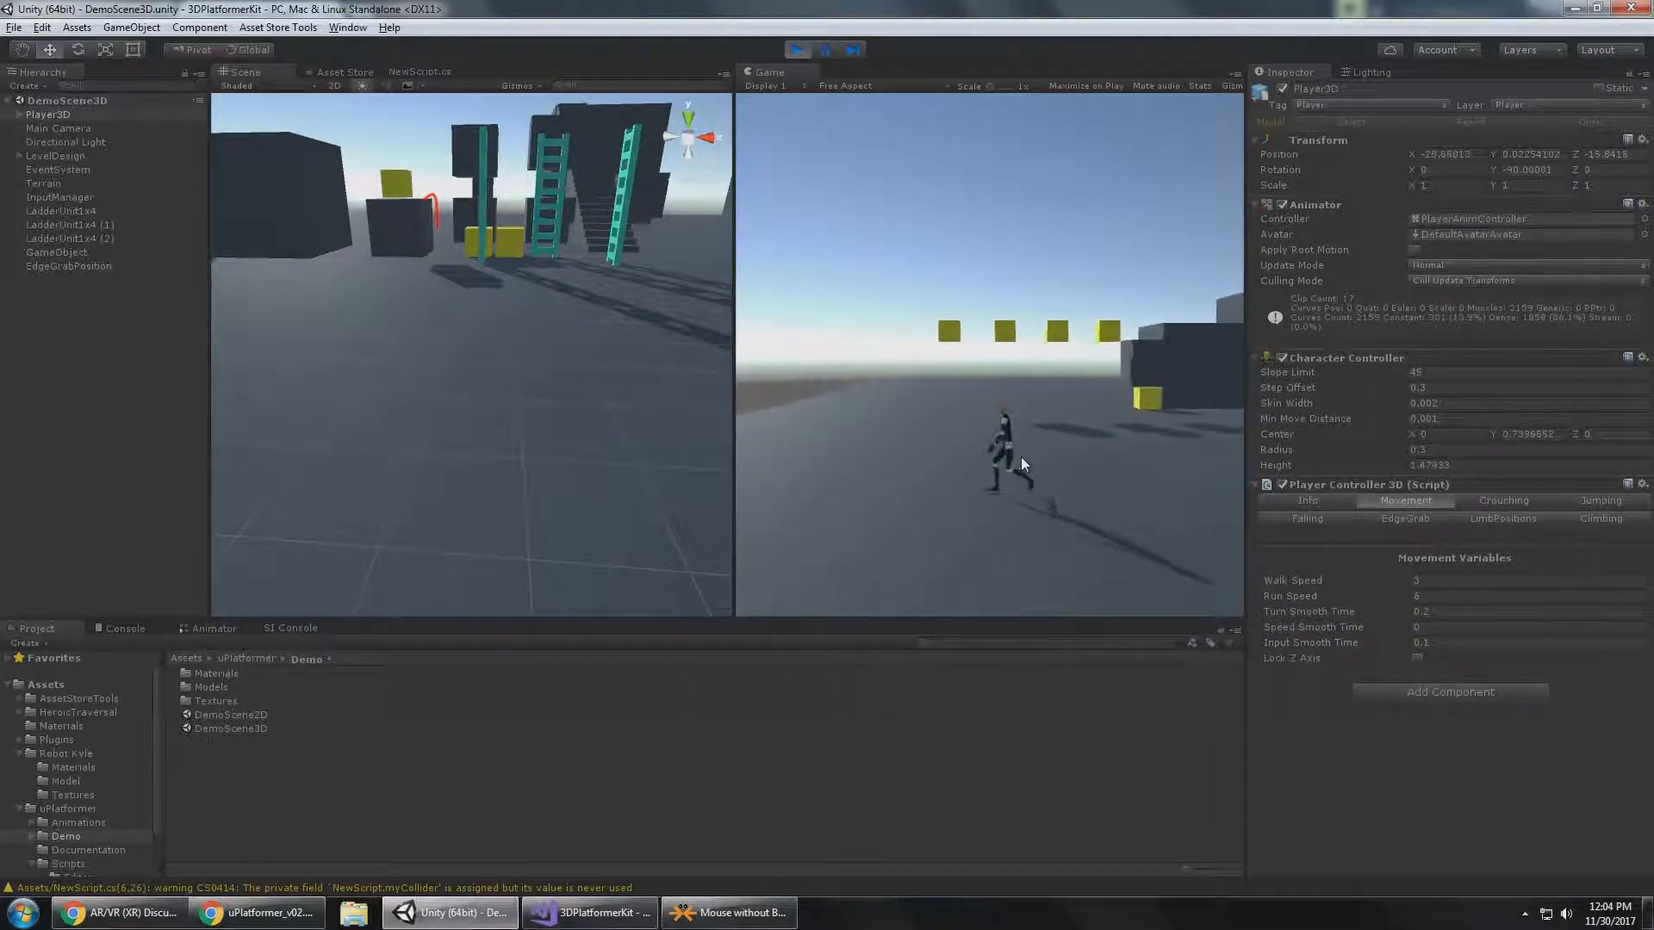
pyautogui.press('d')
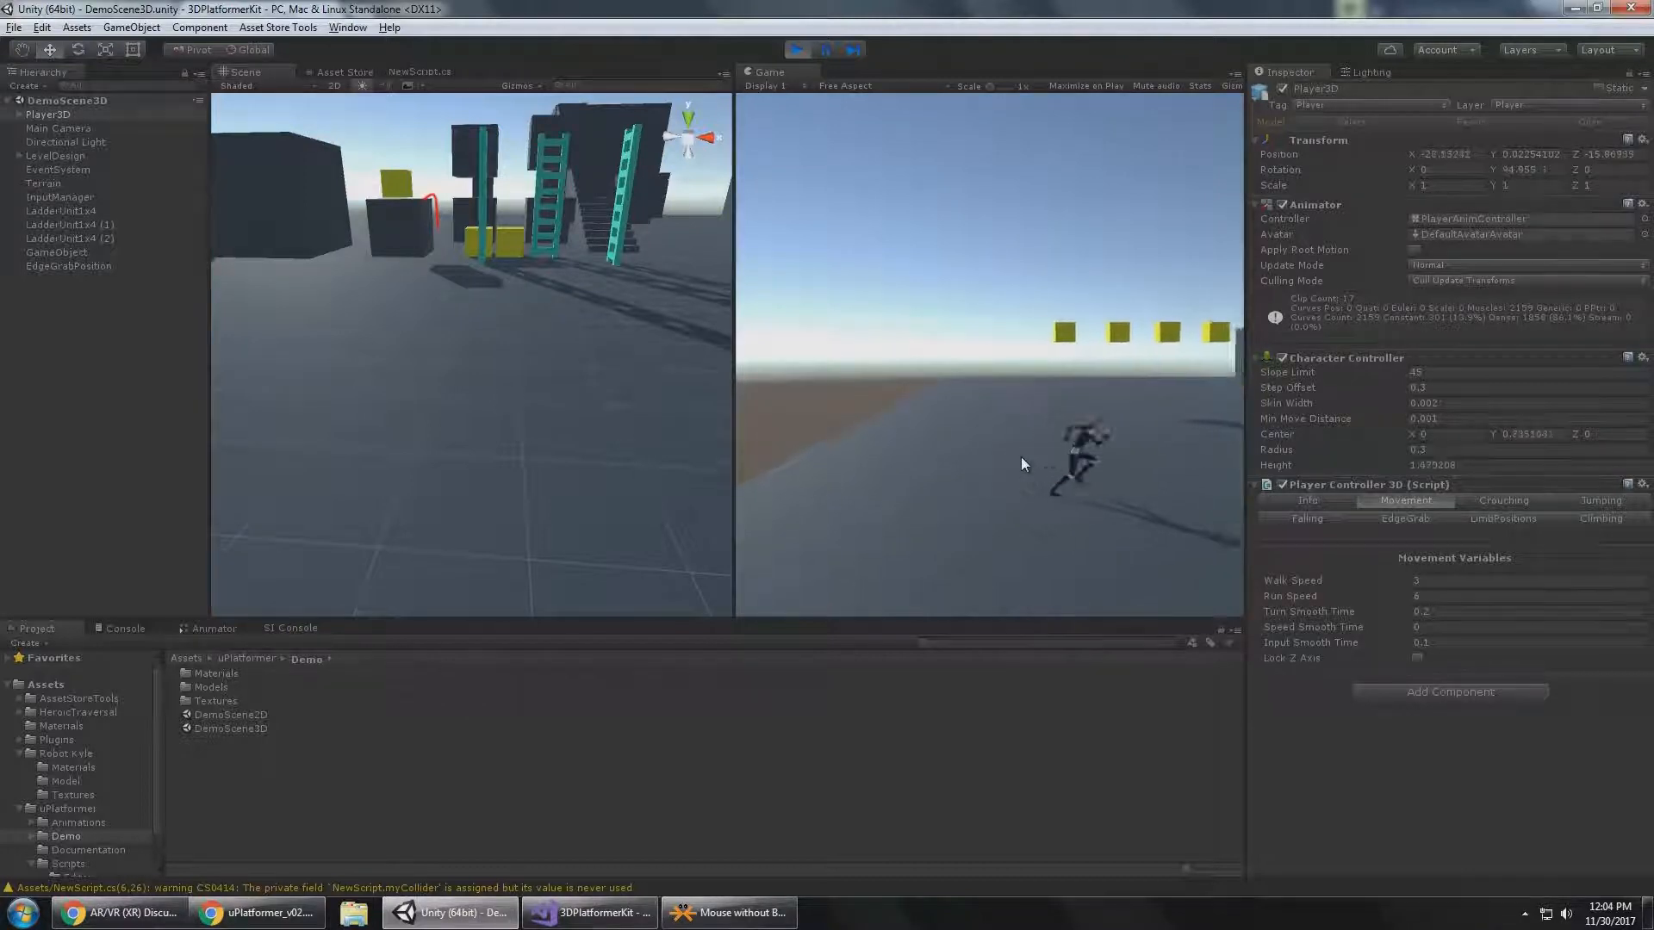
# Set Speed Smooth Time to 0.1 and run Player3D across the ground.
pyautogui.click(1437, 627)
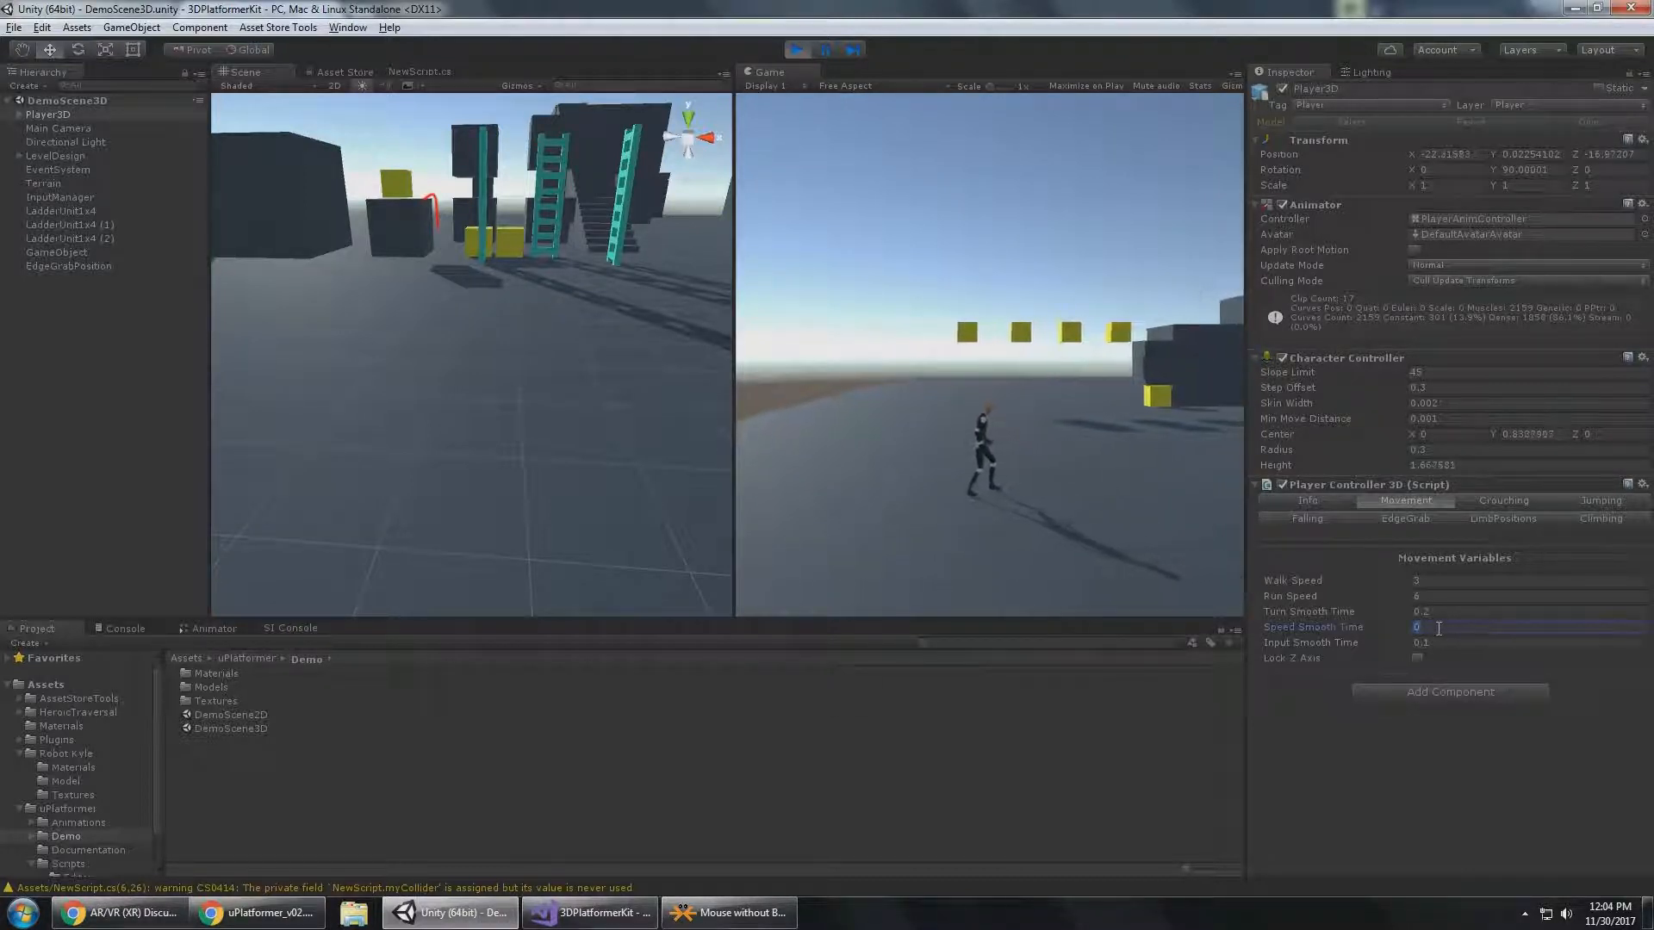
pyautogui.click(1148, 498)
pyautogui.press('d')
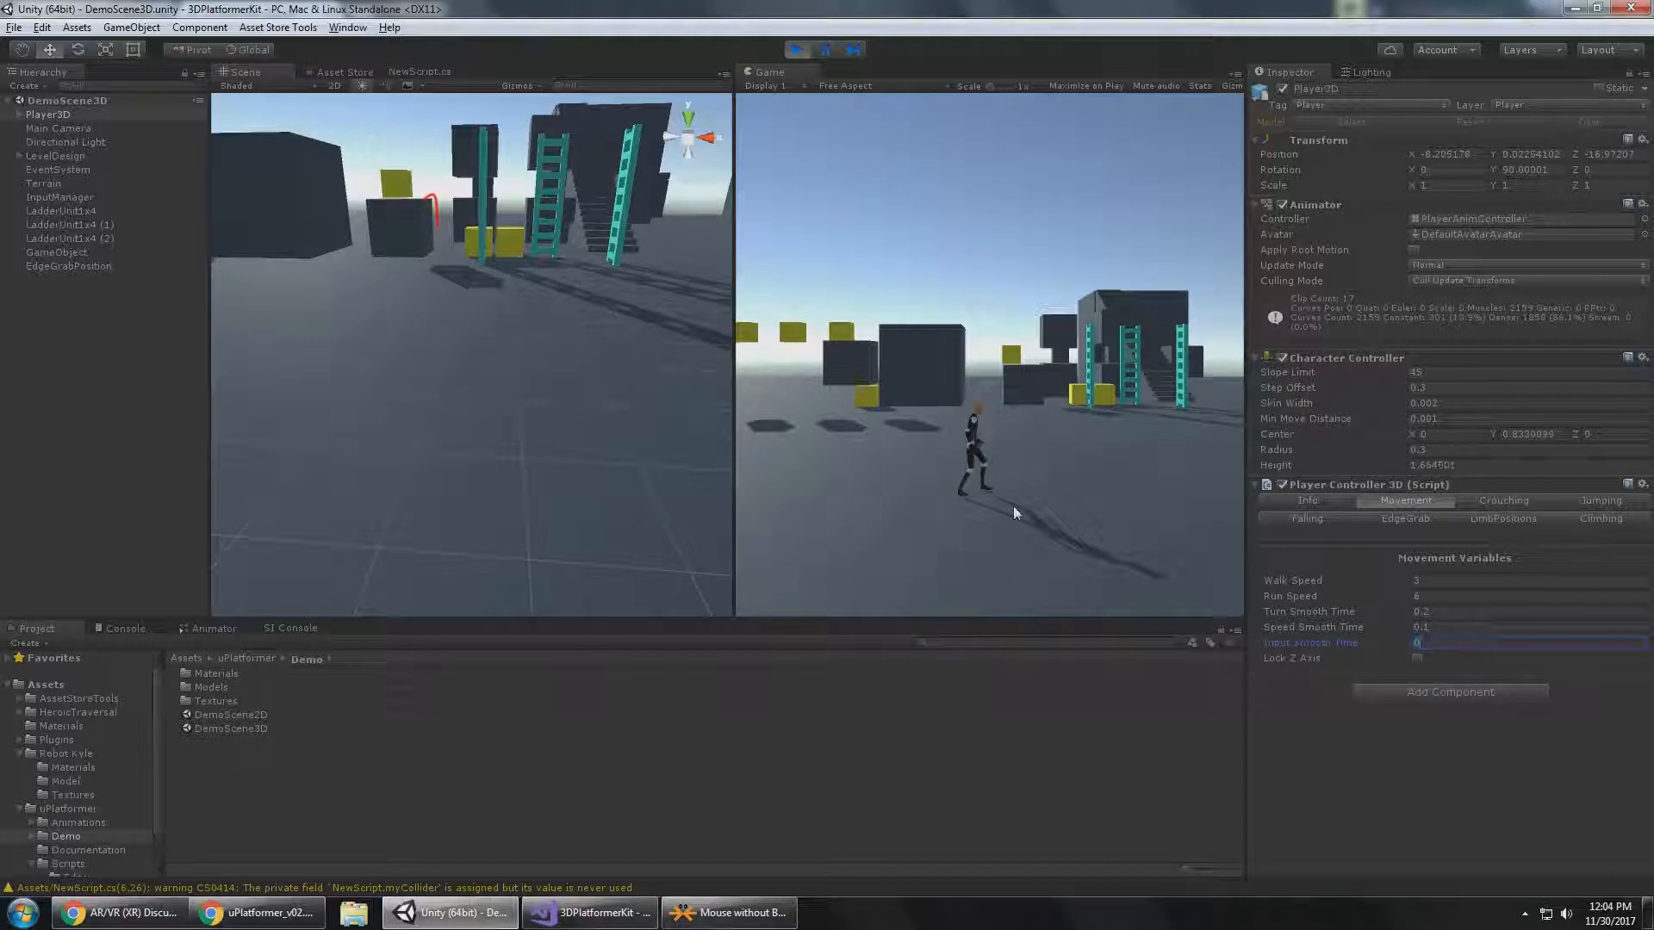
# Set Input Smooth Time to 0 and move Player3D back and forth with quick direction changes.
pyautogui.click(1112, 483)
pyautogui.press('d')
pyautogui.press('a')
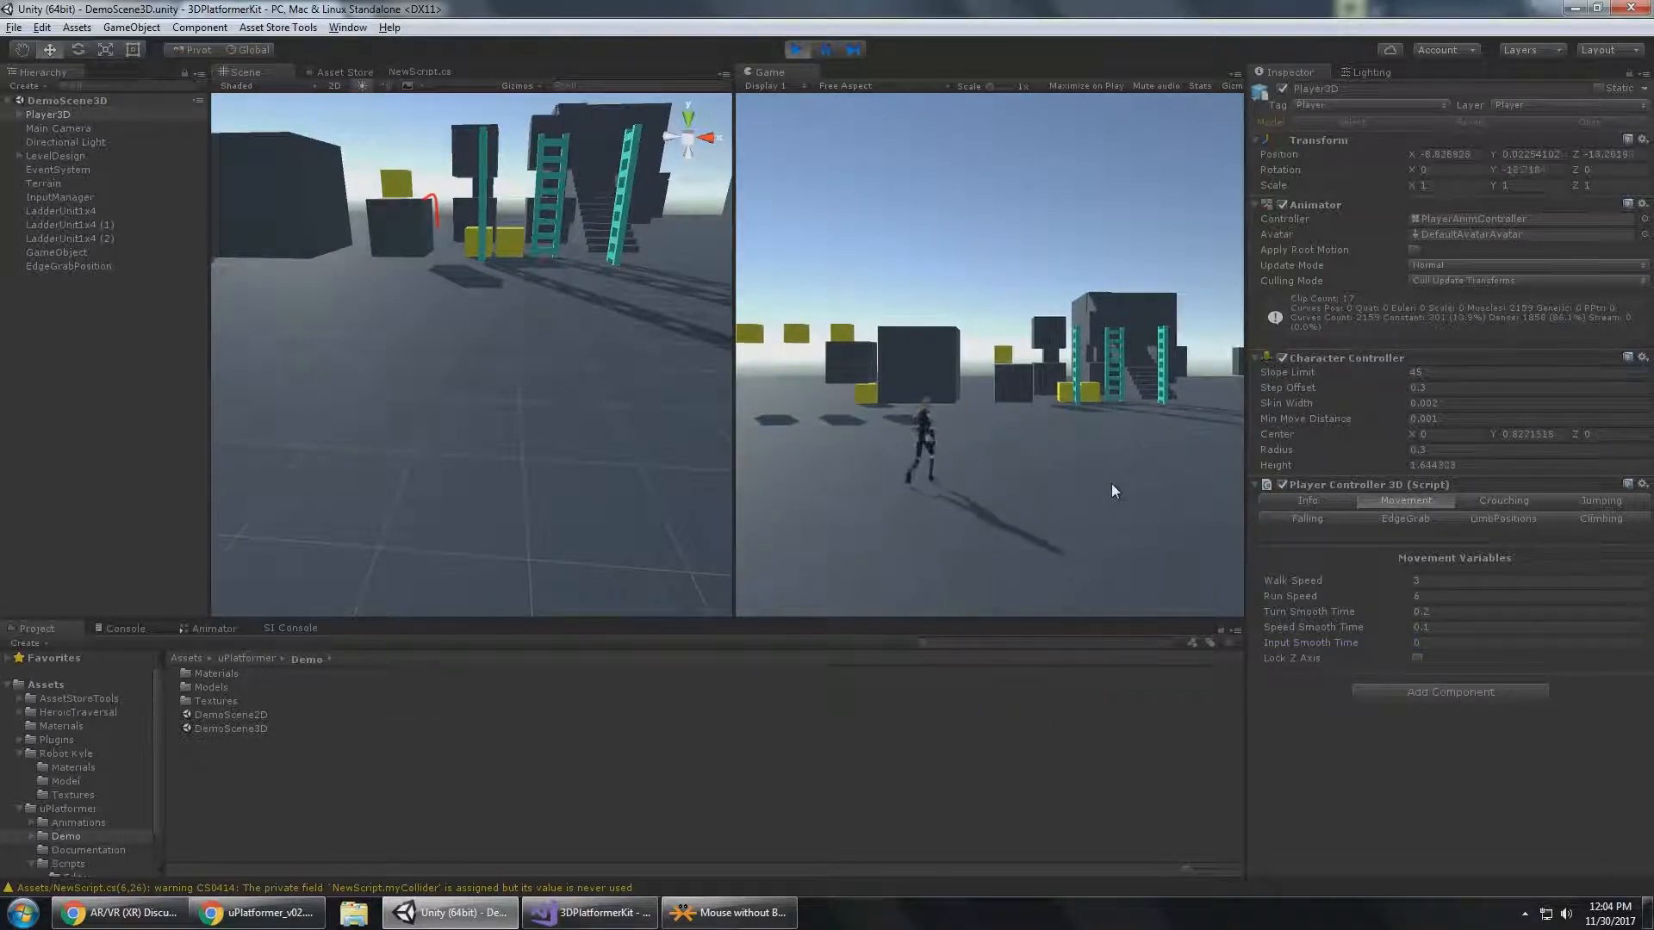
pyautogui.press('d')
pyautogui.press('a')
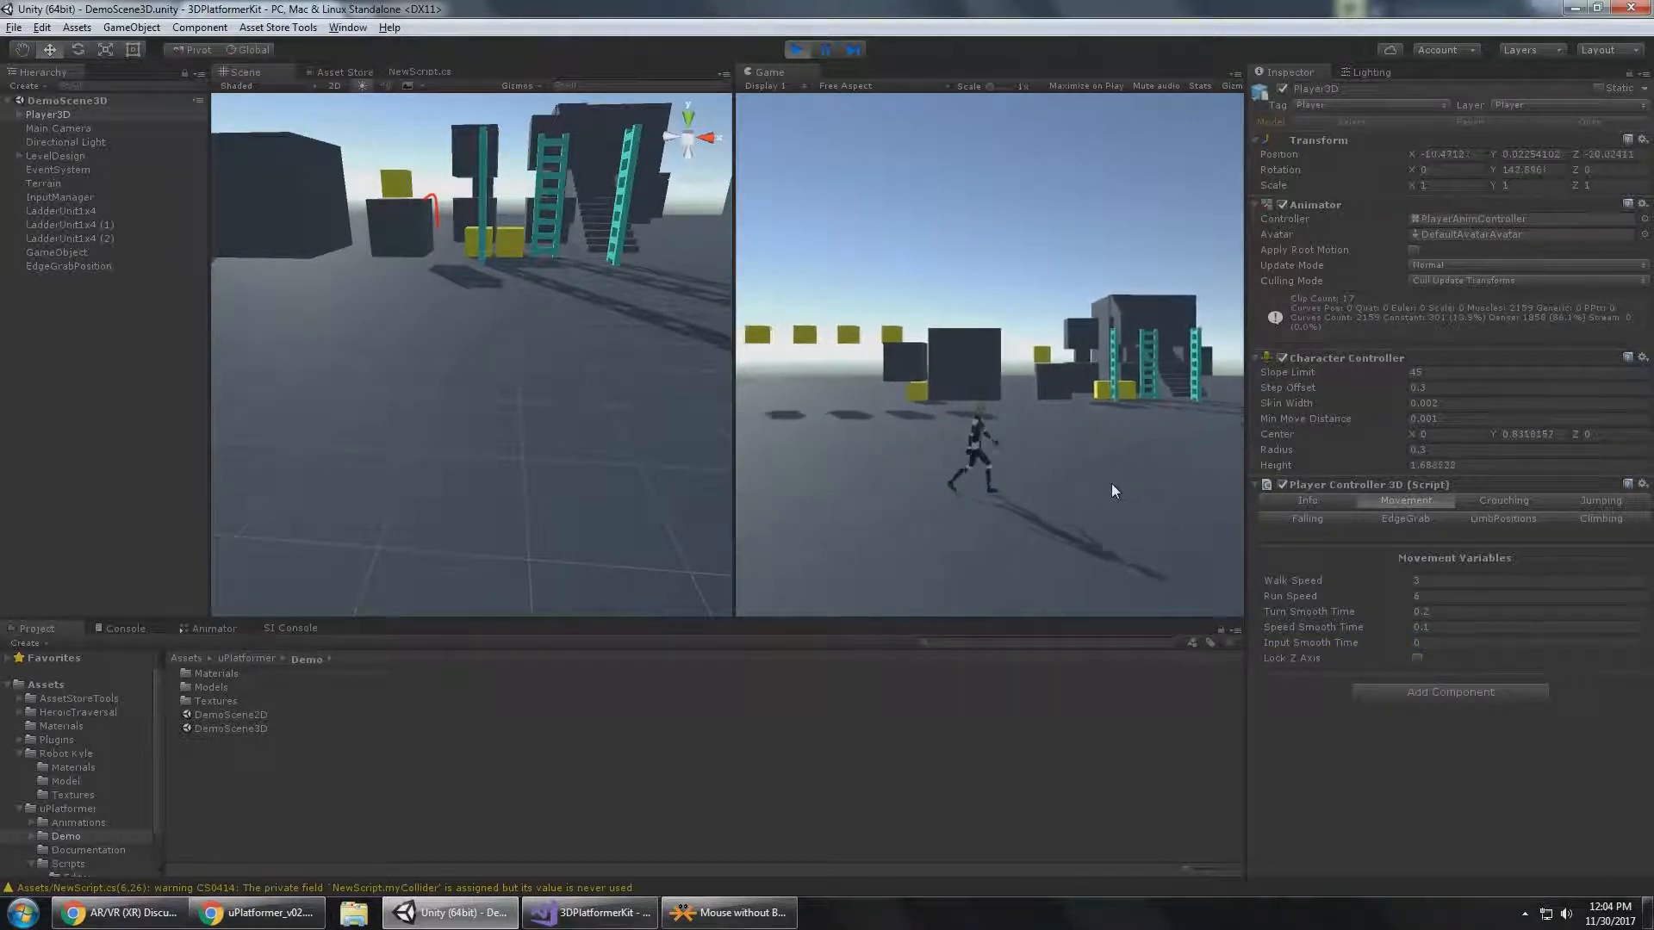
pyautogui.press('d')
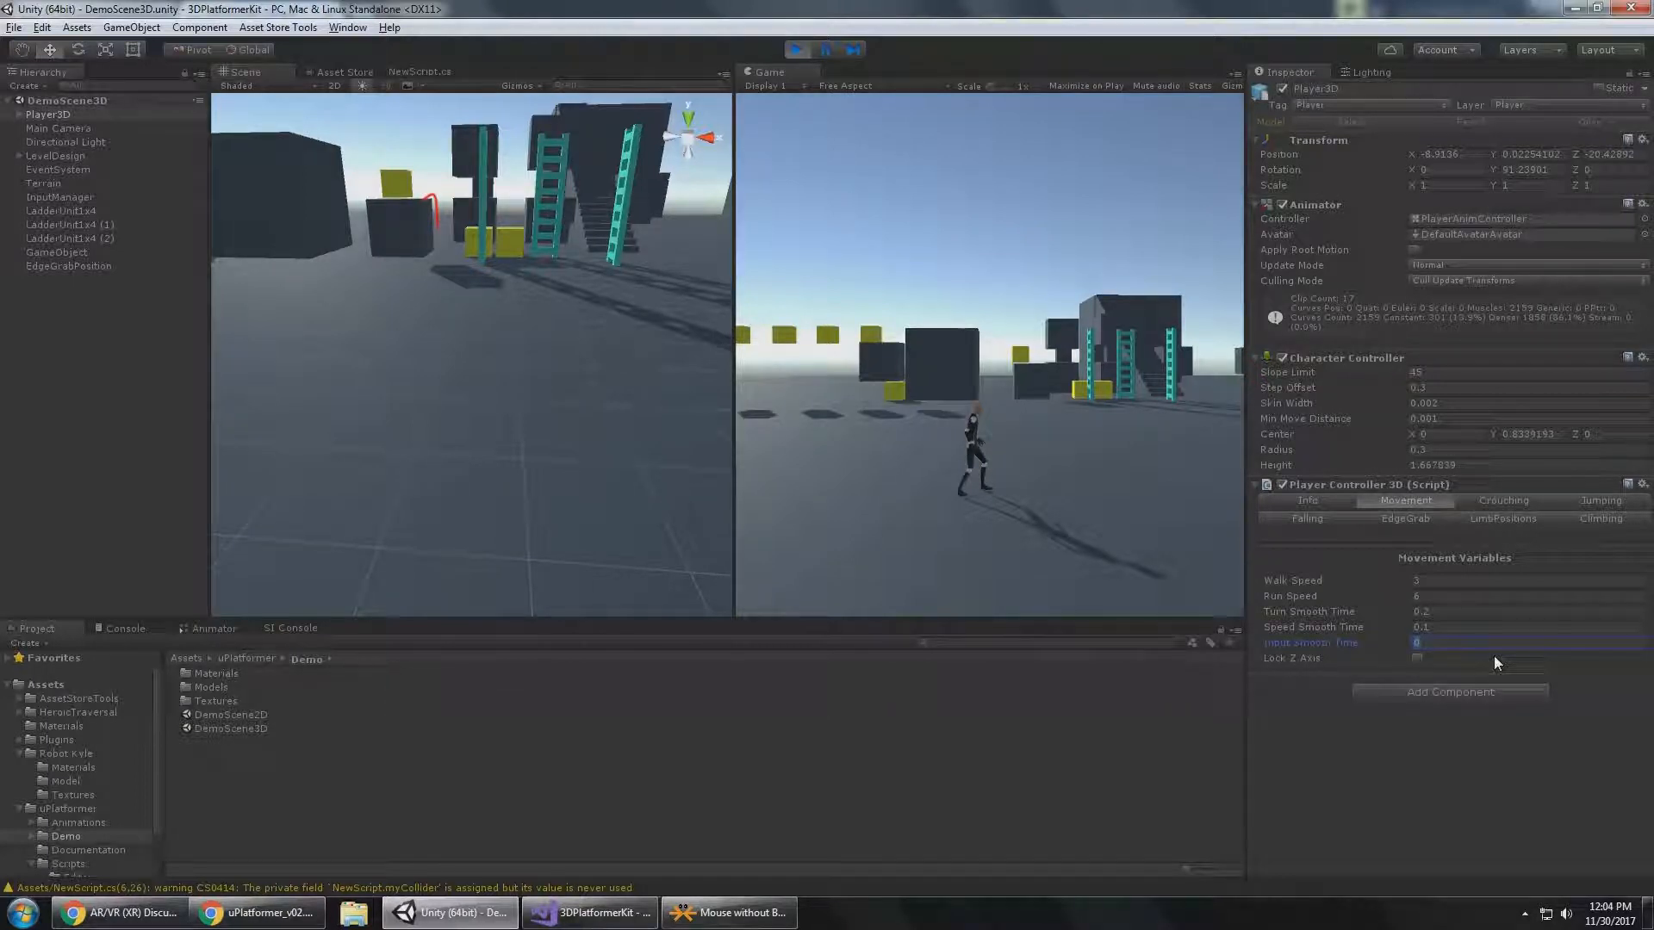
# Set Input Smooth Time to 0.1 and run Player3D around the open ground.
pyautogui.write('0.1sa')
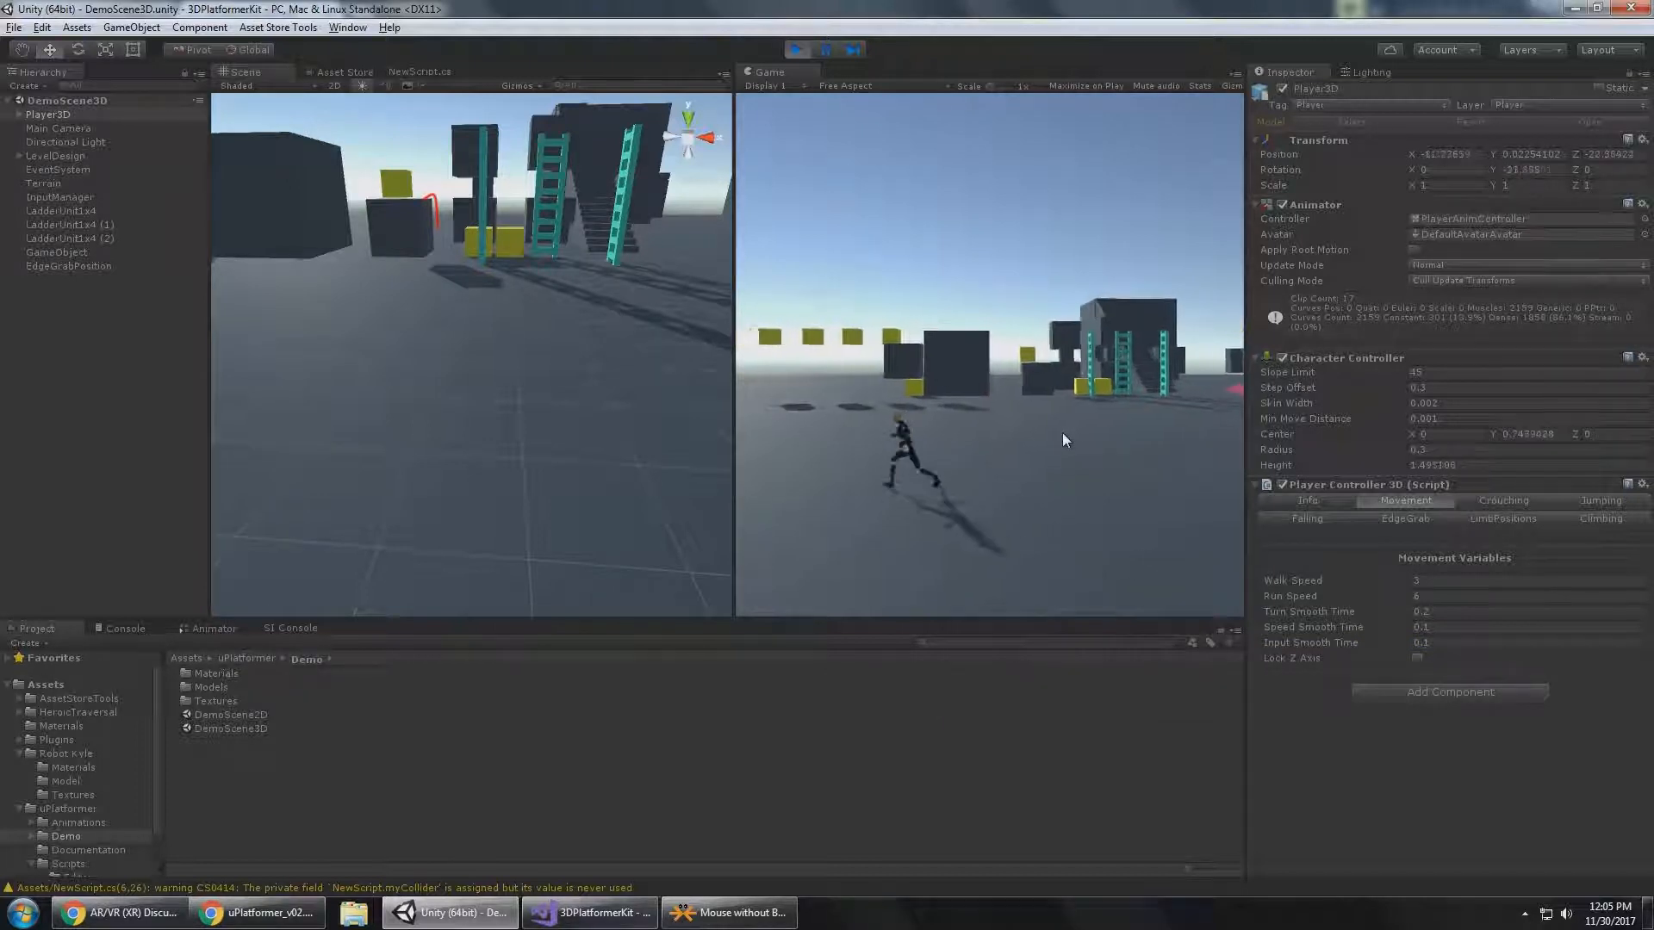
pyautogui.write('wa')
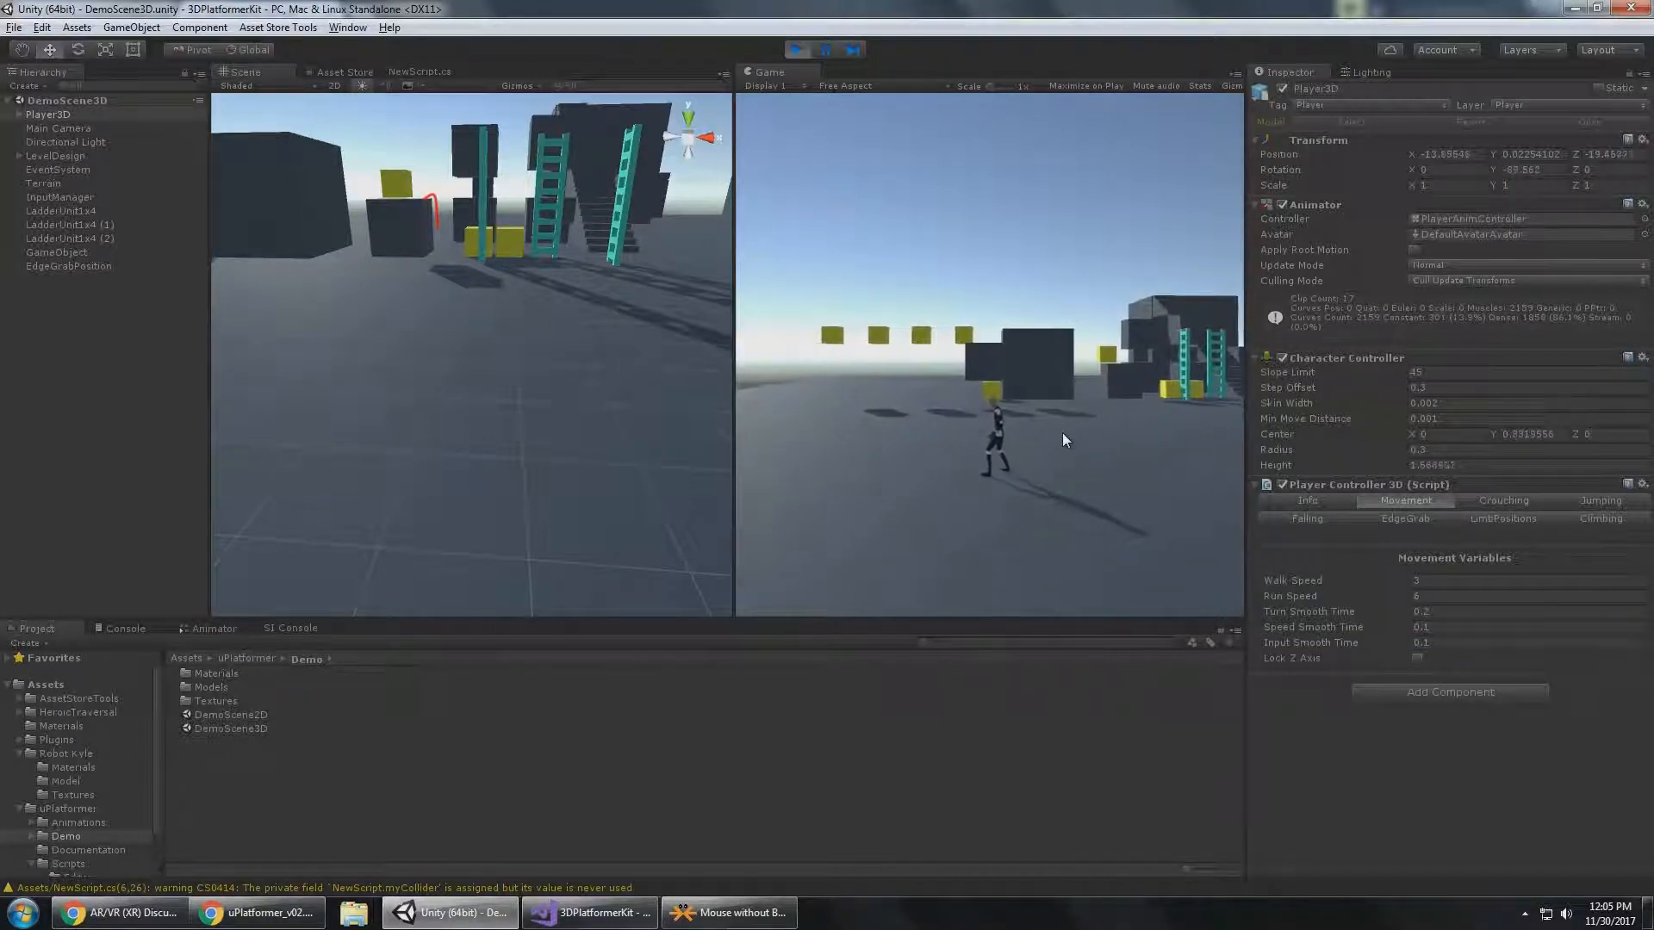
pyautogui.write('d')
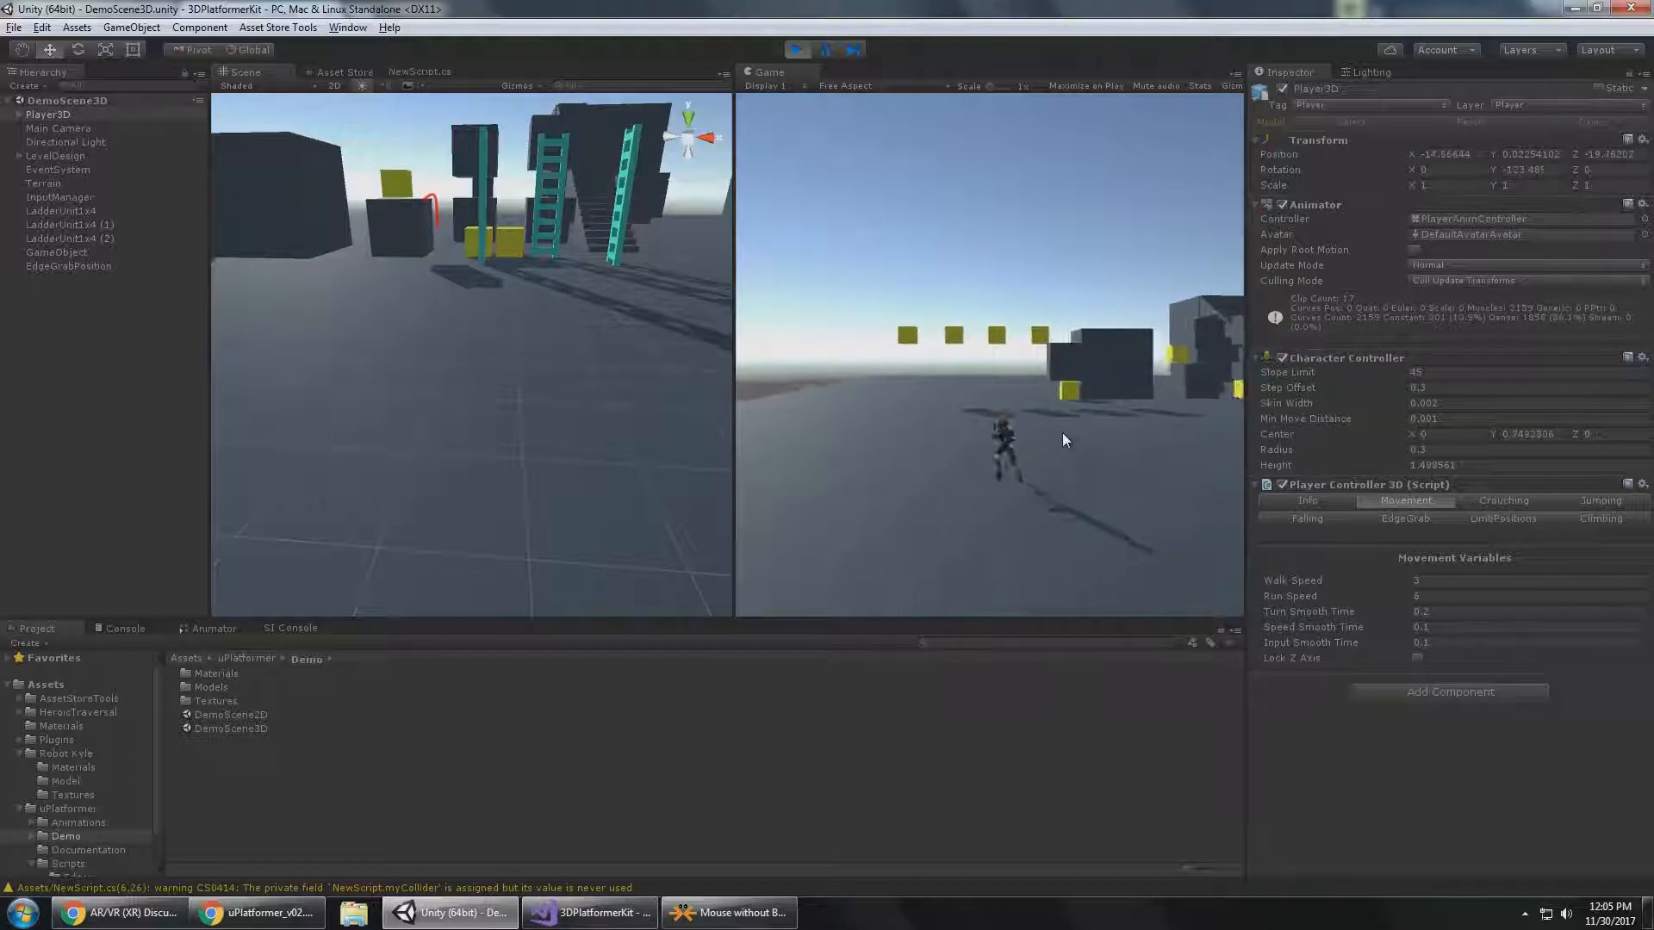
pyautogui.write('a')
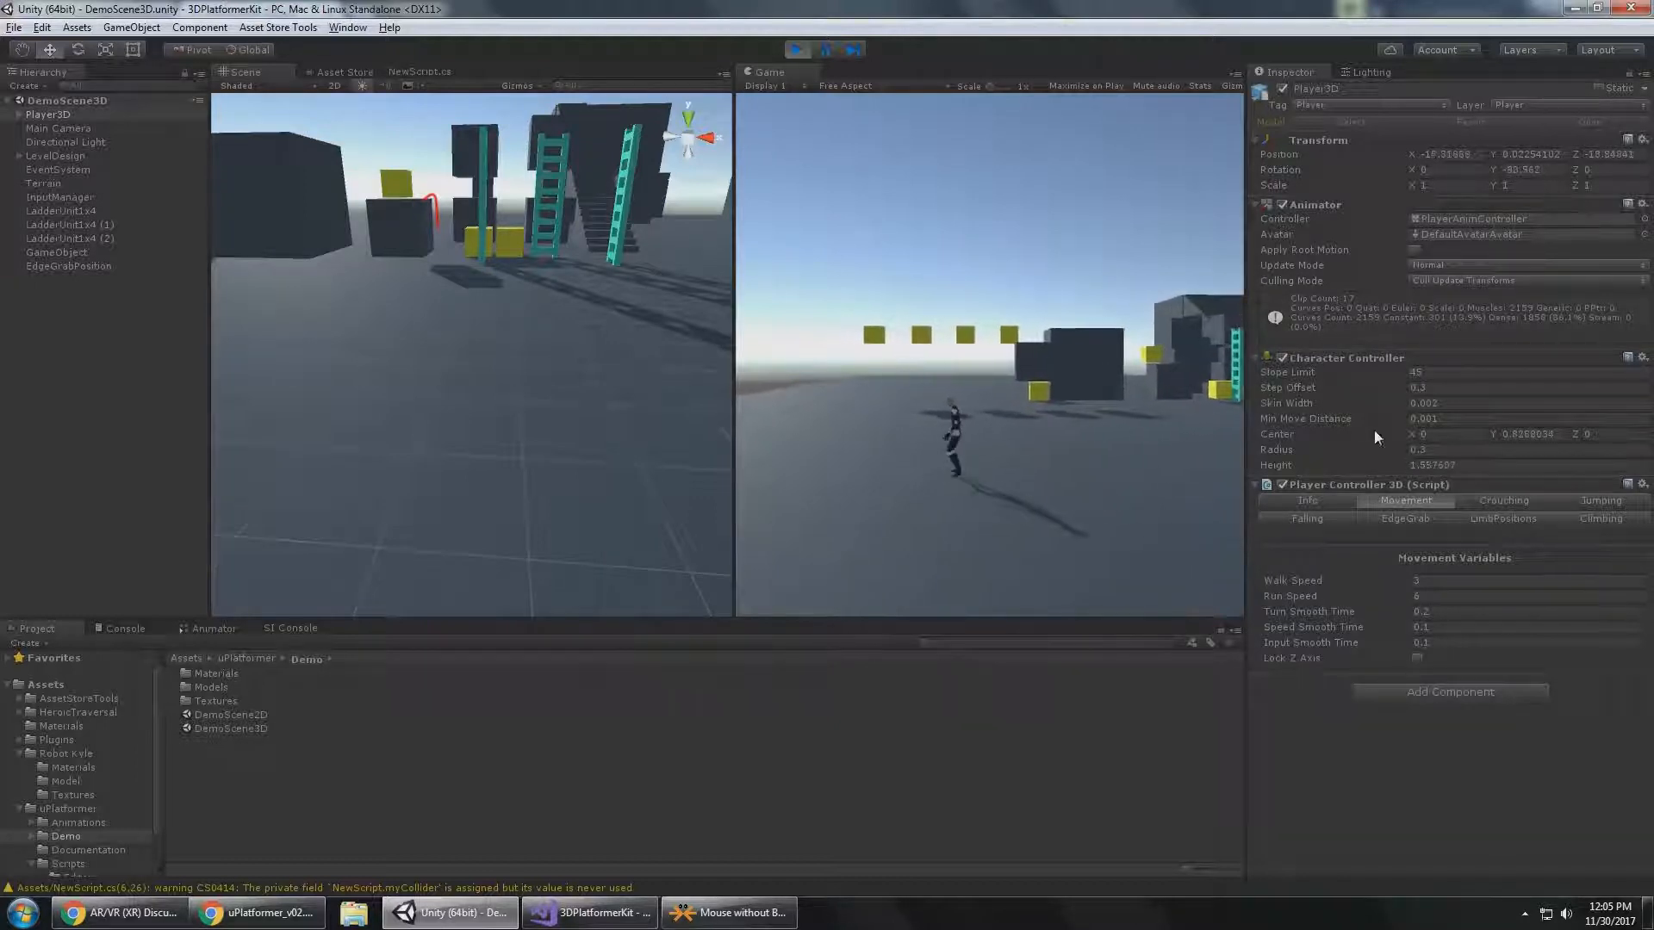
pyautogui.write('sd')
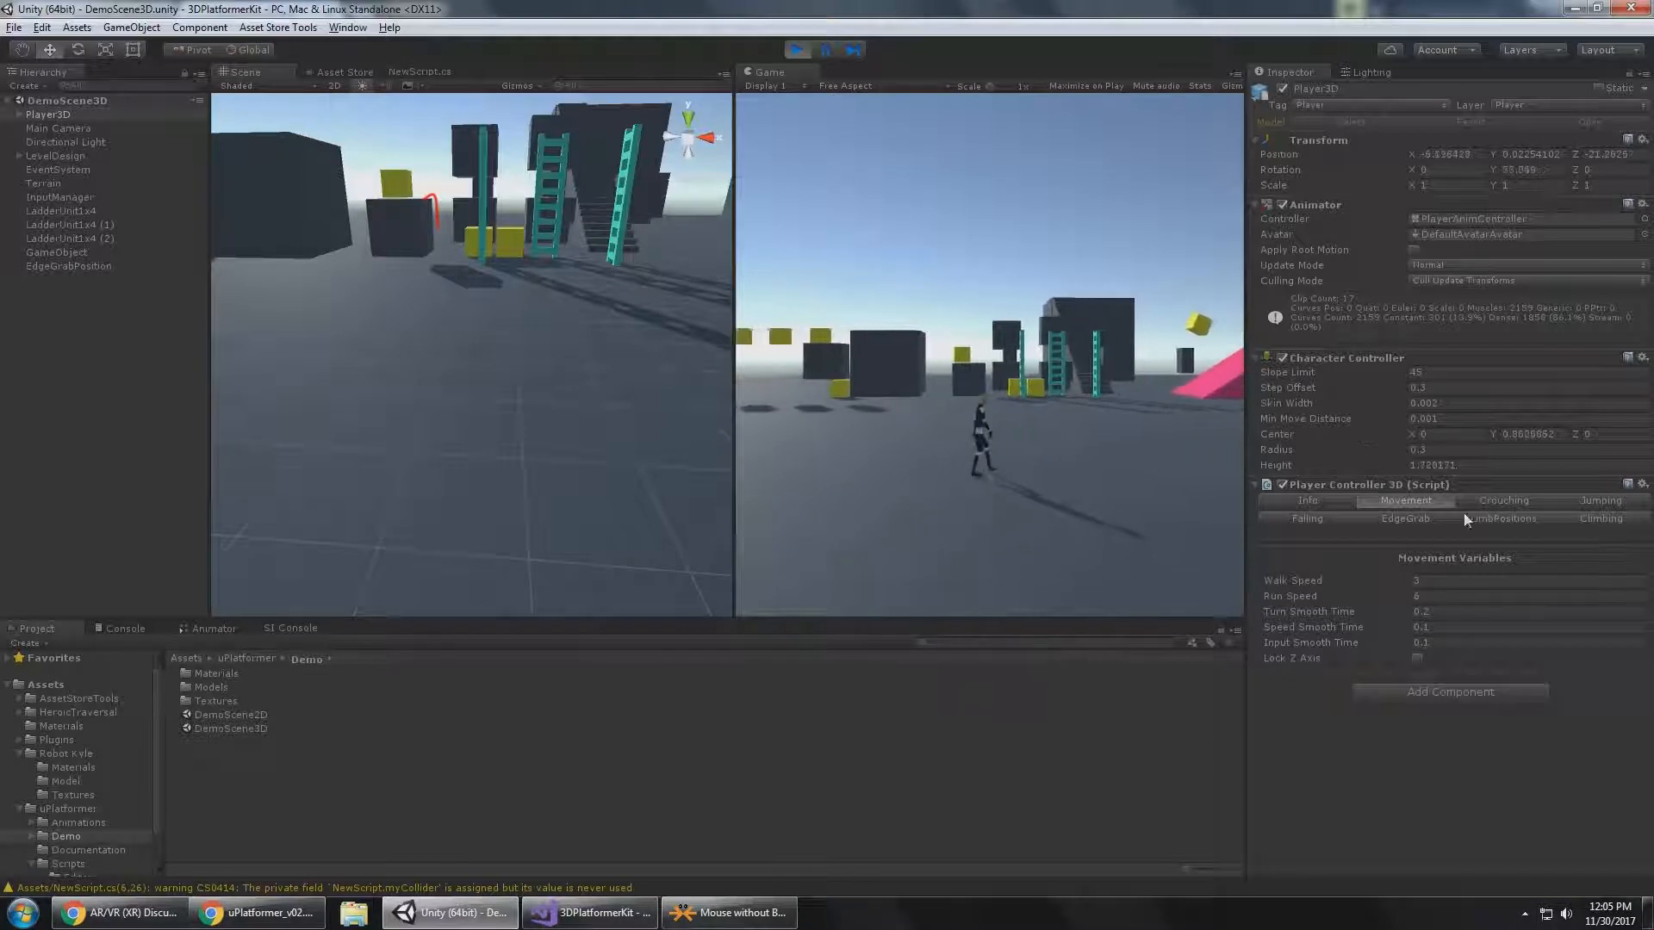
# Enable Lock Z Axis with Z Axis at 0 and move Player3D back and forth beside the dark block.
pyautogui.click(1419, 658)
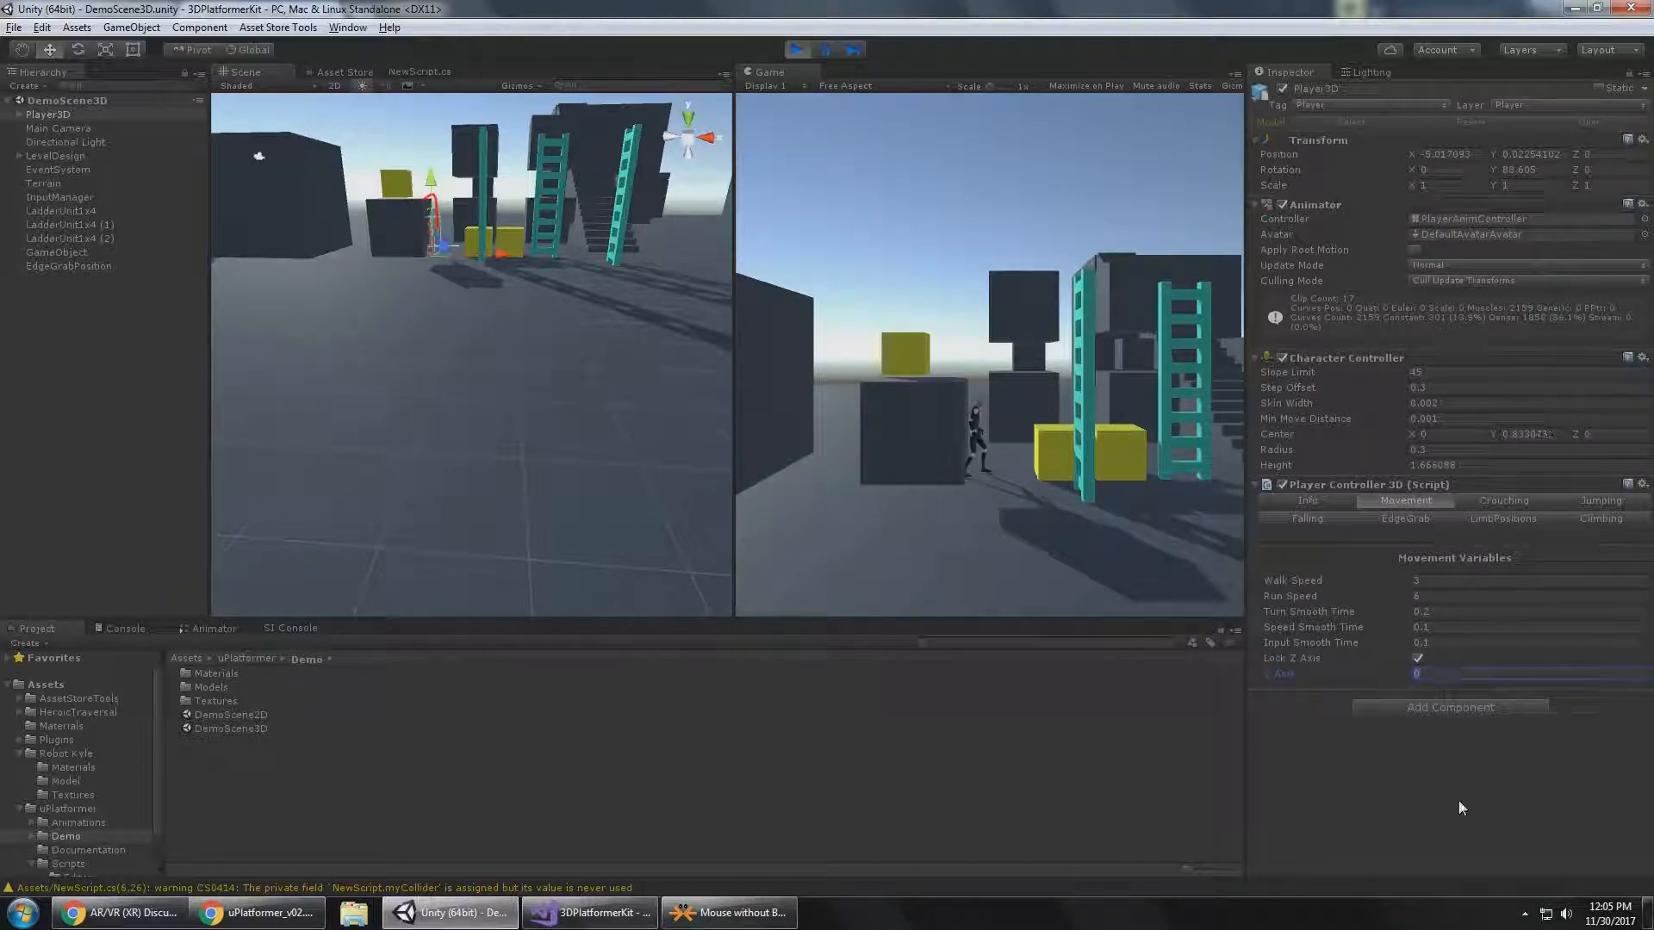
pyautogui.click(1041, 470)
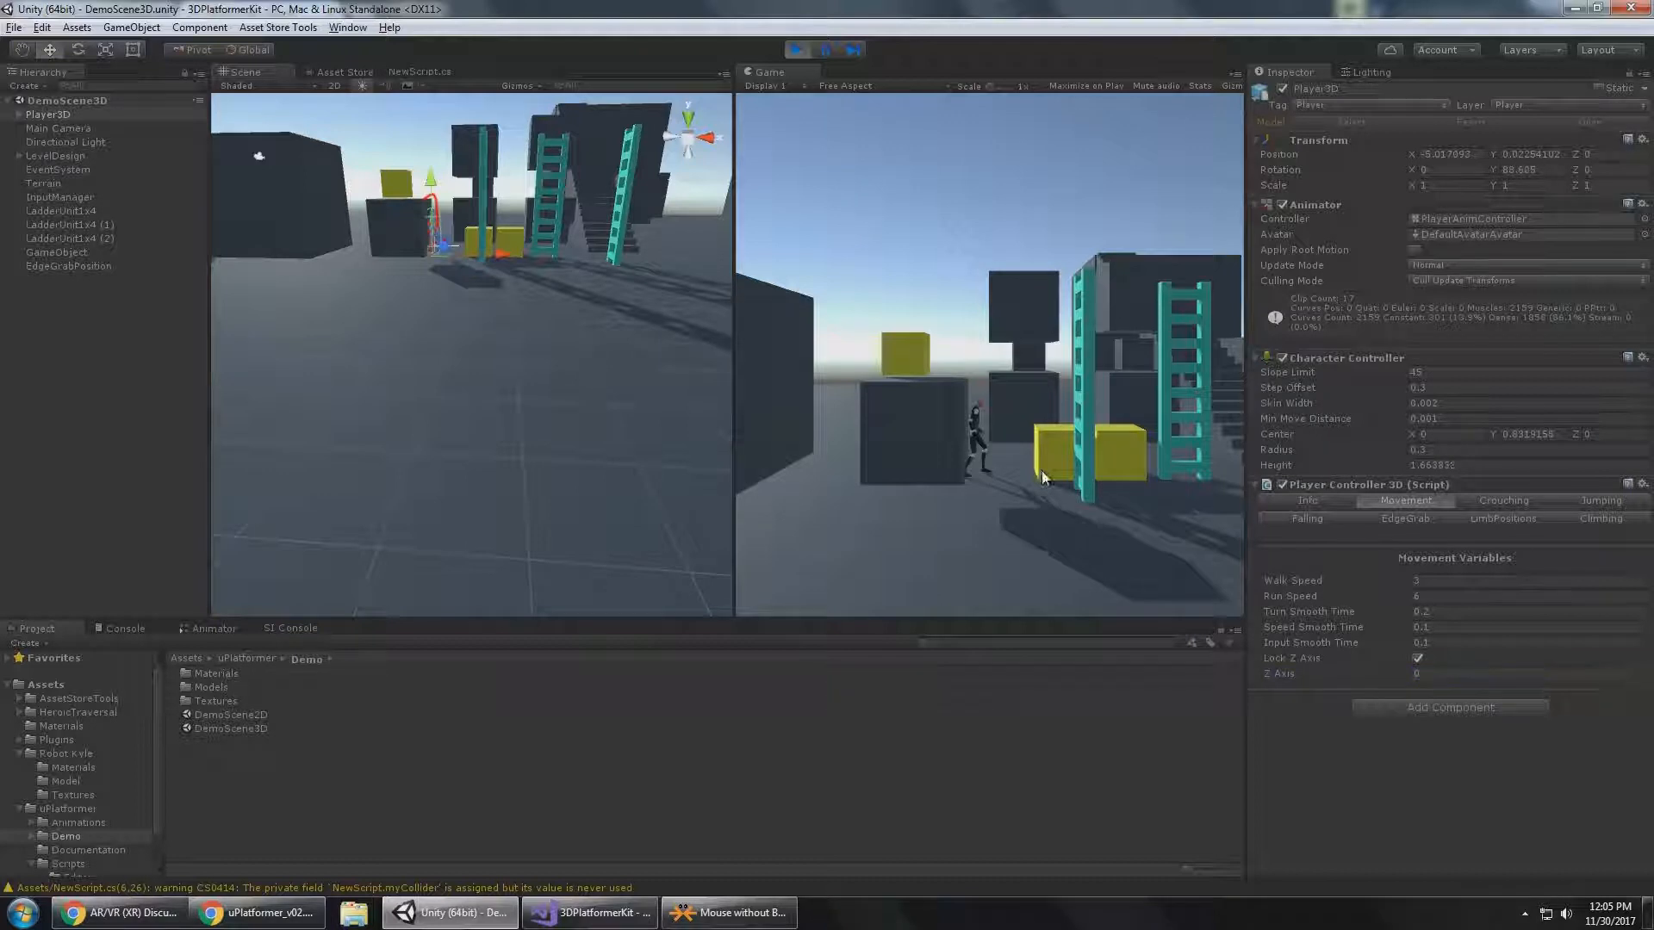
pyautogui.press('d')
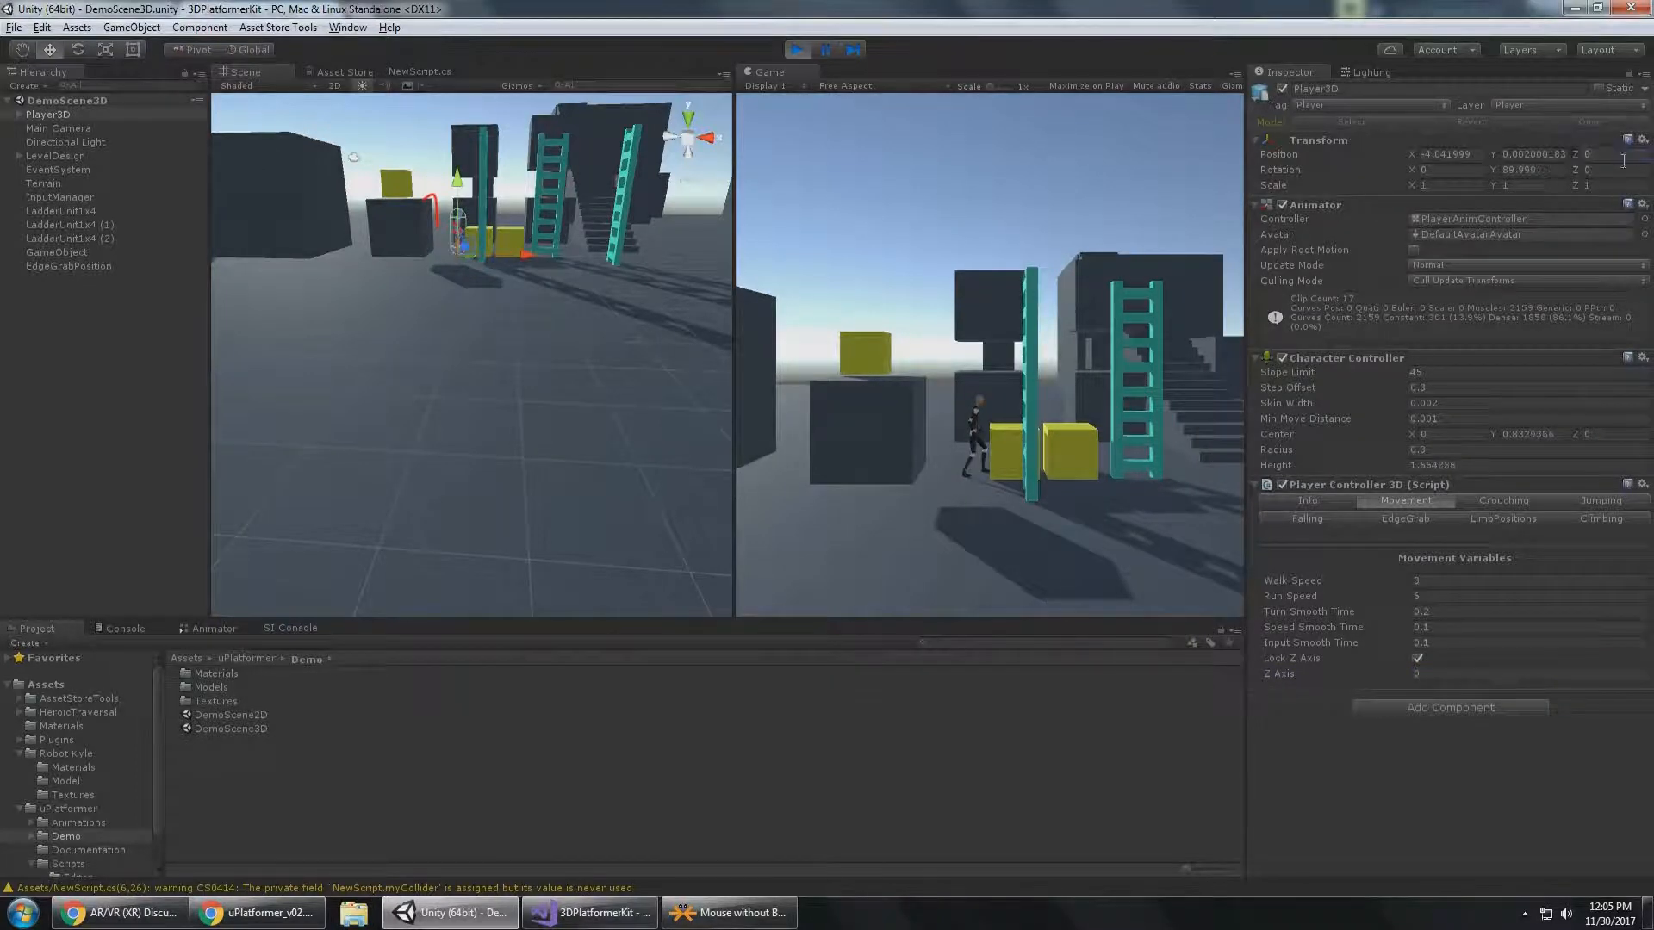
pyautogui.click(1623, 158)
pyautogui.press('a')
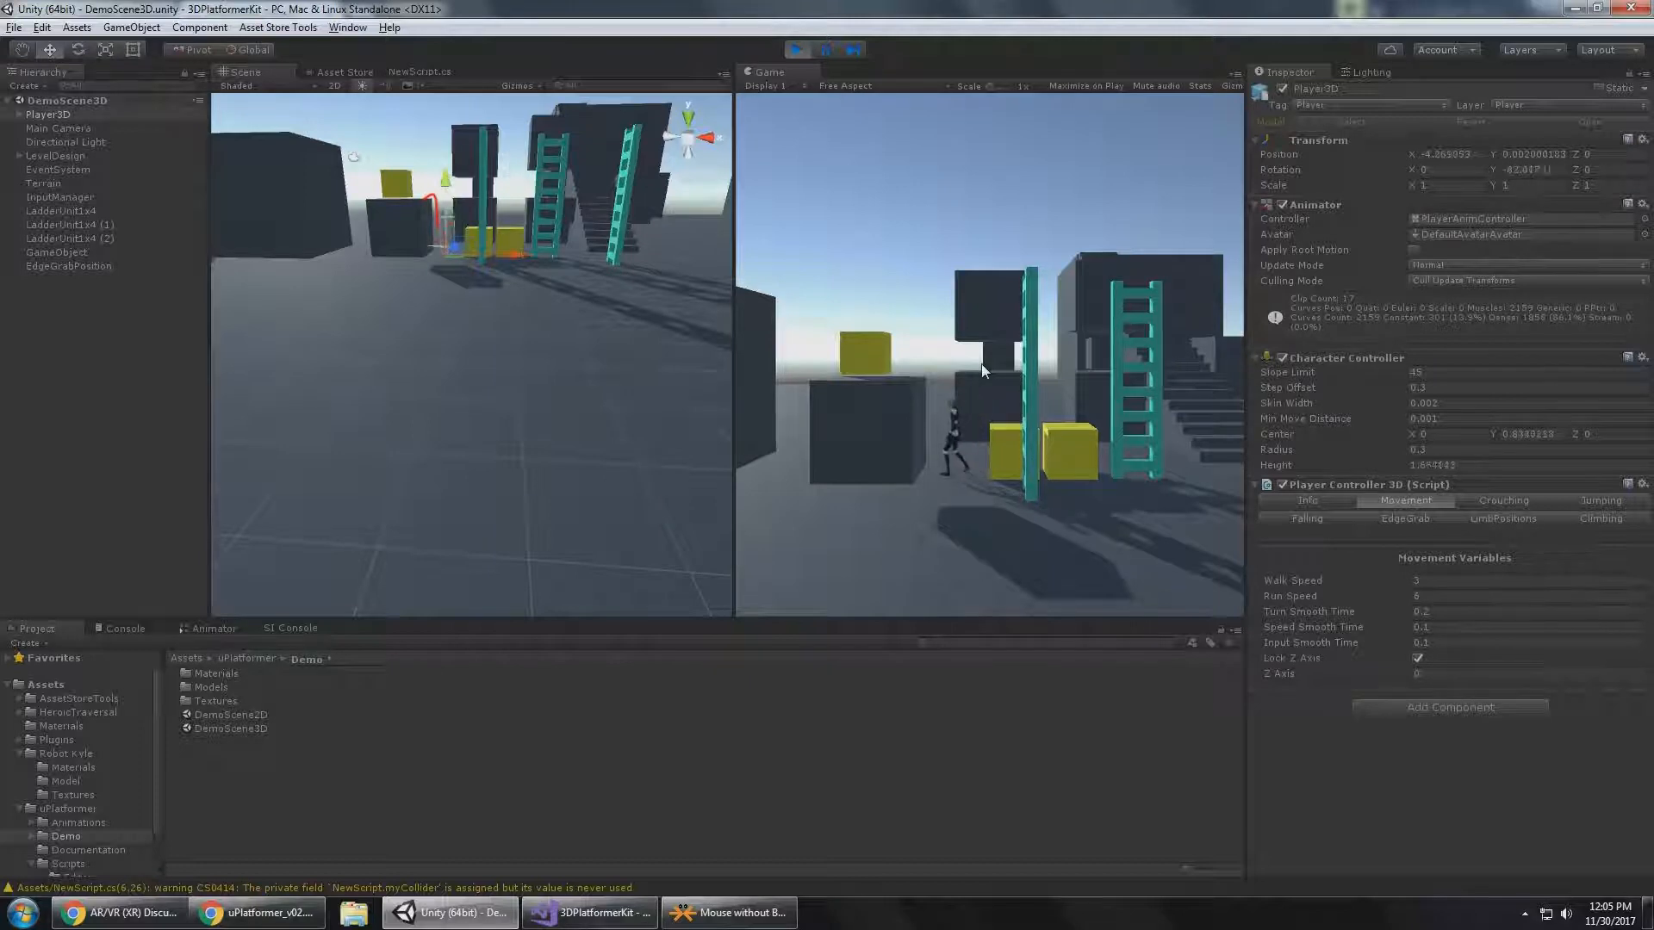
# Jump and climb Player3D over the dark block holding the yellow cube, crossing it in both directions.
pyautogui.press('space')
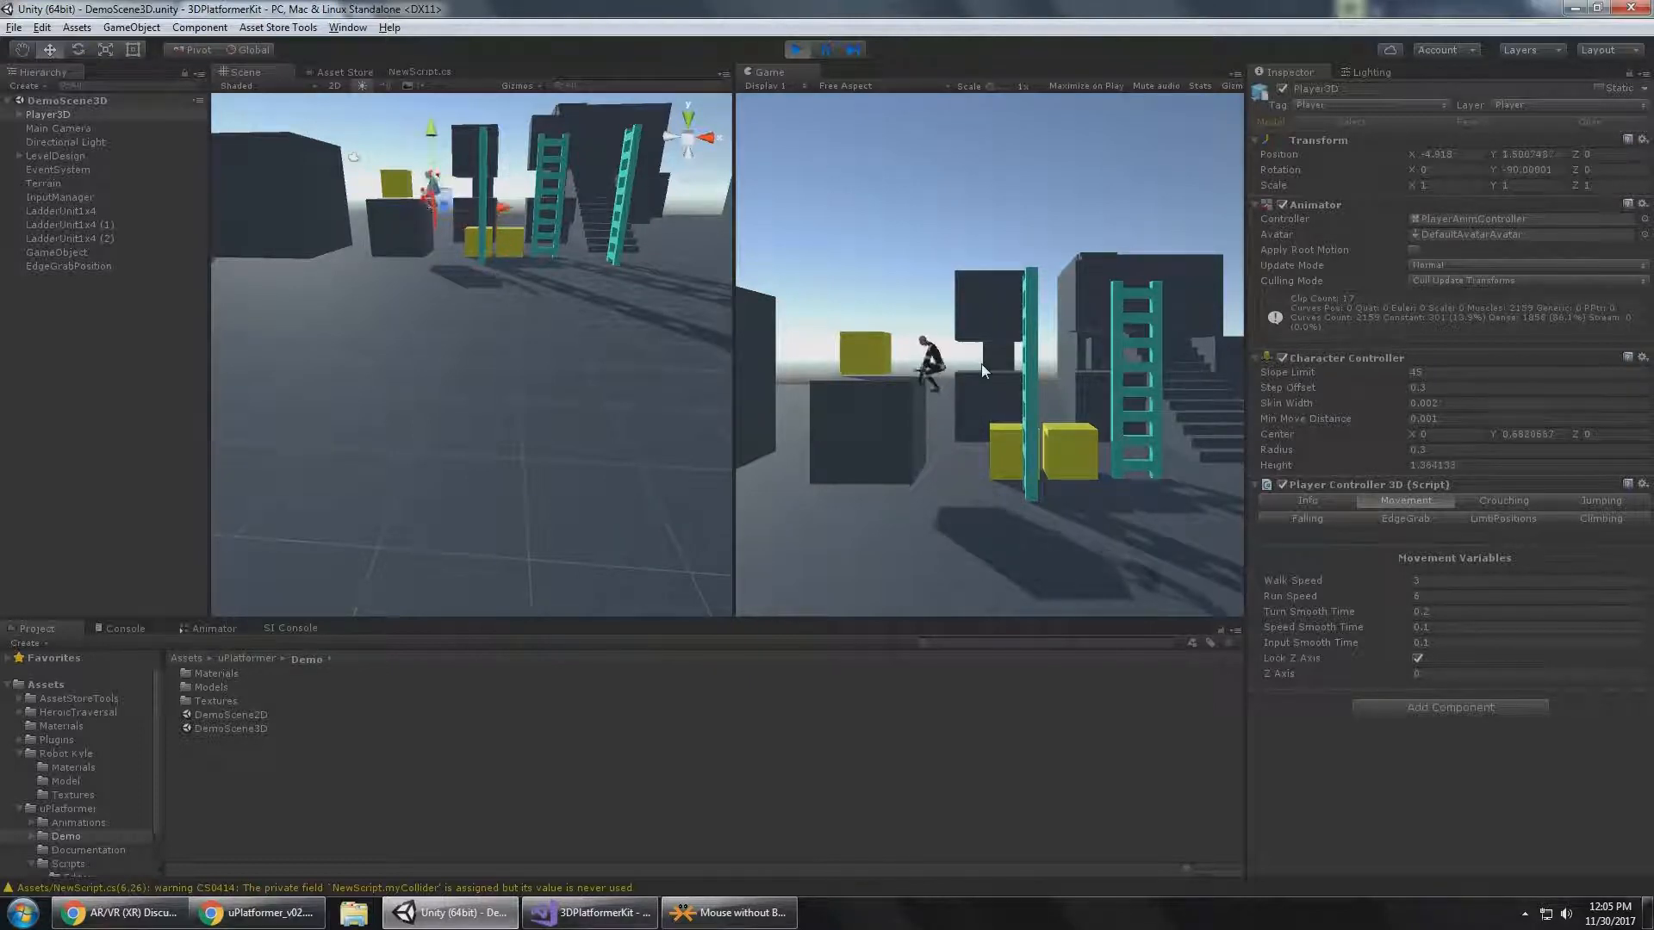
pyautogui.press('a')
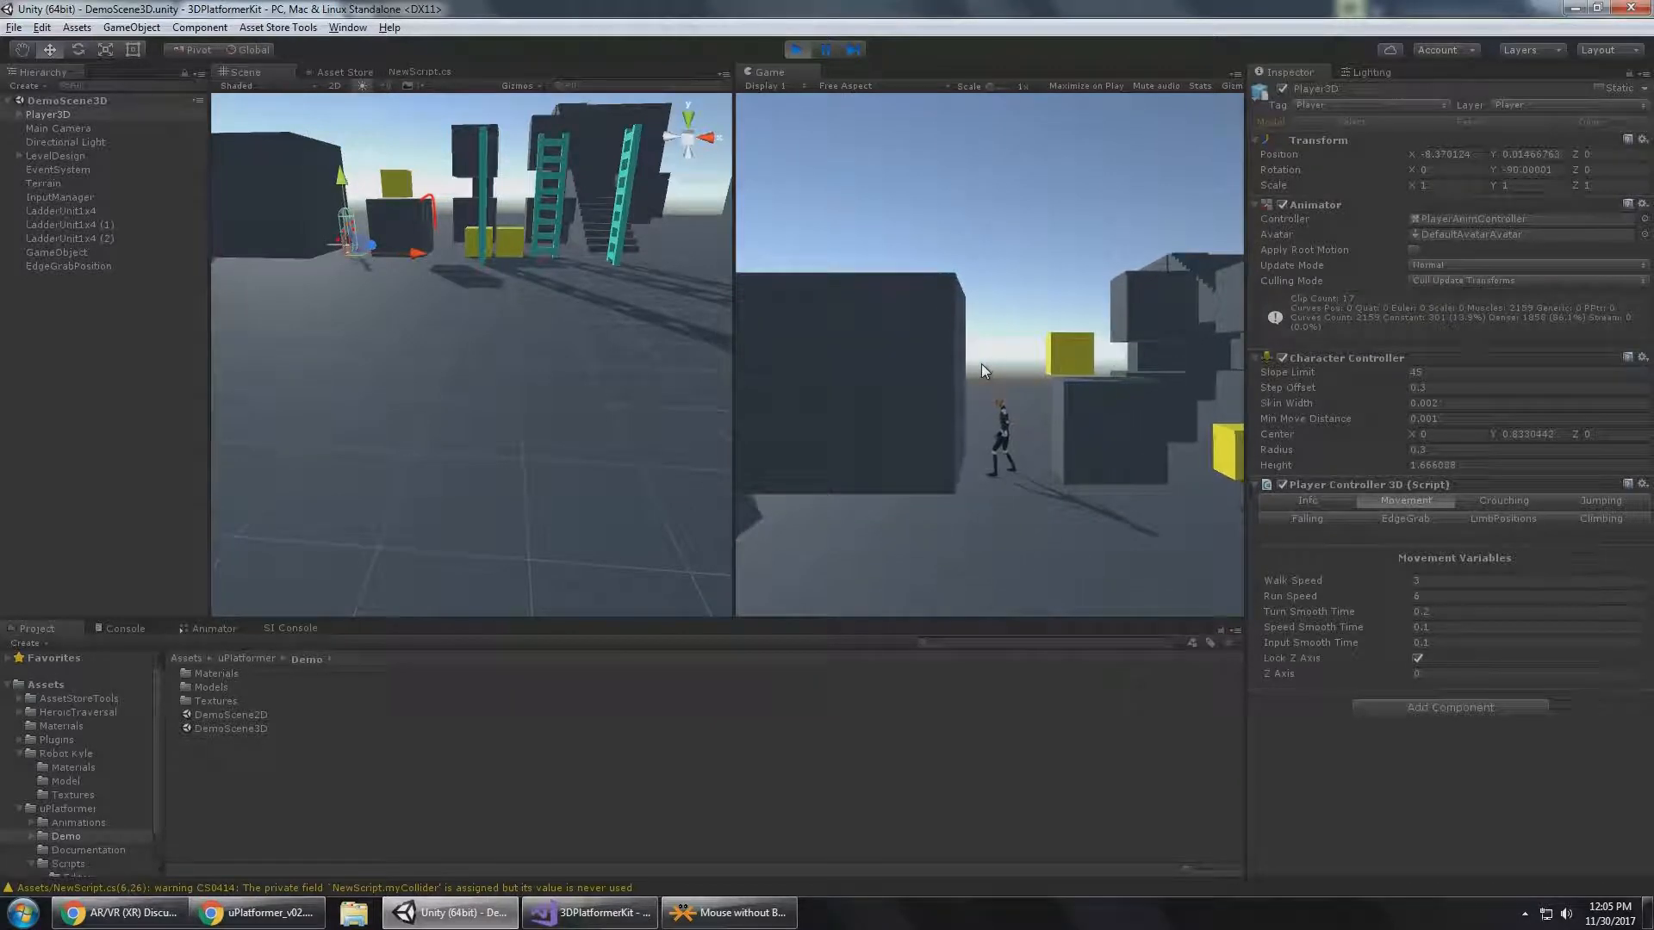
pyautogui.press('d')
pyautogui.press('d')
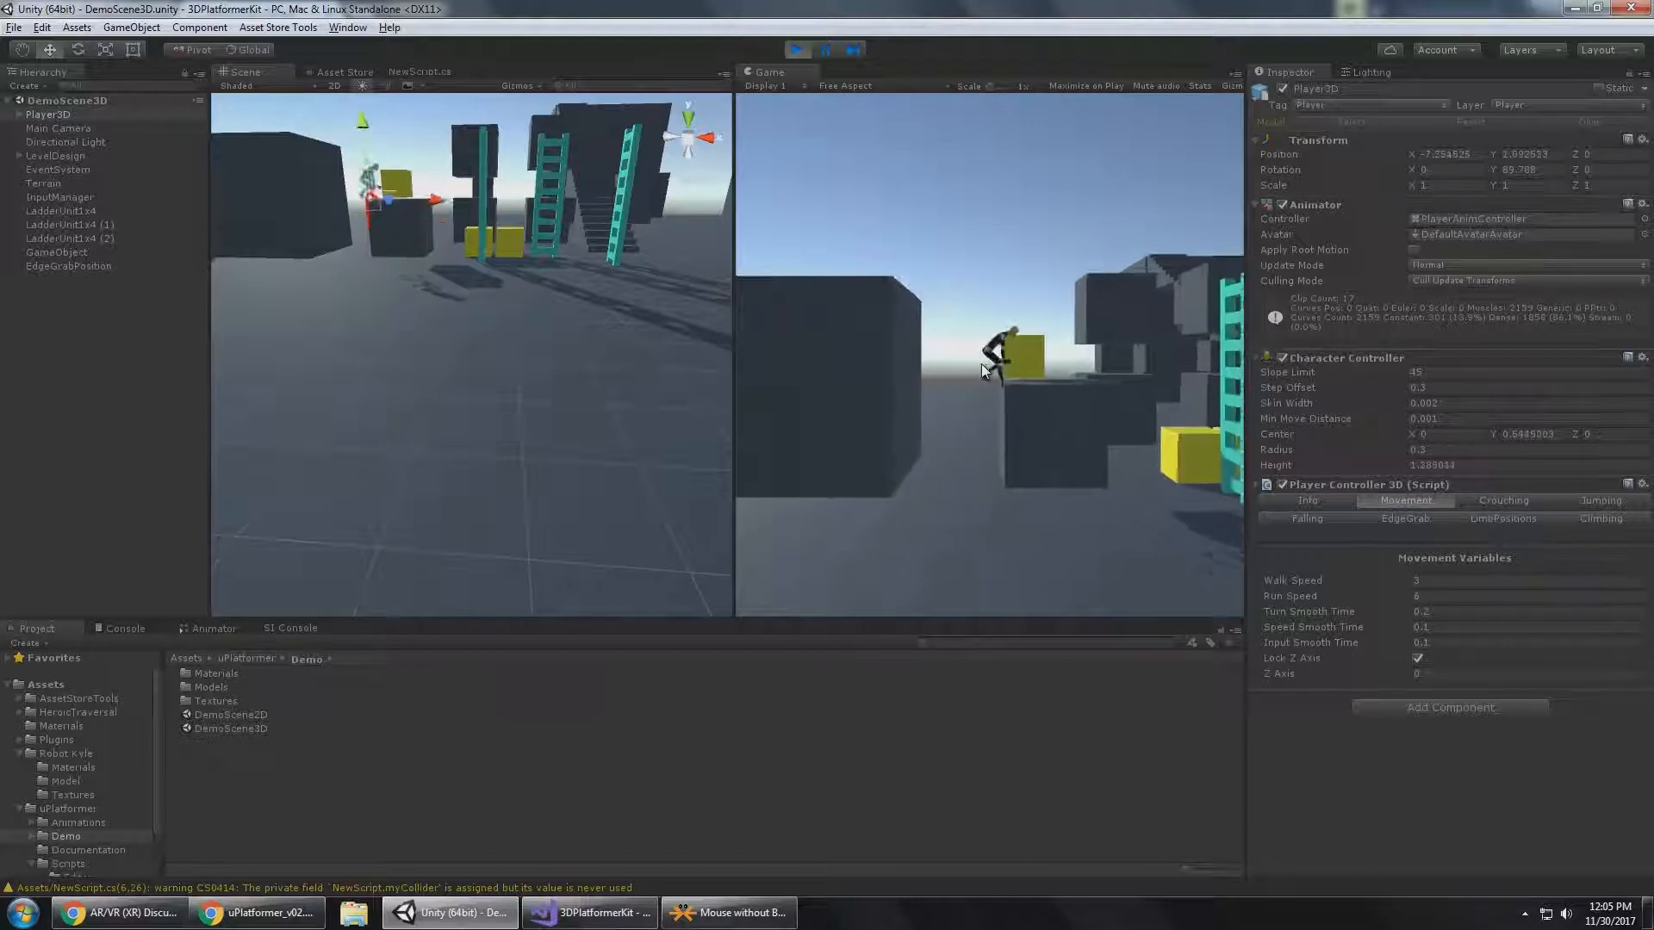
pyautogui.press('d')
pyautogui.press('d')
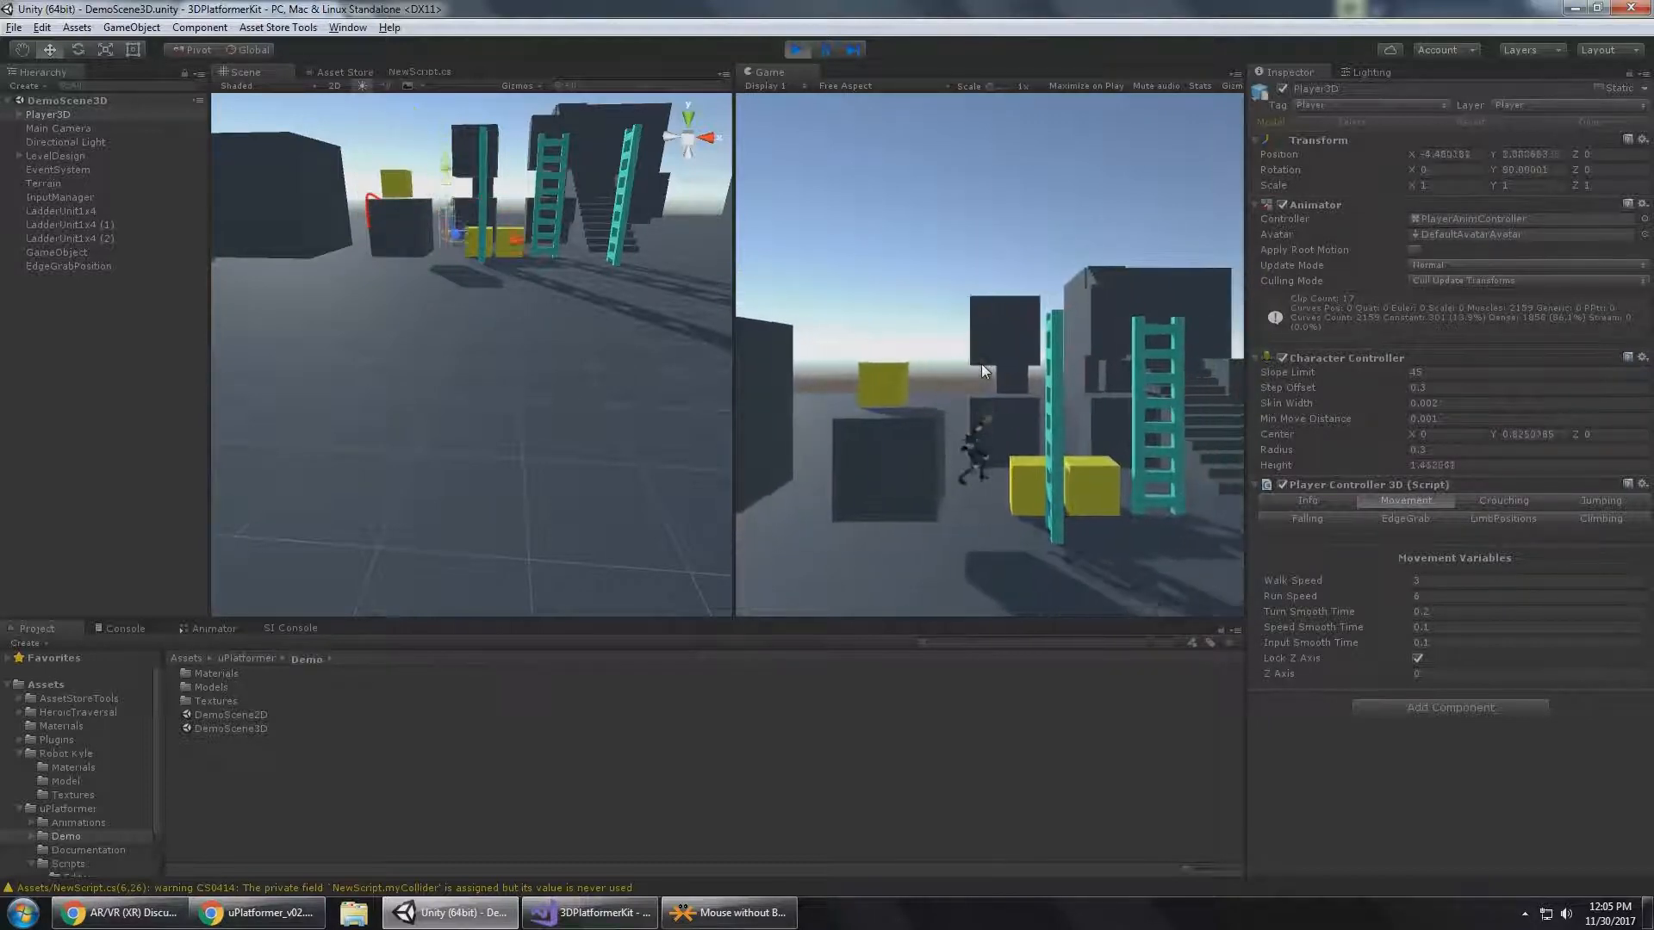
# Take Player3D across the obstacles to the pink ramps and run back down them along the locked axis.
pyautogui.press('space')
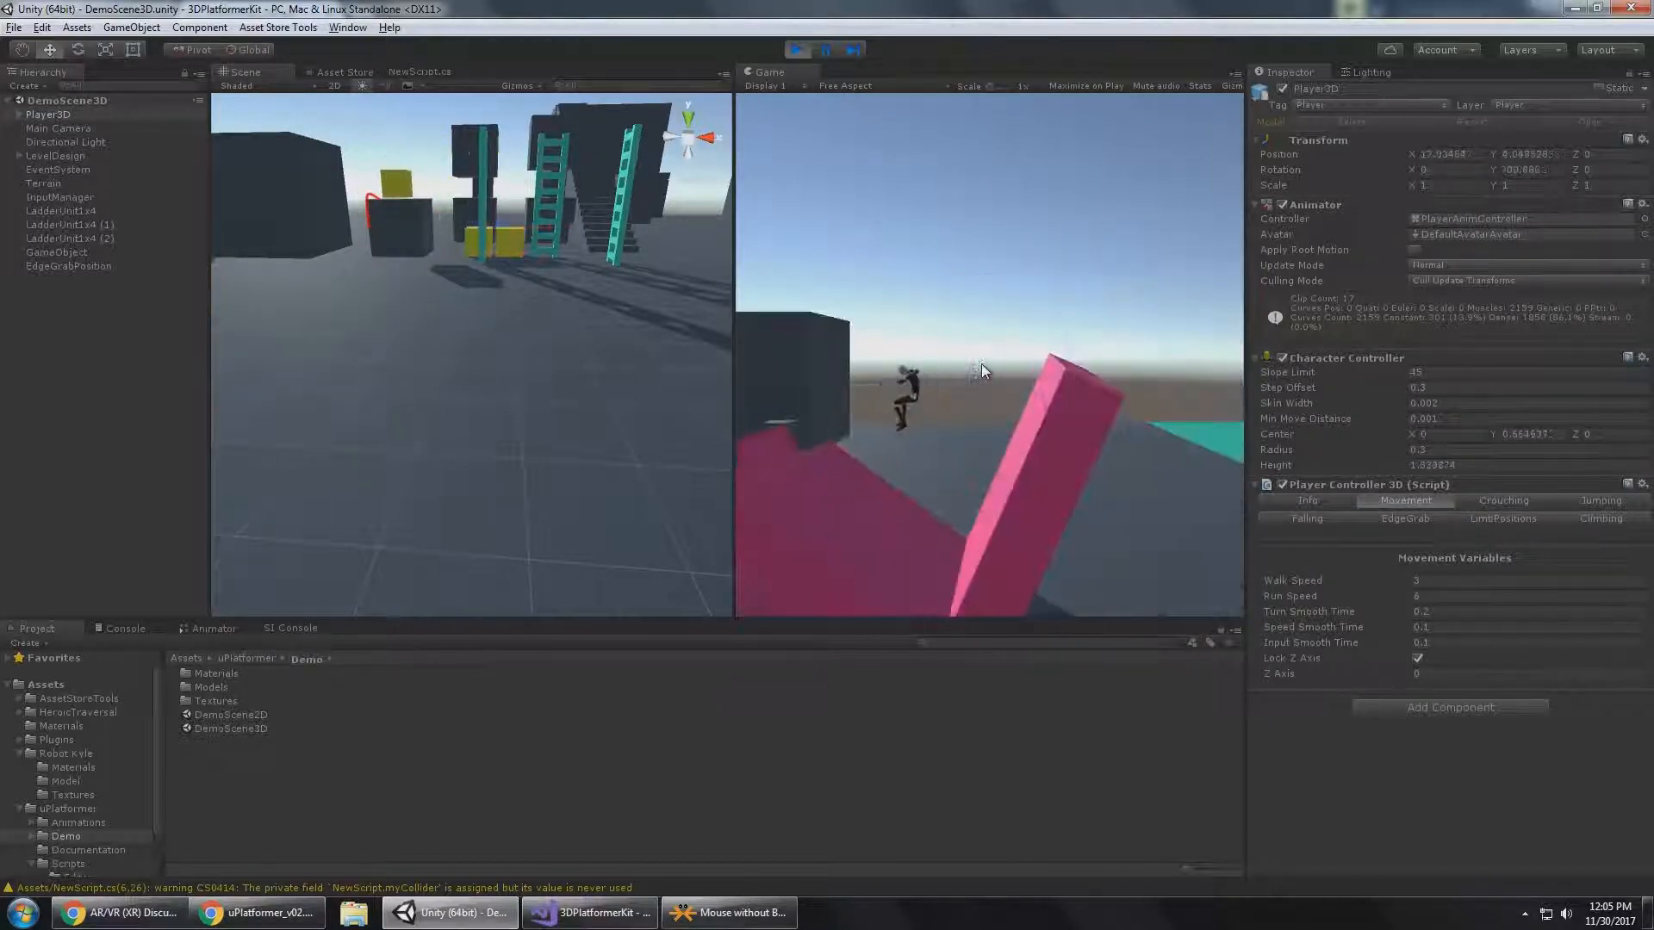
pyautogui.press('a')
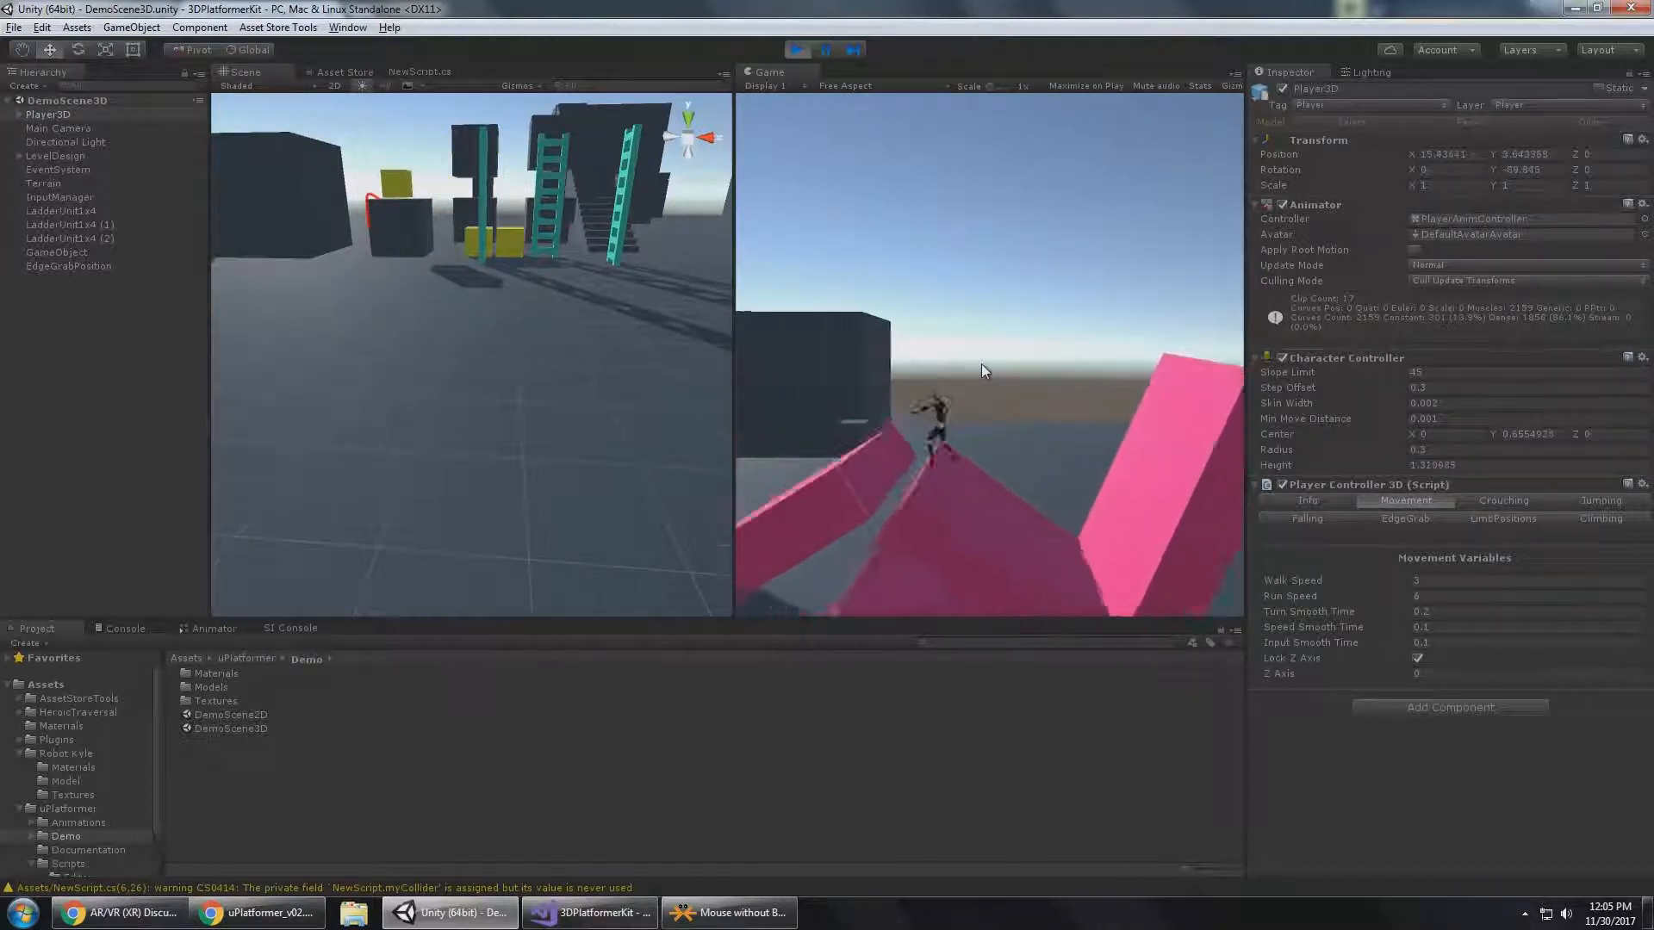
pyautogui.press('a')
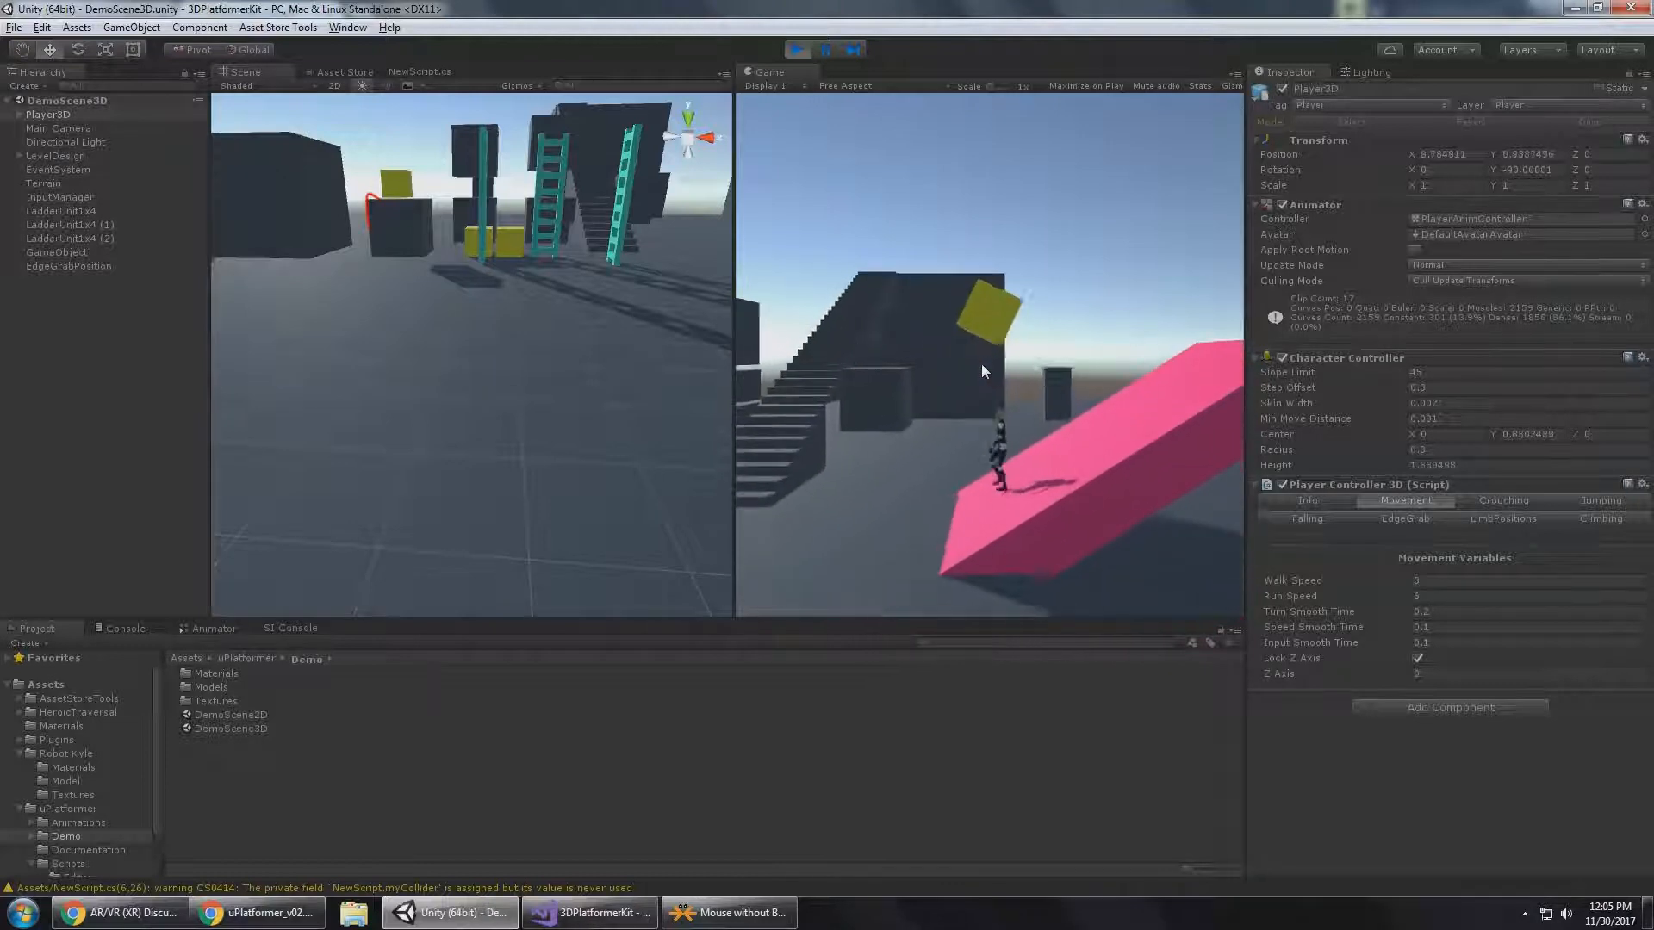
# Set the locked Z Axis to -20 and run Player3D back and forth along it.
pyautogui.click(1477, 675)
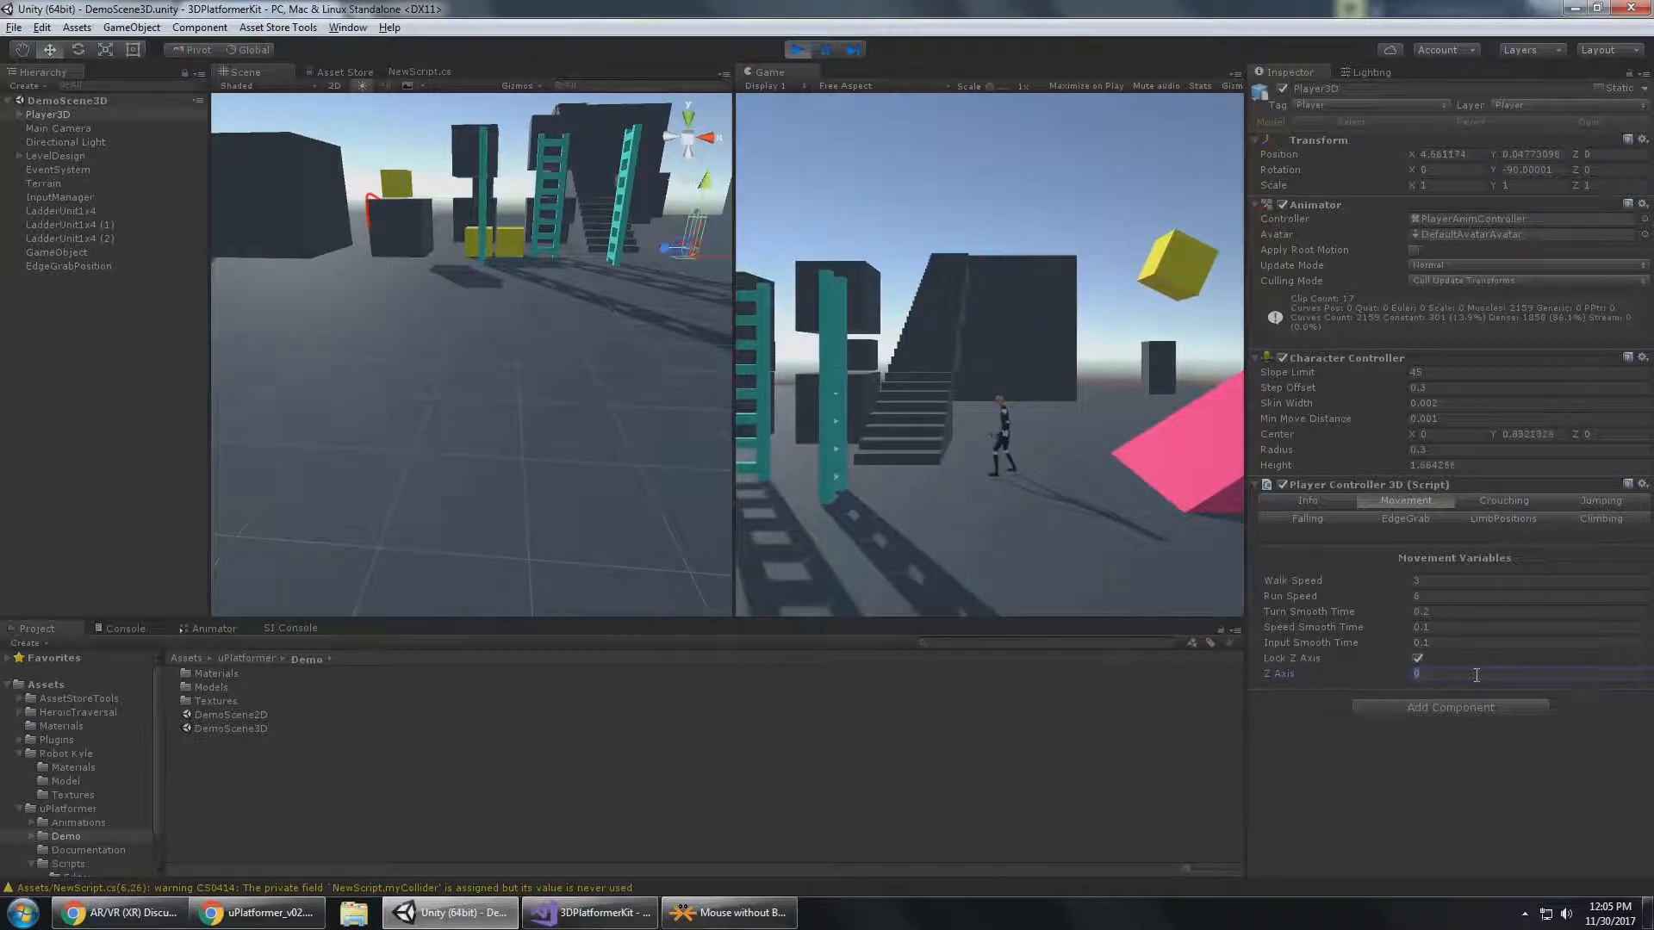
pyautogui.write('-20')
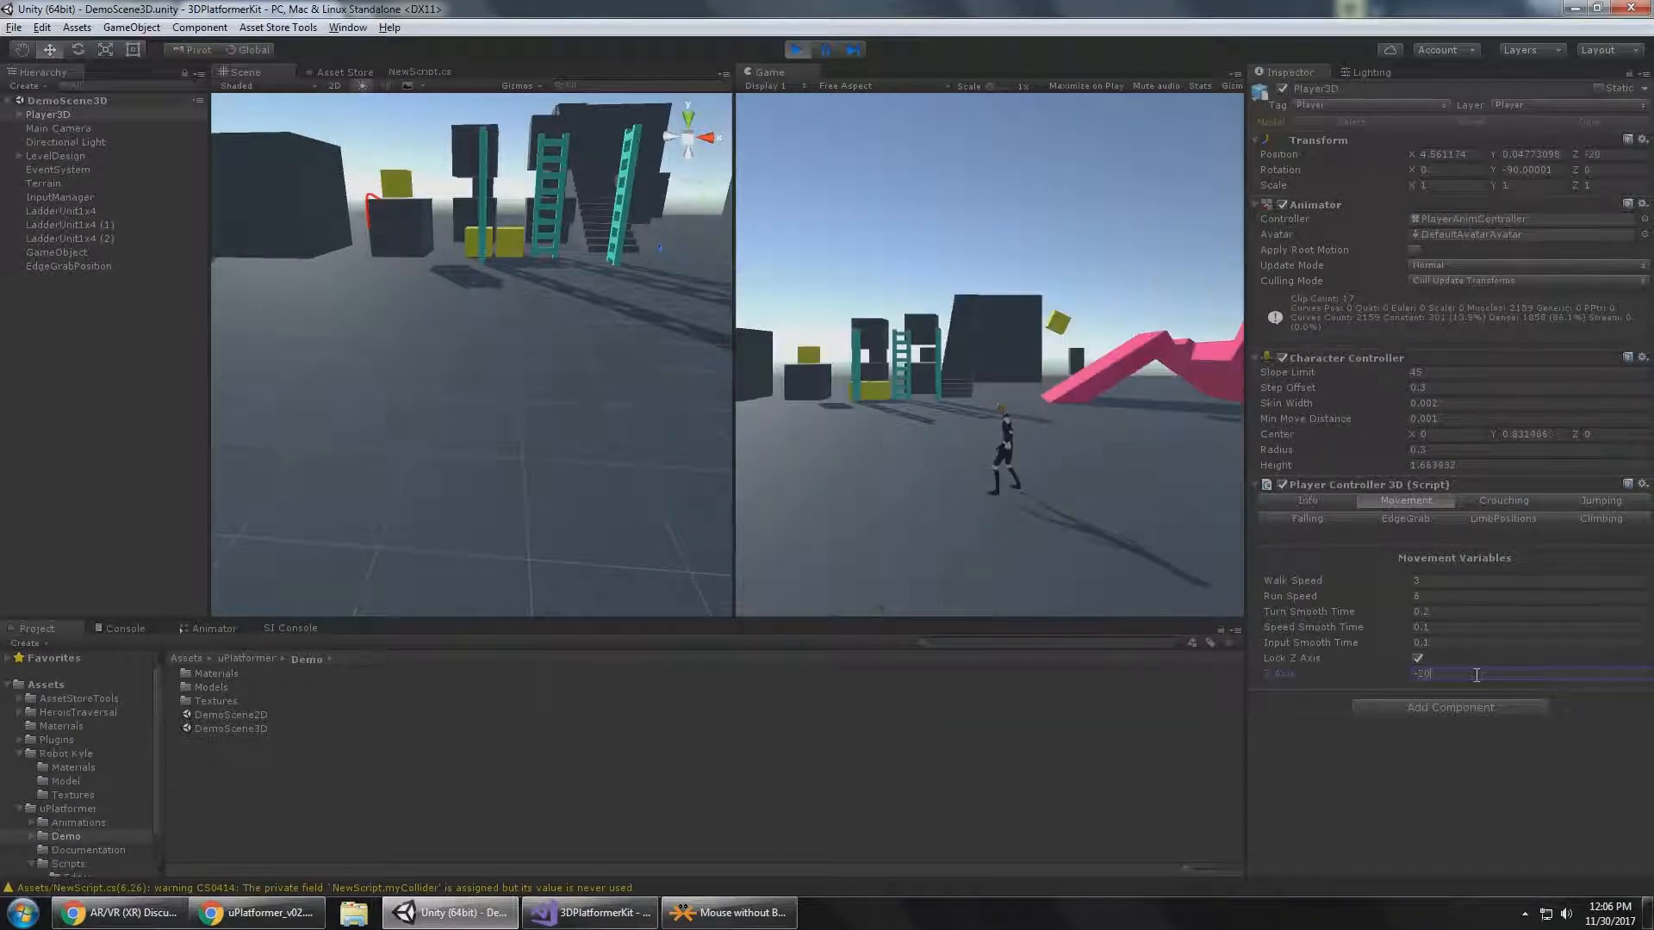
pyautogui.click(1103, 461)
pyautogui.press('a')
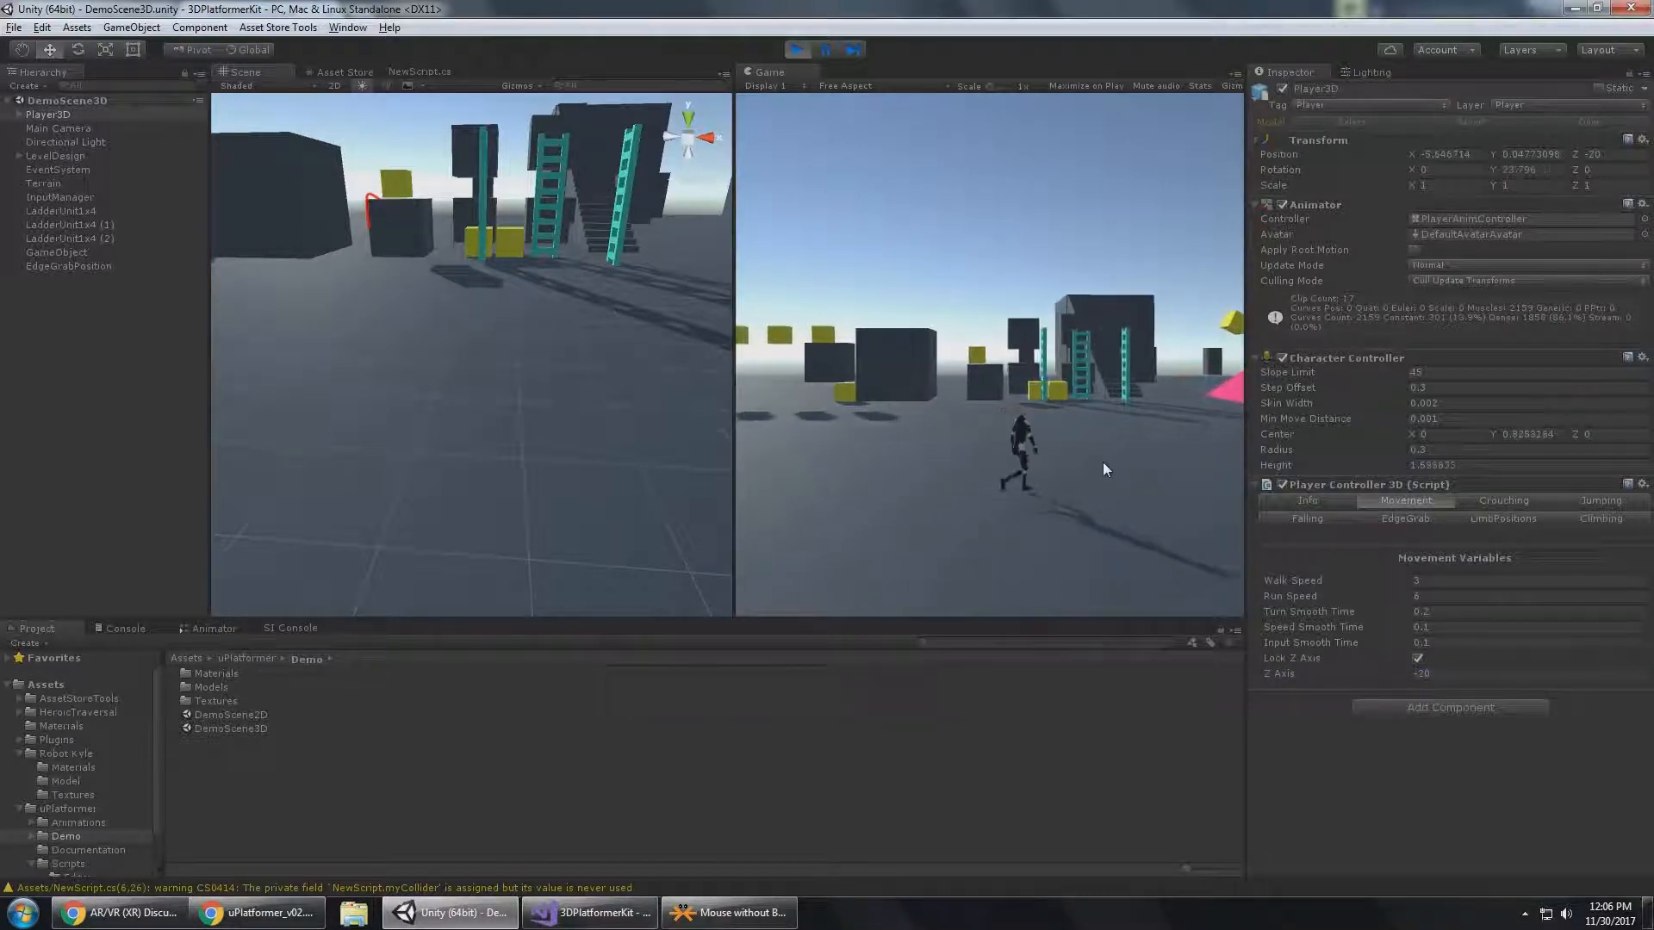
pyautogui.press('d')
pyautogui.press('a')
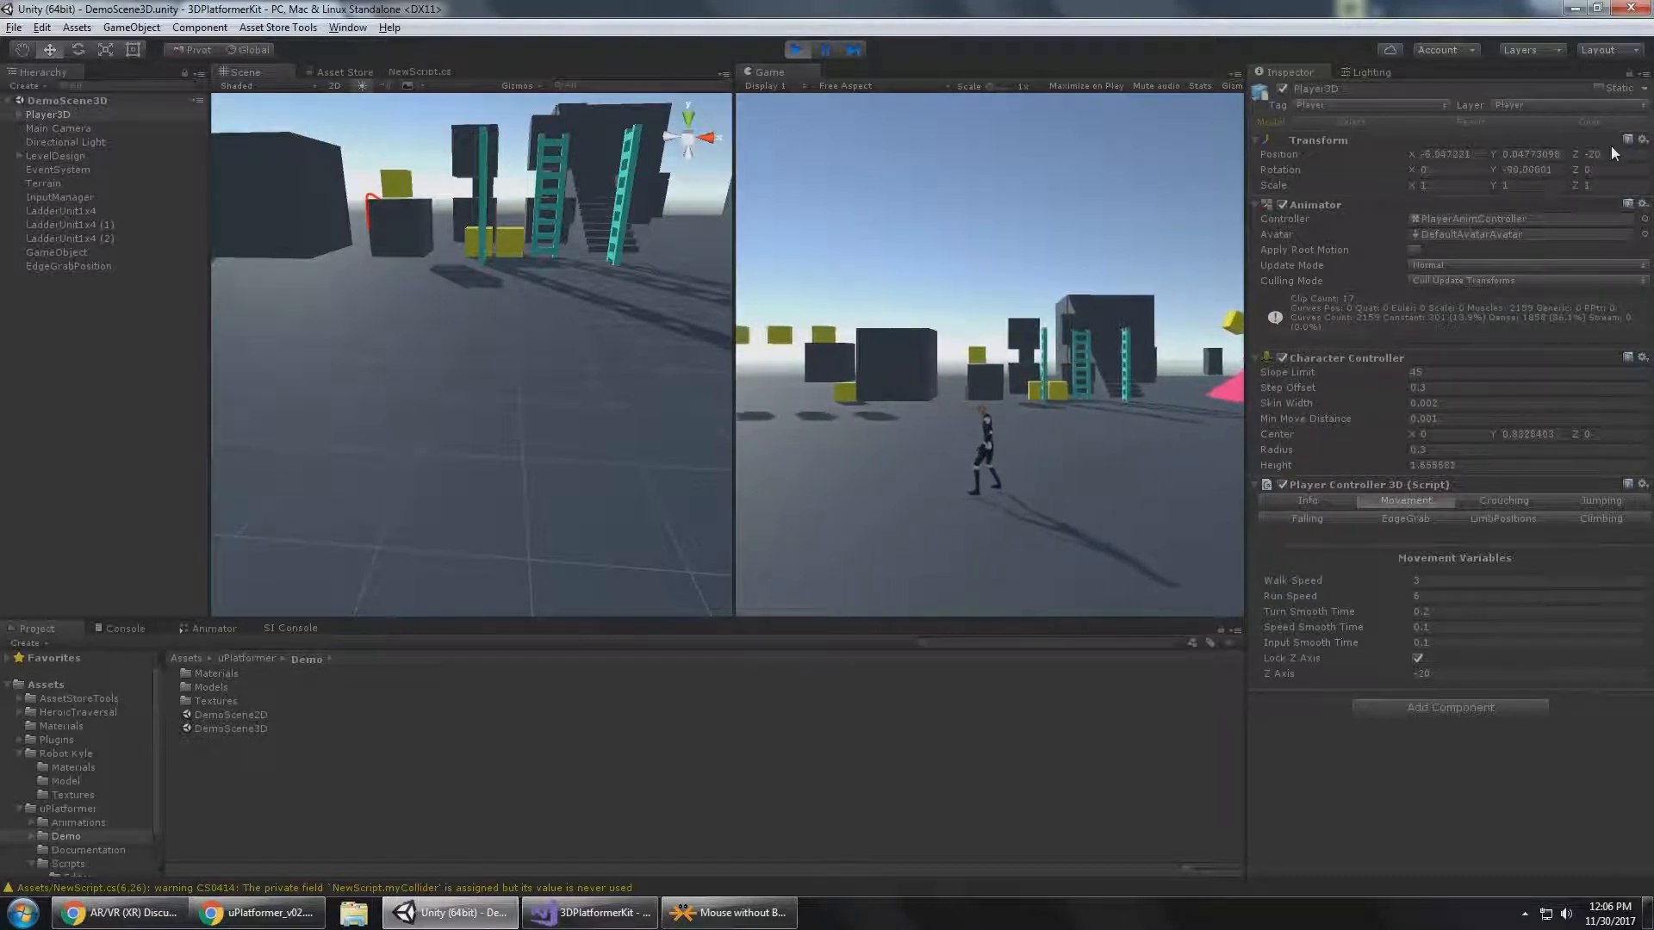
# Disable Lock Z Axis and run Player3D freely in several directions.
pyautogui.click(1420, 660)
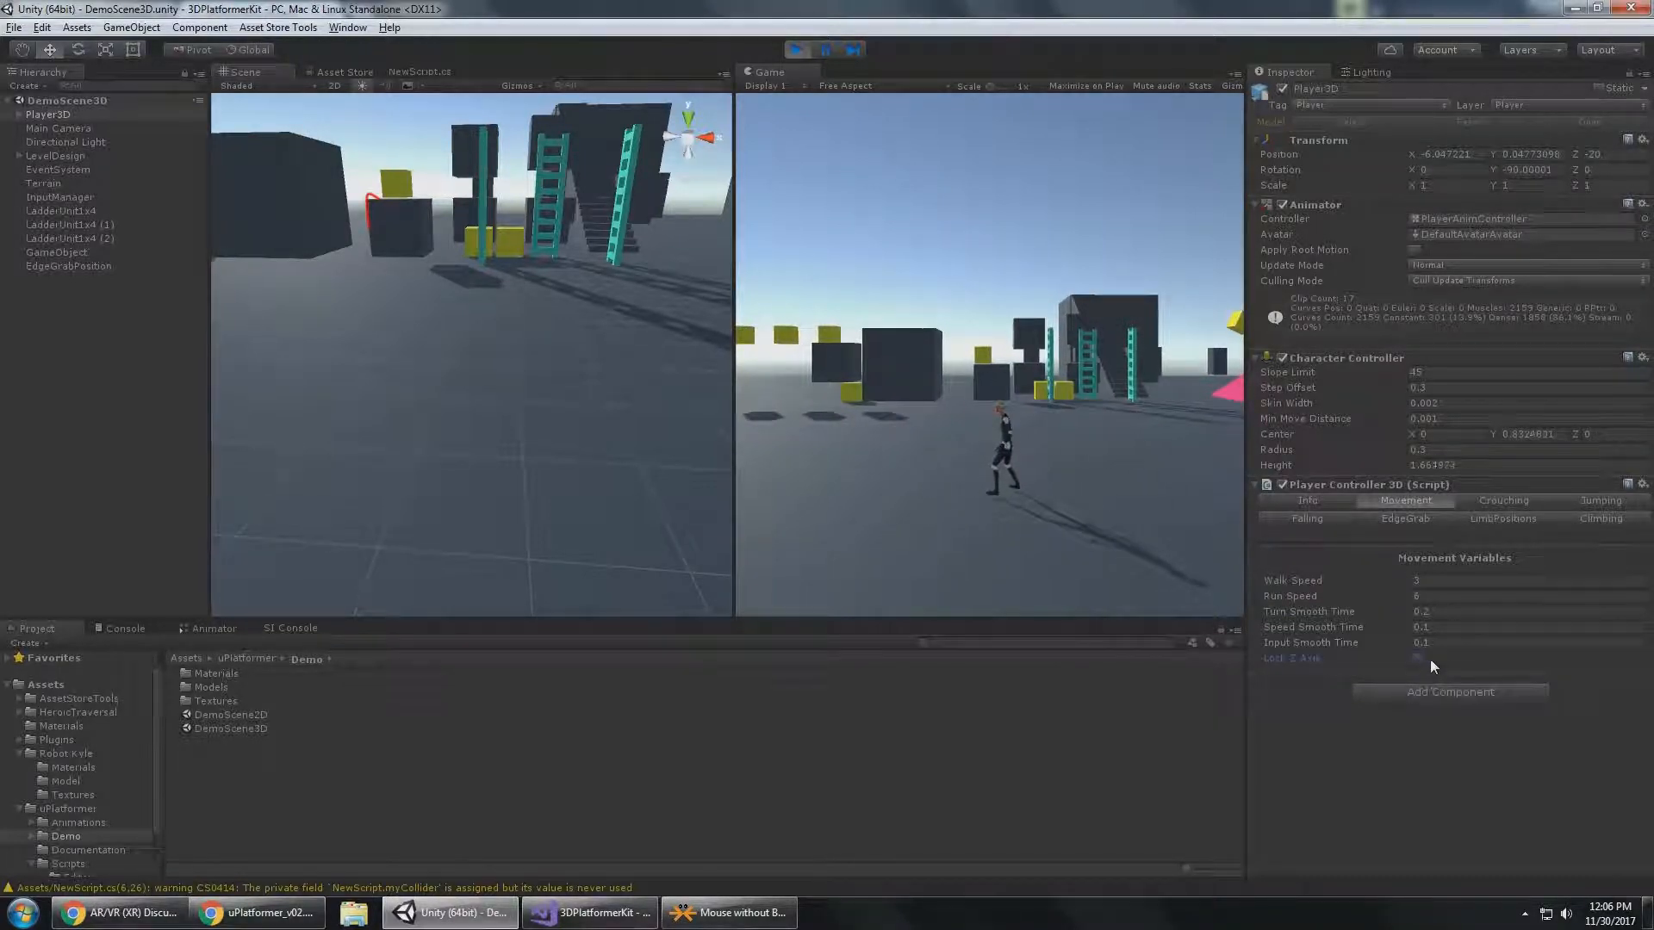
pyautogui.press('w')
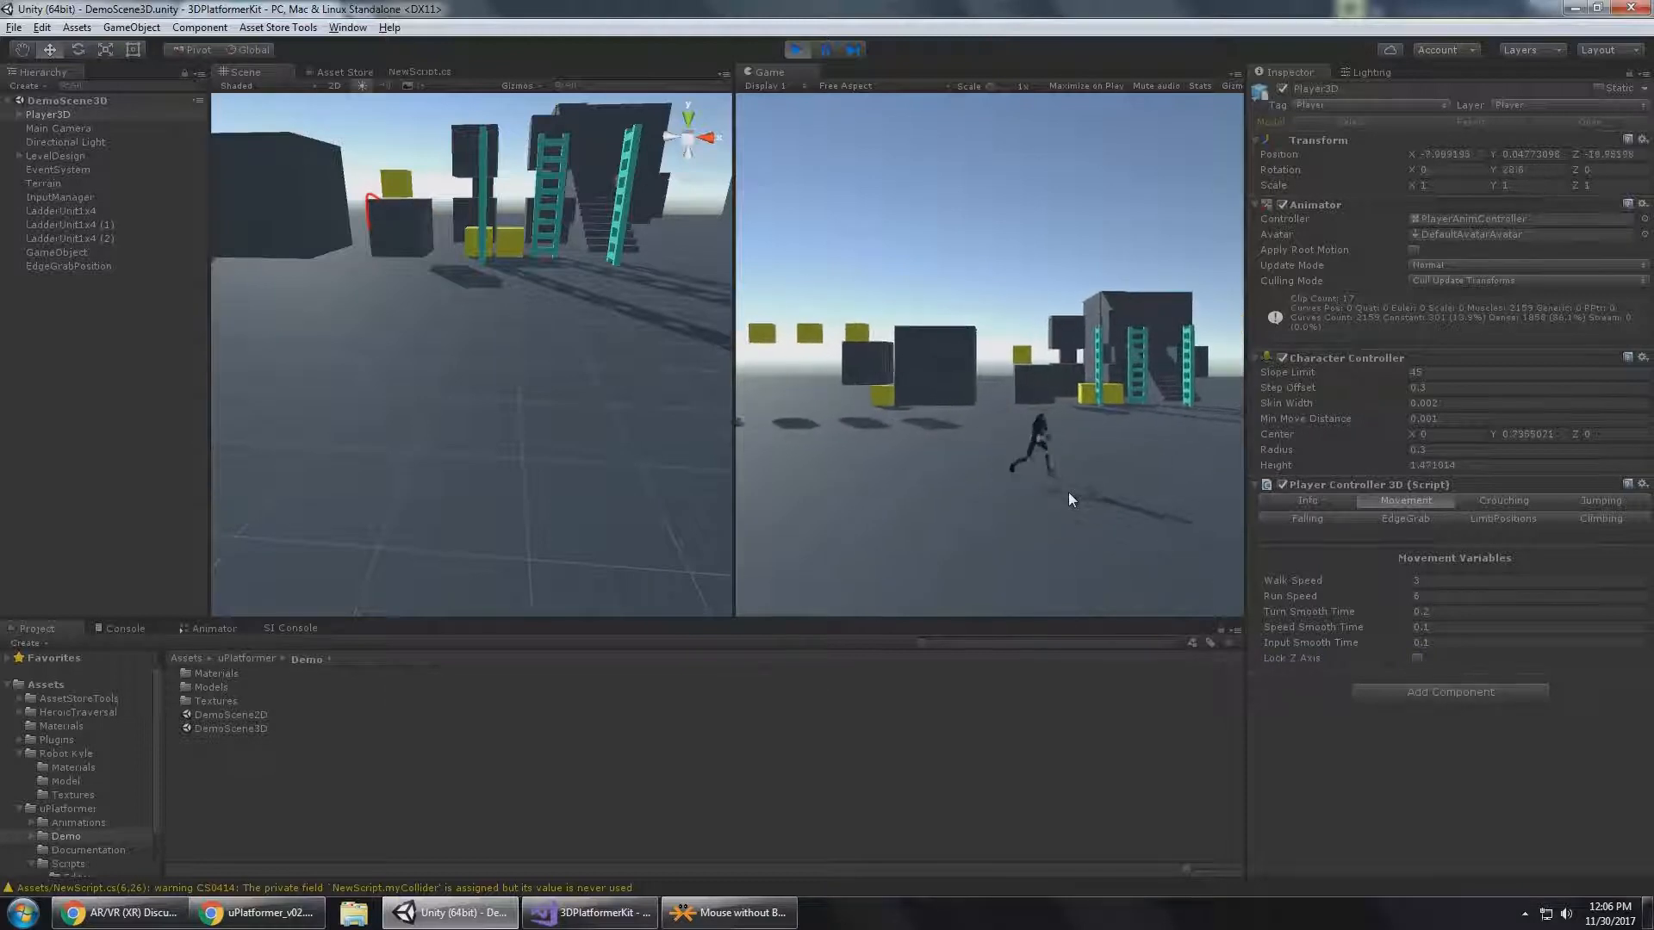
pyautogui.press('d')
pyautogui.press('s')
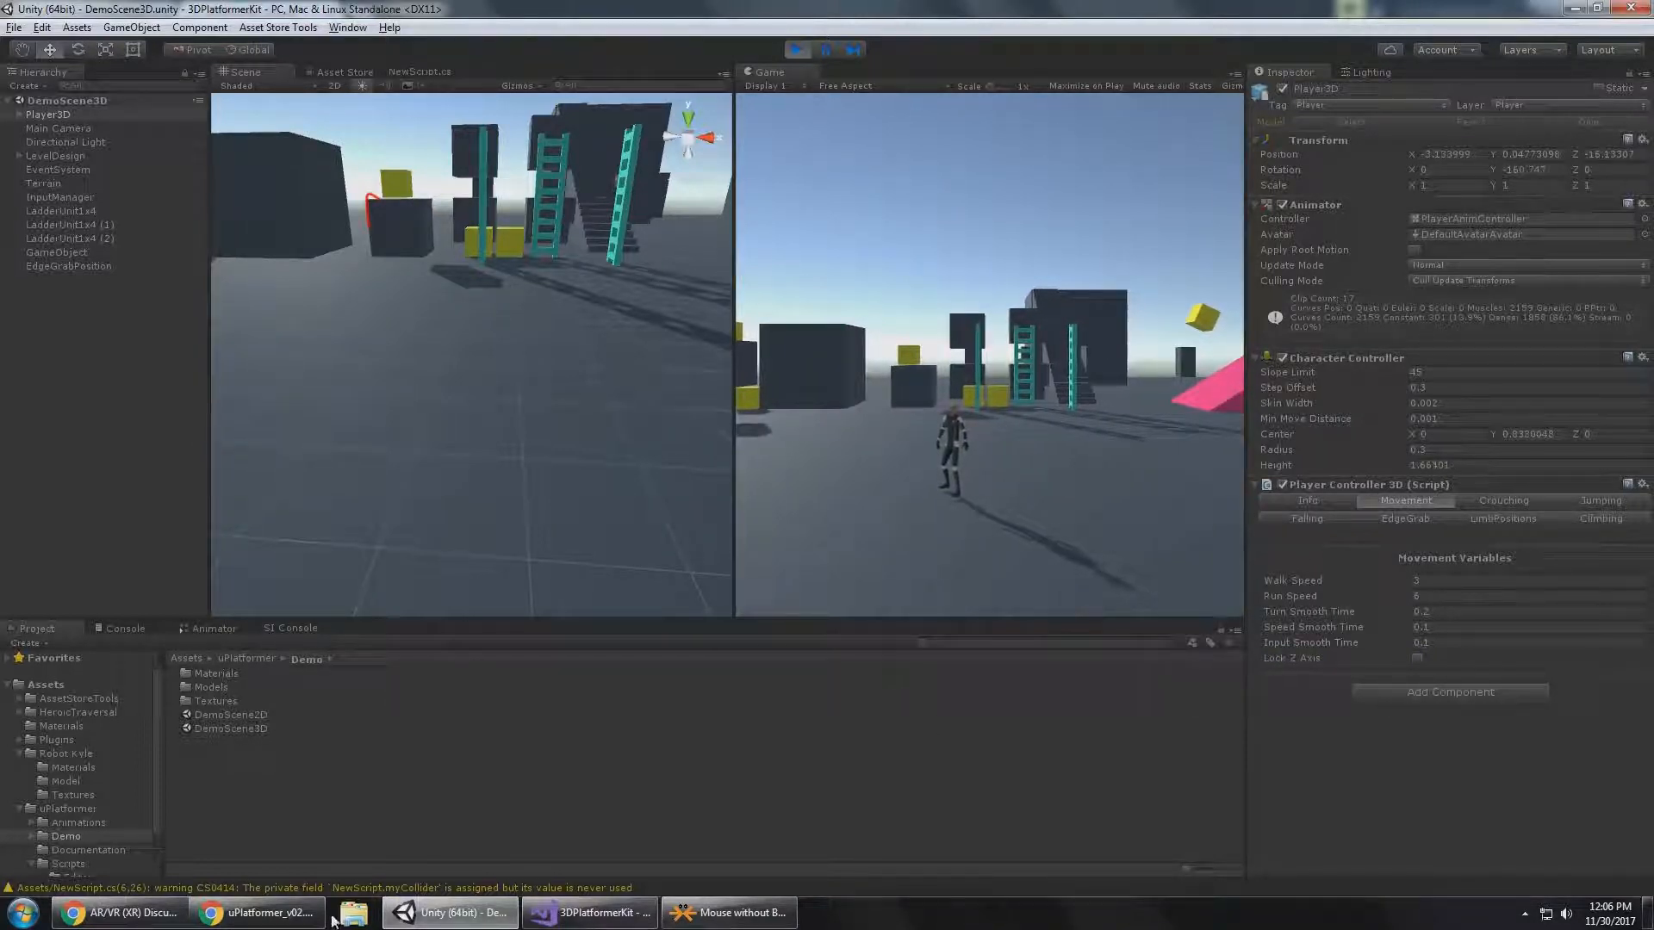
# Switch to uPlatformer_v02.pdf in Chrome and review the Crouching variables section.
pyautogui.click(284, 914)
pyautogui.scroll(-4, 741, 362)
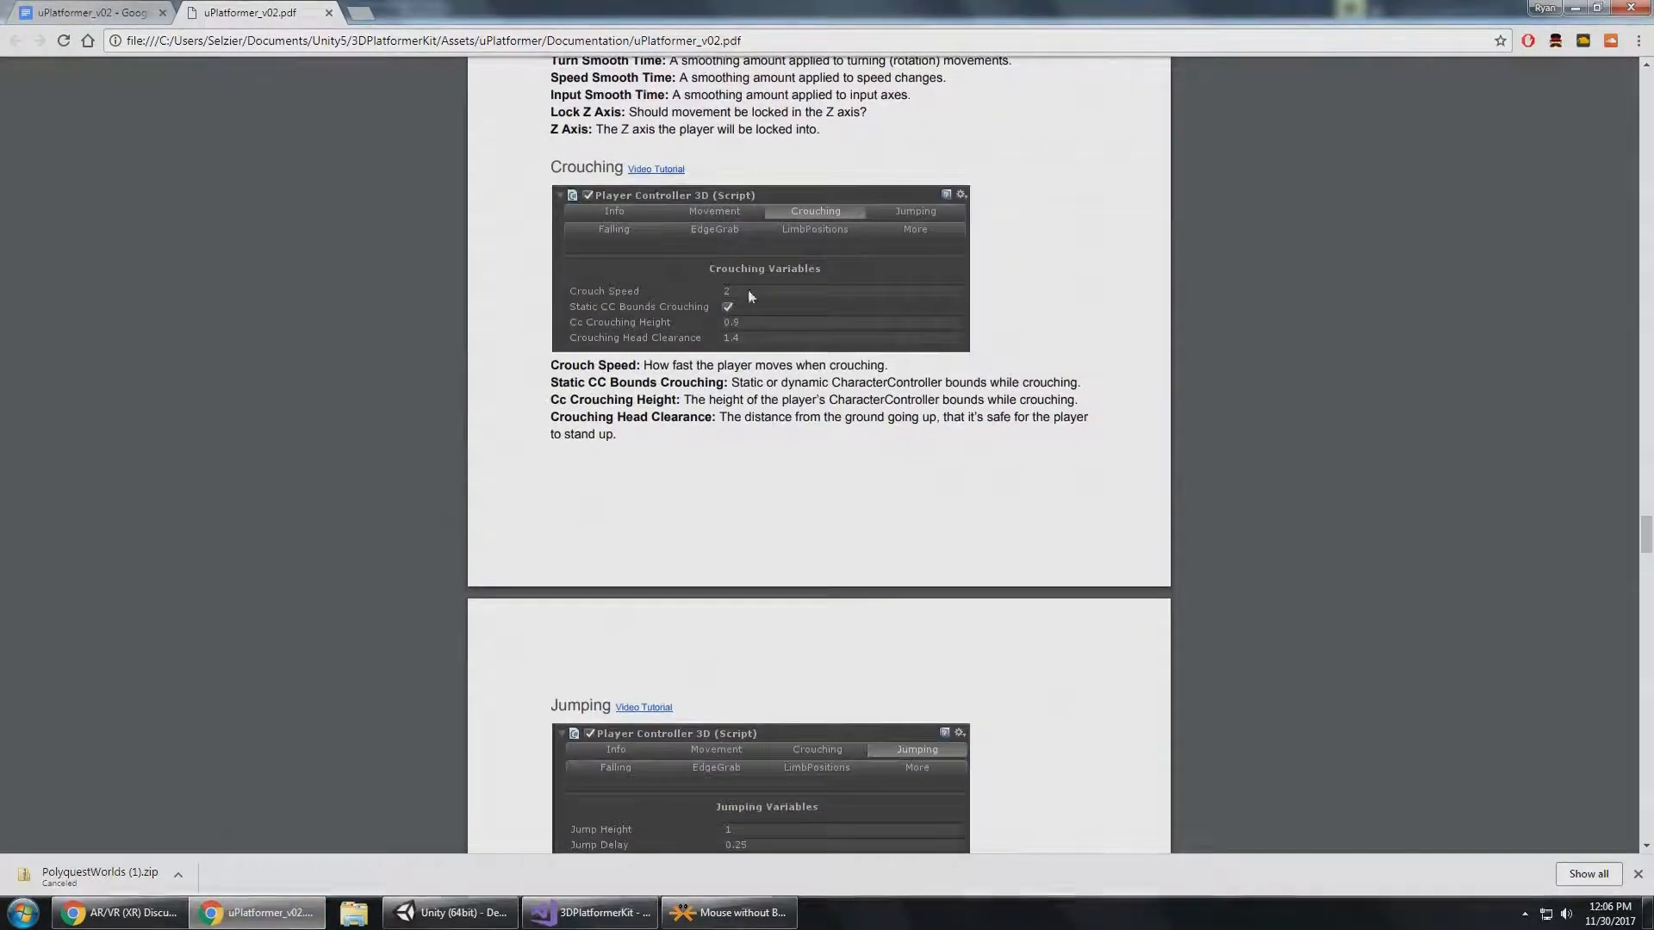
pyautogui.hotkey('alt', 'Tab')
# Back in Unity, show the Player Controller 3D Crouching settings and crouch-walk Player3D across the ground.
pyautogui.click(1503, 502)
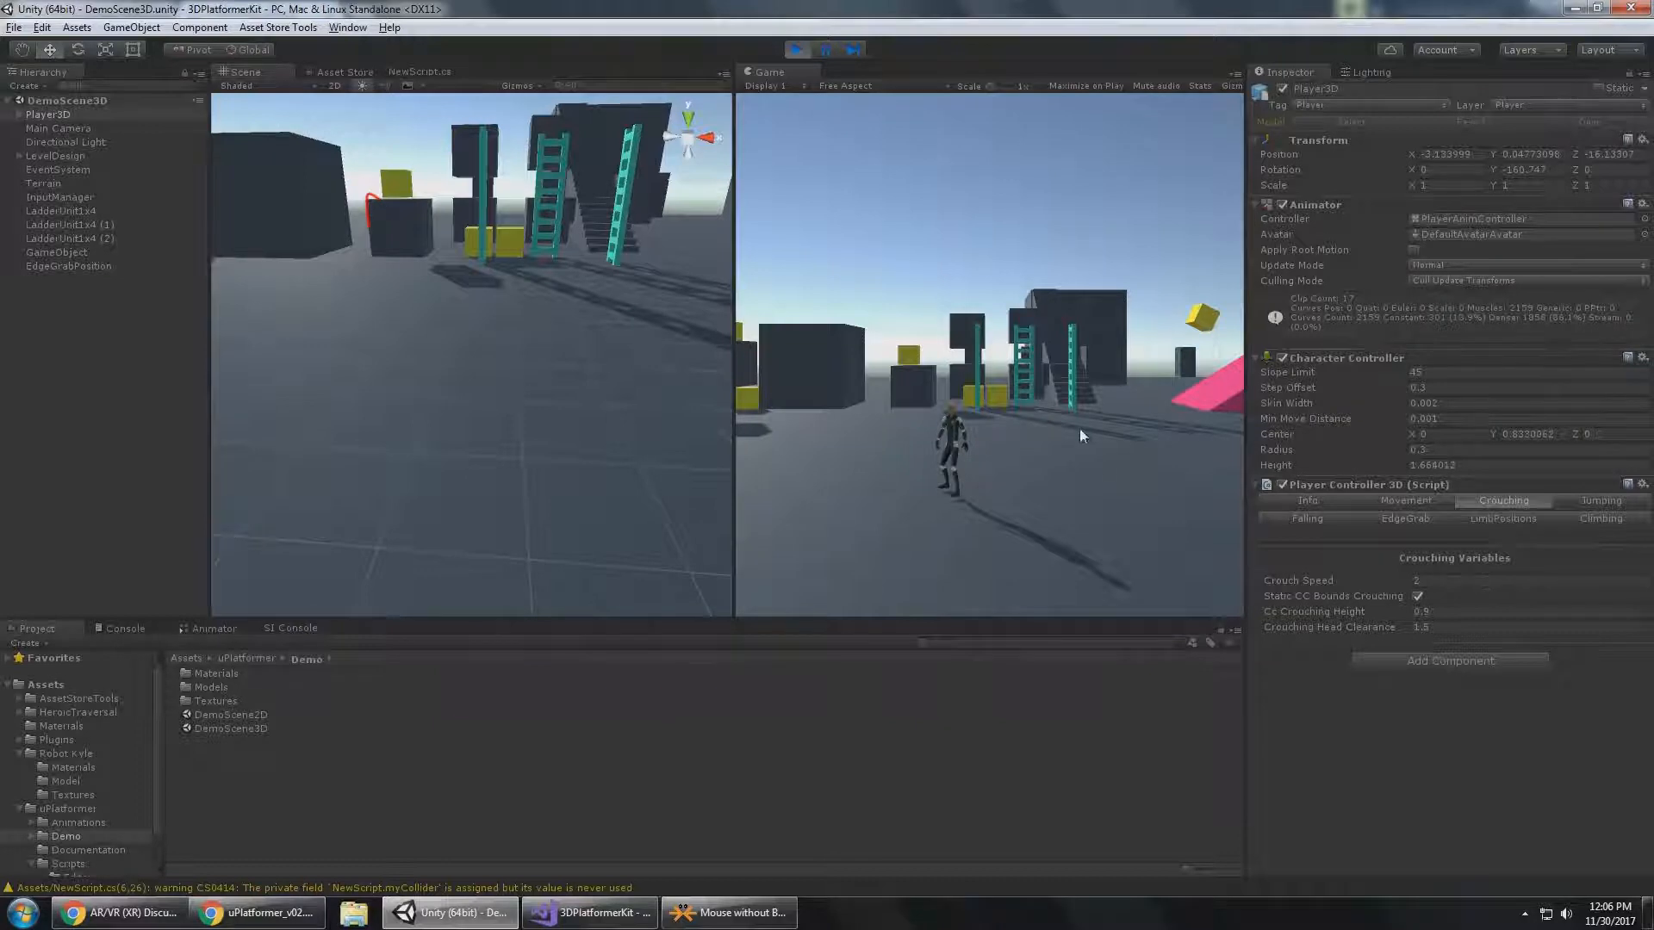
pyautogui.press('alt')
pyautogui.press('a')
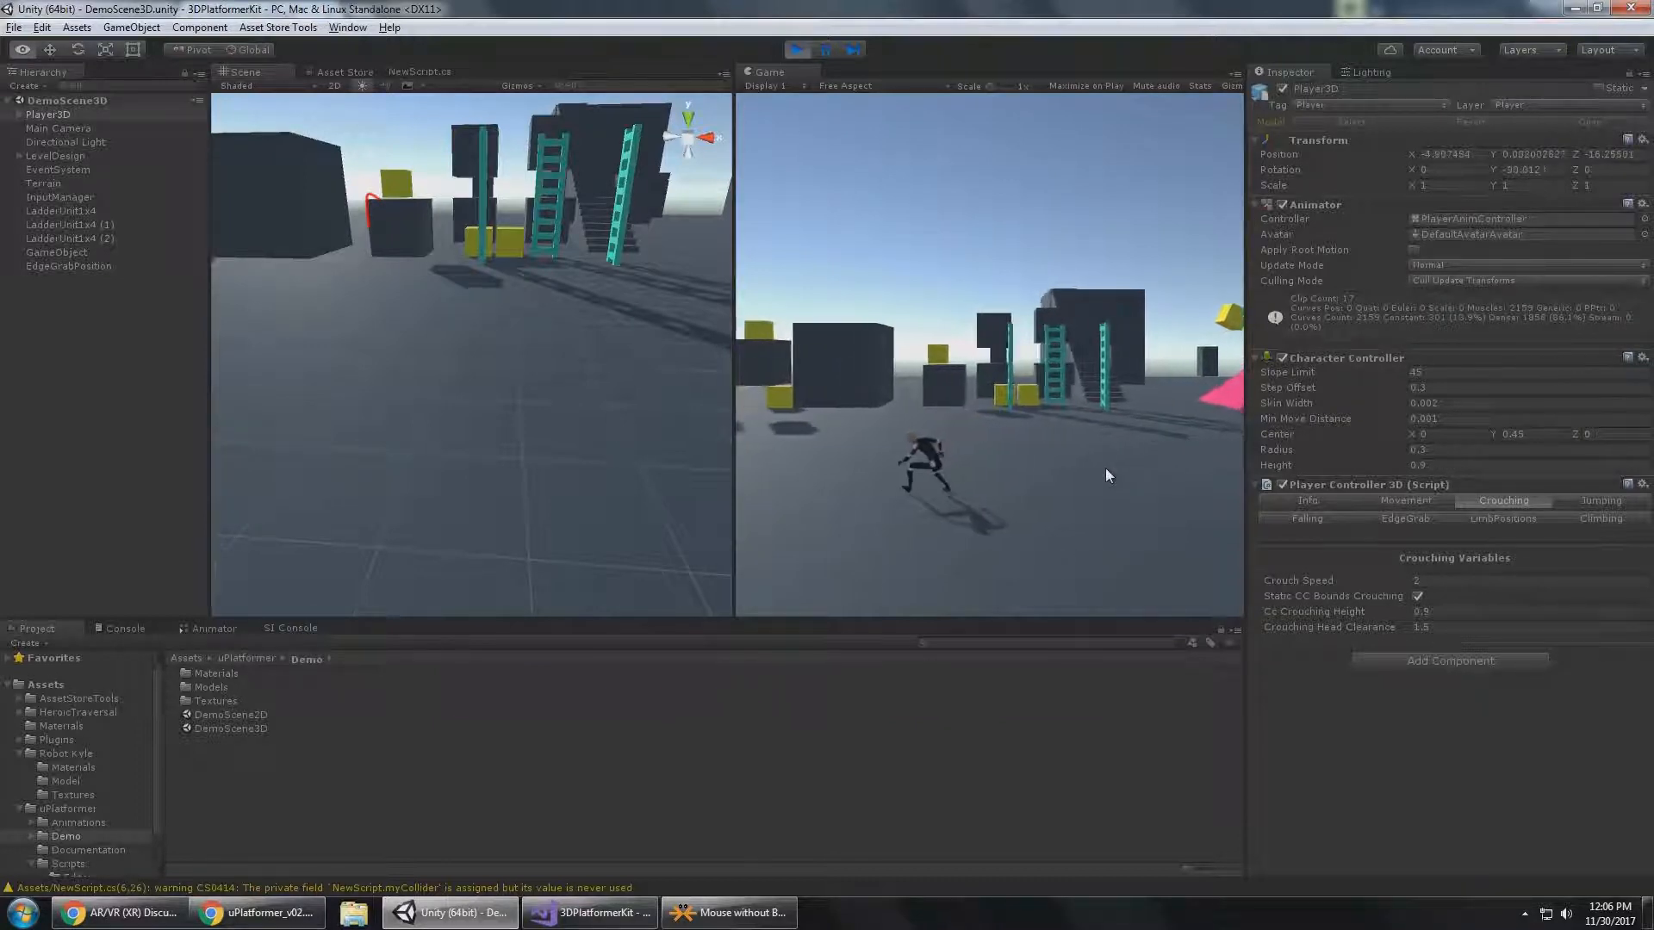
# Set Crouch Speed to 6 and crouch-walk Player3D across the ground.
pyautogui.click(1488, 580)
pyautogui.write('6')
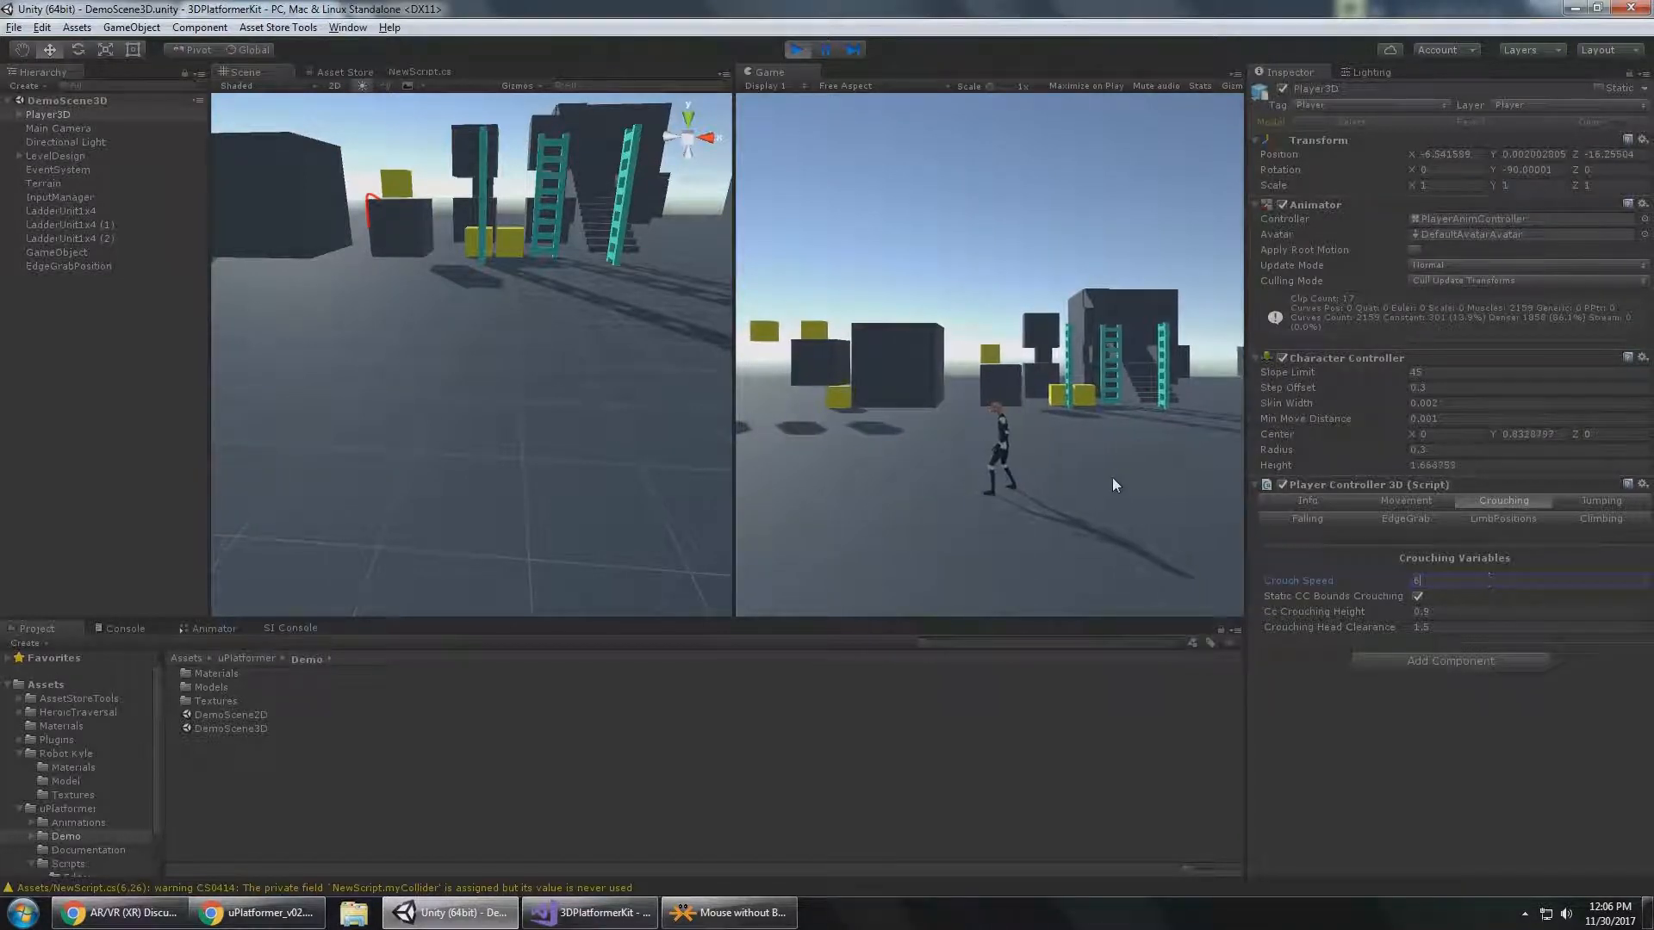
pyautogui.click(1113, 478)
pyautogui.press('alt')
pyautogui.press('a')
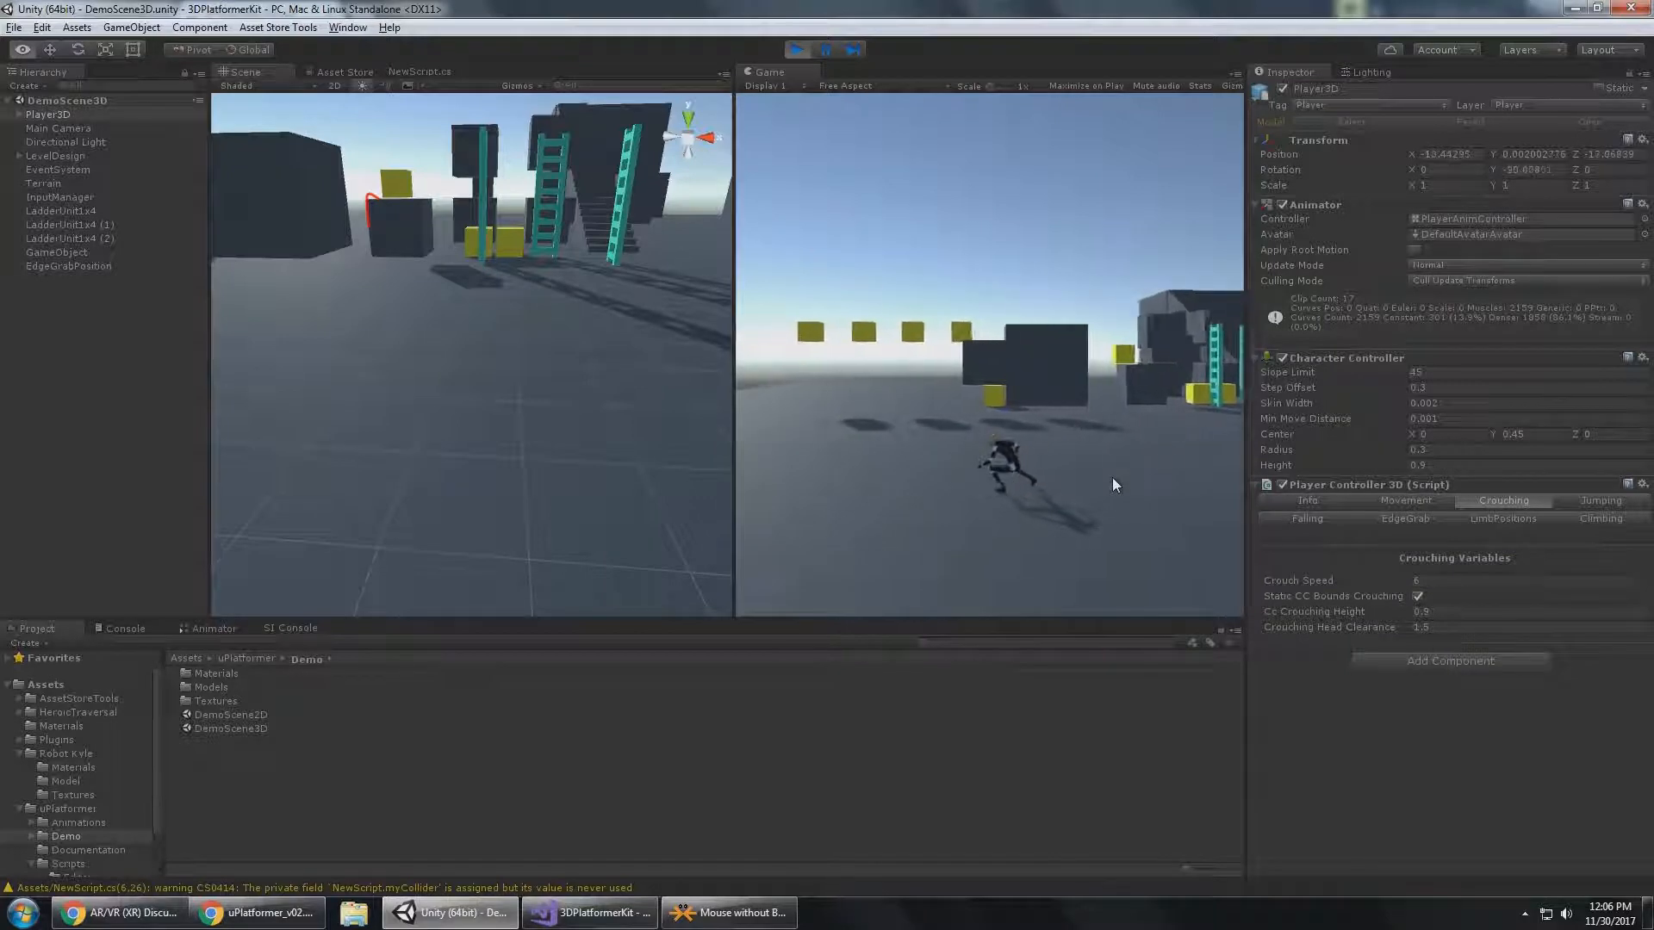
# Set Crouch Speed to 2 and crouch-walk Player3D back across the ground.
pyautogui.click(1426, 582)
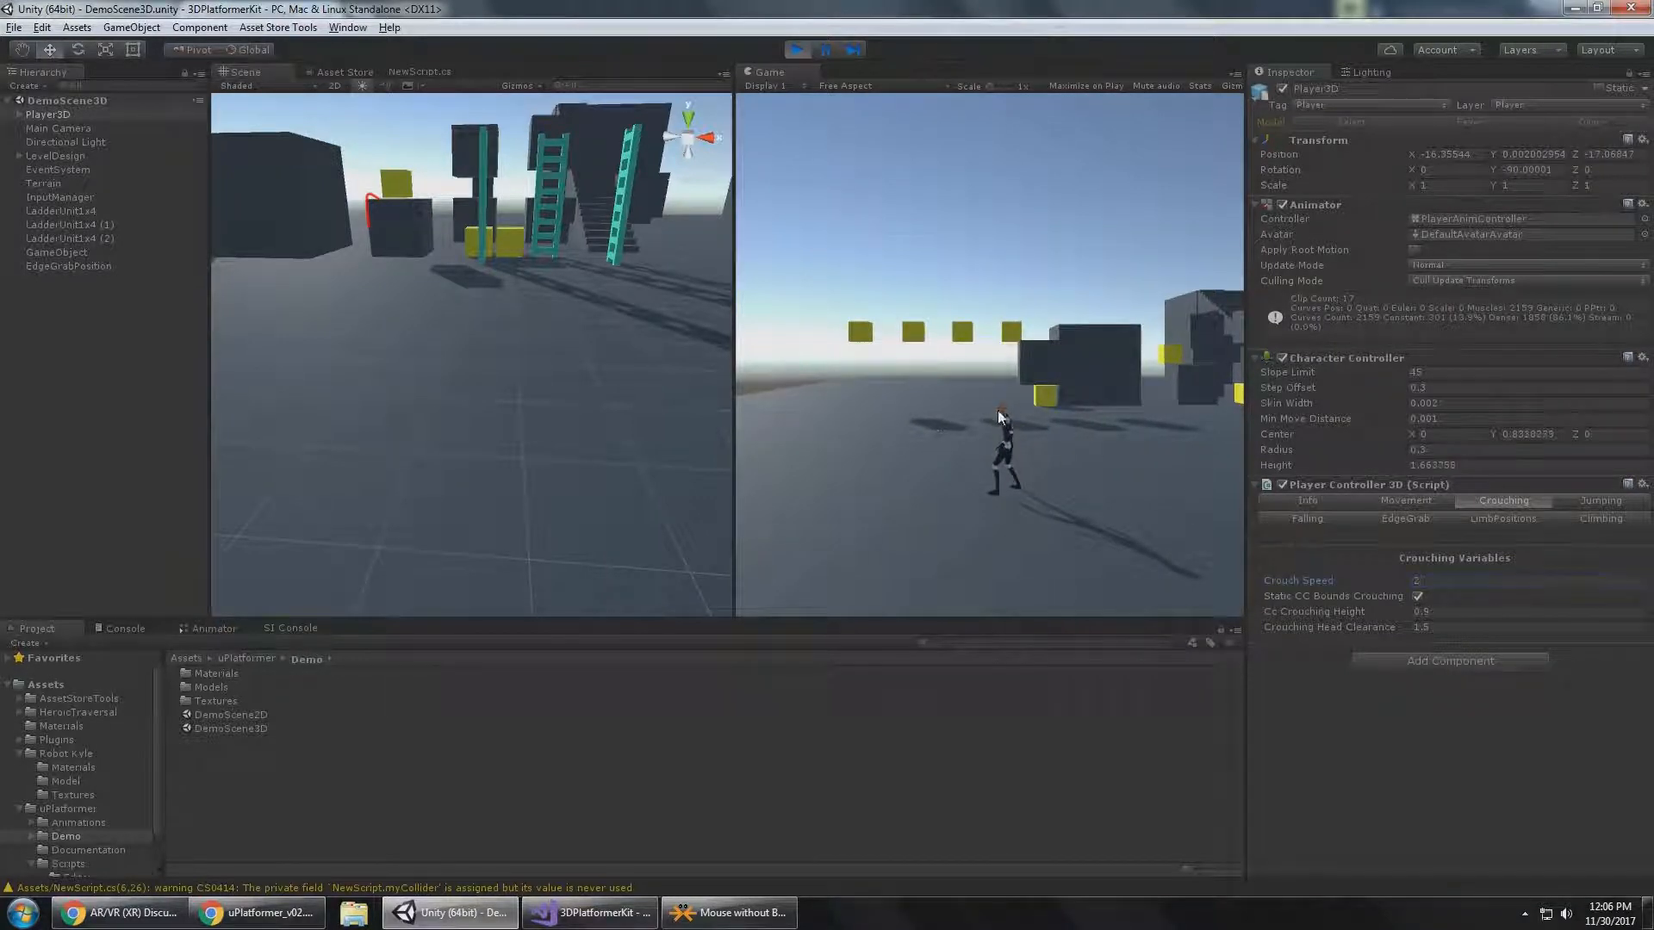
pyautogui.click(925, 421)
pyautogui.press('alt')
pyautogui.press('d')
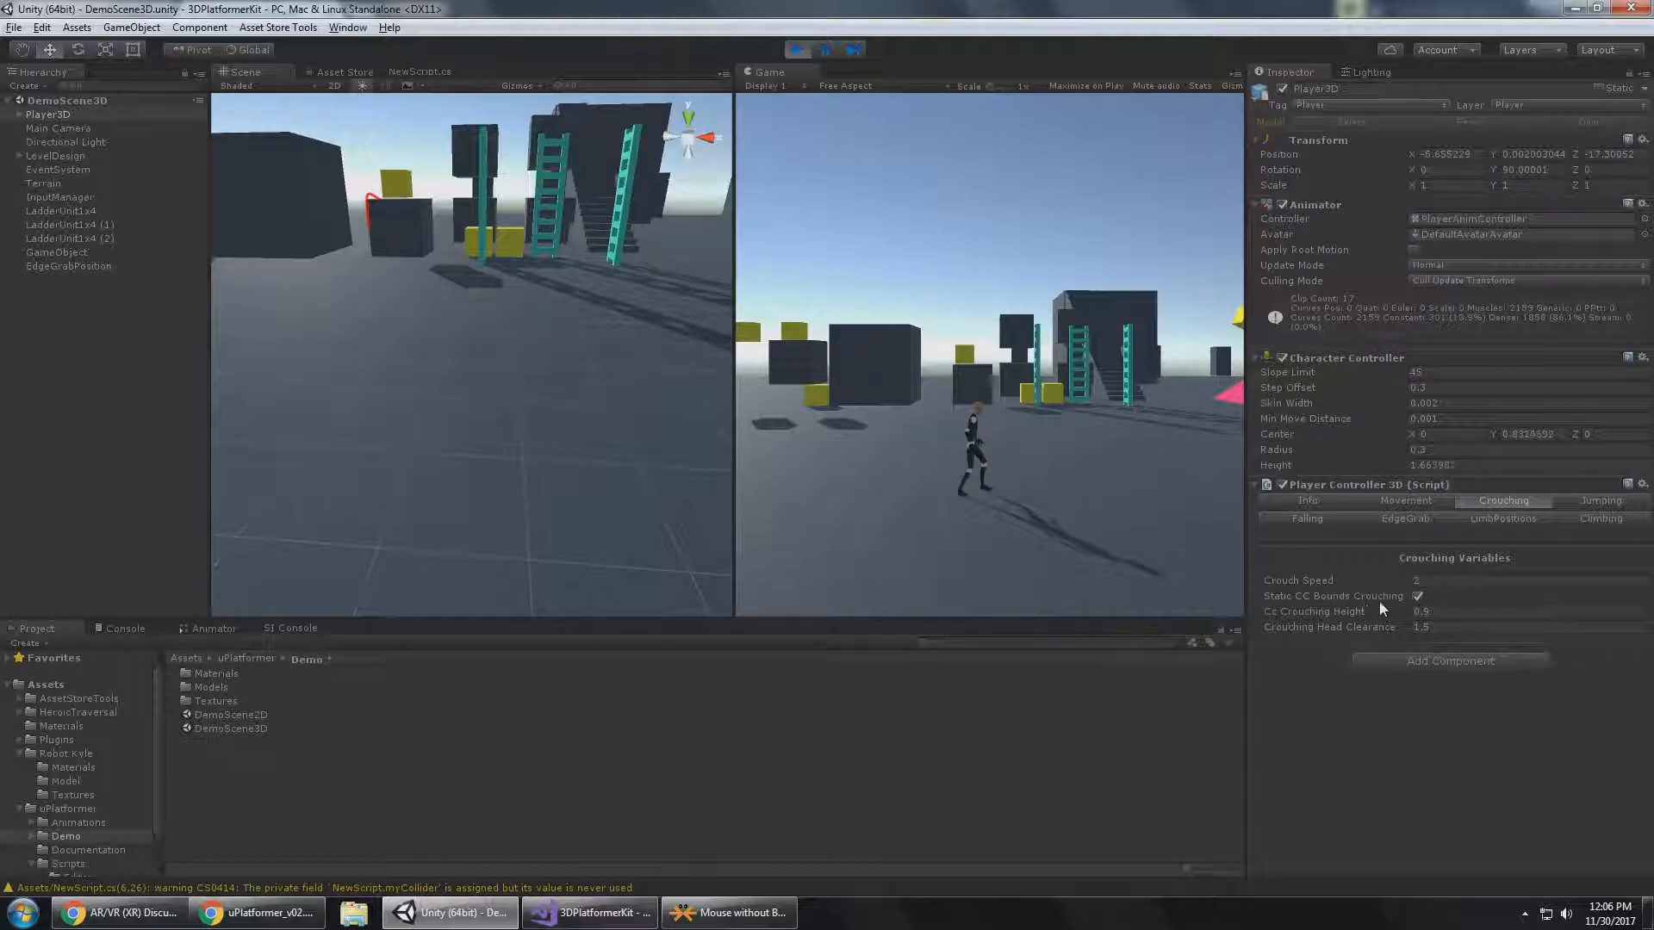
# Examine Player3D's capsule bounds up close in the Scene view and check the Character Controller's Height and Center values.
pyautogui.moveTo(379, 211); pyautogui.dragTo(510, 371, button='right')
pyautogui.keyDown('alt'); pyautogui.moveTo(510, 371); pyautogui.dragTo(547, 369); pyautogui.keyUp('alt')
pyautogui.moveTo(549, 371); pyautogui.dragTo(484, 366, button='middle')
pyautogui.keyDown('alt'); pyautogui.moveTo(519, 387); pyautogui.dragTo(570, 417); pyautogui.keyUp('alt')
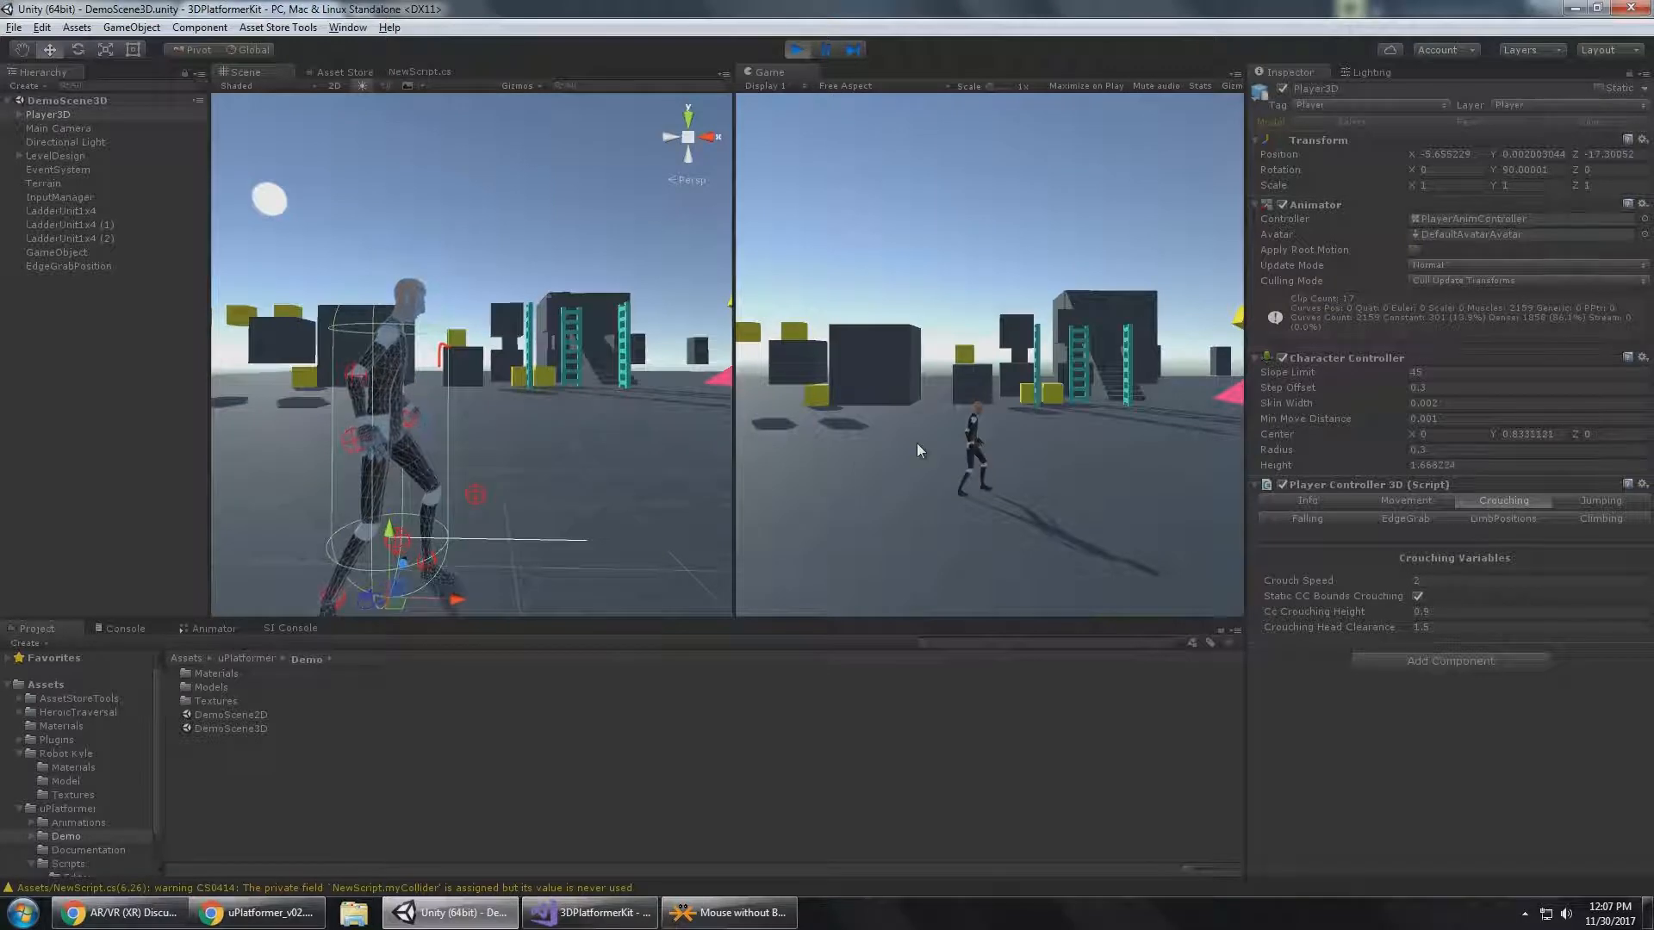
pyautogui.press('w')
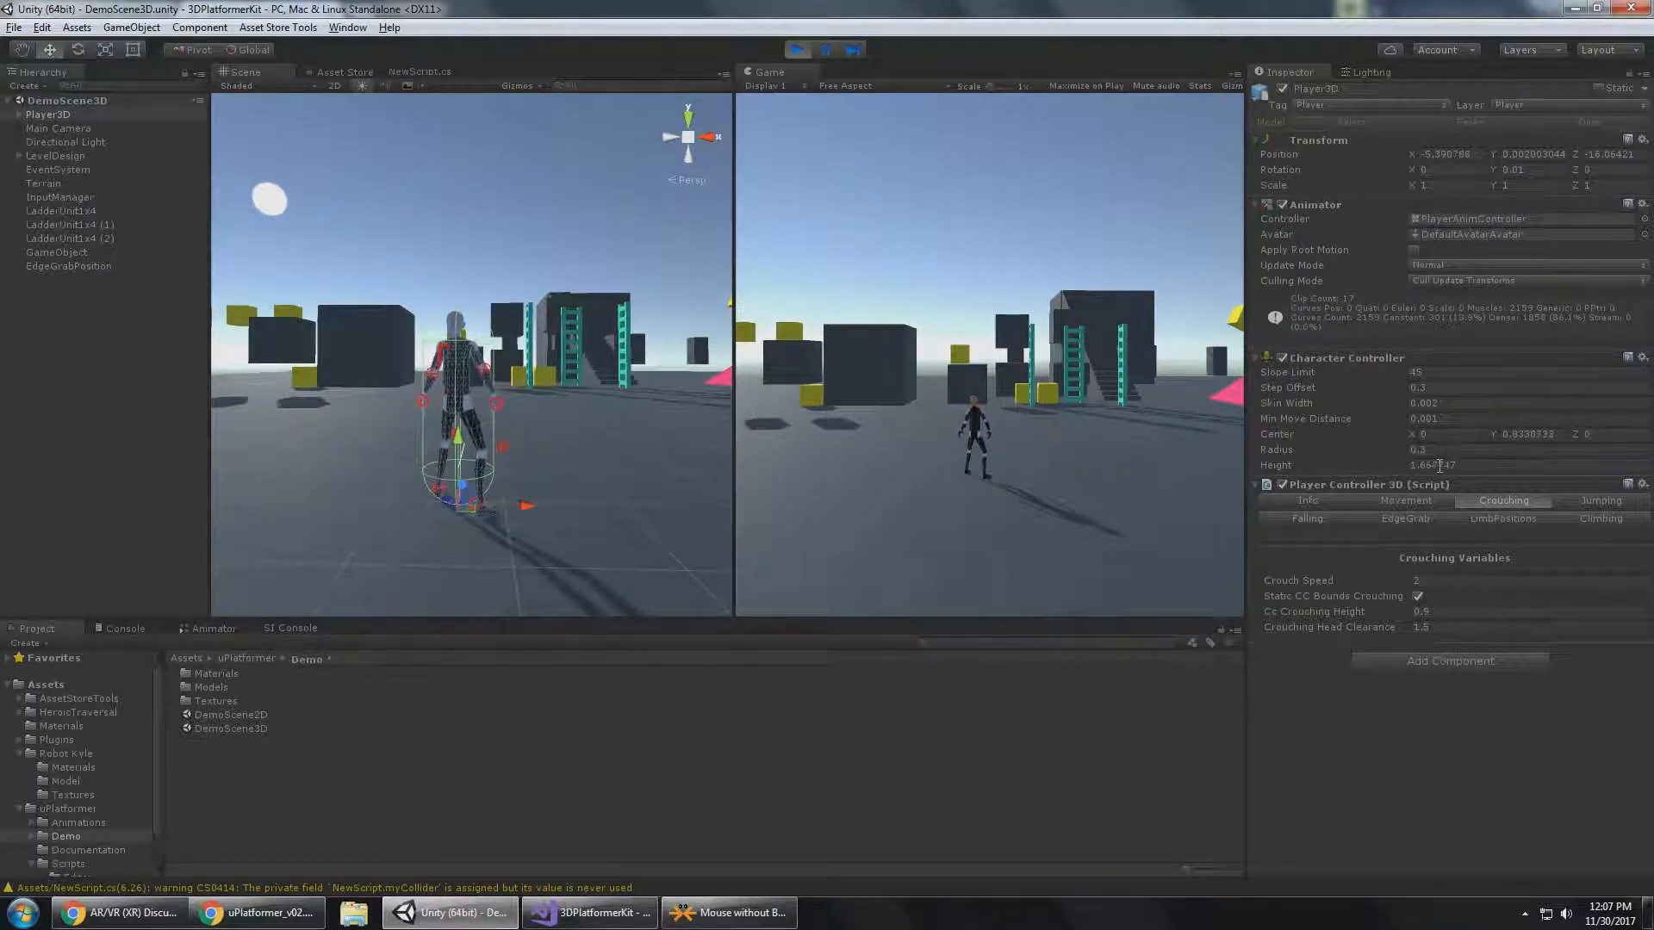
pyautogui.click(1530, 432)
# Disable Static CC Bounds Crouching and reselect Player3D.
pyautogui.click(1418, 596)
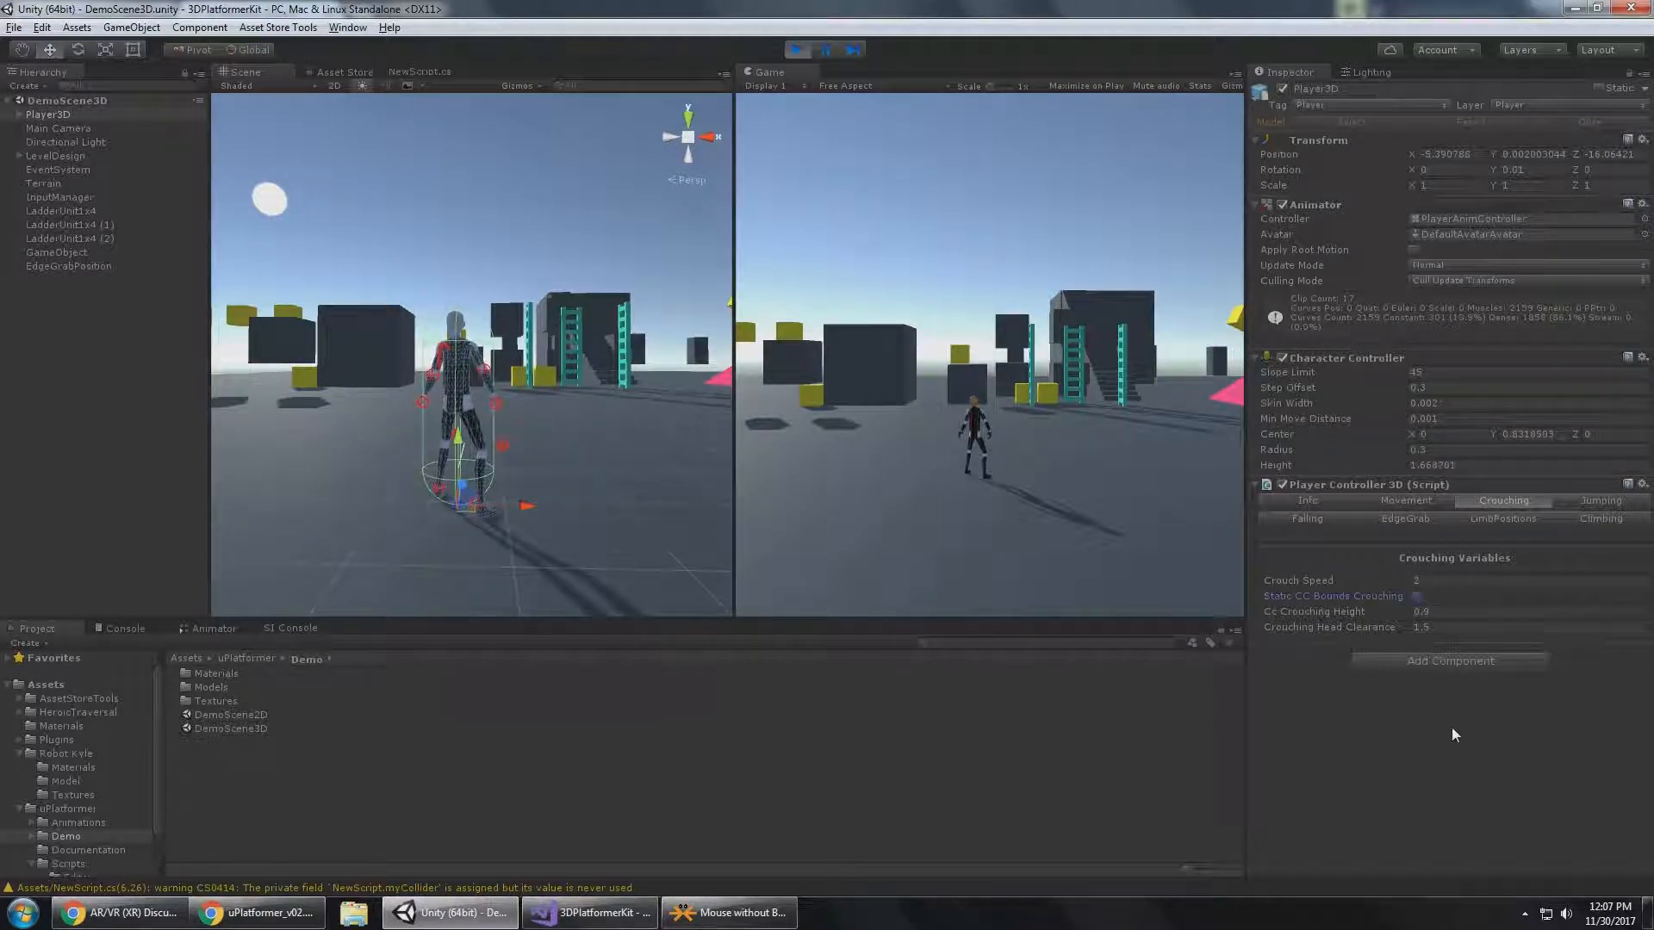
pyautogui.click(549, 374)
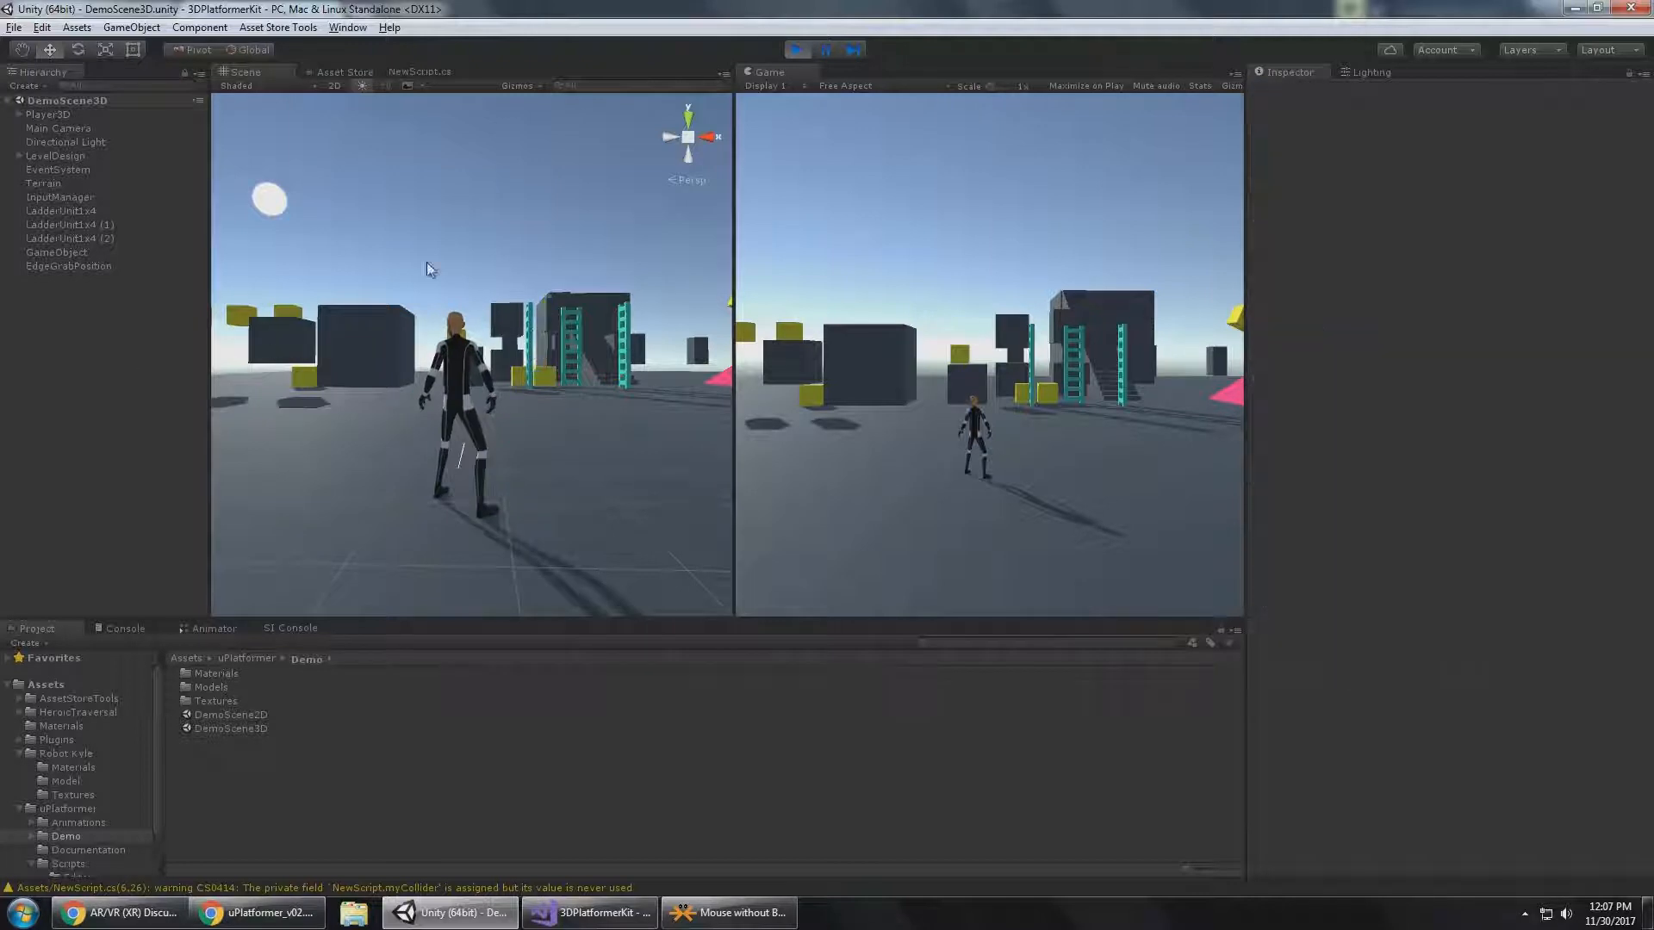
pyautogui.click(97, 113)
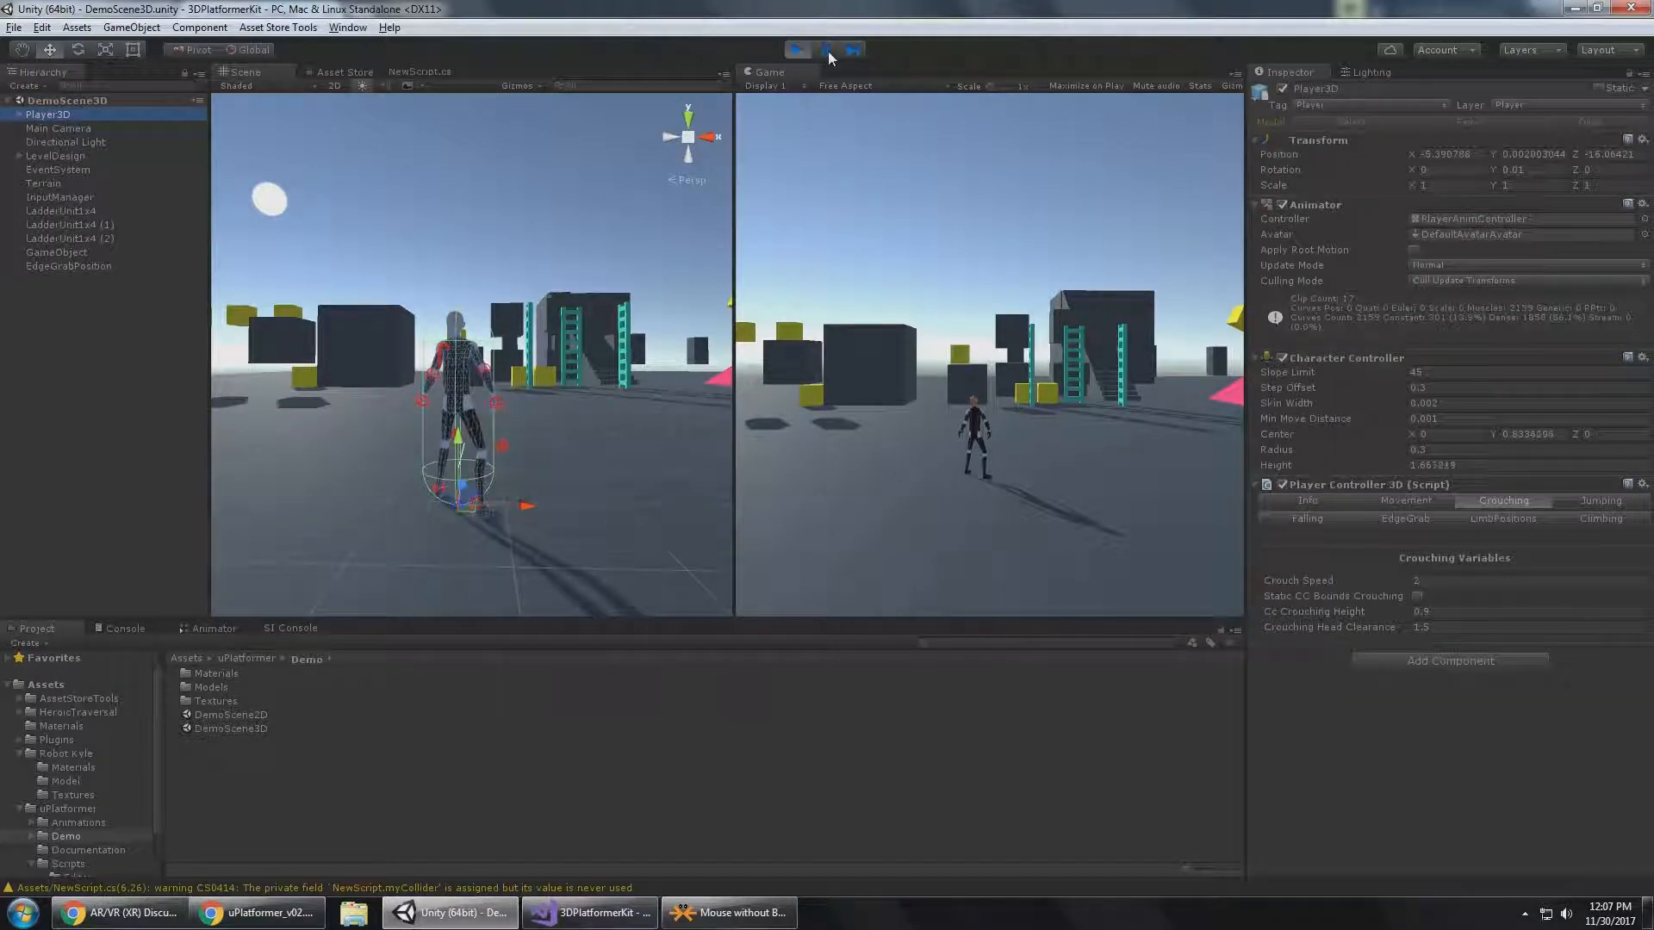
# Make Player3D jump in place, pause the game mid-air, and examine its capsule bounds from the side in the Scene view.
pyautogui.click(1015, 370)
pyautogui.press('space')
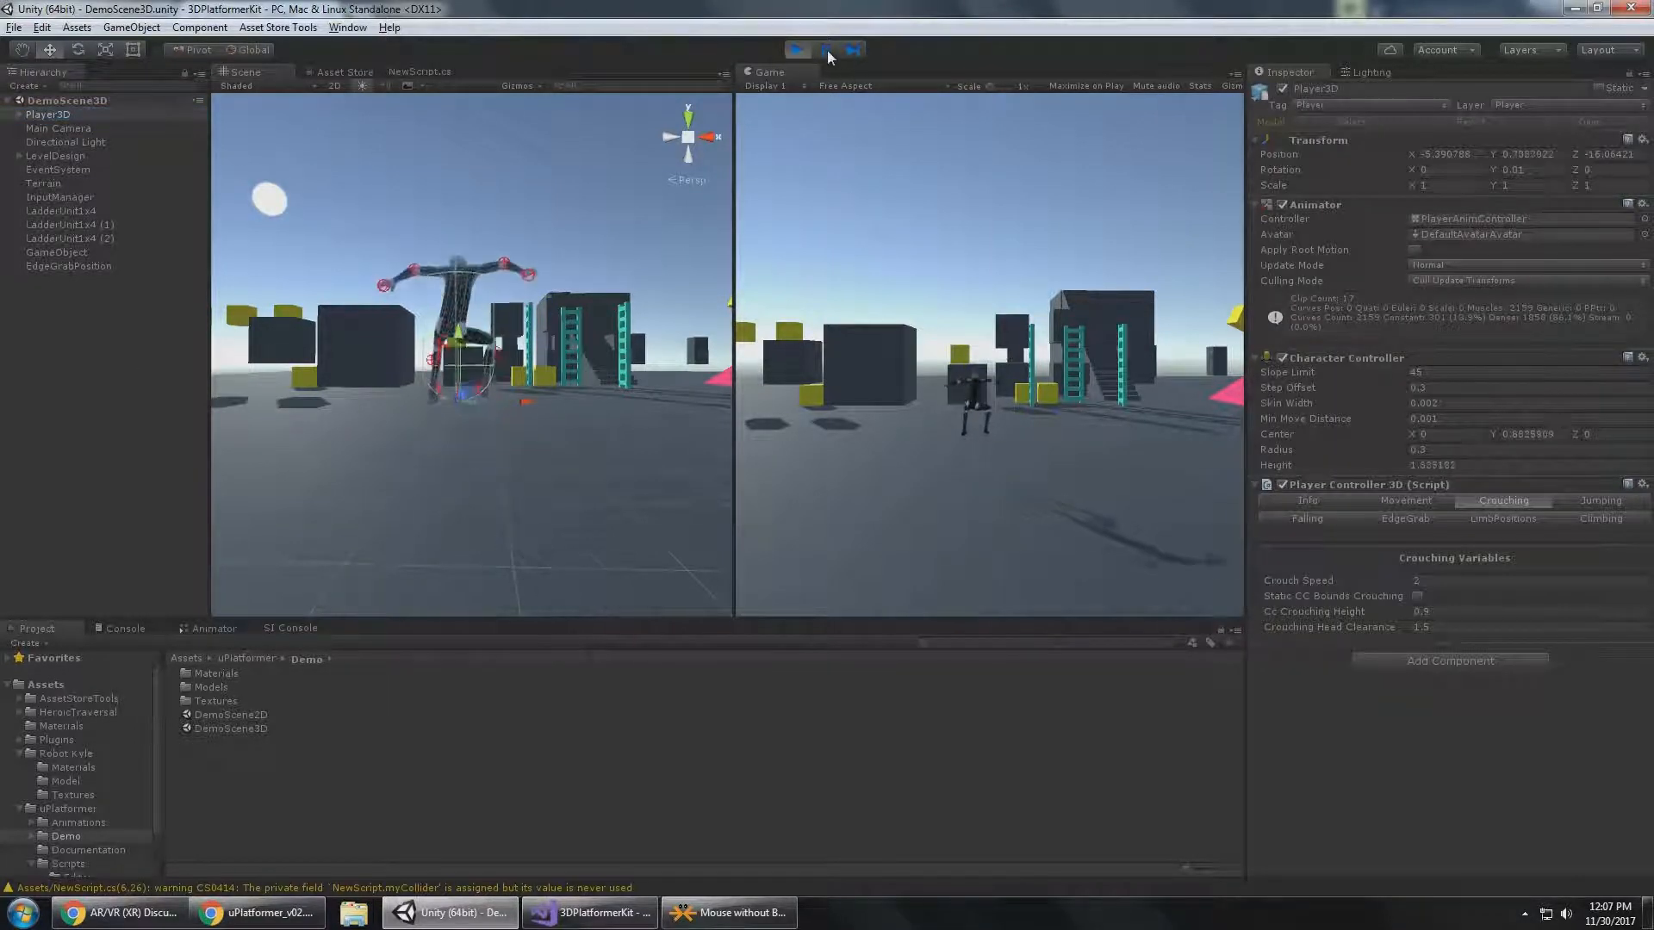
pyautogui.click(827, 50)
pyautogui.keyDown('alt'); pyautogui.moveTo(517, 285); pyautogui.dragTo(598, 294); pyautogui.keyUp('alt')
pyautogui.scroll(8, 596, 297)
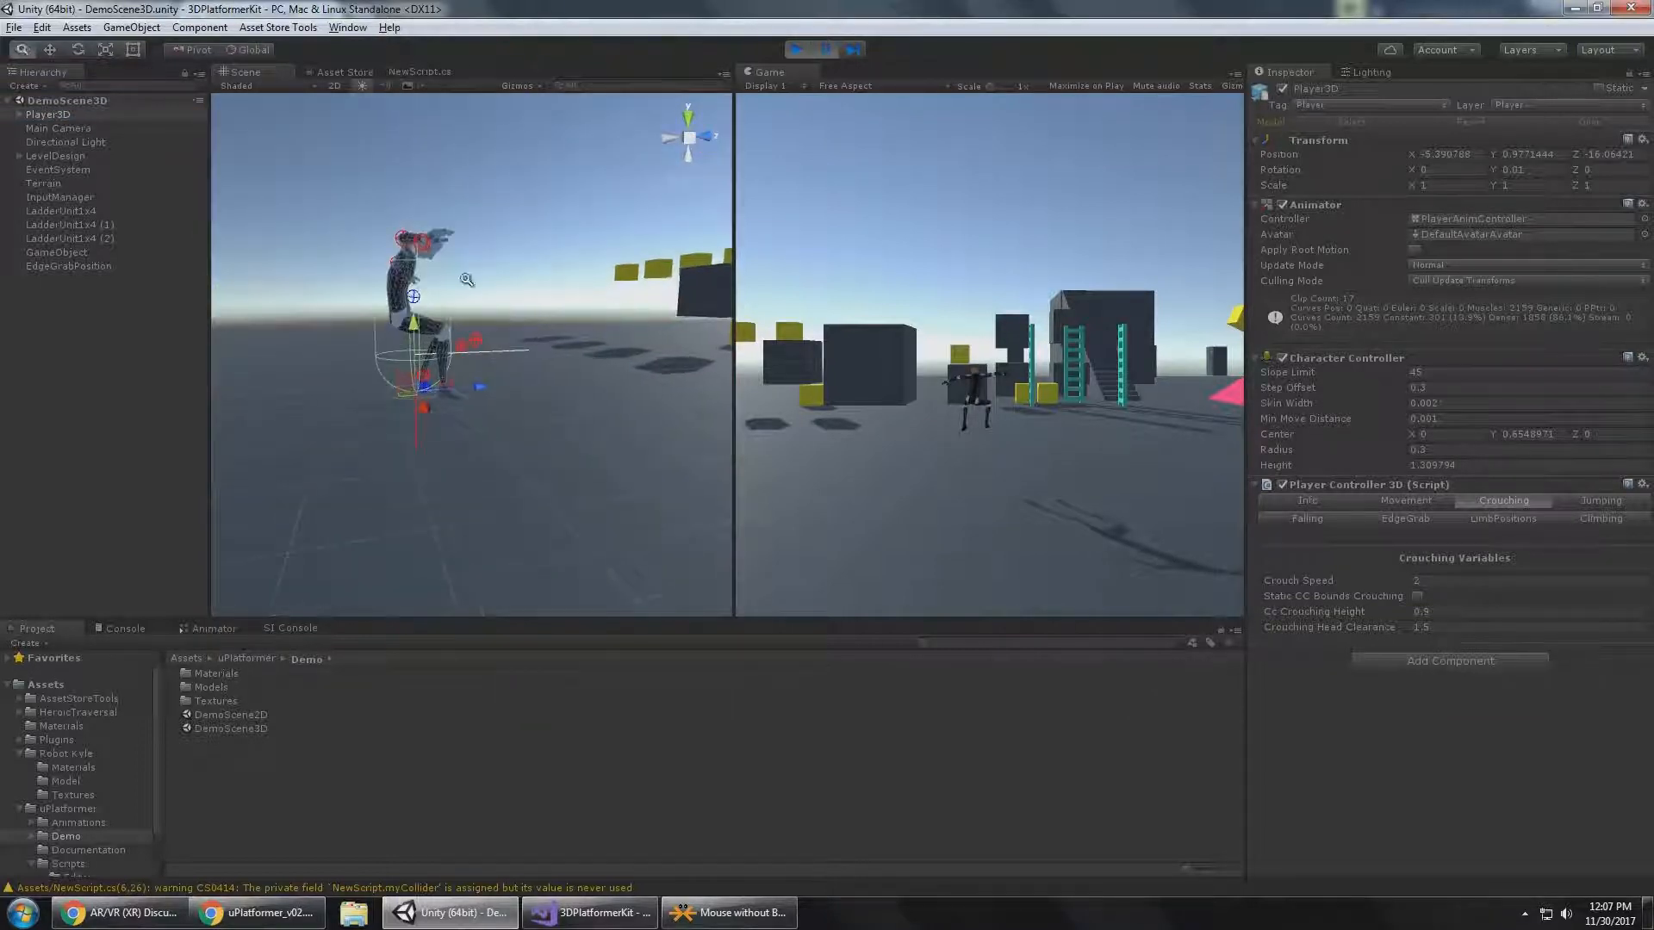
pyautogui.moveTo(554, 380); pyautogui.dragTo(595, 444, button='middle')
pyautogui.keyDown('alt'); pyautogui.moveTo(594, 444); pyautogui.dragTo(472, 484); pyautogui.keyUp('alt')
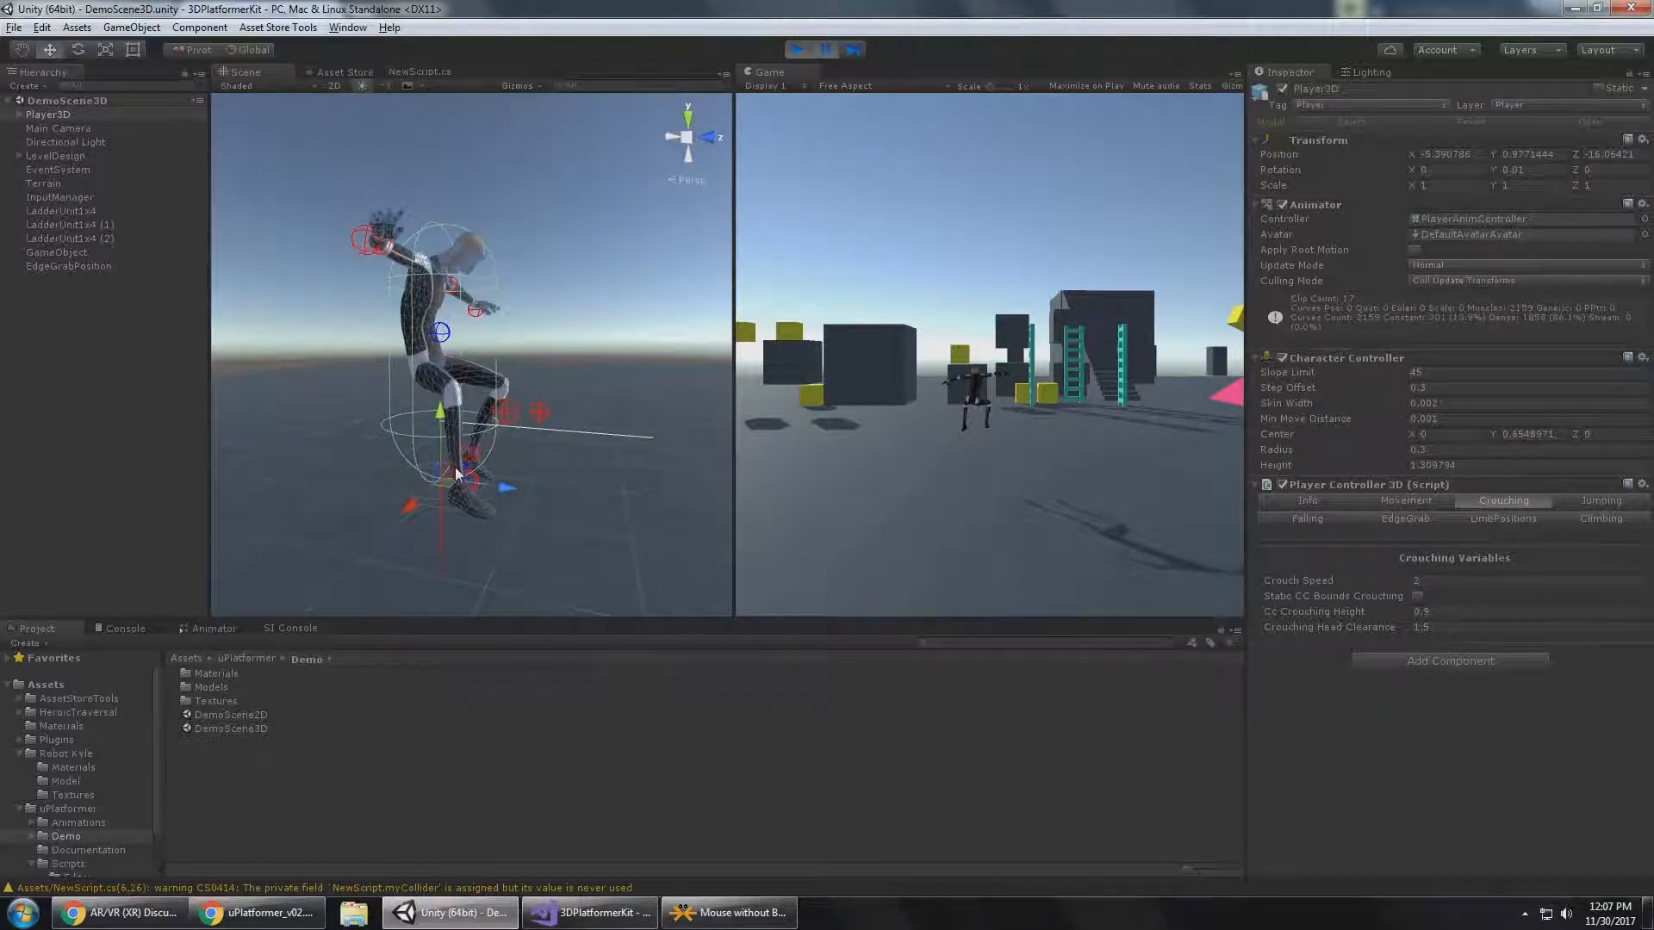
pyautogui.keyDown('alt'); pyautogui.moveTo(442, 232); pyautogui.dragTo(470, 263); pyautogui.keyUp('alt')
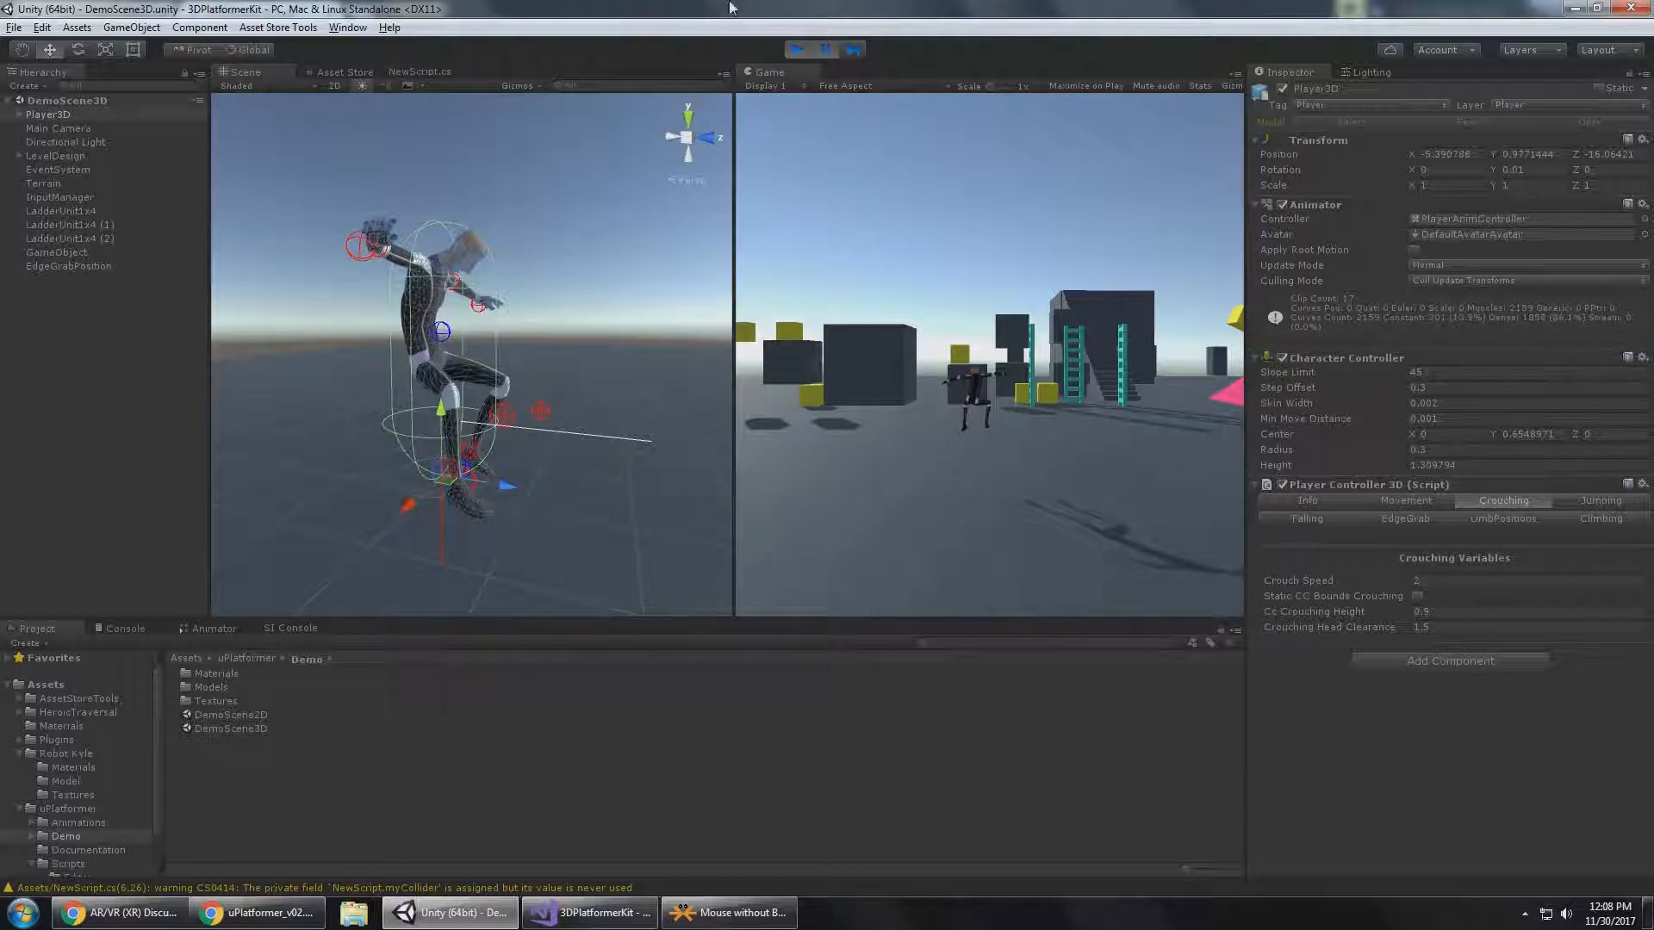
# Resume the paused game and run Player3D across the ground toward the dark cubes.
pyautogui.click(827, 52)
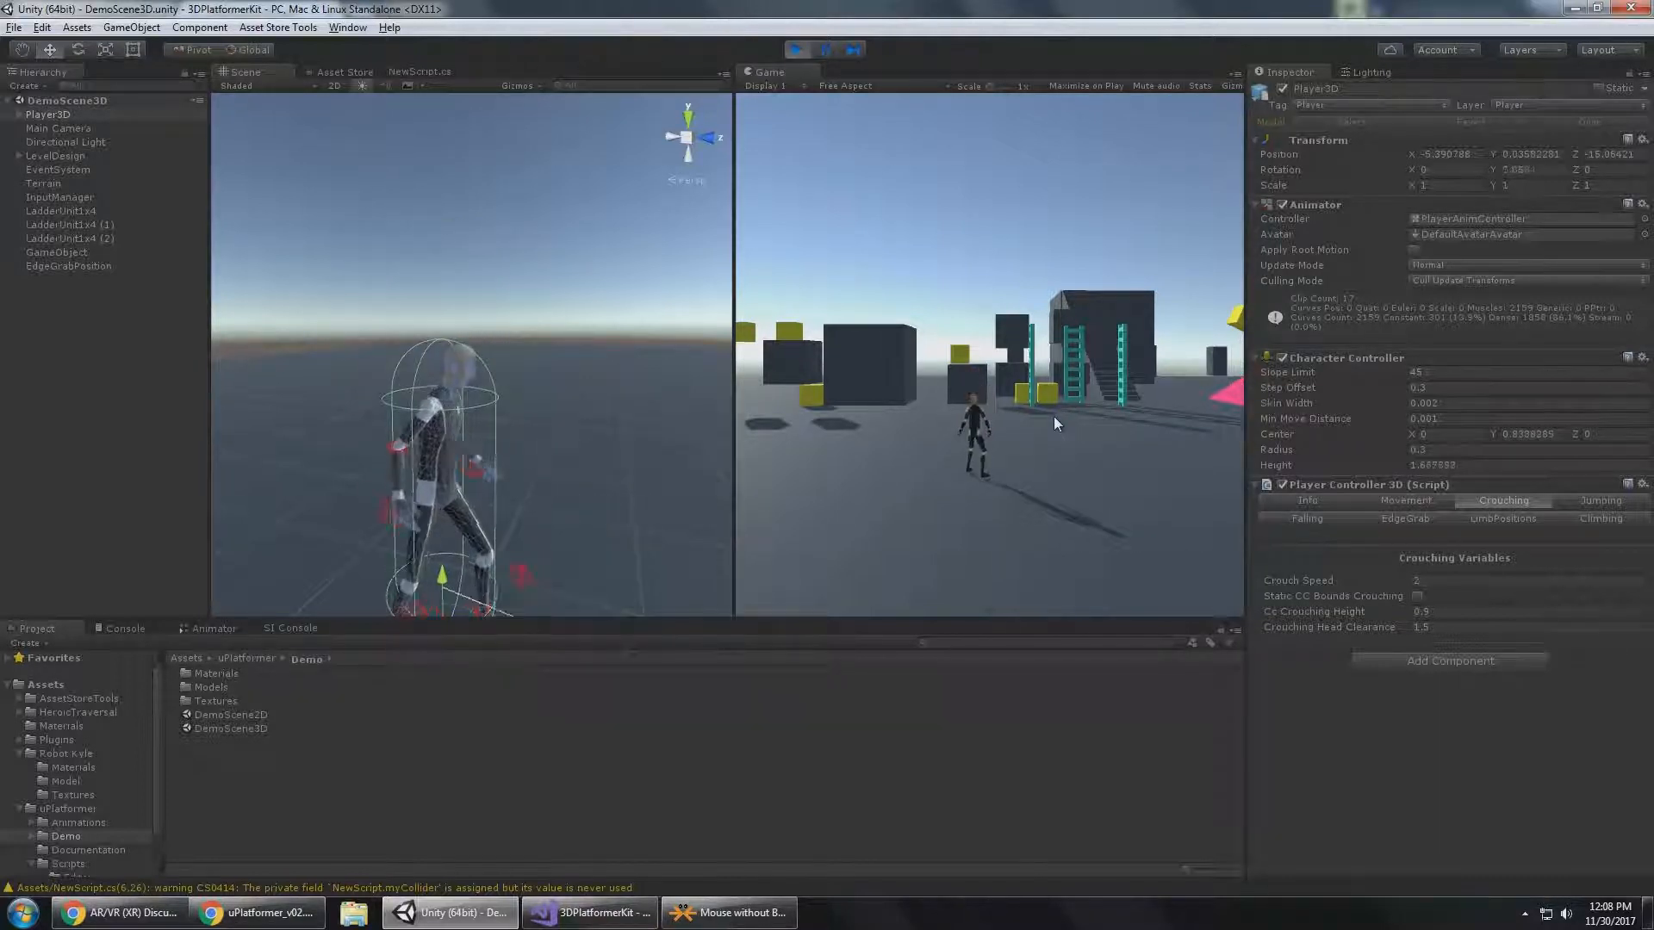
pyautogui.press('s')
pyautogui.press('d')
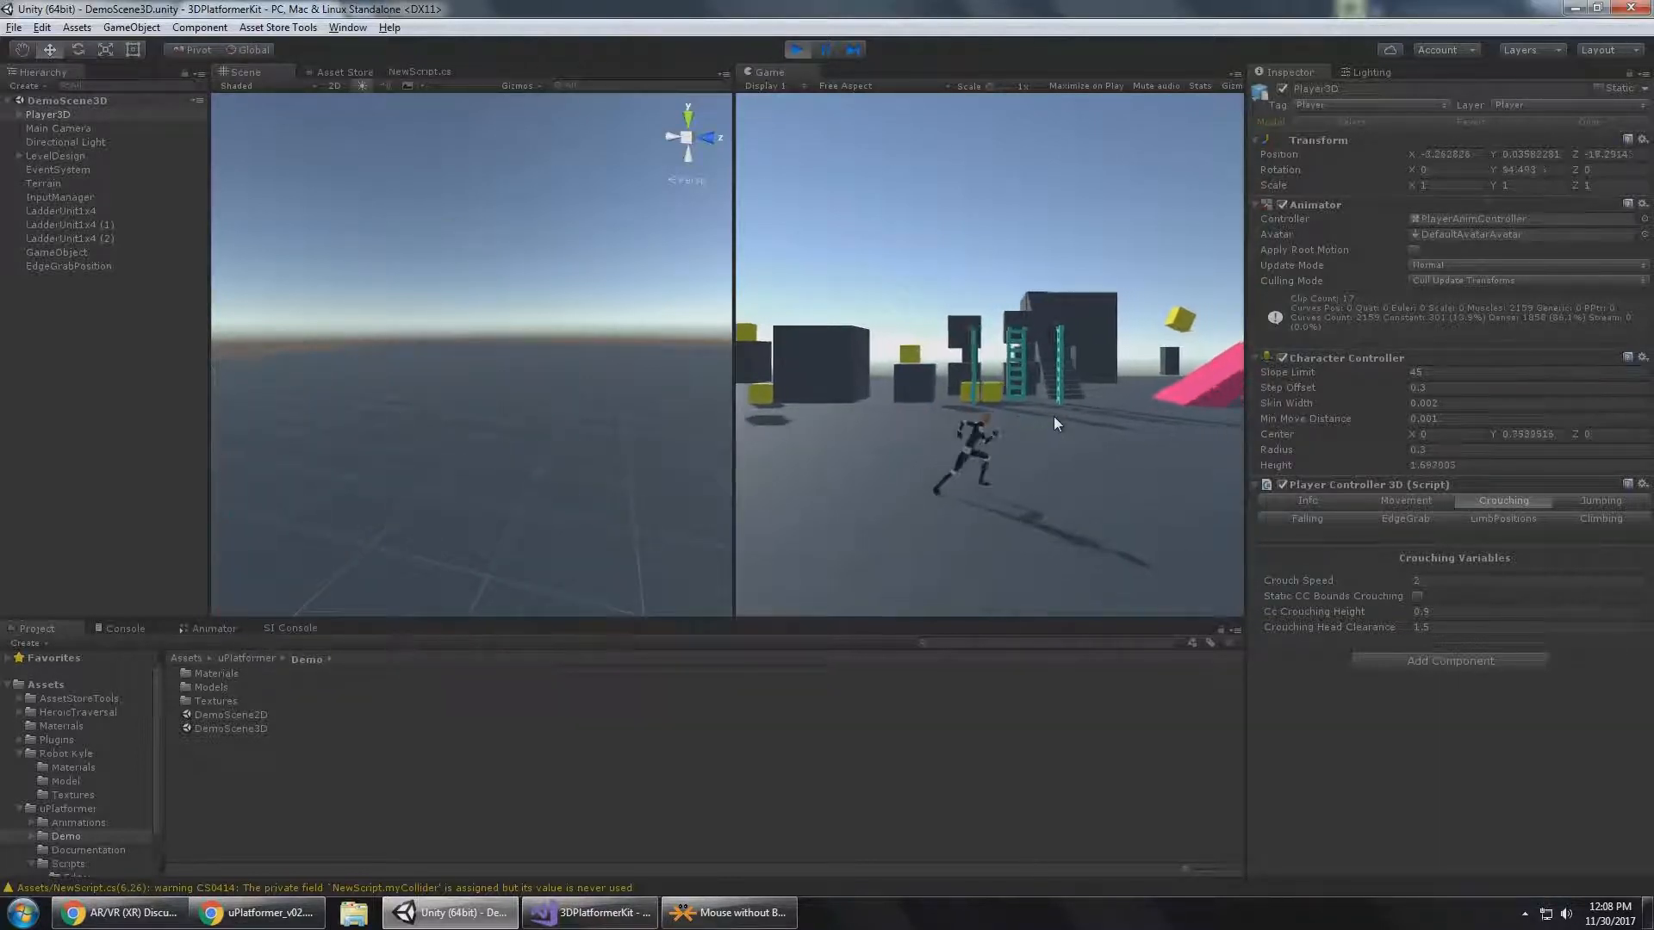
pyautogui.press('w')
pyautogui.press('a')
pyautogui.press('w')
pyautogui.press('d')
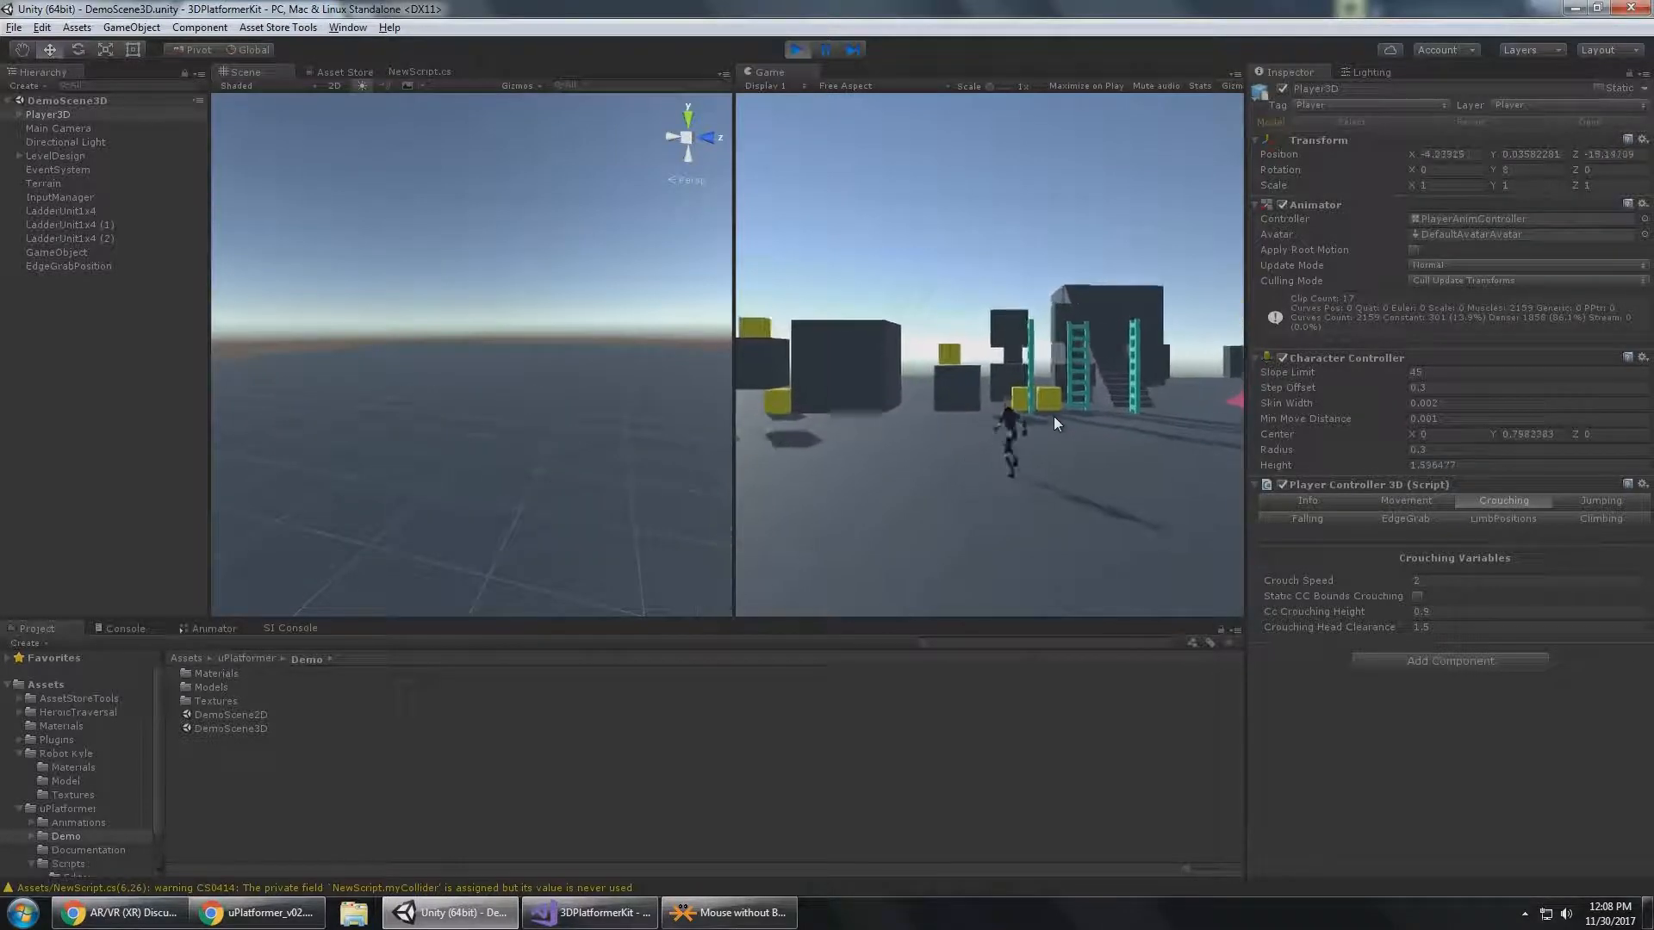
pyautogui.press('a')
pyautogui.press('w')
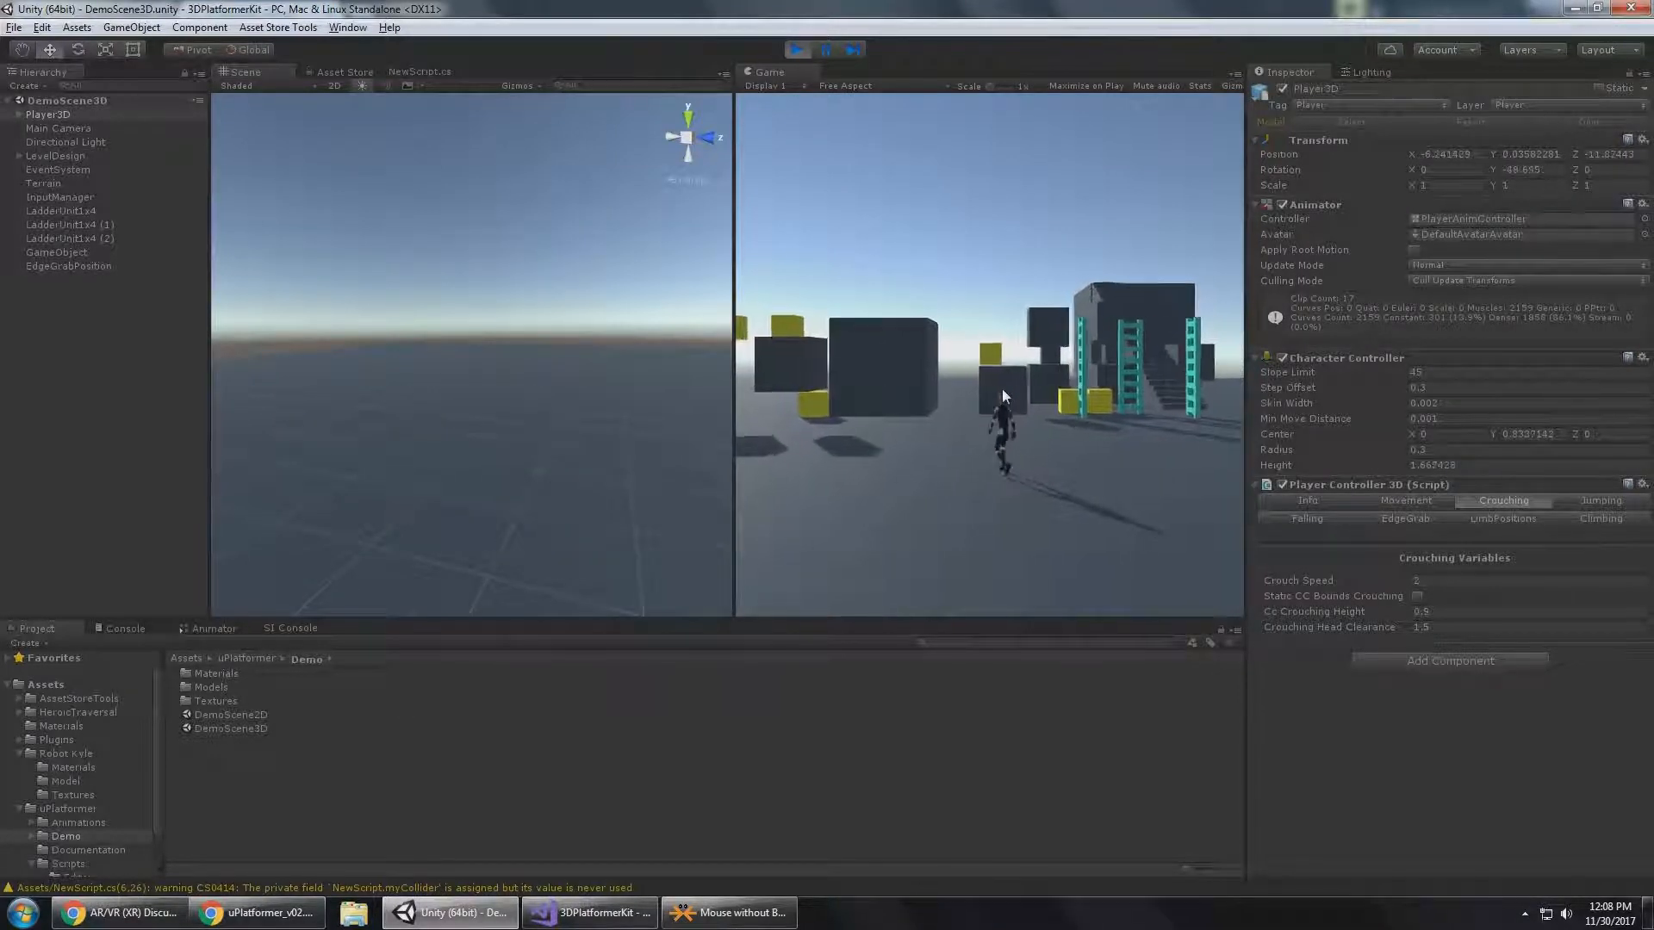
pyautogui.press('d')
# Run Player3D to the side of the raised dark cube and crouch at the edge of the gap beneath it.
pyautogui.moveTo(379, 338); pyautogui.dragTo(258, 344, button='right')
pyautogui.press('w')
pyautogui.moveTo(522, 334); pyautogui.dragTo(448, 329, button='right')
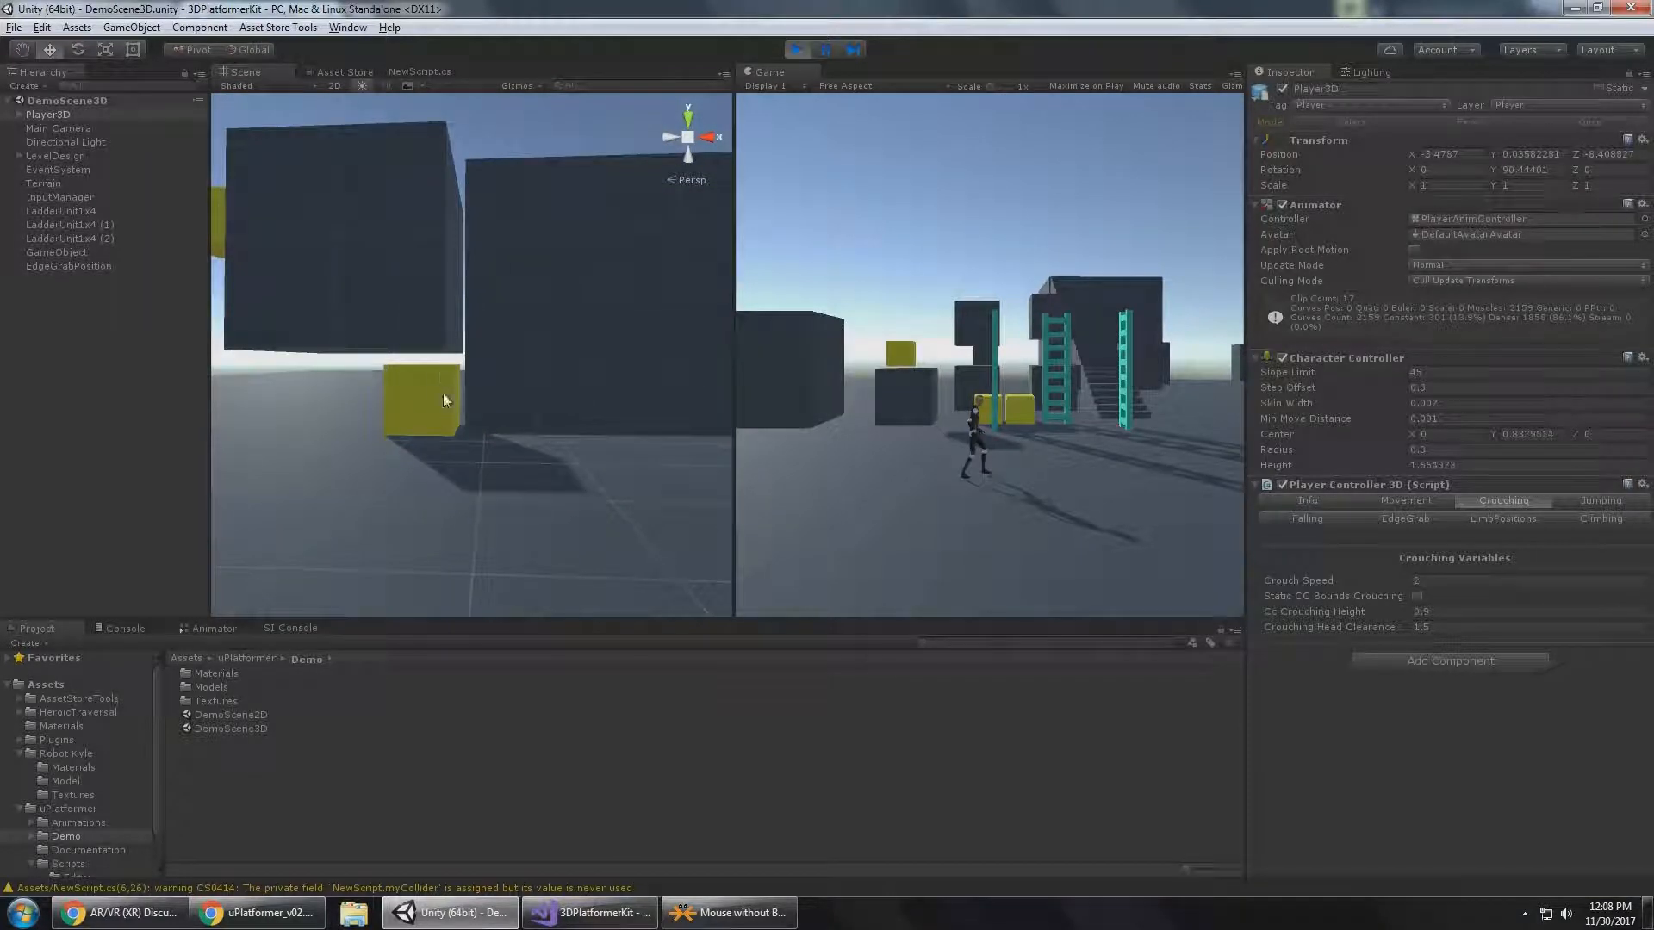
pyautogui.moveTo(446, 391); pyautogui.dragTo(573, 379, button='right')
pyautogui.click(1027, 386)
pyautogui.press('w')
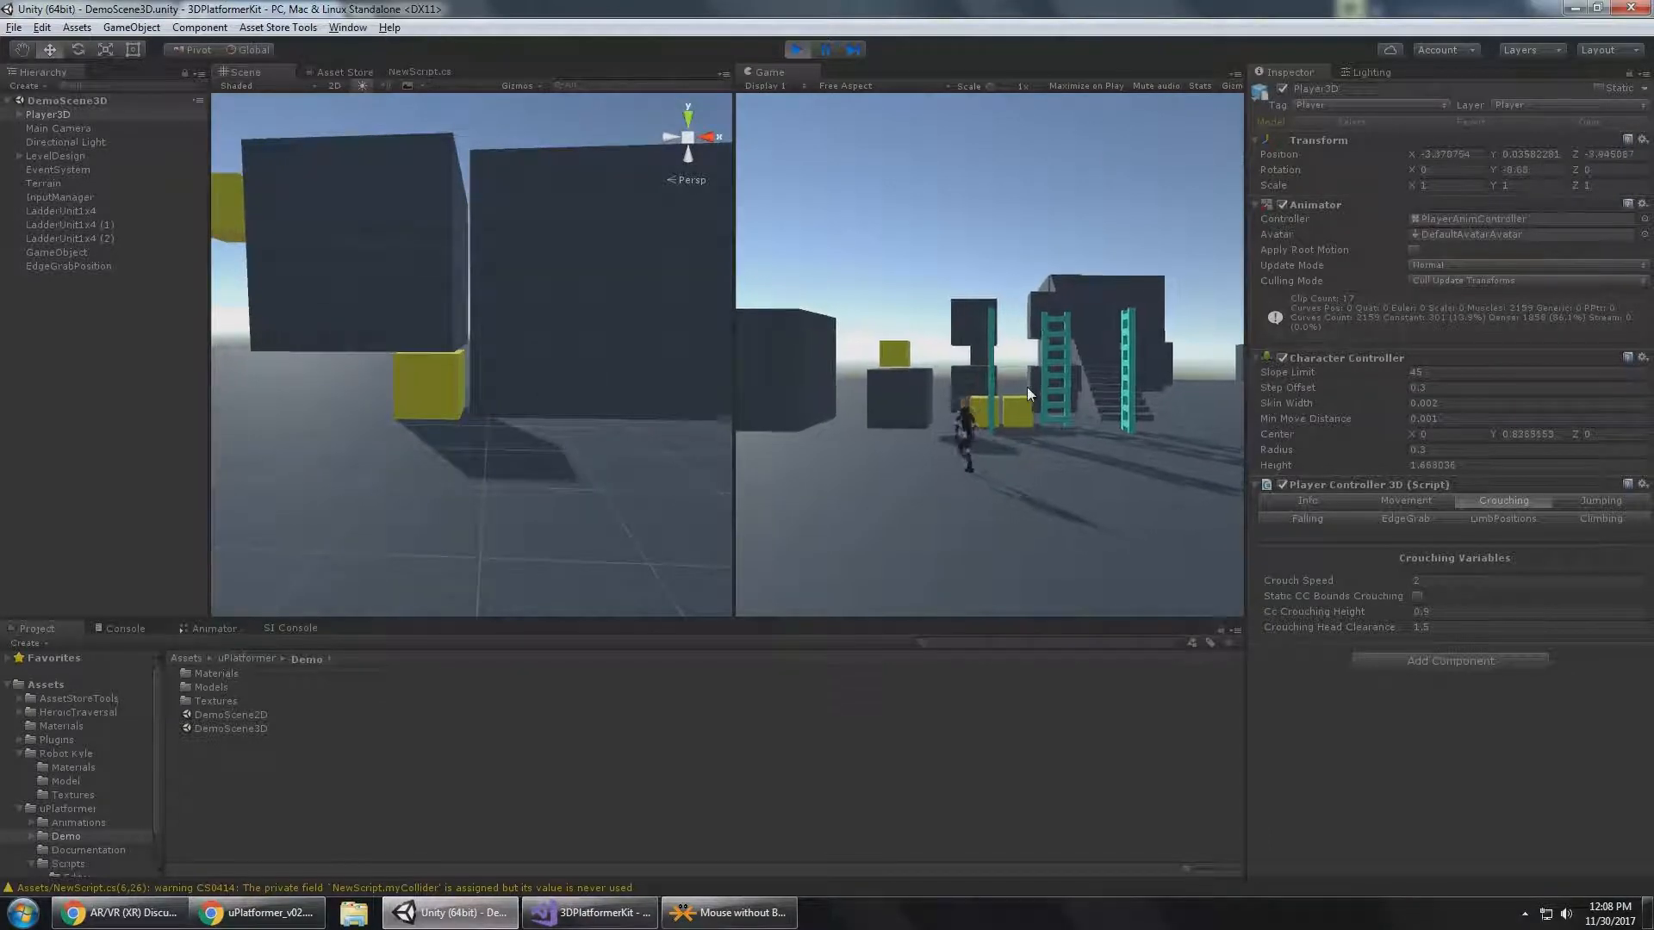
pyautogui.press('a')
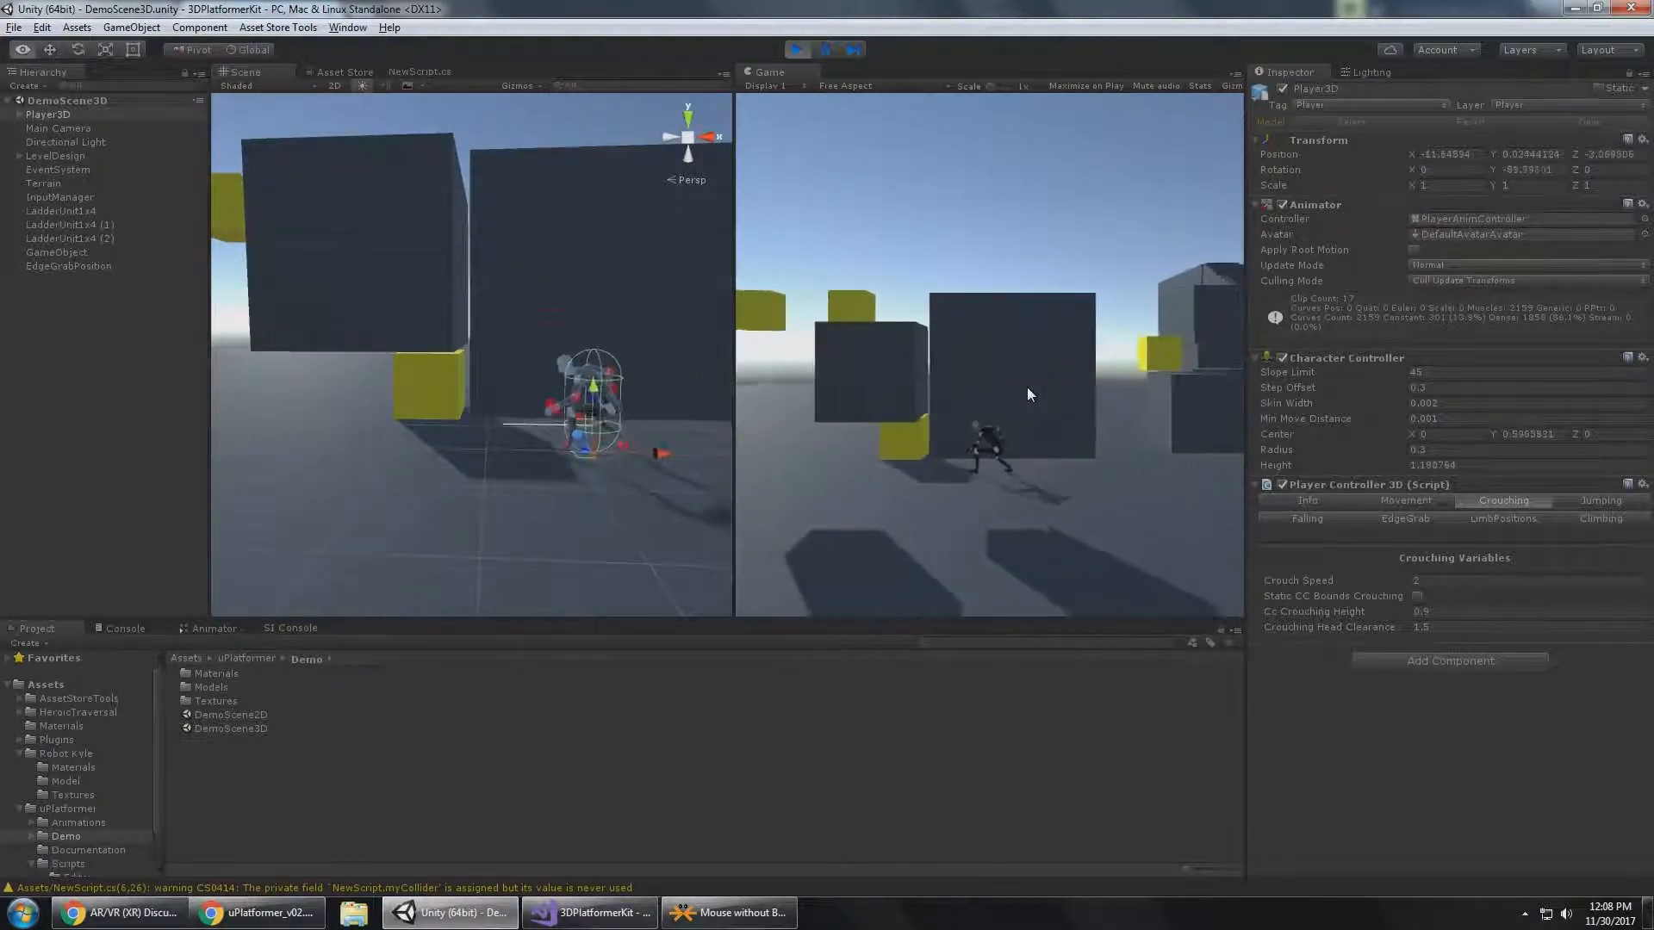
pyautogui.press('alt')
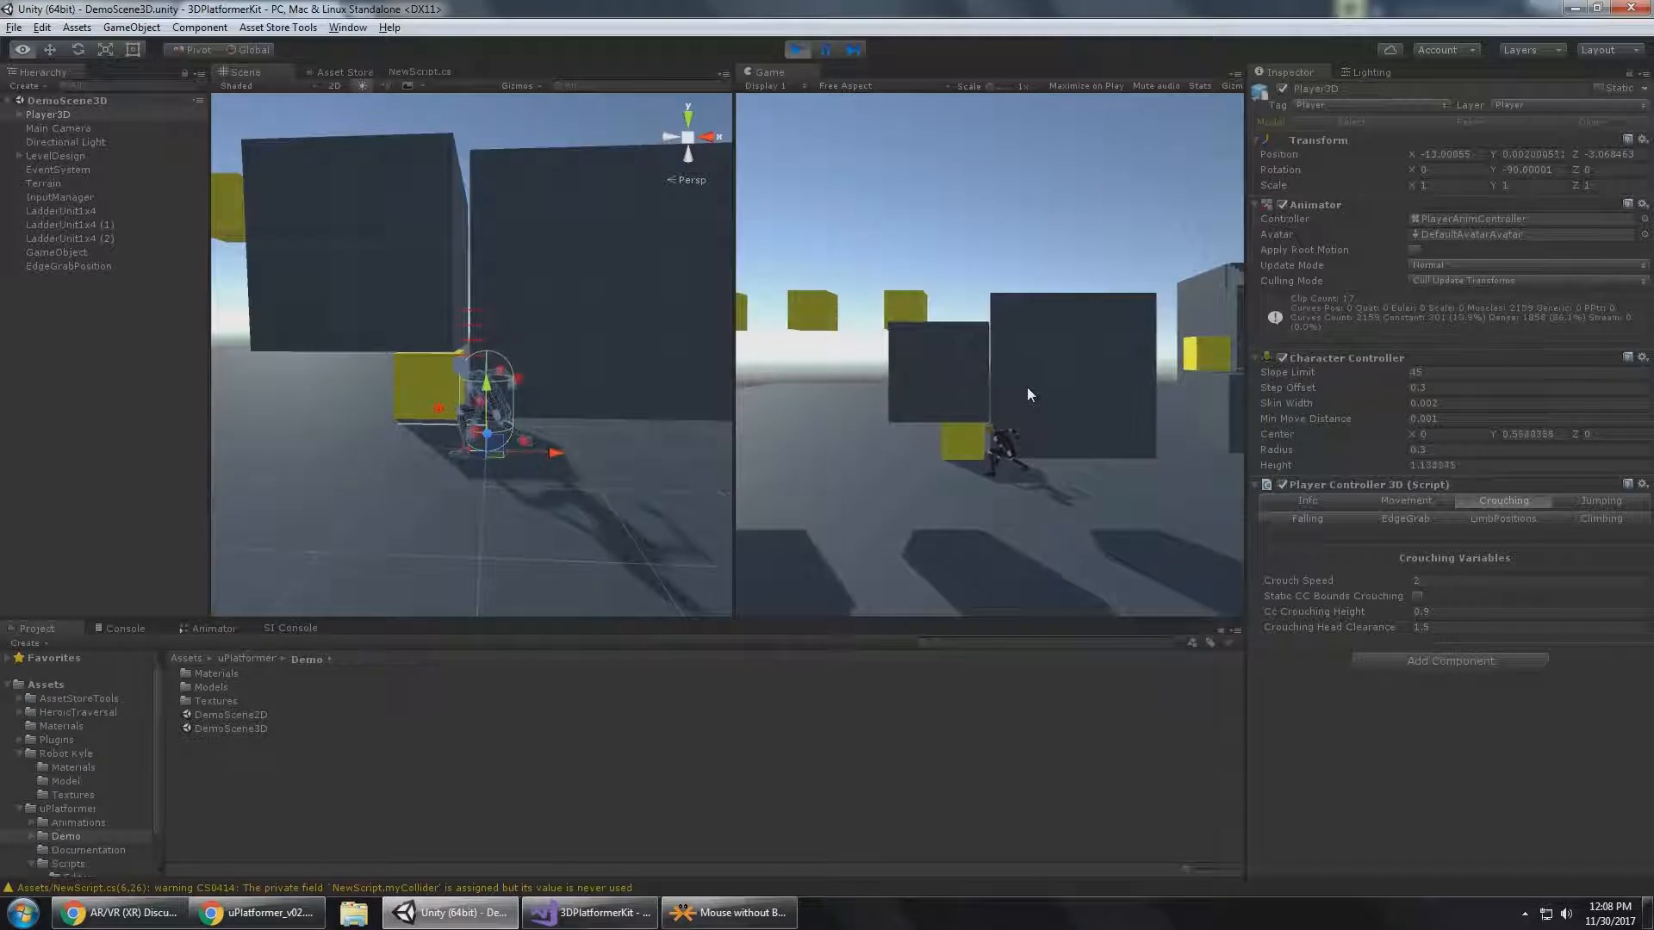
# Raise the dark cube above the crouching player slightly and reselect Player3D.
pyautogui.keyDown('alt'); pyautogui.scroll(2, 519, 348); pyautogui.keyUp('alt')
pyautogui.keyDown('alt'); pyautogui.scroll(5, 514, 355); pyautogui.keyUp('alt')
pyautogui.moveTo(492, 373); pyautogui.dragTo(690, 370, button='middle')
pyautogui.keyDown('alt'); pyautogui.moveTo(558, 432); pyautogui.dragTo(580, 387); pyautogui.keyUp('alt')
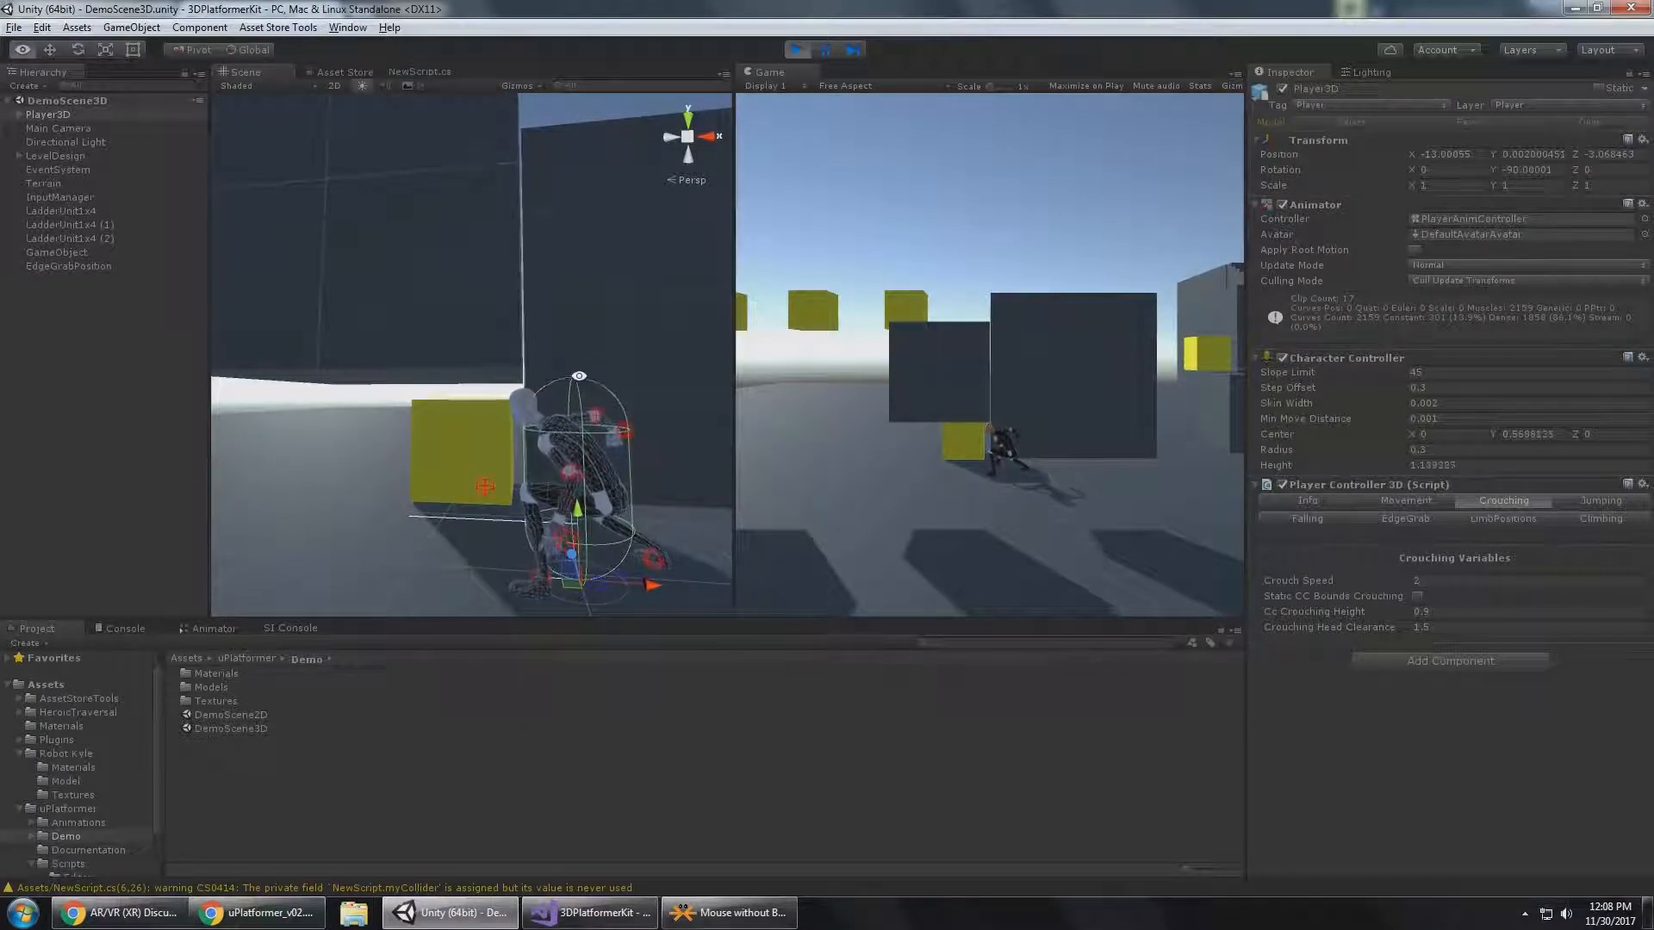
pyautogui.click(462, 313)
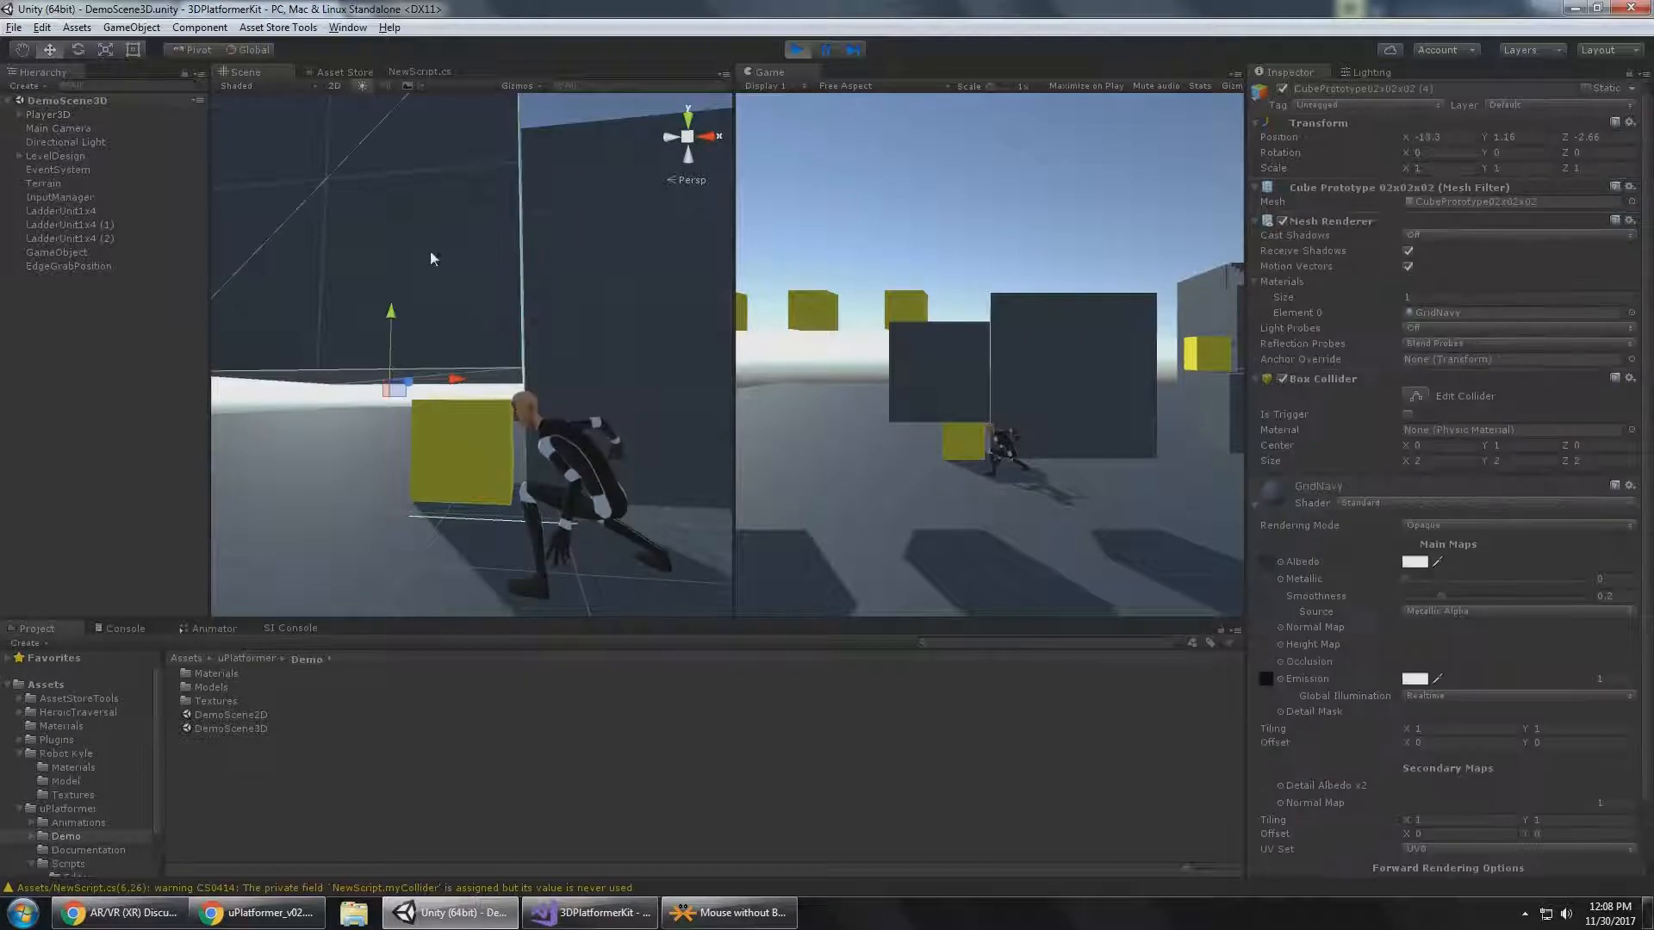
pyautogui.click(601, 458)
pyautogui.click(67, 116)
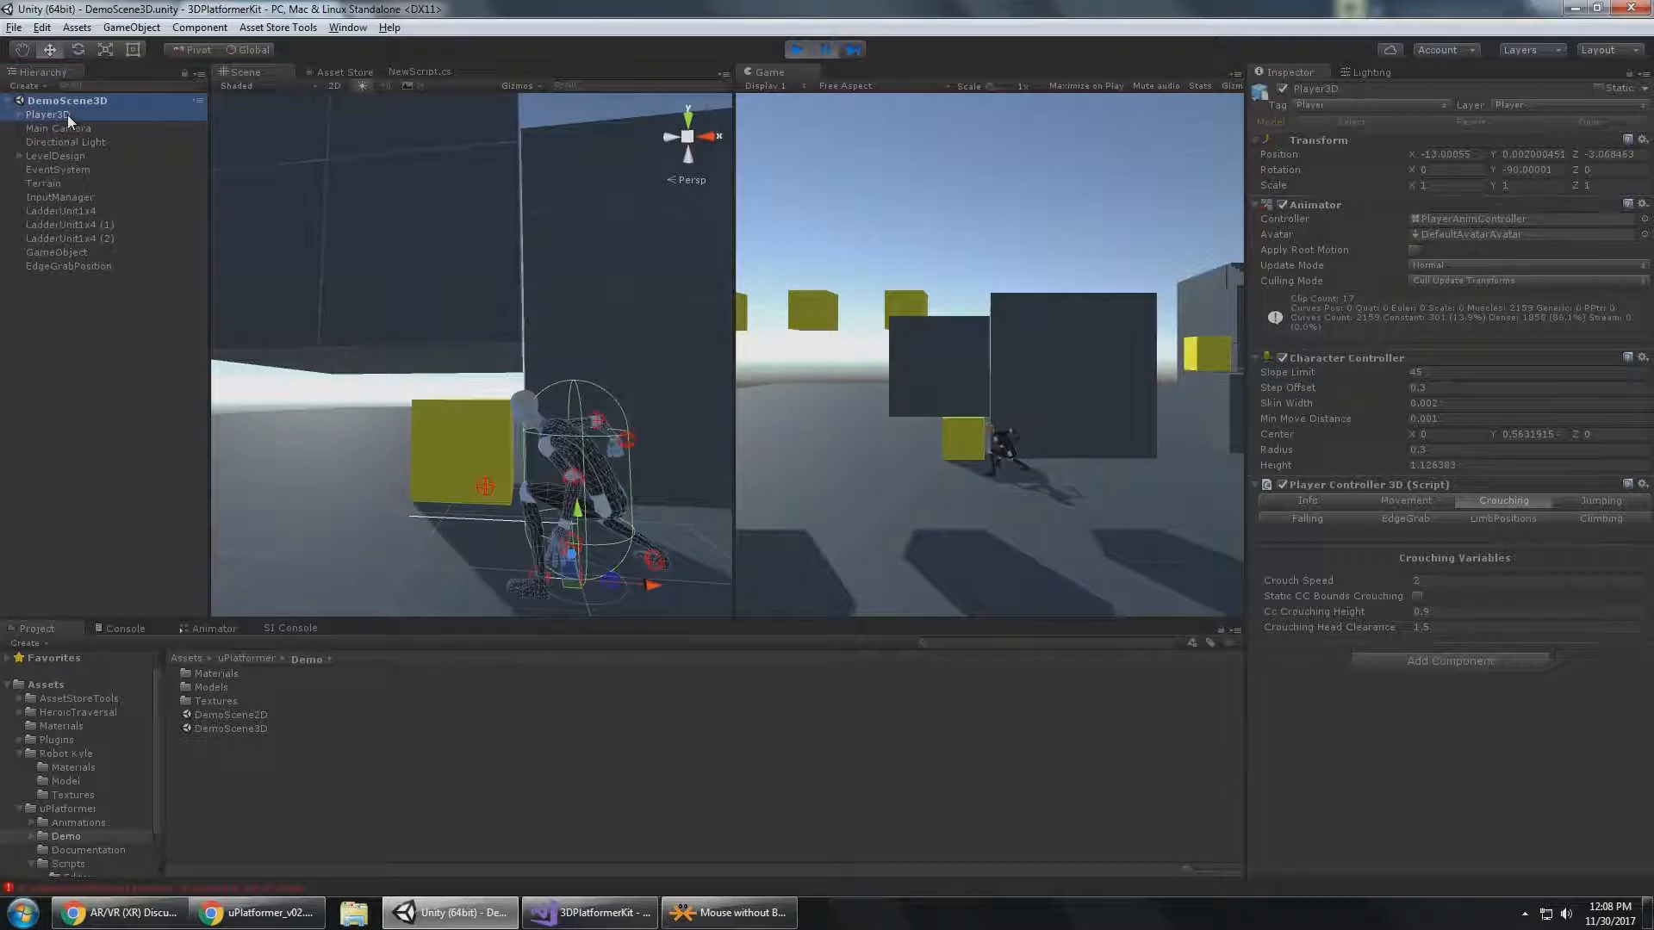
# Crouch-walk Player3D under the raised dark cube and turn it back around.
pyautogui.click(1072, 394)
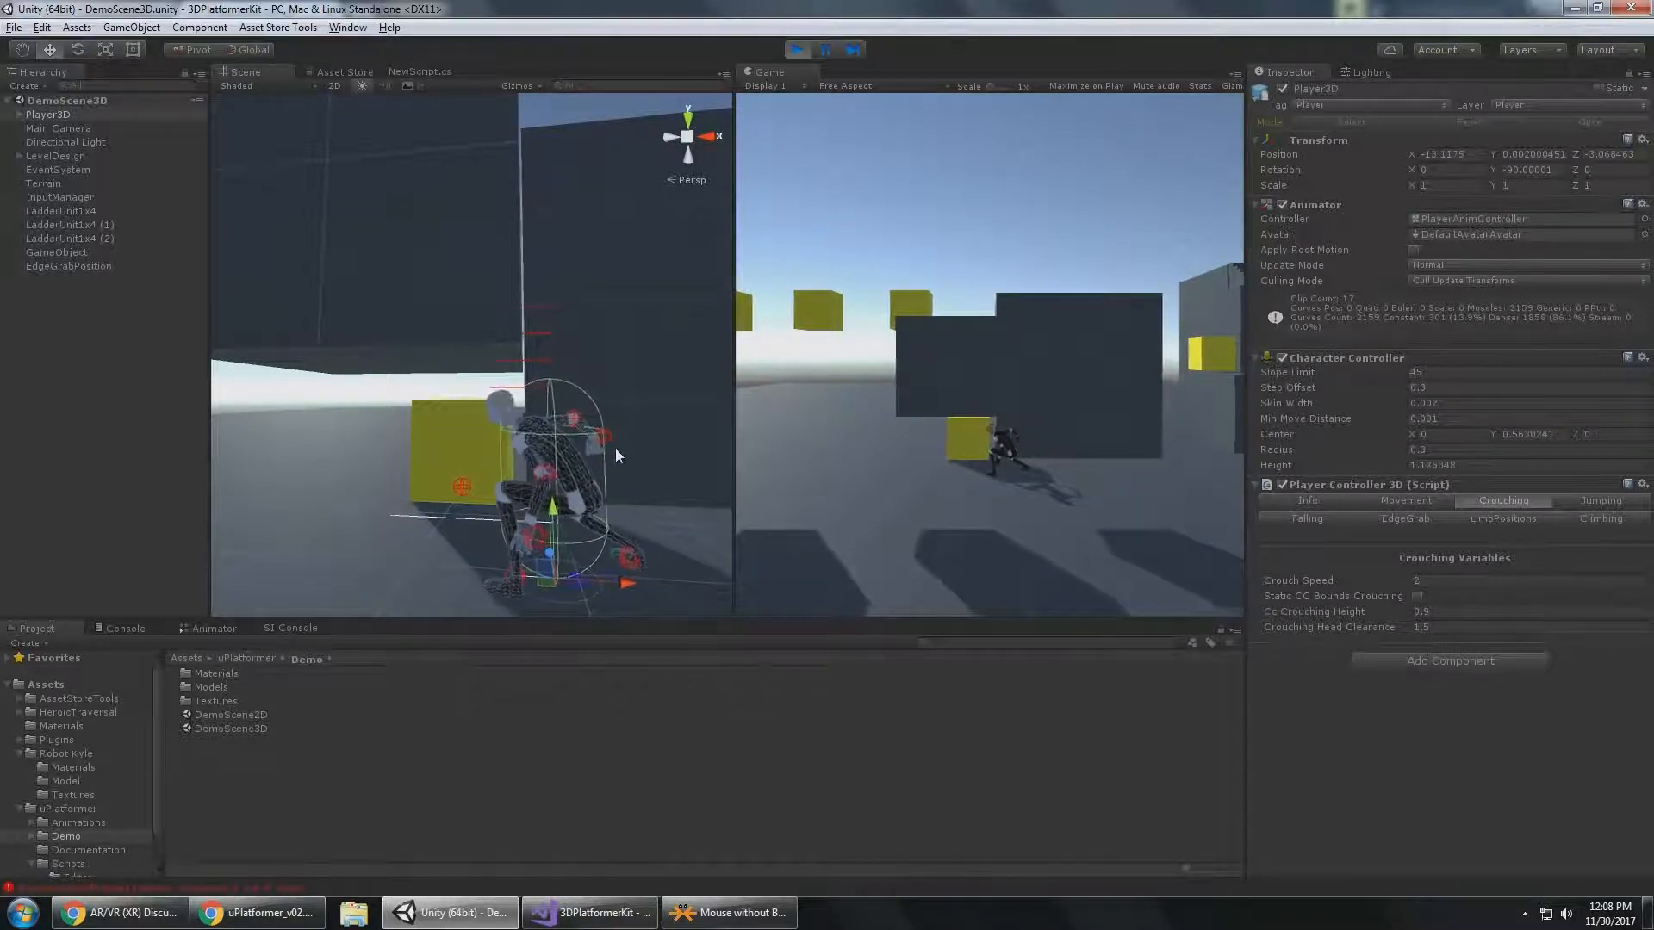
pyautogui.press('a')
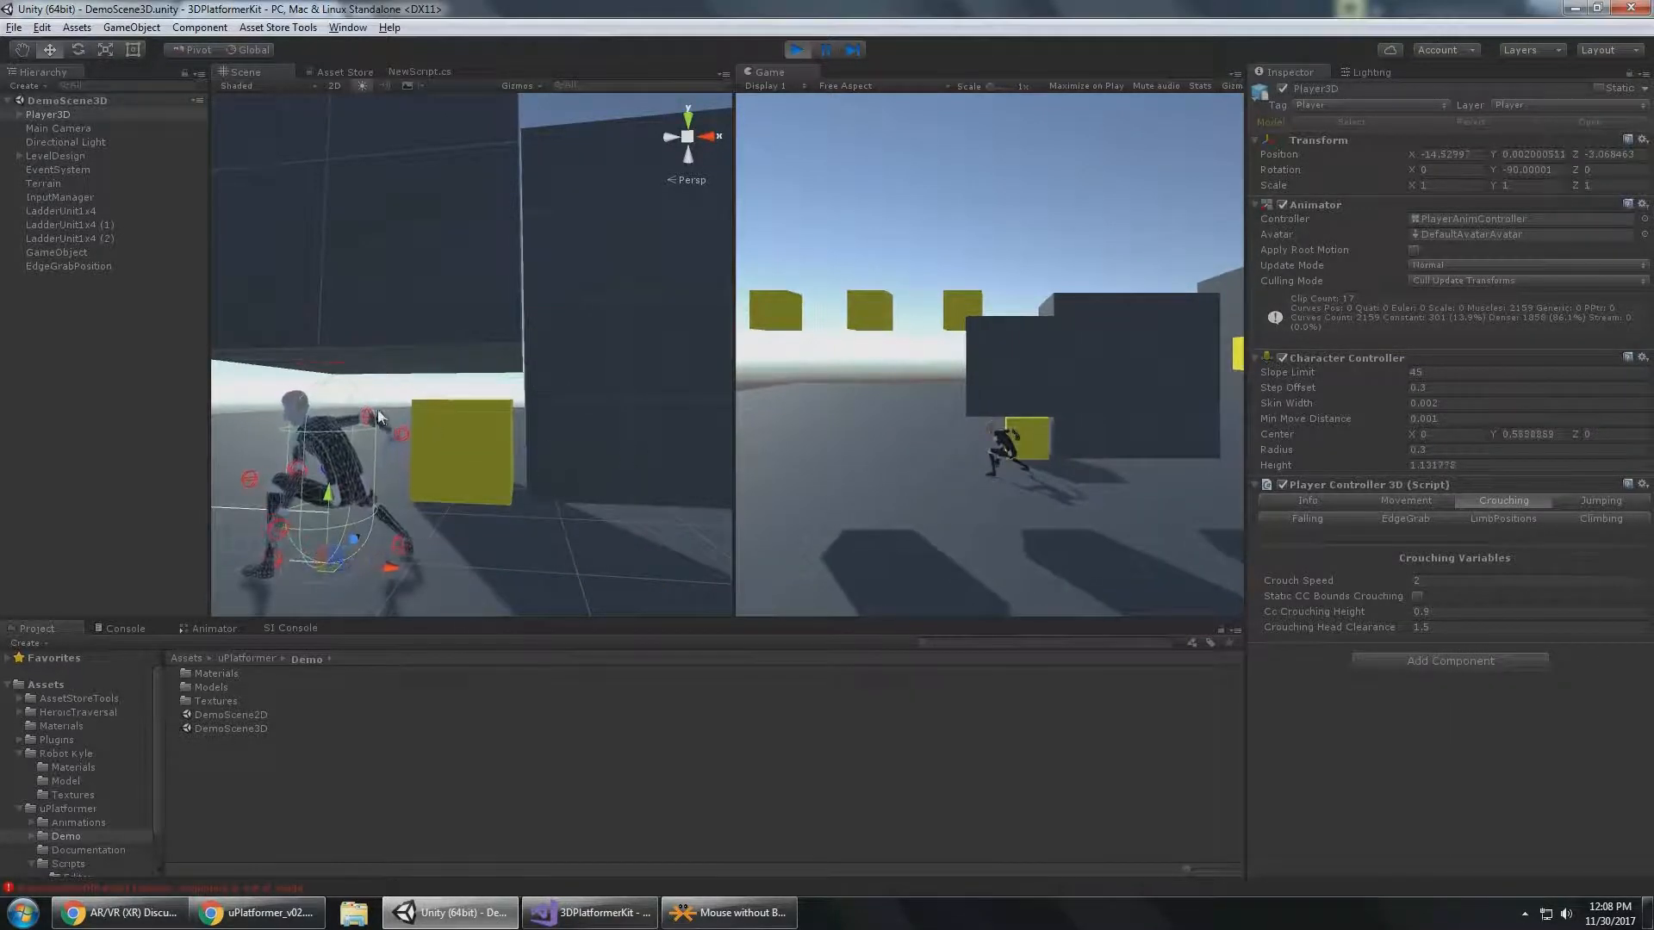
pyautogui.press('d')
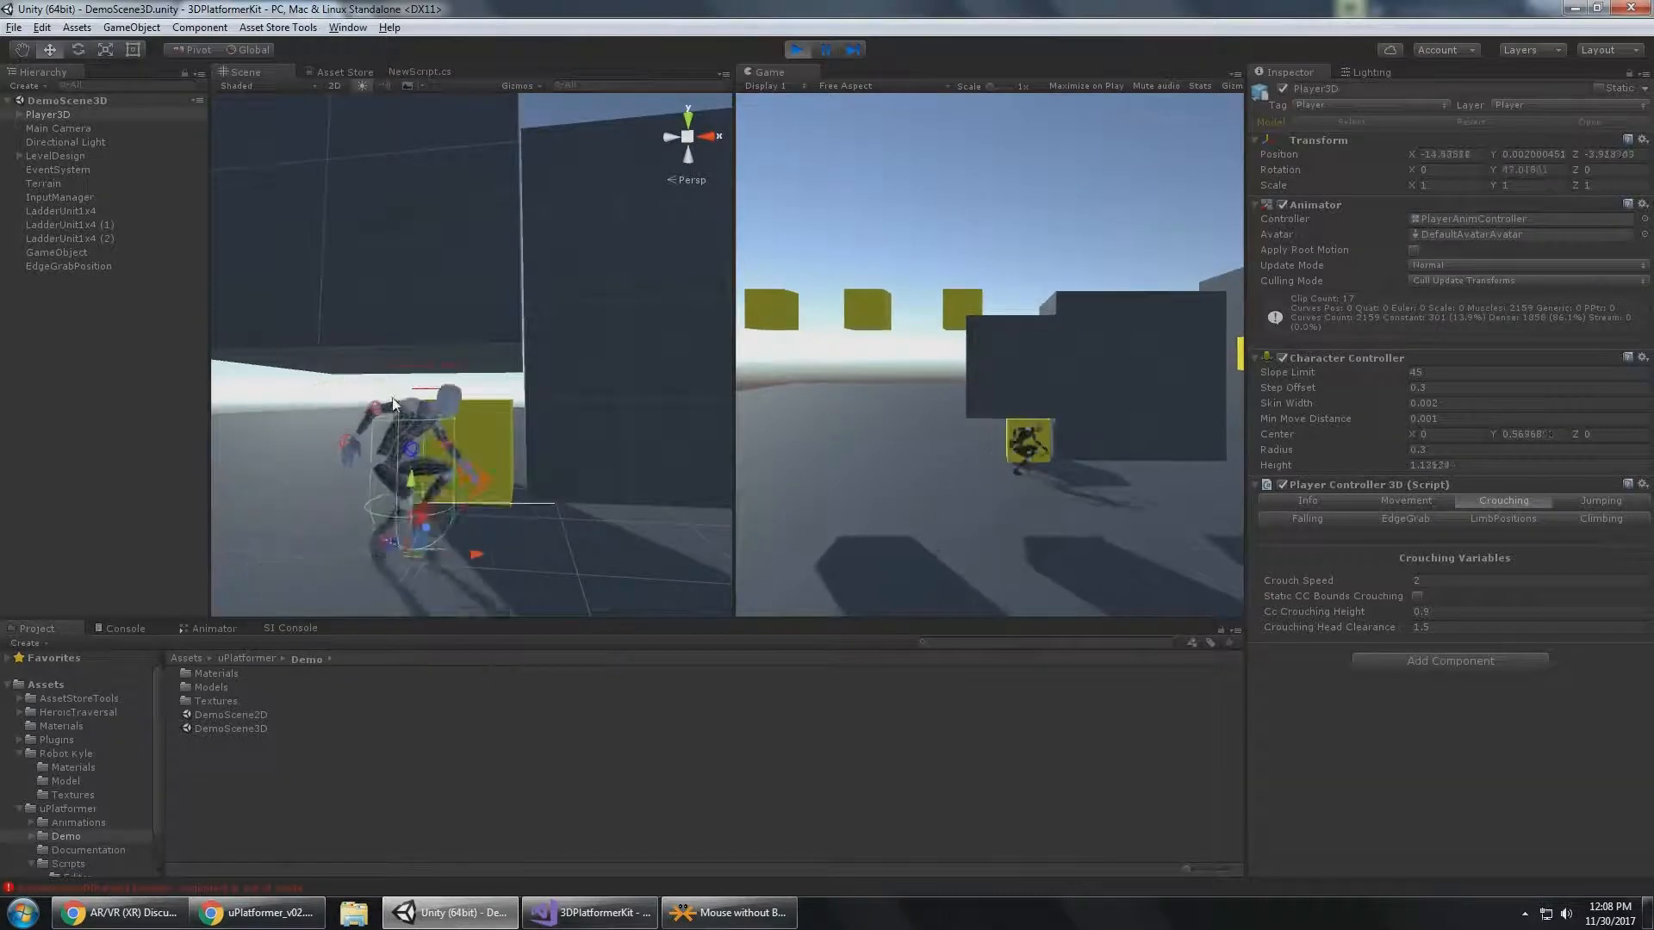
# Enable Static CC Bounds Crouching and crouch Player3D beside the gap to examine its capsule bounds.
pyautogui.press('c')
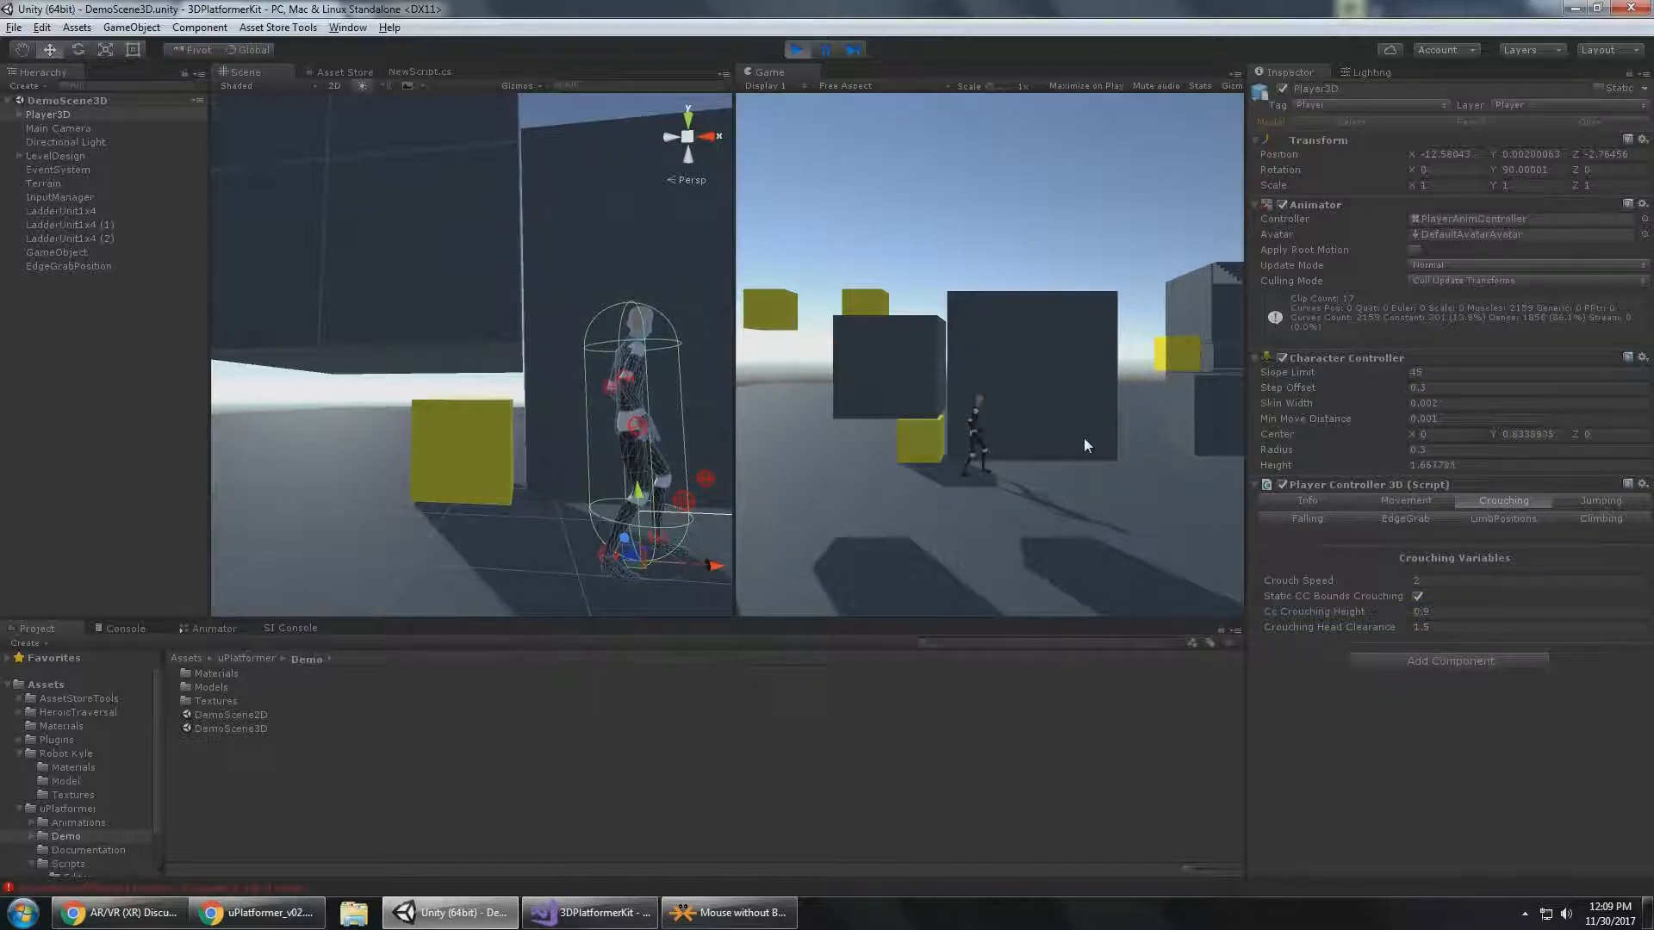
pyautogui.press('d')
pyautogui.press('a')
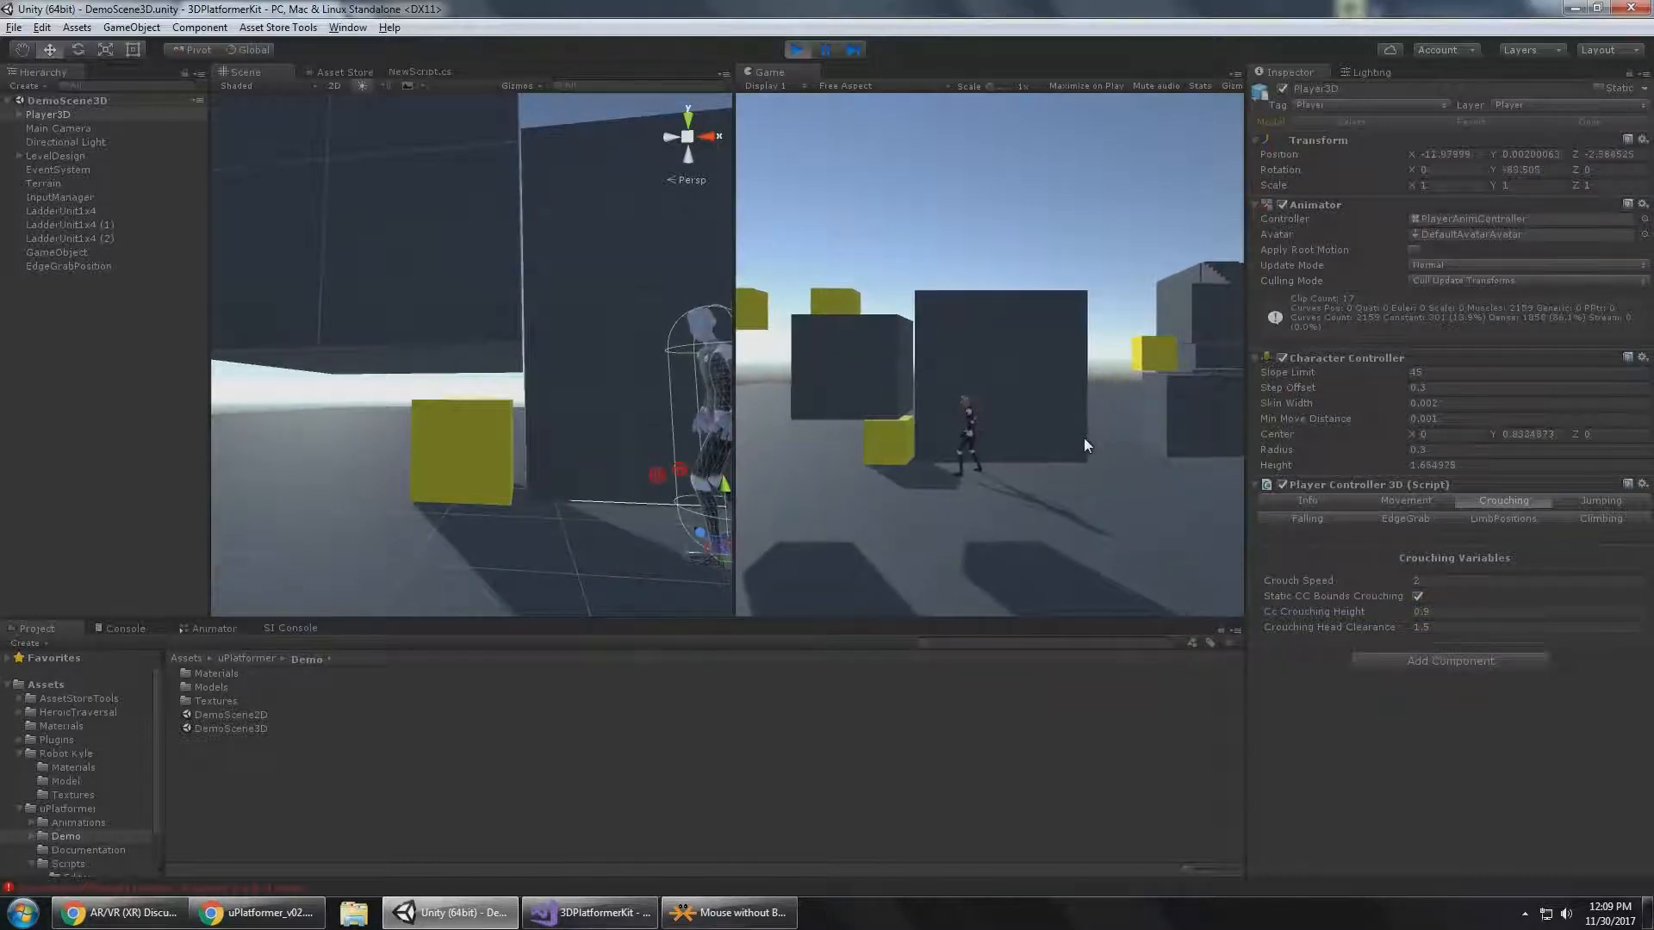
pyautogui.press('alt')
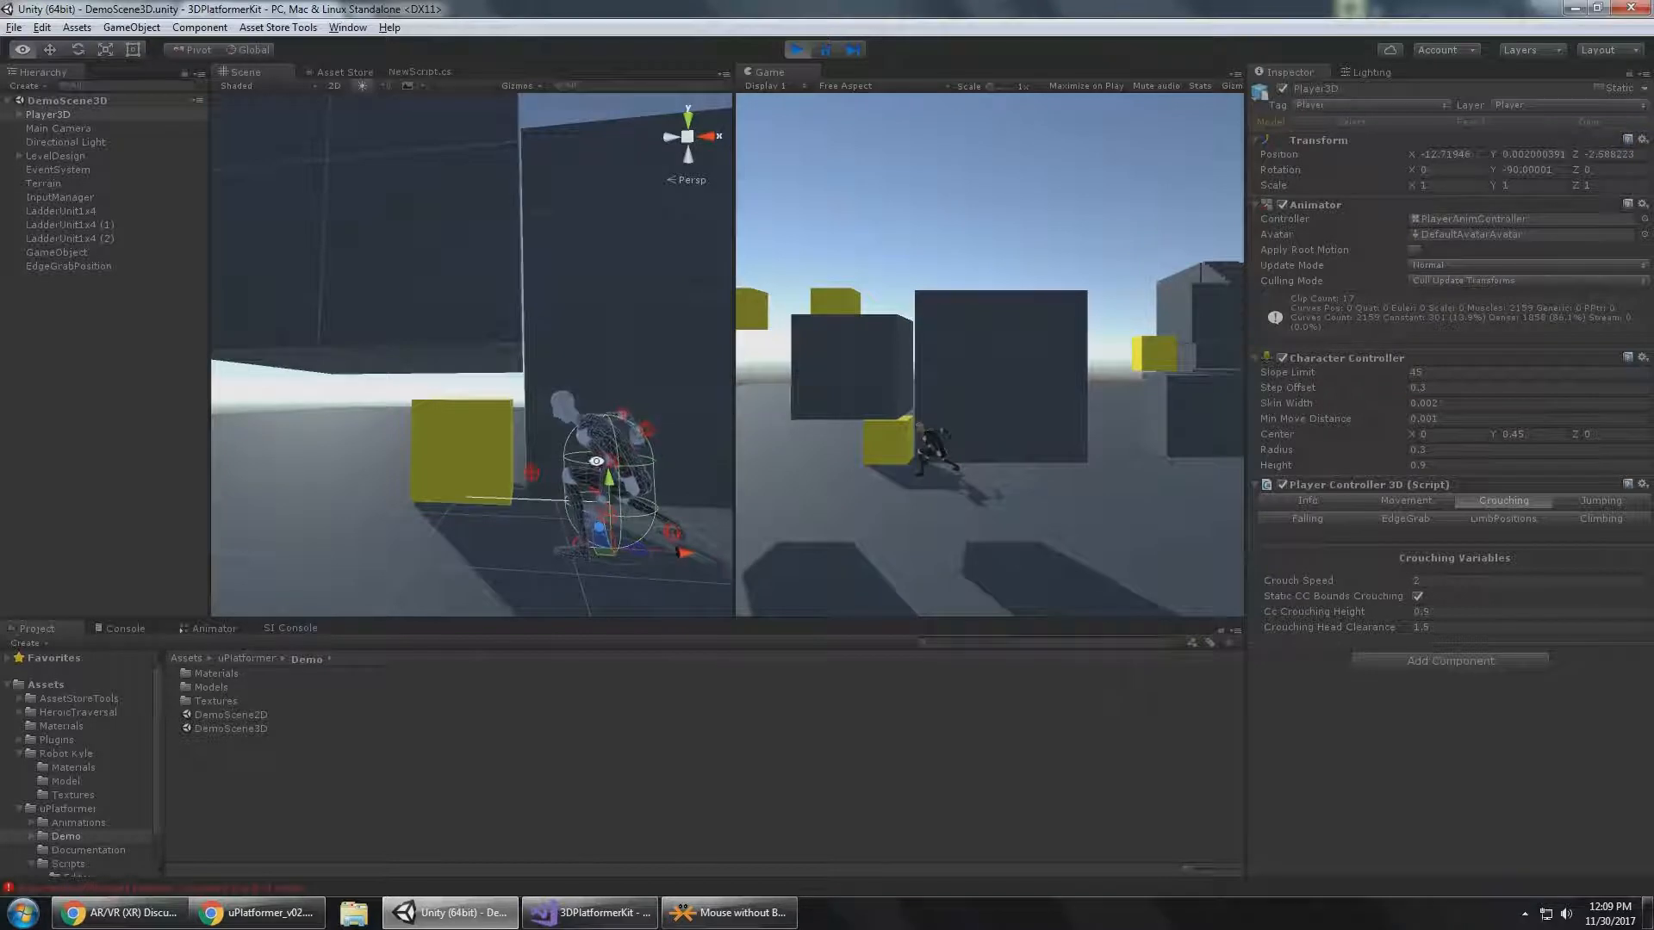
pyautogui.press('alt')
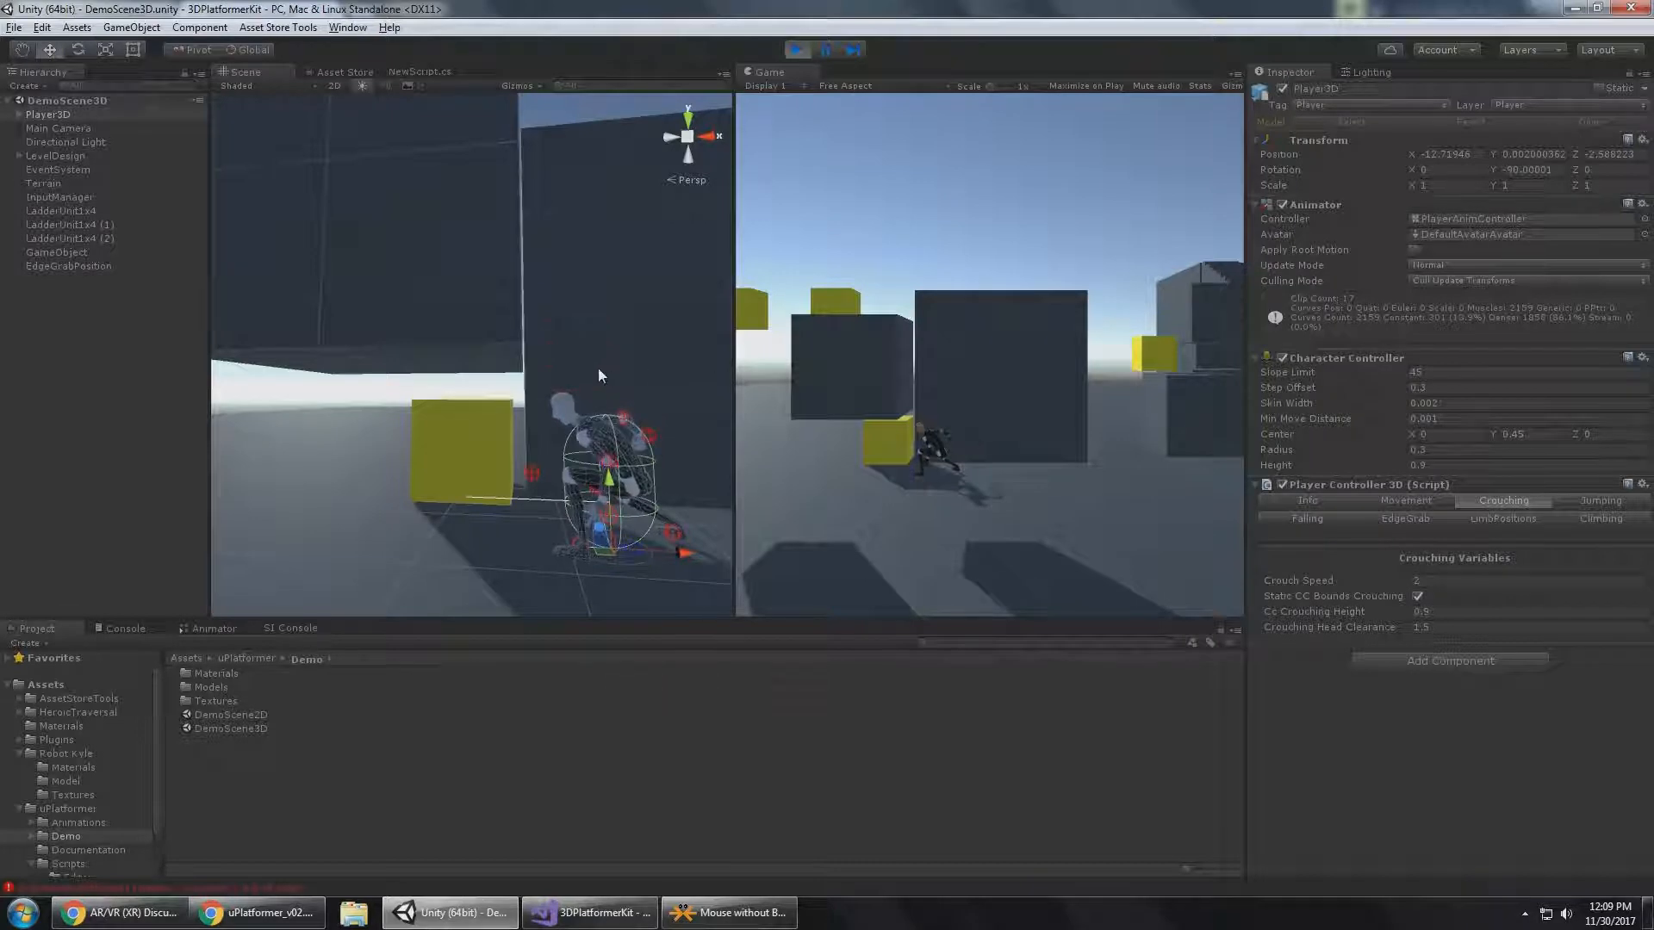
pyautogui.press('alt')
pyautogui.press('alt')
# Crouch-walk Player3D back and forth under the raised dark cube, and bring it out to stand in the open.
pyautogui.press('a')
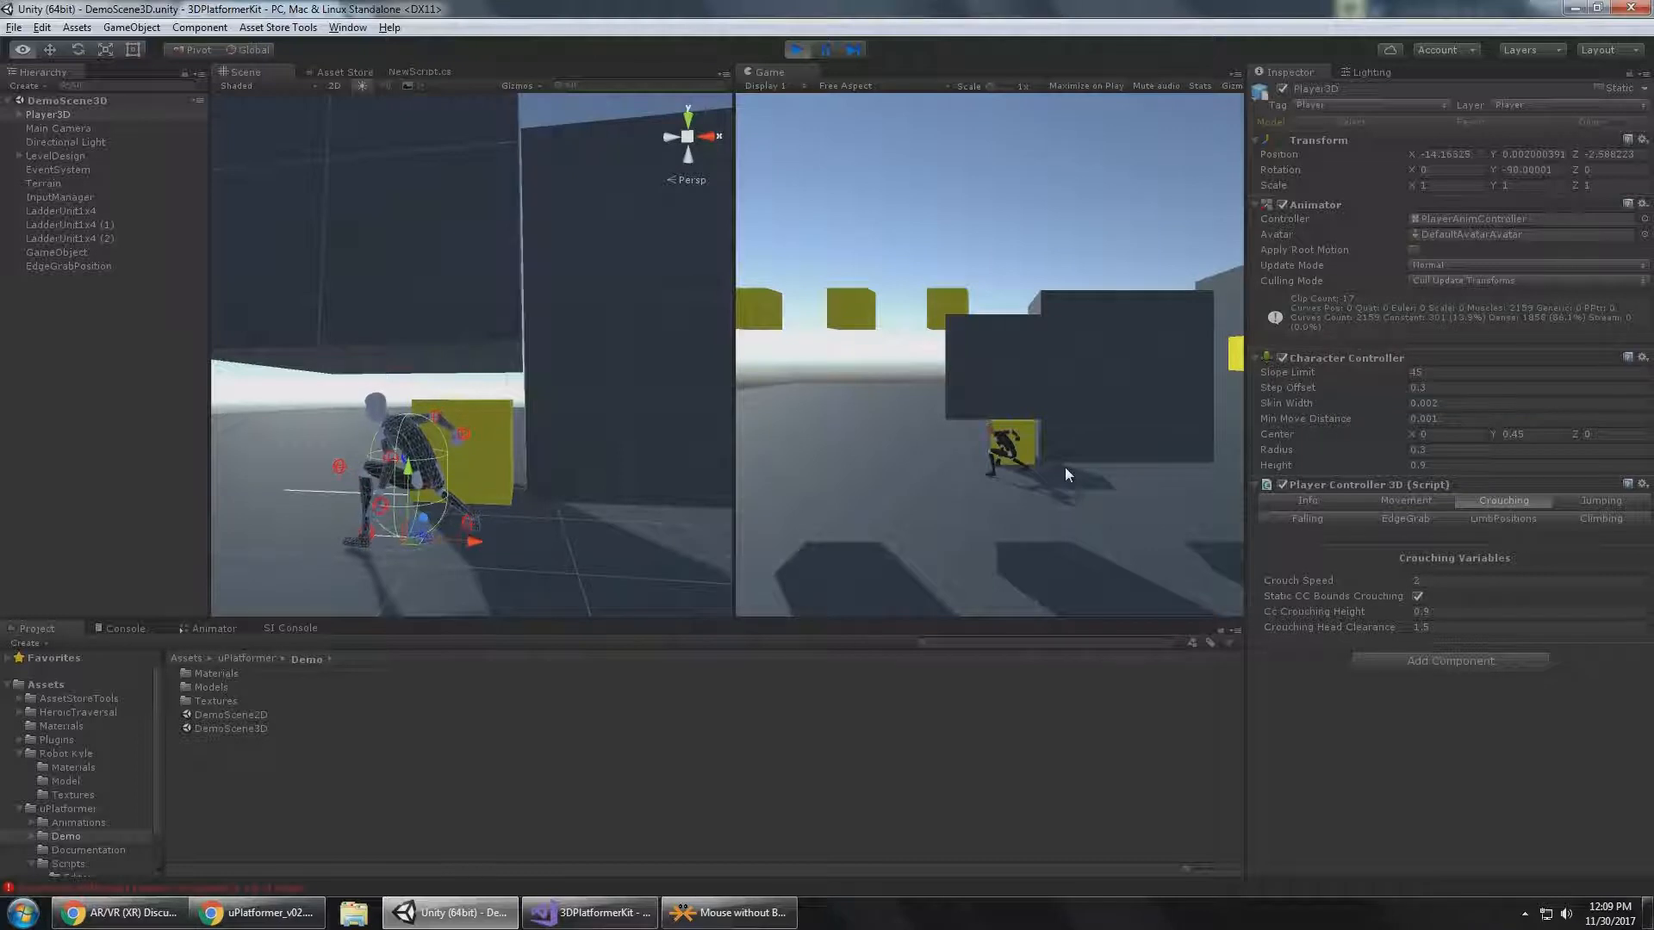
pyautogui.press('a')
pyautogui.press('a')
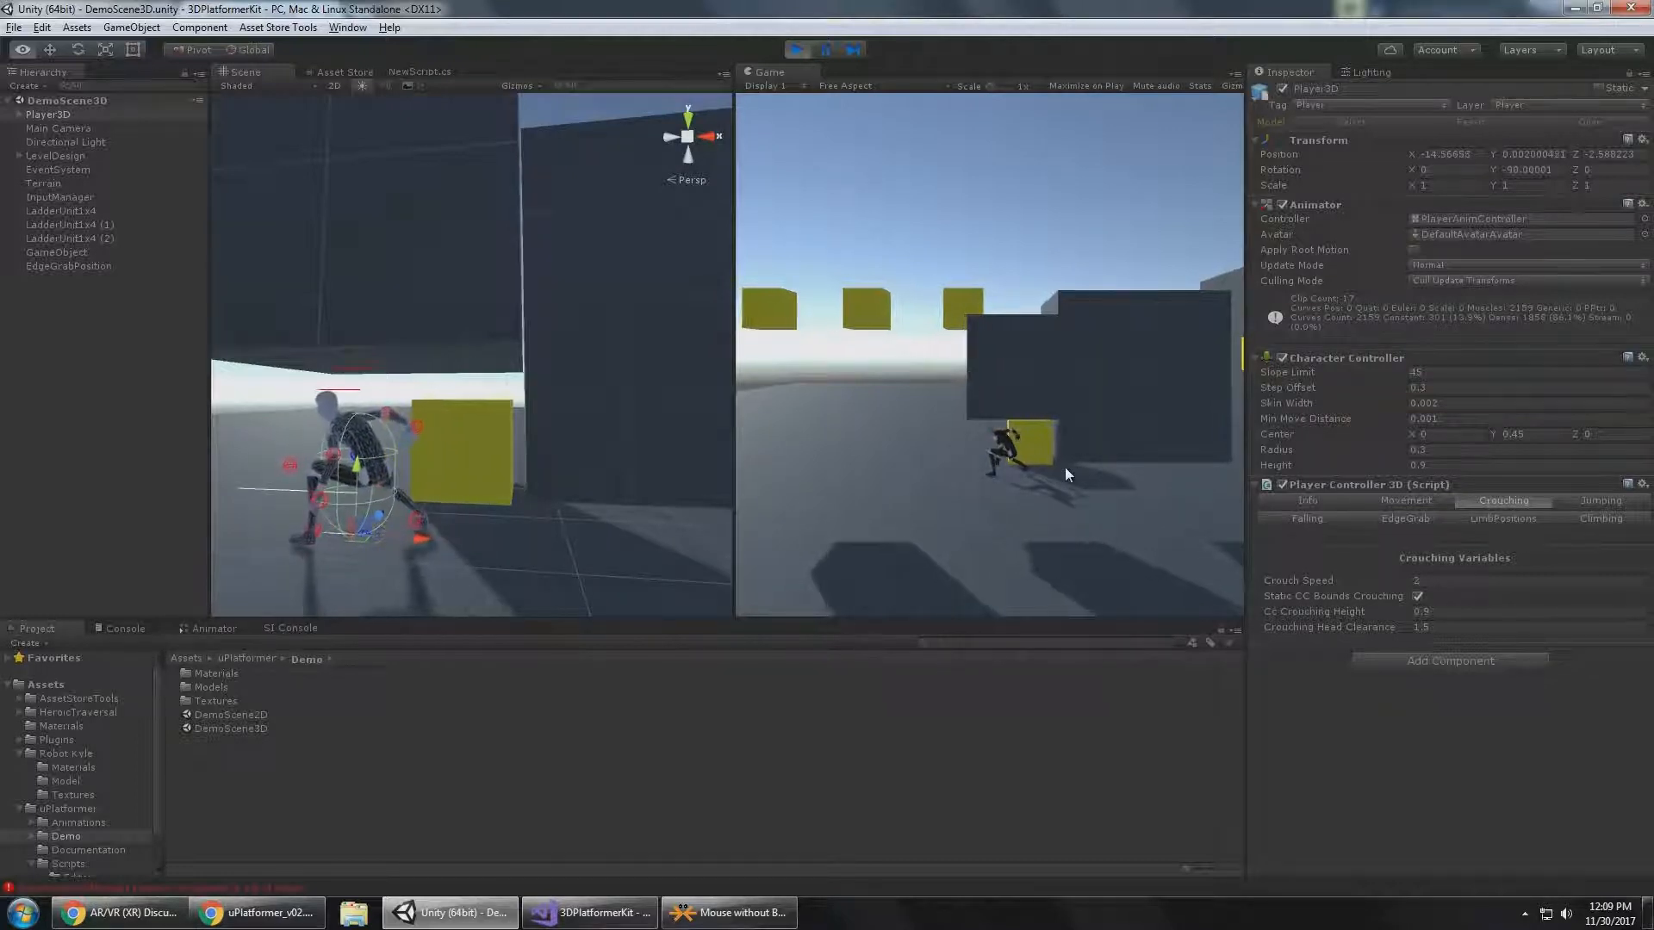
pyautogui.press('d')
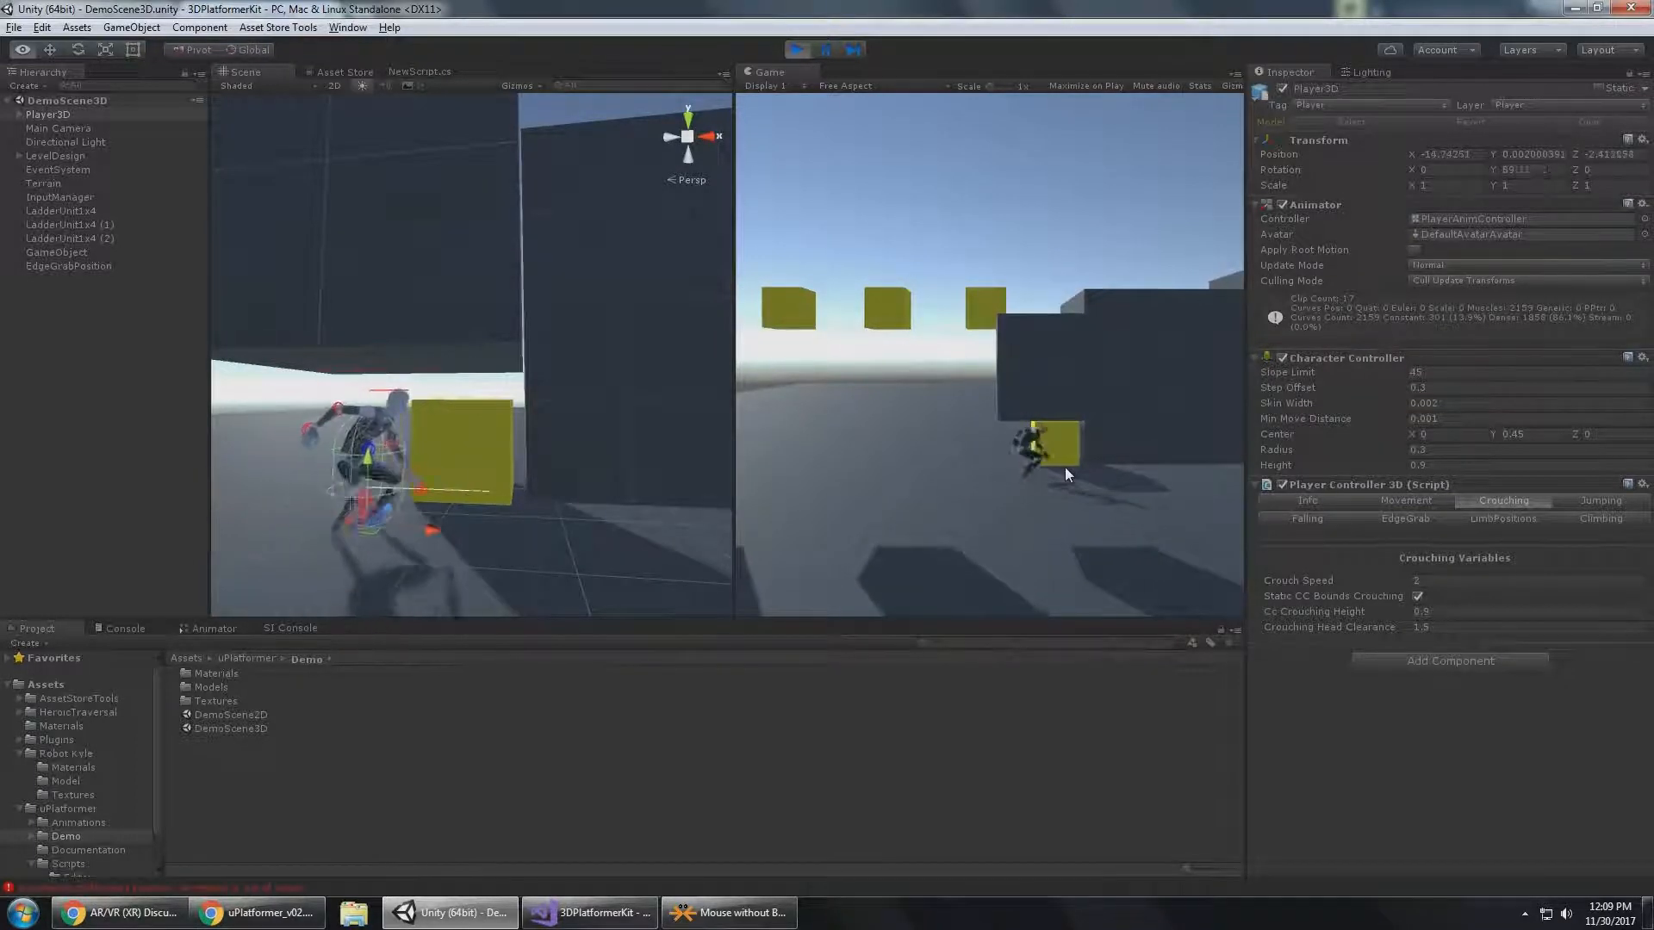
pyautogui.press('a')
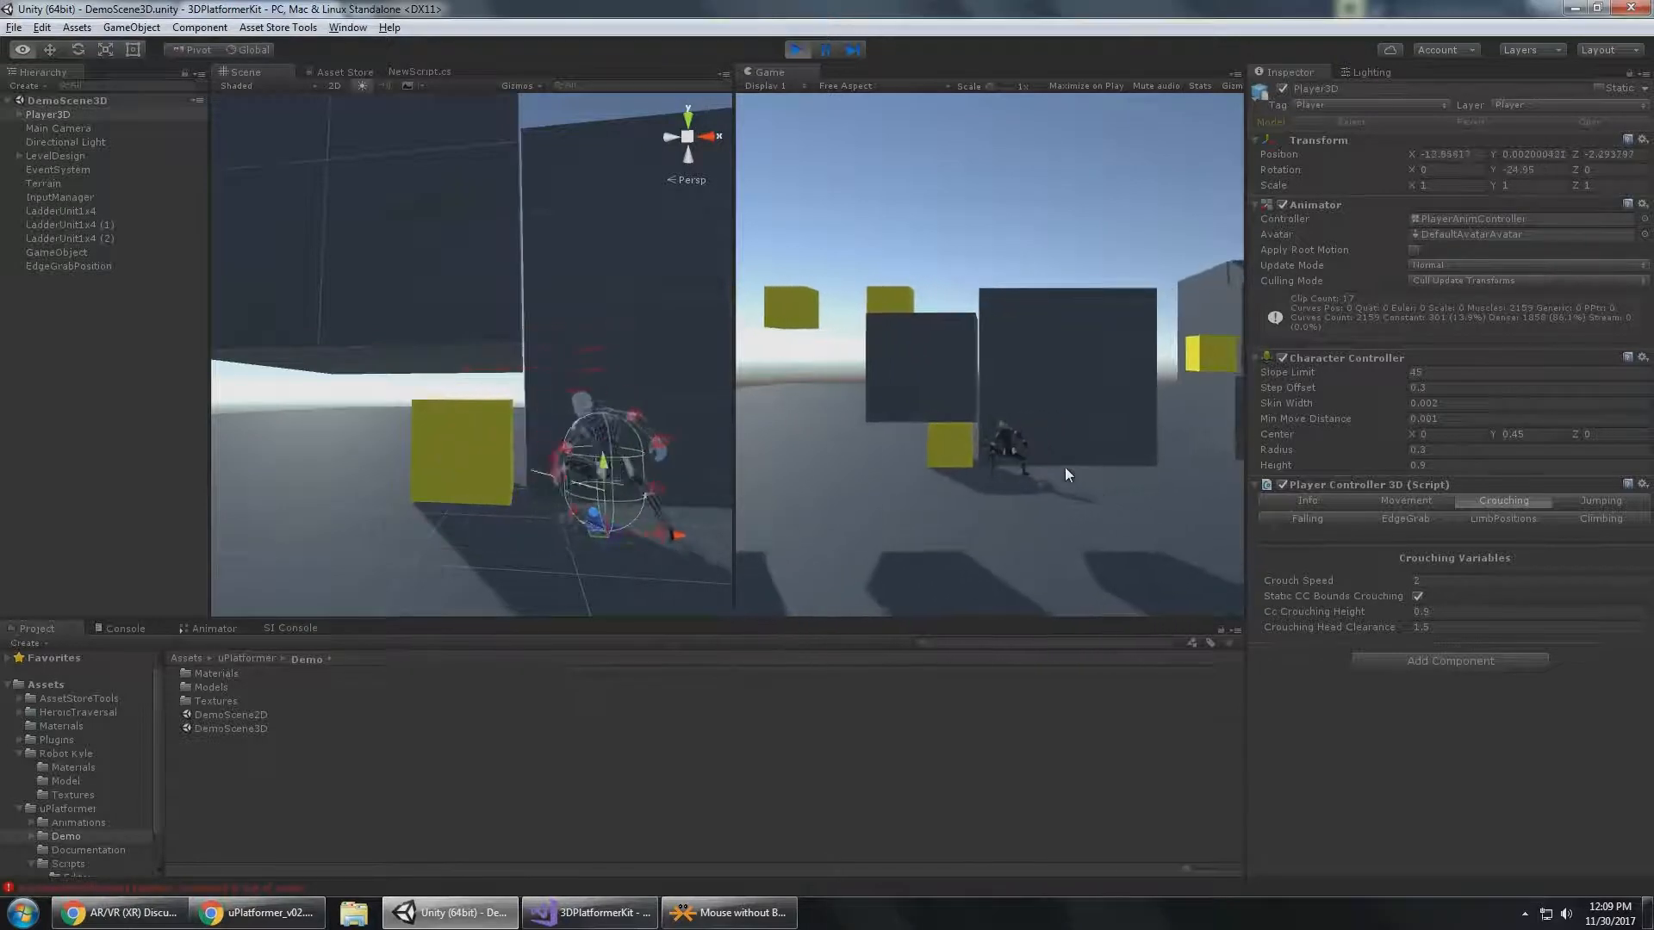
pyautogui.press('s')
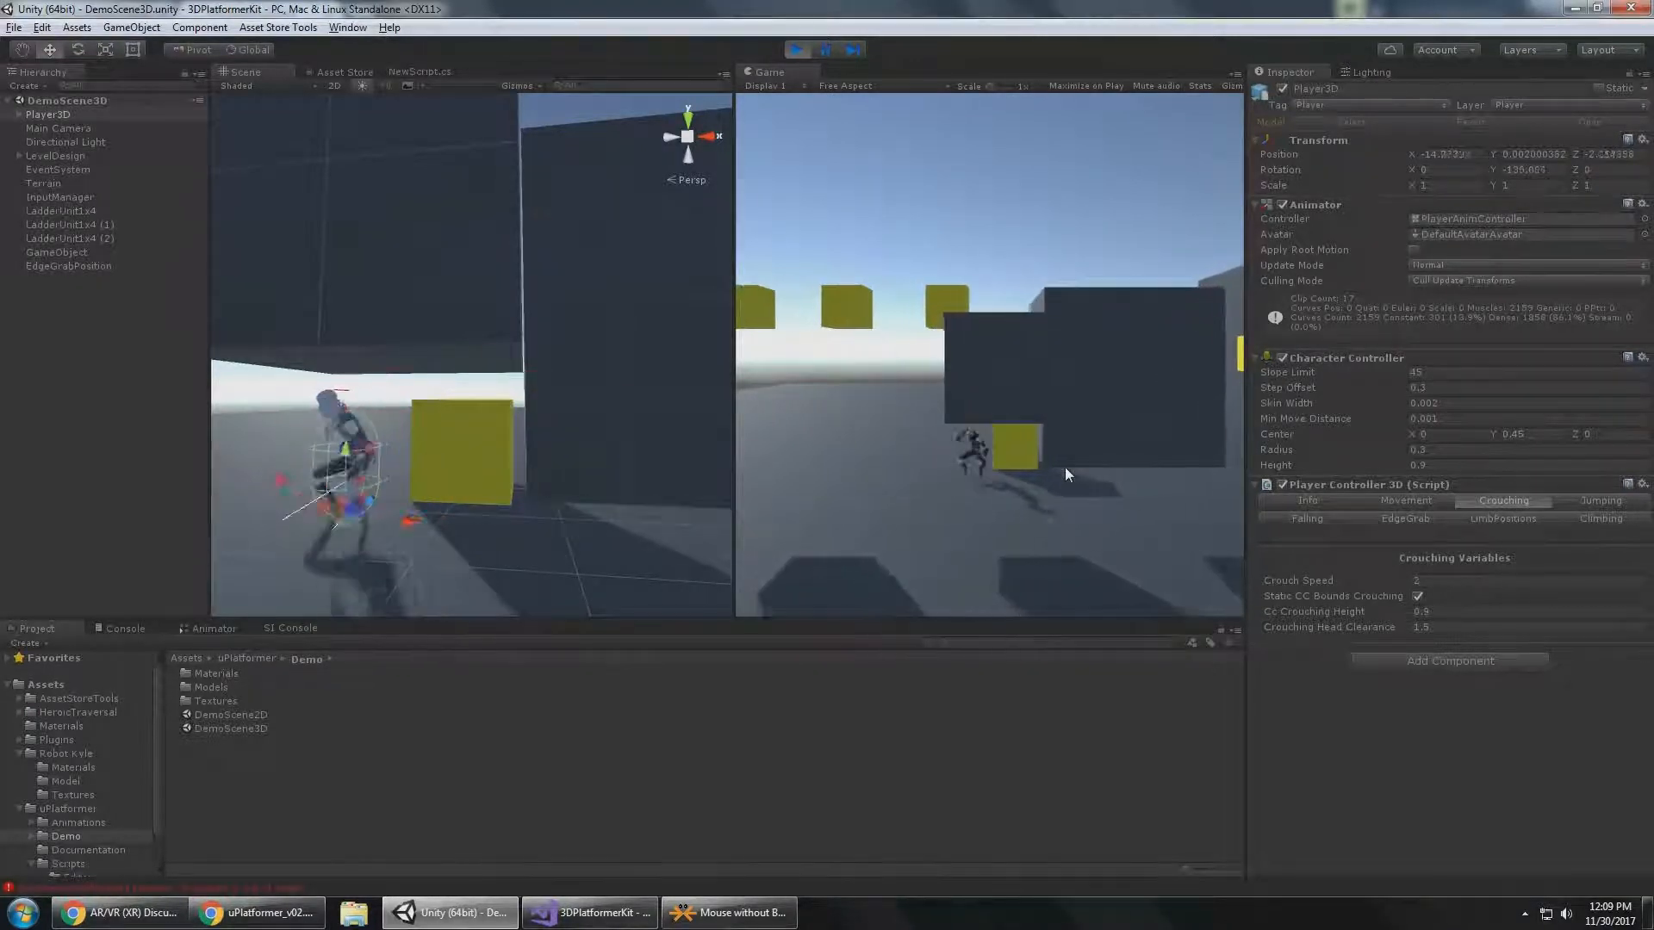
pyautogui.press('d')
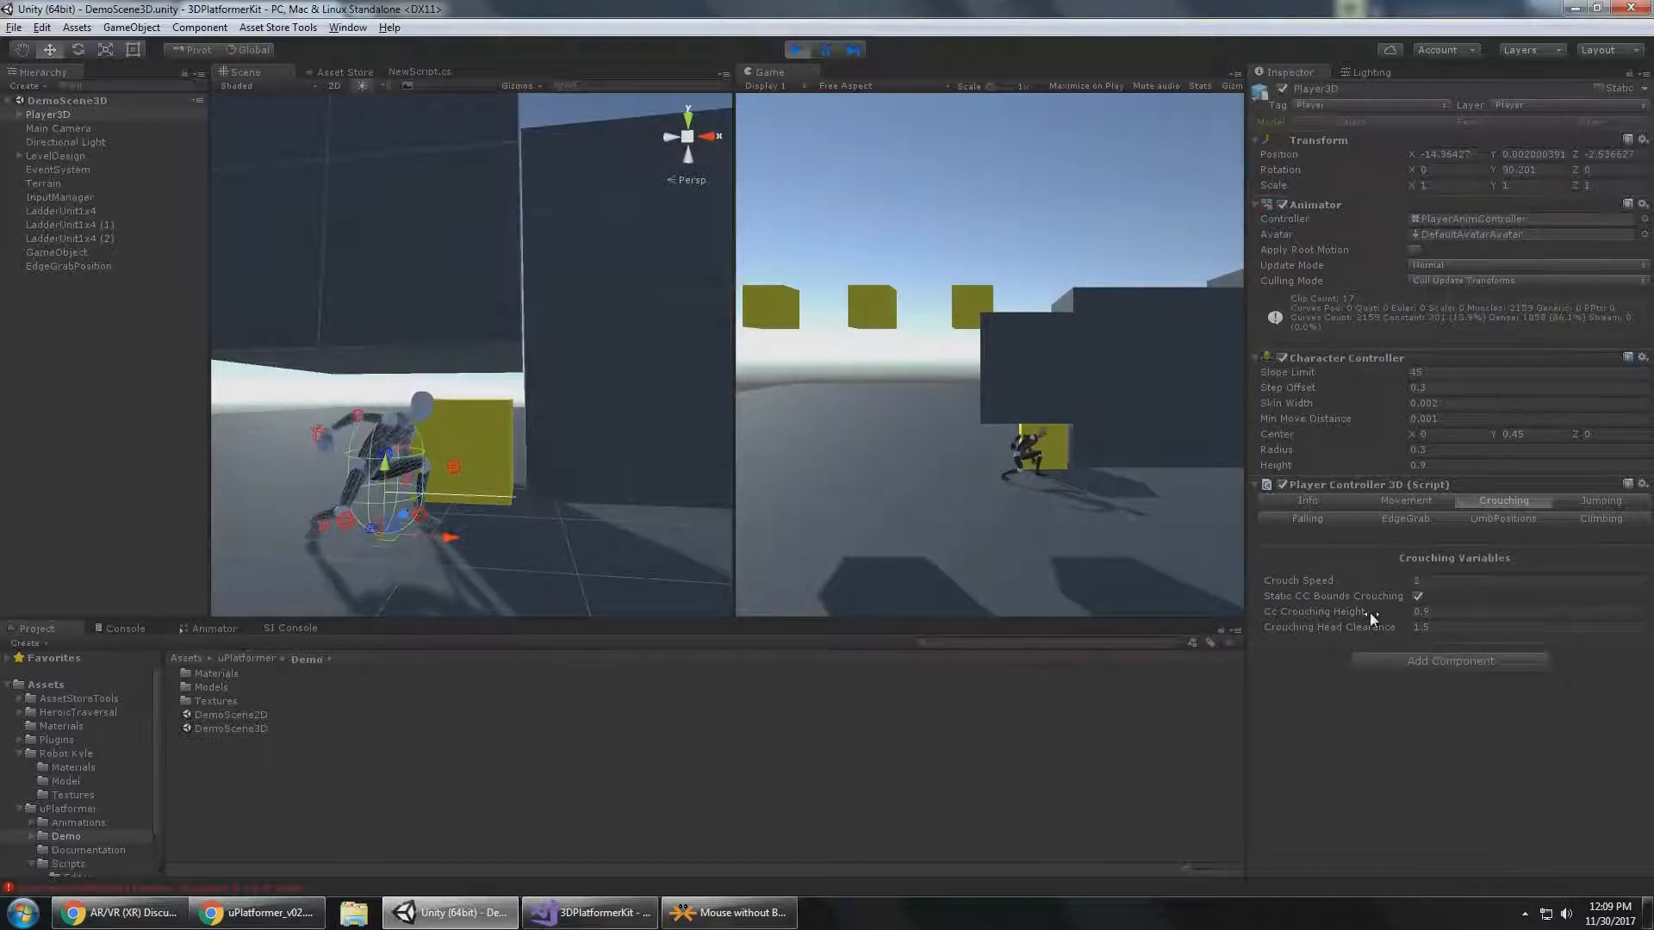
pyautogui.press('d')
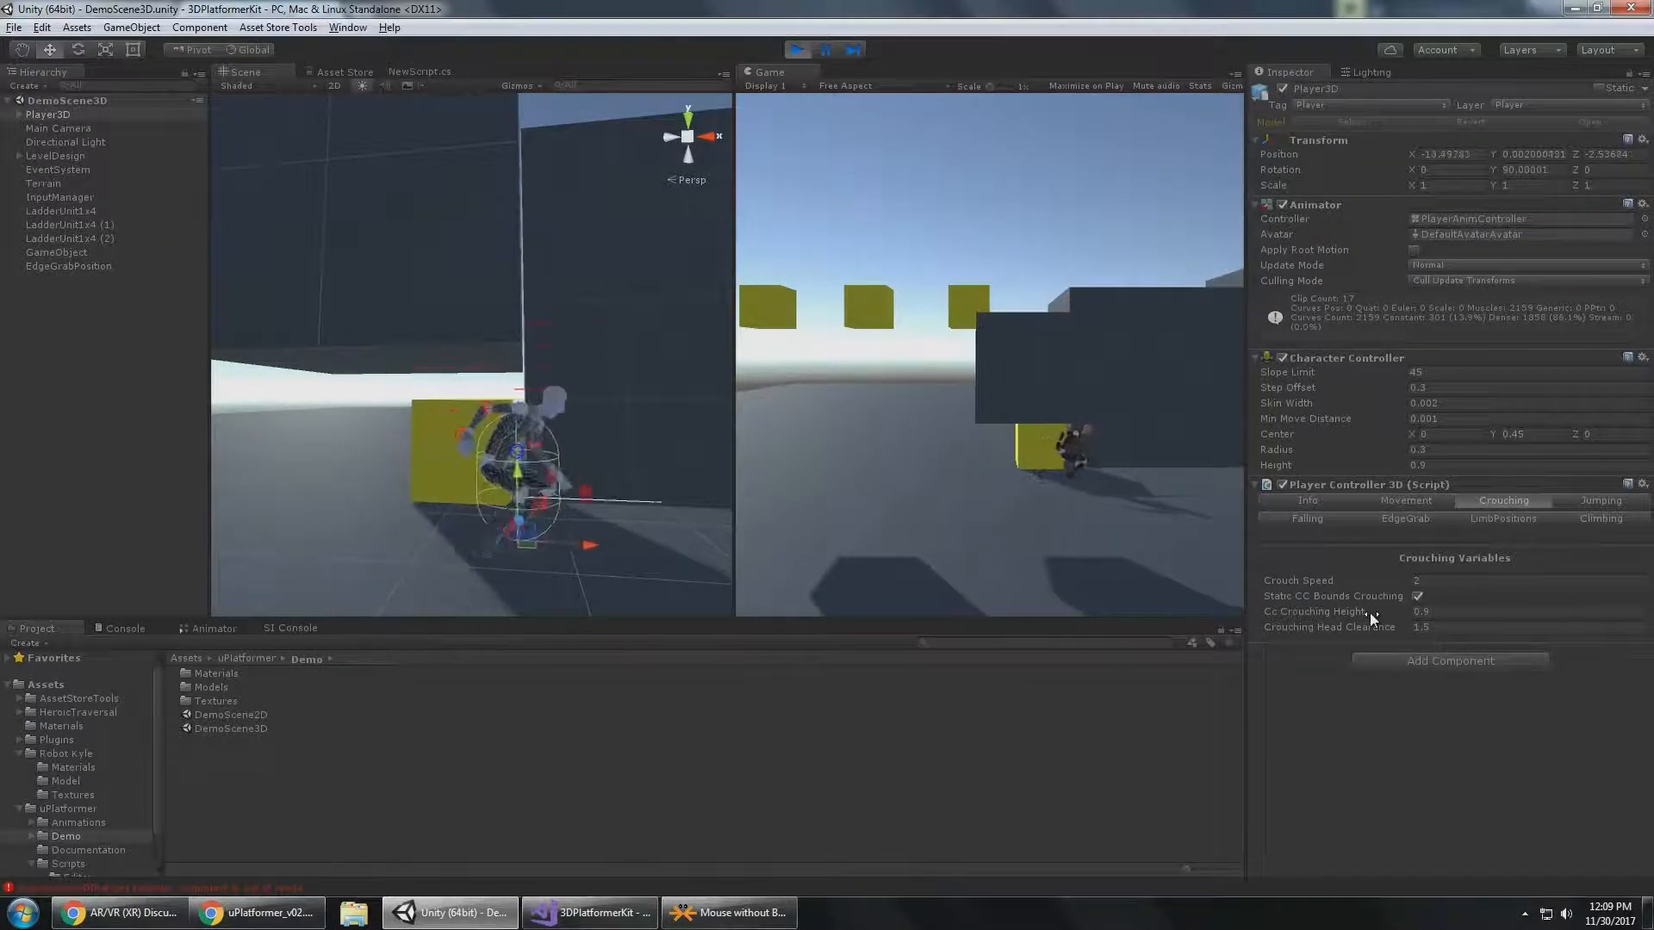
pyautogui.press('d')
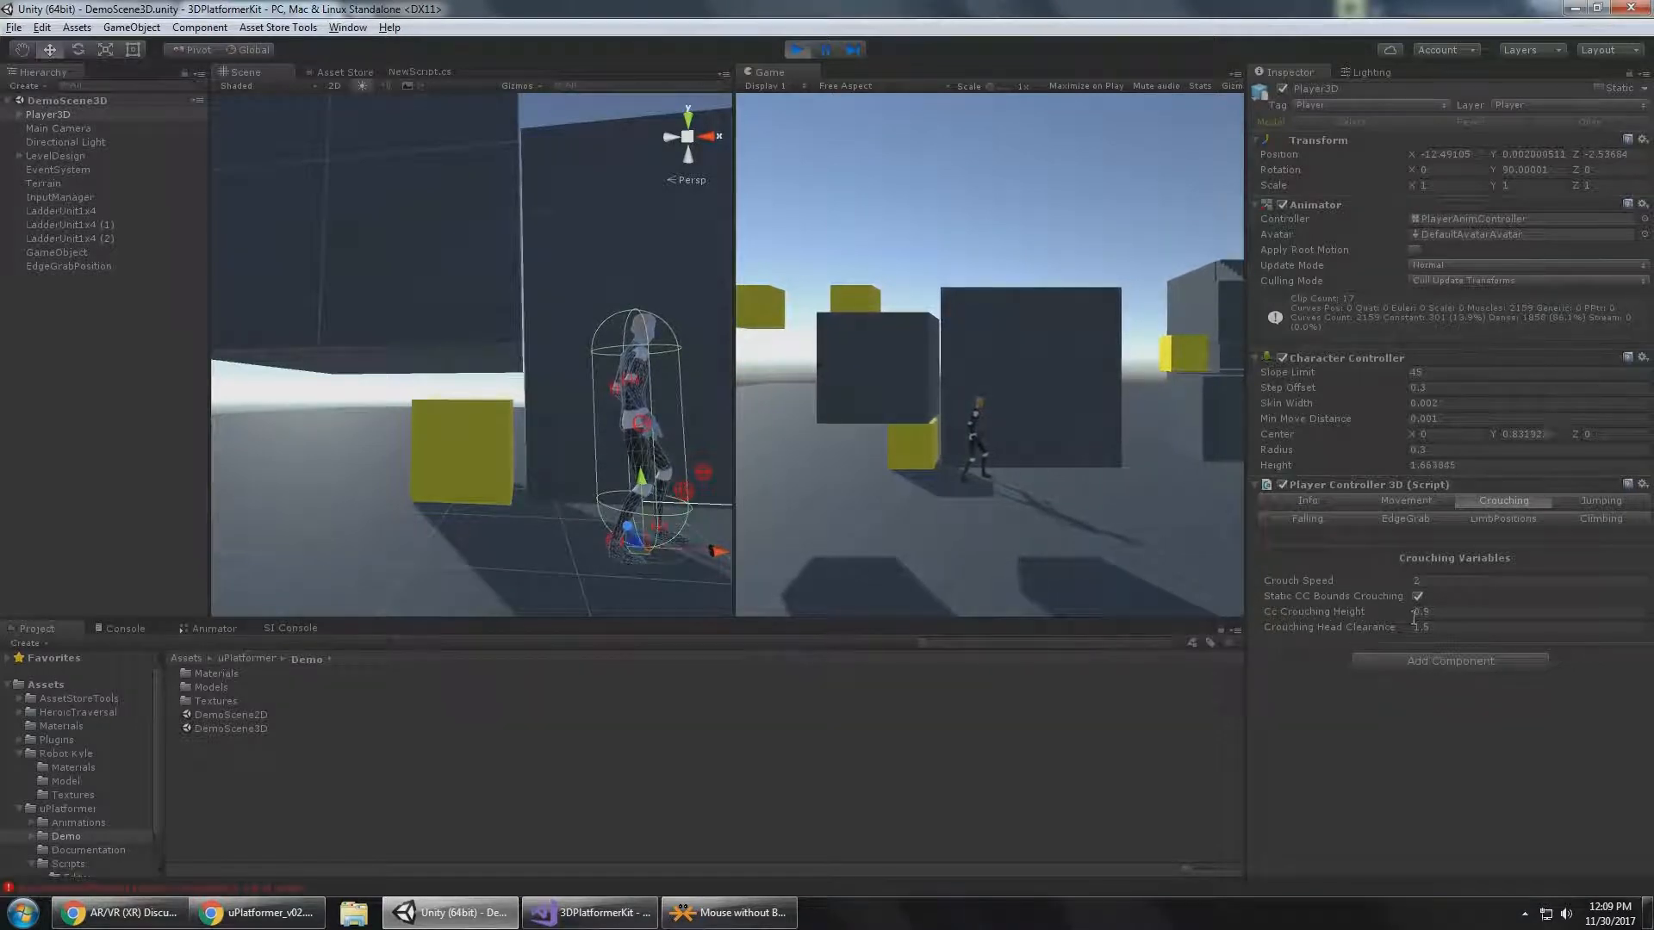
# Check the Cc Crouching Height and Crouching Head Clearance settings, and crouch-walk Player3D back under the raised dark cube.
pyautogui.click(1452, 613)
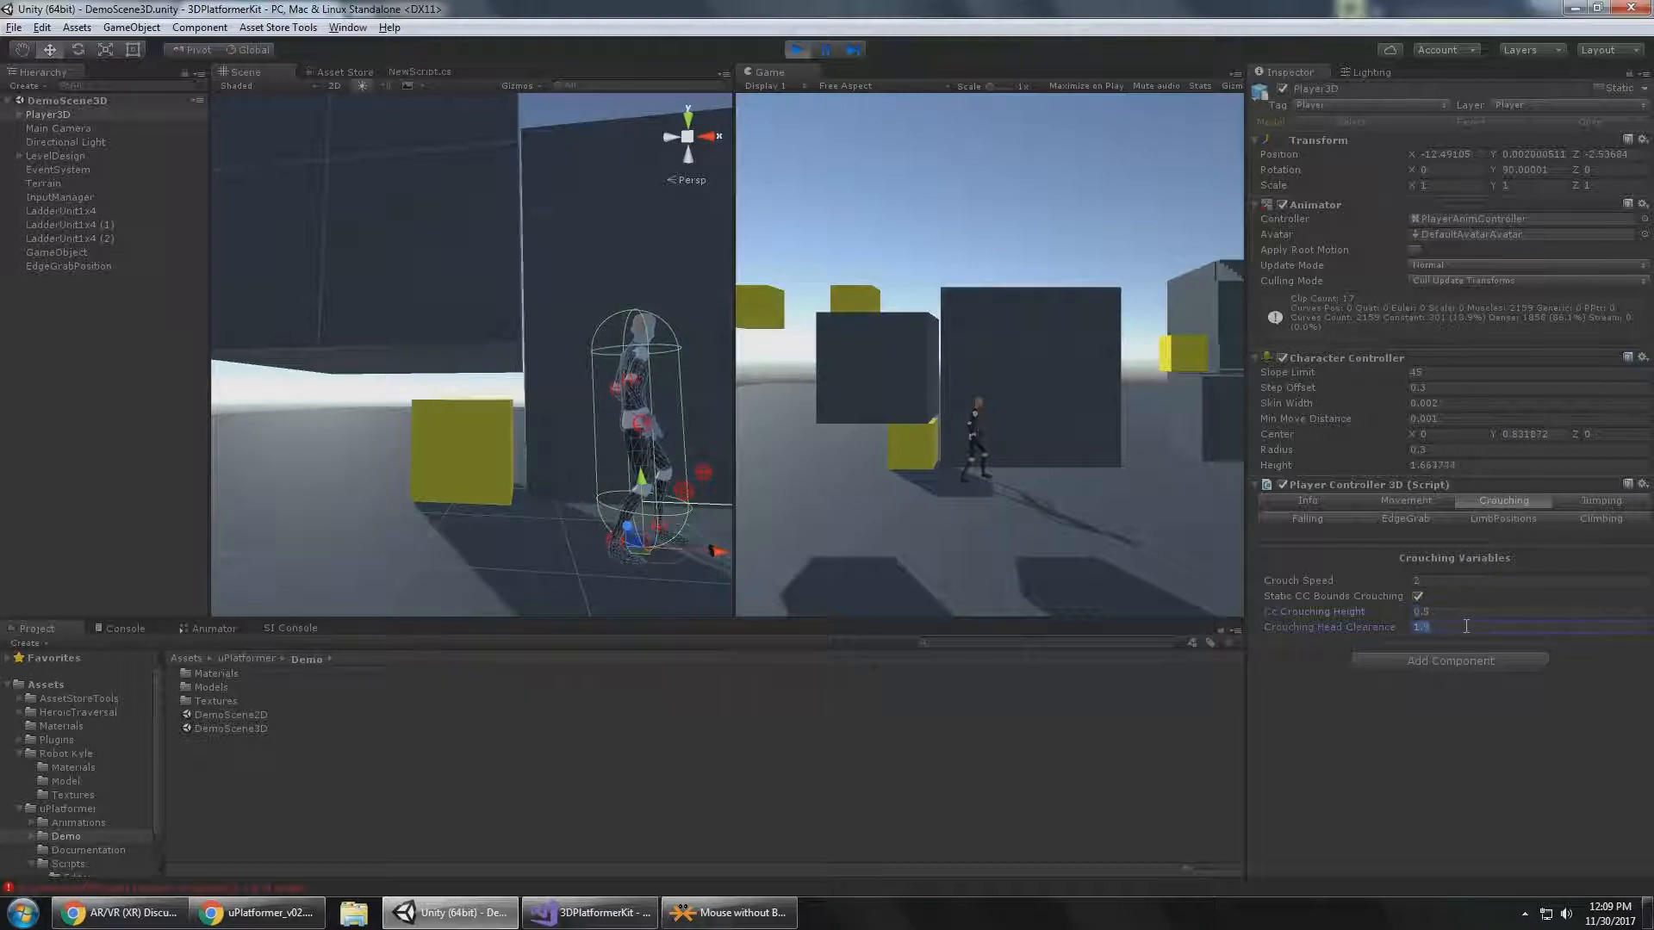
pyautogui.click(1083, 455)
pyautogui.press('alt')
pyautogui.press('a')
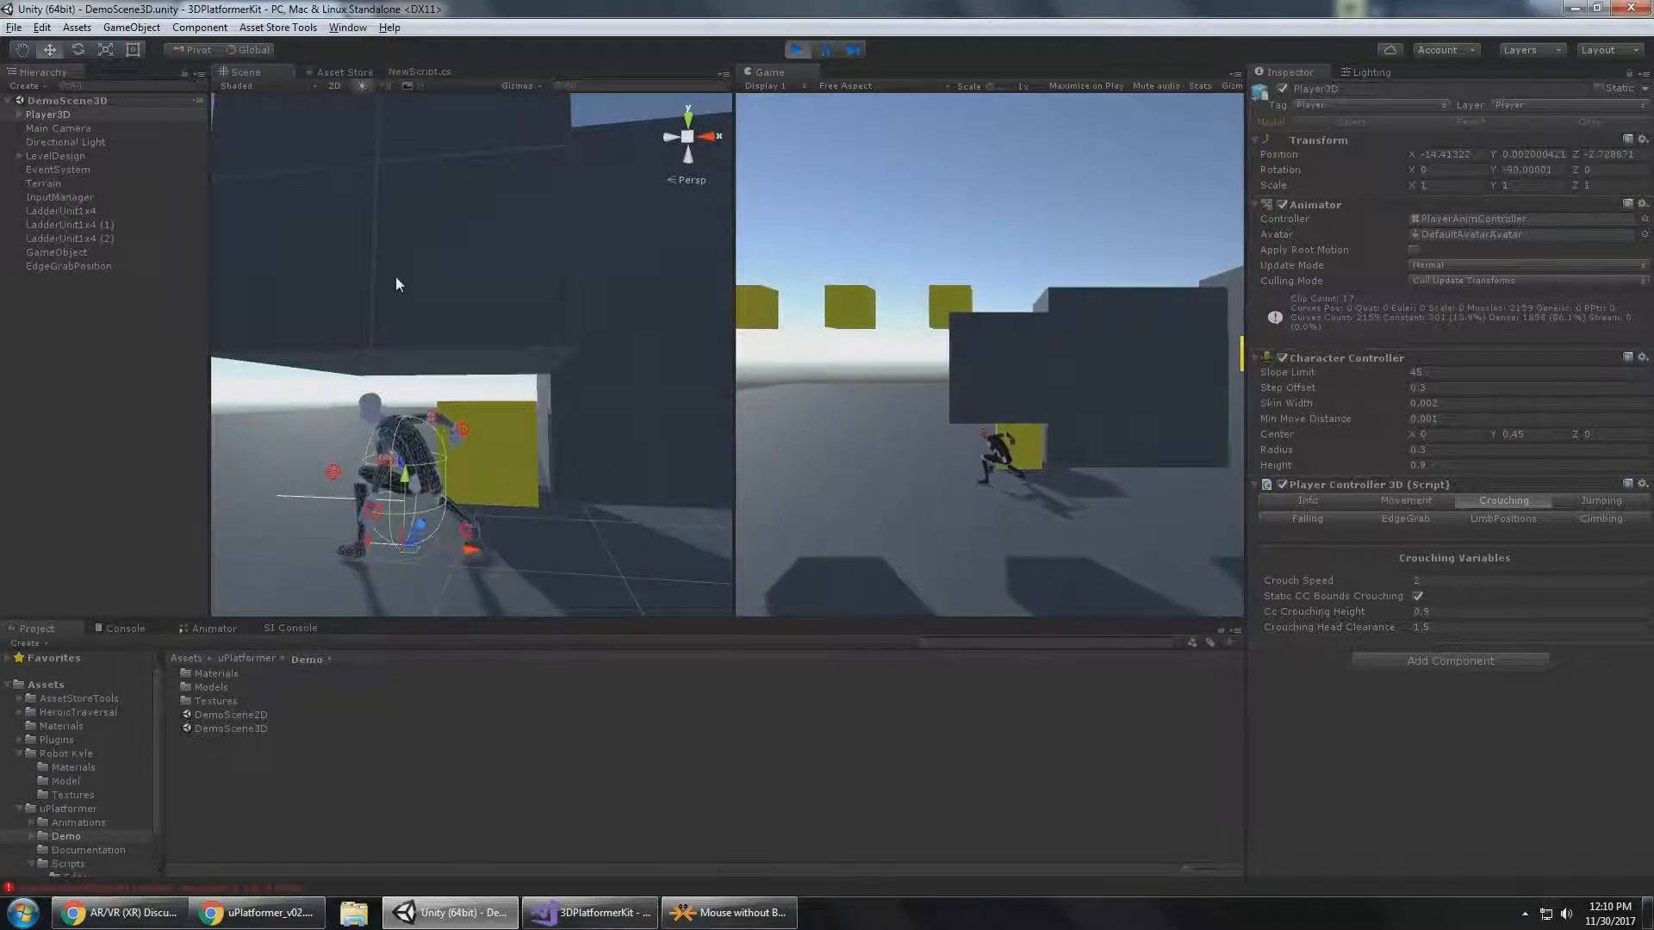
# Select the dark cube above Player3D and raise it to a Y position of about 1.4.
pyautogui.scroll(-4, 399, 286)
pyautogui.keyDown('alt'); pyautogui.moveTo(435, 325); pyautogui.dragTo(406, 392); pyautogui.keyUp('alt')
pyautogui.keyDown('alt'); pyautogui.moveTo(406, 392); pyautogui.dragTo(514, 493, button='right'); pyautogui.keyUp('alt')
pyautogui.keyDown('alt'); pyautogui.moveTo(514, 493); pyautogui.dragTo(436, 413); pyautogui.keyUp('alt')
pyautogui.click(539, 302)
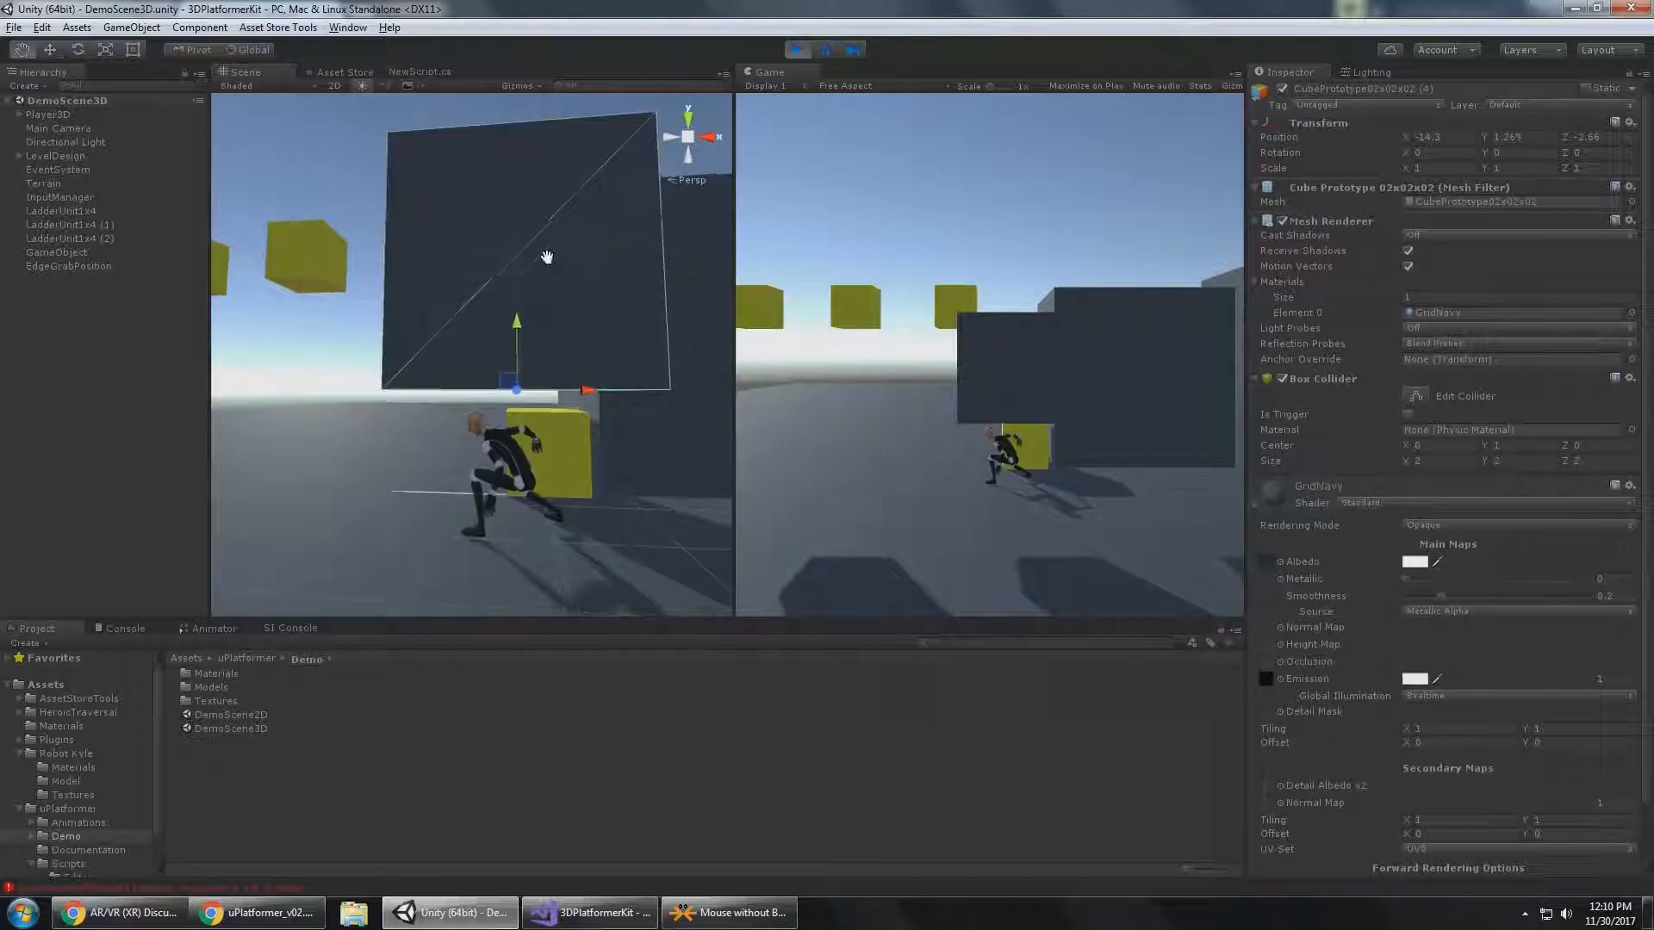
pyautogui.moveTo(547, 257); pyautogui.dragTo(535, 265, button='middle')
pyautogui.keyDown('alt'); pyautogui.moveTo(535, 266); pyautogui.dragTo(502, 284); pyautogui.keyUp('alt')
pyautogui.moveTo(503, 285); pyautogui.dragTo(474, 290, button='middle')
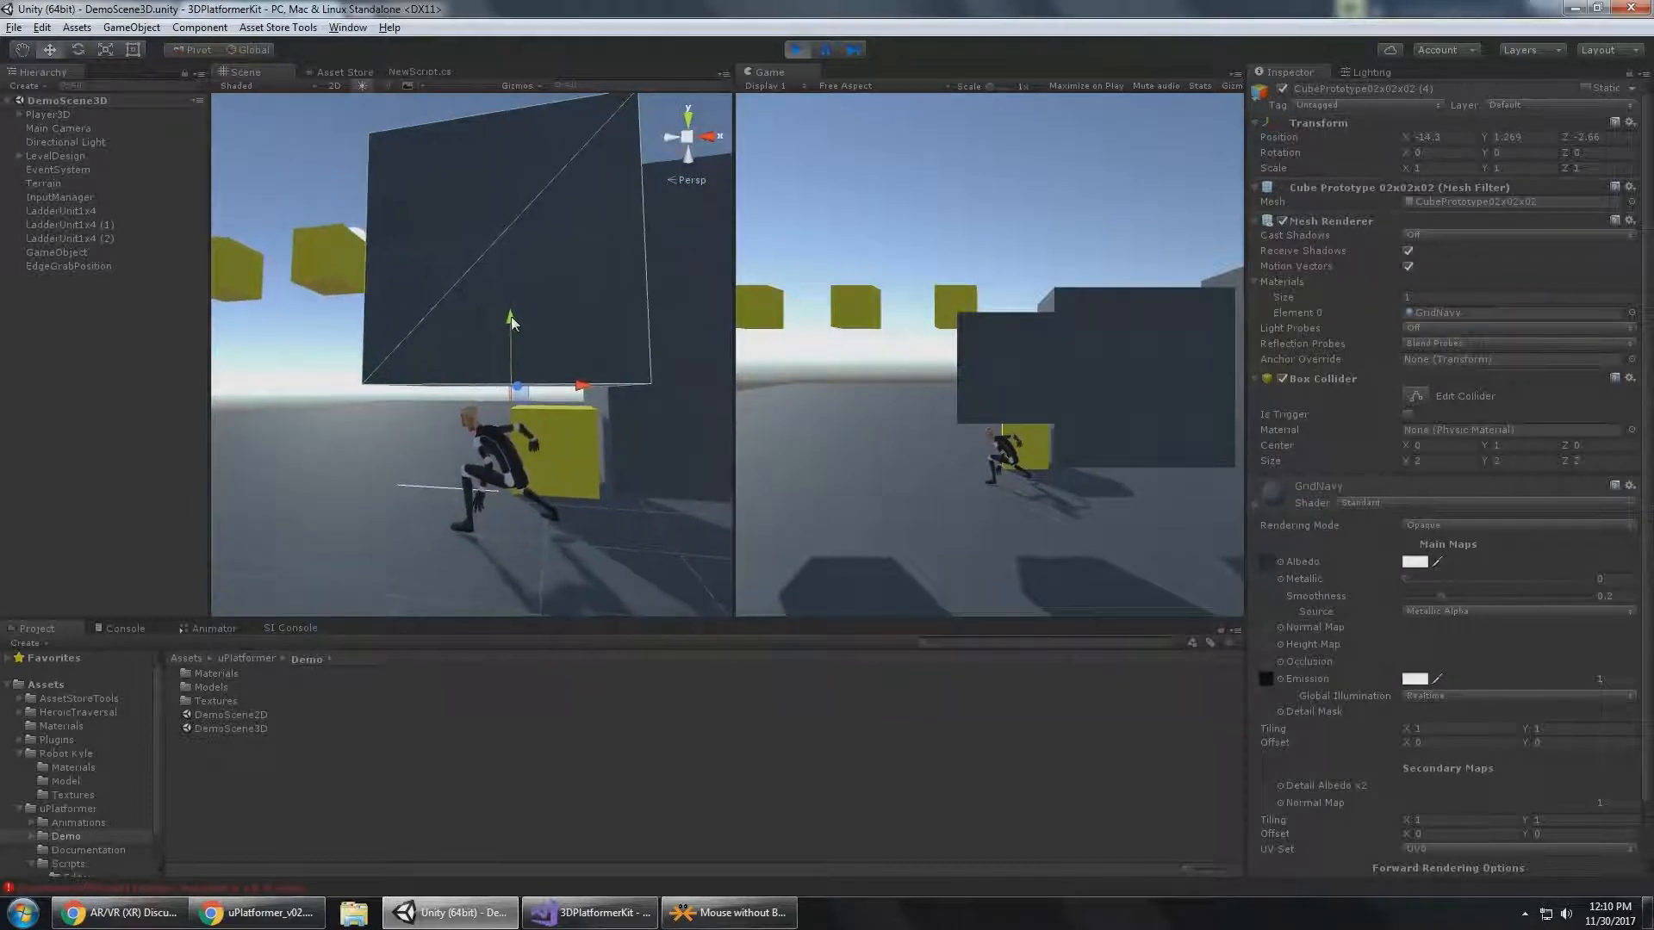
pyautogui.moveTo(512, 319); pyautogui.dragTo(510, 303)
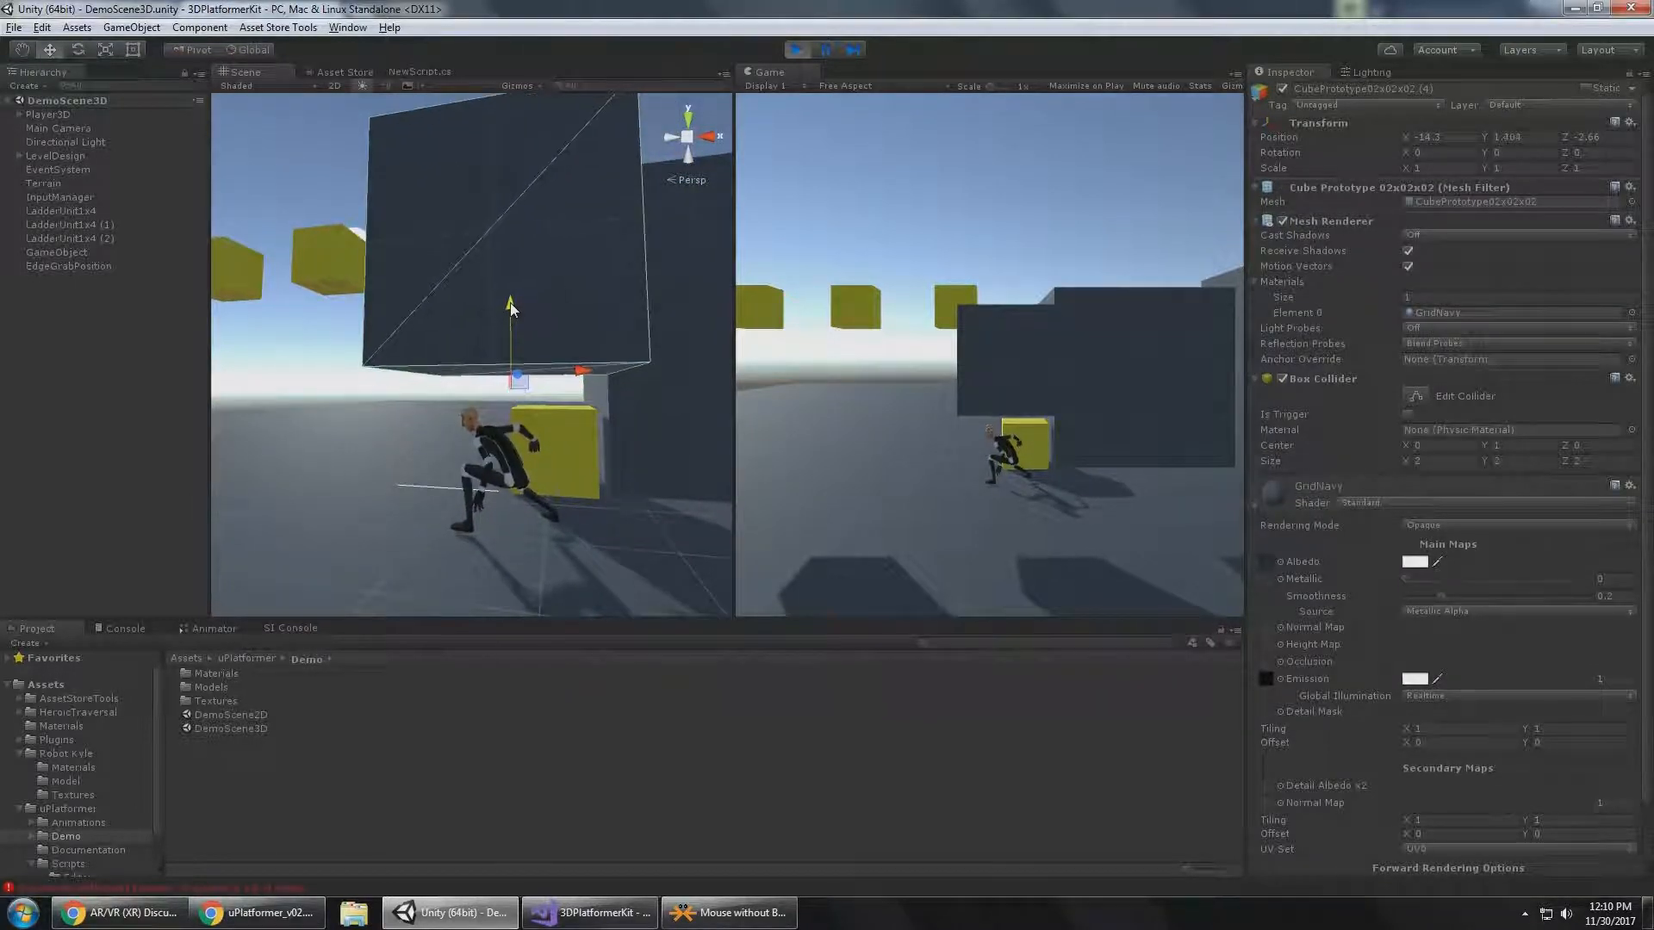
# Check Player3D's capsule bounds under the dark cube, and raise the cube further to a Y position of about 1.825.
pyautogui.click(86, 128)
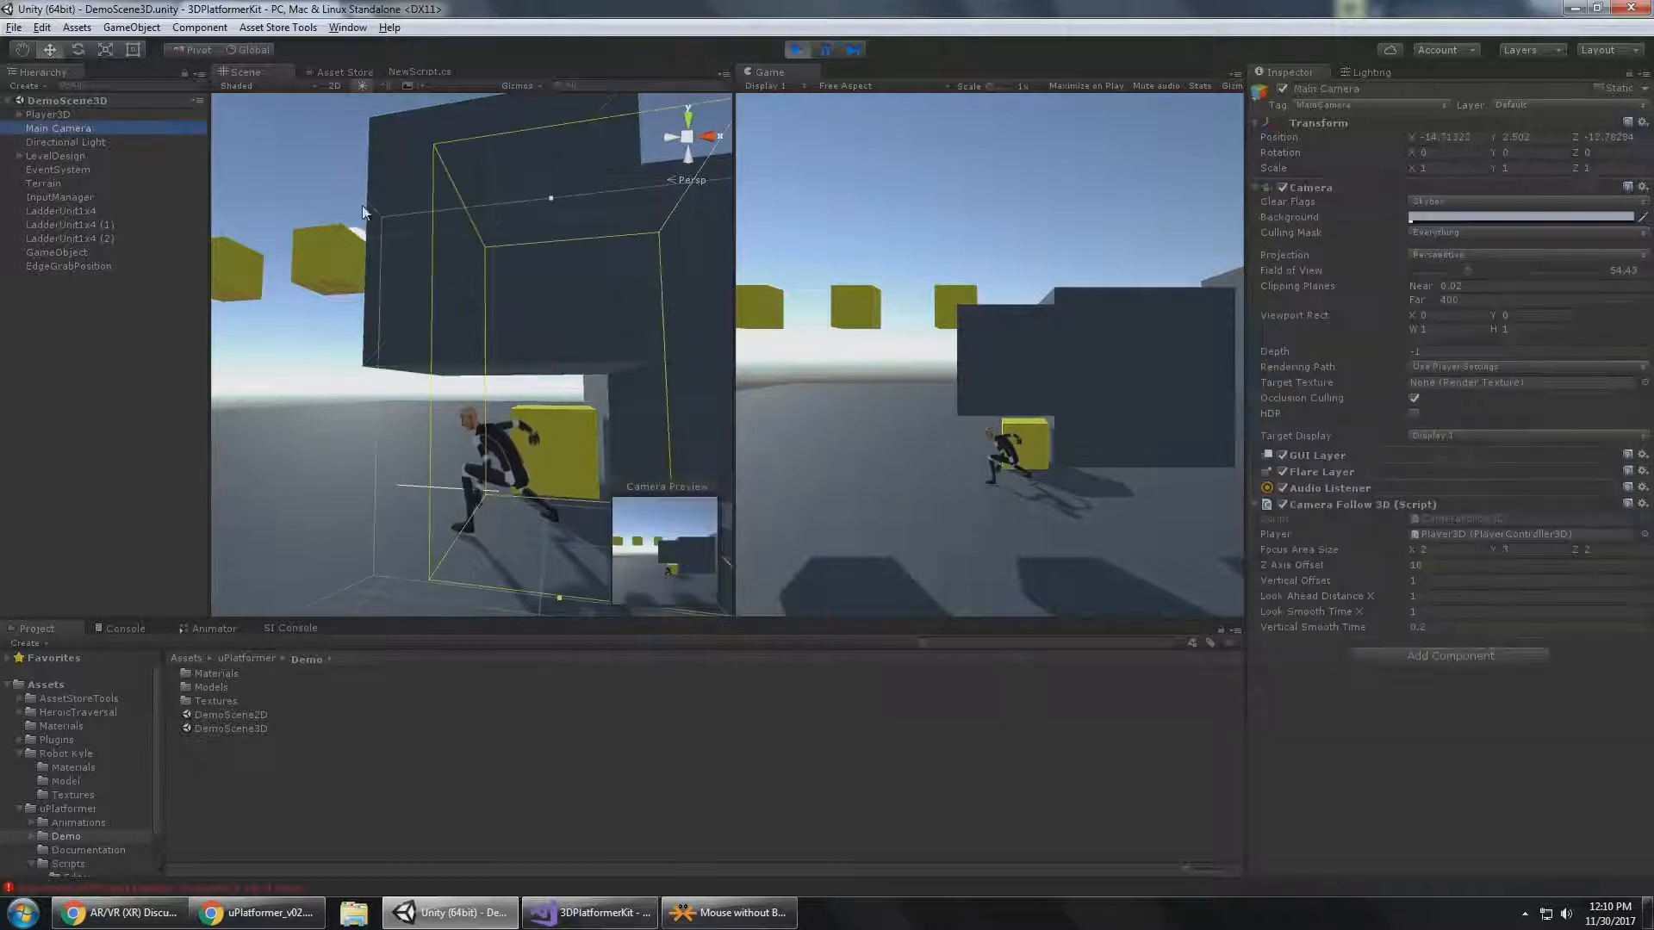
pyautogui.press('Up')
pyautogui.click(478, 240)
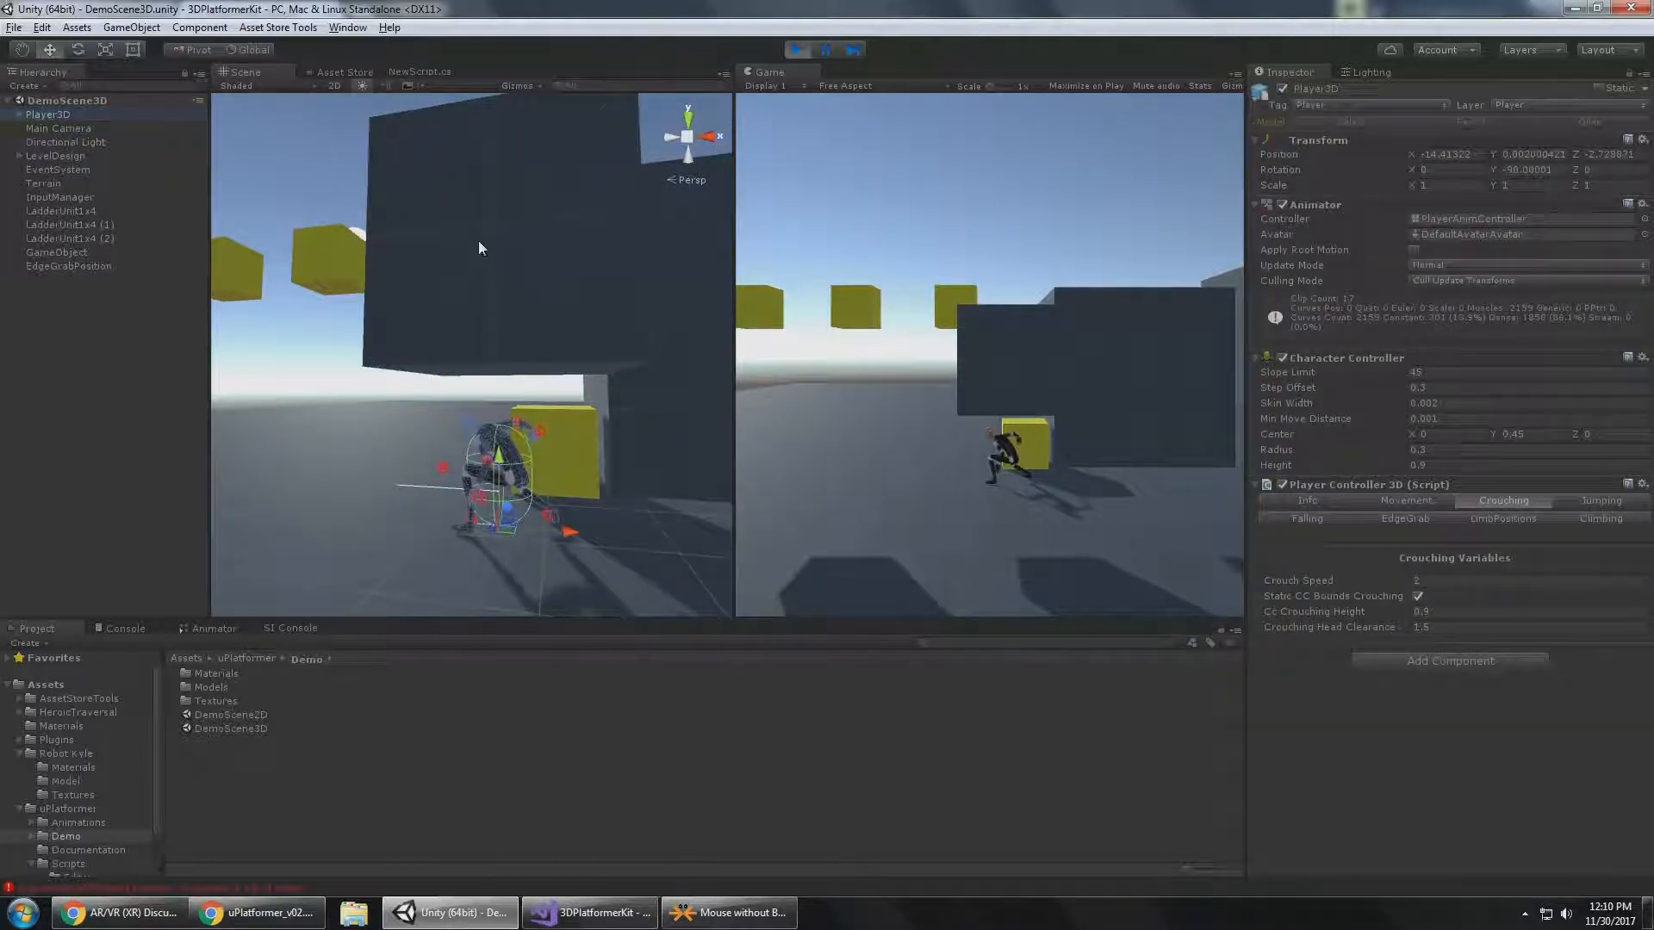
pyautogui.moveTo(514, 298); pyautogui.dragTo(539, 255)
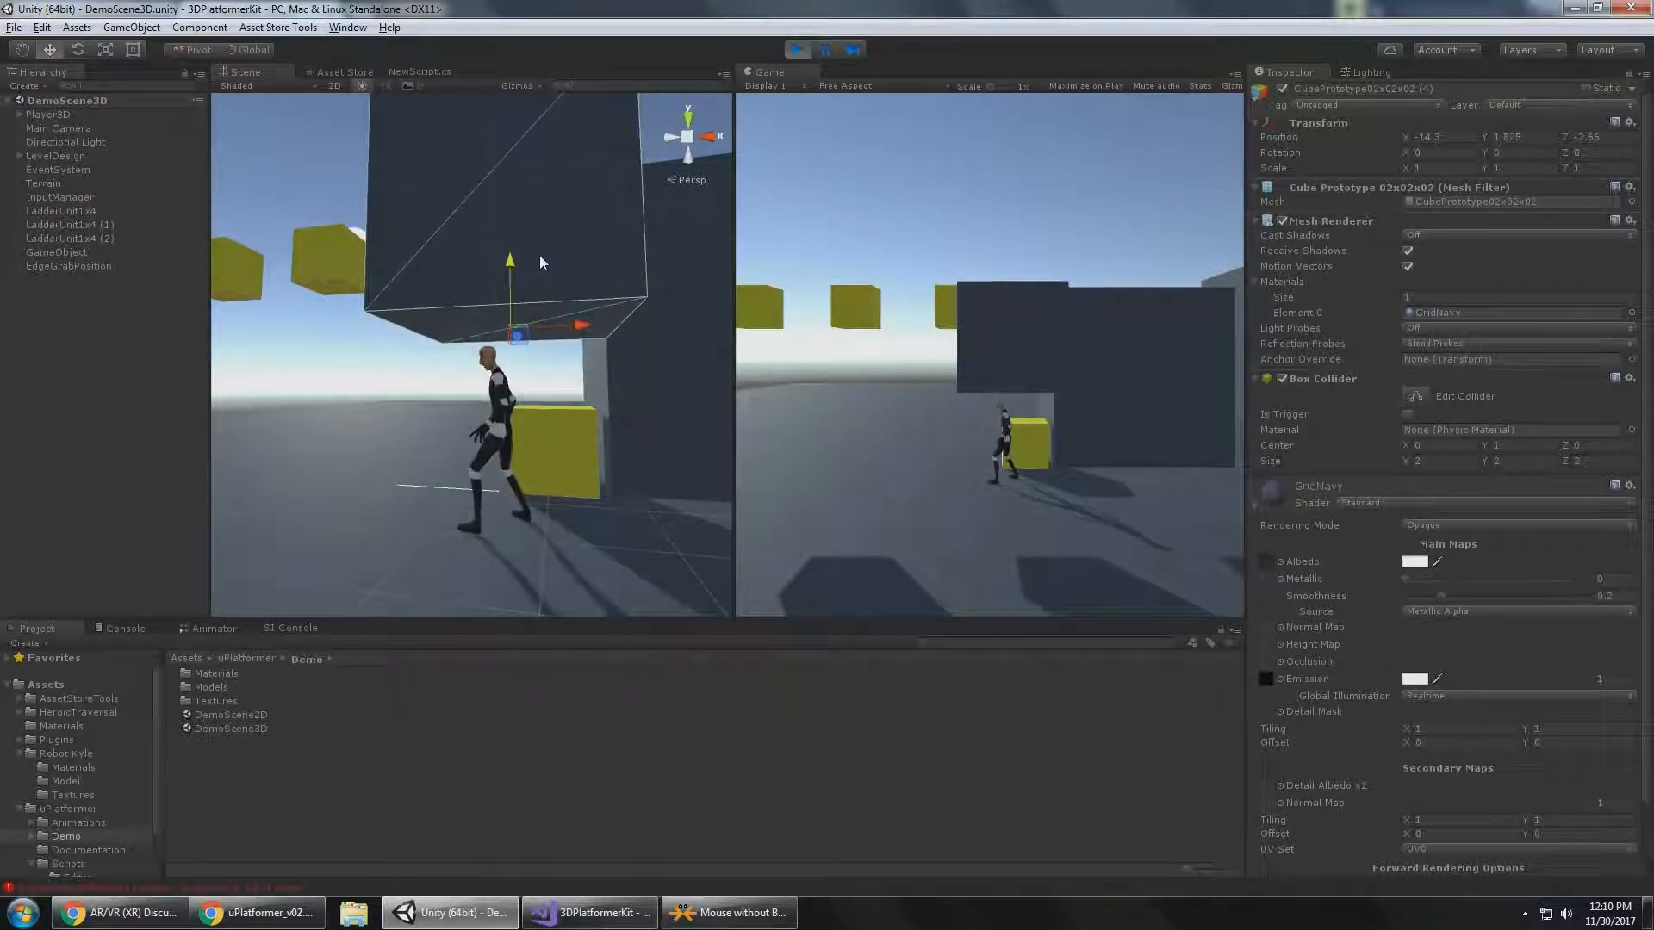
# Reselect Player3D and examine its capsule bounds beneath the cube together with the Crouching Head Clearance setting.
pyautogui.keyDown('alt'); pyautogui.moveTo(541, 375); pyautogui.dragTo(604, 479); pyautogui.keyUp('alt')
pyautogui.moveTo(543, 450); pyautogui.dragTo(573, 487, button='middle')
pyautogui.keyDown('alt'); pyautogui.moveTo(573, 487); pyautogui.dragTo(582, 377); pyautogui.keyUp('alt')
pyautogui.click(45, 114)
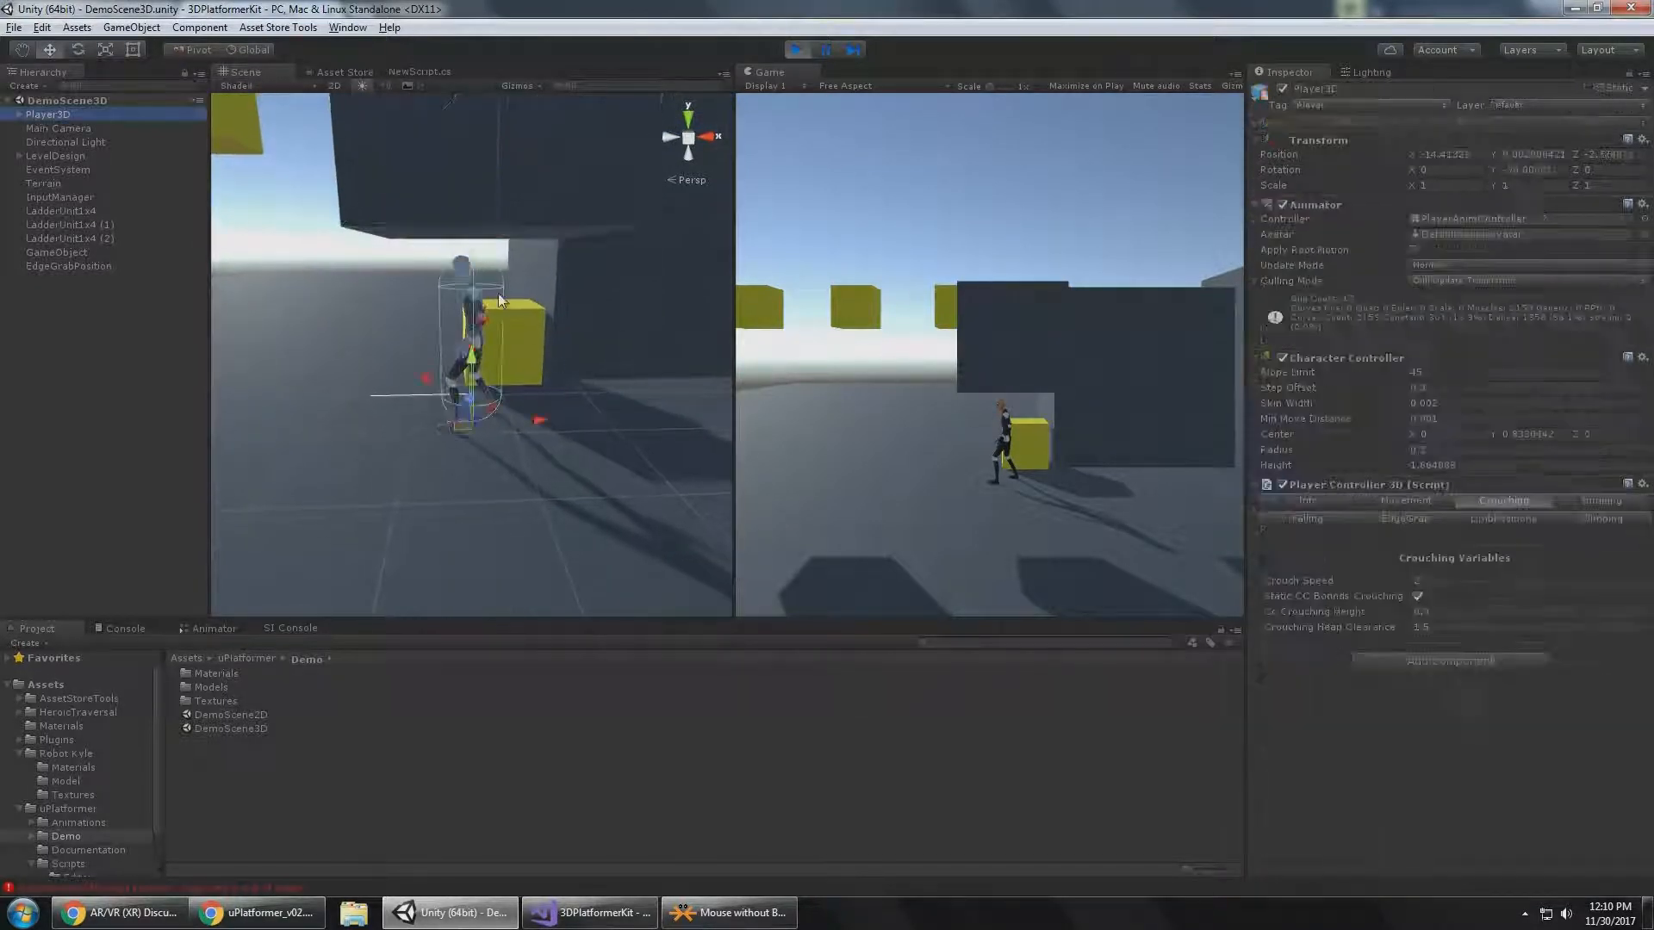
# Set Player3D's Crouching Head Clearance to 1, and adjust the dark cube overhead to a Y position of about 1.36.
pyautogui.click(1449, 631)
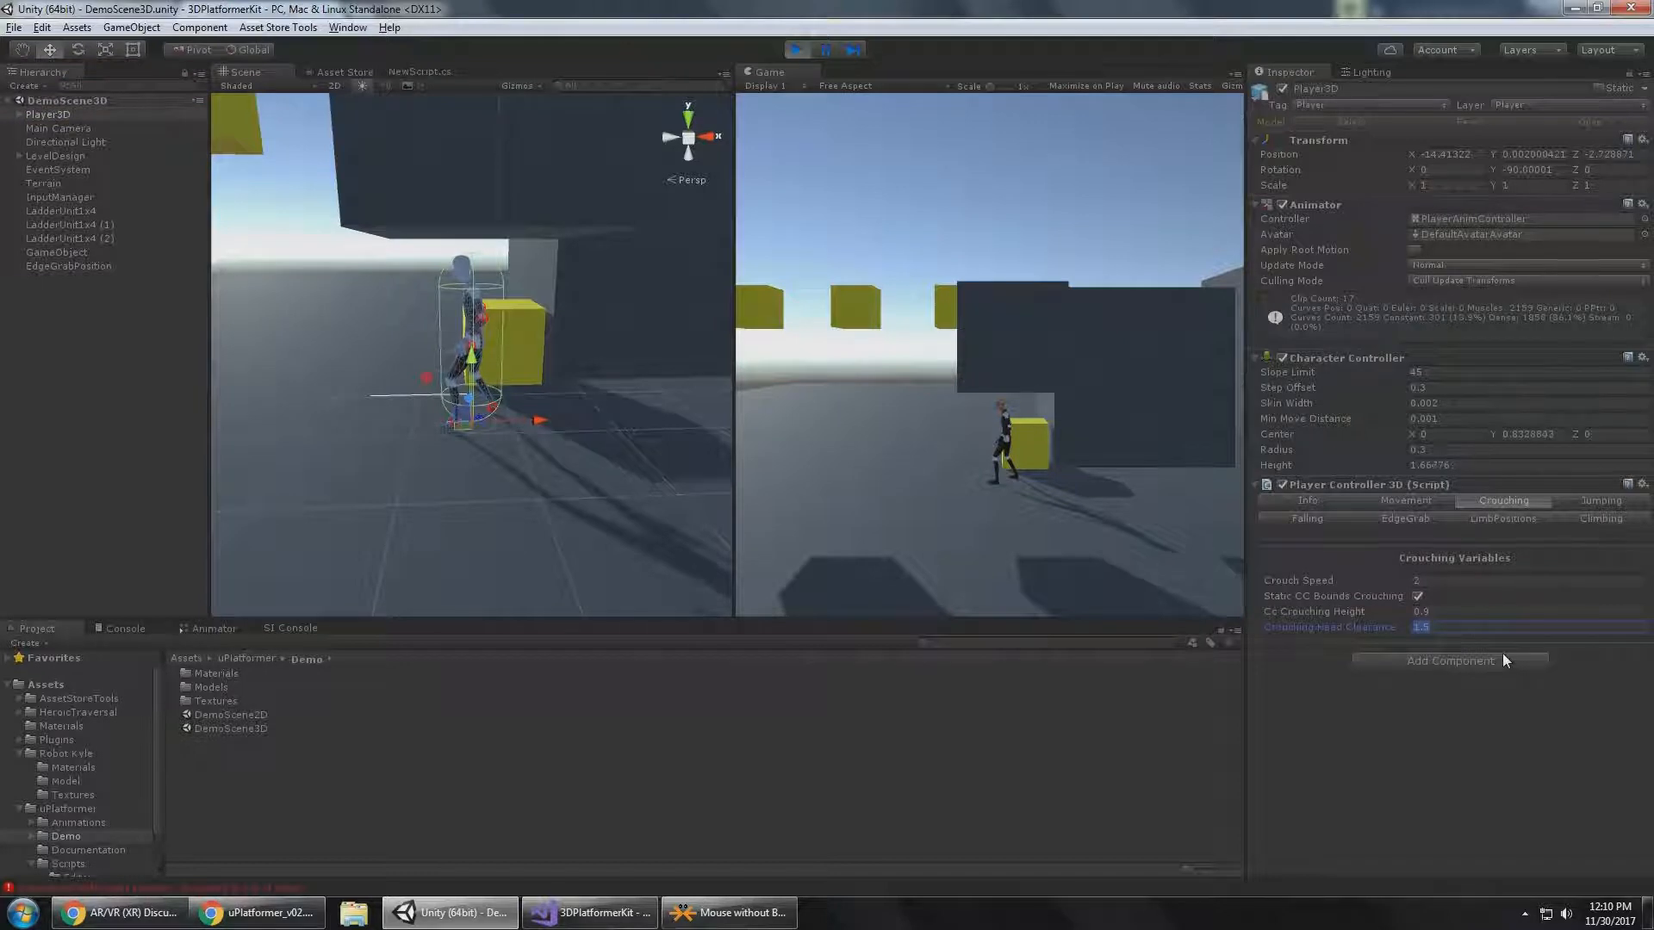
pyautogui.write('1.154')
pyautogui.click(489, 168)
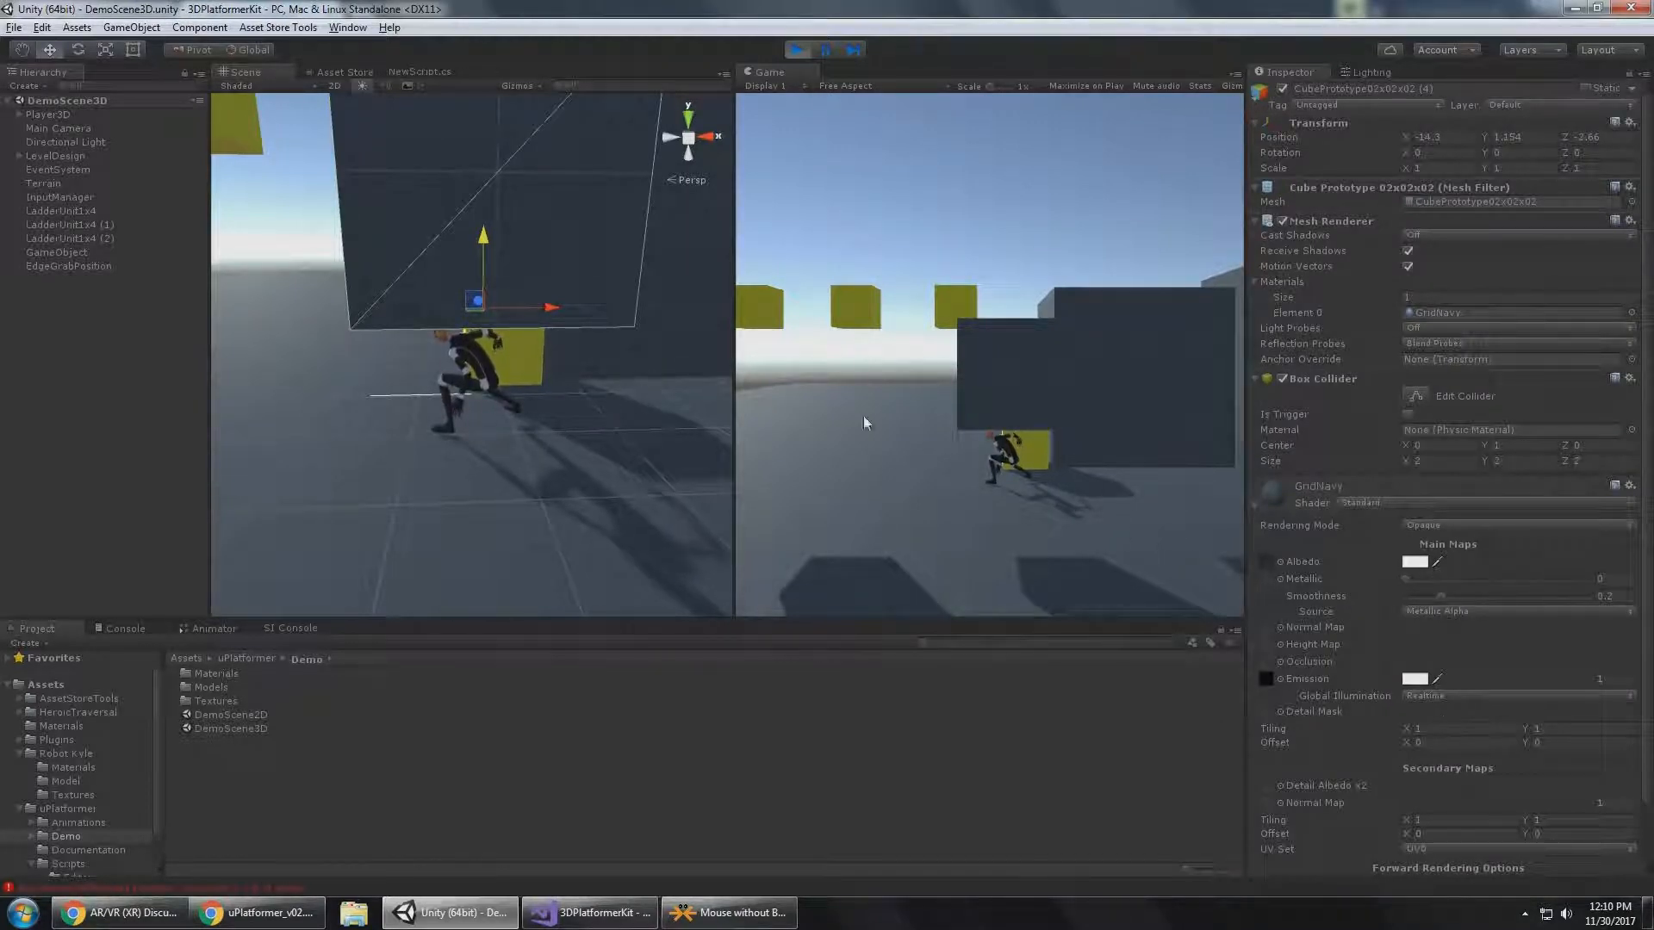
pyautogui.press('alt')
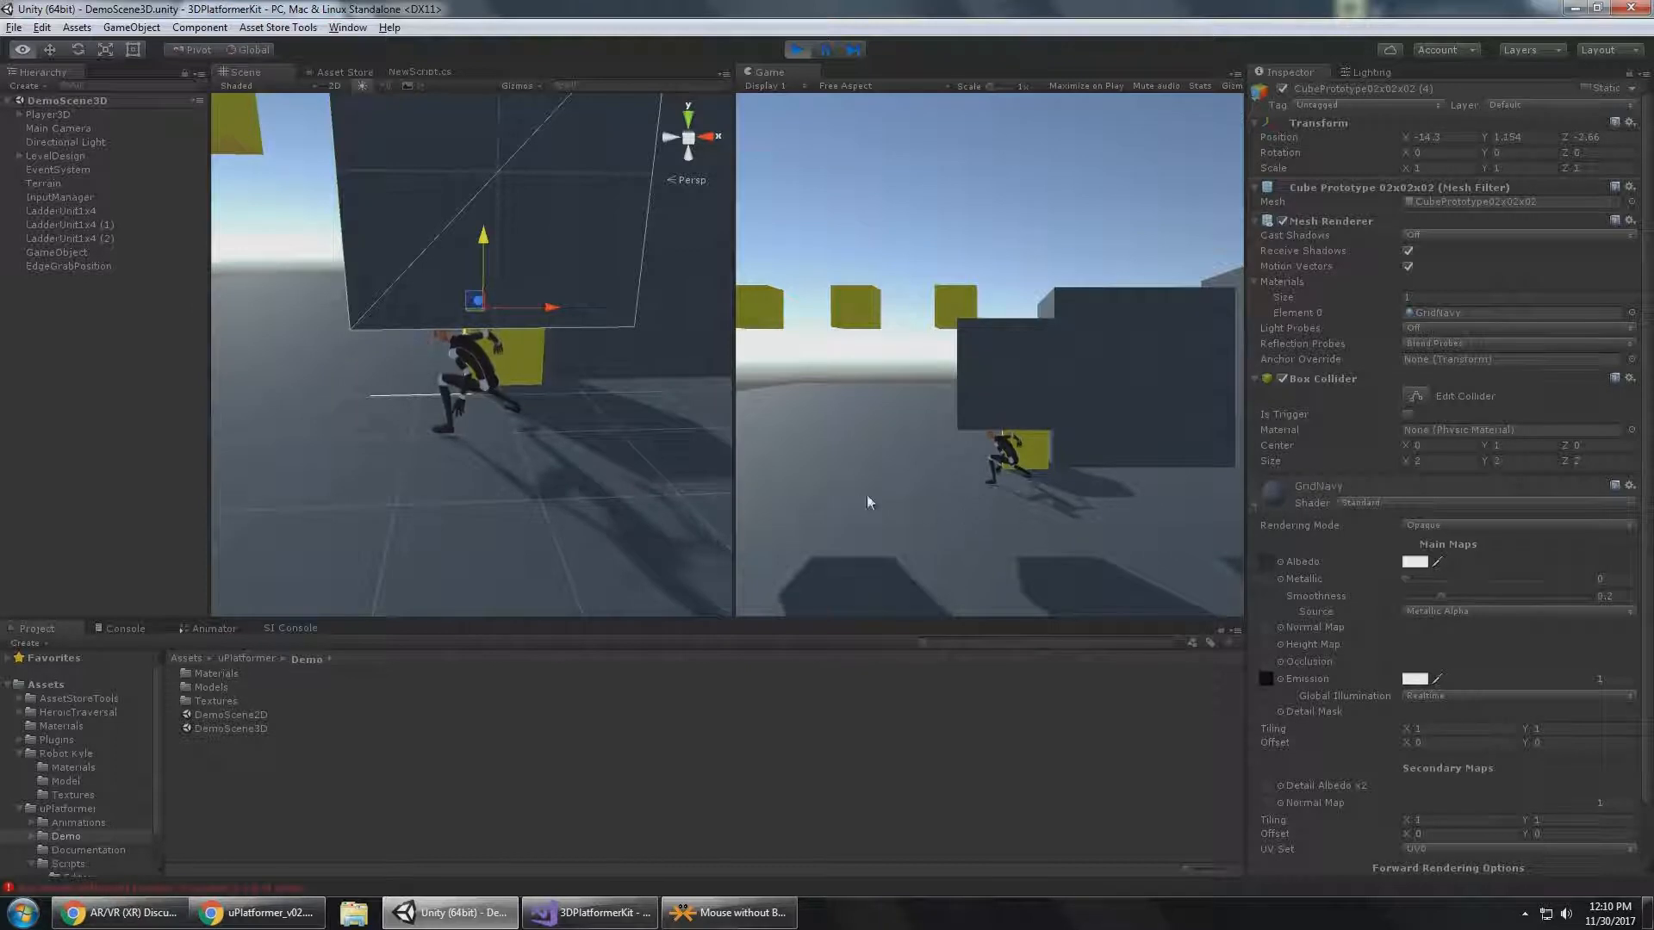
pyautogui.keyDown('alt'); pyautogui.moveTo(606, 437); pyautogui.dragTo(455, 366); pyautogui.keyUp('alt')
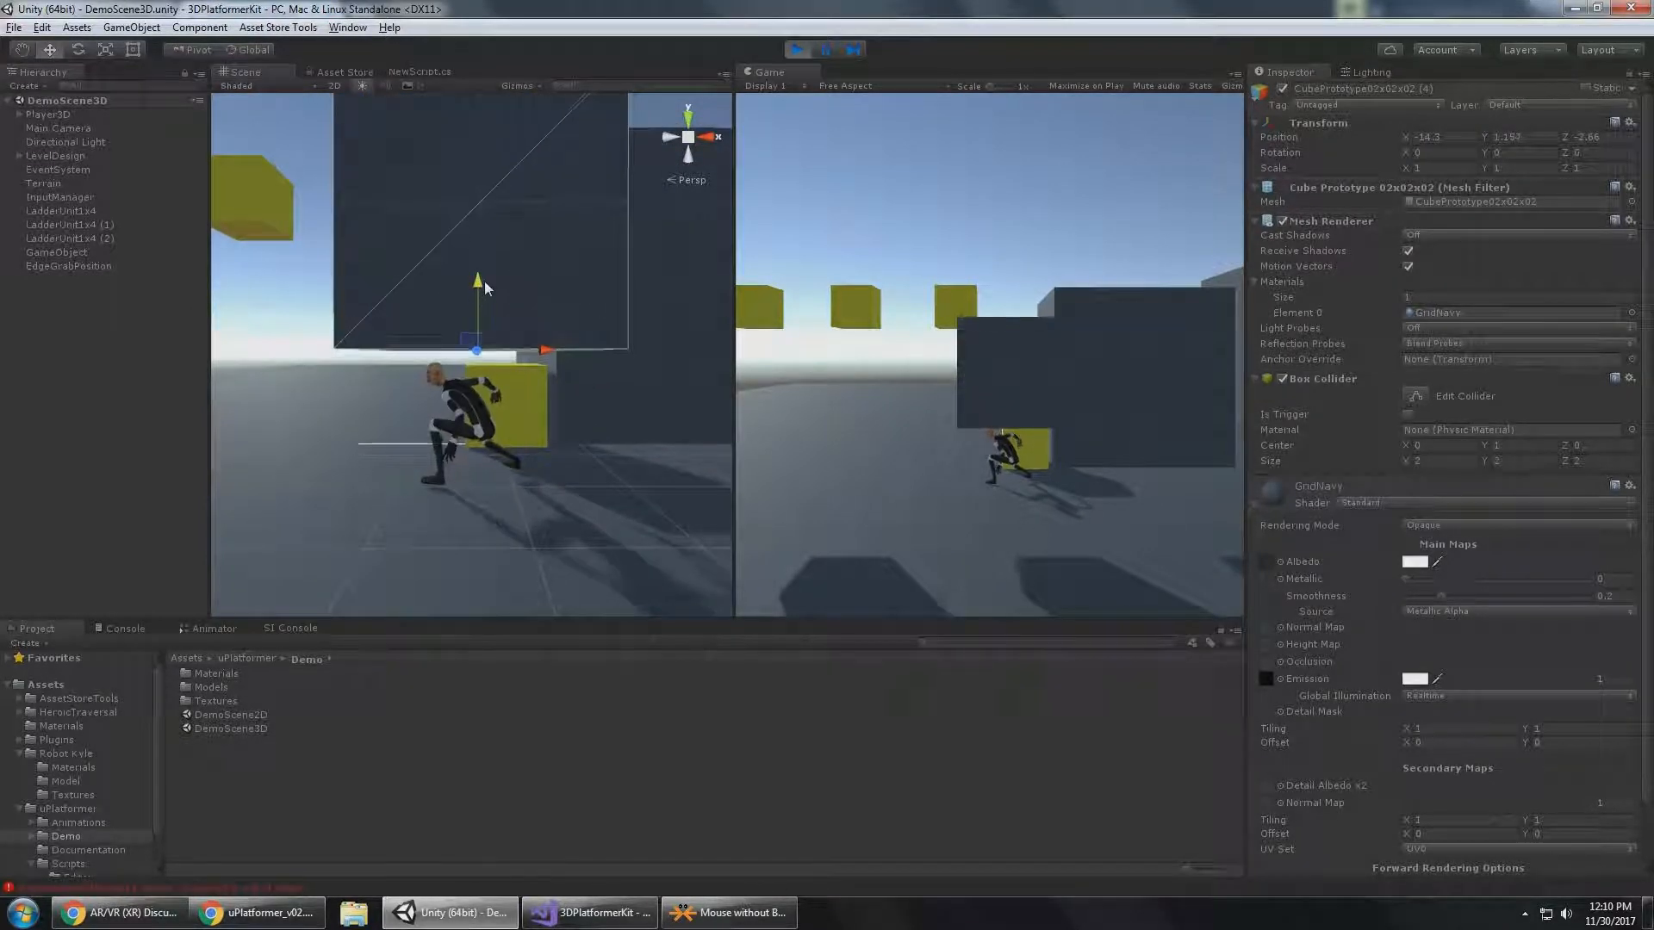
pyautogui.moveTo(492, 278); pyautogui.dragTo(488, 262)
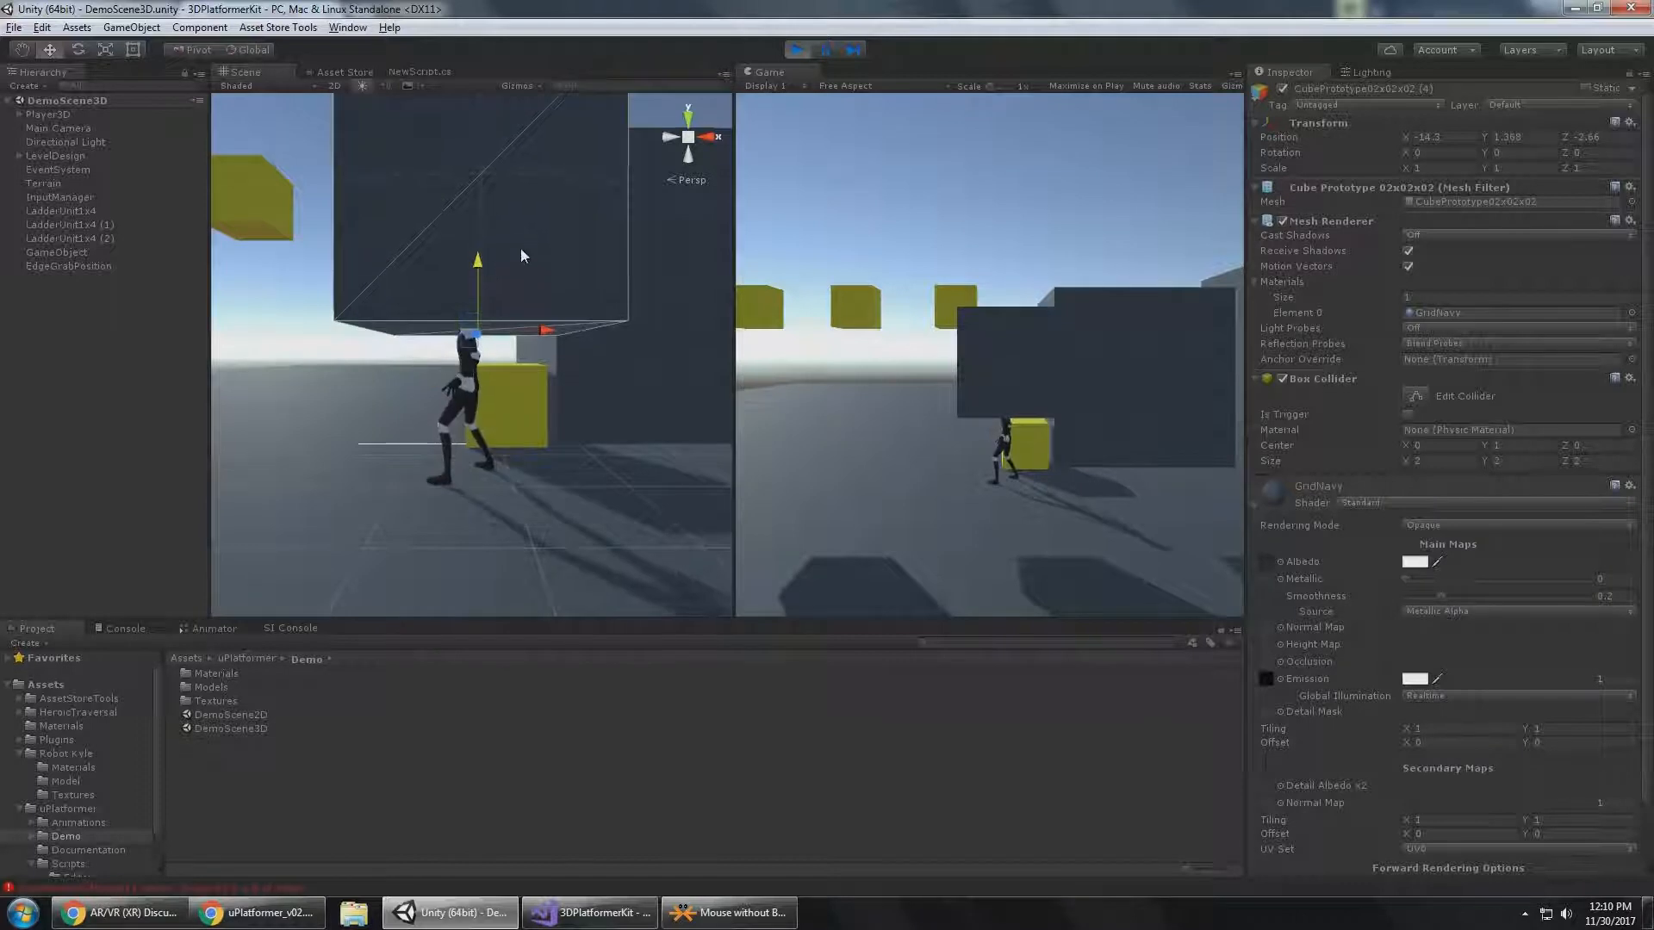
pyautogui.keyDown('alt'); pyautogui.moveTo(650, 454); pyautogui.dragTo(504, 389); pyautogui.keyUp('alt')
# Set Player3D's Crouching Head Clearance to 1.2, and raise the dark cube to a Y position of about 1.53.
pyautogui.click(507, 366)
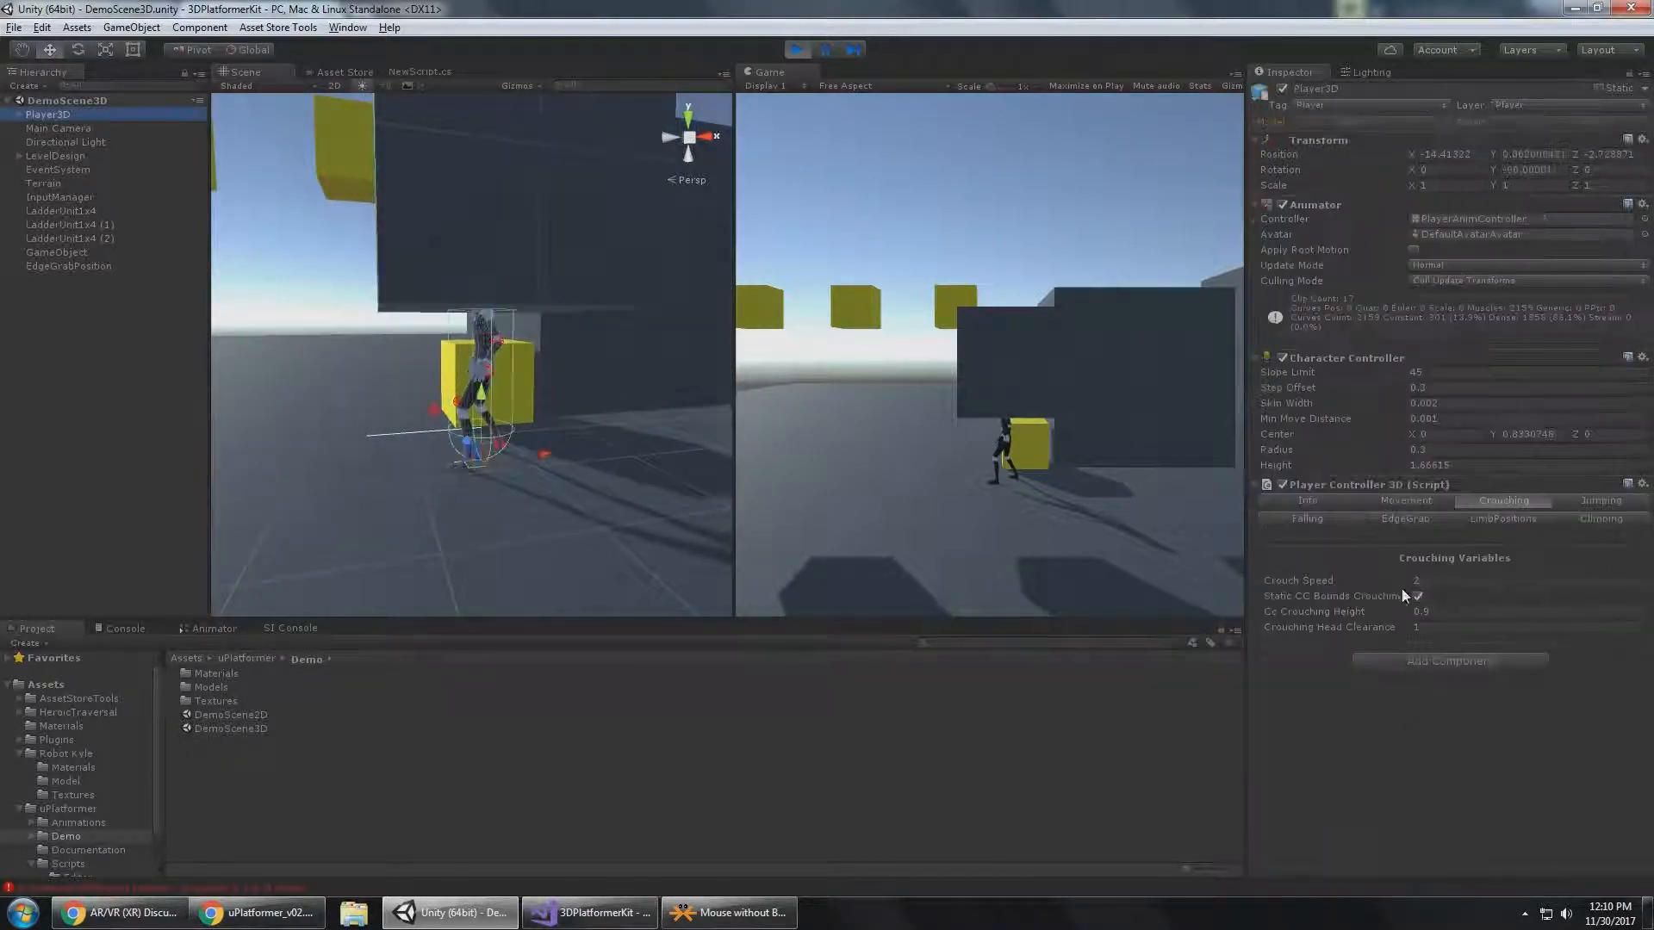
pyautogui.click(1439, 628)
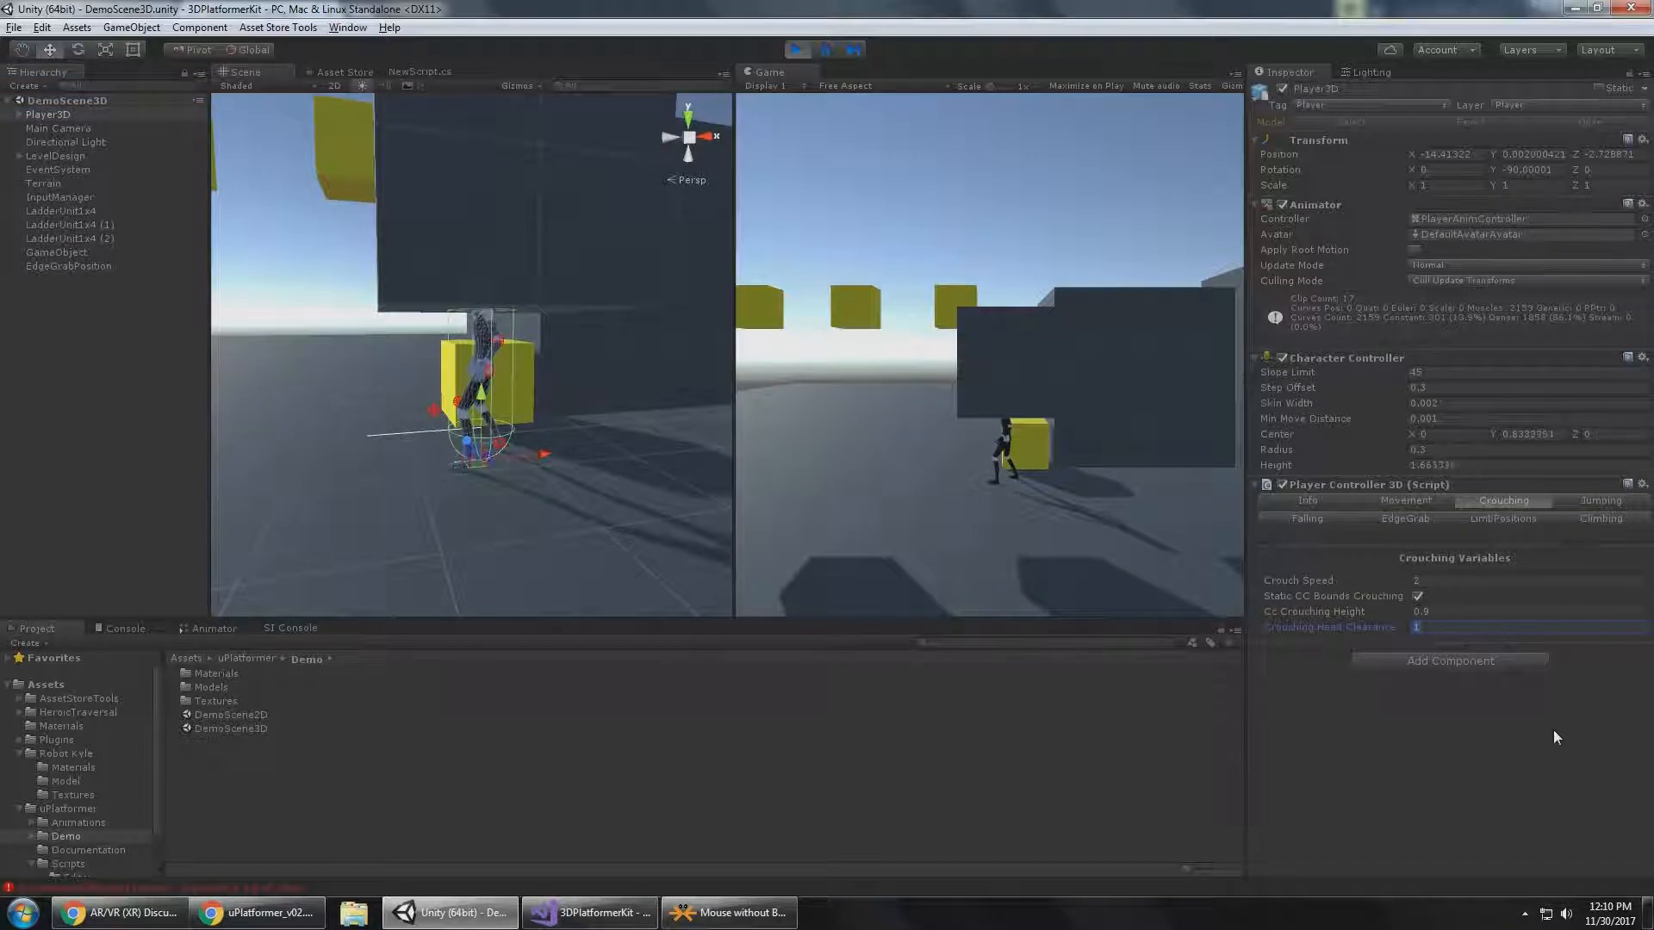
pyautogui.write('1.2')
pyautogui.press('Return')
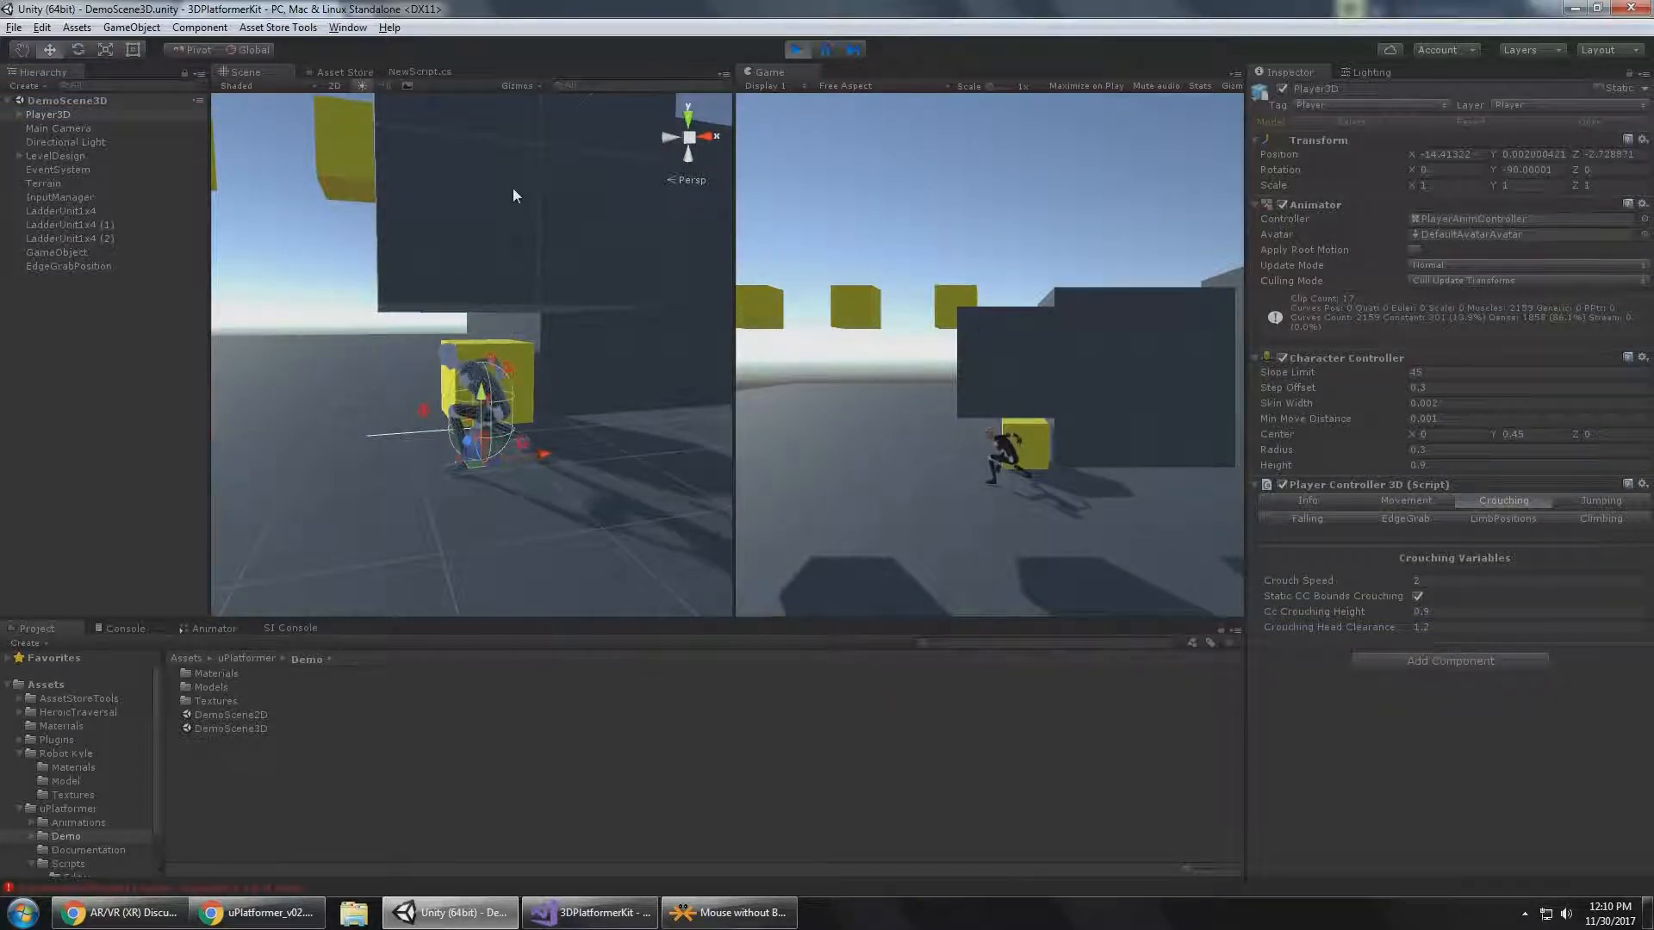
pyautogui.click(512, 195)
pyautogui.moveTo(493, 249); pyautogui.dragTo(364, 306)
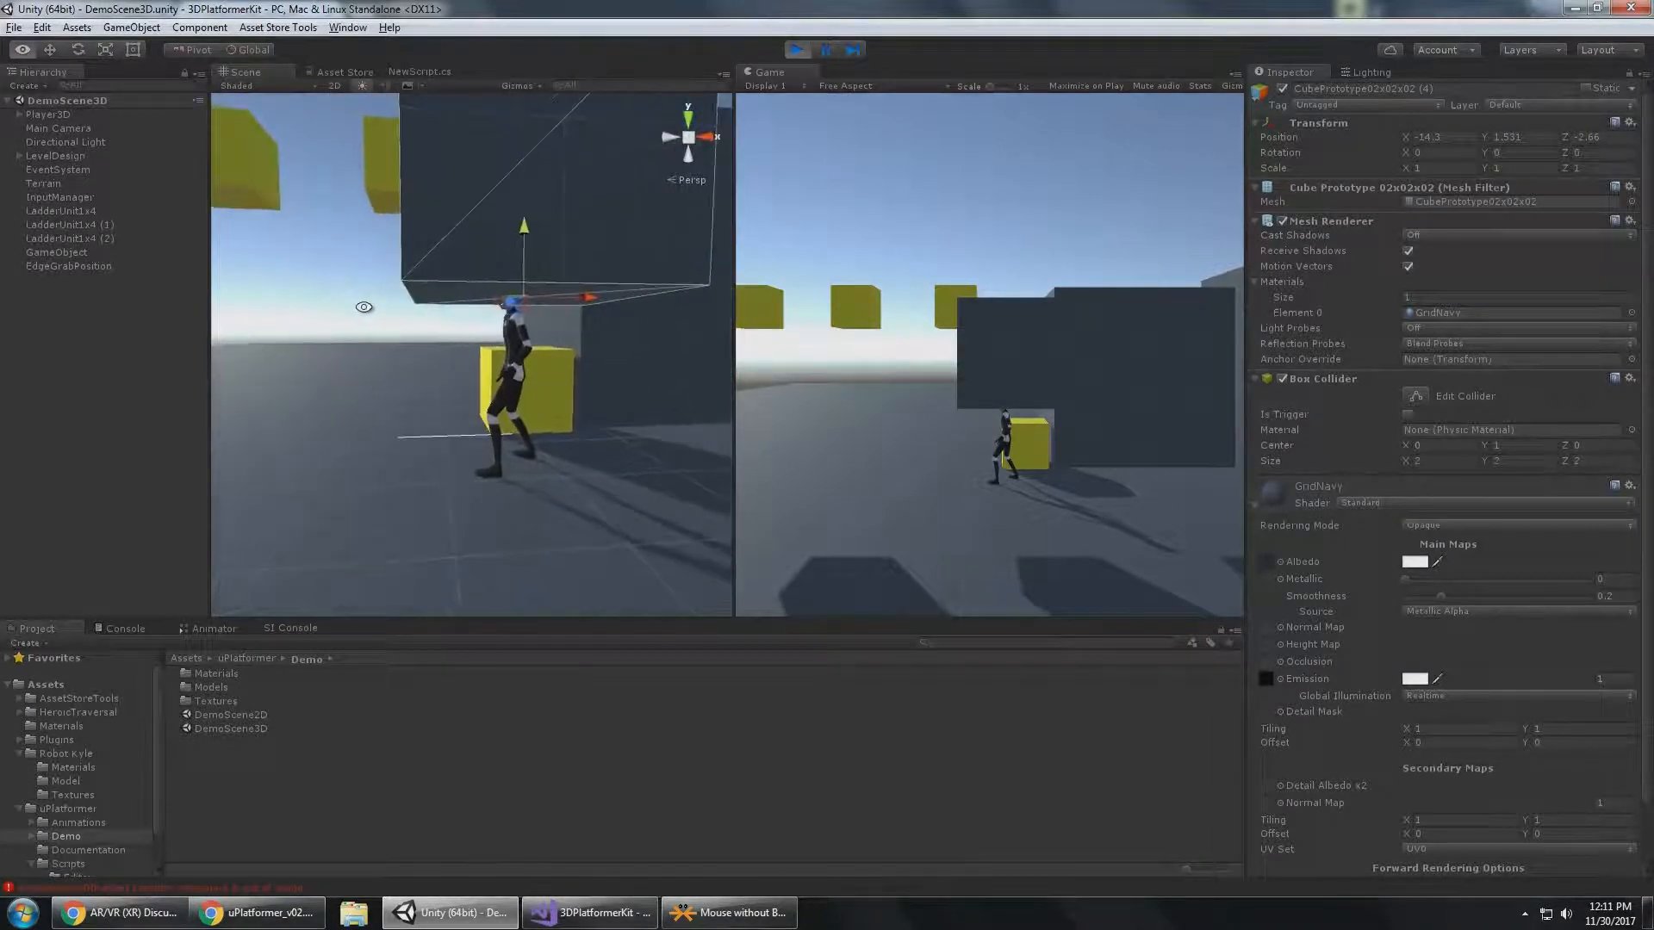
# Set Player3D's Crouching Head Clearance to 1.4, and raise the dark cube to a Y position of about 1.74.
pyautogui.click(66, 119)
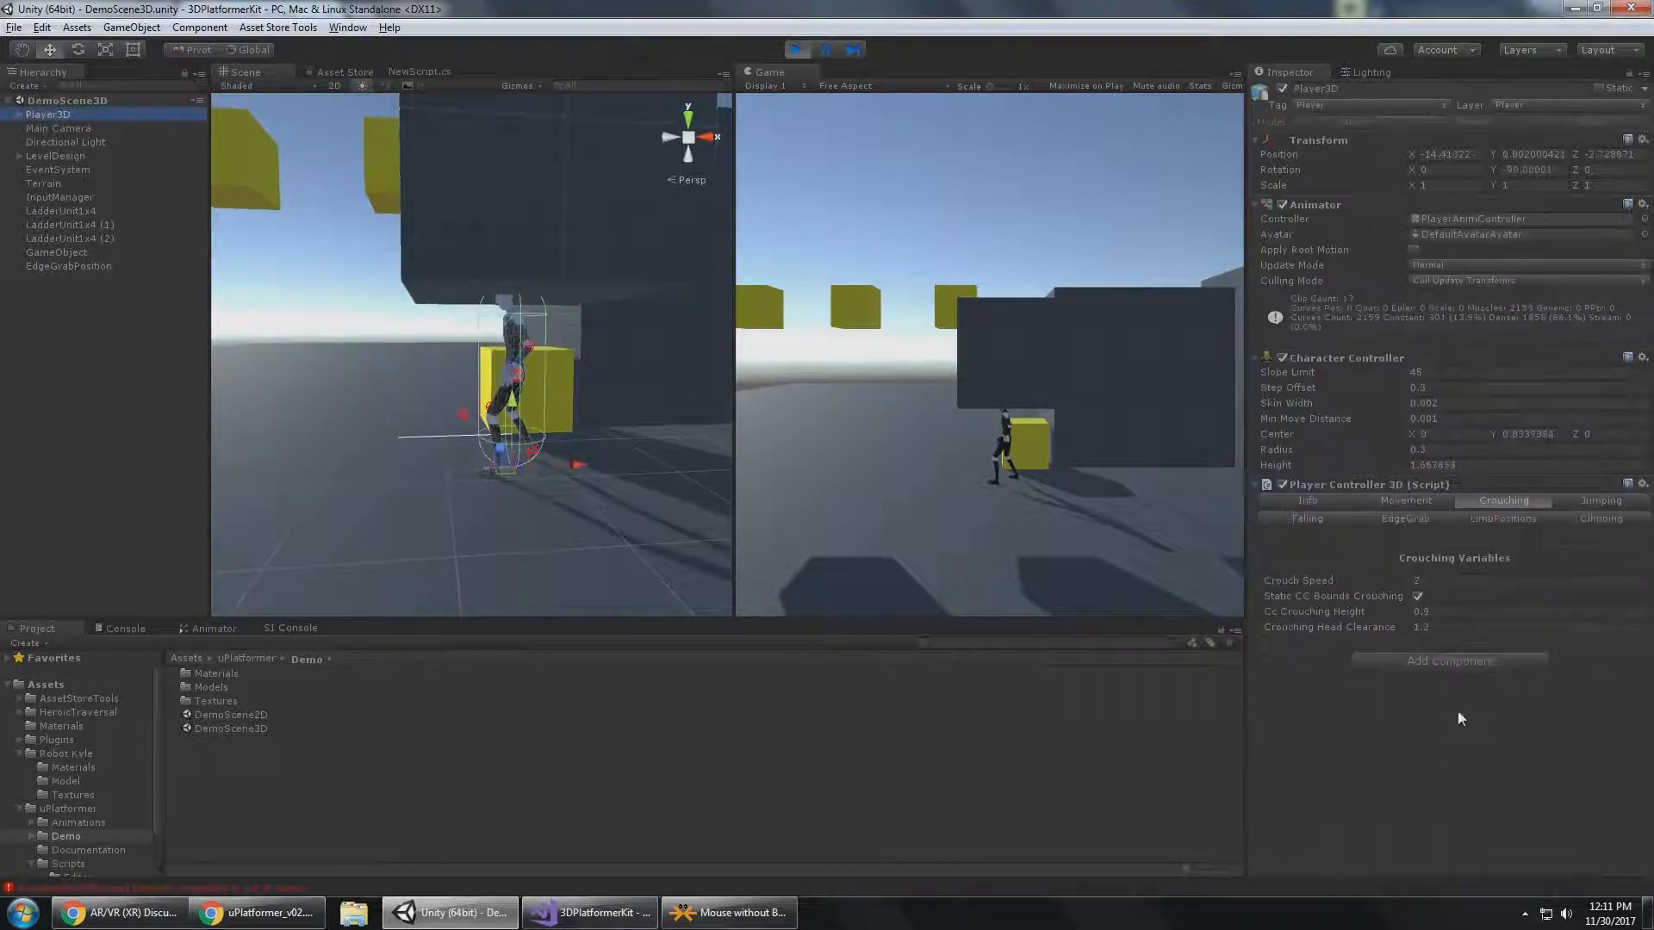
pyautogui.click(1461, 626)
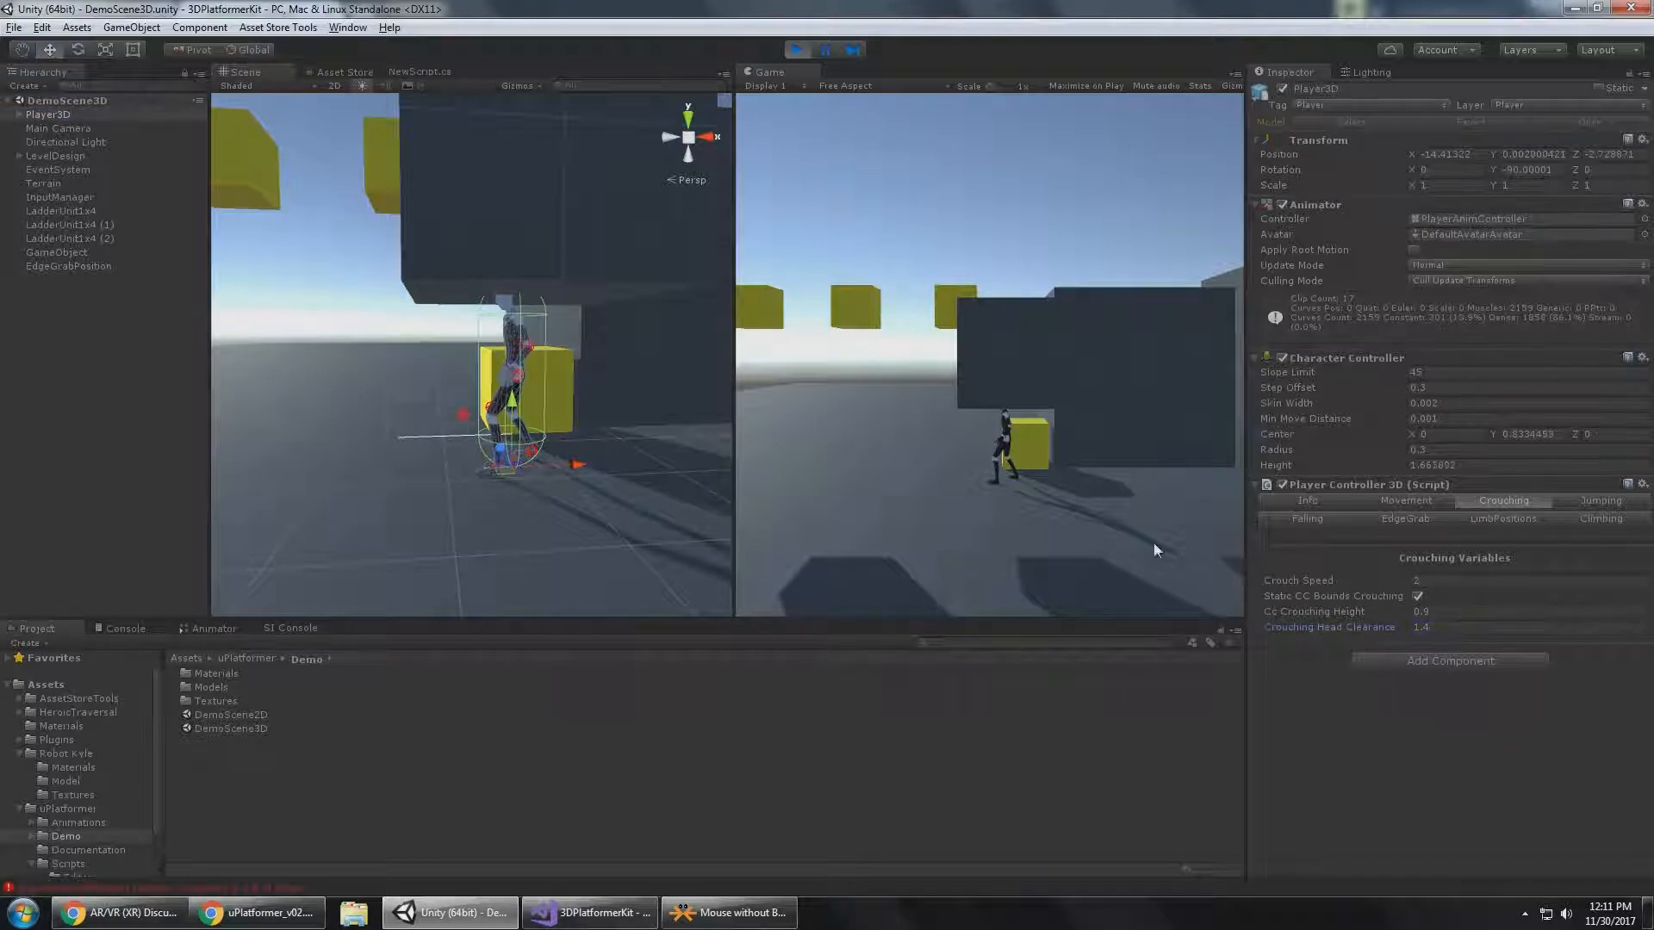
pyautogui.click(592, 250)
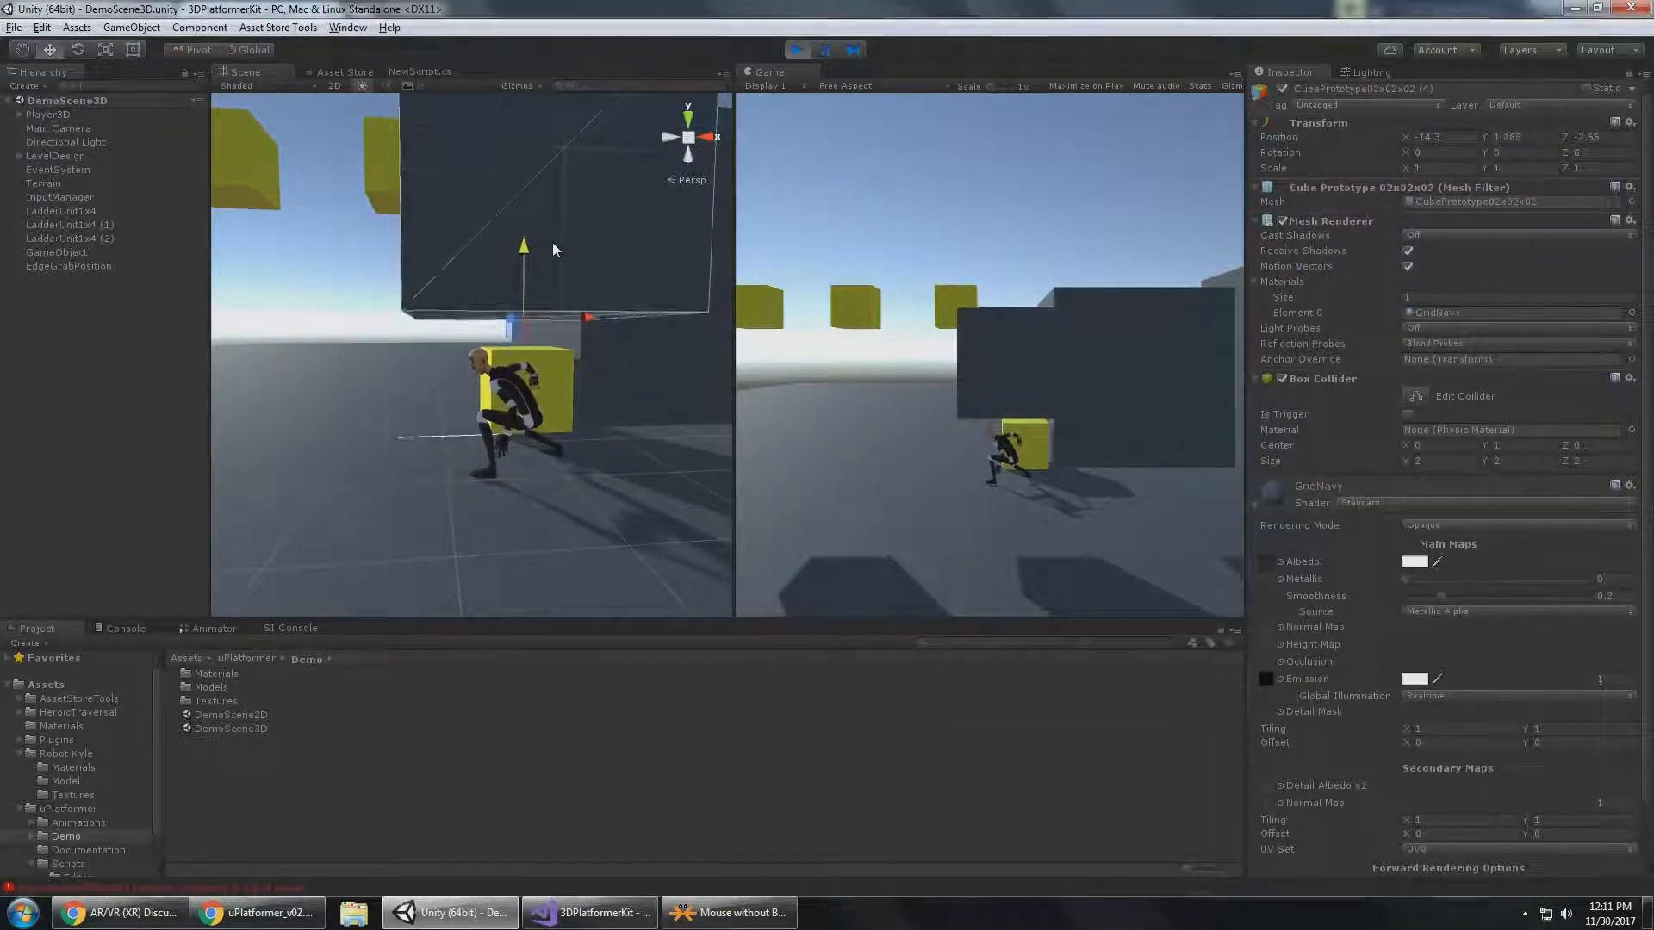
pyautogui.moveTo(556, 227); pyautogui.dragTo(379, 388)
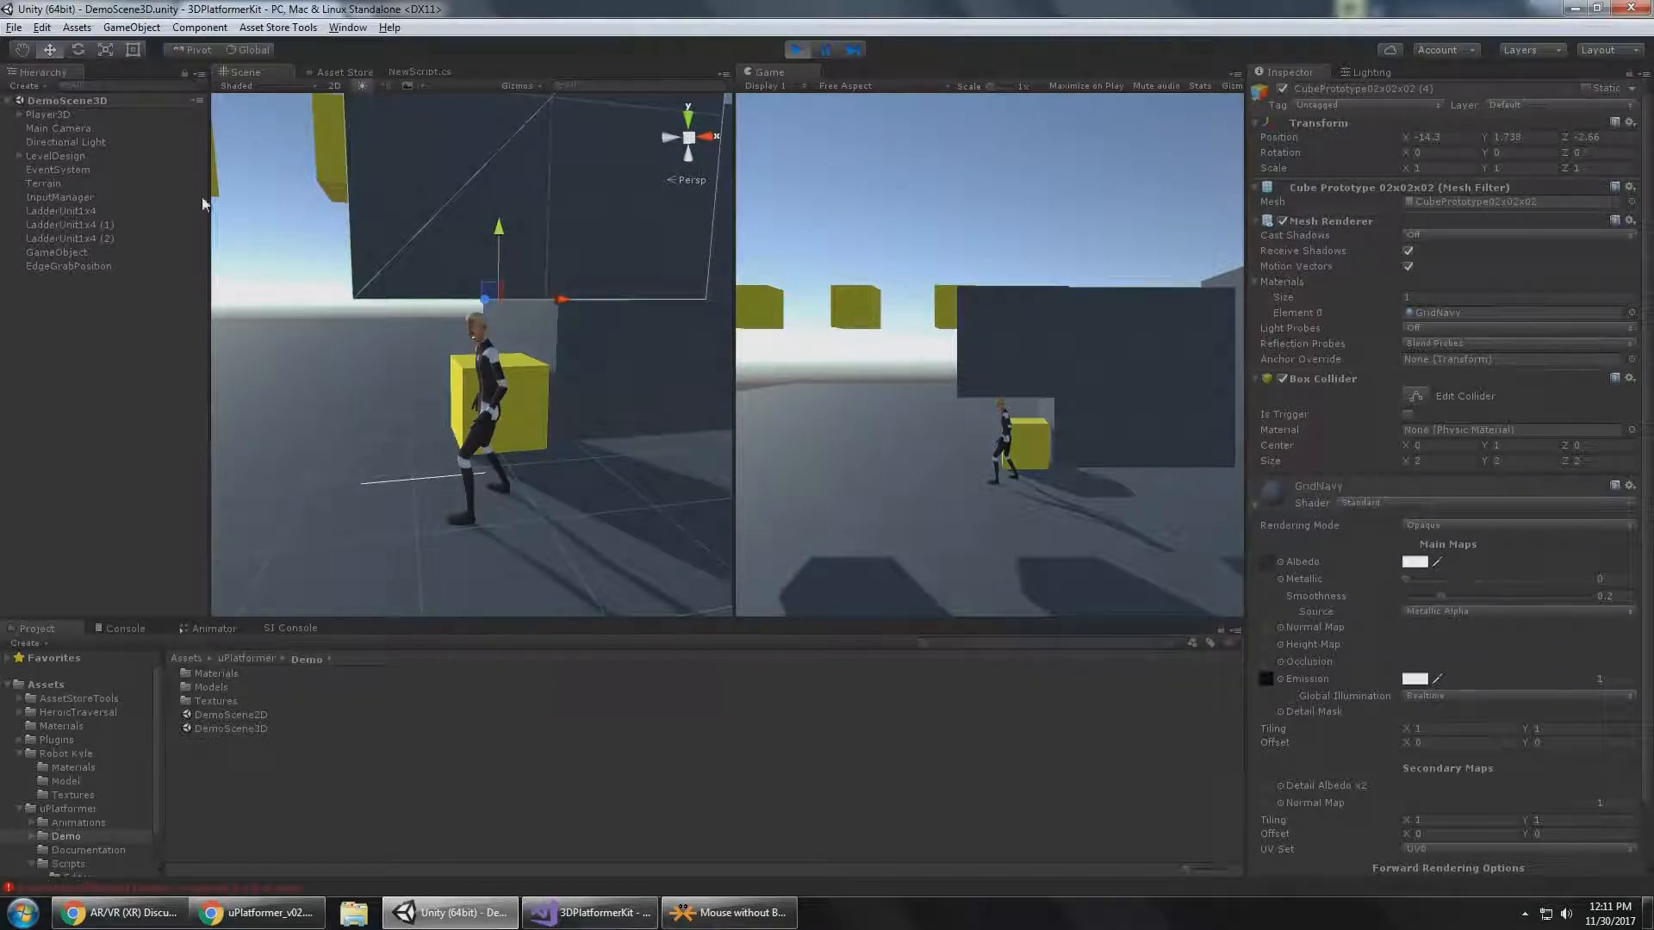
# Set Player3D's Crouching Head Clearance to 1.3, then lower the dark cube and raise it again to a Y position of about 1.63.
pyautogui.click(48, 114)
pyautogui.click(1459, 628)
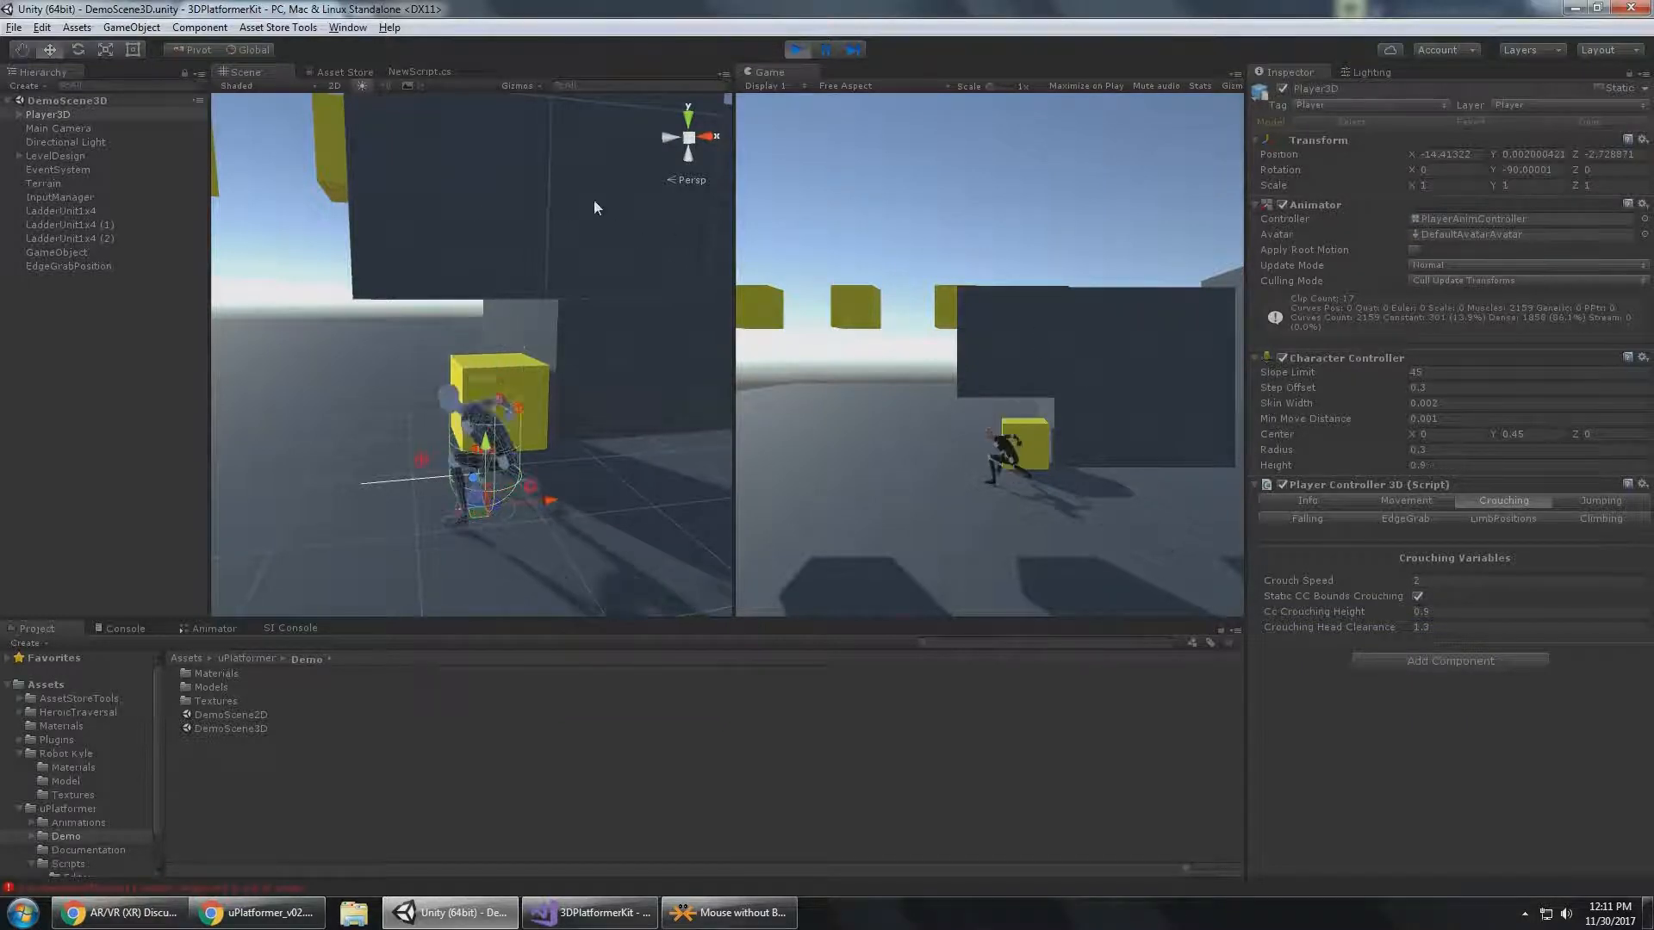
pyautogui.click(600, 252)
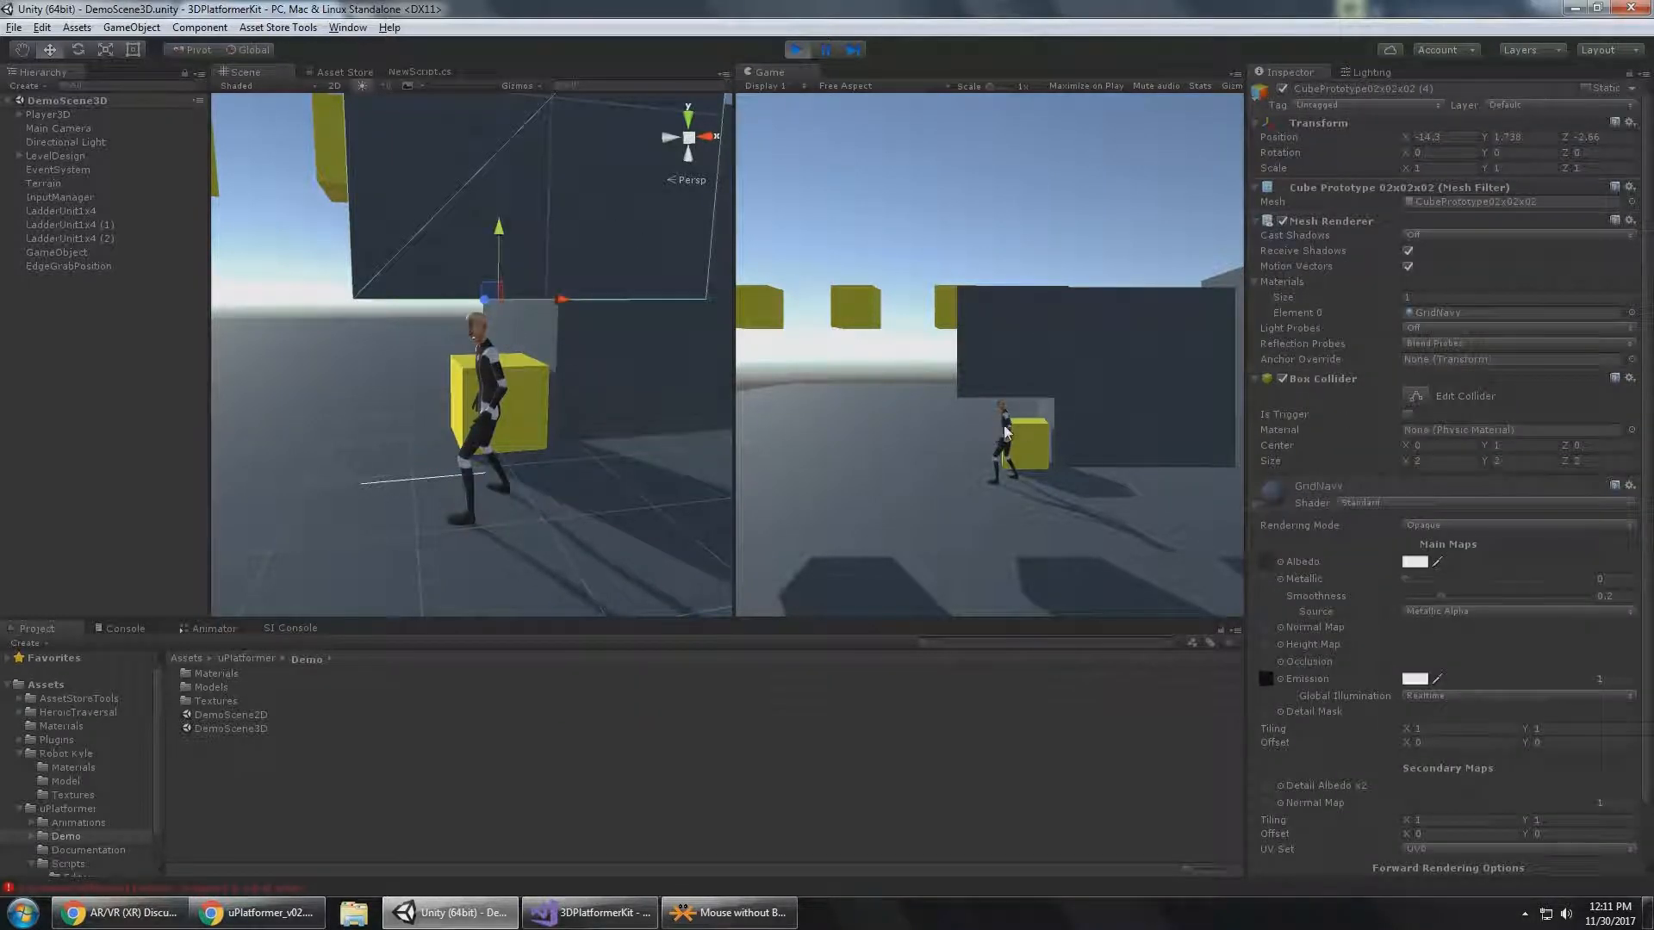
pyautogui.moveTo(504, 243); pyautogui.dragTo(646, 394)
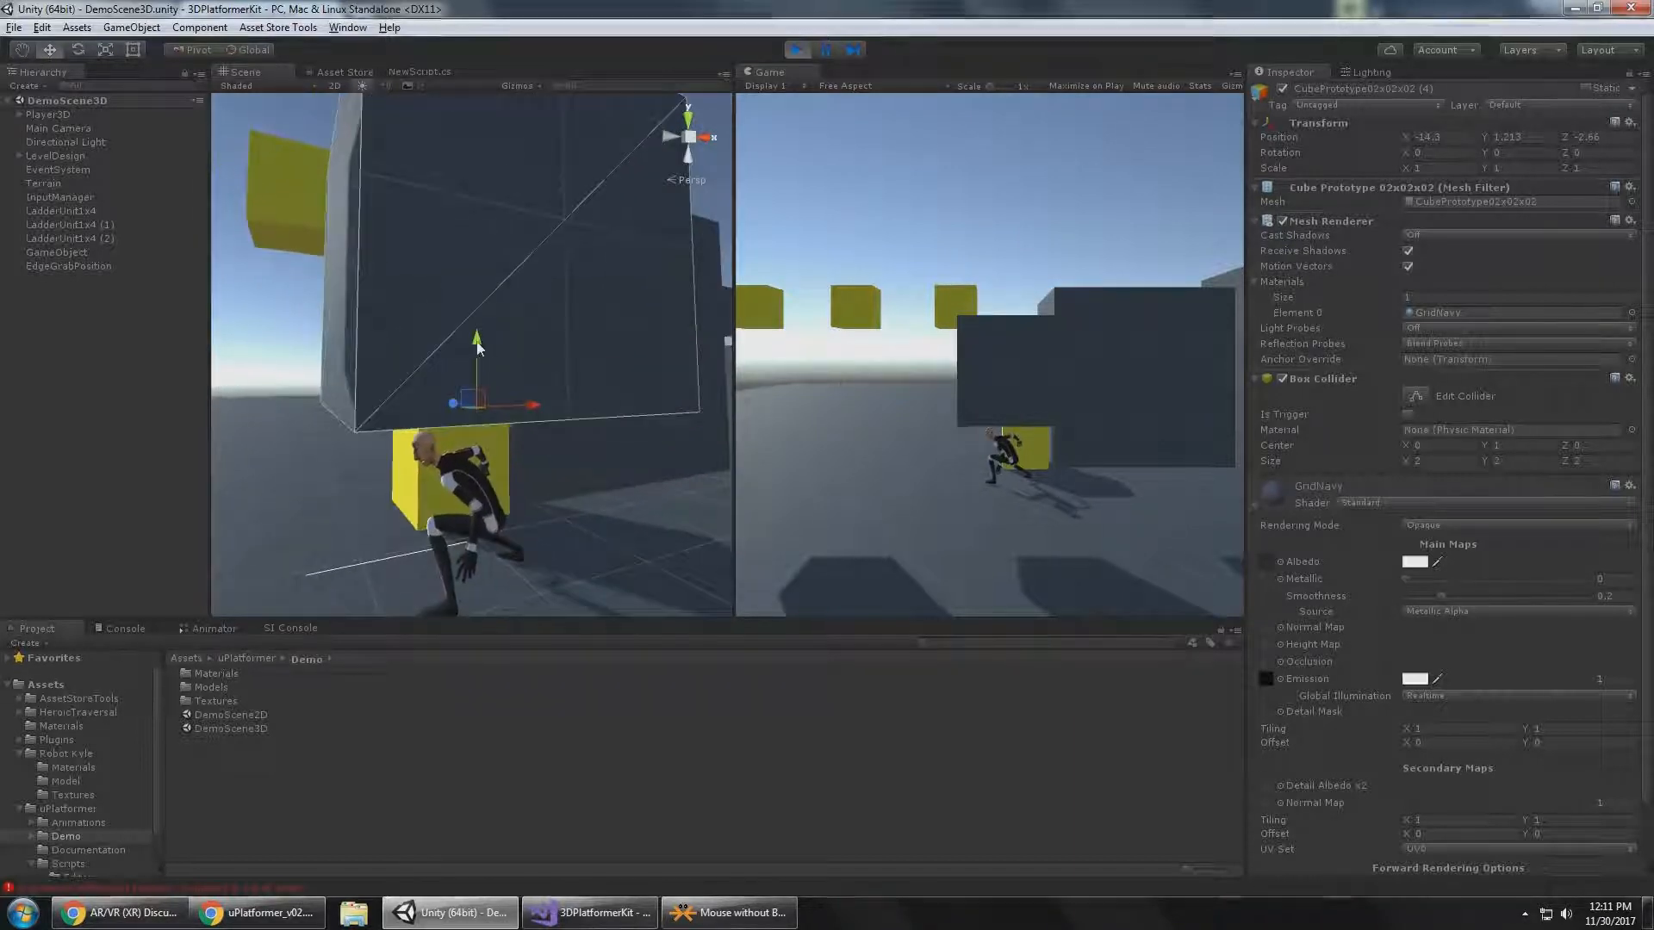
pyautogui.moveTo(479, 339); pyautogui.dragTo(437, 345)
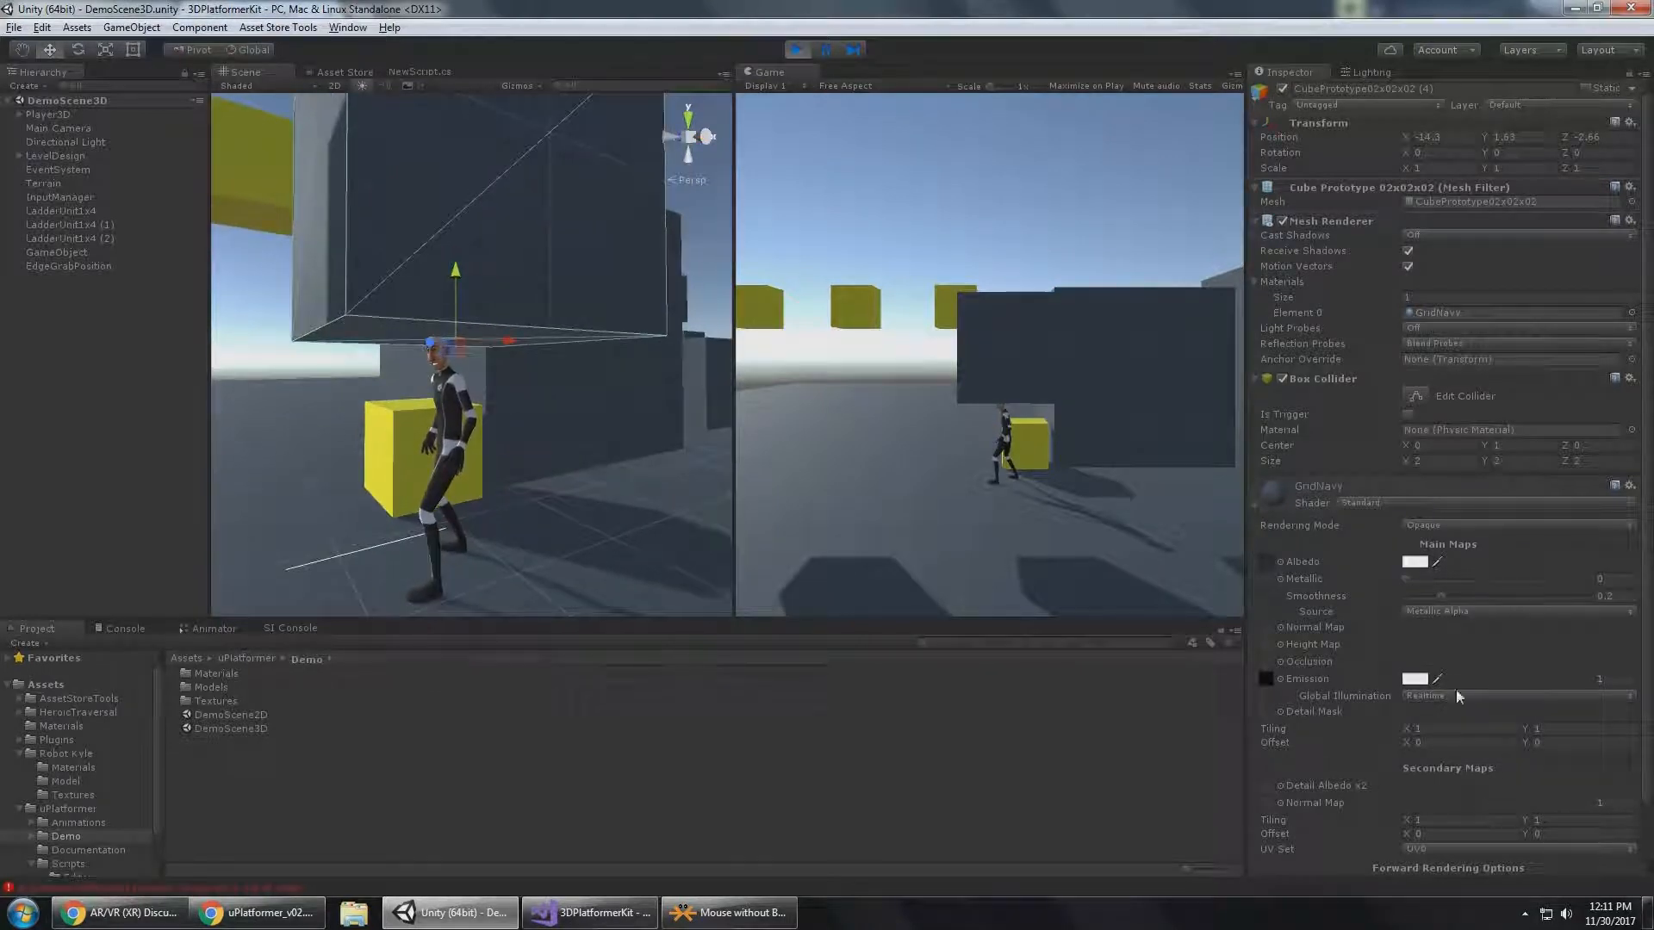
# Set Player3D's Crouching Head Clearance back to 1.4, and lower the dark cube to a Y position of about 1.25.
pyautogui.click(59, 116)
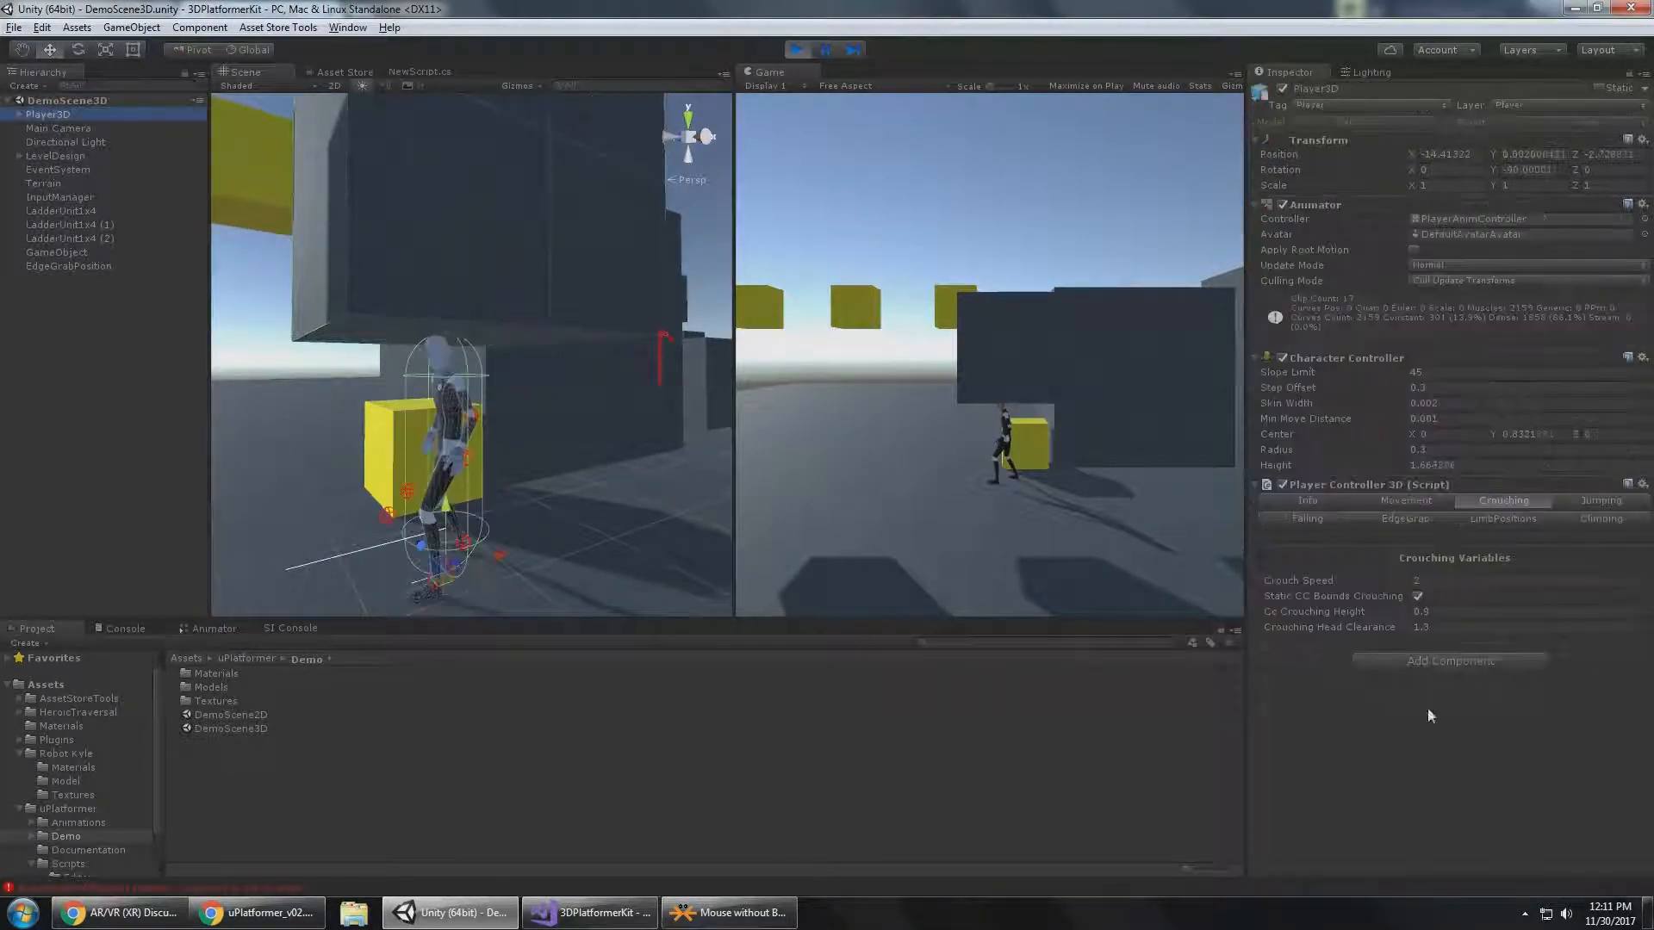
pyautogui.click(1447, 628)
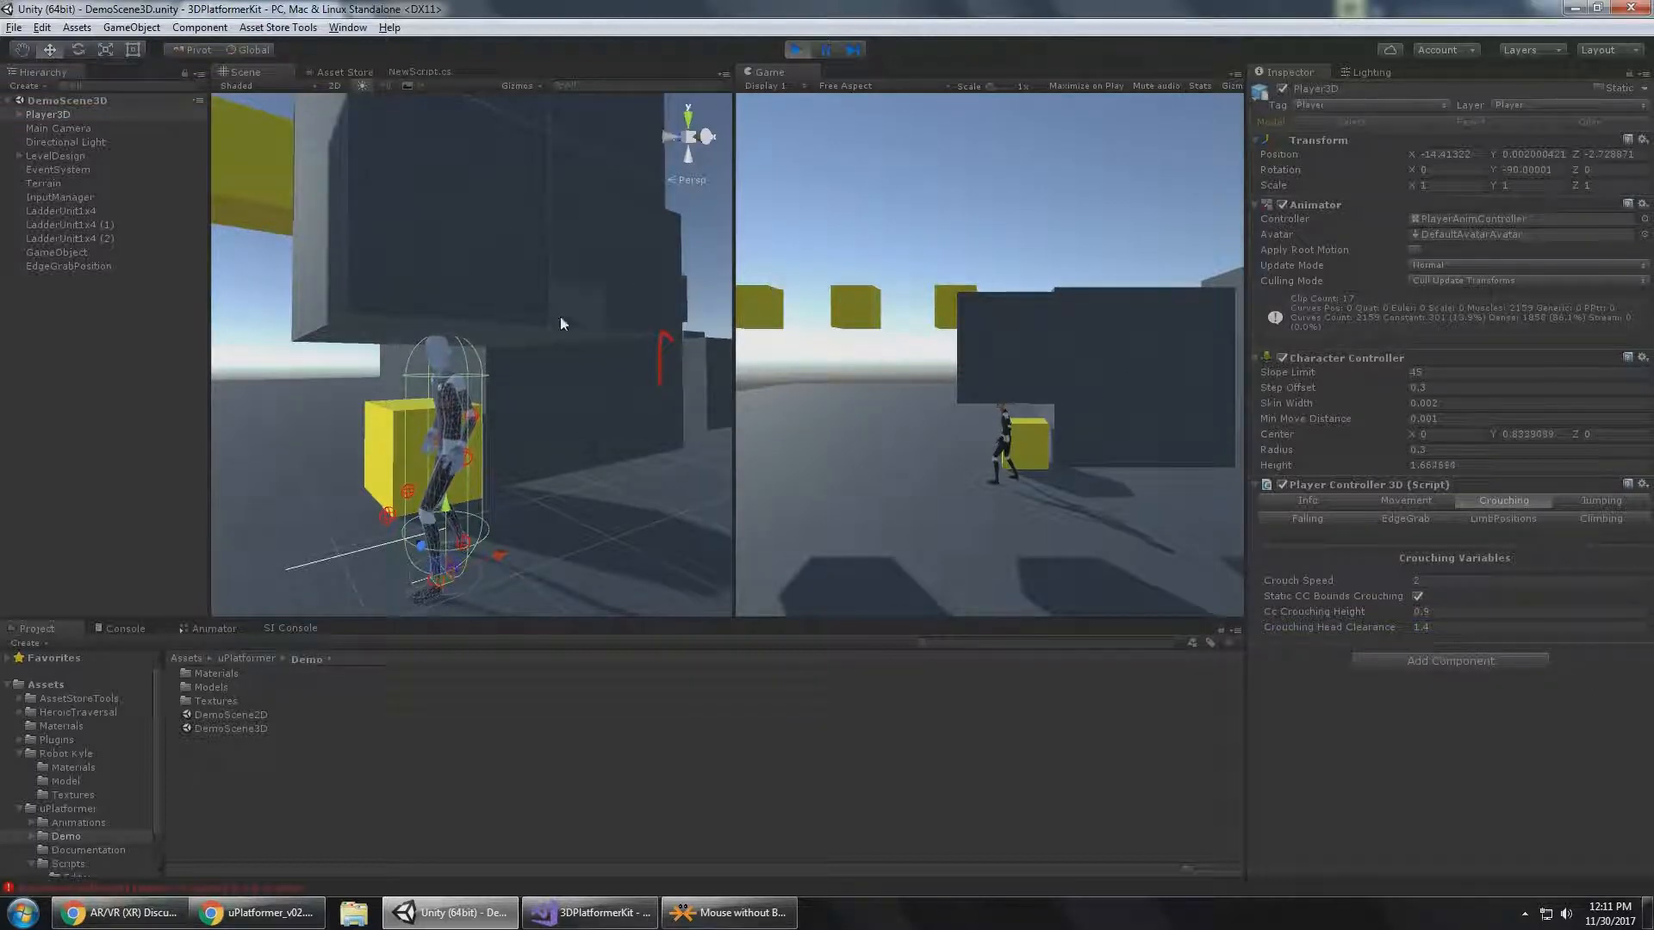
pyautogui.press('alt')
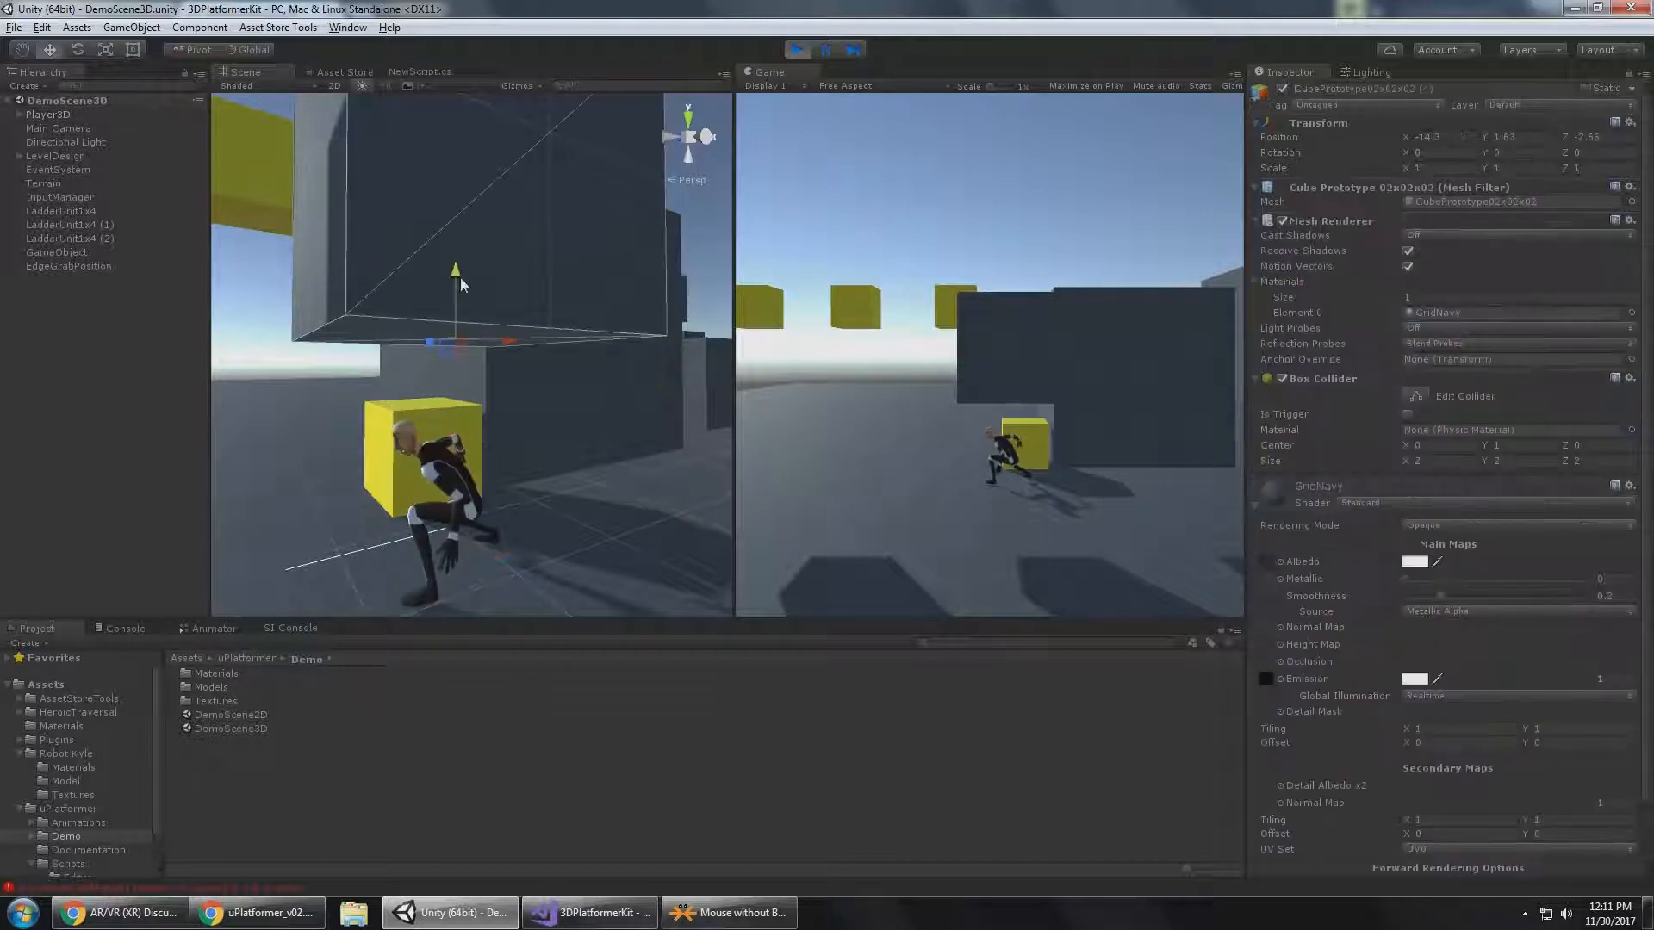
# Switch to the uPlatformer PDF to read the Jumping section, and display Player3D's Jumping variables back in Unity.
pyautogui.hotkey('alt', 'Tab')
pyautogui.scroll(-6, 670, 476)
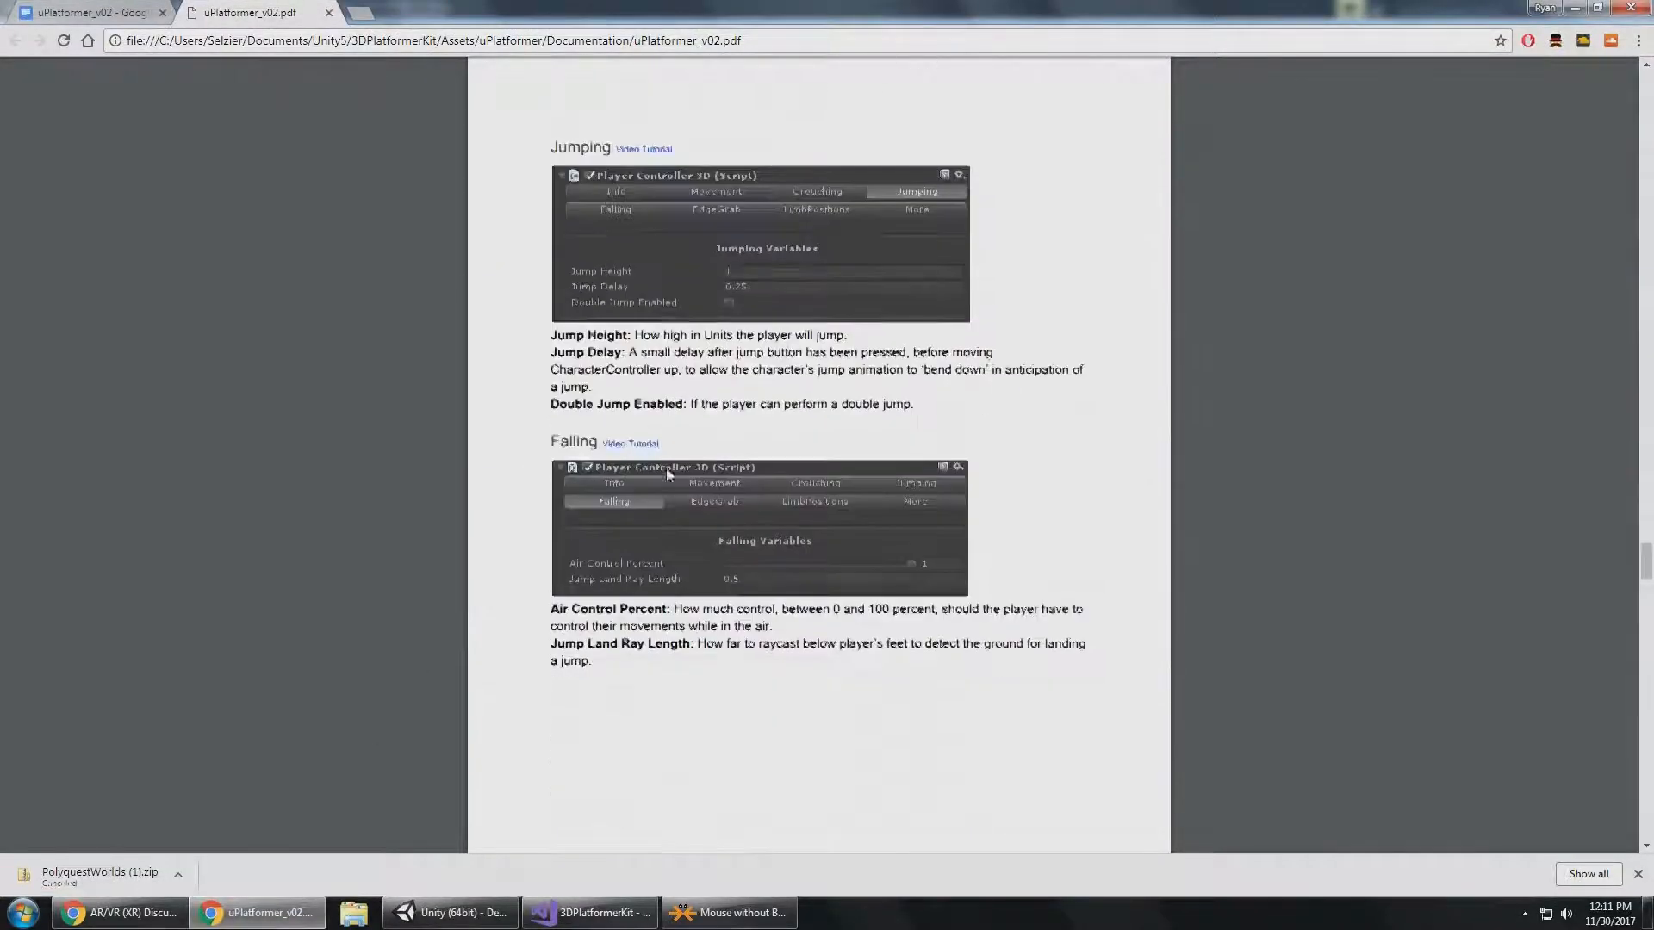
pyautogui.hotkey('alt', 'Tab')
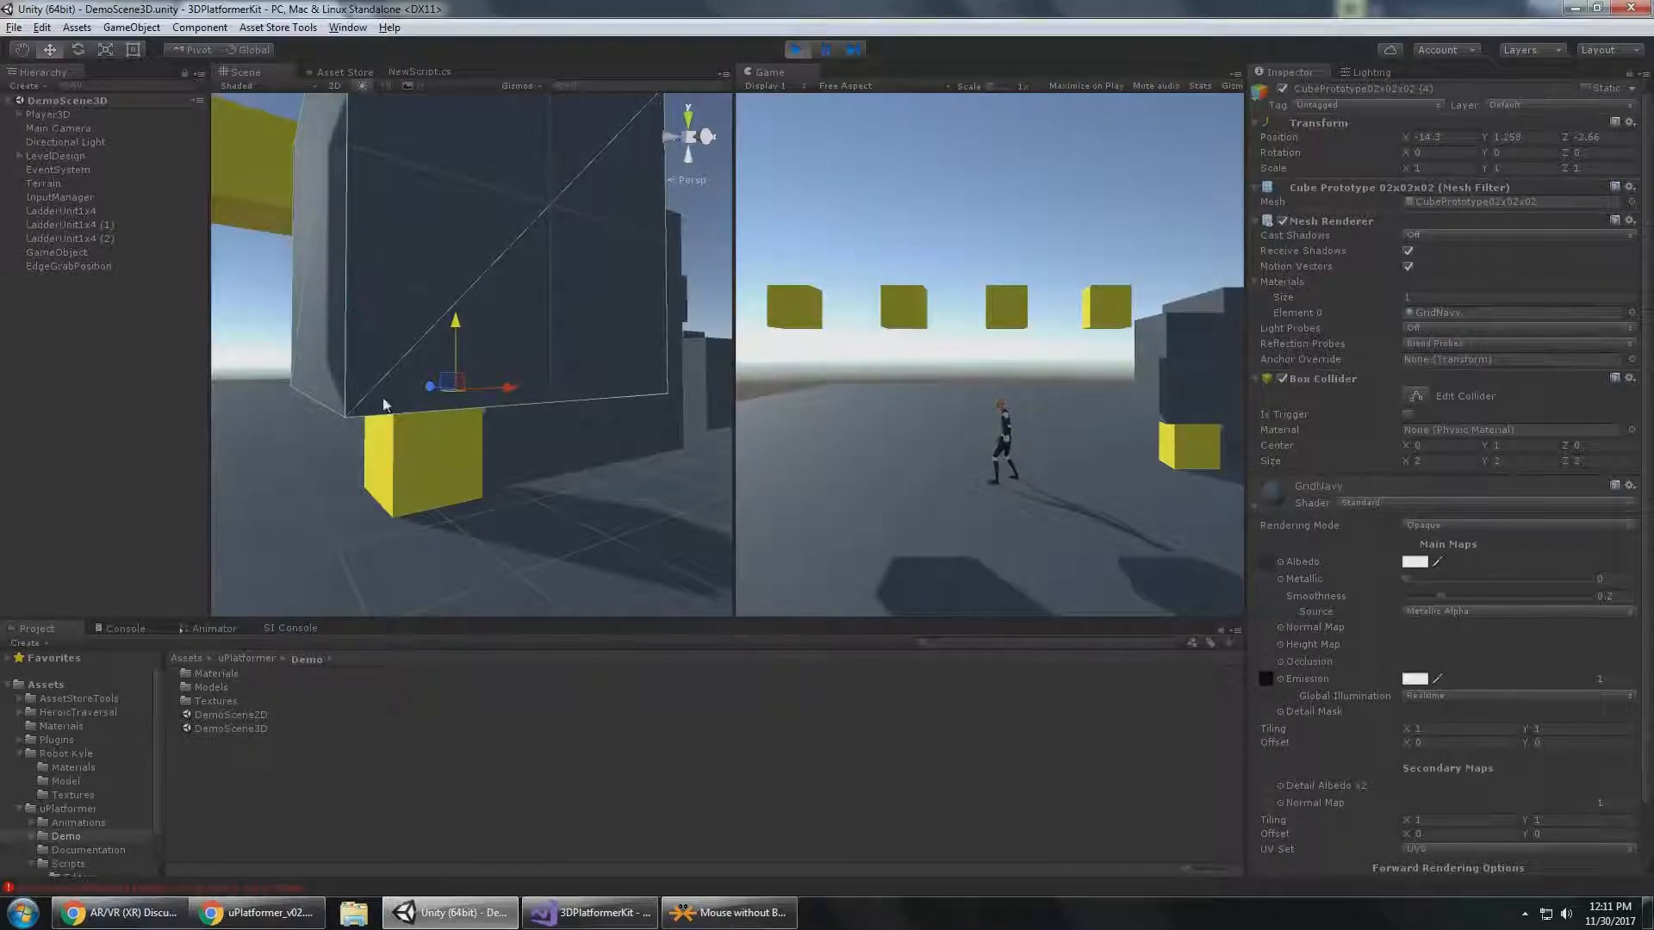
pyautogui.click(86, 115)
pyautogui.click(1585, 503)
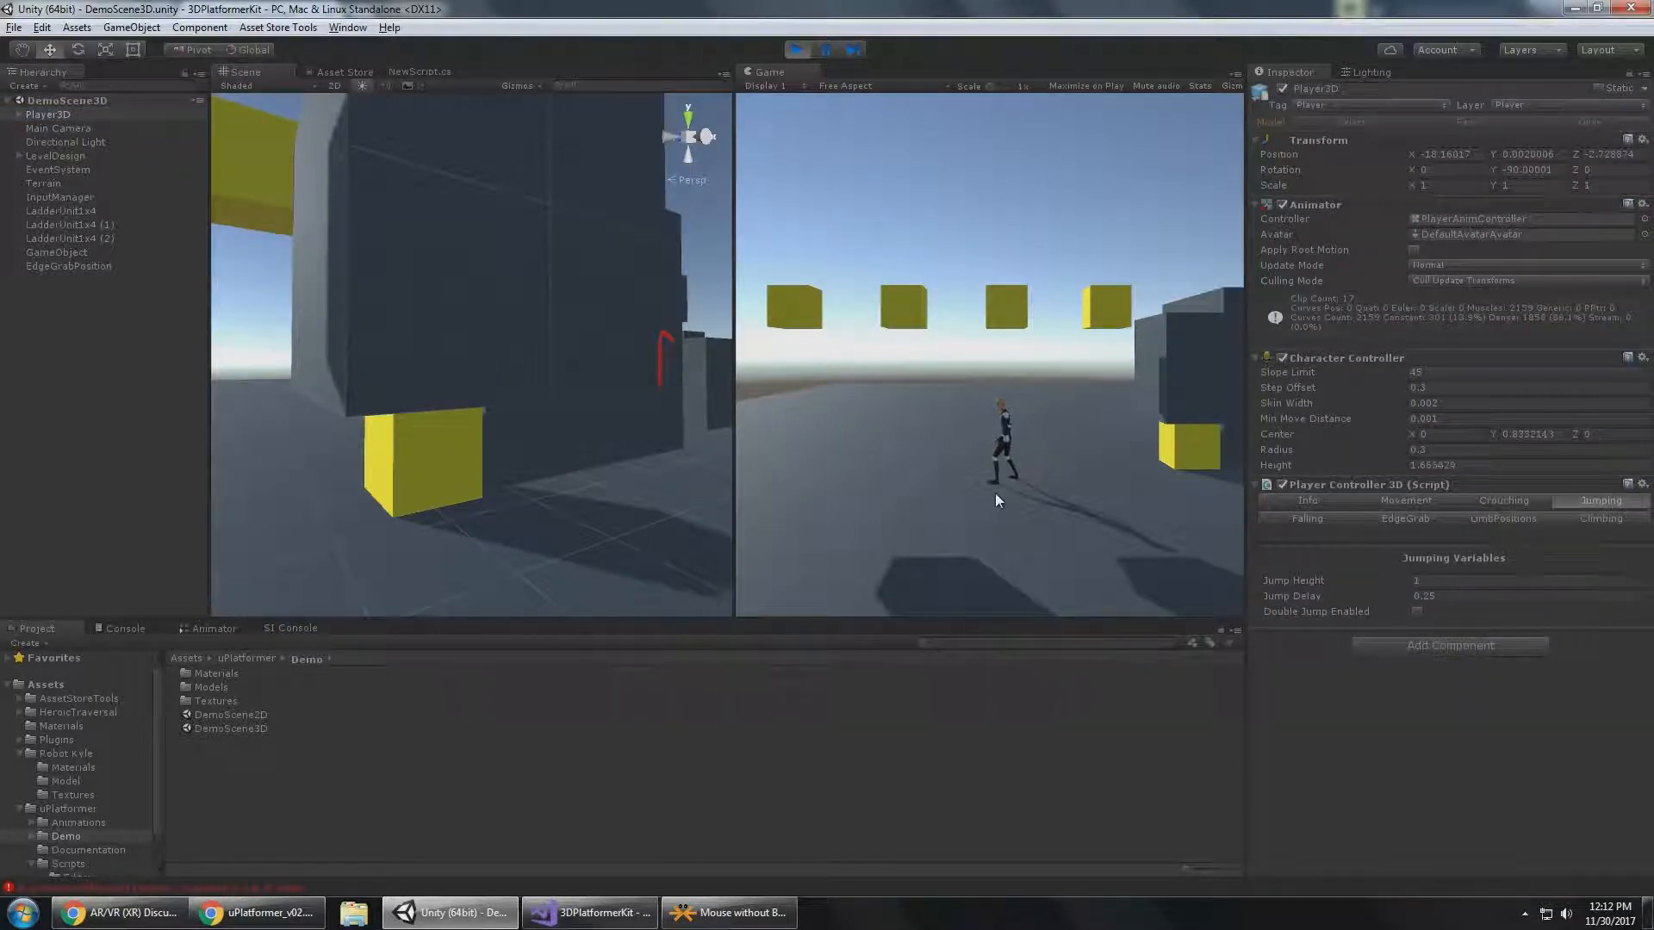
# Run Player3D across the level to the low yellow cubes beside the ladders.
pyautogui.press('d')
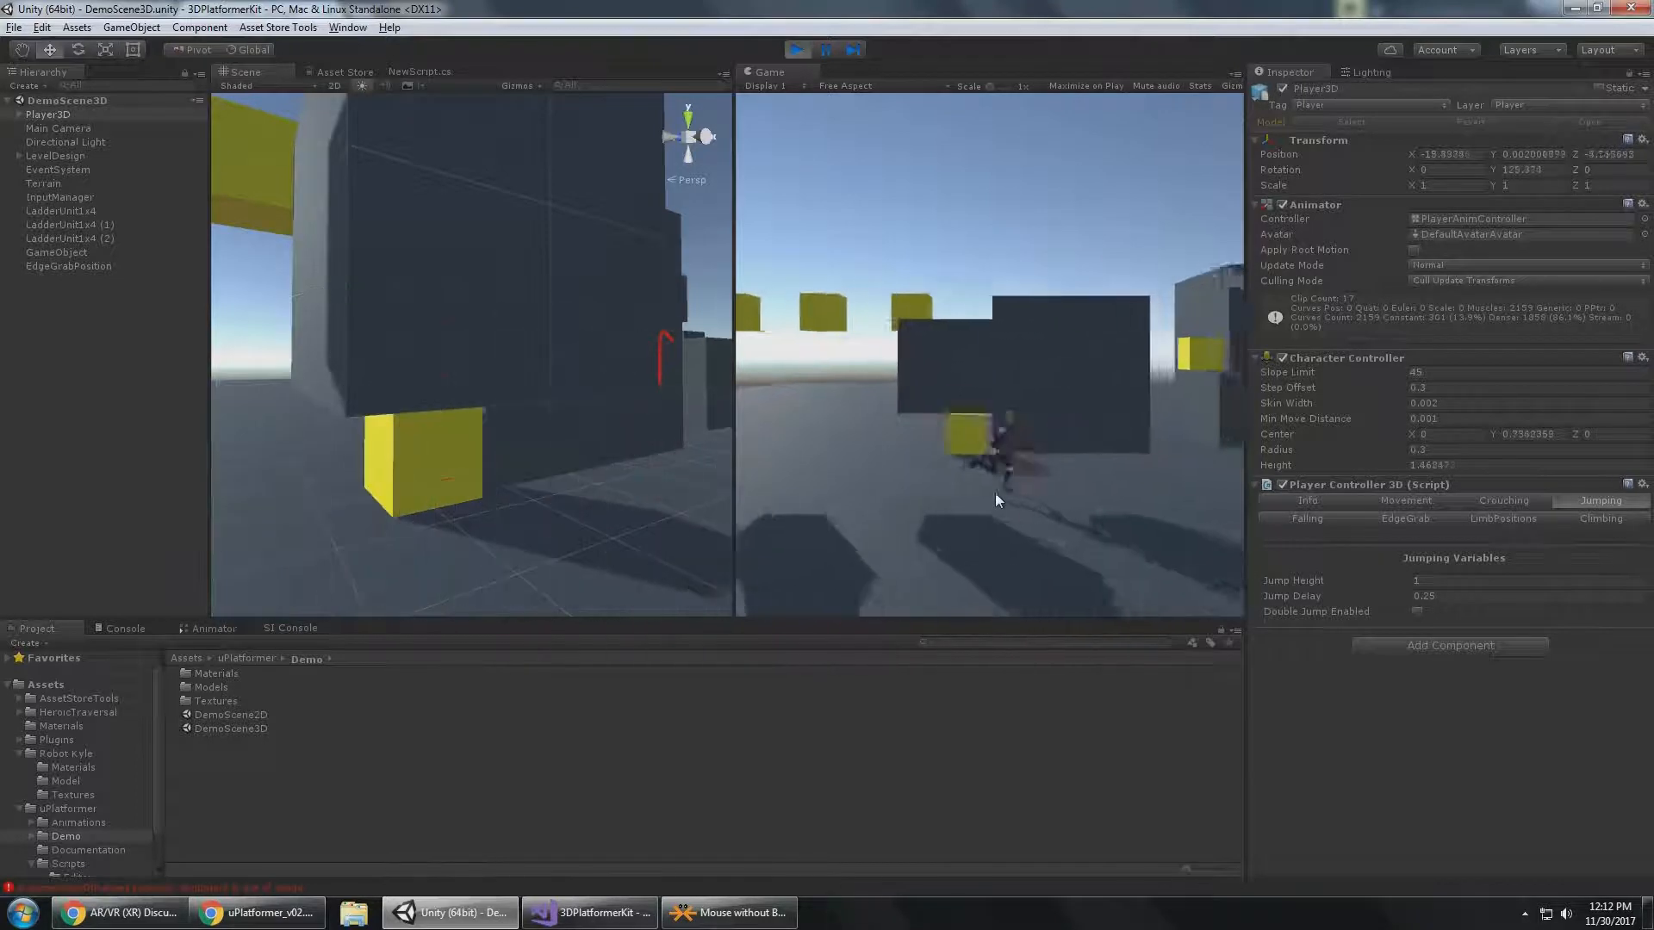
pyautogui.press('w')
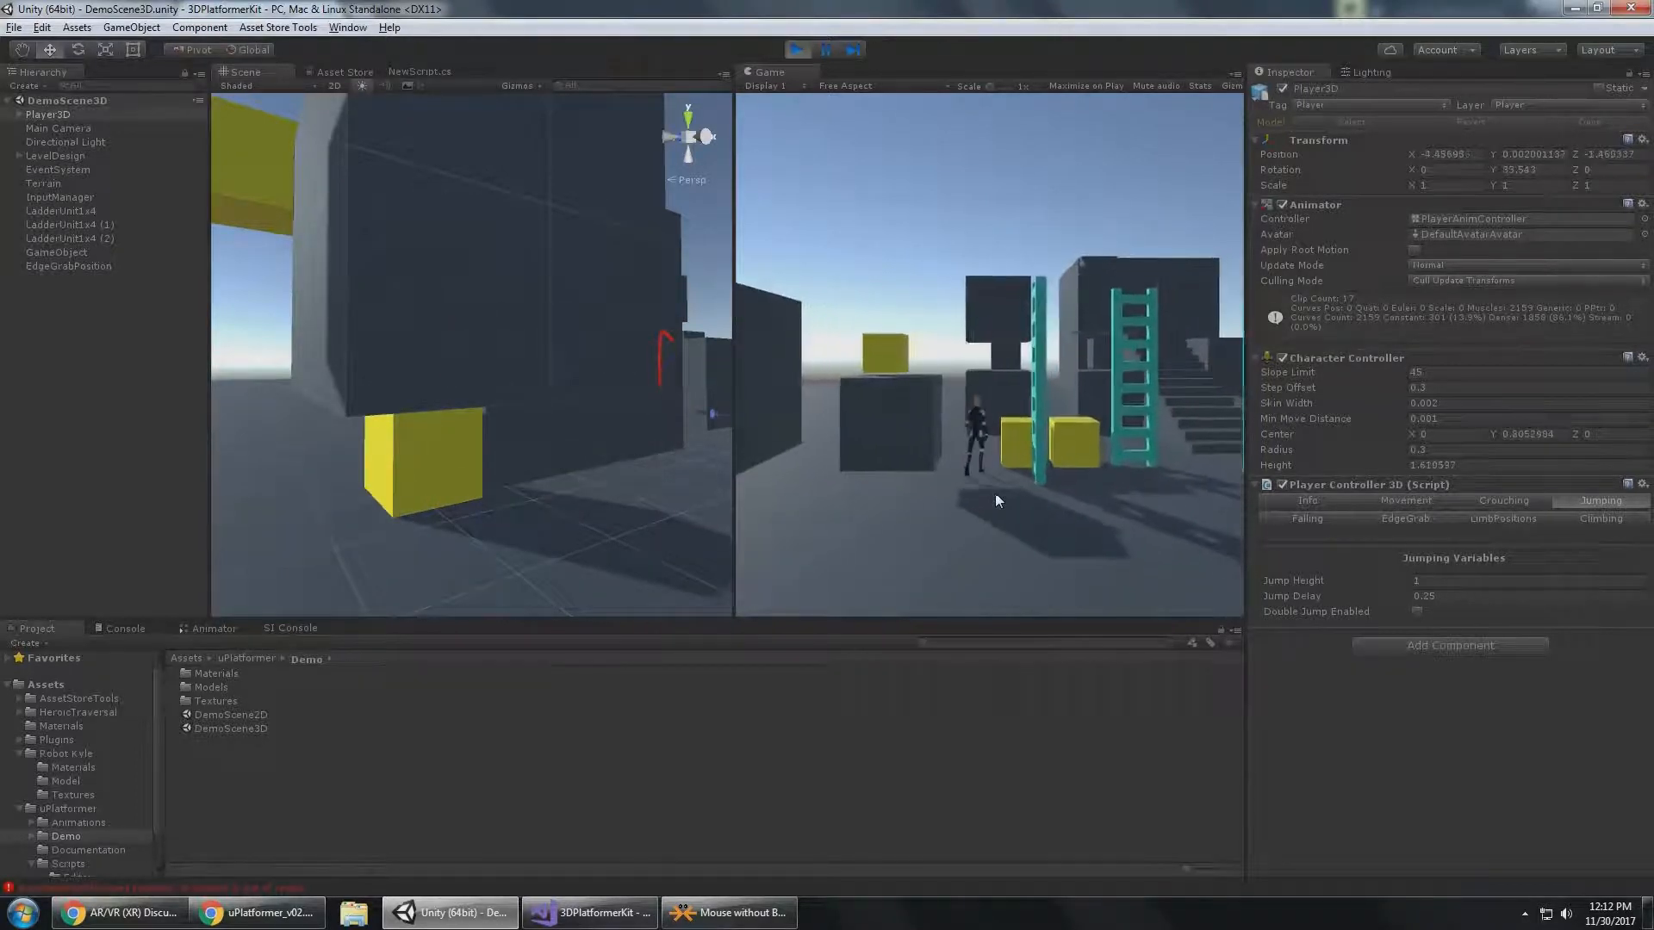
pyautogui.press('w')
pyautogui.press('d')
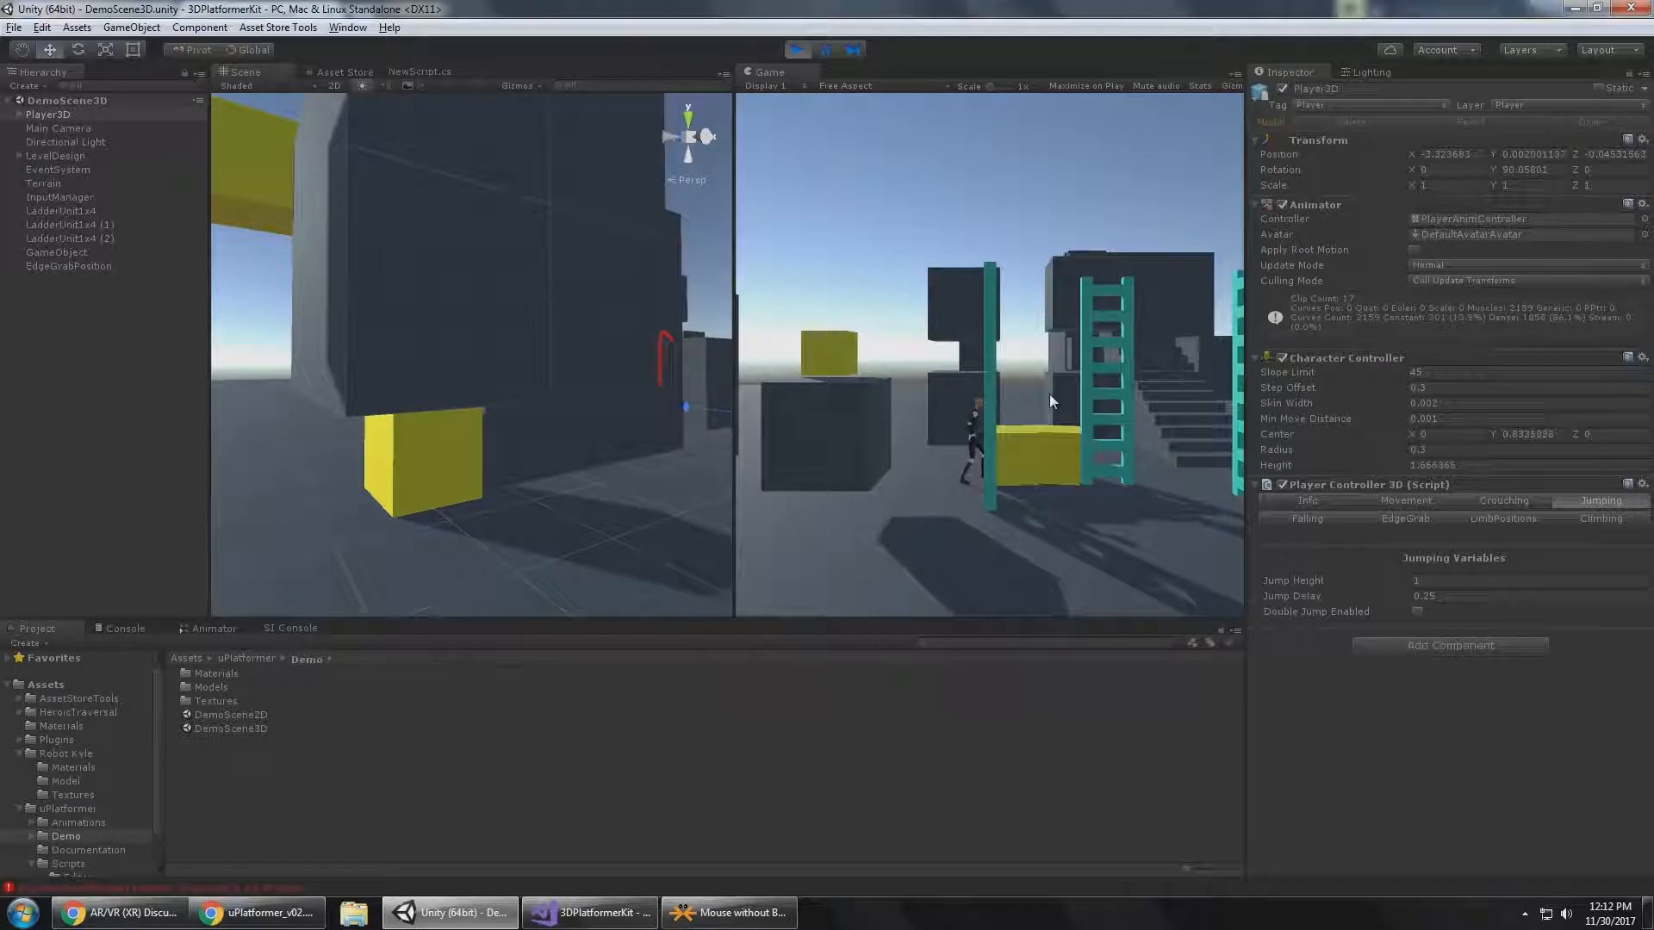
pyautogui.press('d')
# Test the current jump by jumping Player3D onto and off the low yellow cube, and walk it to the tall dark block.
pyautogui.press('space')
pyautogui.press('a')
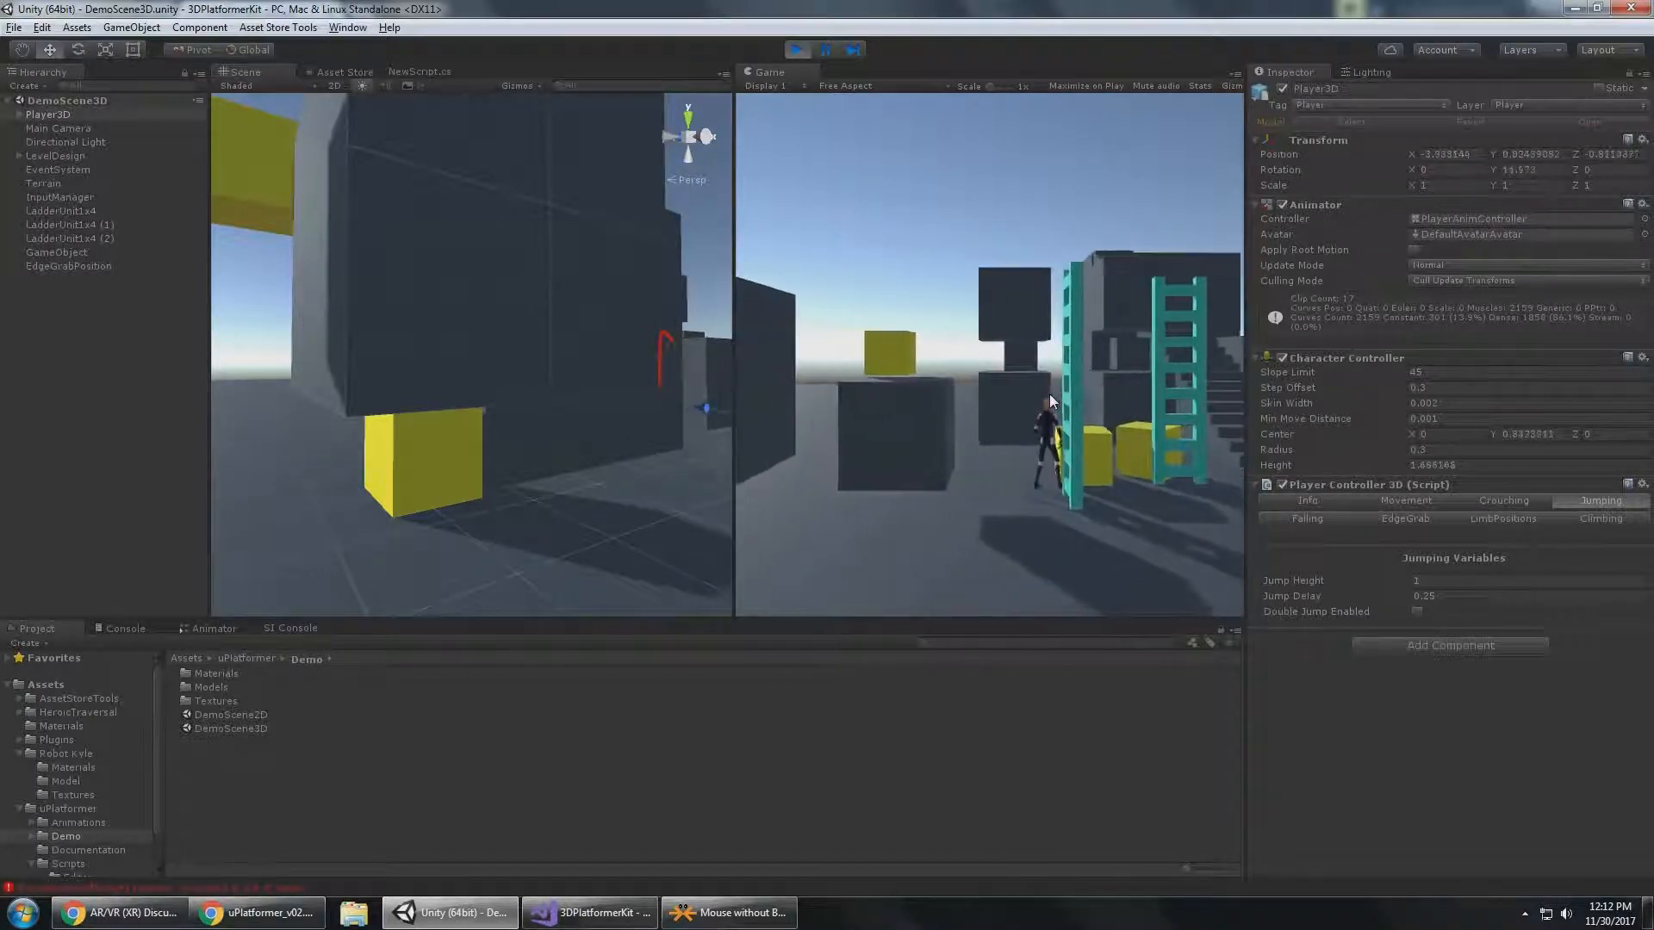
pyautogui.press('space')
pyautogui.press('d')
pyautogui.press('a')
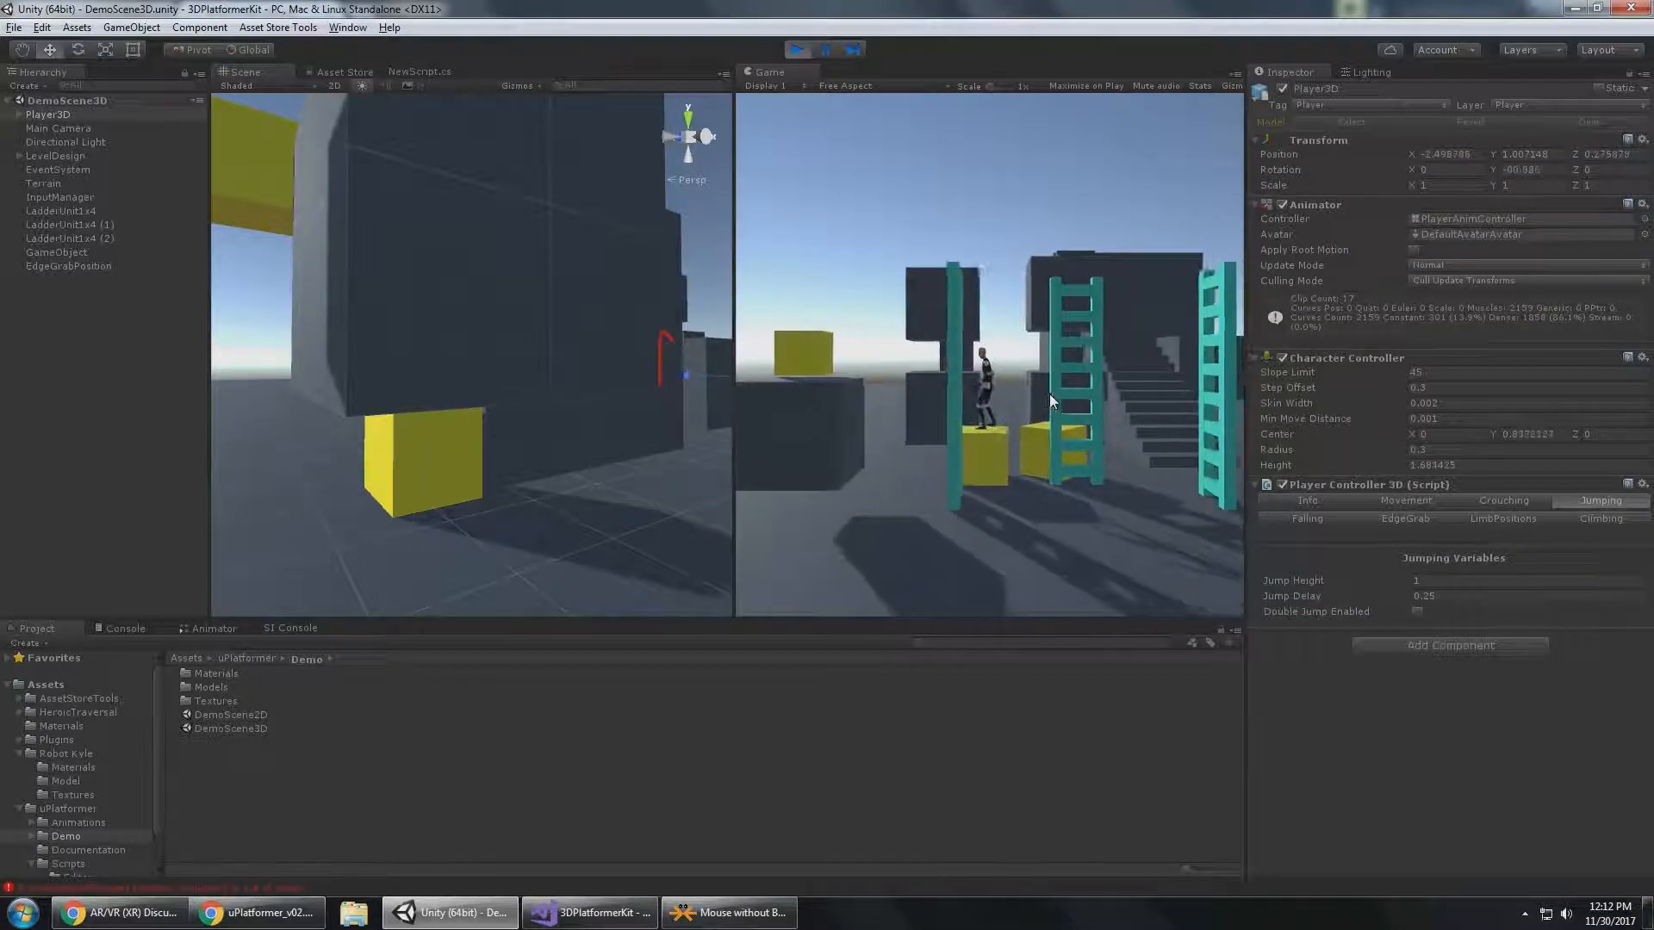
pyautogui.press('d')
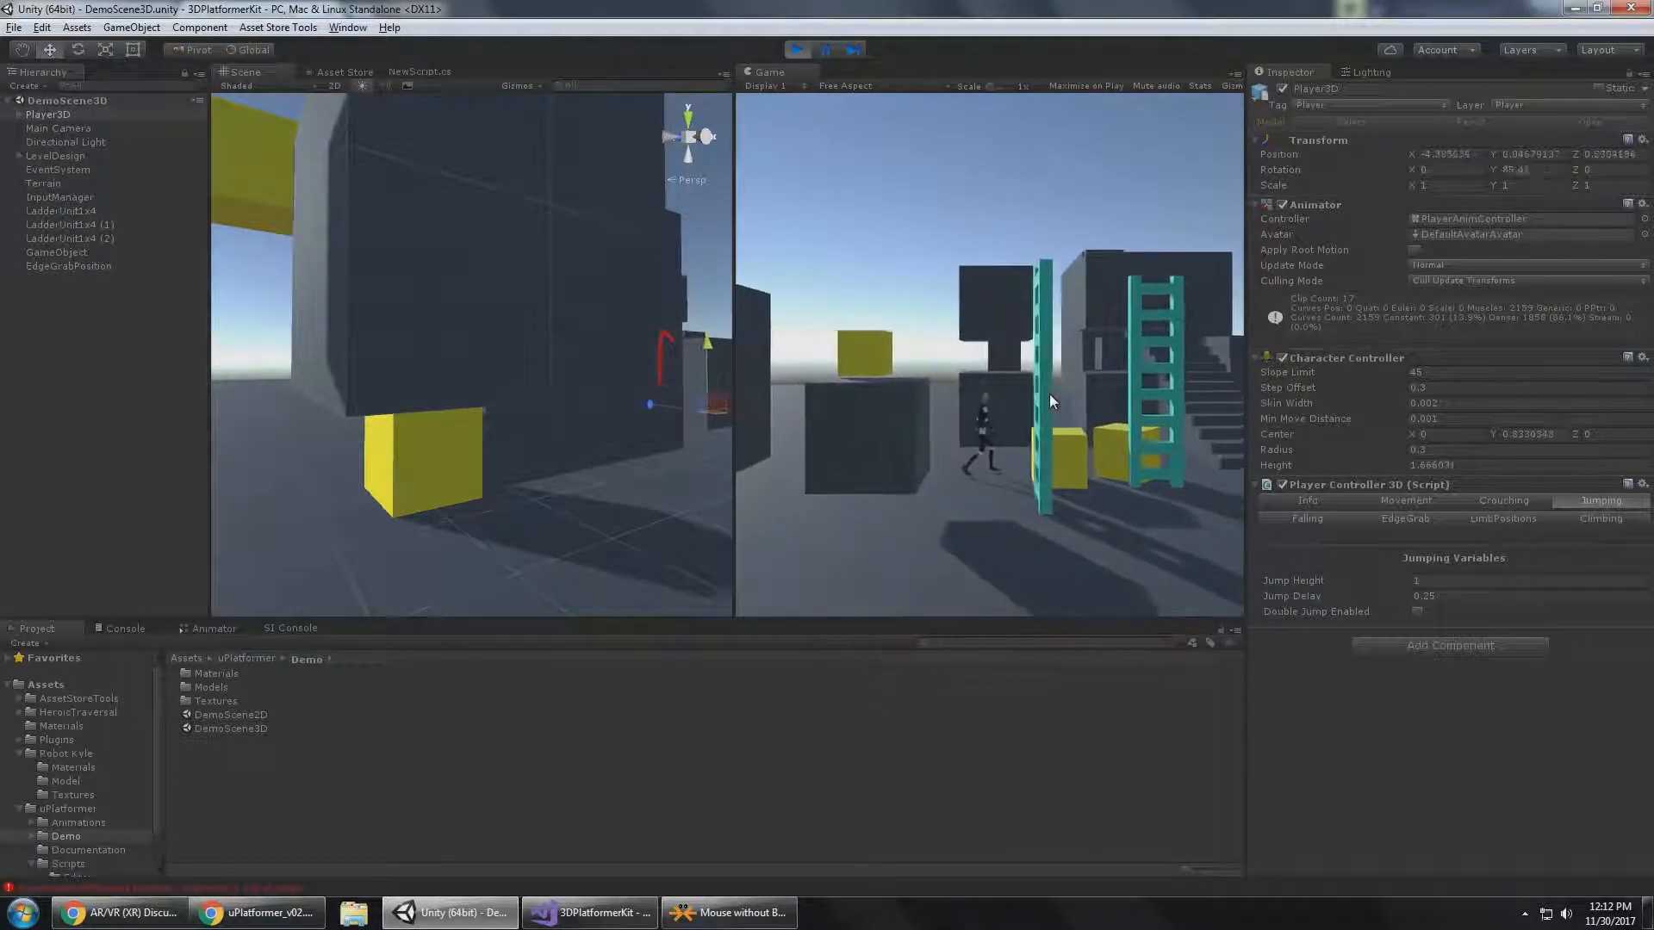
pyautogui.press('space')
pyautogui.press('a')
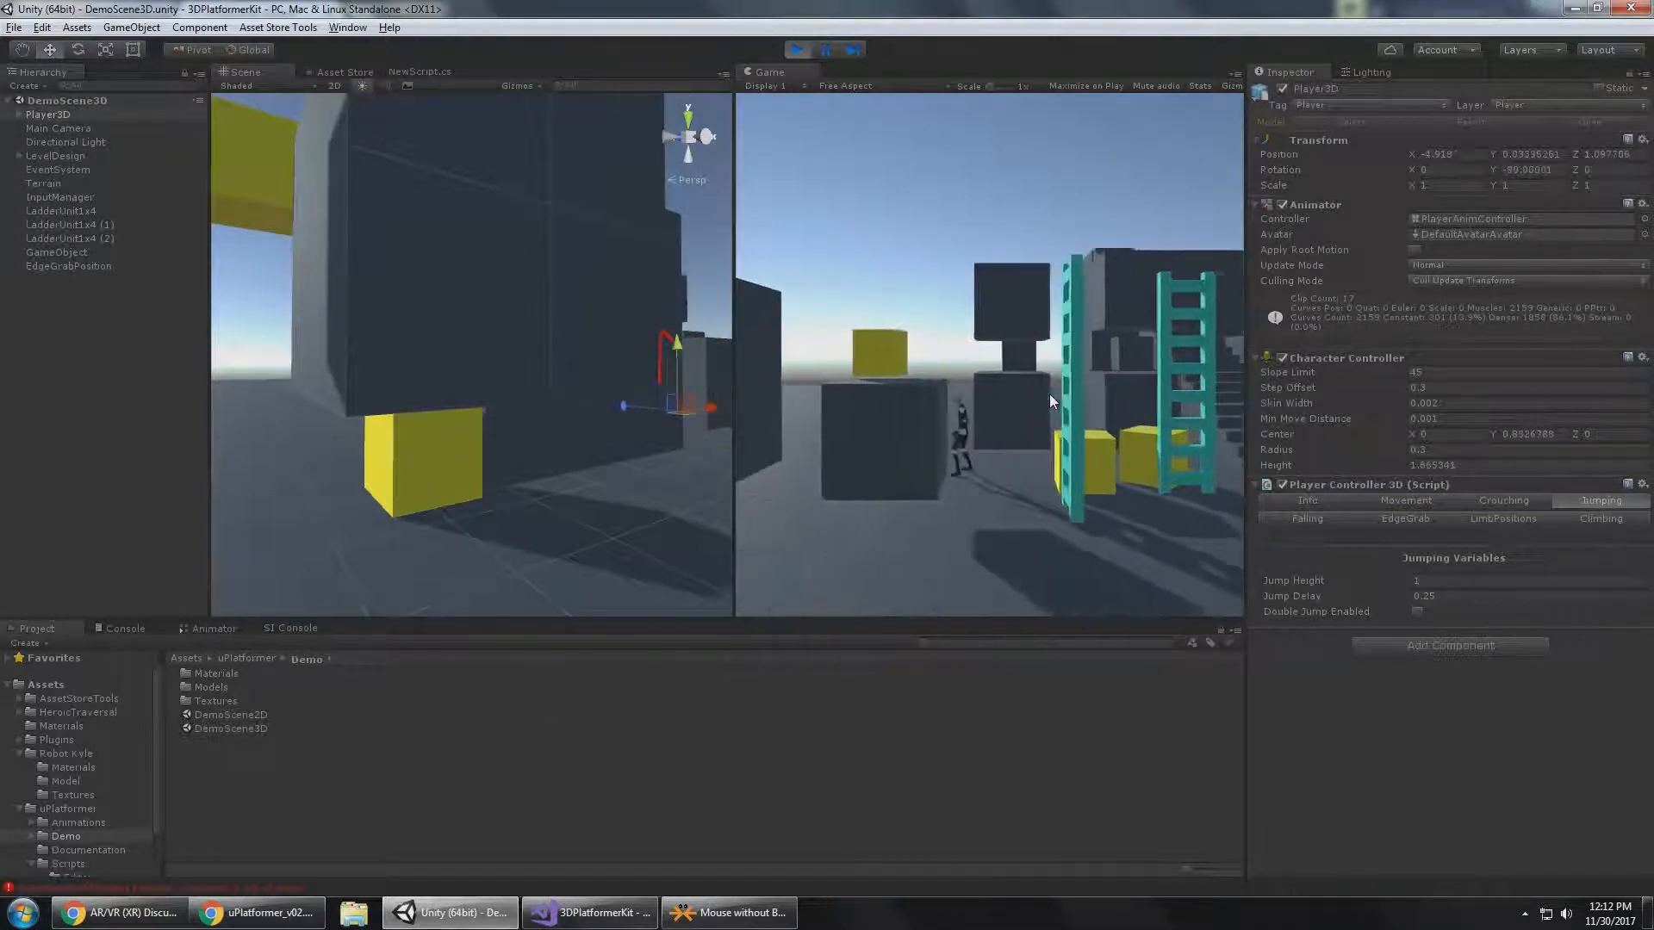
# Set Player3D's Jump Height to 2 and return control to the running game.
pyautogui.click(1432, 582)
pyautogui.write('2')
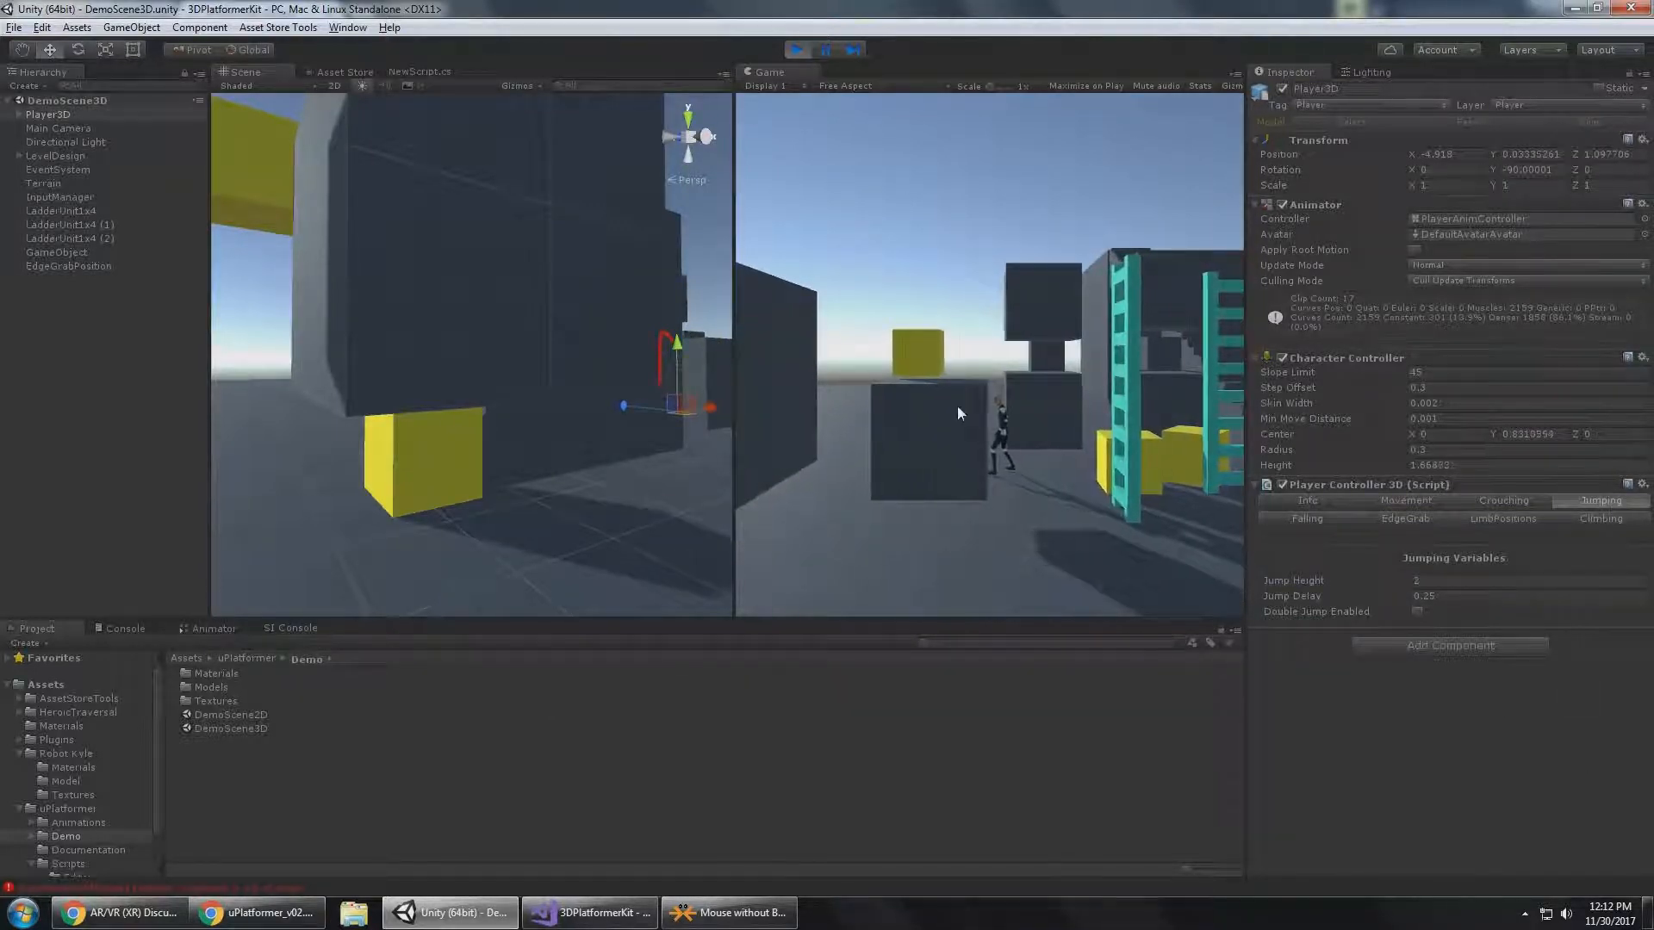
pyautogui.click(928, 440)
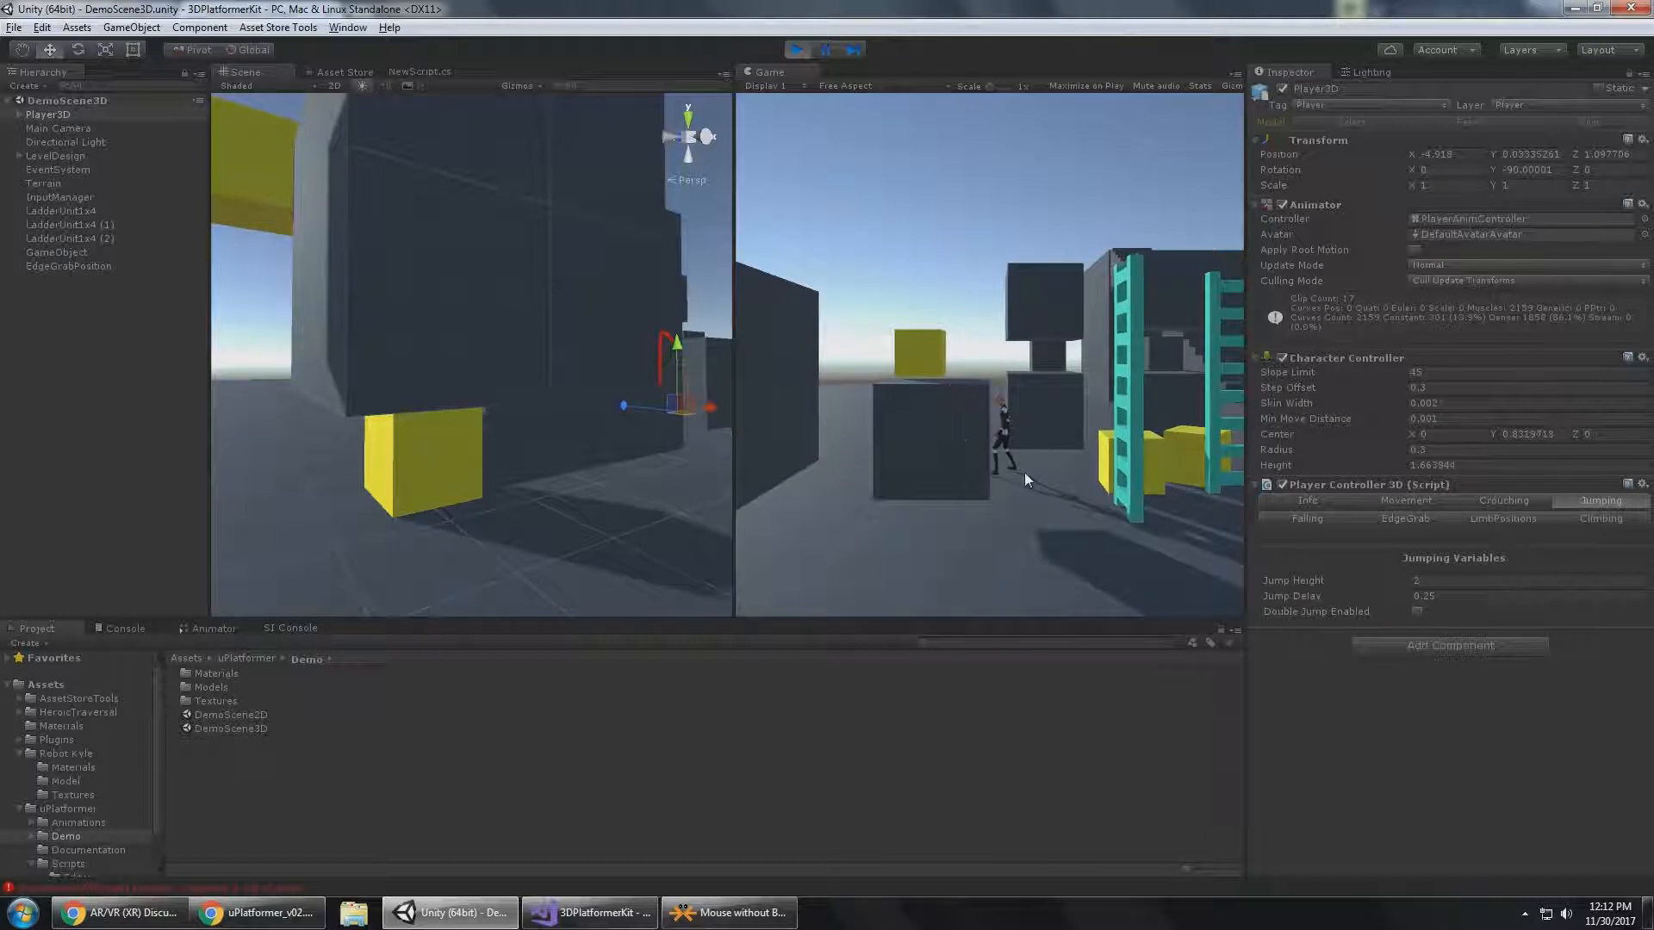
# Test the new jump height by jumping Player3D around and onto the tall dark block next to the raised yellow cube.
pyautogui.press('space')
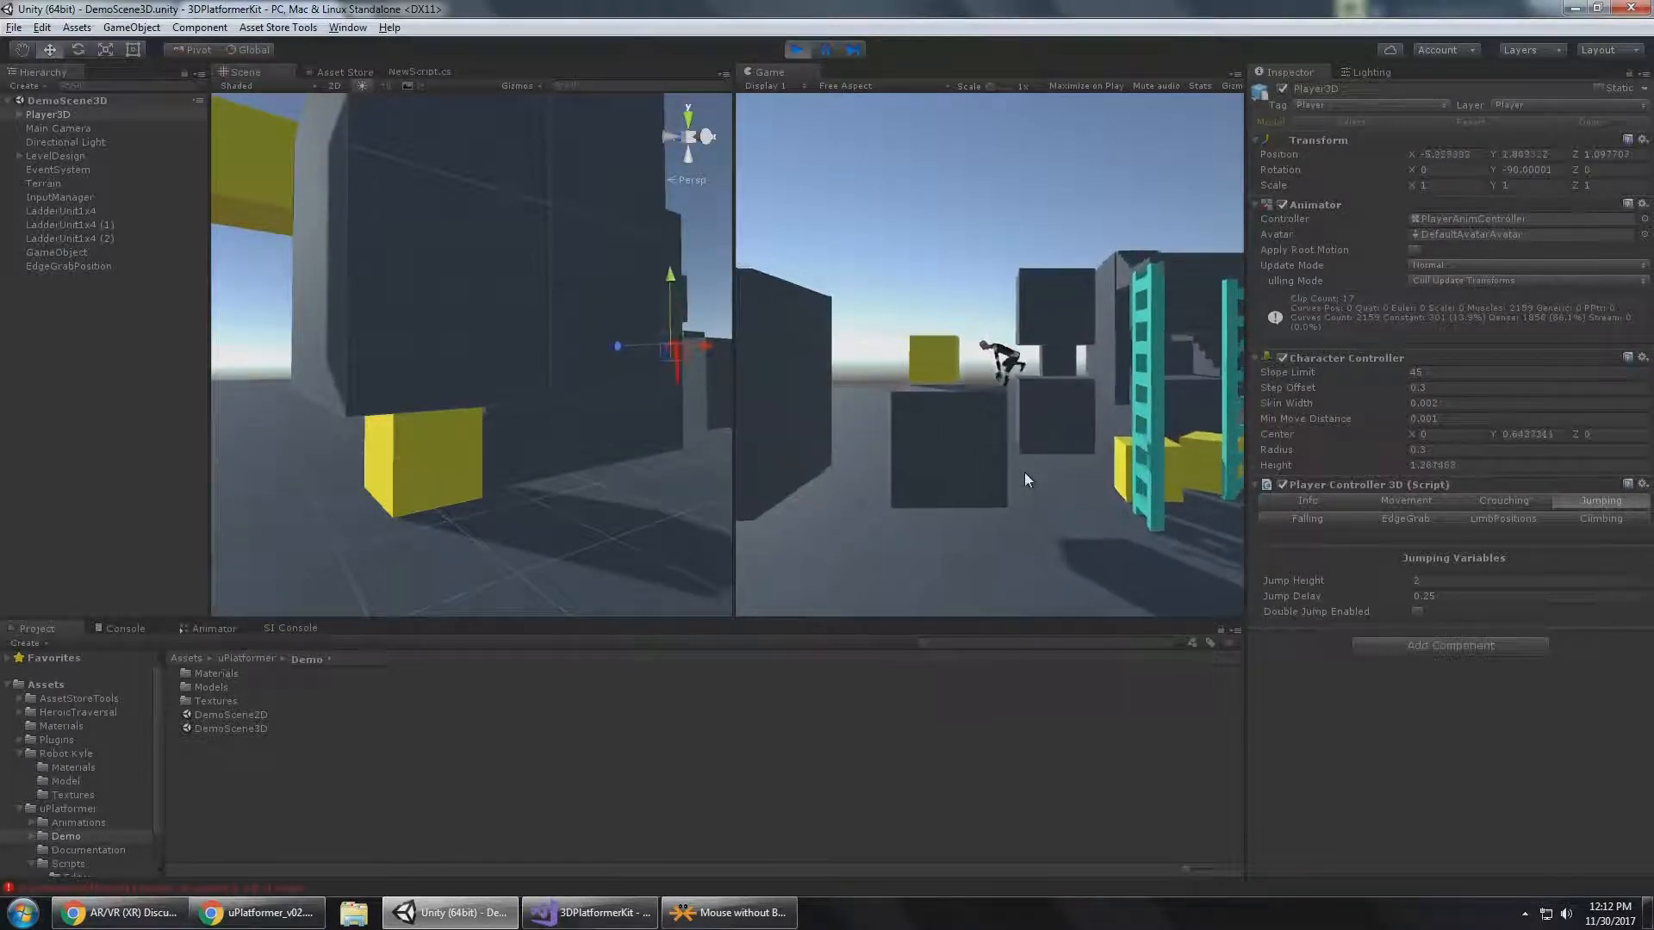
pyautogui.press('s')
pyautogui.press('space')
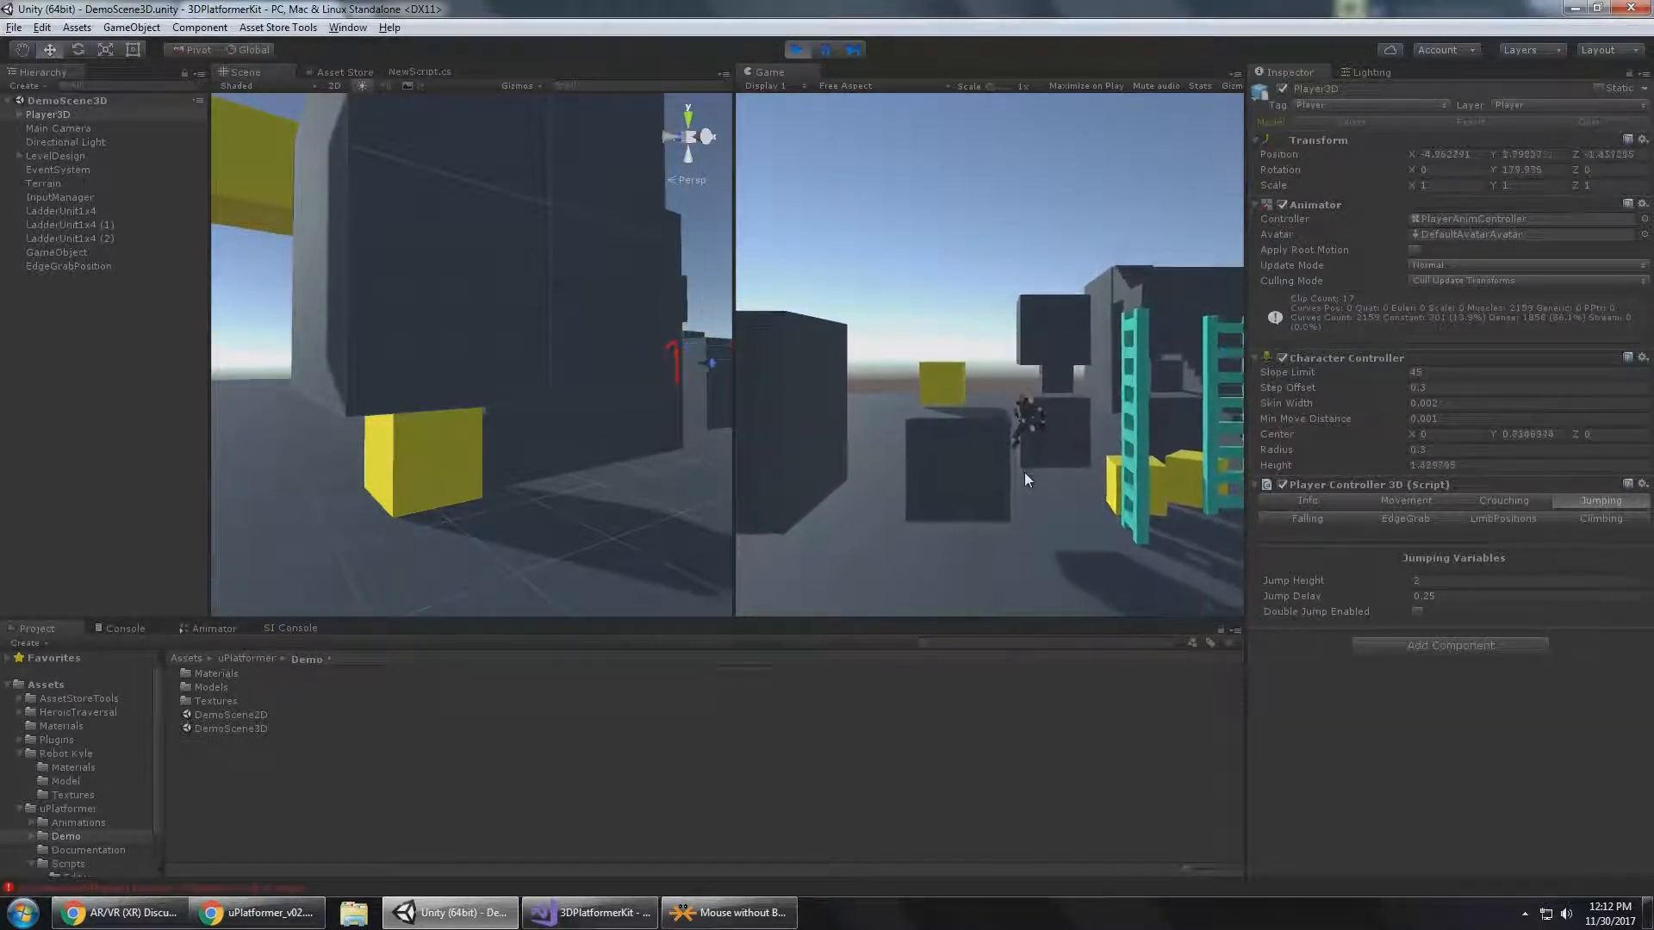
pyautogui.press('a')
pyautogui.press('space')
pyautogui.press('w')
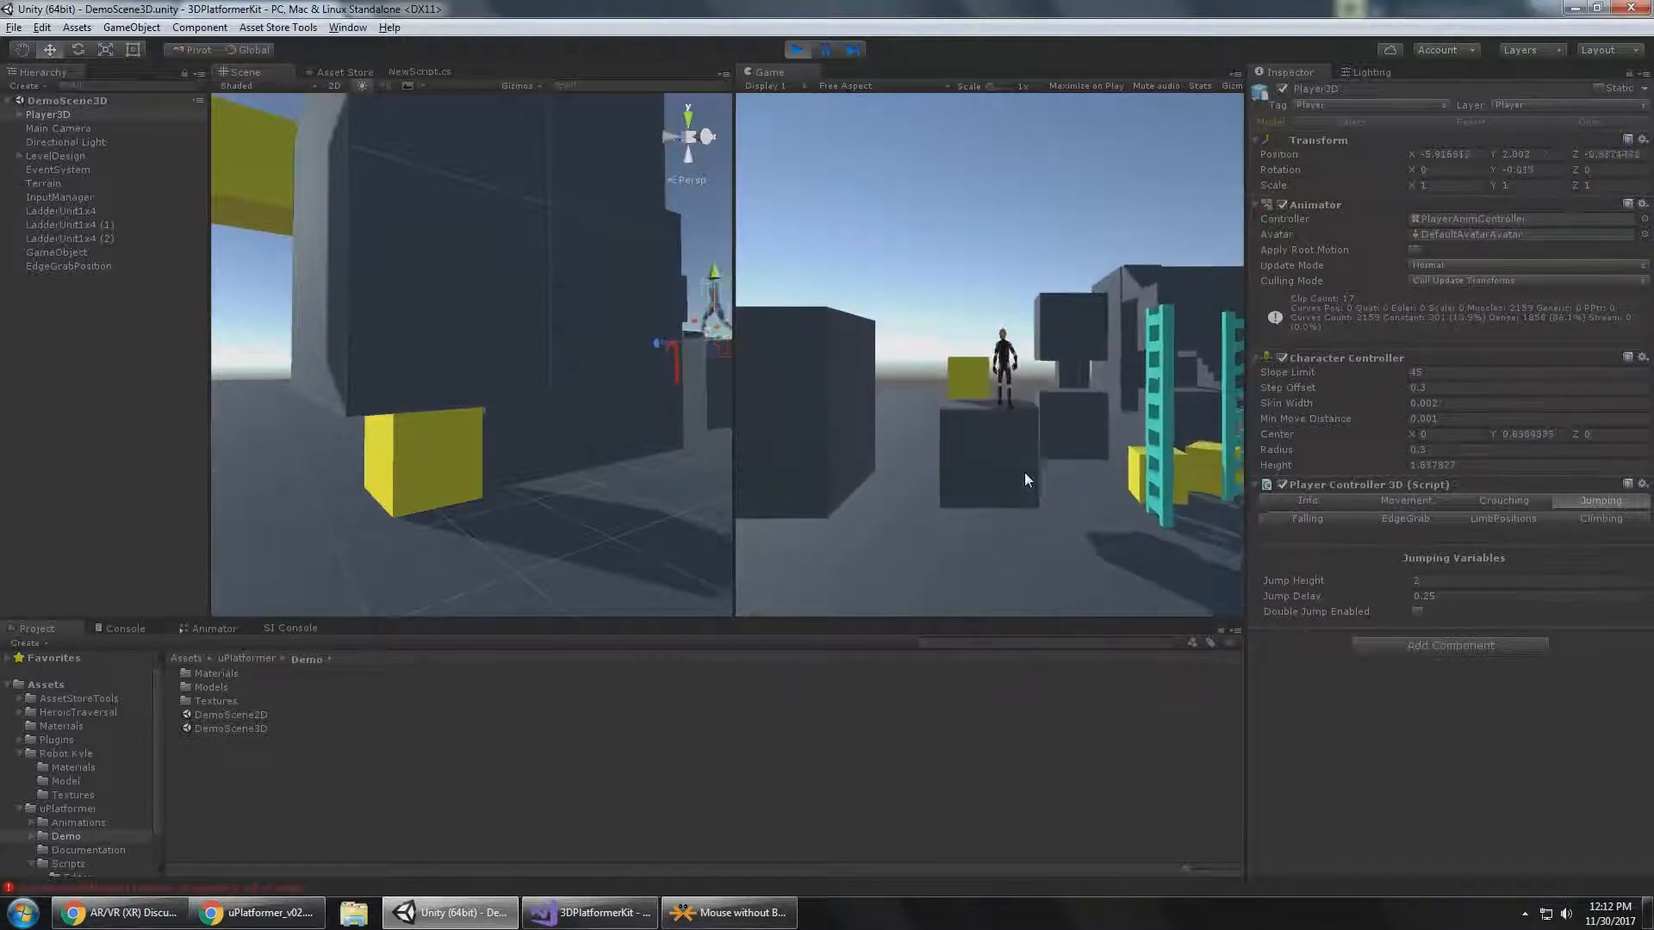
# Jump Player3D across the block beside the raised yellow cube and set its Jump Height to 4.
pyautogui.press('a')
pyautogui.press('space')
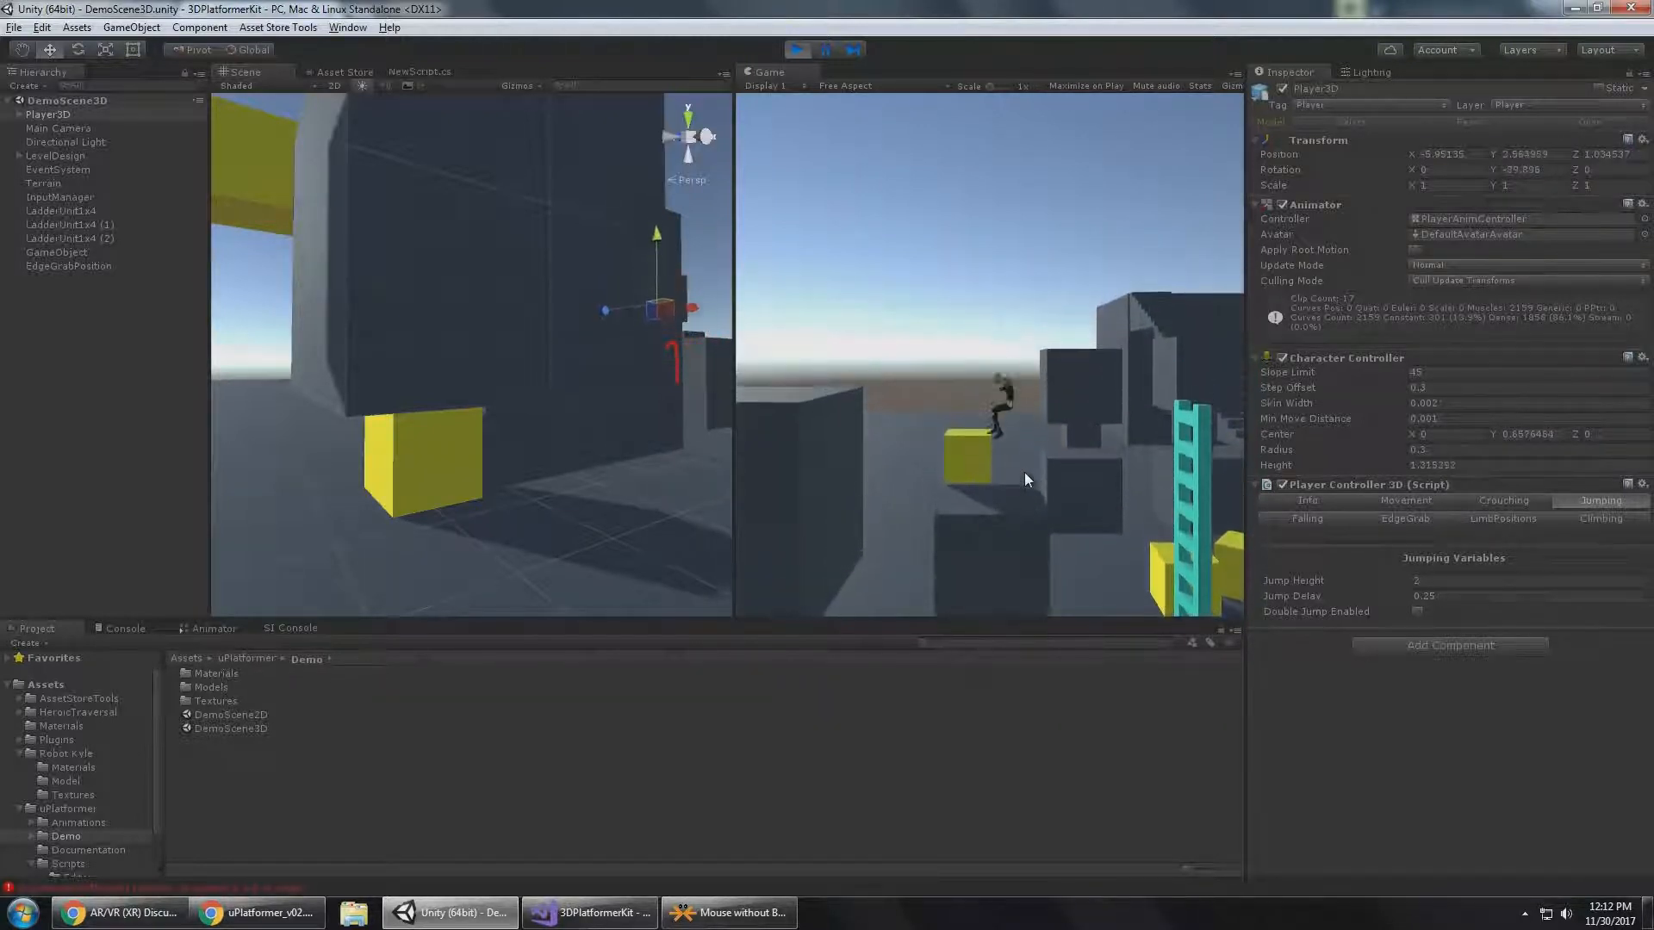
pyautogui.click(1430, 579)
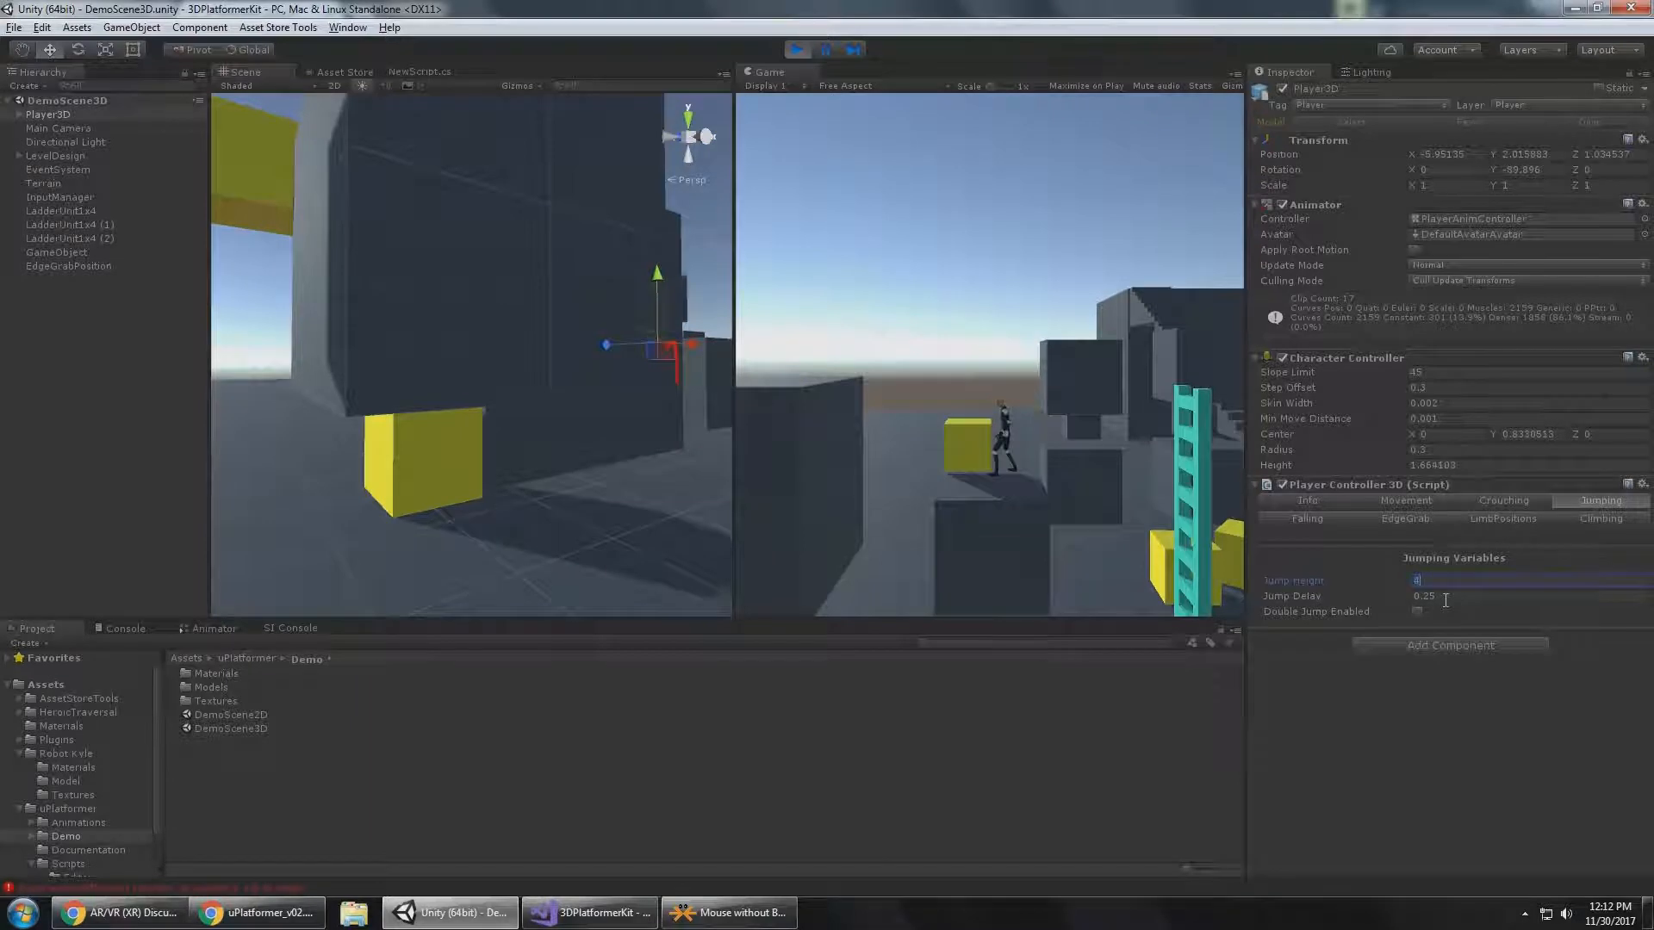
pyautogui.click(1500, 747)
pyautogui.click(984, 476)
# Test the new jump by running Player3D to the large dark cube, jumping onto its top and running back to open ground.
pyautogui.press('s')
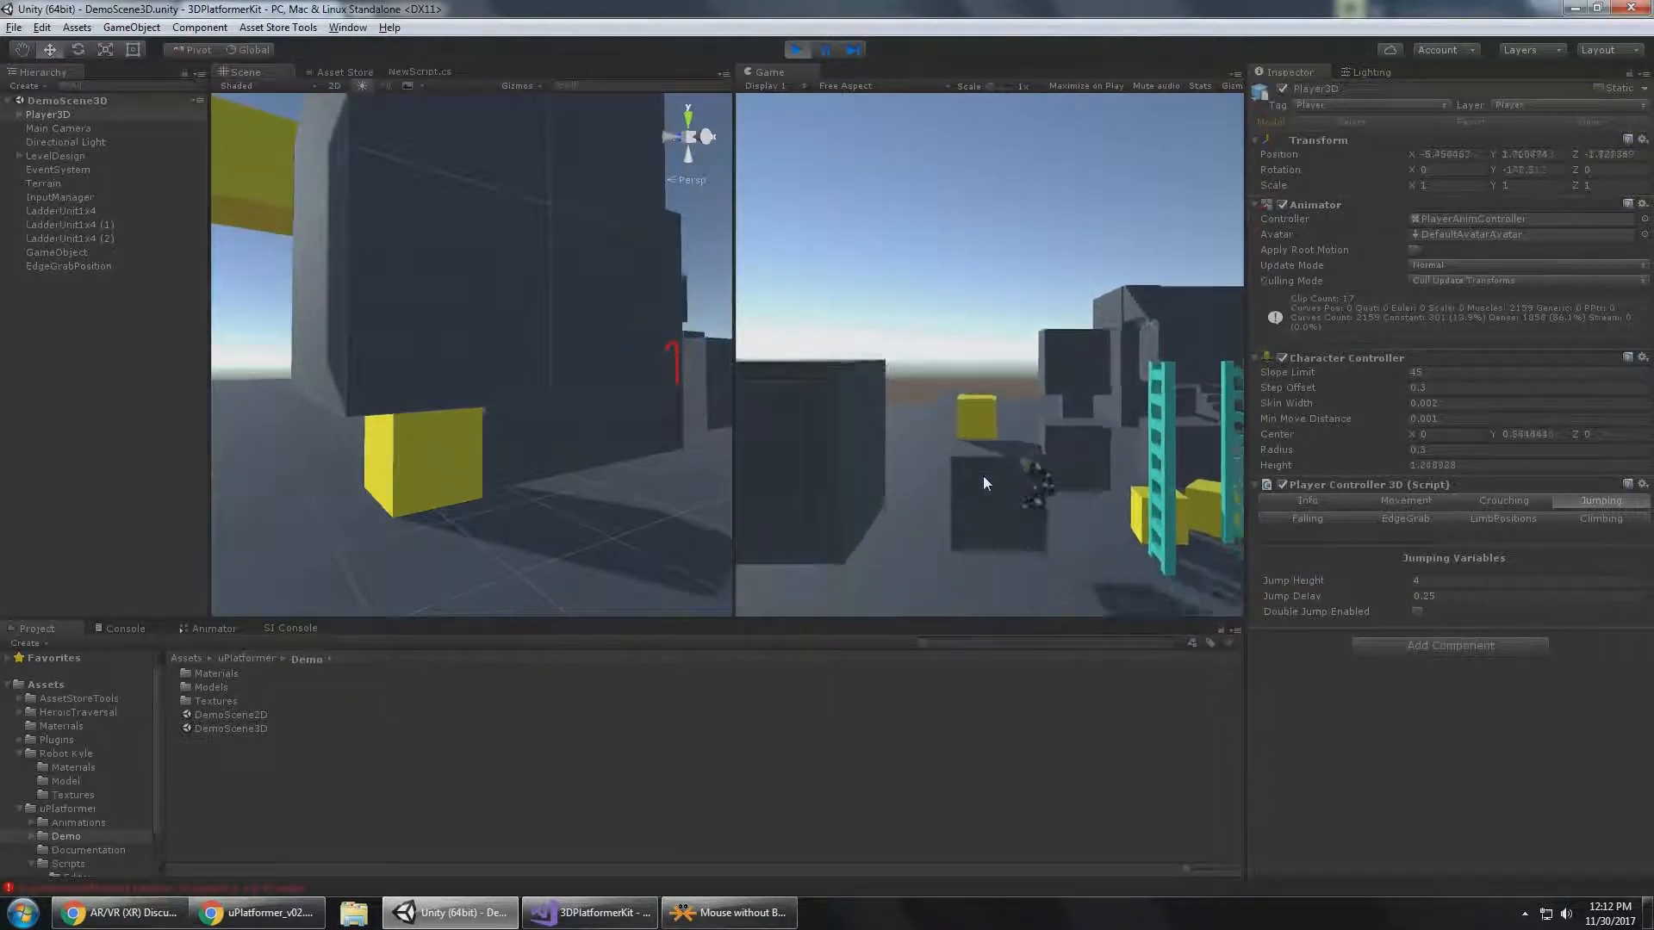
pyautogui.press('a')
pyautogui.press('w')
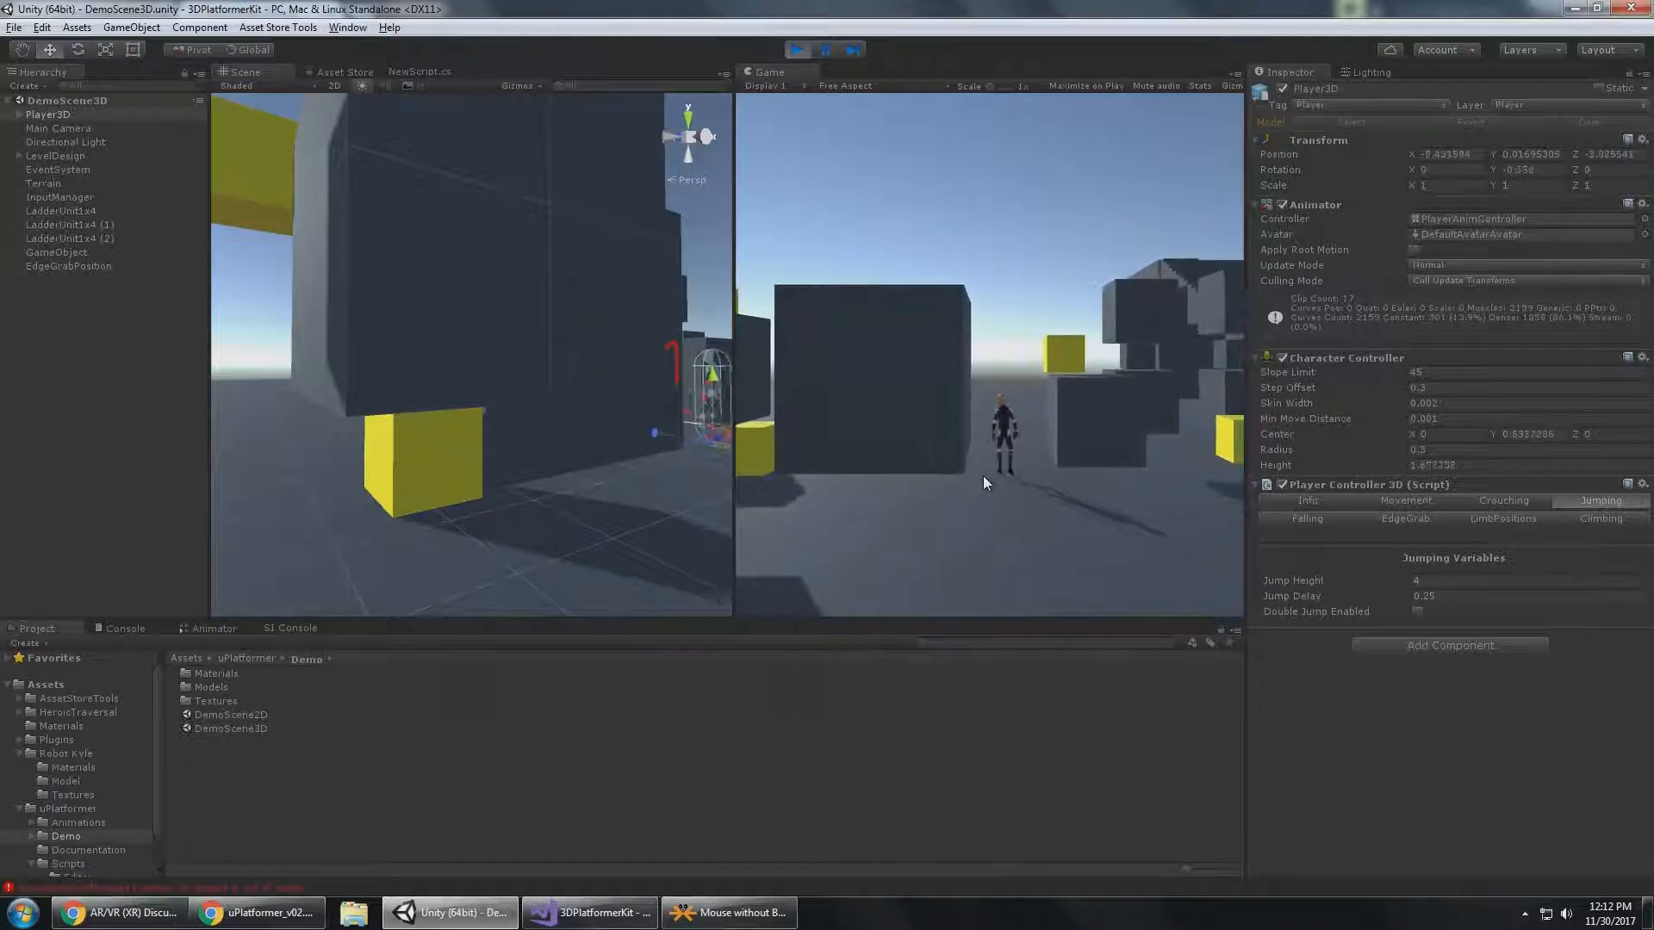
pyautogui.press('space')
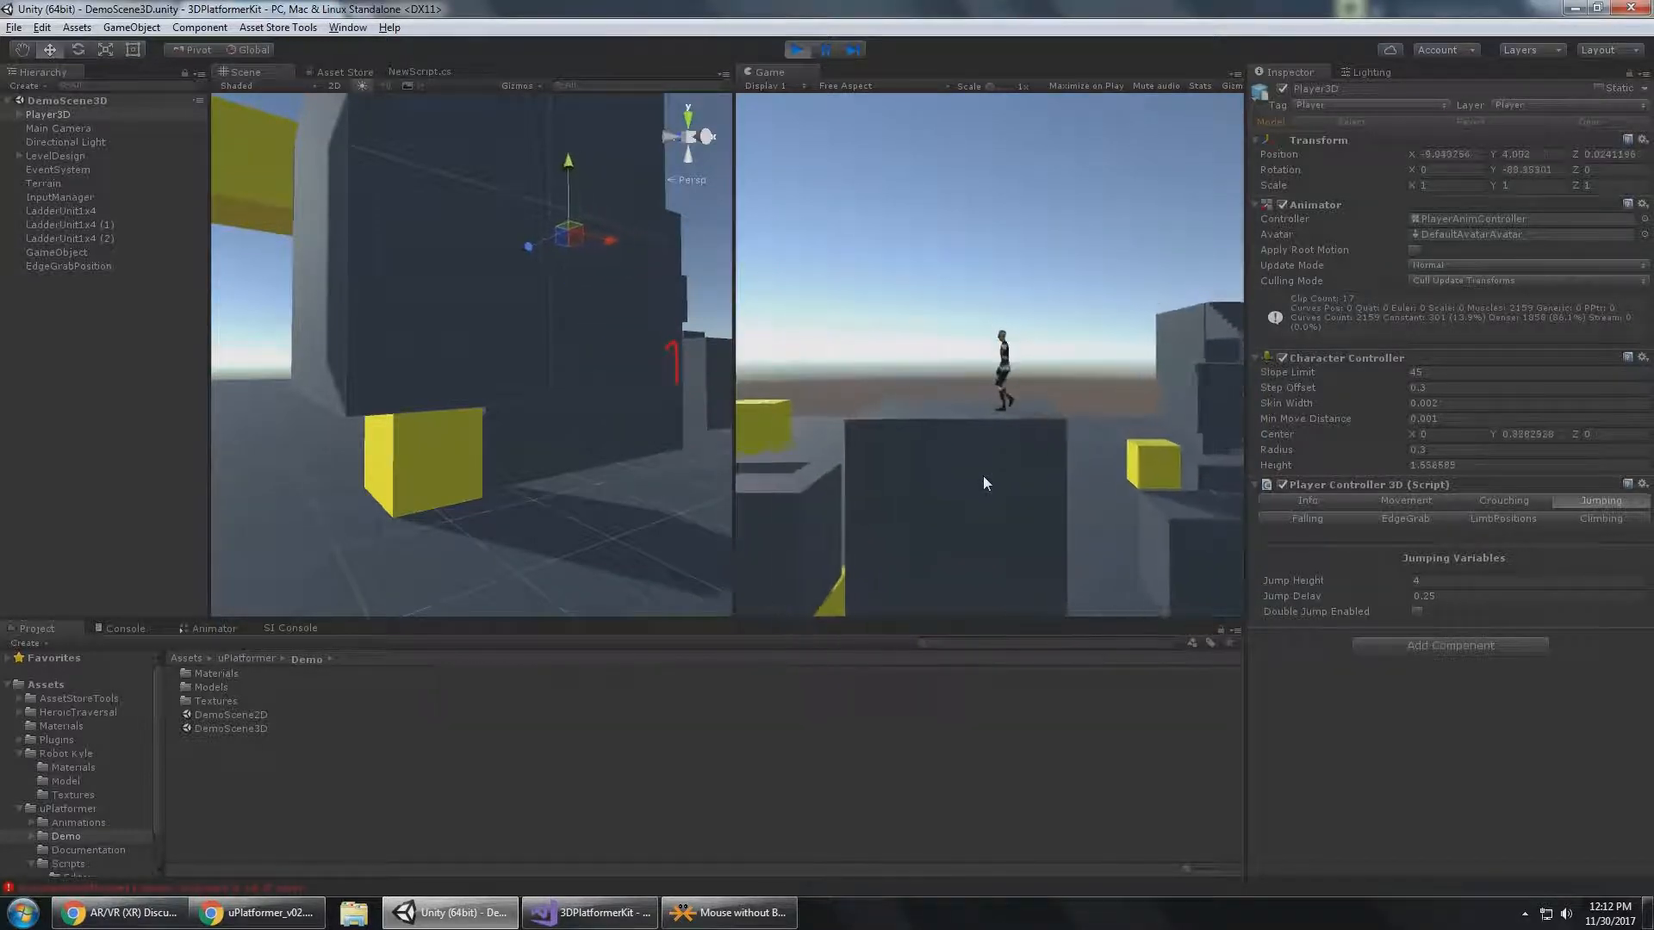
pyautogui.press('a')
pyautogui.press('s')
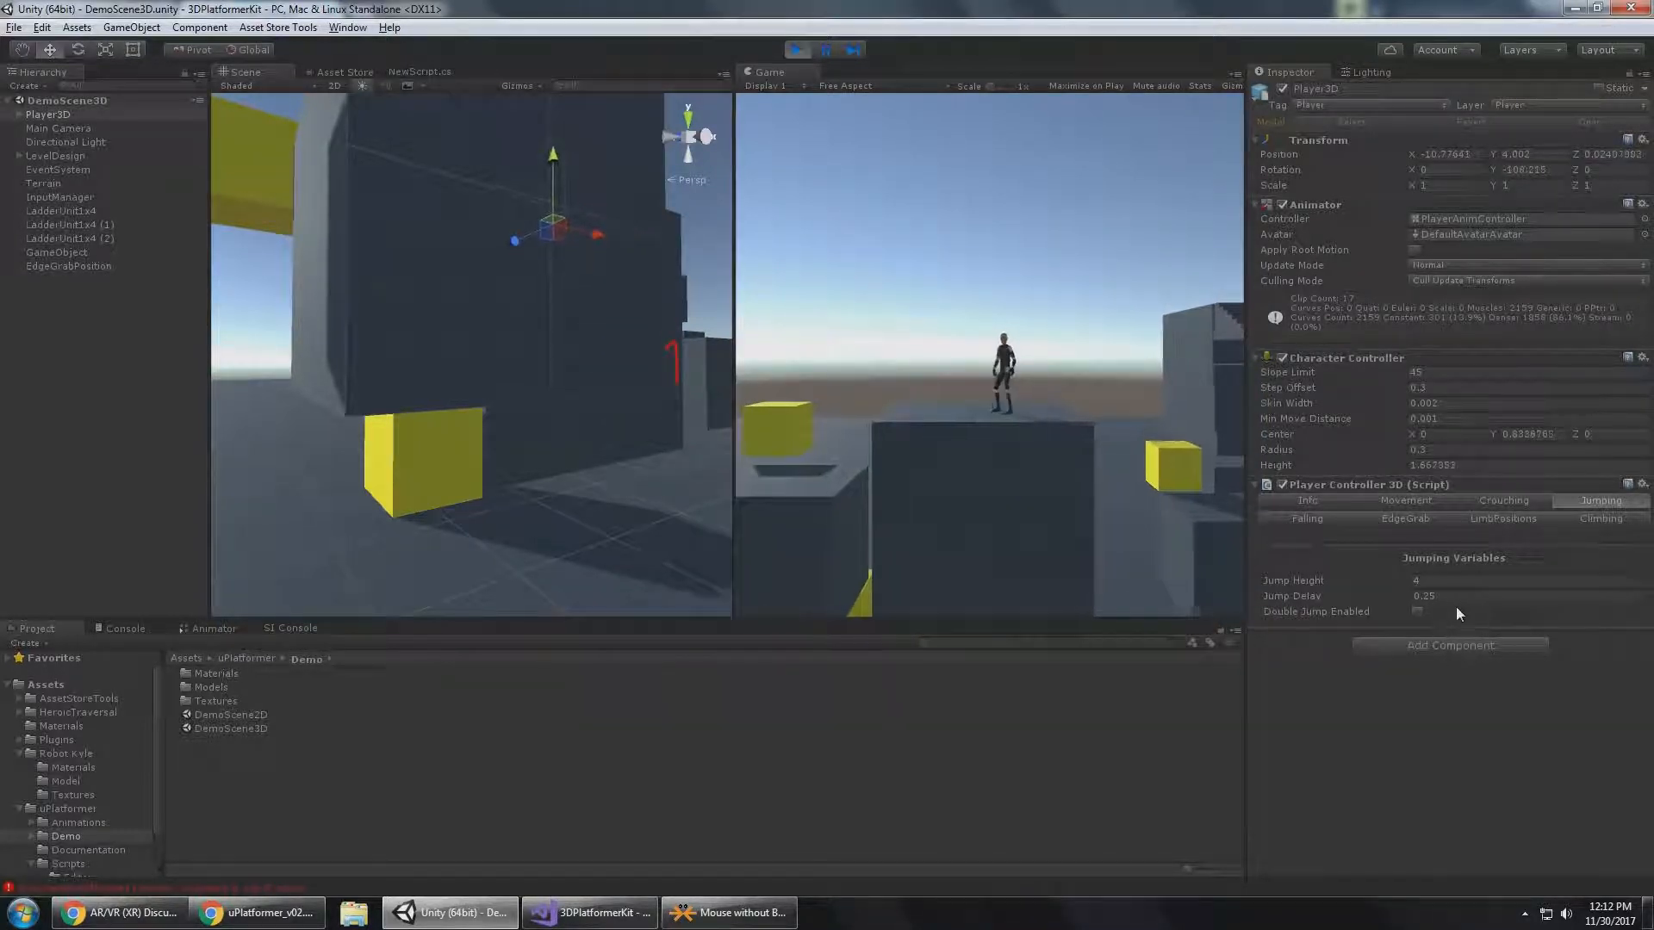
pyautogui.press('d')
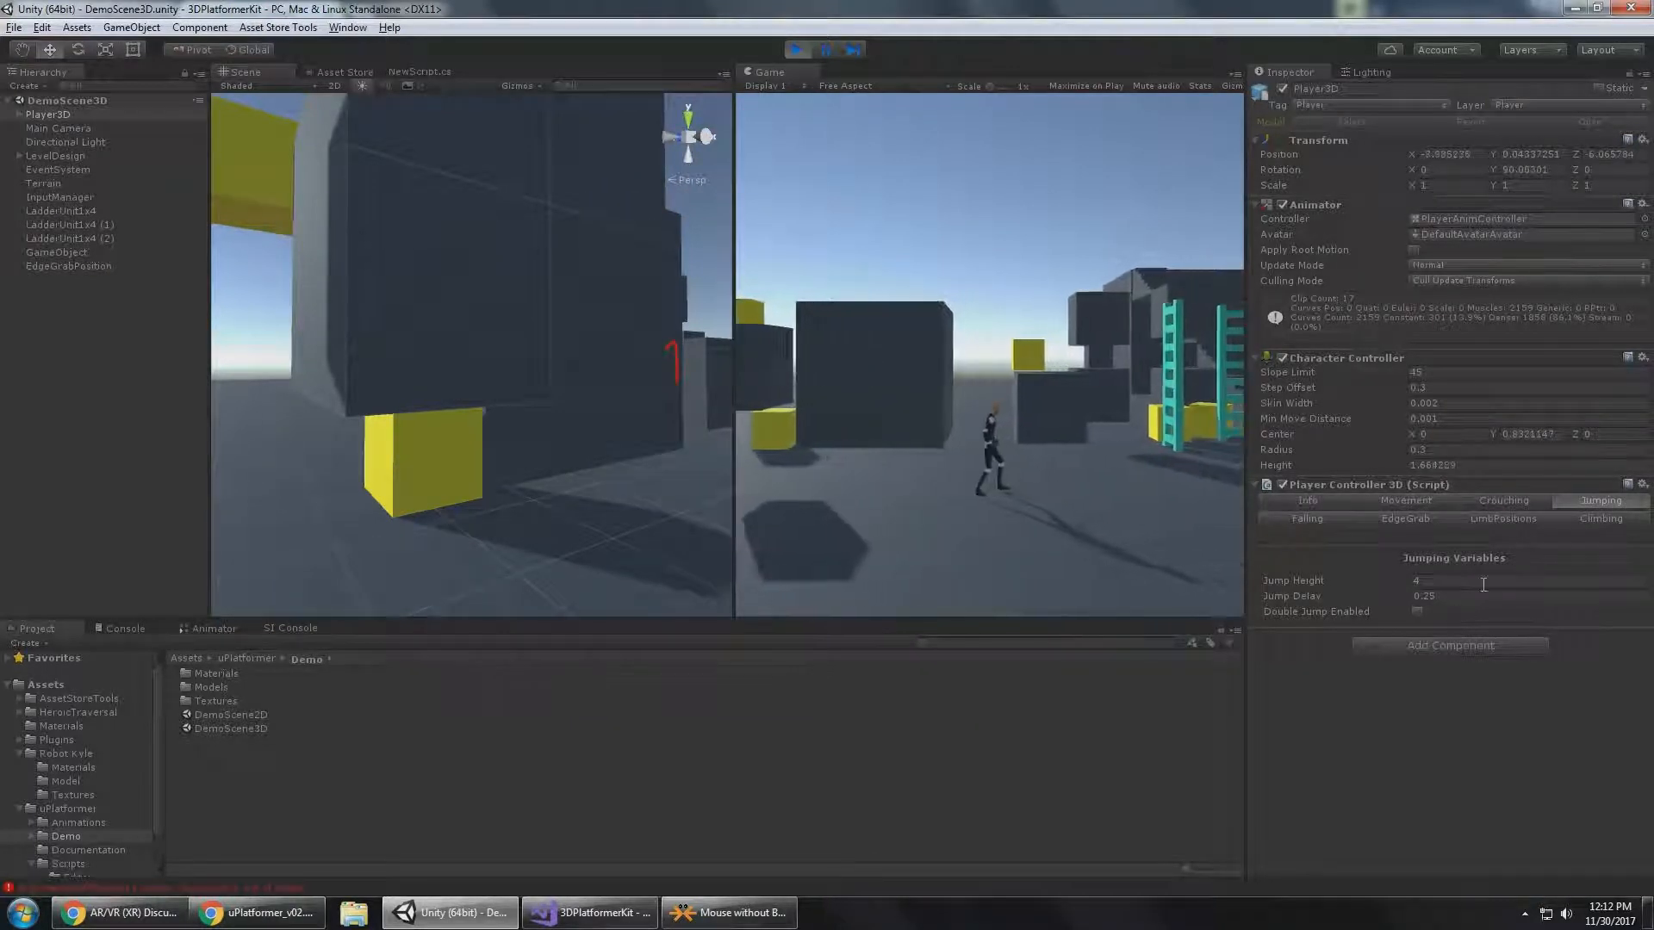
# Focus the Jump Delay setting, trigger a jump with Player3D and pause the game as it begins.
pyautogui.click(1481, 597)
pyautogui.click(1474, 738)
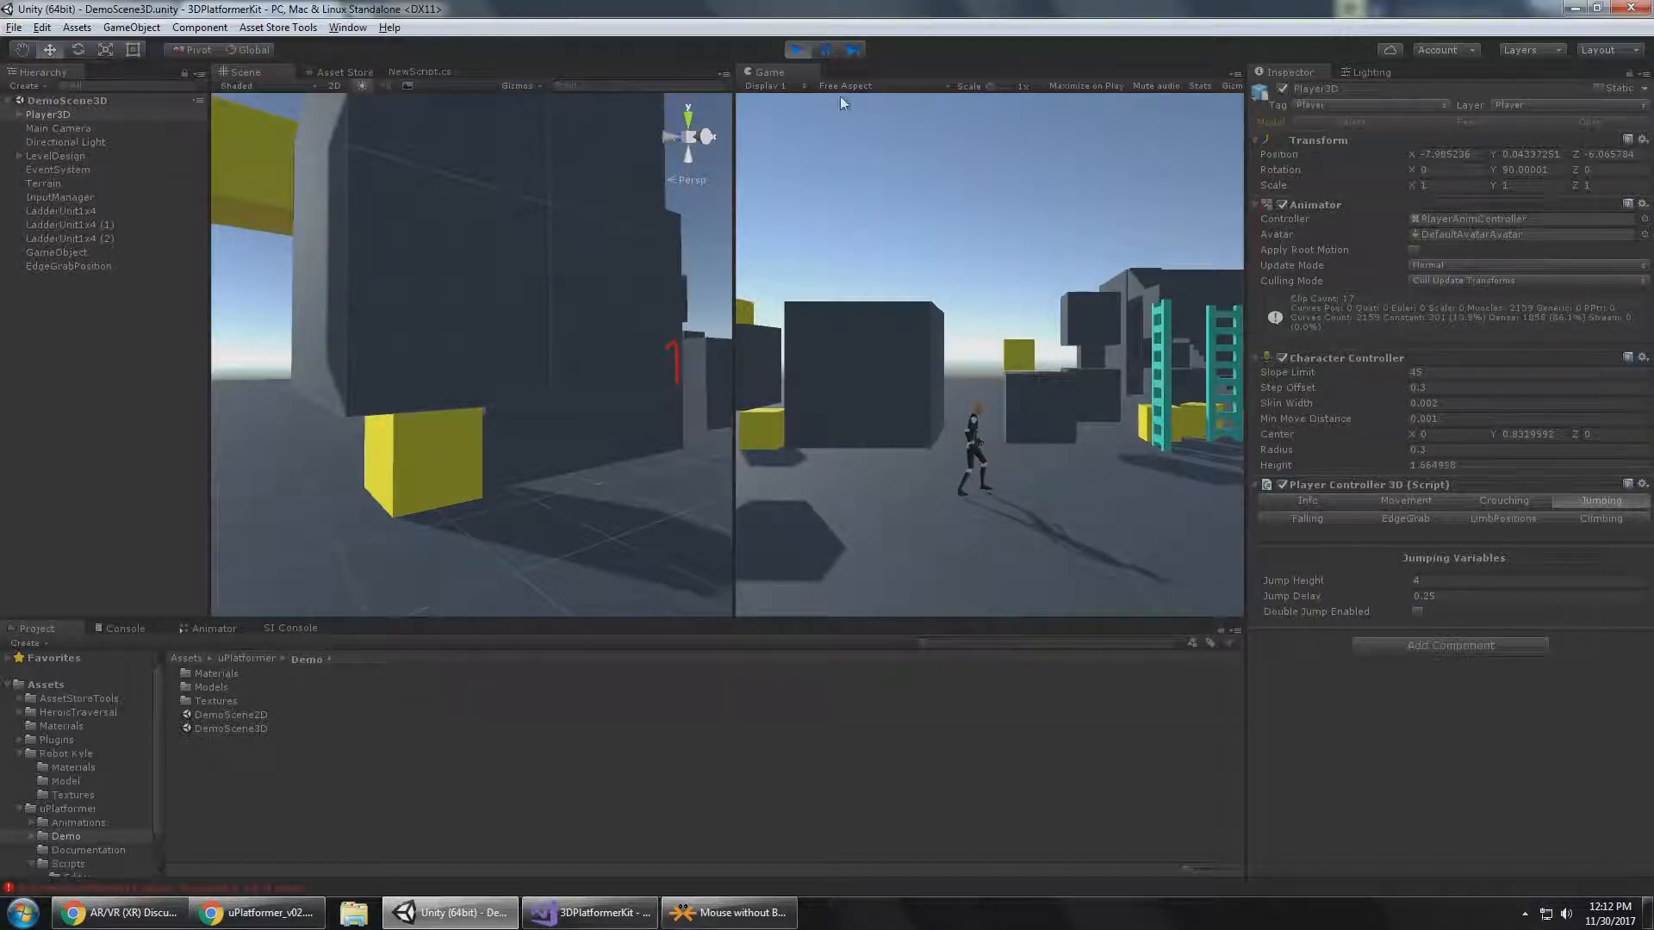
pyautogui.click(826, 50)
pyautogui.press('space')
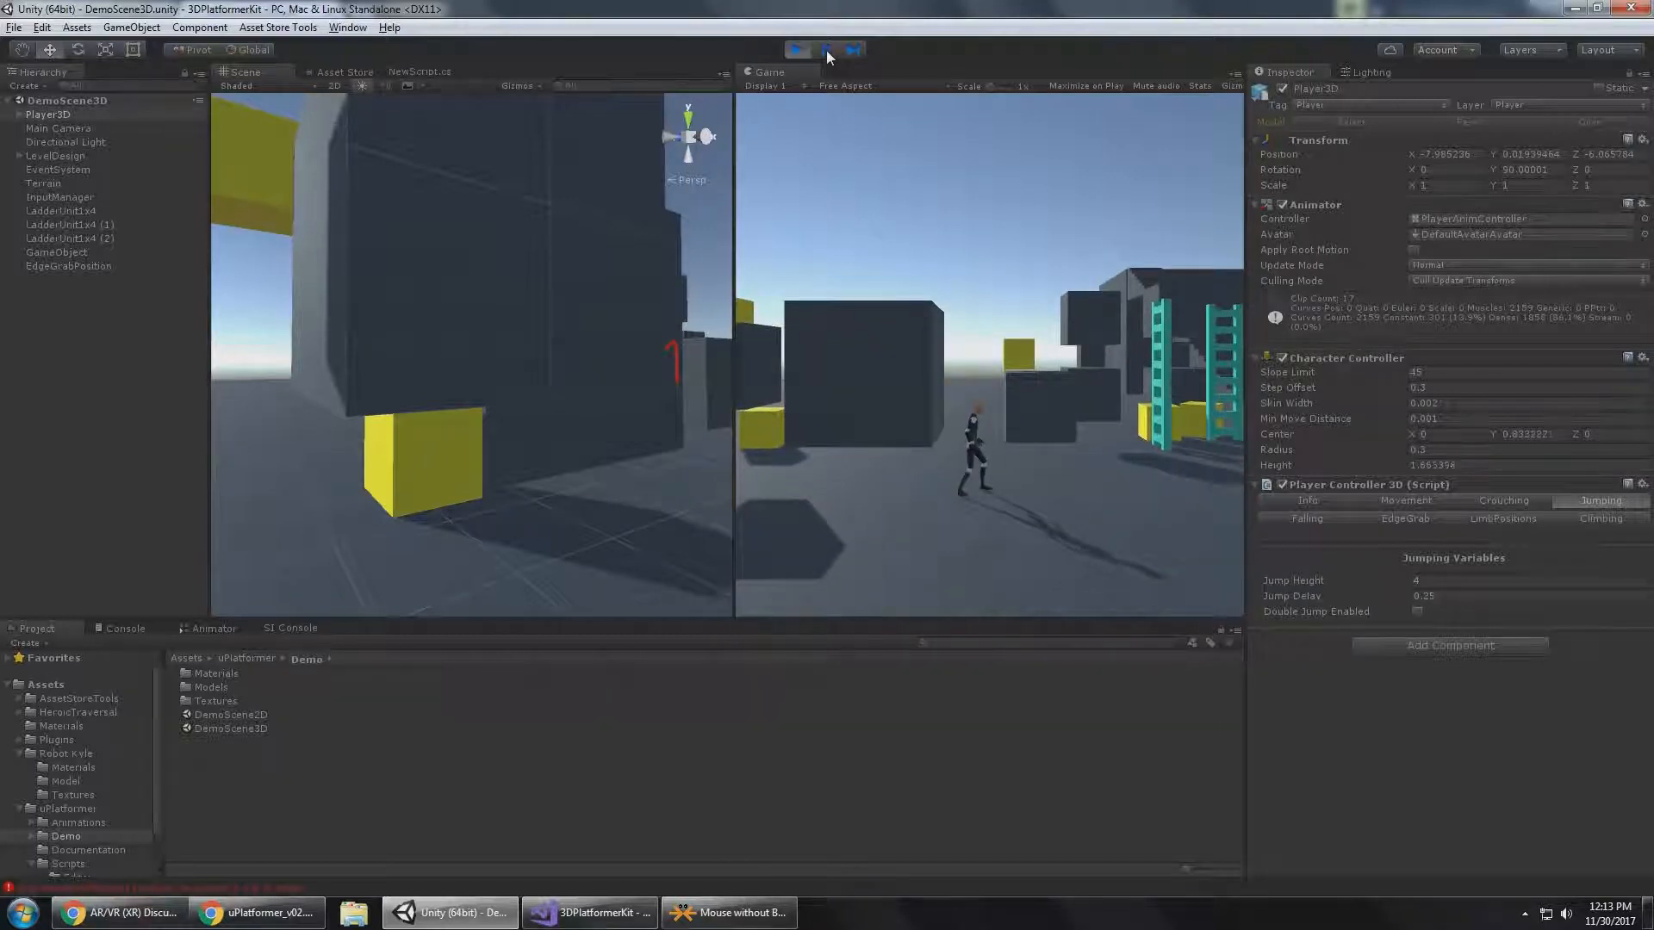
pyautogui.click(828, 50)
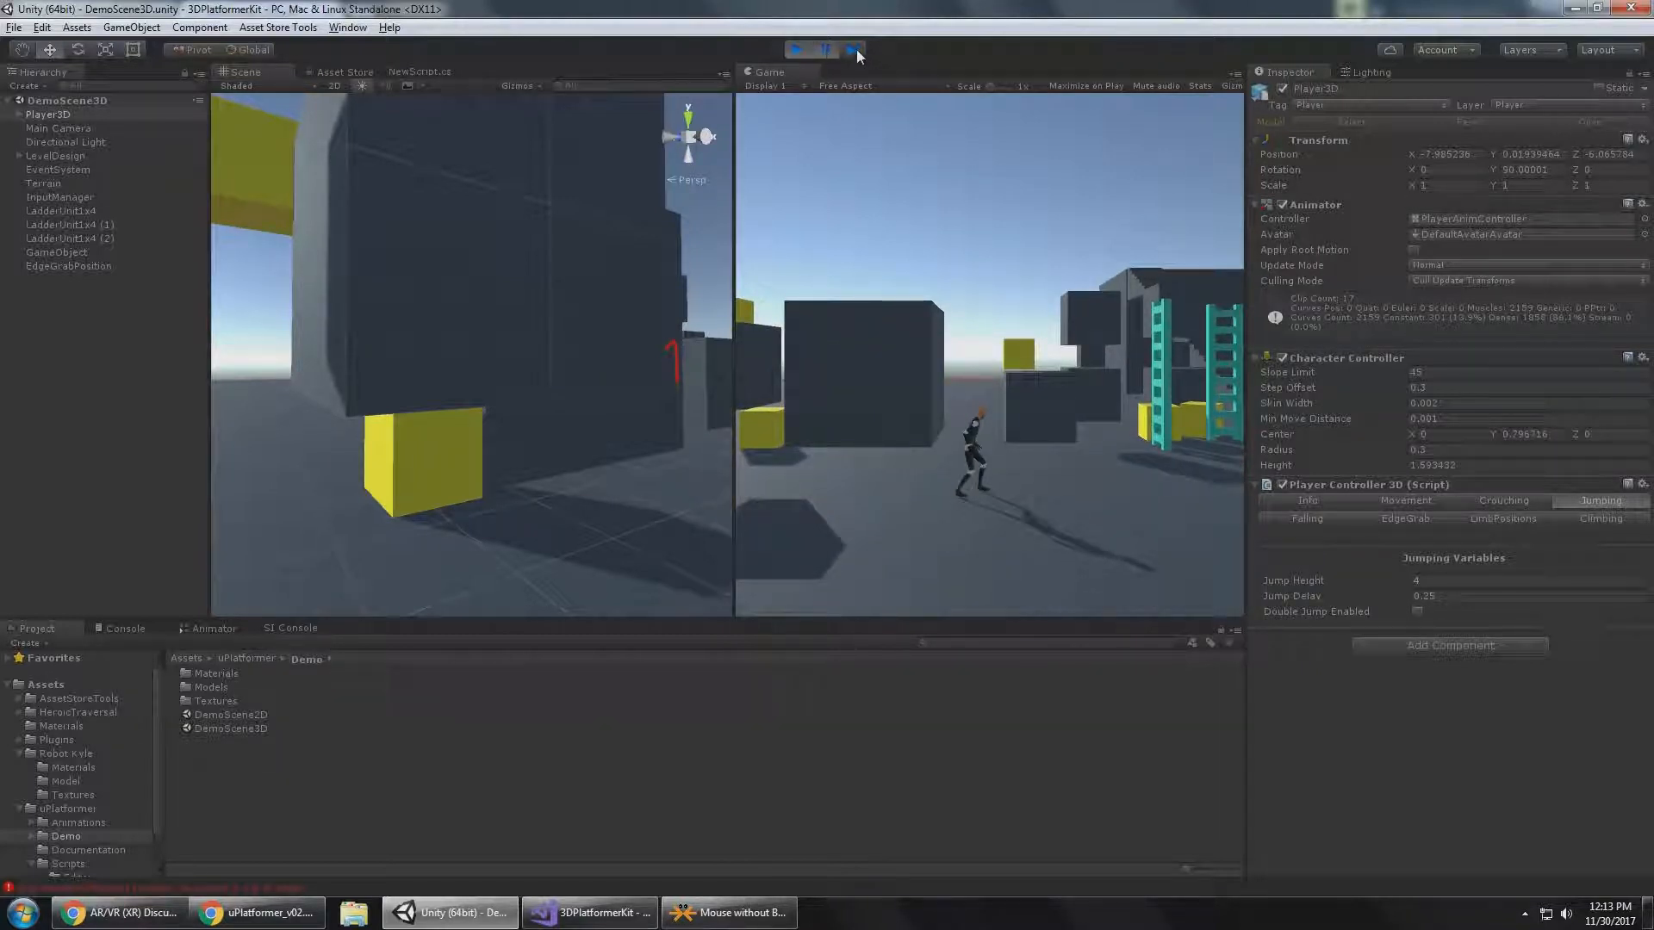
# Advance the paused jump frame by frame from the crouch until Player3D is in the air, and resume the game.
pyautogui.click(856, 50)
pyautogui.click(856, 50)
pyautogui.click(855, 50)
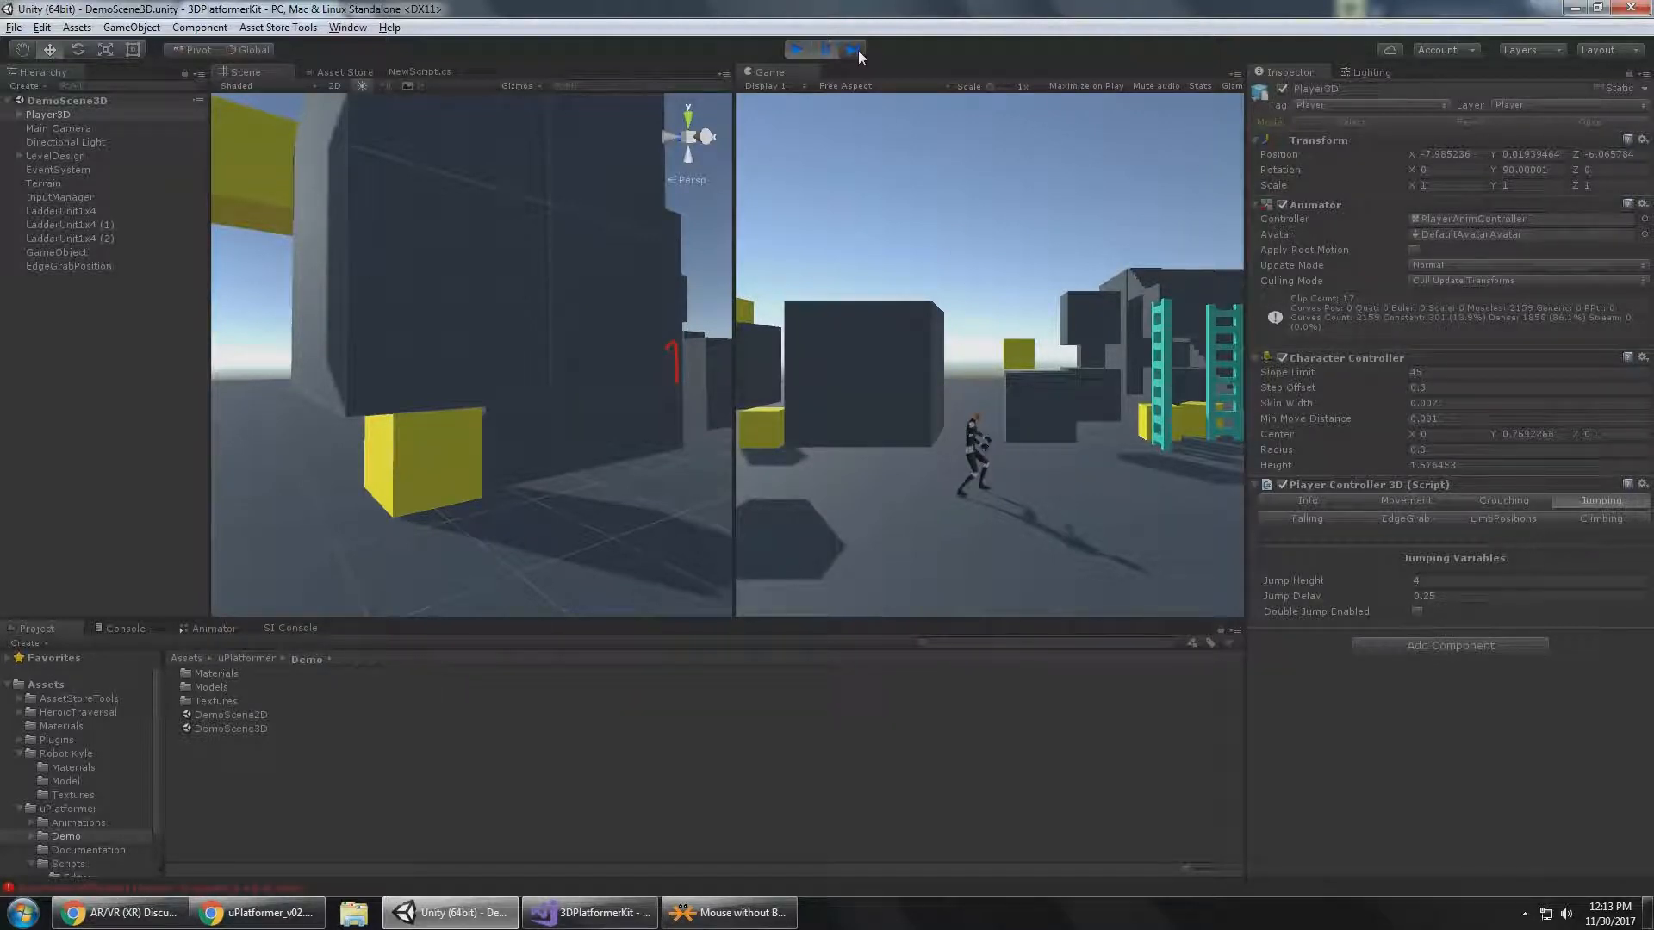
pyautogui.click(855, 50)
pyautogui.click(856, 50)
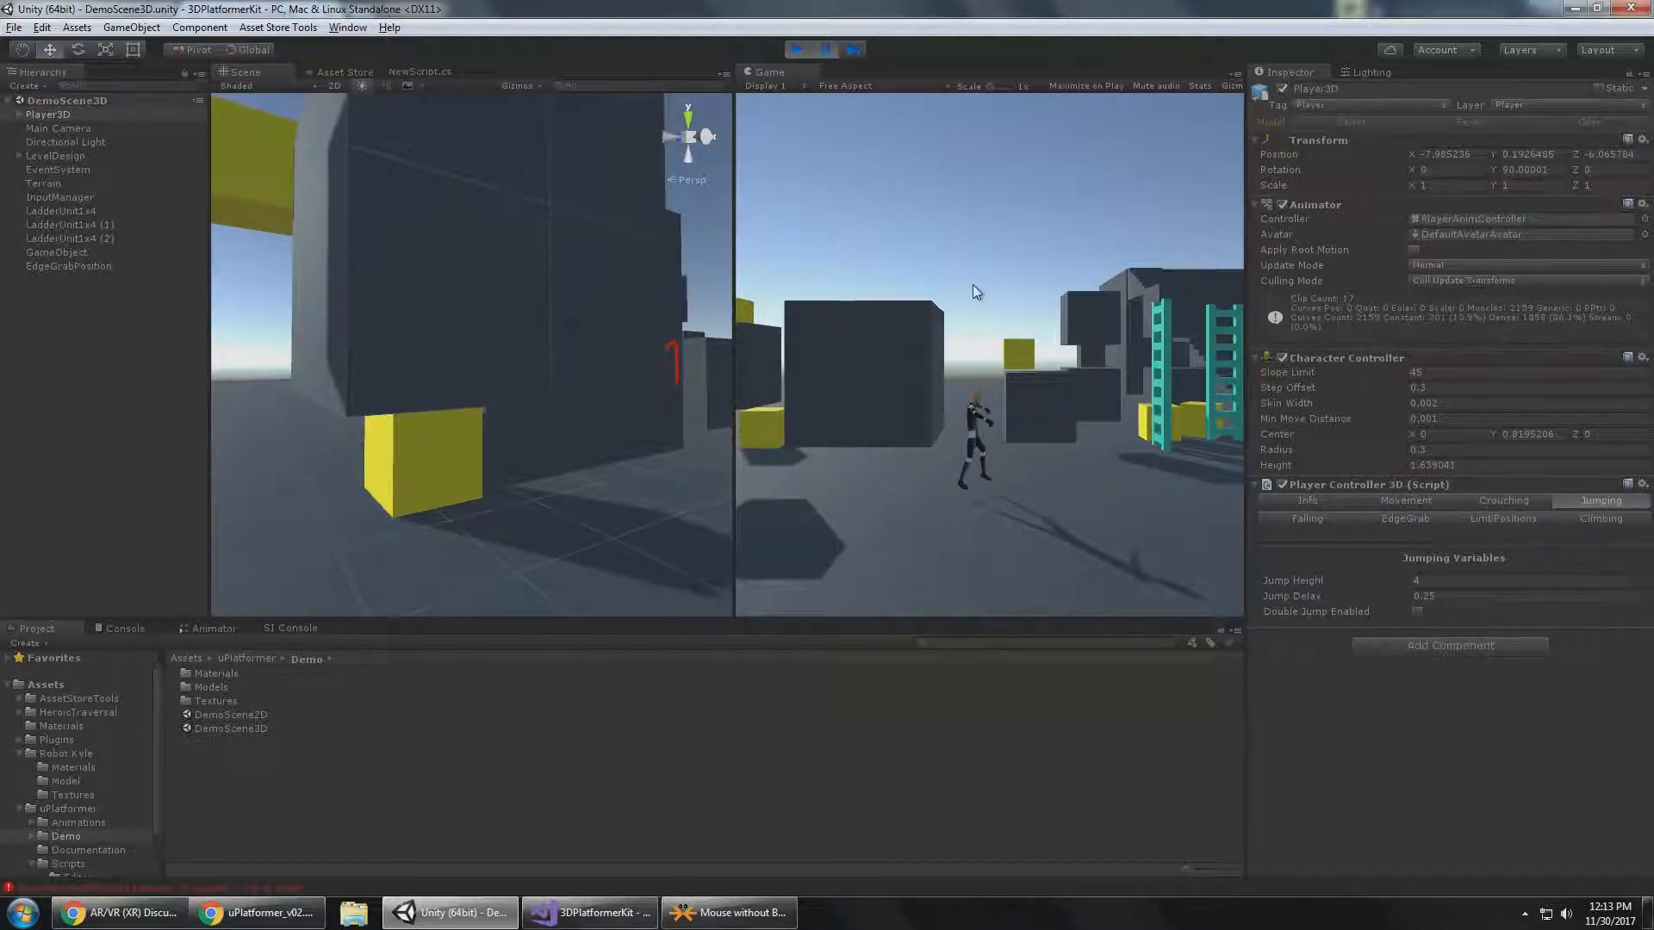
pyautogui.click(856, 54)
pyautogui.click(857, 54)
pyautogui.click(857, 55)
pyautogui.click(856, 54)
pyautogui.click(856, 54)
pyautogui.click(856, 54)
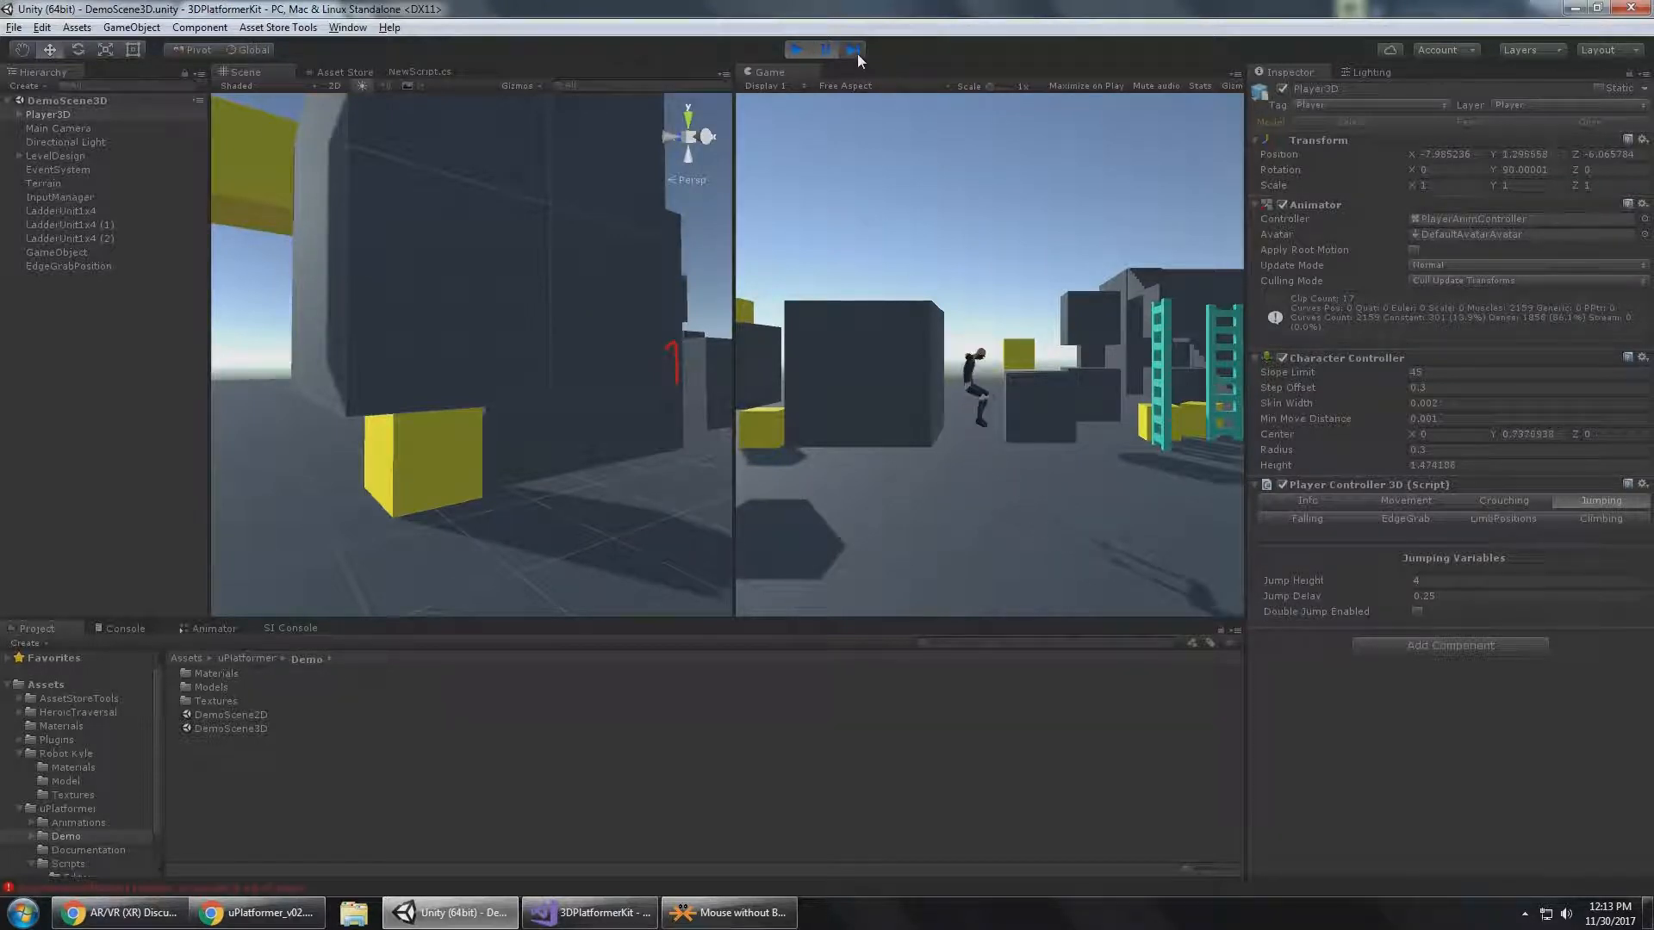
pyautogui.click(856, 53)
pyautogui.click(857, 53)
pyautogui.click(856, 54)
pyautogui.click(824, 52)
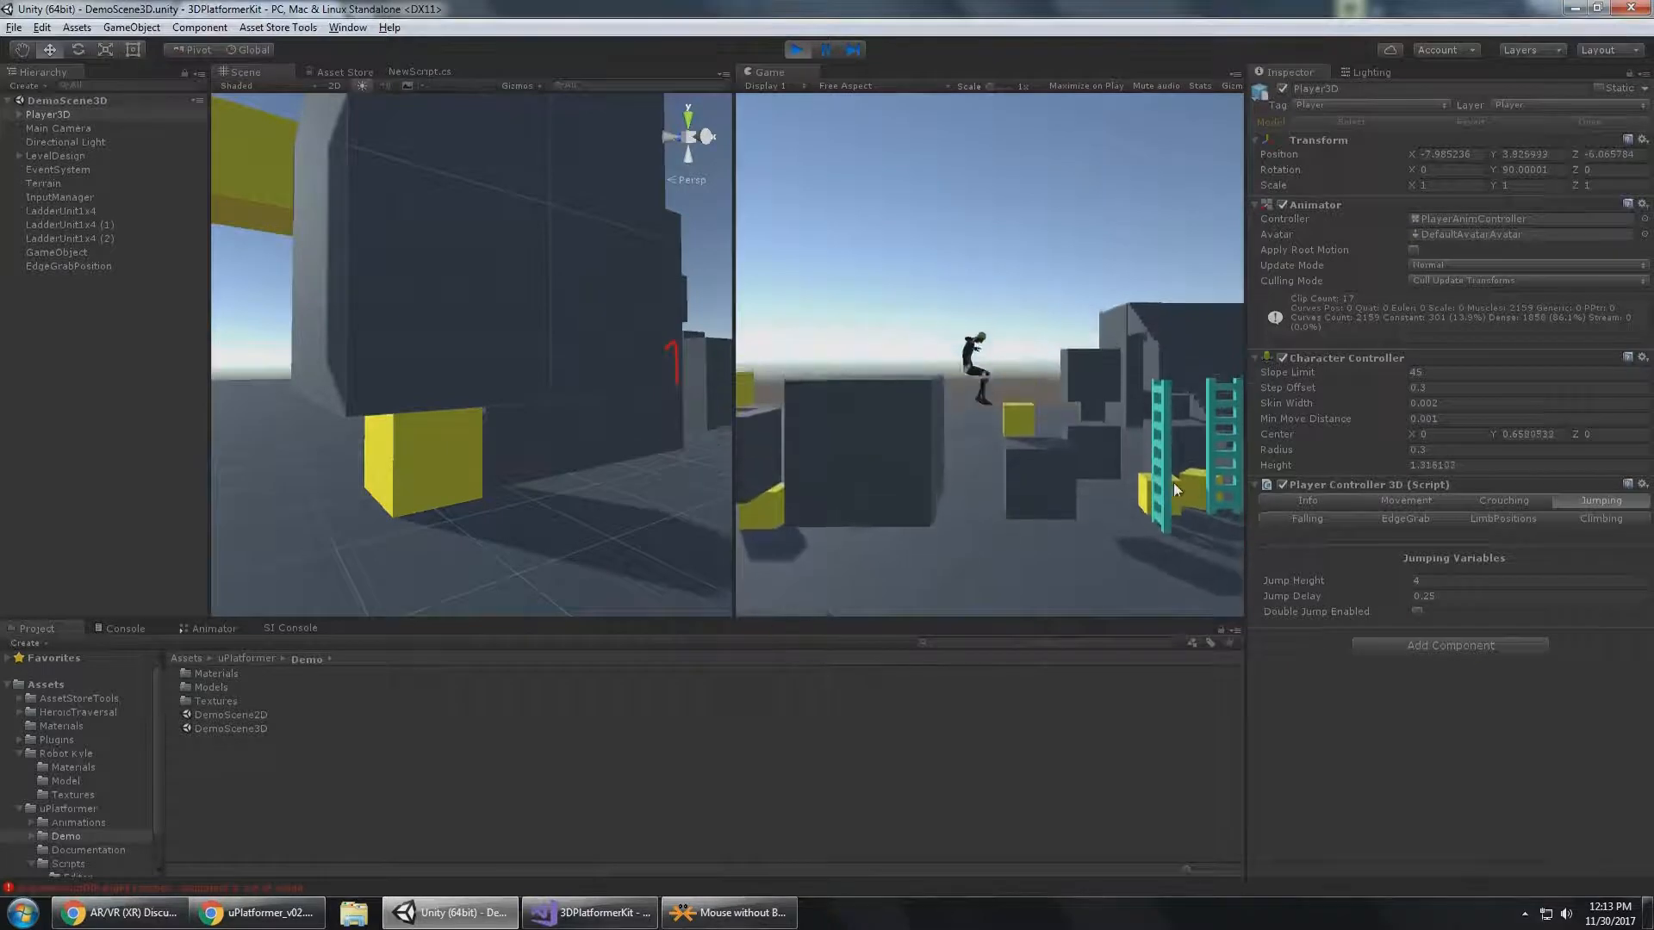
# Check the Jump Delay setting and make Player3D jump in place twice to watch the delay at normal speed.
pyautogui.click(1444, 595)
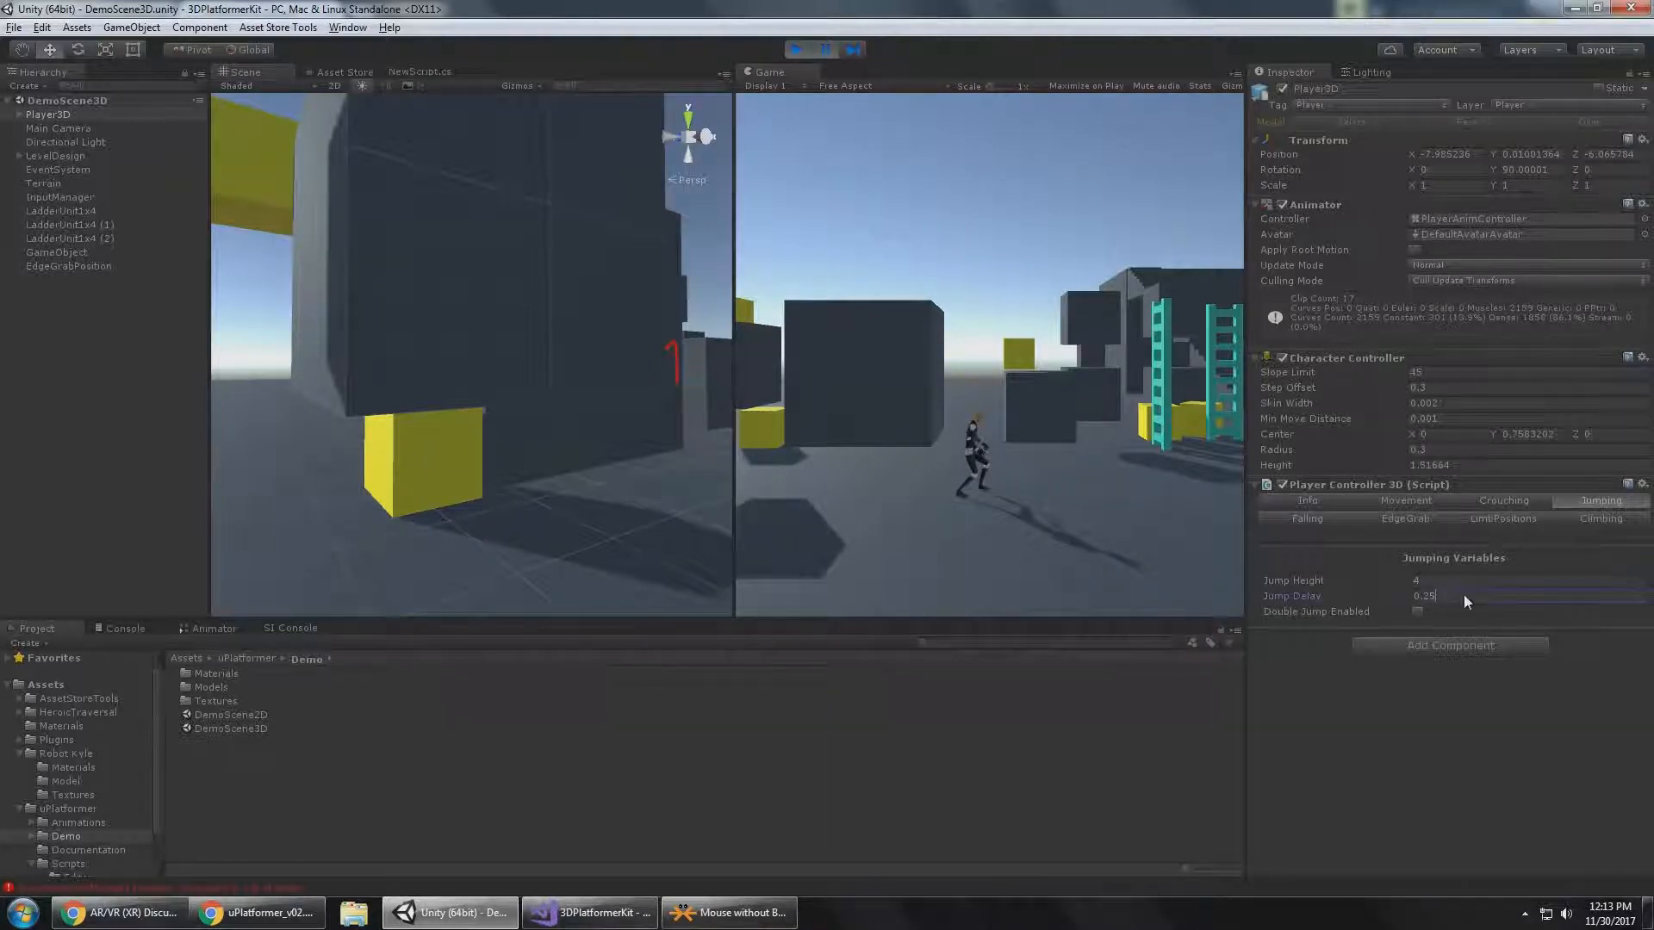
pyautogui.click(1068, 166)
pyautogui.press('space')
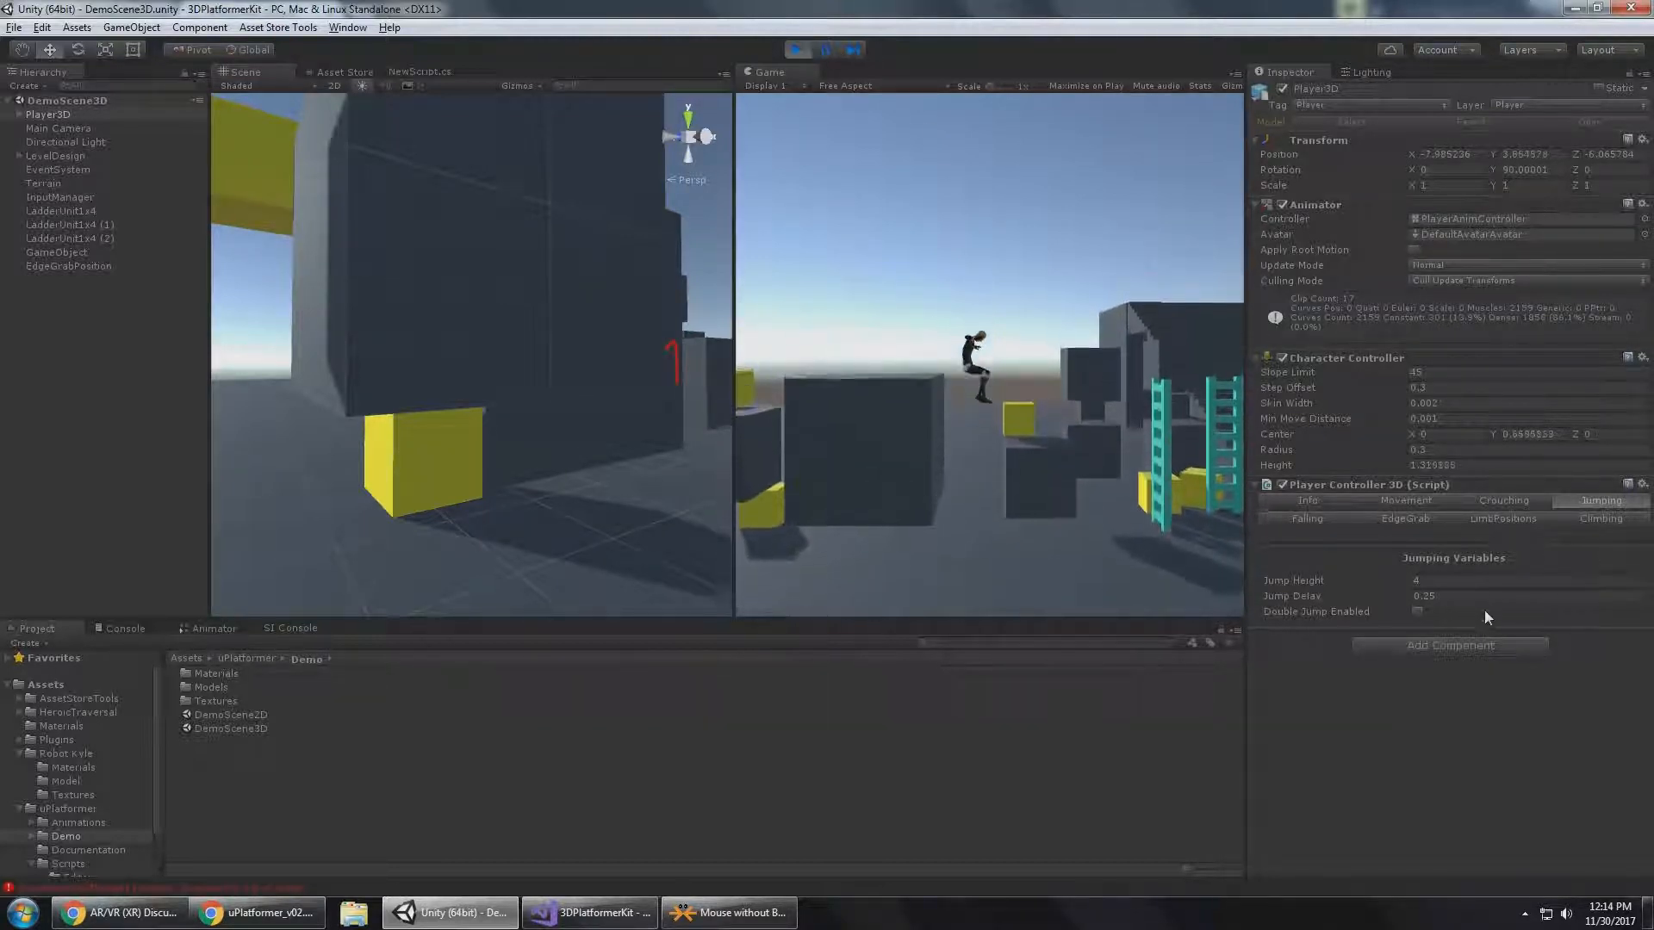
pyautogui.click(1457, 596)
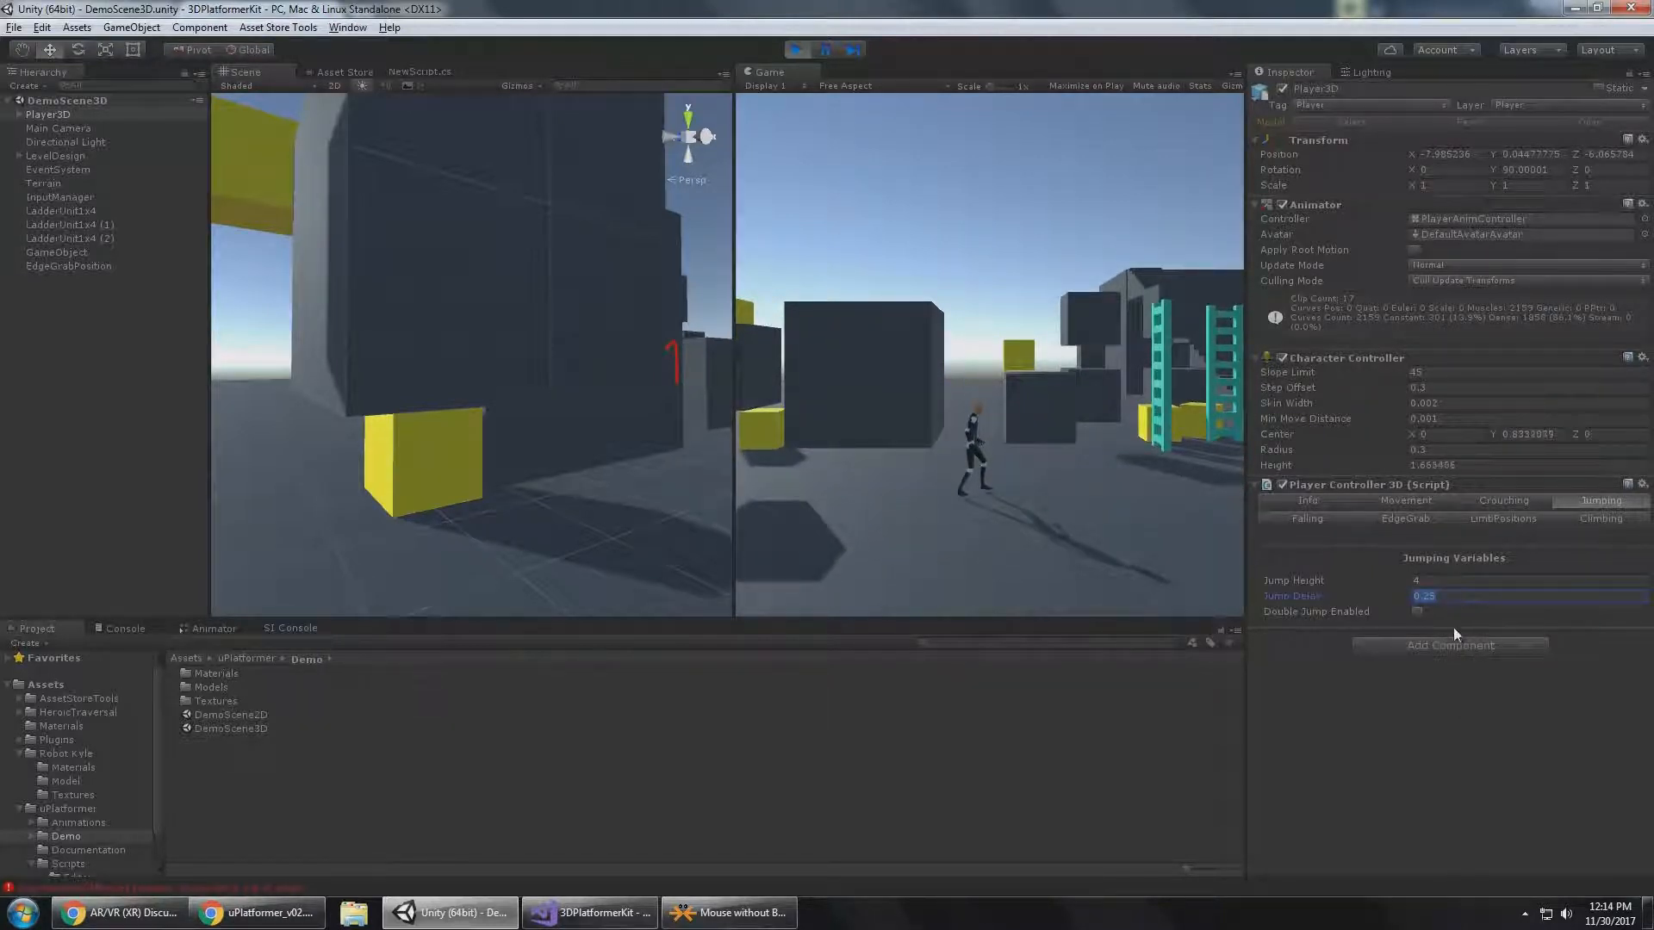
pyautogui.click(1118, 498)
pyautogui.click(1094, 453)
pyautogui.press('space')
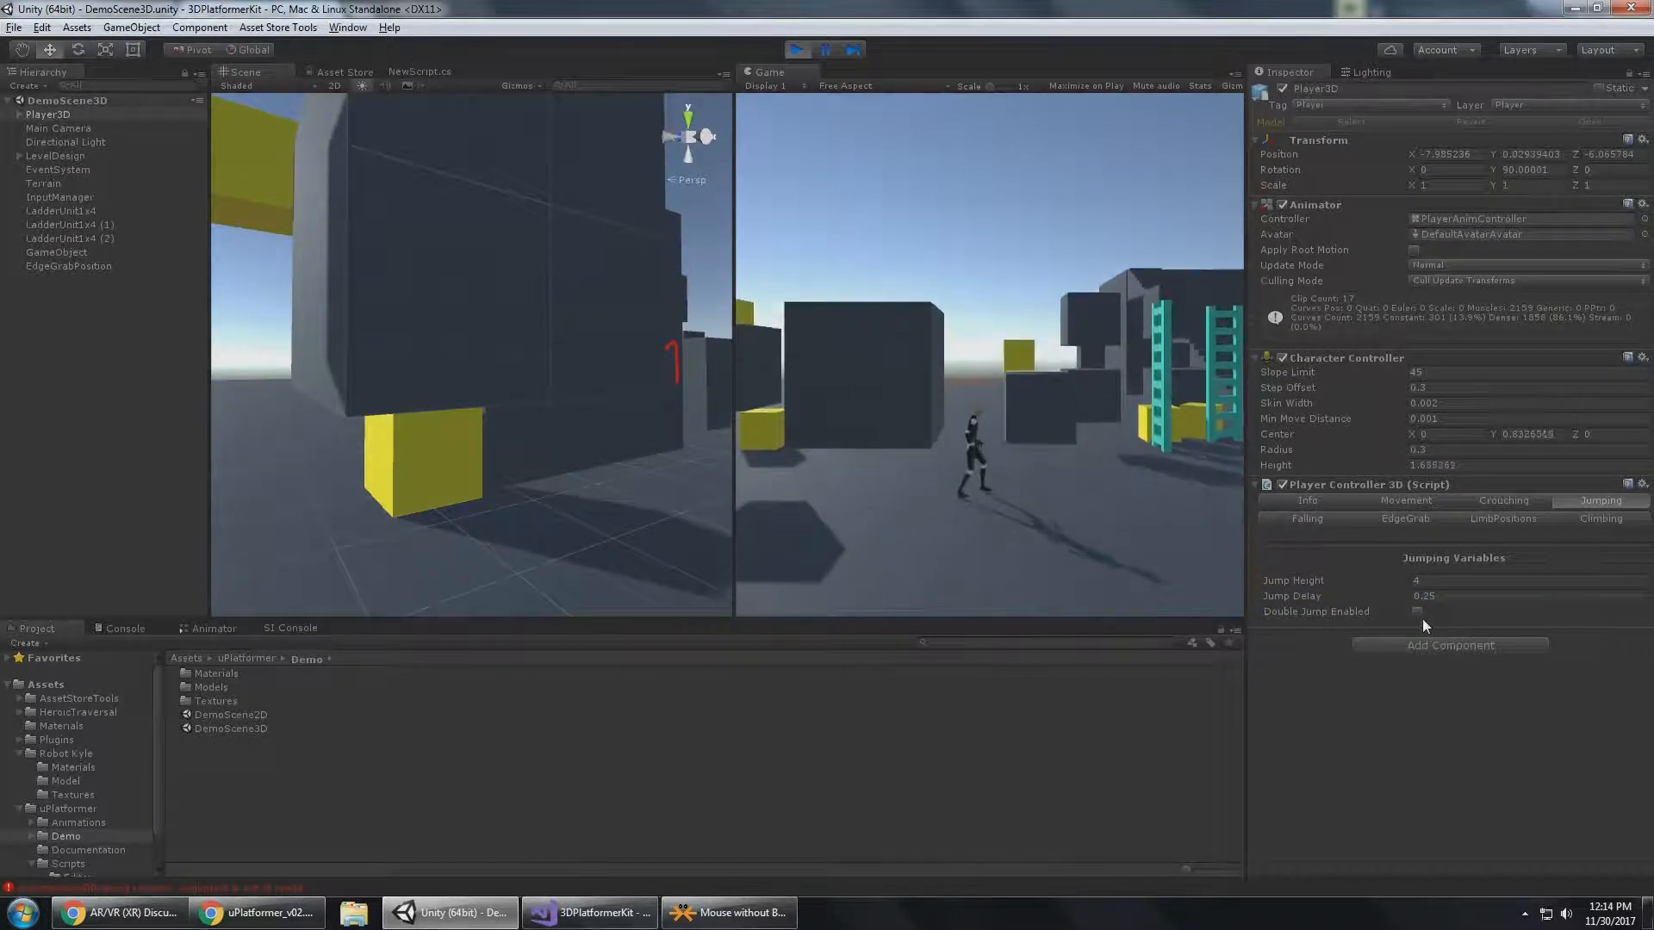
# Set Player3D's Jump Height to 1, enable Double Jump and return control to the running game.
pyautogui.click(1449, 581)
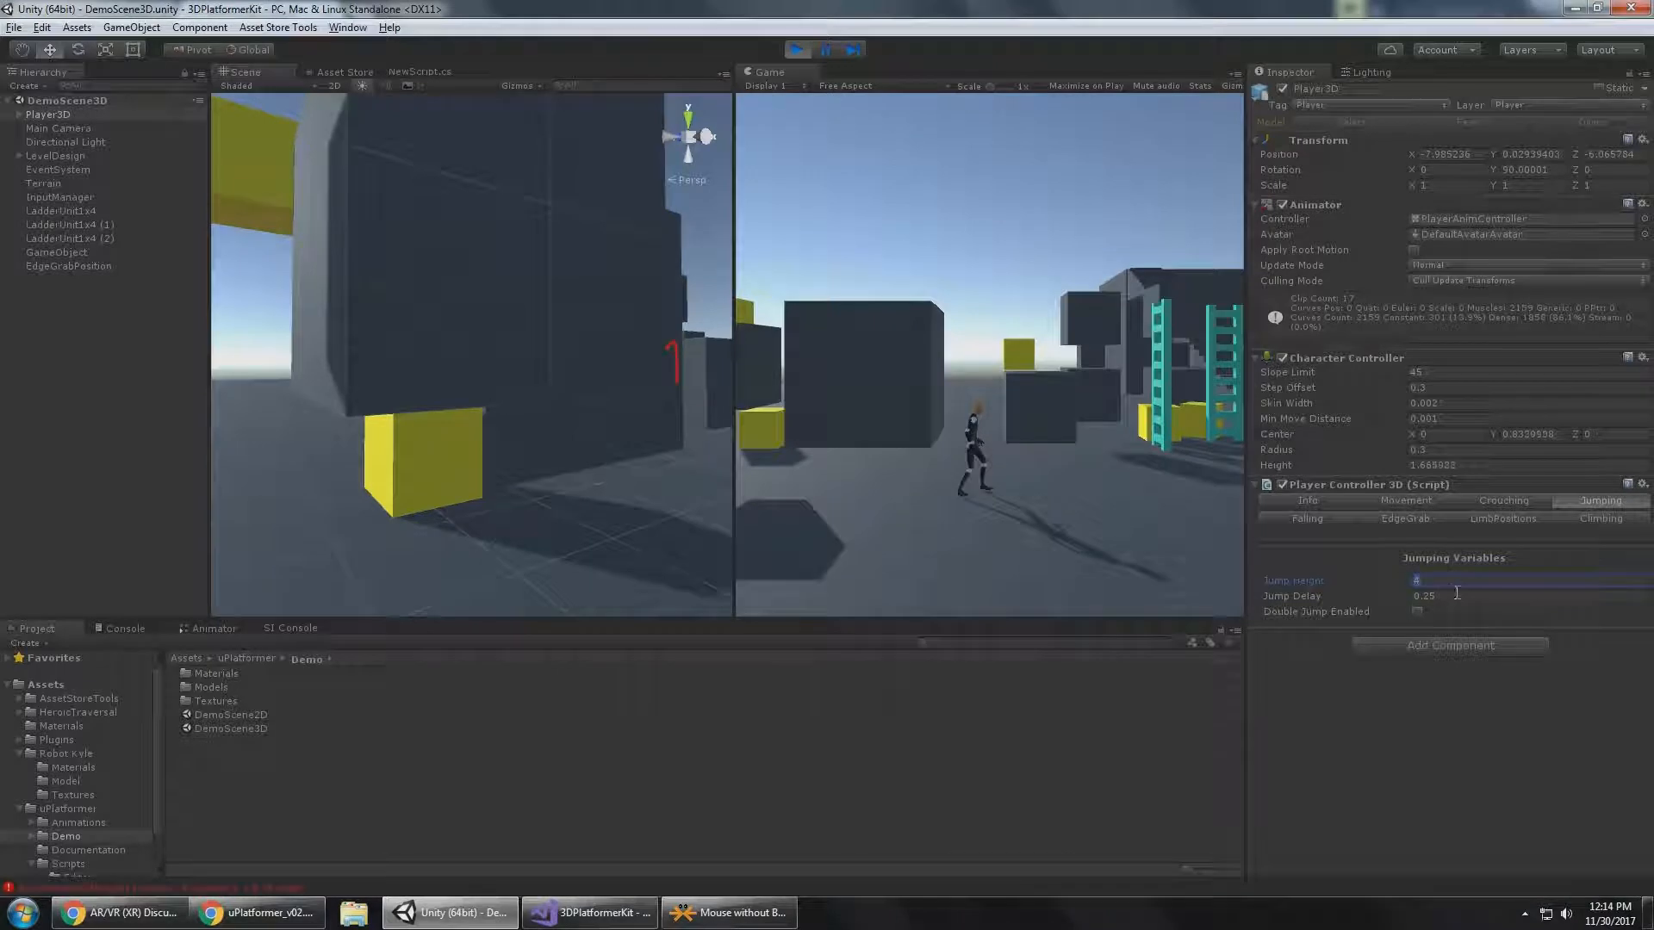
pyautogui.click(1420, 614)
pyautogui.click(1088, 452)
# Test double jumping with Player3D on open ground and up onto the dark block beside the raised yellow cube.
pyautogui.press('a')
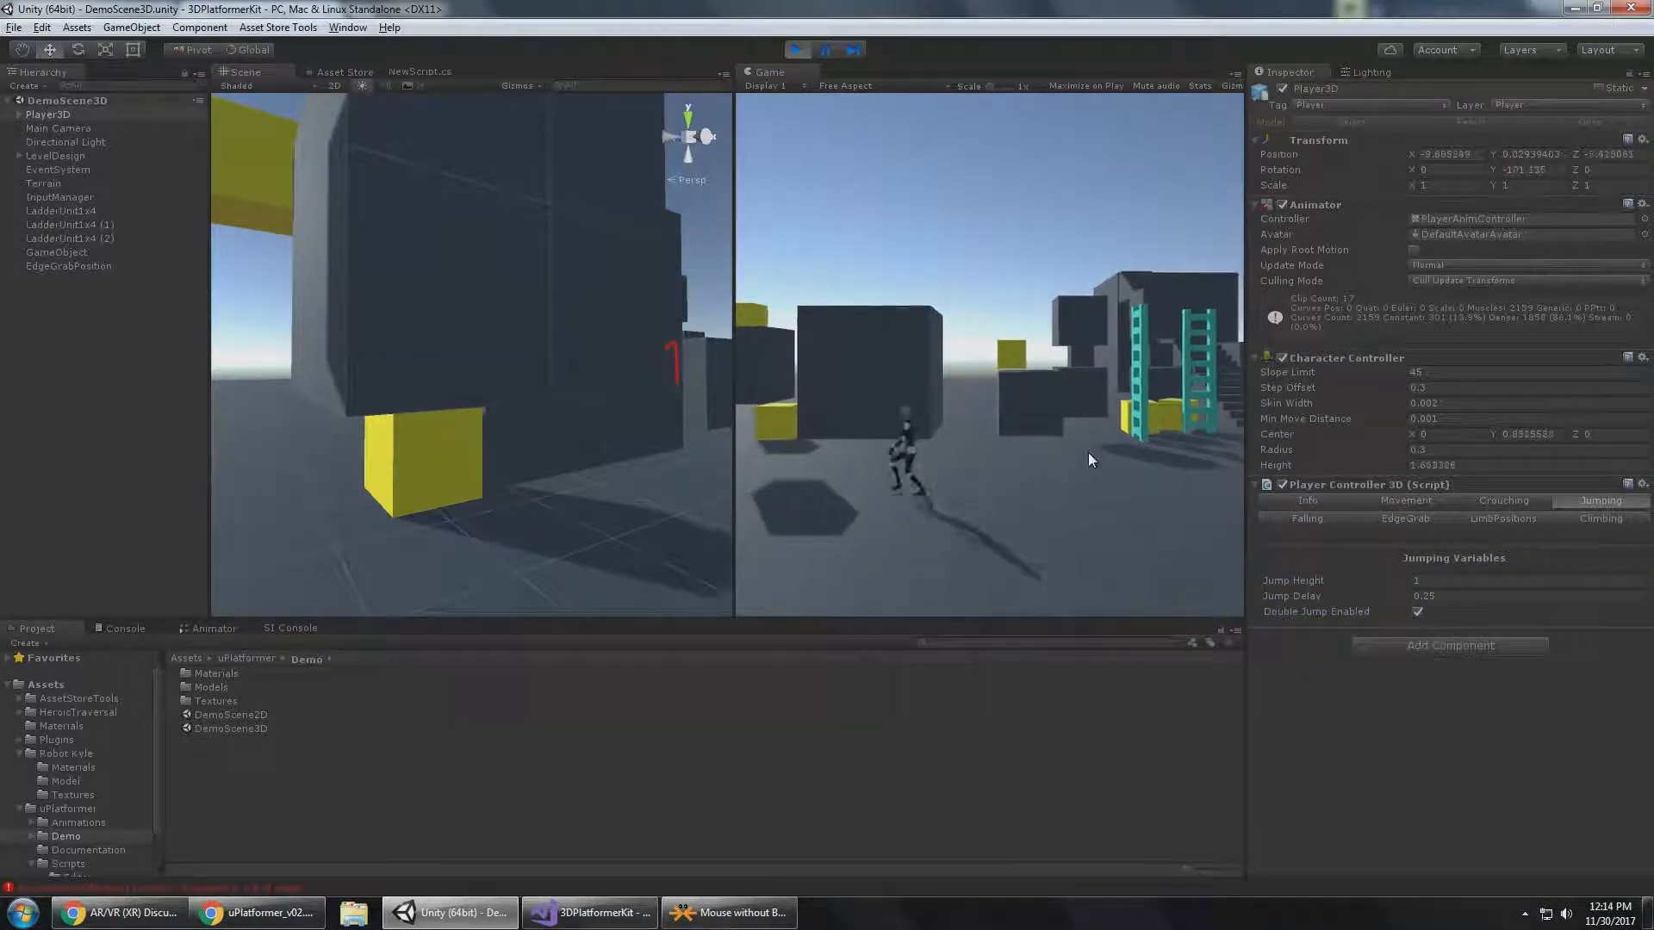
pyautogui.press('space')
pyautogui.press('space')
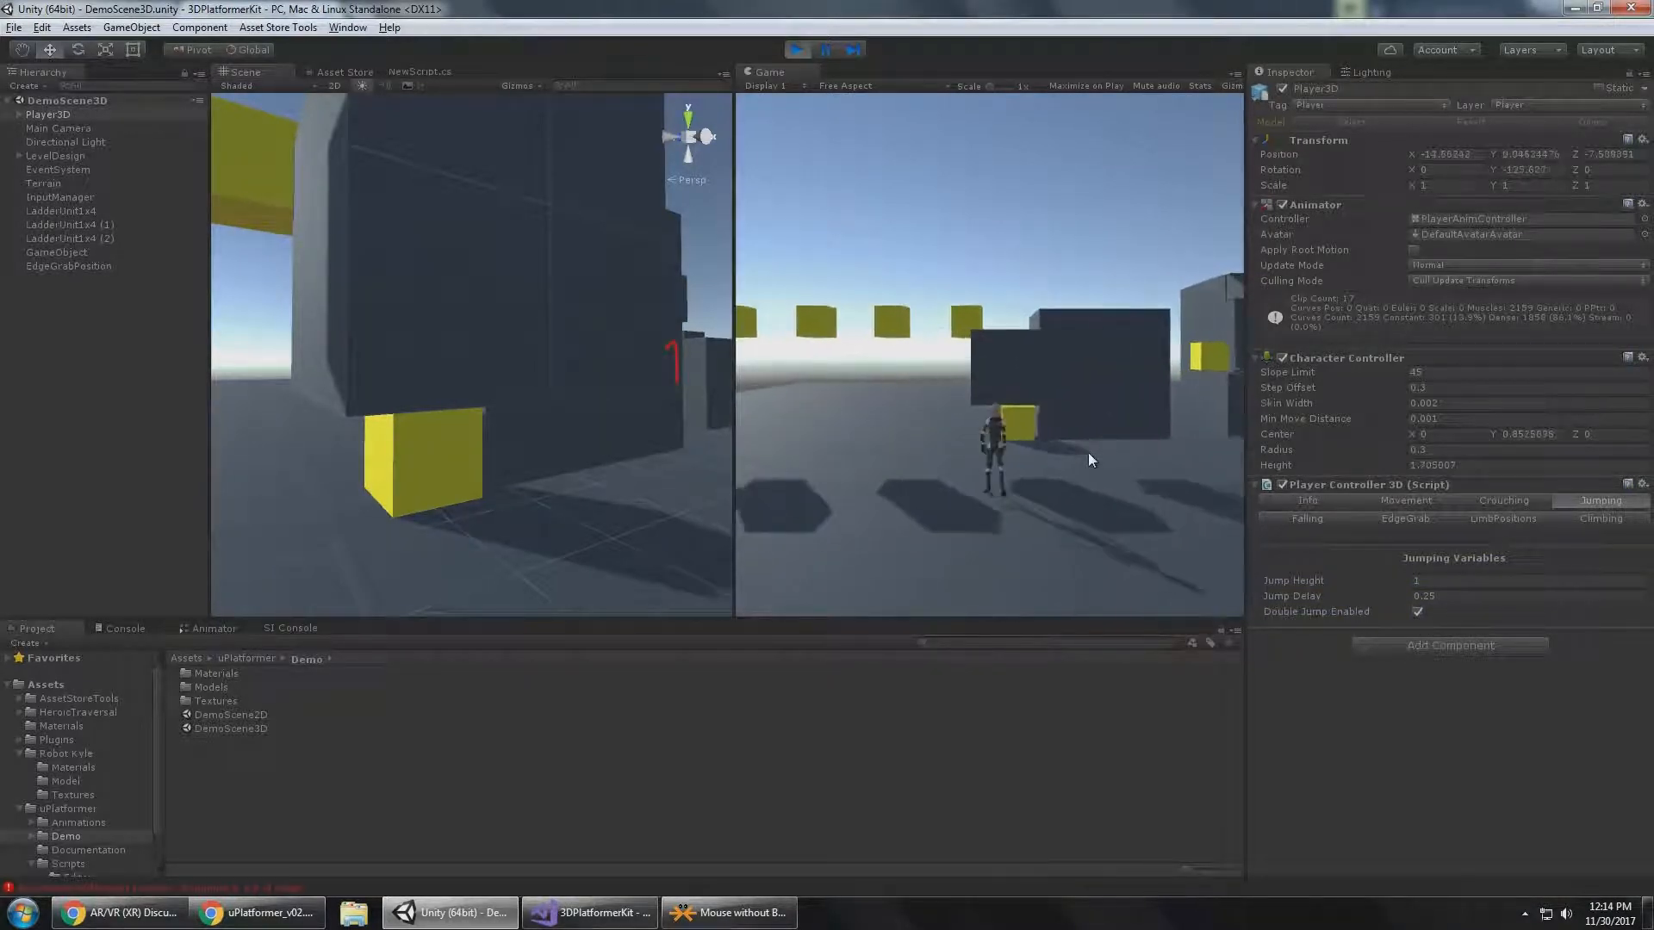
pyautogui.press('d')
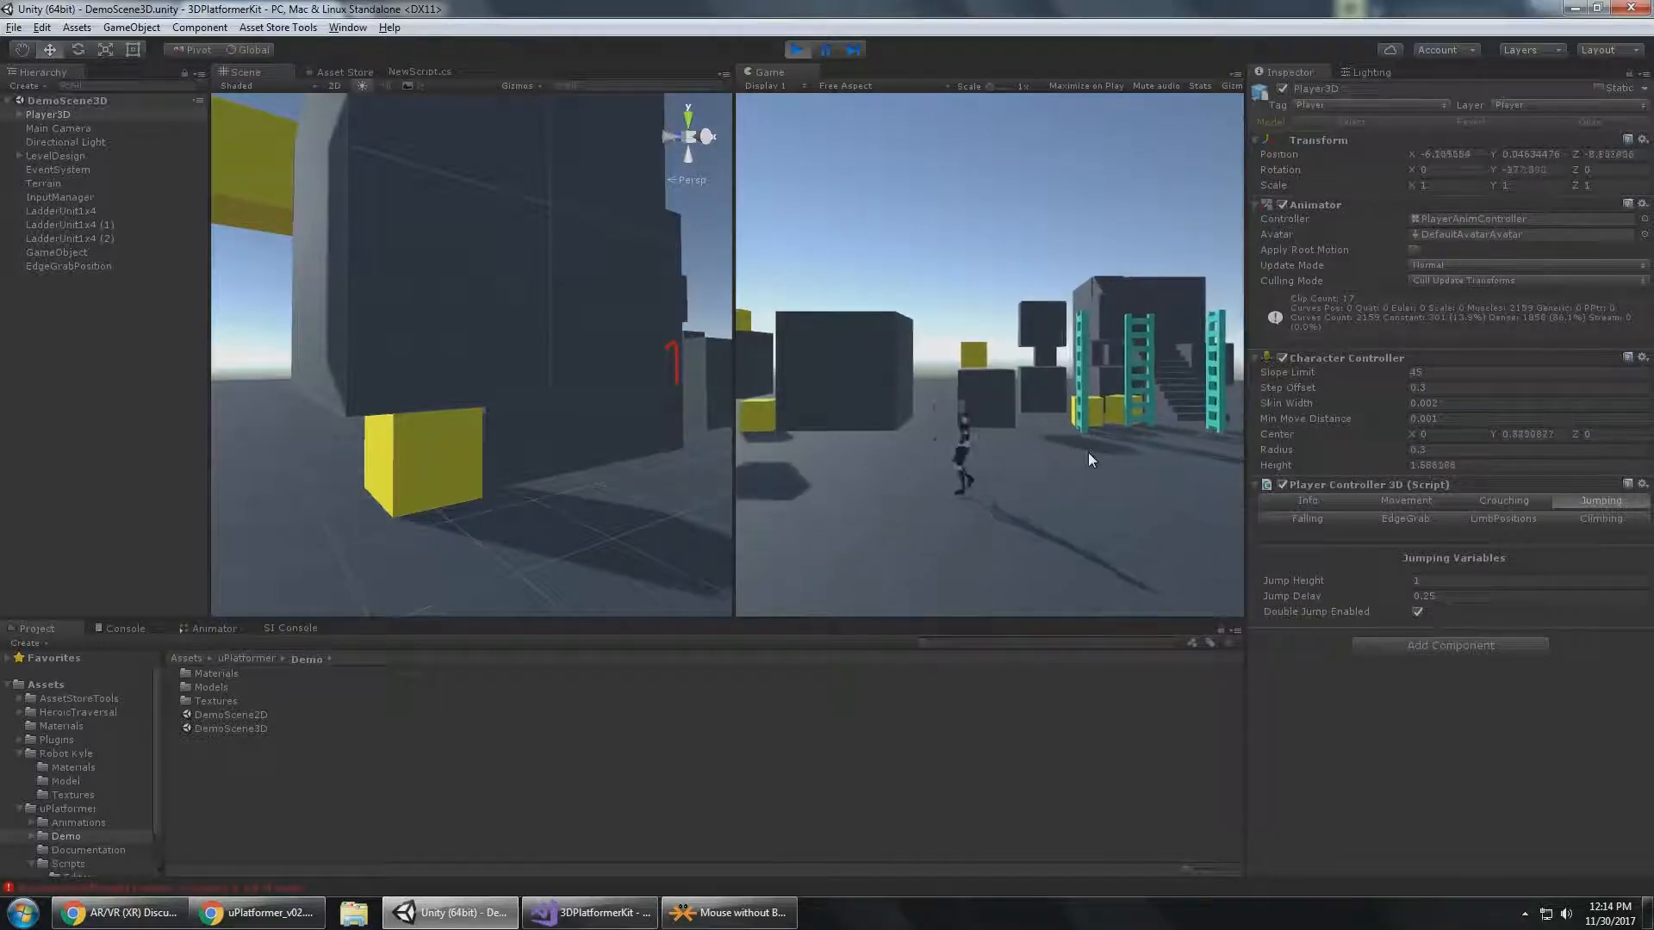
pyautogui.press('d')
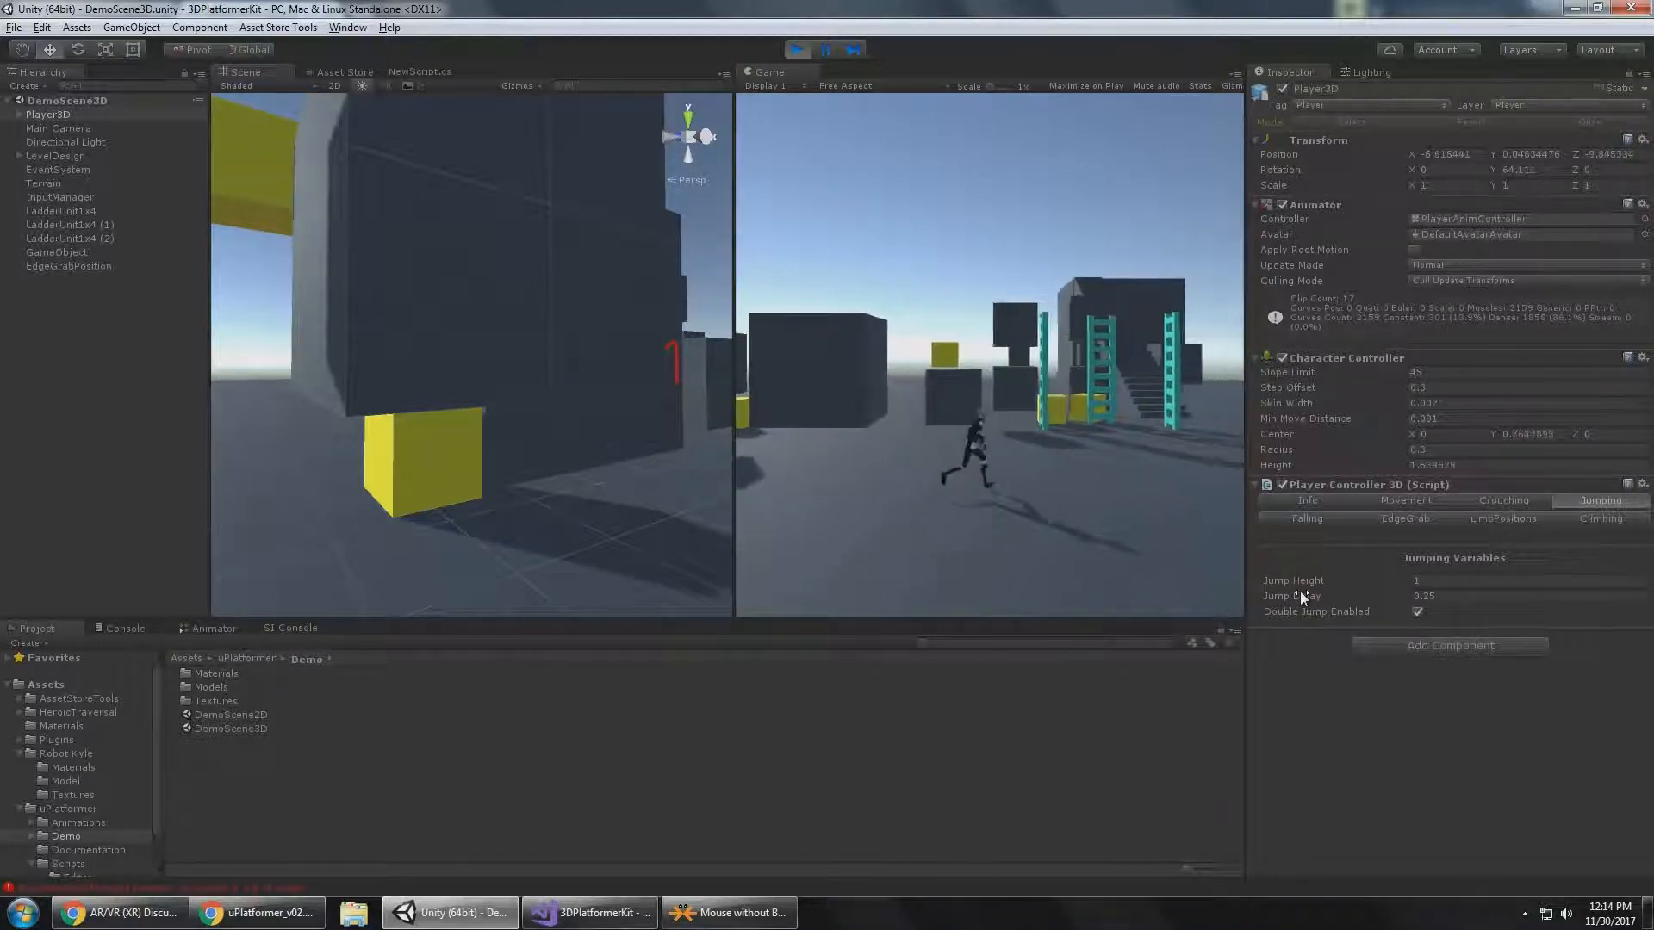
pyautogui.press('space')
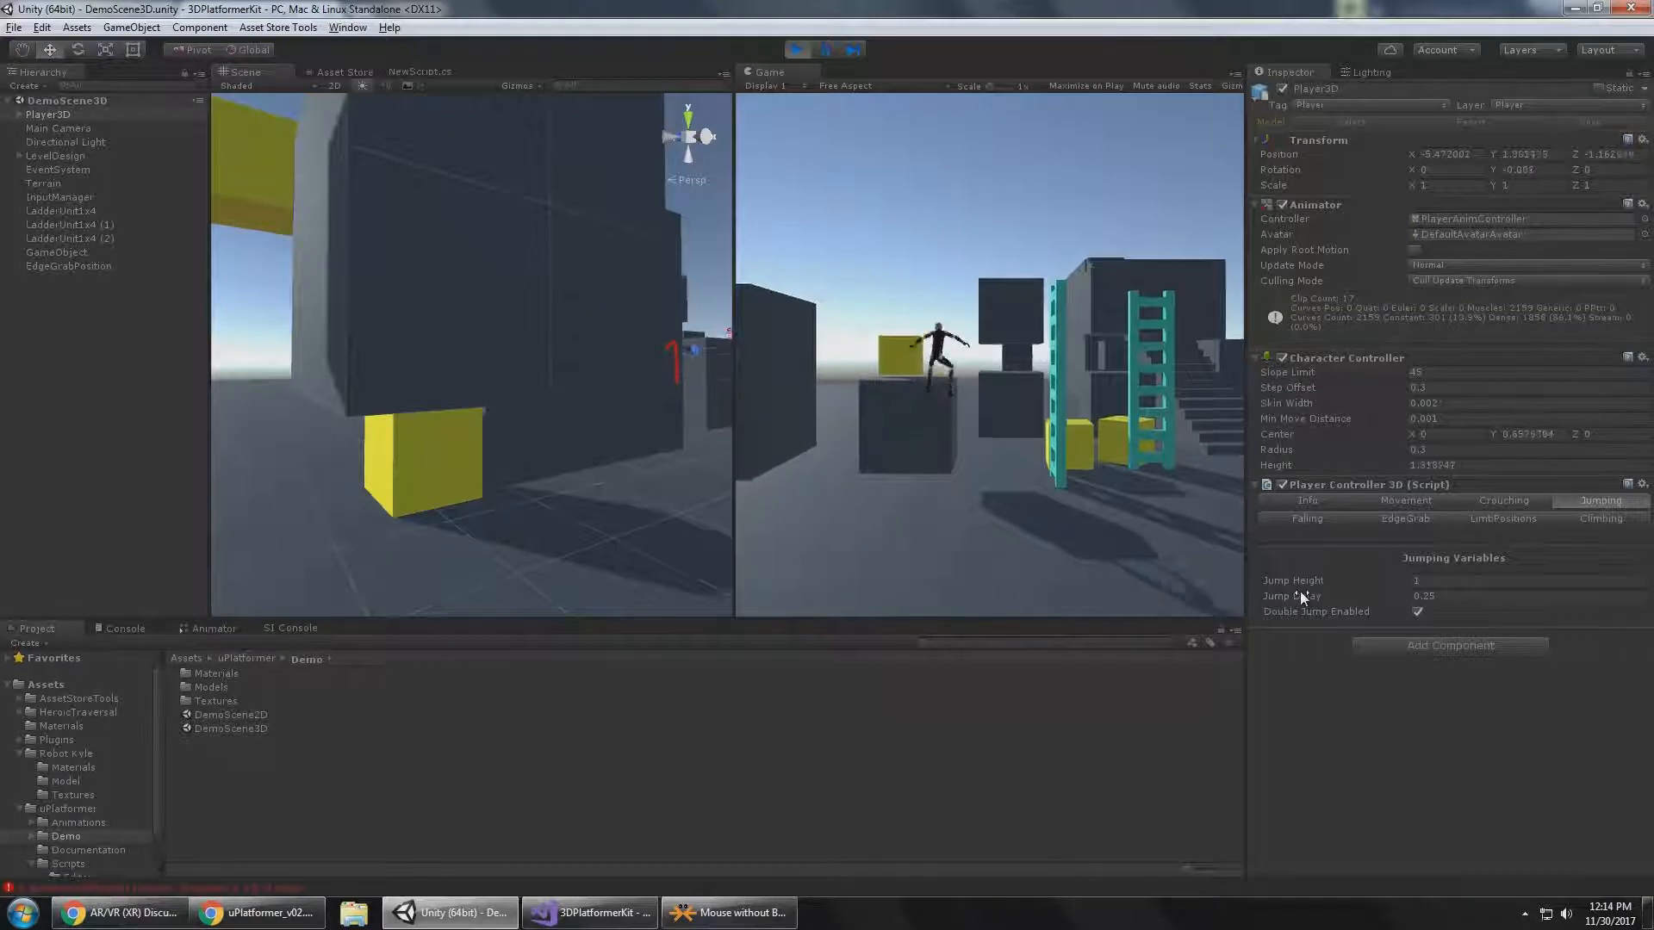
pyautogui.press('s')
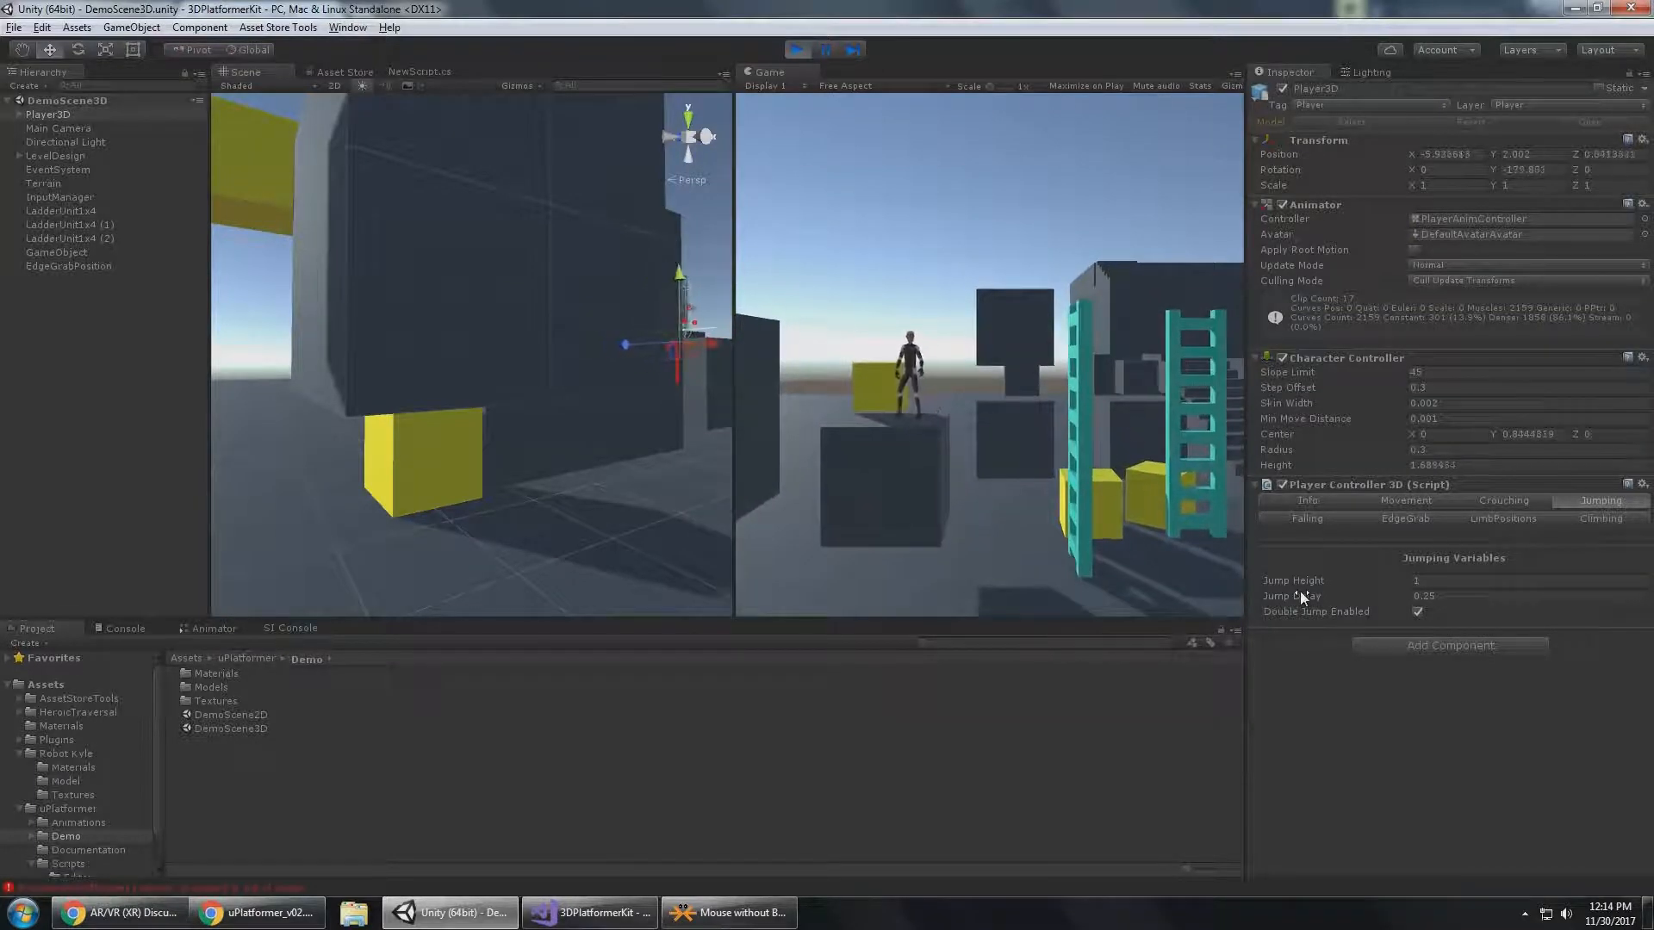
# Take Player3D down off the dark block and keep running and jumping it back and forth across open ground.
pyautogui.press('s')
pyautogui.press('space')
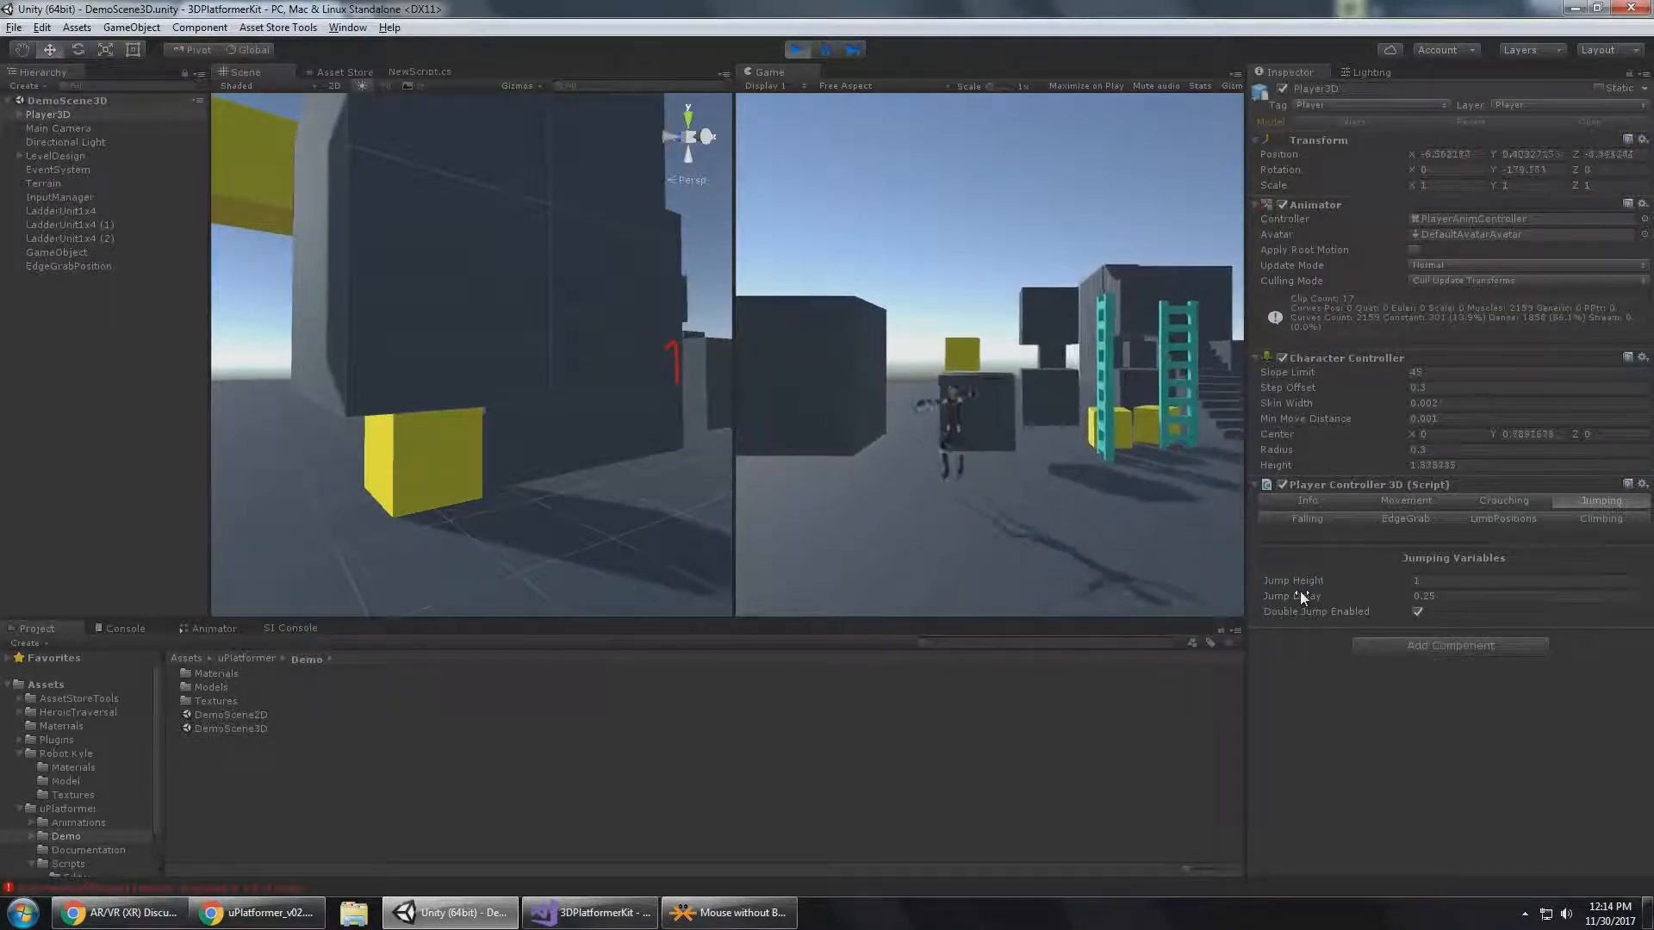
pyautogui.press('a')
pyautogui.press('space')
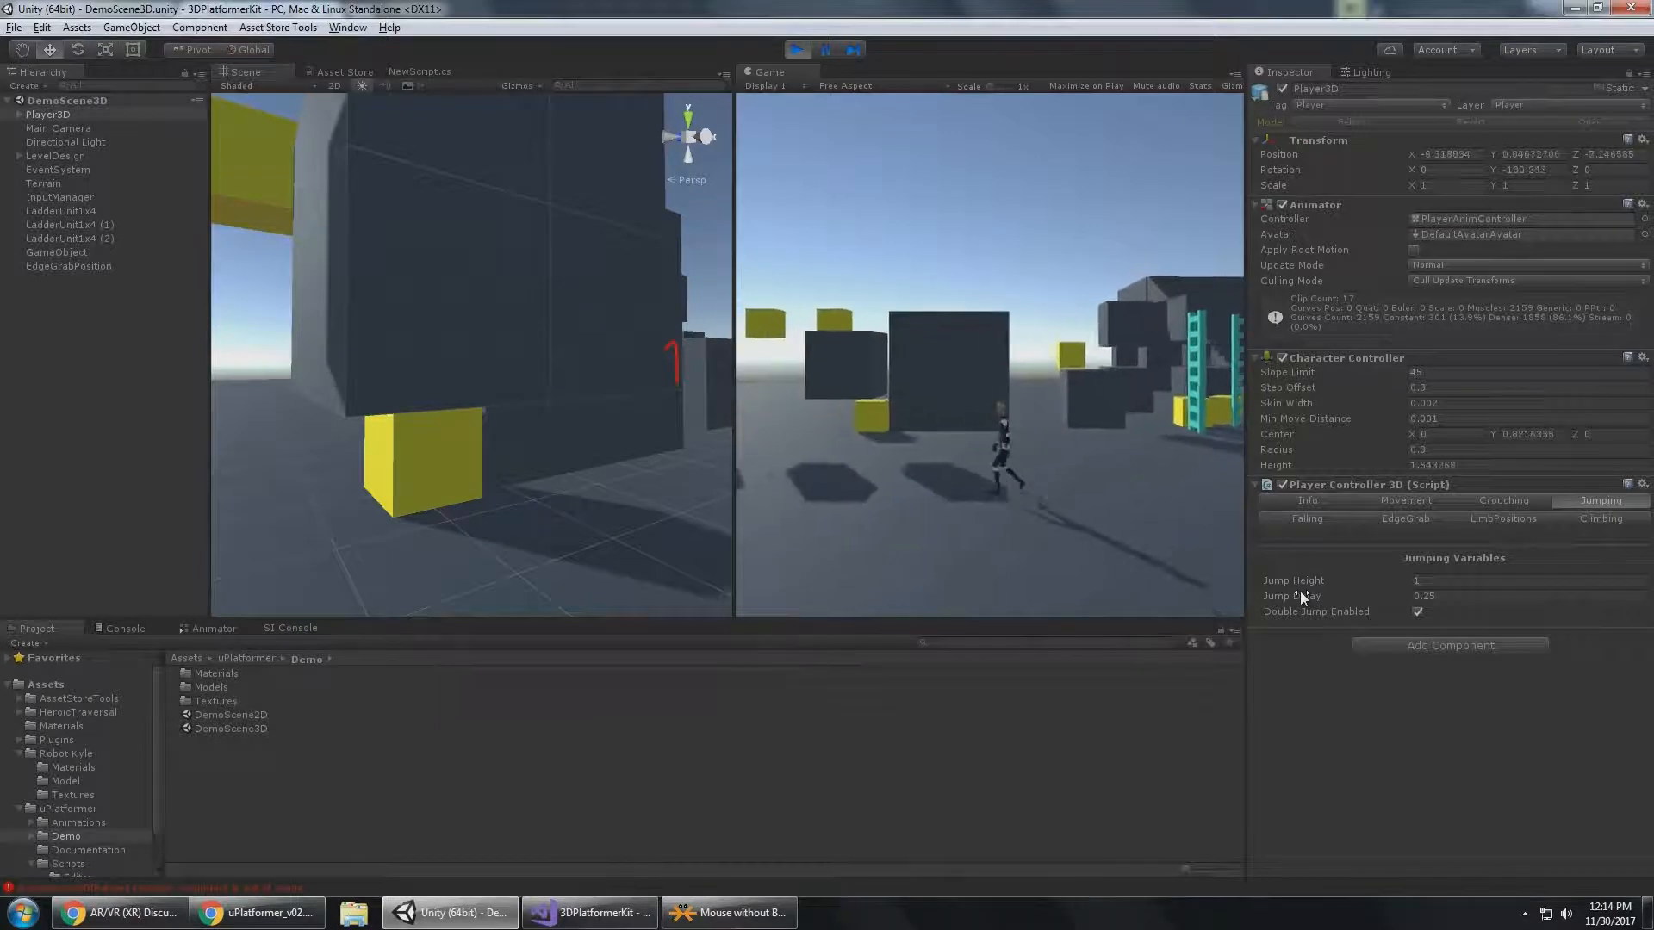
pyautogui.press('a')
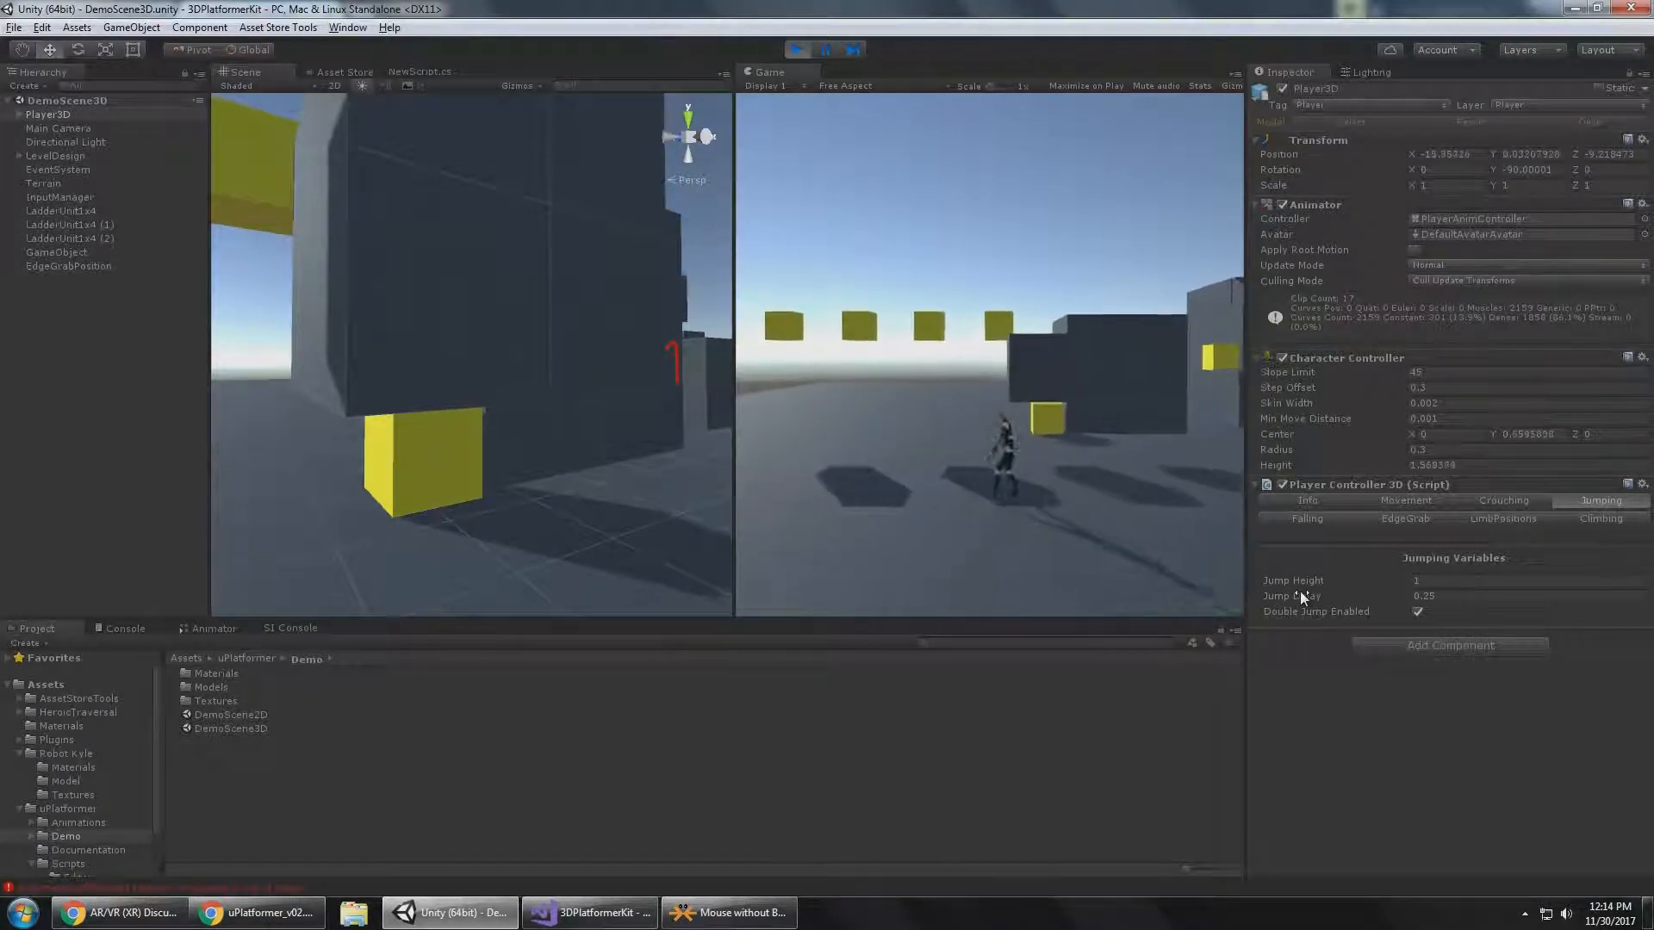
pyautogui.press('d')
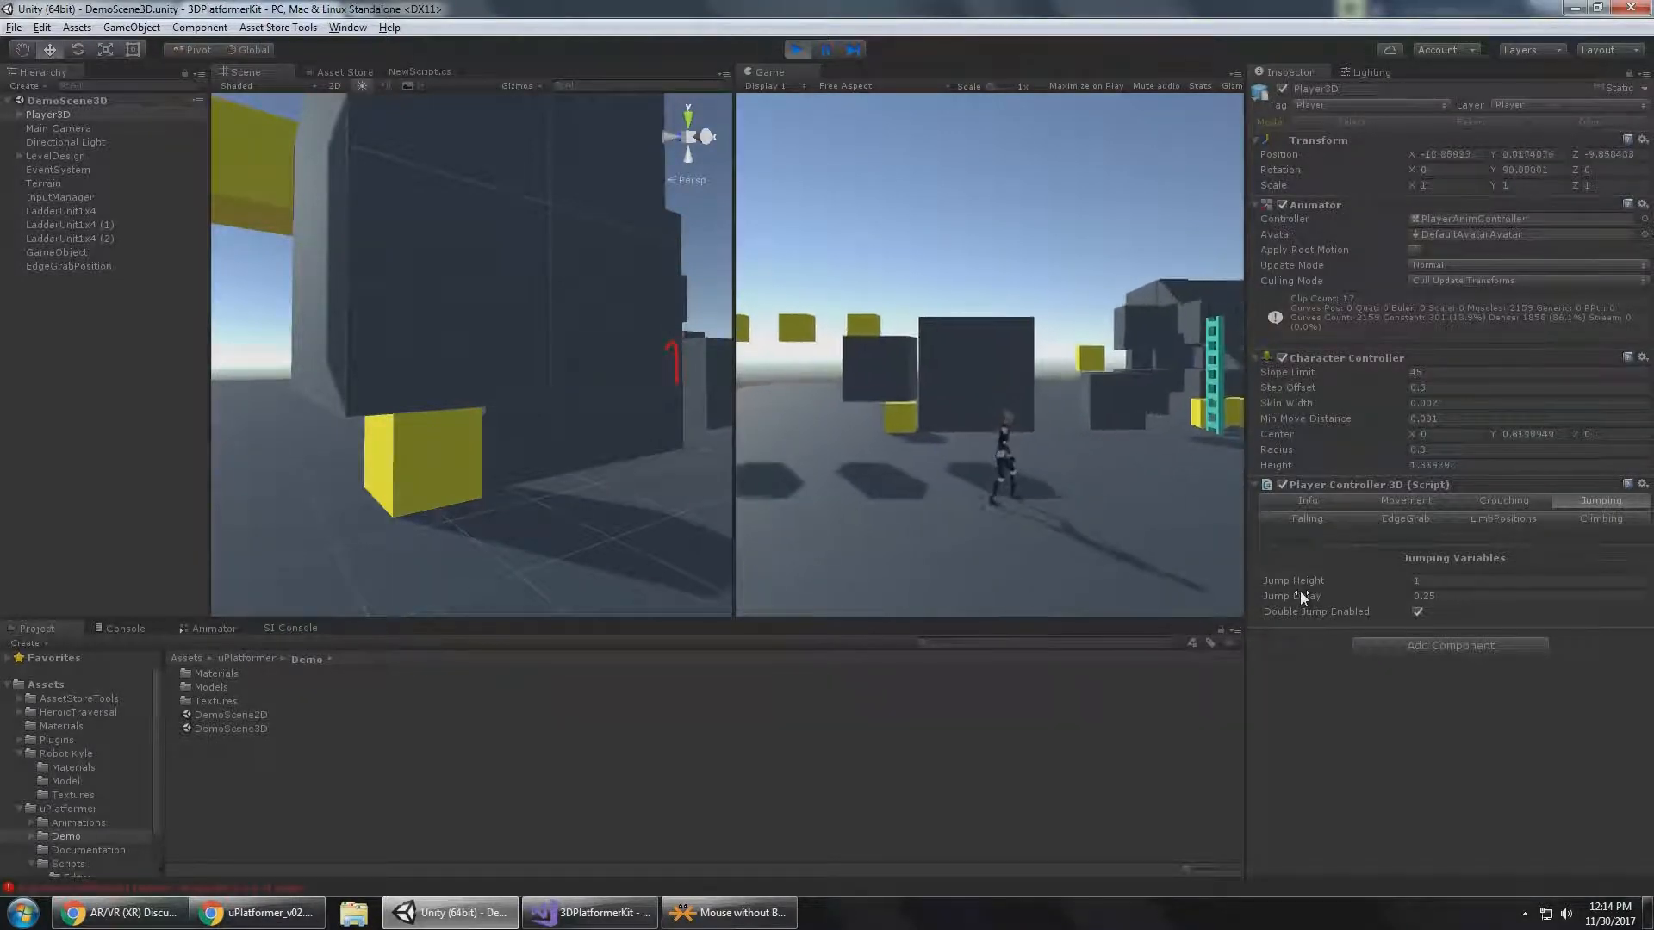
pyautogui.press('d')
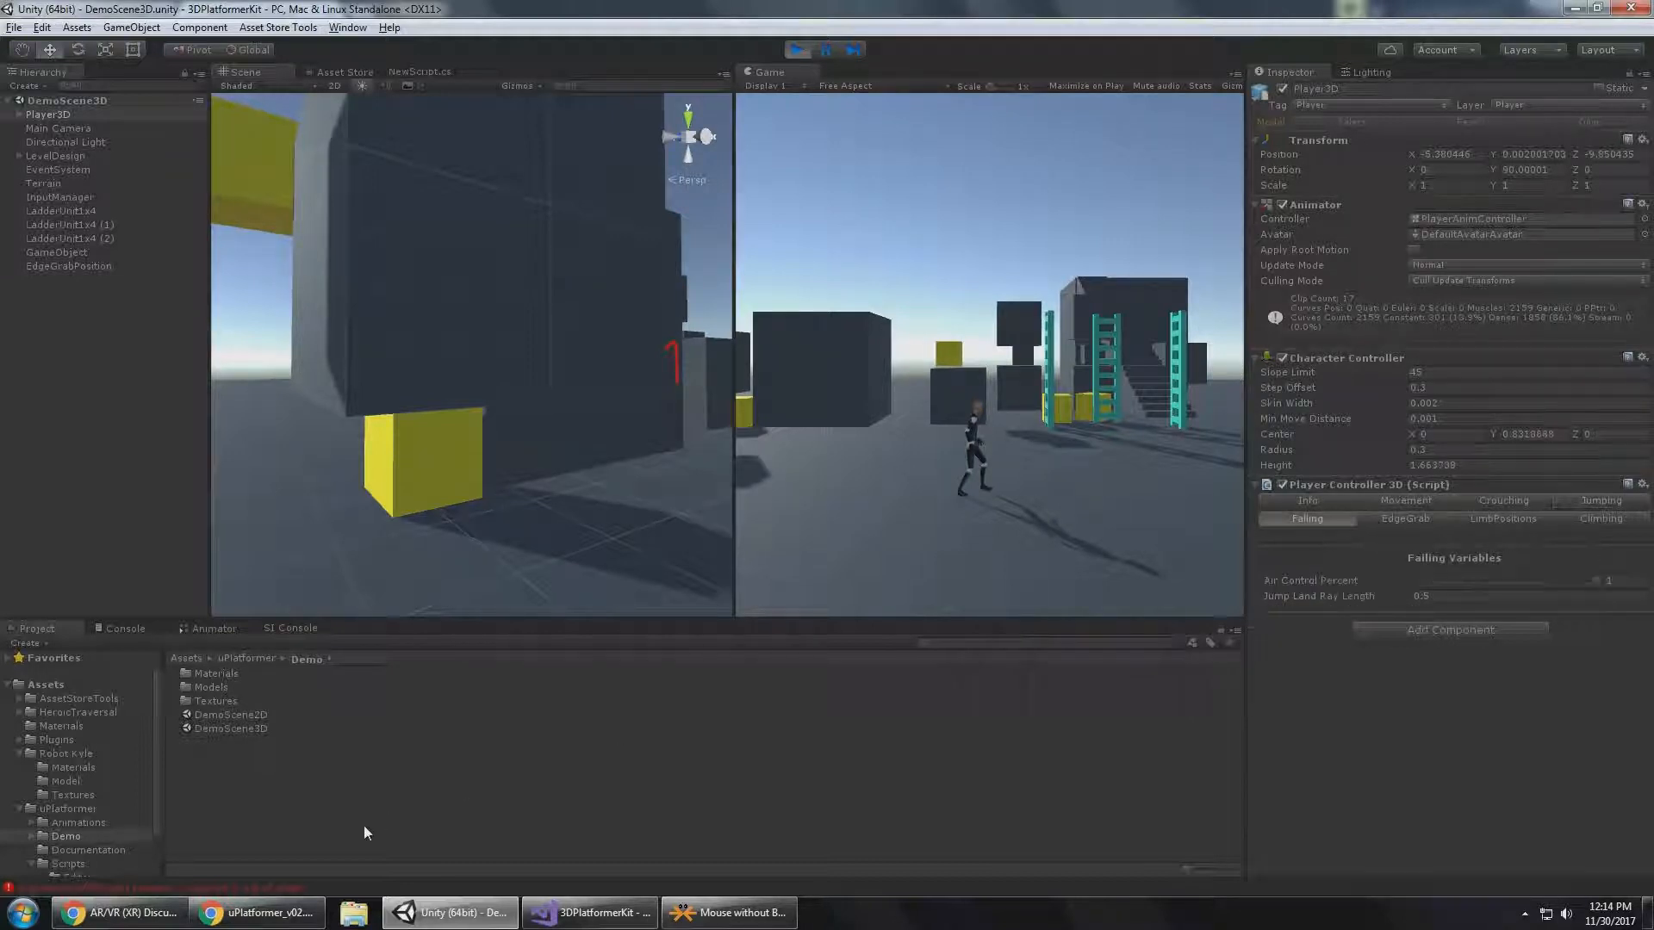
# Show Player3D's Falling settings, consult the Falling section of uPlatformer_v02.pdf in Chrome and return to Unity.
pyautogui.click(254, 912)
pyautogui.scroll(-3, 698, 457)
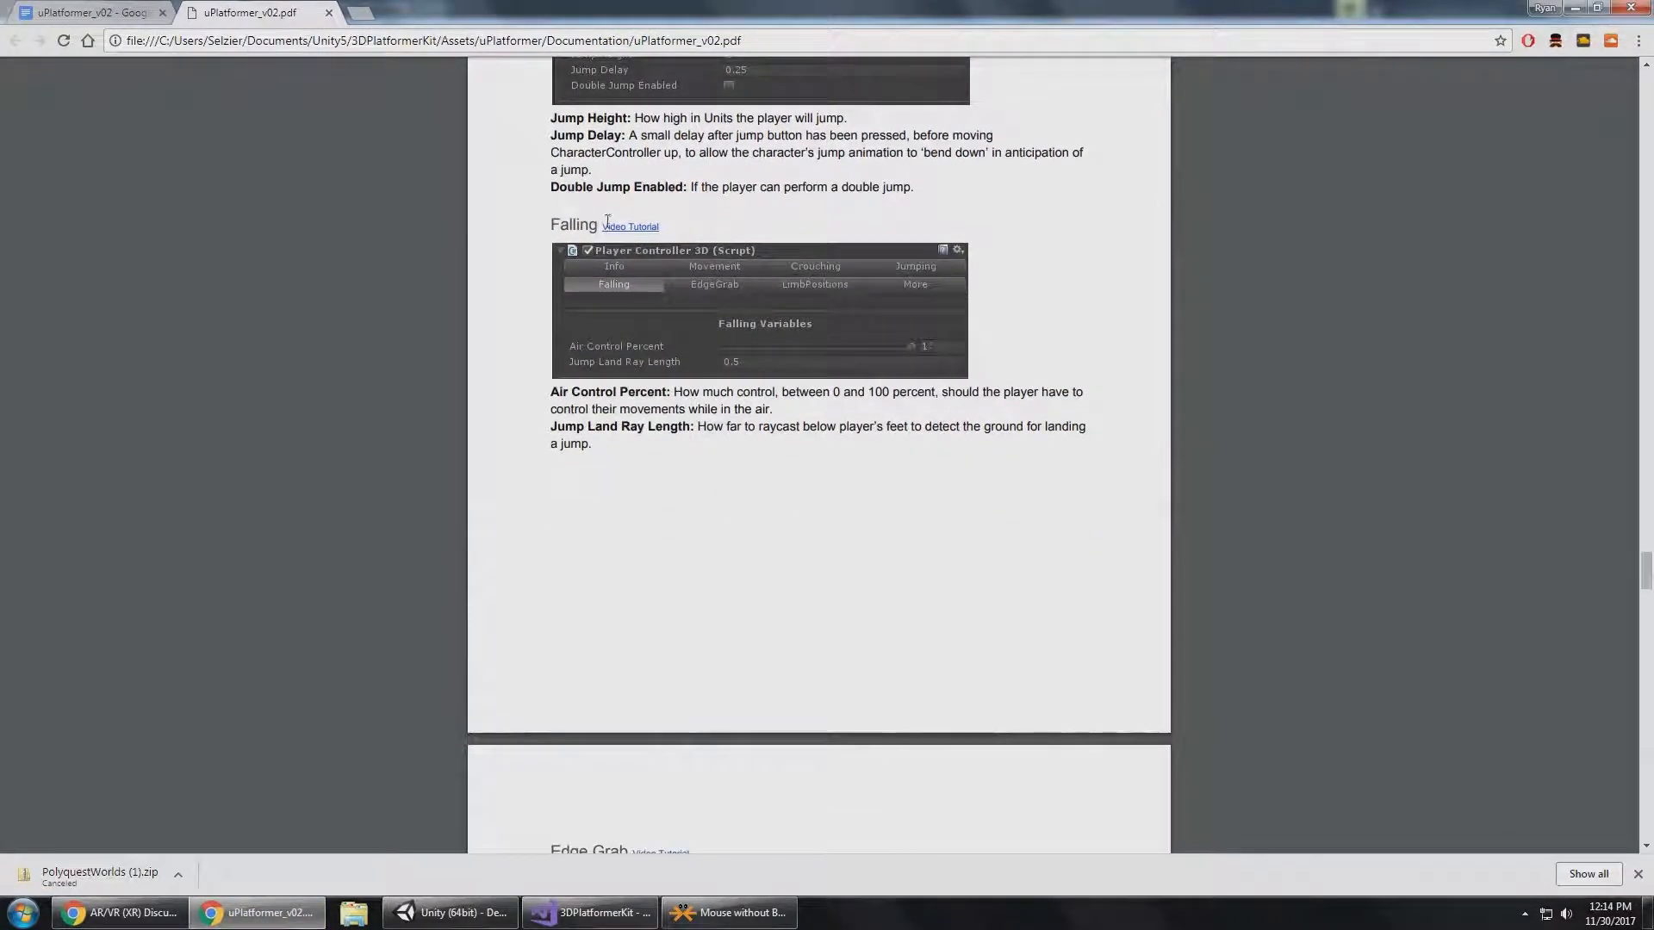
pyautogui.hotkey('alt', 'Tab')
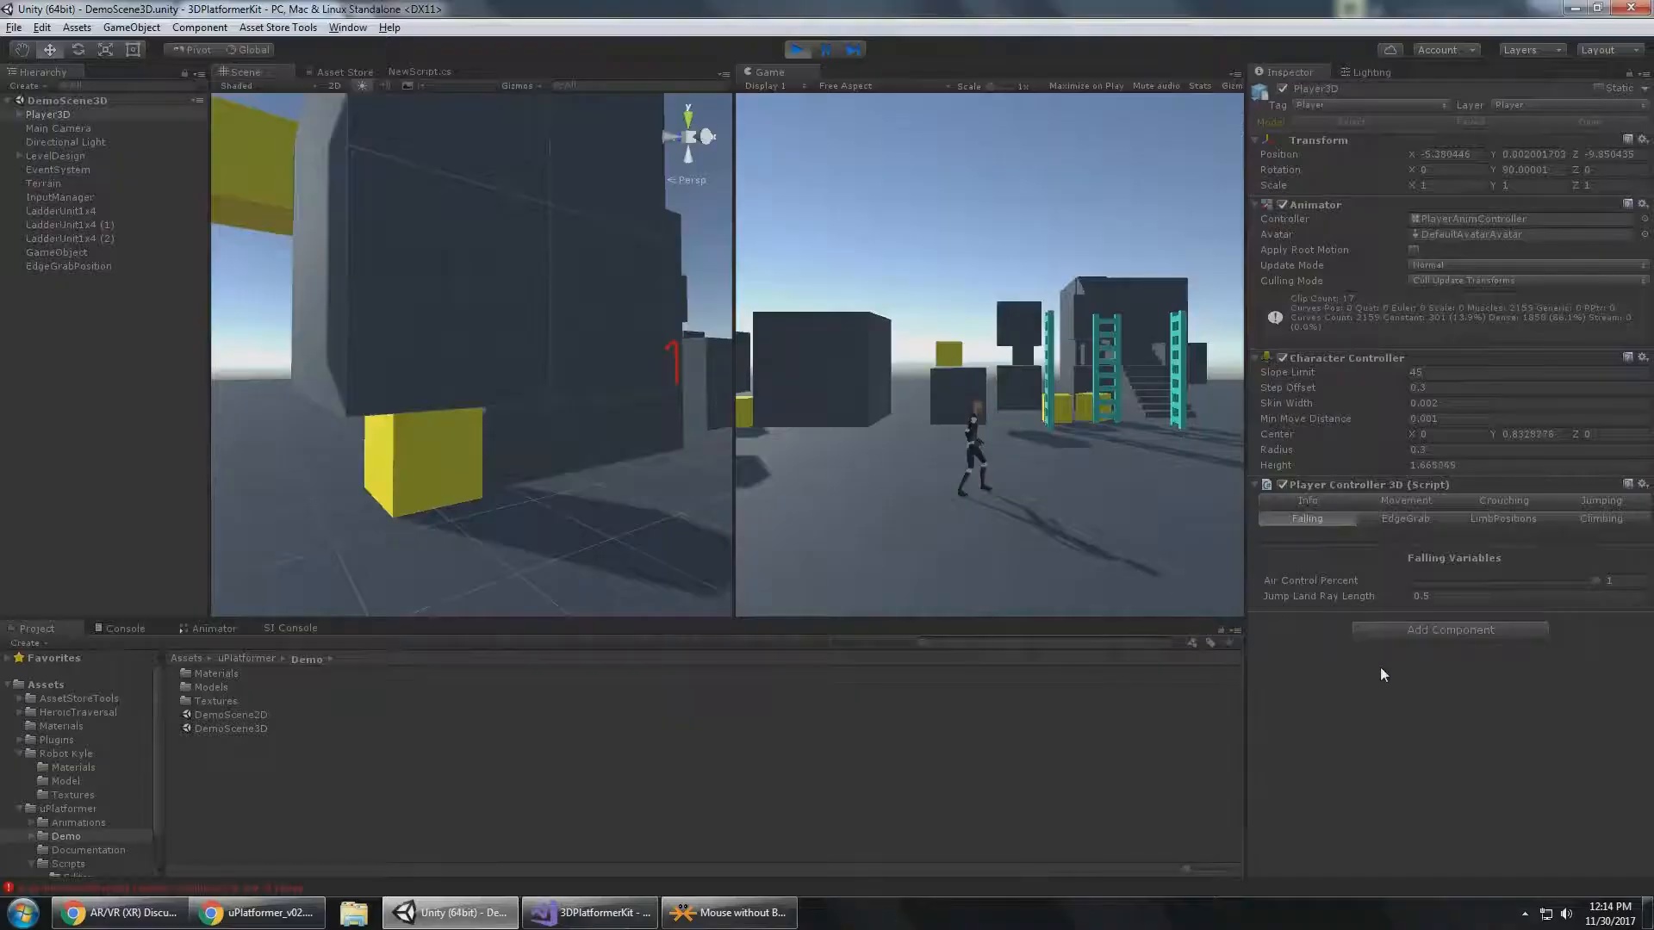
# Run Player3D past the ladders to the staircase and climb it, jumping on the way up.
pyautogui.press('d')
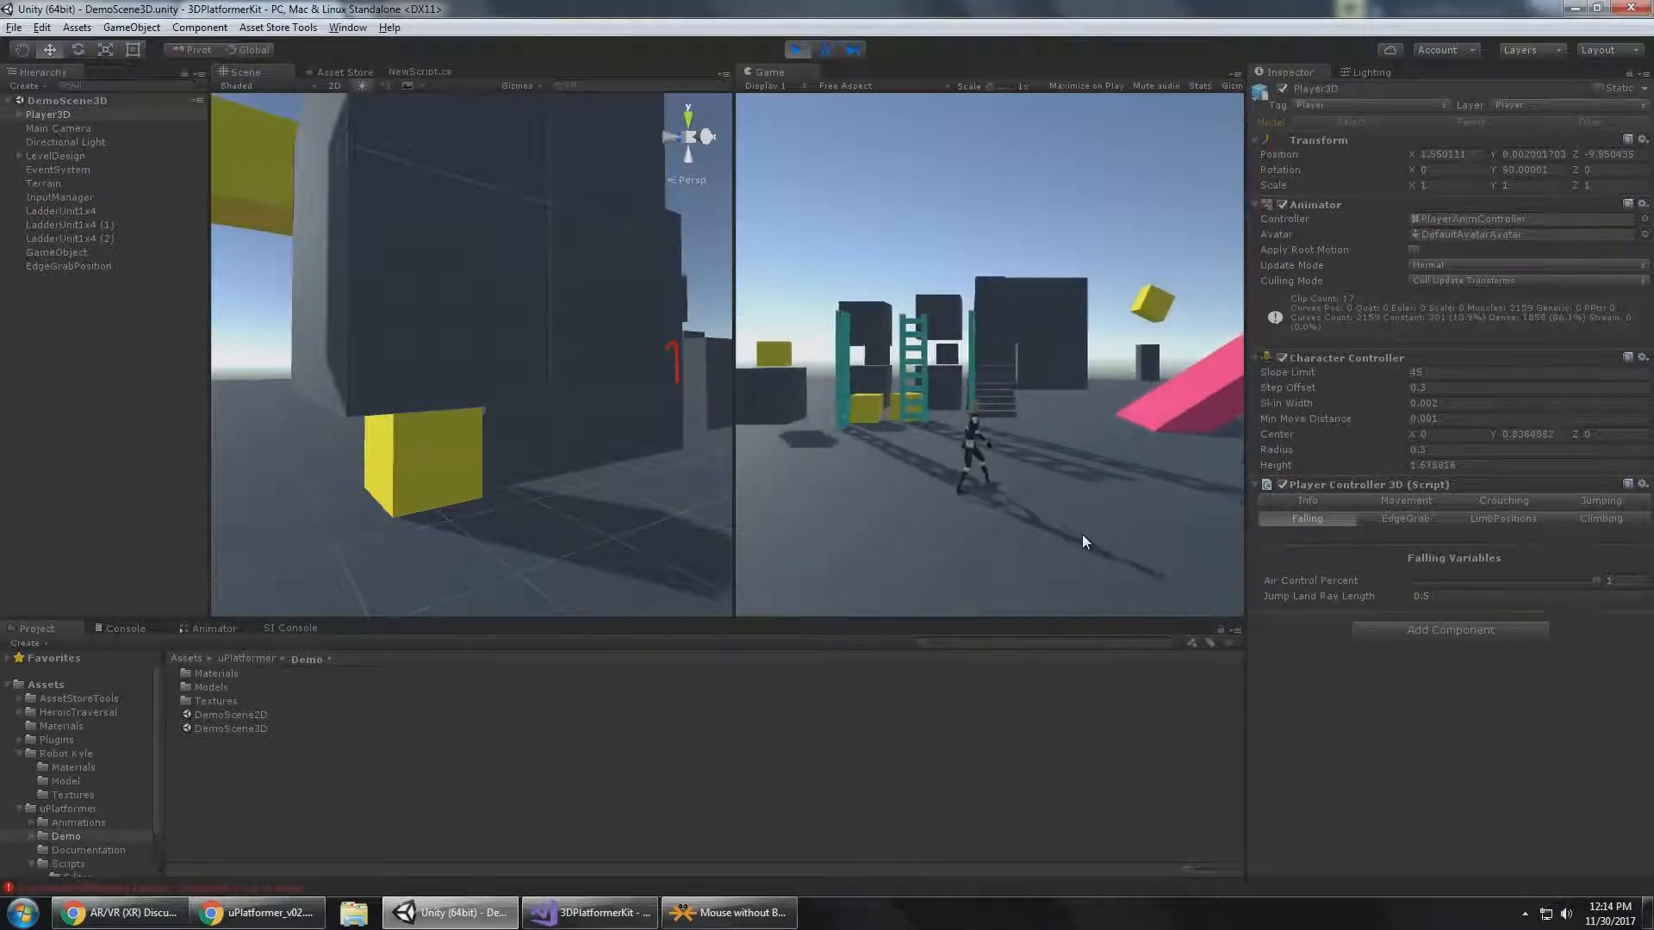
pyautogui.press('w')
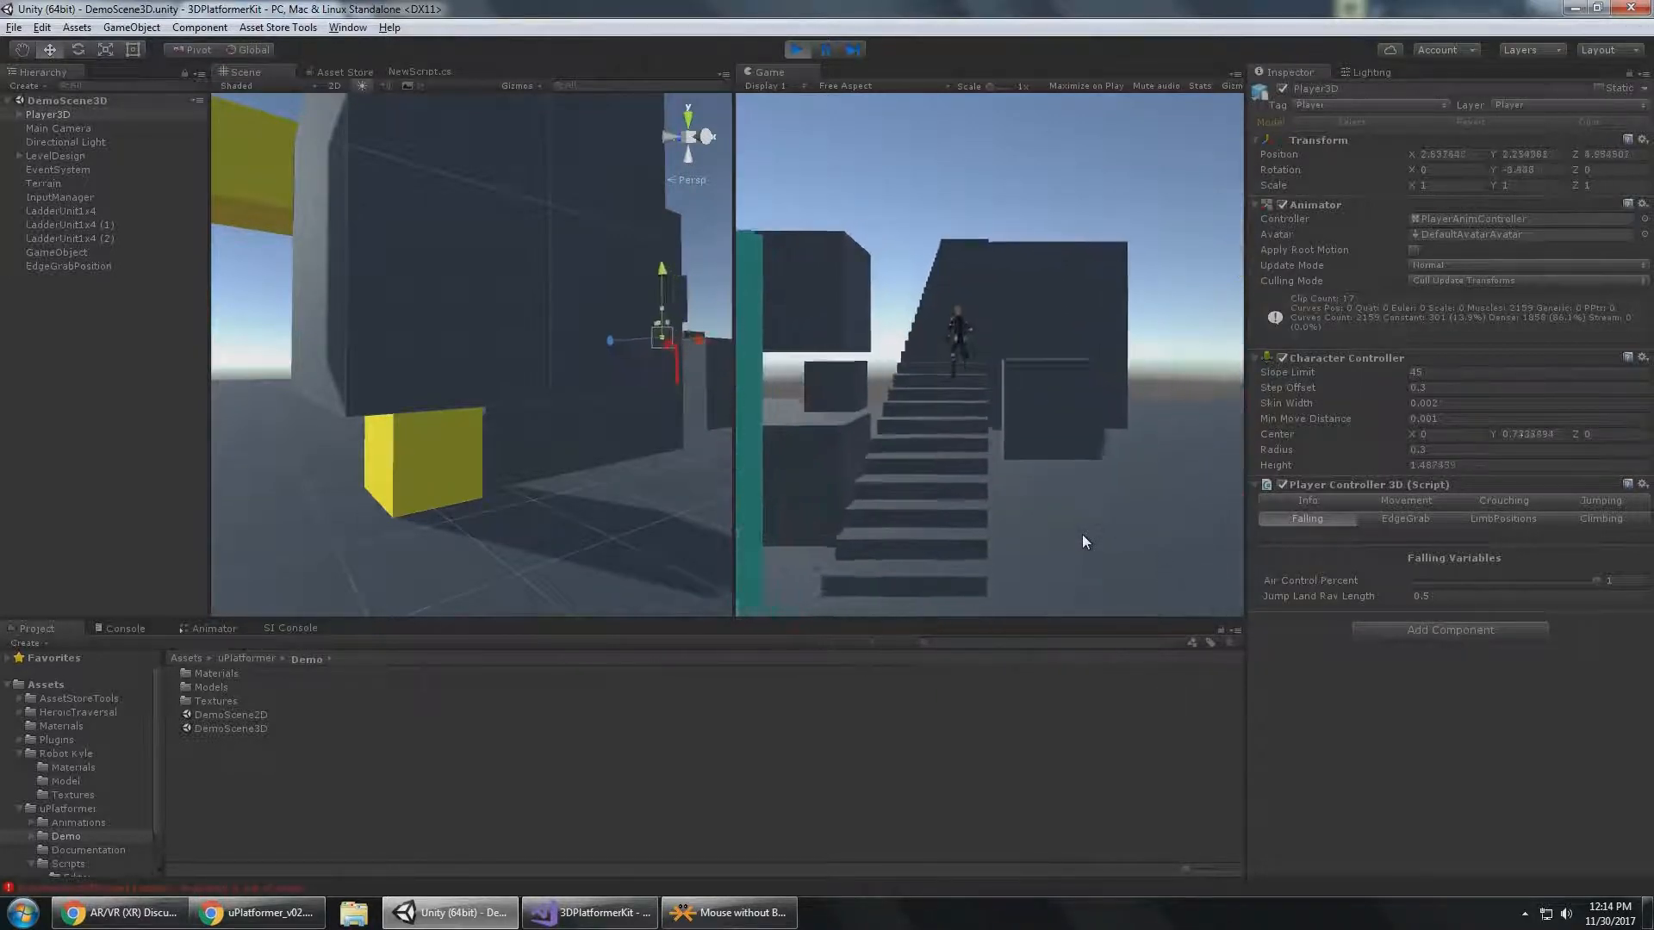
pyautogui.press('space')
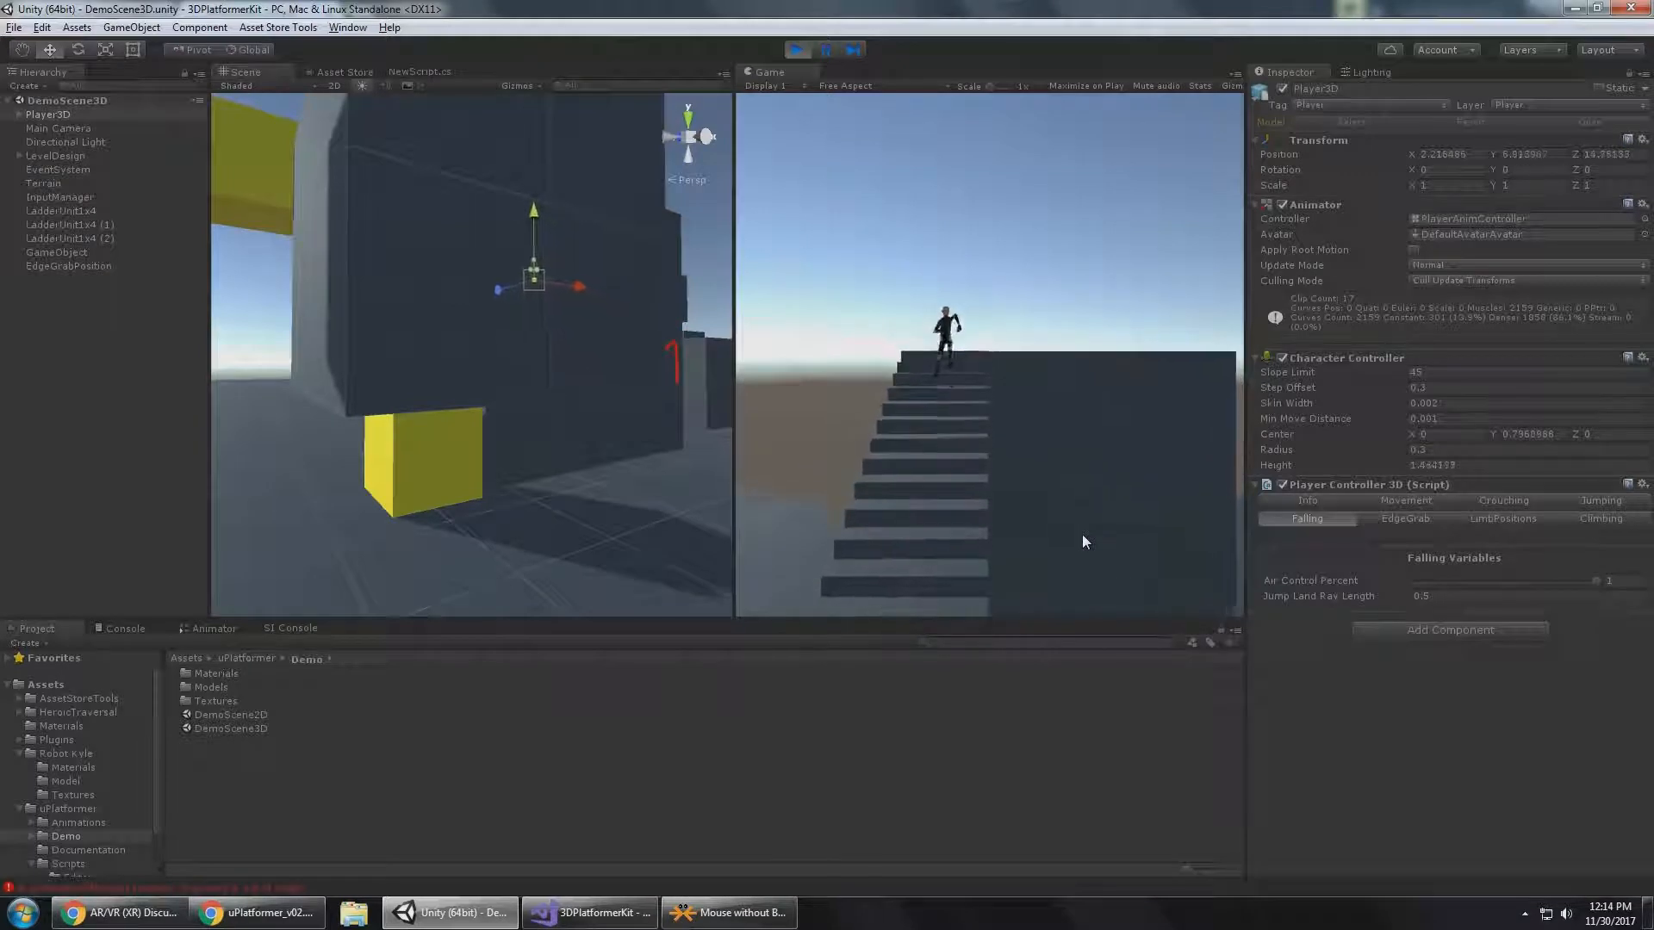
# Run Player3D back and forth across the platform at the top of the staircase, adding a jump.
pyautogui.press('d')
pyautogui.press('a')
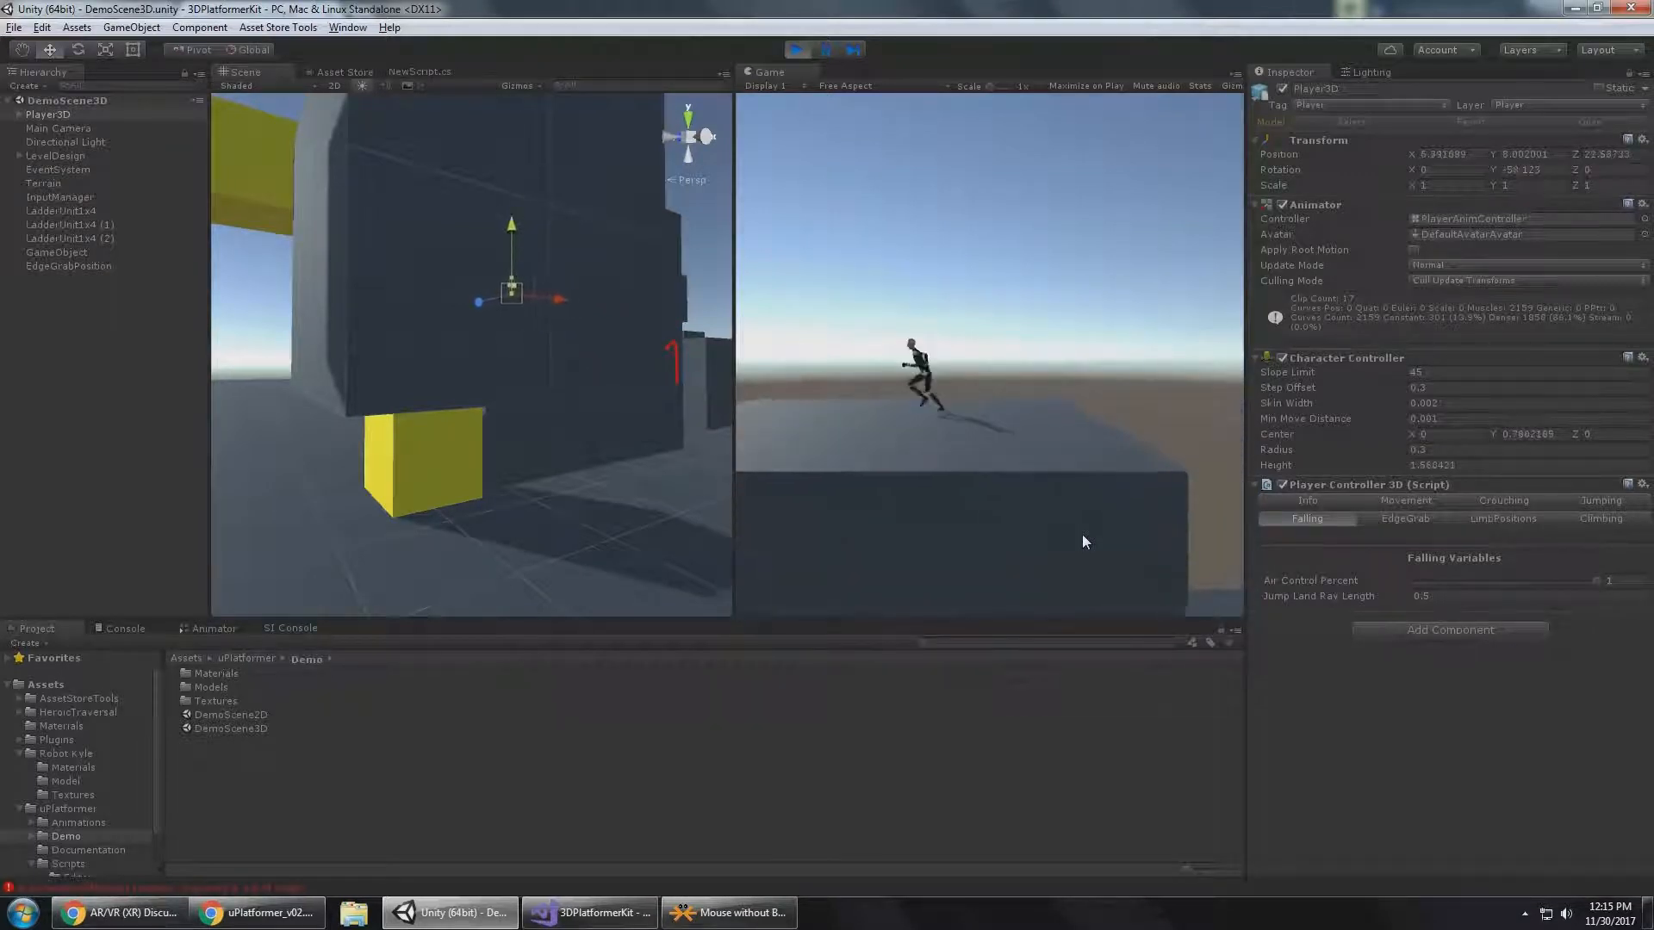
pyautogui.press('d')
pyautogui.press('a')
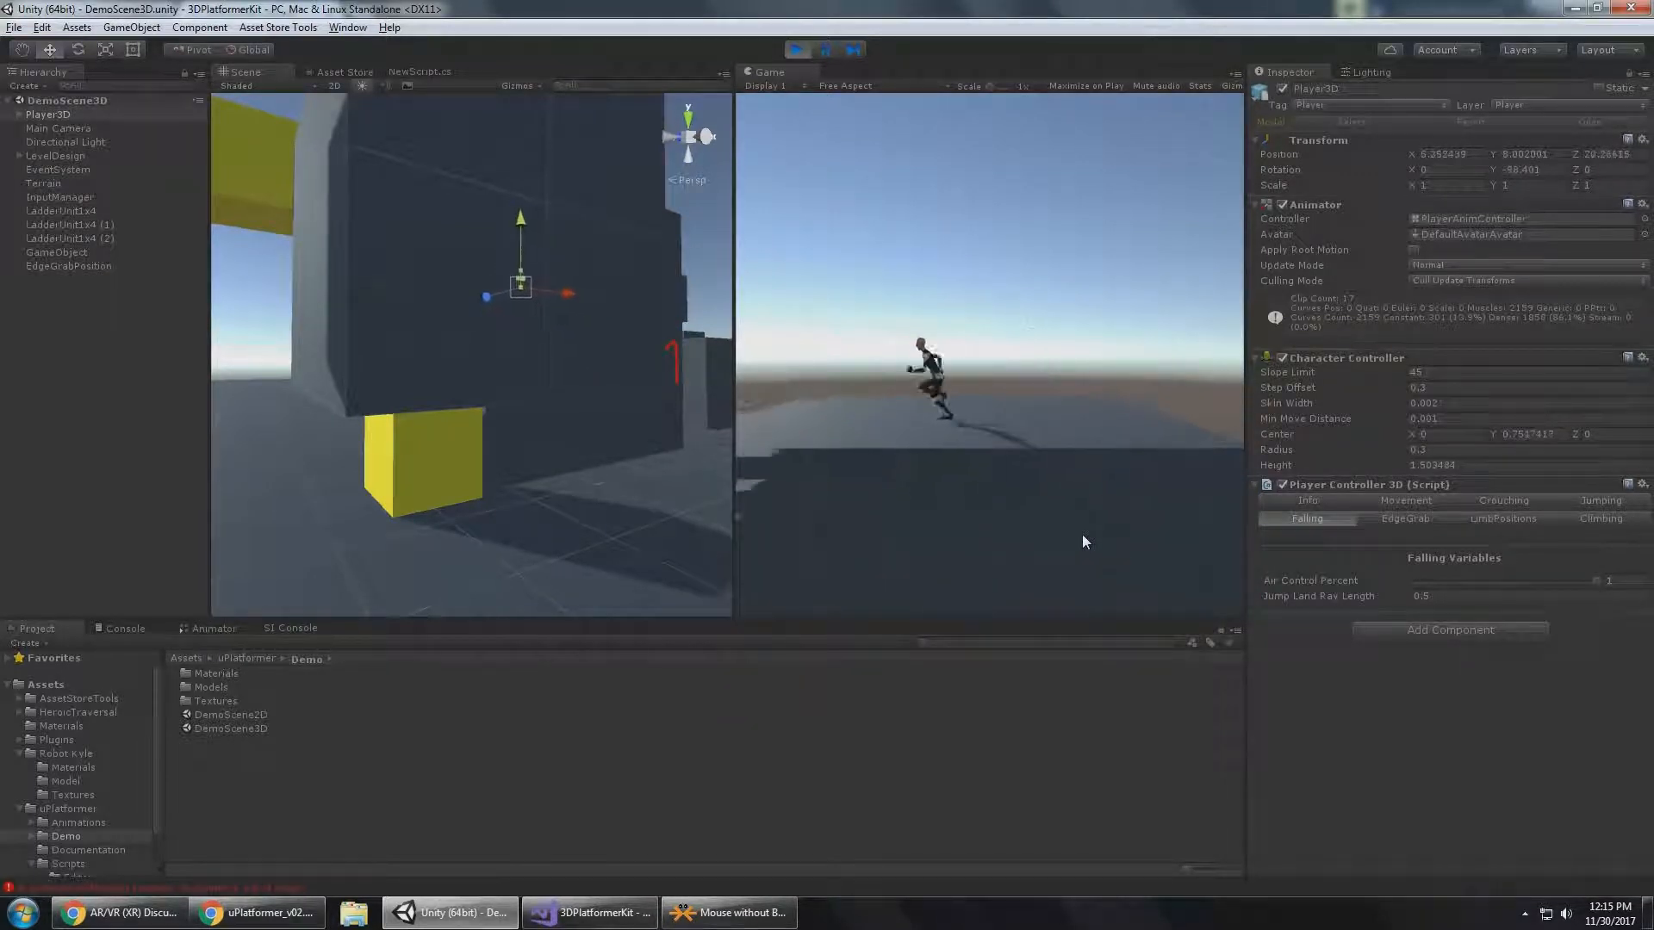
pyautogui.press('d')
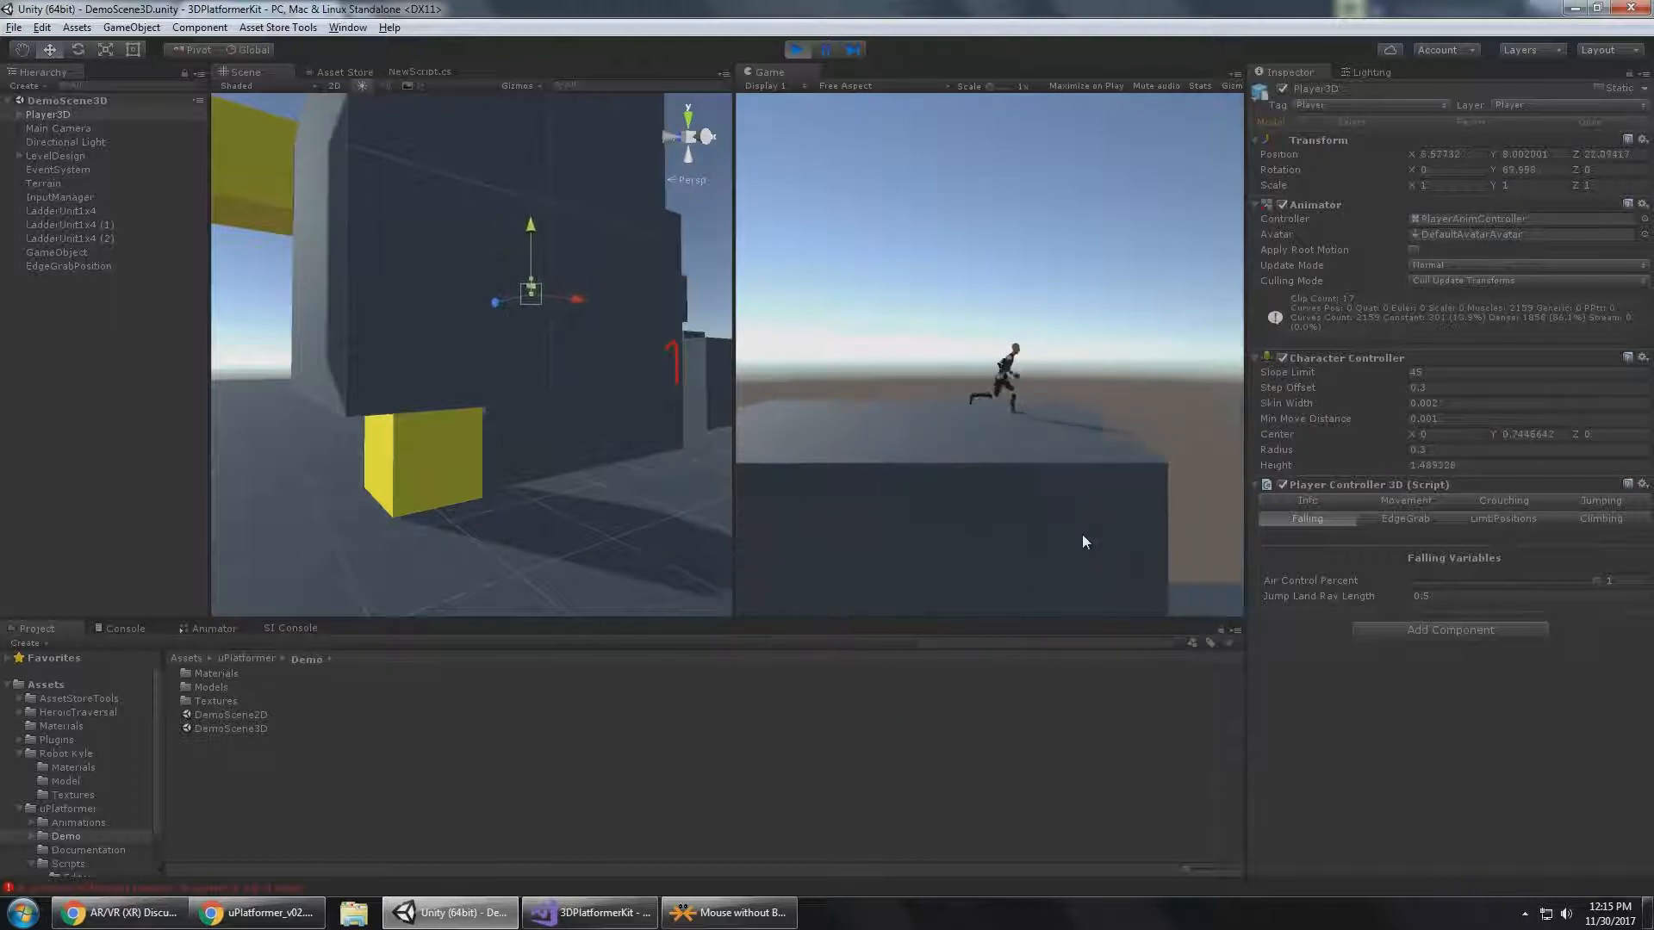
pyautogui.press('space')
pyautogui.press('a')
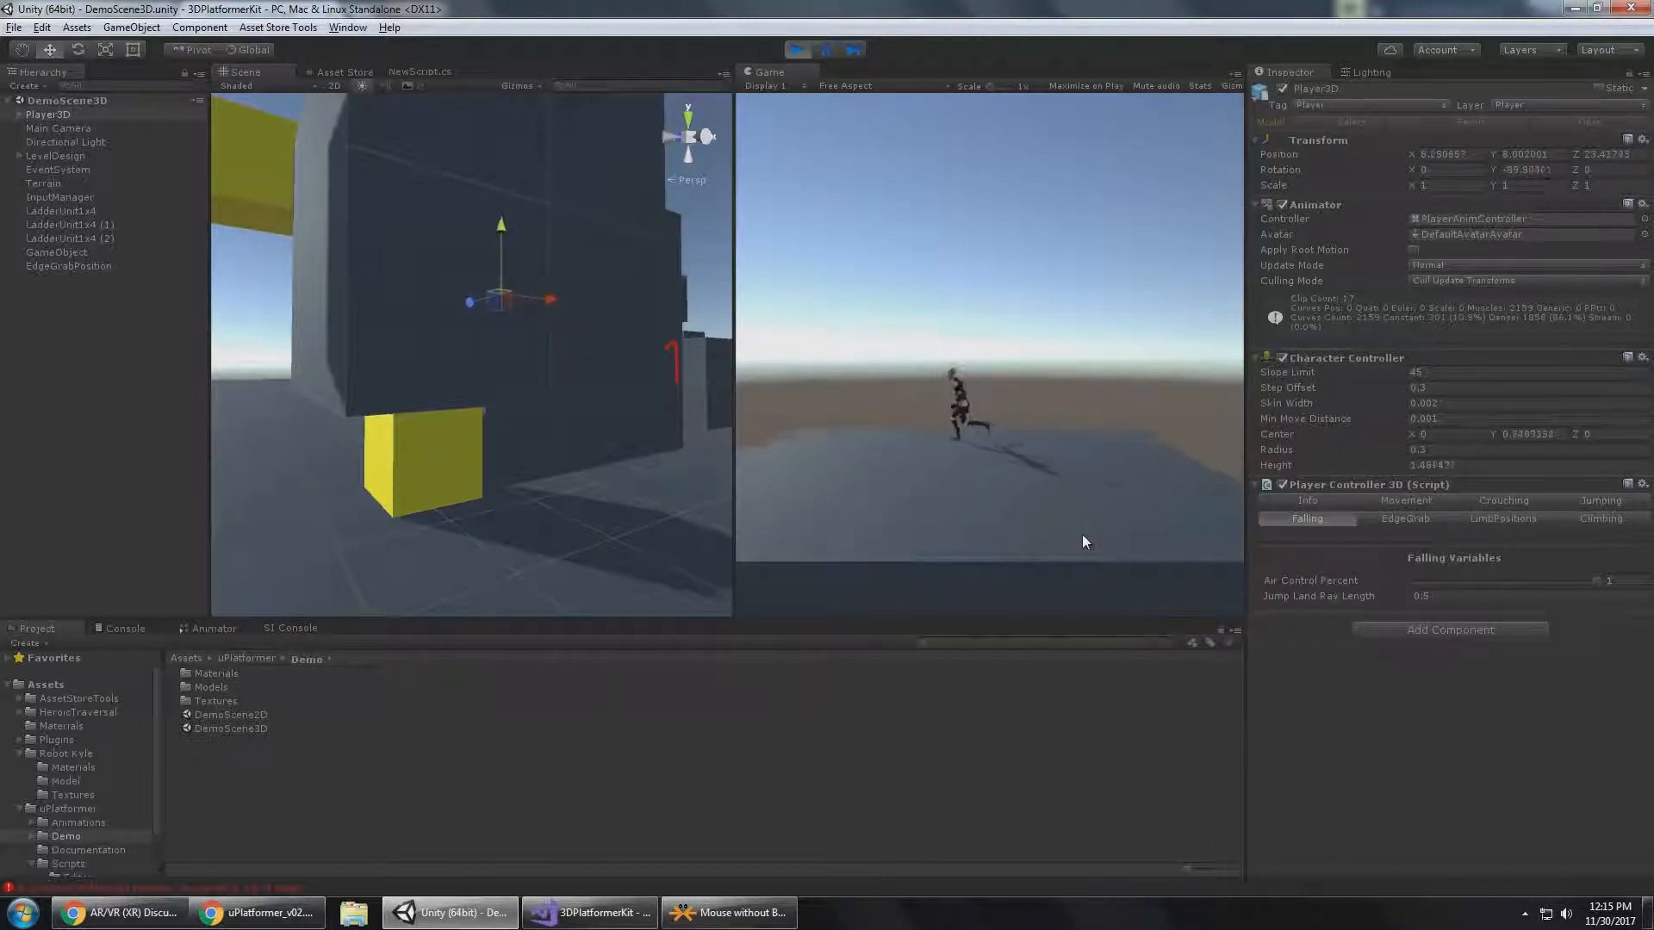
# Test full air control by jumping Player3D past the platform edge and steering back in mid-air, ending with a drop to the ground.
pyautogui.press('d')
pyautogui.press('space')
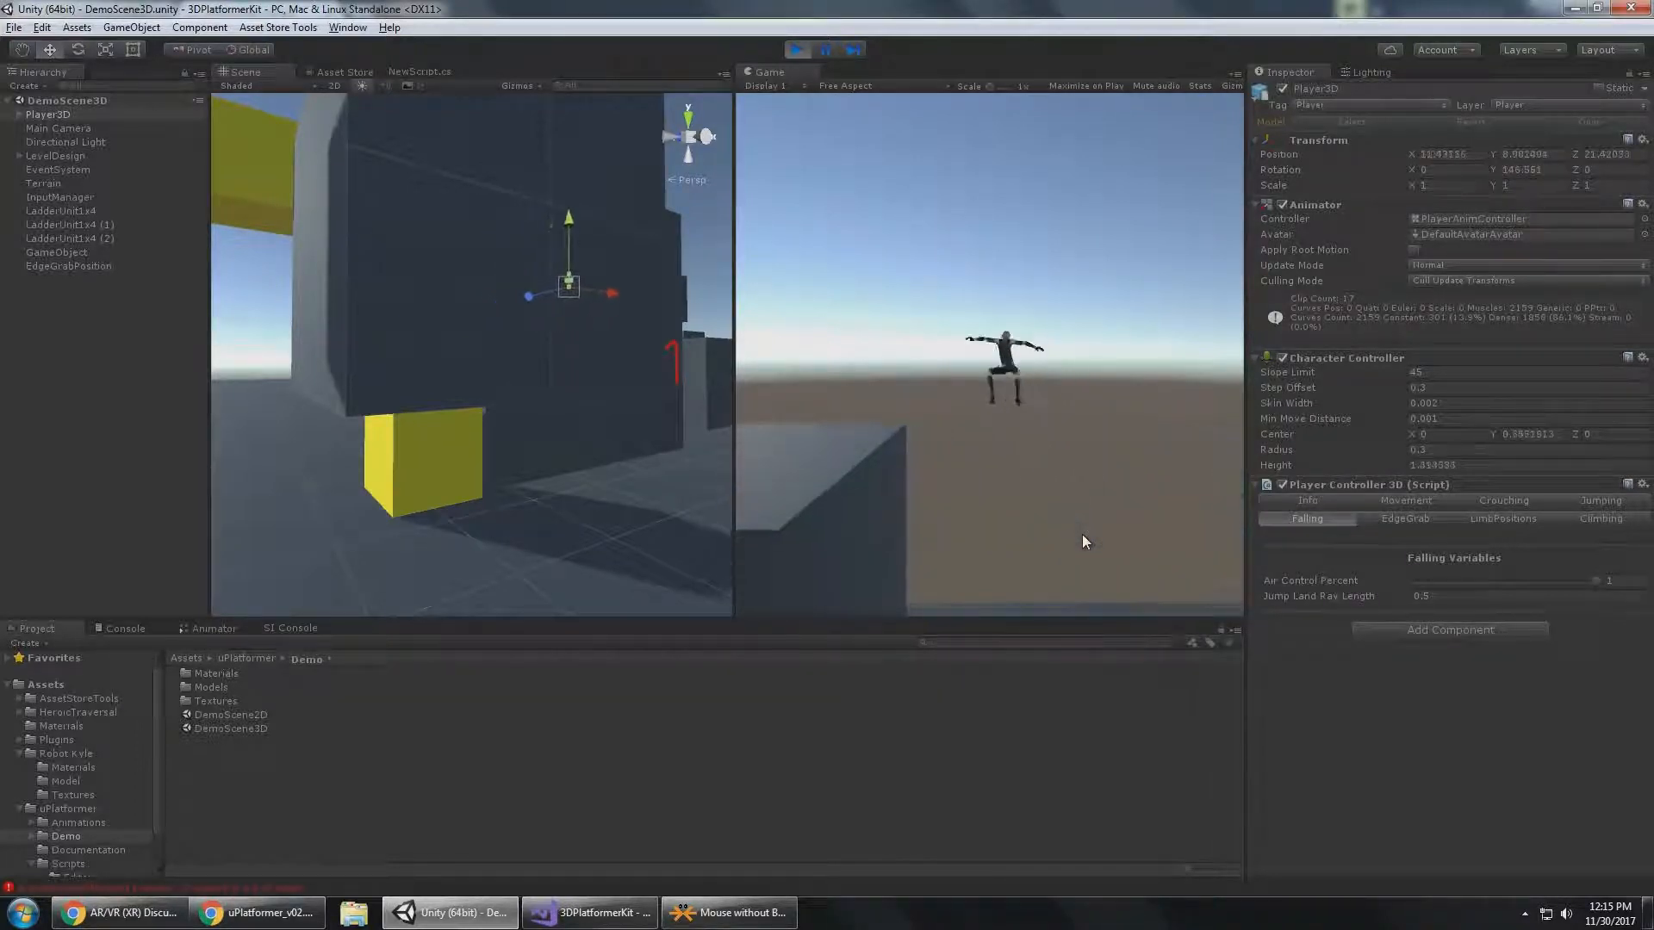
pyautogui.press('a')
pyautogui.press('space')
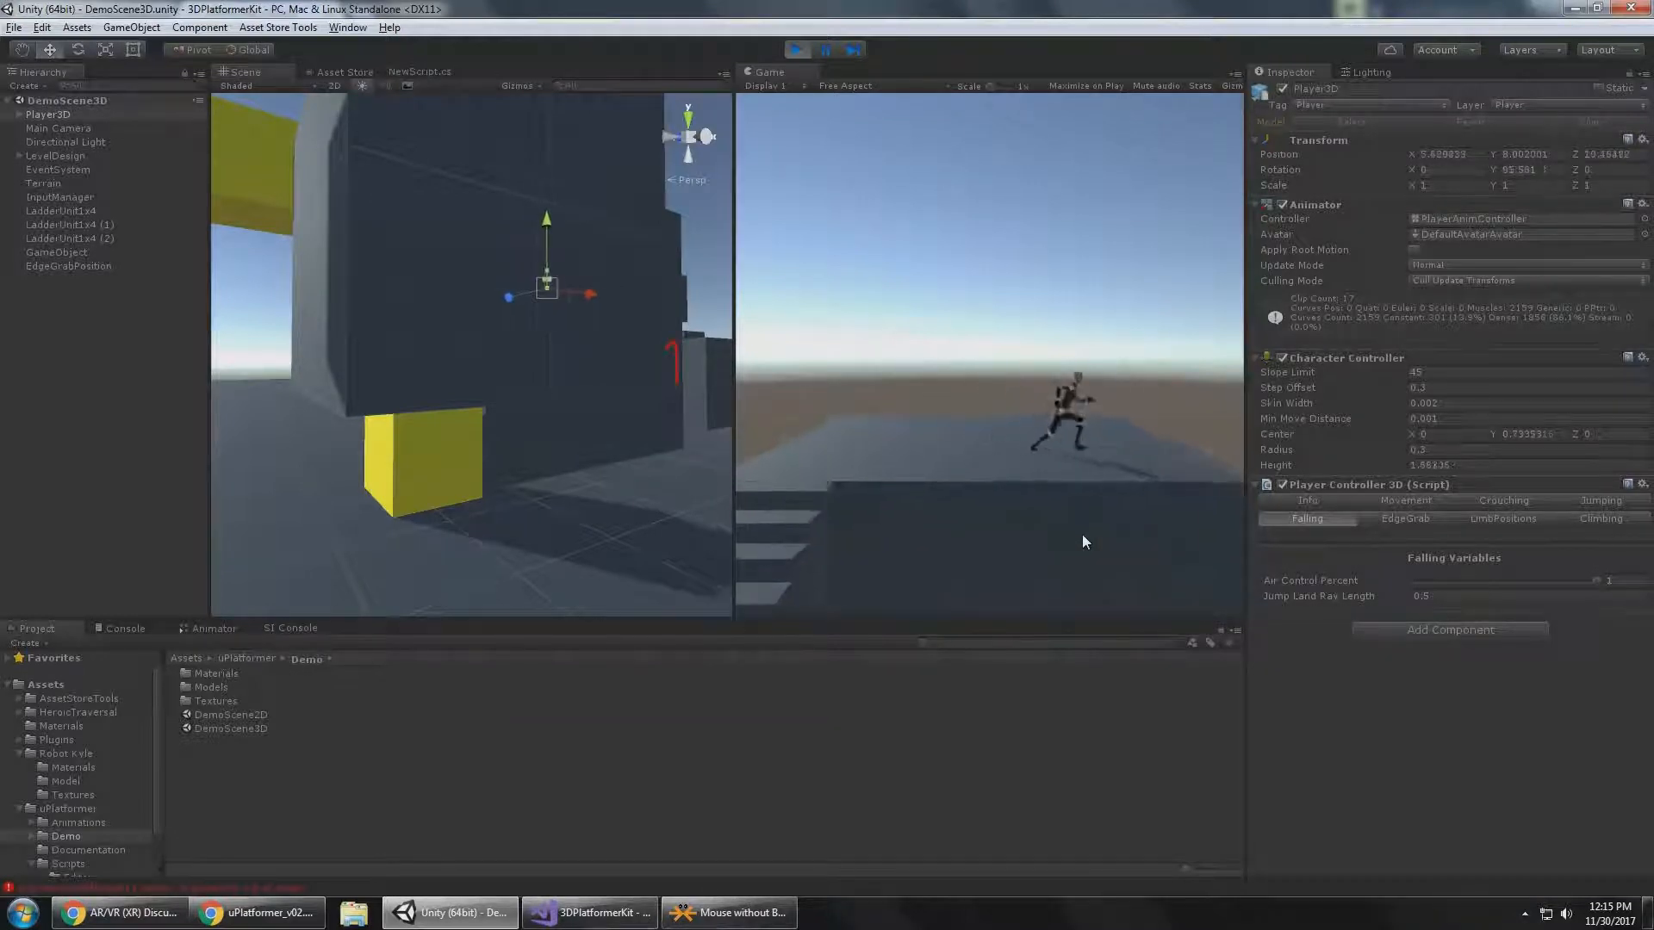
pyautogui.press('d')
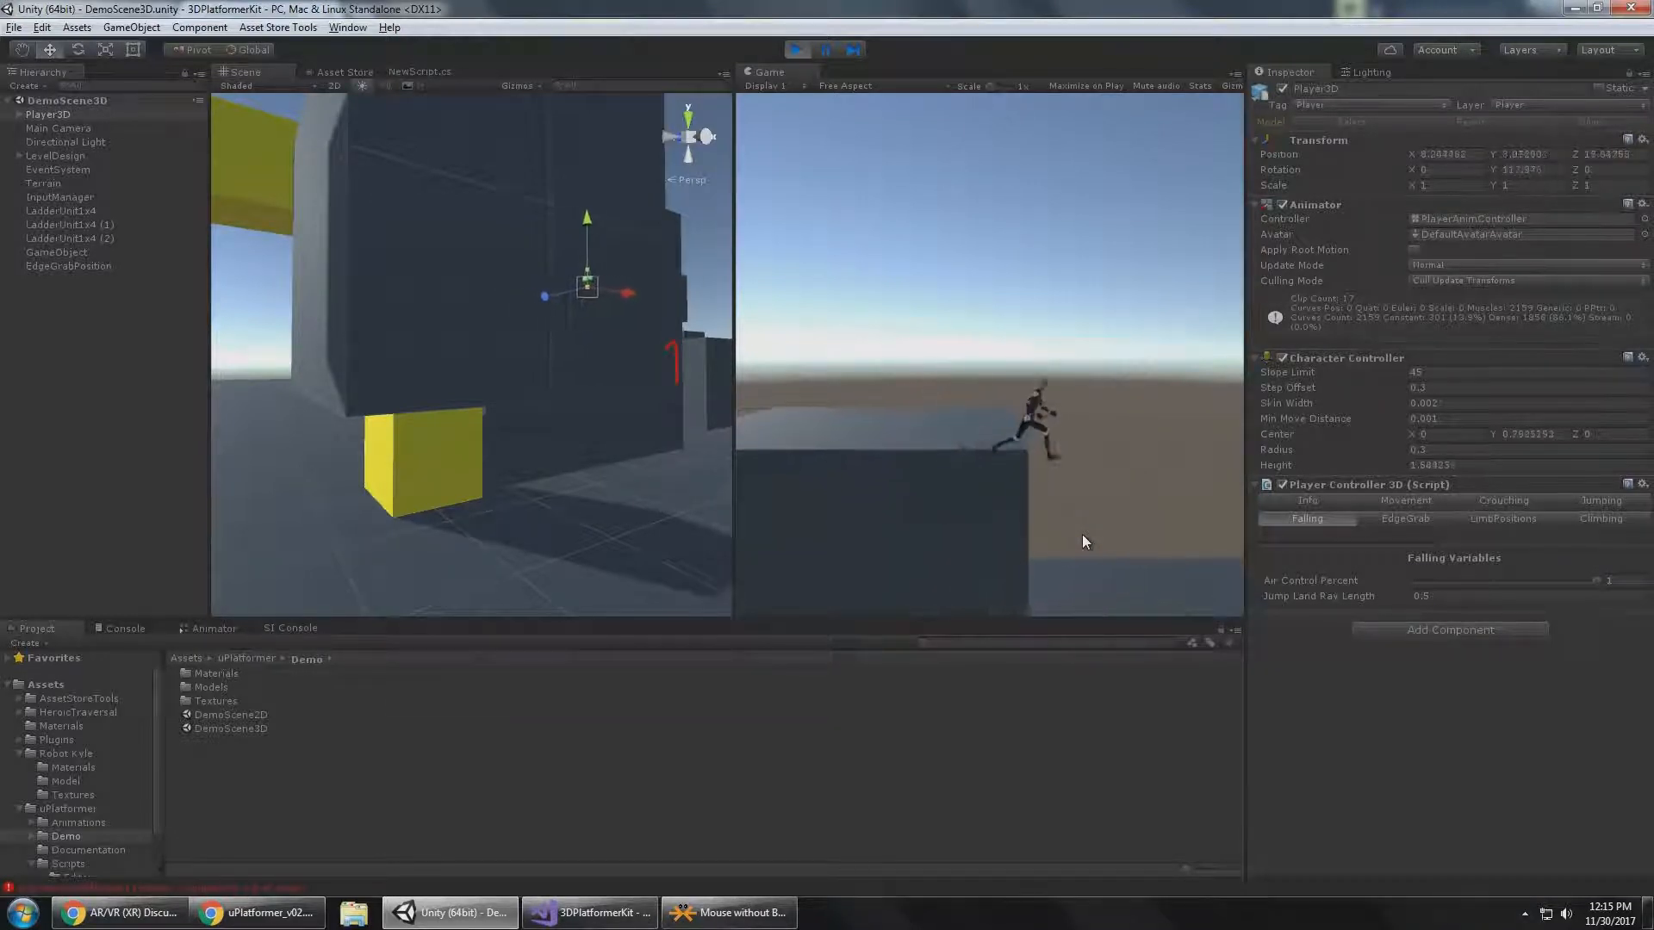
pyautogui.press('space')
pyautogui.press('a')
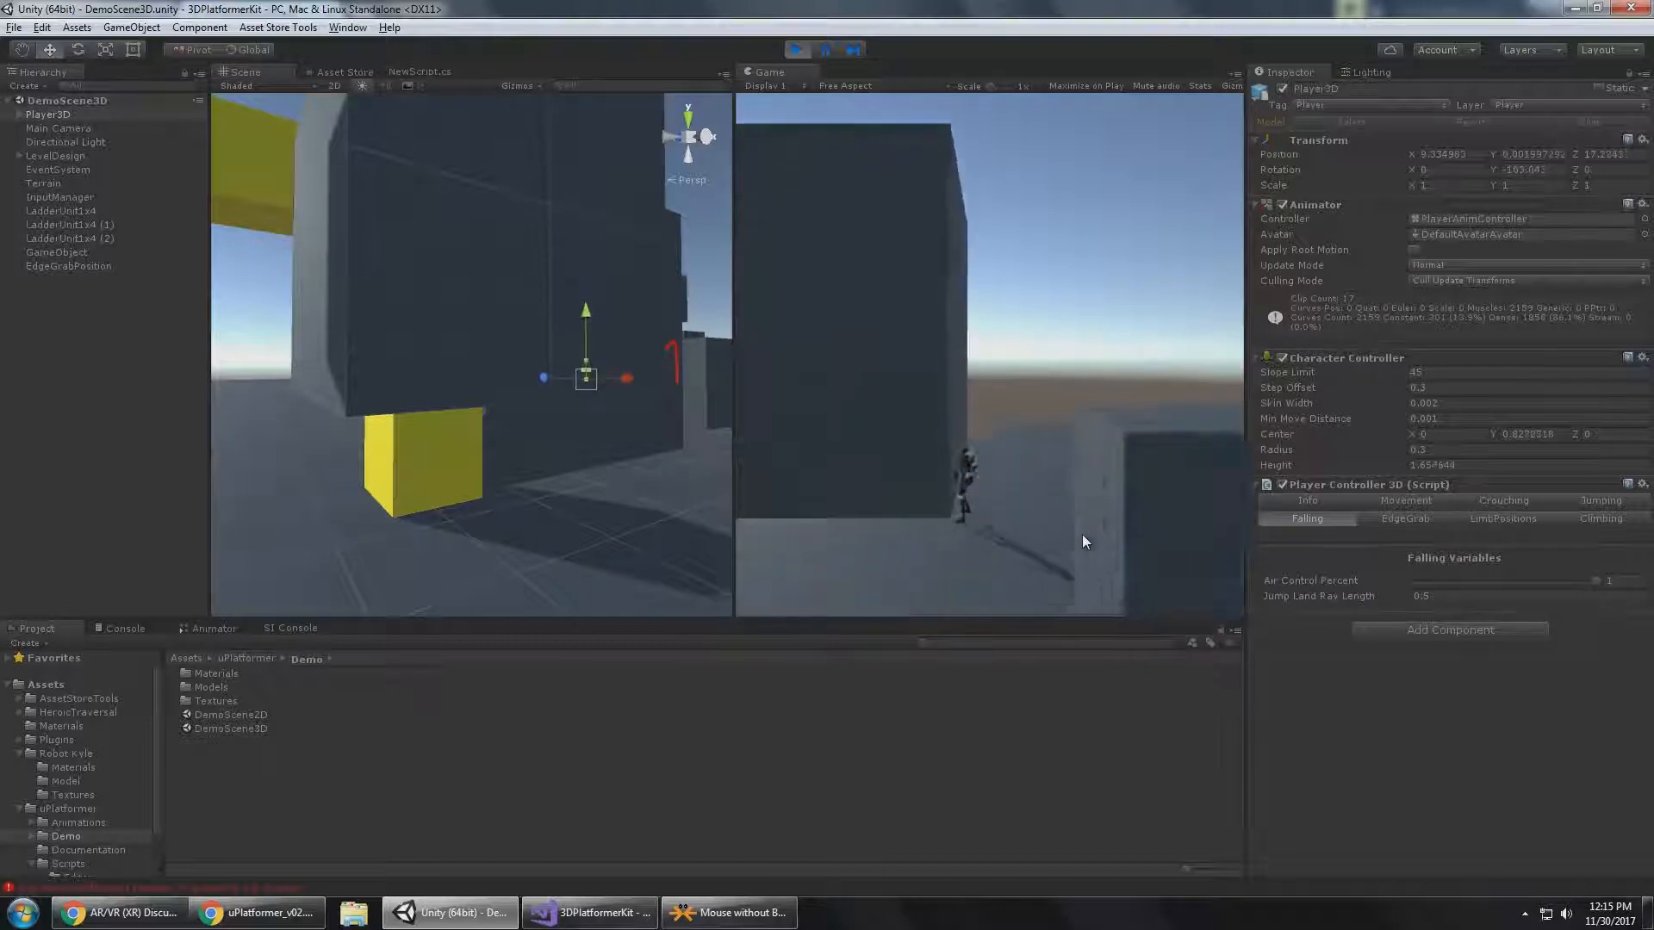
# Run Player3D around the blocks to the foot of the staircase and jump up it to the upper platform.
pyautogui.press('s')
pyautogui.press('a')
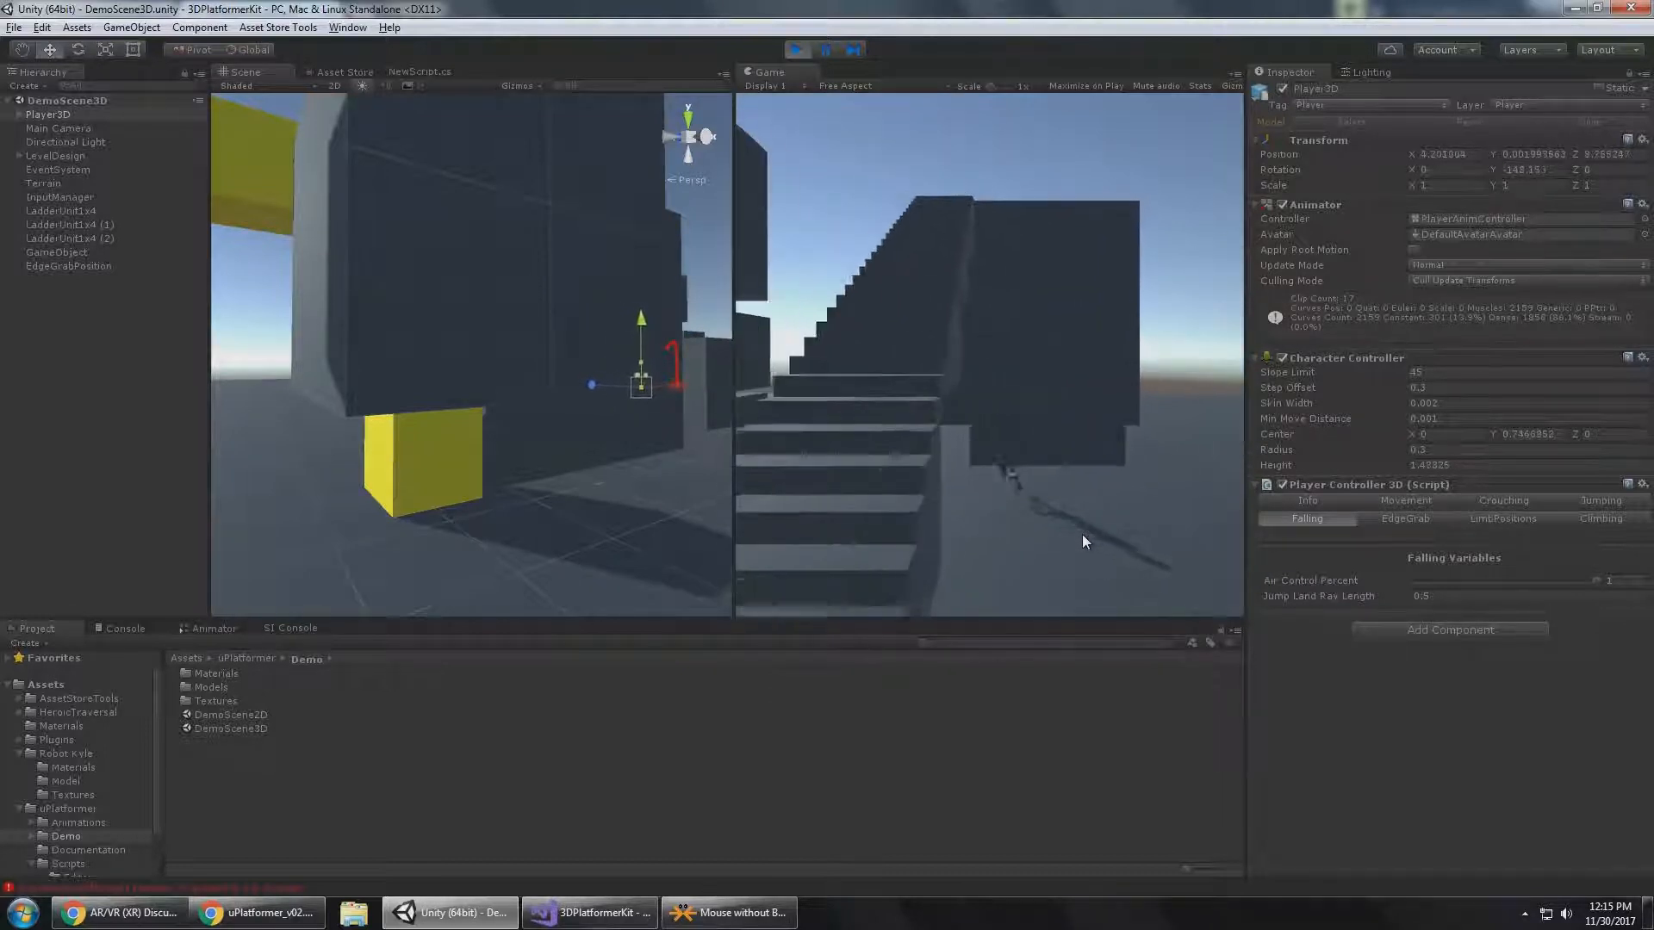
pyautogui.press('d')
pyautogui.press('s')
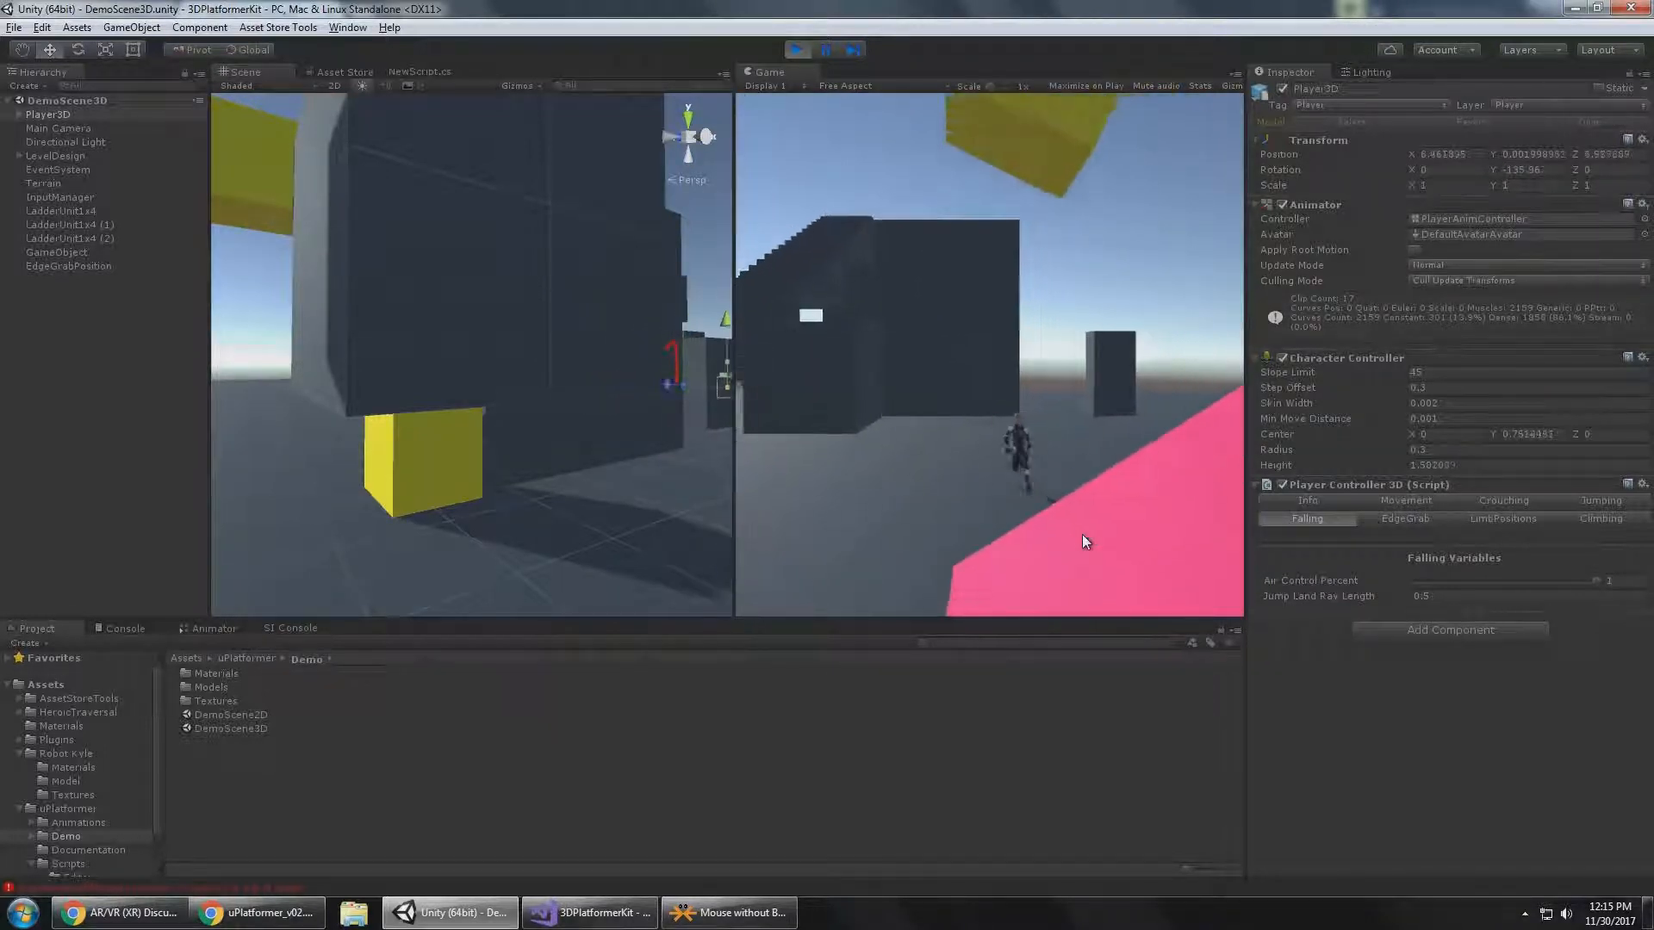
pyautogui.press('a')
pyautogui.press('w')
pyautogui.press('space')
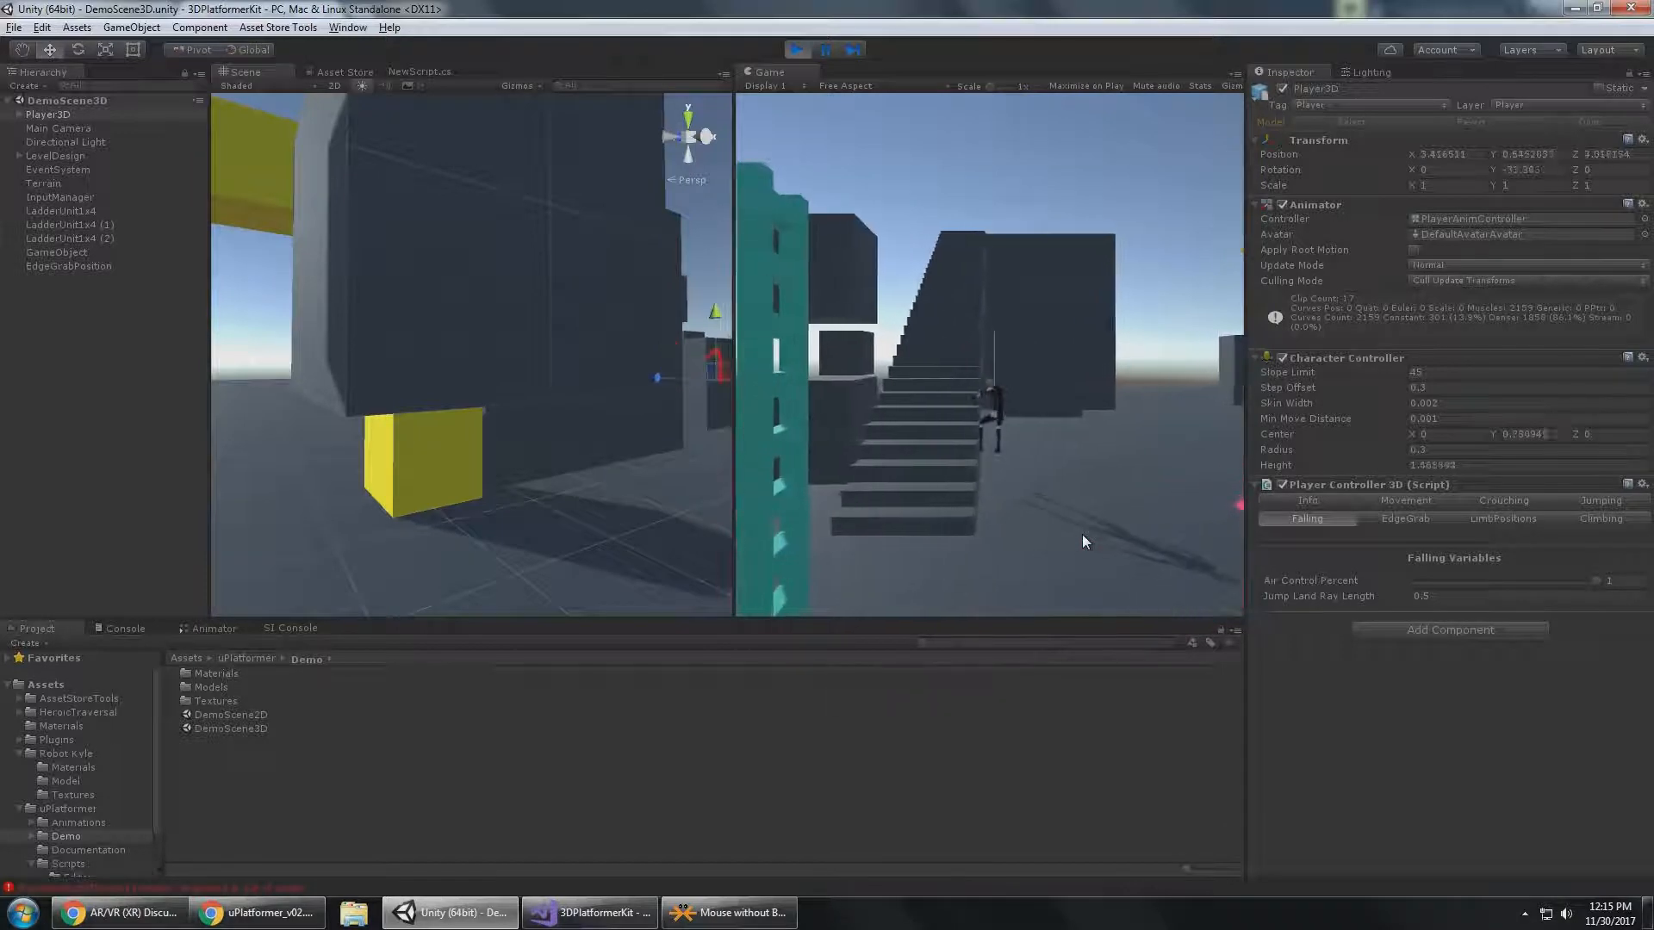
pyautogui.press('w')
pyautogui.press('space')
pyautogui.press('w')
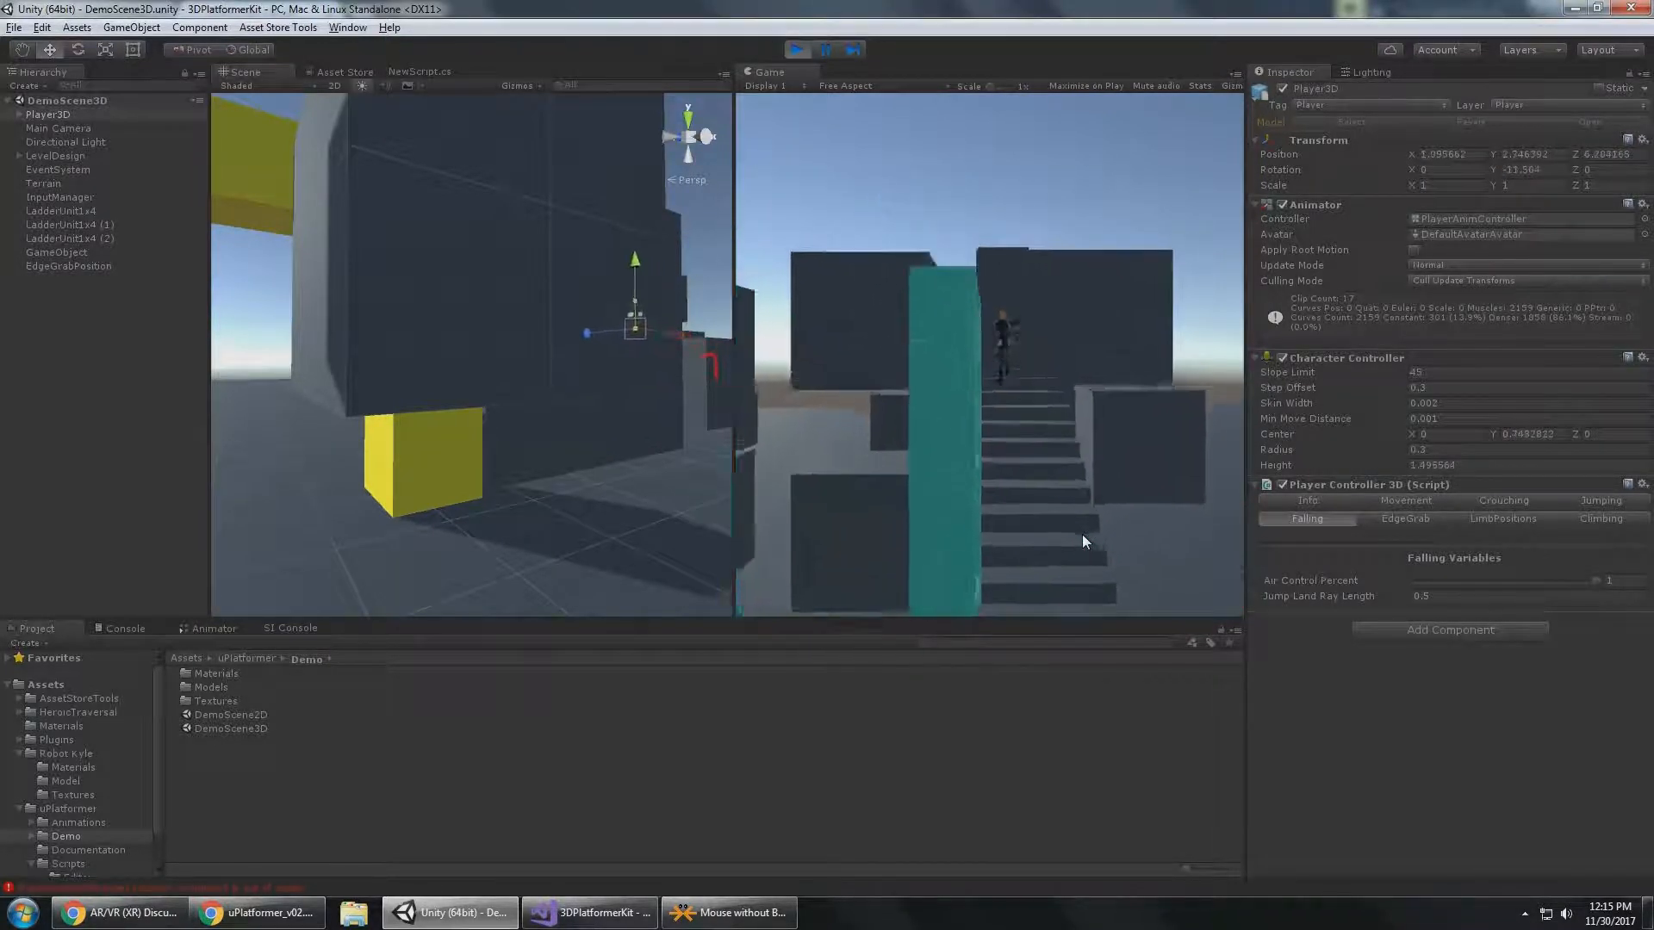
pyautogui.press('space')
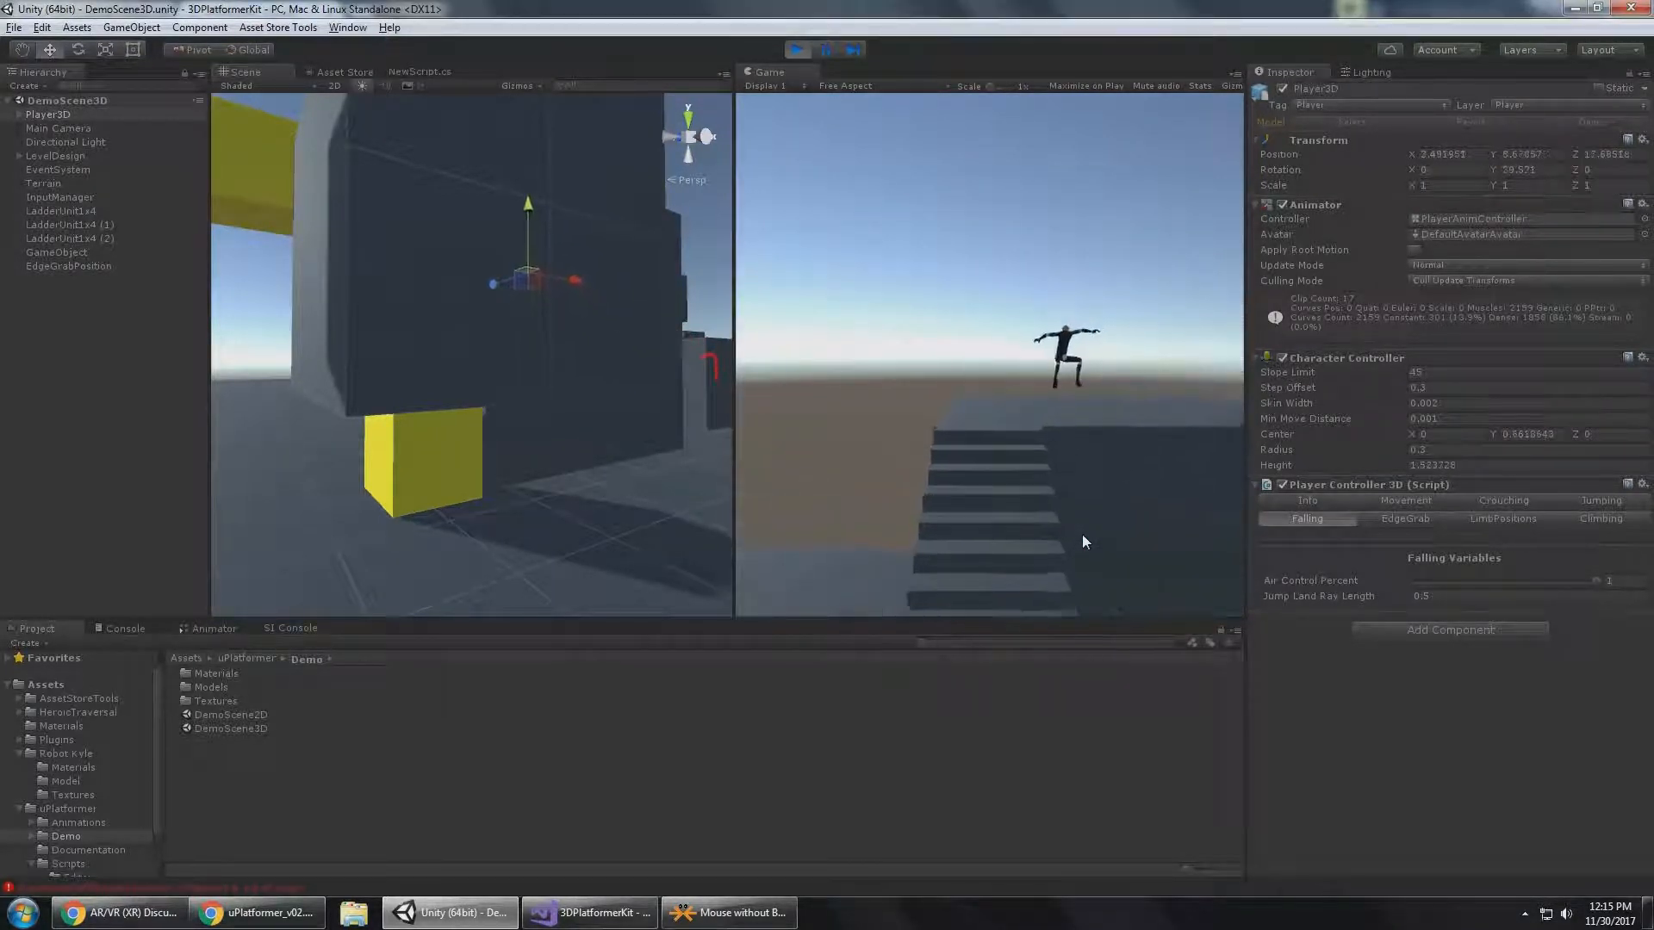
# Set the Falling section's Air Control Percent to 0 and walk Player3D back and forth on the upper platform.
pyautogui.press('s')
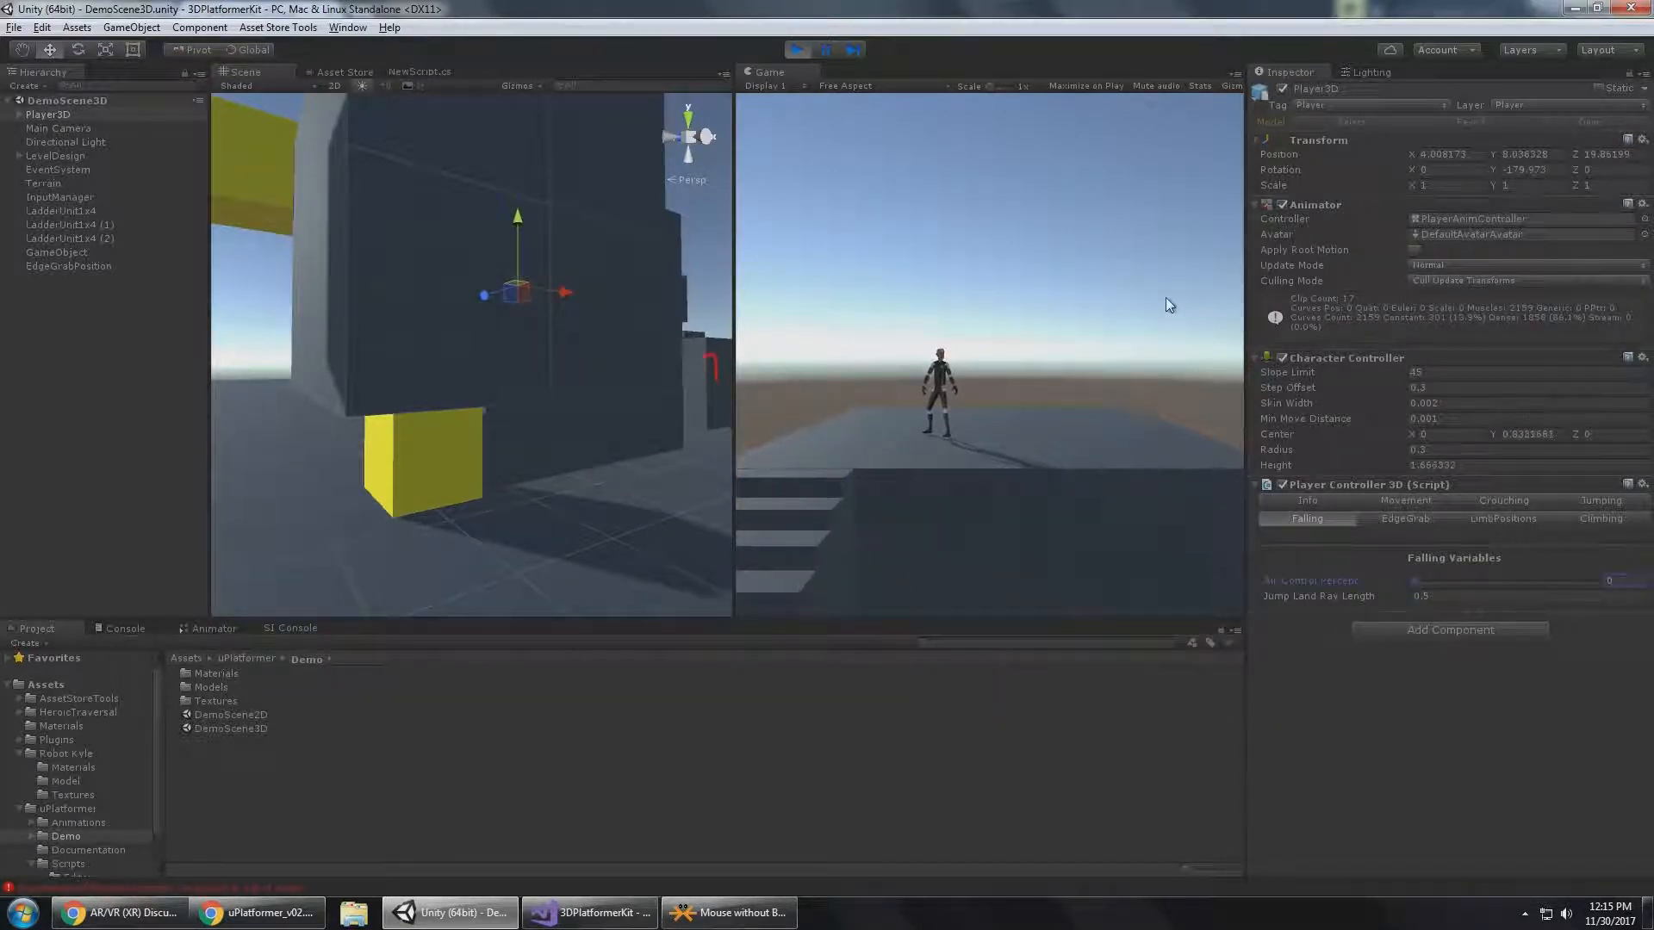
pyautogui.press('a')
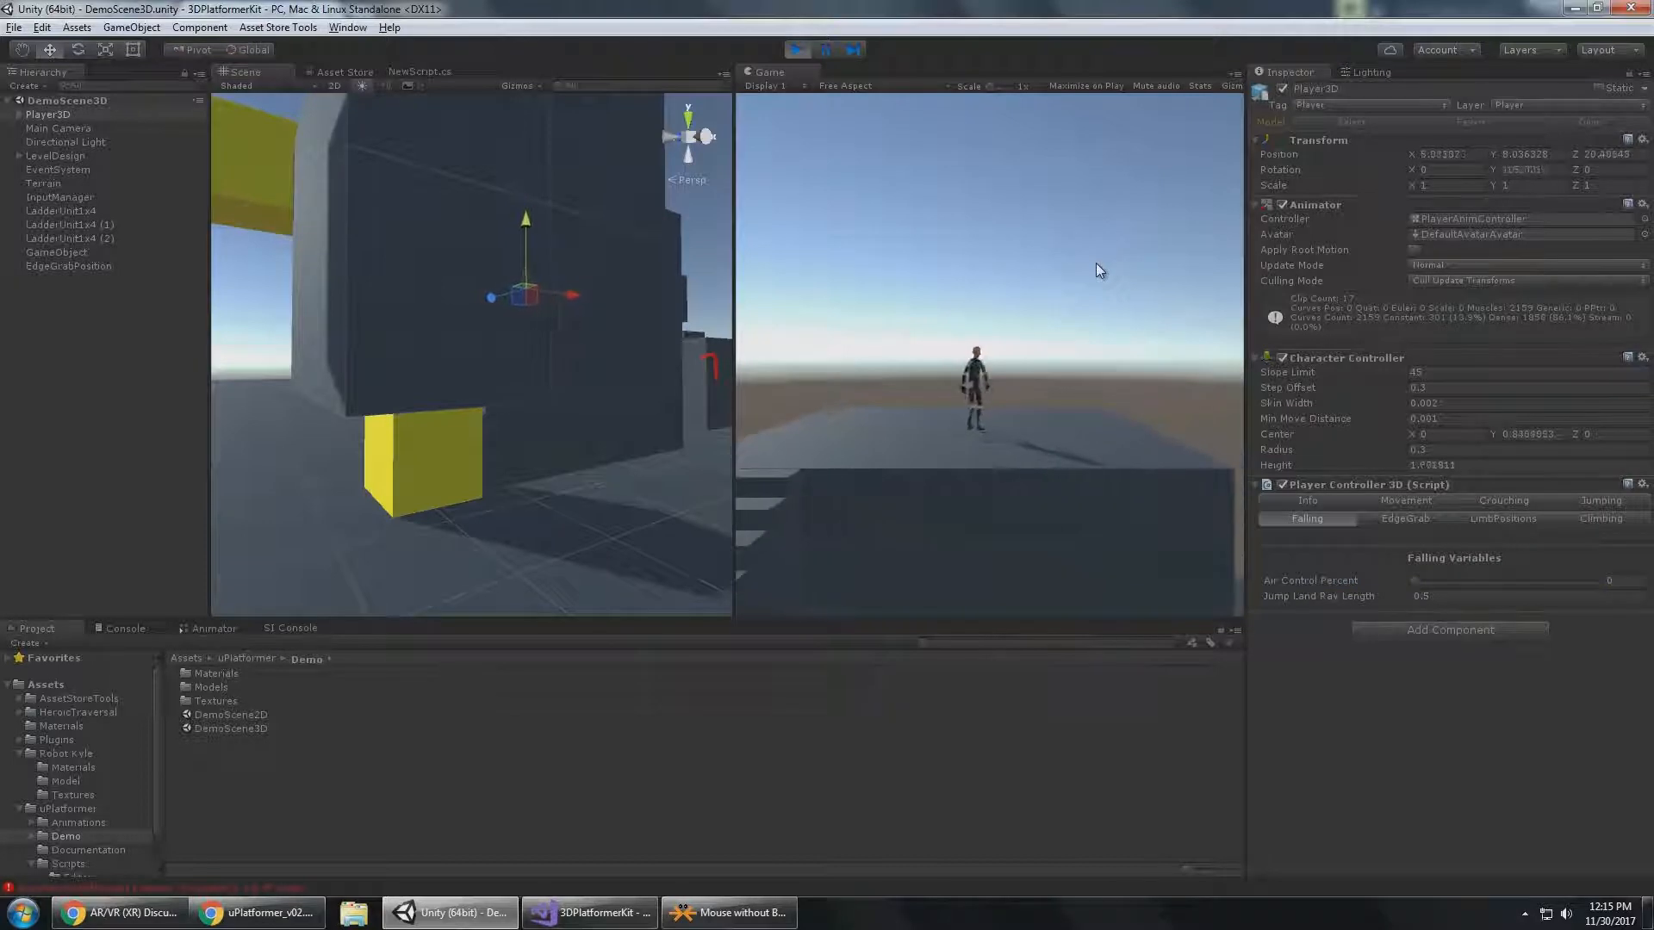
pyautogui.press('d')
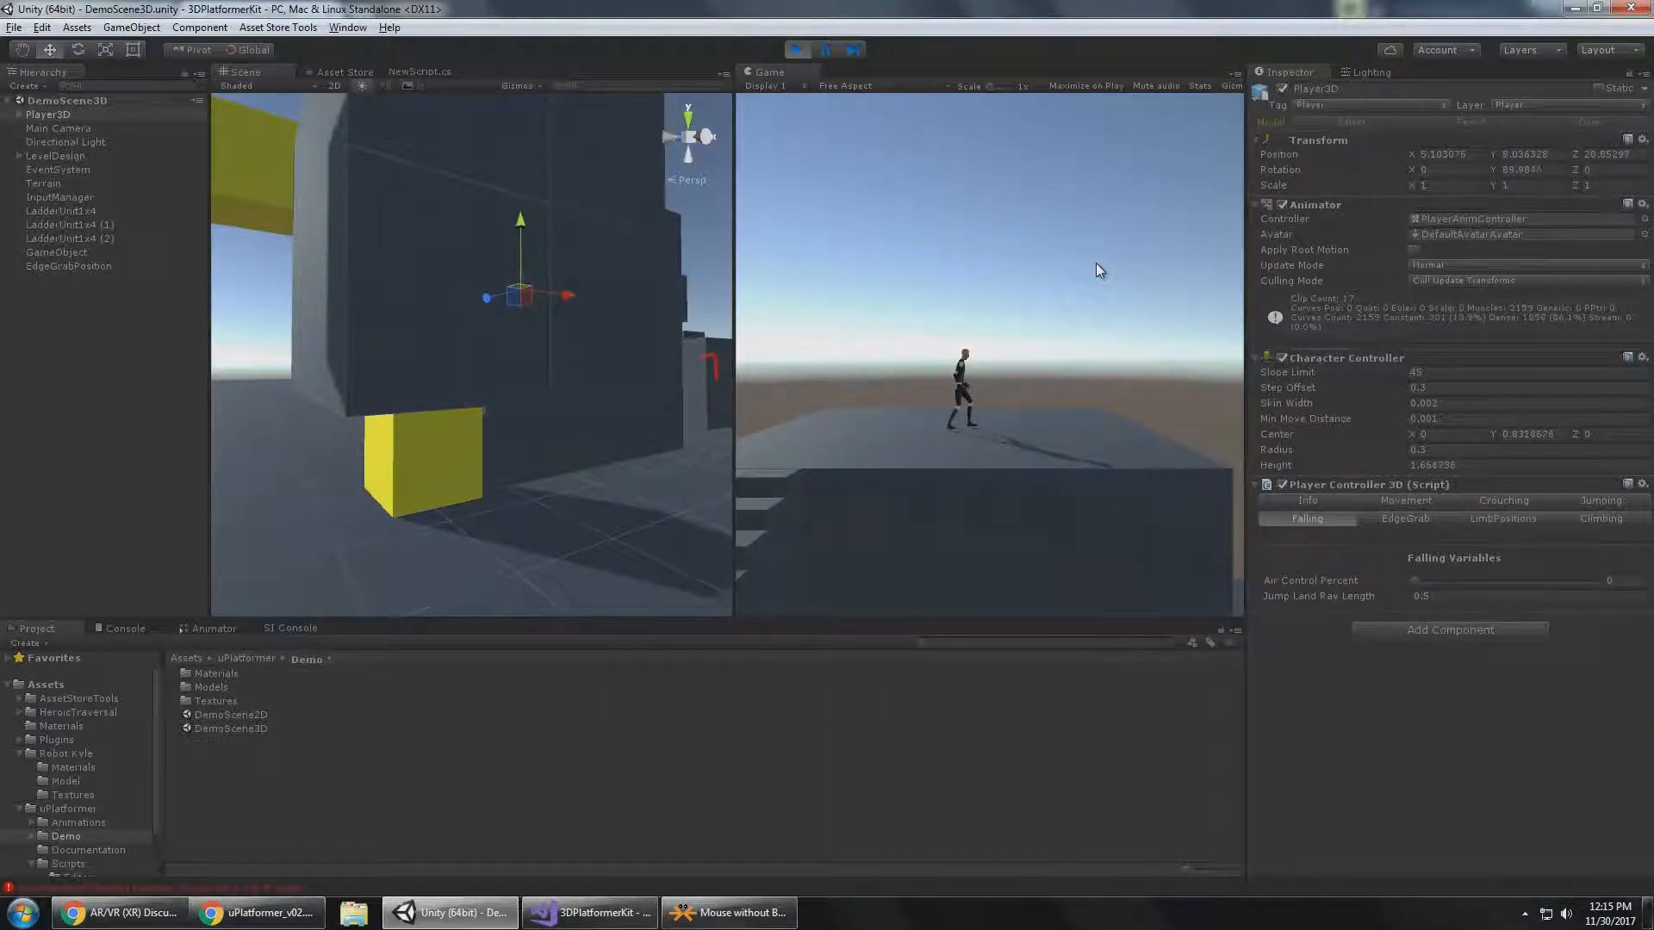
pyautogui.press('d')
pyautogui.press('a')
pyautogui.press('a')
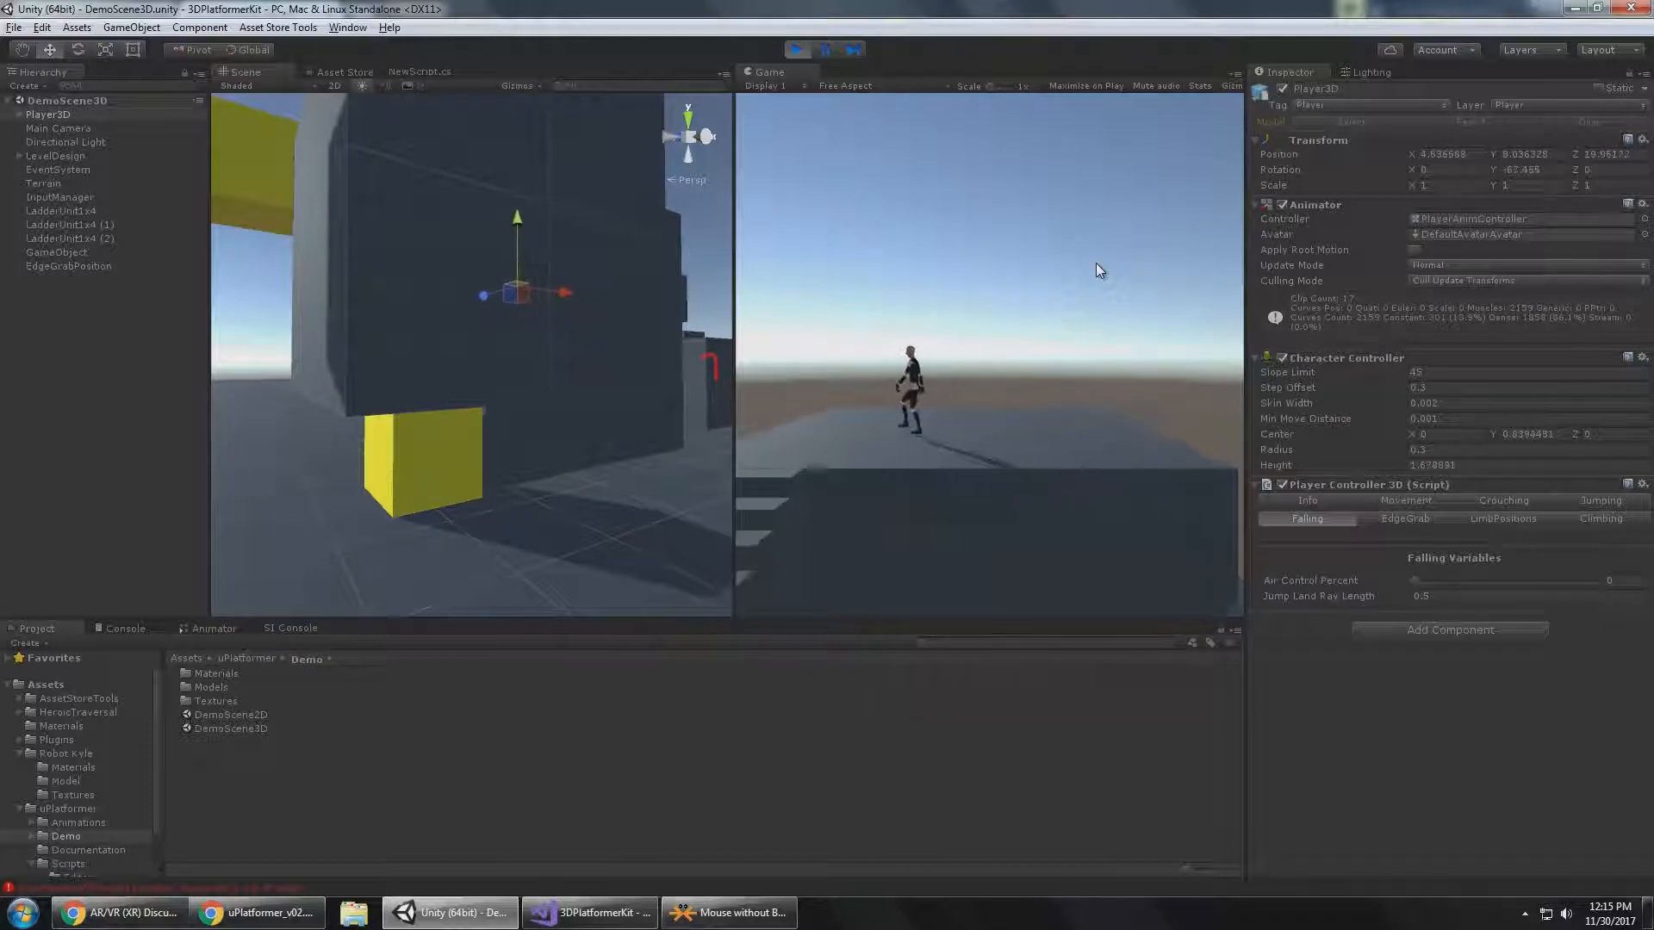
pyautogui.press('d')
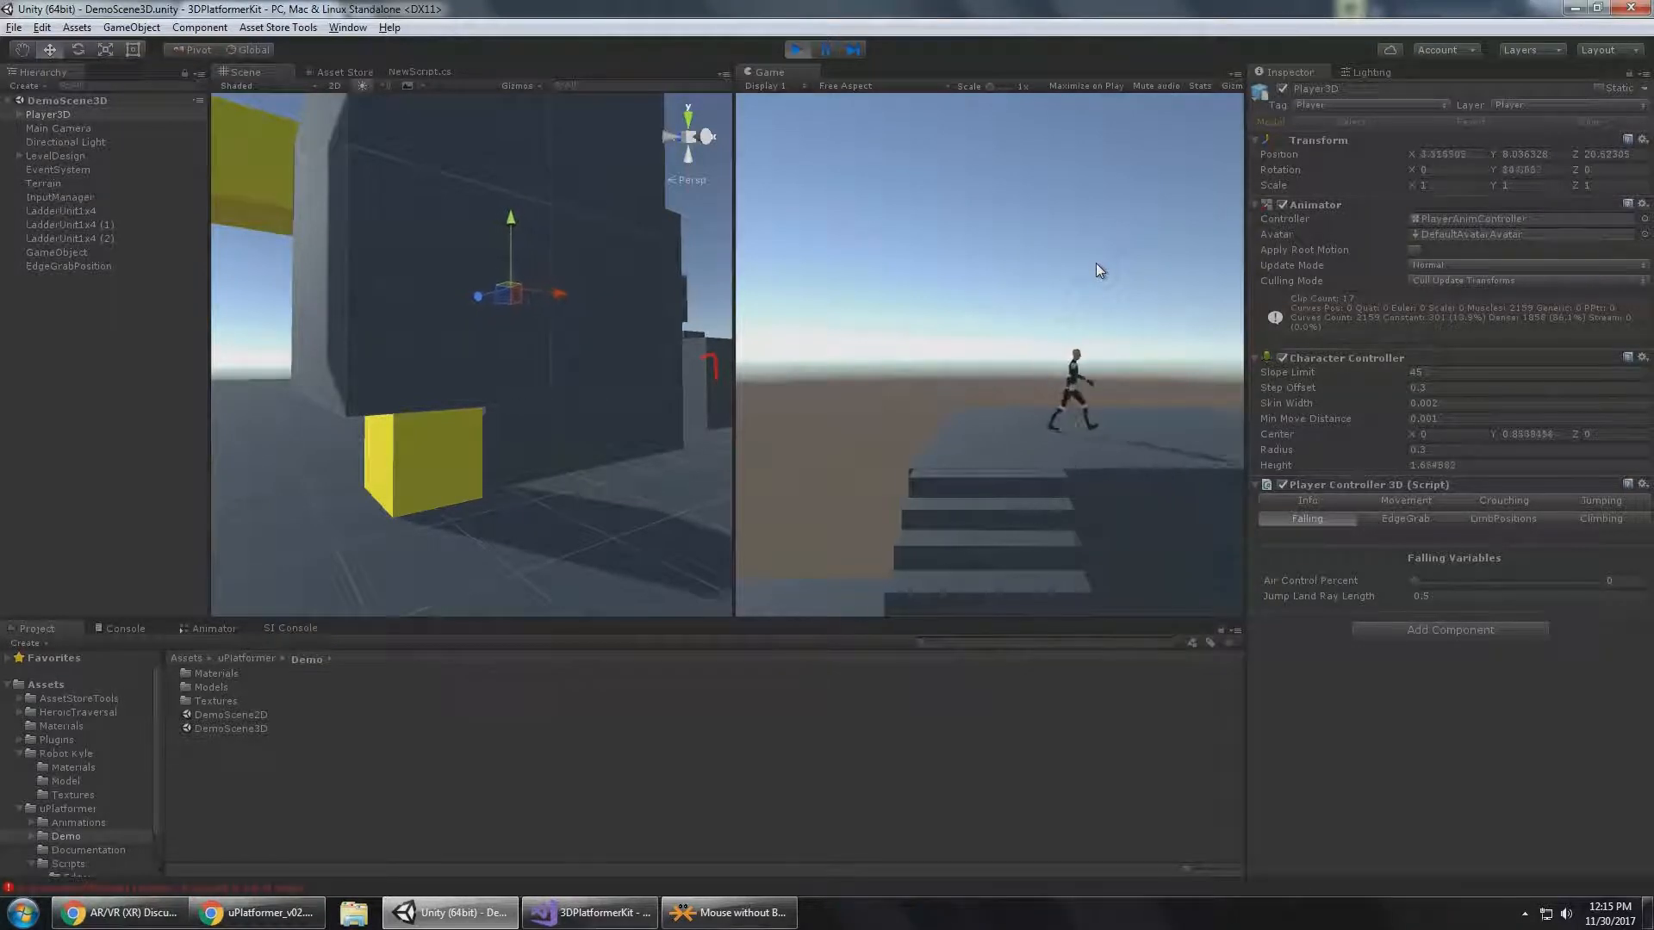
pyautogui.press('a')
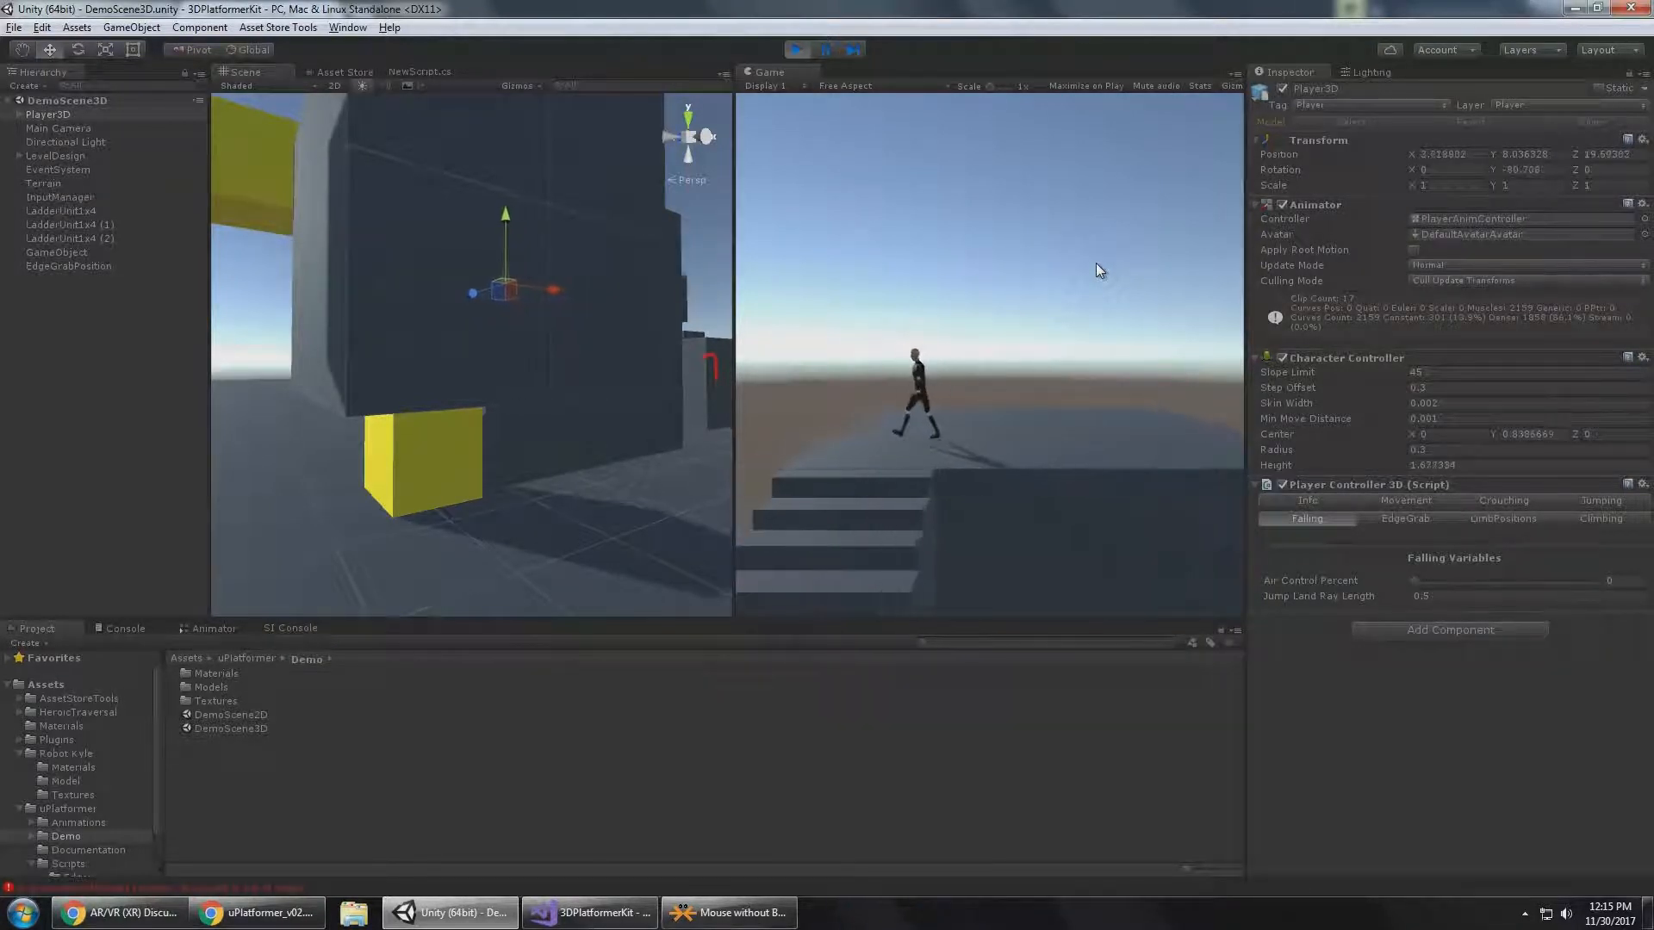
pyautogui.press('d')
# Test falling without air control by jumping Player3D off the platform and trying to steer back in mid-air.
pyautogui.press('d')
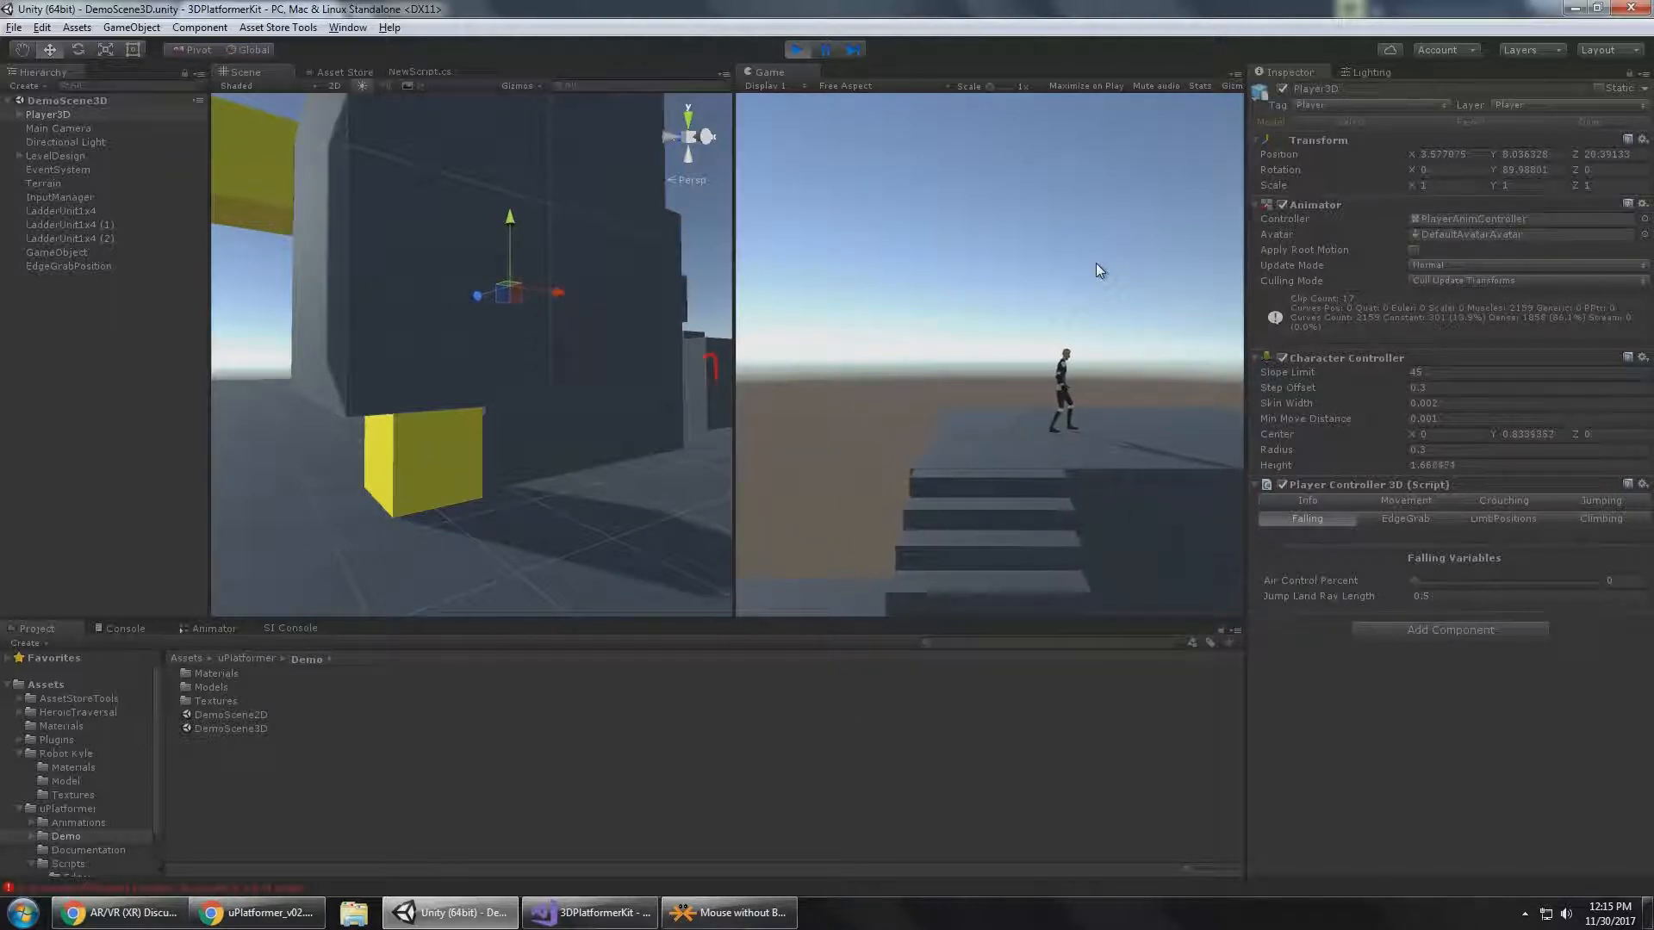
pyautogui.press('d')
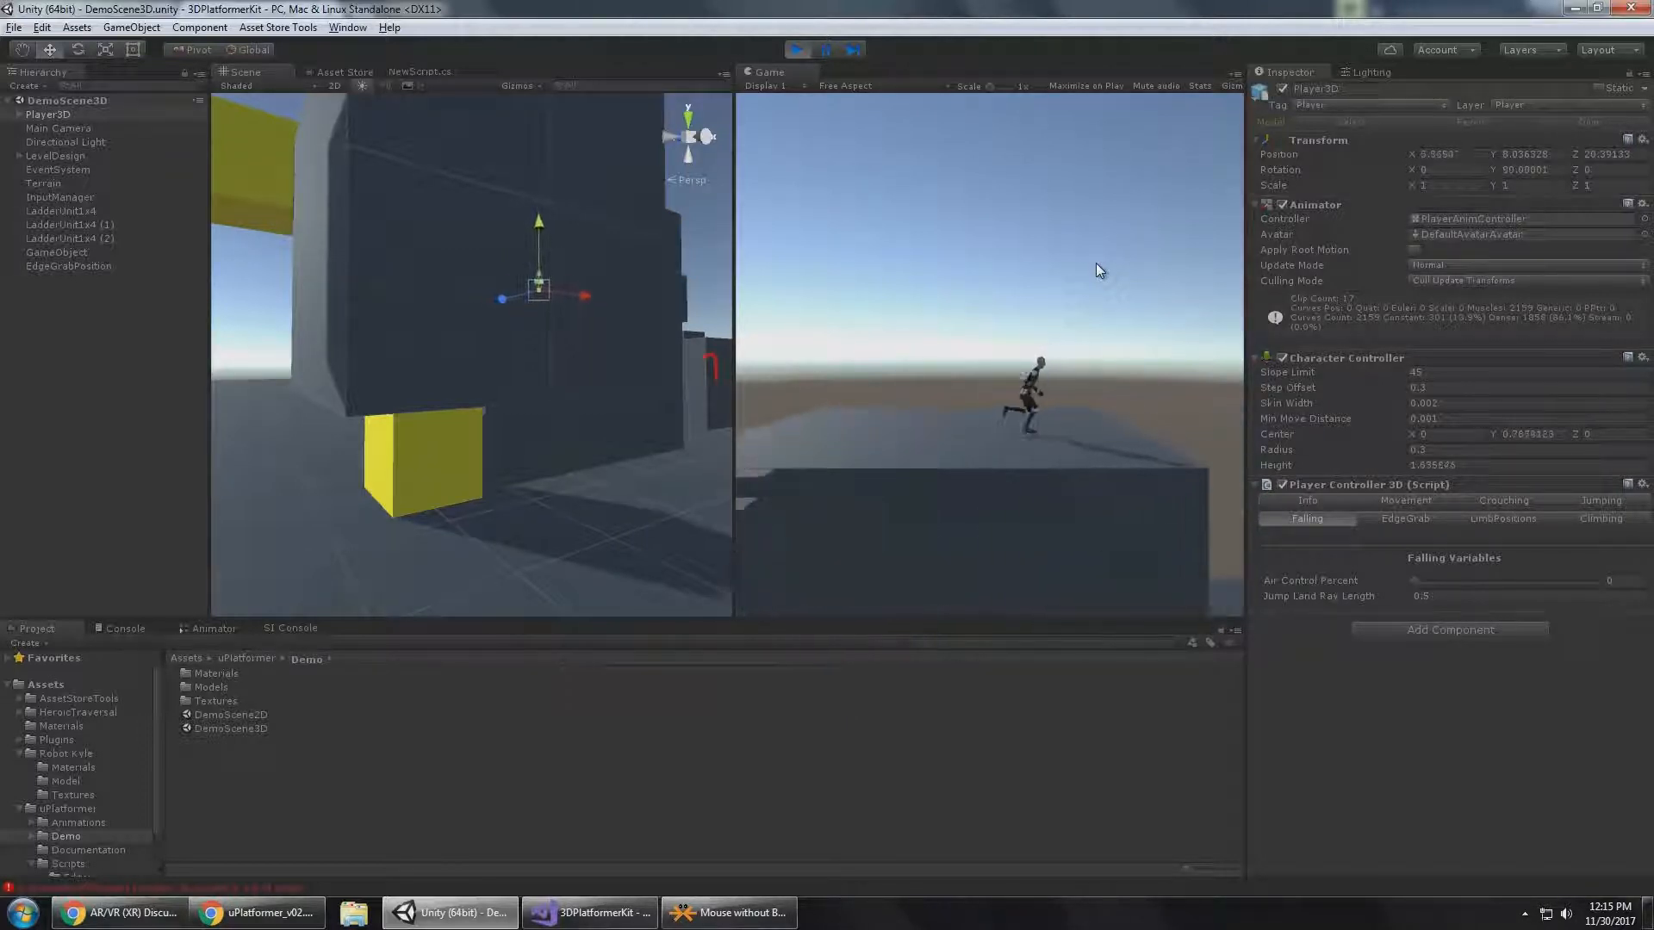
pyautogui.press('space')
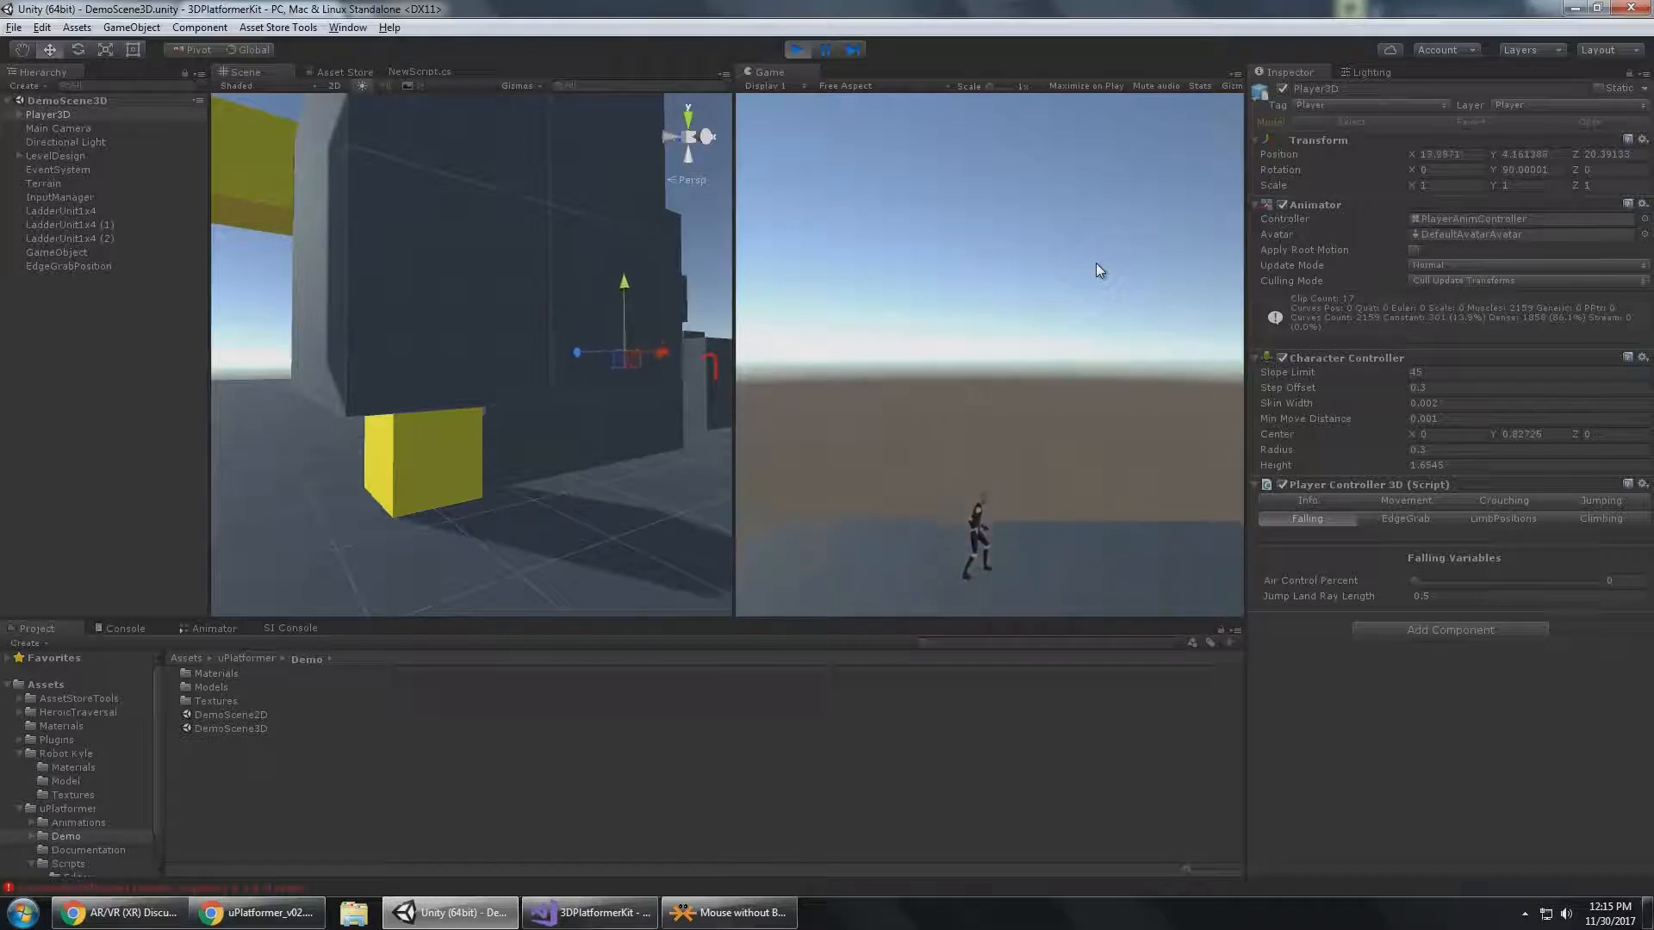
pyautogui.press('a')
pyautogui.press('a')
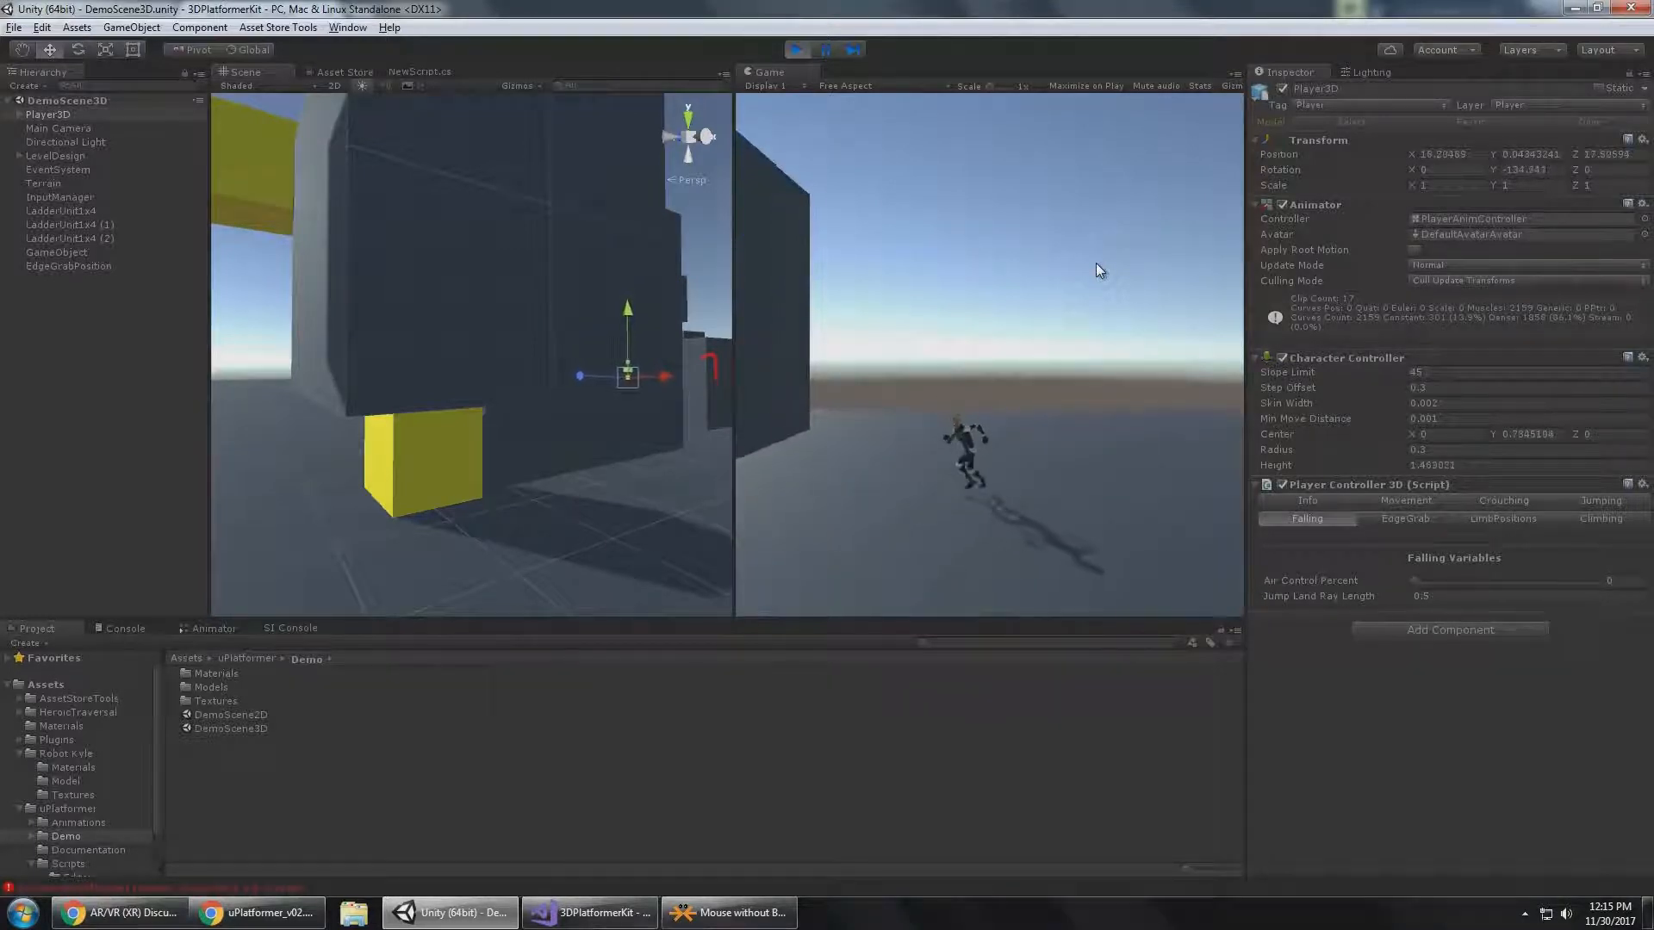
# Bring Player3D back past the pink block and climb the staircase to the platform again.
pyautogui.press('s')
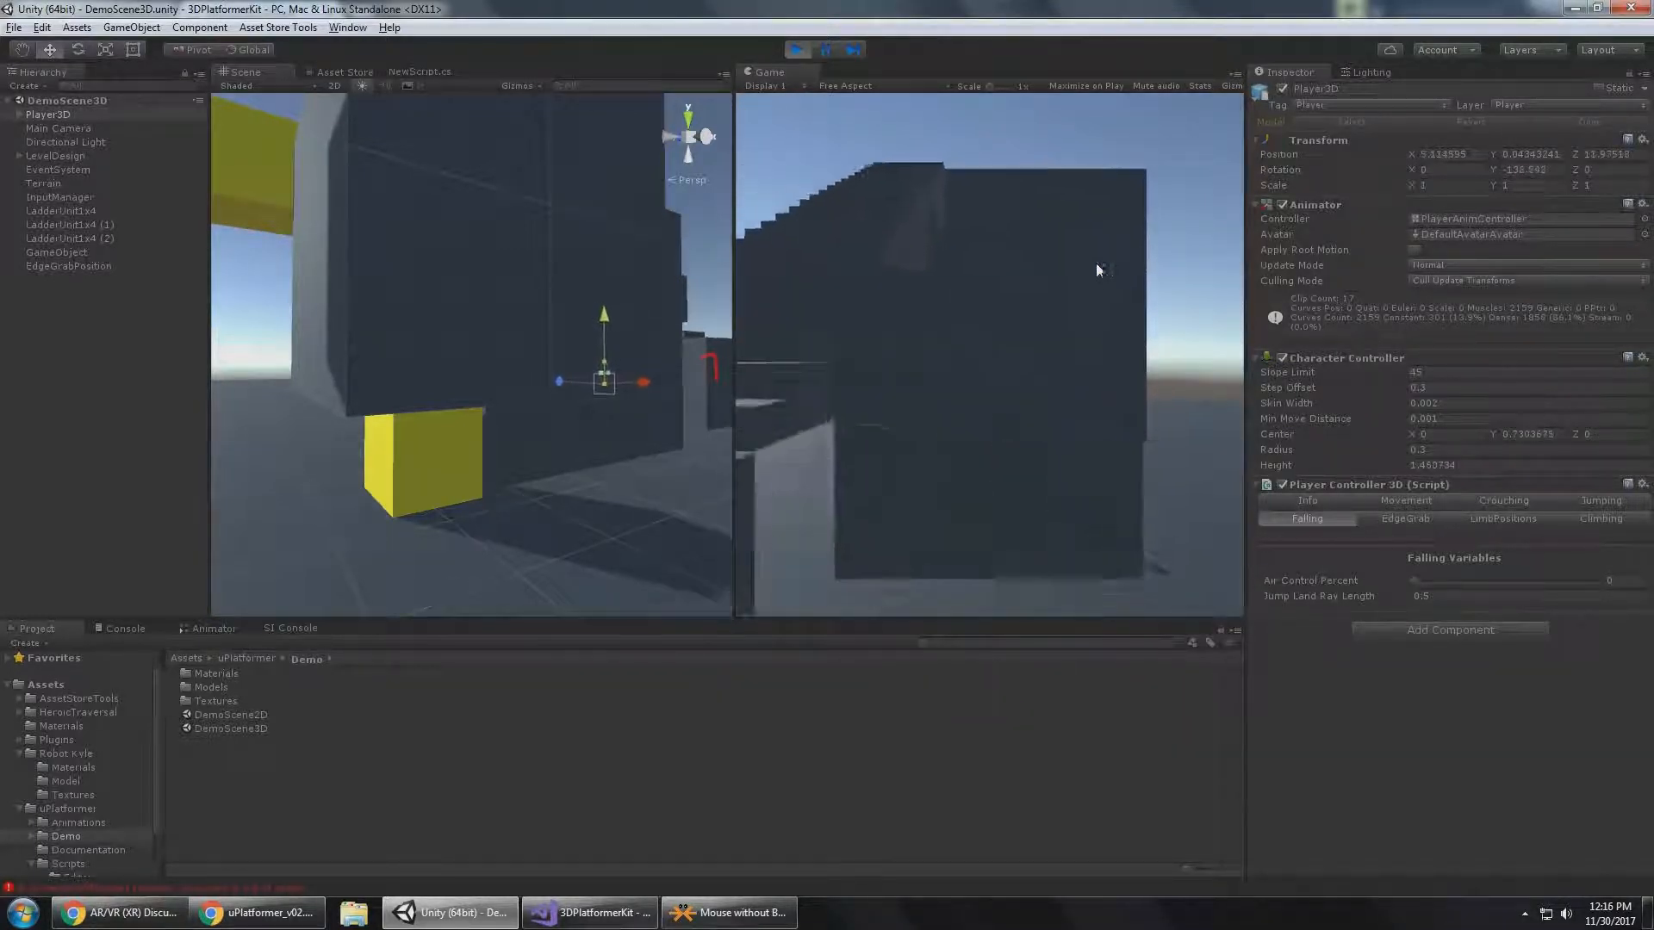
pyautogui.press('d')
pyautogui.press('s')
pyautogui.press('a')
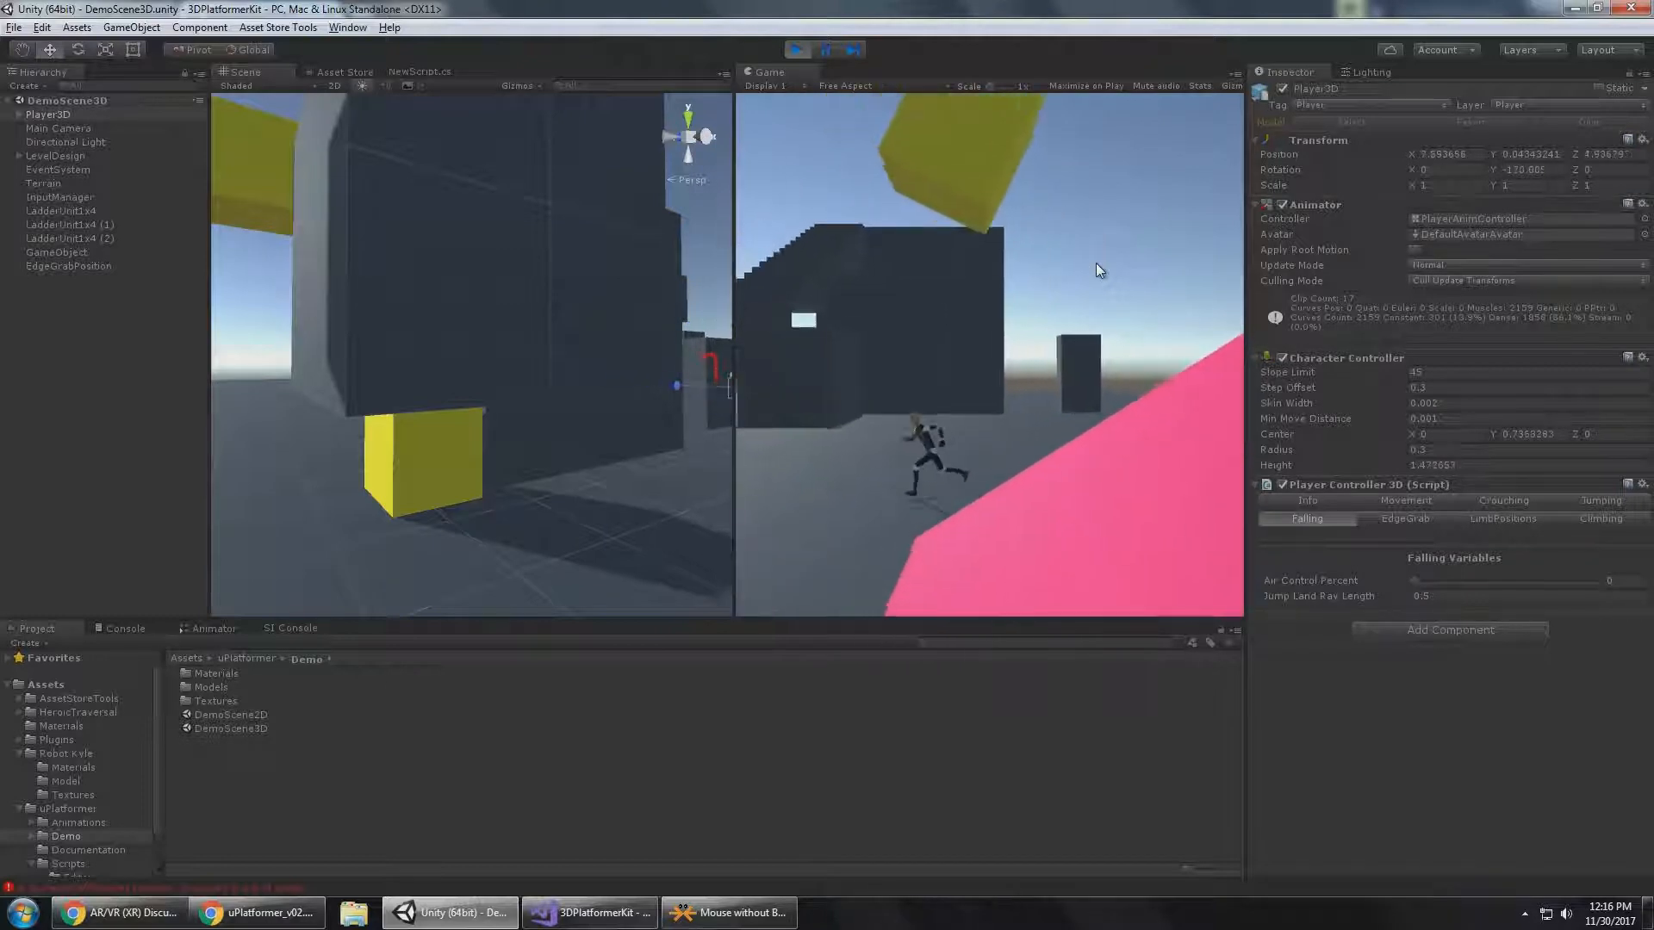
pyautogui.press('space')
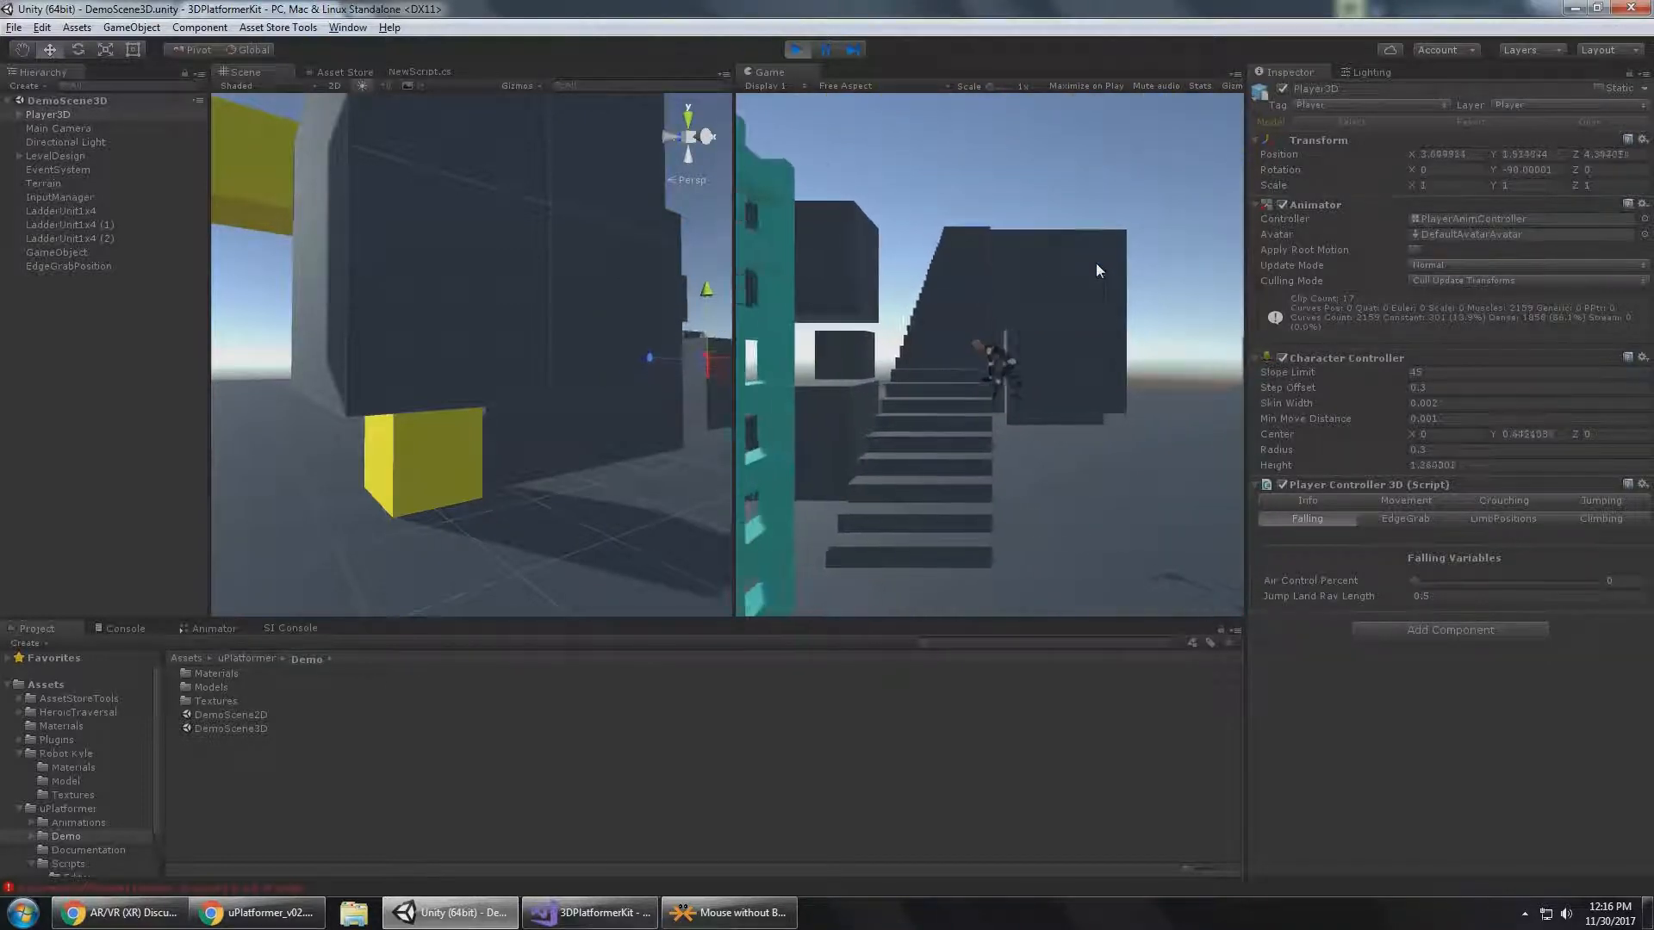
pyautogui.press('w')
pyautogui.press('w')
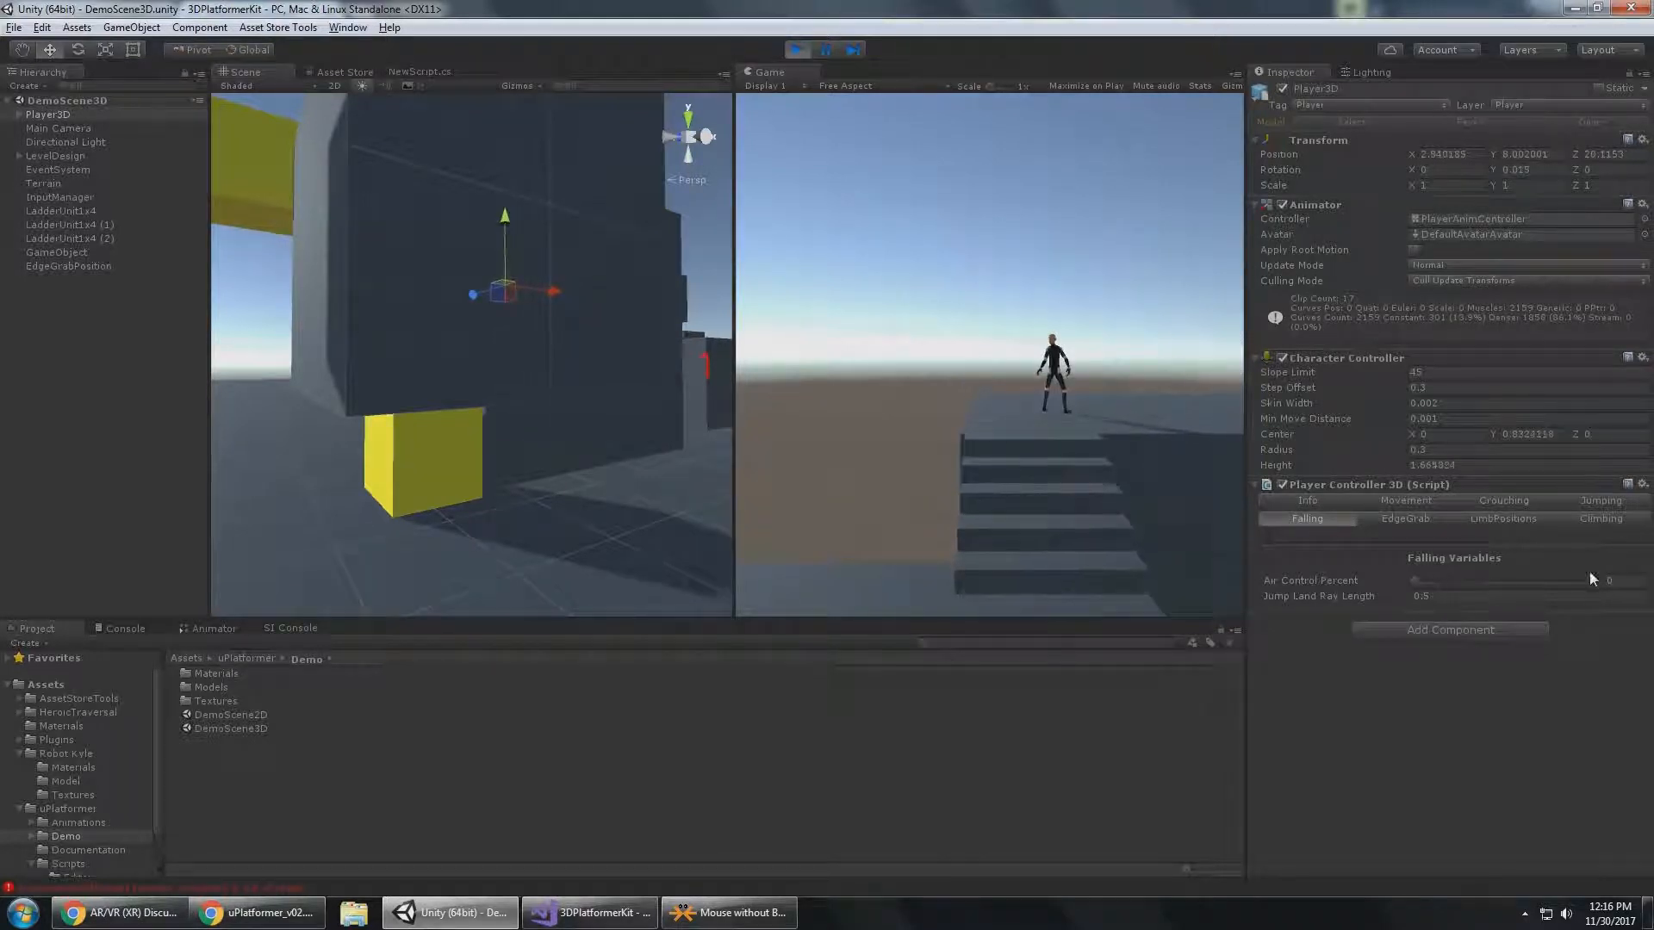
# Set Air Control Percent to 0.5 and test steering Player3D in mid-air while jumping off the upper platform.
pyautogui.click(1483, 773)
pyautogui.press('d')
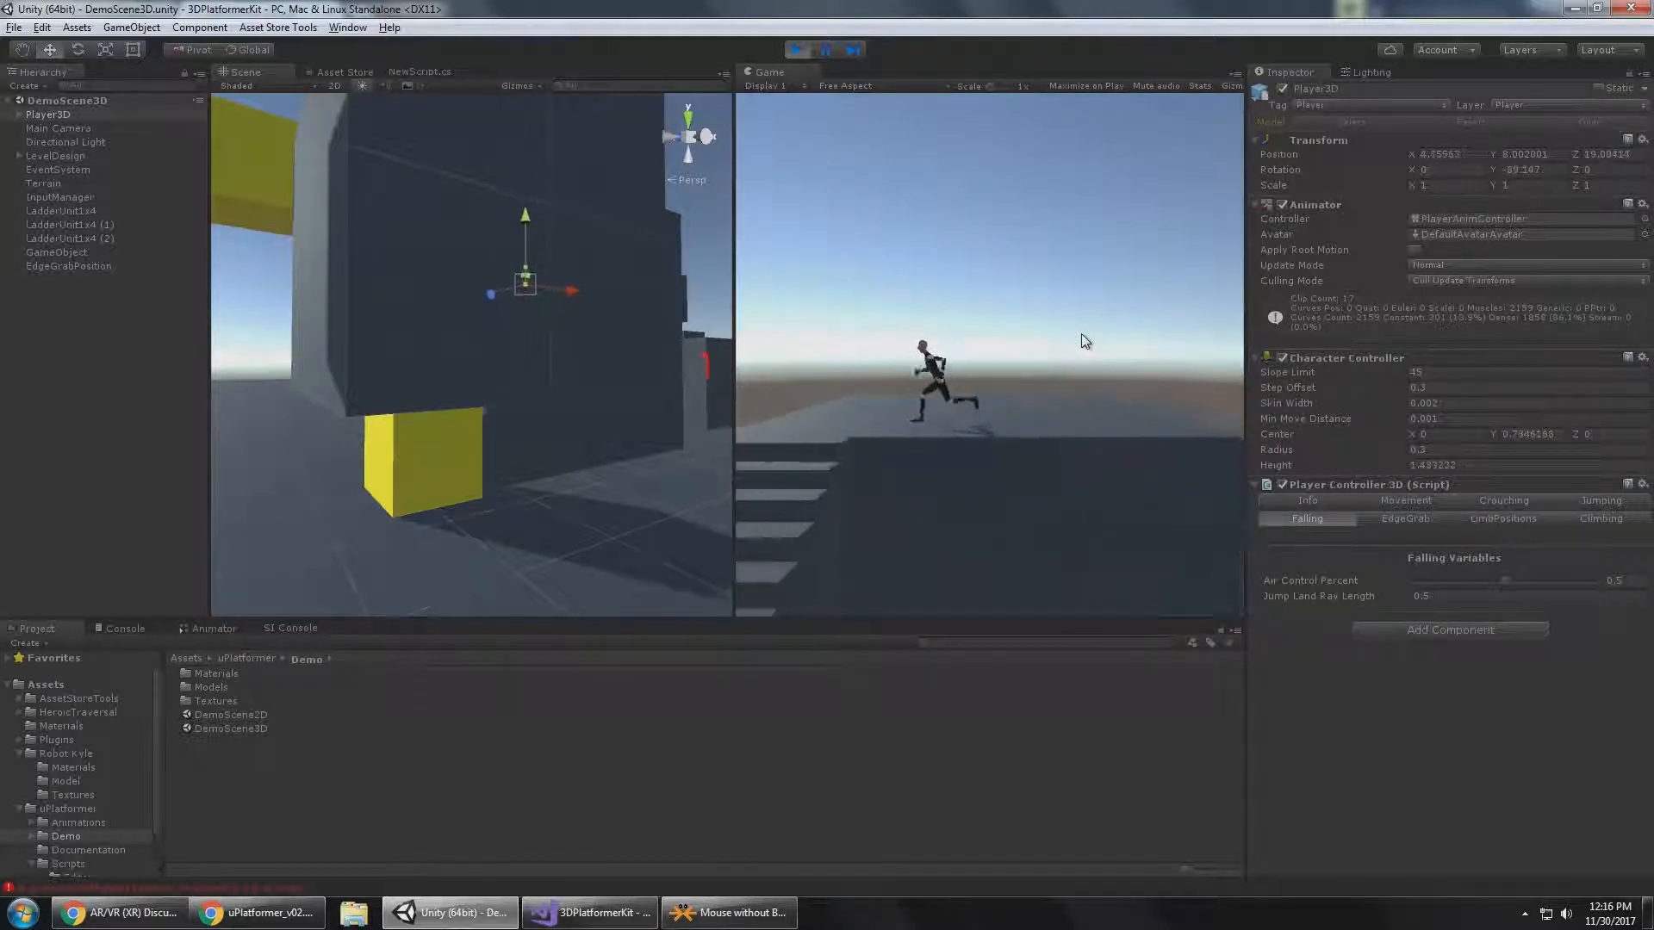
pyautogui.press('d')
pyautogui.press('a')
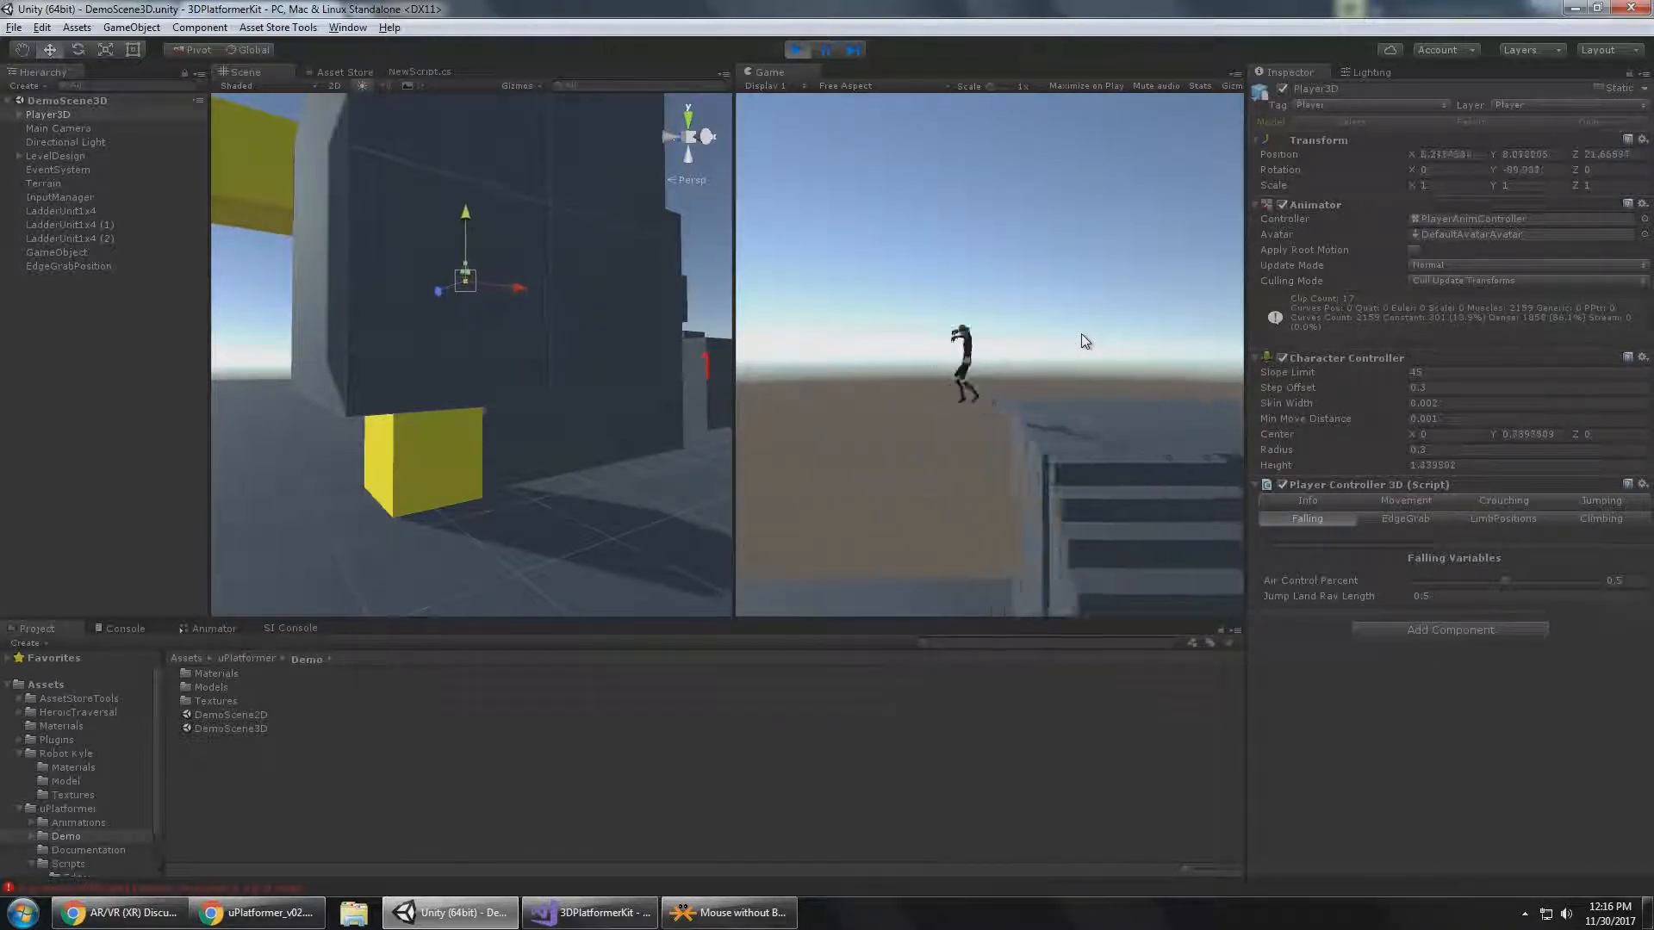
pyautogui.press('d')
pyautogui.press('s')
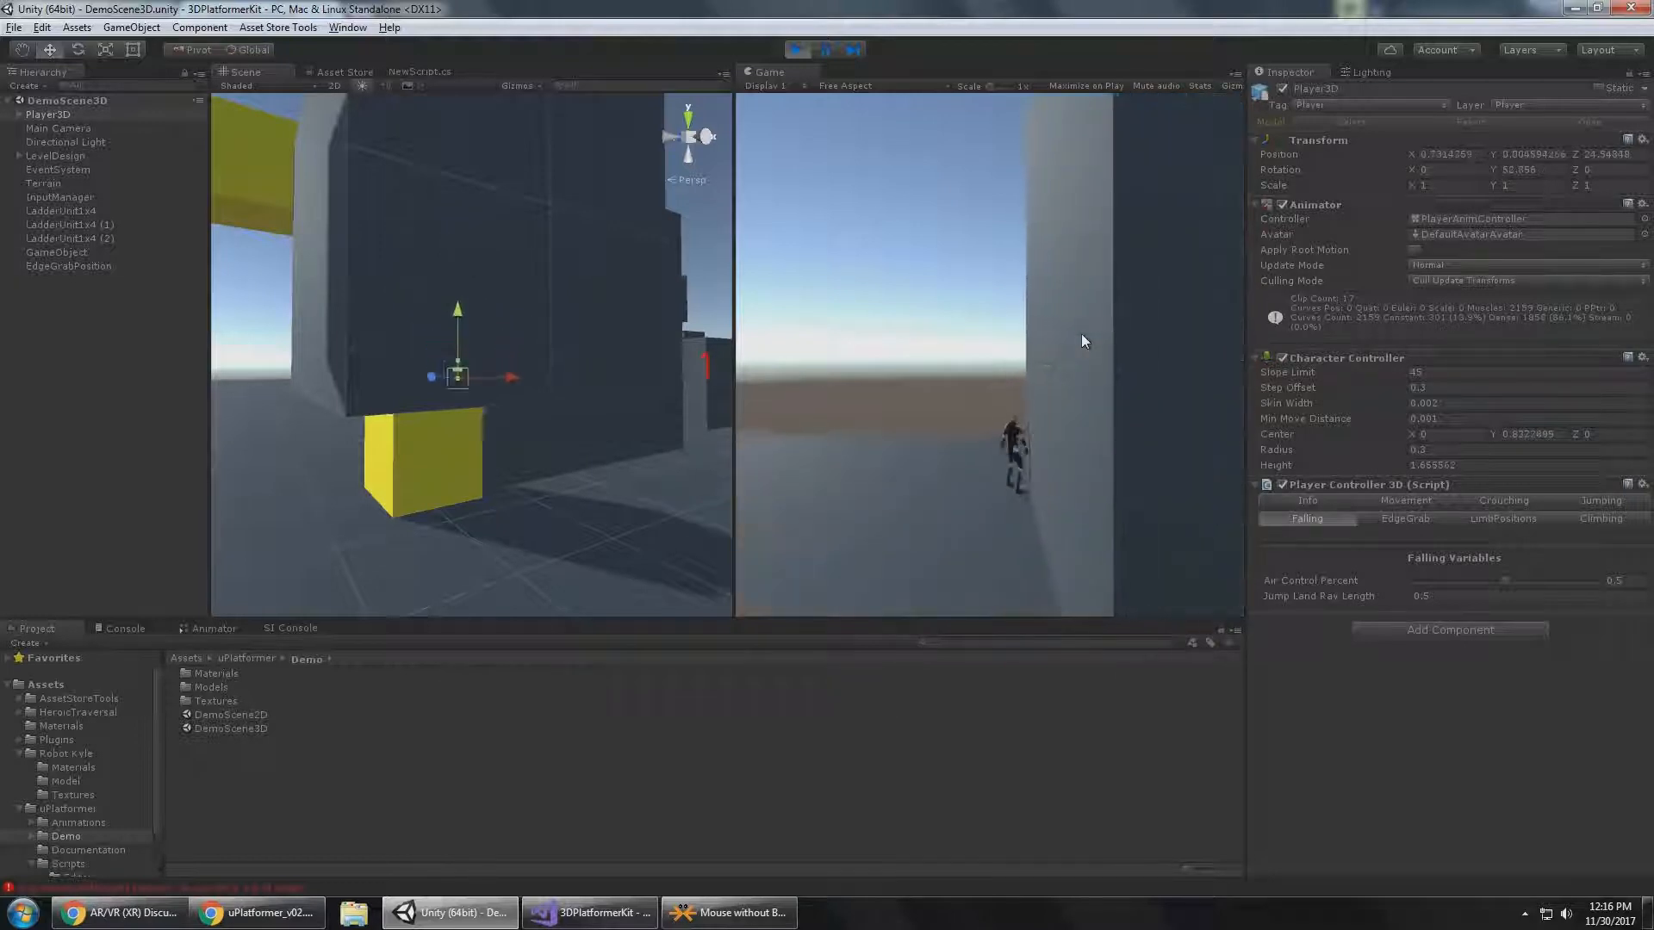
# Run Player3D from the base of the tall block across open ground to the area in front of the ladders.
pyautogui.press('a')
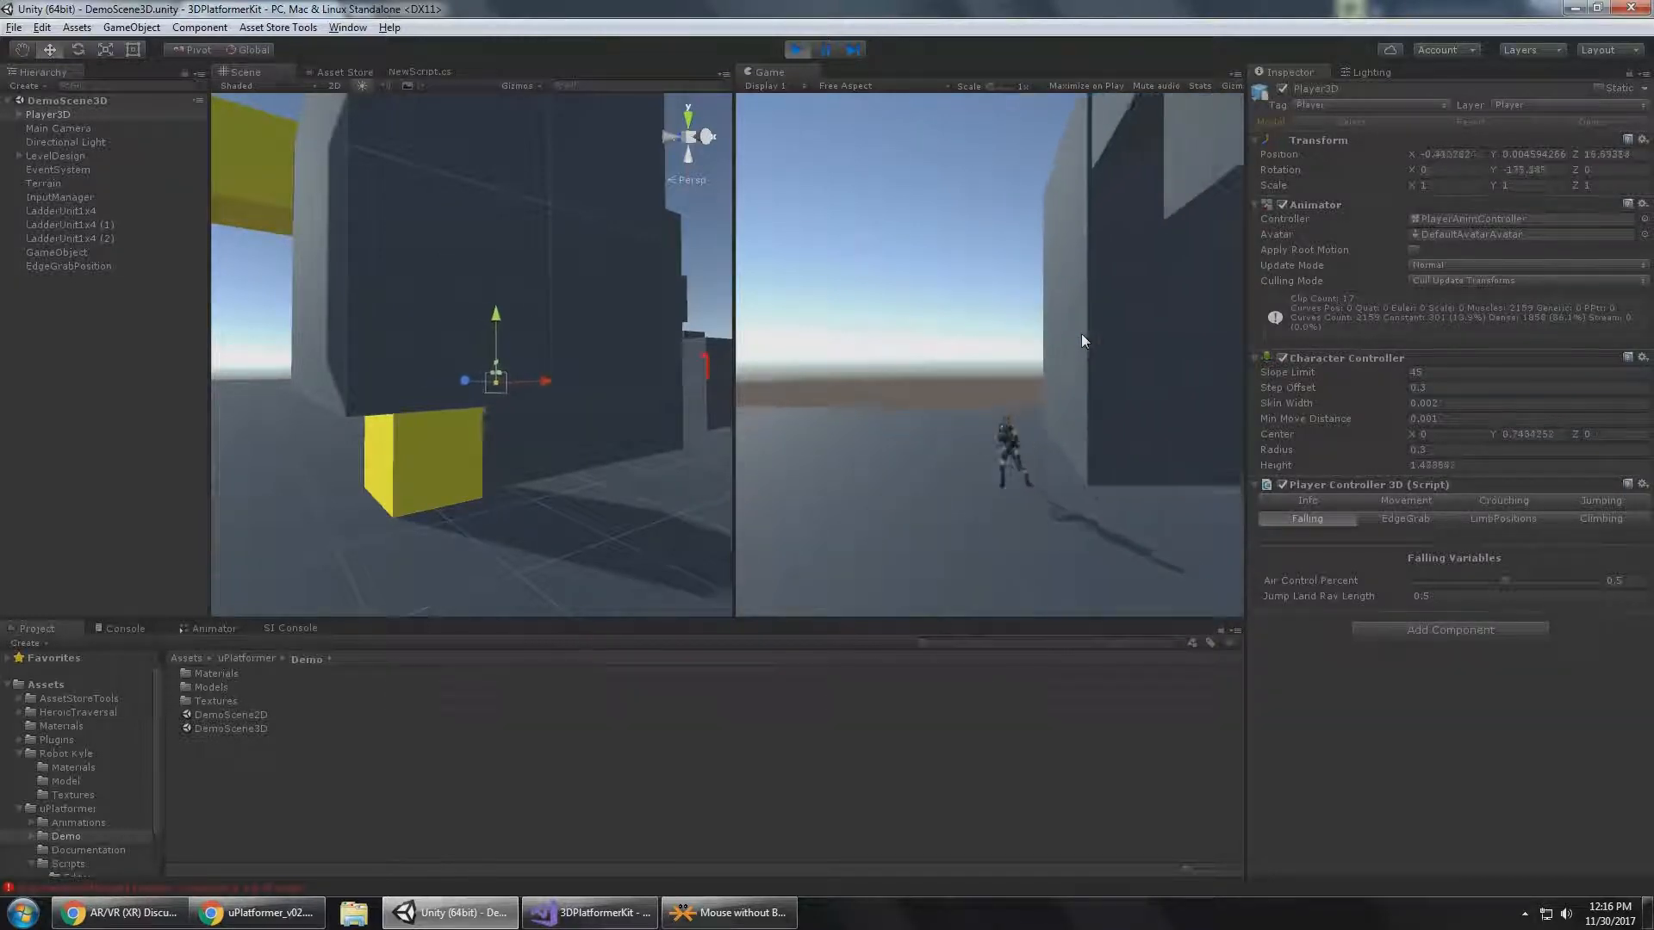
pyautogui.press('d')
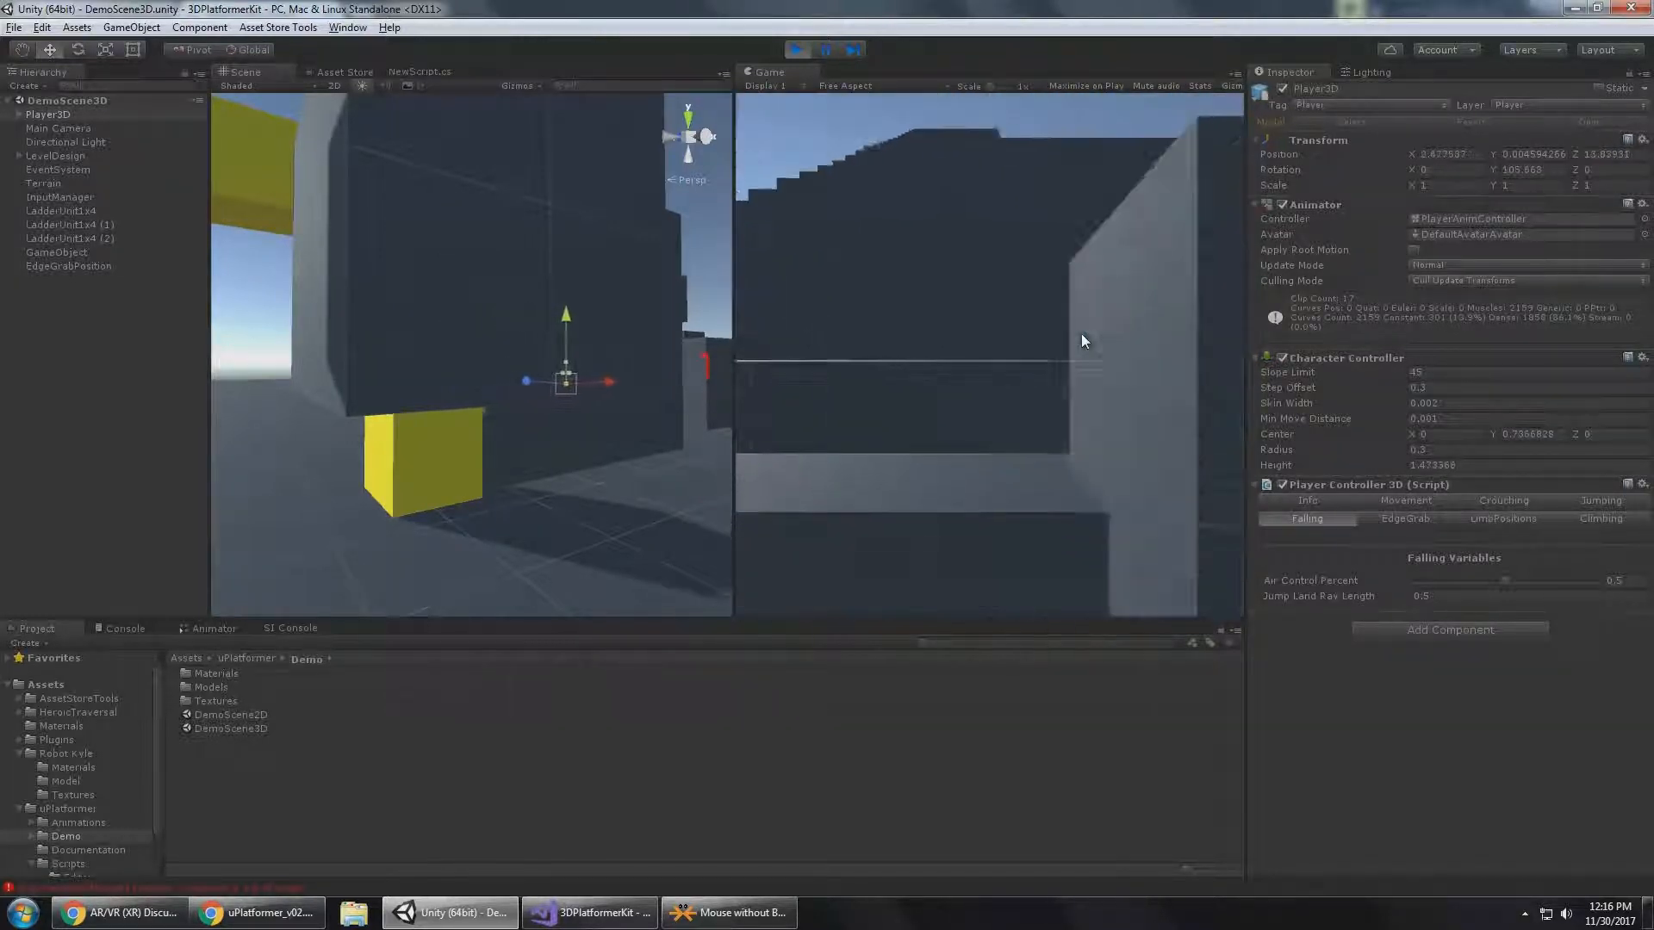
pyautogui.press('s')
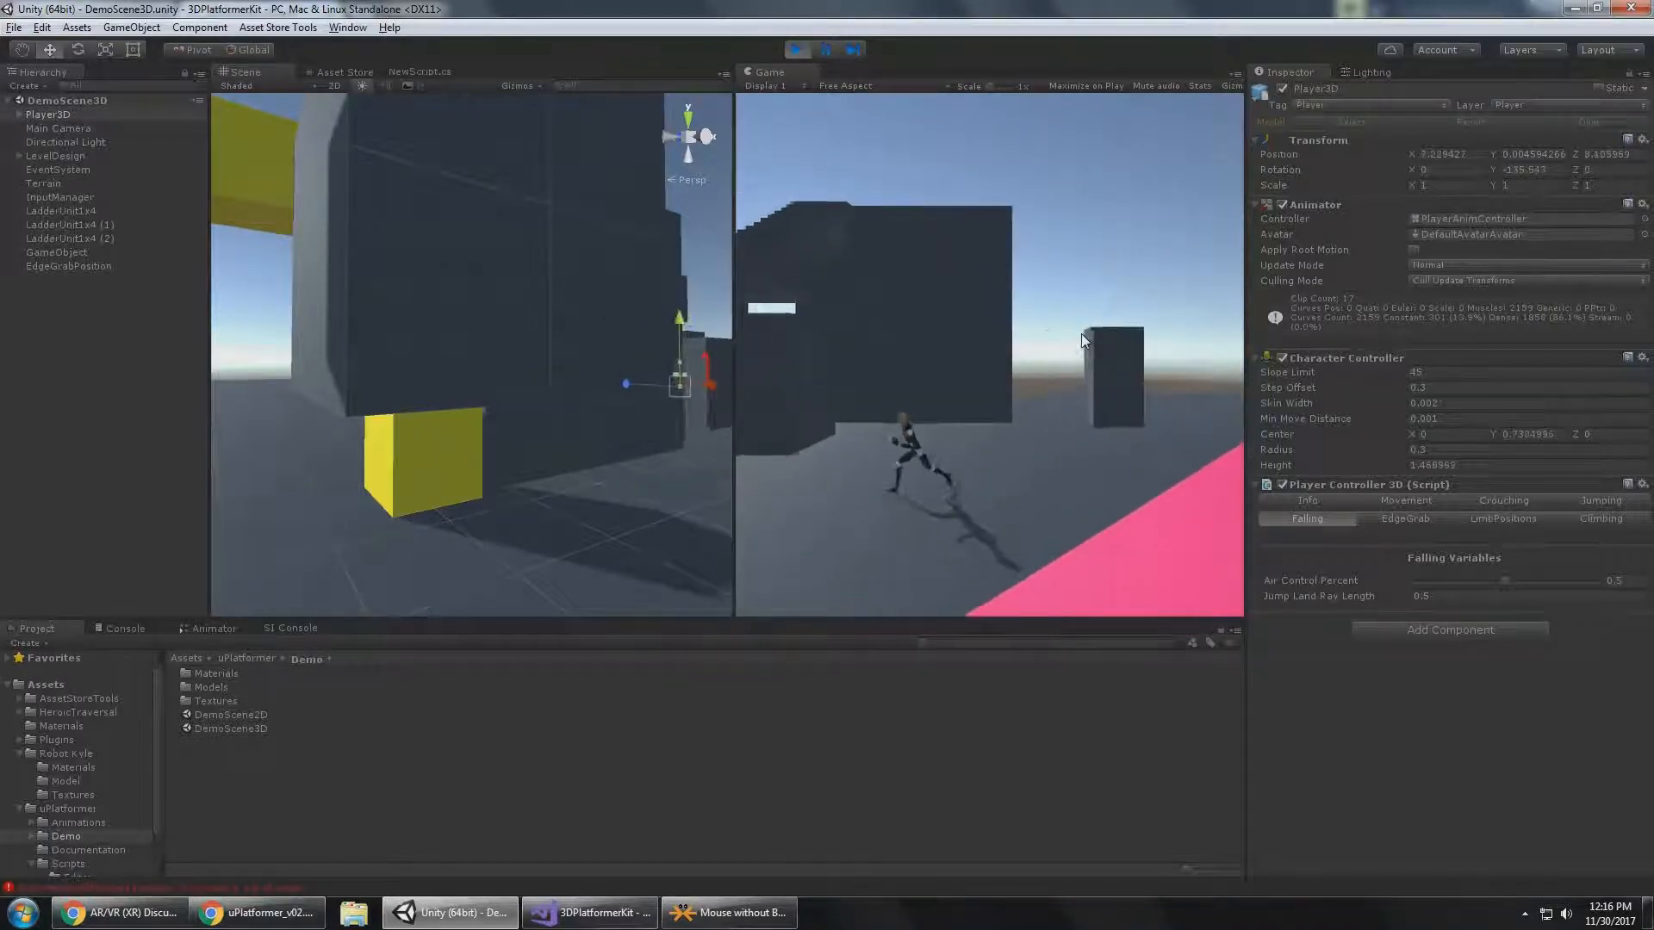
pyautogui.press('s')
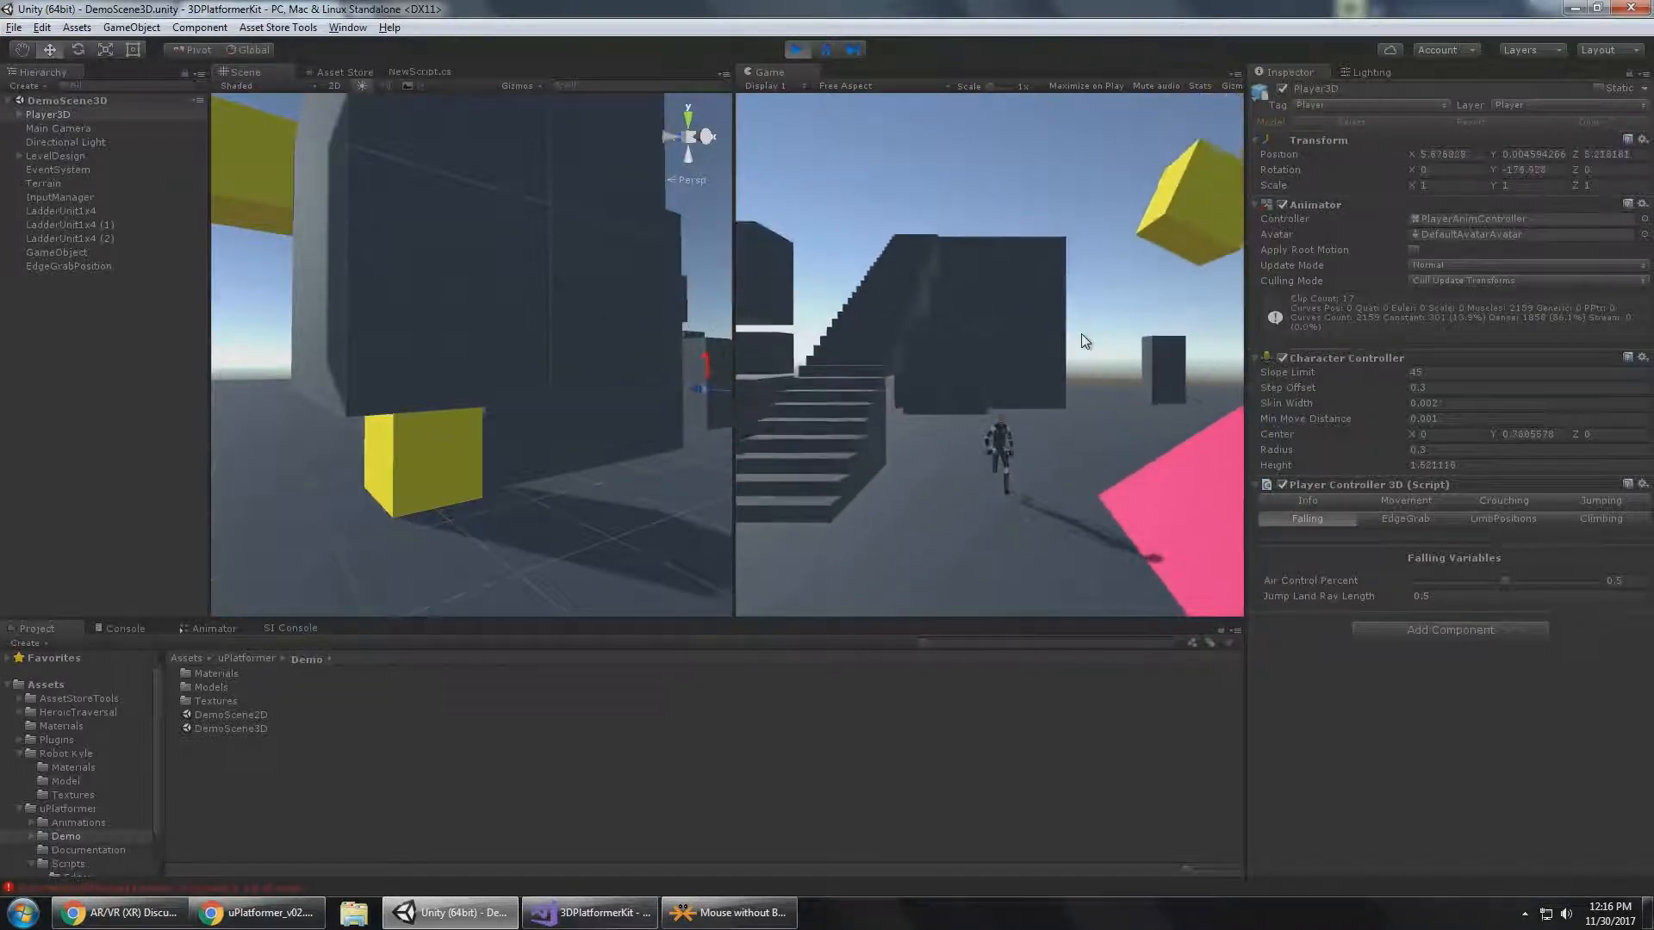
pyautogui.press('a')
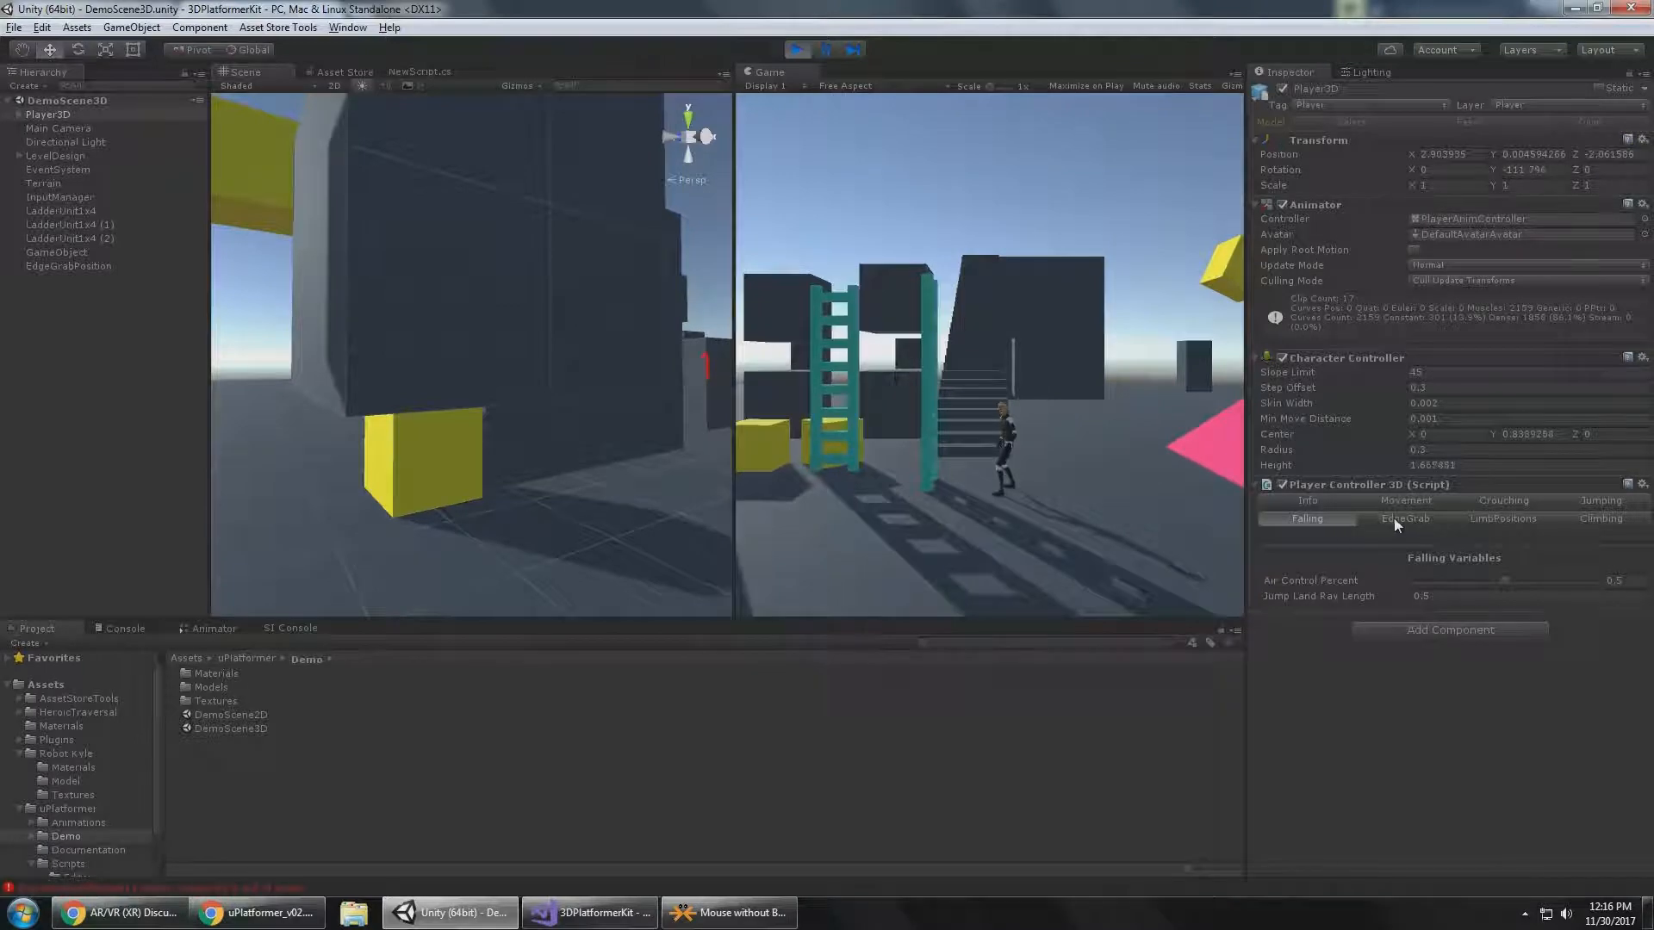
# Show the Player Controller 3D edge grab settings and read the Edge Grab section of the uPlatformer PDF documentation, returning to Unity.
pyautogui.click(1394, 518)
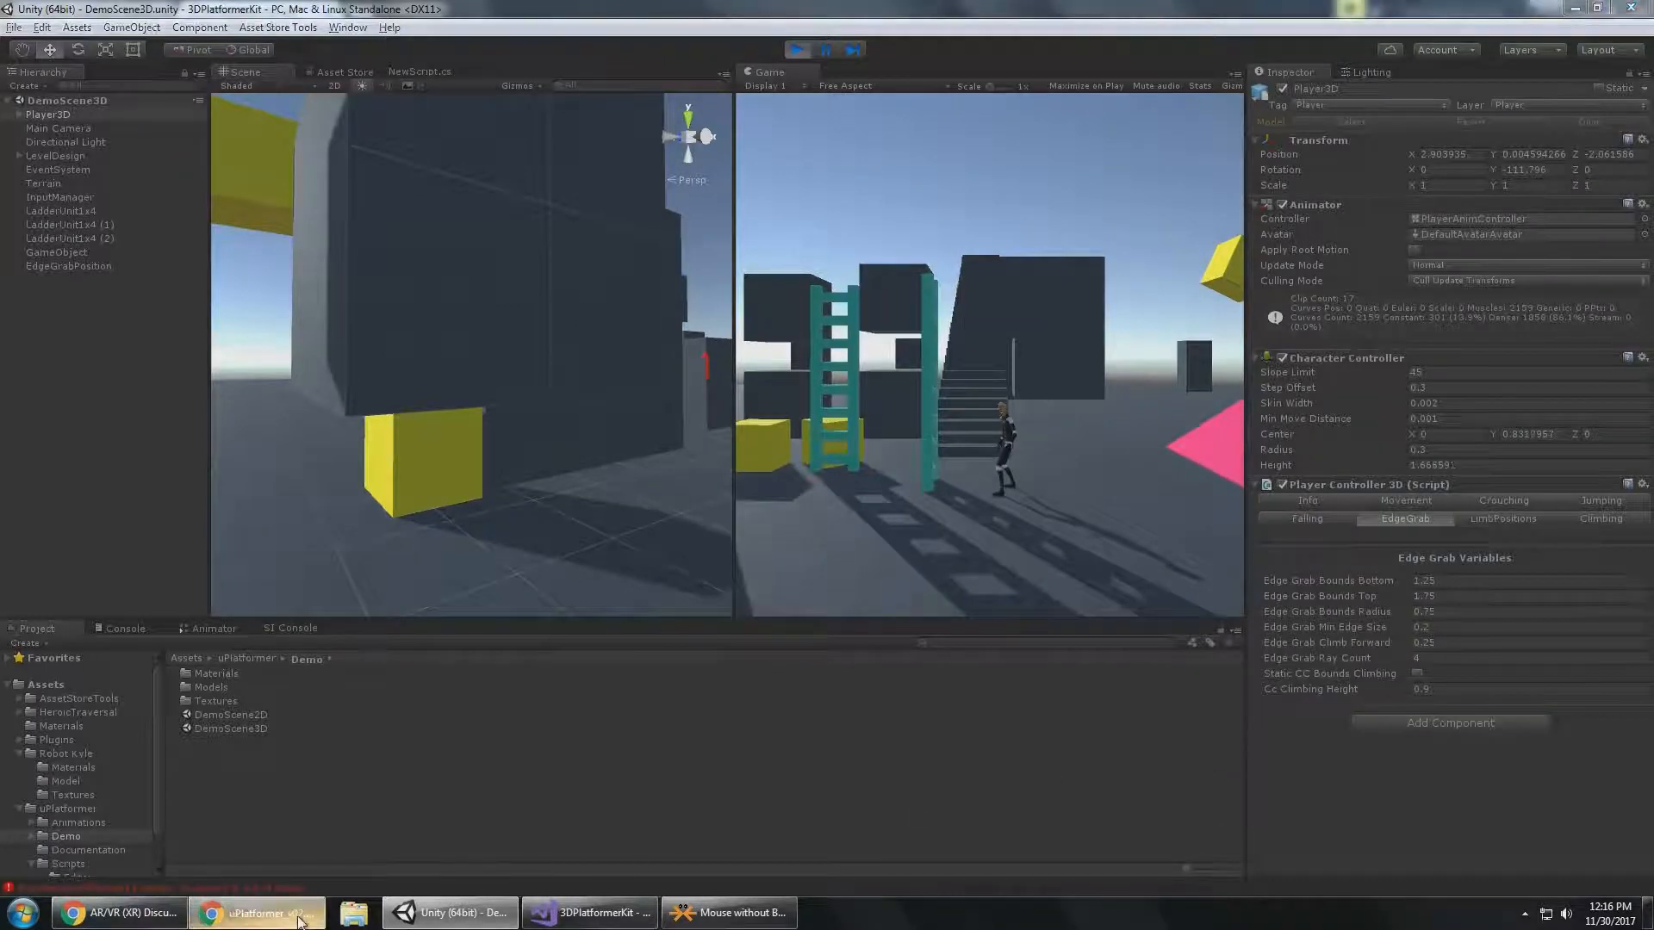
pyautogui.click(258, 912)
pyautogui.scroll(-7, 683, 520)
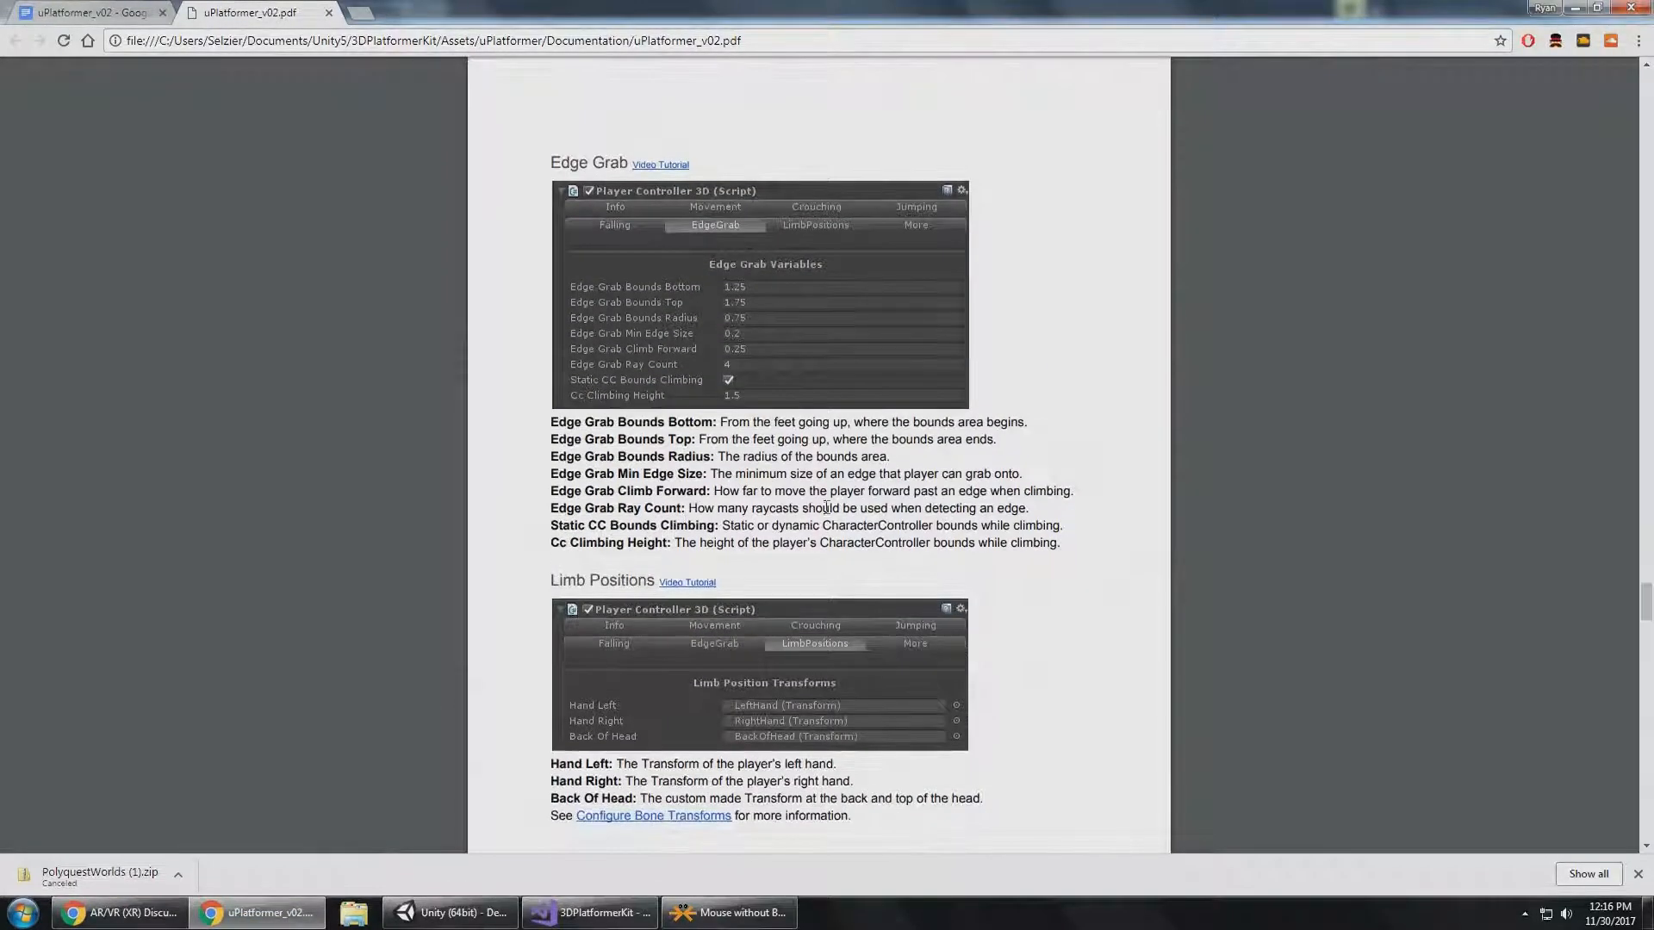
pyautogui.hotkey('alt', 'Tab')
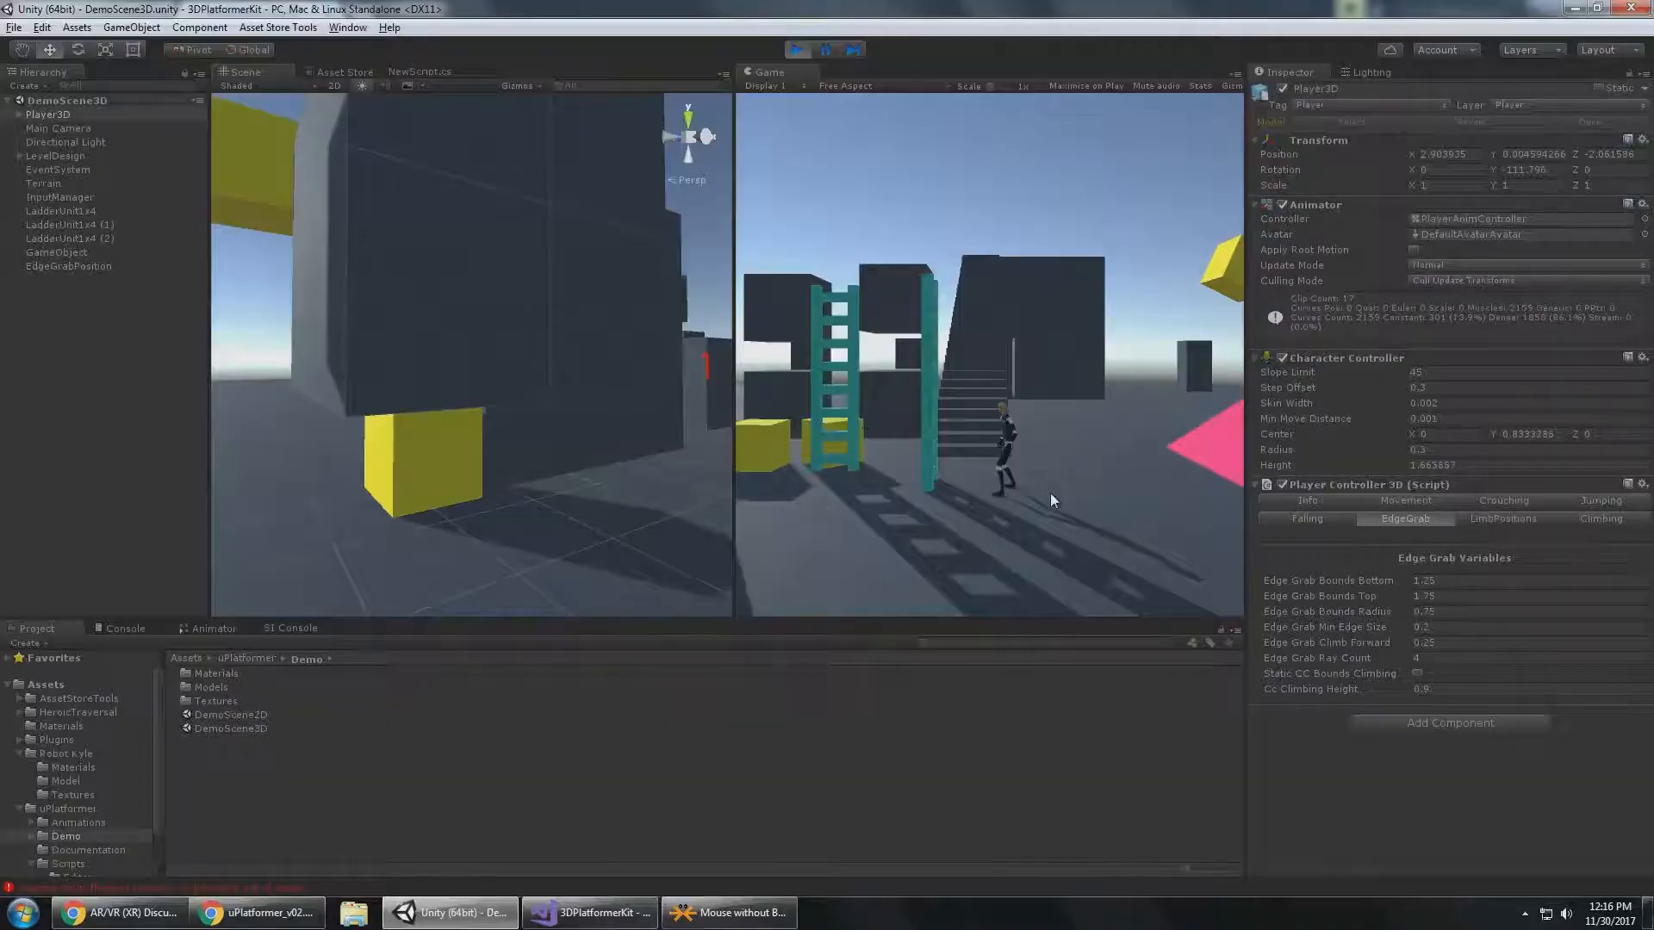
# Run Player3D past the ladders to the side of the dark block and examine its edge grab bounds in the Scene view.
pyautogui.press('a')
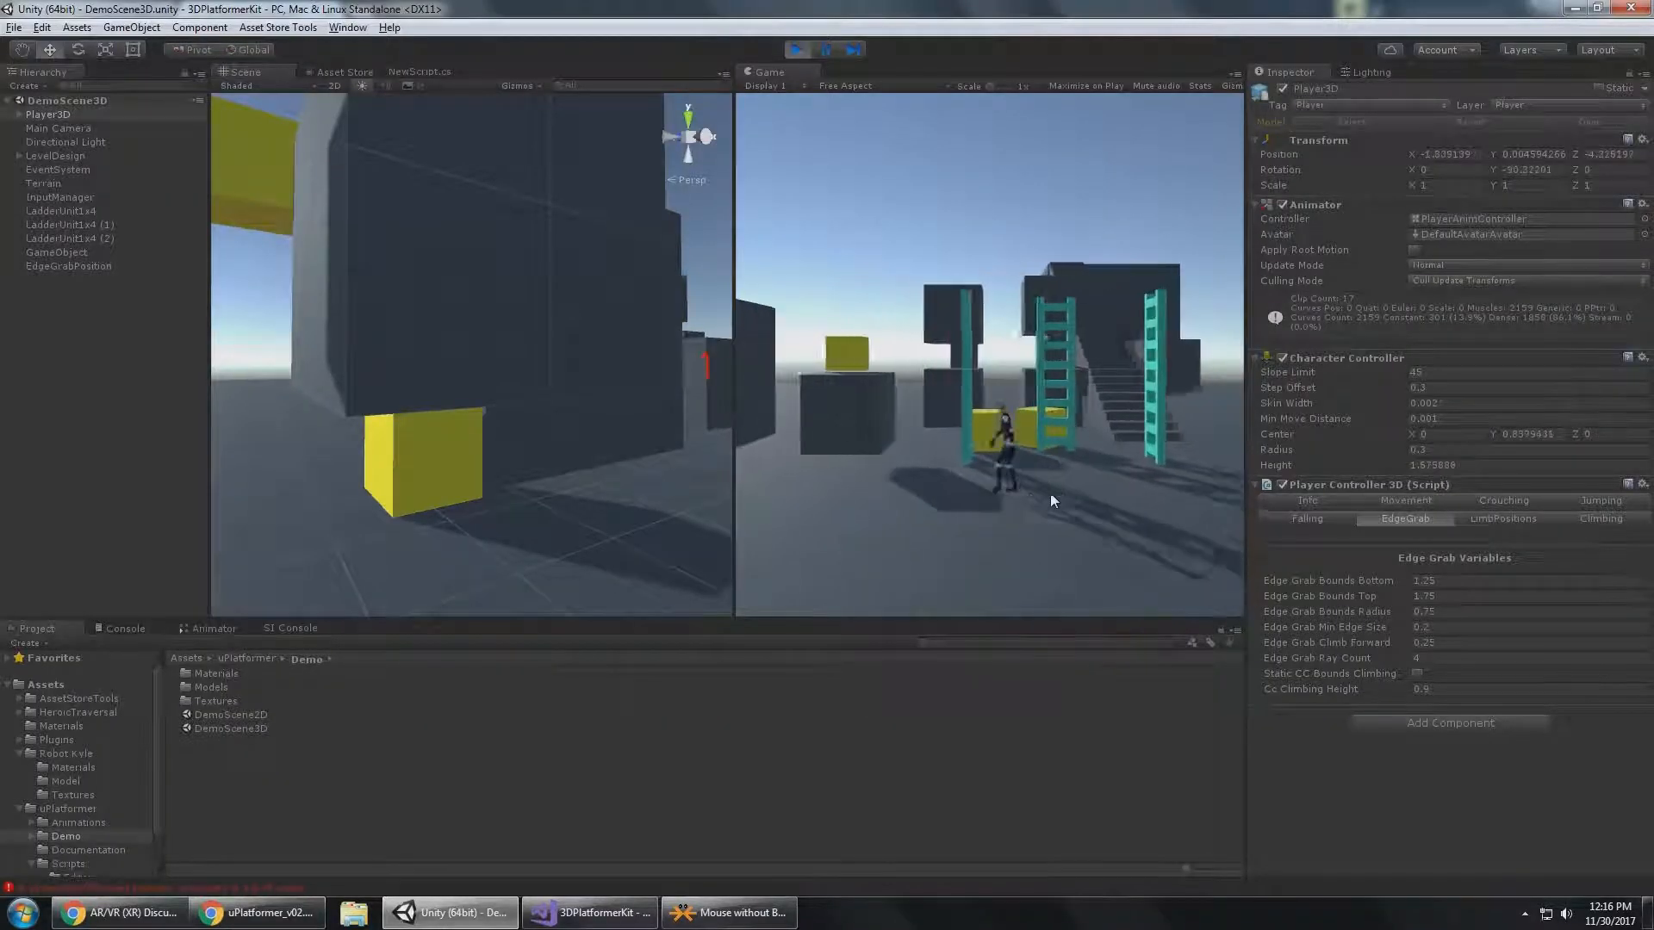
pyautogui.press('a')
pyautogui.press('d')
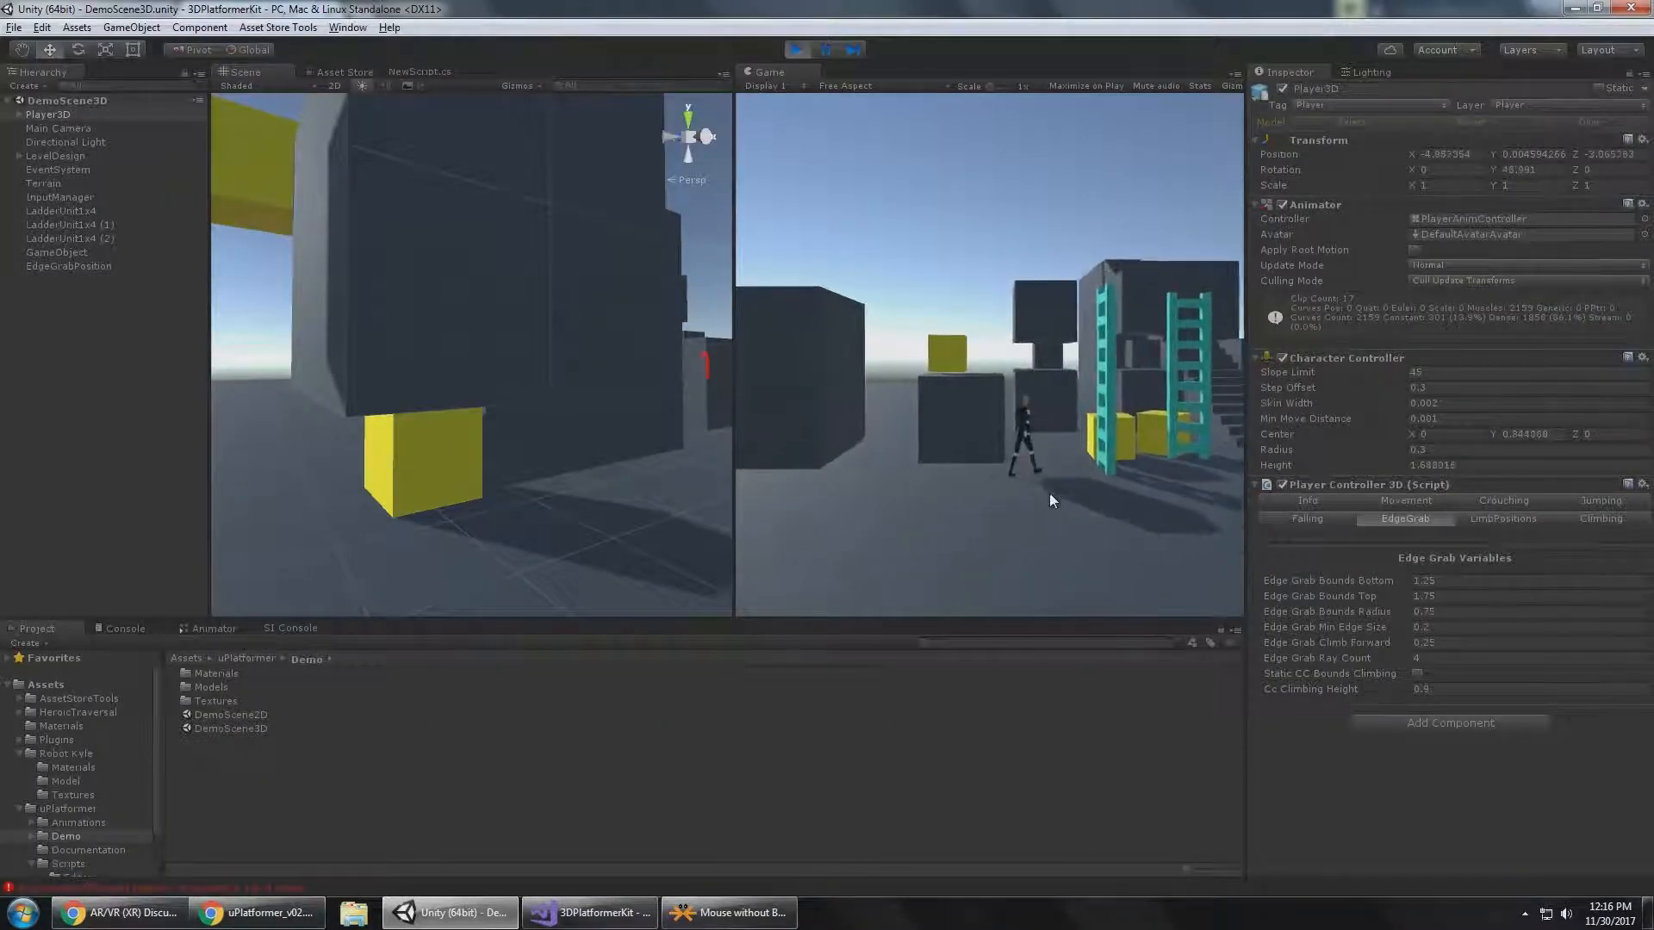
pyautogui.press('a')
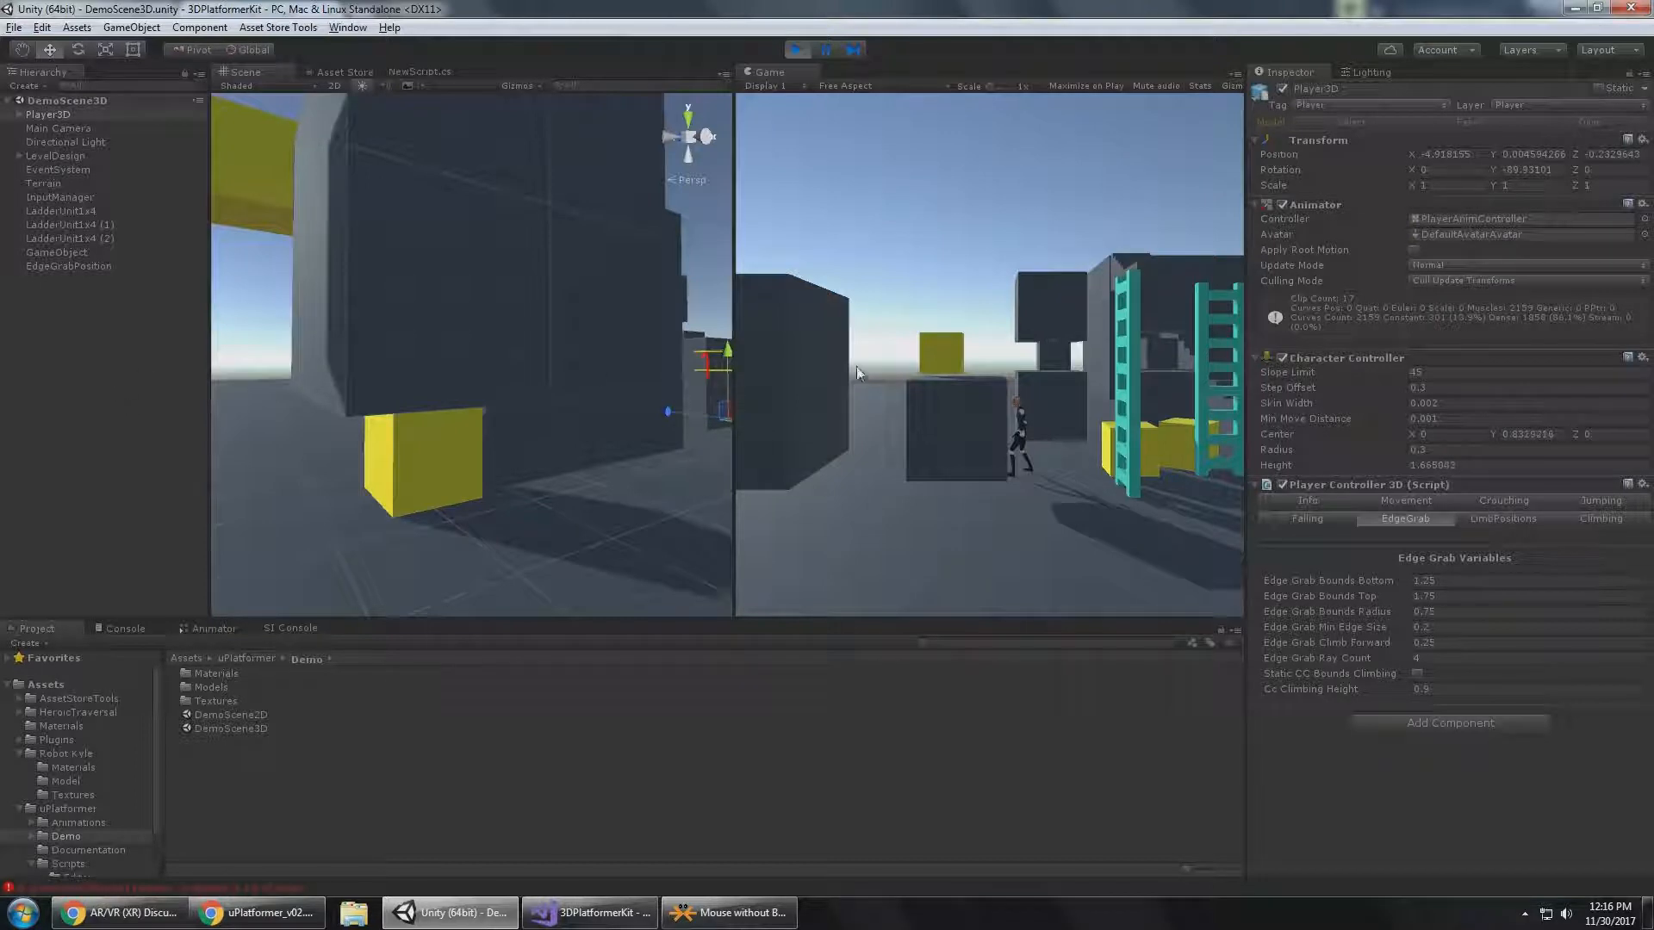
pyautogui.moveTo(728, 349); pyautogui.dragTo(424, 451, button='right')
pyautogui.keyDown('alt'); pyautogui.moveTo(424, 451); pyautogui.dragTo(488, 410); pyautogui.keyUp('alt')
pyautogui.moveTo(489, 410); pyautogui.dragTo(517, 477, button='middle')
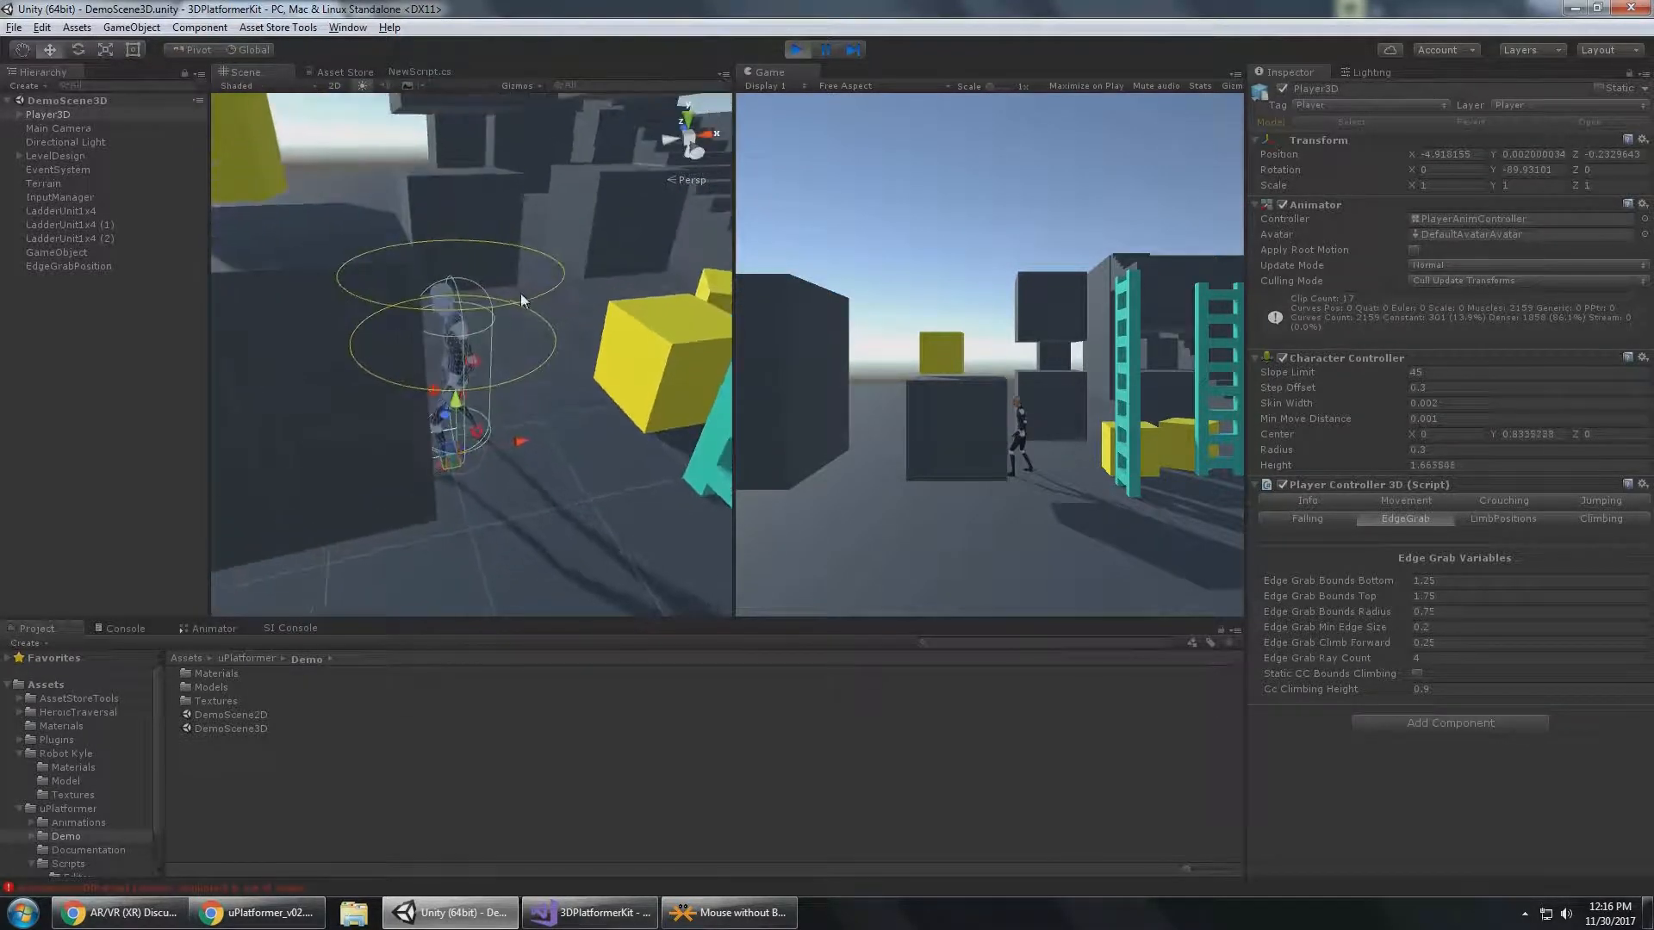
# Create a 3D cylinder in the scene to represent the edge grab bounds.
pyautogui.click(56, 341)
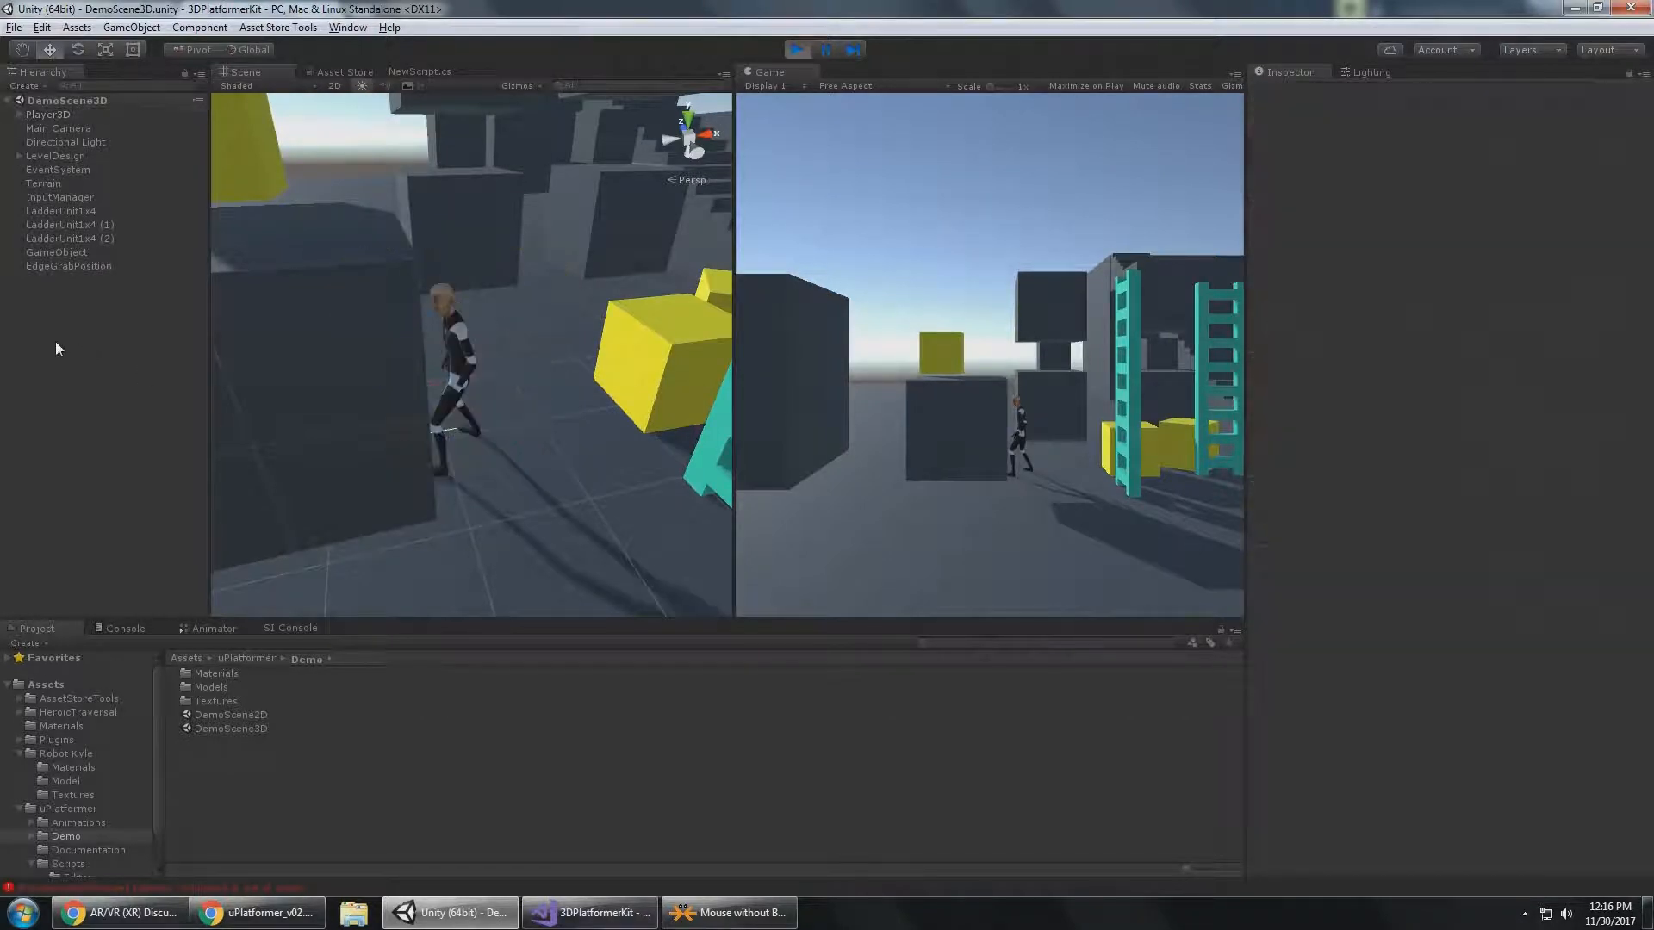
pyautogui.rightClick(55, 341)
pyautogui.moveTo(143, 507)
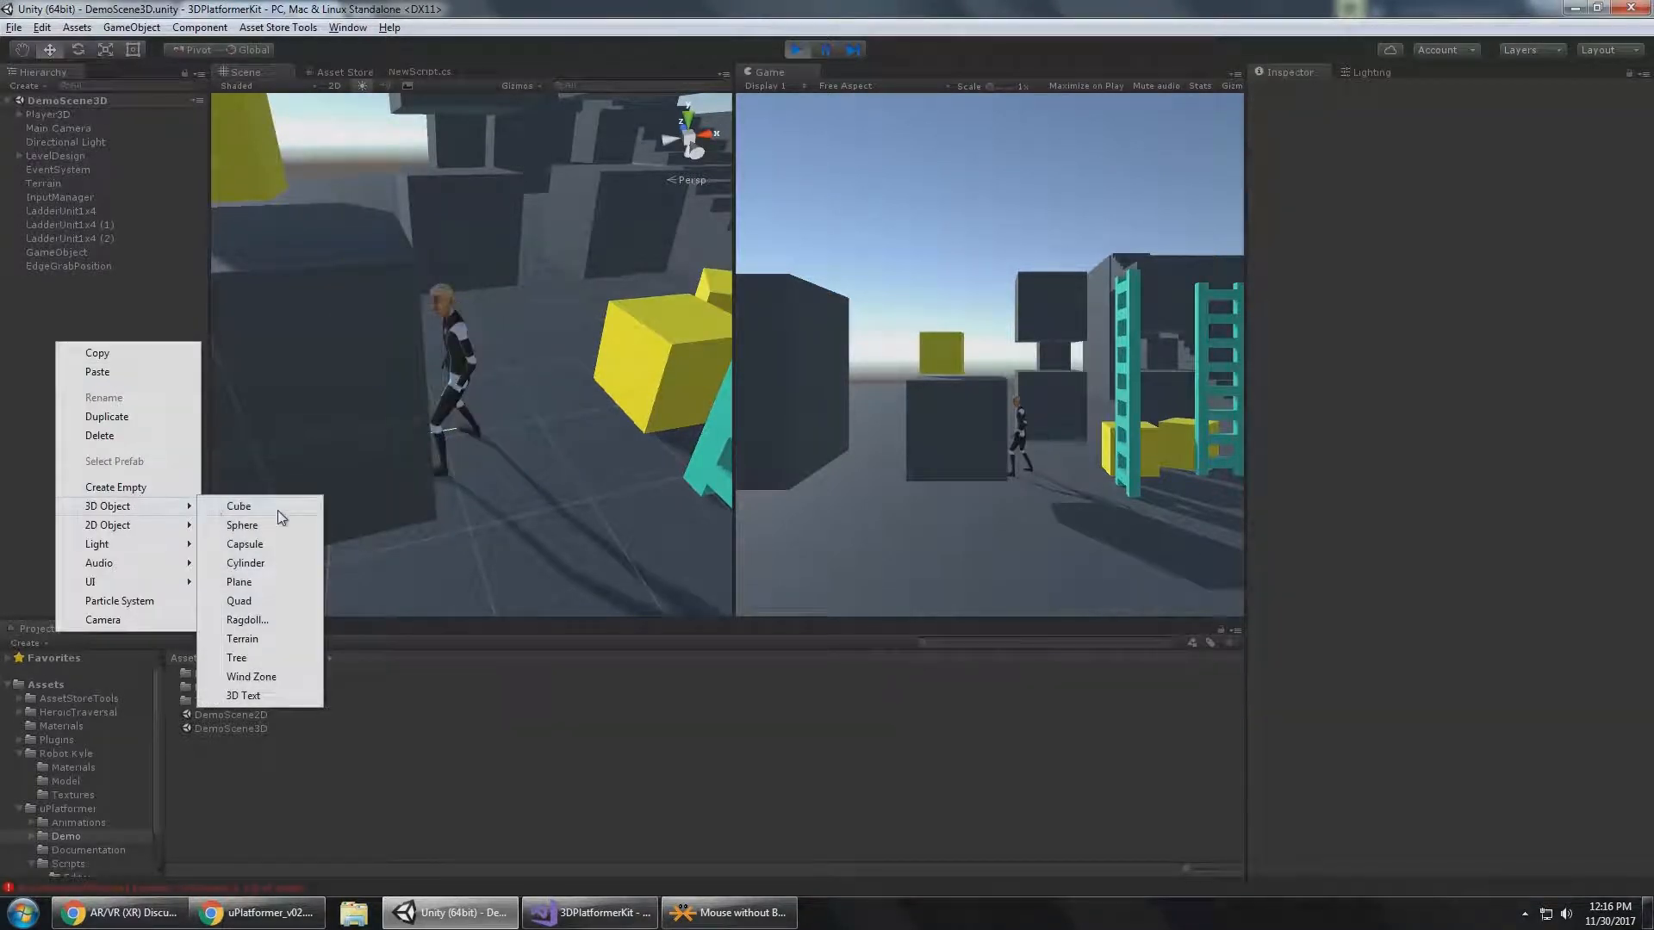
pyautogui.click(245, 562)
pyautogui.keyDown('alt'); pyautogui.moveTo(388, 361); pyautogui.dragTo(517, 379); pyautogui.keyUp('alt')
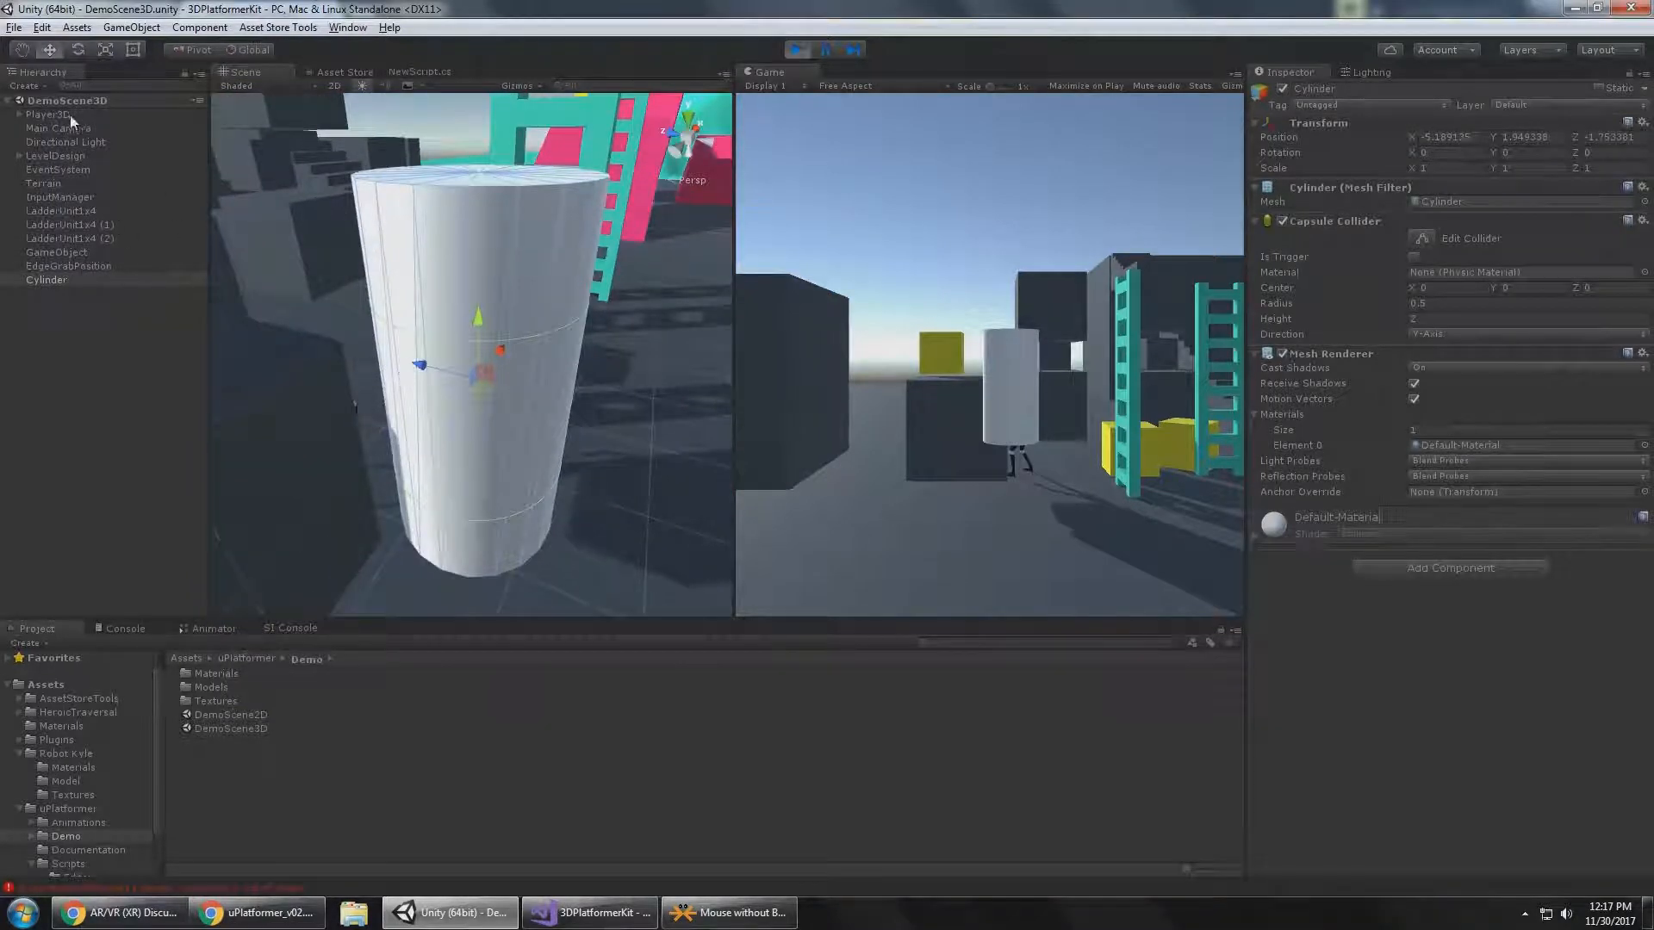
# Make the cylinder a child of Player3D and set its local position to 0, 0, 0.
pyautogui.click(52, 281)
pyautogui.moveTo(63, 115); pyautogui.dragTo(64, 115)
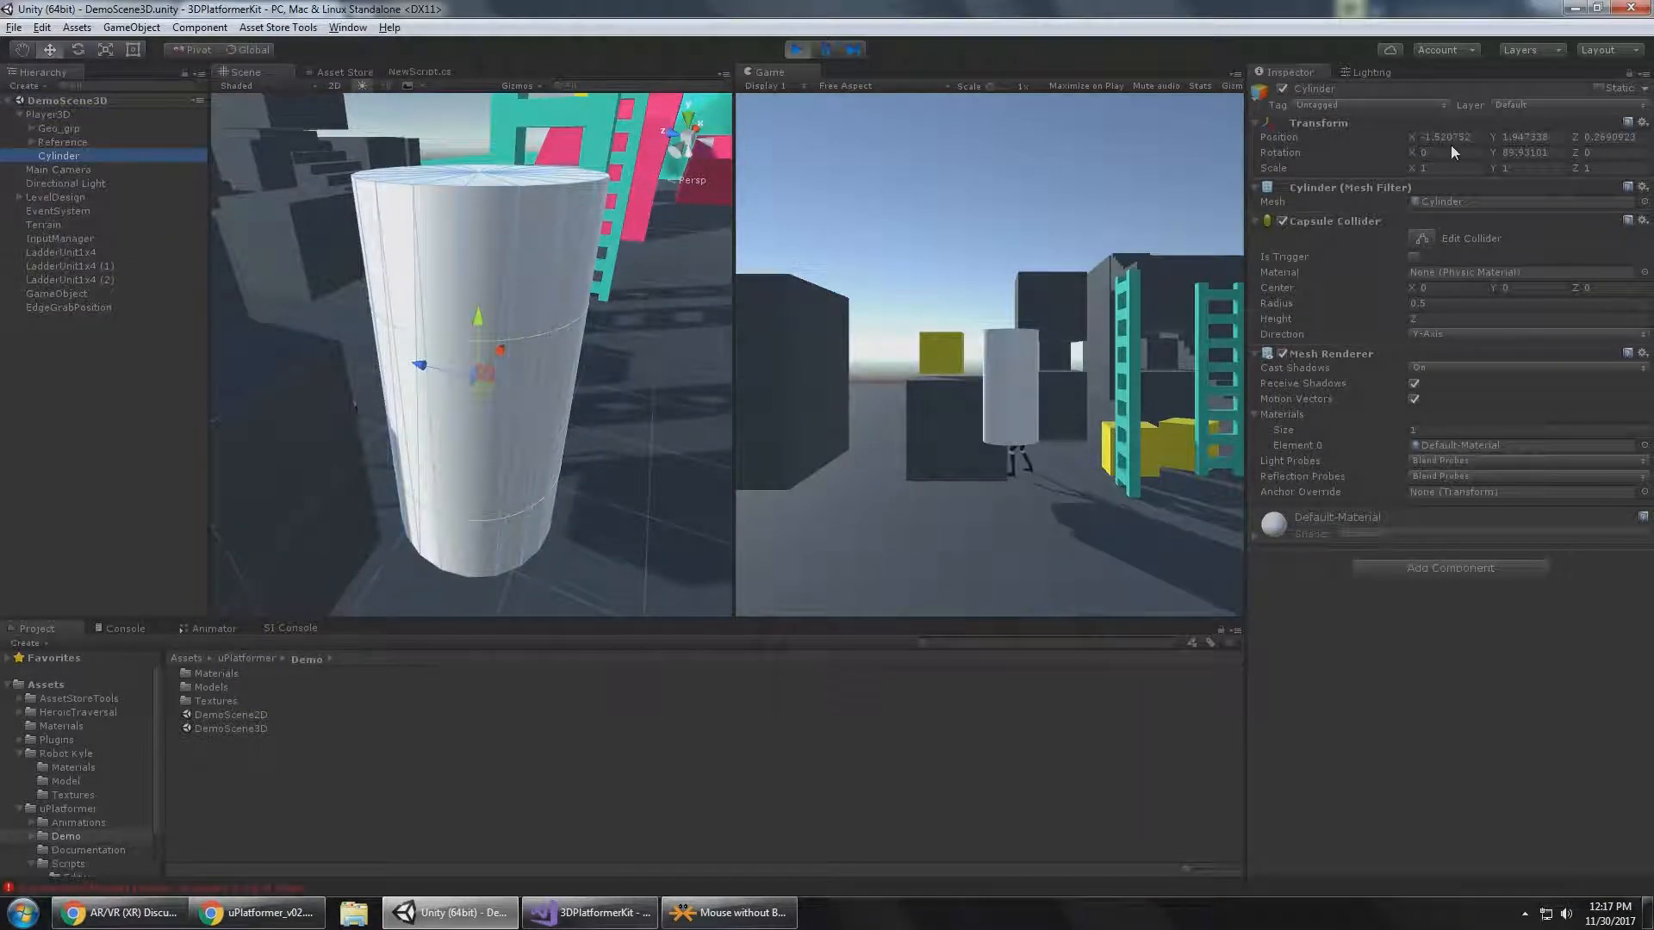
pyautogui.write('0')
pyautogui.press('Tab')
pyautogui.write('0')
pyautogui.press('Tab')
pyautogui.write('0')
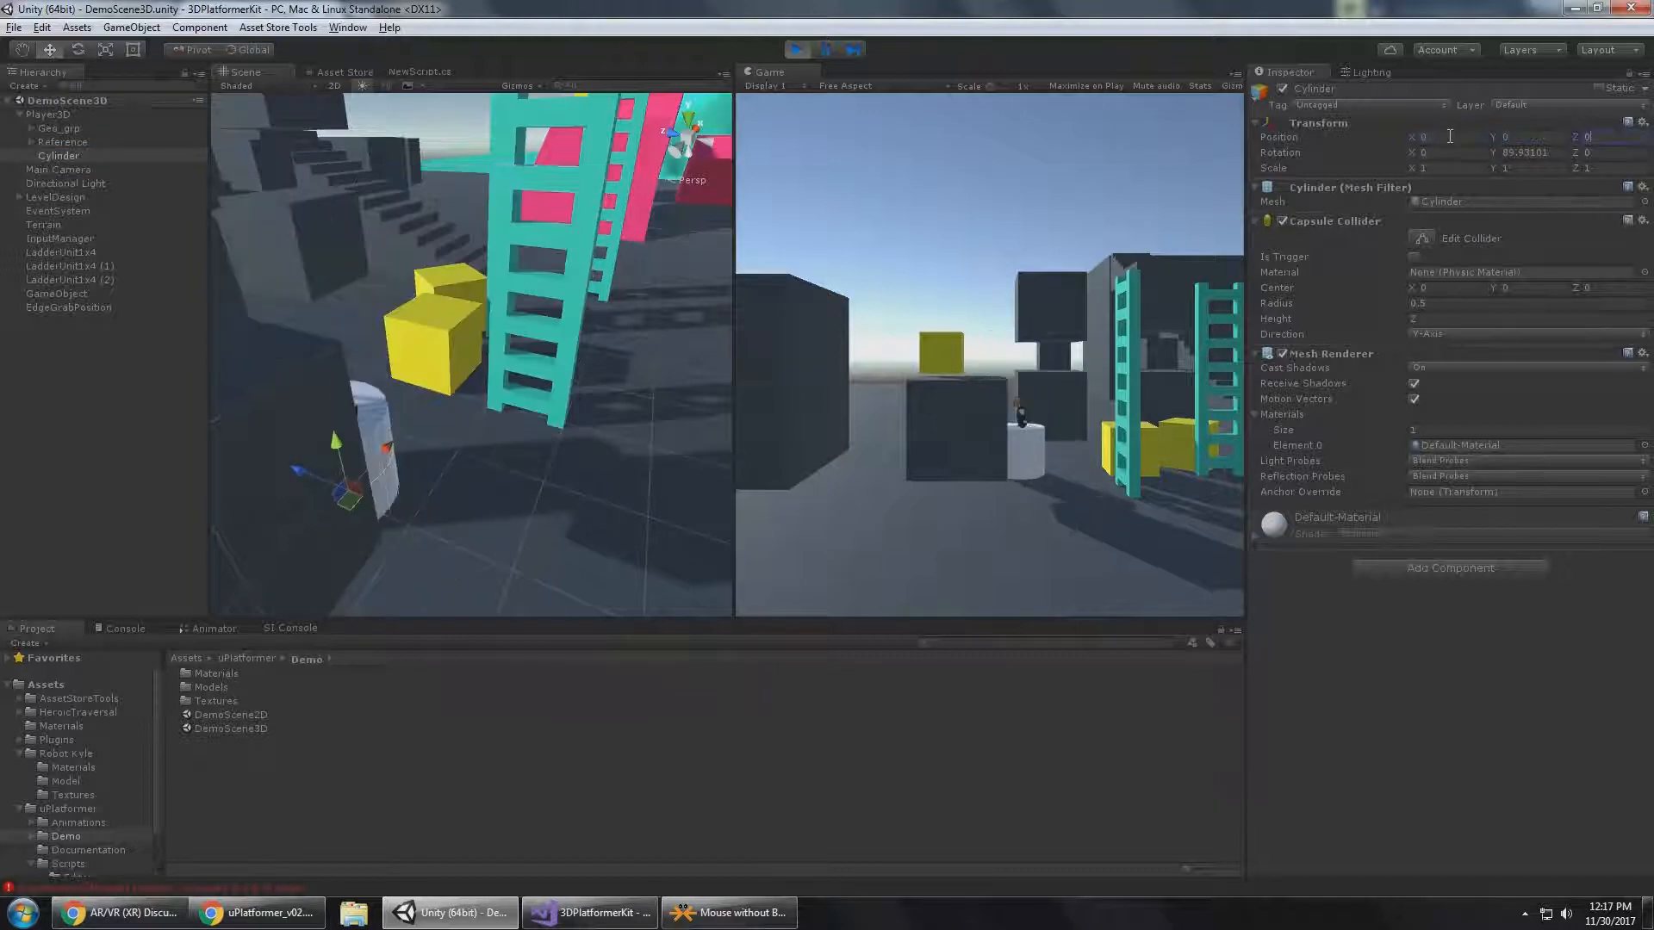
# Raise the cylinder to a local Y position of 0.93 so that it surrounds Player3D.
pyautogui.keyDown('alt'); pyautogui.moveTo(673, 257); pyautogui.dragTo(541, 355); pyautogui.keyUp('alt')
pyautogui.scroll(3, 541, 355)
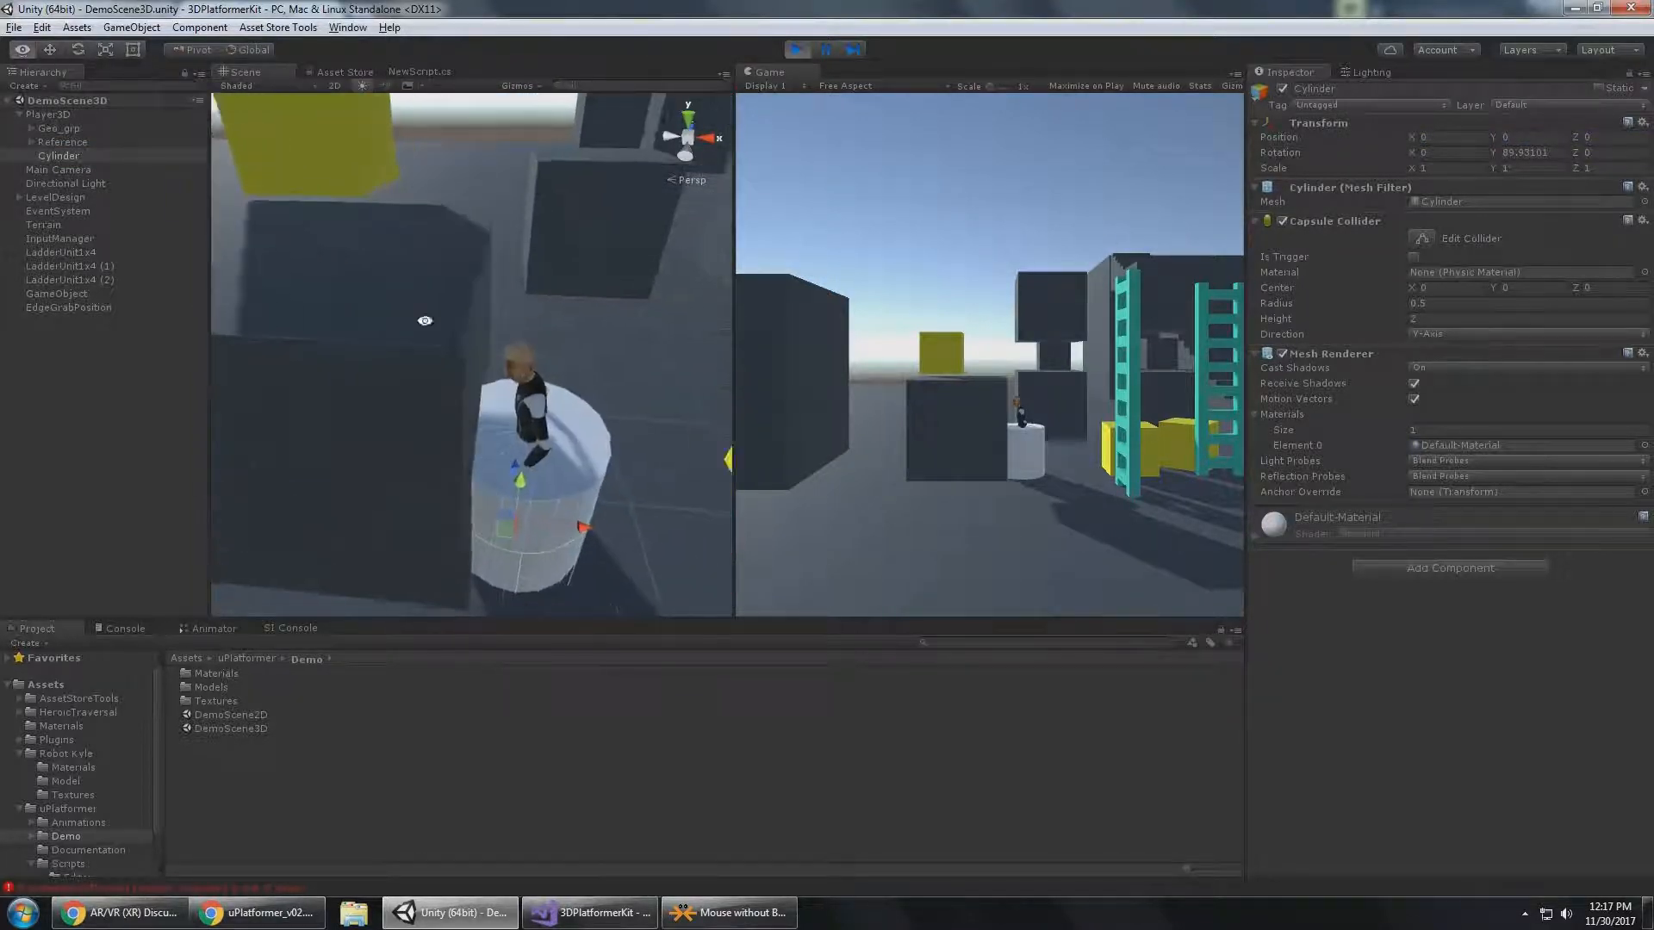
pyautogui.keyDown('alt'); pyautogui.moveTo(421, 322); pyautogui.dragTo(426, 232); pyautogui.keyUp('alt')
pyautogui.moveTo(504, 331); pyautogui.dragTo(509, 424, button='middle')
pyautogui.scroll(-5, 504, 480)
pyautogui.keyDown('alt'); pyautogui.moveTo(499, 508); pyautogui.dragTo(543, 440); pyautogui.keyUp('alt')
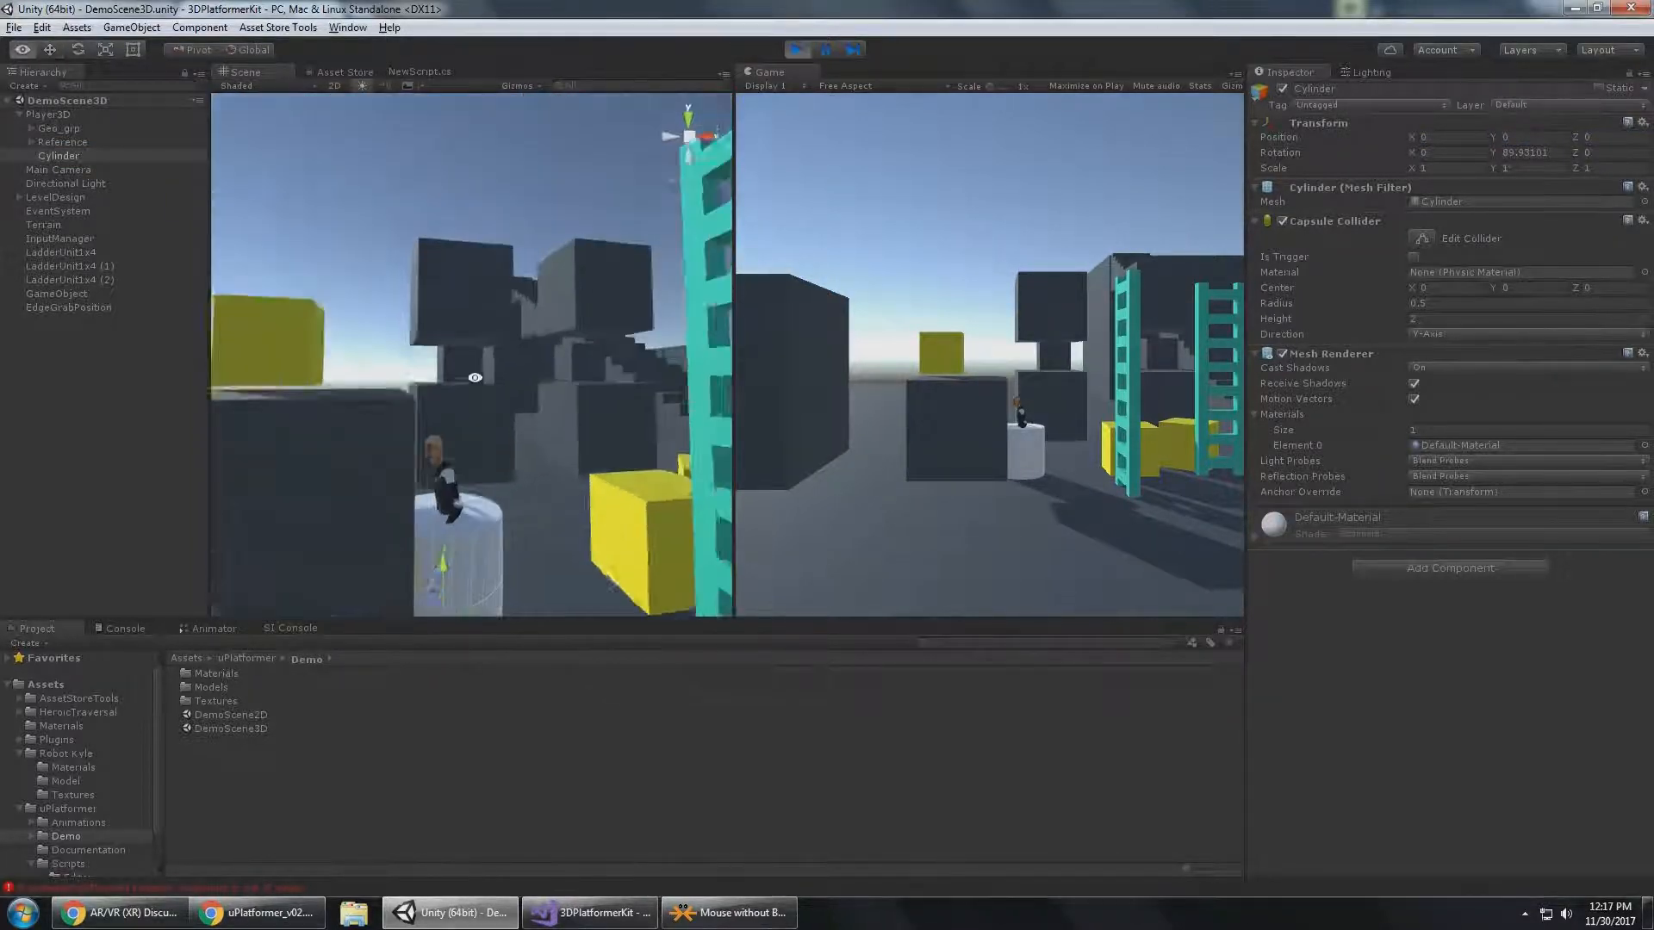
pyautogui.moveTo(454, 578); pyautogui.dragTo(447, 612, button='middle')
pyautogui.moveTo(437, 589); pyautogui.dragTo(543, 319)
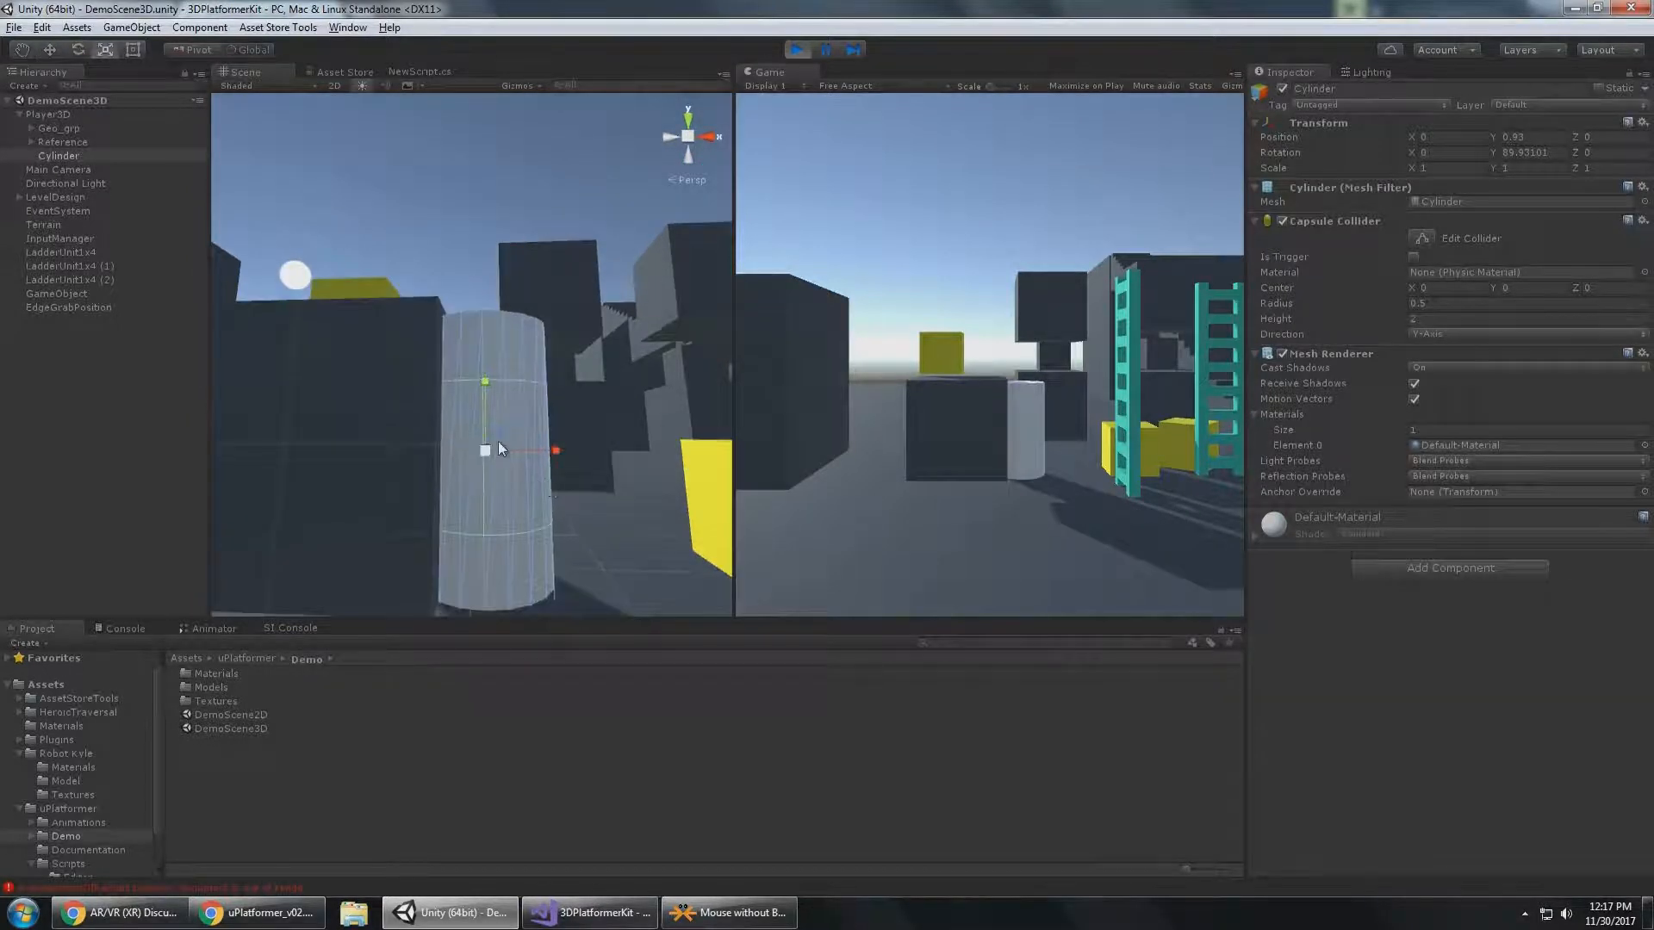
# Flatten the cylinder to a Y scale of about 0.35 and raise it to Y 1.112.
pyautogui.moveTo(486, 384); pyautogui.dragTo(498, 426)
pyautogui.moveTo(593, 372)
pyautogui.keyDown('alt'); pyautogui.mouseDown()
pyautogui.moveTo(574, 373)
pyautogui.moveTo(592, 399)
pyautogui.mouseUp(); pyautogui.keyUp('alt')
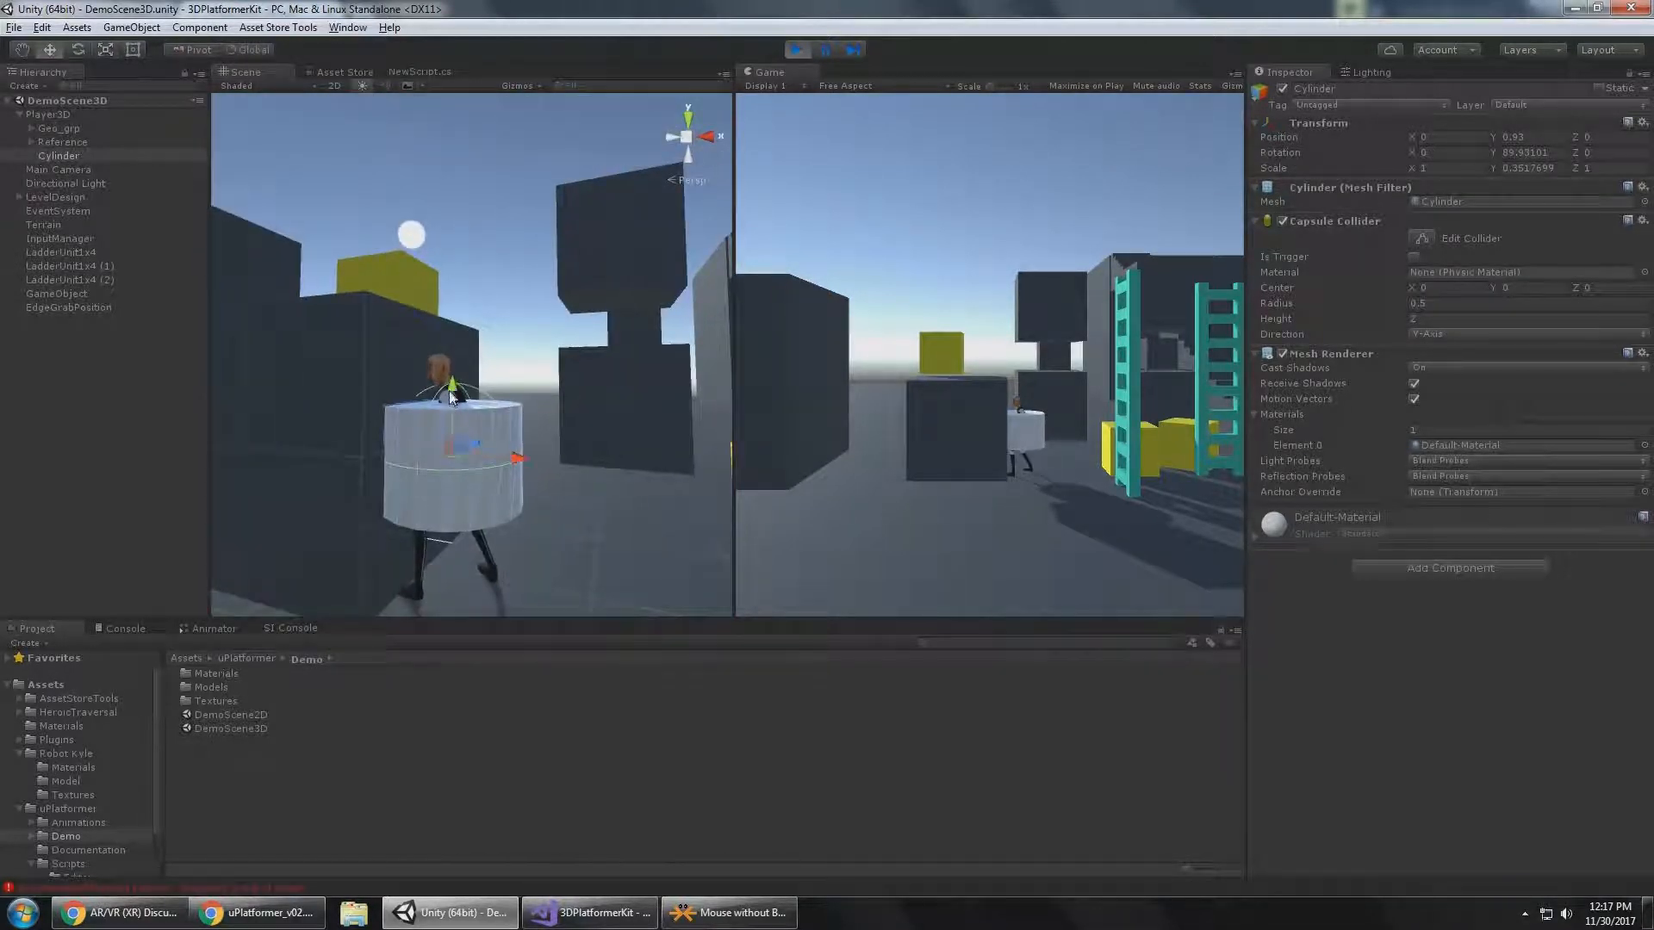
pyautogui.moveTo(469, 358); pyautogui.dragTo(518, 328)
pyautogui.moveTo(519, 329); pyautogui.dragTo(523, 330, button='middle')
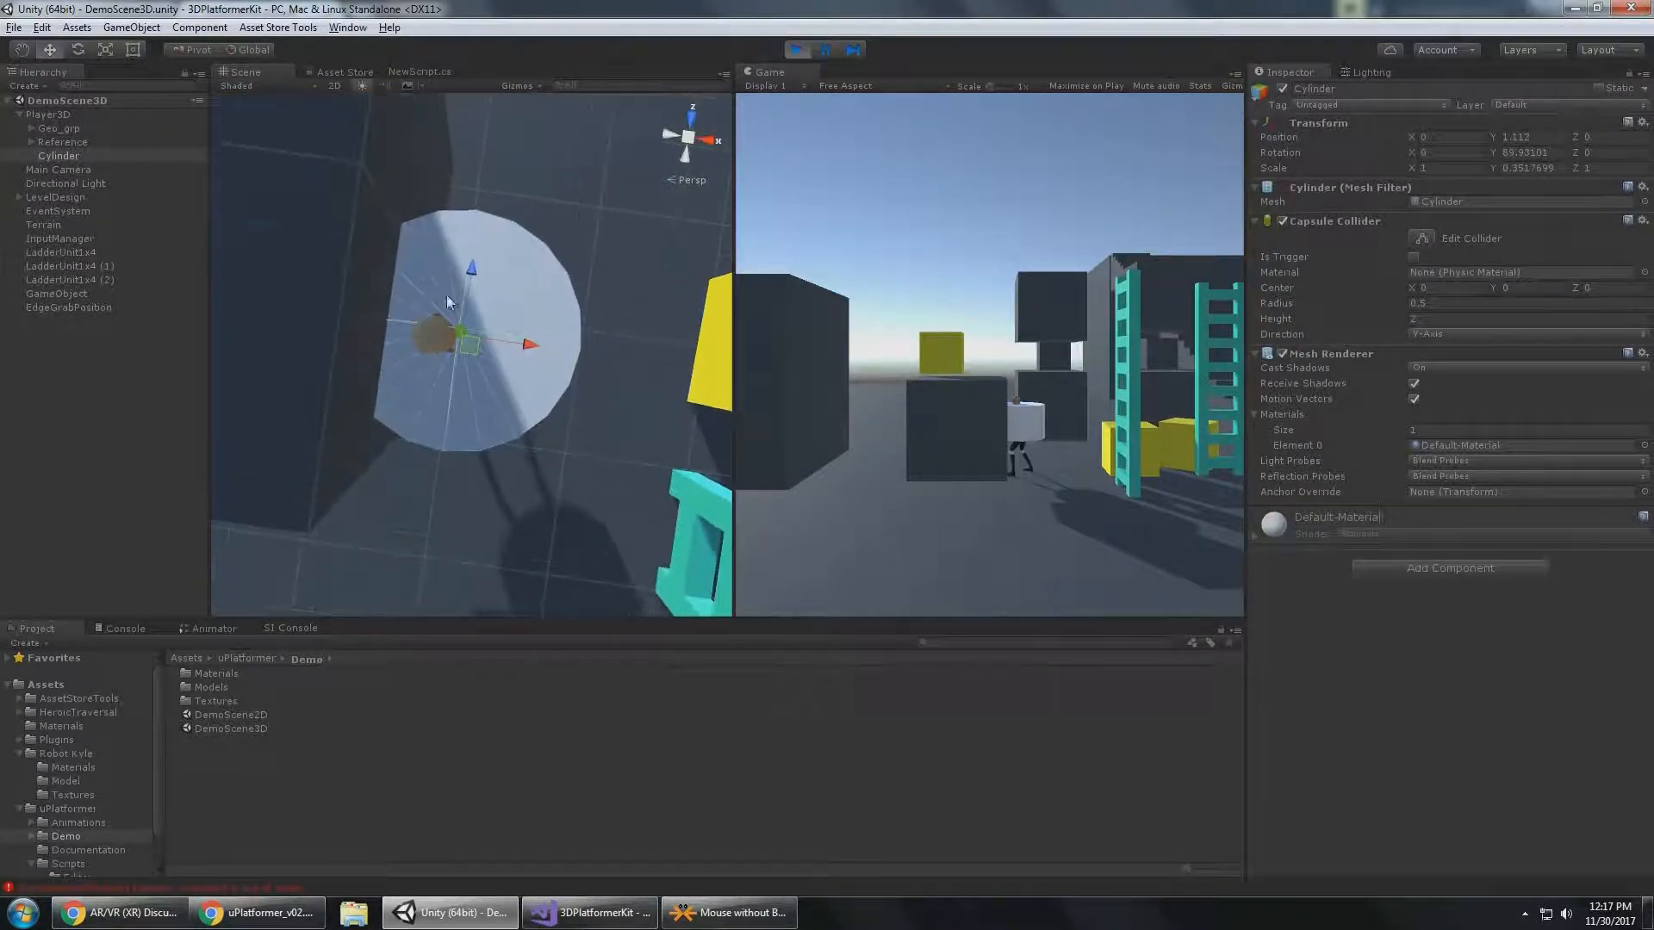
pyautogui.keyDown('alt'); pyautogui.moveTo(447, 298); pyautogui.dragTo(423, 466); pyautogui.keyUp('alt')
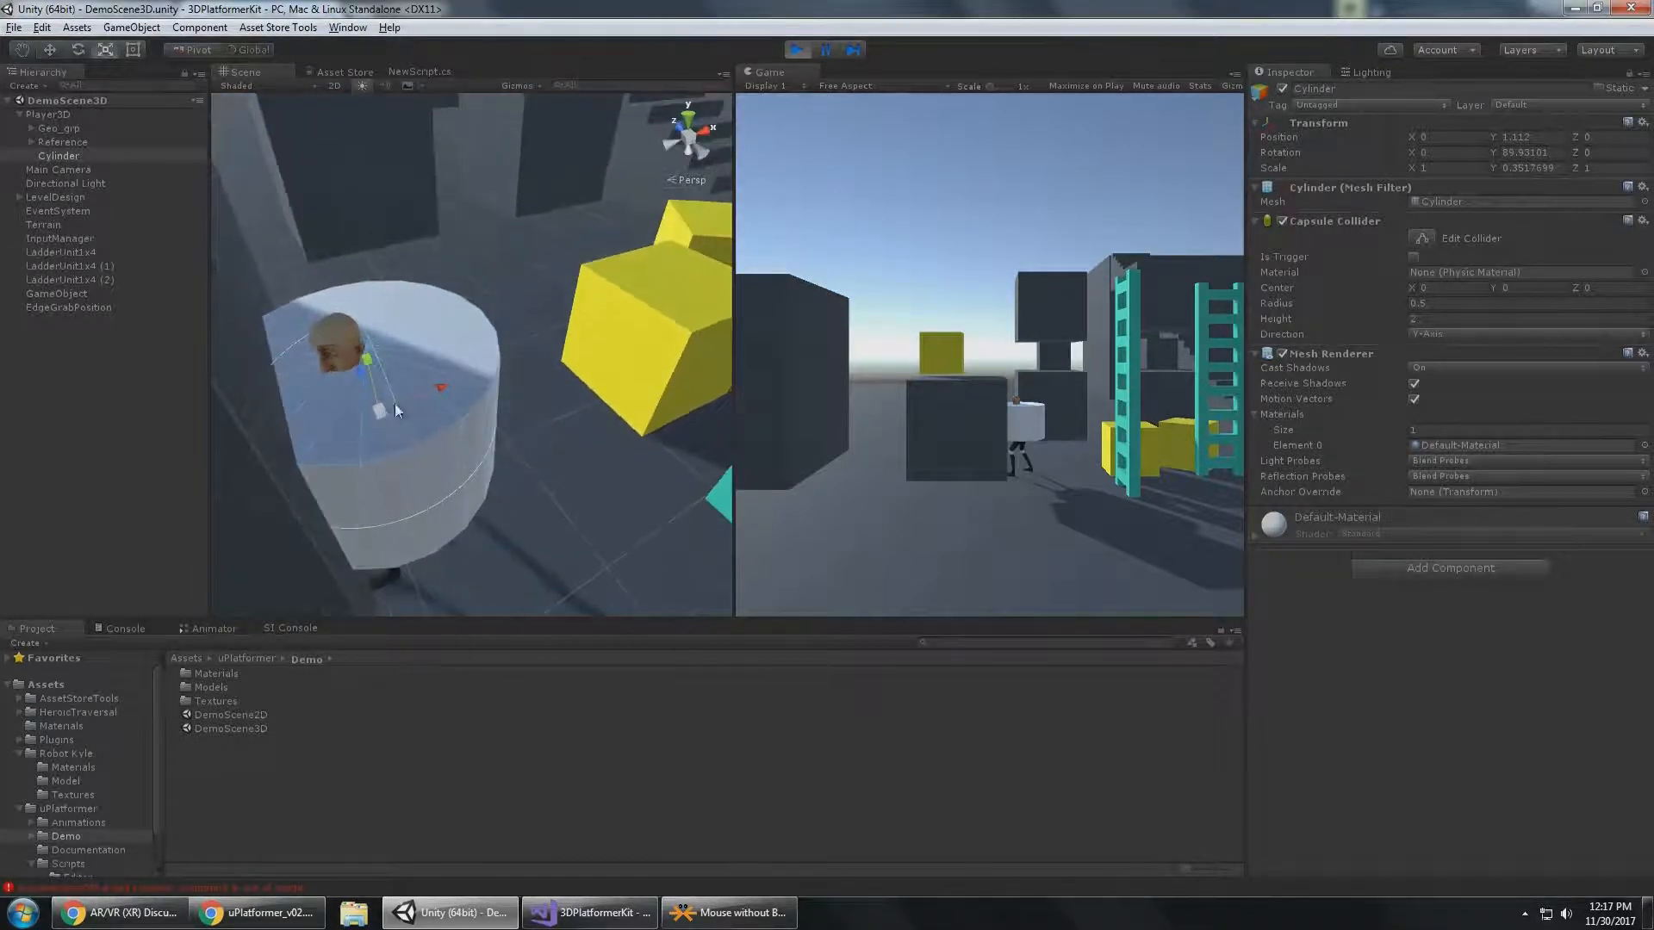
# Resize the cylinder to a scale of about 1.25, 0.31, 1.25 and place it at Y 1.13 to match the edge grab bounds.
pyautogui.moveTo(441, 386); pyautogui.dragTo(402, 406)
pyautogui.hotkey('ctrl', 'z')
pyautogui.keyDown('alt'); pyautogui.moveTo(504, 486); pyautogui.dragTo(361, 316); pyautogui.keyUp('alt')
pyautogui.press('w')
pyautogui.keyDown('alt'); pyautogui.moveTo(358, 243); pyautogui.dragTo(579, 353); pyautogui.keyUp('alt')
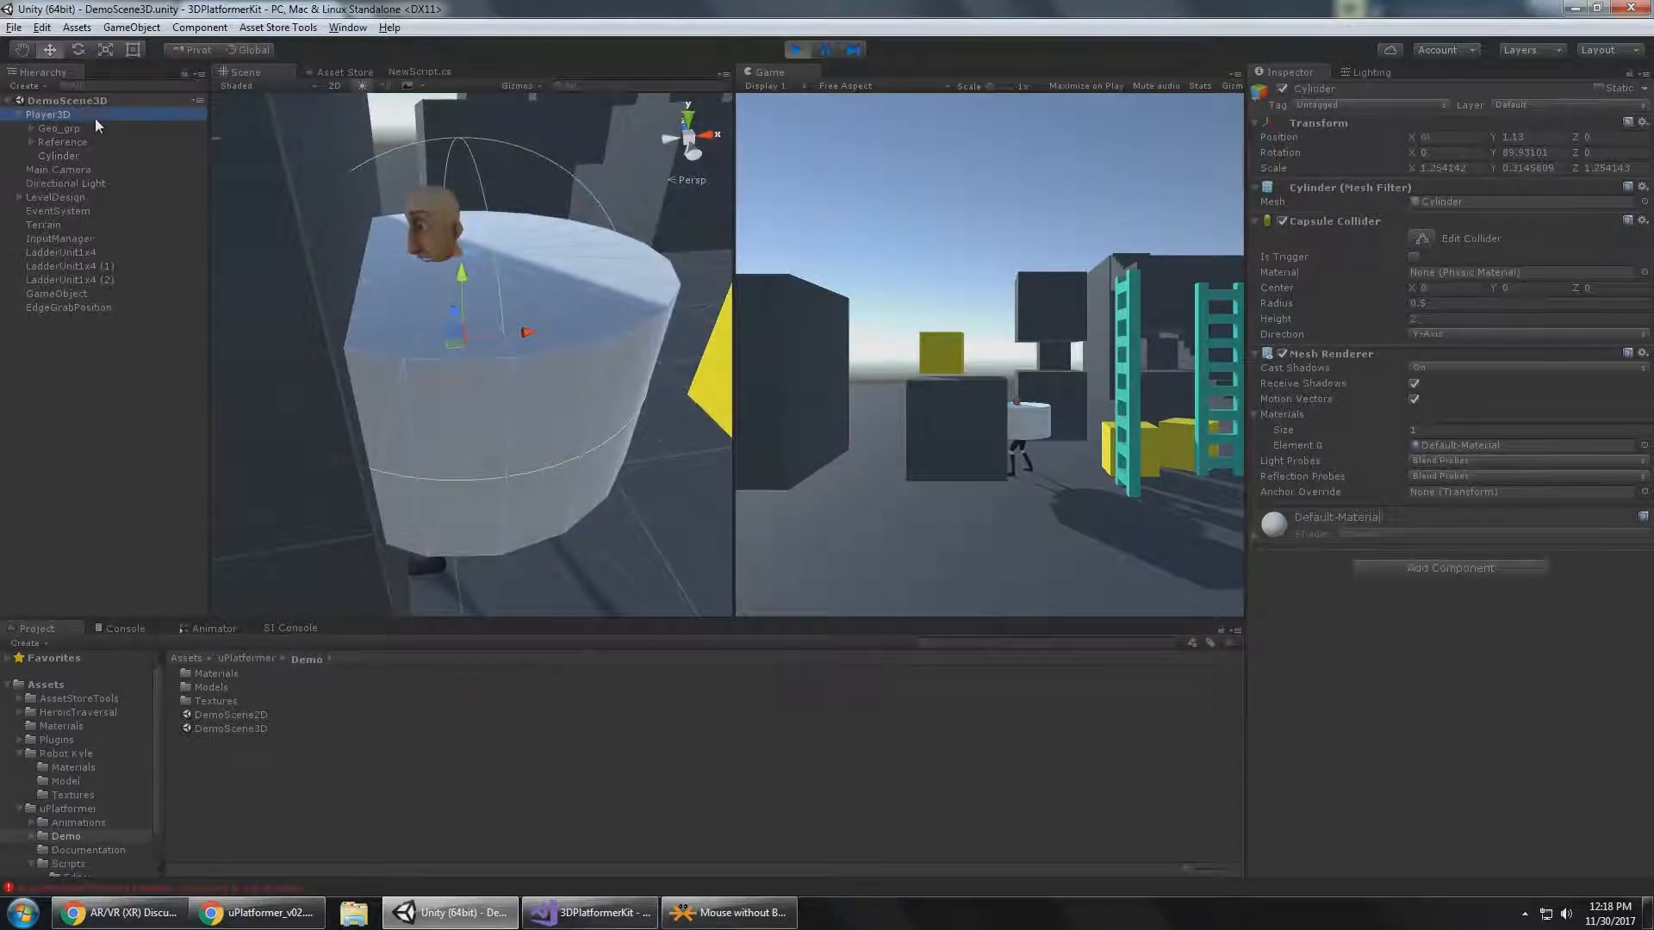
# Move Player3D around with the cylinder attached and compare it with the edge grab bounds rings.
pyautogui.click(1053, 352)
pyautogui.press('d')
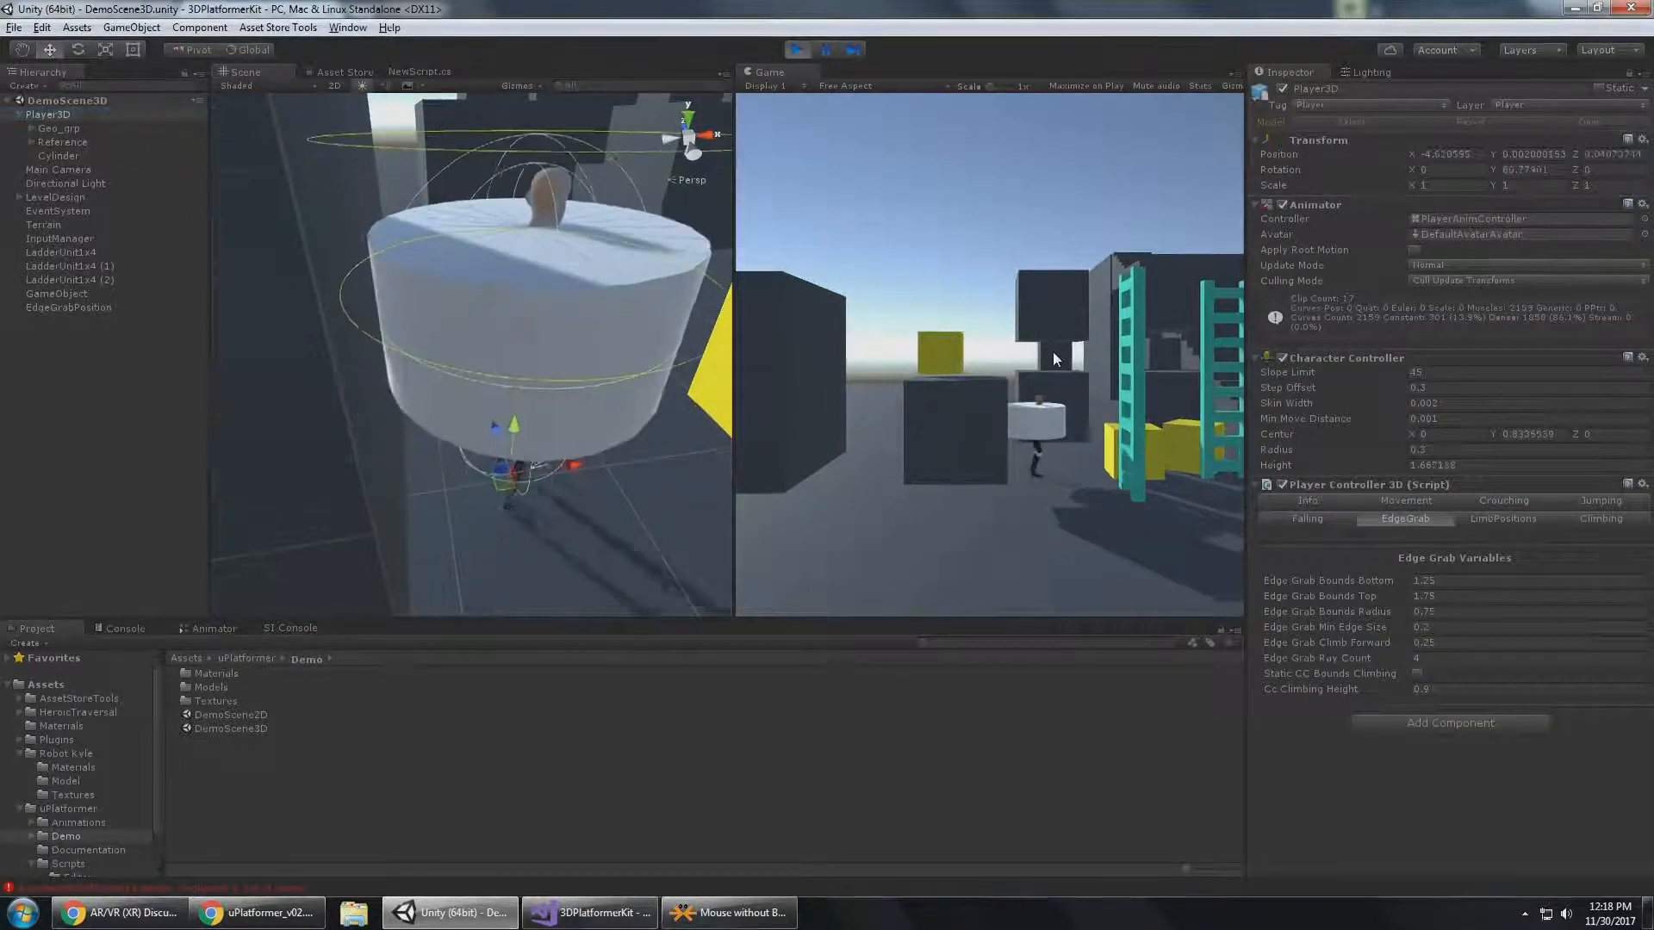
pyautogui.press('a')
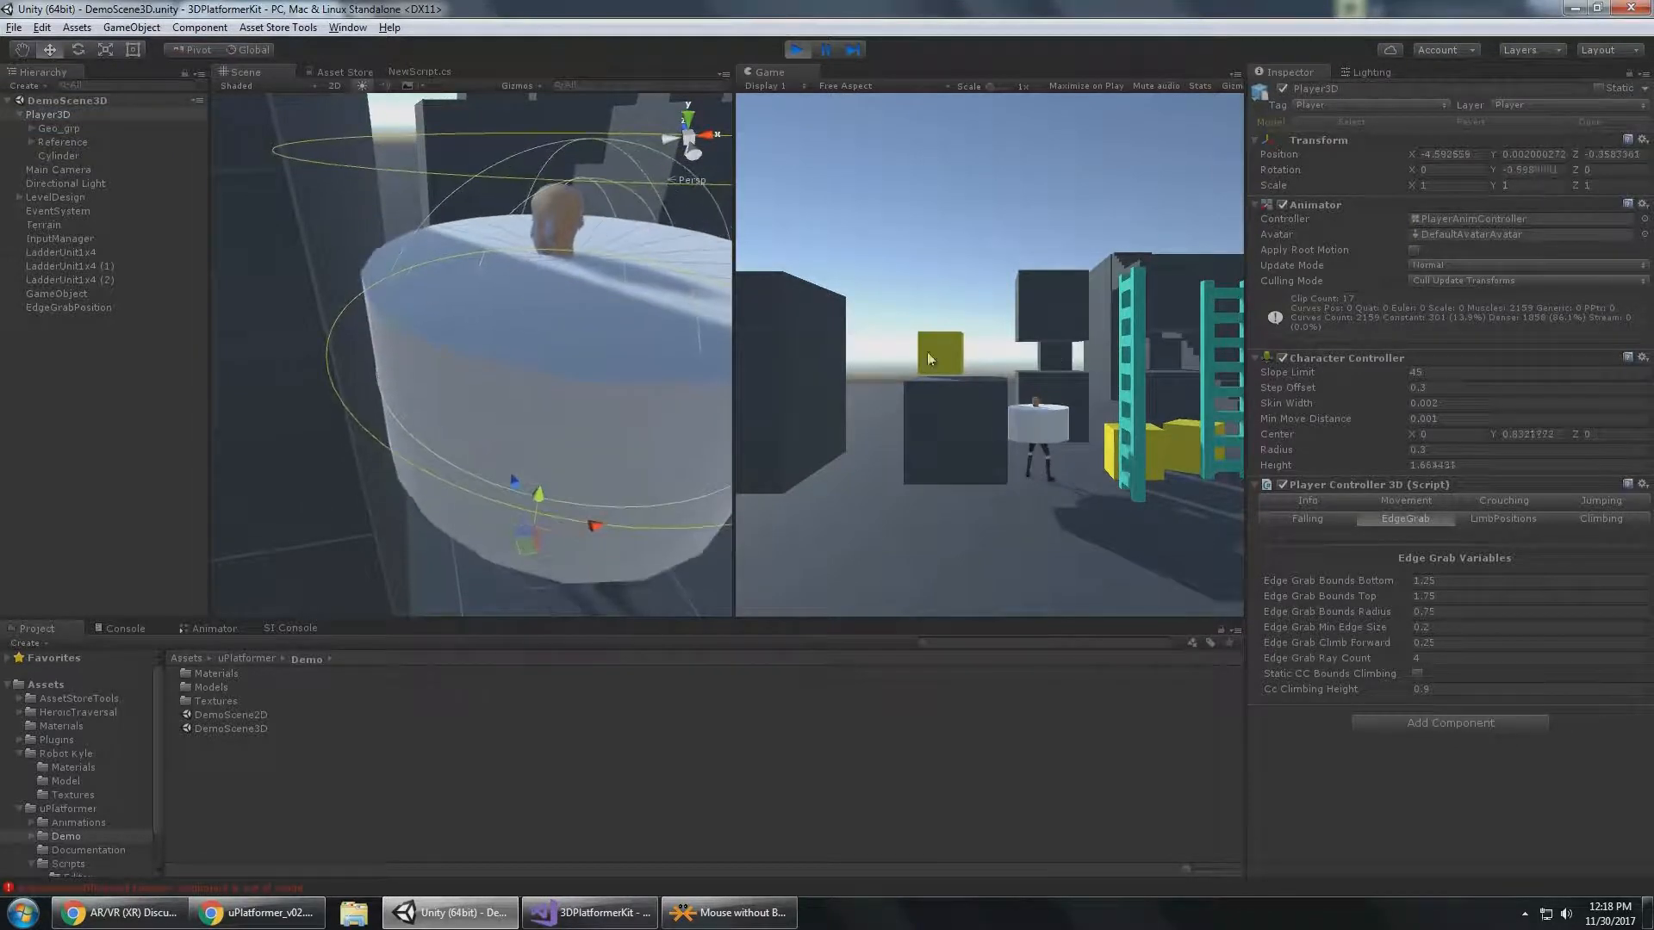
pyautogui.keyDown('alt'); pyautogui.moveTo(408, 424); pyautogui.dragTo(431, 382); pyautogui.keyUp('alt')
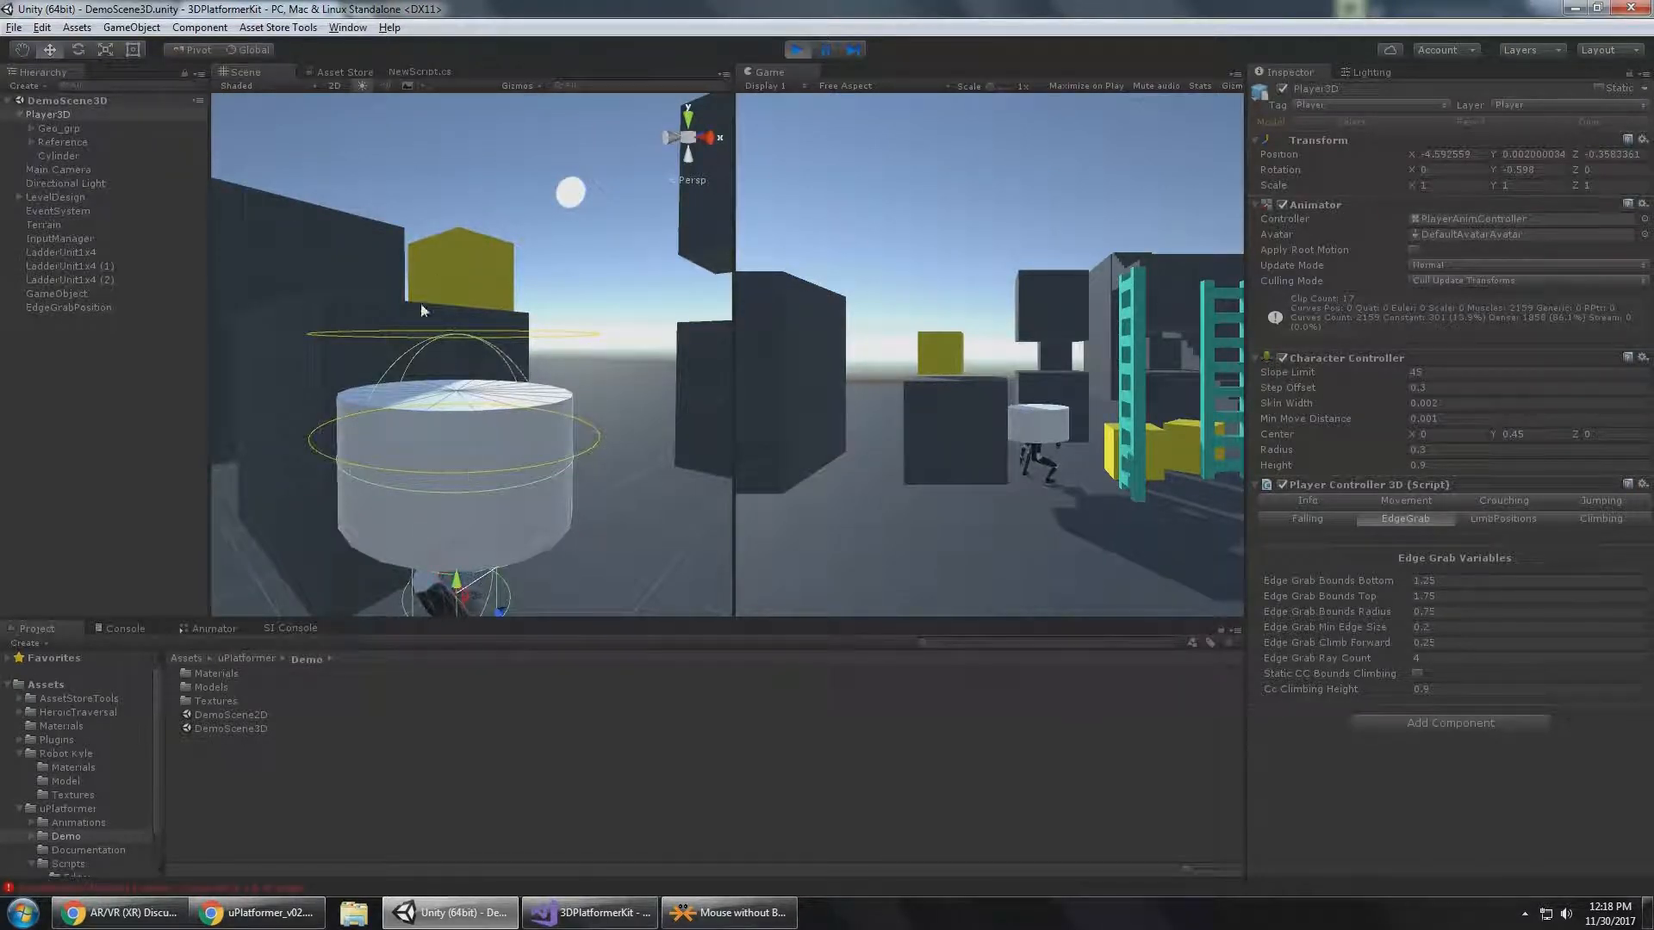
# Delete the cylinder from under Player3D.
pyautogui.click(117, 168)
pyautogui.click(107, 156)
pyautogui.press('Delete')
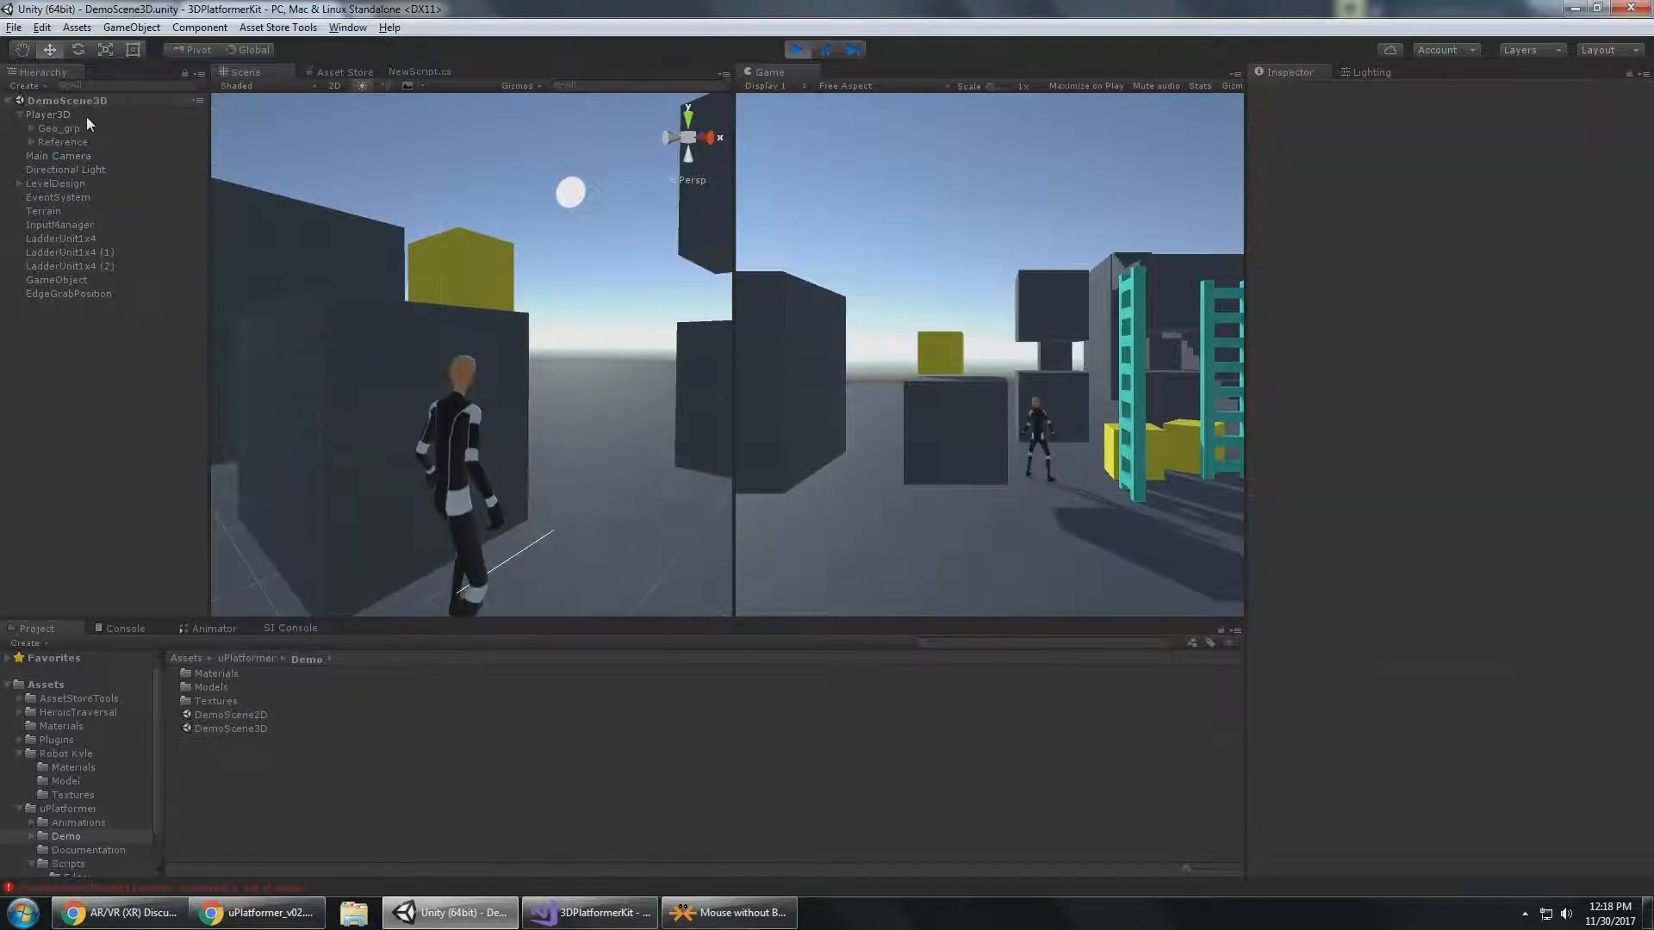
# Select and frame Player3D in the Scene view, and examine its edge grab bounds from several angles.
pyautogui.click(86, 115)
pyautogui.press('f')
pyautogui.keyDown('alt'); pyautogui.moveTo(451, 400); pyautogui.dragTo(720, 486); pyautogui.keyUp('alt')
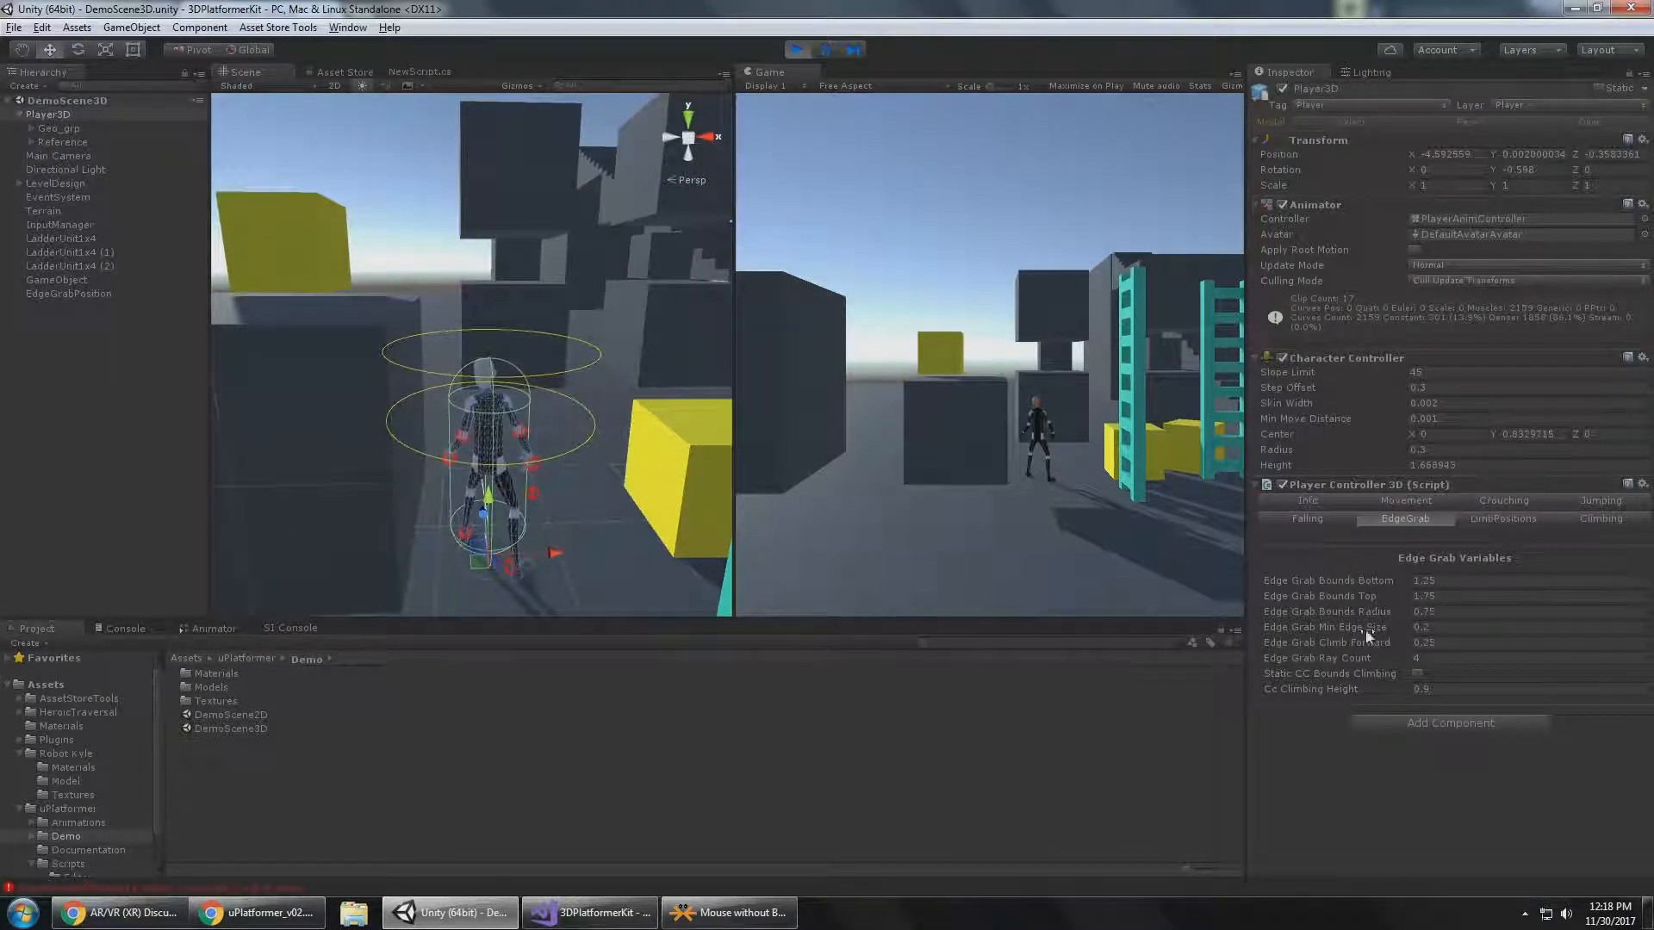
pyautogui.keyDown('alt'); pyautogui.moveTo(517, 449); pyautogui.dragTo(514, 429); pyautogui.keyUp('alt')
pyautogui.keyDown('alt'); pyautogui.moveTo(435, 484); pyautogui.dragTo(457, 483); pyautogui.keyUp('alt')
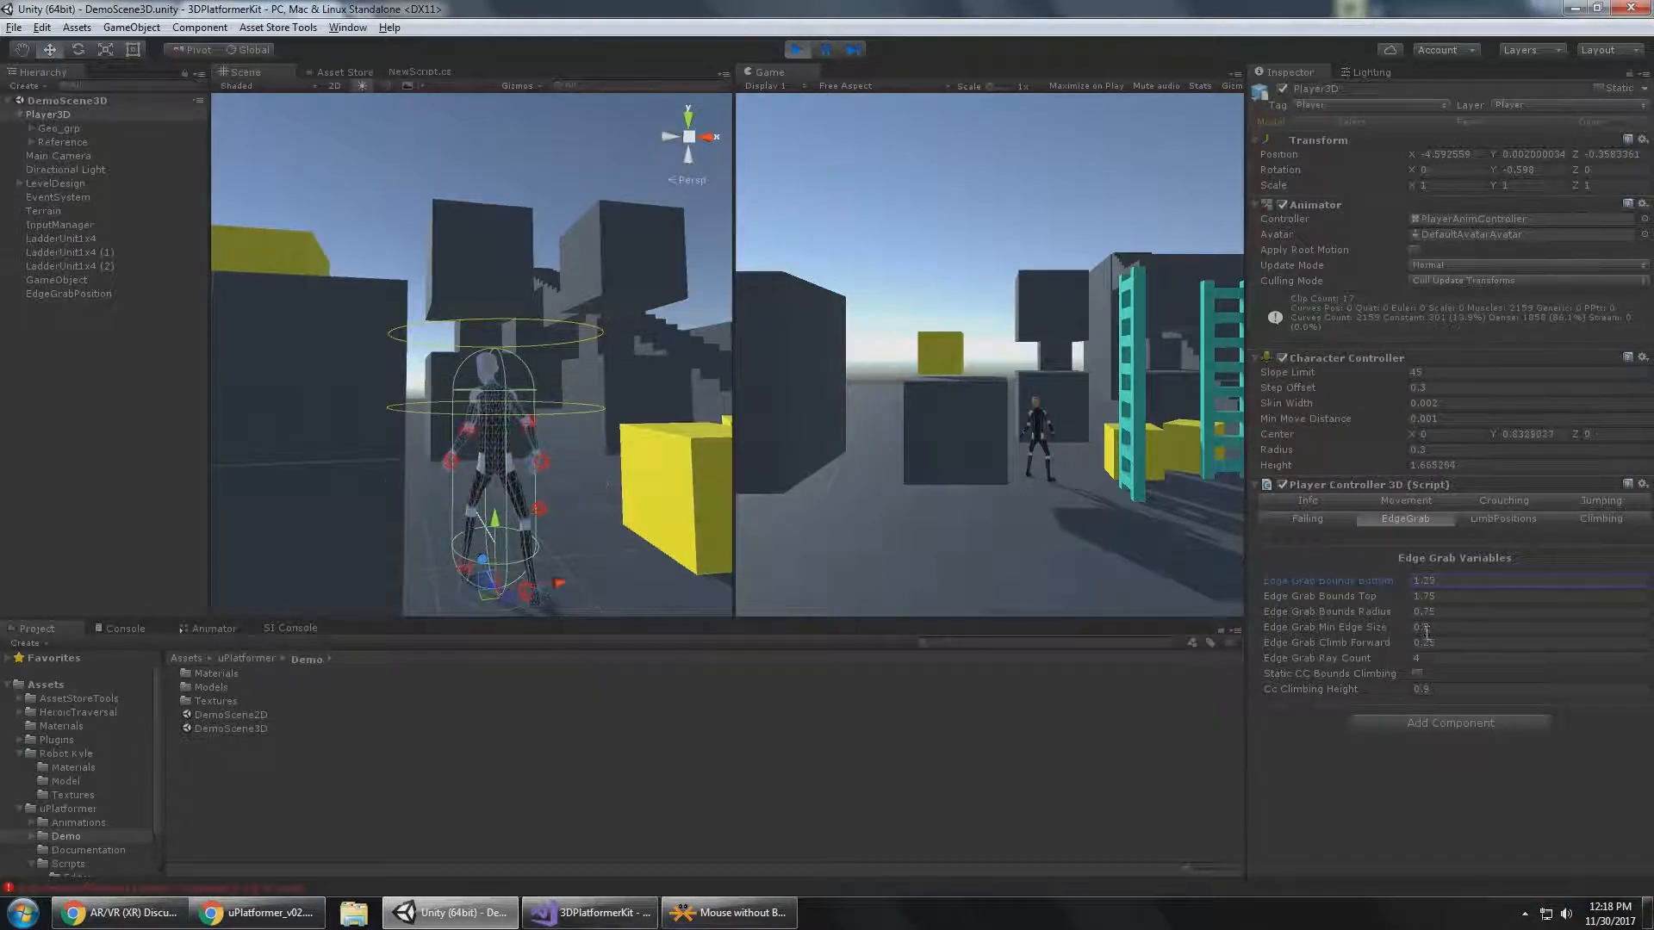
# Try different Edge Grab Bounds Bottom, Top and Radius values while viewing the rings, and undo the changes.
pyautogui.click(1331, 596)
pyautogui.moveTo(1341, 588); pyautogui.dragTo(1341, 591)
pyautogui.keyDown('alt'); pyautogui.moveTo(649, 347); pyautogui.dragTo(622, 396); pyautogui.keyUp('alt')
pyautogui.keyDown('alt'); pyautogui.moveTo(569, 327); pyautogui.dragTo(542, 352); pyautogui.keyUp('alt')
pyautogui.moveTo(1361, 617); pyautogui.dragTo(1368, 607)
pyautogui.hotkey('ctrl', 'z')
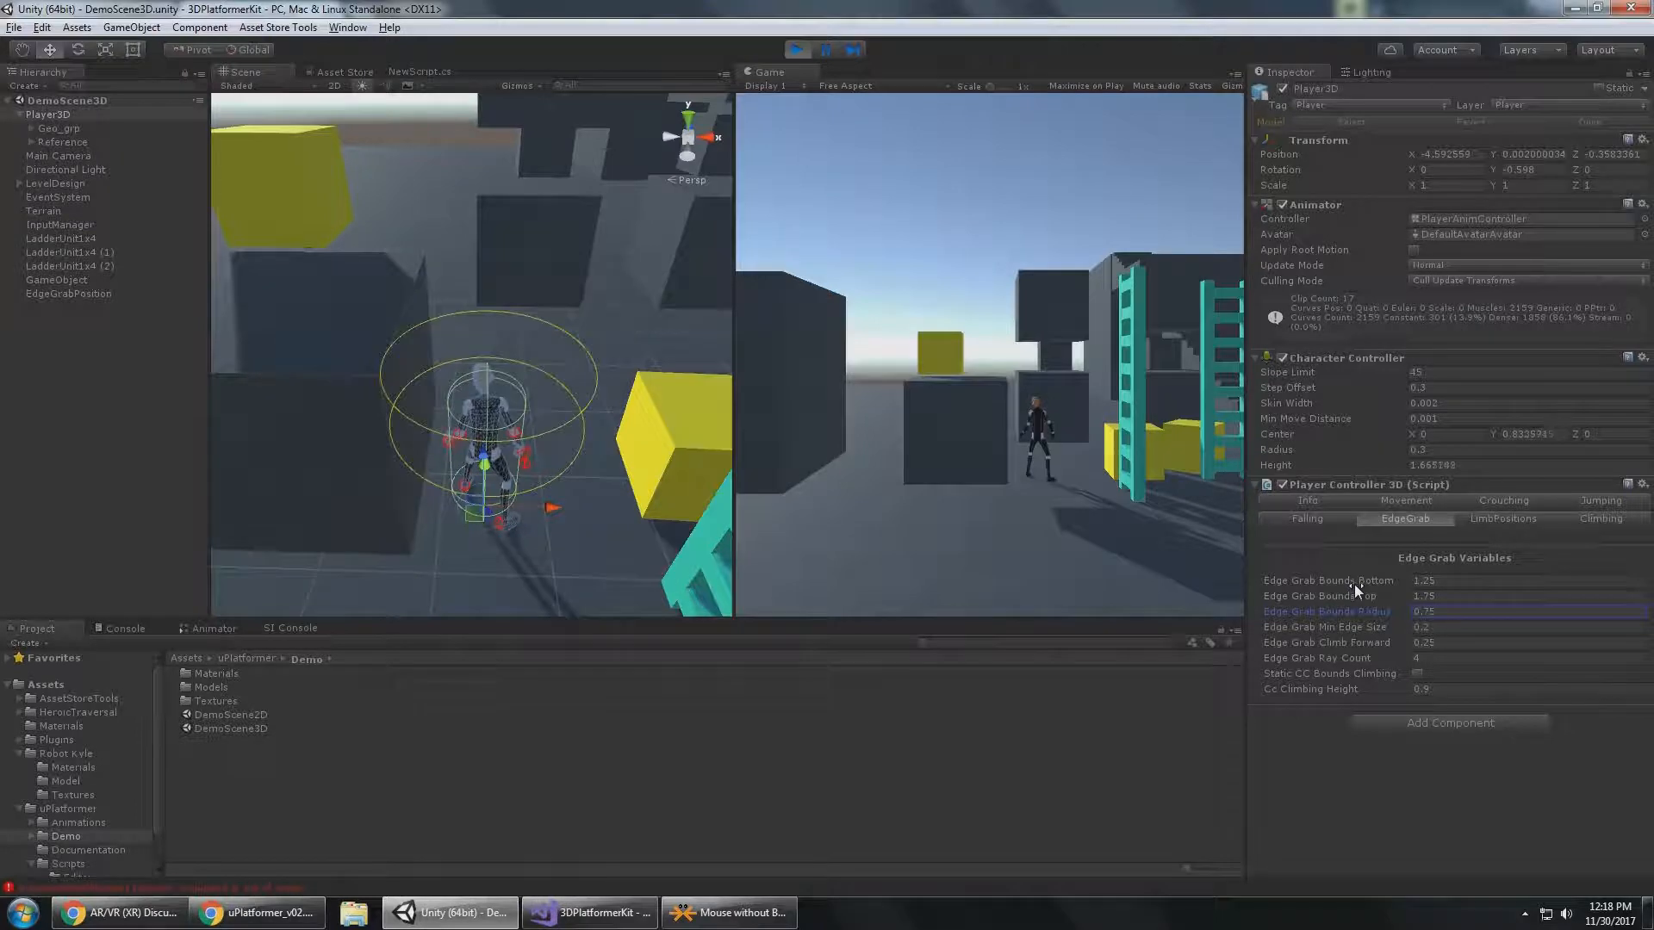
# Jump Player3D against the dark block to grab its top edge, and examine the hanging pose against the edge grab bounds.
pyautogui.keyDown('alt'); pyautogui.moveTo(662, 288); pyautogui.dragTo(505, 326); pyautogui.keyUp('alt')
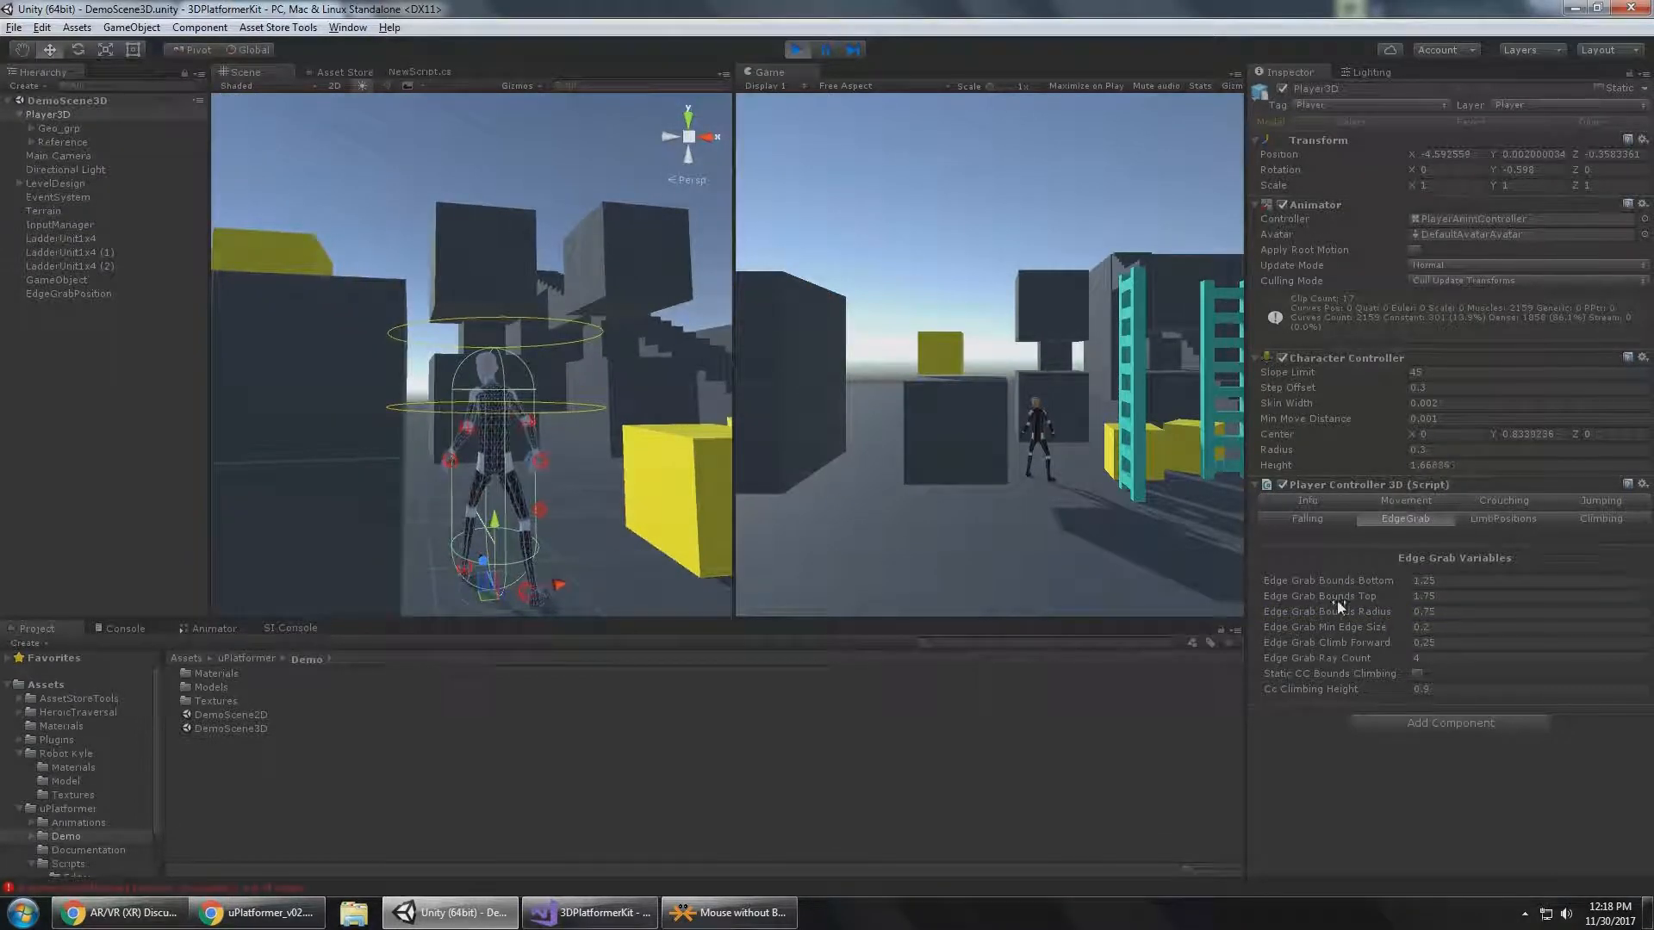
pyautogui.keyDown('alt'); pyautogui.moveTo(324, 262); pyautogui.dragTo(396, 393); pyautogui.keyUp('alt')
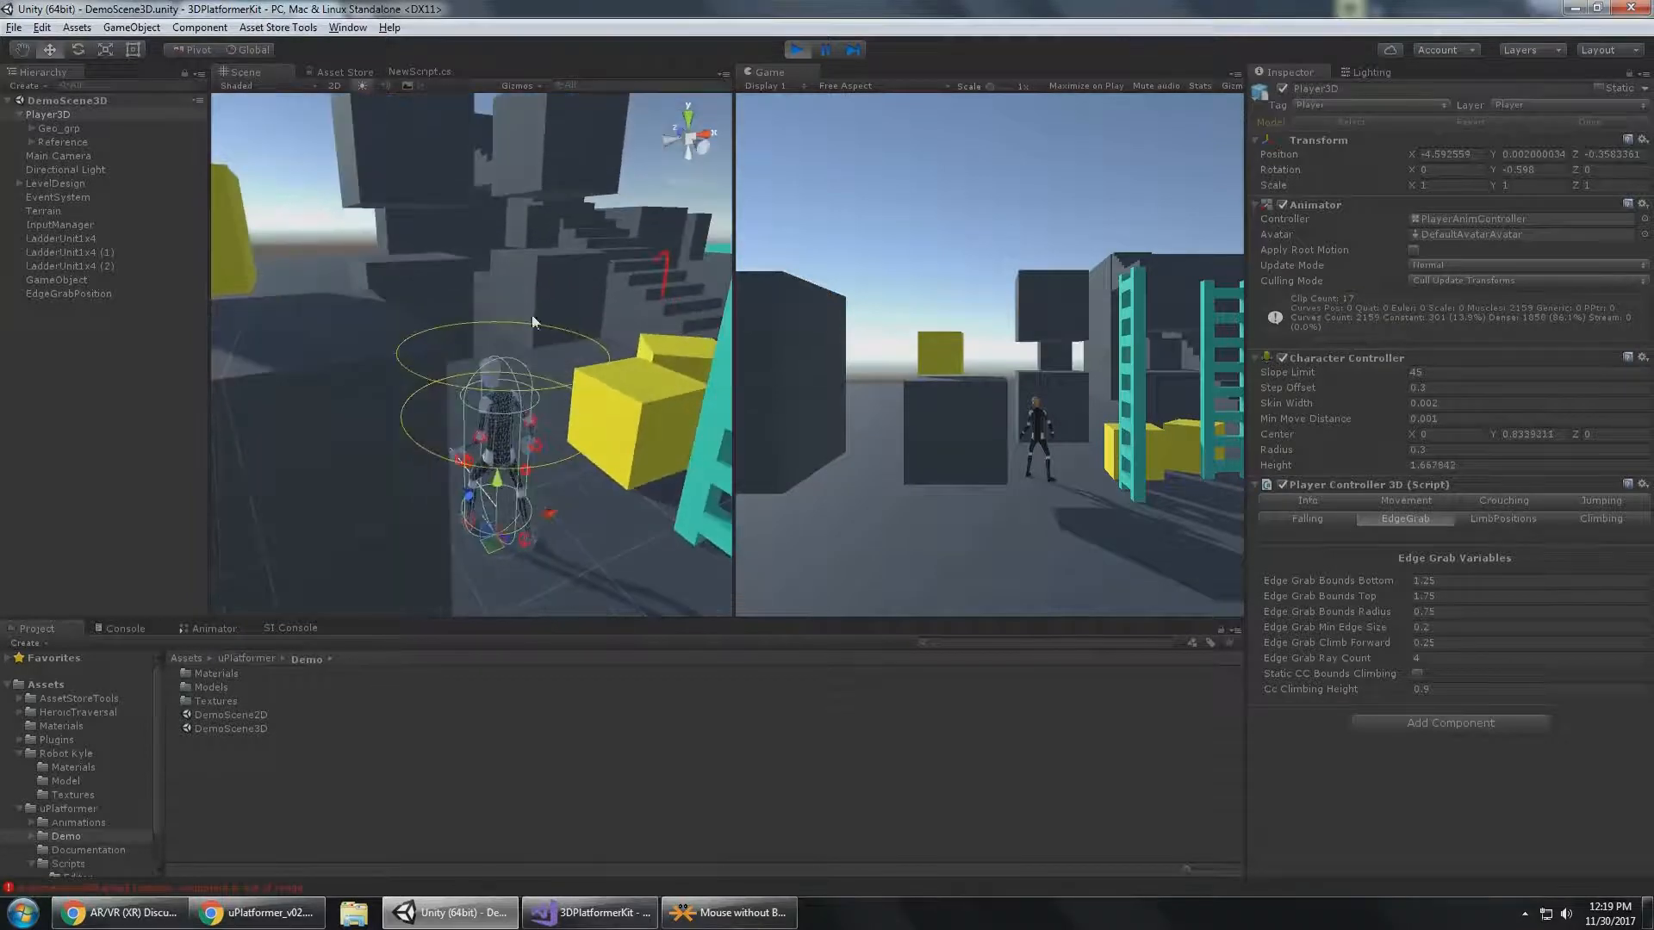
pyautogui.keyDown('alt'); pyautogui.moveTo(531, 315); pyautogui.dragTo(486, 327); pyautogui.keyUp('alt')
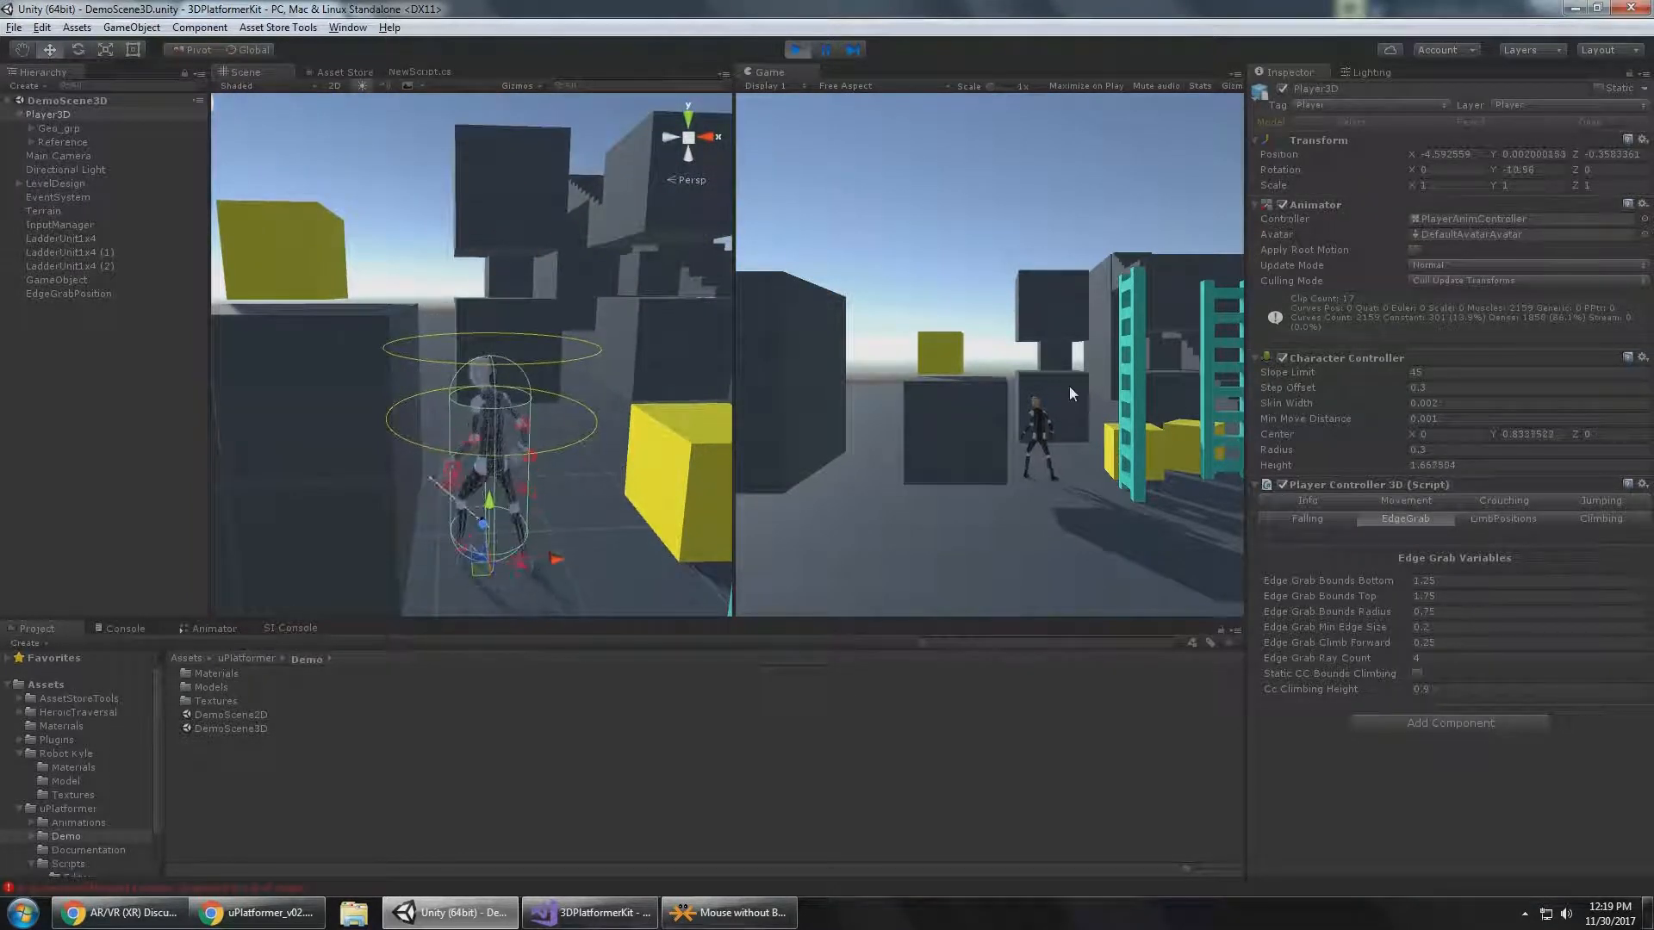
pyautogui.press('a')
pyautogui.press('space')
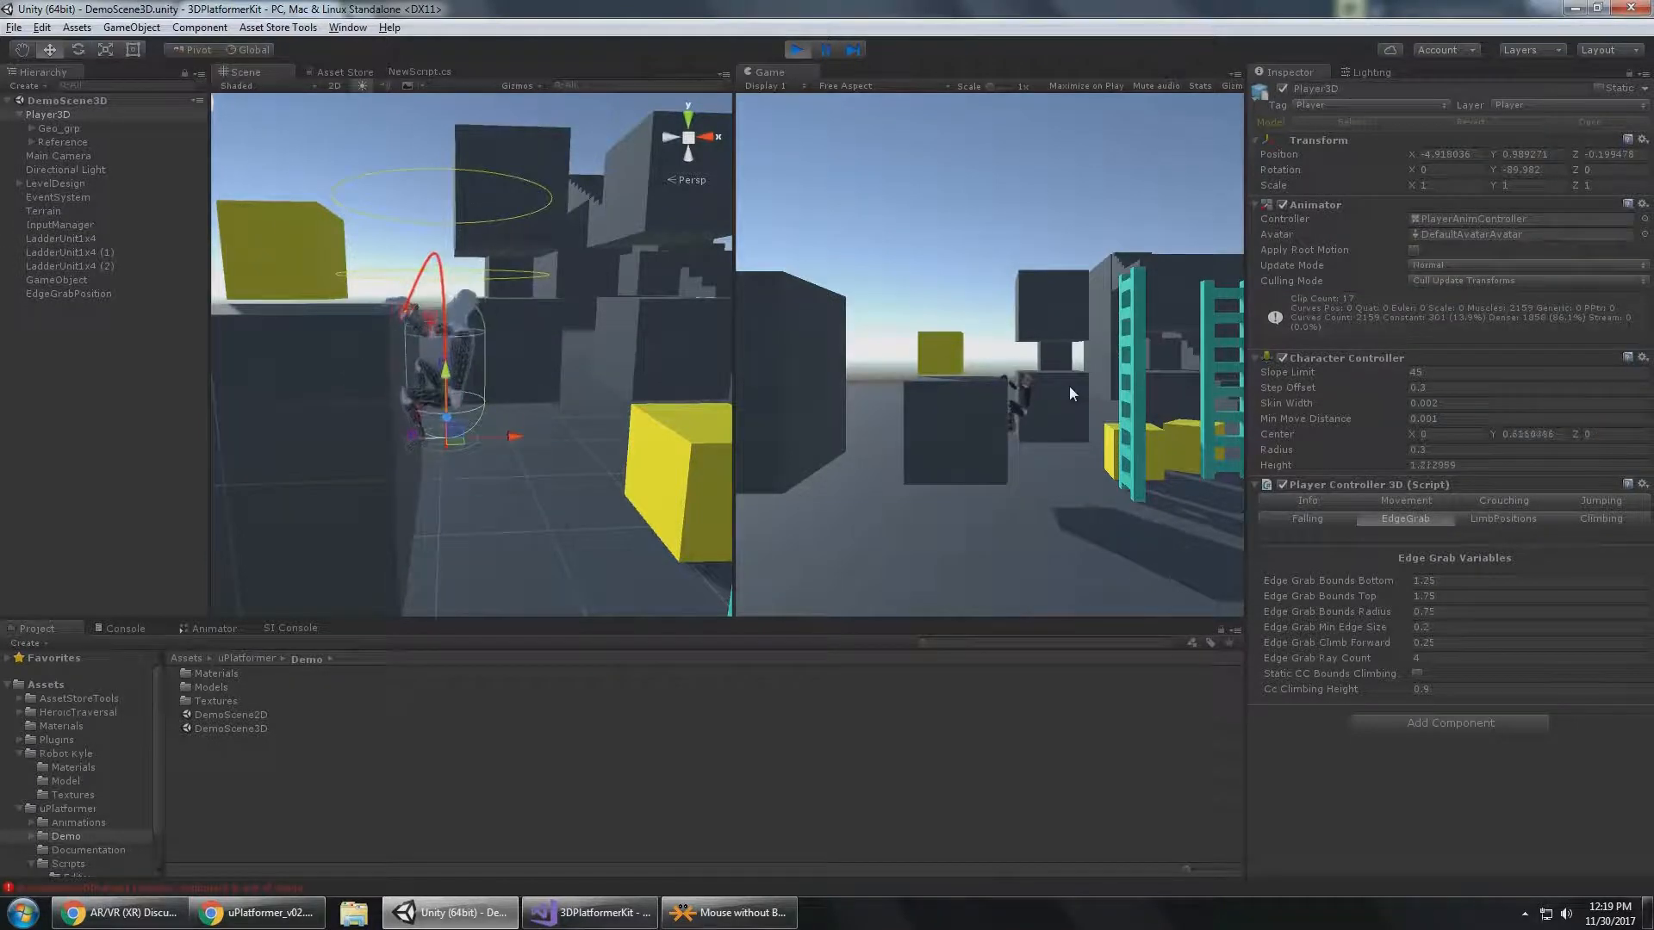
pyautogui.keyDown('alt'); pyautogui.moveTo(511, 194); pyautogui.dragTo(583, 278); pyautogui.keyUp('alt')
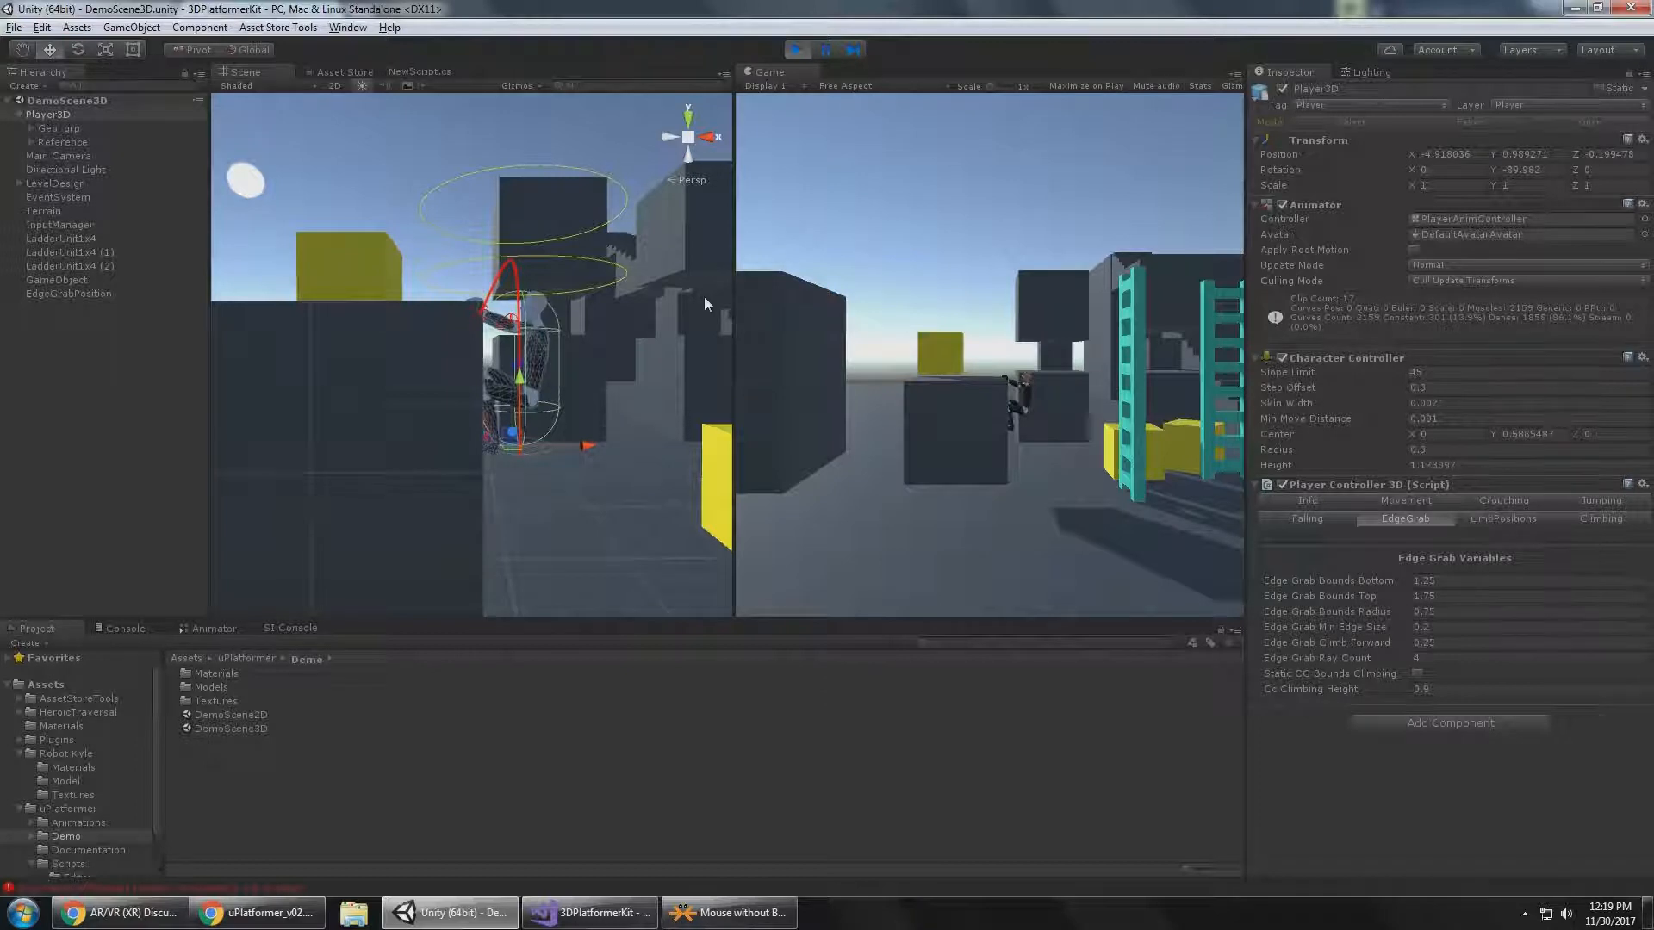
# Drop Player3D from the dark block's edge to the ground.
pyautogui.scroll(-2, 705, 296)
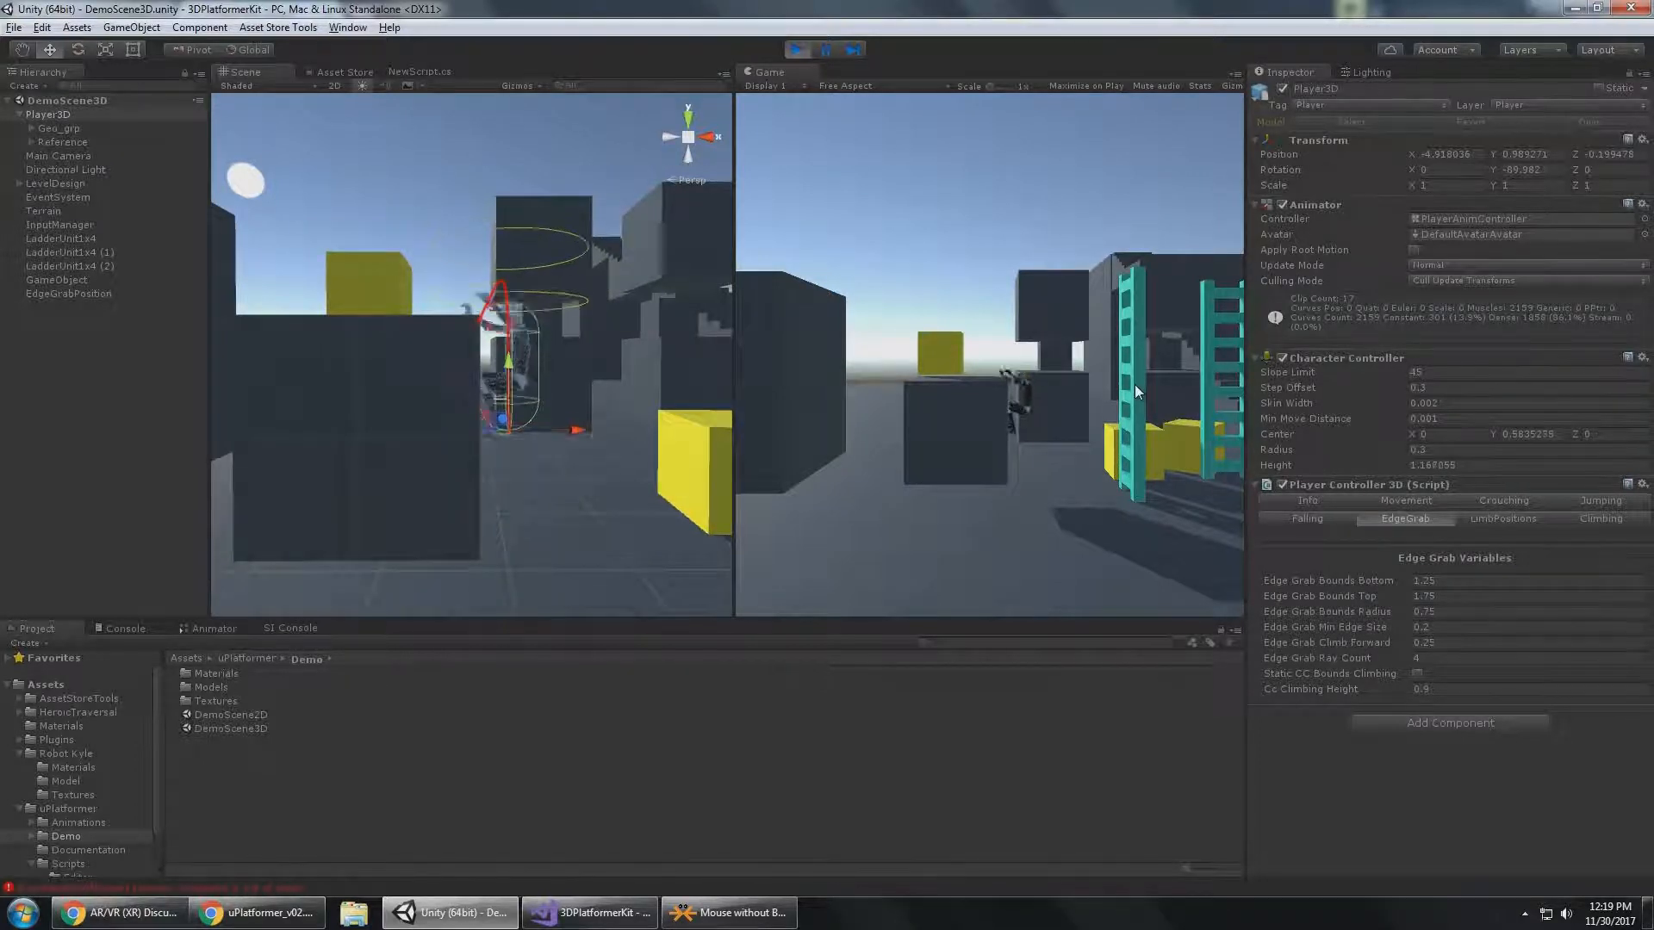
pyautogui.press('s')
pyautogui.moveTo(642, 284); pyautogui.dragTo(664, 357, button='middle')
pyautogui.keyDown('alt'); pyautogui.moveTo(514, 380); pyautogui.dragTo(462, 459); pyautogui.keyUp('alt')
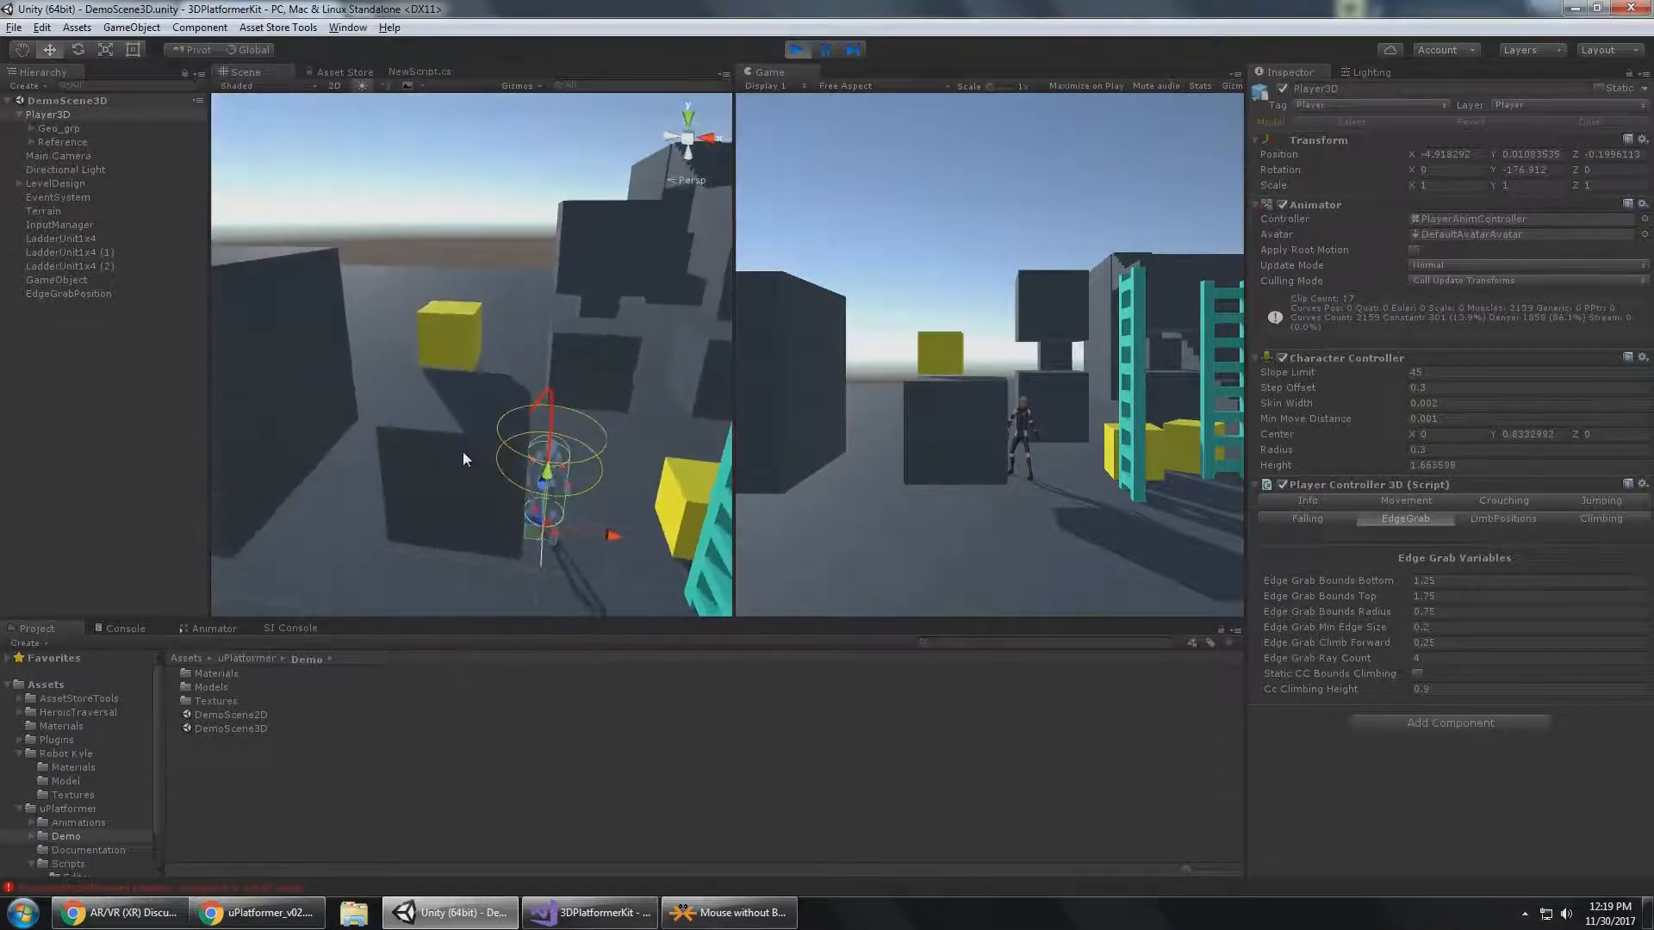
# Duplicate the dark block beside Player3D and stack the copy on top of it at X -6.28, Y 2.007.
pyautogui.click(460, 460)
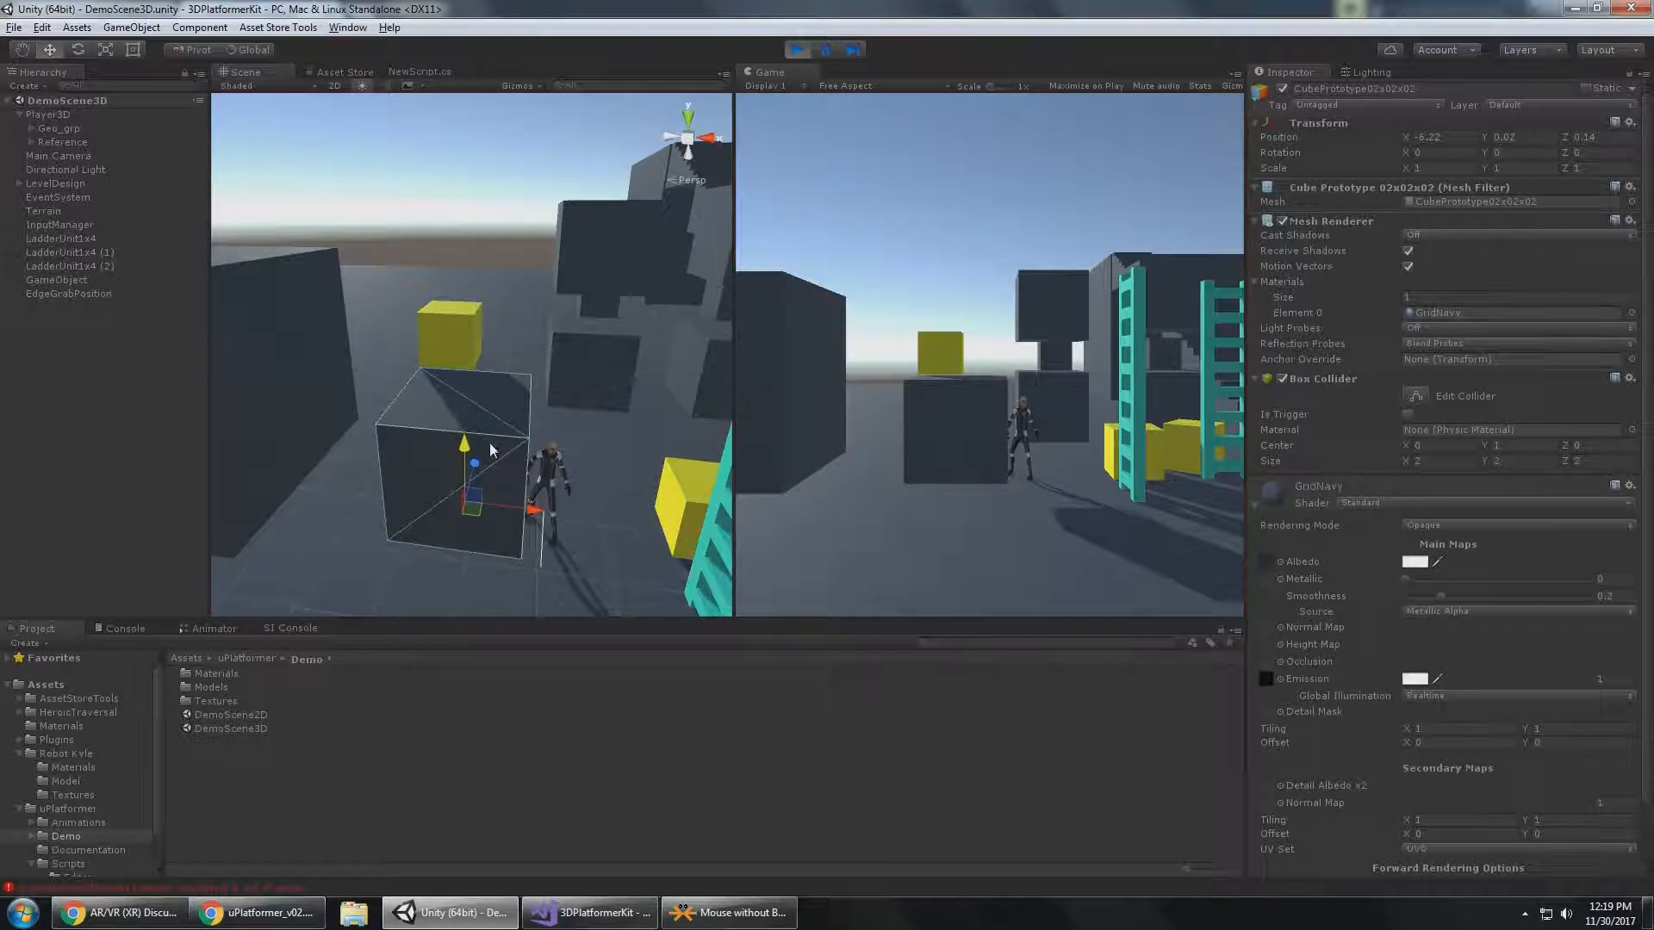
pyautogui.moveTo(463, 454); pyautogui.dragTo(467, 365)
pyautogui.keyDown('alt'); pyautogui.moveTo(467, 375); pyautogui.dragTo(522, 278); pyautogui.keyUp('alt')
pyautogui.keyDown('alt'); pyautogui.moveTo(577, 393); pyautogui.dragTo(522, 447); pyautogui.keyUp('alt')
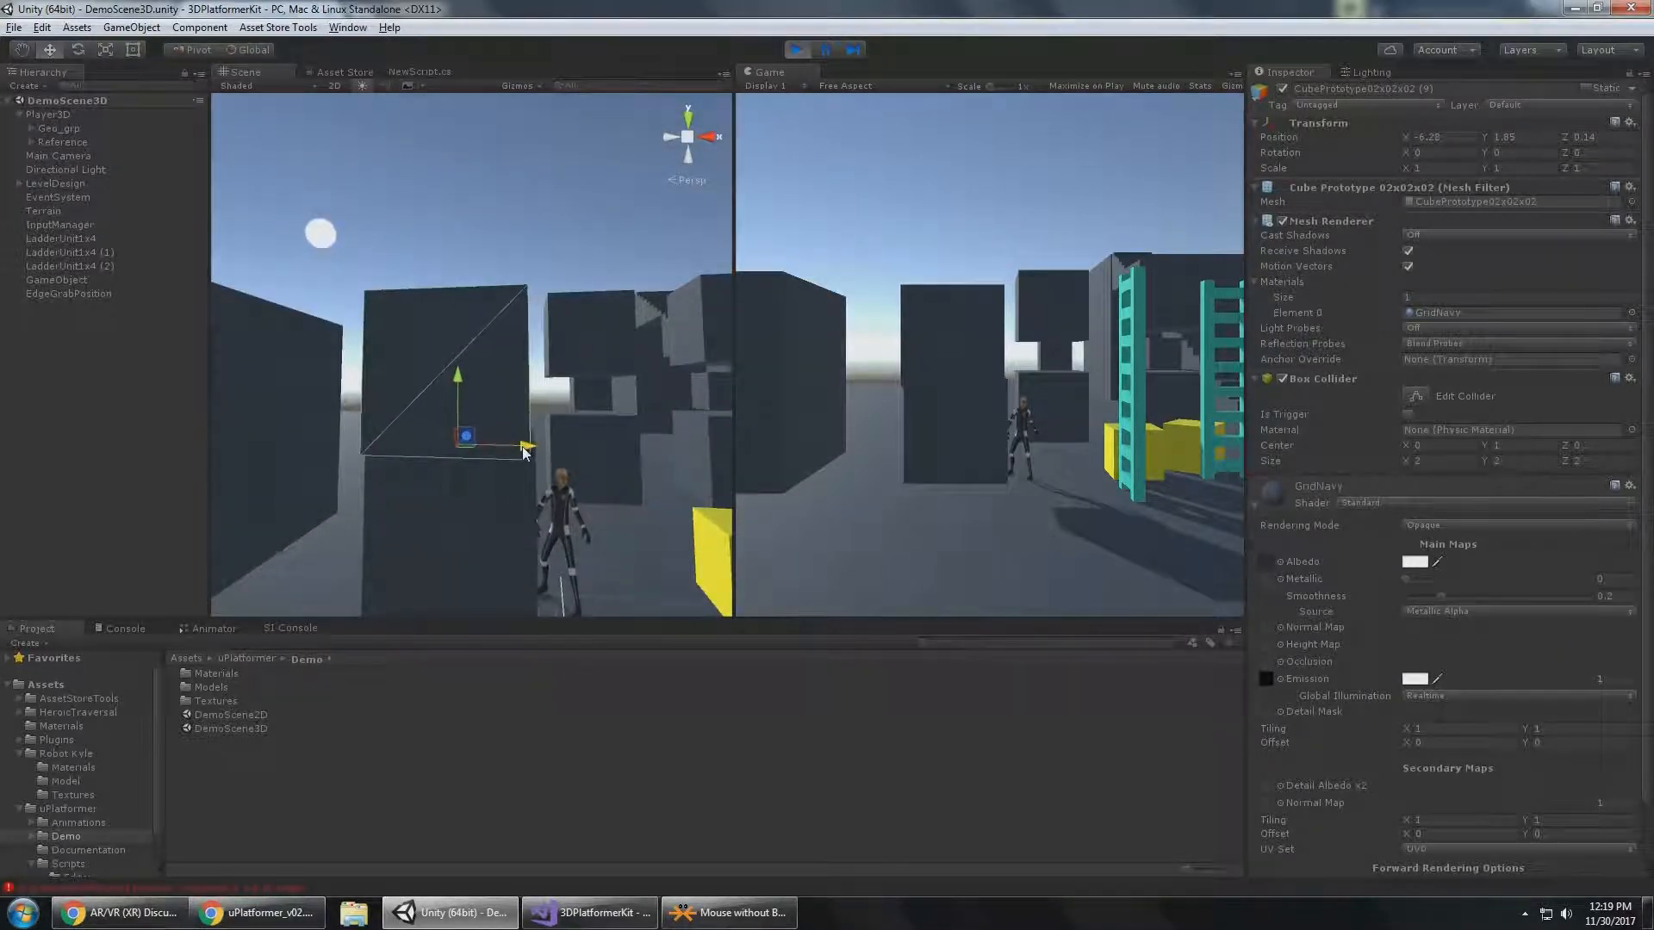
pyautogui.keyDown('alt'); pyautogui.moveTo(645, 419); pyautogui.dragTo(607, 487); pyautogui.keyUp('alt')
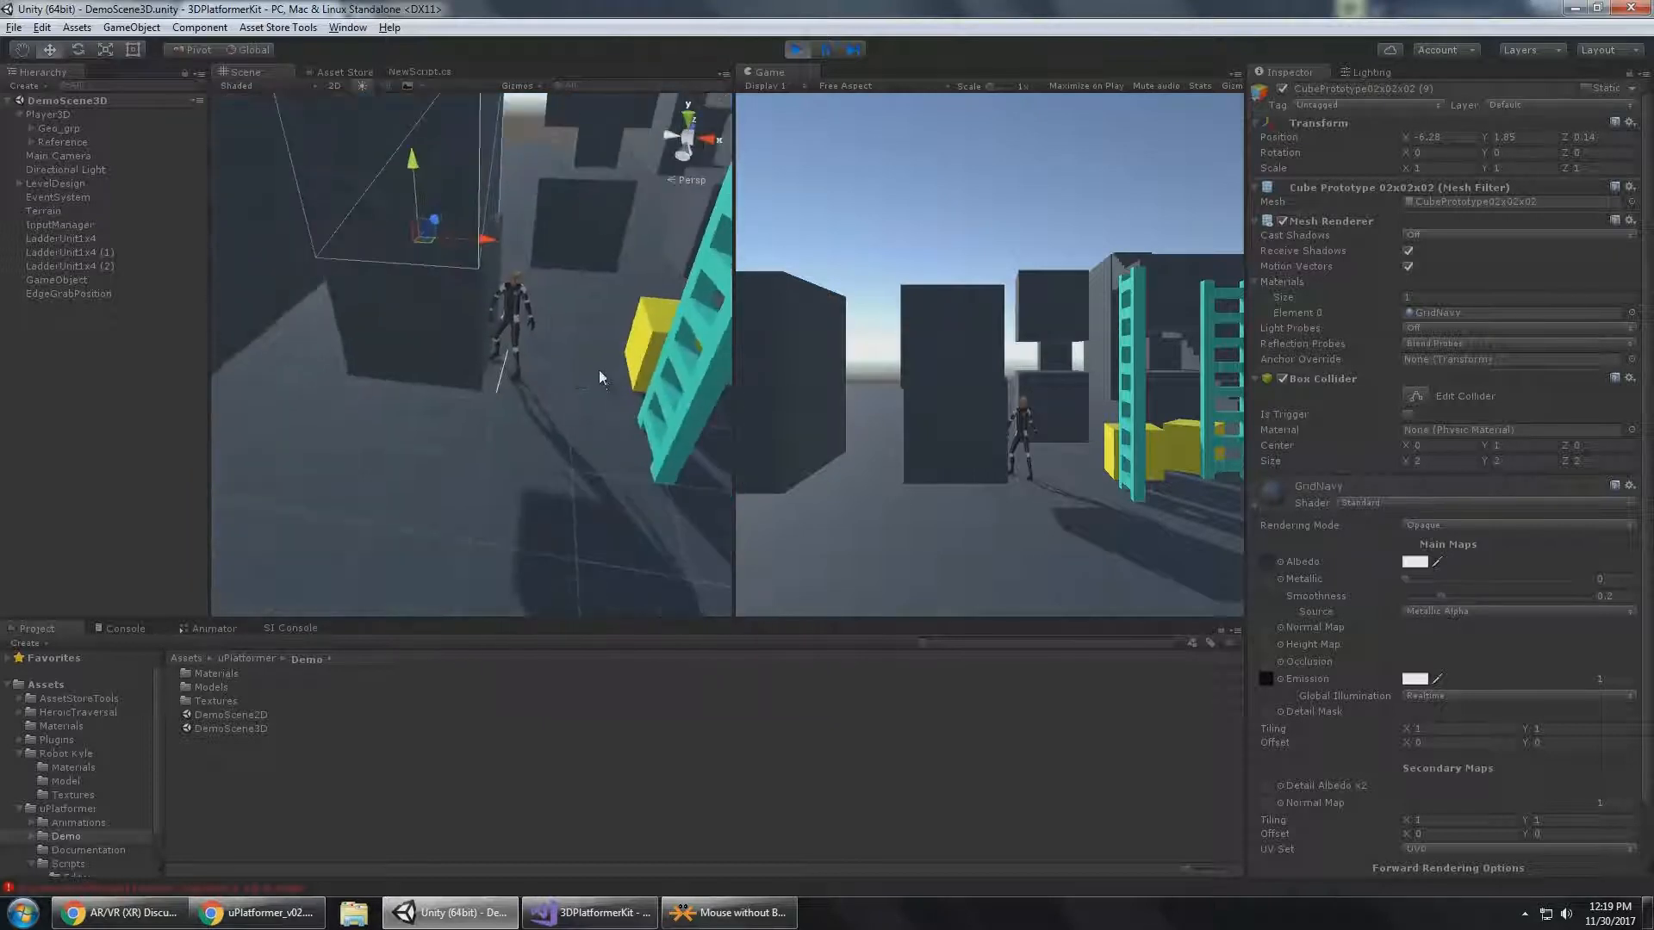
pyautogui.moveTo(577, 370); pyautogui.dragTo(560, 439, button='middle')
pyautogui.moveTo(560, 440)
pyautogui.keyDown('alt'); pyautogui.mouseDown()
pyautogui.moveTo(569, 343)
pyautogui.moveTo(572, 387)
pyautogui.moveTo(498, 443)
pyautogui.moveTo(543, 473)
pyautogui.moveTo(576, 443)
pyautogui.mouseUp(); pyautogui.keyUp('alt')
pyautogui.scroll(6, 562, 381)
pyautogui.moveTo(281, 417); pyautogui.dragTo(294, 397)
pyautogui.moveTo(533, 451)
pyautogui.keyDown('alt'); pyautogui.mouseDown()
pyautogui.moveTo(484, 398)
pyautogui.moveTo(568, 391)
pyautogui.moveTo(601, 354)
pyautogui.moveTo(596, 326)
pyautogui.moveTo(562, 447)
pyautogui.moveTo(545, 447)
pyautogui.mouseUp(); pyautogui.keyUp('alt')
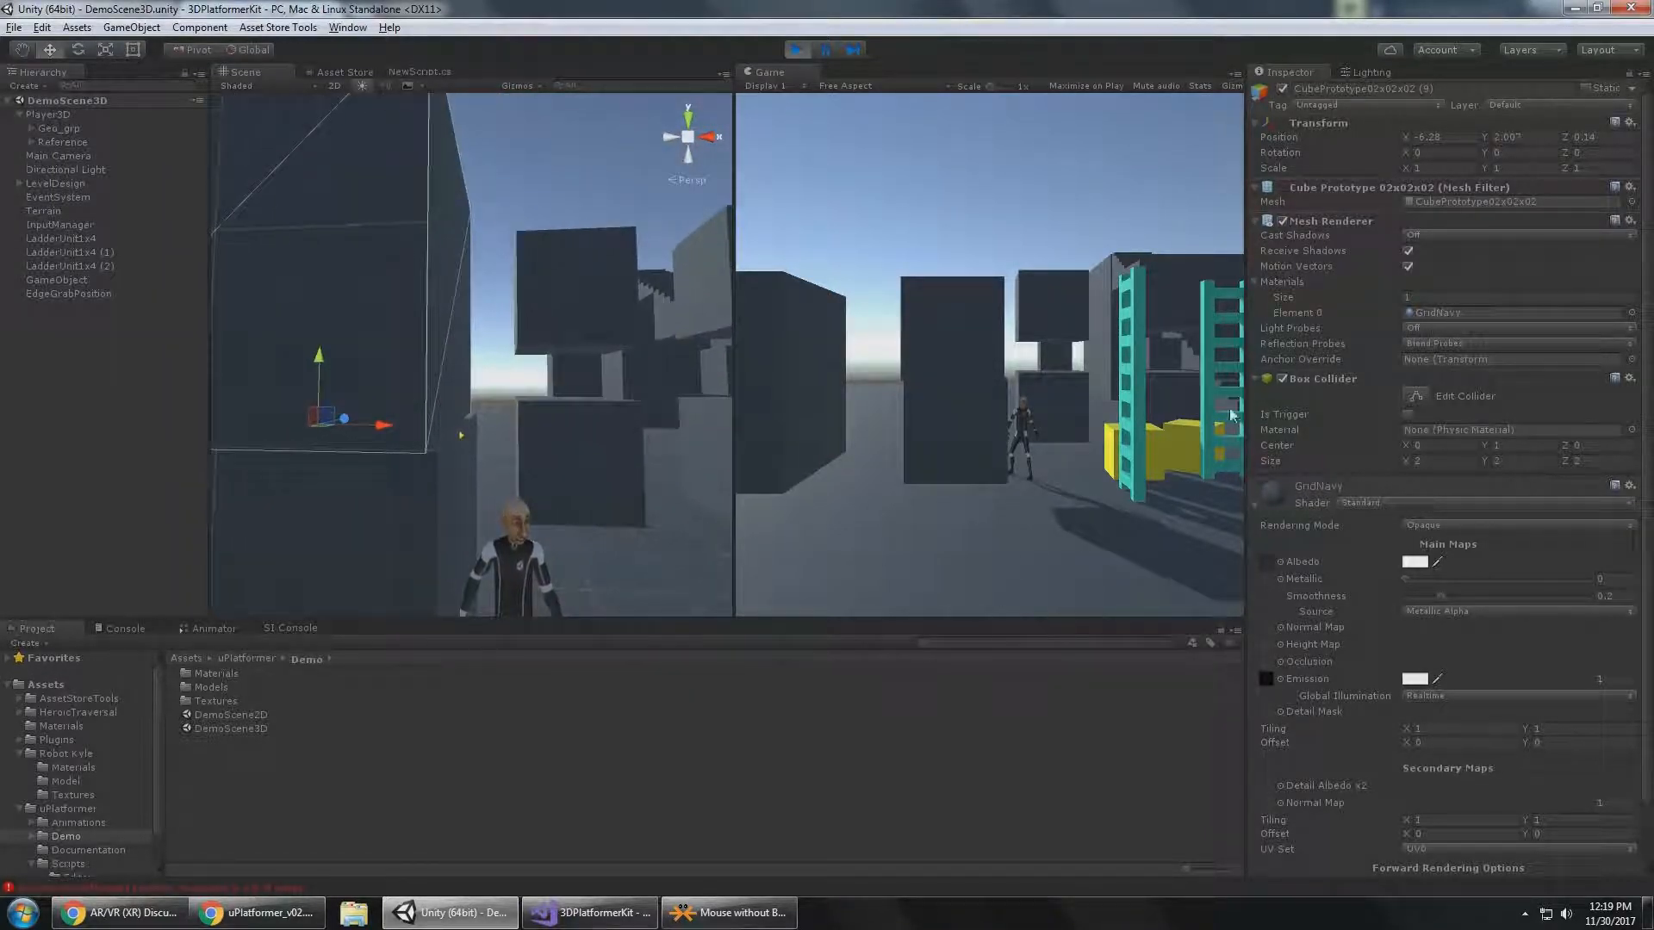
# Select Player3D, examine its Edge Grab Min Edge Size, and test grabbing the edge under the stacked block.
pyautogui.click(67, 115)
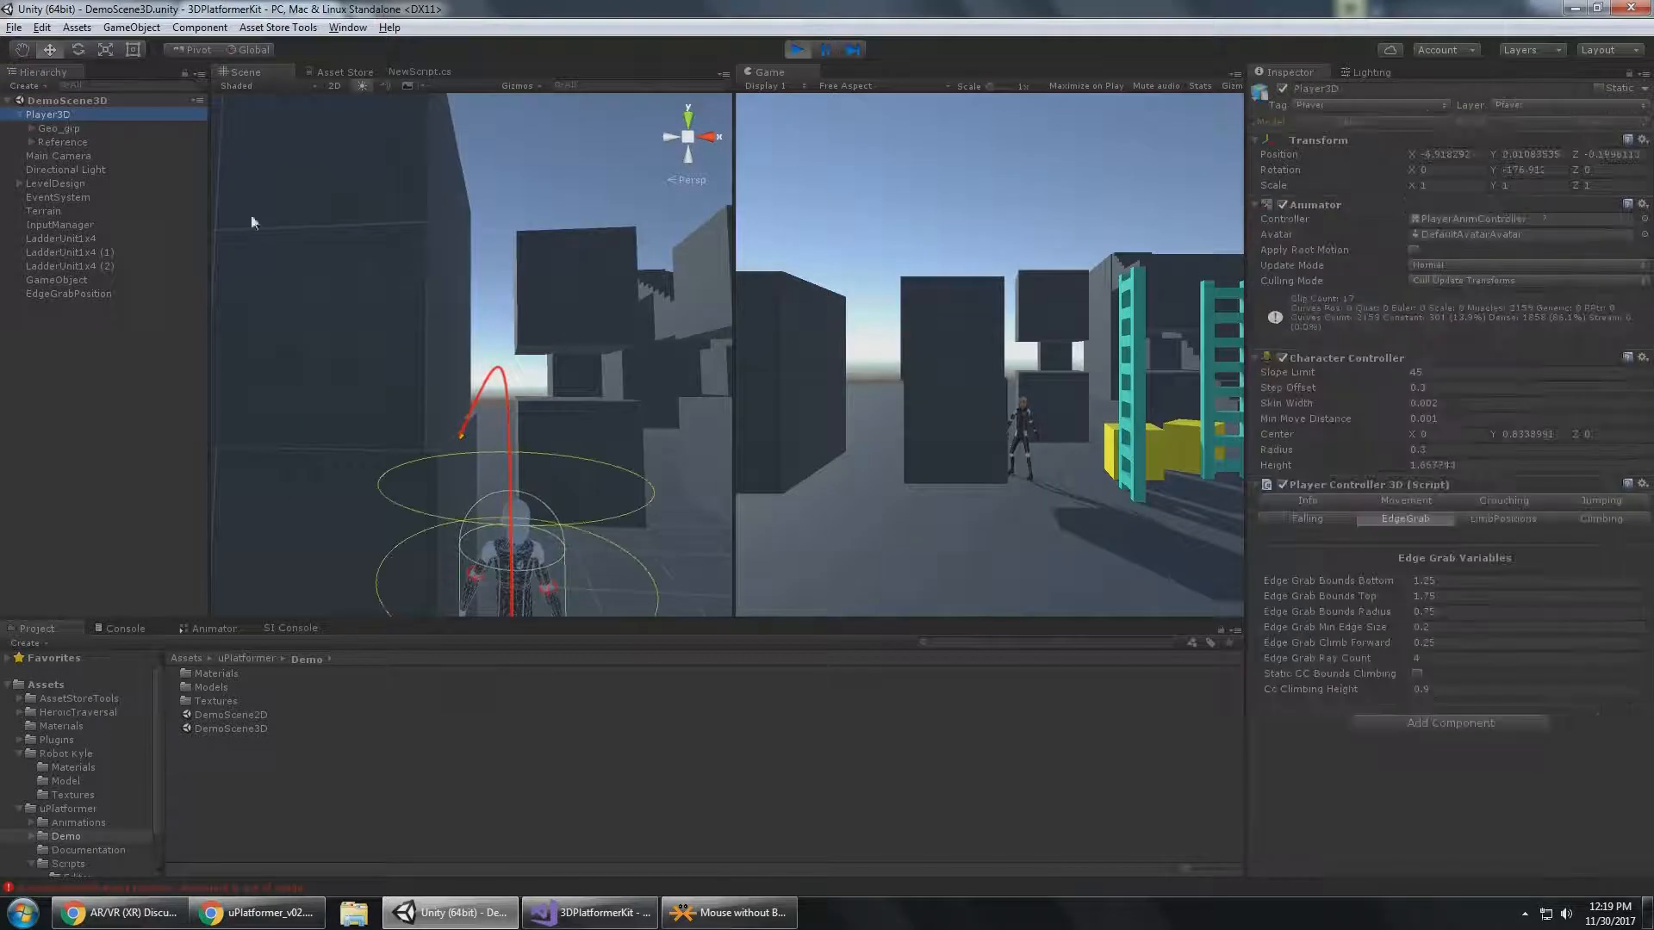
pyautogui.click(1443, 615)
pyautogui.click(1449, 627)
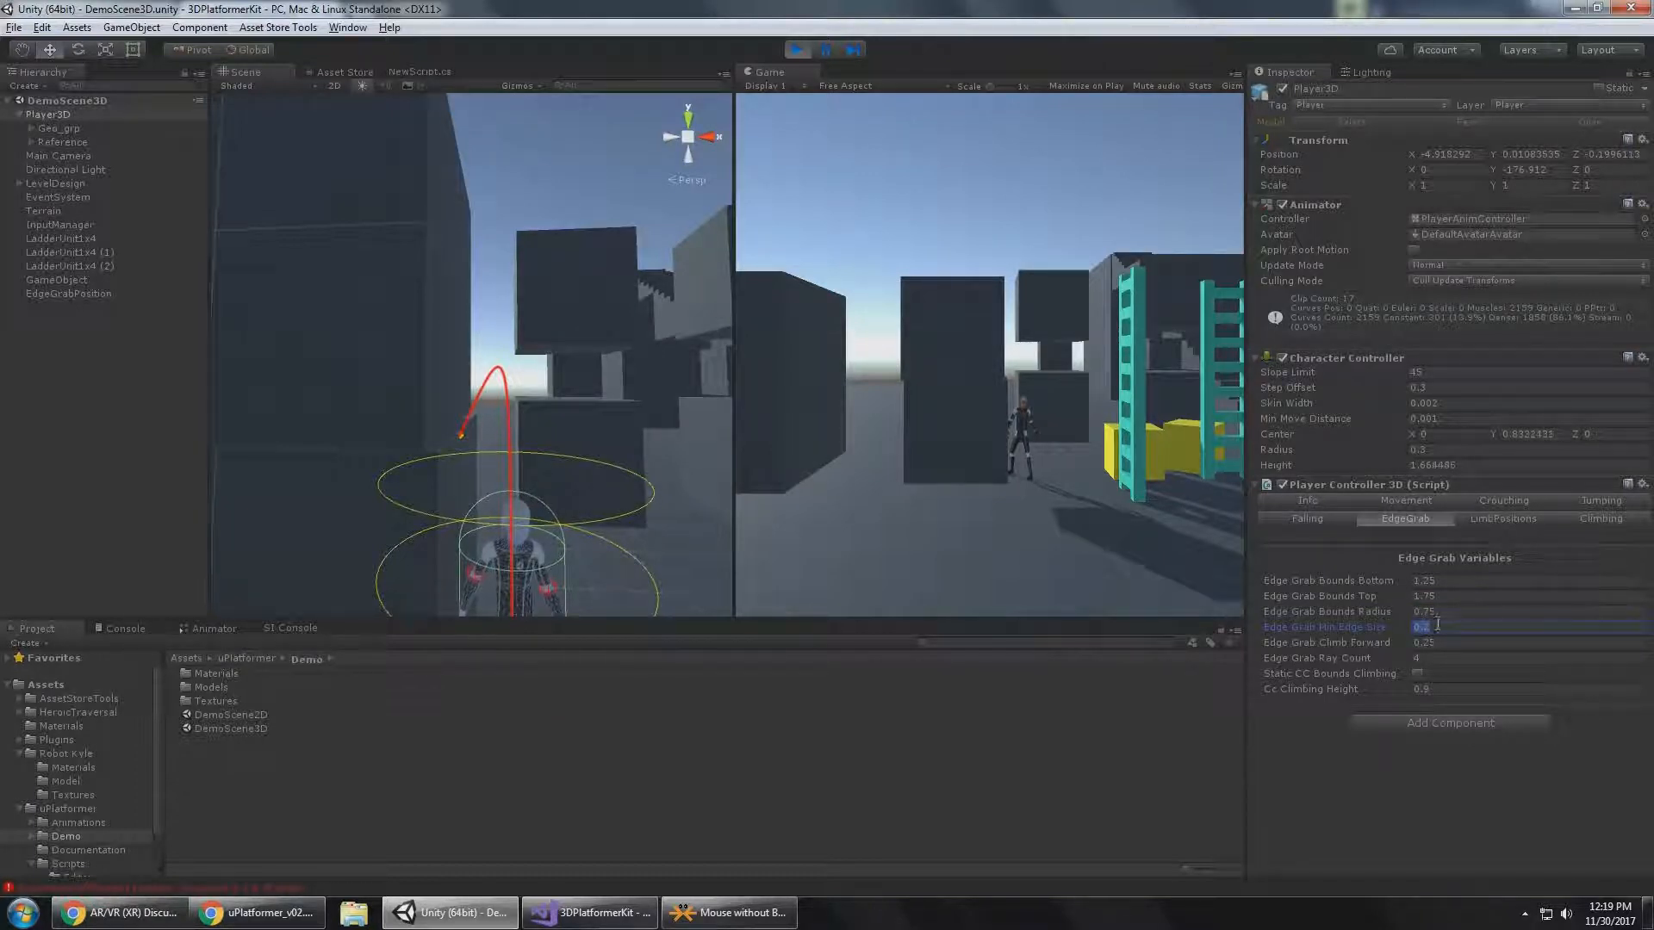
pyautogui.click(1098, 446)
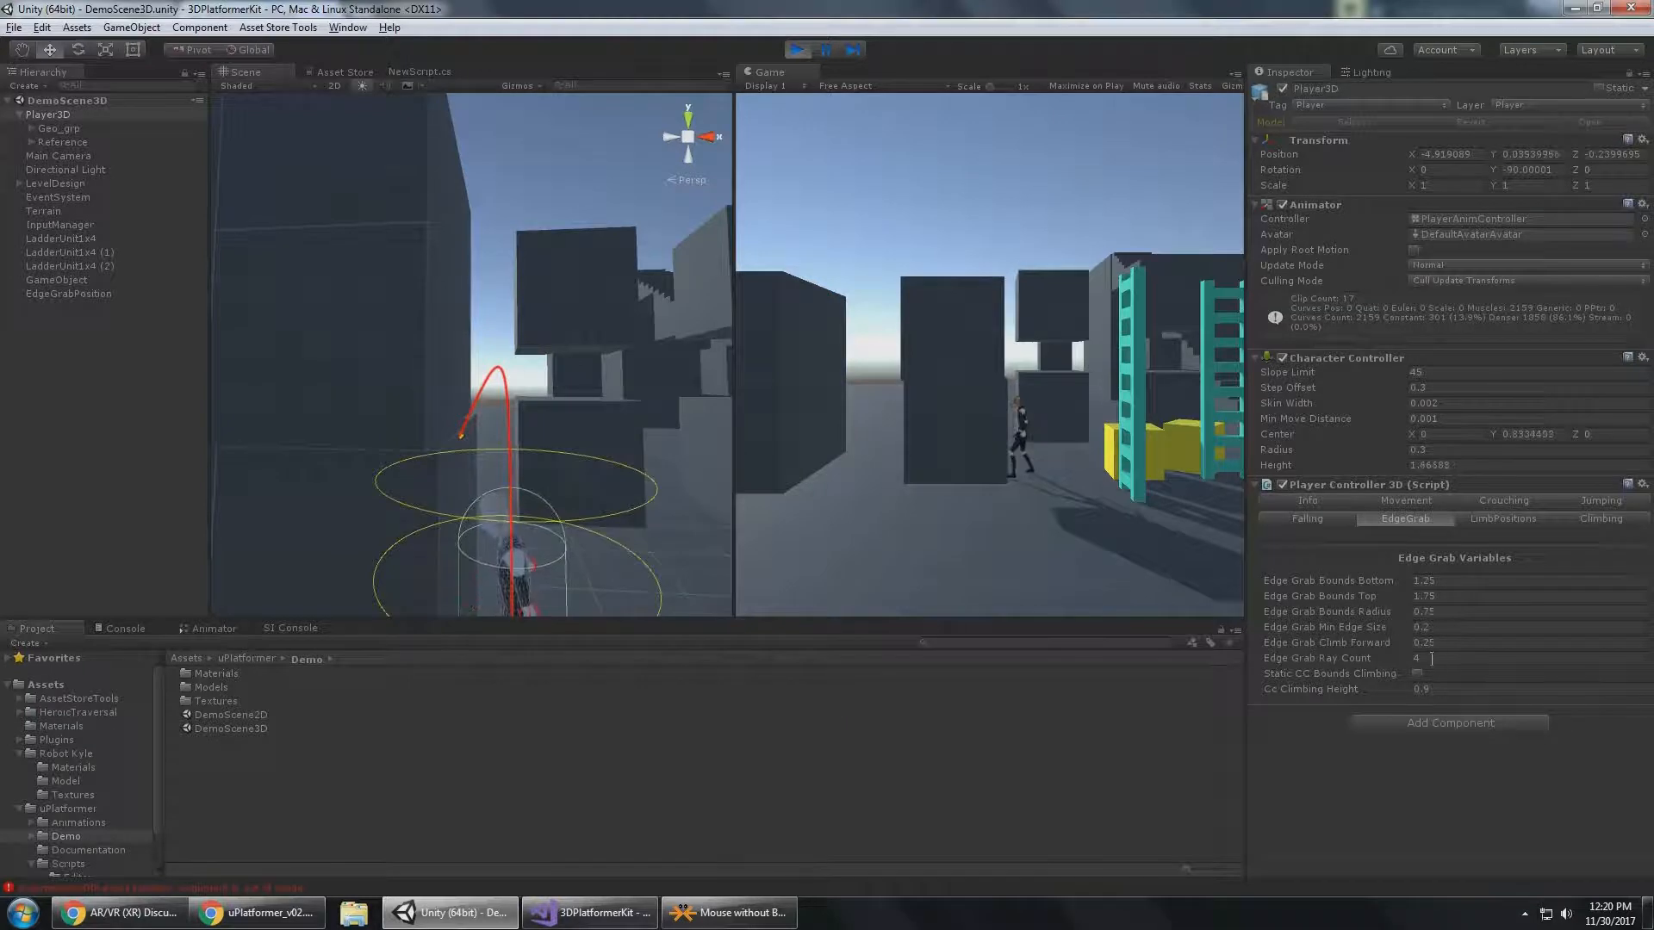
# Shift the upper dark block away from Player3D to X -6.478, test climbing the narrow ledge, and drop back down.
pyautogui.moveTo(651, 355); pyautogui.dragTo(517, 398, button='right')
pyautogui.click(518, 396)
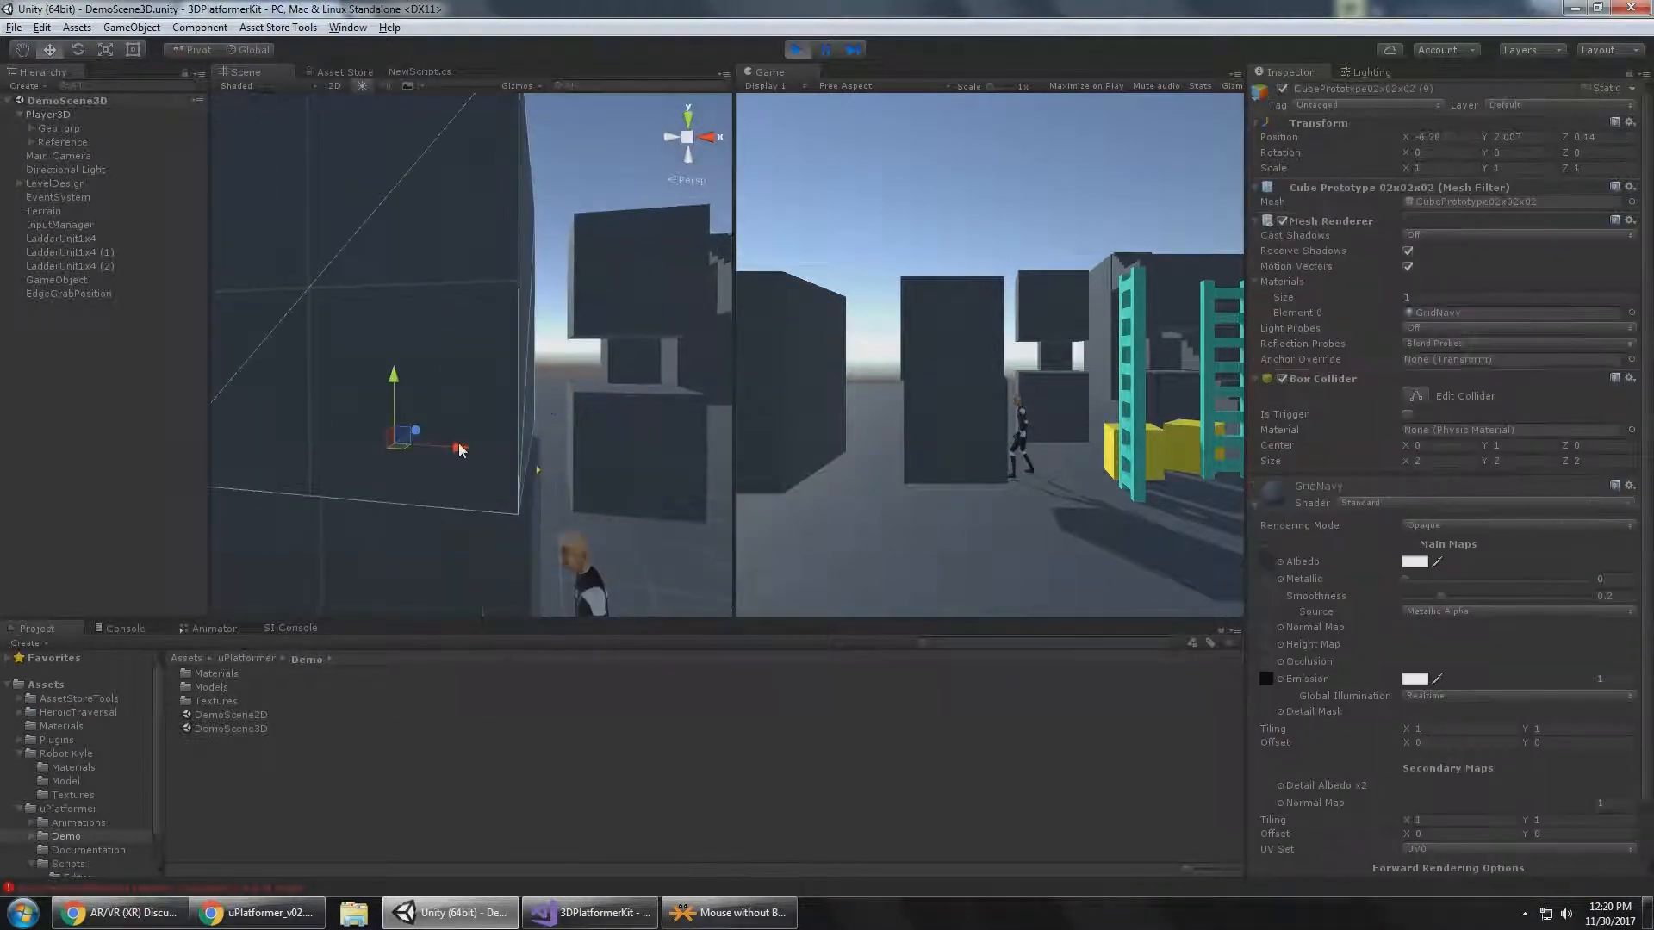
pyautogui.moveTo(460, 450); pyautogui.dragTo(435, 454)
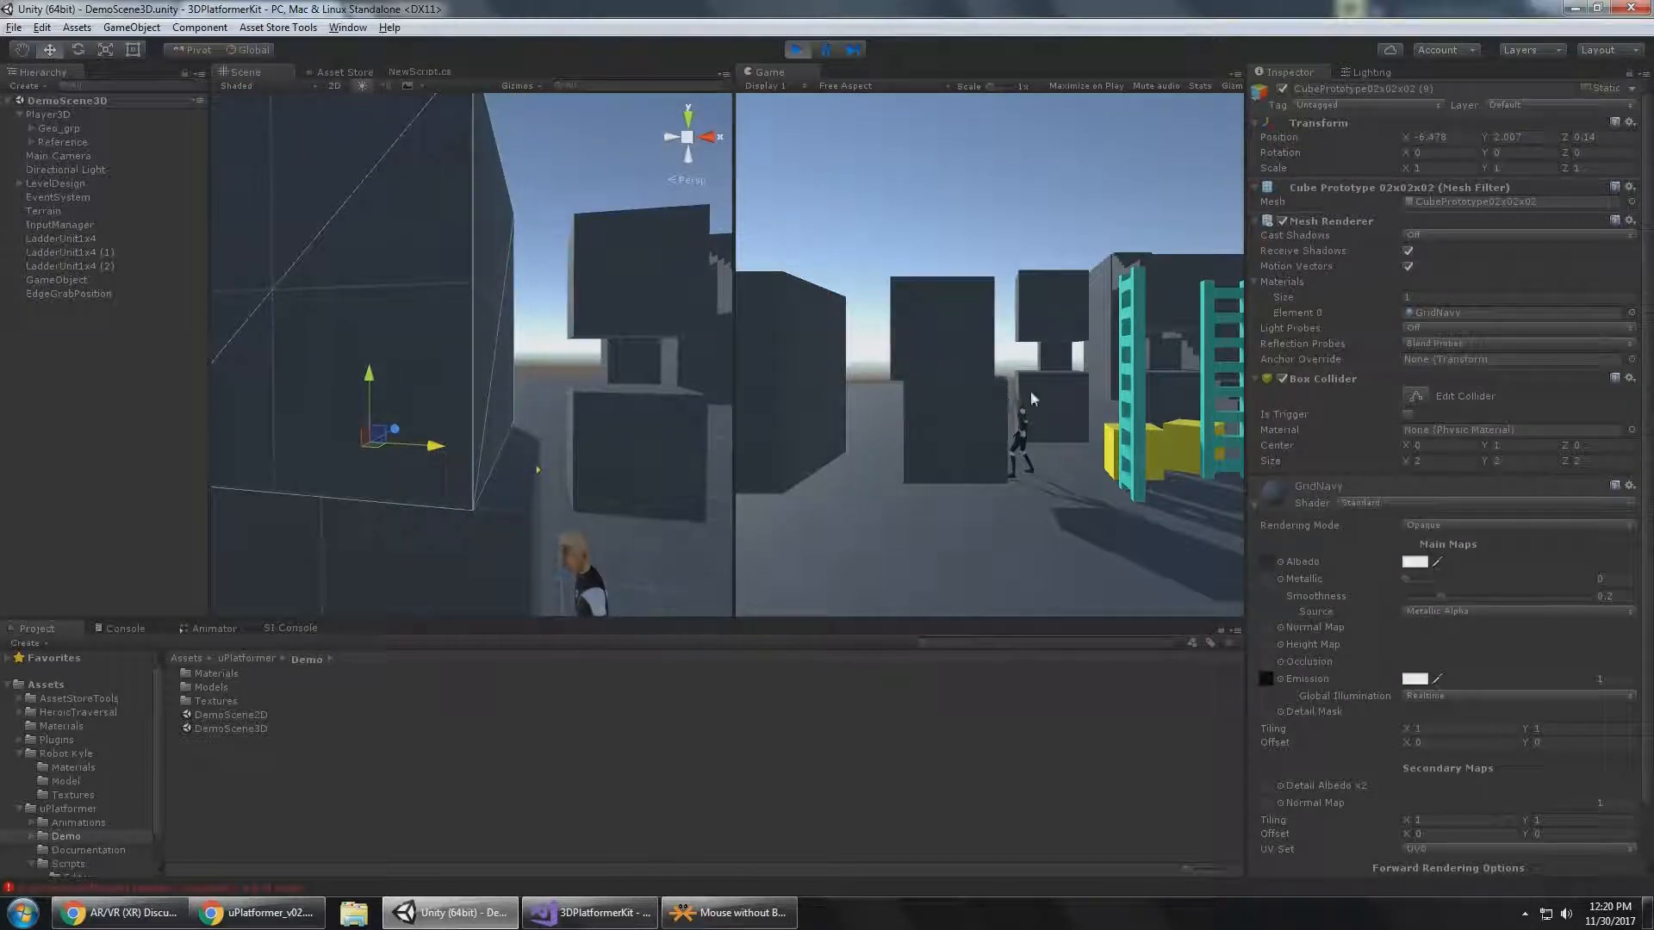
pyautogui.press('space')
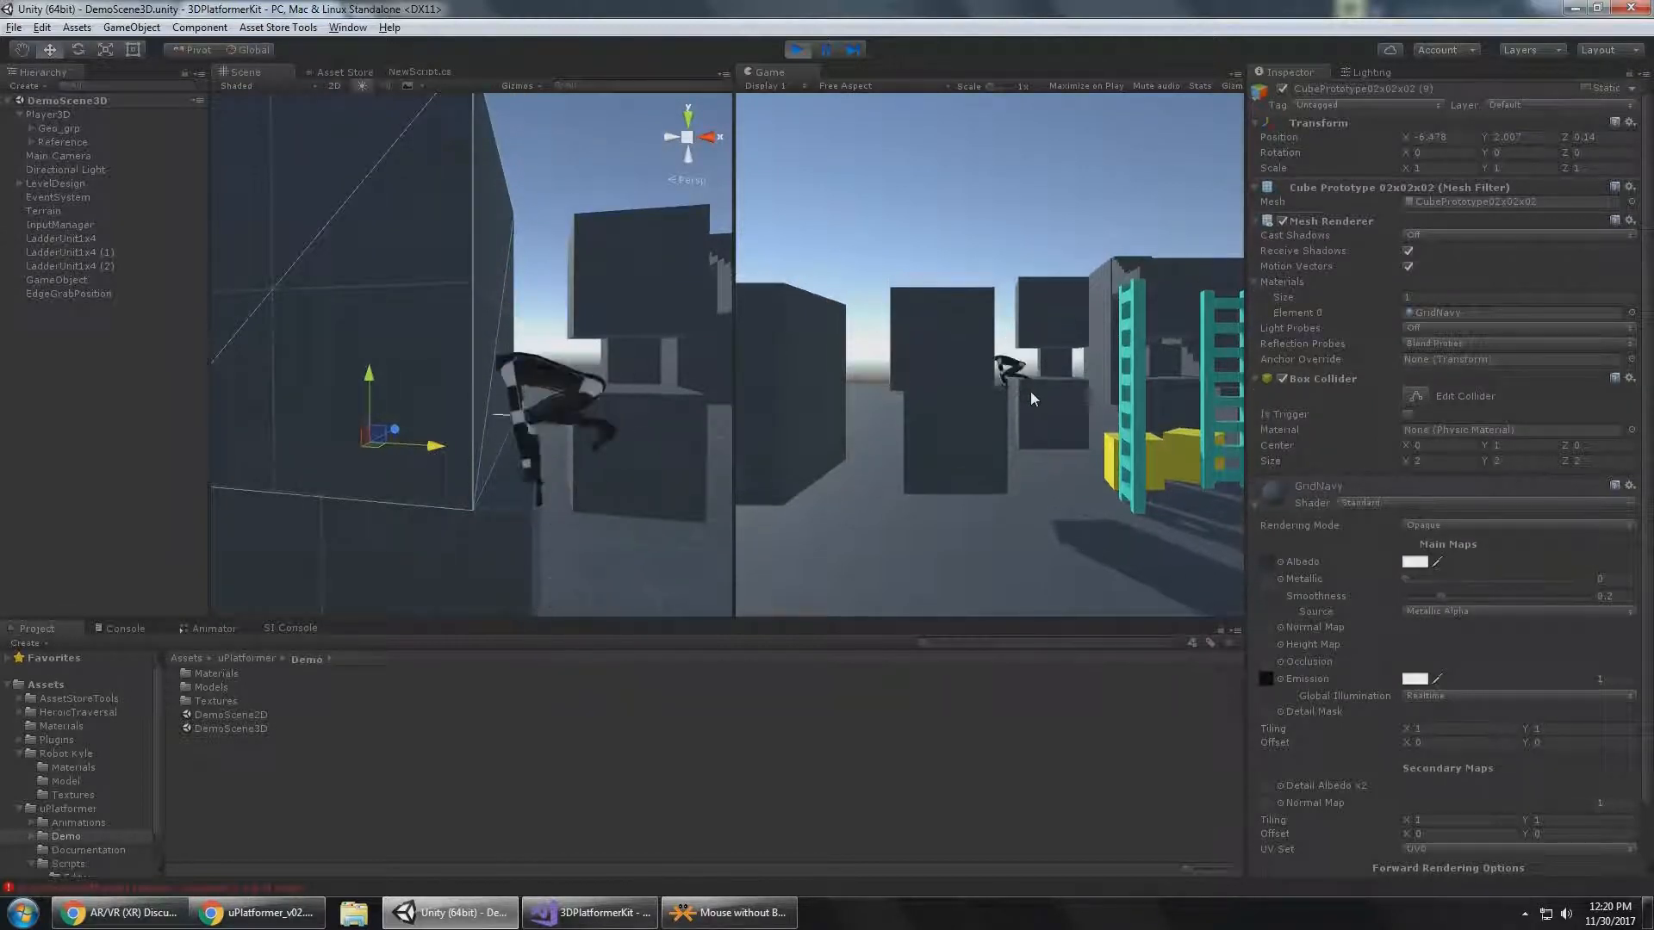
pyautogui.press('d')
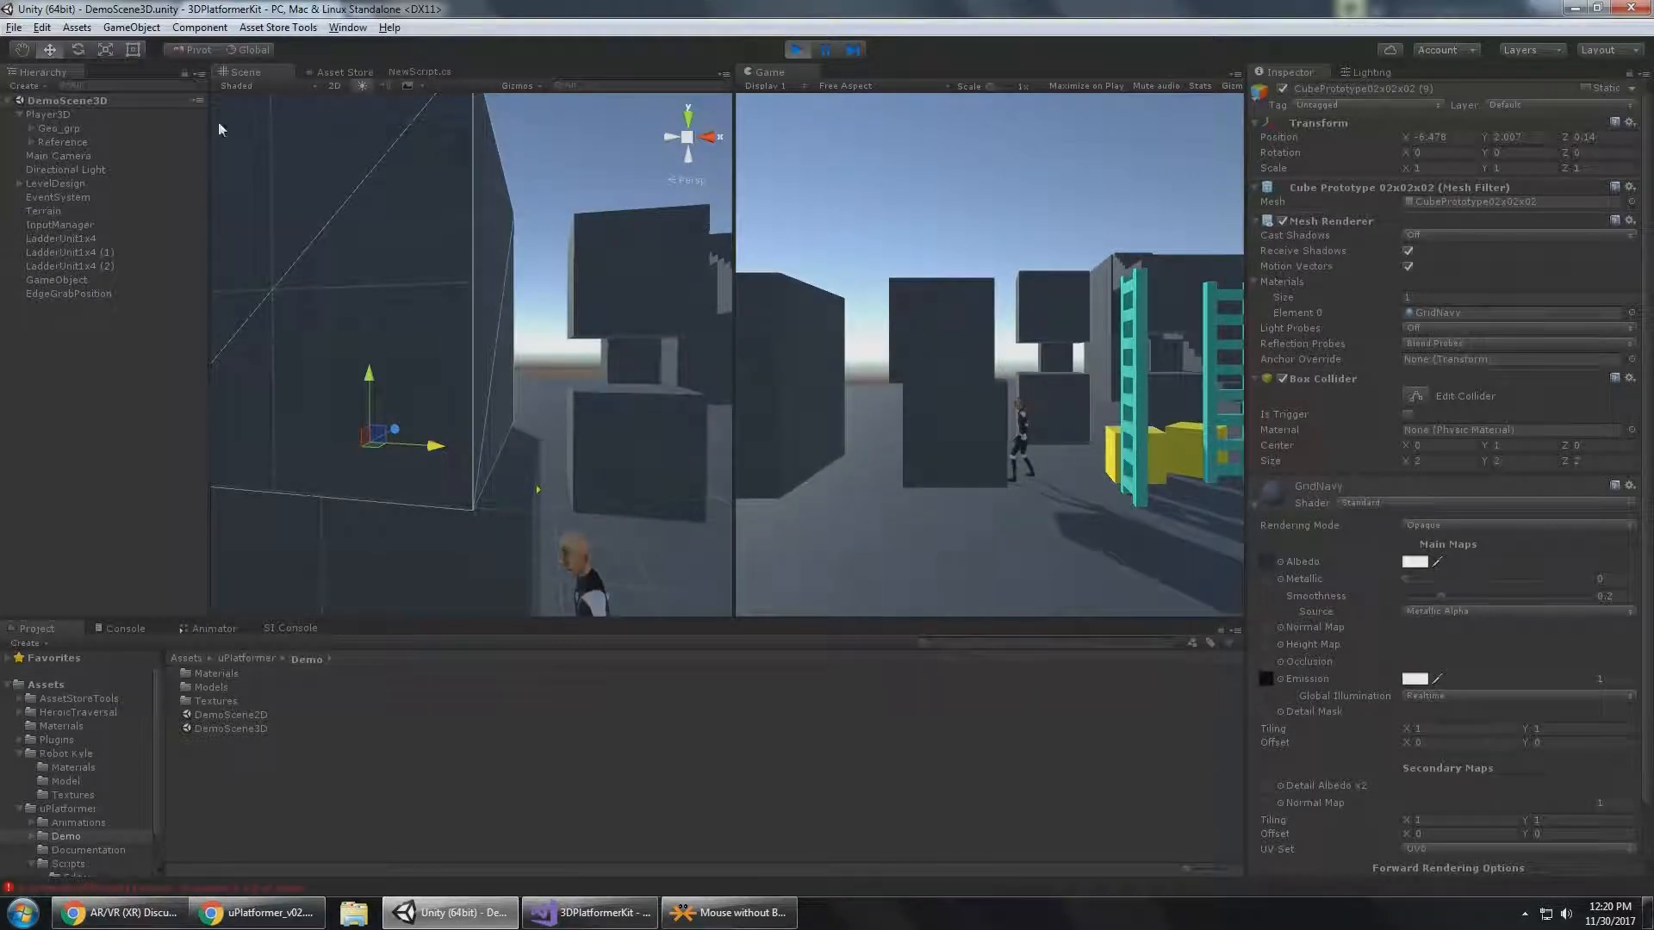
# Set Player3D's Edge Grab Min Edge Size to 0.3.
pyautogui.click(62, 116)
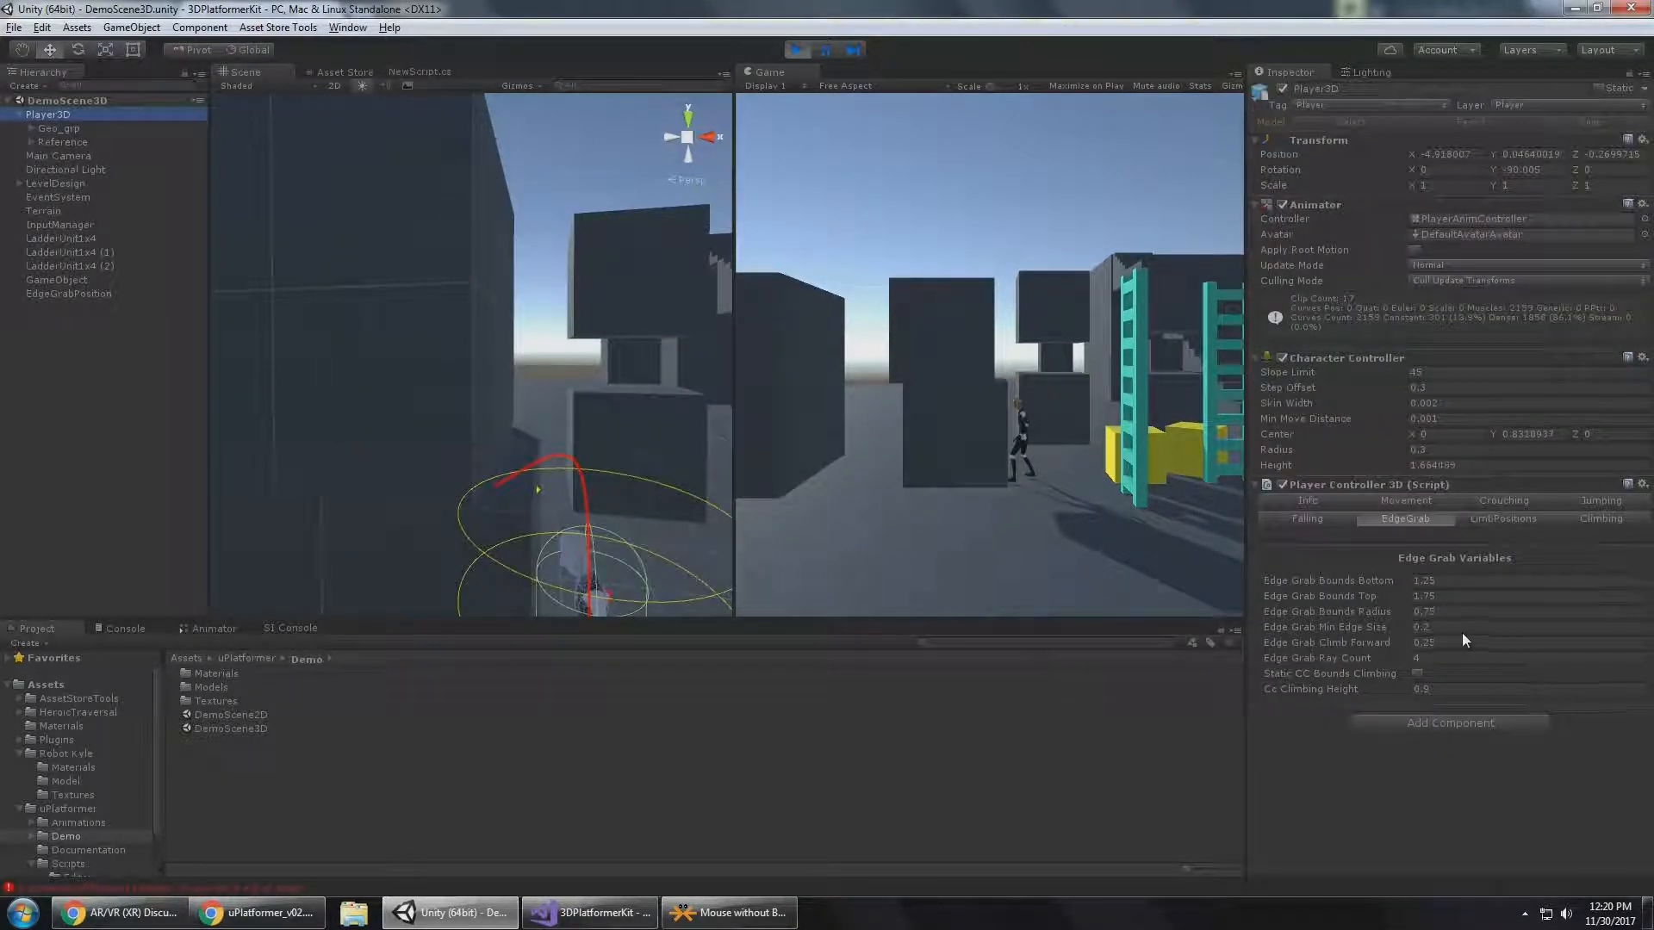
pyautogui.keyDown('alt'); pyautogui.moveTo(551, 414); pyautogui.dragTo(452, 529); pyautogui.keyUp('alt')
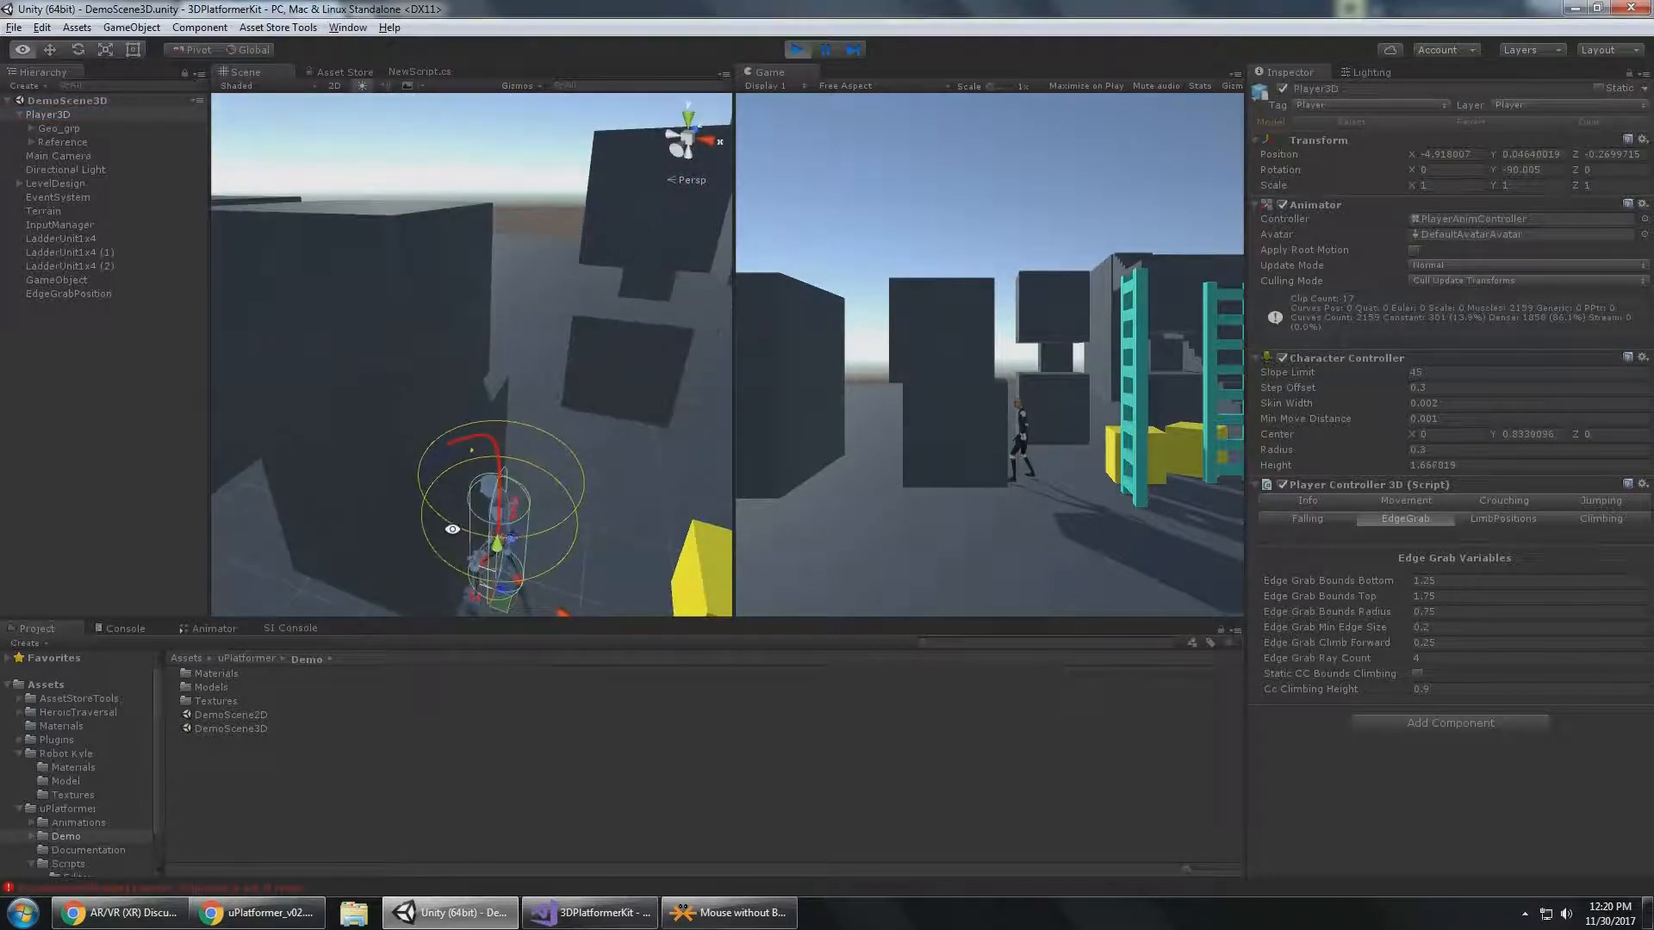
pyautogui.click(1443, 612)
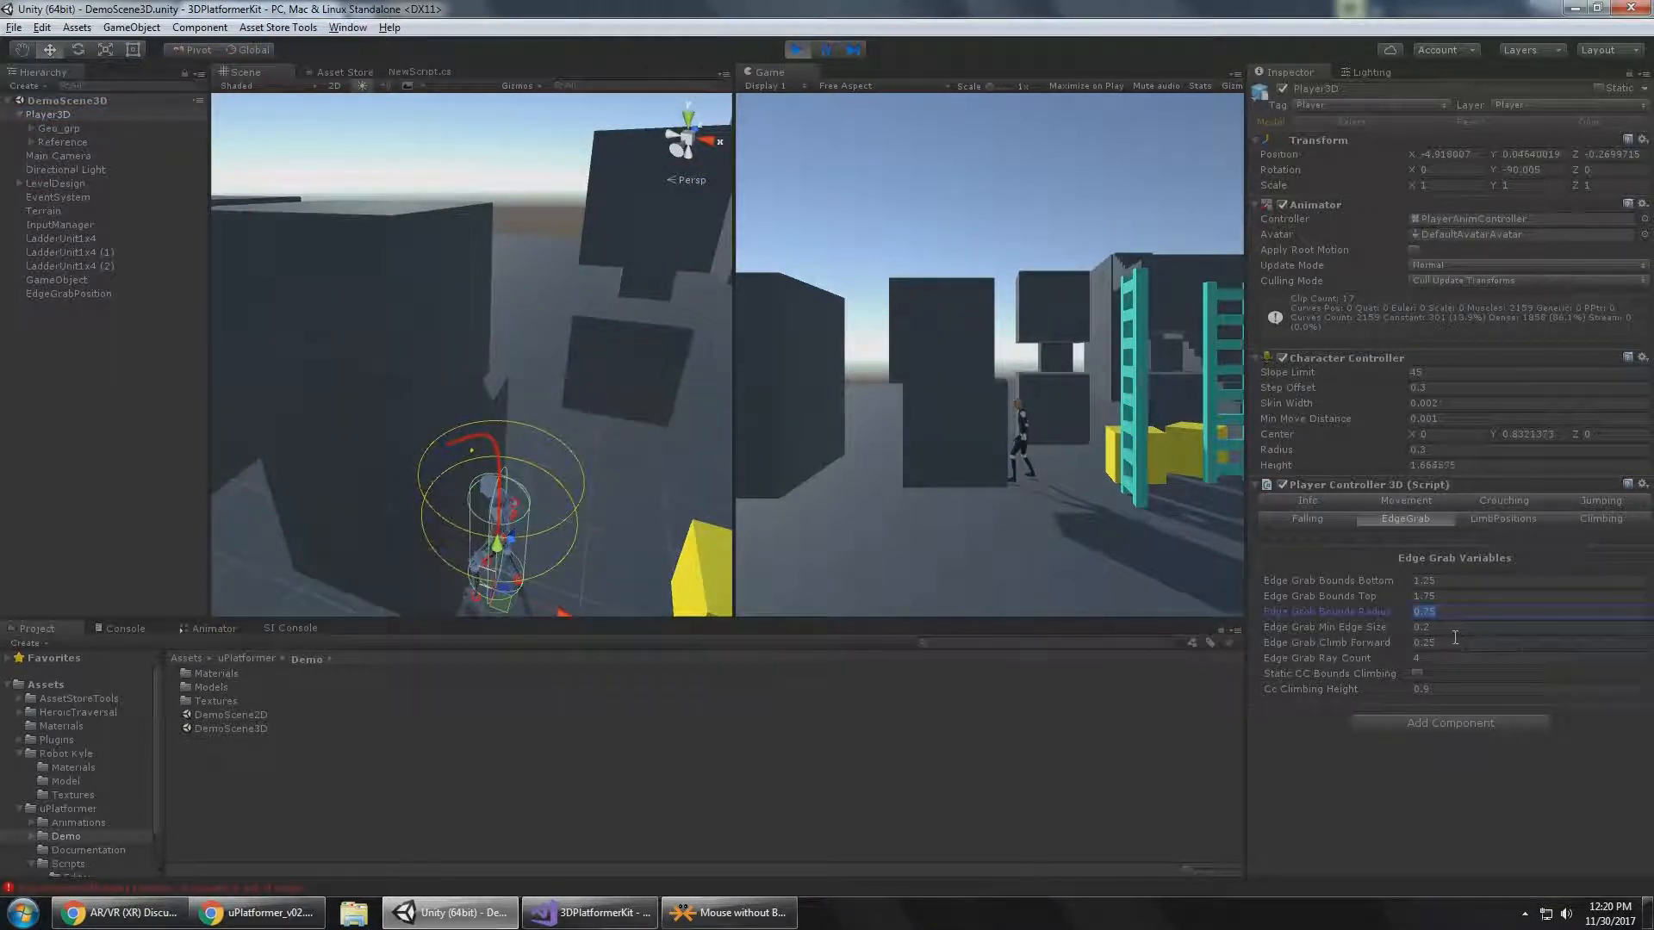
pyautogui.keyDown('alt'); pyautogui.moveTo(551, 482); pyautogui.dragTo(516, 275); pyautogui.keyUp('alt')
pyautogui.keyDown('alt'); pyautogui.moveTo(530, 355); pyautogui.dragTo(528, 443); pyautogui.keyUp('alt')
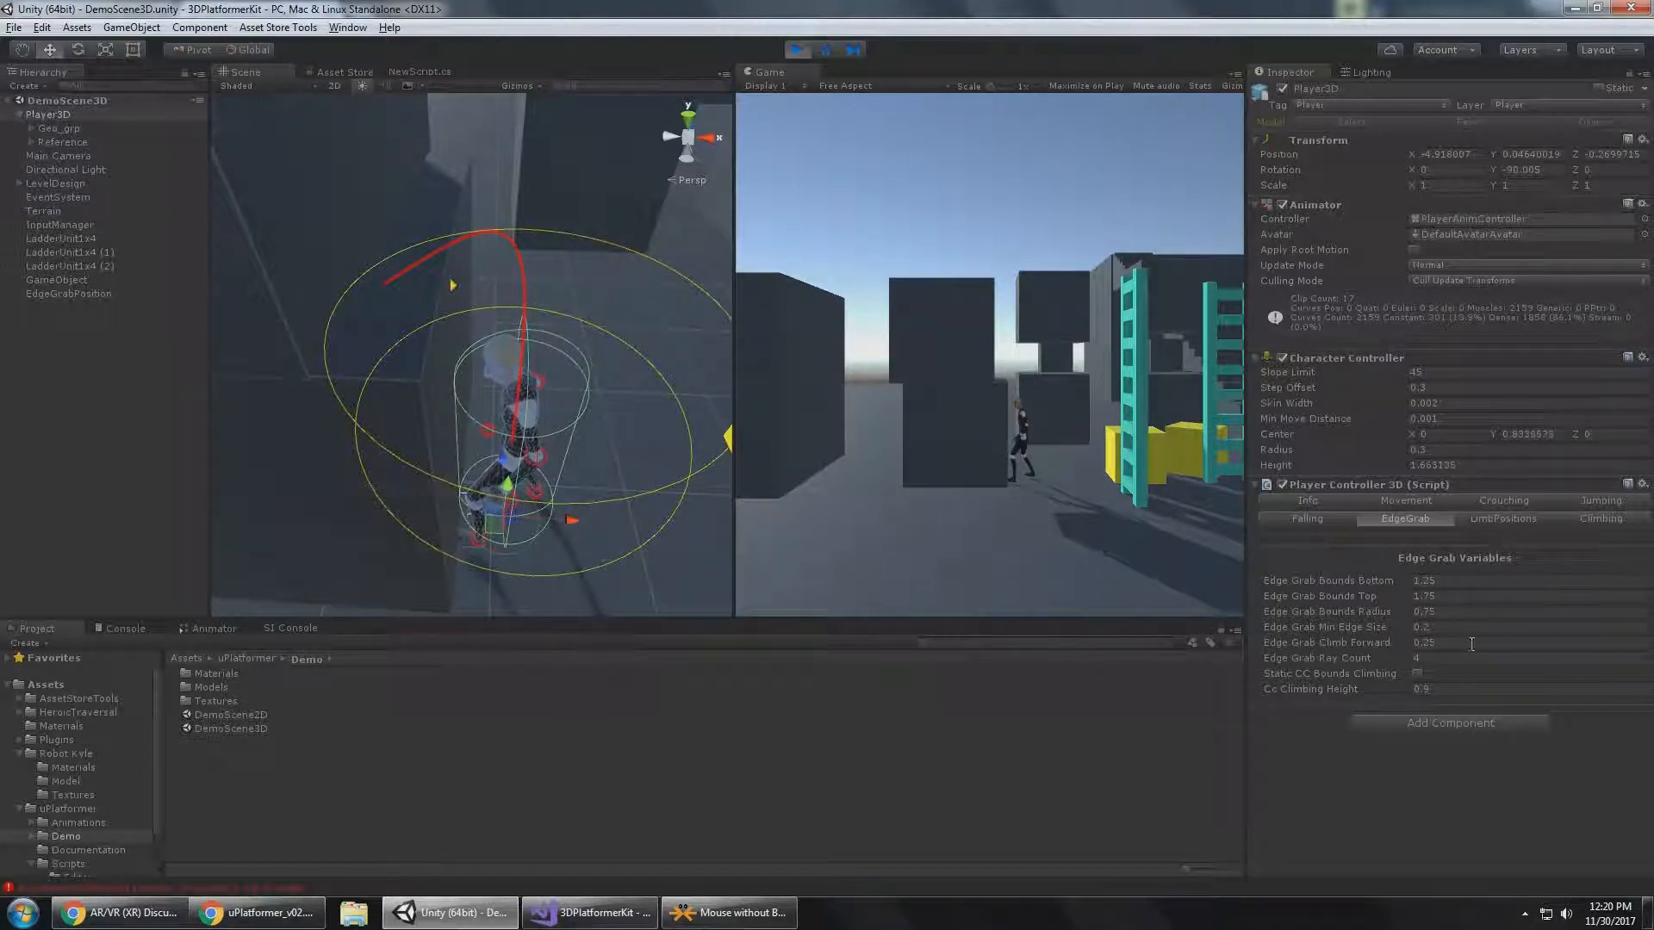
pyautogui.click(1460, 614)
pyautogui.click(1476, 628)
pyautogui.click(1498, 614)
pyautogui.click(1463, 628)
pyautogui.click(1547, 799)
# Jump Player3D repeatedly at the narrow ledge to test the new minimum edge size.
pyautogui.keyDown('alt'); pyautogui.moveTo(643, 318); pyautogui.dragTo(613, 190); pyautogui.keyUp('alt')
pyautogui.moveTo(613, 190); pyautogui.dragTo(676, 394, button='middle')
pyautogui.click(940, 345)
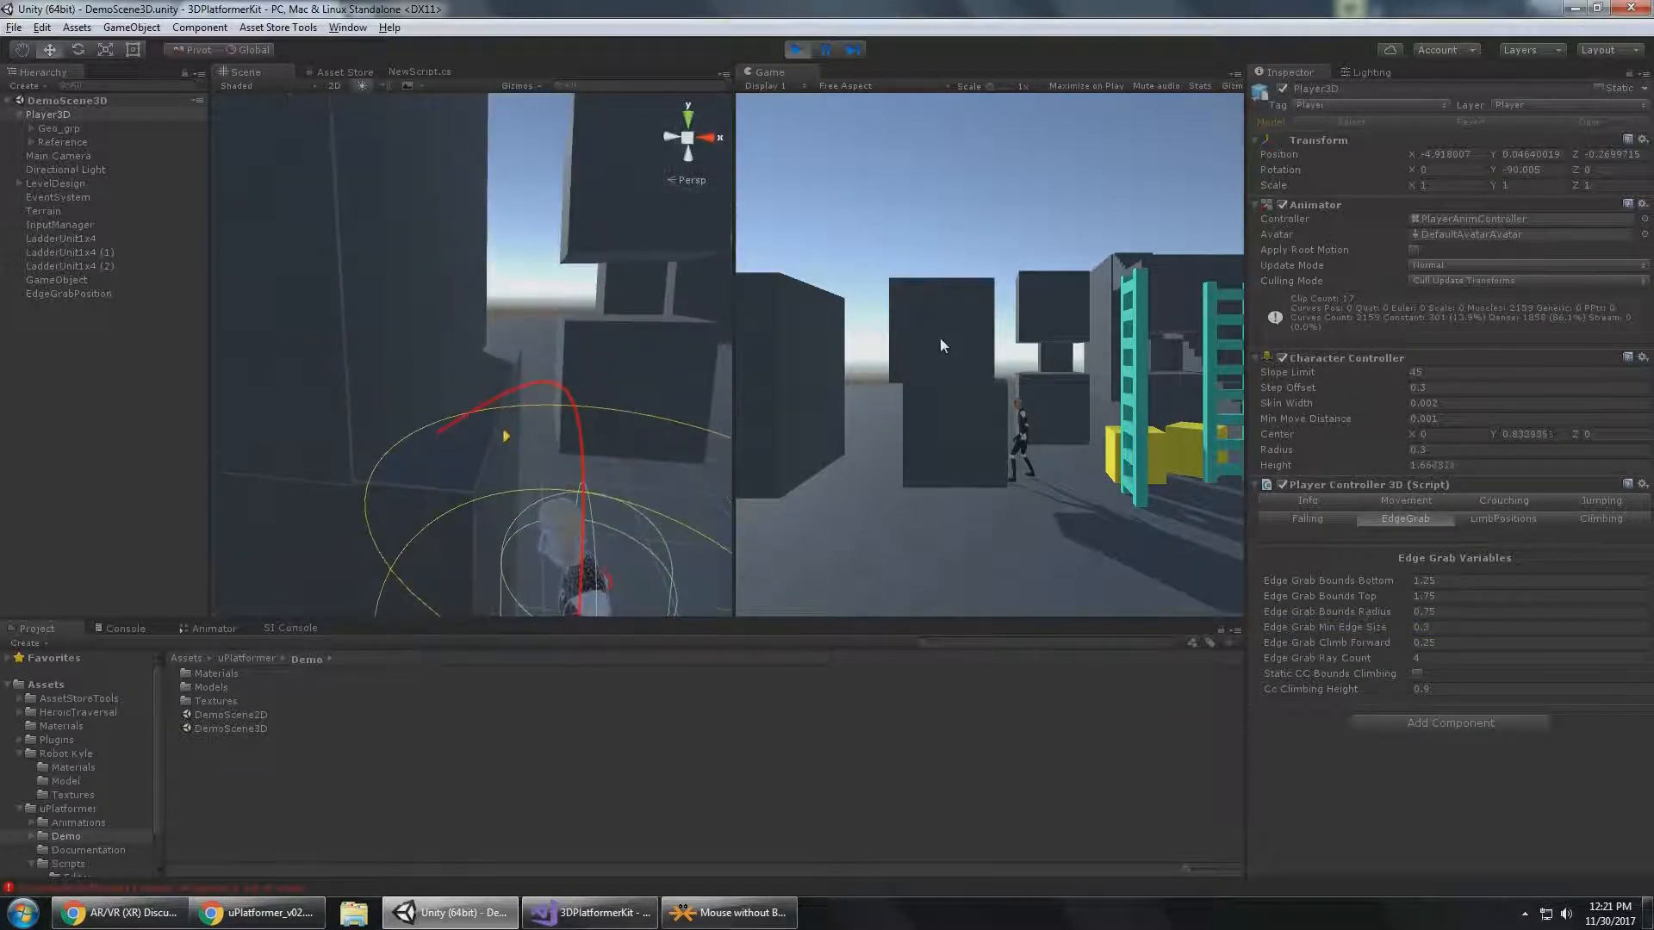
pyautogui.press('space')
pyautogui.press('space')
pyautogui.press('space')
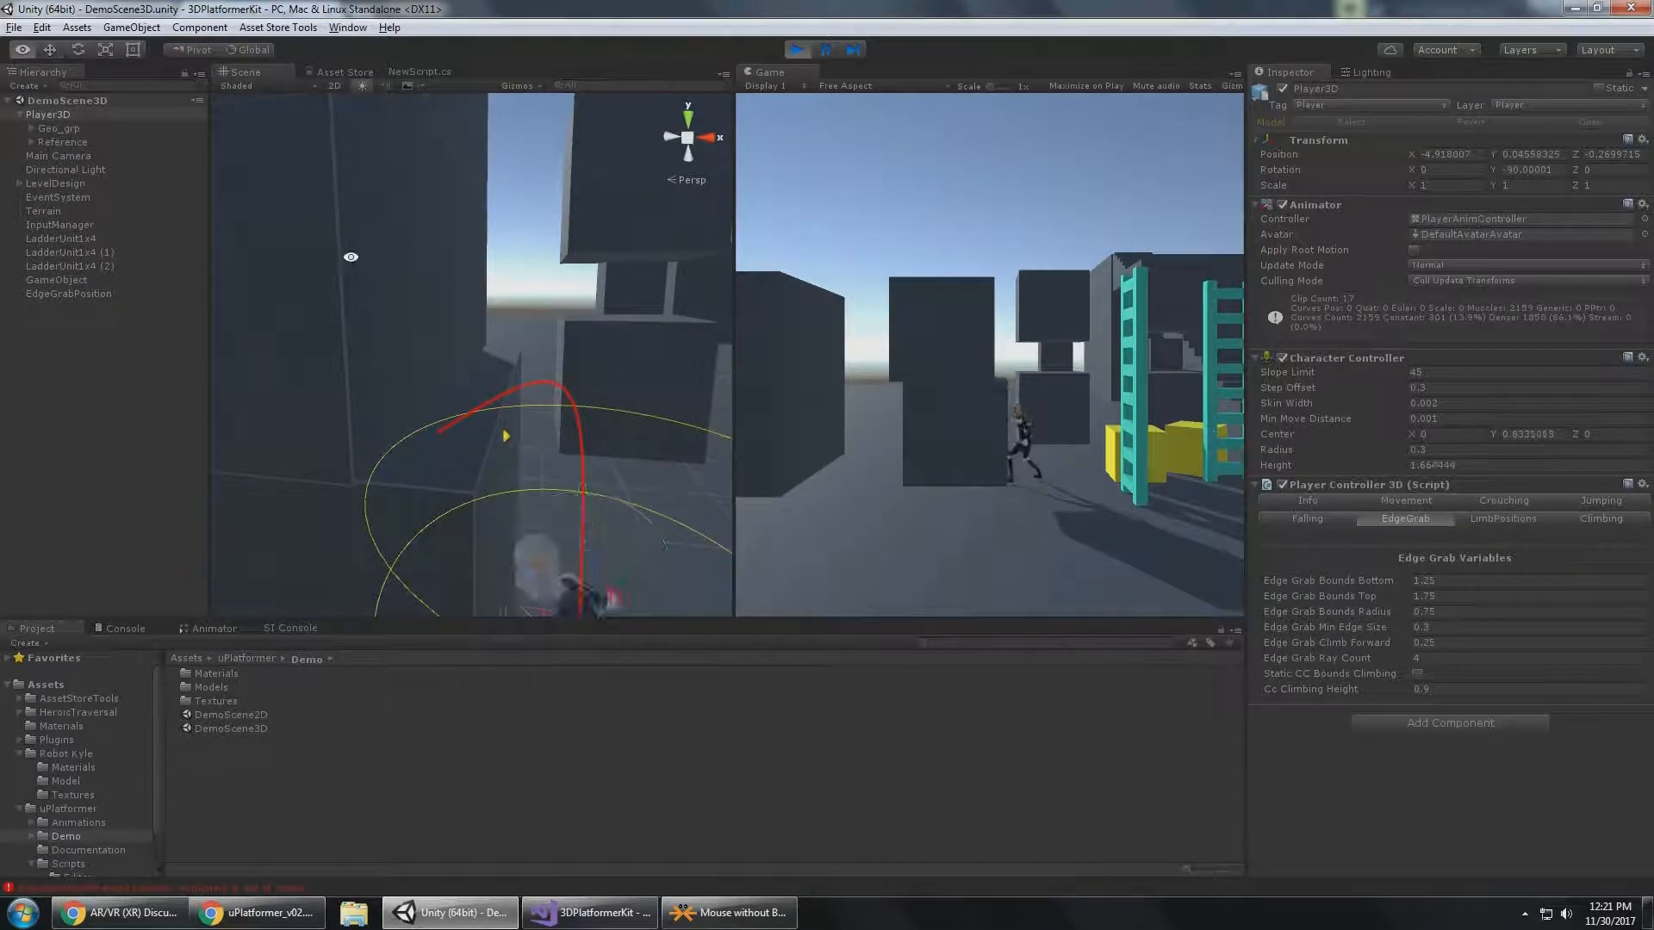
# Move the upper dark block to X -6.617, climb Player3D onto the wider ledge, and drop back down.
pyautogui.click(349, 340)
pyautogui.moveTo(349, 345); pyautogui.dragTo(336, 345)
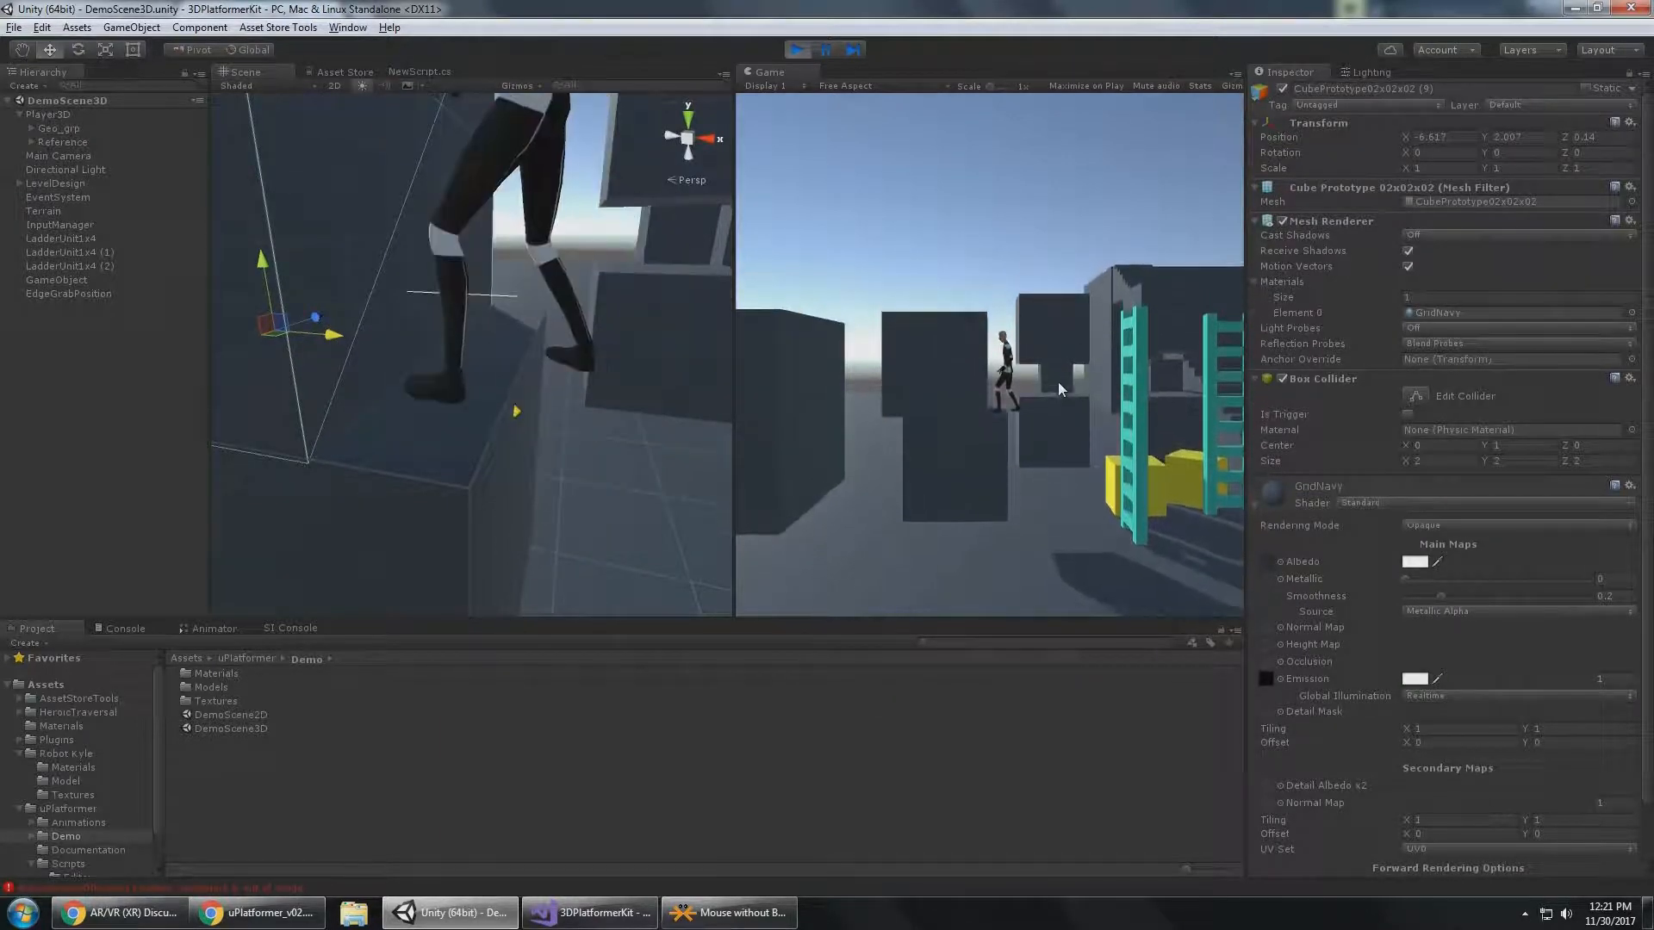
pyautogui.press('d')
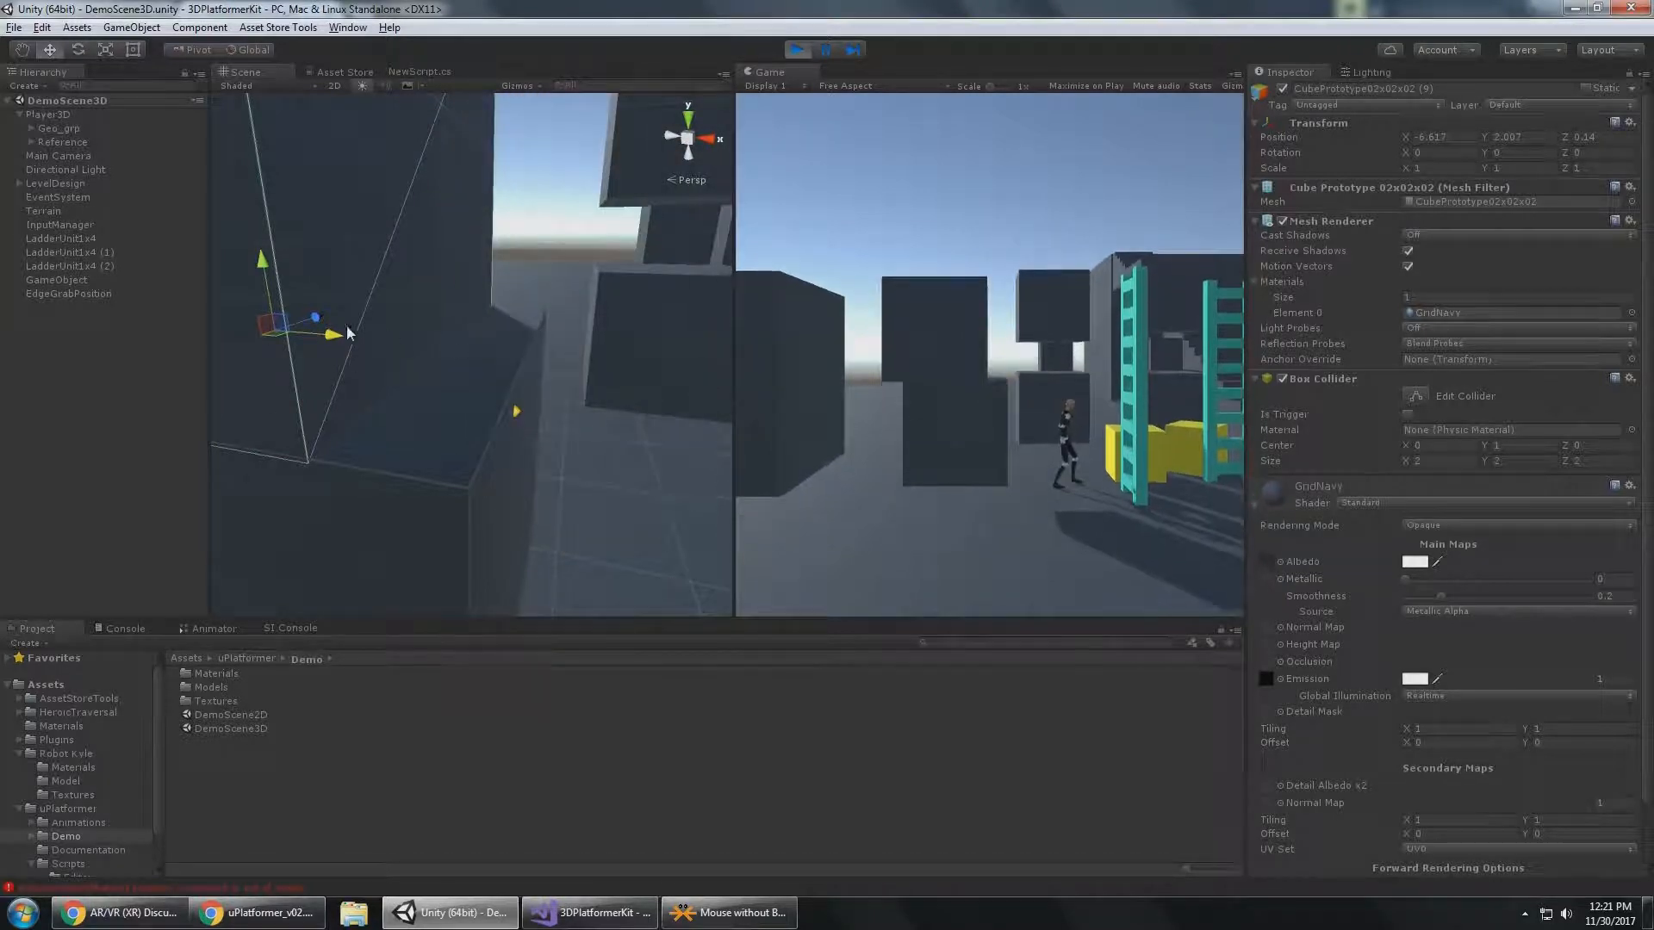
# Delete the duplicated dark block stacked on the original, restoring the yellow cube deleted by mistake.
pyautogui.click(340, 231)
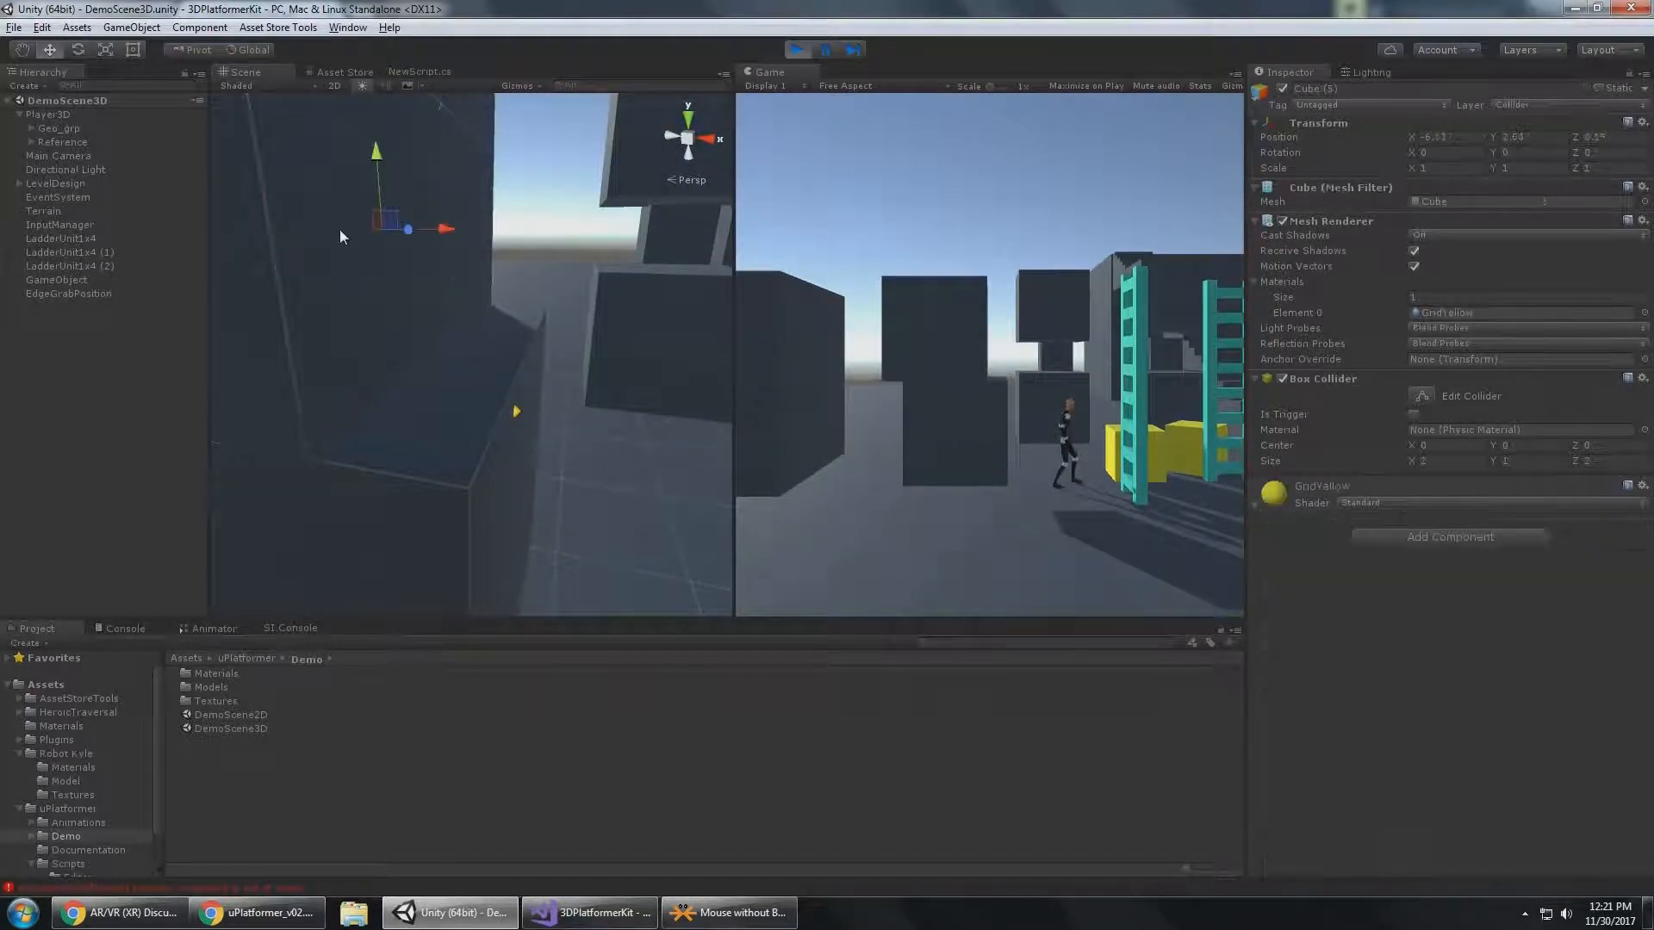
pyautogui.press('Delete')
pyautogui.hotkey('ctrl', 'z')
pyautogui.click(303, 226)
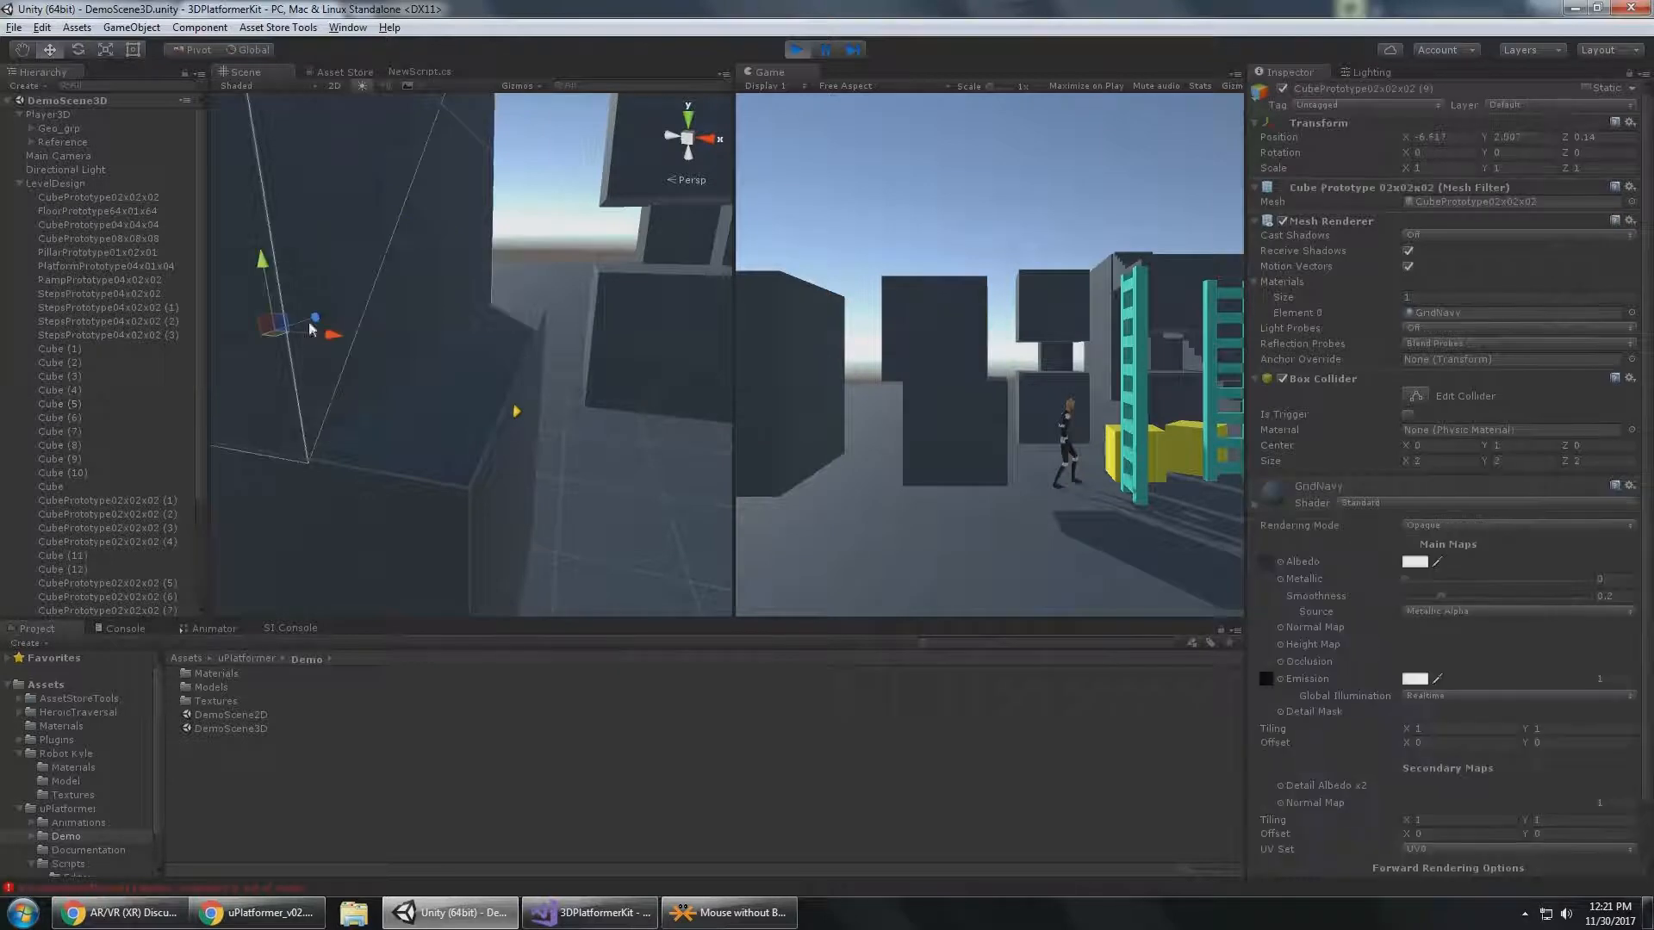
pyautogui.press('Delete')
# Select Player3D, examine its Edge Grab Climb Forward setting, and climb it onto the dark block to see how far forward it lands.
pyautogui.click(122, 116)
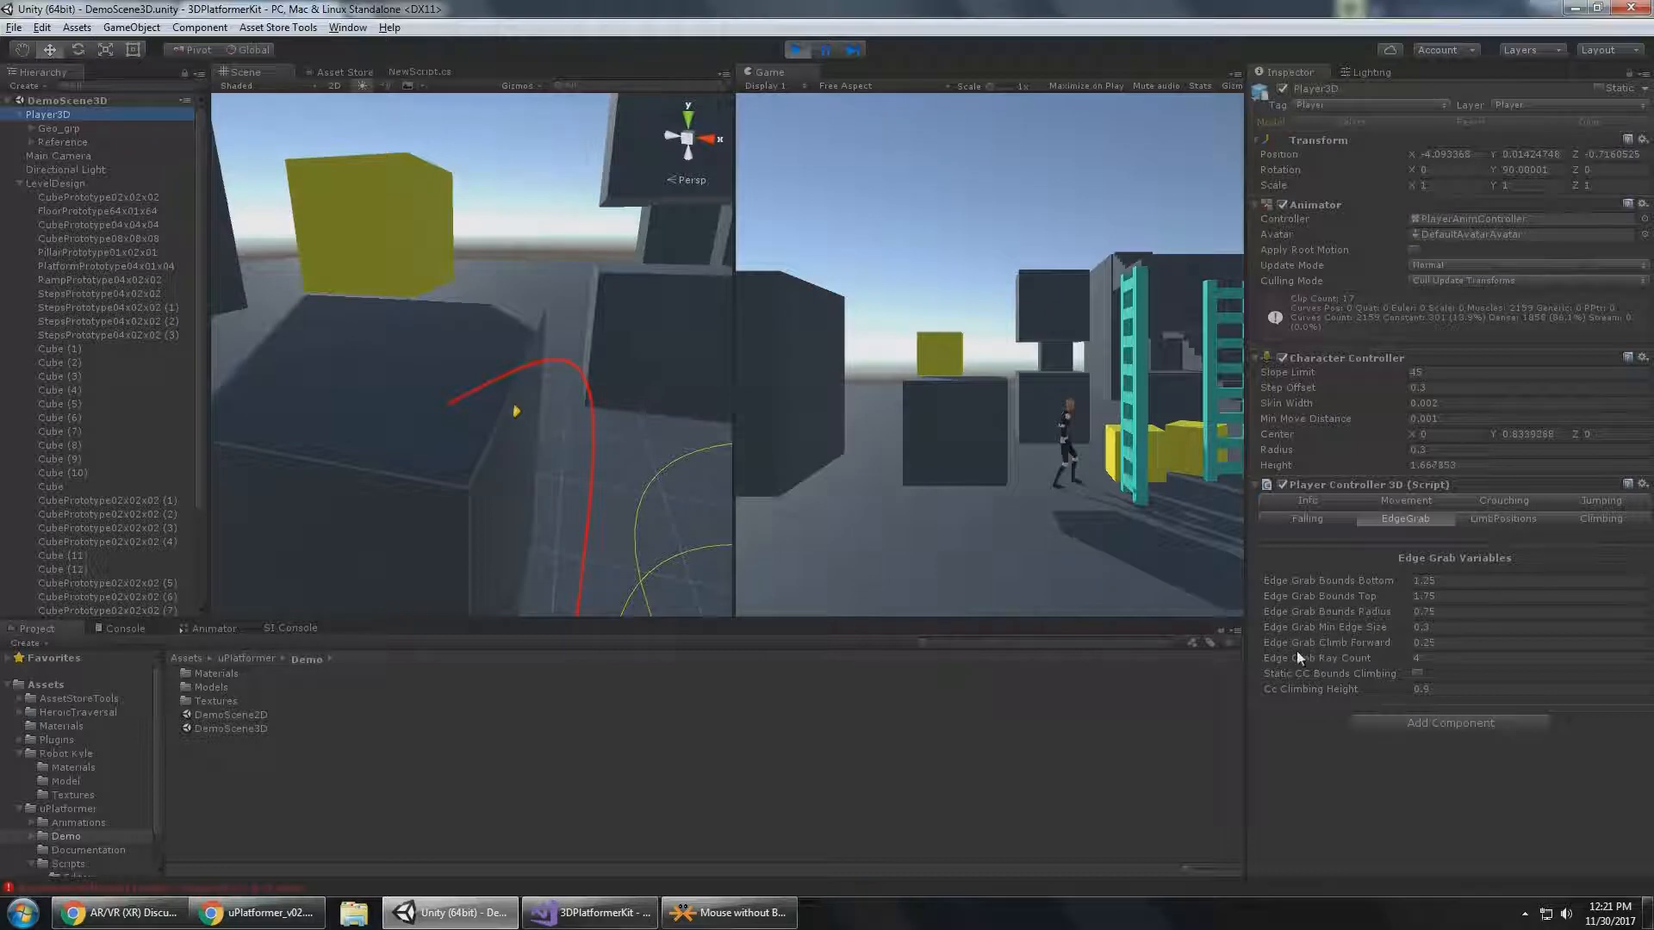
pyautogui.click(1471, 643)
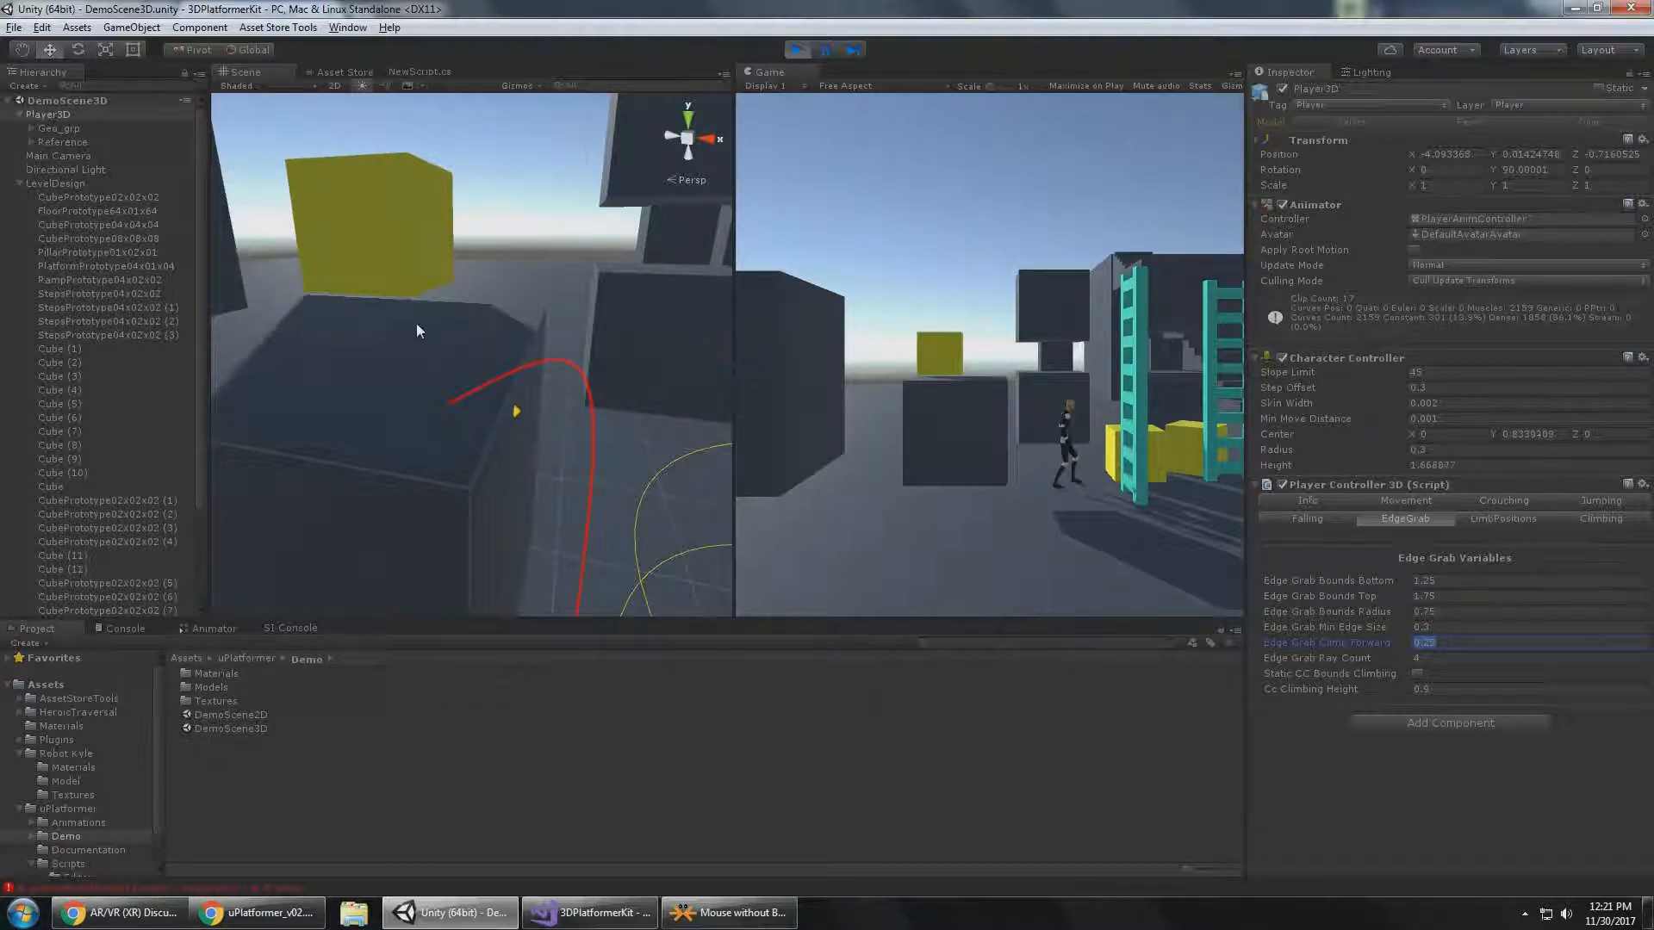
pyautogui.keyDown('alt'); pyautogui.moveTo(417, 326); pyautogui.dragTo(550, 454); pyautogui.keyUp('alt')
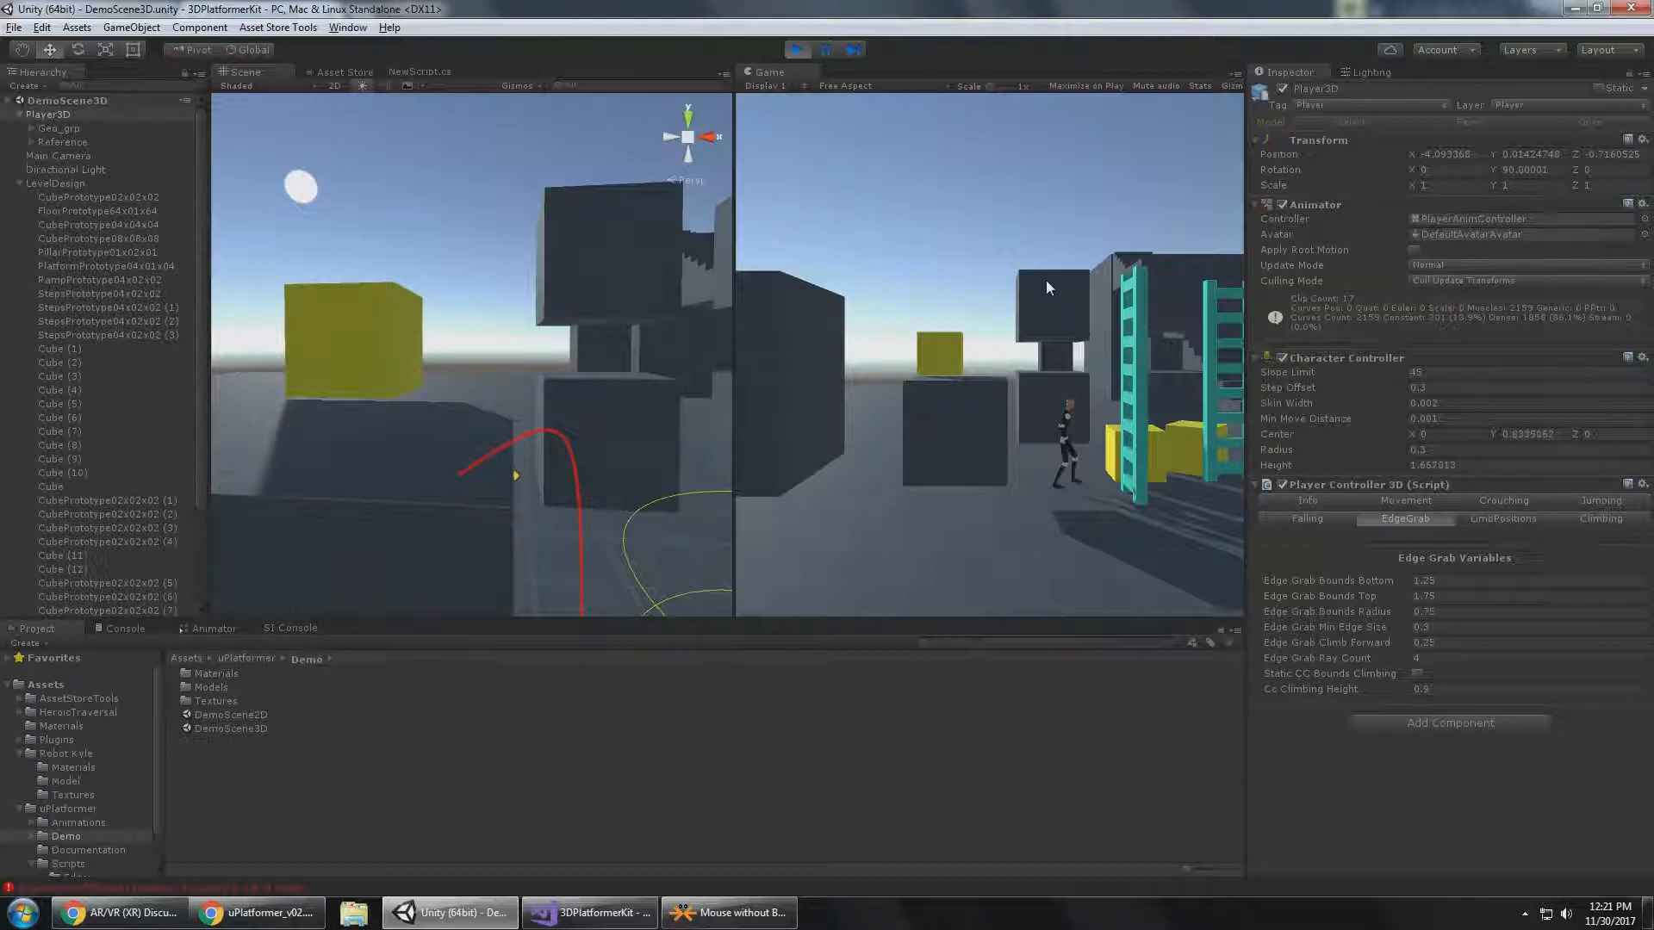
pyautogui.press('a')
pyautogui.press('w')
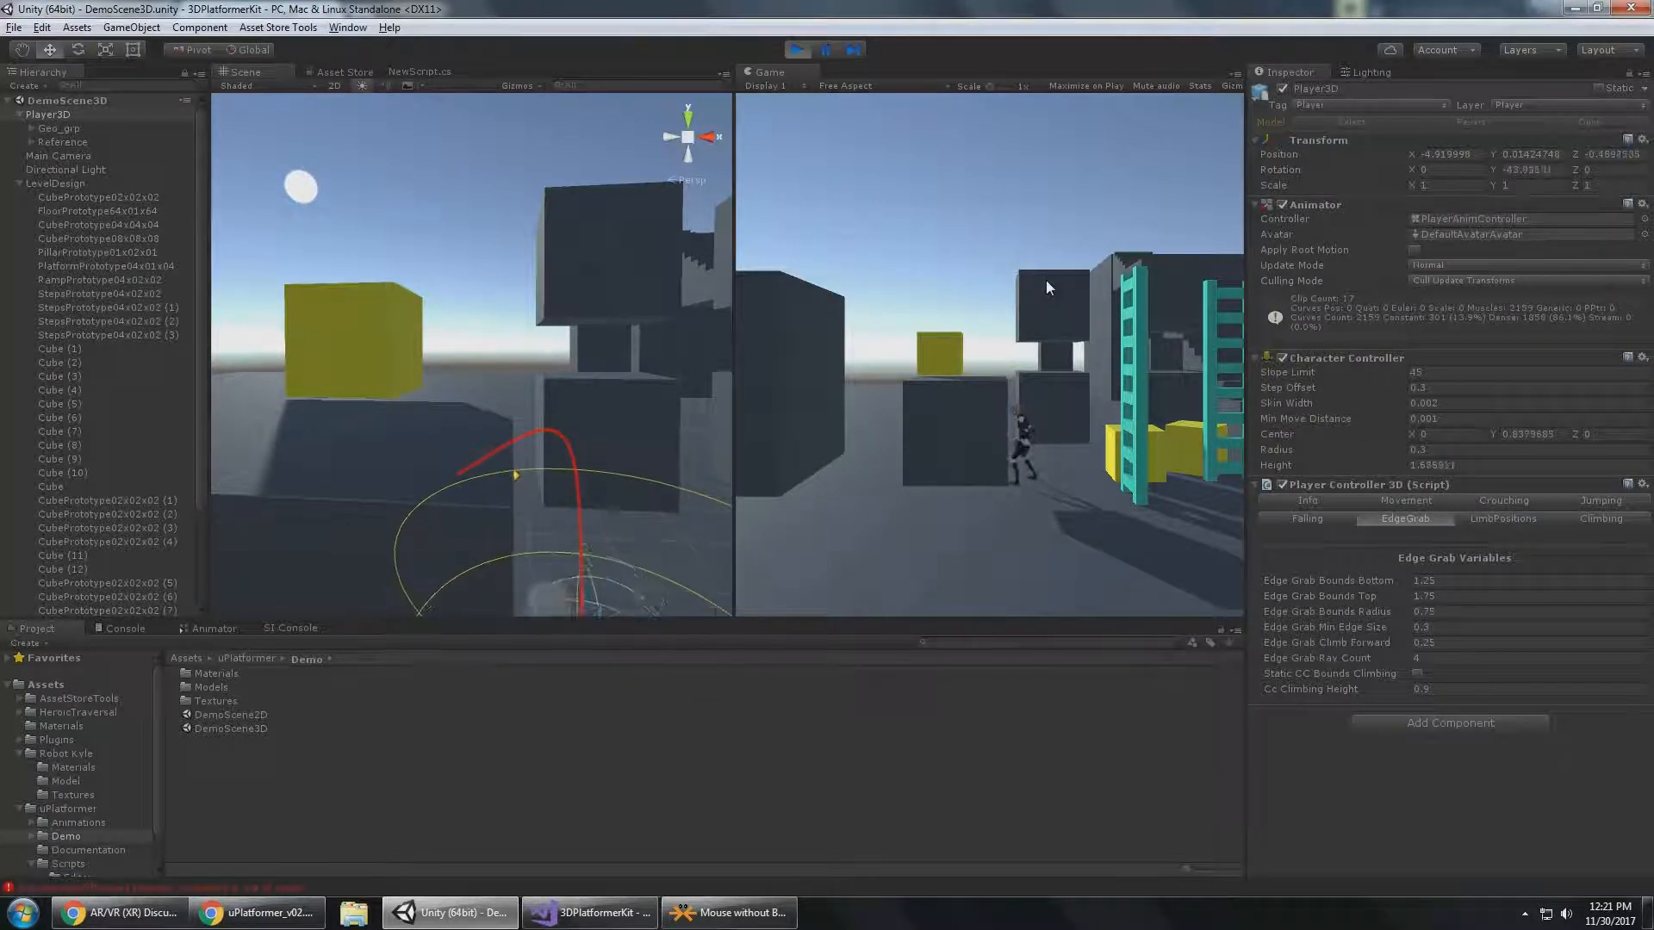
pyautogui.press('a')
pyautogui.press('space')
pyautogui.press('space')
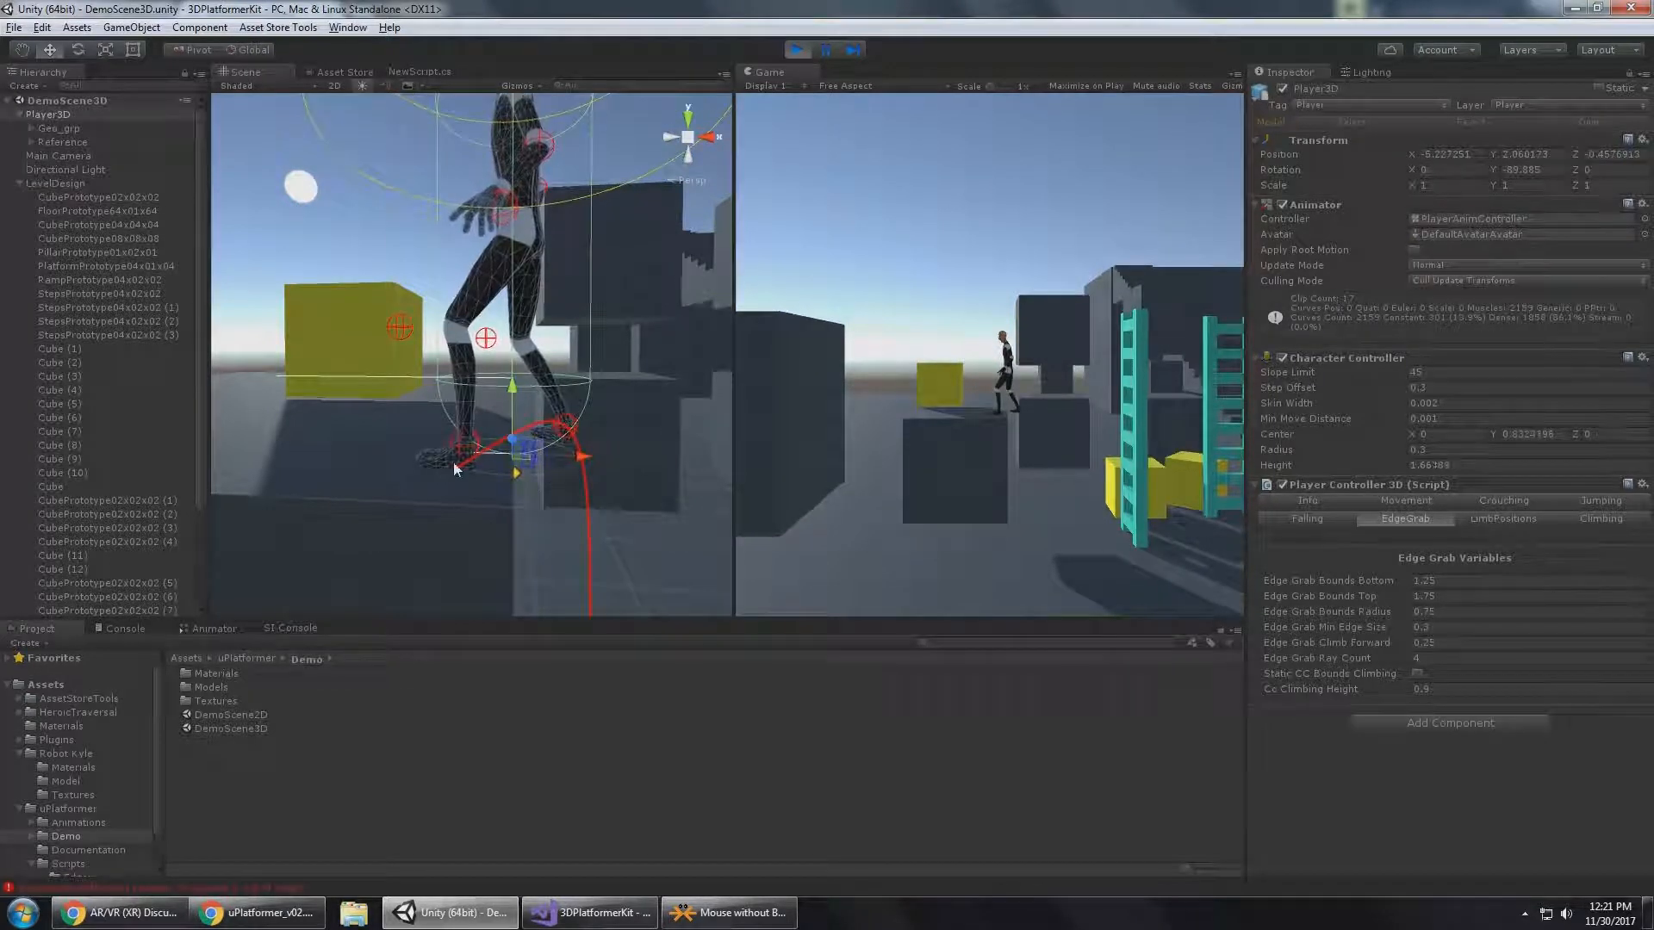
# Set Player3D's Edge Grab Climb Forward to 0.5 and keep Player3D selected.
pyautogui.click(1456, 644)
pyautogui.write('.15')
pyautogui.press('Return')
pyautogui.click(702, 346)
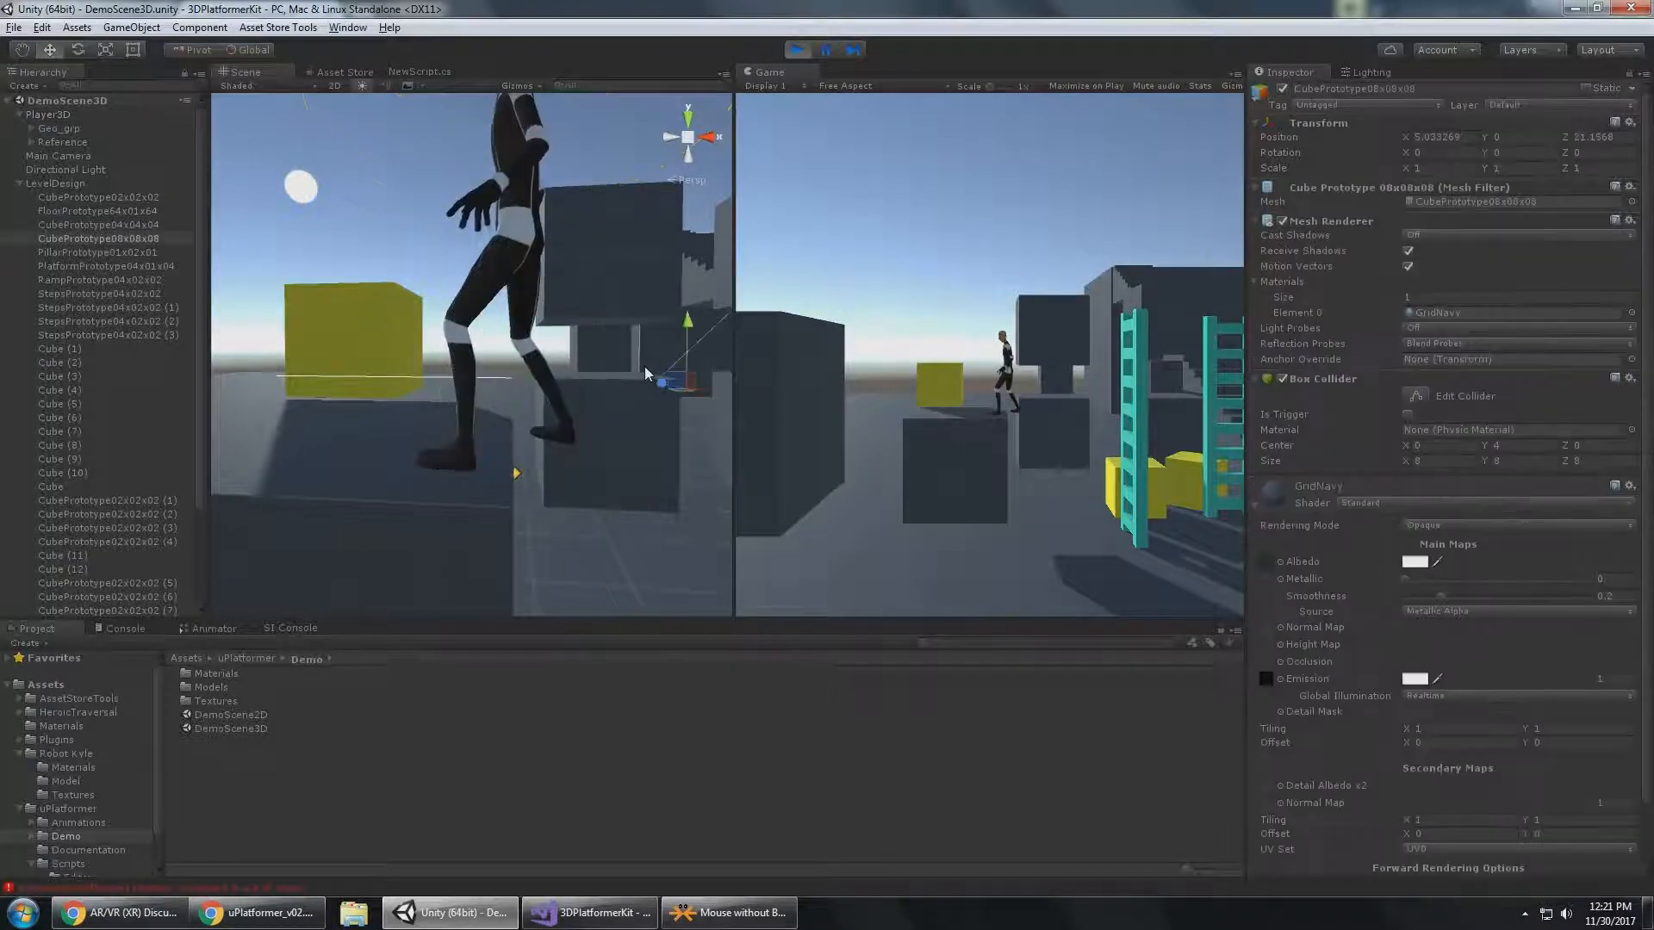
pyautogui.click(52, 114)
# Drop Player3D off the dark block and climb back up to test the 0.5 climb forward distance.
pyautogui.press('d')
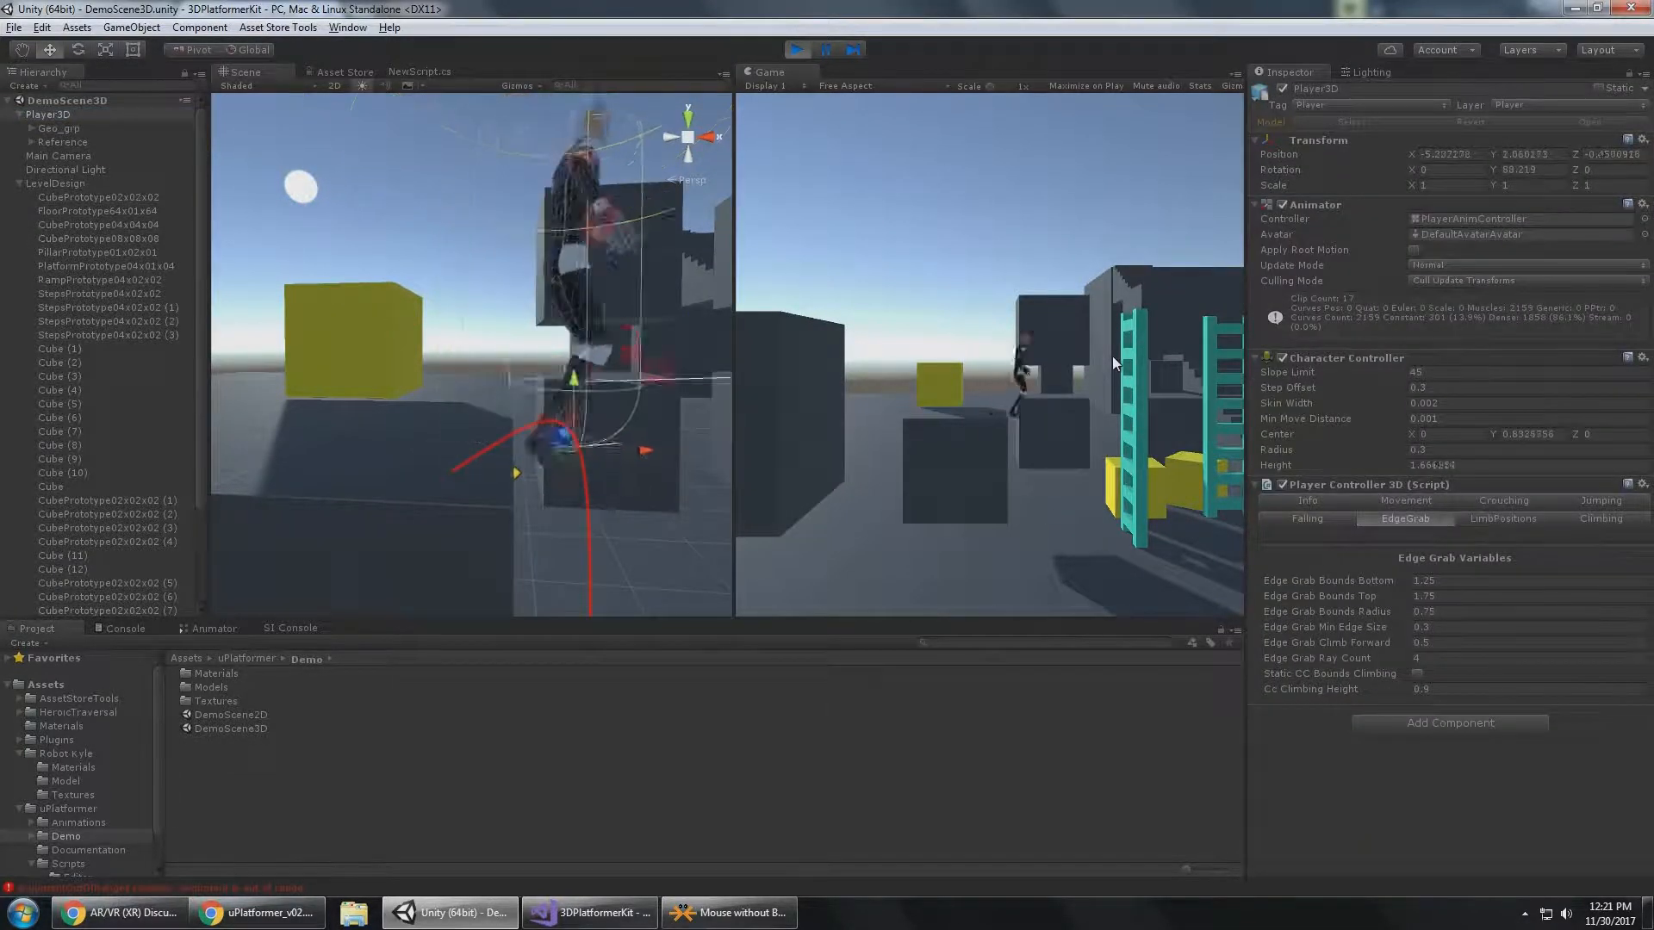
pyautogui.press('w')
pyautogui.press('a')
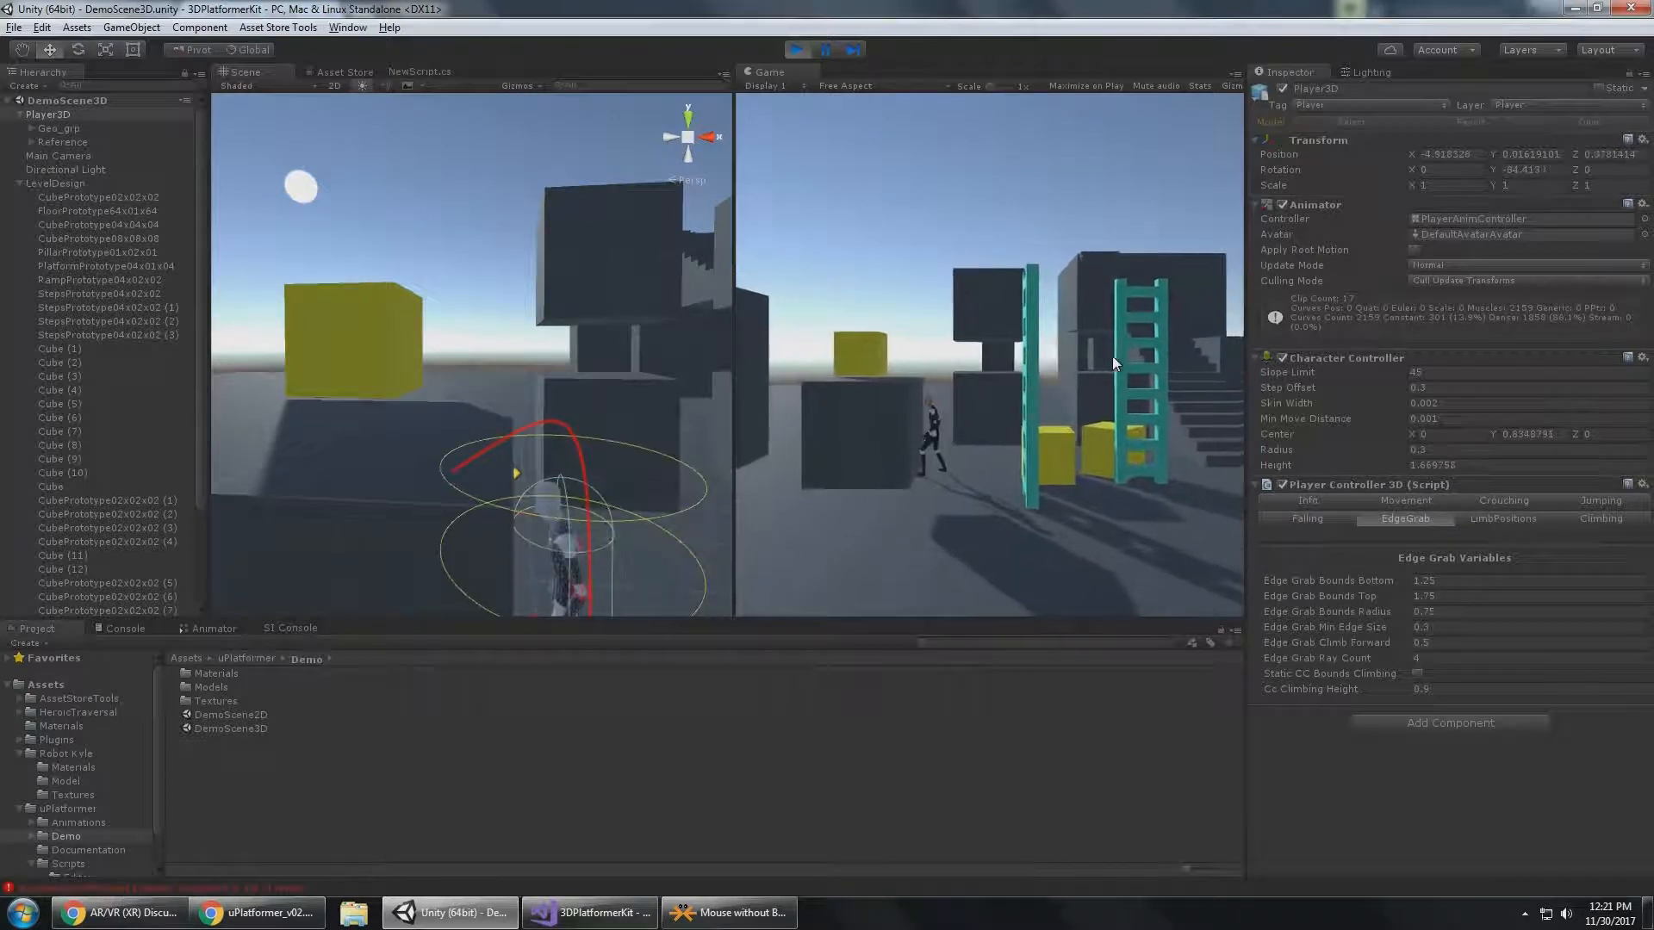
pyautogui.press('space')
pyautogui.press('w')
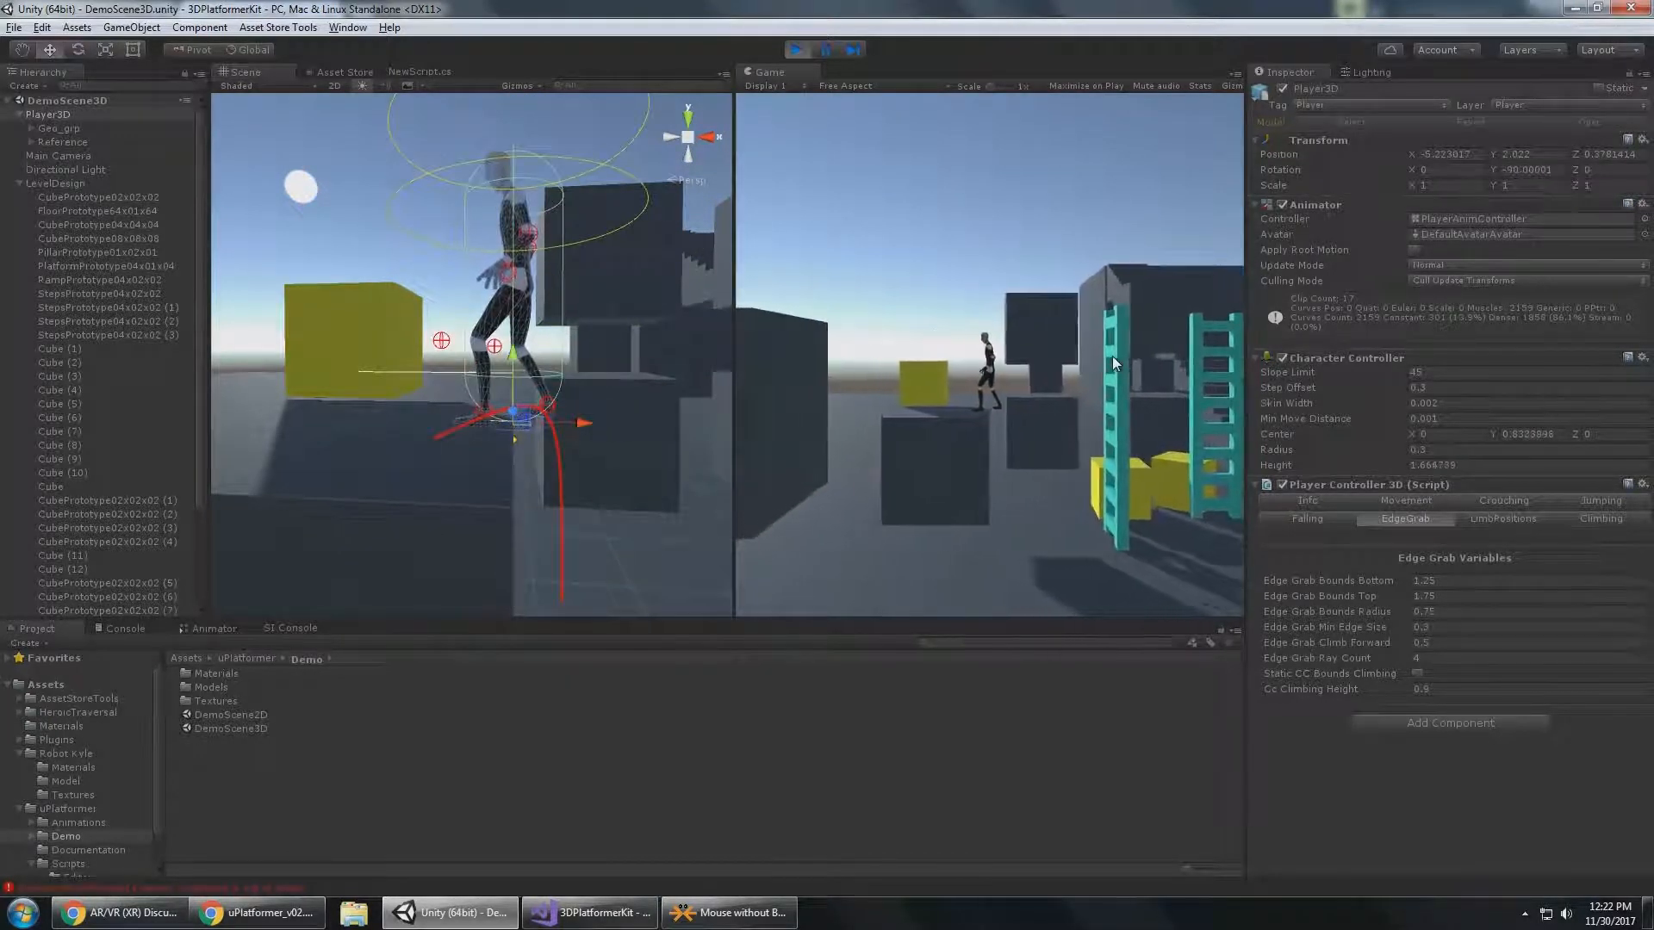
# Set Player3D's Edge Grab Climb Forward to 1.
pyautogui.click(1430, 643)
pyautogui.write('0')
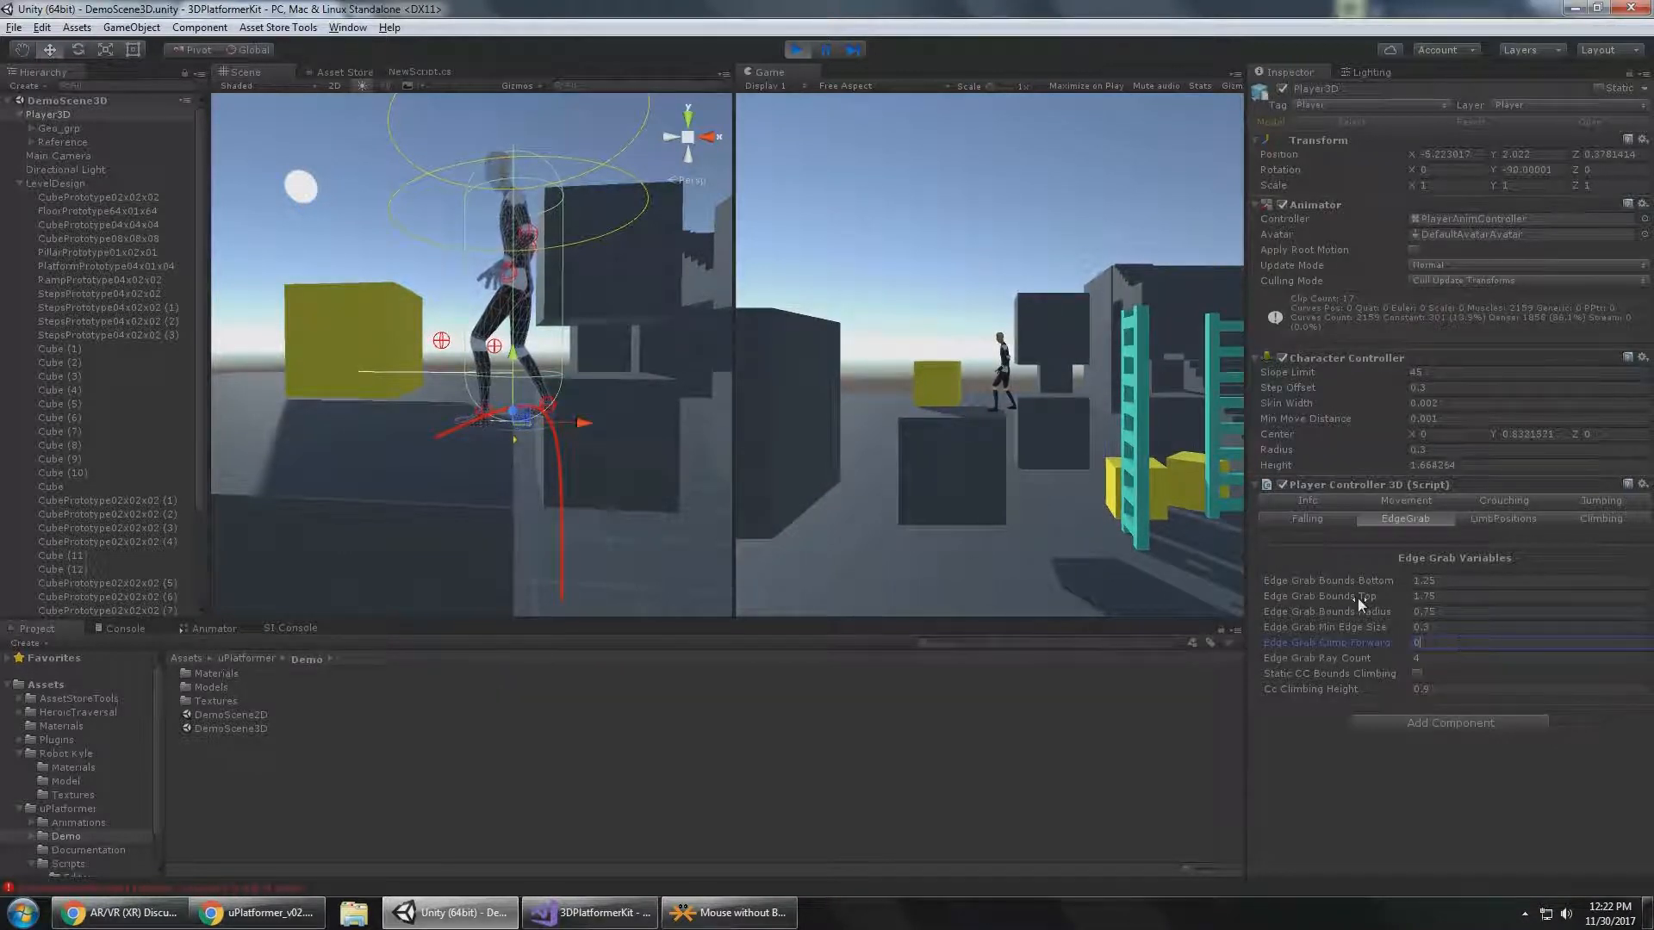
pyautogui.press('BackSpace')
pyautogui.write('1')
# Drop Player3D to the ground and climb the dark block again to test the climb forward distance of 1.
pyautogui.click(1073, 255)
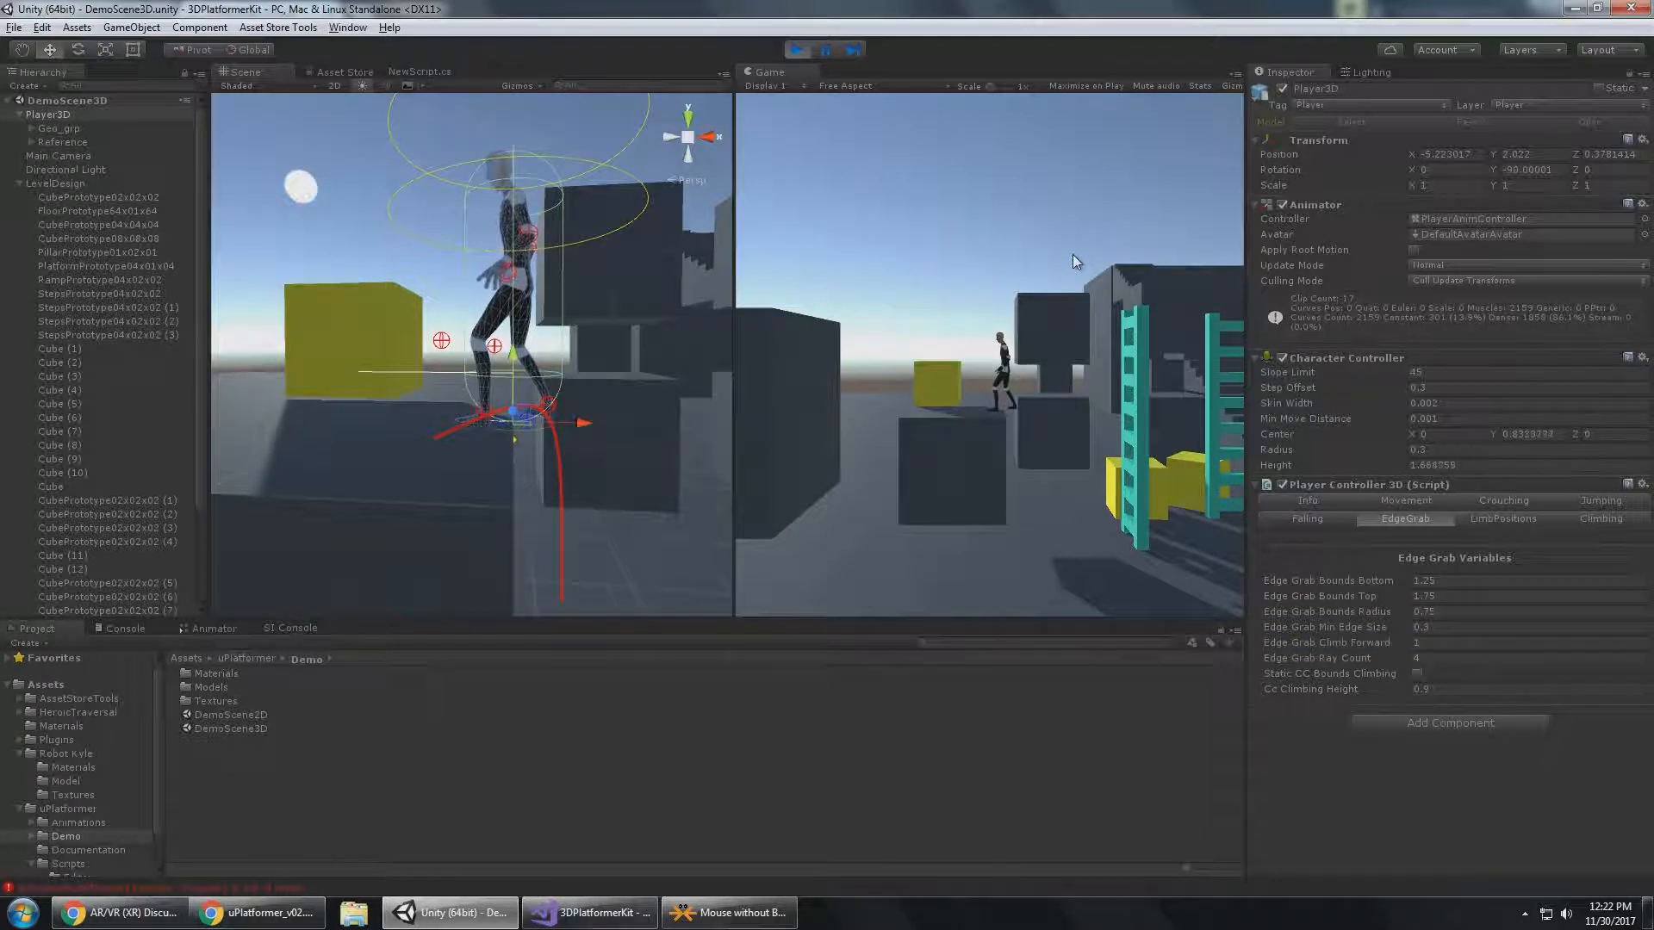
pyautogui.press('d')
pyautogui.press('s')
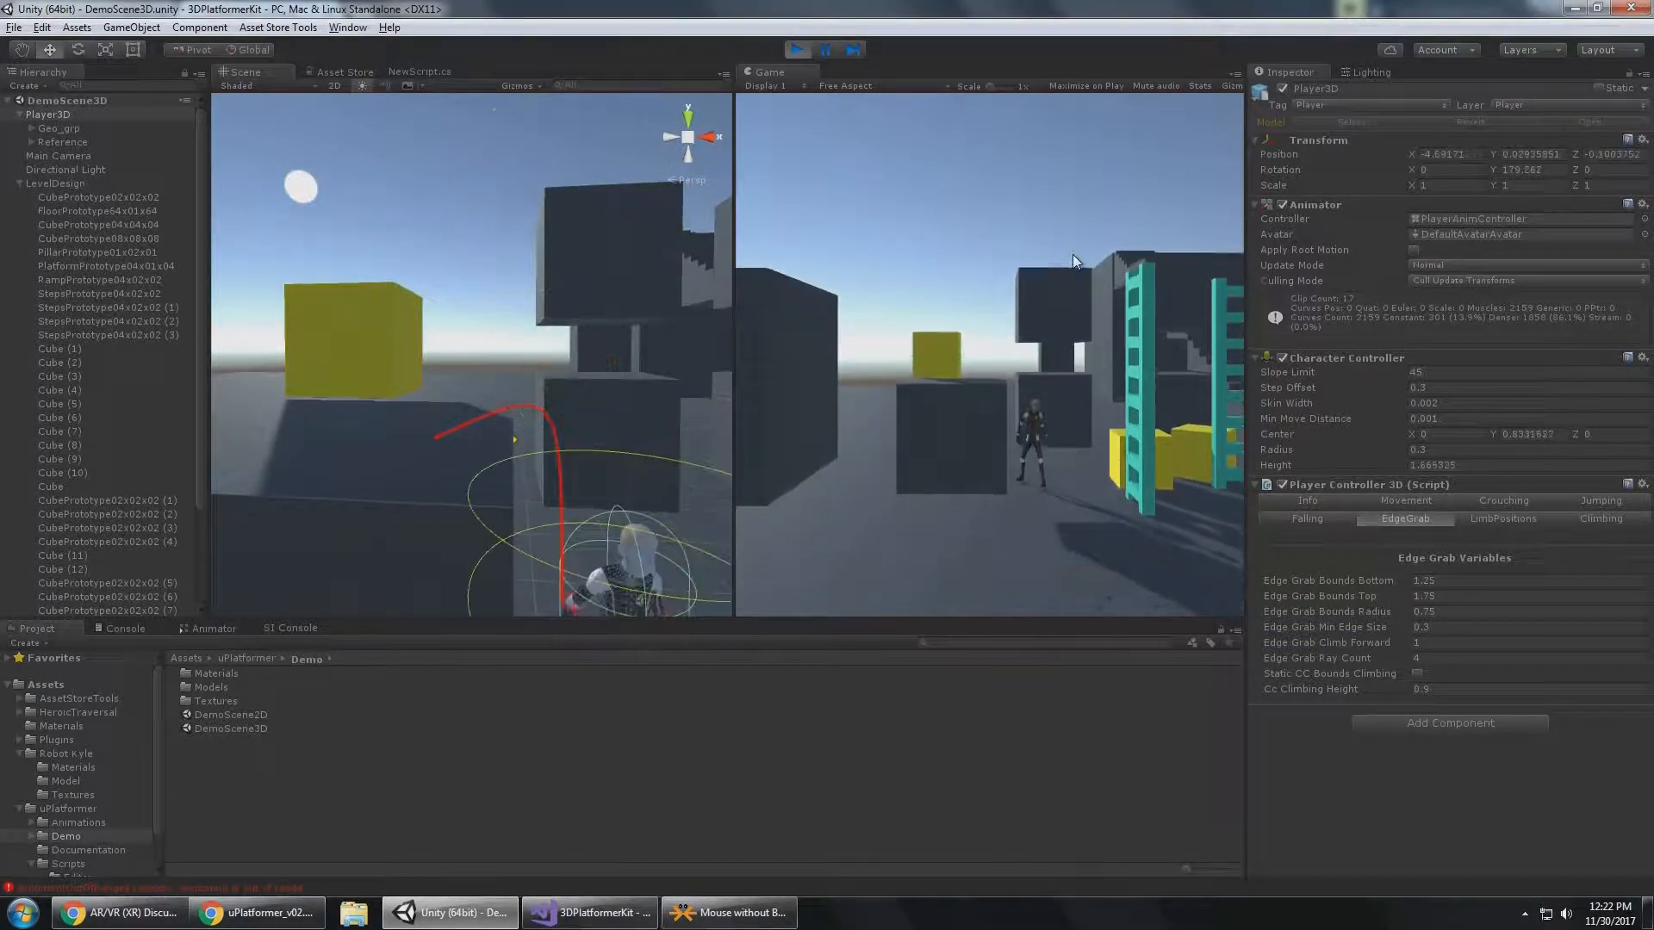
pyautogui.press('w')
pyautogui.press('a')
pyautogui.press('space')
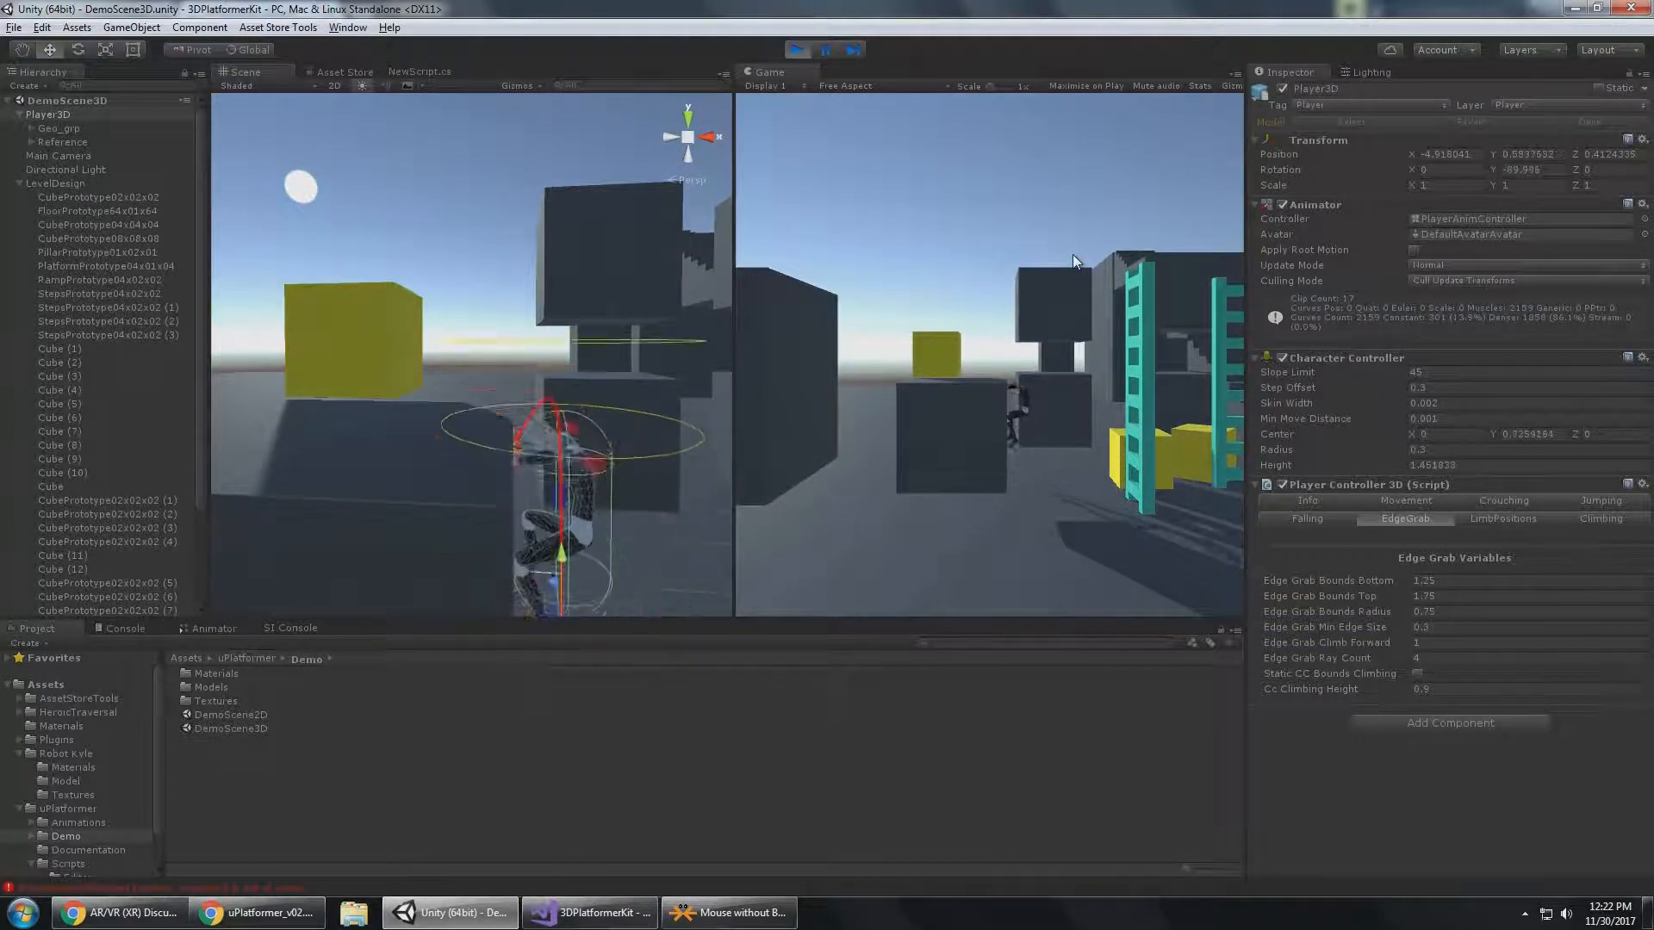
pyautogui.press('space')
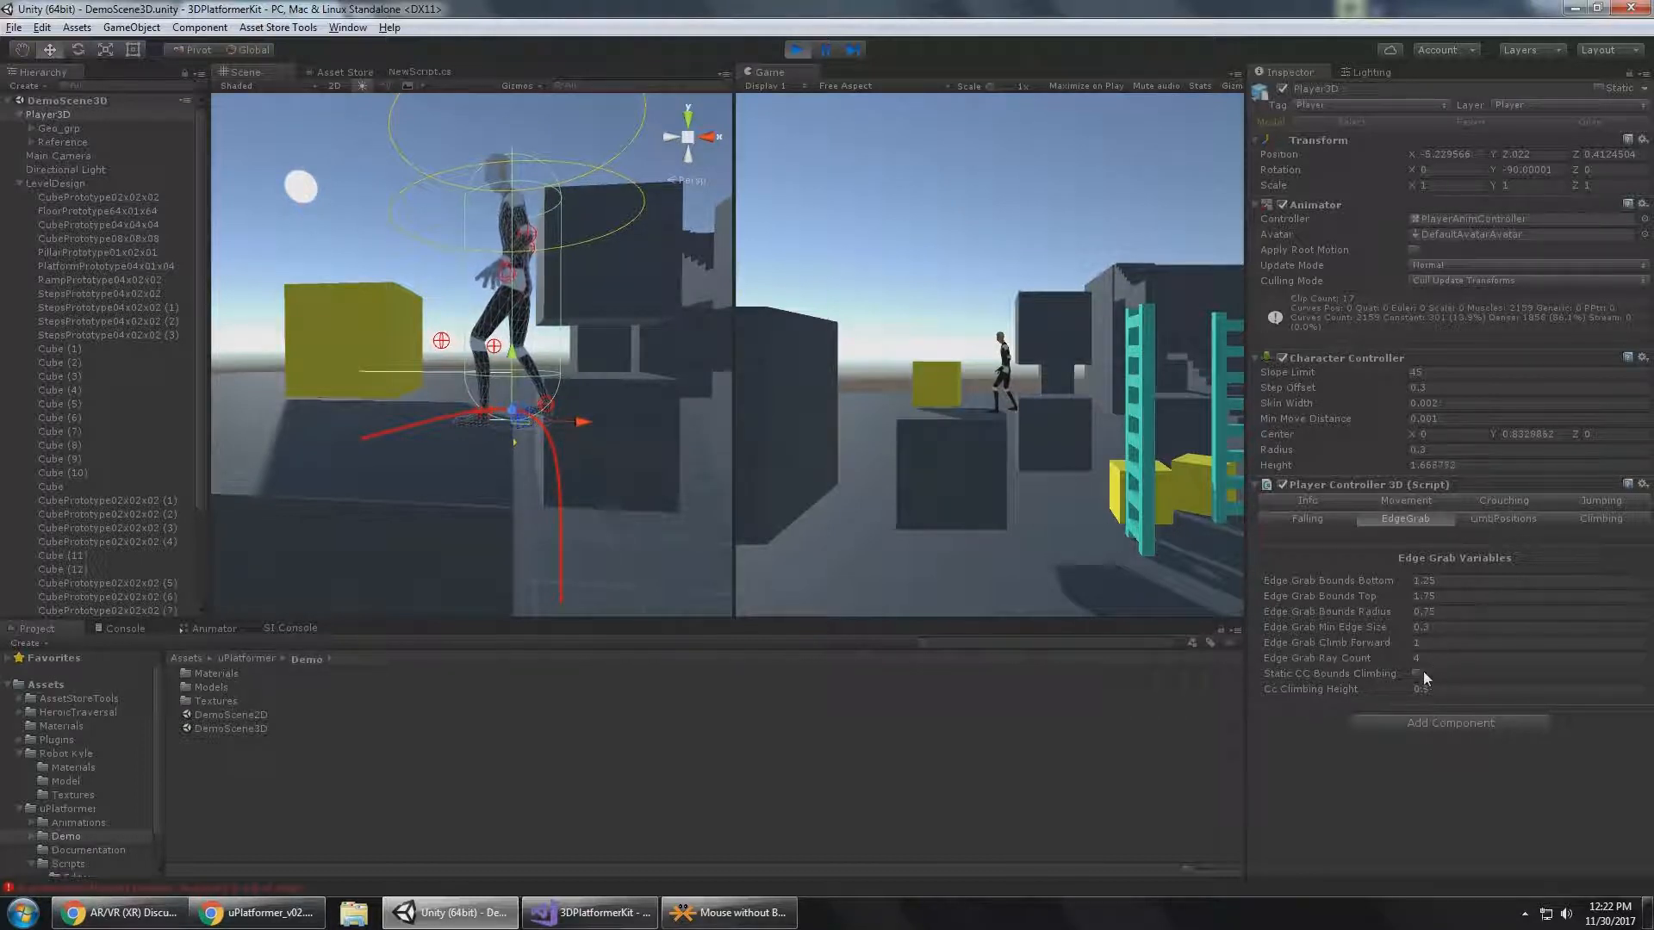
# Set Player3D's Edge Grab Climb Forward to 0.25 and collapse the LevelDesign group in the hierarchy.
pyautogui.click(1442, 646)
pyautogui.write('.25')
pyautogui.click(1474, 767)
pyautogui.click(1445, 657)
pyautogui.click(1084, 288)
pyautogui.click(19, 183)
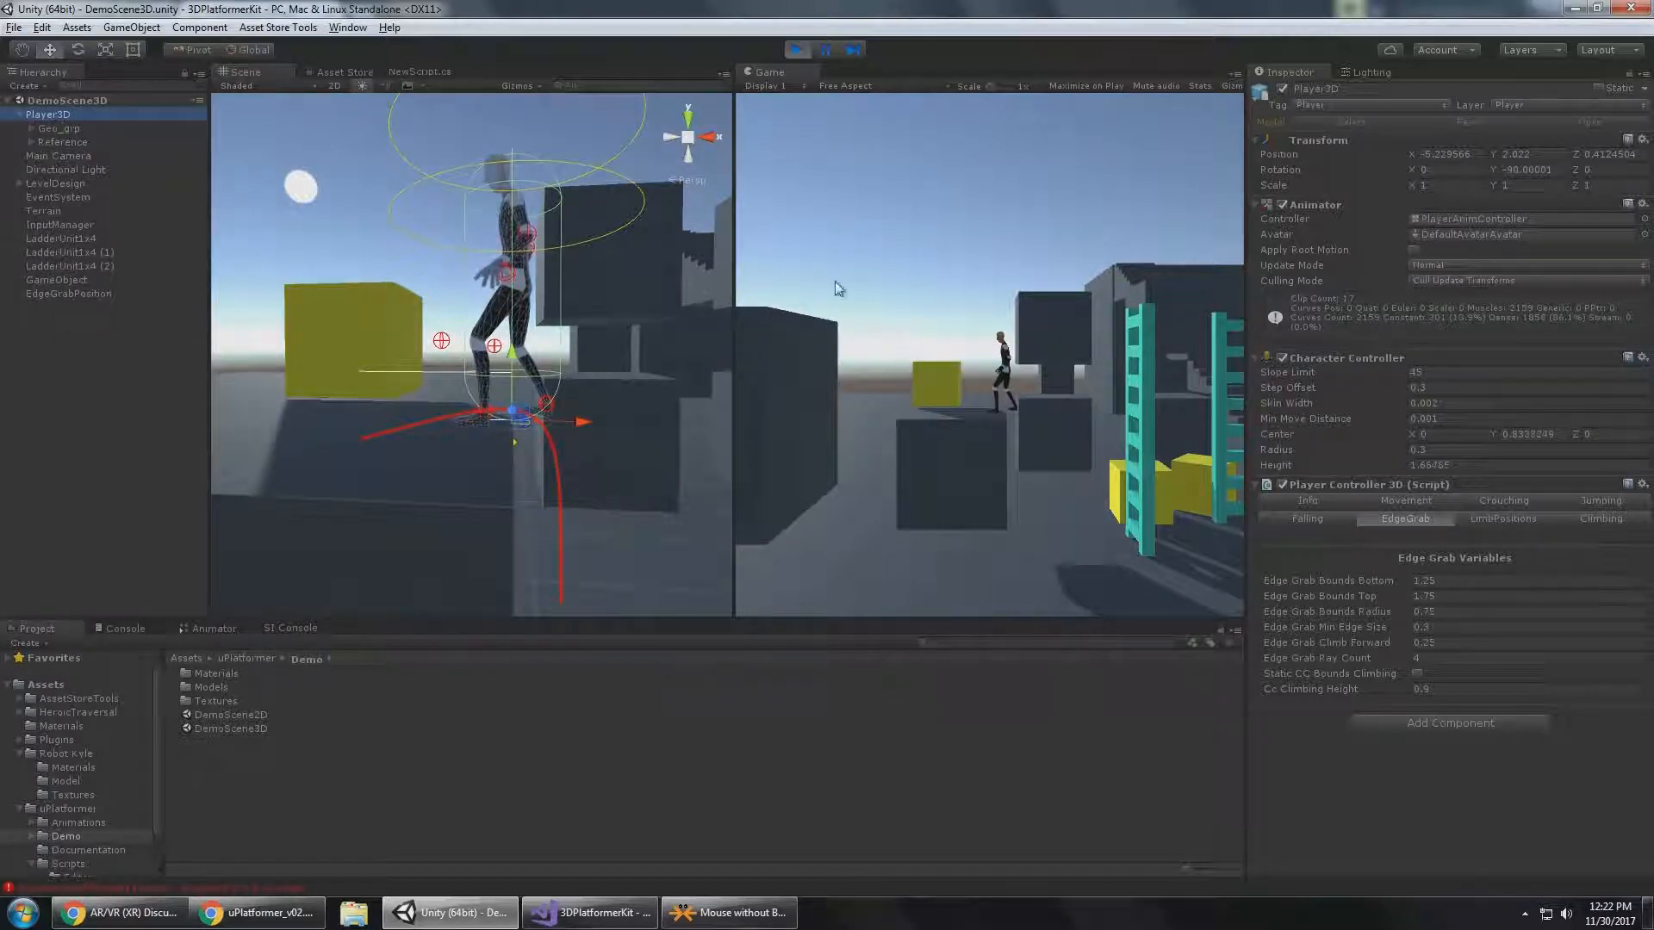
# Drop Player3D off the dark block and turn it back toward the block for another edge grab.
pyautogui.rightClick(553, 238)
pyautogui.rightClick(398, 213)
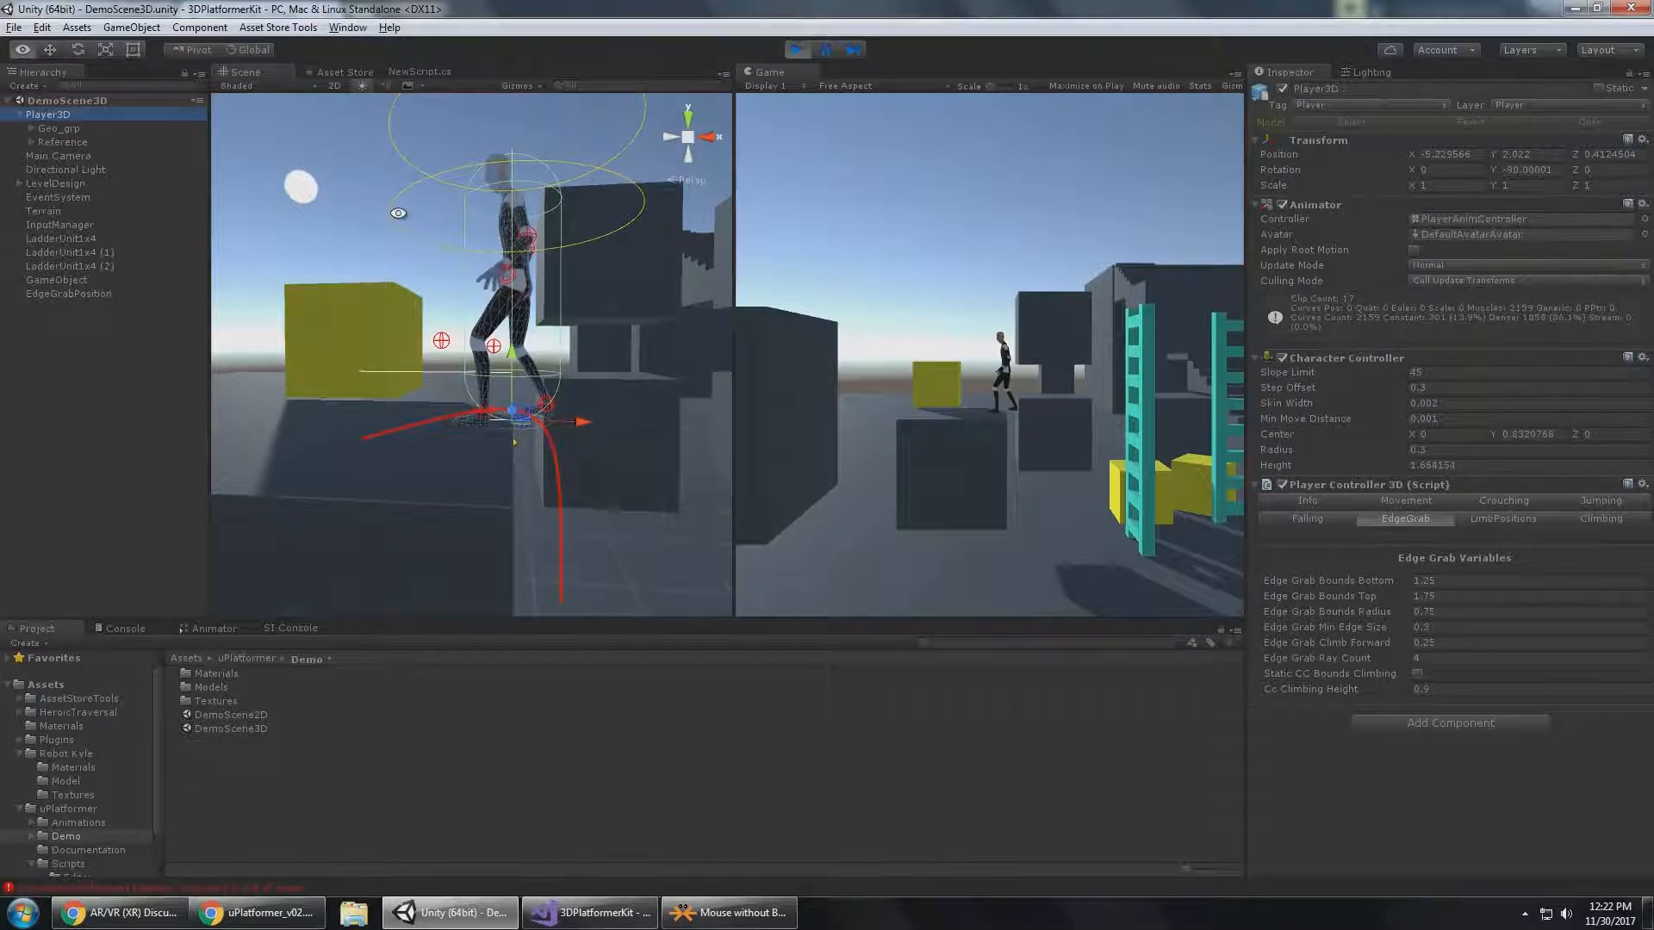
pyautogui.keyDown('alt'); pyautogui.moveTo(398, 213); pyautogui.dragTo(477, 421, button='middle'); pyautogui.keyUp('alt')
pyautogui.keyDown('alt'); pyautogui.moveTo(476, 421); pyautogui.dragTo(505, 447); pyautogui.keyUp('alt')
pyautogui.keyDown('alt'); pyautogui.moveTo(471, 258); pyautogui.dragTo(525, 298, button='middle'); pyautogui.keyUp('alt')
pyautogui.keyDown('alt'); pyautogui.moveTo(525, 297); pyautogui.dragTo(552, 329); pyautogui.keyUp('alt')
pyautogui.moveTo(505, 348); pyautogui.dragTo(425, 325, button='middle')
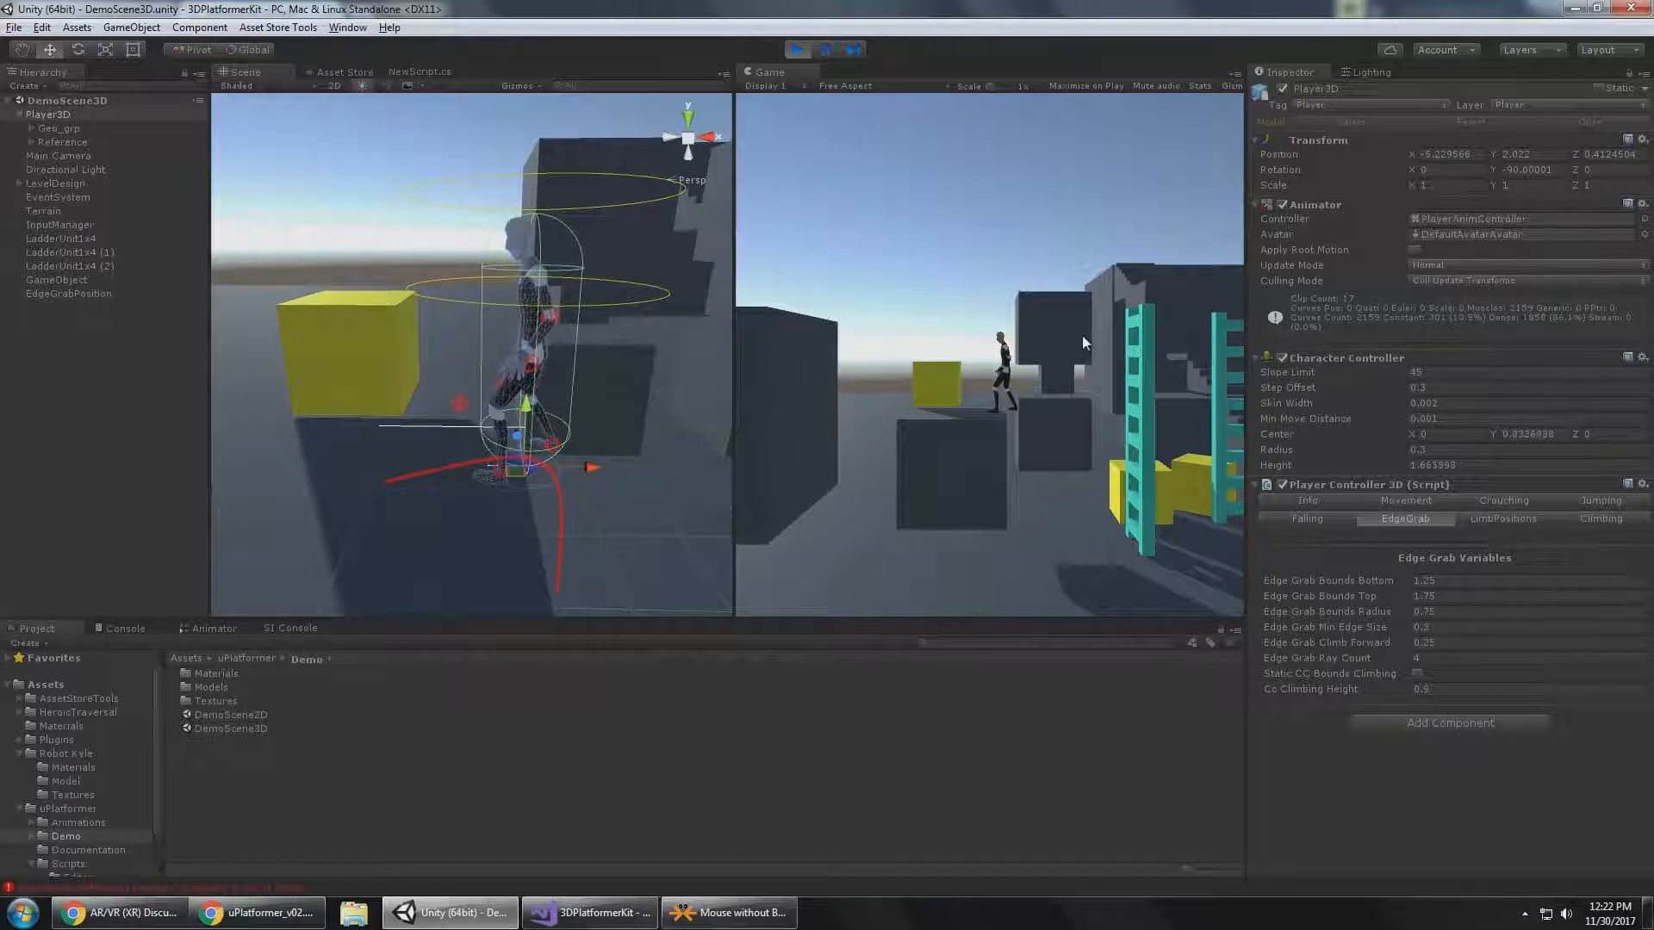
pyautogui.press('d')
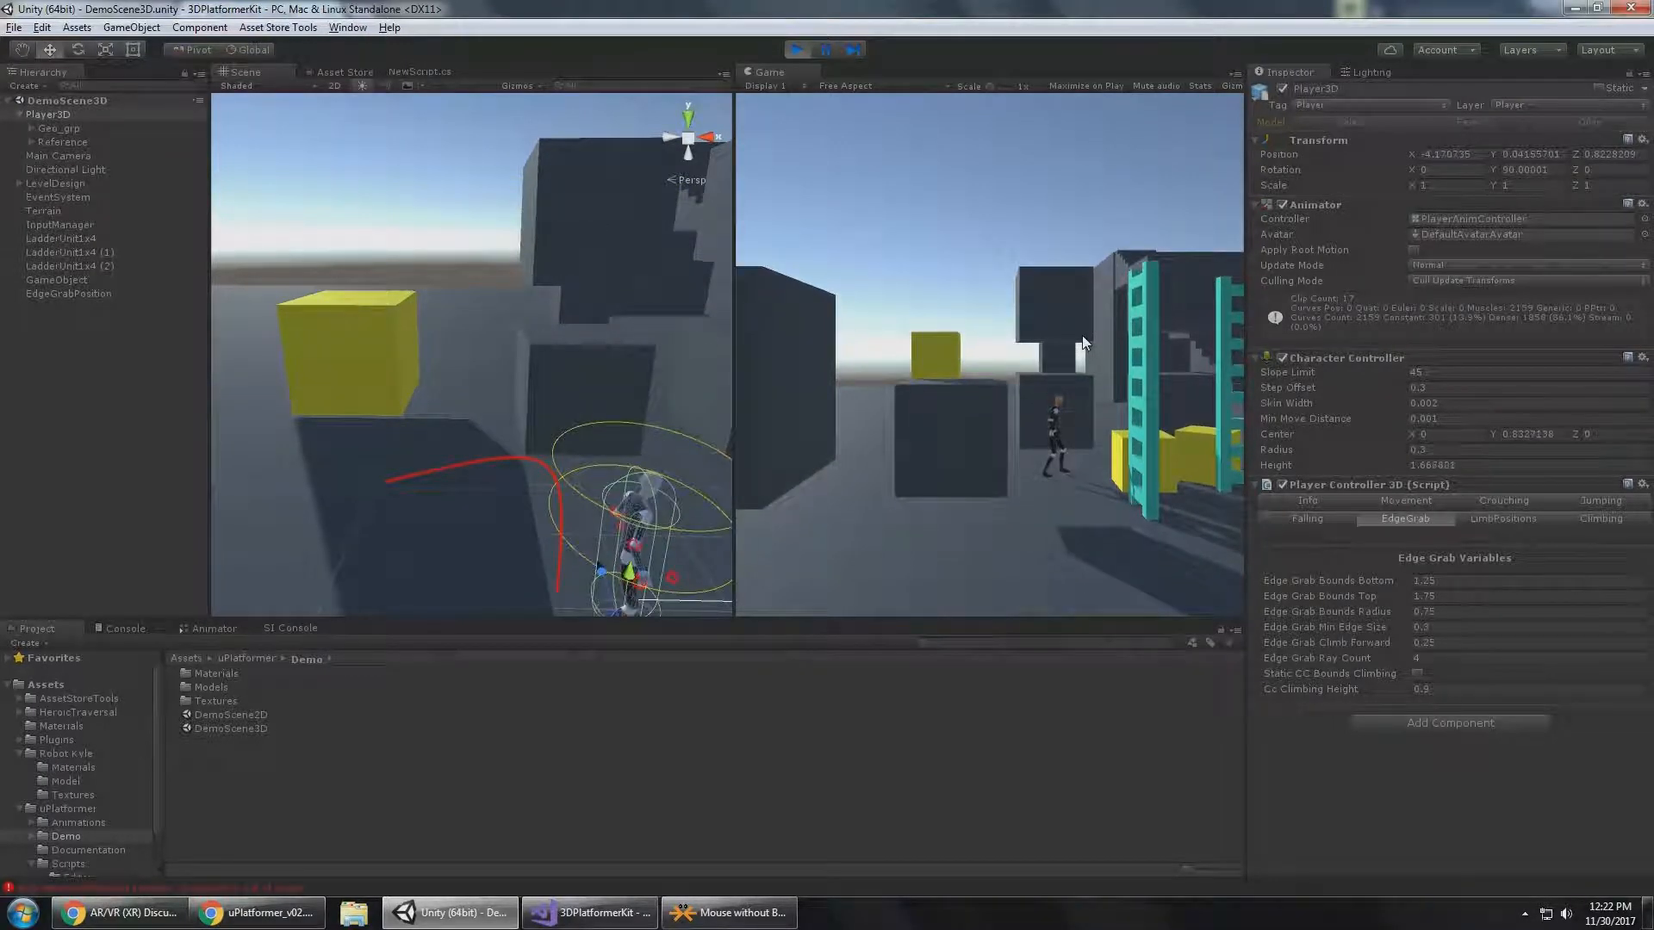
pyautogui.press('a')
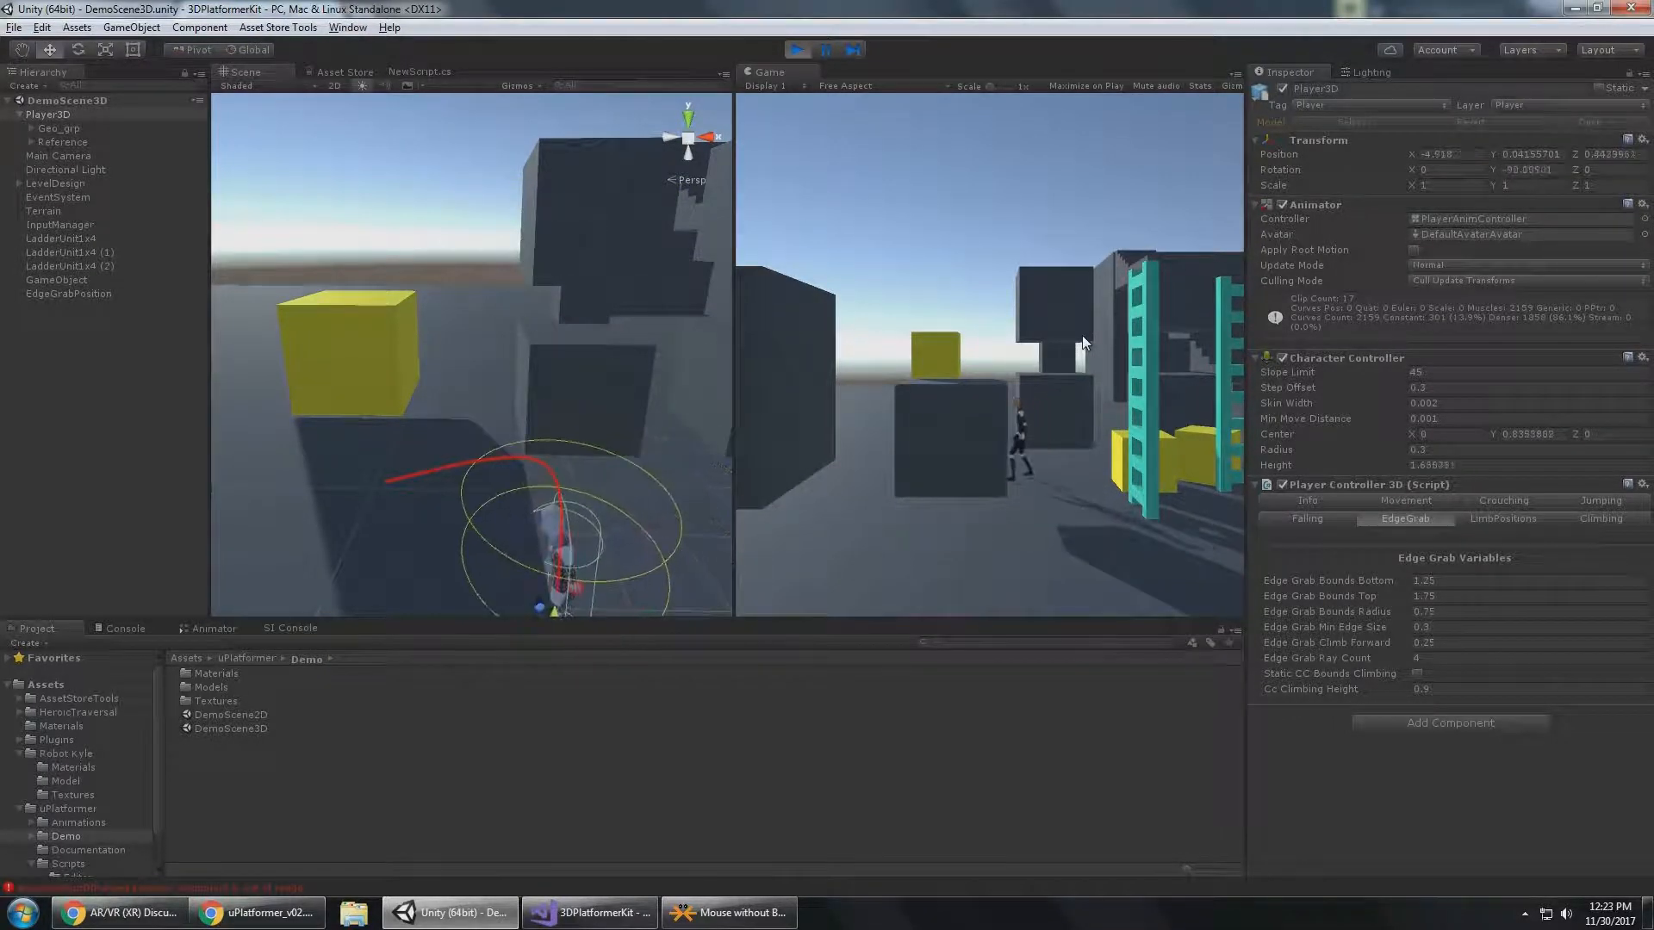
# Examine the edge grab rays and hand position around the hanging Player3D from several angles in the Scene view, and resume play.
pyautogui.click(1442, 655)
pyautogui.moveTo(528, 362); pyautogui.dragTo(570, 273, button='right')
pyautogui.keyDown('alt'); pyautogui.moveTo(525, 202); pyautogui.dragTo(535, 295); pyautogui.keyUp('alt')
pyautogui.keyDown('alt'); pyautogui.moveTo(535, 294); pyautogui.dragTo(576, 594, button='right'); pyautogui.keyUp('alt')
pyautogui.moveTo(576, 594); pyautogui.dragTo(494, 359, button='middle')
pyautogui.keyDown('alt'); pyautogui.moveTo(494, 359); pyautogui.dragTo(537, 343); pyautogui.keyUp('alt')
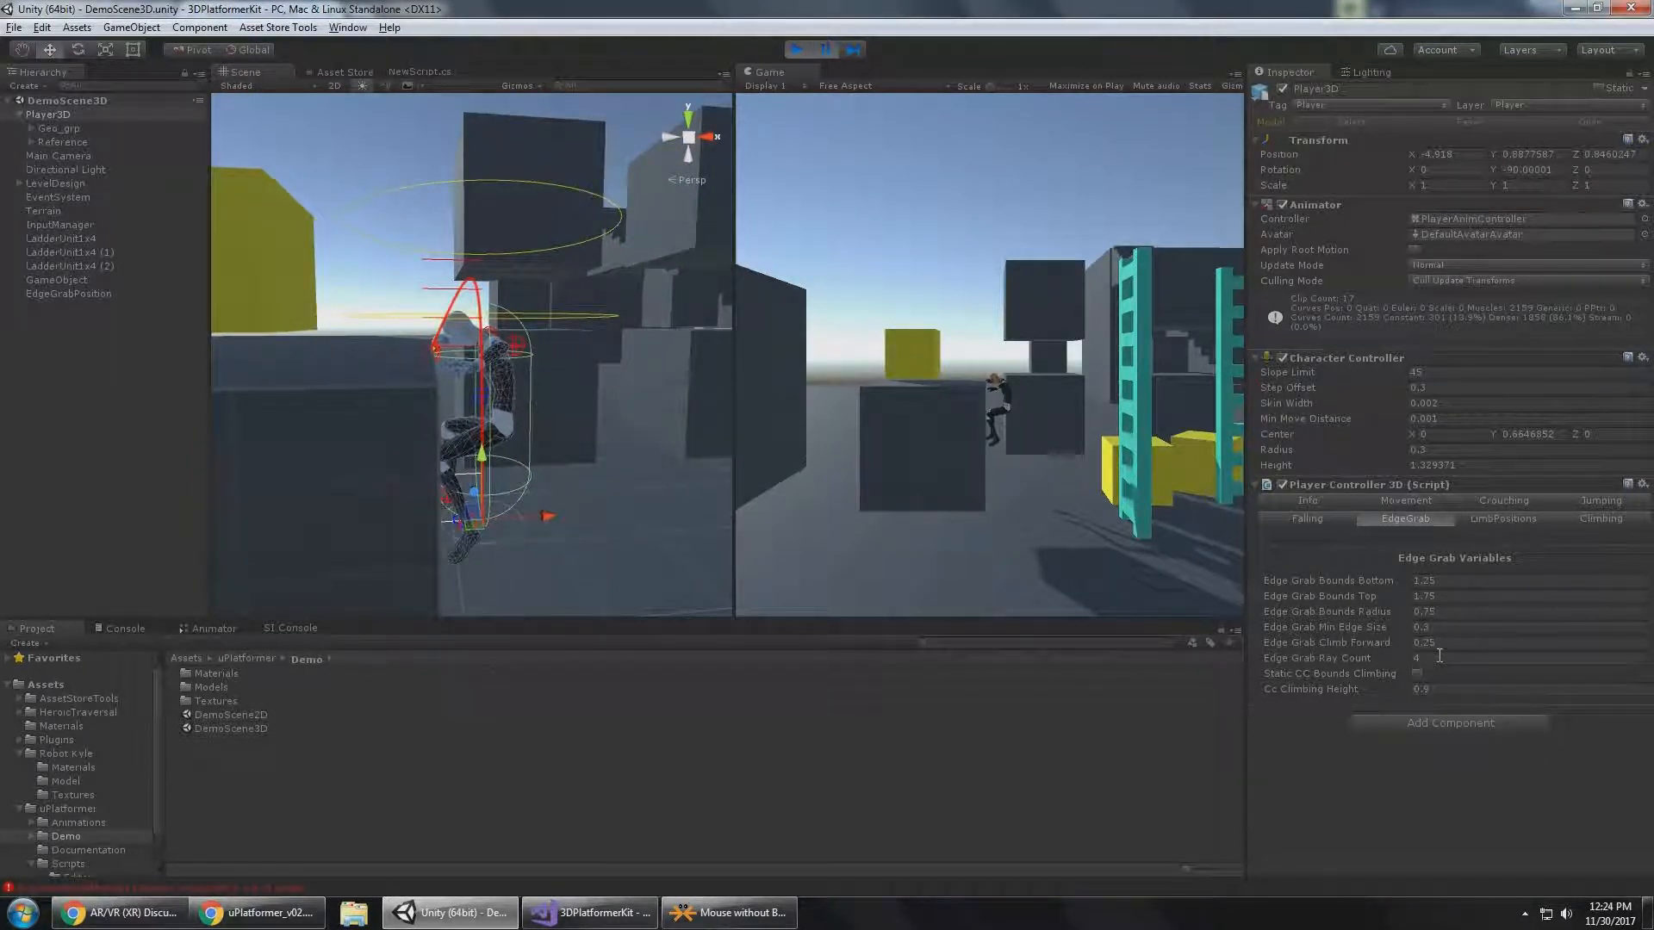
pyautogui.keyDown('alt'); pyautogui.moveTo(503, 178); pyautogui.dragTo(543, 332); pyautogui.keyUp('alt')
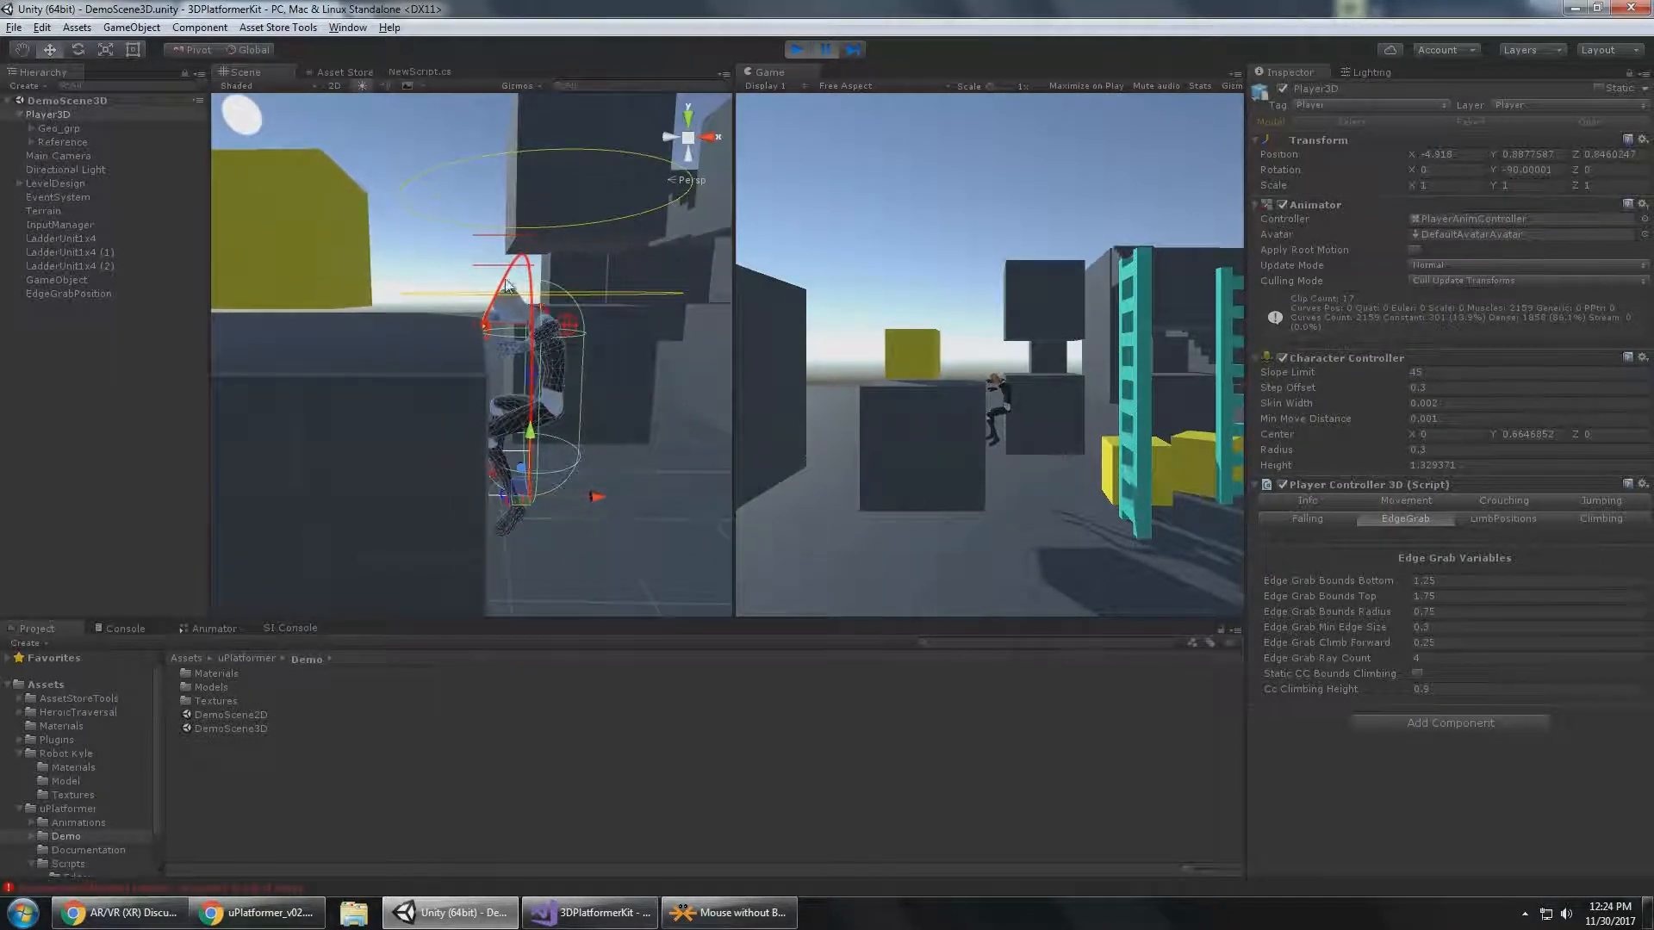
pyautogui.keyDown('alt'); pyautogui.moveTo(548, 325); pyautogui.dragTo(603, 543, button='right'); pyautogui.keyUp('alt')
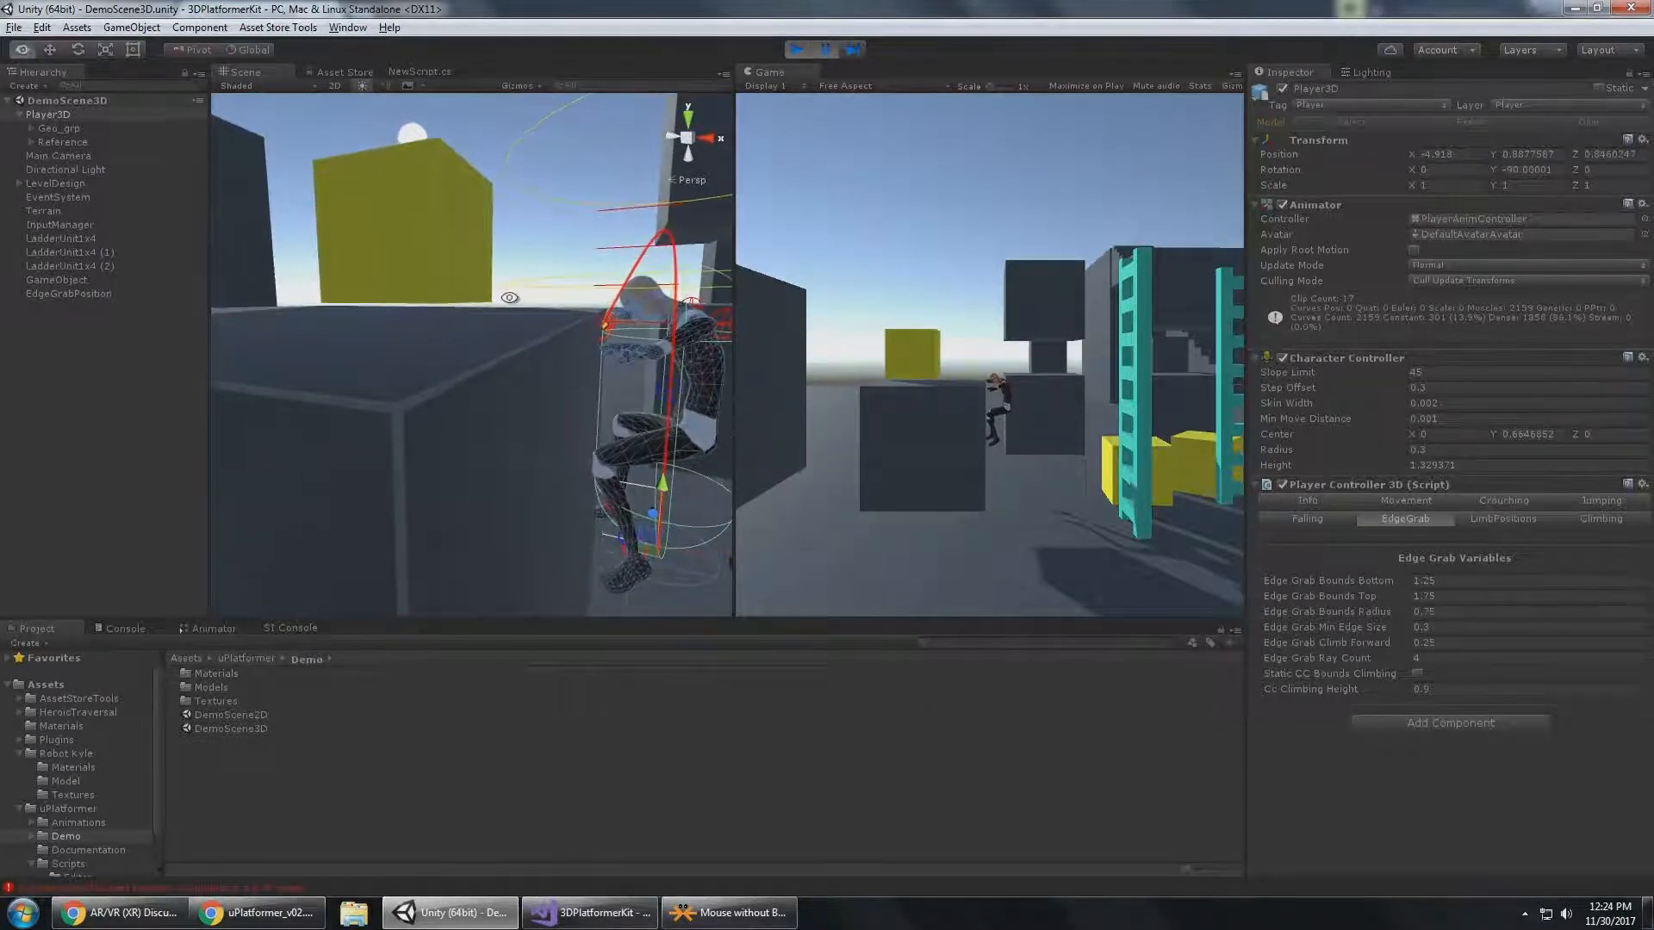
pyautogui.moveTo(509, 297)
pyautogui.keyDown('alt'); pyautogui.mouseDown()
pyautogui.moveTo(606, 462)
pyautogui.moveTo(497, 323)
pyautogui.mouseUp(); pyautogui.keyUp('alt')
pyautogui.keyDown('alt'); pyautogui.moveTo(562, 279); pyautogui.dragTo(459, 242); pyautogui.keyUp('alt')
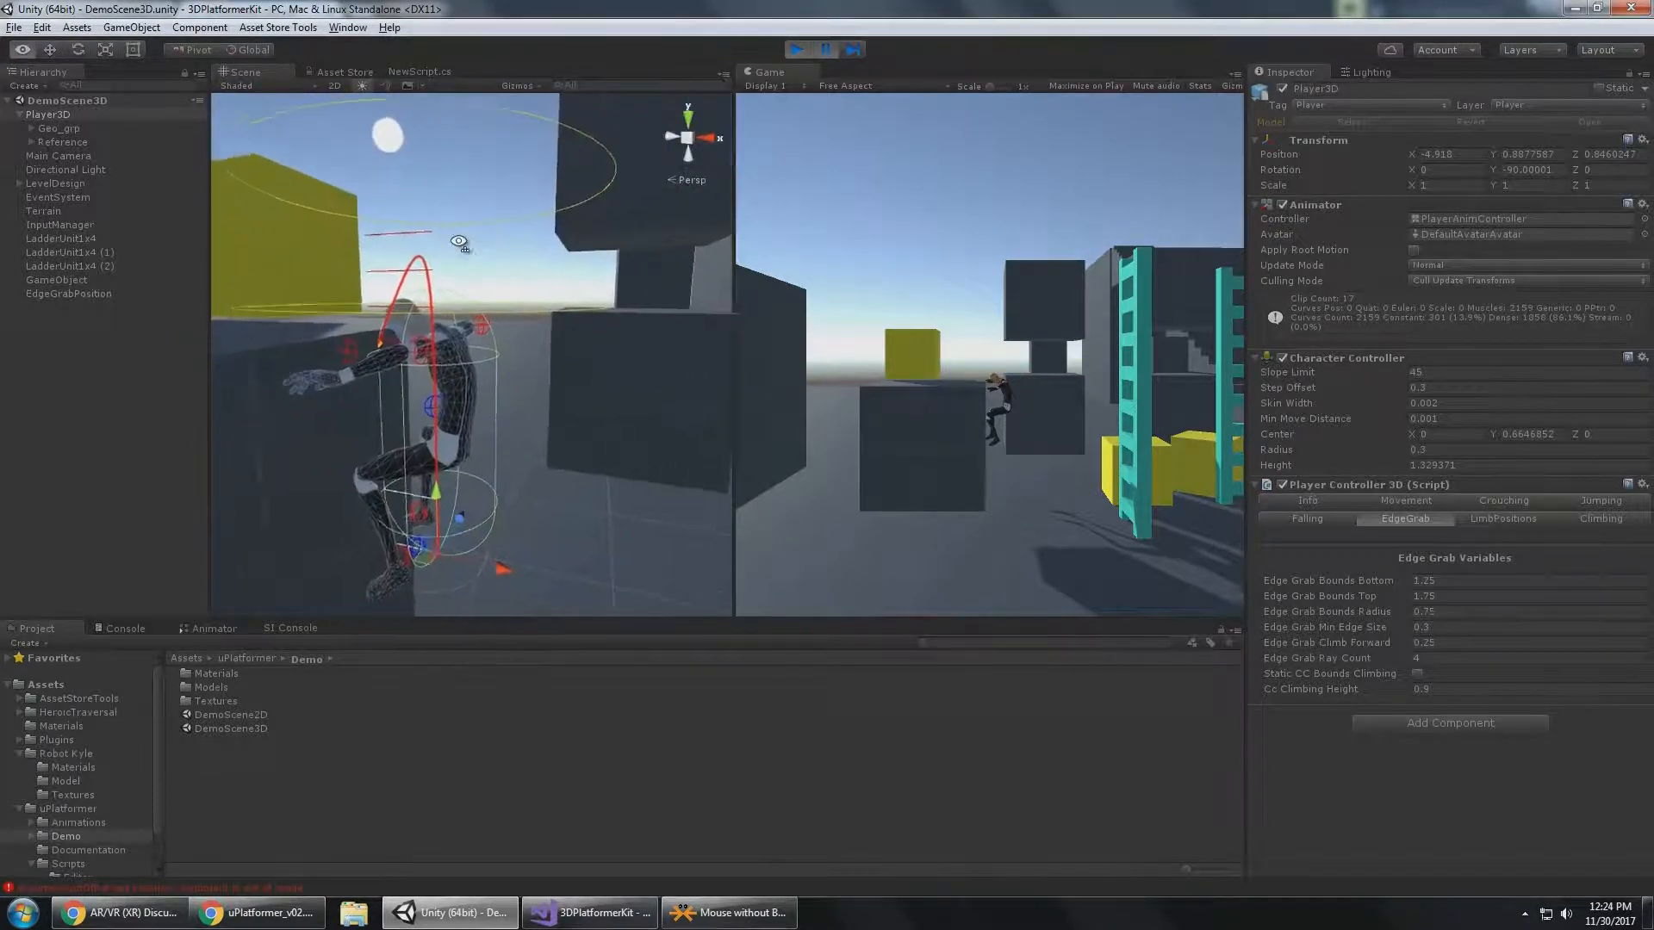
pyautogui.press('w')
pyautogui.moveTo(459, 242); pyautogui.dragTo(388, 225, button='right')
pyautogui.moveTo(388, 224); pyautogui.dragTo(244, 312, button='middle')
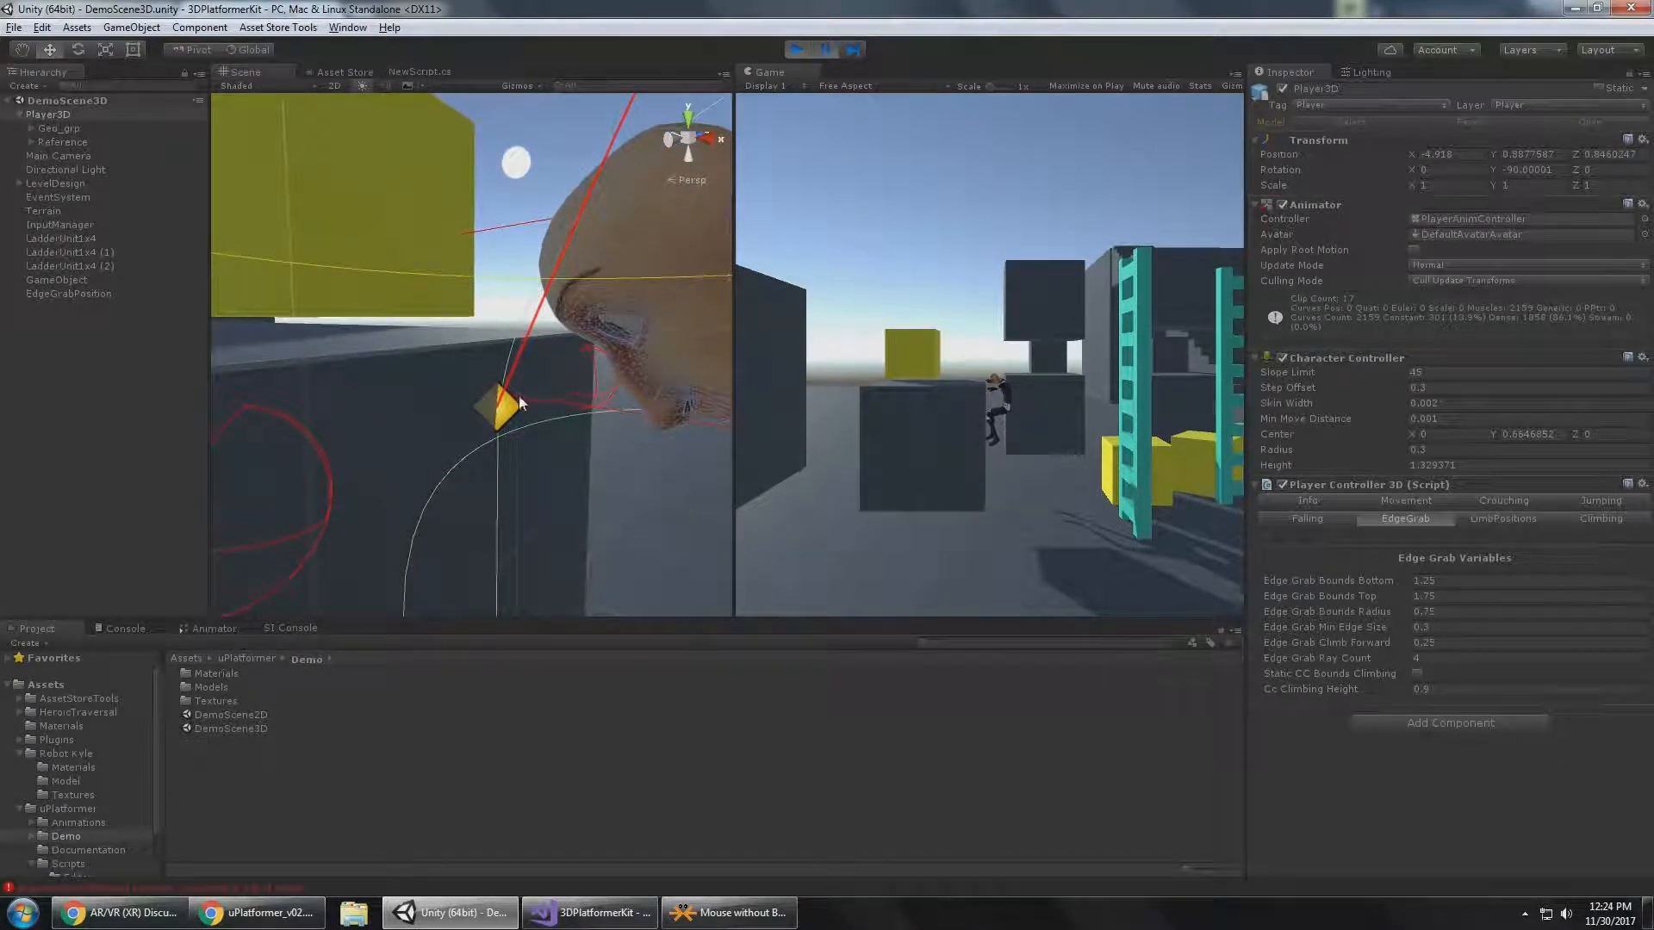
pyautogui.moveTo(502, 399); pyautogui.dragTo(460, 406, button='middle')
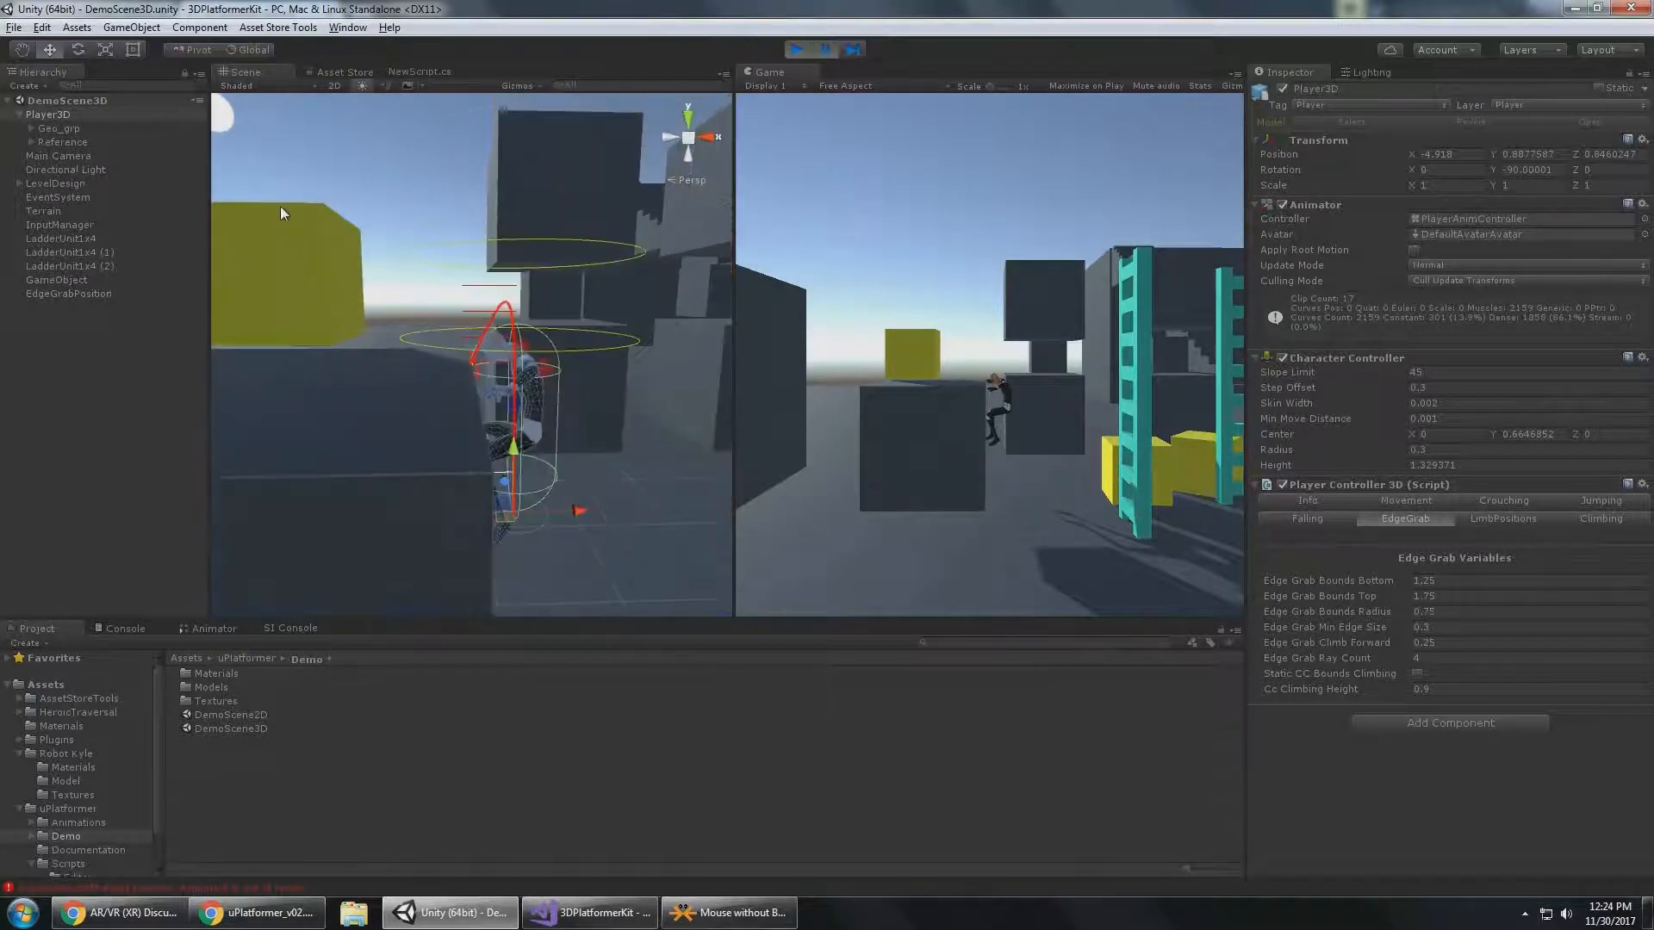
pyautogui.moveTo(484, 273)
pyautogui.keyDown('alt'); pyautogui.mouseDown()
pyautogui.moveTo(451, 262)
pyautogui.moveTo(493, 261)
pyautogui.mouseUp(); pyautogui.keyUp('alt')
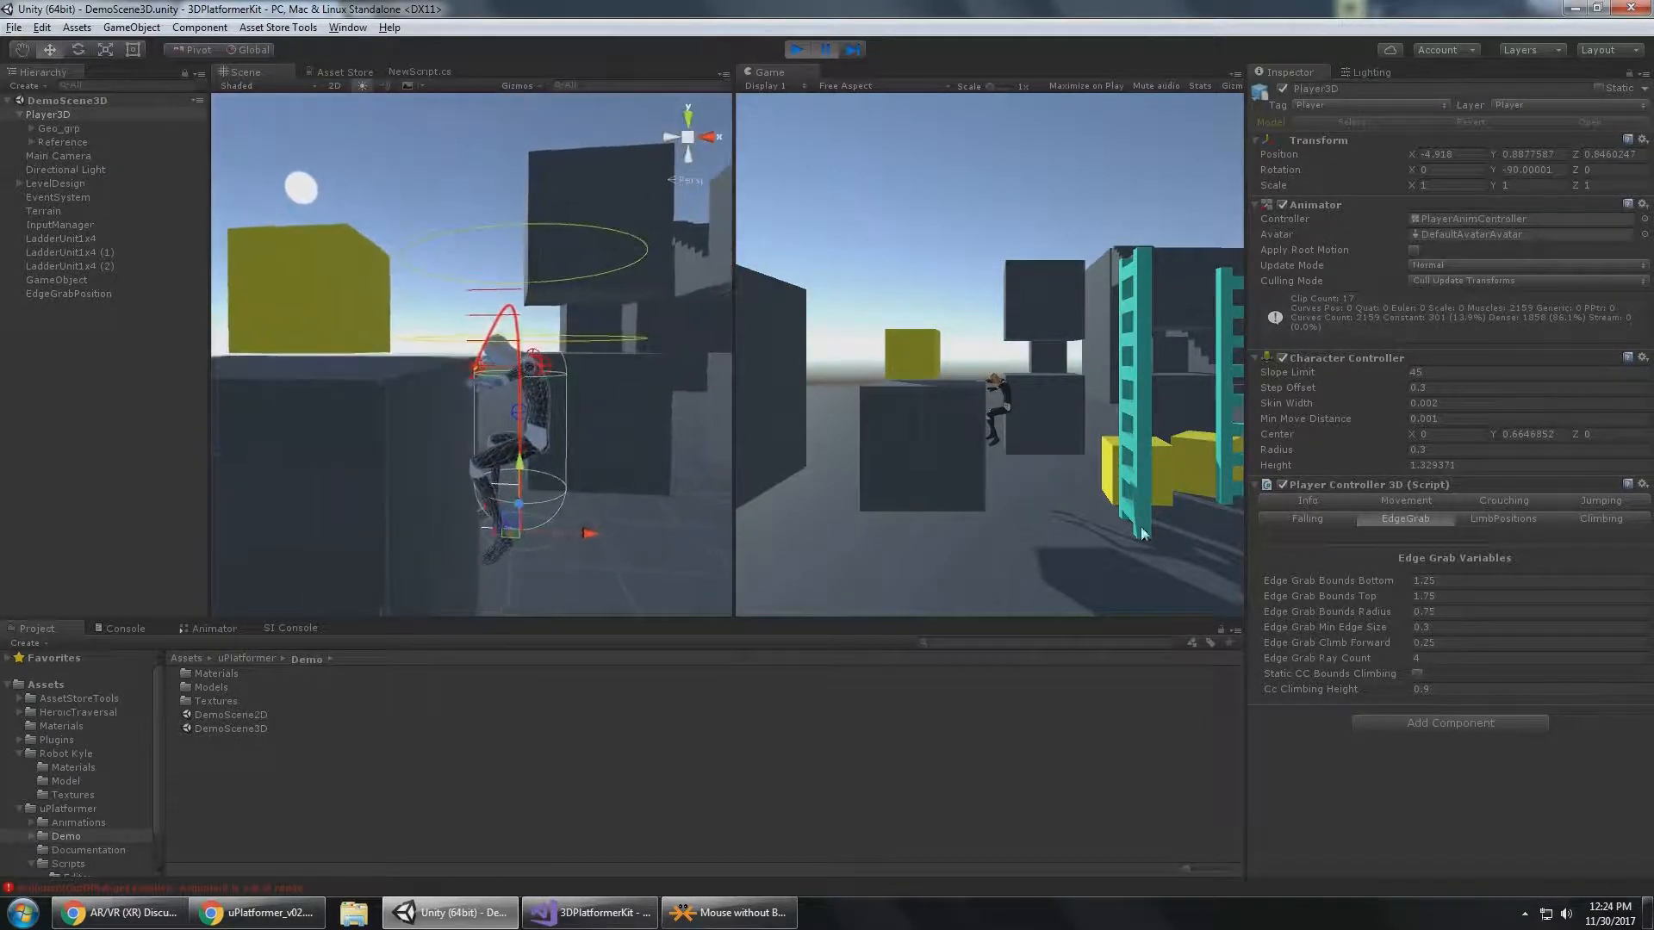
pyautogui.click(1446, 662)
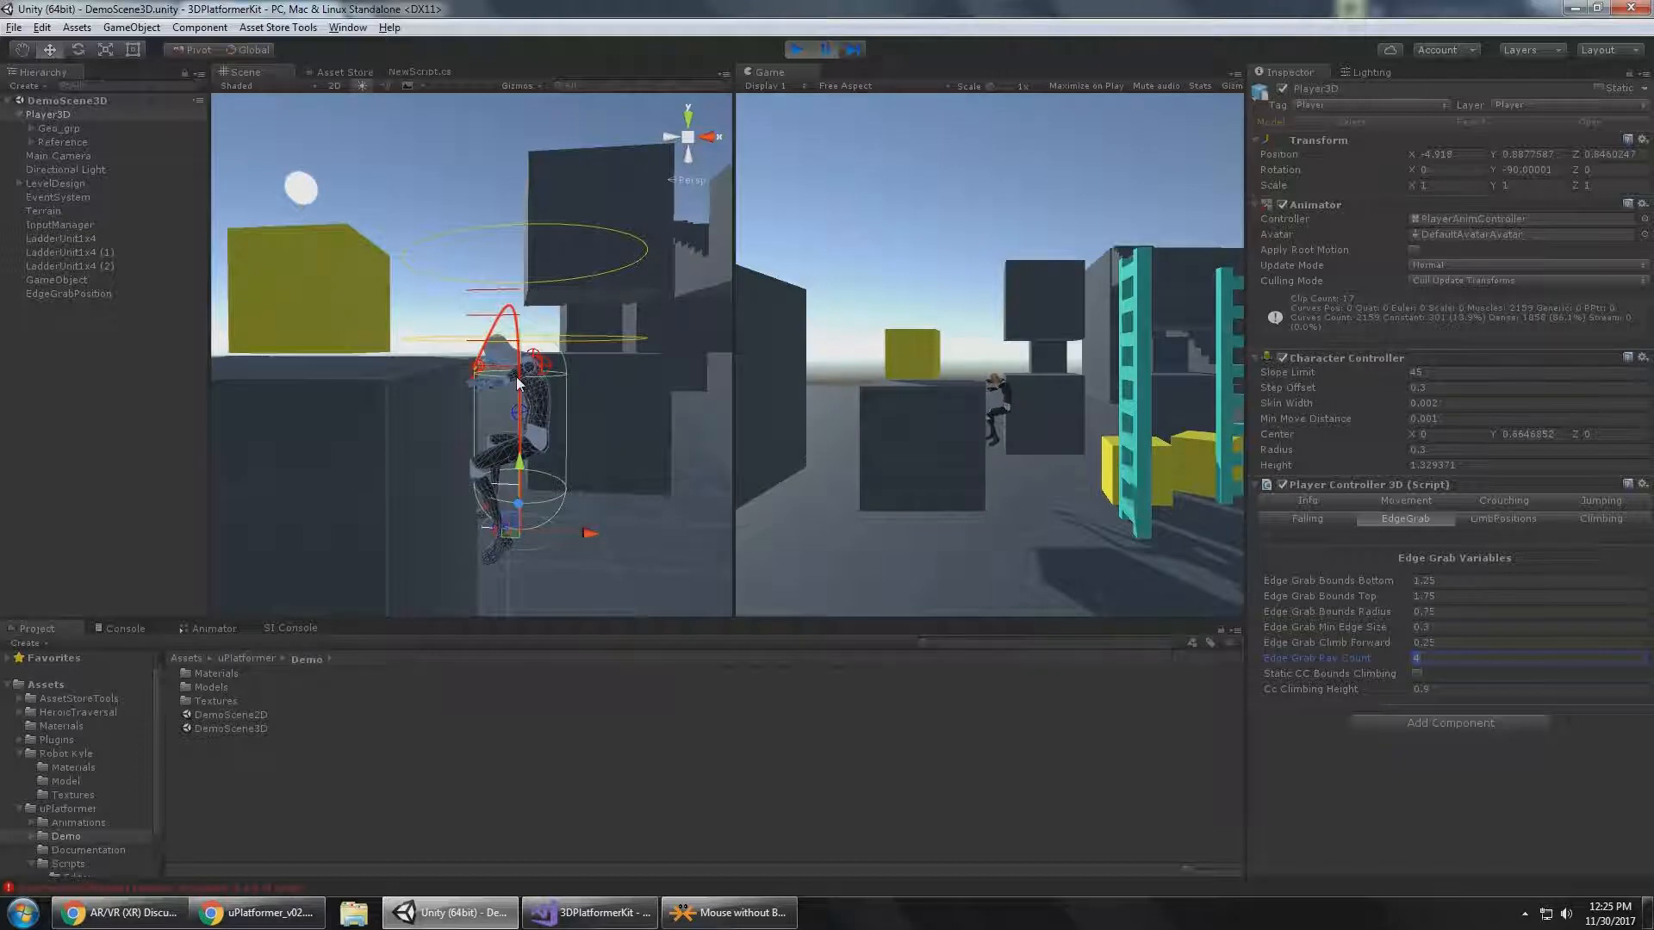
pyautogui.click(825, 50)
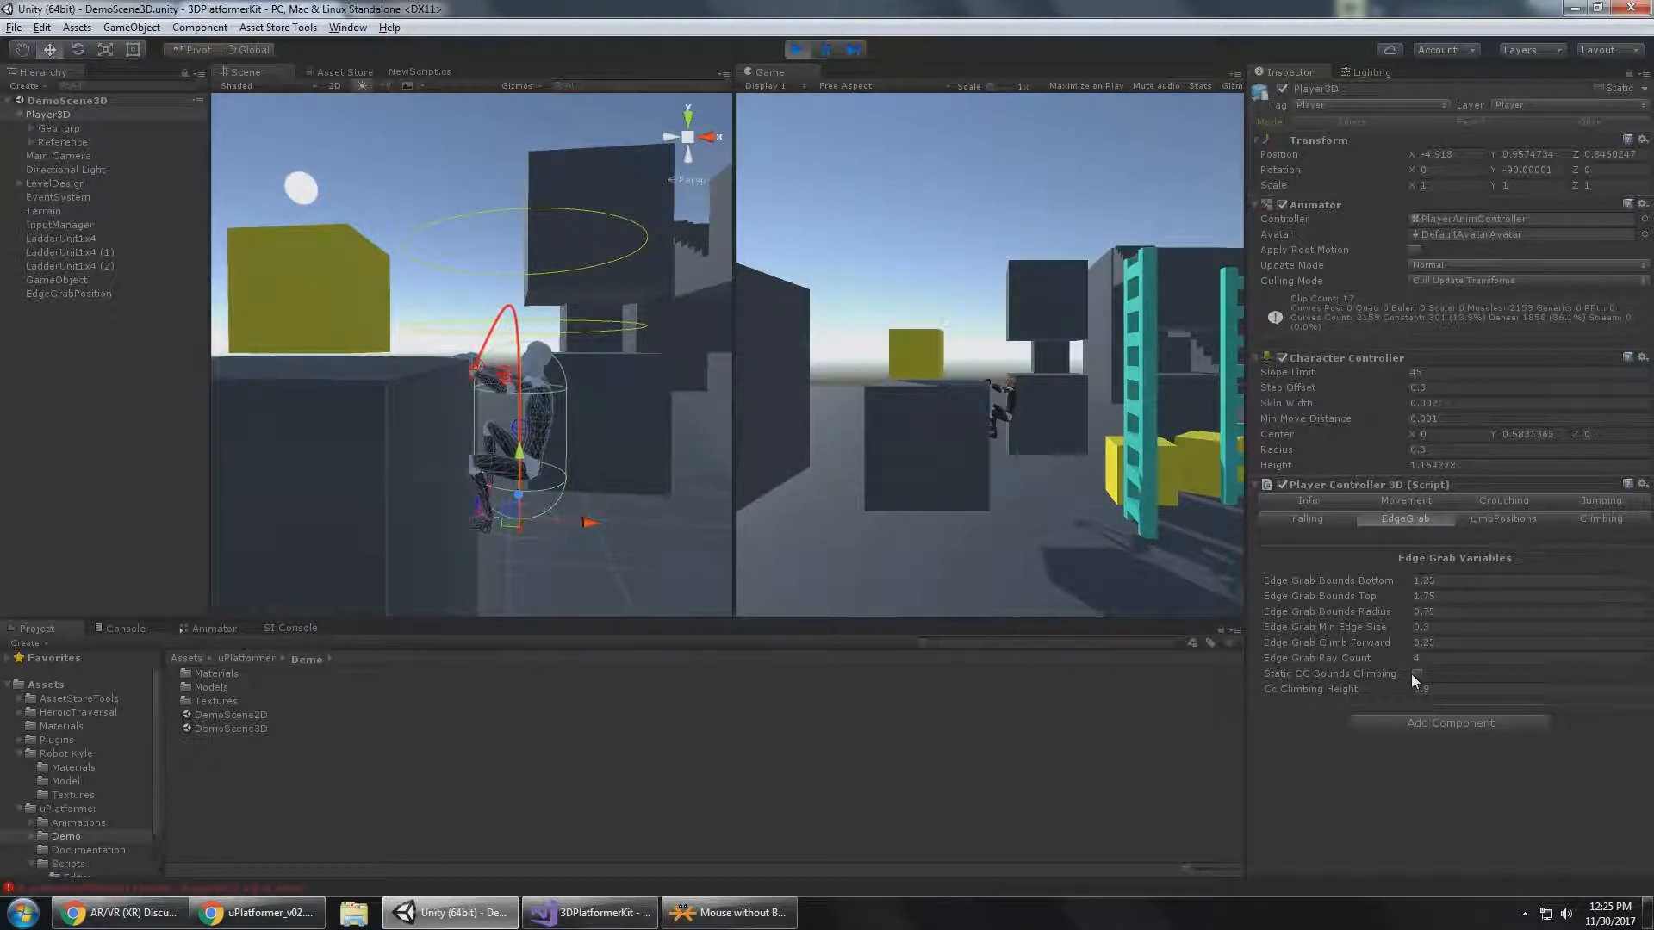
# Review the Player Controller's Crouching and Falling variables and return to the Edge Grab variables.
pyautogui.click(1499, 500)
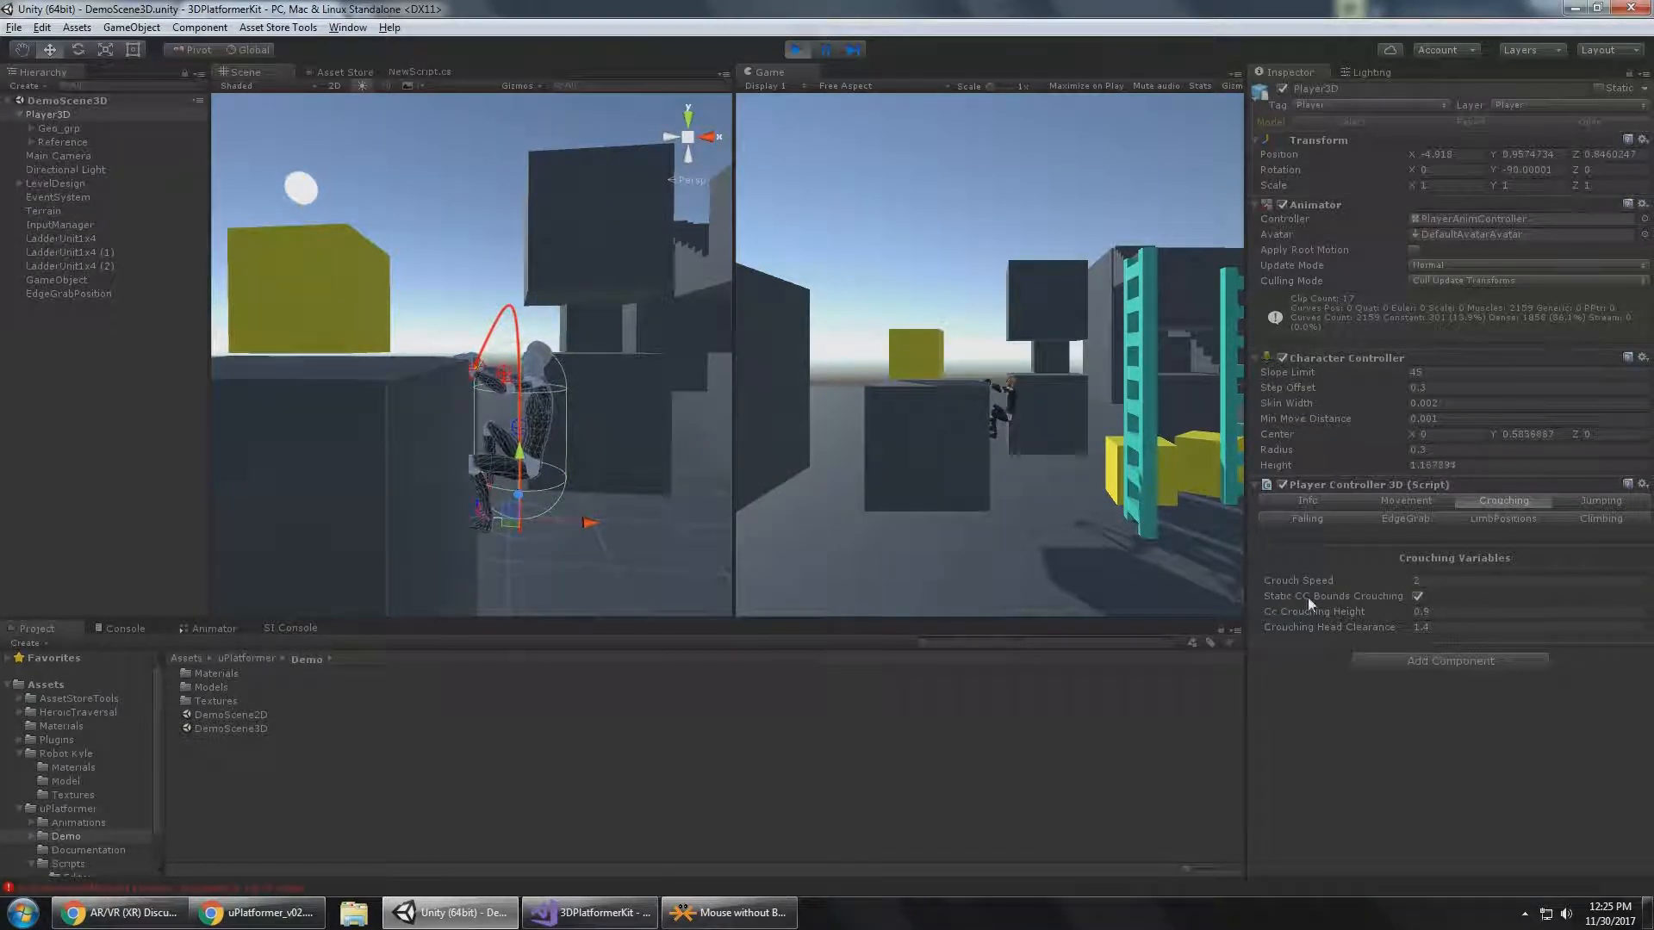
pyautogui.click(1330, 521)
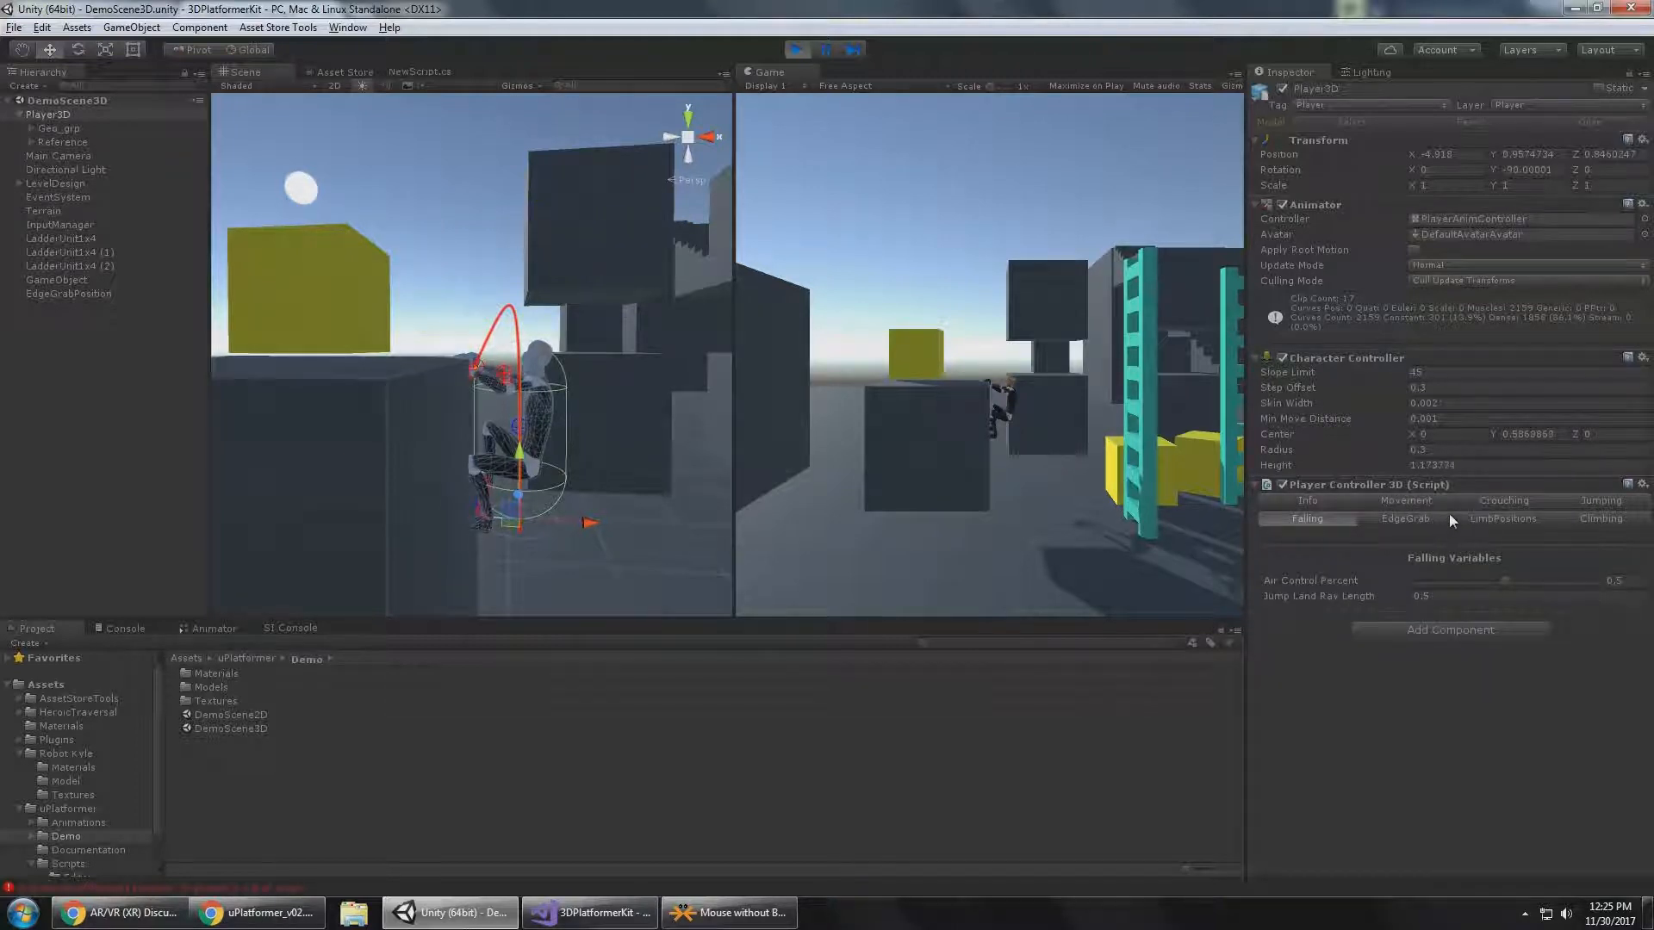
pyautogui.click(1413, 520)
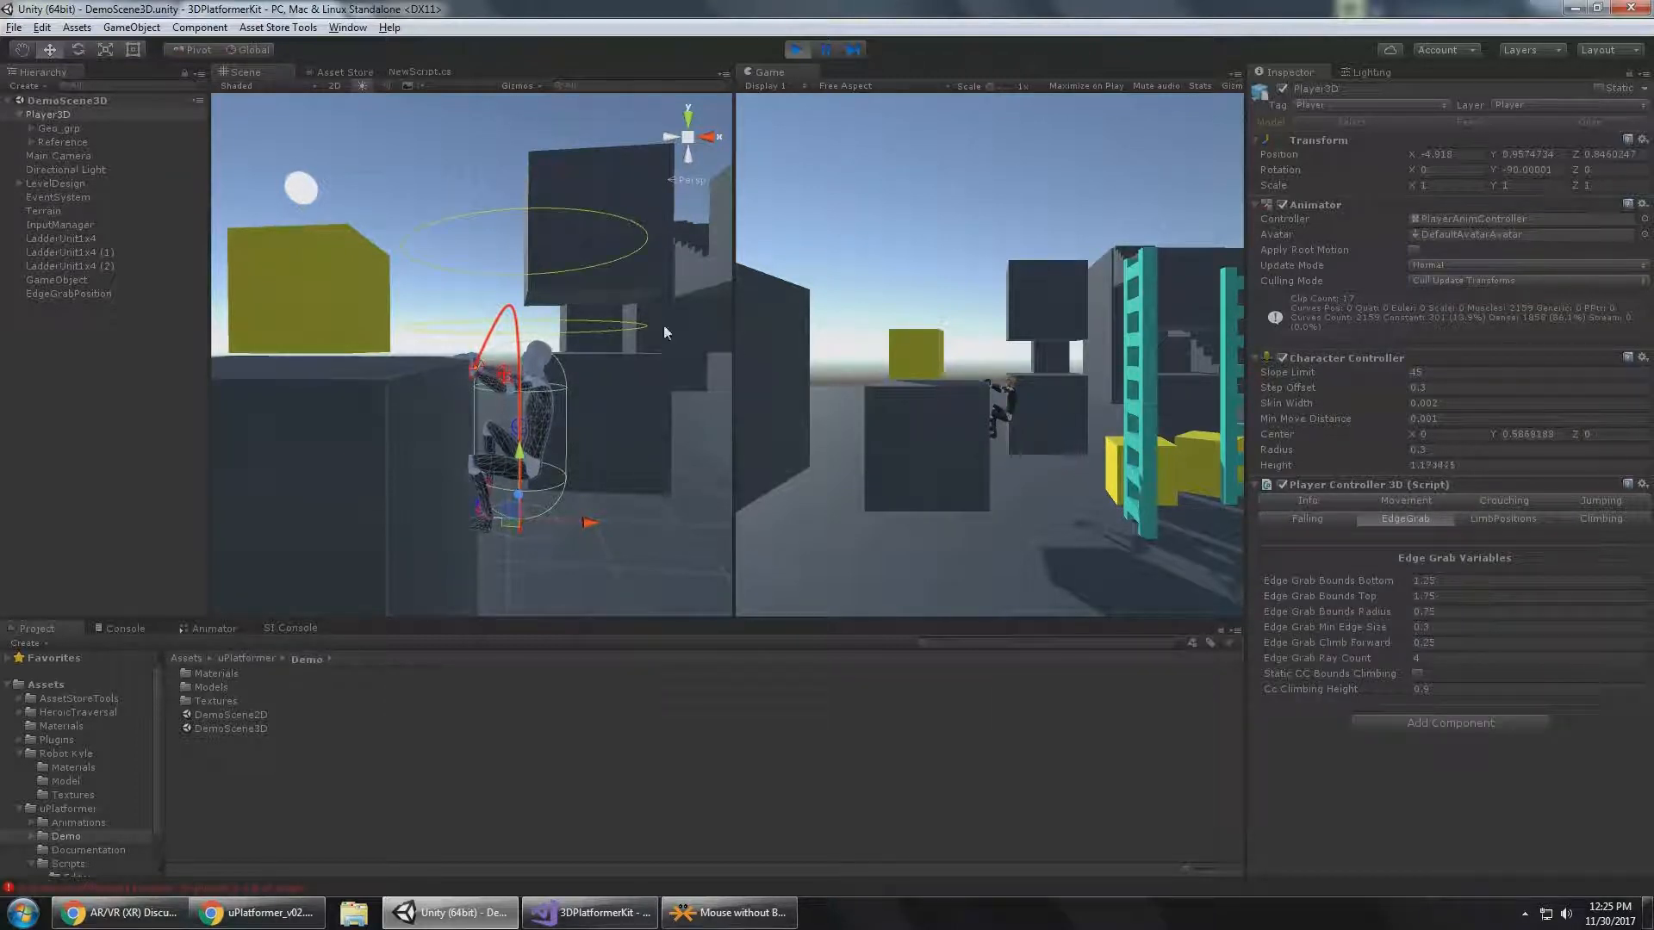
# Climb Player3D onto the dark block, drop it to the ground and start a second climb.
pyautogui.press('w')
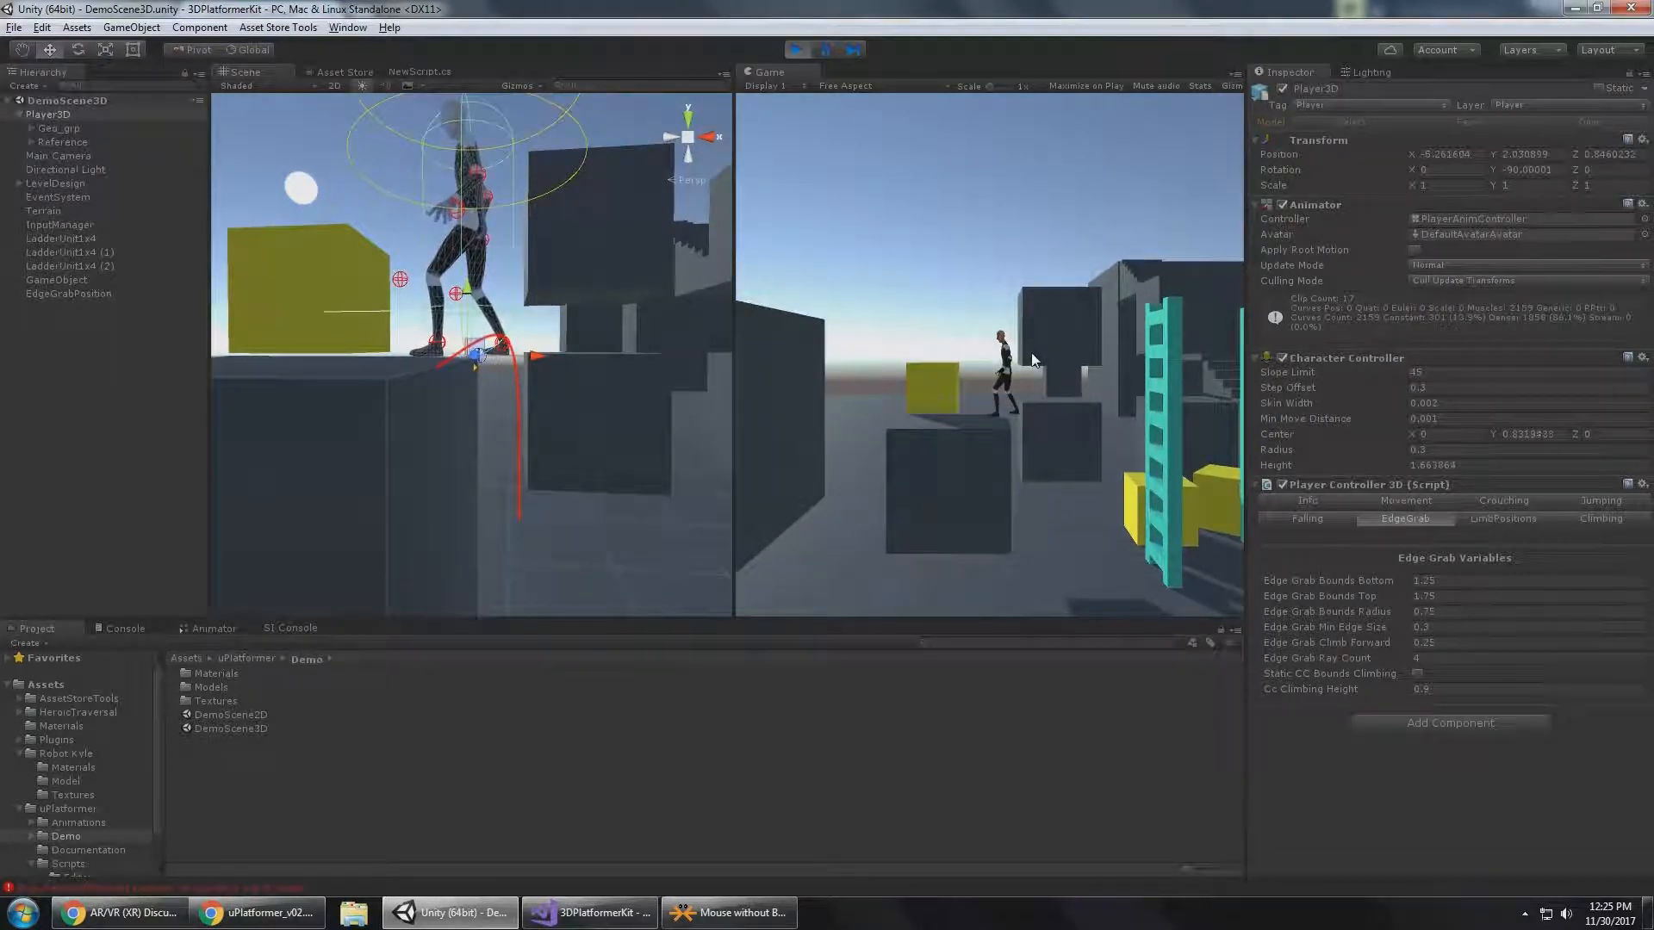
pyautogui.press('w')
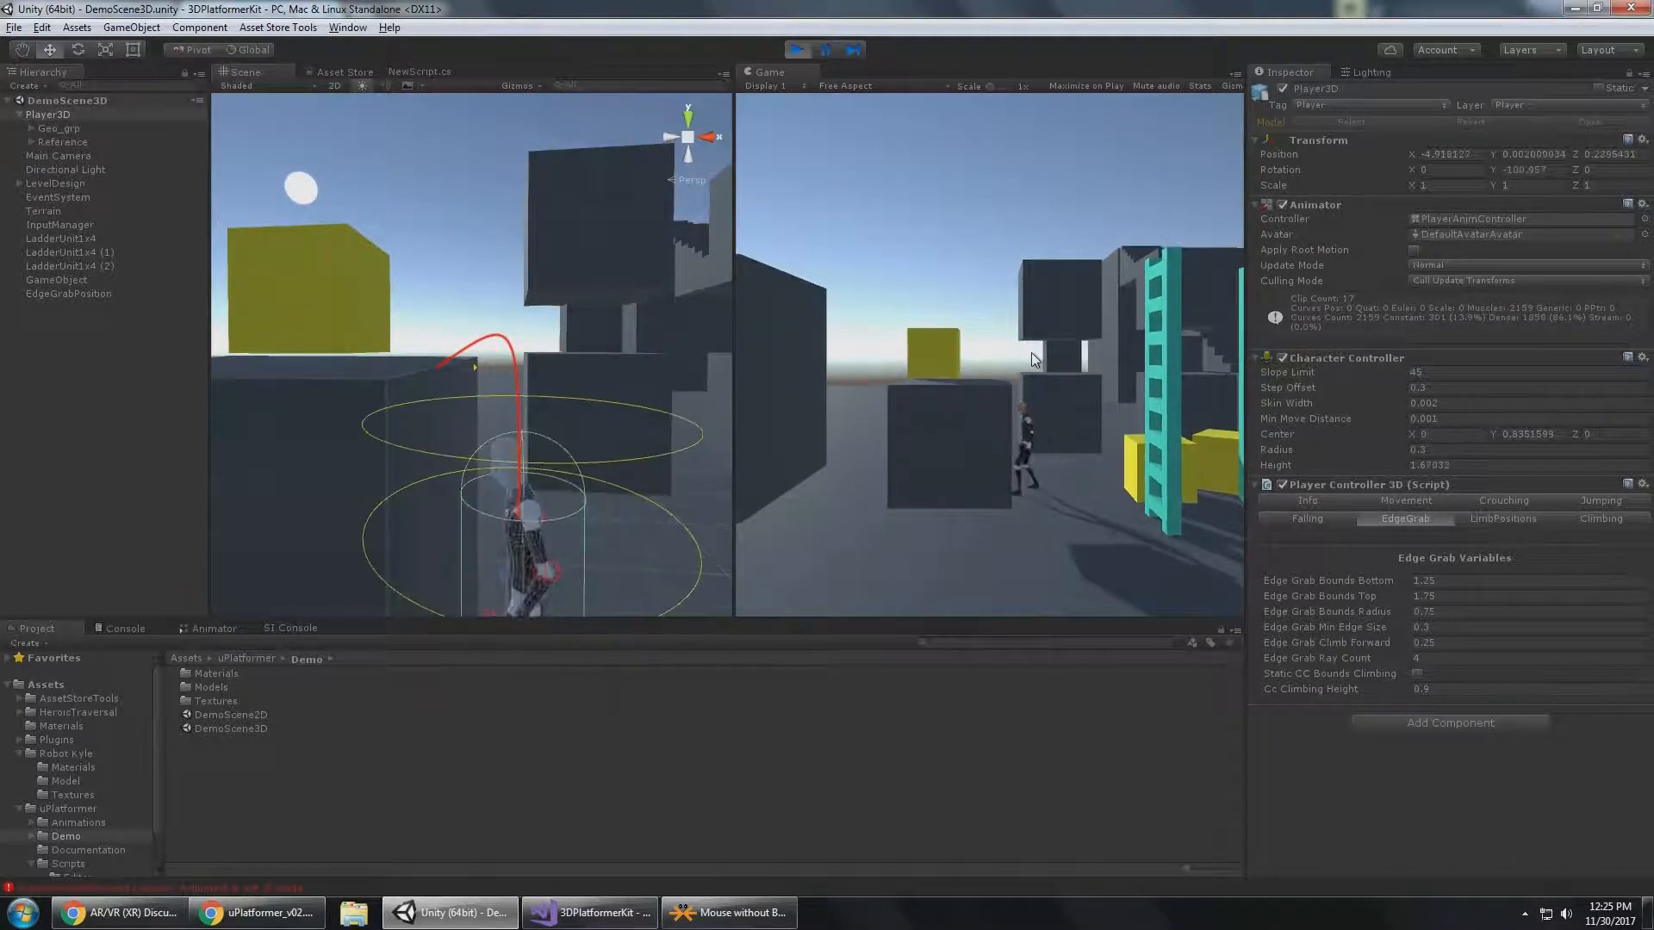
pyautogui.press('w')
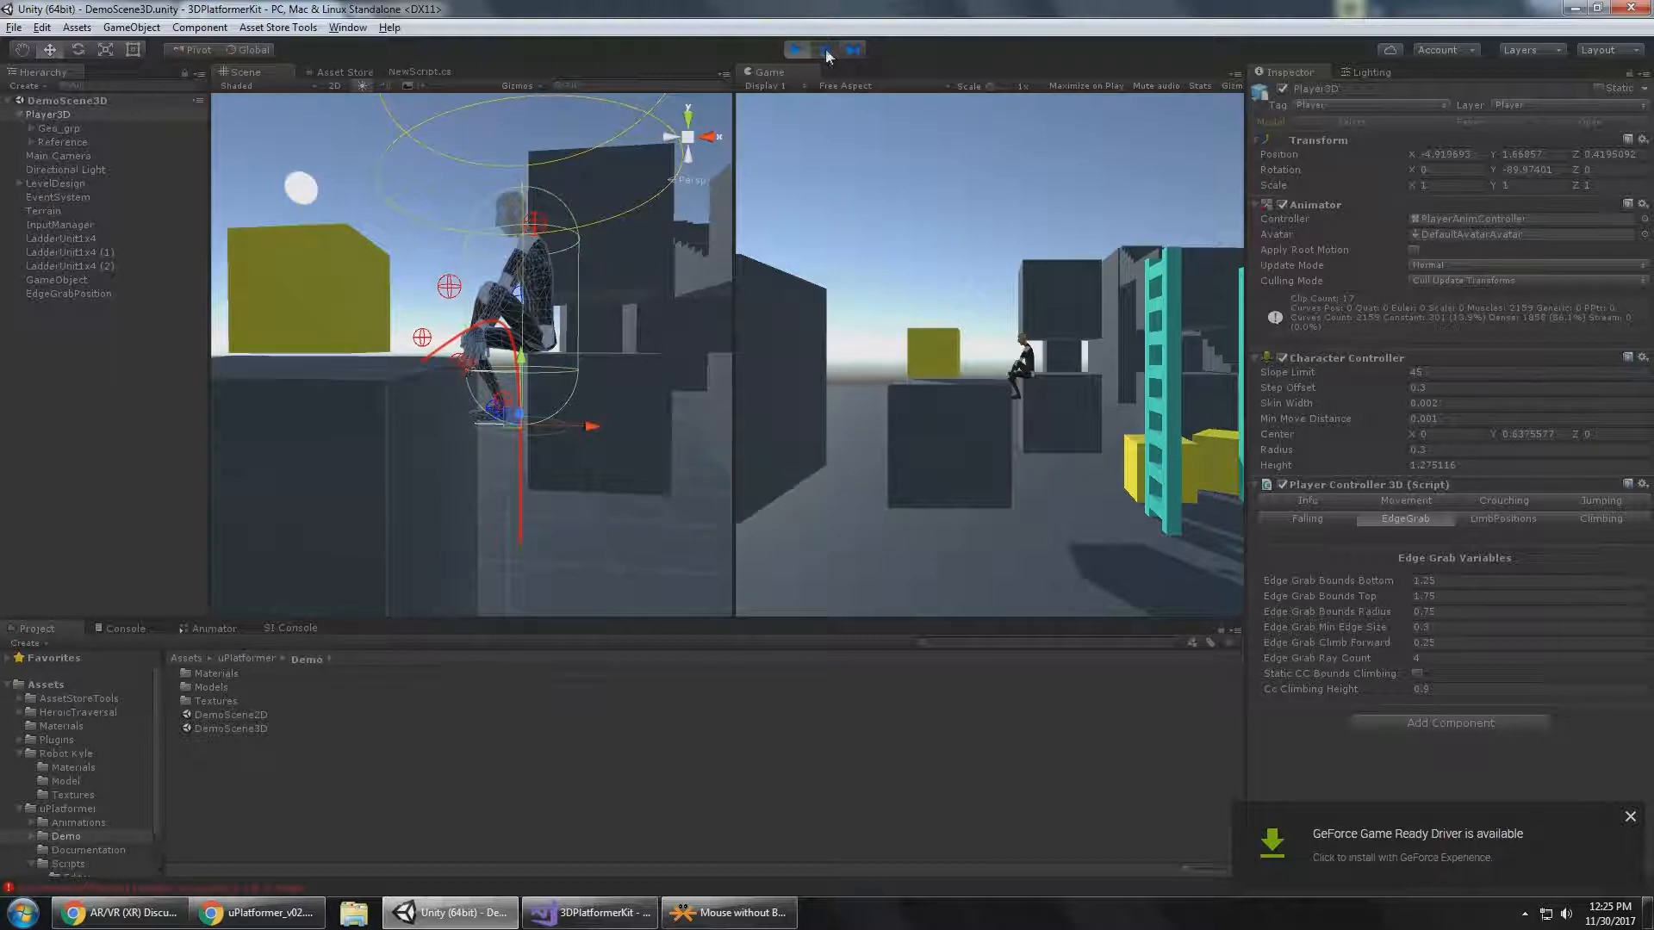
# Pause mid-climb, advance frame by frame to inspect the collider with Static CC Bounds Climbing off, and resume play.
pyautogui.click(825, 49)
pyautogui.click(851, 50)
pyautogui.click(851, 50)
pyautogui.click(852, 50)
pyautogui.click(853, 50)
pyautogui.click(854, 49)
pyautogui.click(854, 49)
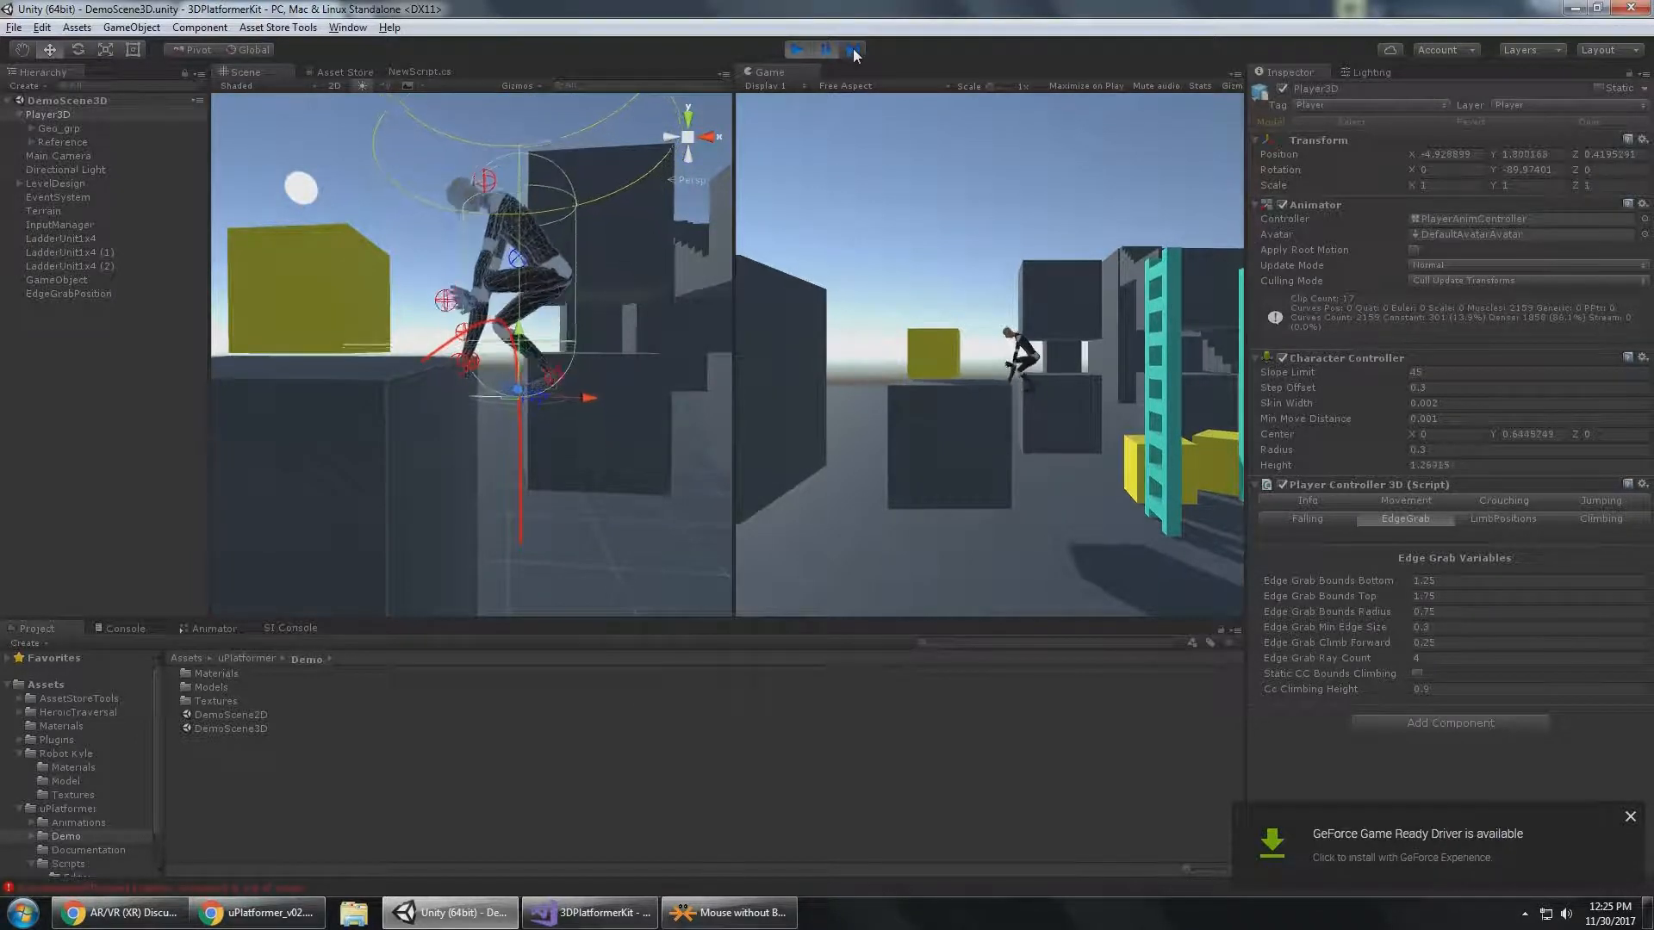
pyautogui.click(854, 49)
pyautogui.click(854, 49)
pyautogui.click(855, 49)
pyautogui.click(854, 50)
pyautogui.click(854, 49)
pyautogui.click(854, 49)
pyautogui.click(854, 49)
pyautogui.click(855, 49)
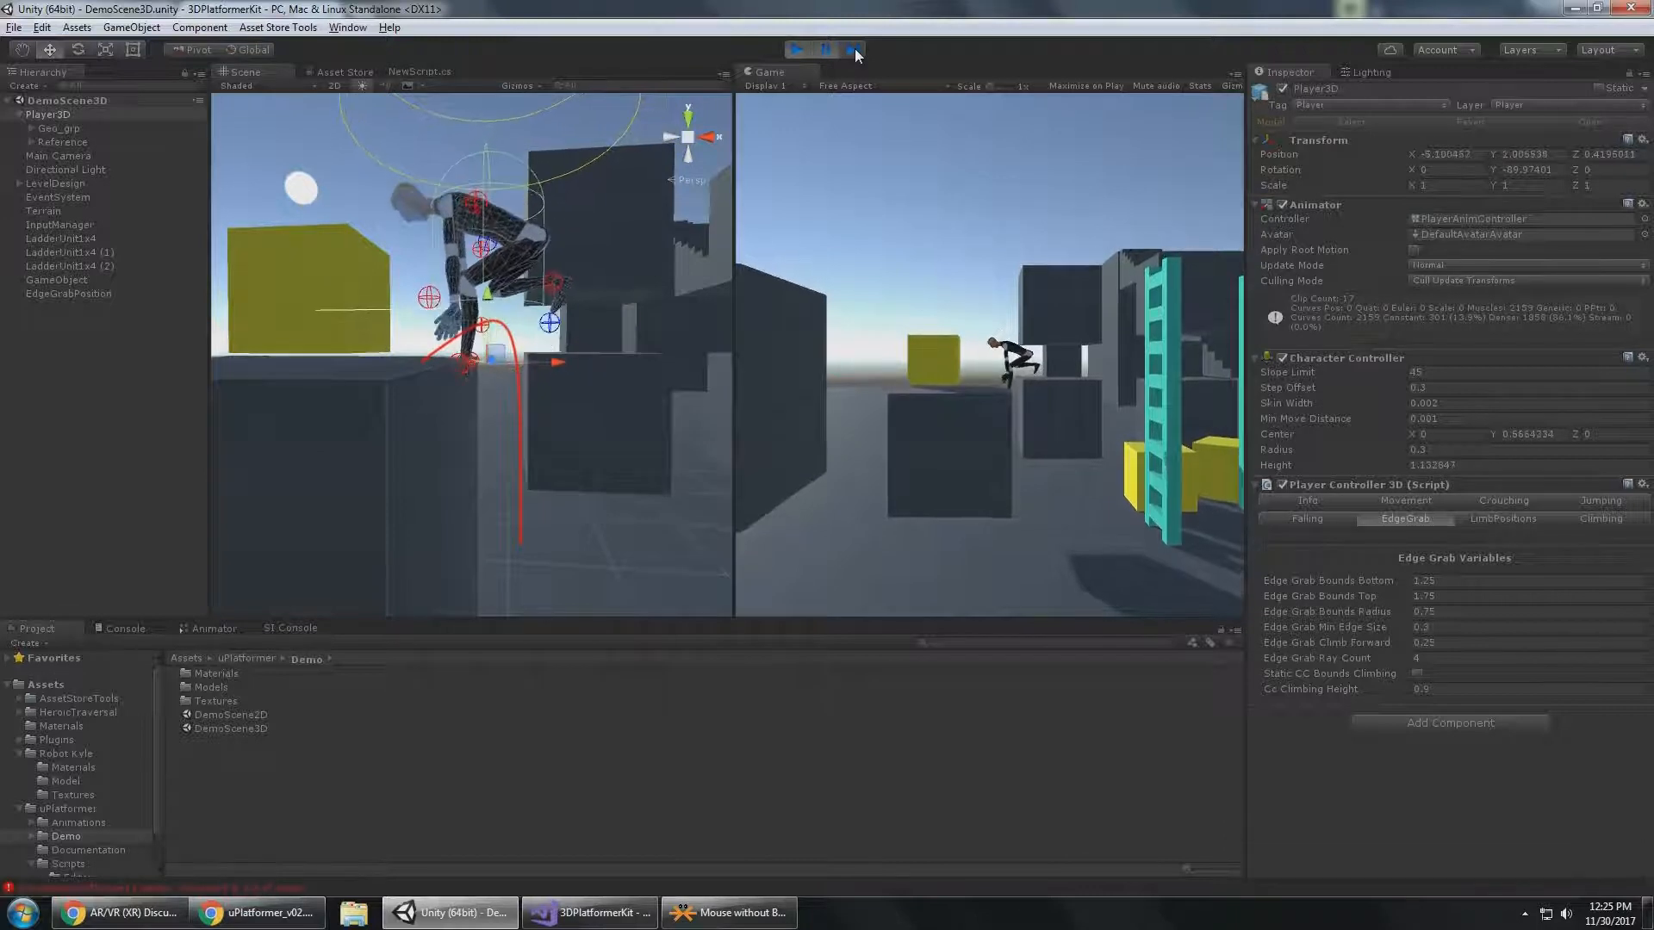
pyautogui.click(855, 49)
pyautogui.click(854, 49)
pyautogui.click(856, 49)
pyautogui.click(855, 49)
pyautogui.click(855, 49)
pyautogui.click(855, 49)
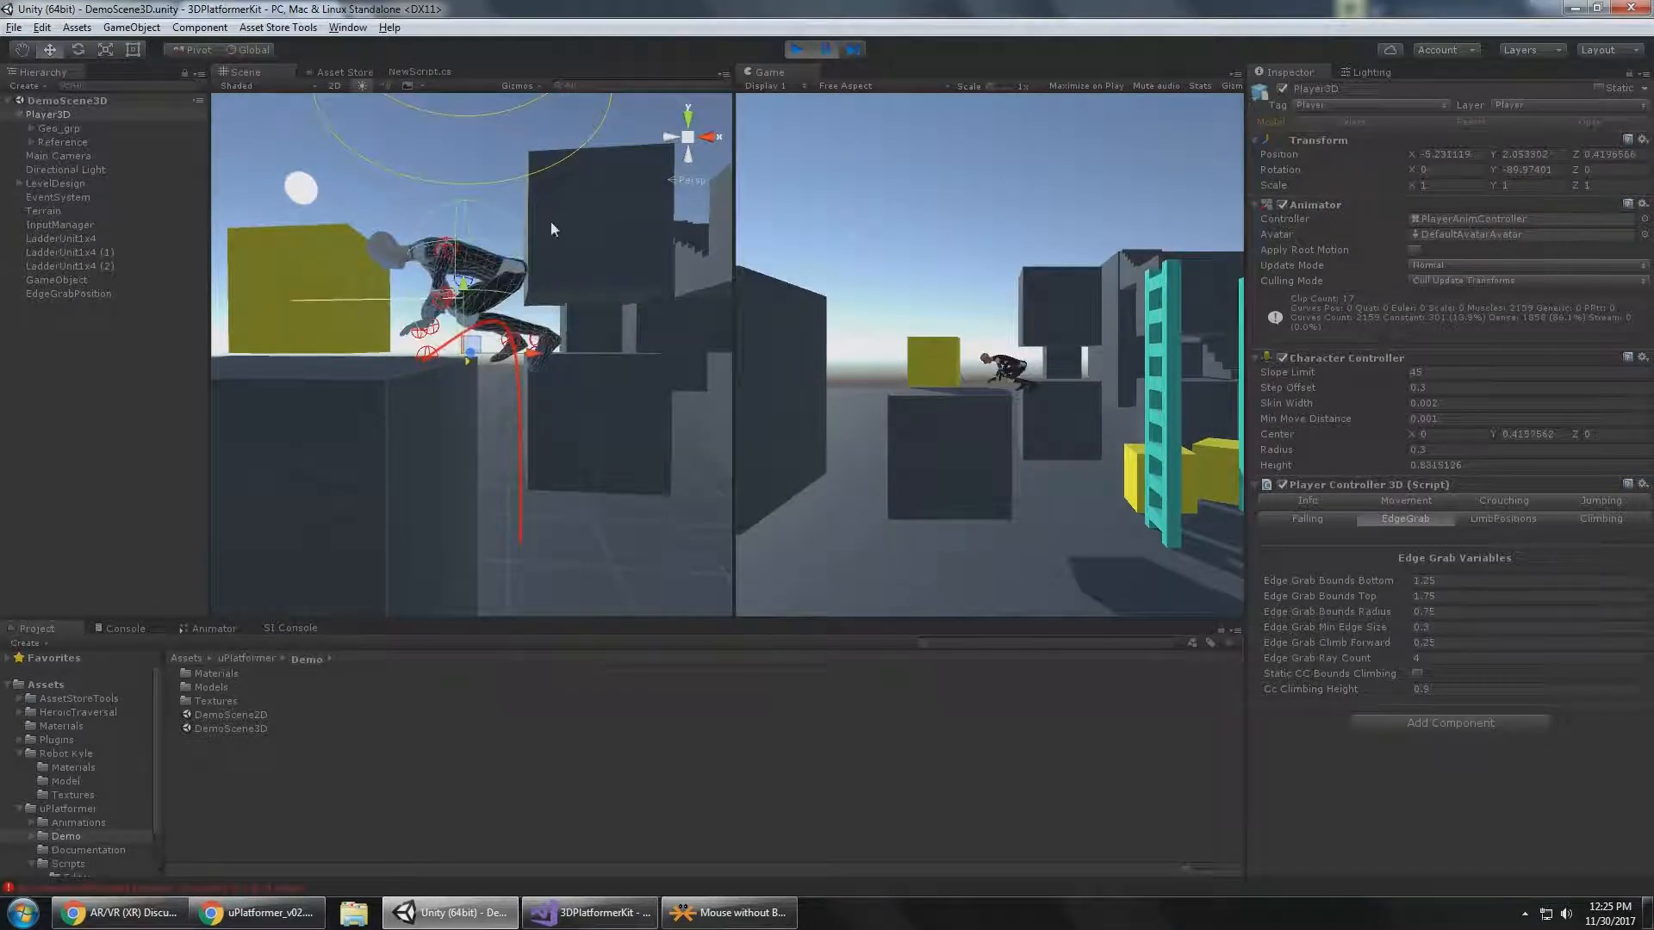
pyautogui.click(827, 49)
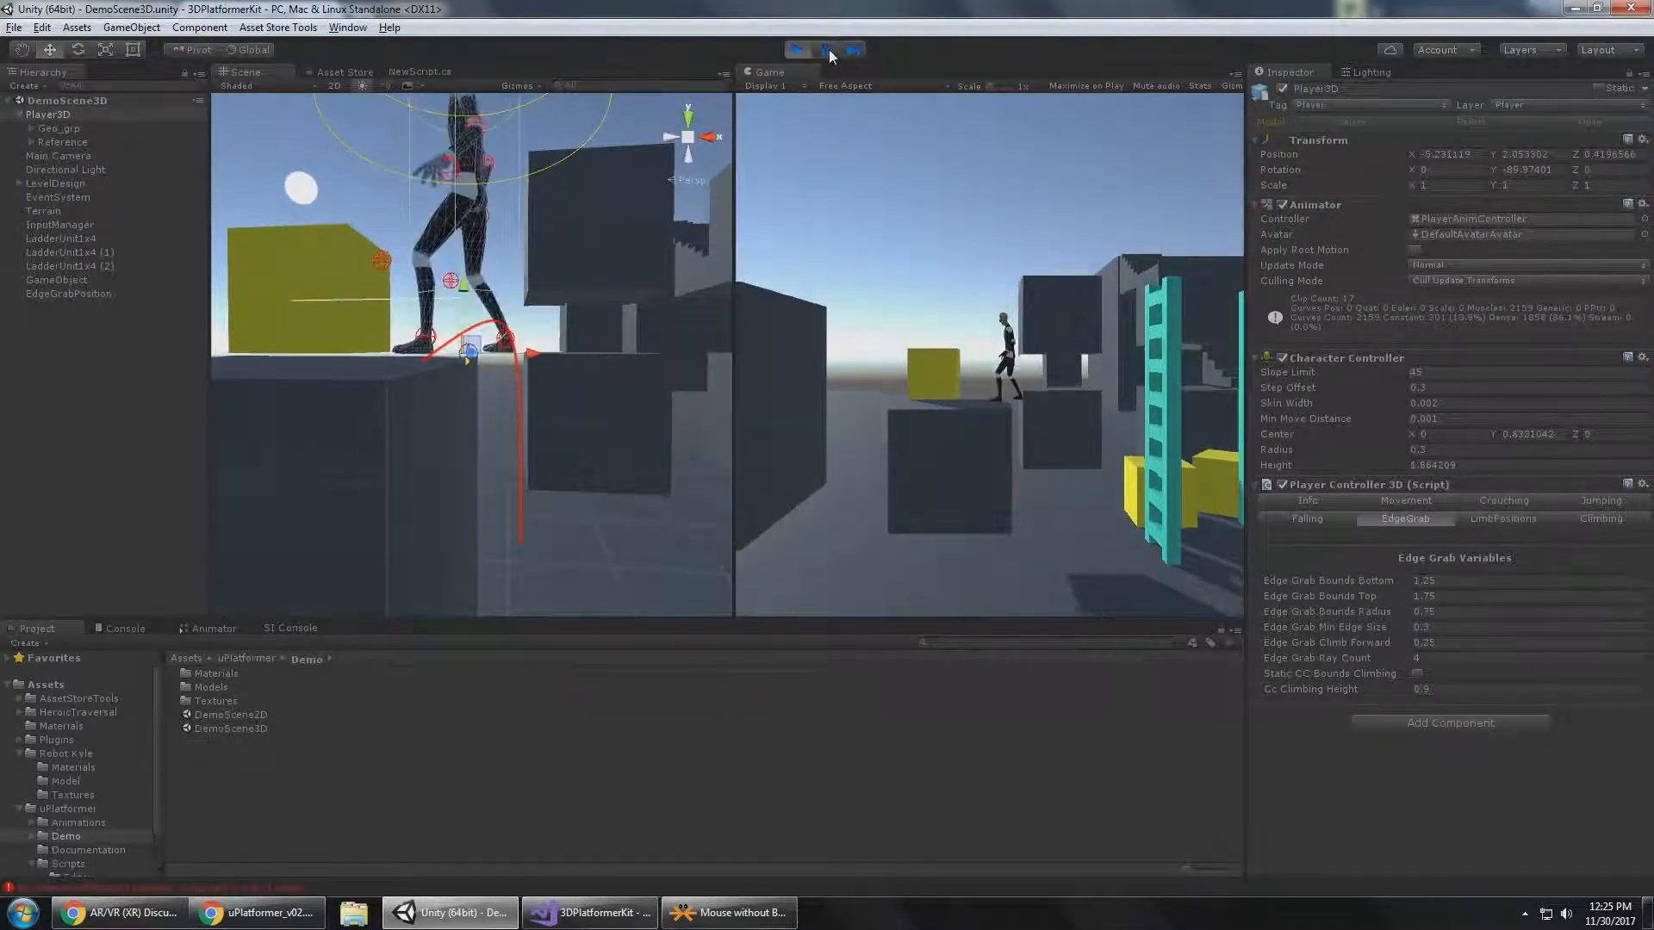
# Enable Static CC Bounds Climbing and drop Player3D to the ground facing the dark block.
pyautogui.click(1416, 674)
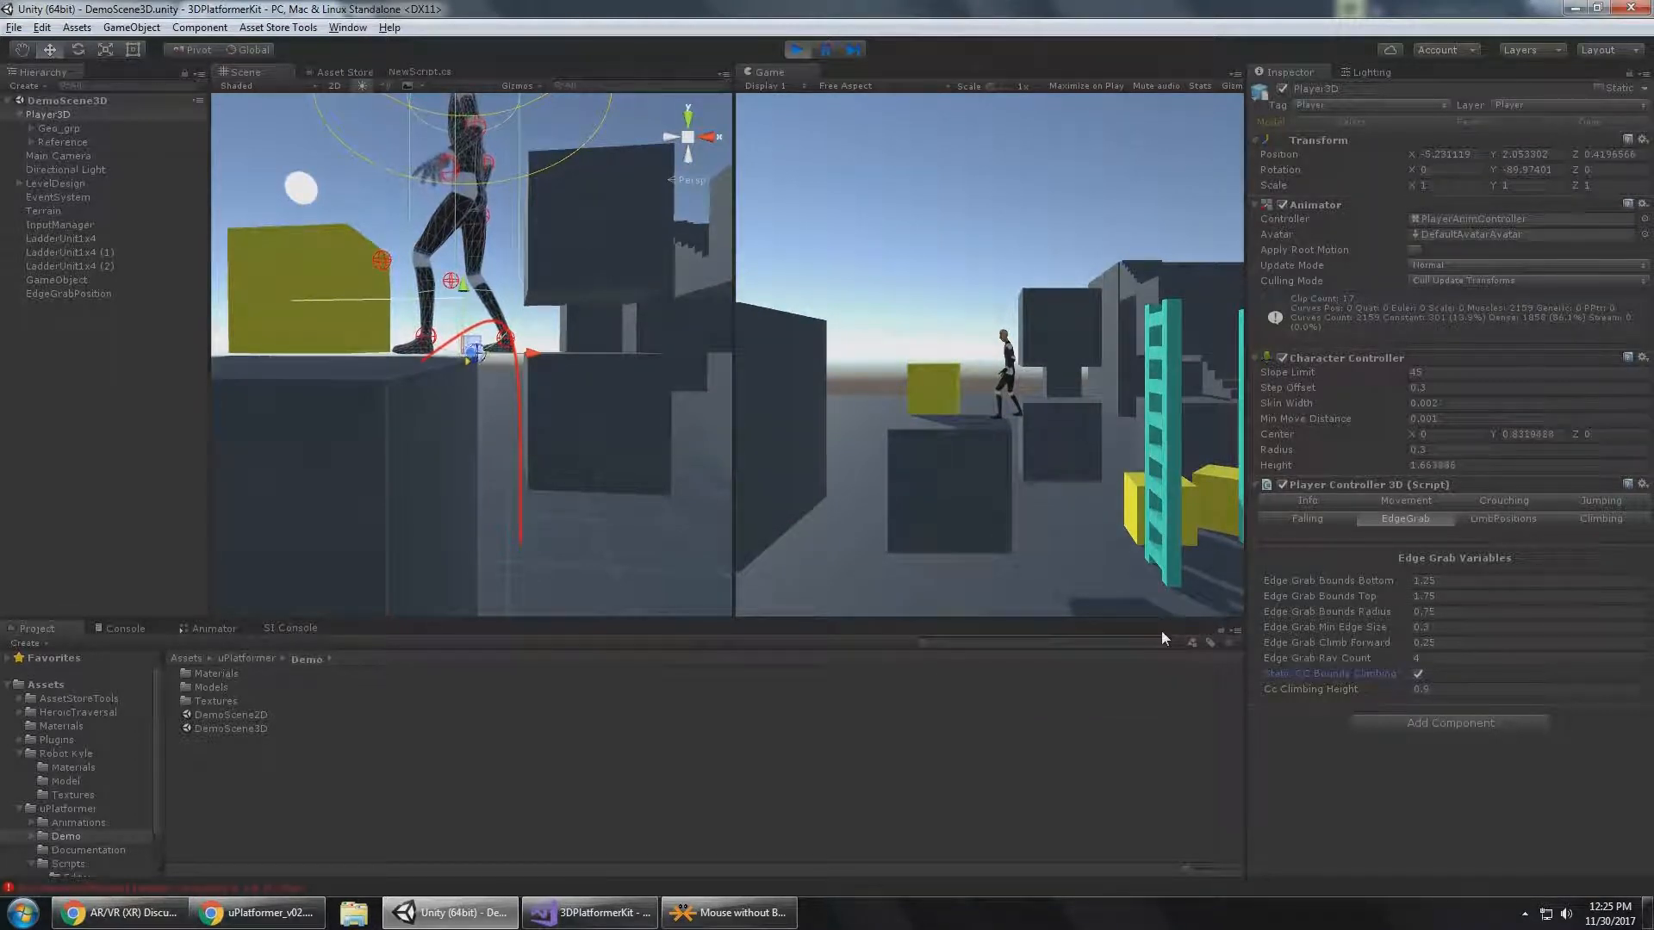
pyautogui.click(1001, 339)
pyautogui.press('d')
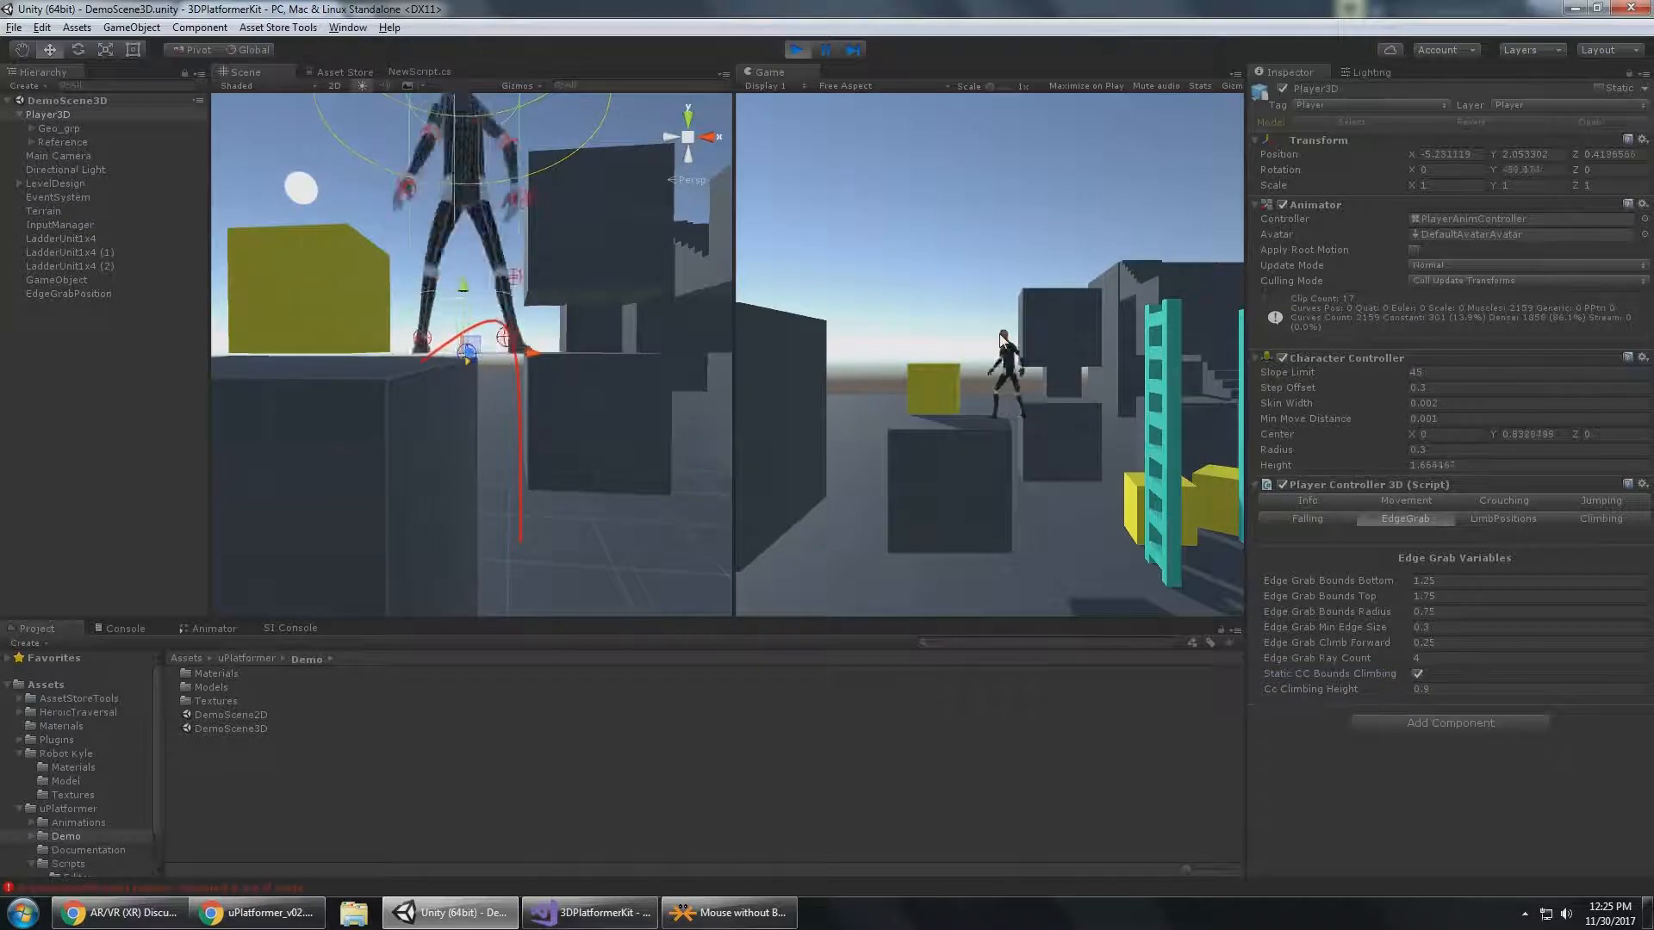
pyautogui.press('a')
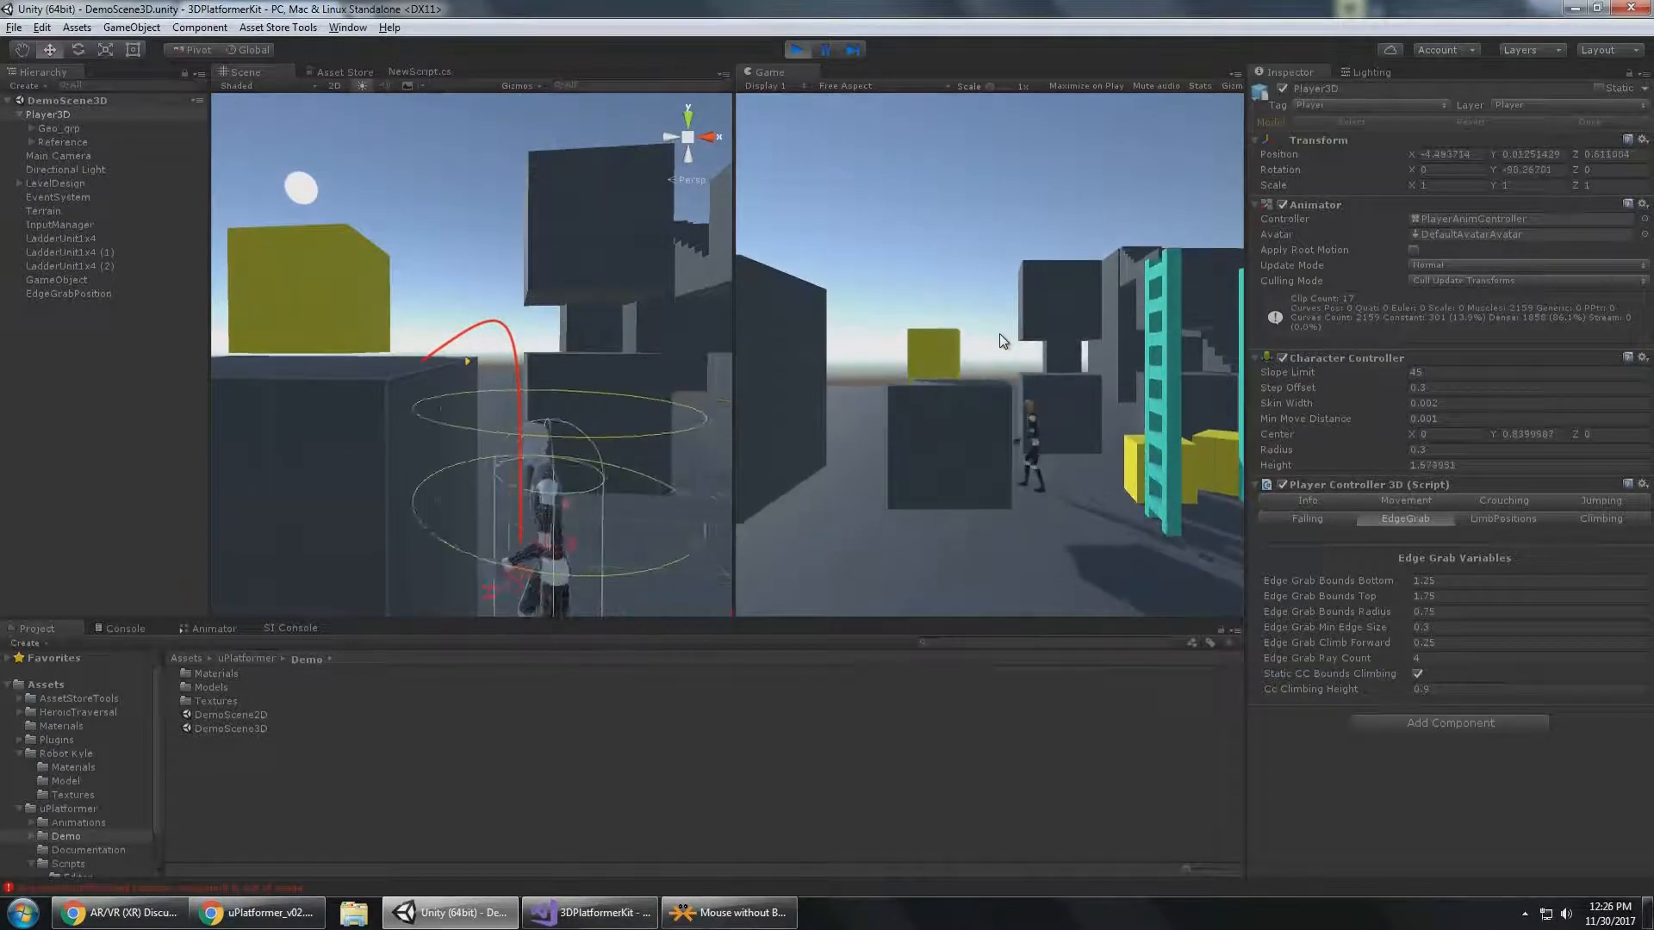
# Climb the dark block again, advancing the paused climb frame by frame to inspect the static collider bounds, and resume play.
pyautogui.press('space')
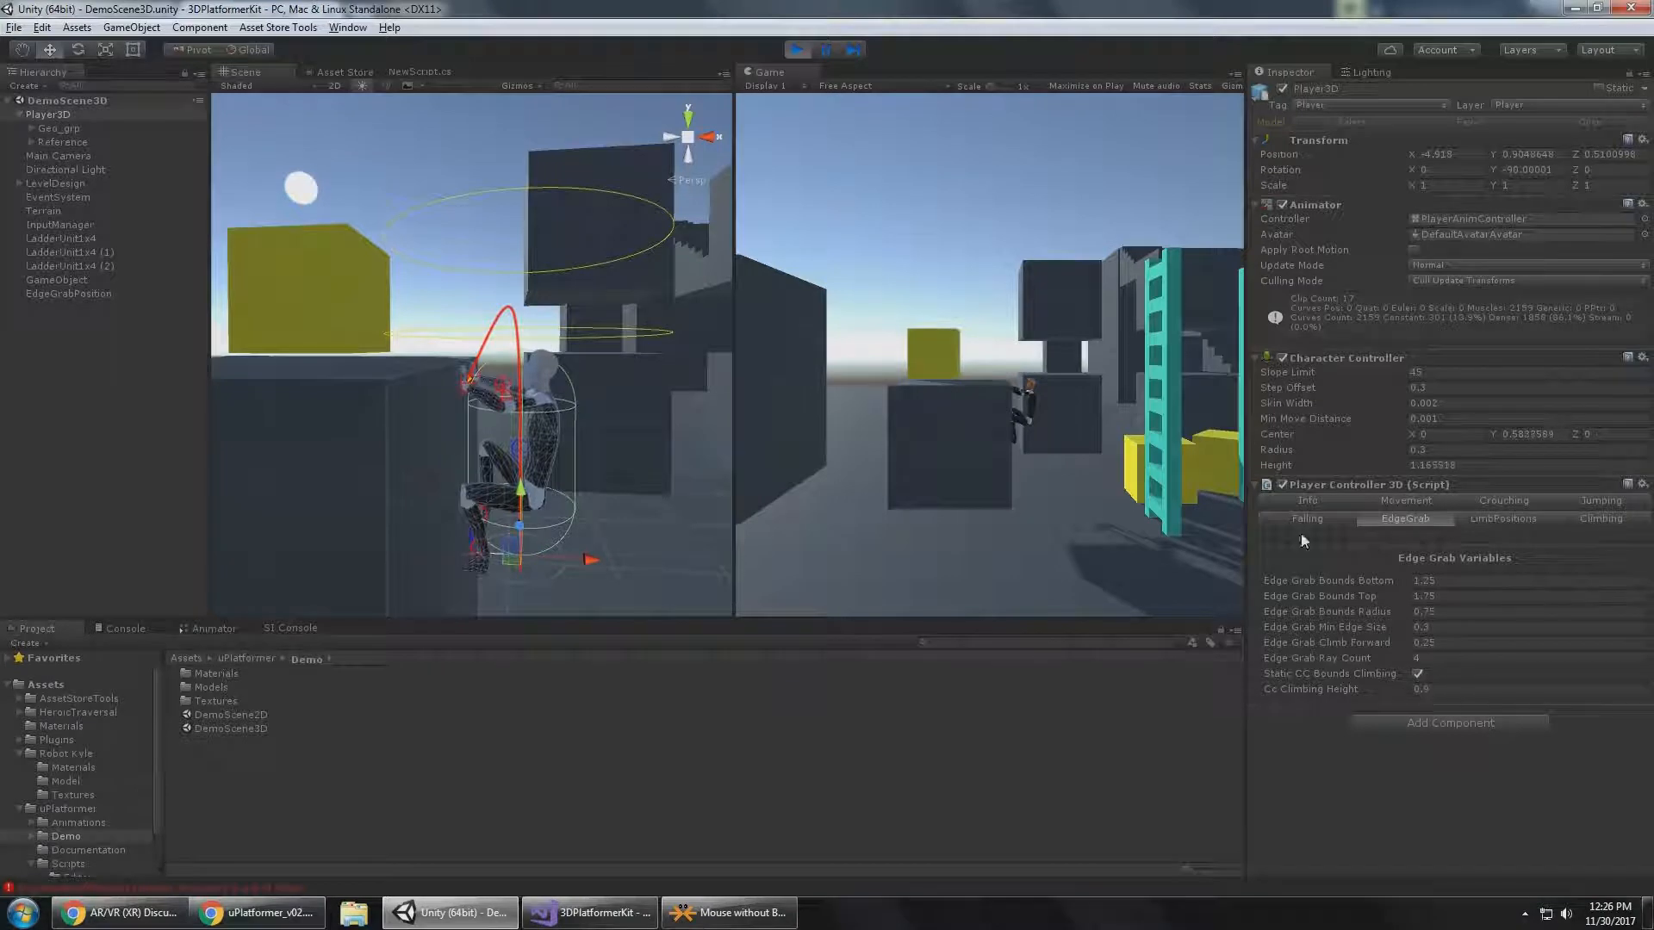
pyautogui.press('space')
pyautogui.click(829, 52)
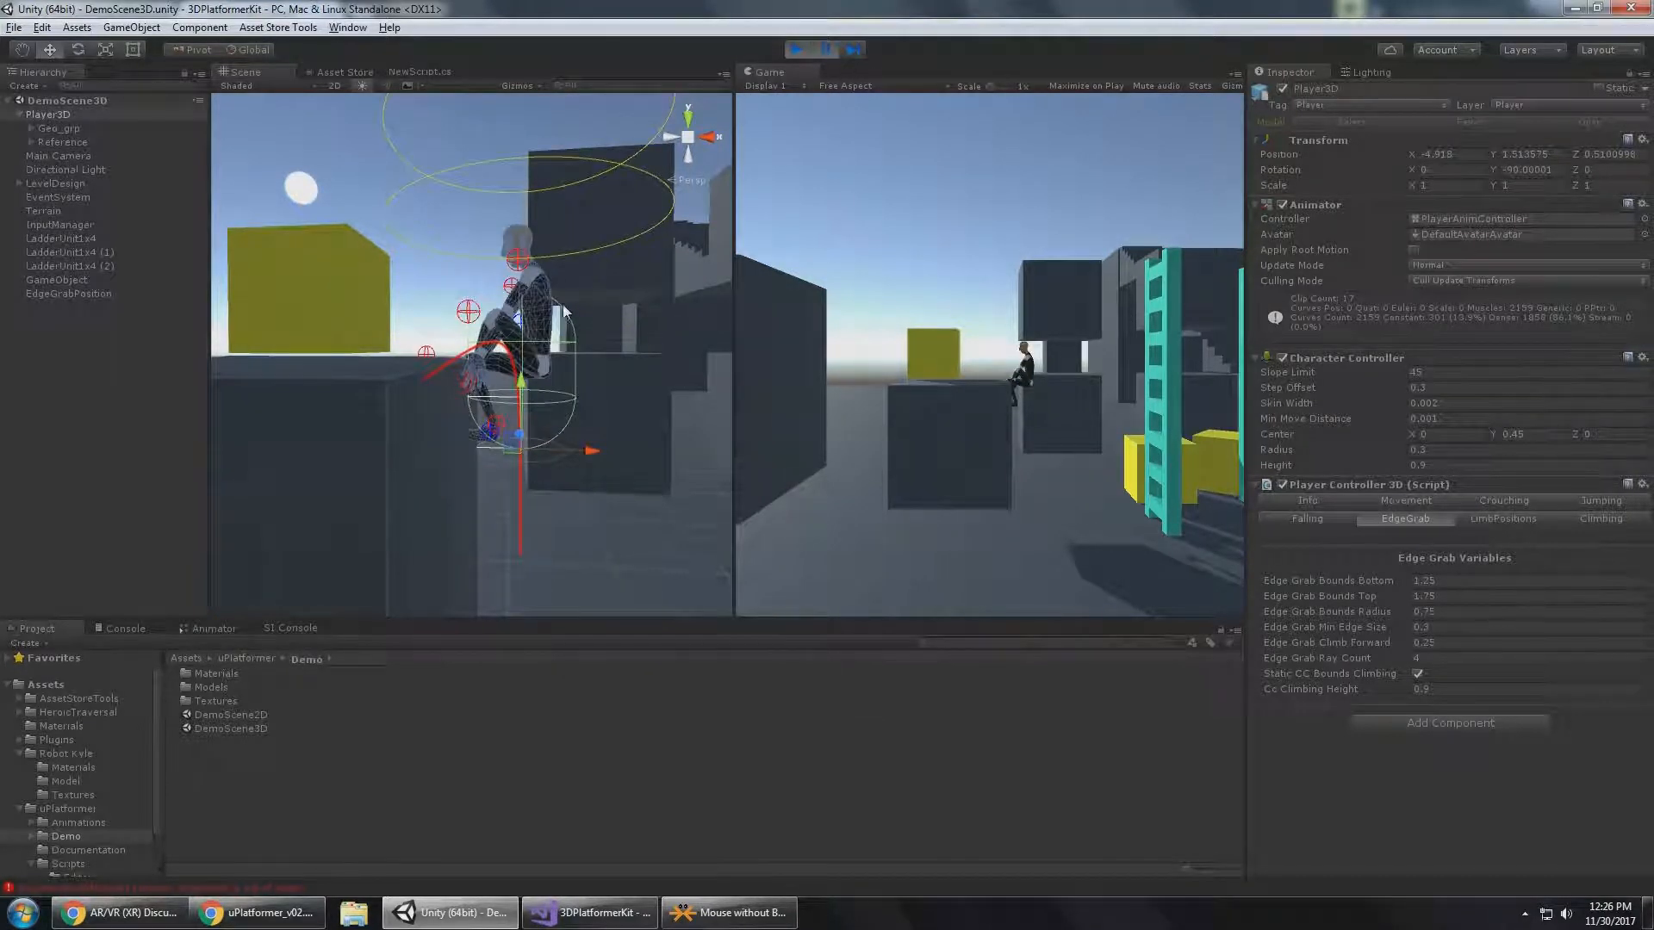
pyautogui.click(853, 50)
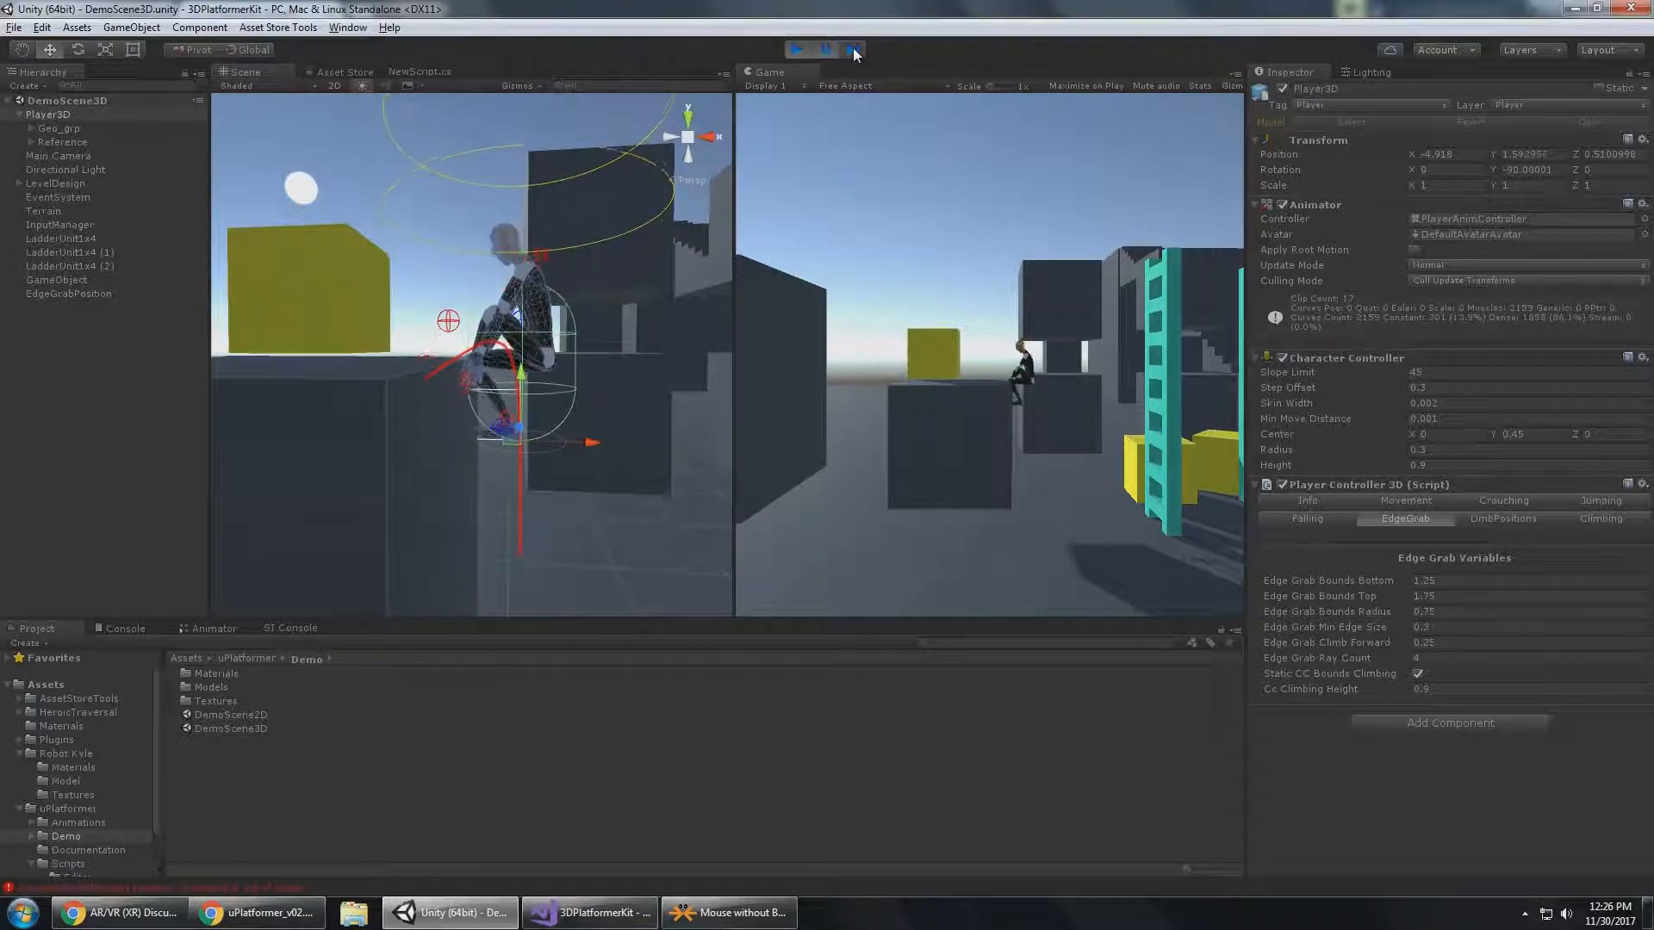
pyautogui.click(853, 51)
pyautogui.click(852, 51)
pyautogui.click(853, 51)
pyautogui.click(855, 51)
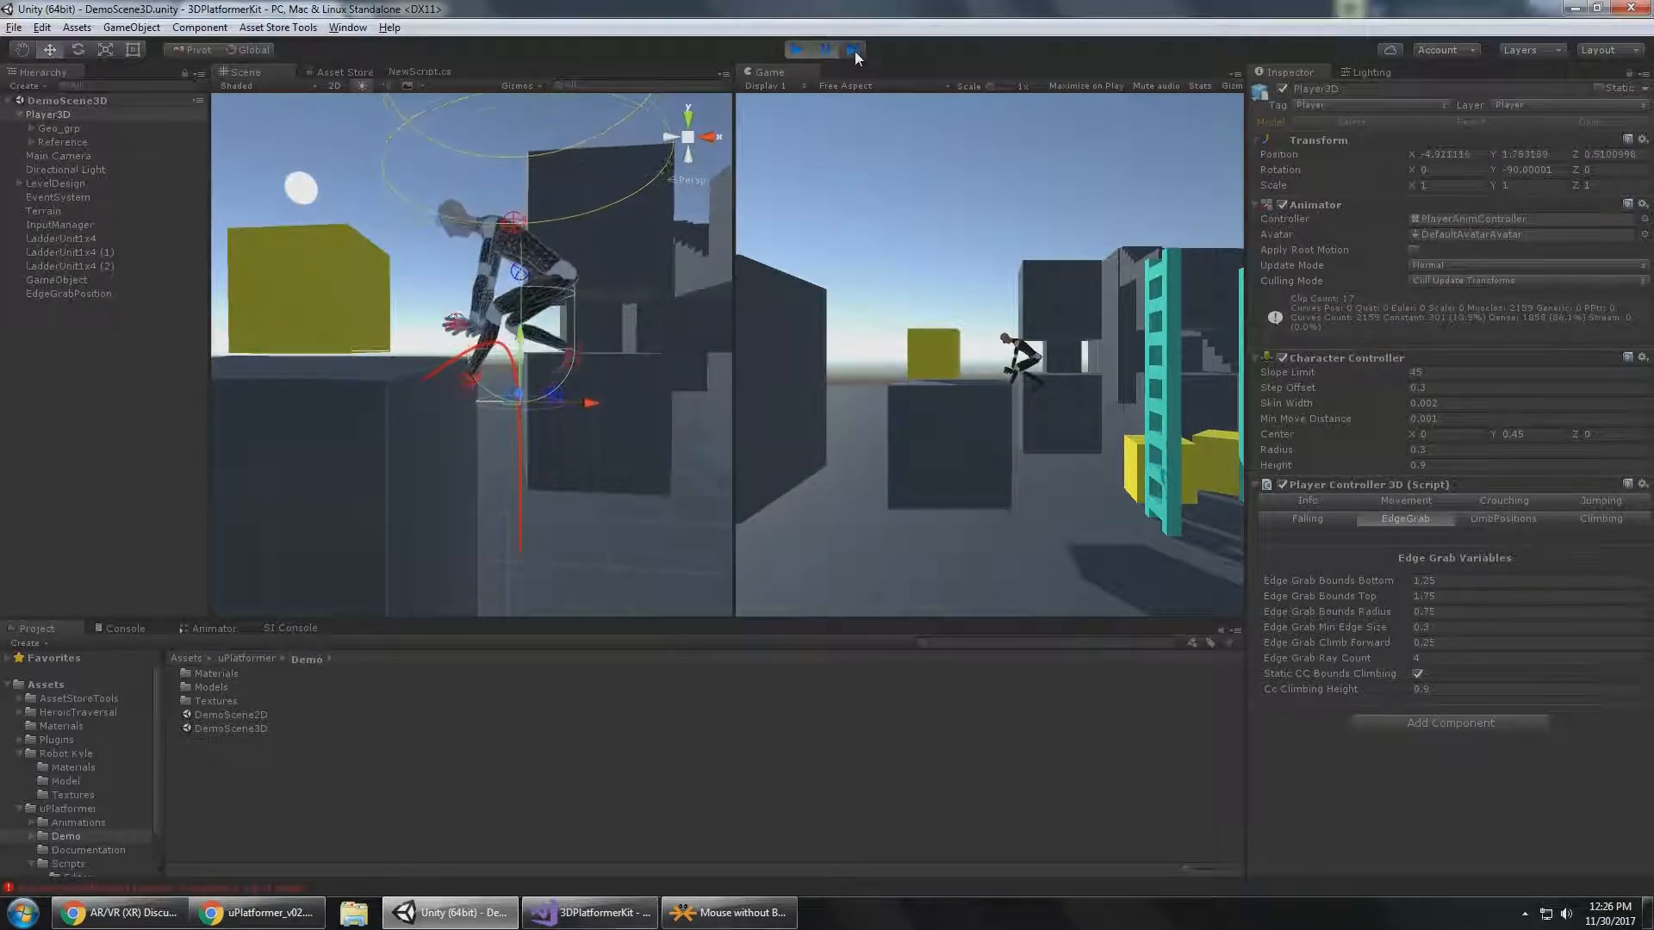
pyautogui.click(855, 51)
pyautogui.click(855, 50)
pyautogui.click(855, 50)
pyautogui.click(854, 51)
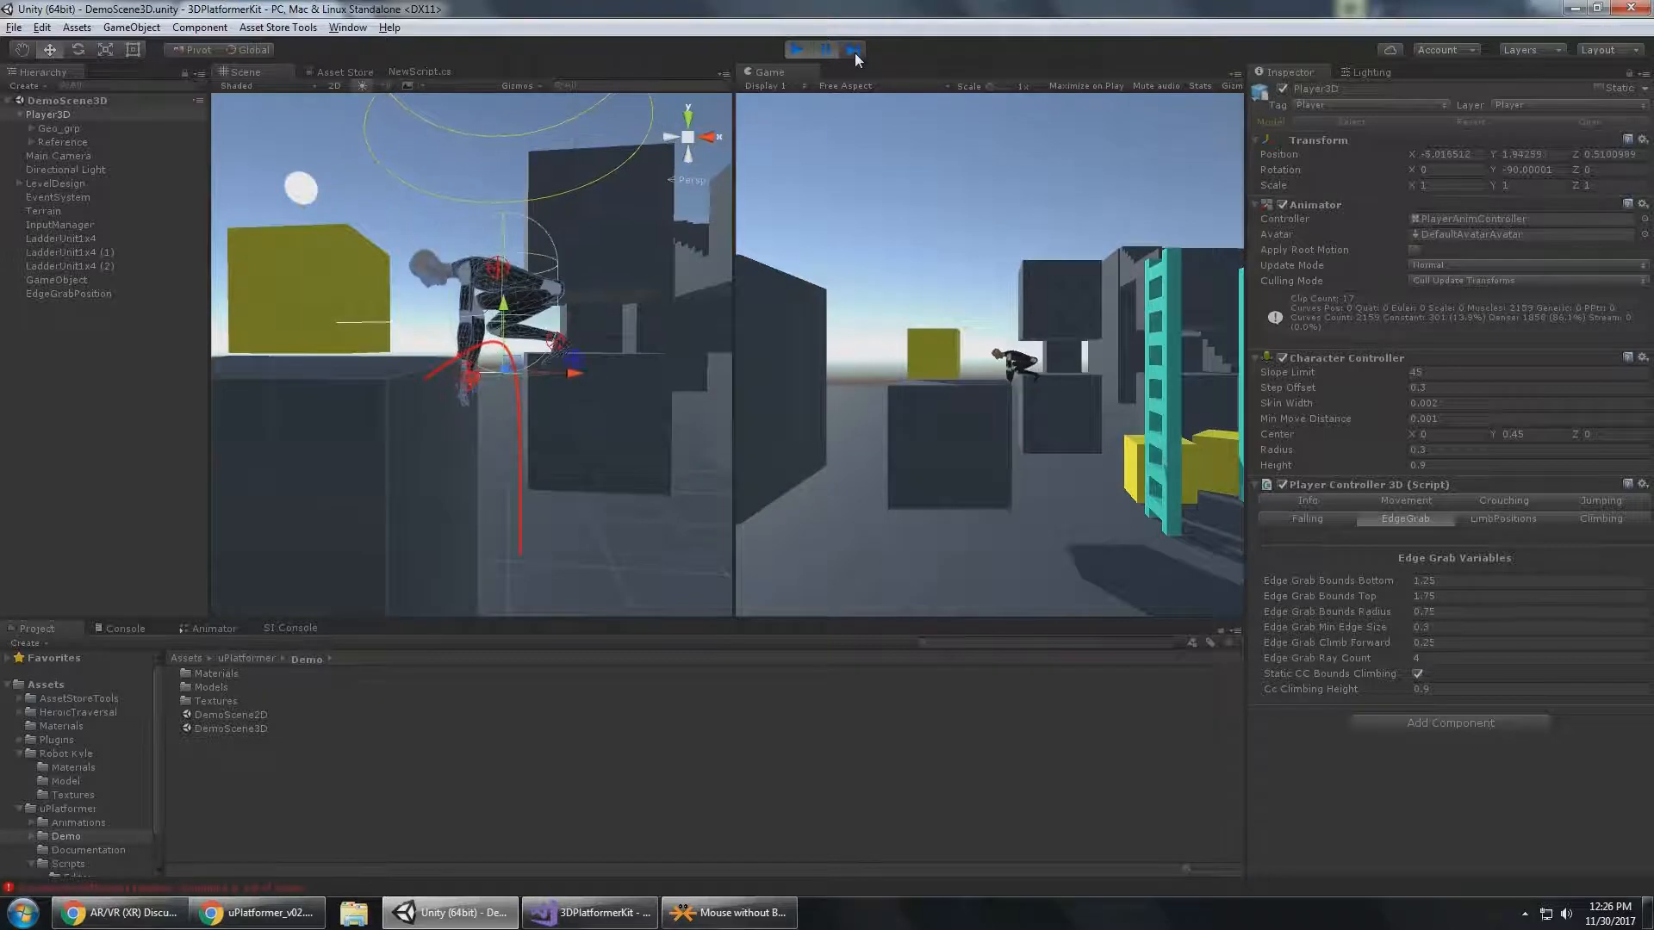
pyautogui.click(854, 53)
pyautogui.click(827, 52)
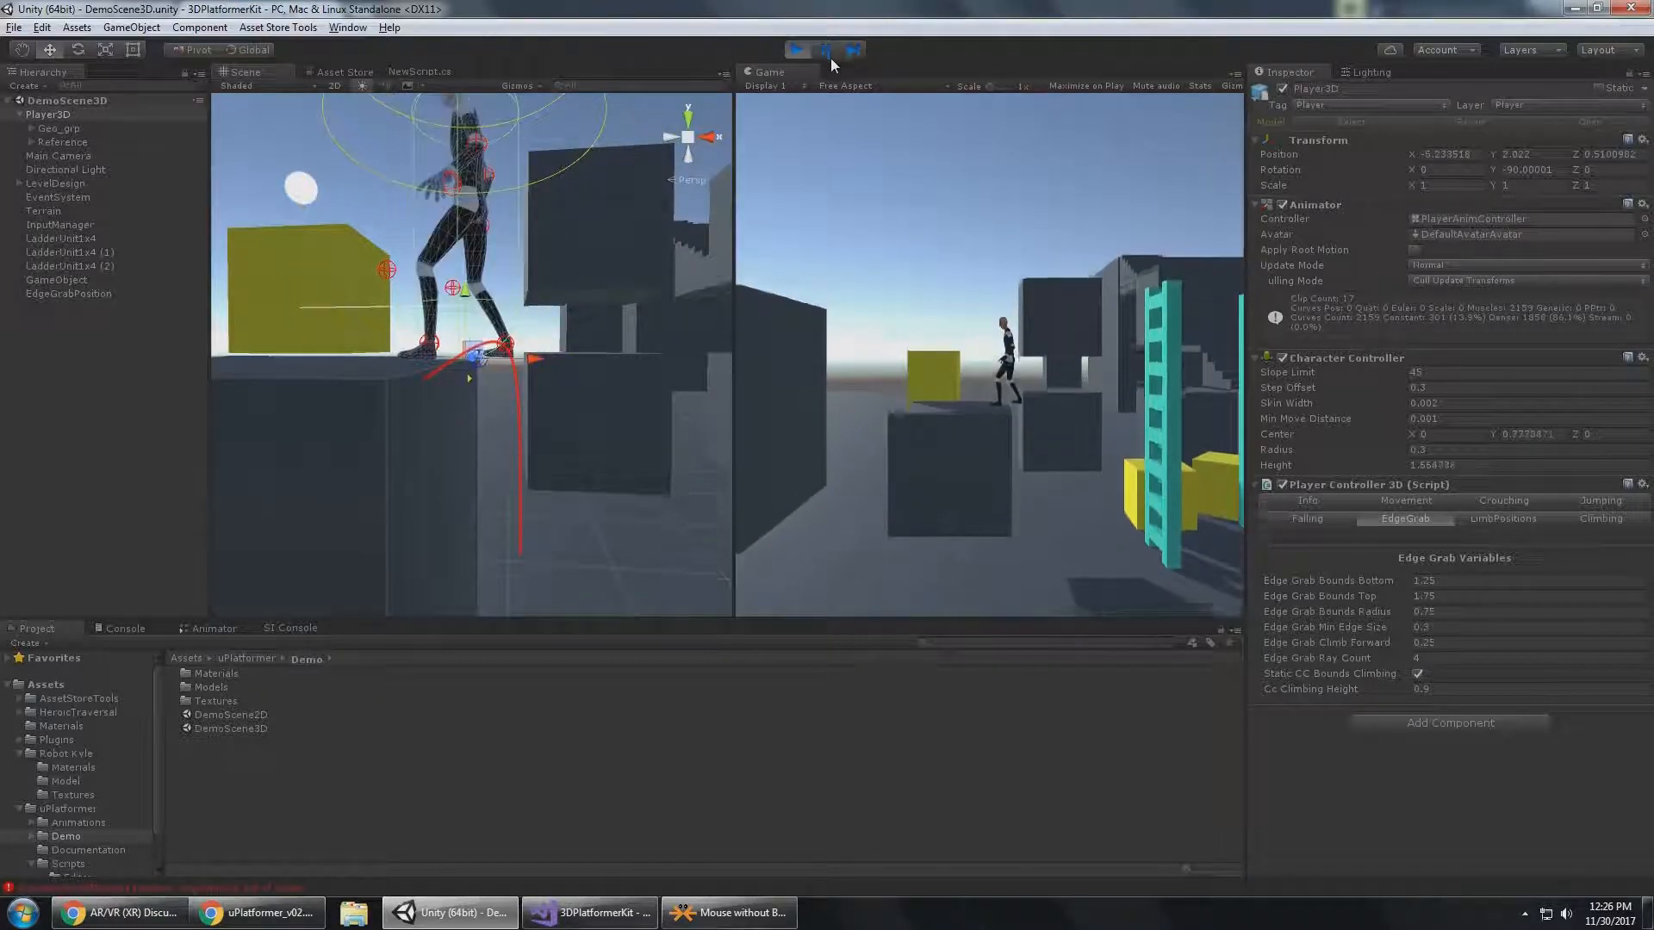
# Disable Static CC Bounds Climbing and open the Cc Climbing Height value for editing.
pyautogui.click(1420, 673)
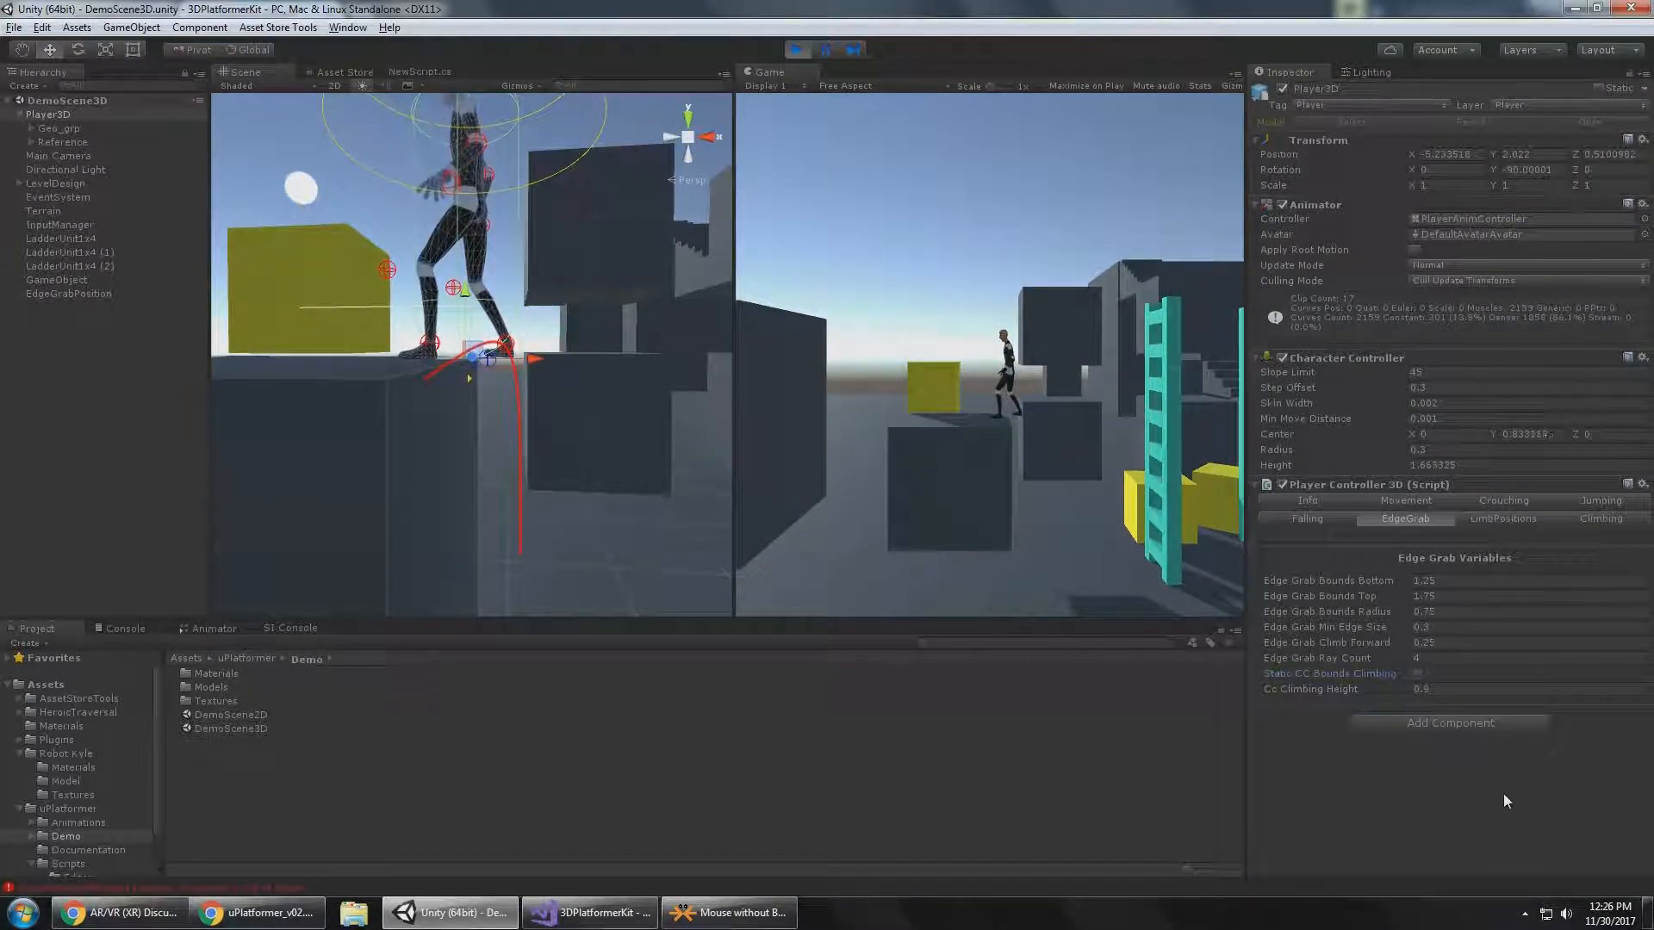
pyautogui.click(1434, 690)
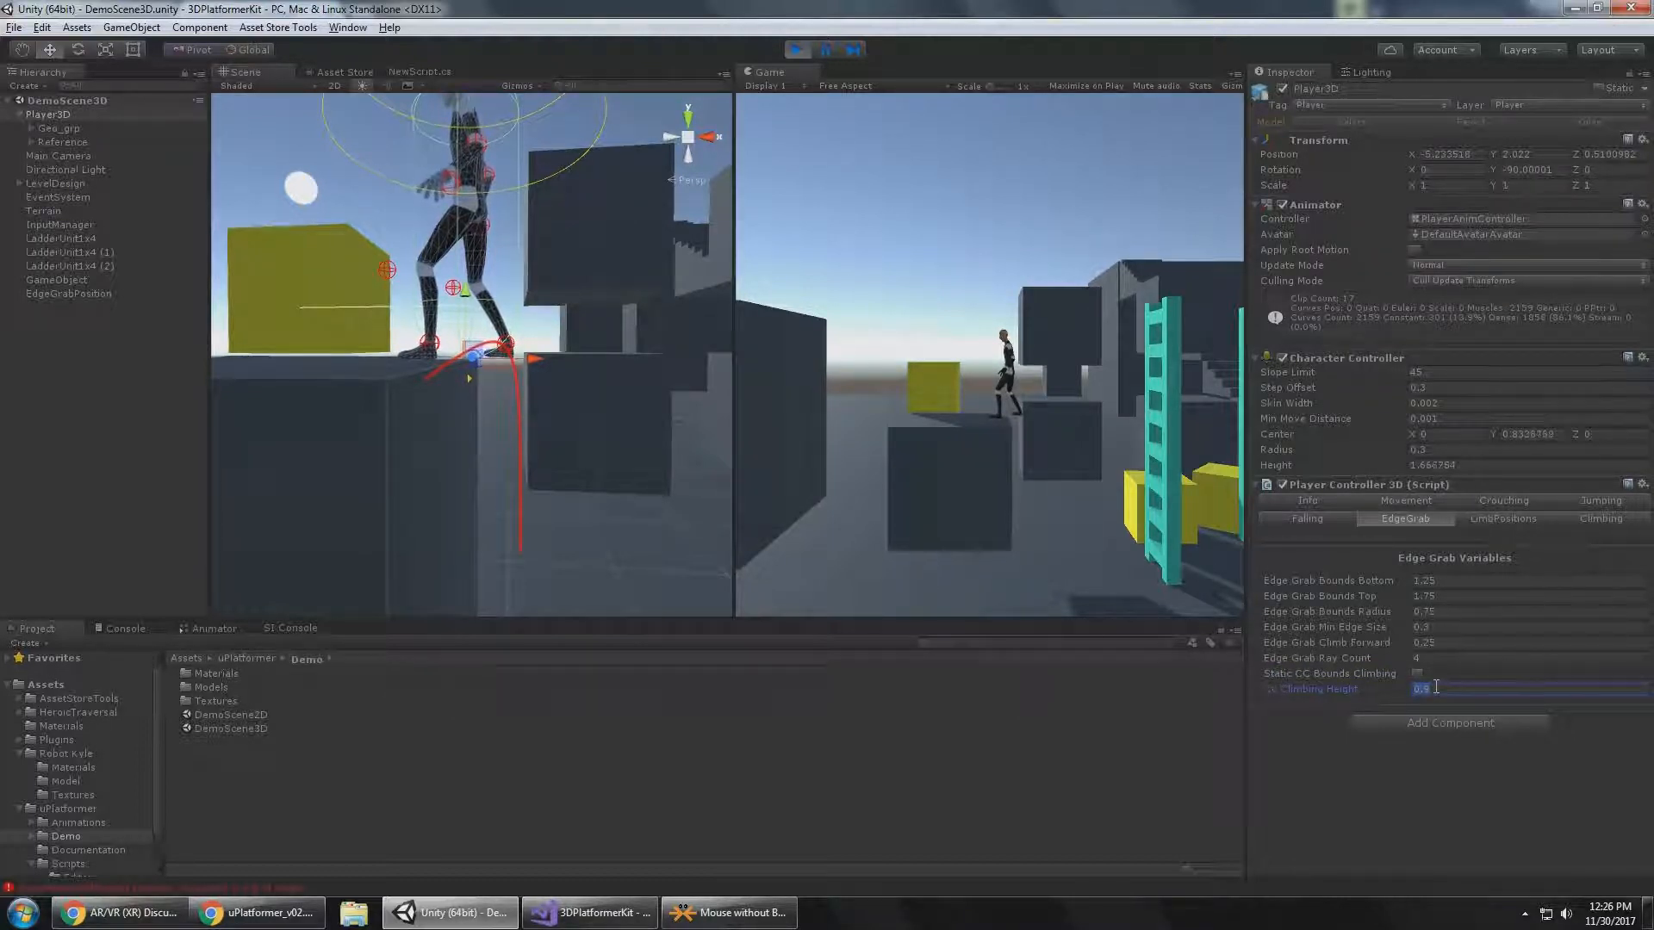
# Show the Player Controller's Limb Position Transforms and examine Player3D from another angle in the Scene view.
pyautogui.click(1478, 514)
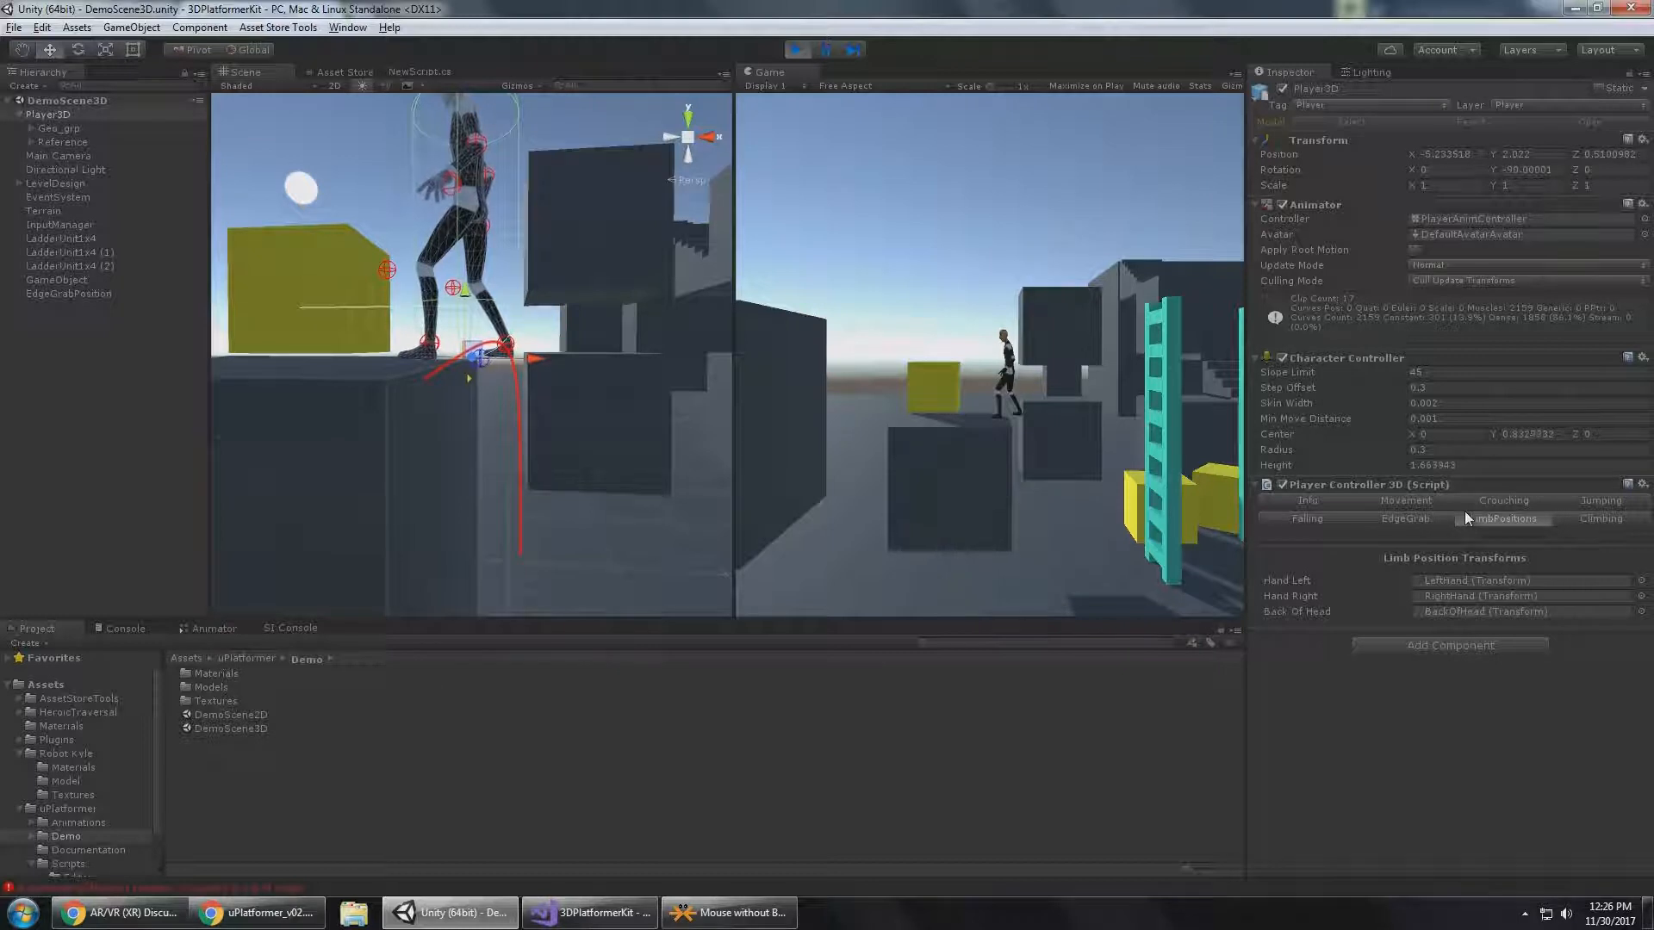
pyautogui.moveTo(368, 198); pyautogui.dragTo(377, 410, button='middle')
pyautogui.keyDown('alt'); pyautogui.moveTo(365, 338); pyautogui.dragTo(542, 344); pyautogui.keyUp('alt')
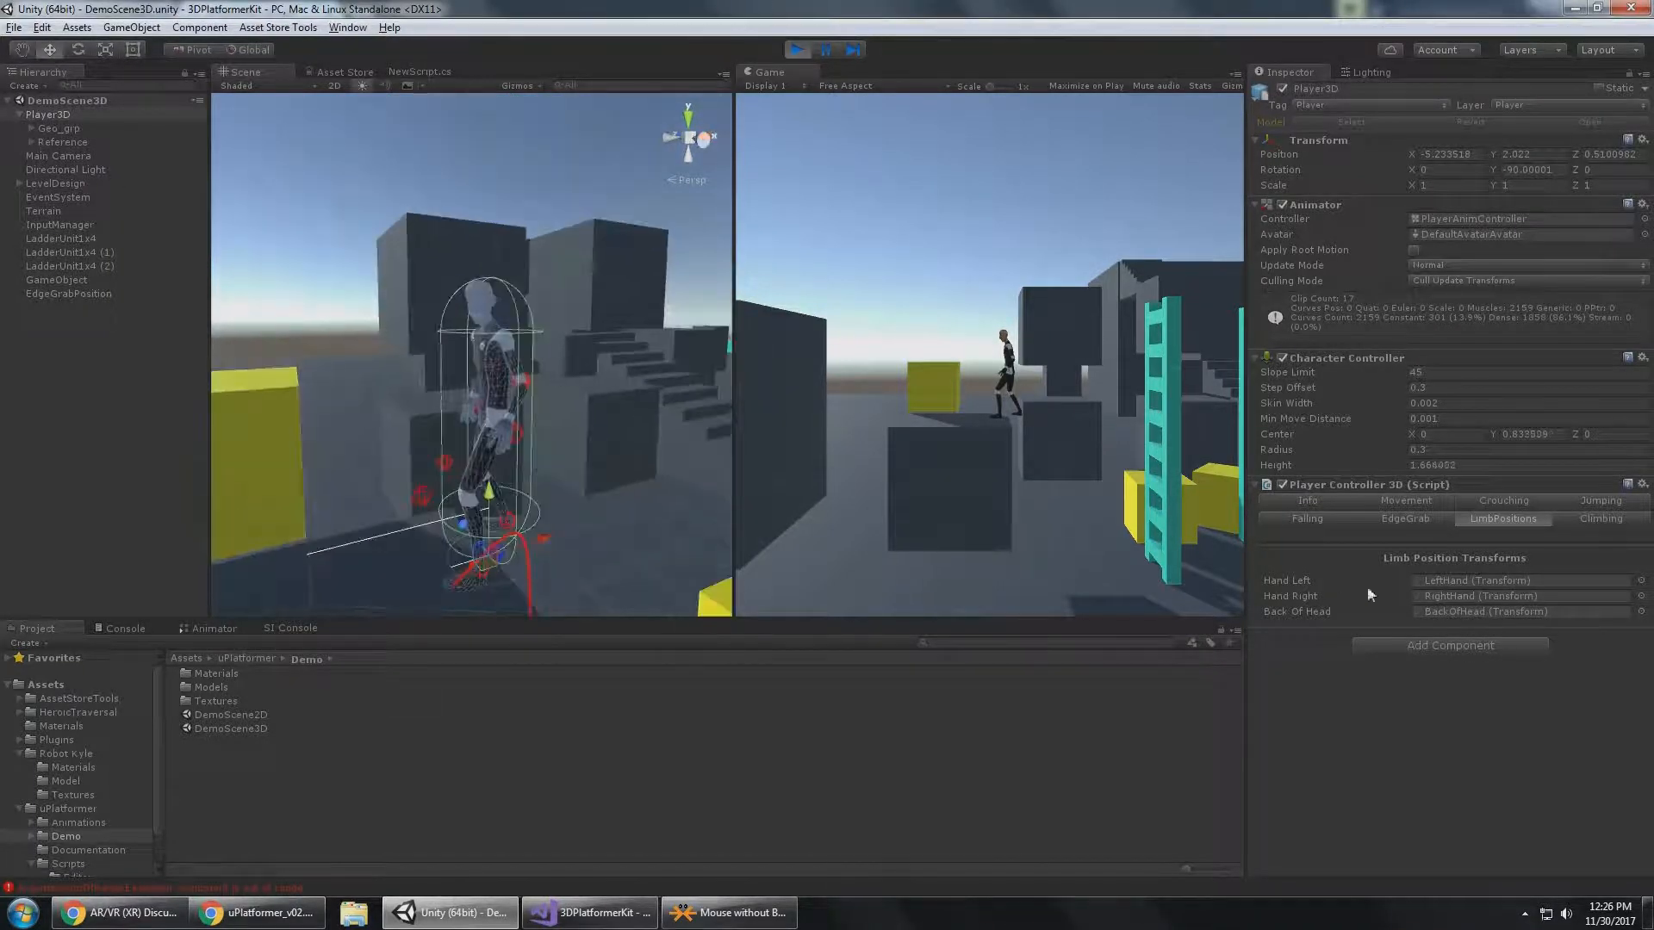
# Locate the assigned Back Of Head, Hand Left and Hand Right transforms in the object hierarchy, collapse Reference and reselect Player3D.
pyautogui.click(1485, 614)
pyautogui.click(1475, 581)
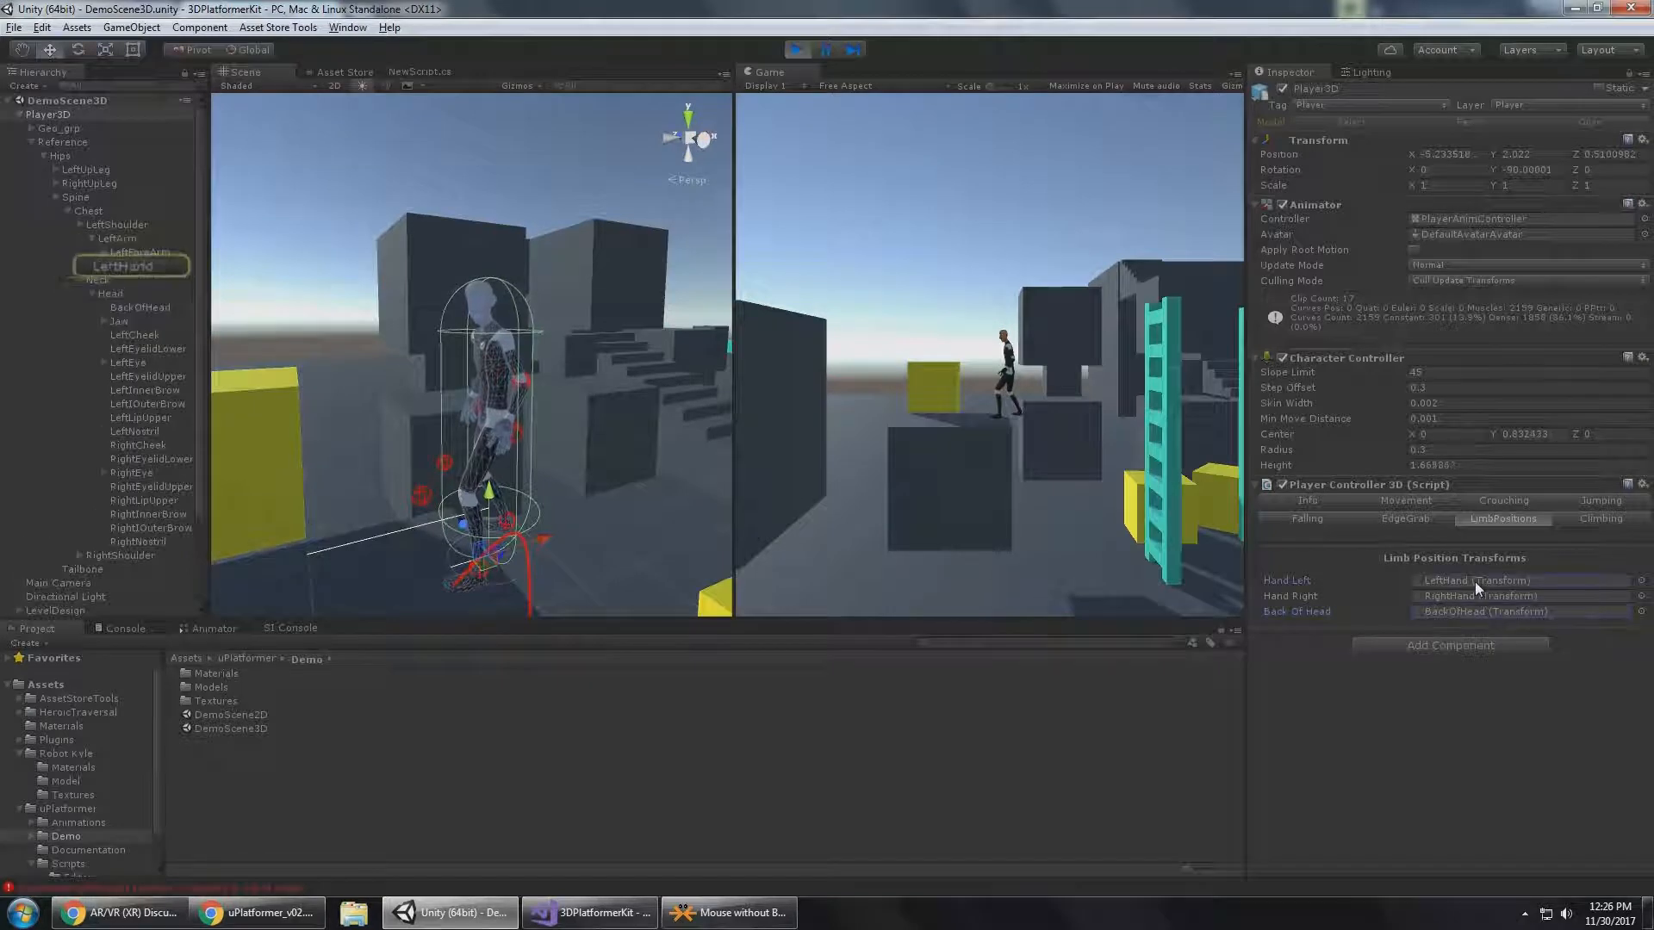
pyautogui.click(1476, 595)
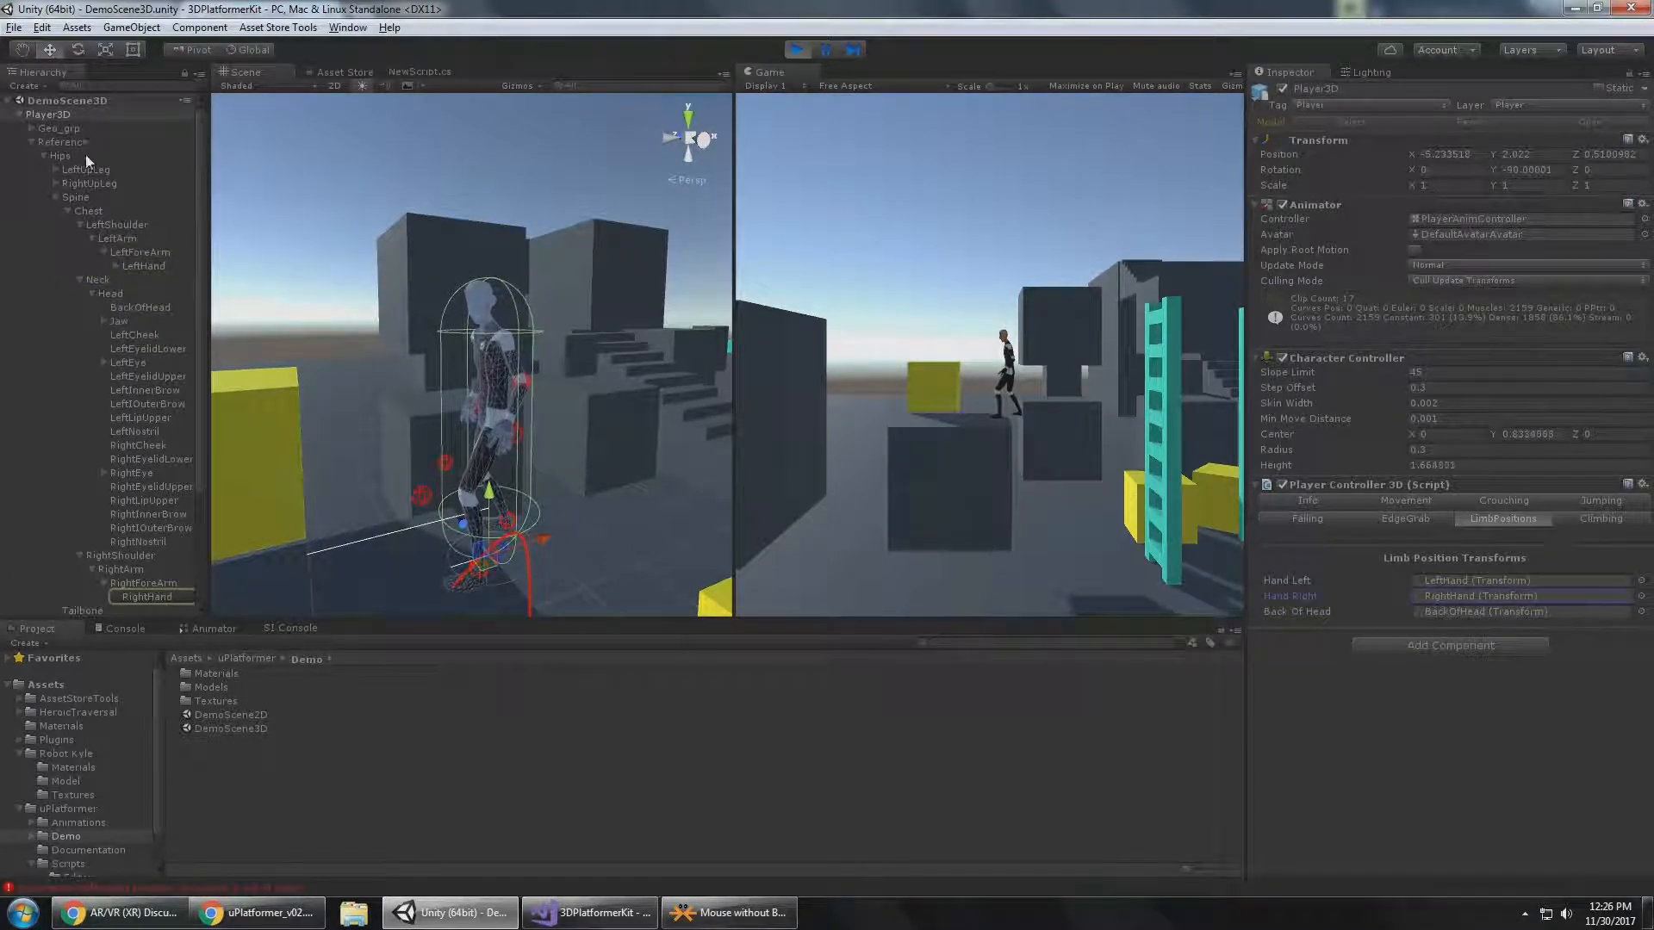
pyautogui.click(33, 142)
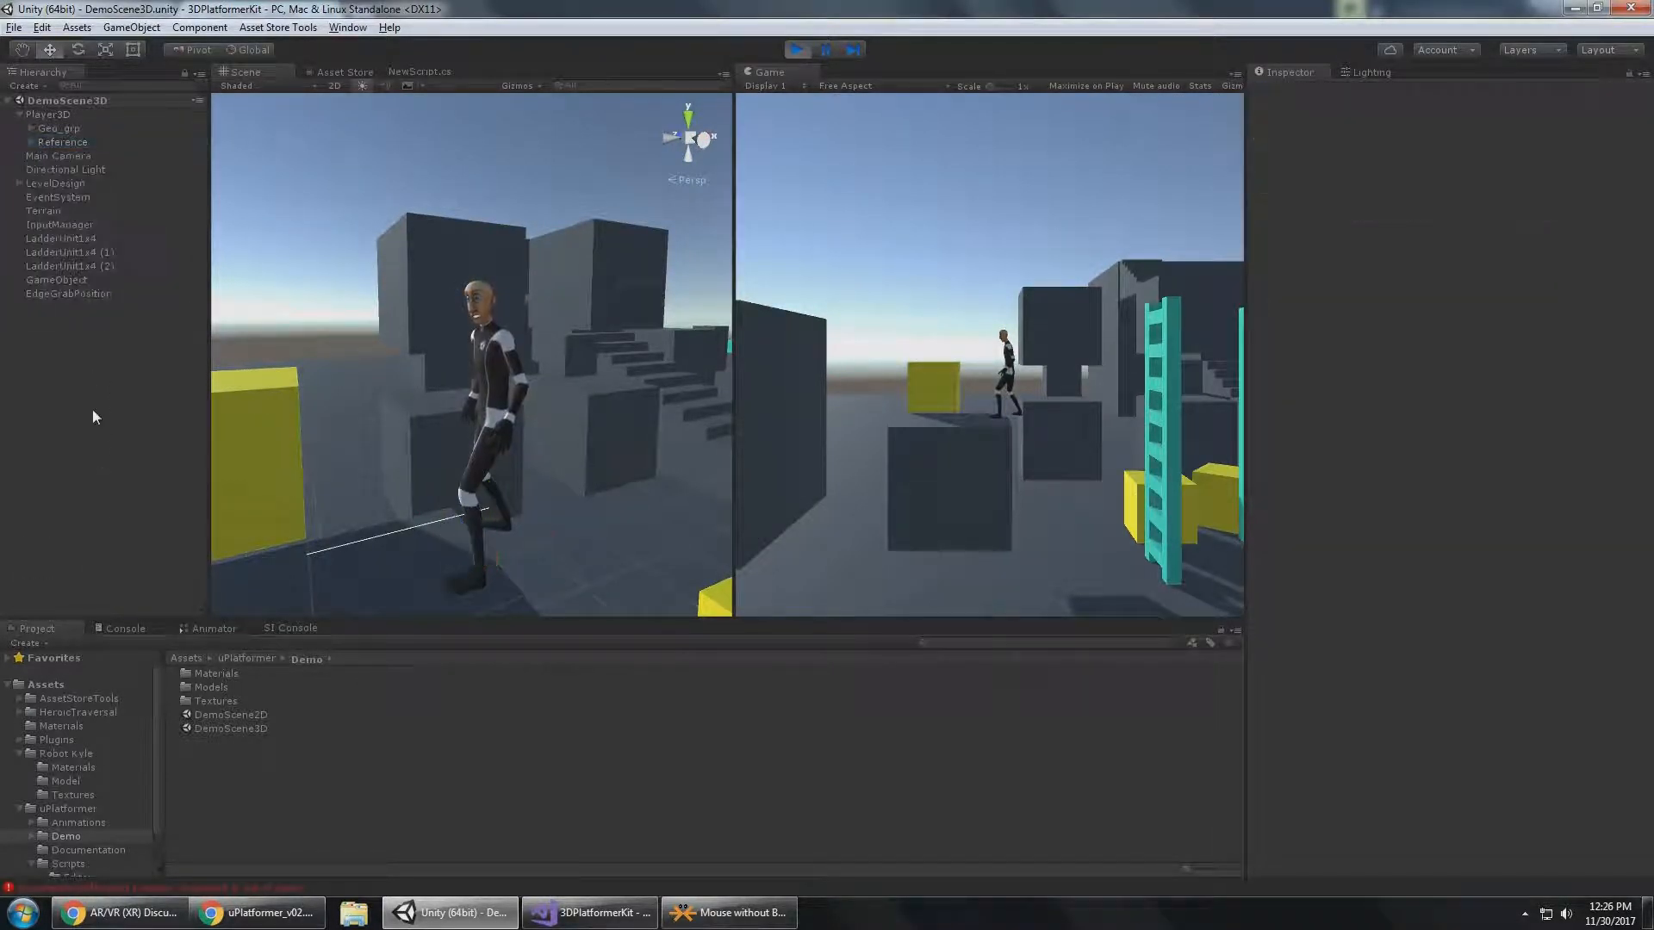
pyautogui.click(43, 127)
pyautogui.click(51, 114)
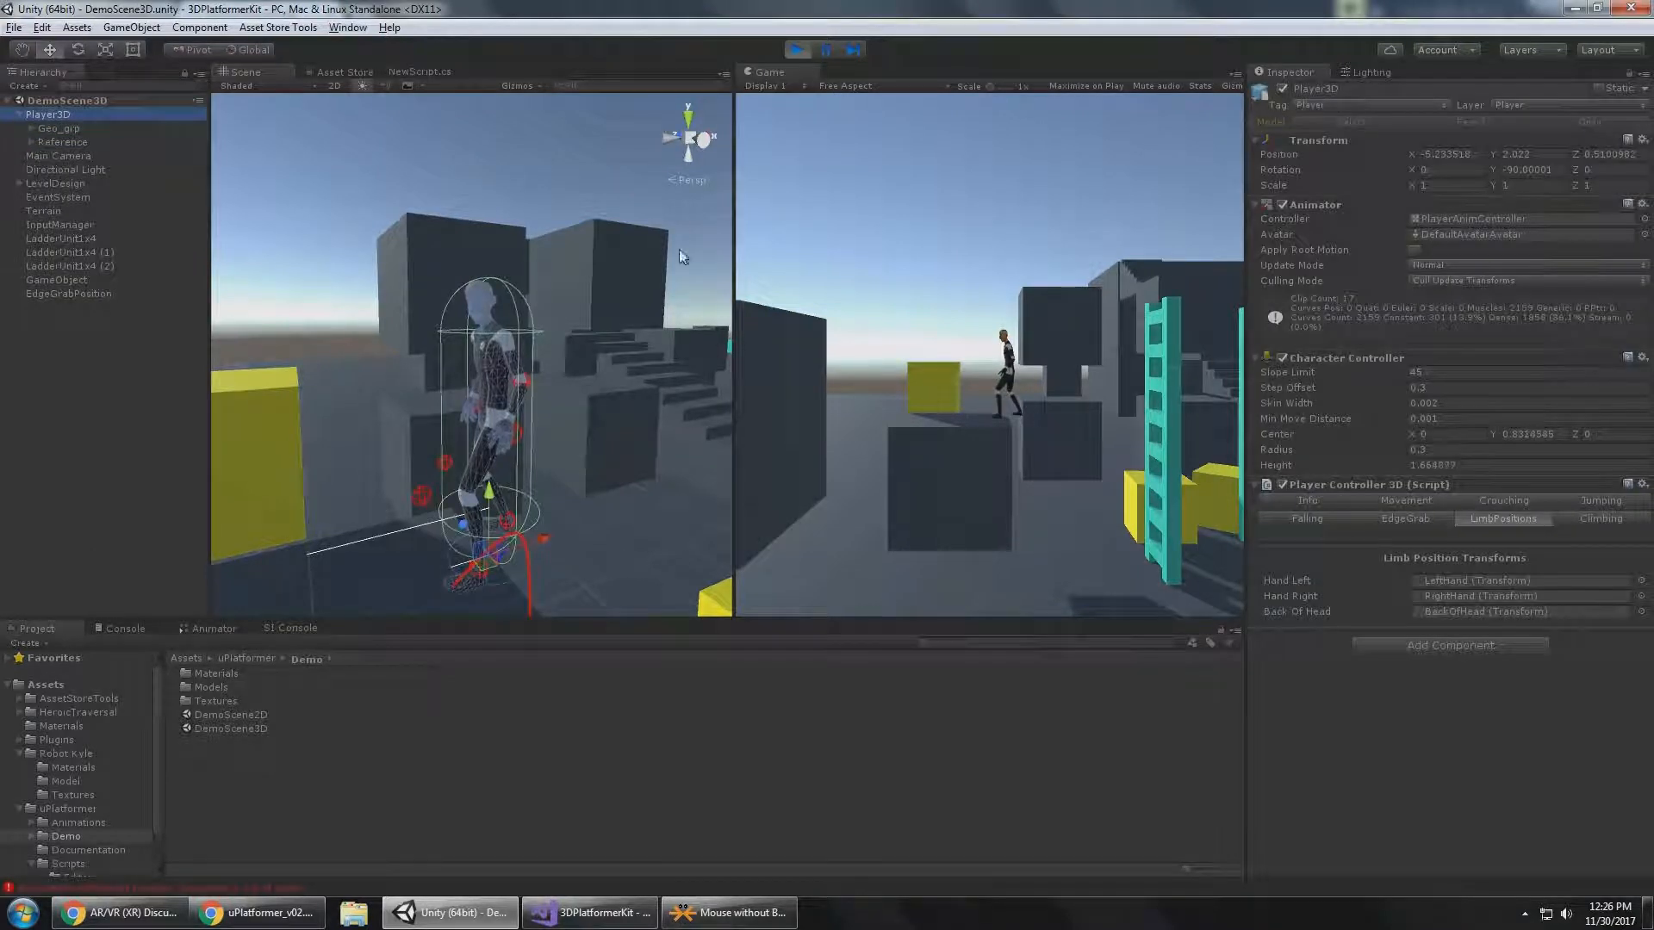
# Try crouching and jumping with Player3D on top of the dark block in the running game.
pyautogui.click(1054, 307)
pyautogui.press('c')
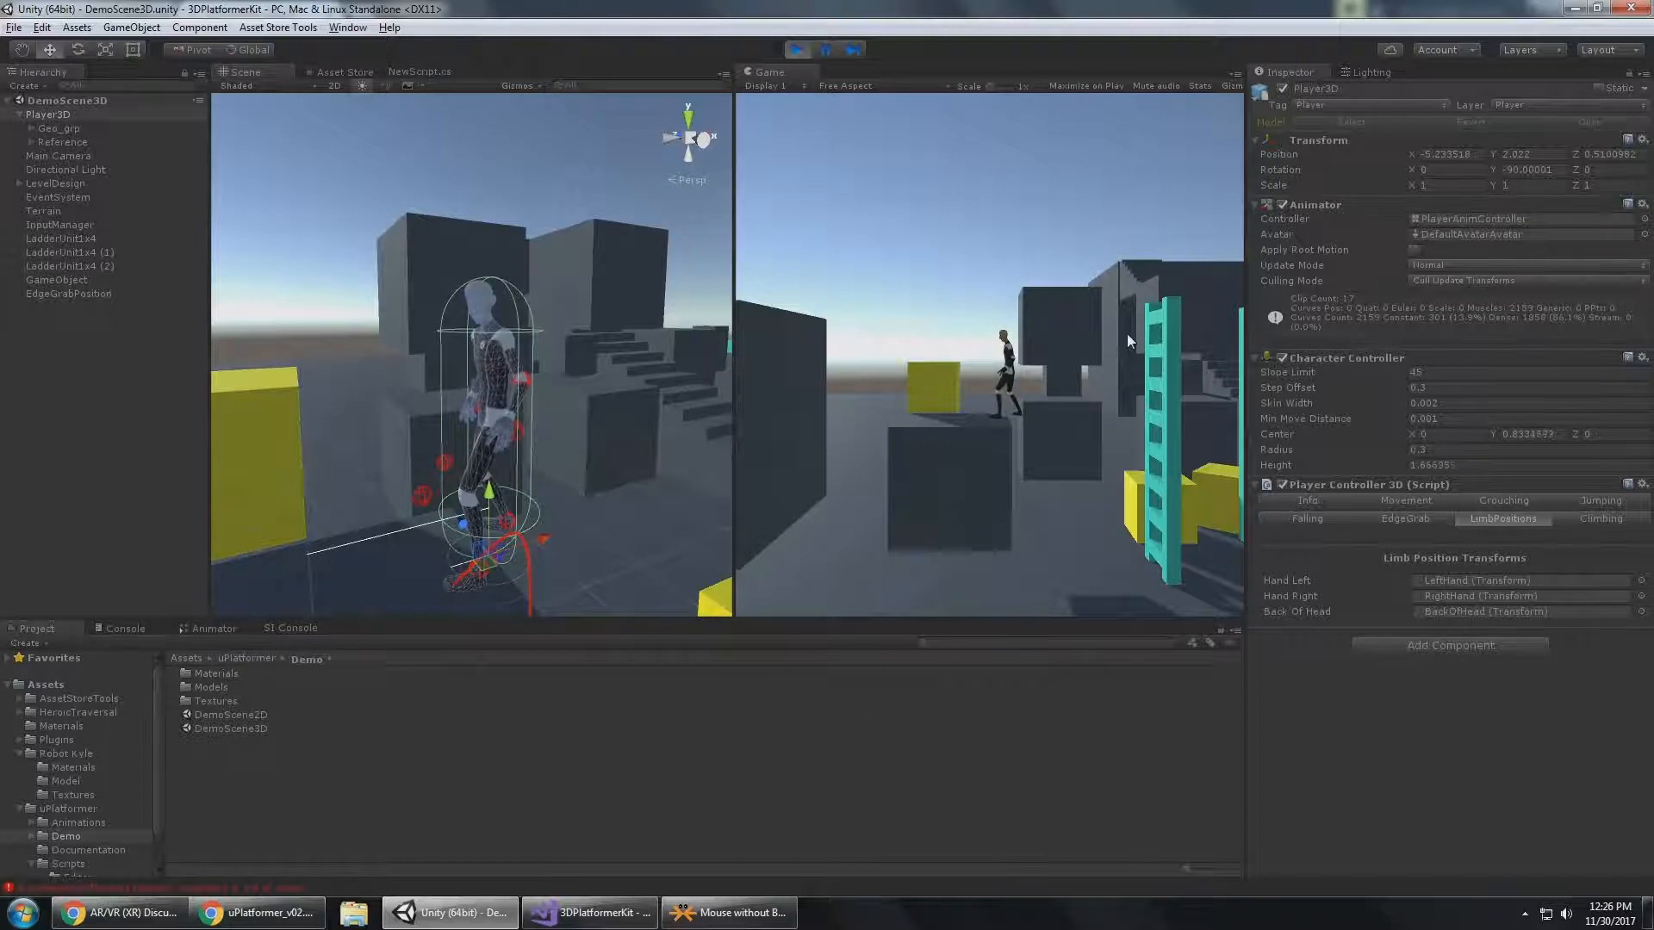
pyautogui.press('space')
pyautogui.press('space')
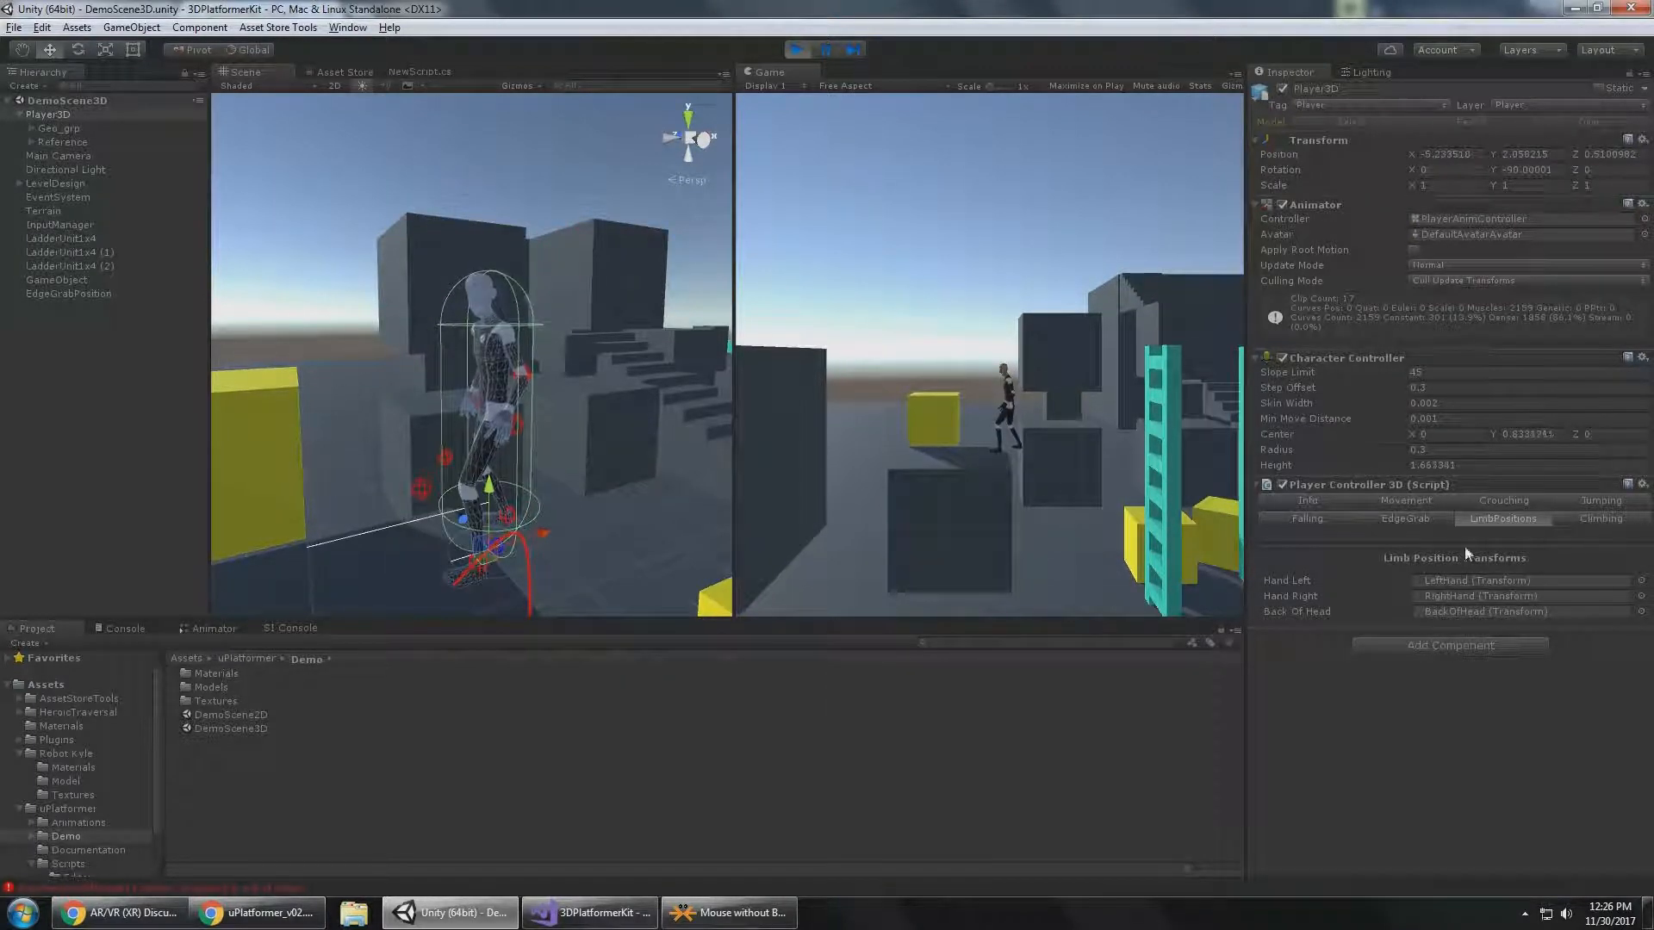
# Show the Player Controller's Climbing settings, read the Climbing (Ladder) section of uPlatformer_v02.pdf in Chrome, and return to Unity.
pyautogui.click(1579, 520)
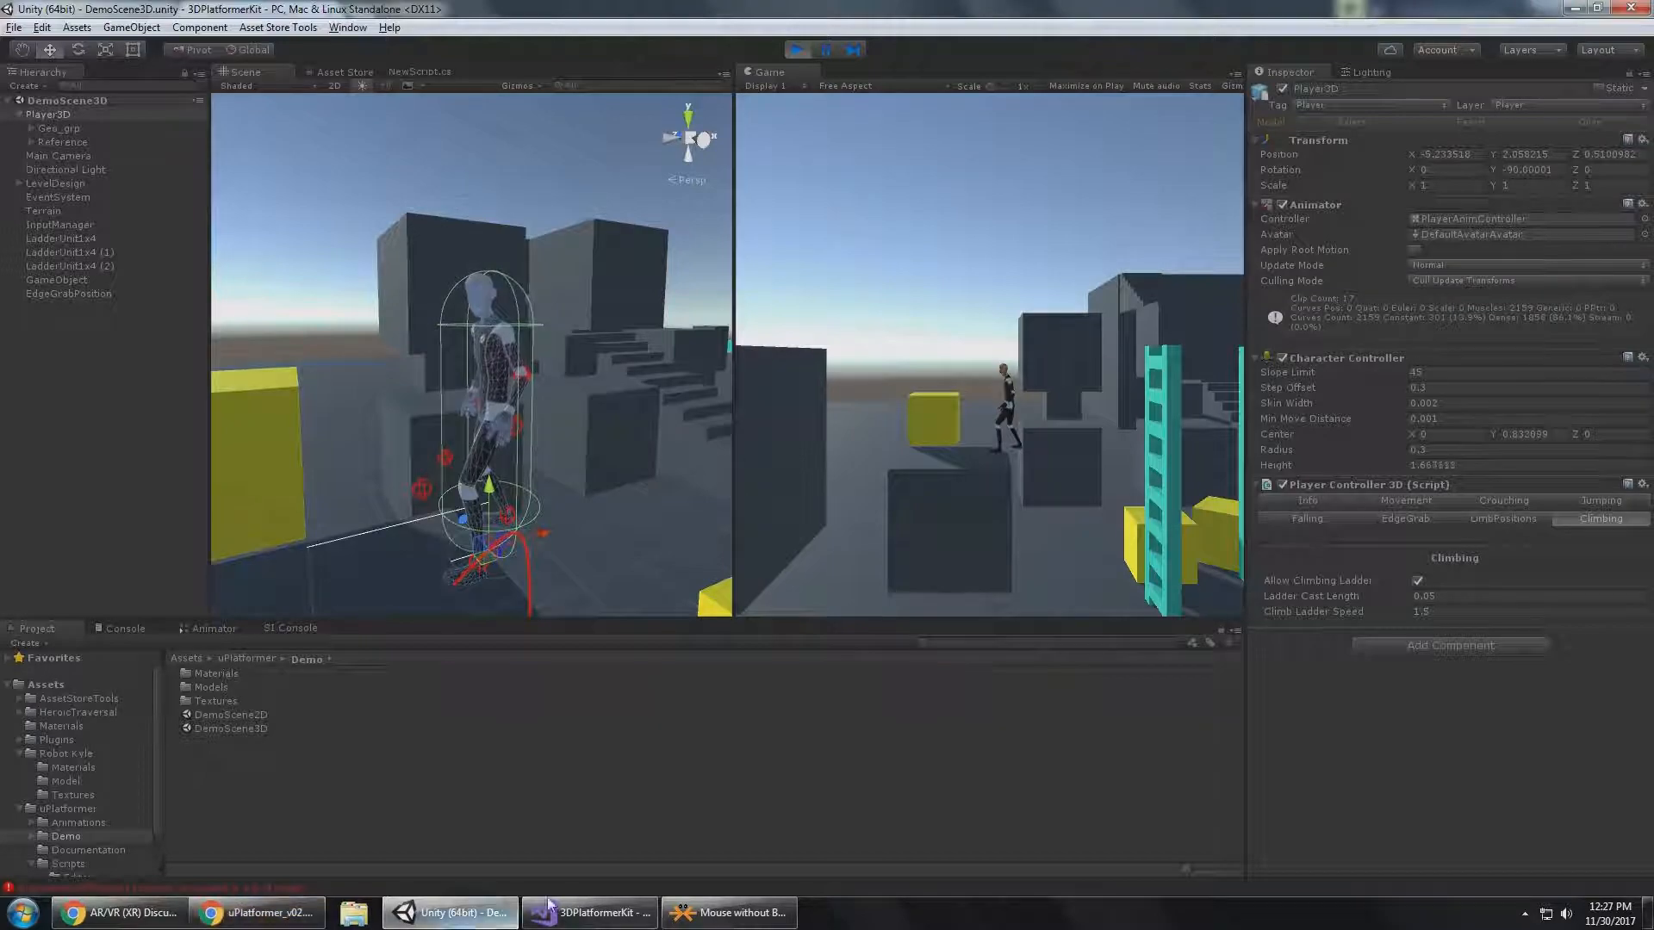
pyautogui.click(256, 912)
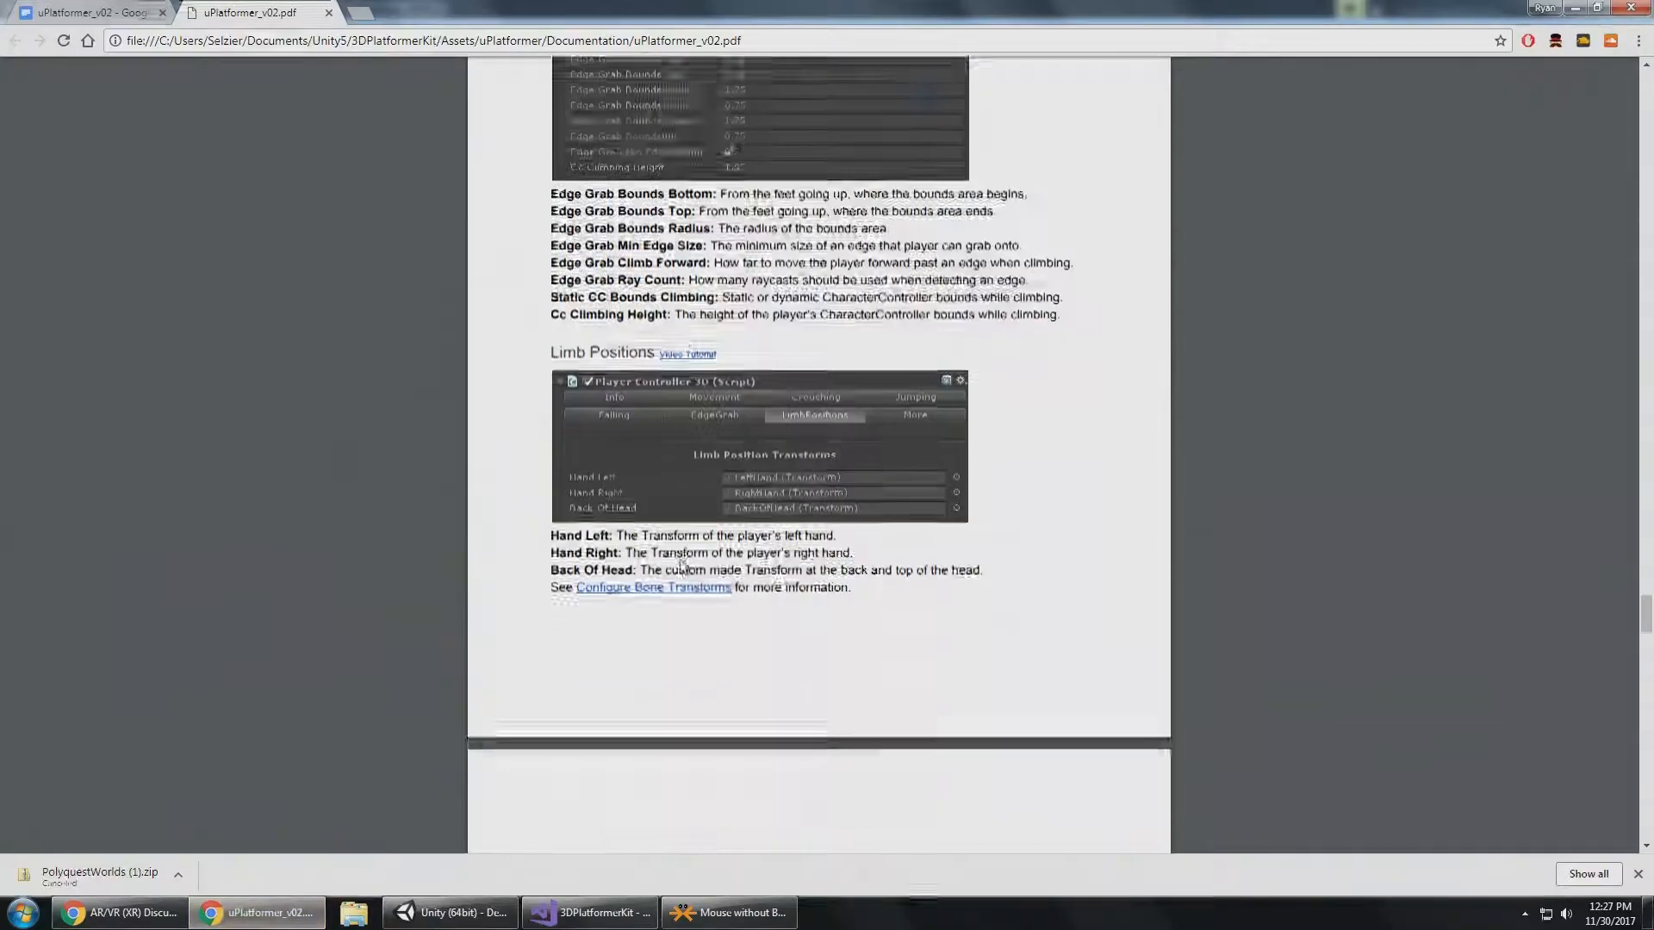
pyautogui.scroll(-5, 680, 561)
pyautogui.scroll(-3, 680, 561)
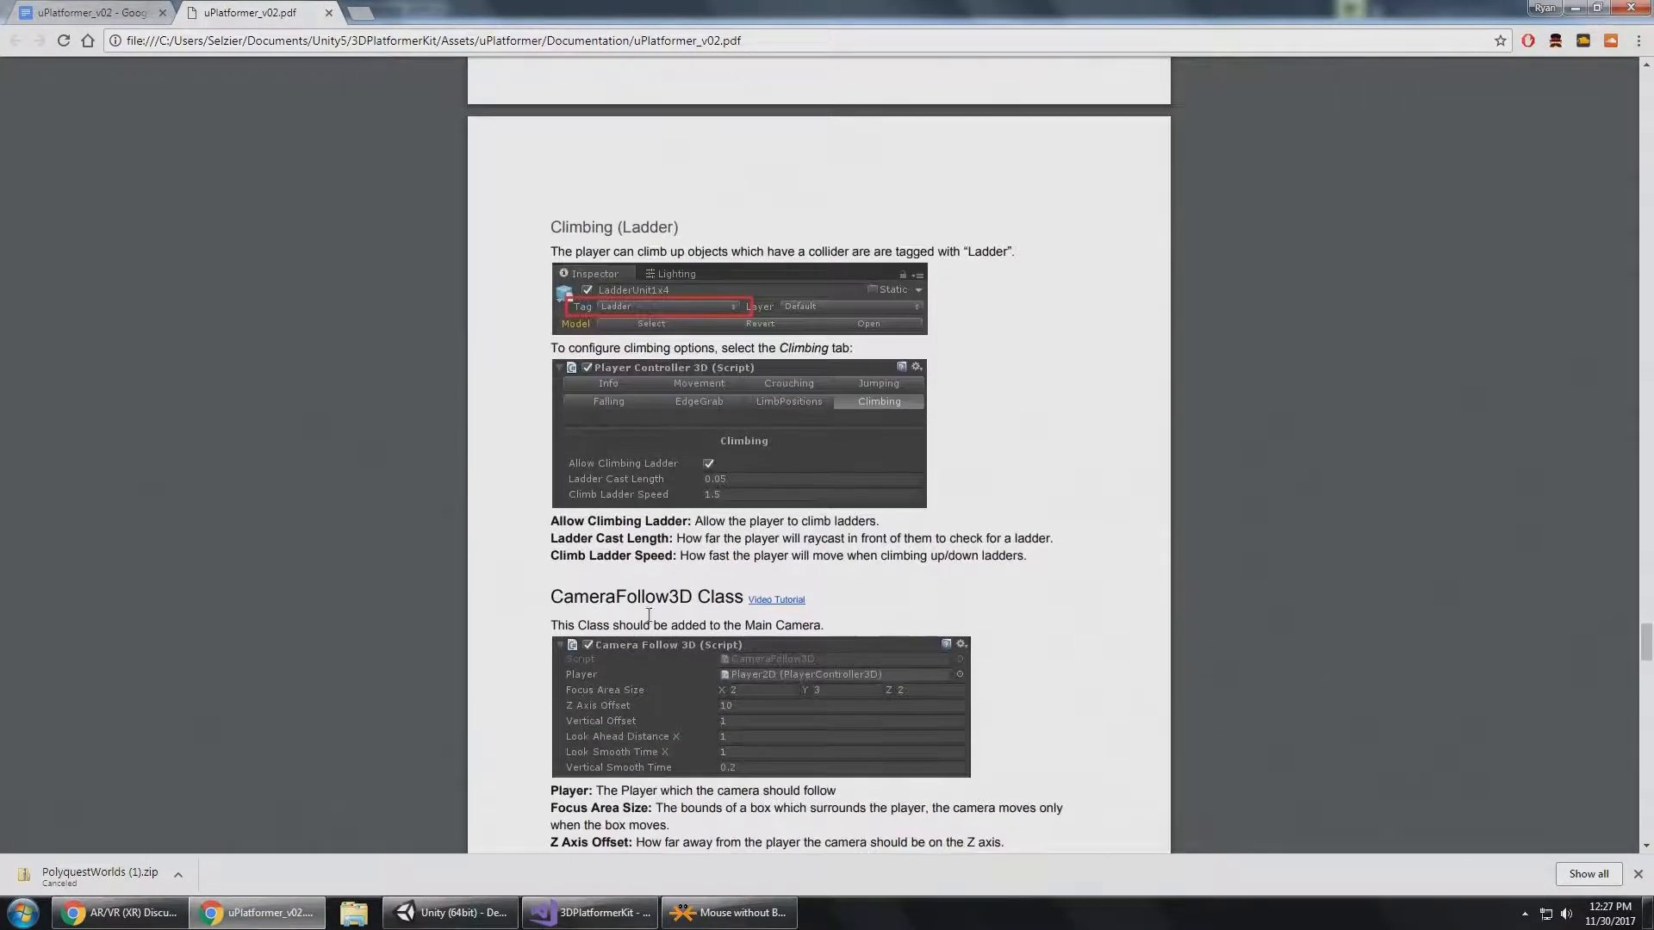
pyautogui.click(450, 913)
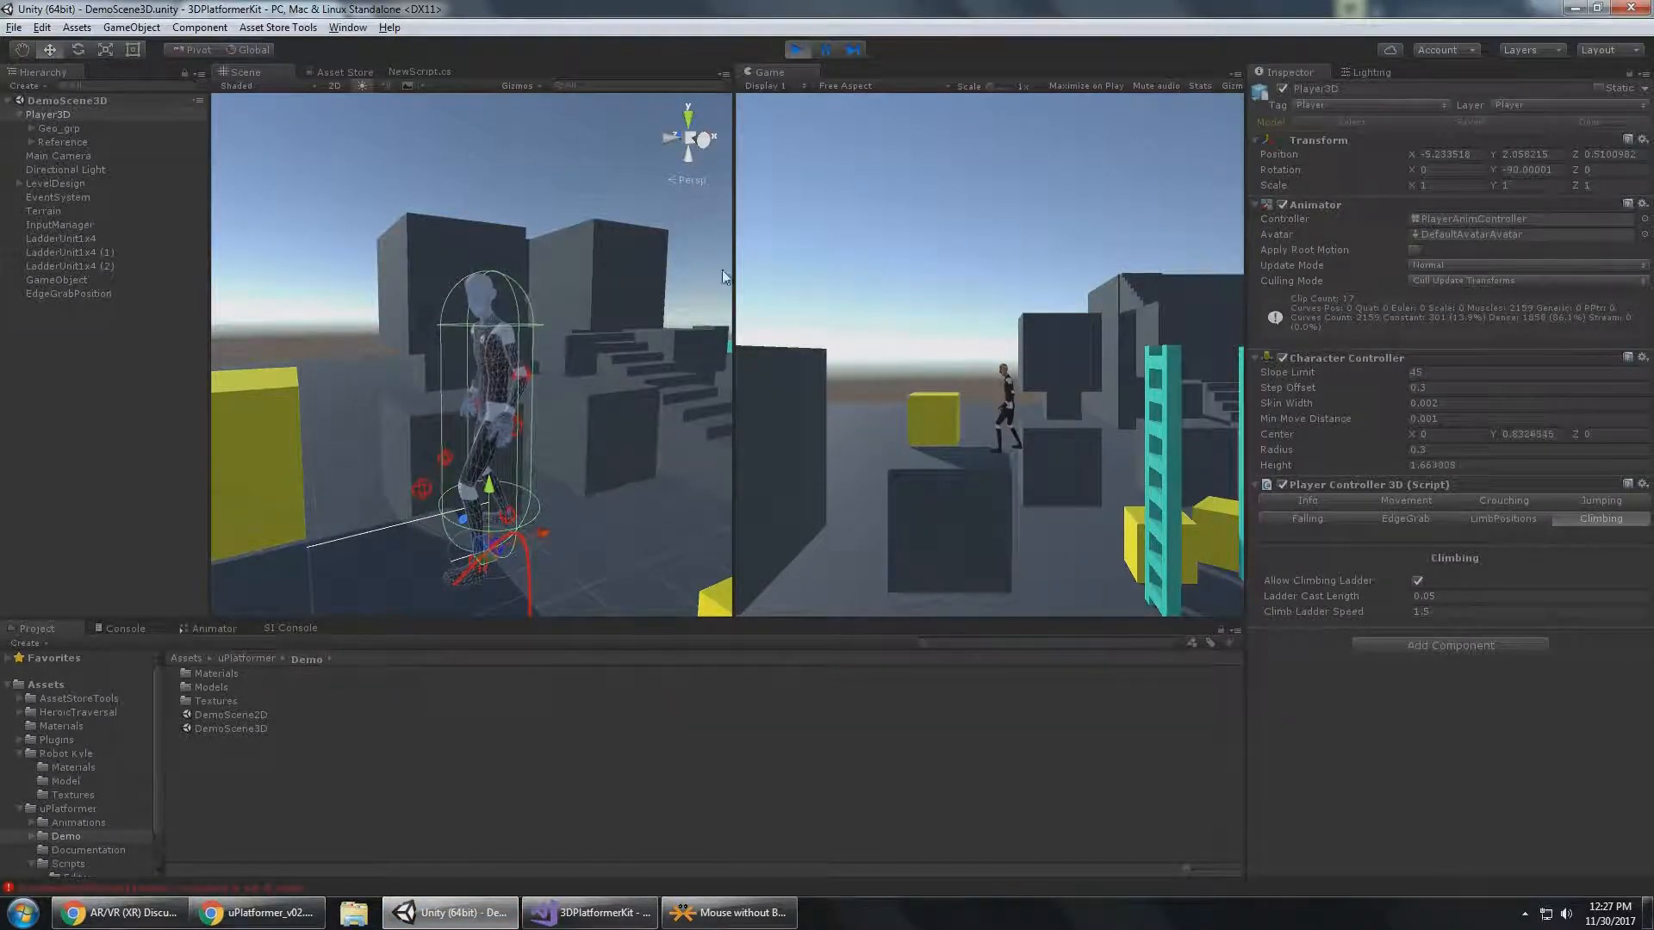
# Bring Player3D down from the dark block and walk it across the ground to the teal ladders.
pyautogui.press('s')
pyautogui.press('d')
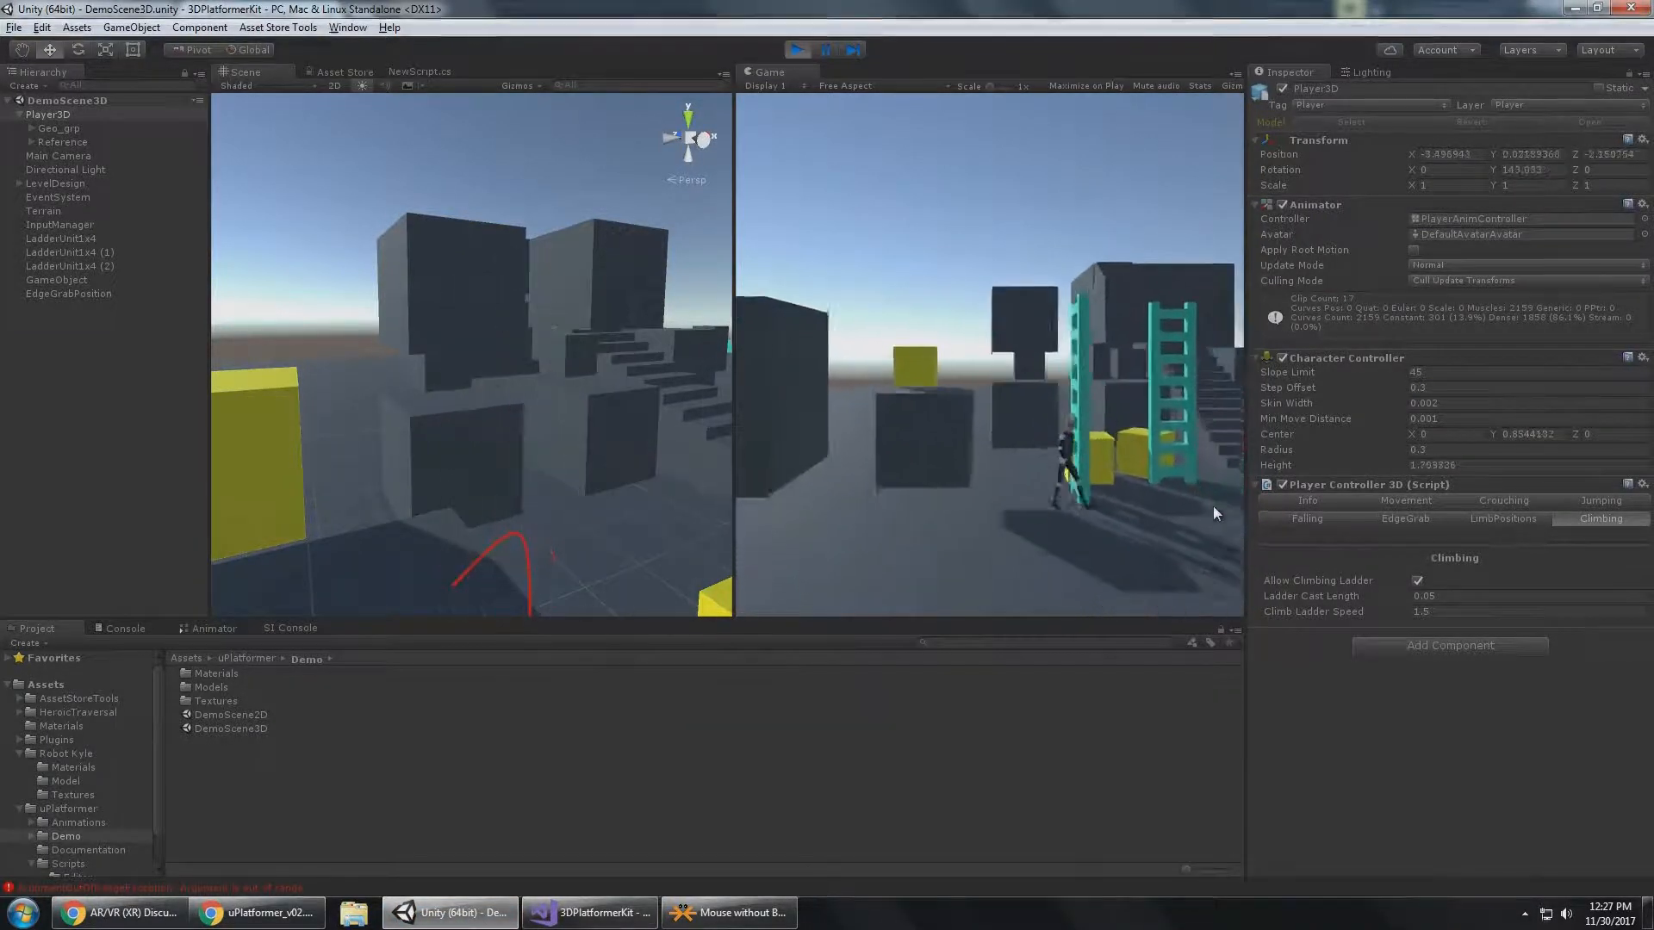
pyautogui.press('d')
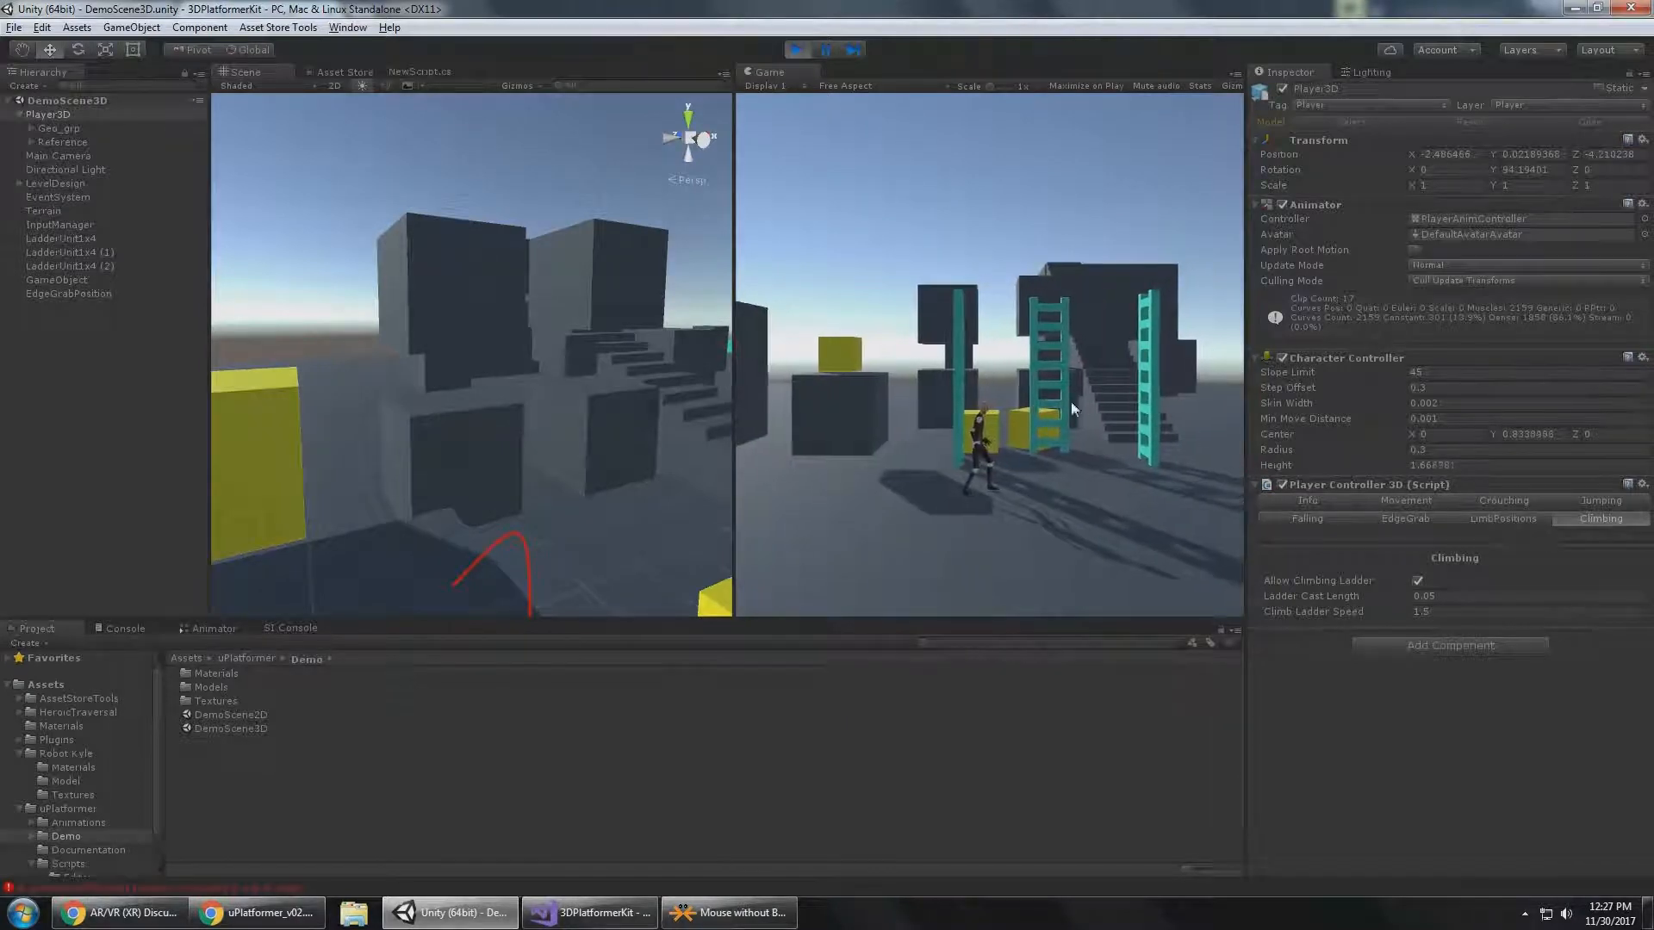
pyautogui.press('w')
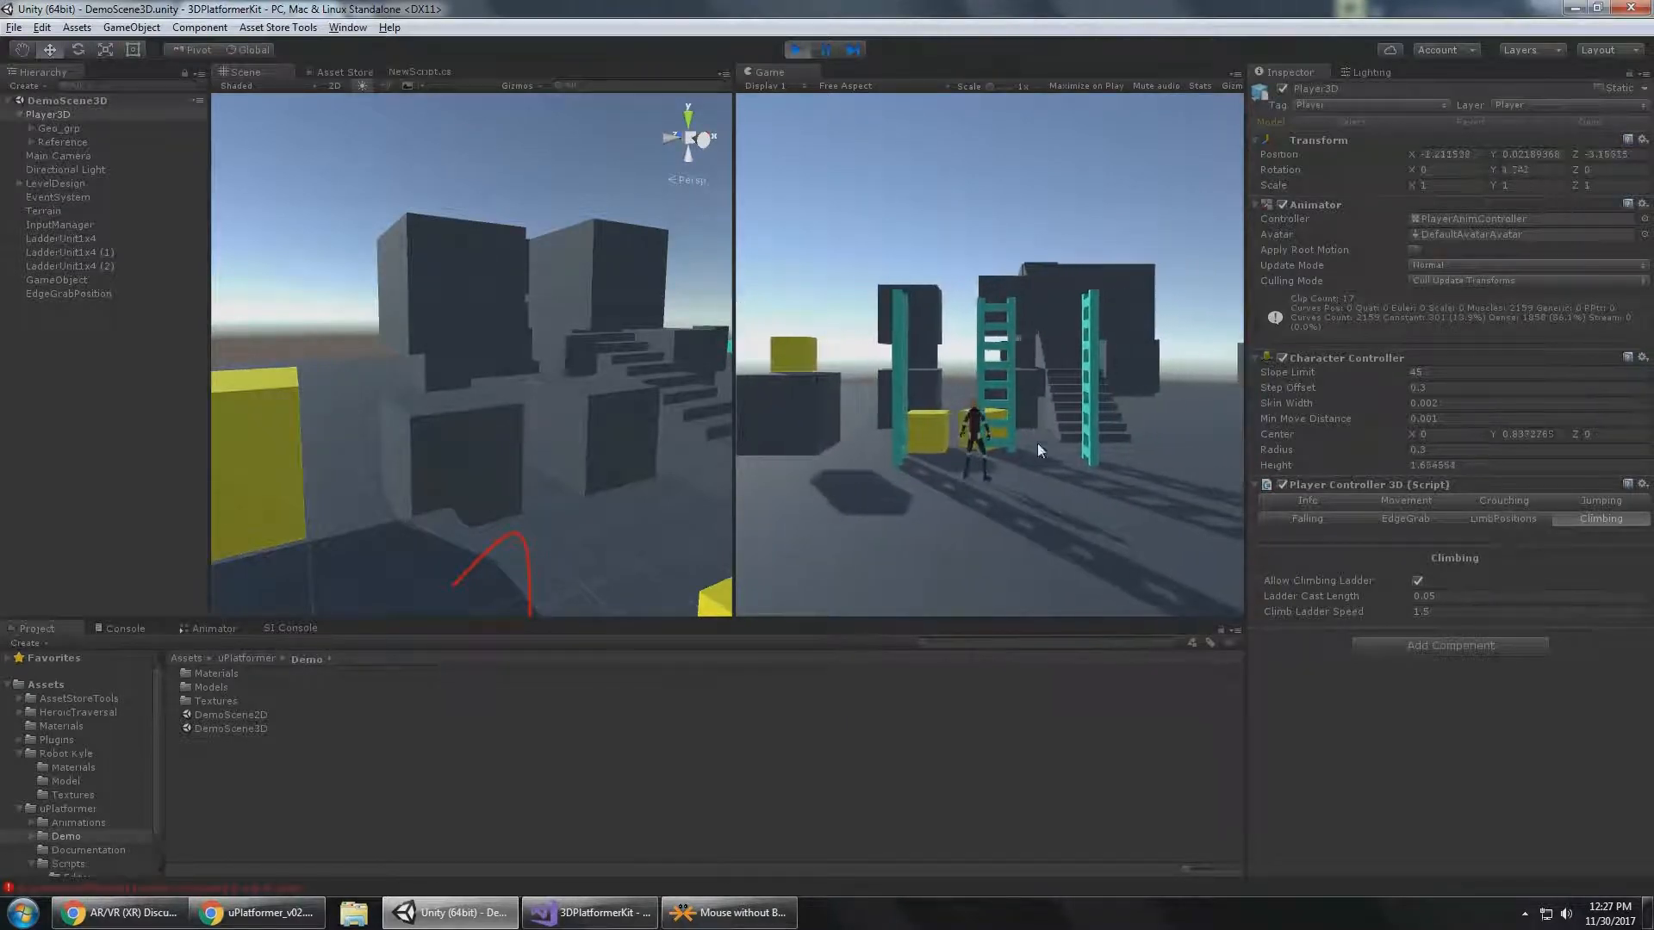
pyautogui.press('d')
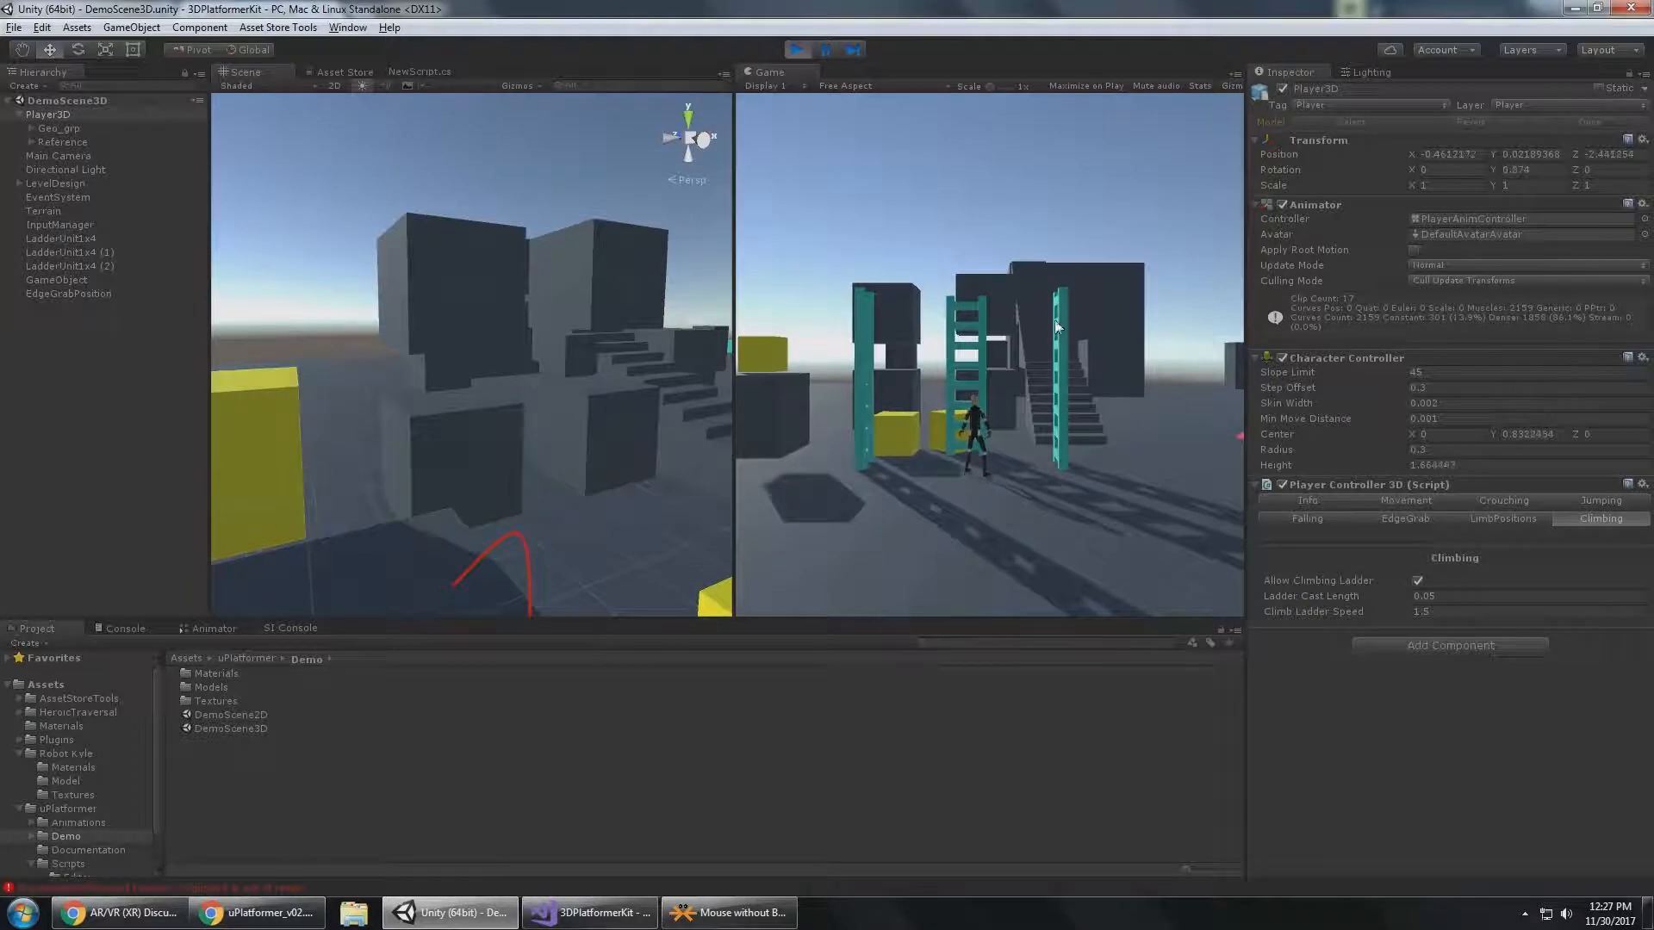
# Select LadderUnit1x4 in the Scene view and choose Ladder as its tag.
pyautogui.moveTo(464, 278); pyautogui.dragTo(332, 419, button='right')
pyautogui.click(536, 346)
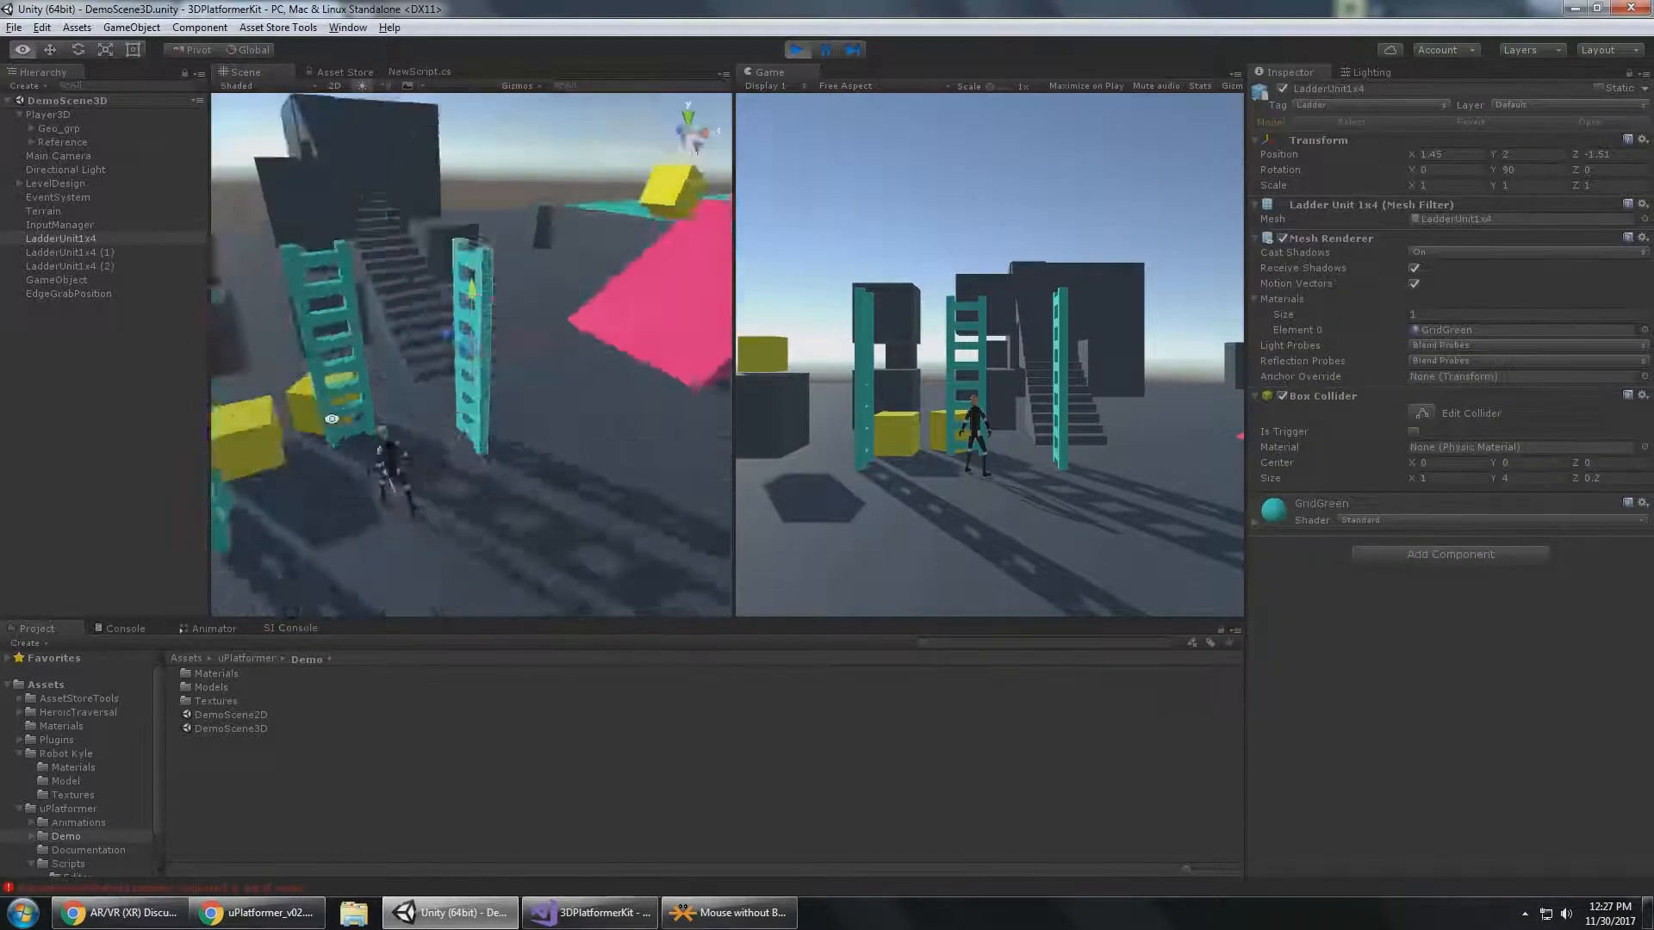
pyautogui.keyDown('alt'); pyautogui.moveTo(332, 418); pyautogui.dragTo(452, 420); pyautogui.keyUp('alt')
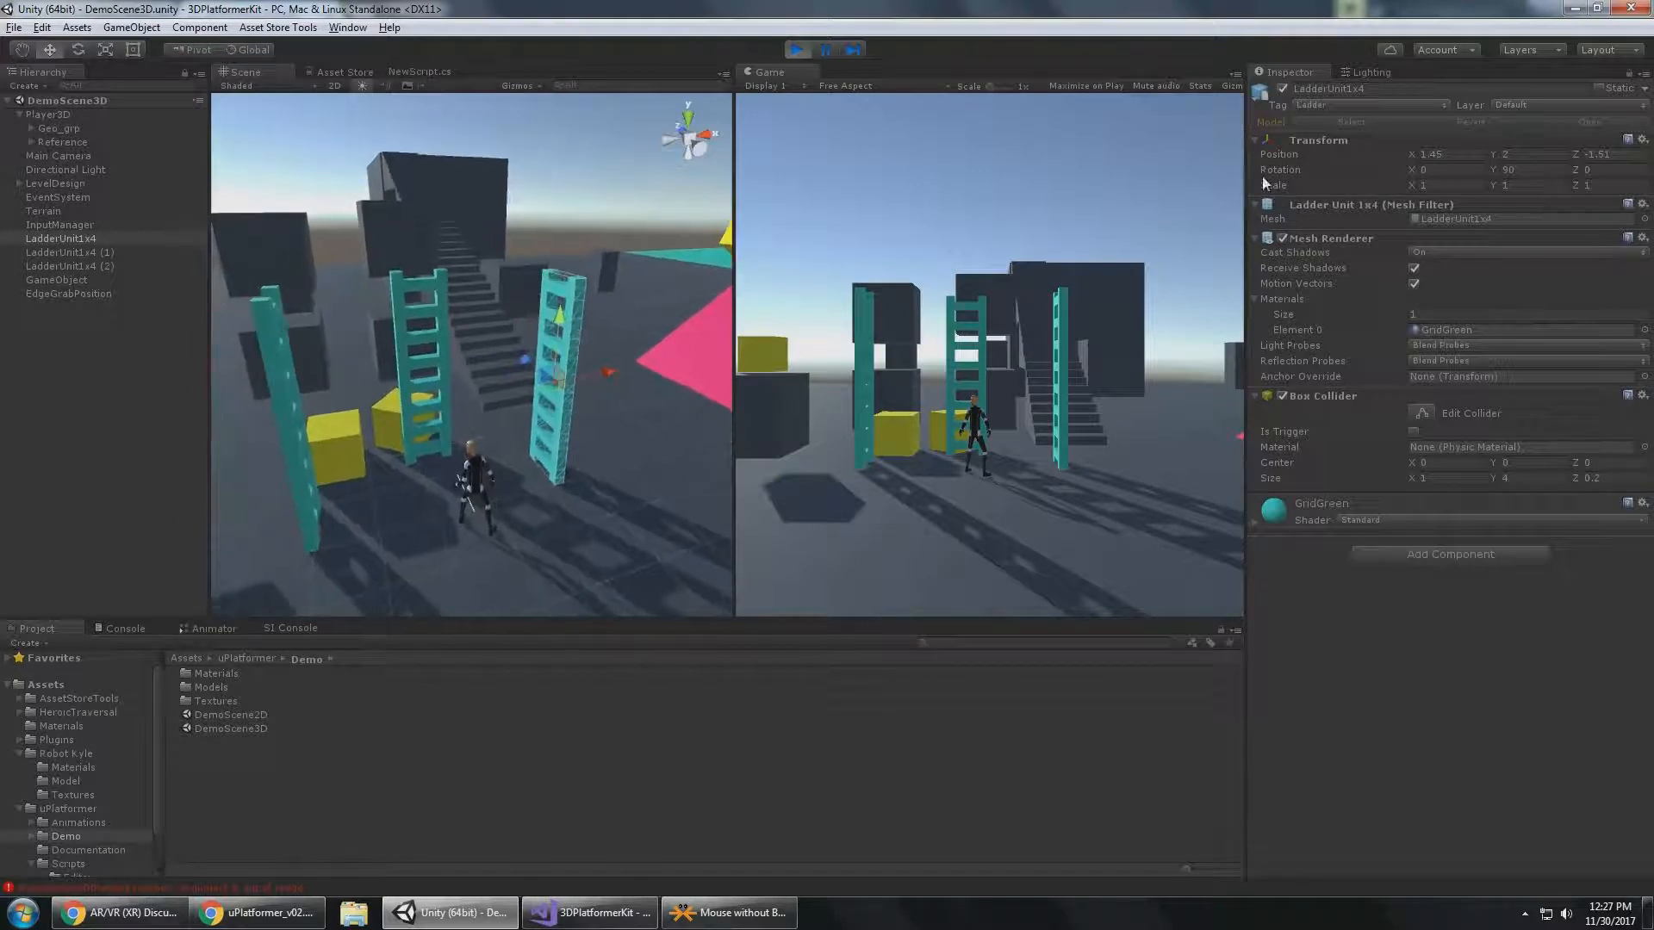
pyautogui.click(1323, 106)
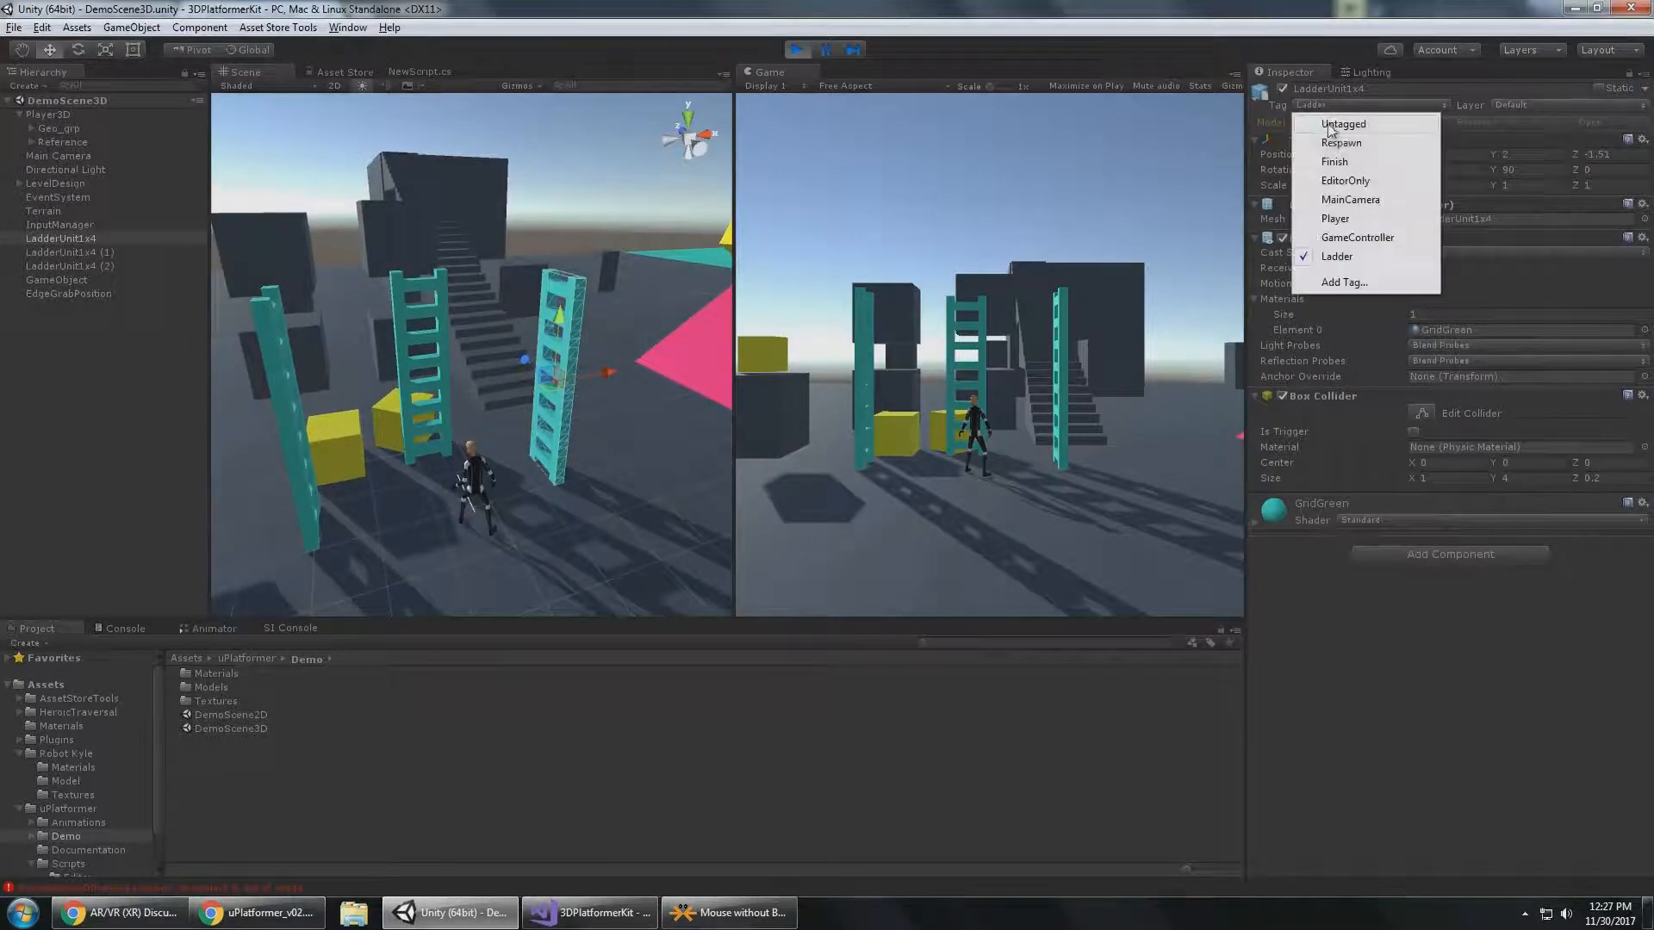
pyautogui.click(1338, 257)
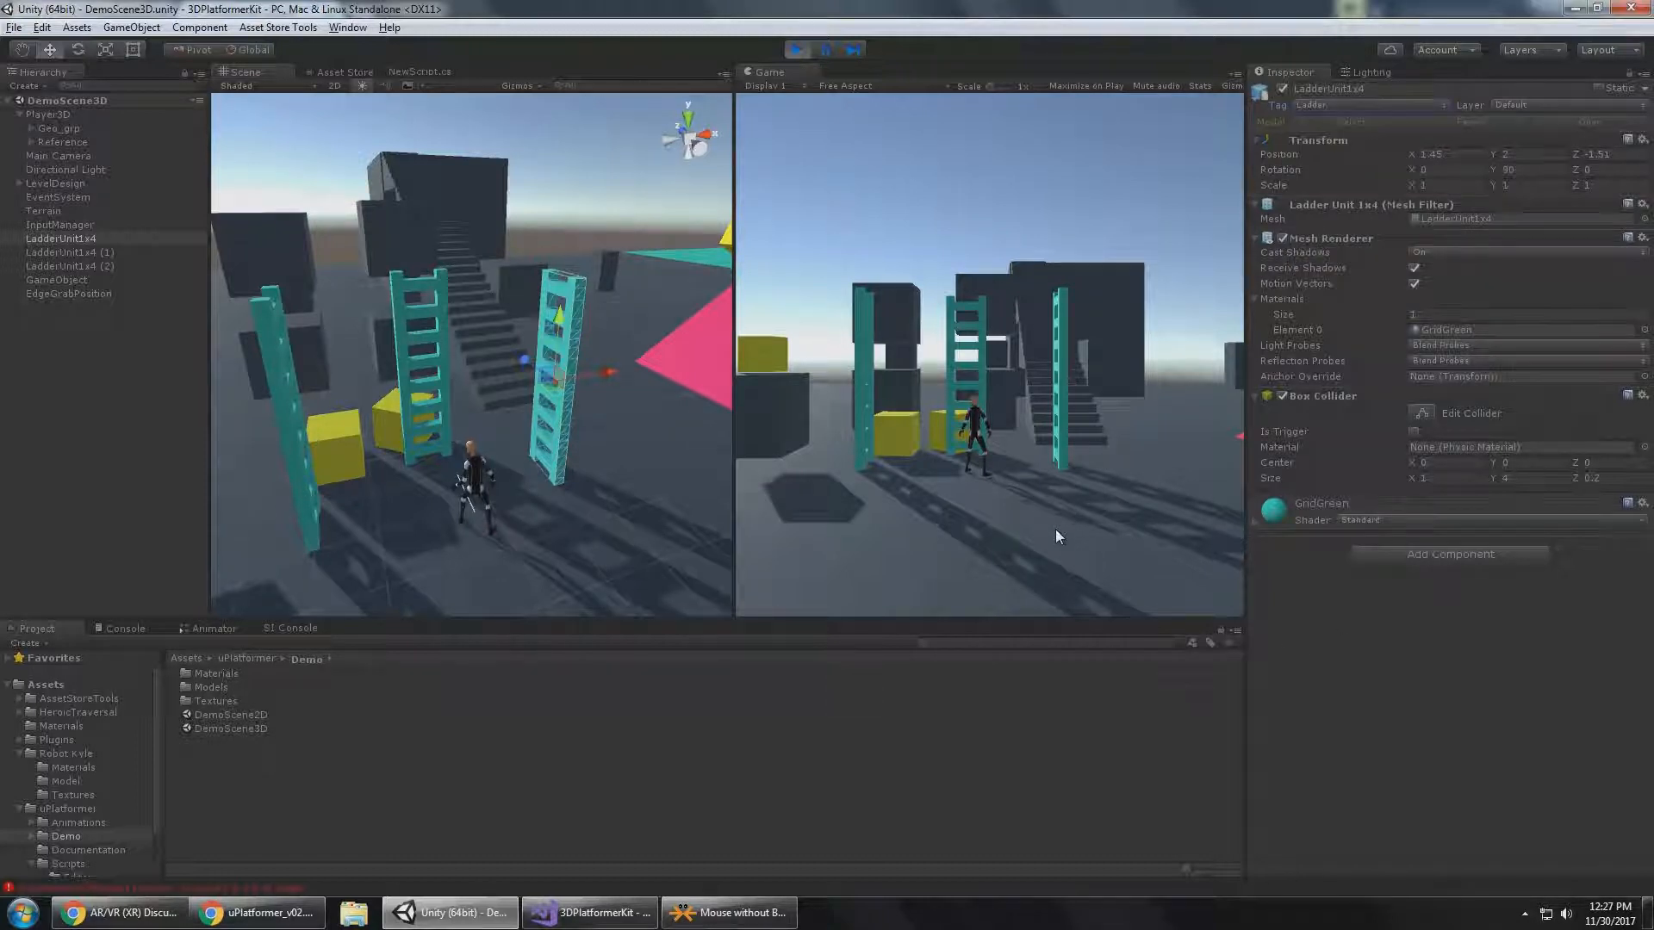
# Walk Player3D to the LadderUnit1x4 ladder and climb it all the way to the top.
pyautogui.press('w')
pyautogui.press('d')
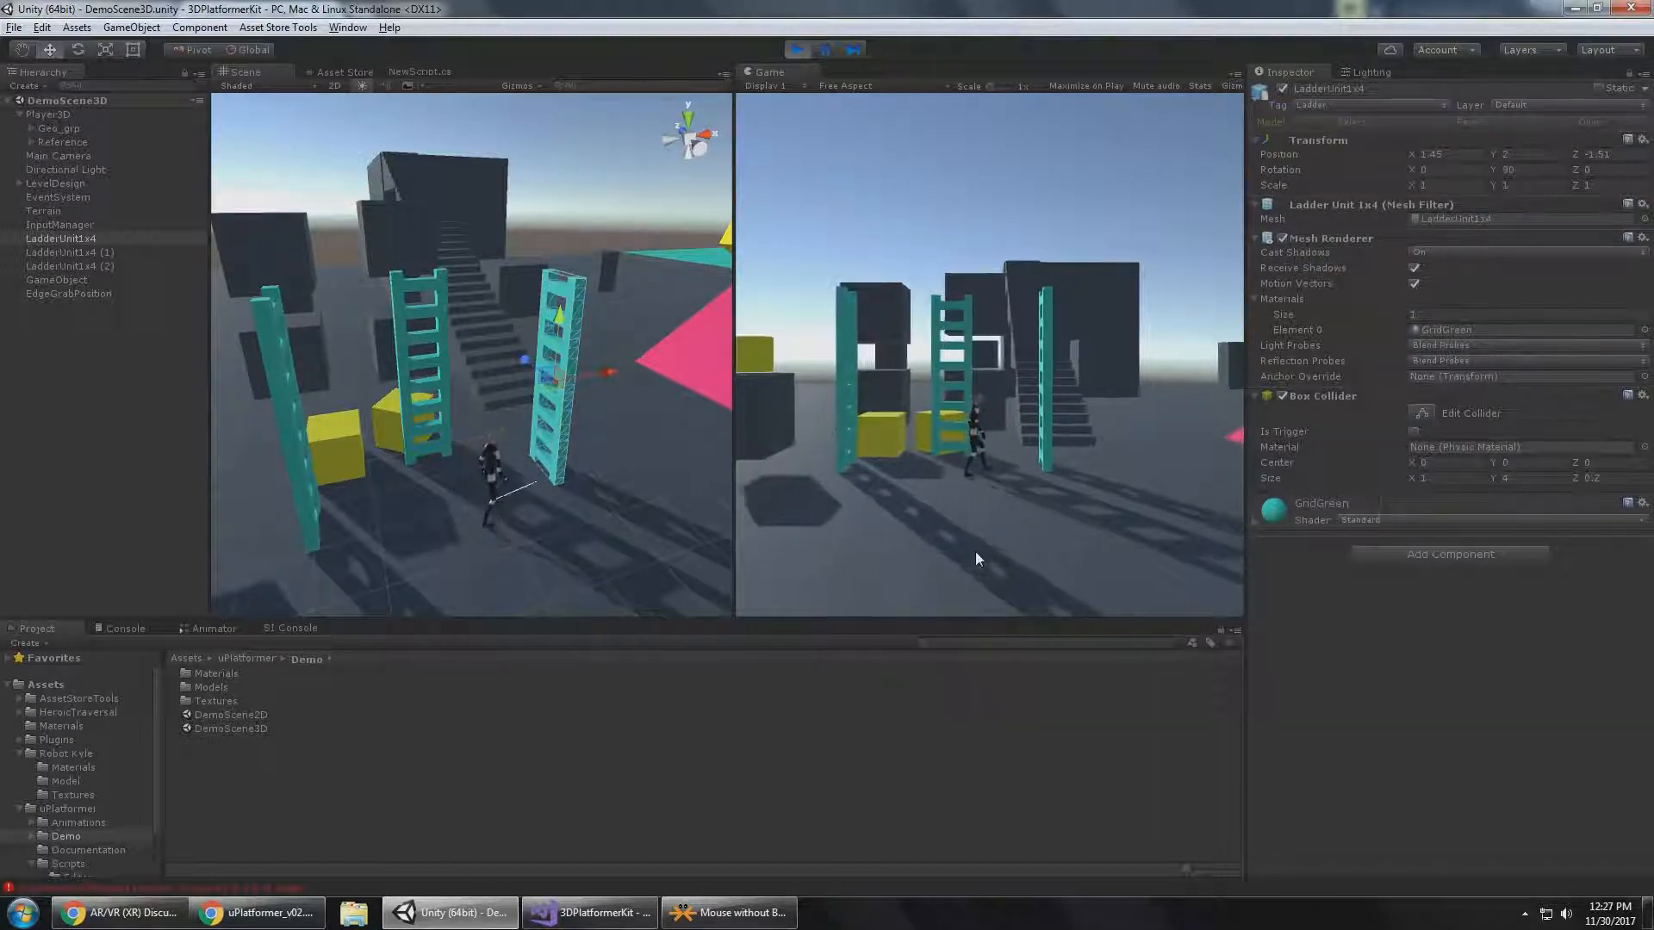
pyautogui.press('w')
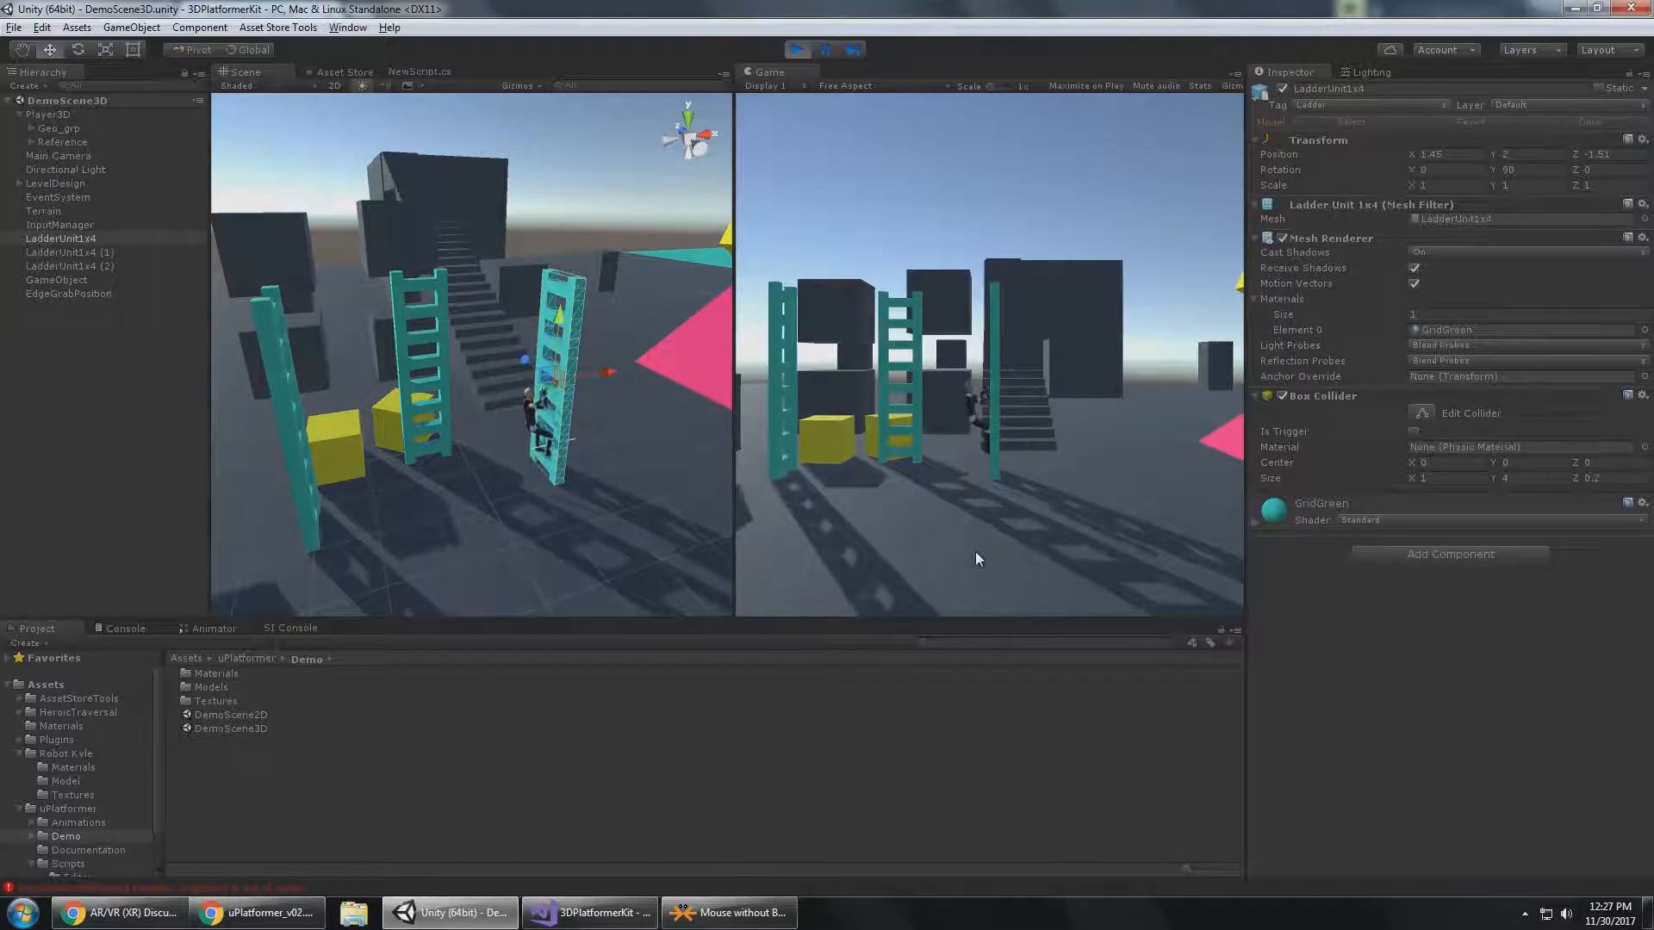
pyautogui.press('w')
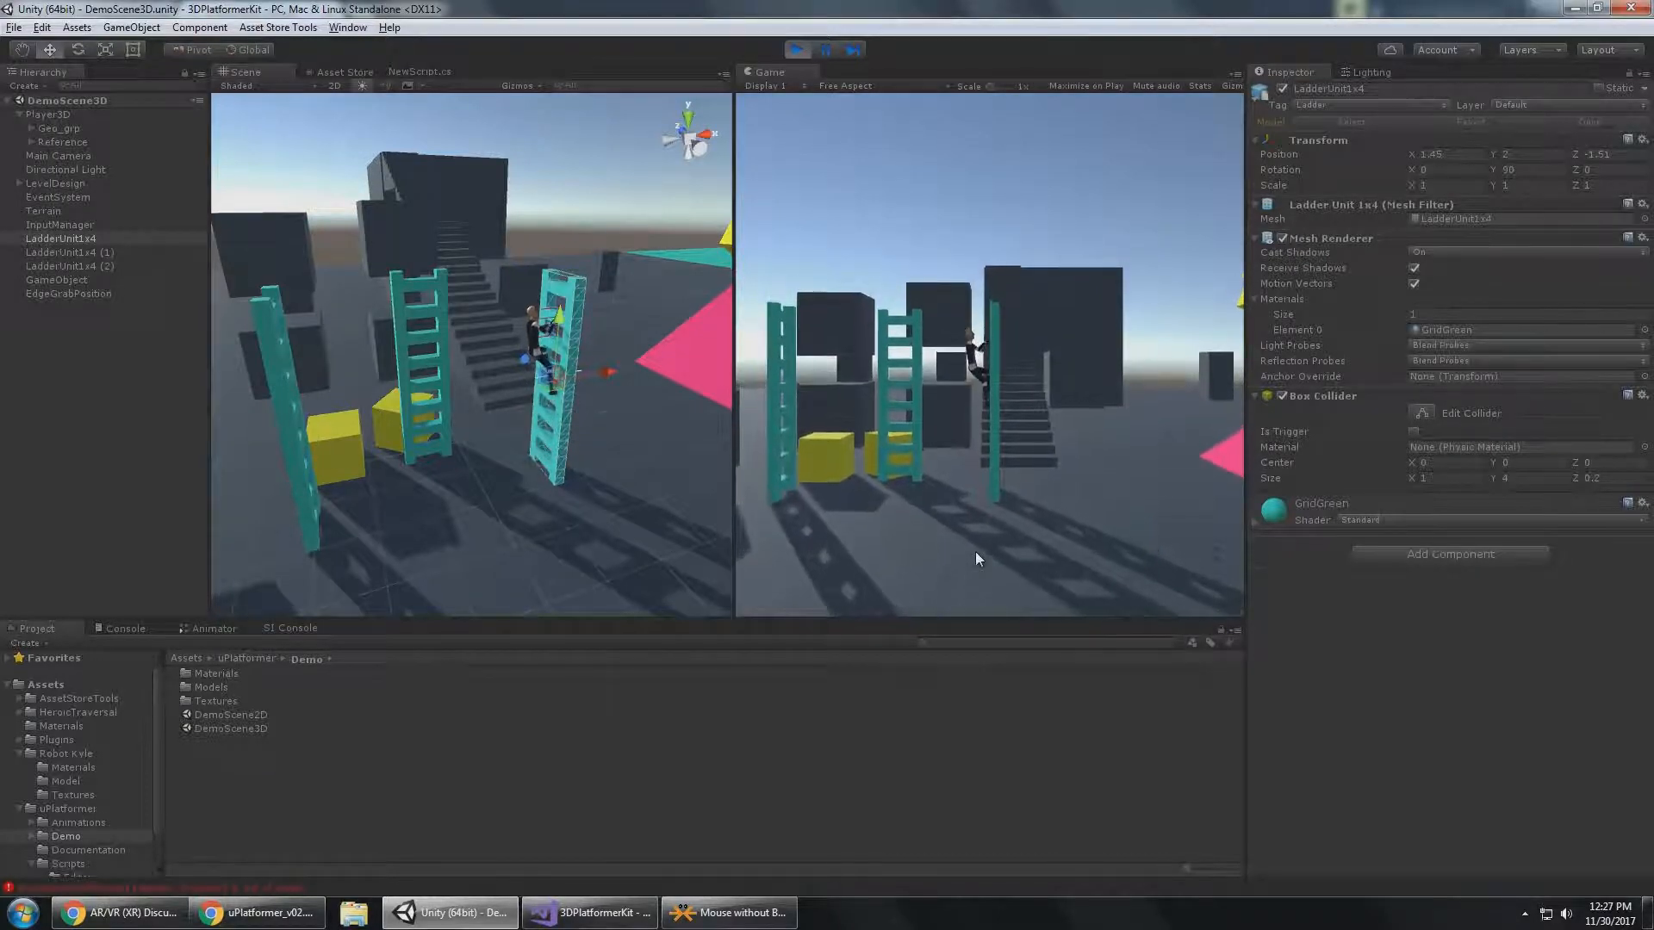
pyautogui.press('w')
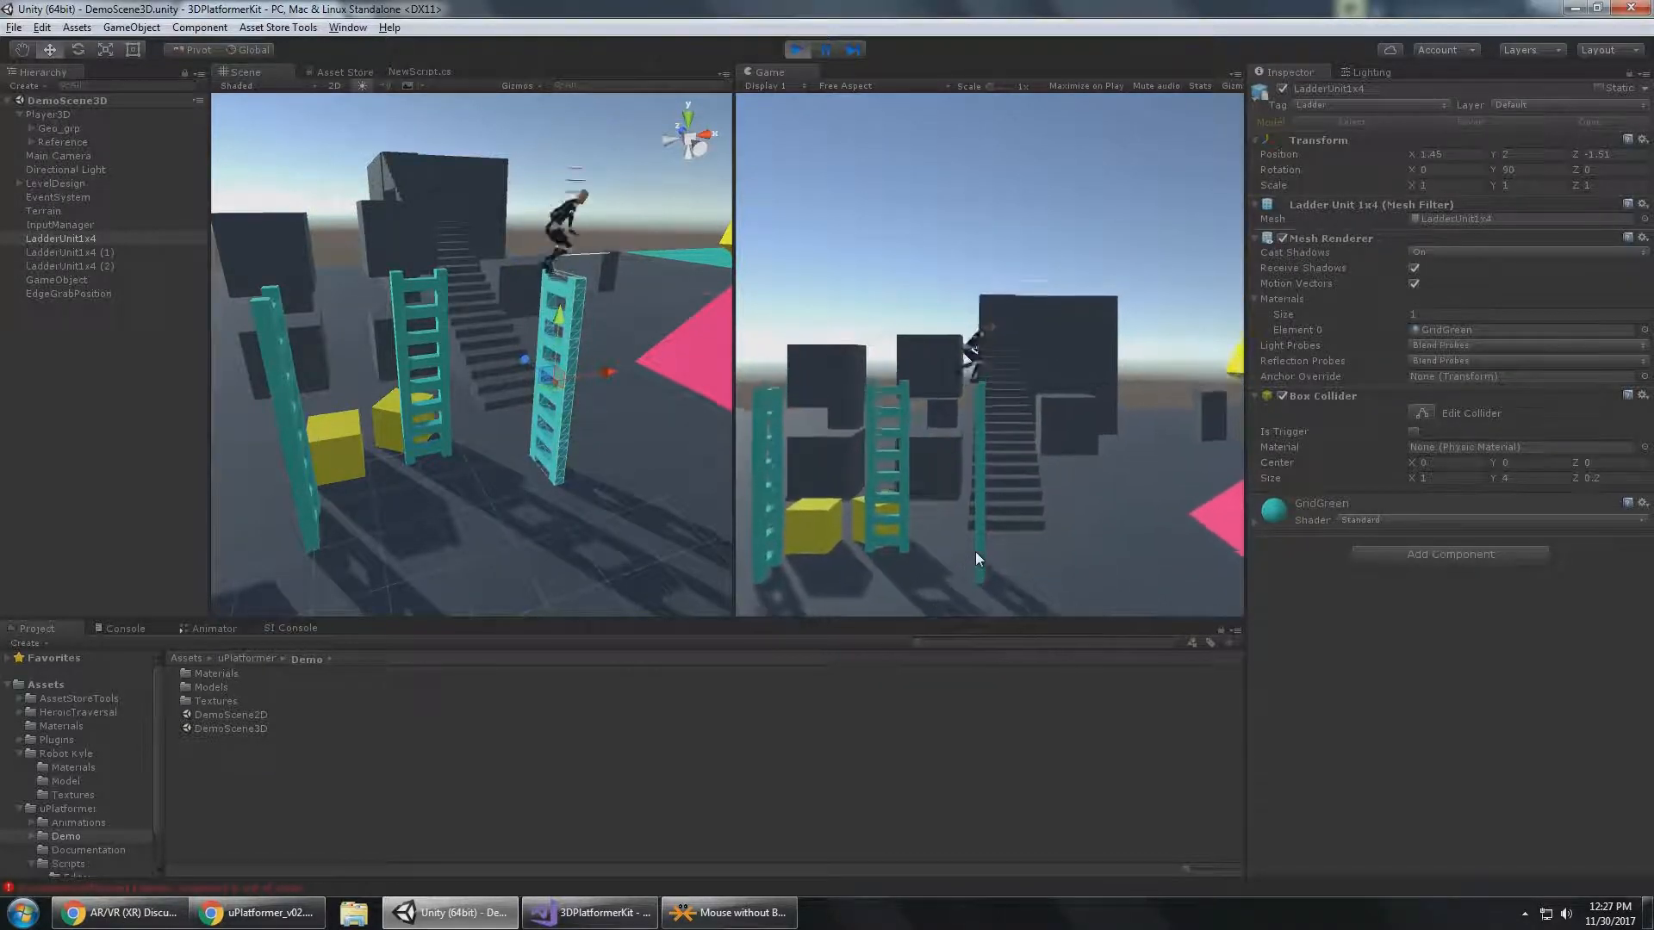
# Disable Allow Climbing Ladder on Player3D, drop it to the ground and walk it to the ladder beside the yellow cube.
pyautogui.click(76, 115)
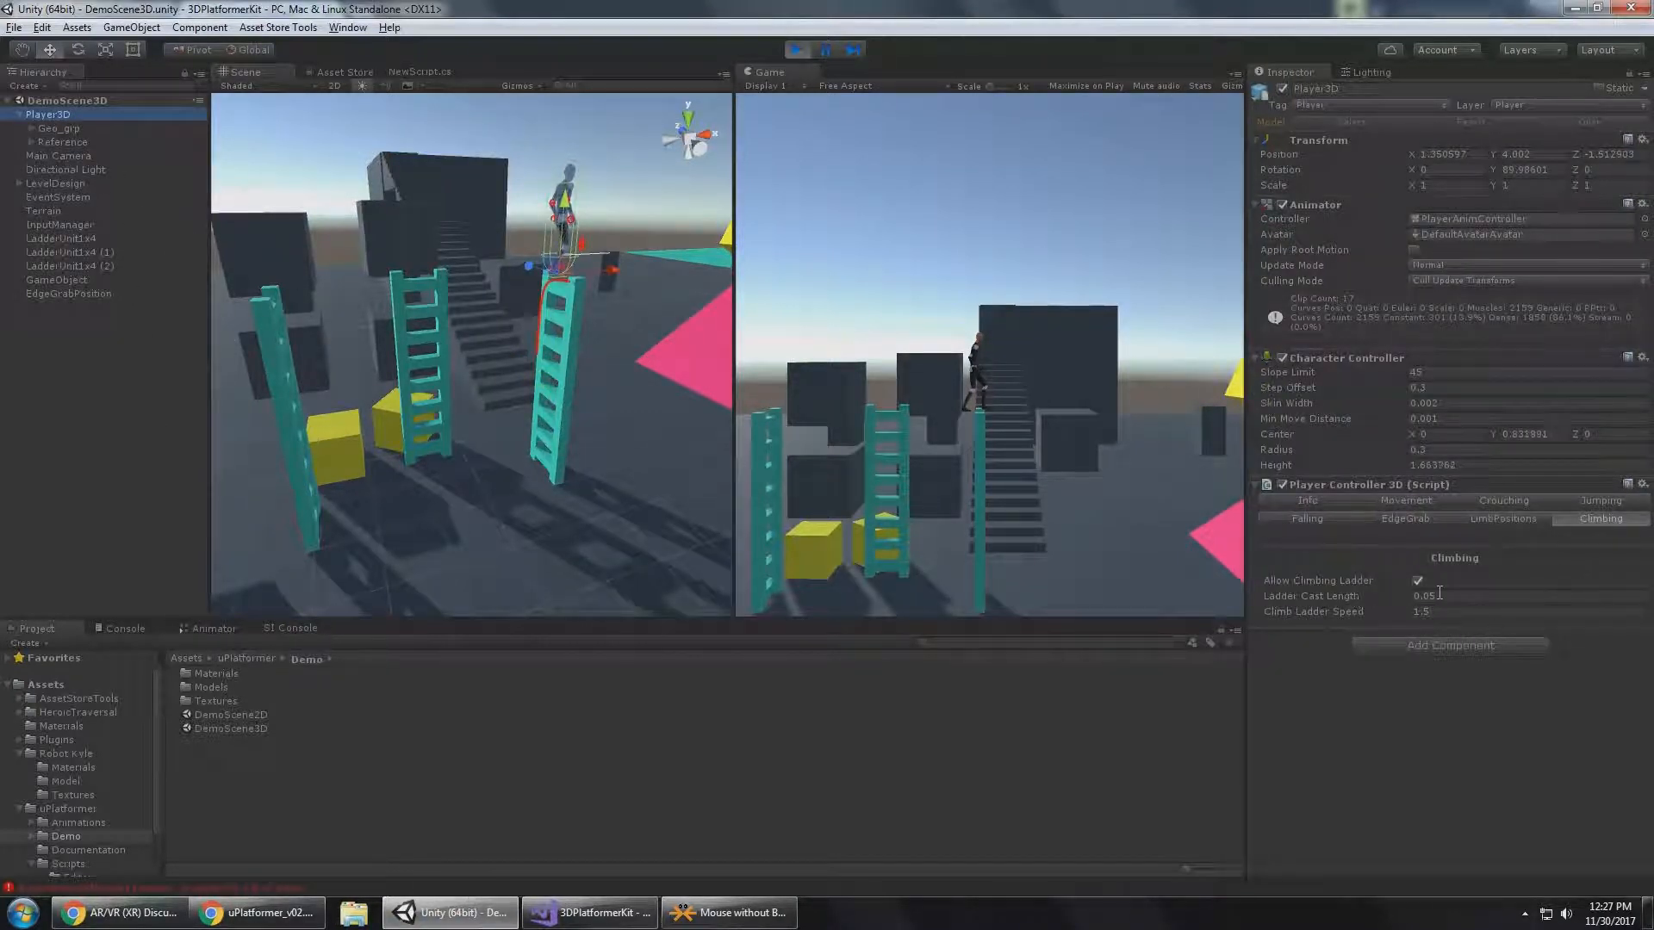
pyautogui.press('Left')
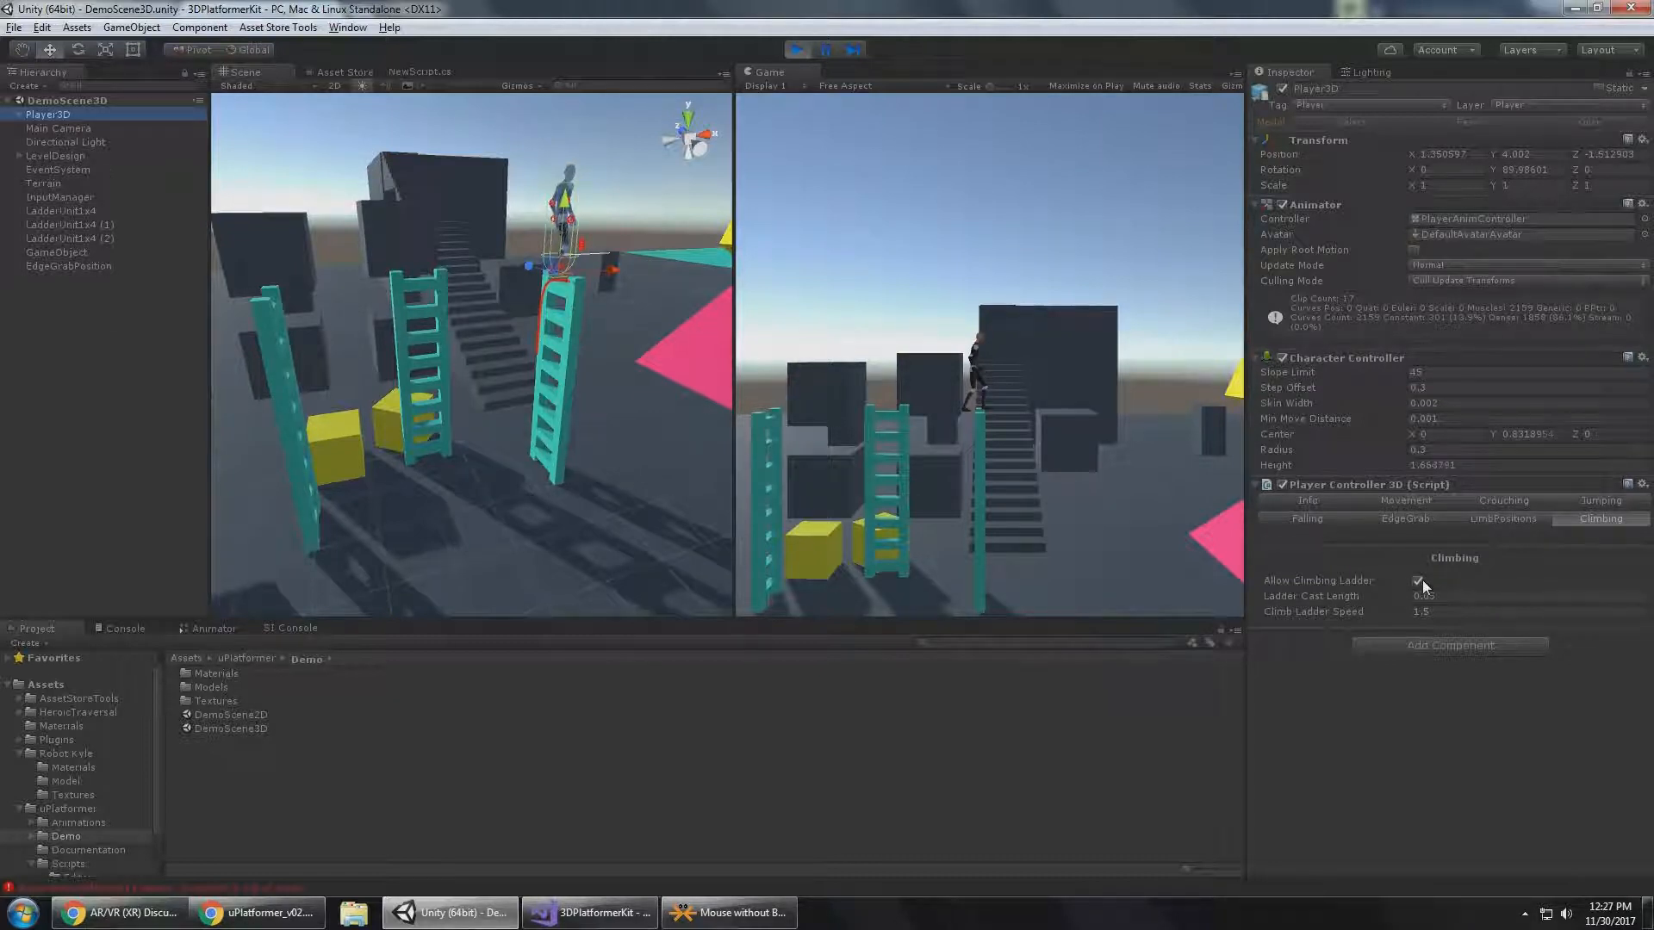
pyautogui.click(1418, 581)
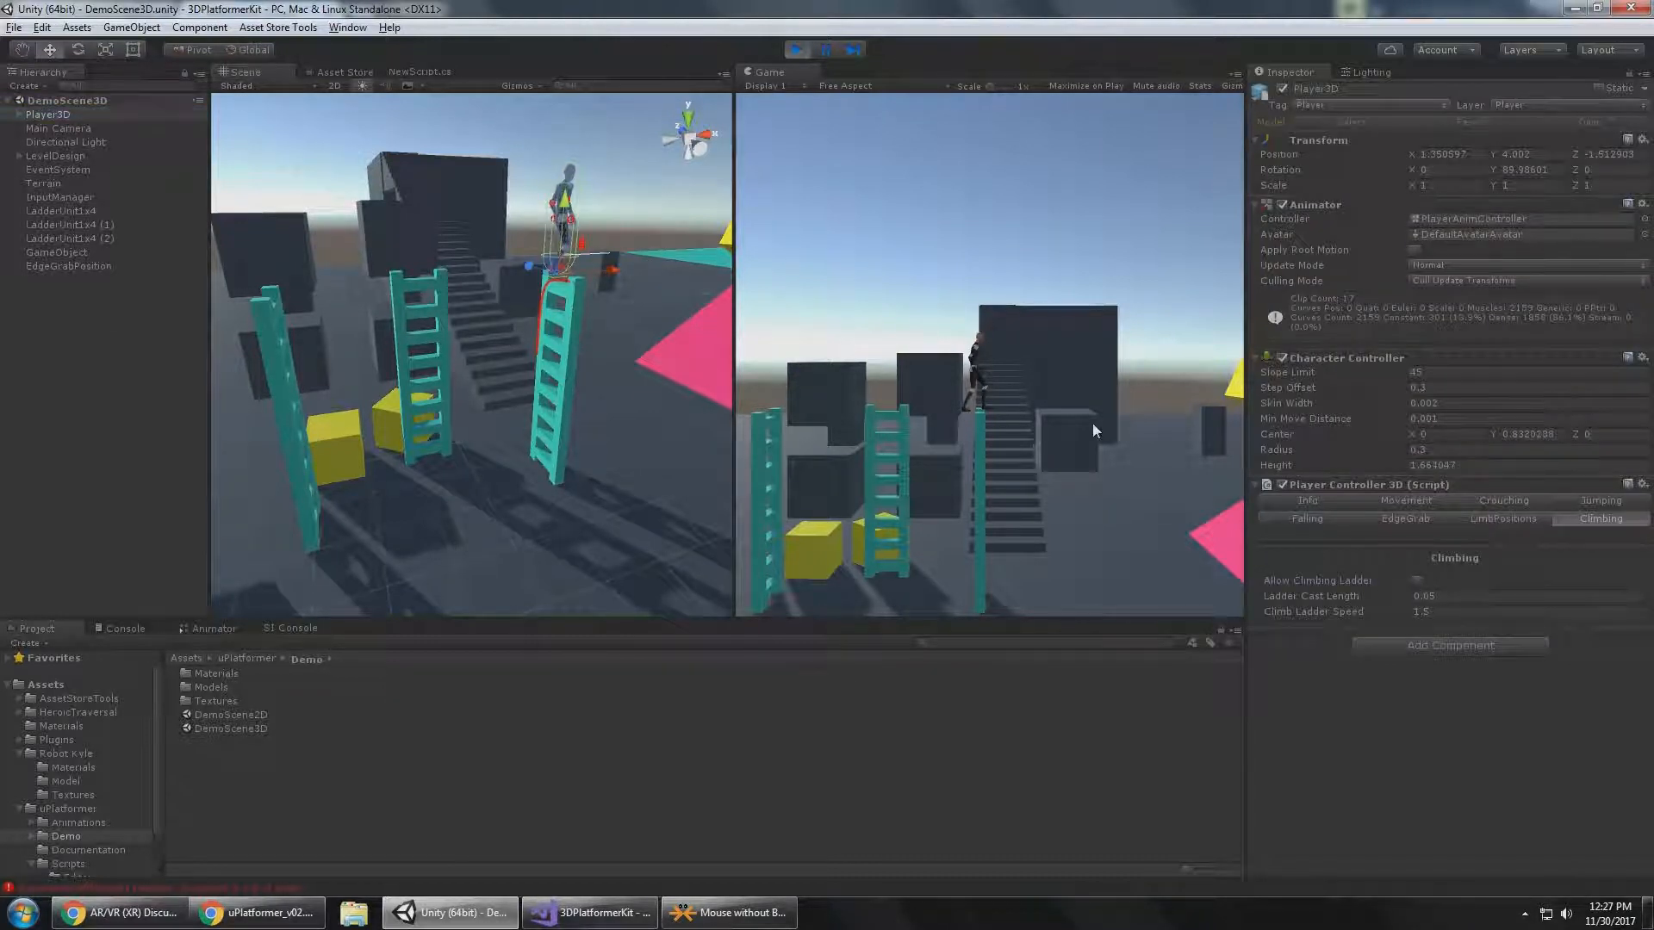
pyautogui.click(1051, 377)
pyautogui.press('Left')
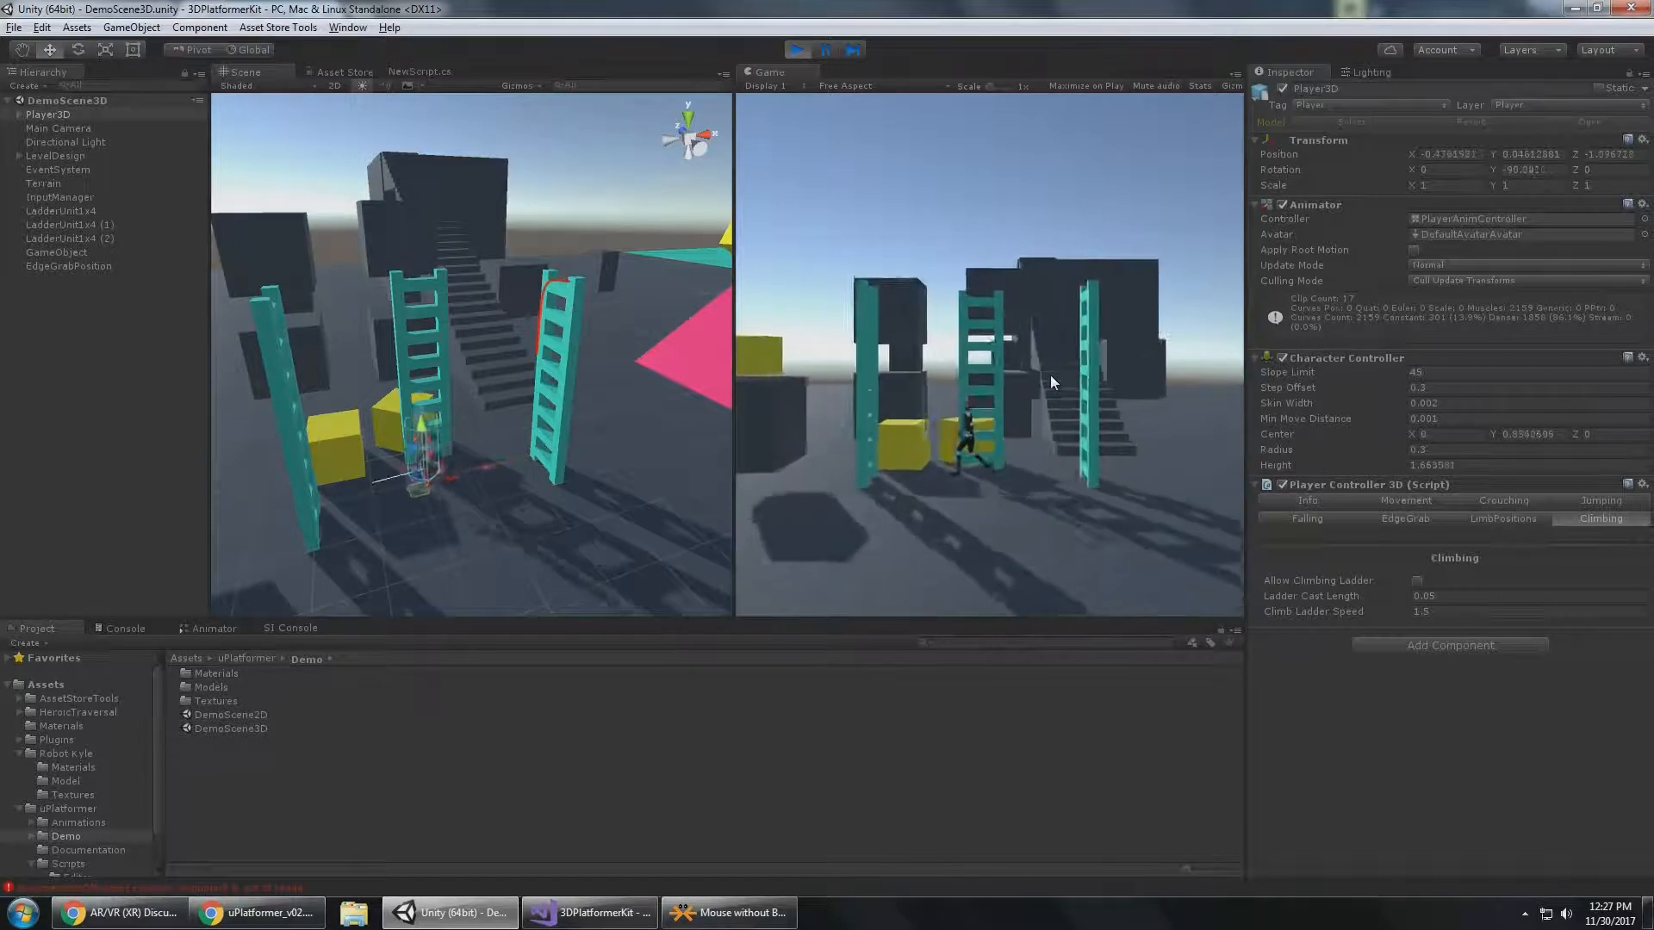
pyautogui.press('Down')
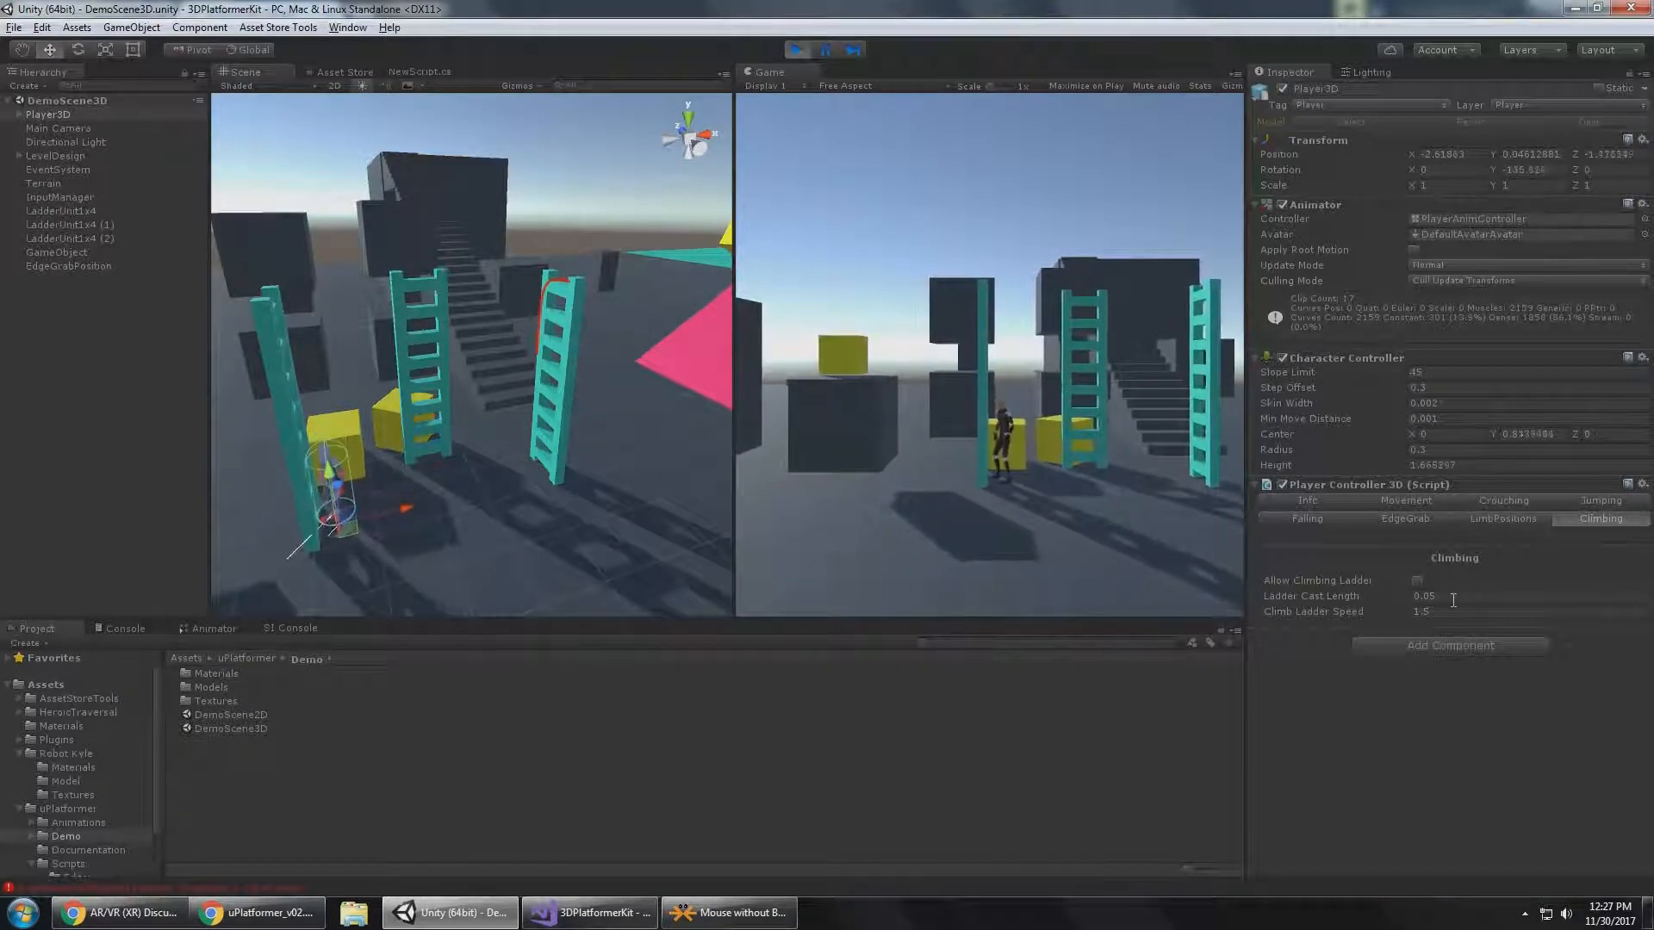
# Enable Allow Climbing Ladder, climb Player3D up and down the ladder beside the yellow cube, and walk it away.
pyautogui.click(1417, 580)
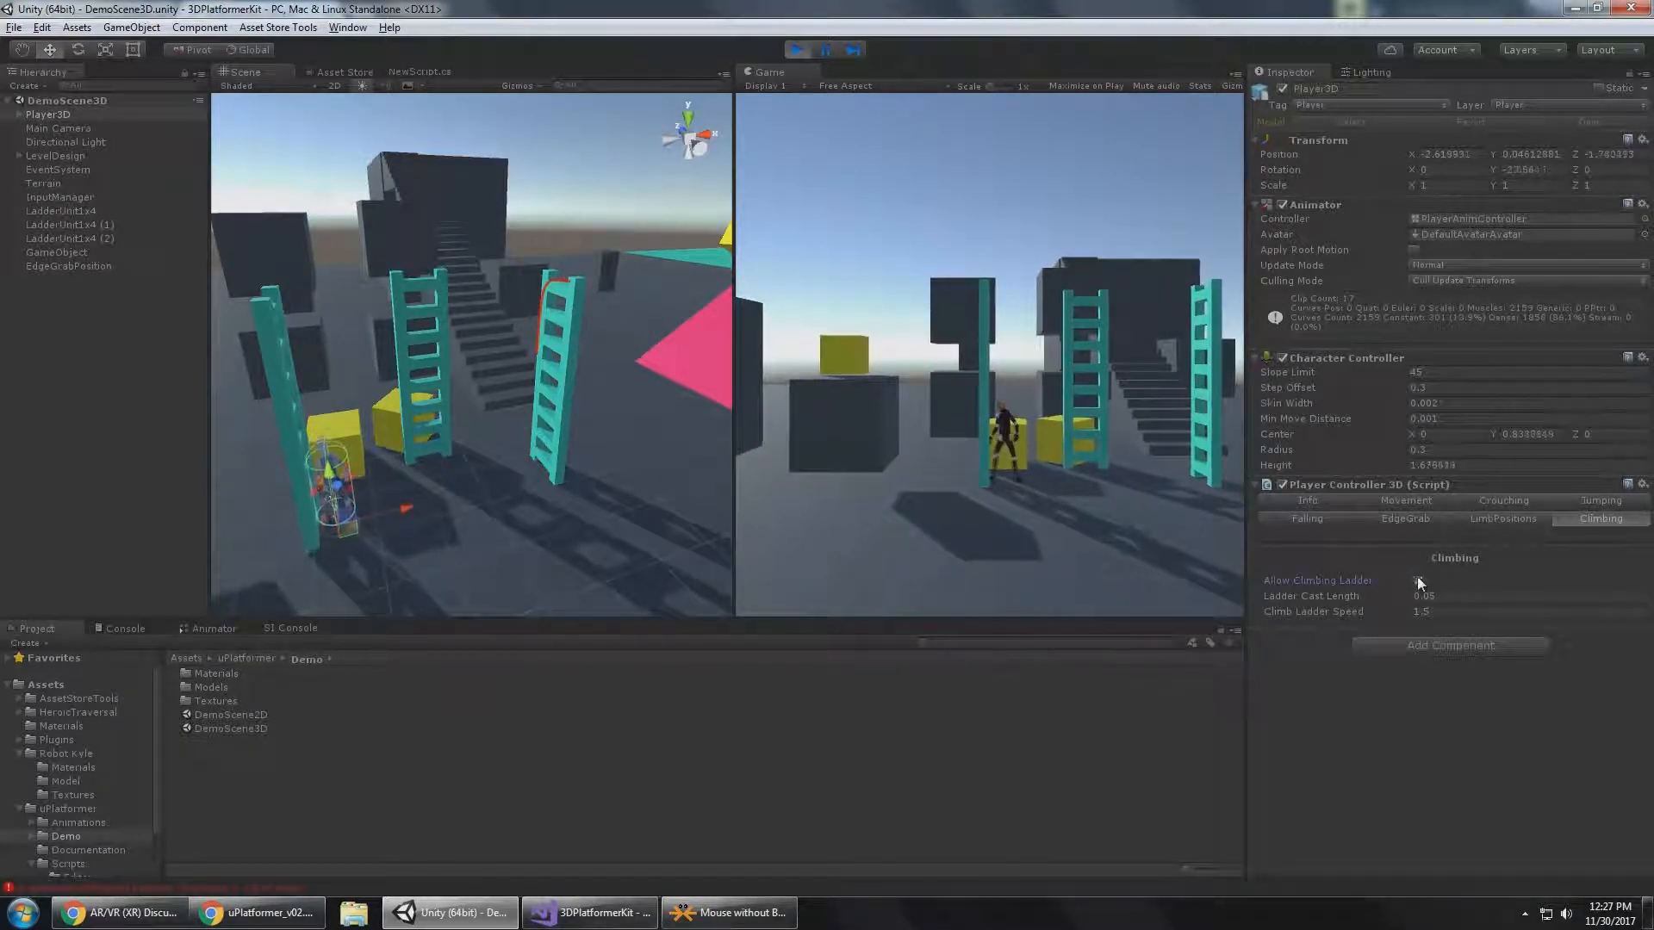
pyautogui.click(1138, 470)
pyautogui.press('Up')
pyautogui.press('Down')
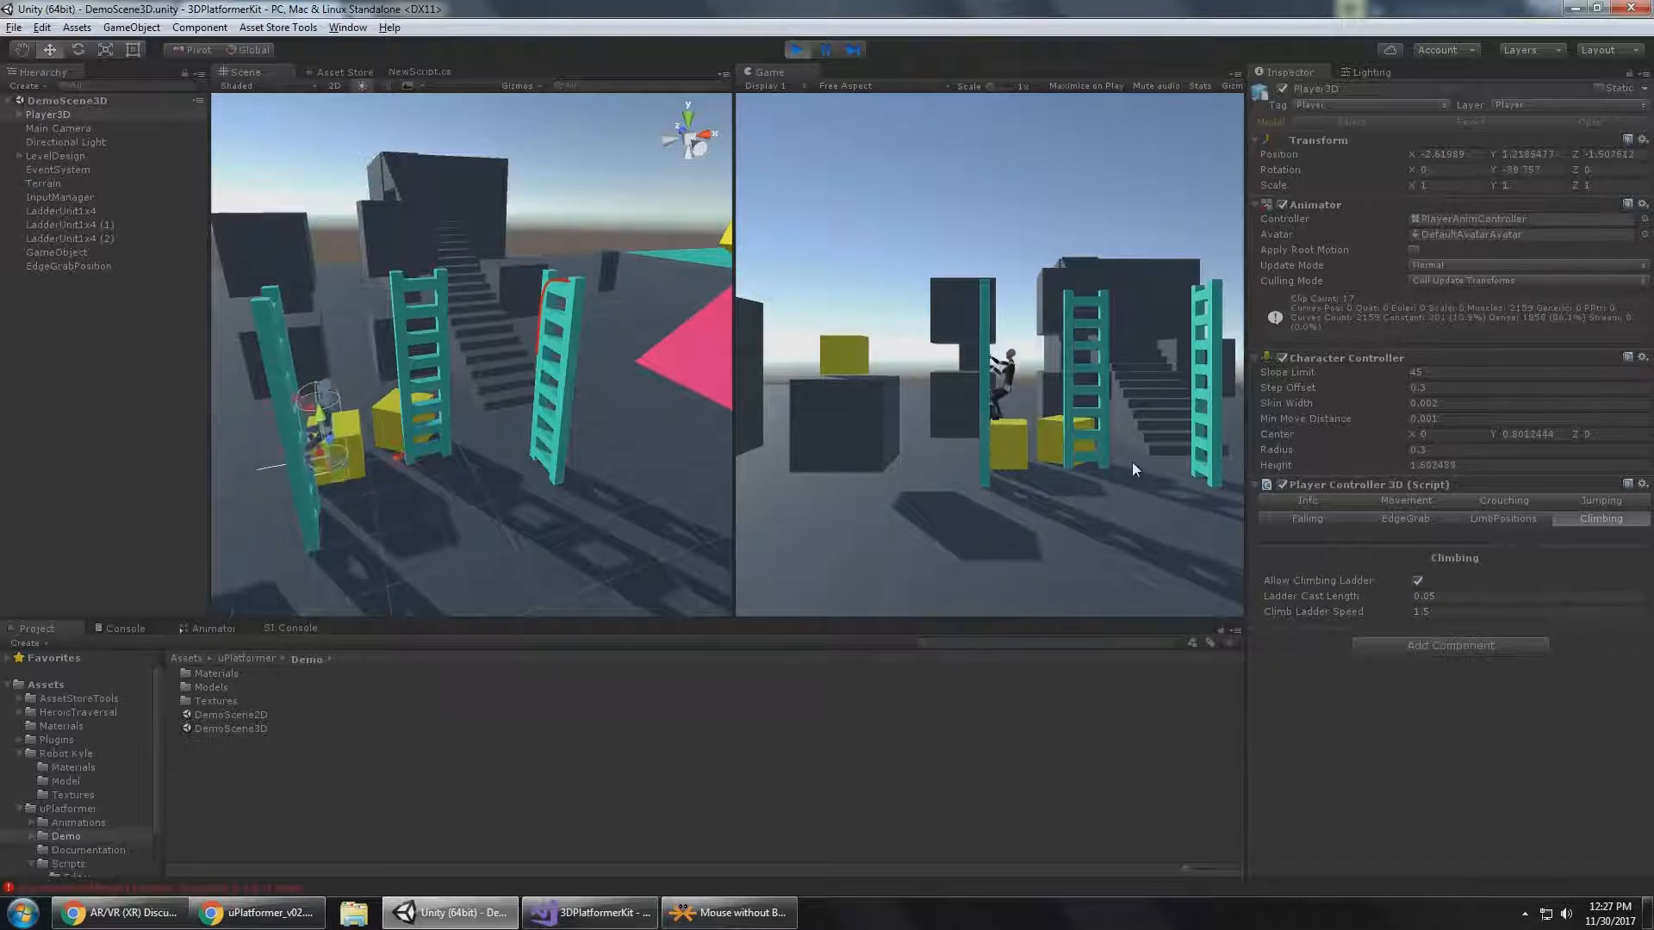
pyautogui.press('Right')
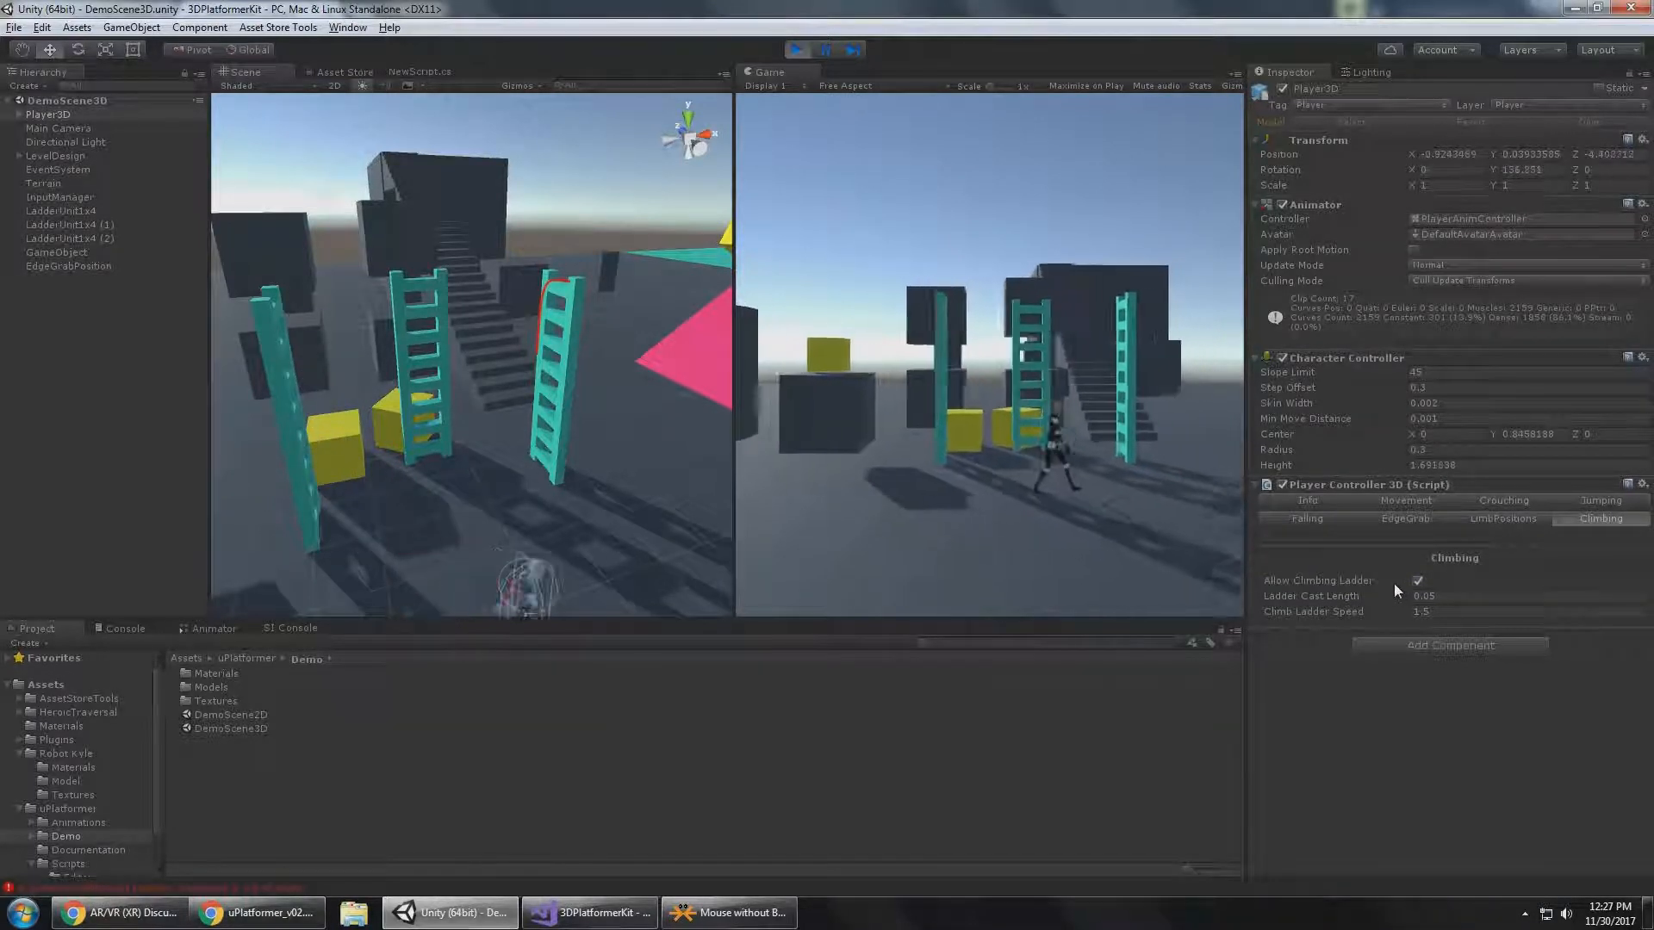
# Disable Allow Climbing Ladder again and walk Player3D up against the LadderUnit1x4 ladder.
pyautogui.click(1417, 579)
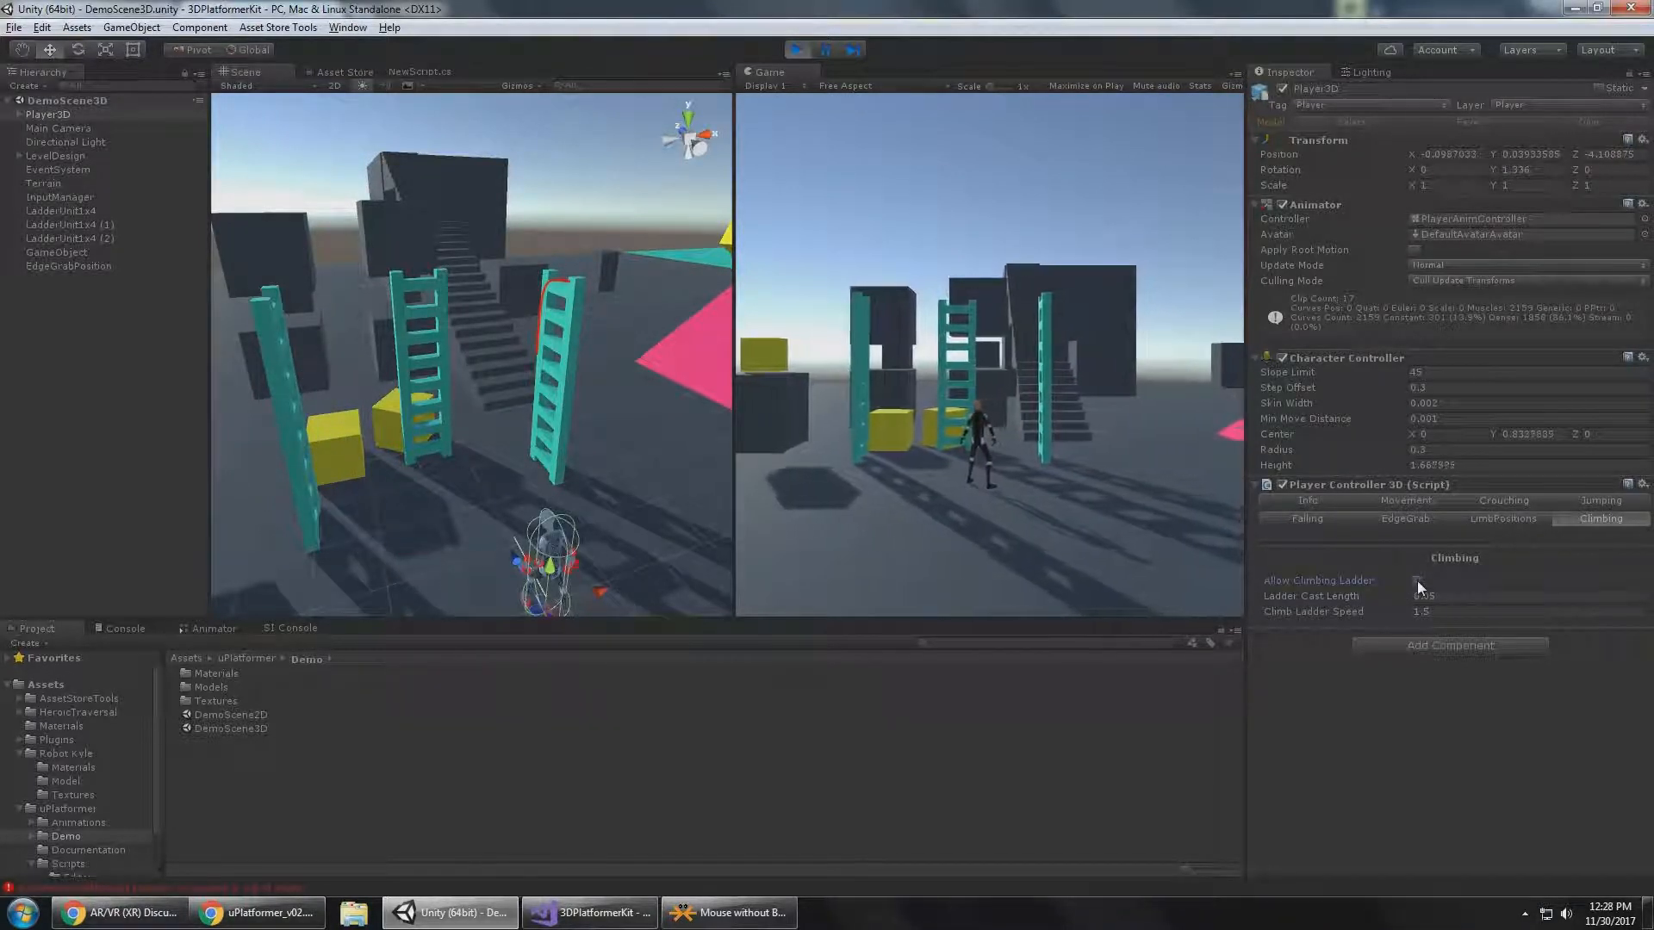
pyautogui.press('Up')
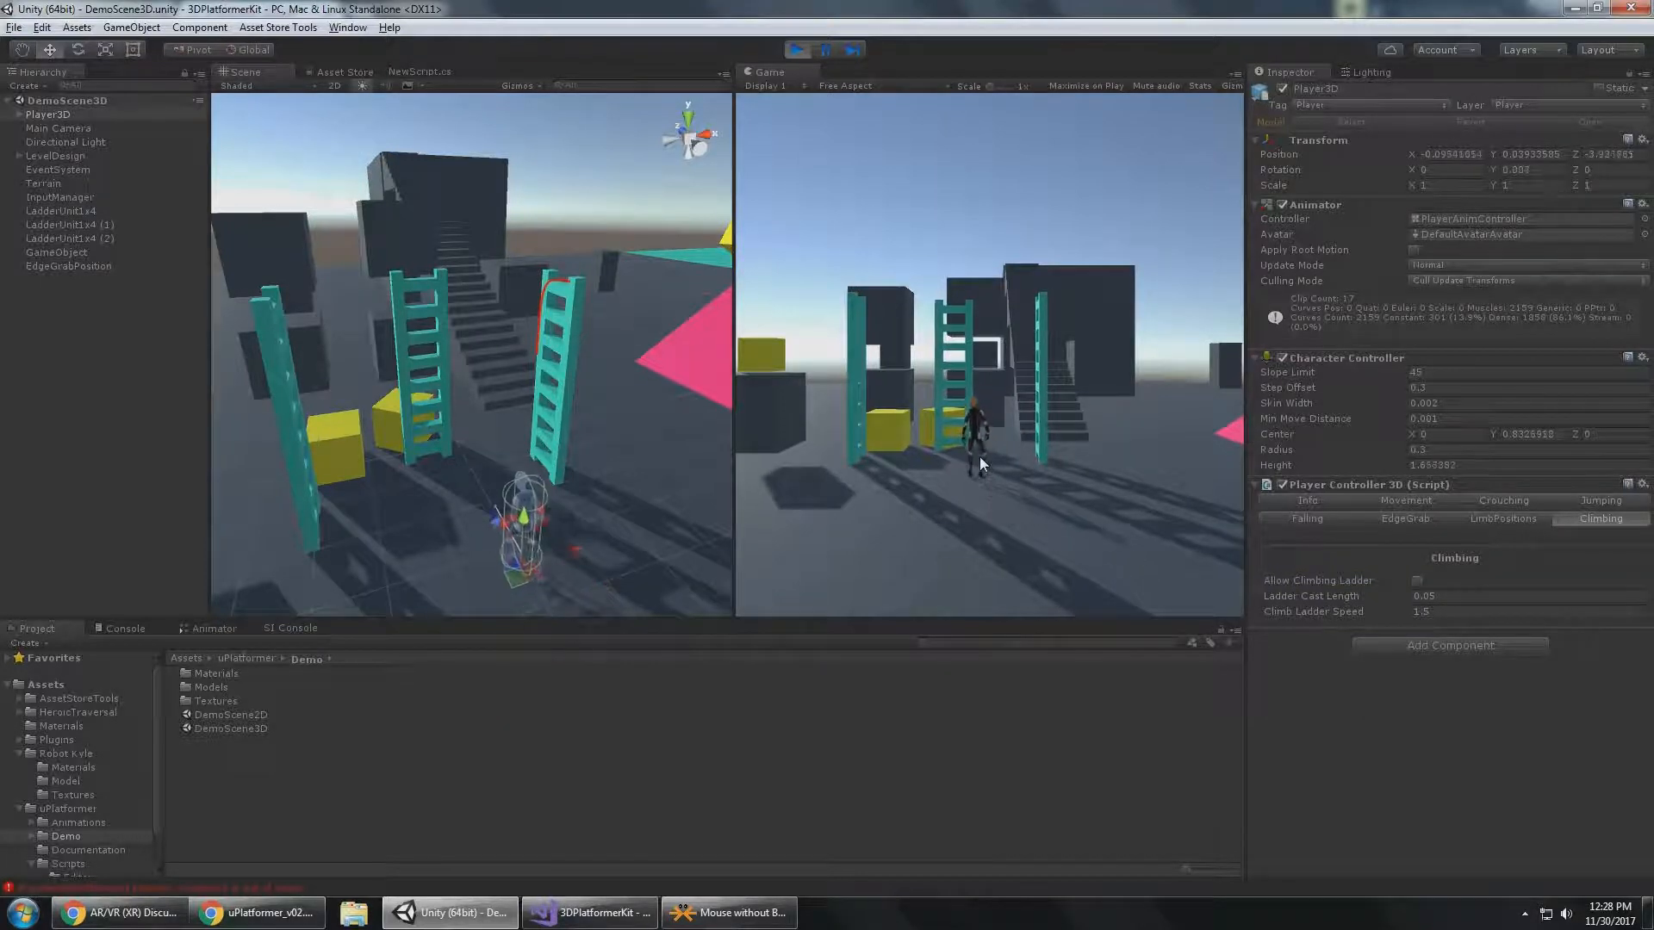
pyautogui.press('Right')
pyautogui.press('w')
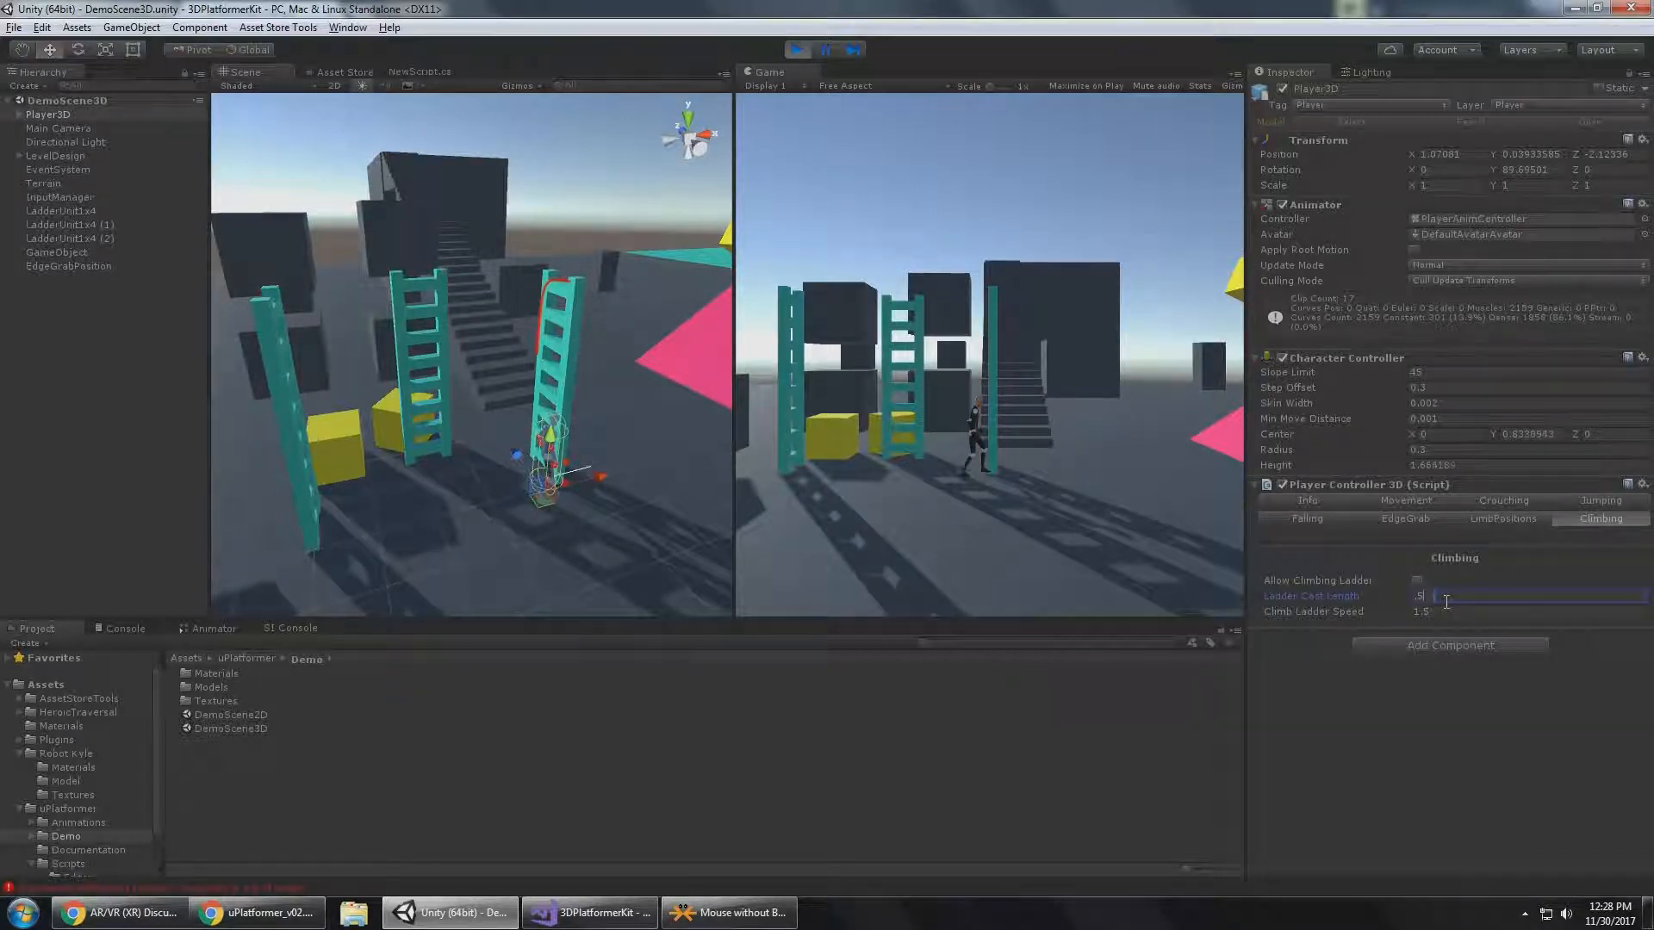
# Apply a Ladder Cast Length of 0.5 and walk Player3D away from and back against the LadderUnit1x4 ladder with climbing disabled.
pyautogui.click(1087, 421)
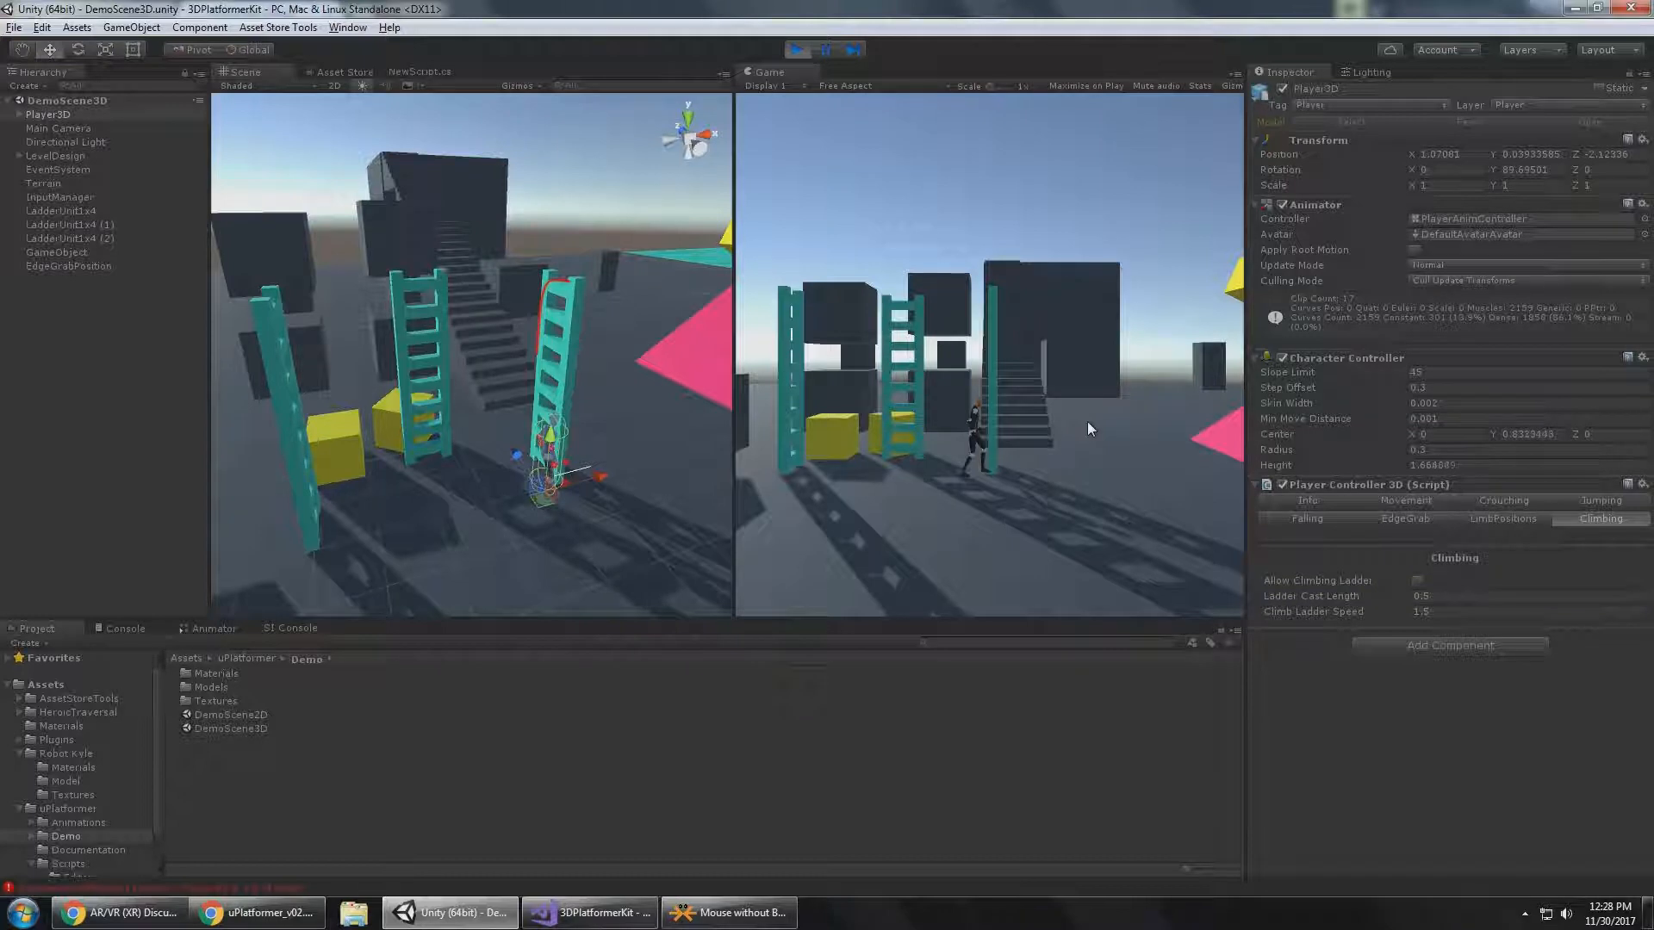
pyautogui.press('s')
pyautogui.press('a')
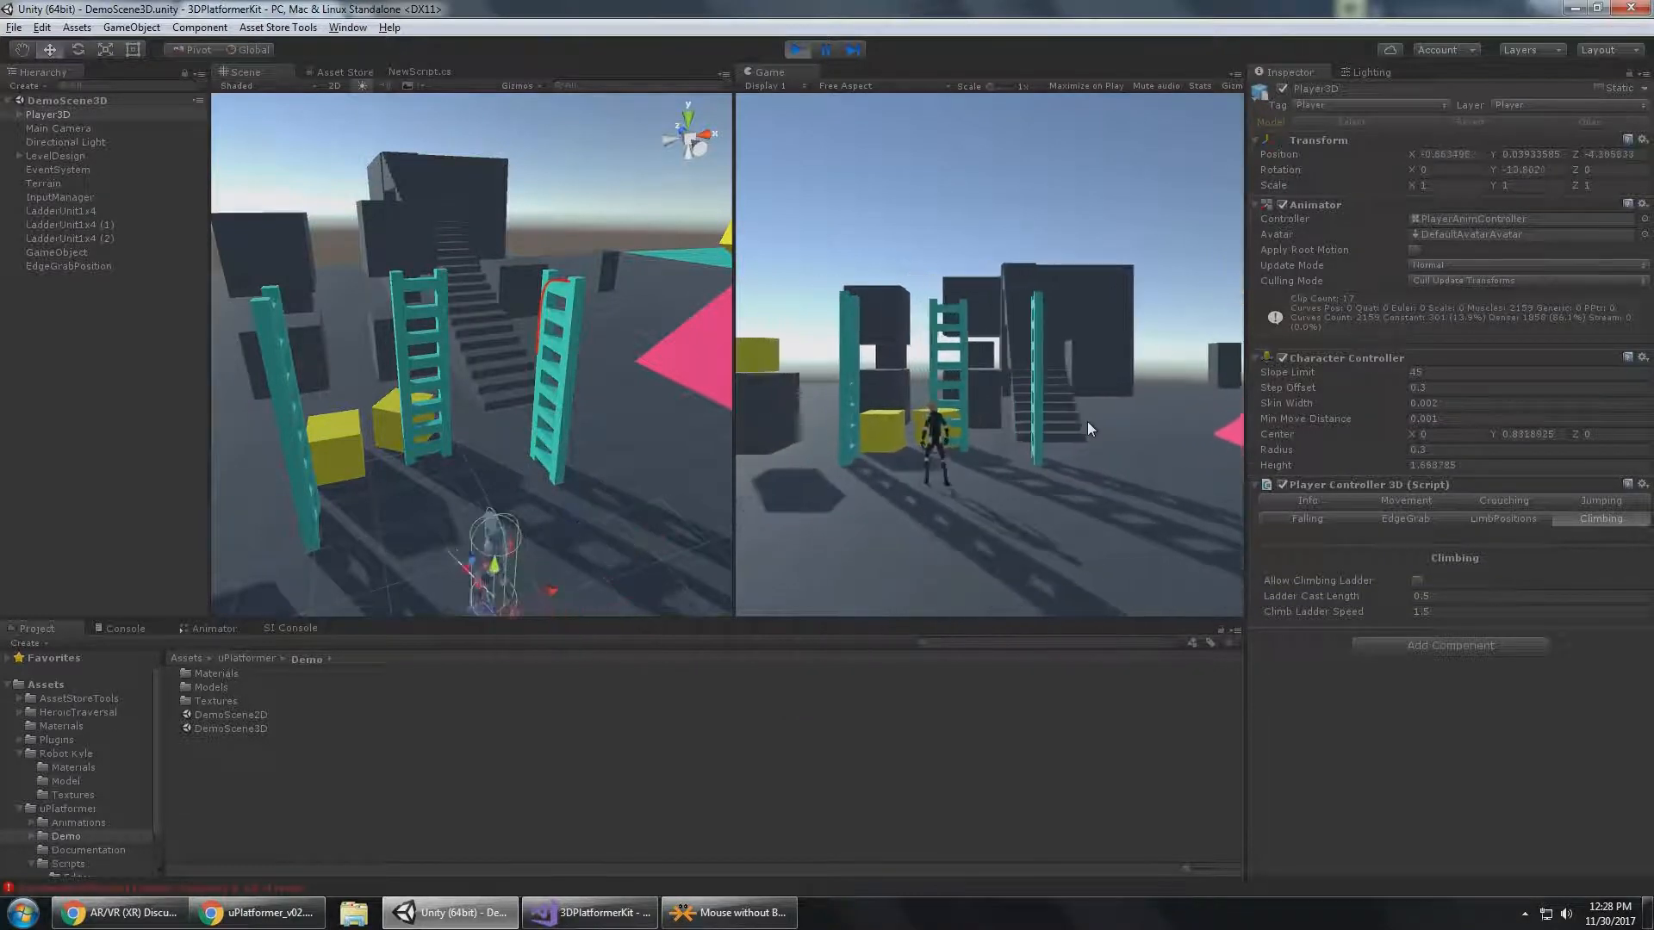
pyautogui.press('w')
pyautogui.press('d')
pyautogui.press('w')
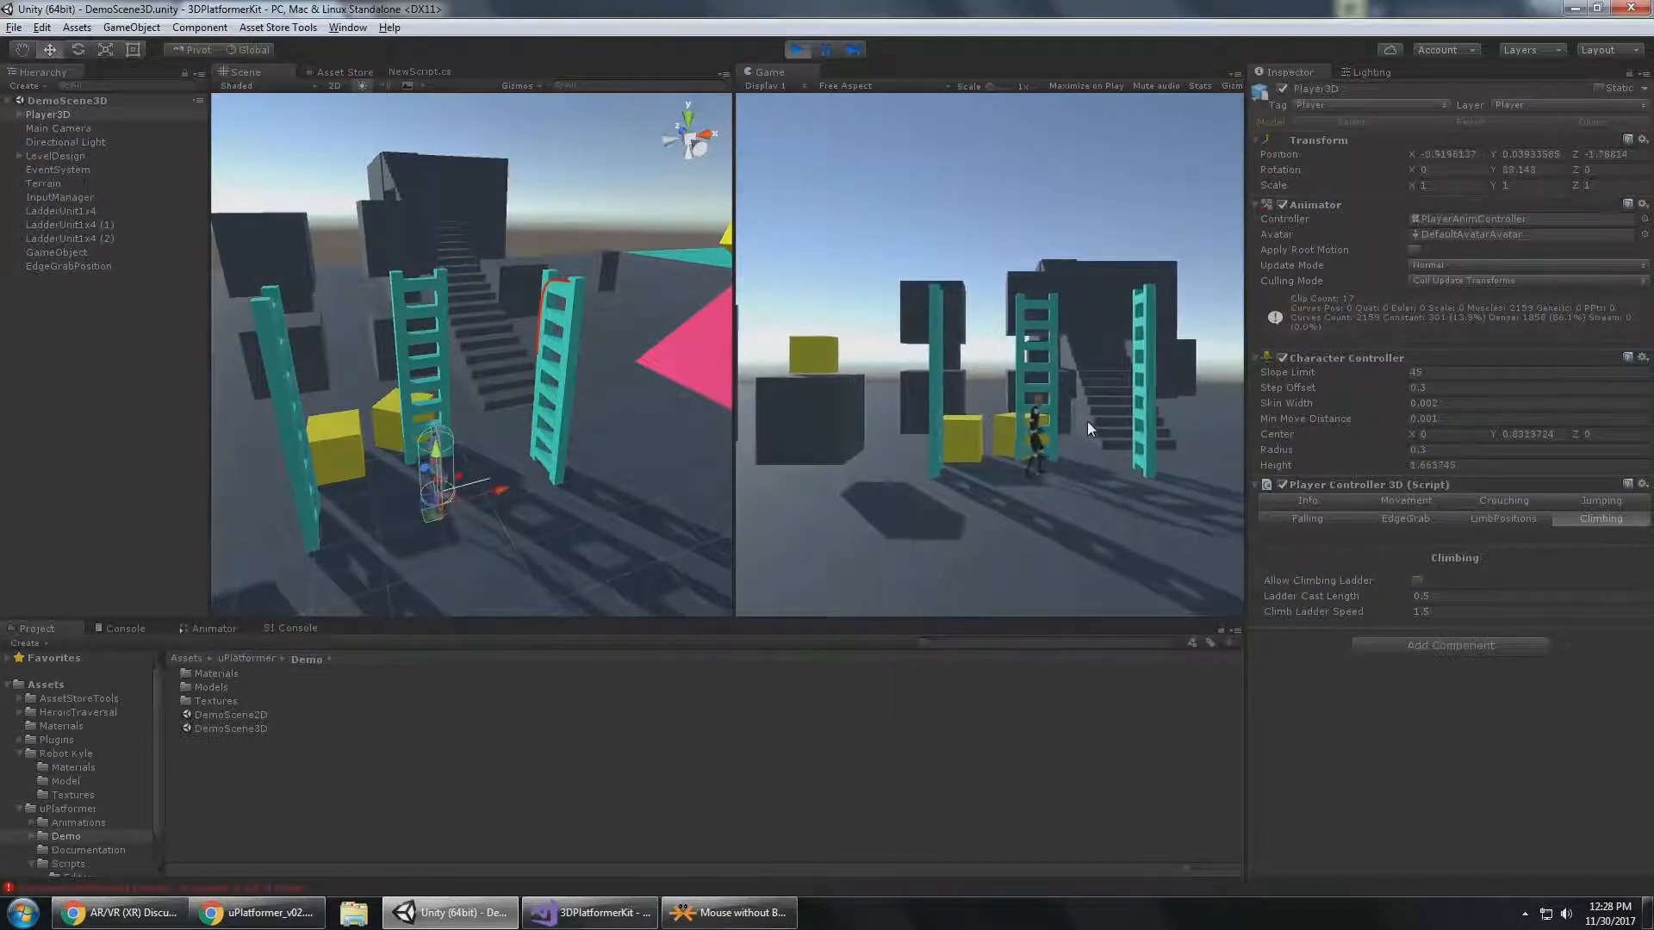
pyautogui.press('d')
pyautogui.press('d')
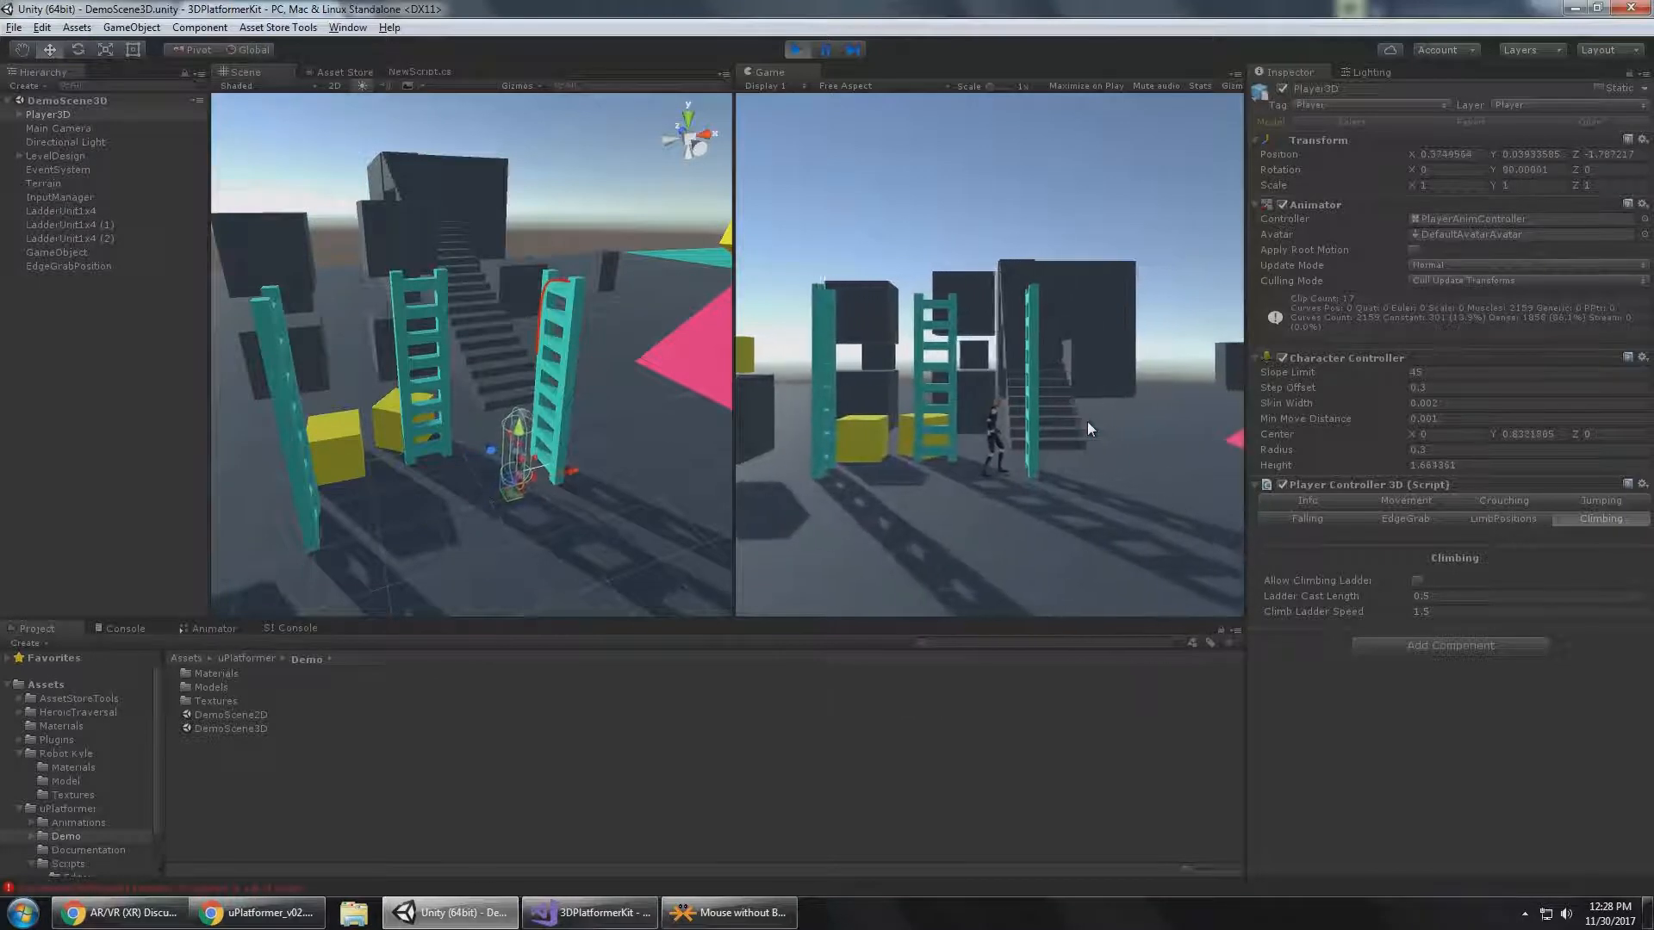
pyautogui.press('w')
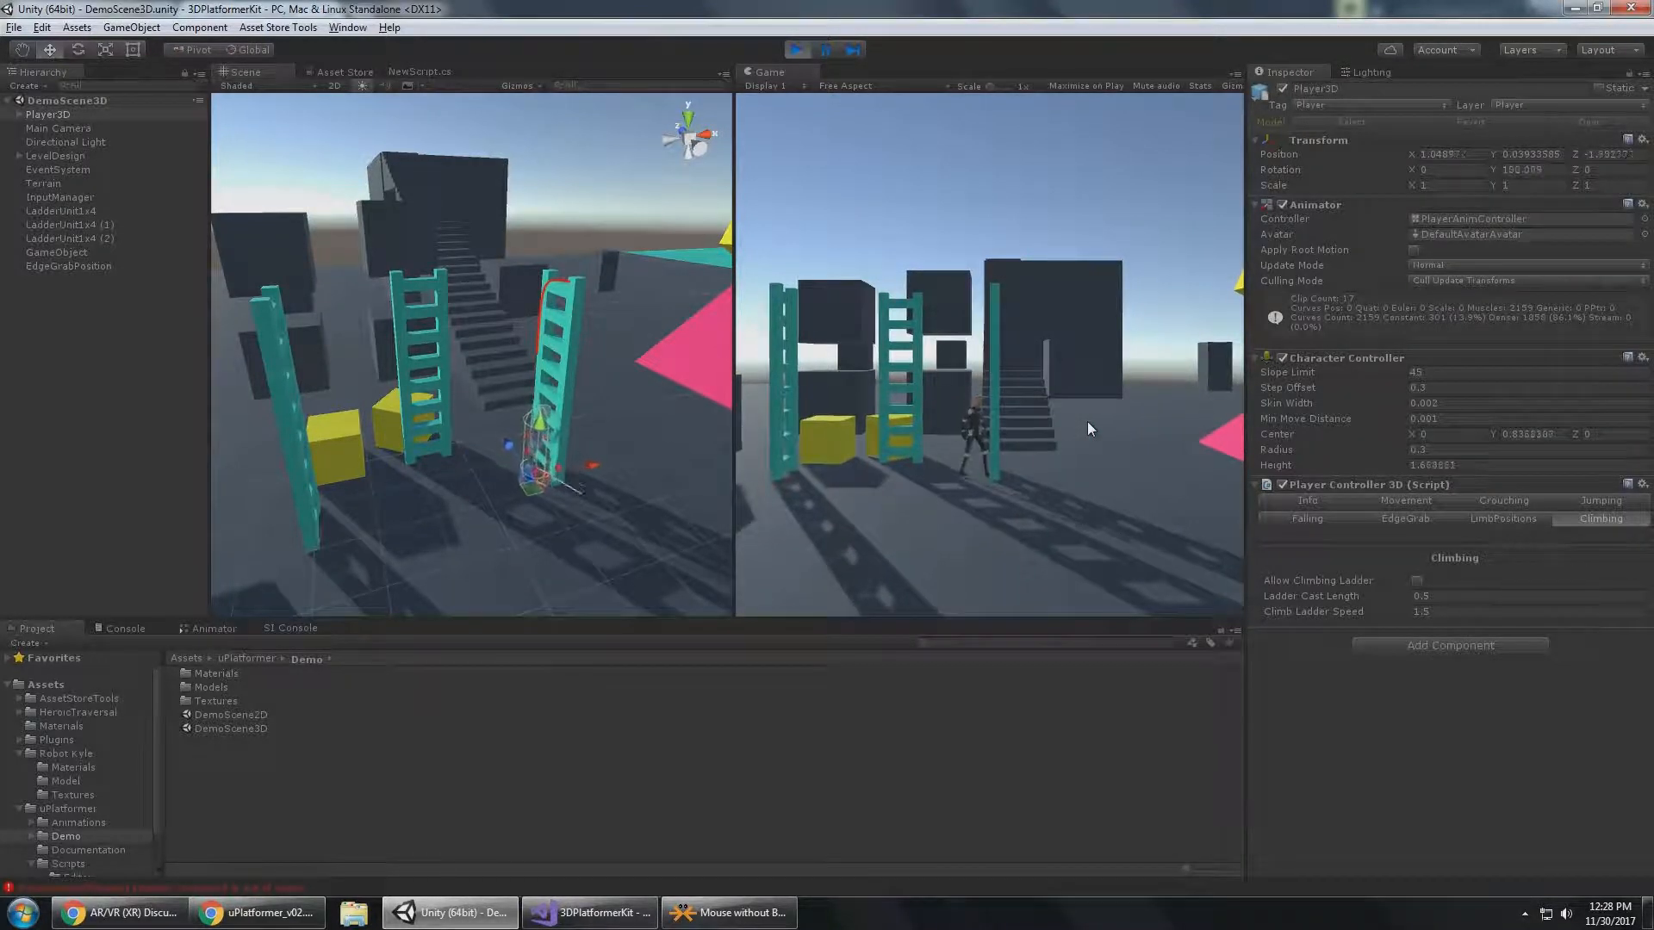
pyautogui.press('a')
pyautogui.press('d')
pyautogui.press('w')
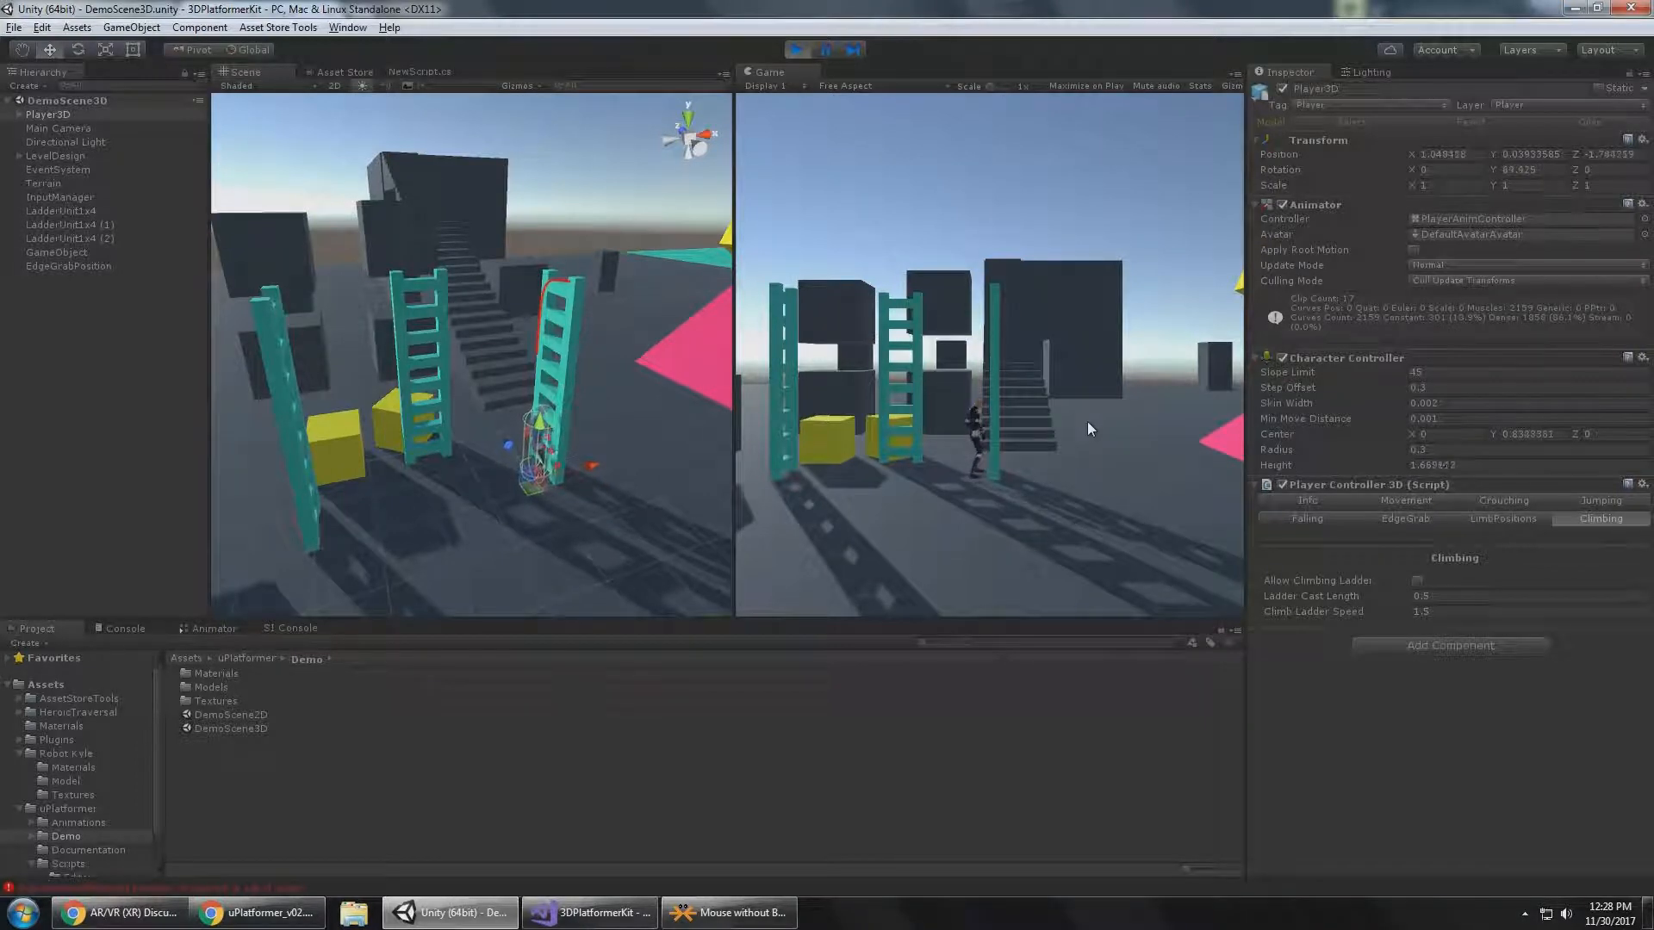
pyautogui.press('s')
# Enable Allow Climbing Ladder, mount the LadderUnit1x4 ladder with Player3D, walk it away and mount the ladder again.
pyautogui.click(1424, 581)
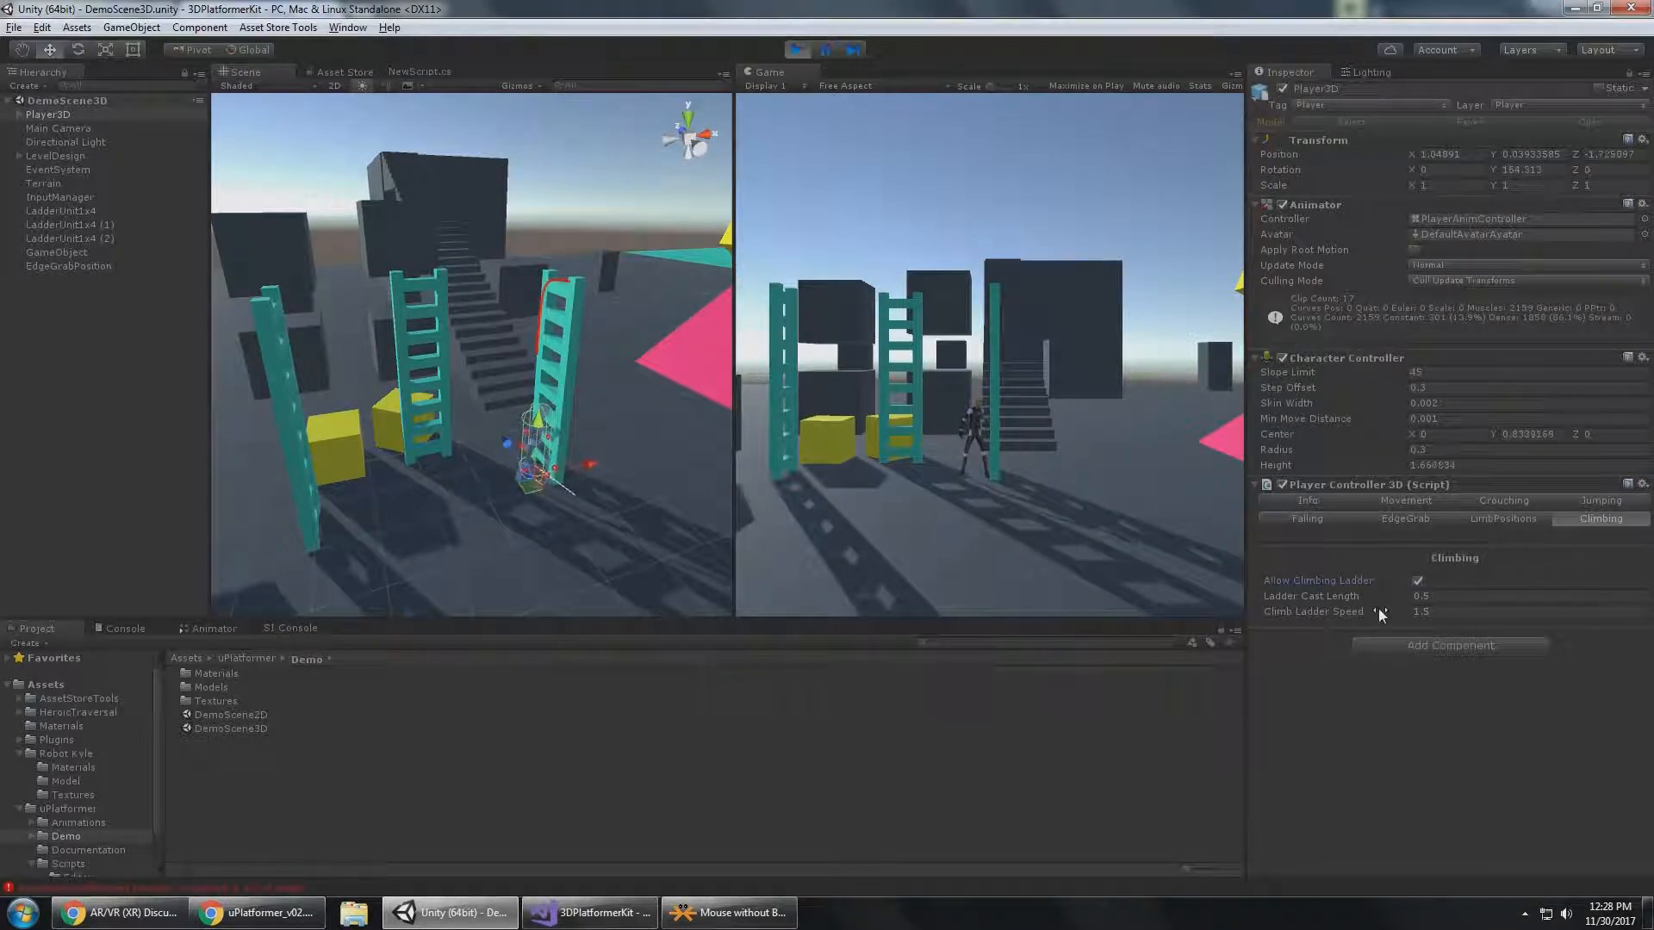
pyautogui.press('a')
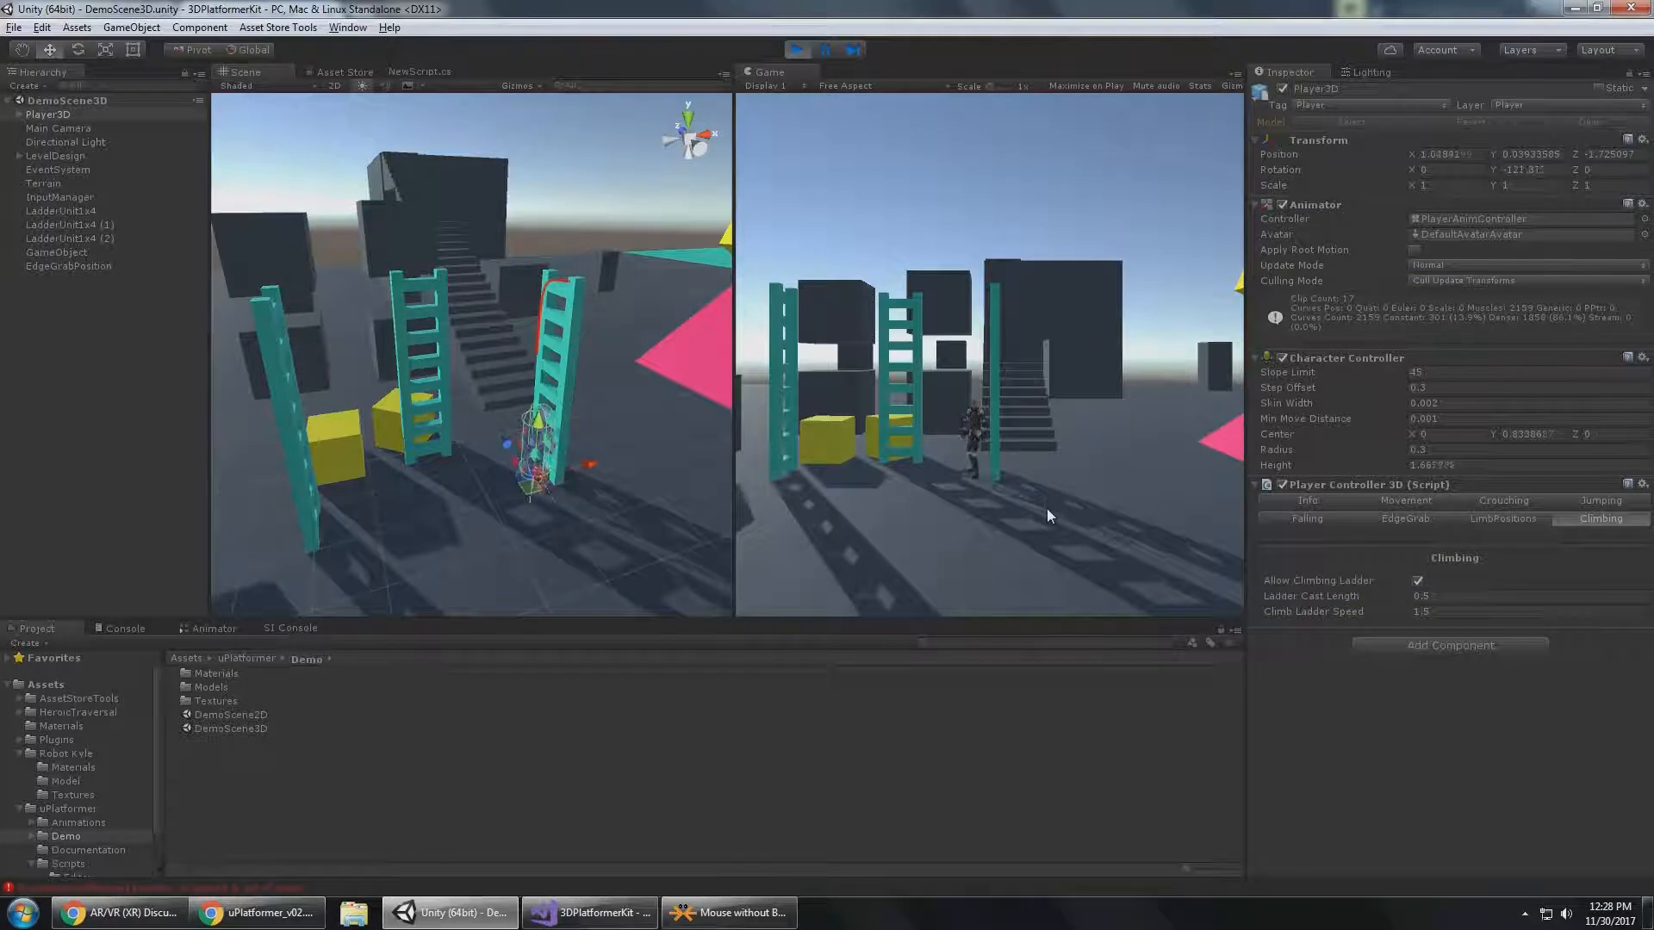
pyautogui.press('d')
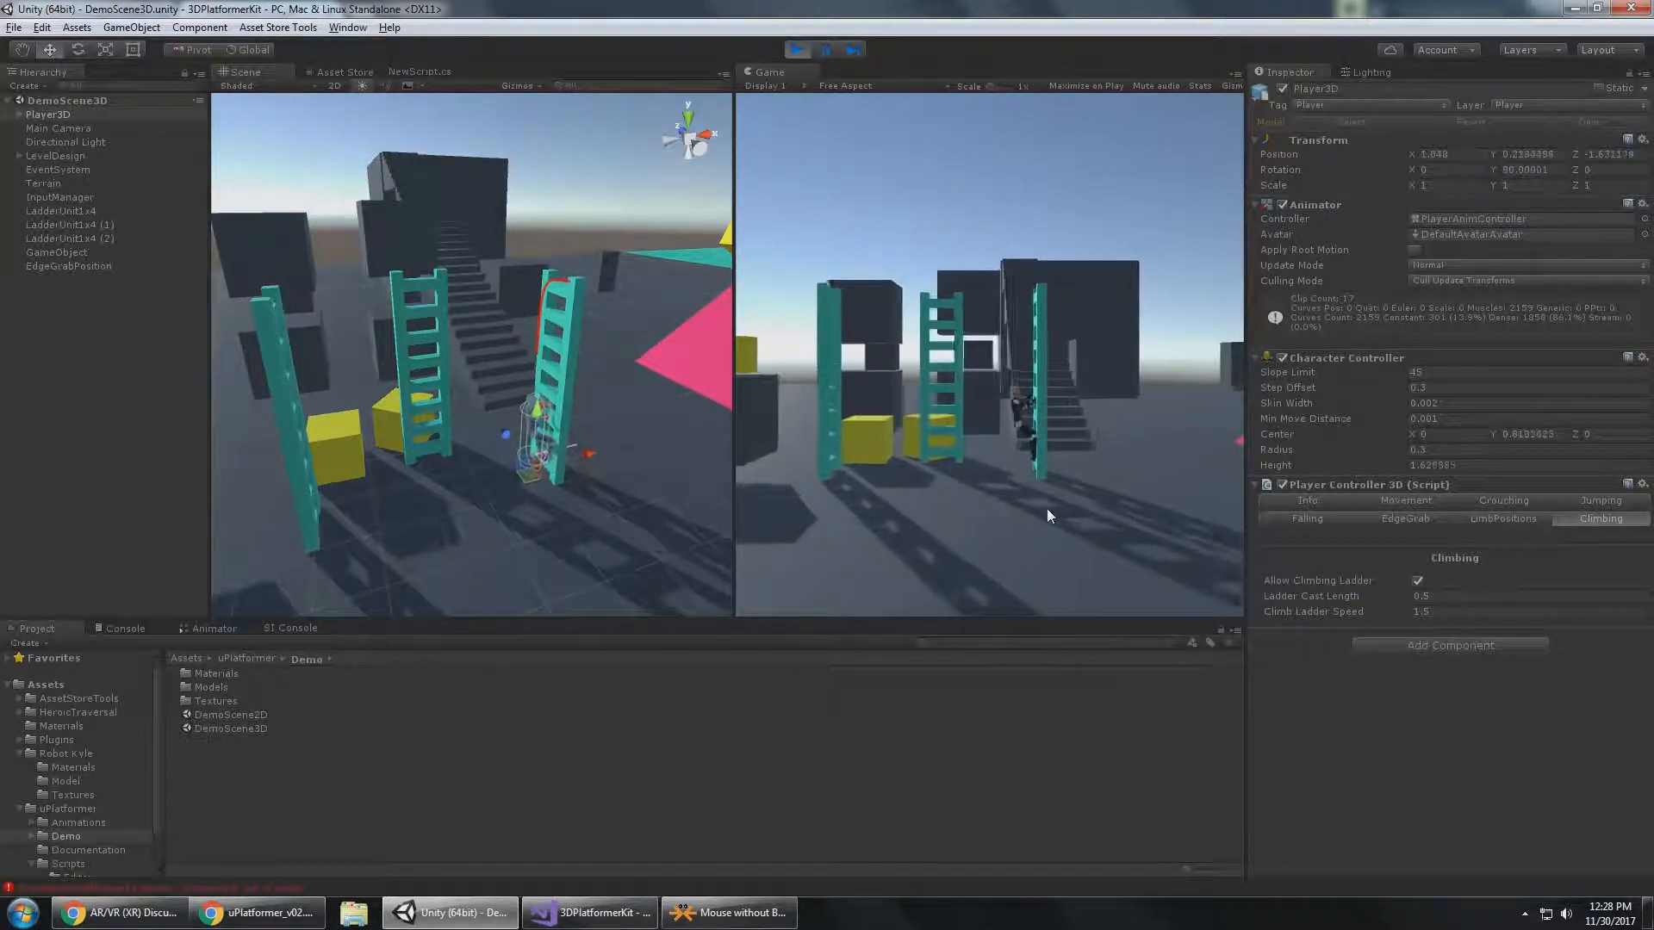
pyautogui.press('w')
pyautogui.press('s')
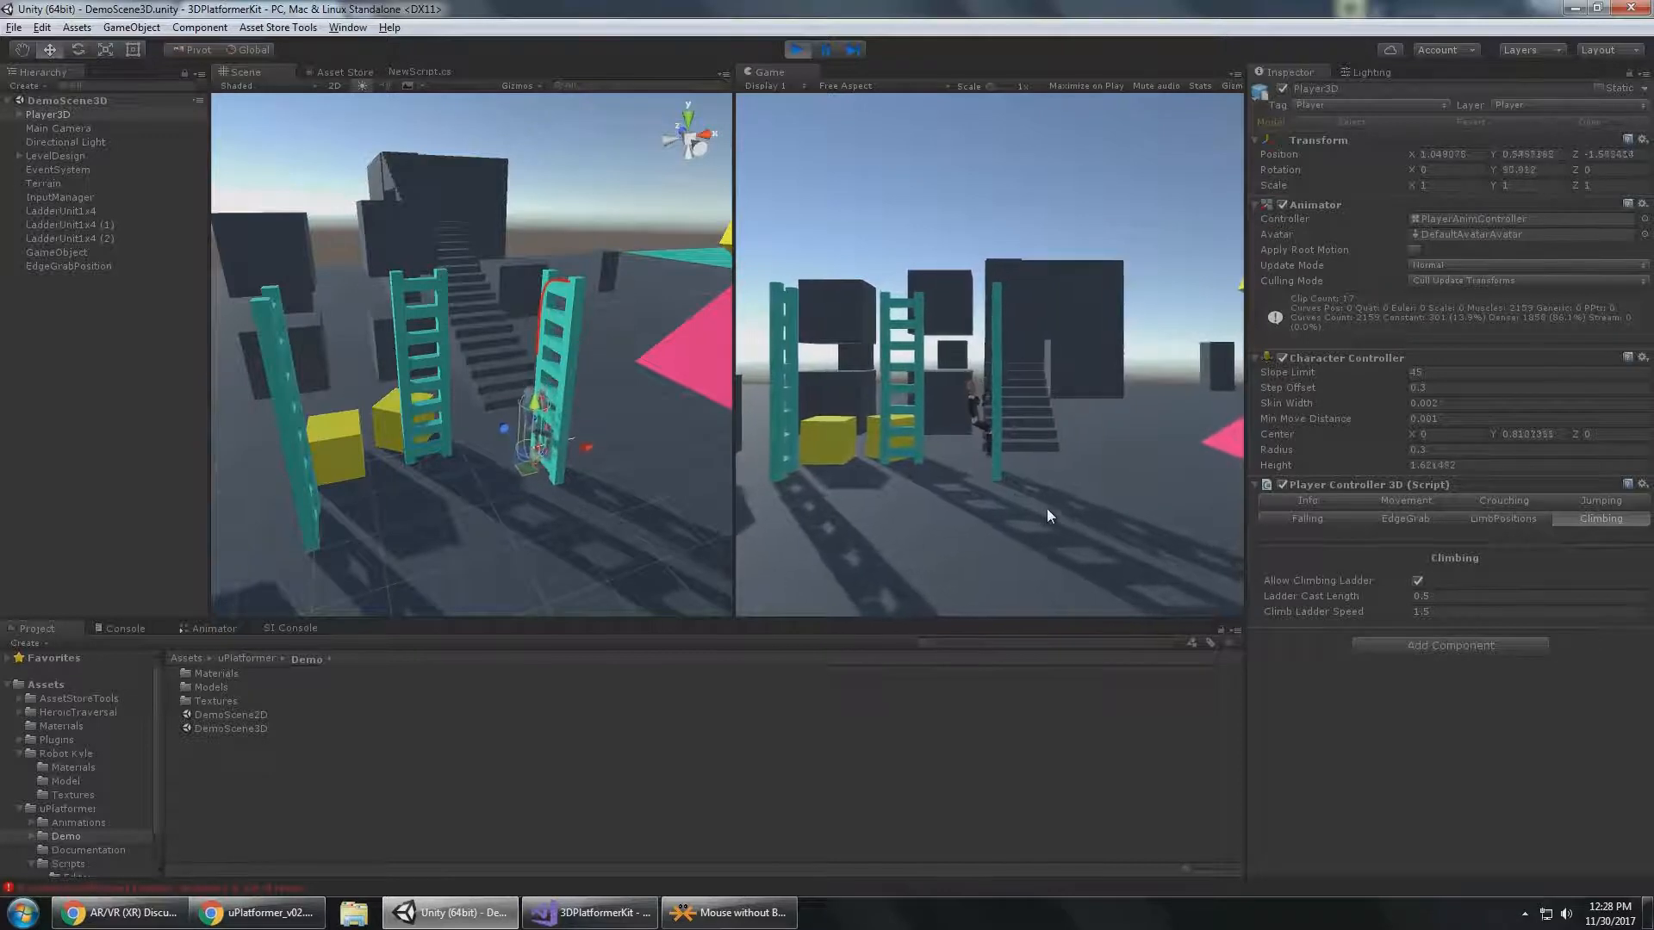
pyautogui.press('a')
pyautogui.press('d')
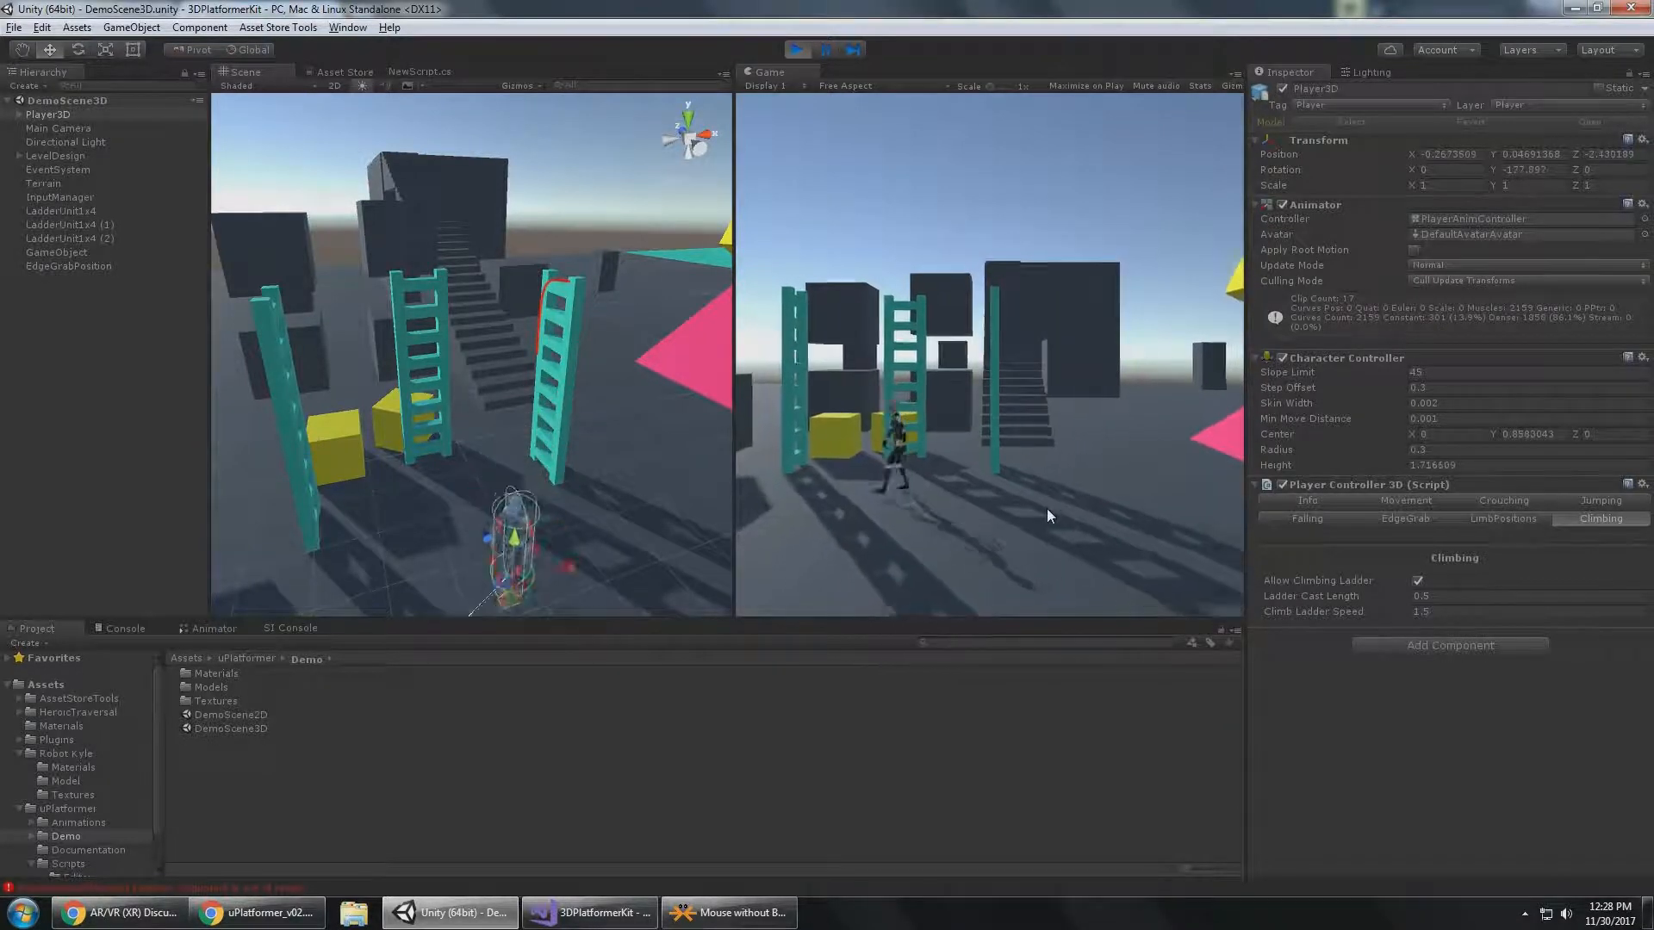
pyautogui.press('w')
pyautogui.press('s')
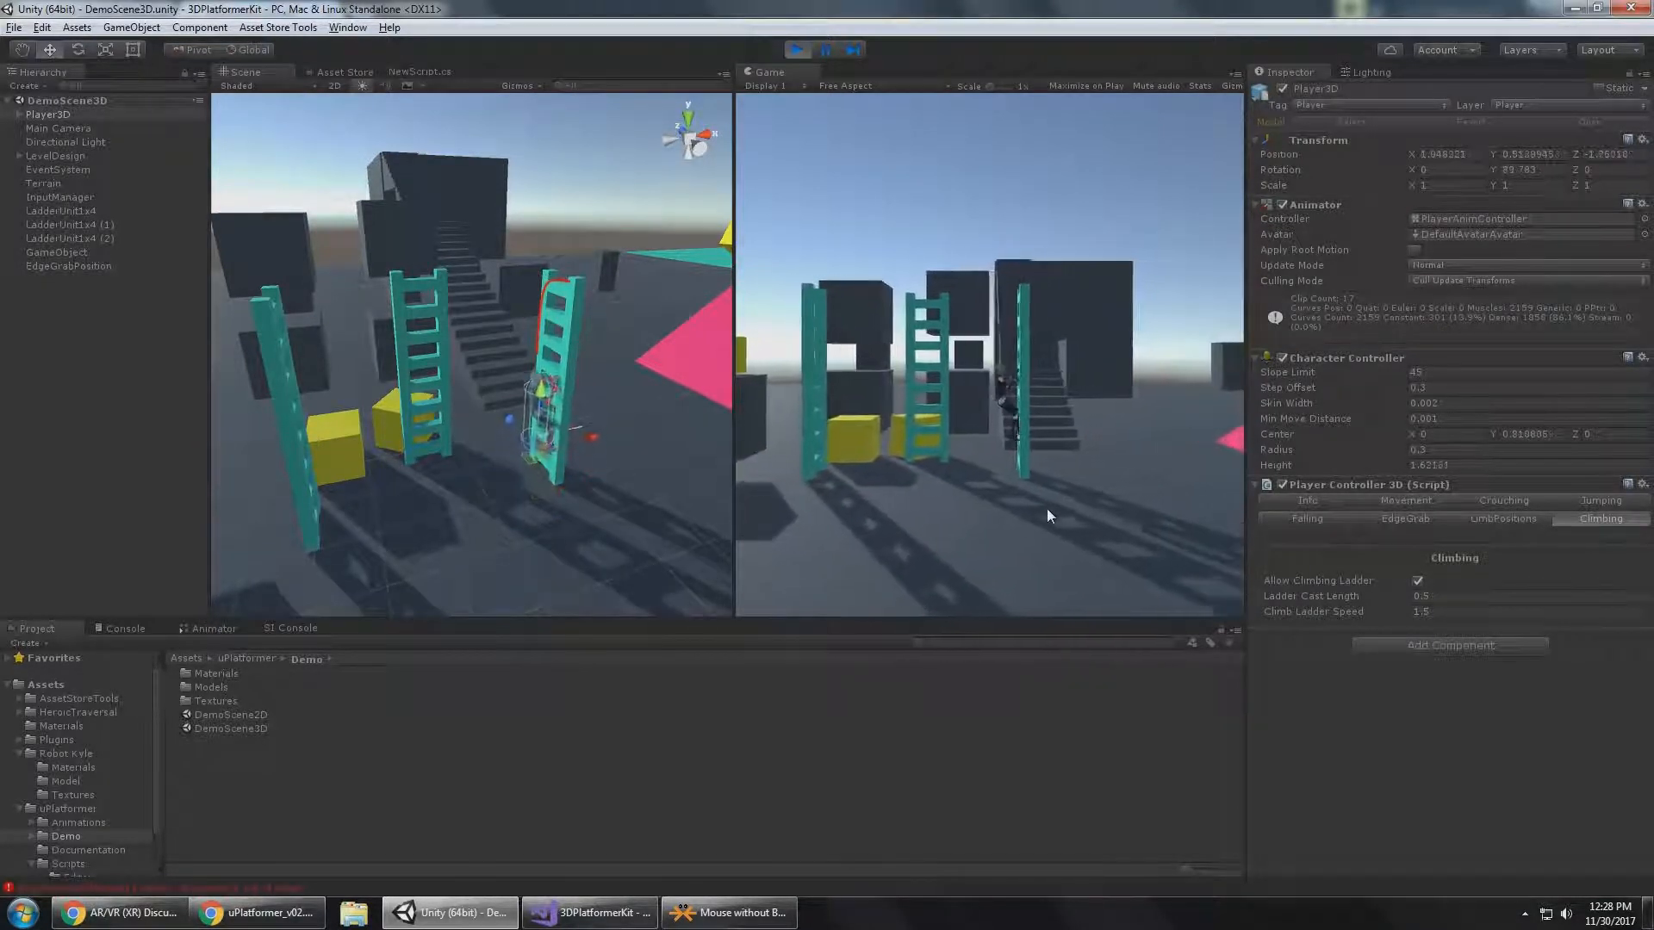
# Set the Ladder Cast Length to 0.05, climb Player3D over the LadderUnit1x4 ladder and walk it away.
pyautogui.click(1447, 597)
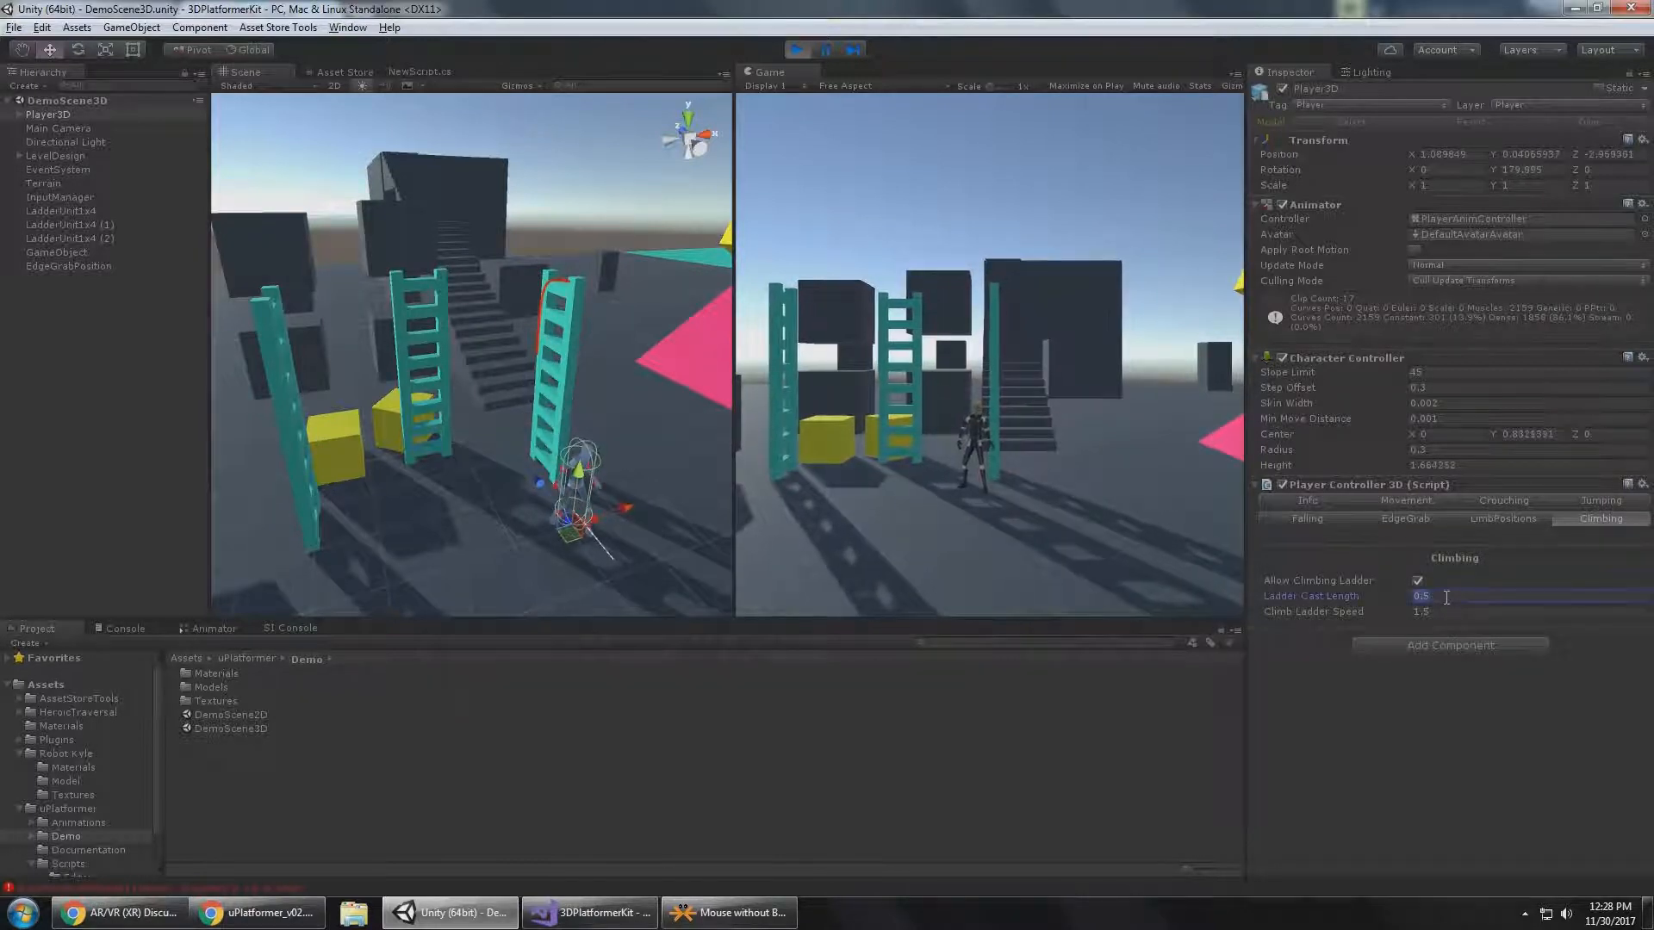
pyautogui.click(1052, 513)
pyautogui.press('w')
pyautogui.press('a')
pyautogui.press('d')
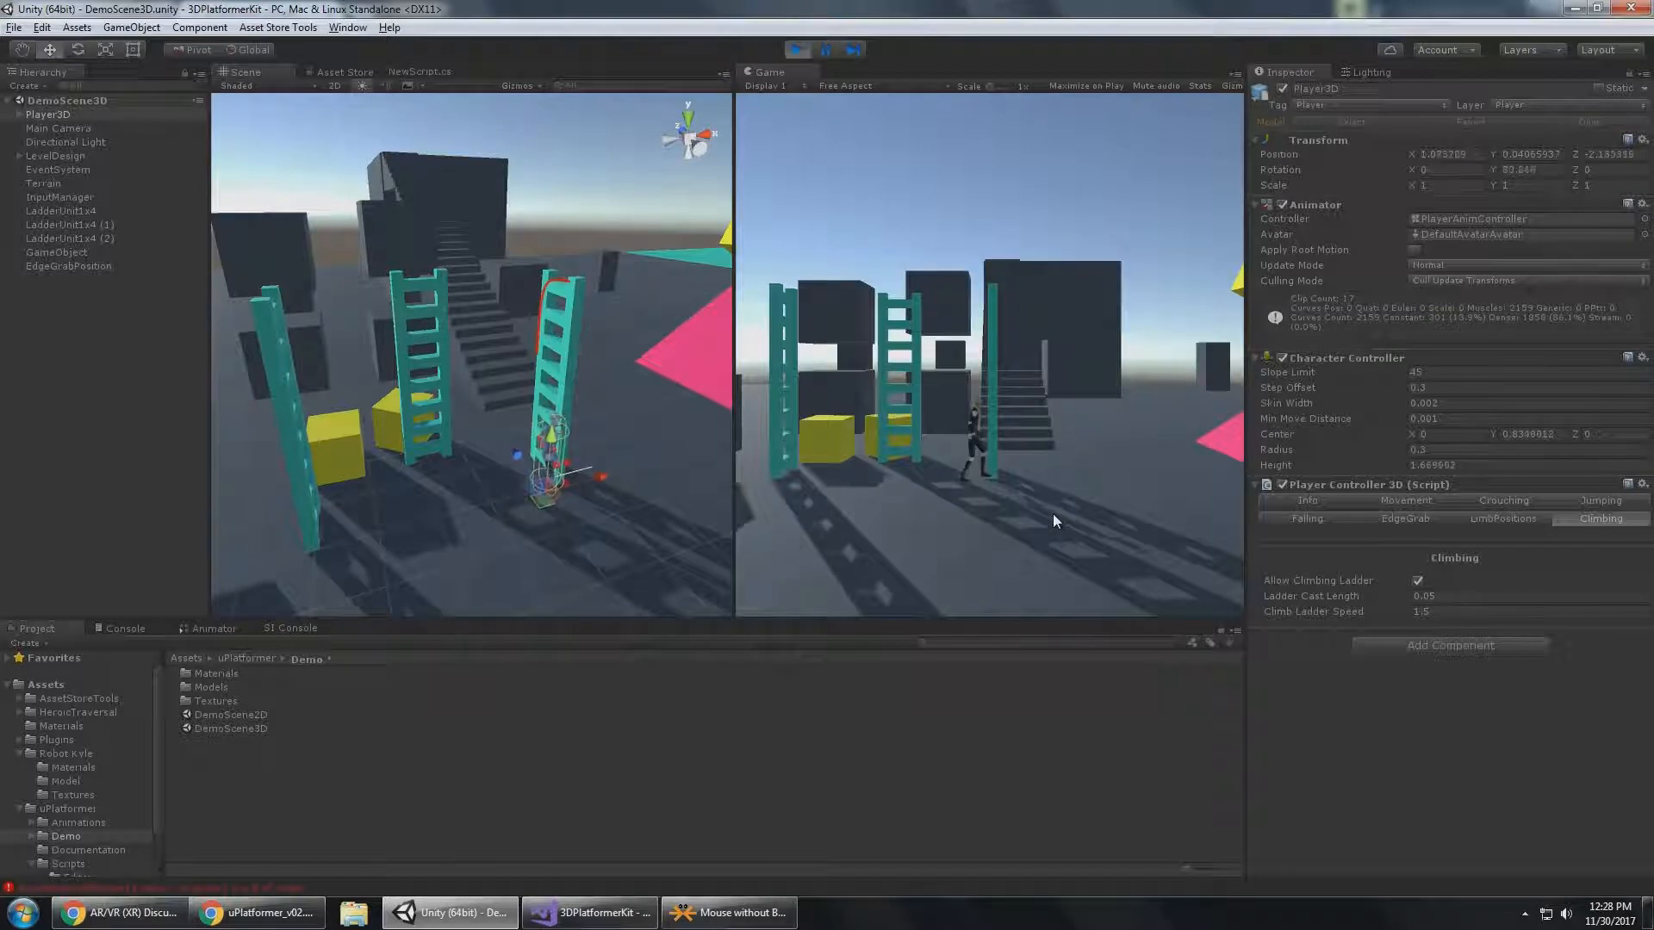
pyautogui.press('w')
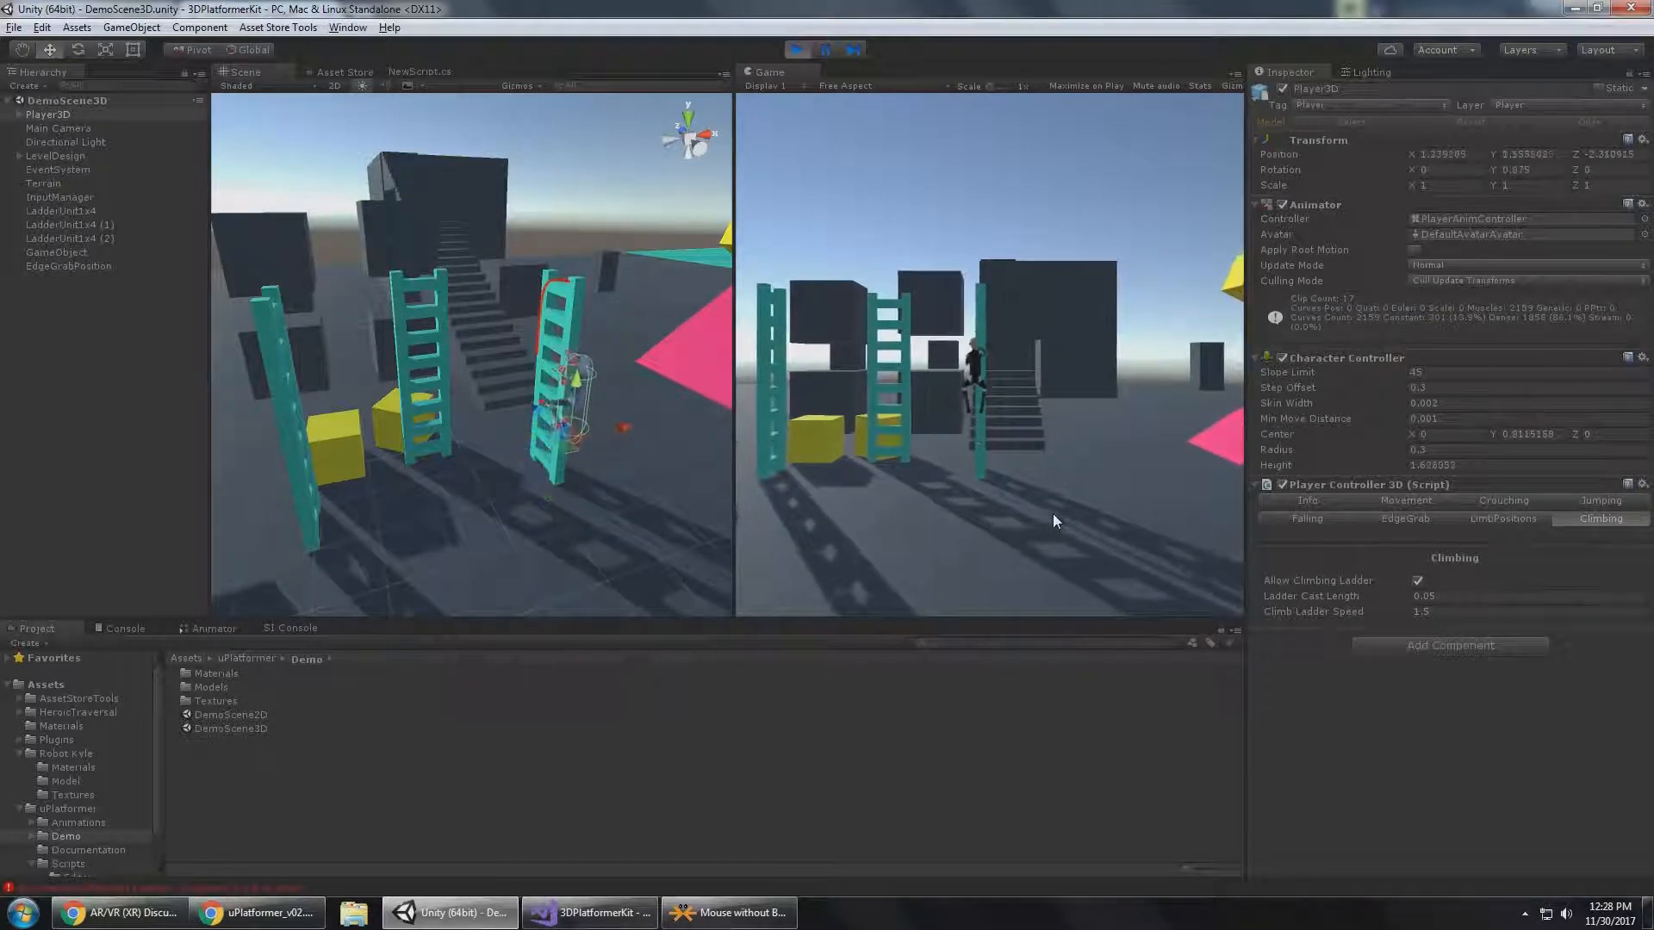
pyautogui.press('s')
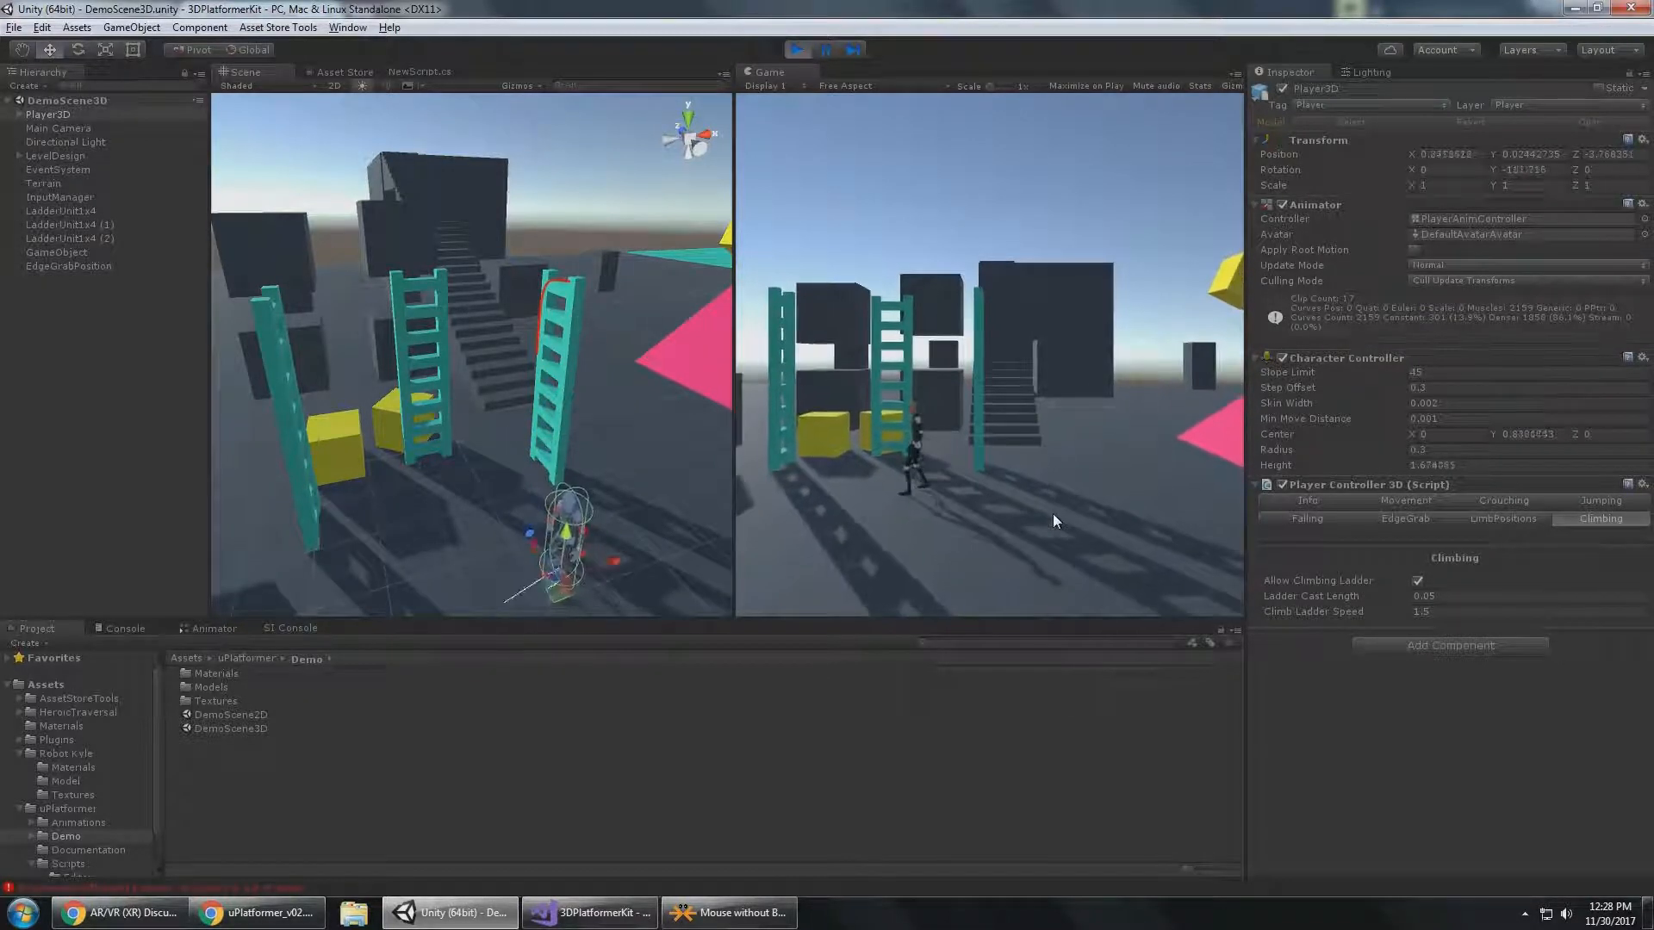
# Climb Player3D on the ladder beside the yellow cube, and bring it back partway up the LadderUnit1x4 ladder.
pyautogui.press('a')
pyautogui.press('w')
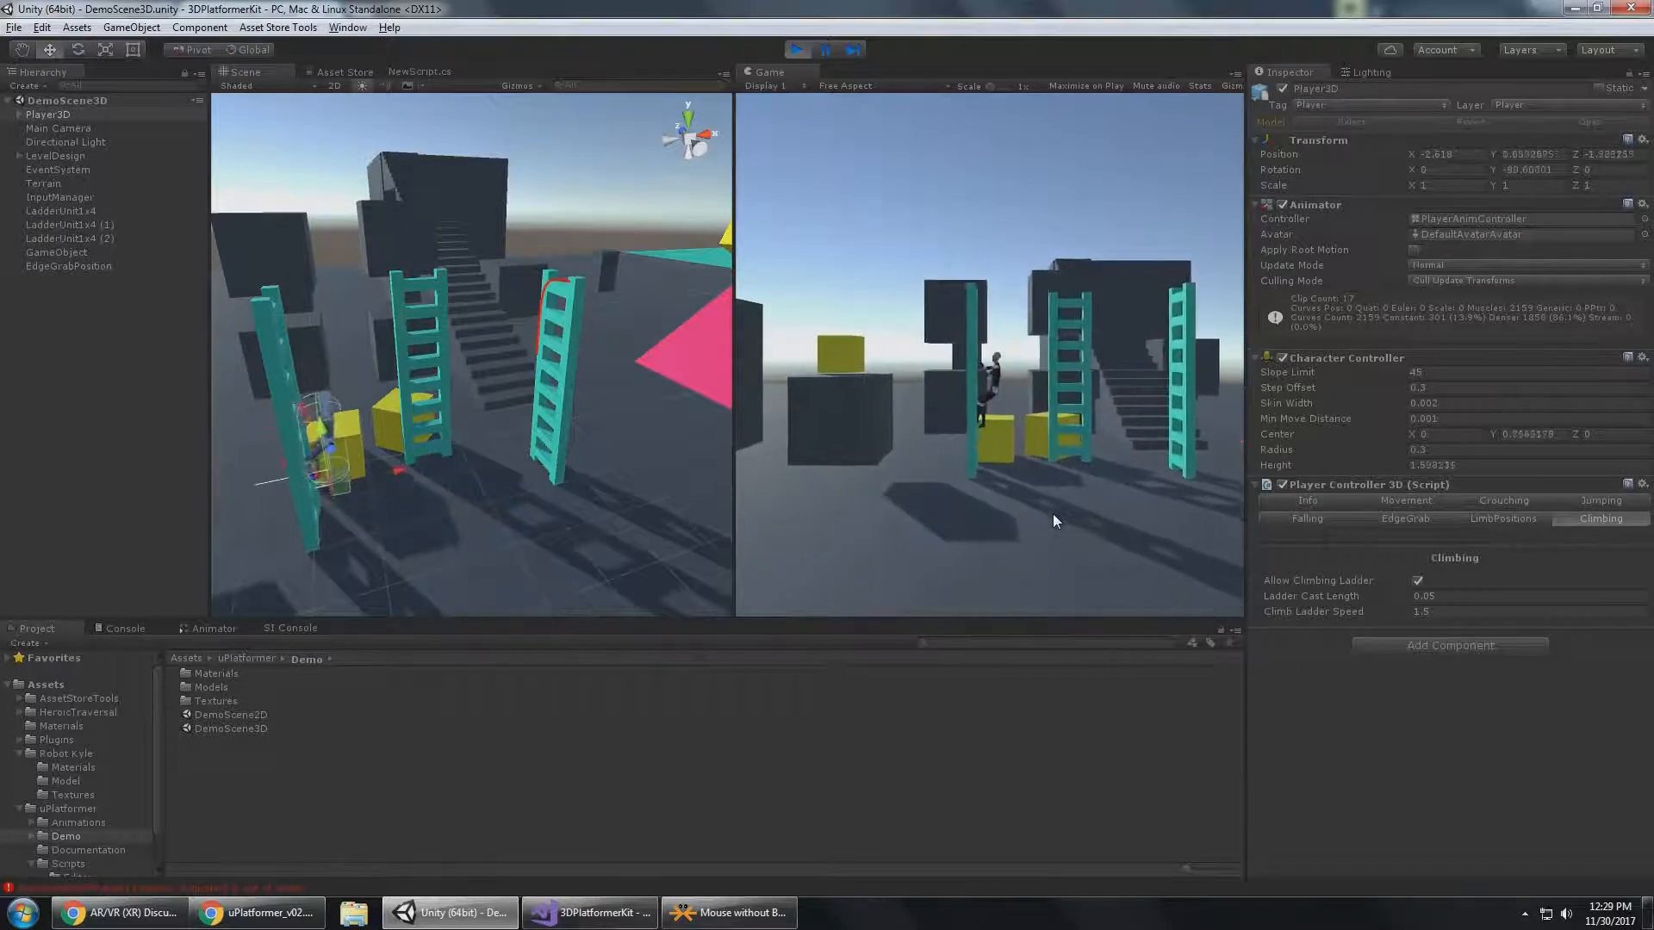
pyautogui.press('s')
pyautogui.press('d')
pyautogui.press('w')
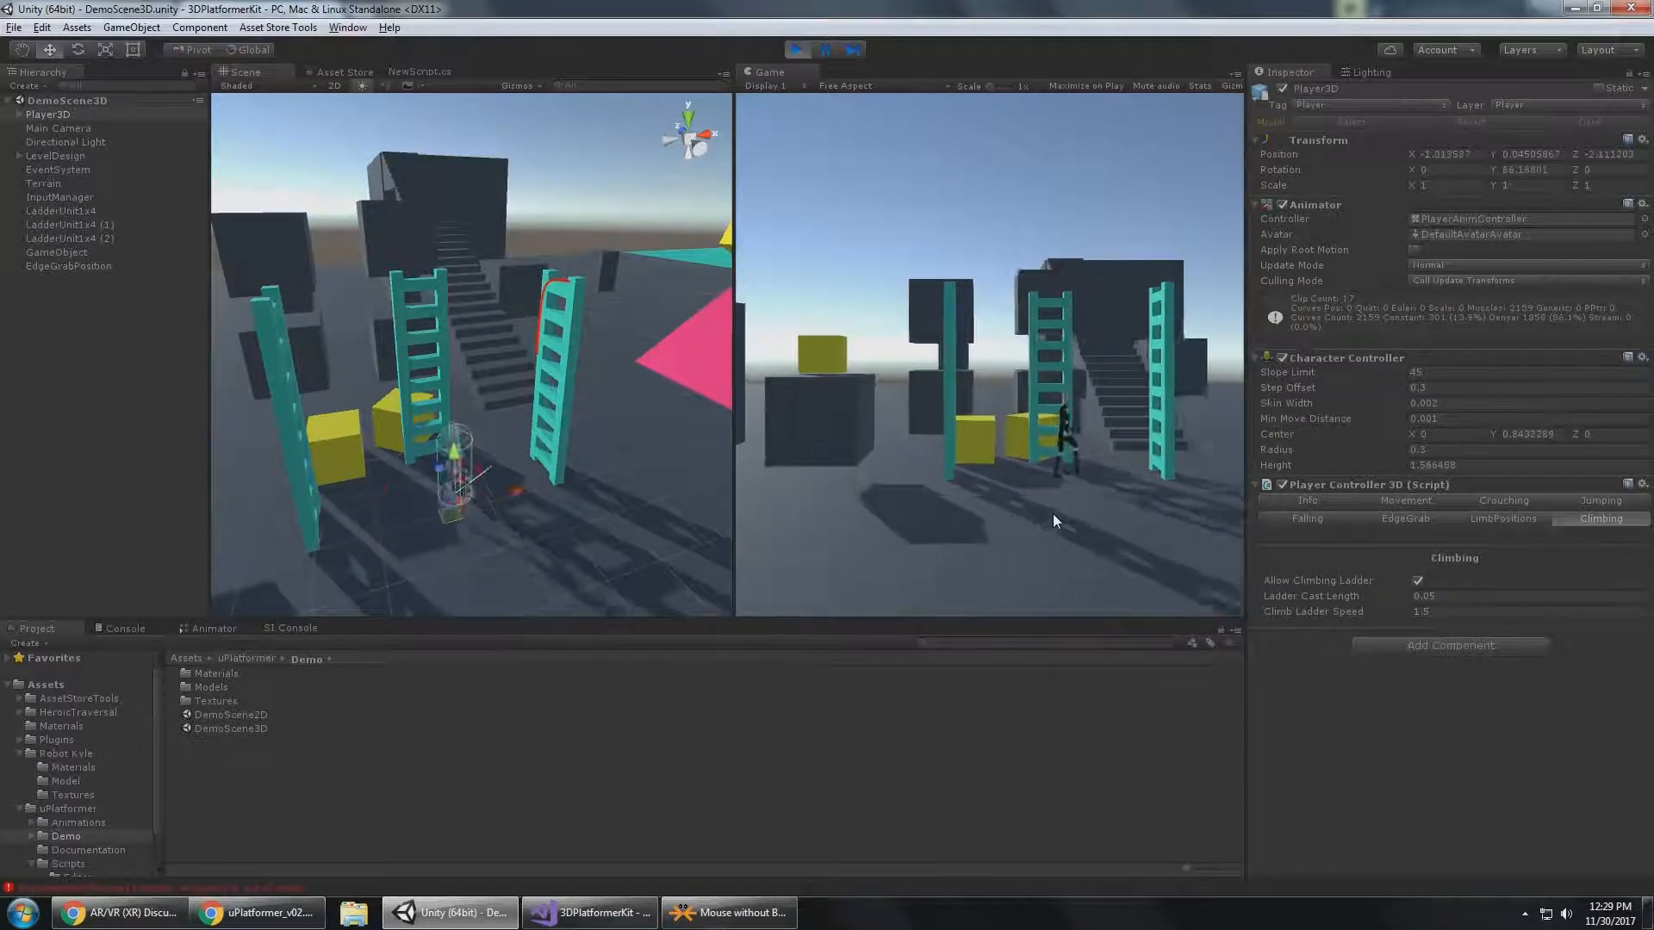
pyautogui.press('d')
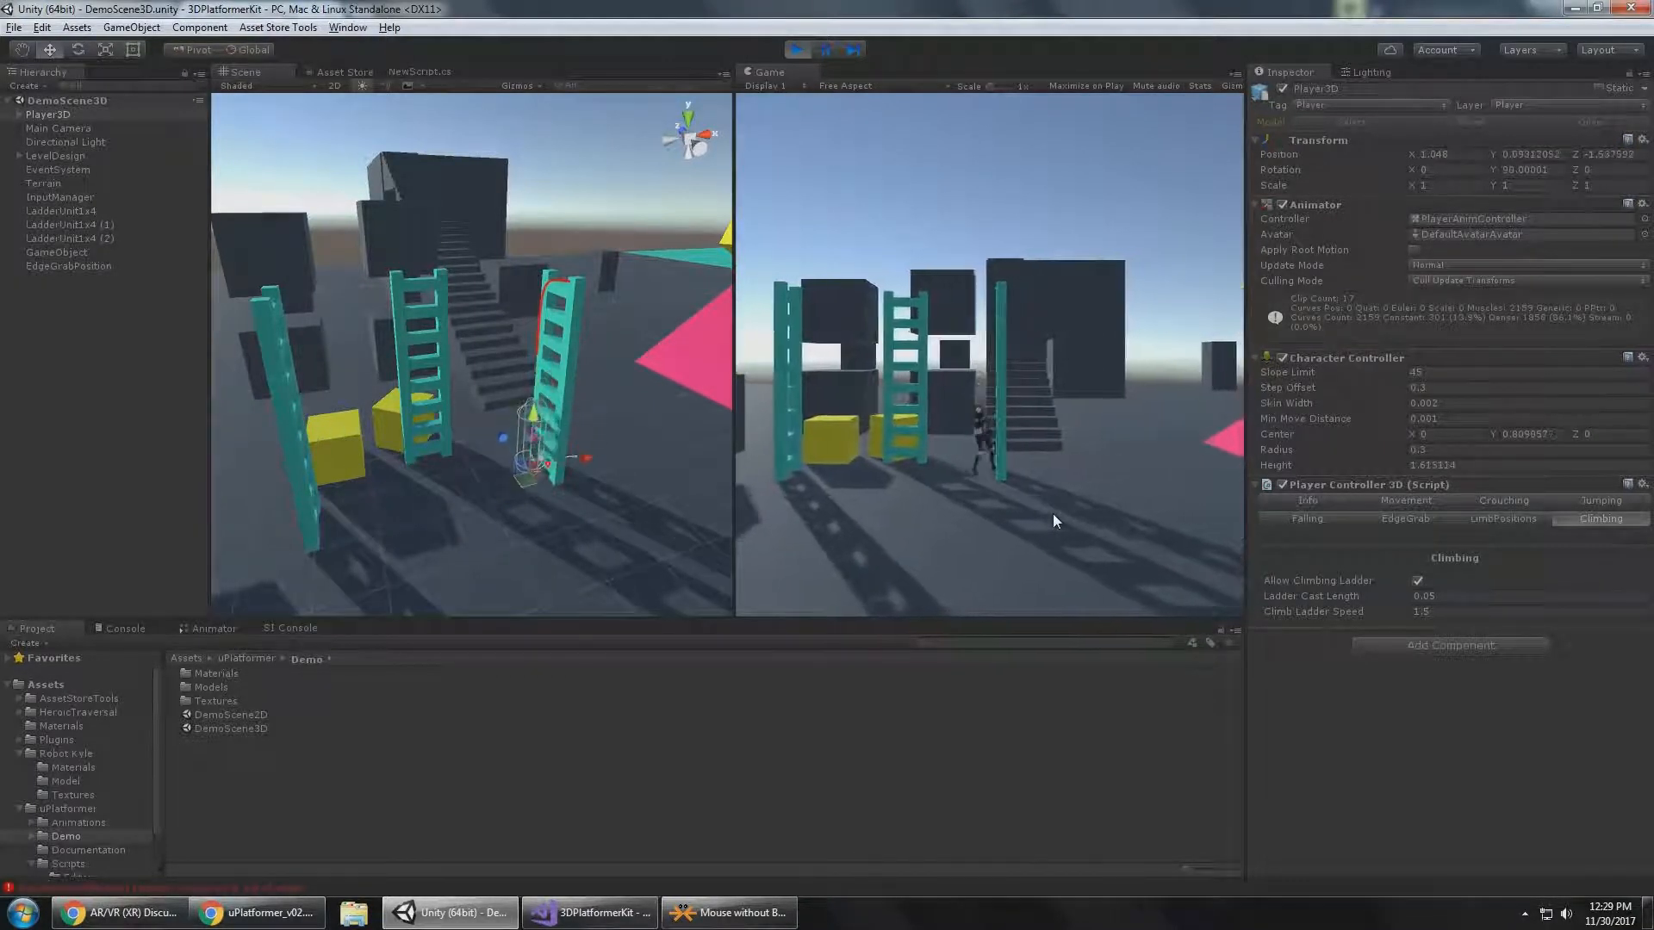
pyautogui.press('s')
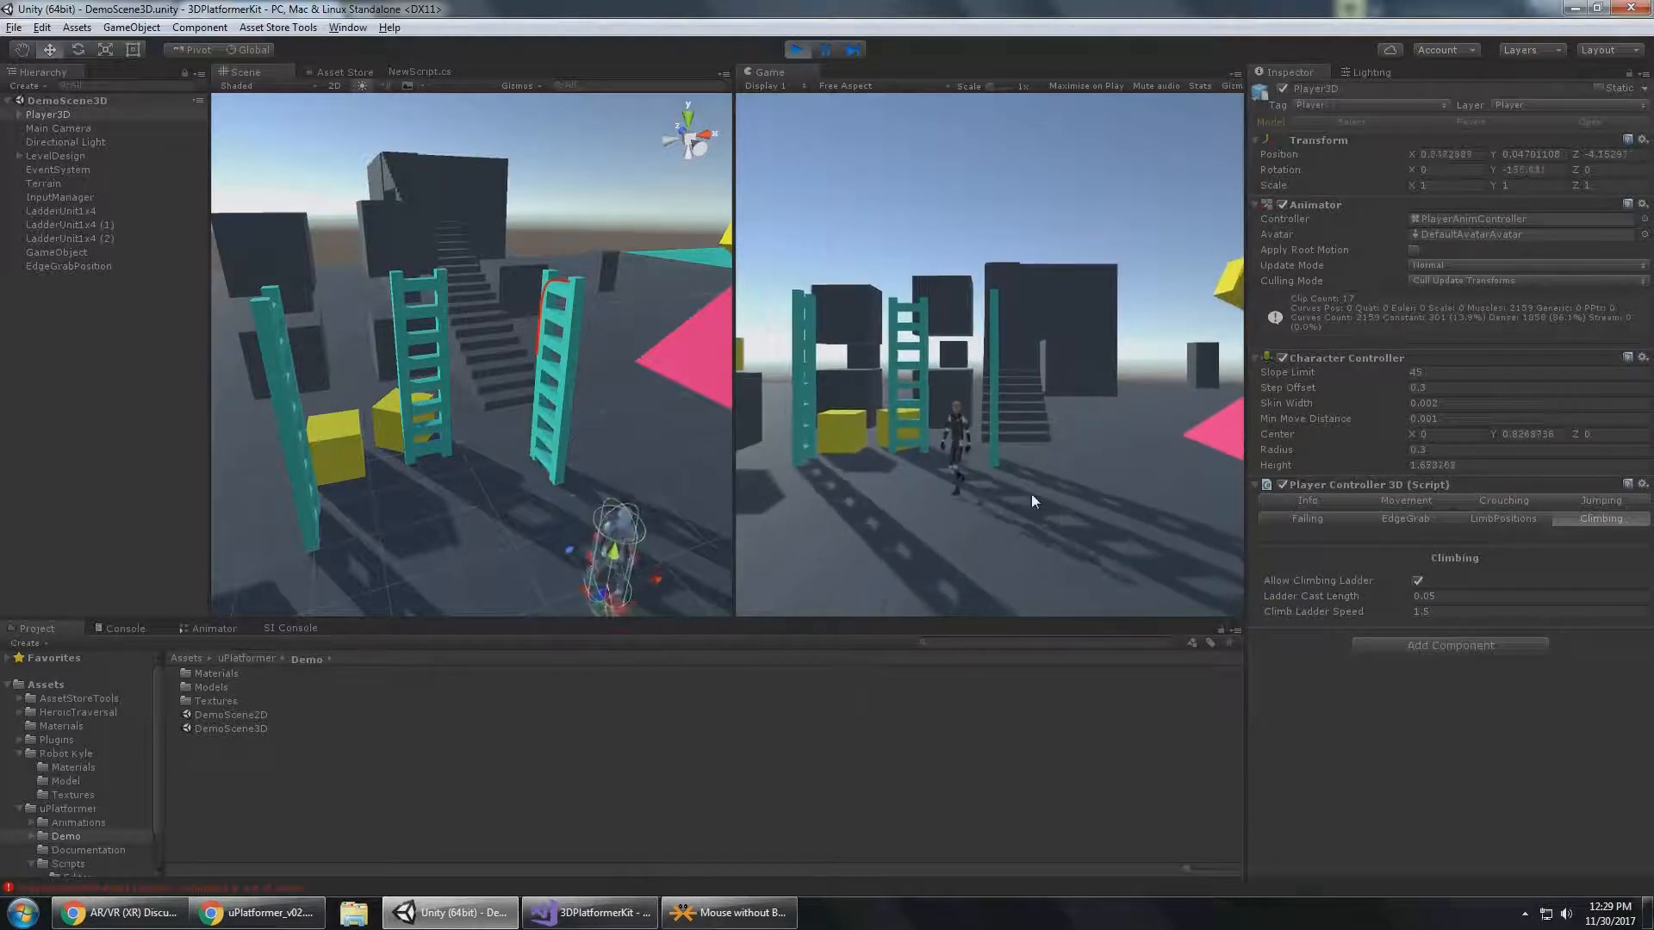
pyautogui.press('w')
pyautogui.press('d')
# Stretch the LadderUnit1x4 ladder vertically in the scene to a Y scale of about 7.
pyautogui.click(1448, 616)
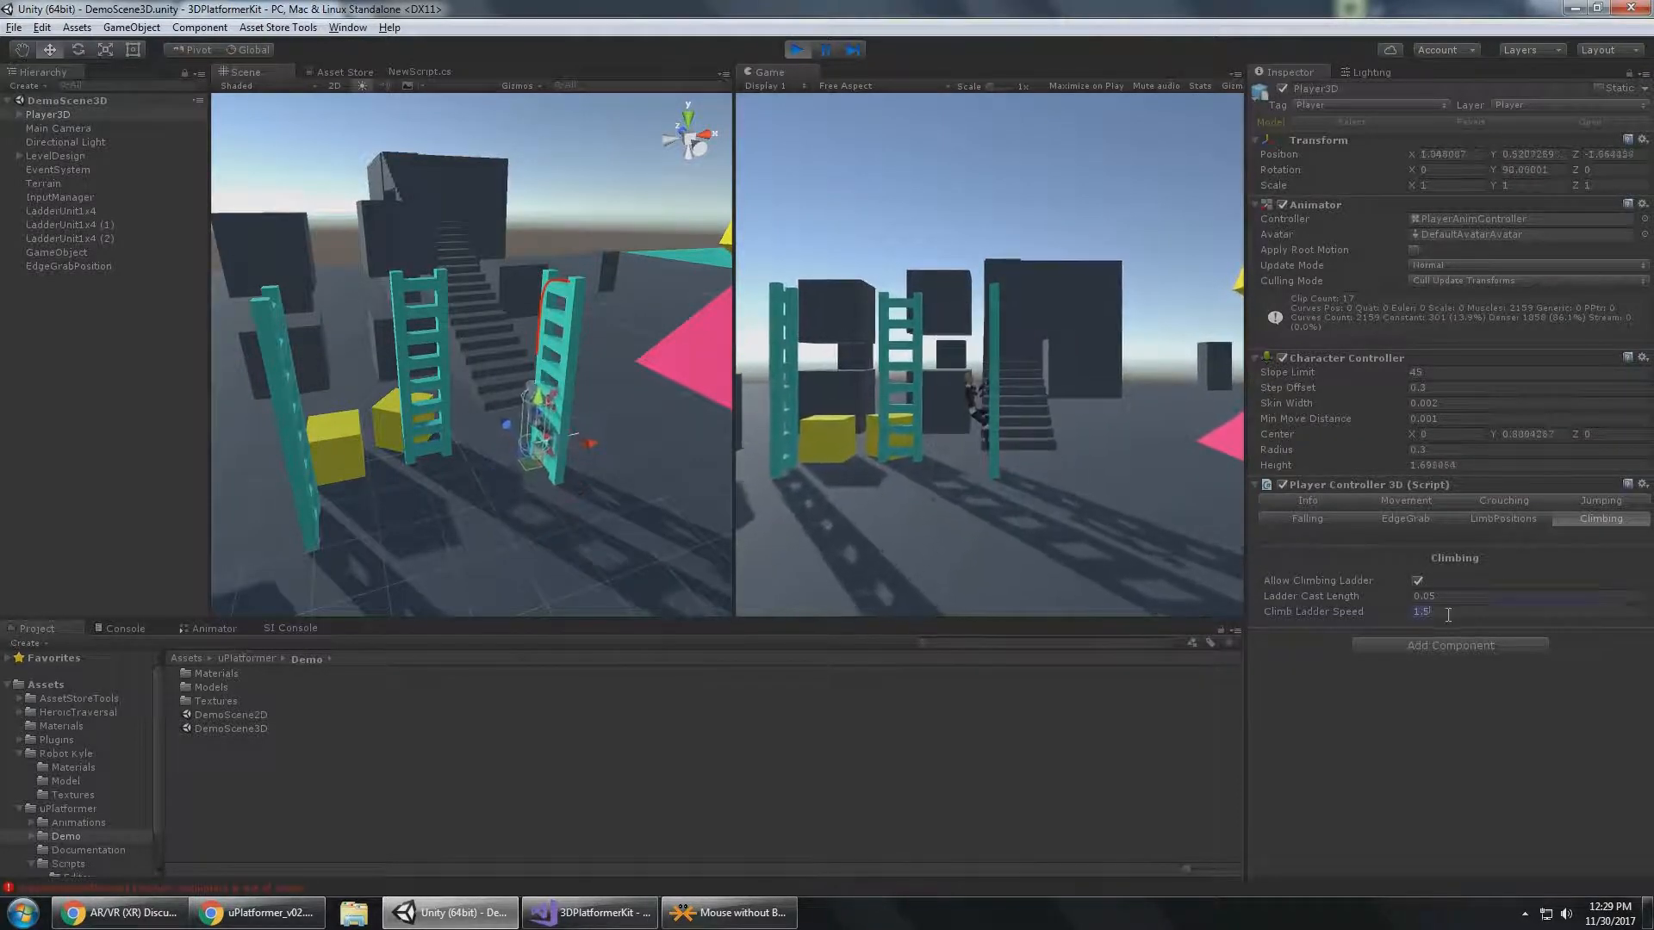
pyautogui.click(992, 305)
pyautogui.press('alt')
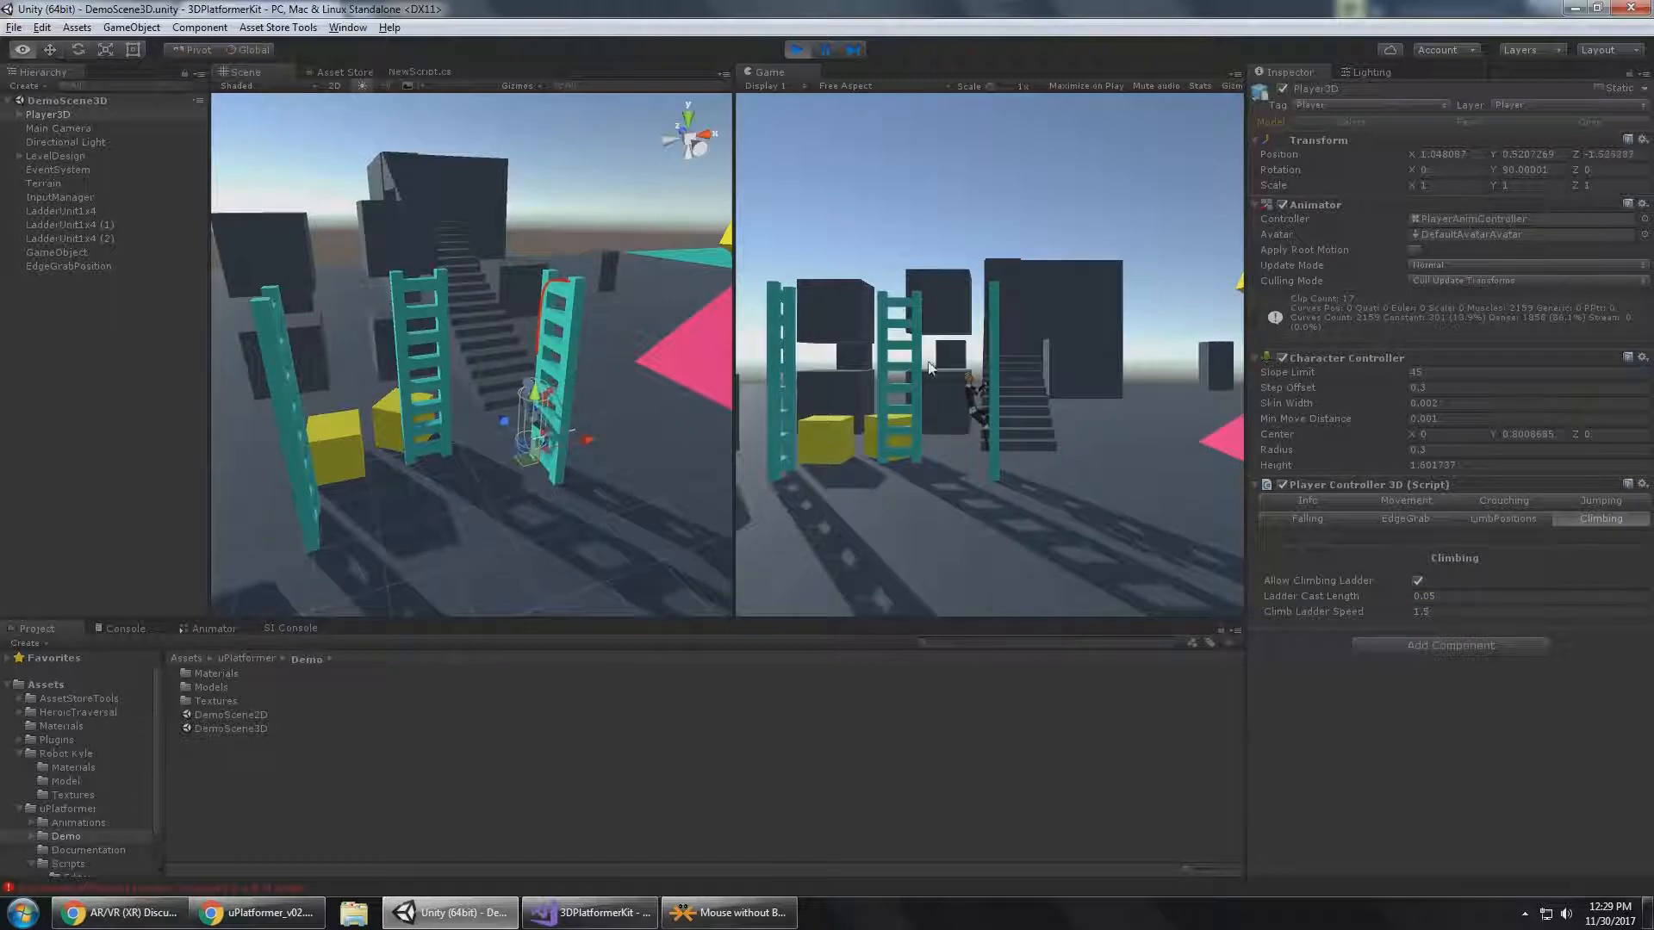
pyautogui.scroll(-2, 582, 333)
pyautogui.click(560, 319)
pyautogui.moveTo(560, 319); pyautogui.dragTo(524, 476, button='middle')
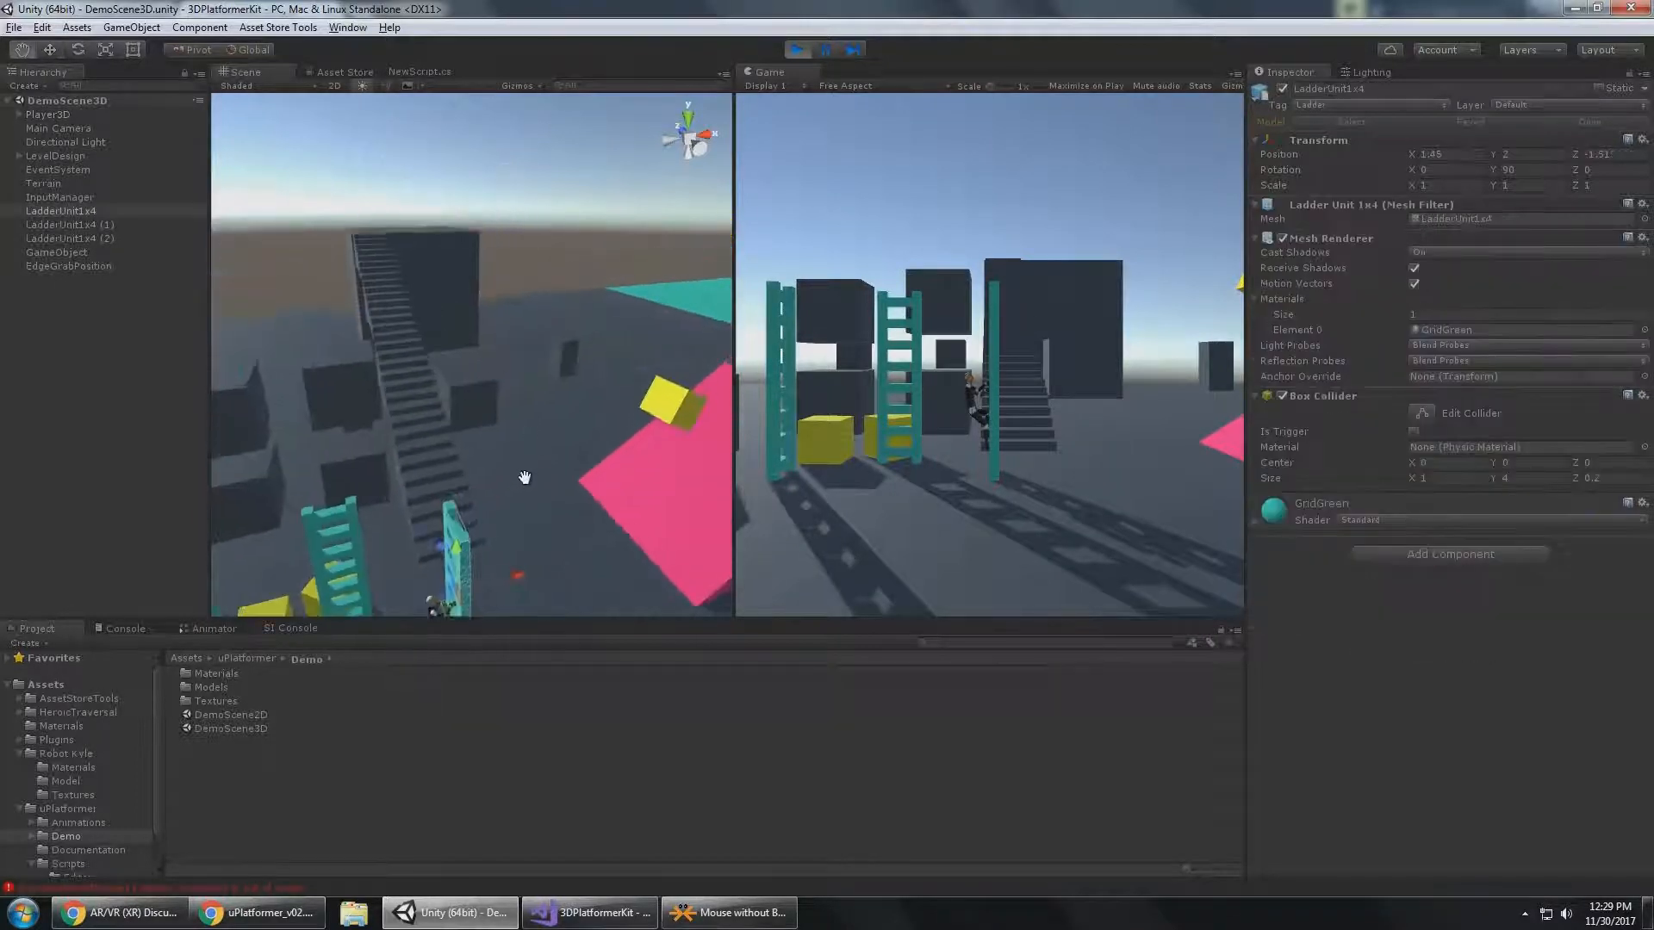
pyautogui.scroll(-3, 541, 410)
pyautogui.scroll(-5, 541, 410)
pyautogui.keyDown('alt'); pyautogui.moveTo(529, 431); pyautogui.dragTo(543, 273); pyautogui.keyUp('alt')
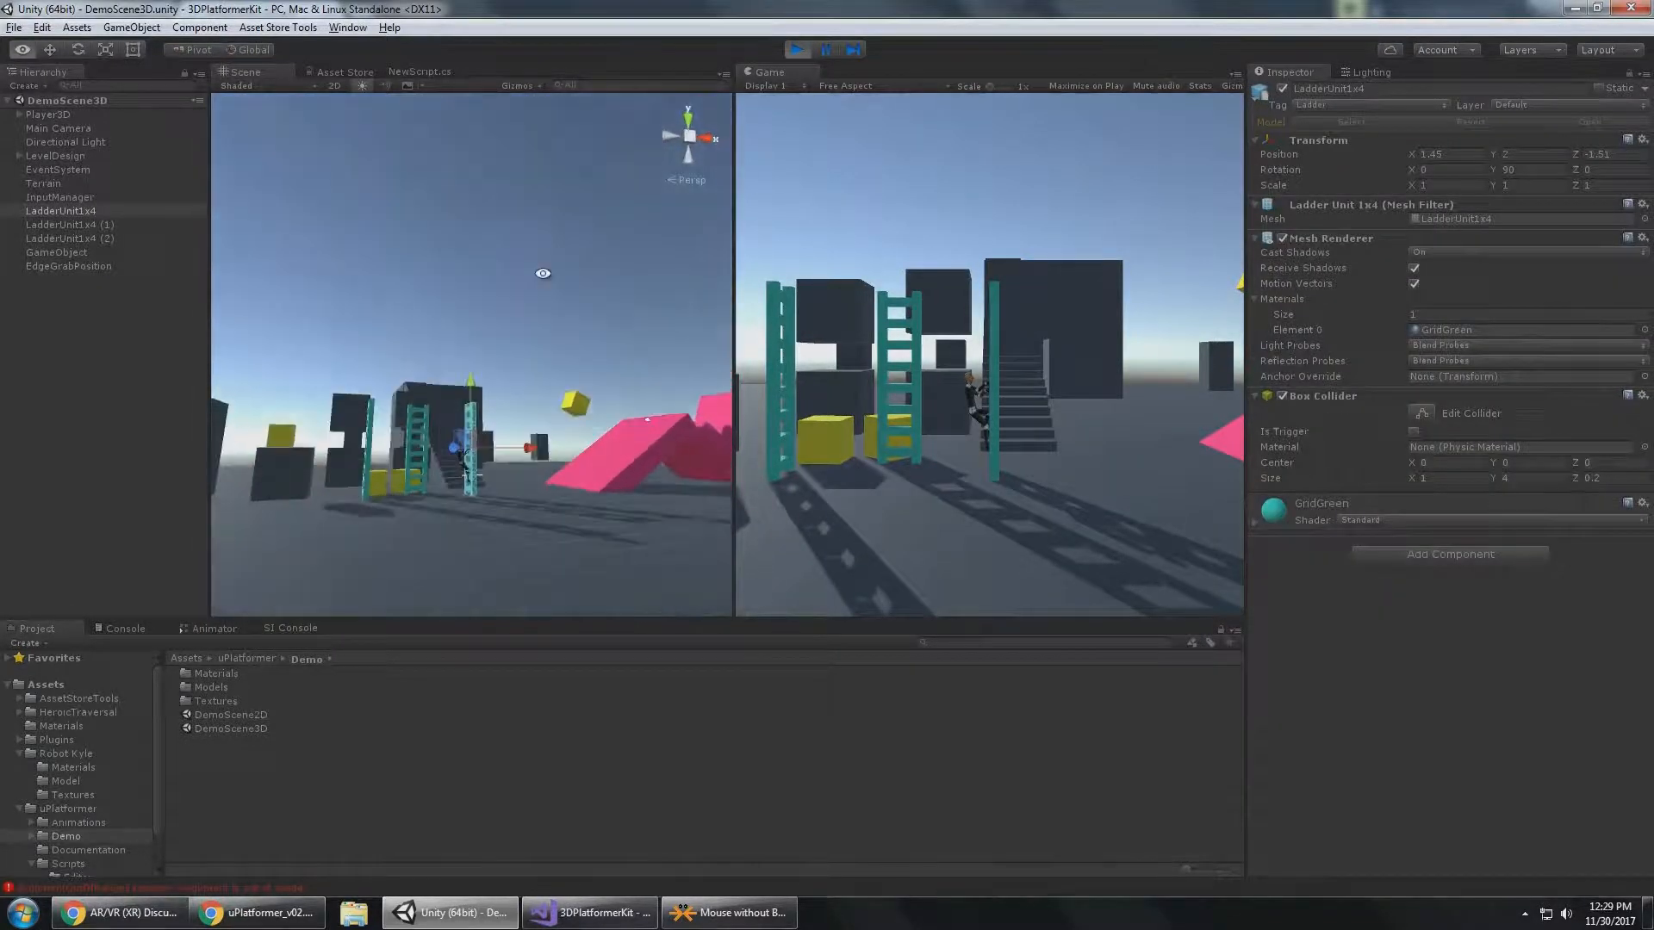
pyautogui.moveTo(476, 387); pyautogui.dragTo(472, 176)
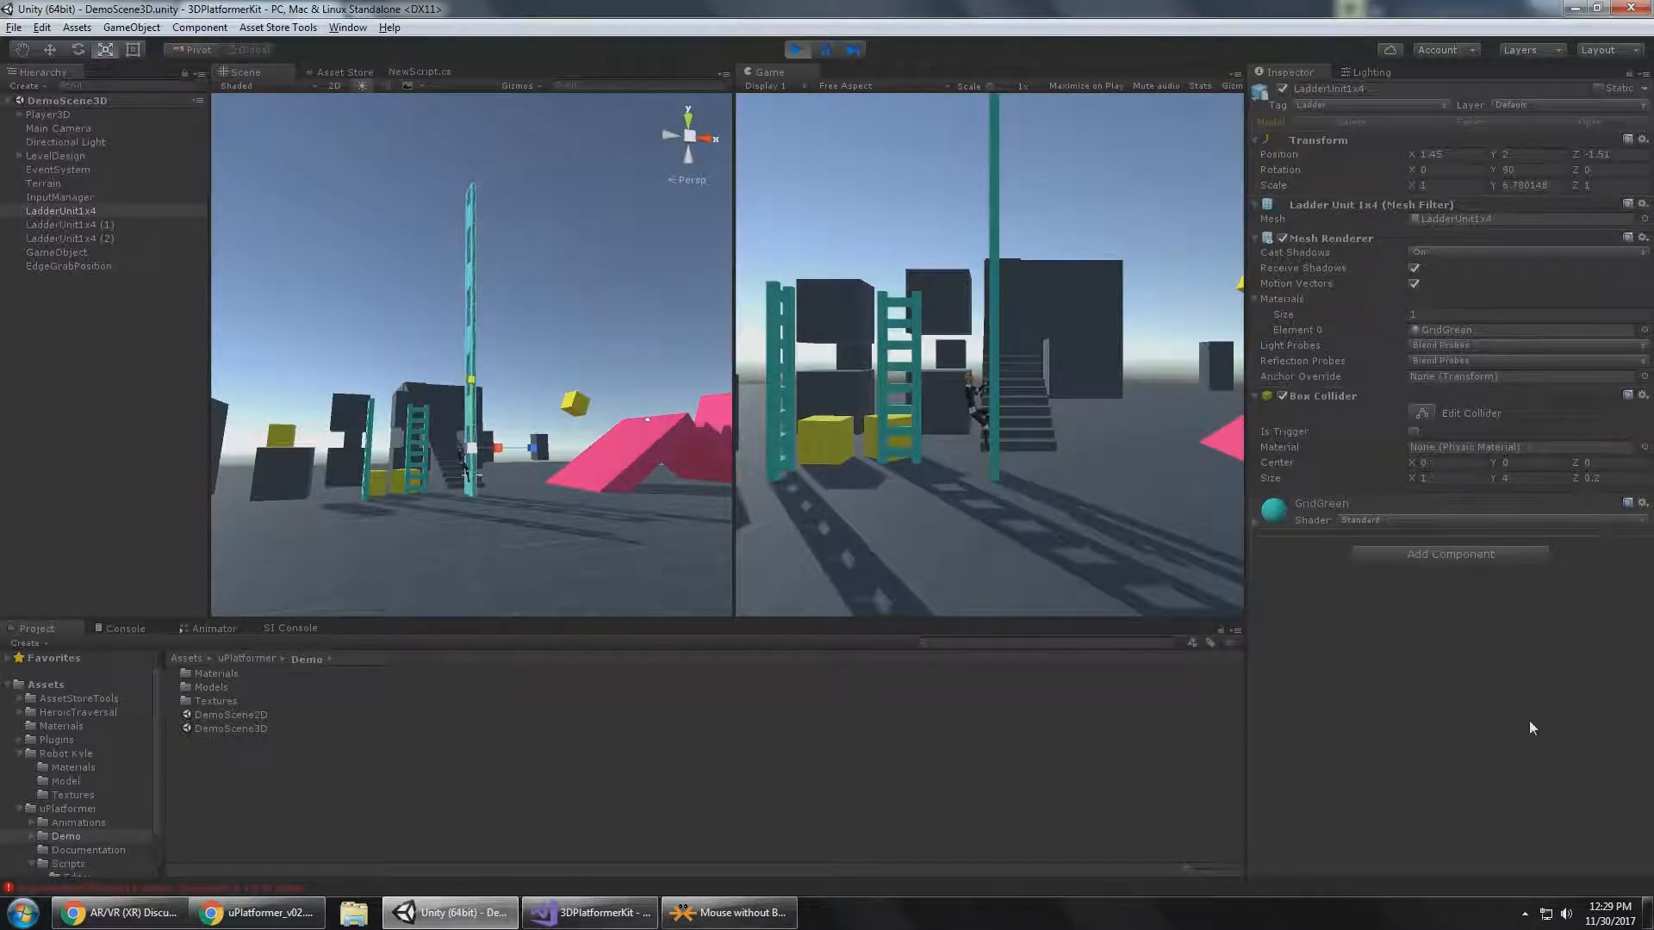
# Set Player3D's Climb Ladder Speed to 6, climb the stretched ladder to its top and drop to the ground.
pyautogui.click(66, 118)
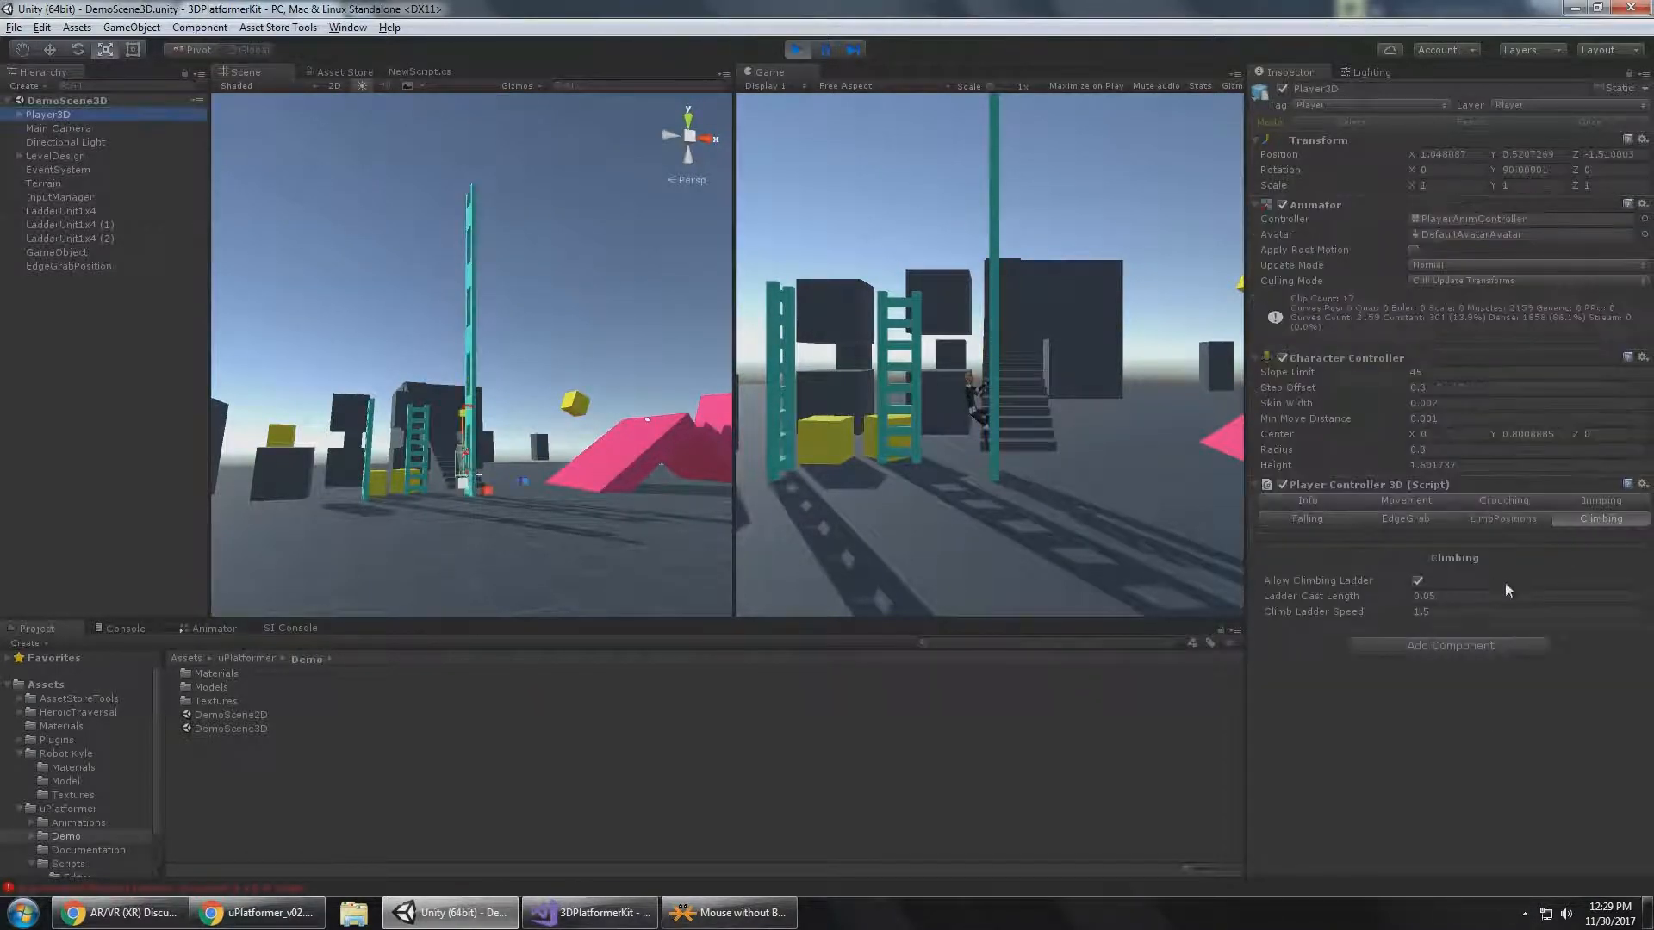
pyautogui.click(1465, 611)
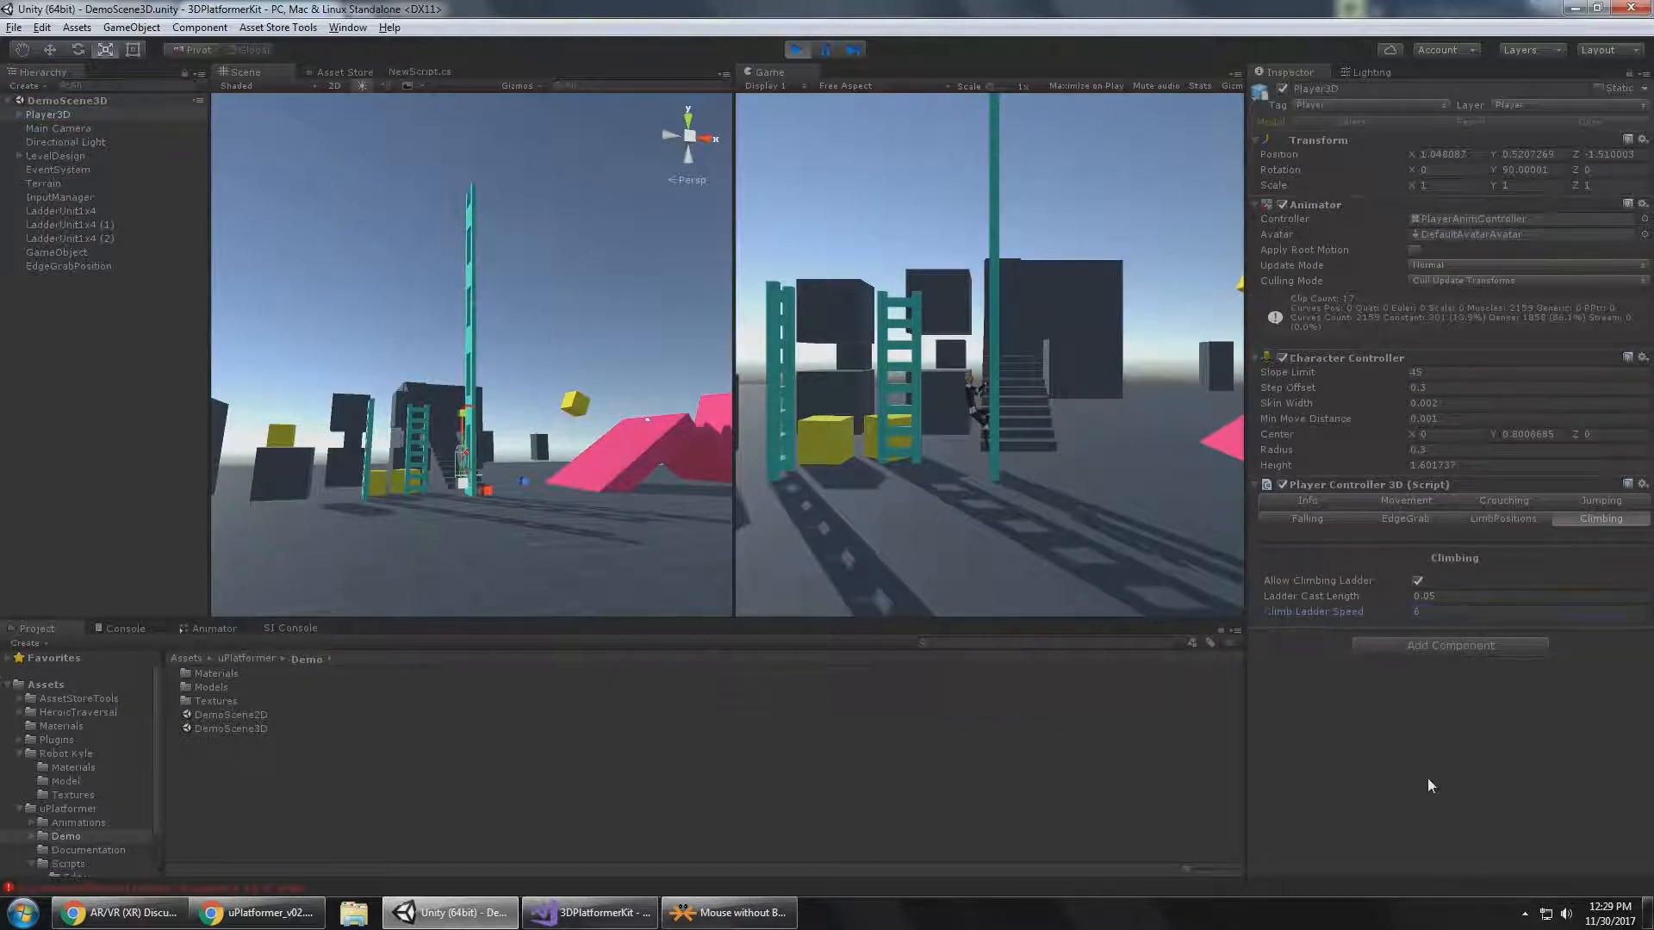
pyautogui.click(1062, 425)
pyautogui.press('w')
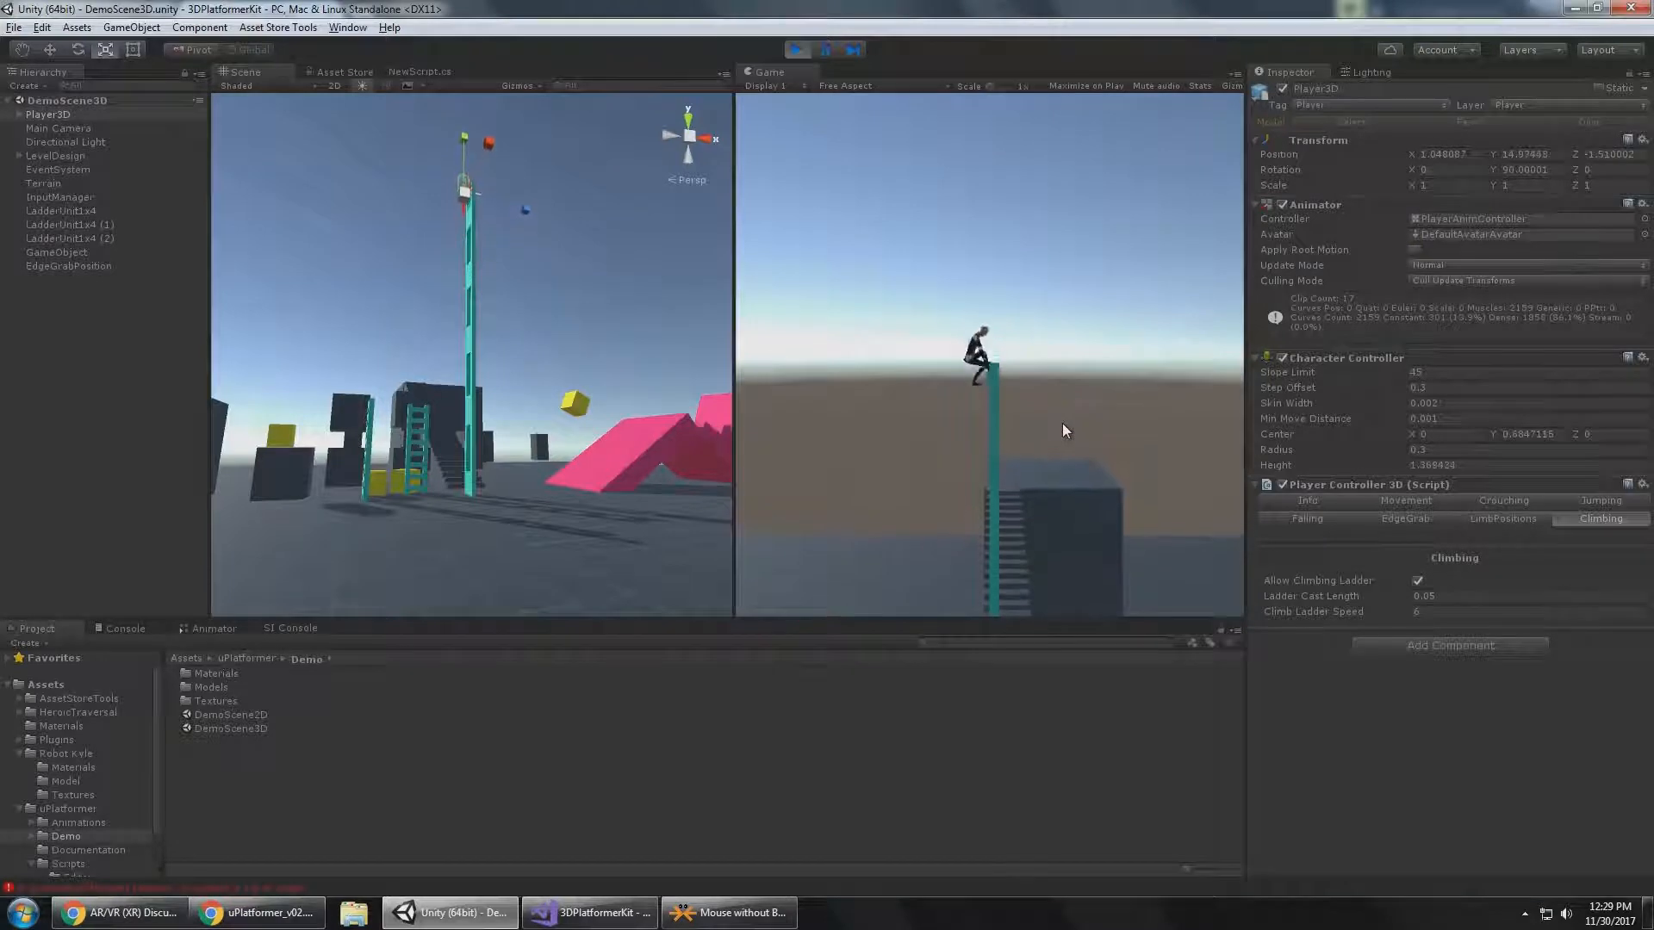
pyautogui.press('d')
pyautogui.press('s')
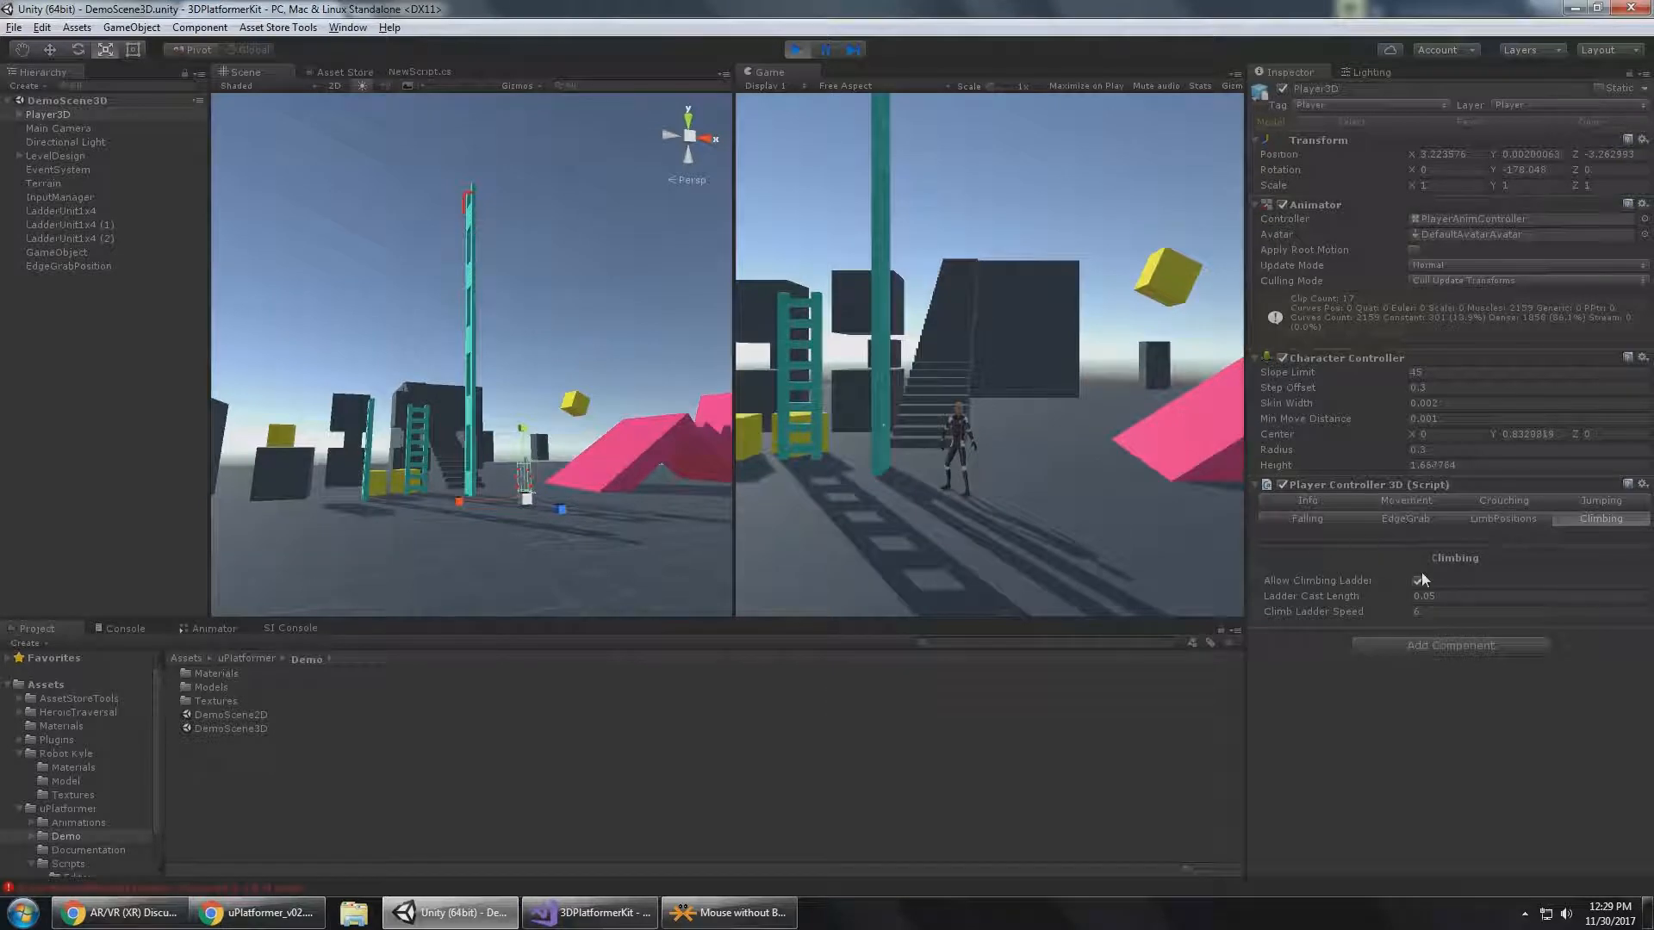
# Undo the vertical stretch of the LadderUnit1x4 ladder.
pyautogui.click(1443, 614)
pyautogui.hotkey('ctrl', 'z')
pyautogui.hotkey('ctrl', 'z')
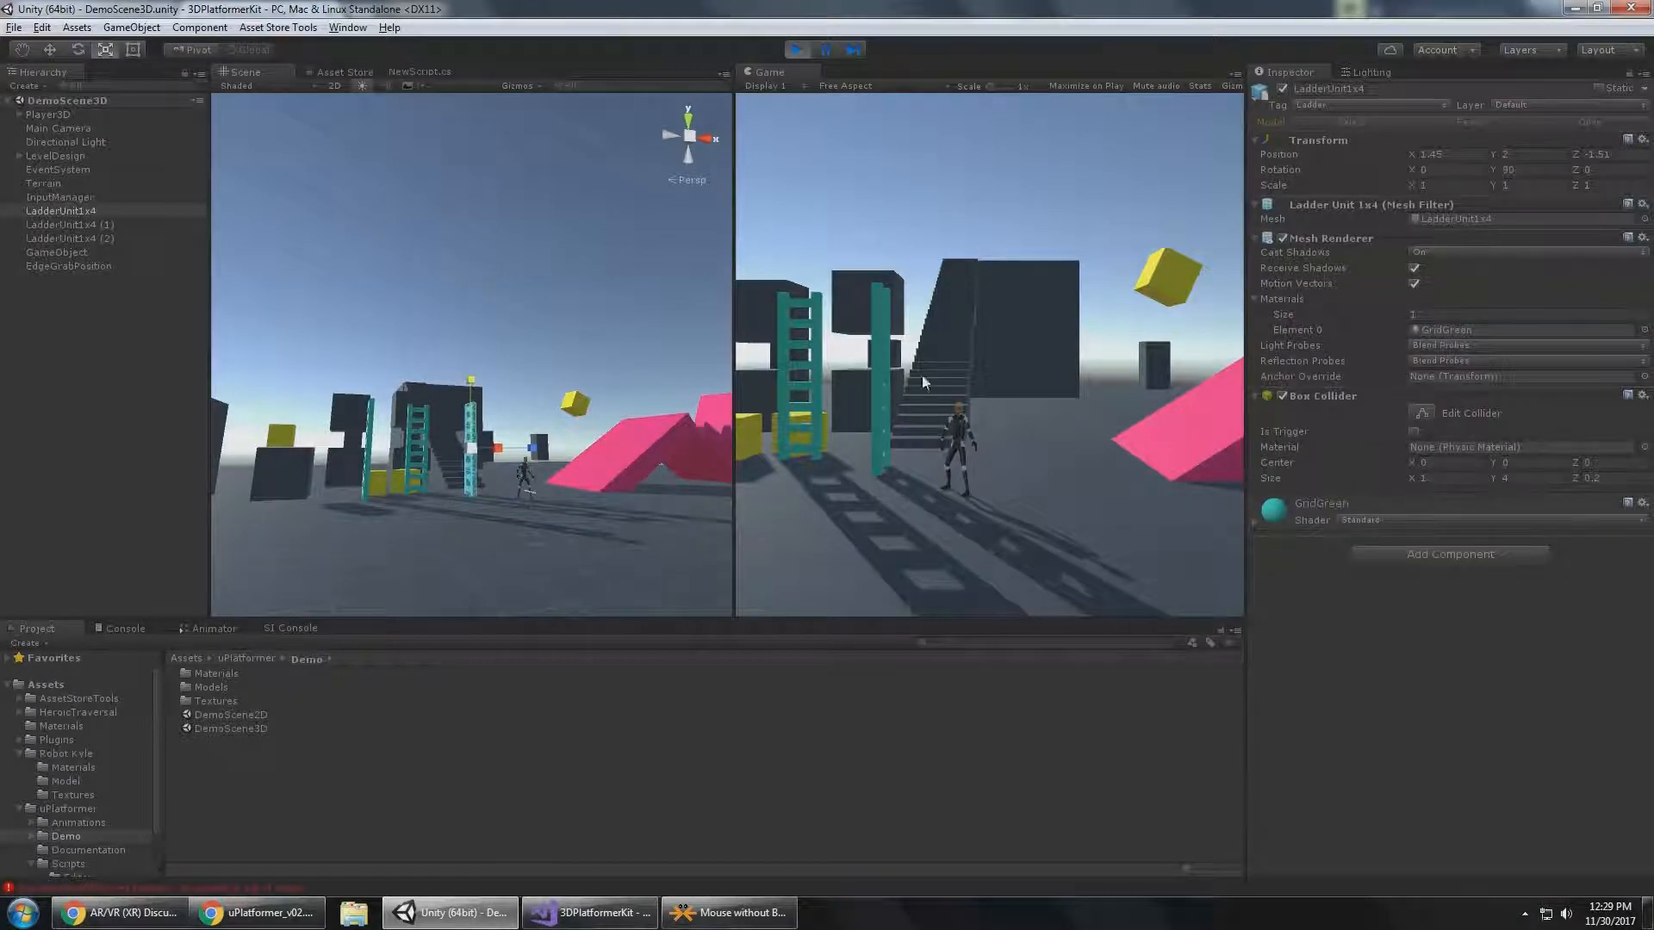
# Check the CameraFollow3D Class section of the uPlatformer_v02 PDF in Chrome and return to Unity.
pyautogui.click(258, 912)
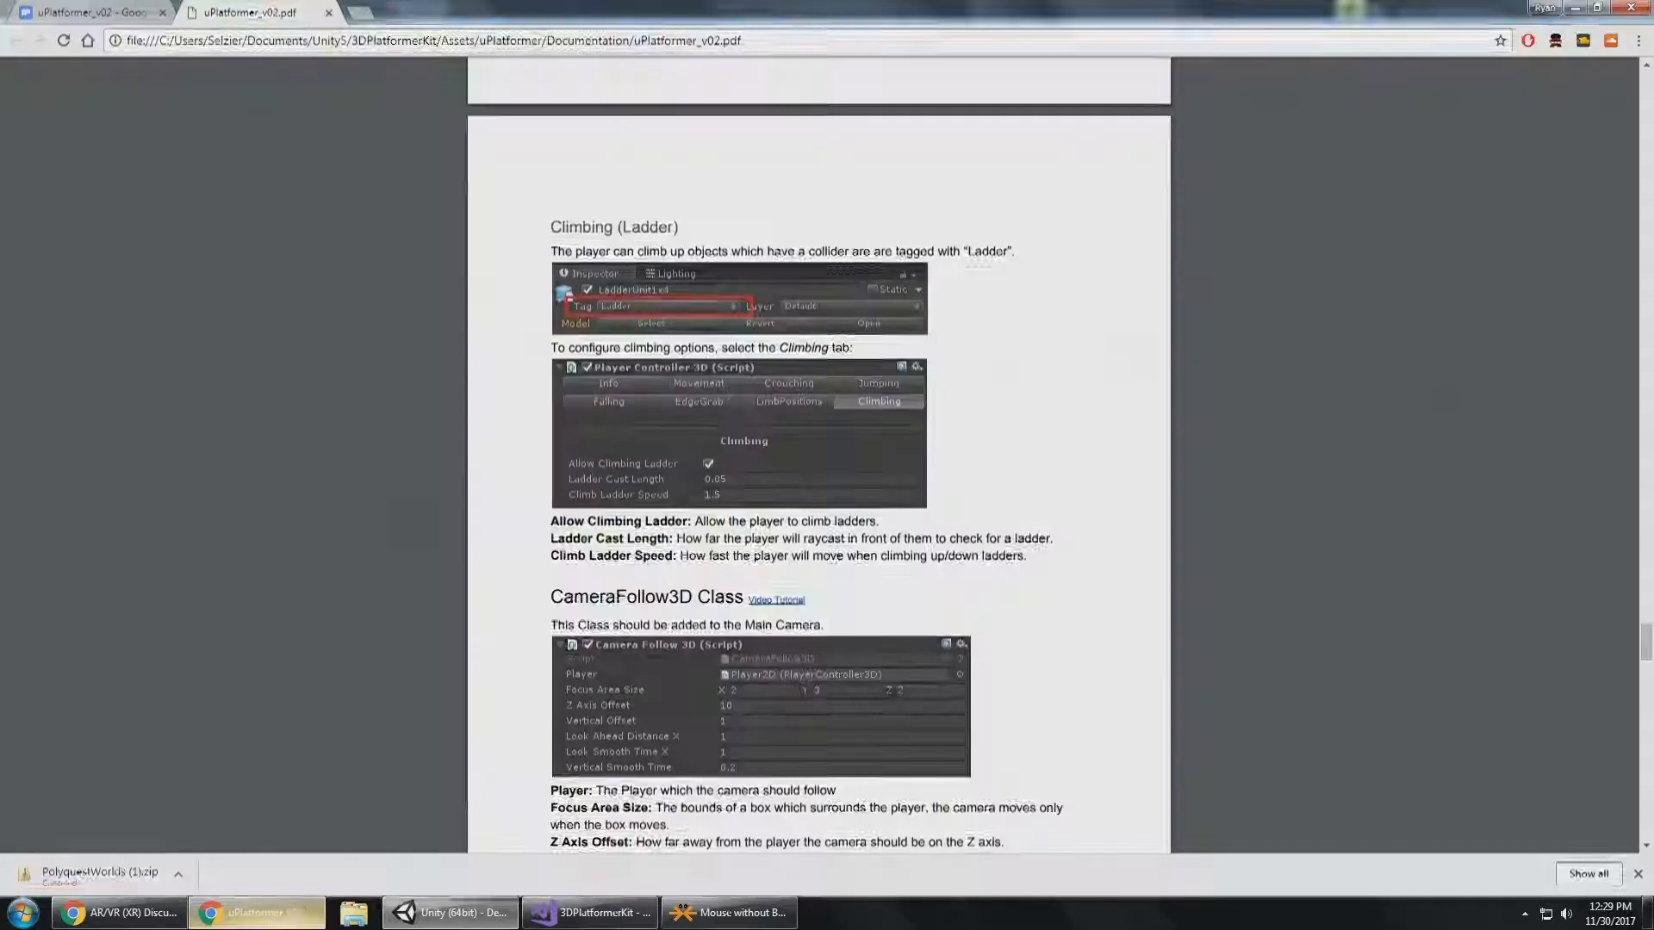
pyautogui.scroll(-5, 682, 547)
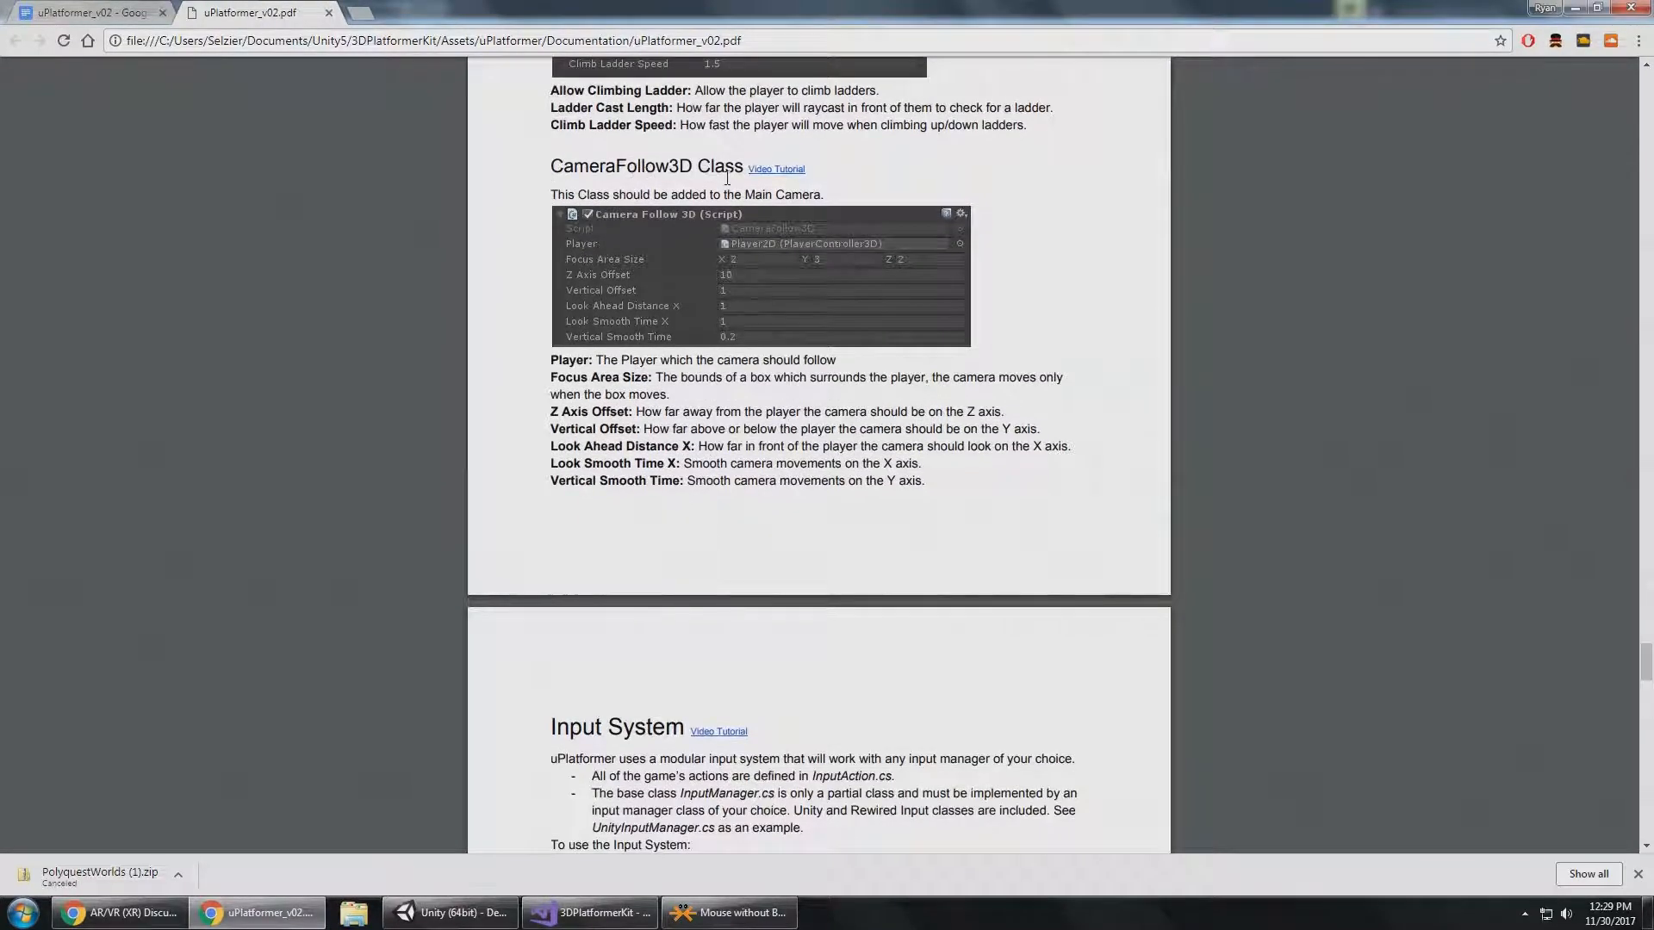
pyautogui.hotkey('alt', 'Tab')
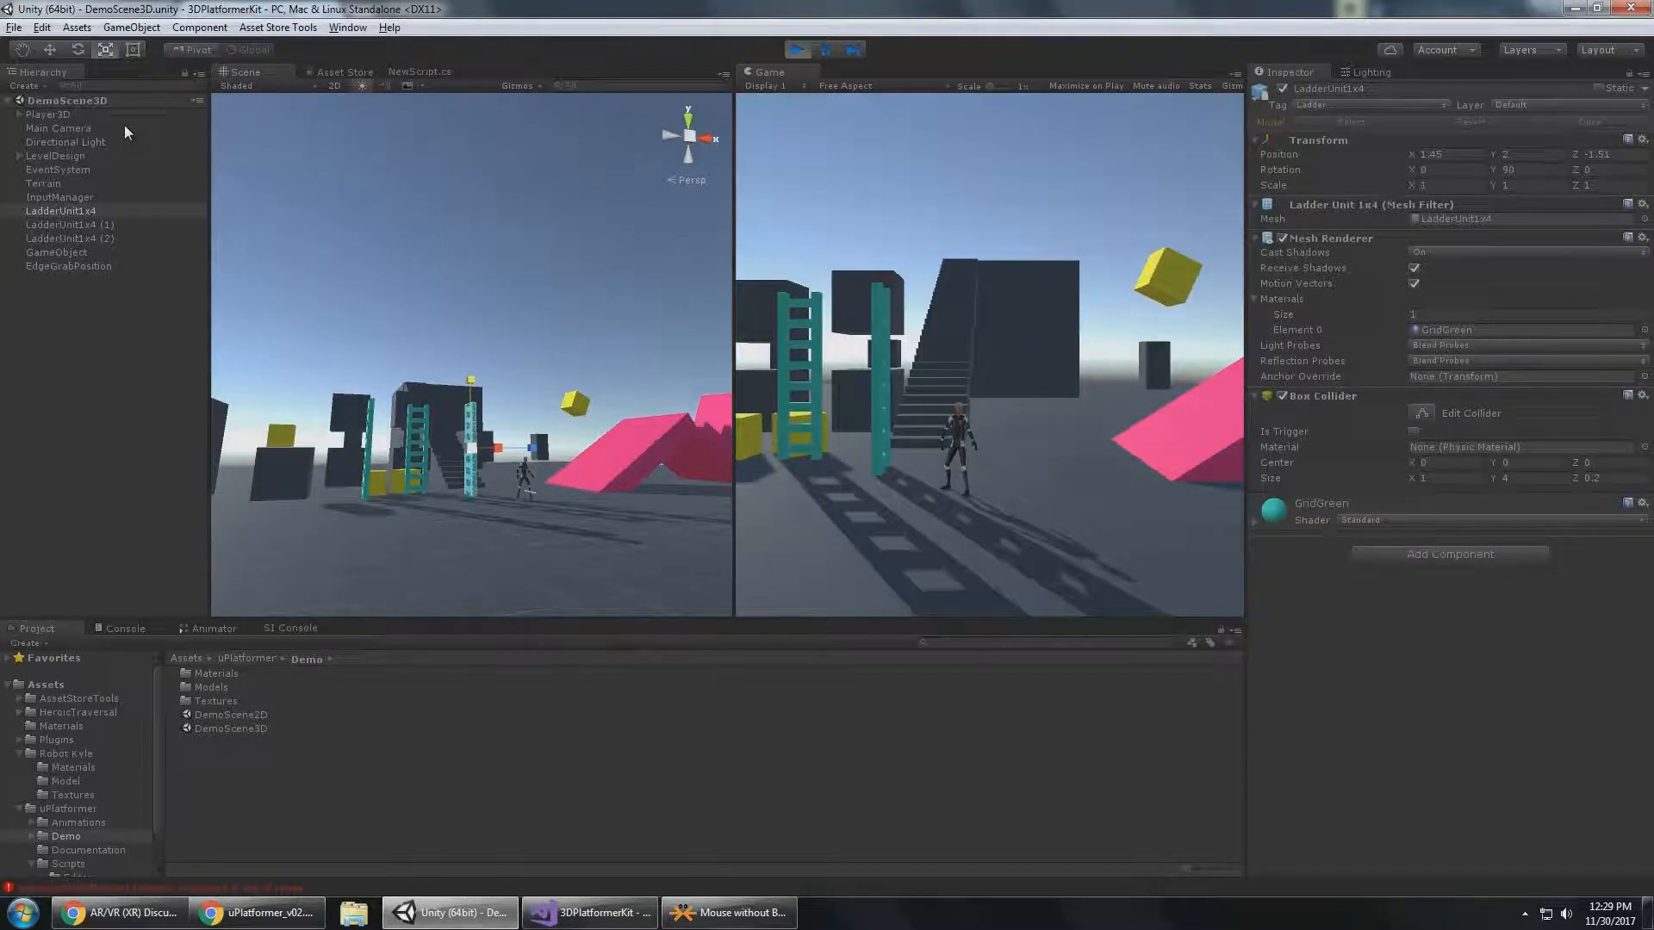
# Select Main Camera and examine its Camera Follow 3D settings and the yellow focus area box around Player3D in the scene.
pyautogui.click(77, 128)
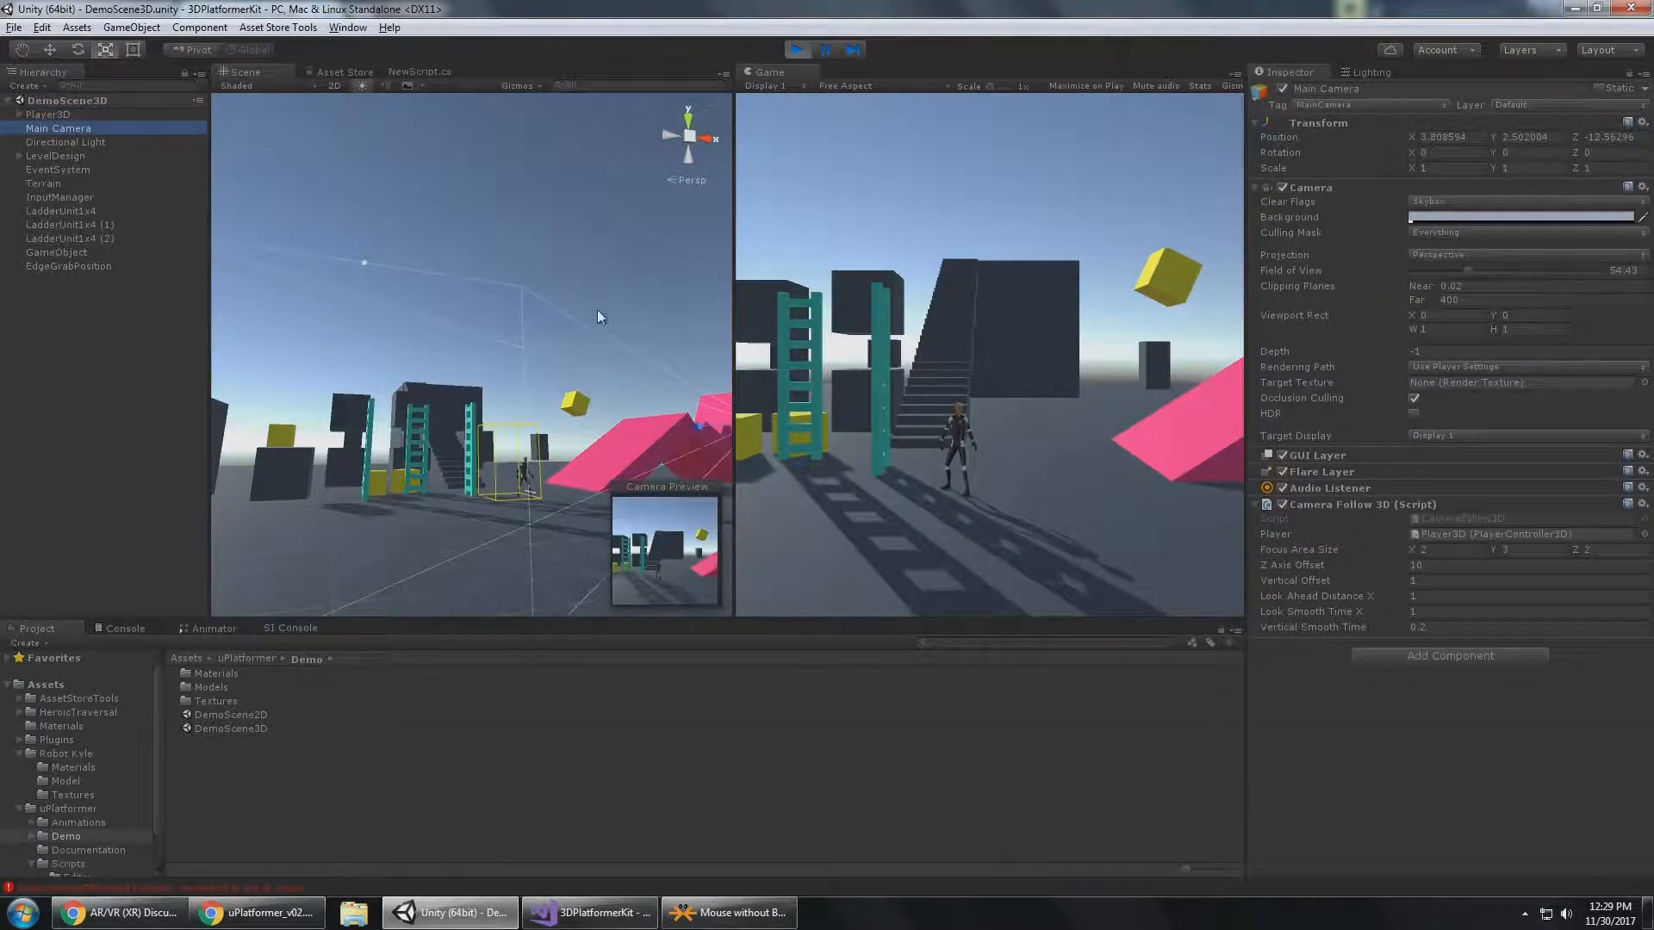
pyautogui.scroll(-2, 597, 310)
pyautogui.moveTo(597, 310); pyautogui.dragTo(583, 426, button='right')
pyautogui.press('w')
pyautogui.keyDown('alt'); pyautogui.moveTo(471, 288); pyautogui.dragTo(583, 340); pyautogui.keyUp('alt')
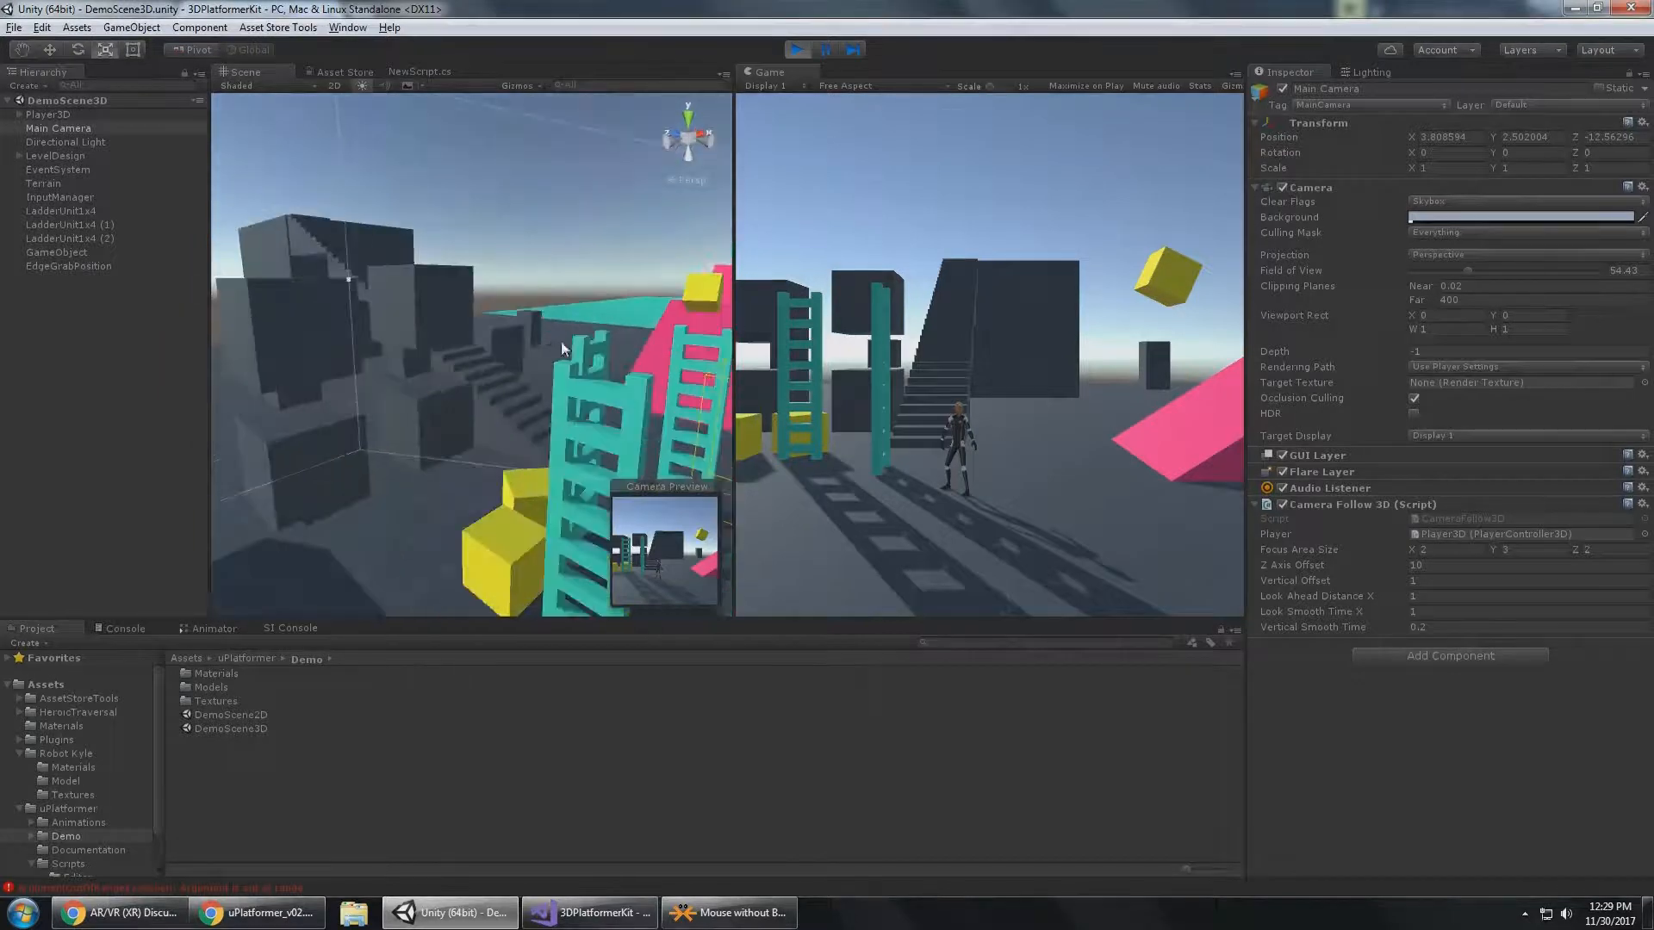
pyautogui.press('f')
pyautogui.moveTo(413, 339); pyautogui.dragTo(377, 364, button='right')
pyautogui.press('w')
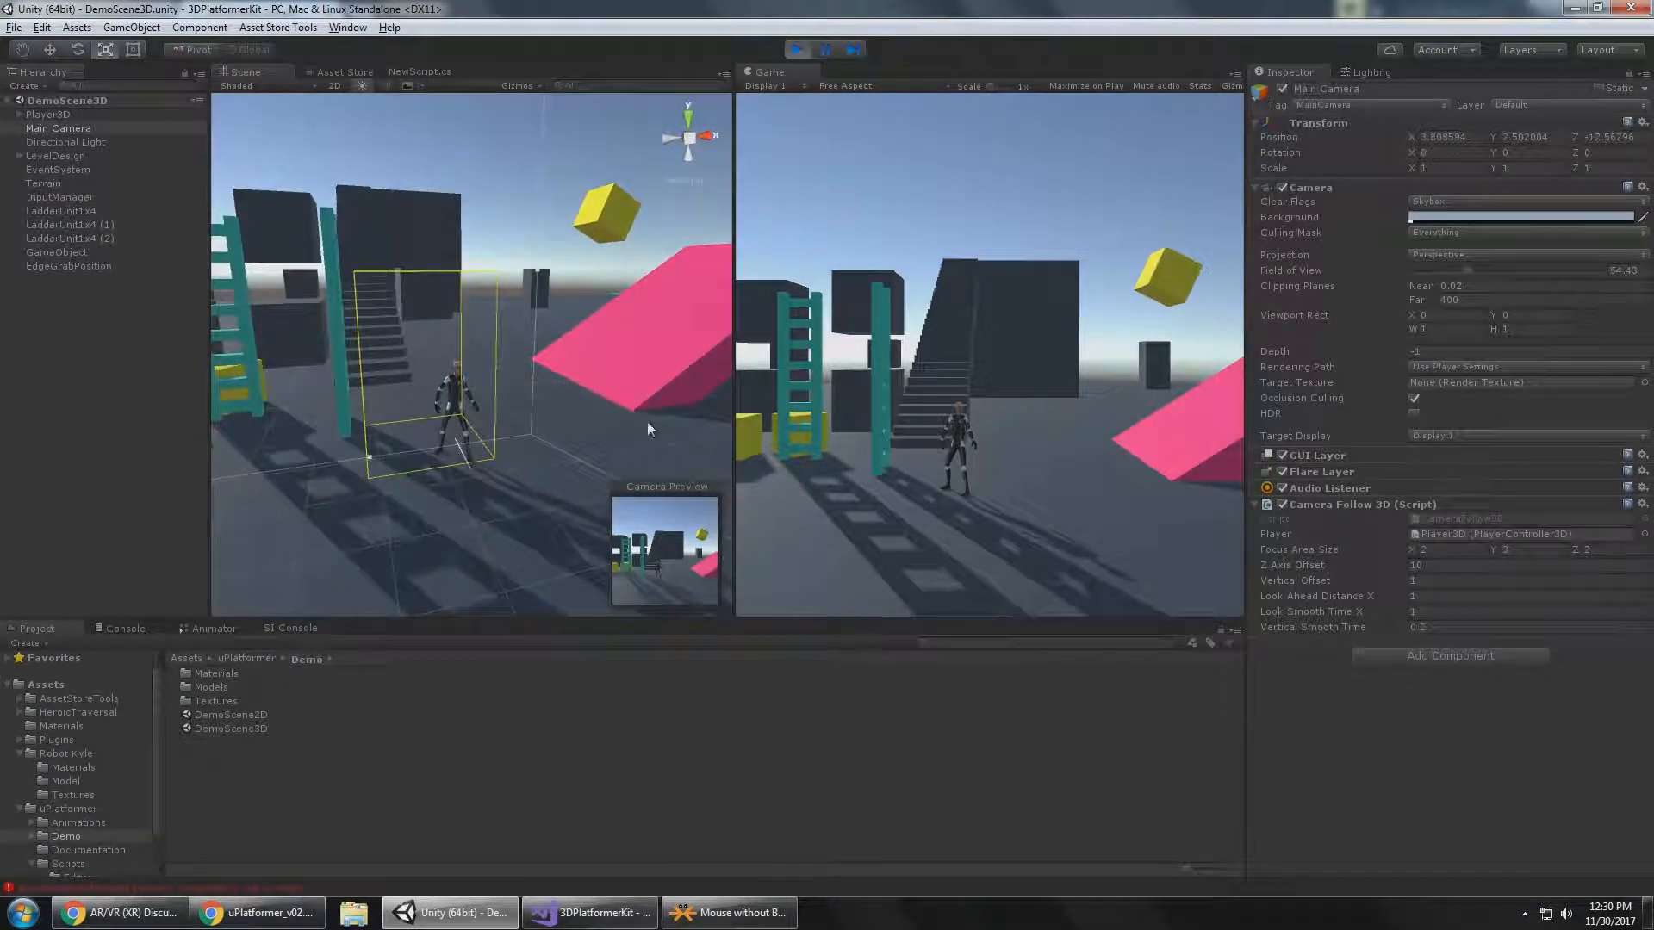
# Run Player3D back and forth beside the ladders to examine how the yellow focus area box moves the camera.
pyautogui.press('s')
pyautogui.press('a')
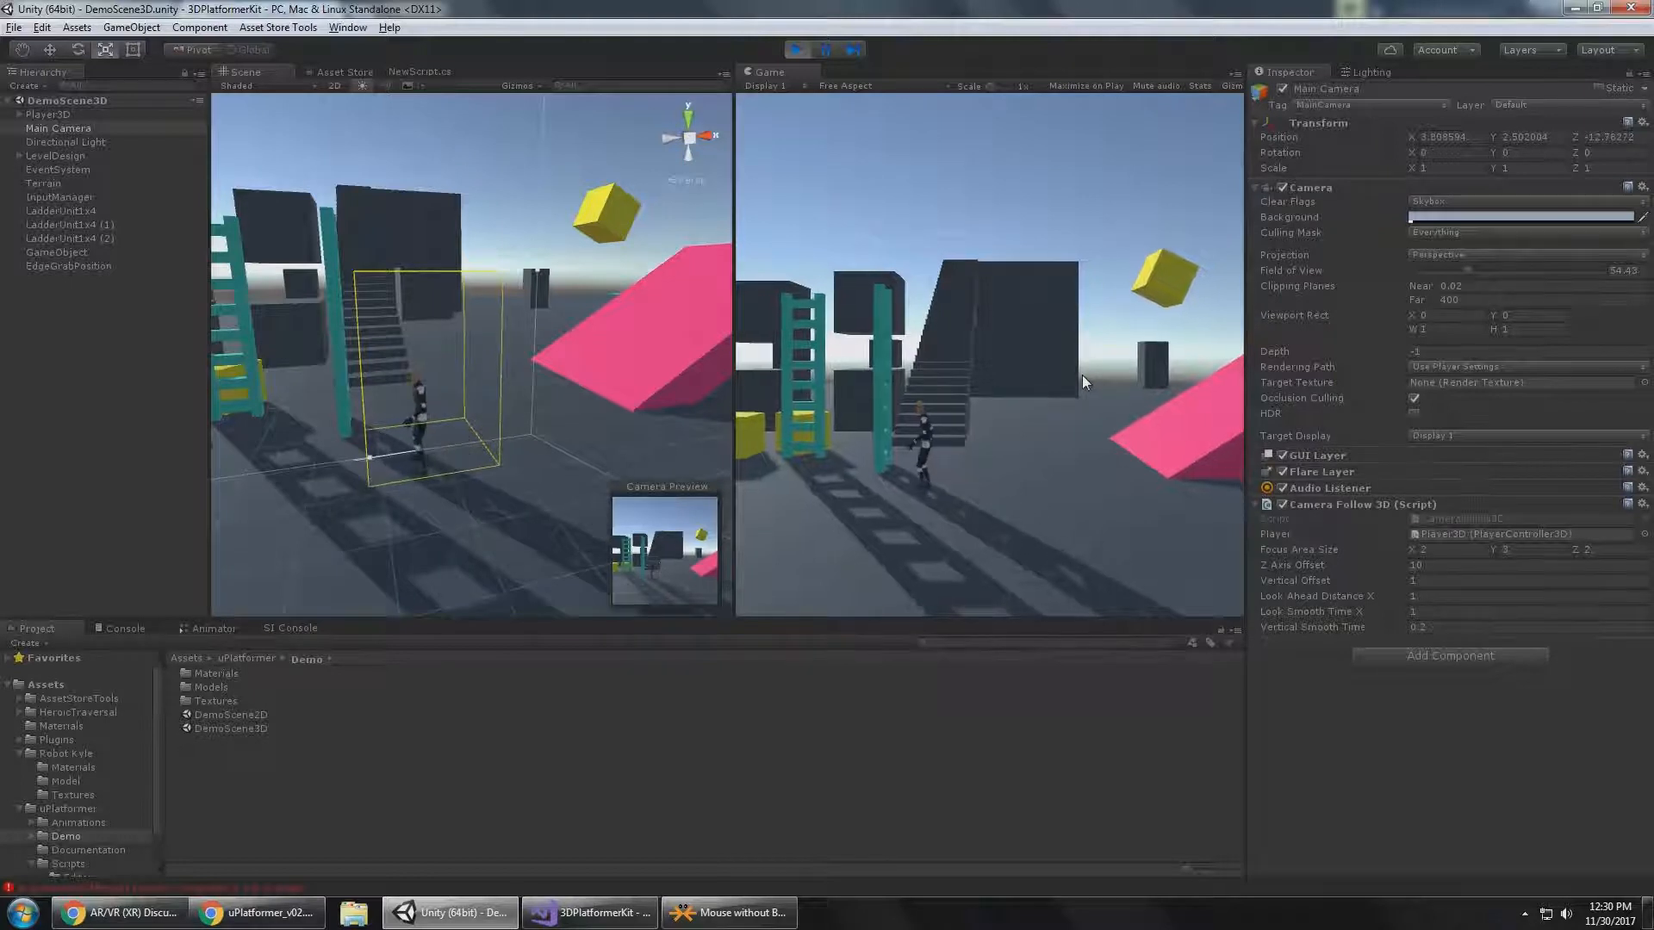
pyautogui.press('a')
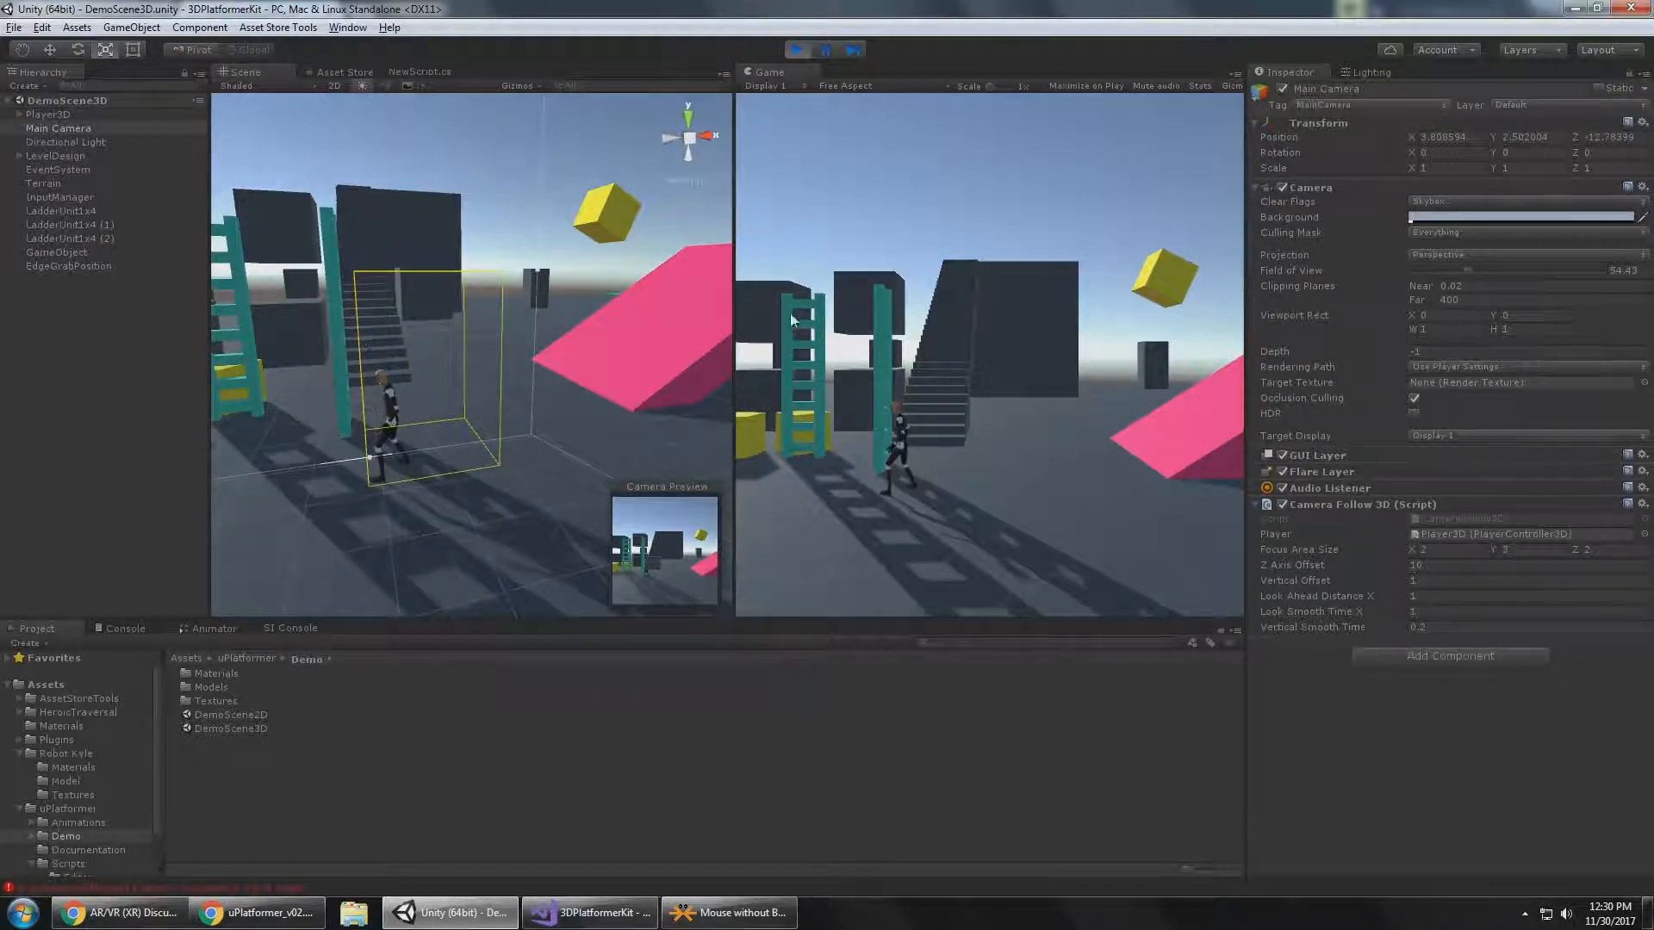
pyautogui.press('a')
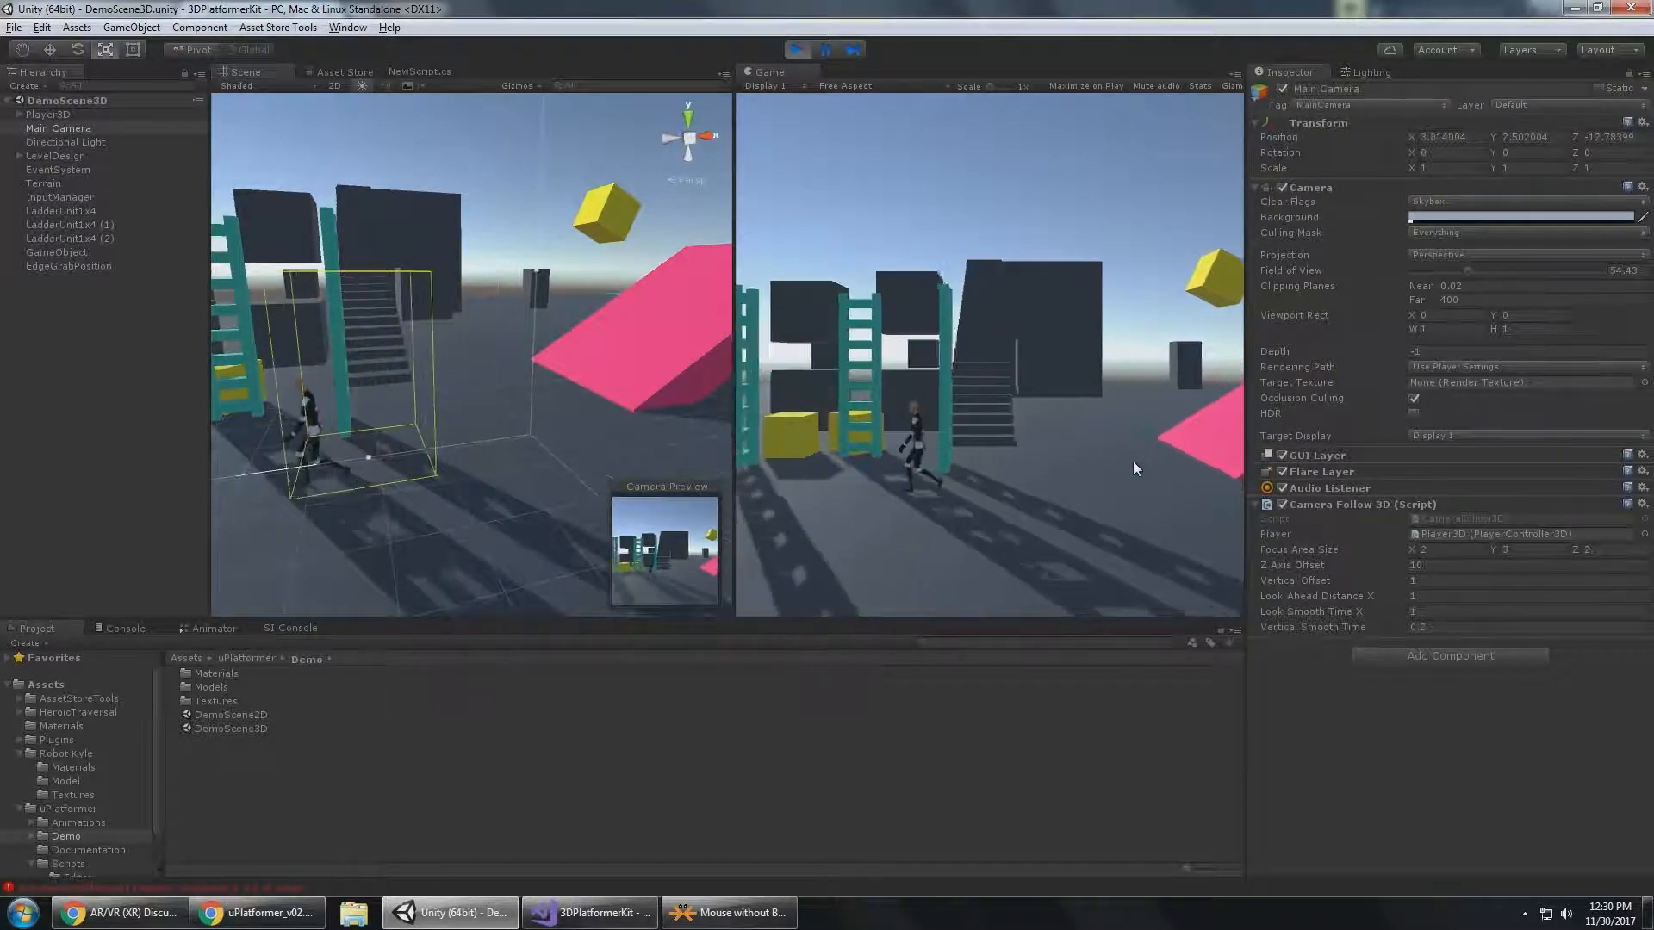
pyautogui.press('d')
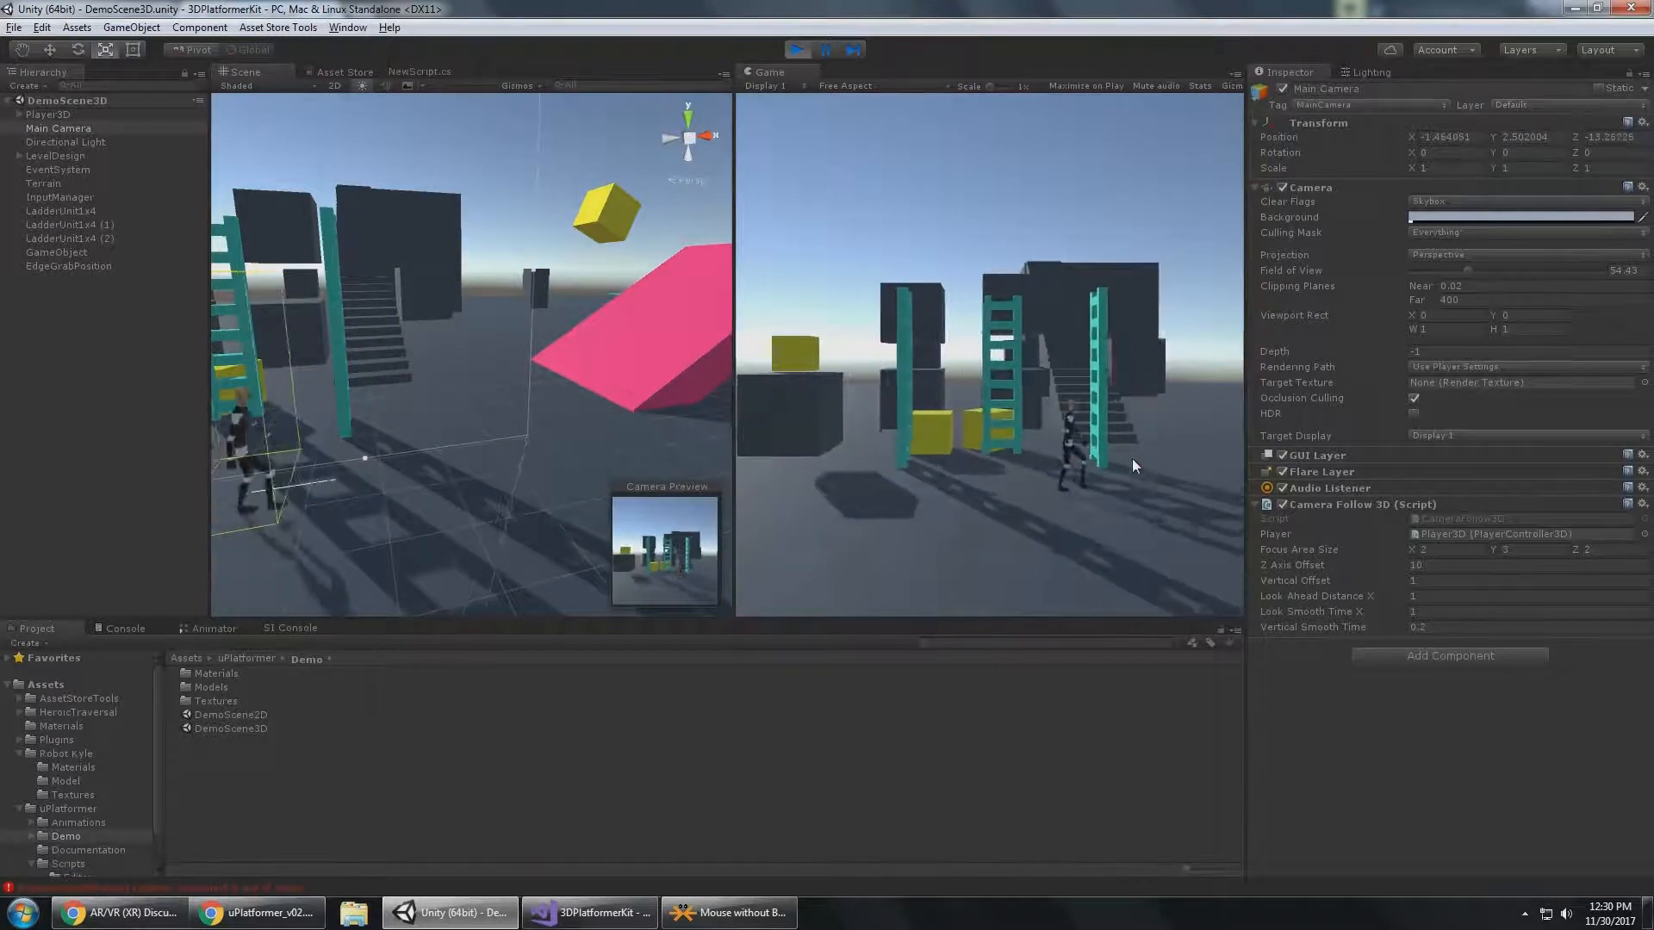
pyautogui.press('a')
pyautogui.press('d')
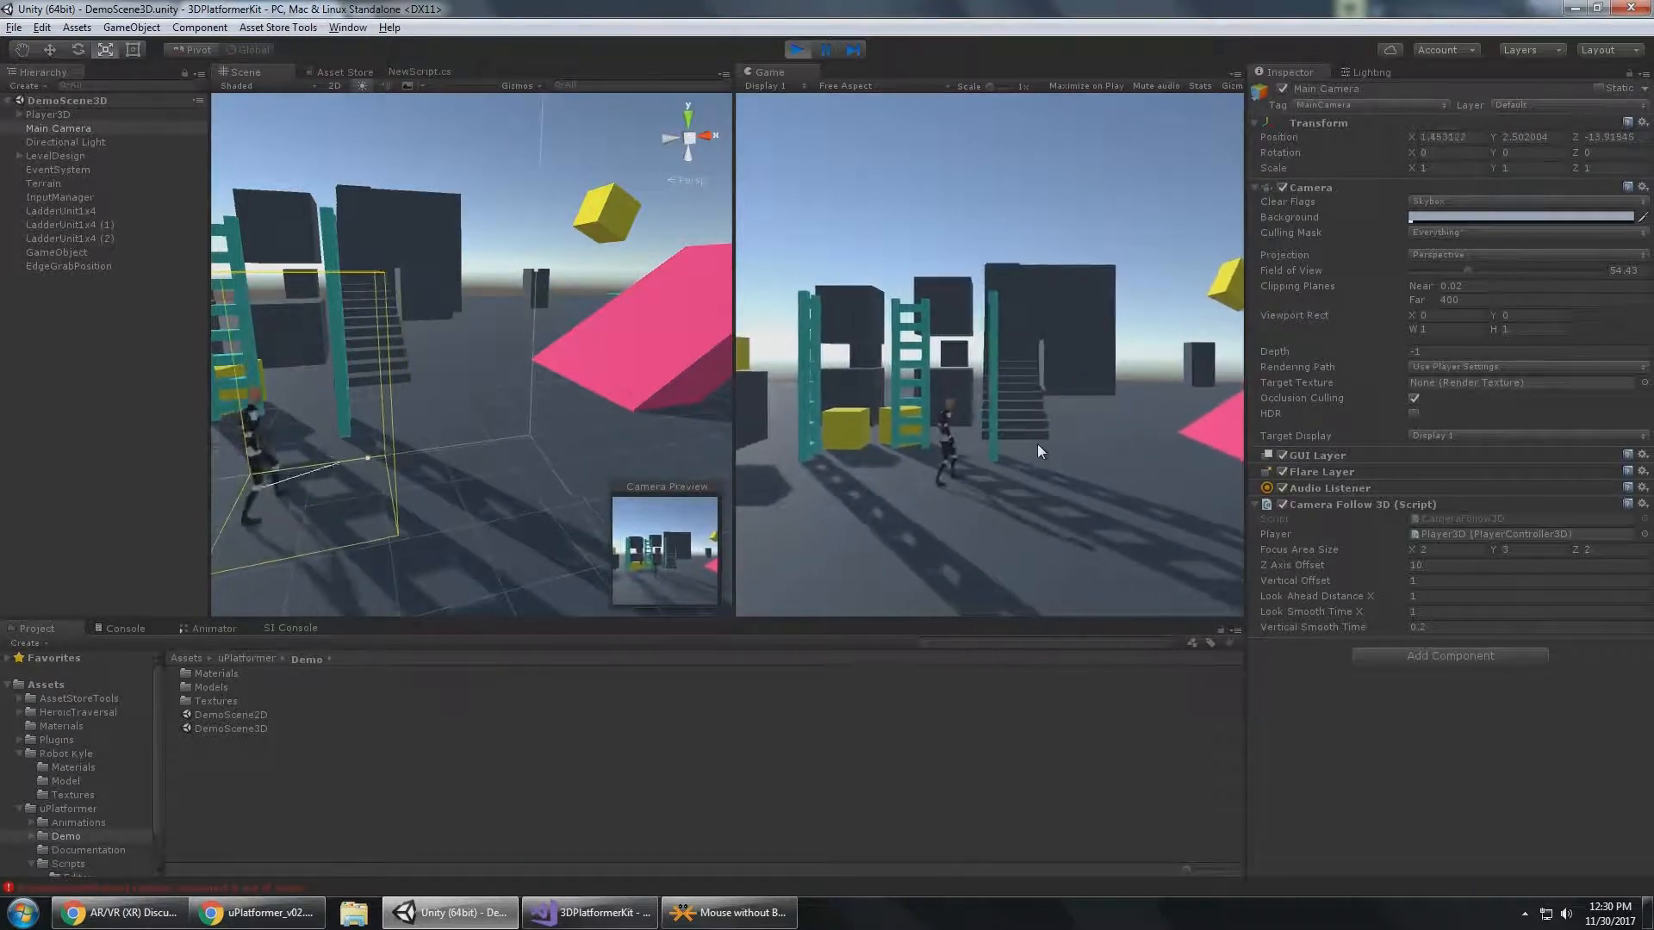
pyautogui.press('a')
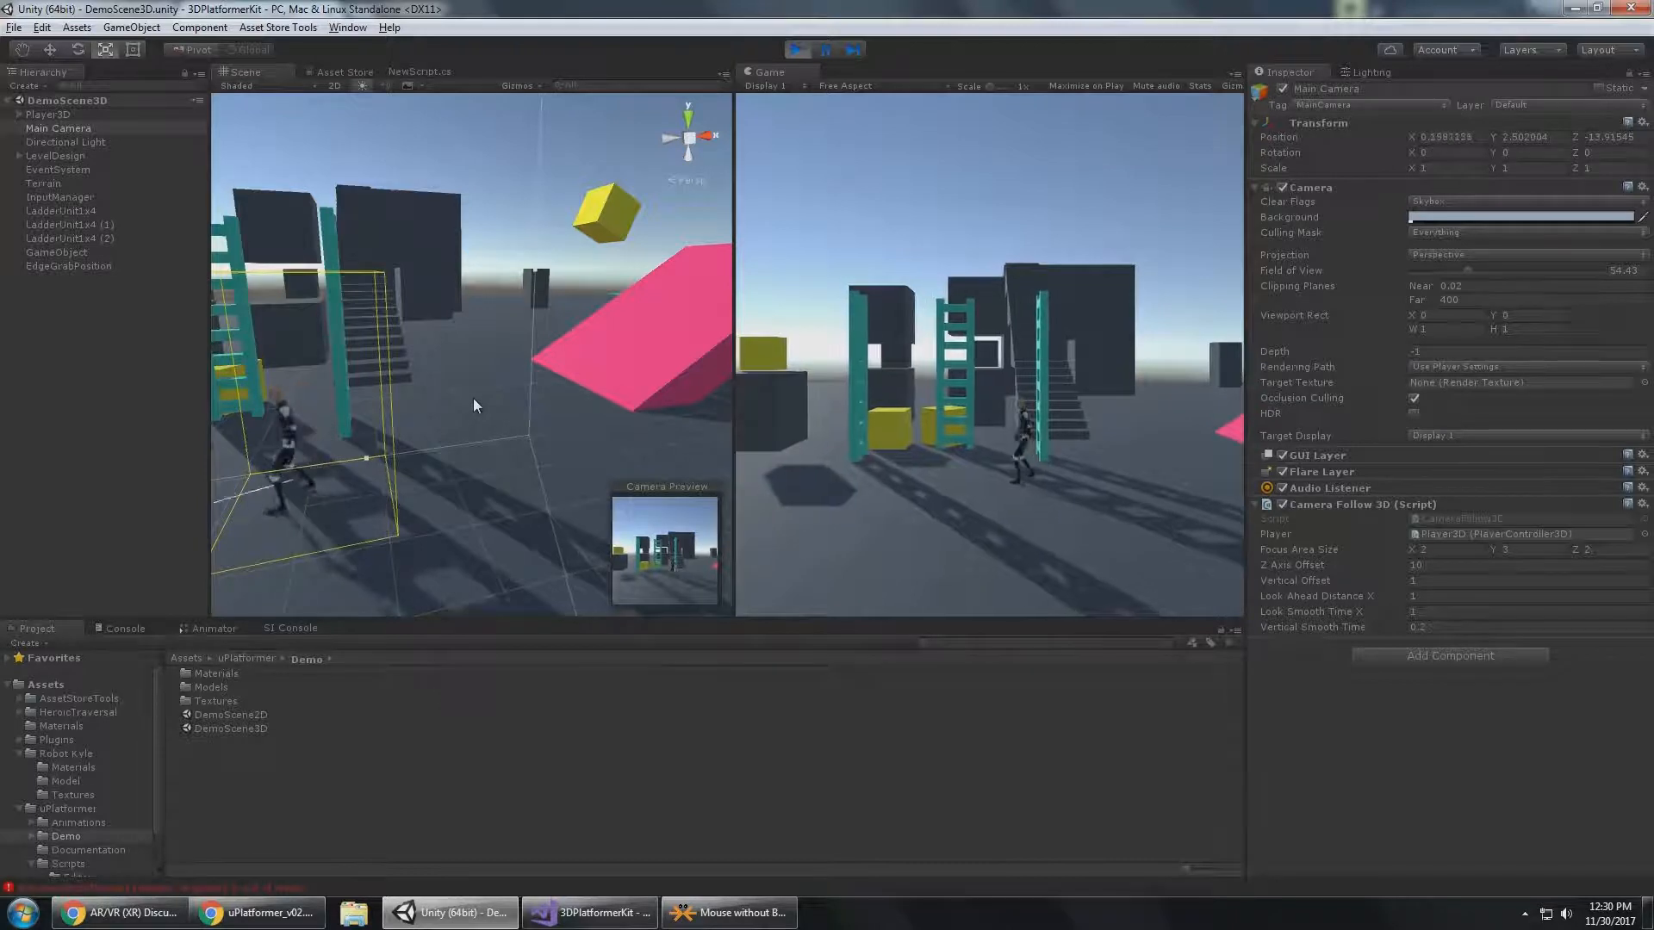
pyautogui.press('d')
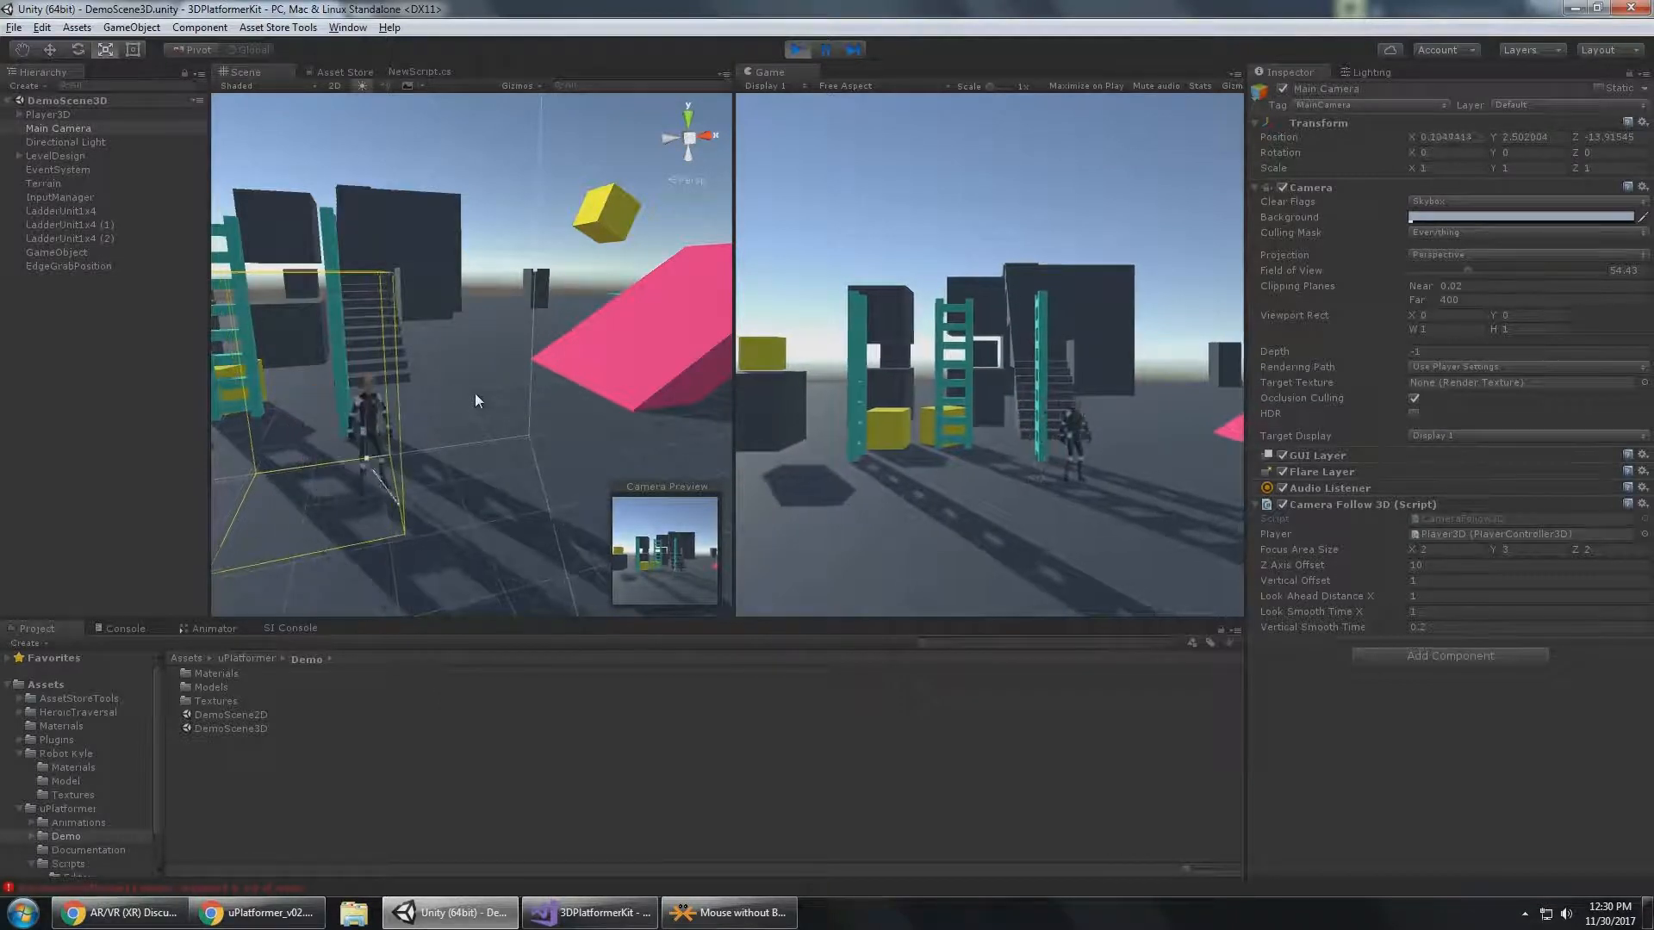
# Run Player3D in all directions around the ladder and examine the focus area box from above in the scene.
pyautogui.keyDown('alt'); pyautogui.moveTo(320, 293); pyautogui.dragTo(451, 286); pyautogui.keyUp('alt')
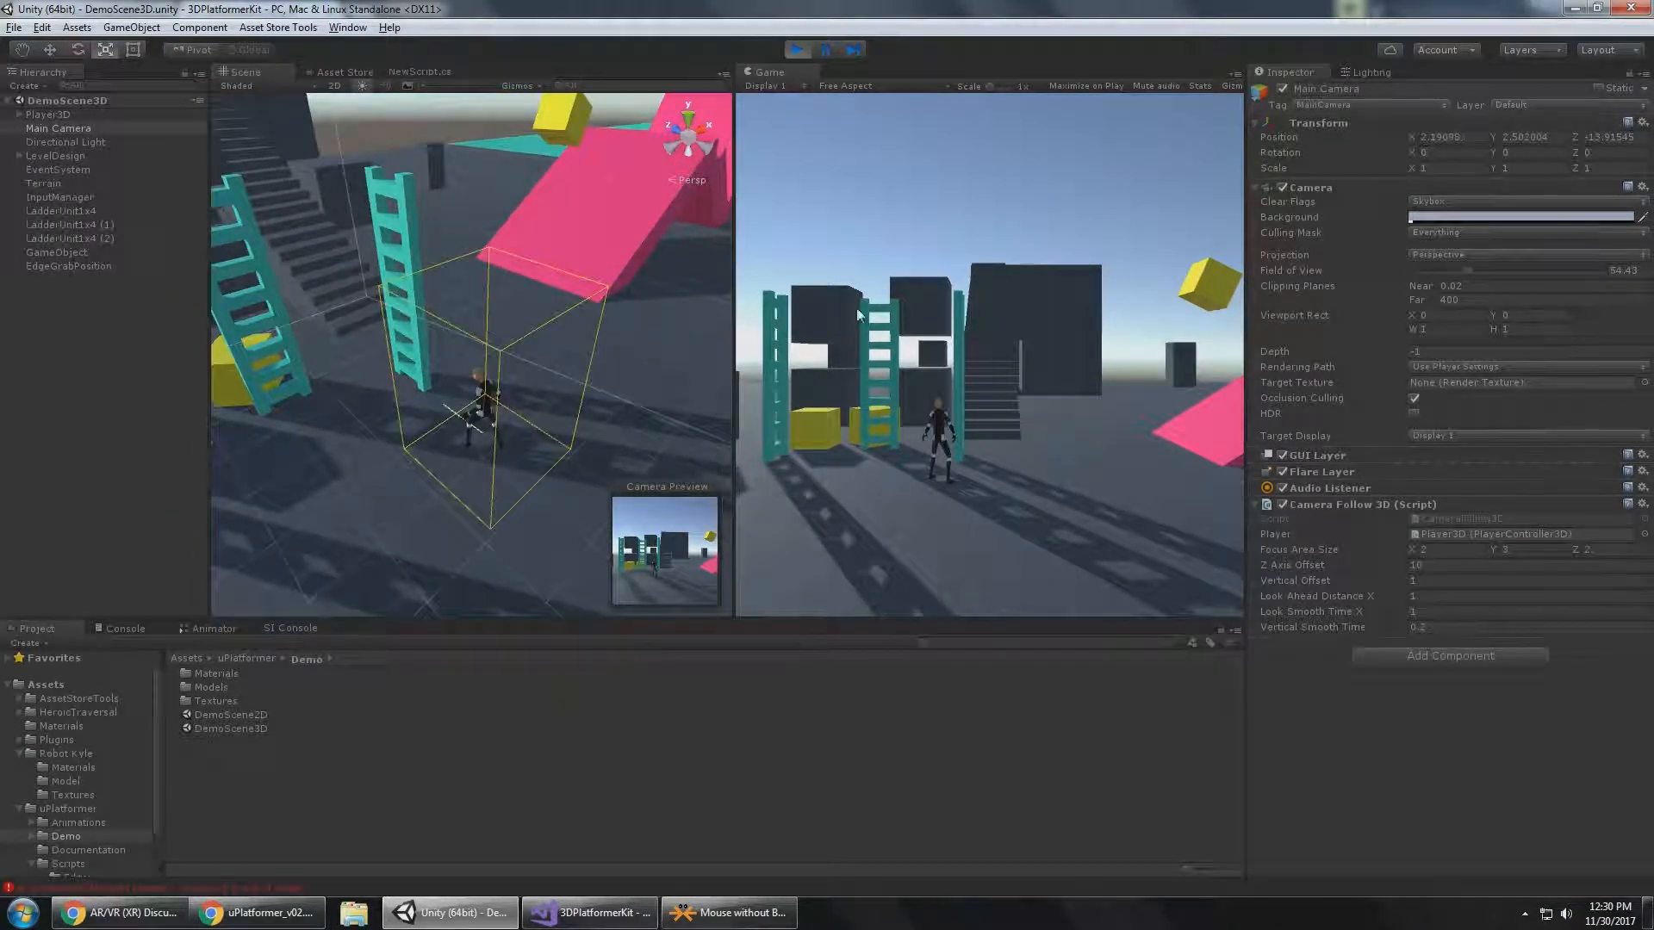
pyautogui.press('a')
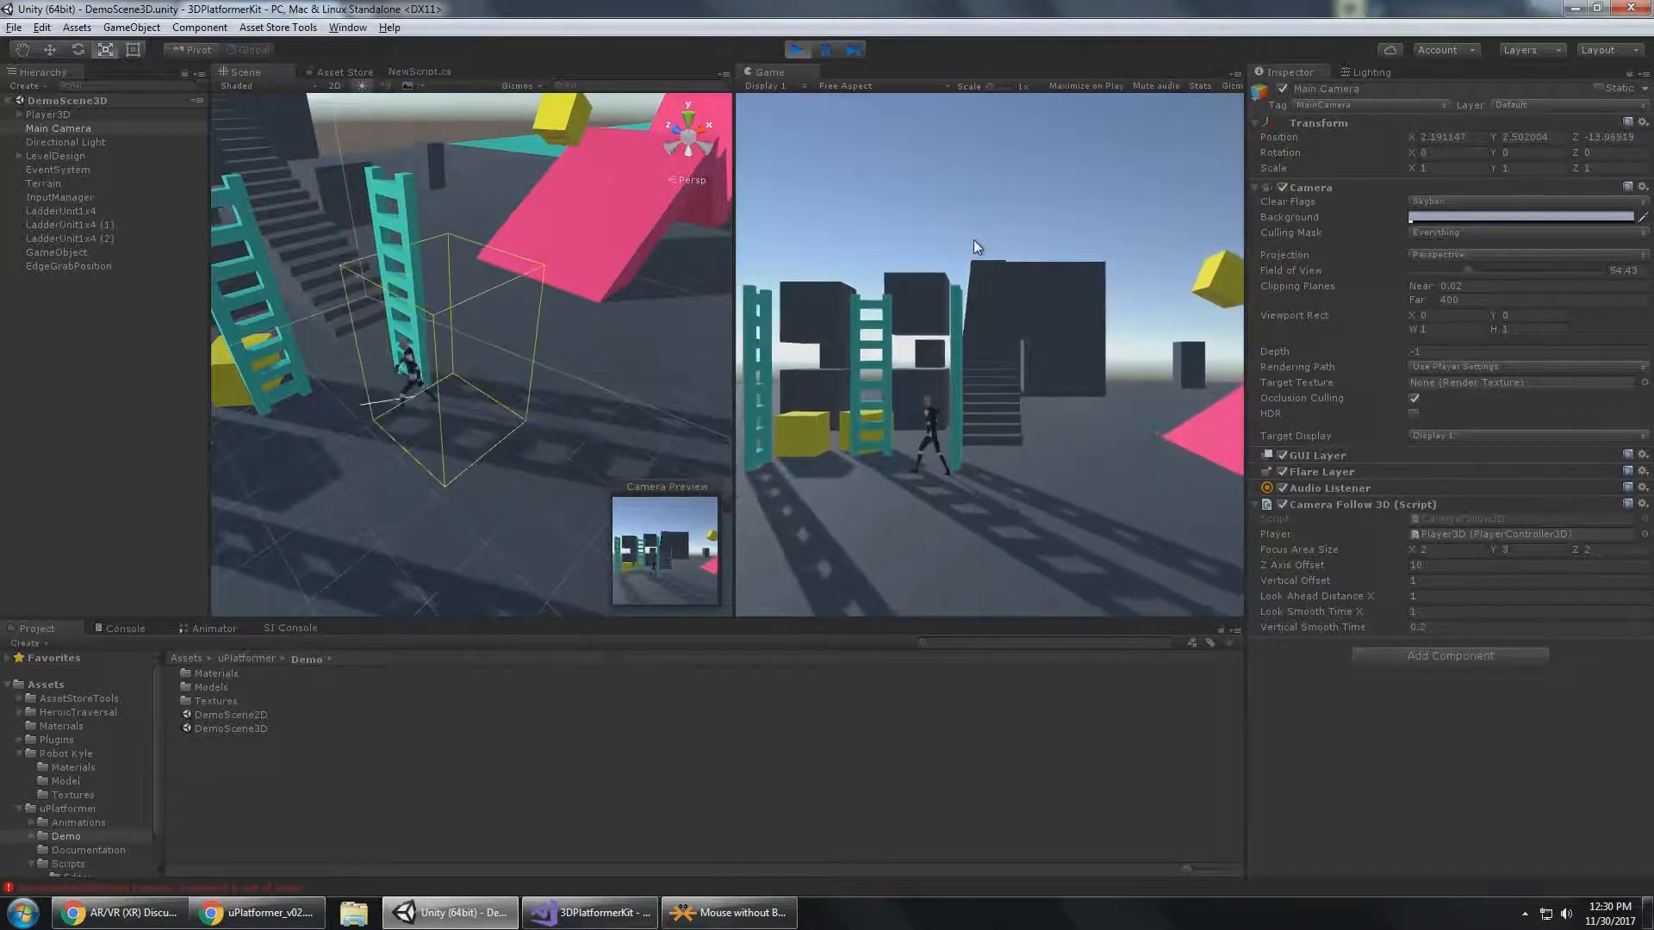
pyautogui.press('w')
pyautogui.press('d')
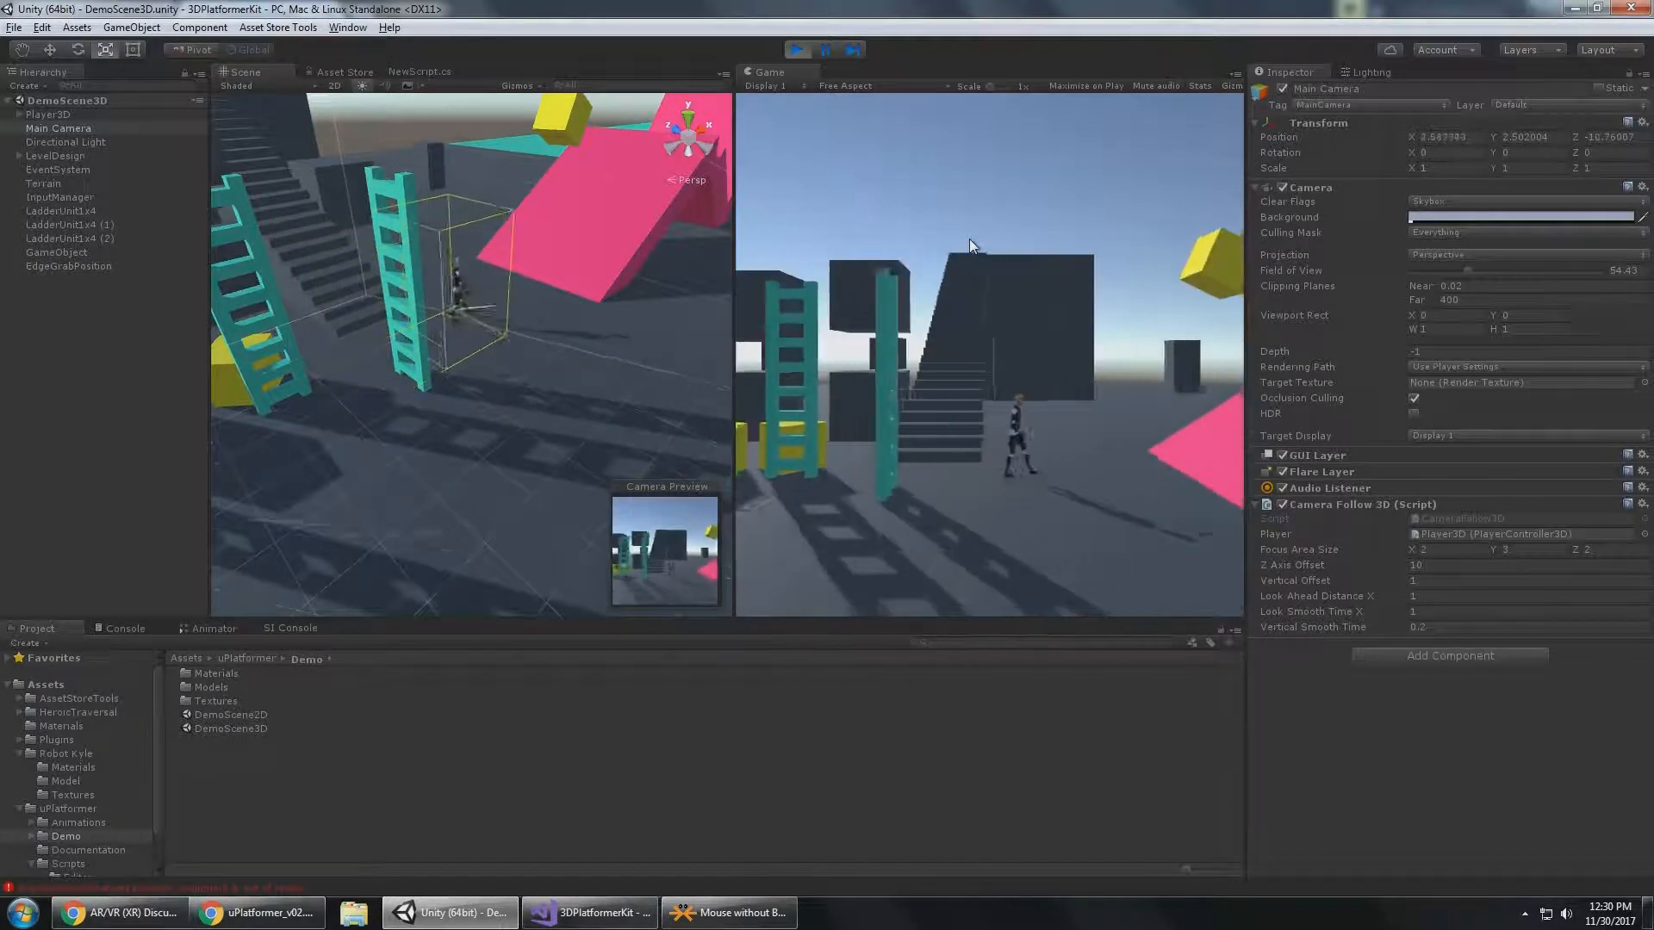
pyautogui.press('s')
pyautogui.press('a')
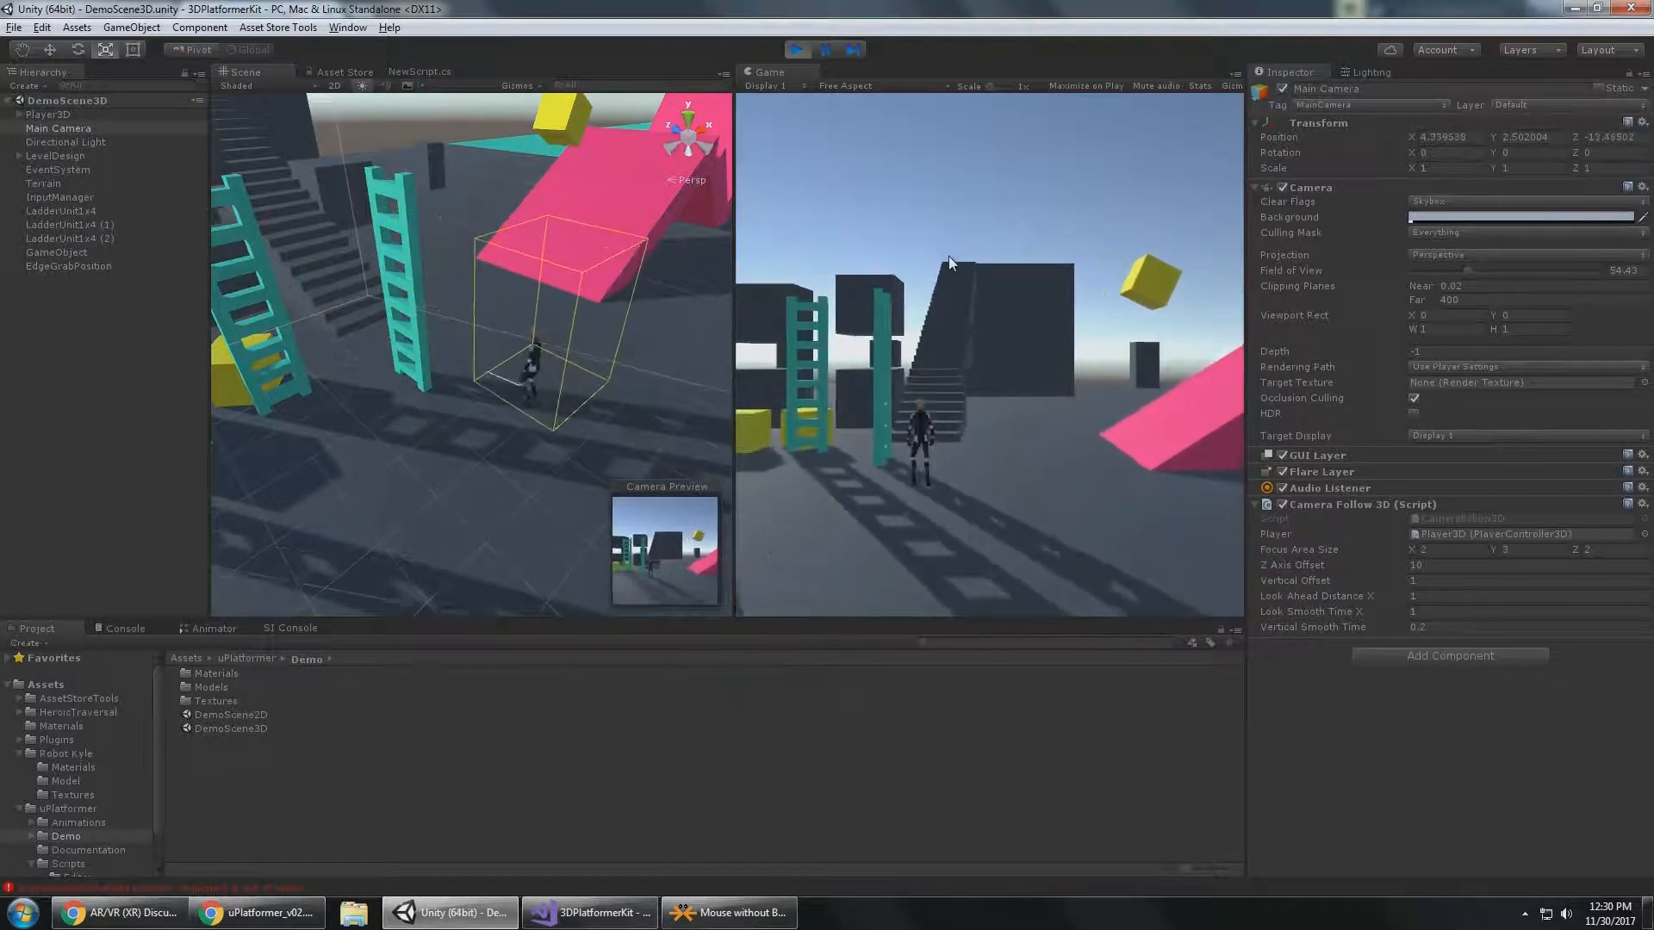
pyautogui.press('d')
# Set the Camera Follow 3D Focus Area Size to X 1, Y 2, Z 1.
pyautogui.click(1435, 551)
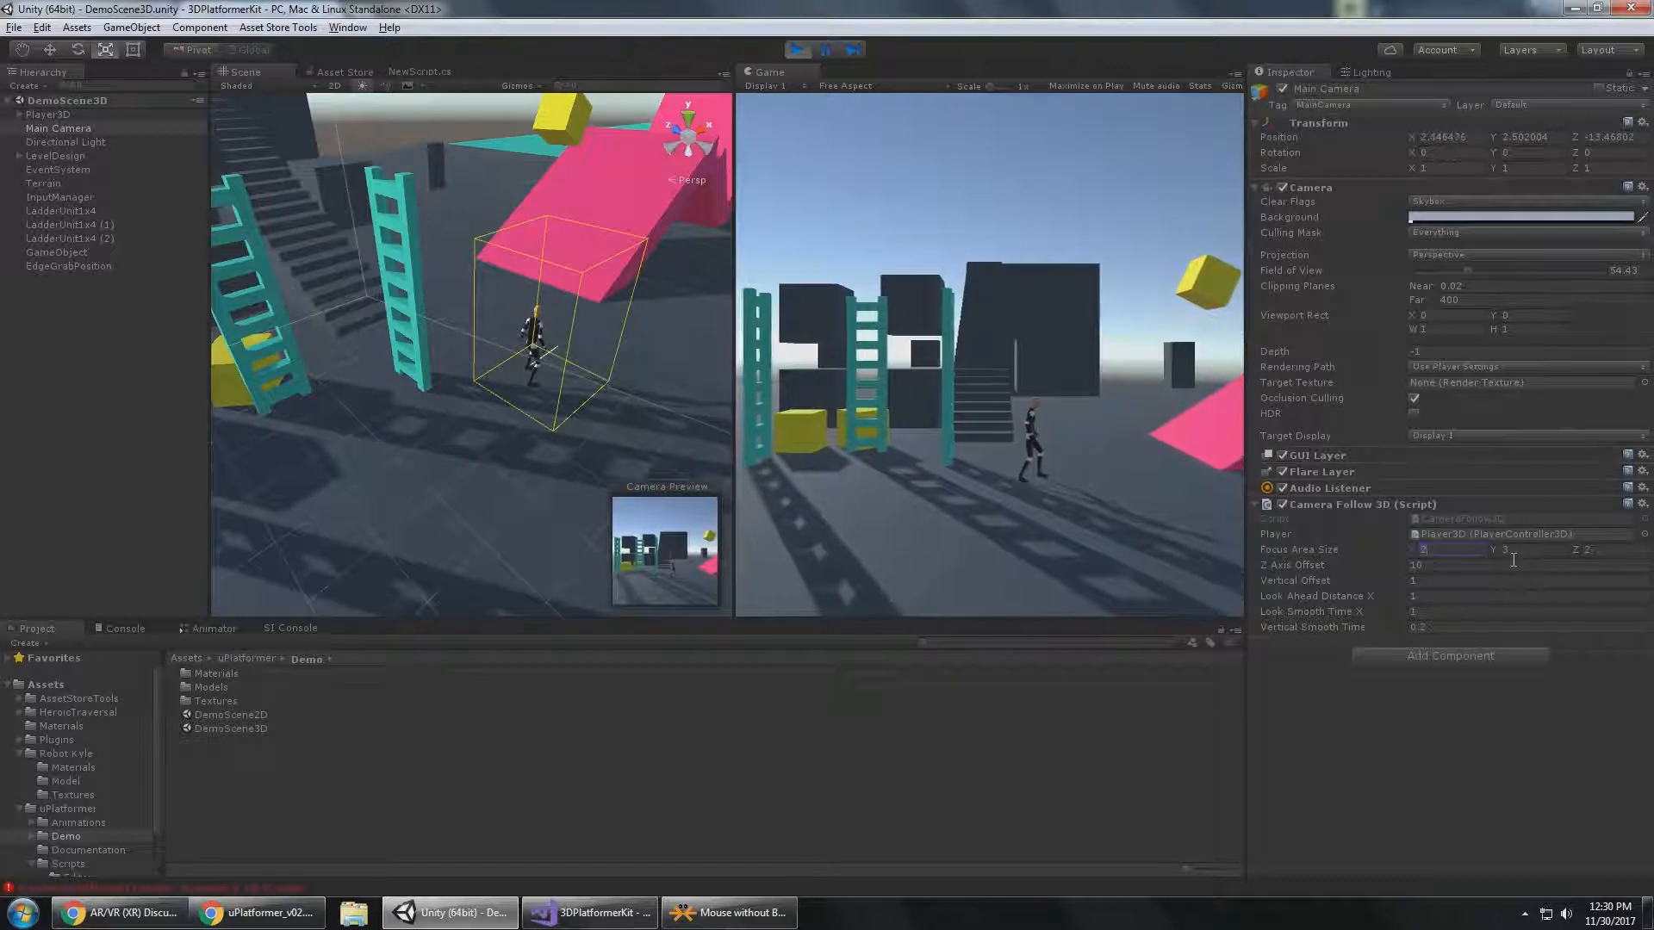
pyautogui.write('1')
pyautogui.press('Tab')
pyautogui.write('2')
pyautogui.press('Tab')
pyautogui.write('1')
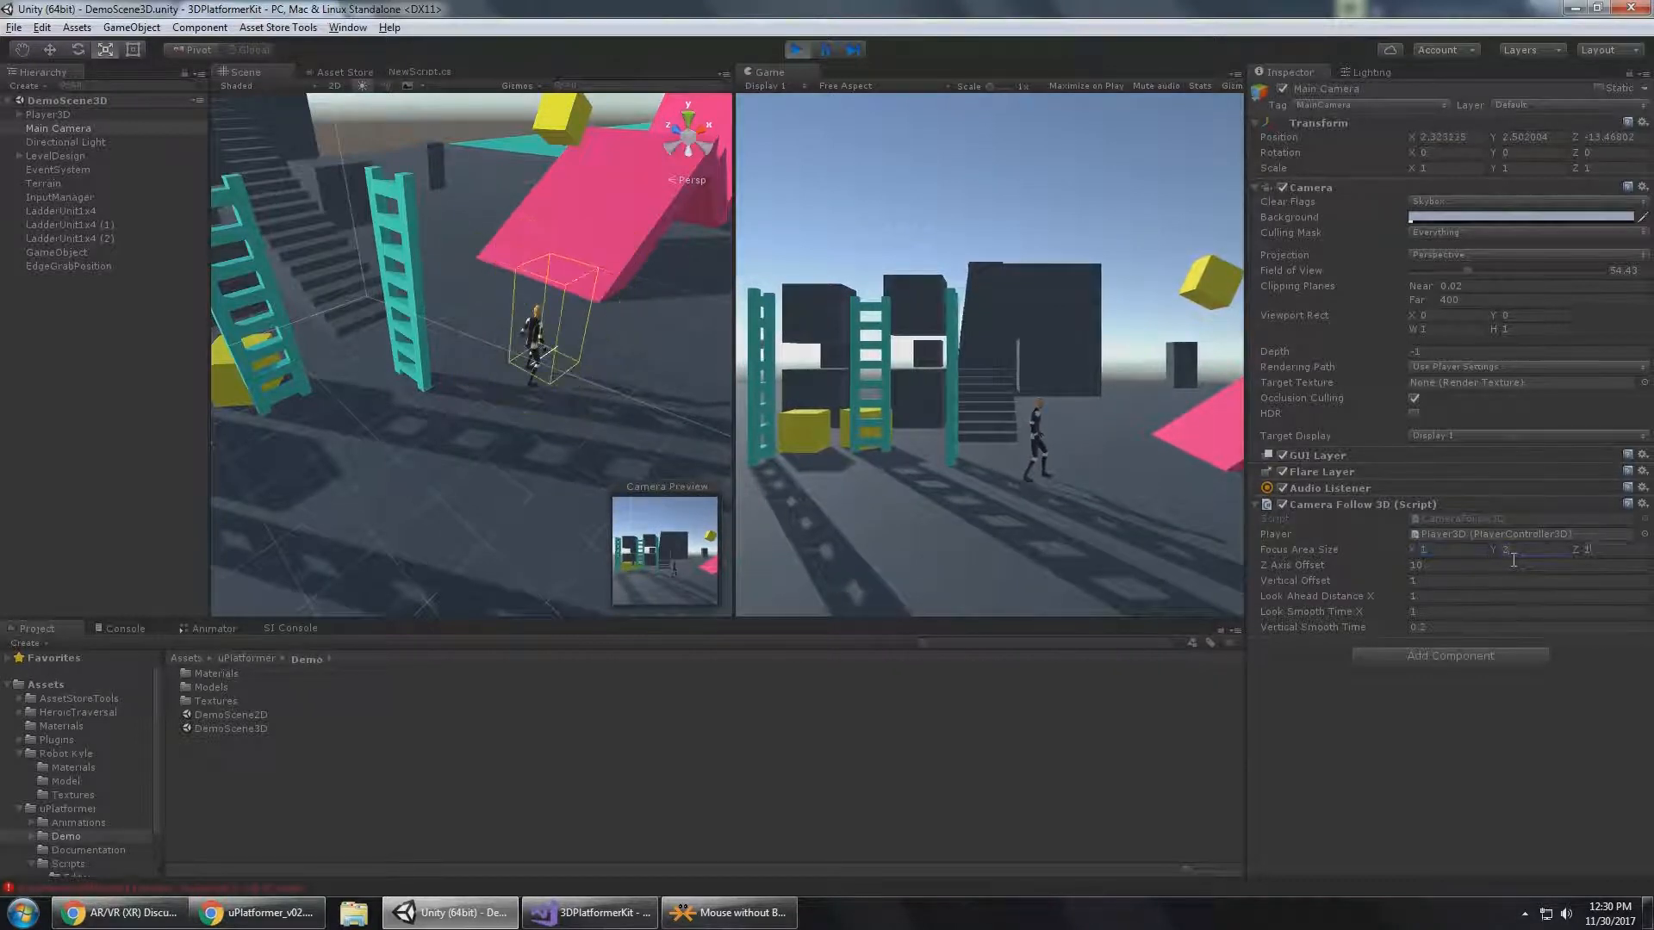
# Run Player3D in different directions to test how the camera follows with the smaller focus area.
pyautogui.click(1093, 386)
pyautogui.press('d')
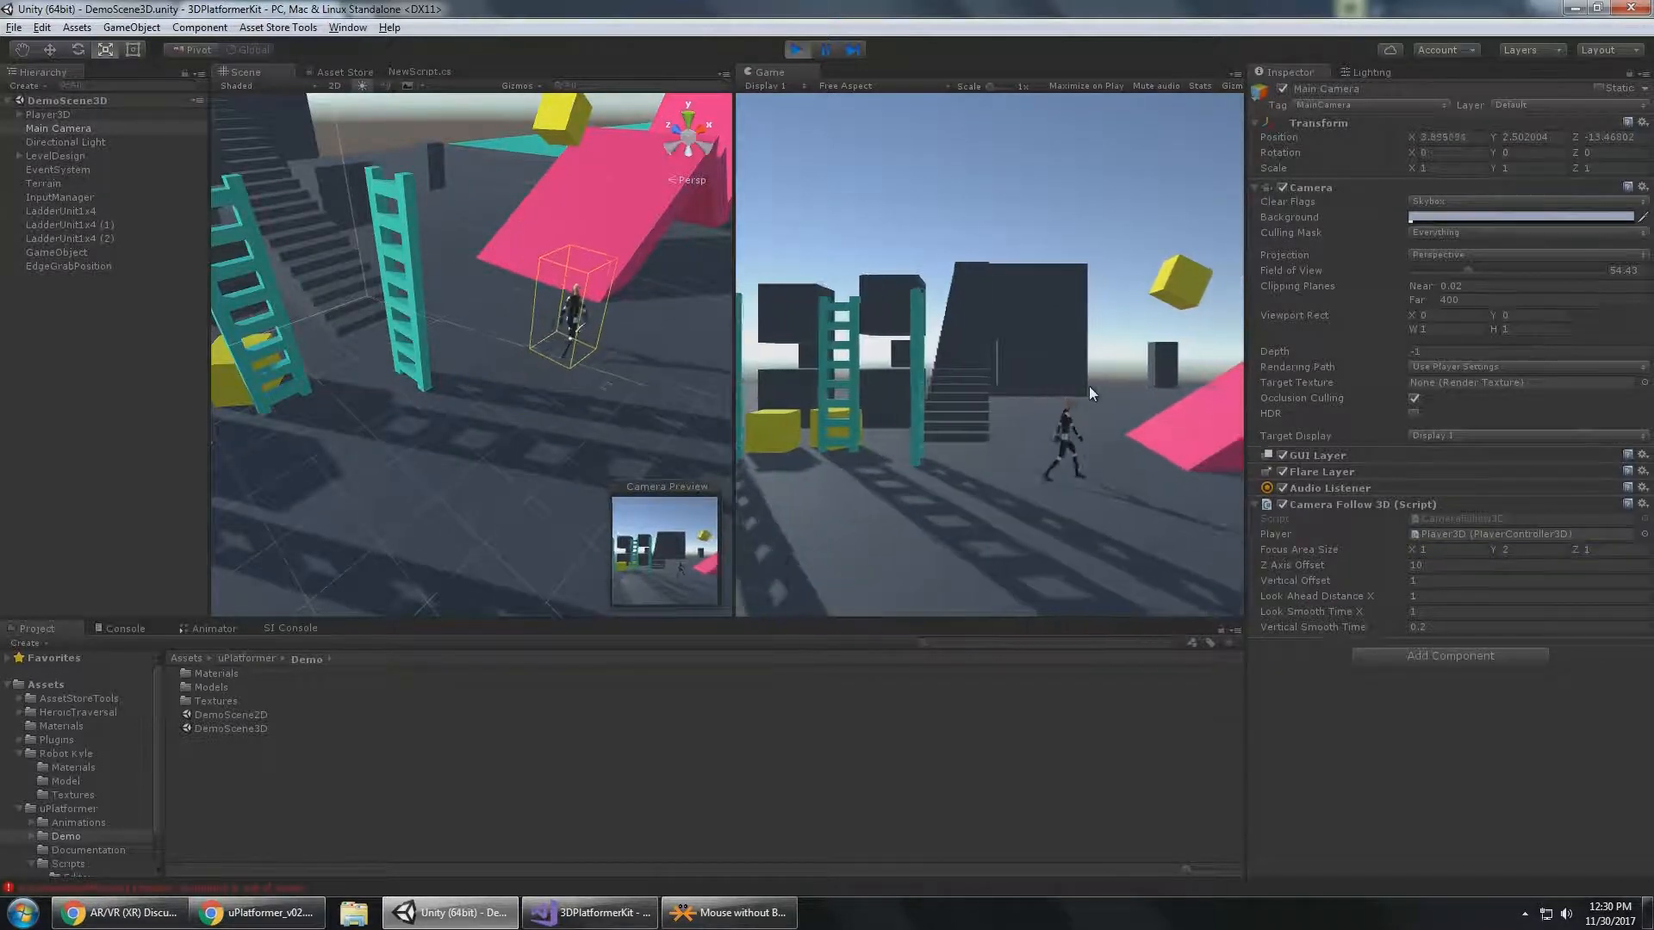
pyautogui.press('a')
pyautogui.press('s')
pyautogui.press('d')
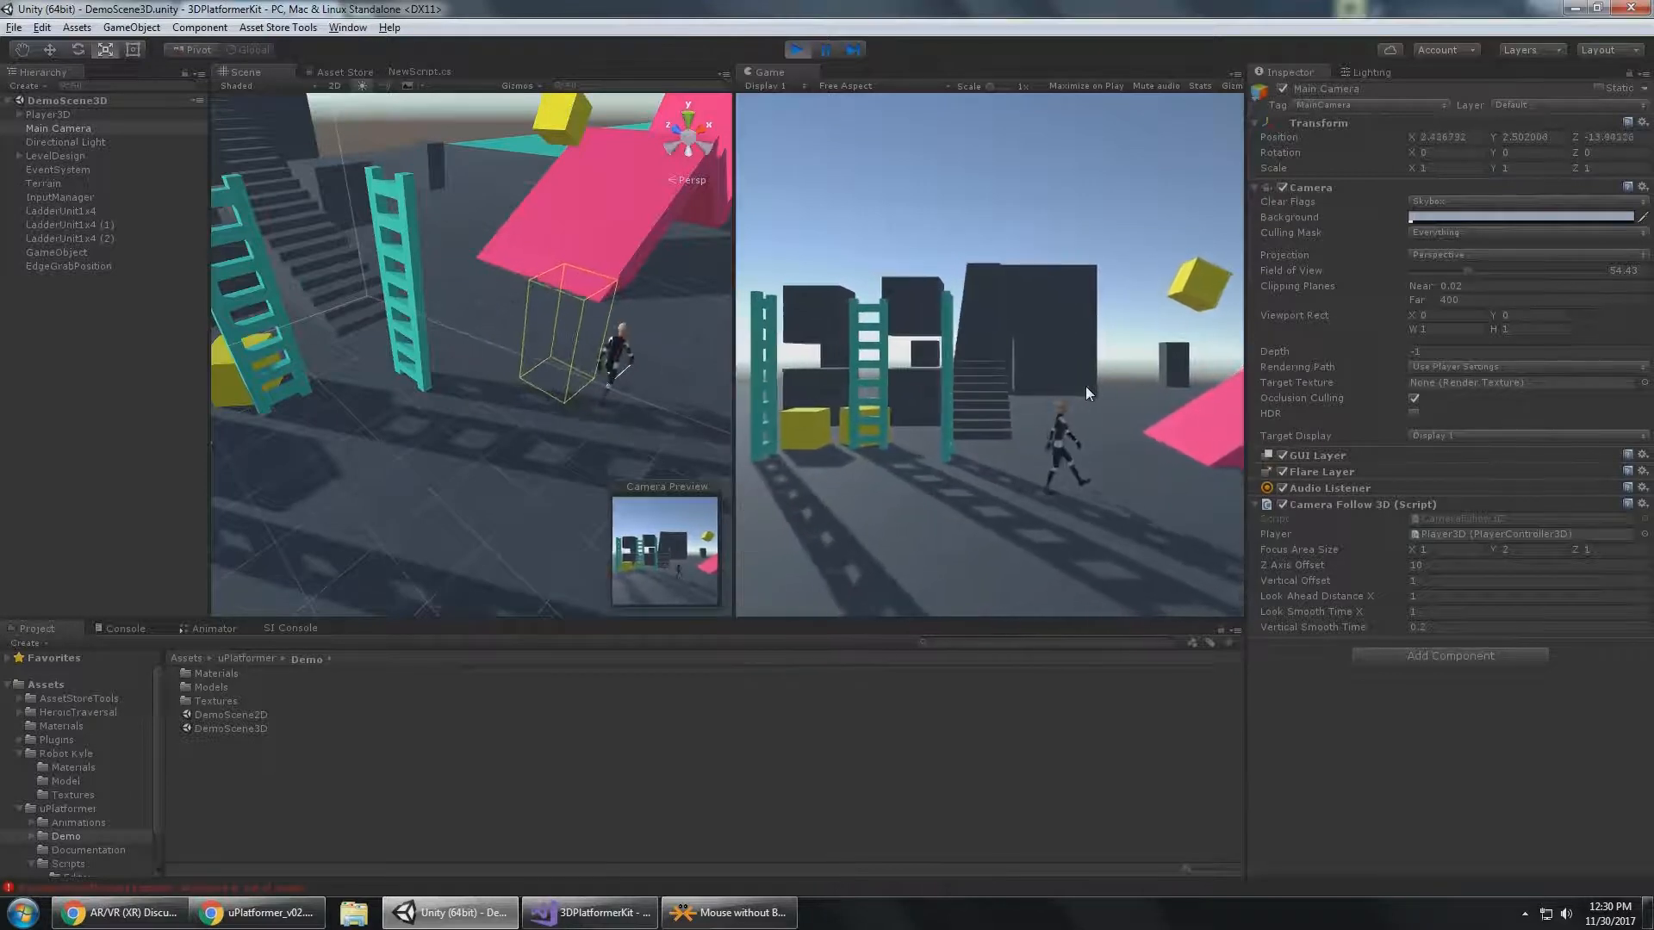
pyautogui.press('w')
pyautogui.press('a')
pyautogui.press('s')
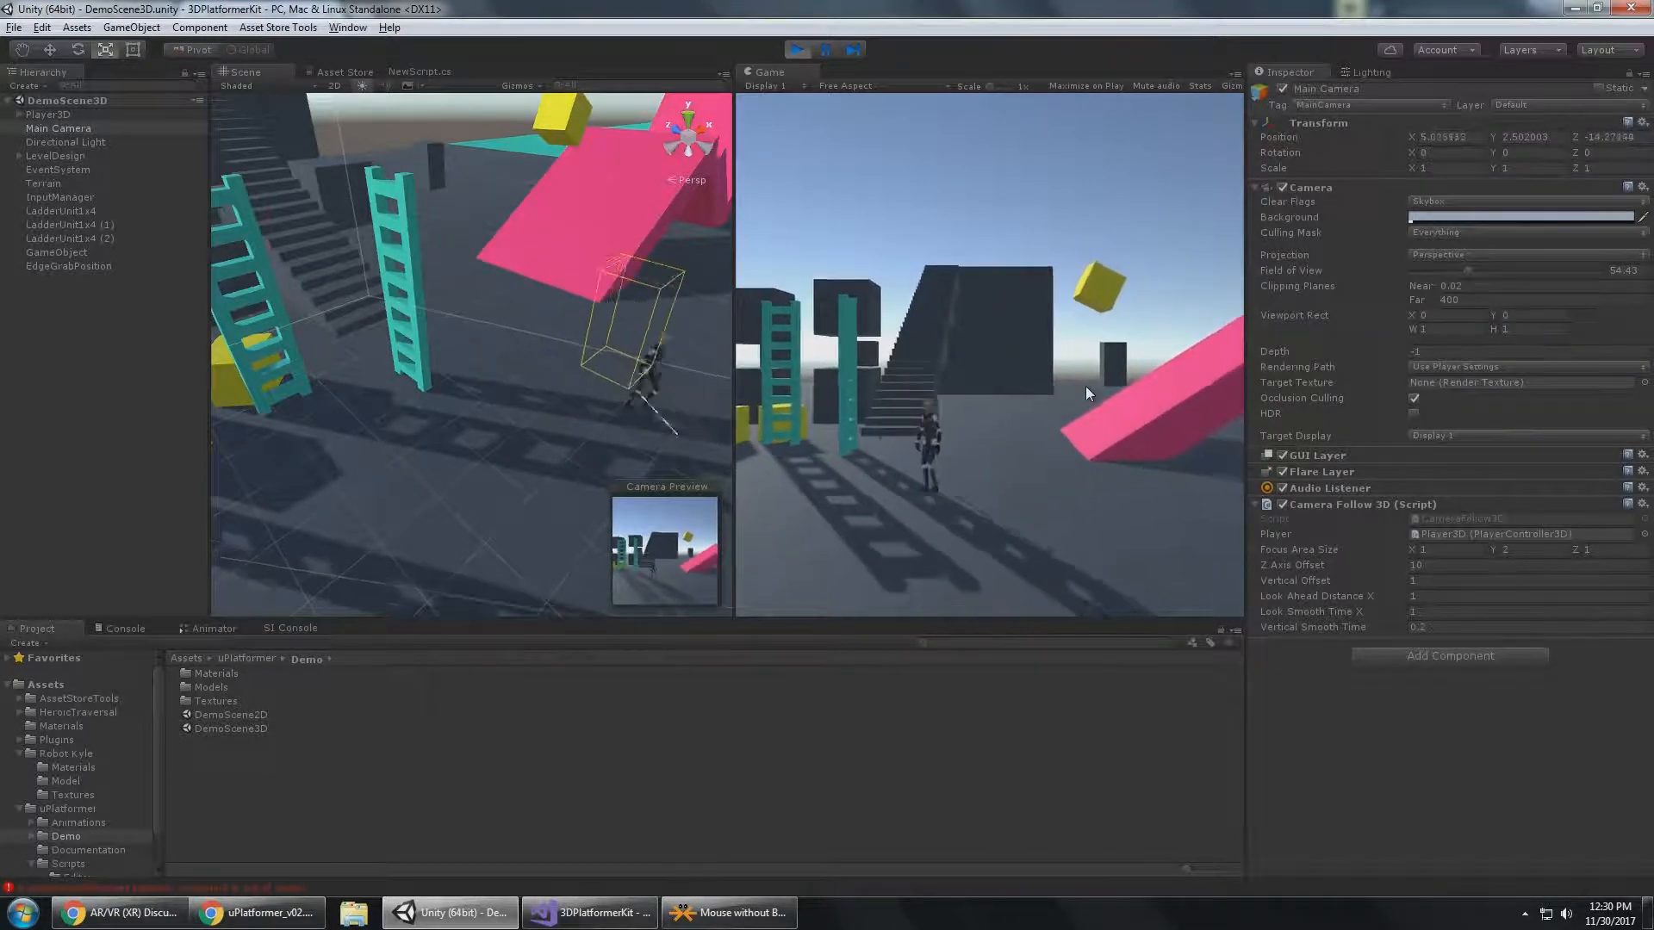
pyautogui.press('a')
# Set the Camera Follow 3D Focus Area Size back to X 2, Y 3, Z 2.
pyautogui.click(1465, 546)
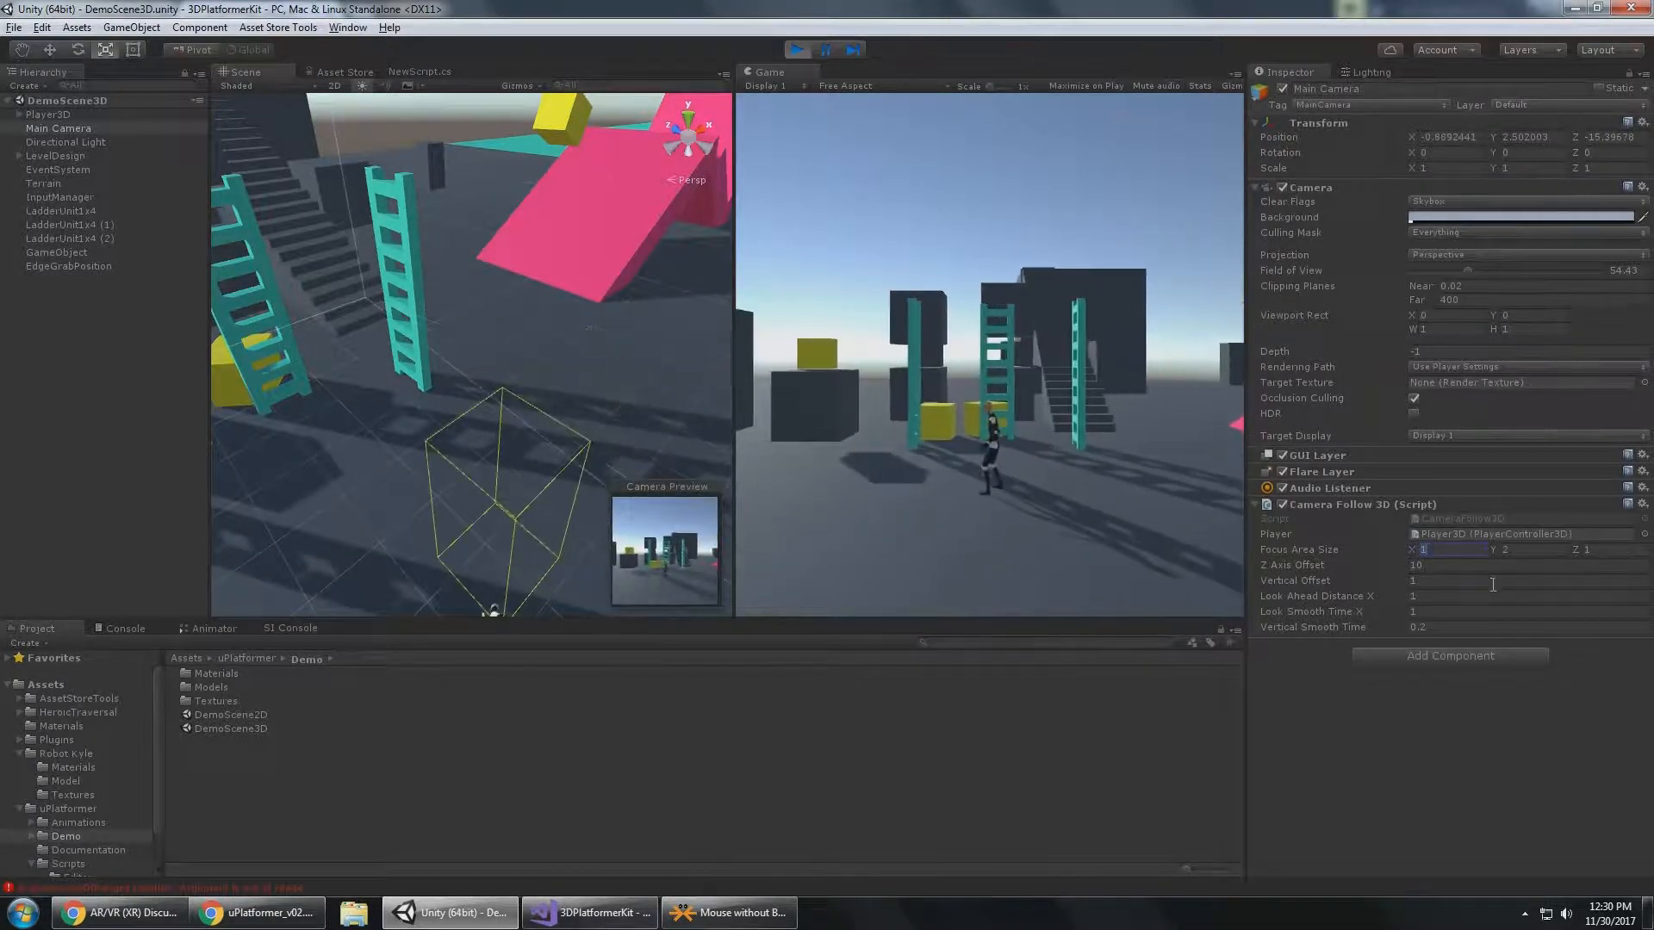
pyautogui.write('2')
pyautogui.press('Tab')
pyautogui.write('3')
pyautogui.press('Tab')
pyautogui.write('2')
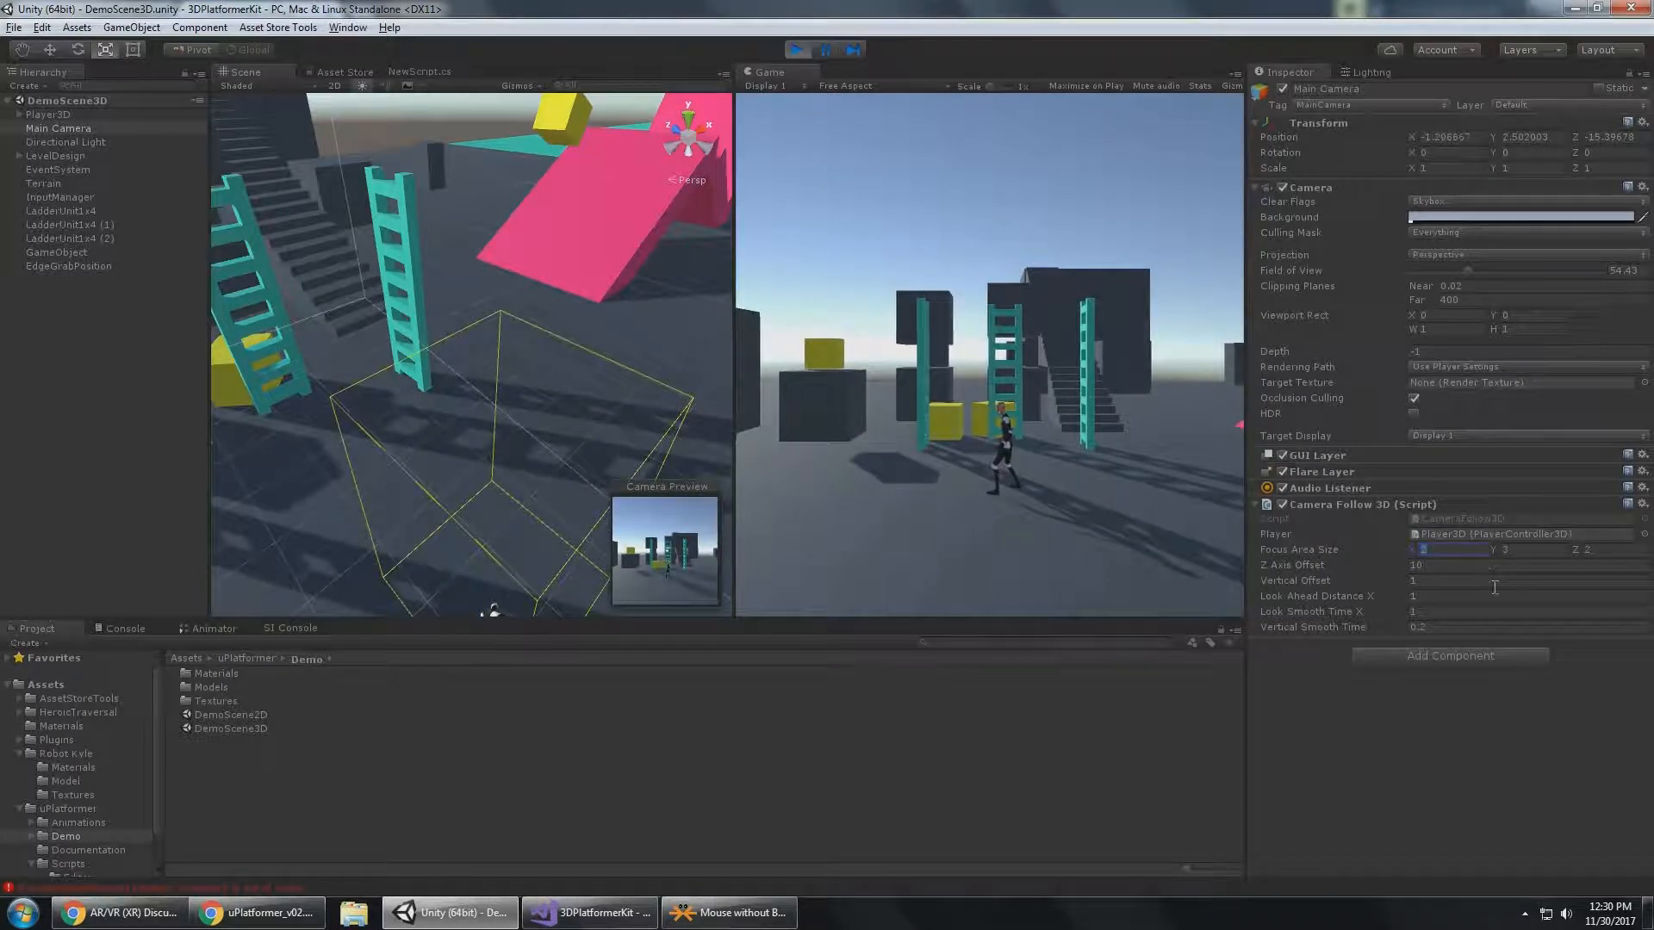
# Test Z Axis Offset values of 20 and 5 on the camera and restore it to 10.
pyautogui.moveTo(517, 349)
pyautogui.keyDown('alt'); pyautogui.mouseDown()
pyautogui.moveTo(424, 277)
pyautogui.moveTo(495, 351)
pyautogui.mouseUp(); pyautogui.keyUp('alt')
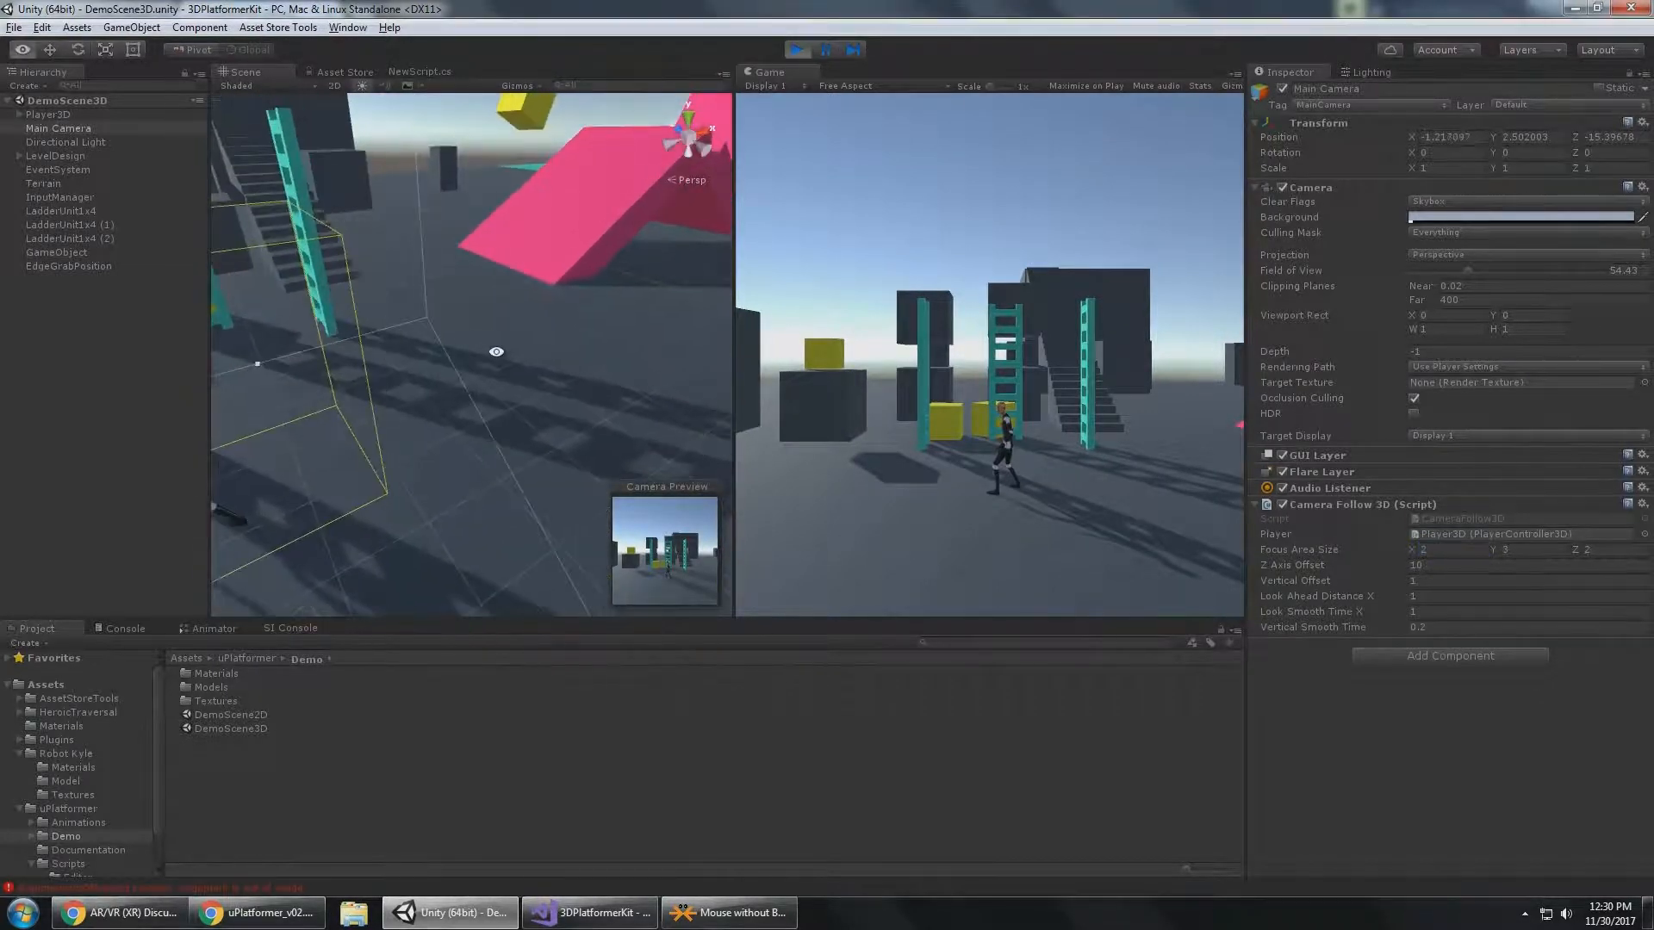
pyautogui.moveTo(494, 350); pyautogui.dragTo(506, 319, button='middle')
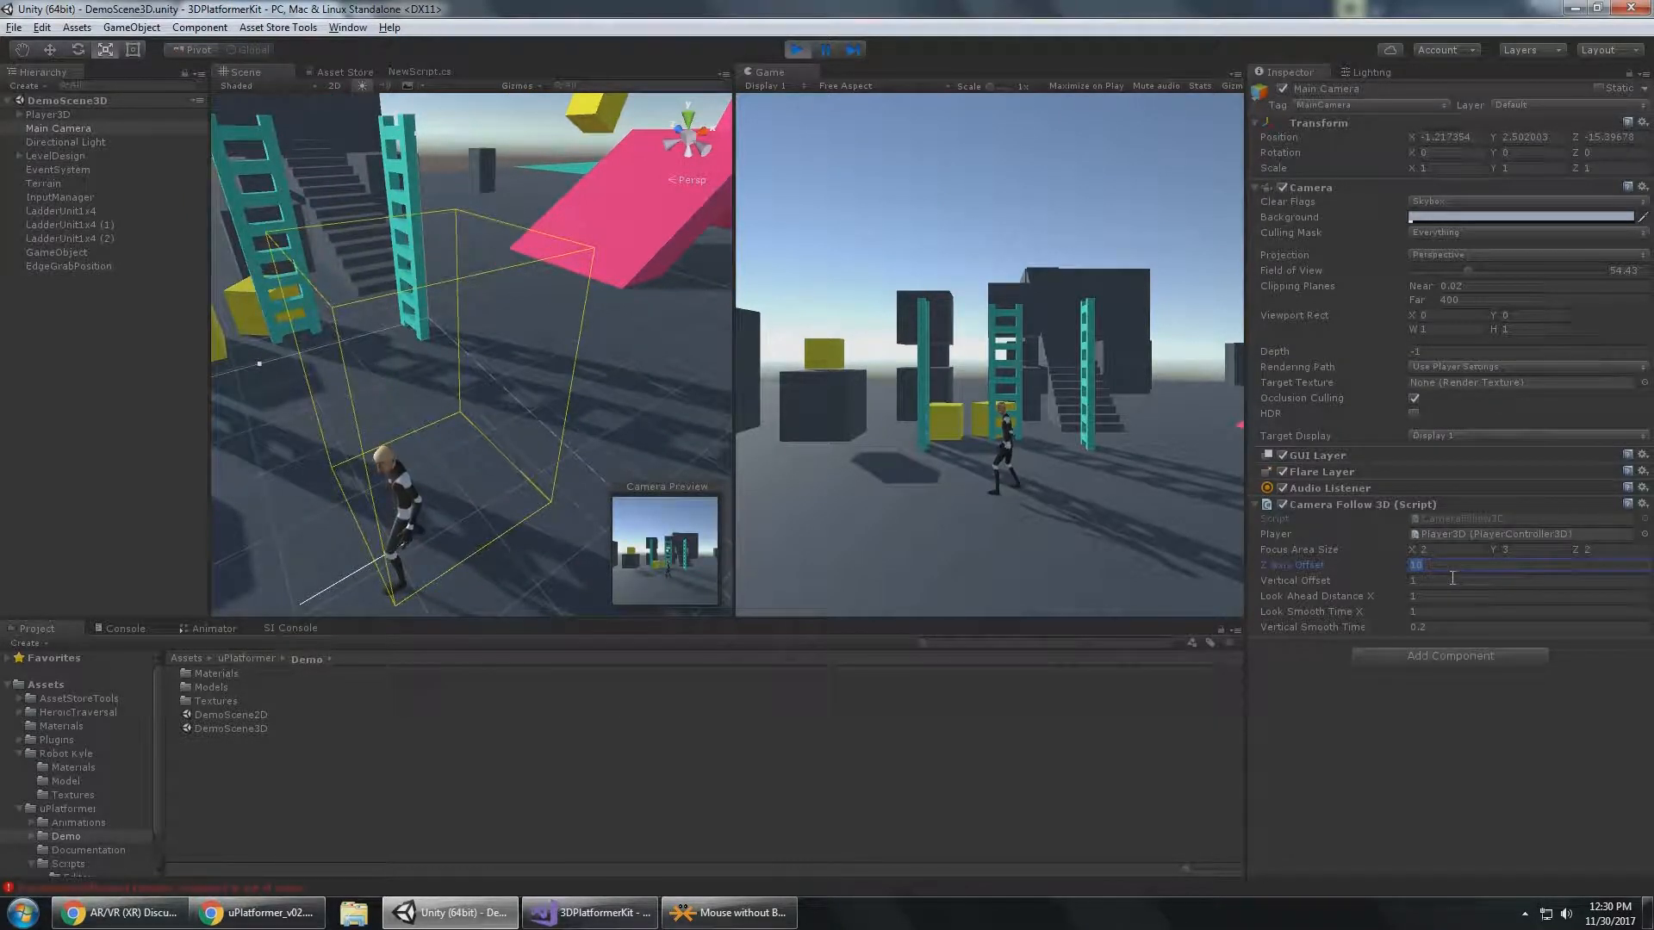
pyautogui.write('20')
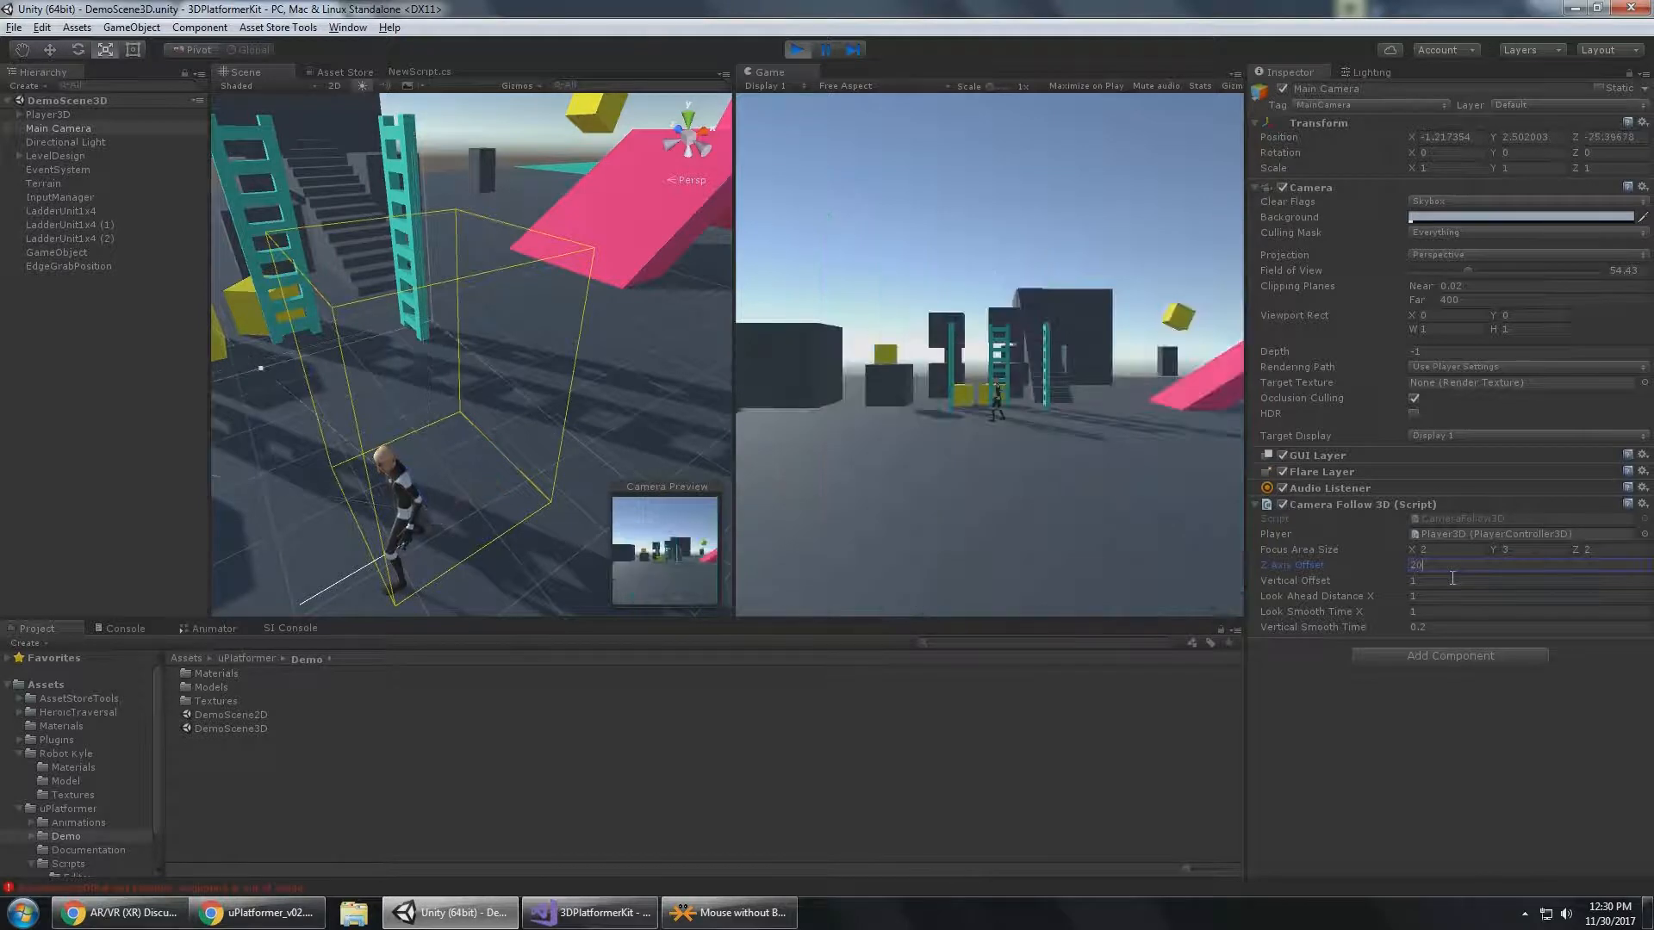
pyautogui.press('BackSpace')
pyautogui.press('BackSpace')
pyautogui.write('5')
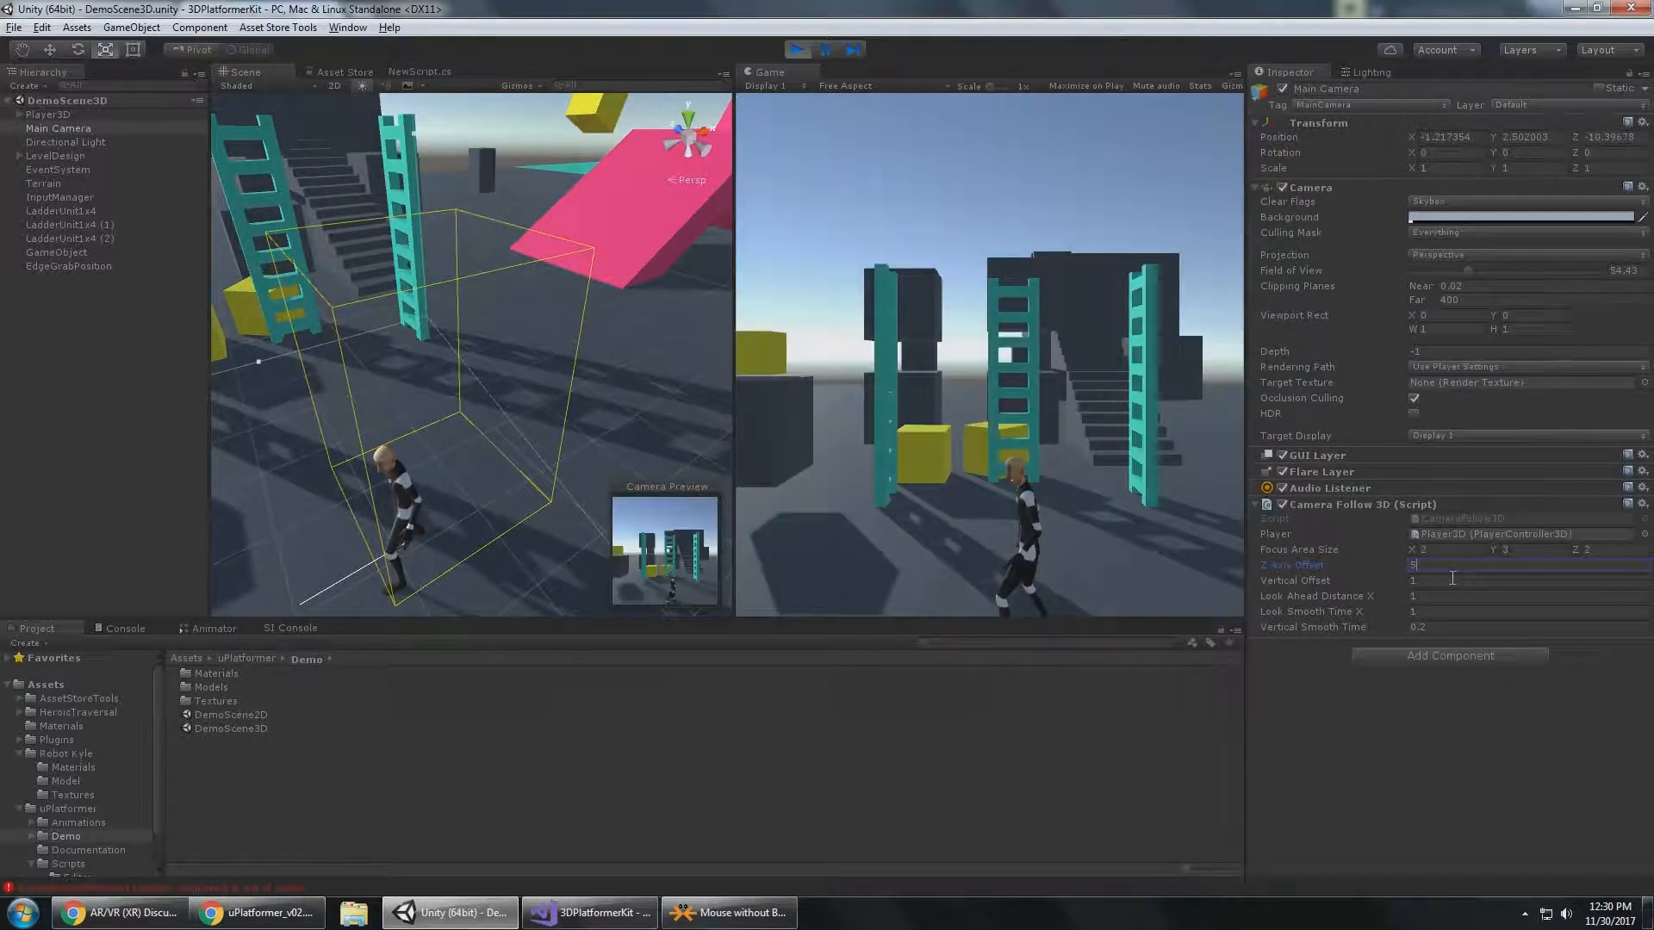
pyautogui.press('BackSpace')
pyautogui.write('10')
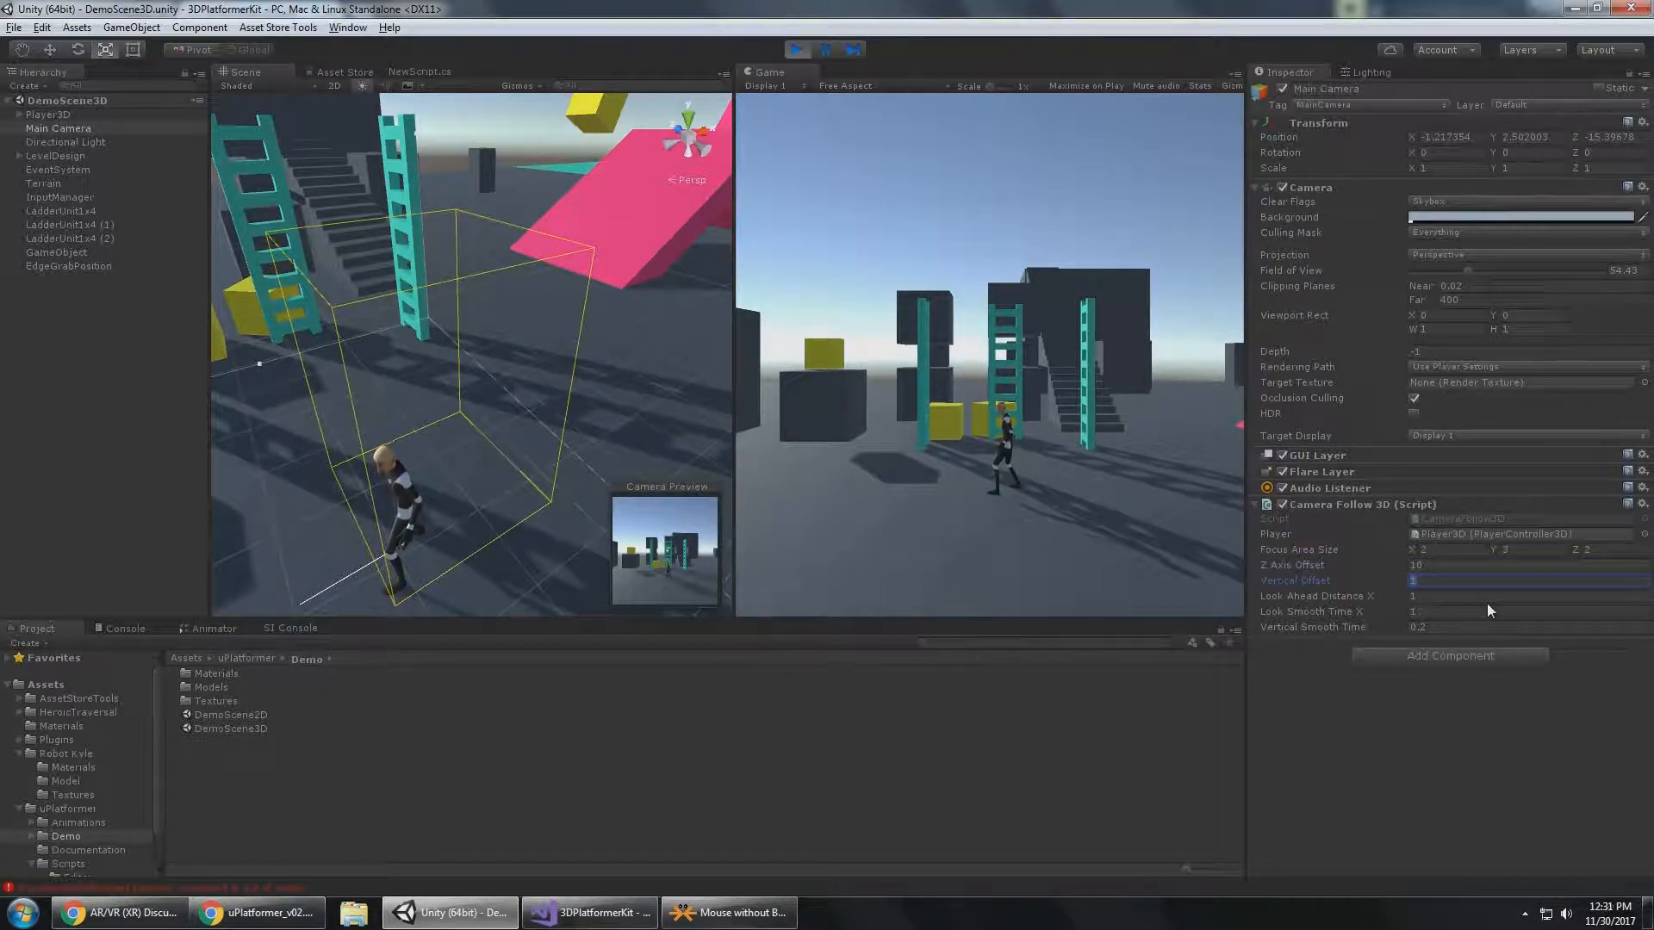
pyautogui.write('5')
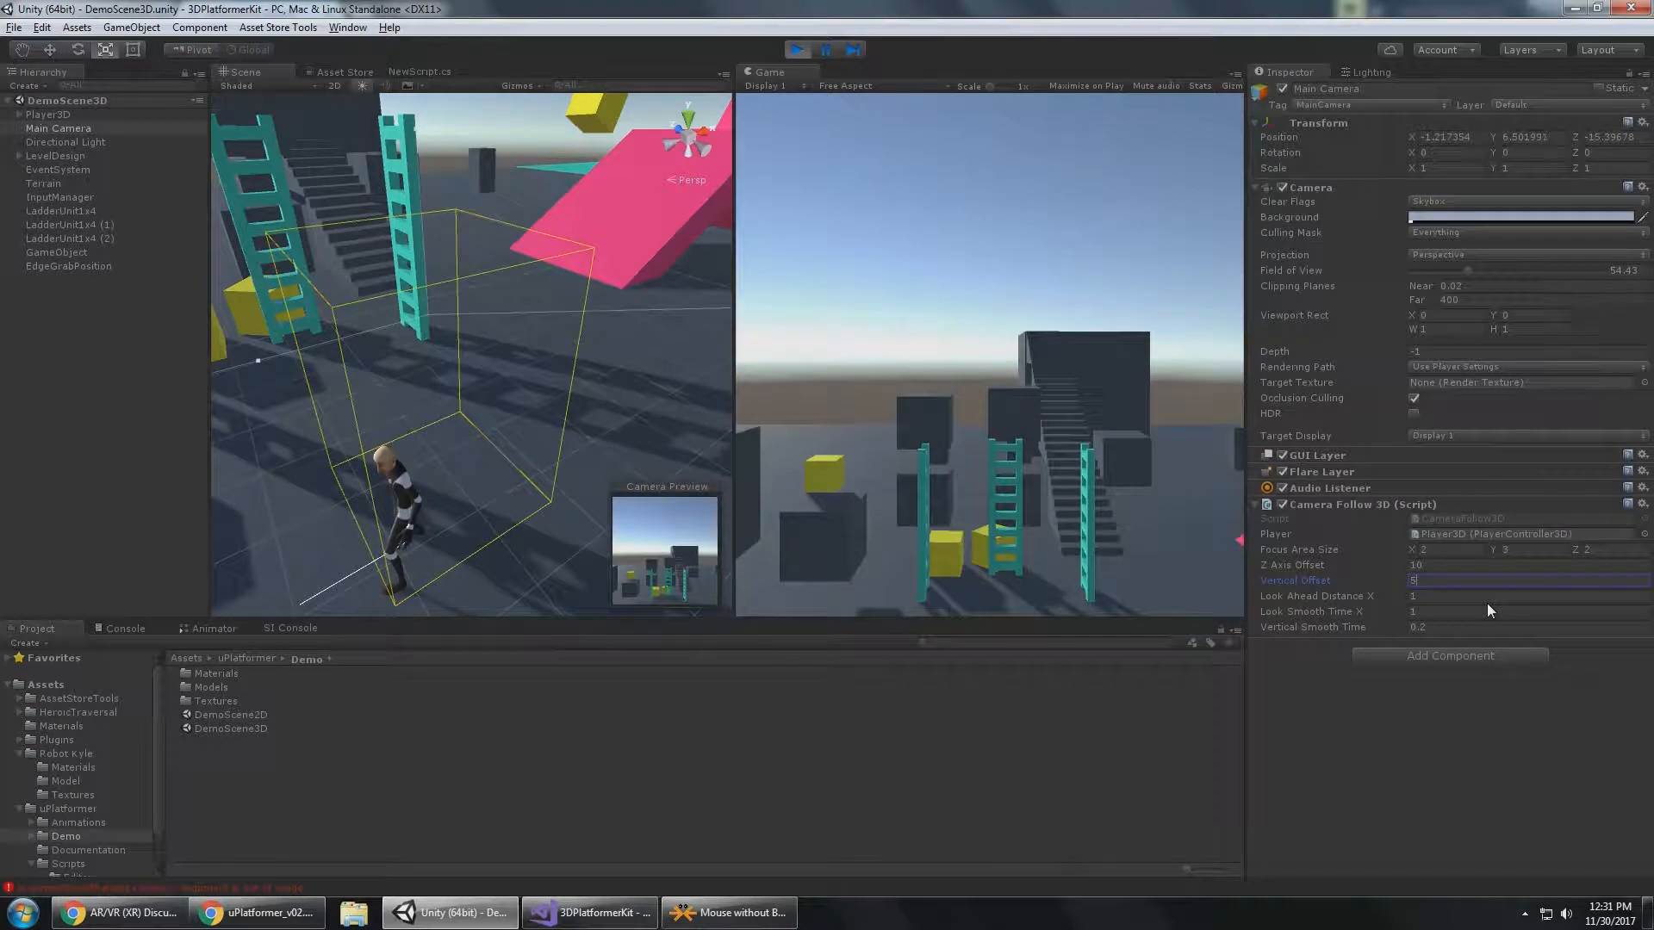
# Test Vertical Offset values of 5, -1 and 0 on the camera and restore it to 1.
pyautogui.press('BackSpace')
pyautogui.write('1')
pyautogui.press('BackSpace')
pyautogui.write('-1')
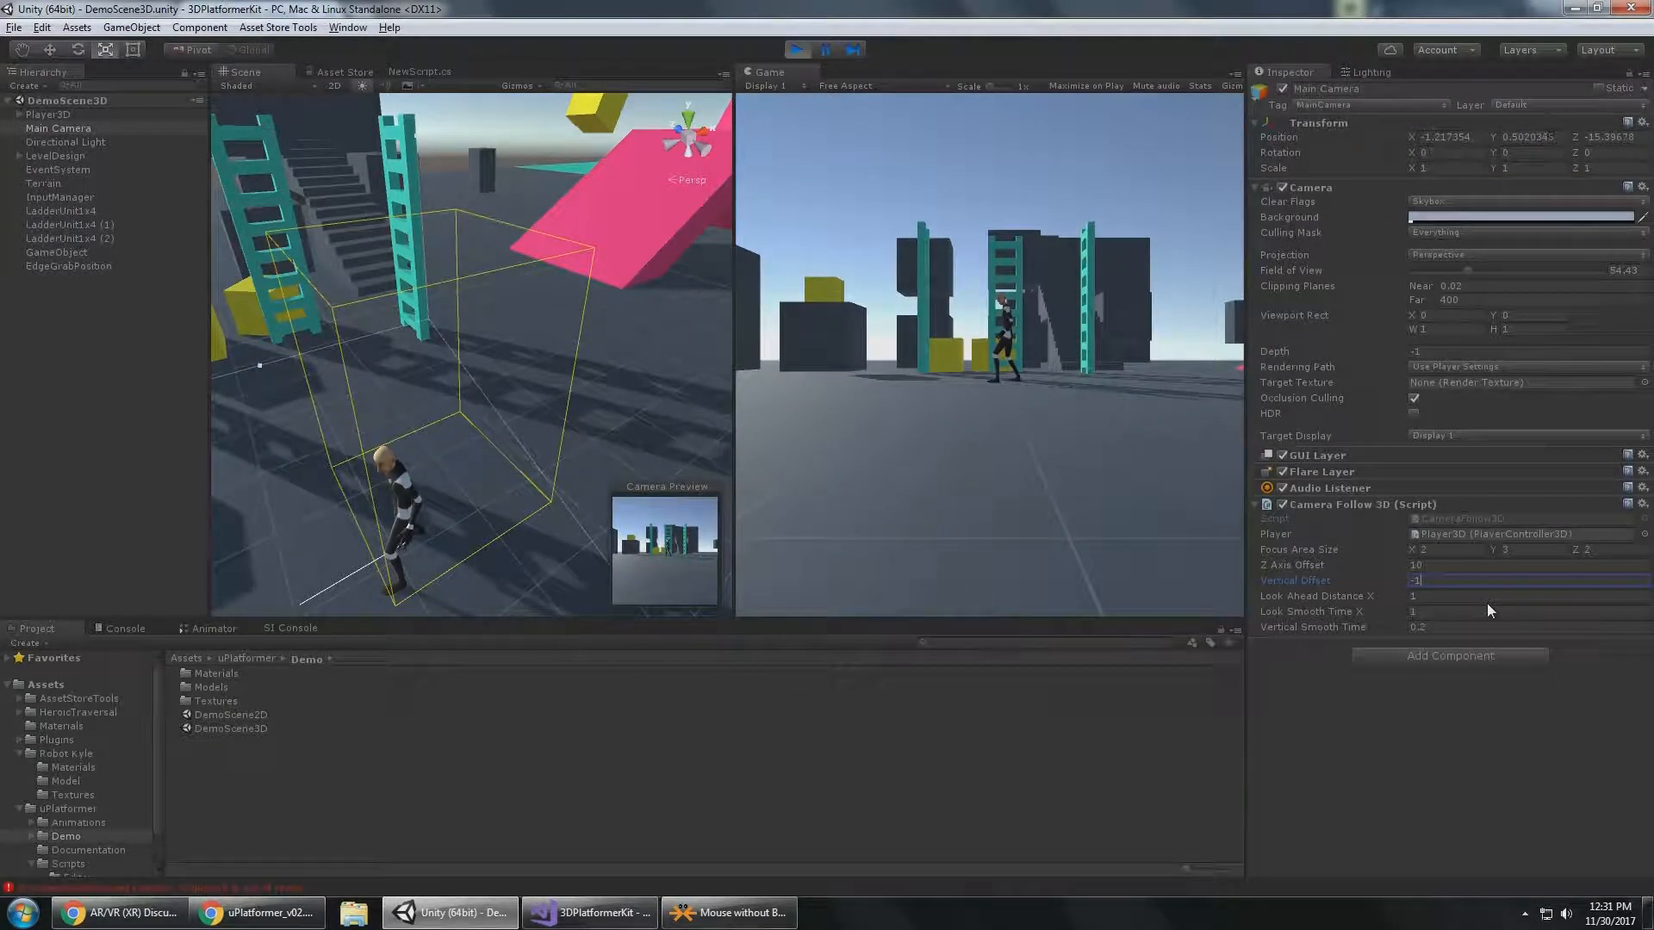
pyautogui.press('BackSpace')
pyautogui.press('BackSpace')
pyautogui.write('1')
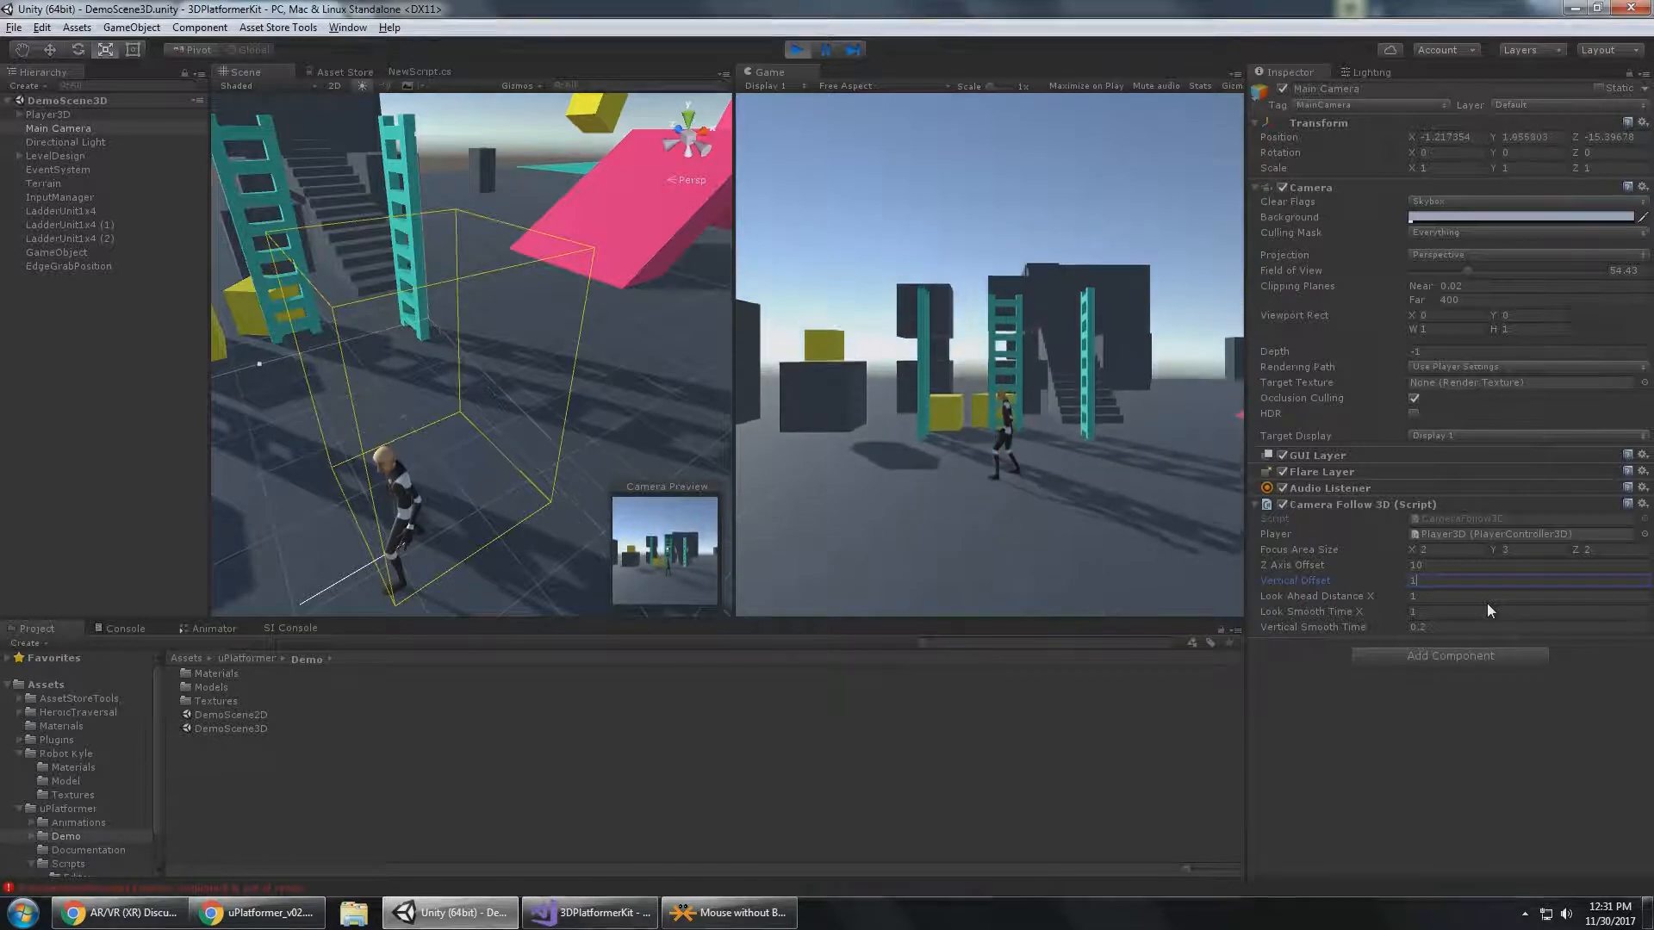
pyautogui.press('BackSpace')
pyautogui.write('0')
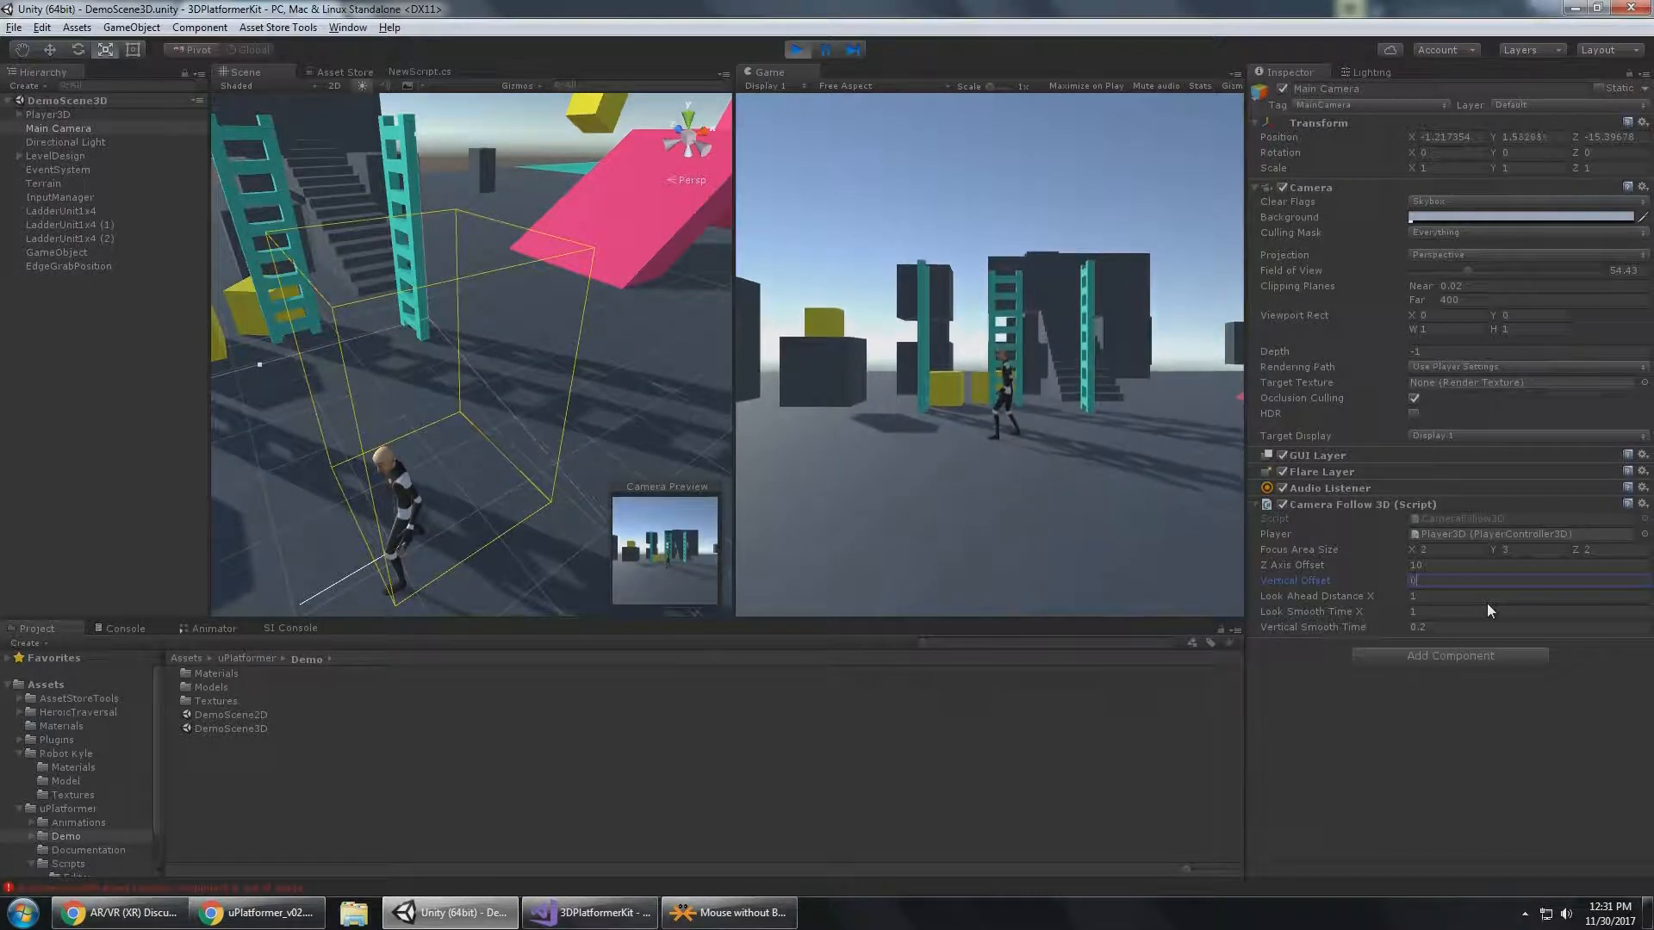
pyautogui.press('BackSpace')
pyautogui.write('1')
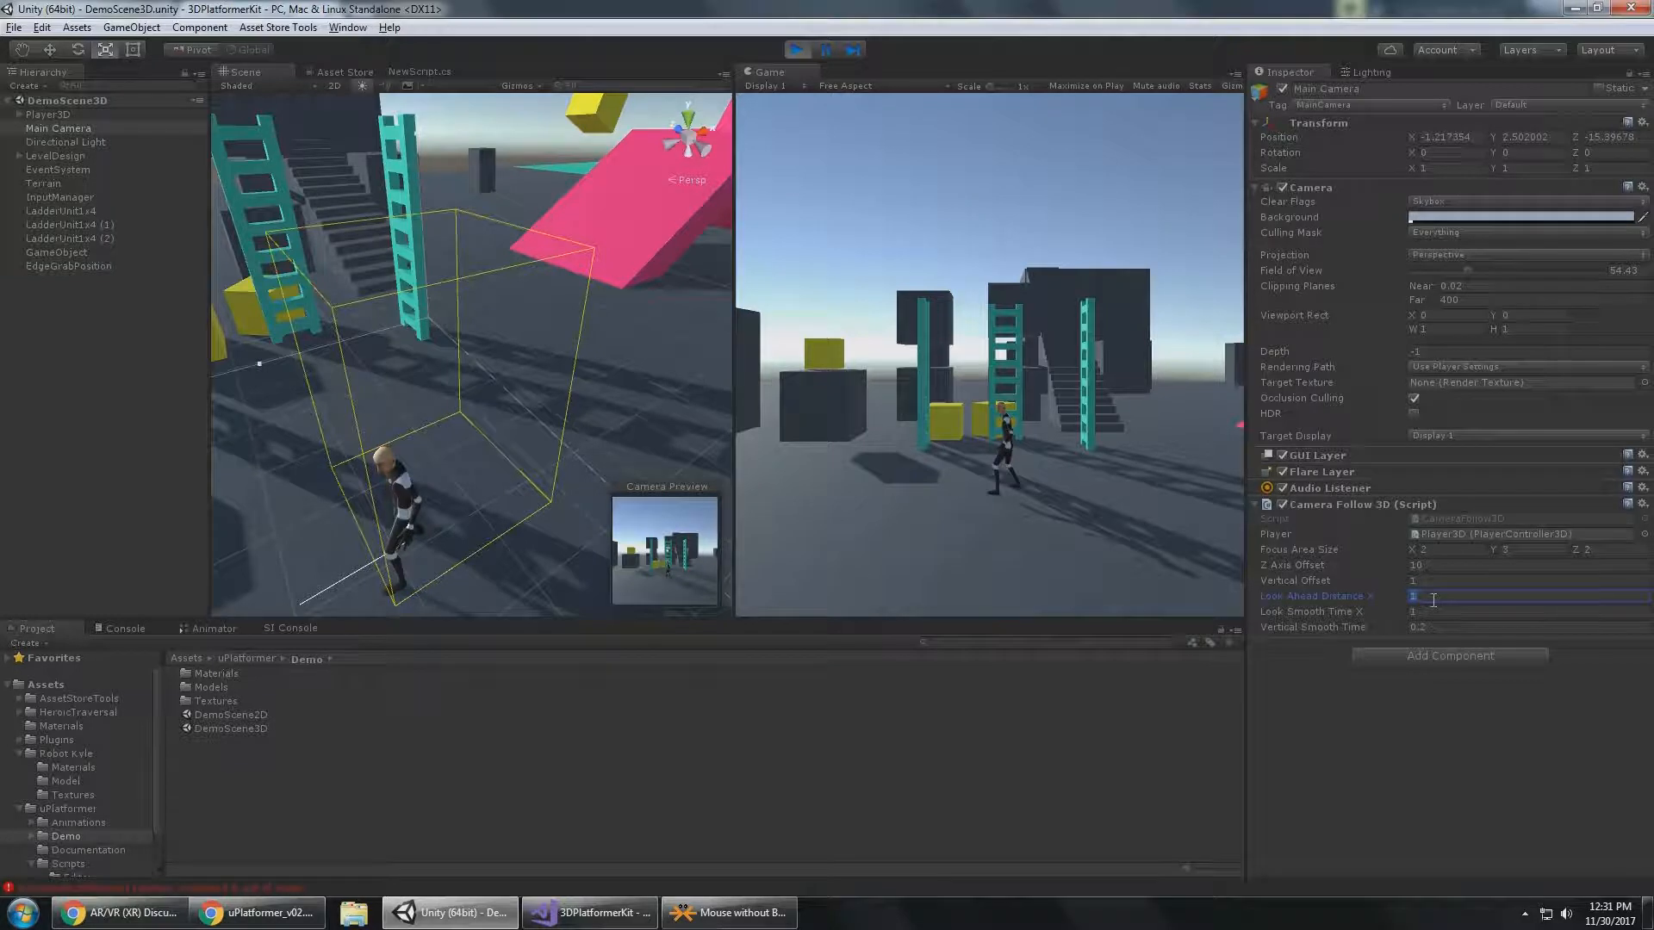
# Set Look Ahead Distance X to 2 and run Player3D toward the pink ramp to test it.
pyautogui.write('2')
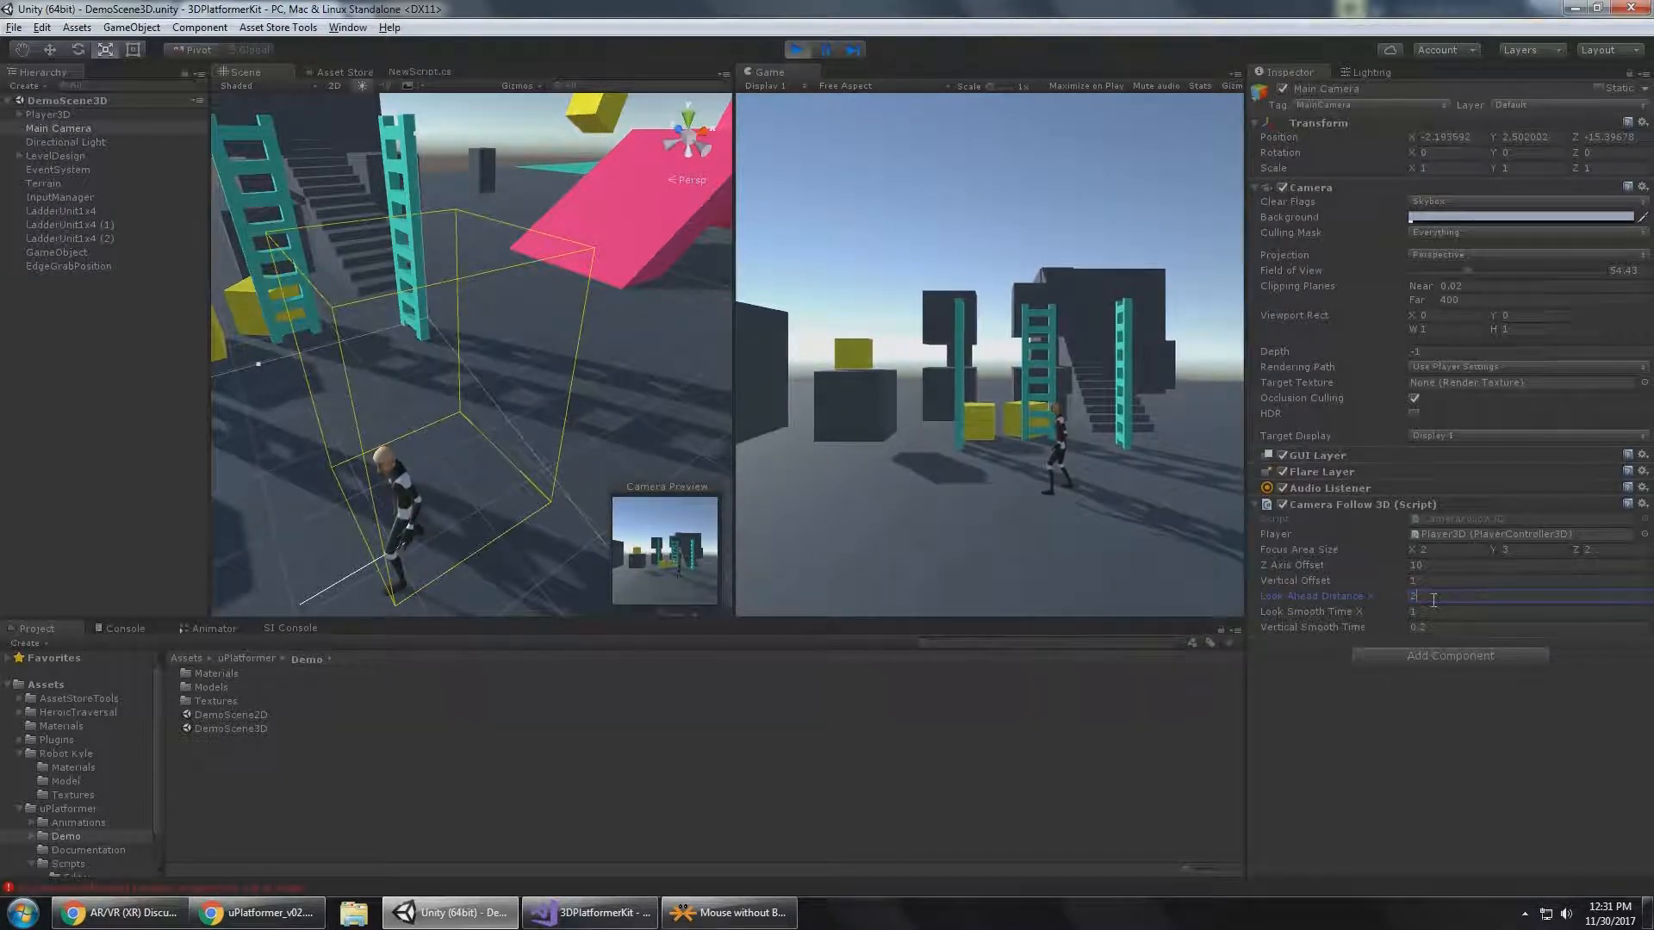
pyautogui.click(1090, 426)
pyautogui.press('d')
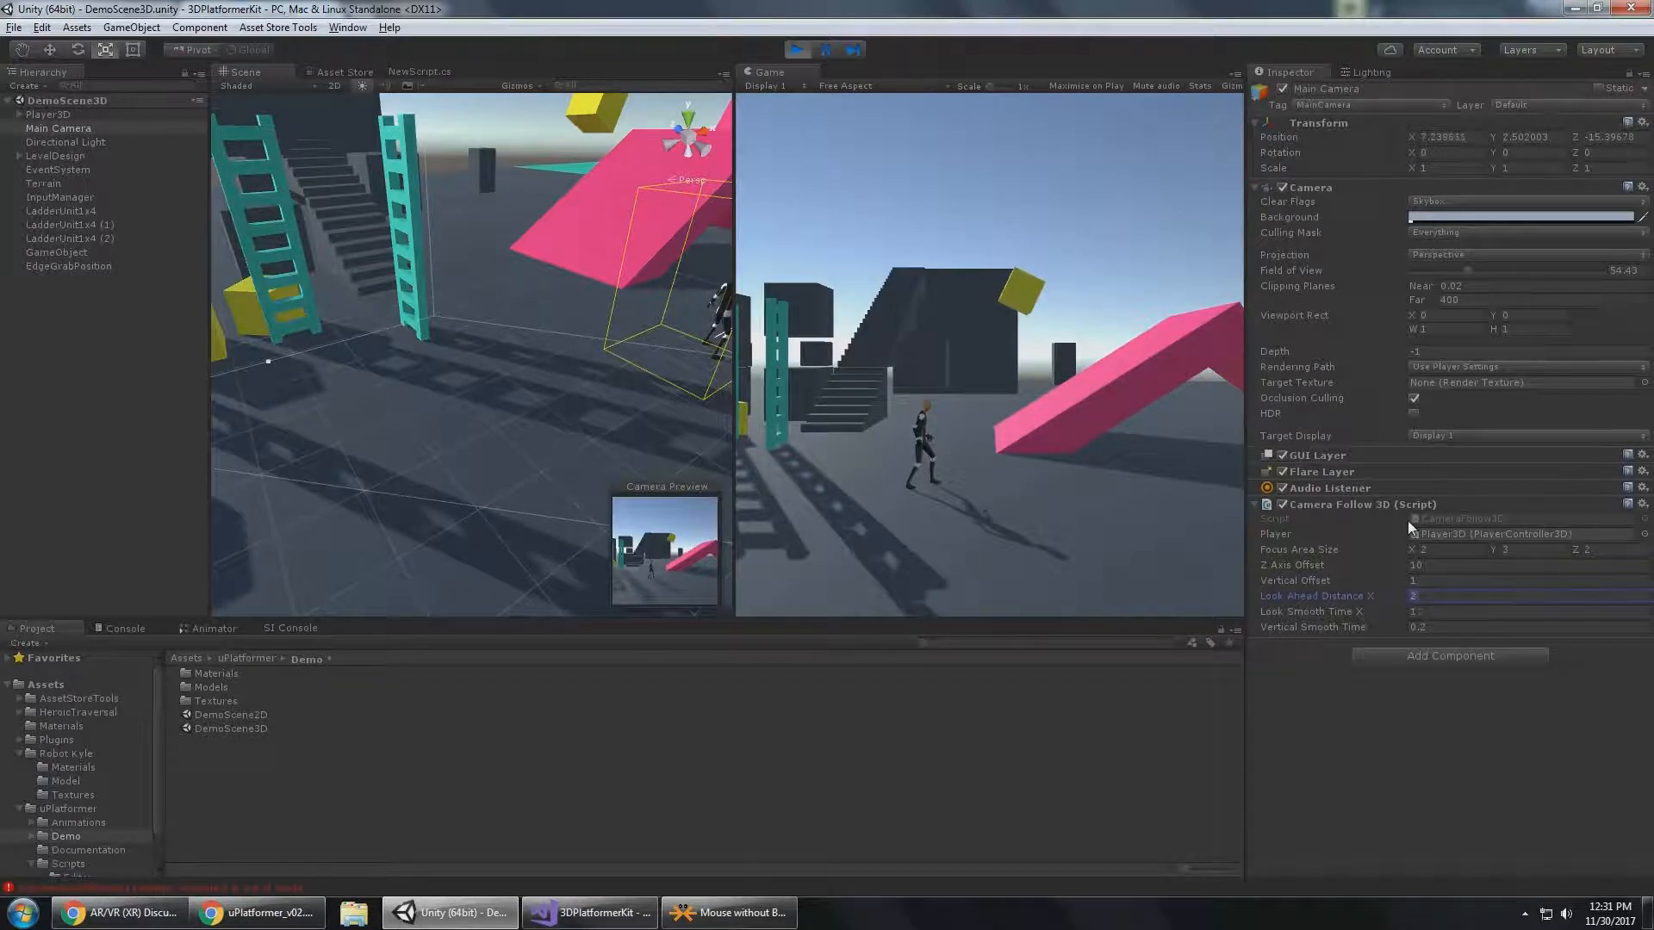
# Raise Look Ahead Distance X to 3 and on to 4.
pyautogui.write('3')
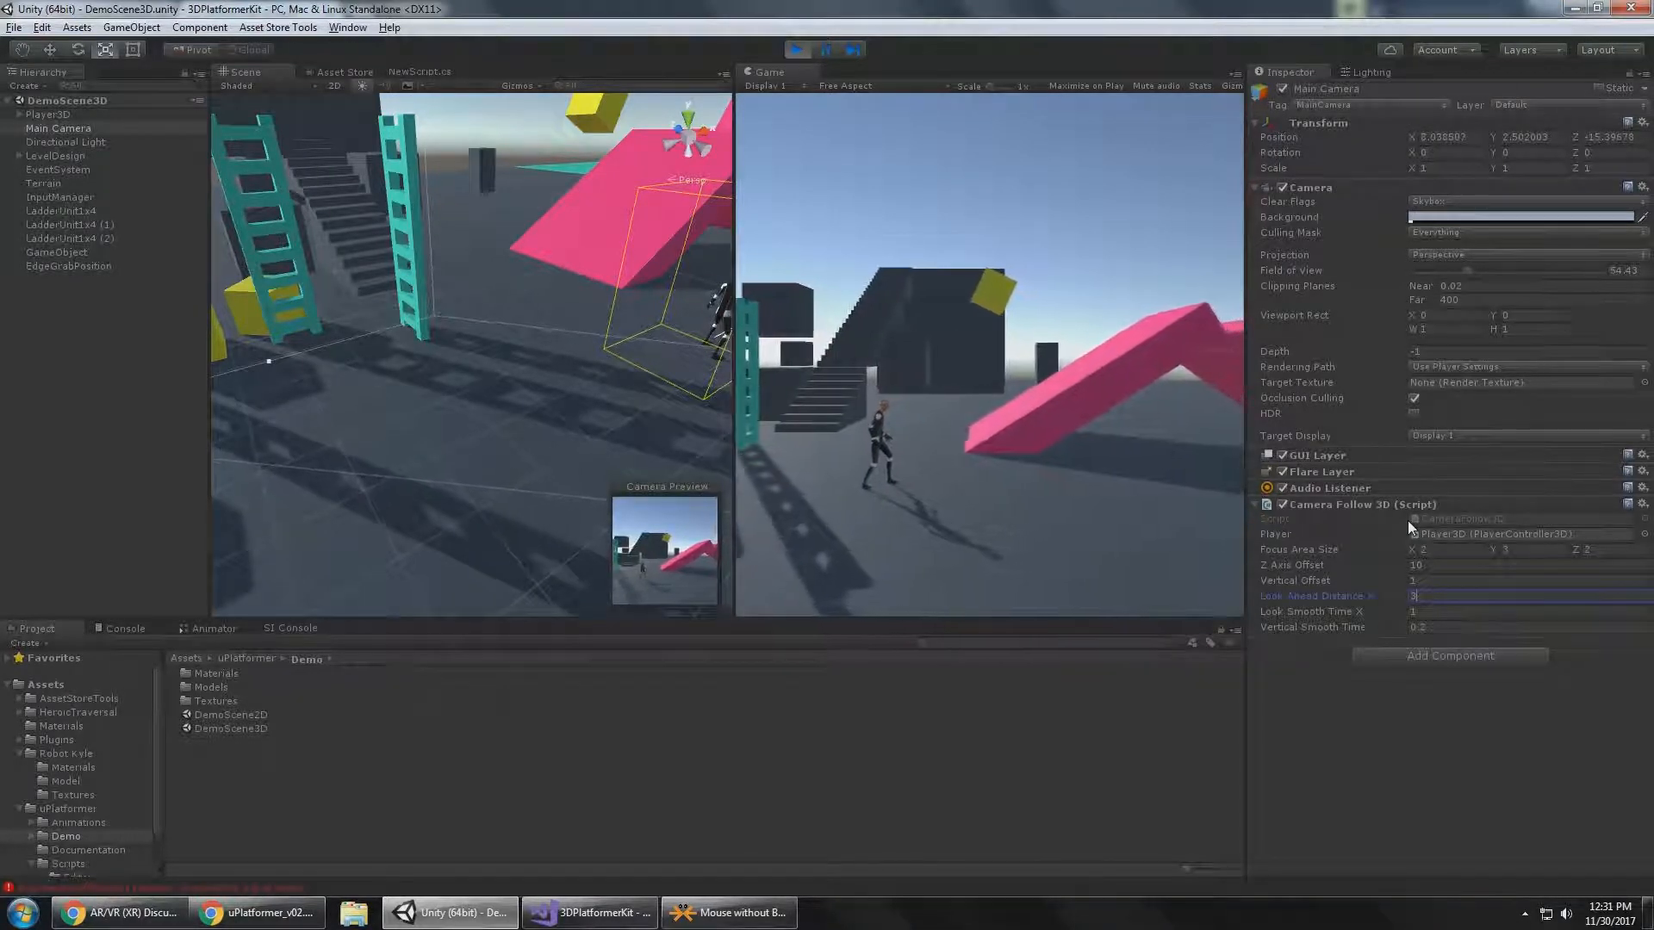
pyautogui.press('BackSpace')
pyautogui.write('4')
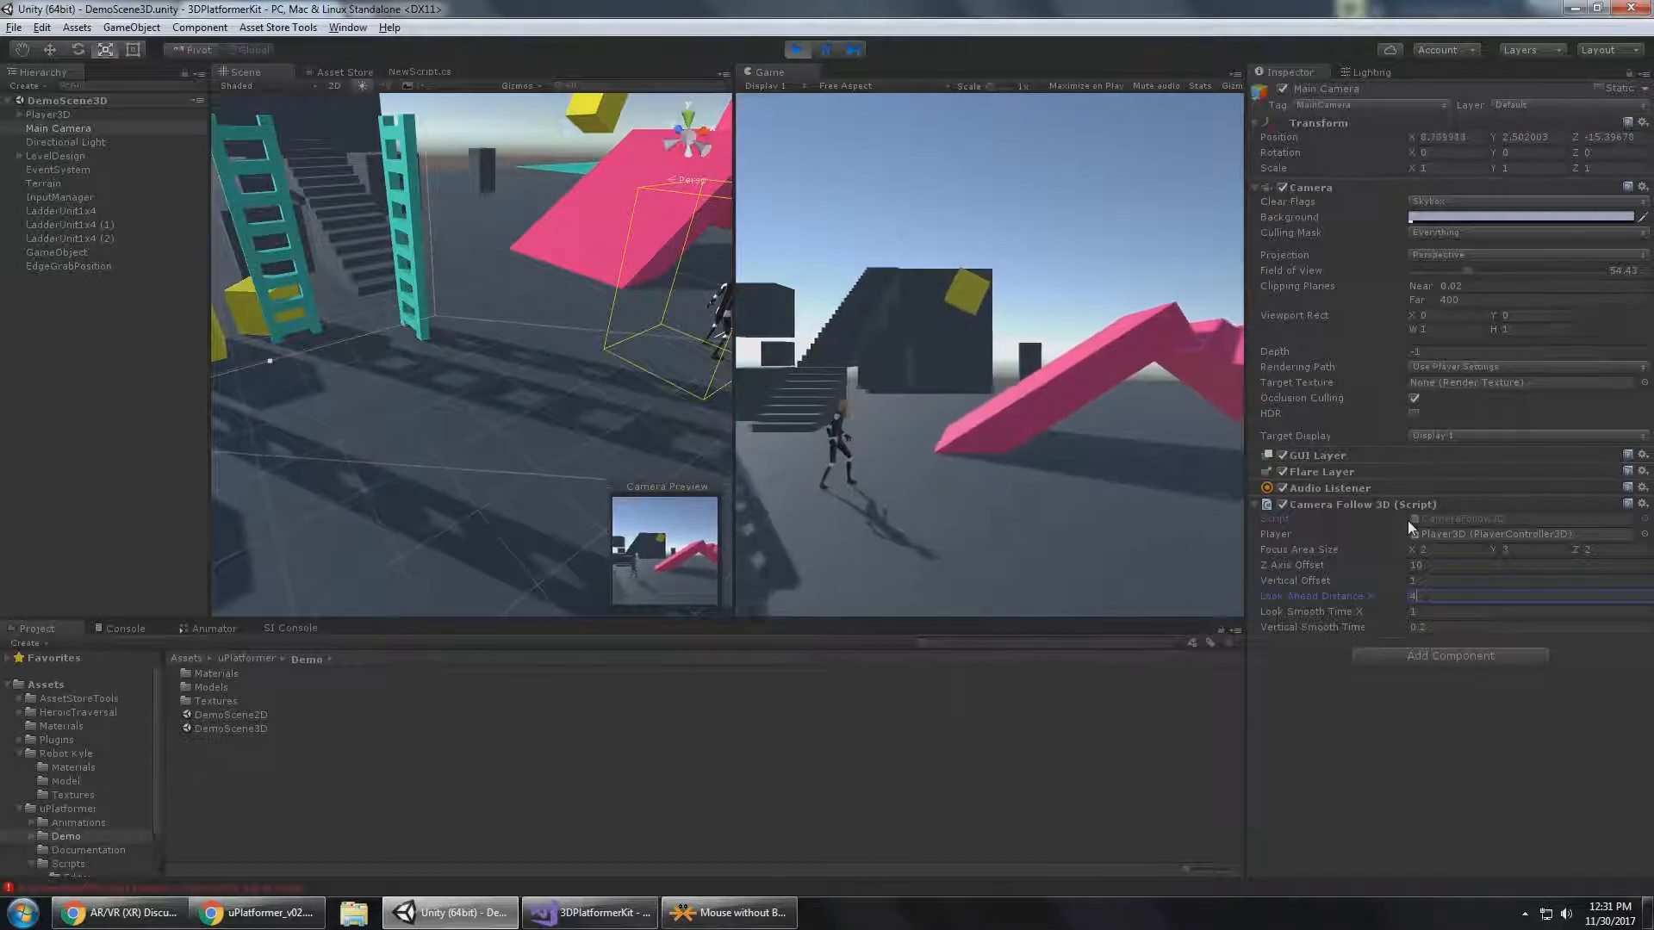
pyautogui.press('Return')
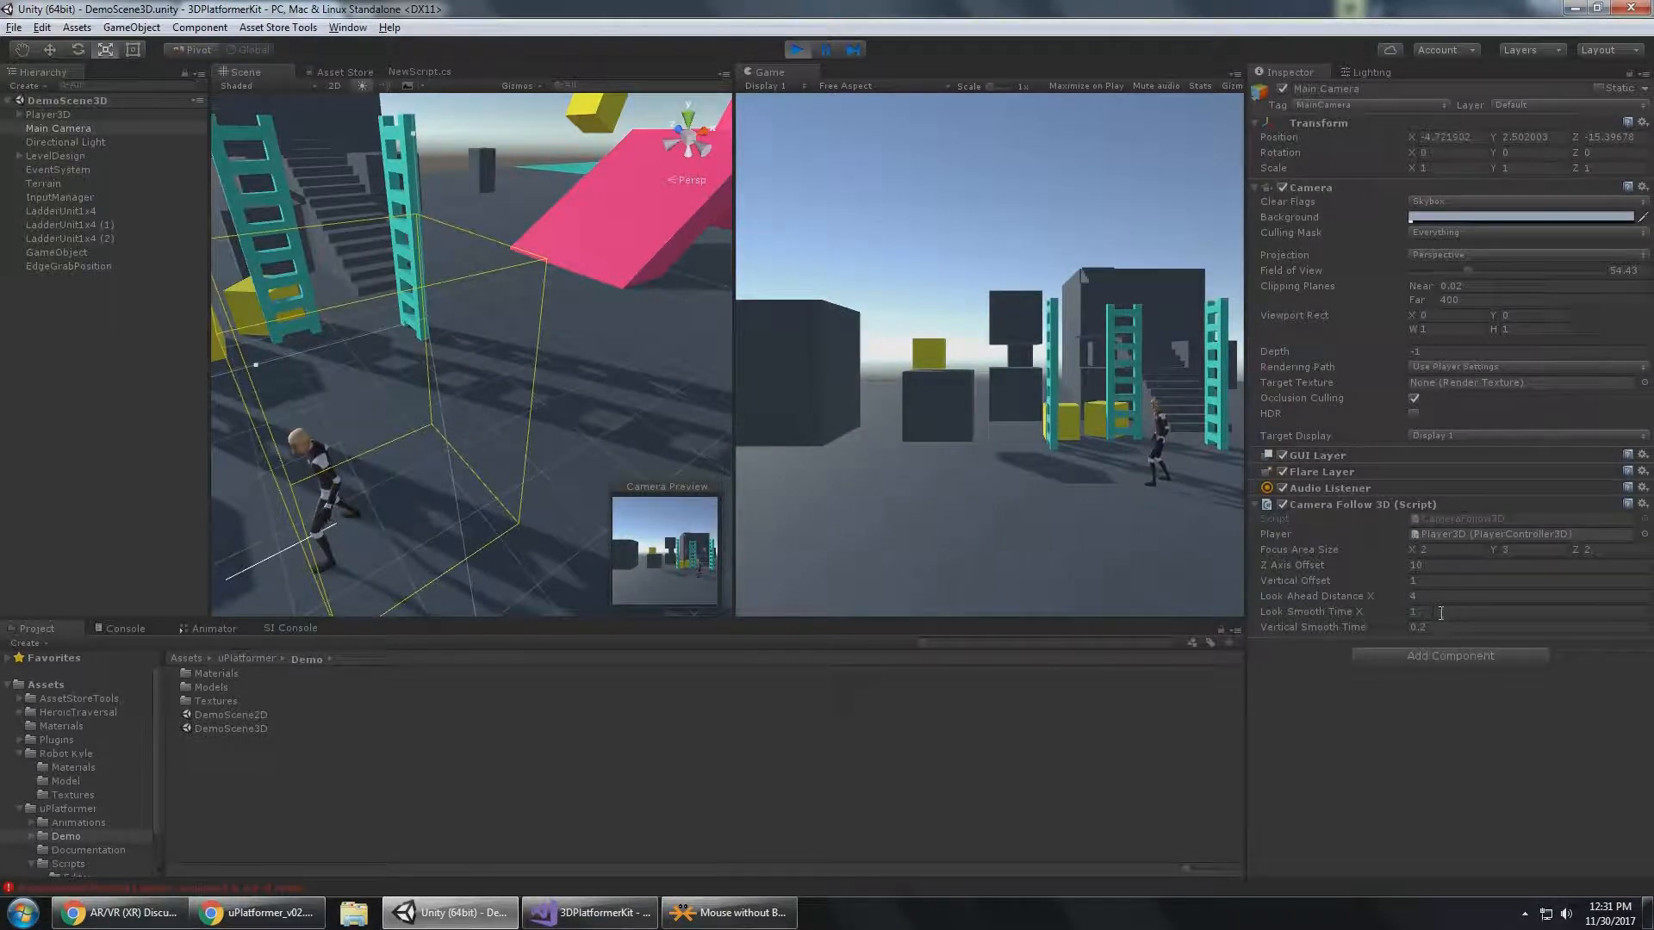
# Set Look Smooth Time X to 0 and run Player3D back and forth to test the camera's look-ahead.
pyautogui.write('0')
pyautogui.press('Return')
pyautogui.press('a')
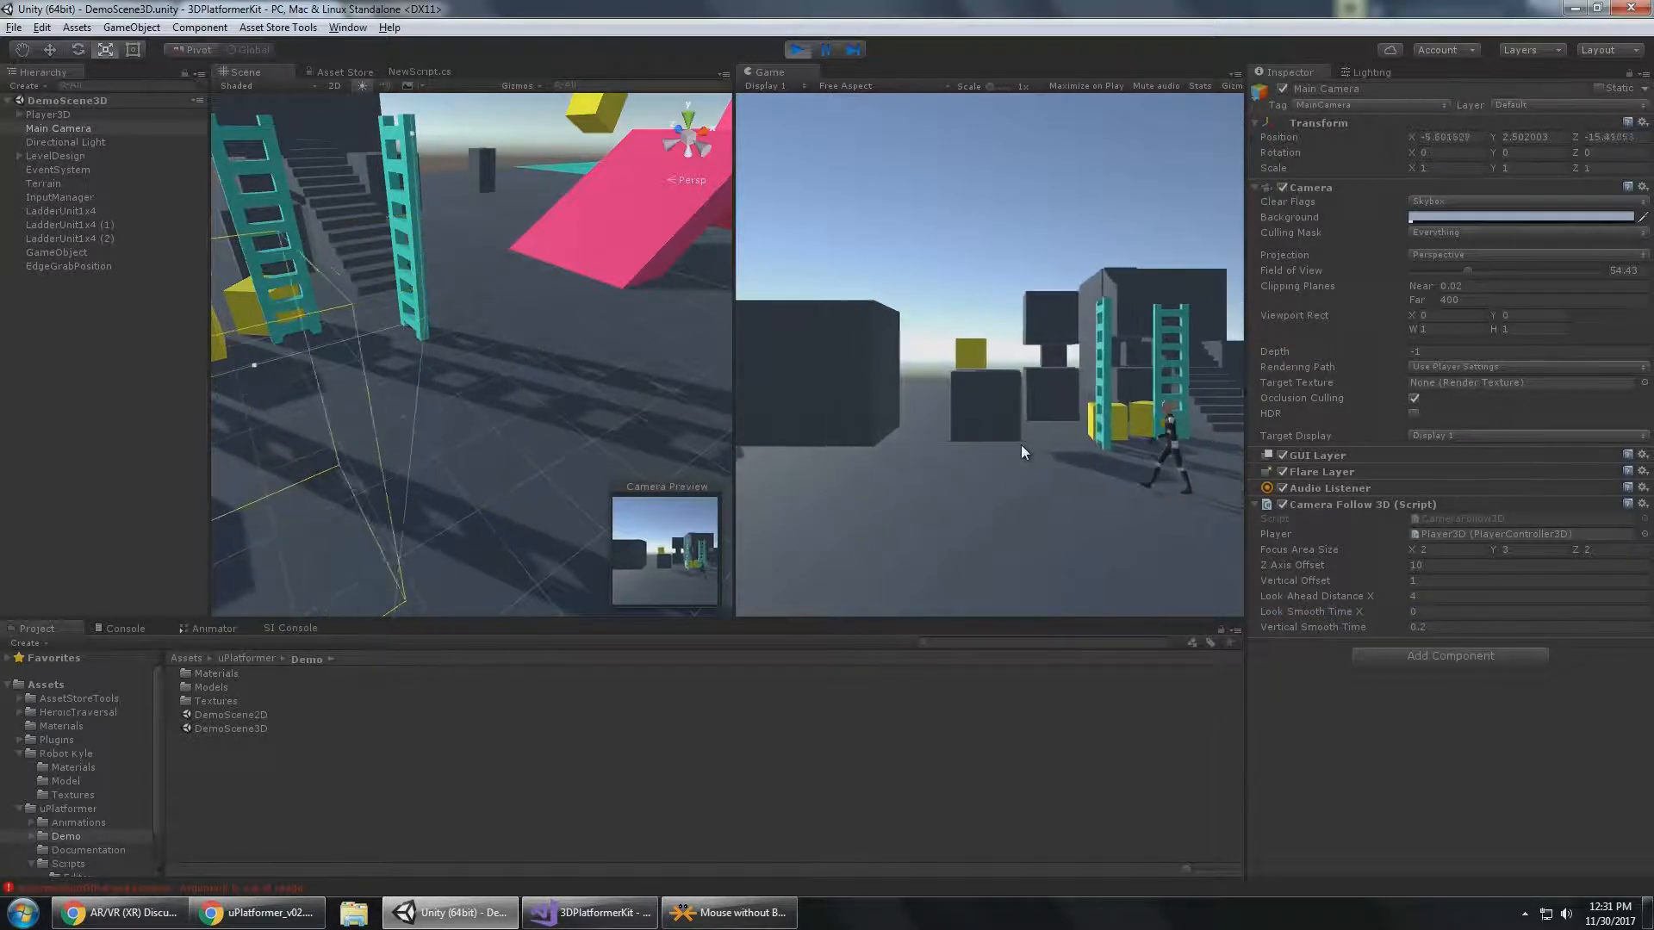
pyautogui.press('d')
pyautogui.press('a')
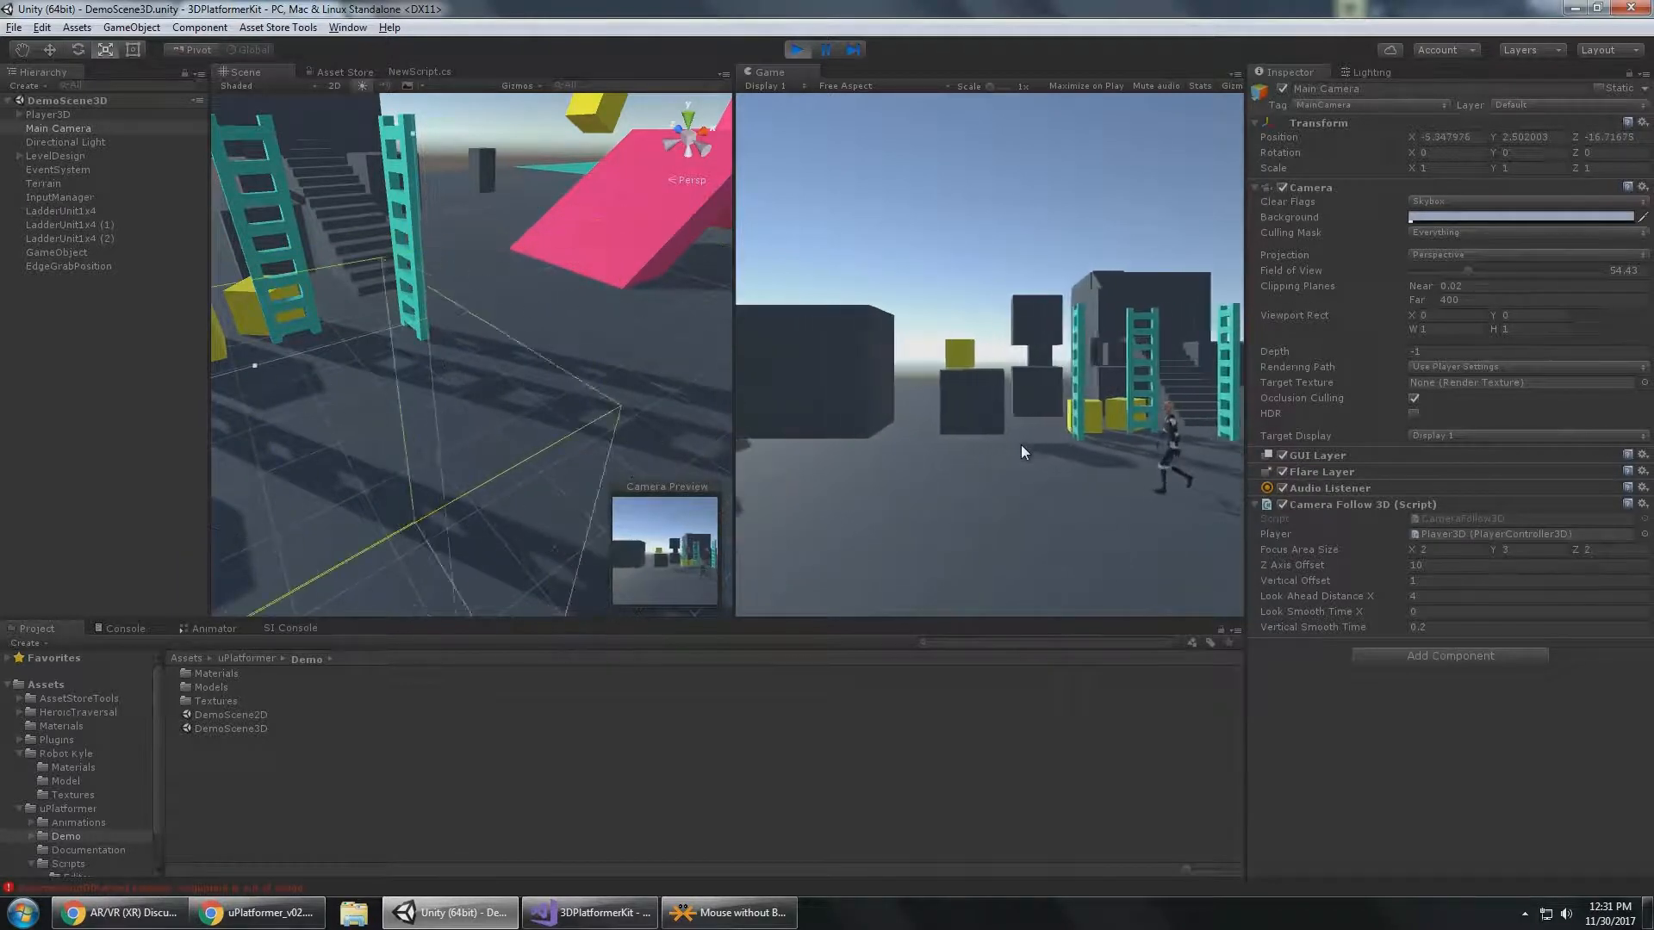
# Test Look Smooth Time X values of 1 and 10 on the camera by running Player3D back and forth.
pyautogui.press('d')
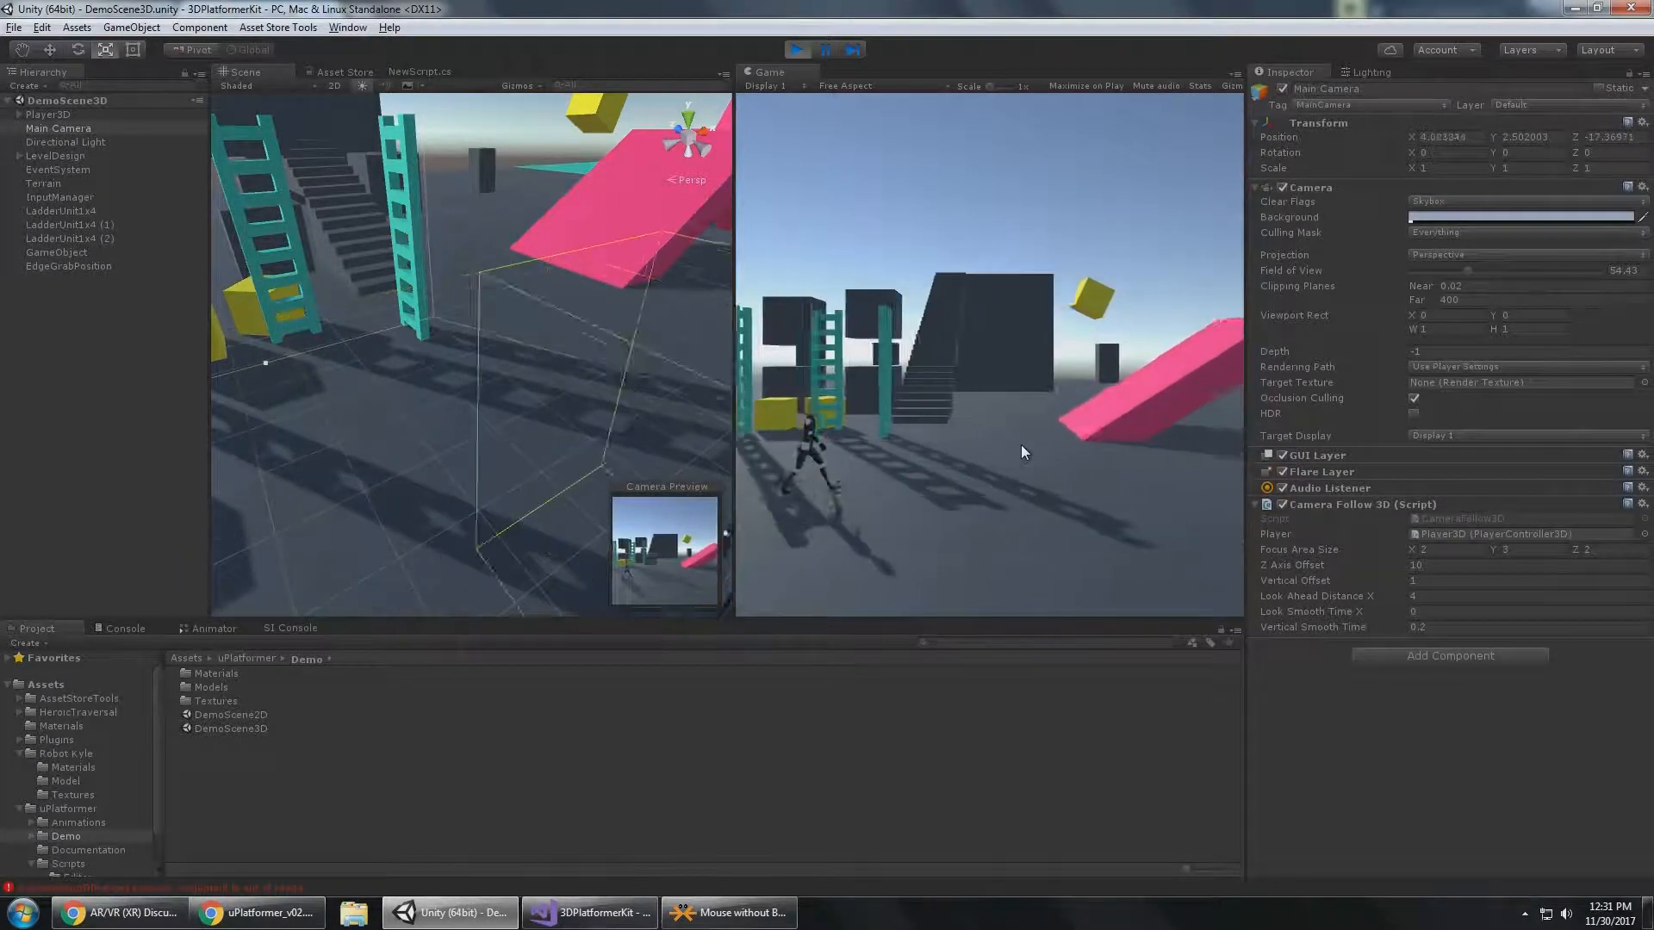
pyautogui.press('a')
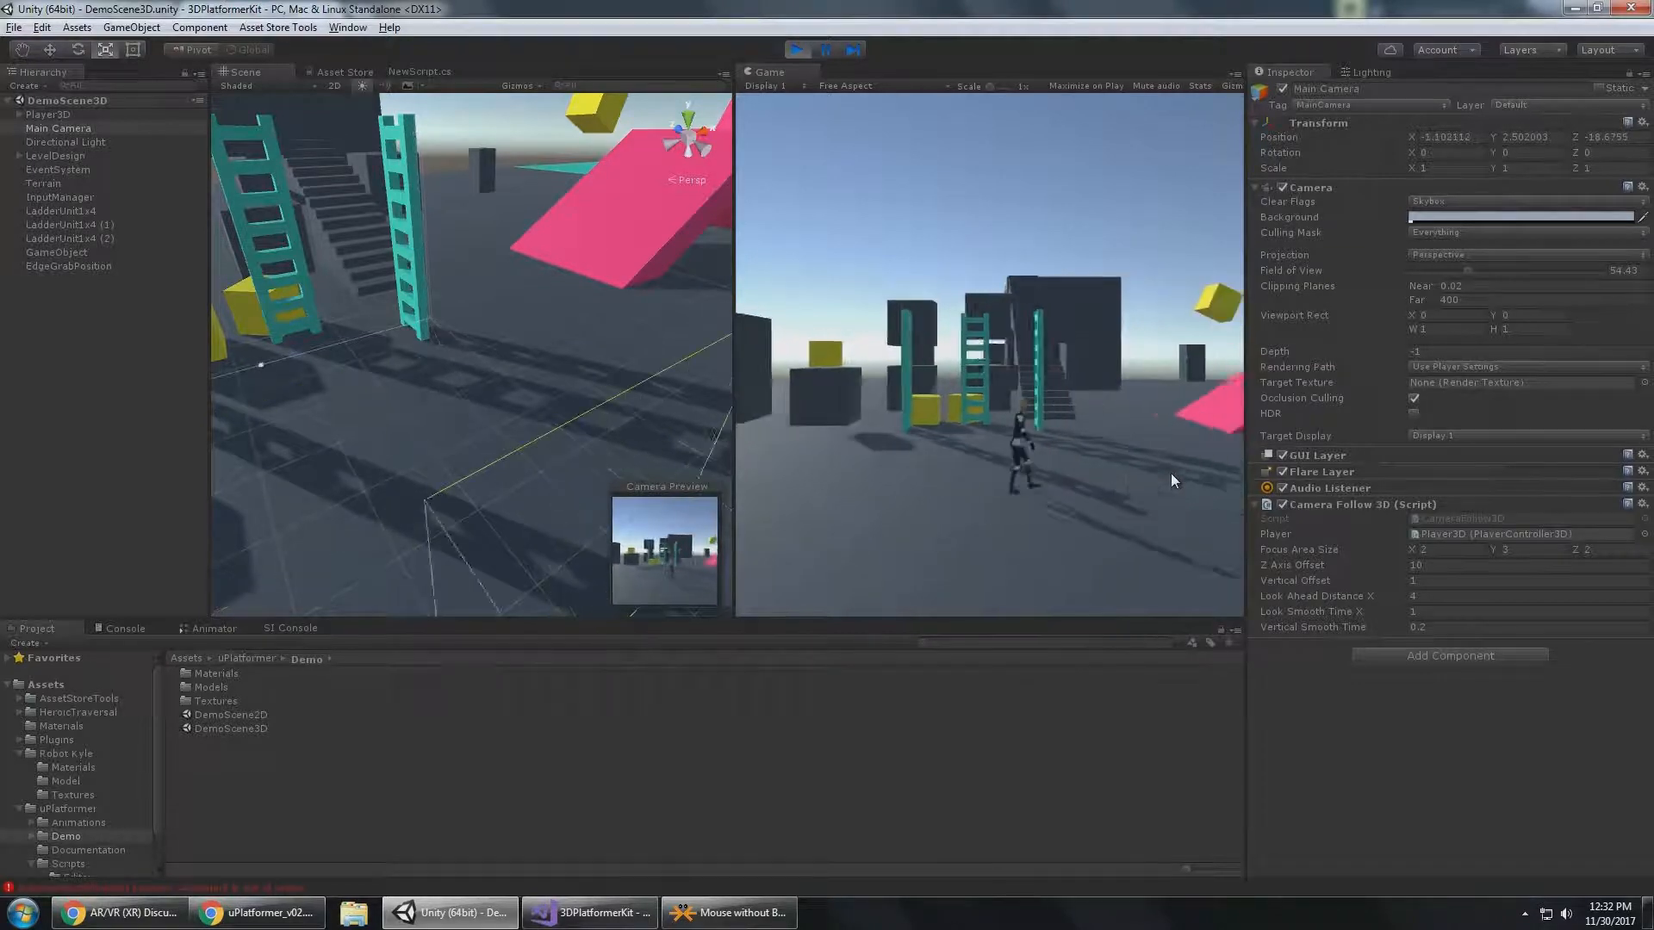
pyautogui.click(1503, 613)
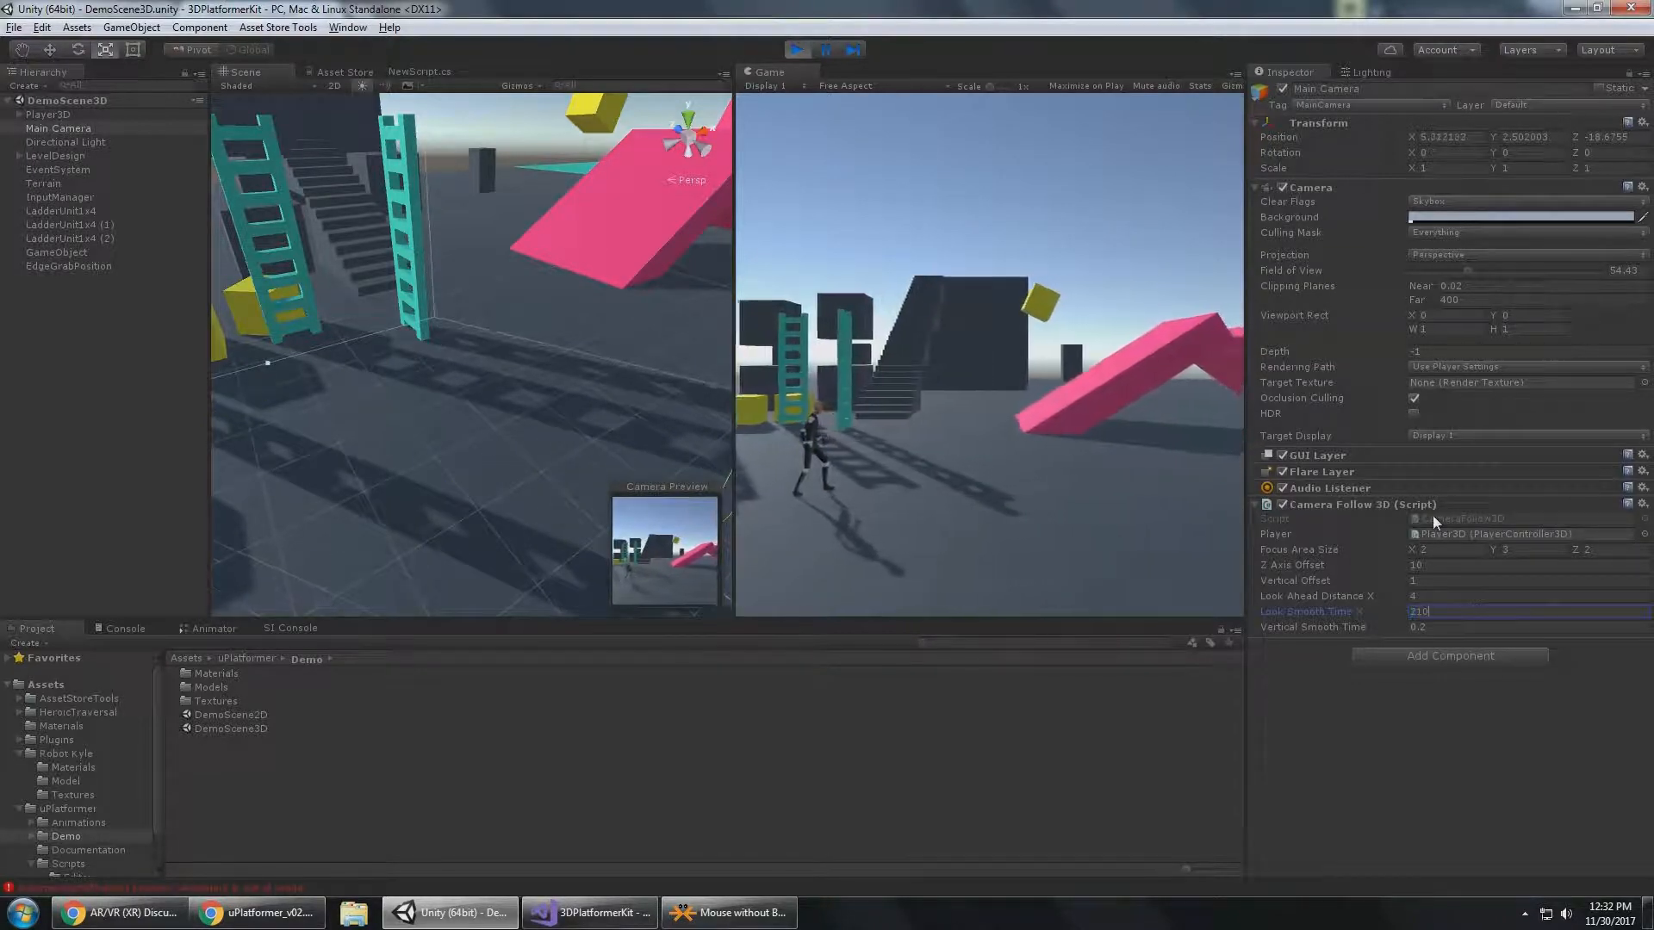
pyautogui.write('15')
pyautogui.click(980, 453)
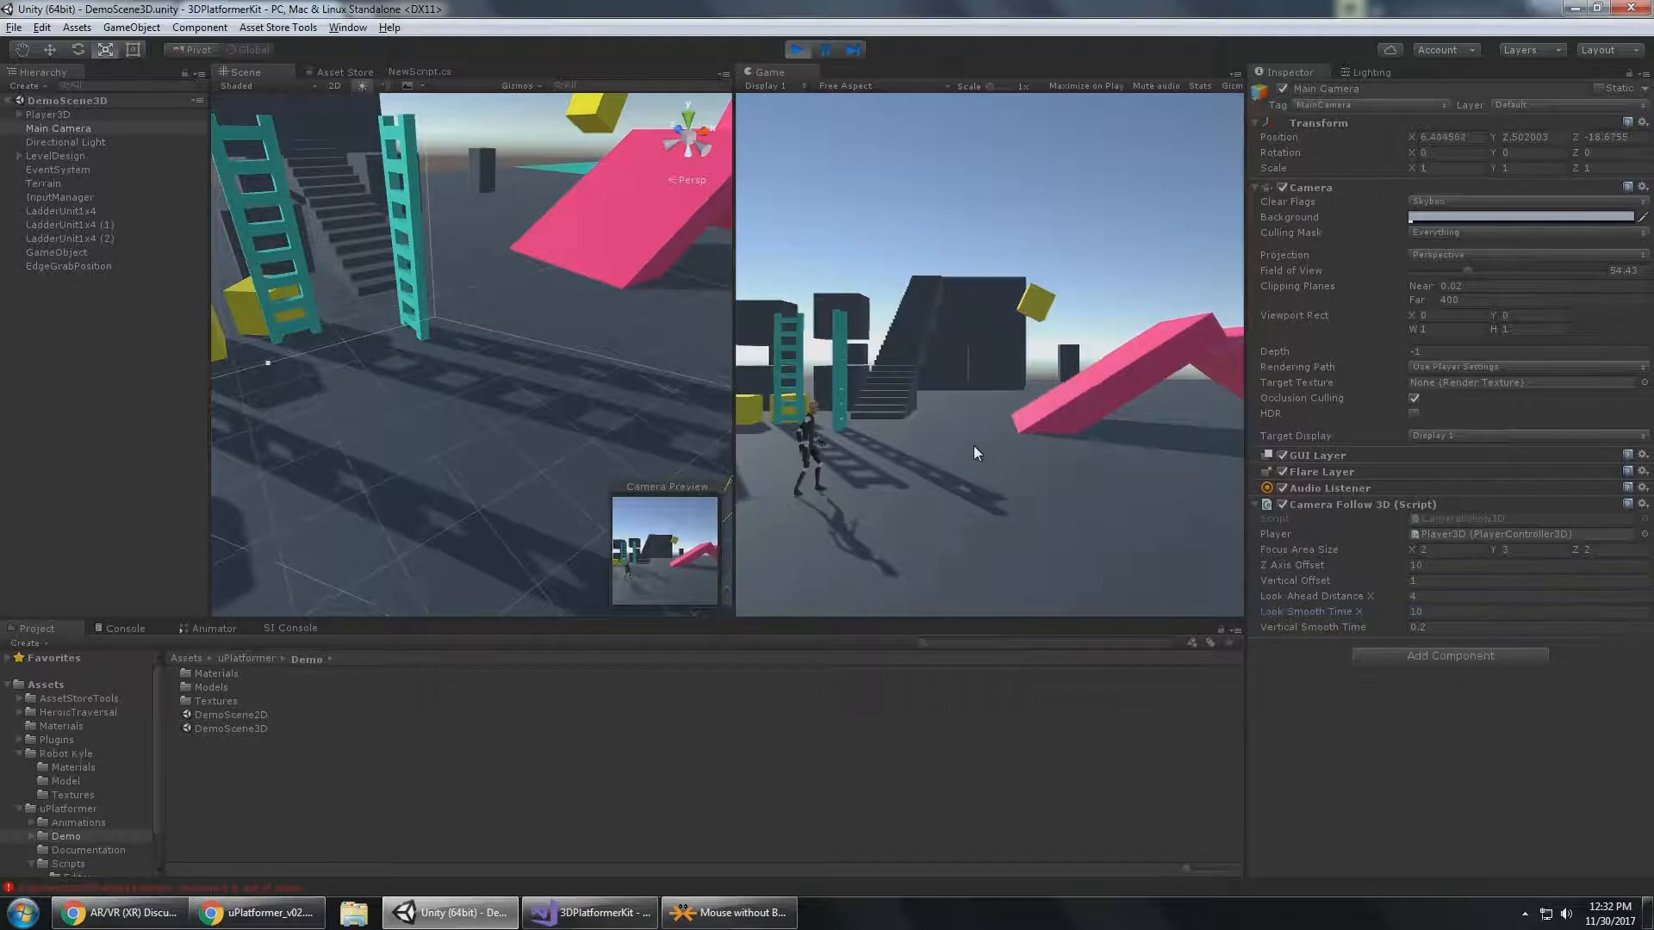
pyautogui.press('d')
pyautogui.press('a')
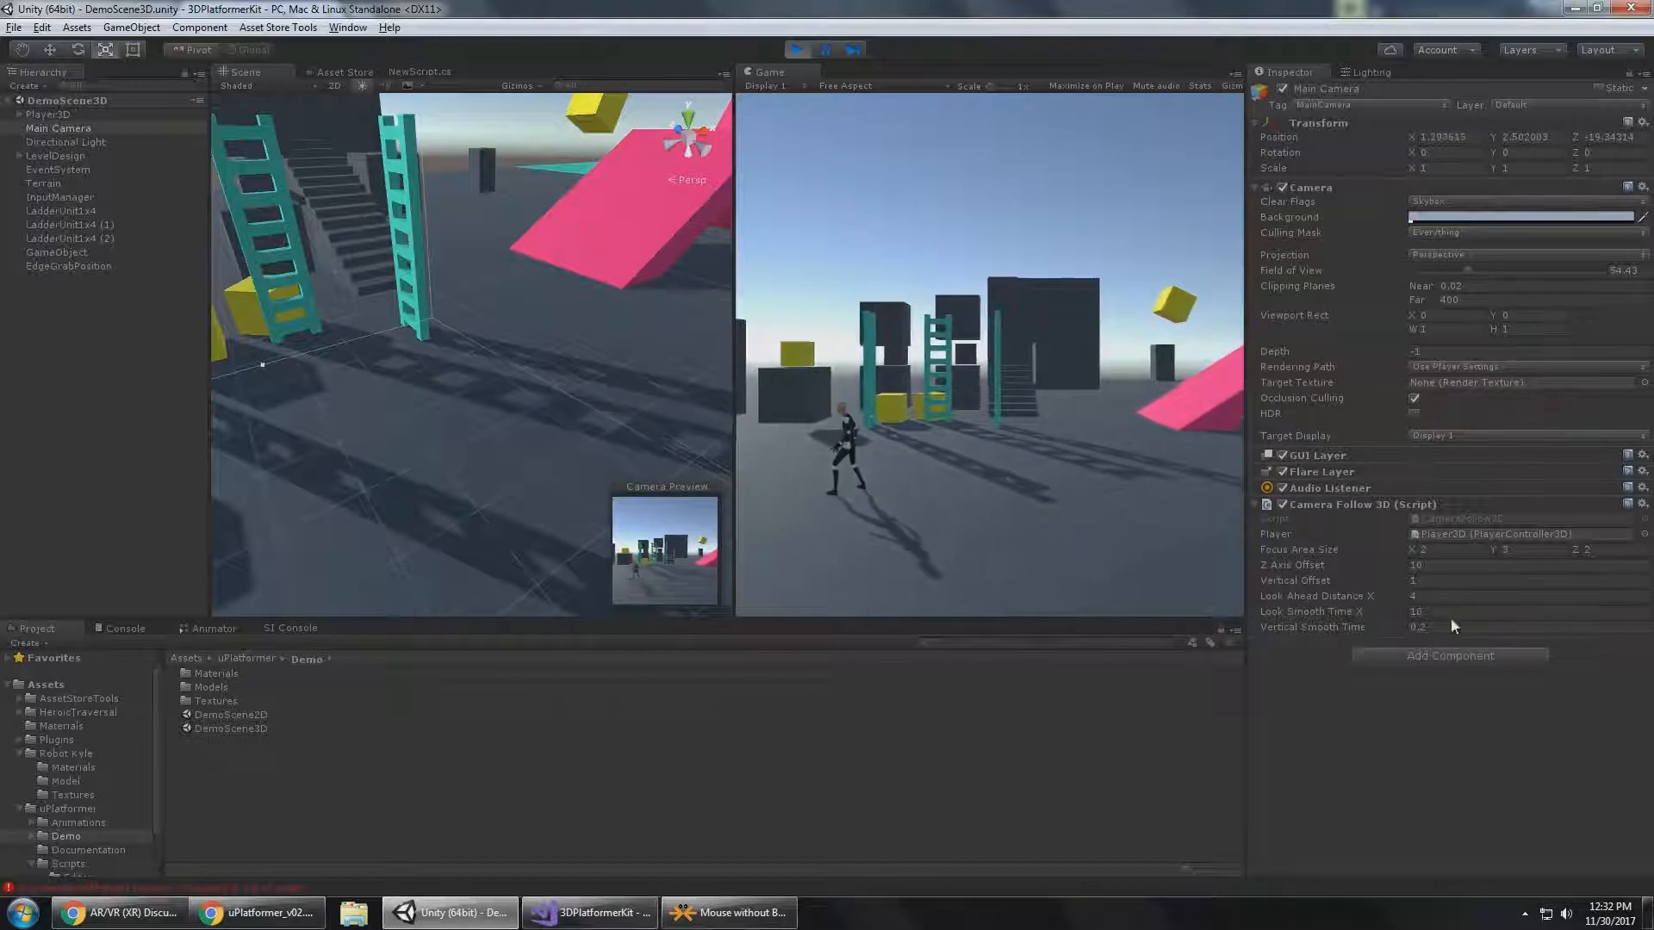
# Set Look Smooth Time X to 1 and run Player3D up the staircase to the raised platform to test it.
pyautogui.click(1420, 611)
pyautogui.write('1')
pyautogui.click(938, 459)
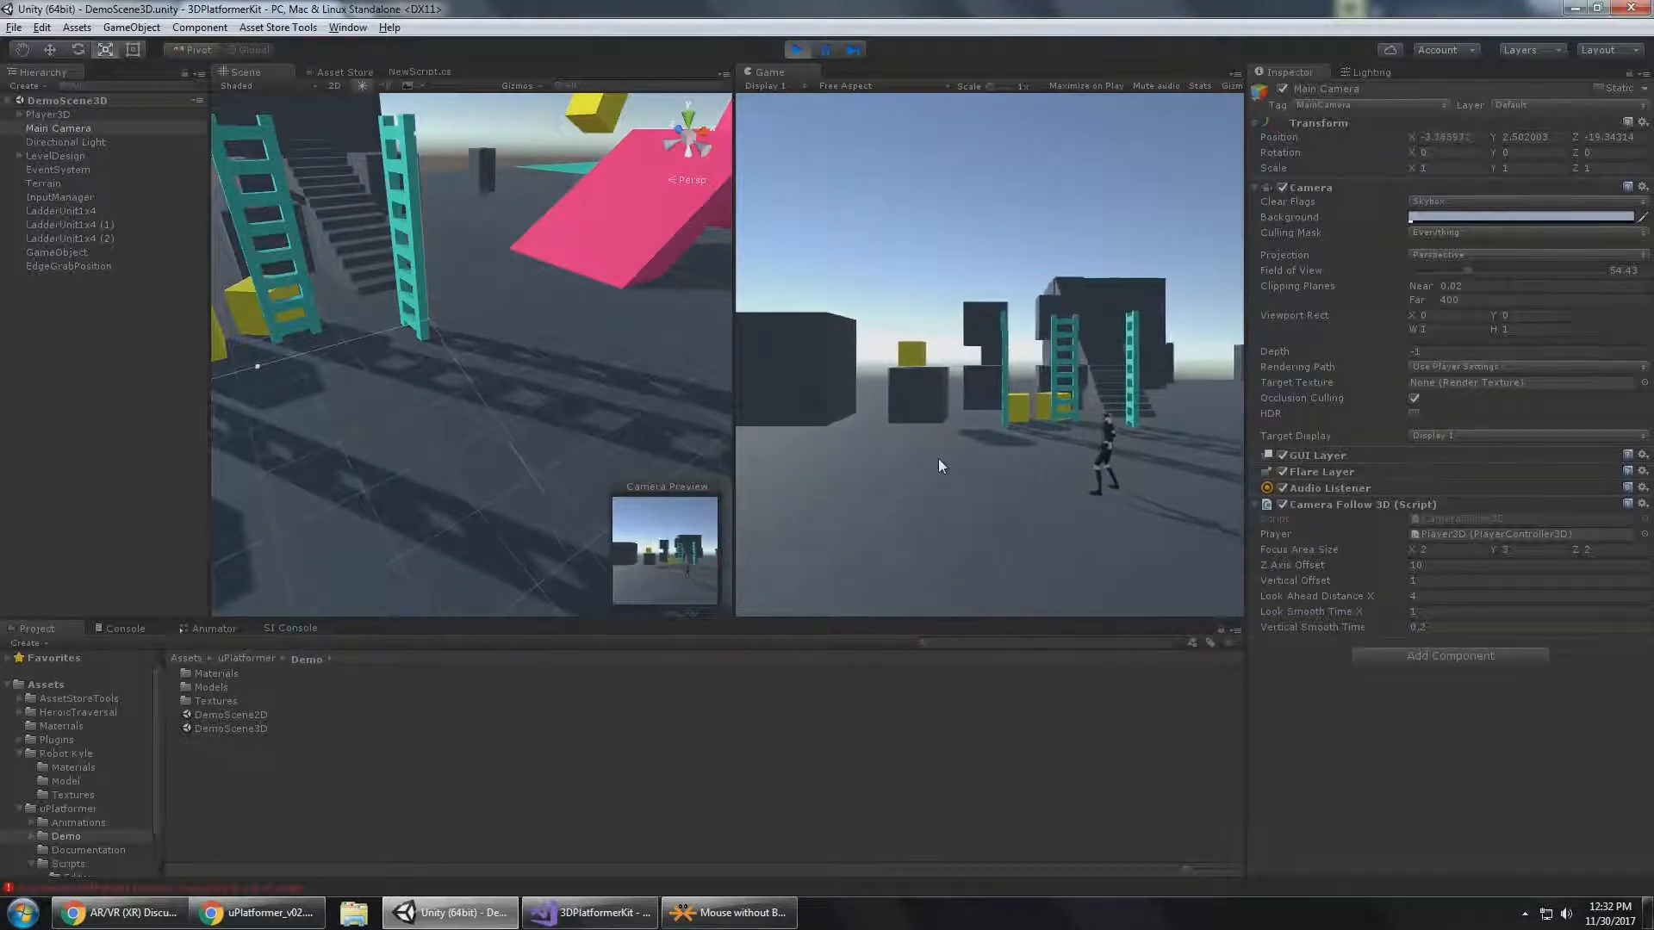
pyautogui.press('w')
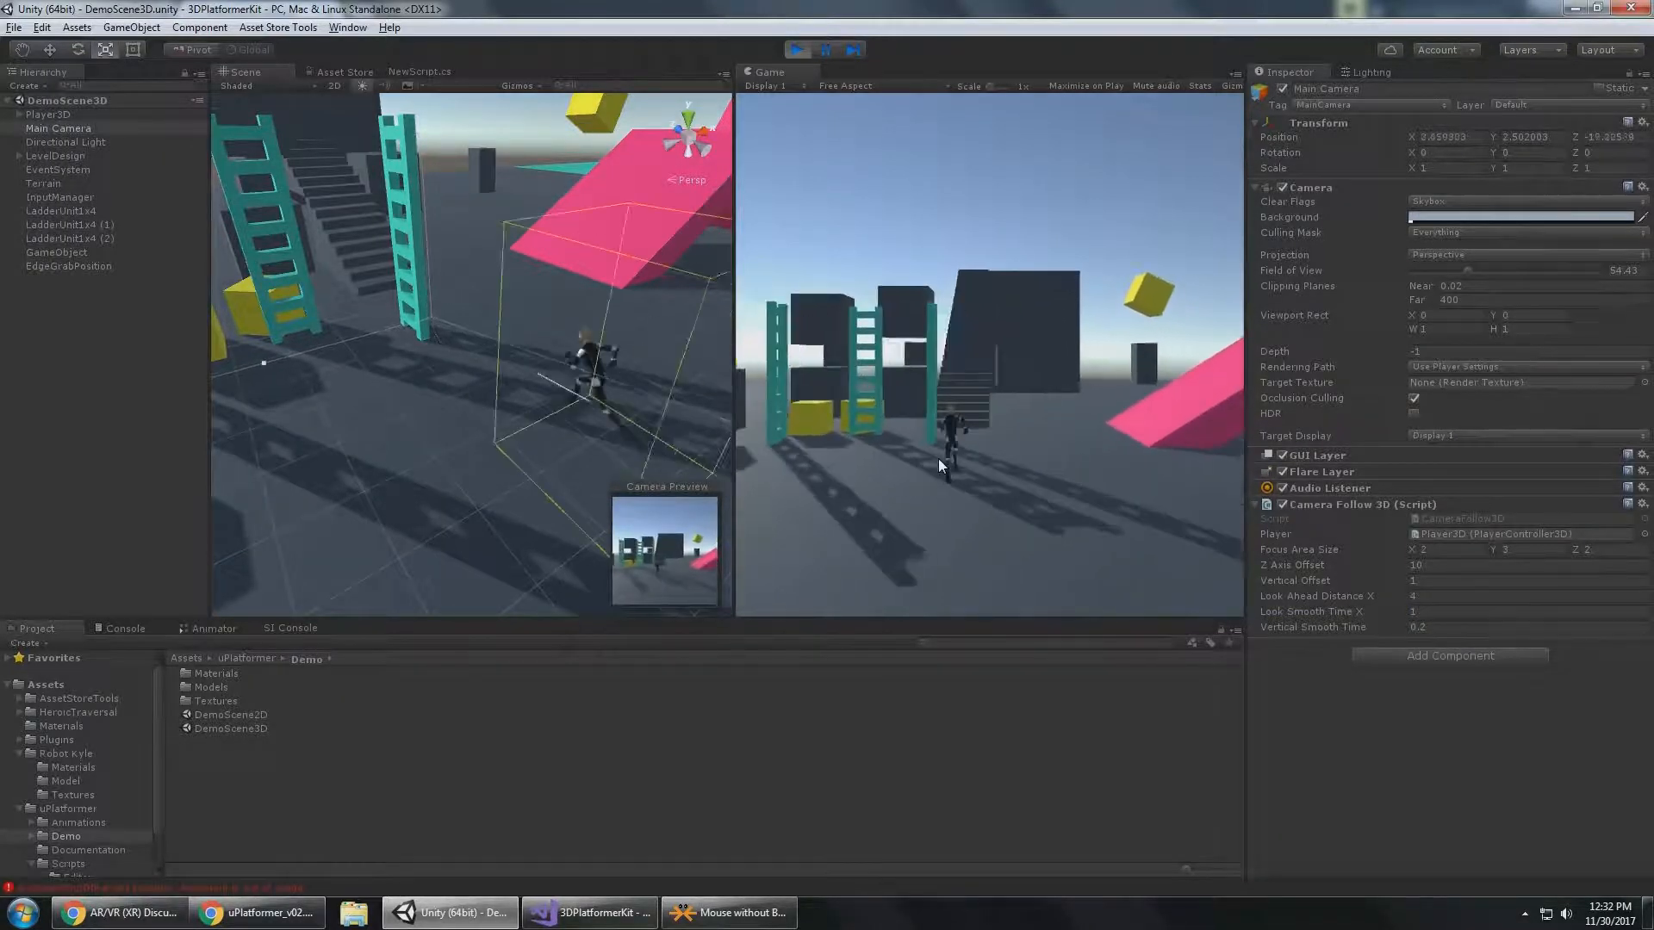
pyautogui.press('w')
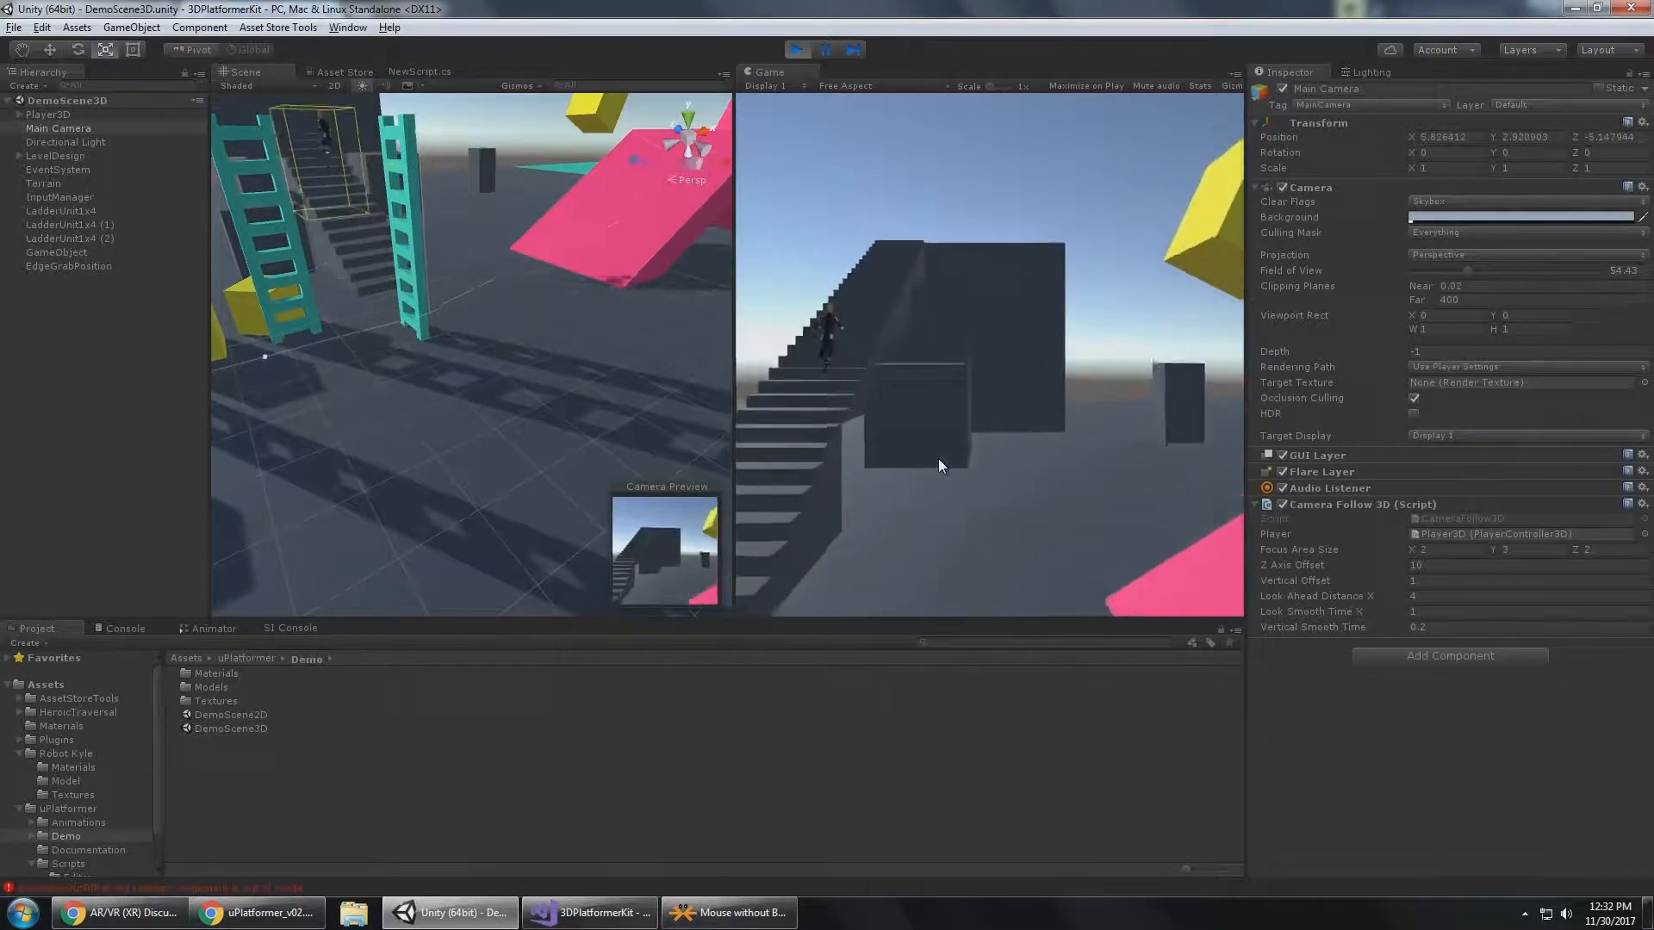
pyautogui.press('w')
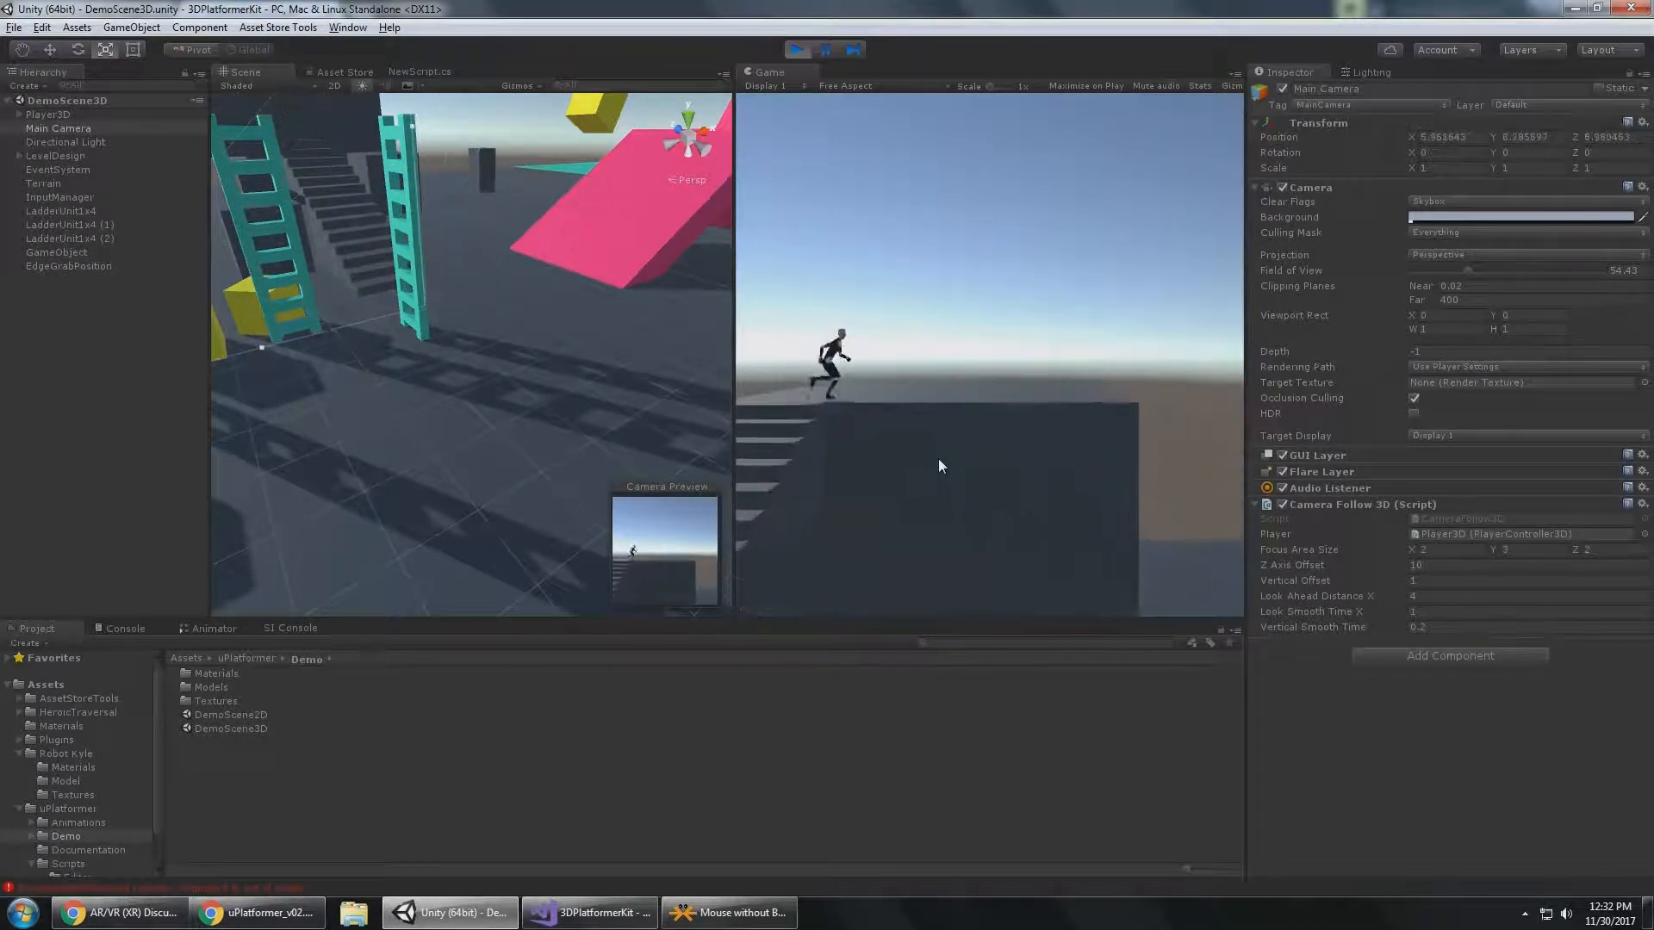
# Set Look Ahead Distance X to 1 and jump Player3D off the raised platform to the ground.
pyautogui.click(1519, 597)
pyautogui.write('1')
pyautogui.press('Tab')
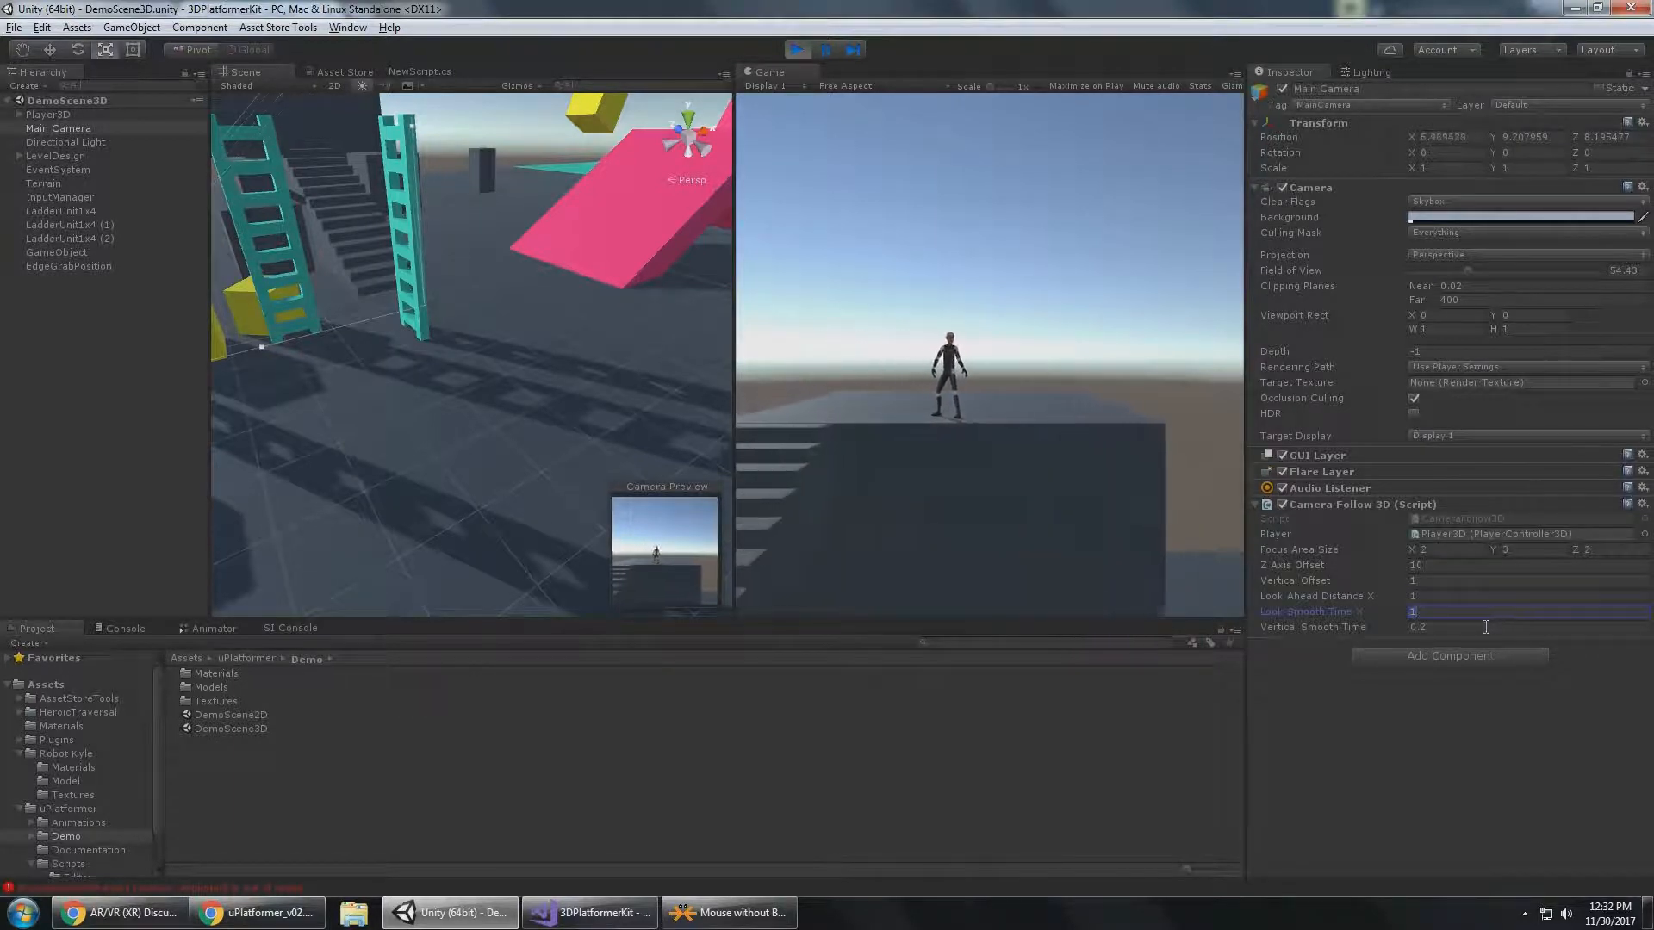
pyautogui.click(1486, 628)
pyautogui.click(1027, 377)
pyautogui.press('d')
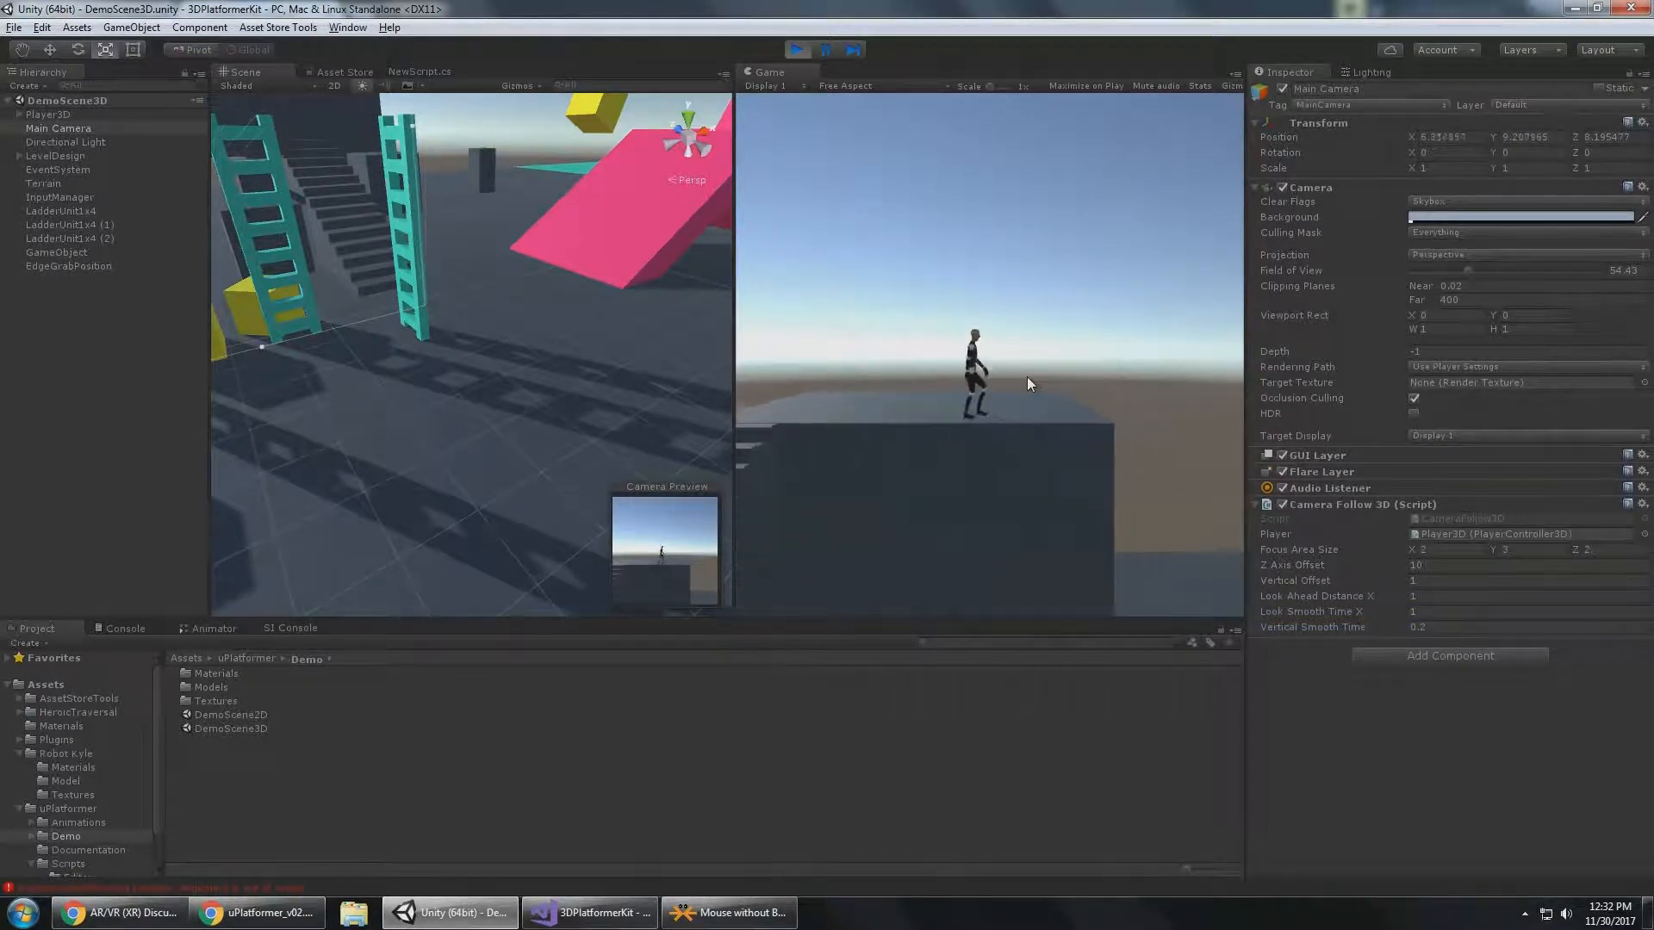
pyautogui.press('space')
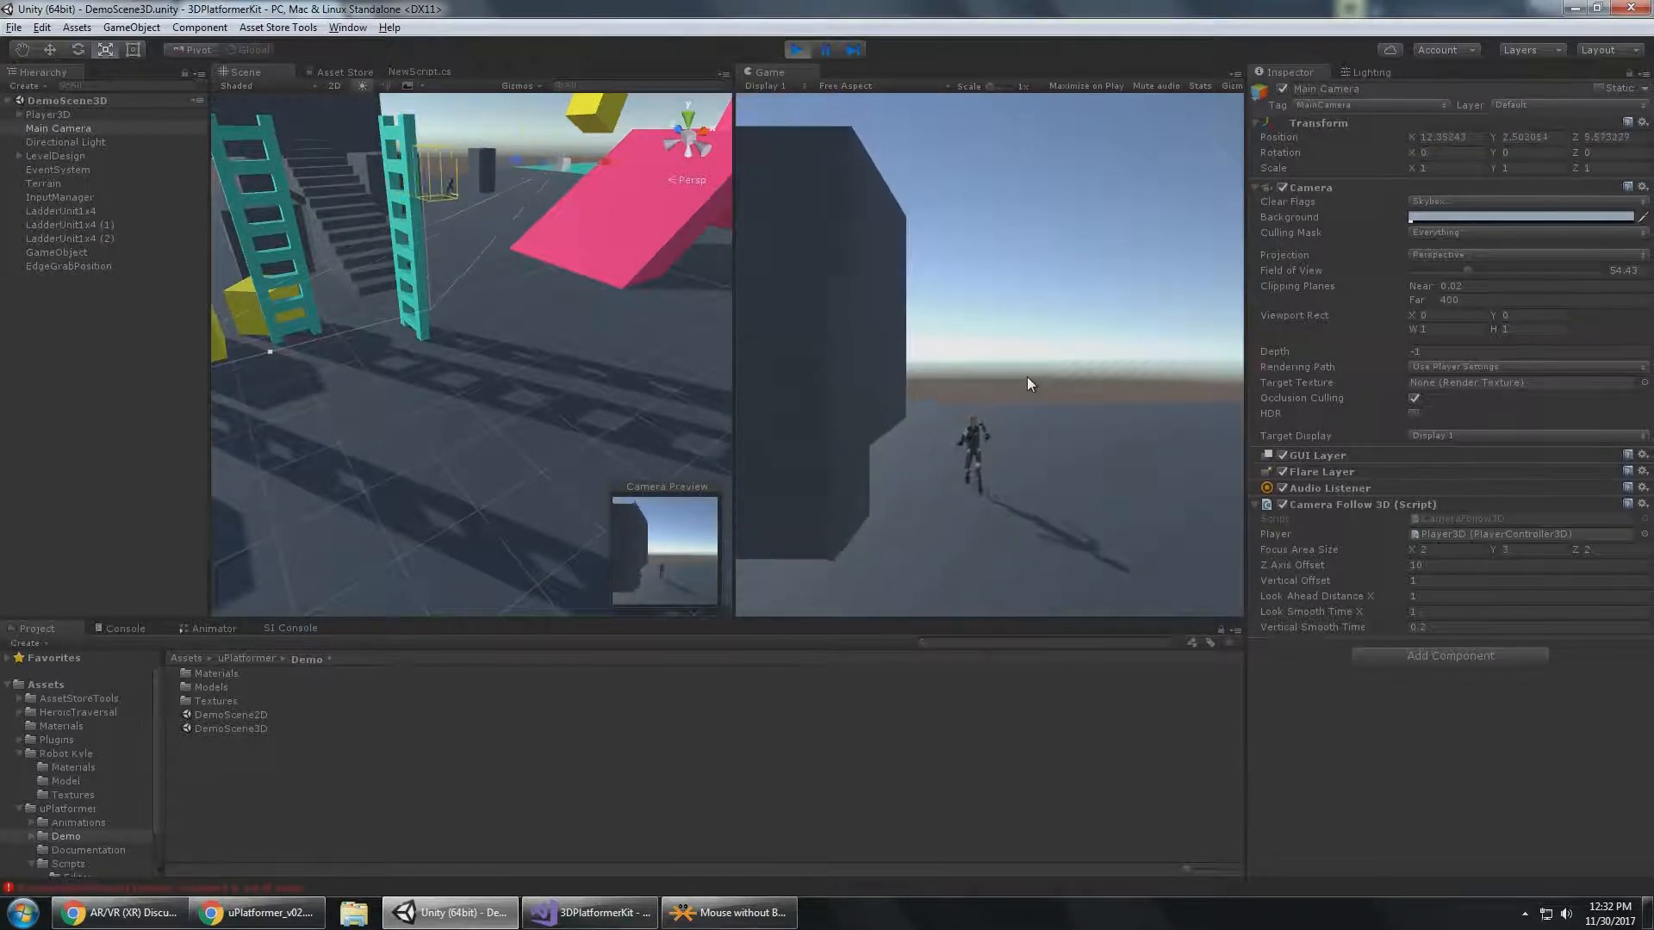
# Test a Vertical Smooth Time of 1 by running Player3D up the staircase and jumping off the platform.
pyautogui.press('a')
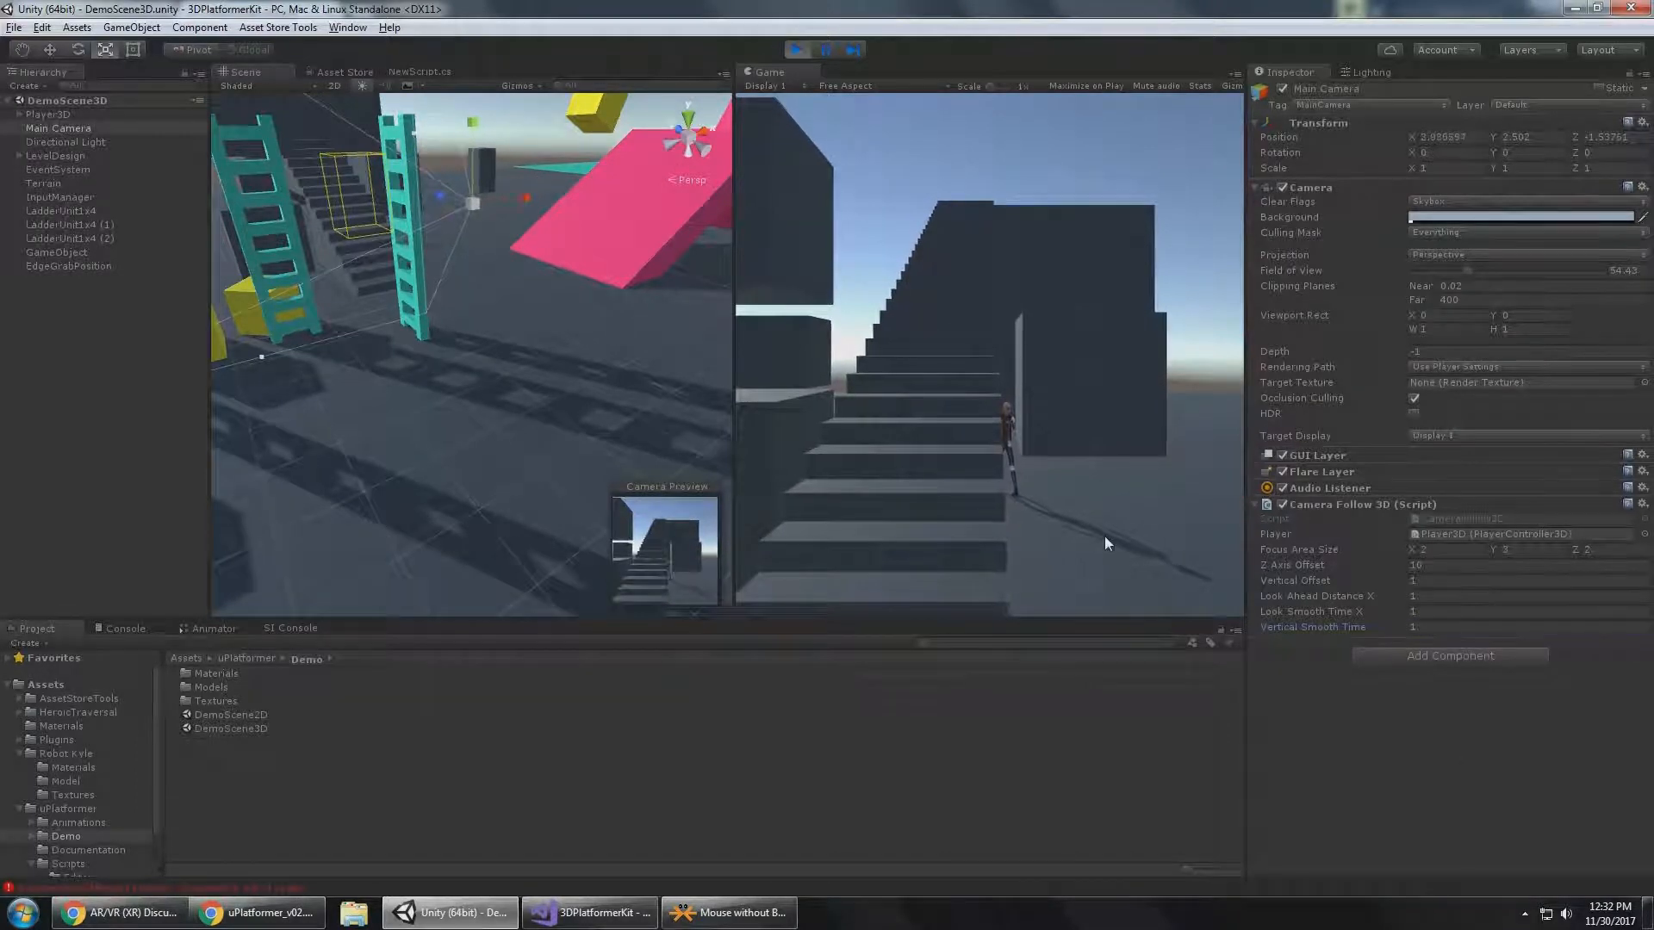
pyautogui.press('d')
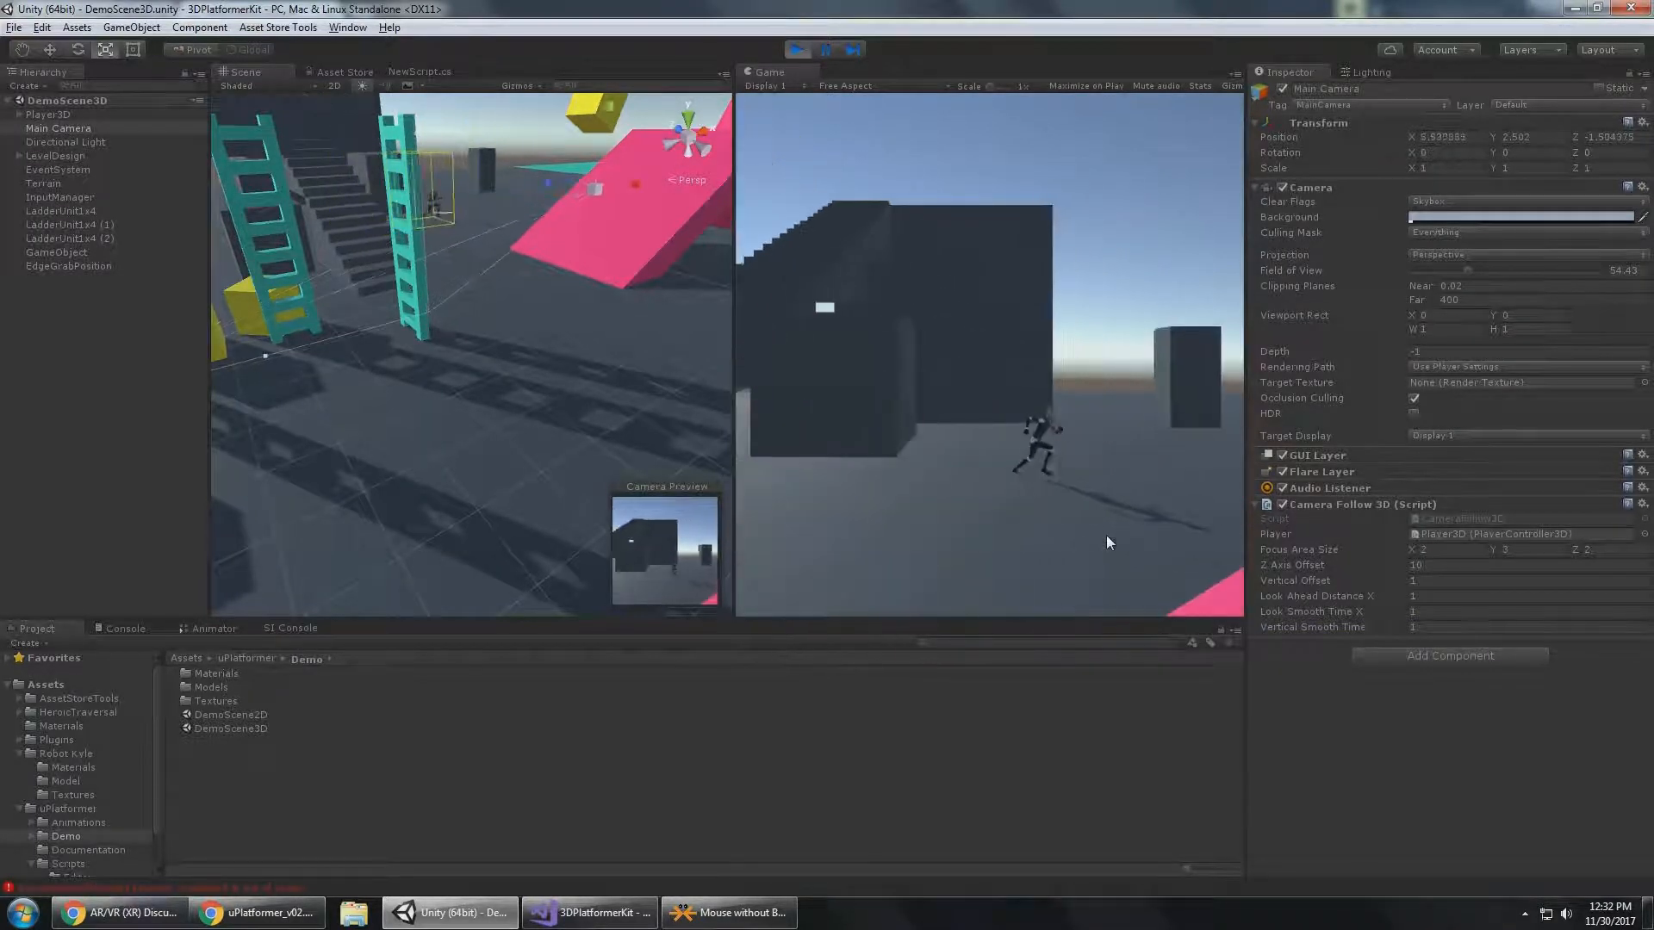
pyautogui.press('s')
pyautogui.press('a')
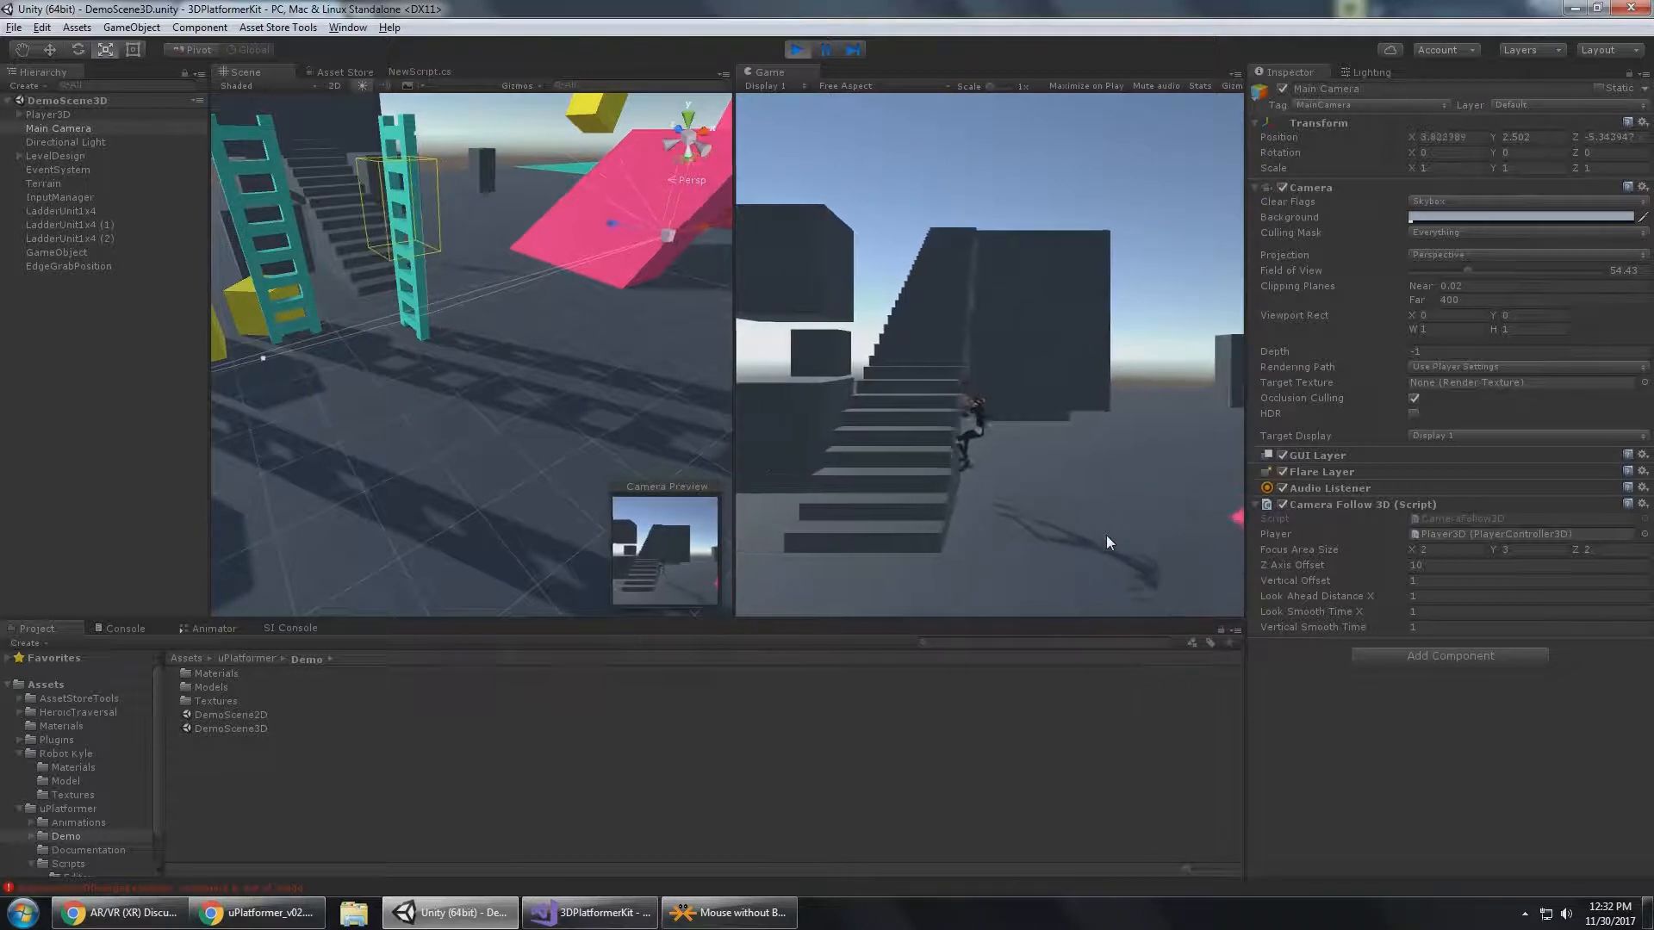
pyautogui.press('w')
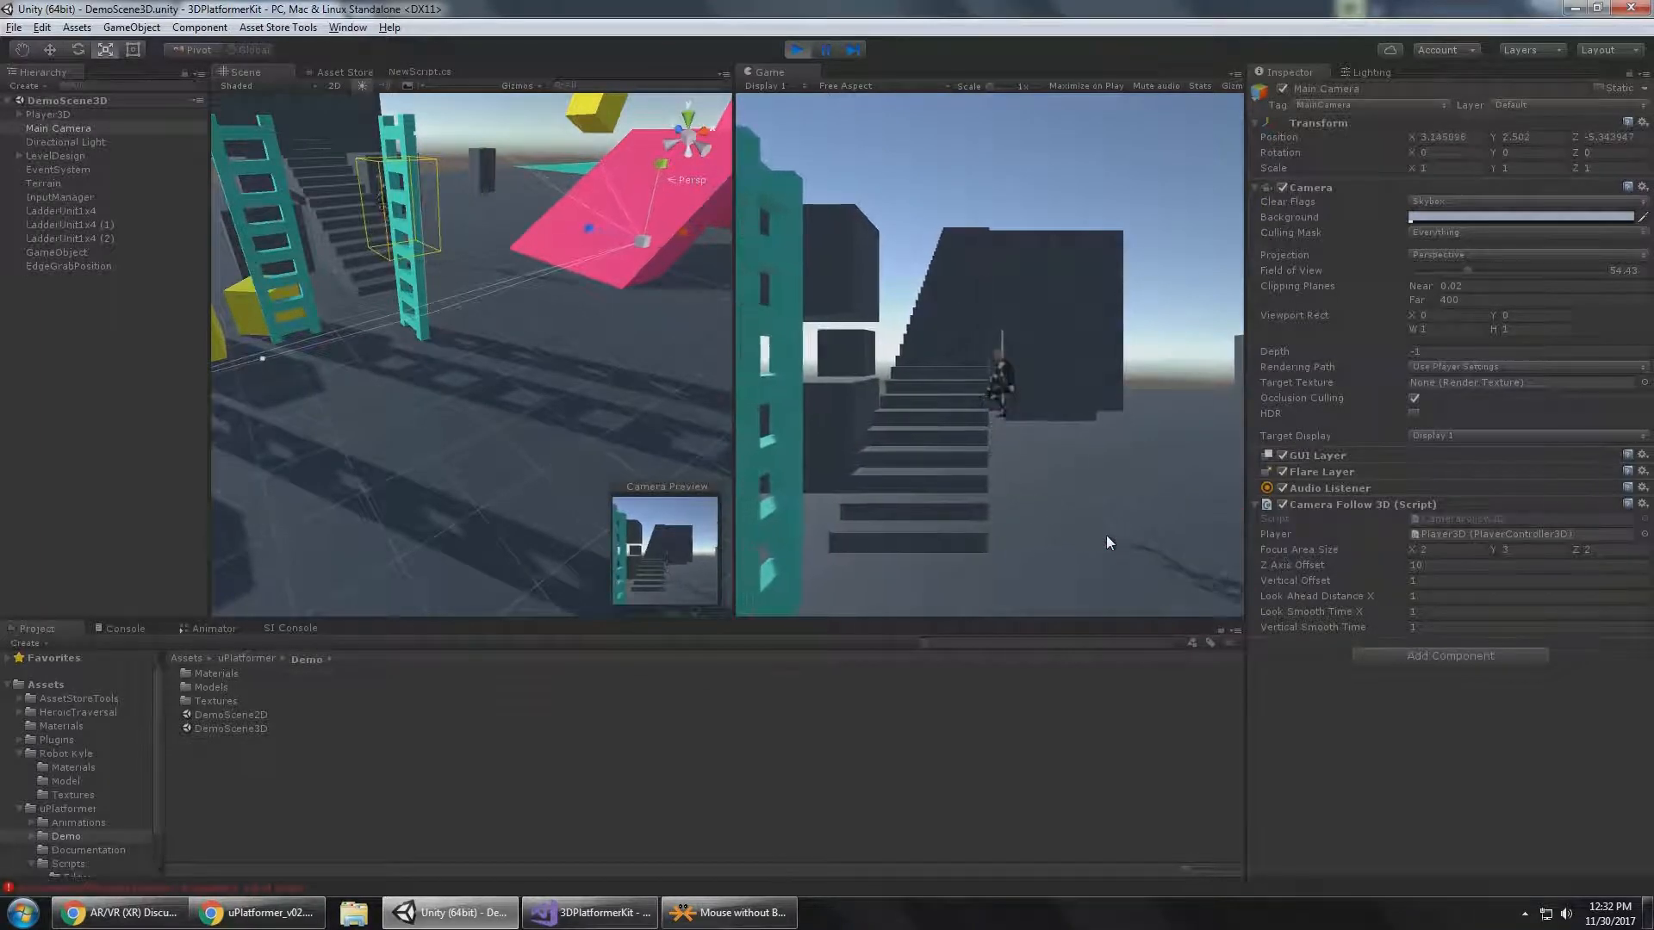
pyautogui.press('w')
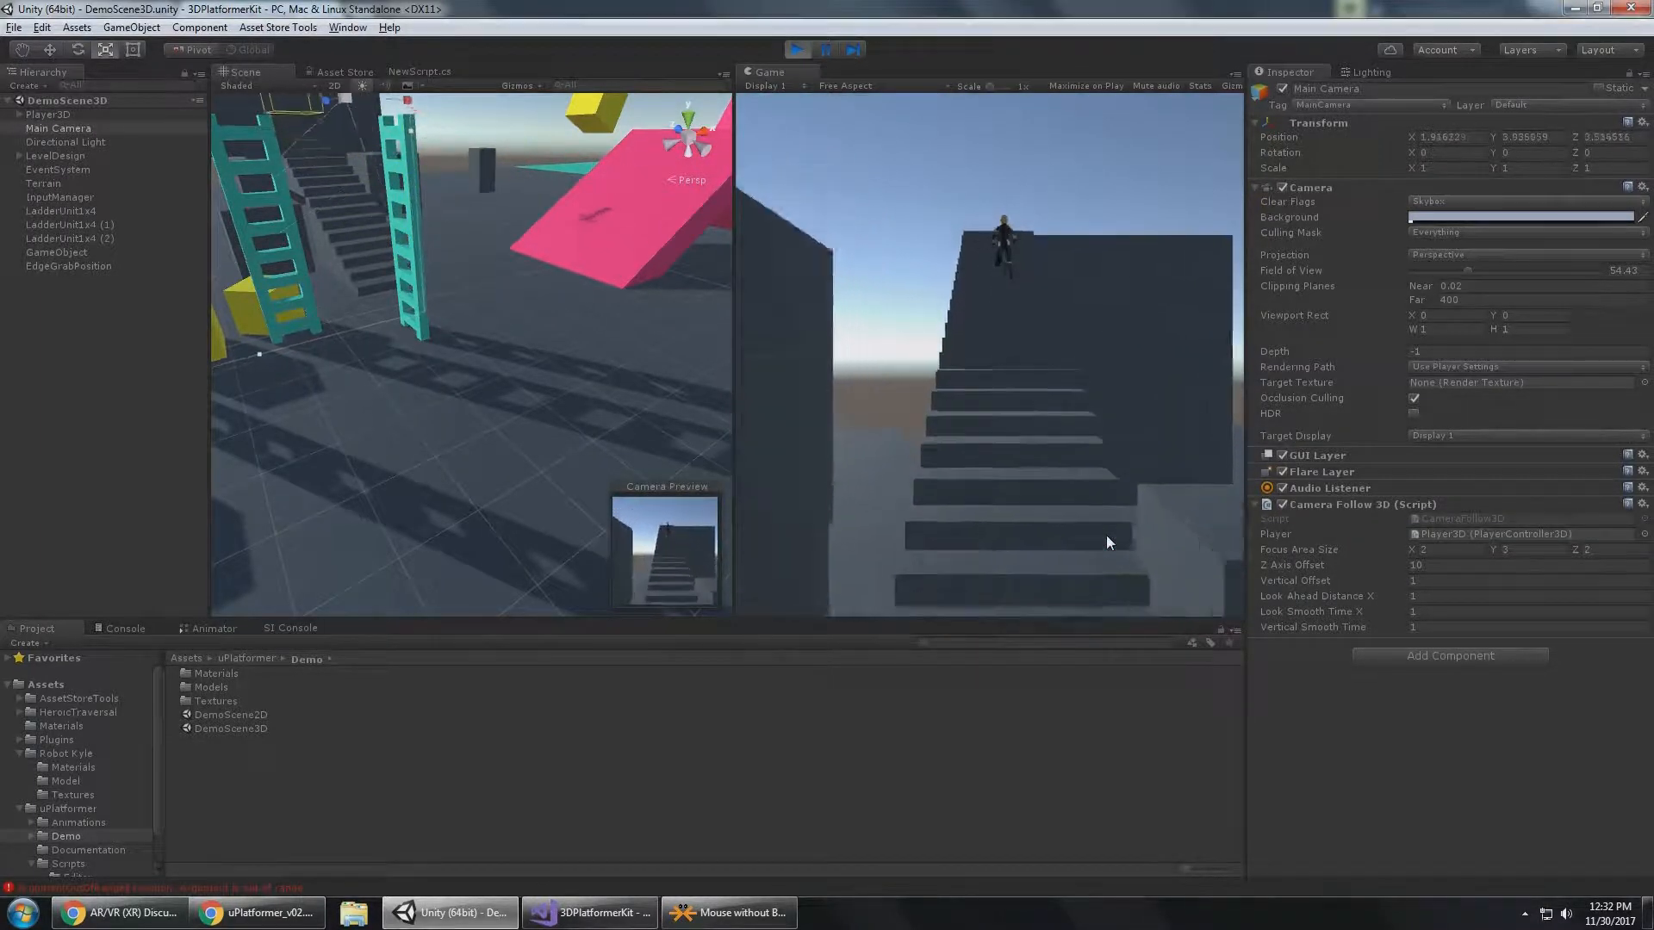
pyautogui.press('d')
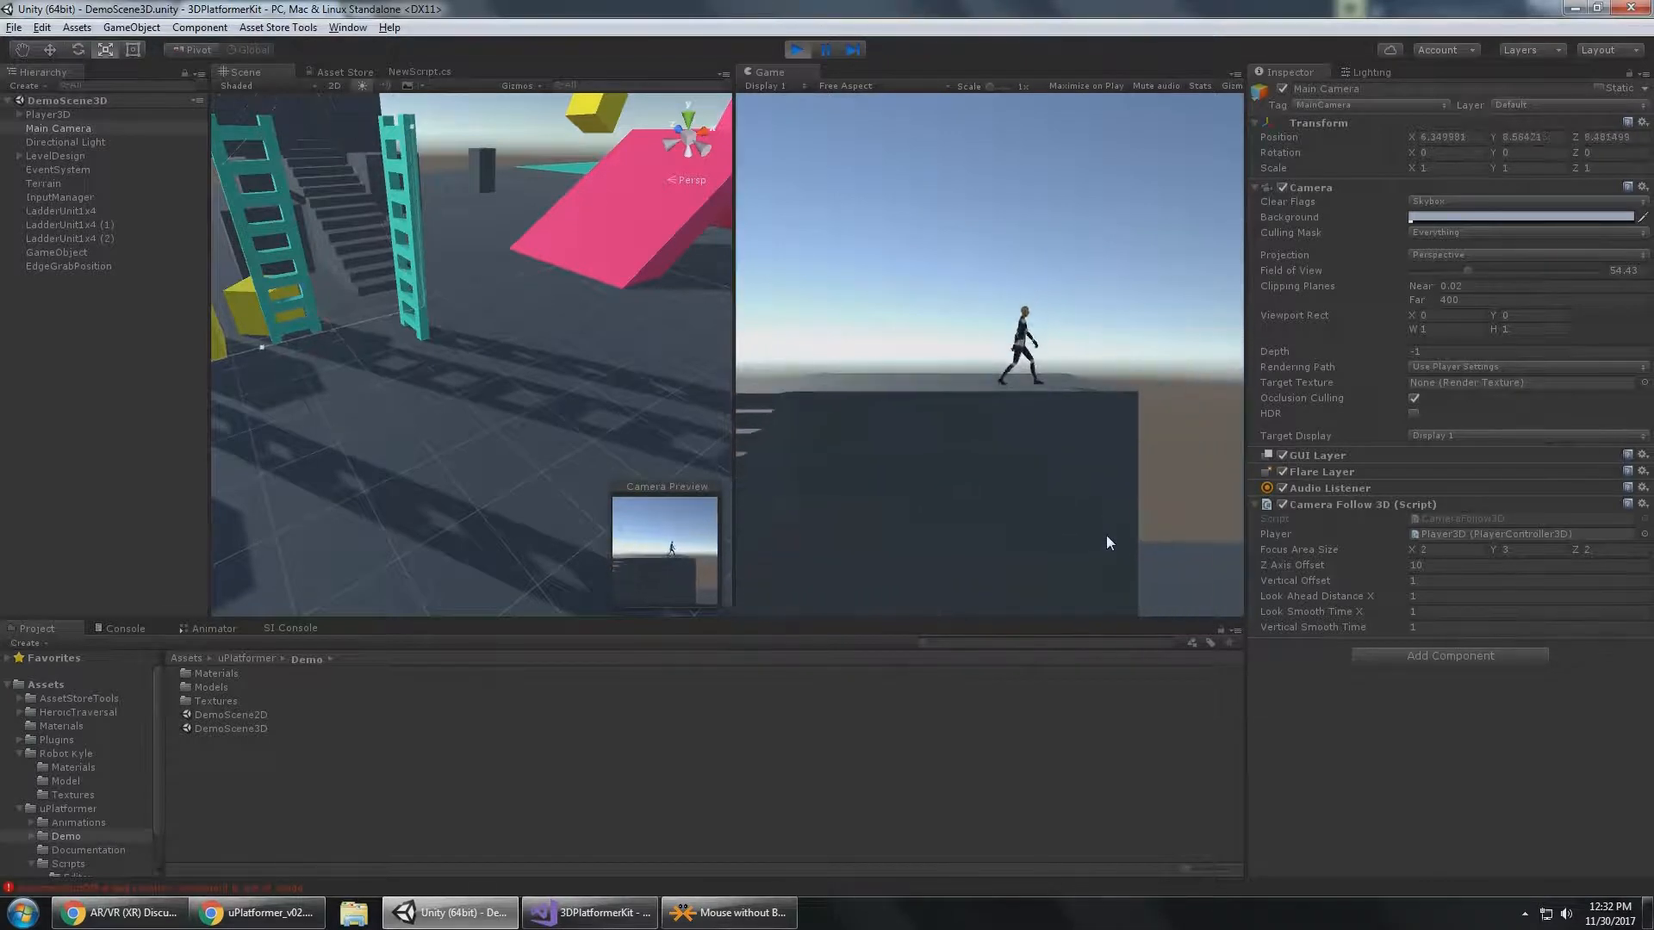
pyautogui.press('space')
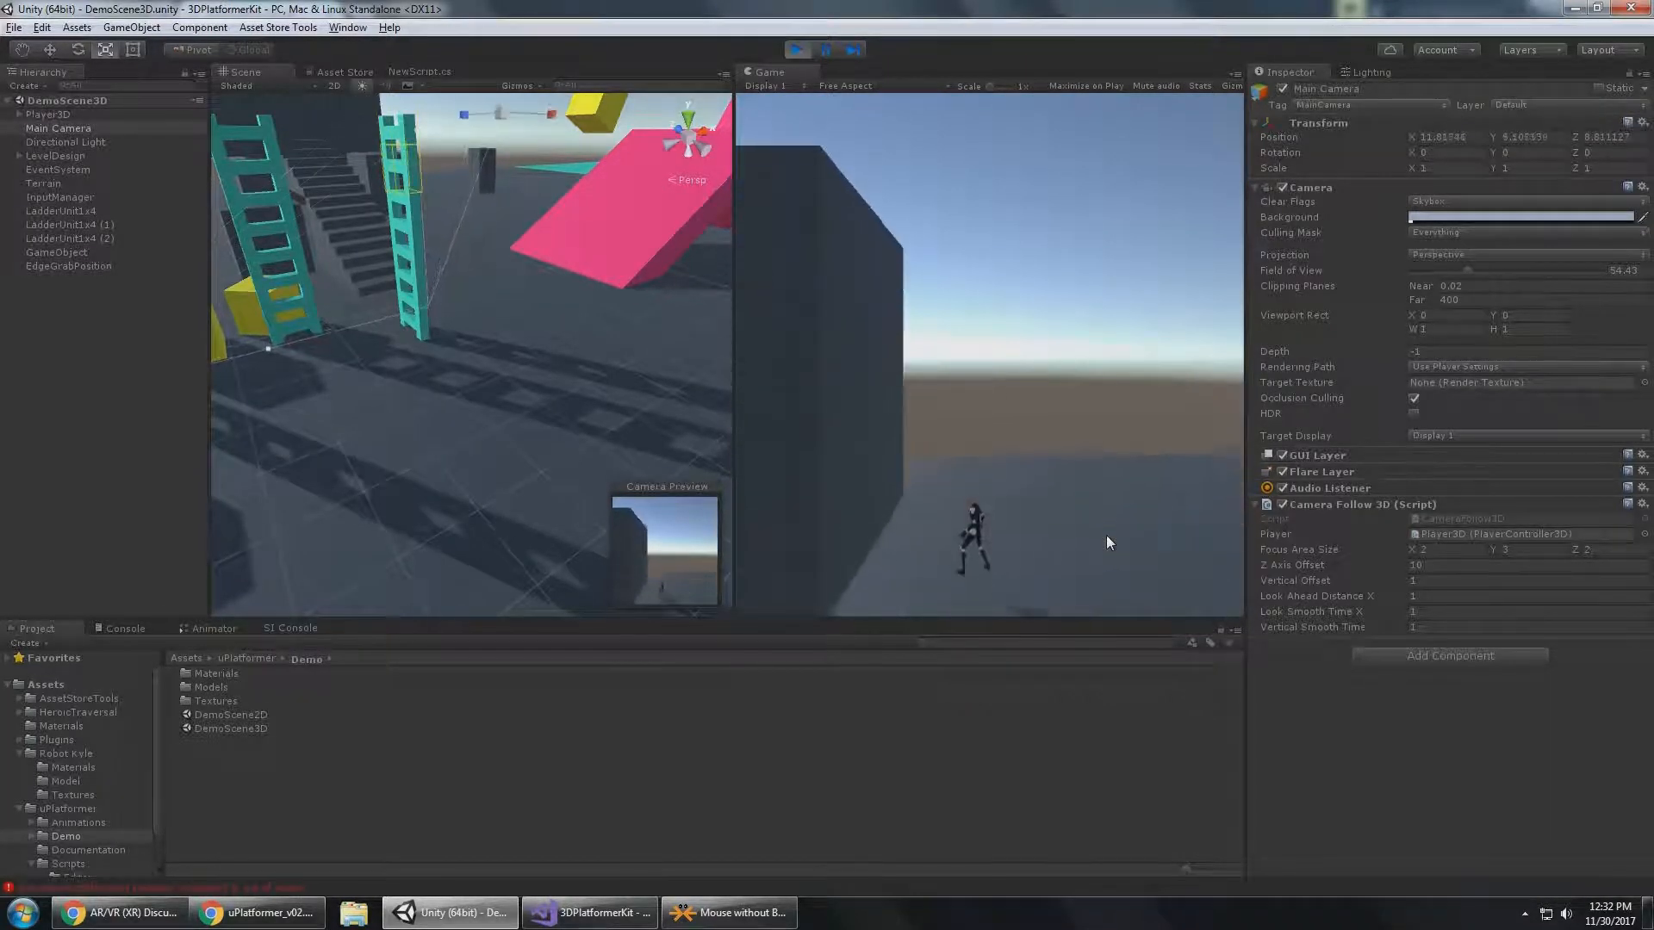
pyautogui.press('d')
pyautogui.press('s')
pyautogui.press('a')
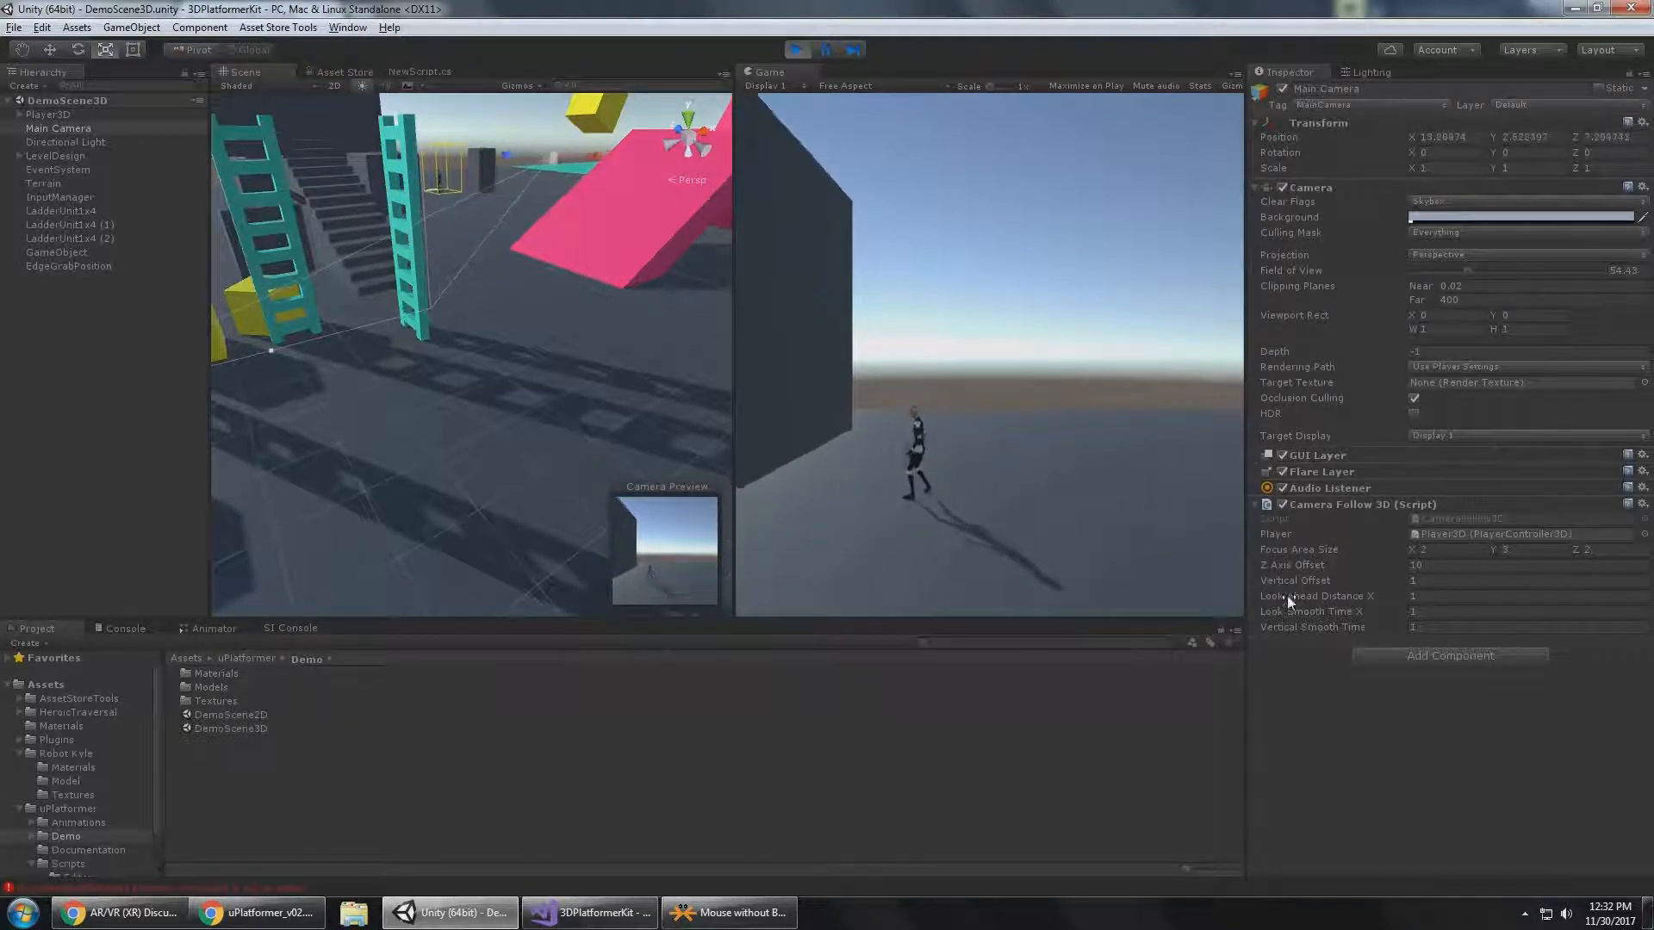
# Try a Vertical Smooth Time of 0.02 on the camera, and restore it to 0.2.
pyautogui.click(1412, 627)
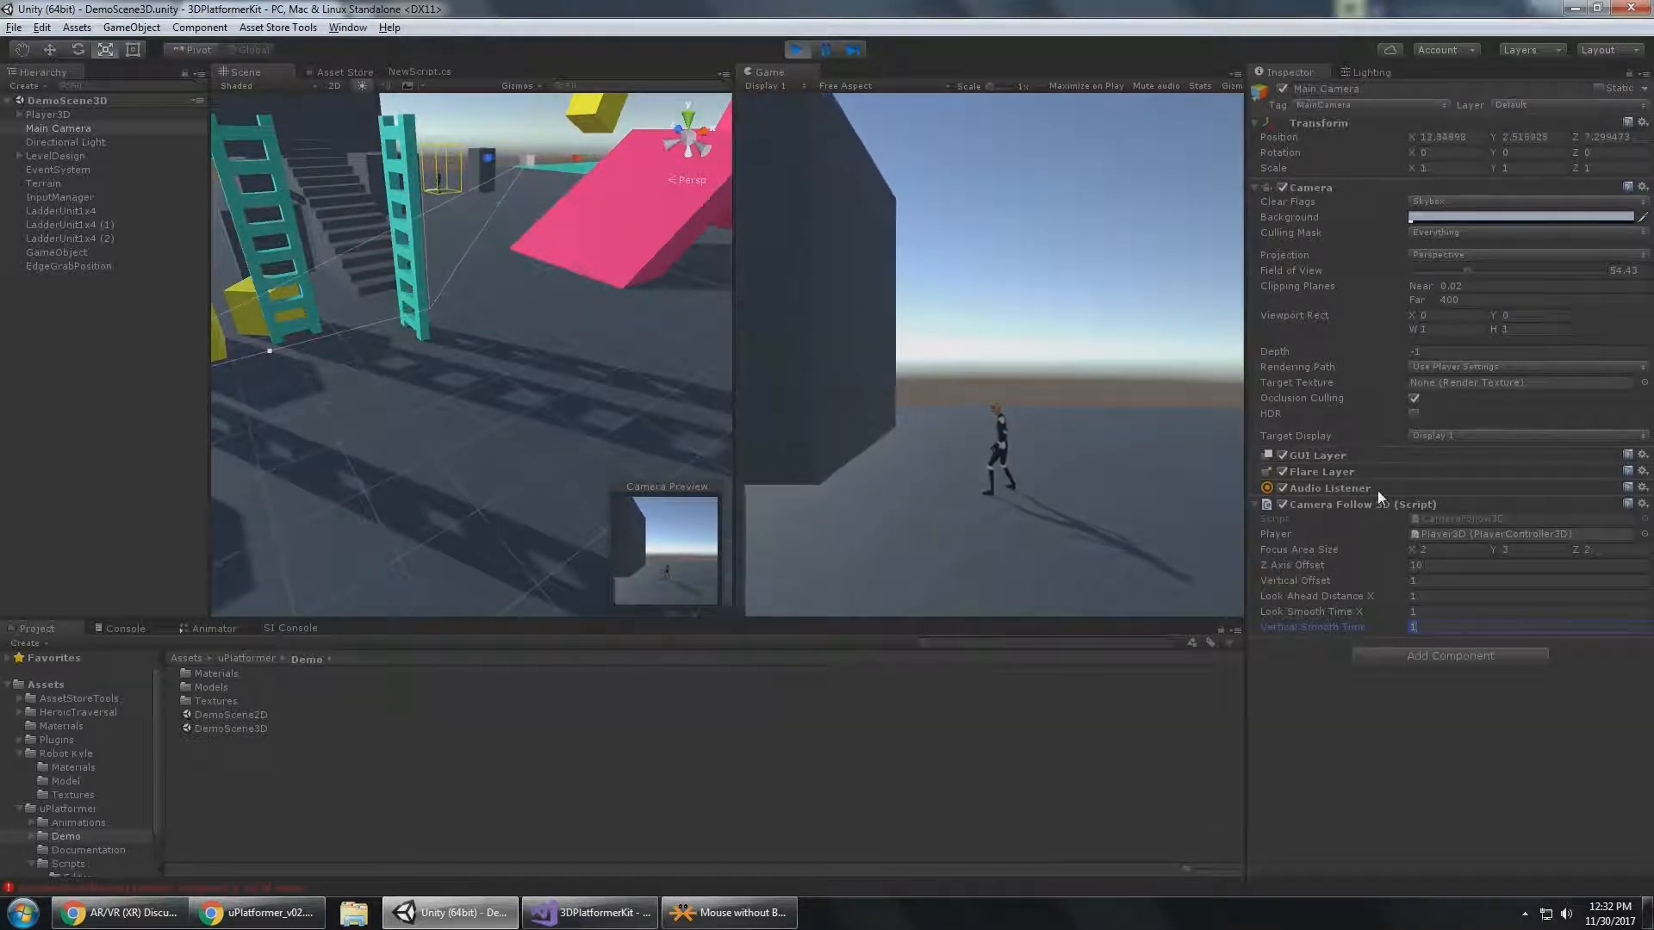
pyautogui.write('0.02')
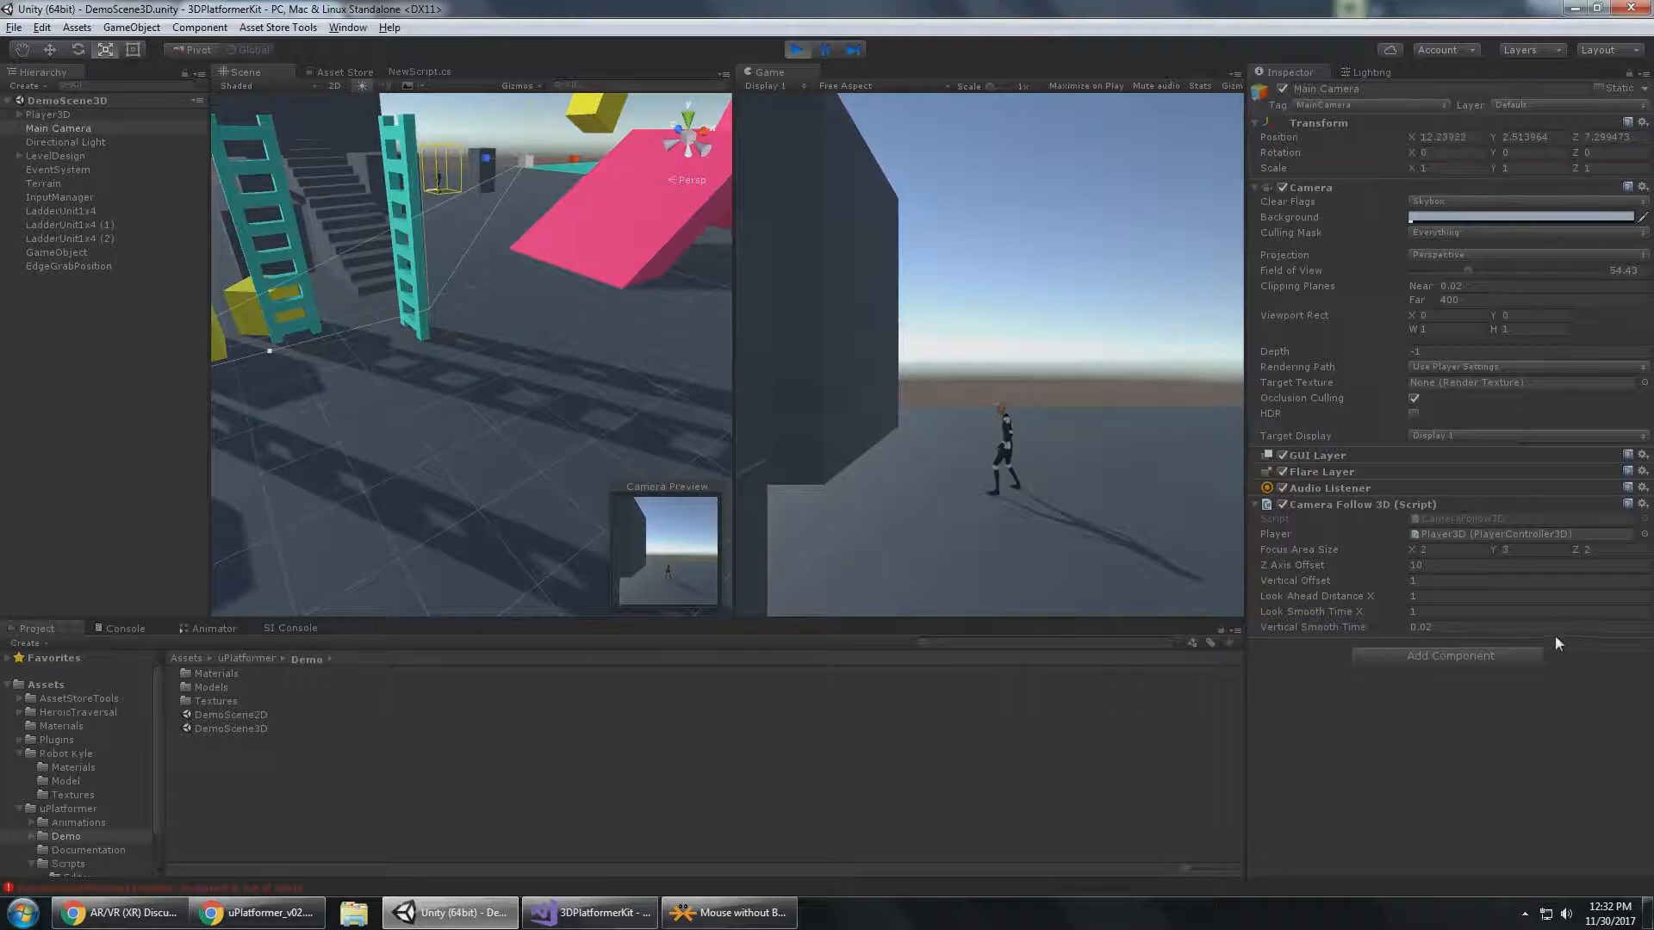
pyautogui.write('0.2')
pyautogui.press('Return')
# Run Player3D up the staircase and off the far side of the platform to check the camera's vertical smoothing.
pyautogui.press('s')
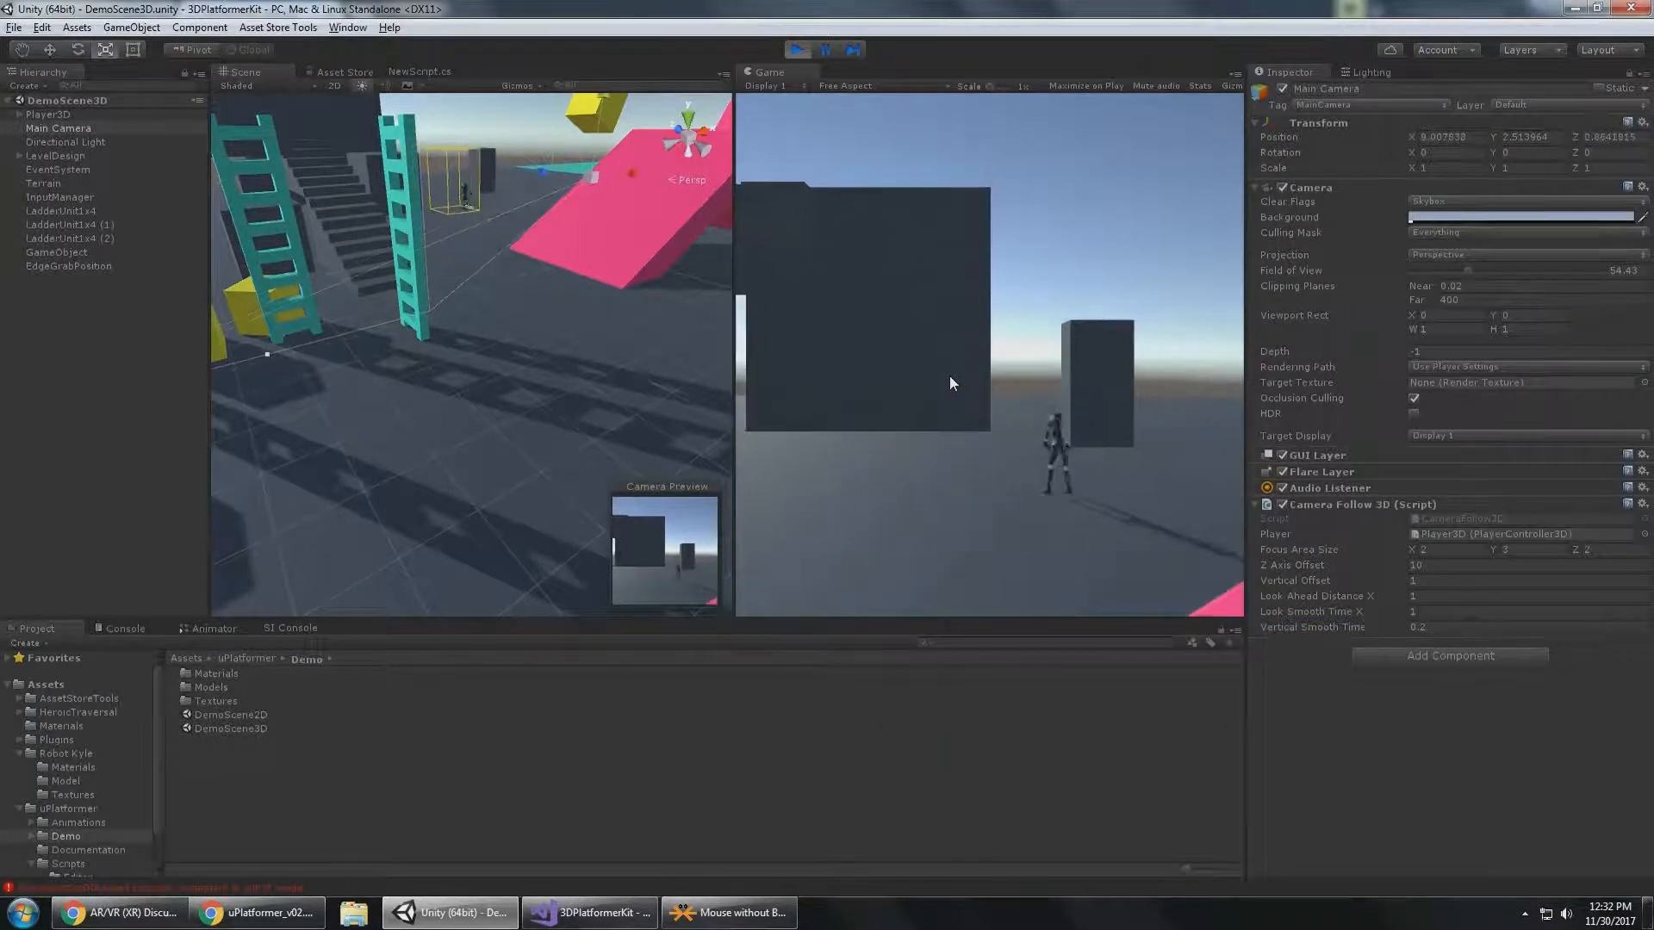
pyautogui.press('a')
pyautogui.press('s')
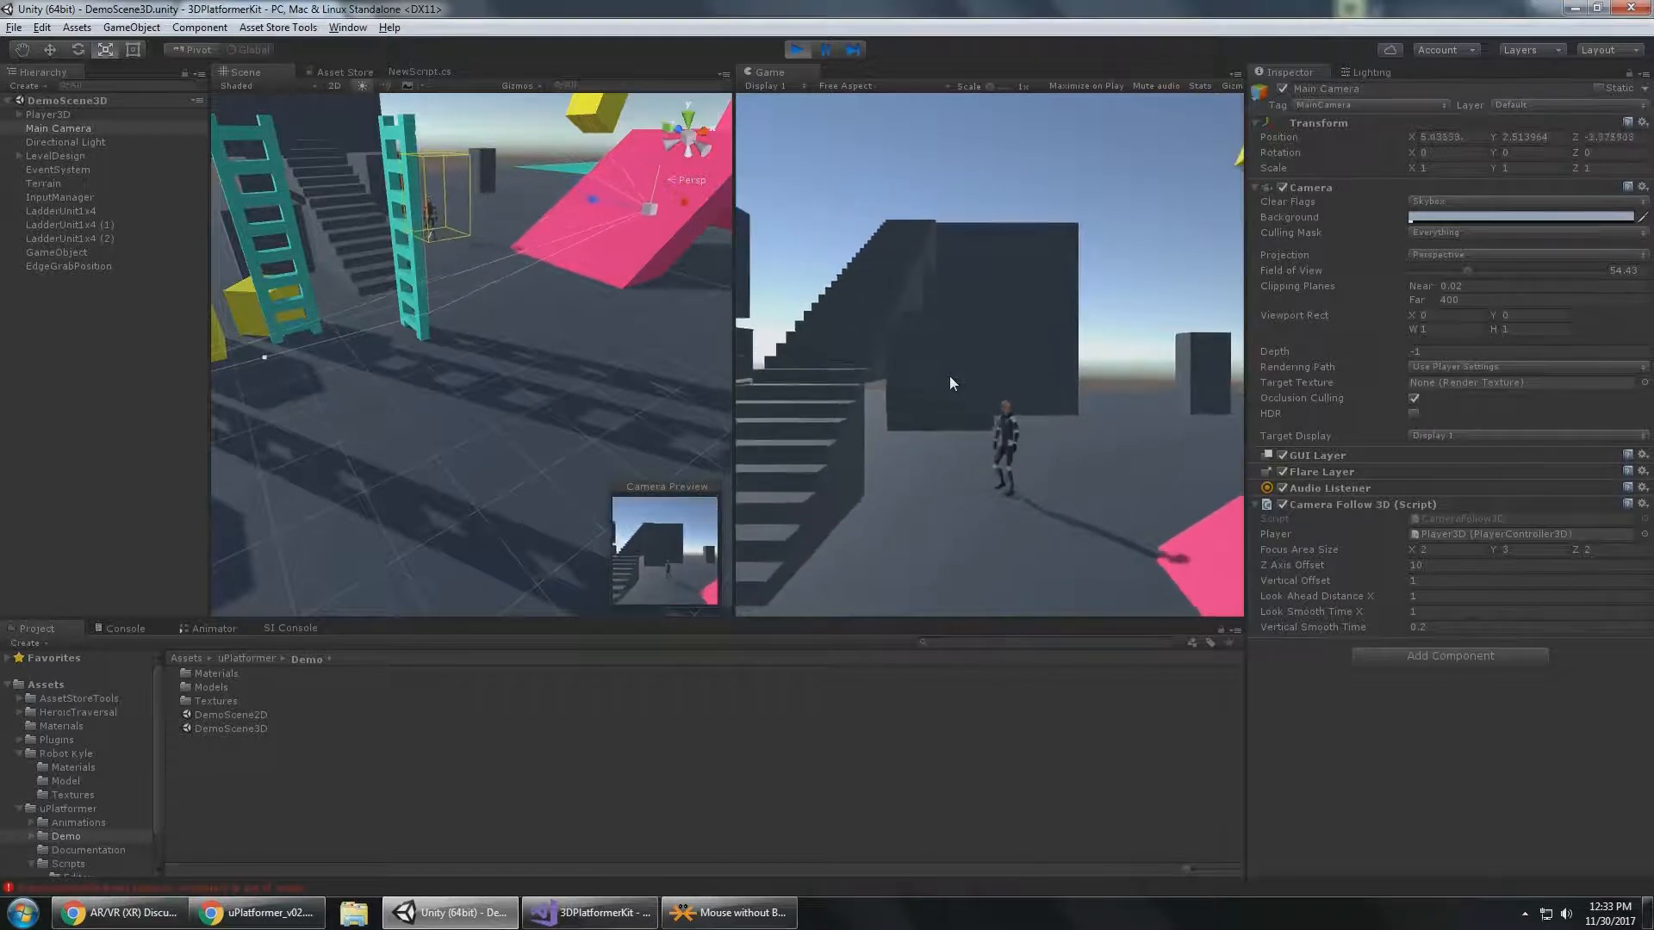
pyautogui.press('a')
pyautogui.press('w')
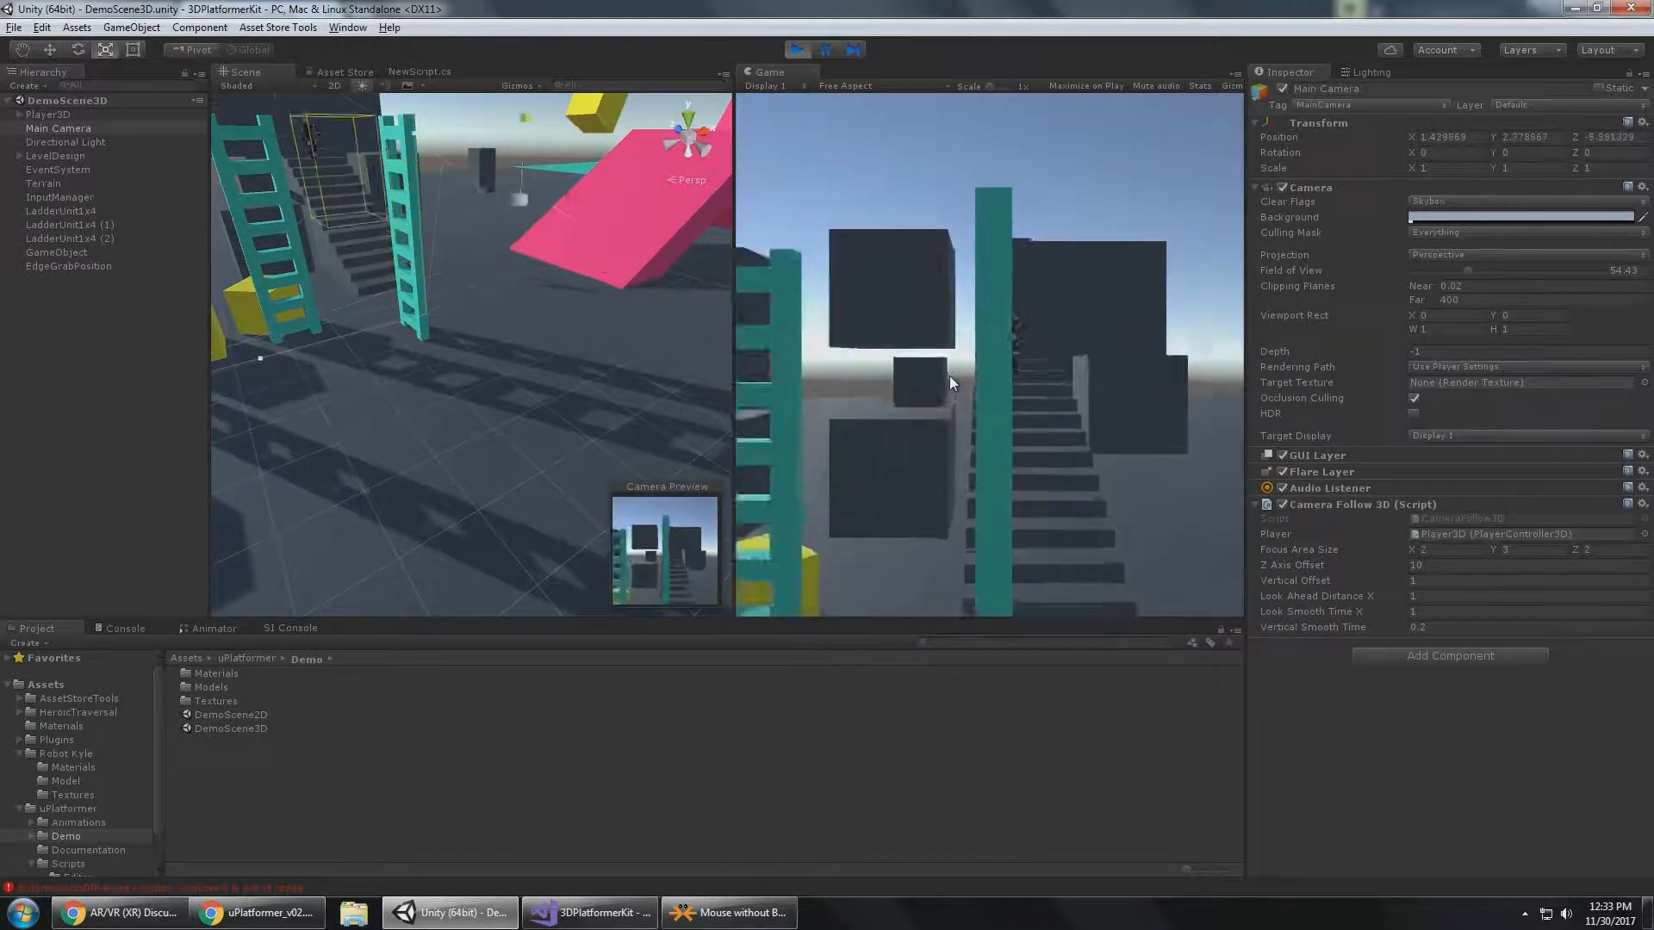
pyautogui.press('d')
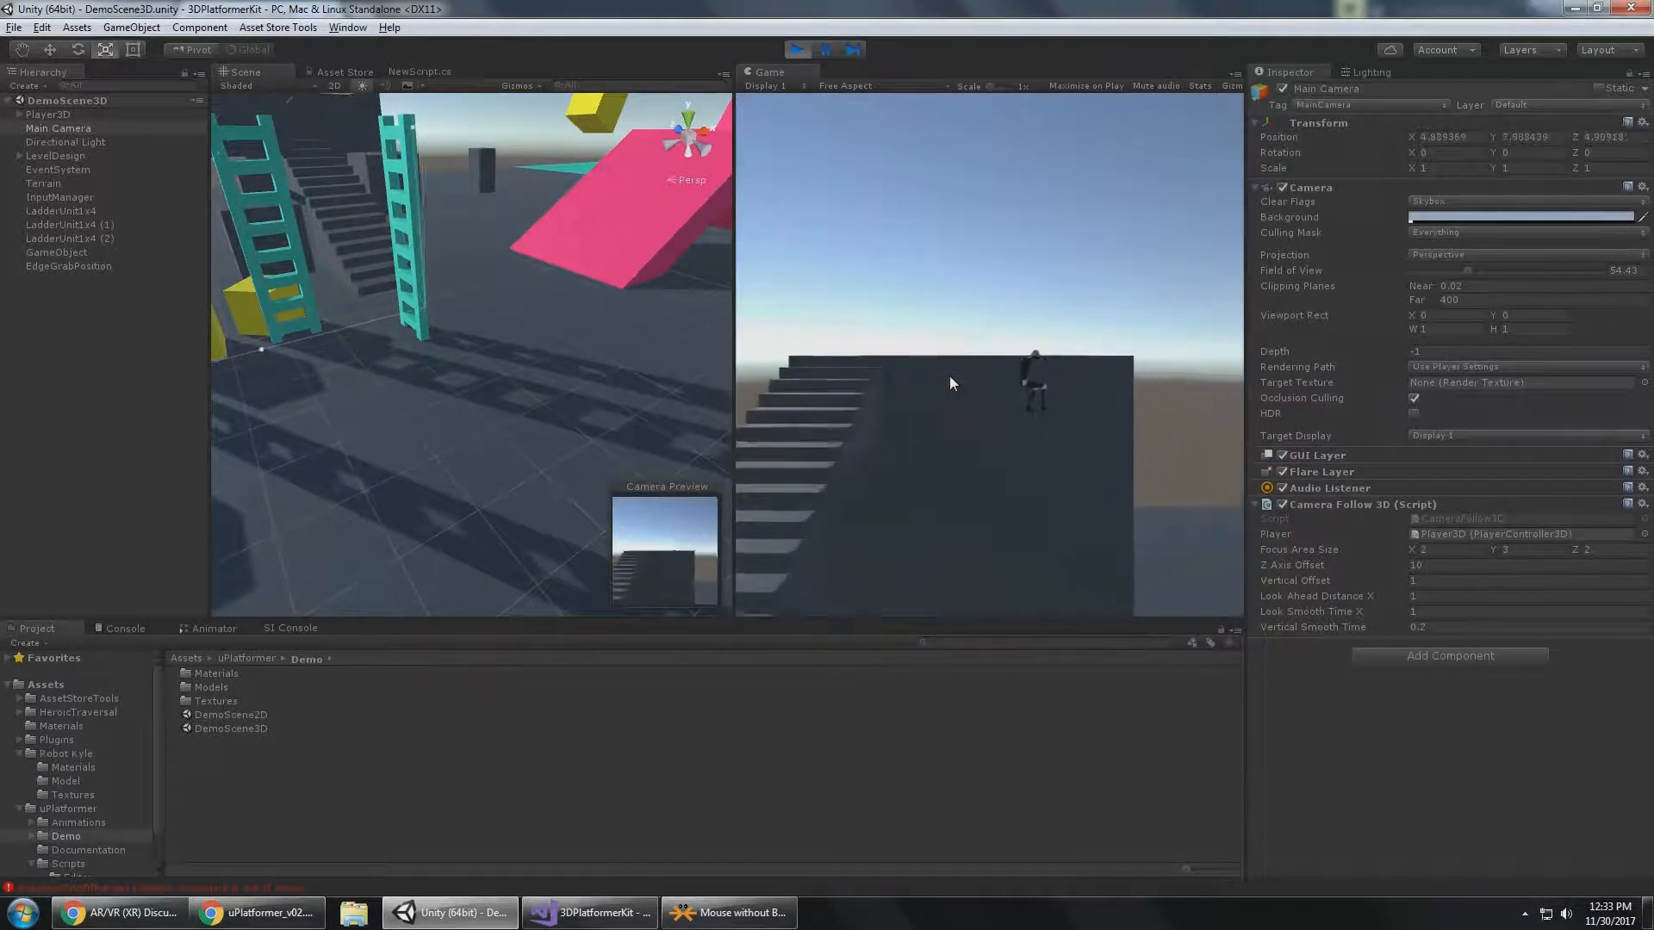
pyautogui.press('d')
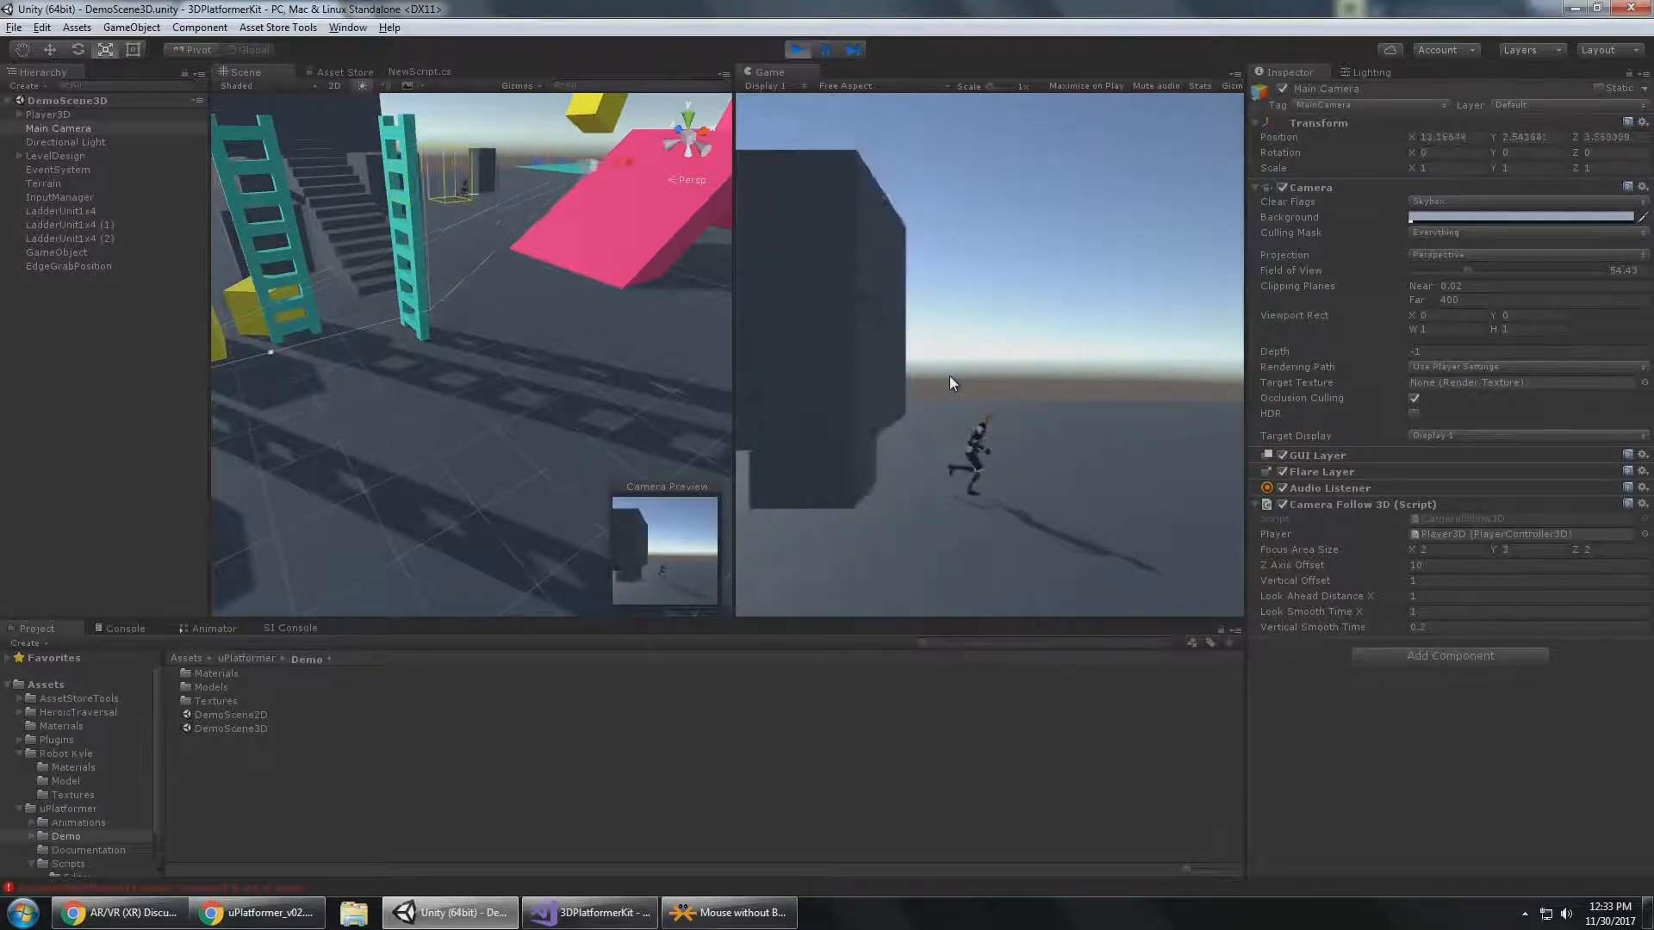
# Switch to the uPlatformer PDF in Chrome and open the tutorial series link in its Input System section.
pyautogui.click(274, 918)
pyautogui.scroll(-6, 766, 470)
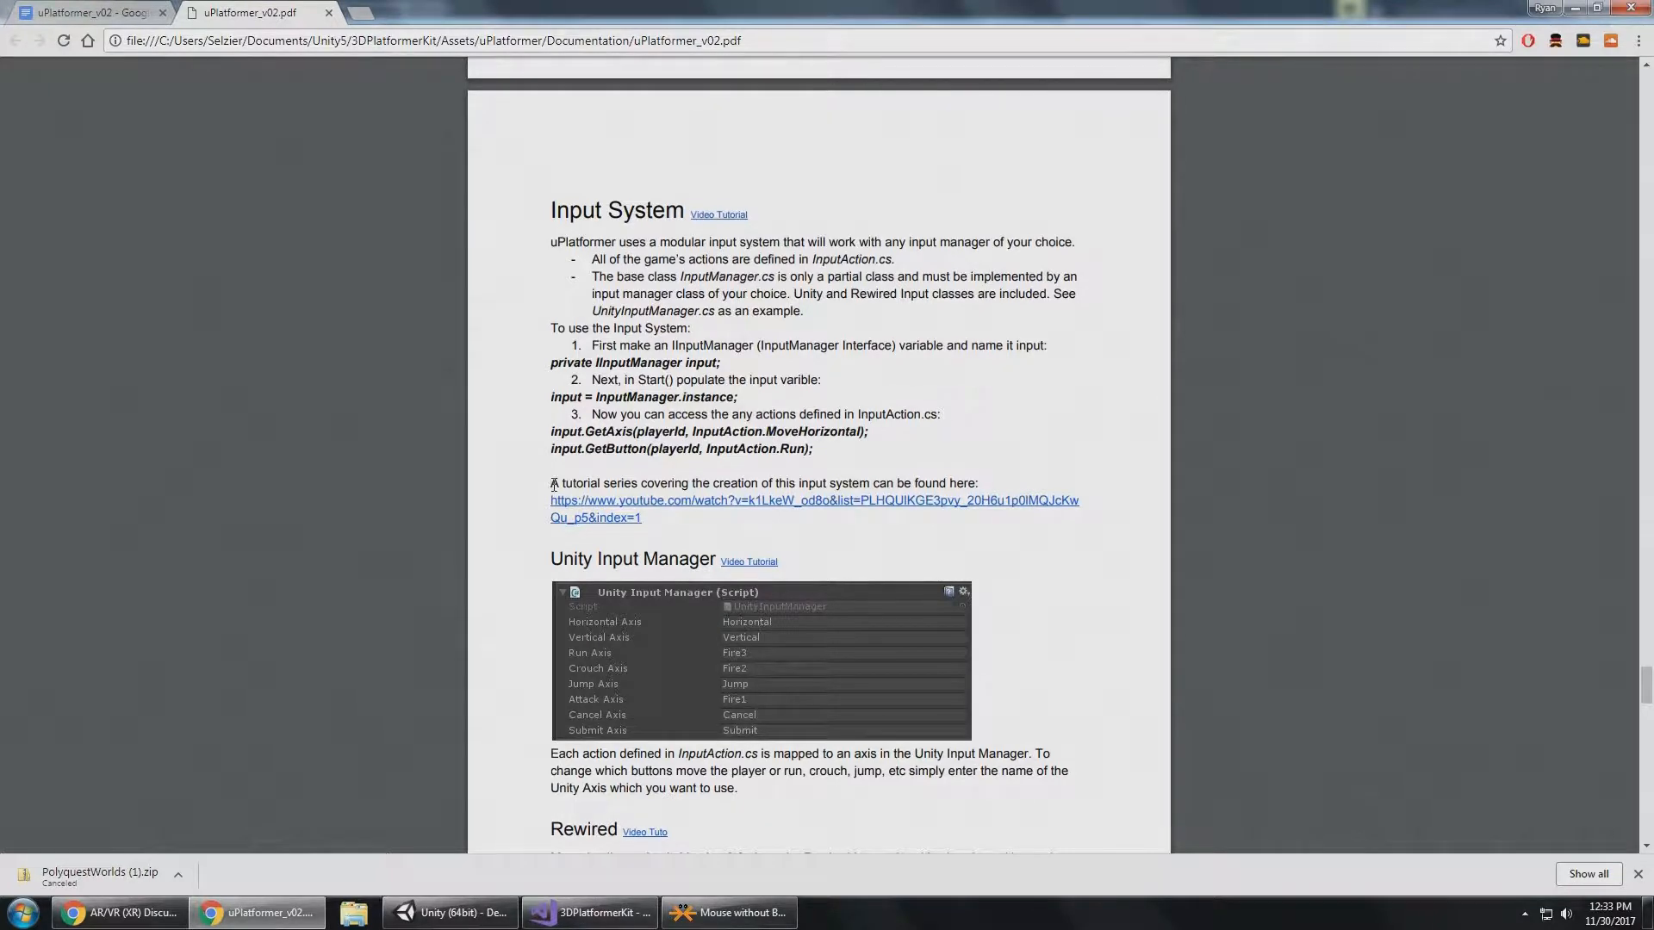
pyautogui.click(637, 512)
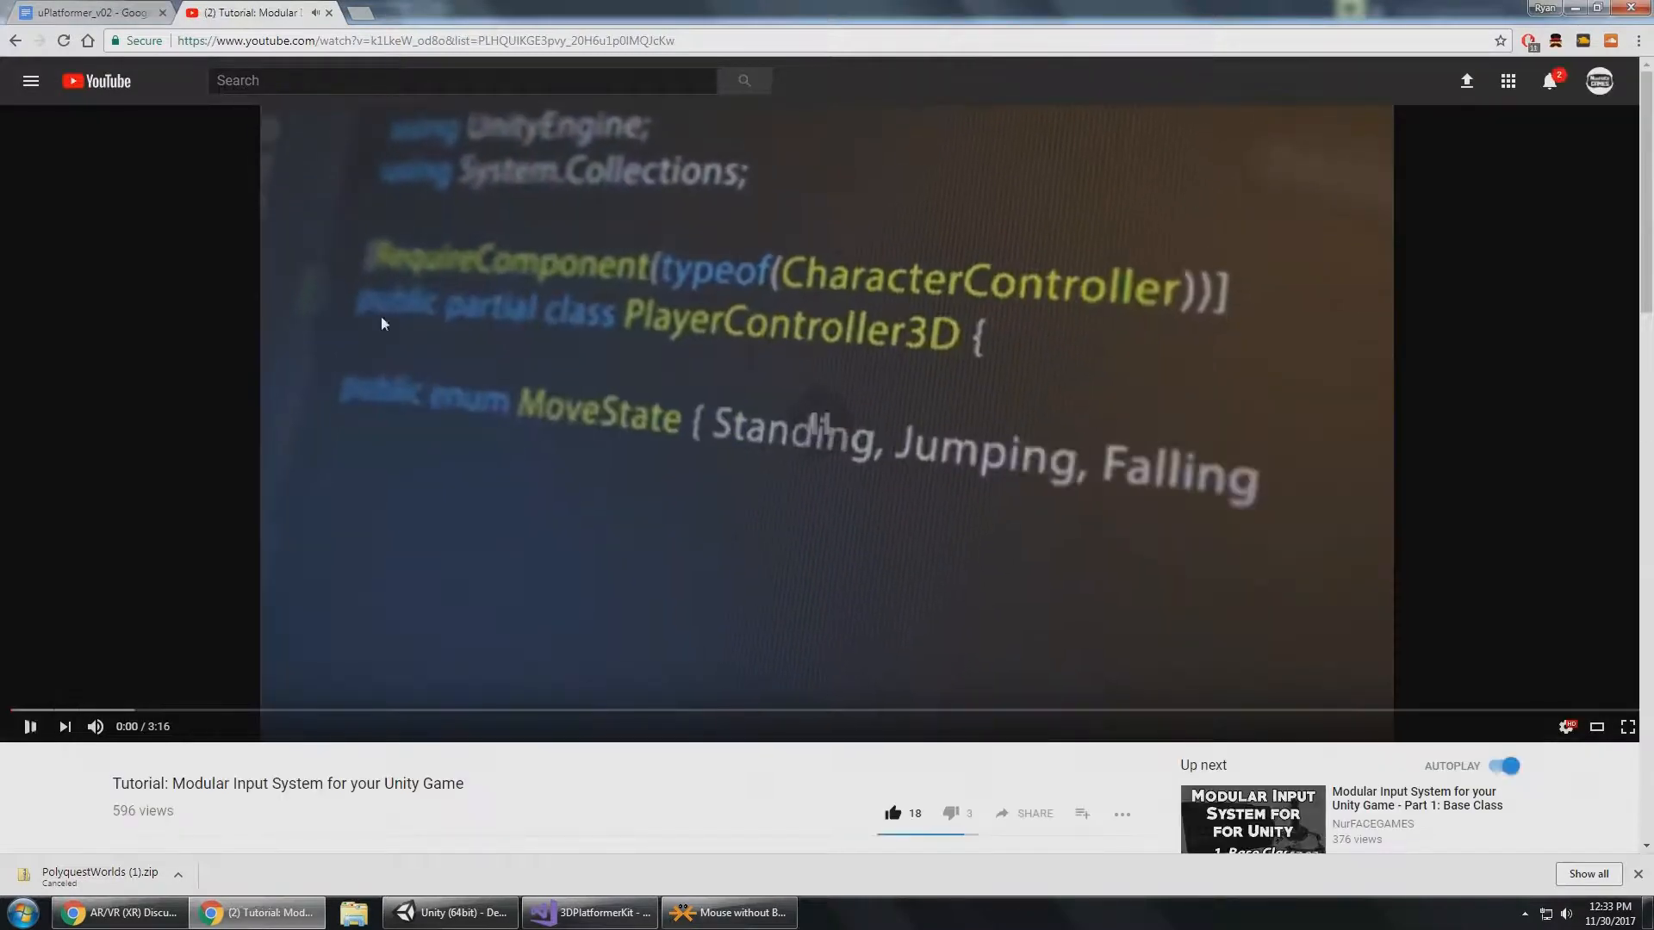
pyautogui.click(112, 12)
pyautogui.click(275, 13)
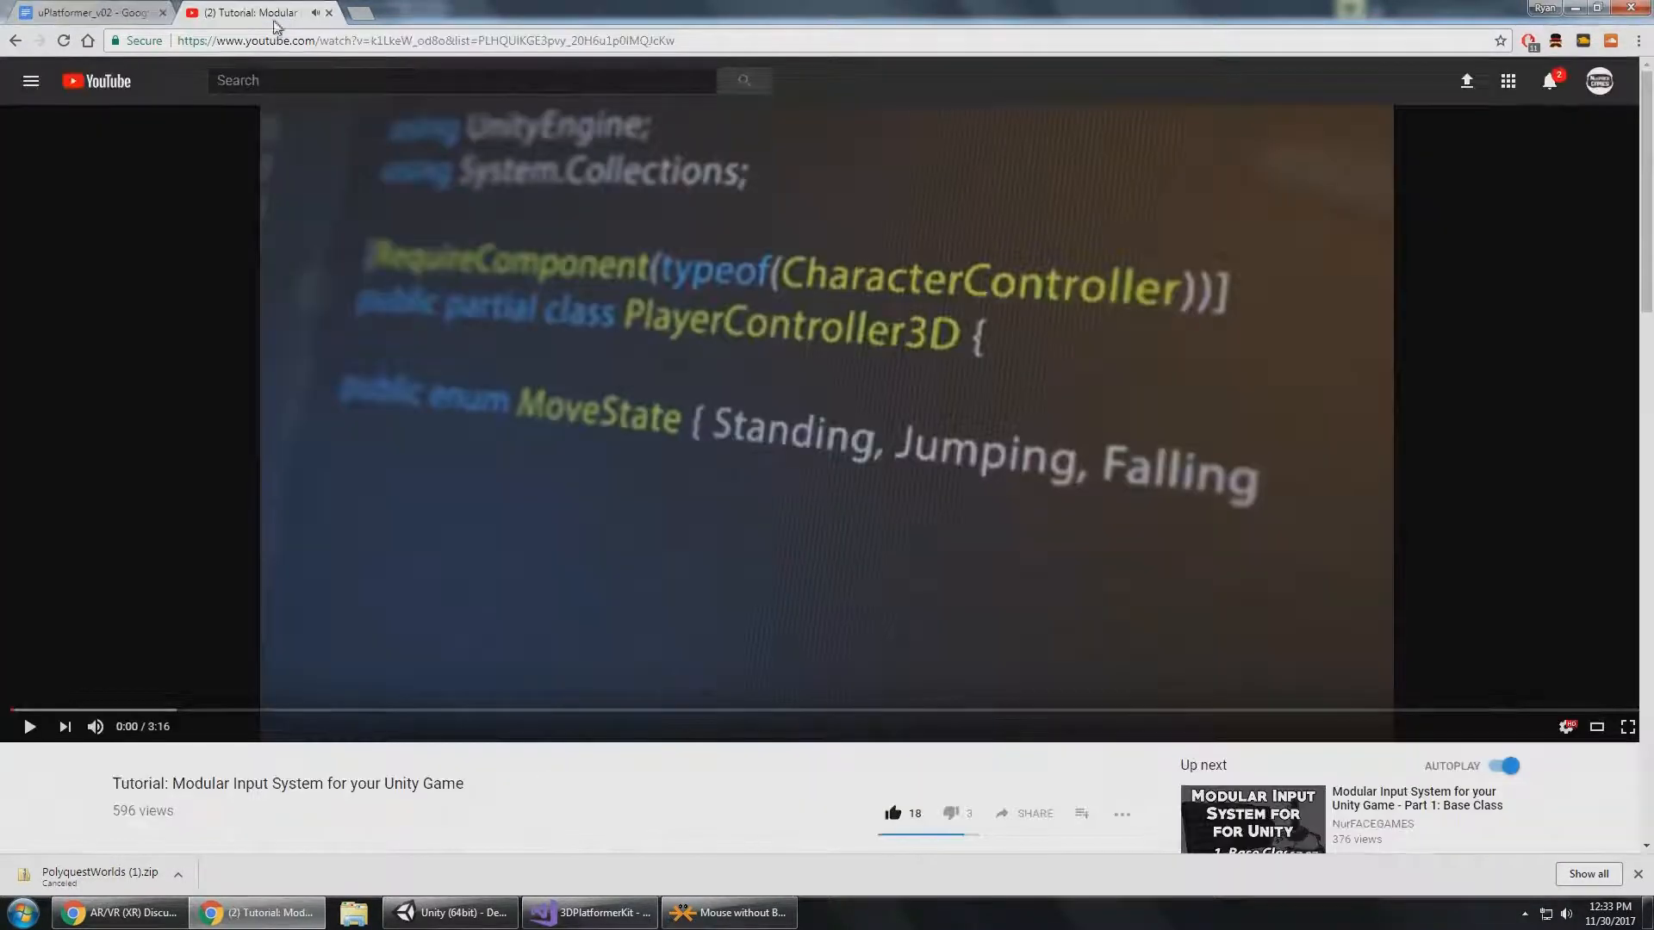
# Return to the uPlatformer PDF and review the Input System section through Unity Input Manager and Rewired.
pyautogui.click(16, 42)
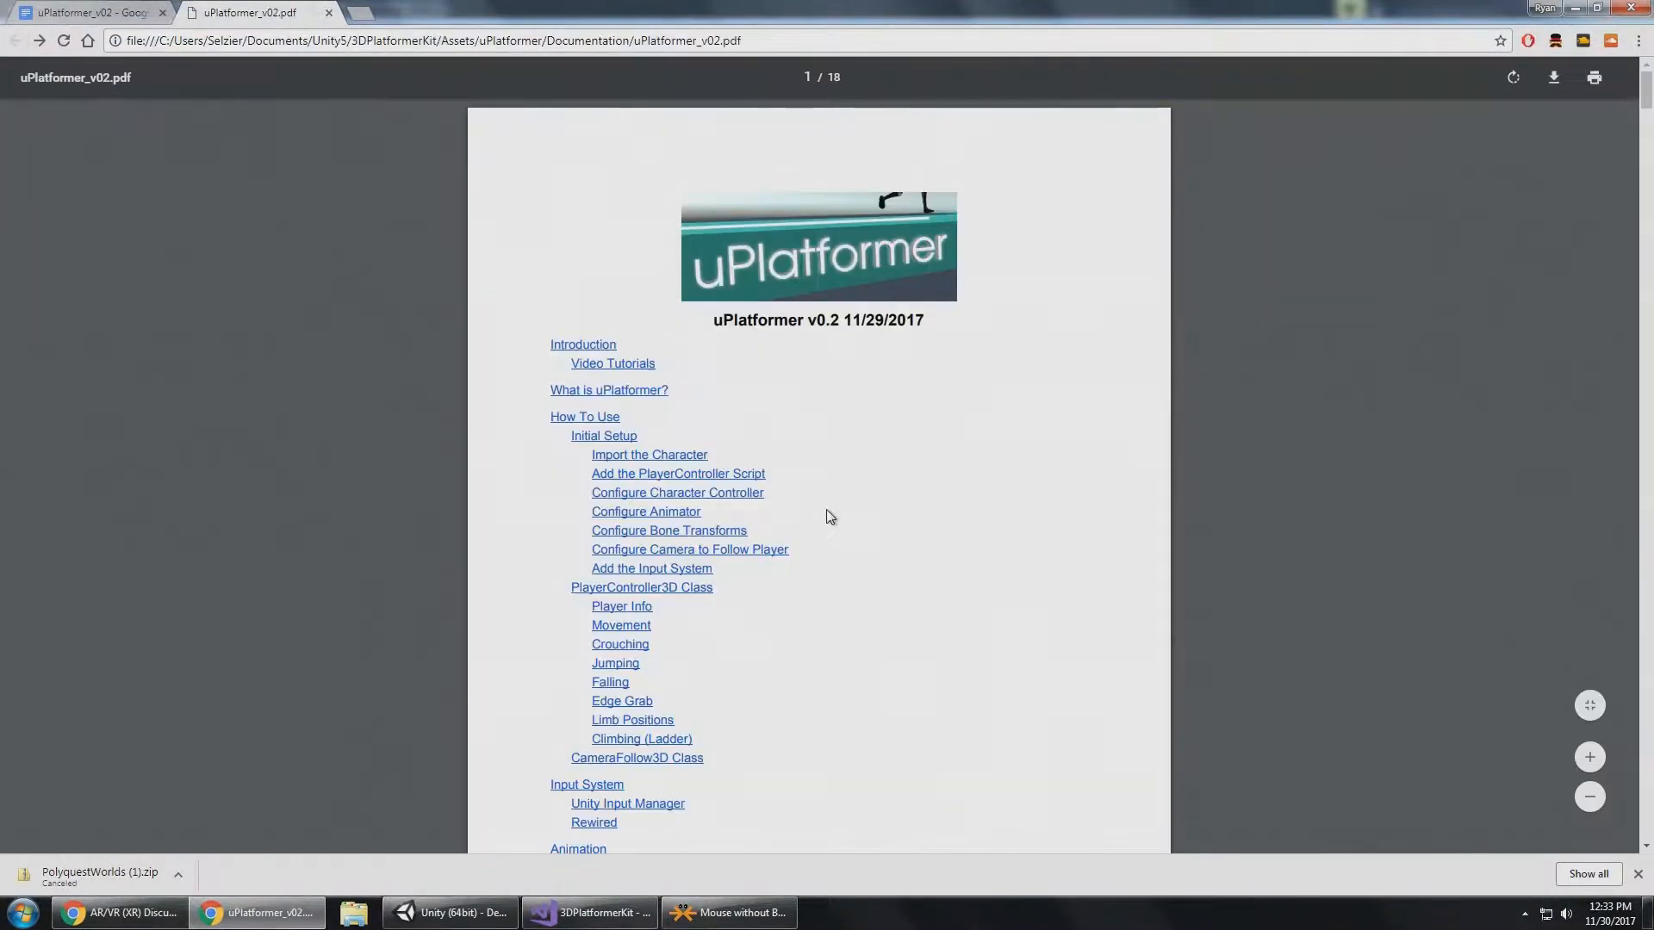
pyautogui.scroll(-7, 819, 487)
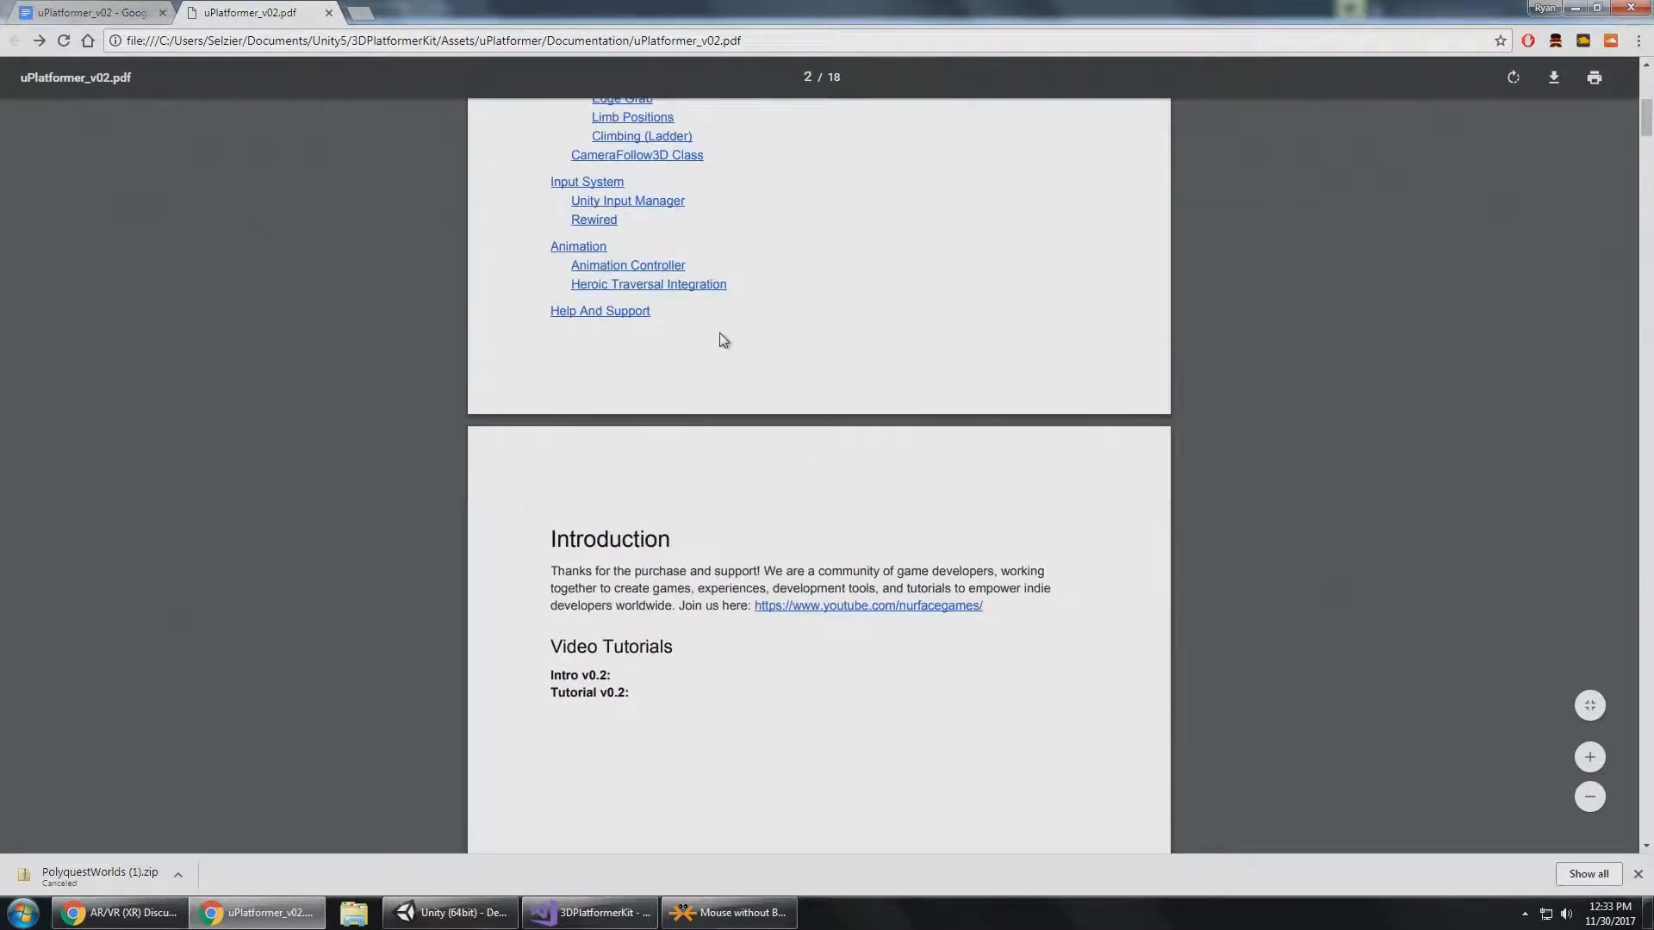
pyautogui.click(586, 183)
pyautogui.scroll(-4, 815, 523)
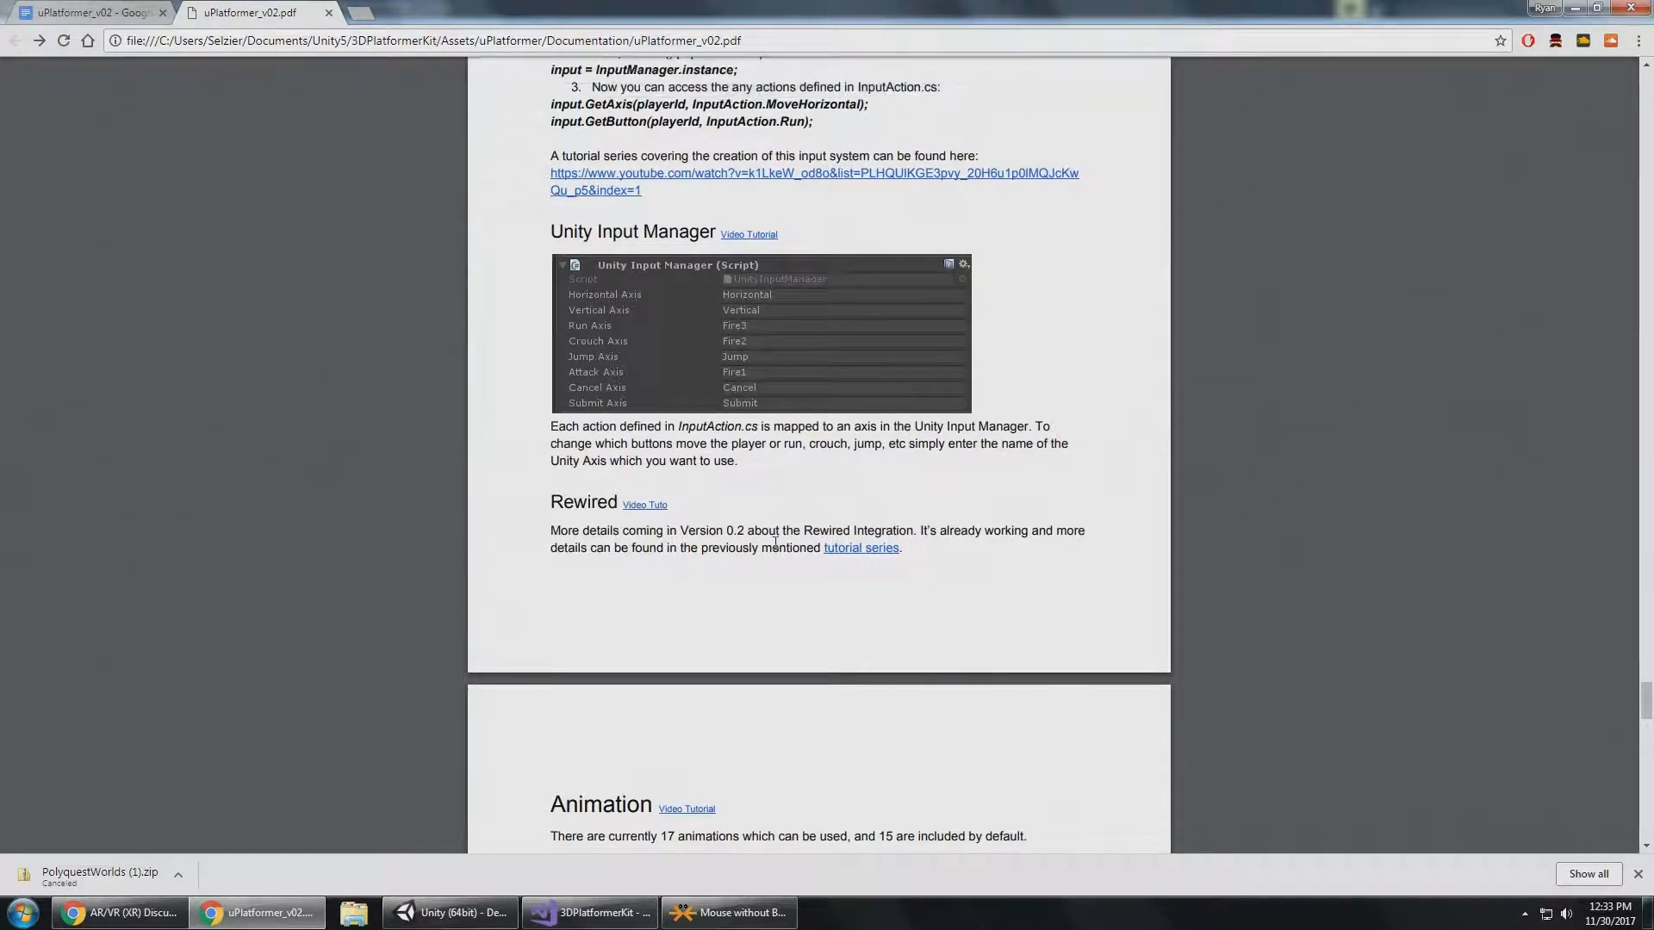
# Switch back to Unity and select the InputManager object to examine its Unity Input Manager axis settings.
pyautogui.click(456, 918)
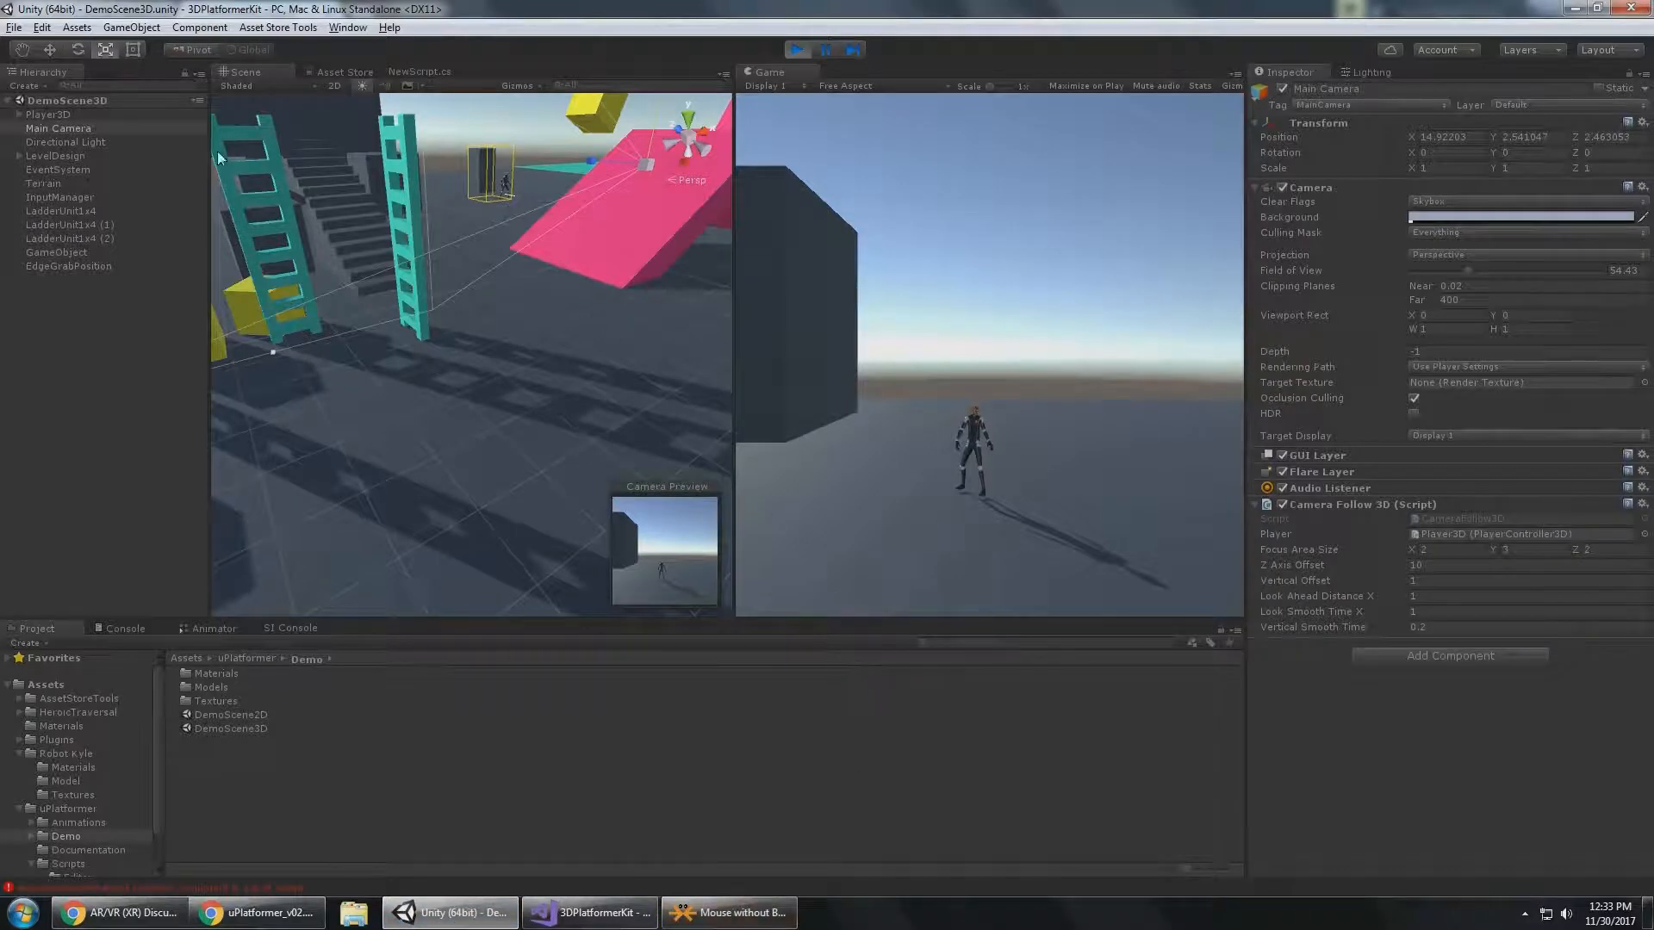
pyautogui.click(69, 200)
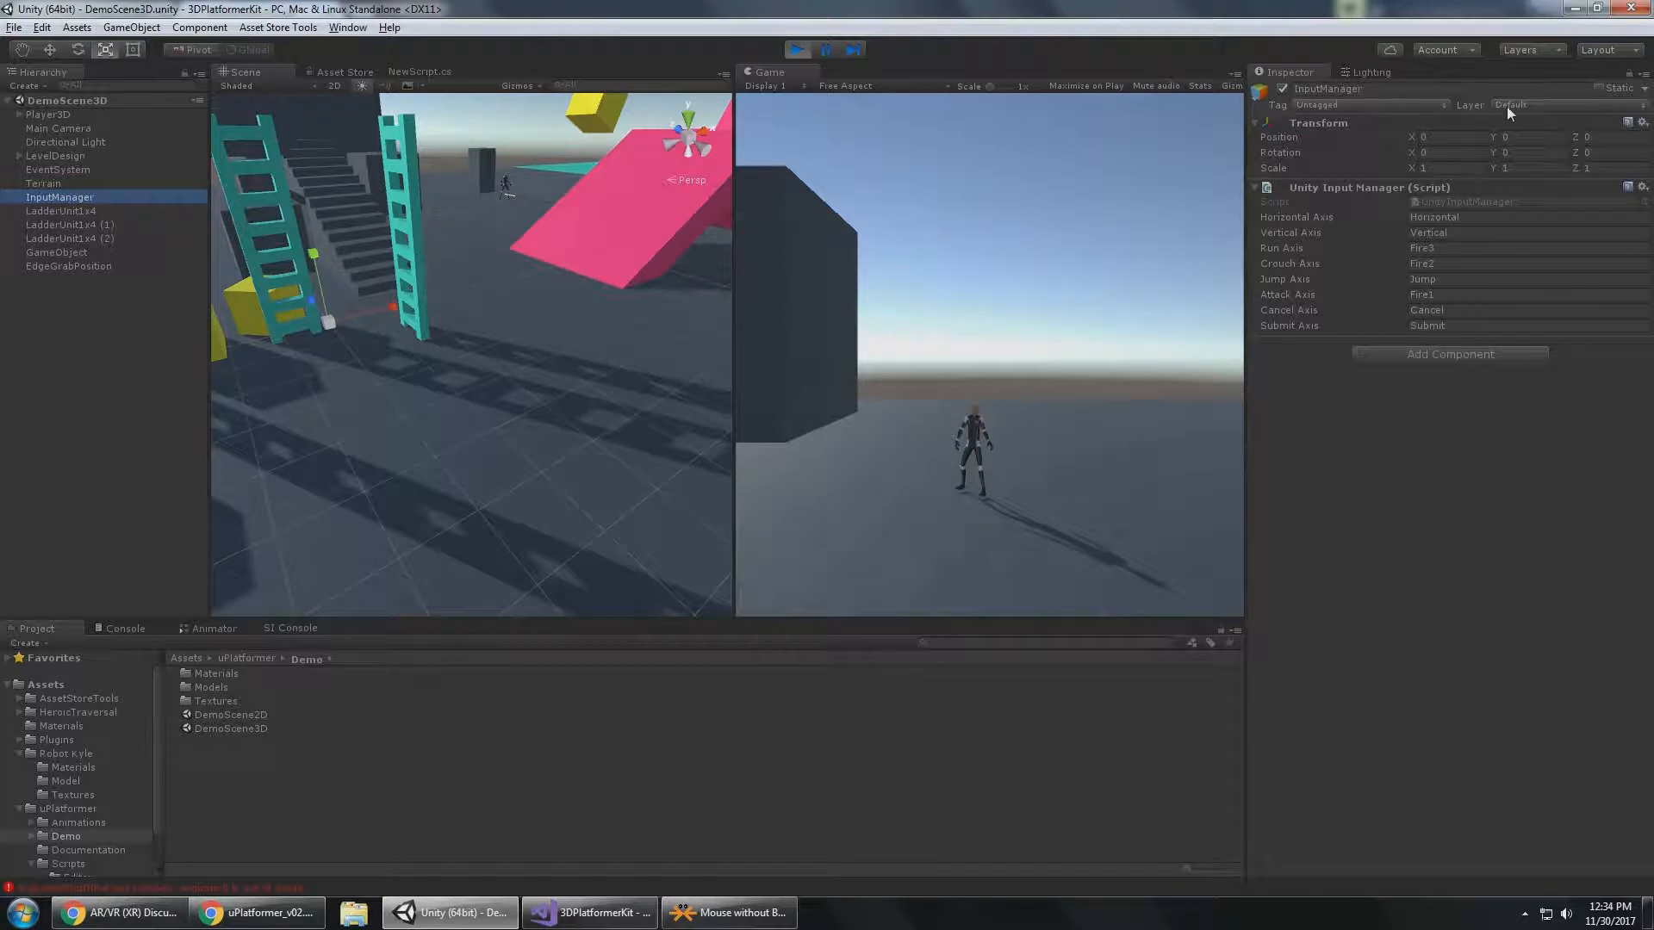
# Open the project's Input settings and examine the Horizontal axis, including its positive and alternate button entries.
pyautogui.click(41, 26)
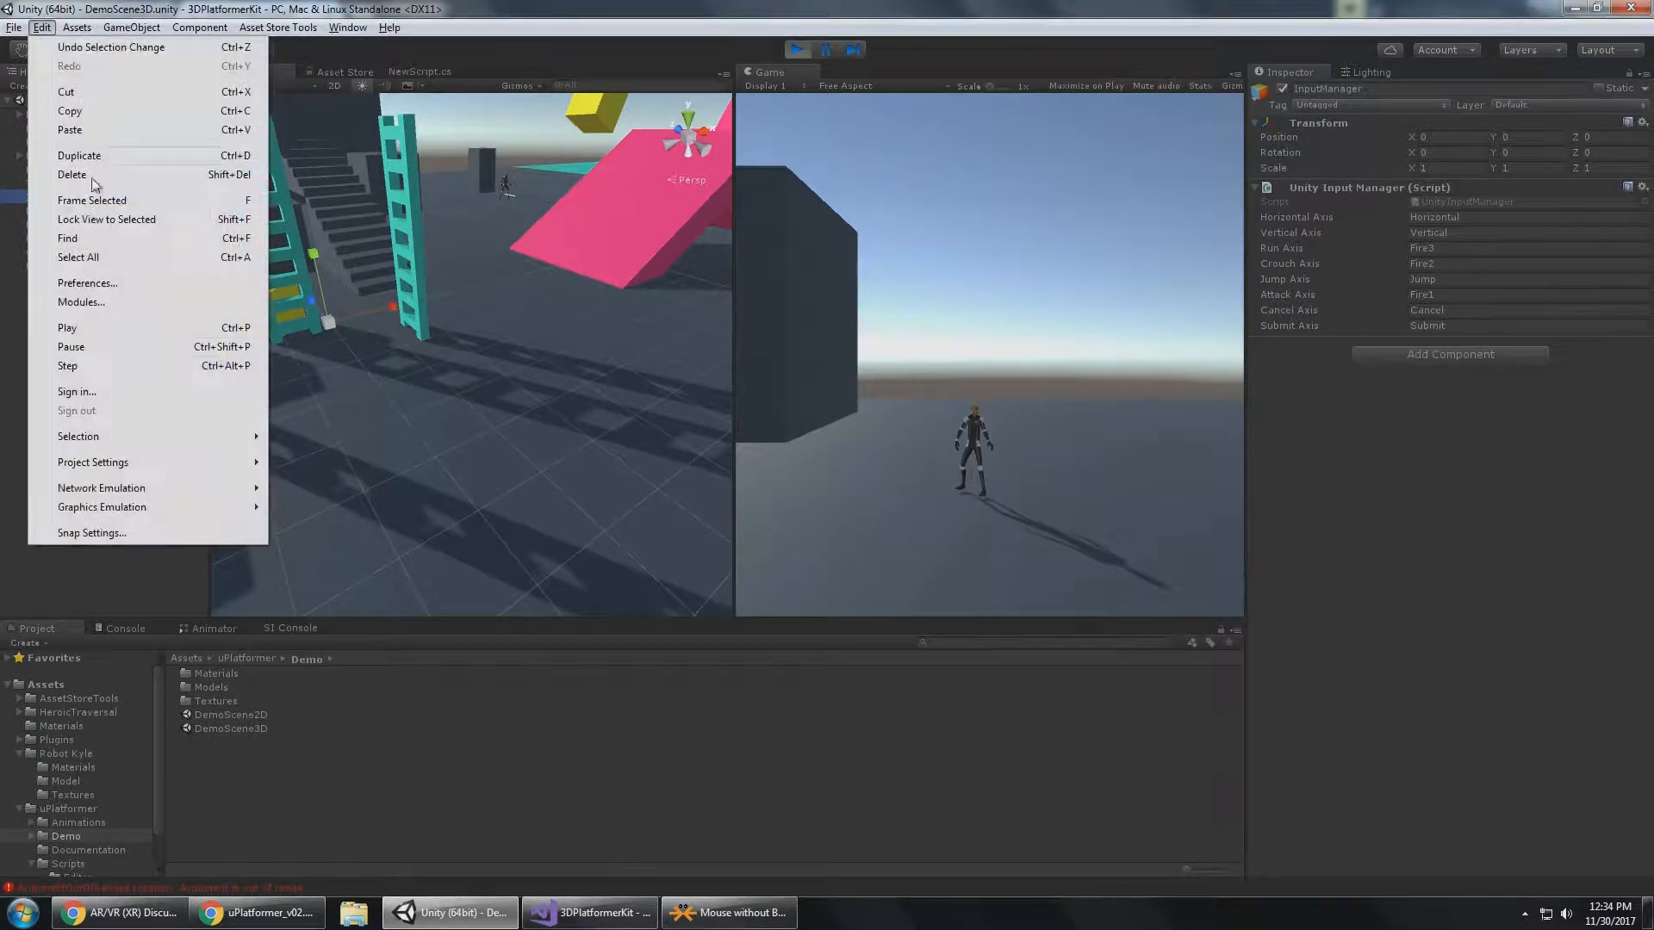
pyautogui.moveTo(101, 460)
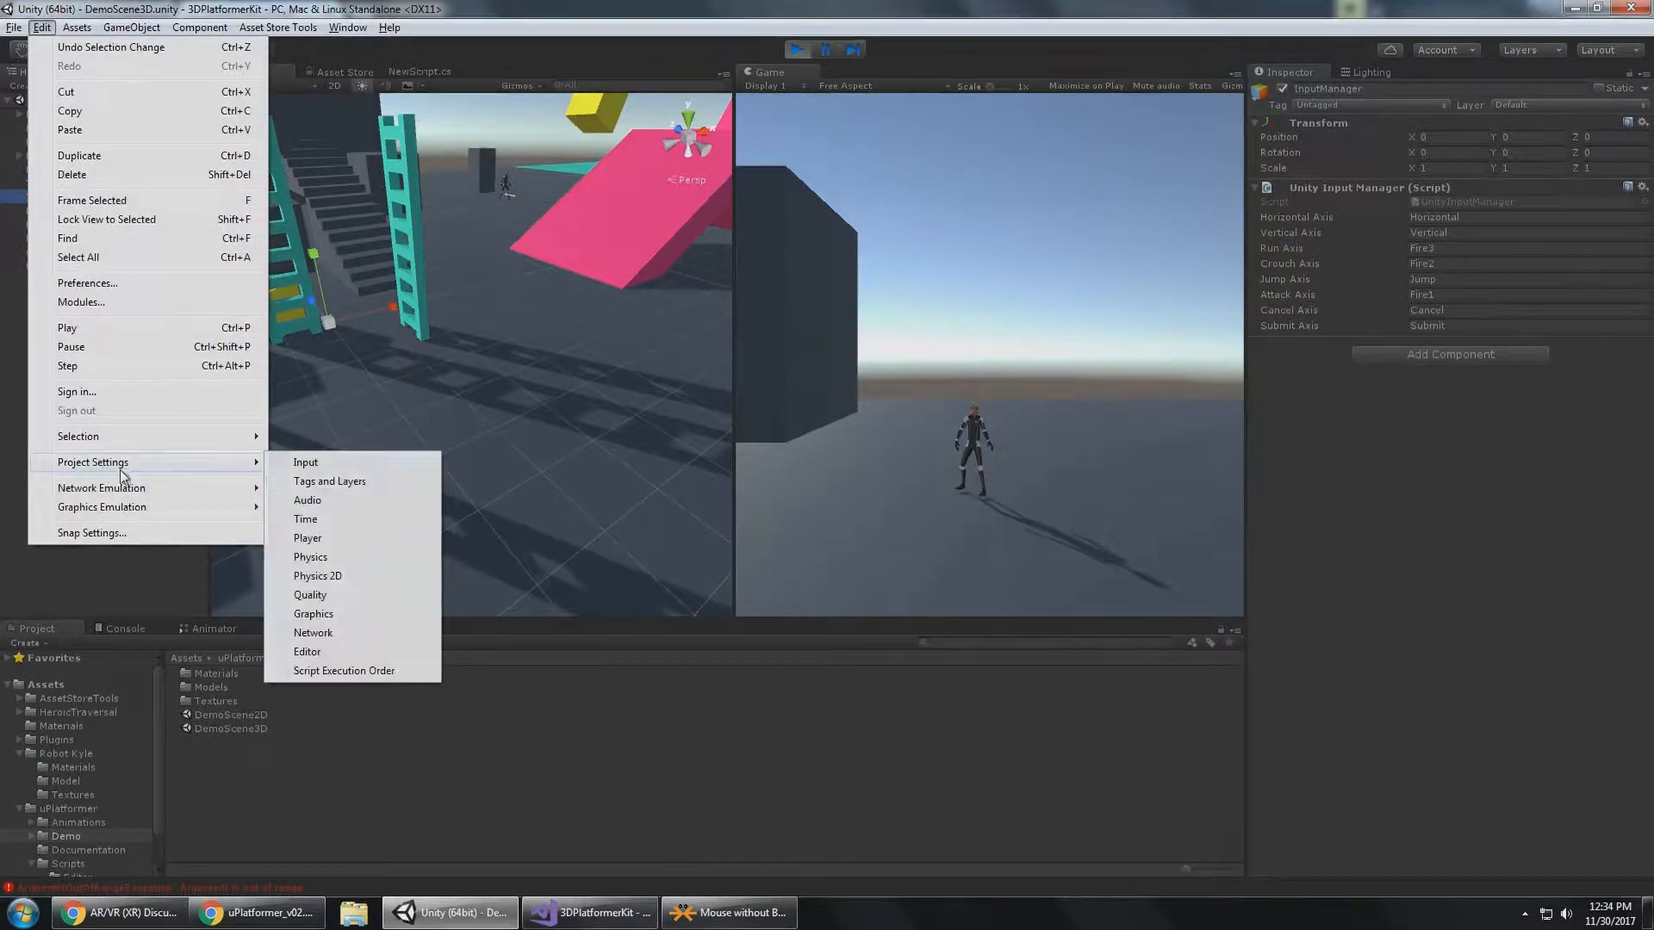
pyautogui.click(356, 466)
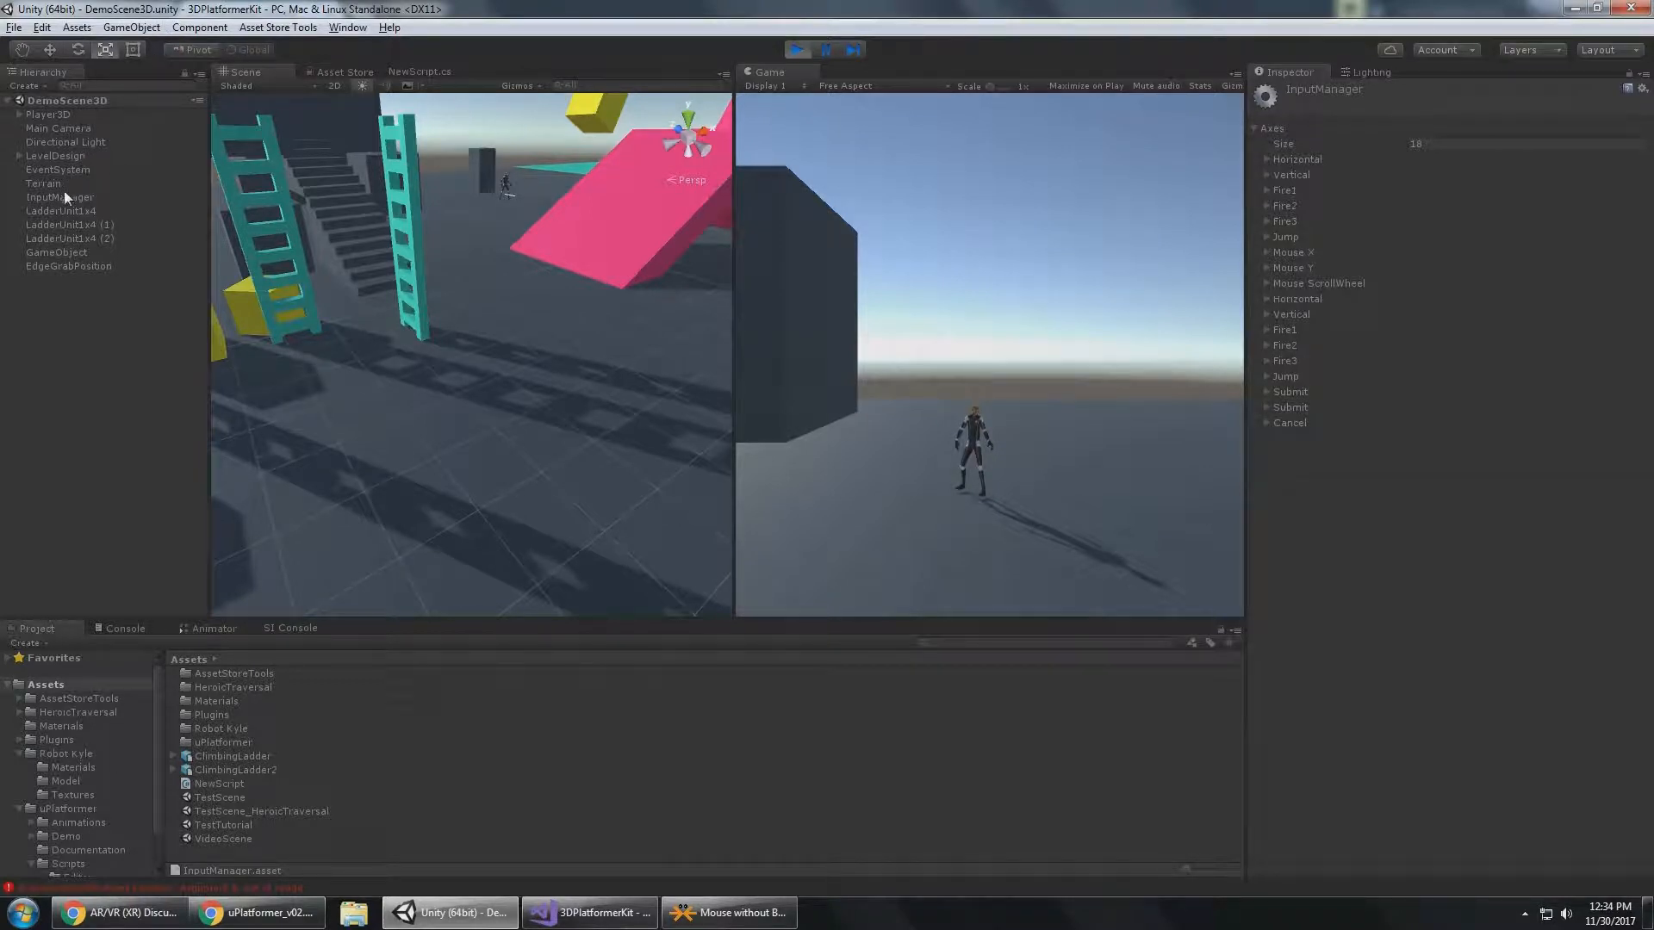
pyautogui.click(1267, 160)
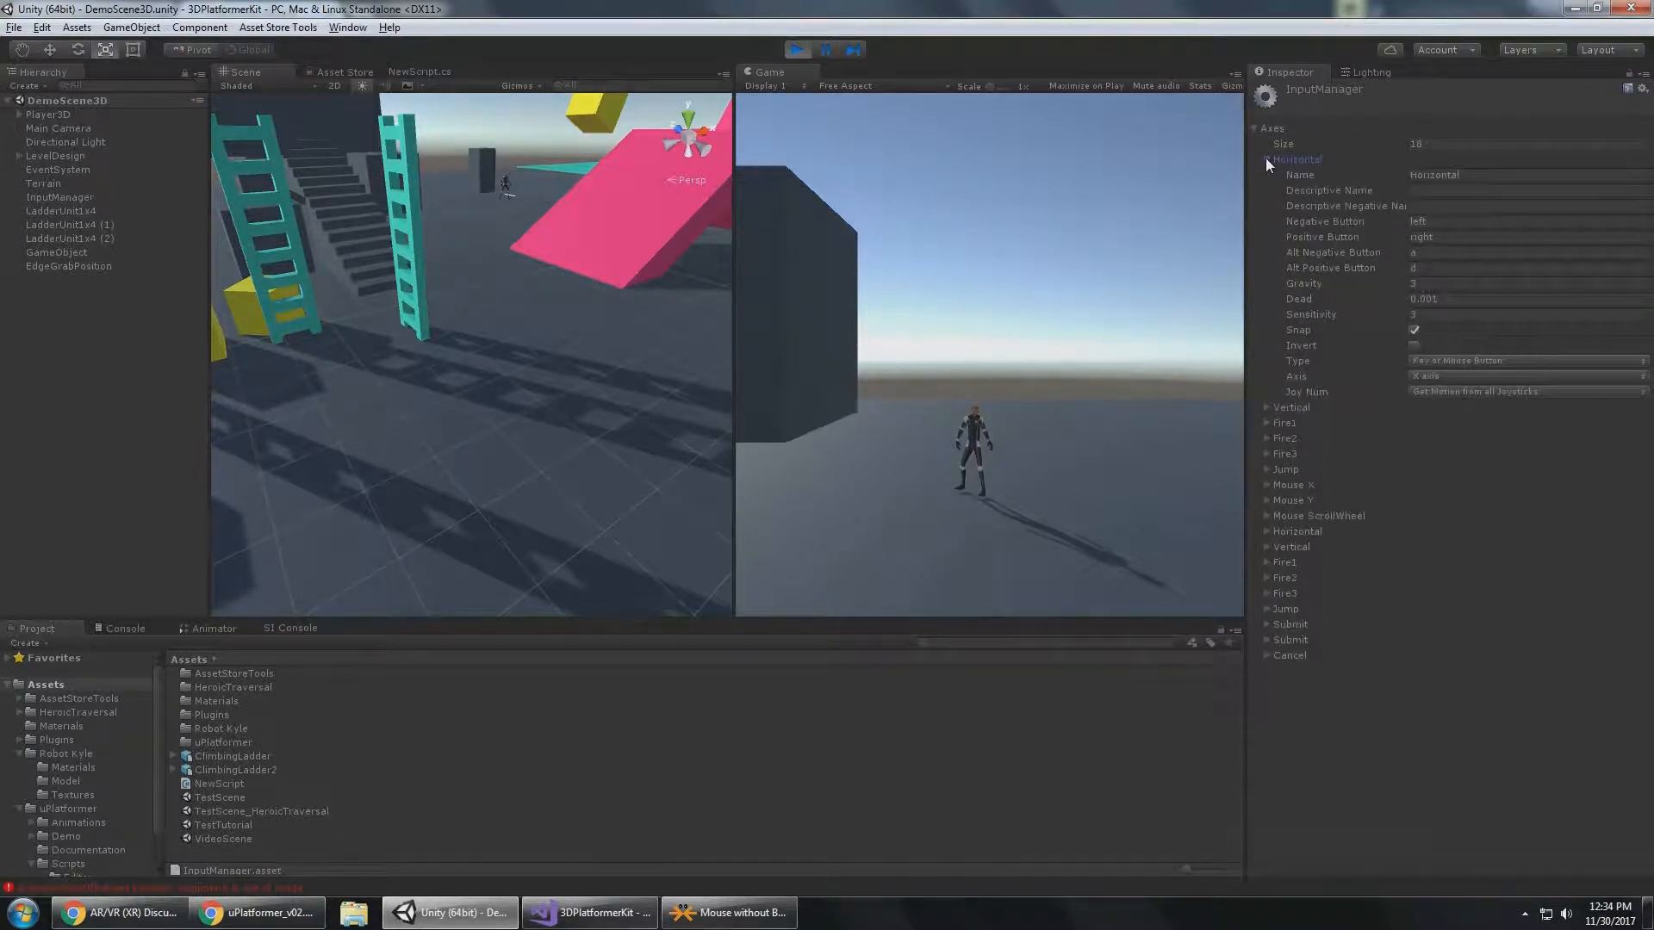
pyautogui.click(1437, 239)
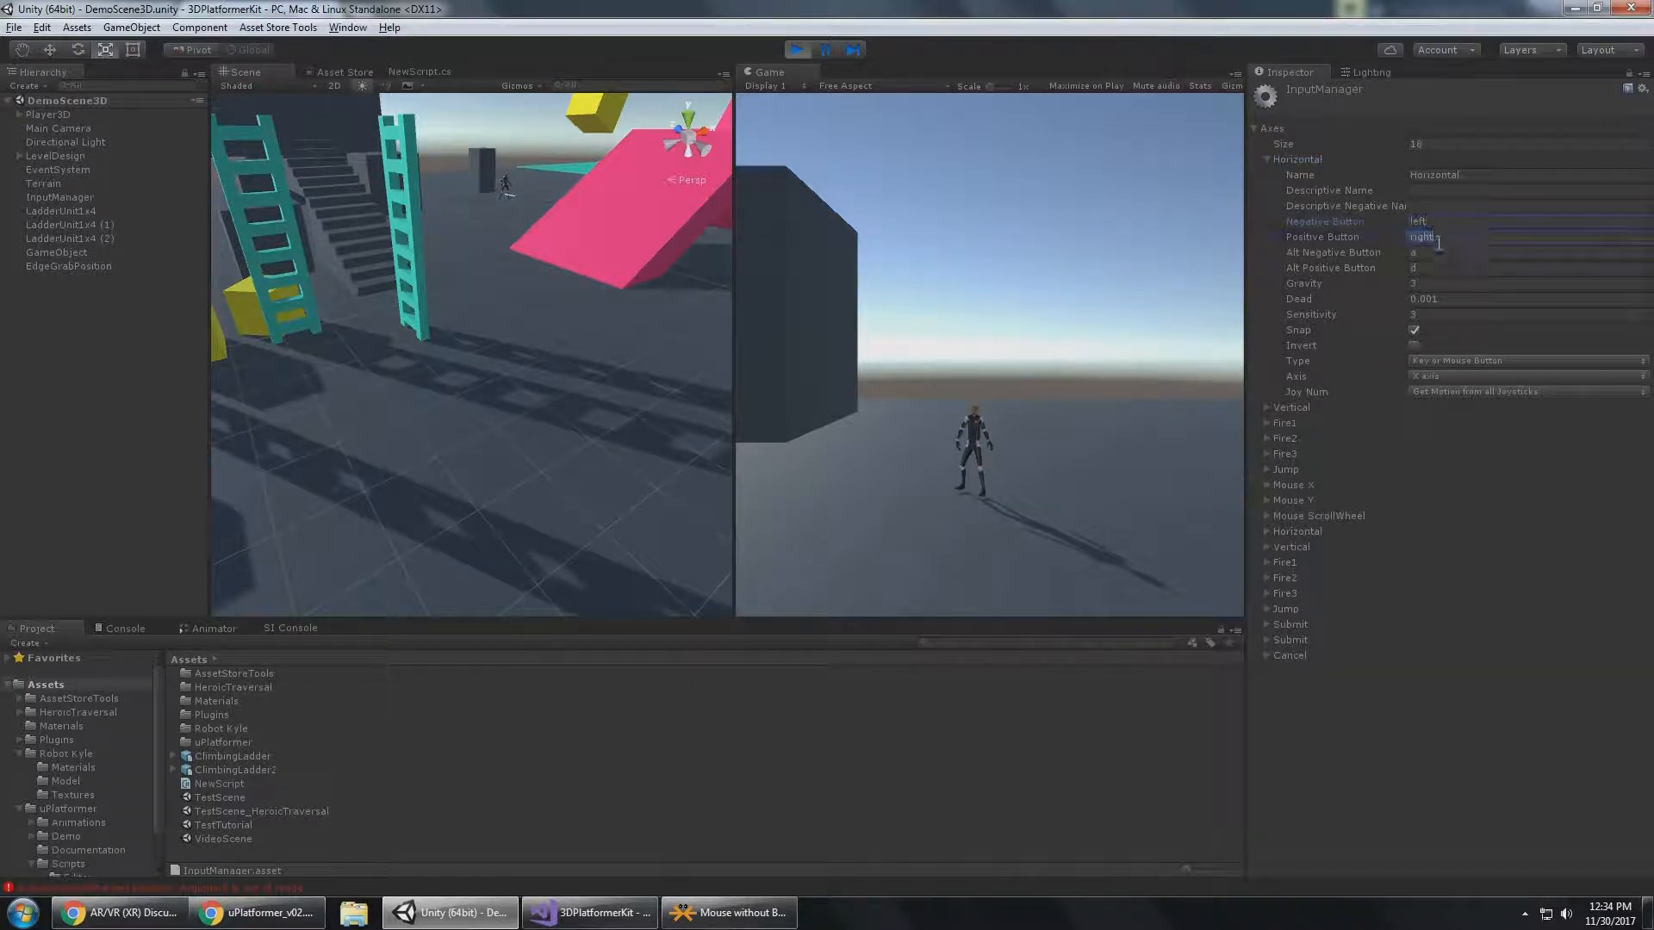
pyautogui.press('Tab')
pyautogui.press('Tab')
pyautogui.click(1270, 160)
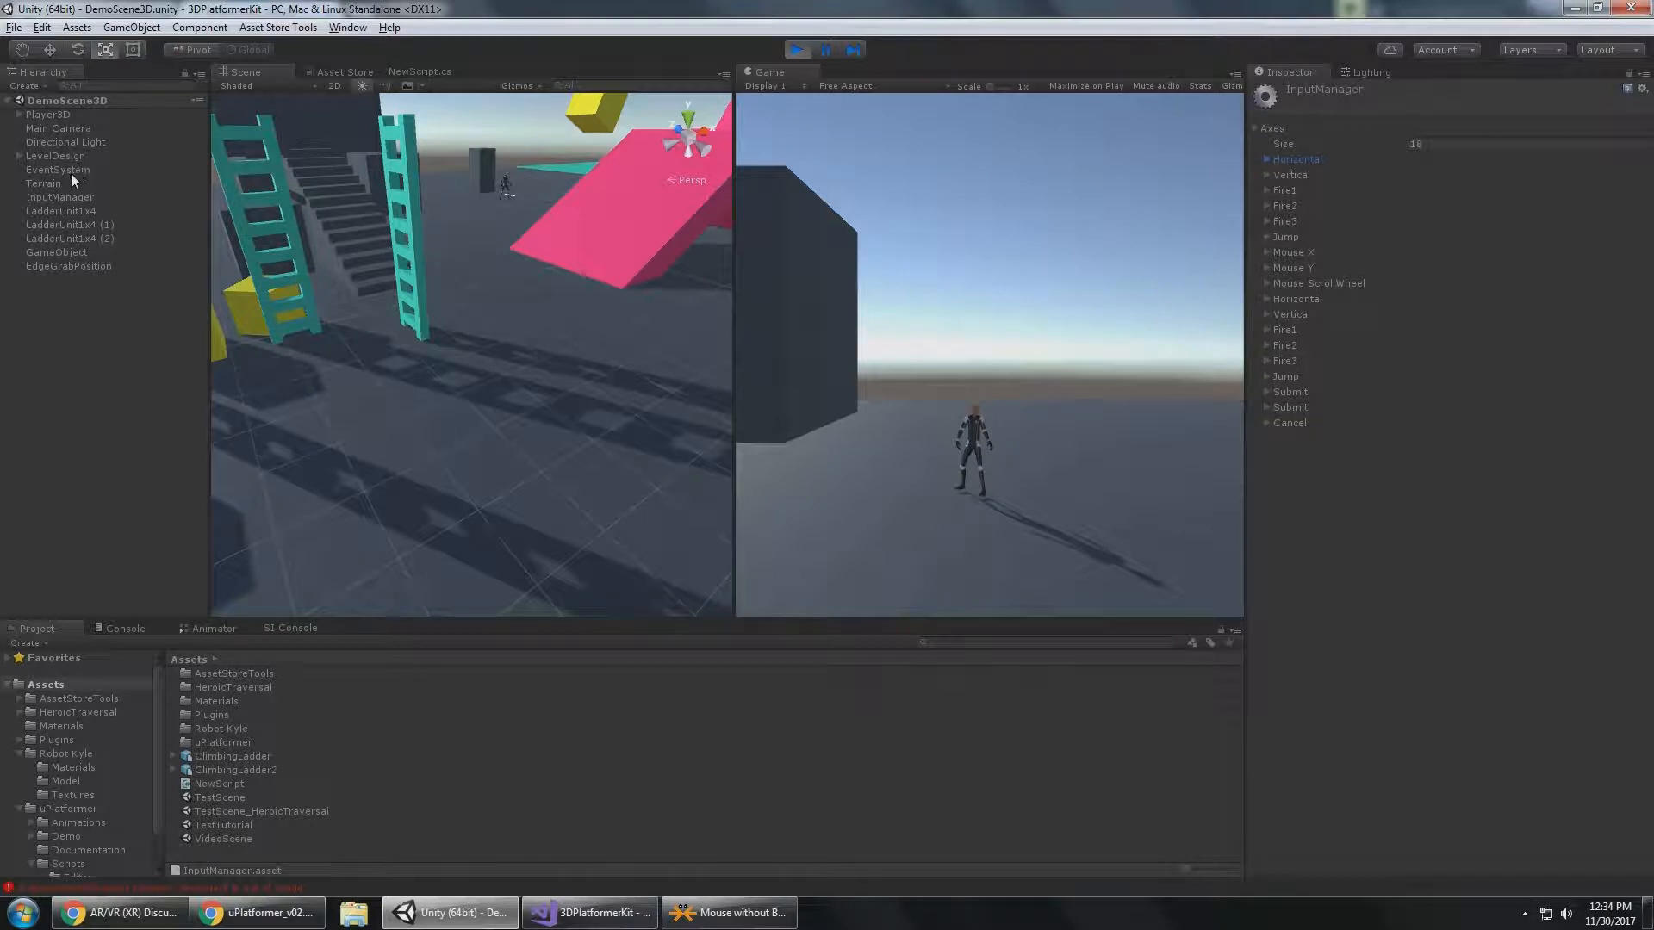
# Check the InputManager object's axis names, then reopen the project's Input settings and try renaming the Vertical axis to "somethingel".
pyautogui.click(57, 197)
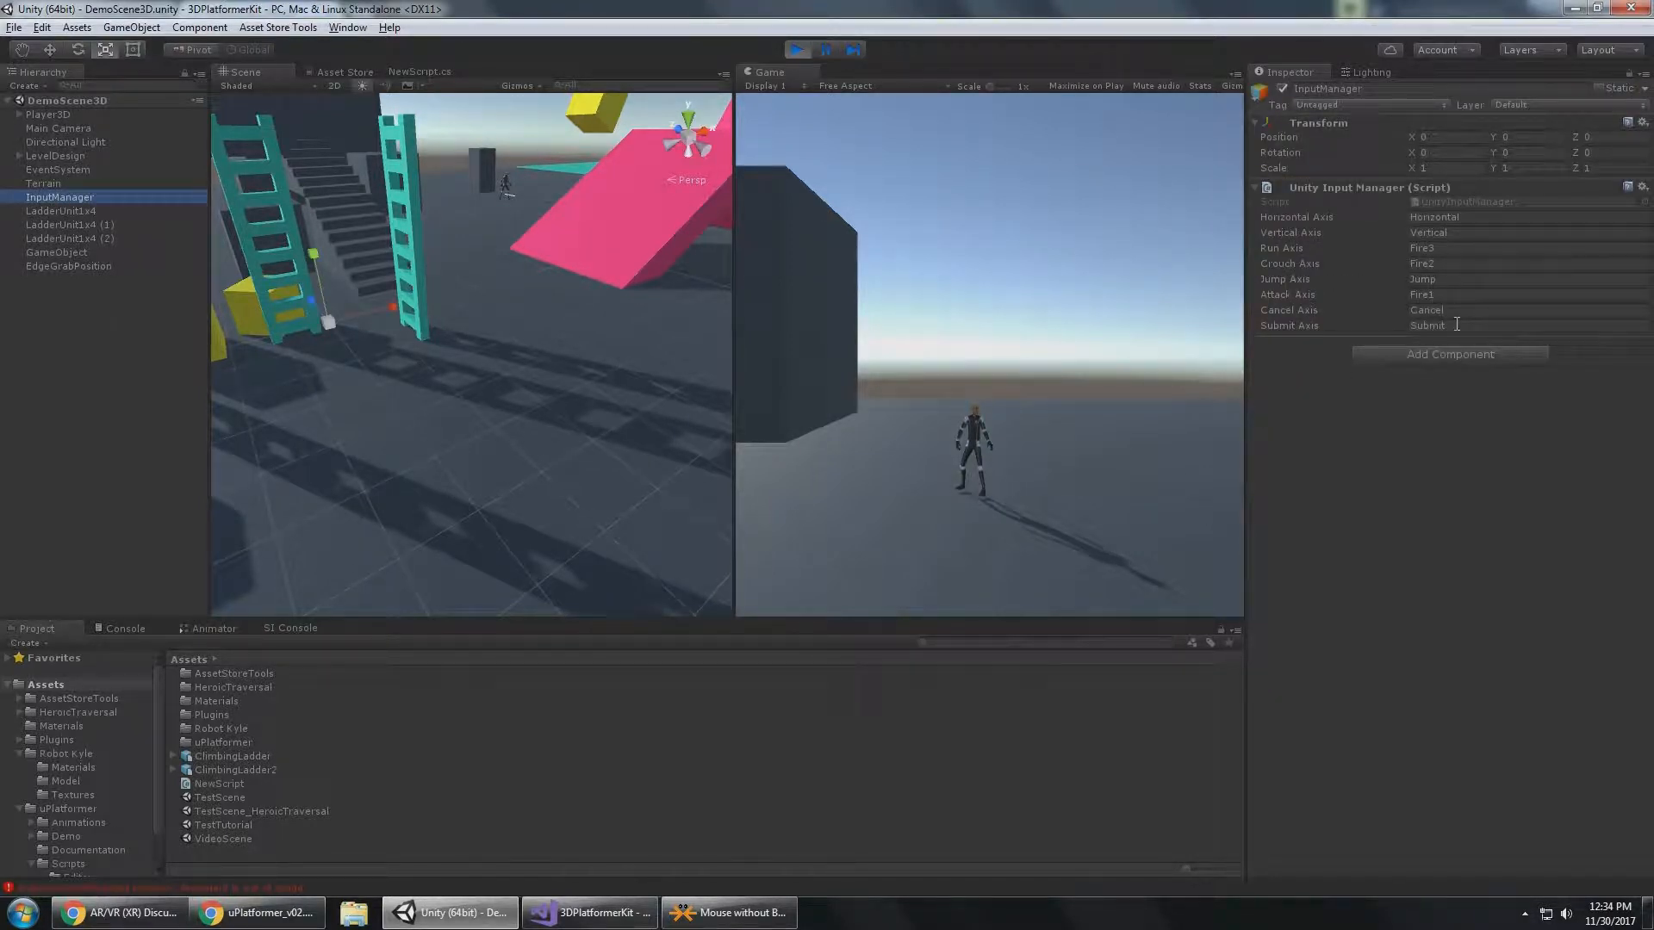
pyautogui.click(39, 28)
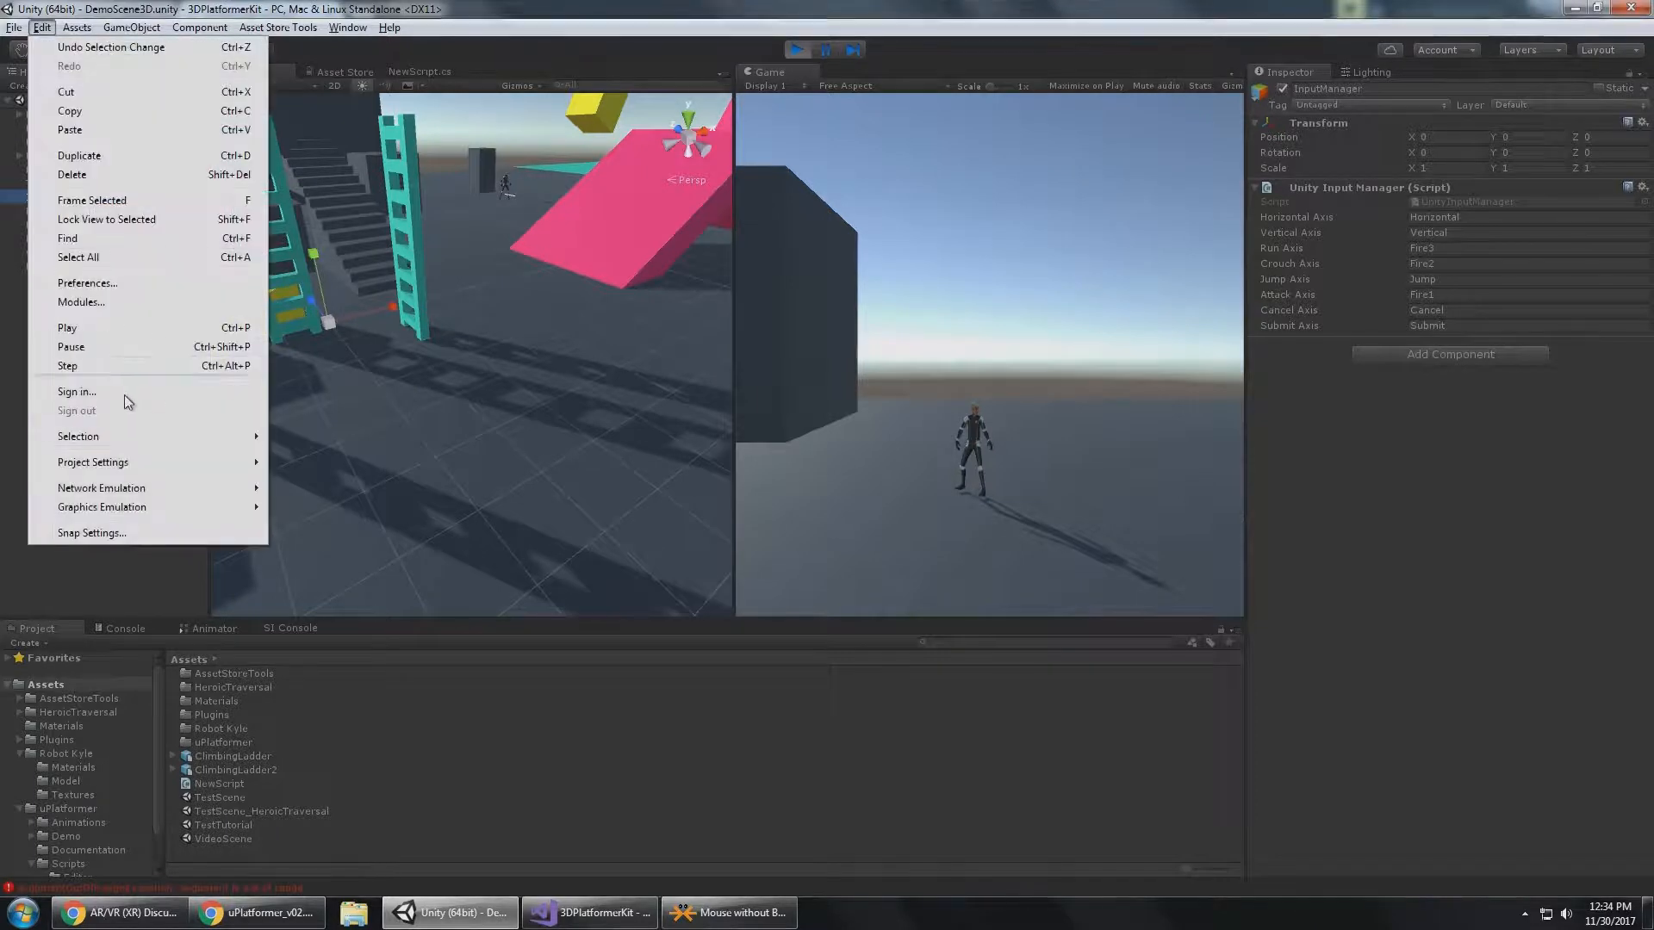
pyautogui.moveTo(188, 438)
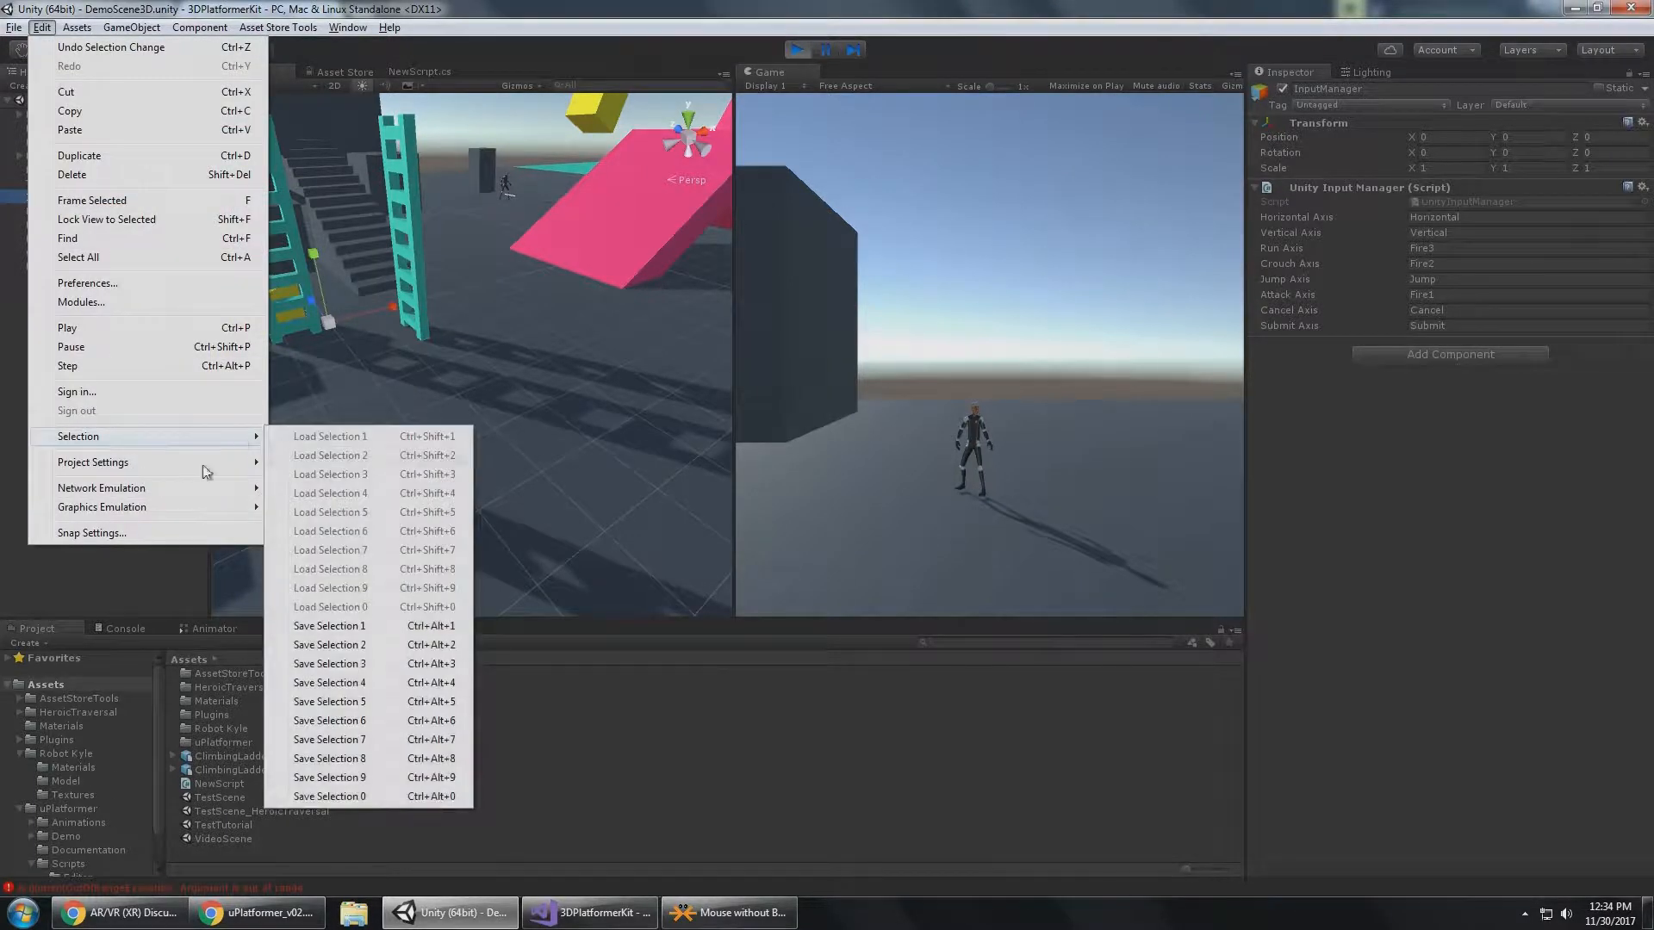
pyautogui.moveTo(123, 466)
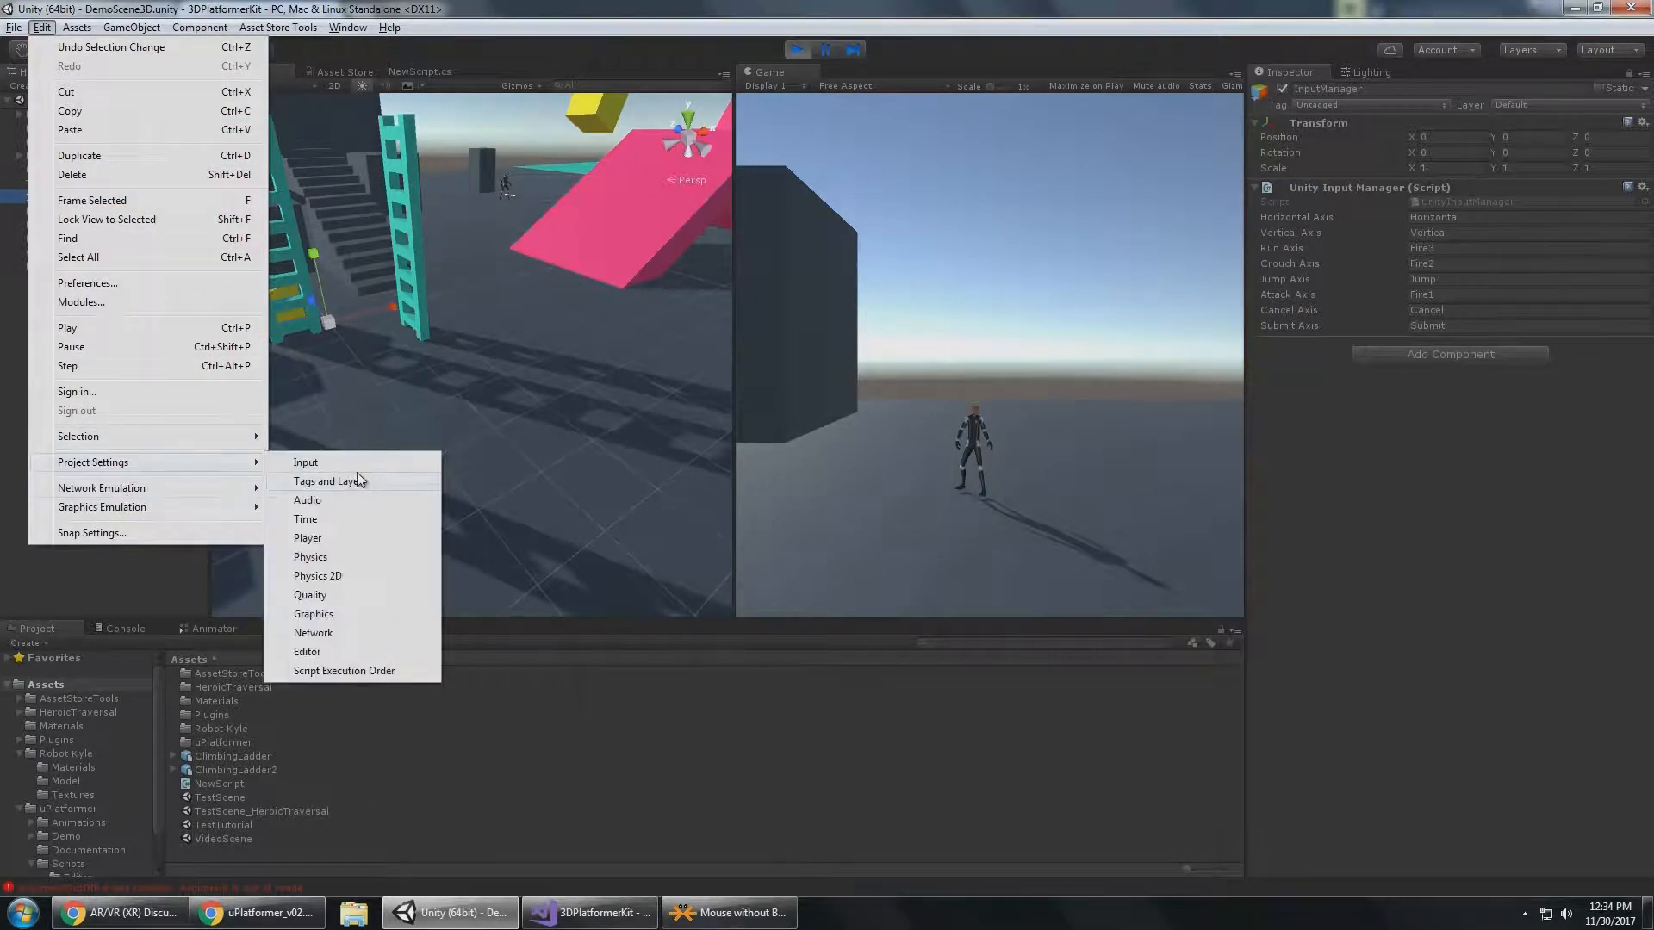
pyautogui.click(387, 463)
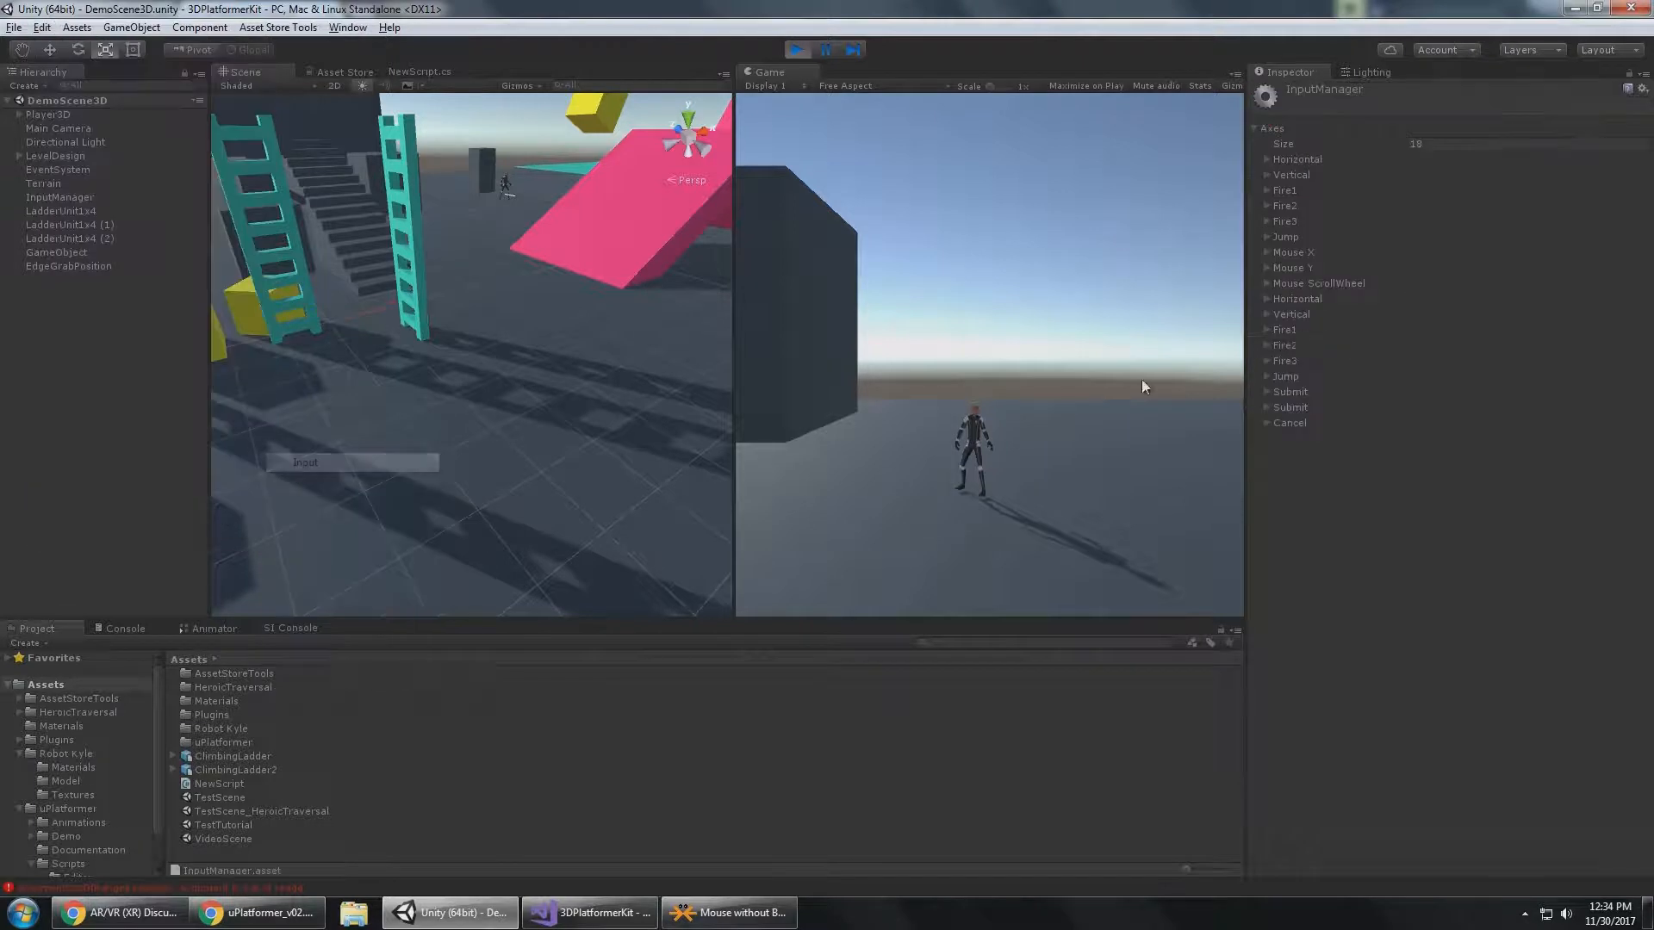
pyautogui.click(1295, 175)
pyautogui.click(1474, 193)
pyautogui.click(1474, 193)
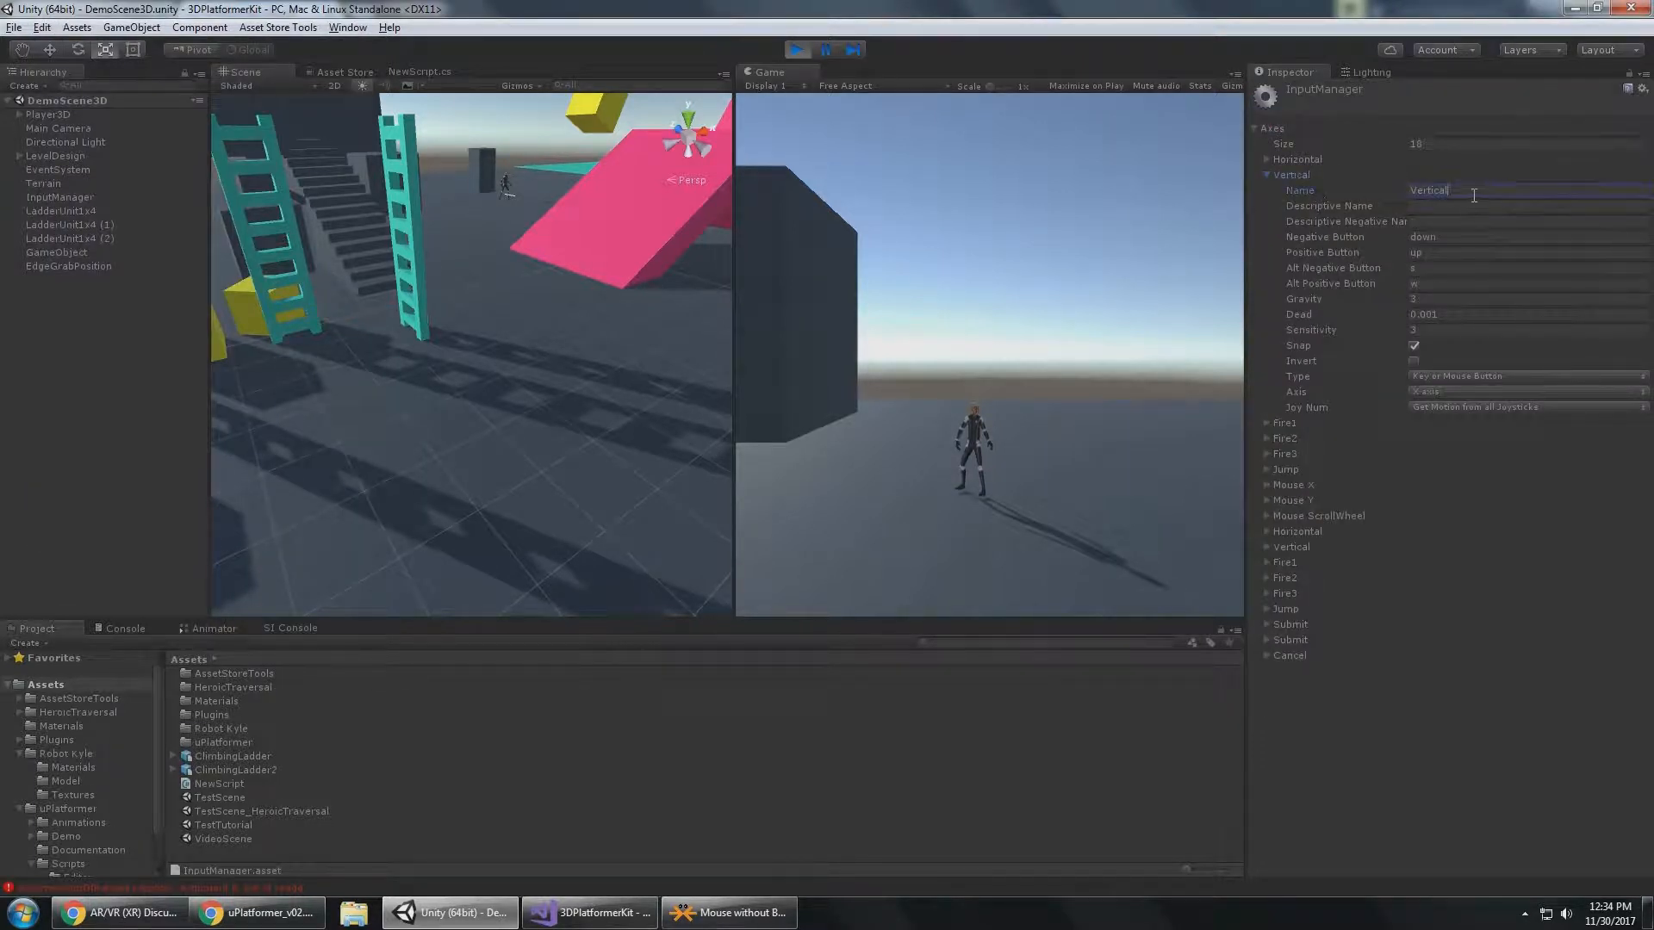
pyautogui.write('somethingelse')
pyautogui.press('Return')
pyautogui.hotkey('ctrl', 'c')
# Select the InputManager object and try pasting a replacement name into its Vertical Axis setting, then cancel the edit.
pyautogui.click(60, 197)
pyautogui.click(1527, 235)
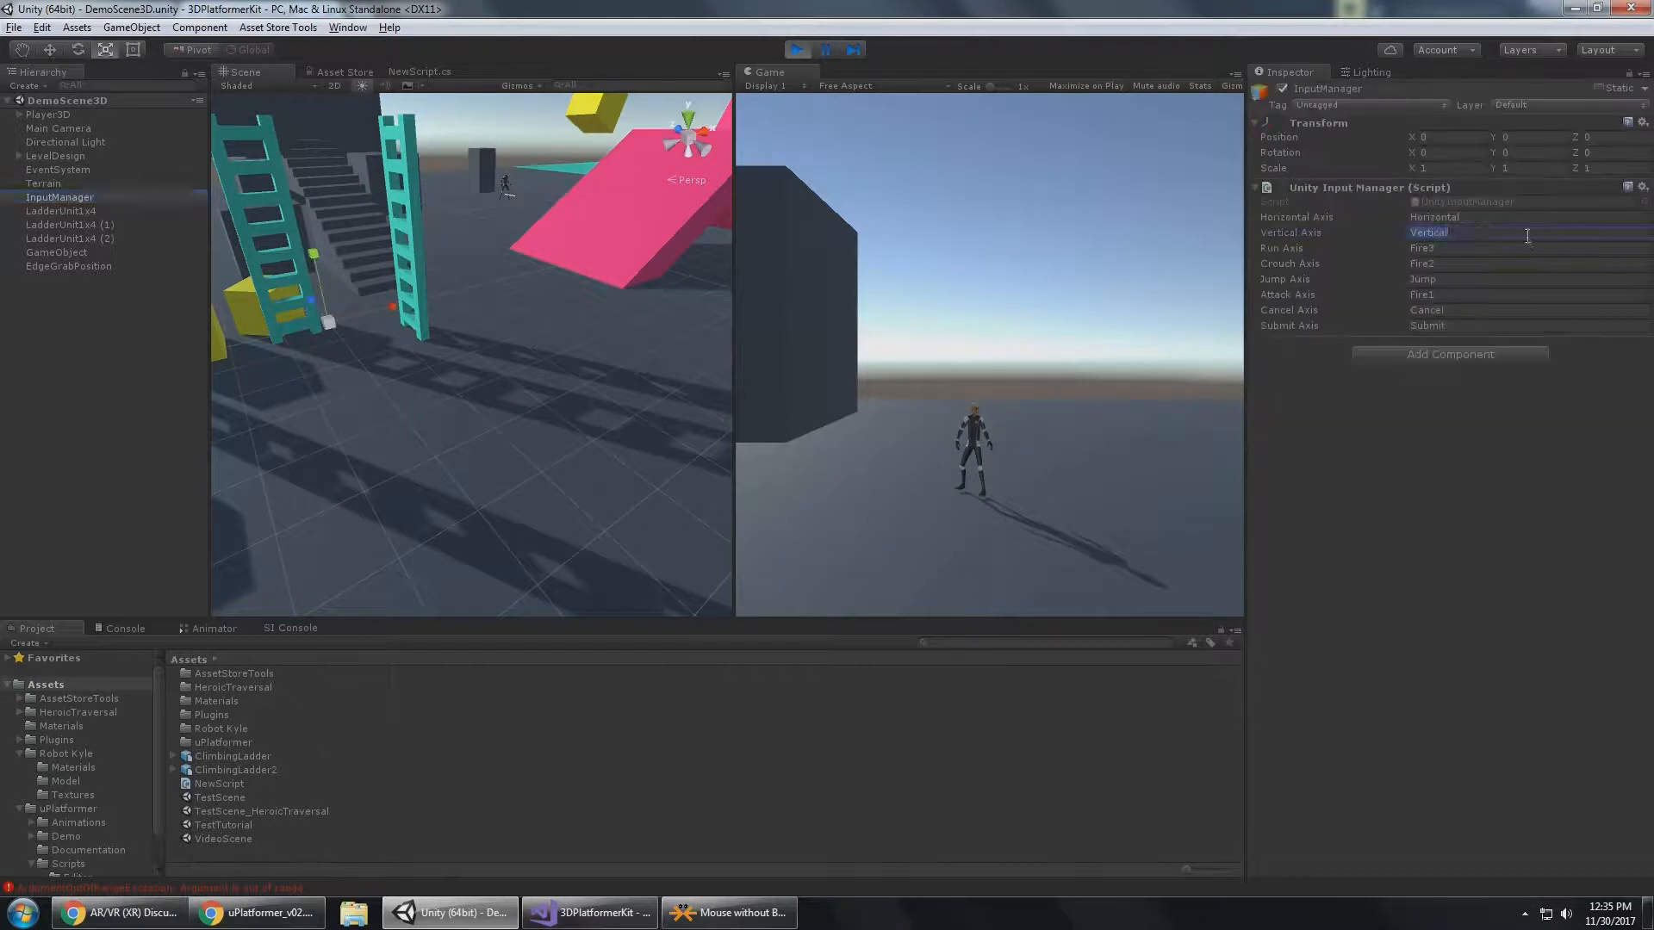
pyautogui.hotkey('ctrl', 'v')
pyautogui.press('Escape')
pyautogui.click(41, 27)
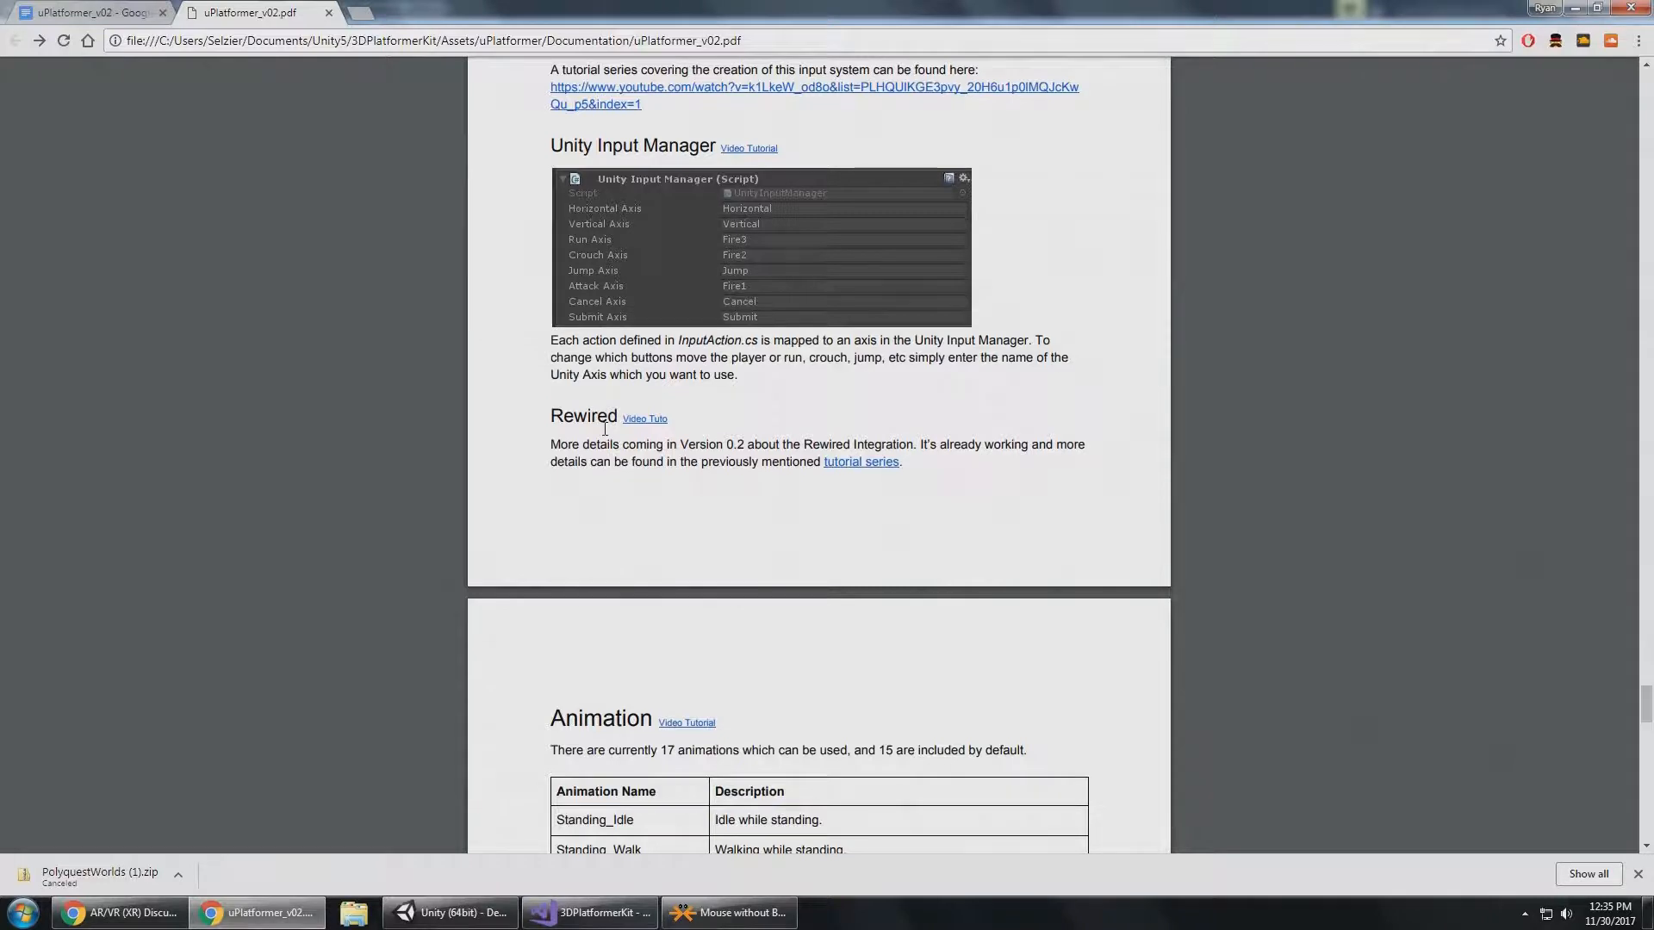
# Switch to the uPlatformer PDF in Chrome and review its Unity Input Manager and Rewired sections.
pyautogui.scroll(-1, 606, 425)
pyautogui.scroll(2, 637, 258)
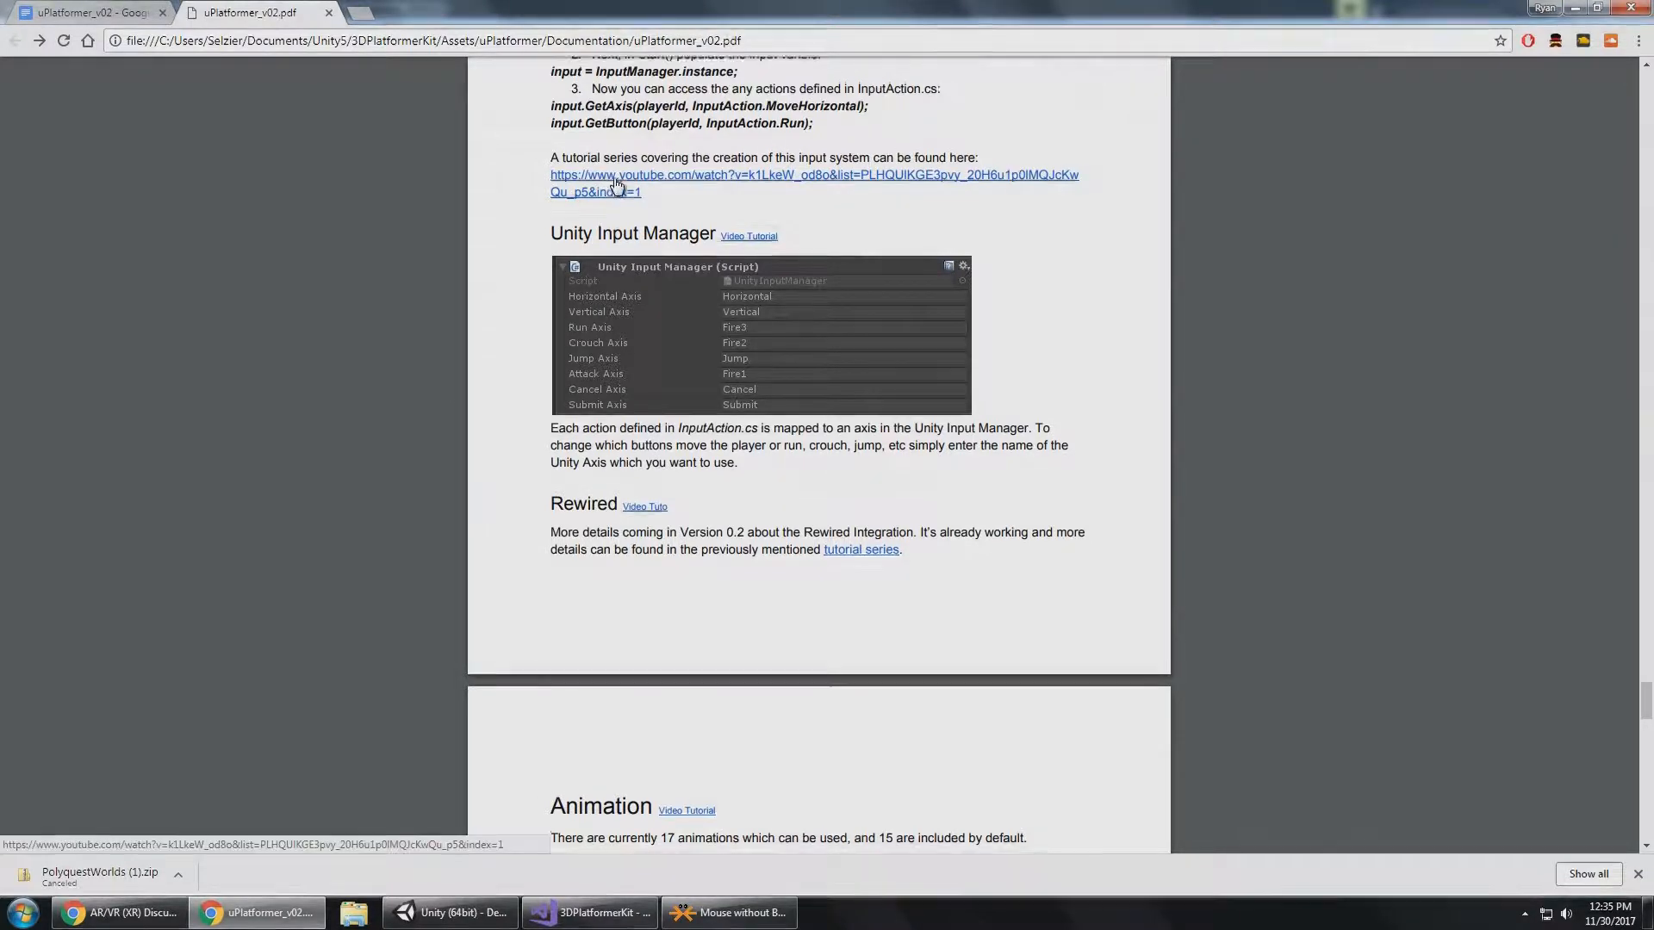
pyautogui.scroll(1, 610, 184)
pyautogui.scroll(-3, 626, 276)
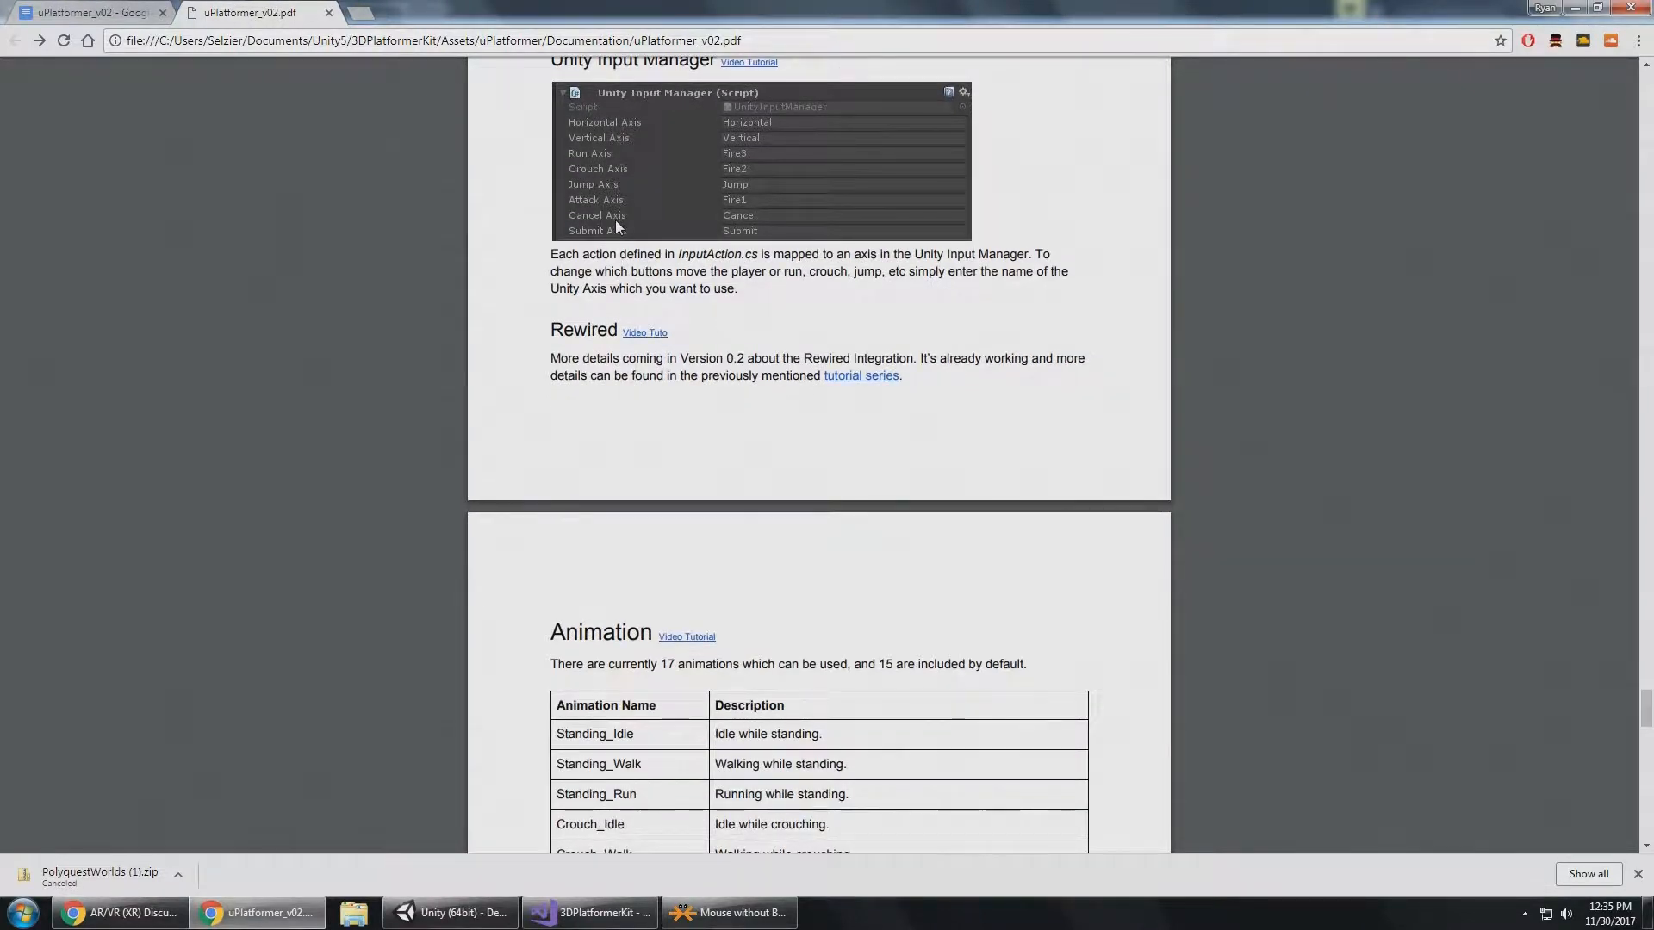
pyautogui.scroll(1, 659, 164)
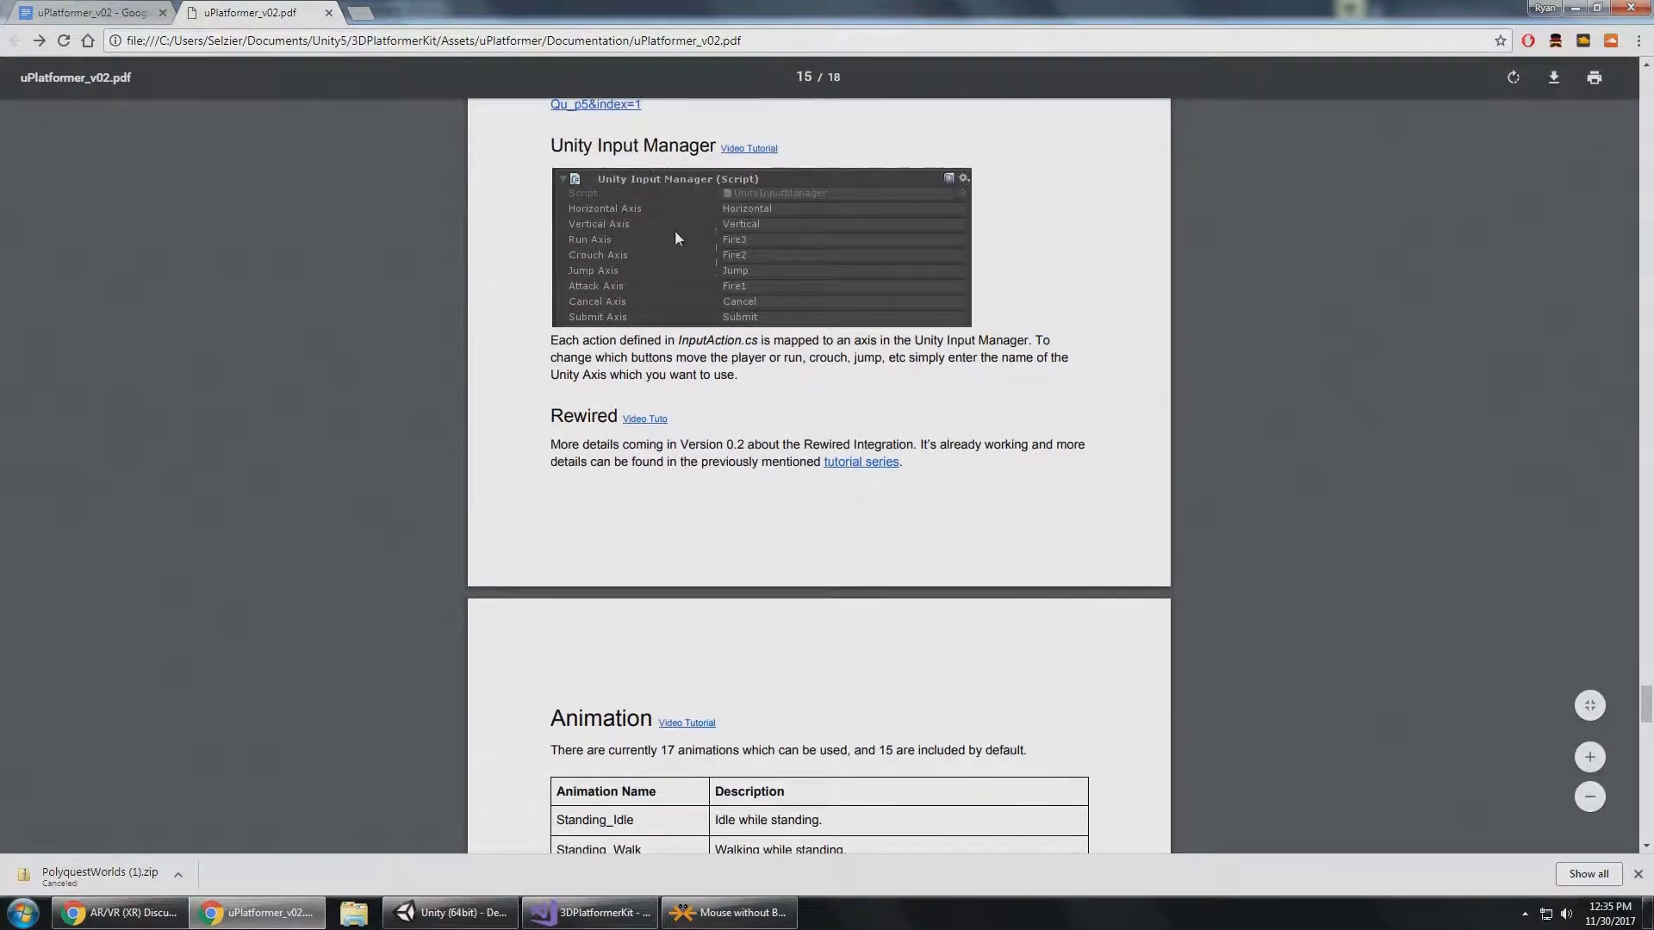
pyautogui.scroll(-3, 733, 249)
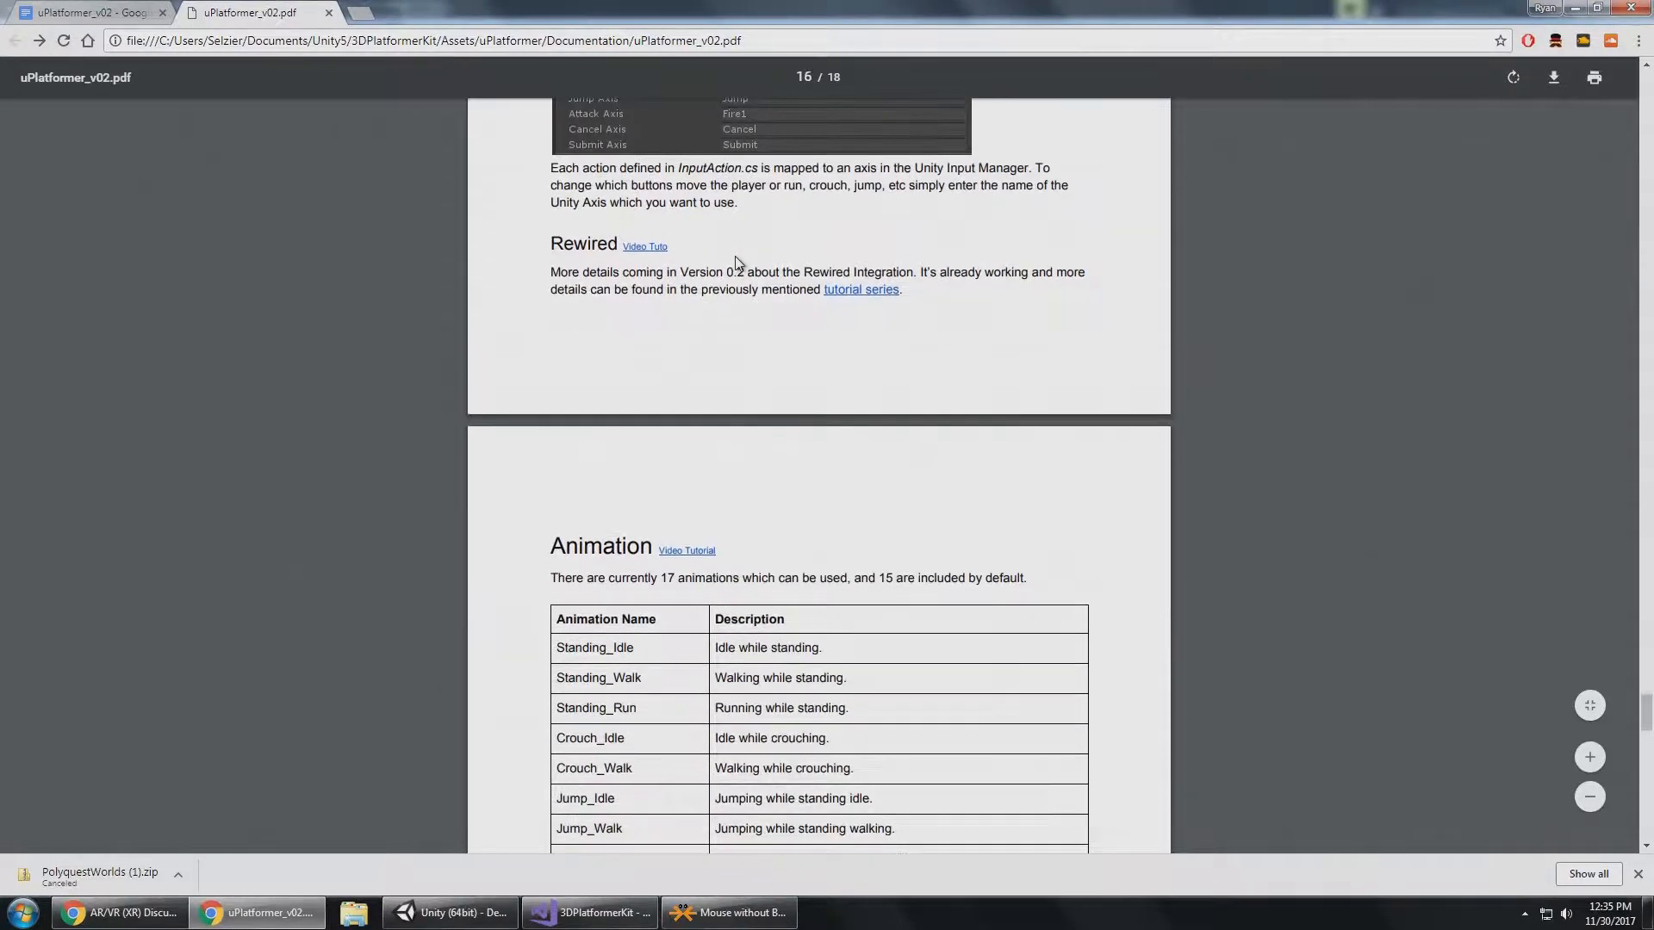
# Examine the Animation table in the PDF, highlighting the Jump_Land_Walk, Jump_Land_Run and Jump_Land_Idle entries.
pyautogui.scroll(-3, 728, 328)
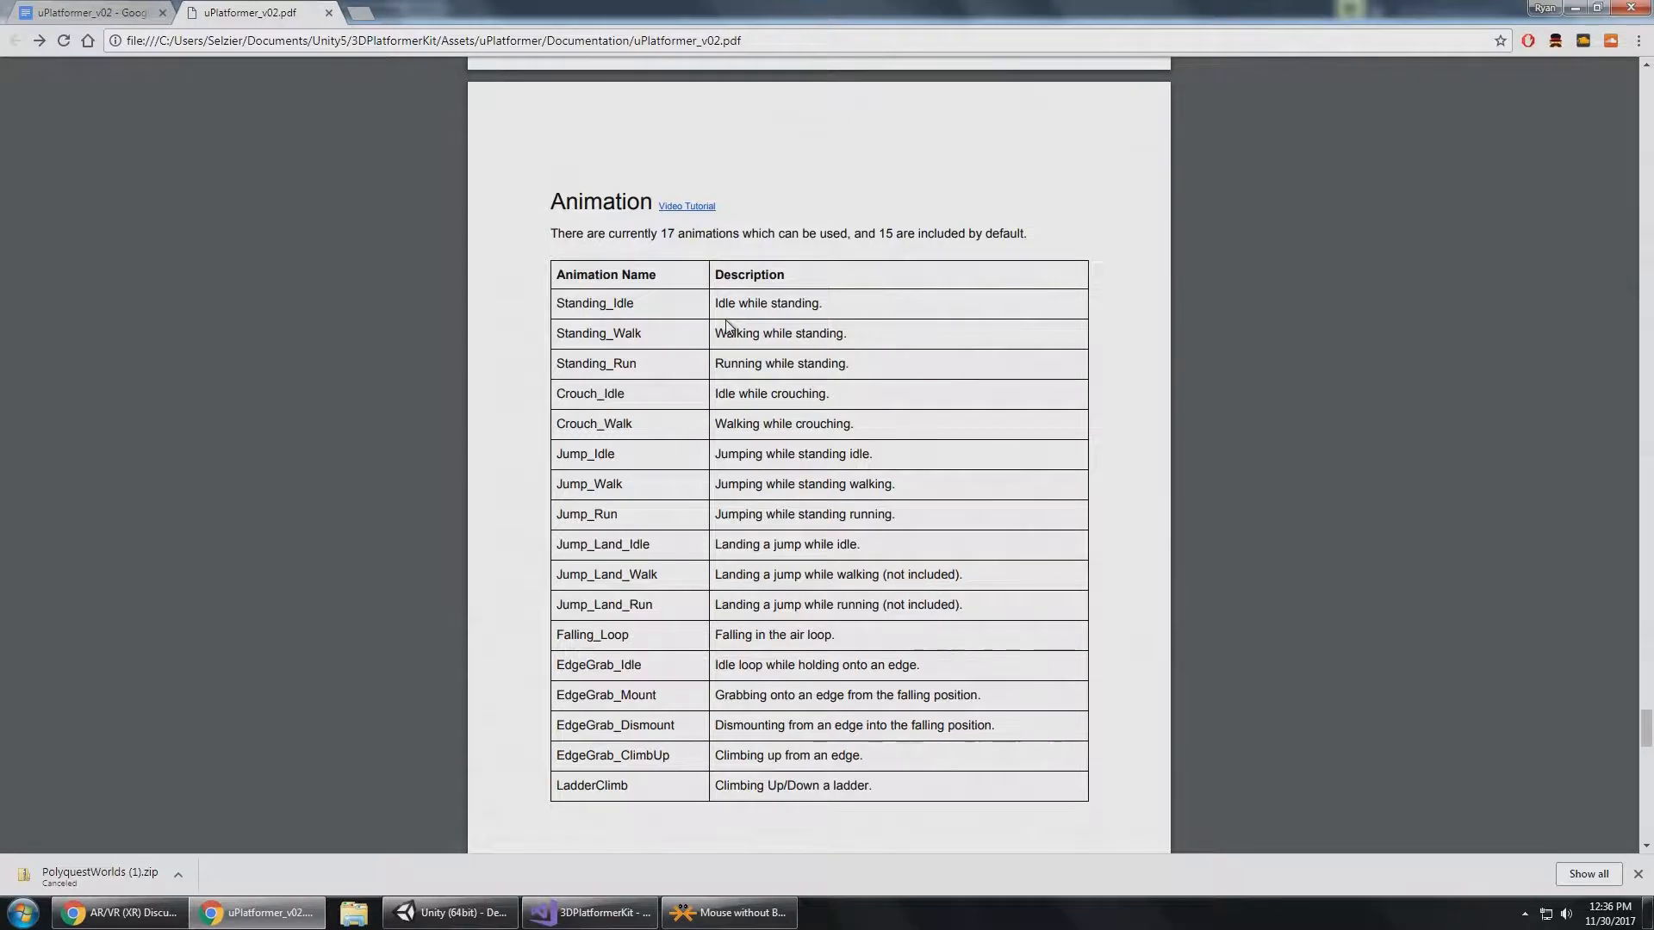
pyautogui.moveTo(554, 574); pyautogui.dragTo(659, 577)
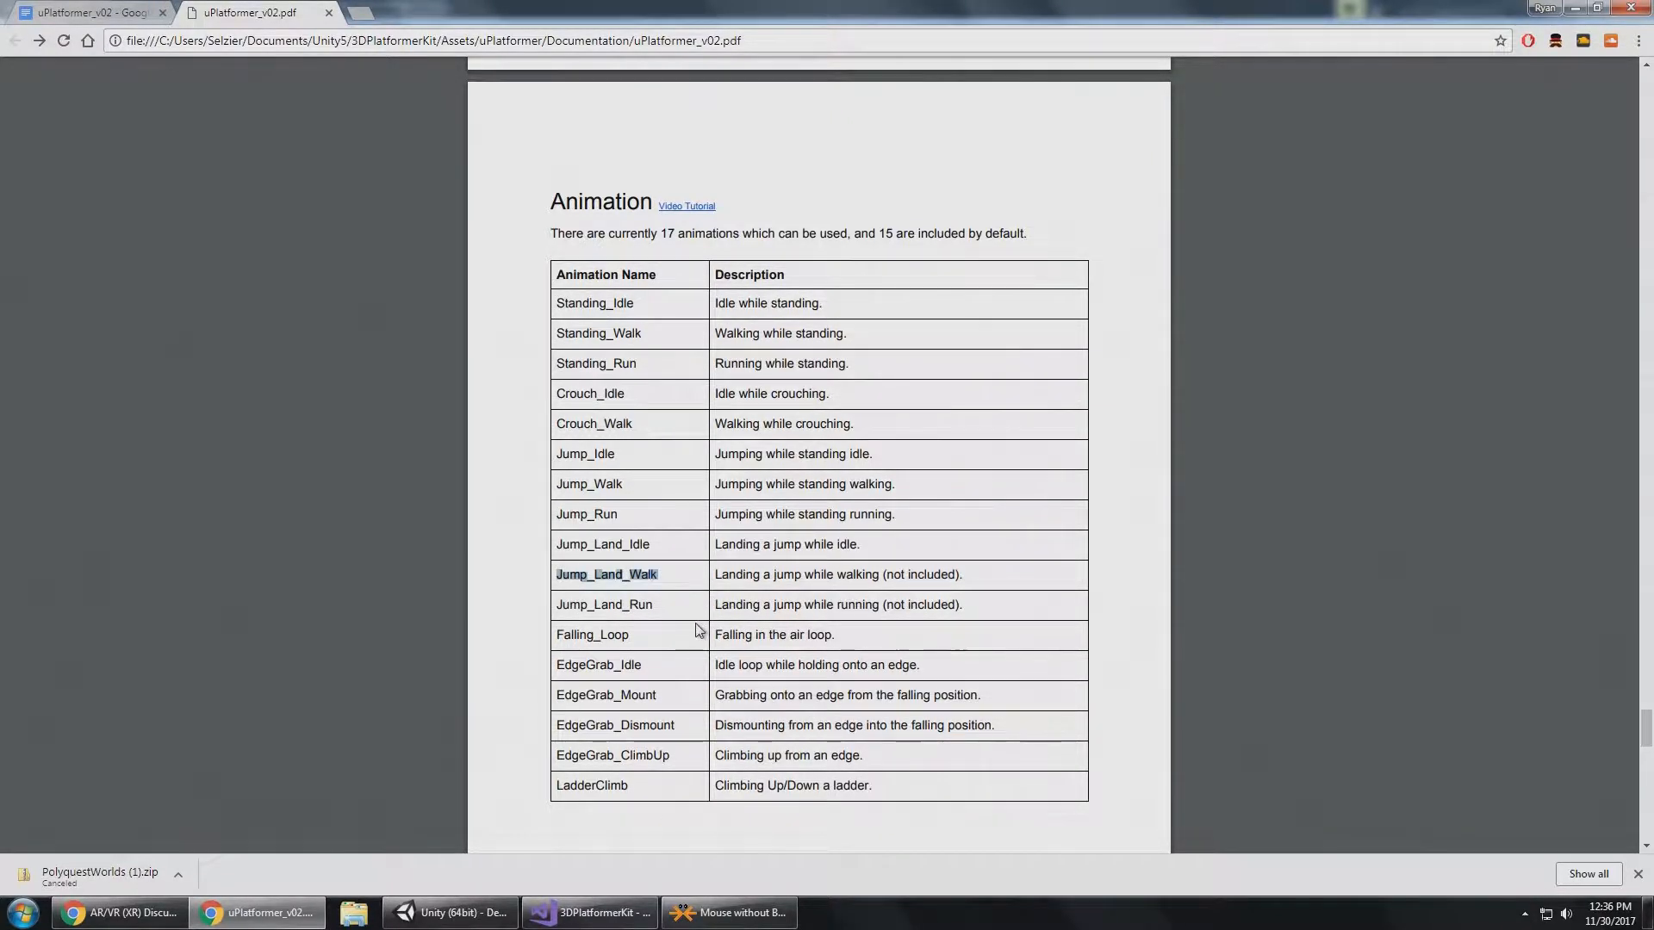
pyautogui.moveTo(556, 605); pyautogui.dragTo(657, 606)
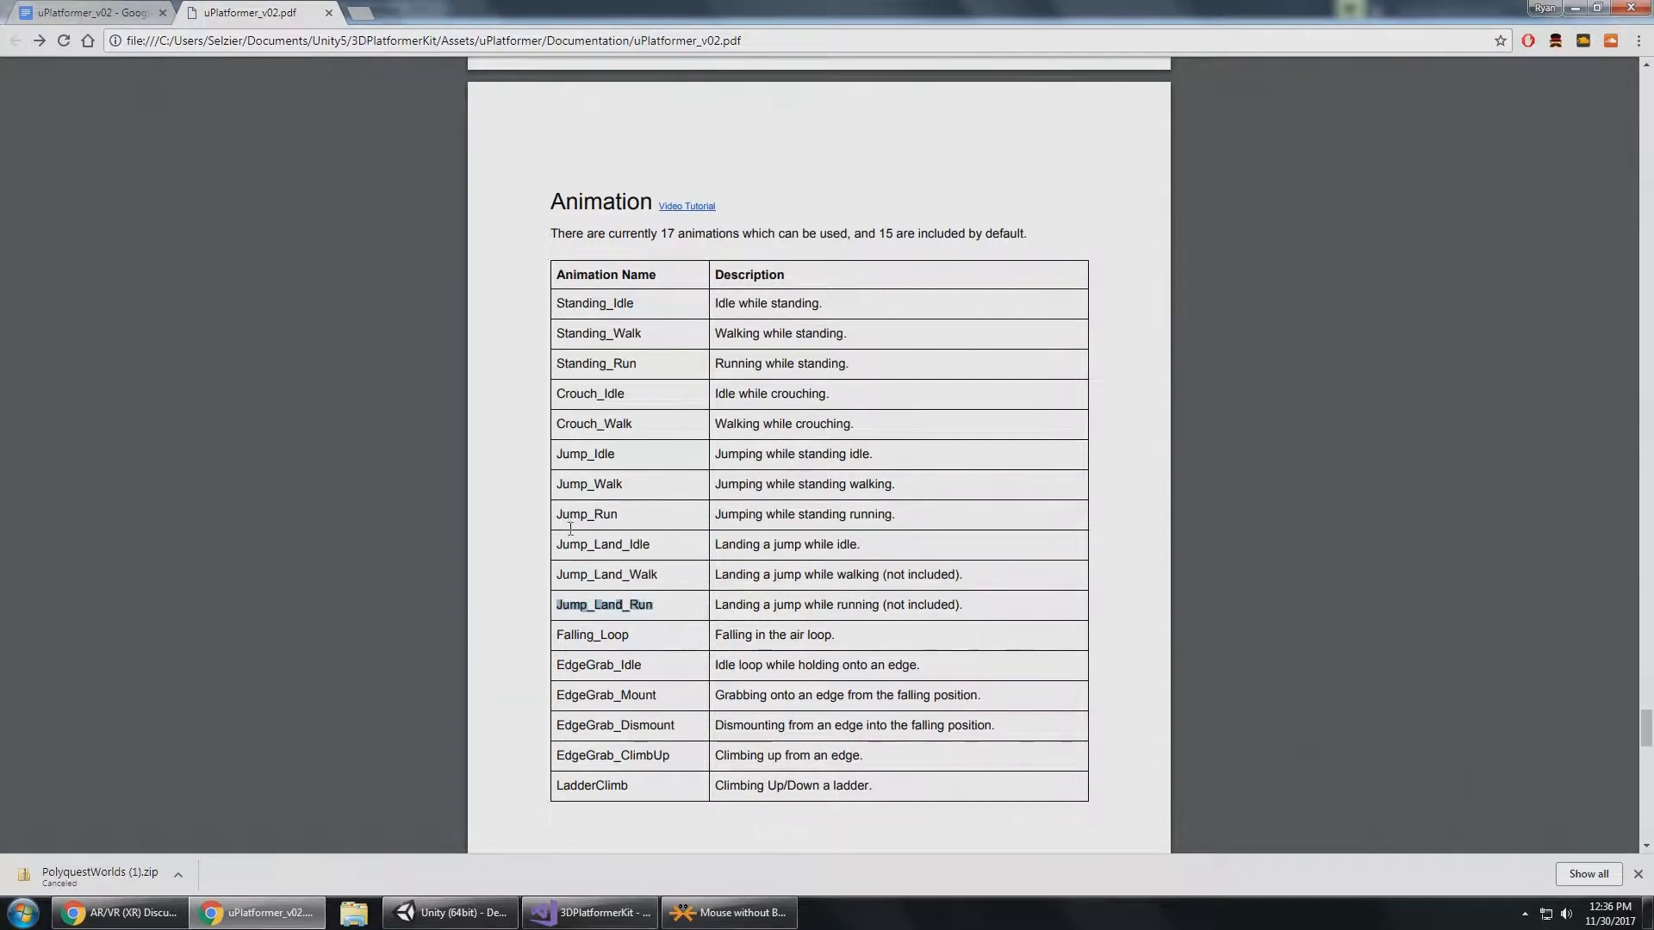
pyautogui.moveTo(560, 549); pyautogui.dragTo(652, 547)
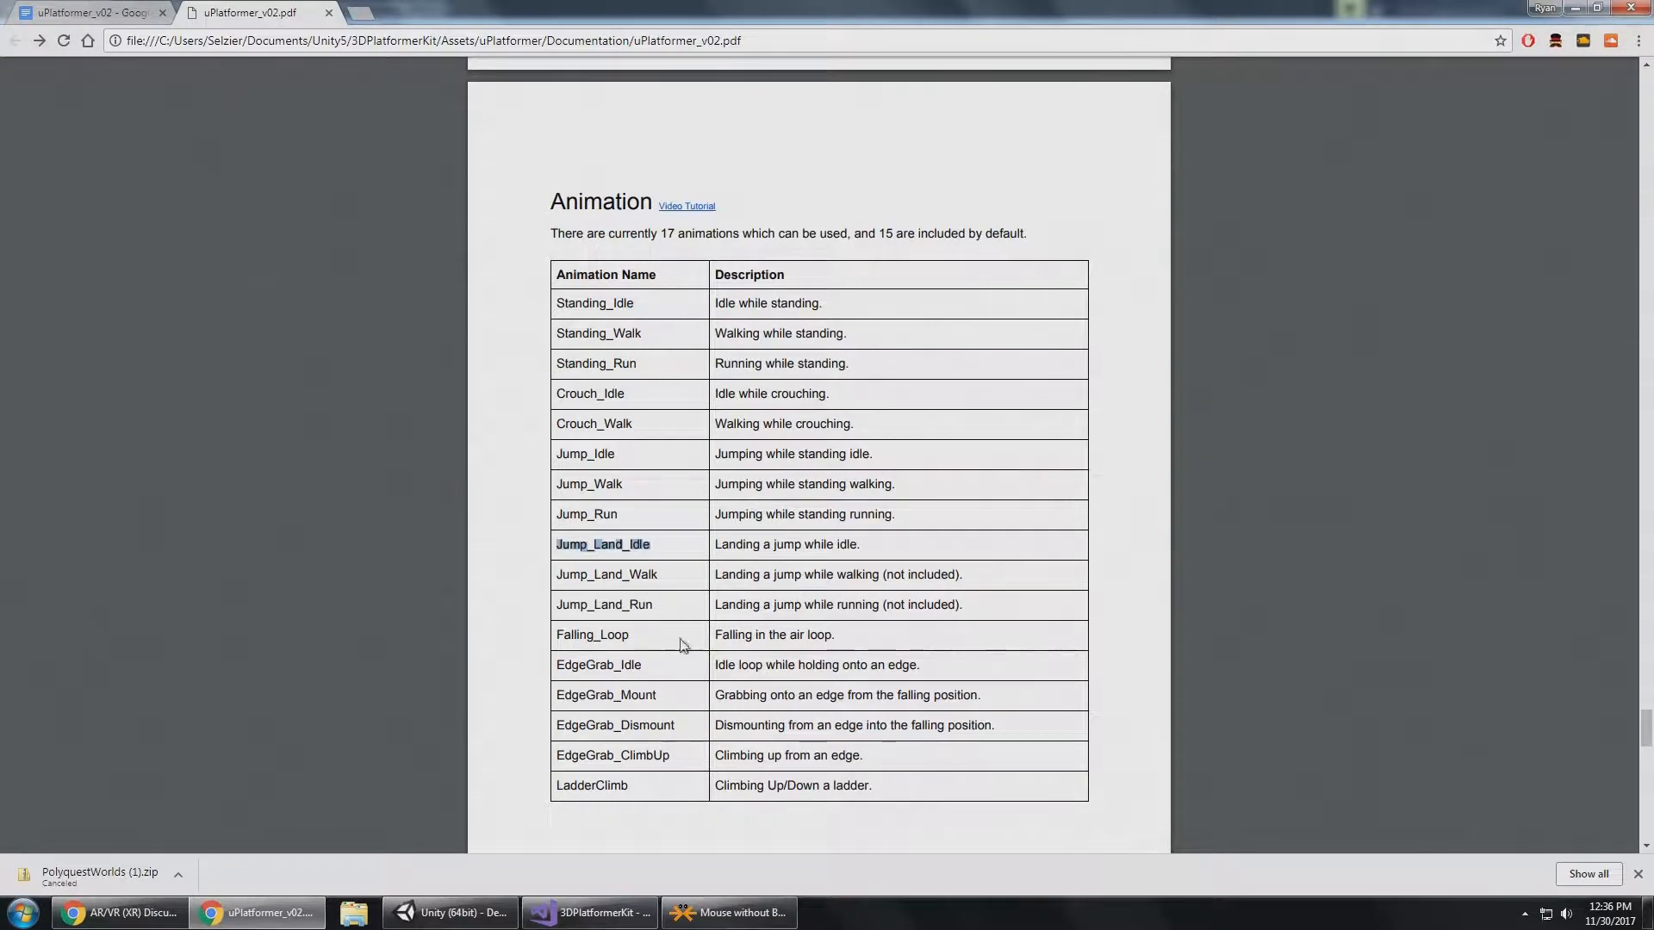
# Switch to Unity, select Player3D and open the LandingJump blend tree in its animation controller.
pyautogui.click(483, 924)
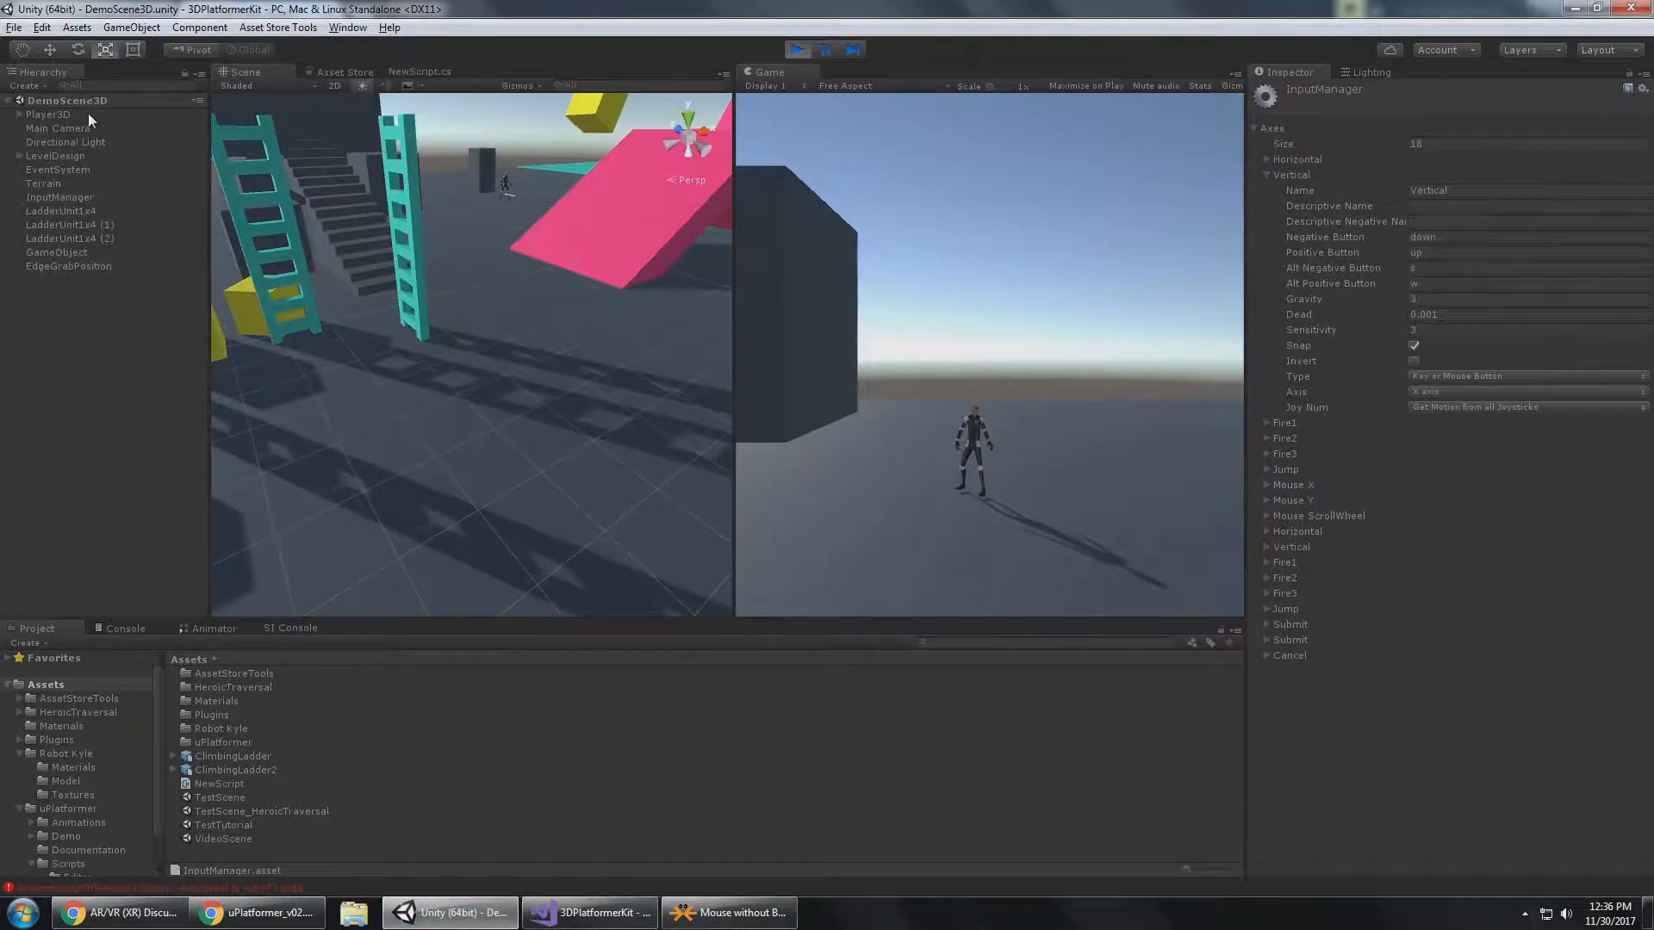
pyautogui.click(51, 114)
pyautogui.click(210, 629)
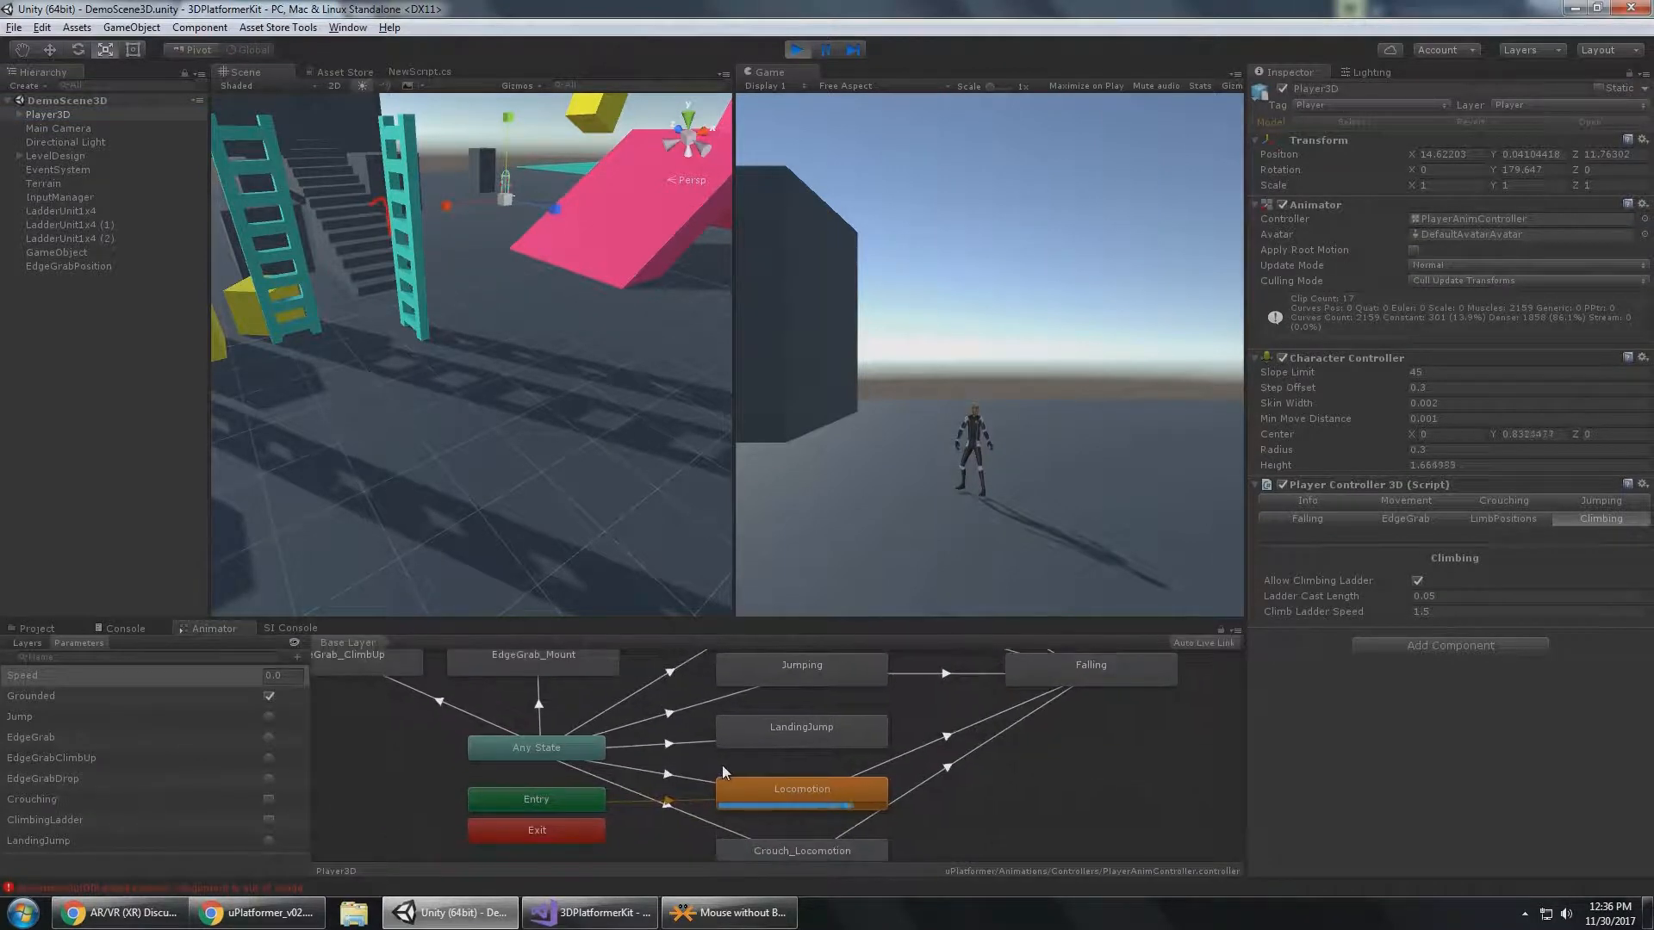
pyautogui.click(801, 730)
pyautogui.doubleClick(812, 733)
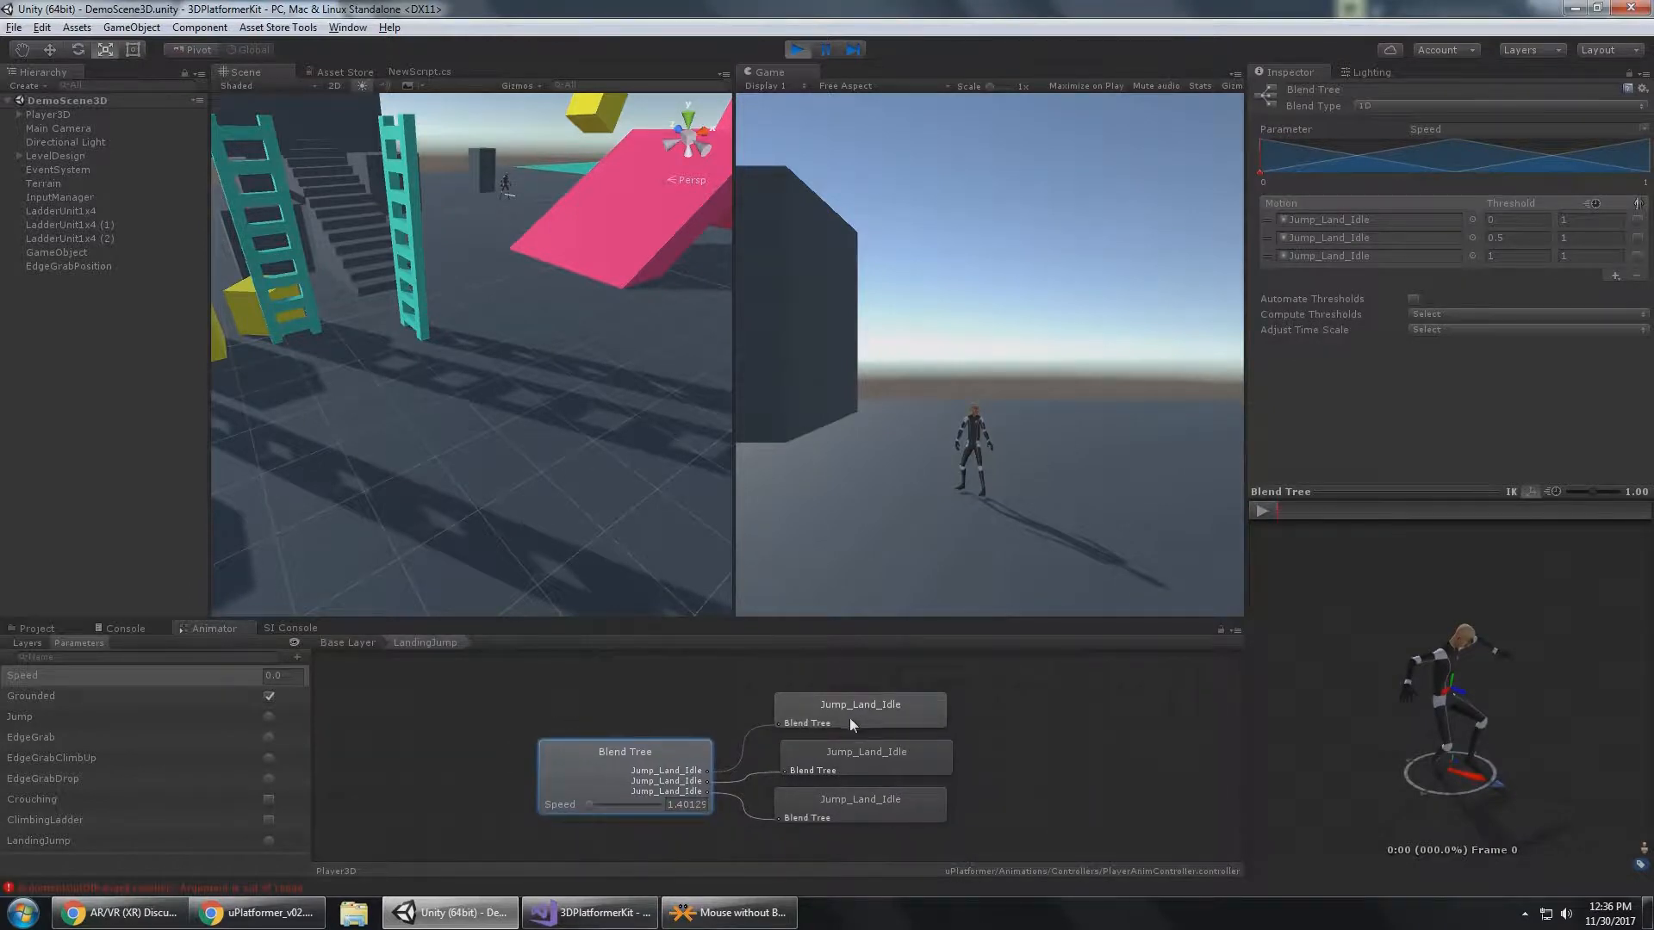
# Inspect each of the three Jump_Land_Idle motions in the LandingJump blend tree.
pyautogui.click(849, 717)
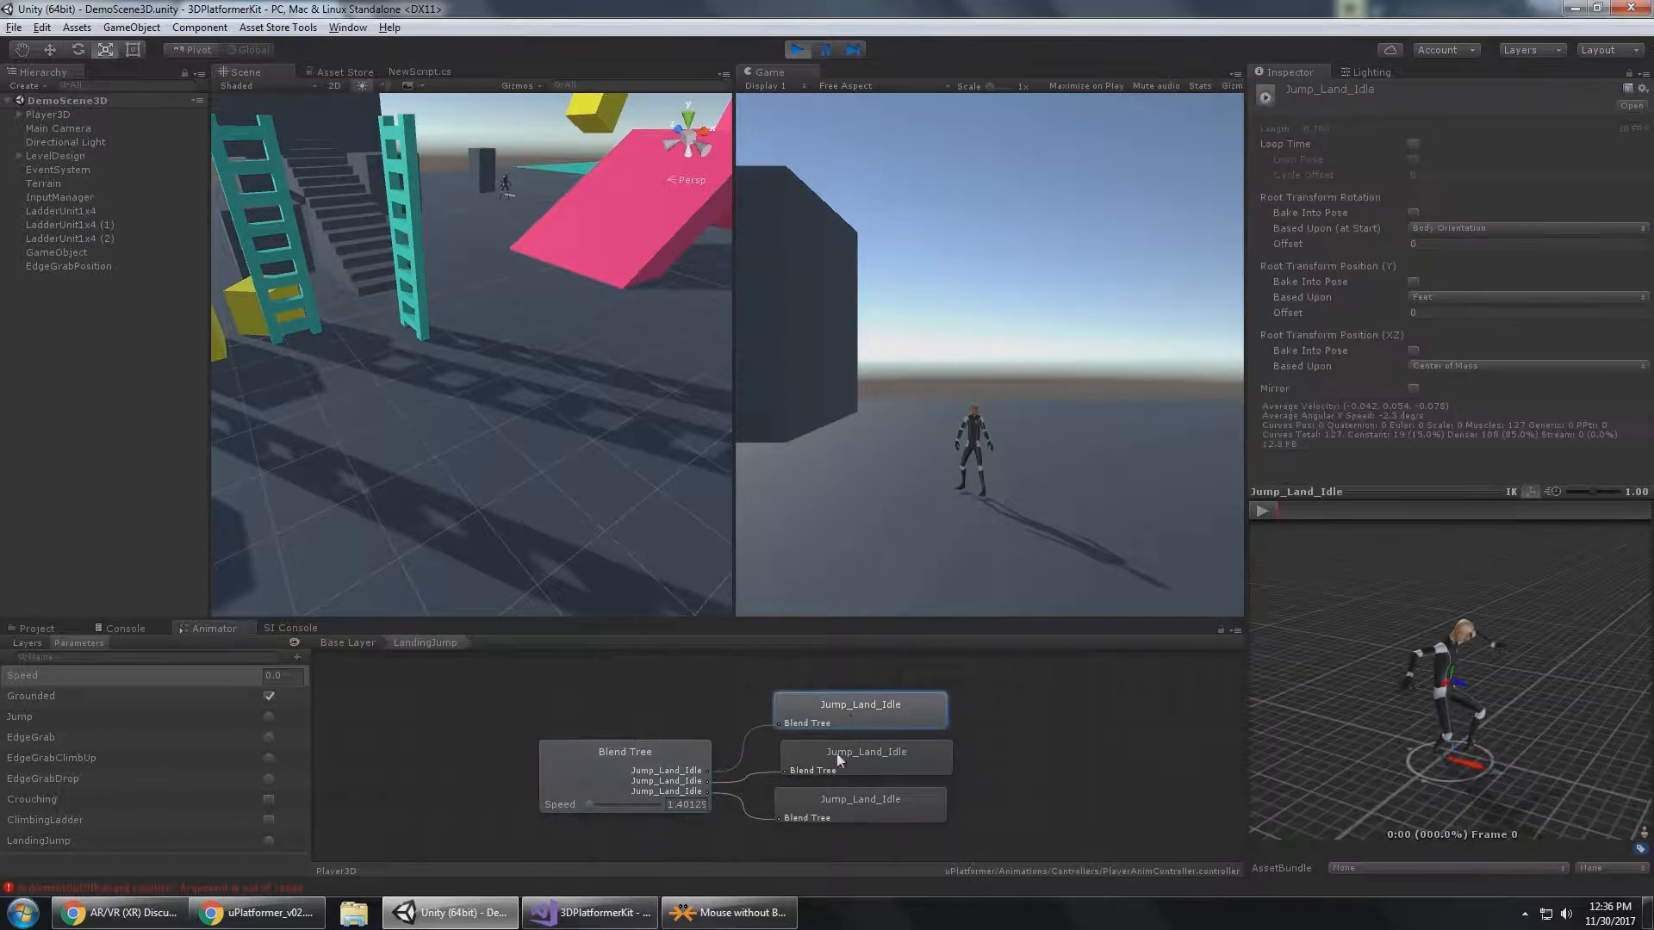
pyautogui.click(901, 757)
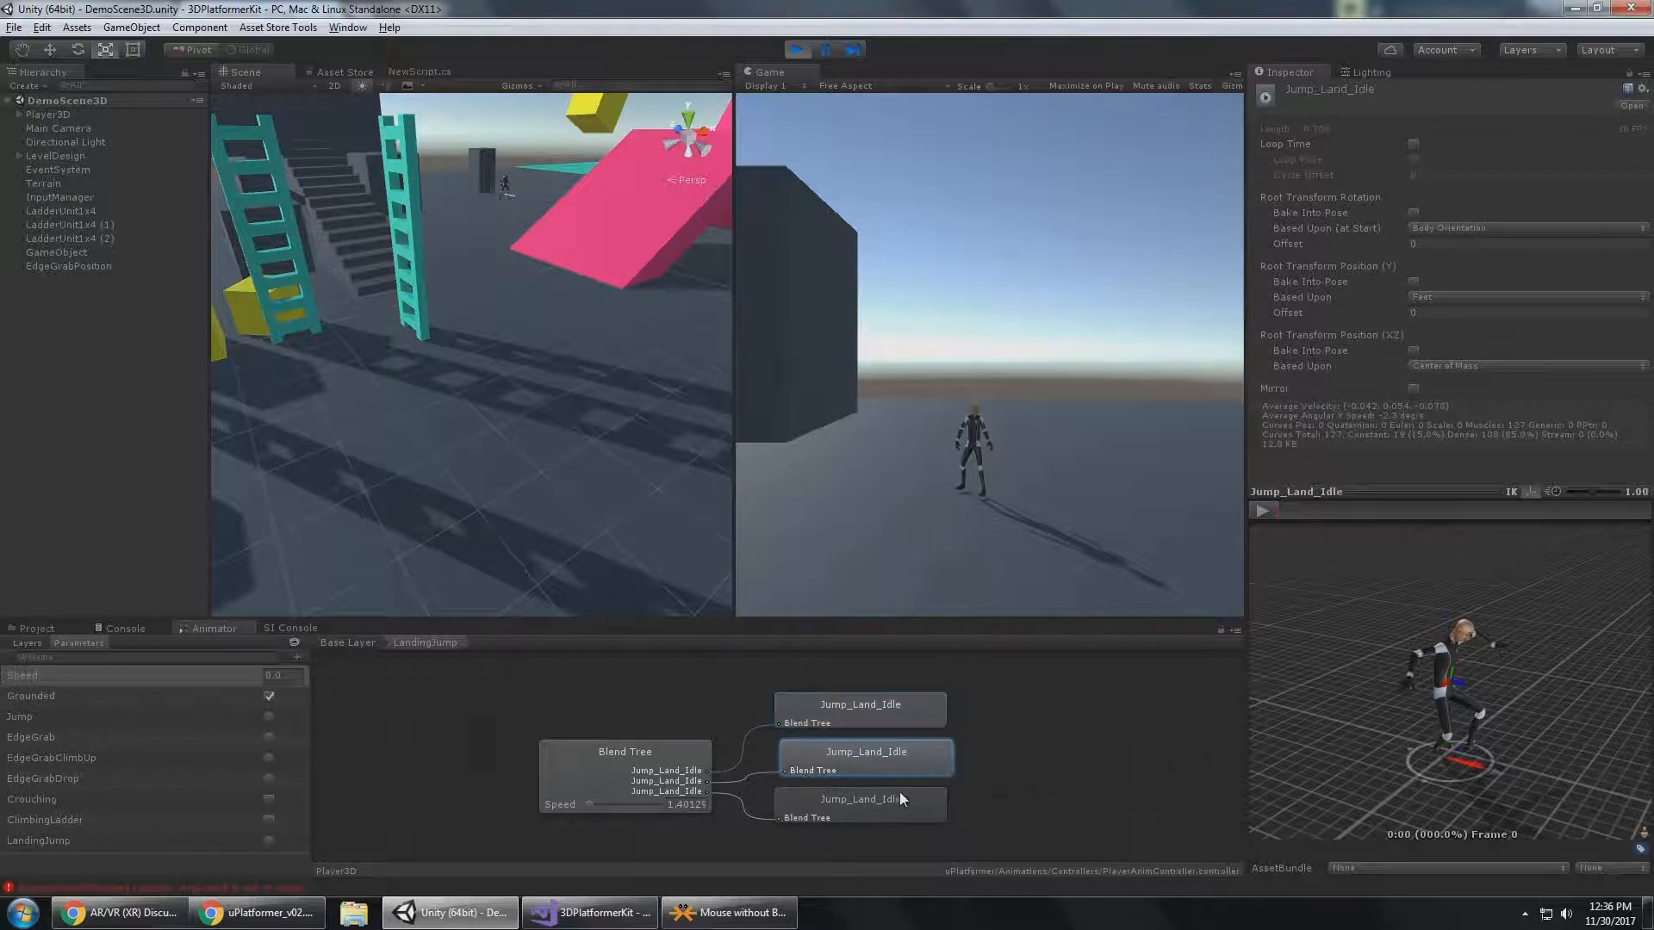
pyautogui.click(902, 808)
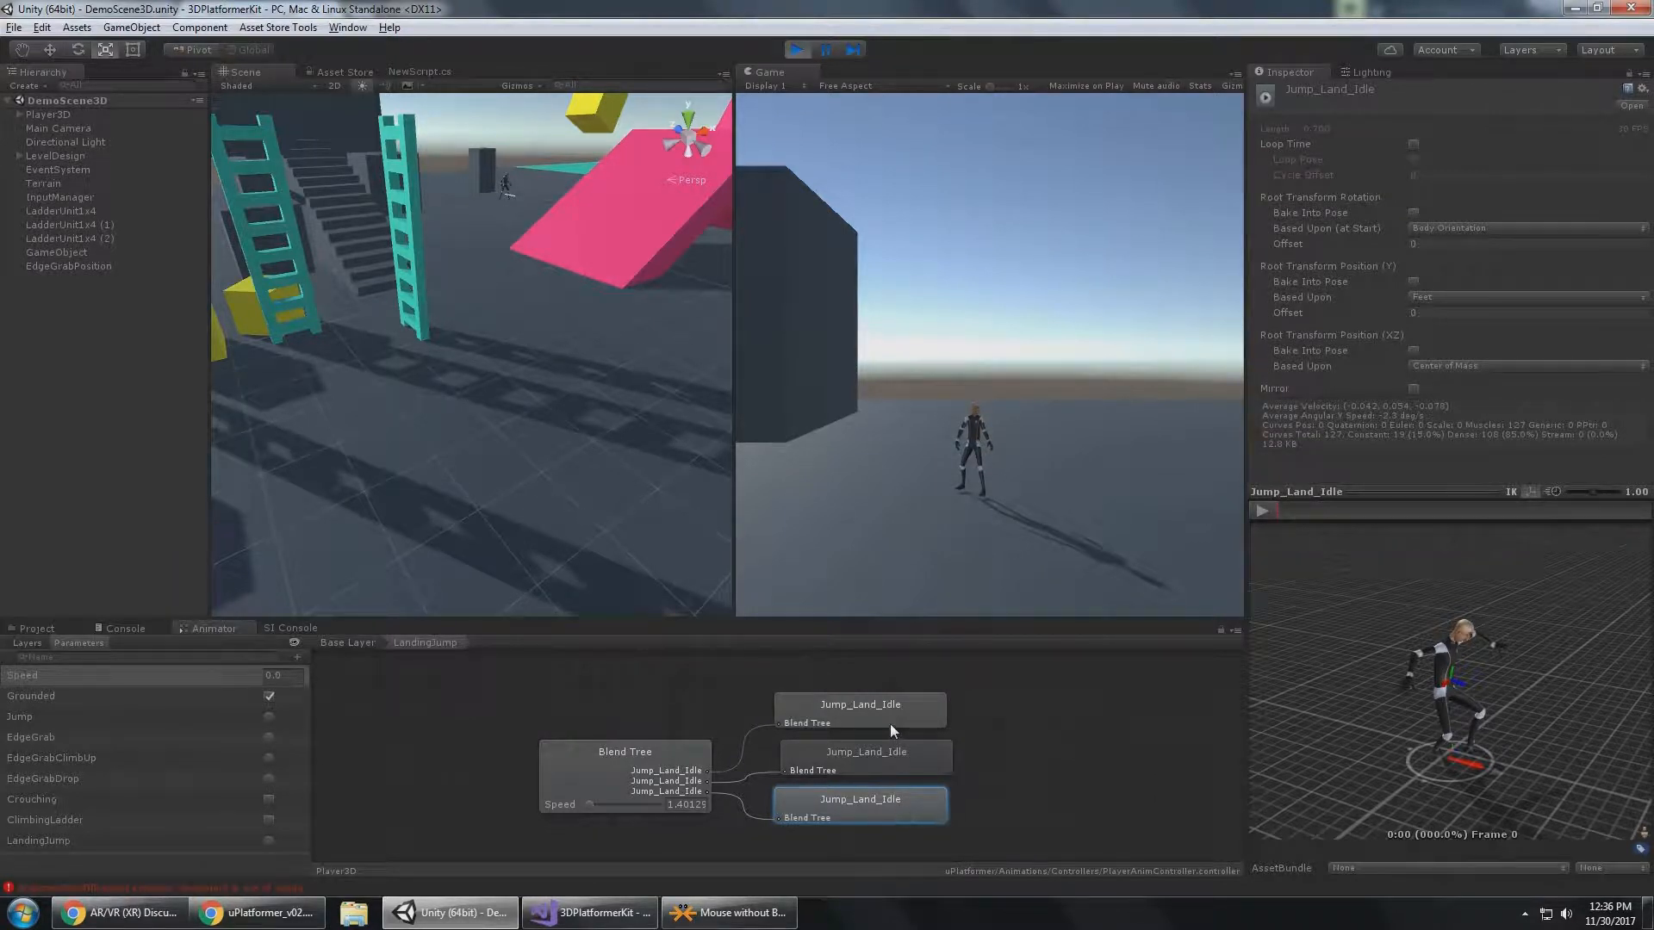
pyautogui.click(890, 724)
pyautogui.click(893, 753)
pyautogui.click(891, 793)
pyautogui.click(893, 713)
pyautogui.click(885, 756)
pyautogui.click(879, 797)
# Select the HeroicTraversal folder in the project assets, then switch to the uPlatformer PDF and review the Animation Controller section.
pyautogui.click(42, 628)
pyautogui.click(250, 690)
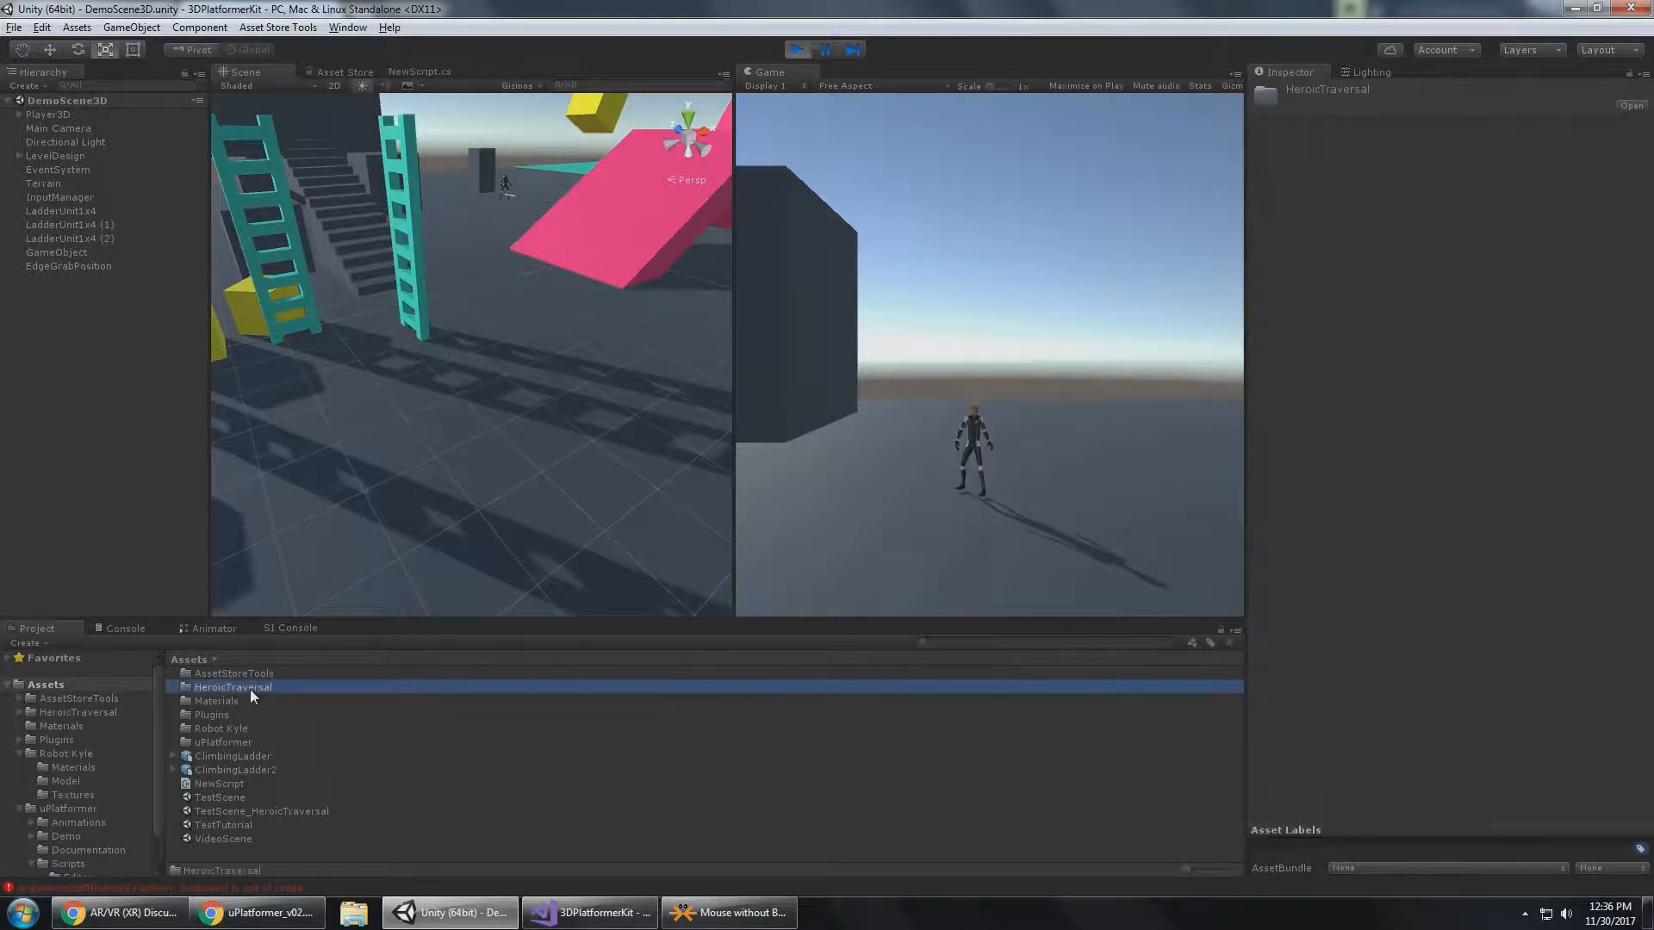
pyautogui.click(259, 913)
pyautogui.scroll(-10, 638, 512)
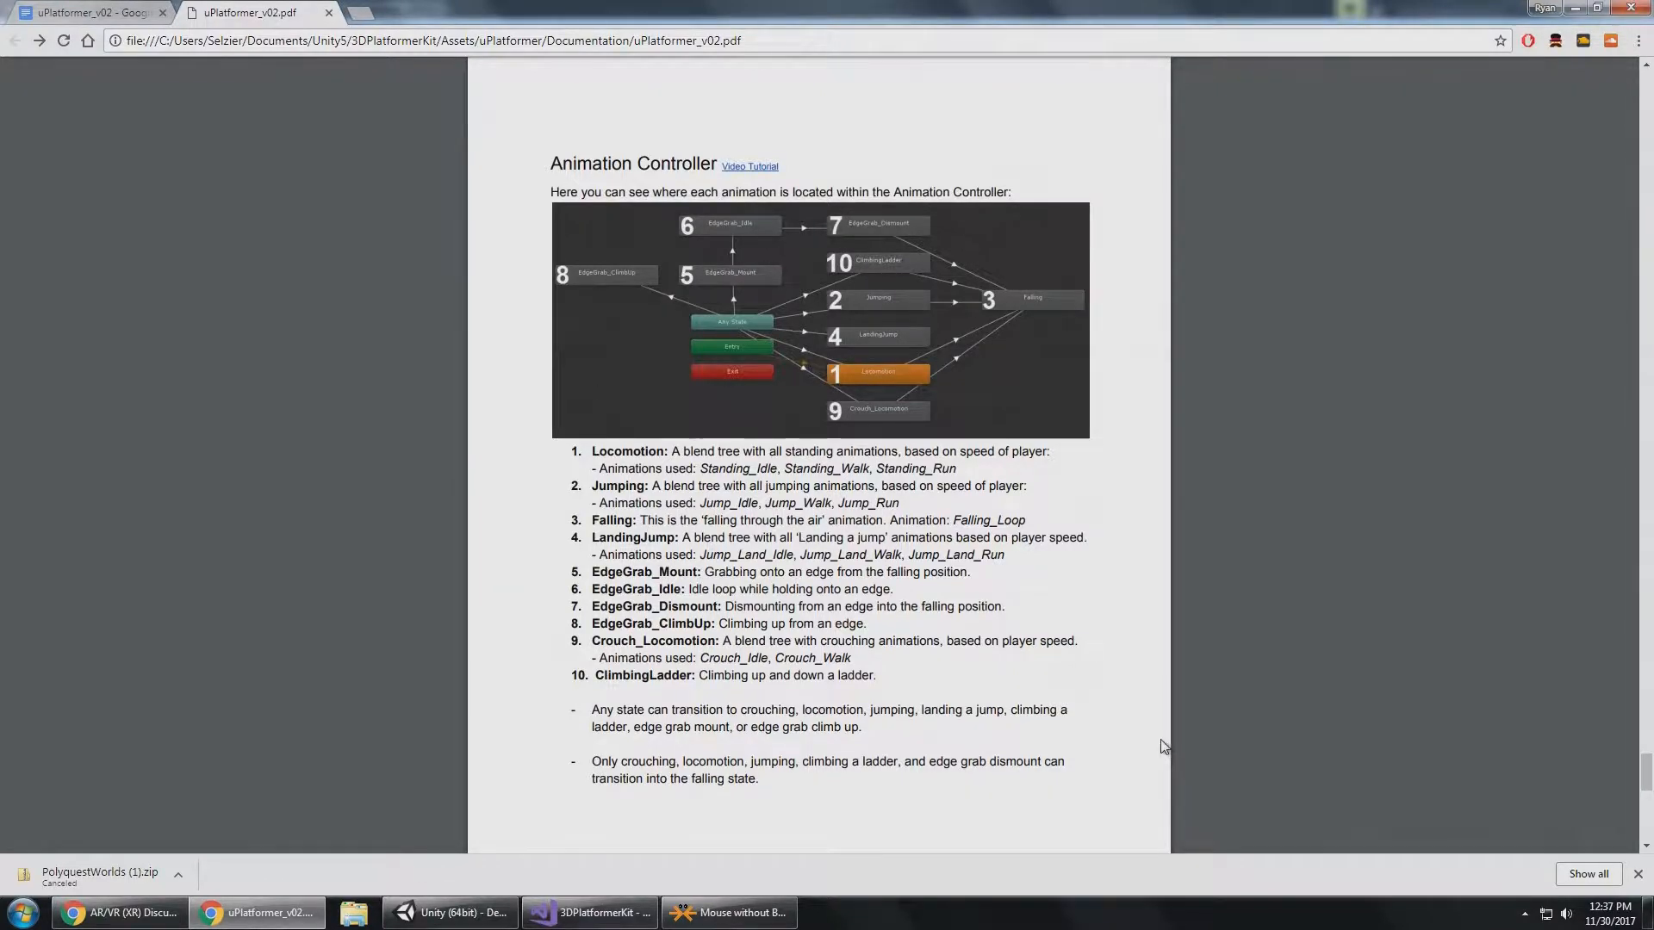
# Switch to Unity, show the animation controller's full Base Layer in an enlarged Animator area, and open the Locomotion blend tree.
pyautogui.click(471, 924)
pyautogui.click(214, 628)
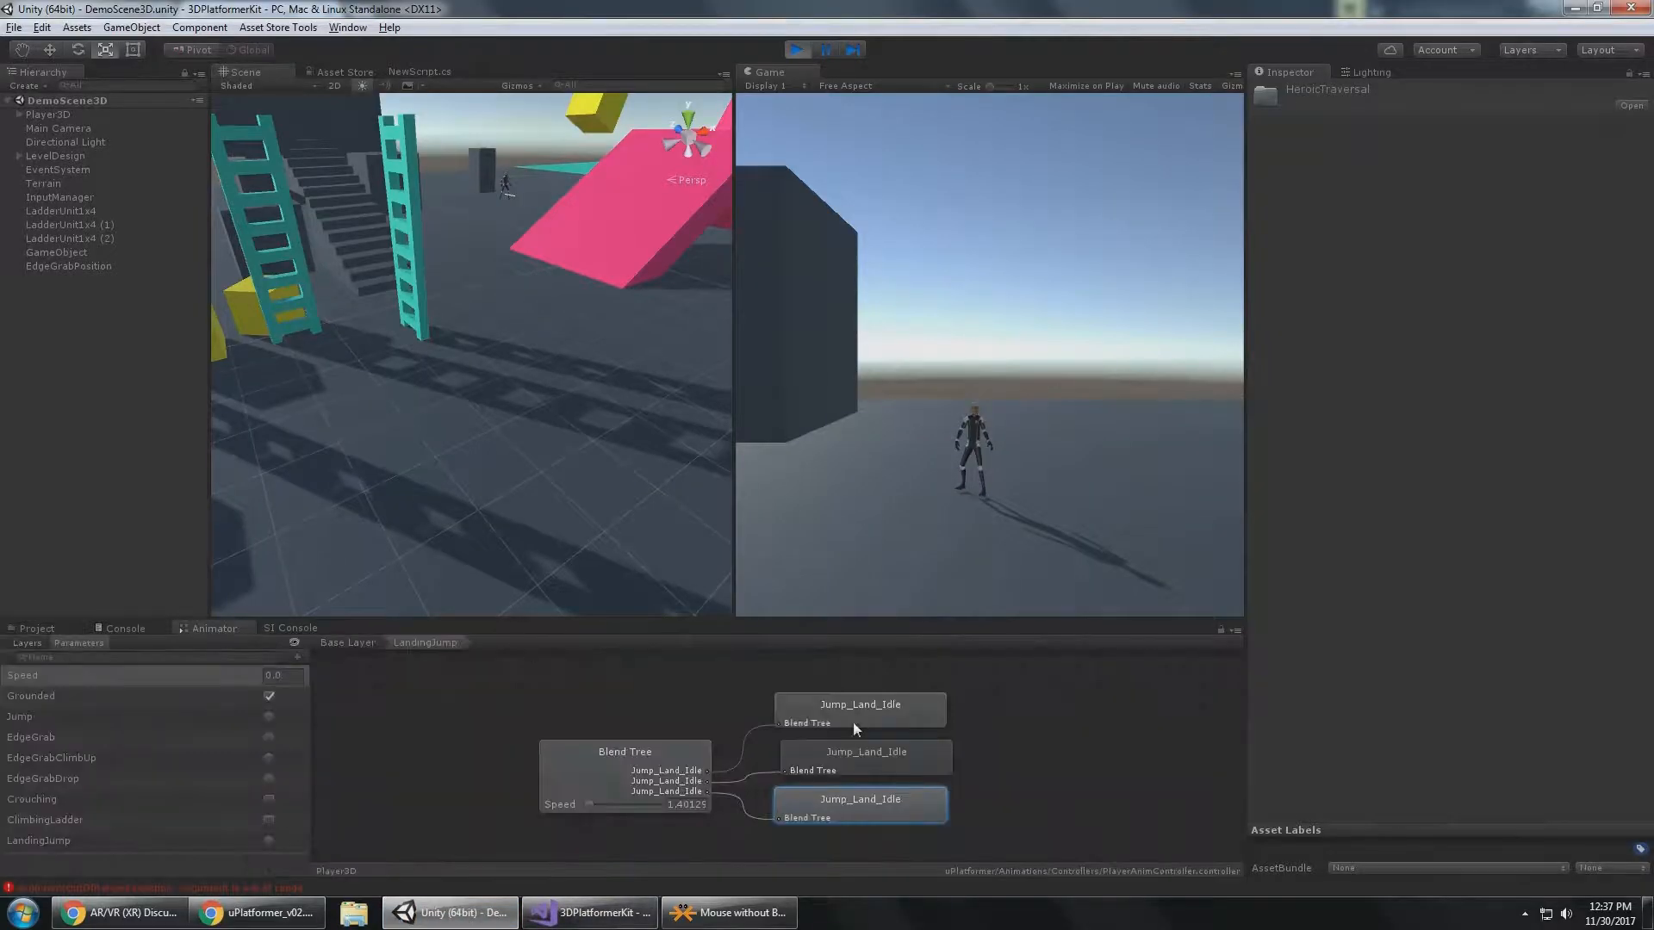
pyautogui.moveTo(471, 631); pyautogui.dragTo(446, 582)
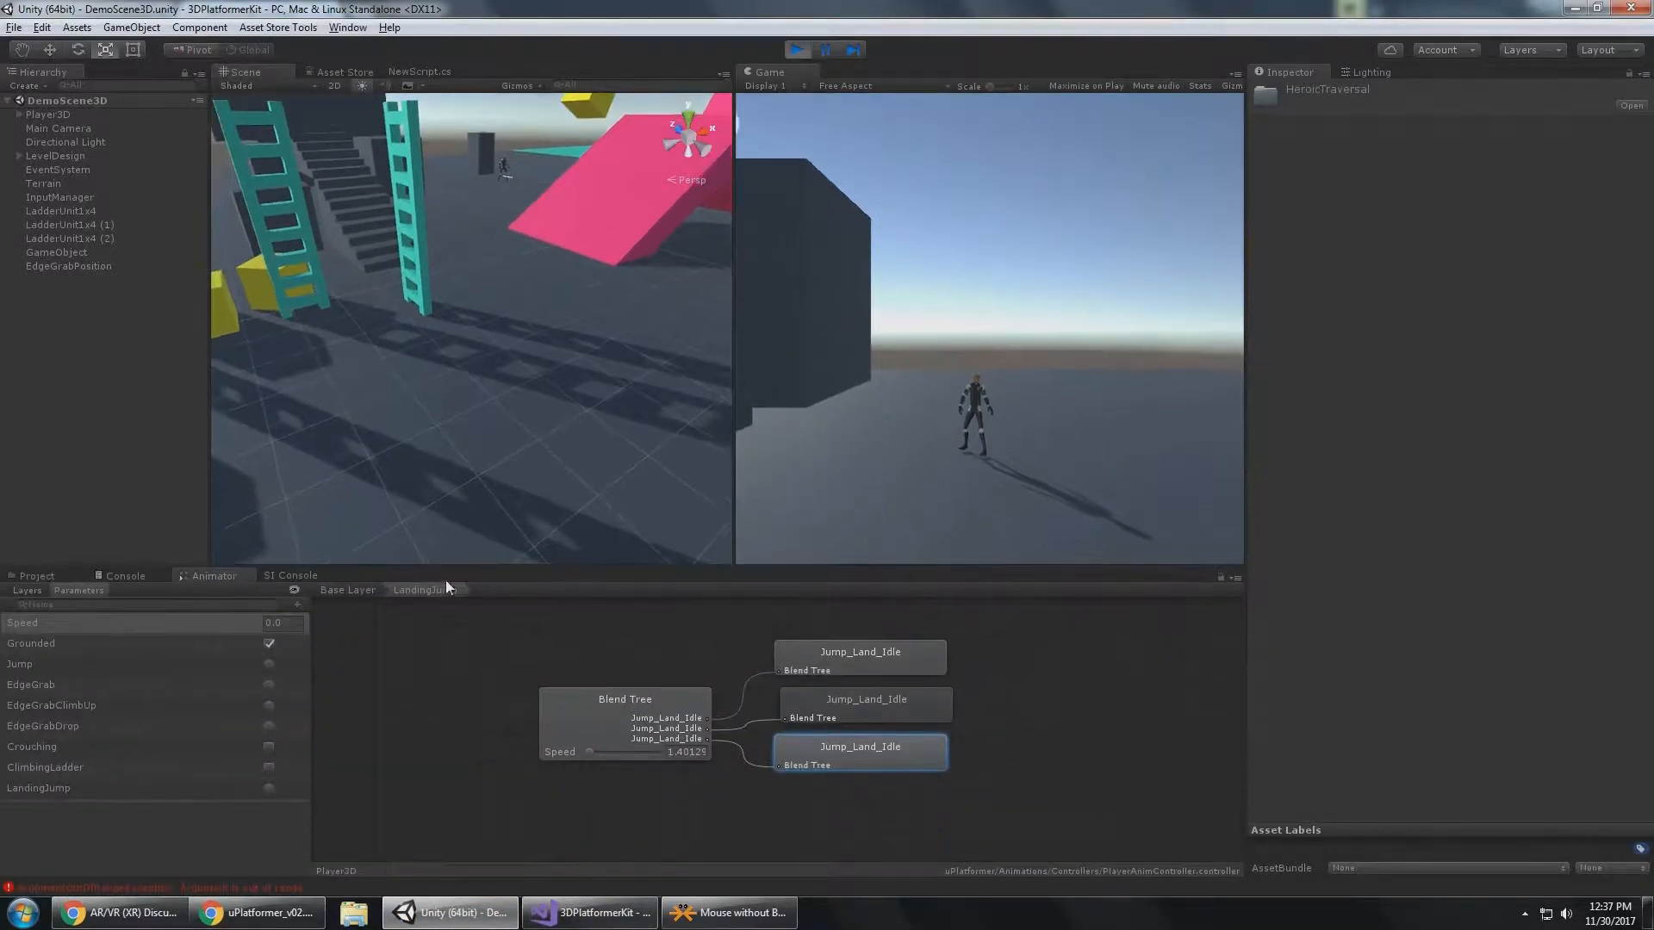
pyautogui.click(344, 591)
pyautogui.moveTo(859, 714); pyautogui.dragTo(722, 627, button='middle')
pyautogui.moveTo(797, 569); pyautogui.dragTo(794, 484)
pyautogui.moveTo(860, 615); pyautogui.dragTo(837, 674, button='middle')
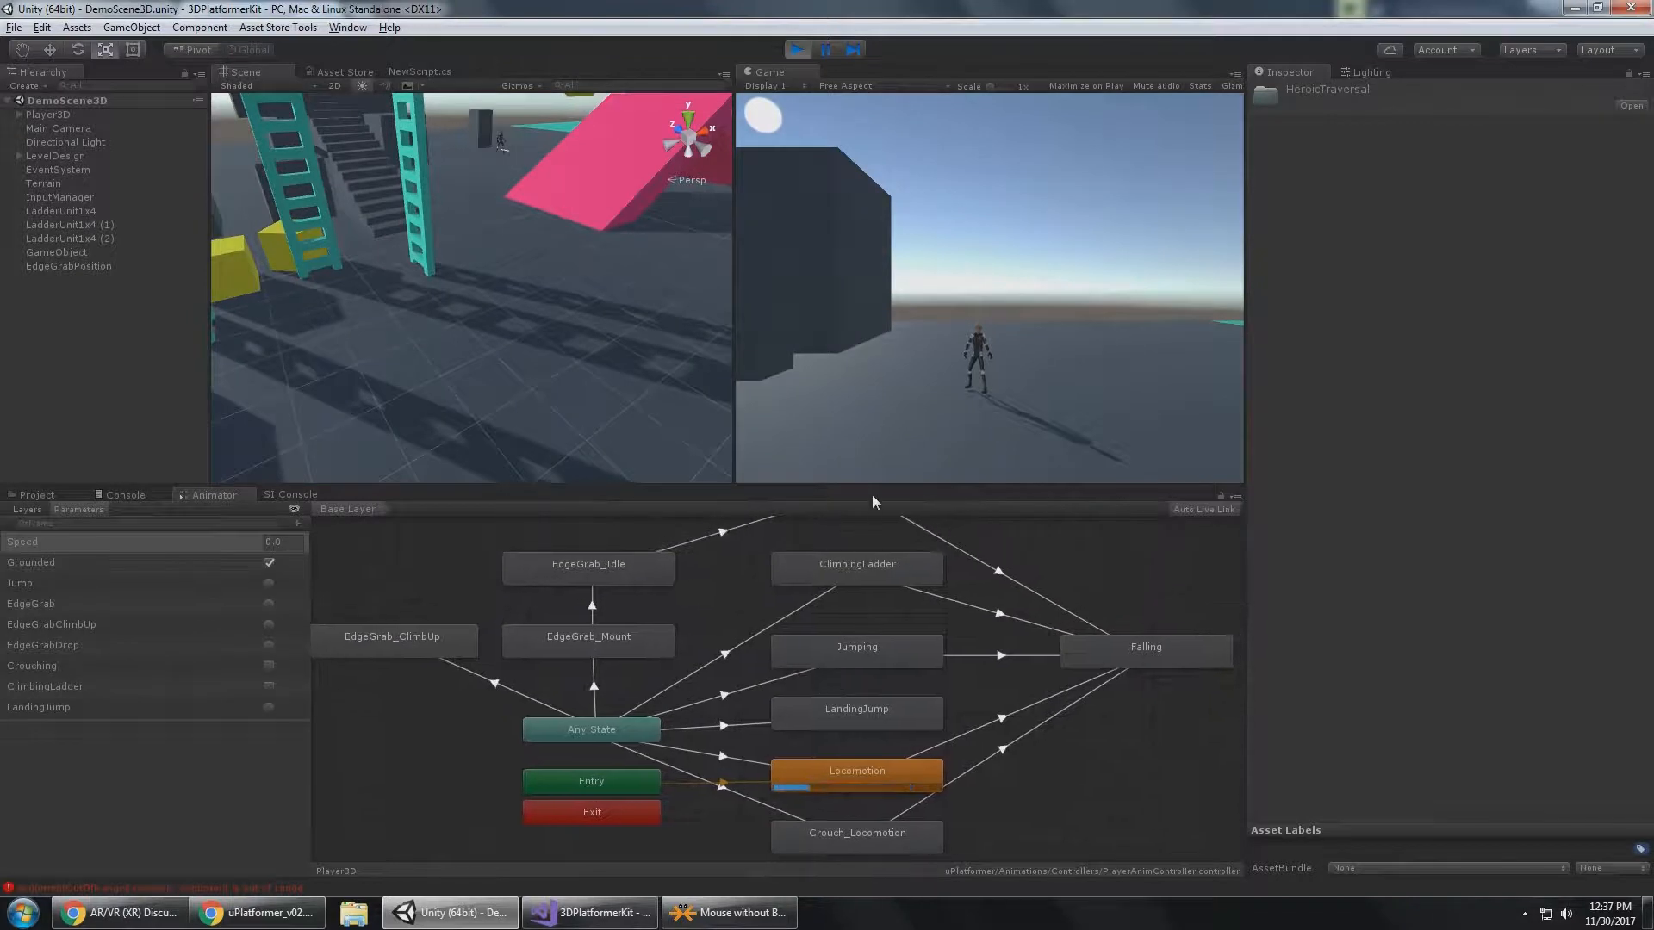
pyautogui.moveTo(873, 503); pyautogui.dragTo(870, 444)
pyautogui.moveTo(866, 564); pyautogui.dragTo(877, 615, button='middle')
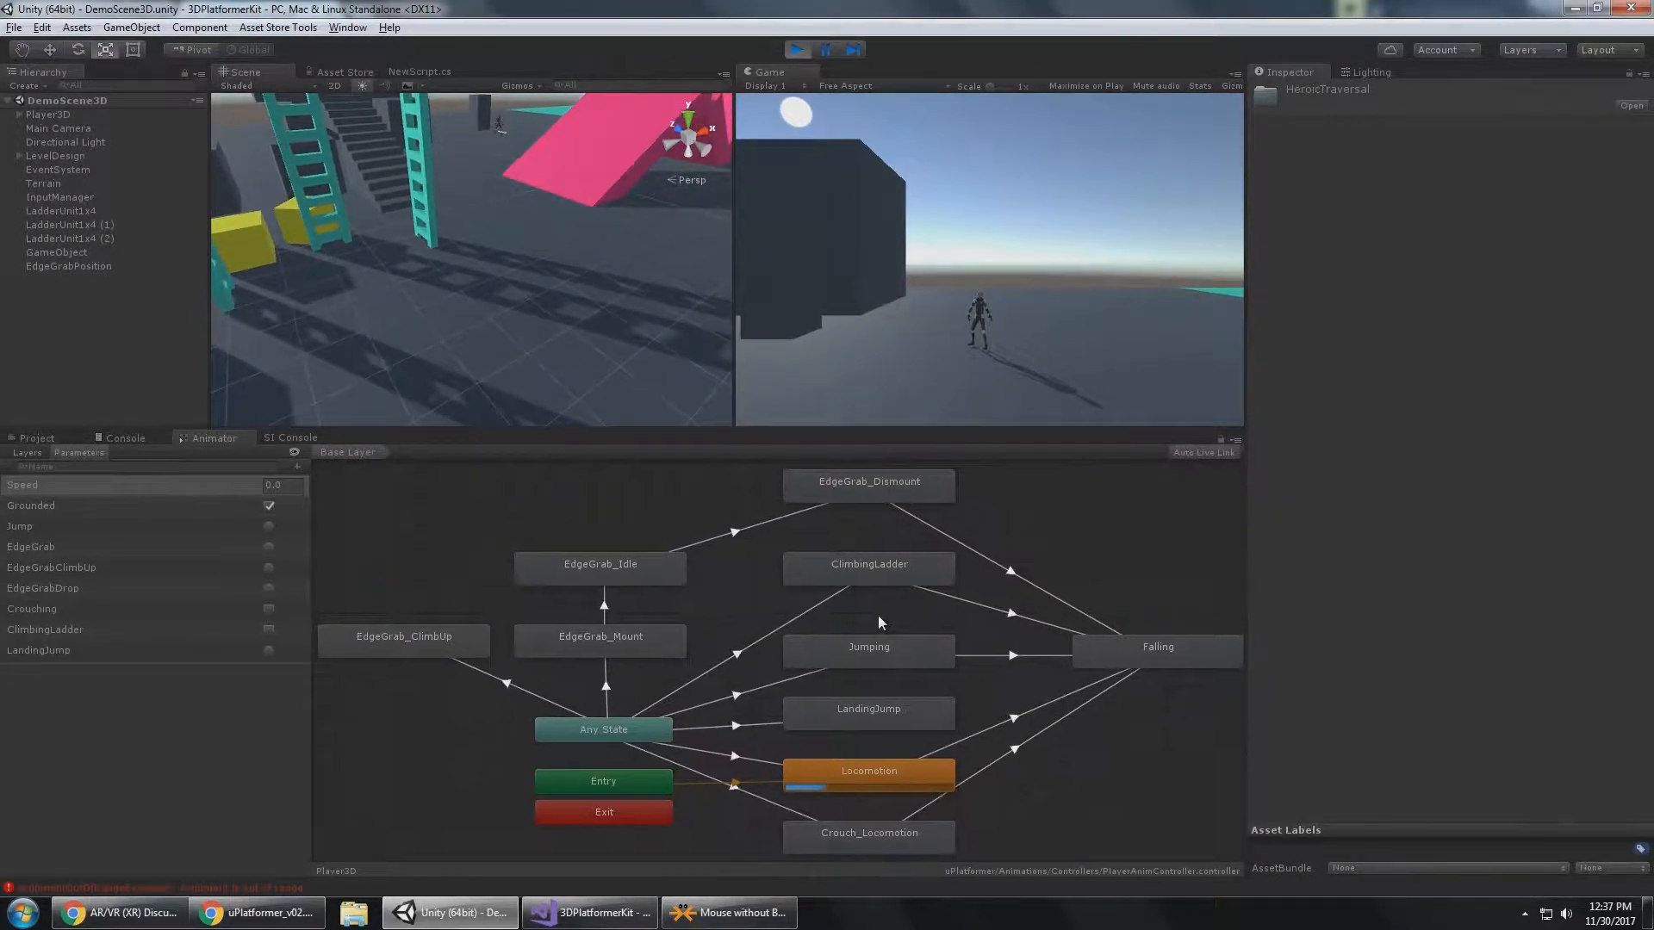
pyautogui.doubleClick(873, 776)
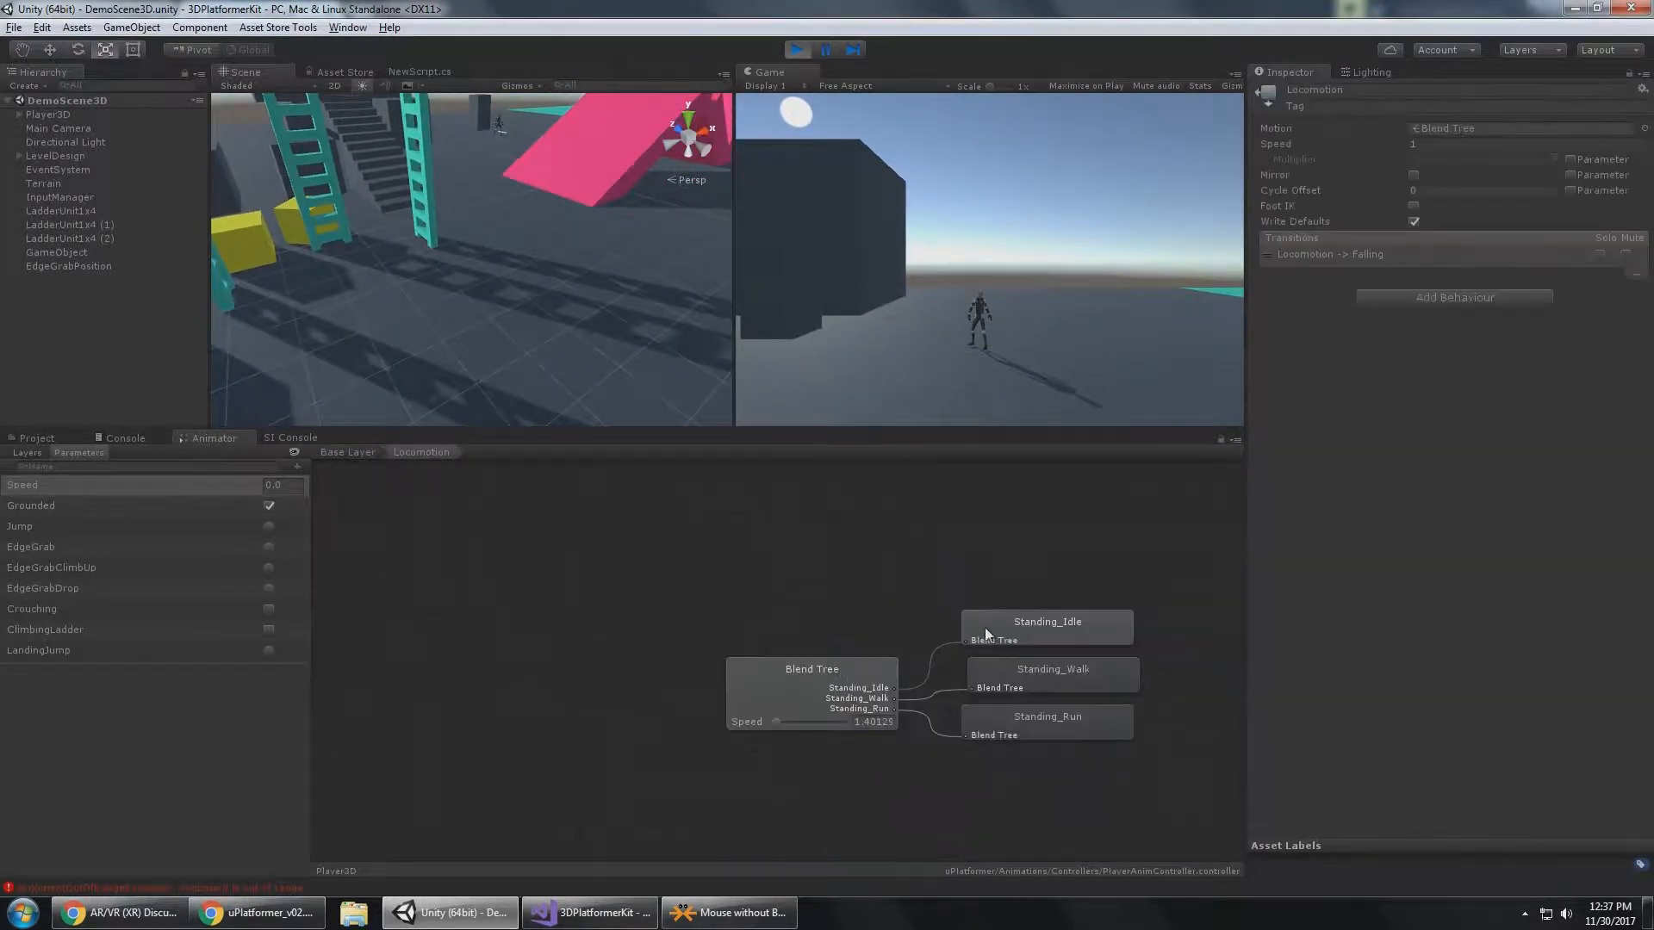
# Inspect the Standing_Idle, Standing_Walk and Standing_Run motions in the Locomotion blend tree and return to the Base Layer.
pyautogui.click(1087, 629)
pyautogui.click(1090, 676)
pyautogui.click(1087, 713)
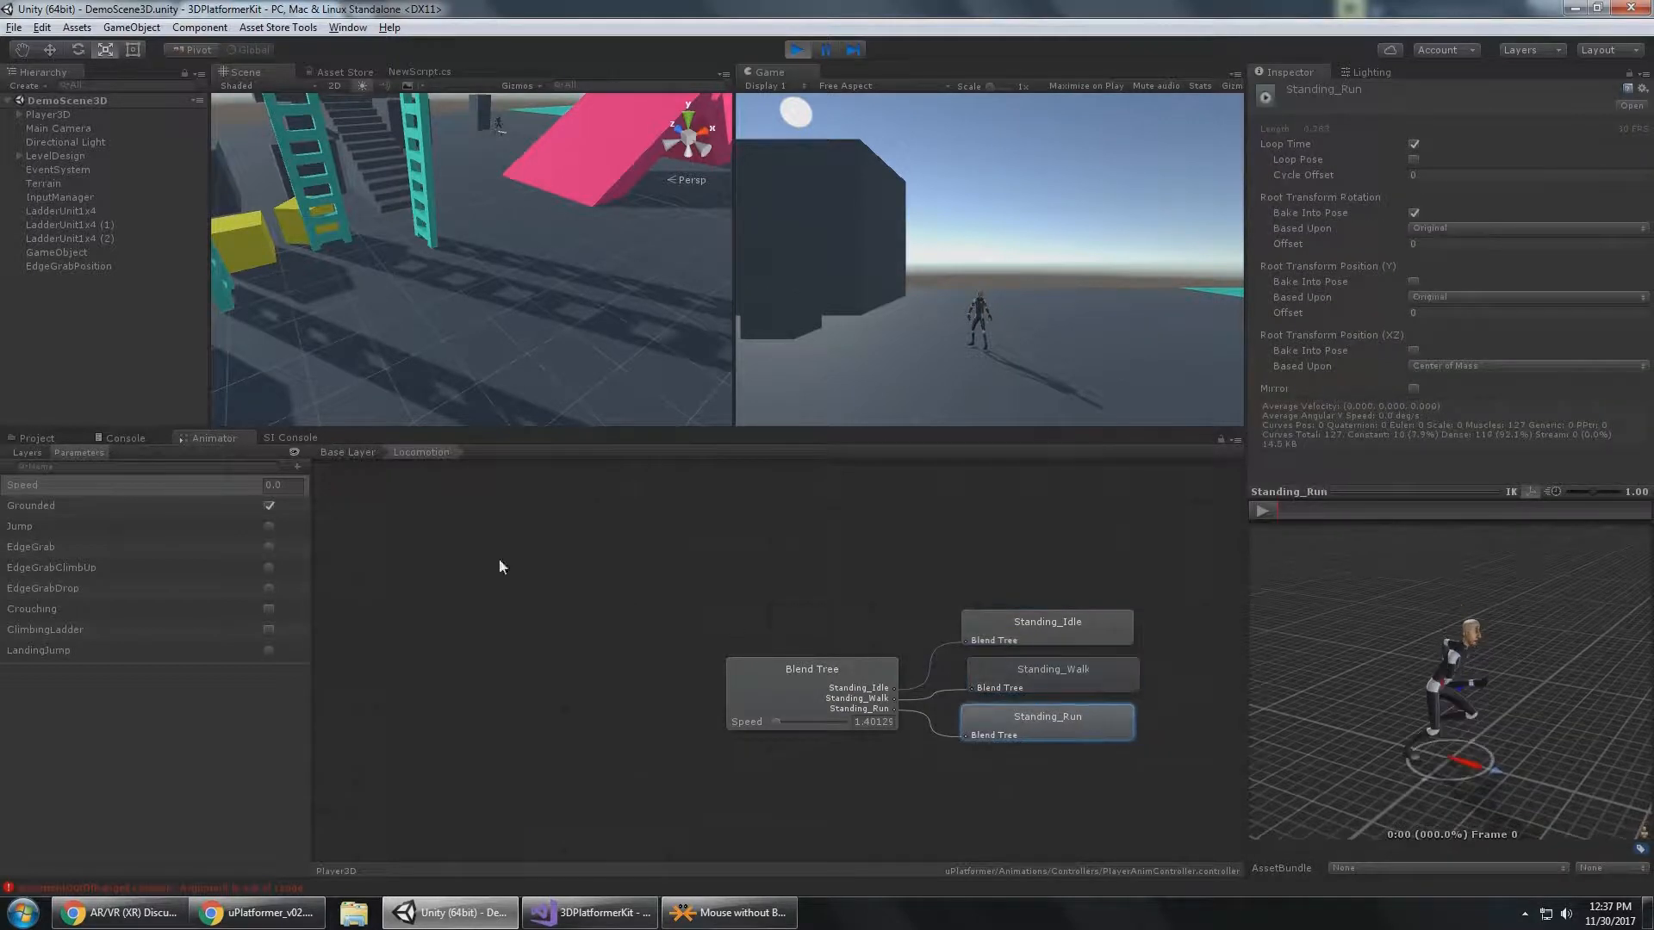
pyautogui.click(350, 453)
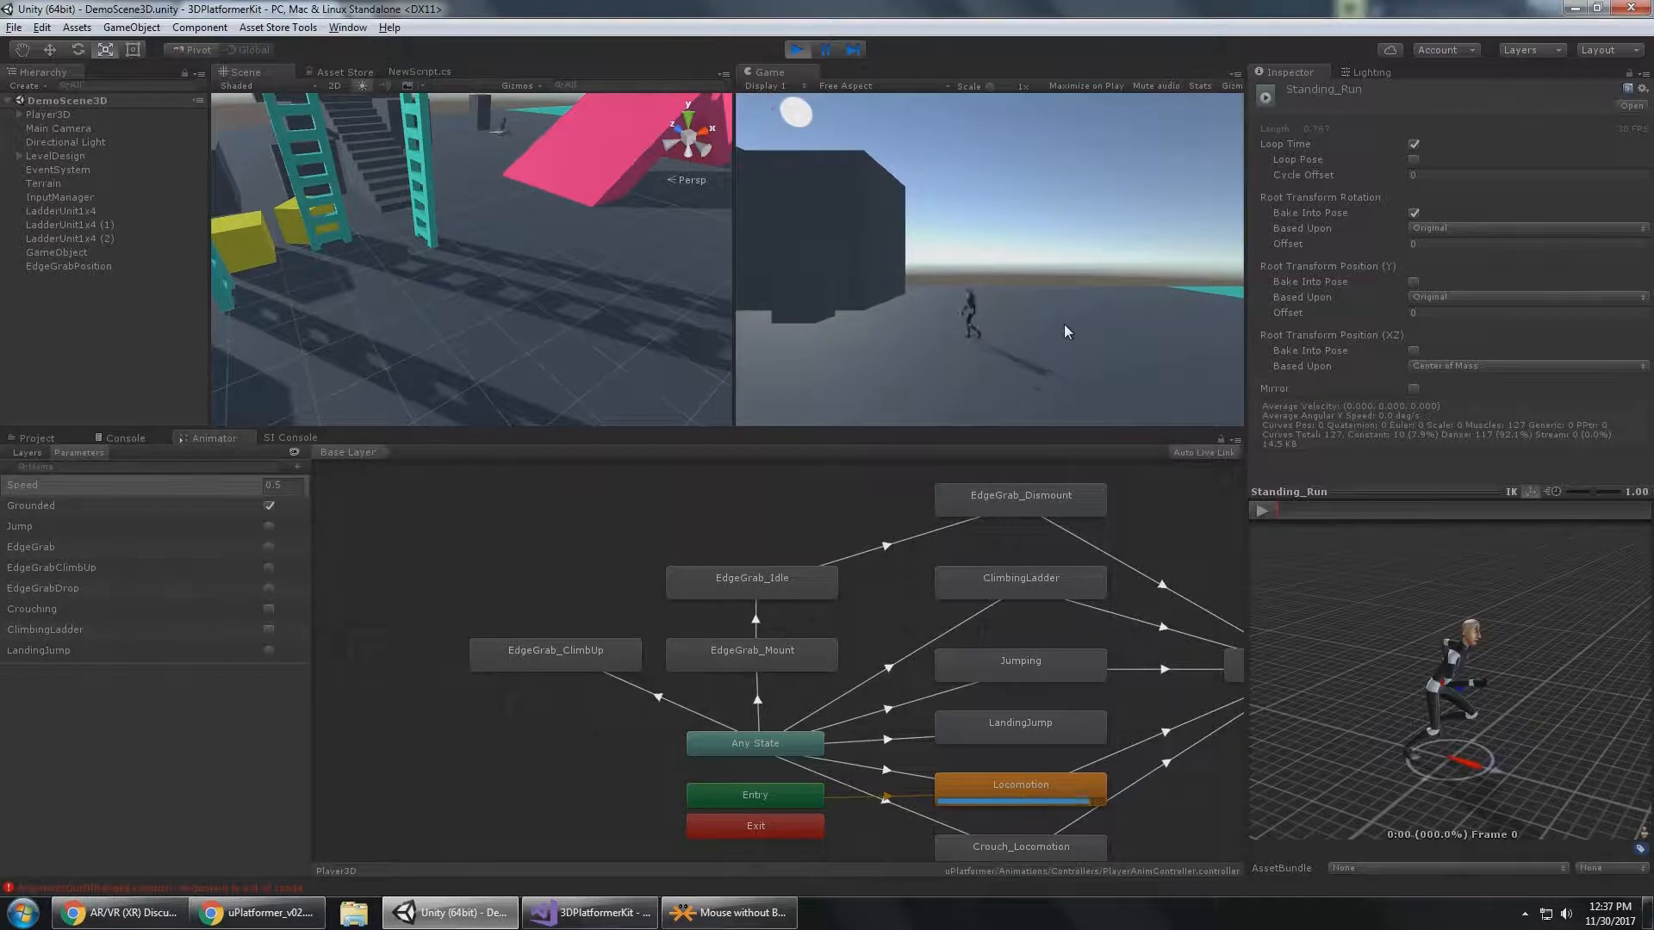
# Make the player crouch in the running game, then open the Crouch_Locomotion blend tree and inspect its Crouch_Idle and Crouch_Walk motions.
pyautogui.press('alt')
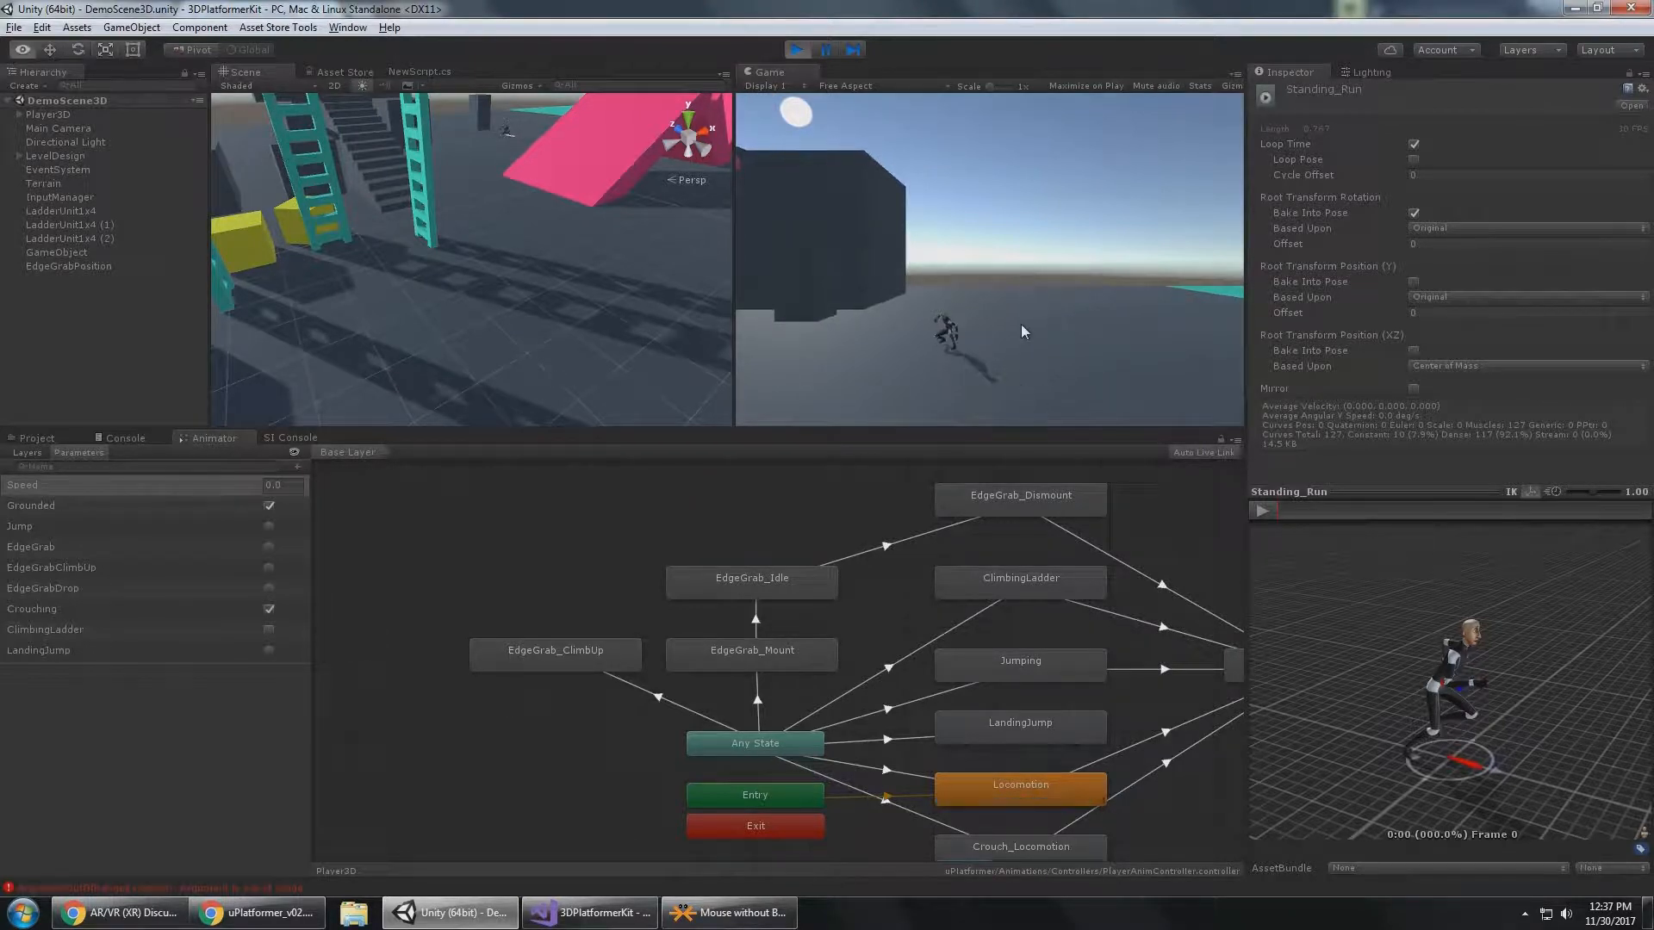
pyautogui.keyDown('alt'); pyautogui.moveTo(1132, 715); pyautogui.dragTo(1098, 676); pyautogui.keyUp('alt')
pyautogui.doubleClick(988, 814)
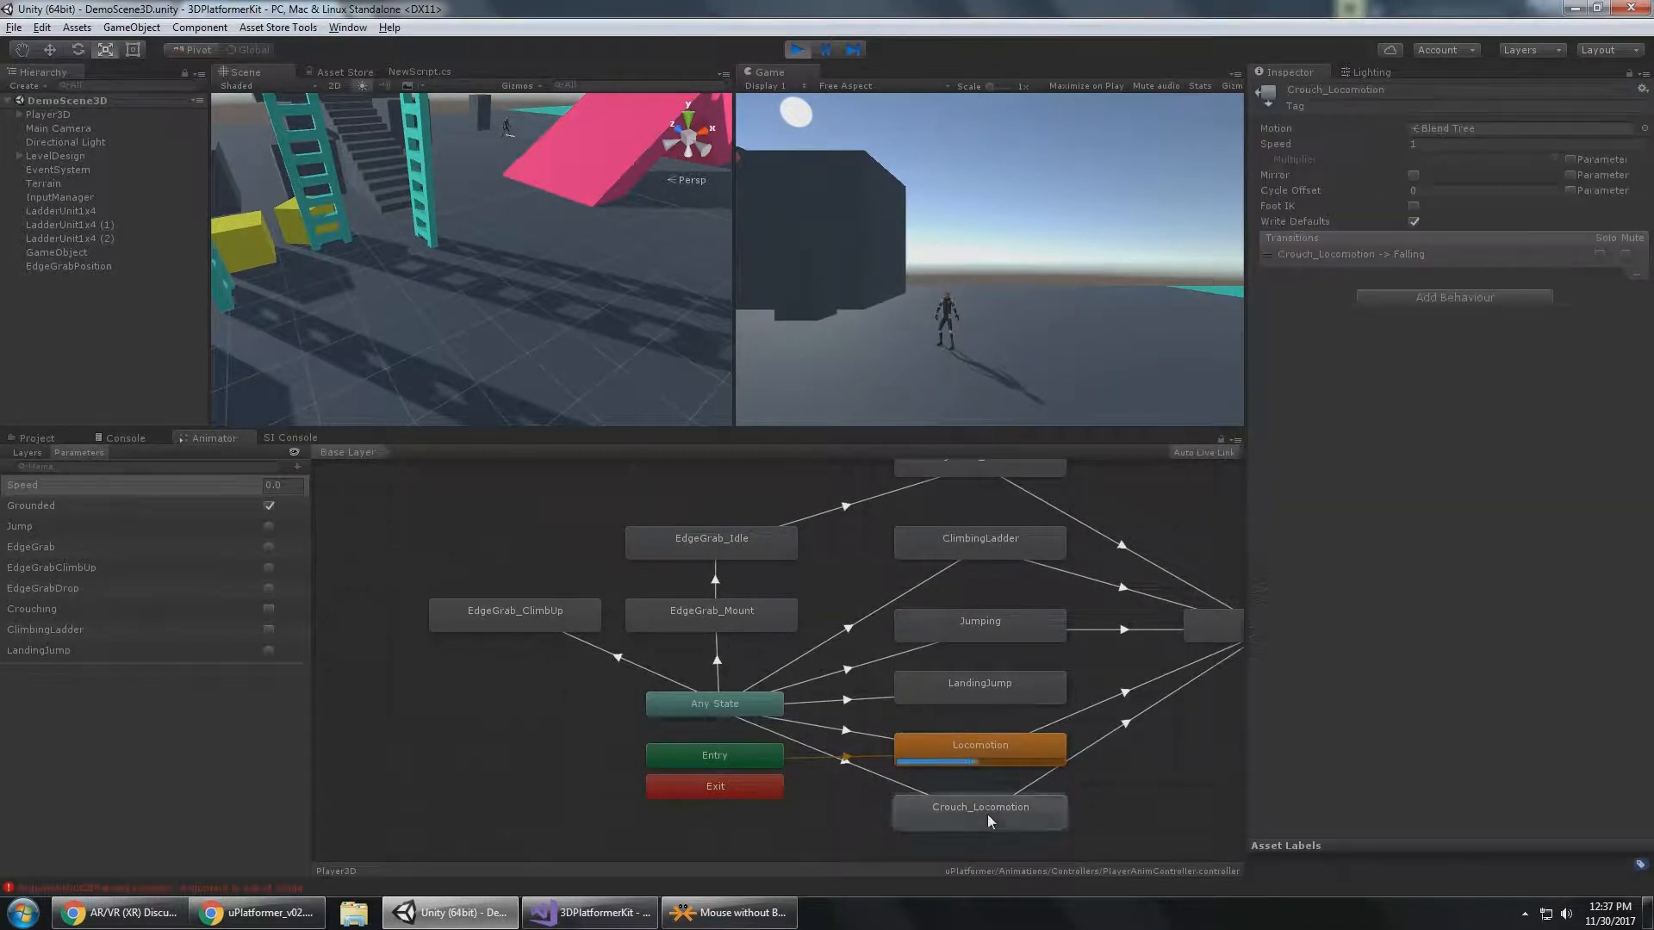
pyautogui.click(1056, 648)
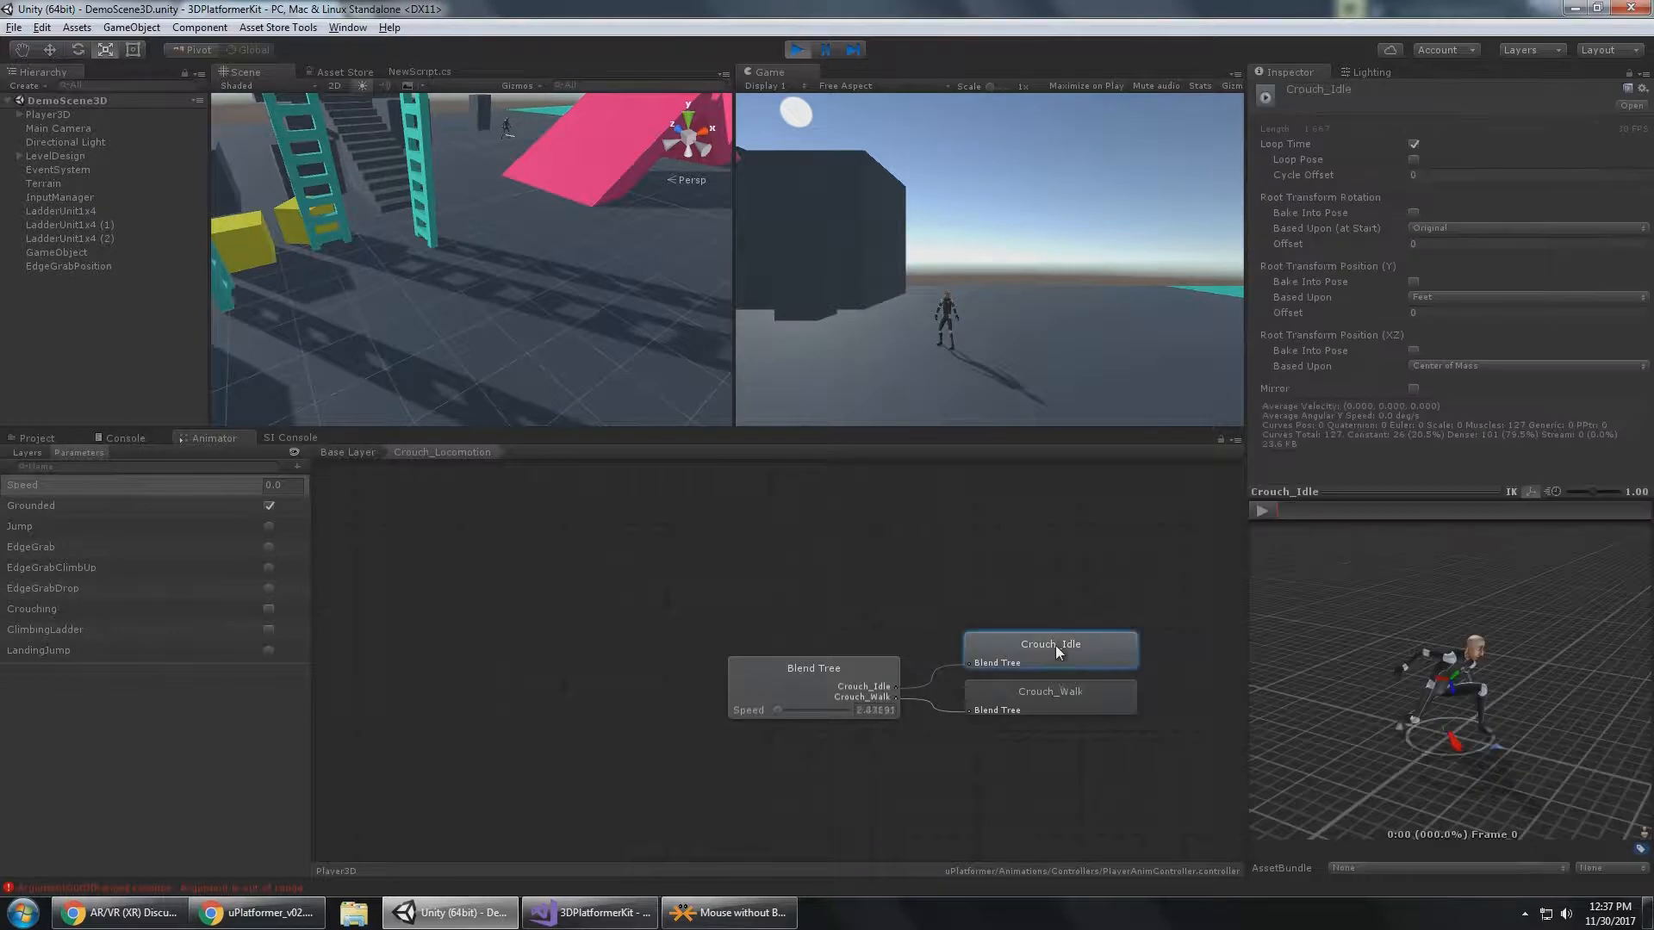
pyautogui.click(1076, 696)
# Test crouch-walking with the player in the running game and return the Animator to the Base Layer.
pyautogui.press('alt')
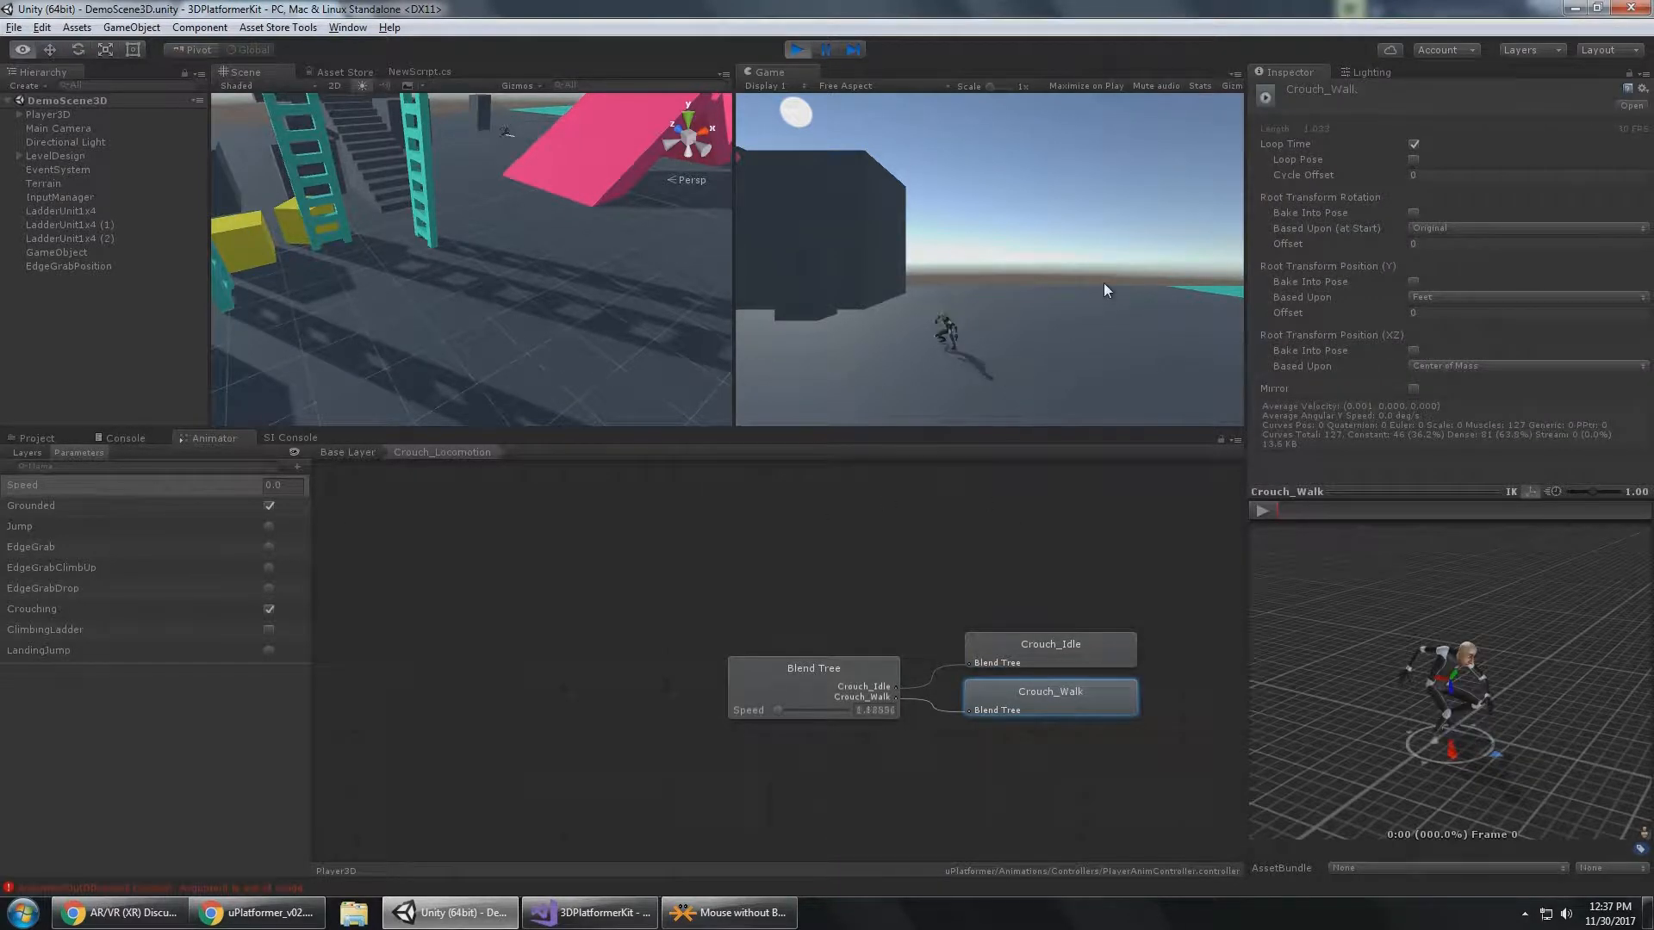
pyautogui.press('d')
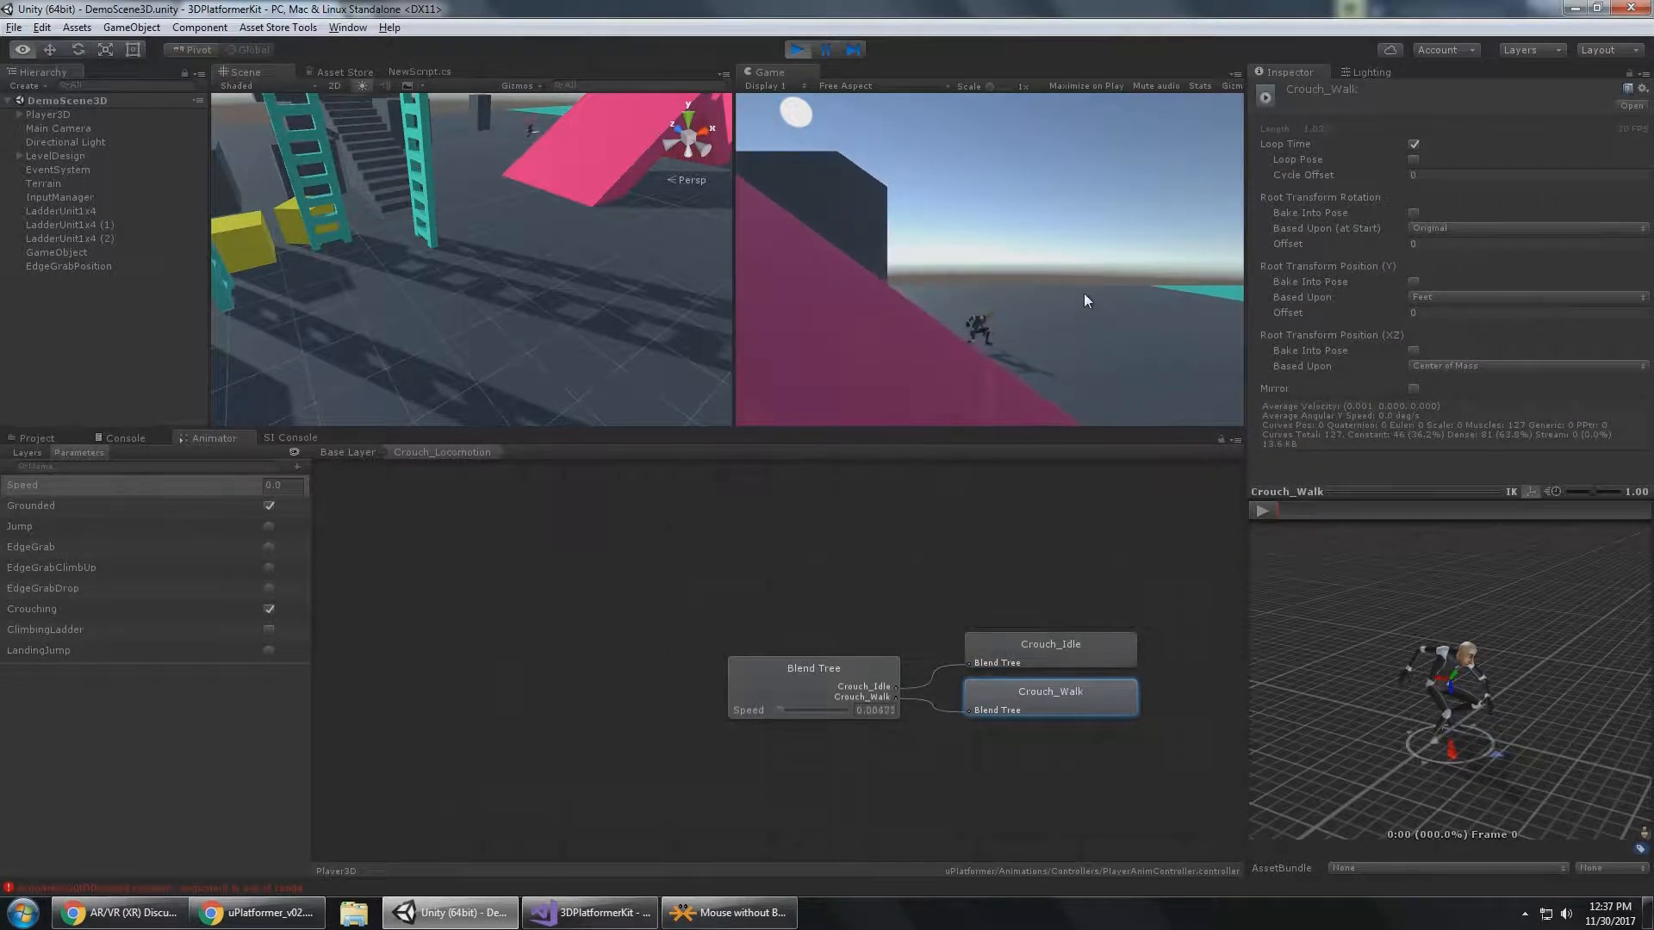
pyautogui.click(339, 452)
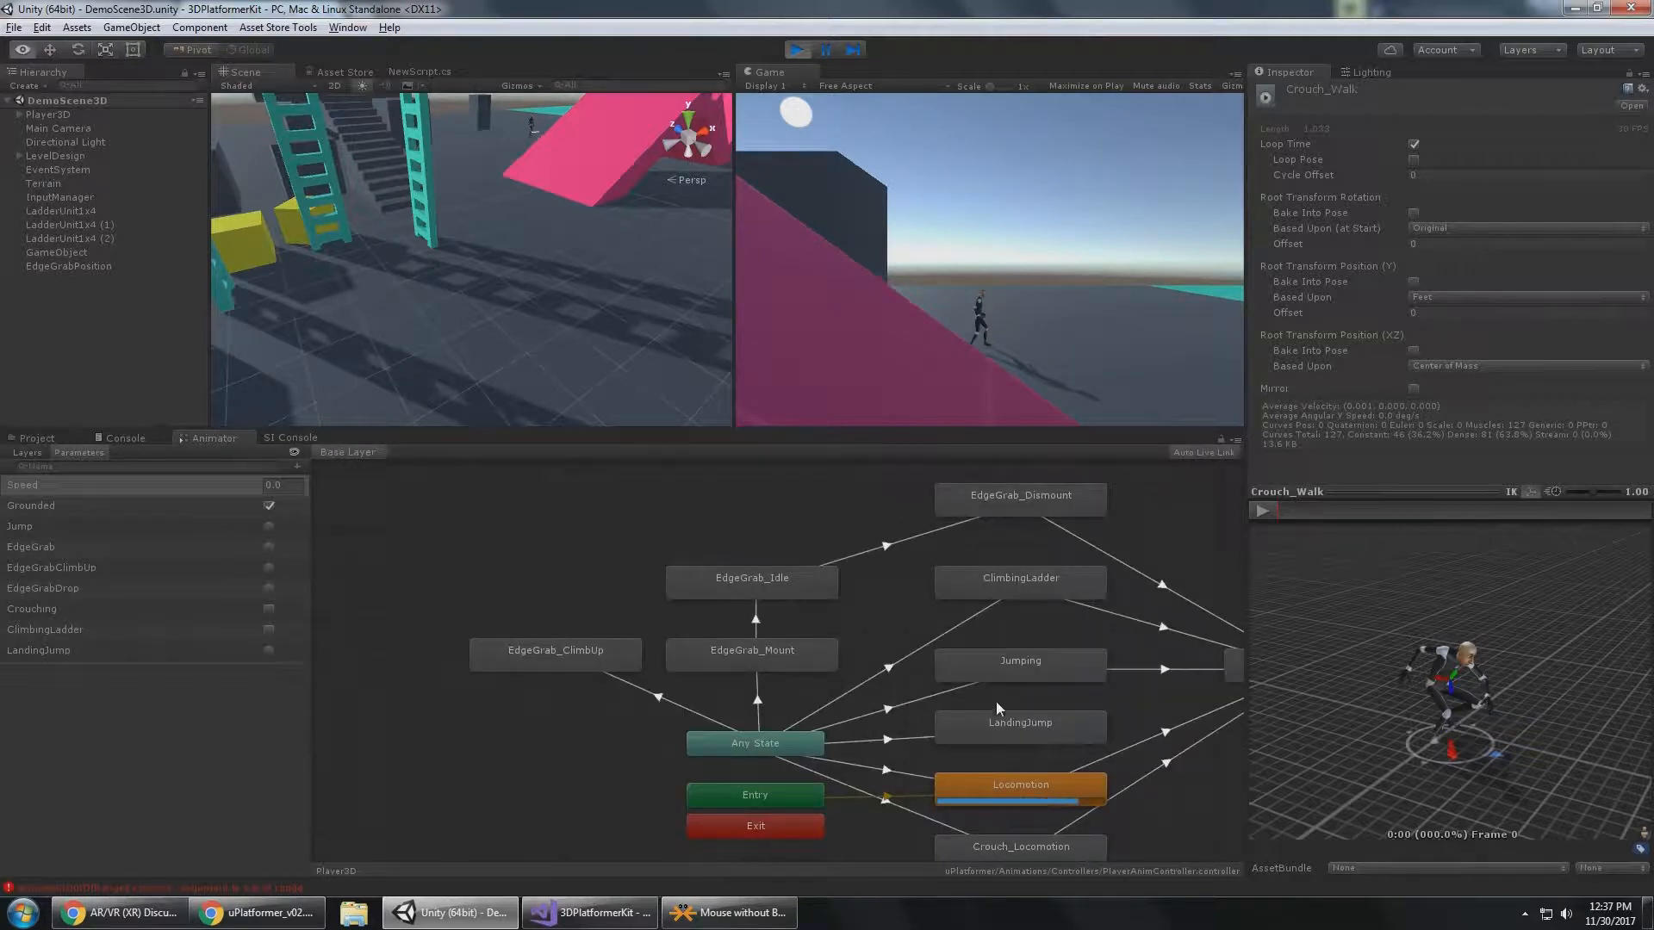
# Select the Jumping state, make the player jump, and pause the game in mid-air with a frame step.
pyautogui.keyDown('alt'); pyautogui.moveTo(1092, 699); pyautogui.dragTo(959, 675); pyautogui.keyUp('alt')
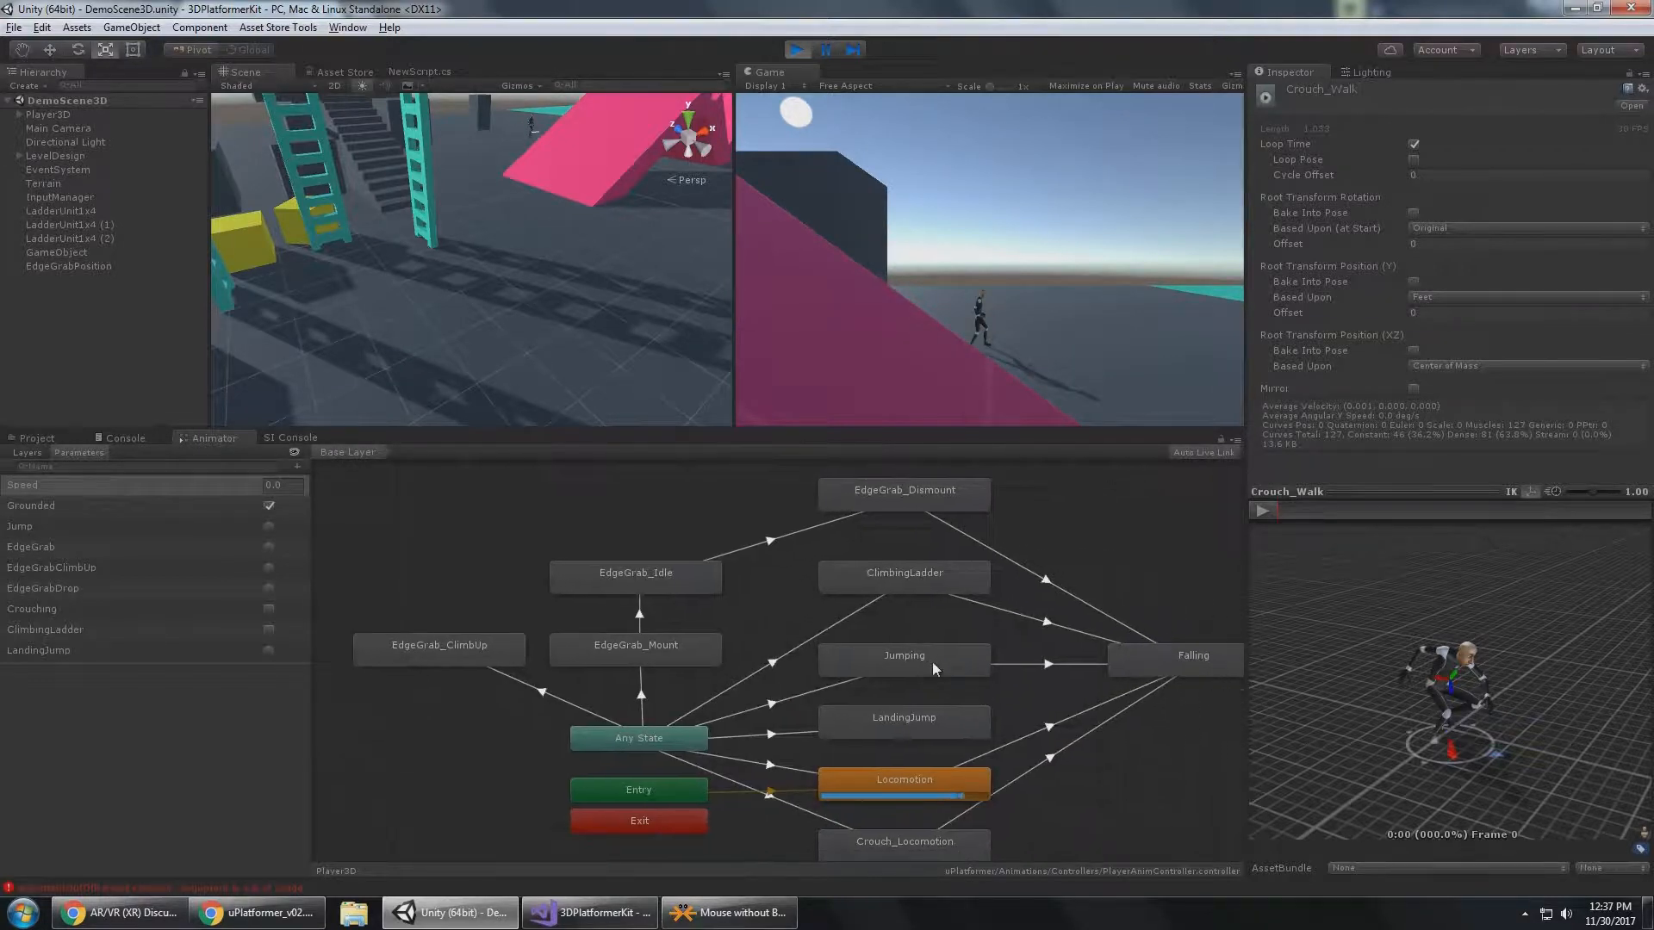
pyautogui.click(933, 661)
pyautogui.press('space')
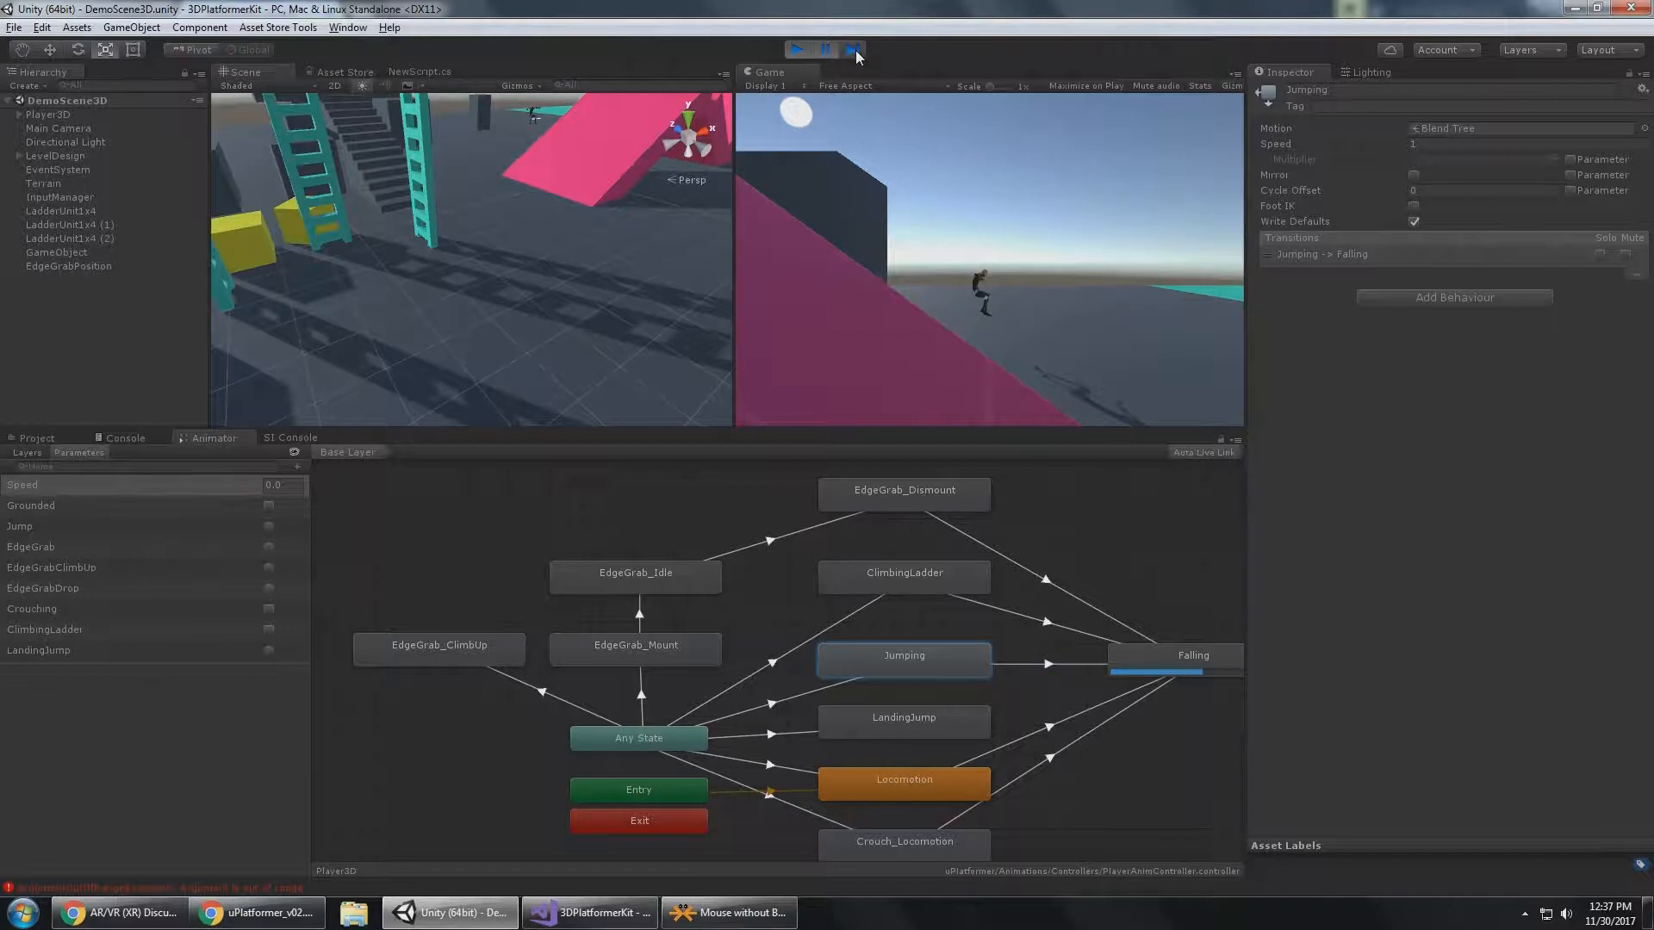
pyautogui.click(854, 50)
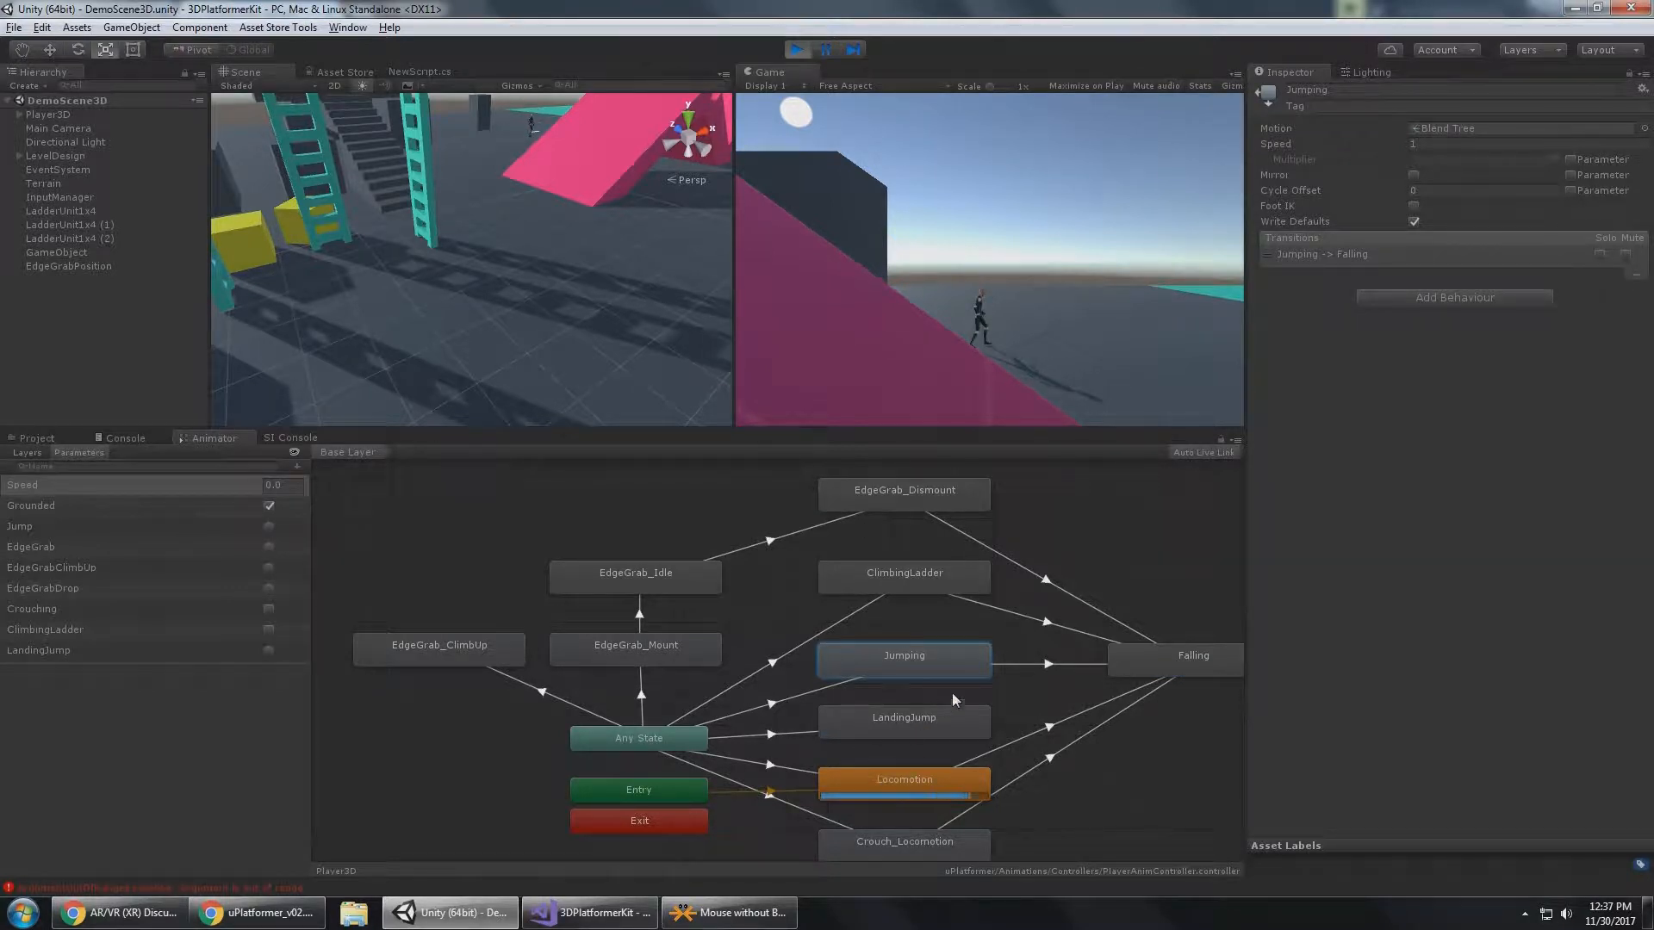
# Make the player jump again and advance the game frame by frame to examine the Falling, LandingJump and Locomotion transitions.
pyautogui.press('space')
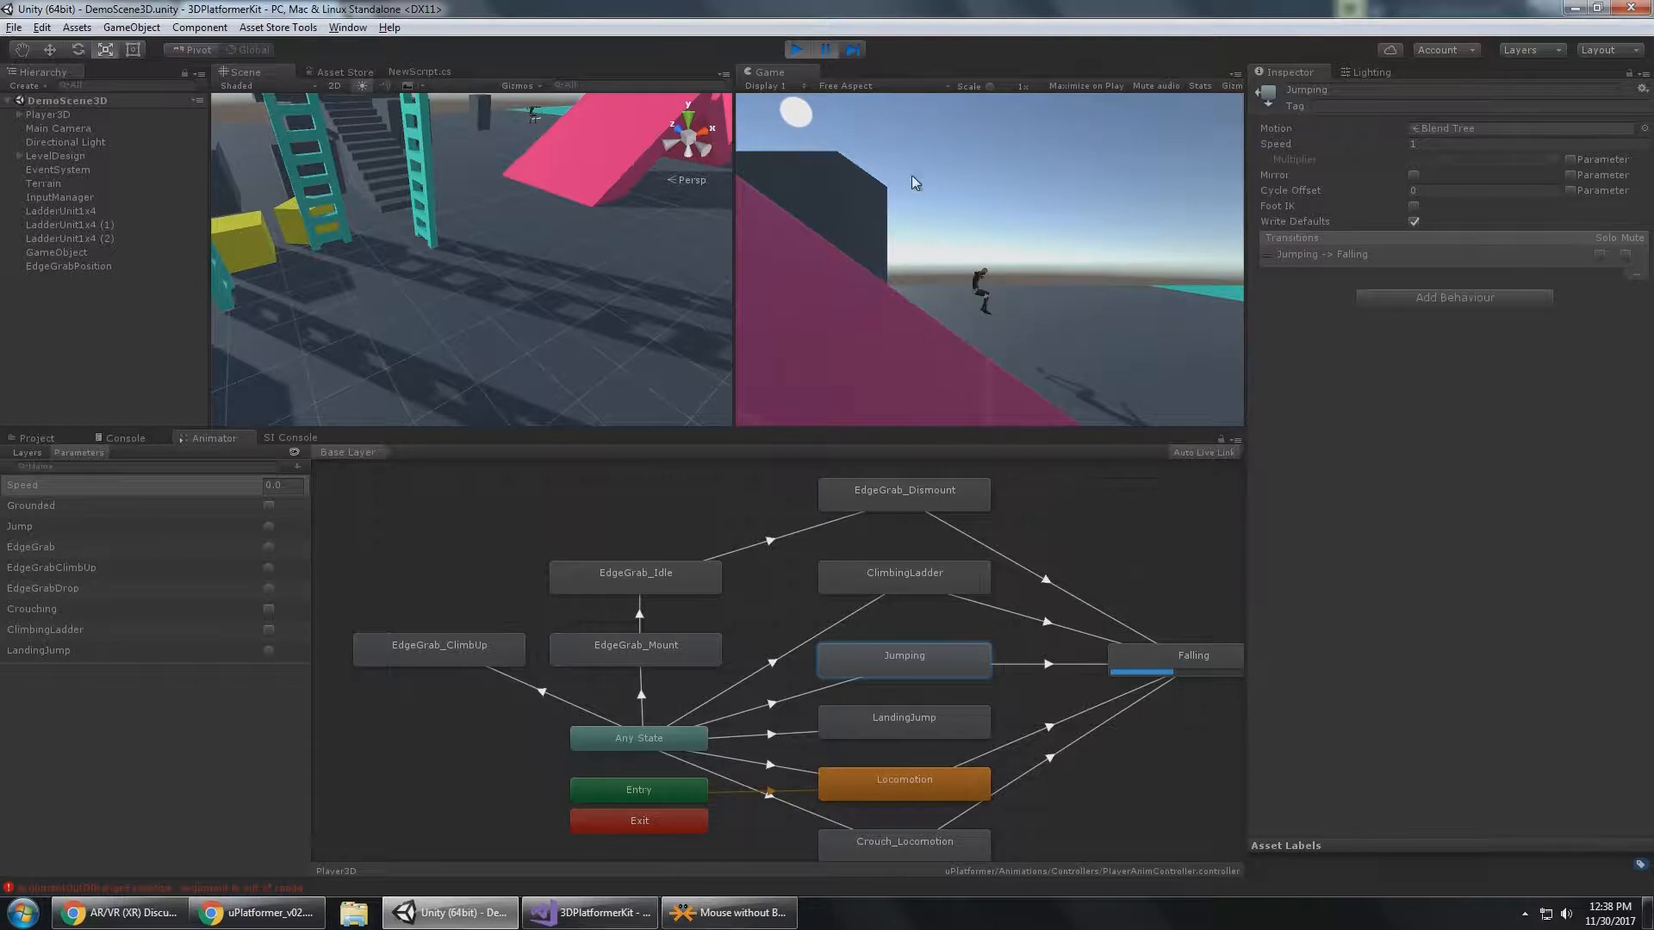
pyautogui.click(851, 49)
pyautogui.click(851, 49)
pyautogui.click(851, 49)
pyautogui.click(851, 49)
pyautogui.click(852, 53)
pyautogui.click(852, 53)
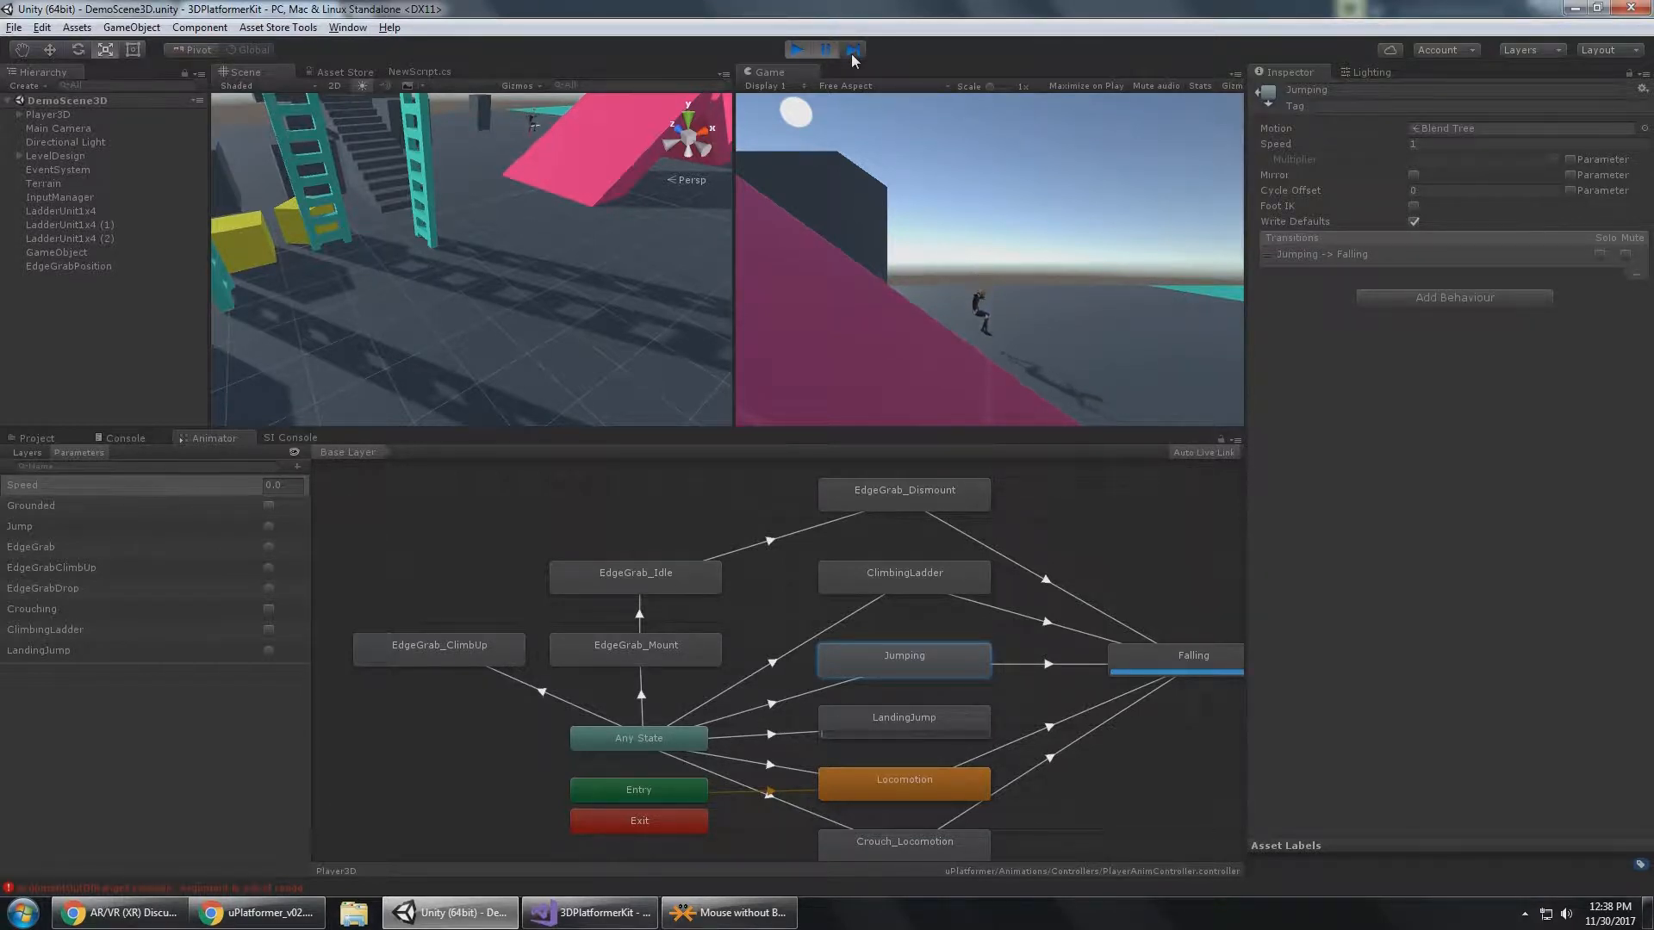
pyautogui.click(852, 53)
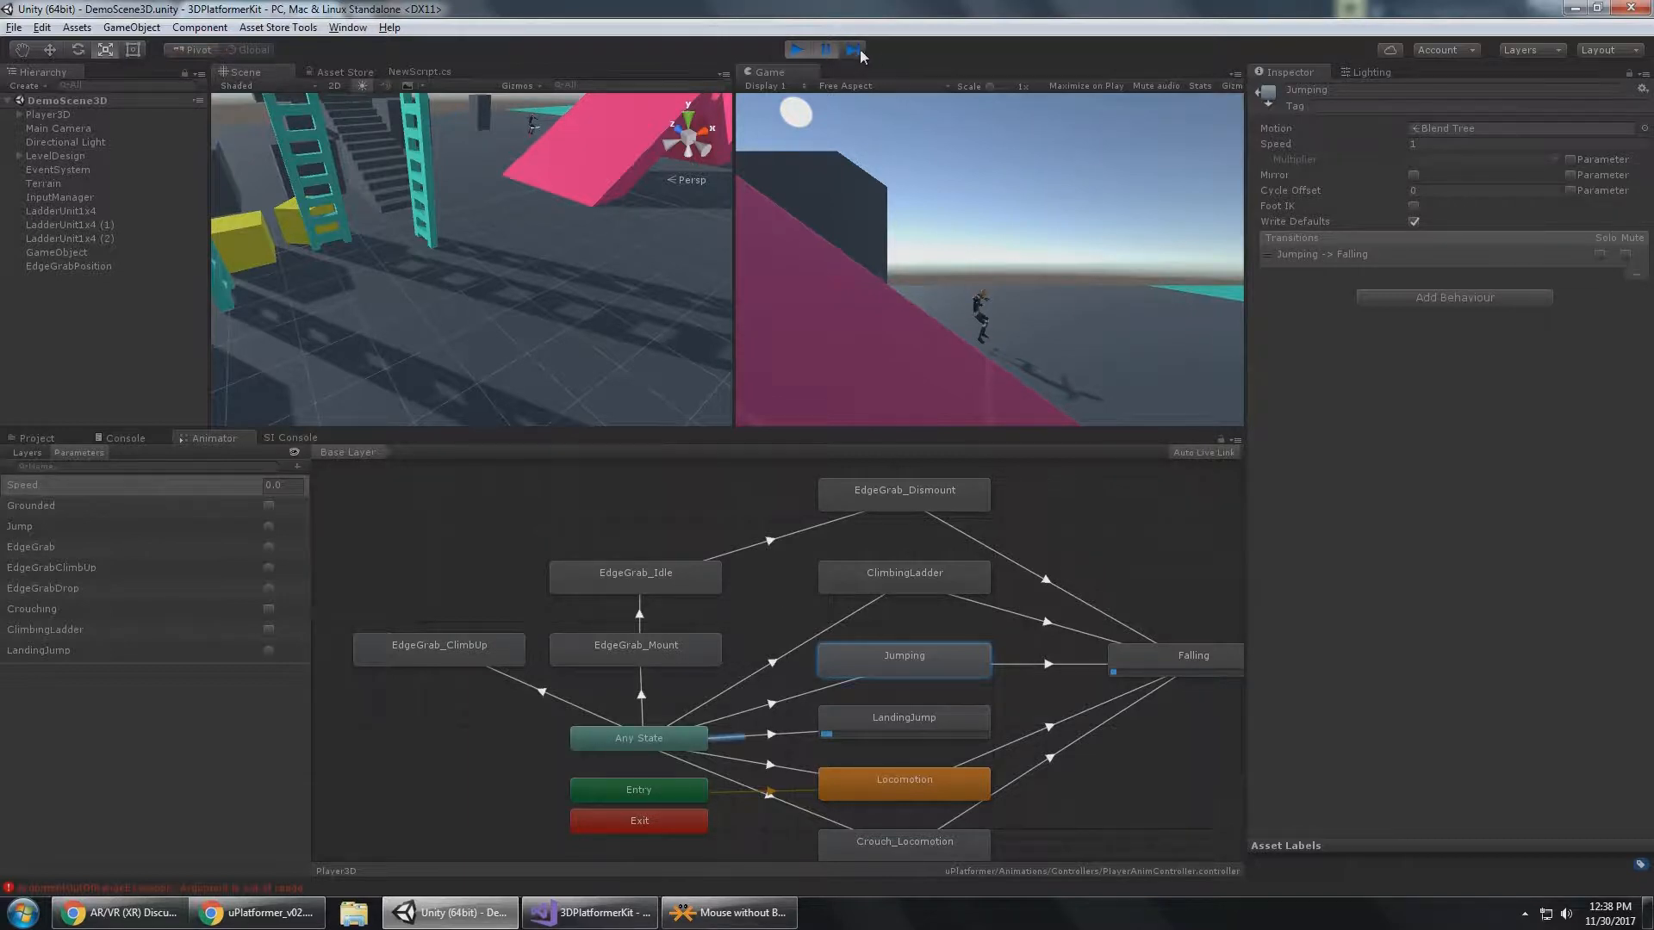
pyautogui.click(860, 49)
pyautogui.click(860, 50)
pyautogui.click(859, 50)
pyautogui.click(860, 50)
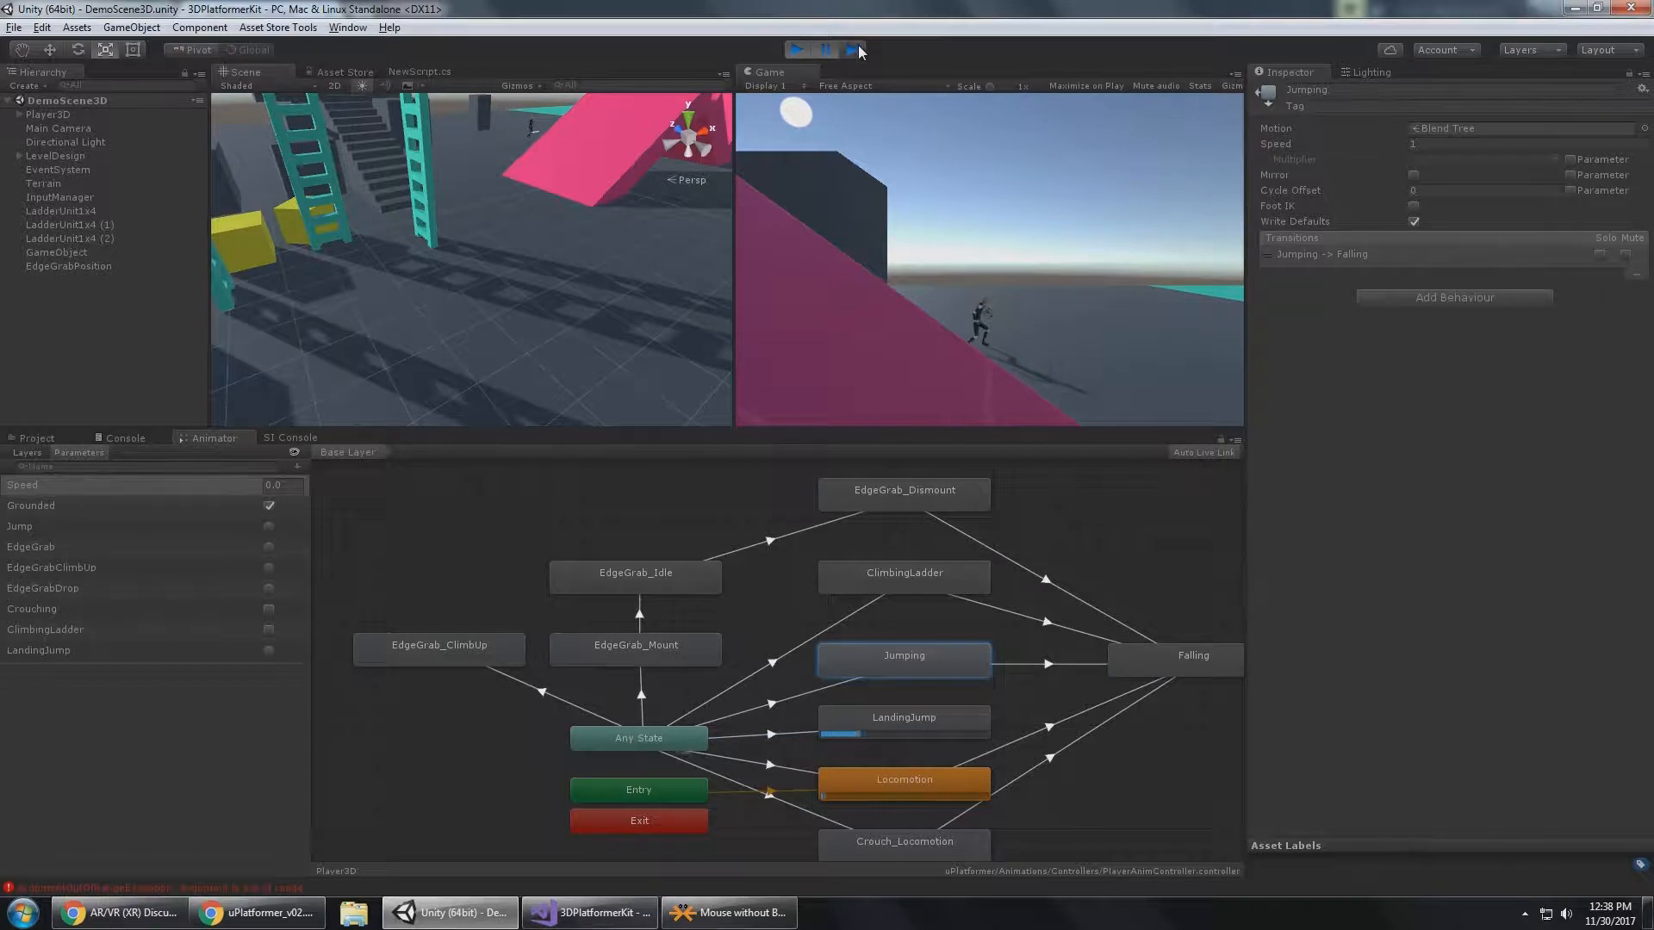
pyautogui.click(860, 50)
pyautogui.click(859, 50)
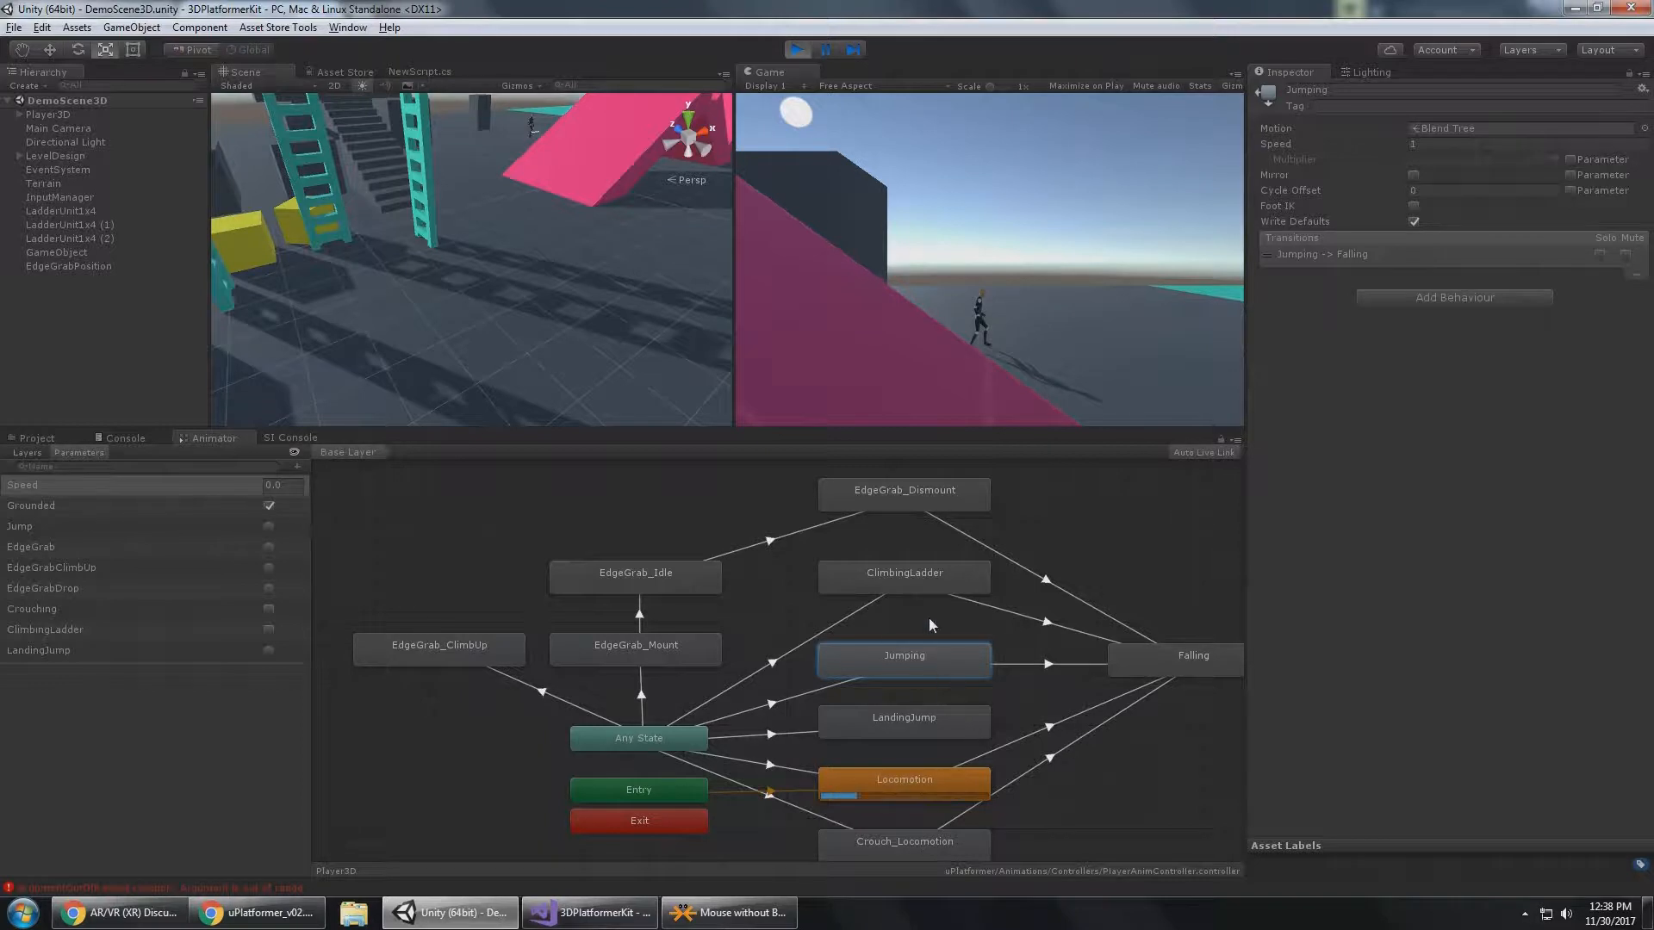
# Run the player to the teal ladder, climb onto it to trigger the ClimbingLadder state, and jump off.
pyautogui.press('d')
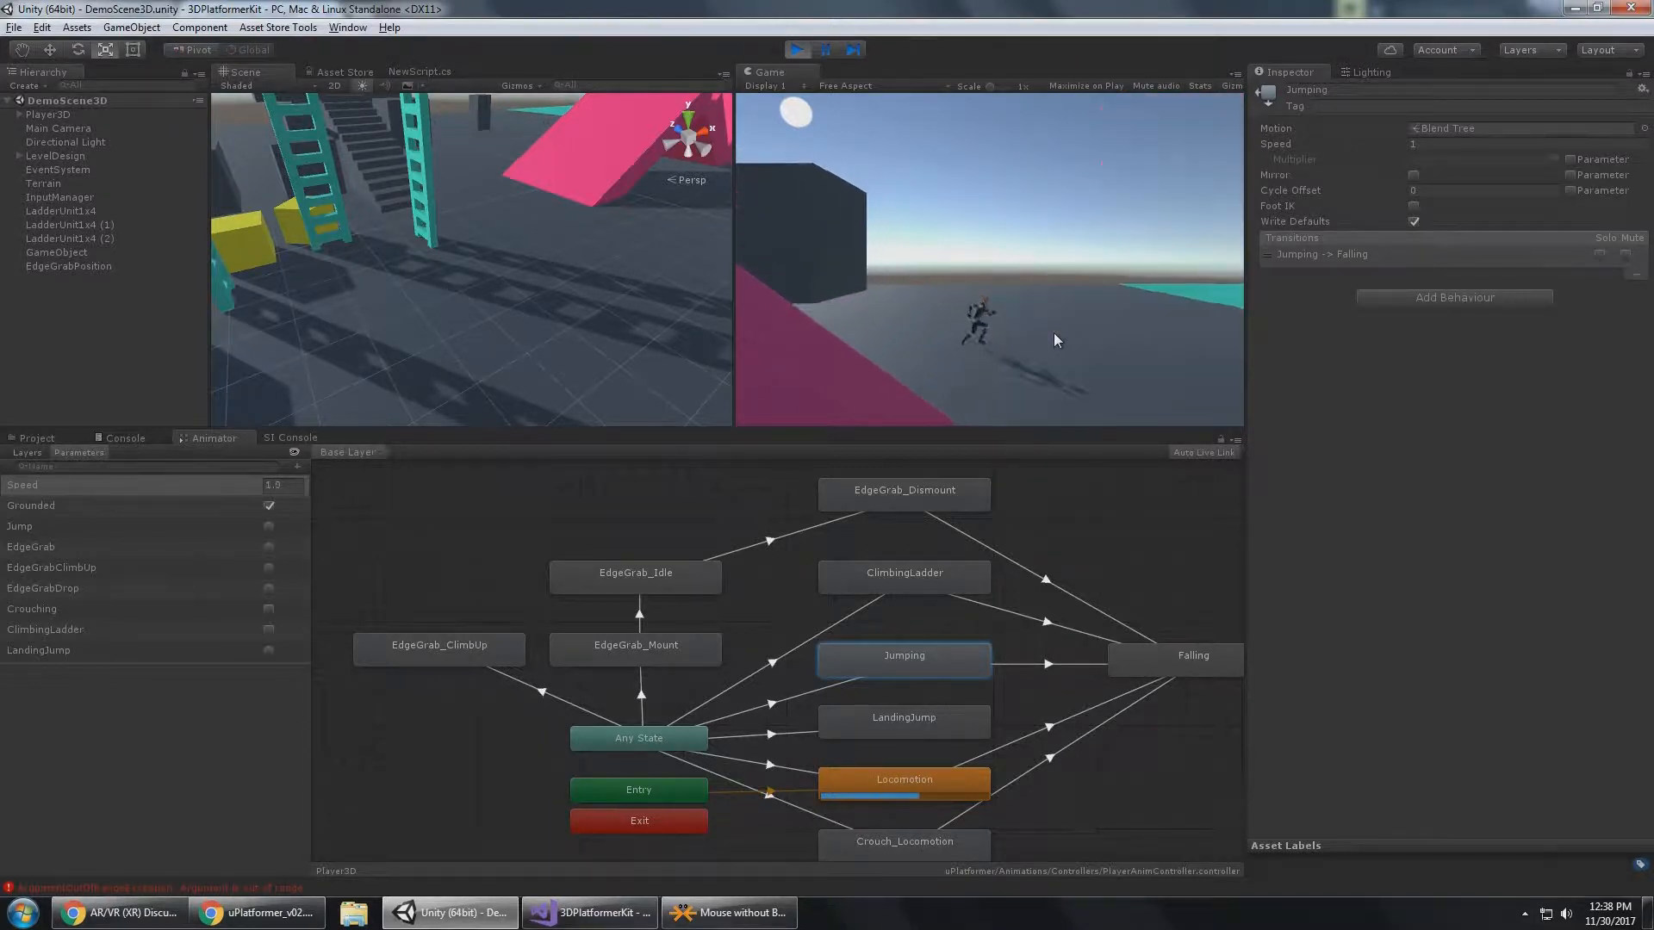
pyautogui.press('a')
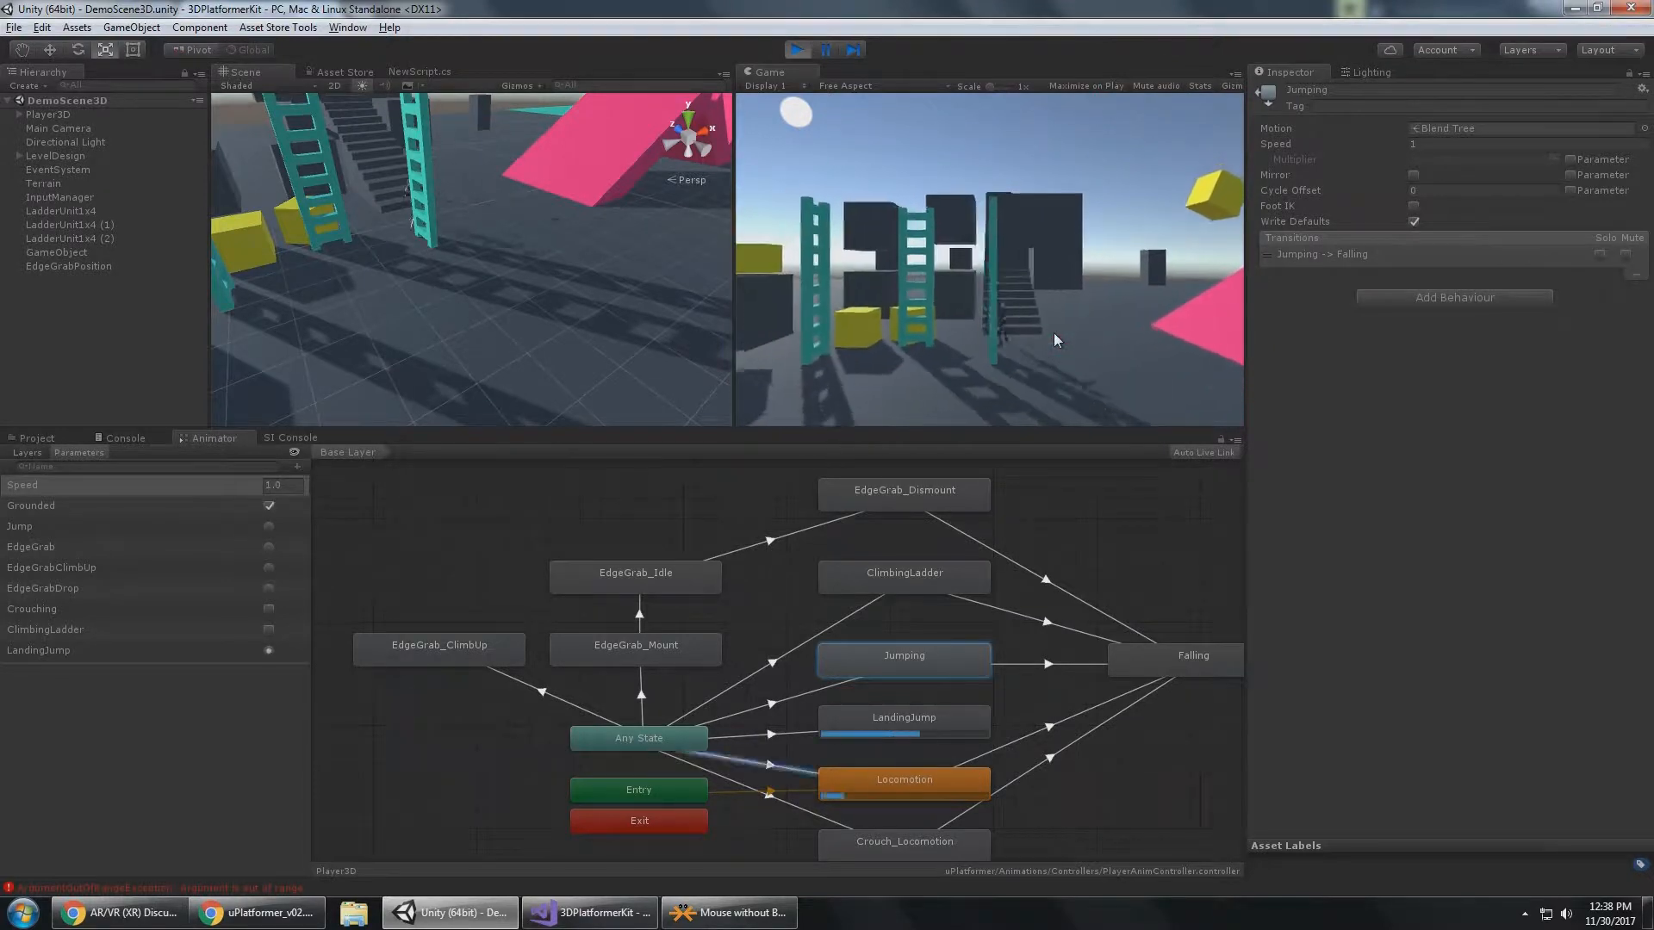
pyautogui.press('w')
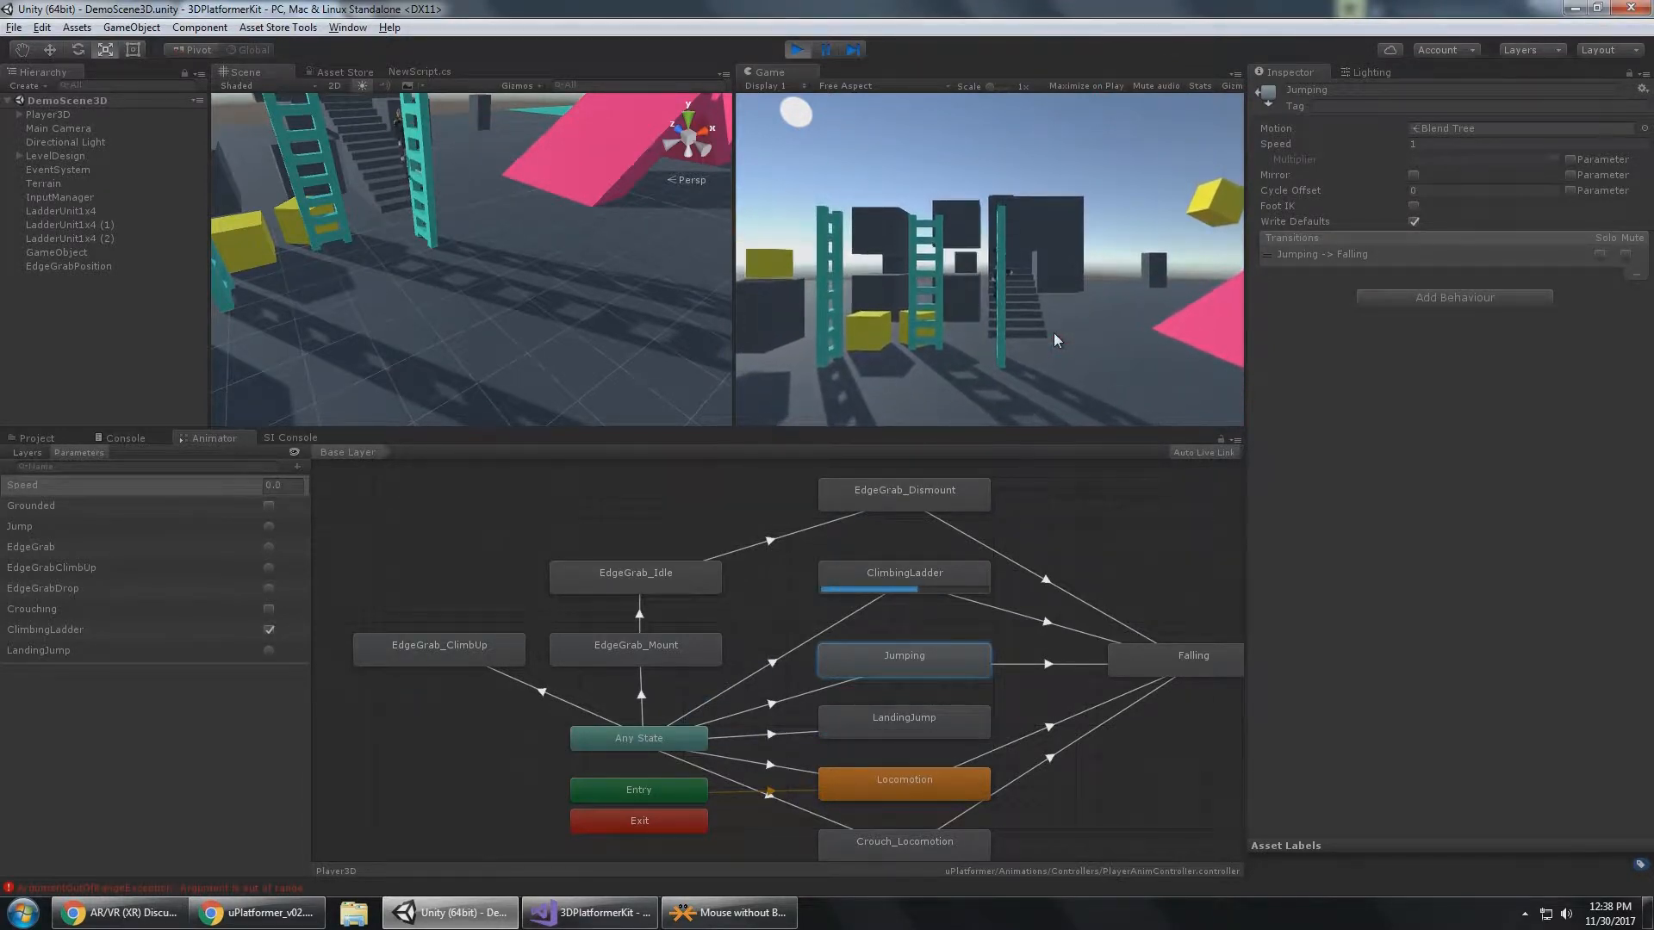
pyautogui.press('space')
pyautogui.press('d')
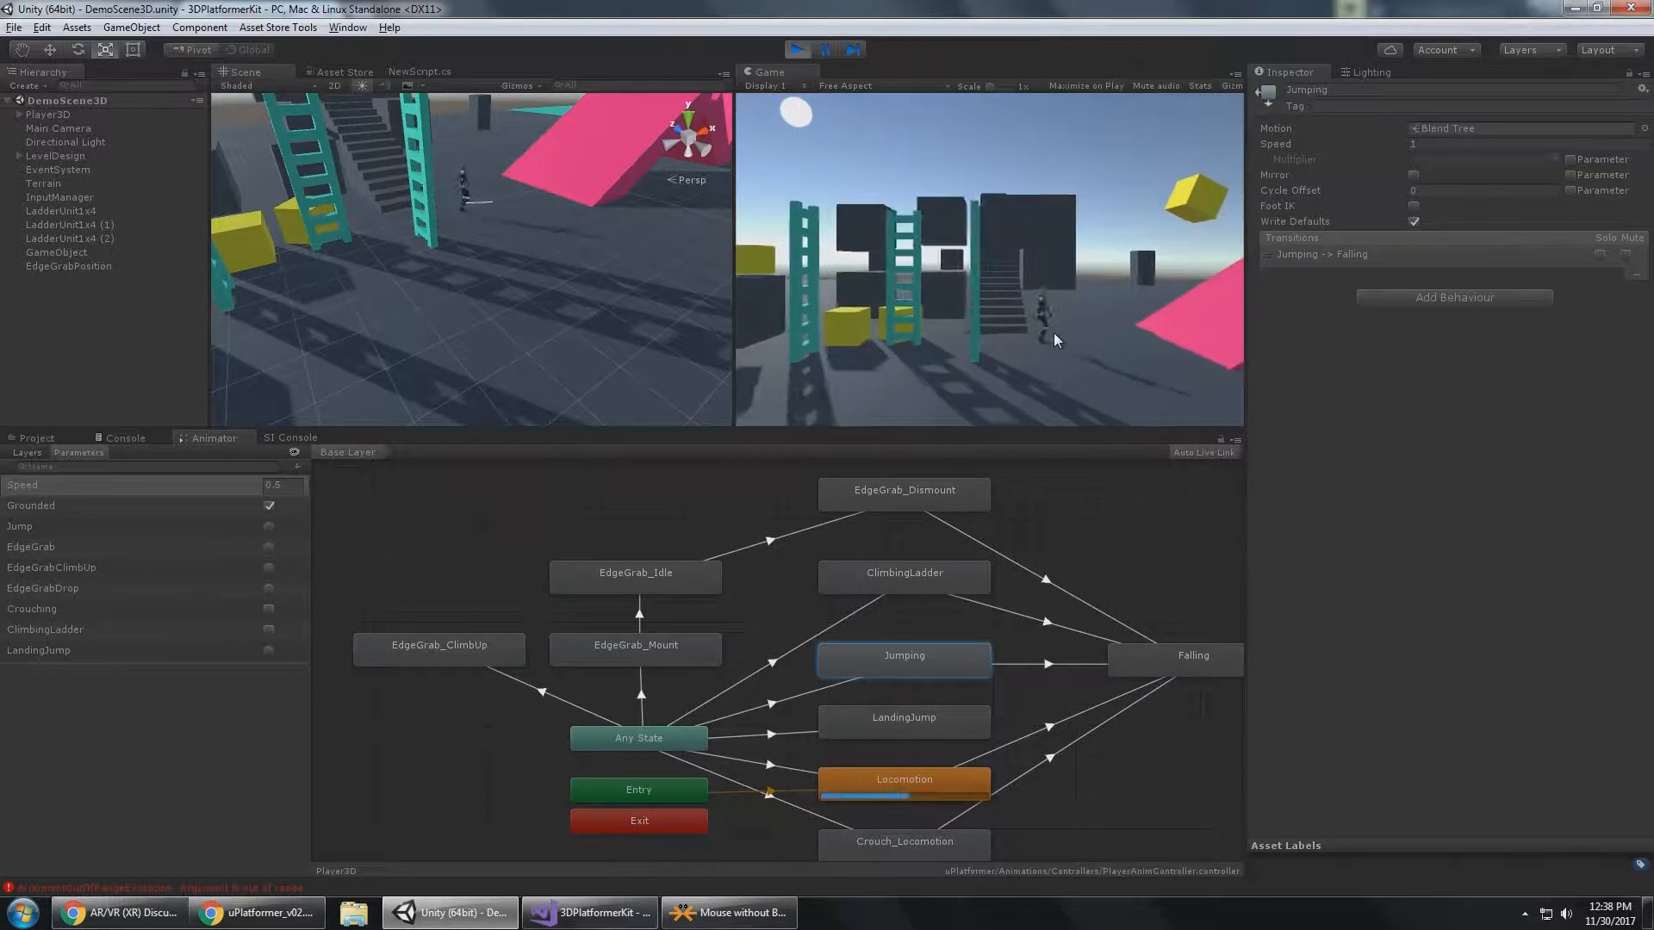
# Return the player to the ladder, climb up and down it, and let go to test the ClimbingLadder to Falling transition.
pyautogui.press('a')
pyautogui.press('w')
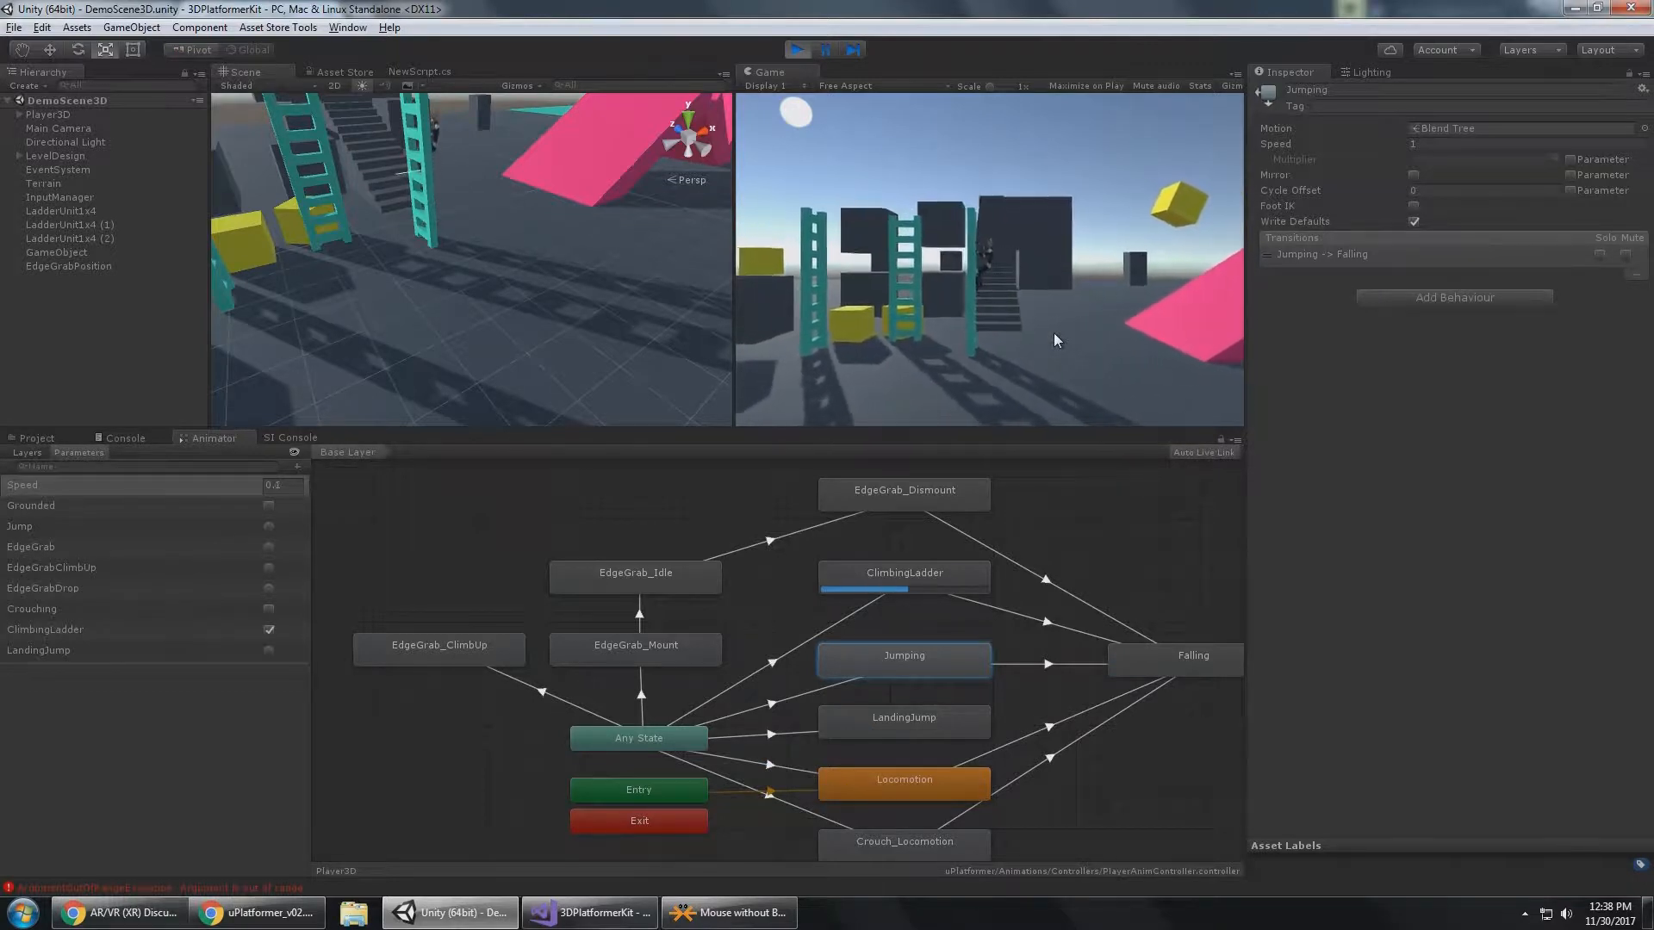
pyautogui.press('w')
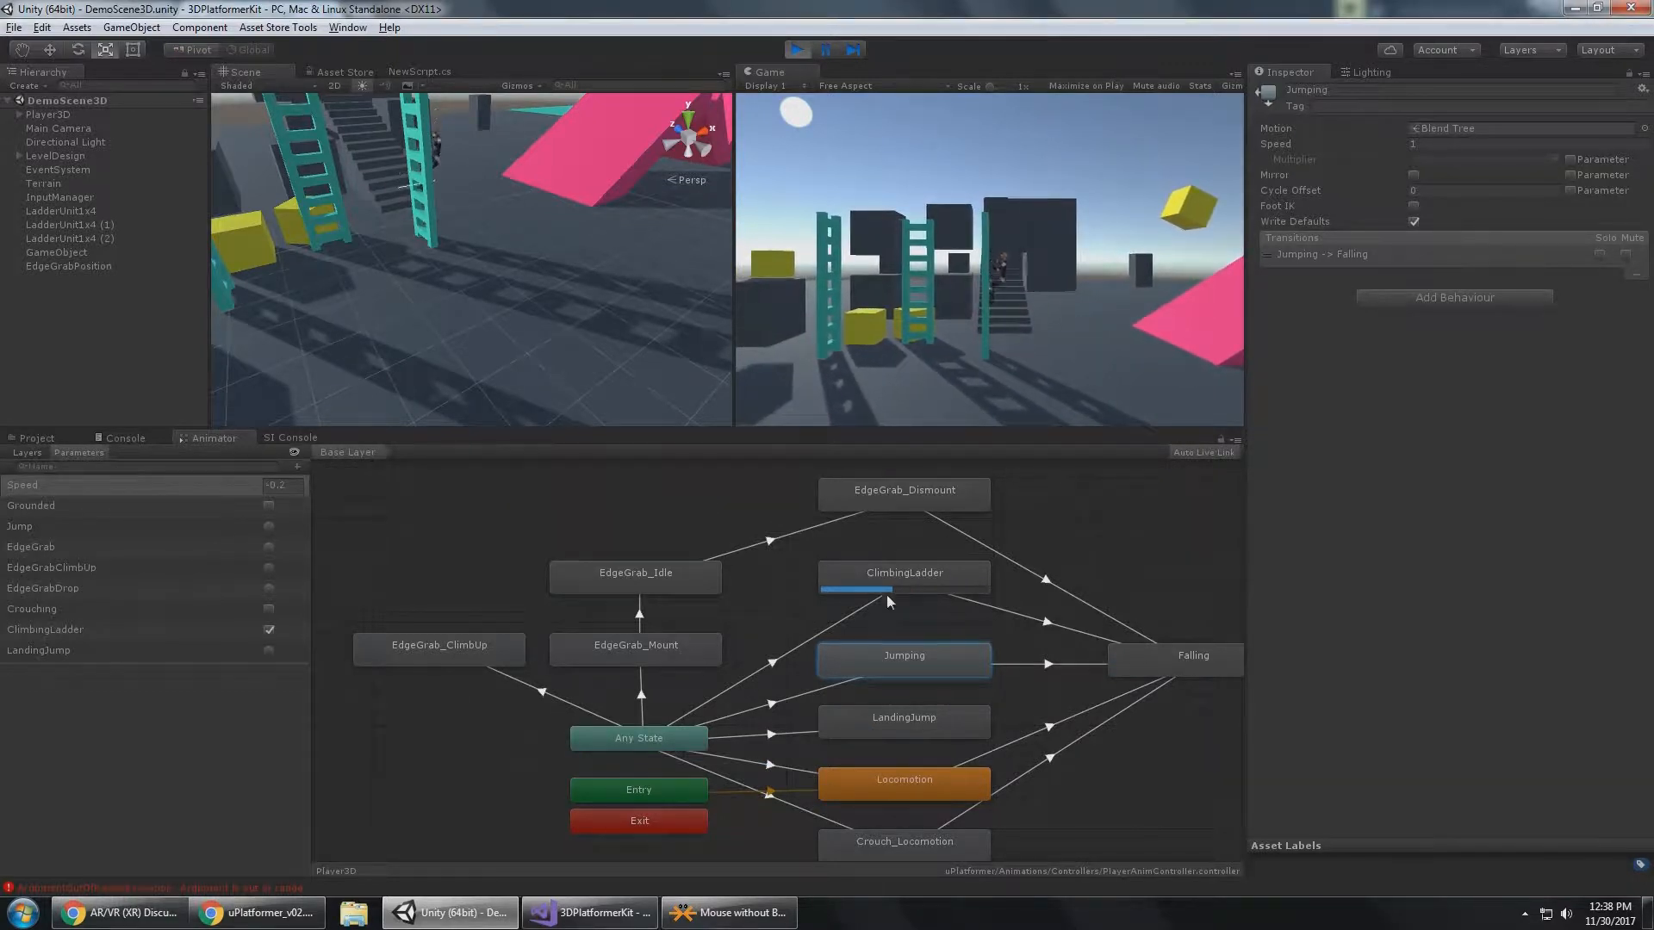
pyautogui.press('s')
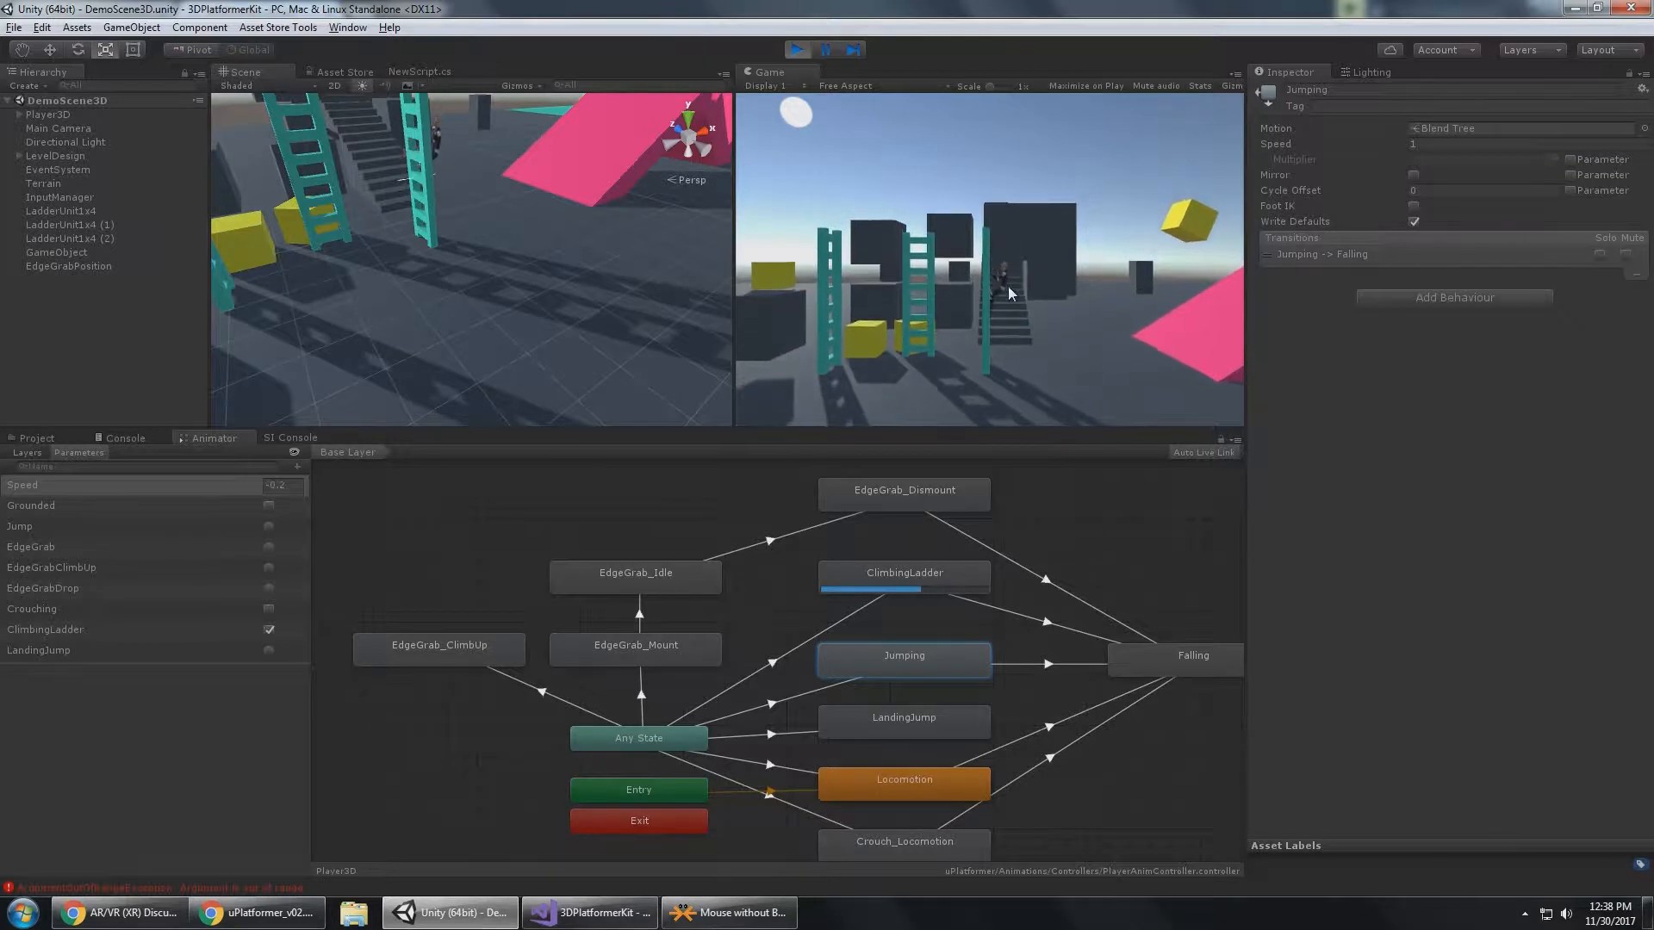
pyautogui.press('w')
pyautogui.press('d')
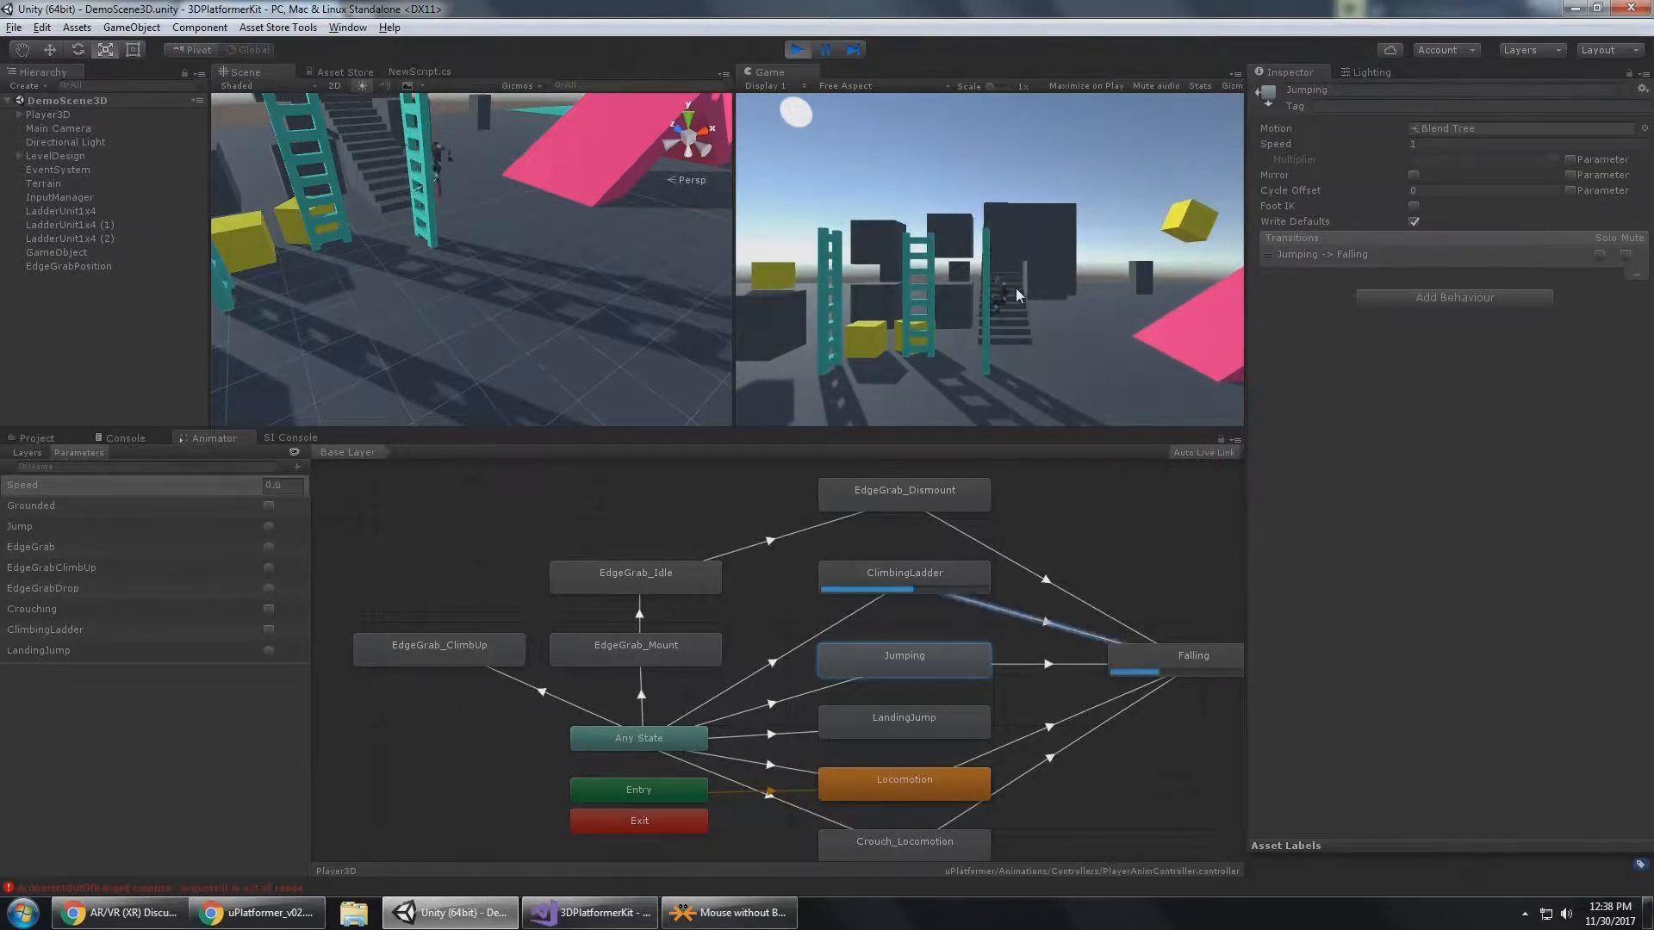
pyautogui.press('s')
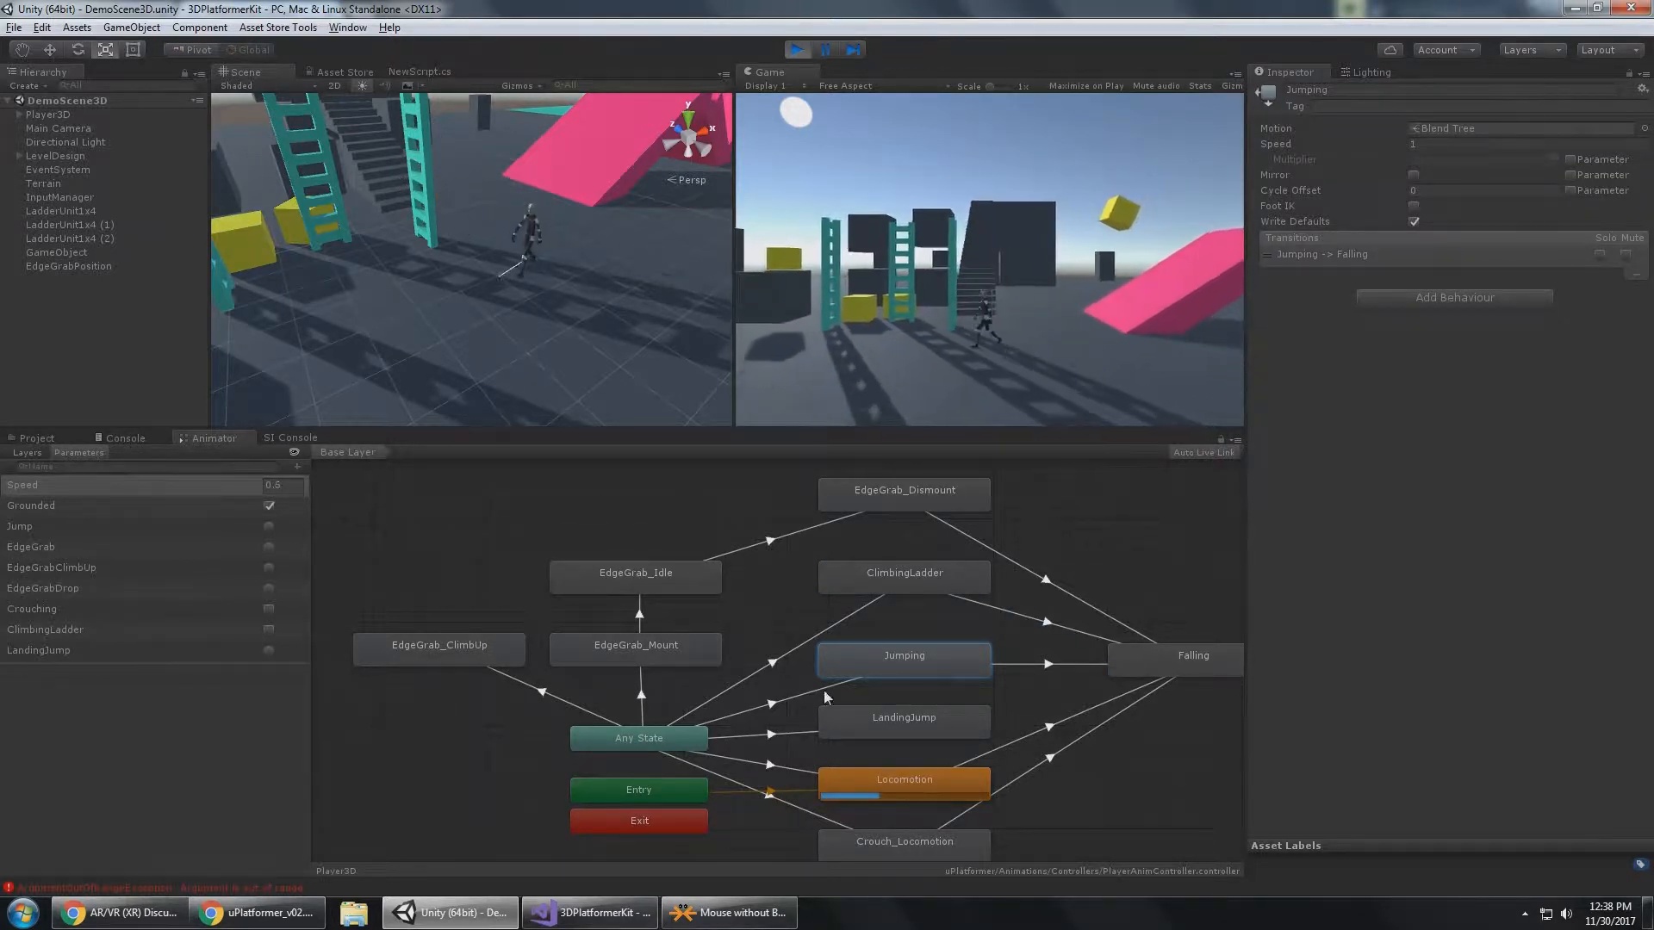
# Move the player to the dark block, jump to grab its edge, and drop back down to the ground.
pyautogui.press('a')
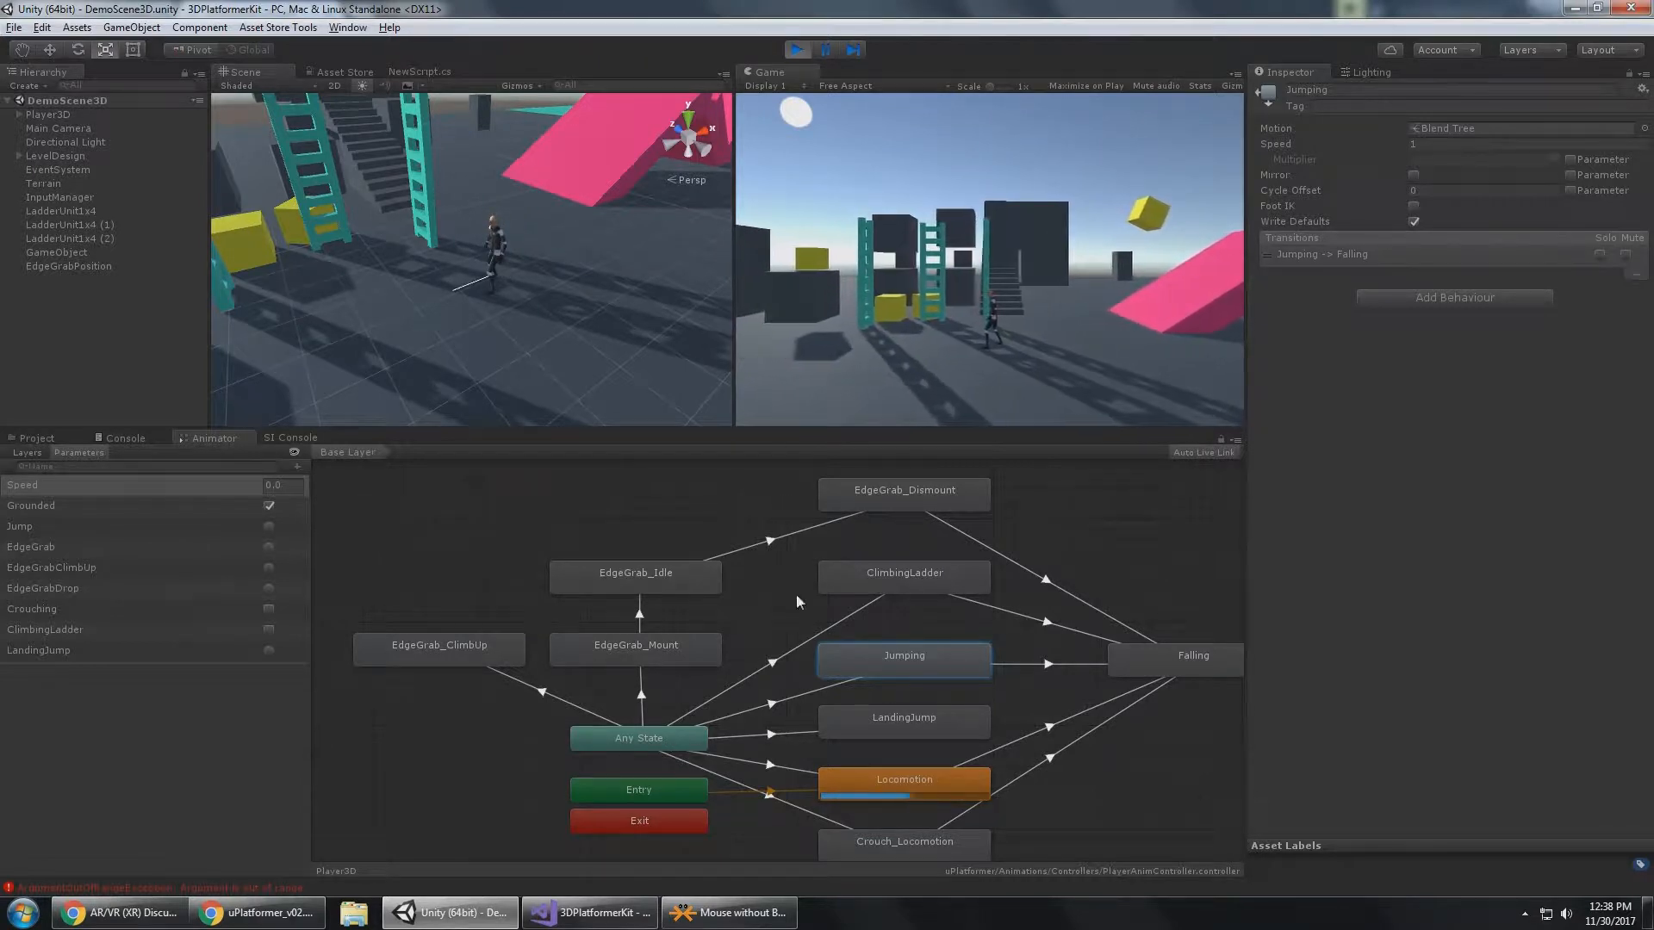
pyautogui.press('a')
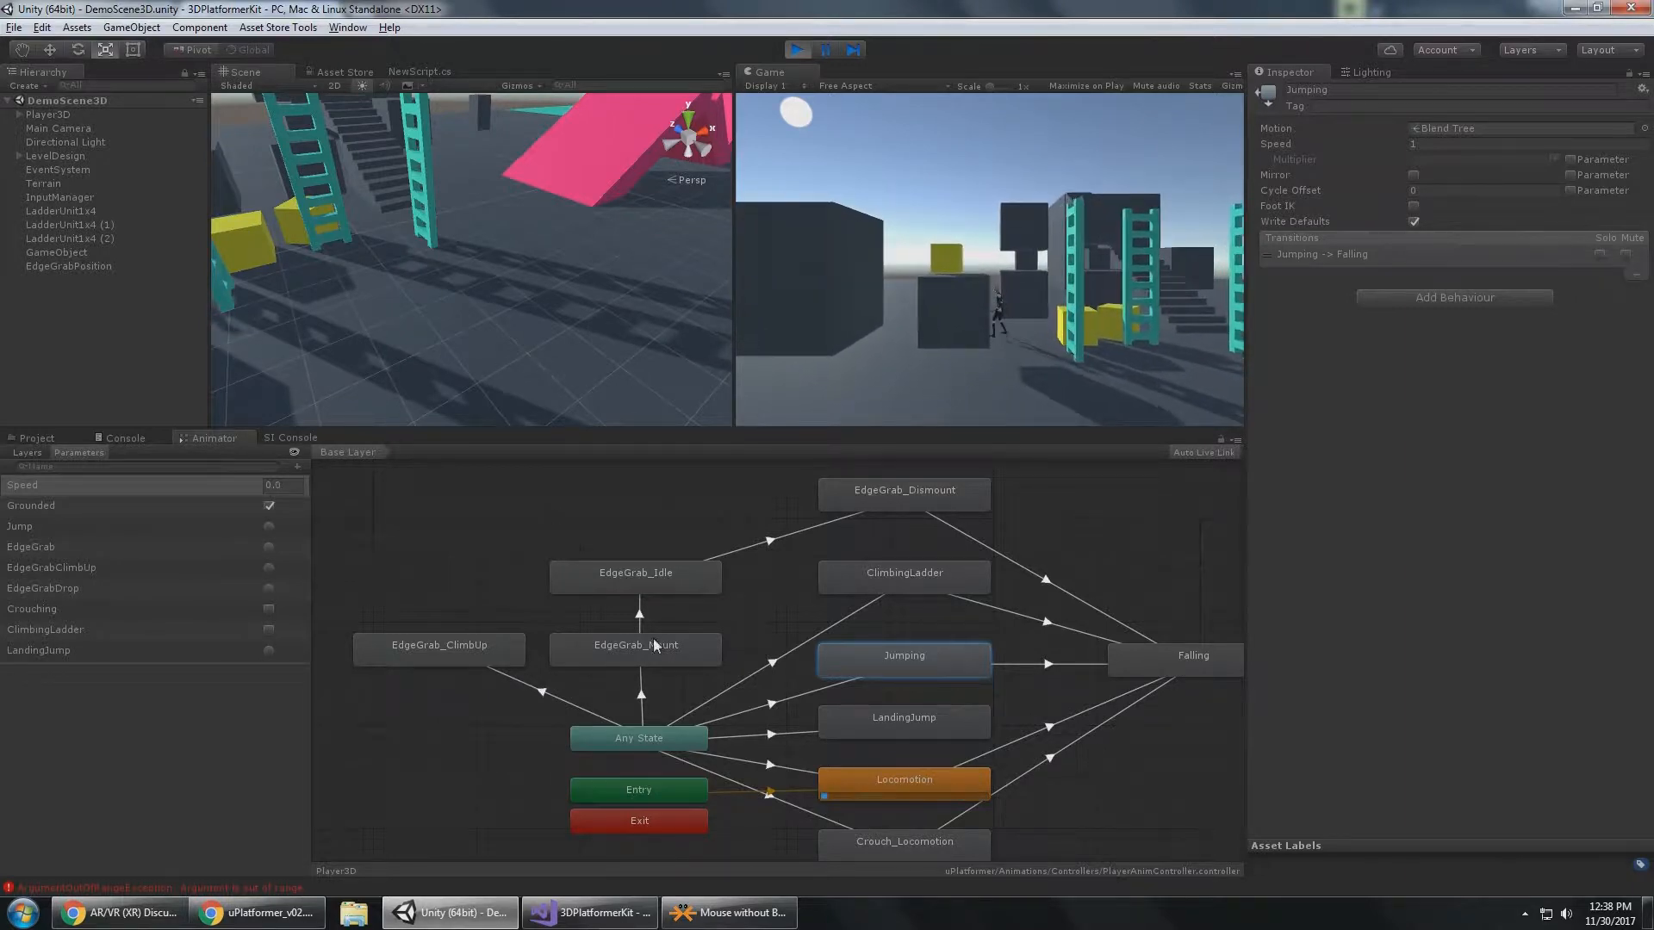
pyautogui.press('space')
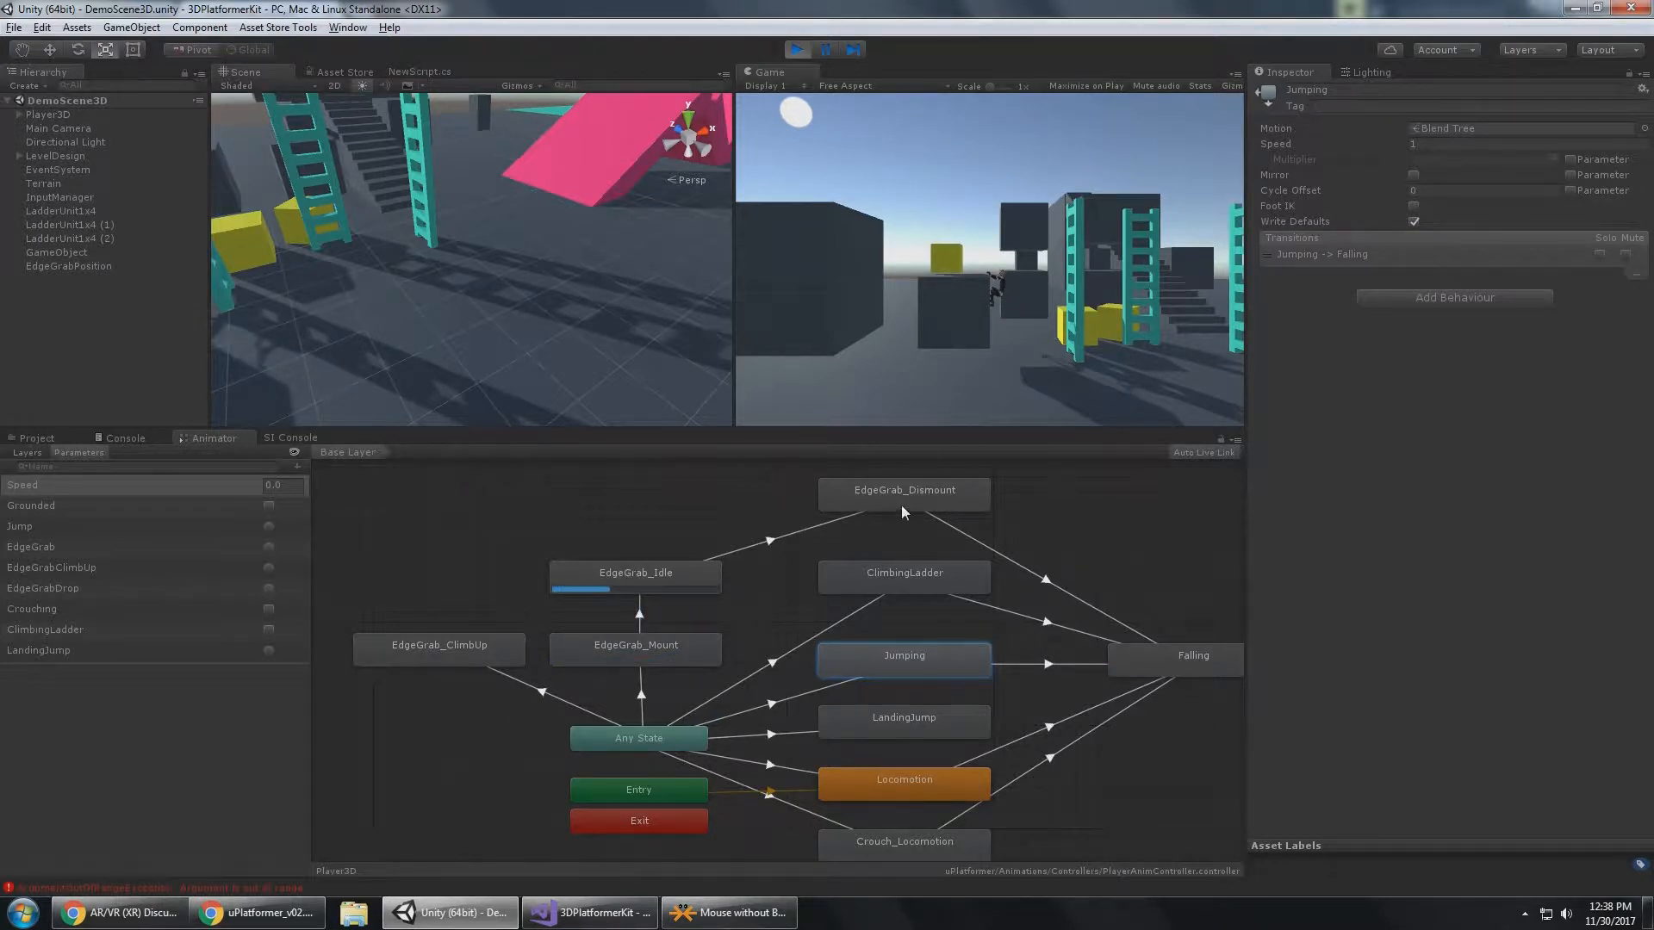
pyautogui.click(1148, 286)
pyautogui.press('s')
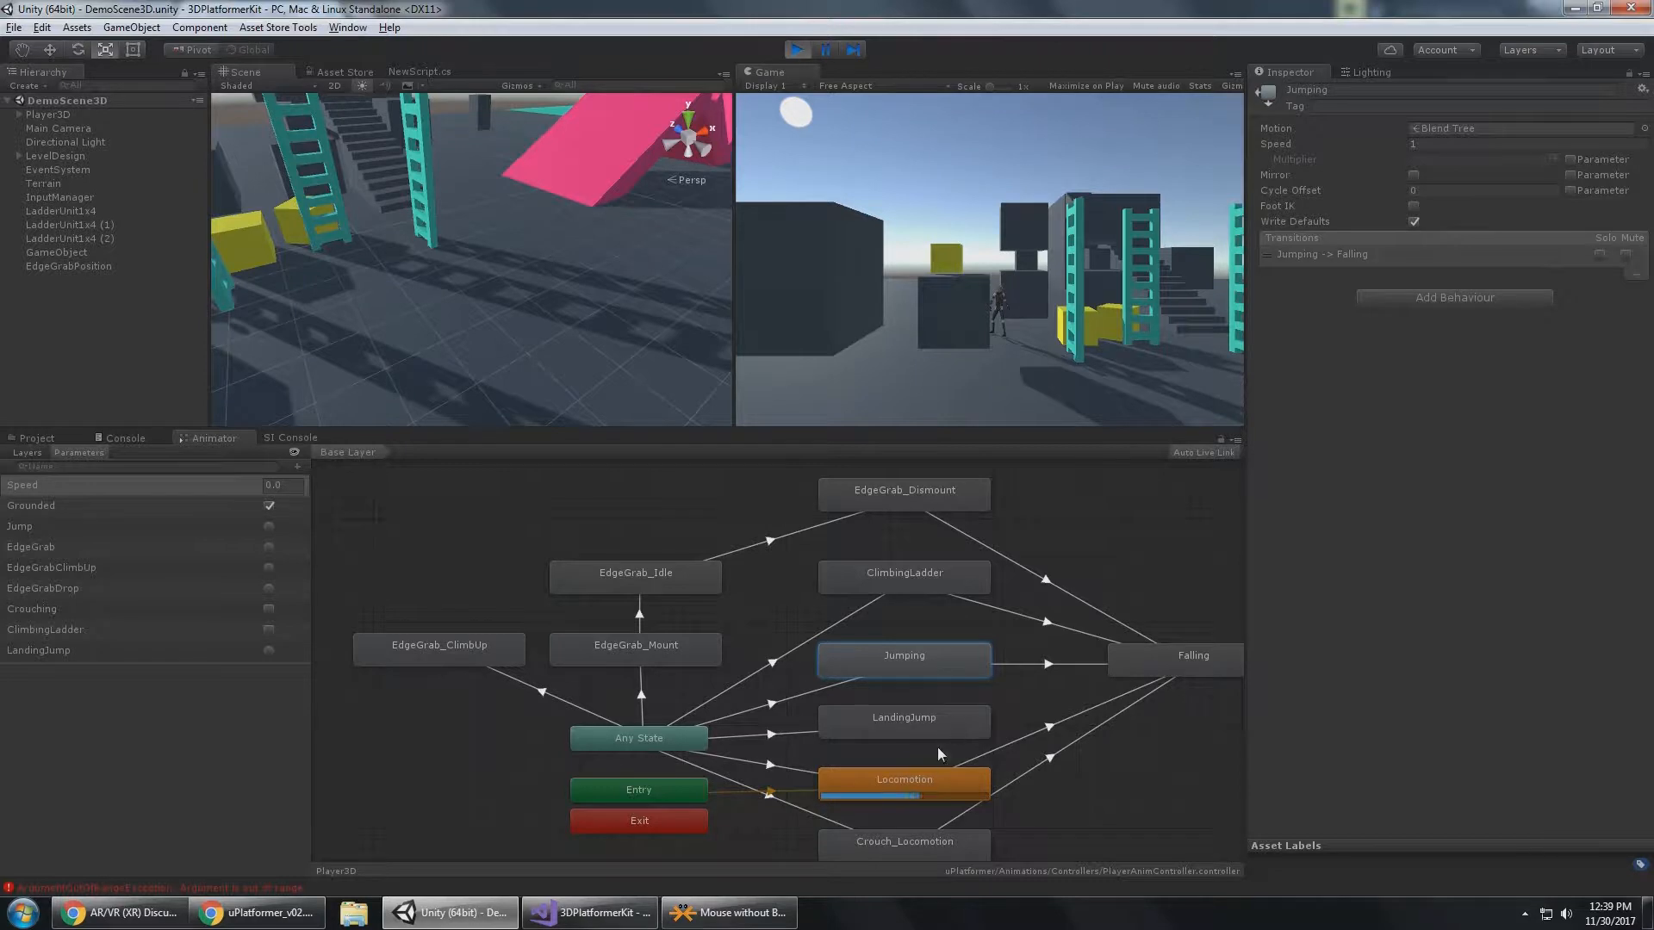
# Repeat the edge grab and drop on the dark block, then grab its edge again and climb onto the top.
pyautogui.press('space')
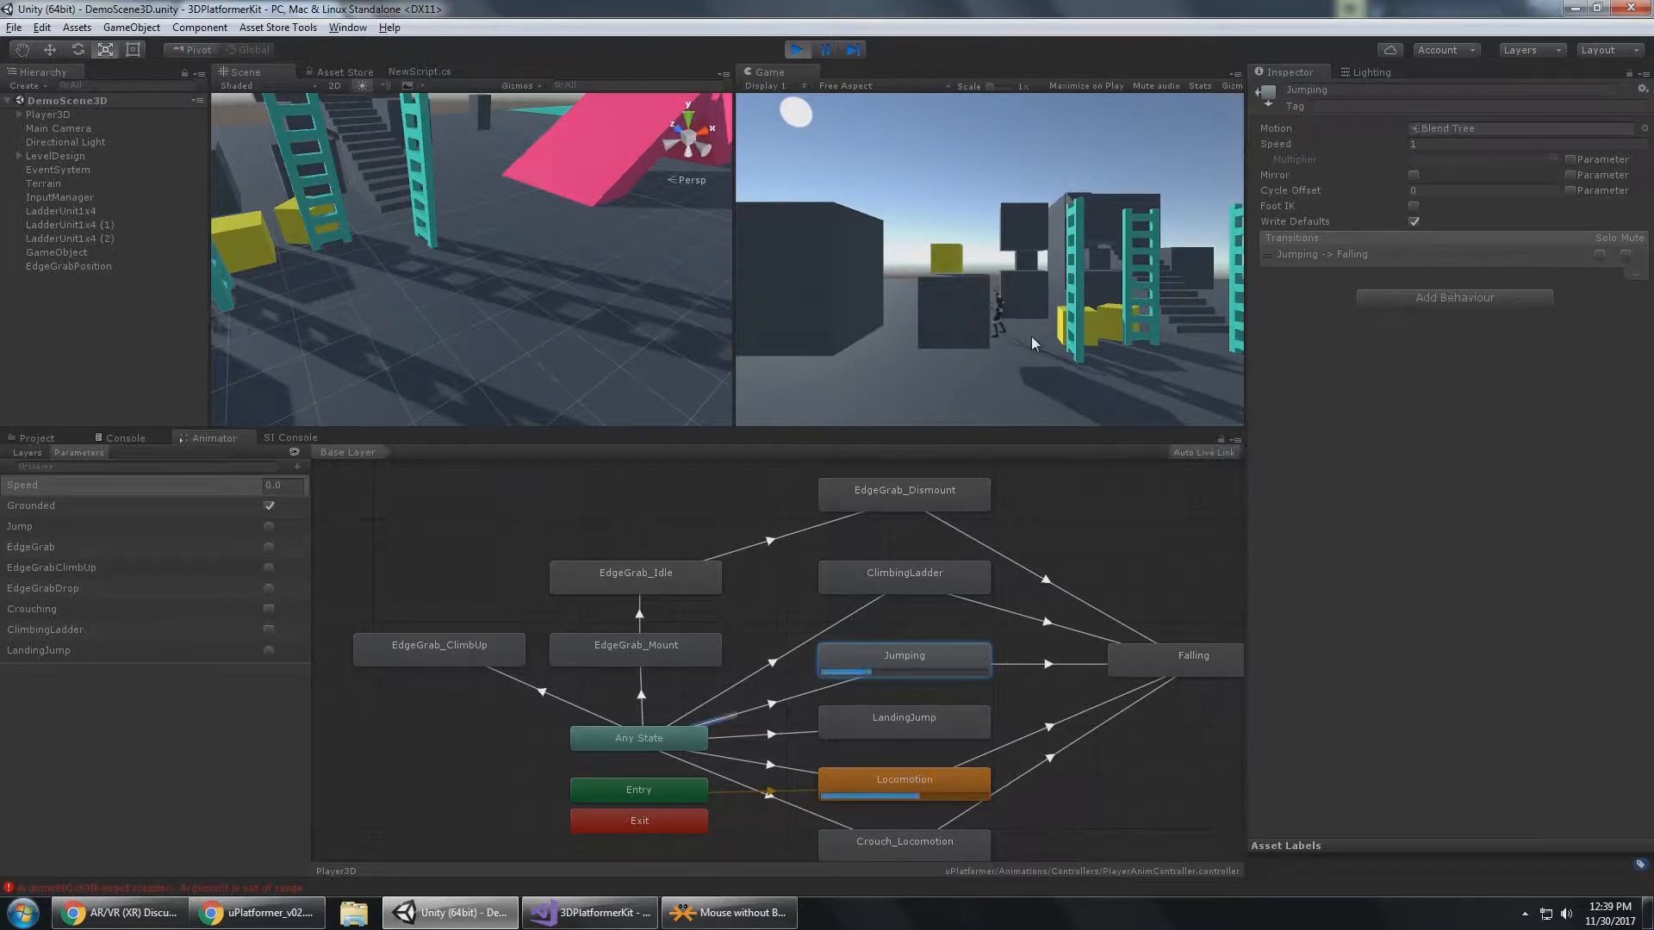
pyautogui.press('s')
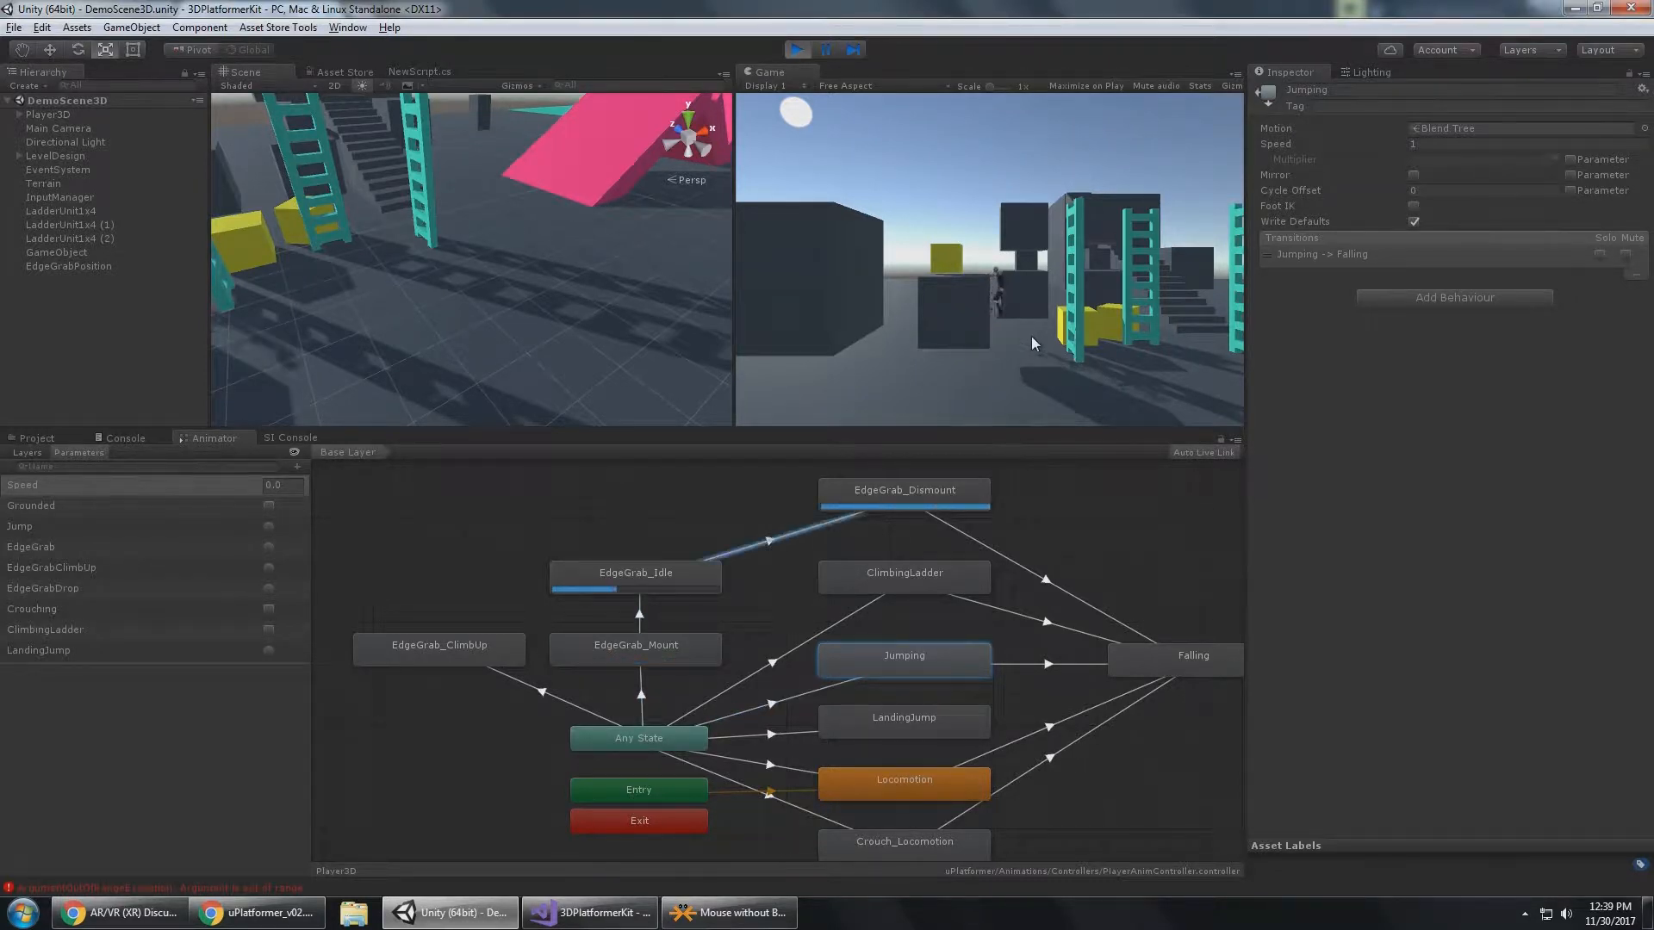
pyautogui.press('space')
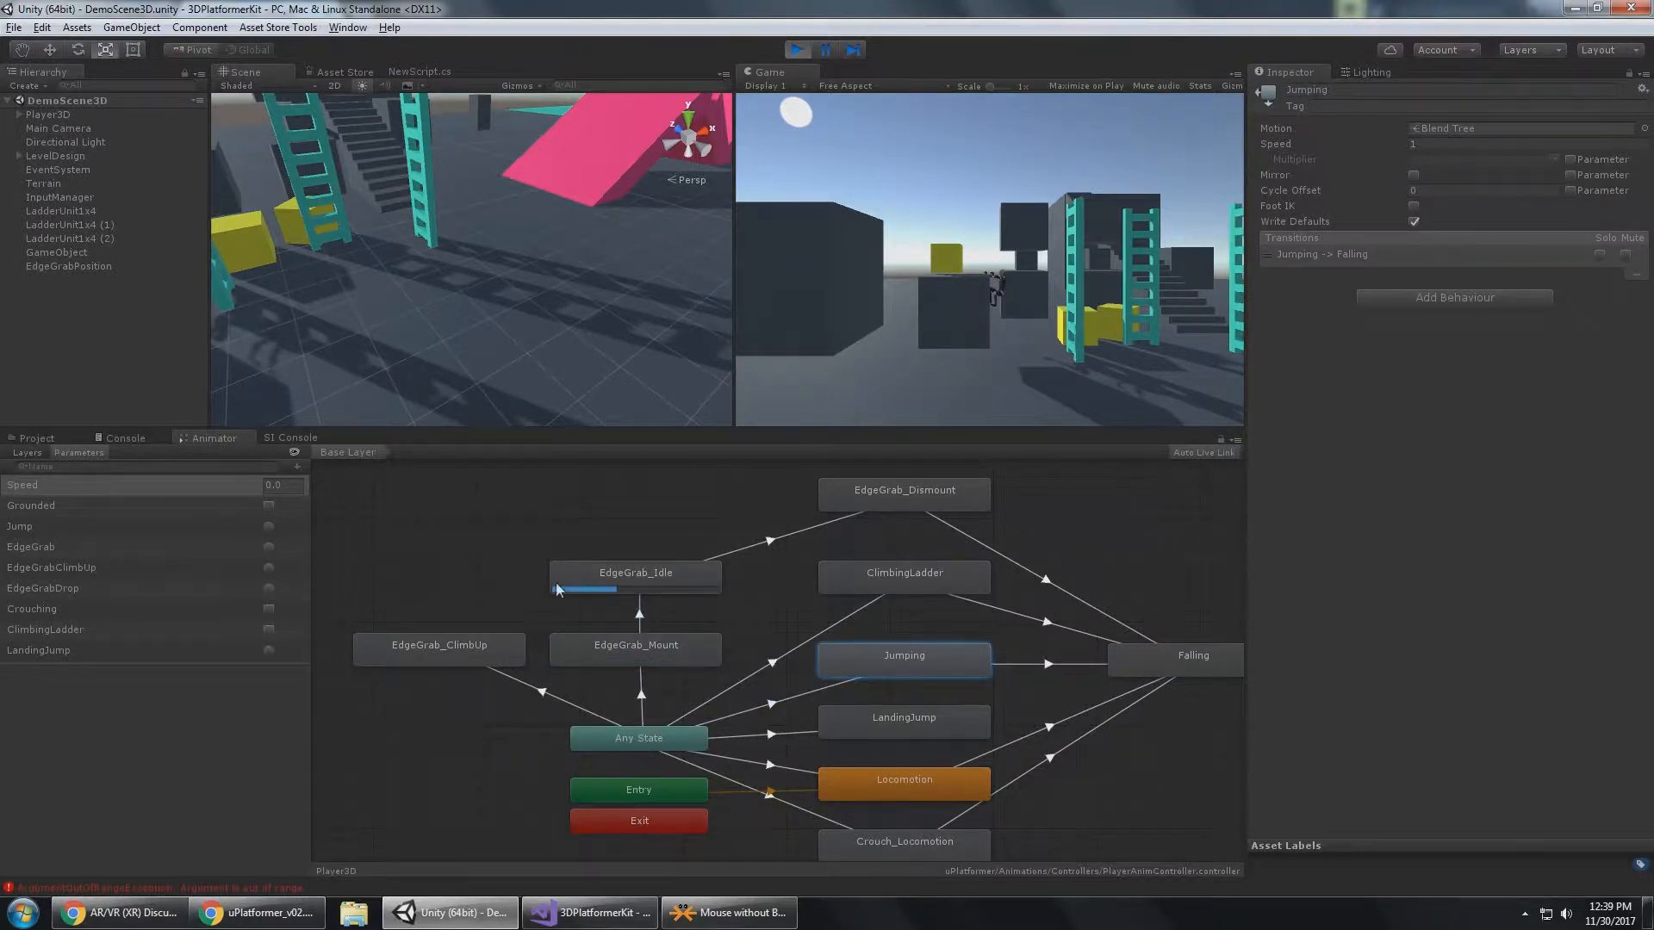
pyautogui.press('w')
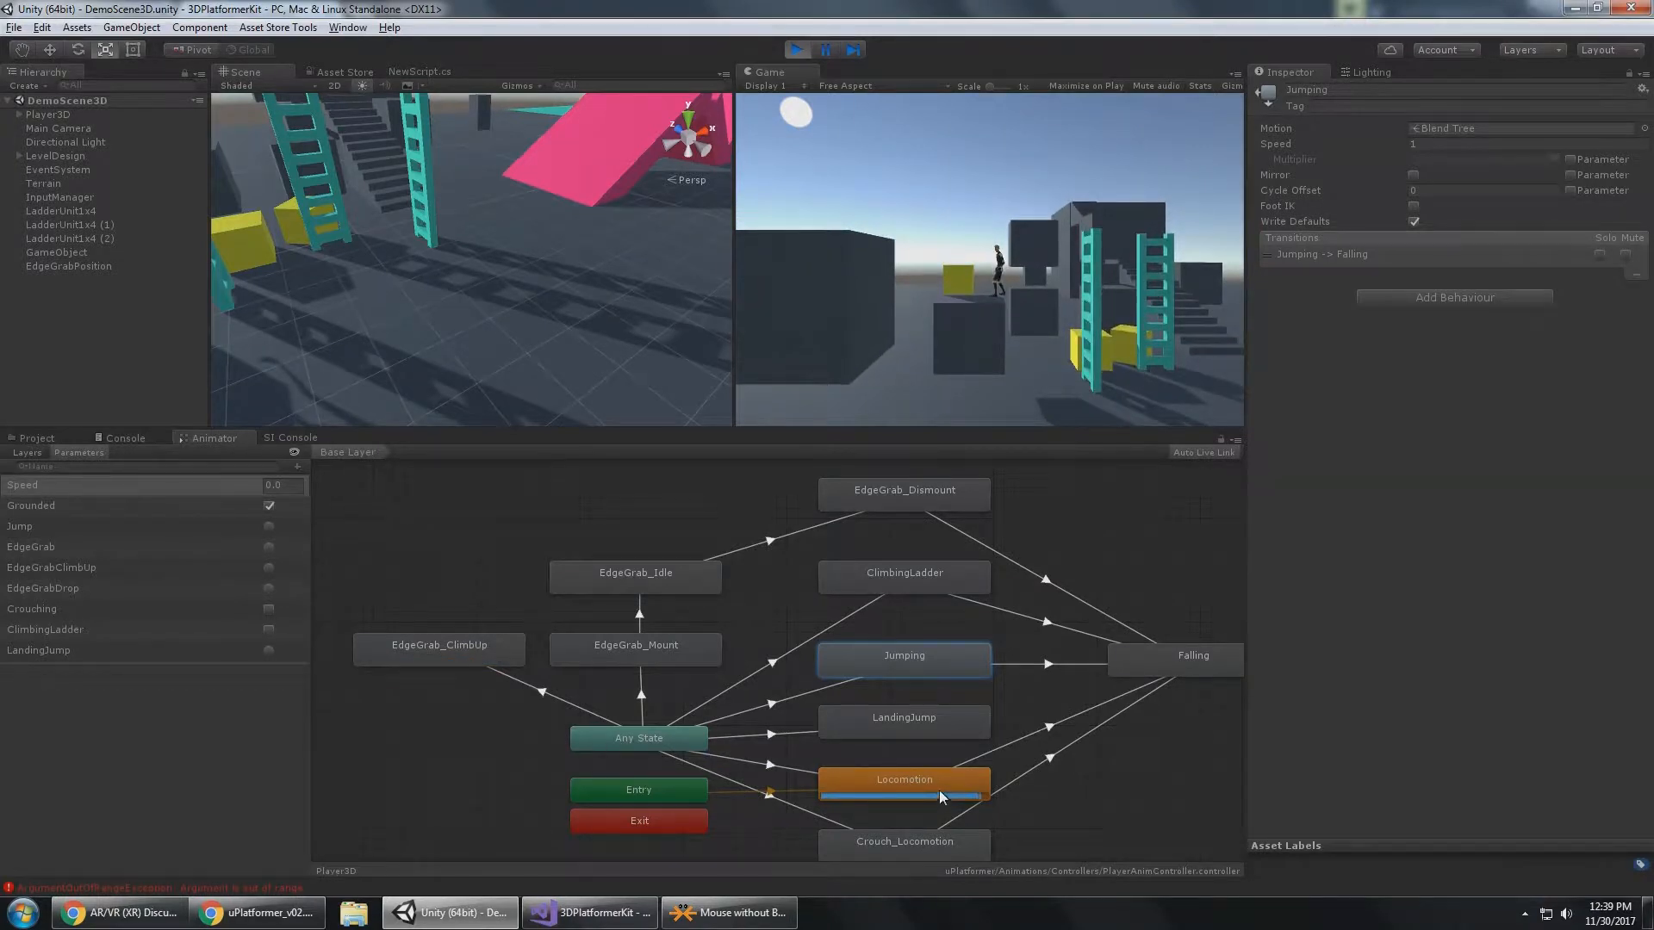
# Take the player down off the block and walk it across the ground while observing the LandingJump and Locomotion states.
pyautogui.press('a')
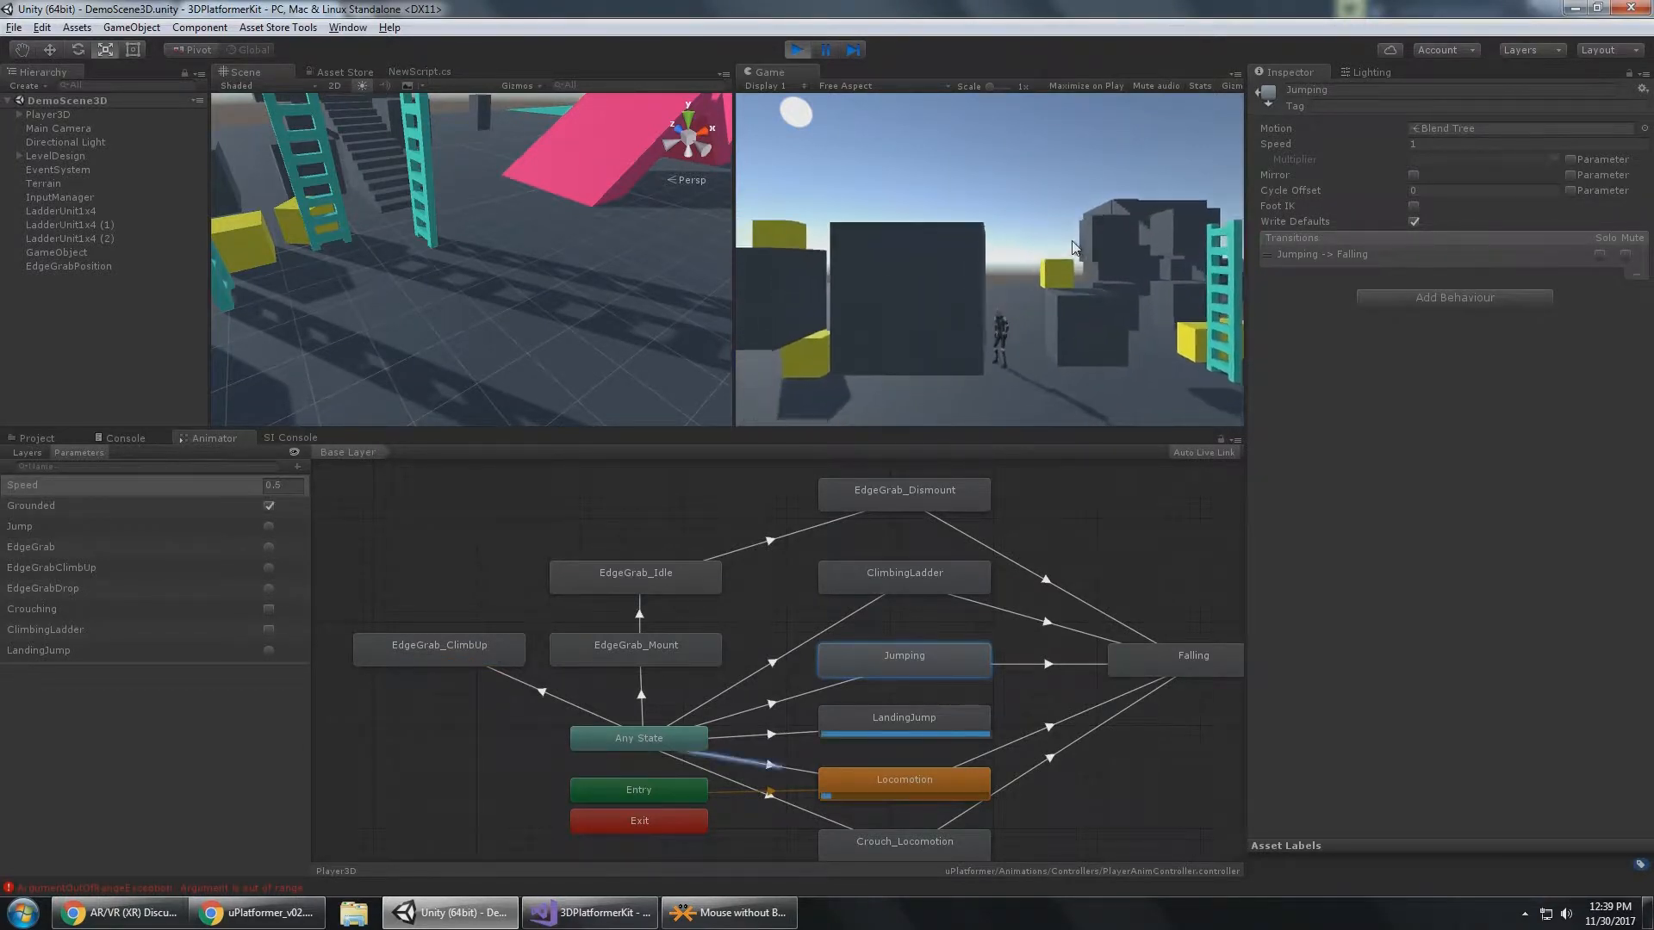
pyautogui.press('s')
pyautogui.press('d')
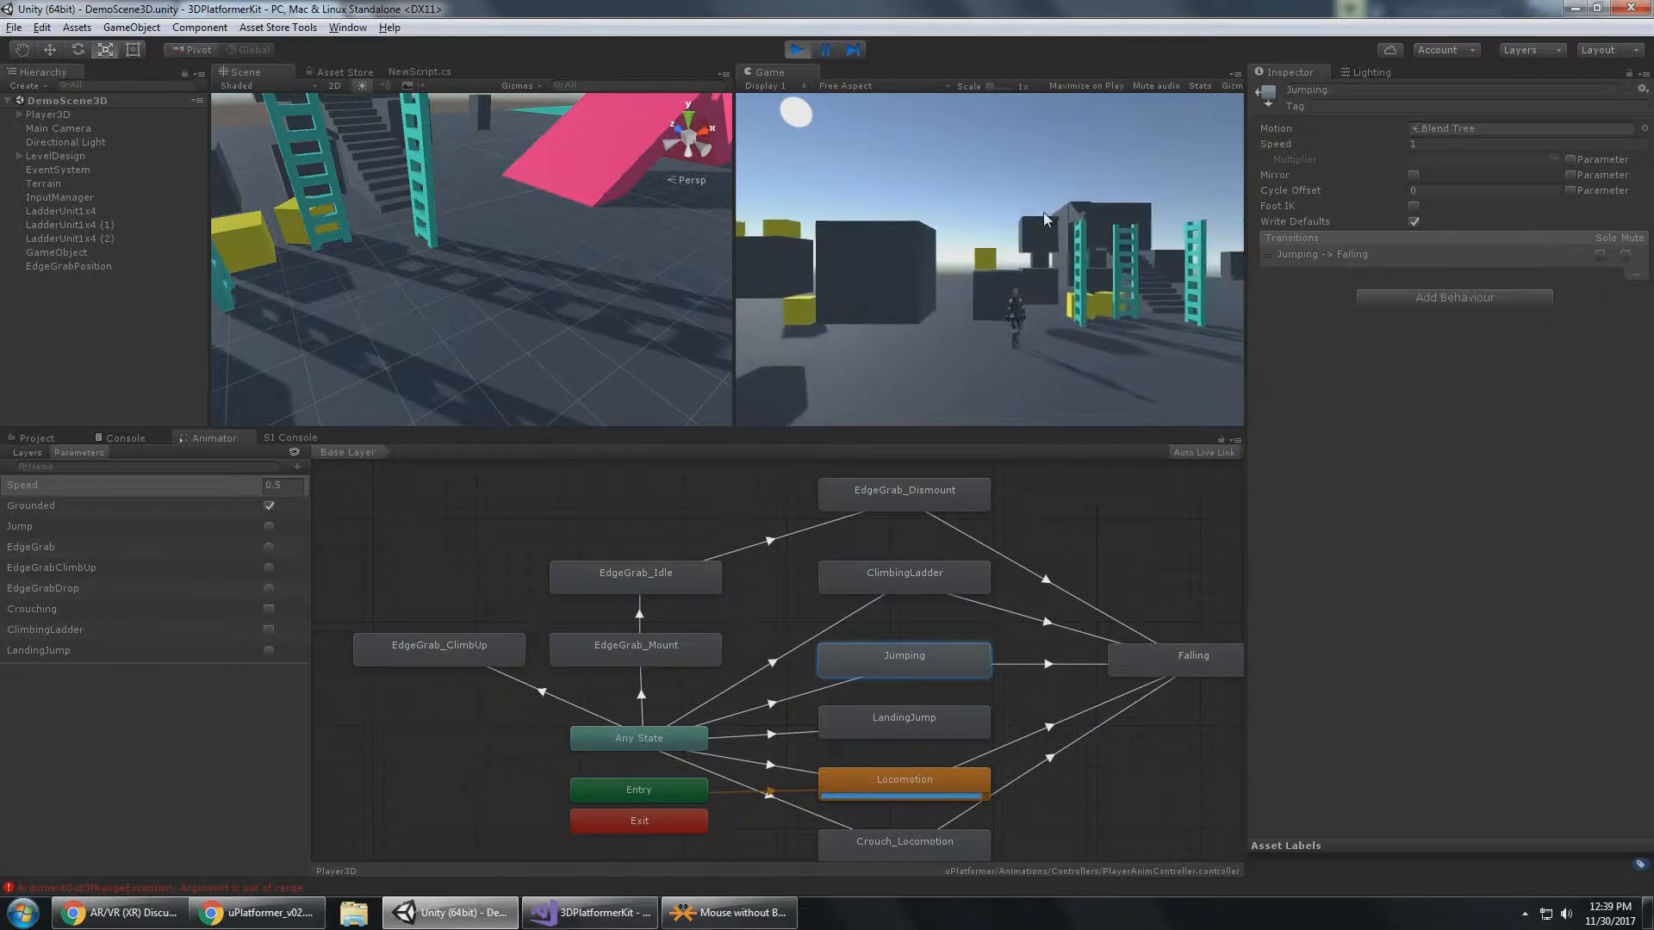
# Switch to the uPlatformer_v02 PDF in Chrome and read the Animation Controller and Heroic Traversal Integration sections.
pyautogui.moveTo(592, 915)
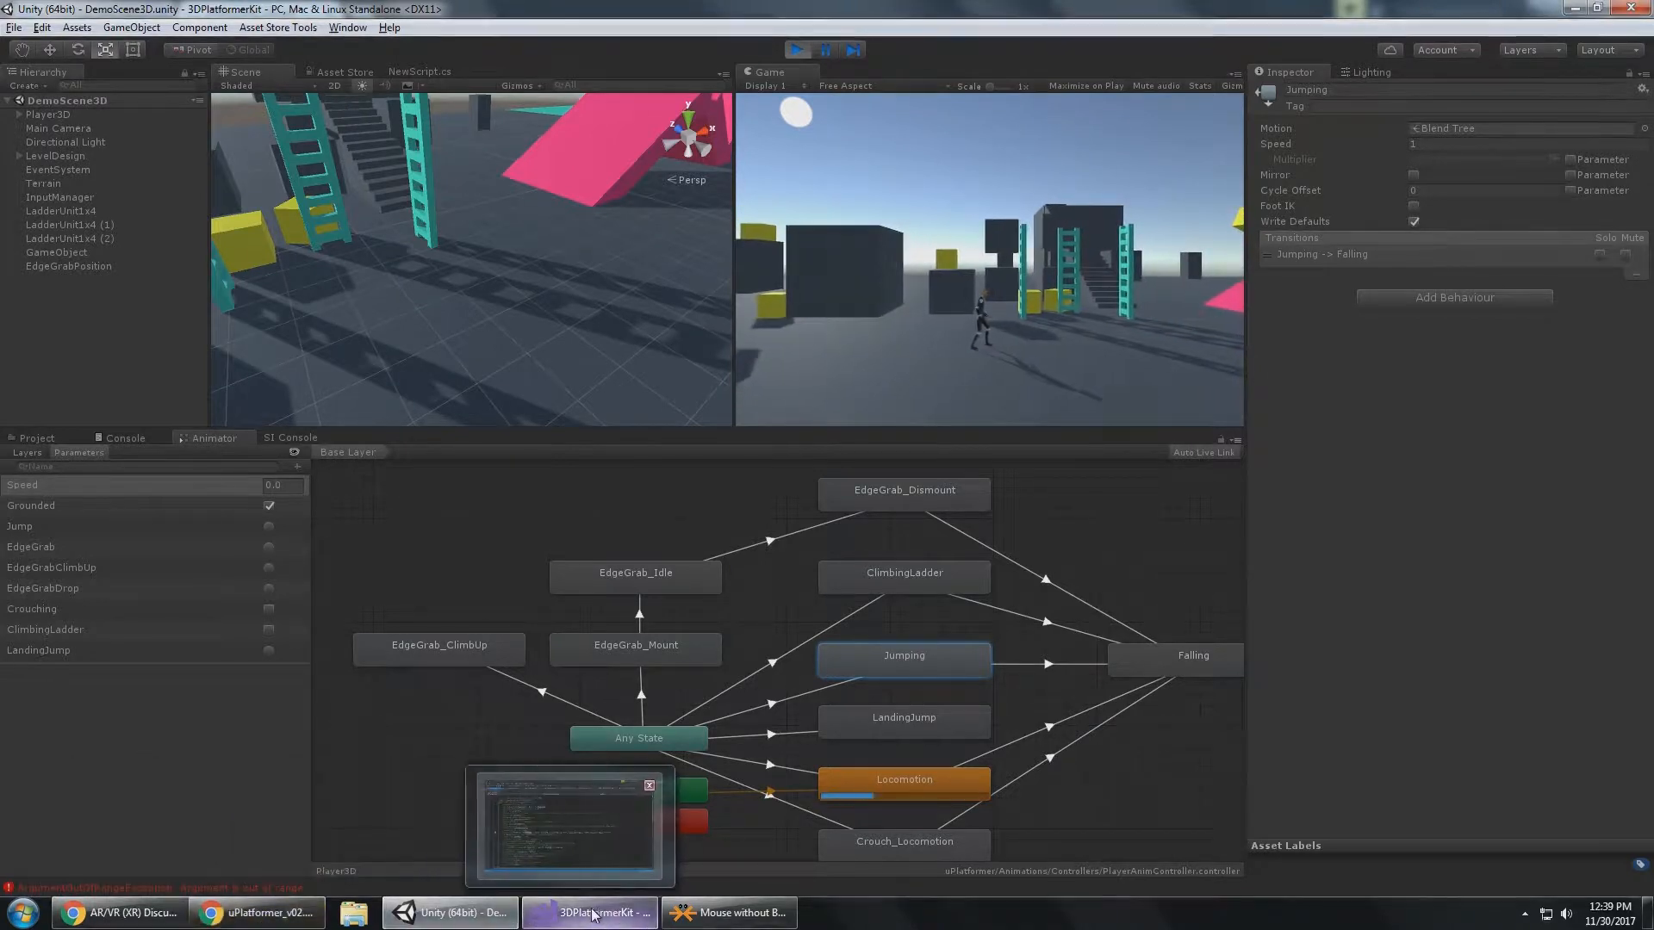
pyautogui.click(258, 913)
pyautogui.scroll(1, 782, 529)
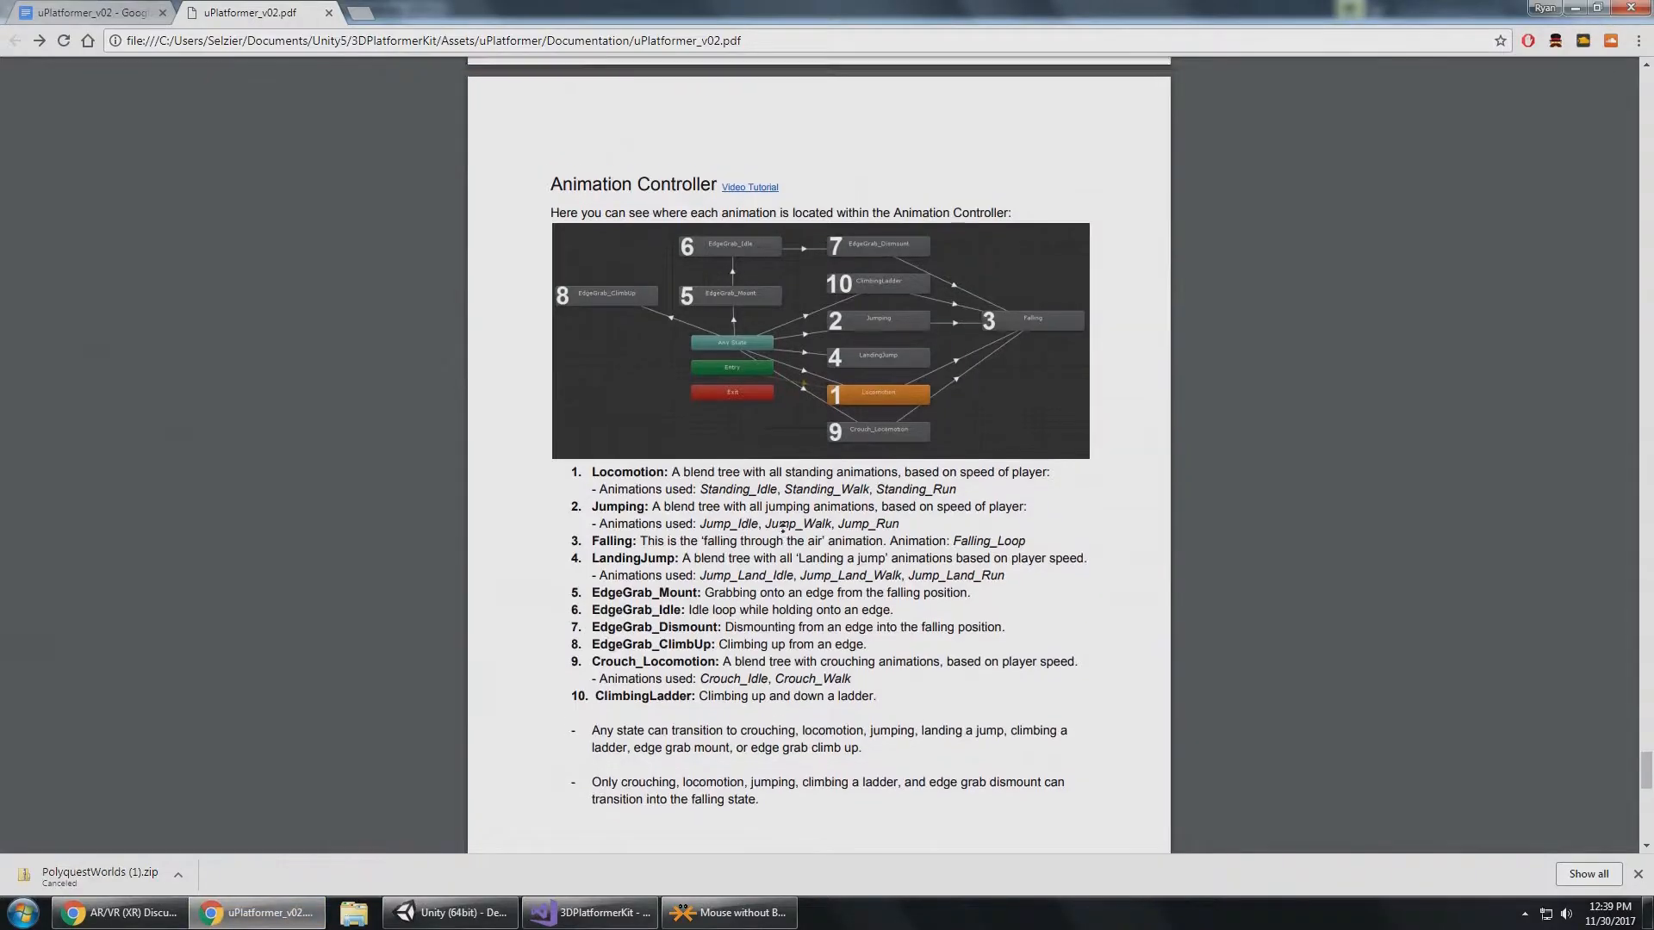
pyautogui.scroll(6, 841, 508)
pyautogui.scroll(-9, 809, 491)
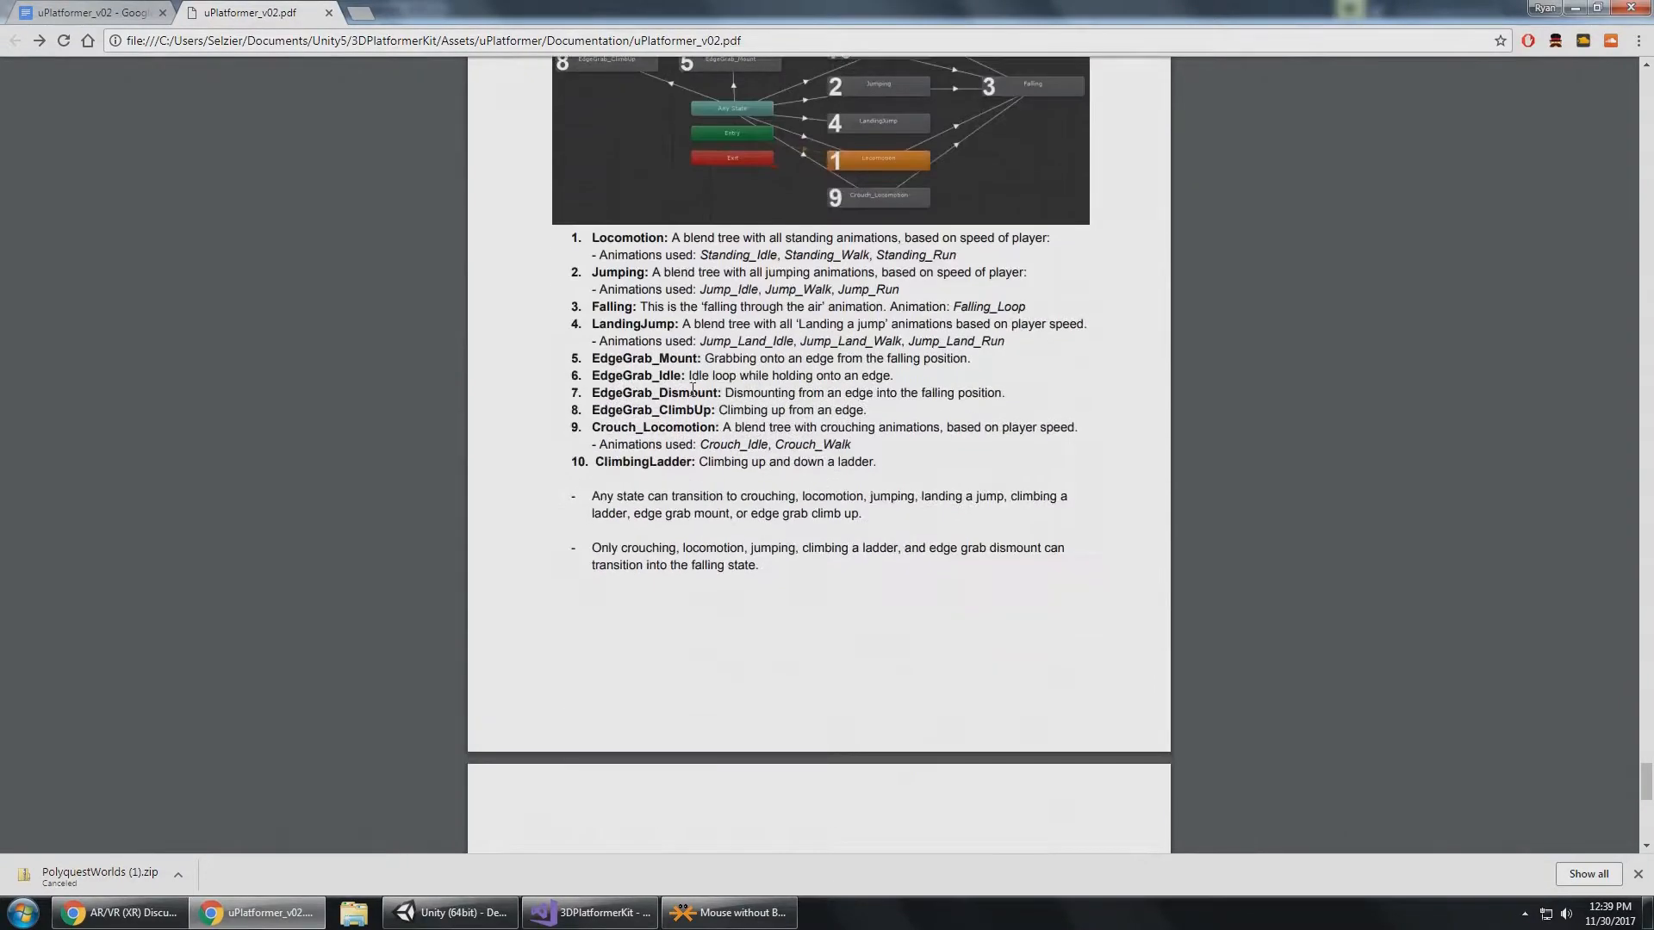
pyautogui.scroll(-6, 693, 389)
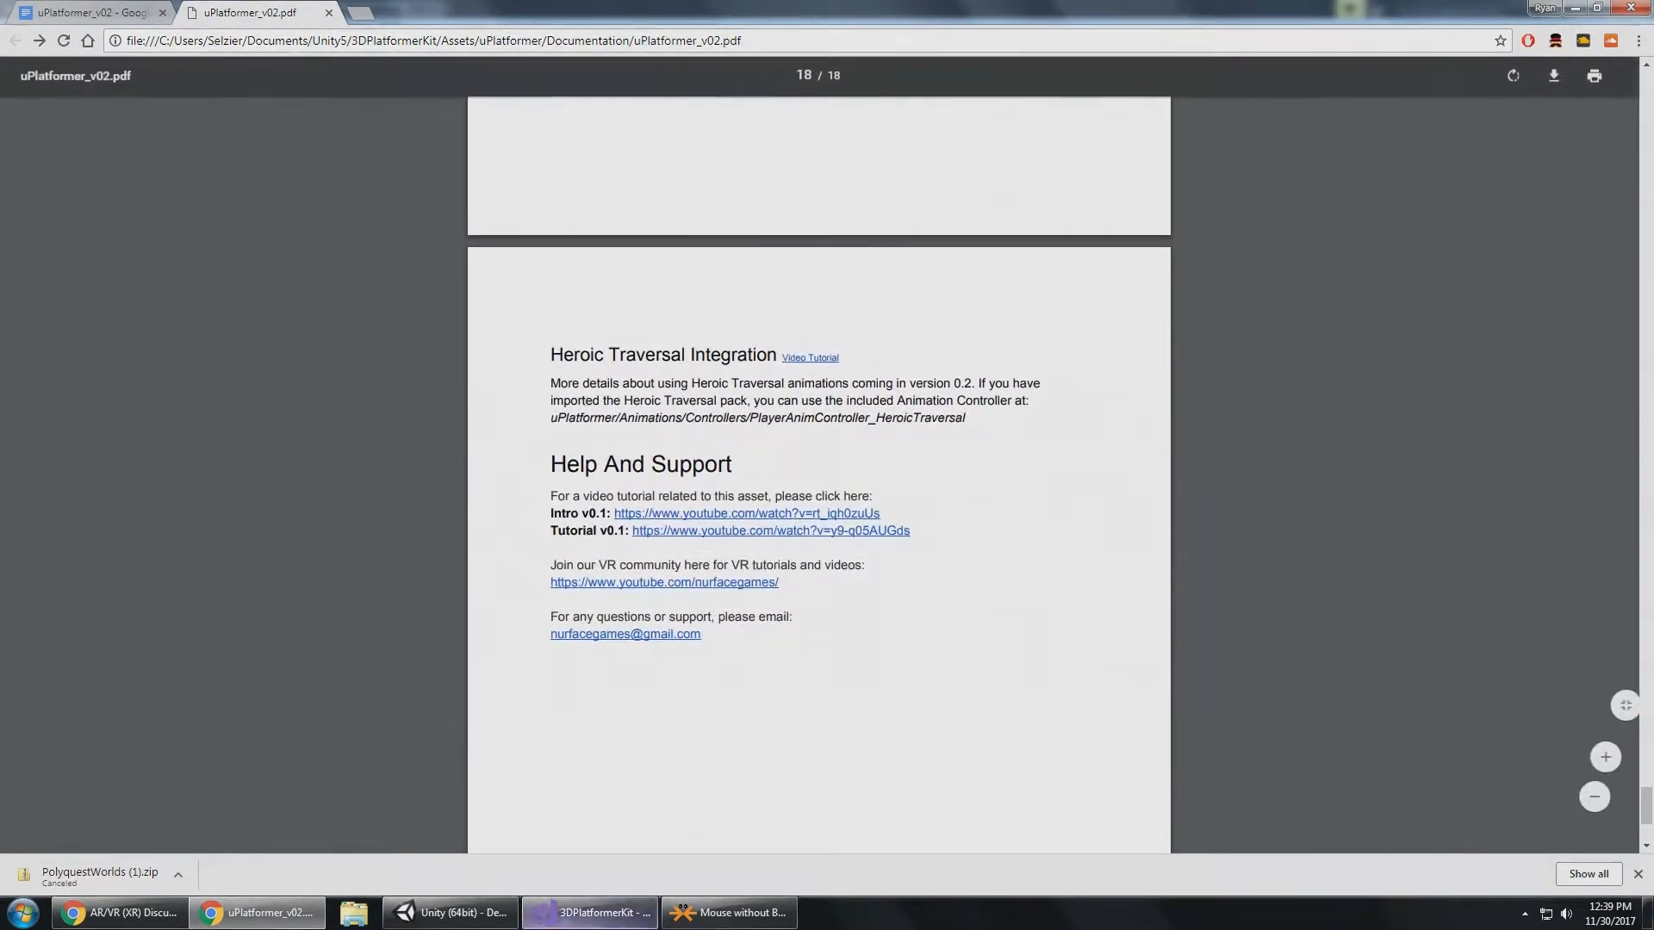
# Return to Unity, stop play mode, and open the TestScene_HeroicTraversal scene from the Assets folder.
pyautogui.click(463, 917)
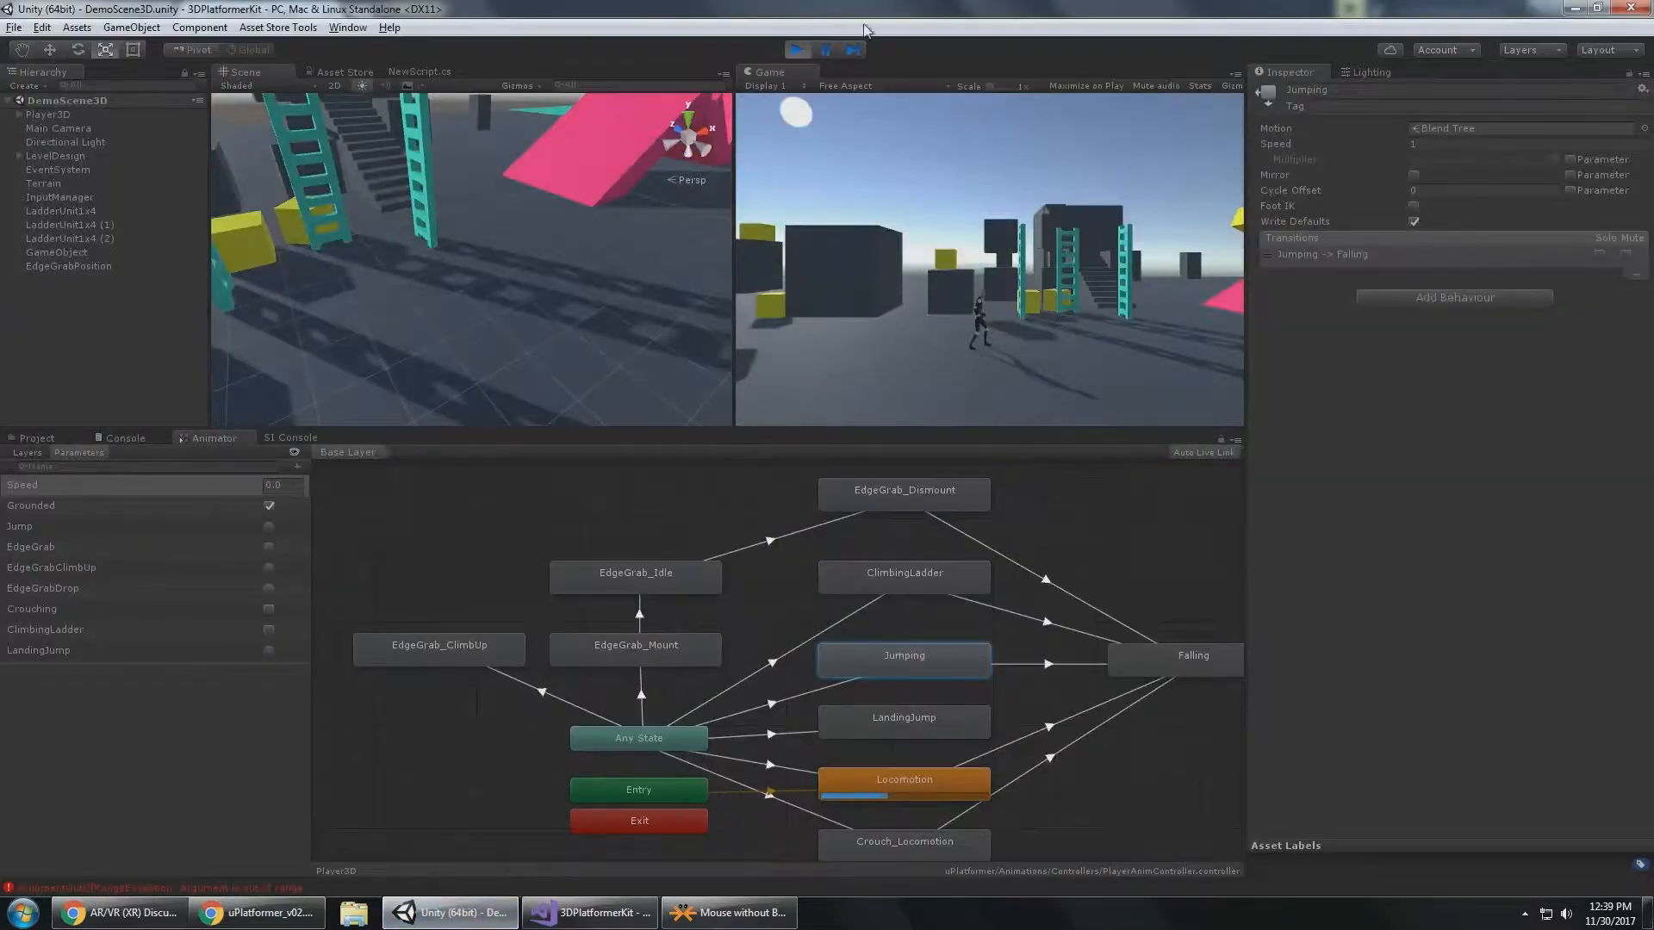
pyautogui.click(796, 50)
pyautogui.click(35, 438)
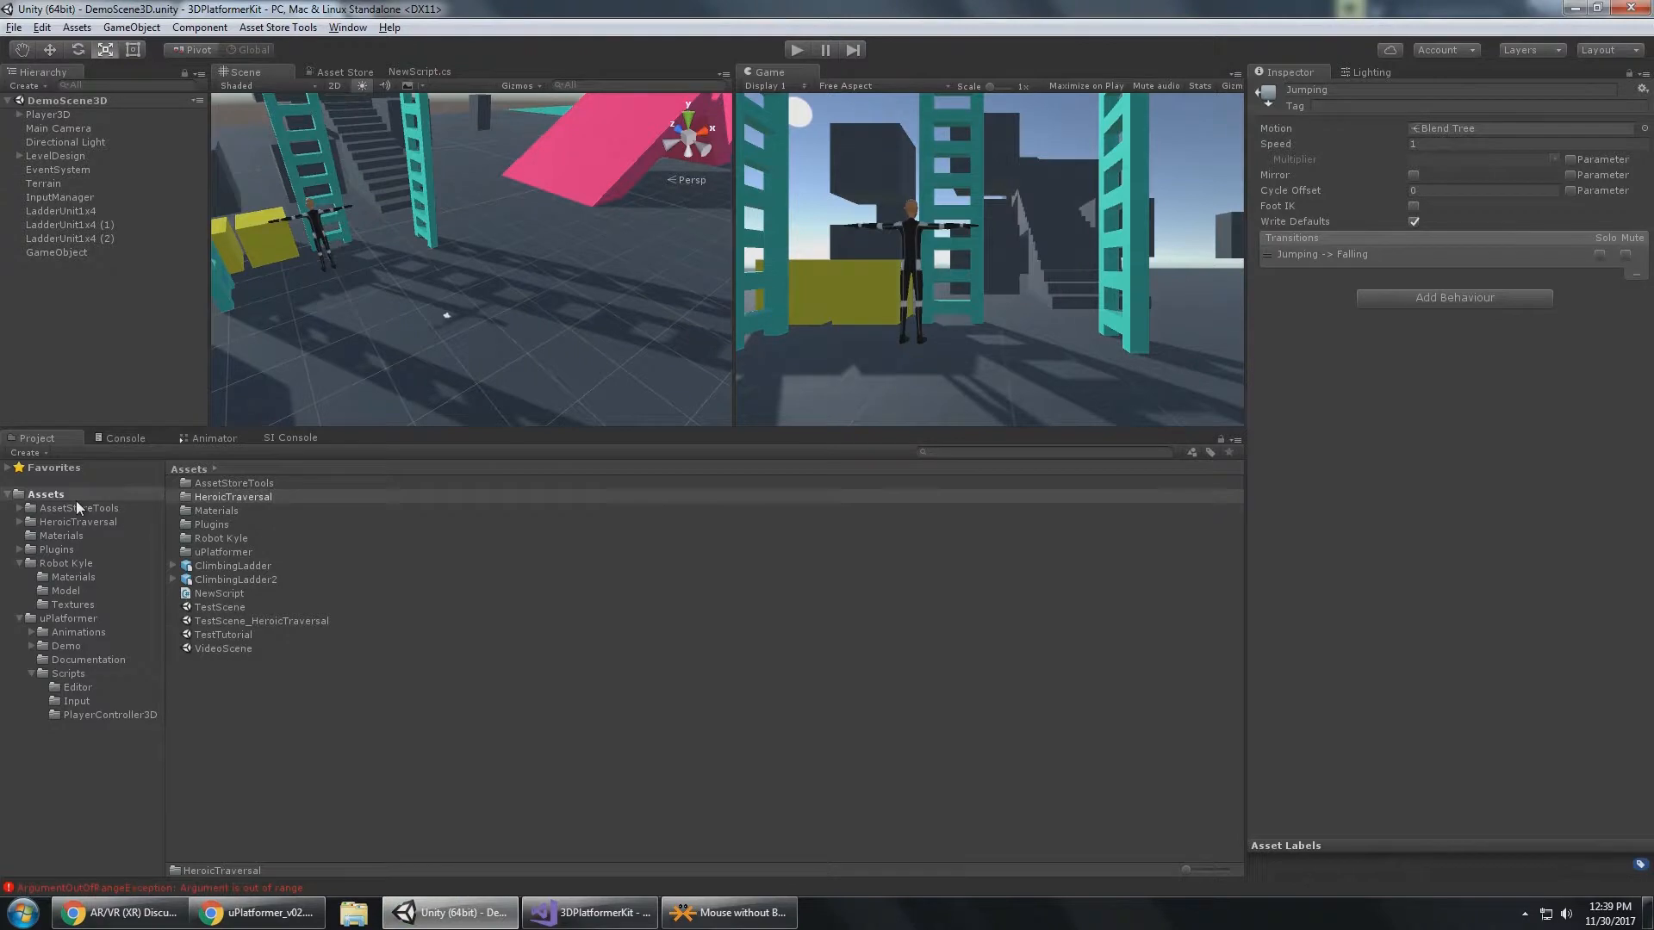
pyautogui.doubleClick(247, 621)
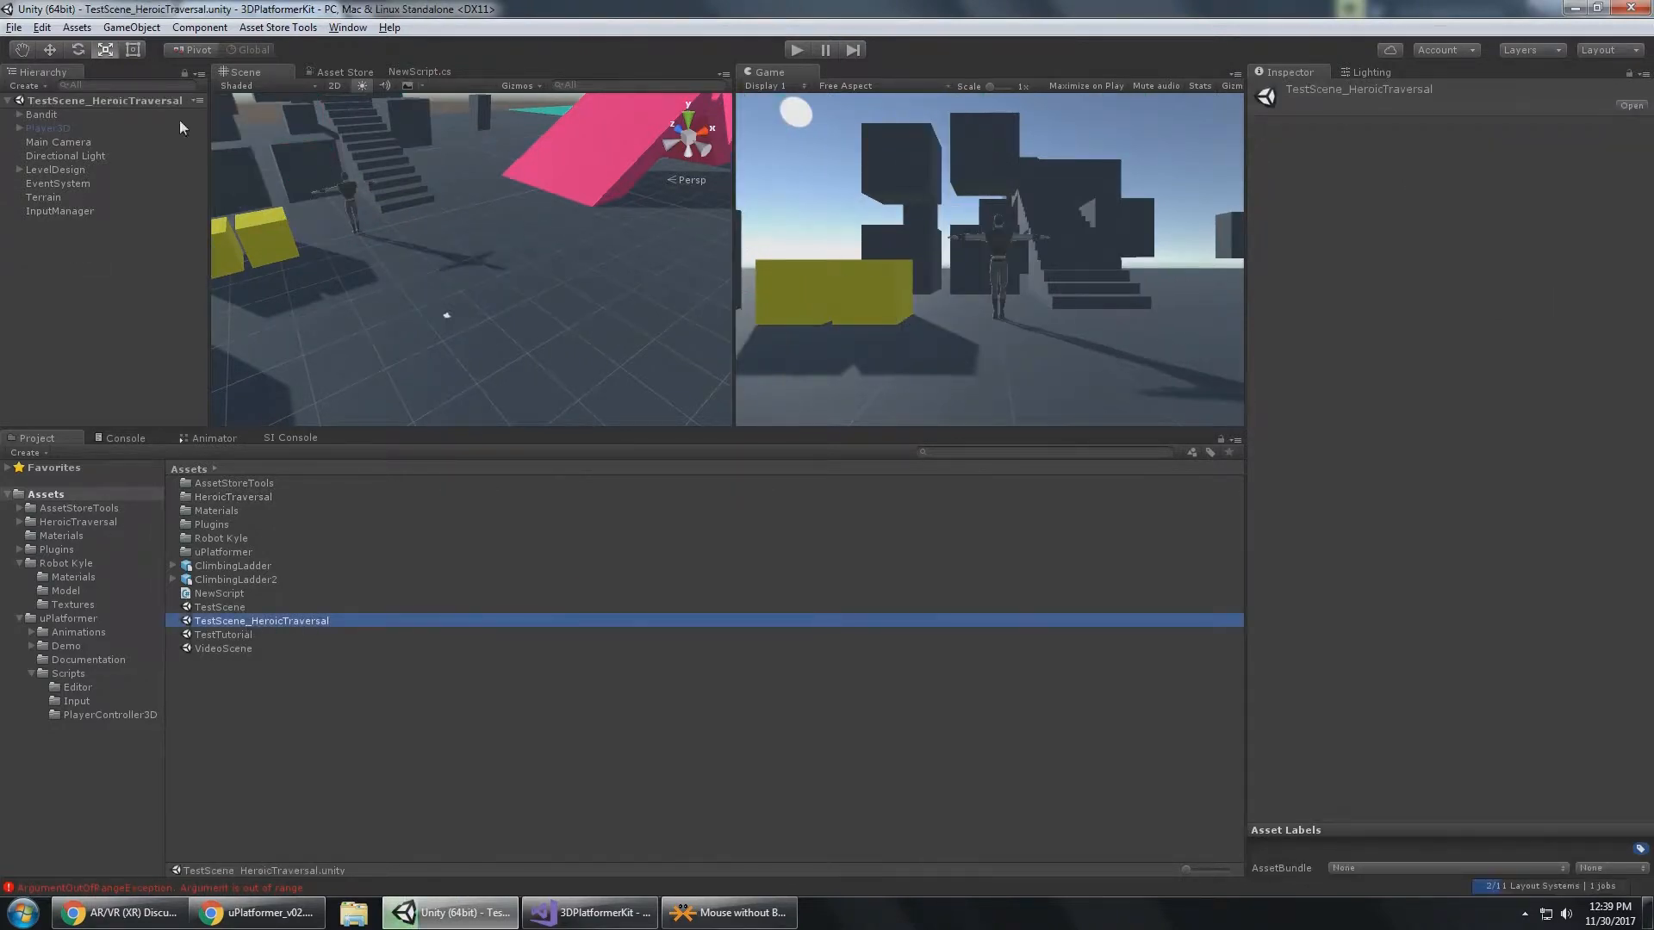
# Assign PlayerAnimController_HeroicTraversal as the Bandit's Animator controller and open the HeroicTraversal asset folder.
pyautogui.click(41, 114)
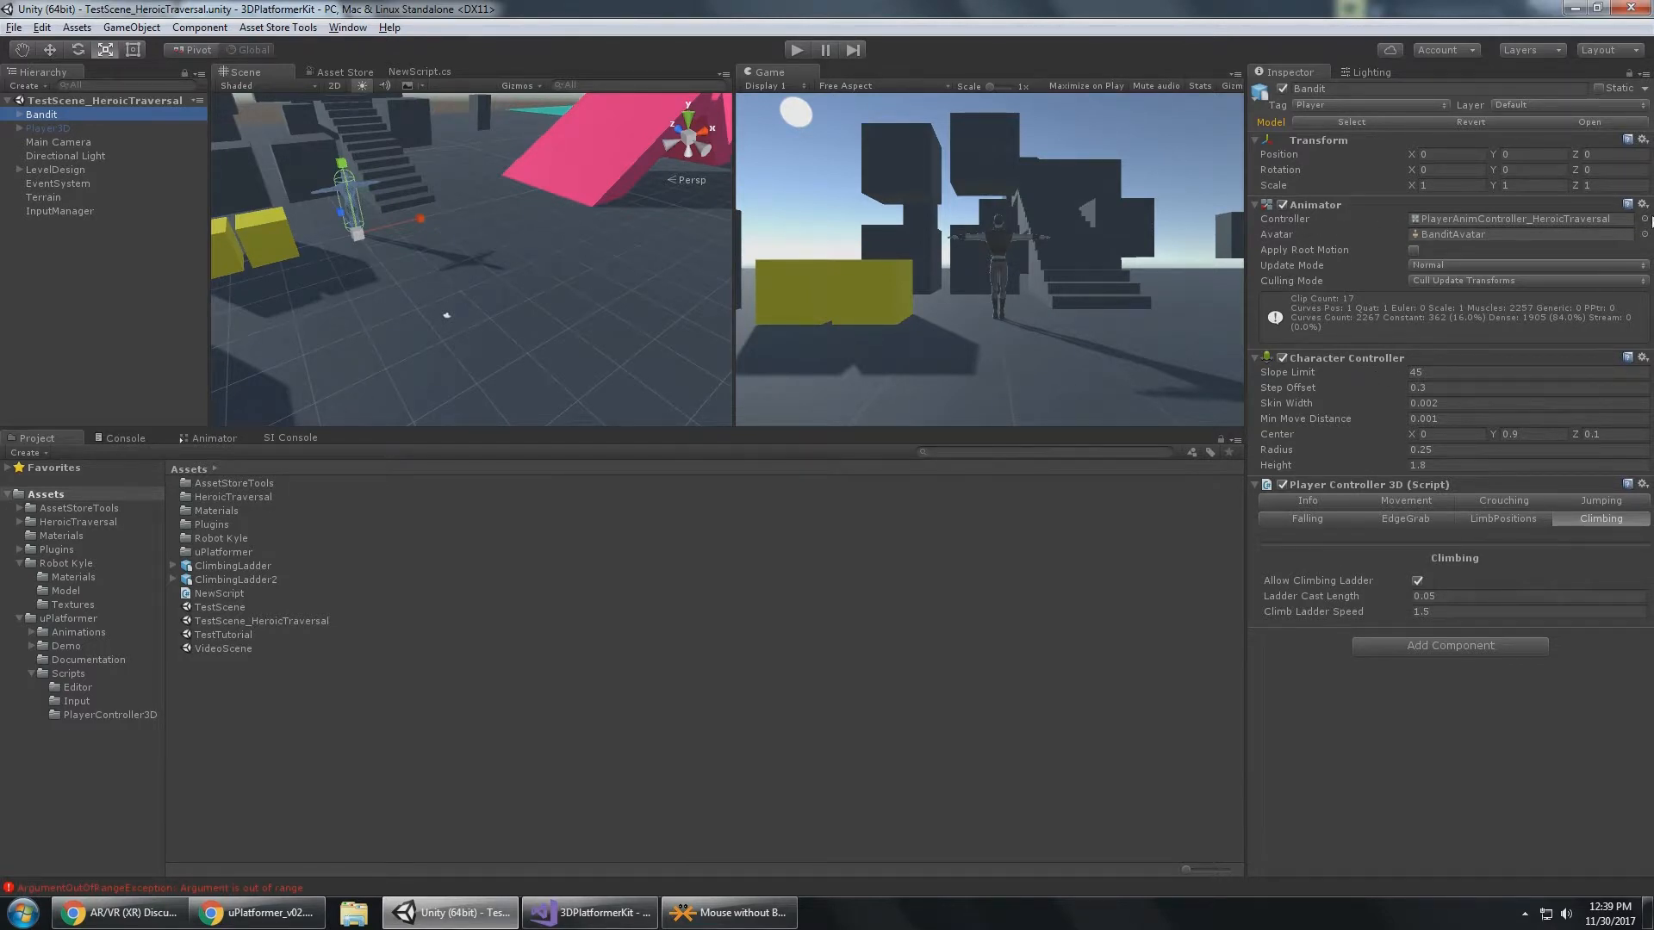
pyautogui.click(1644, 218)
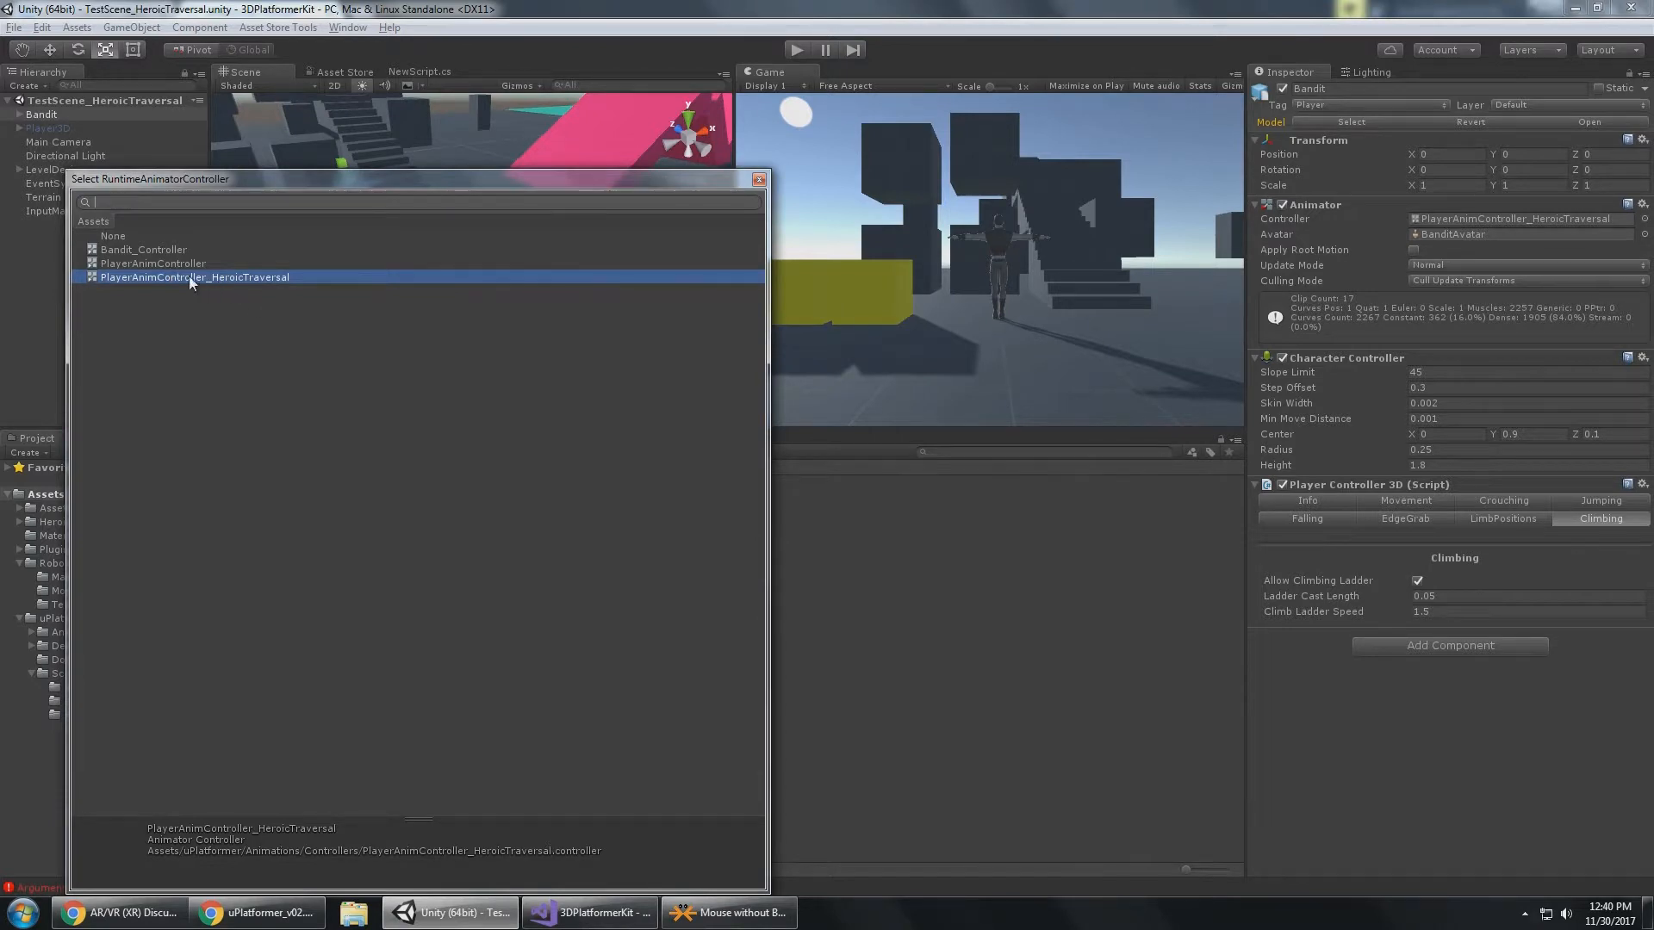
pyautogui.doubleClick(253, 277)
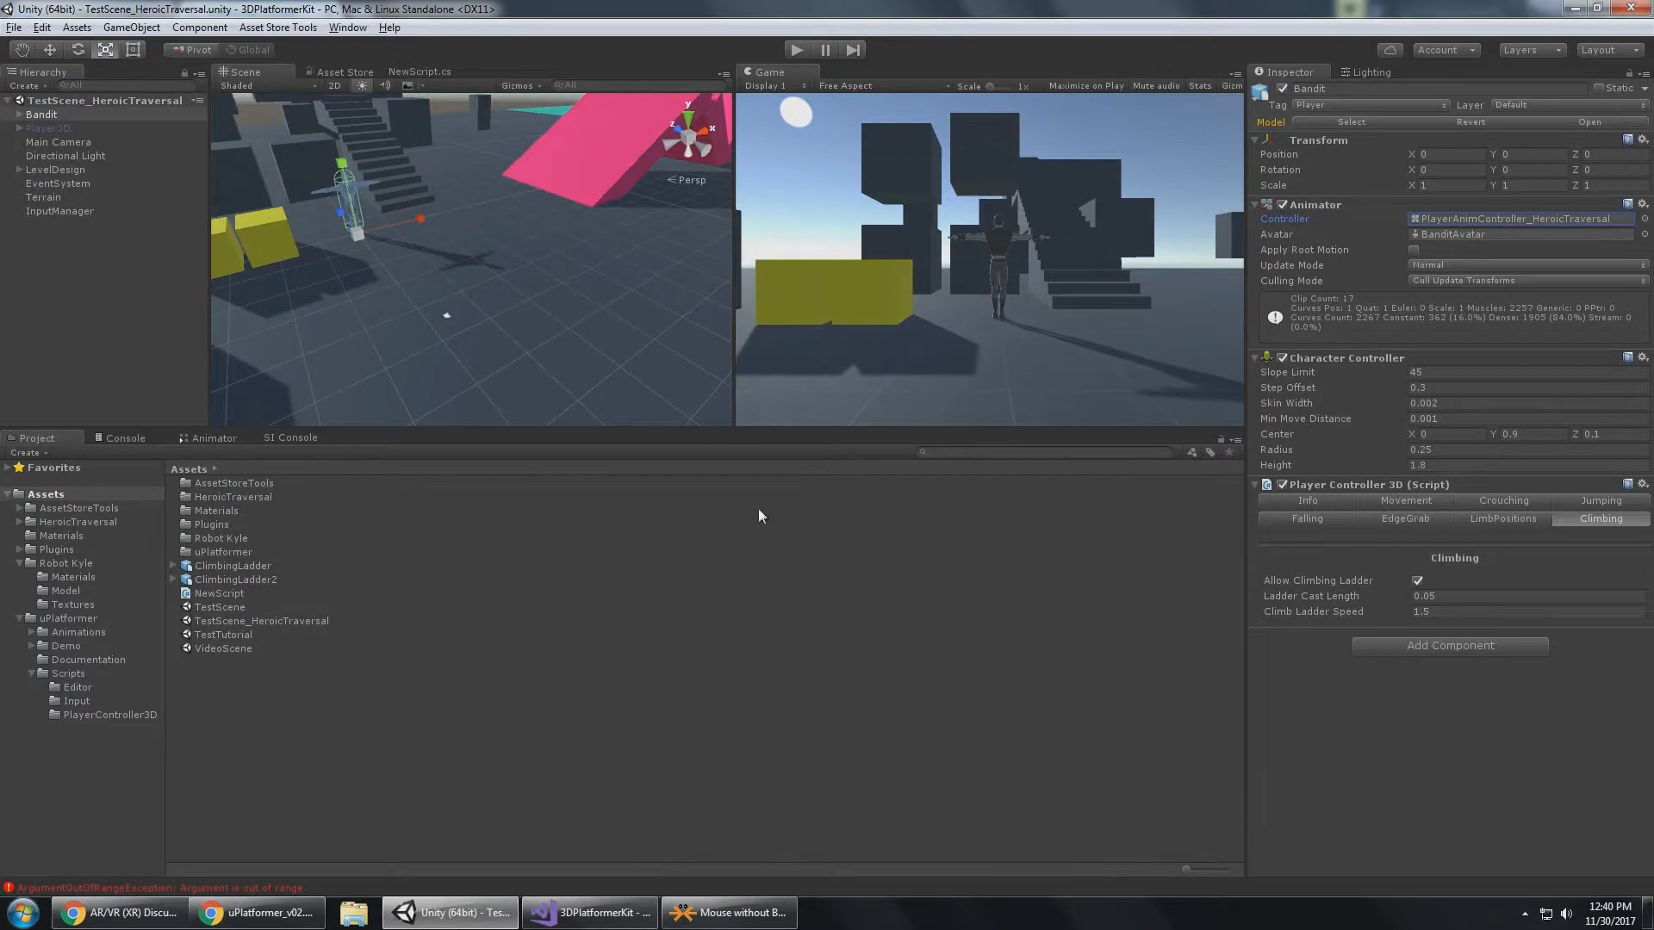
pyautogui.click(82, 522)
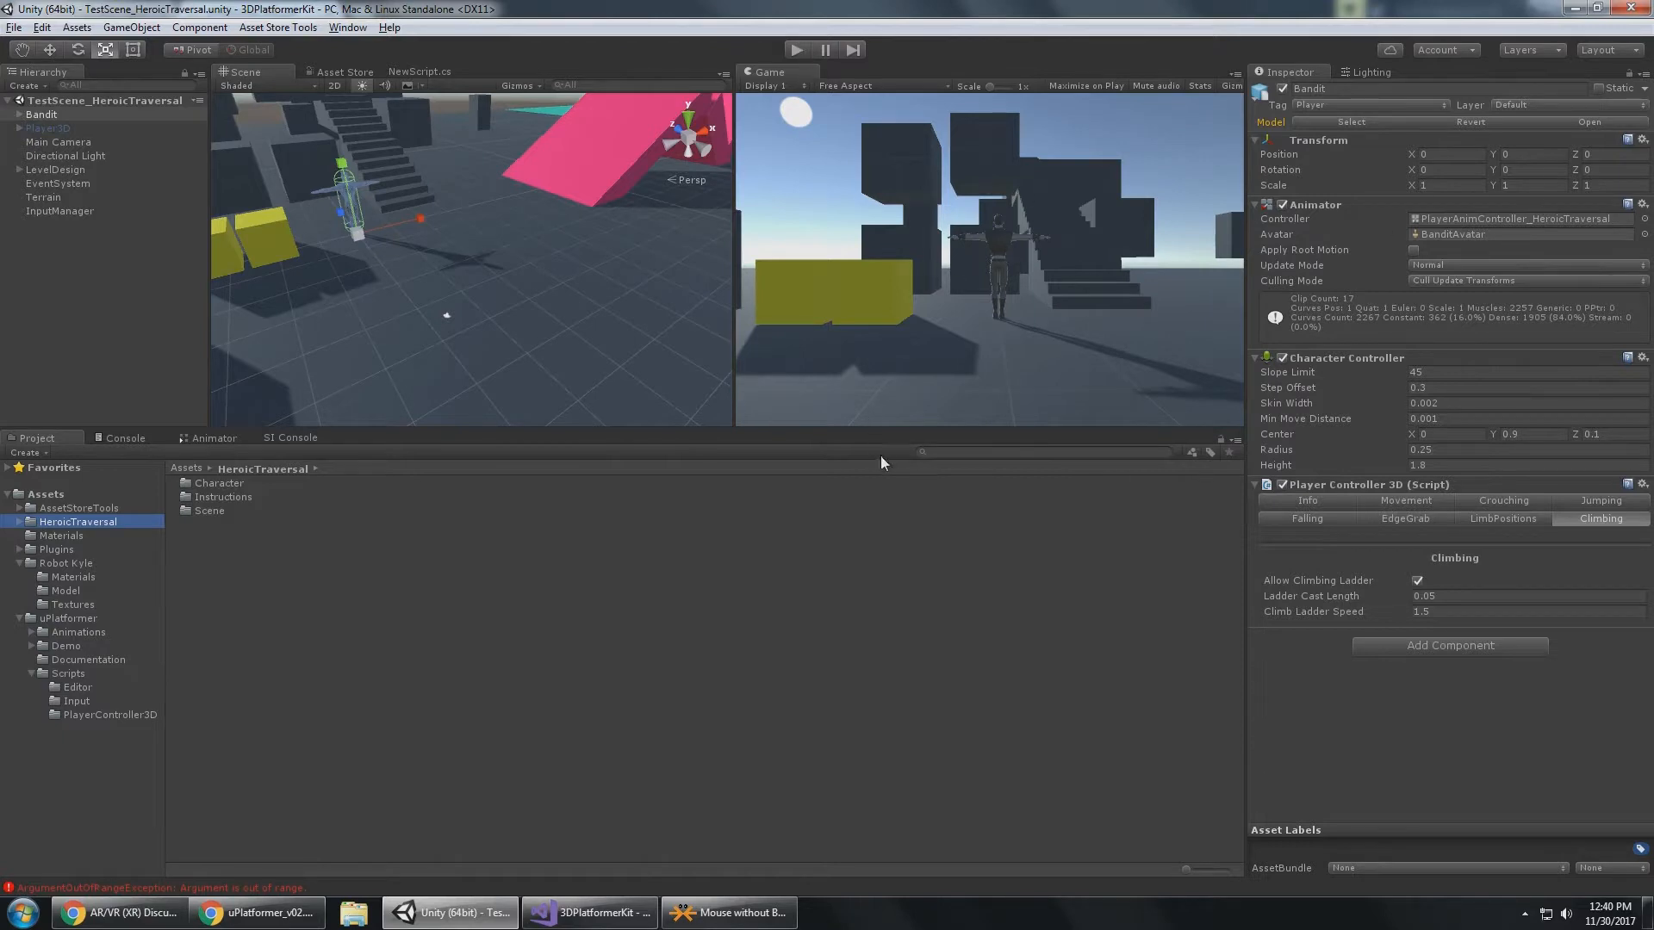
# Run the scene and display the Bandit's animation state graph.
pyautogui.moveTo(875, 426)
pyautogui.mouseDown()
pyautogui.moveTo(875, 588)
pyautogui.moveTo(874, 348)
pyautogui.moveTo(874, 416)
pyautogui.mouseUp()
pyautogui.click(803, 51)
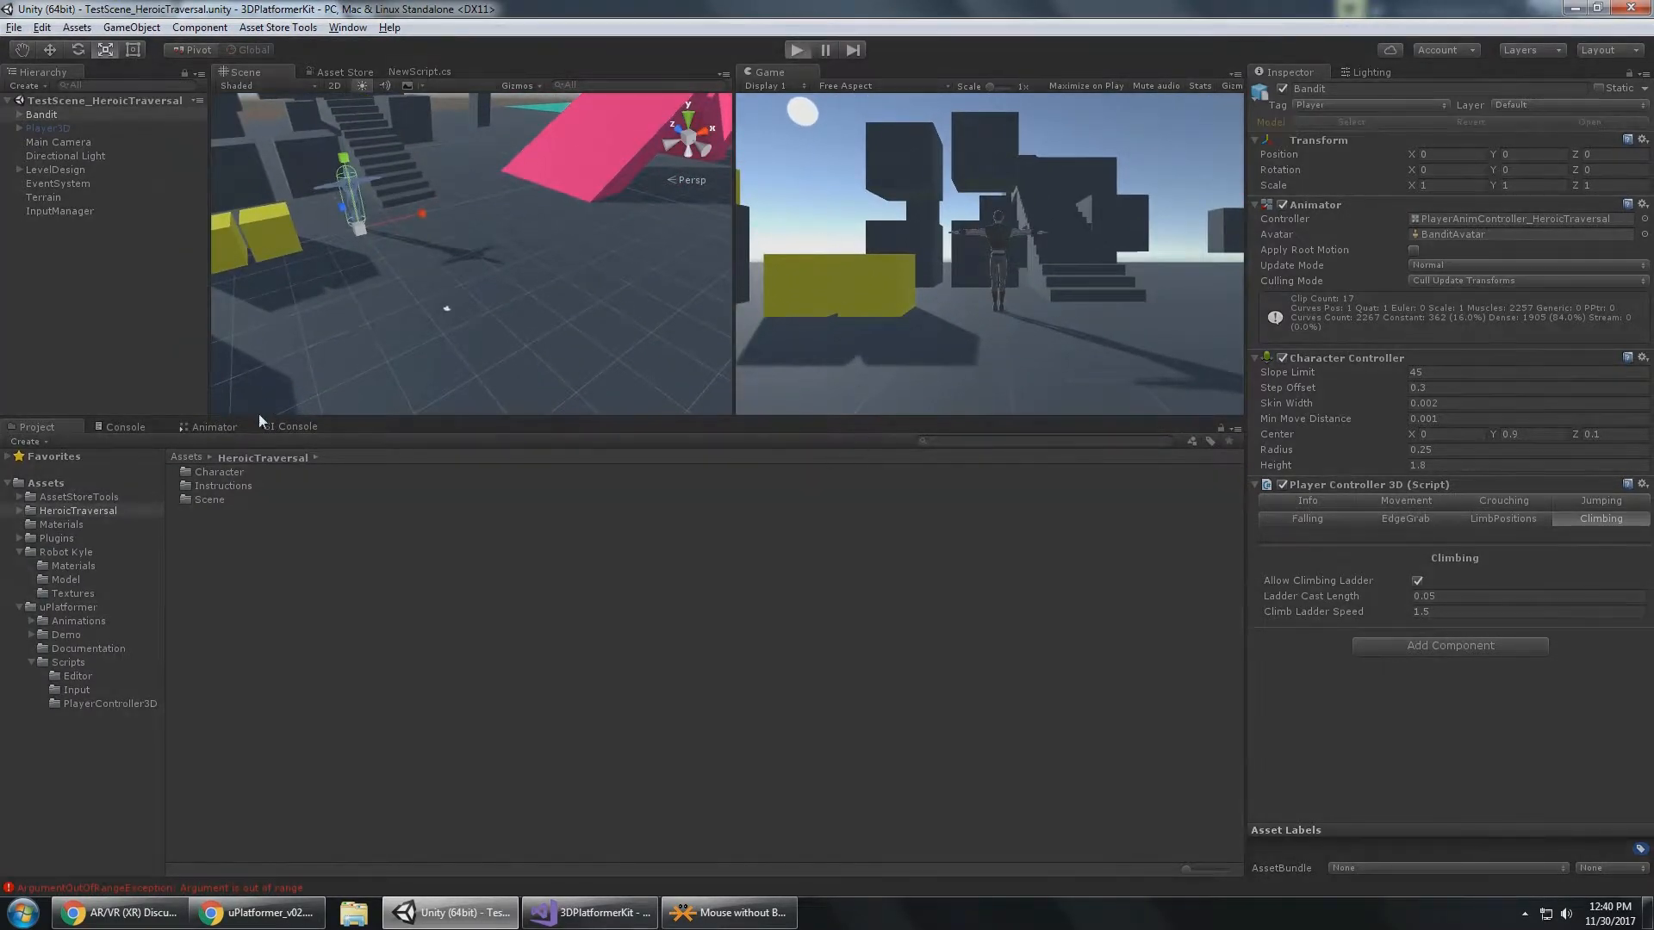
pyautogui.click(53, 116)
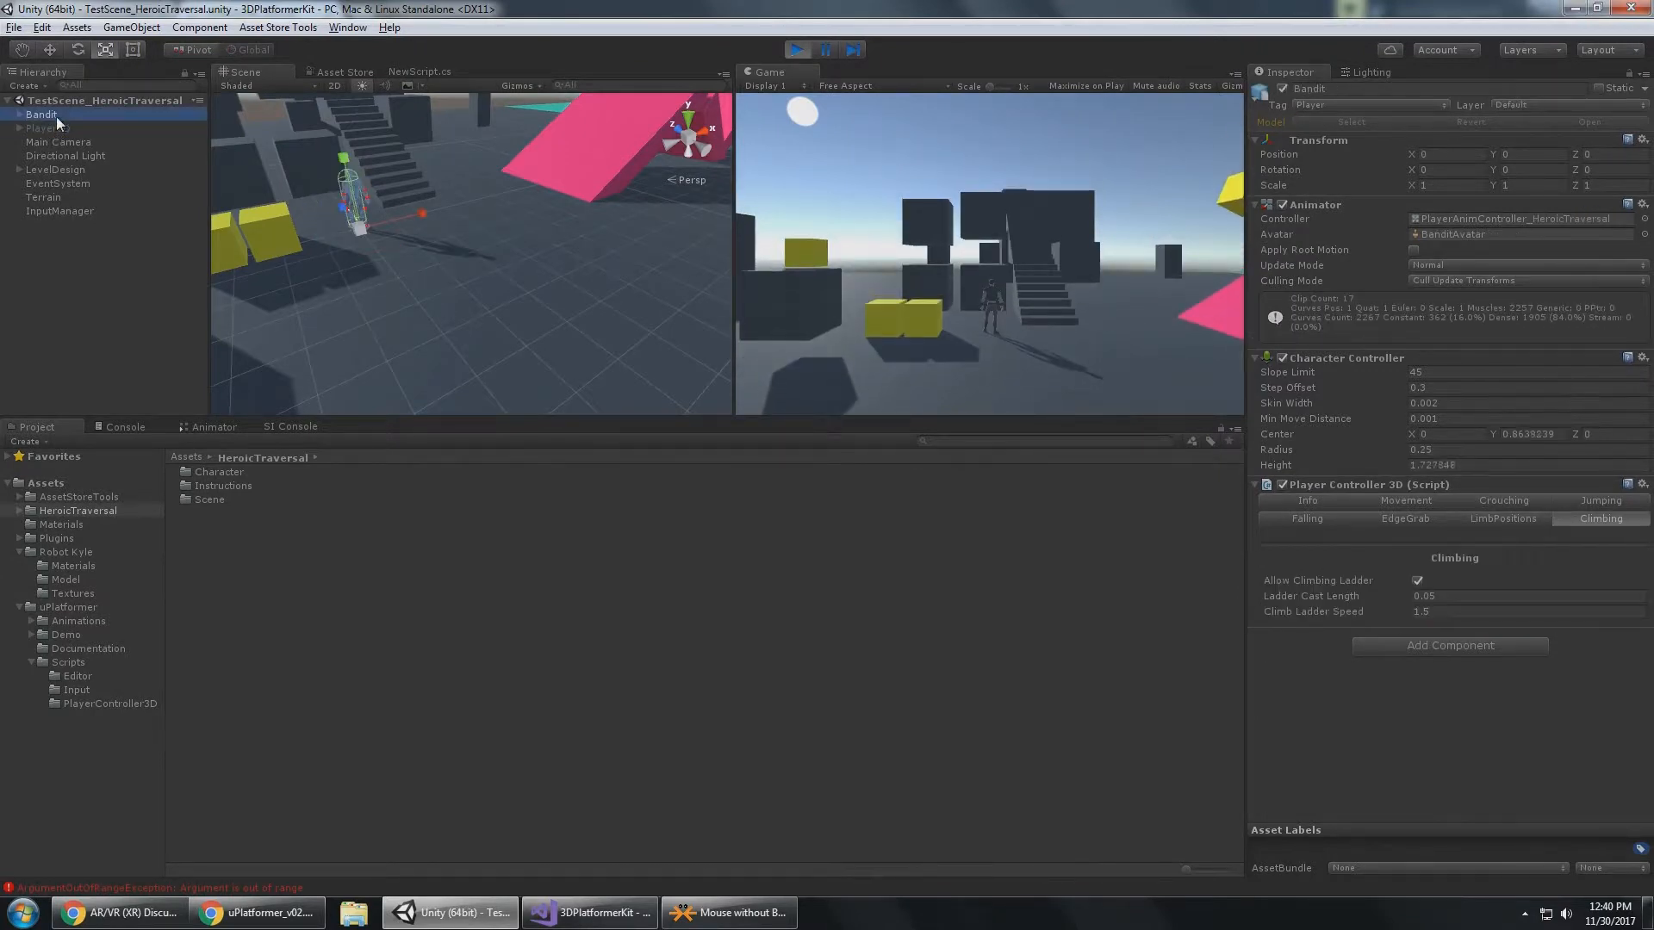
pyautogui.click(213, 427)
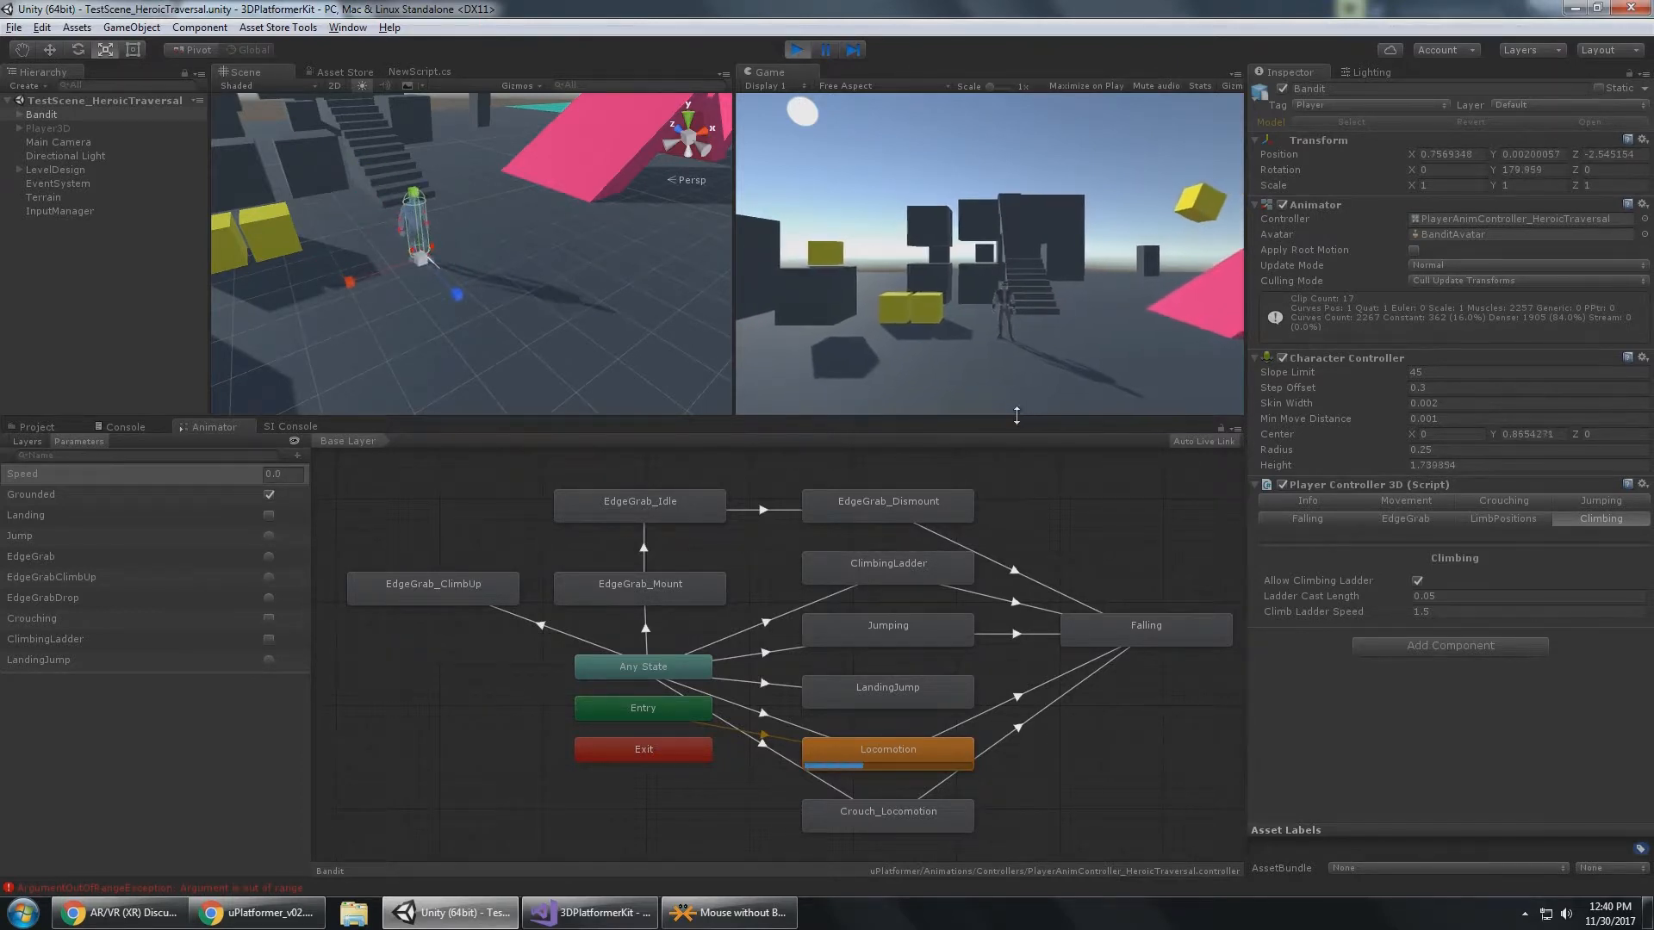
# Enlarge the Game view in height and width, and run the Bandit across the ground to the large dark block and back.
pyautogui.moveTo(1018, 421); pyautogui.dragTo(1018, 700)
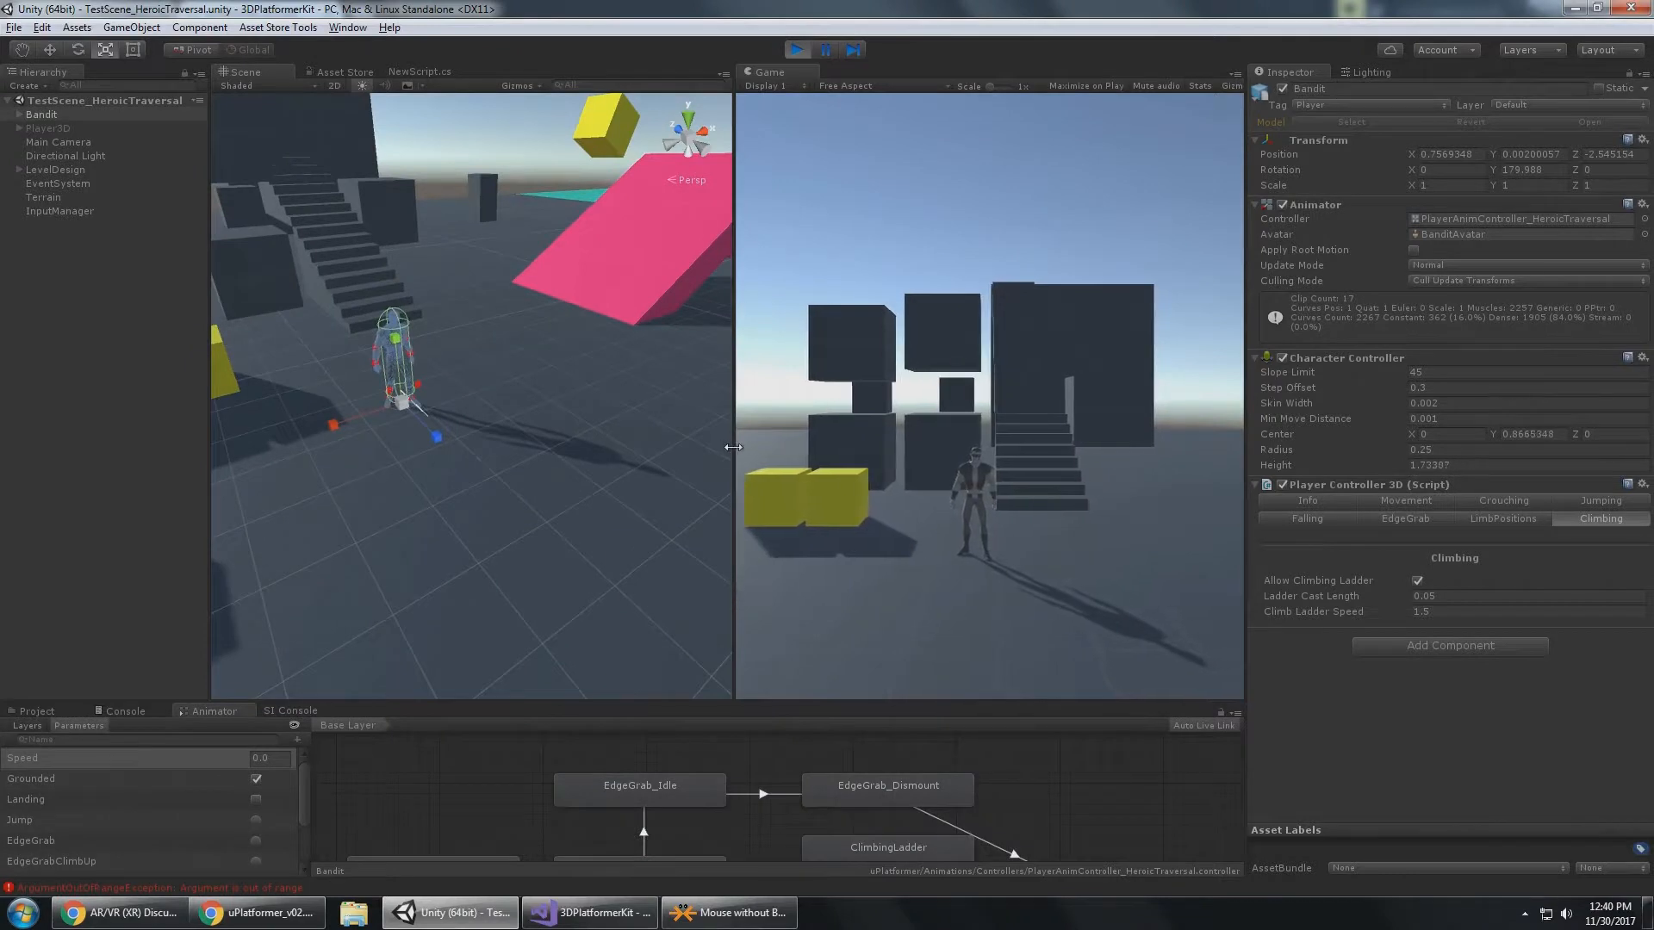
pyautogui.moveTo(734, 482); pyautogui.dragTo(378, 437)
pyautogui.press('s')
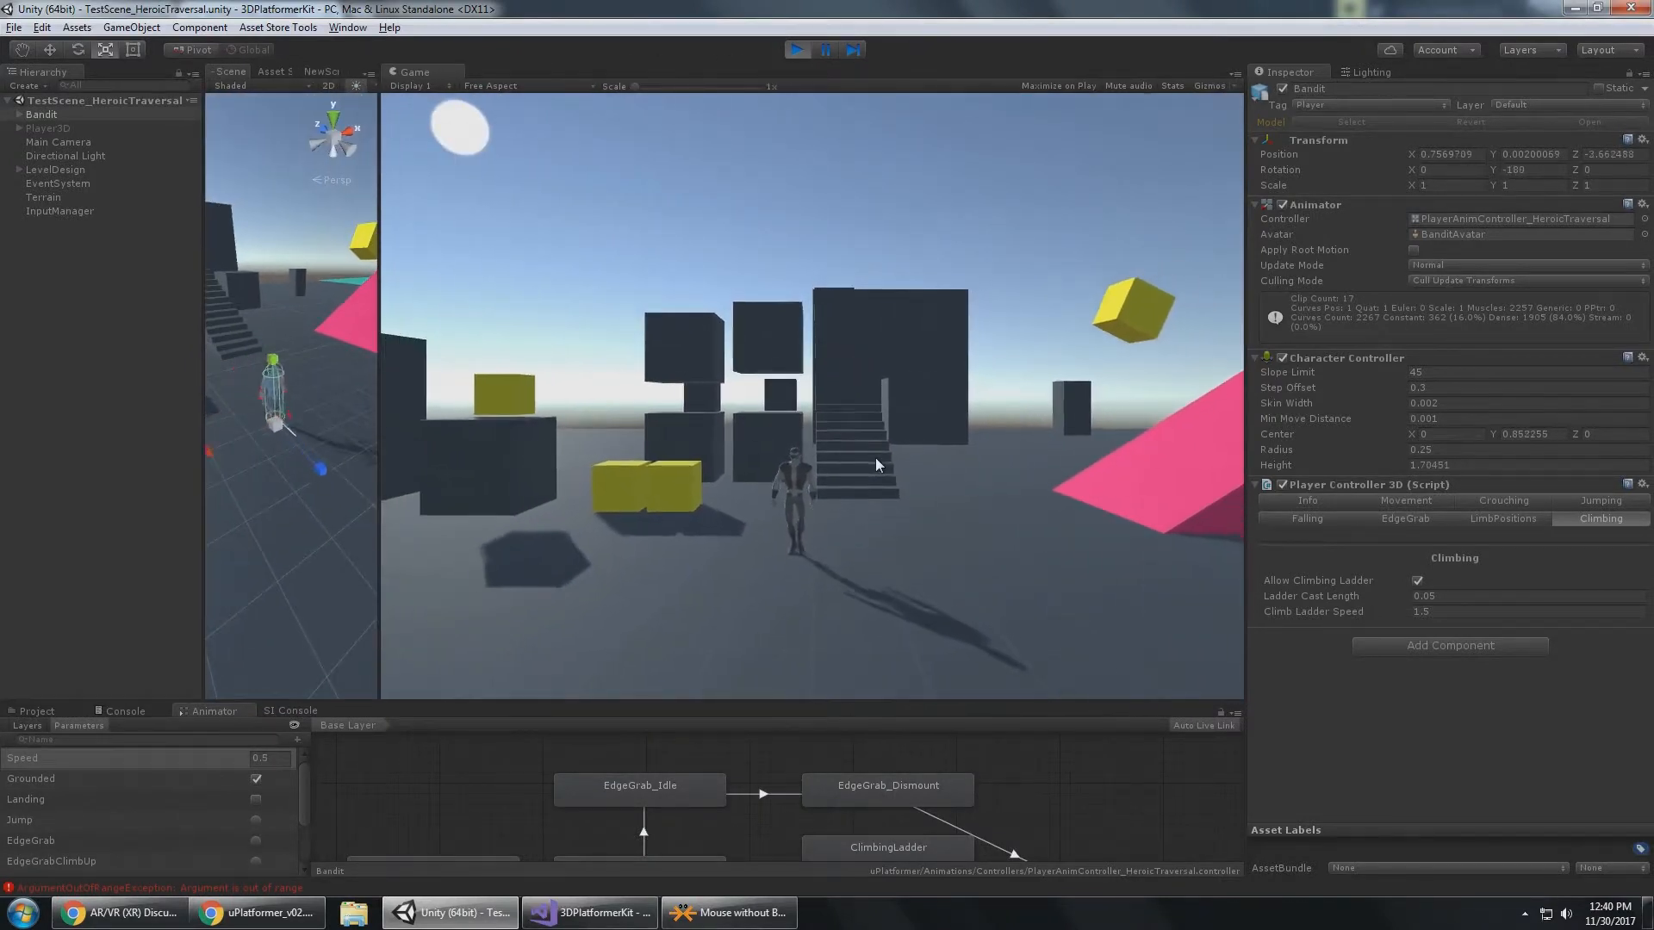
pyautogui.press('a')
pyautogui.press('a')
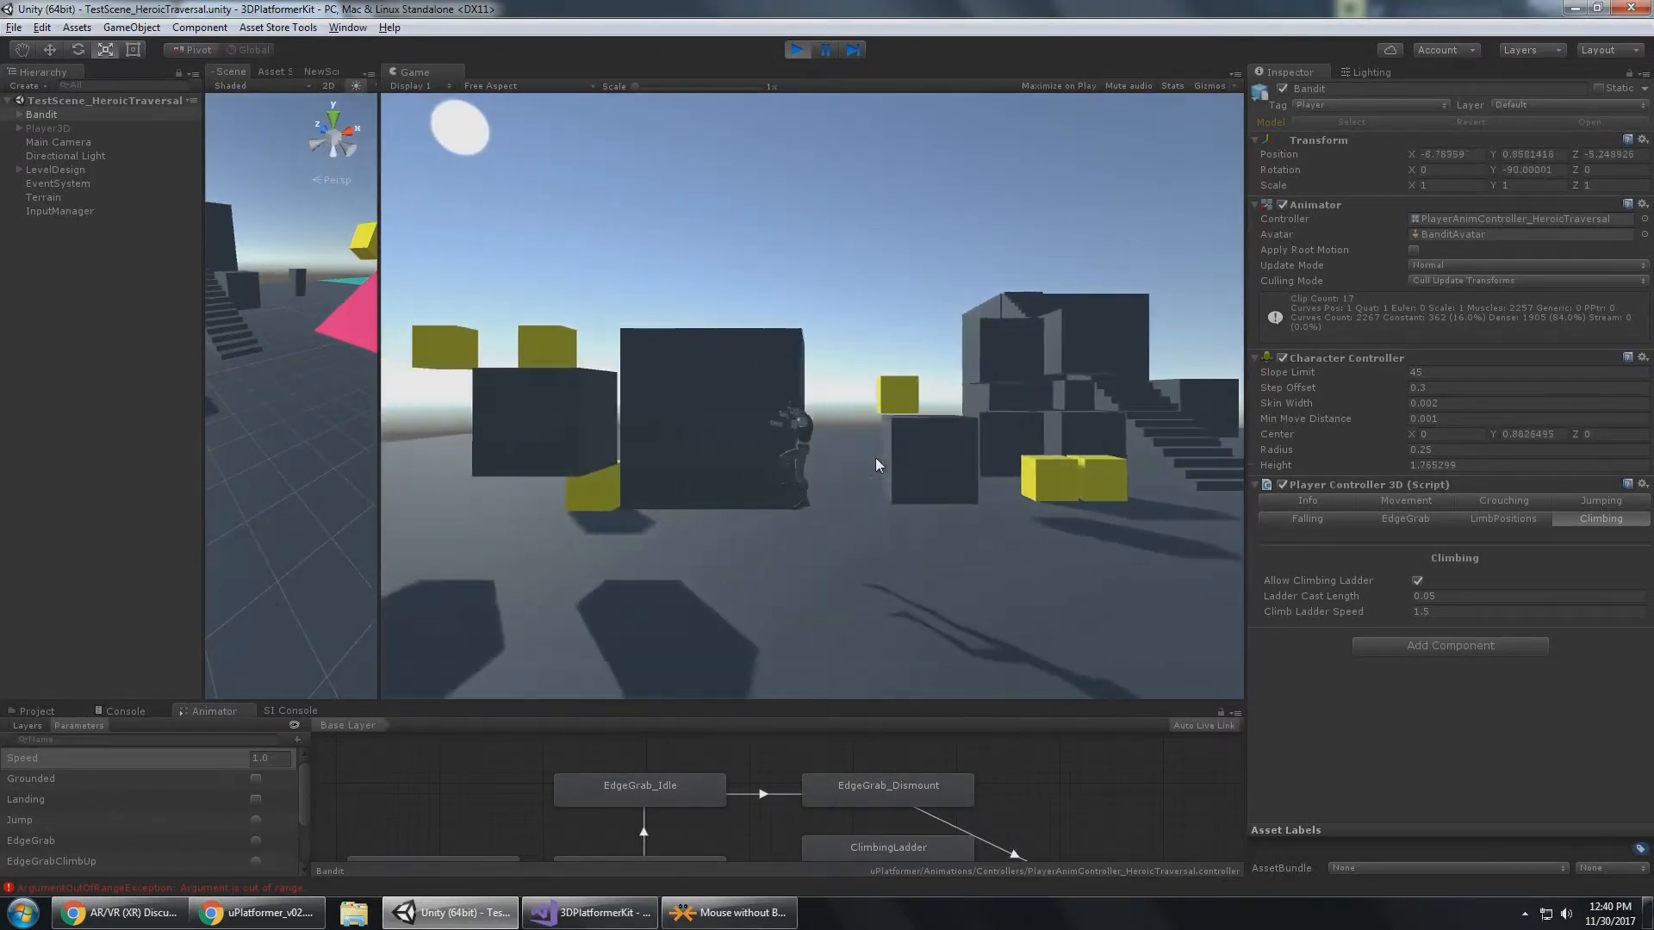
pyautogui.press('d')
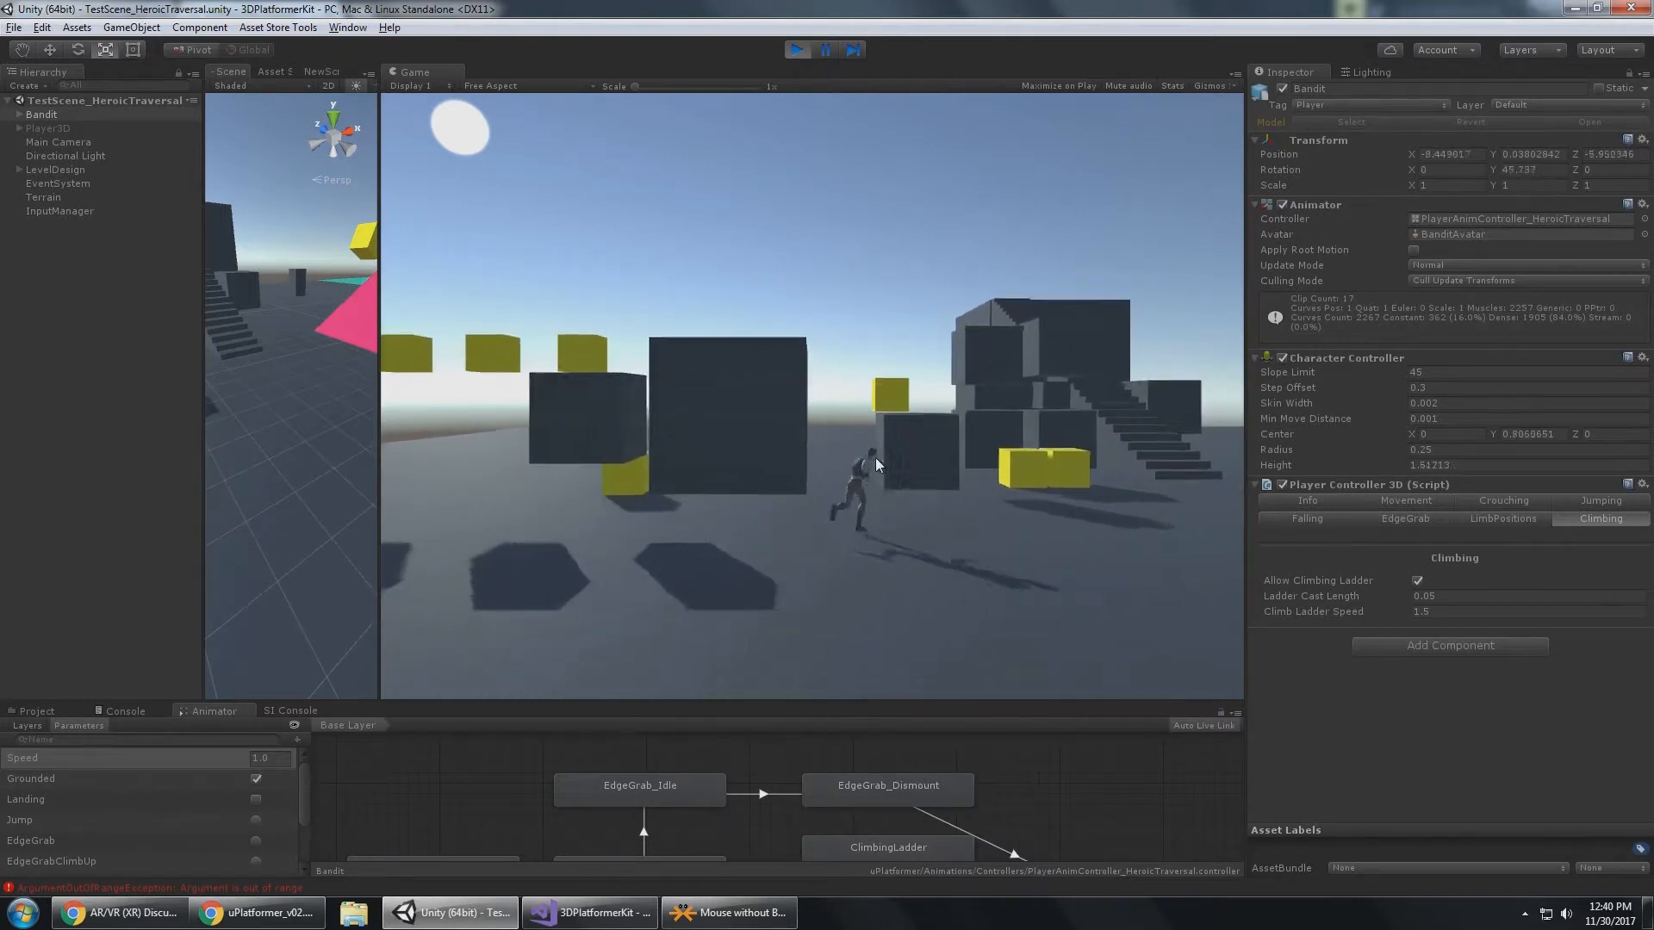
pyautogui.press('w')
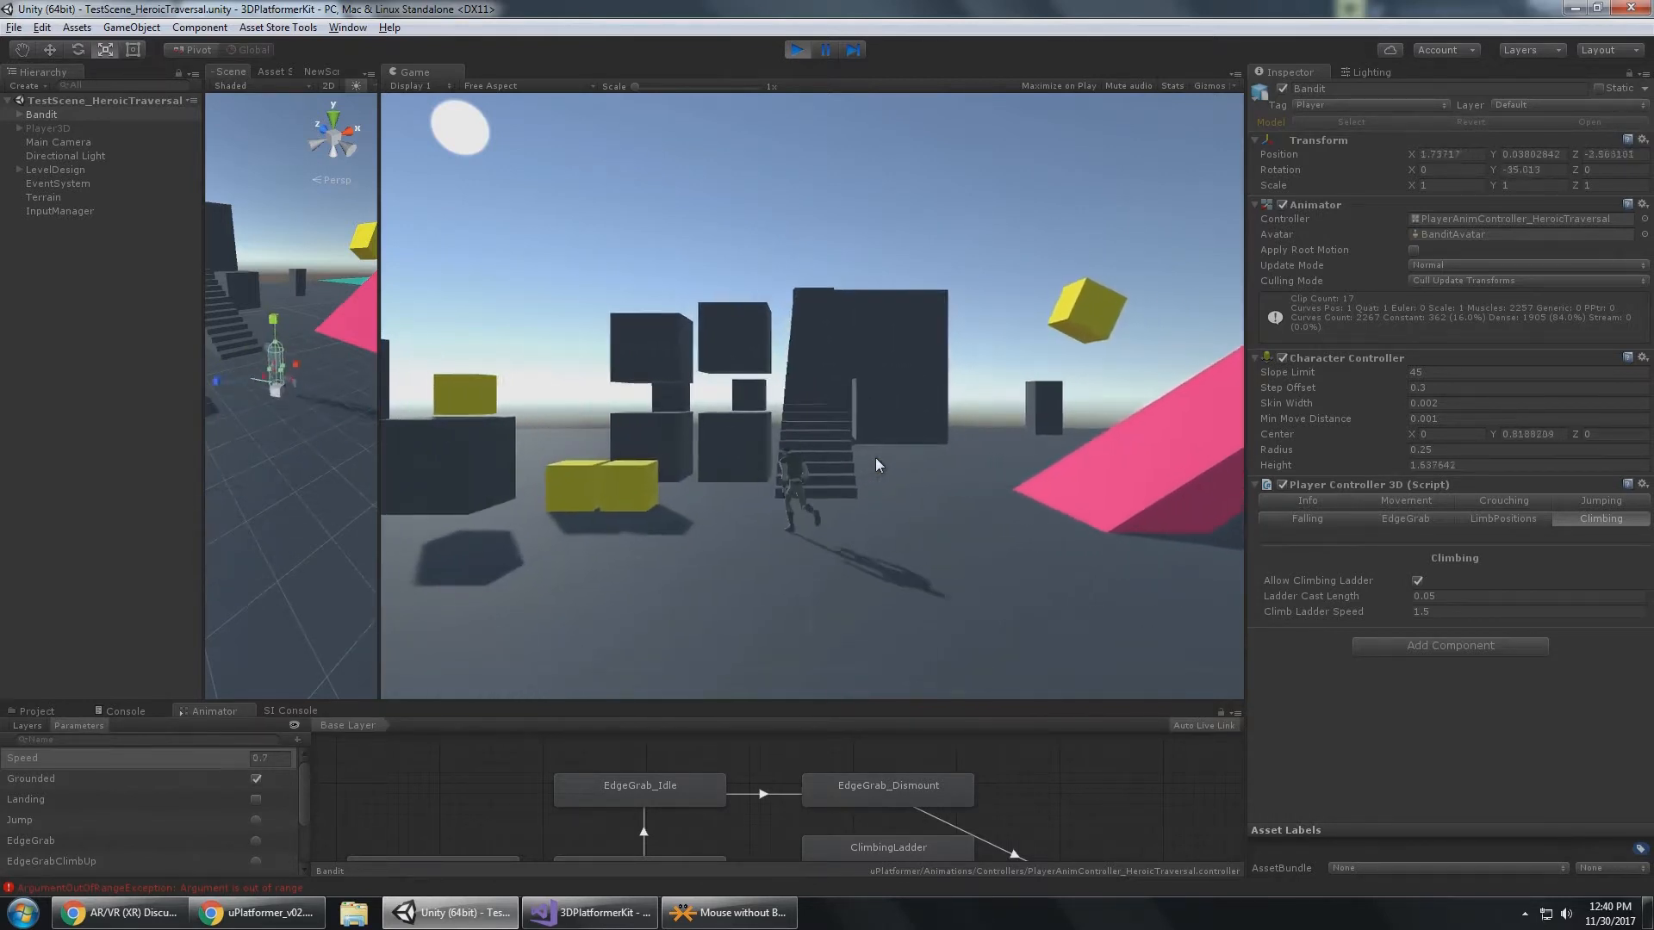
# Run the Bandit to the small dark block, climb up by its edge, and jump across to grab the large block's edge.
pyautogui.press('a')
pyautogui.press('space')
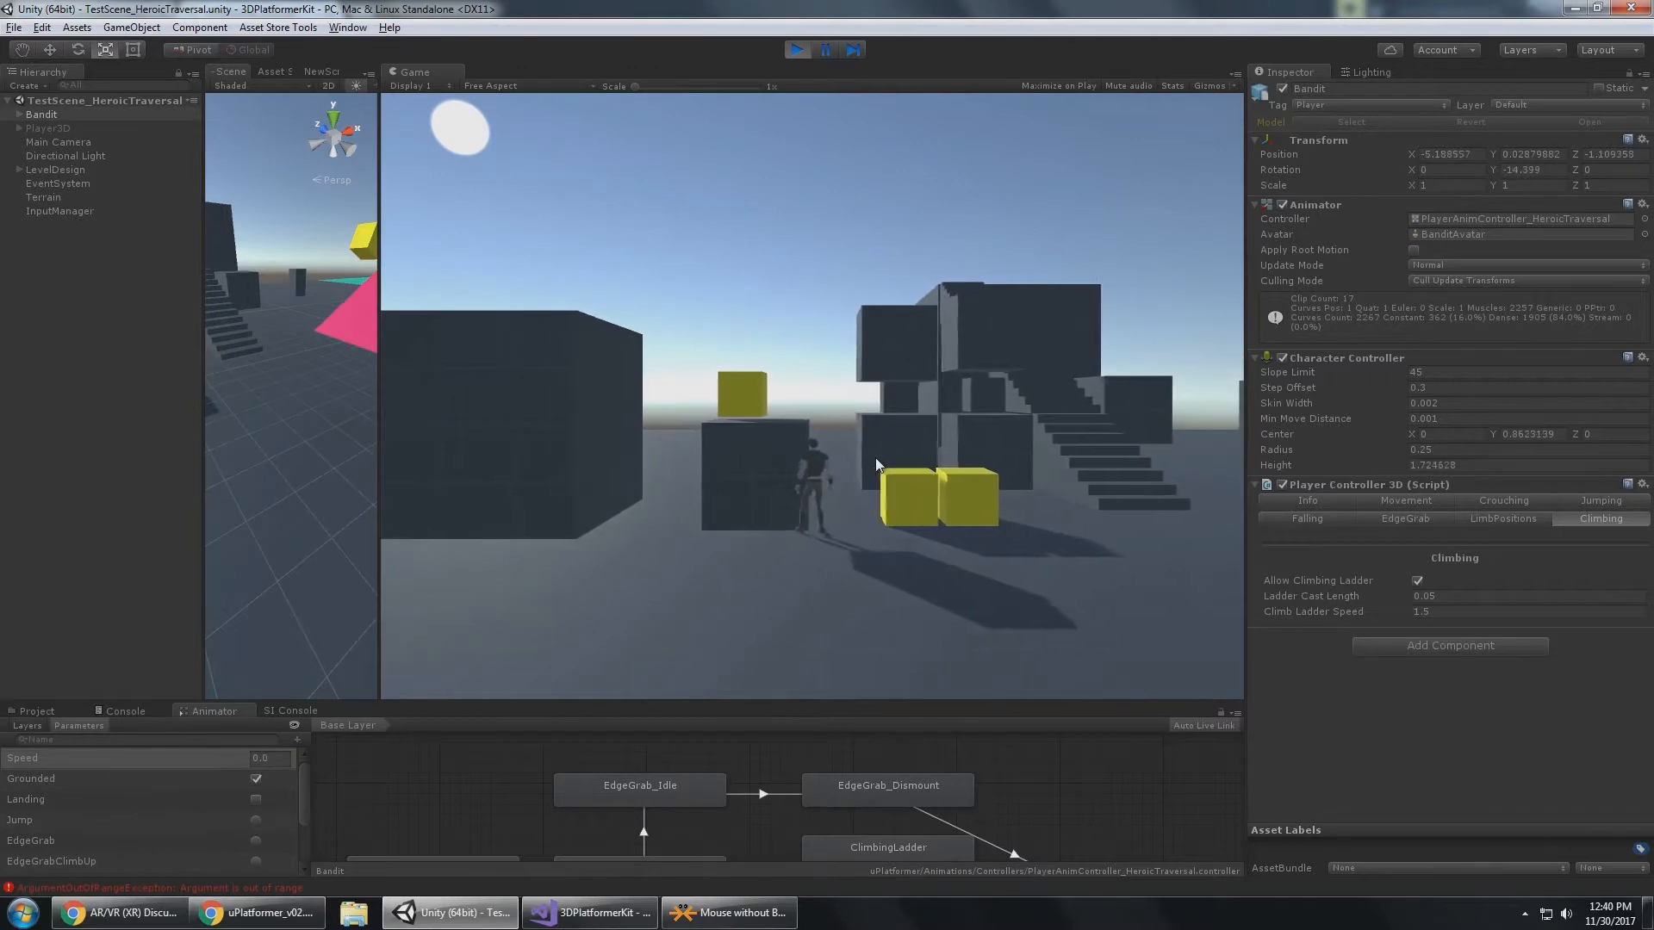
pyautogui.press('a')
pyautogui.press('w')
pyautogui.press('space')
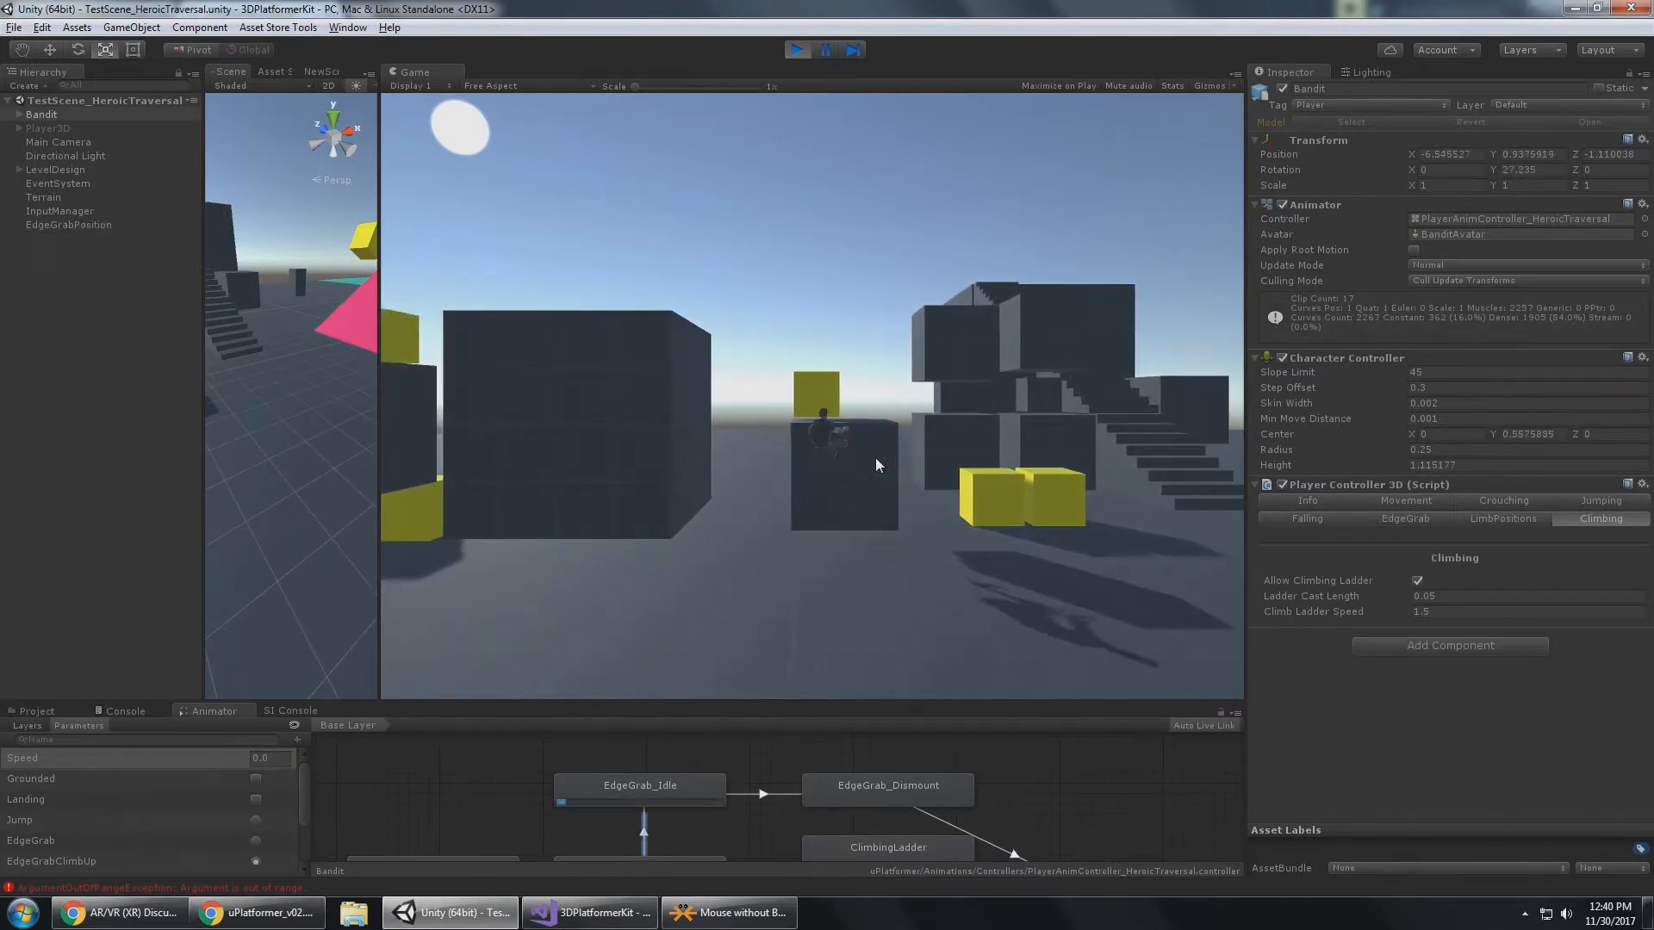
pyautogui.press('a')
pyautogui.press('space')
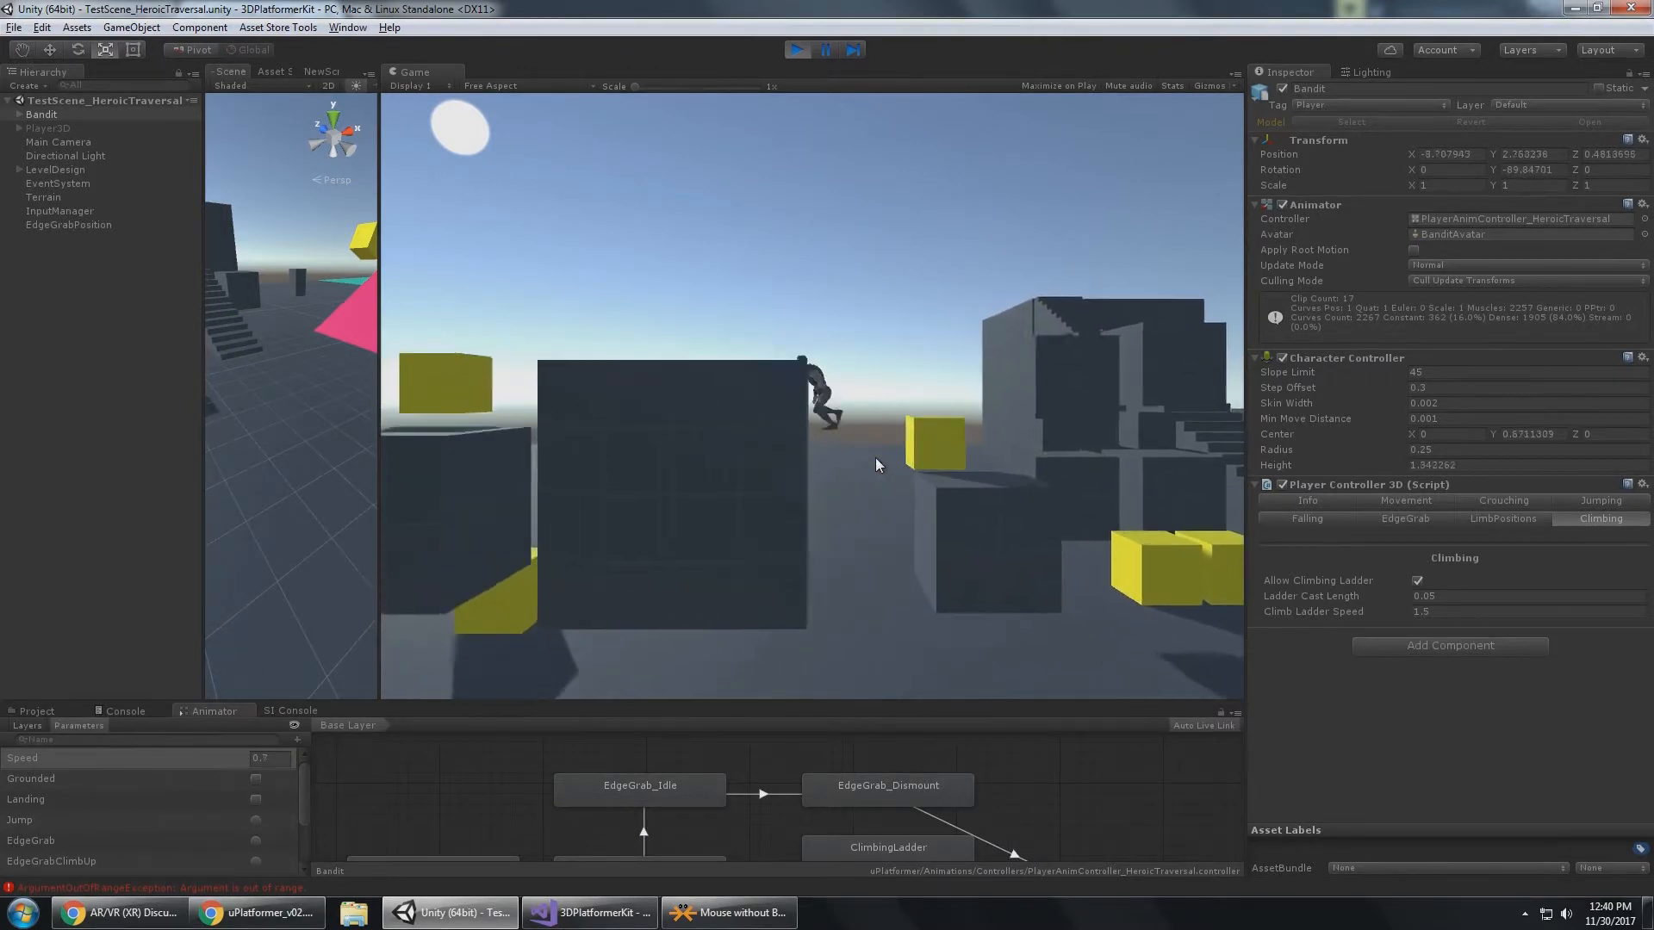
# Walk the Bandit across the top of the large dark block and bring it back down to the ground.
pyautogui.press('s')
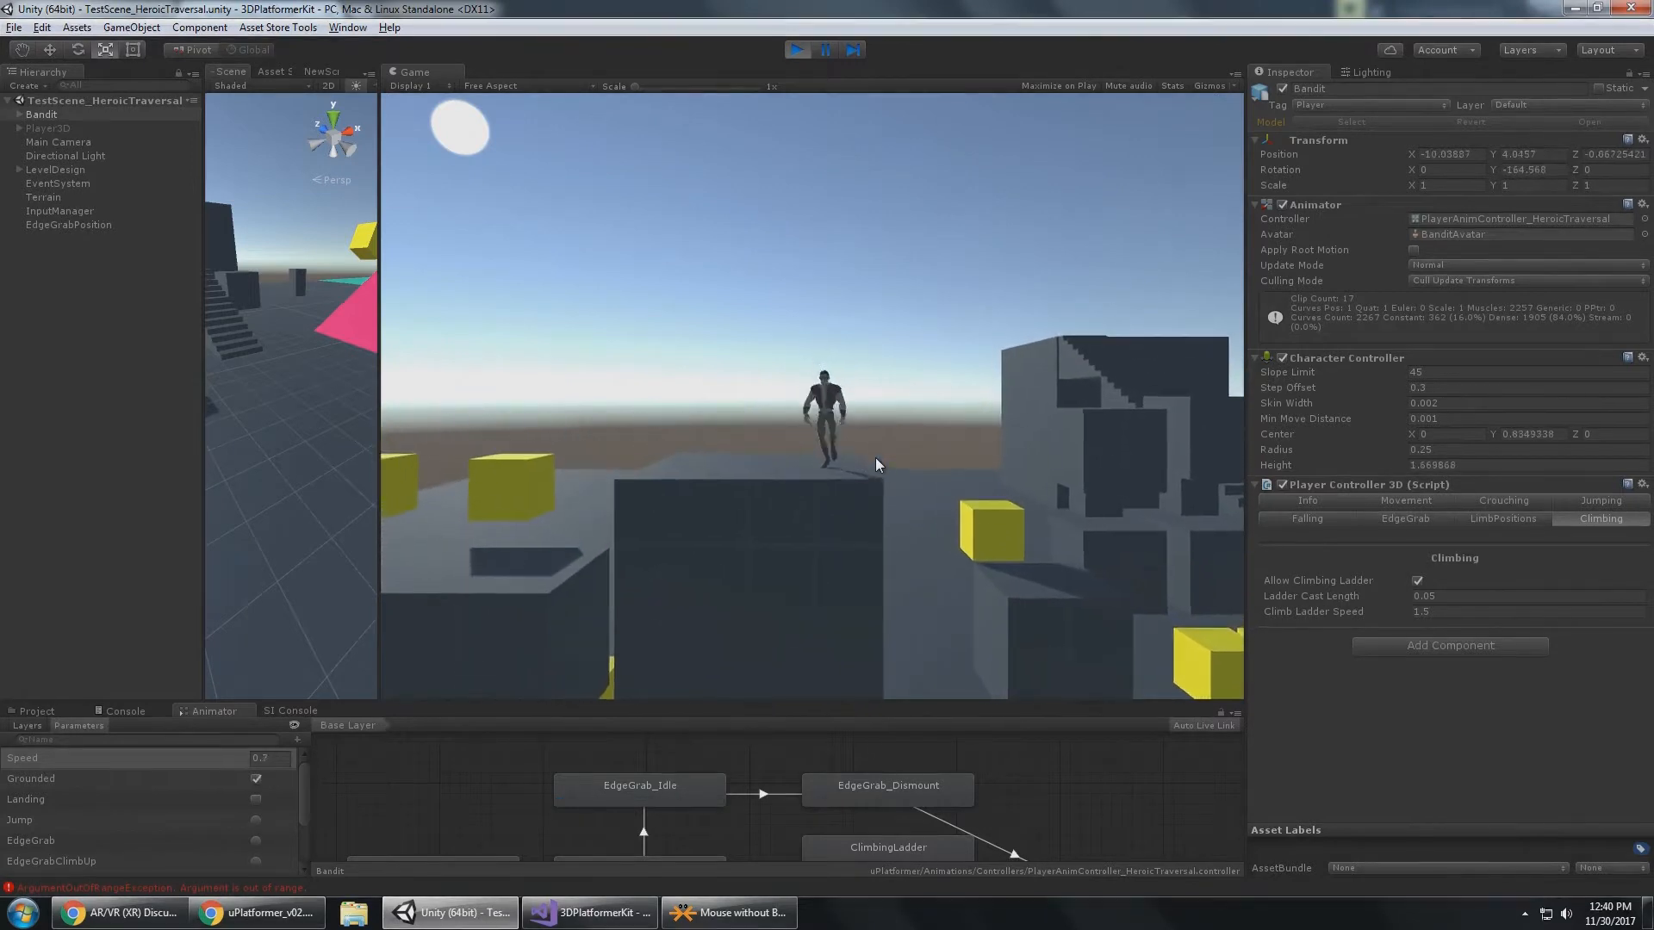
pyautogui.press('d')
pyautogui.press('space')
pyautogui.press('s')
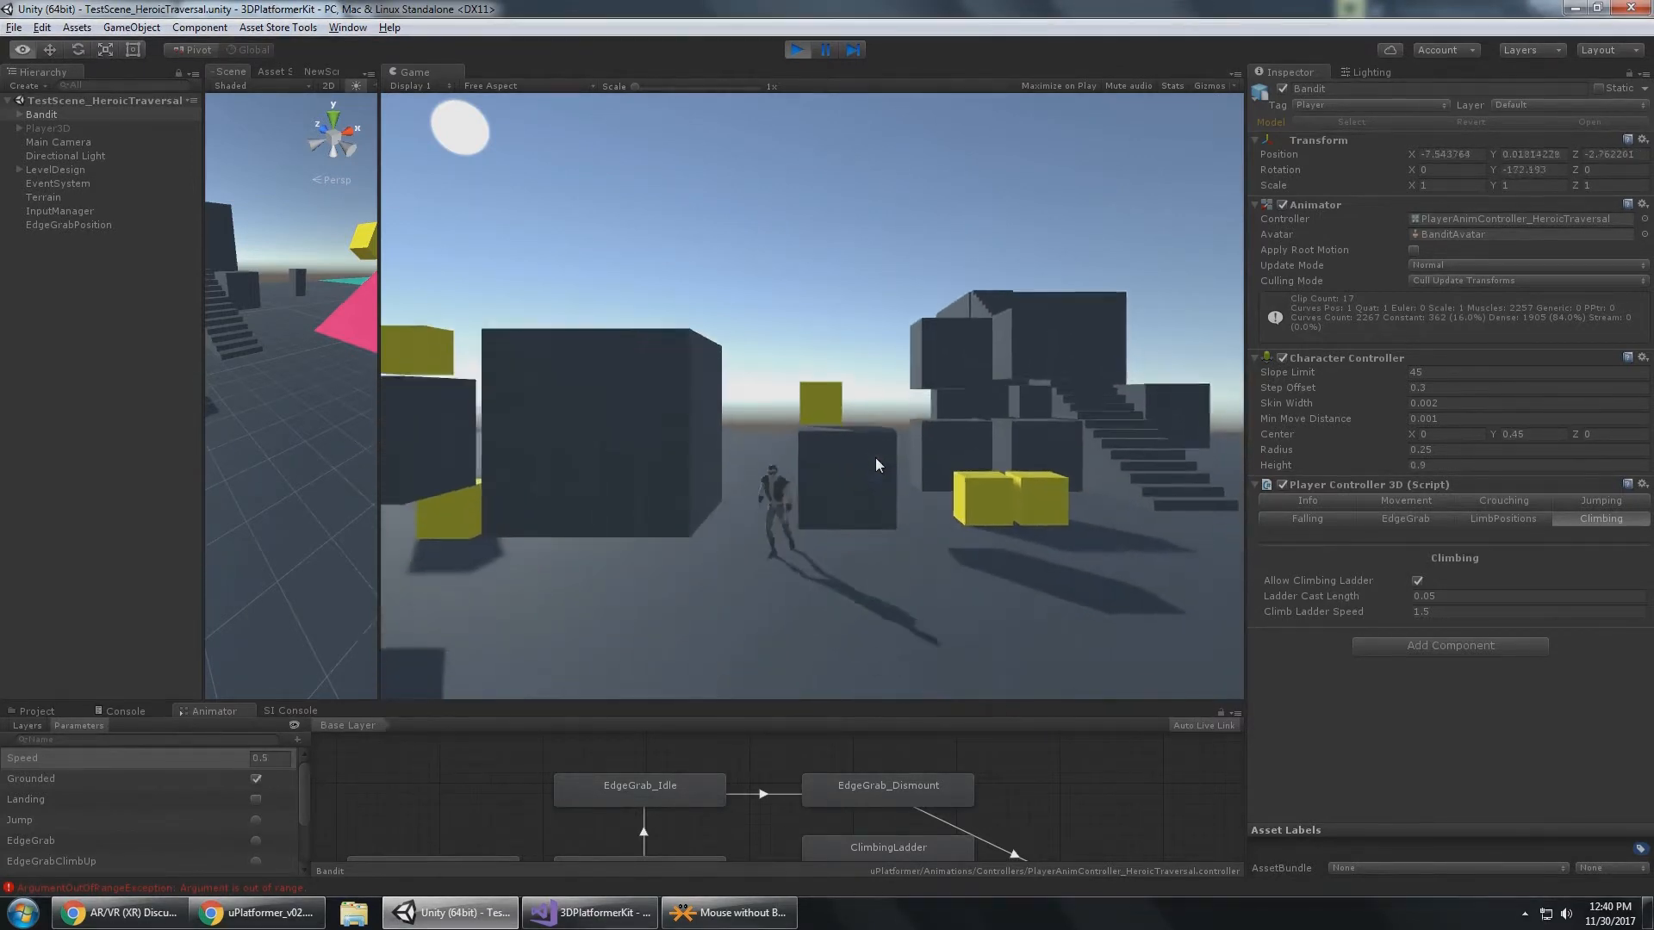
# Test the Bandit's crouched movement and running in both directions across the open ground.
pyautogui.press('alt')
pyautogui.press('a')
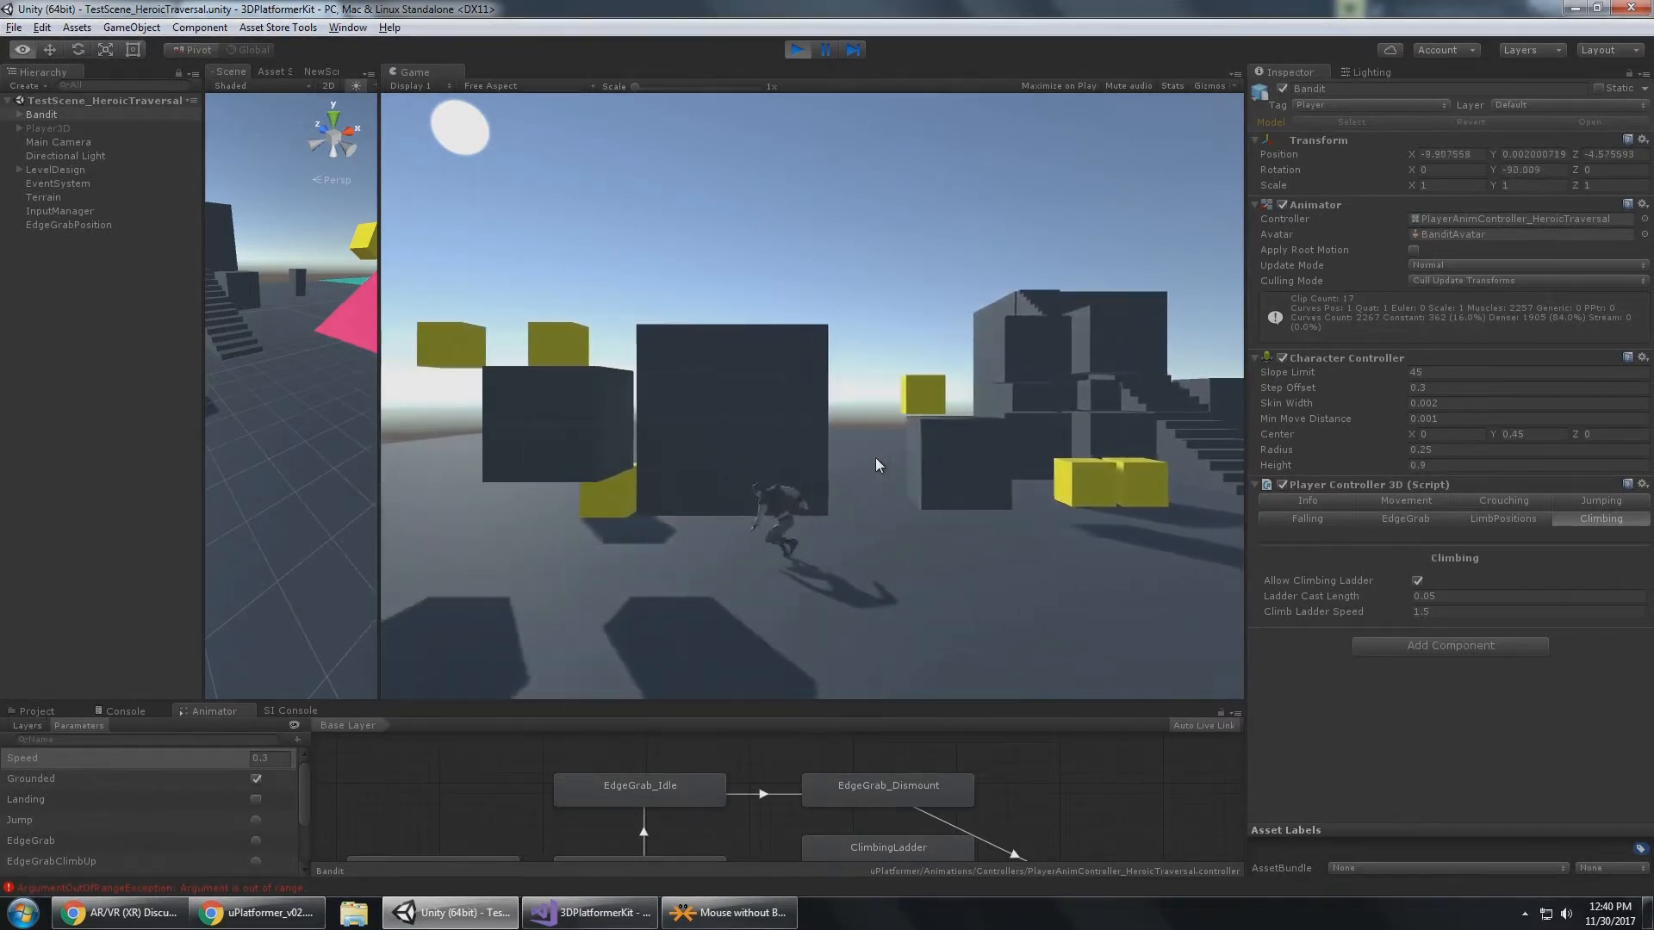
pyautogui.press('d')
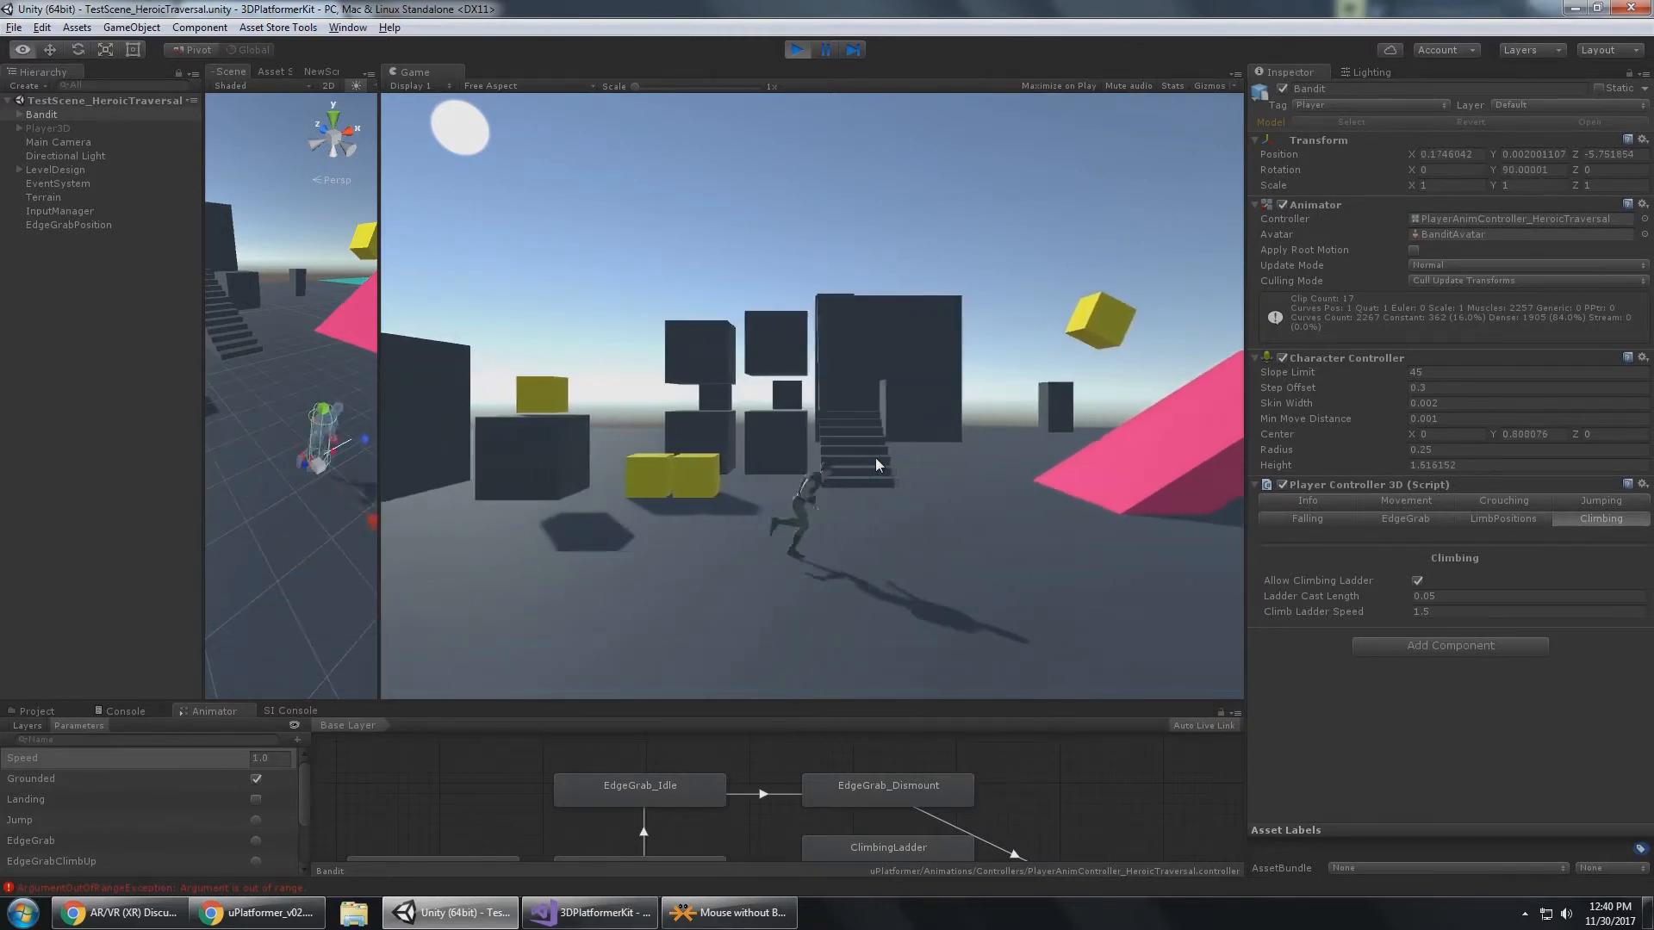
pyautogui.press('a')
pyautogui.press('alt')
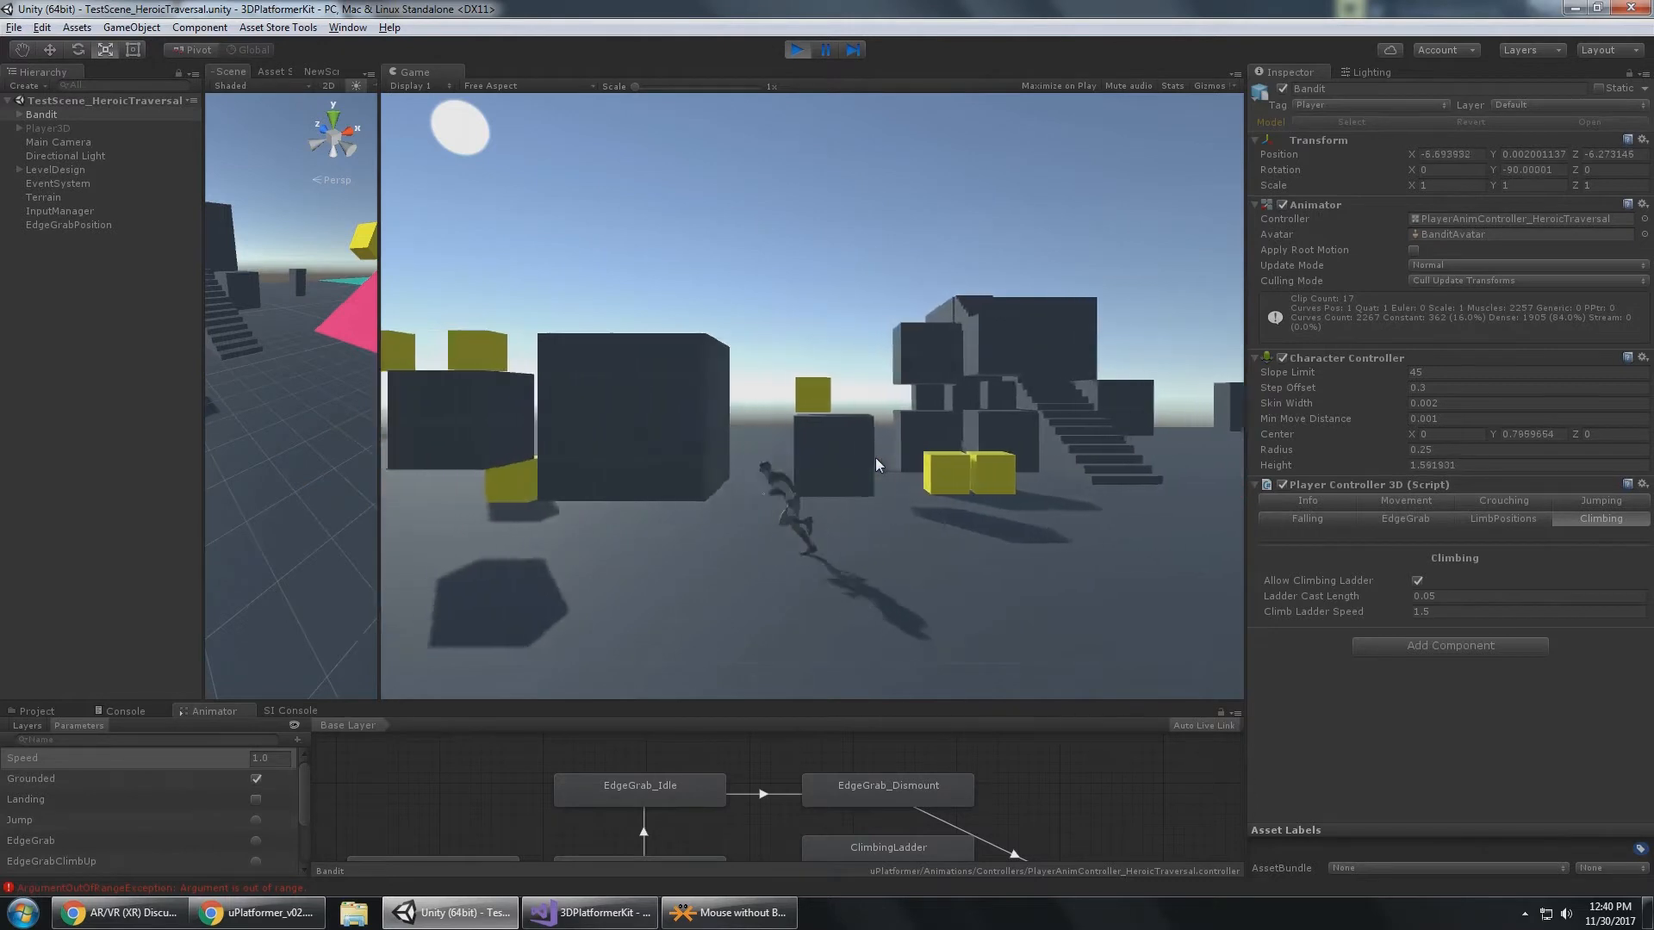
pyautogui.press('r')
pyautogui.press('d')
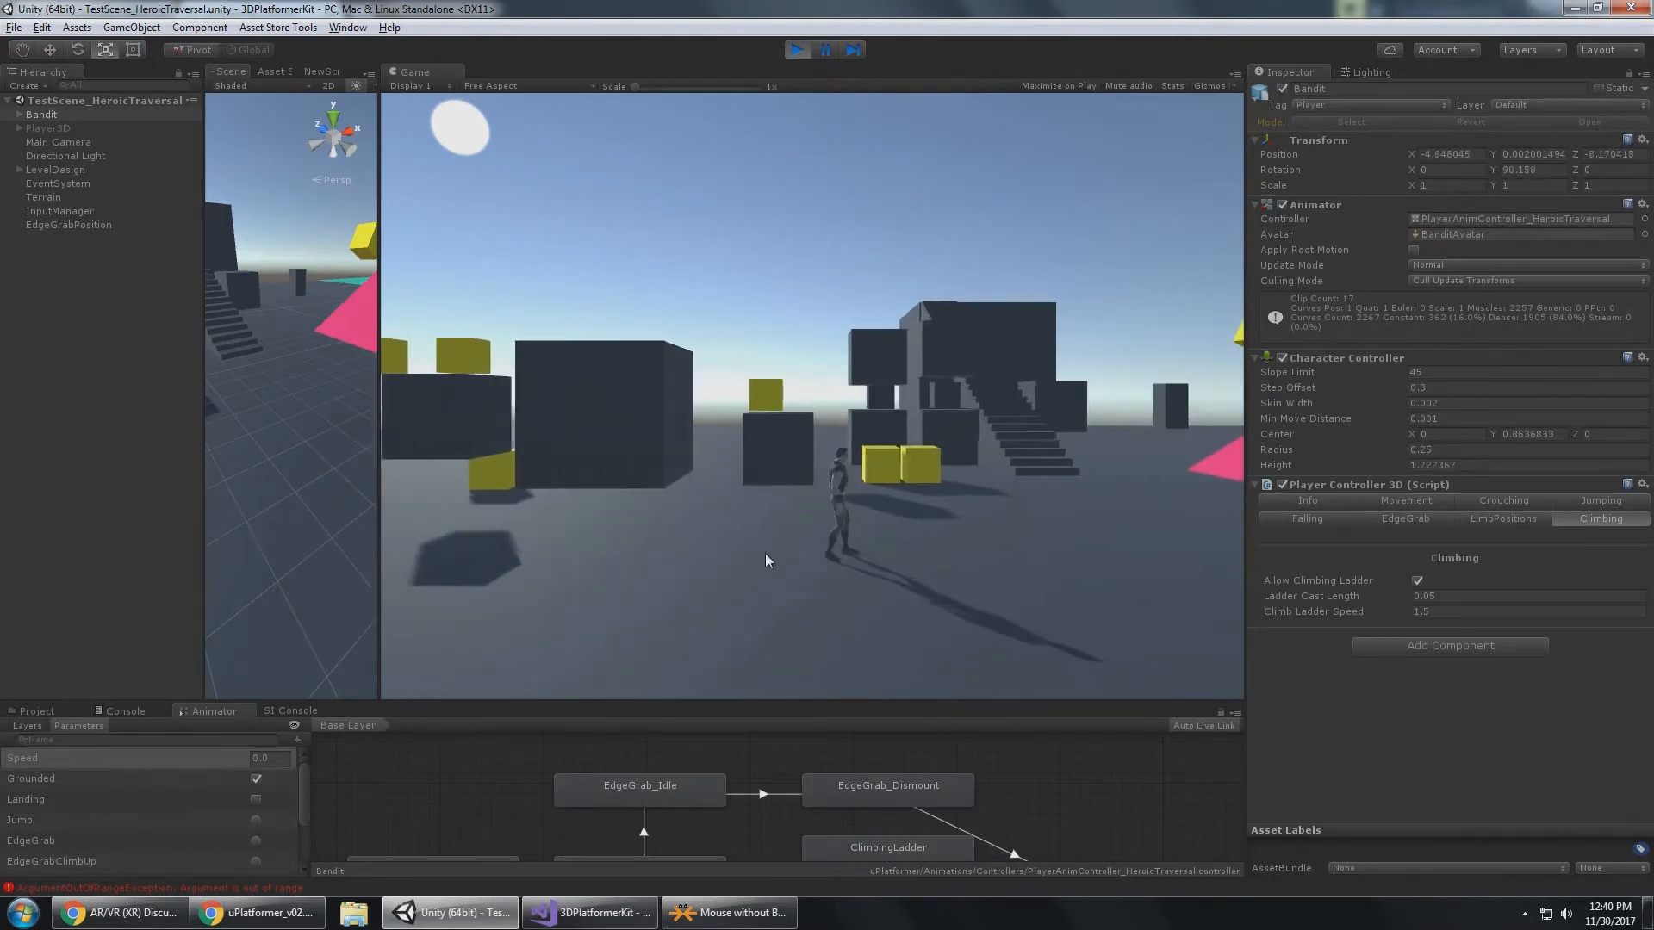
# Switch back to the uPlatformer_v02 PDF in Chrome at the Heroic Traversal Integration and Help And Support sections.
pyautogui.hotkey('alt', 'Tab')
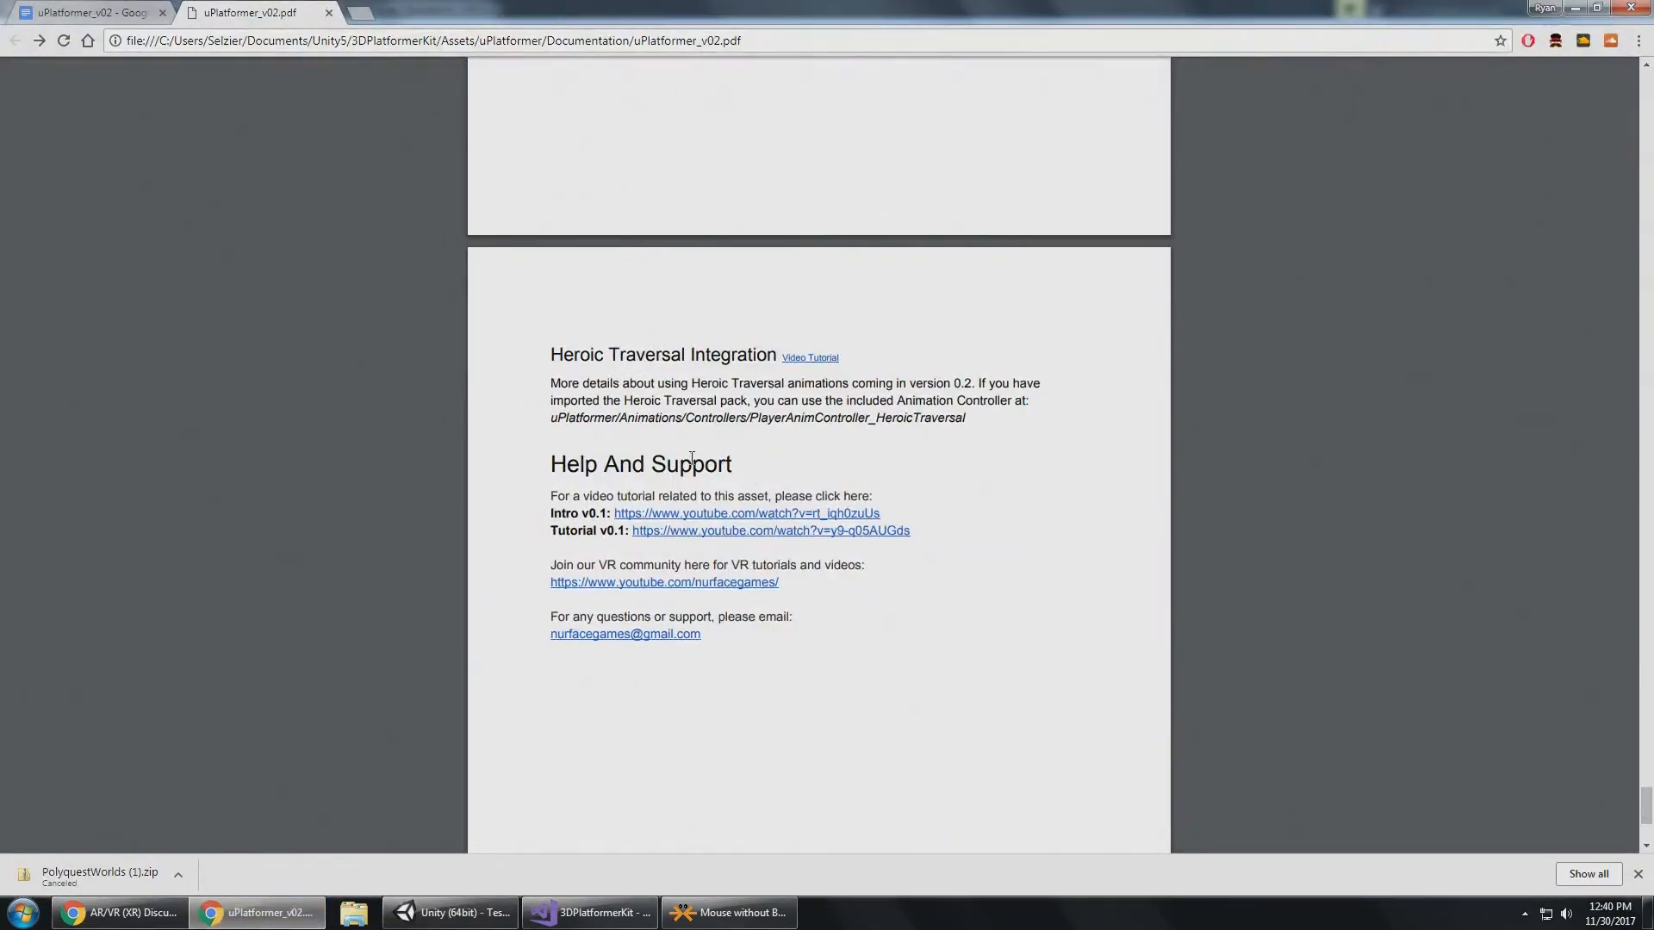